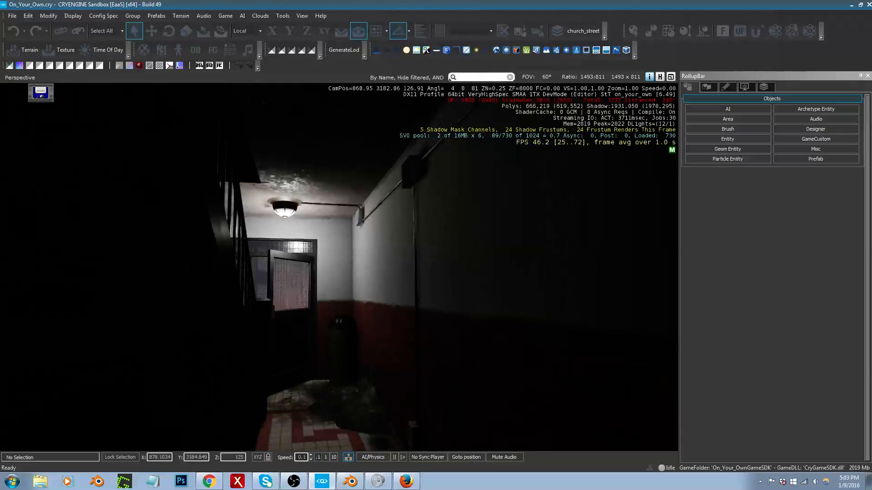
pyautogui.moveTo(379, 327)
pyautogui.mouseDown(button='middle')
pyautogui.moveTo(404, 345)
pyautogui.moveTo(368, 324)
pyautogui.moveTo(392, 333)
pyautogui.mouseUp(button='middle')
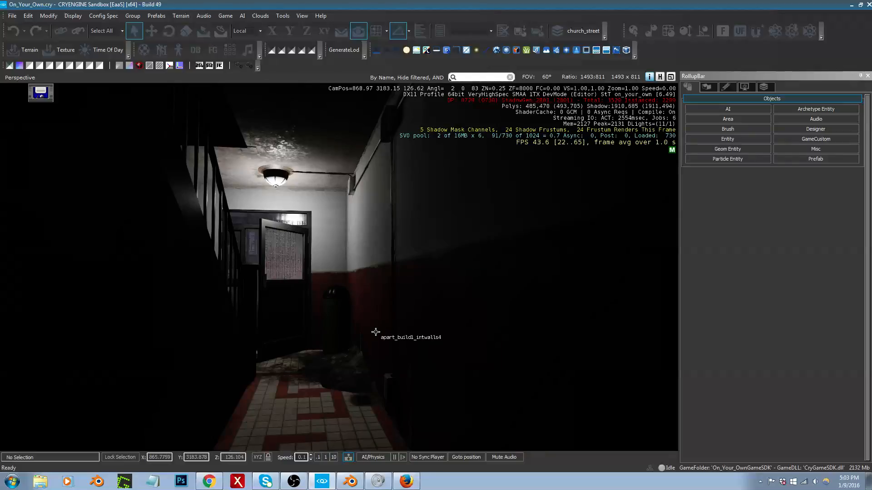
pyautogui.moveTo(370, 335); pyautogui.dragTo(379, 257, button='middle')
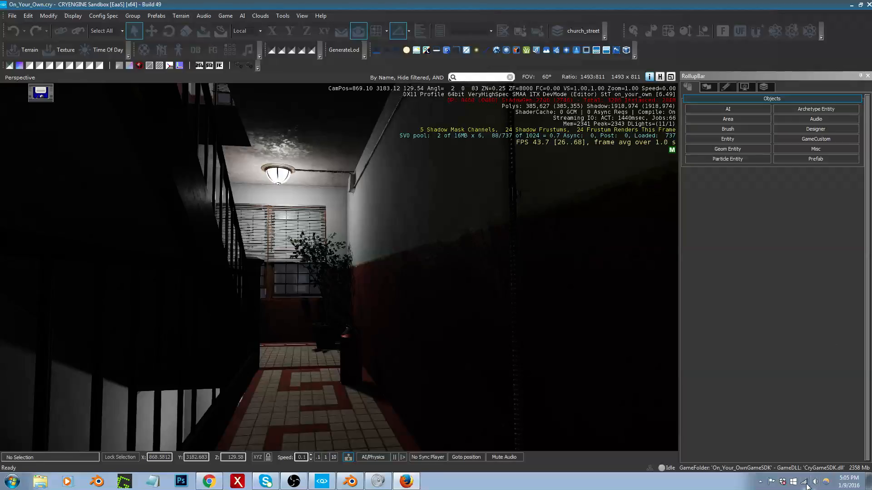
# Step: Lower Mozilla Firefox's volume in the Windows volume mixer, look through the other applications' levels and dismiss the mixer
pyautogui.click(817, 482)
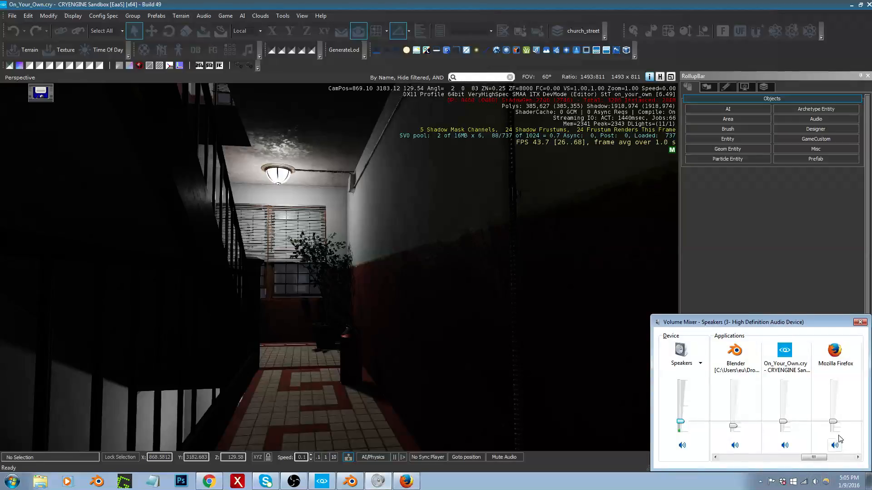
pyautogui.moveTo(834, 422); pyautogui.dragTo(833, 432)
pyautogui.moveTo(819, 461); pyautogui.dragTo(726, 461)
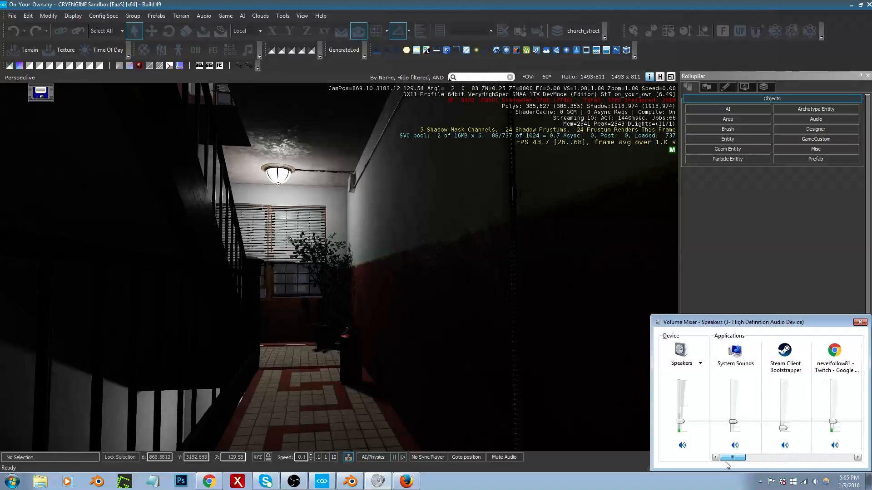
pyautogui.click(749, 312)
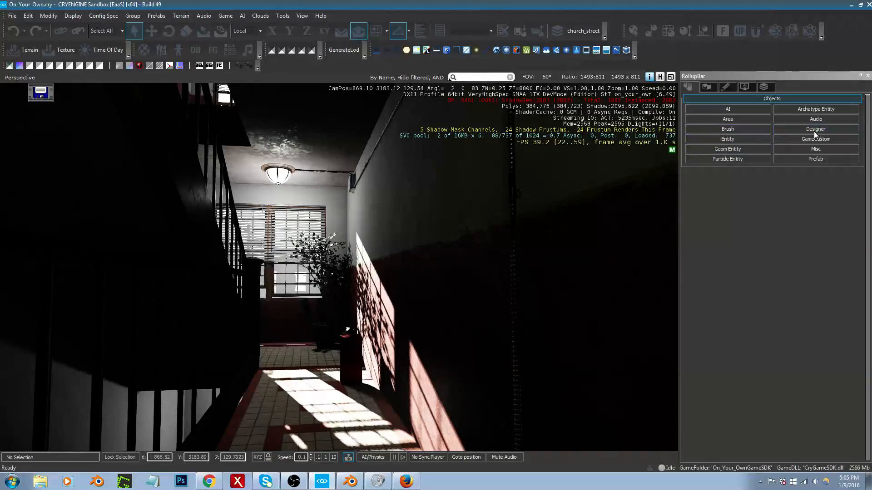
# Step: Set the Diffuse amplifier of Total Illumination v2 to 1 in the terrain Environment settings
pyautogui.click(707, 87)
pyautogui.click(813, 119)
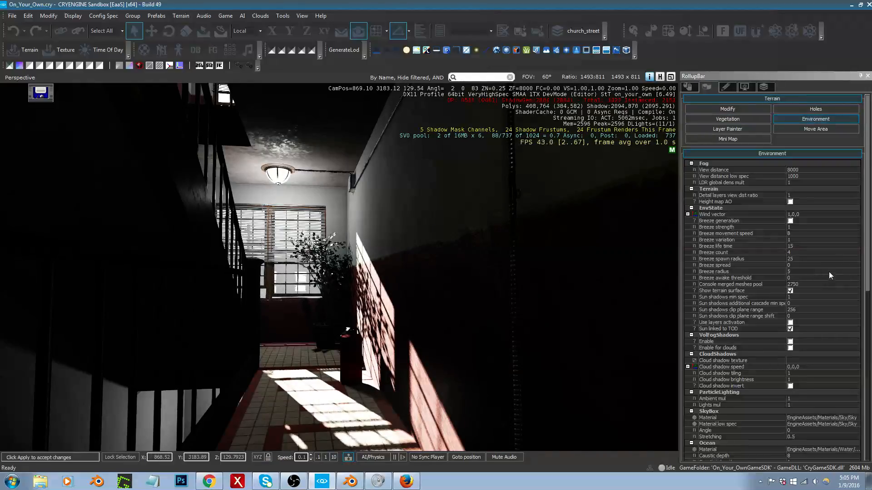
pyautogui.moveTo(868, 258); pyautogui.dragTo(867, 400)
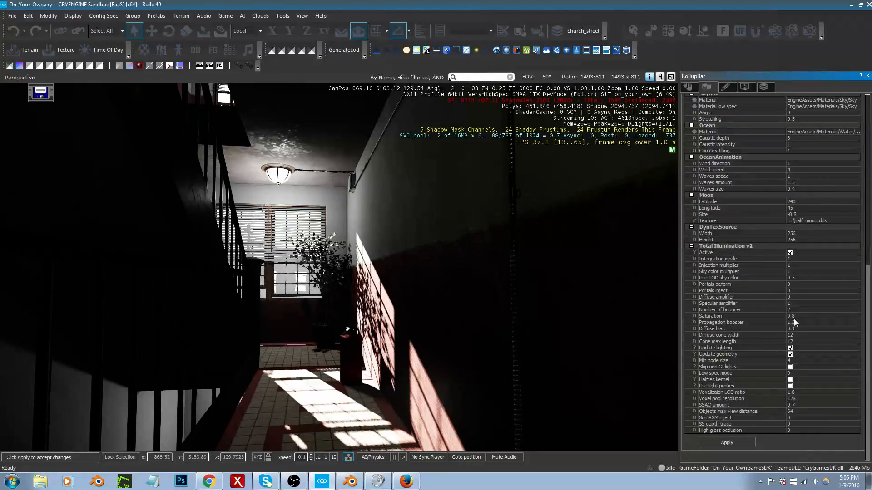
pyautogui.click(799, 297)
pyautogui.write('1')
pyautogui.press('Return')
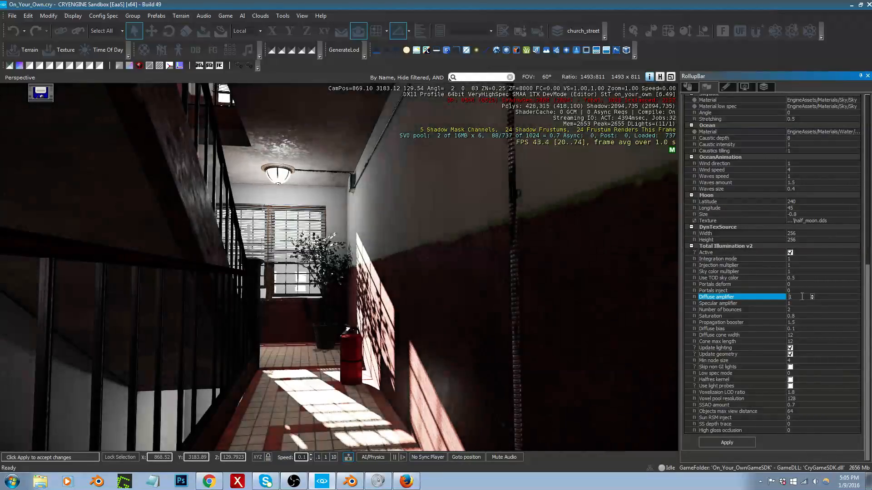
# Step: Examine the indirect lighting in the stairway corridor and the adjoining apartment room from several viewpoints
pyautogui.moveTo(370, 275); pyautogui.dragTo(369, 286, button='right')
pyautogui.moveTo(369, 286); pyautogui.dragTo(369, 285, button='middle')
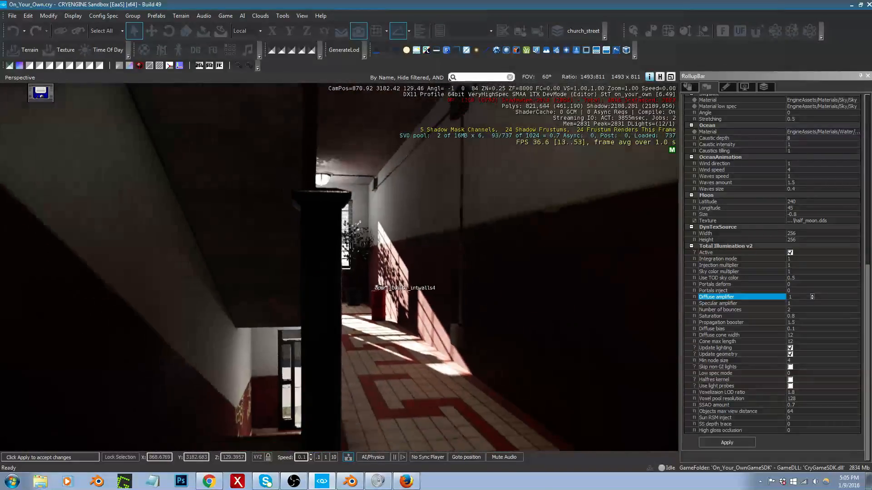
pyautogui.scroll(-10, 369, 286)
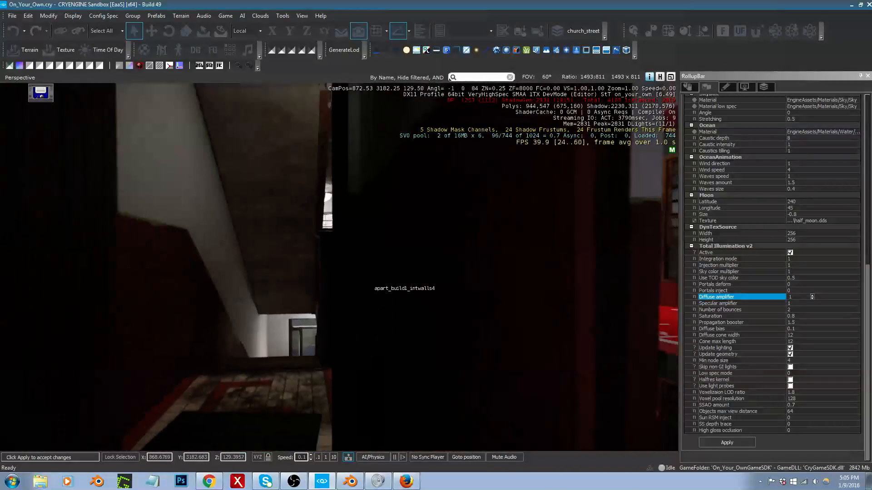
pyautogui.scroll(10, 373, 287)
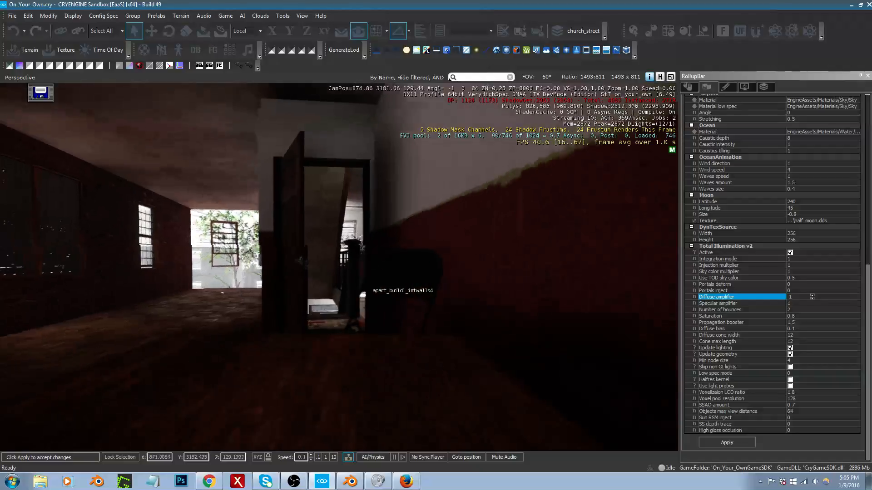
pyautogui.scroll(-10, 391, 291)
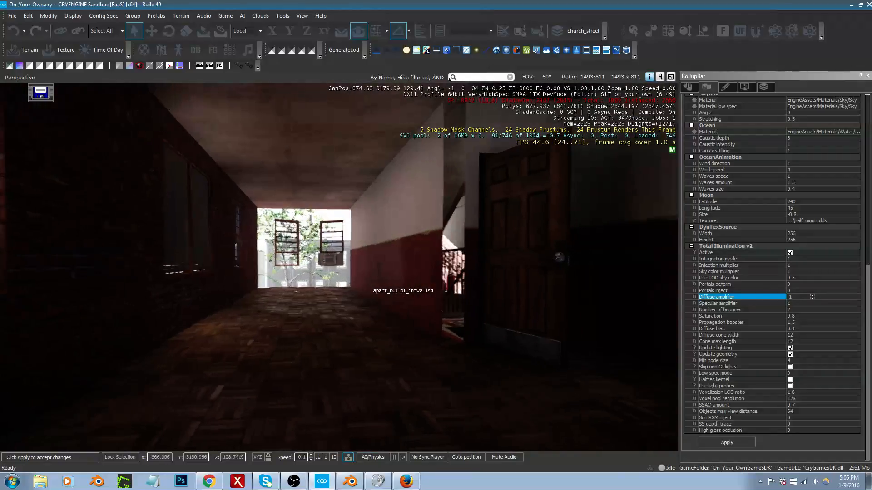
pyautogui.scroll(10, 391, 293)
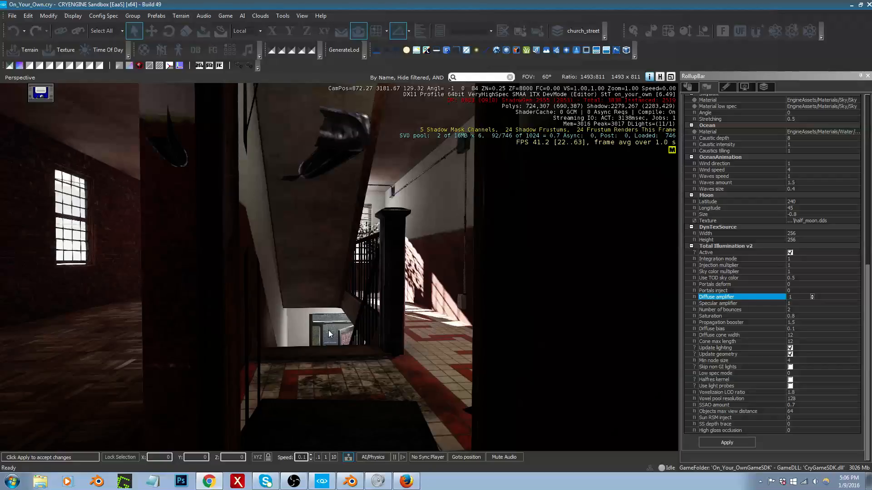
pyautogui.press('s')
pyautogui.moveTo(269, 256); pyautogui.dragTo(269, 258, button='right')
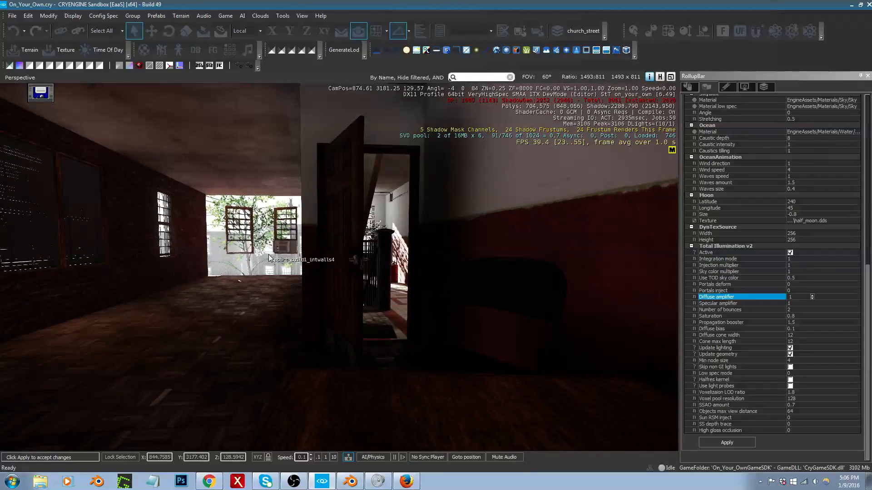
# Step: Switch to Blender, show layer 6 of the stove file and inspect the Cube.002 mesh in solid and wireframe shading
pyautogui.click(350, 482)
pyautogui.press('z')
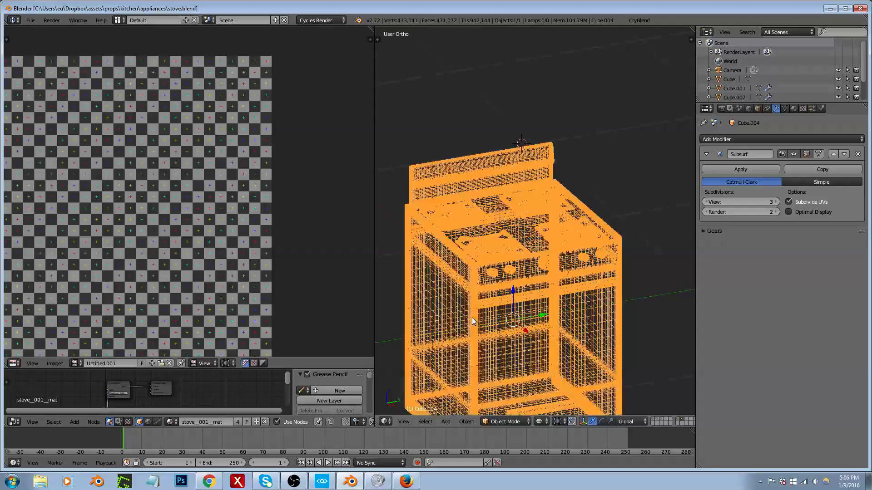
pyautogui.press('z')
pyautogui.scroll(-3, 471, 321)
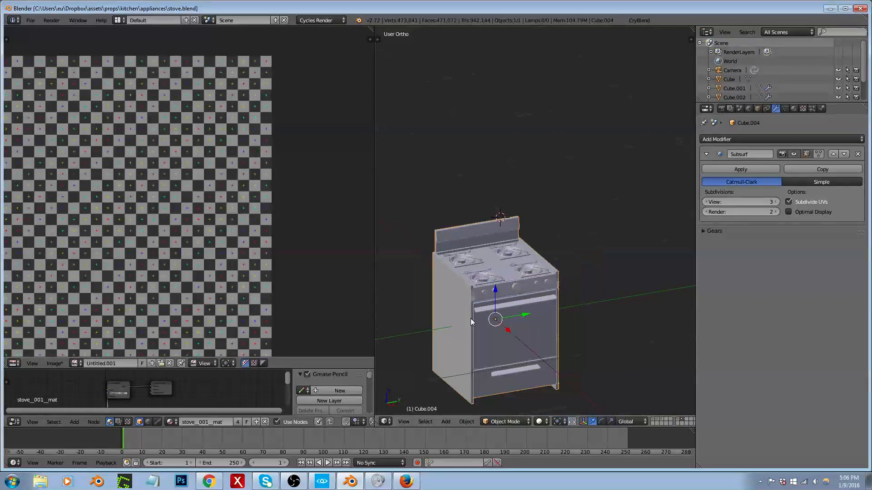
pyautogui.press('6')
pyautogui.scroll(5, 485, 322)
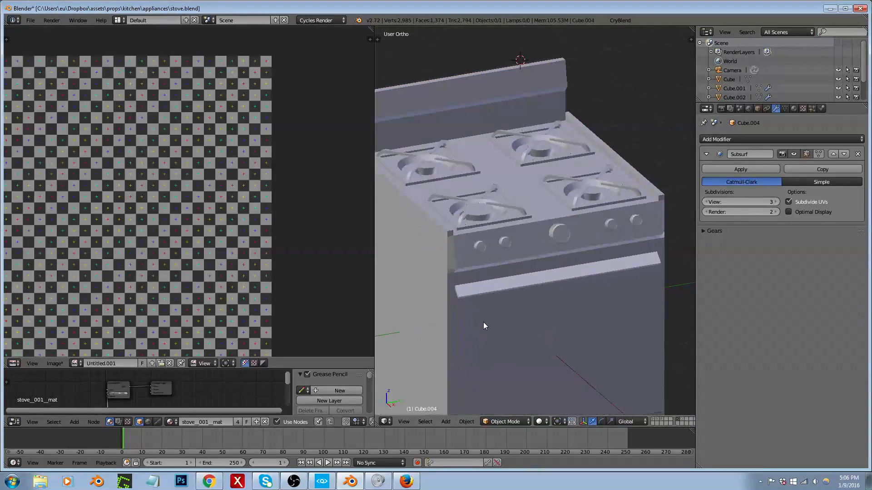
pyautogui.rightClick(465, 322)
pyautogui.scroll(-3, 464, 321)
pyautogui.press('z')
pyautogui.press('z')
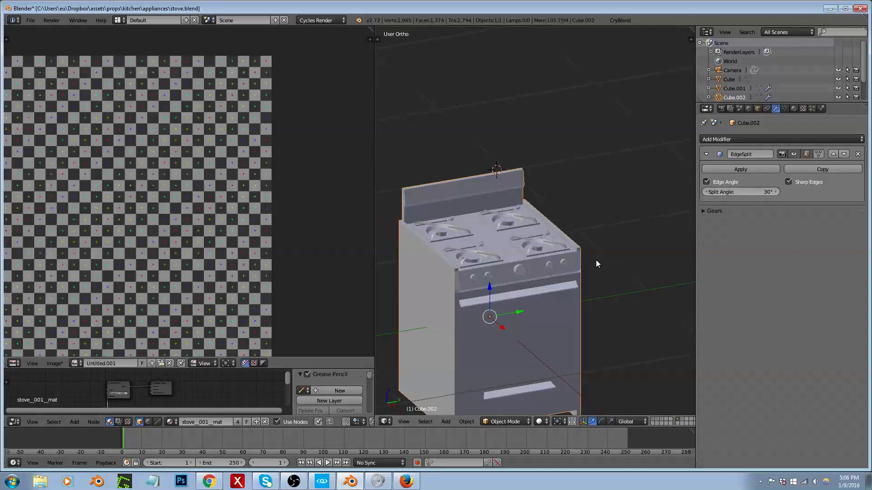
# Step: Display all layers and inspect the overlapping stove meshes in wireframe
pyautogui.press('`')
pyautogui.scroll(-1, 562, 274)
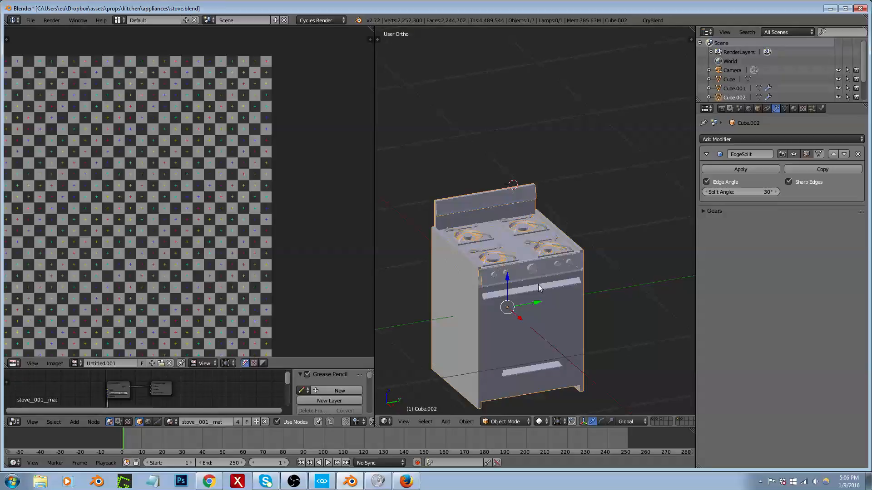
pyautogui.scroll(1, 523, 298)
pyautogui.press('z')
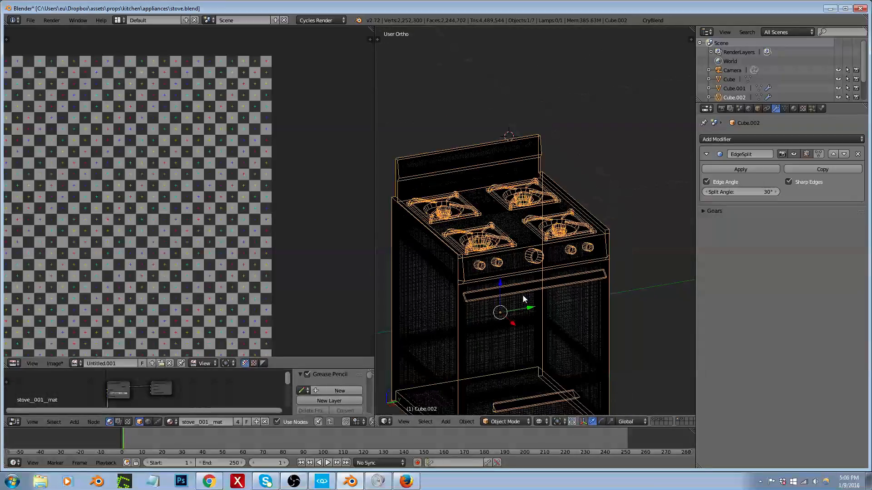
pyautogui.scroll(-2, 499, 375)
pyautogui.scroll(5, 495, 399)
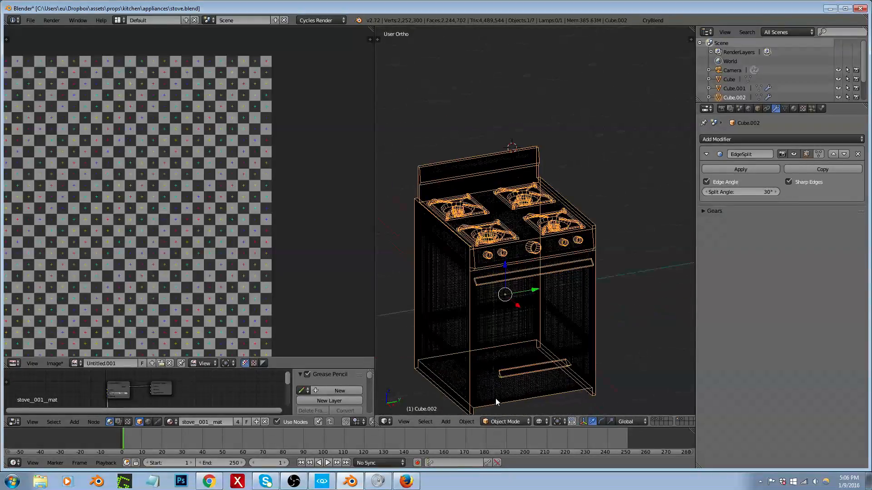
pyautogui.scroll(2, 494, 399)
# Step: Show only layer 1, select the Cube stove mesh and remove it from the stove1.cgf group
pyautogui.press('1')
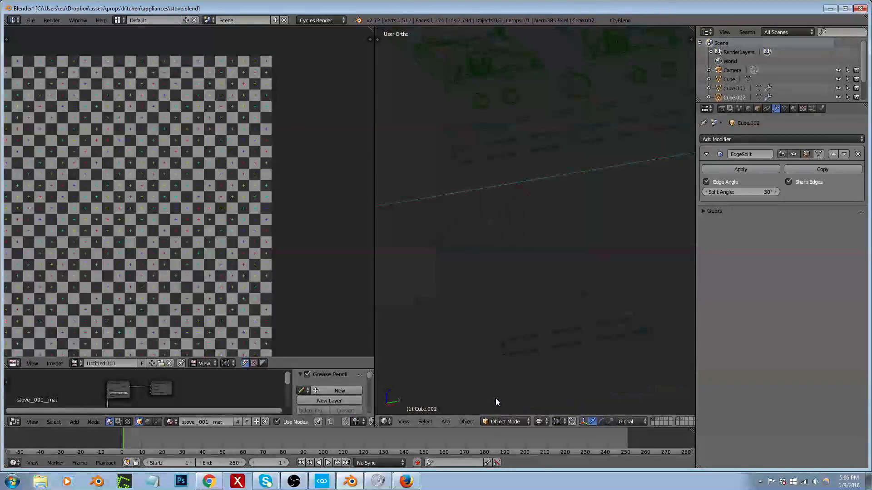
pyautogui.rightClick(507, 340)
pyautogui.scroll(-4, 495, 341)
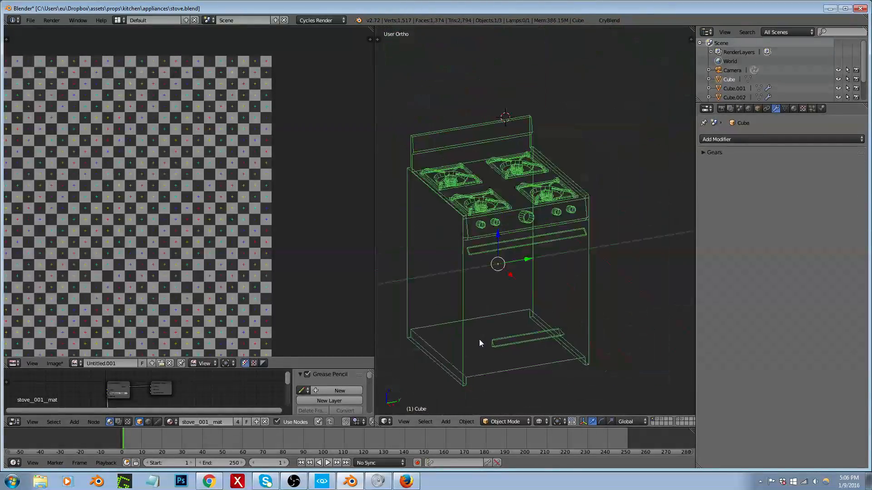
pyautogui.click(758, 109)
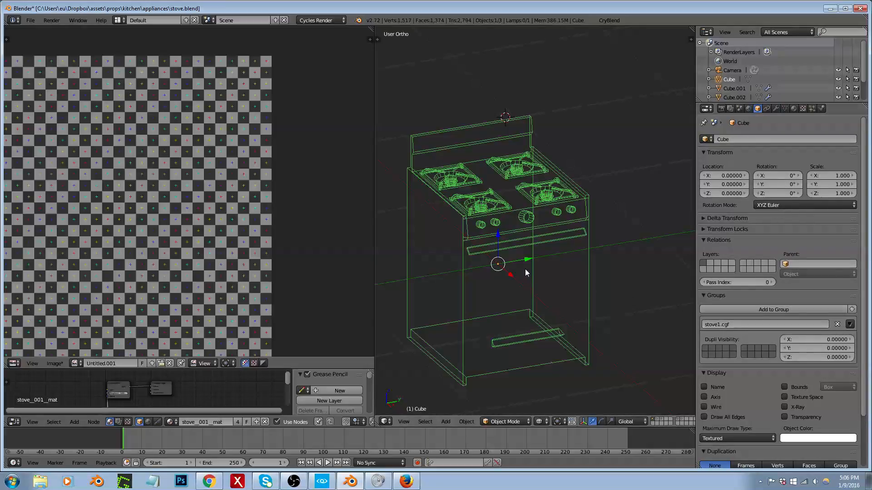
pyautogui.click(836, 324)
# Step: Browse the other layers, select the Cube.002 stove mesh on its own layer and display its material slots in an enlarged list
pyautogui.press('3')
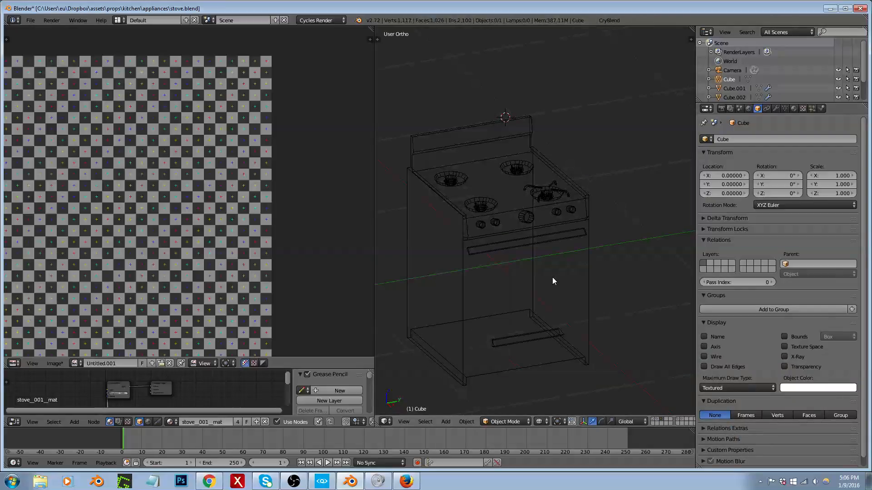
pyautogui.press('4')
pyautogui.hotkey('alt', '1')
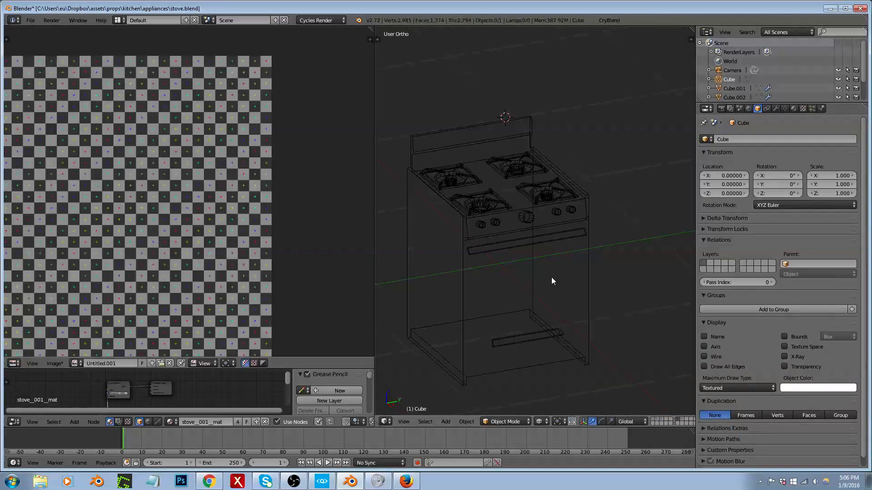
pyautogui.rightClick(547, 217)
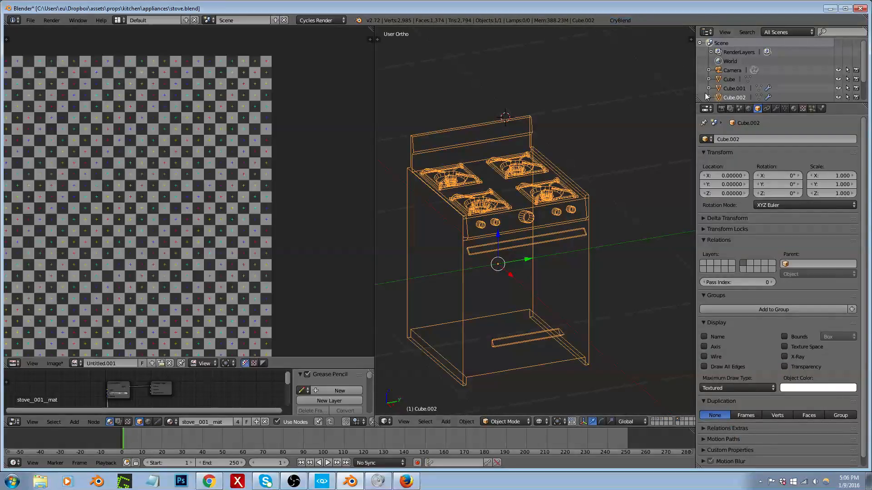
pyautogui.click(793, 109)
pyautogui.moveTo(773, 151); pyautogui.dragTo(776, 190)
# Step: Add a CryBlend export node of type CGF named stove1 for the selected stove mesh
pyautogui.click(618, 20)
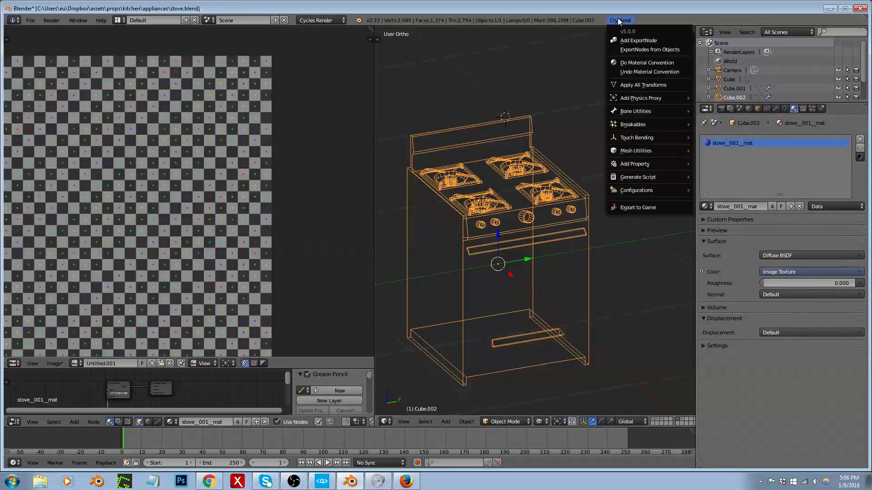
pyautogui.click(645, 40)
pyautogui.click(662, 61)
pyautogui.write('stove')
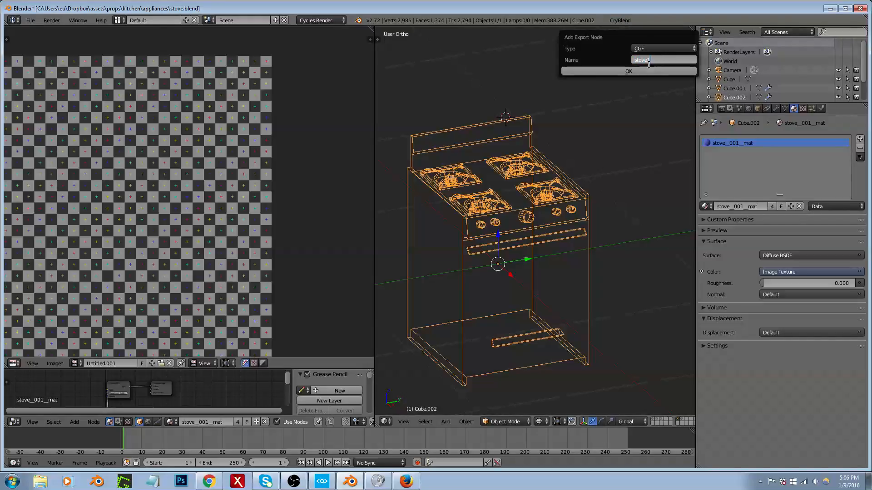
pyautogui.click(633, 72)
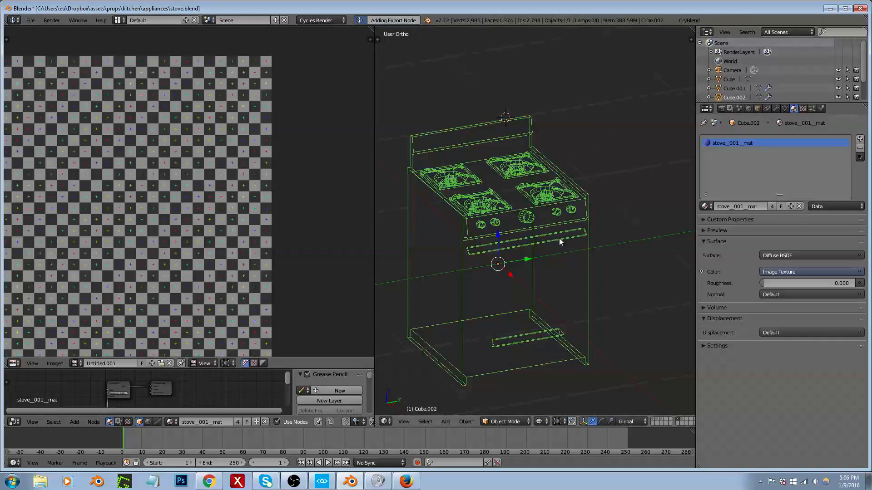
# Step: Add a box physics proxy to the stove mesh with CryBlend
pyautogui.click(689, 21)
pyautogui.moveTo(724, 164)
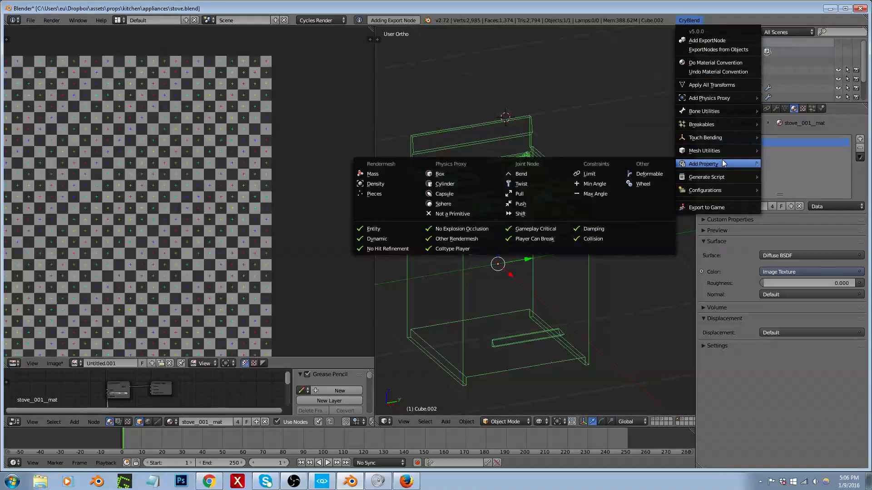
pyautogui.moveTo(712, 98)
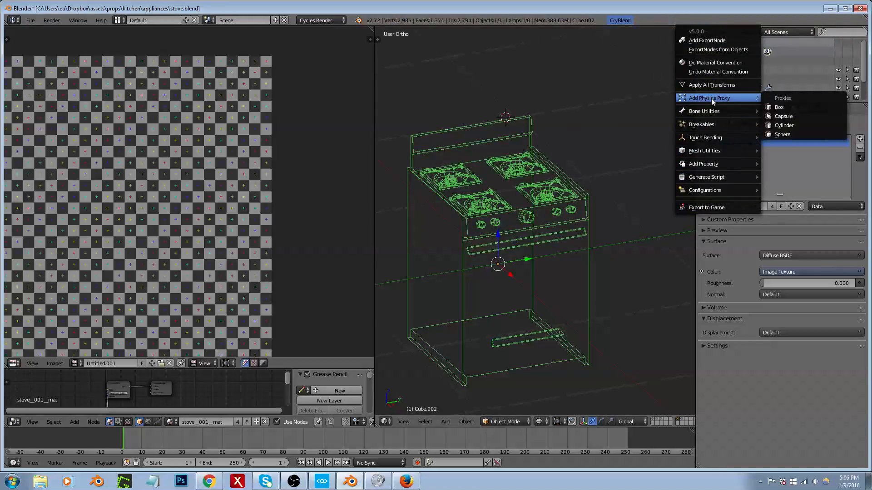
pyautogui.click(778, 107)
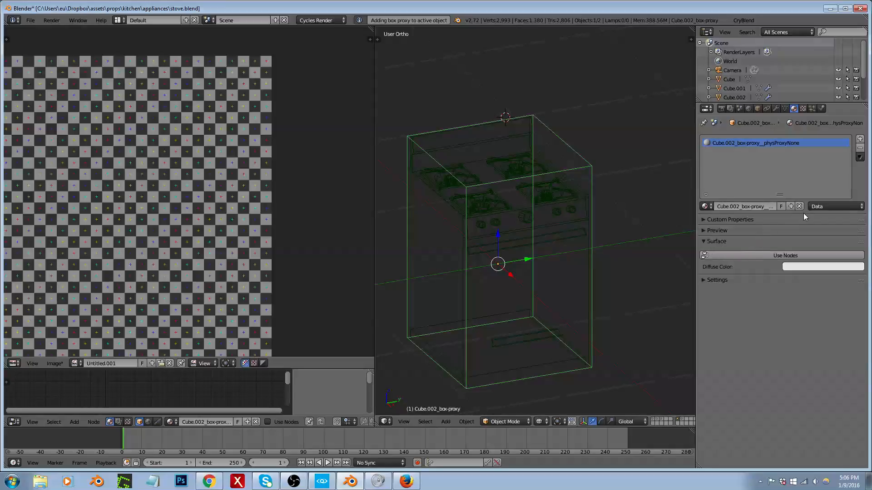
# Step: Switch the render engine to Blender Render and widen the properties editor to show the proxy's full material name
pyautogui.click(326, 21)
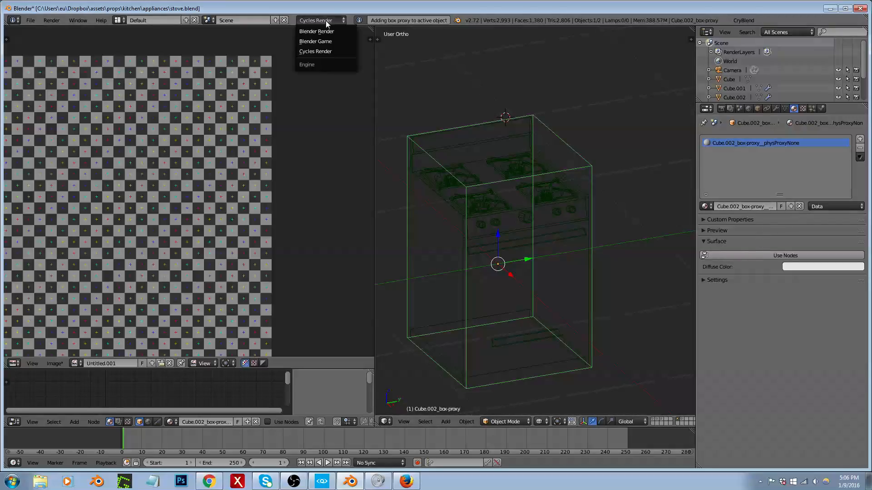
pyautogui.click(326, 32)
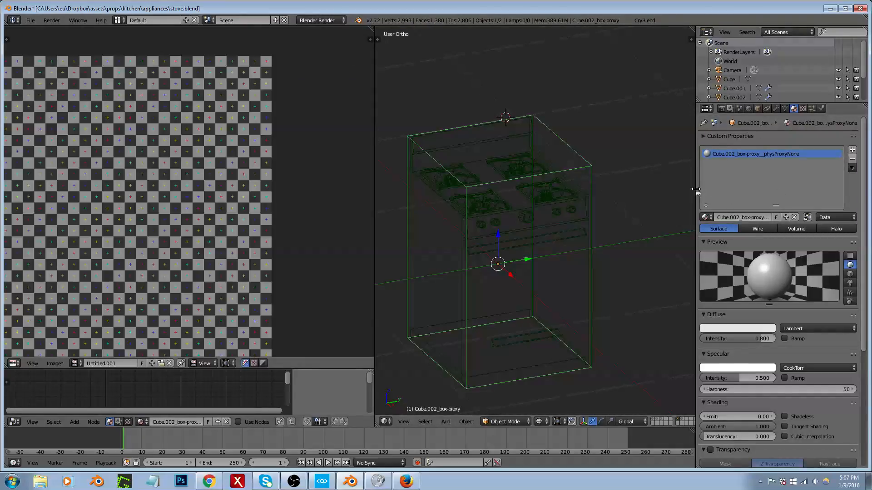
pyautogui.moveTo(696, 189); pyautogui.dragTo(636, 190)
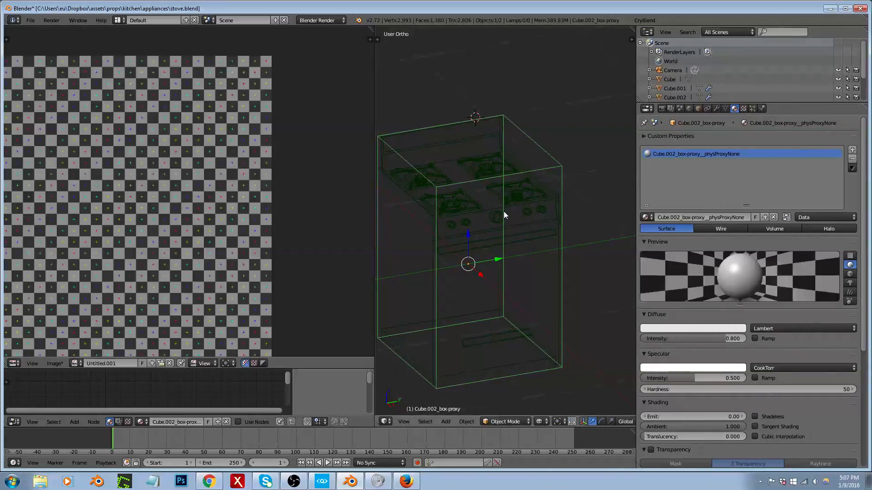
# Step: Copy the material name from the stove mesh and reselect its box proxy
pyautogui.rightClick(504, 216)
pyautogui.click(672, 217)
pyautogui.hotkey('ctrl', 'c')
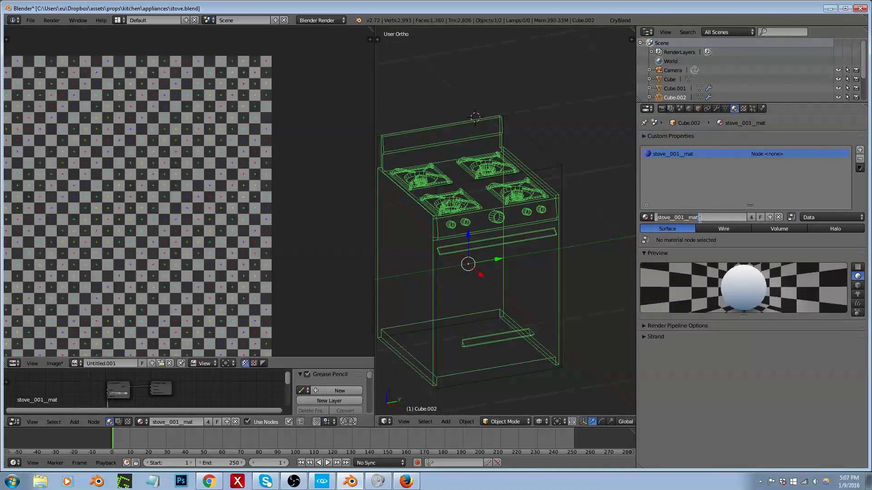
pyautogui.rightClick(547, 160)
pyautogui.rightClick(555, 167)
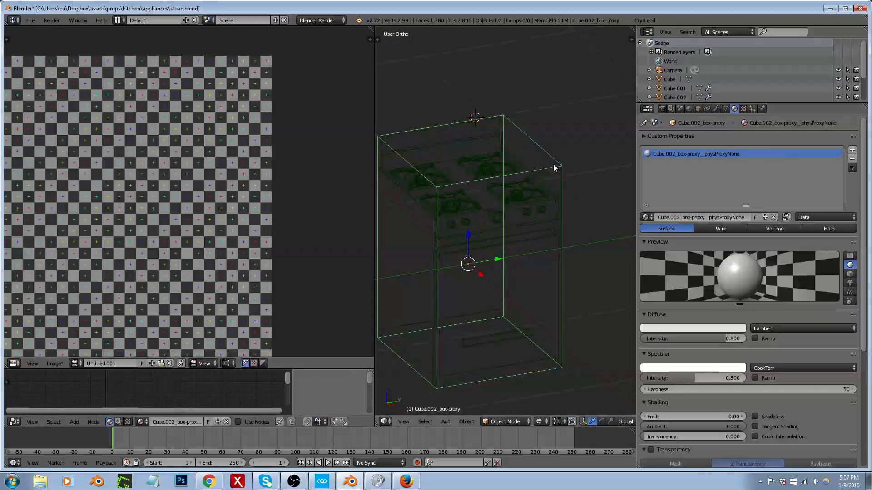
# Step: Rename the box proxy's material as stove__002__box-proxy__physProxyNoDraw
pyautogui.click(679, 217)
pyautogui.press('BackSpace')
pyautogui.press('BackSpace')
pyautogui.press('BackSpace')
pyautogui.press('BackSpace')
pyautogui.press('BackSpace')
pyautogui.press('BackSpace')
pyautogui.press('BackSpace')
pyautogui.press('BackSpace')
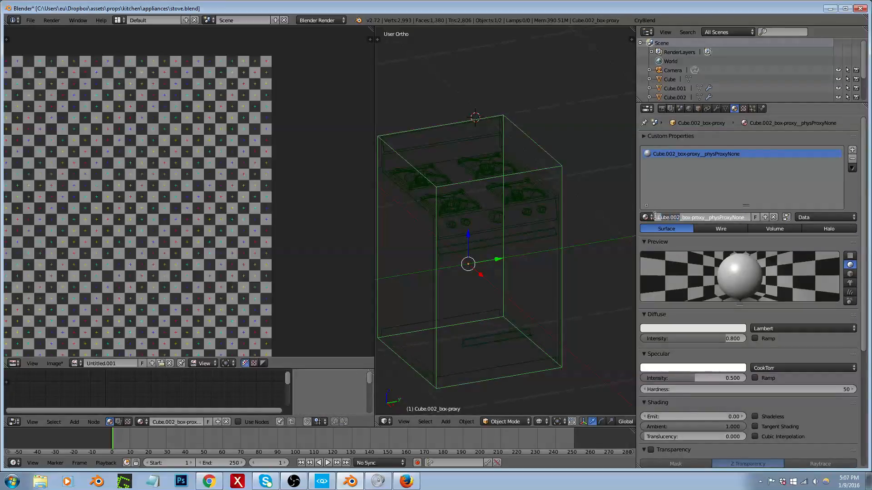
pyautogui.hotkey('ctrl', 'v')
pyautogui.press('BackSpace')
pyautogui.press('BackSpace')
pyautogui.press('BackSpace')
pyautogui.press('BackSpace')
pyautogui.press('Right')
pyautogui.press('Right')
pyautogui.press('Right')
pyautogui.press('Right')
pyautogui.press('Right')
pyautogui.press('Right')
pyautogui.press('BackSpace')
pyautogui.press('BackSpace')
pyautogui.write('F')
pyautogui.write('raw')
pyautogui.press('Return')
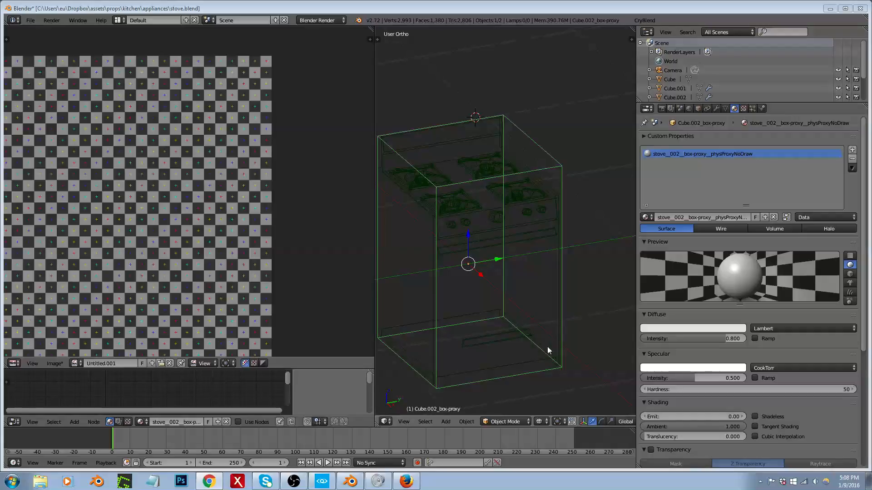
# Step: Show the box proxy's transform values and apply its rotation and scale
pyautogui.click(582, 229)
pyautogui.scroll(-3, 578, 265)
pyautogui.press('n')
pyautogui.scroll(3, 590, 168)
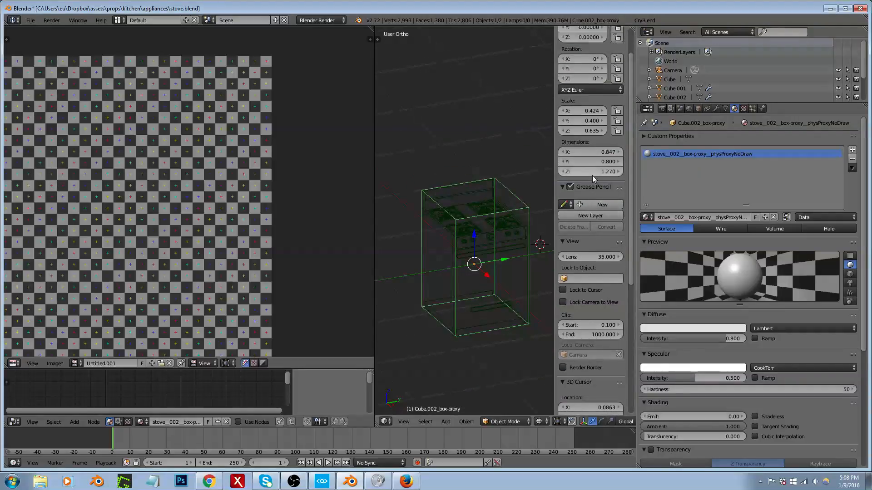
pyautogui.hotkey('ctrl', 'a')
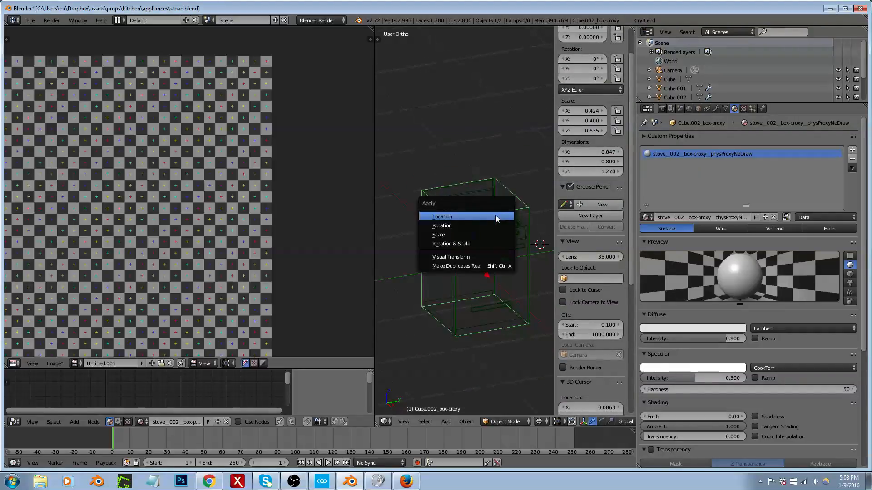
pyautogui.click(490, 246)
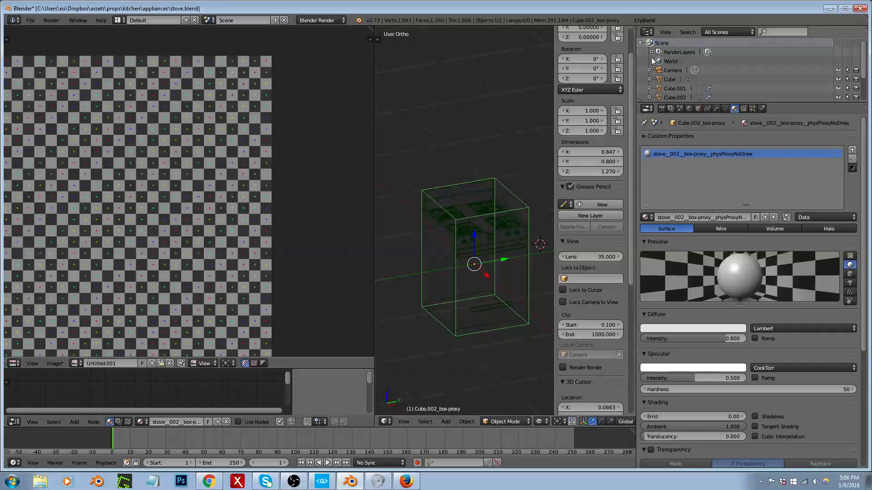
# Step: Open the system console to check the CryBlend log messages and minimize it
pyautogui.click(87, 19)
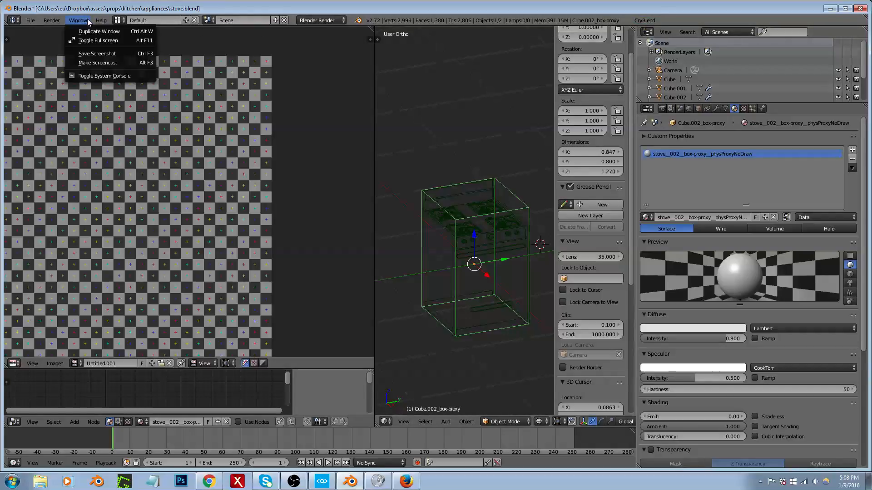
pyautogui.click(103, 79)
pyautogui.click(643, 20)
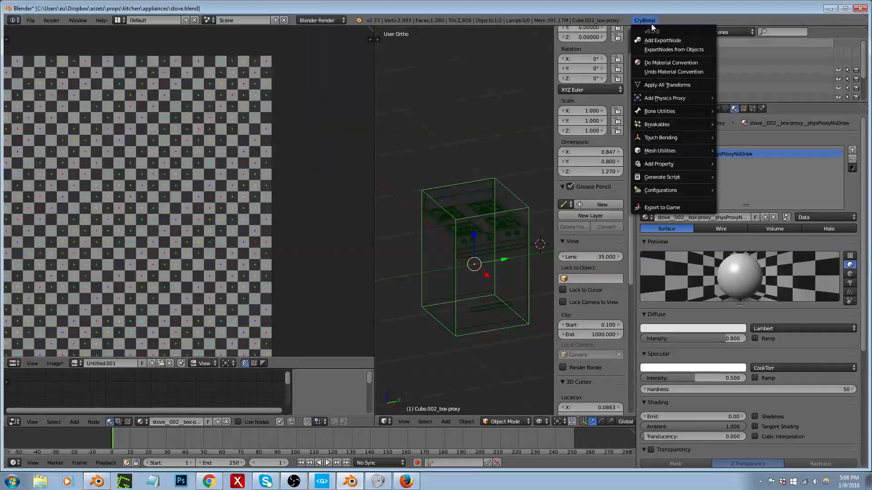
pyautogui.click(96, 482)
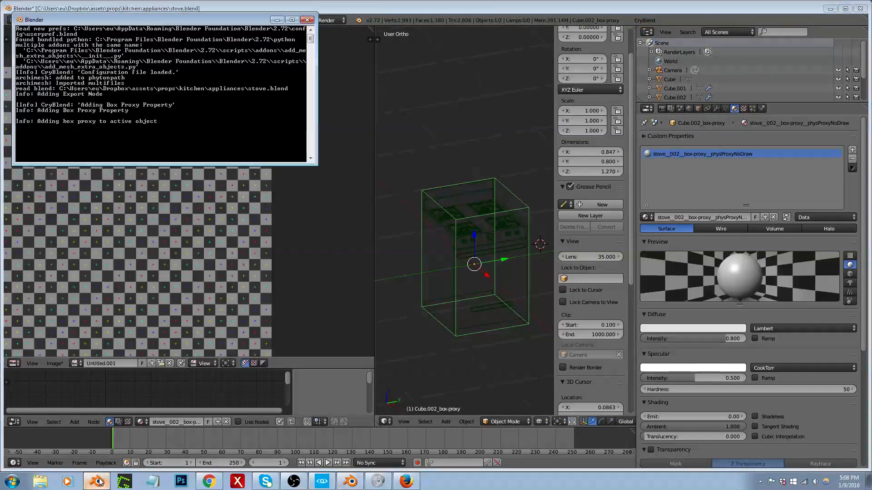
pyautogui.click(277, 20)
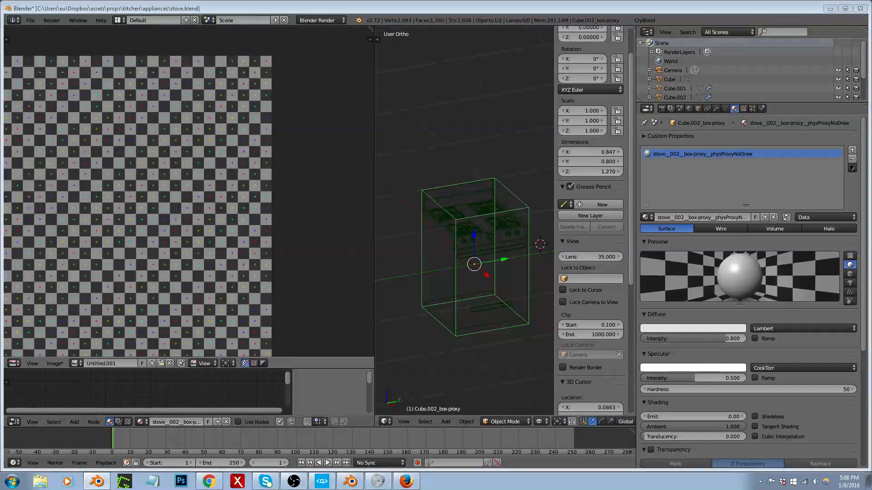
# Step: Export stove.dae to the game with CryBlend into assets\props\kitchen\appliances, with Apply Modifiers turned off
pyautogui.click(647, 21)
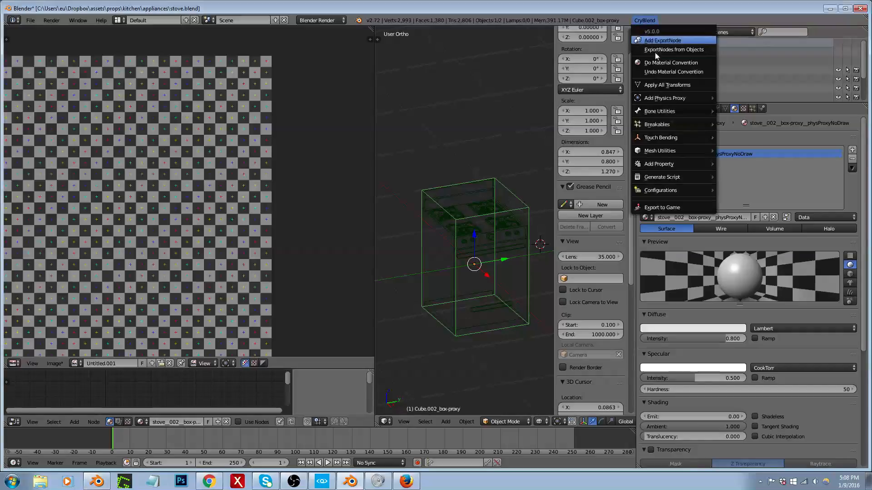
pyautogui.click(661, 207)
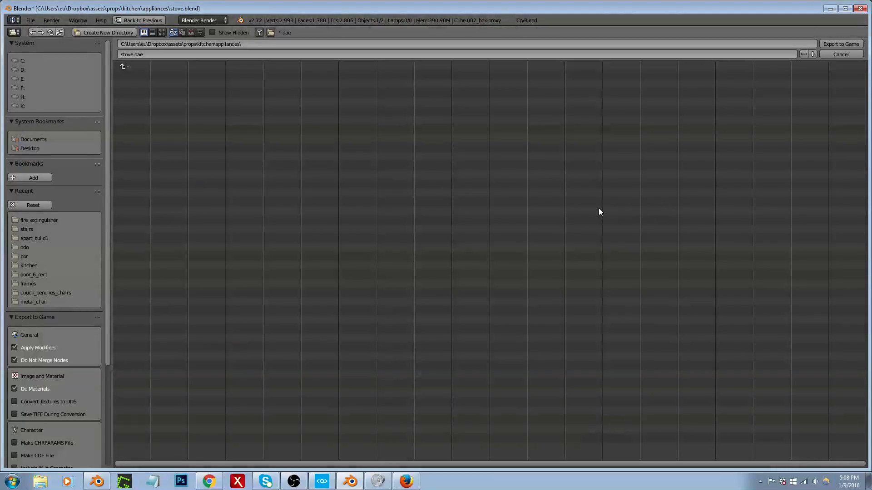
pyautogui.click(64, 220)
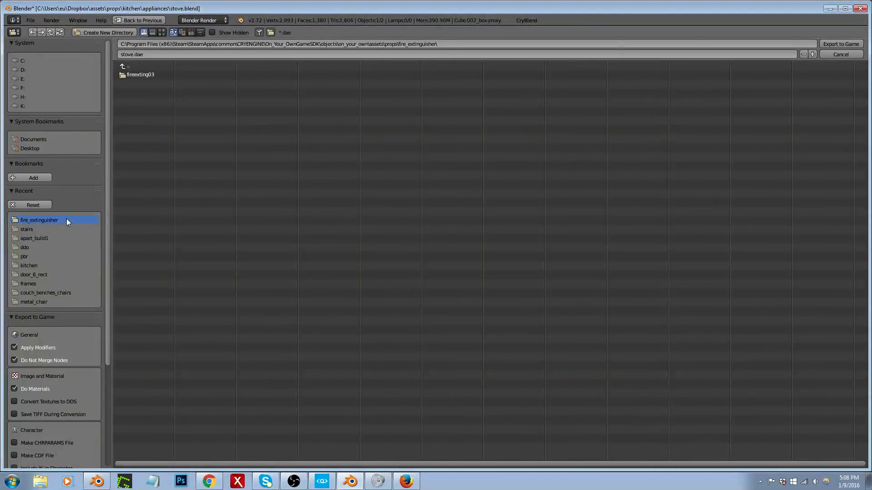
pyautogui.click(132, 66)
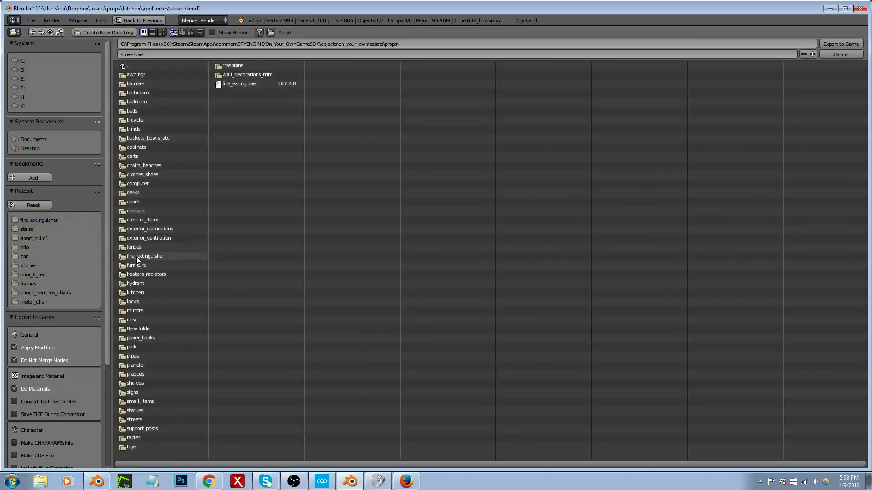
pyautogui.click(138, 292)
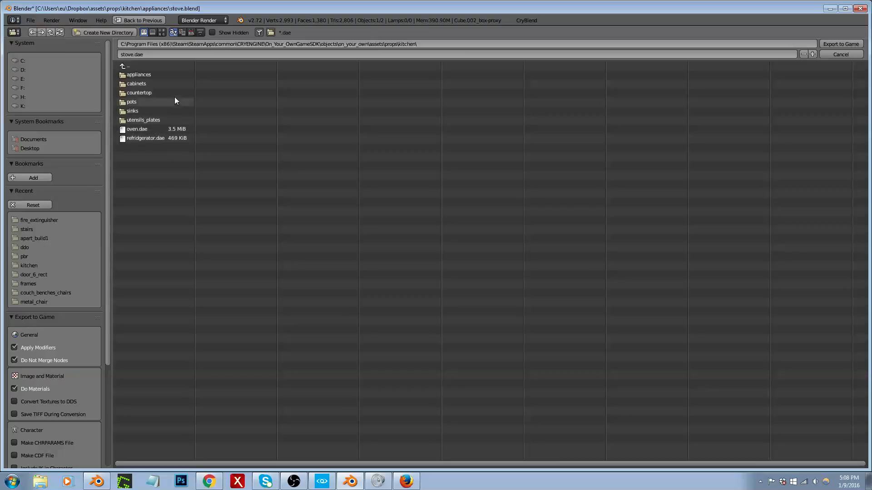
pyautogui.click(156, 73)
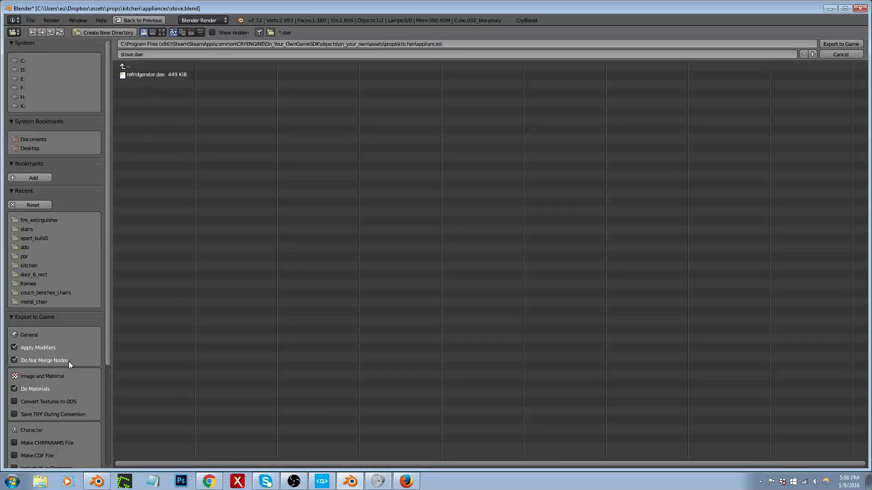
pyautogui.click(49, 349)
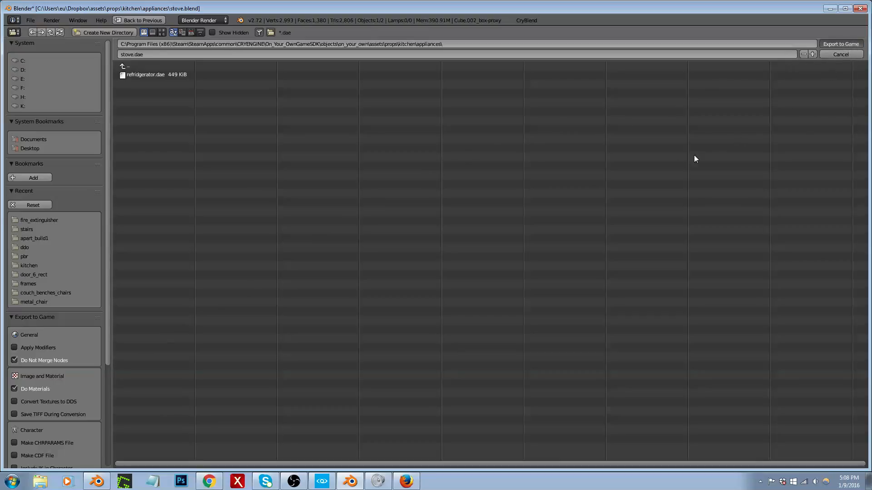
pyautogui.press('Return')
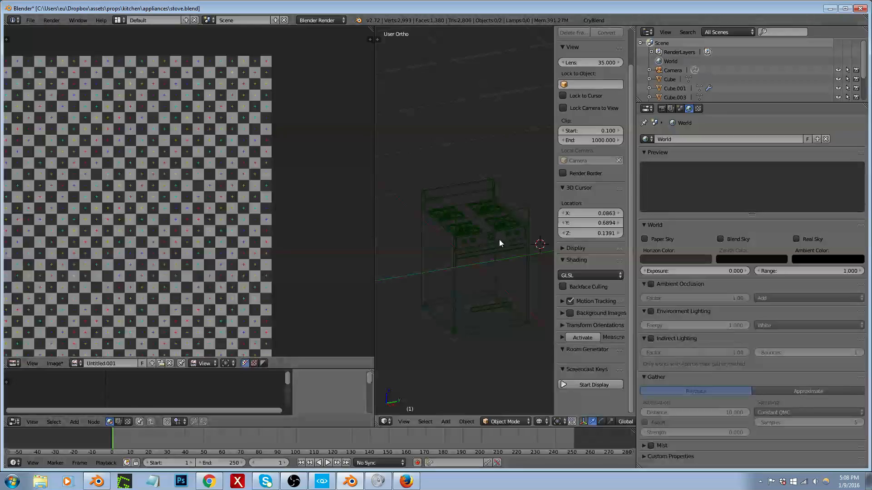
# Step: Switch to CRYENGINE Sandbox, reload the brush object list and filter it by "stove"
pyautogui.click(327, 485)
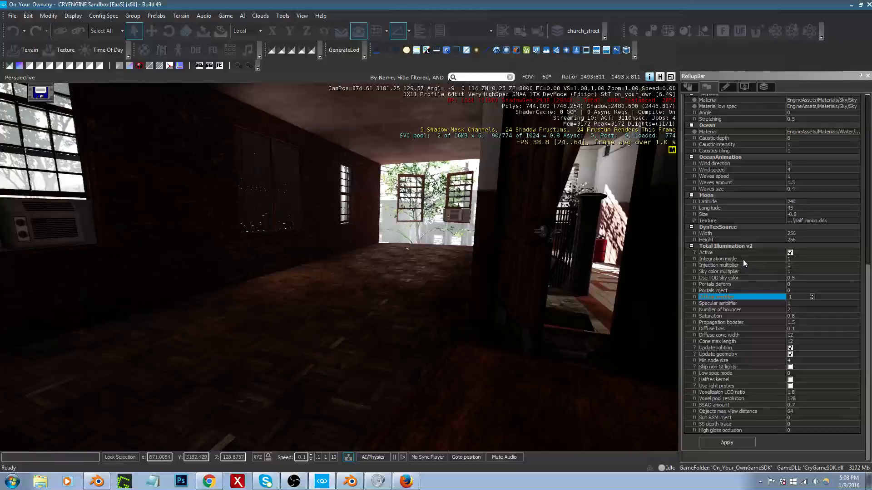
pyautogui.click(689, 87)
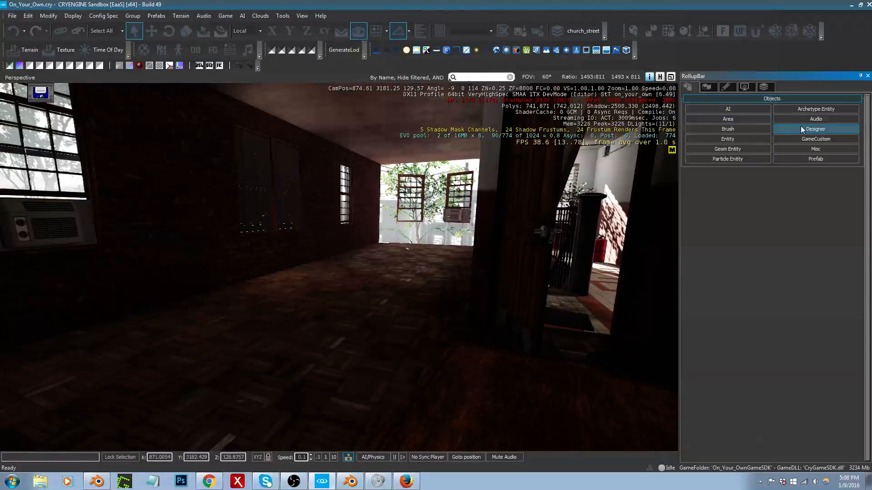
pyautogui.click(751, 130)
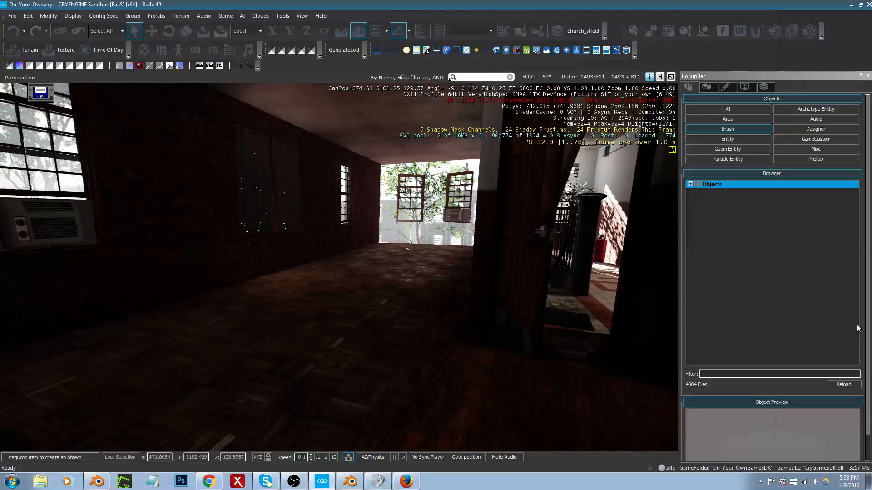
pyautogui.click(842, 385)
pyautogui.click(772, 374)
pyautogui.write('stove')
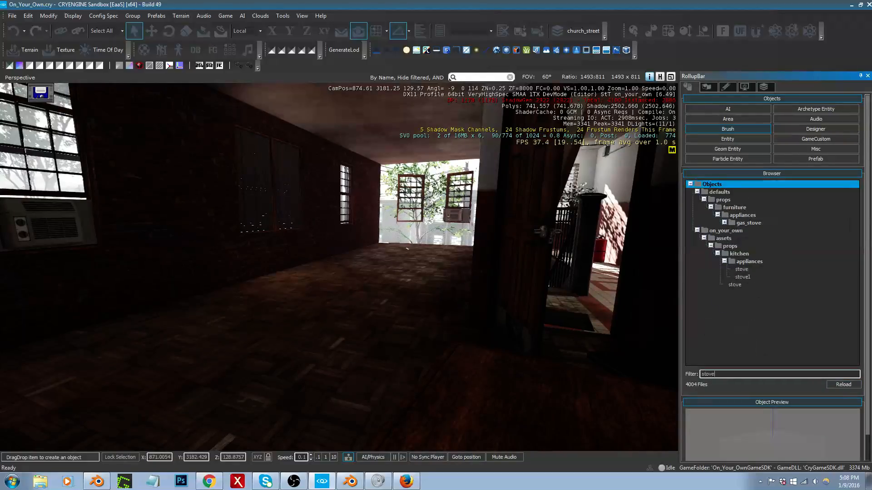
# Step: Place the stove1 brush from the kitchen appliances folder on the apartment floor and inspect its placement
pyautogui.click(741, 277)
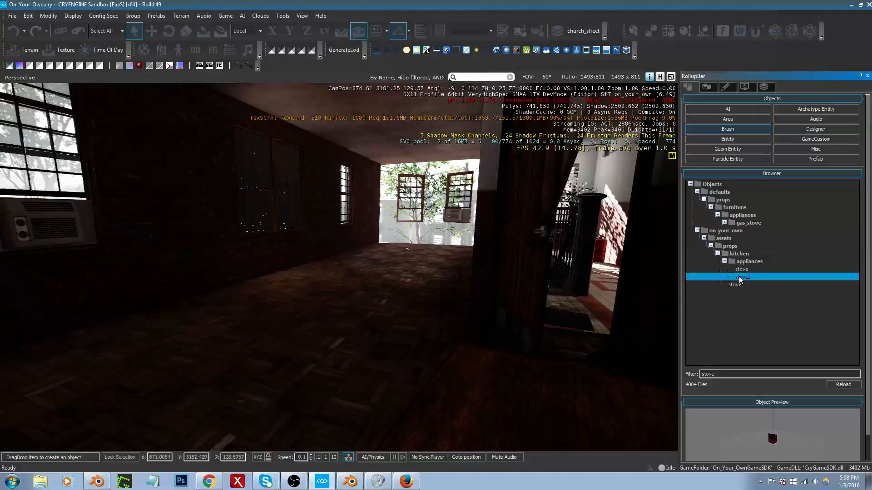
pyautogui.click(741, 271)
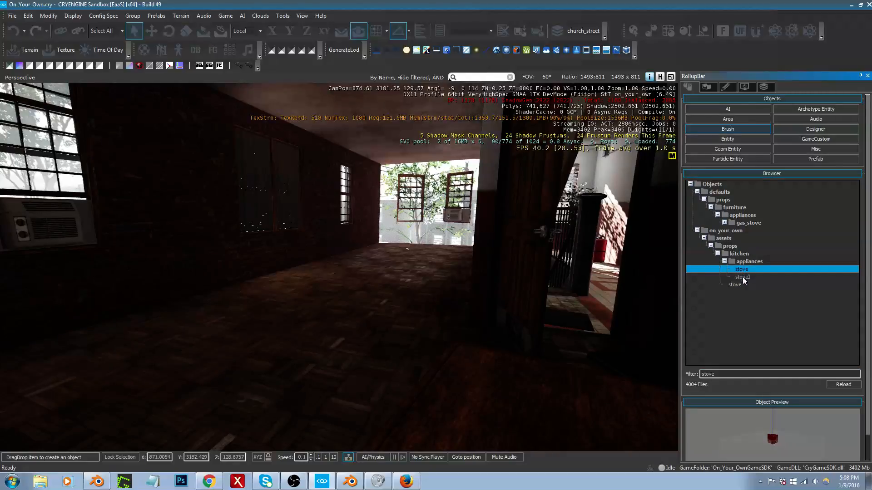
pyautogui.click(743, 277)
pyautogui.moveTo(743, 279)
pyautogui.mouseDown()
pyautogui.moveTo(172, 329)
pyautogui.moveTo(221, 363)
pyautogui.moveTo(279, 363)
pyautogui.mouseUp()
pyautogui.press('w')
pyautogui.moveTo(279, 363); pyautogui.dragTo(286, 386, button='right')
pyautogui.press('s')
pyautogui.press('1')
pyautogui.moveTo(363, 358); pyautogui.dragTo(372, 280)
pyautogui.hotkey('alt', 'Tab')
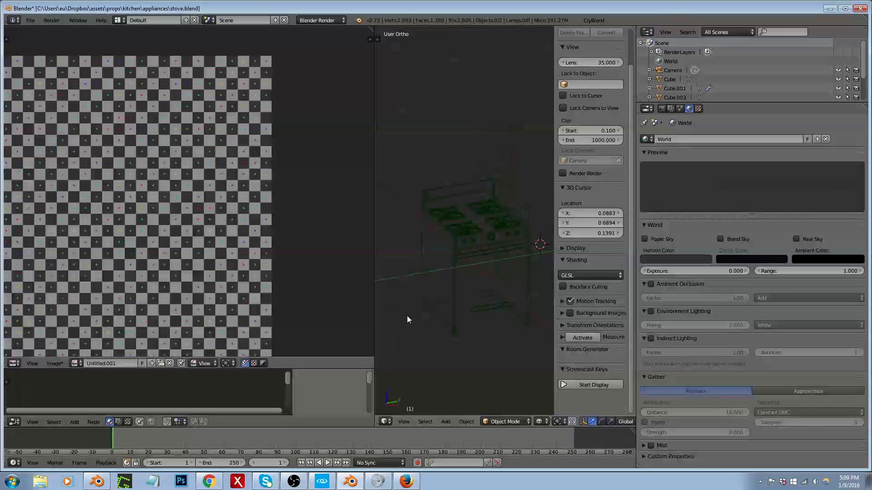
pyautogui.hotkey('alt', 'Tab')
pyautogui.press('w')
# Step: Switch back to Blender, select the stove mesh inside the box proxy and enter Edit Mode
pyautogui.hotkey('alt', 'Tab')
pyautogui.rightClick(457, 296)
pyautogui.moveTo(457, 265); pyautogui.dragTo(485, 294, button='middle')
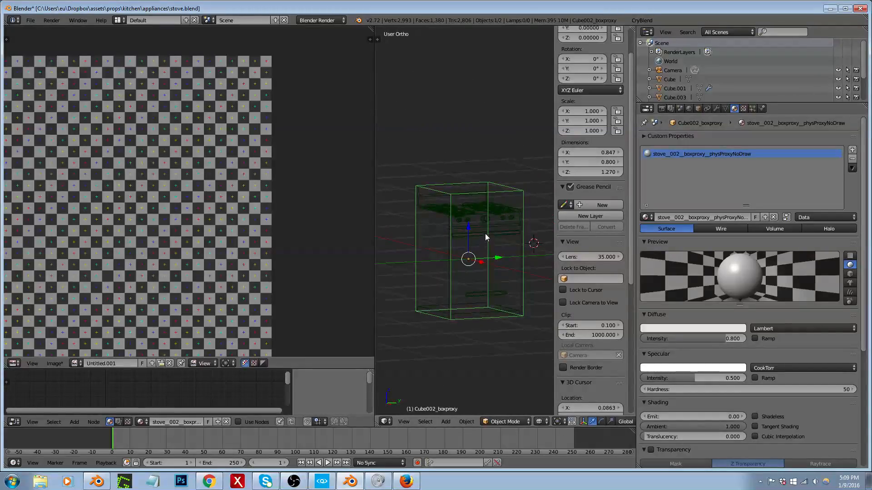
pyautogui.scroll(2, 486, 216)
pyautogui.scroll(2, 486, 220)
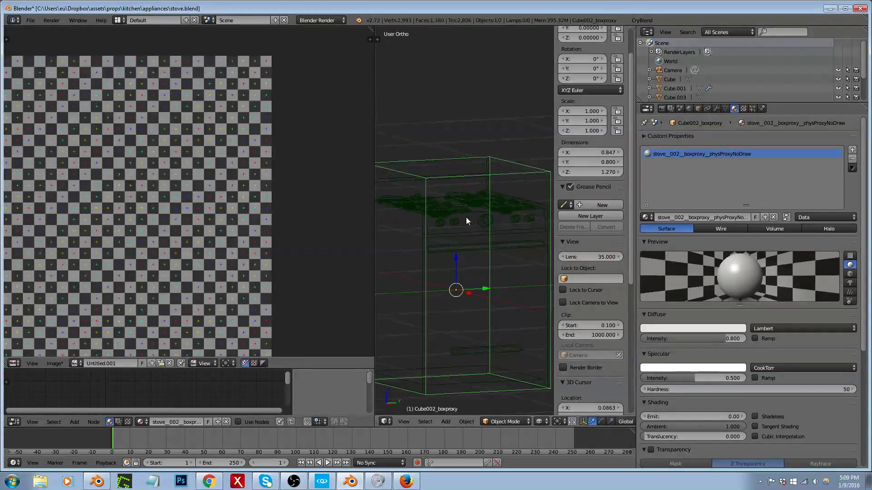
pyautogui.scroll(3, 467, 218)
pyautogui.rightClick(464, 197)
pyautogui.scroll(-3, 464, 197)
pyautogui.press('Tab')
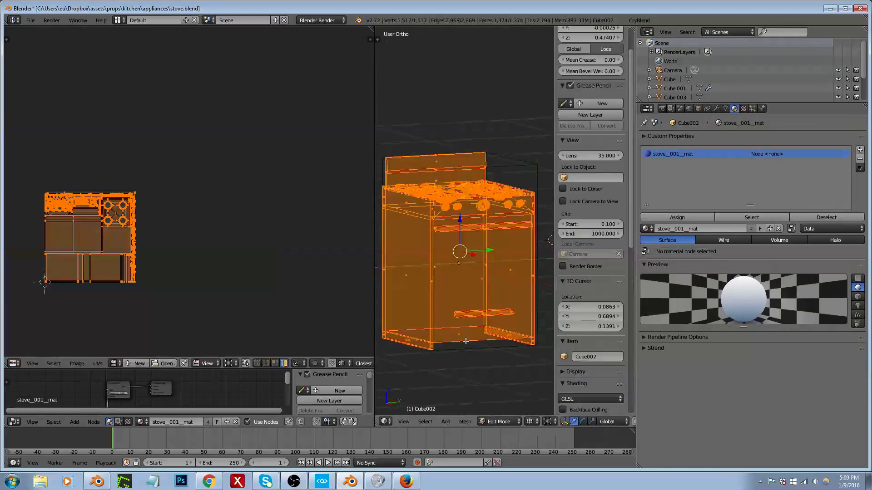
# Step: Select two bottom edges of the stove in edge select mode and snap the 3D cursor to the selection
pyautogui.hotkey('ctrl', 'Tab')
pyautogui.click(448, 352)
pyautogui.moveTo(449, 352)
pyautogui.mouseDown(button='middle')
pyautogui.moveTo(445, 336)
pyautogui.moveTo(409, 347)
pyautogui.moveTo(406, 339)
pyautogui.moveTo(423, 350)
pyautogui.moveTo(429, 335)
pyautogui.mouseUp(button='middle')
pyautogui.scroll(3, 408, 347)
pyautogui.press('z')
pyautogui.rightClick(390, 336)
pyautogui.keyDown('shift'); pyautogui.moveTo(429, 335); pyautogui.dragTo(351, 327, button='middle'); pyautogui.keyUp('shift')
pyautogui.keyDown('shift'); pyautogui.rightClick(508, 337); pyautogui.keyUp('shift')
pyautogui.keyDown('shift'); pyautogui.rightClick(508, 337); pyautogui.keyUp('shift')
pyautogui.keyDown('shift'); pyautogui.rightClick(508, 335); pyautogui.keyUp('shift')
pyautogui.moveTo(509, 335)
pyautogui.mouseDown(button='middle')
pyautogui.moveTo(485, 344)
pyautogui.moveTo(503, 349)
pyautogui.mouseUp(button='middle')
pyautogui.hotkey('shift', 's')
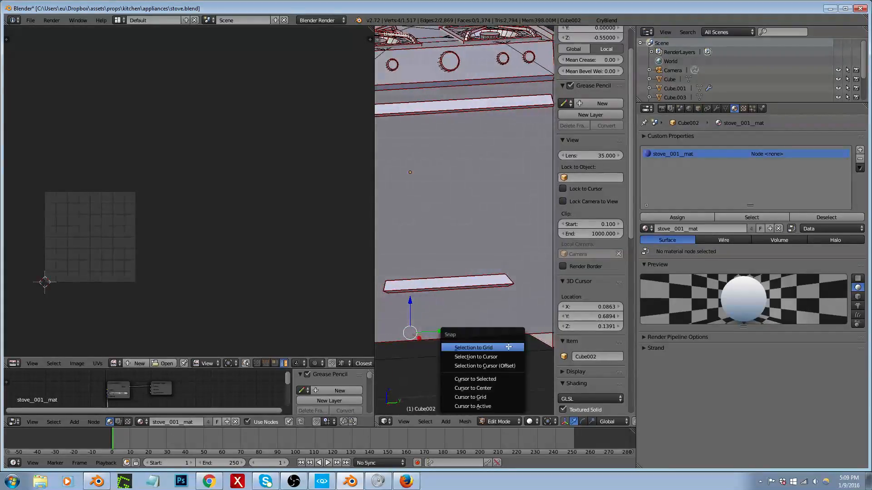
pyautogui.click(475, 379)
# Step: Return the stove mesh to Object Mode in wireframe and set its origin to the 3D cursor
pyautogui.scroll(-5, 472, 356)
pyautogui.press('Tab')
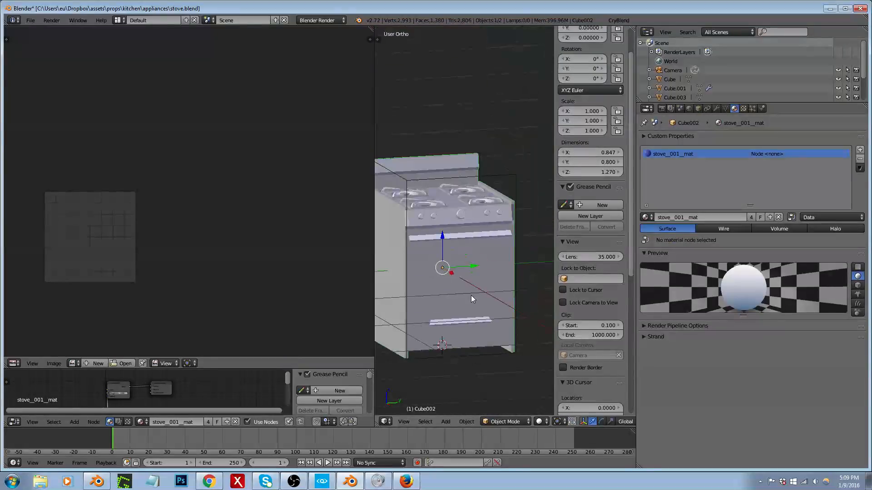
pyautogui.press('z')
pyautogui.hotkey('shift', 'ctrl', 'alt', 'c')
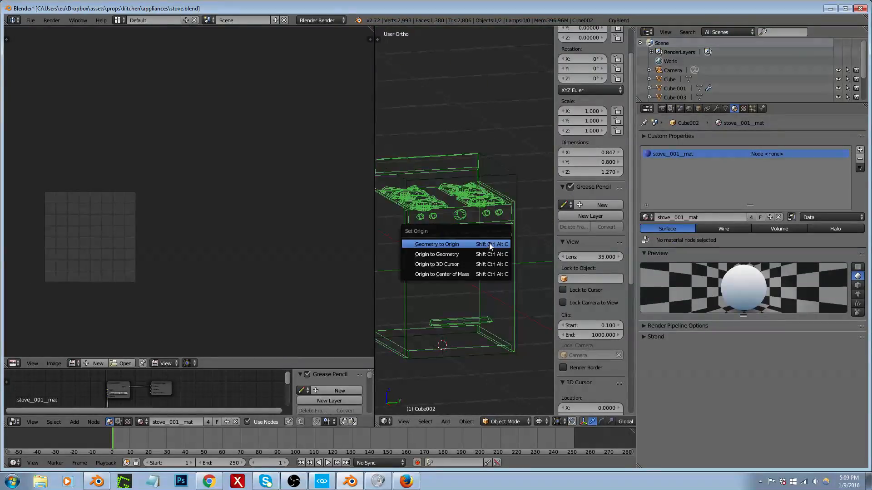
pyautogui.click(481, 265)
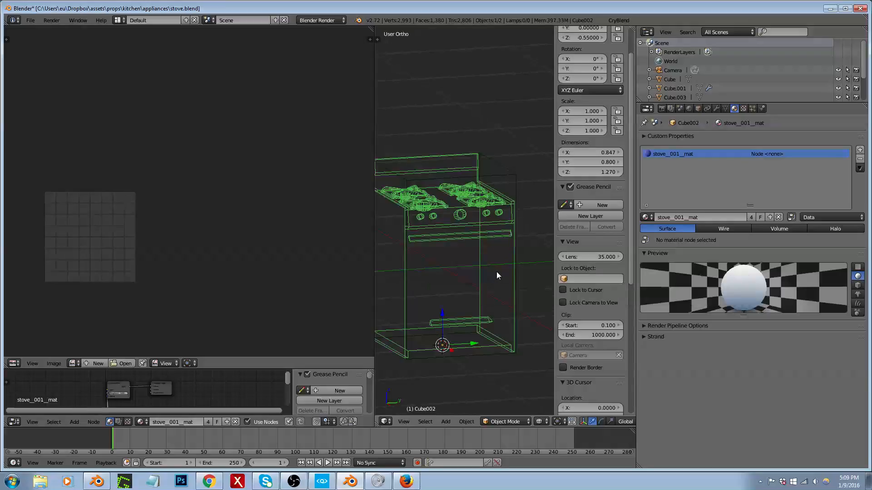
# Step: Set the box proxy's origin to the 3D cursor at the stove's base
pyautogui.rightClick(503, 209)
pyautogui.hotkey('shift', 'ctrl', 'alt', 'c')
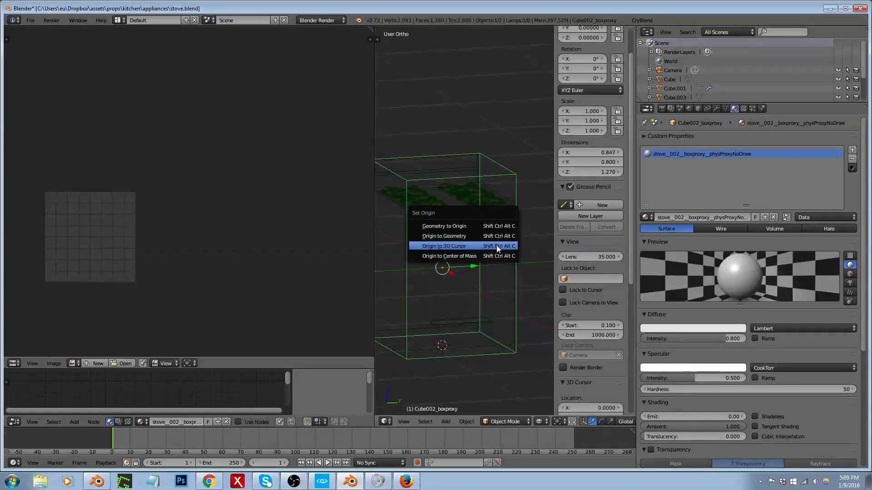
pyautogui.click(497, 246)
# Step: Export the stove with CryBlend into the game's kitchen appliances folder, switch to CRYENGINE and inspect it in the level
pyautogui.click(640, 20)
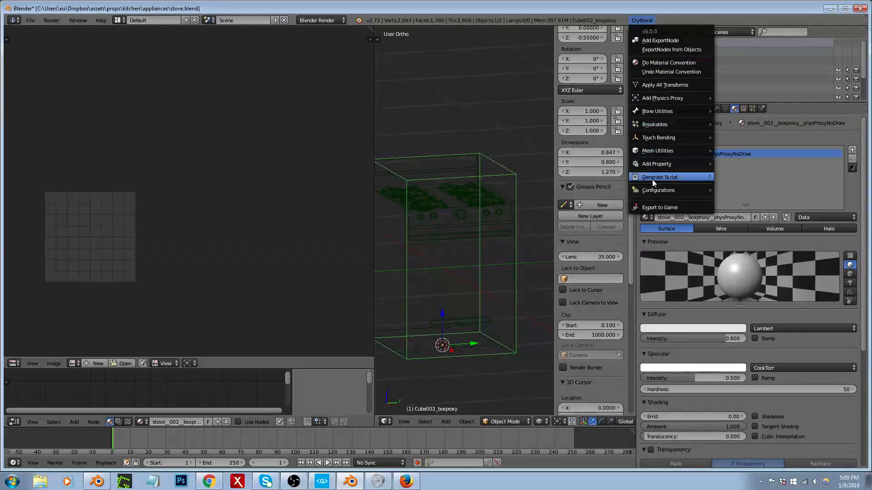
pyautogui.click(650, 211)
pyautogui.click(55, 222)
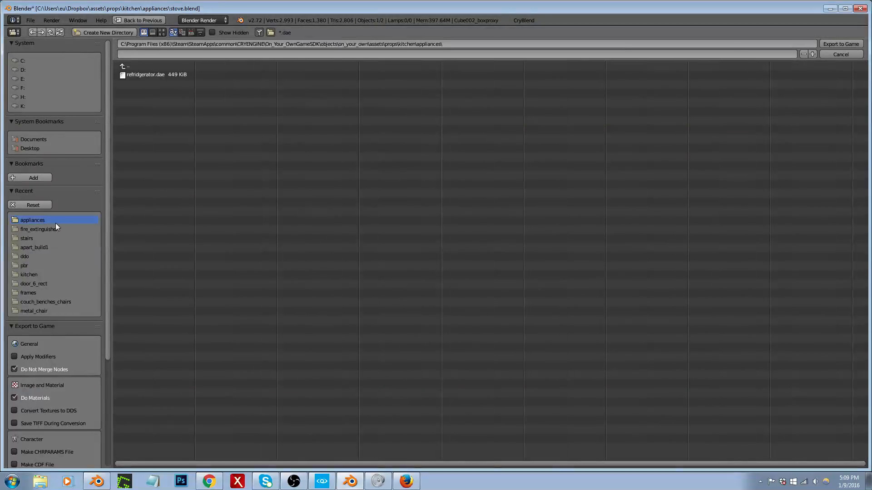
pyautogui.click(845, 41)
pyautogui.click(323, 480)
pyautogui.moveTo(227, 256); pyautogui.dragTo(162, 247, button='right')
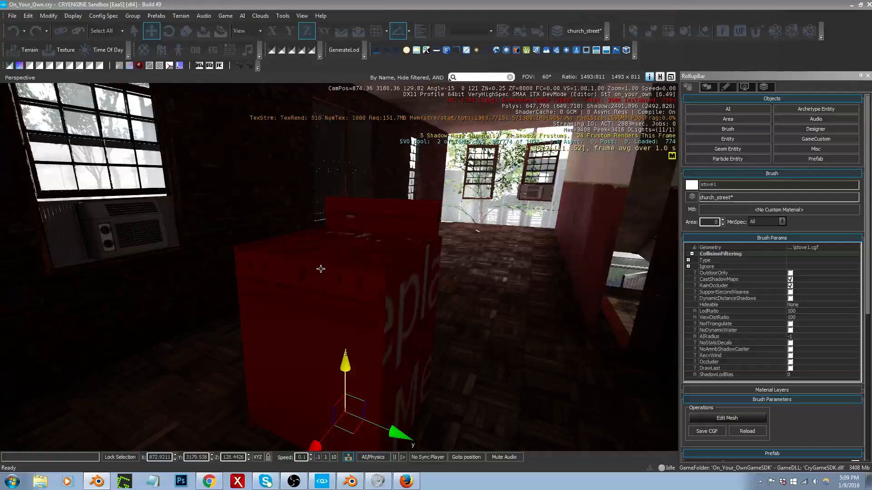
# Step: Switch back to Blender and save stove.blend over the existing file
pyautogui.click(353, 483)
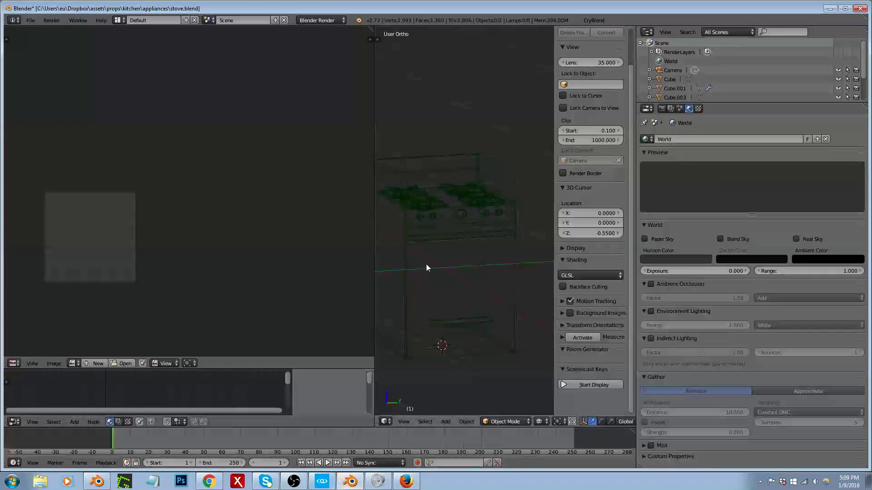
pyautogui.hotkey('ctrl', 's')
pyautogui.click(429, 282)
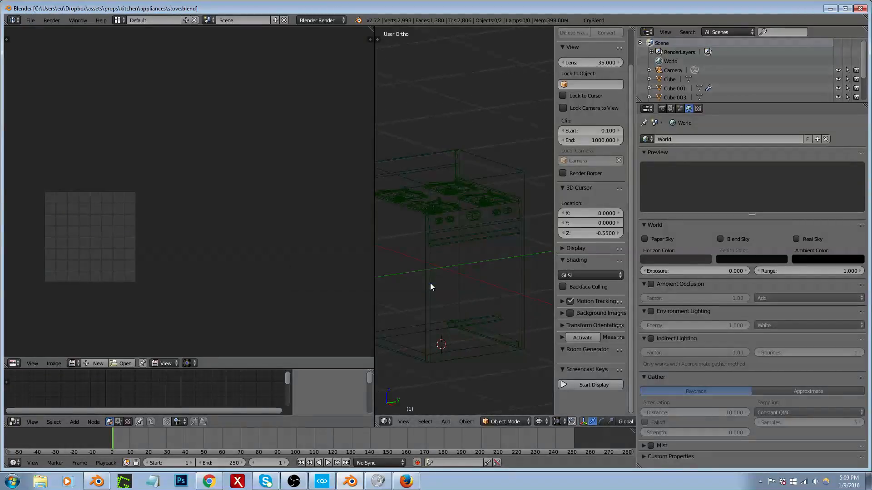
# Step: Open the recent file apart_build1.blend and maximize the 3D view to show the whole building
pyautogui.click(31, 20)
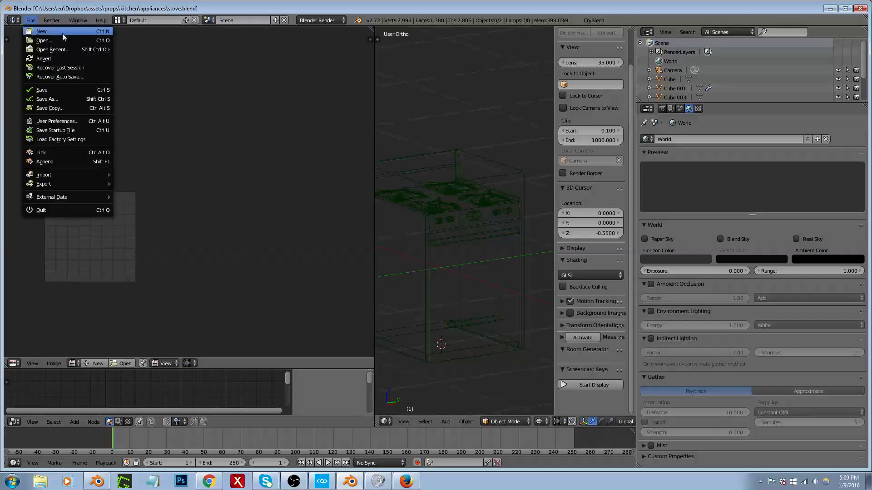
pyautogui.moveTo(64, 49)
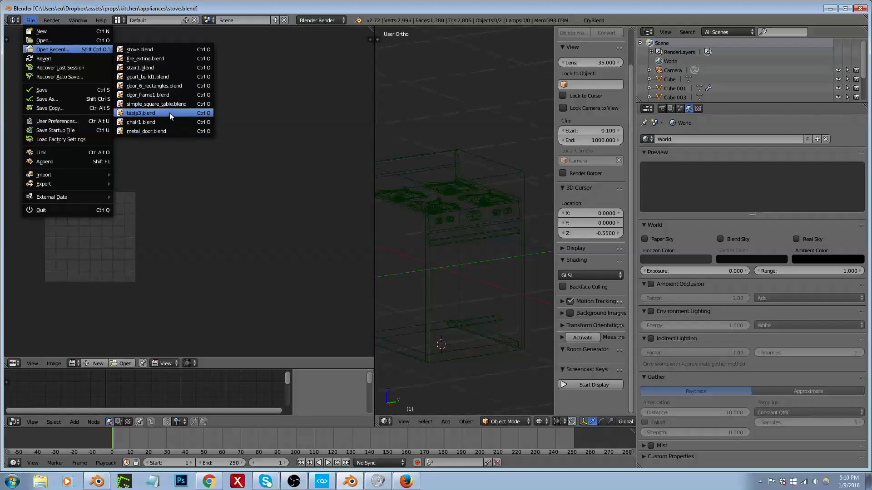
pyautogui.click(166, 77)
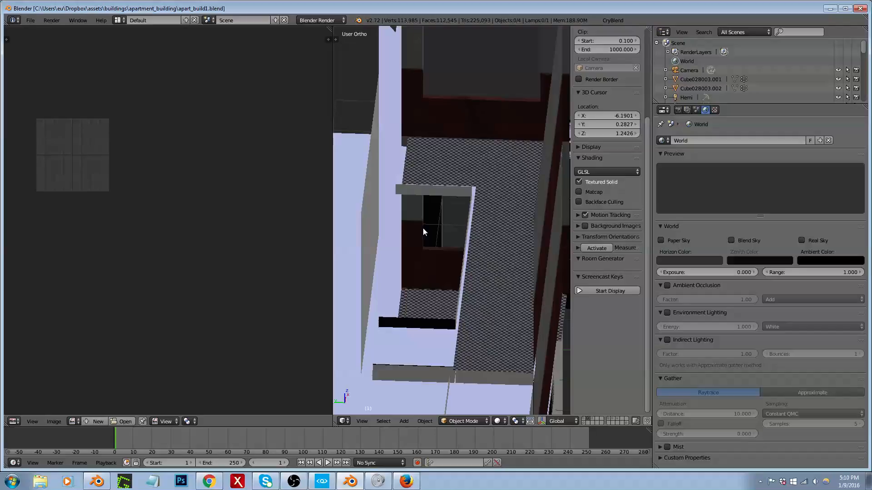
pyautogui.scroll(-3, 434, 218)
pyautogui.hotkey('shift', 'space')
pyautogui.moveTo(468, 238); pyautogui.dragTo(282, 215, button='middle')
pyautogui.scroll(-3, 283, 227)
pyautogui.scroll(3, 330, 202)
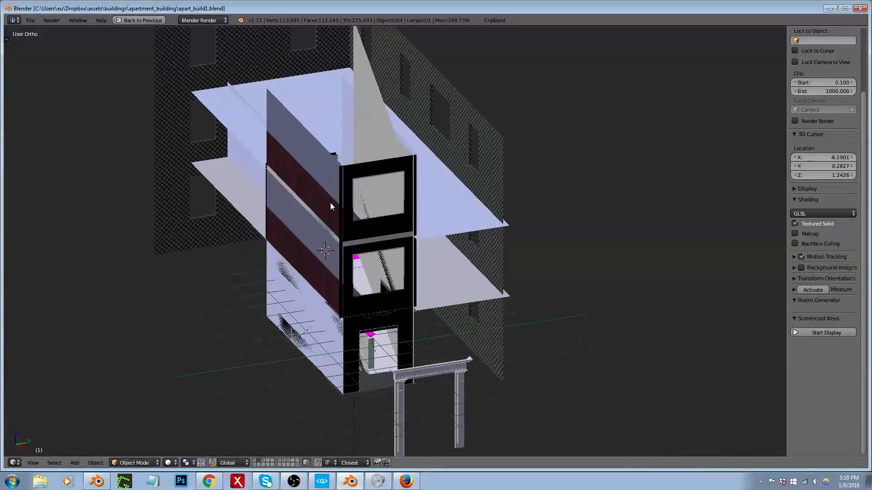
# Step: Move the separate door surround in front of the building to layer 1
pyautogui.rightClick(447, 369)
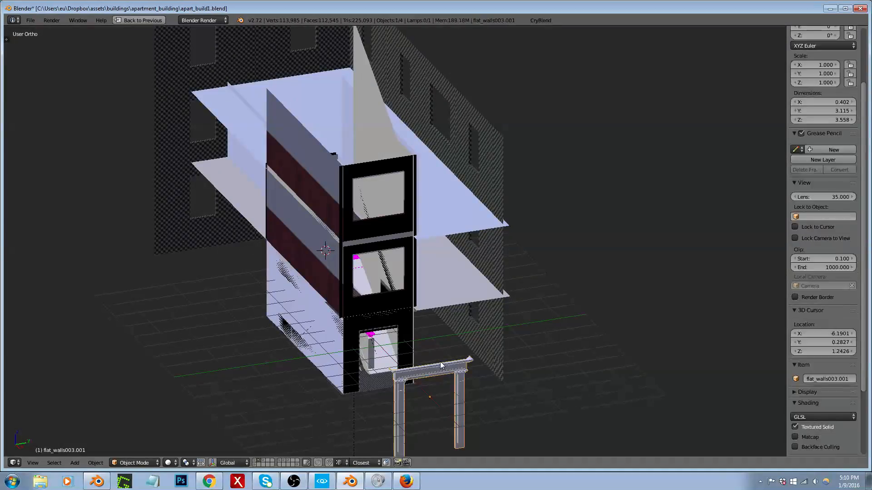
pyautogui.scroll(2, 448, 366)
pyautogui.press('z')
pyautogui.press('z')
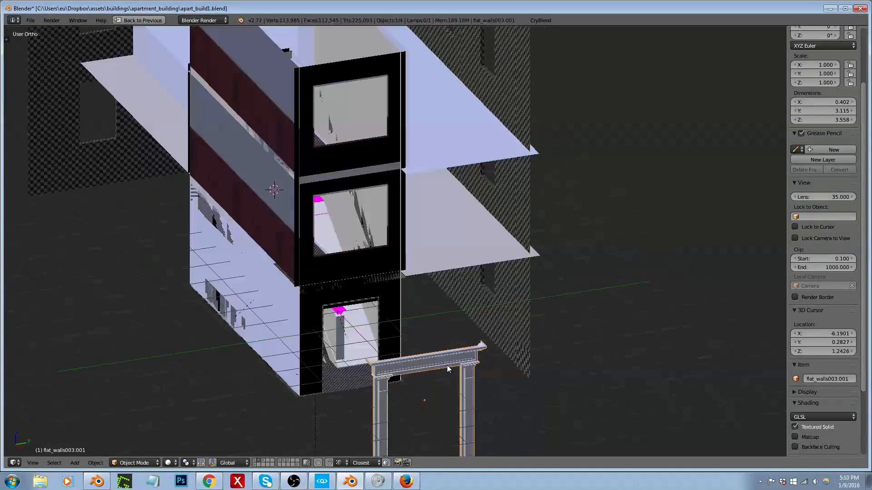
pyautogui.press('m')
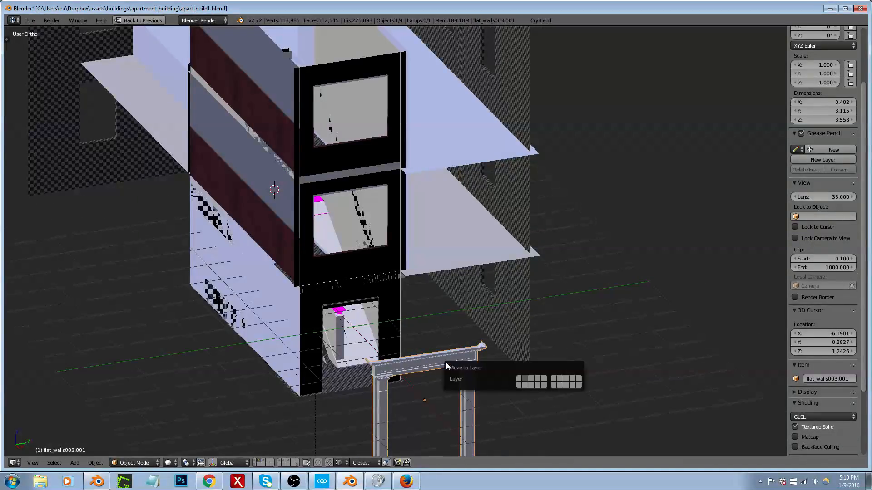
pyautogui.click(523, 379)
# Step: Select the building's interior wall mesh from the stairwell front
pyautogui.scroll(-3, 414, 311)
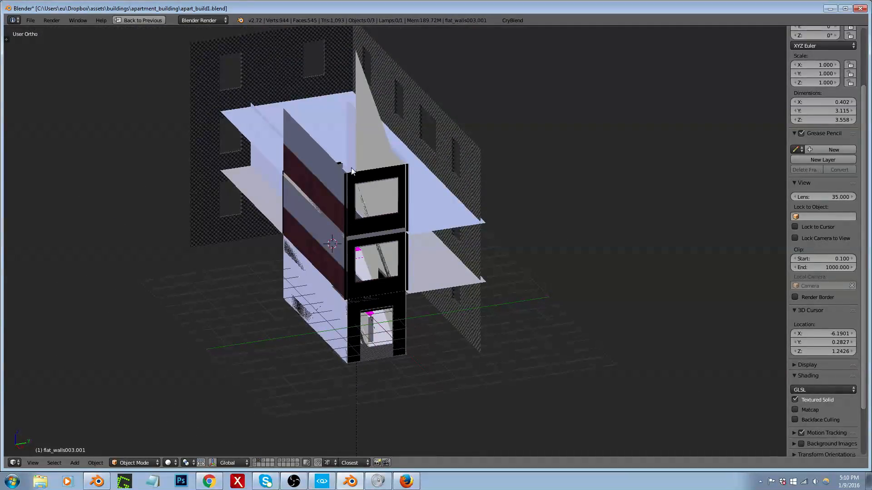
pyautogui.moveTo(345, 181); pyautogui.dragTo(302, 185, button='middle')
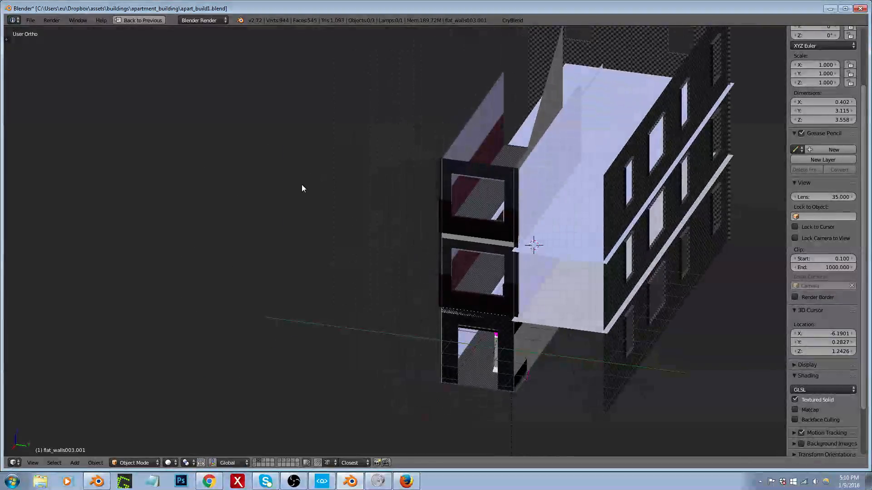
pyautogui.scroll(4, 456, 177)
pyautogui.scroll(-3, 457, 181)
pyautogui.rightClick(456, 180)
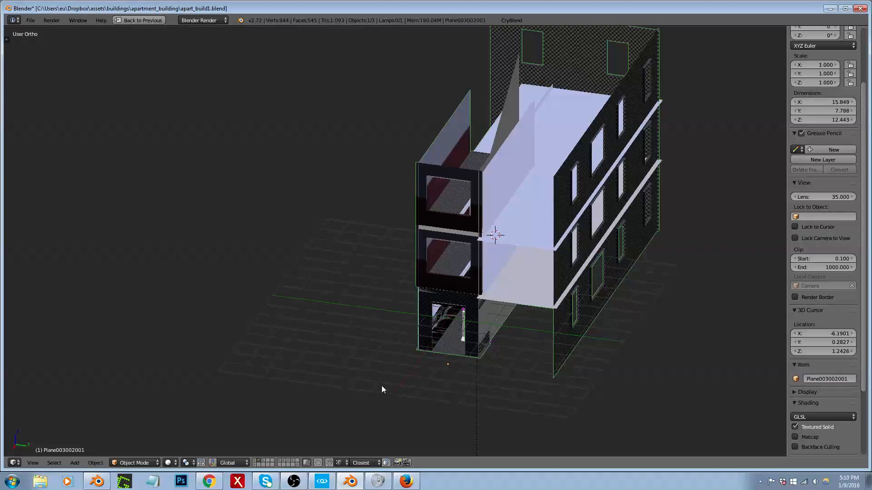
# Step: Switch to CRYENGINE and fly out of the apartment to the building's front entrance
pyautogui.click(323, 481)
pyautogui.press('s')
pyautogui.moveTo(339, 268); pyautogui.dragTo(598, 322, button='right')
pyautogui.press('a')
pyautogui.press('w')
pyautogui.moveTo(366, 361); pyautogui.dragTo(385, 355, button='right')
pyautogui.press('s')
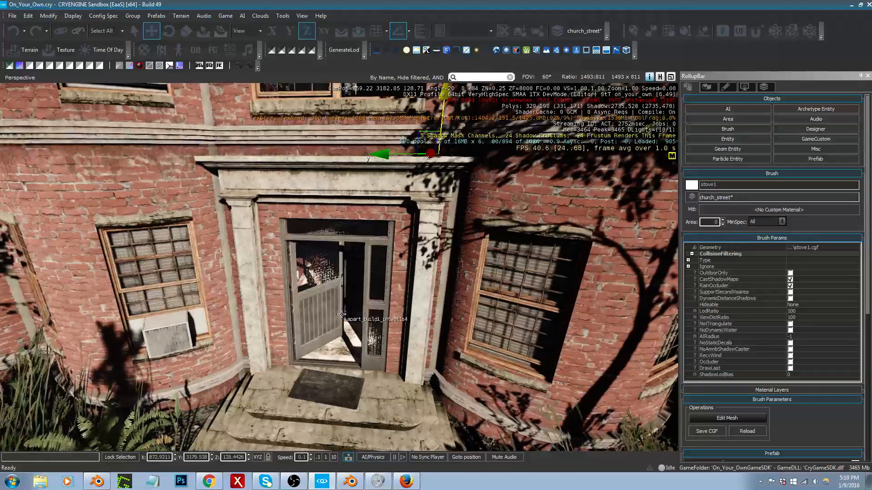
# Step: Delete the apart_build12 exterior brush, inspect the building's interior without it, and undo the deletion
pyautogui.click(165, 198)
pyautogui.scroll(-10, 177, 195)
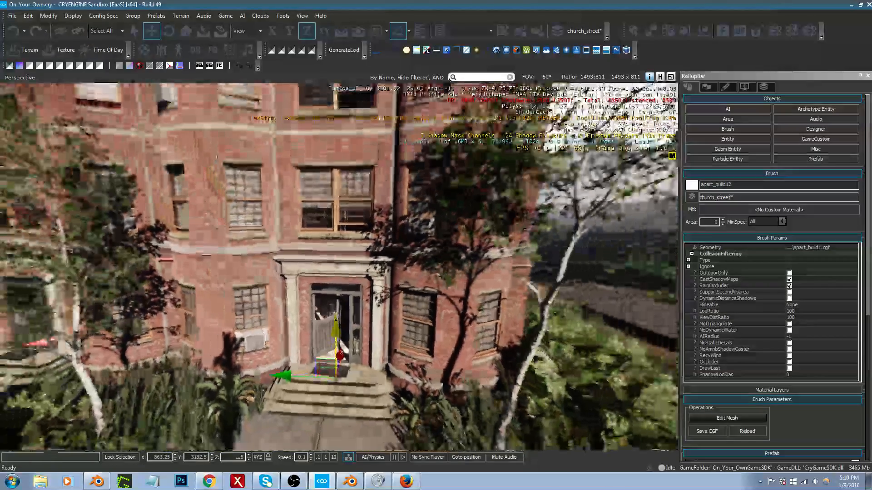
pyautogui.press('Delete')
pyautogui.press('Return')
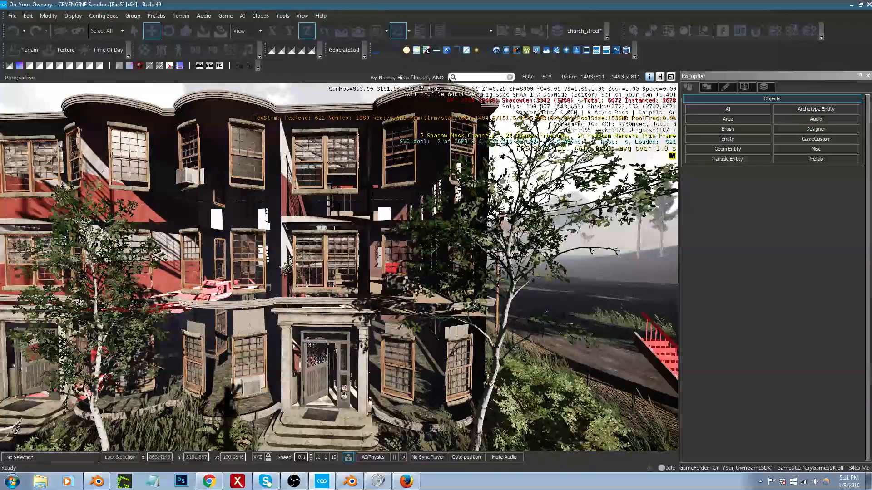
pyautogui.moveTo(347, 264); pyautogui.dragTo(347, 260, button='right')
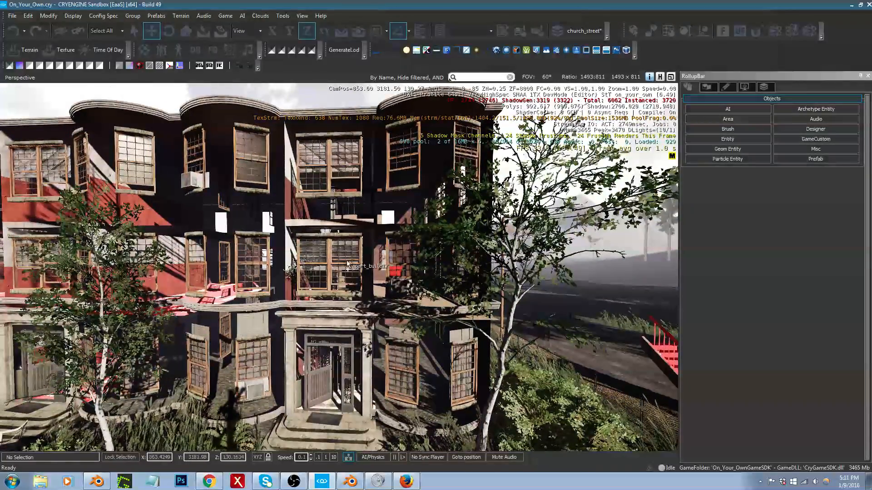
pyautogui.hotkey('ctrl', 'z')
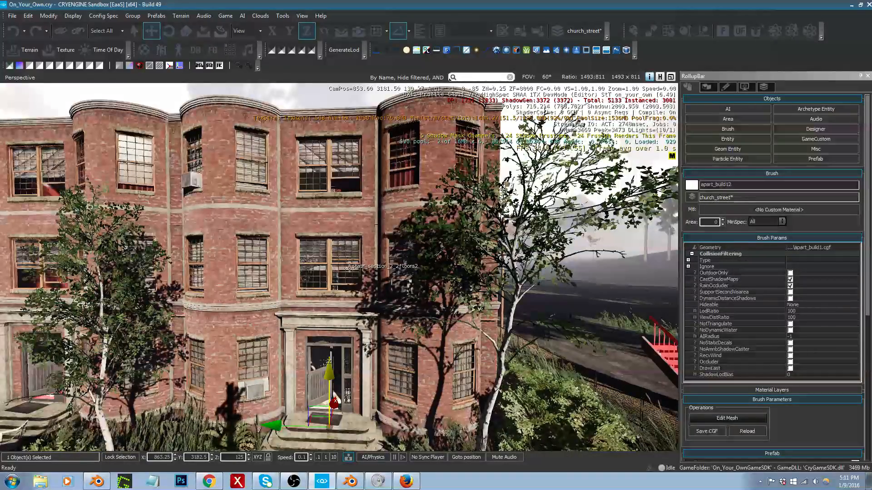
# Step: Switch back to Blender and examine the interior walls, floors and stairwell from several sides
pyautogui.click(350, 481)
pyautogui.moveTo(462, 334); pyautogui.dragTo(498, 338, button='middle')
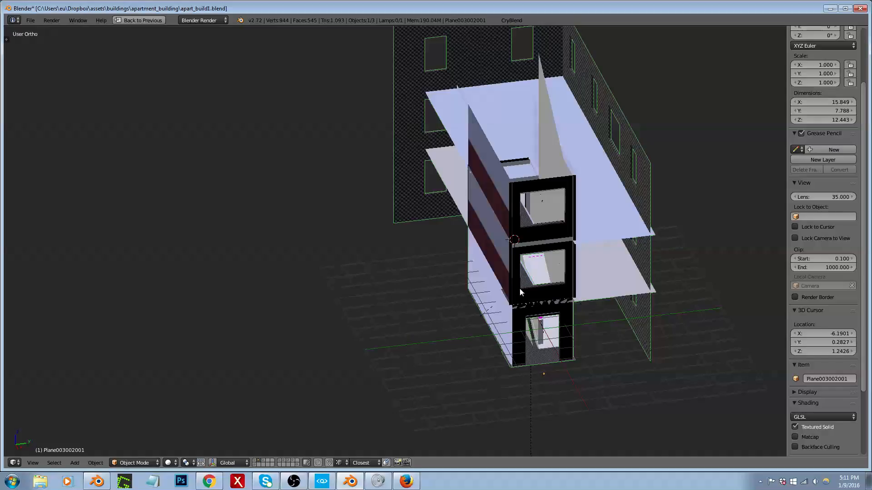
pyautogui.moveTo(540, 193); pyautogui.dragTo(631, 191, button='middle')
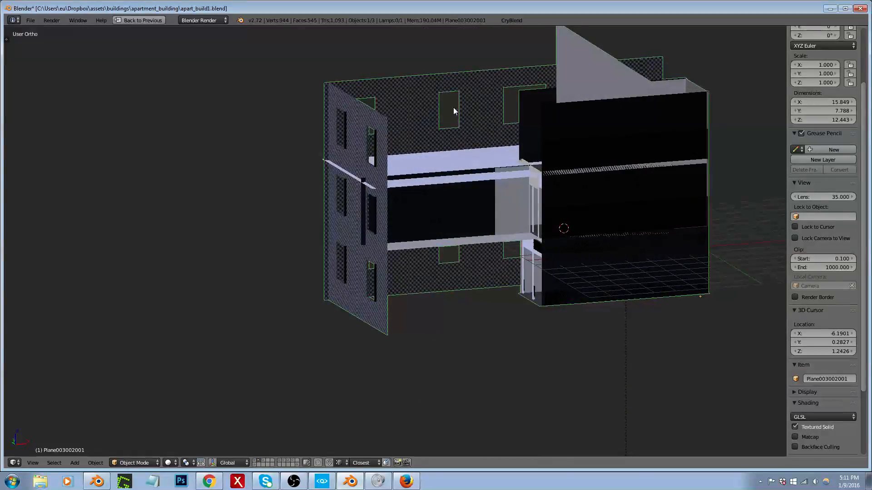
pyautogui.moveTo(421, 125); pyautogui.dragTo(437, 134, button='middle')
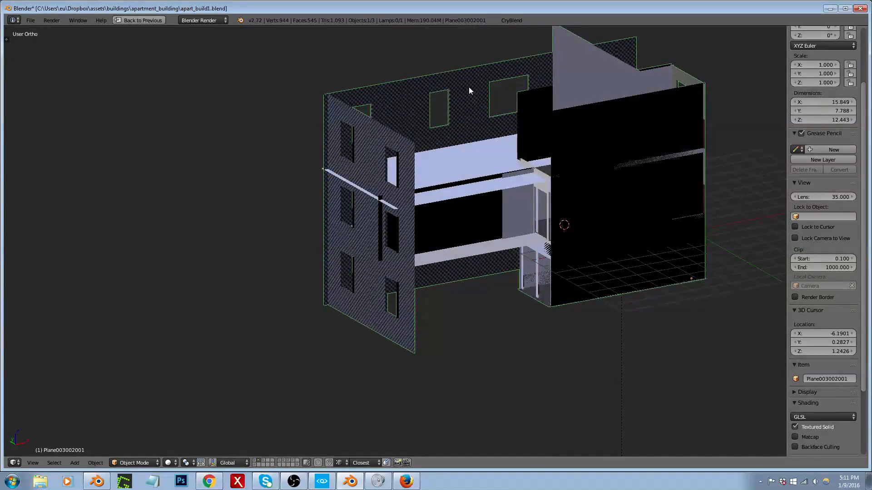
pyautogui.moveTo(525, 127); pyautogui.dragTo(480, 146, button='middle')
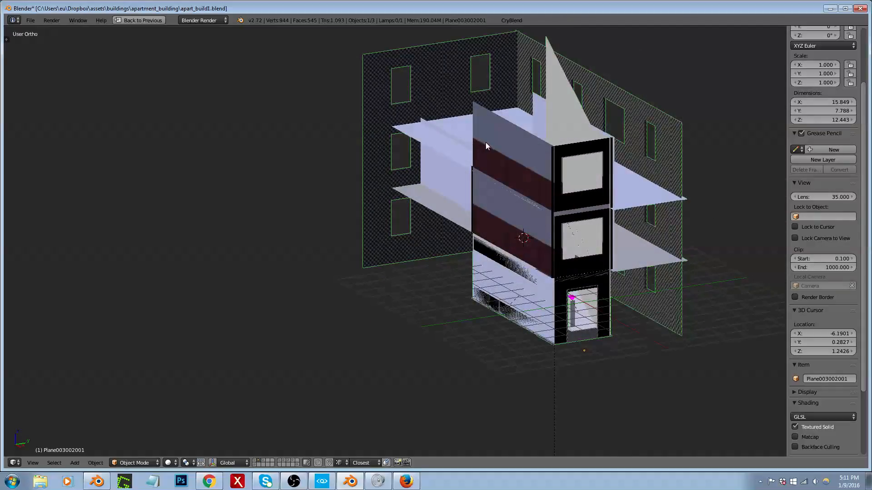
# Step: Show only layer 1 with the building exterior and select the outer wall mesh
pyautogui.press('1')
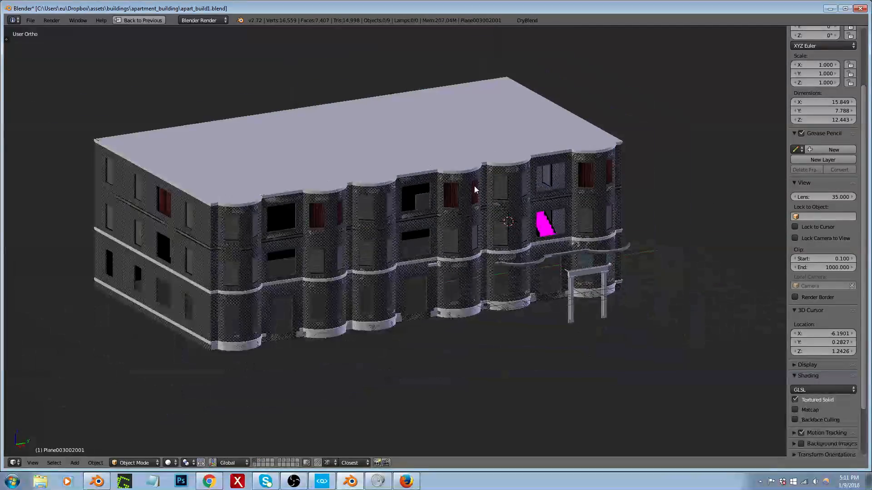
pyautogui.scroll(4, 477, 211)
pyautogui.press('KP_5')
pyautogui.scroll(4, 584, 191)
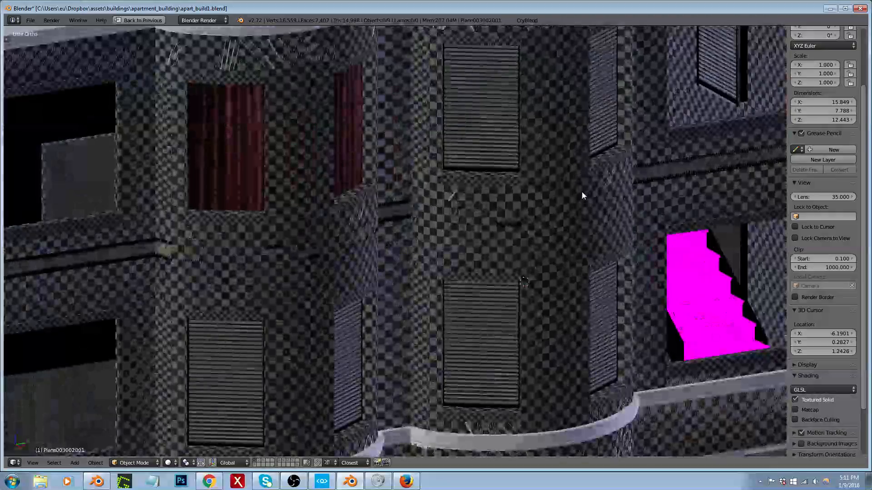
pyautogui.scroll(-2, 544, 212)
pyautogui.rightClick(544, 212)
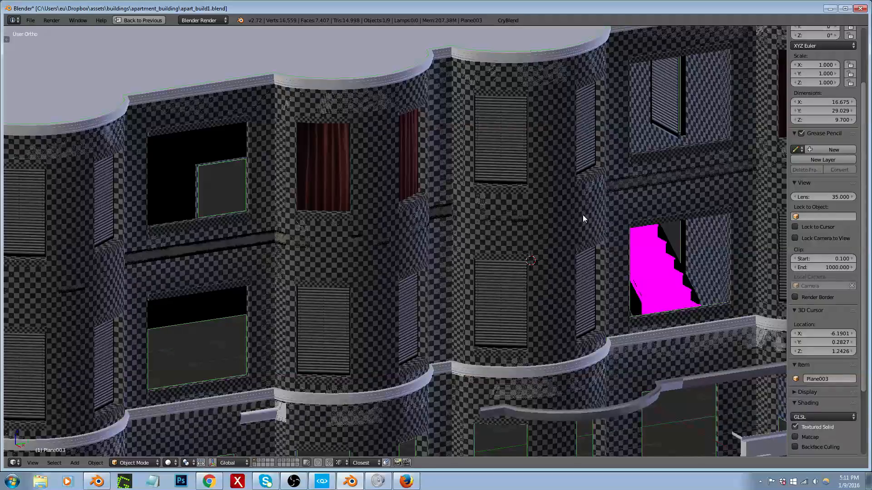
pyautogui.scroll(-5, 587, 214)
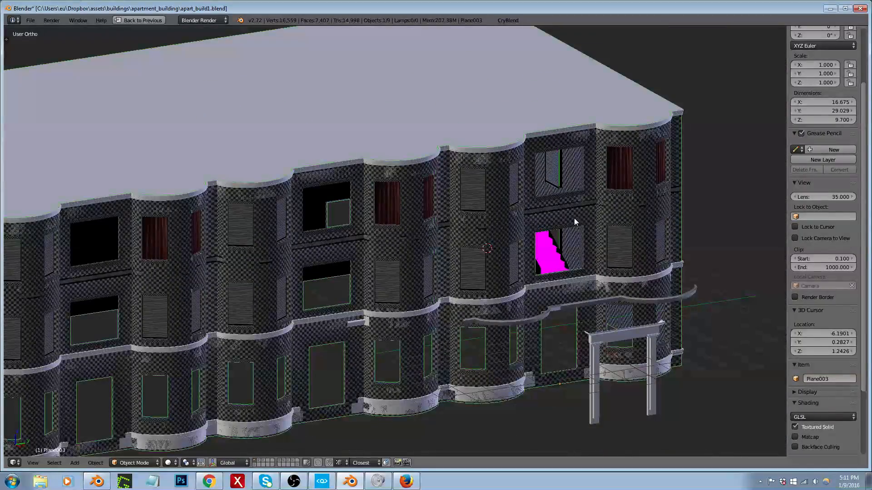
pyautogui.moveTo(501, 225); pyautogui.dragTo(537, 201, button='middle')
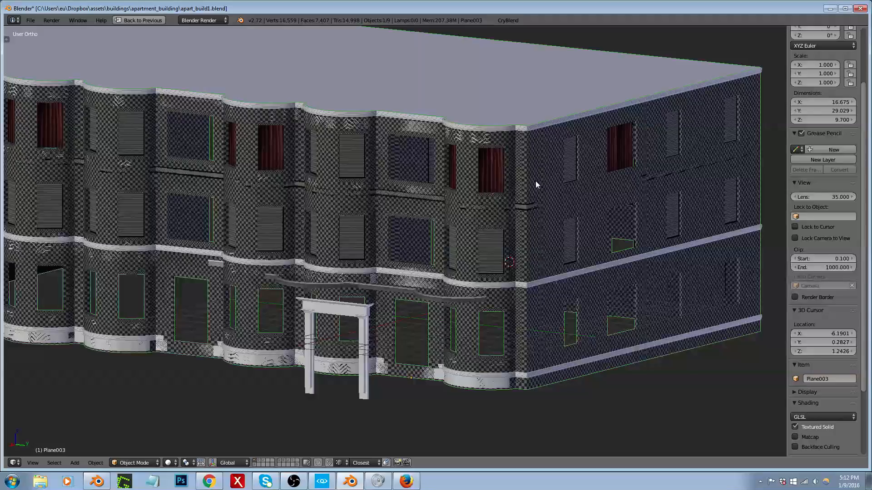
# Step: Inspect the outer wall mesh in Edit Mode, switch the view to wireframe and return to Object Mode
pyautogui.press('Tab')
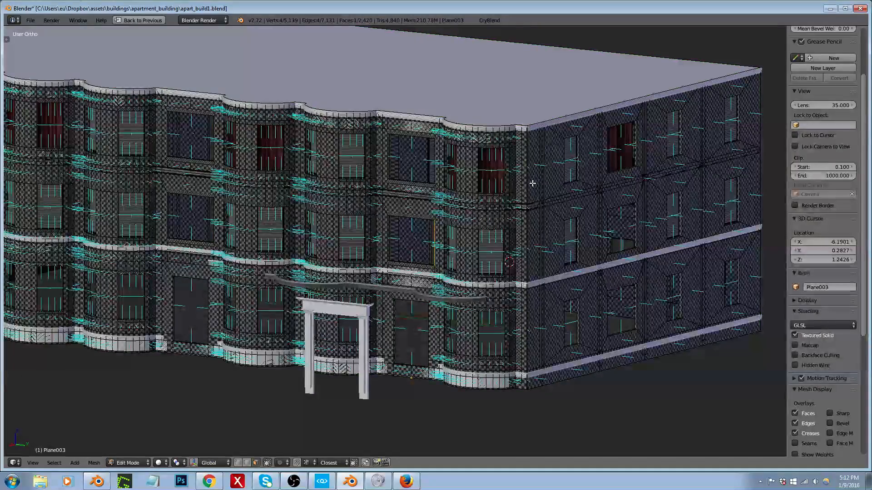
pyautogui.press('a')
pyautogui.press('z')
pyautogui.moveTo(532, 183)
pyautogui.mouseDown(button='middle')
pyautogui.moveTo(590, 221)
pyautogui.moveTo(547, 214)
pyautogui.mouseUp(button='middle')
pyautogui.press('a')
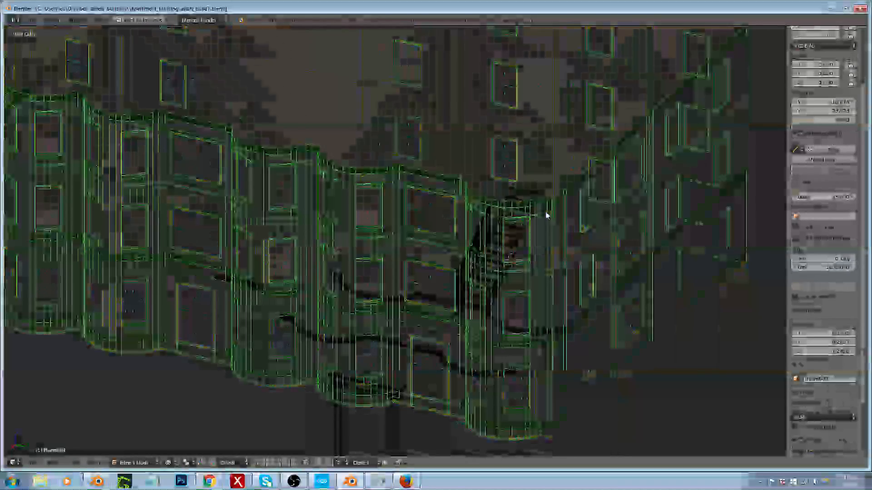
# Step: Select the ledge and window sill mesh, then reselect the outer wall mesh to compare the two exterior parts in wireframe
pyautogui.scroll(10, 431, 245)
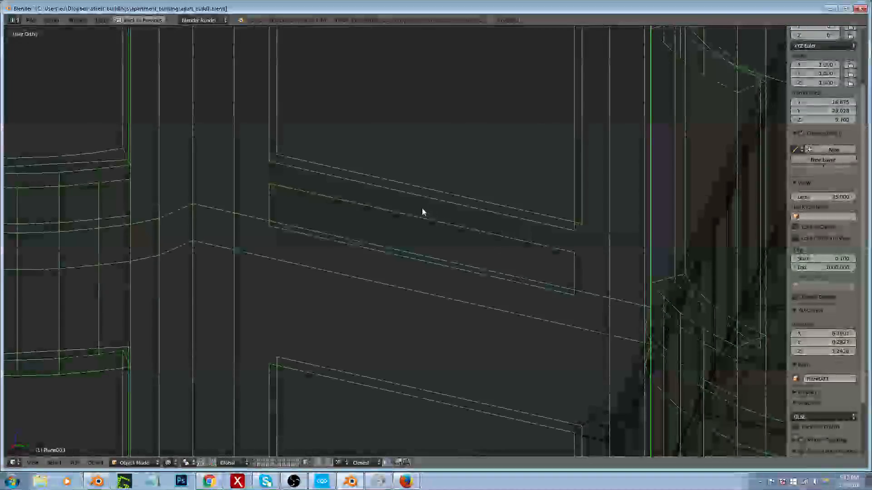
pyautogui.rightClick(422, 209)
pyautogui.scroll(-5, 423, 208)
pyautogui.scroll(-8, 424, 206)
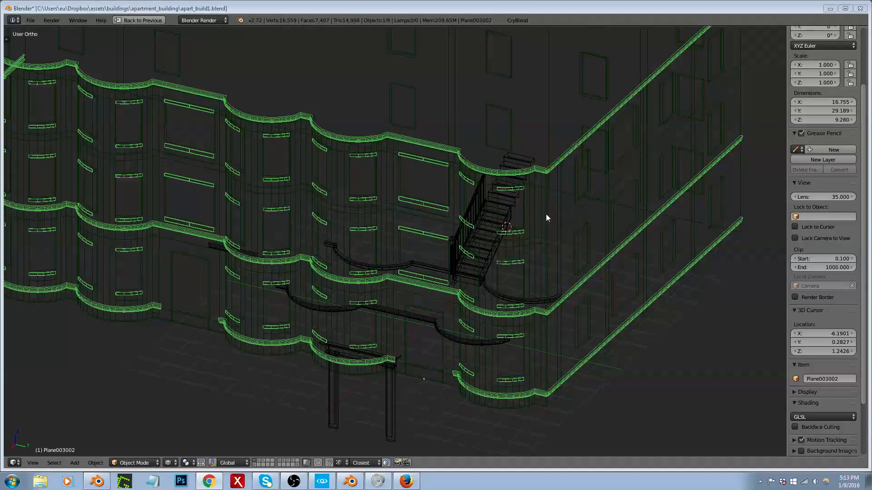
pyautogui.rightClick(547, 247)
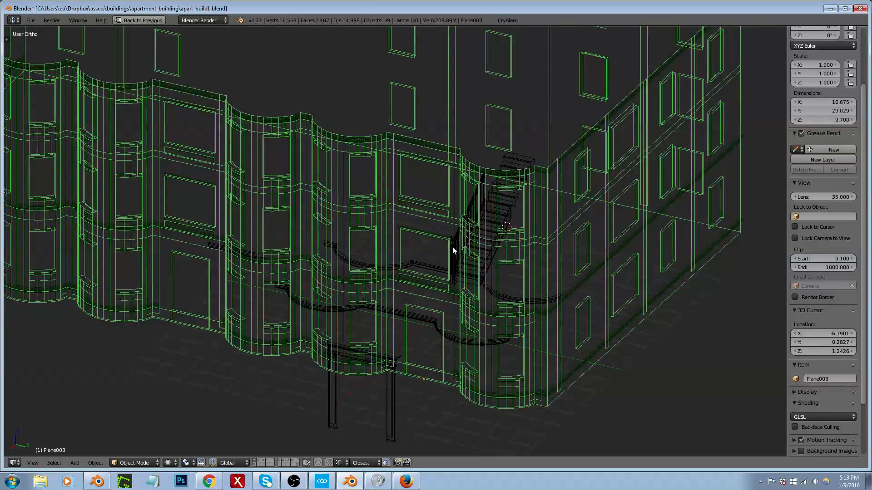
pyautogui.scroll(-2, 456, 281)
pyautogui.scroll(-3, 452, 254)
pyautogui.moveTo(451, 244); pyautogui.dragTo(422, 250, button='middle')
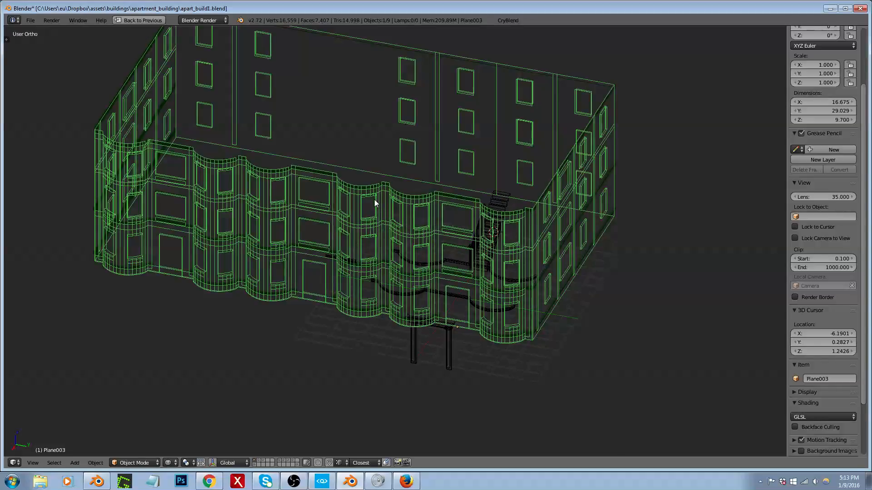
# Step: Switch to CRYENGINE Sandbox and view the apartment building's street front from farther back
pyautogui.scroll(5, 502, 206)
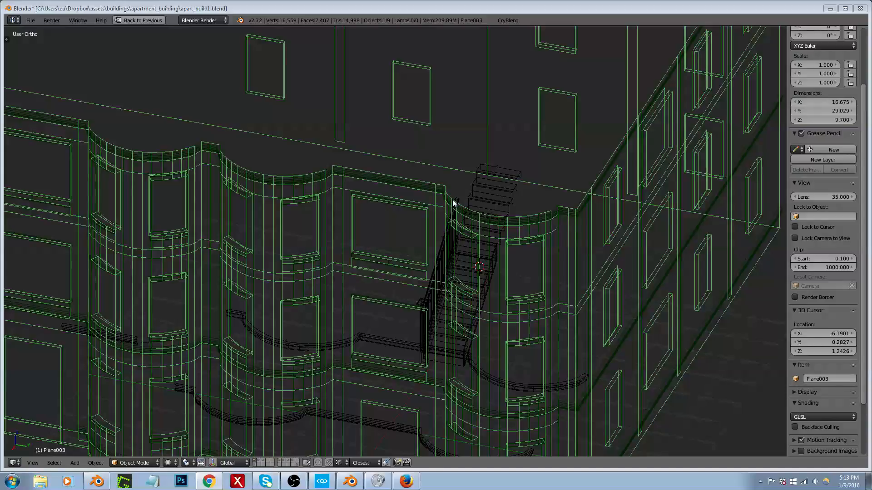
pyautogui.click(323, 482)
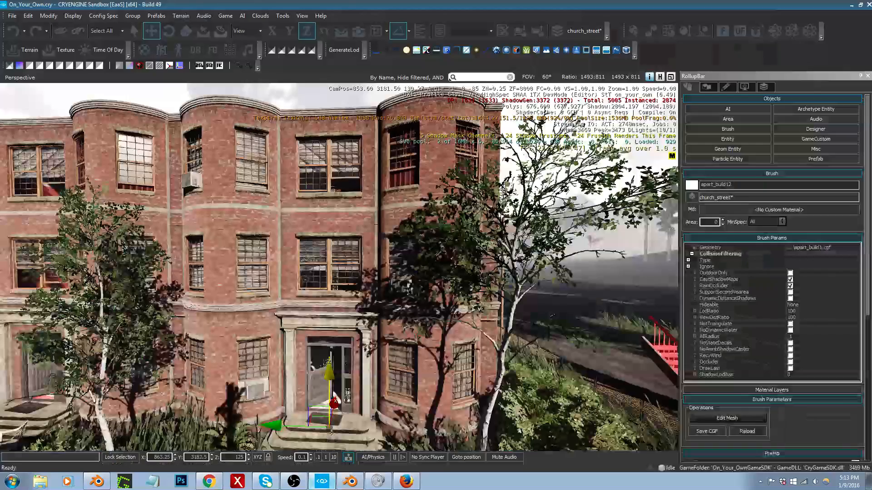
pyautogui.moveTo(358, 346); pyautogui.dragTo(293, 374, button='right')
pyautogui.press('s')
pyautogui.press('d')
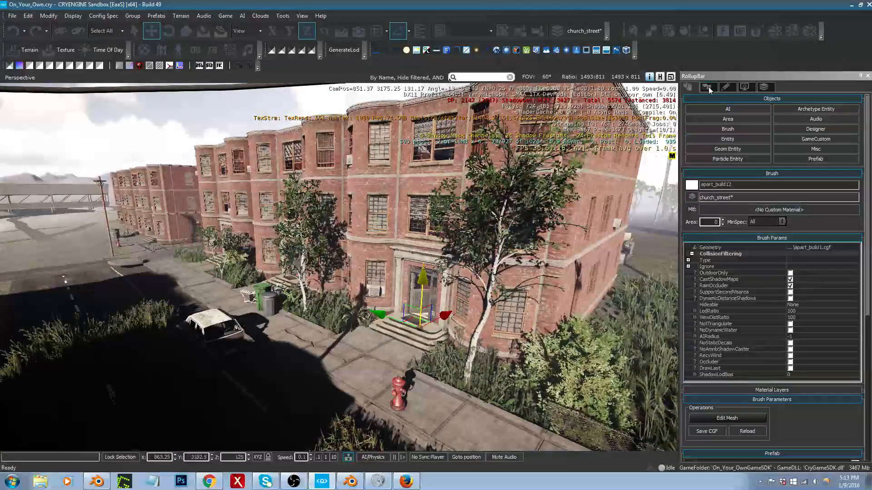
# Step: In the terrain Environment settings, set the Total Illumination v2 Diffuse amplifier to 2
pyautogui.click(707, 87)
pyautogui.click(810, 120)
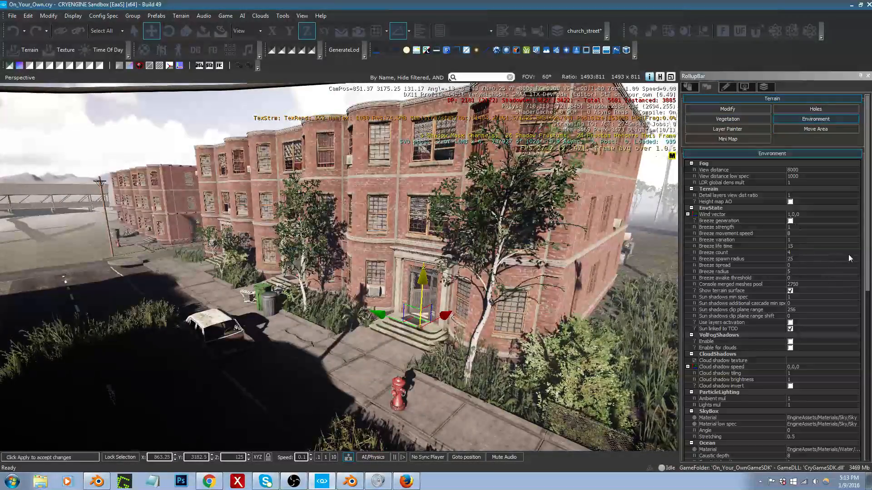
pyautogui.moveTo(868, 254); pyautogui.dragTo(869, 416)
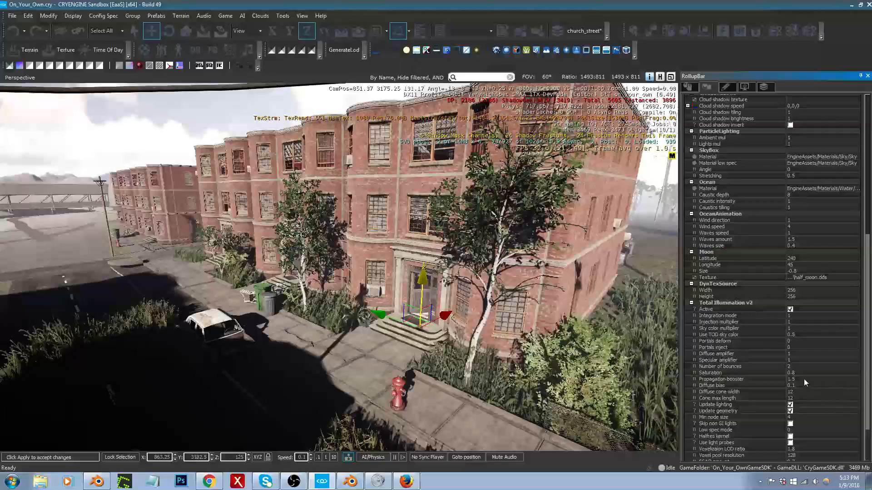
pyautogui.click(797, 353)
pyautogui.write('2')
pyautogui.moveTo(459, 318); pyautogui.dragTo(405, 349, button='right')
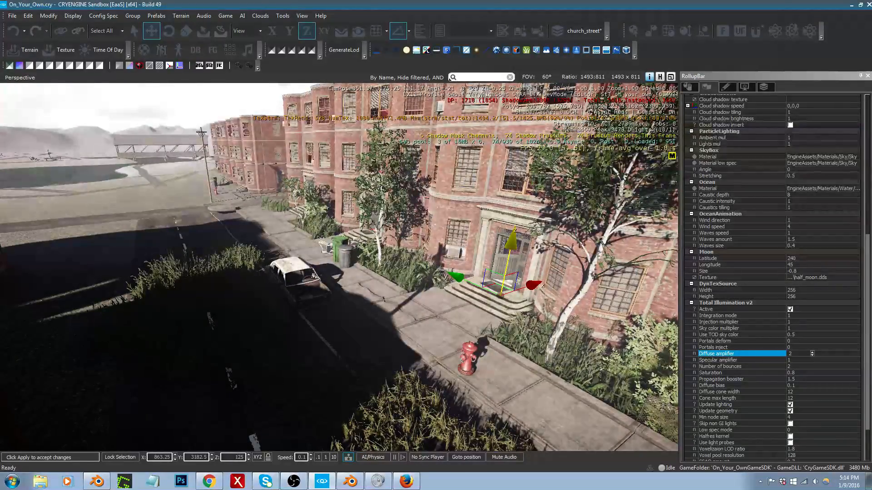
# Step: Toggle Update geometry and Update lighting under Total Illumination v2 to refresh the global illumination
pyautogui.click(791, 411)
pyautogui.click(790, 411)
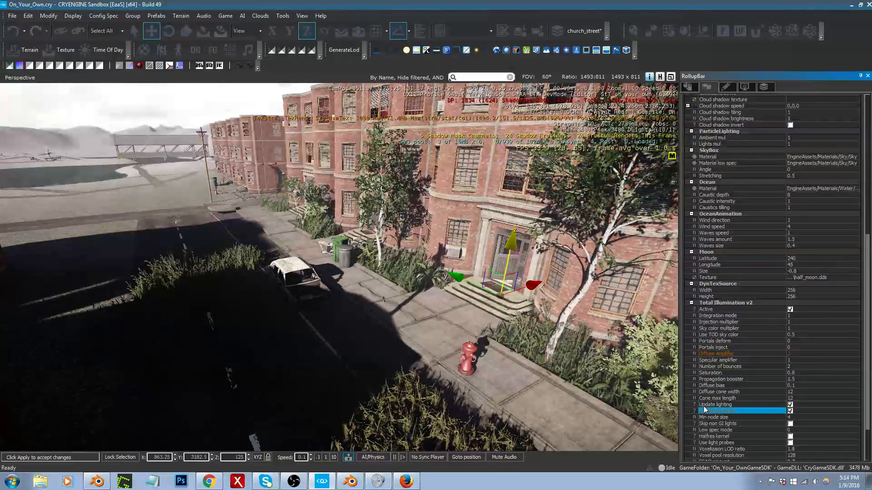
pyautogui.moveTo(522, 367); pyautogui.dragTo(598, 393, button='right')
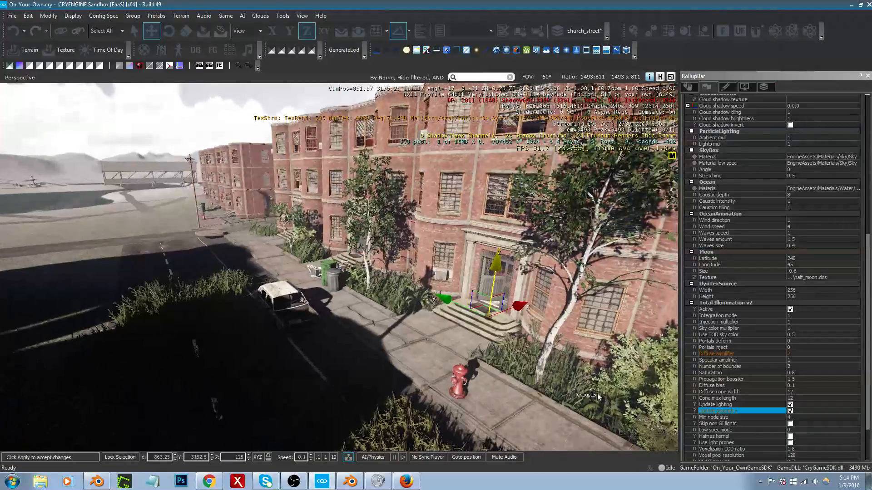
pyautogui.click(790, 405)
# Step: Select the apartment building brush at its entrance facade and show its brush parameters
pyautogui.moveTo(528, 399)
pyautogui.mouseDown(button='right')
pyautogui.moveTo(538, 403)
pyautogui.moveTo(514, 401)
pyautogui.mouseUp(button='right')
pyautogui.moveTo(386, 289); pyautogui.dragTo(388, 292, button='right')
pyautogui.press('w')
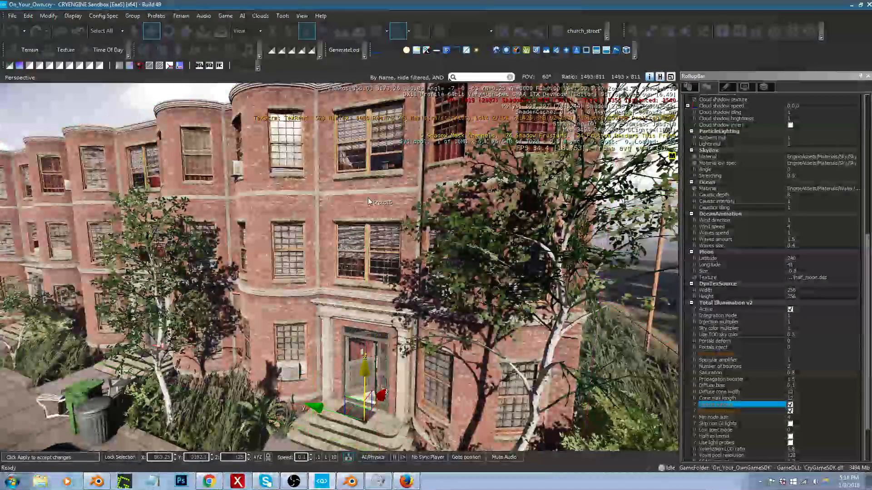
pyautogui.moveTo(357, 197); pyautogui.dragTo(357, 201, button='right')
pyautogui.click(352, 210)
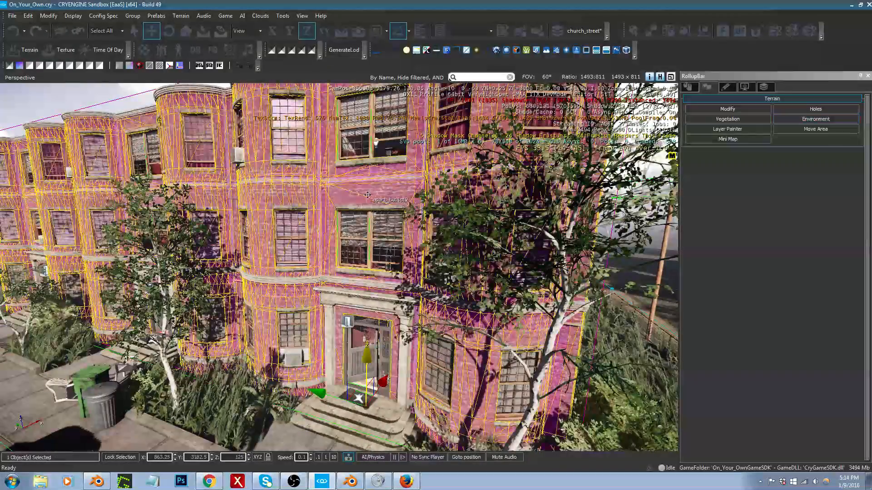
pyautogui.click(384, 192)
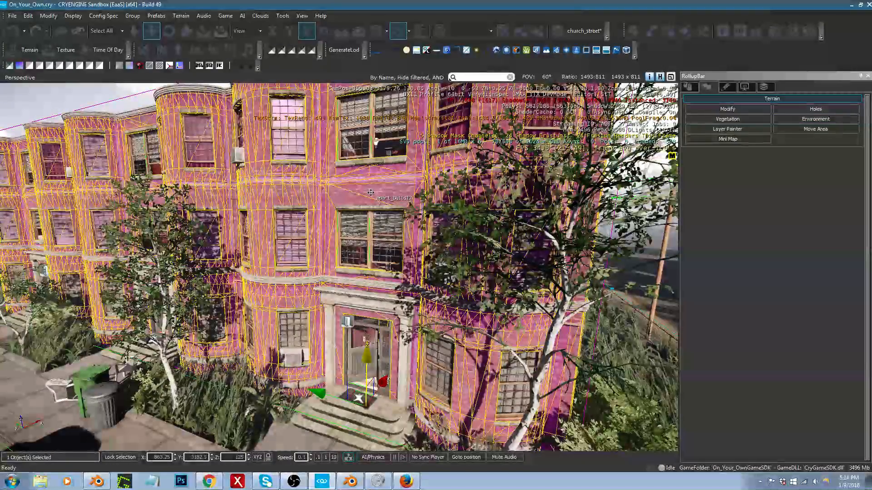
pyautogui.click(689, 87)
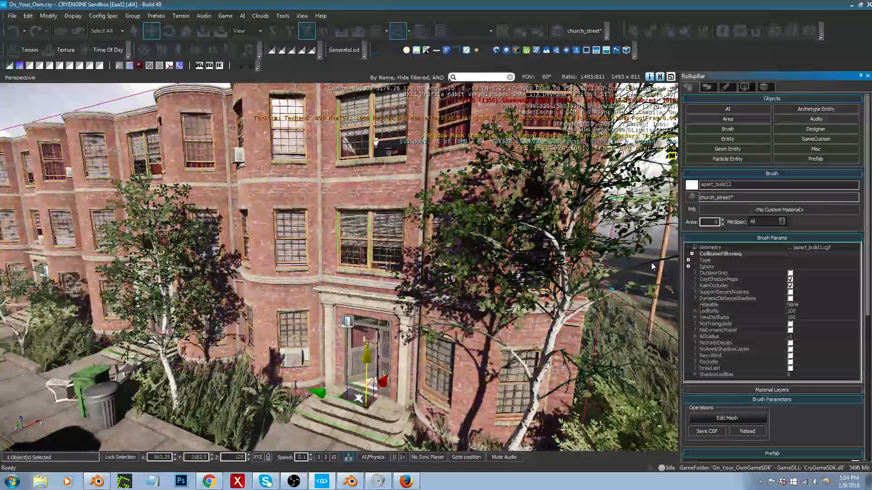
# Step: Back away along the street past the church to view the apartment building from far across the terrain
pyautogui.moveTo(591, 334); pyautogui.dragTo(426, 320, button='right')
pyautogui.press('s')
pyautogui.press('s')
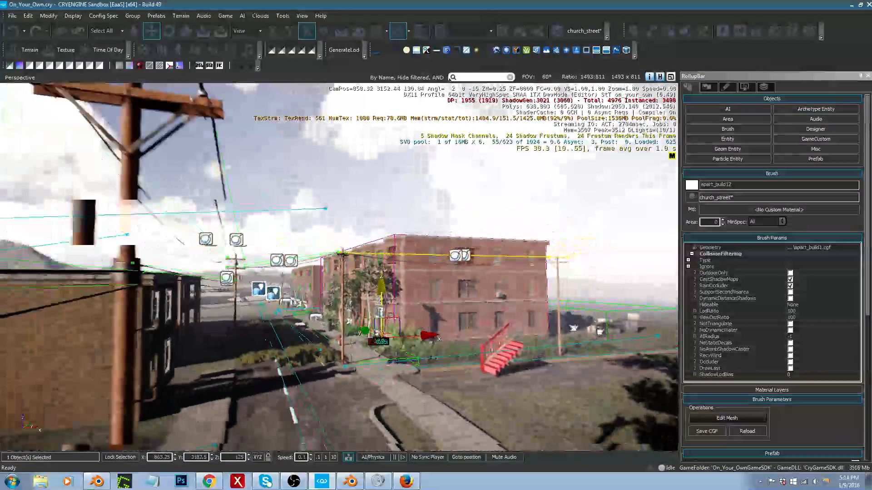
pyautogui.press('s')
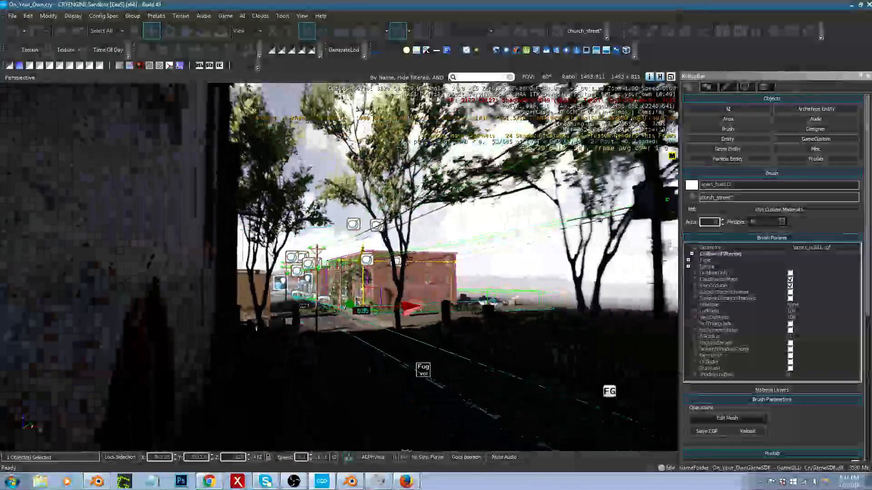
pyautogui.press('s')
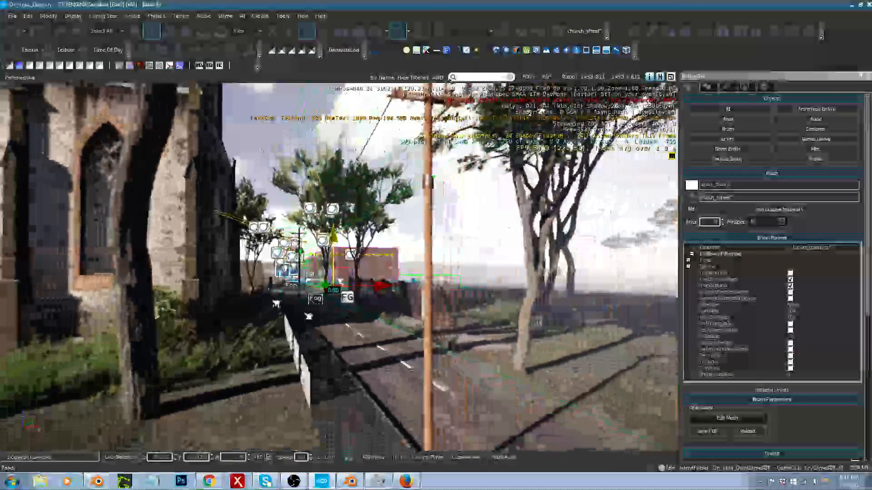
pyautogui.press('s')
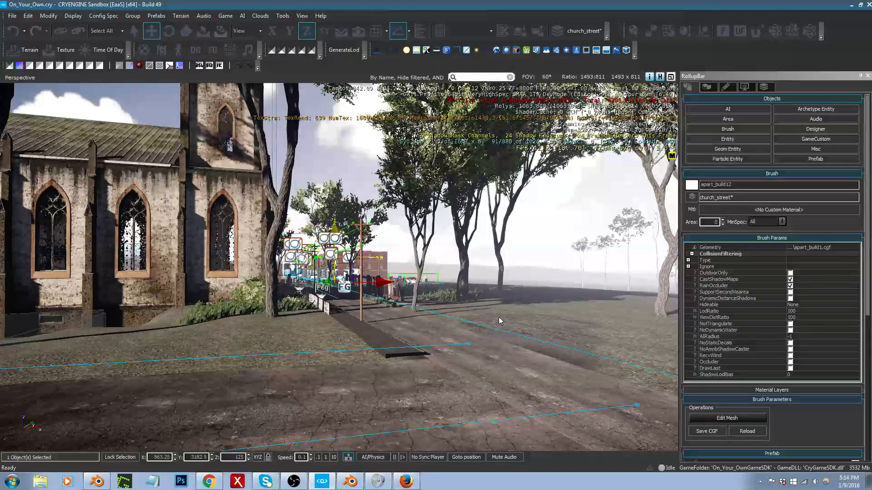
pyautogui.moveTo(498, 318); pyautogui.dragTo(517, 322, button='right')
pyautogui.press('s')
pyautogui.hotkey('shift', 'space')
pyautogui.press('s')
pyautogui.press('w')
pyautogui.press('s')
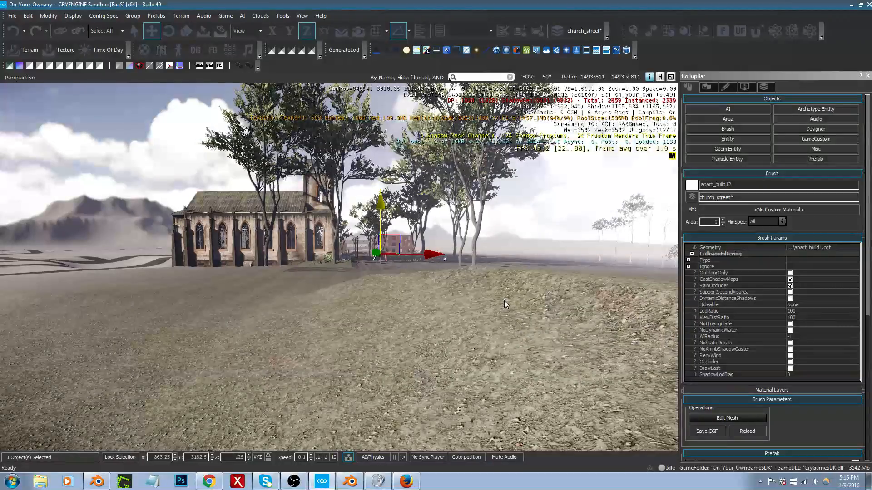
# Step: Set the apartment building brush's ViewDistRatio to 51 and undo the accidental brush move
pyautogui.click(800, 322)
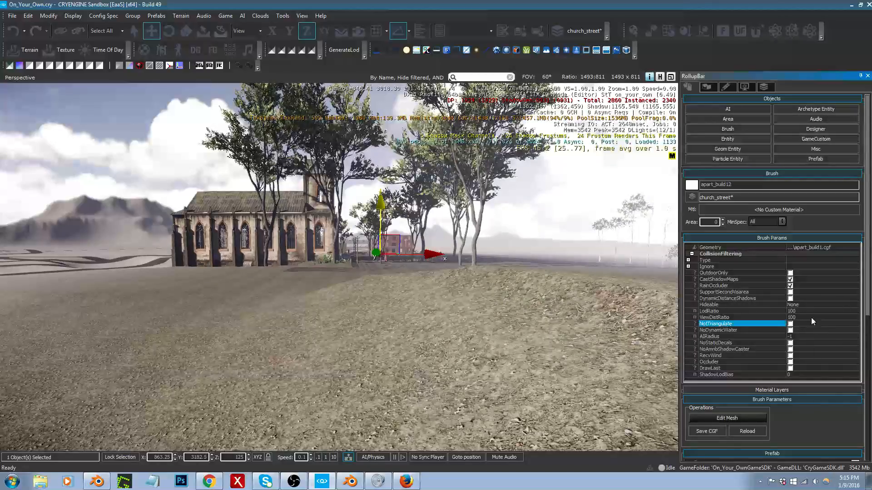
pyautogui.click(811, 317)
pyautogui.moveTo(834, 317)
pyautogui.mouseDown()
pyautogui.moveTo(871, 319)
pyautogui.moveTo(824, 318)
pyautogui.mouseUp()
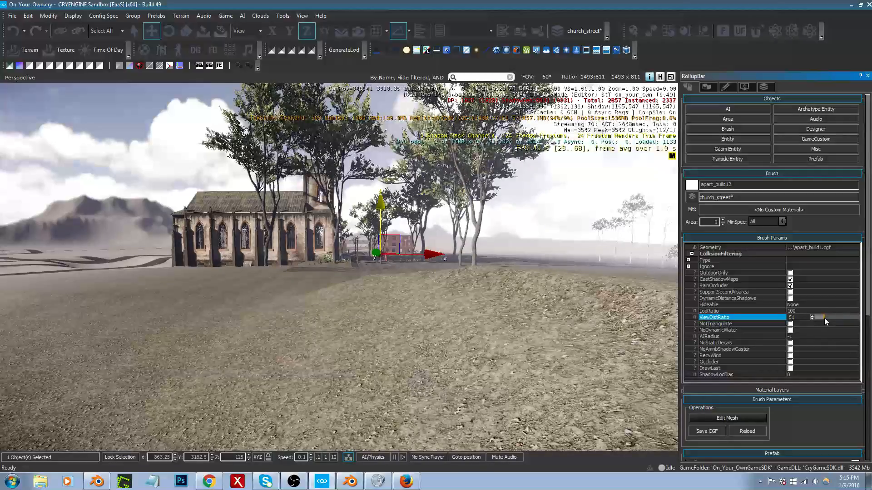
pyautogui.moveTo(381, 218); pyautogui.dragTo(381, 210)
pyautogui.hotkey('ctrl', 'z')
# Step: Retreat farther from the church and apartment building to check the brush's view distance
pyautogui.moveTo(456, 287); pyautogui.dragTo(456, 314, button='right')
pyautogui.press('s')
pyautogui.press('s')
pyautogui.press('s')
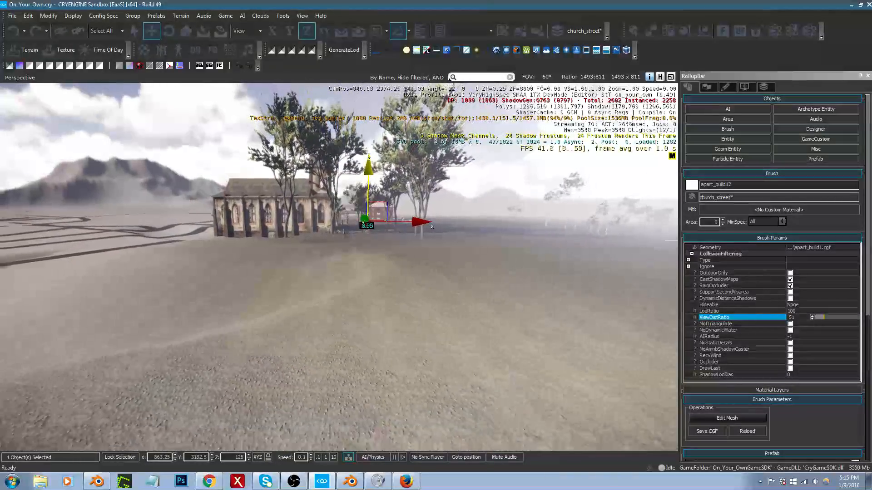
pyautogui.press('s')
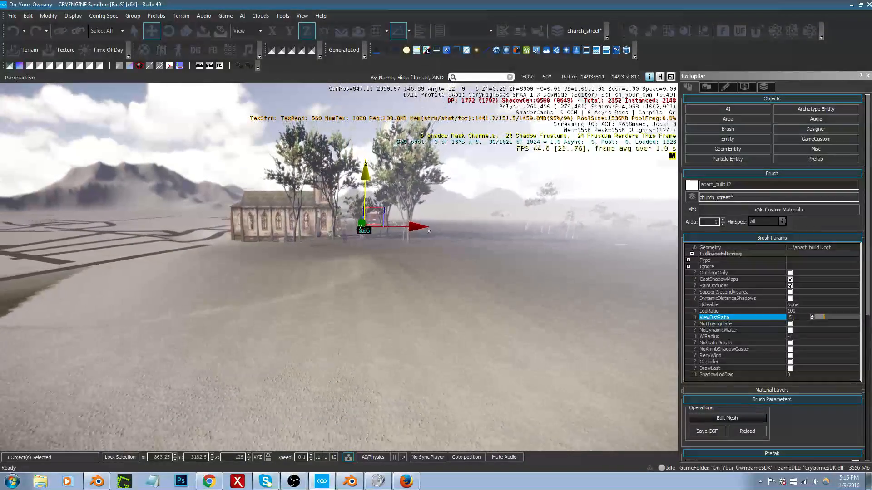
pyautogui.press('s')
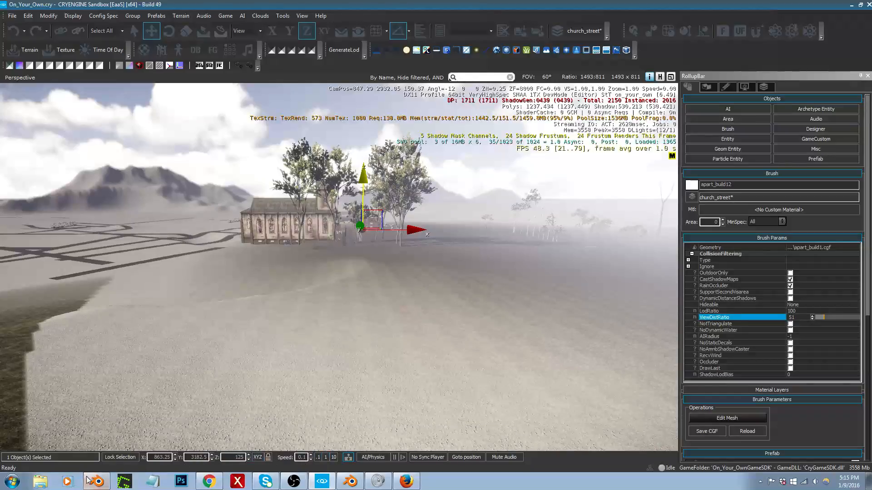
# Step: Open the game configuration file in Notepad, highlight the e_ShadowsCastViewDistRatio=0.5 line and move the file's window aside
pyautogui.click(45, 485)
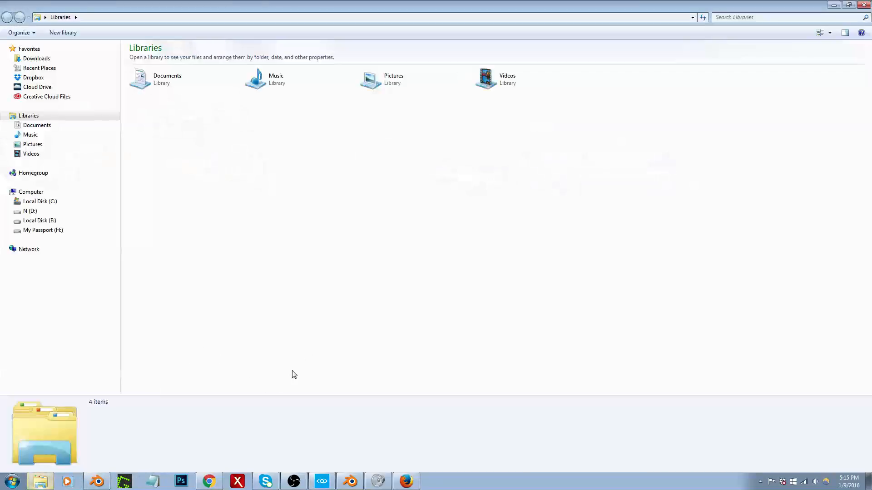
pyautogui.doubleClick(425, 4)
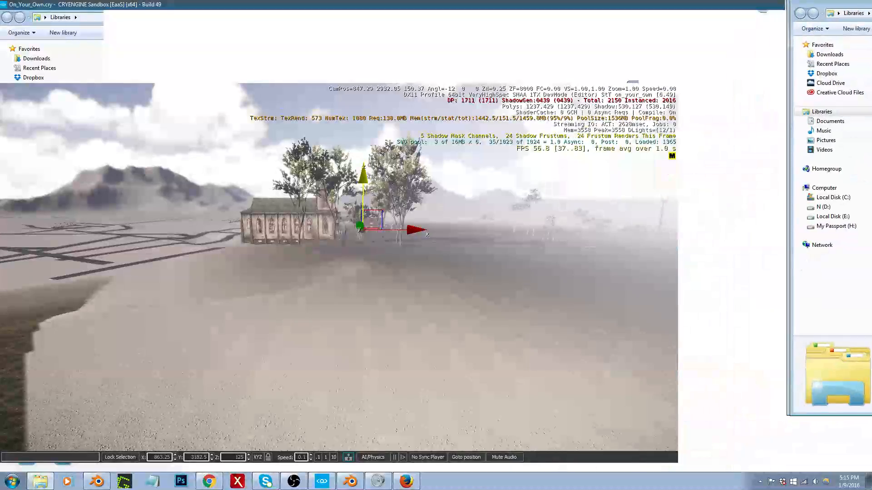
pyautogui.click(442, 228)
pyautogui.moveTo(442, 228); pyautogui.dragTo(458, 229, button='right')
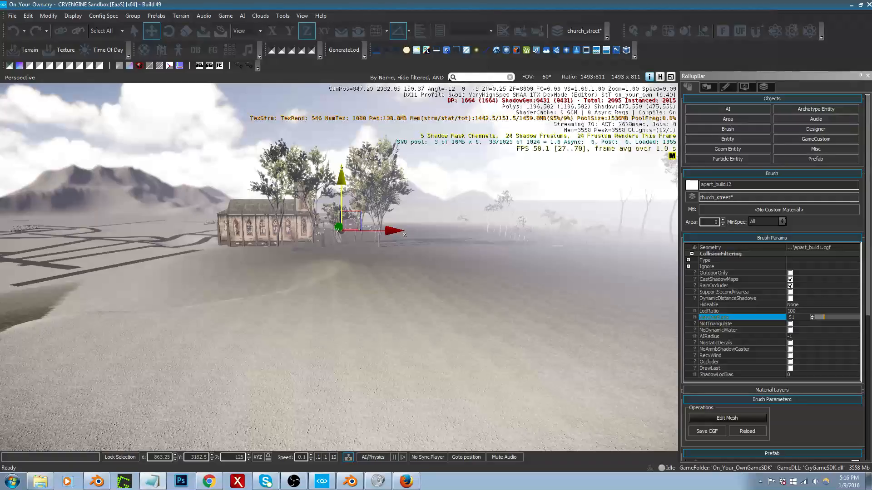
pyautogui.moveTo(871, 109); pyautogui.dragTo(503, 126)
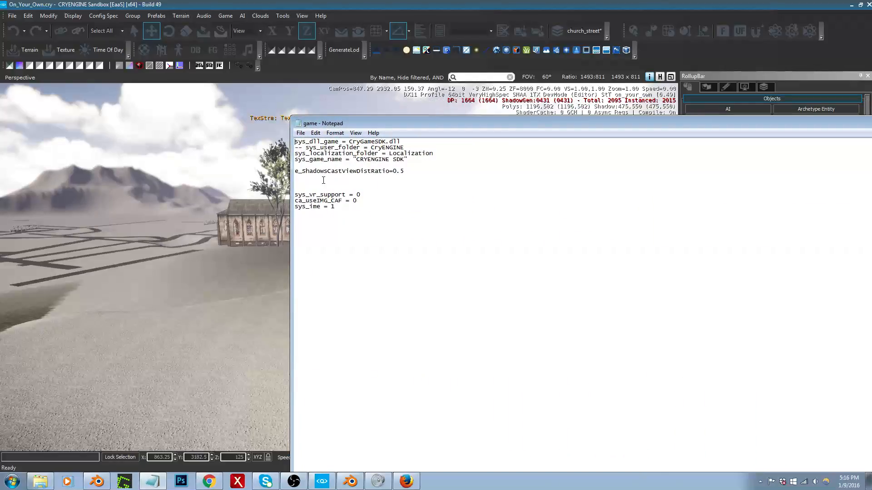
pyautogui.moveTo(408, 171); pyautogui.dragTo(294, 171)
pyautogui.moveTo(445, 124); pyautogui.dragTo(871, 204)
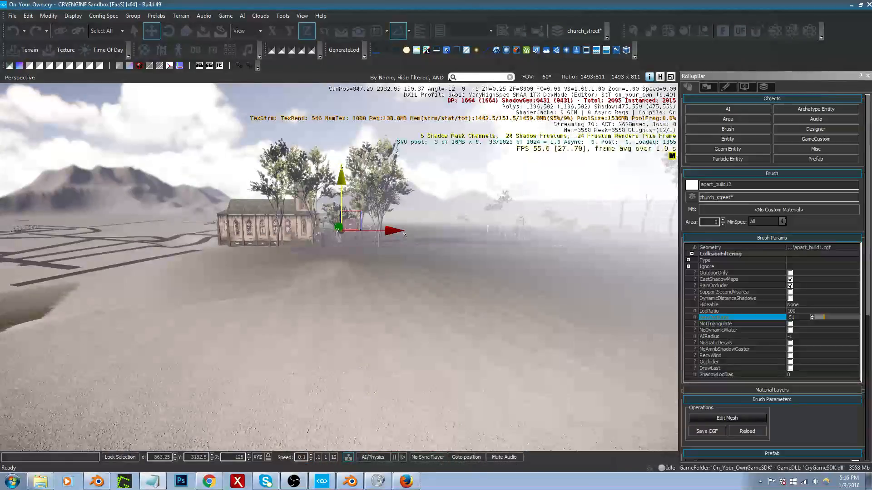
# Step: Fly back toward the church and apartment building to check how they render at a shorter distance
pyautogui.press('w')
pyautogui.moveTo(409, 295); pyautogui.dragTo(428, 307, button='right')
pyautogui.press('w')
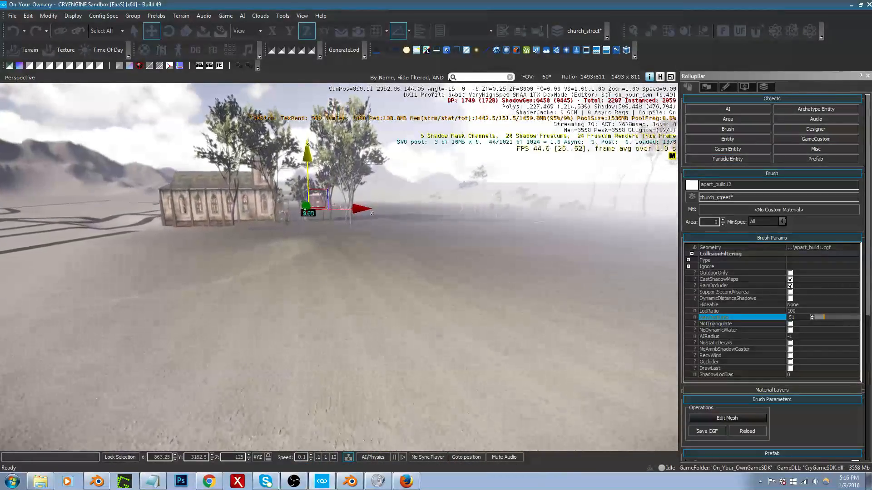
pyautogui.moveTo(336, 254); pyautogui.dragTo(338, 238, button='right')
pyautogui.press('a')
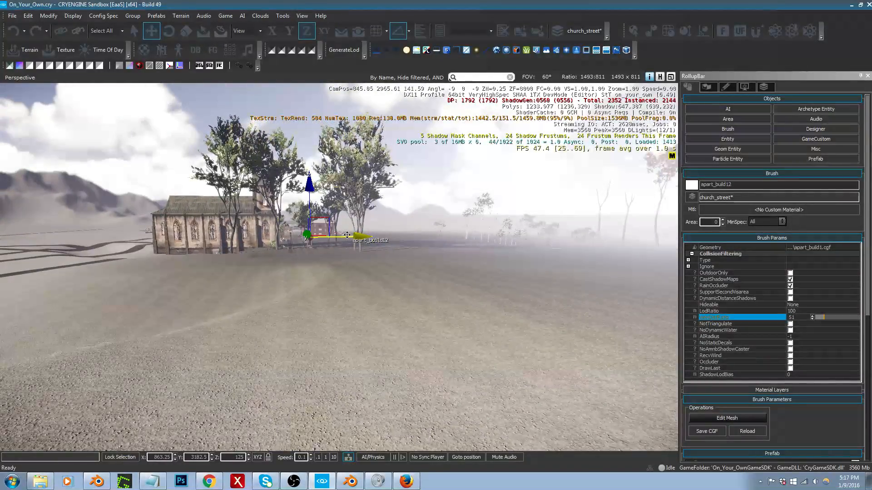
# Step: Accept the auto reminder to save the level and recentre the view on the distant buildings
pyautogui.click(465, 261)
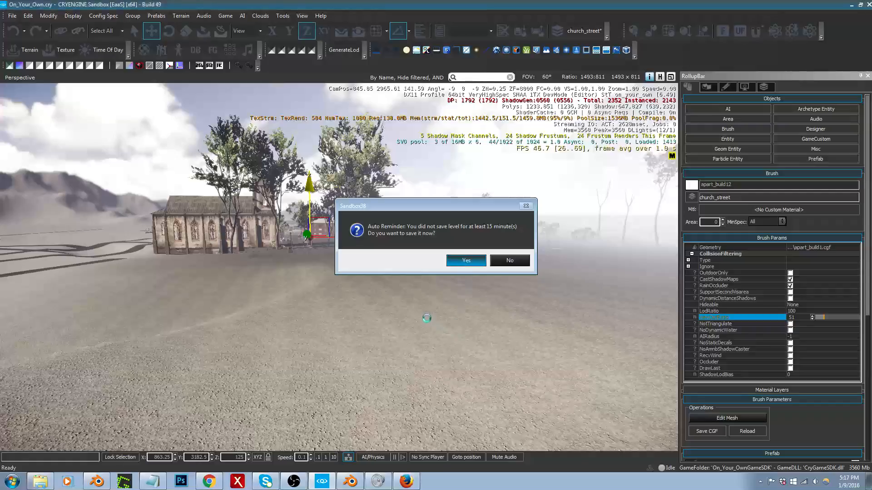
pyautogui.moveTo(437, 320); pyautogui.dragTo(425, 312, button='right')
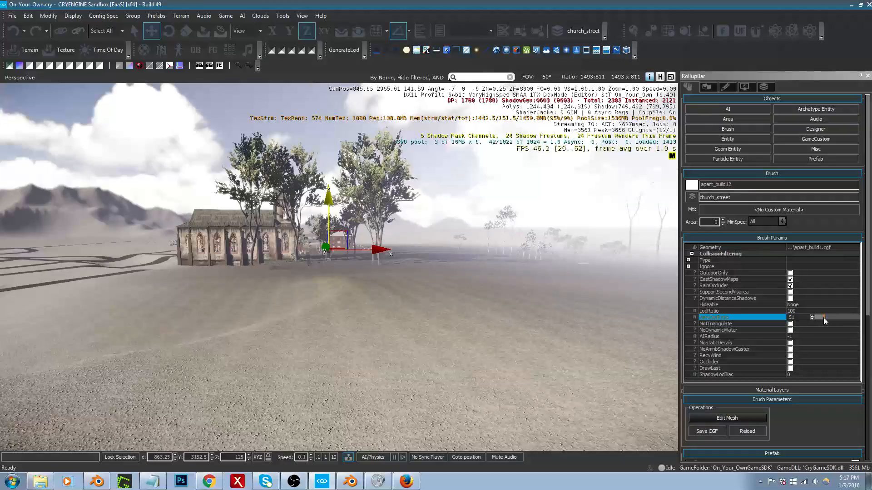
pyautogui.moveTo(518, 307); pyautogui.dragTo(506, 296, button='right')
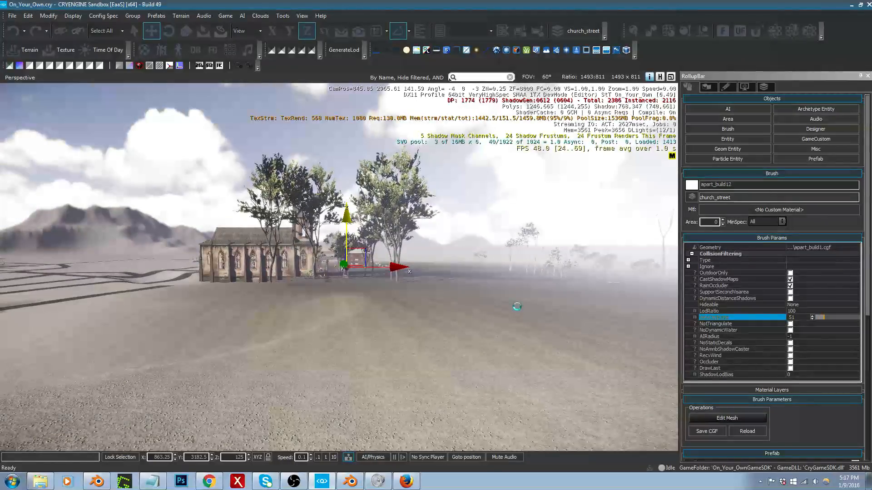
# Step: Undo the last viewport change and lower the apartment building brush's ViewDistRatio to 0
pyautogui.click(517, 319)
pyautogui.hotkey('ctrl', 'z')
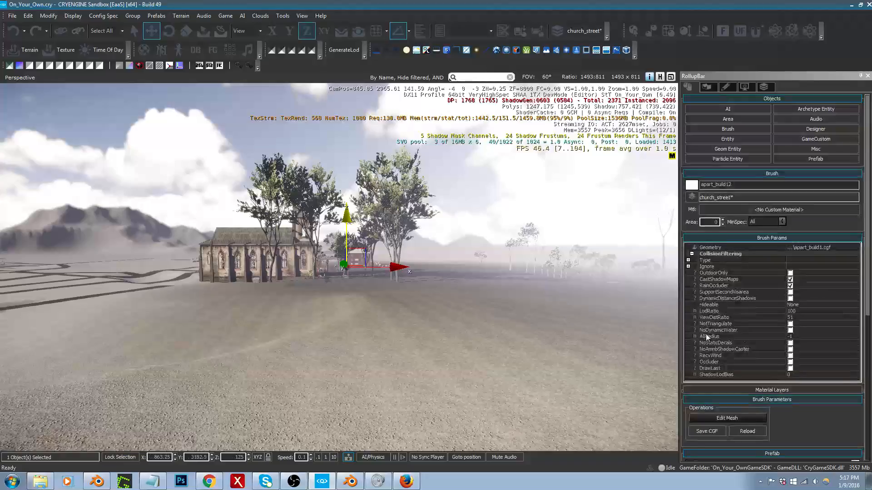
pyautogui.click(820, 317)
pyautogui.click(821, 317)
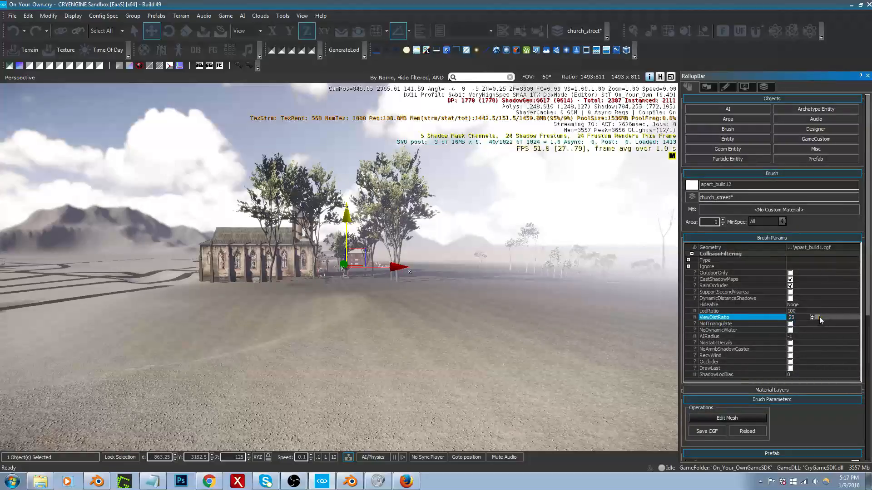
pyautogui.moveTo(819, 318); pyautogui.dragTo(812, 317)
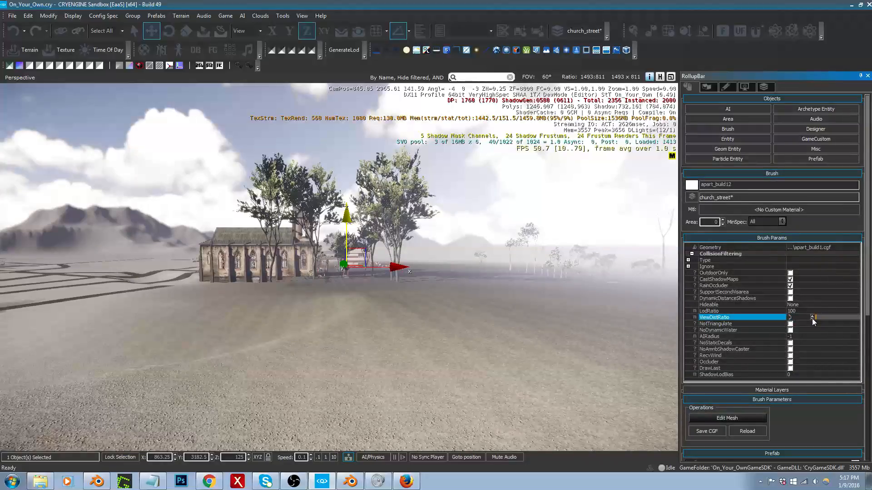
# Step: Raise the selected apartment building brush's ViewDistRatio to 22
pyautogui.click(812, 317)
pyautogui.moveTo(813, 314); pyautogui.dragTo(813, 308)
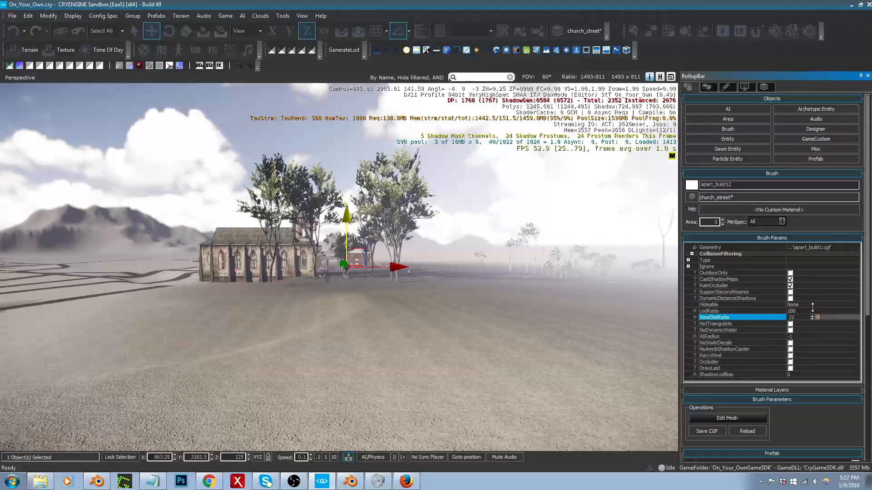
pyautogui.click(813, 321)
pyautogui.click(813, 319)
pyautogui.click(790, 325)
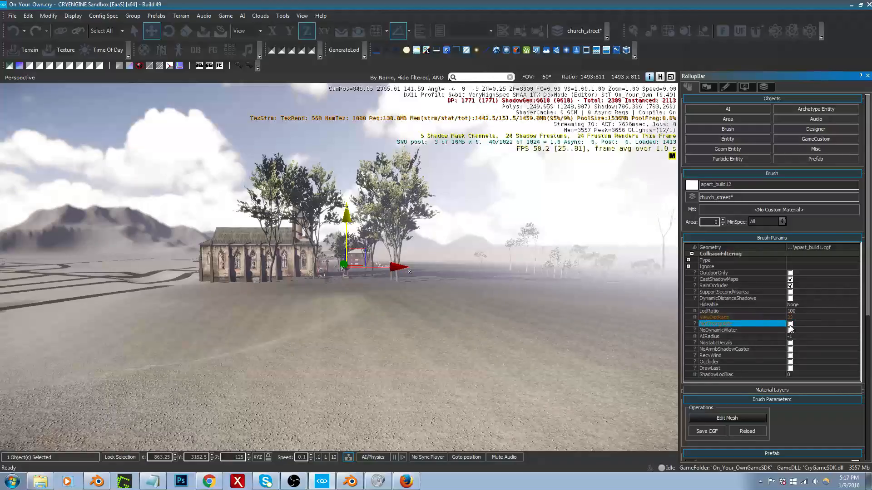
pyautogui.click(792, 318)
# Step: Back away from the church and check how the apartment building renders from farther out
pyautogui.moveTo(544, 327); pyautogui.dragTo(521, 330, button='right')
pyautogui.press('s')
pyautogui.press('s')
pyautogui.press('d')
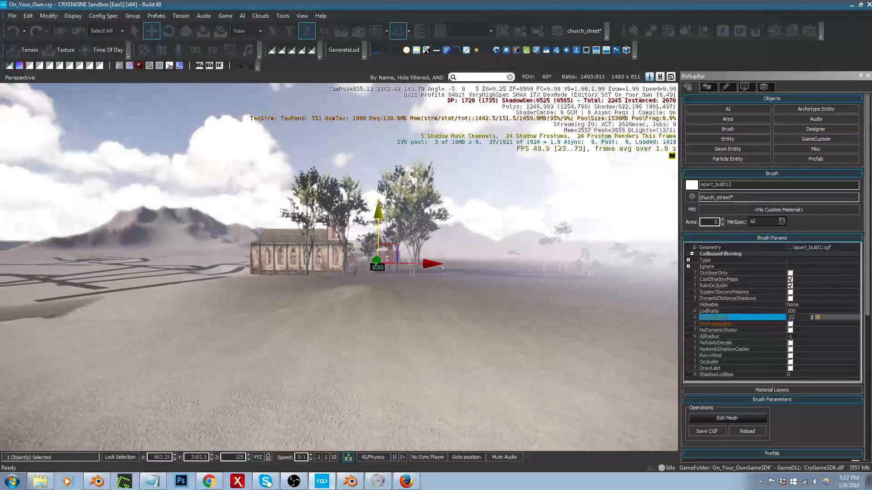
pyautogui.moveTo(371, 426); pyautogui.dragTo(399, 422, button='right')
pyautogui.press('s')
pyautogui.press('w')
pyautogui.press('w')
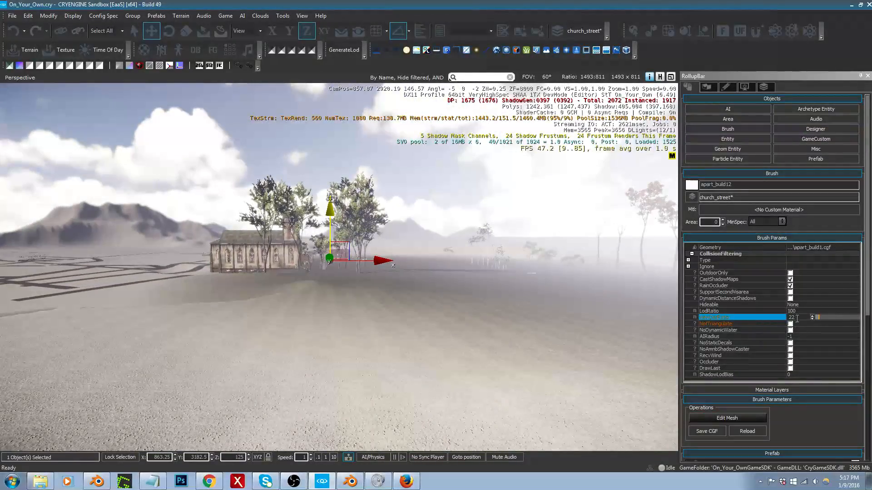
# Step: Try a ViewDistRatio of 1 on the apartment building brush, then set it to 5
pyautogui.click(765, 317)
pyautogui.write('1')
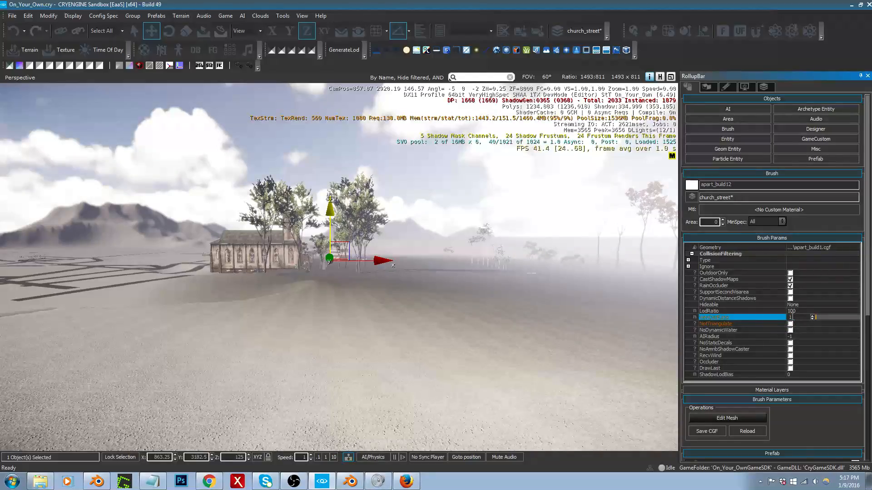
pyautogui.write('5')
# Step: Move around the open ground facing the church to check the apartment building's visibility at a distance
pyautogui.press('w')
pyautogui.moveTo(522, 318); pyautogui.dragTo(509, 306, button='right')
pyautogui.press('s')
pyautogui.press('w')
pyautogui.moveTo(535, 352); pyautogui.dragTo(613, 348, button='right')
pyautogui.press('d')
pyautogui.press('a')
pyautogui.press('w')
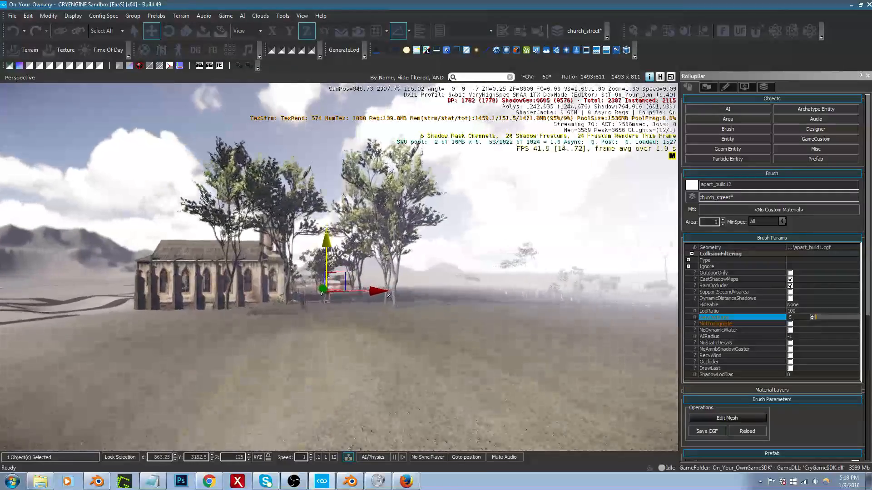
# Step: Fly past the church to the apartment building's front, then pull back along the street to compare its rendering
pyautogui.press('w')
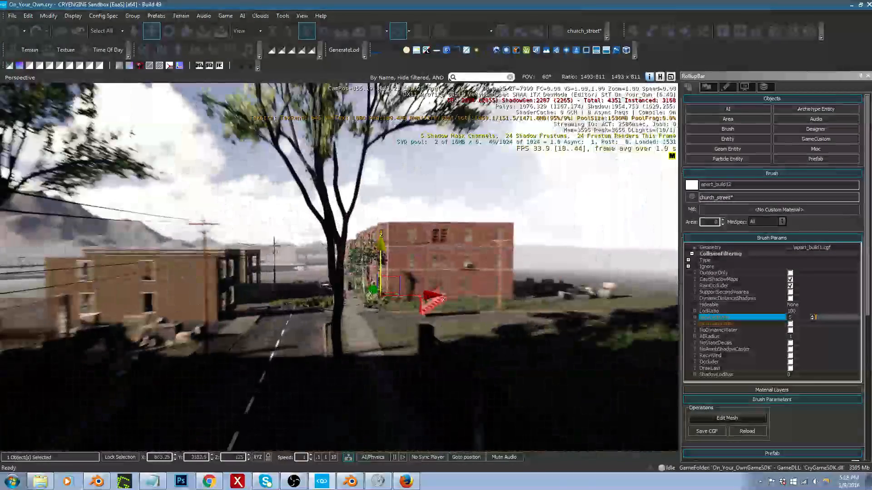
pyautogui.press('w')
pyautogui.moveTo(338, 267); pyautogui.dragTo(541, 267, button='right')
pyautogui.press('a')
pyautogui.press('w')
pyautogui.moveTo(504, 352); pyautogui.dragTo(535, 352, button='right')
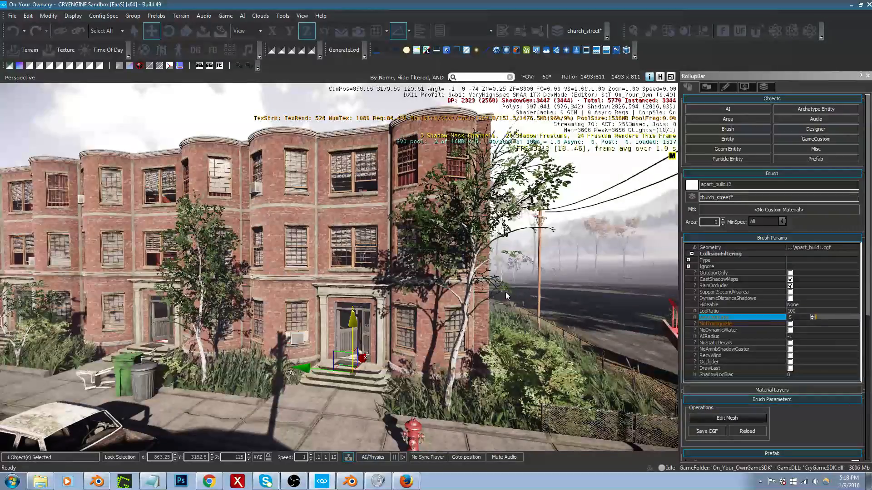
pyautogui.moveTo(395, 332); pyautogui.dragTo(238, 327, button='right')
pyautogui.press('d')
pyautogui.press('s')
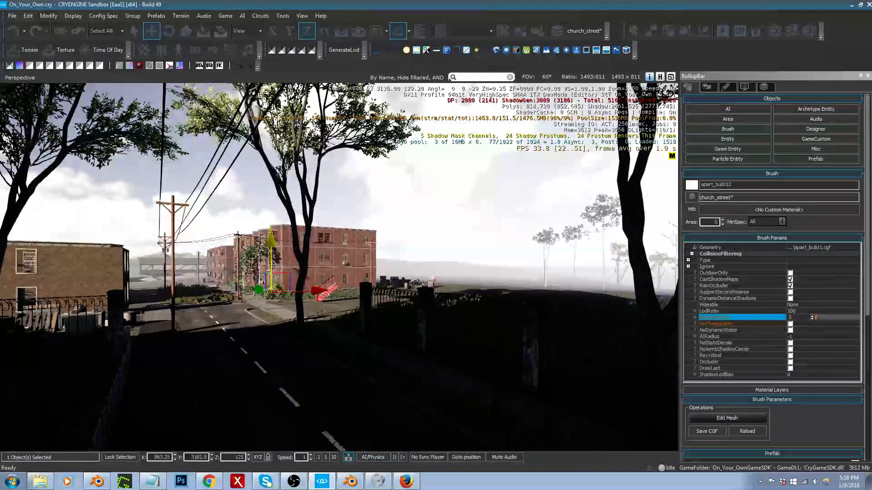
pyautogui.moveTo(395, 332); pyautogui.dragTo(392, 332, button='right')
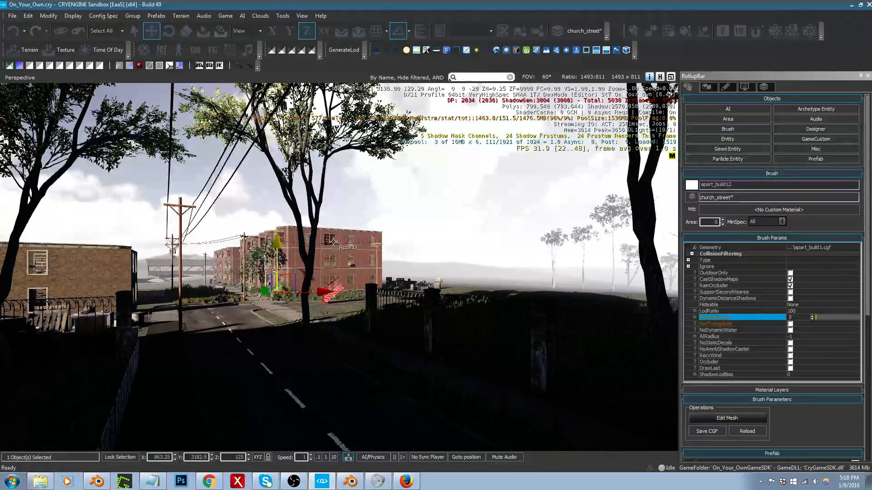
# Step: Inspect the apartment building's side wall and its front entrance up close
pyautogui.moveTo(338, 240); pyautogui.dragTo(366, 227, button='right')
pyautogui.press('w')
pyautogui.press('d')
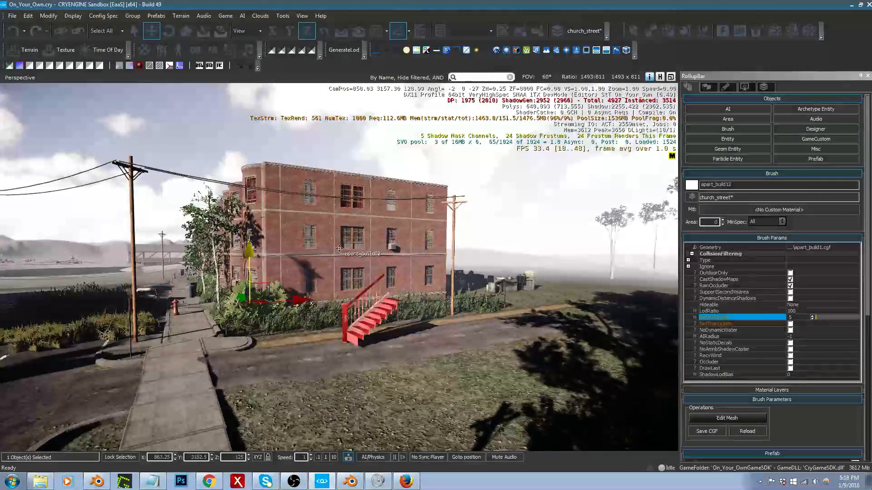
pyautogui.moveTo(376, 252); pyautogui.dragTo(376, 251, button='right')
pyautogui.press('a')
pyautogui.press('w')
pyautogui.press('w')
pyautogui.press('s')
pyautogui.press('s')
pyautogui.moveTo(435, 266); pyautogui.dragTo(435, 266, button='right')
pyautogui.press('d')
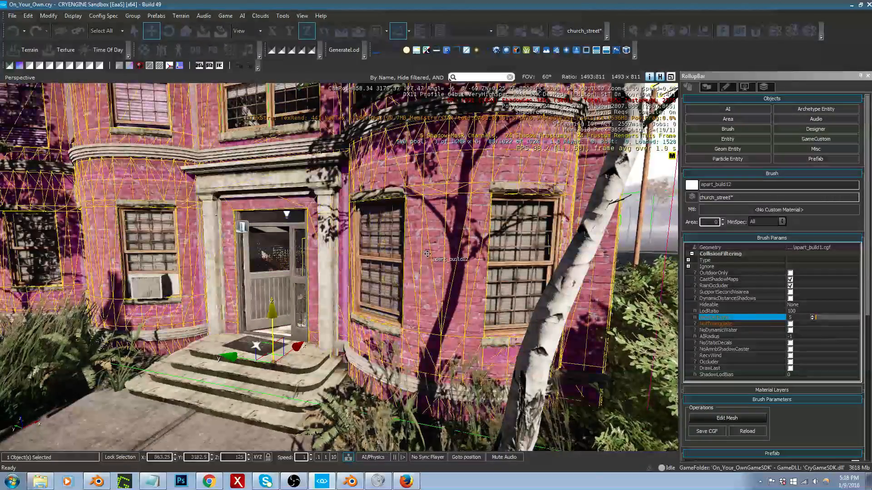
# Step: Open the level's layer list and look over the apartment building, the houses opposite and the church
pyautogui.click(764, 86)
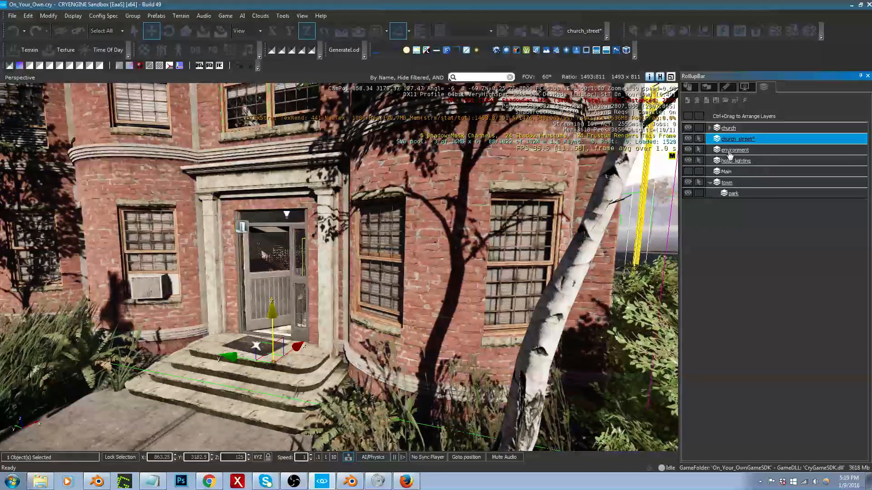
pyautogui.moveTo(375, 196); pyautogui.dragTo(375, 196, button='right')
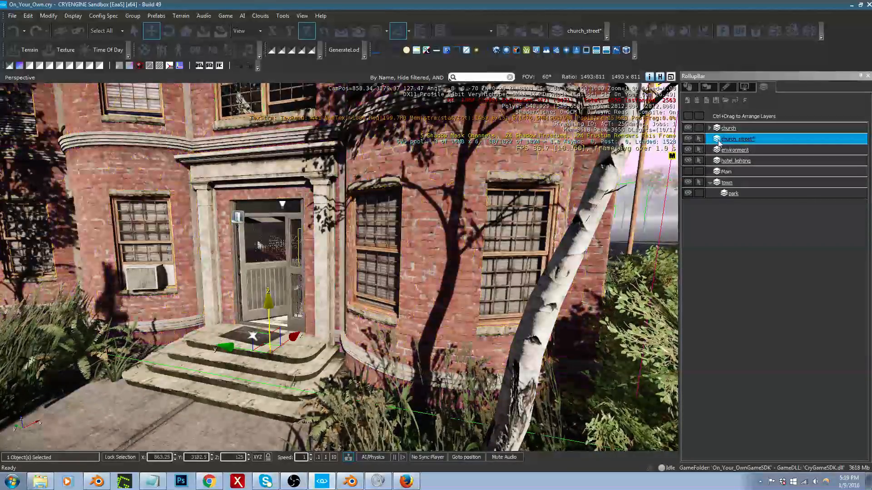
pyautogui.moveTo(504, 191); pyautogui.dragTo(702, 241, button='right')
pyautogui.press('s')
pyautogui.press('w')
pyautogui.moveTo(469, 195); pyautogui.dragTo(431, 195, button='right')
pyautogui.moveTo(491, 156); pyautogui.dragTo(511, 162, button='right')
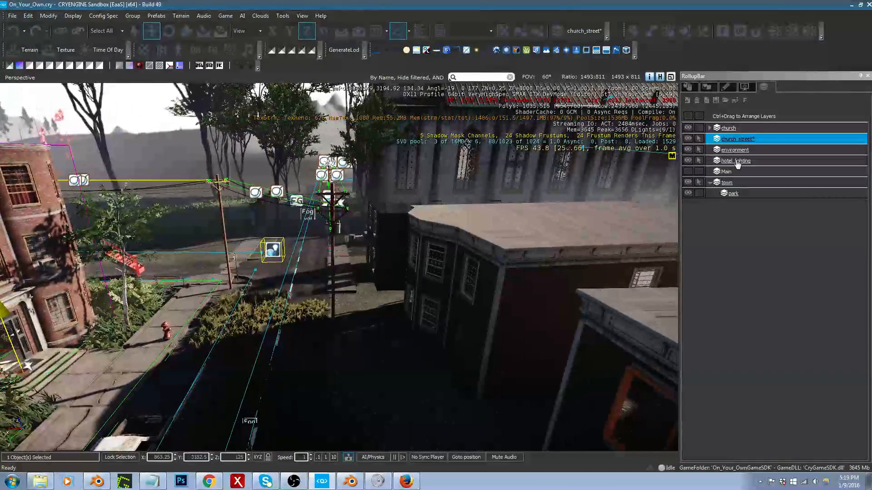
pyautogui.moveTo(445, 199); pyautogui.dragTo(457, 184, button='right')
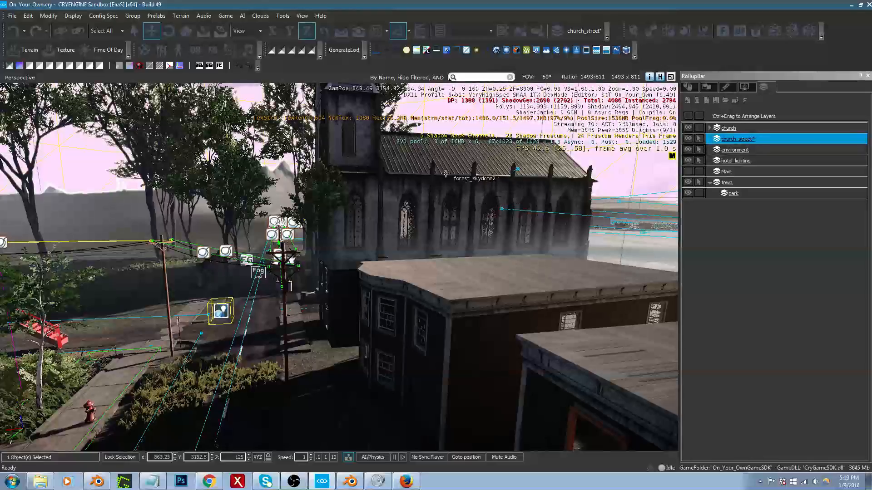
pyautogui.moveTo(465, 239); pyautogui.dragTo(217, 336, button='right')
pyautogui.moveTo(422, 243); pyautogui.dragTo(377, 245, button='right')
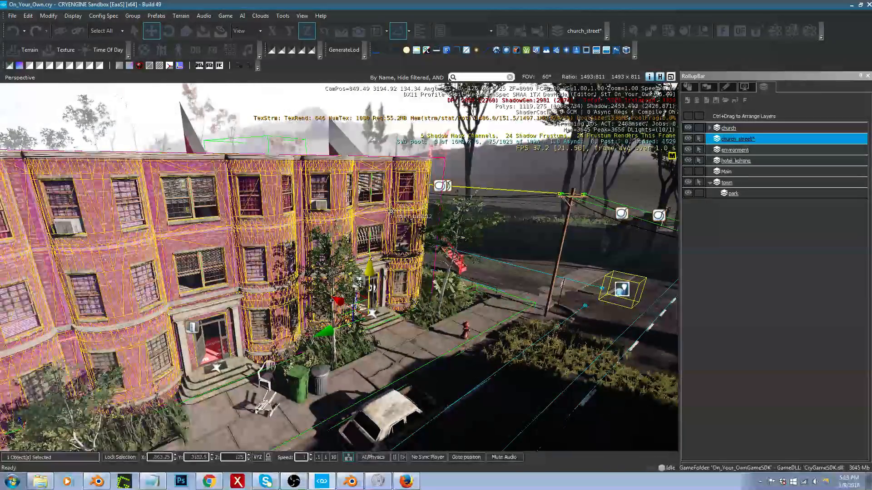
pyautogui.moveTo(392, 211); pyautogui.dragTo(410, 224, button='right')
pyautogui.moveTo(338, 213); pyautogui.dragTo(450, 225, button='right')
pyautogui.moveTo(521, 311); pyautogui.dragTo(409, 295, button='right')
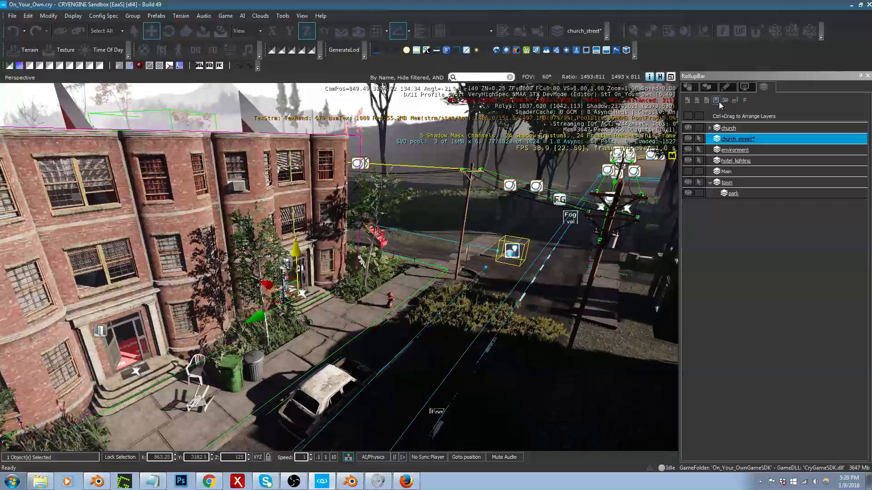
# Step: Create a layer named church_street_interiors and nest it under the church_street layer
pyautogui.click(687, 101)
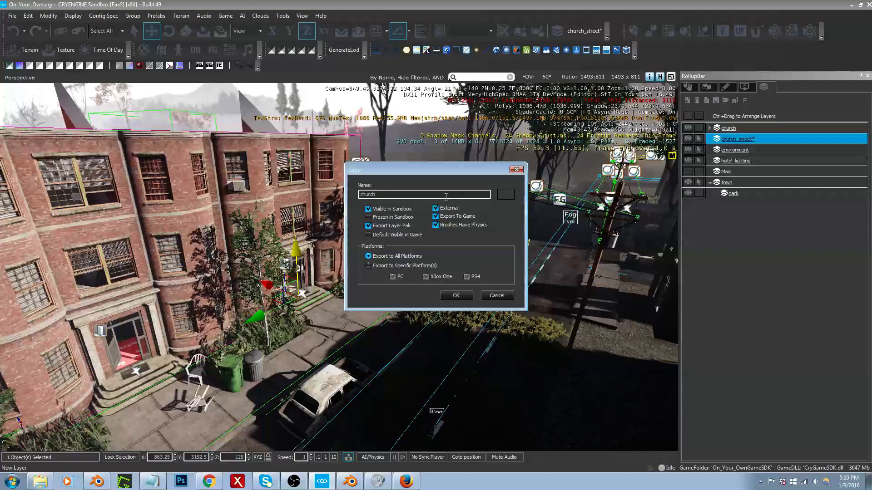
pyautogui.write('eet_in')
pyautogui.click(456, 296)
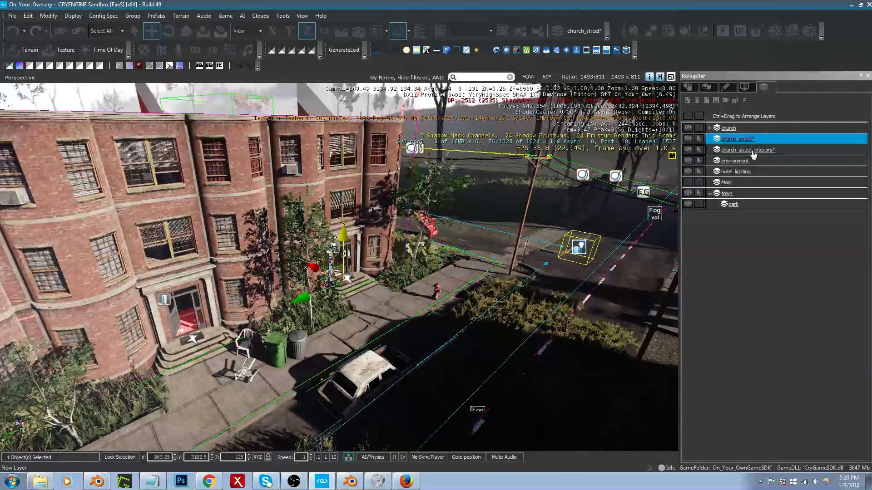
pyautogui.click(754, 150)
pyautogui.keyDown('ctrl'); pyautogui.moveTo(754, 139); pyautogui.dragTo(754, 140); pyautogui.keyUp('ctrl')
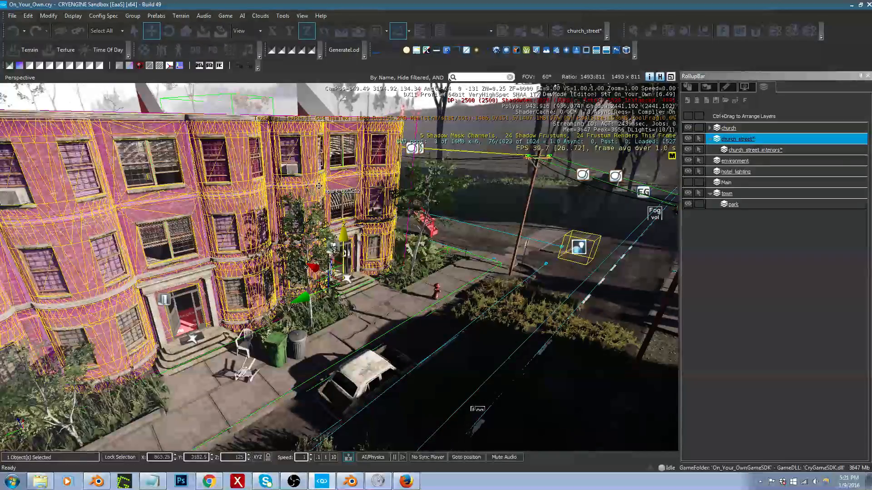
# Step: Add the two houses across the street to the selection and assign the selected objects to the church_street layer
pyautogui.moveTo(318, 186); pyautogui.dragTo(318, 187, button='right')
pyautogui.press('s')
pyautogui.keyDown('ctrl'); pyautogui.click(364, 258); pyautogui.keyUp('ctrl')
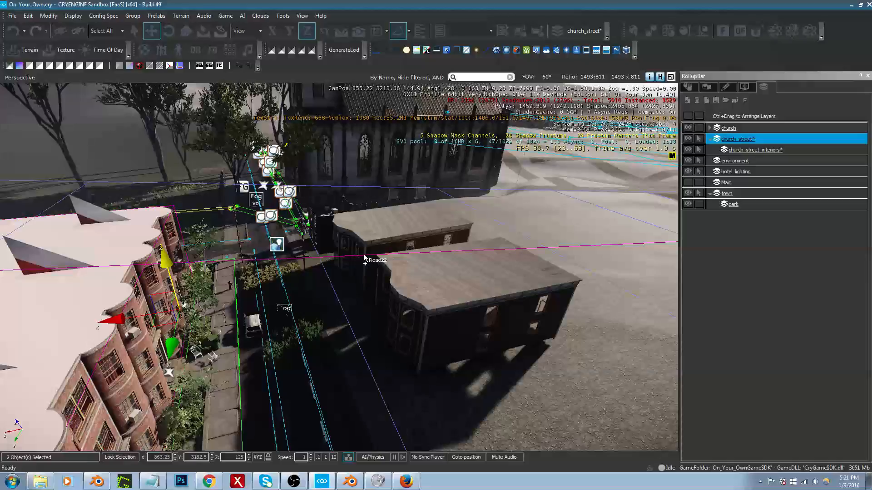
pyautogui.keyDown('ctrl'); pyautogui.click(365, 258); pyautogui.keyUp('ctrl')
pyautogui.keyDown('ctrl'); pyautogui.click(367, 250); pyautogui.keyUp('ctrl')
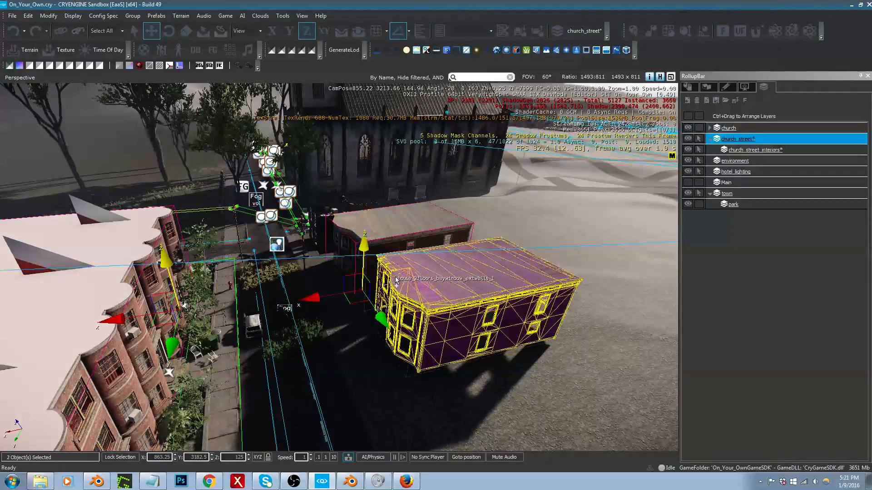
pyautogui.keyDown('ctrl'); pyautogui.click(396, 283); pyautogui.keyUp('ctrl')
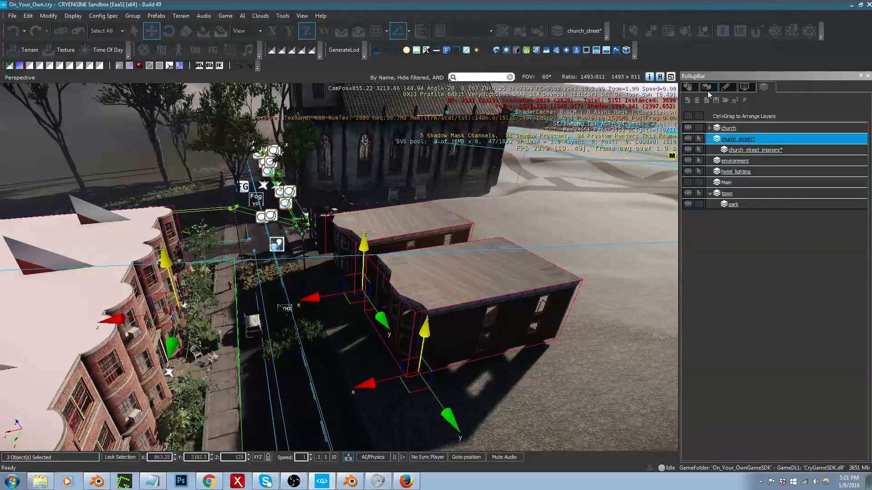
pyautogui.click(685, 89)
pyautogui.click(691, 197)
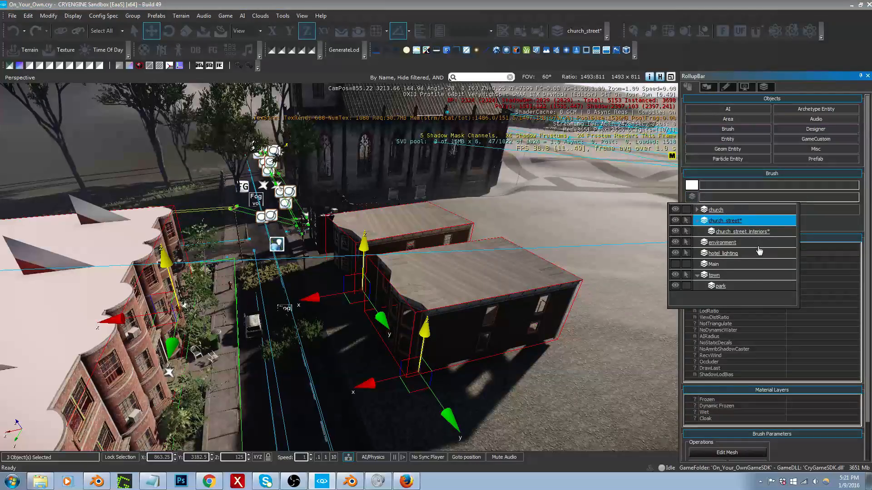
pyautogui.click(732, 224)
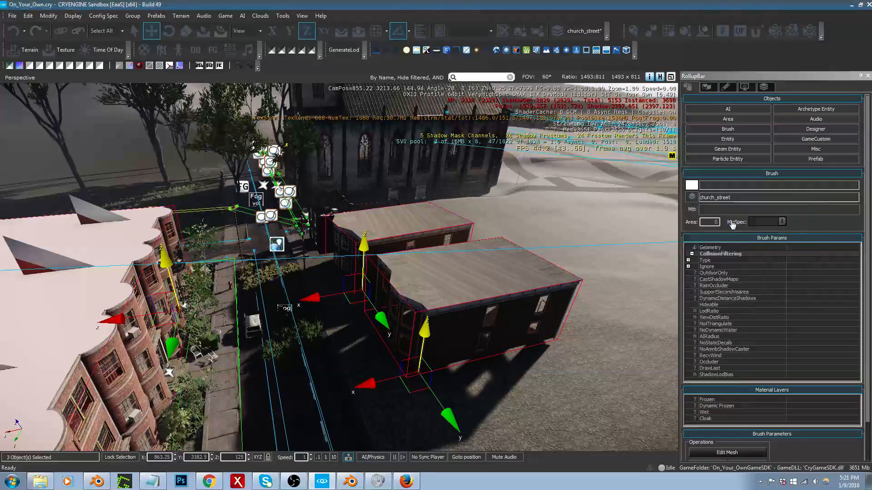
# Step: Return to the front of the apartment building and select its apart_build1_trim brush
pyautogui.moveTo(449, 291)
pyautogui.mouseDown(button='right')
pyautogui.moveTo(436, 309)
pyautogui.moveTo(467, 255)
pyautogui.mouseUp(button='right')
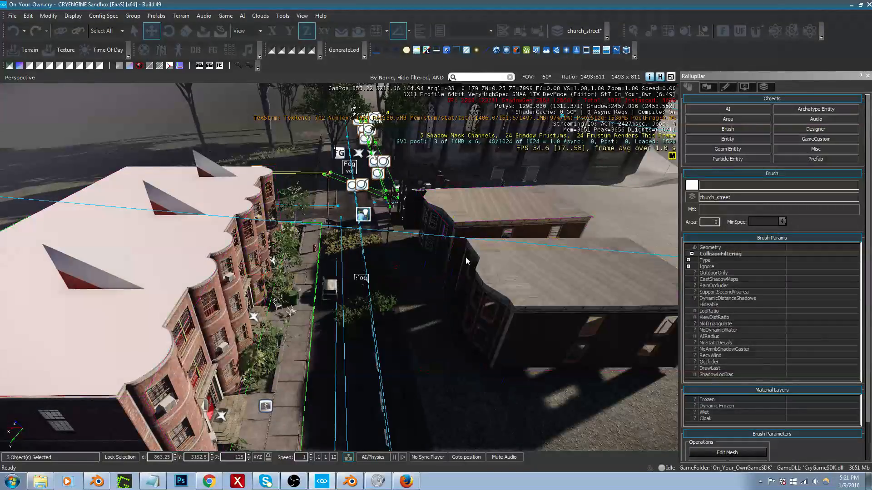
pyautogui.moveTo(544, 273); pyautogui.dragTo(526, 278, button='right')
pyautogui.press('d')
pyautogui.press('w')
pyautogui.click(346, 261)
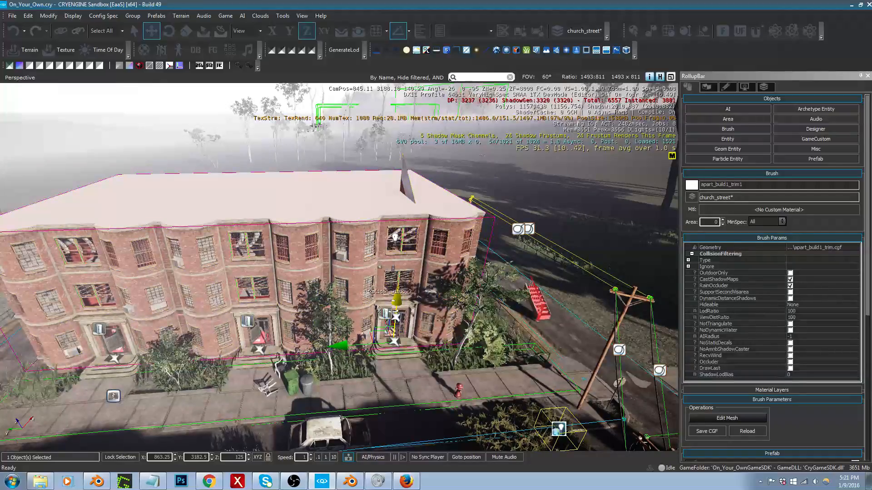
# Step: Examine the apartment building and its roof from above at different distances
pyautogui.moveTo(394, 309); pyautogui.dragTo(375, 320, button='right')
pyautogui.moveTo(394, 309); pyautogui.dragTo(455, 377, button='middle')
pyautogui.scroll(5, 394, 309)
pyautogui.scroll(-10, 394, 309)
pyautogui.moveTo(394, 309); pyautogui.dragTo(394, 246, button='right')
pyautogui.scroll(8, 394, 309)
pyautogui.moveTo(394, 309); pyautogui.dragTo(394, 427, button='right')
pyautogui.scroll(-10, 394, 309)
pyautogui.moveTo(394, 308); pyautogui.dragTo(405, 300, button='middle')
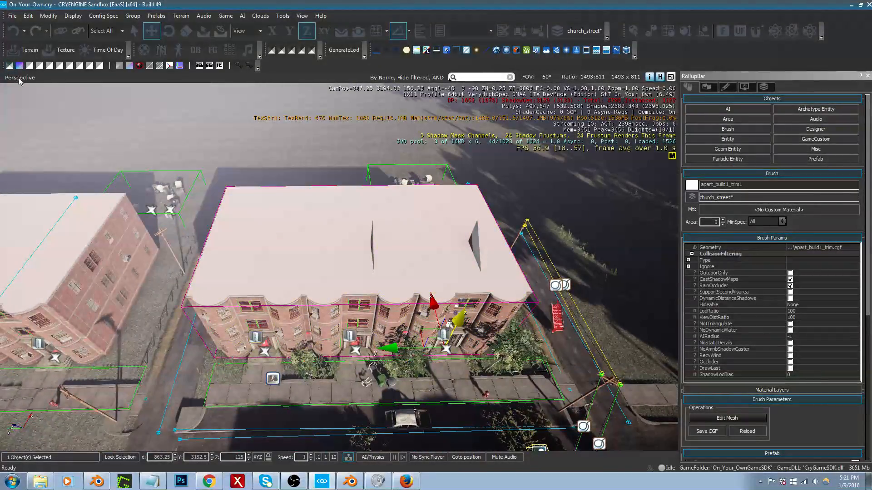
# Step: Switch the viewport to the Top view, clear the selection and frame the church street area
pyautogui.click(19, 78)
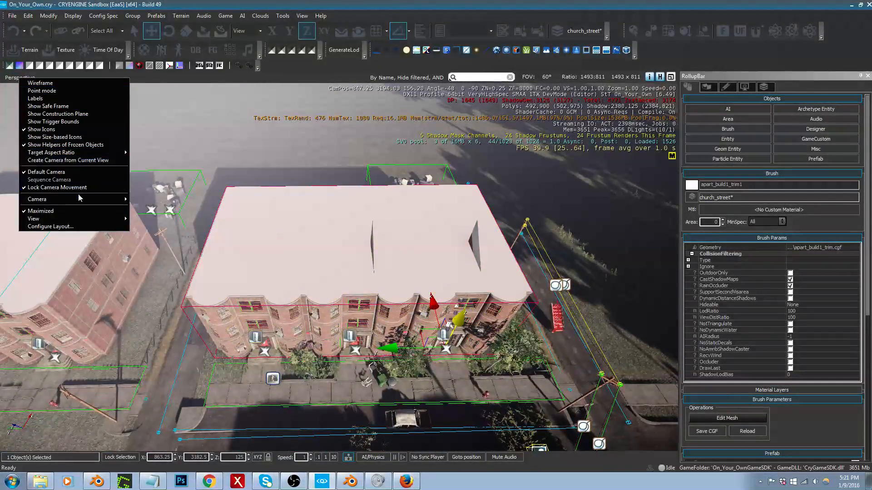
pyautogui.moveTo(97, 151)
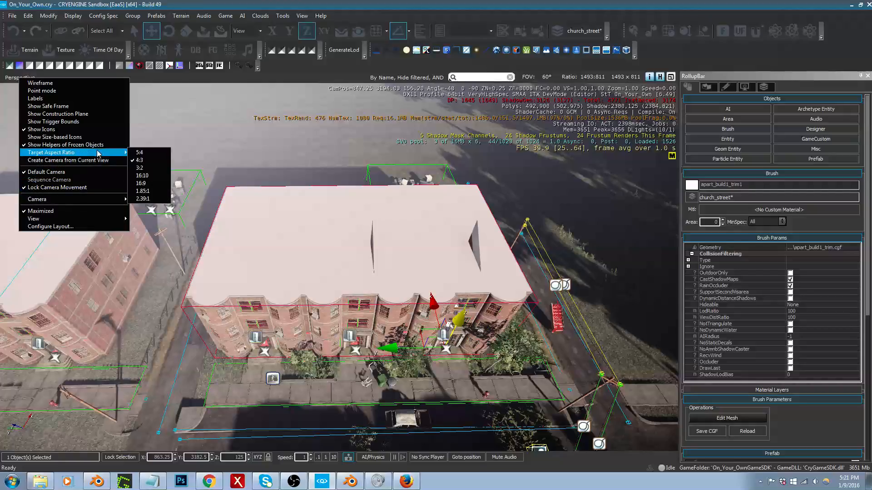
pyautogui.moveTo(95, 219)
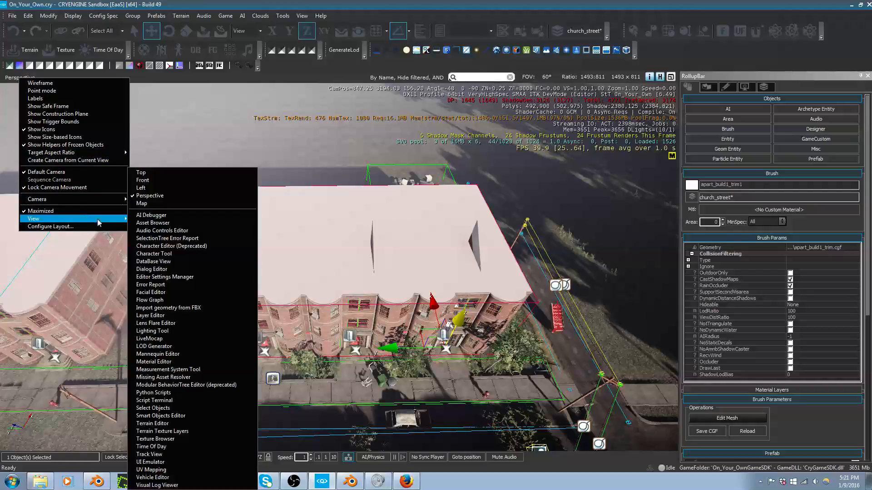
pyautogui.click(163, 173)
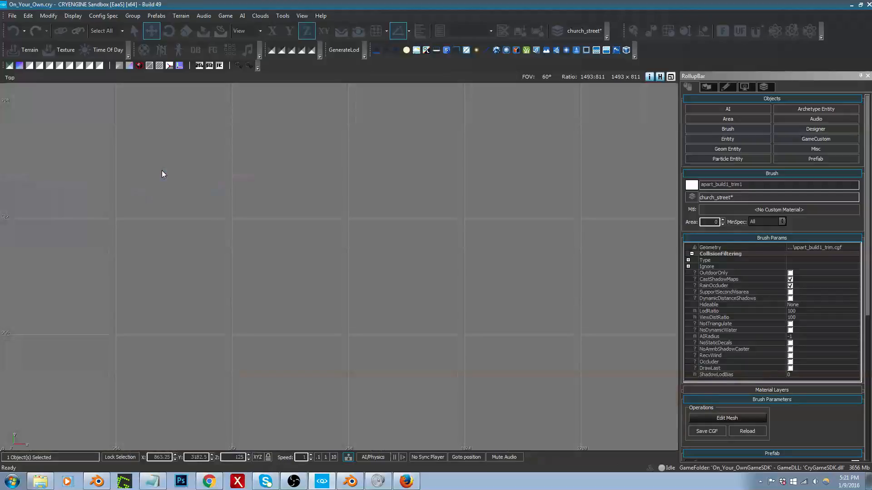
pyautogui.click(337, 241)
pyautogui.scroll(-10, 329, 228)
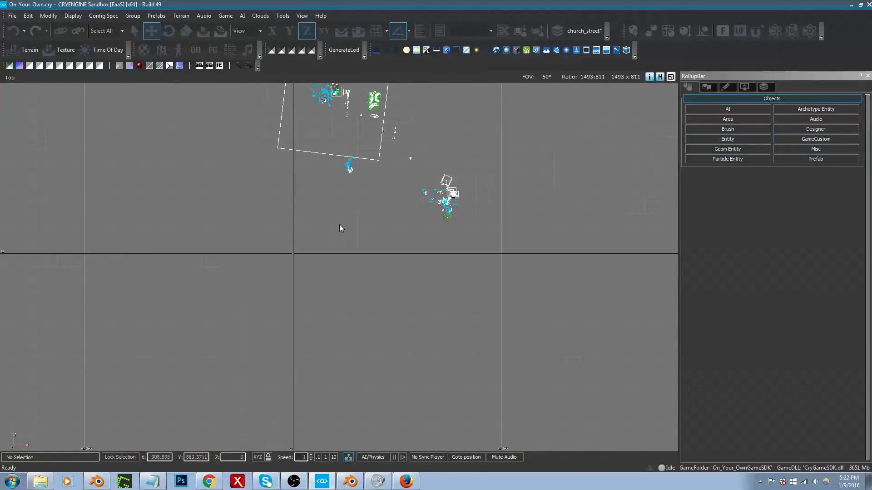
pyautogui.scroll(8, 343, 168)
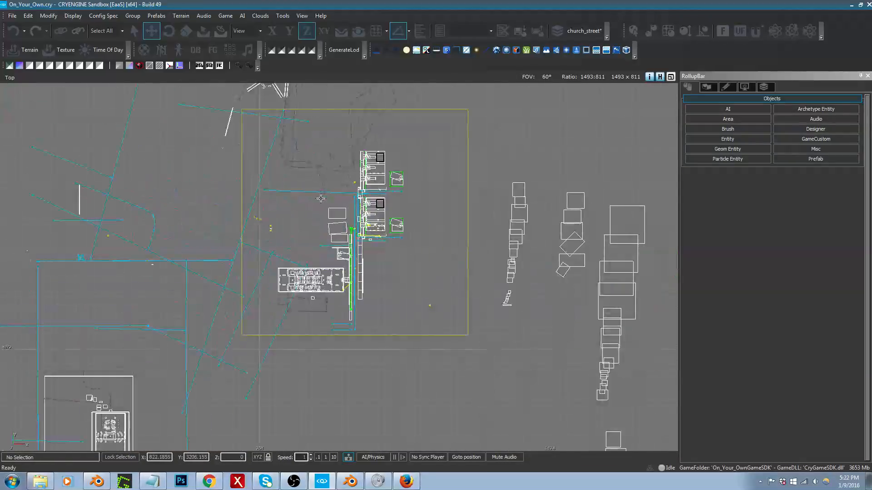
# Step: Try to box-select the apartment building's objects in the Top view
pyautogui.scroll(4, 447, 220)
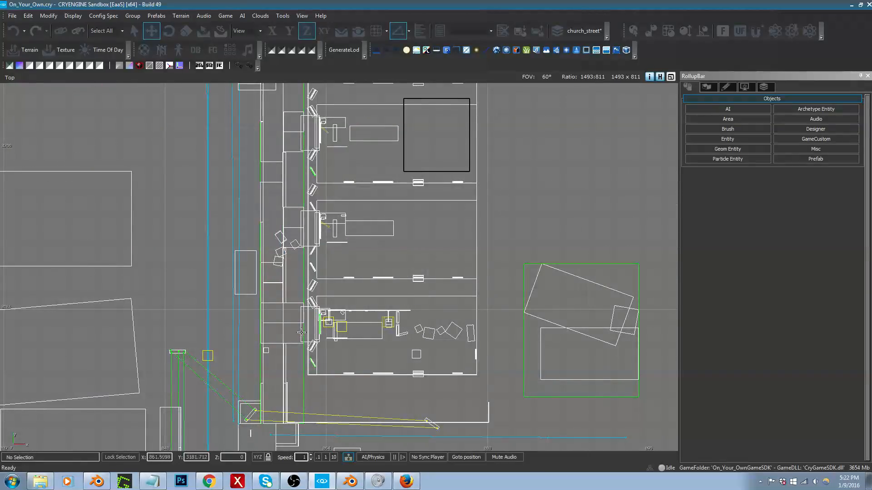
pyautogui.scroll(-2, 173, 316)
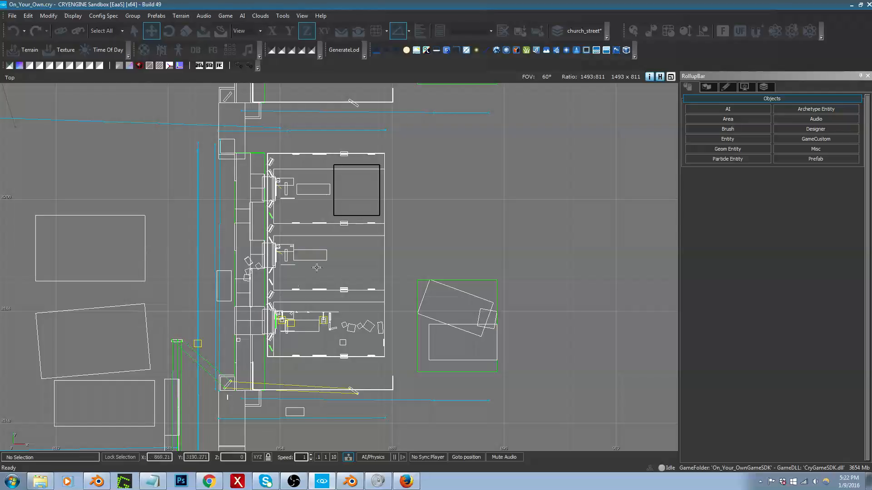
pyautogui.click(413, 165)
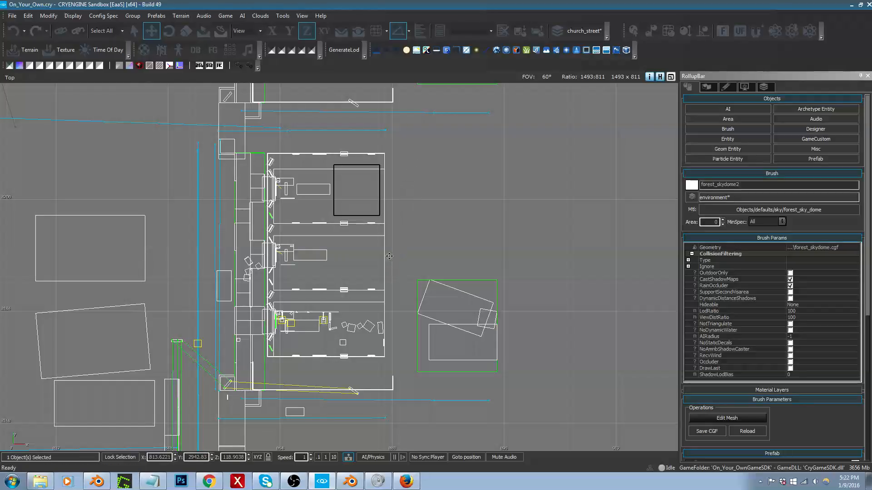
pyautogui.click(137, 35)
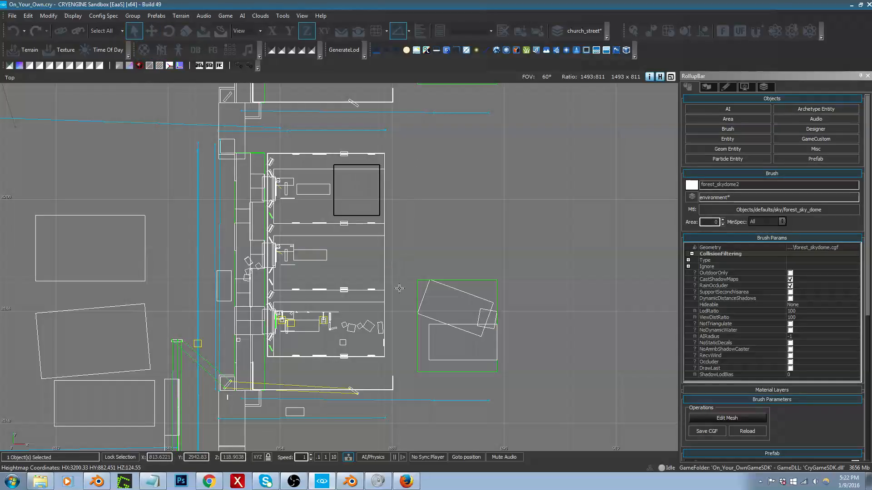
pyautogui.click(397, 221)
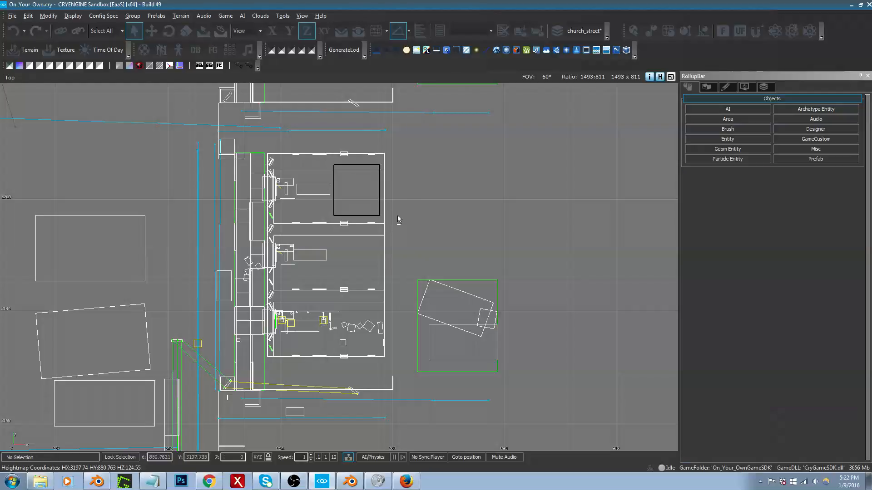
pyautogui.click(403, 195)
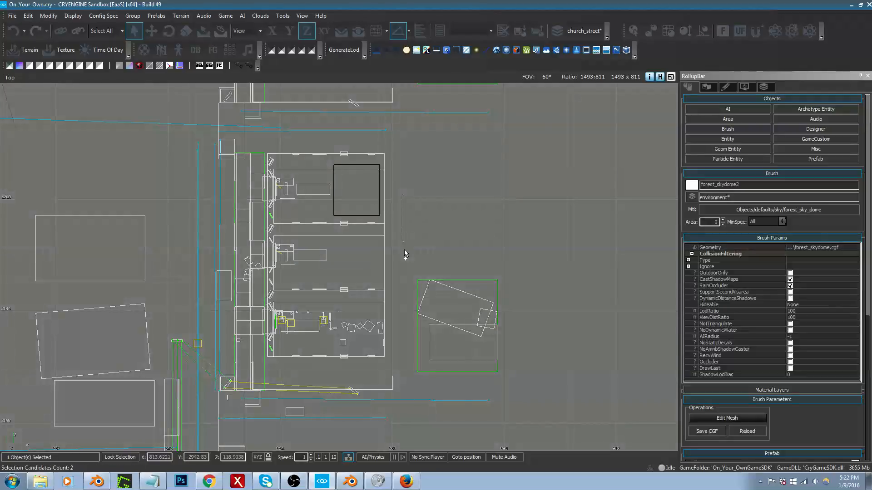
pyautogui.moveTo(383, 299); pyautogui.dragTo(423, 220)
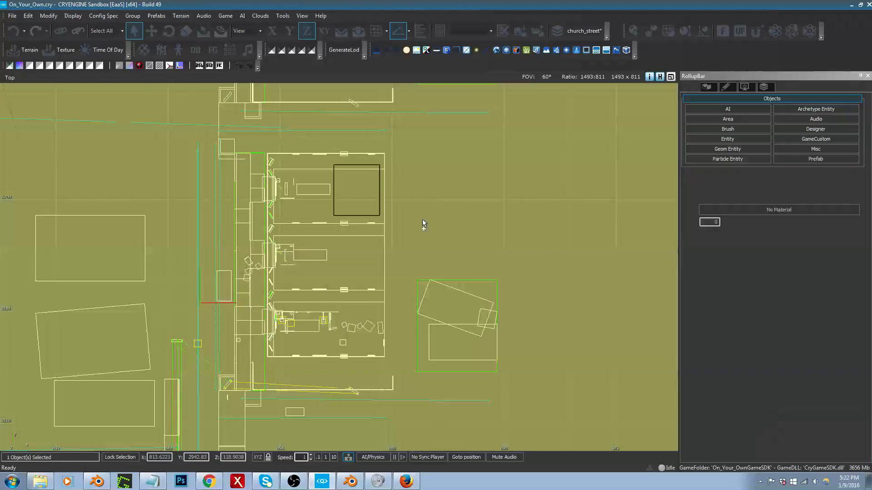
pyautogui.click(466, 195)
pyautogui.moveTo(455, 203)
pyautogui.mouseDown(button='middle')
pyautogui.moveTo(451, 216)
pyautogui.moveTo(468, 182)
pyautogui.moveTo(493, 178)
pyautogui.mouseUp(button='middle')
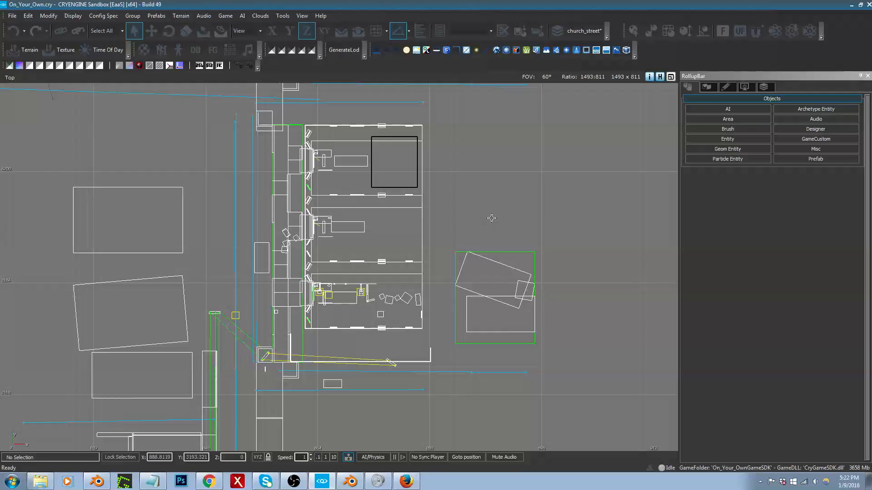
# Step: Switch the viewport to Perspective and select the apart_build1_roof1 brush from above
pyautogui.click(10, 78)
pyautogui.moveTo(35, 113)
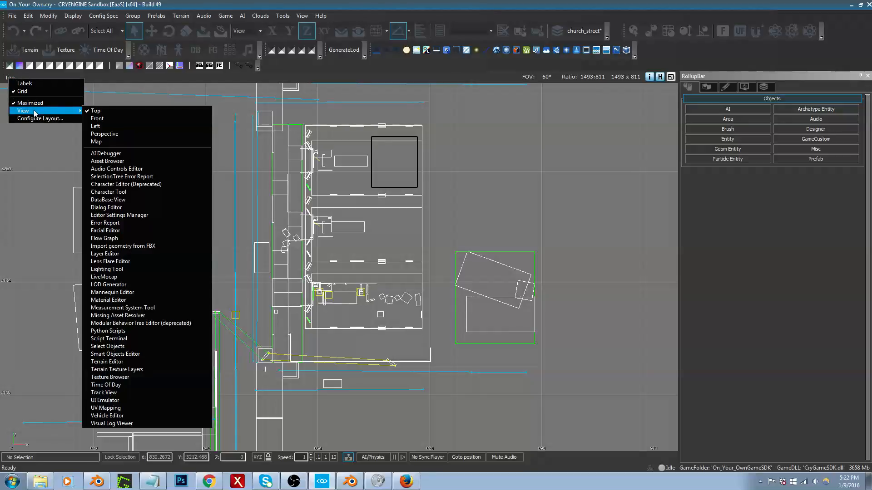
pyautogui.click(131, 134)
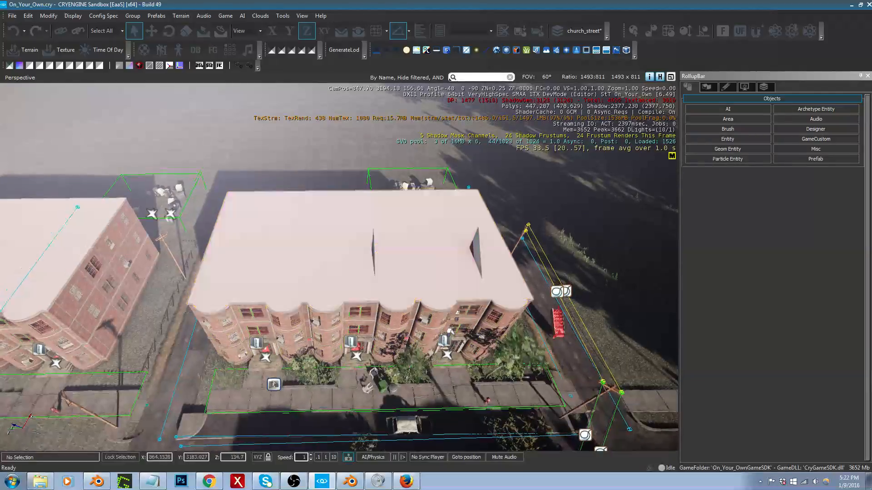
pyautogui.moveTo(445, 312); pyautogui.dragTo(445, 214, button='middle')
pyautogui.moveTo(445, 312); pyautogui.dragTo(437, 422, button='right')
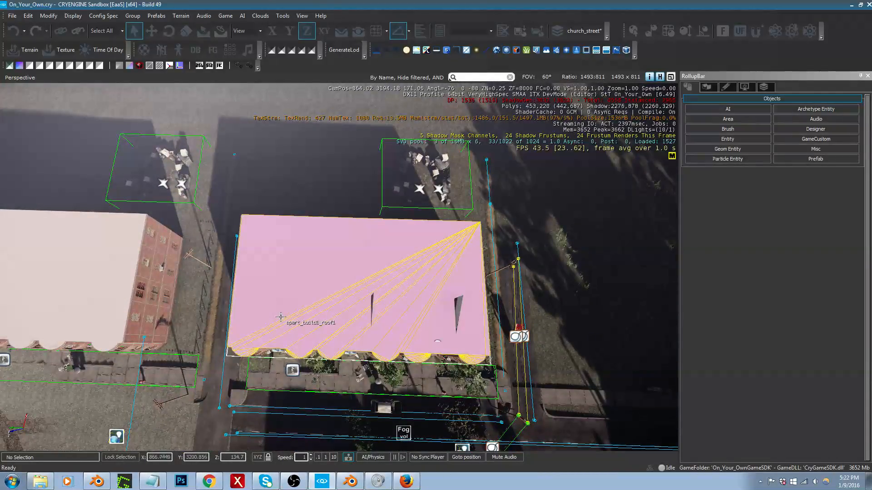
pyautogui.moveTo(305, 309); pyautogui.dragTo(306, 310, button='right')
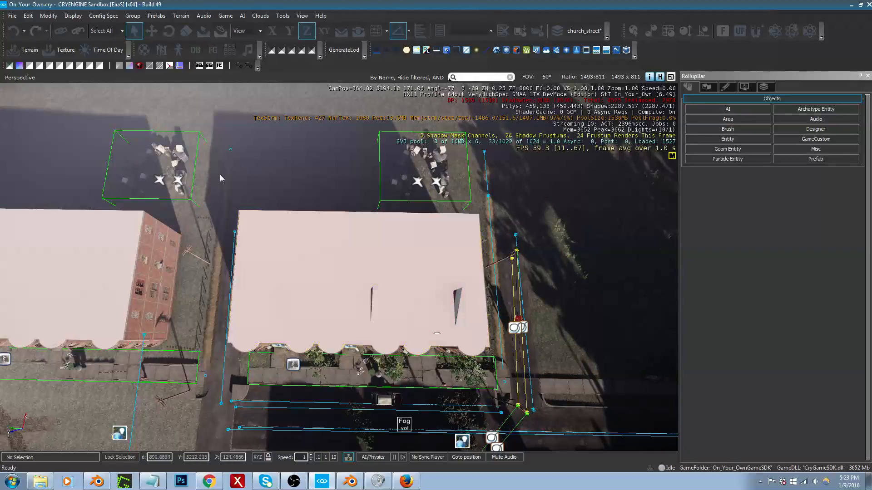
pyautogui.click(296, 256)
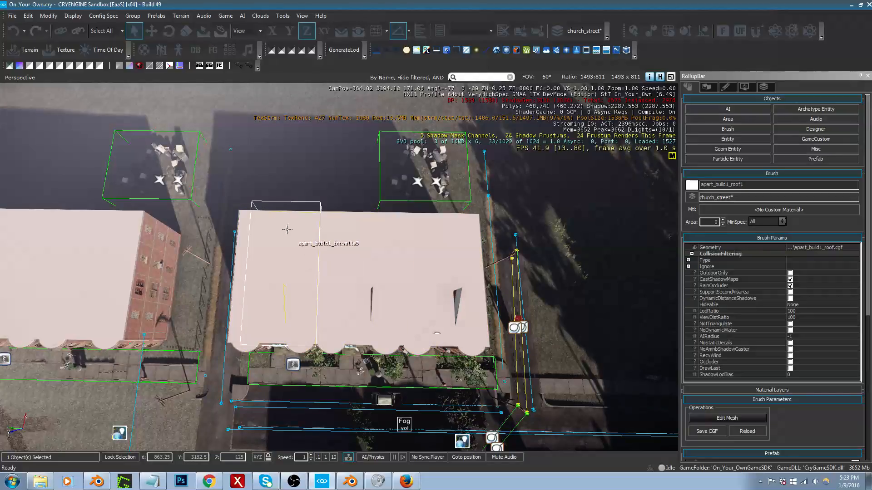
# Step: Select the FogVolume4 entity over the street and hide it so it stays out of the building selection
pyautogui.moveTo(277, 202)
pyautogui.mouseDown(button='right')
pyautogui.moveTo(277, 225)
pyautogui.moveTo(277, 202)
pyautogui.mouseUp(button='right')
pyautogui.press('s')
pyautogui.moveTo(295, 196)
pyautogui.mouseDown()
pyautogui.moveTo(318, 252)
pyautogui.moveTo(333, 254)
pyautogui.moveTo(320, 186)
pyautogui.mouseUp()
pyautogui.moveTo(327, 186); pyautogui.dragTo(447, 174, button='right')
pyautogui.click(413, 335)
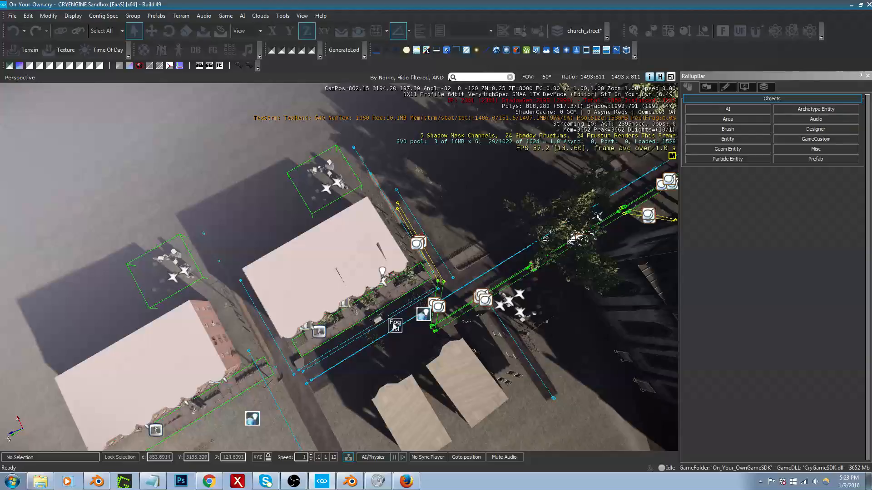
pyautogui.click(394, 326)
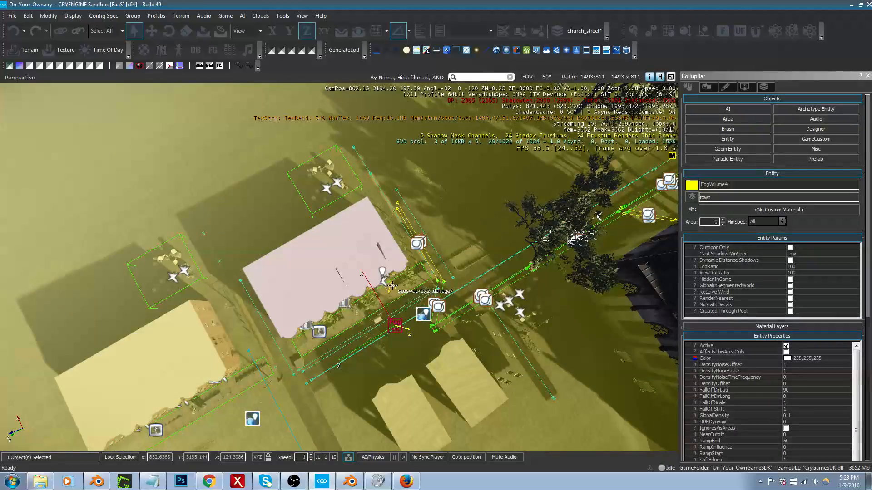
pyautogui.press('h')
pyautogui.moveTo(392, 286)
pyautogui.mouseDown(button='right')
pyautogui.moveTo(271, 293)
pyautogui.moveTo(398, 283)
pyautogui.mouseUp(button='right')
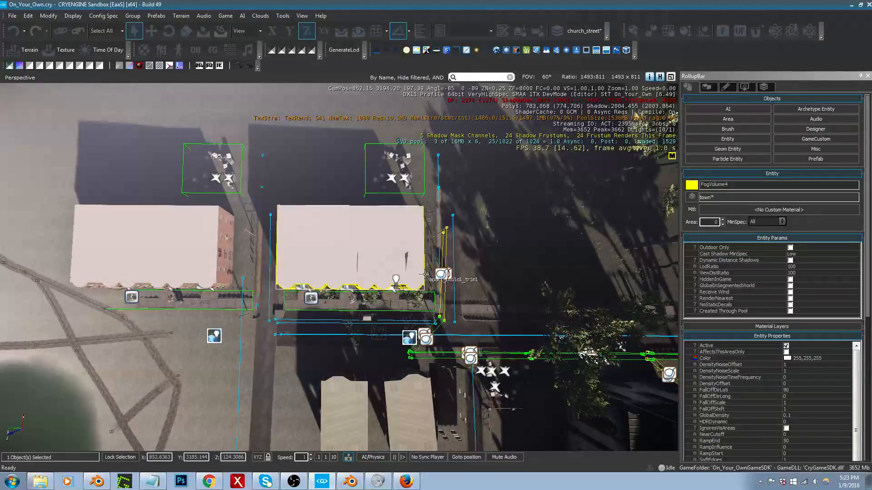
# Step: Box-select the apartment building's objects from above
pyautogui.moveTo(288, 197); pyautogui.dragTo(429, 292)
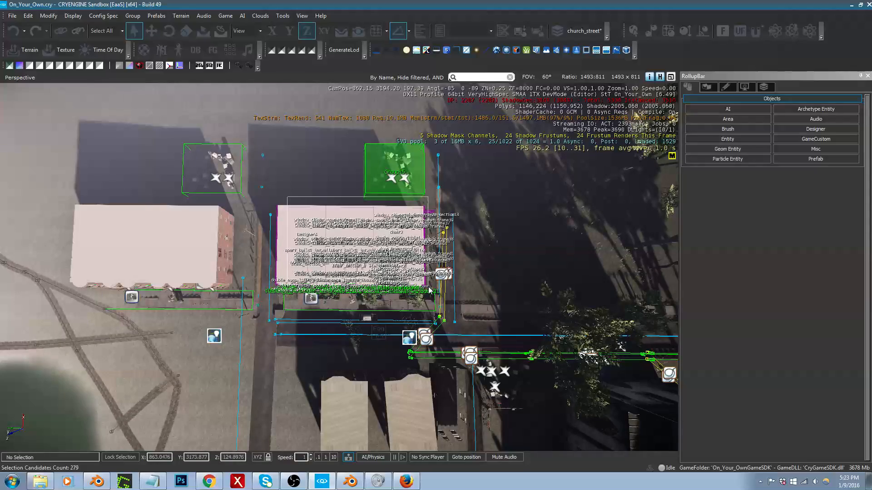
pyautogui.moveTo(429, 290); pyautogui.dragTo(428, 291)
pyautogui.moveTo(429, 291); pyautogui.dragTo(418, 263, button='right')
# Step: Examine from the street side which facade, window and door objects of the apartment building are selected
pyautogui.press('w')
pyautogui.press('s')
pyautogui.press('s')
pyautogui.press('a')
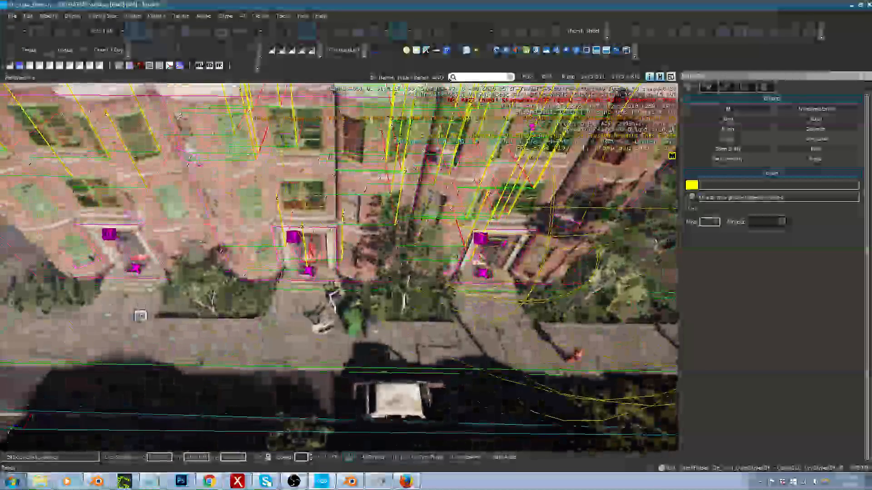
pyautogui.moveTo(140, 316); pyautogui.dragTo(209, 316, button='middle')
pyautogui.scroll(5, 144, 306)
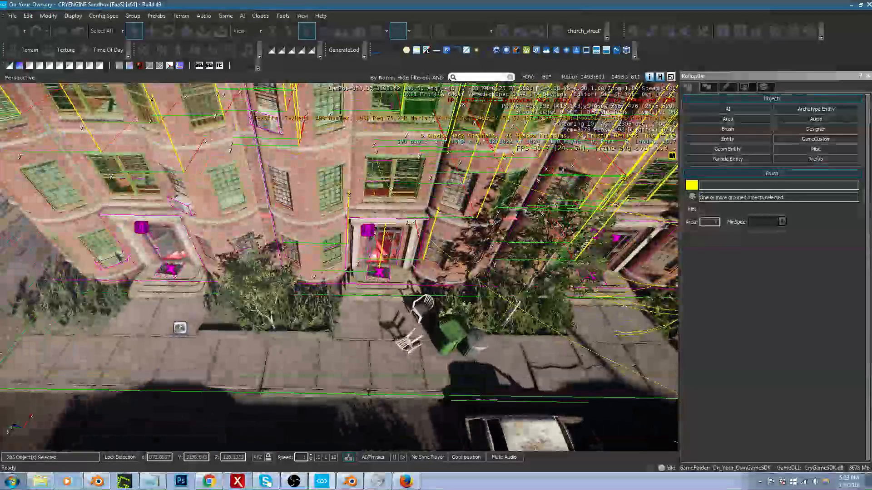
pyautogui.press('d')
pyautogui.moveTo(404, 304); pyautogui.dragTo(405, 295, button='right')
pyautogui.press('s')
pyautogui.press('a')
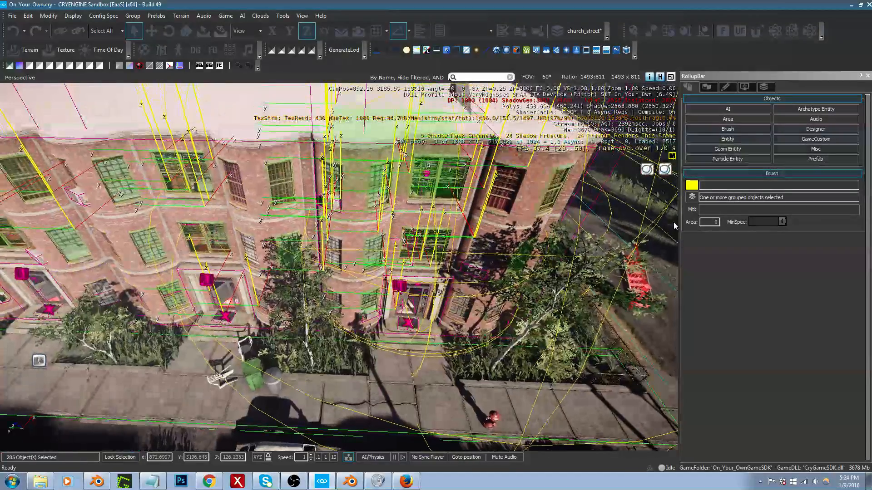
# Step: Dismiss the object colour picker without choosing a colour and clear the building selection
pyautogui.click(691, 186)
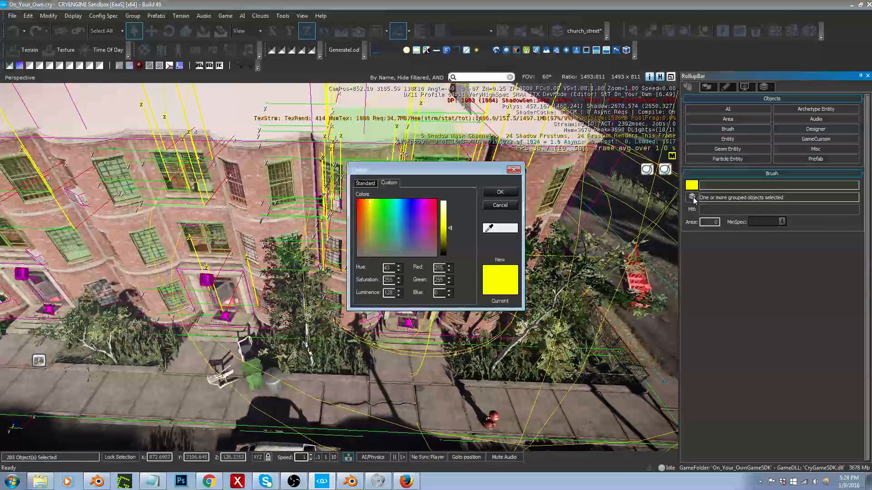
pyautogui.click(514, 171)
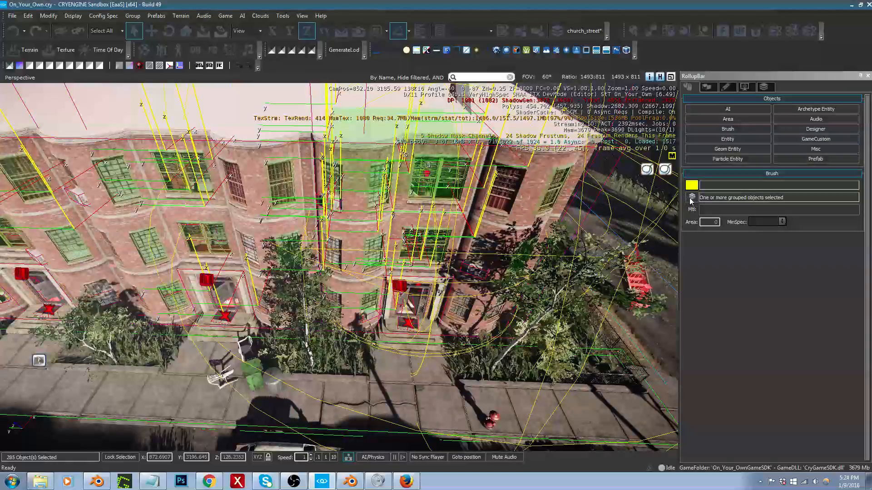
pyautogui.moveTo(650, 233); pyautogui.dragTo(650, 188, button='right')
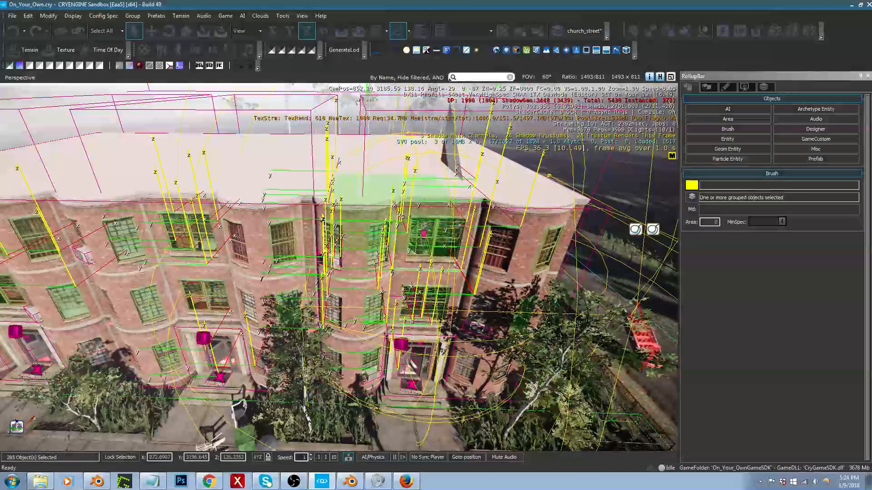
pyautogui.moveTo(464, 248); pyautogui.dragTo(471, 240, button='right')
pyautogui.click(470, 240)
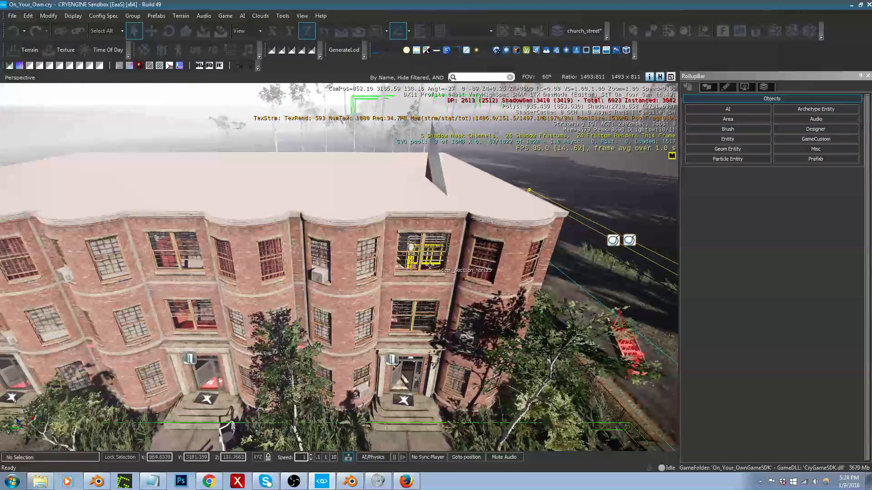
# Step: Select the door_frame6 brush through the upper facade and display the selection helpers of the surrounding objects
pyautogui.click(370, 262)
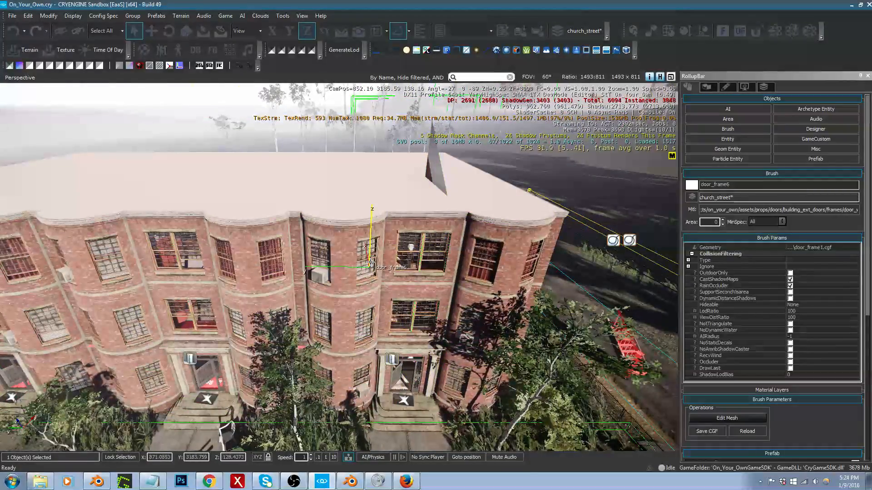
pyautogui.hotkey('shift', 'space')
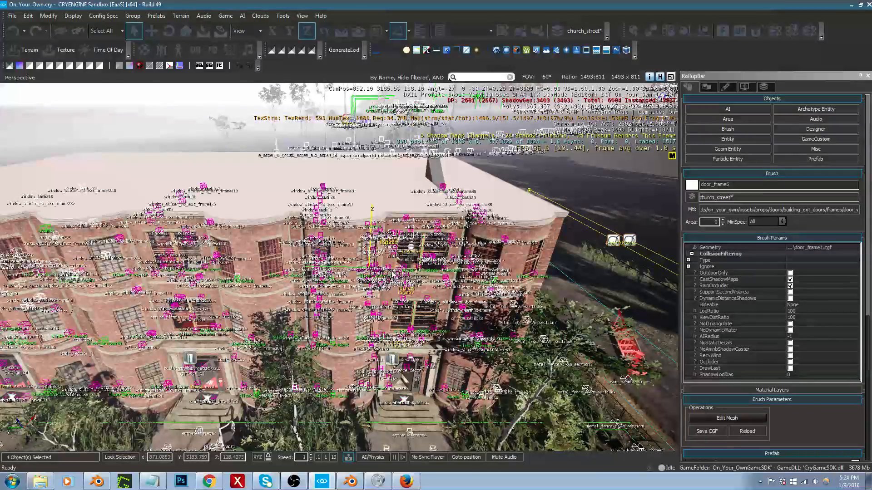
pyautogui.press('w')
pyautogui.press('s')
pyautogui.moveTo(394, 274); pyautogui.dragTo(404, 269, button='right')
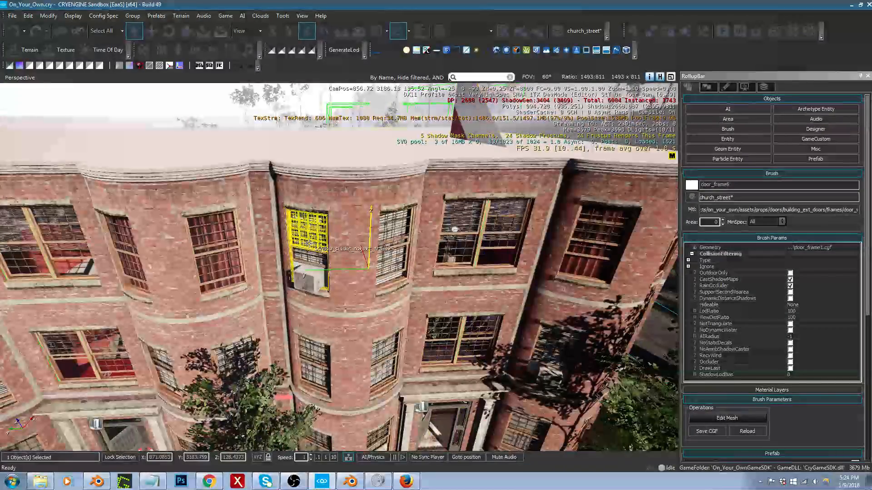
# Step: Examine the apartment building's roof, windows and entrances from above and from its far end
pyautogui.moveTo(310, 243); pyautogui.dragTo(333, 342, button='right')
pyautogui.press('s')
pyautogui.press('a')
pyautogui.press('s')
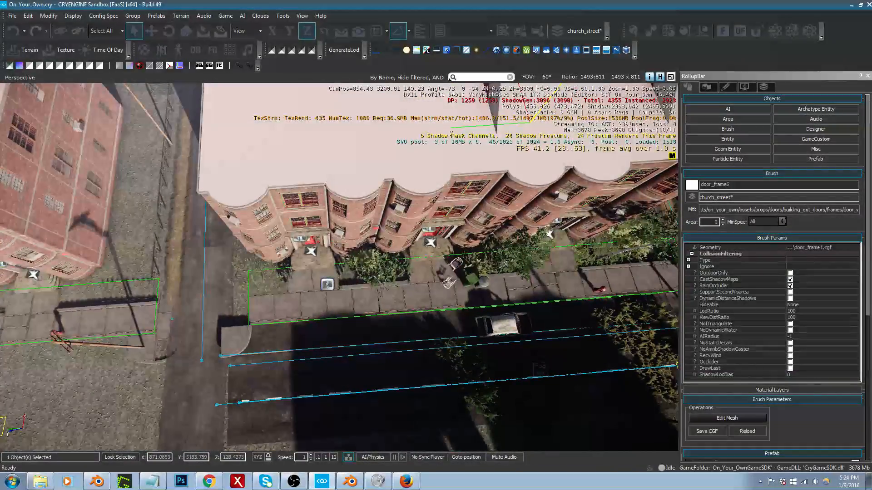
pyautogui.press('w')
pyautogui.moveTo(334, 343); pyautogui.dragTo(338, 277, button='right')
pyautogui.press('s')
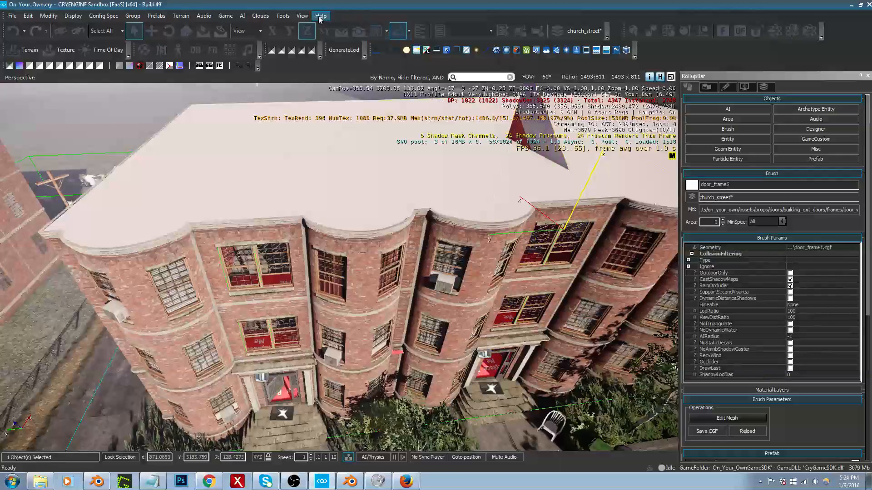
# Step: Open the Select Objects window and place it over the viewport with its full object list showing
pyautogui.click(302, 16)
pyautogui.moveTo(377, 28)
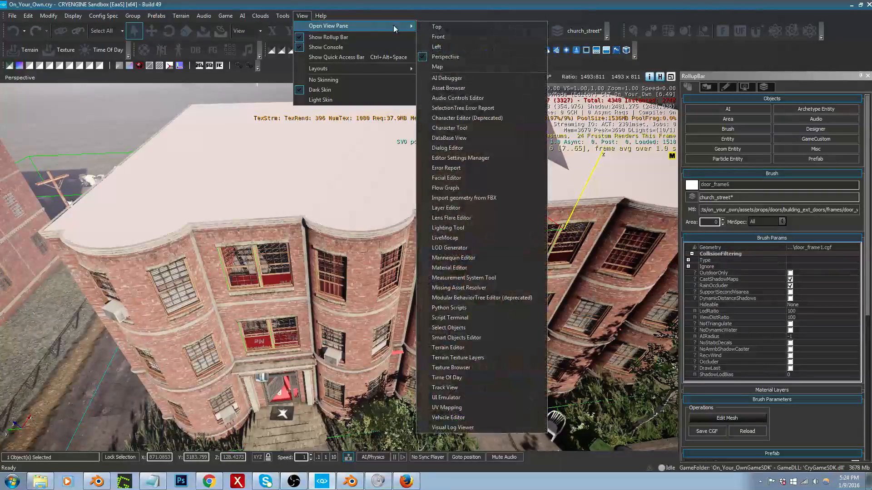
pyautogui.click(467, 331)
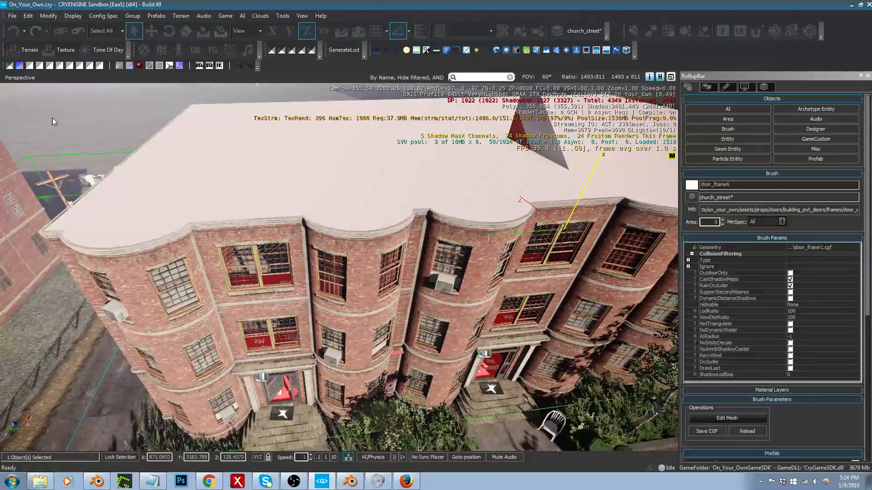
pyautogui.moveTo(23, 113); pyautogui.dragTo(321, 139)
pyautogui.moveTo(460, 136); pyautogui.dragTo(545, 115)
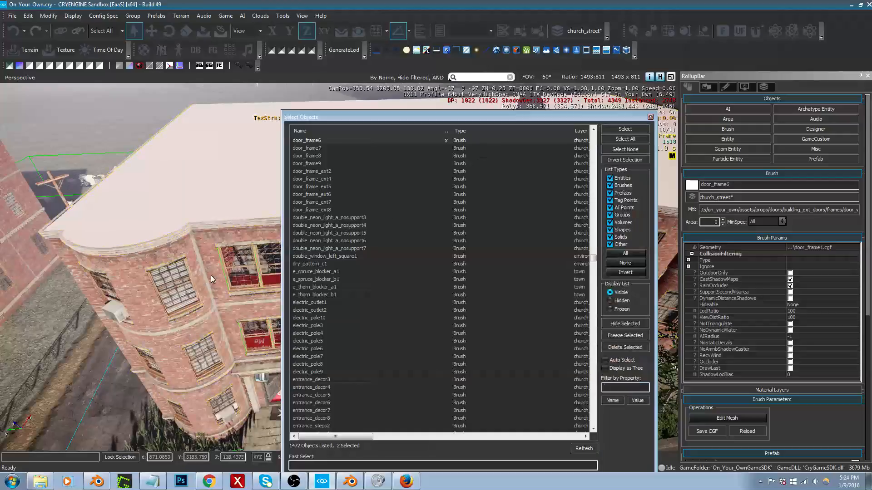
pyautogui.moveTo(445, 117); pyautogui.dragTo(453, 107)
# Step: Filter the object list by "slider" and widen the window to show the Layer column in full
pyautogui.click(345, 456)
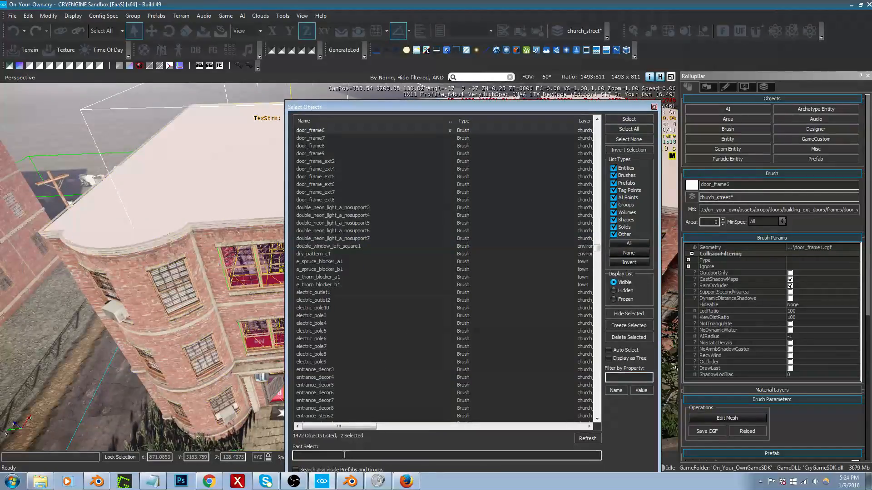
pyautogui.write('slider')
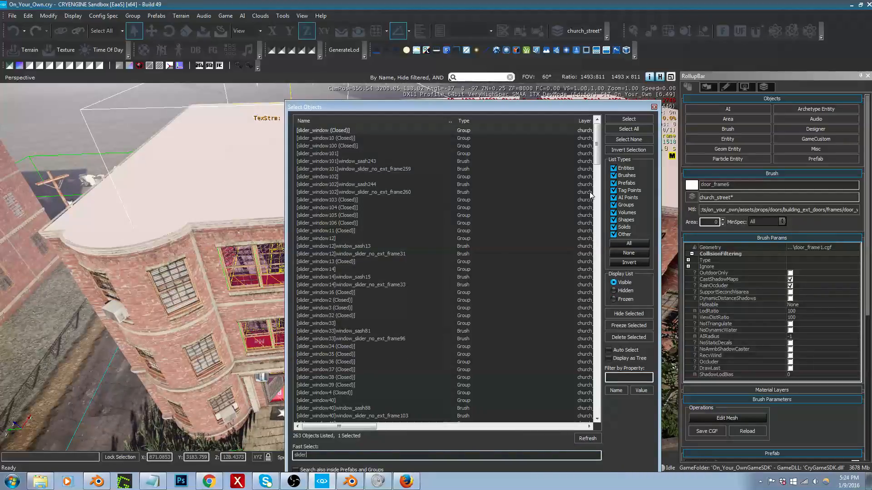
pyautogui.moveTo(285, 264); pyautogui.dragTo(134, 273)
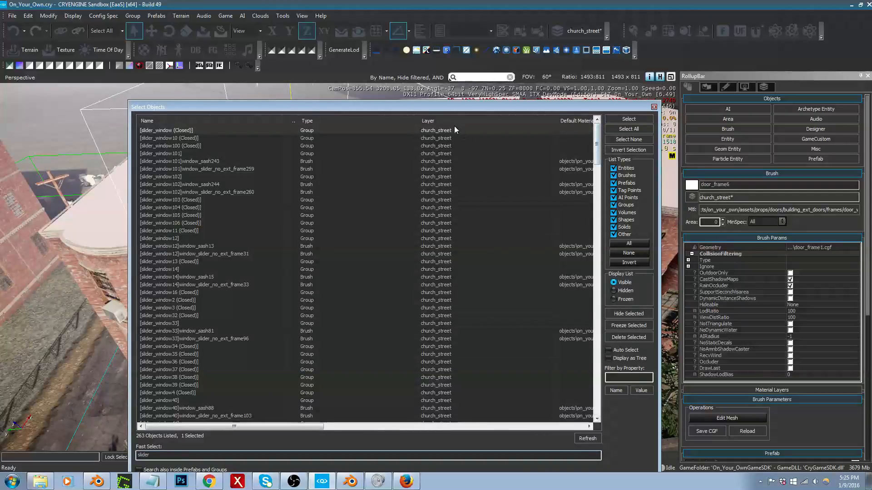
# Step: Select all objects in the list filtered by "slider" and close the Select Objects window
pyautogui.moveTo(597, 140); pyautogui.dragTo(598, 413)
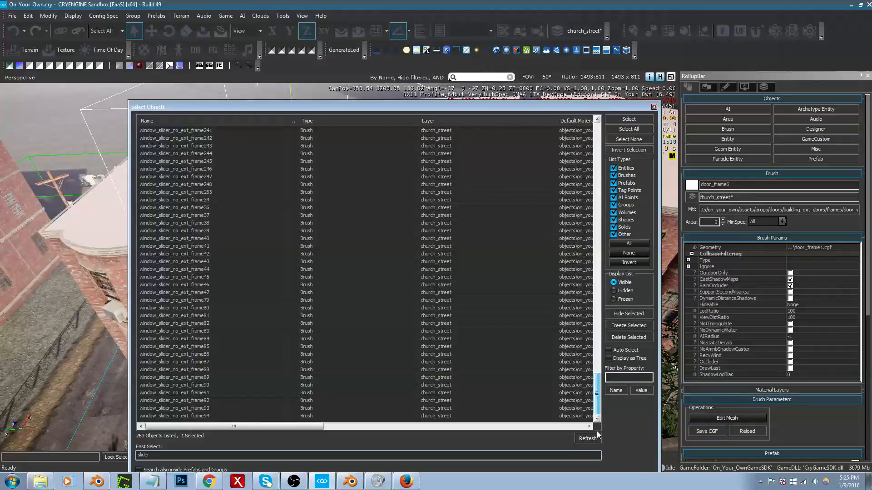
pyautogui.moveTo(597, 432); pyautogui.dragTo(599, 123)
pyautogui.click(622, 129)
pyautogui.moveTo(421, 114); pyautogui.dragTo(367, 116)
pyautogui.click(653, 107)
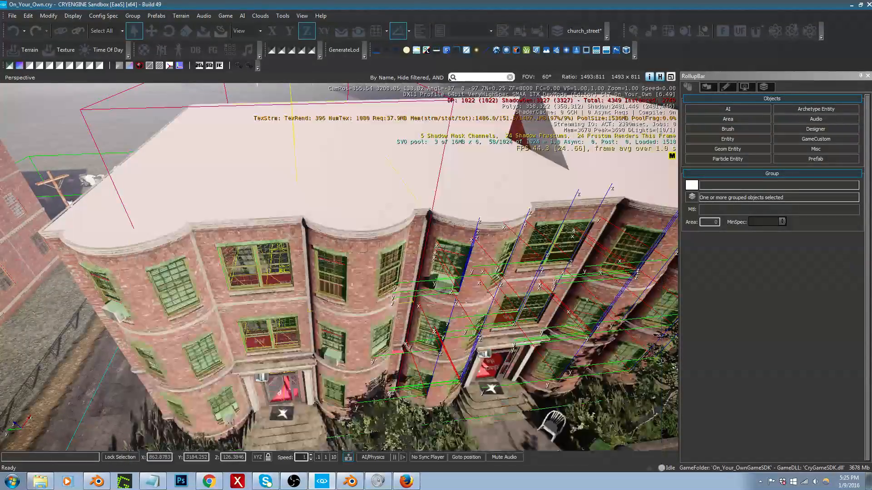
# Step: Examine the selected window objects across both apartment buildings from above
pyautogui.press('s')
pyautogui.moveTo(566, 205); pyautogui.dragTo(560, 288, button='right')
pyautogui.press('s')
pyautogui.press('a')
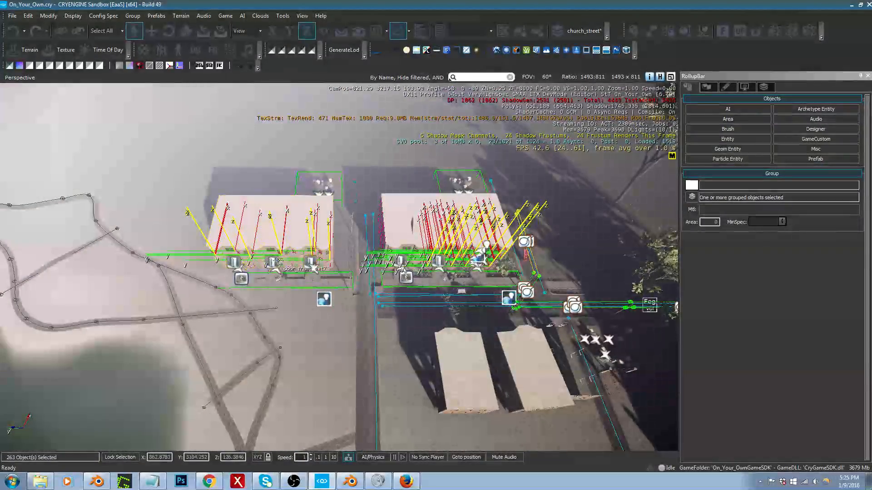
pyautogui.press('d')
pyautogui.moveTo(327, 267); pyautogui.dragTo(332, 262, button='right')
pyautogui.press('w')
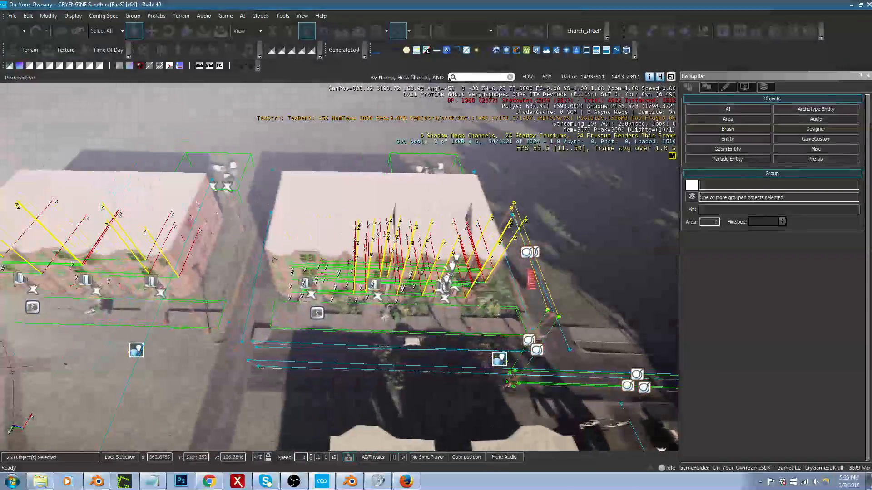
pyautogui.press('w')
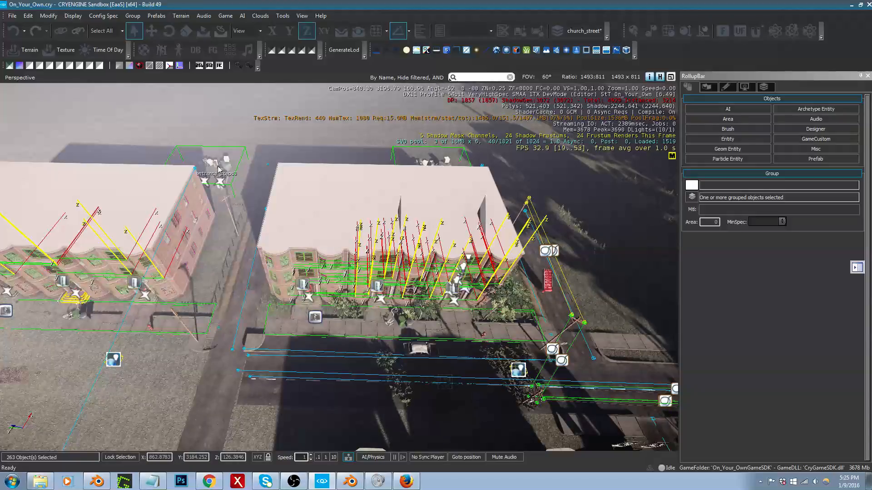
# Step: Reopen the Select Objects window and sort the slider list by object type
pyautogui.moveTo(424, 82); pyautogui.dragTo(418, 151)
pyautogui.moveTo(328, 125); pyautogui.dragTo(332, 98)
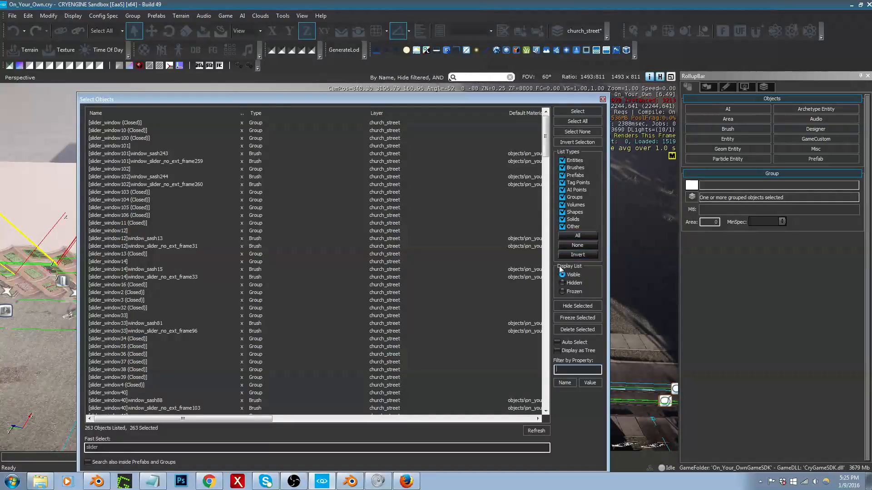
pyautogui.click(165, 272)
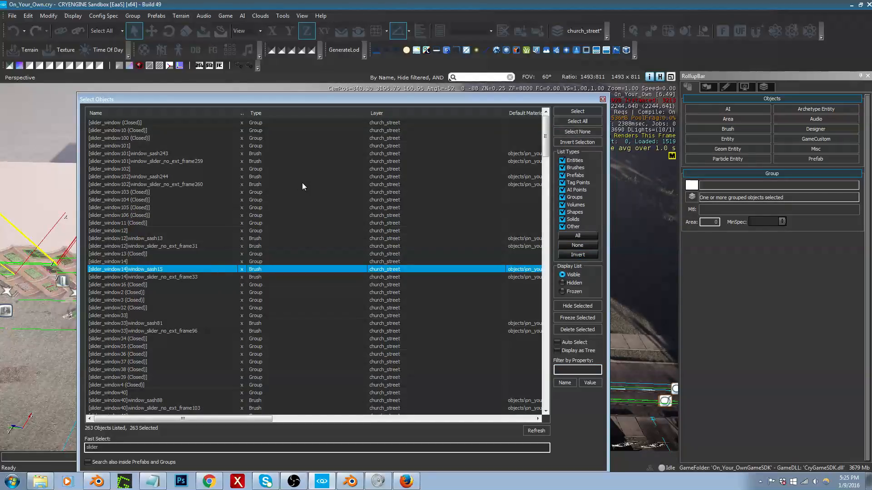
pyautogui.click(267, 114)
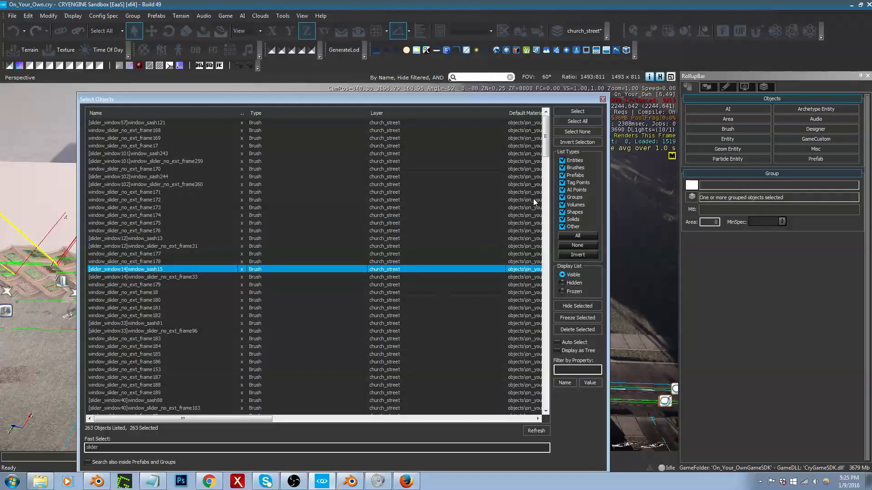
# Step: Select only the slider window entries of type Group and close the Select Objects window
pyautogui.moveTo(545, 150); pyautogui.dragTo(546, 318)
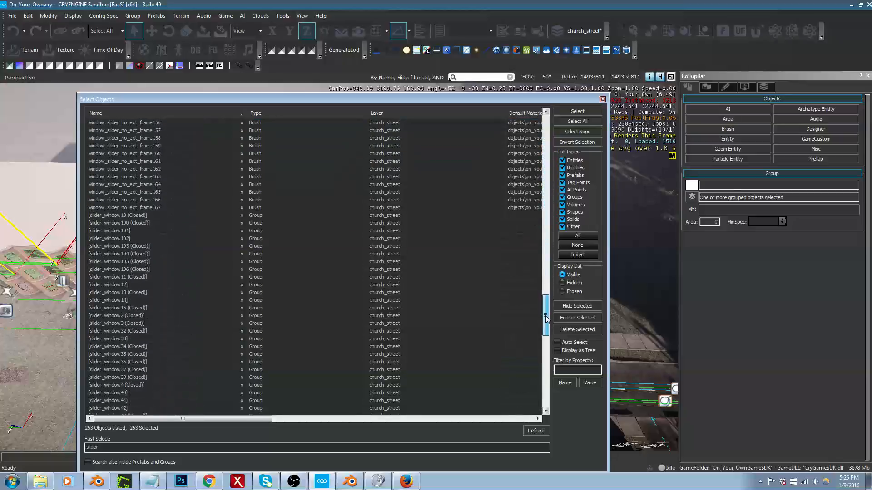
pyautogui.click(151, 215)
pyautogui.moveTo(546, 300); pyautogui.dragTo(543, 370)
pyautogui.keyDown('shift'); pyautogui.click(132, 409); pyautogui.keyUp('shift')
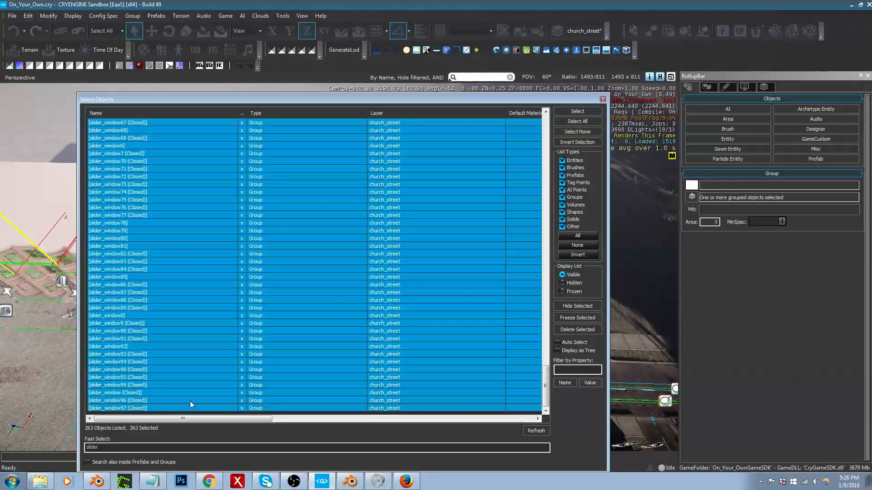
pyautogui.click(576, 112)
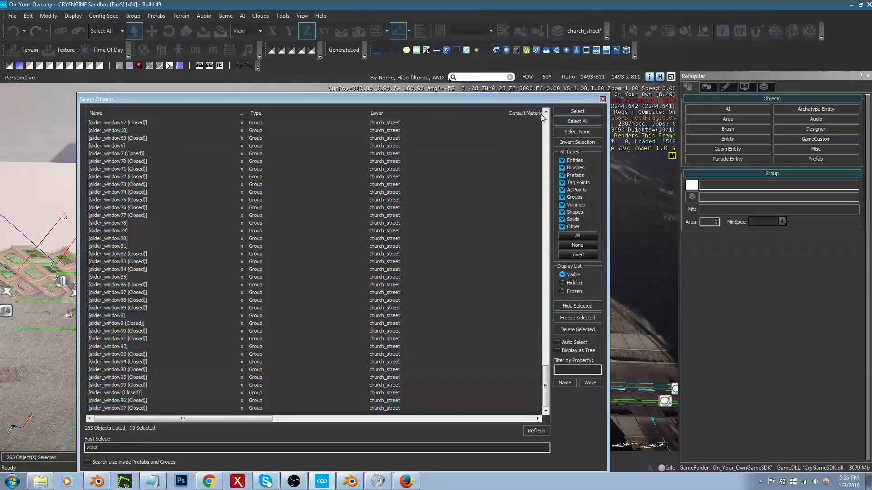
pyautogui.moveTo(567, 99); pyautogui.dragTo(567, 100)
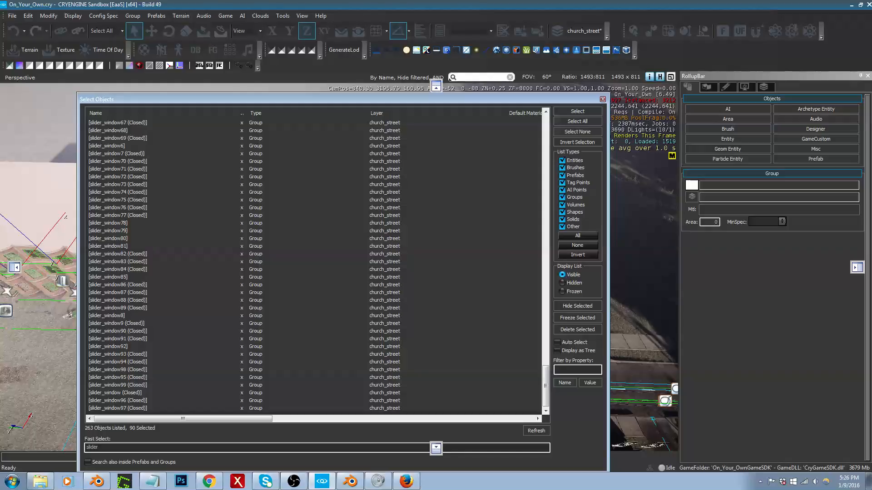
pyautogui.click(603, 99)
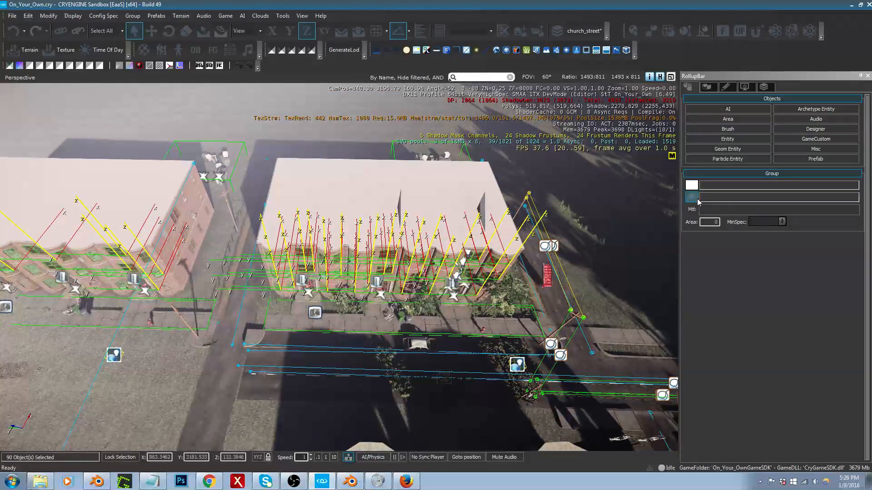
# Step: Move the selected window groups to the church_street_interiors layer, check church_street's visibility, and hide the interiors layer
pyautogui.click(697, 200)
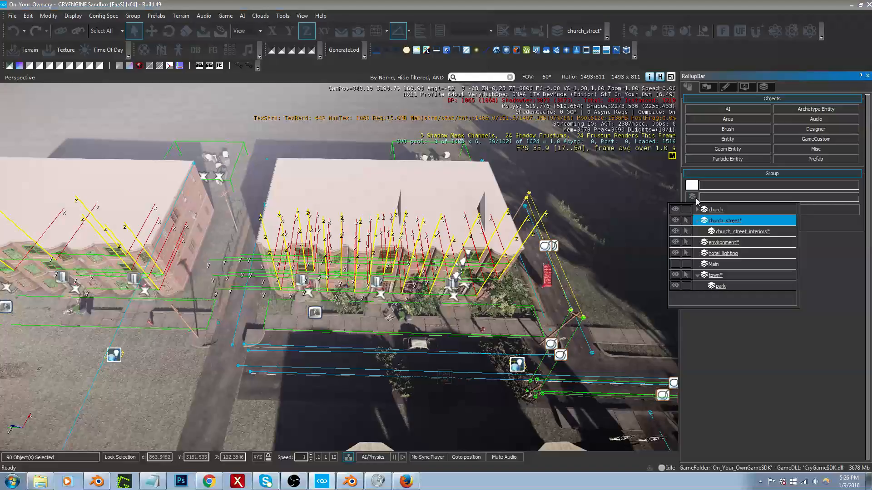
pyautogui.click(749, 232)
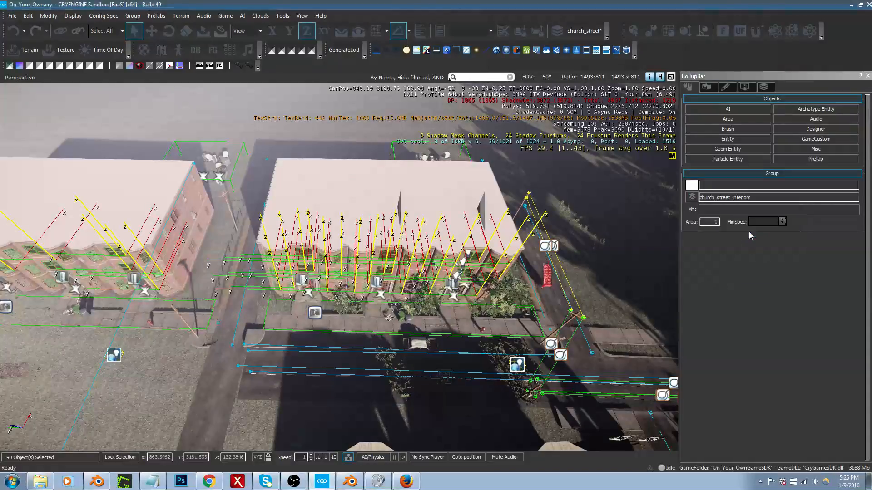
pyautogui.click(764, 87)
pyautogui.click(689, 139)
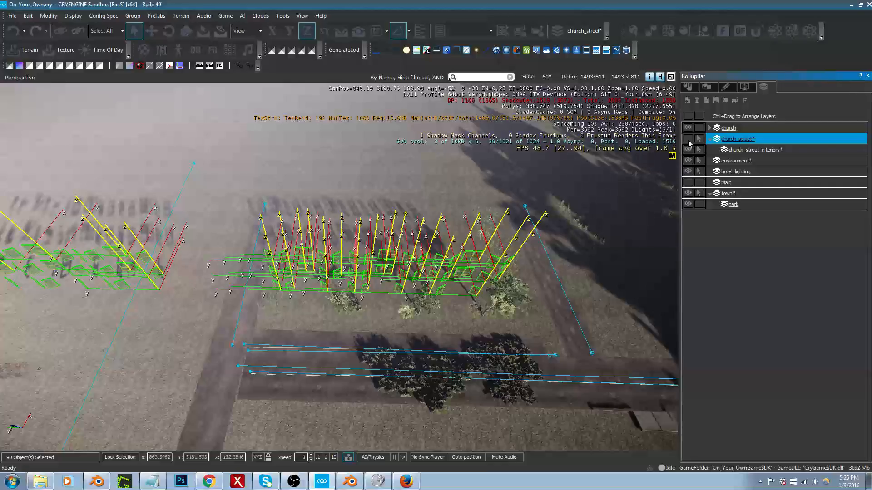
pyautogui.click(689, 139)
pyautogui.click(688, 151)
# Step: Box-select all objects of the apartment building nearest the street corner from a top-down view
pyautogui.moveTo(499, 282); pyautogui.dragTo(465, 282, button='right')
pyautogui.press('w')
pyautogui.press('w')
pyautogui.press('a')
pyautogui.press('s')
pyautogui.press('w')
pyautogui.press('s')
pyautogui.press('w')
pyautogui.press('s')
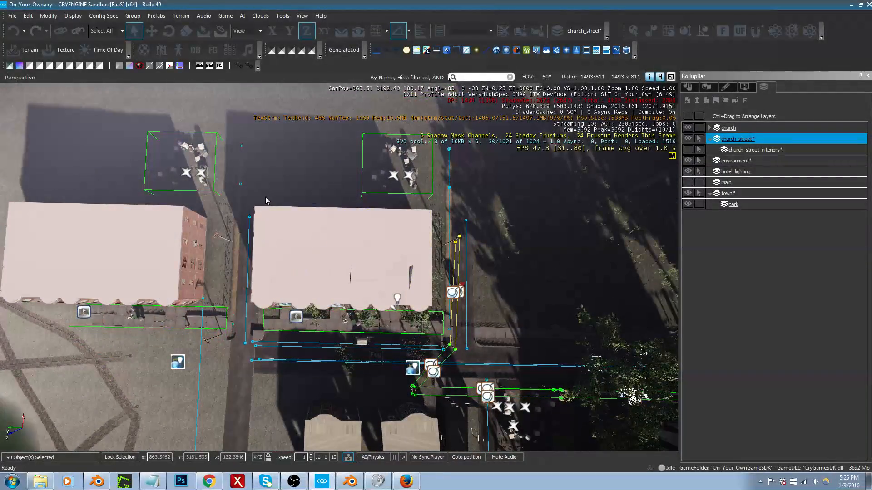
pyautogui.moveTo(265, 199); pyautogui.dragTo(372, 286)
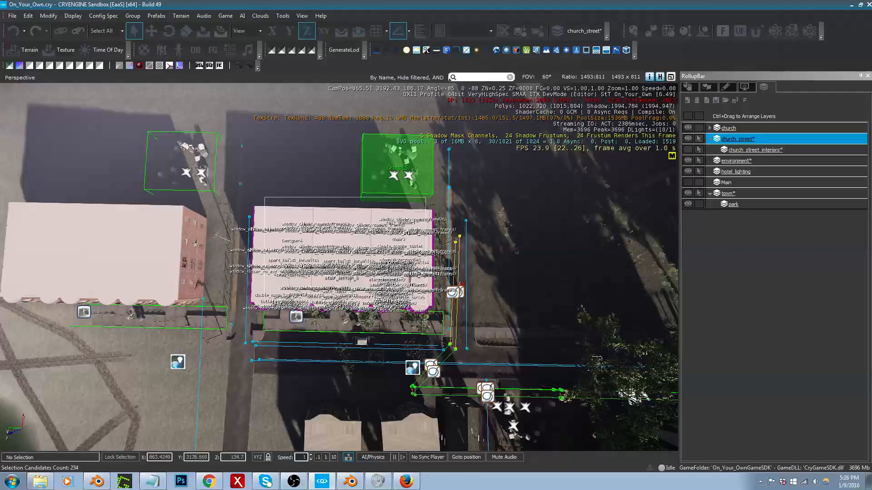
pyautogui.moveTo(427, 309); pyautogui.dragTo(428, 310)
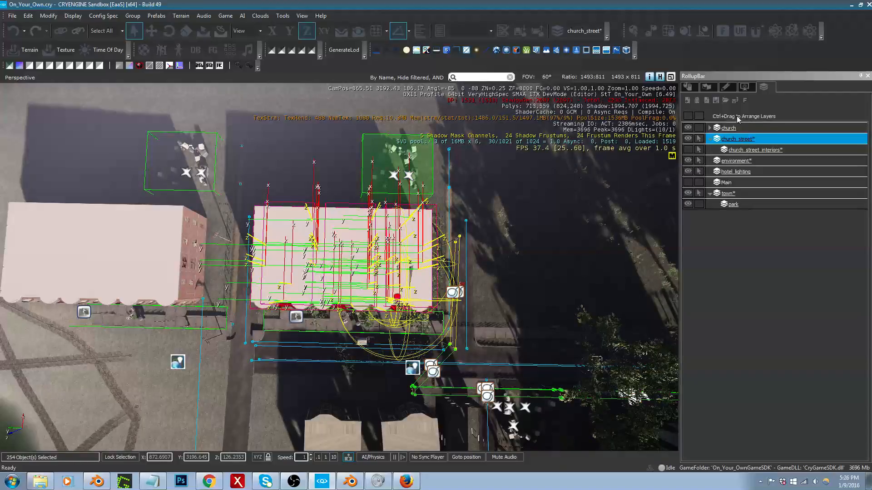
# Step: Try to move the whole building selection to the church_street_interiors layer
pyautogui.click(688, 86)
pyautogui.click(692, 196)
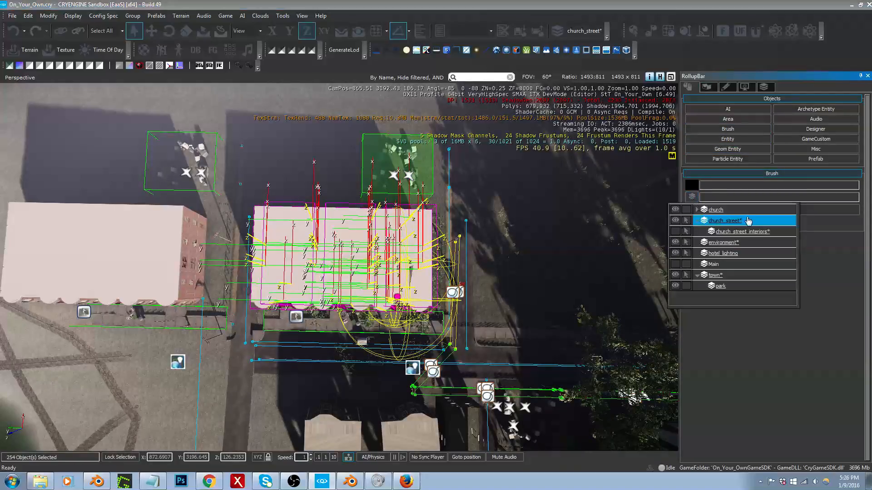
pyautogui.click(745, 232)
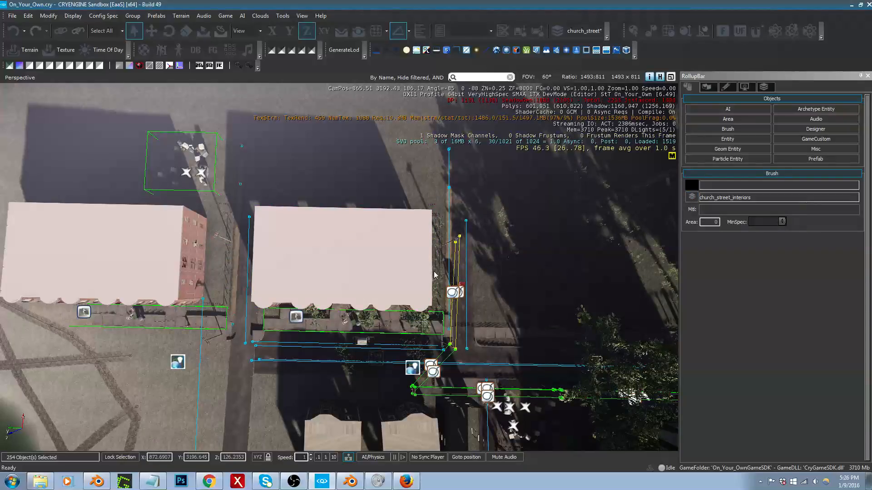
pyautogui.hotkey('ctrl', 'z')
# Step: Remove the object group behind the building from the selection and move the remaining objects to the church_street_interiors layer
pyautogui.moveTo(439, 239); pyautogui.dragTo(440, 216, button='right')
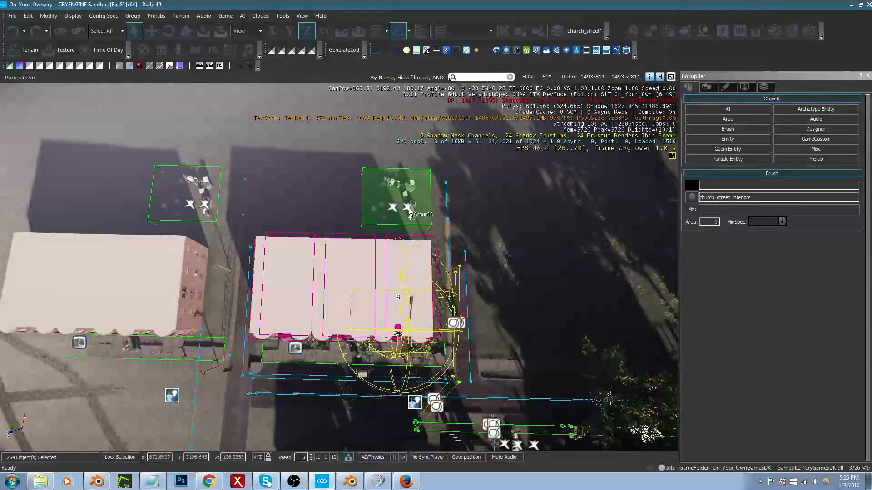
pyautogui.keyDown('alt'); pyautogui.click(410, 210); pyautogui.keyUp('alt')
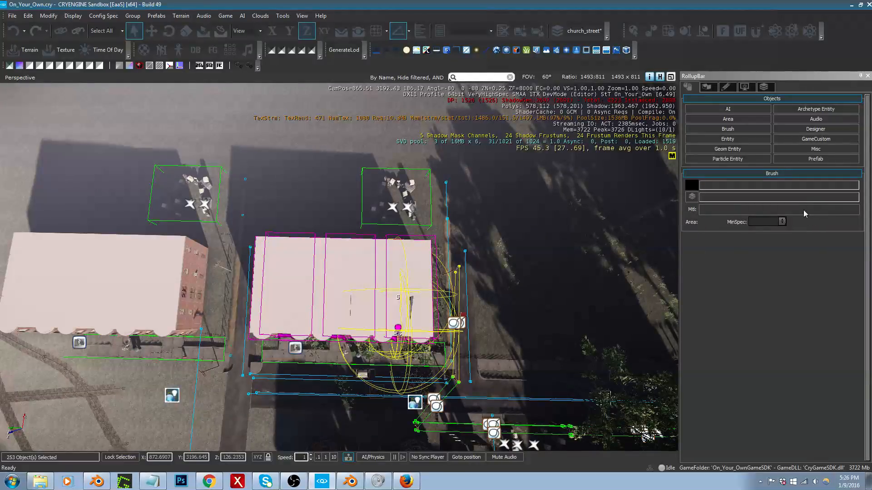
pyautogui.moveTo(492, 301); pyautogui.dragTo(532, 285, button='right')
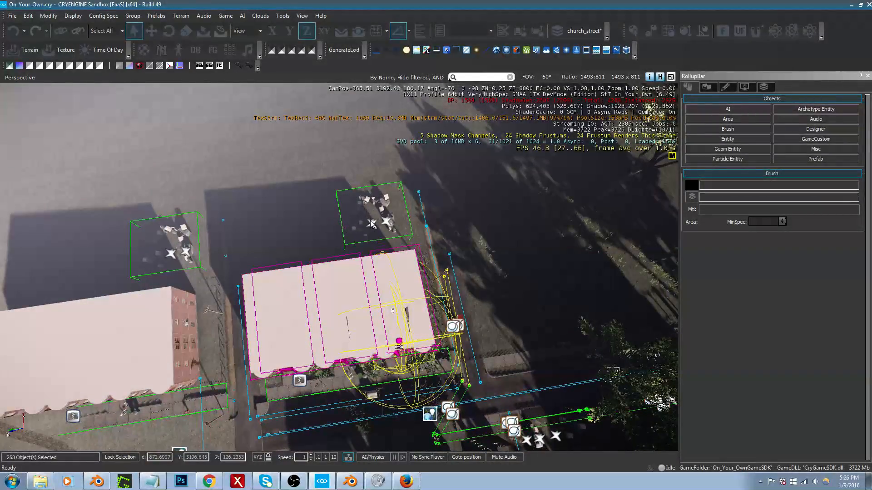
pyautogui.click(692, 197)
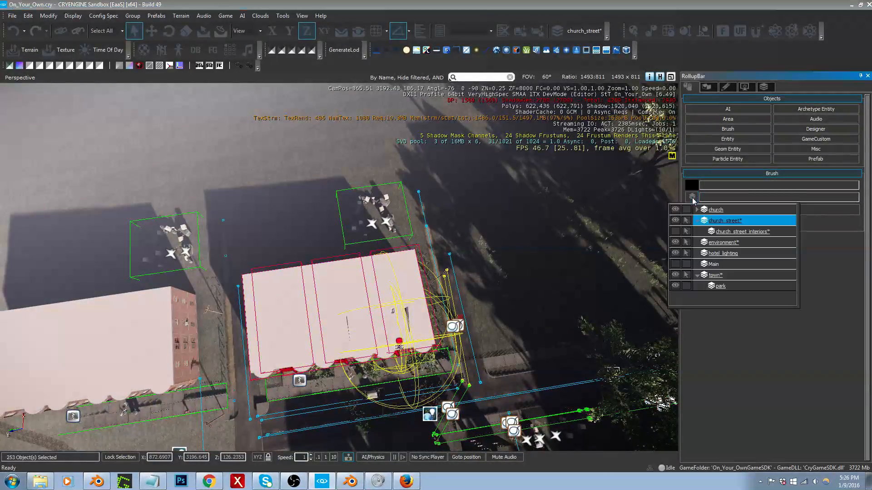
pyautogui.click(745, 231)
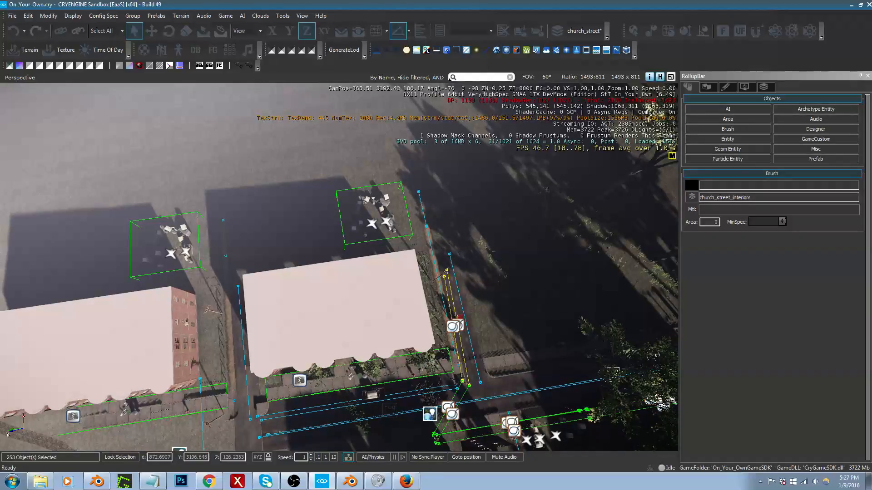
# Step: Select the two entrance steps along the building's front and move them to the church_street_interiors layer
pyautogui.moveTo(431, 340); pyautogui.dragTo(456, 313, button='right')
pyautogui.press('w')
pyautogui.press('w')
pyautogui.press('w')
pyautogui.press('s')
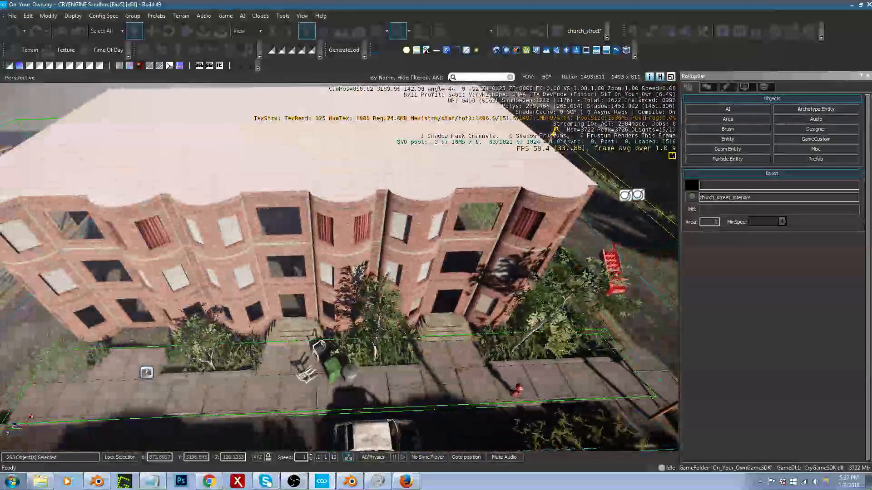
pyautogui.click(287, 335)
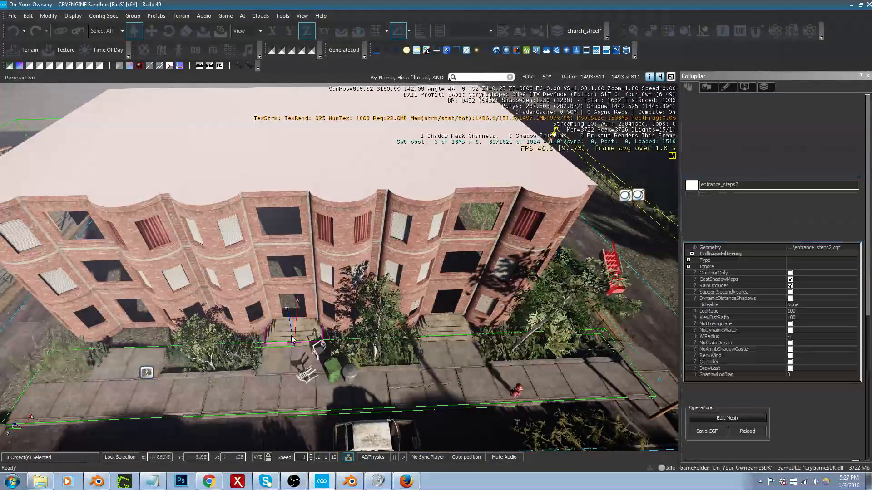
pyautogui.keyDown('ctrl'); pyautogui.click(454, 335); pyautogui.keyUp('ctrl')
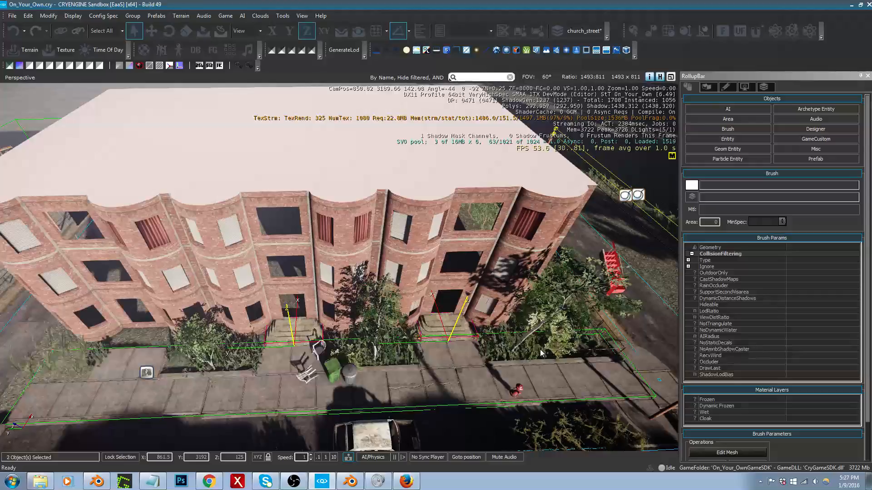
pyautogui.click(692, 197)
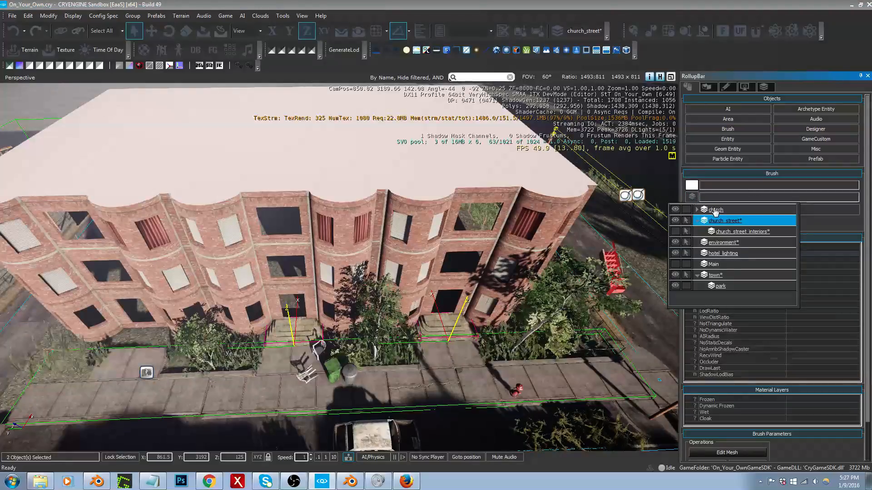
pyautogui.click(756, 230)
# Step: Delete the leftover object at the apartment building's front
pyautogui.moveTo(341, 268); pyautogui.dragTo(178, 278, button='right')
pyautogui.press('d')
pyautogui.press('w')
pyautogui.click(209, 292)
pyautogui.press('Delete')
pyautogui.press('Return')
# Step: Examine the apartment building's facade and empty window openings from across the street
pyautogui.press('a')
pyautogui.press('a')
pyautogui.press('s')
pyautogui.press('s')
pyautogui.press('a')
pyautogui.press('d')
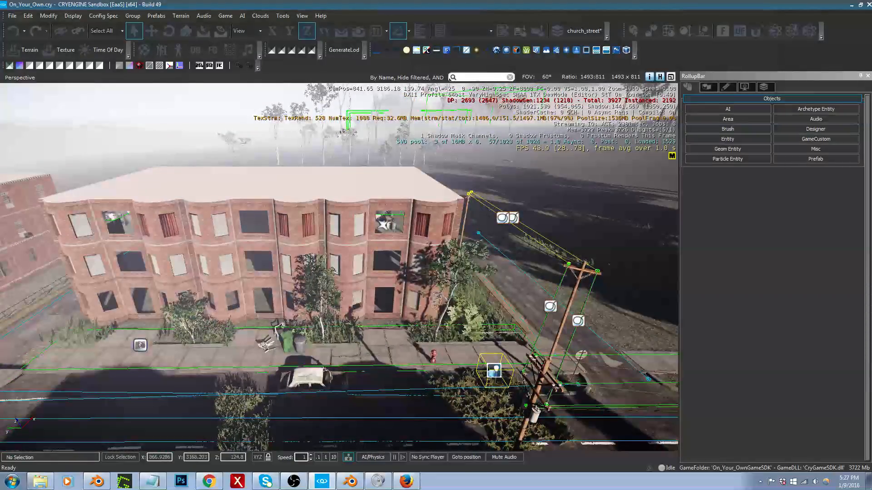
pyautogui.scroll(5, 178, 278)
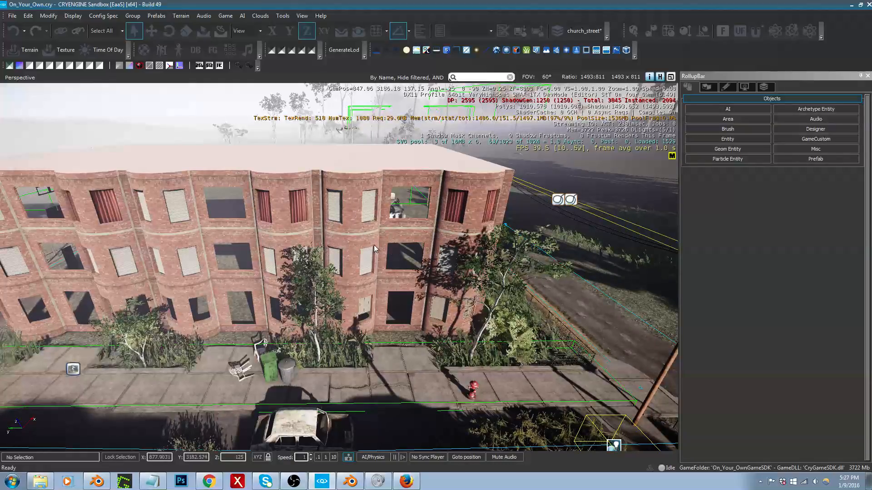
# Step: Show the church_street_interiors layer and hide the church_street layer to isolate the building's interior objects
pyautogui.click(763, 87)
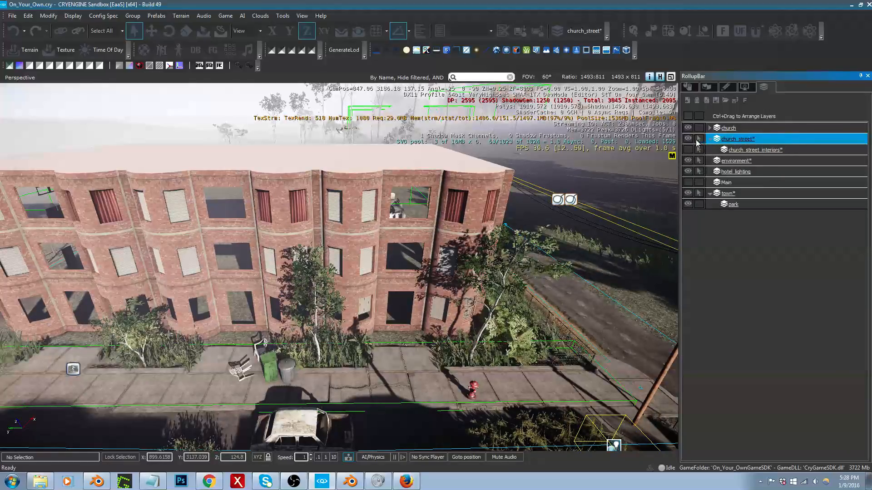
pyautogui.click(688, 139)
pyautogui.click(688, 139)
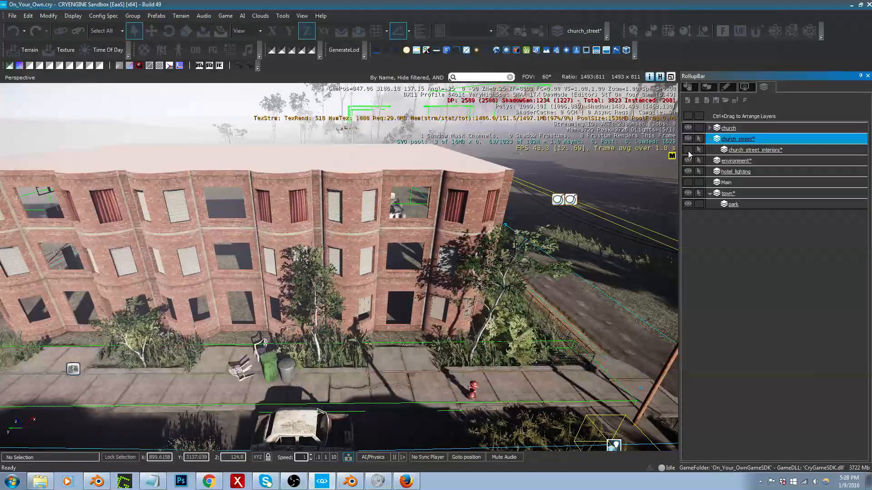
pyautogui.click(688, 150)
pyautogui.click(688, 139)
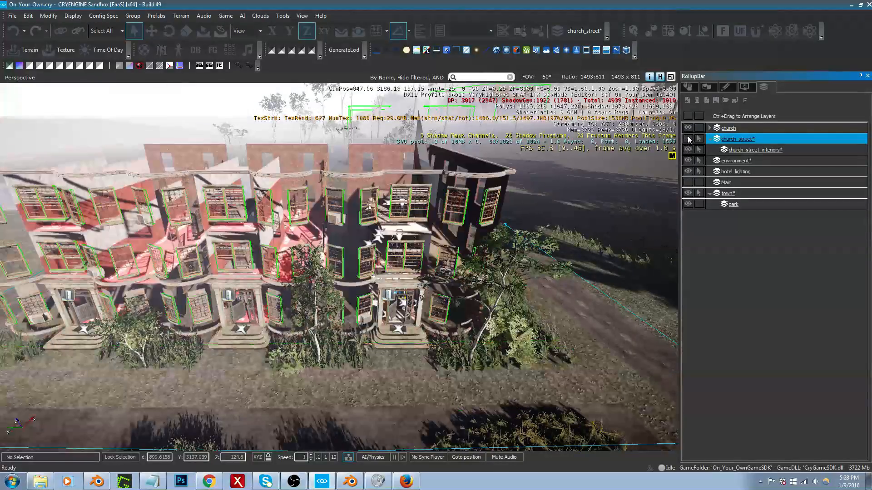
# Step: Freeze the environment, hotel_lighting and town layers while keeping church_street_interiors selectable
pyautogui.moveTo(386, 272); pyautogui.dragTo(381, 186, button='middle')
pyautogui.moveTo(386, 272); pyautogui.dragTo(386, 341, button='right')
pyautogui.press('w')
pyautogui.press('s')
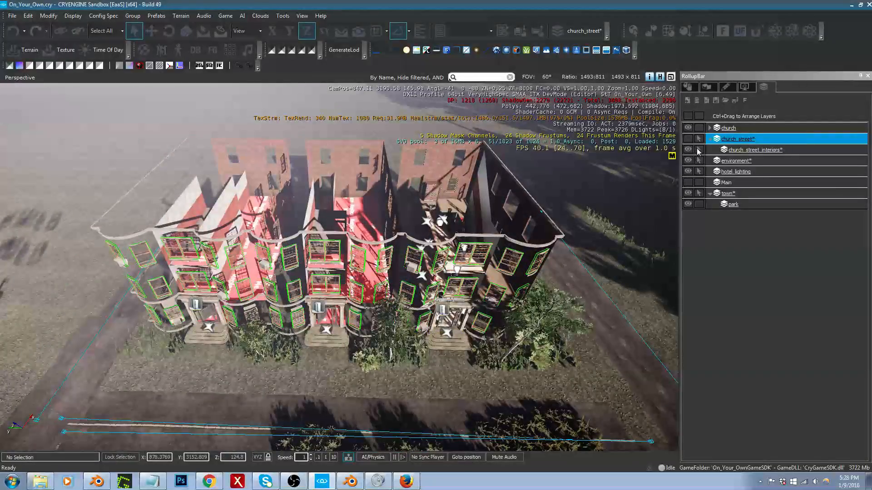
pyautogui.click(699, 151)
pyautogui.click(700, 171)
pyautogui.click(700, 194)
pyautogui.moveTo(502, 258); pyautogui.dragTo(318, 123, button='right')
pyautogui.moveTo(435, 222); pyautogui.dragTo(472, 266, button='right')
pyautogui.press('s')
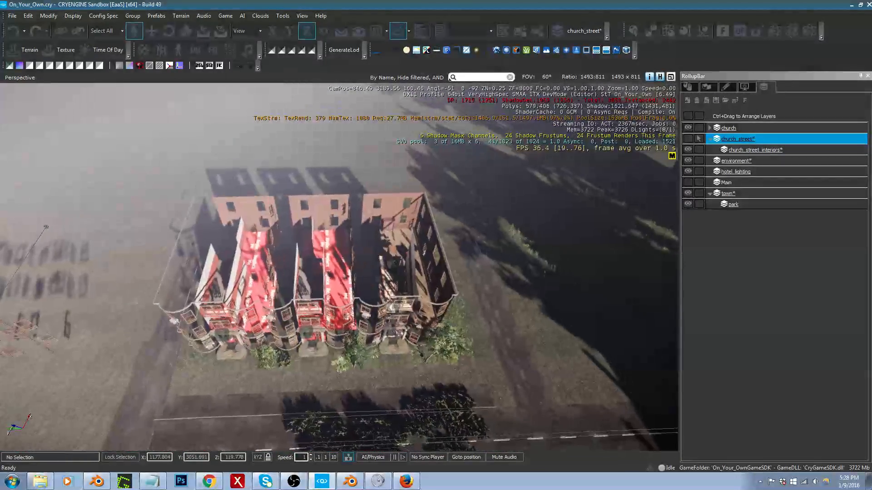
pyautogui.moveTo(102, 174); pyautogui.dragTo(602, 323)
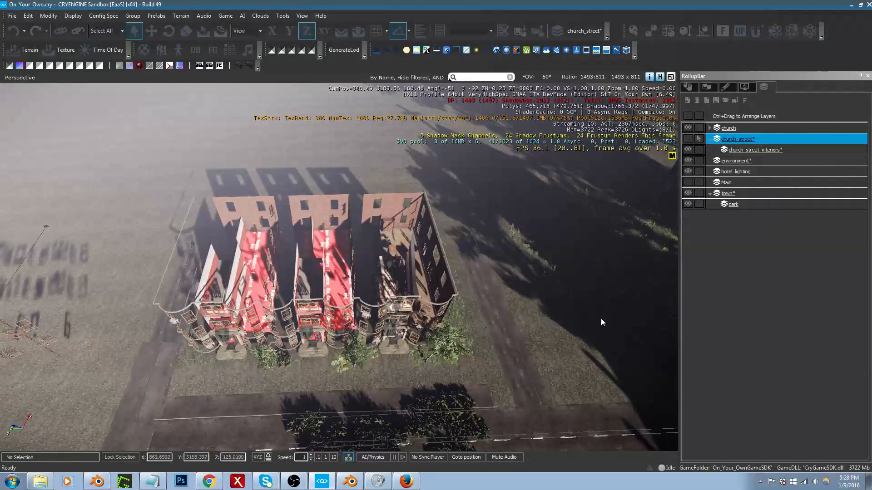
pyautogui.click(699, 149)
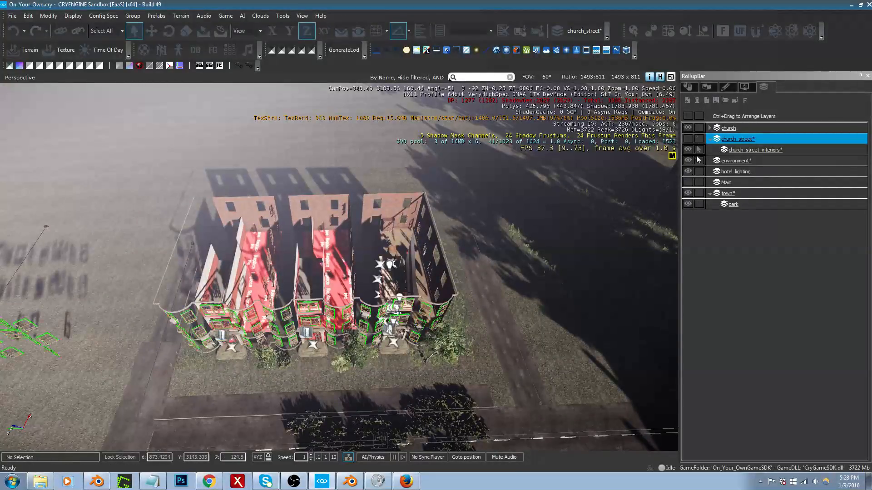
# Step: Select all interior objects across the three apartment sections and display their shared object properties
pyautogui.press('s')
pyautogui.press('a')
pyautogui.moveTo(184, 213); pyautogui.dragTo(196, 167, button='right')
pyautogui.moveTo(196, 167); pyautogui.dragTo(548, 372)
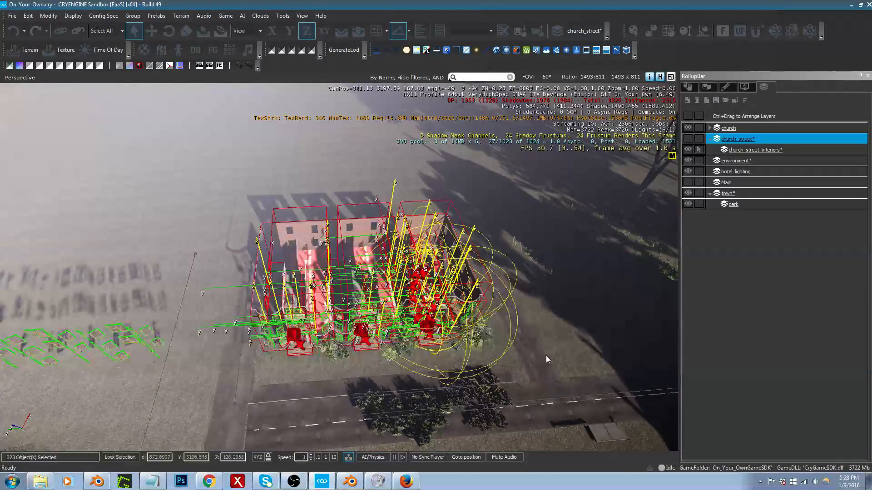
pyautogui.press('w')
pyautogui.moveTo(536, 322); pyautogui.dragTo(504, 288, button='right')
pyautogui.press('s')
pyautogui.click(688, 87)
# Step: Inspect the building's interior parts up close, replacing the full selection with a single slider window group
pyautogui.moveTo(512, 208); pyautogui.dragTo(606, 204, button='right')
pyautogui.press('a')
pyautogui.press('w')
pyautogui.press('s')
pyautogui.press('a')
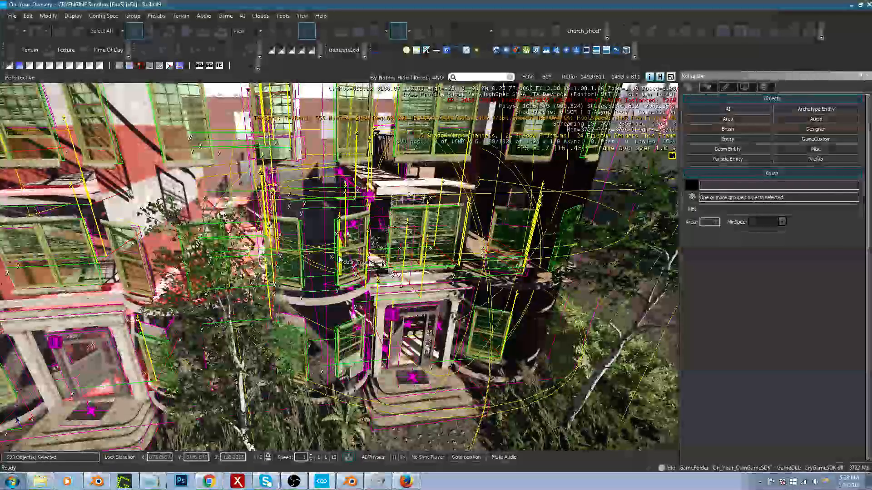
pyautogui.moveTo(386, 231); pyautogui.dragTo(361, 238, button='right')
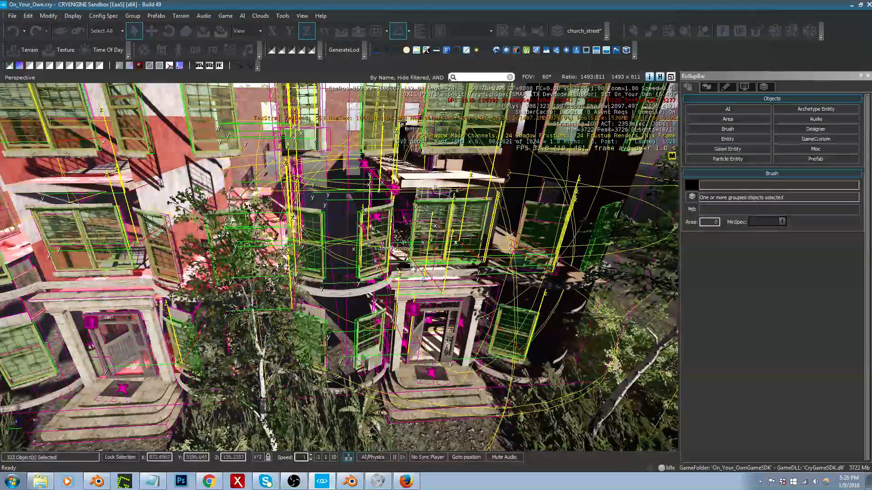
pyautogui.moveTo(379, 241); pyautogui.dragTo(369, 243, button='right')
pyautogui.hotkey('ctrl', 'shift', 'd')
pyautogui.click(369, 243)
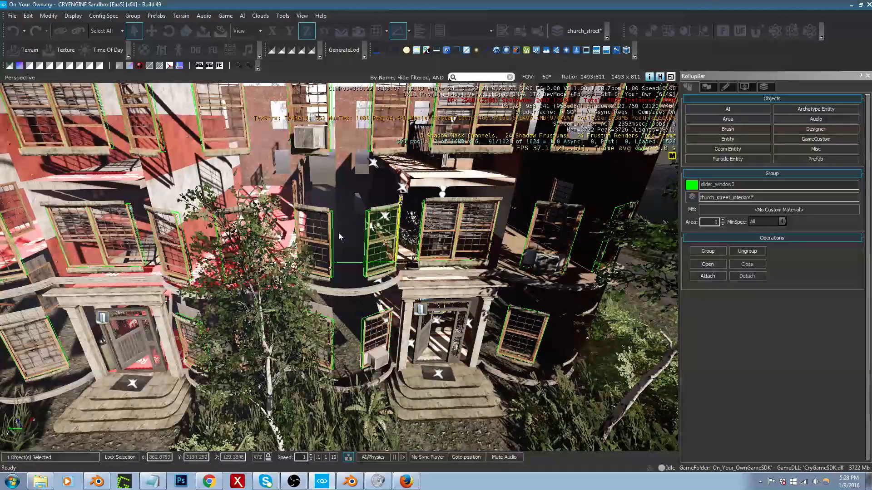
pyautogui.press('s')
pyautogui.moveTo(427, 215)
pyautogui.mouseDown(button='right')
pyautogui.moveTo(422, 268)
pyautogui.moveTo(420, 208)
pyautogui.mouseUp(button='right')
pyautogui.moveTo(182, 124)
pyautogui.mouseDown()
pyautogui.moveTo(331, 212)
pyautogui.moveTo(568, 308)
pyautogui.mouseUp()
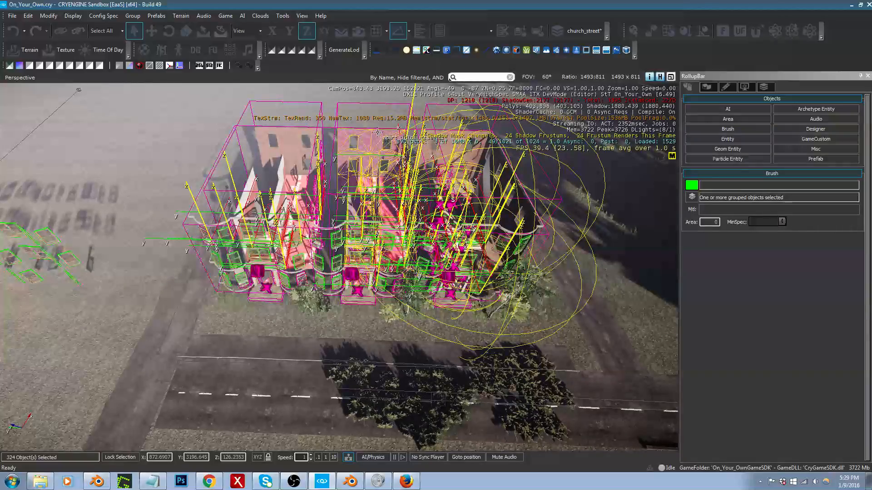
pyautogui.moveTo(355, 139); pyautogui.dragTo(357, 136, button='right')
pyautogui.click(265, 156)
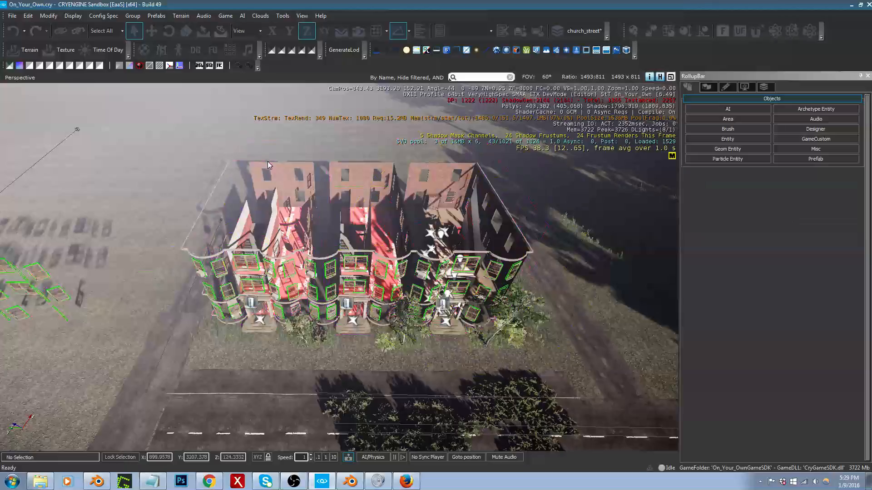
# Step: Select the three apartment interior brushes by their brick back walls and set ViewDistRatio to 3
pyautogui.click(271, 170)
pyautogui.keyDown('ctrl'); pyautogui.click(358, 172); pyautogui.keyUp('ctrl')
pyautogui.keyDown('ctrl'); pyautogui.click(452, 170); pyautogui.keyUp('ctrl')
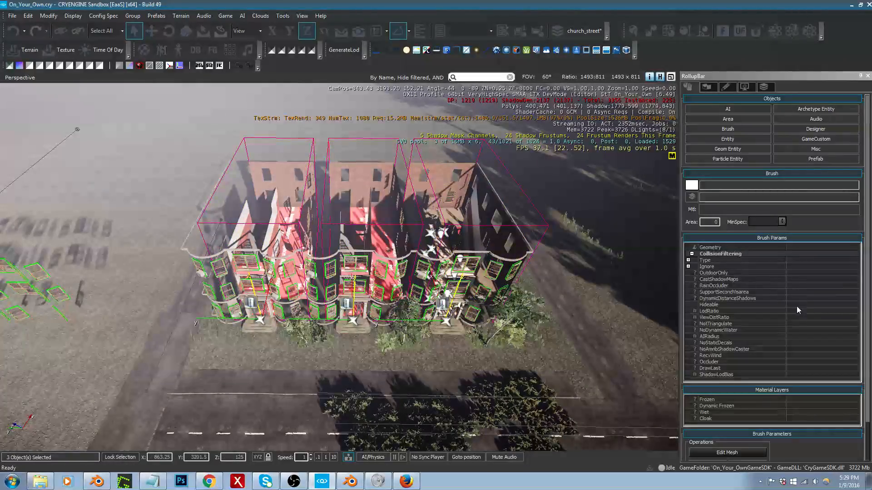
pyautogui.click(792, 317)
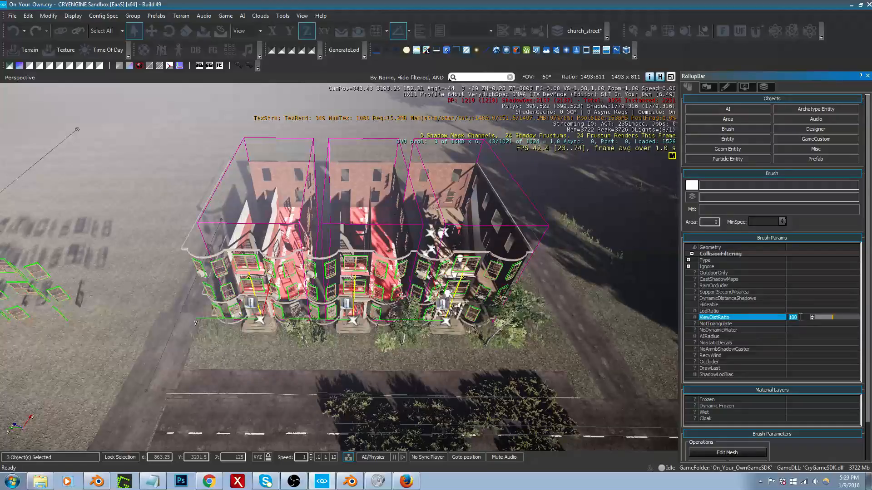
pyautogui.write('1')
pyautogui.moveTo(506, 336); pyautogui.dragTo(516, 318, button='right')
pyautogui.press('w')
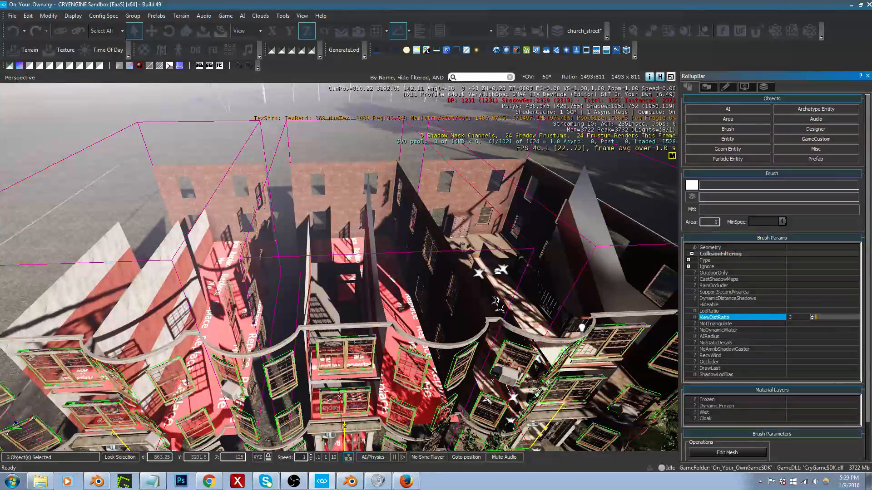
# Step: Show the church_street layer again so the brick facades surround the interiors
pyautogui.moveTo(602, 233); pyautogui.dragTo(602, 213, button='right')
pyautogui.press('s')
pyautogui.press('w')
pyautogui.moveTo(513, 230); pyautogui.dragTo(549, 236, button='right')
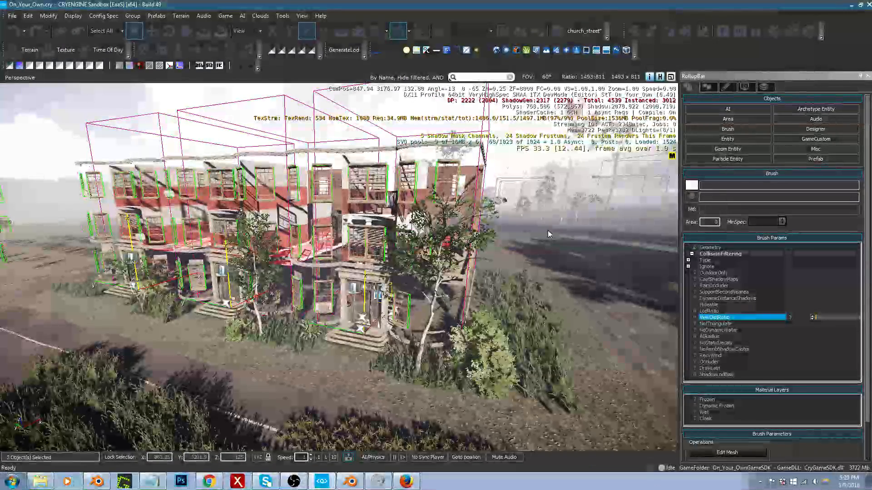
pyautogui.click(763, 87)
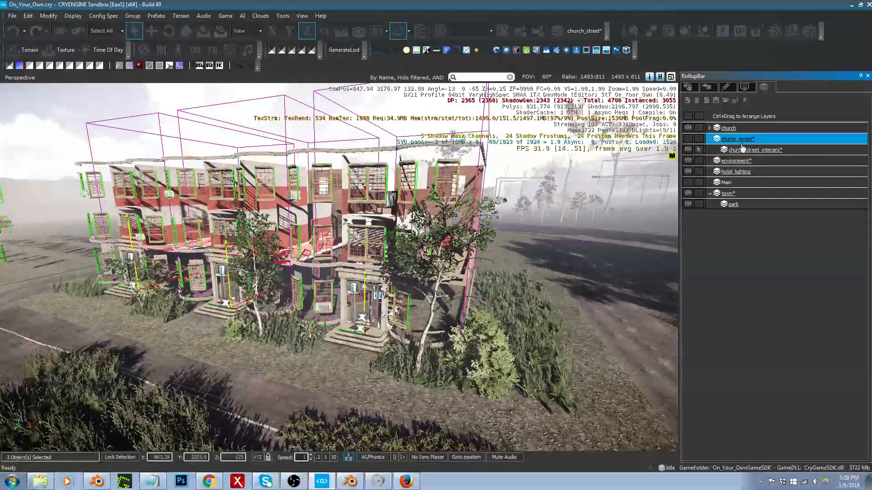
pyautogui.click(688, 139)
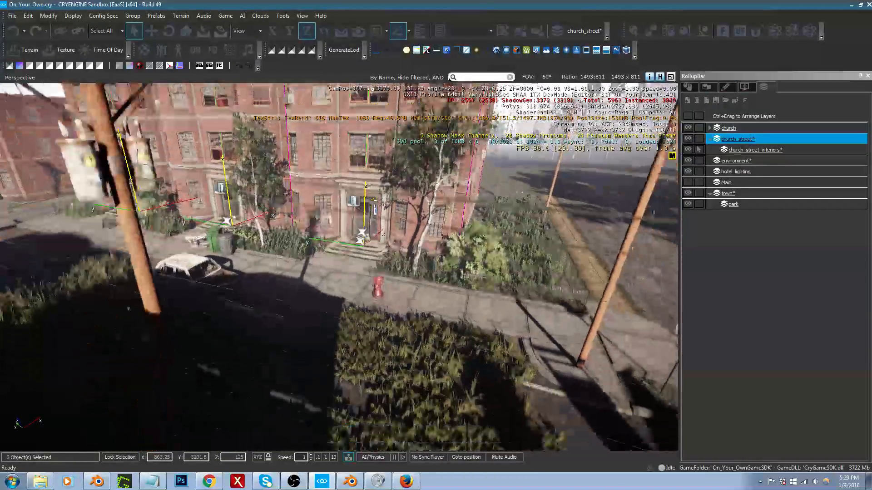
# Step: Examine the apartment interiors through the windows and doors from several distances along the street to judge their view distance
pyautogui.moveTo(364, 254); pyautogui.dragTo(365, 262, button='middle')
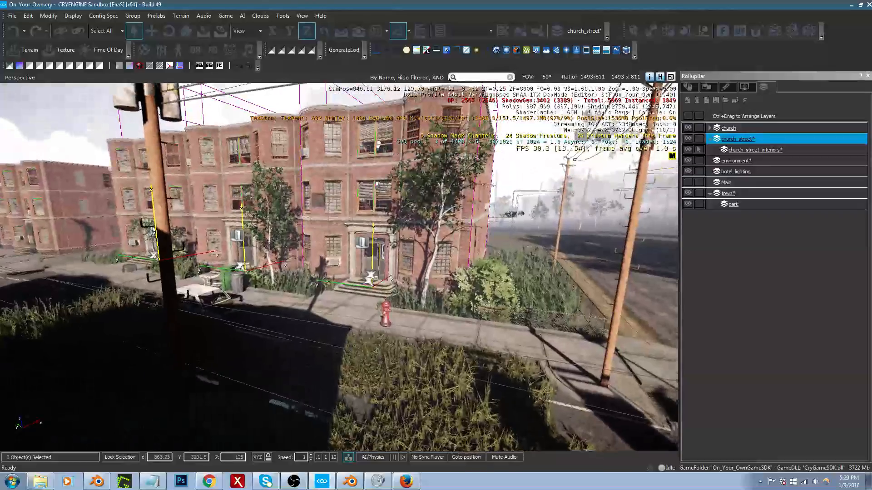
pyautogui.moveTo(339, 267); pyautogui.dragTo(350, 240, button='right')
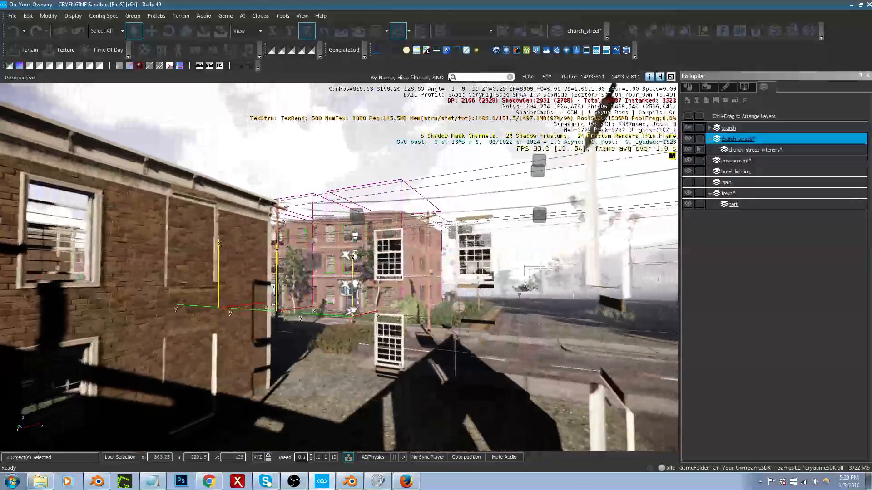
pyautogui.press('s')
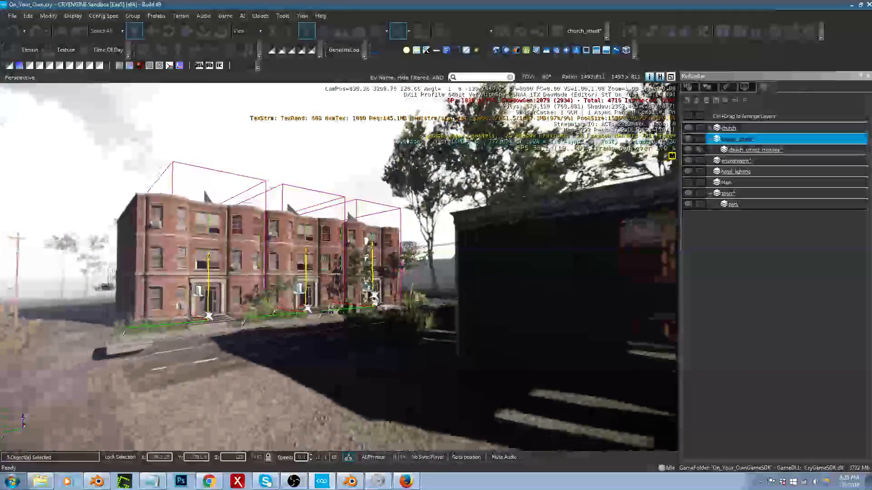
pyautogui.press('s')
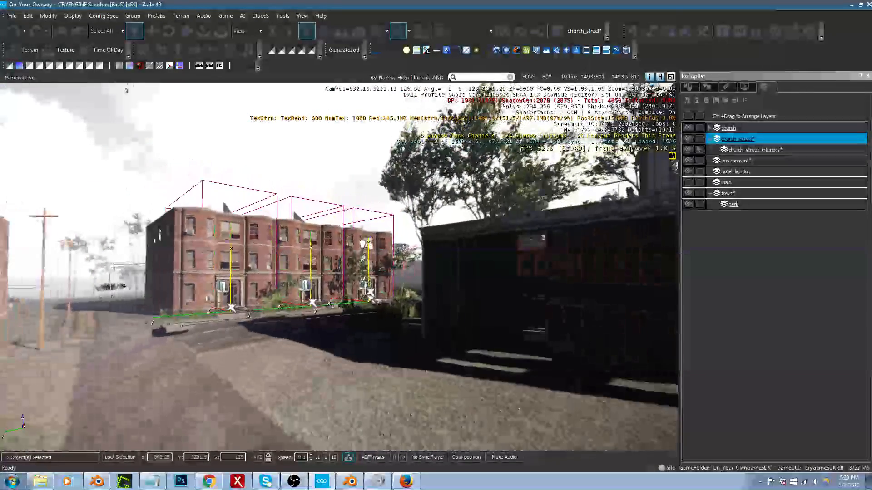
pyautogui.hotkey('shift', 'space')
pyautogui.moveTo(404, 336); pyautogui.dragTo(395, 341, button='right')
pyautogui.press('w')
pyautogui.press('a')
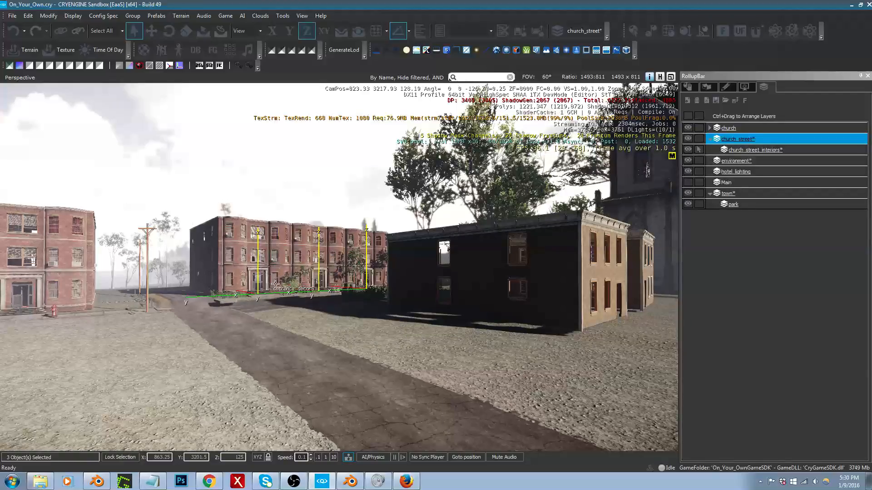
pyautogui.moveTo(277, 292); pyautogui.dragTo(230, 288, button='right')
pyautogui.press('w')
pyautogui.press('w')
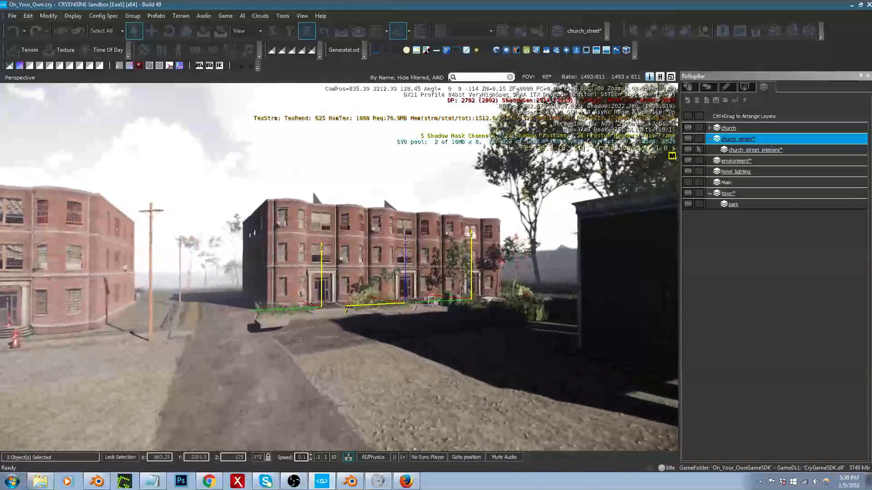
pyautogui.press('w')
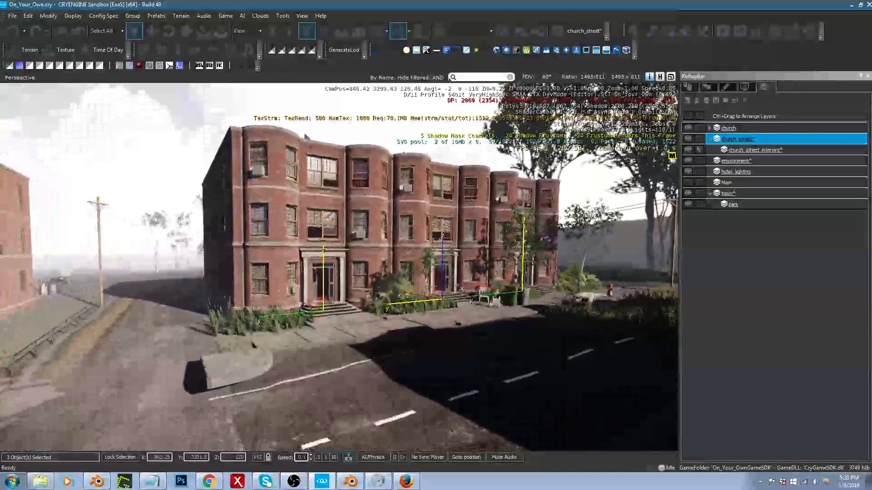
# Step: Set ViewDistRatio of the three interior brushes to 1
pyautogui.click(690, 88)
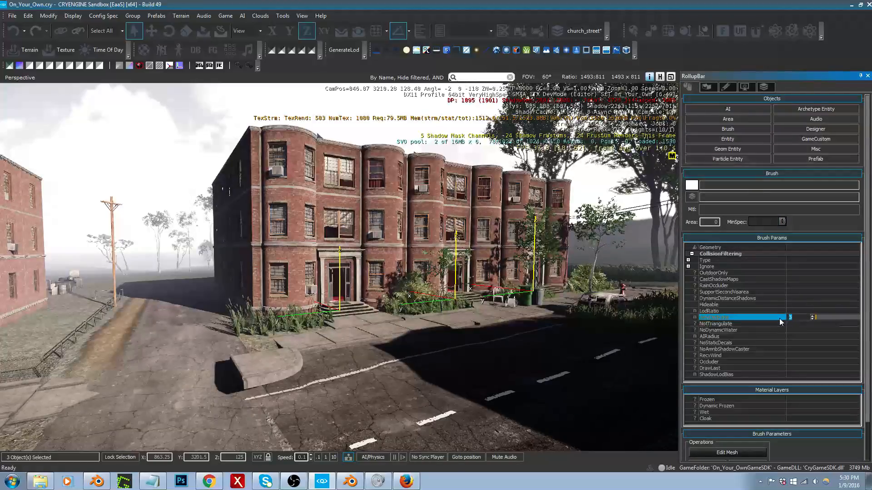
pyautogui.moveTo(463, 245); pyautogui.dragTo(446, 238, button='right')
pyautogui.press('w')
pyautogui.press('d')
pyautogui.moveTo(441, 261); pyautogui.dragTo(439, 295, button='middle')
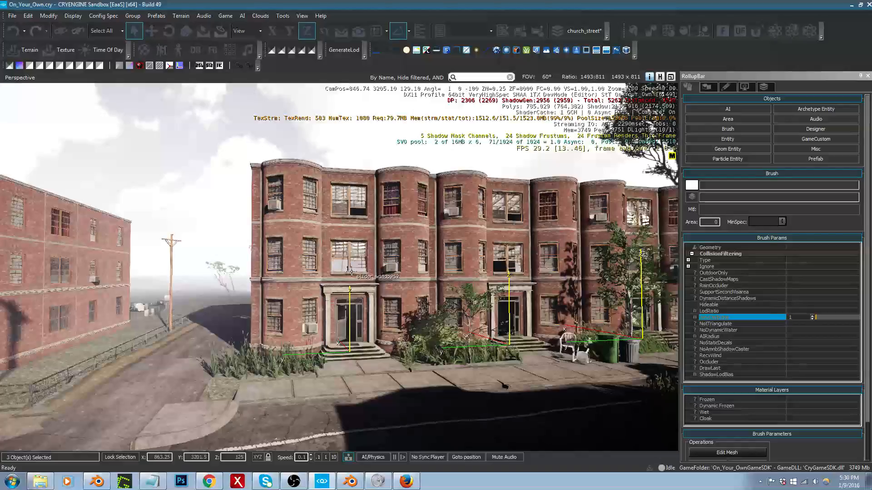
# Step: Examine at what distance from the facade the interiors behind the doors and windows appear and vanish
pyautogui.moveTo(350, 279); pyautogui.dragTo(363, 276, button='right')
pyautogui.press('w')
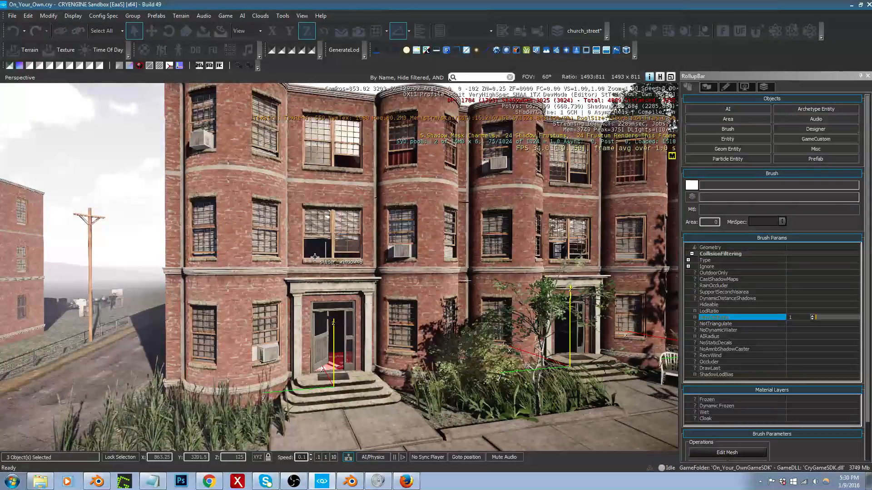
pyautogui.press('s')
pyautogui.moveTo(508, 280); pyautogui.dragTo(510, 280, button='right')
pyautogui.press('s')
pyautogui.press('w')
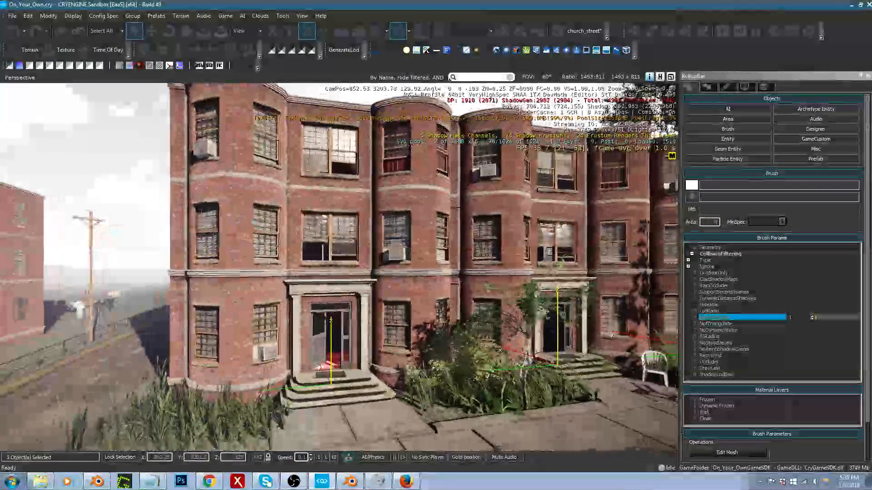
pyautogui.press('s')
pyautogui.press('s')
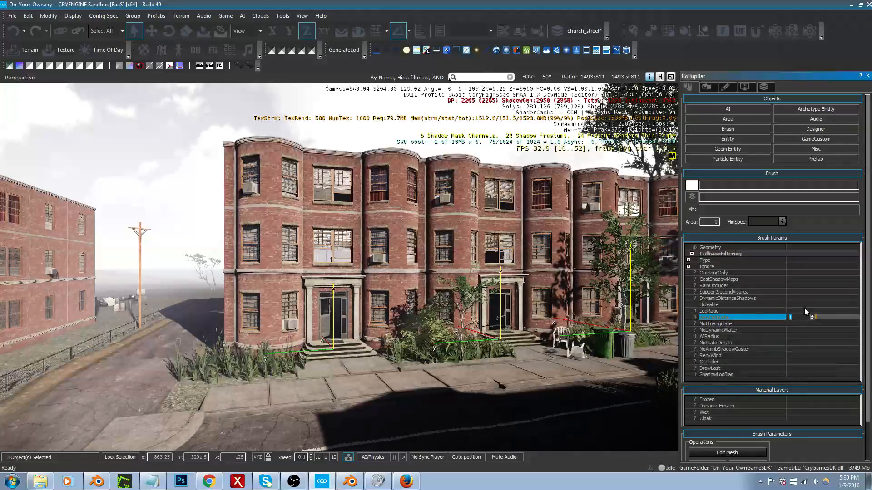
# Step: Set ViewDistRatio of the three interior brushes to 3 and check the building from farther down the street
pyautogui.write('3')
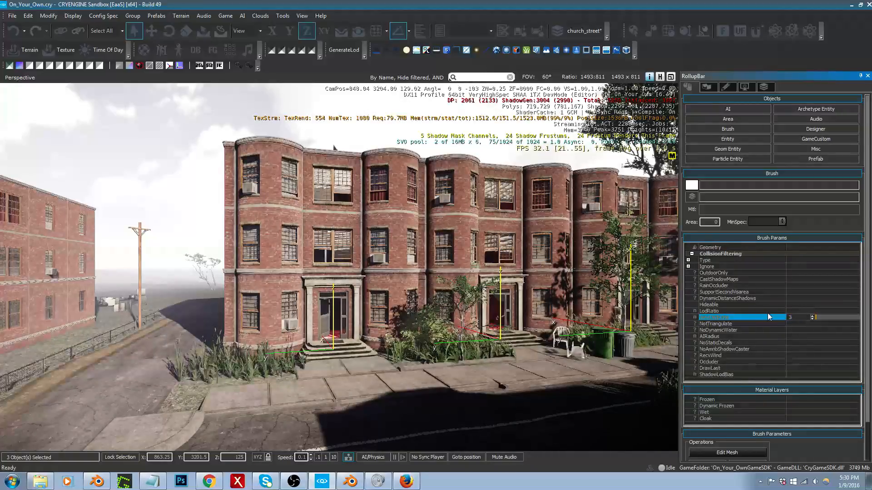
pyautogui.moveTo(585, 295); pyautogui.dragTo(613, 292, button='right')
pyautogui.press('s')
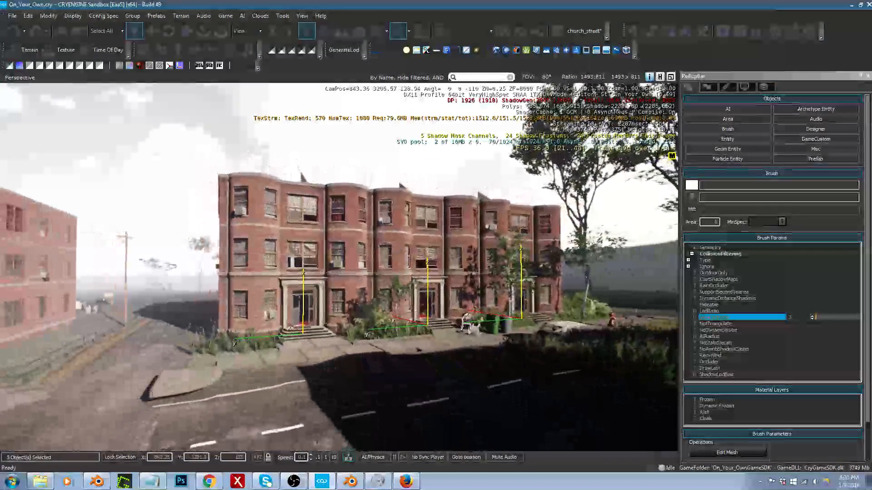
pyautogui.press('s')
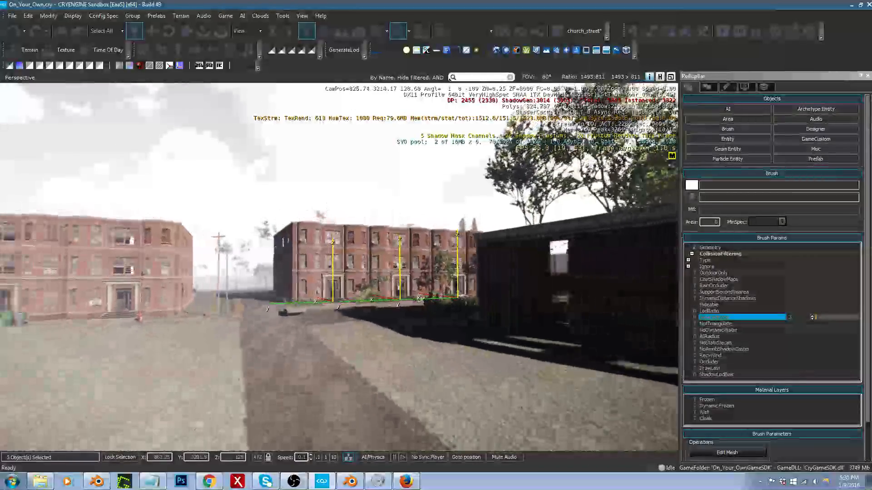
pyautogui.moveTo(665, 331); pyautogui.dragTo(665, 335, button='right')
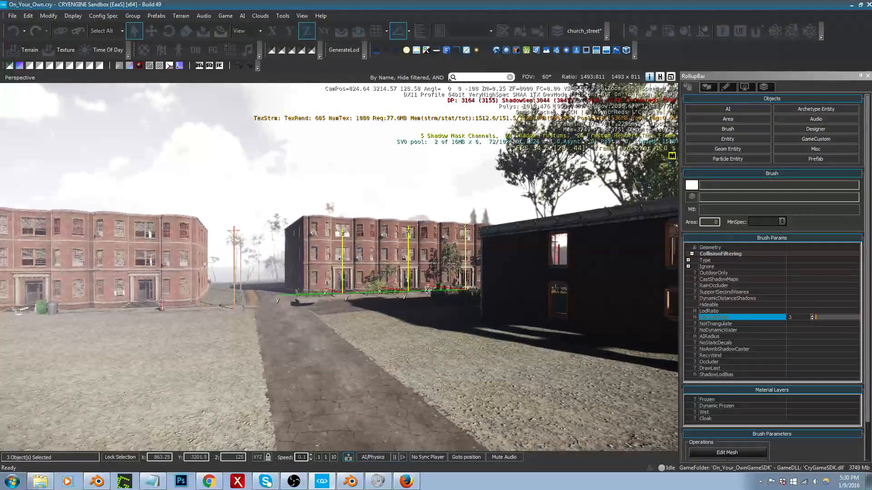
# Step: Set ViewDistRatio of the three interior brushes to 4 and check them from a greater distance
pyautogui.click(787, 318)
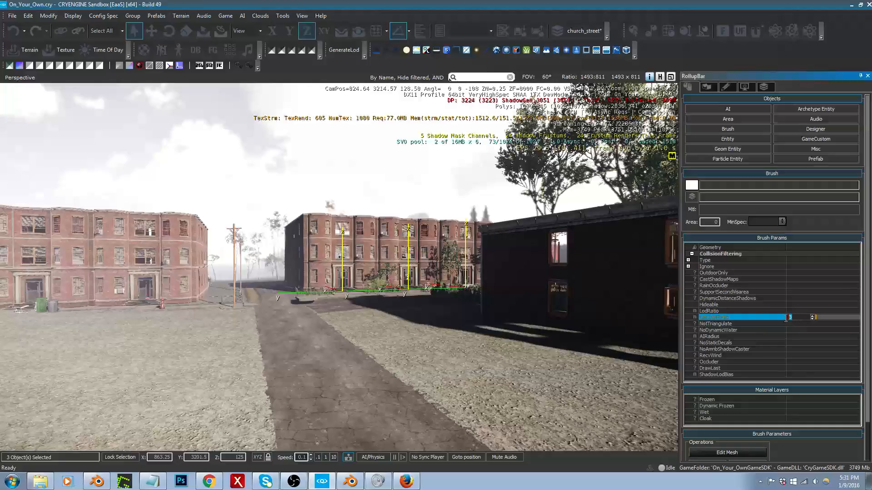
pyautogui.write('4')
pyautogui.moveTo(432, 342); pyautogui.dragTo(432, 342, button='right')
pyautogui.press('s')
pyautogui.moveTo(431, 342); pyautogui.dragTo(433, 365, button='middle')
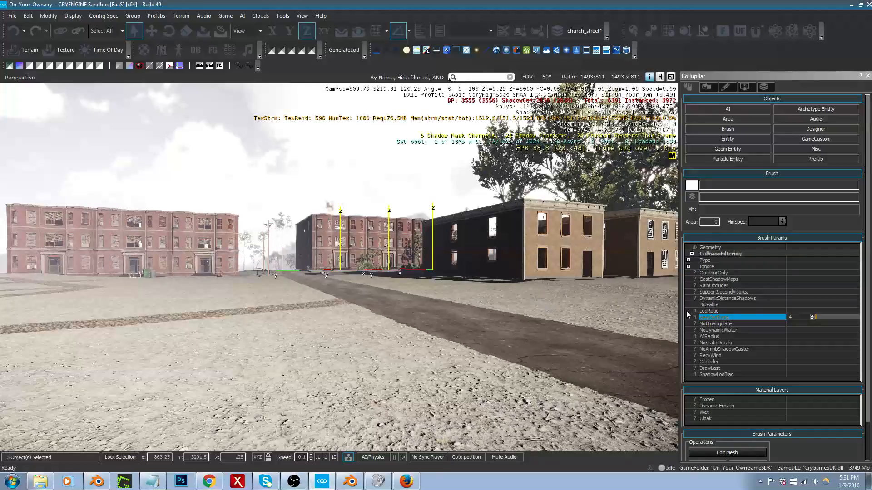
# Step: Set ViewDistRatio of the three interior brushes to 5 and check the interiors from far away and close to the entrances
pyautogui.press('BackSpace')
pyautogui.write('5')
pyautogui.press('s')
pyautogui.moveTo(641, 299); pyautogui.dragTo(537, 303, button='right')
pyautogui.press('w')
pyautogui.press('w')
pyautogui.press('w')
pyautogui.press('d')
pyautogui.press('s')
pyautogui.press('w')
pyautogui.press('a')
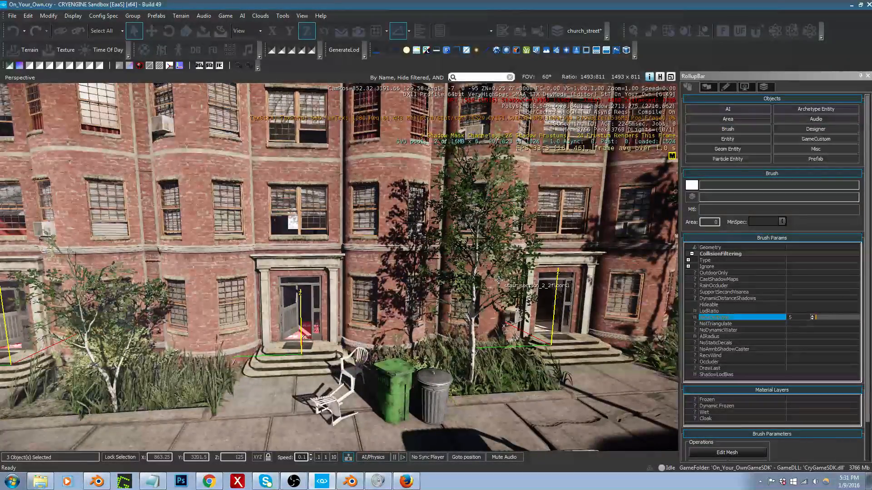
# Step: Deselect the interior brushes, show the object helpers and hide the church_street layer to expose the windows and interior parts
pyautogui.moveTo(498, 280); pyautogui.dragTo(487, 280, button='right')
pyautogui.click(498, 280)
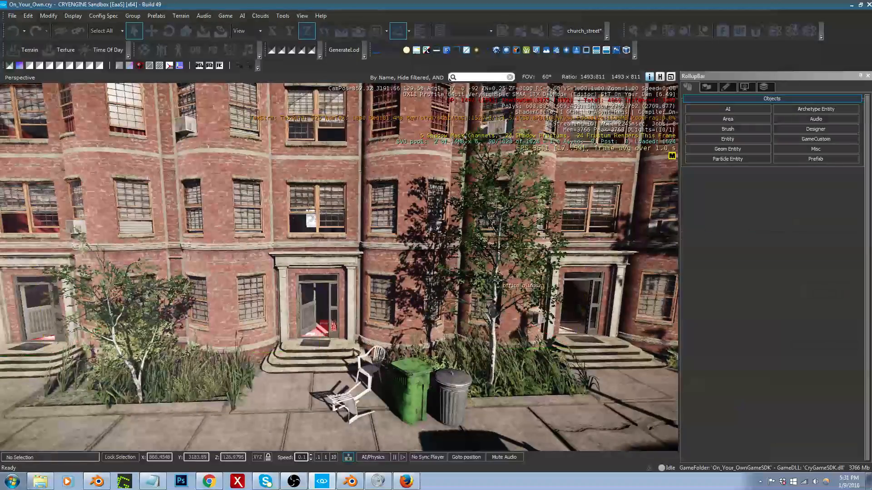
pyautogui.hotkey('shift', 'space')
pyautogui.moveTo(362, 222); pyautogui.dragTo(327, 195, button='middle')
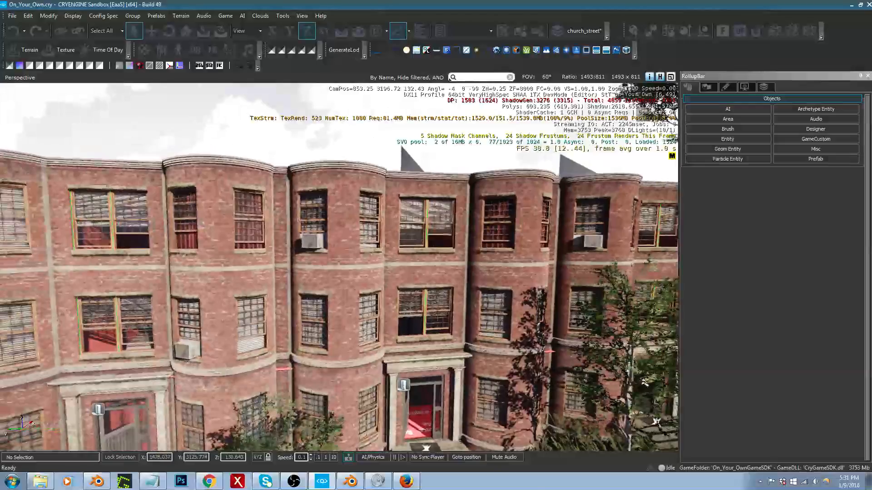
pyautogui.moveTo(322, 266); pyautogui.dragTo(322, 278, button='right')
pyautogui.press('s')
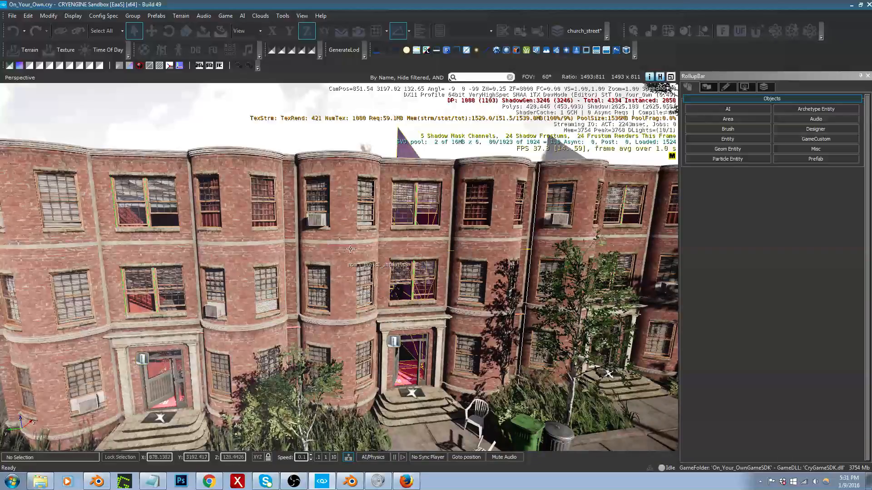
pyautogui.click(763, 87)
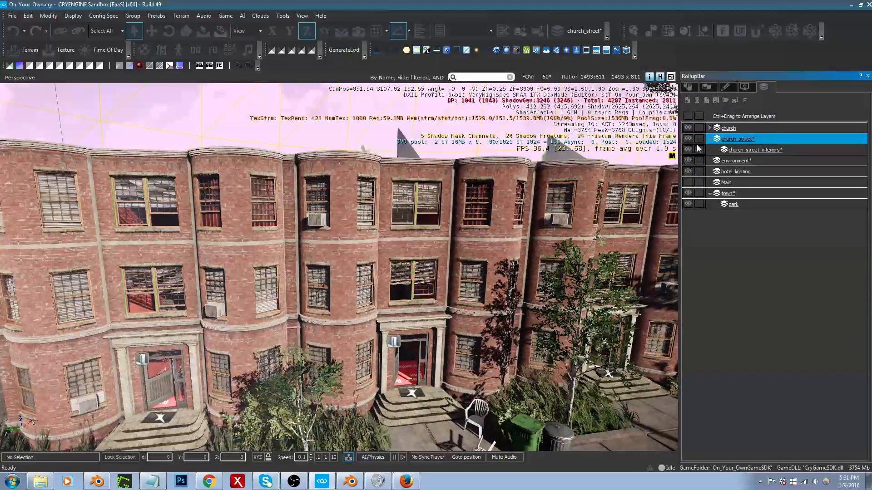
pyautogui.click(688, 138)
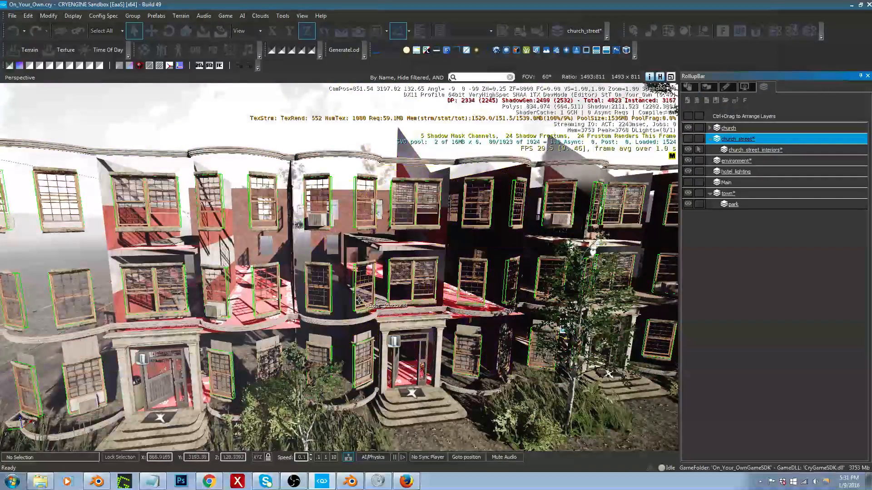
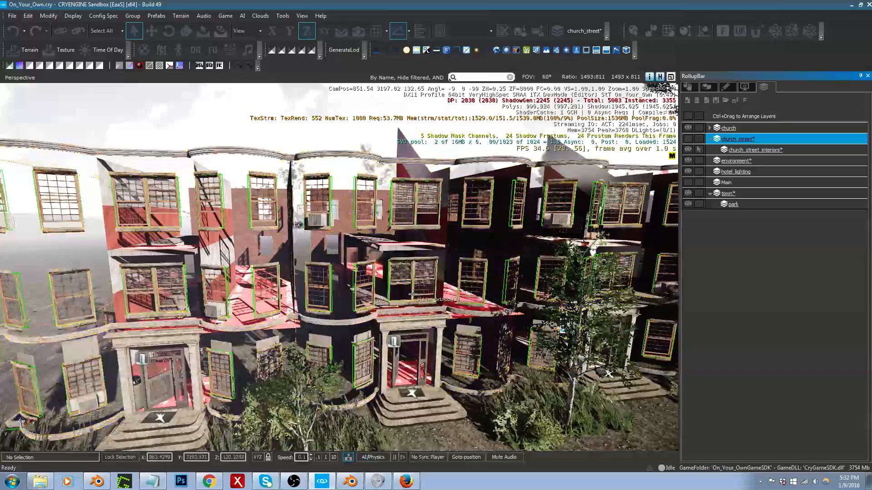
# Step: View the apartments and the stray windows beside them from farther down the street, and glance at the building model in Blender
pyautogui.press('s')
pyautogui.moveTo(399, 273); pyautogui.dragTo(417, 259, button='right')
pyautogui.press('s')
pyautogui.press('s')
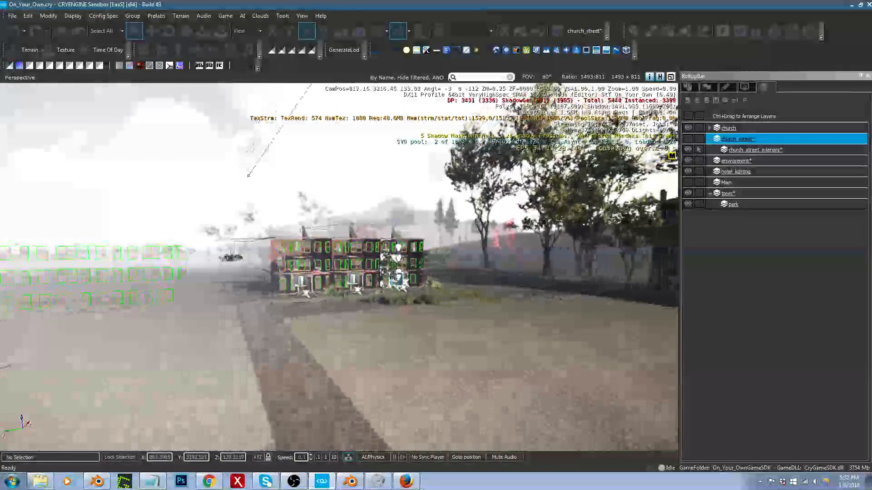
pyautogui.press('s')
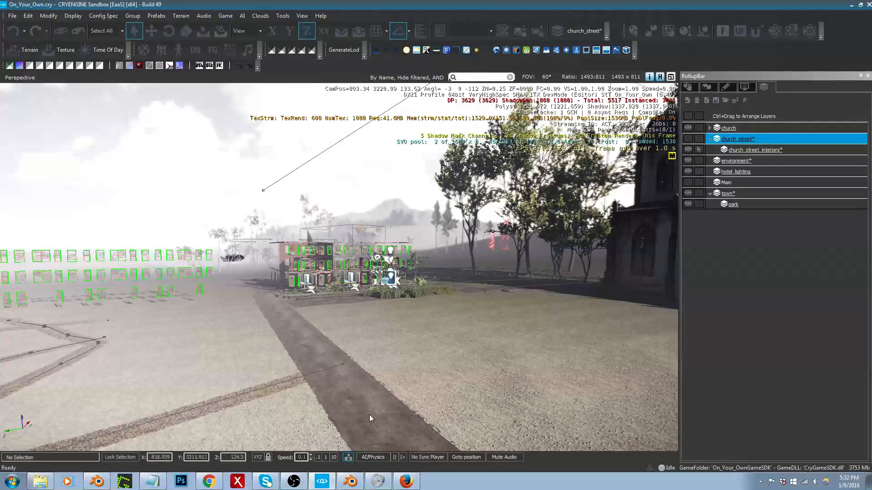
pyautogui.click(350, 481)
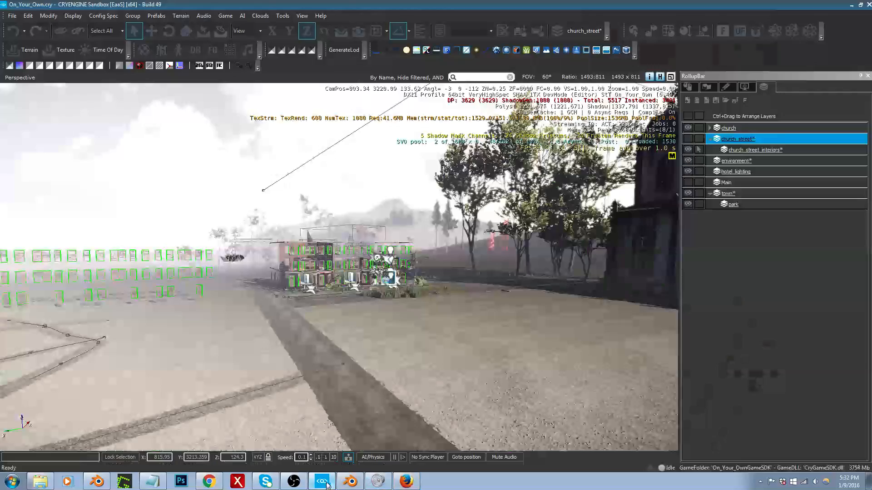
pyautogui.click(322, 482)
# Step: Try to box-select the stray windows standing in the field beside the apartments
pyautogui.press('w')
pyautogui.moveTo(391, 367); pyautogui.dragTo(308, 411, button='right')
pyautogui.press('a')
pyautogui.press('w')
pyautogui.press('s')
pyautogui.press('s')
pyautogui.moveTo(104, 189); pyautogui.dragTo(443, 335)
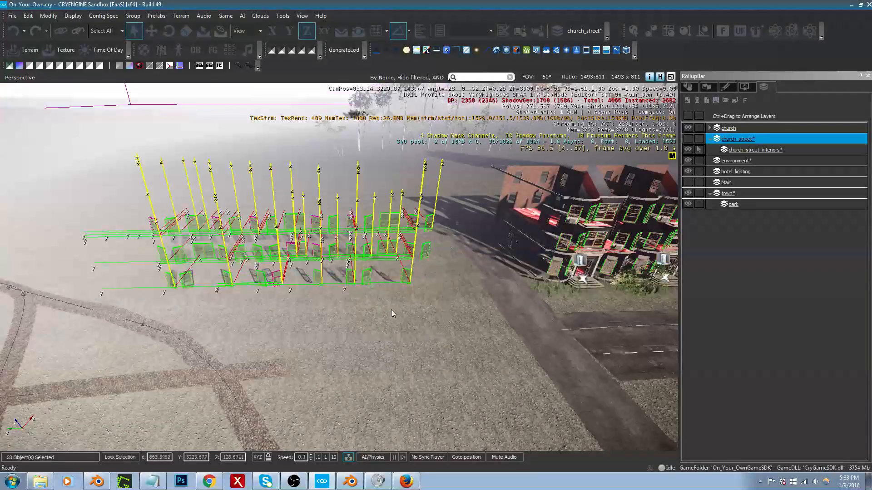
pyautogui.moveTo(374, 306); pyautogui.dragTo(411, 250, button='right')
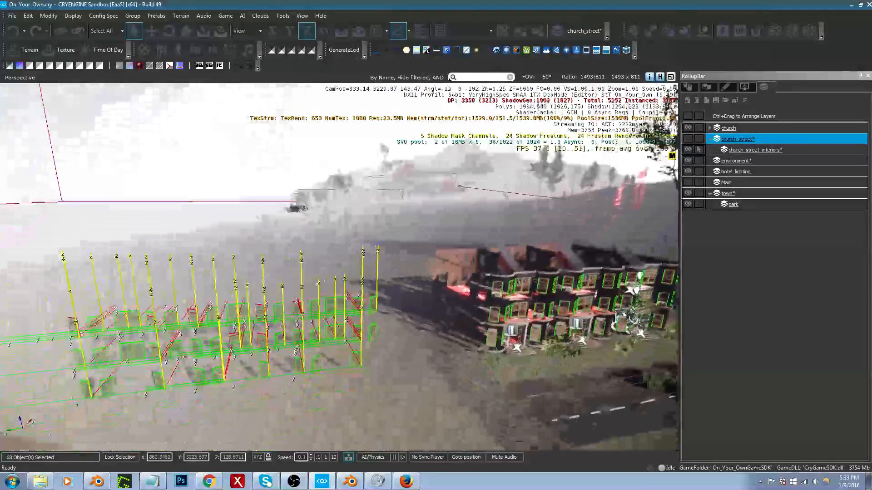
pyautogui.moveTo(51, 295); pyautogui.dragTo(153, 287)
# Step: Move the forest_skydome2 brush into the environment layer and make that layer unselectable
pyautogui.click(230, 164)
pyautogui.moveTo(230, 163); pyautogui.dragTo(221, 182, button='right')
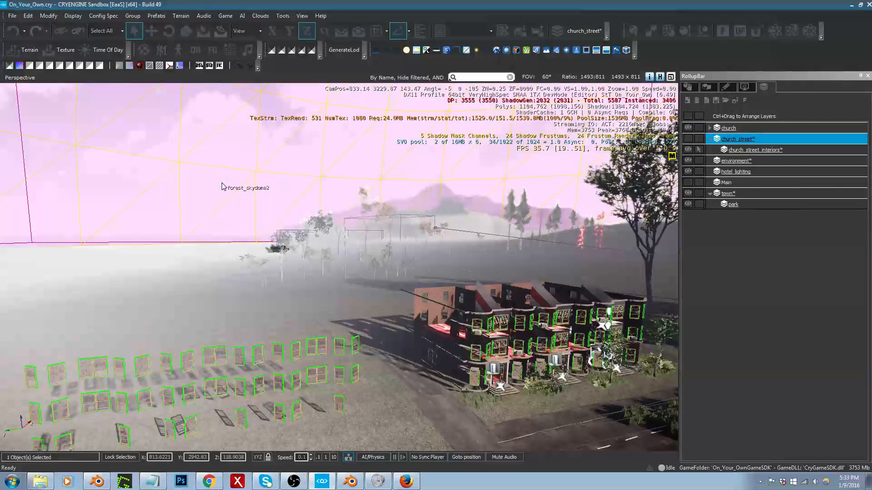
pyautogui.click(688, 87)
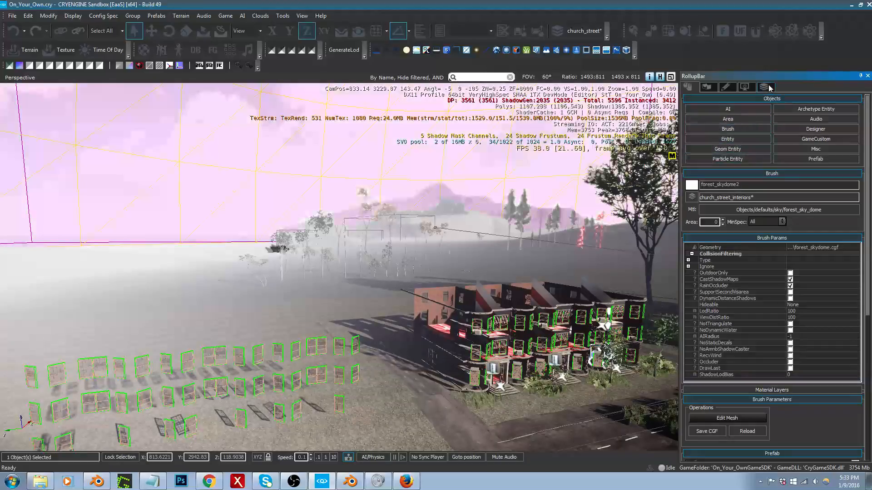
pyautogui.moveTo(364, 248); pyautogui.dragTo(335, 234, button='right')
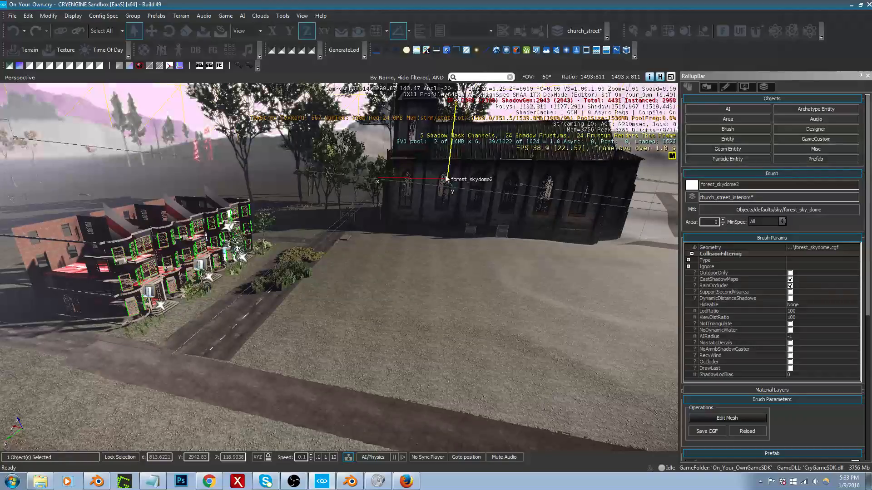
pyautogui.moveTo(444, 178); pyautogui.dragTo(444, 178, button='right')
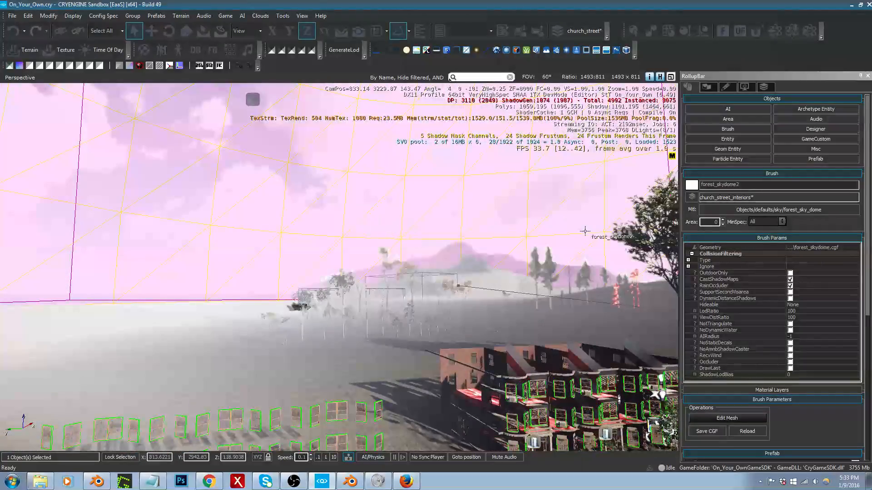
pyautogui.click(691, 198)
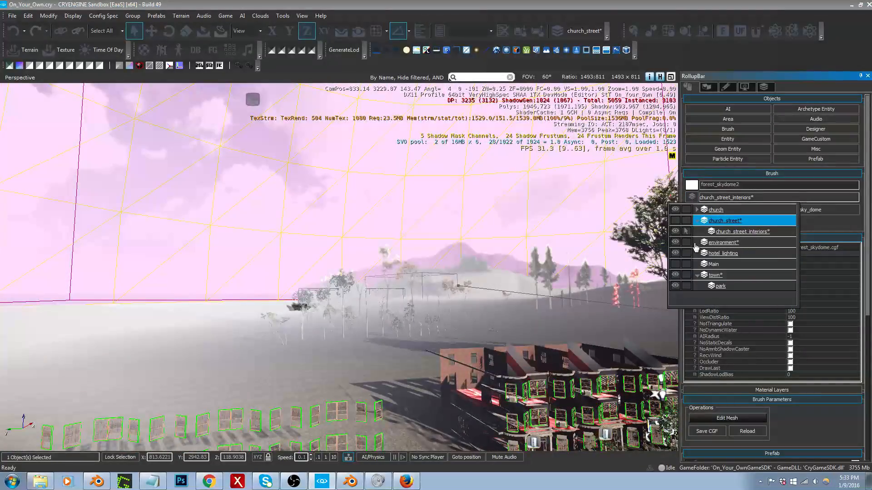
pyautogui.click(736, 243)
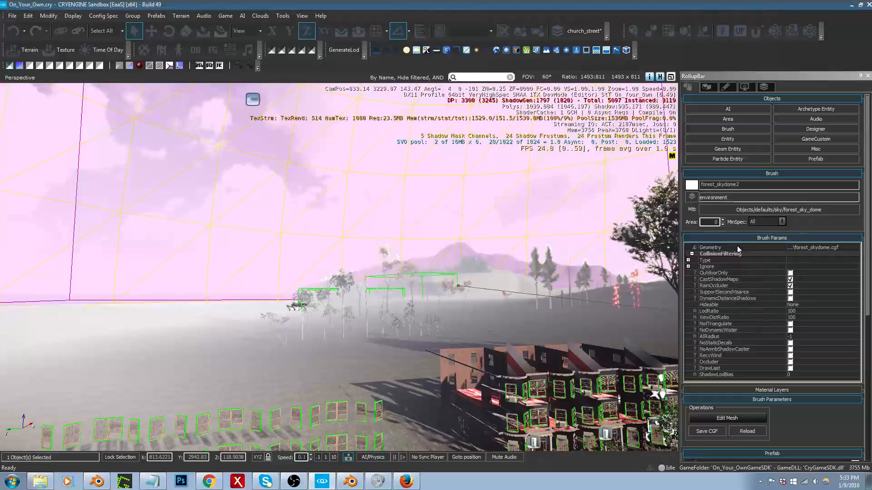
pyautogui.click(764, 88)
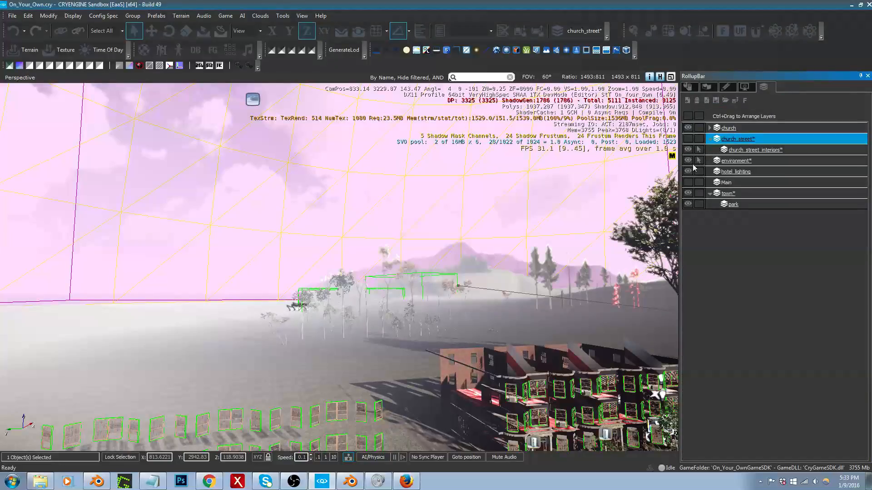
pyautogui.click(698, 162)
# Step: Select all the stray windows in the field beside the apartments and delete them
pyautogui.moveTo(426, 283); pyautogui.dragTo(393, 274, button='right')
pyautogui.moveTo(330, 240); pyautogui.dragTo(334, 252, button='right')
pyautogui.moveTo(164, 216); pyautogui.dragTo(448, 315)
pyautogui.moveTo(446, 308); pyautogui.dragTo(454, 275, button='right')
pyautogui.press('Delete')
pyautogui.click(402, 297)
# Step: Select the top-floor window at the outer end of the apartment row
pyautogui.press('w')
pyautogui.press('d')
pyautogui.press('s')
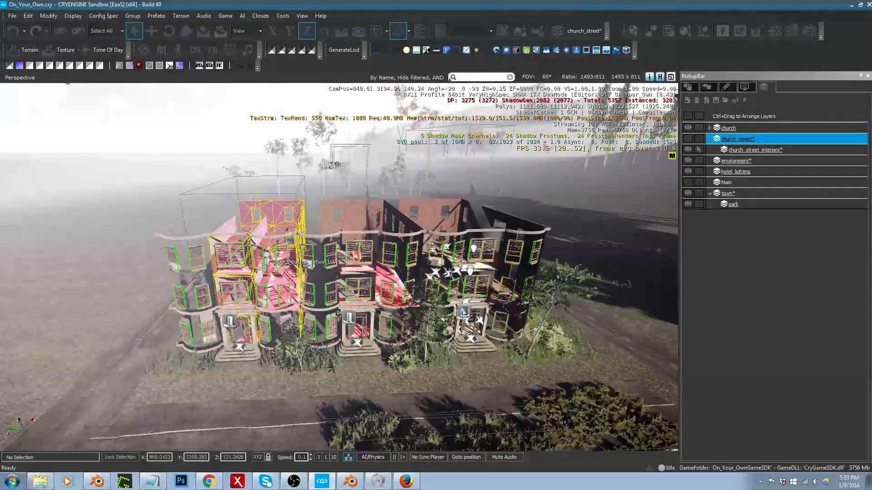
pyautogui.click(172, 255)
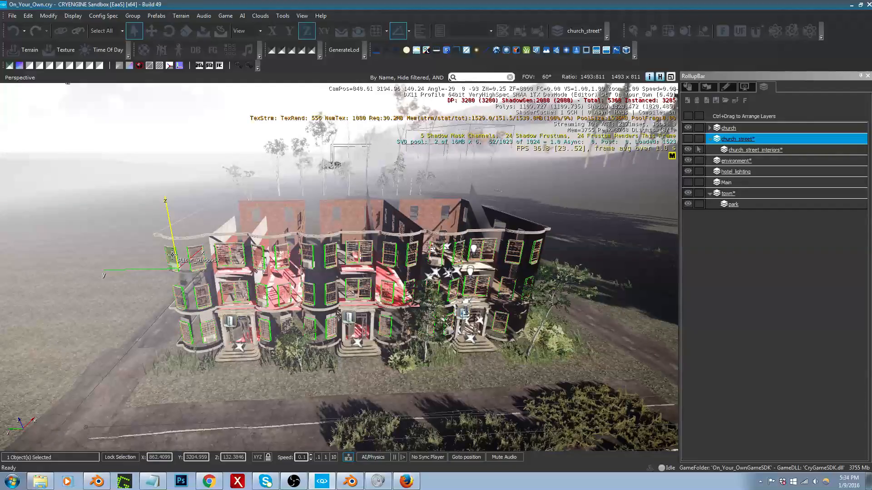
# Step: Fly to the distant canyon at camera speed 10 and toggle the environment layer's visibility to compare the scenery
pyautogui.moveTo(381, 268); pyautogui.dragTo(389, 181, button='right')
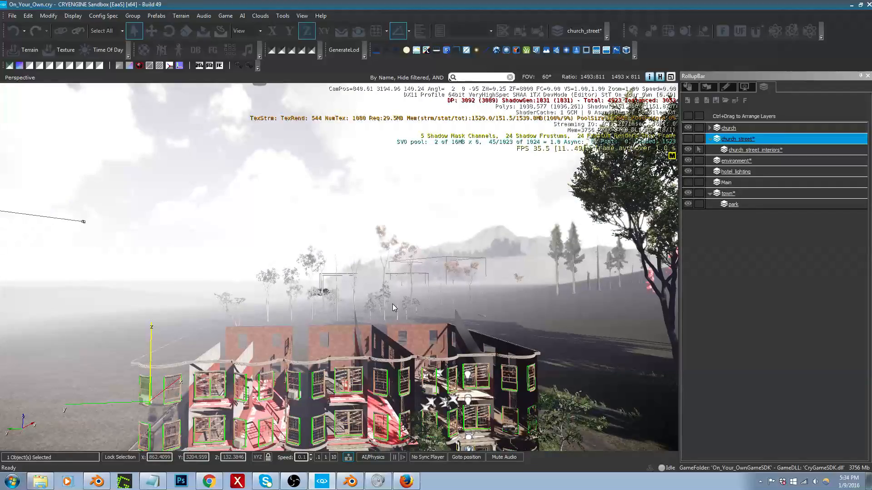
pyautogui.moveTo(386, 388); pyautogui.dragTo(487, 398, button='right')
pyautogui.press('w')
pyautogui.click(334, 458)
pyautogui.press('w')
pyautogui.press('w')
pyautogui.press('w')
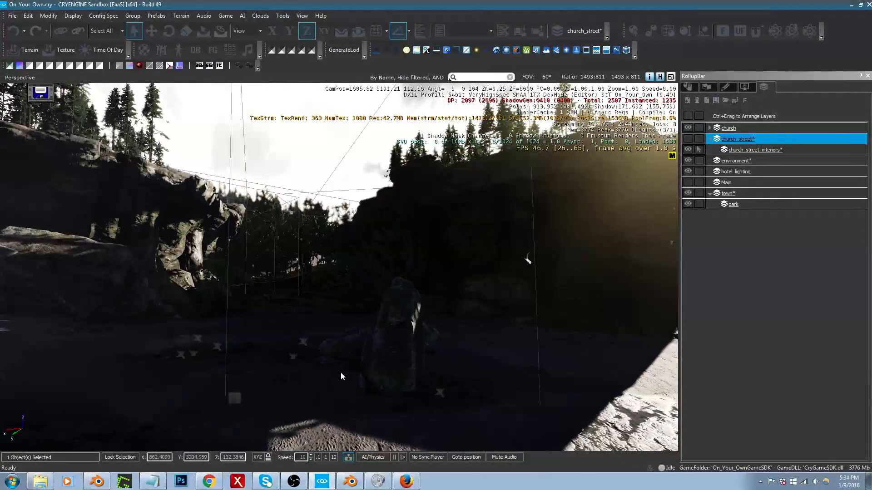
pyautogui.click(687, 160)
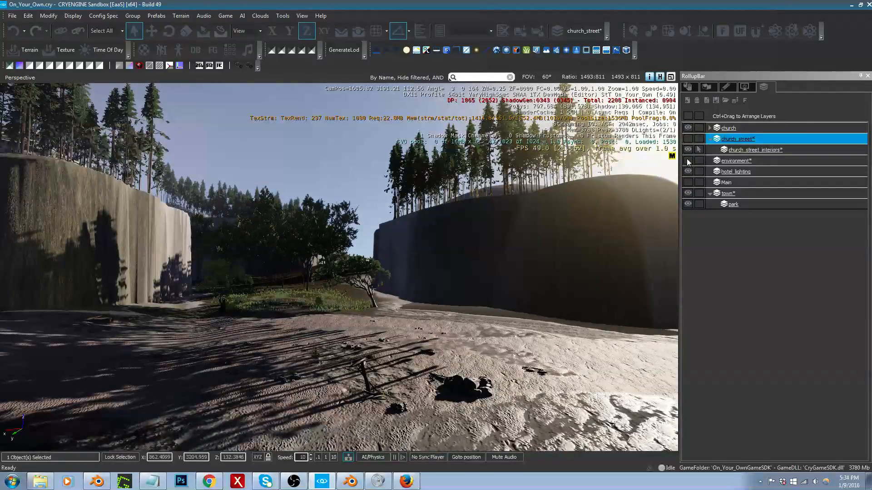
pyautogui.click(688, 160)
# Step: Return to the apartments, set the camera speed to 0.1 and examine the group properties of slider_window58 on the top floor
pyautogui.moveTo(593, 216); pyautogui.dragTo(672, 247, button='right')
pyautogui.press('w')
pyautogui.press('w')
pyautogui.moveTo(336, 353); pyautogui.dragTo(361, 362, button='right')
pyautogui.press('w')
pyautogui.click(319, 459)
pyautogui.moveTo(324, 254); pyautogui.dragTo(450, 228, button='right')
pyautogui.press('a')
pyautogui.press('s')
pyautogui.click(156, 277)
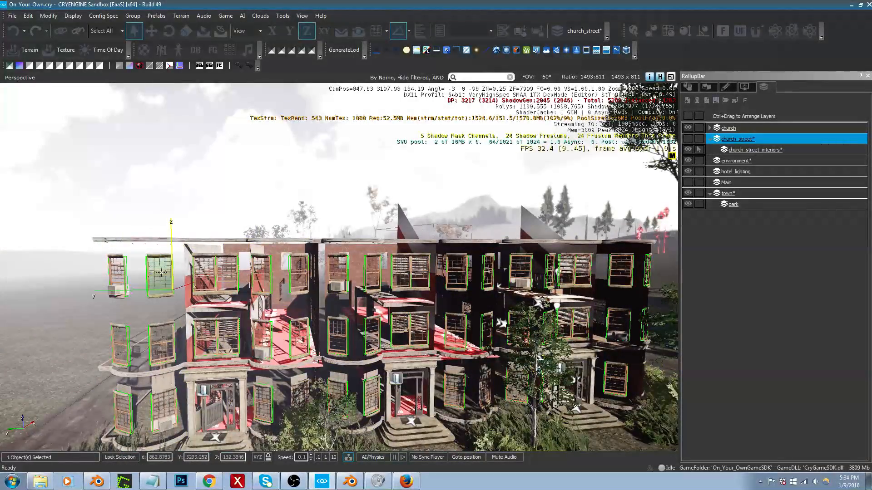
pyautogui.click(688, 86)
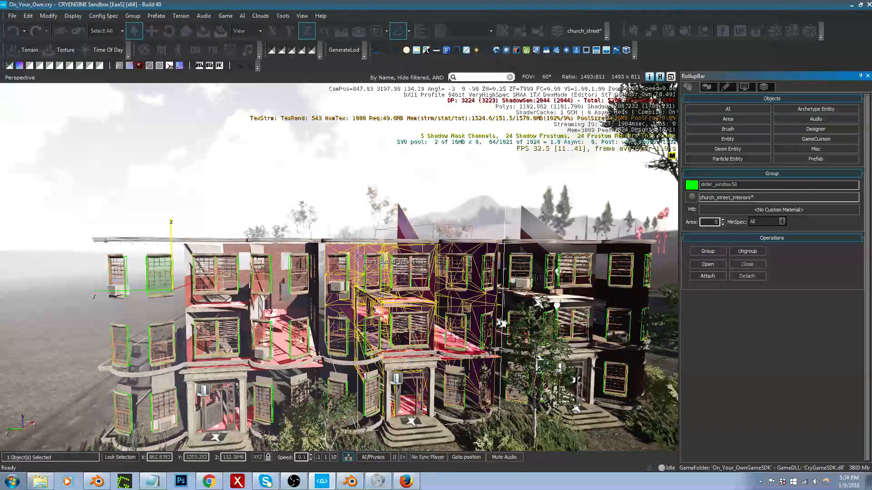
# Step: Select the entrance steps of the first apartment, examine their brush parameters and view the facade from several distances
pyautogui.moveTo(358, 256); pyautogui.dragTo(315, 313, button='right')
pyautogui.press('w')
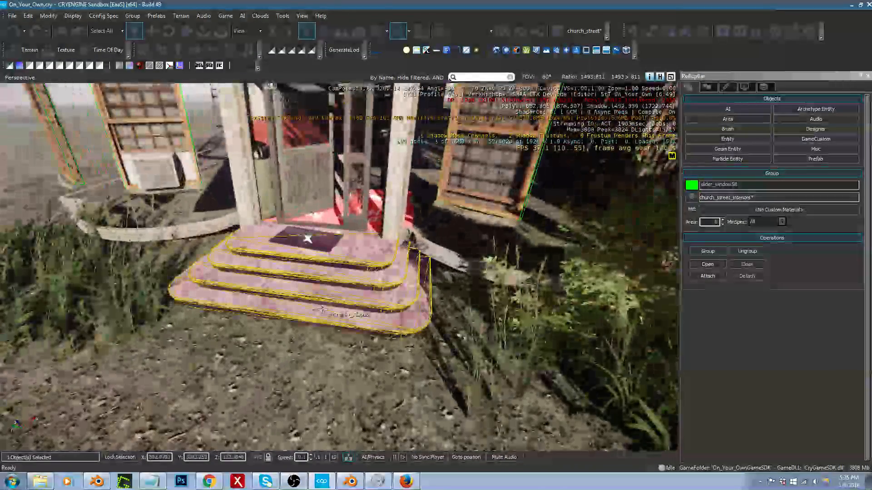
pyautogui.click(330, 299)
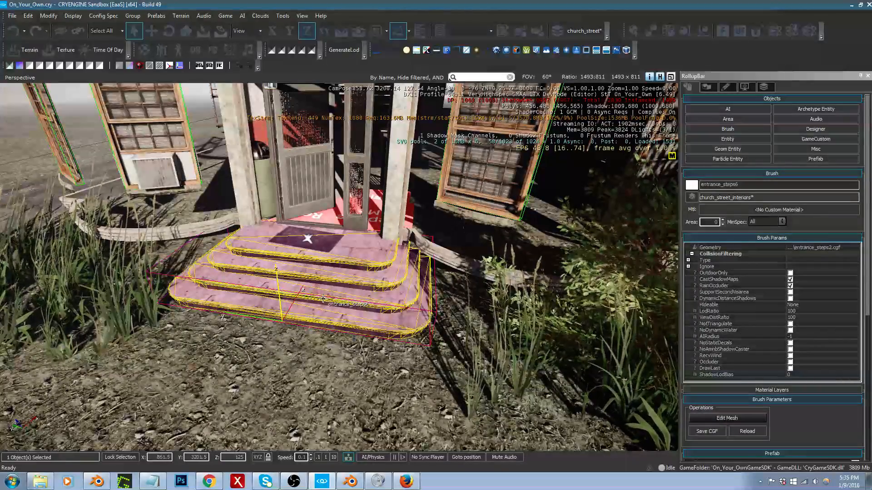
pyautogui.press('s')
pyautogui.moveTo(322, 299)
pyautogui.mouseDown(button='right')
pyautogui.moveTo(333, 246)
pyautogui.moveTo(320, 299)
pyautogui.mouseUp(button='right')
pyautogui.press('s')
pyautogui.press('w')
pyautogui.press('s')
pyautogui.press('s')
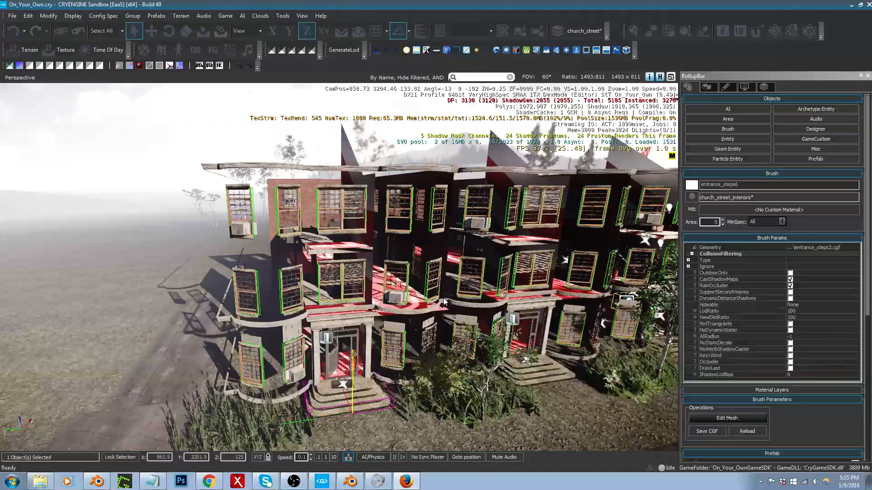
pyautogui.moveTo(444, 300); pyautogui.dragTo(444, 311, button='right')
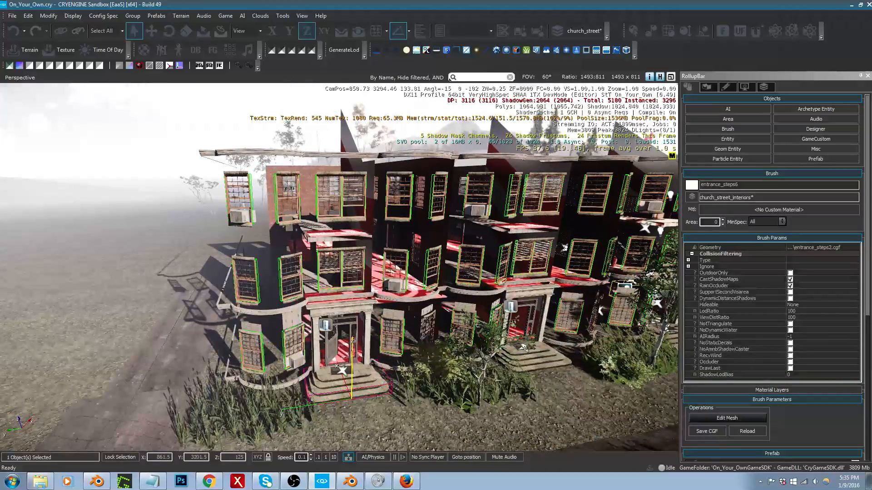
pyautogui.moveTo(444, 300); pyautogui.dragTo(367, 346, button='middle')
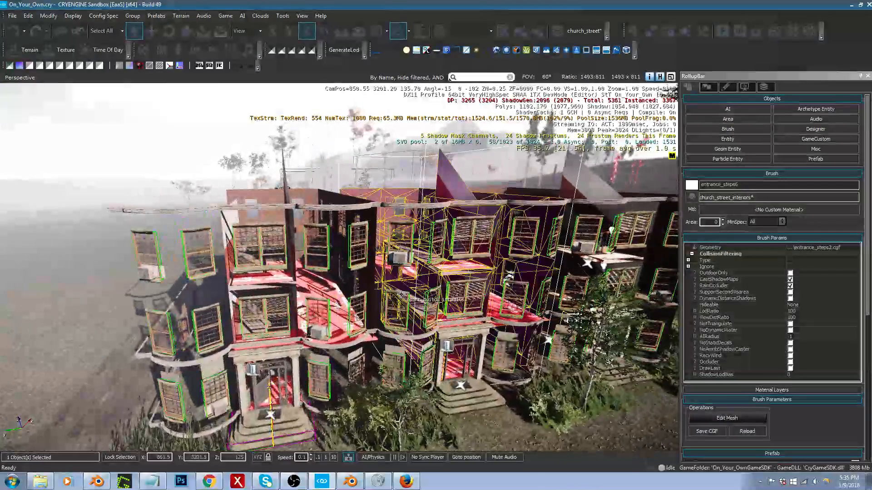
# Step: Select the neighbouring top-floor windows slider_window50 and slider_window56 and ungroup them
pyautogui.click(354, 249)
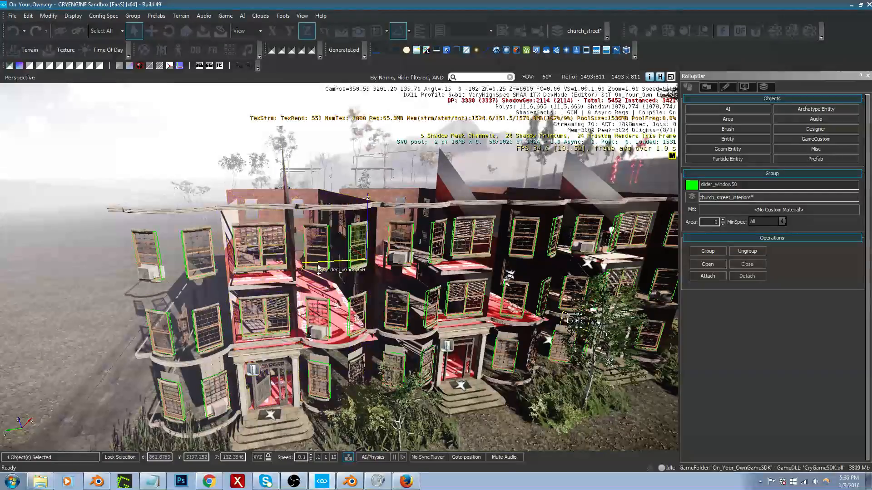
pyautogui.moveTo(350, 261); pyautogui.dragTo(325, 269, button='right')
pyautogui.press('w')
pyautogui.press('d')
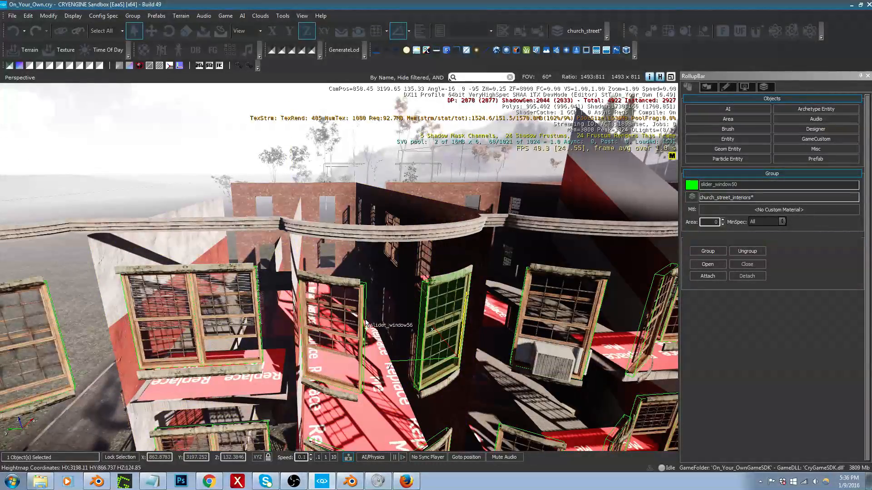
pyautogui.keyDown('ctrl'); pyautogui.click(366, 322); pyautogui.keyUp('ctrl')
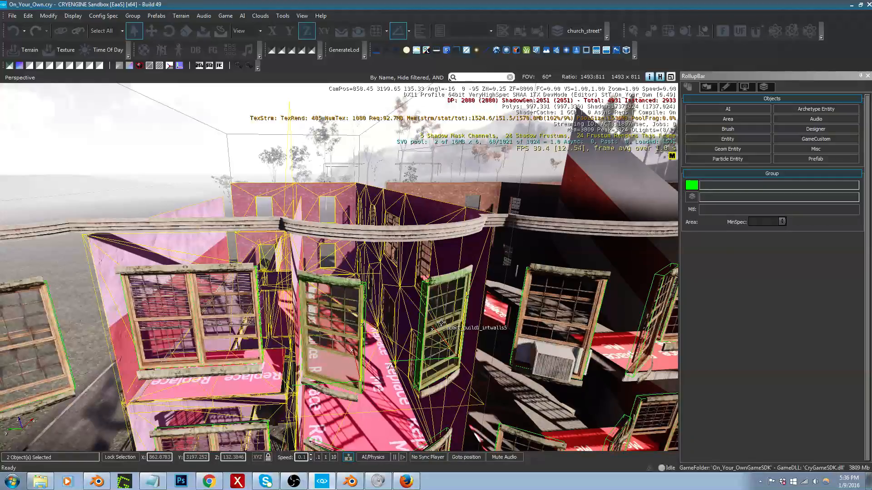
pyautogui.click(133, 15)
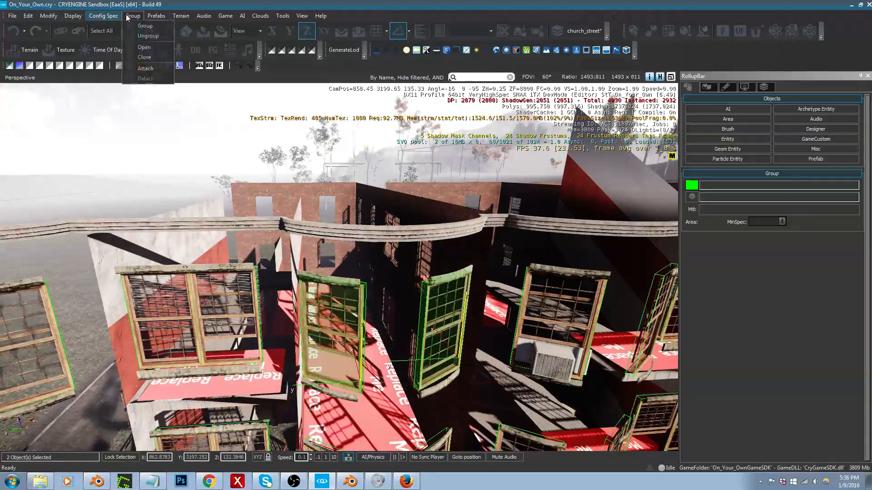
pyautogui.click(149, 36)
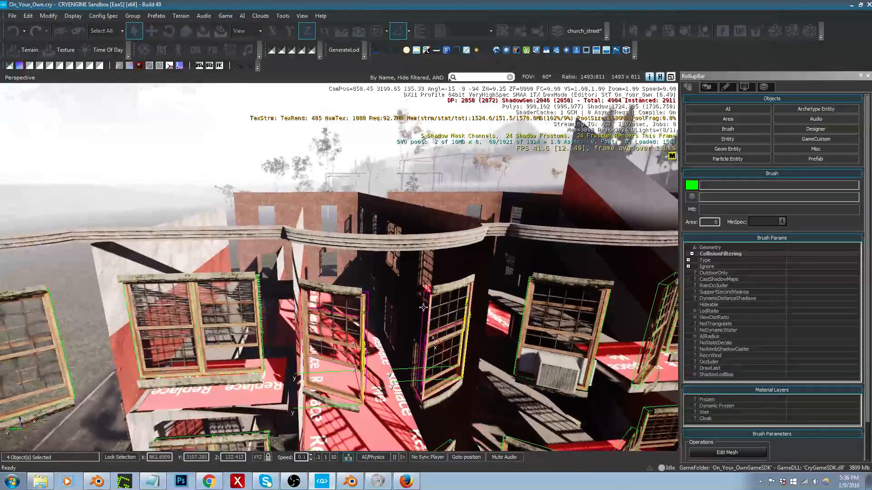
# Step: Select five top-floor window groups, from slider_window50 and slider_window56 across to the neighbouring apartment, and ungroup them
pyautogui.click(448, 327)
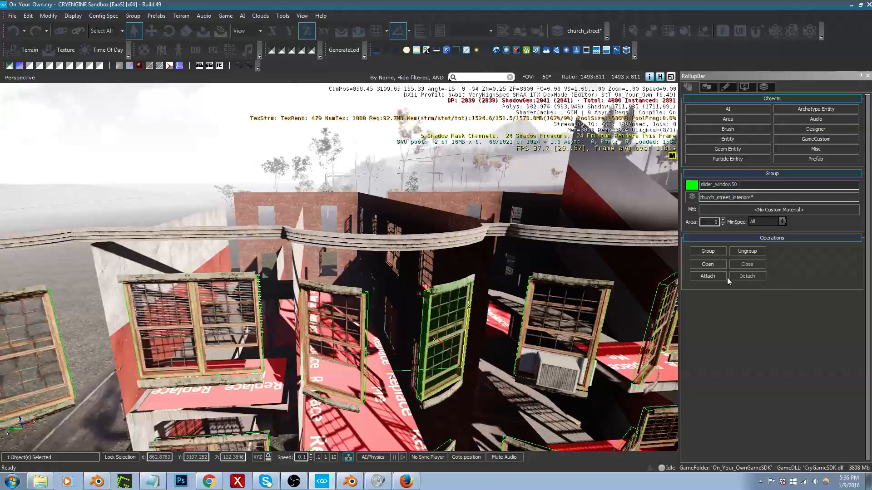
pyautogui.keyDown('ctrl'); pyautogui.click(368, 340); pyautogui.keyUp('ctrl')
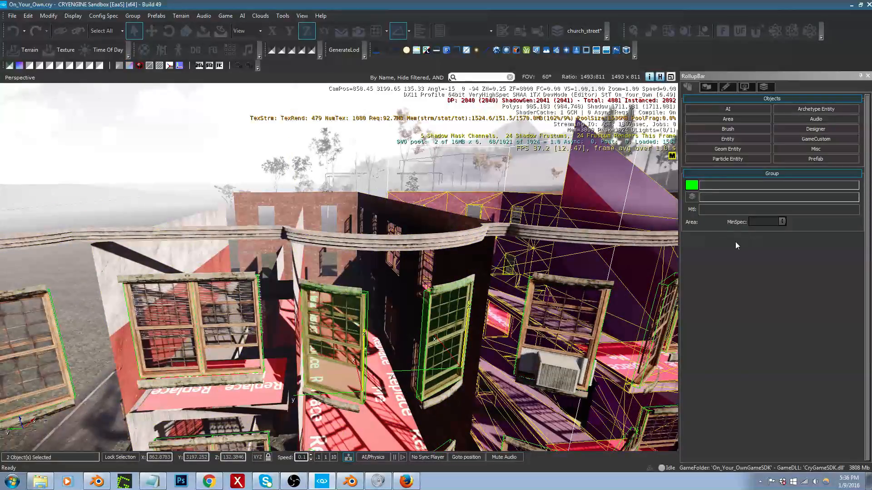
pyautogui.click(132, 16)
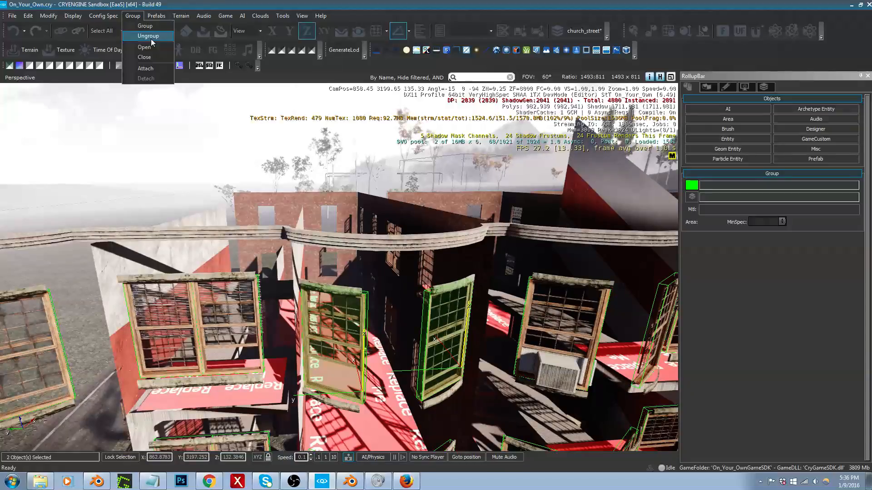
pyautogui.moveTo(535, 314); pyautogui.dragTo(533, 330, button='right')
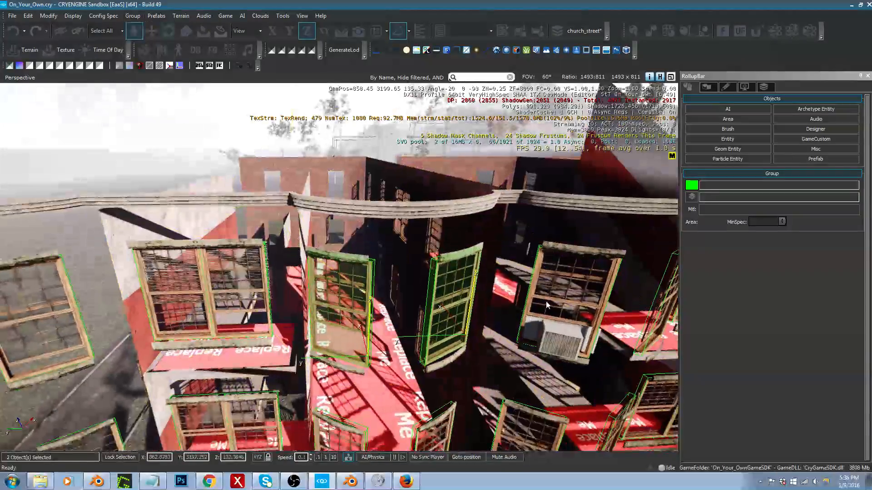
pyautogui.keyDown('ctrl'); pyautogui.click(528, 298); pyautogui.keyUp('ctrl')
pyautogui.moveTo(528, 298); pyautogui.dragTo(513, 293, button='right')
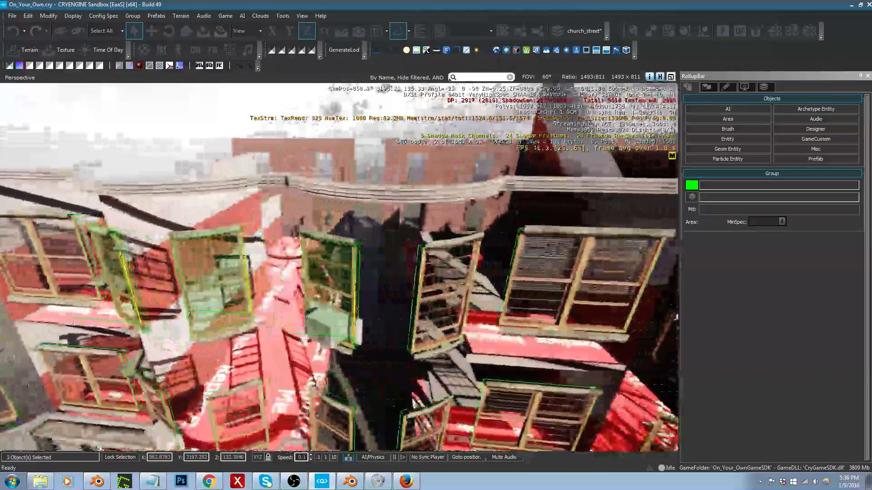
pyautogui.moveTo(591, 304); pyautogui.dragTo(597, 309, button='right')
pyautogui.keyDown('ctrl'); pyautogui.click(598, 309); pyautogui.keyUp('ctrl')
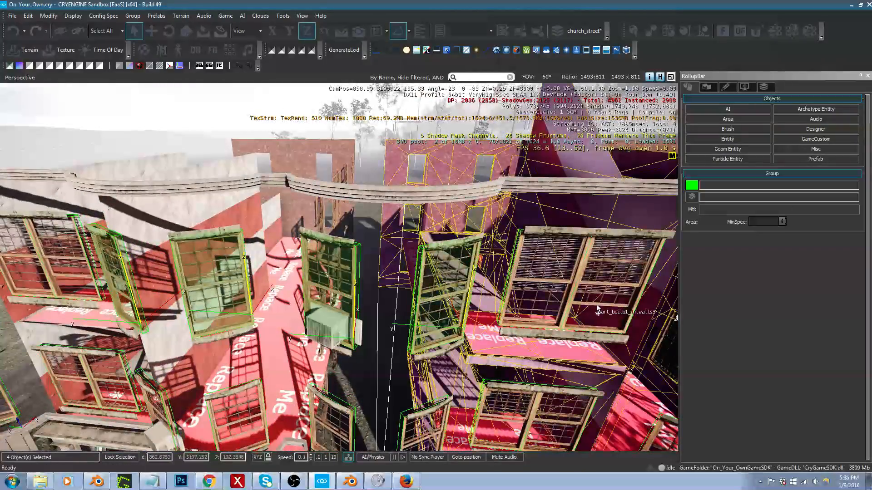
pyautogui.keyDown('ctrl'); pyautogui.click(596, 288); pyautogui.keyUp('ctrl')
pyautogui.moveTo(595, 288); pyautogui.dragTo(562, 298, button='right')
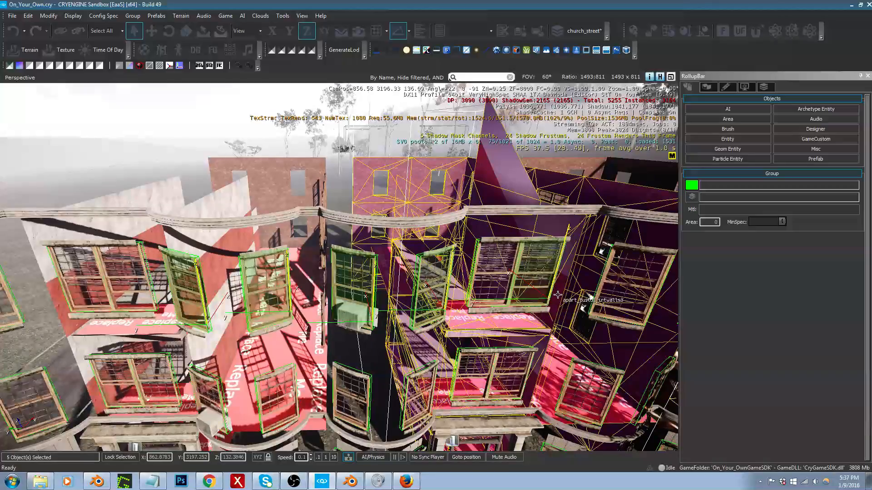
pyautogui.click(132, 15)
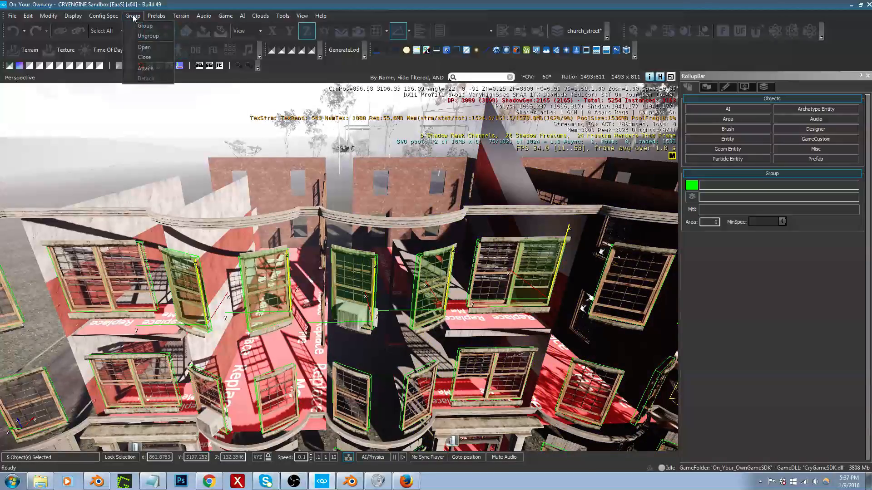
pyautogui.click(148, 35)
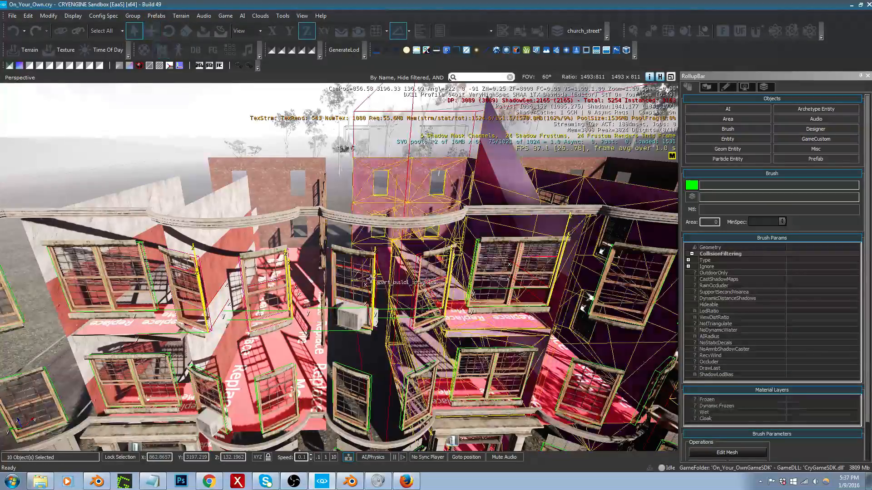
# Step: Select slider_window47 and the adjacent top-floor bay window group of the first apartment and ungroup both
pyautogui.click(129, 279)
pyautogui.press('a')
pyautogui.moveTo(129, 279); pyautogui.dragTo(143, 291, button='right')
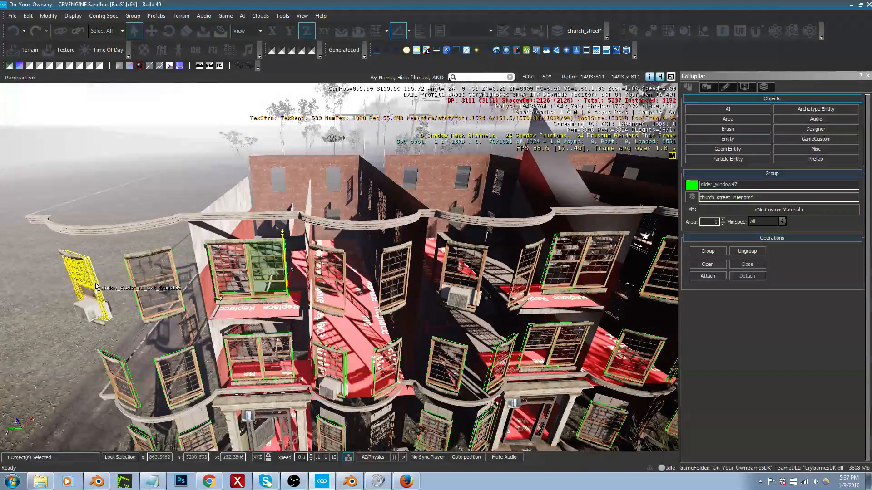
pyautogui.keyDown('ctrl'); pyautogui.click(141, 291); pyautogui.keyUp('ctrl')
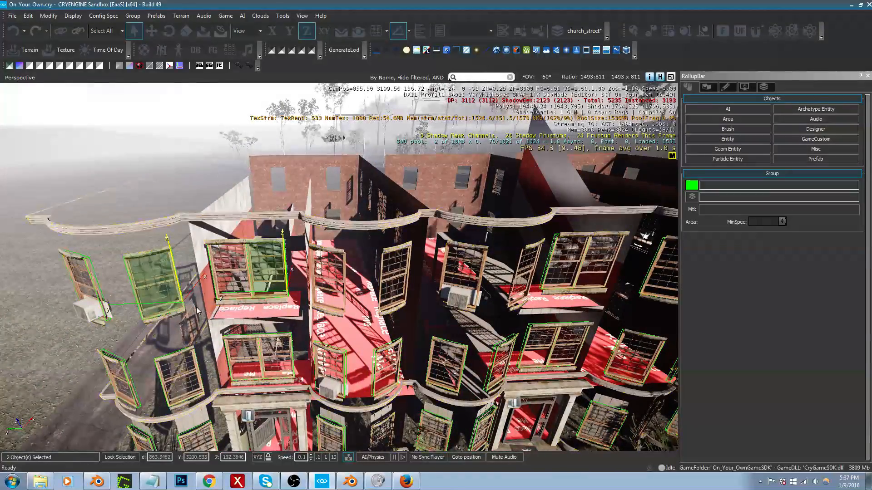
pyautogui.click(133, 16)
pyautogui.moveTo(157, 16)
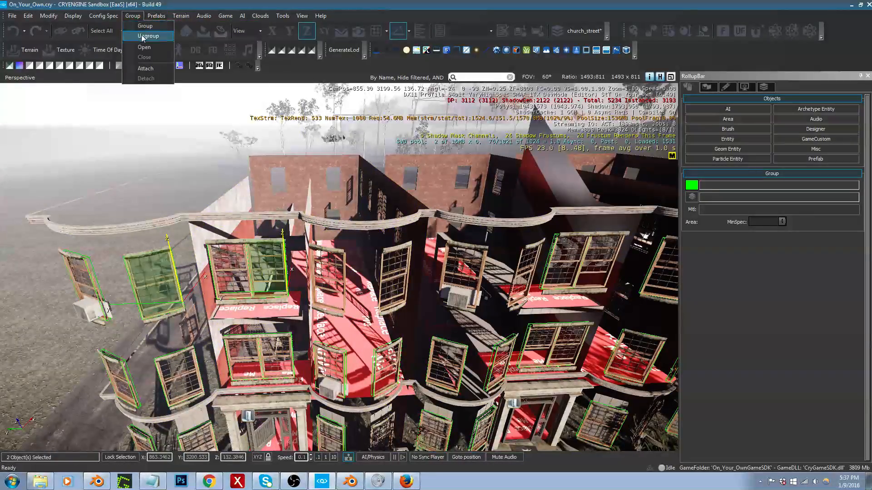
pyautogui.click(143, 36)
# Step: Select slider_window53, slider_window54 and the two window groups below them on the first apartment's bay and ungroup them
pyautogui.moveTo(180, 383); pyautogui.dragTo(152, 386, button='right')
pyautogui.press('w')
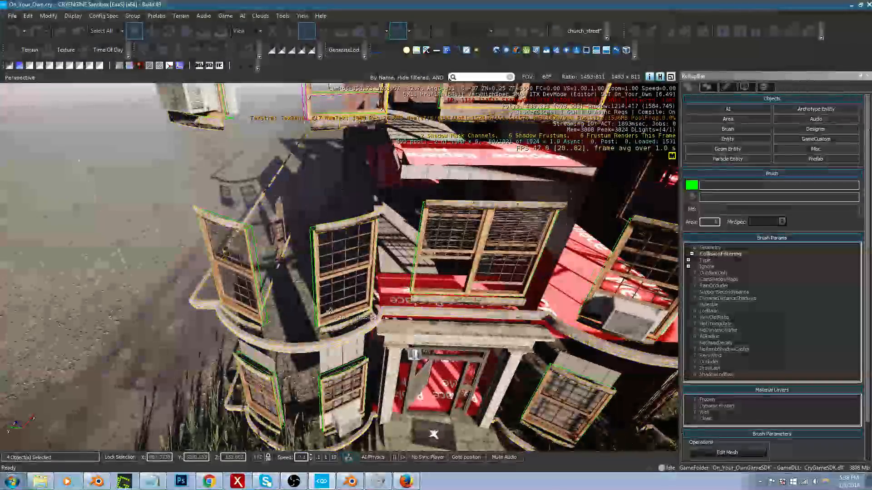
pyautogui.click(319, 283)
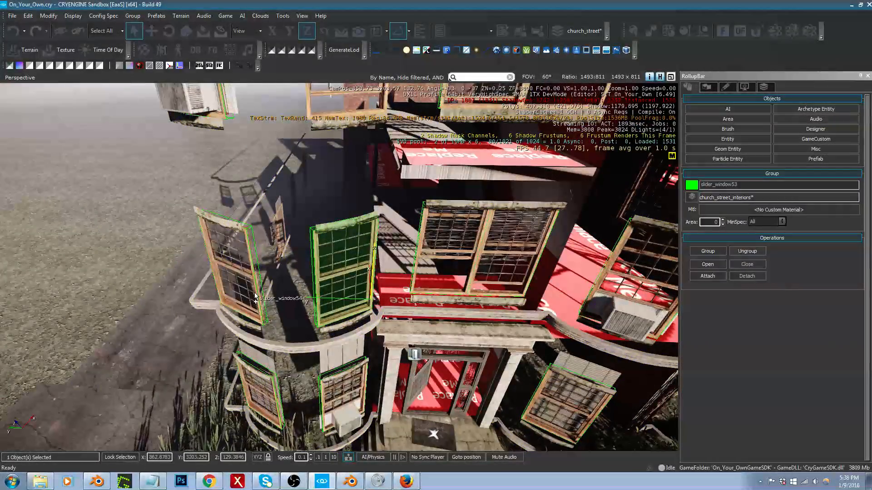
pyautogui.keyDown('ctrl'); pyautogui.click(306, 372); pyautogui.keyUp('ctrl')
pyautogui.keyDown('ctrl'); pyautogui.click(322, 399); pyautogui.keyUp('ctrl')
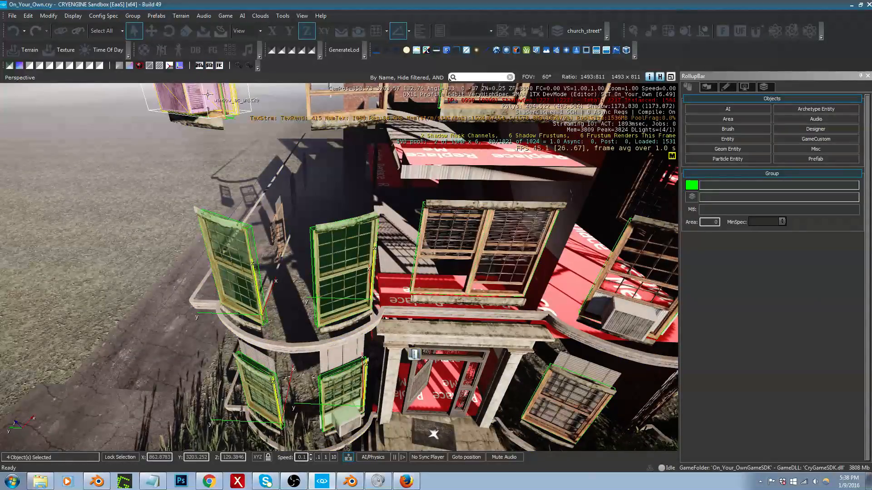
pyautogui.click(133, 15)
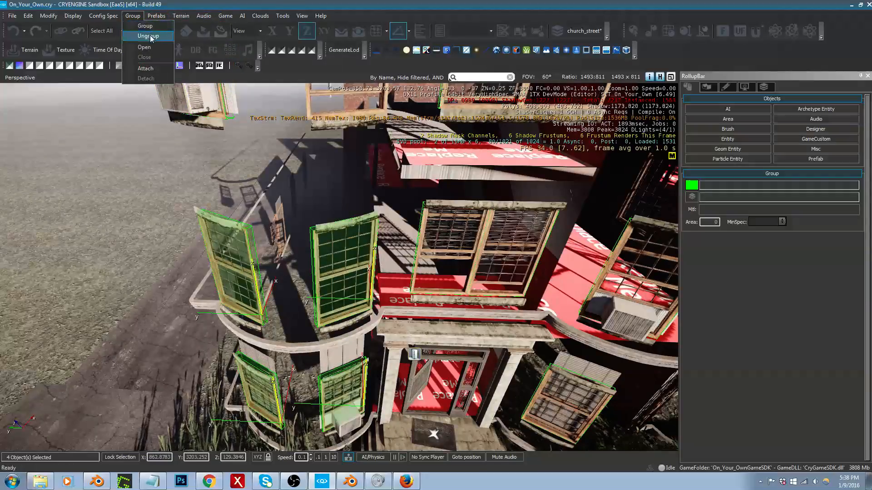
pyautogui.click(150, 36)
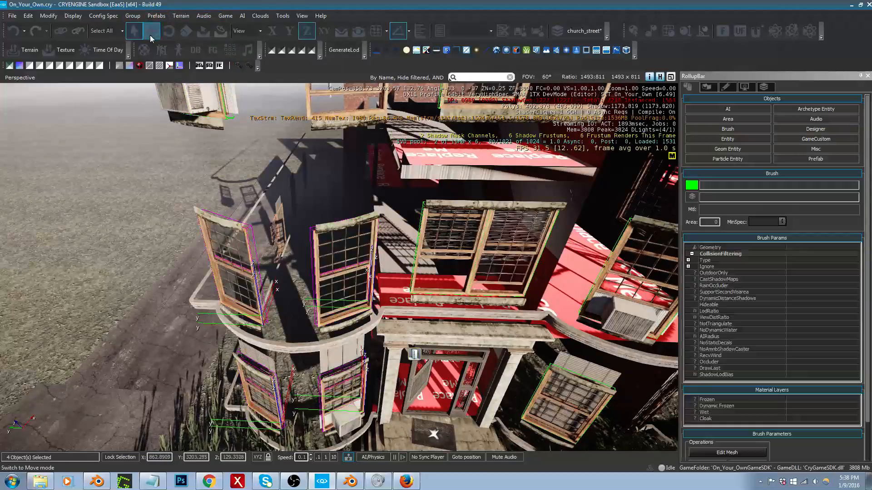
# Step: Select slider_window48 above the first entrance and the two neighbouring bay window groups on the same floor, and ungroup them
pyautogui.click(417, 261)
pyautogui.press('d')
pyautogui.moveTo(417, 261); pyautogui.dragTo(417, 267, button='right')
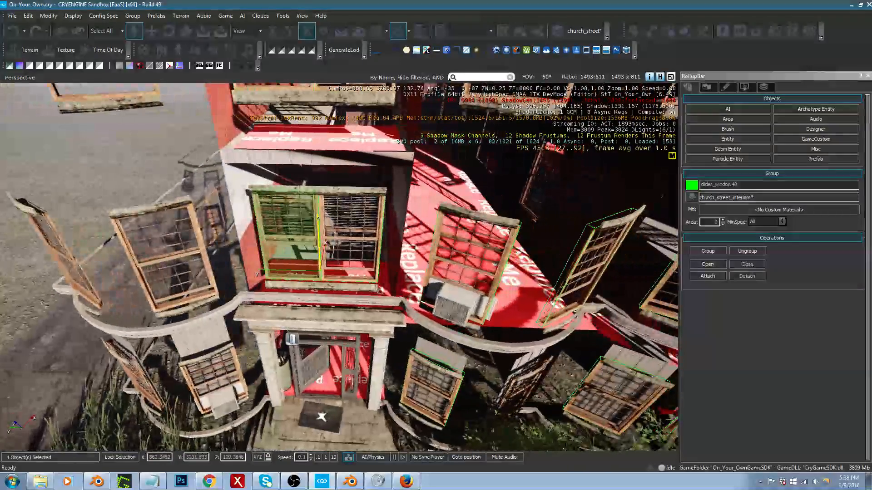
pyautogui.press('d')
pyautogui.press('s')
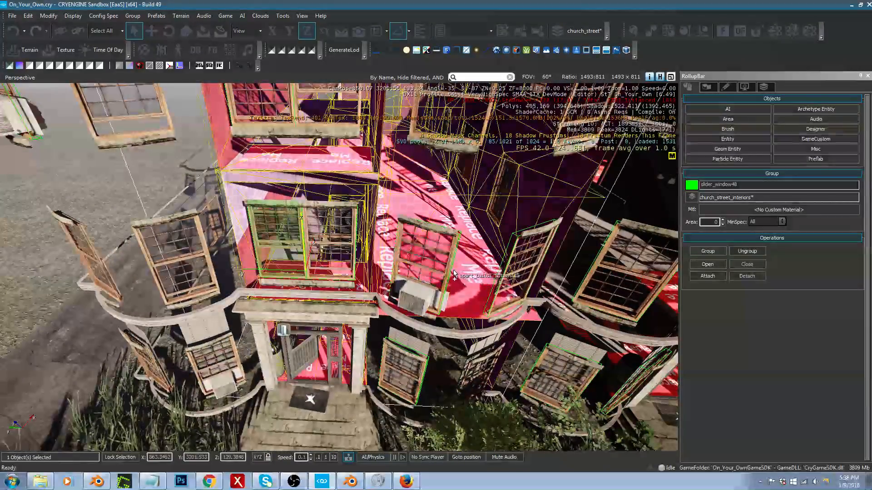
pyautogui.keyDown('ctrl'); pyautogui.click(456, 280); pyautogui.keyUp('ctrl')
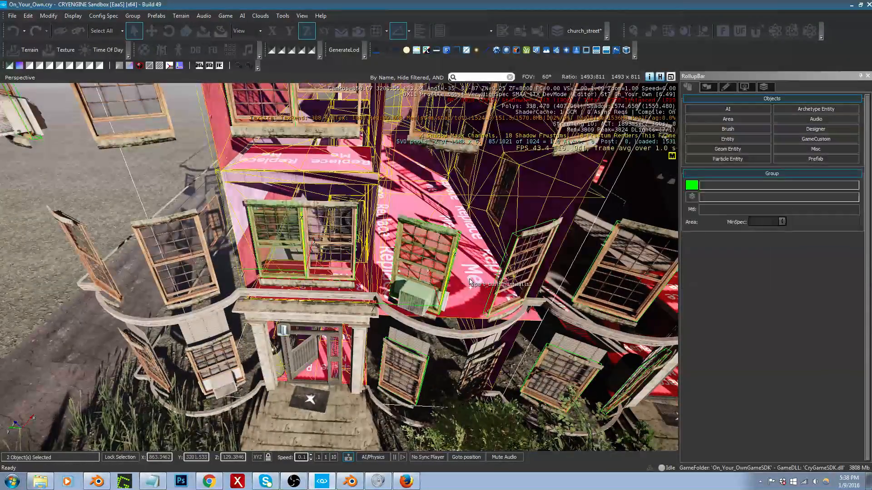
pyautogui.keyDown('ctrl'); pyautogui.click(500, 281); pyautogui.keyUp('ctrl')
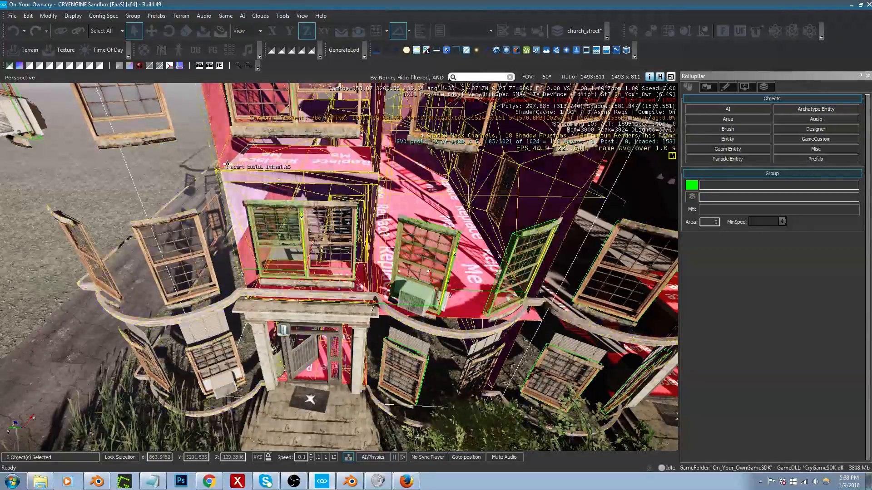
pyautogui.click(133, 15)
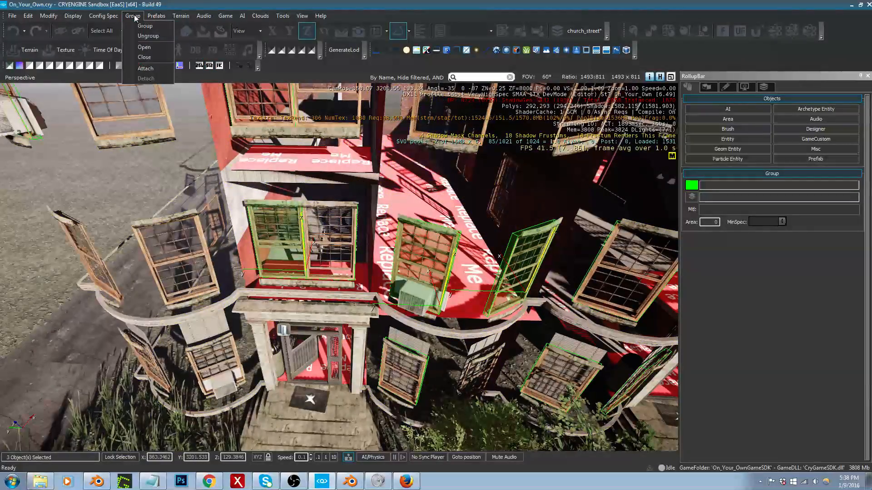
pyautogui.click(158, 39)
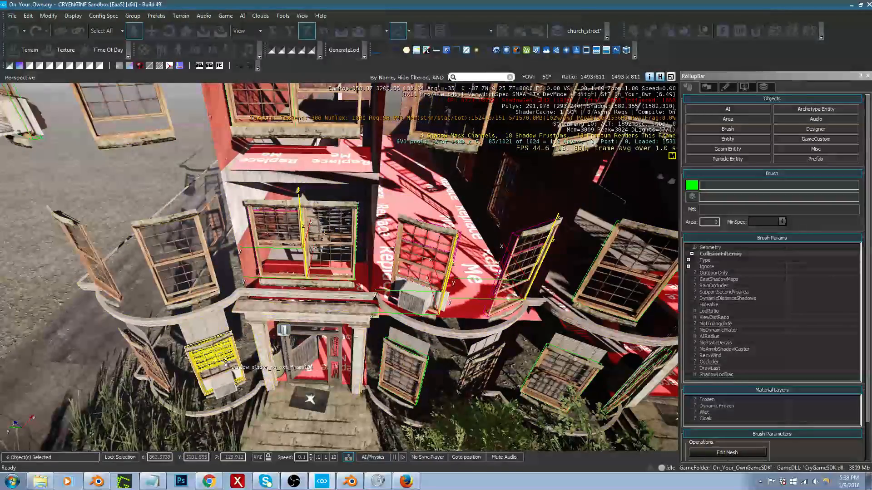
# Step: Select slider_window60 beside the first entrance and four bay window groups on the next apartment's lower two floors, and ungroup them
pyautogui.click(407, 379)
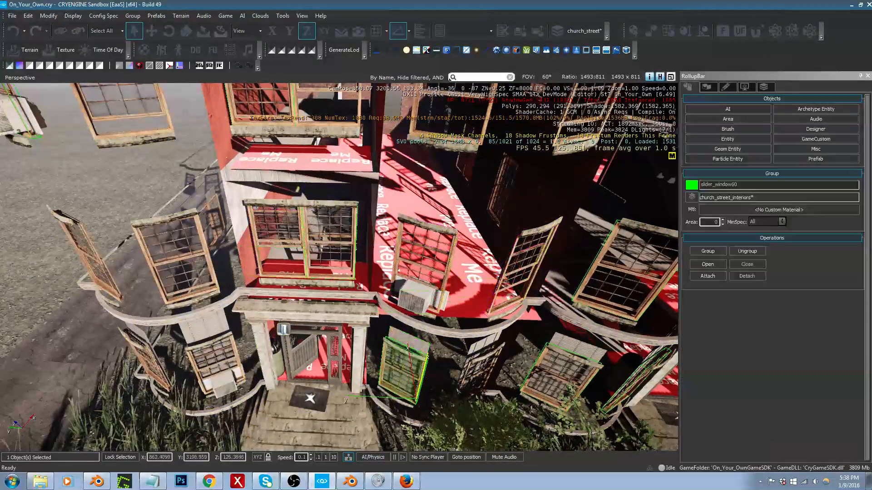
pyautogui.moveTo(407, 379); pyautogui.dragTo(375, 382, button='right')
pyautogui.moveTo(258, 352); pyautogui.dragTo(300, 368, button='right')
pyautogui.press('d')
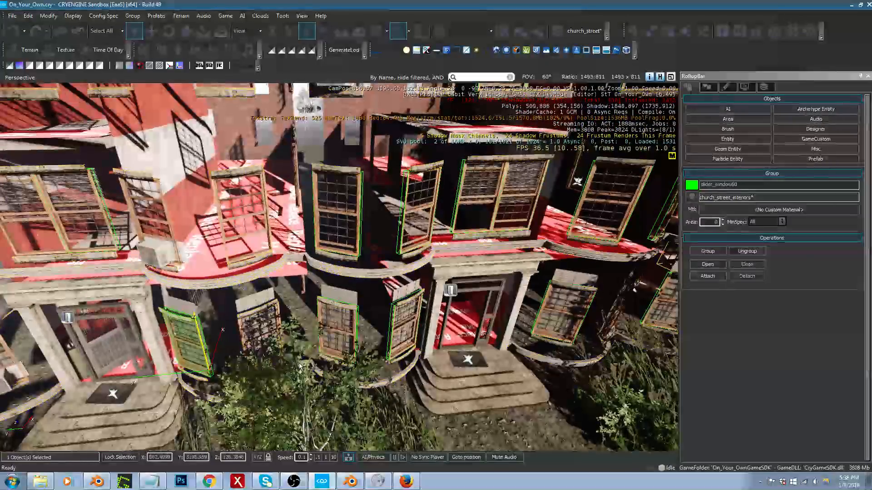
pyautogui.keyDown('ctrl'); pyautogui.click(336, 325); pyautogui.keyUp('ctrl')
pyautogui.keyDown('ctrl'); pyautogui.click(361, 218); pyautogui.keyUp('ctrl')
pyautogui.keyDown('ctrl'); pyautogui.click(408, 218); pyautogui.keyUp('ctrl')
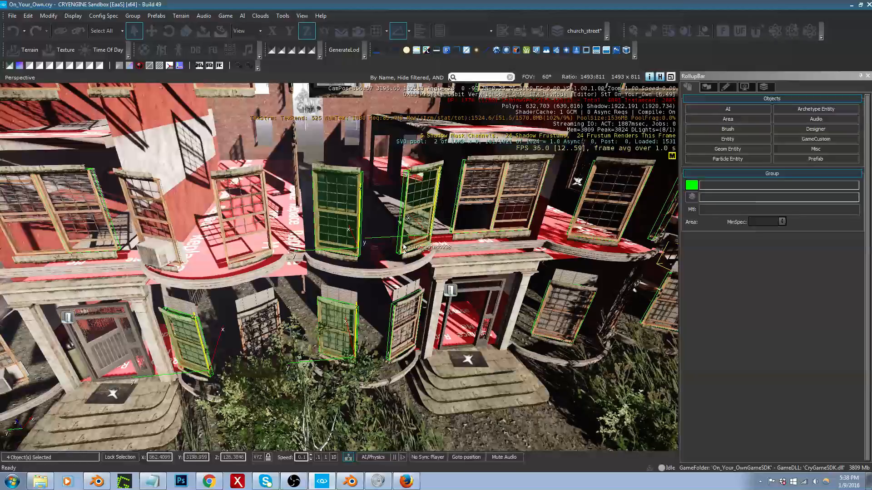
pyautogui.keyDown('ctrl'); pyautogui.click(392, 329); pyautogui.keyUp('ctrl')
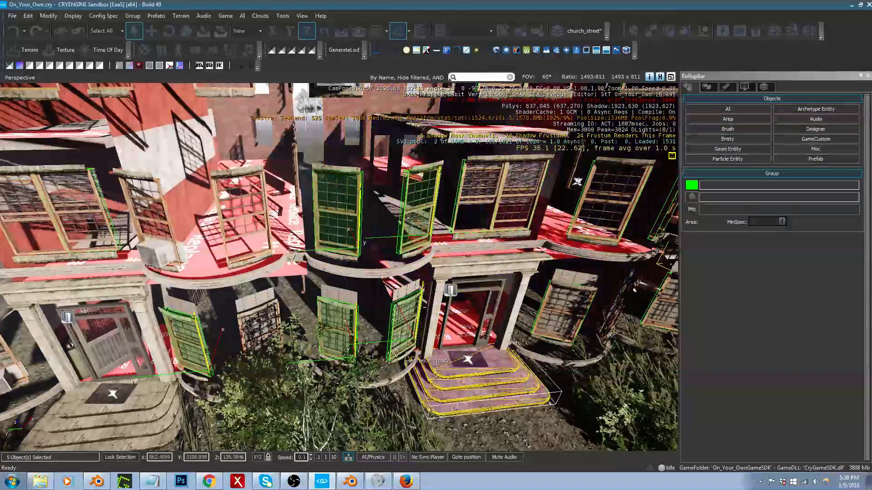
pyautogui.click(132, 18)
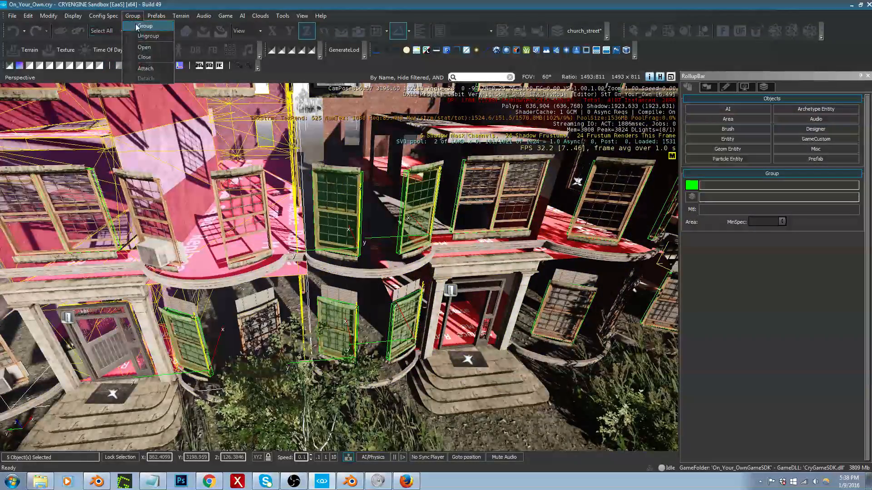
pyautogui.click(143, 37)
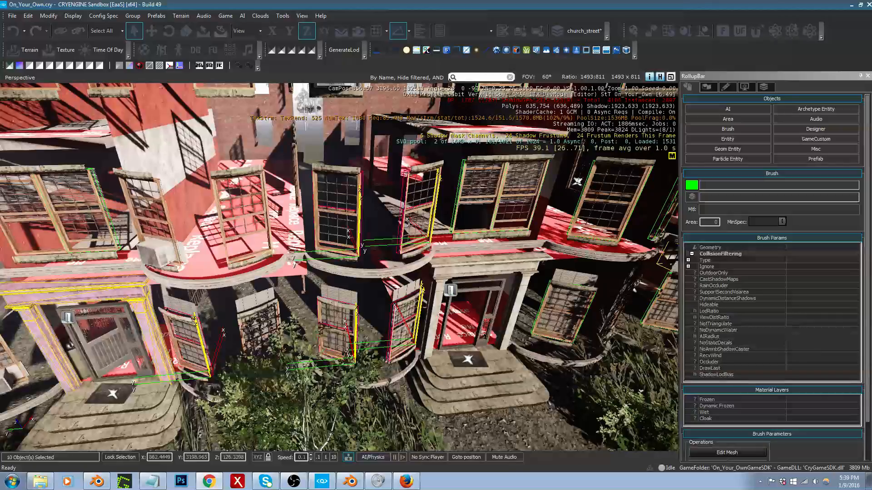
# Step: Select the top-floor window group slider_window36 above the second entrance and ungroup it
pyautogui.moveTo(378, 297)
pyautogui.mouseDown(button='right')
pyautogui.moveTo(387, 250)
pyautogui.moveTo(422, 248)
pyautogui.mouseUp(button='right')
pyautogui.press('w')
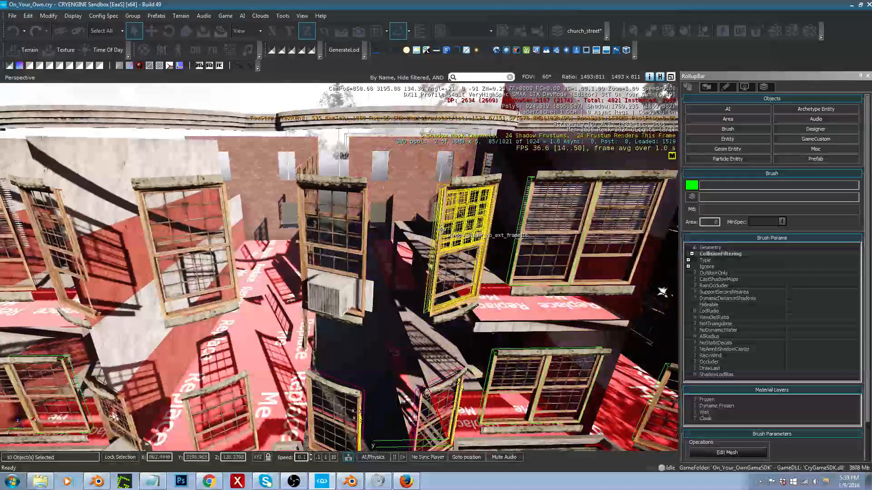
pyautogui.moveTo(231, 233)
pyautogui.mouseDown(button='right')
pyautogui.moveTo(391, 240)
pyautogui.moveTo(363, 309)
pyautogui.mouseUp(button='right')
pyautogui.click(391, 241)
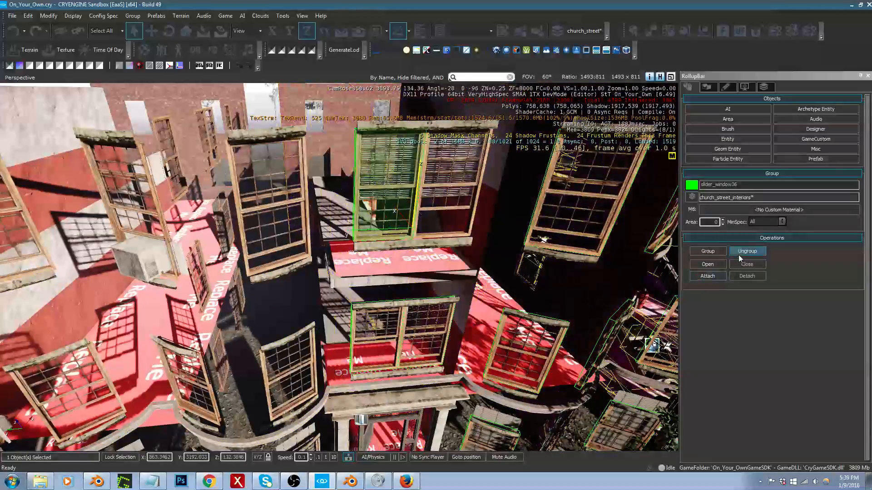
# Step: Select slider_window46 and slider_window41 on the bay beside the second entrance, and ungroup them
pyautogui.keyDown('ctrl'); pyautogui.click(516, 301); pyautogui.keyUp('ctrl')
pyautogui.moveTo(516, 300); pyautogui.dragTo(527, 318, button='right')
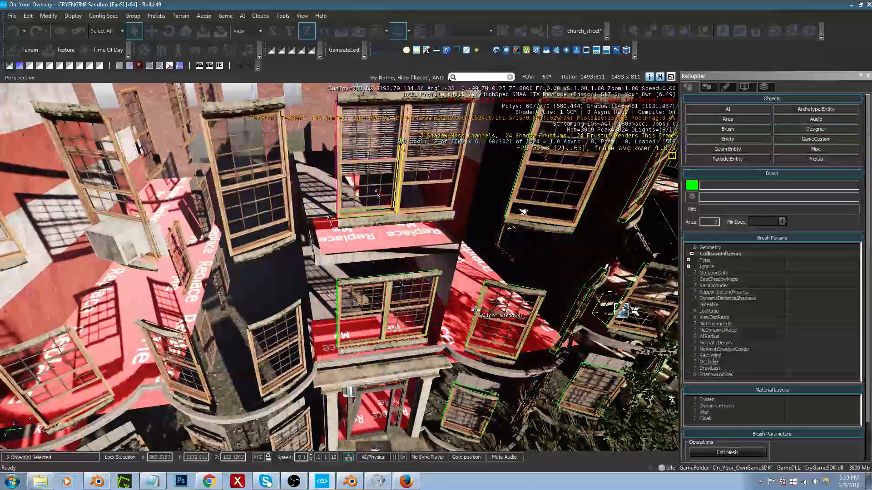
pyautogui.click(513, 296)
pyautogui.keyDown('ctrl'); pyautogui.click(510, 187); pyautogui.keyUp('ctrl')
pyautogui.keyDown('alt'); pyautogui.click(513, 186); pyautogui.keyUp('alt')
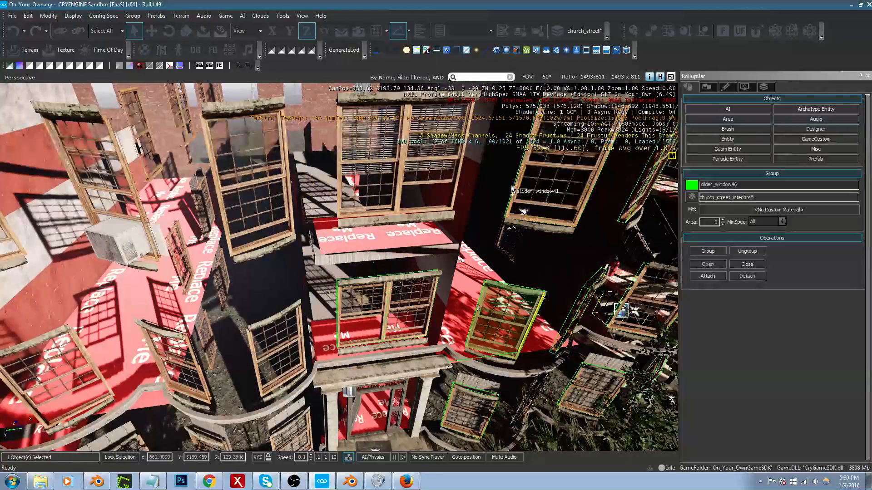
pyautogui.keyDown('ctrl'); pyautogui.click(516, 186); pyautogui.keyUp('ctrl')
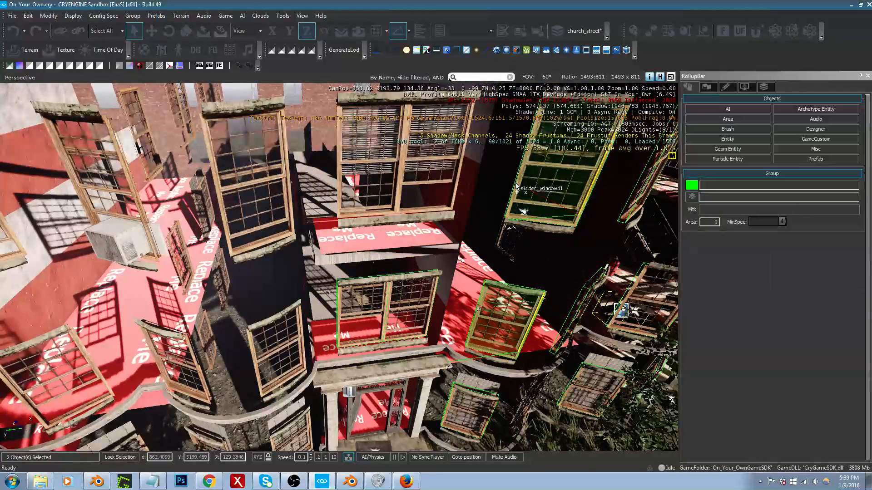
pyautogui.click(132, 16)
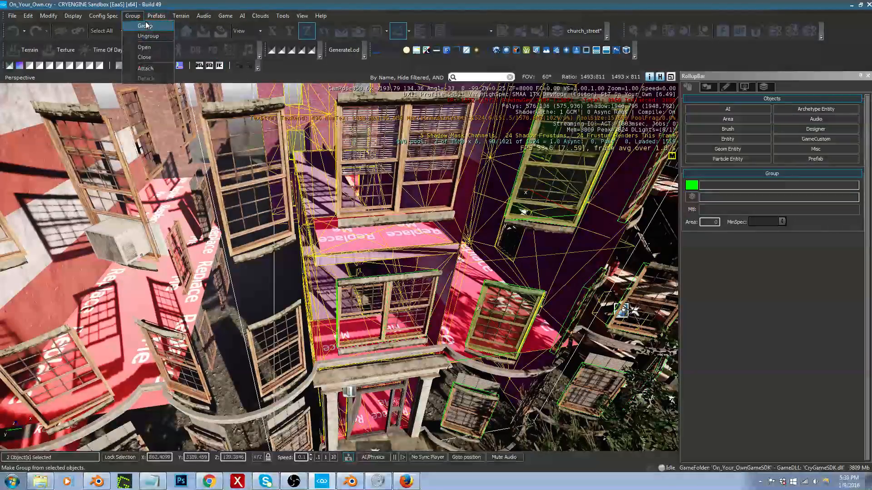
pyautogui.click(153, 38)
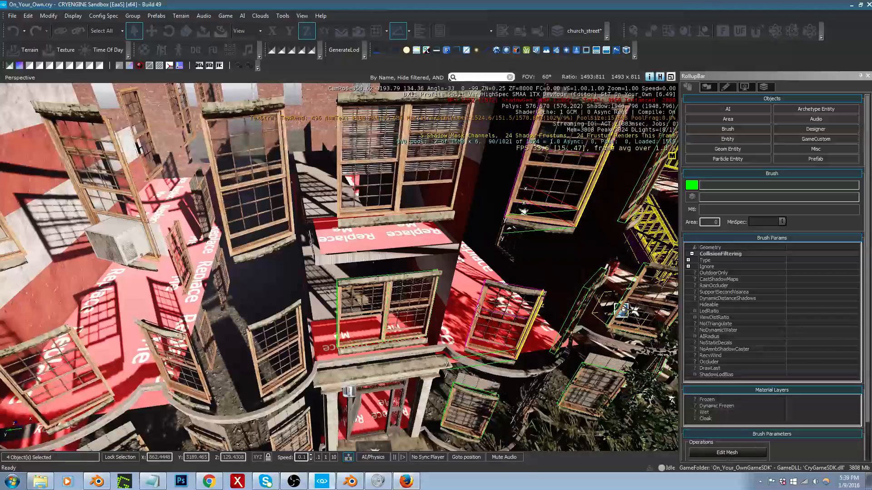
# Step: Select slider_window45 beside the second entrance, slider_window35 on the top floor and the window group between them, and ungroup all three
pyautogui.moveTo(446, 404); pyautogui.dragTo(448, 408, button='right')
pyautogui.press('Delete')
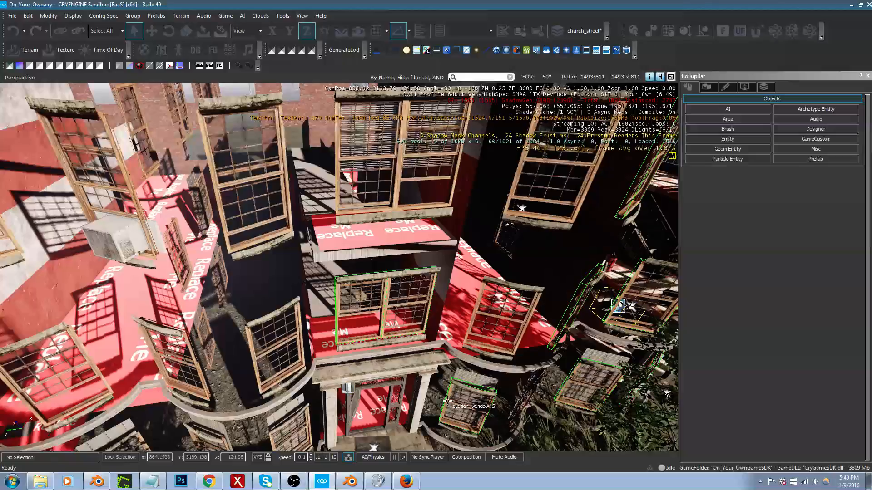
pyautogui.click(447, 401)
pyautogui.moveTo(447, 401); pyautogui.dragTo(438, 372, button='right')
pyautogui.press('d')
pyautogui.press('s')
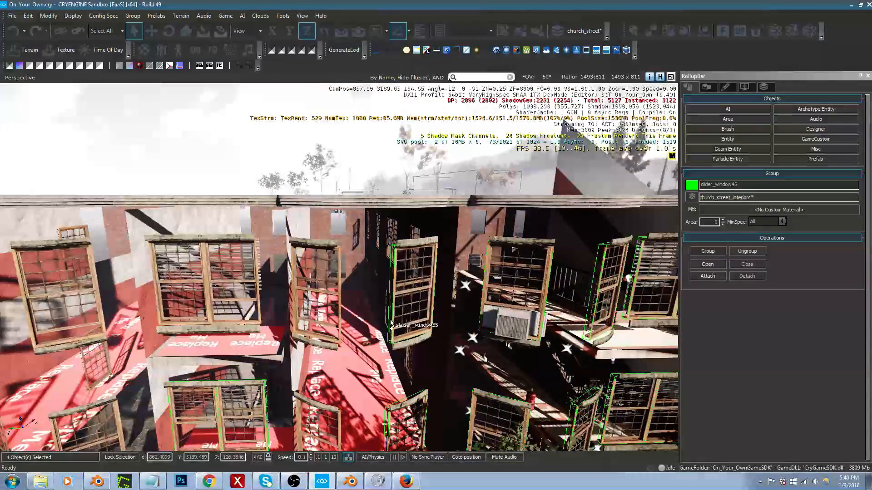
pyautogui.keyDown('ctrl'); pyautogui.click(391, 323); pyautogui.keyUp('ctrl')
pyautogui.moveTo(390, 323); pyautogui.dragTo(391, 357, button='right')
pyautogui.keyDown('ctrl'); pyautogui.click(375, 333); pyautogui.keyUp('ctrl')
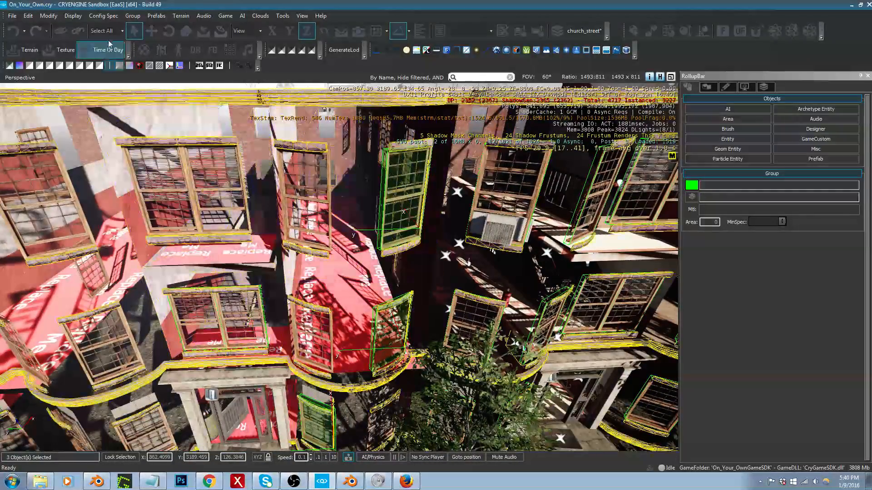
pyautogui.click(132, 15)
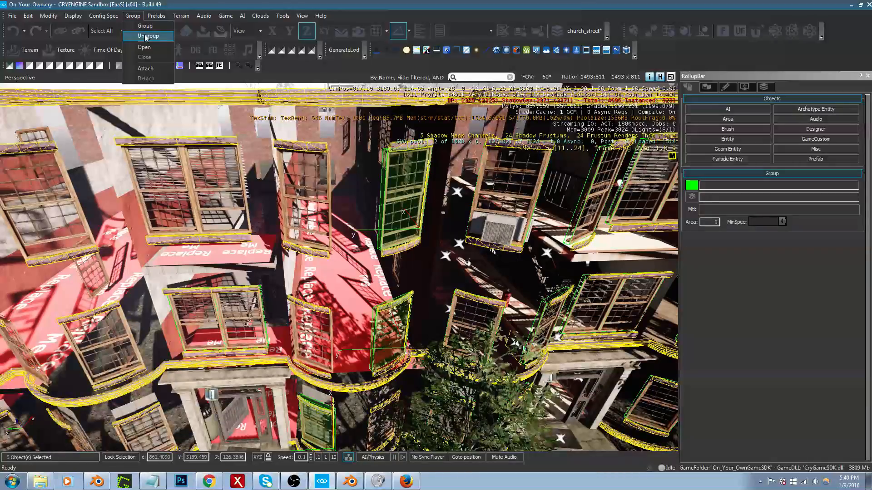
pyautogui.click(146, 38)
# Step: Select the six window groups across all three floors of the bay before the third entrance, and ungroup them
pyautogui.moveTo(422, 245); pyautogui.dragTo(454, 278, button='right')
pyautogui.press('s')
pyautogui.press('w')
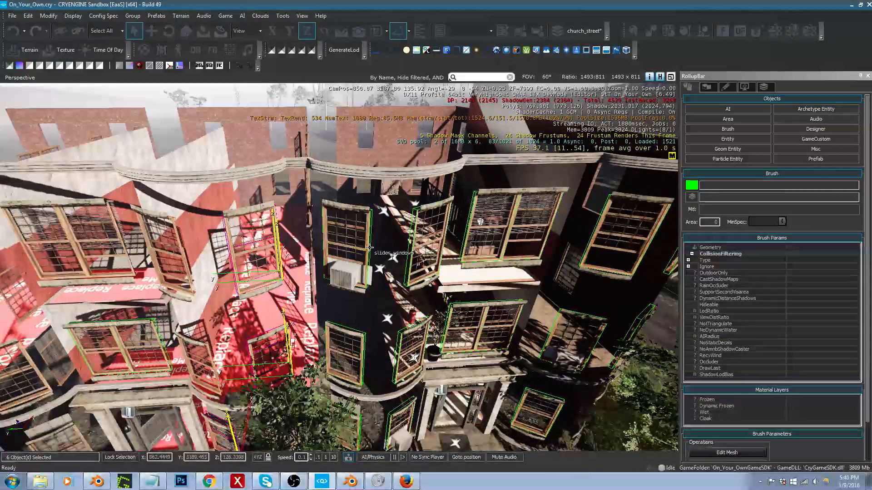
pyautogui.click(369, 248)
pyautogui.keyDown('ctrl'); pyautogui.click(408, 257); pyautogui.keyUp('ctrl')
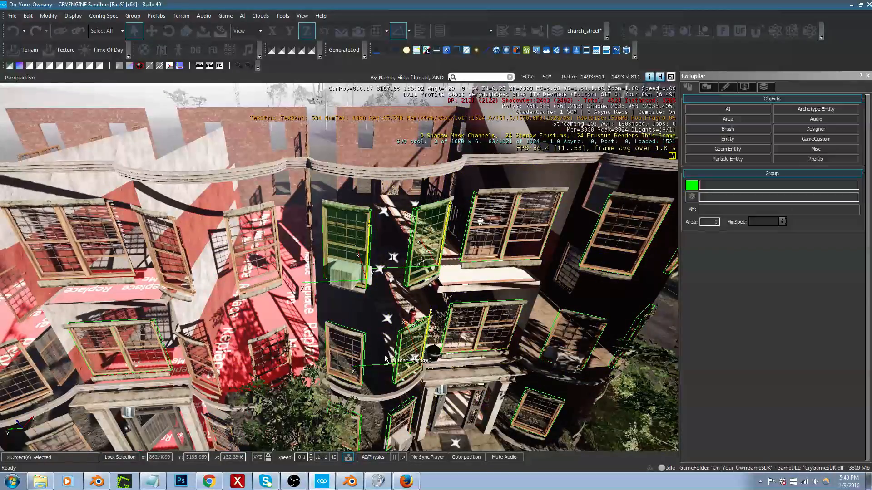
pyautogui.keyDown('ctrl'); pyautogui.click(364, 352); pyautogui.keyUp('ctrl')
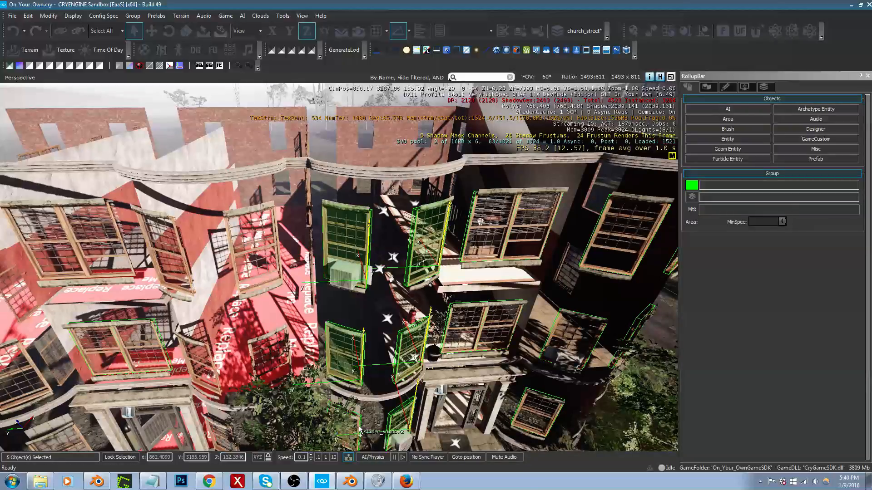
pyautogui.click(132, 16)
pyautogui.click(145, 36)
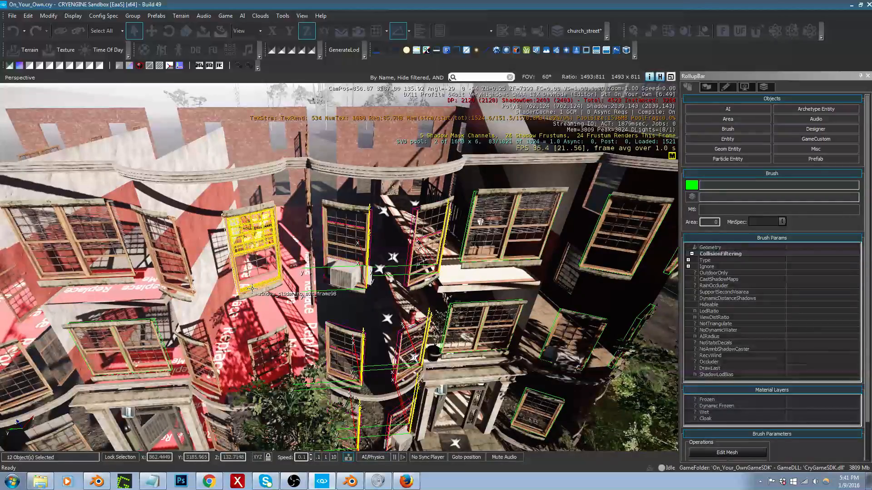
# Step: Ungroup the top-floor double window above the third entrance, plus four window groups on the end bay's ground, middle and top floors
pyautogui.click(469, 231)
pyautogui.click(743, 252)
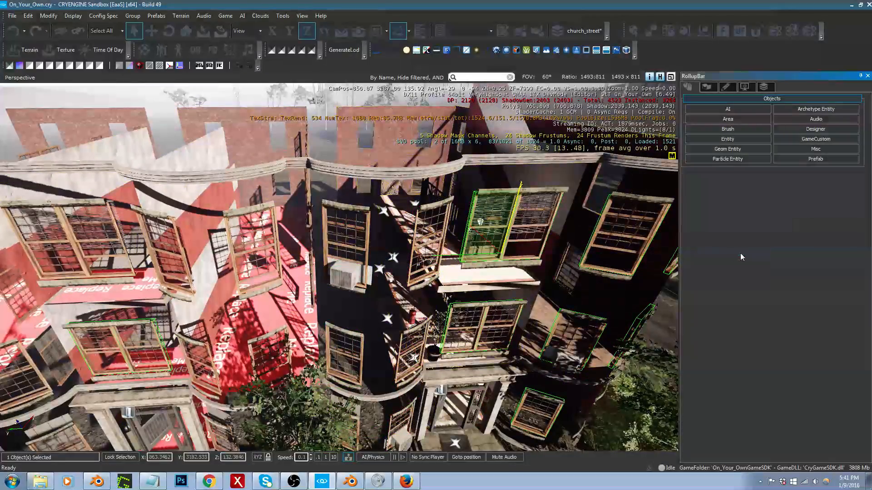
pyautogui.press('d')
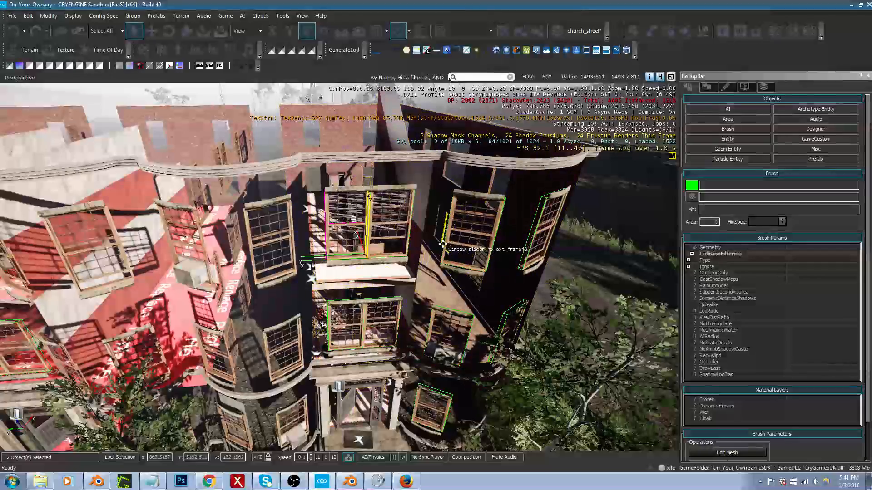
pyautogui.click(428, 327)
pyautogui.moveTo(427, 327); pyautogui.dragTo(422, 369, button='right')
pyautogui.keyDown('ctrl'); pyautogui.click(407, 360); pyautogui.keyUp('ctrl')
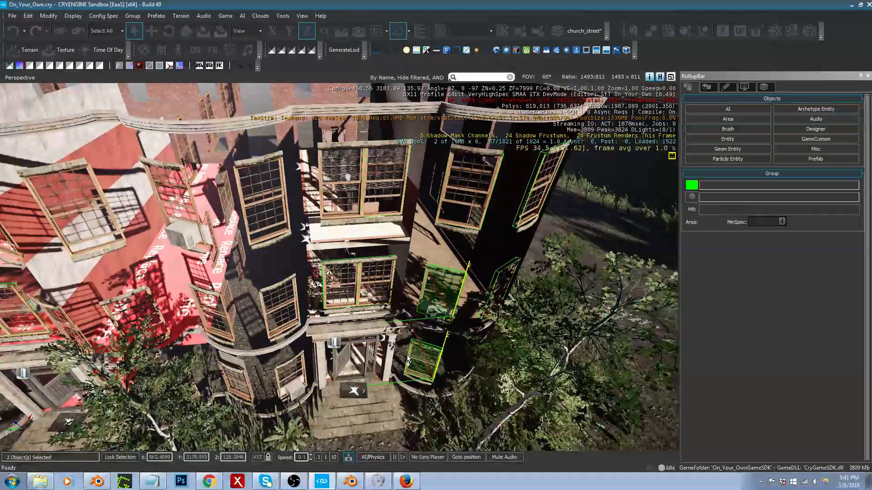
pyautogui.keyDown('ctrl'); pyautogui.click(492, 283); pyautogui.keyUp('ctrl')
pyautogui.keyDown('ctrl'); pyautogui.click(520, 217); pyautogui.keyUp('ctrl')
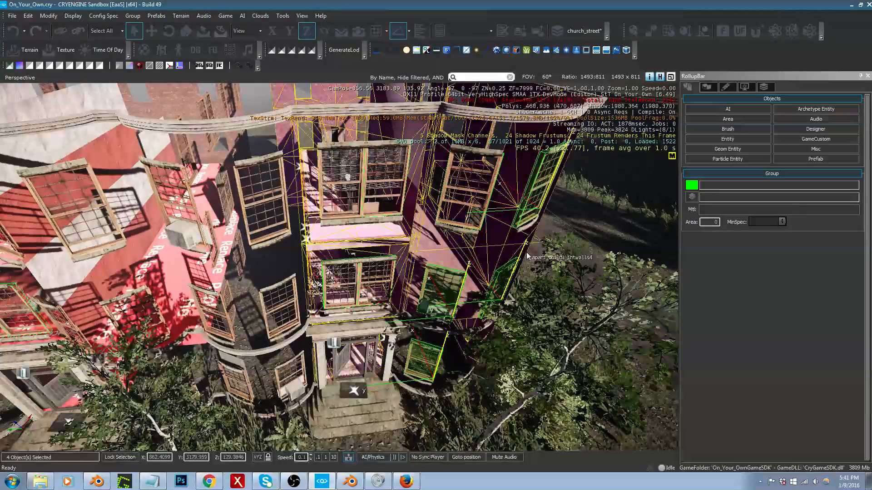
pyautogui.click(130, 16)
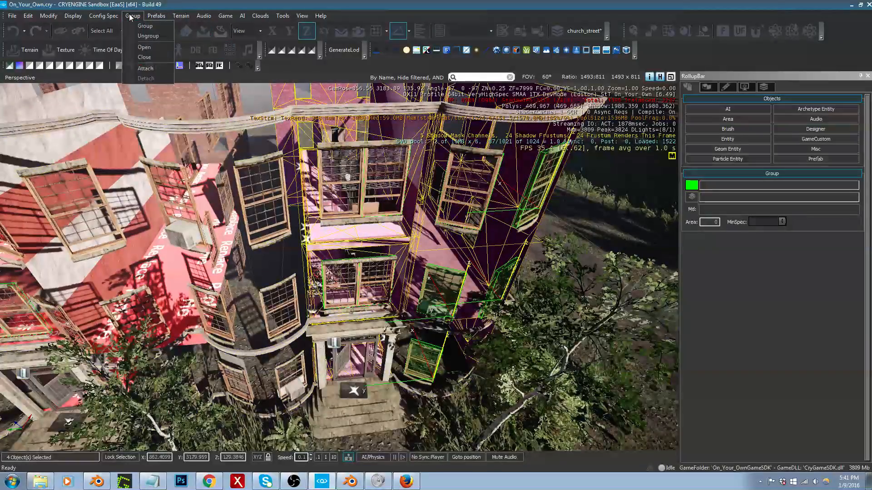
pyautogui.click(144, 37)
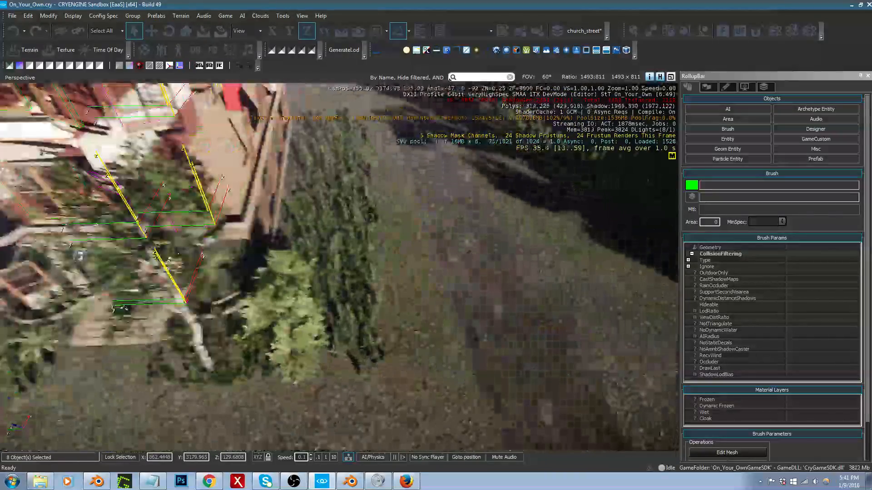
# Step: Examine the side wall and the front of the whole apartment row for remaining window groups
pyautogui.moveTo(368, 255); pyautogui.dragTo(272, 216, button='right')
pyautogui.moveTo(368, 201); pyautogui.dragTo(370, 182, button='right')
pyautogui.press('s')
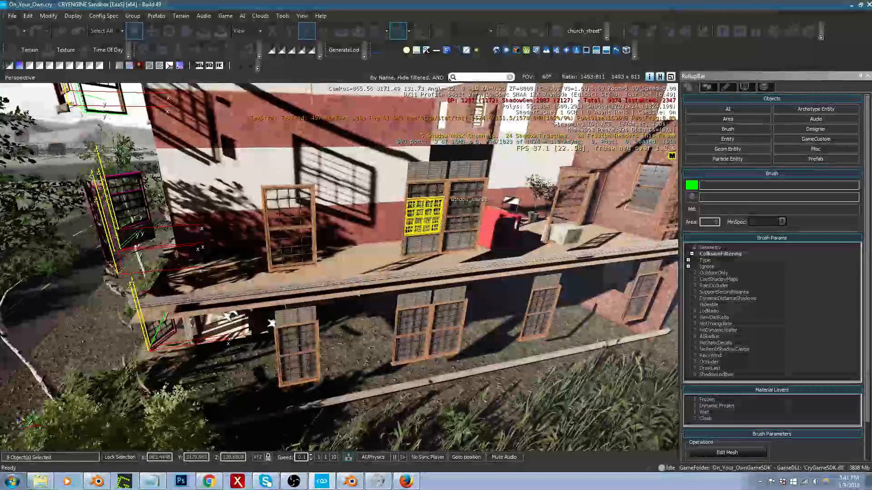
pyautogui.moveTo(425, 215); pyautogui.dragTo(426, 154, button='right')
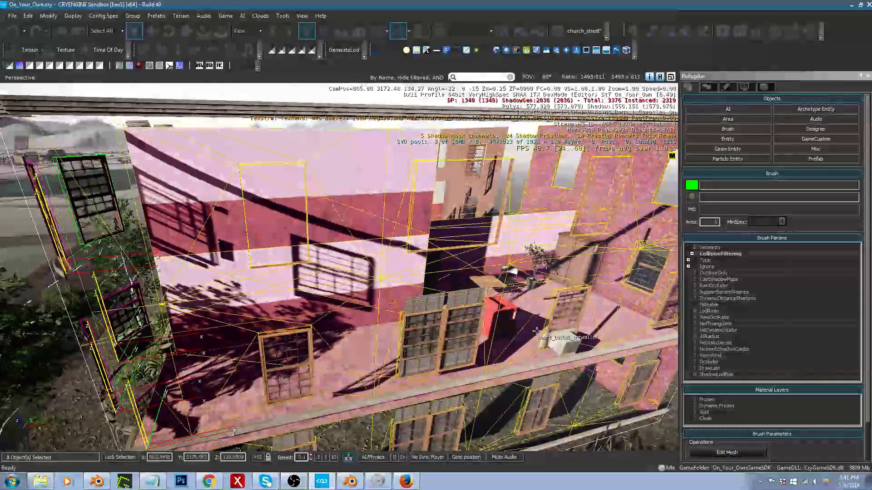
pyautogui.press('d')
pyautogui.press('s')
pyautogui.moveTo(549, 310); pyautogui.dragTo(556, 328, button='right')
pyautogui.press('a')
pyautogui.moveTo(517, 372); pyautogui.dragTo(539, 382, button='right')
pyautogui.press('s')
pyautogui.press('d')
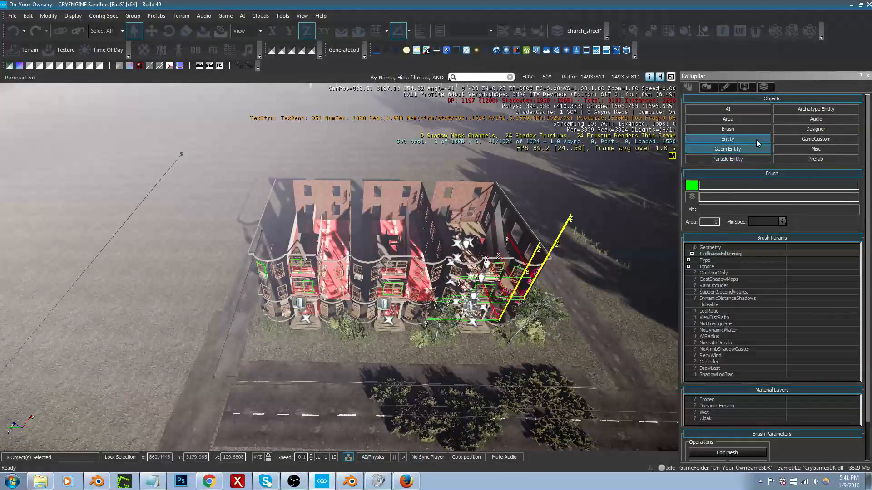
# Step: Hide and show the church_street_interiors layer, and select the whole apartment row to check its contents
pyautogui.click(766, 86)
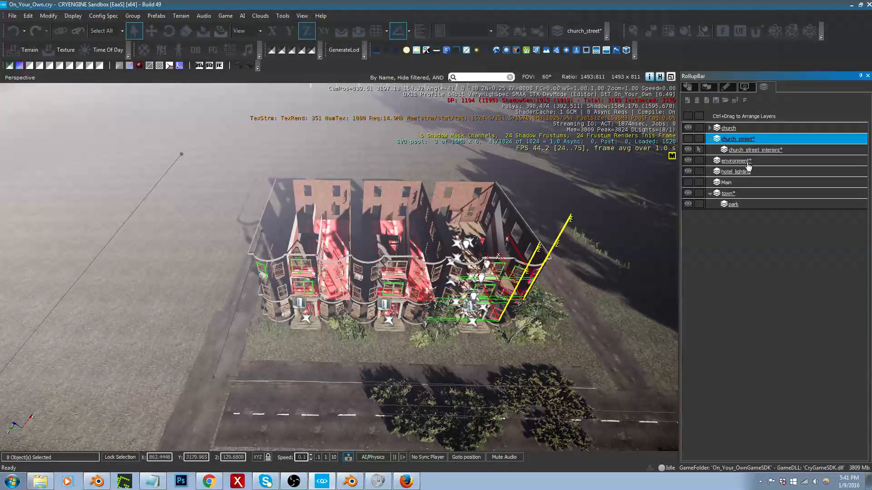
pyautogui.click(688, 151)
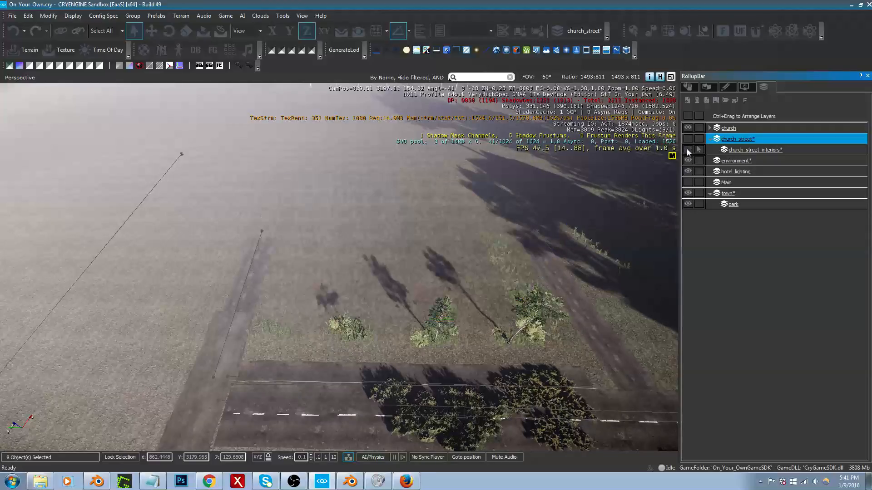
pyautogui.click(688, 151)
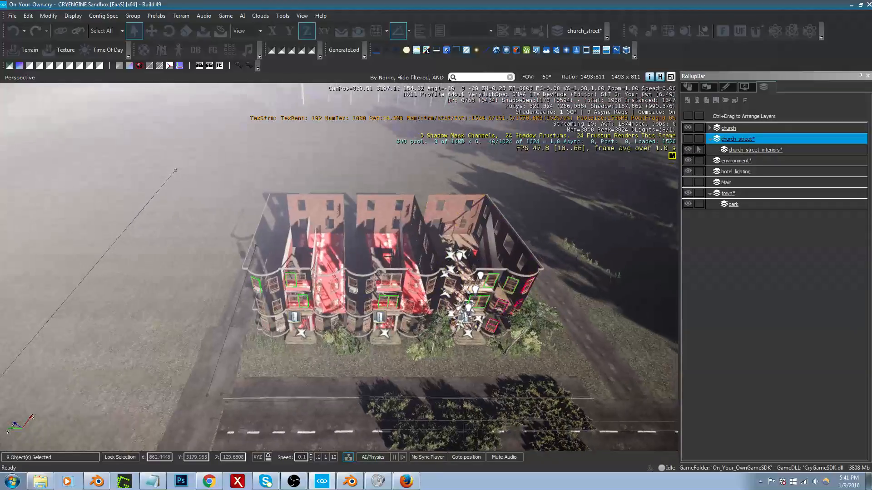
pyautogui.moveTo(211, 196); pyautogui.dragTo(554, 352)
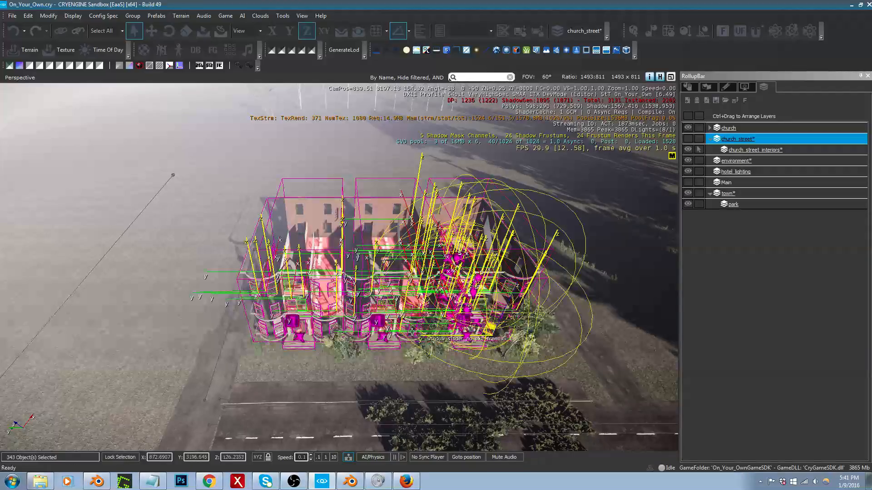
# Step: Select the top-floor window group with the air conditioner on the first apartment's outer bay and ungroup it
pyautogui.click(357, 332)
pyautogui.press('w')
pyautogui.press('a')
pyautogui.moveTo(358, 332); pyautogui.dragTo(365, 340, button='right')
pyautogui.press('w')
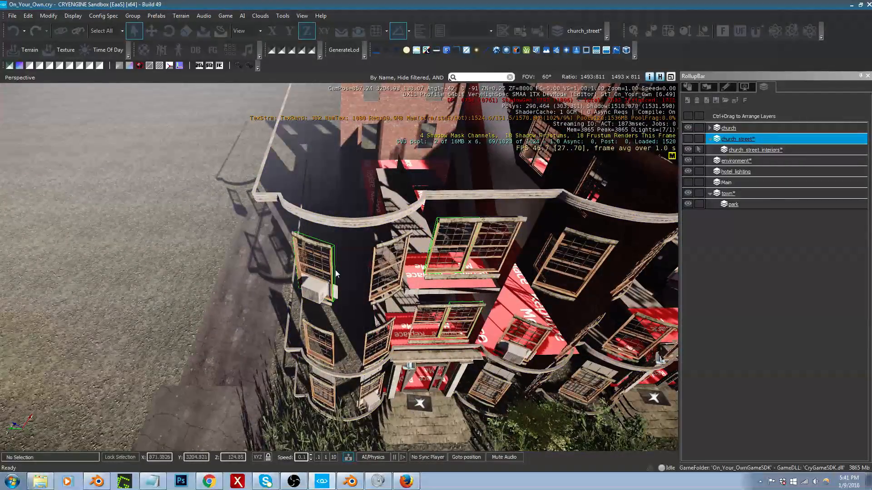
pyautogui.click(688, 89)
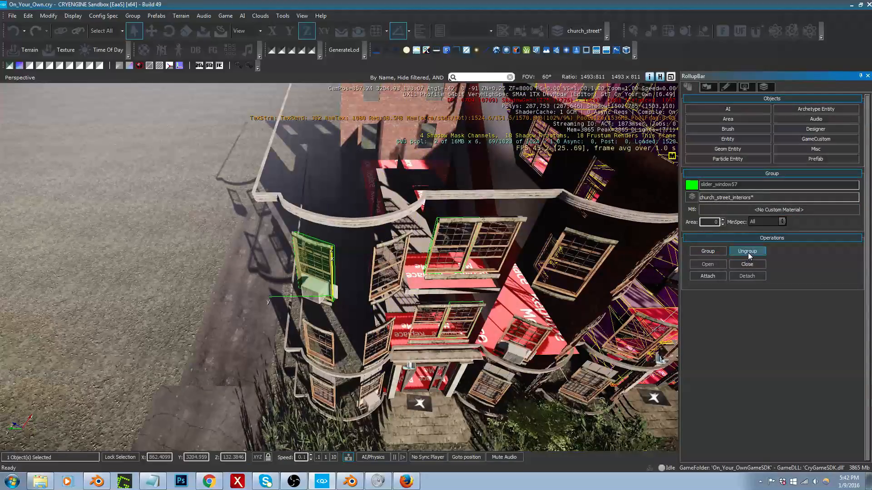
pyautogui.click(747, 253)
# Step: Examine the apartment row from its outer side to the third entrance for windows that are still grouped
pyautogui.moveTo(609, 259); pyautogui.dragTo(663, 260, button='right')
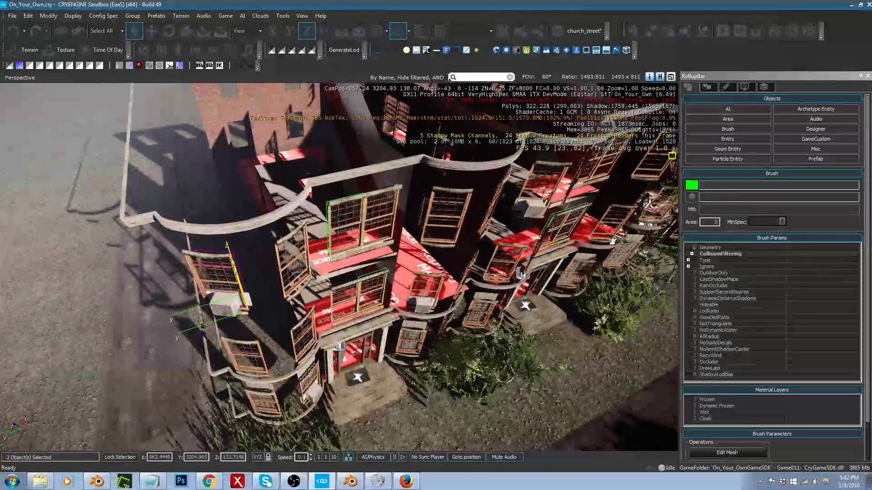
pyautogui.press('a')
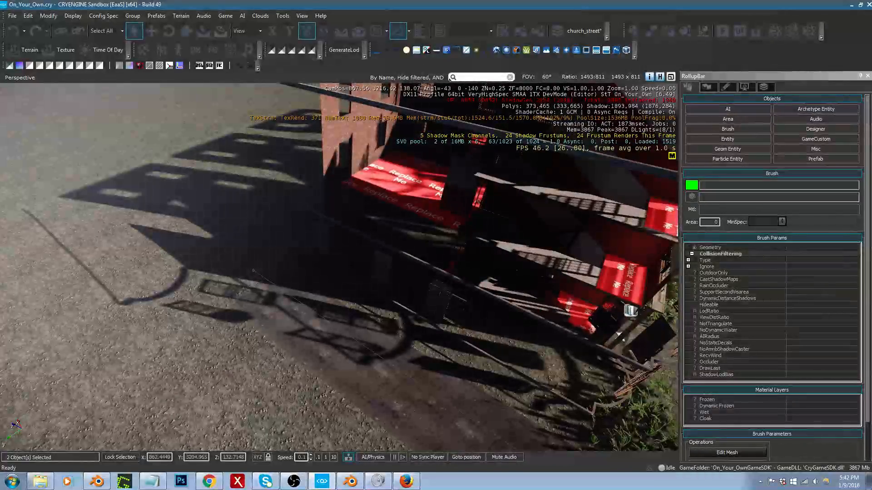
pyautogui.press('d')
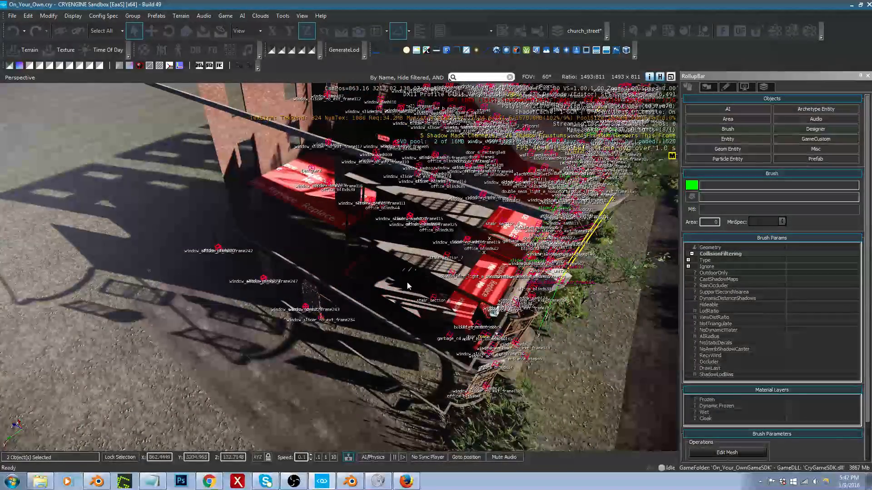
pyautogui.press('d')
pyautogui.moveTo(377, 290); pyautogui.dragTo(297, 290, button='right')
pyautogui.press('s')
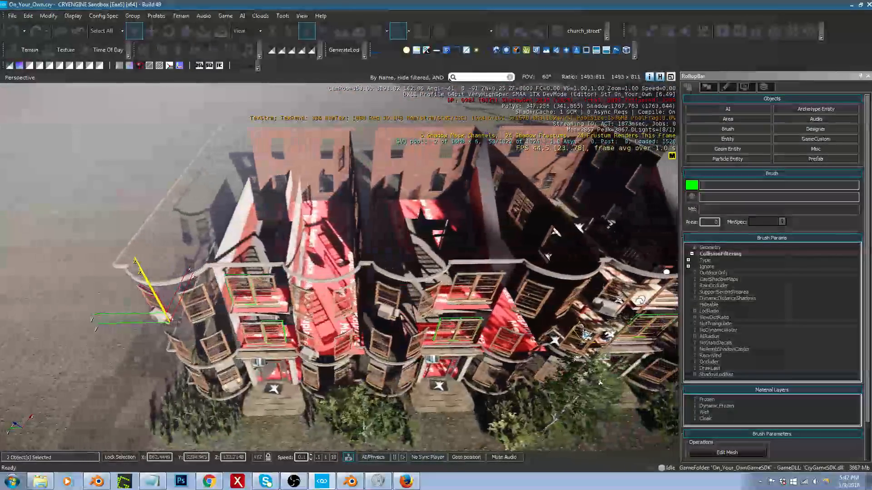
pyautogui.press('s')
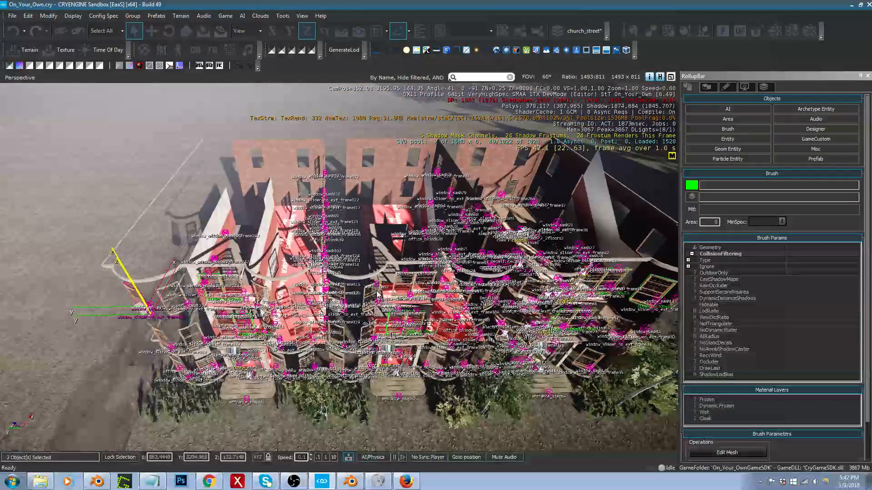
pyautogui.press('d')
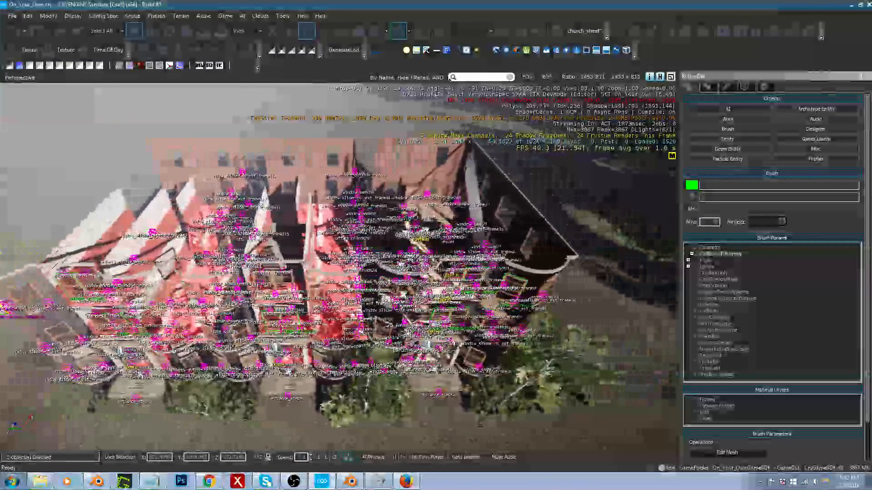
pyautogui.press('w')
pyautogui.moveTo(361, 290); pyautogui.dragTo(378, 294, button='right')
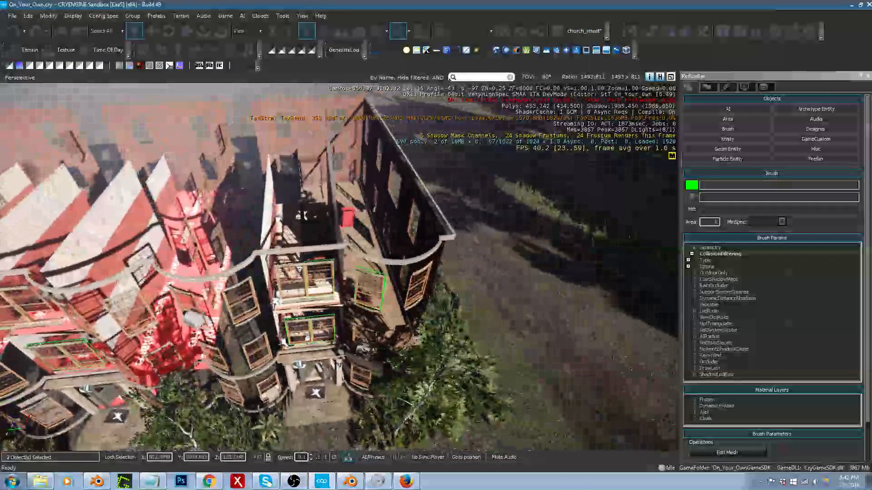
pyautogui.press('w')
pyautogui.moveTo(362, 332); pyautogui.dragTo(339, 360, button='right')
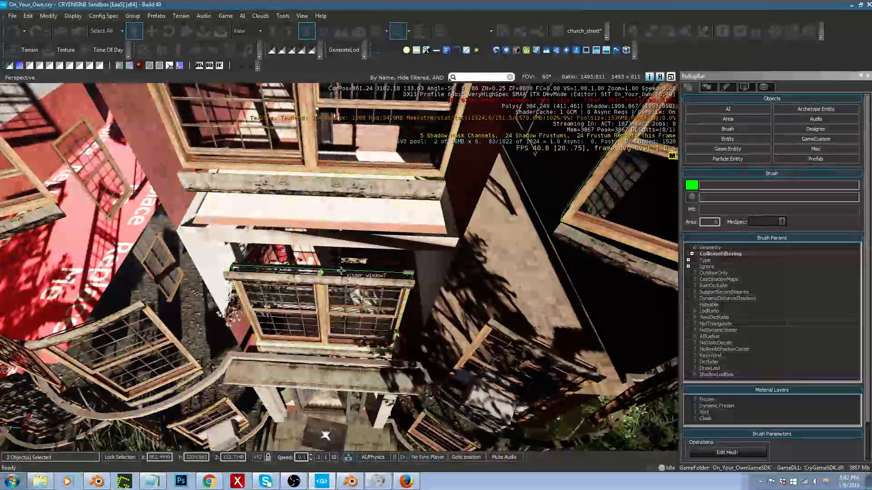
# Step: Ungroup the right and left window groups on the middle floor above the third entrance
pyautogui.click(504, 278)
pyautogui.click(739, 253)
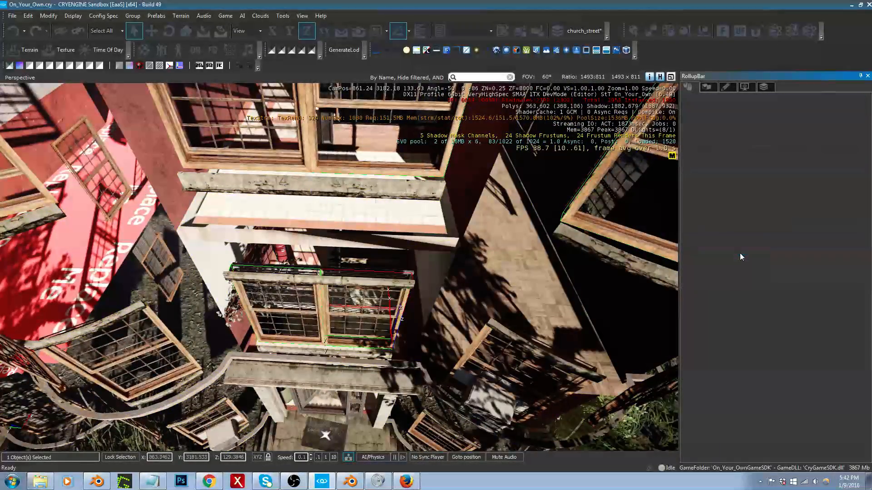
pyautogui.moveTo(344, 363); pyautogui.dragTo(350, 356, button='right')
pyautogui.press('a')
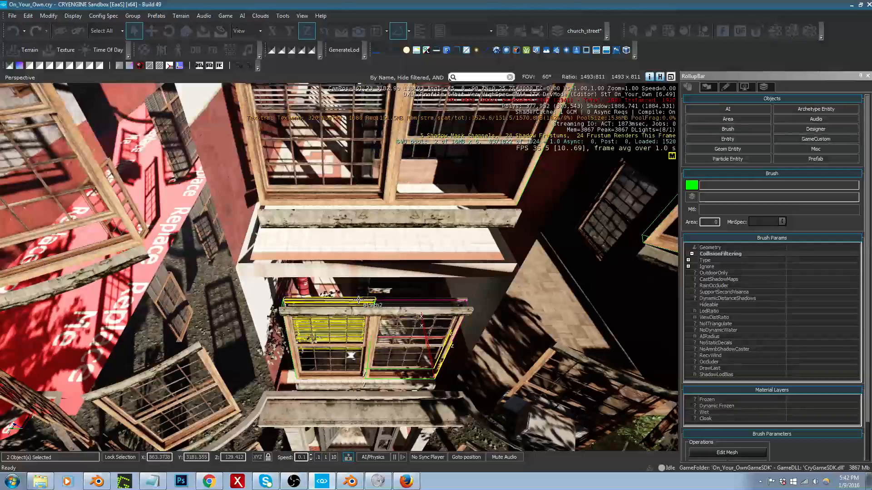
pyautogui.click(282, 304)
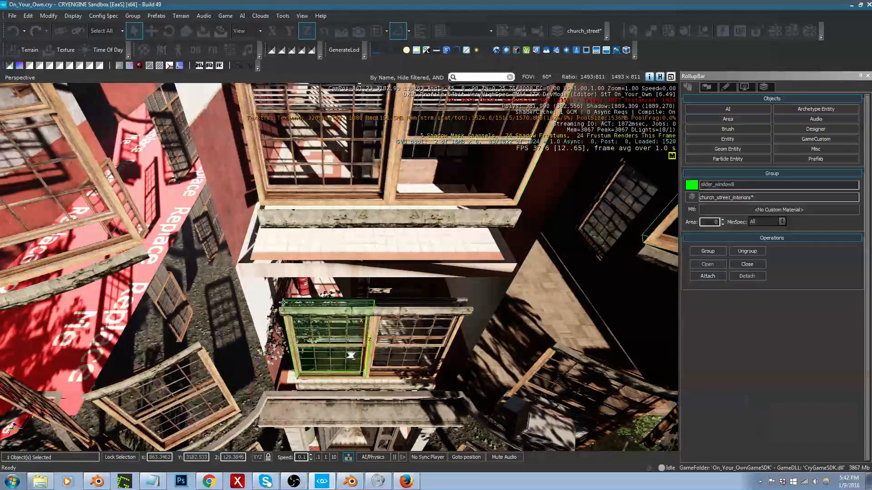
pyautogui.click(749, 251)
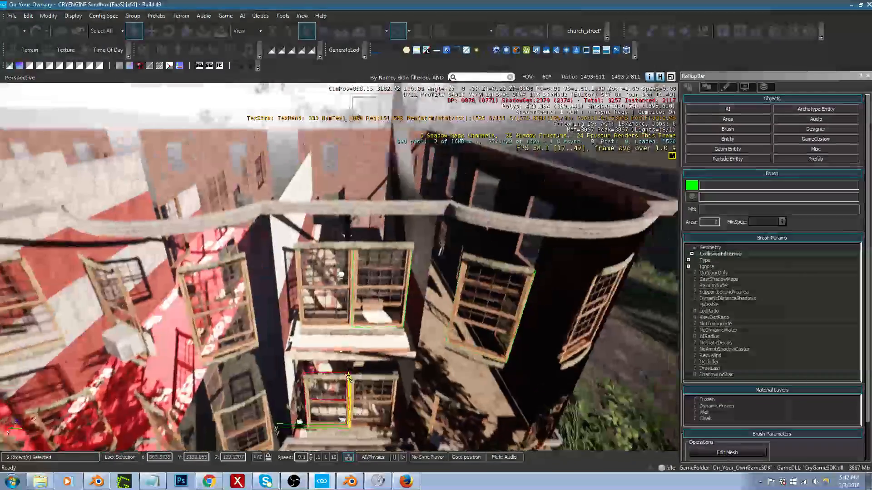
# Step: Ungroup the right half of the top-floor window above the third entrance and the top-floor window on the adjoining end bay
pyautogui.press('w')
pyautogui.moveTo(349, 237); pyautogui.dragTo(350, 237, button='right')
pyautogui.press('s')
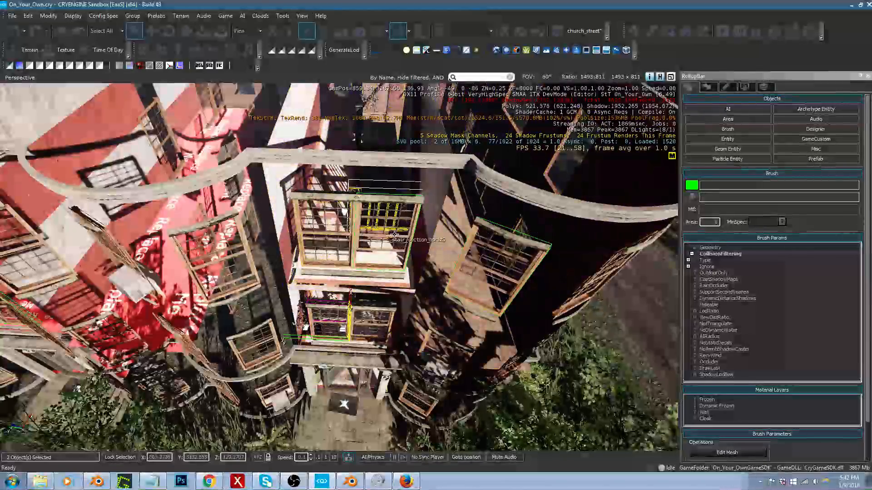
pyautogui.click(411, 235)
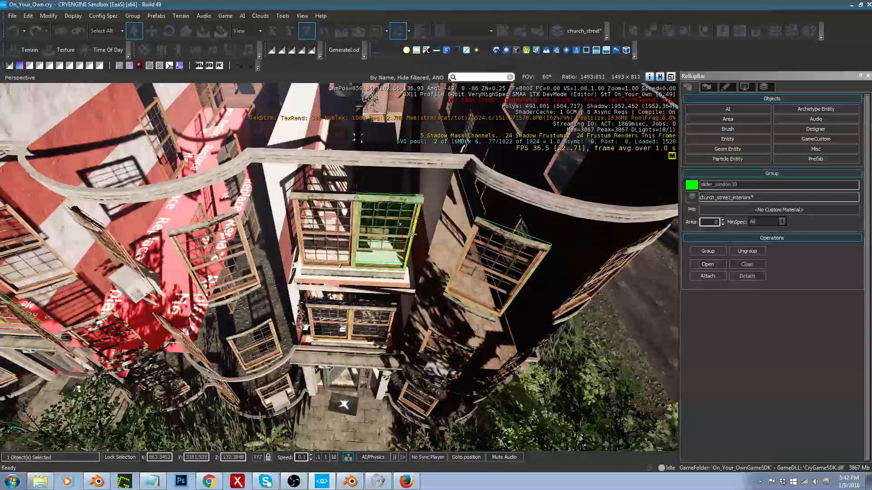
pyautogui.click(762, 252)
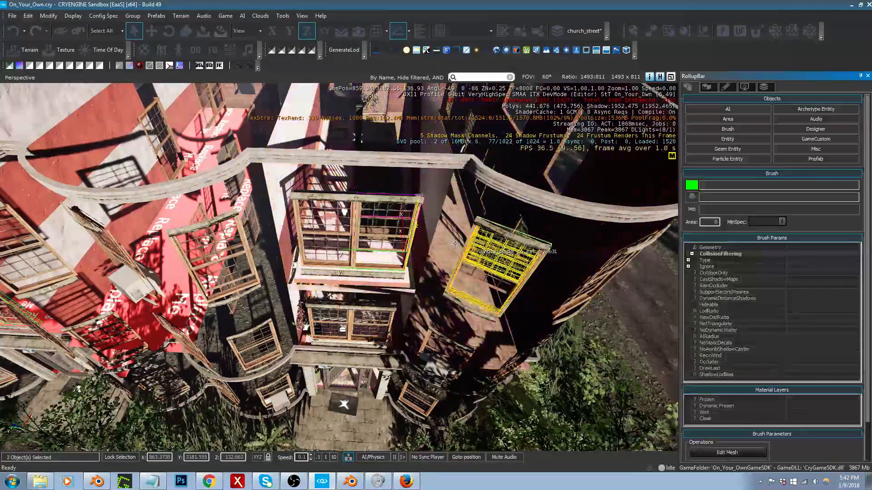
pyautogui.moveTo(303, 233); pyautogui.dragTo(319, 233, button='right')
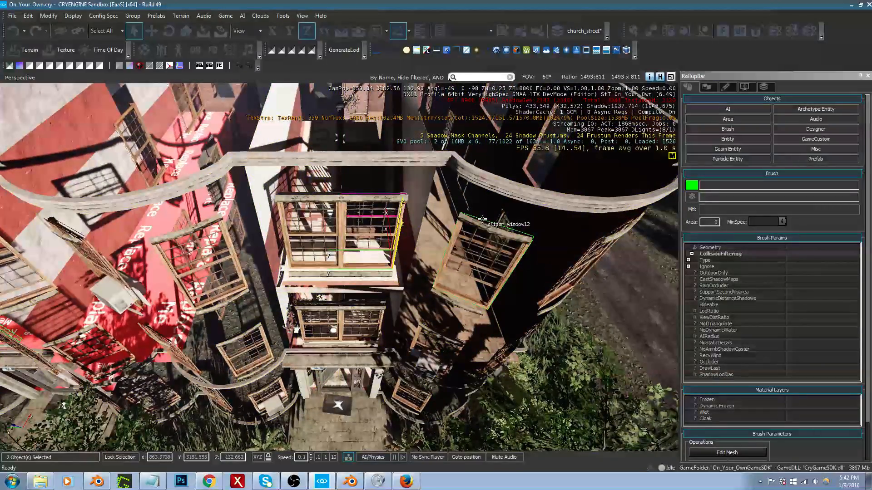
pyautogui.click(482, 219)
pyautogui.click(761, 251)
# Step: Select the whole apartment row to reveal remaining groups and ungroup the grouped middle-floor window above the first entrance
pyautogui.moveTo(610, 251); pyautogui.dragTo(672, 254, button='right')
pyautogui.moveTo(495, 132); pyautogui.dragTo(322, 80, button='right')
pyautogui.moveTo(291, 193); pyautogui.dragTo(415, 246, button='right')
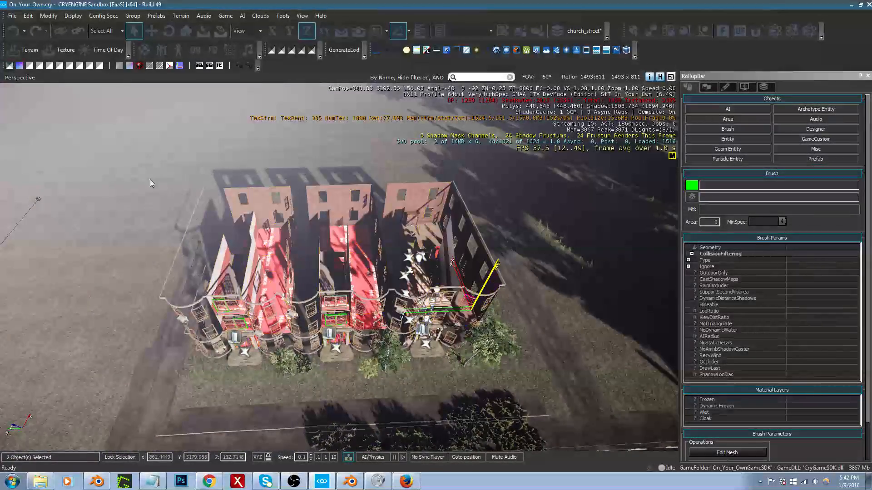
pyautogui.moveTo(138, 182); pyautogui.dragTo(297, 306)
pyautogui.moveTo(515, 345); pyautogui.dragTo(537, 346)
pyautogui.press('w')
pyautogui.moveTo(537, 346)
pyautogui.mouseDown(button='right')
pyautogui.moveTo(488, 340)
pyautogui.moveTo(518, 341)
pyautogui.mouseUp(button='right')
pyautogui.scroll(-3, 323, 331)
pyautogui.click(334, 316)
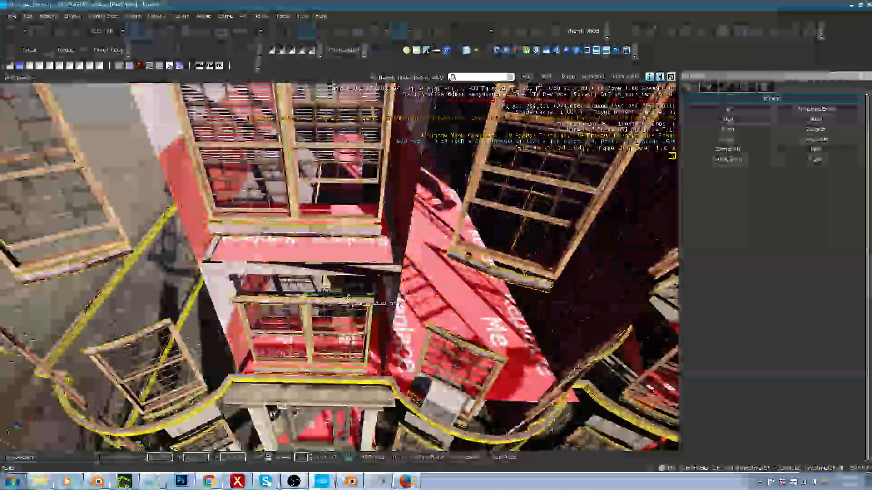
pyautogui.click(347, 300)
pyautogui.click(747, 276)
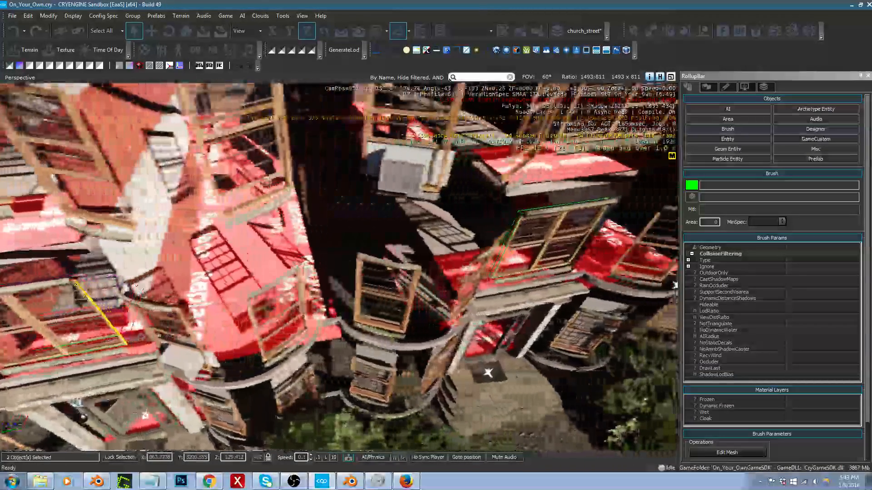
# Step: Ungroup the left half of the middle-floor window above the middle entrance
pyautogui.click(419, 227)
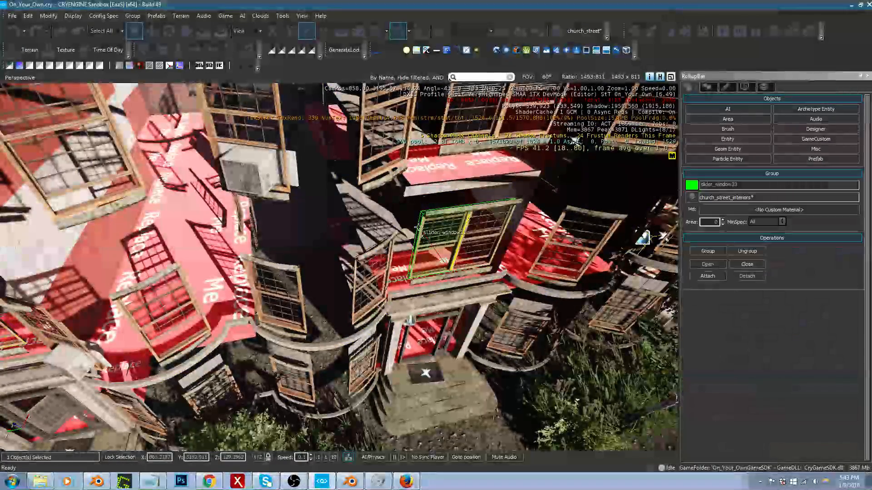
pyautogui.click(747, 251)
pyautogui.press('s')
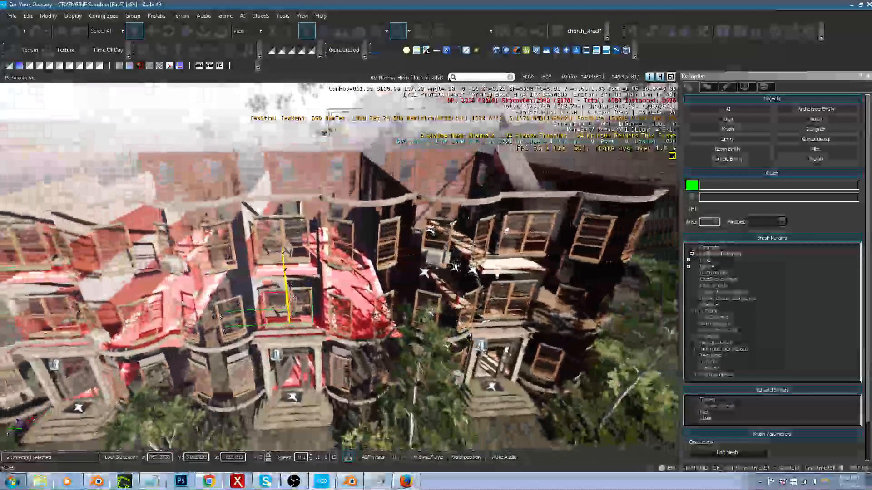
# Step: Check the row for remaining groups and ungroup the right half of the middle-floor window above the middle entrance
pyautogui.hotkey('shift', 'space')
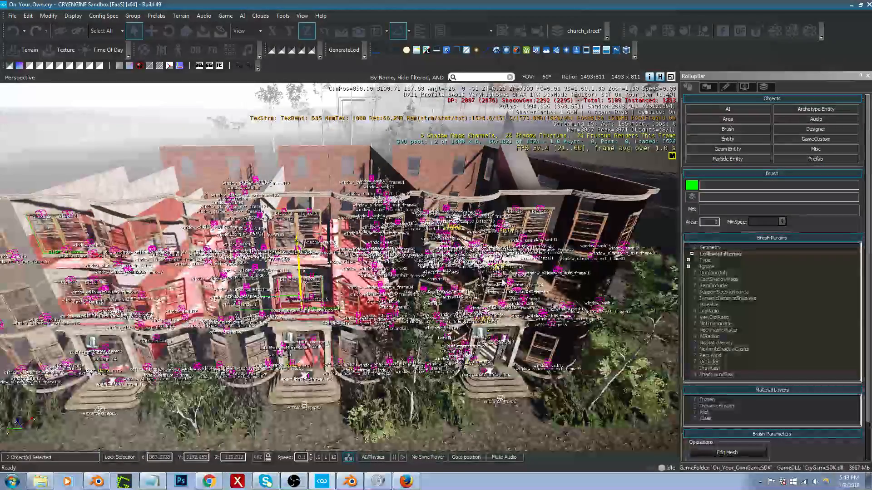
pyautogui.moveTo(503, 284); pyautogui.dragTo(503, 272, button='right')
pyautogui.press('a')
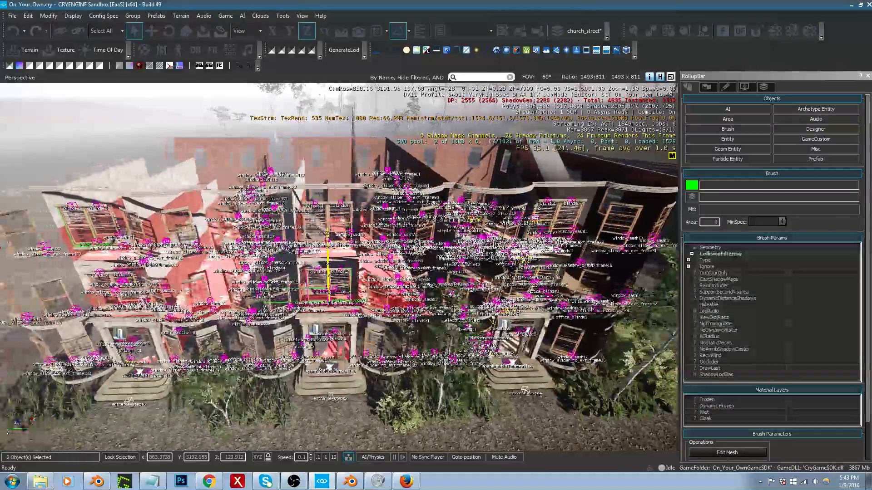
pyautogui.press('s')
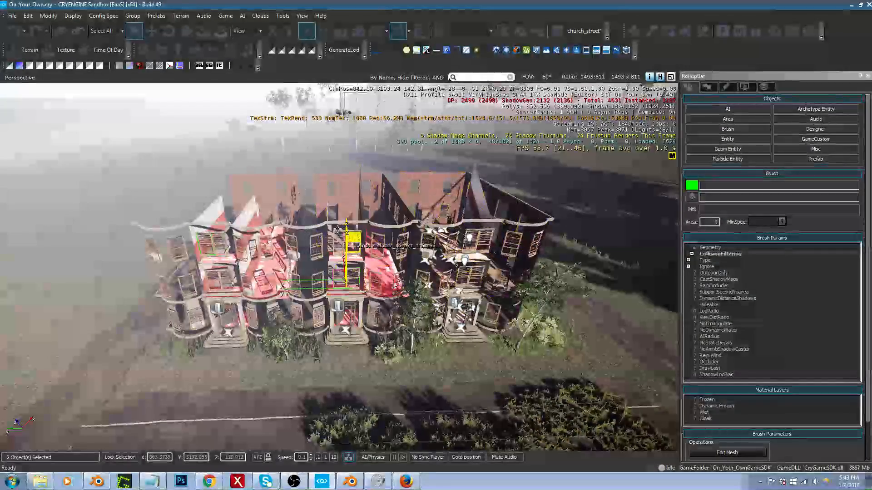
pyautogui.moveTo(106, 173); pyautogui.dragTo(312, 306)
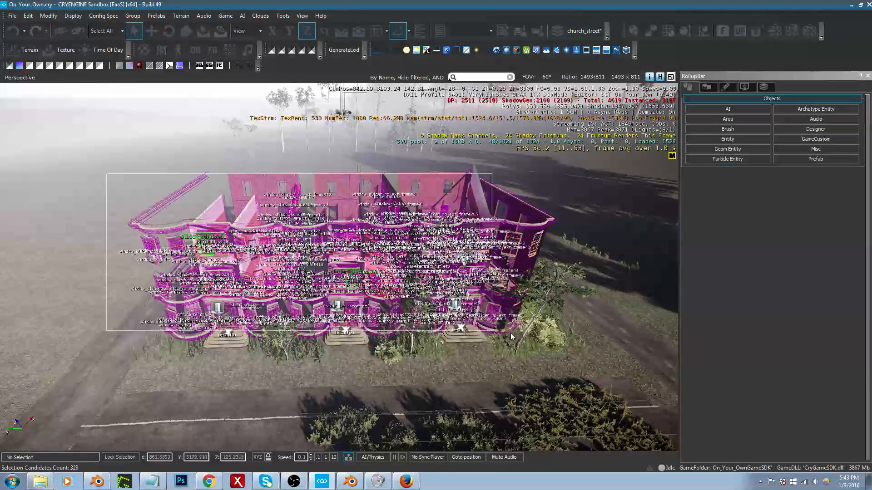
pyautogui.moveTo(590, 344); pyautogui.dragTo(590, 344)
pyautogui.press('w')
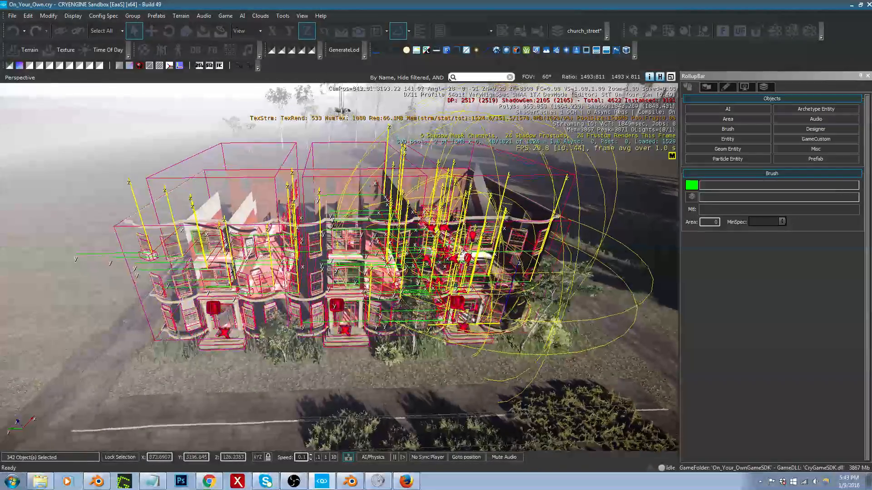
pyautogui.press('w')
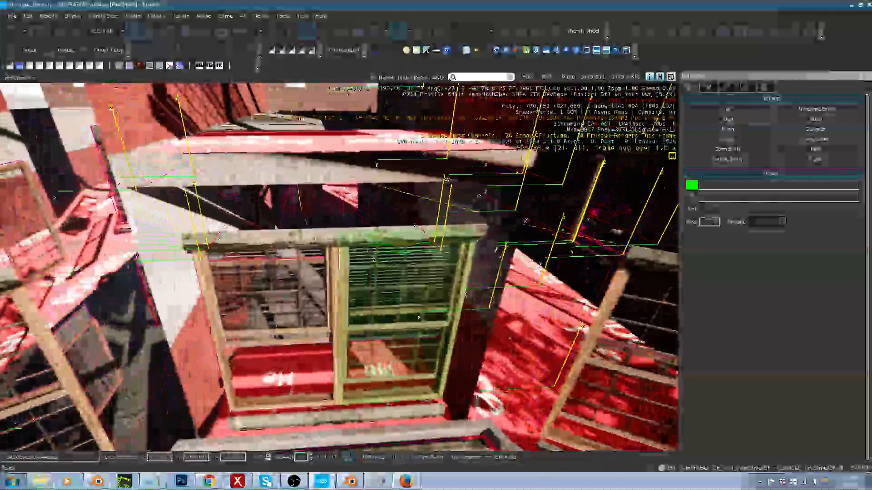
pyautogui.click(337, 265)
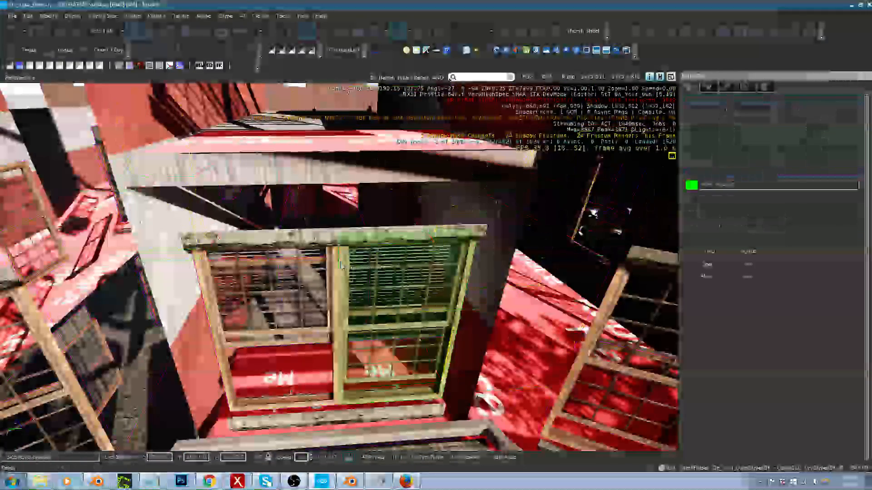
pyautogui.click(708, 264)
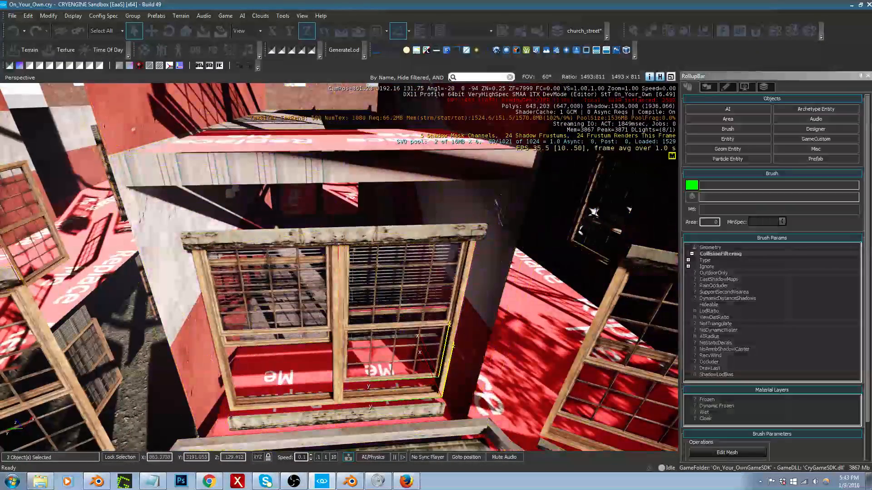
# Step: Select the whole row again and ungroup the left half of the top-floor window above the first entrance
pyautogui.press('s')
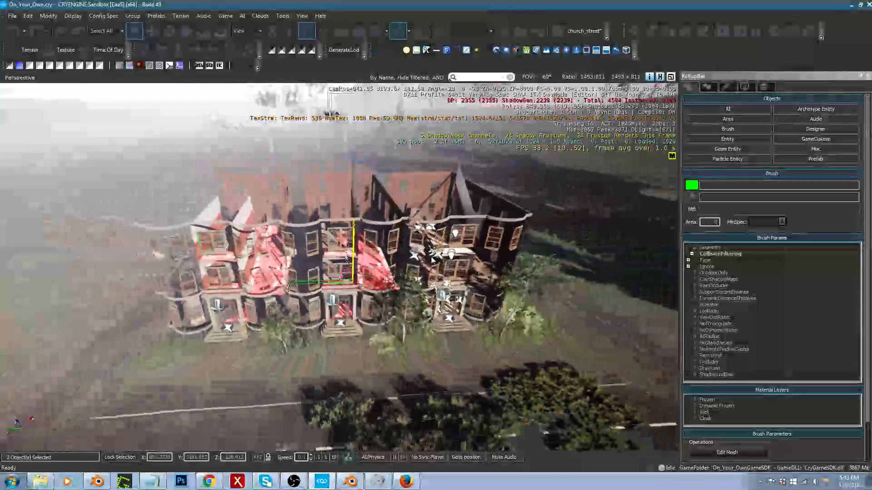
pyautogui.moveTo(114, 180)
pyautogui.mouseDown()
pyautogui.moveTo(344, 293)
pyautogui.moveTo(507, 322)
pyautogui.moveTo(558, 341)
pyautogui.mouseUp()
pyautogui.press('w')
pyautogui.press('a')
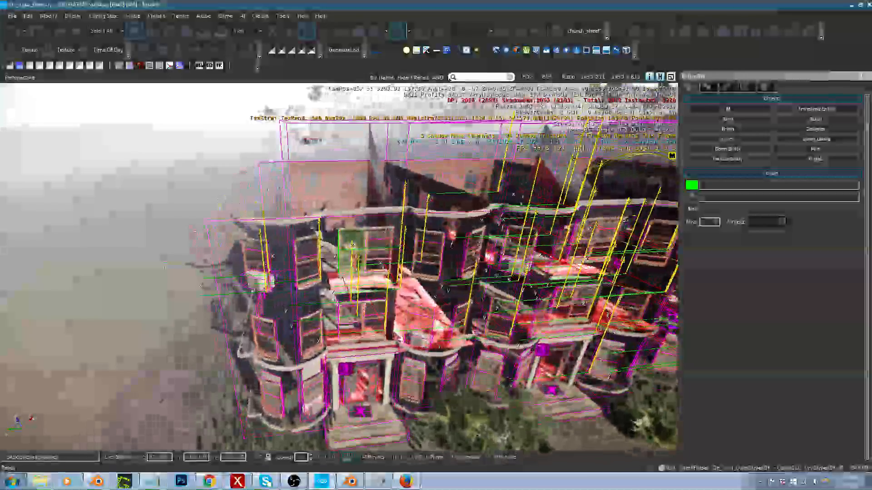
pyautogui.press('w')
pyautogui.moveTo(290, 273); pyautogui.dragTo(281, 254, button='right')
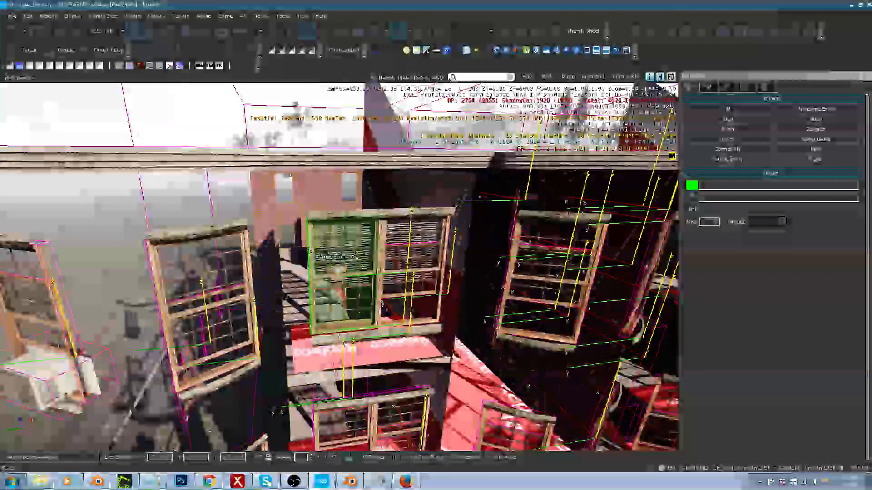
pyautogui.click(310, 251)
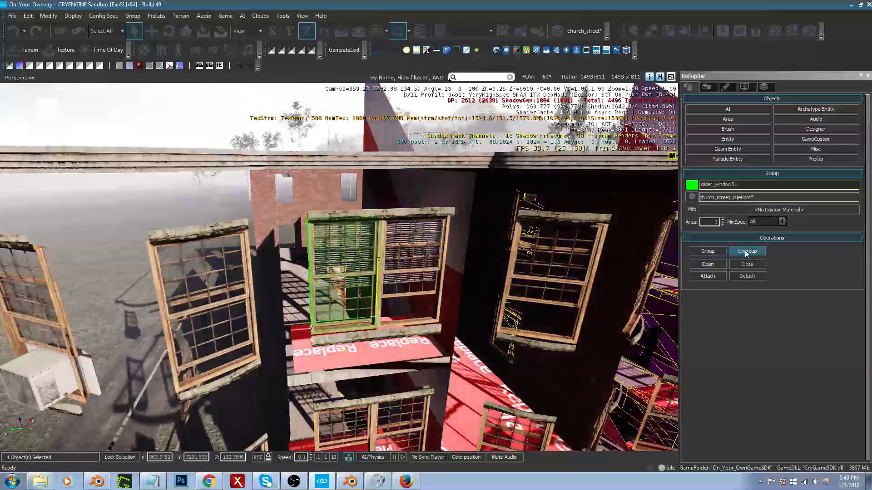
pyautogui.click(746, 251)
# Step: Select the whole apartment row, examine its front up to the third entrance for windows still grouped, and clear the selection
pyautogui.press('s')
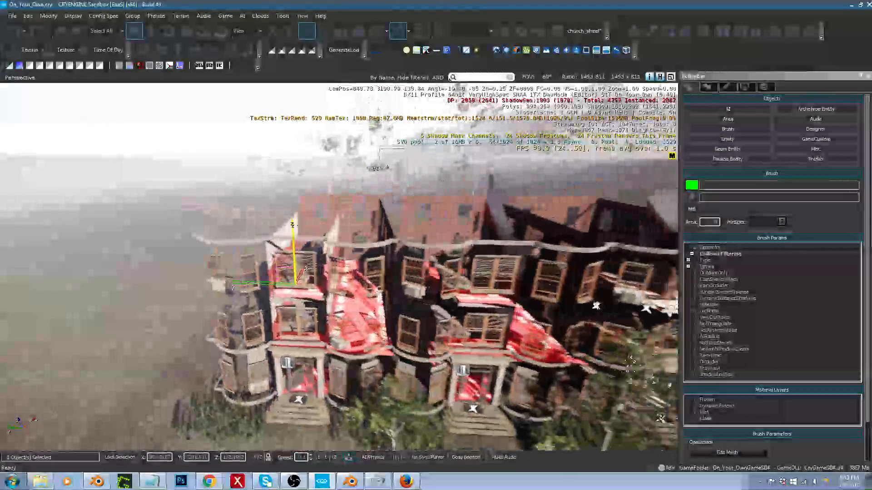
pyautogui.click(221, 249)
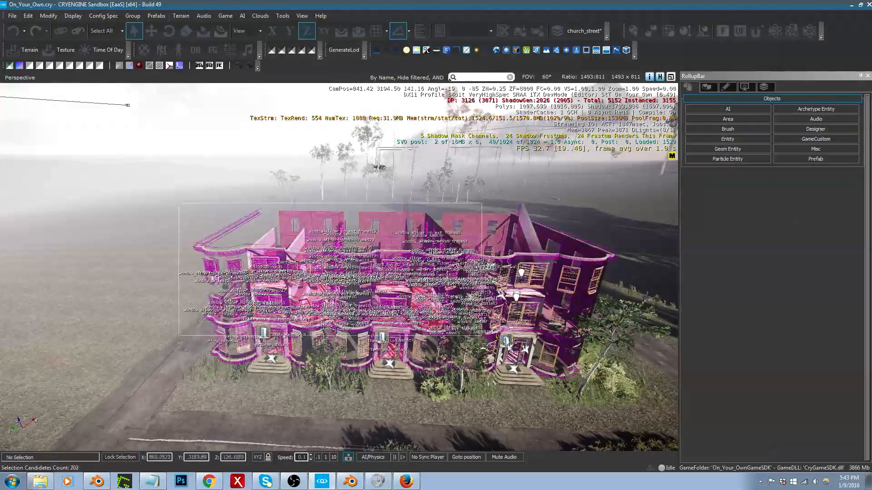
pyautogui.moveTo(633, 390); pyautogui.dragTo(632, 389)
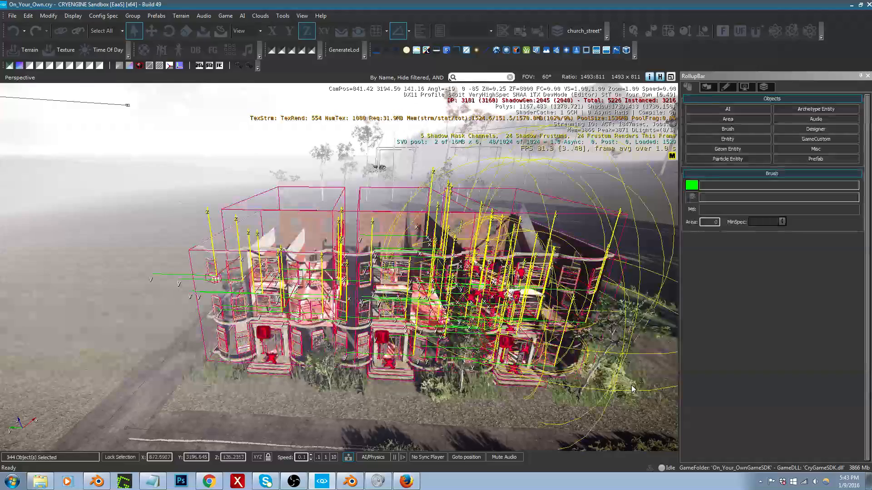
pyautogui.press('d')
pyautogui.moveTo(620, 280); pyautogui.dragTo(621, 280, button='right')
pyautogui.press('w')
pyautogui.press('a')
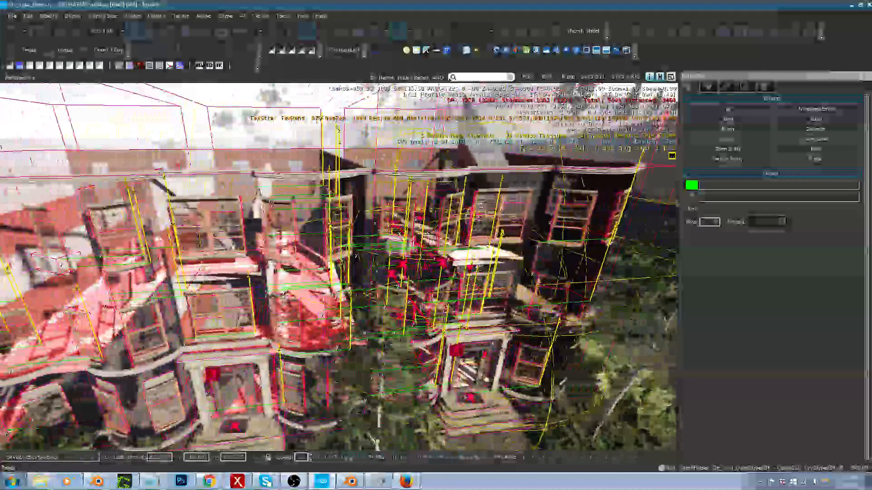
pyautogui.press('a')
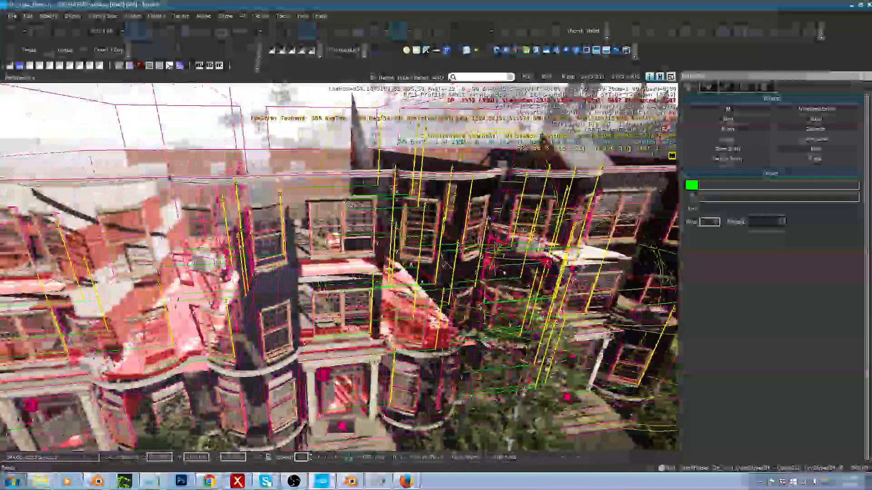
pyautogui.press('s')
pyautogui.moveTo(500, 324); pyautogui.dragTo(499, 324, button='right')
pyautogui.press('w')
pyautogui.press('s')
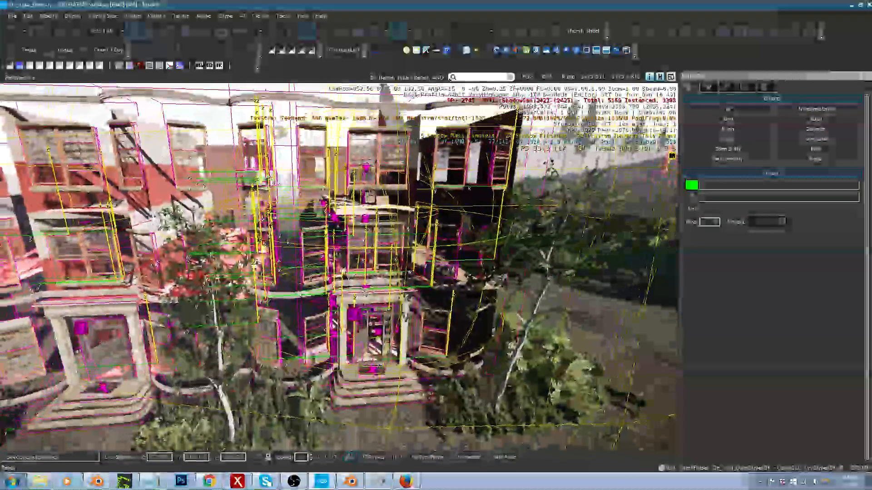
pyautogui.click(524, 289)
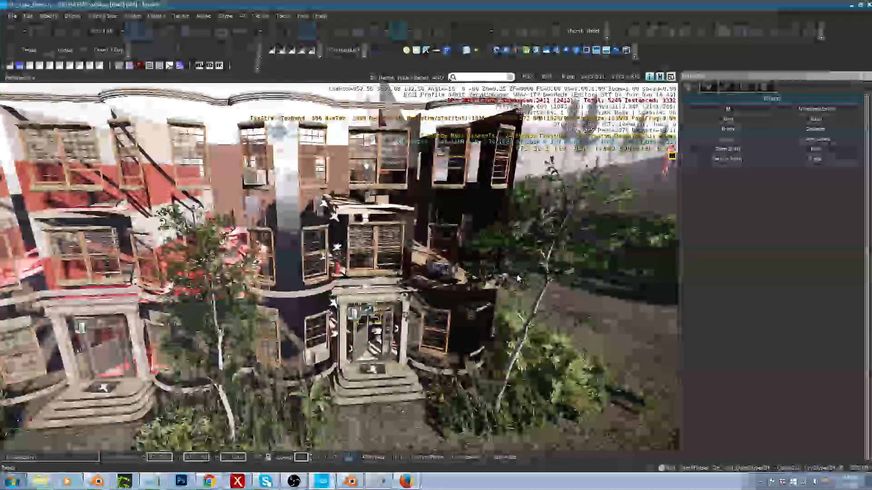
# Step: Create a new layer named church_street_lights with the default visibility and export options
pyautogui.click(763, 88)
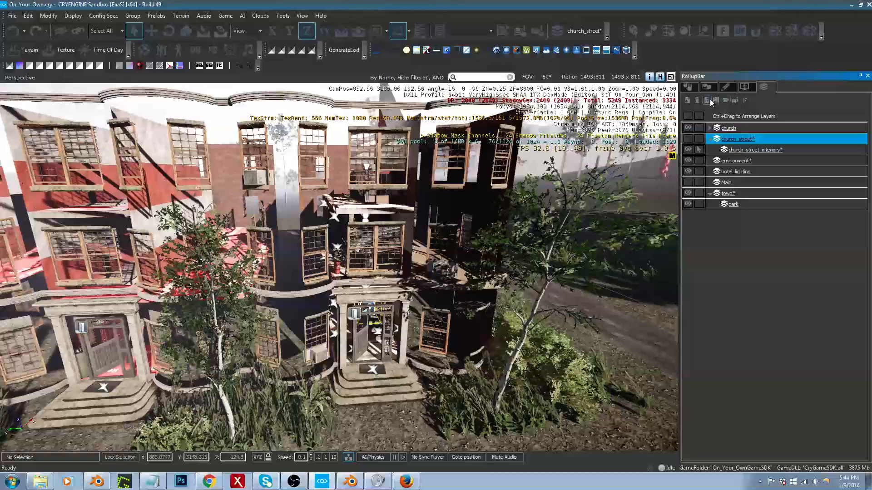
pyautogui.click(689, 100)
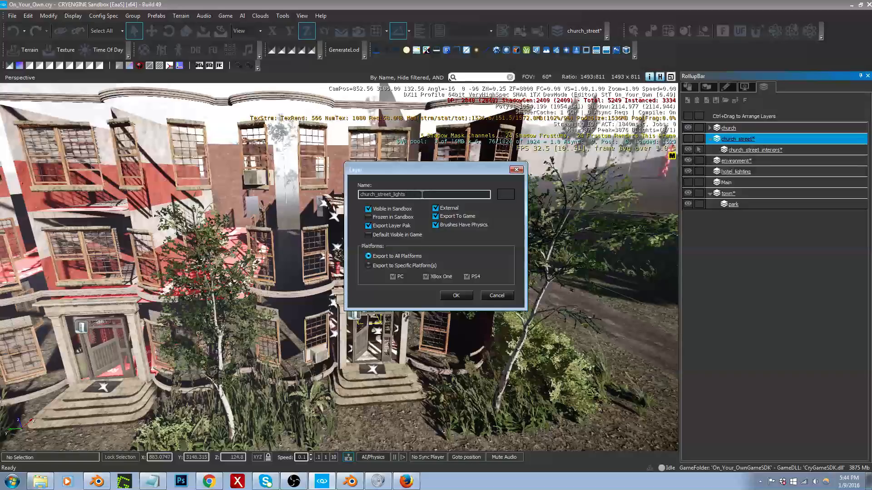
pyautogui.click(456, 295)
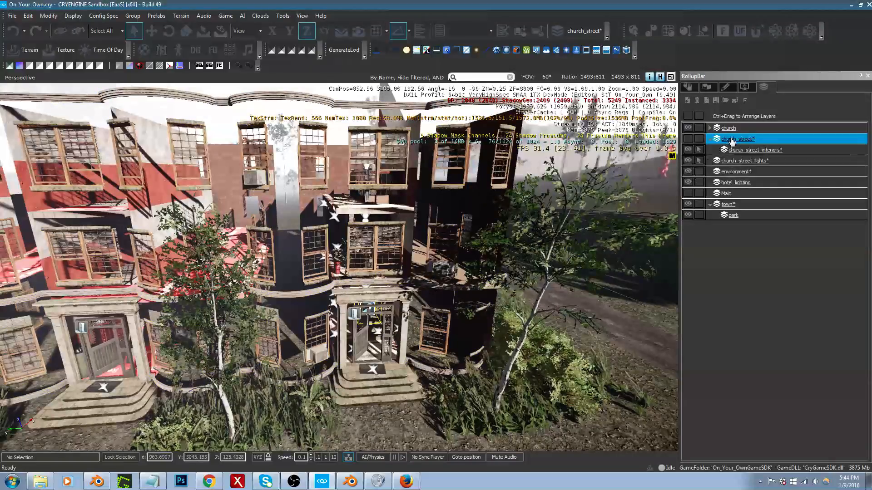
# Step: Nest the church_street_lights layer under the church_street layer
pyautogui.click(755, 164)
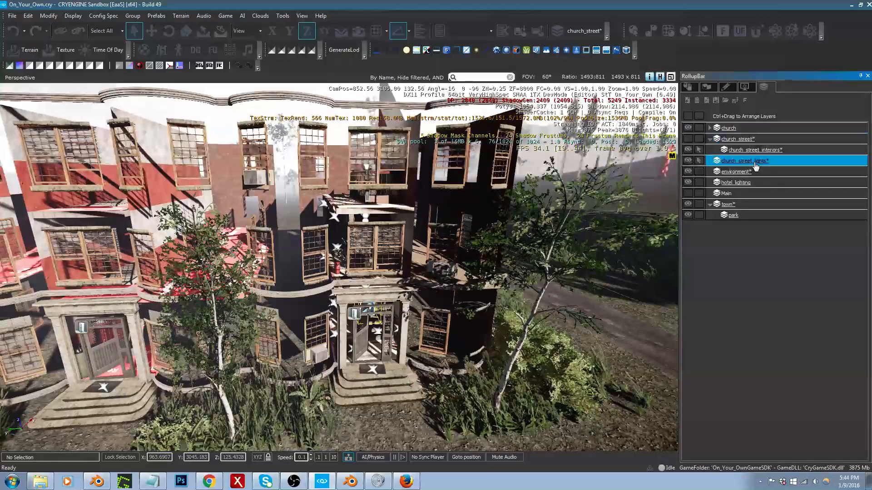
pyautogui.keyDown('ctrl'); pyautogui.moveTo(759, 141); pyautogui.dragTo(759, 140); pyautogui.keyUp('ctrl')
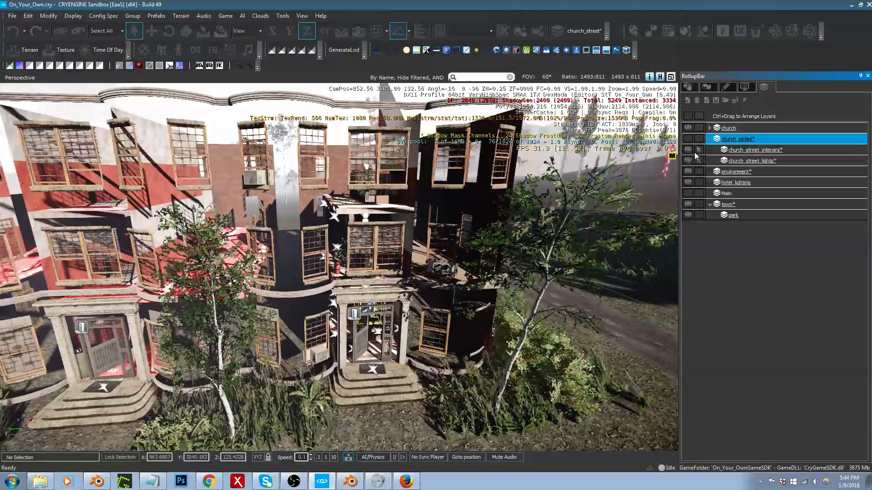
# Step: Select the three lights hanging beneath the ceiling lamp by the apartment doors on the upper landing
pyautogui.moveTo(415, 238)
pyautogui.mouseDown(button='right')
pyautogui.moveTo(423, 245)
pyautogui.moveTo(417, 224)
pyautogui.mouseUp(button='right')
pyautogui.press('w')
pyautogui.press('w')
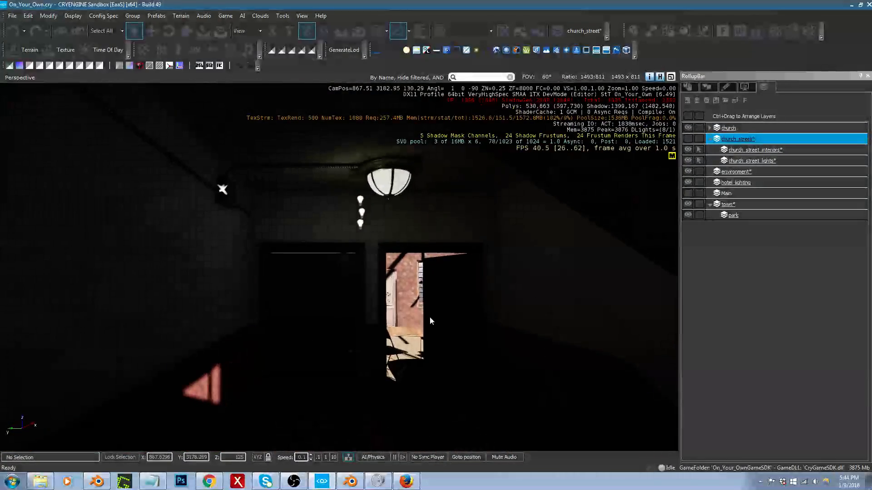
pyautogui.click(362, 212)
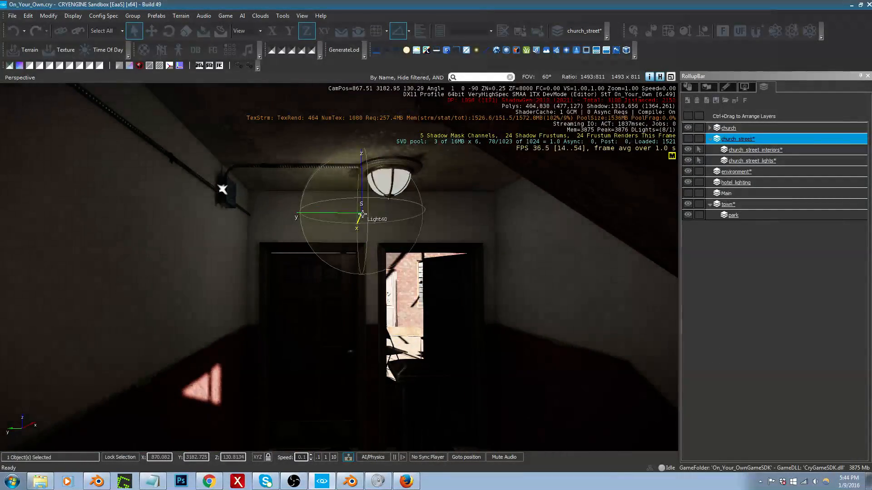
pyautogui.moveTo(363, 212); pyautogui.dragTo(368, 209, button='right')
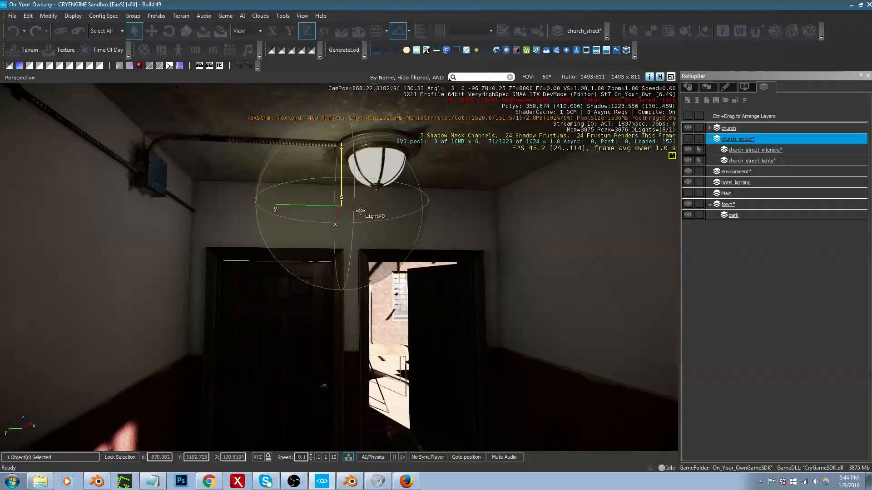
pyautogui.hotkey('shift', 'space')
pyautogui.keyDown('ctrl'); pyautogui.click(339, 226); pyautogui.keyUp('ctrl')
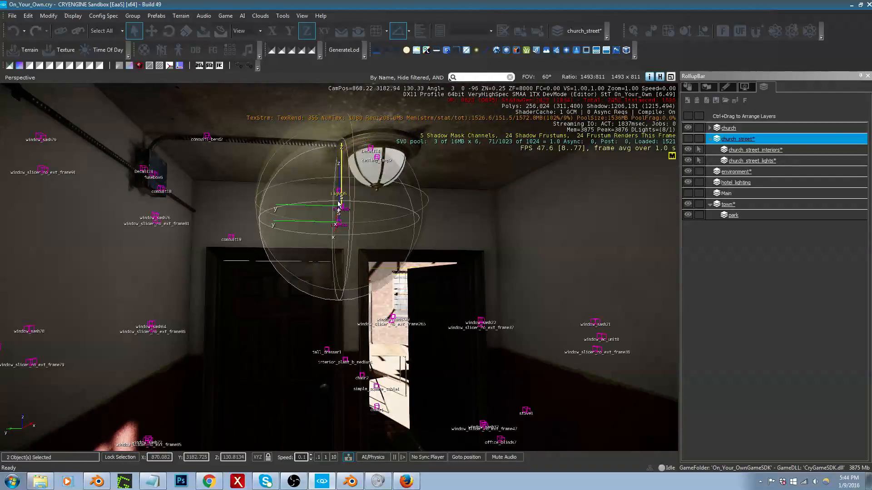
pyautogui.keyDown('ctrl'); pyautogui.click(338, 193); pyautogui.keyUp('ctrl')
pyautogui.hotkey('shift', 'space')
# Step: Add the two lights beneath the ceiling lamp by the upper landing's window to the selection
pyautogui.press('s')
pyautogui.moveTo(338, 193); pyautogui.dragTo(545, 202, button='right')
pyautogui.press('w')
pyautogui.press('s')
pyautogui.press('s')
pyautogui.moveTo(327, 210); pyautogui.dragTo(389, 207, button='right')
pyautogui.press('w')
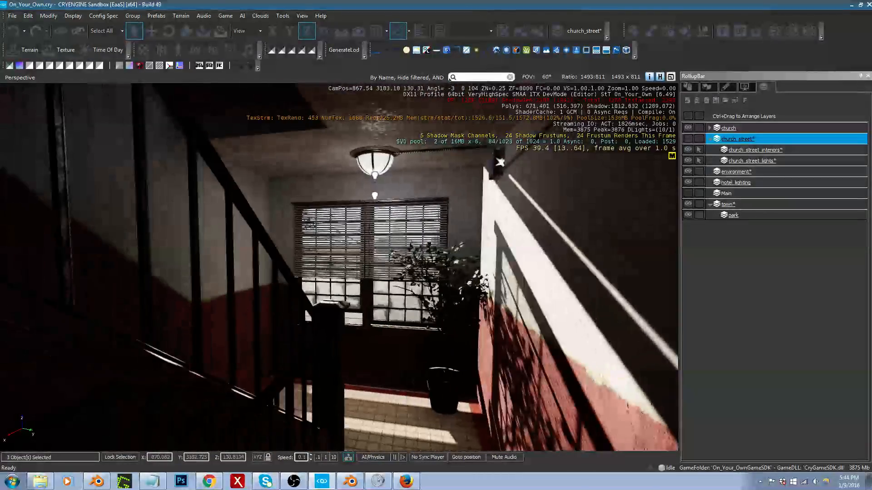
pyautogui.hotkey('shift', 'space')
pyautogui.keyDown('ctrl'); pyautogui.click(375, 198); pyautogui.keyUp('ctrl')
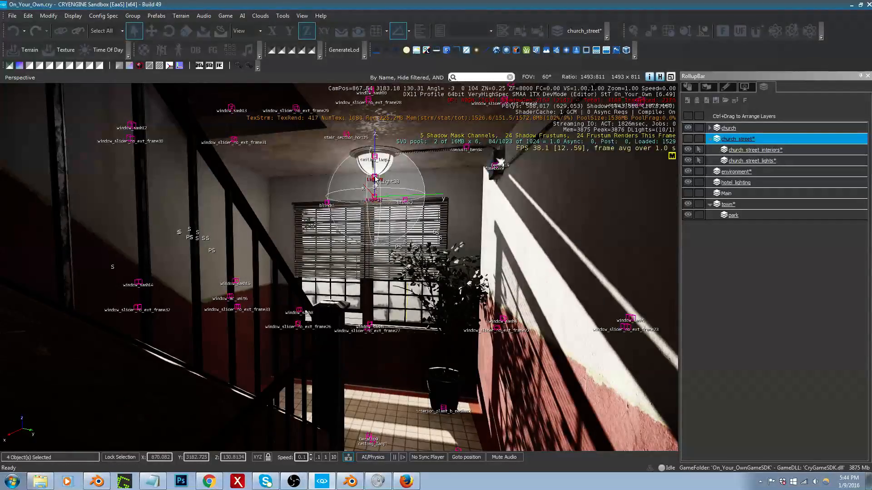
pyautogui.keyDown('ctrl'); pyautogui.click(375, 179); pyautogui.keyUp('ctrl')
# Step: Add the two lights beneath the ground-floor entrance hall's ceiling lamp to the selection
pyautogui.moveTo(375, 180); pyautogui.dragTo(363, 310, button='middle')
pyautogui.moveTo(404, 212); pyautogui.dragTo(406, 223, button='middle')
pyautogui.press('space')
pyautogui.keyDown('ctrl'); pyautogui.click(389, 199); pyautogui.keyUp('ctrl')
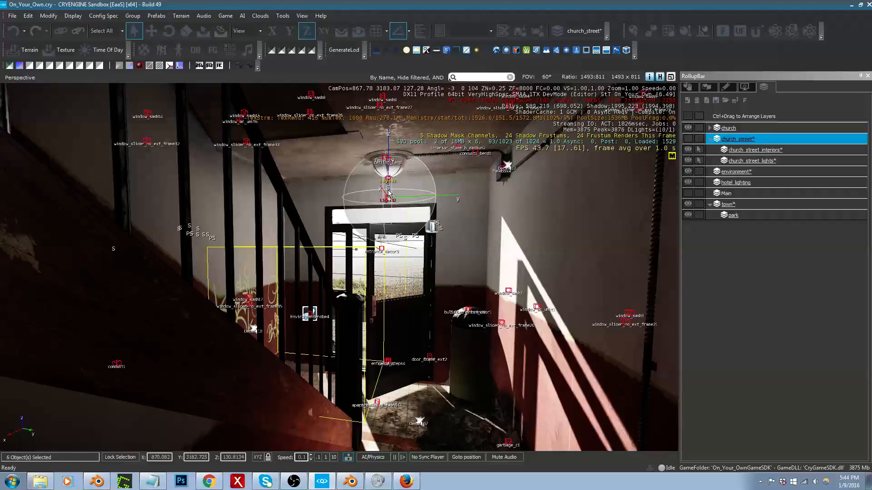
pyautogui.moveTo(388, 182); pyautogui.dragTo(454, 183, button='right')
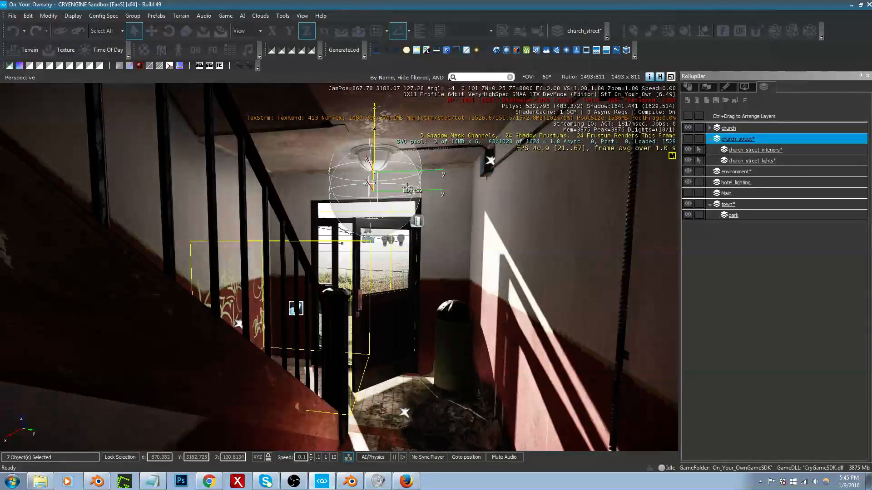
# Step: Move the selected lights to the church_street_lights layer and hide that layer
pyautogui.click(691, 90)
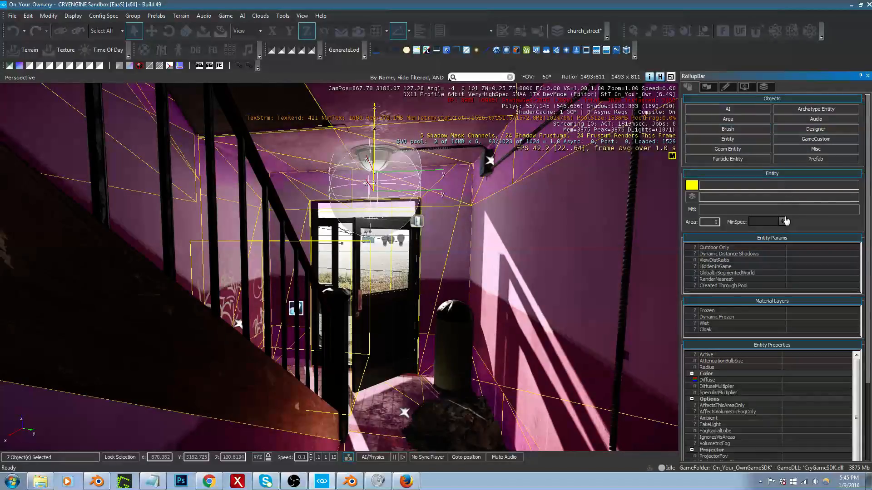
pyautogui.click(691, 197)
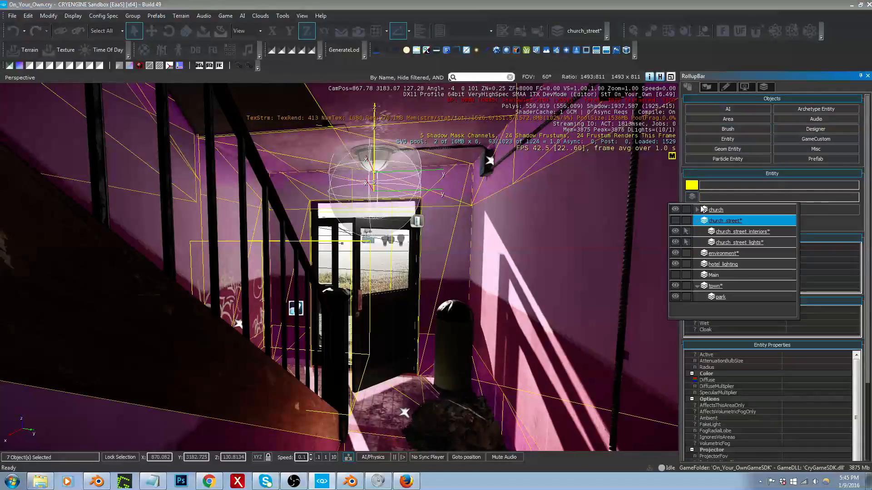
pyautogui.click(739, 243)
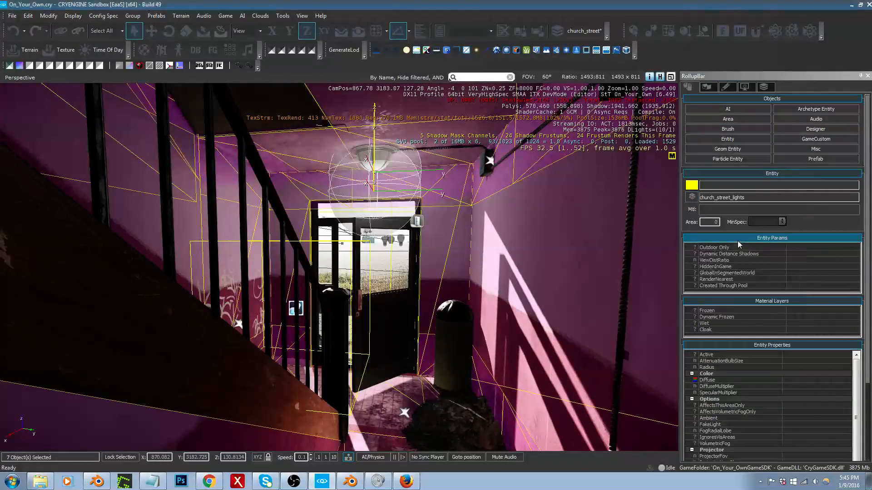
pyautogui.click(763, 88)
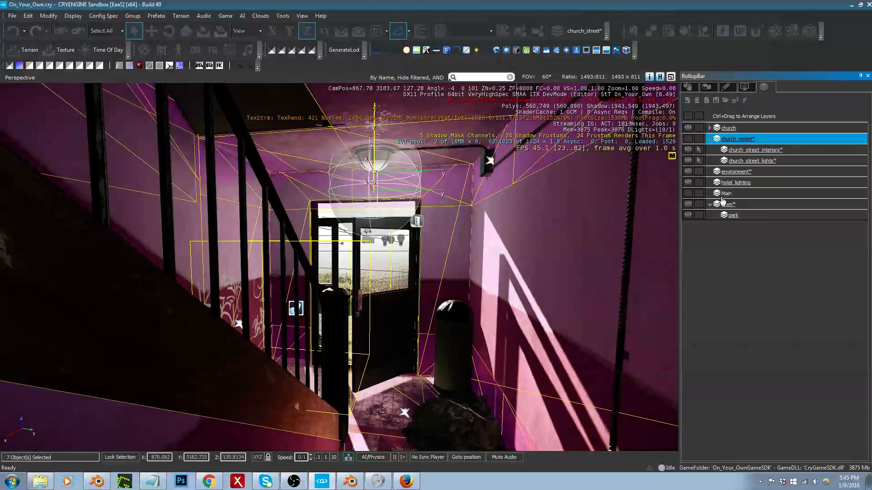
pyautogui.click(686, 162)
# Step: Clear the selection and select the whole apartment row to check for lights still outside the hidden layer
pyautogui.moveTo(563, 218); pyautogui.dragTo(84, 252, button='right')
pyautogui.press('s')
pyautogui.press('s')
pyautogui.press('w')
pyautogui.press('s')
pyautogui.press('s')
pyautogui.click(499, 224)
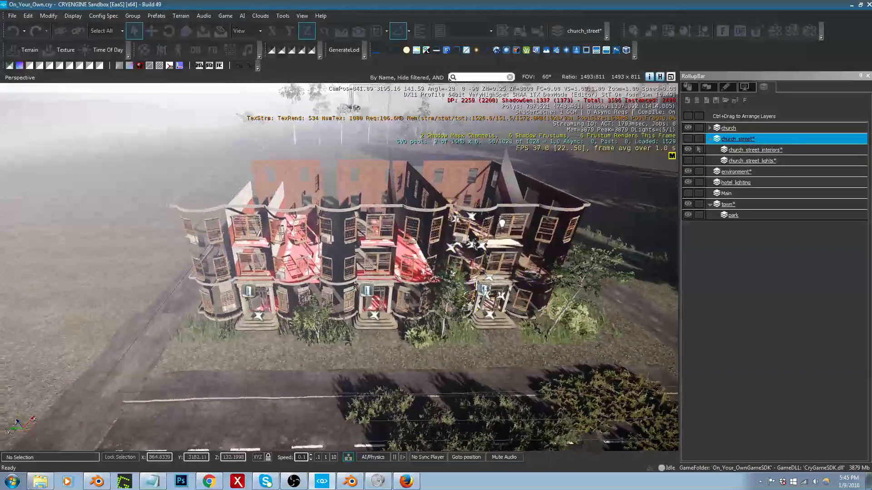
pyautogui.moveTo(499, 224); pyautogui.dragTo(494, 219, button='right')
pyautogui.click(687, 87)
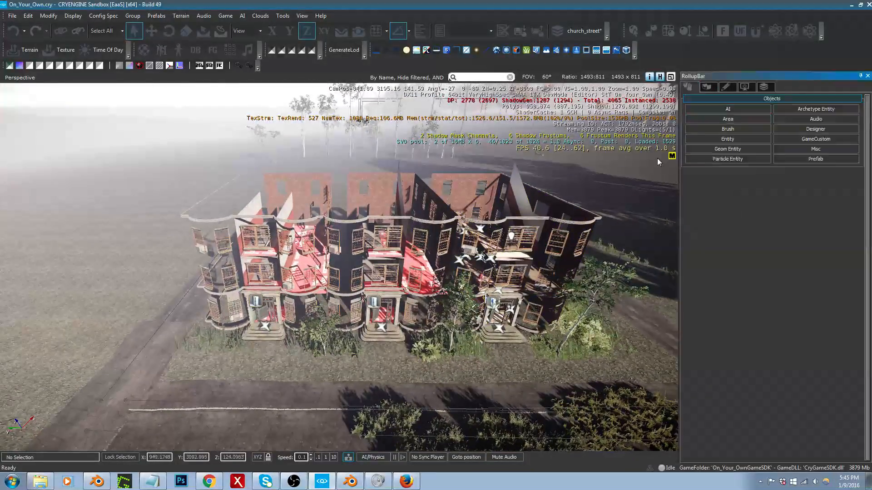
pyautogui.moveTo(274, 261); pyautogui.dragTo(549, 327)
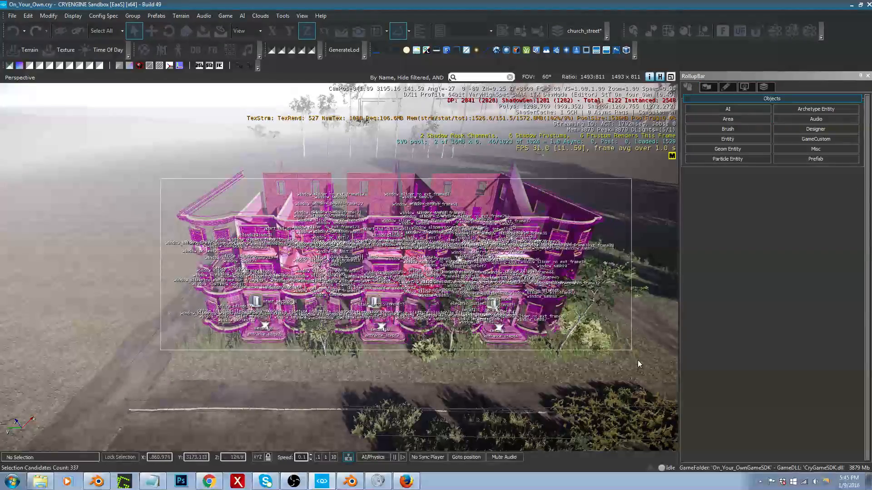
pyautogui.moveTo(638, 361); pyautogui.dragTo(637, 361)
# Step: Move the stray light in front of the upper stairwell window to the church_street_lights layer
pyautogui.moveTo(573, 292); pyautogui.dragTo(668, 216, button='right')
pyautogui.press('w')
pyautogui.moveTo(475, 295); pyautogui.dragTo(455, 305, button='right')
pyautogui.press('Escape')
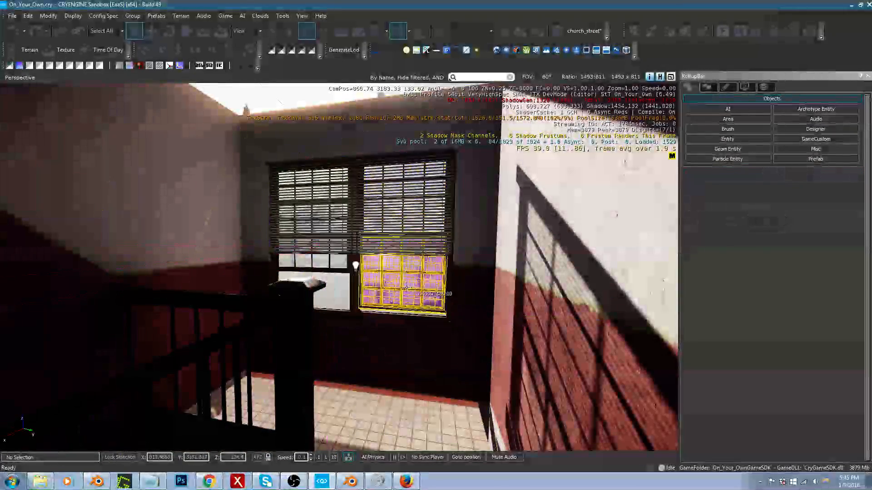
pyautogui.click(355, 265)
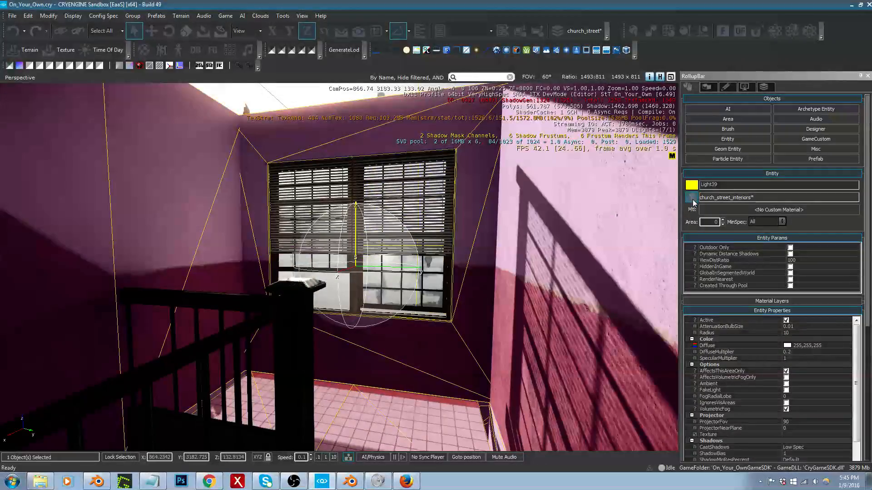
pyautogui.click(692, 198)
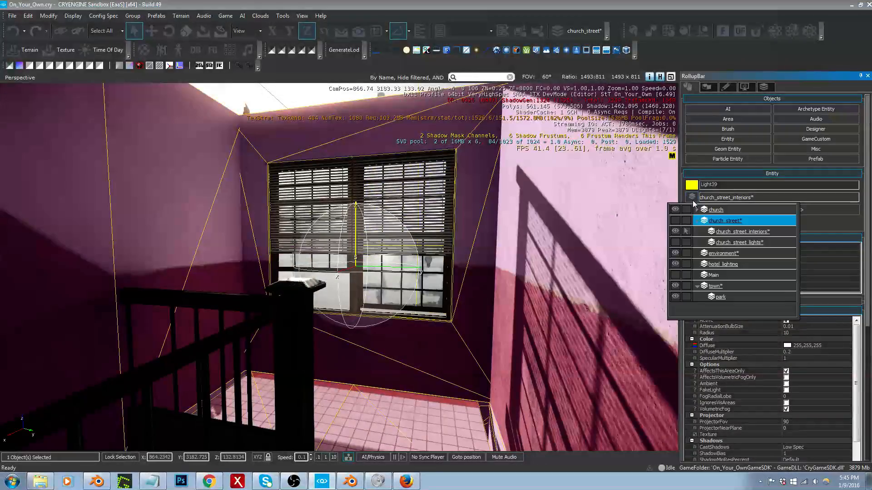
pyautogui.click(716, 243)
# Step: Select the whole row again, check its front for remaining lights, and clear the selection
pyautogui.click(759, 89)
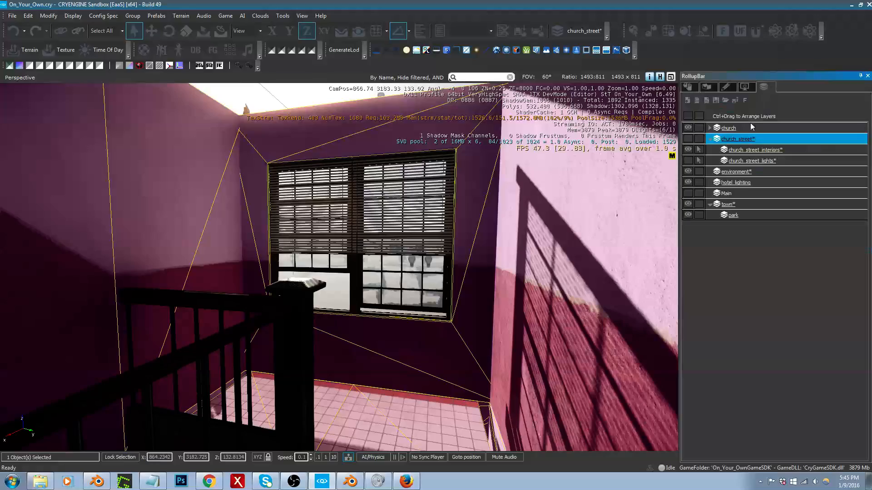
pyautogui.moveTo(596, 206); pyautogui.dragTo(371, 410, button='right')
pyautogui.press('s')
pyautogui.press('s')
pyautogui.moveTo(508, 248); pyautogui.dragTo(448, 258, button='right')
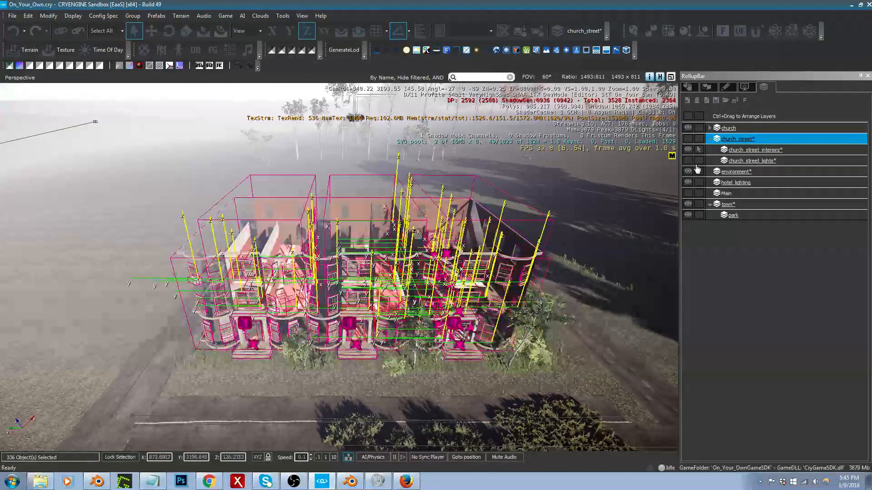
pyautogui.click(688, 87)
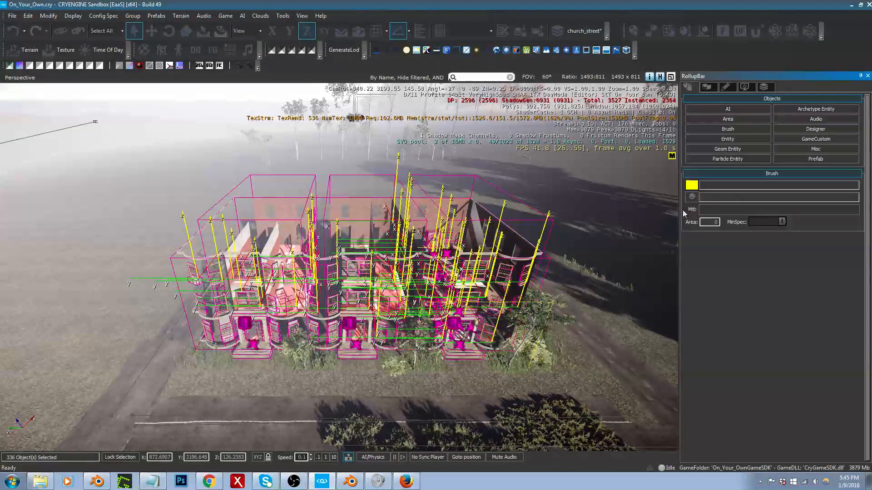
pyautogui.press('w')
pyautogui.moveTo(523, 255); pyautogui.dragTo(529, 268, button='right')
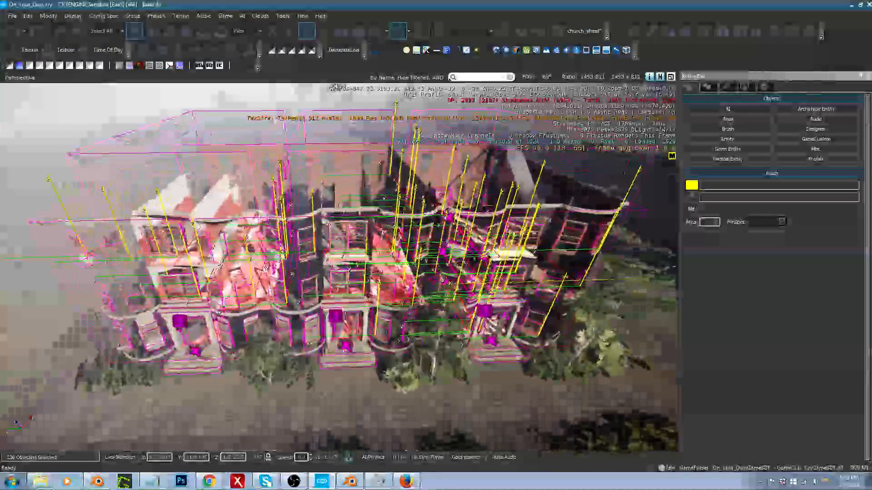
pyautogui.press('w')
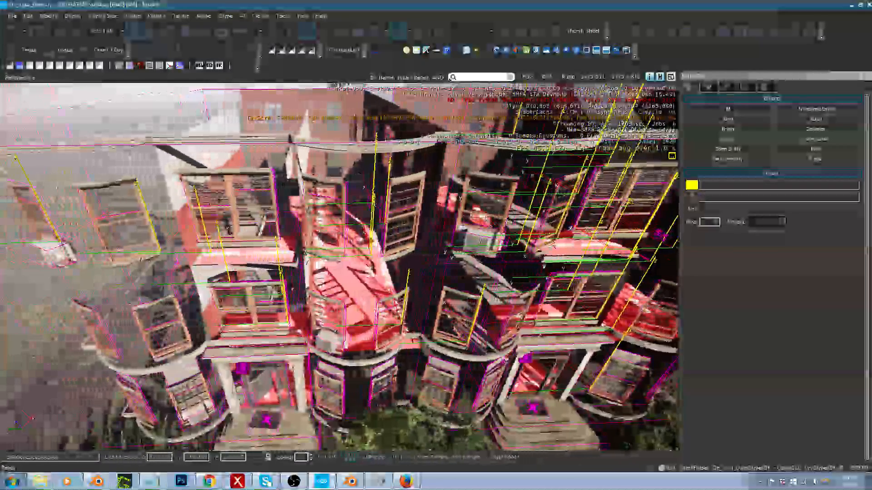
pyautogui.press('s')
pyautogui.press('d')
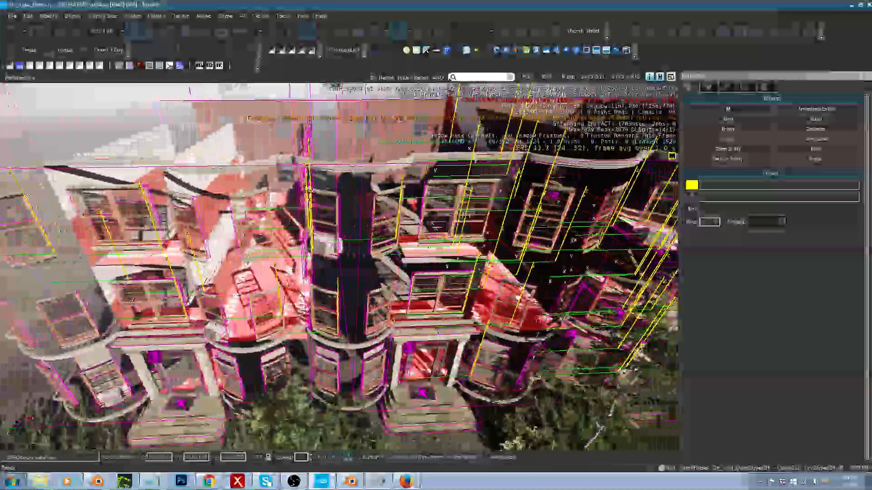
pyautogui.moveTo(529, 268); pyautogui.dragTo(521, 282, button='right')
pyautogui.click(431, 384)
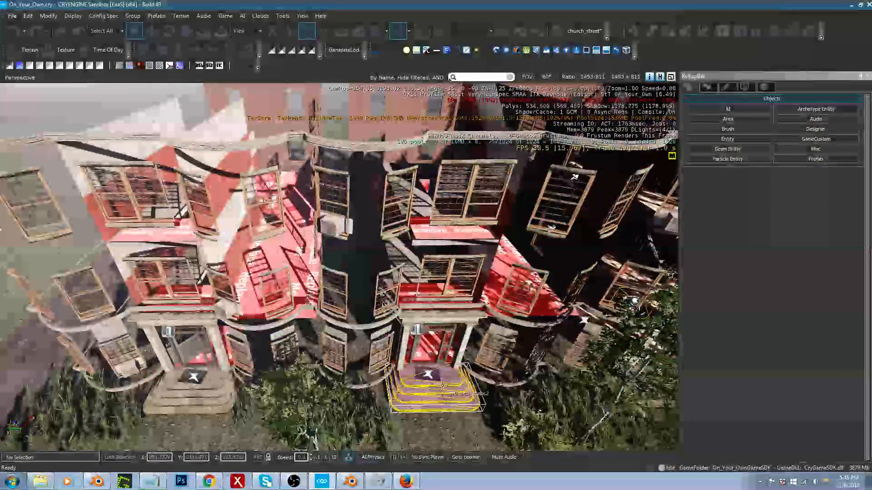
# Step: Select the rubber mat decals on the steps of the middle, first and third entrances
pyautogui.click(427, 377)
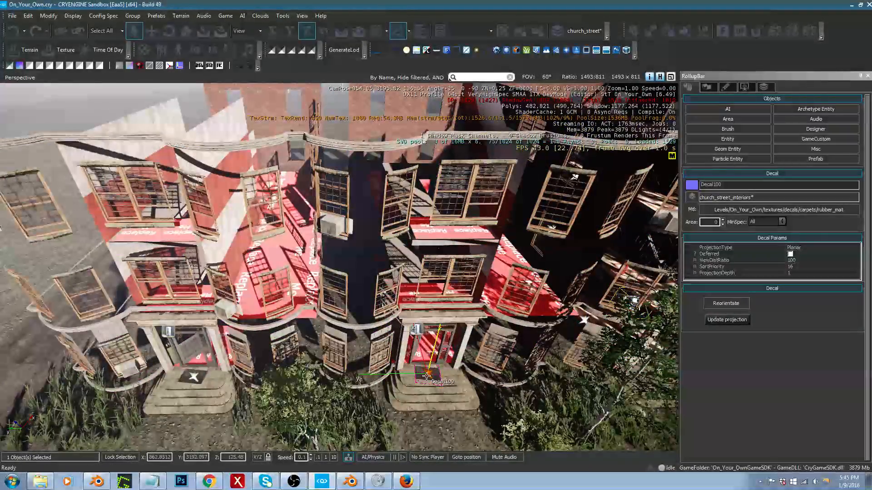
pyautogui.keyDown('ctrl'); pyautogui.click(191, 378); pyautogui.keyUp('ctrl')
pyautogui.press('d')
pyautogui.moveTo(356, 379); pyautogui.dragTo(417, 380, button='right')
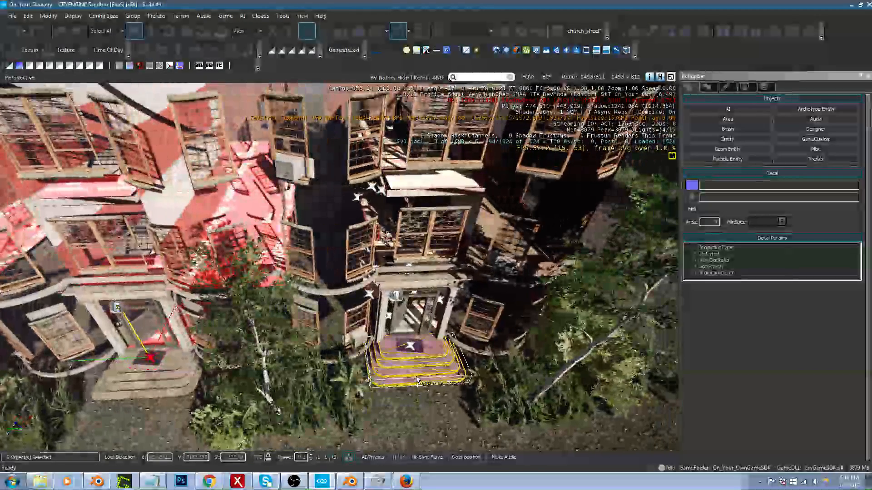
pyautogui.keyDown('ctrl'); pyautogui.click(411, 346); pyautogui.keyUp('ctrl')
pyautogui.press('w')
# Step: Add the doormat decal at the left apartment door on the upper landing to the selection
pyautogui.moveTo(411, 347); pyautogui.dragTo(421, 254, button='right')
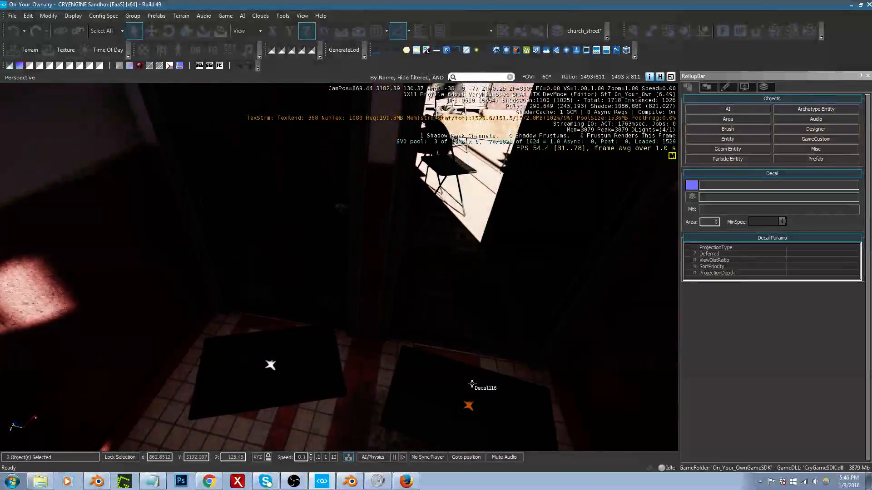
pyautogui.keyDown('ctrl'); pyautogui.click(275, 371); pyautogui.keyUp('ctrl')
pyautogui.moveTo(275, 371); pyautogui.dragTo(253, 342, button='right')
pyautogui.press('s')
pyautogui.press('d')
pyautogui.press('s')
pyautogui.press('w')
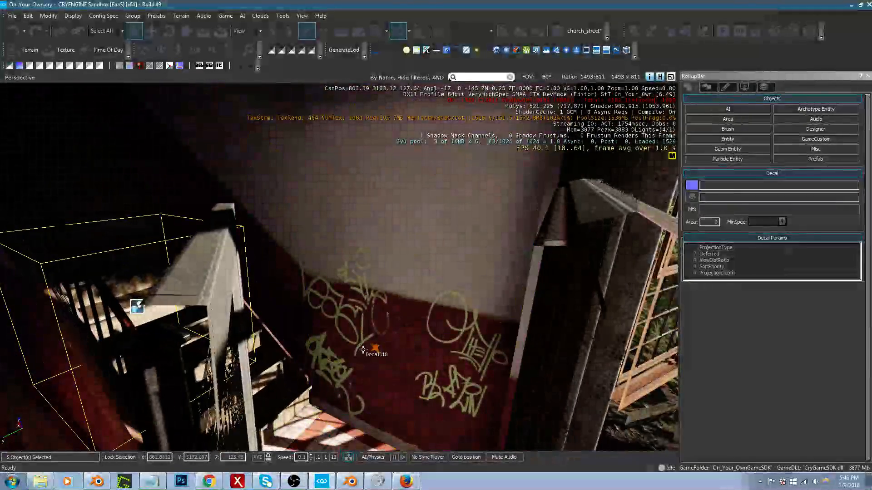
# Step: Inspect the graffiti, drain cover and ceiling dirt decals around the ground-floor stairwell
pyautogui.click(372, 348)
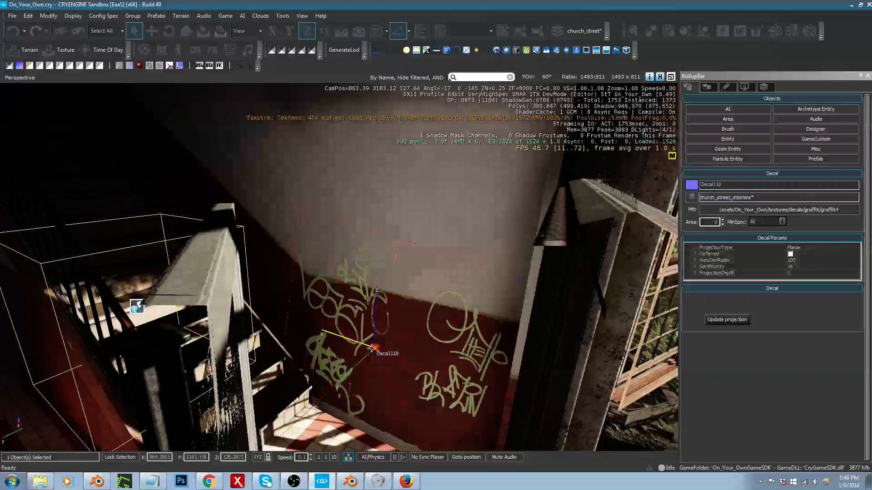
pyautogui.moveTo(372, 348); pyautogui.dragTo(341, 366, button='right')
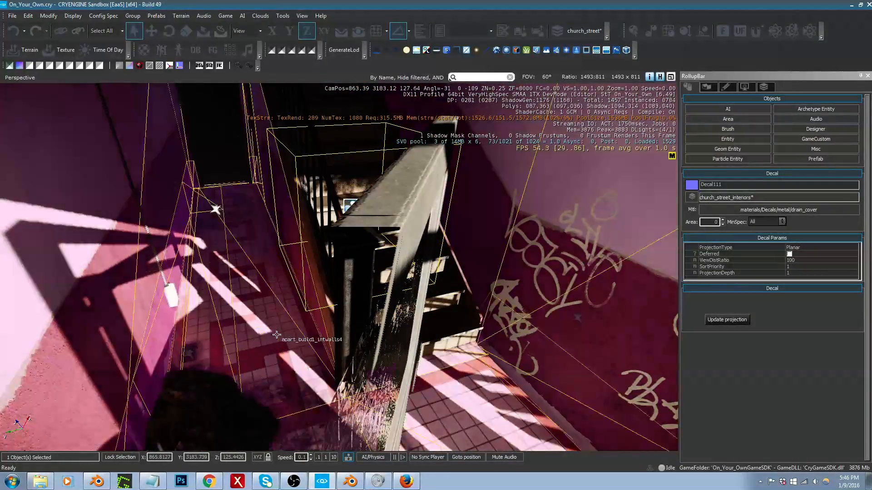
pyautogui.moveTo(276, 335); pyautogui.dragTo(273, 348, button='right')
pyautogui.moveTo(206, 162); pyautogui.dragTo(353, 283, button='right')
pyautogui.click(355, 282)
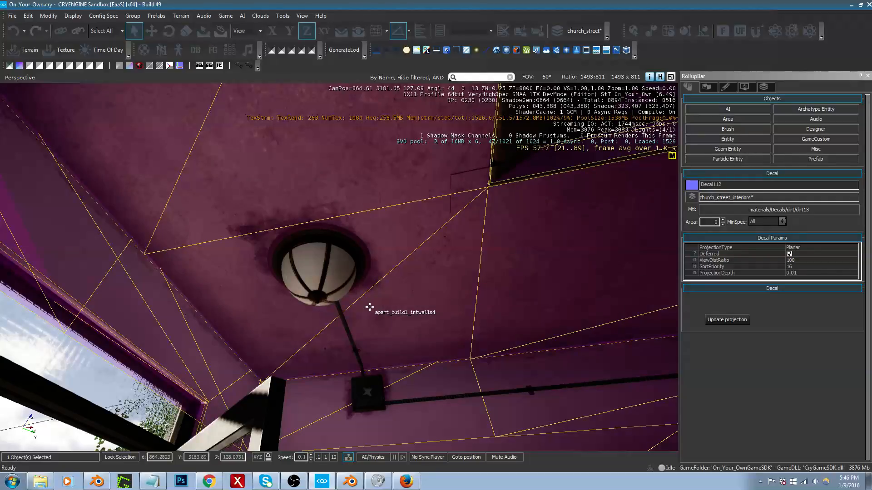
pyautogui.moveTo(298, 254)
pyautogui.mouseDown(button='right')
pyautogui.moveTo(475, 390)
pyautogui.moveTo(603, 443)
pyautogui.moveTo(297, 255)
pyautogui.mouseUp(button='right')
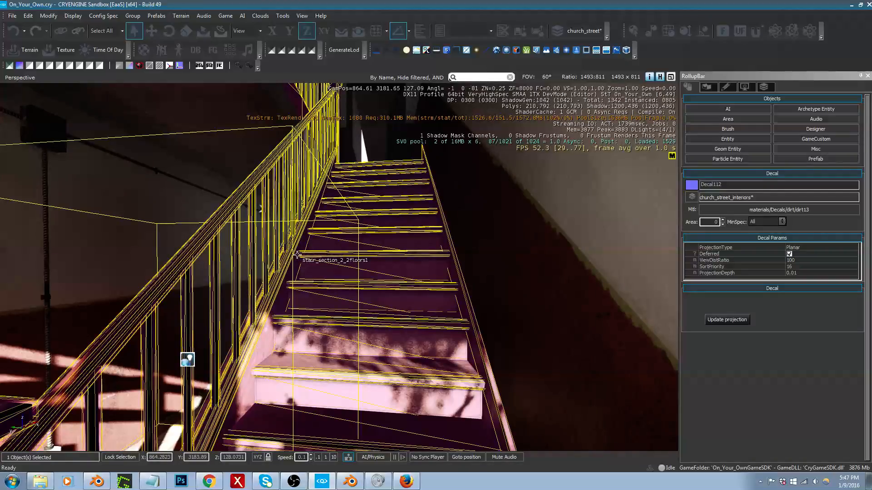
pyautogui.scroll(-1, 332, 246)
pyautogui.moveTo(325, 247); pyautogui.dragTo(332, 245, button='middle')
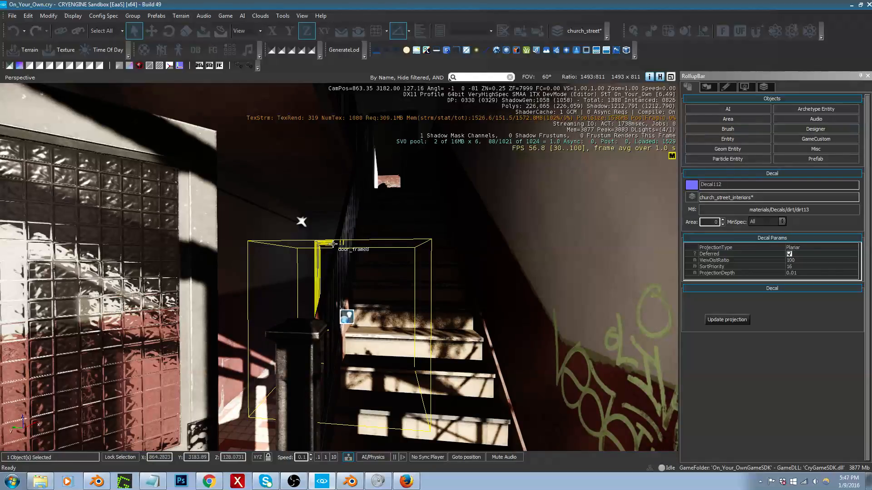
# Step: Select the dirt decal on the ceiling beside the stair railing and check its layer assignment
pyautogui.click(301, 222)
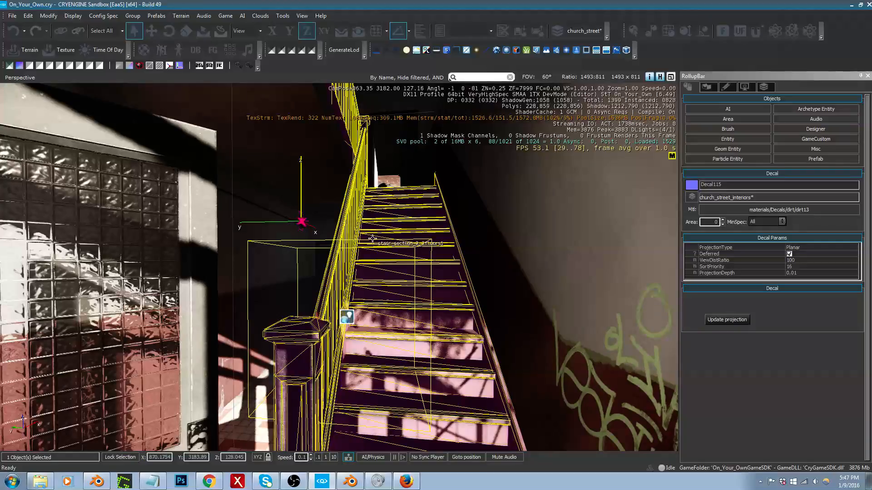
pyautogui.moveTo(385, 259); pyautogui.dragTo(367, 205, button='right')
pyautogui.press('w')
pyautogui.press('w')
pyautogui.press('s')
pyautogui.press('w')
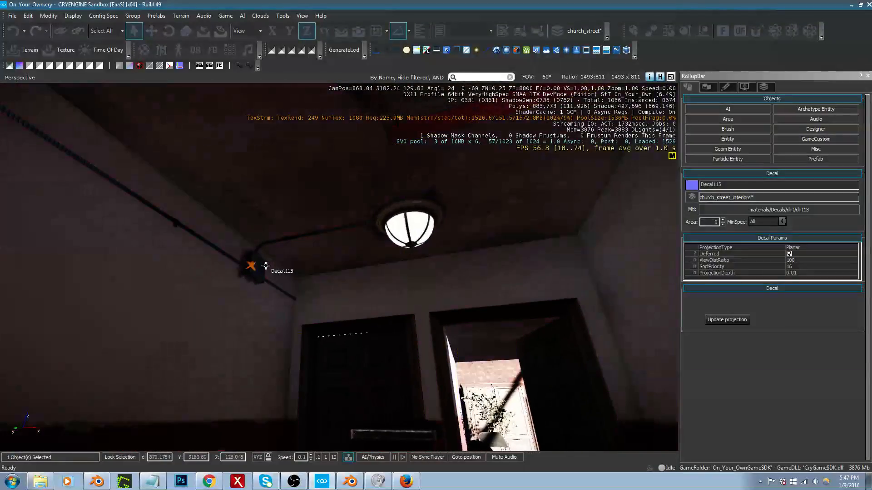
# Step: Select the dirt decals at the upper-floor fuse box and ceiling lamp, and view the layers available for them
pyautogui.click(250, 265)
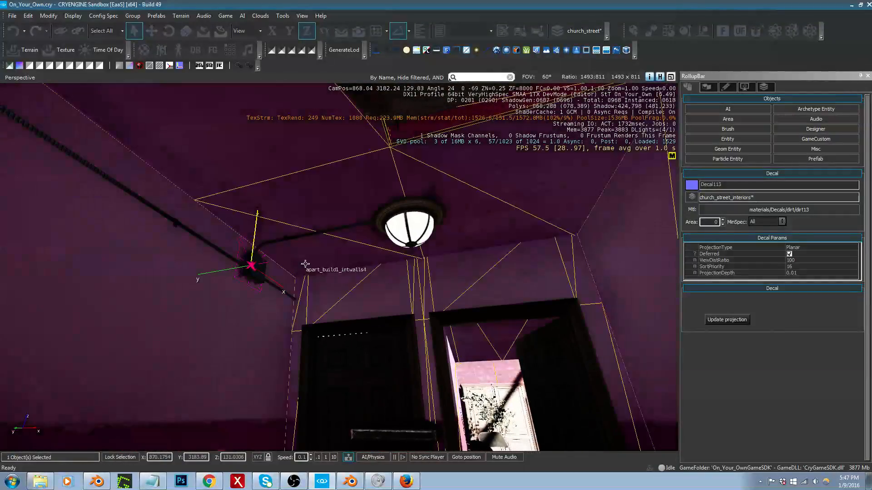
pyautogui.keyDown('ctrl'); pyautogui.click(408, 223); pyautogui.keyUp('ctrl')
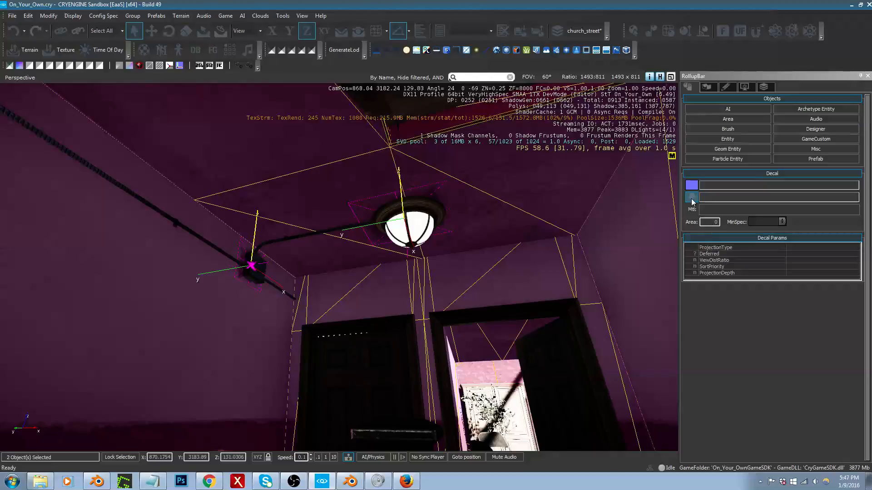
pyautogui.click(691, 197)
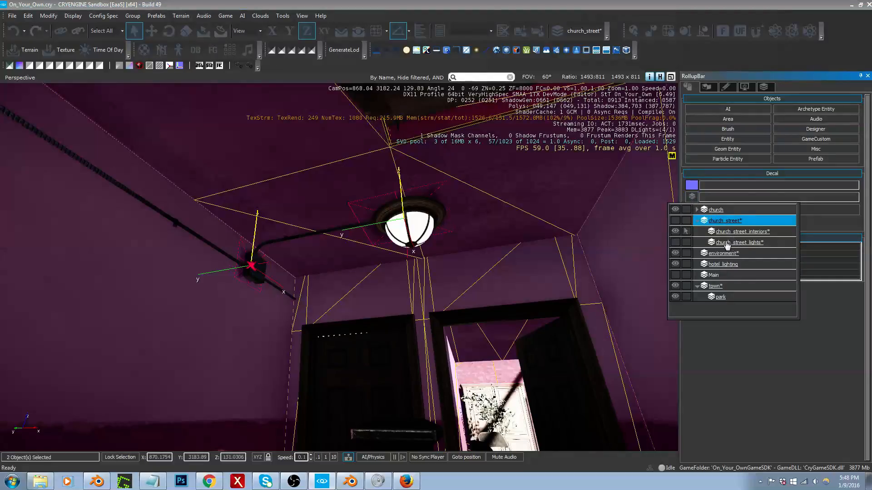
pyautogui.click(494, 202)
# Step: Select the dirt decal at the fuse box near the stairwell window and check its layer
pyautogui.moveTo(490, 200); pyautogui.dragTo(255, 227, button='right')
pyautogui.press('d')
pyautogui.click(238, 217)
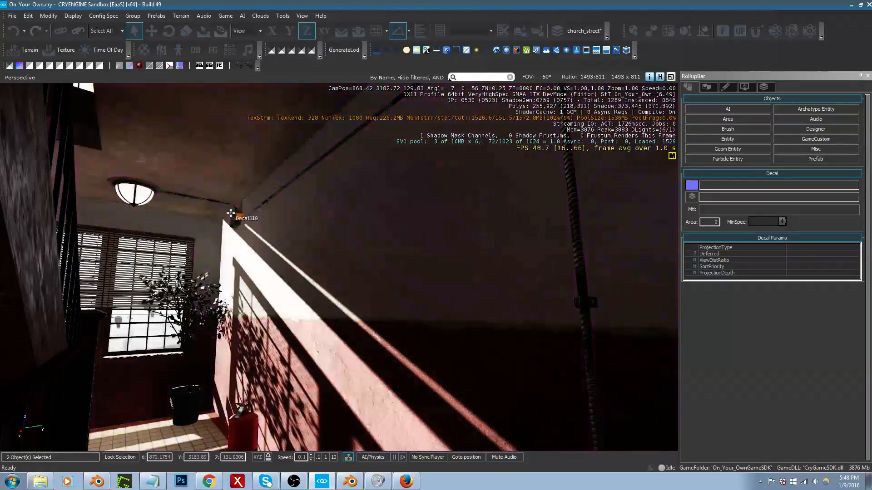
pyautogui.hotkey('shift', 'space')
pyautogui.click(241, 219)
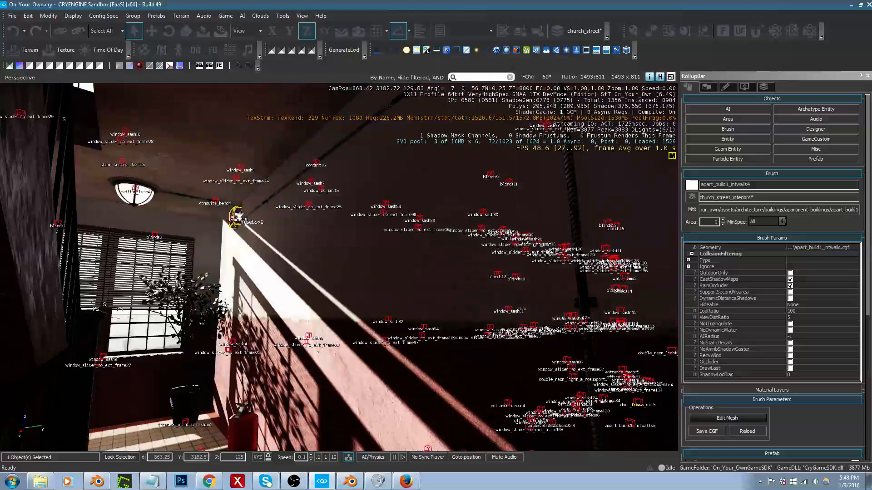
pyautogui.click(241, 217)
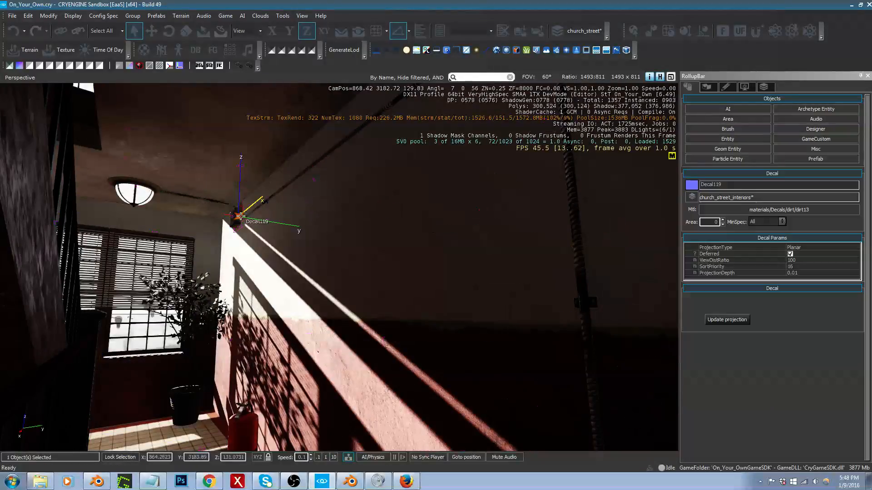
# Step: Select the whole apartment row from outside and look inside the building for remaining decals
pyautogui.moveTo(248, 199); pyautogui.dragTo(222, 209, button='right')
pyautogui.press('space')
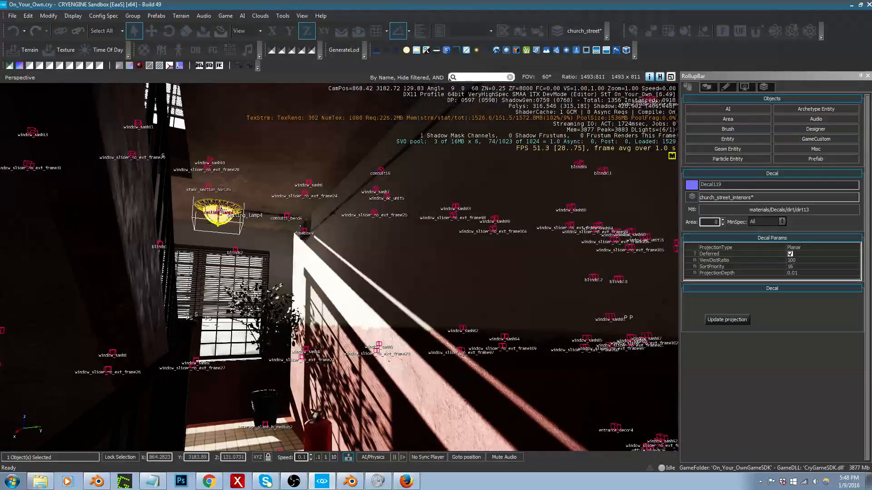
pyautogui.moveTo(197, 383); pyautogui.dragTo(183, 403, button='right')
pyautogui.press('w')
pyautogui.moveTo(195, 366); pyautogui.dragTo(219, 366, button='right')
pyautogui.press('a')
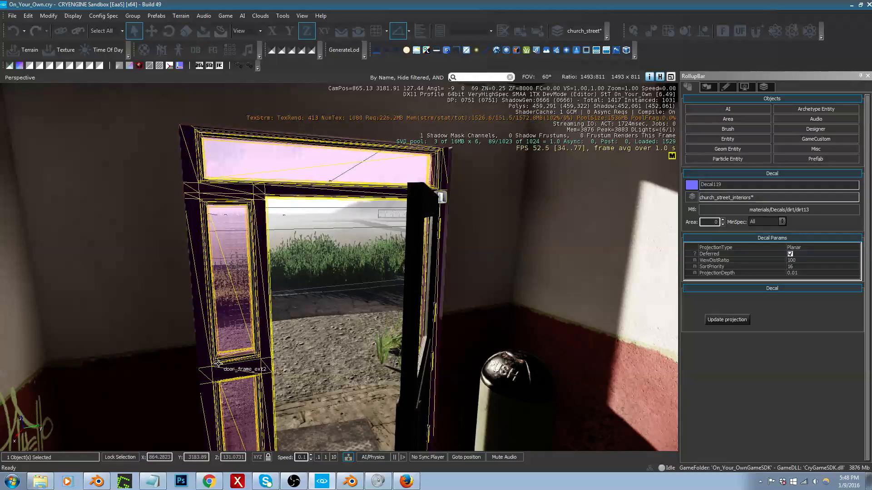
pyautogui.moveTo(190, 321); pyautogui.dragTo(562, 347, button='right')
pyautogui.press('s')
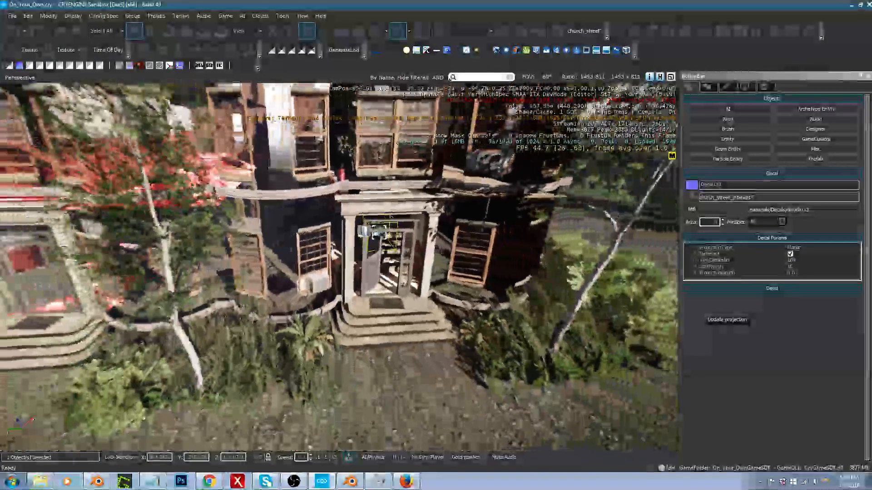
pyautogui.press('s')
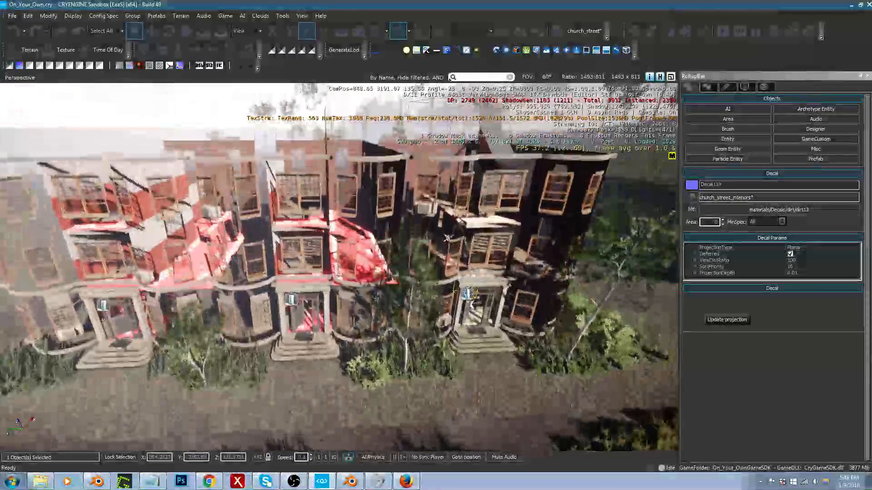
pyautogui.press('s')
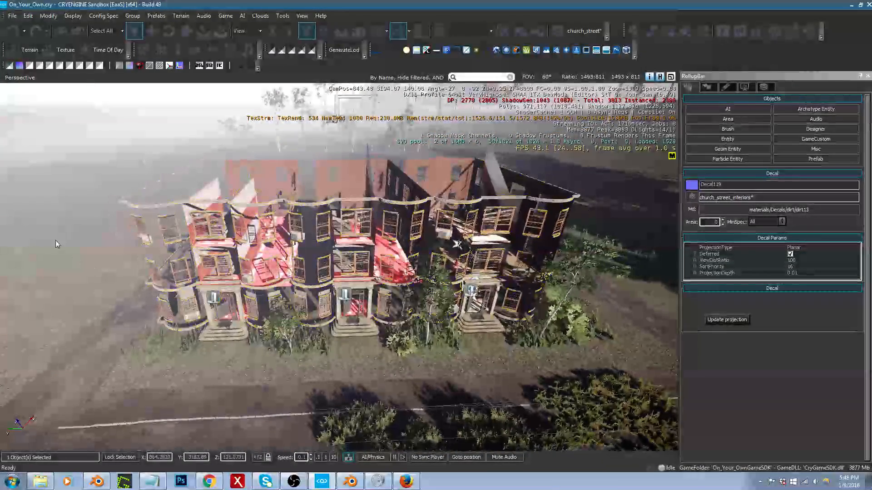
pyautogui.moveTo(86, 154)
pyautogui.mouseDown()
pyautogui.moveTo(454, 313)
pyautogui.moveTo(611, 353)
pyautogui.mouseUp()
pyautogui.press('w')
pyautogui.press('w')
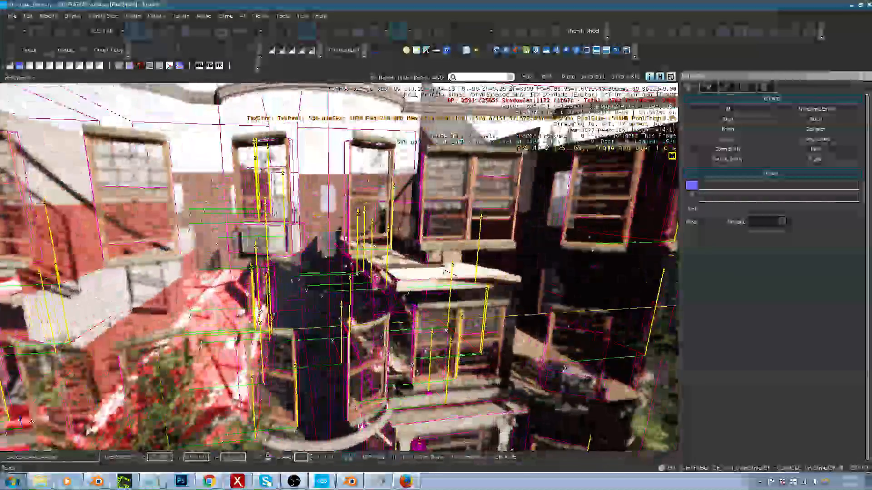
pyautogui.press('w')
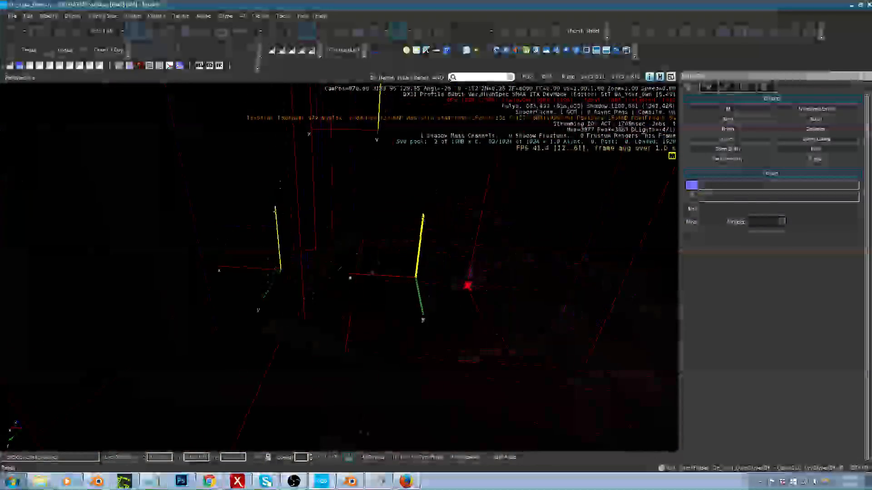
# Step: Select the dirt decal low on the wall of the dark hallway and check its layer
pyautogui.moveTo(542, 303); pyautogui.dragTo(553, 300, button='right')
pyautogui.click(552, 300)
pyautogui.click(458, 291)
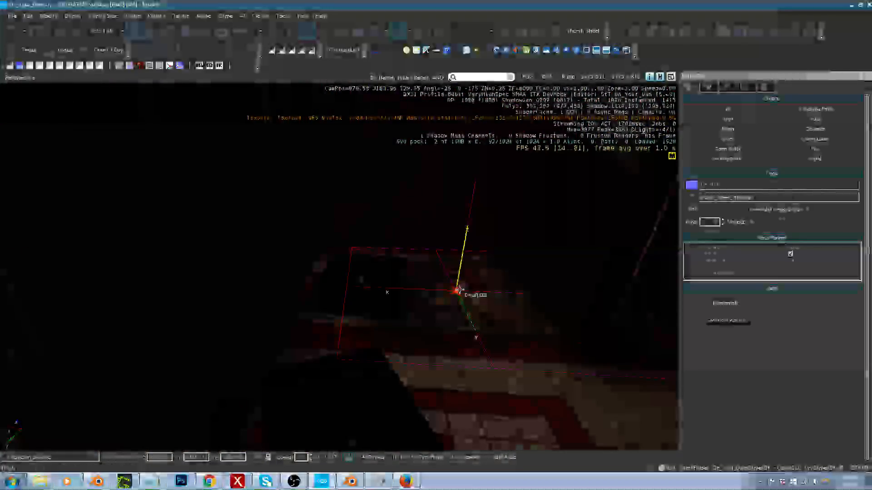
pyautogui.press('w')
pyautogui.moveTo(459, 290); pyautogui.dragTo(341, 309, button='right')
pyautogui.press('w')
pyautogui.press('s')
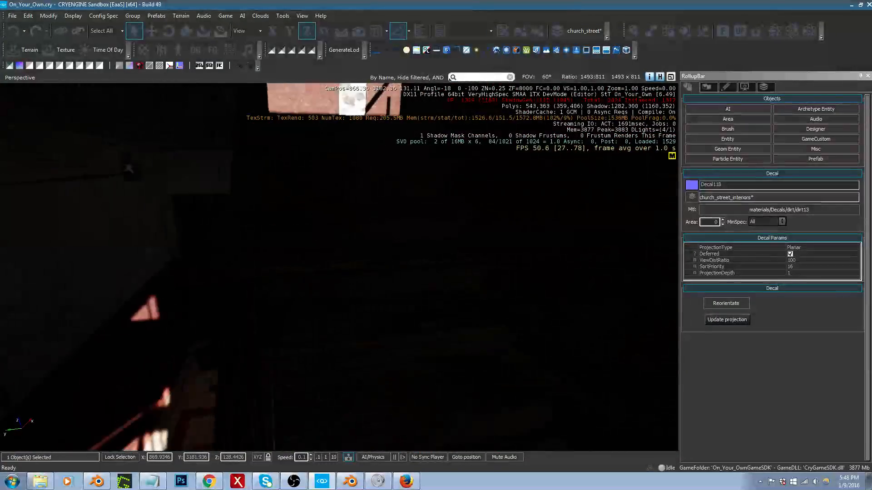
pyautogui.press('s')
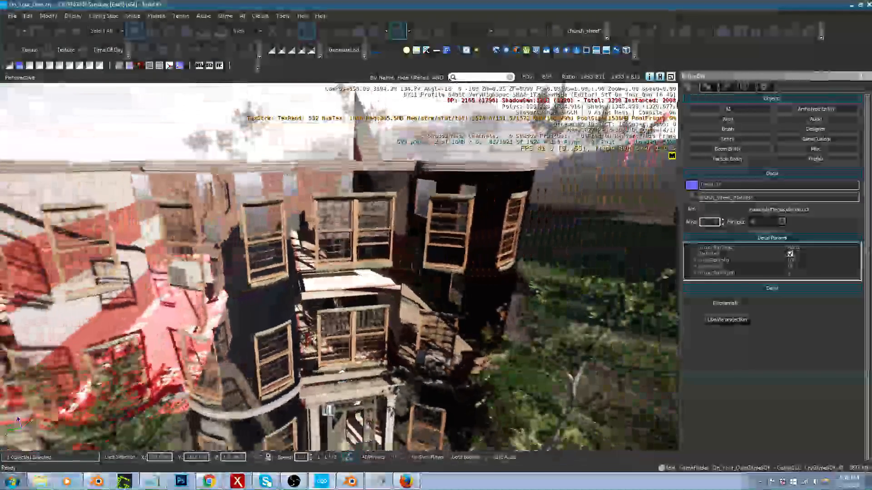
# Step: Select the dirt decal behind the door of the entrance at the tree-side end and check its layer
pyautogui.press('s')
pyautogui.press('a')
pyautogui.moveTo(340, 309); pyautogui.dragTo(344, 335, button='right')
pyautogui.press('w')
pyautogui.press('d')
pyautogui.press('s')
pyautogui.press('s')
pyautogui.press('space')
pyautogui.click(340, 337)
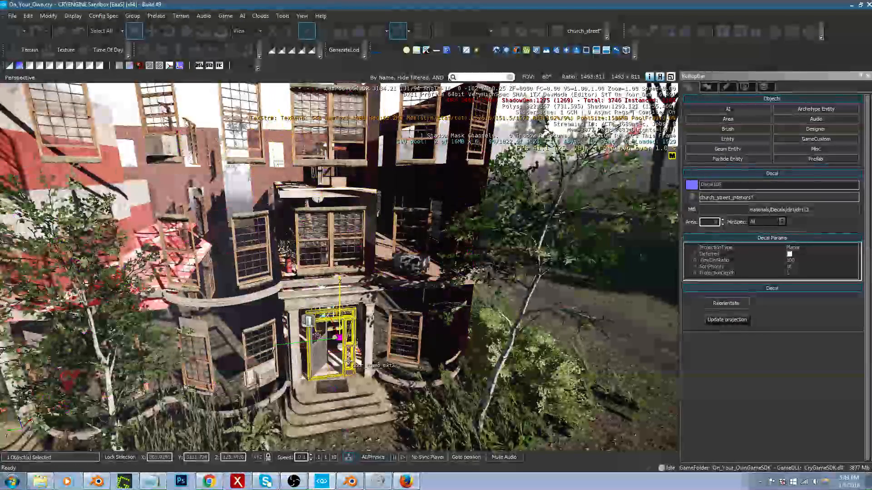
# Step: Select all objects of the whole apartment row from the street side
pyautogui.press('s')
pyautogui.press('s')
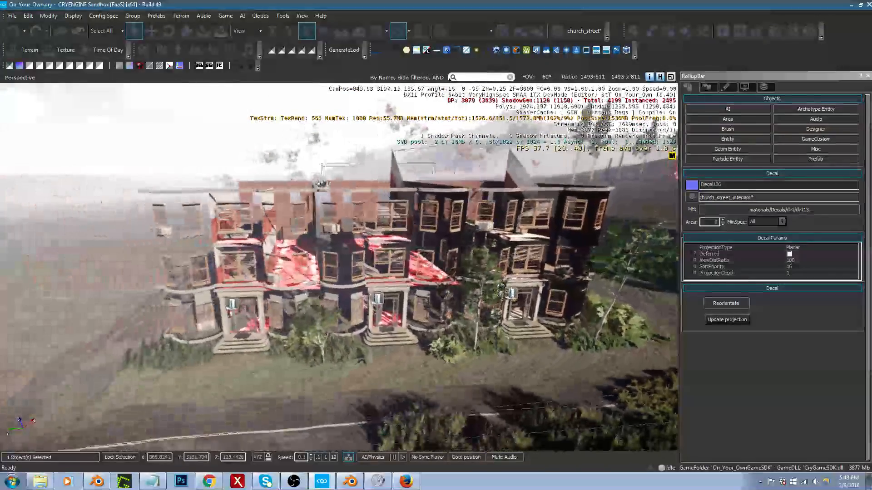
pyautogui.moveTo(177, 314); pyautogui.dragTo(173, 334, button='right')
pyautogui.moveTo(177, 313); pyautogui.dragTo(191, 248, button='middle')
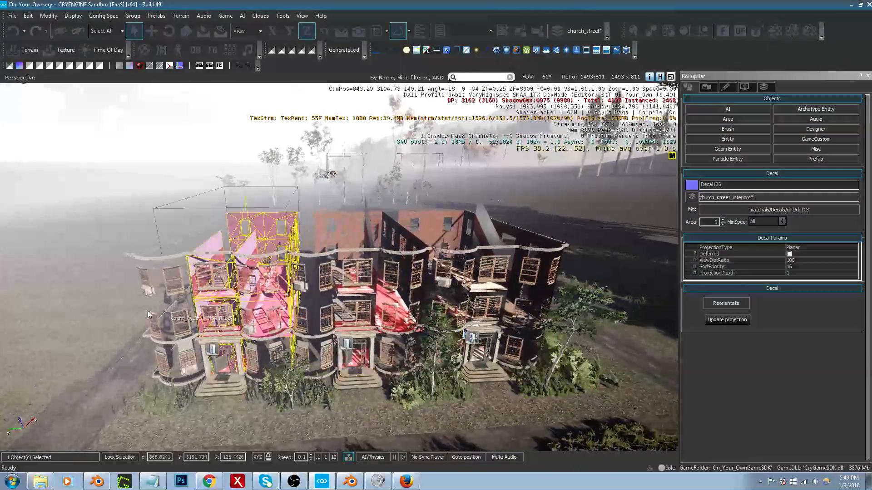
pyautogui.moveTo(110, 212)
pyautogui.mouseDown()
pyautogui.moveTo(314, 337)
pyautogui.moveTo(588, 394)
pyautogui.mouseUp()
# Step: Examine the selected row from the front, through the furnished upper floor and around the end wall
pyautogui.press('w')
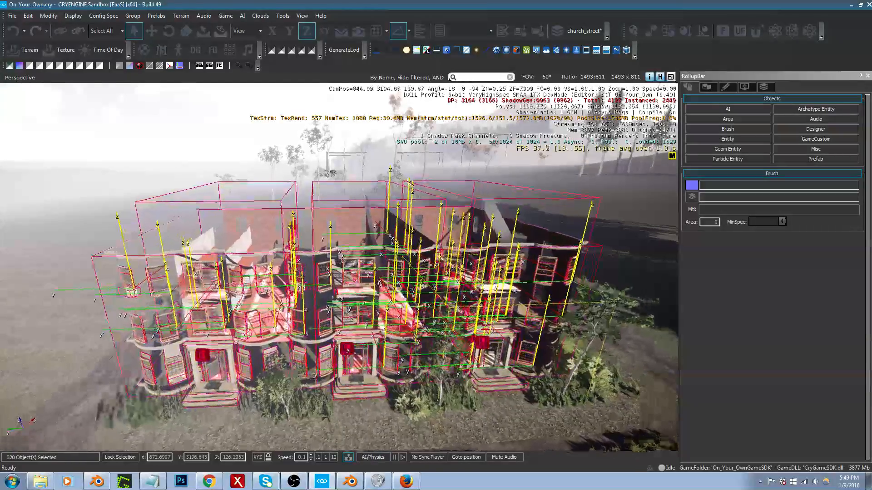
pyautogui.press('w')
pyautogui.press('a')
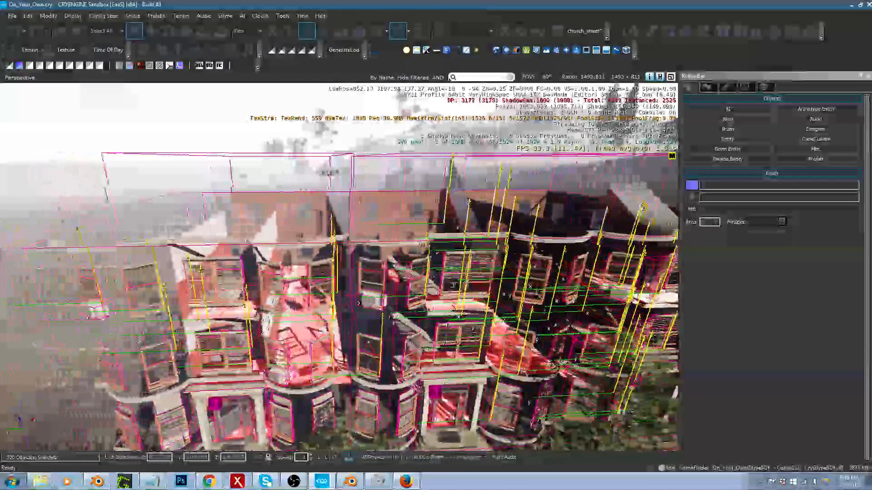
pyautogui.press('a')
pyautogui.moveTo(589, 394); pyautogui.dragTo(732, 402, button='right')
pyautogui.press('a')
pyautogui.press('a')
pyautogui.press('a')
pyautogui.press('a')
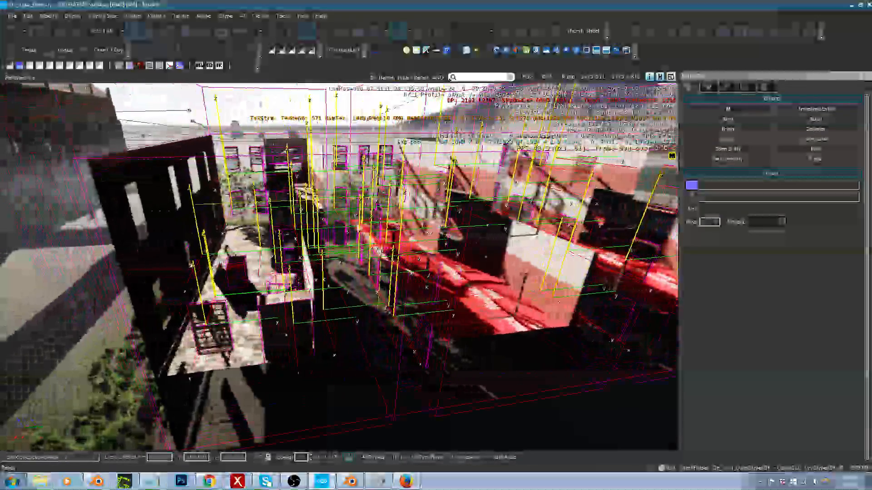
pyautogui.press('w')
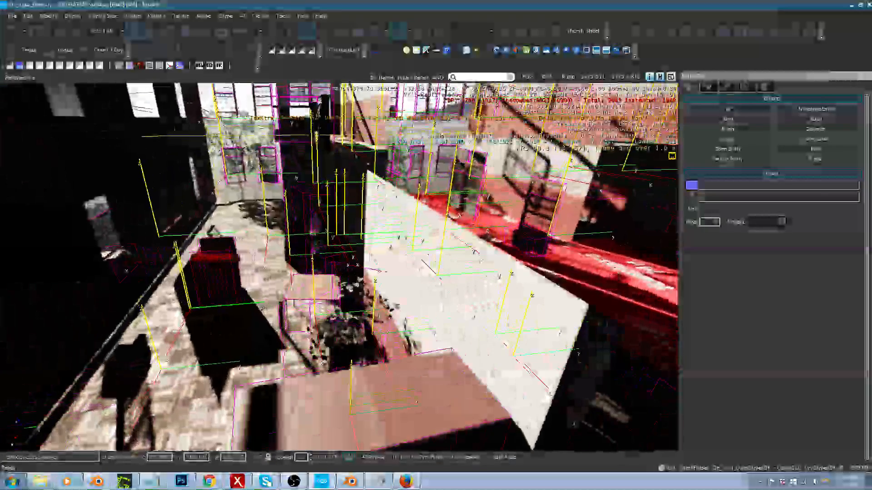
pyautogui.press('w')
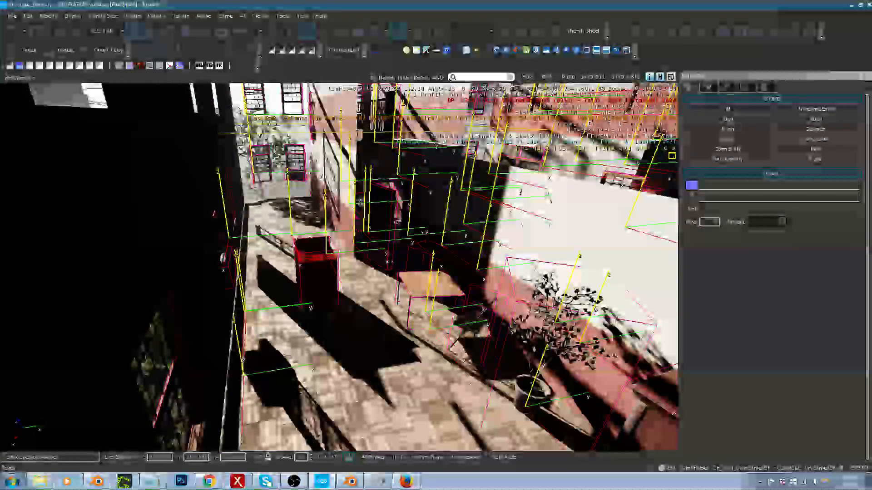
pyautogui.press('s')
pyautogui.press('a')
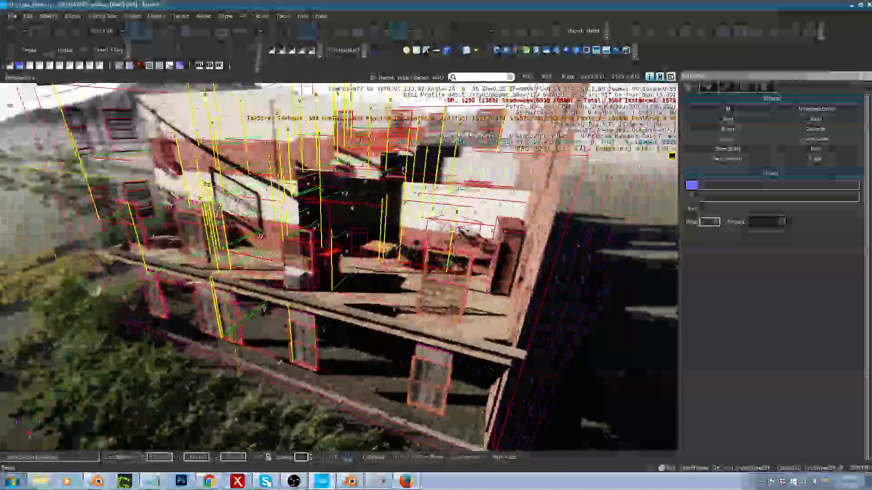
pyautogui.press('w')
pyautogui.press('s')
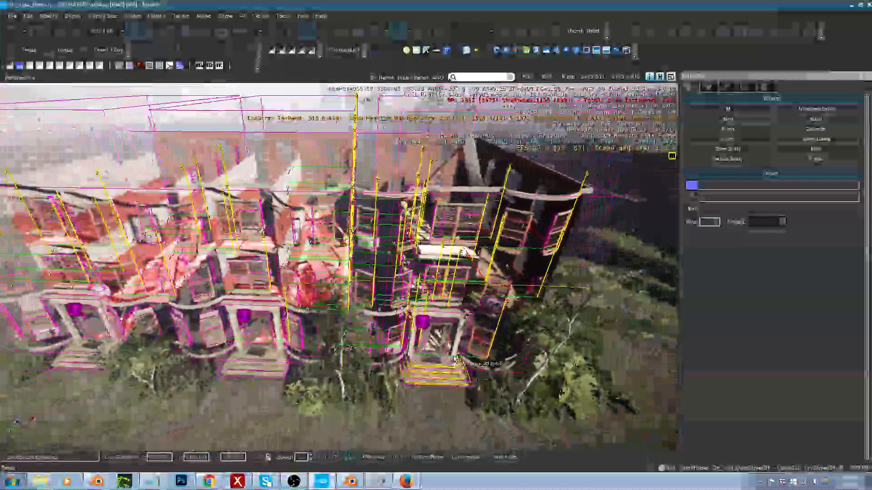
# Step: Remove the icon-marked entities above the three entrances from the row's selection
pyautogui.click(430, 340)
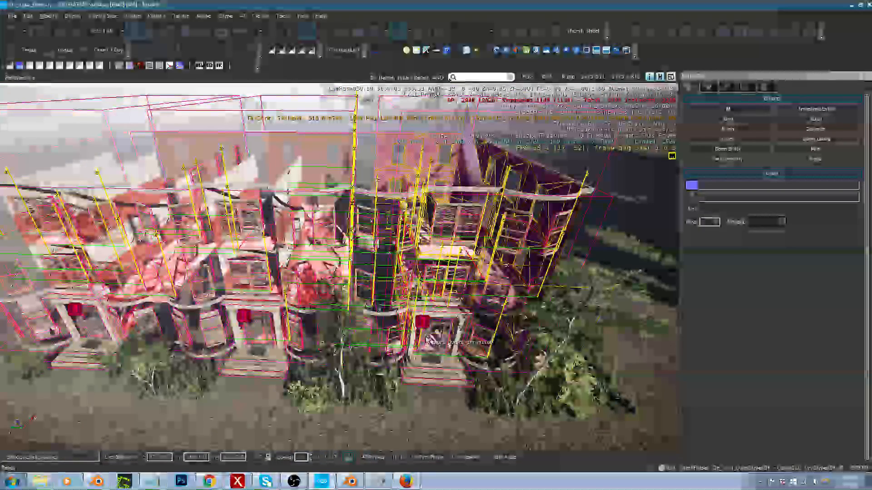
pyautogui.click(425, 323)
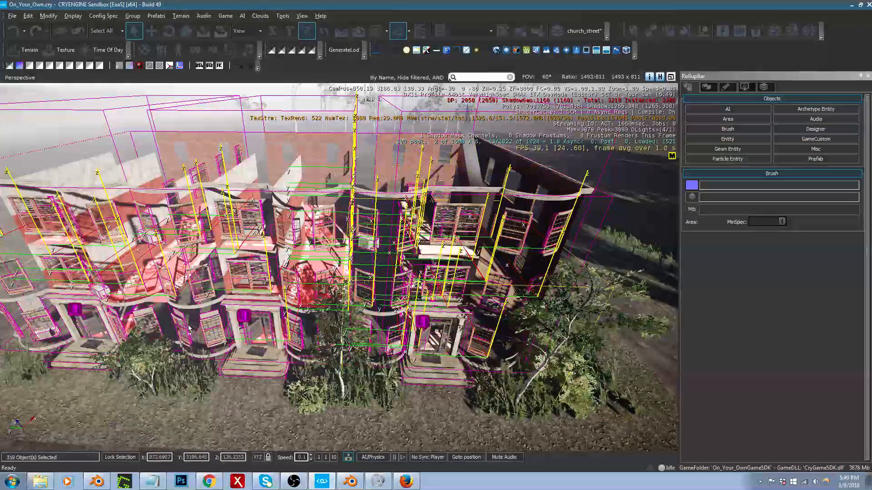
pyautogui.keyDown('alt'); pyautogui.click(244, 316); pyautogui.keyUp('alt')
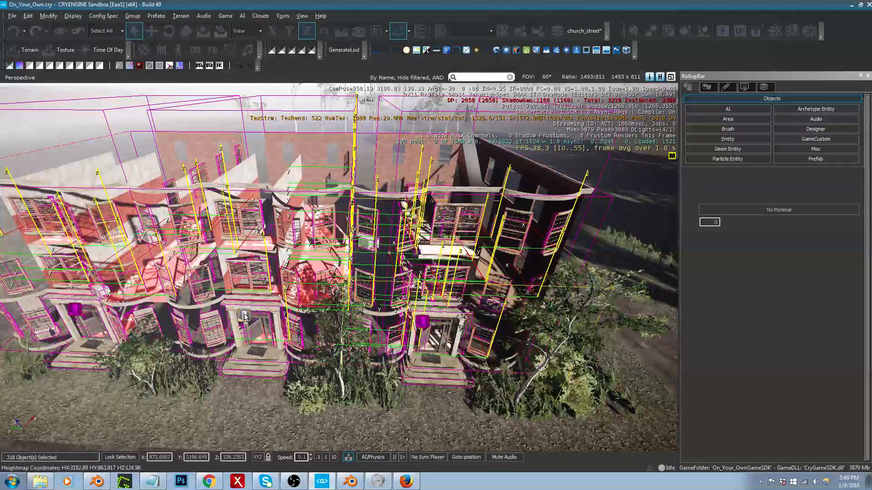
pyautogui.keyDown('alt'); pyautogui.click(421, 322); pyautogui.keyUp('alt')
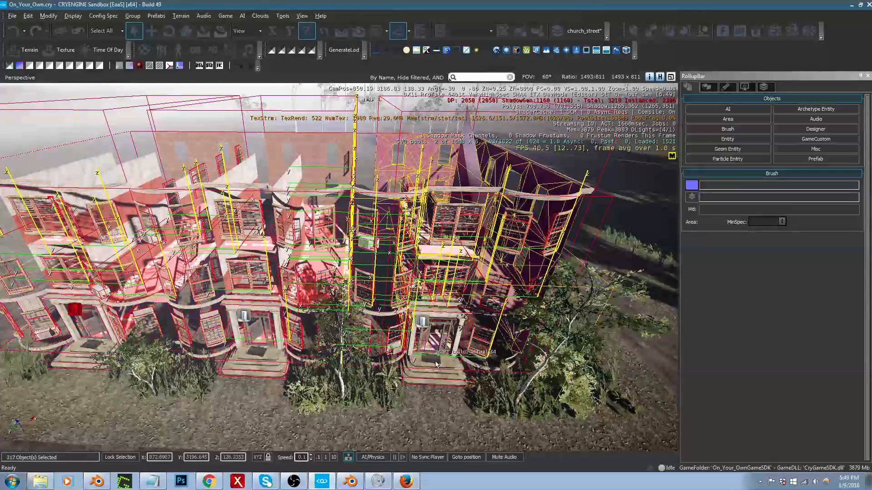
pyautogui.keyDown('alt'); pyautogui.click(75, 310); pyautogui.keyUp('alt')
pyautogui.keyDown('alt'); pyautogui.click(73, 311); pyautogui.keyUp('alt')
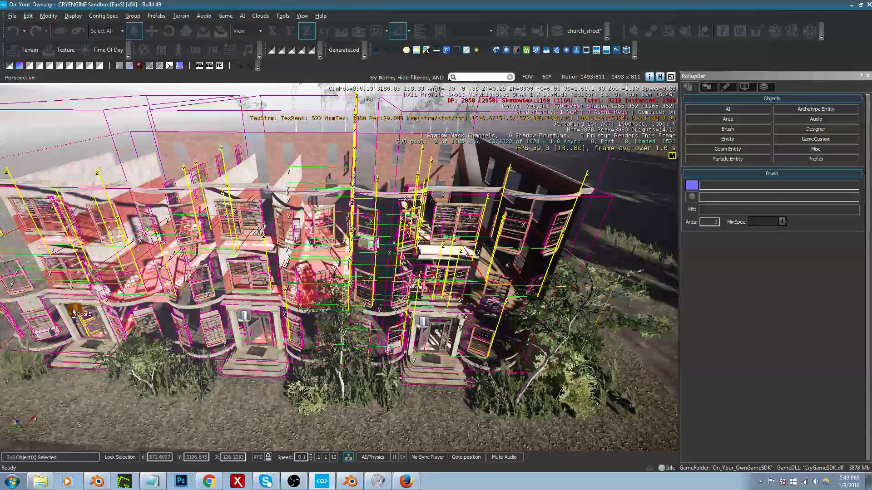
# Step: Check the remaining selection across the front of the whole apartment row
pyautogui.moveTo(192, 379); pyautogui.dragTo(197, 373, button='right')
pyautogui.press('a')
pyautogui.press('w')
pyautogui.press('a')
pyautogui.press('s')
pyautogui.scroll(-5, 339, 267)
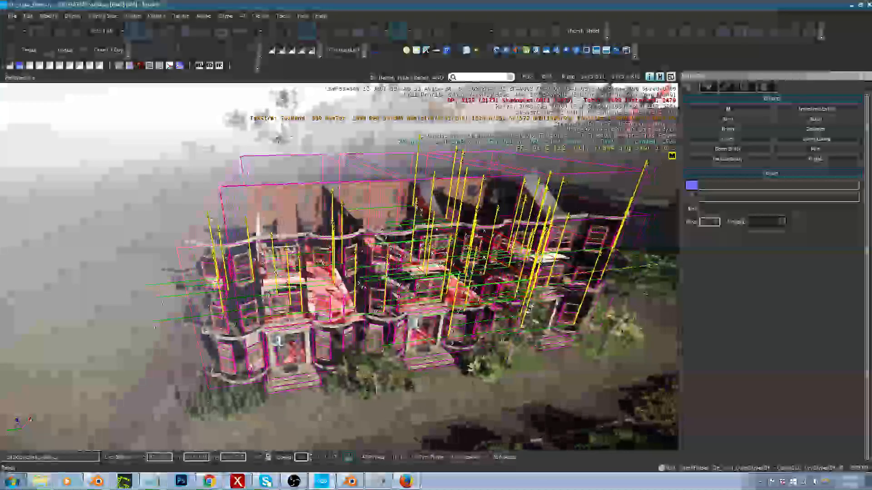
pyautogui.moveTo(339, 267); pyautogui.dragTo(284, 260, button='right')
pyautogui.press('s')
pyautogui.press('a')
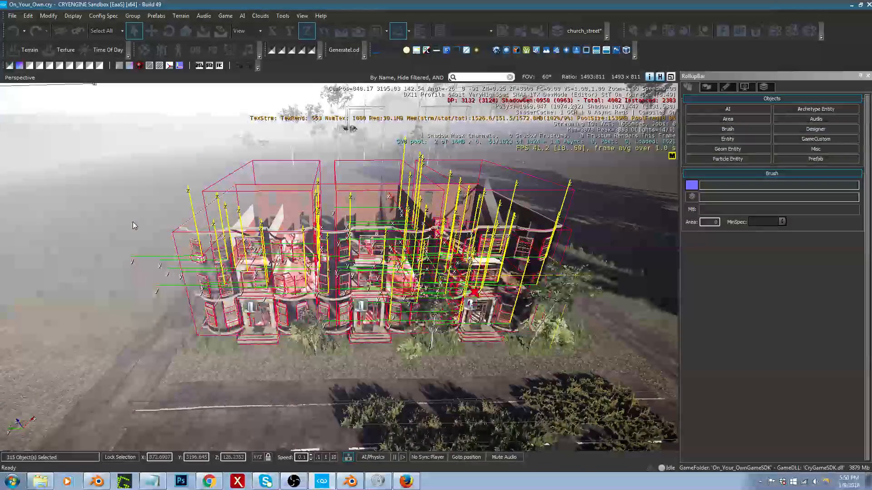
# Step: Clear the current selection and list the church_street_interiors layer's objects sorted by type, with brushes first
pyautogui.click(366, 360)
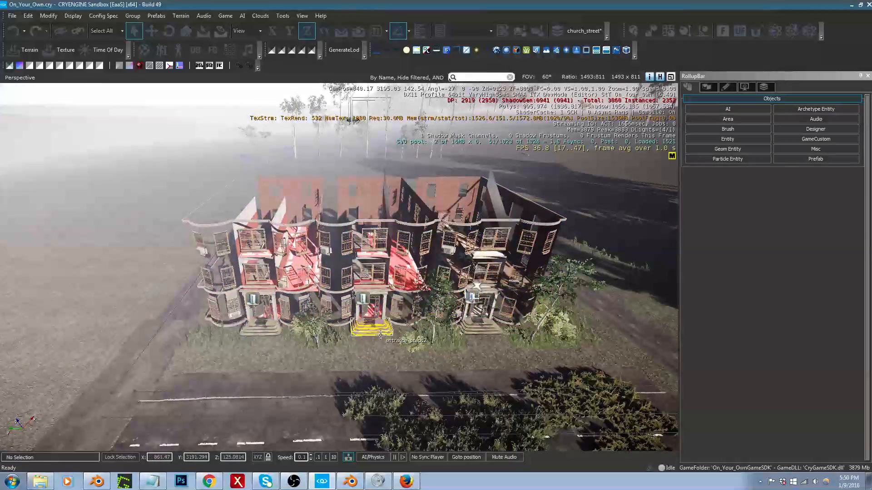
pyautogui.press('w')
pyautogui.press('d')
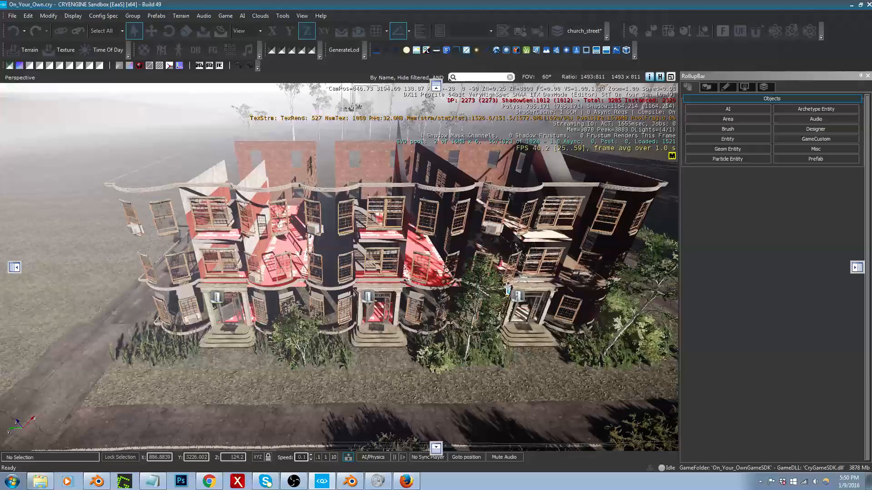
pyautogui.hotkey('ctrl', 't')
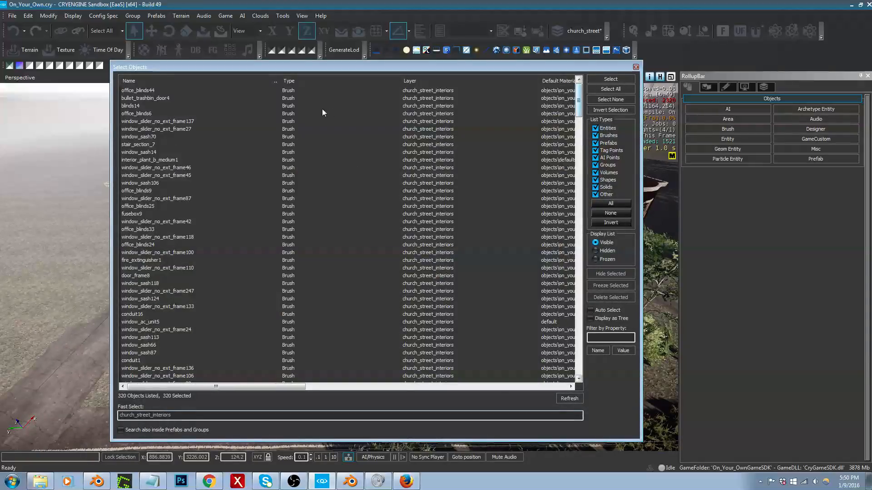
pyautogui.click(297, 82)
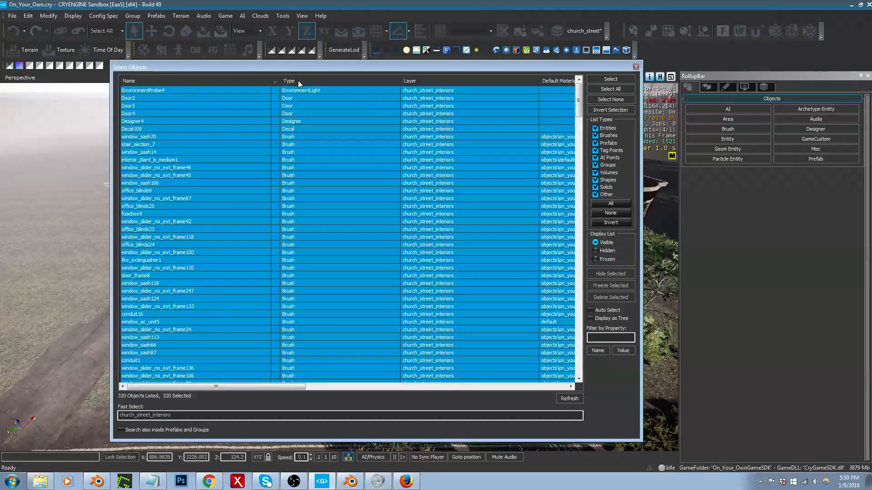
pyautogui.click(298, 80)
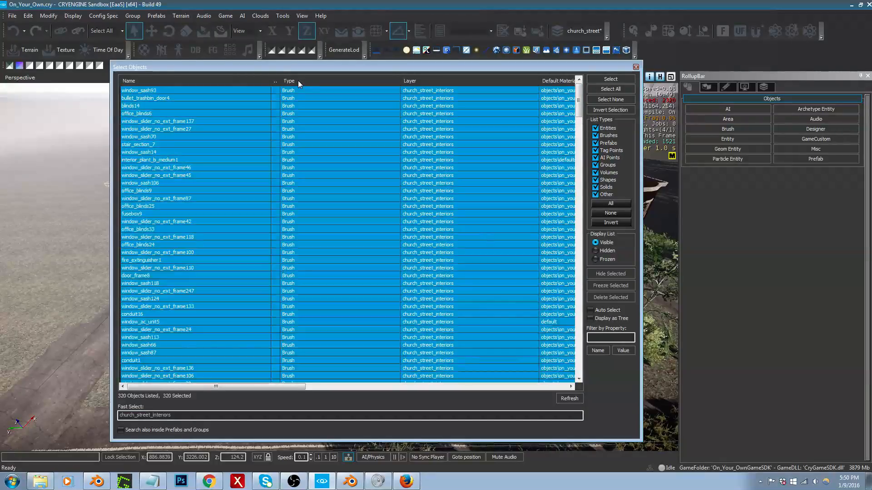
# Step: Select only the brushes among the listed church_street_interiors objects, leaving out the decal, designer, door and environment probe entries
pyautogui.click(240, 90)
pyautogui.moveTo(579, 103); pyautogui.dragTo(585, 370)
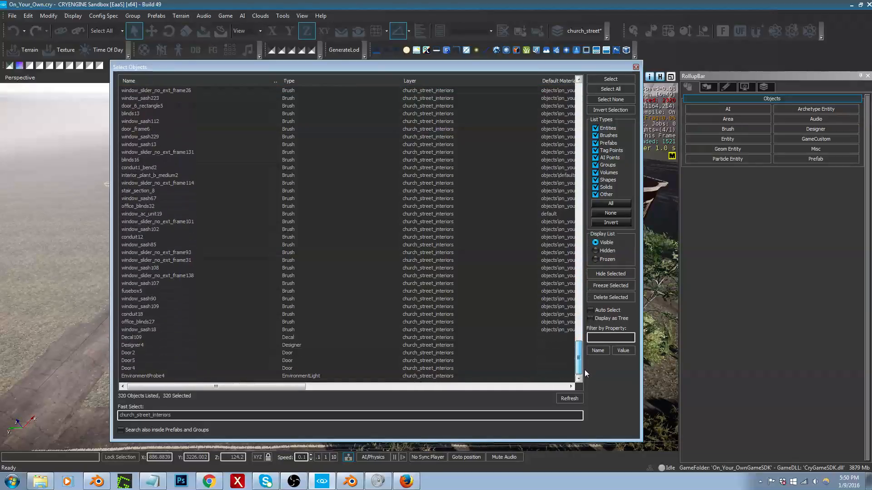
pyautogui.keyDown('shift'); pyautogui.click(289, 330); pyautogui.keyUp('shift')
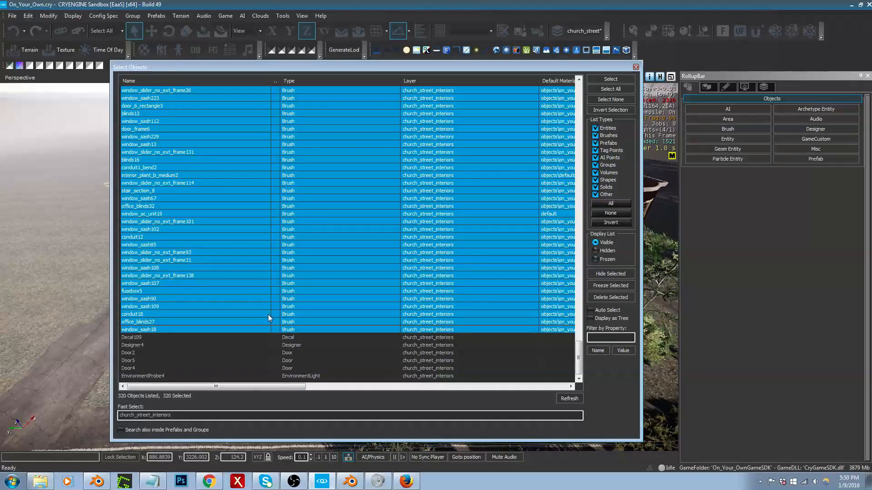
pyautogui.click(614, 79)
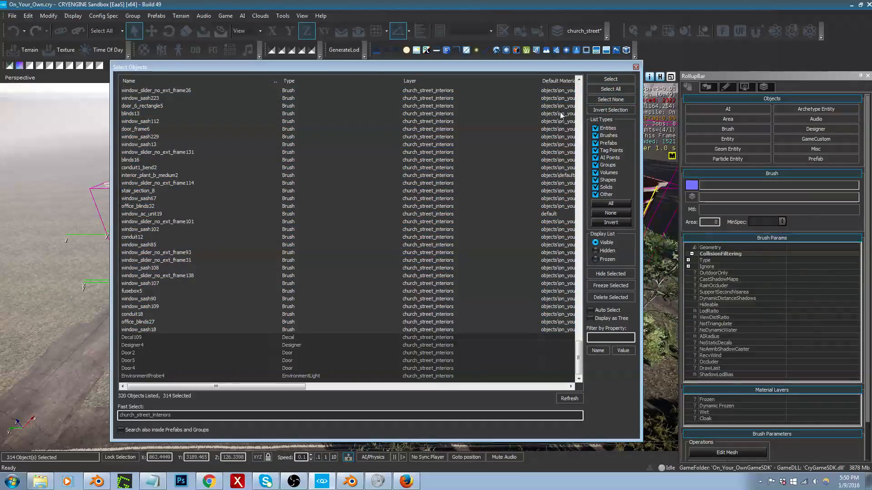
pyautogui.moveTo(417, 67); pyautogui.dragTo(417, 73)
pyautogui.click(636, 67)
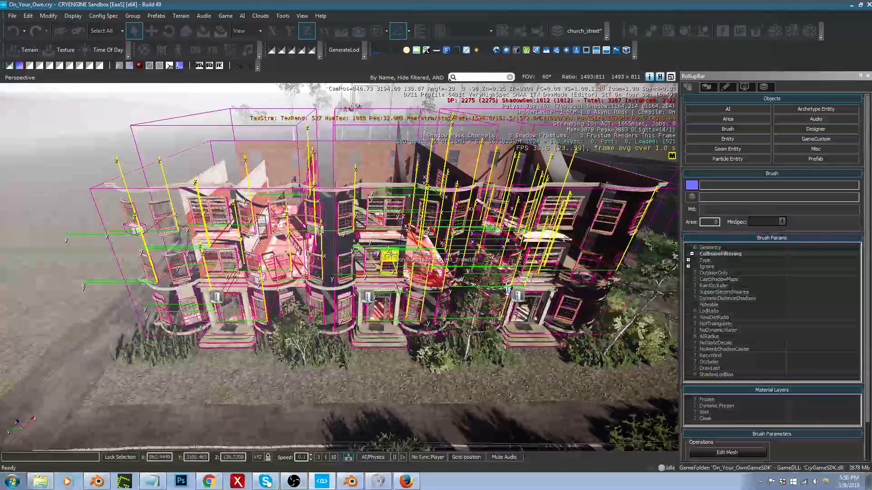
# Step: Try moving the selected brushes off the apartment site to check what they include, and undo the move
pyautogui.moveTo(429, 268); pyautogui.dragTo(435, 277, button='right')
pyautogui.press('1')
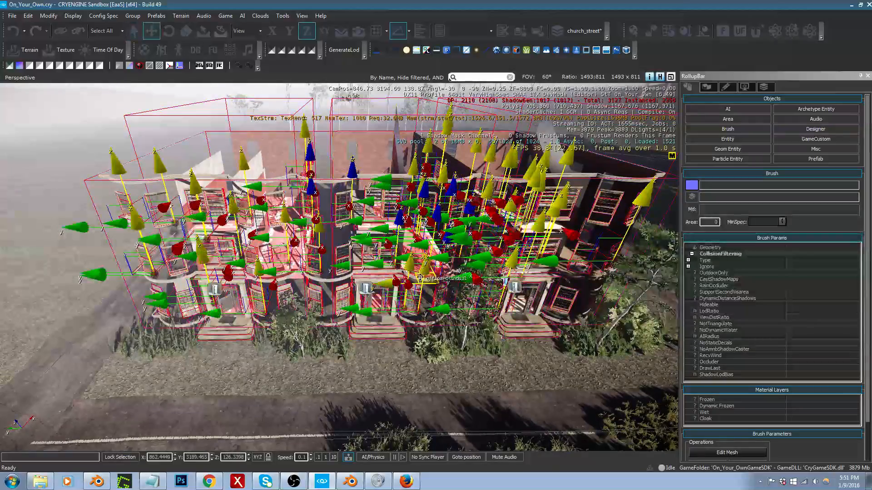
pyautogui.moveTo(396, 303); pyautogui.dragTo(427, 211)
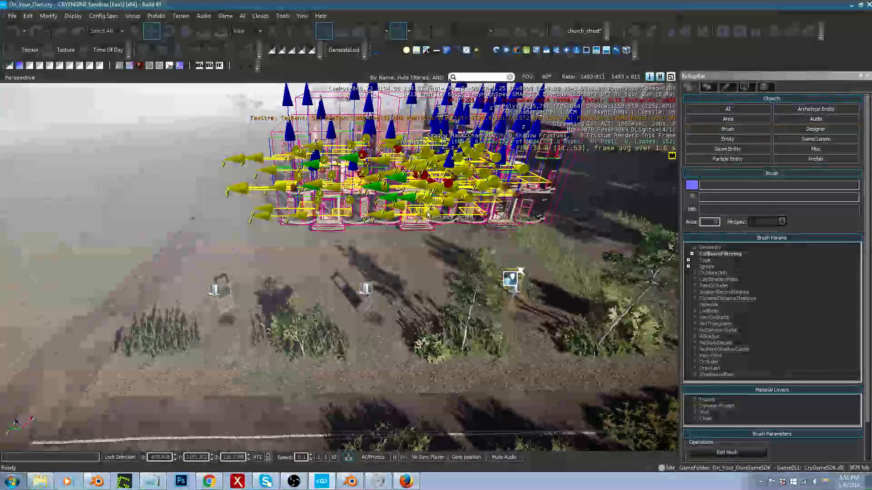
pyautogui.hotkey('ctrl', 'z')
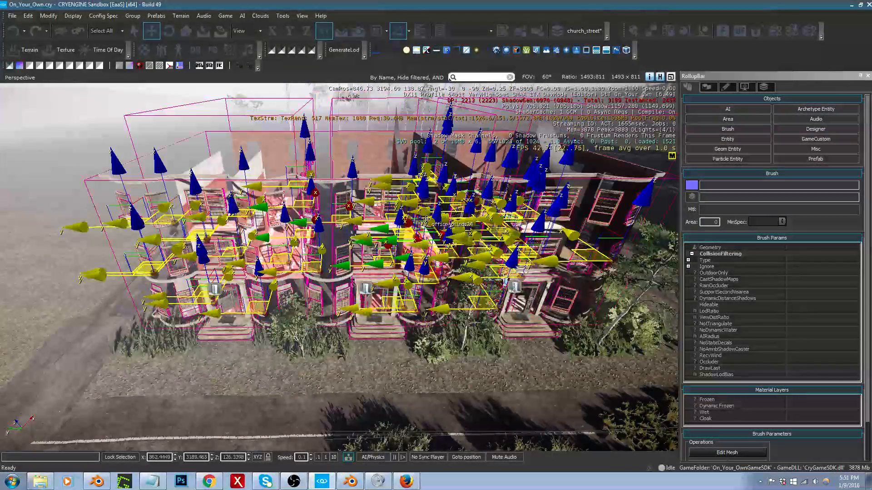
# Step: Open the ViewDistRatio parameter of the selected interior brushes for editing
pyautogui.click(795, 319)
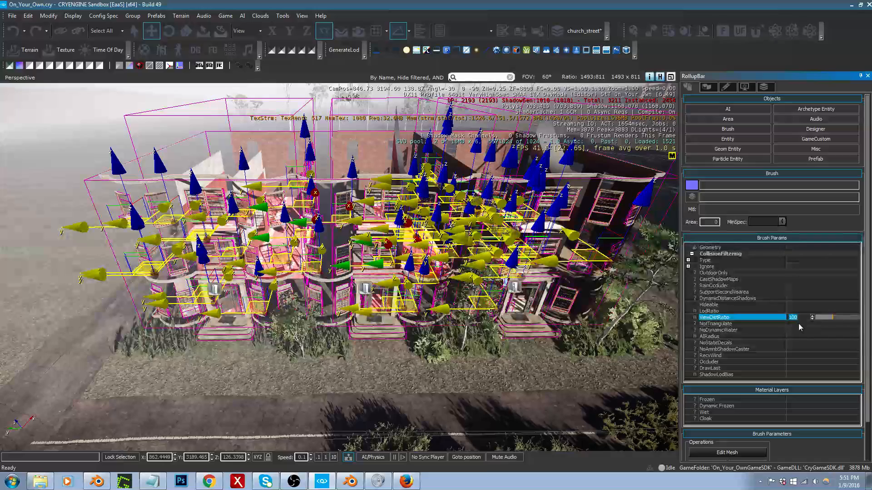
pyautogui.press('s')
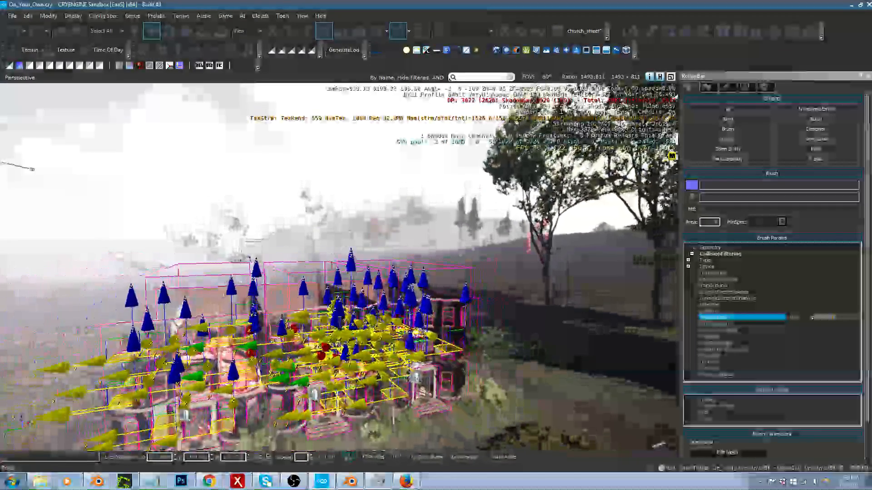
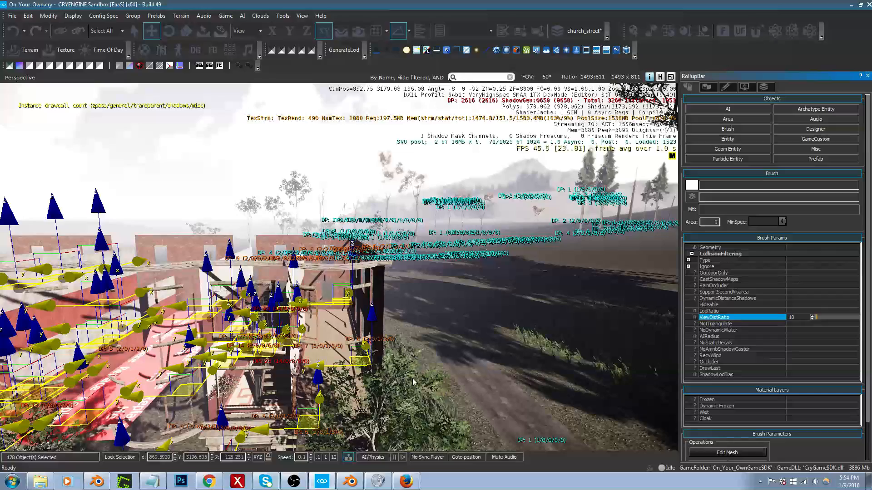
# Step: Try deleting the selected interior brushes to check what they cover in the apartments, and undo the deletion
pyautogui.moveTo(458, 393); pyautogui.dragTo(542, 410, button='right')
pyautogui.press('a')
pyautogui.press('s')
pyautogui.press('w')
pyautogui.press('s')
pyautogui.press('s')
pyautogui.press('Delete')
pyautogui.press('Return')
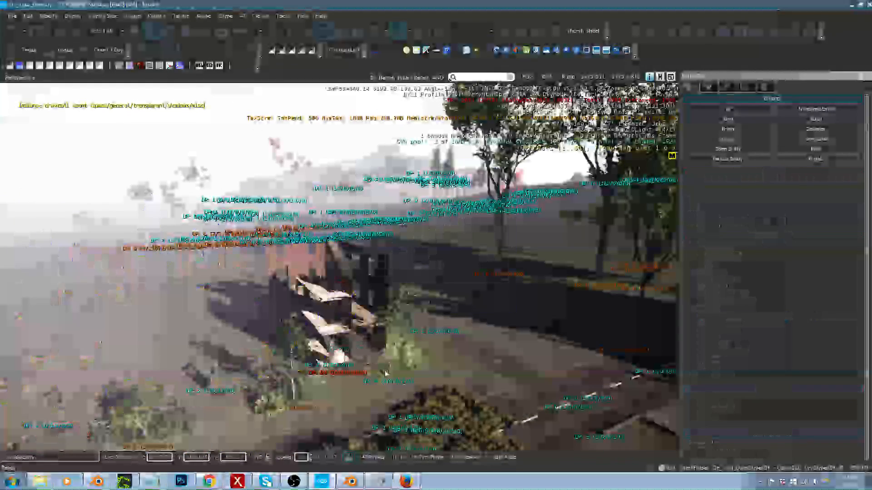
pyautogui.hotkey('ctrl', 'z')
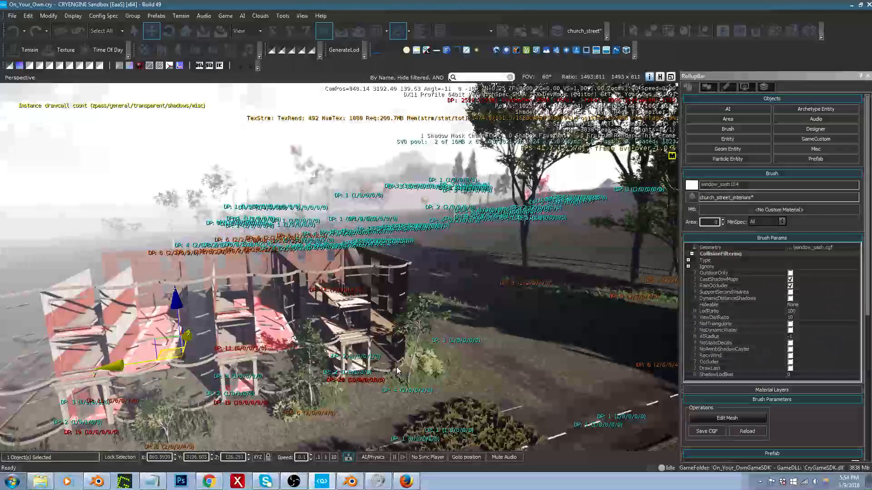
# Step: Try a ViewDistRatio of 20 on the selected window sash brush, and reduce it to 5
pyautogui.moveTo(388, 370); pyautogui.dragTo(383, 381, button='right')
pyautogui.press('w')
pyautogui.press('s')
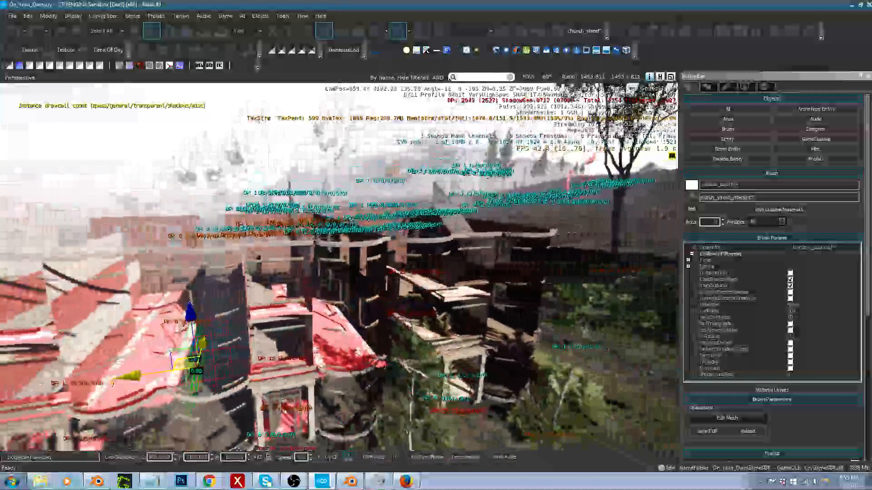
pyautogui.press('a')
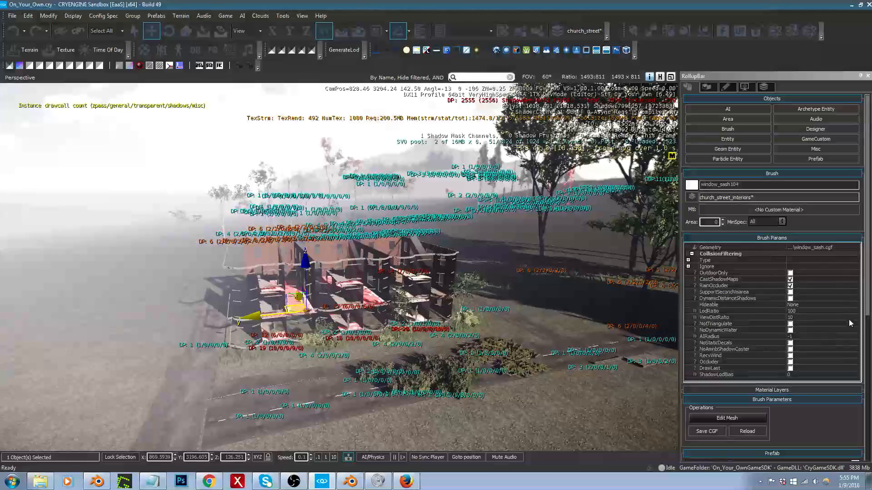
pyautogui.click(804, 320)
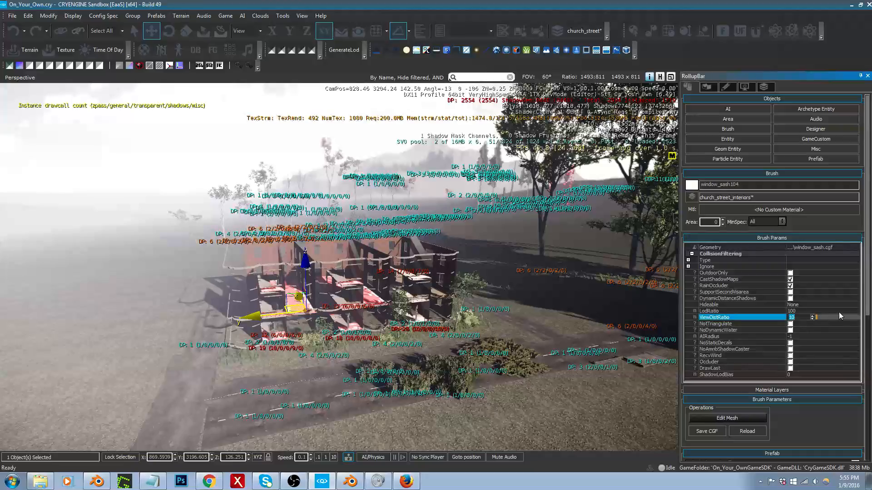
pyautogui.write('20')
pyautogui.click(829, 317)
pyautogui.moveTo(829, 317); pyautogui.dragTo(819, 318)
pyautogui.write('5')
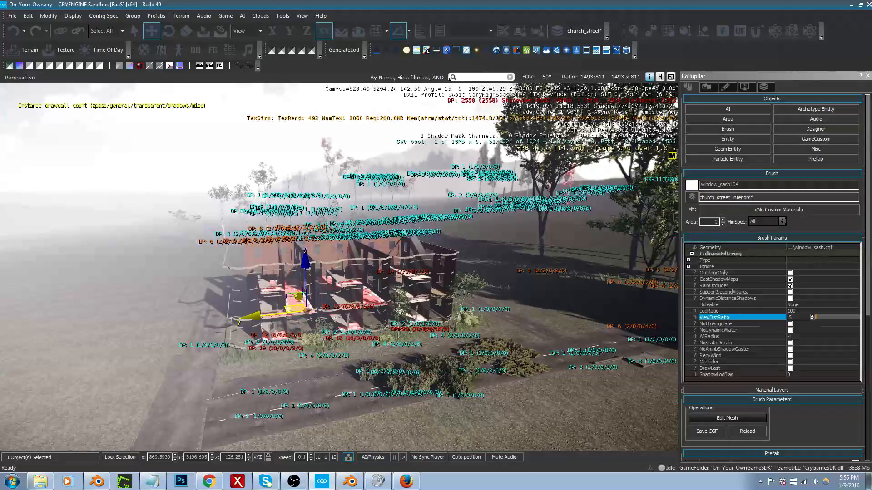
# Step: Select all the editable interior brushes together and set their ViewDistRatio to 5
pyautogui.hotkey('ctrl', 'a')
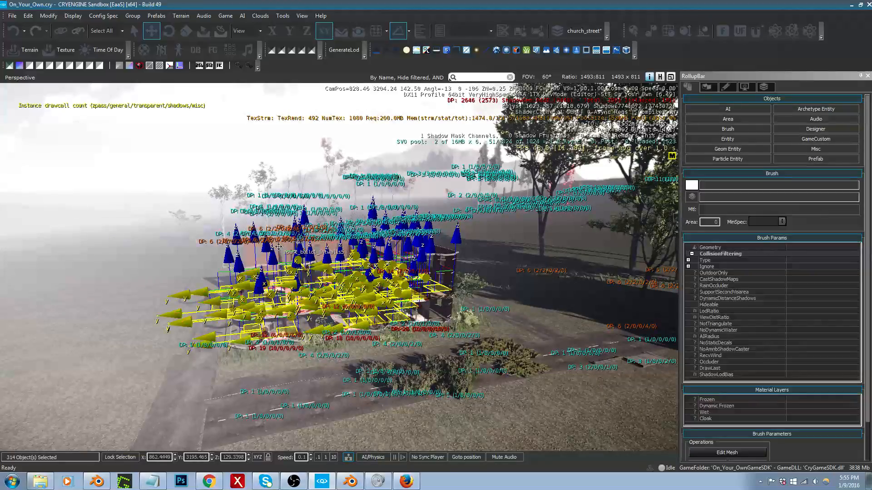
pyautogui.click(797, 317)
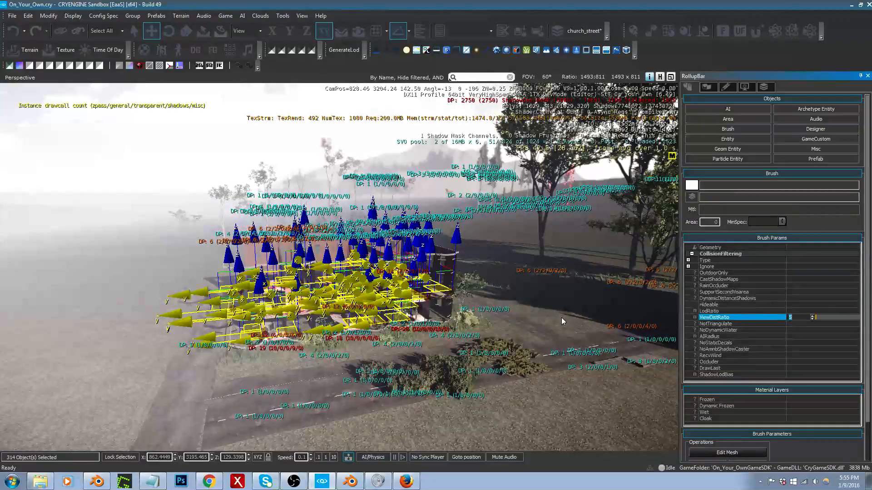
# Step: Try shifting the selected interior brushes along the Y axis inside the apartments, and undo the move
pyautogui.press('w')
pyautogui.moveTo(561, 318); pyautogui.dragTo(482, 392, button='right')
pyautogui.press('d')
pyautogui.press('w')
pyautogui.press('s')
pyautogui.press('d')
pyautogui.press('w')
pyautogui.press('d')
pyautogui.press('w')
pyautogui.press('s')
pyautogui.press('w')
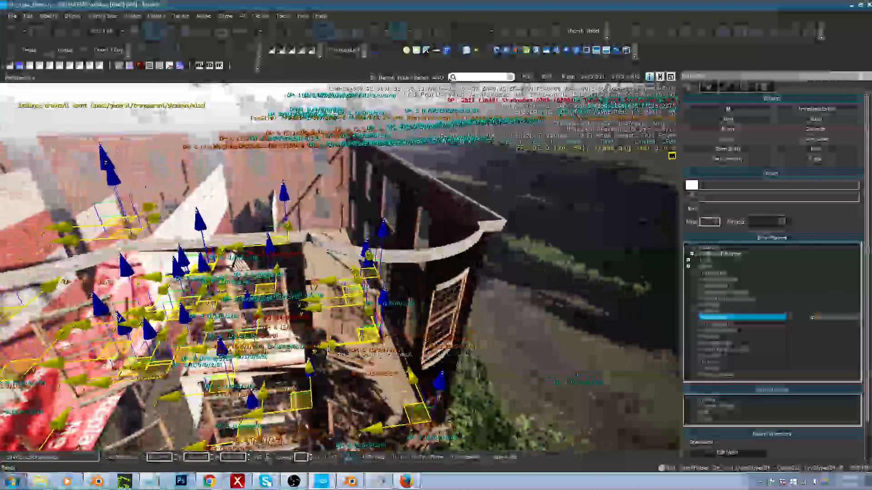
pyautogui.moveTo(328, 346); pyautogui.dragTo(472, 347)
pyautogui.hotkey('ctrl', 'z')
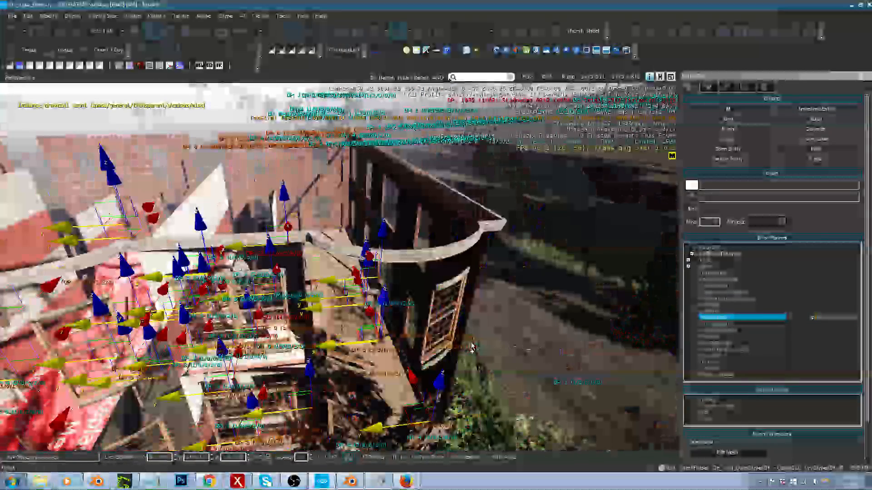
# Step: Try a ViewDistRatio of 1 on the selected interior brushes, and raise it back to 5
pyautogui.moveTo(472, 348); pyautogui.dragTo(489, 330, button='right')
pyautogui.press('s')
pyautogui.press('s')
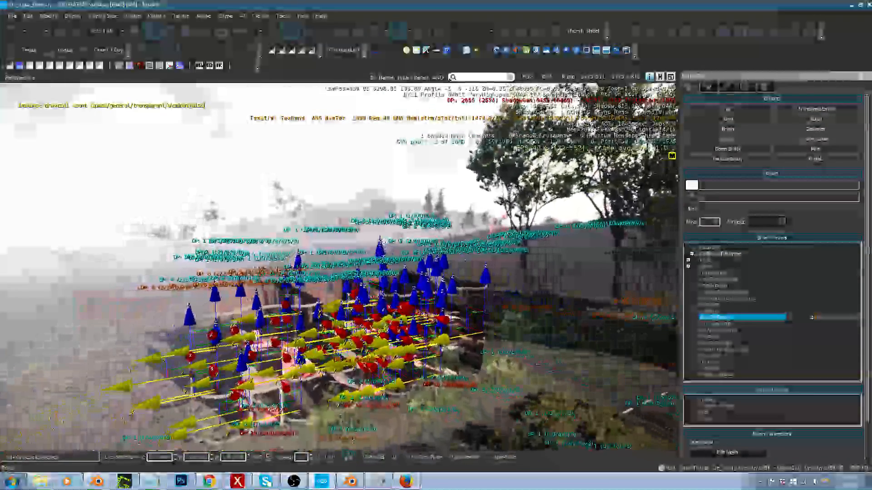
pyautogui.press('s')
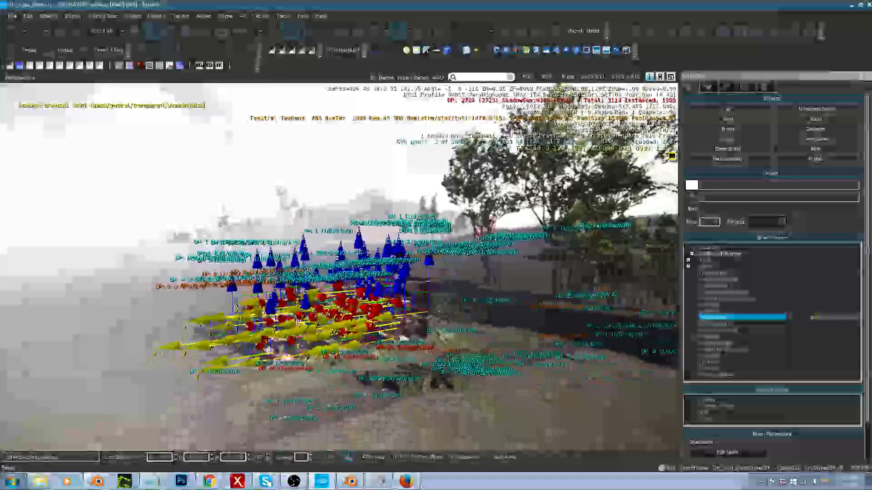
pyautogui.press('w')
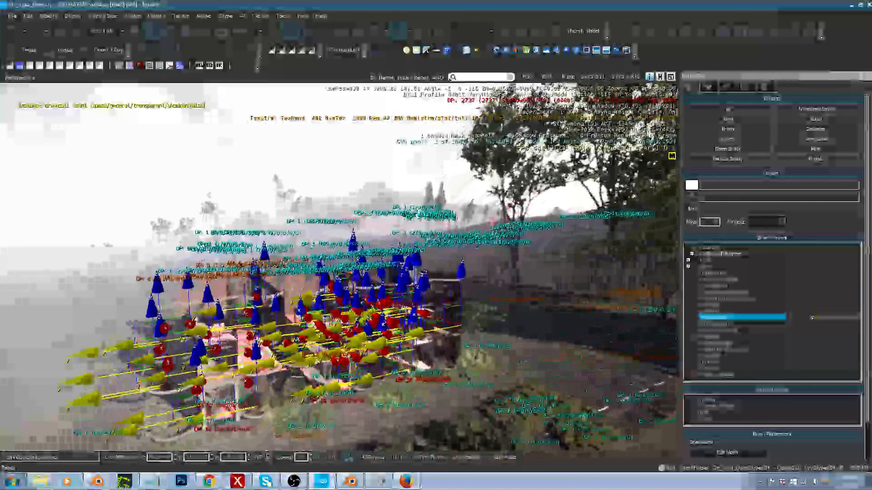
pyautogui.press('w')
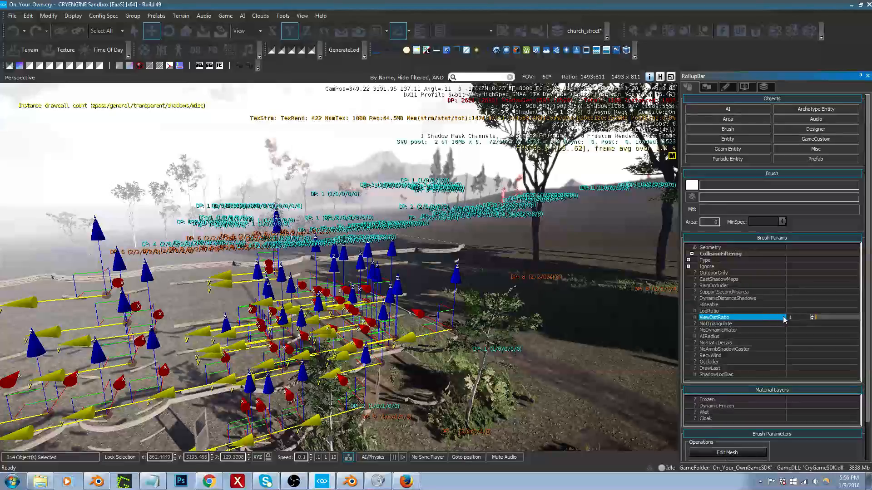
pyautogui.moveTo(801, 318); pyautogui.dragTo(765, 318)
pyautogui.write('5')
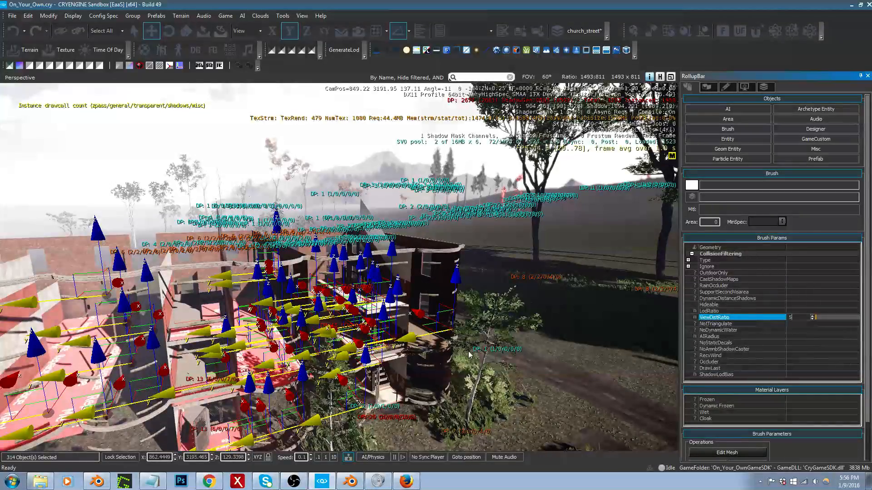
# Step: Clear the brush selection and make the hidden church_street layer visible again
pyautogui.moveTo(468, 319); pyautogui.dragTo(425, 292, button='right')
pyautogui.press('d')
pyautogui.moveTo(425, 291); pyautogui.dragTo(430, 328, button='middle')
pyautogui.moveTo(431, 328); pyautogui.dragTo(491, 321, button='right')
pyautogui.press('w')
pyautogui.press('s')
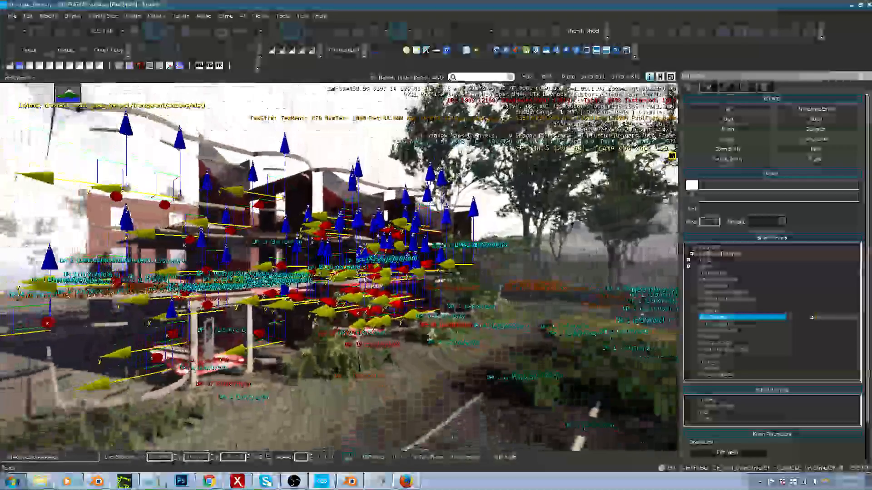
pyautogui.press('d')
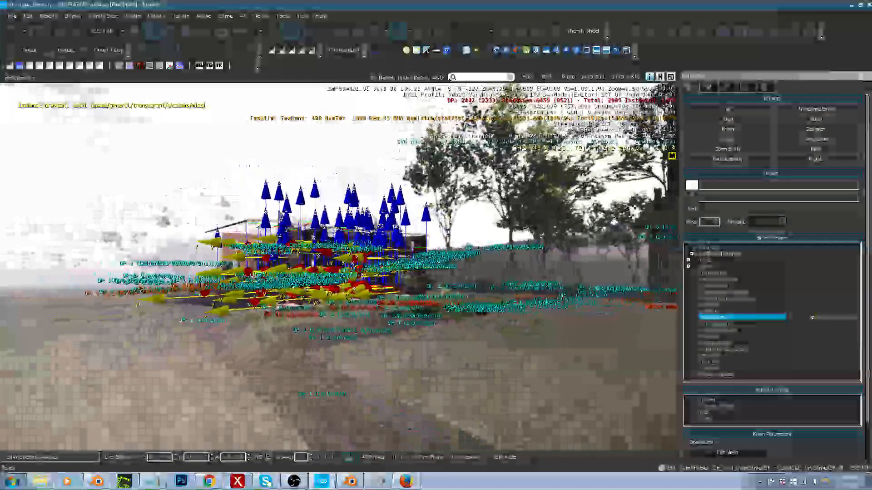
pyautogui.click(477, 325)
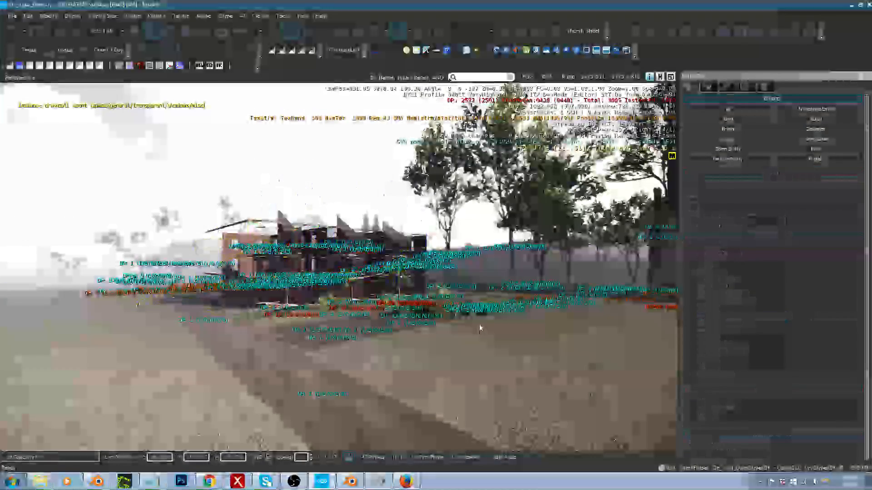
pyautogui.click(765, 86)
pyautogui.click(689, 139)
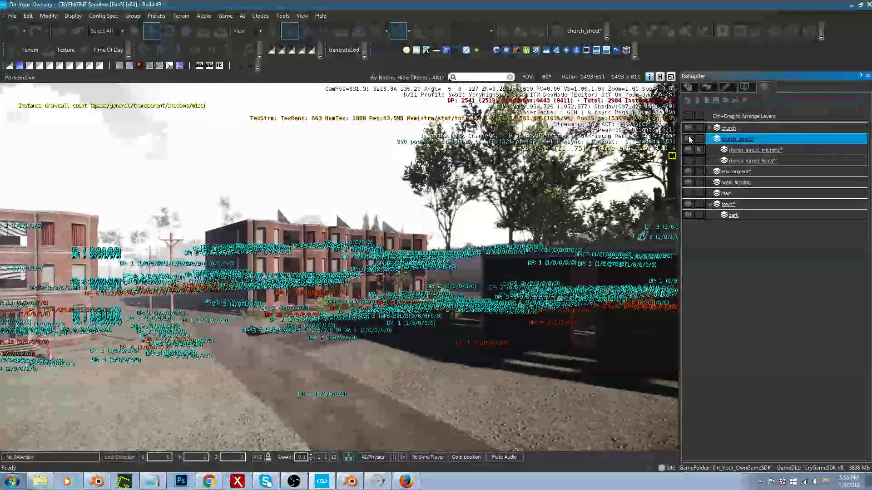
# Step: Turn off the Drawcalls per Object debug display
pyautogui.moveTo(669, 98); pyautogui.dragTo(676, 111, button='right')
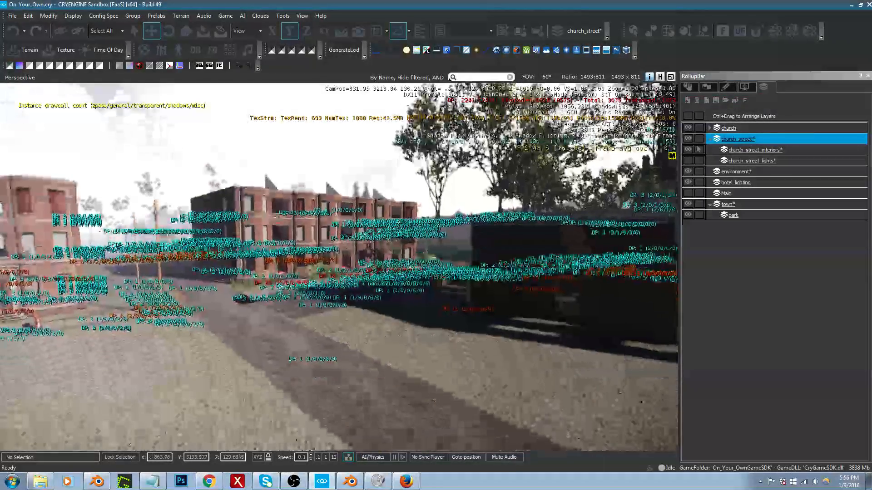
pyautogui.click(745, 87)
pyautogui.click(694, 407)
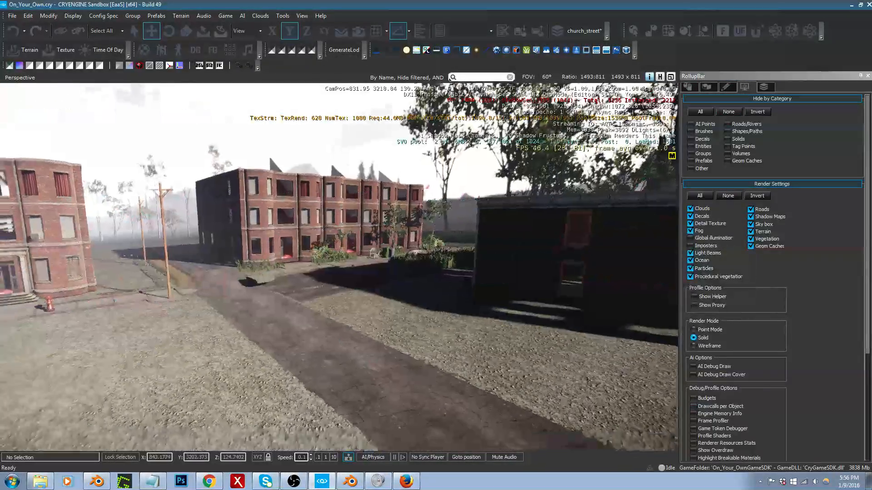
# Step: Examine the apartment facade from several distances to see where the window sashes and interiors stop rendering
pyautogui.press('w')
pyautogui.moveTo(500, 272); pyautogui.dragTo(456, 244, button='right')
pyautogui.press('w')
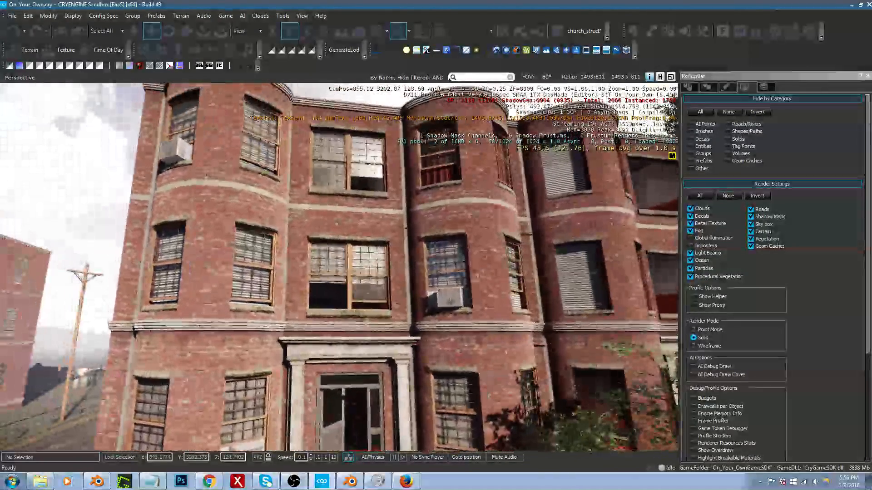
pyautogui.moveTo(413, 318); pyautogui.dragTo(431, 321, button='right')
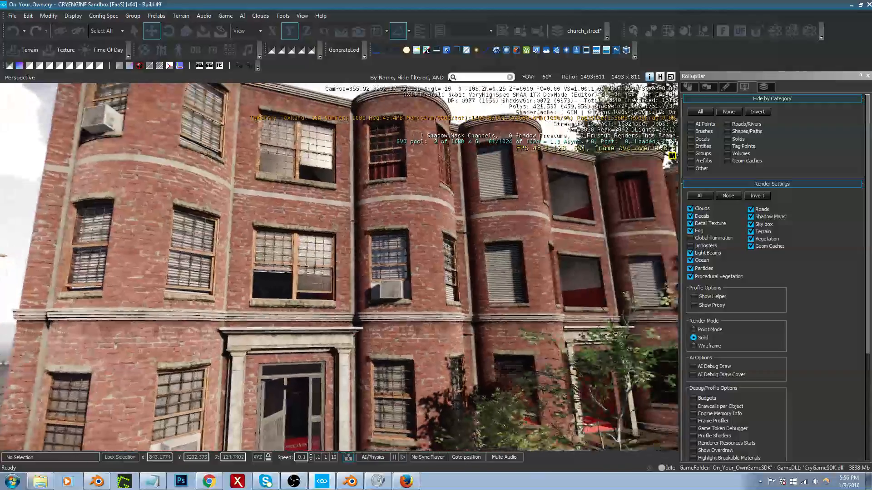
pyautogui.press('d')
pyautogui.press('d')
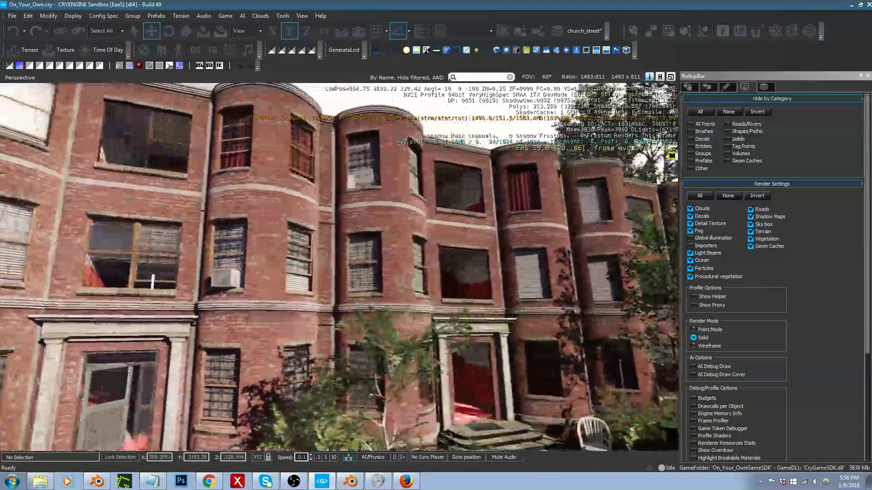
pyautogui.press('w')
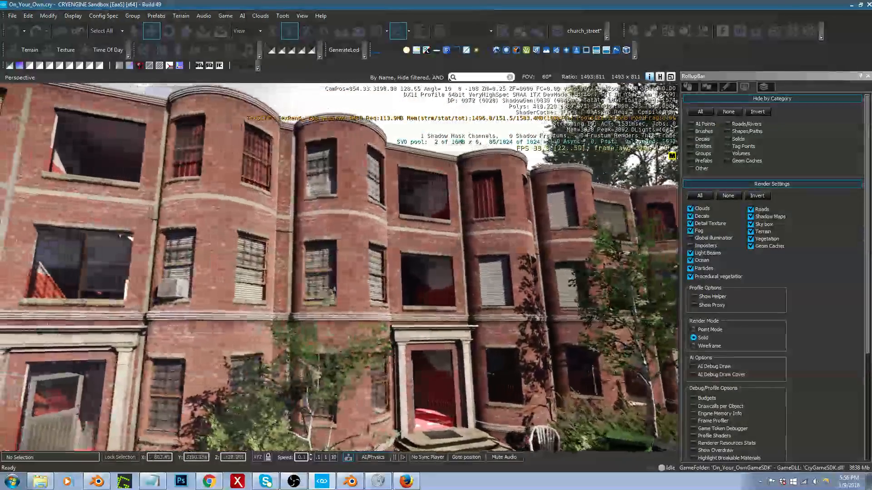
pyautogui.press('s')
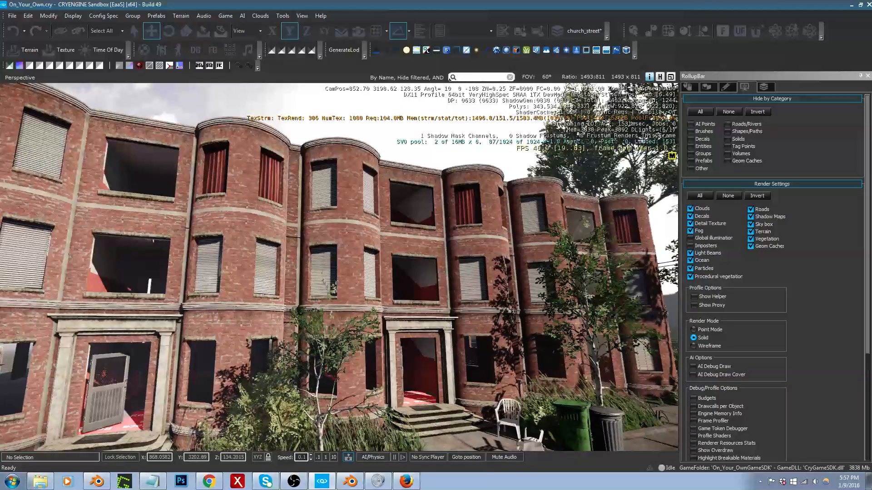
# Step: Select all editable brushes in view at the apartment facade, try a ViewDistRatio of 10, and set it to 20
pyautogui.hotkey('ctrl', 'a')
pyautogui.click(690, 86)
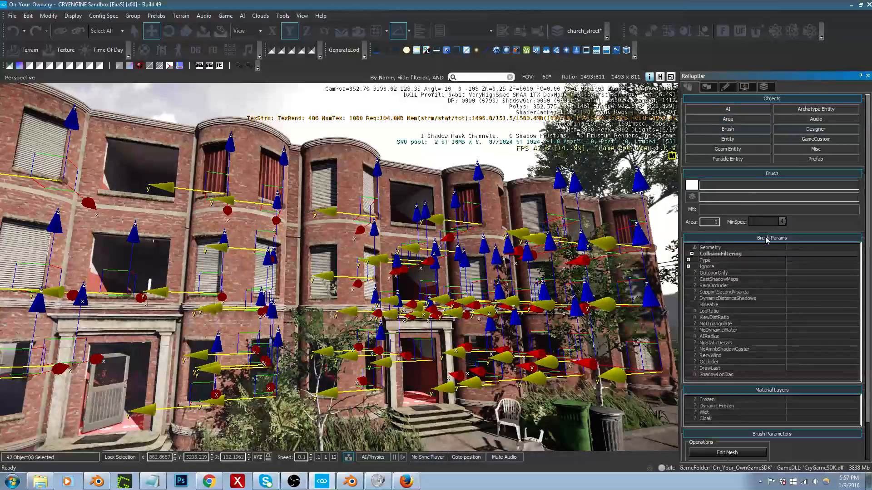
pyautogui.click(809, 318)
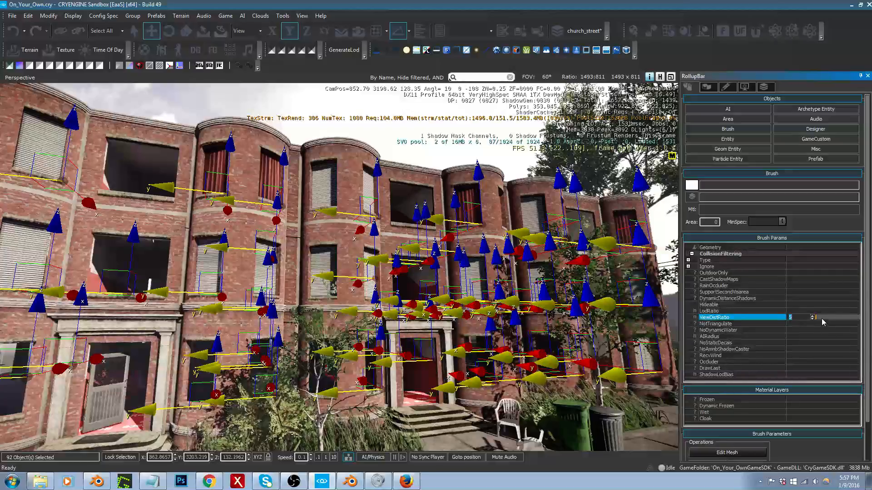
pyautogui.click(821, 319)
pyautogui.moveTo(803, 319); pyautogui.dragTo(763, 320)
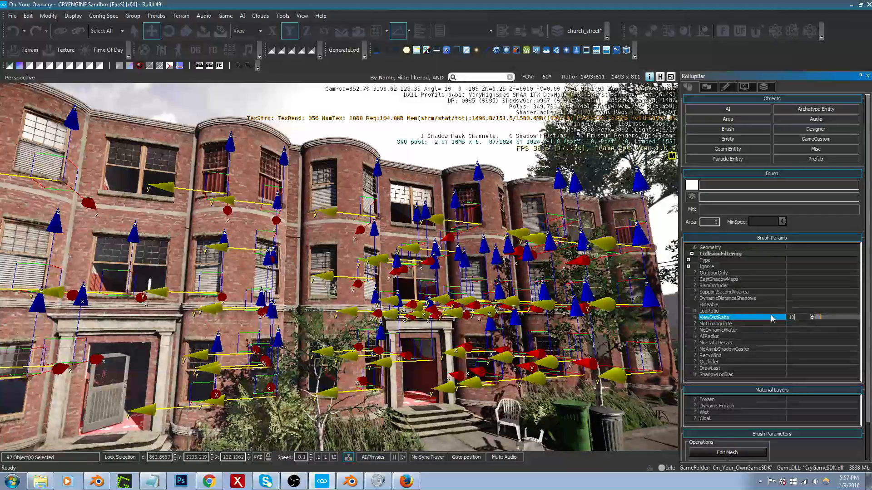
pyautogui.write('10')
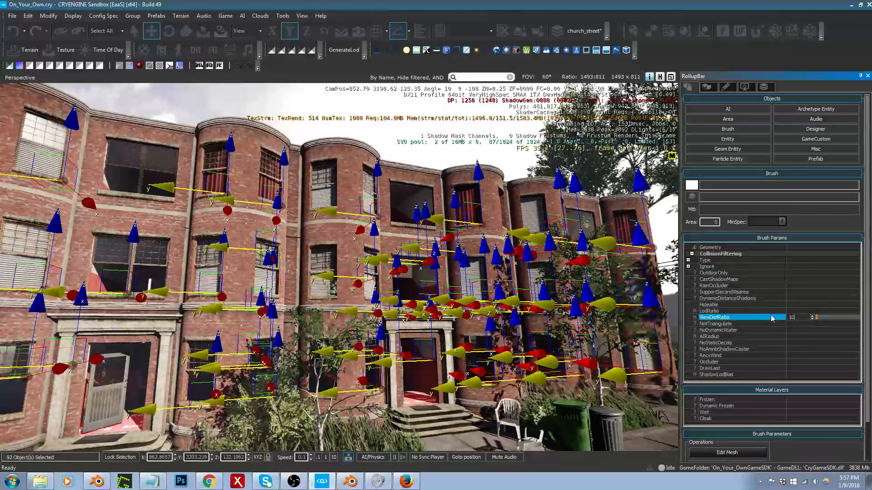
pyautogui.press('BackSpace')
pyautogui.press('BackSpace')
pyautogui.write('20')
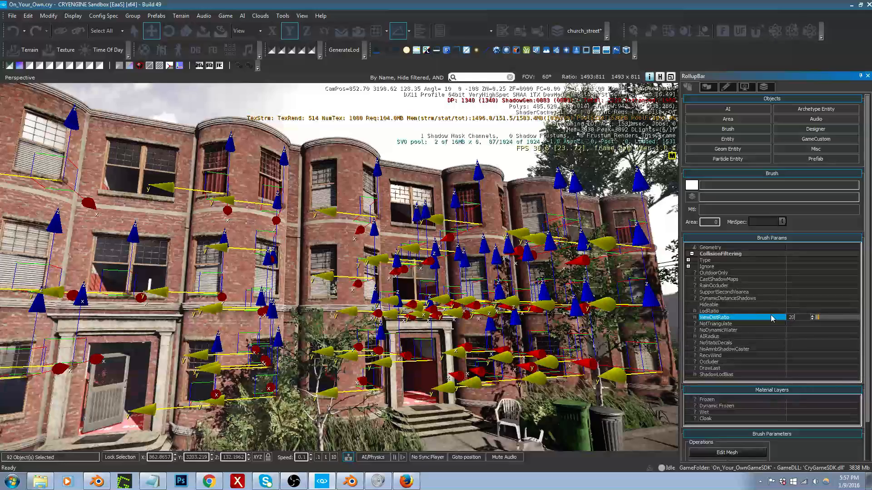
# Step: Check the selected brushes' draw distance from farther down the street and increase their ViewDistRatio to 30
pyautogui.press('s')
pyautogui.moveTo(493, 290); pyautogui.dragTo(529, 298, button='right')
pyautogui.press('s')
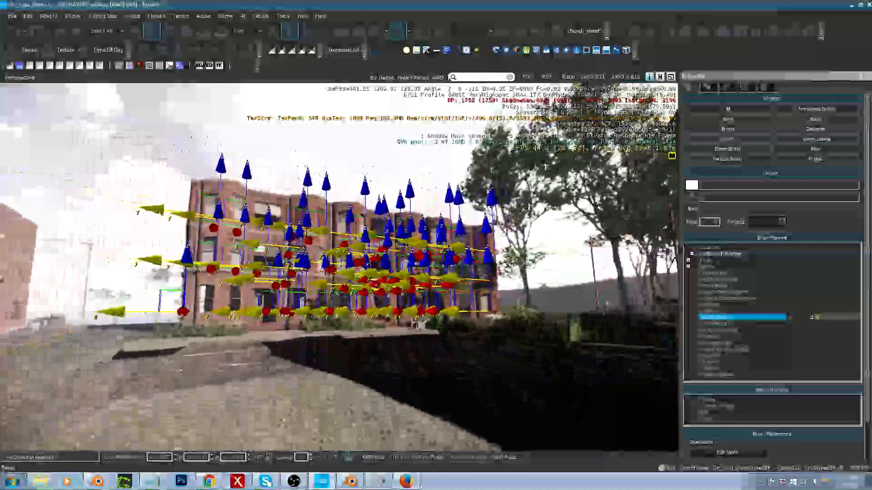
pyautogui.press('s')
pyautogui.press('w')
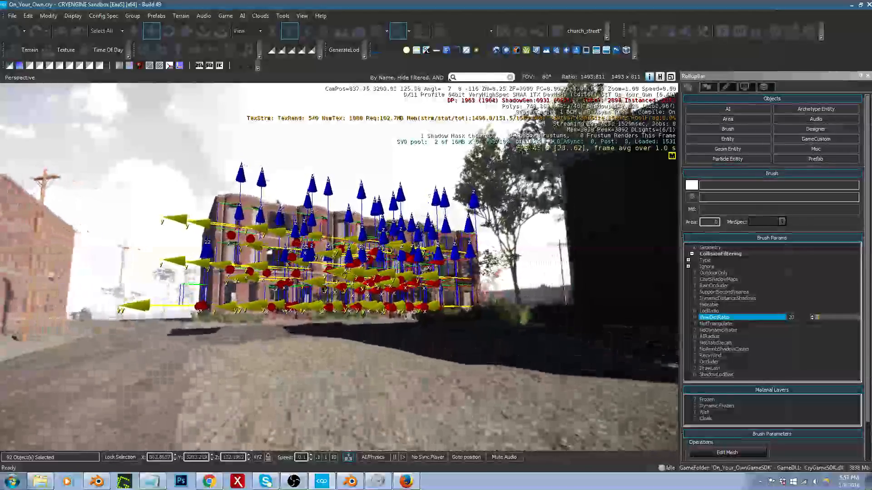
pyautogui.press('w')
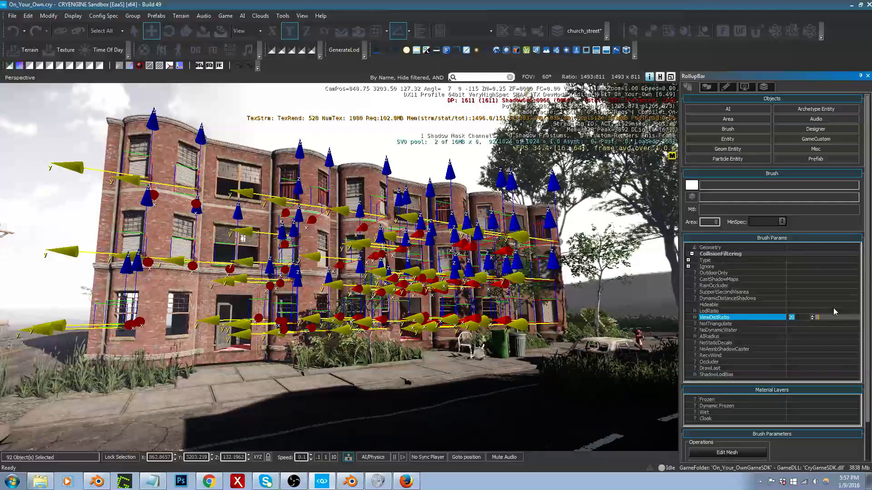
pyautogui.write('30')
pyautogui.press('Return')
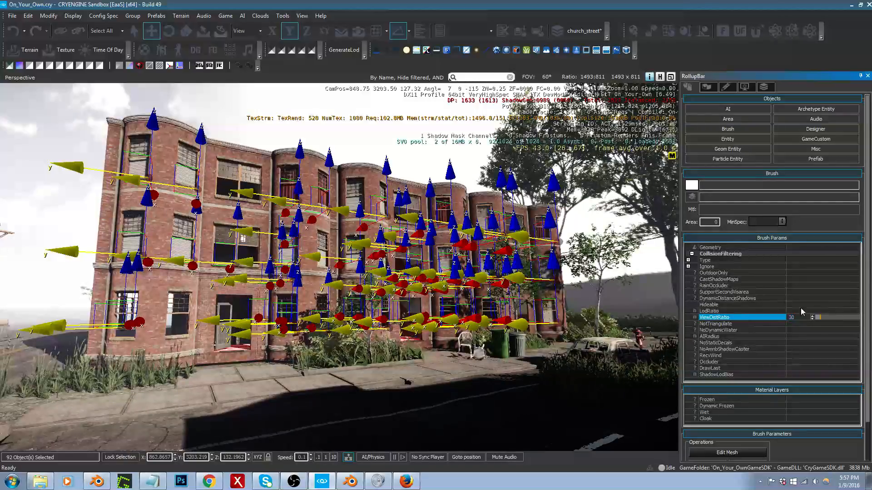
# Step: Examine the apartment facade and interior from down the street, up close and inside to check the selected brushes' draw distance
pyautogui.moveTo(454, 308)
pyautogui.mouseDown(button='right')
pyautogui.moveTo(458, 299)
pyautogui.moveTo(450, 319)
pyautogui.mouseUp(button='right')
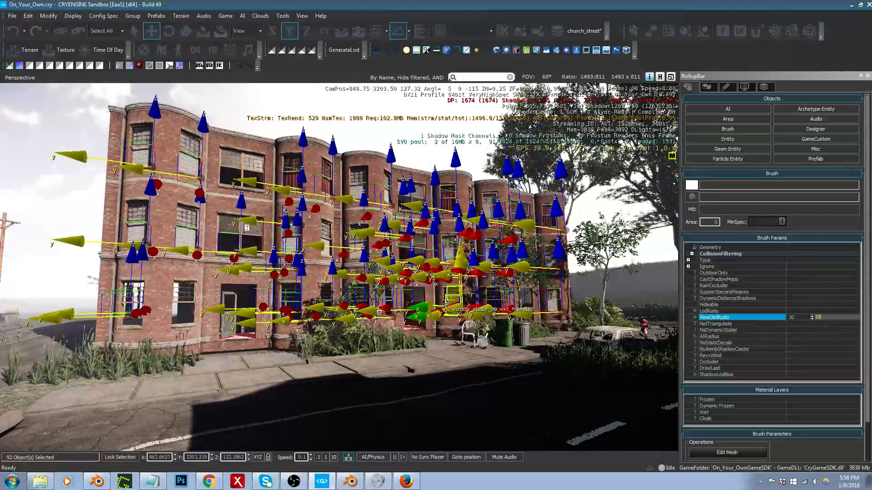
pyautogui.press('s')
pyautogui.moveTo(420, 313); pyautogui.dragTo(420, 321, button='right')
pyautogui.press('s')
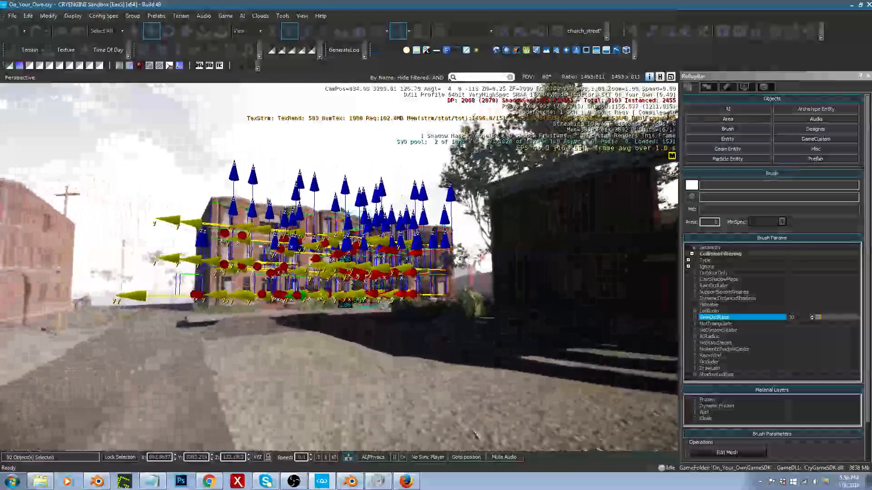
pyautogui.press('w')
pyautogui.press('w')
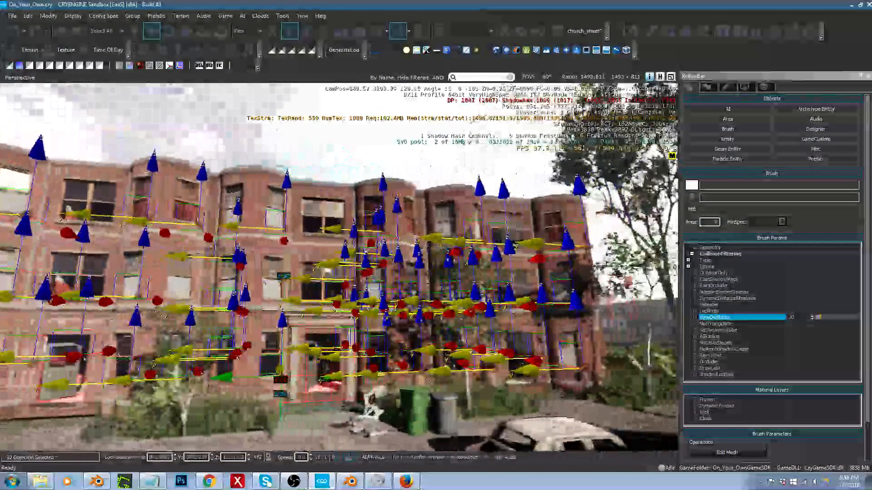
pyautogui.press('w')
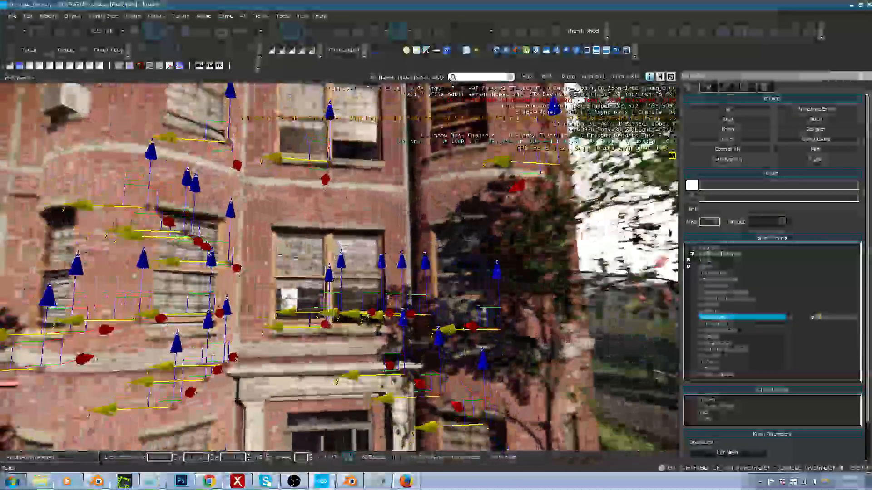
pyautogui.press('w')
pyautogui.press('s')
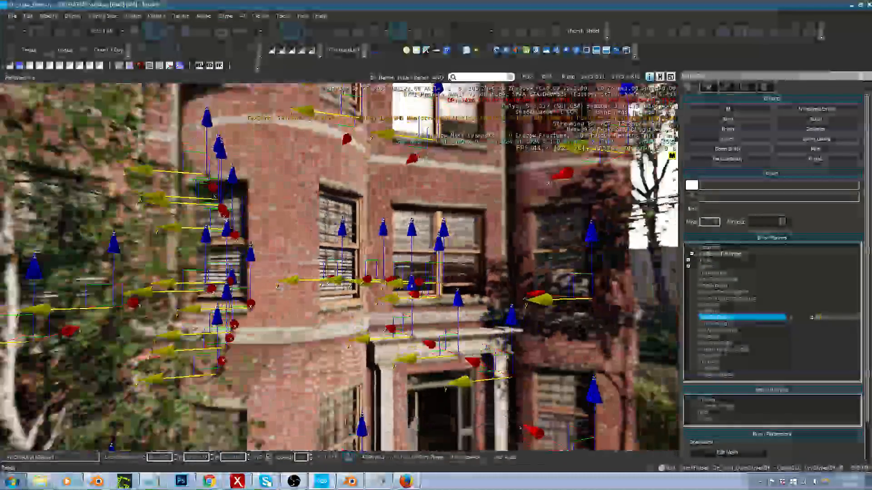
pyautogui.press('w')
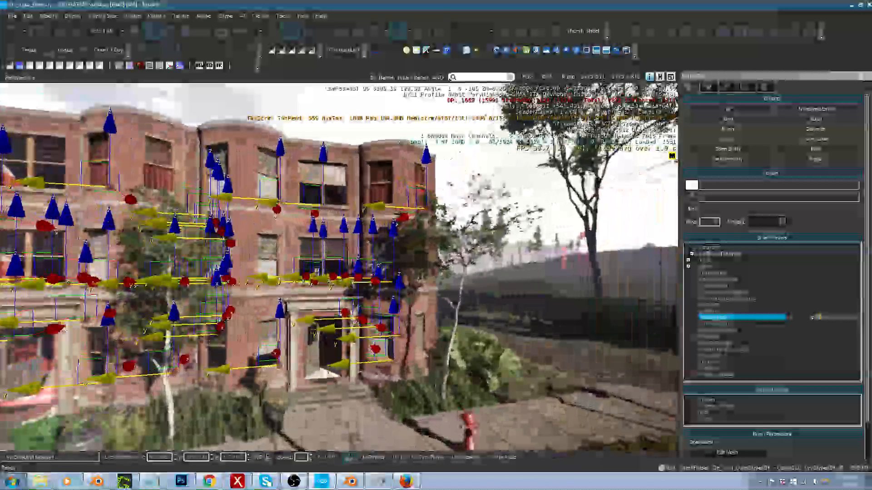
pyautogui.press('w')
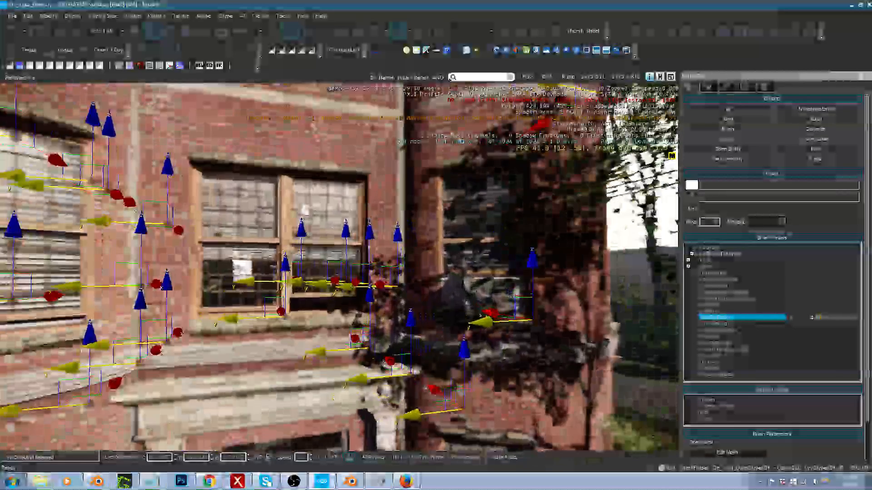
pyautogui.press('d')
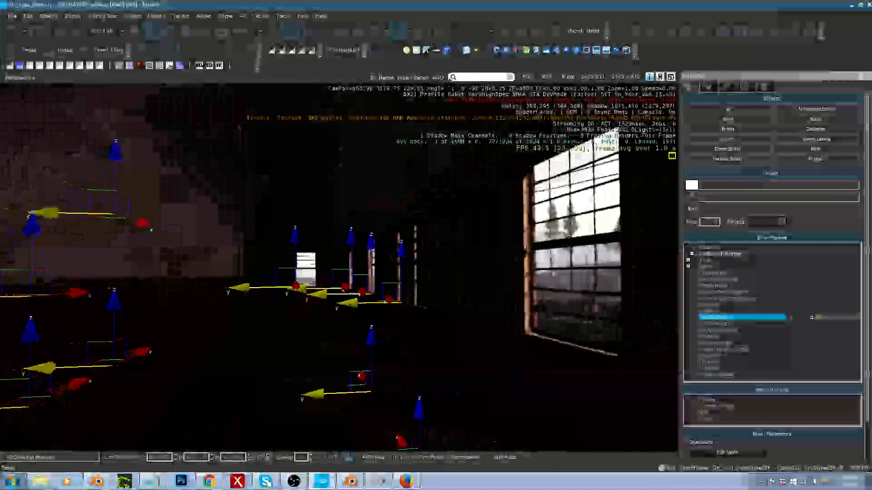
pyautogui.press('w')
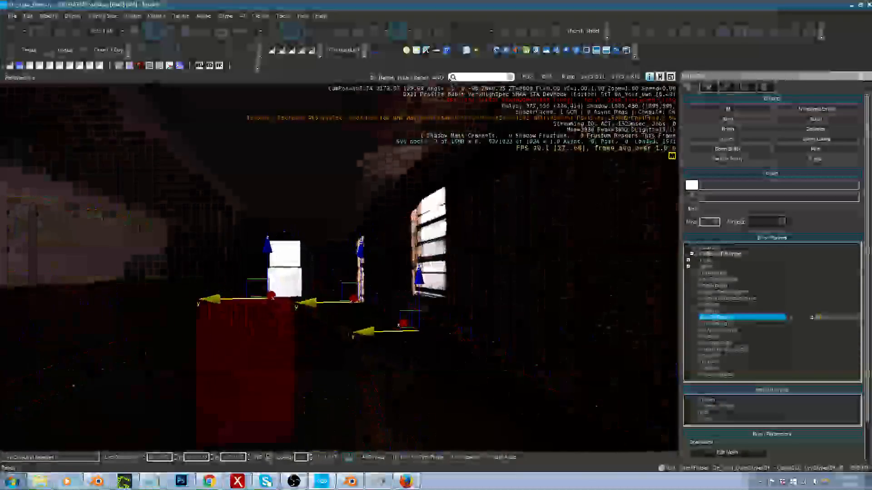
pyautogui.press('s')
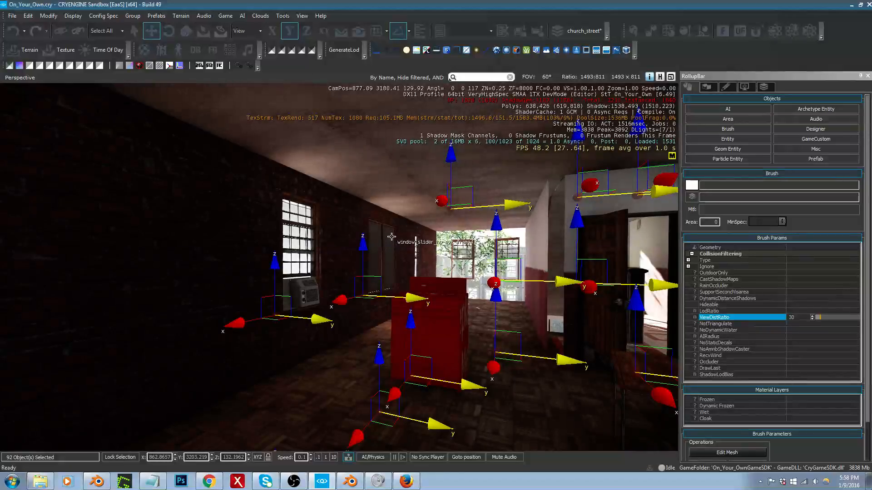
# Step: Clear the brush selection inside the apartment and rotate the red placeholder stove 90 degrees about its Z axis
pyautogui.hotkey('ctrl', 'd')
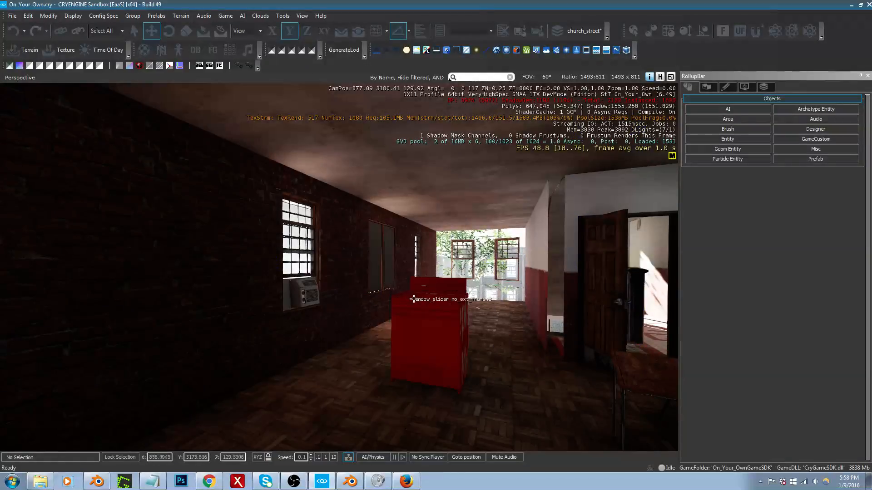
pyautogui.moveTo(418, 302)
pyautogui.mouseDown(button='right')
pyautogui.moveTo(426, 290)
pyautogui.moveTo(425, 318)
pyautogui.moveTo(447, 338)
pyautogui.moveTo(417, 317)
pyautogui.mouseUp(button='right')
pyautogui.press('w')
pyautogui.press('d')
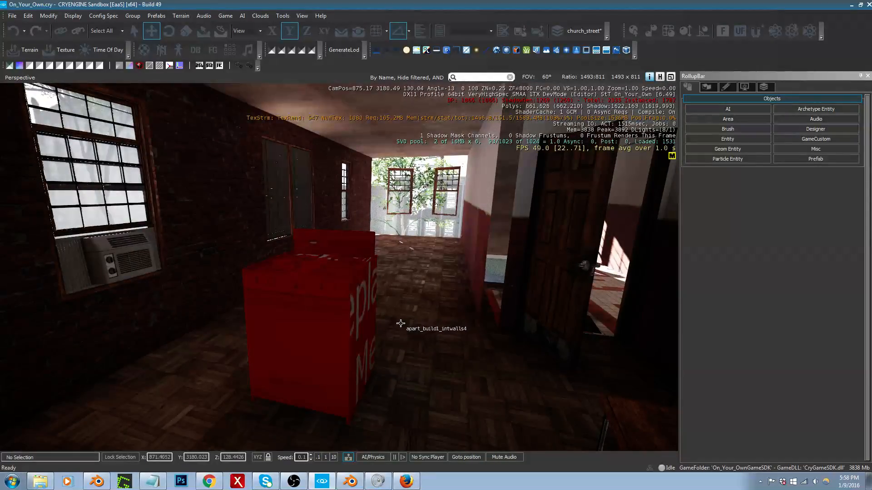
pyautogui.click(339, 329)
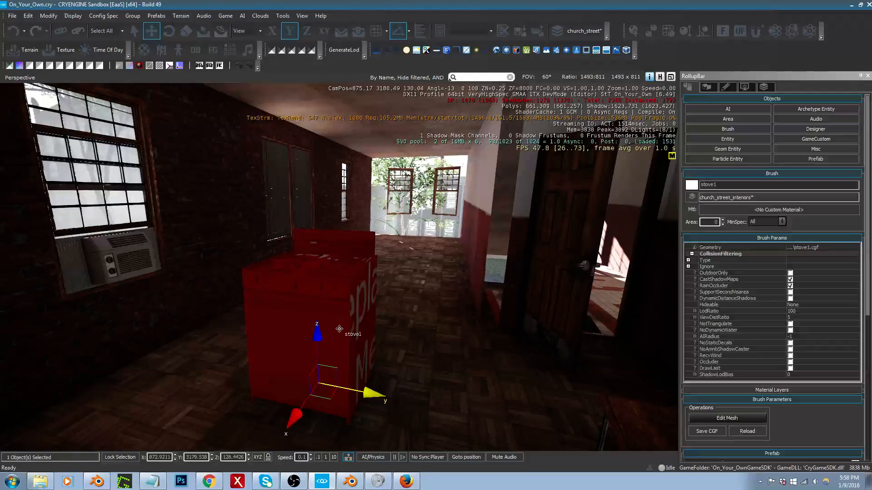
pyautogui.press('2')
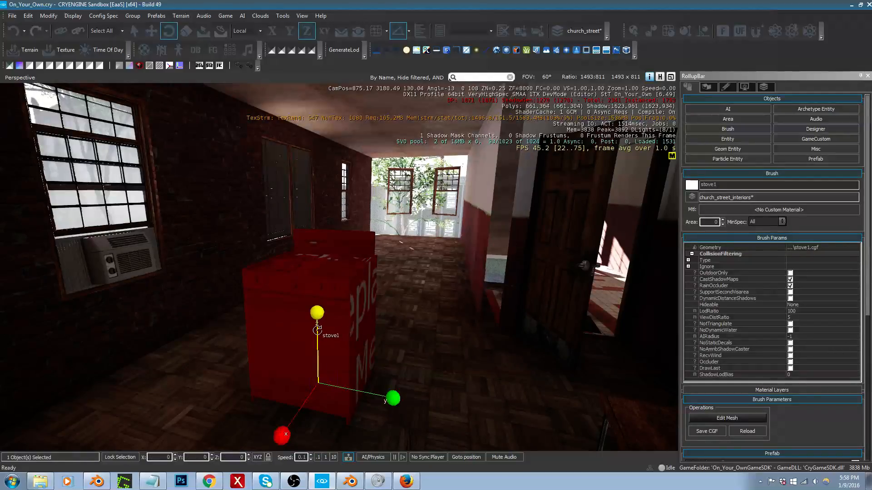
pyautogui.moveTo(317, 314); pyautogui.dragTo(398, 287)
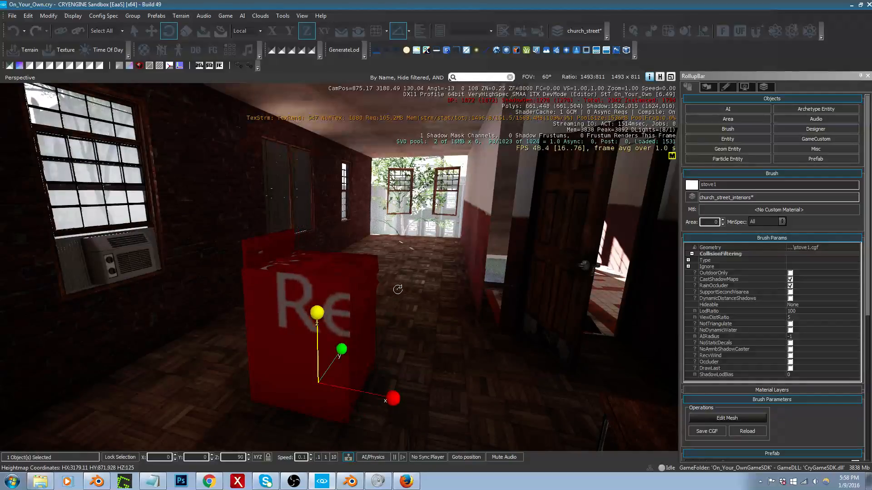
# Step: Move the stove across the floor to about X 871.58, Y 3178.12, keeping its height
pyautogui.moveTo(462, 325); pyautogui.dragTo(463, 325, button='right')
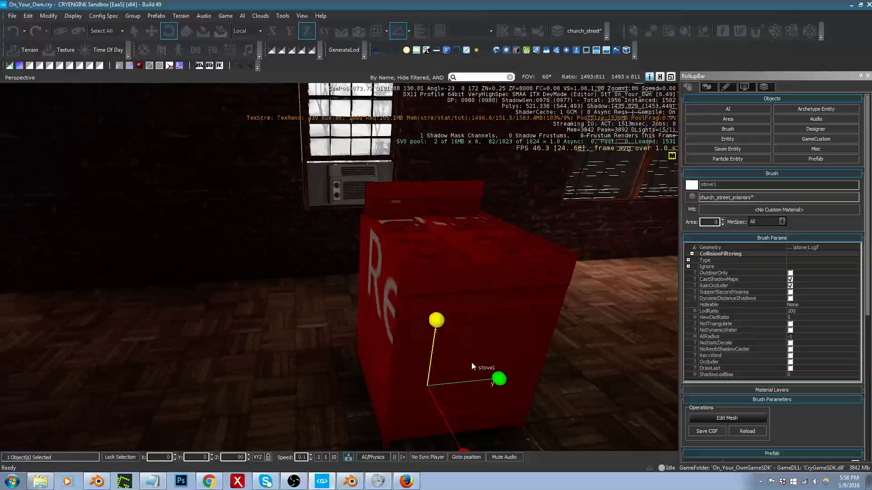
pyautogui.moveTo(473, 362); pyautogui.dragTo(472, 362, button='right')
pyautogui.press('1')
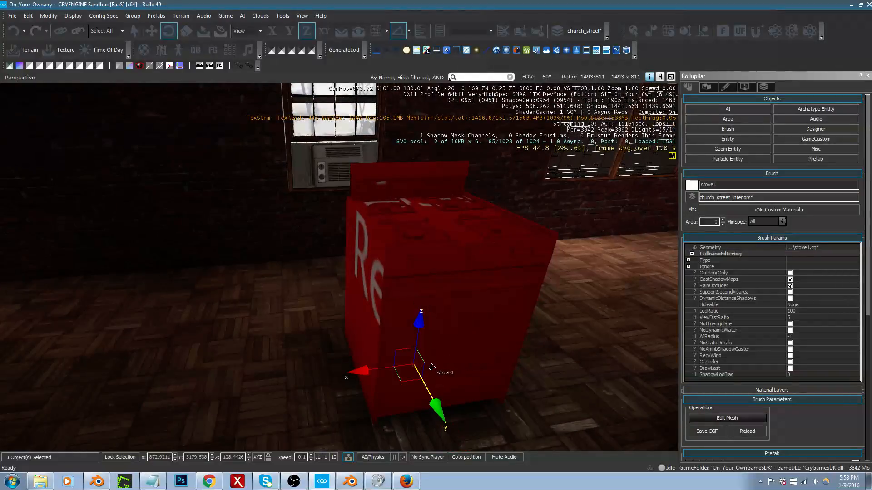
pyautogui.moveTo(406, 380); pyautogui.dragTo(475, 267)
pyautogui.moveTo(475, 267); pyautogui.dragTo(411, 214, button='right')
# Step: Examine the apartment building's windows from outside and return to the room to check the stove's placement against the brick wall
pyautogui.press('w')
pyautogui.press('s')
pyautogui.press('w')
pyautogui.press('s')
pyautogui.press('a')
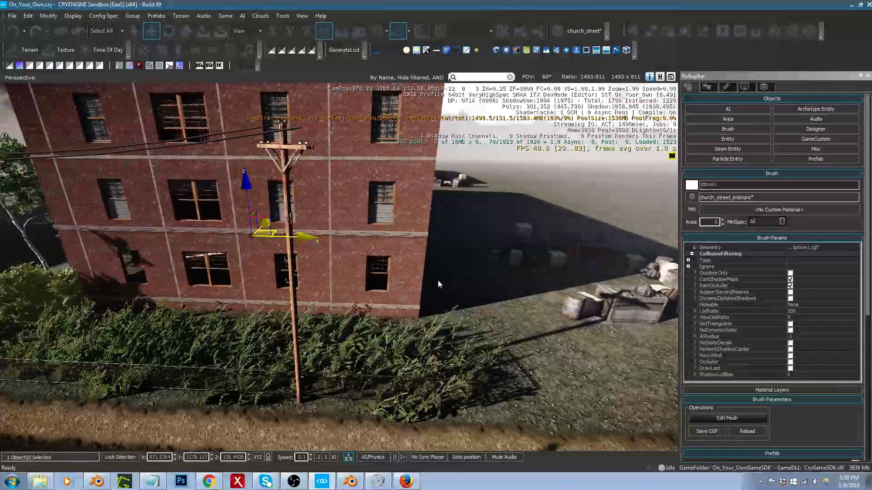
pyautogui.moveTo(428, 255); pyautogui.dragTo(634, 209, button='right')
pyautogui.press('w')
pyautogui.press('a')
pyautogui.press('s')
pyautogui.press('w')
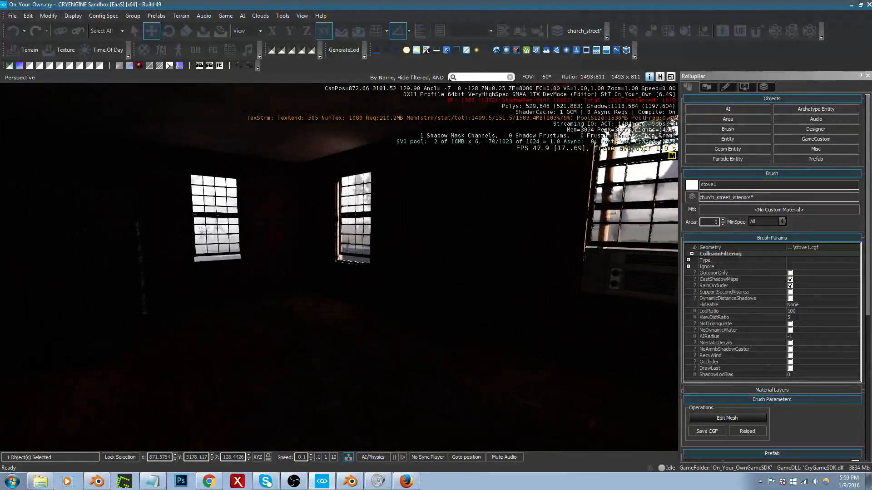
pyautogui.moveTo(339, 267); pyautogui.dragTo(619, 229, button='right')
pyautogui.press('a')
pyautogui.press('d')
pyautogui.press('w')
pyautogui.moveTo(433, 239); pyautogui.dragTo(428, 257, button='right')
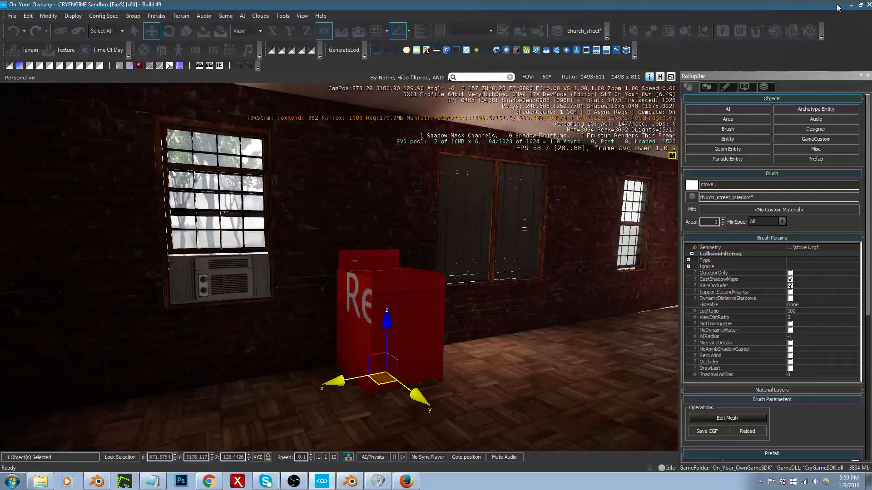
# Step: Uncover the desktop, launch Substance Painter and restore the Sandbox window to full size
pyautogui.moveTo(839, 8); pyautogui.dragTo(693, 53)
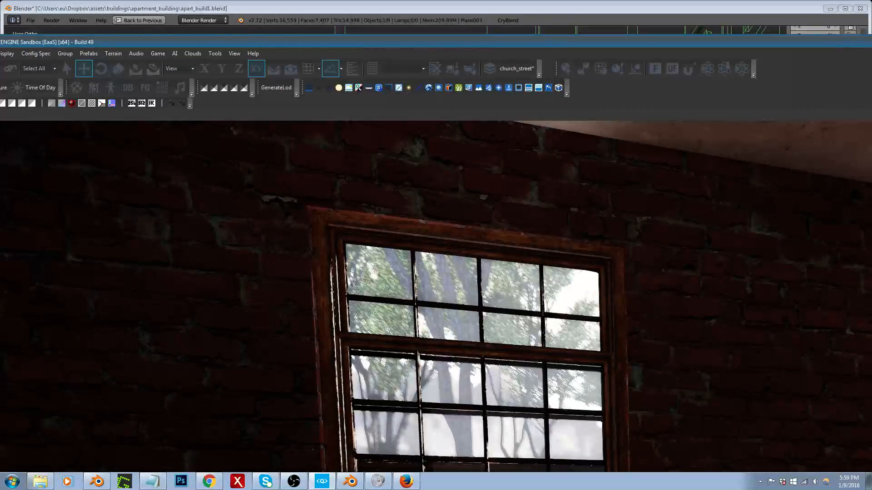
pyautogui.moveTo(2, 49); pyautogui.dragTo(183, 26)
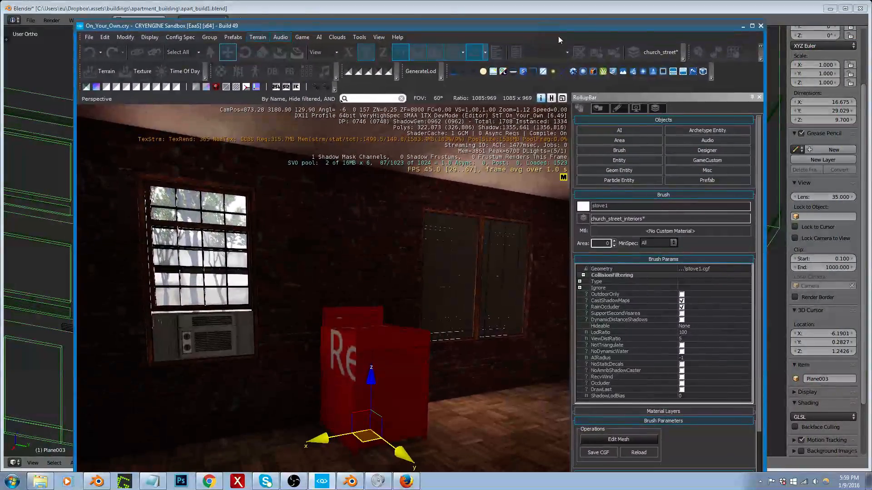
pyautogui.click(830, 8)
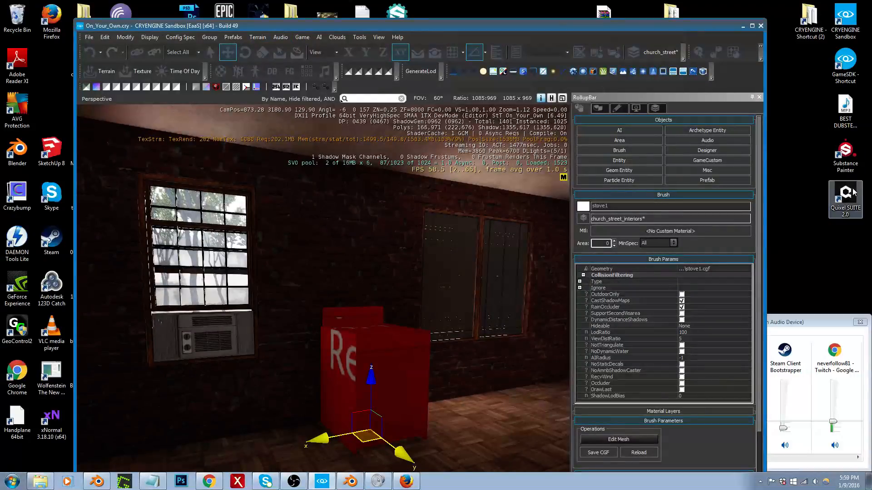
pyautogui.click(847, 159)
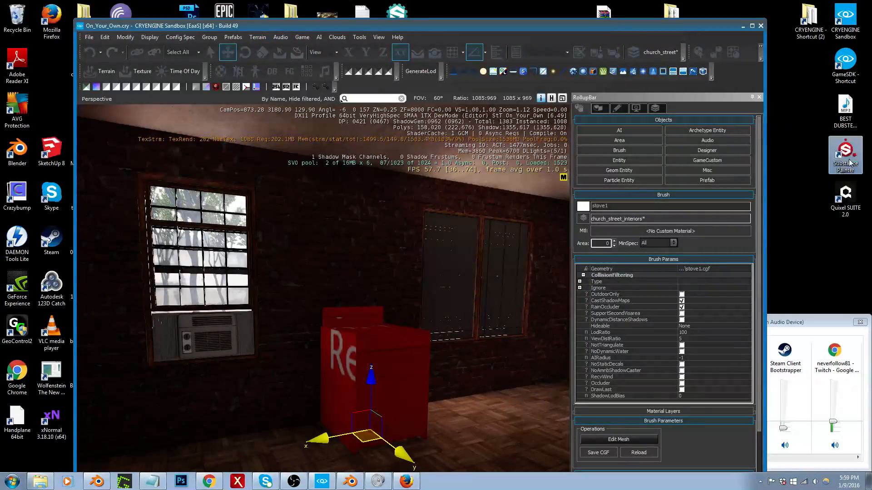
pyautogui.click(752, 26)
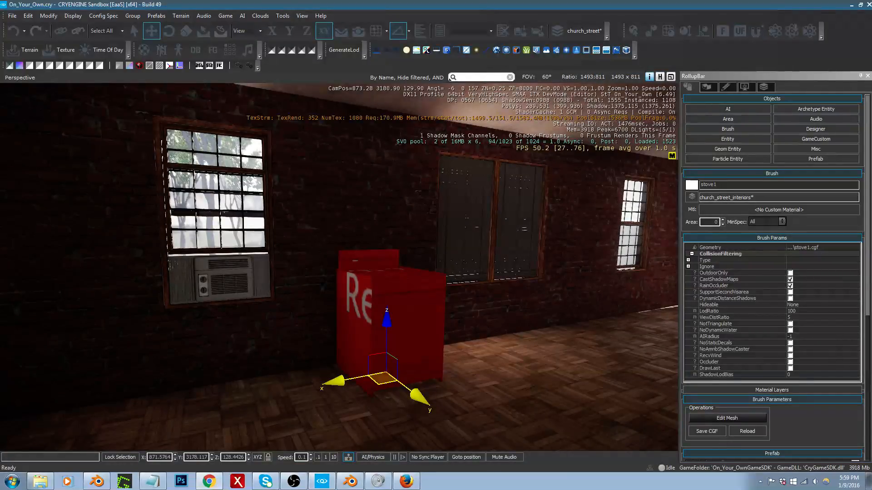
pyautogui.press('m')
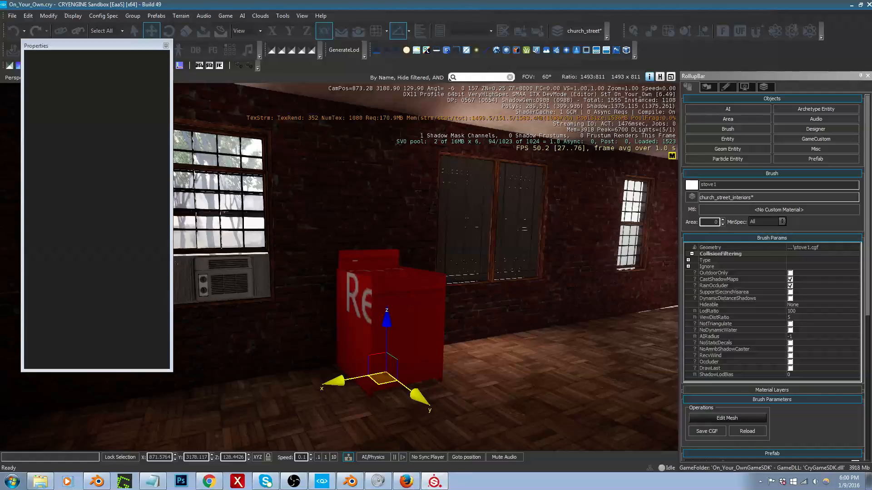
# Step: In Substance Painter, move the floating Properties window out of the way and open the recent project kitchen/stove2.spp
pyautogui.moveTo(0, 254)
pyautogui.mouseDown()
pyautogui.moveTo(395, 58)
pyautogui.moveTo(406, 0)
pyautogui.mouseUp()
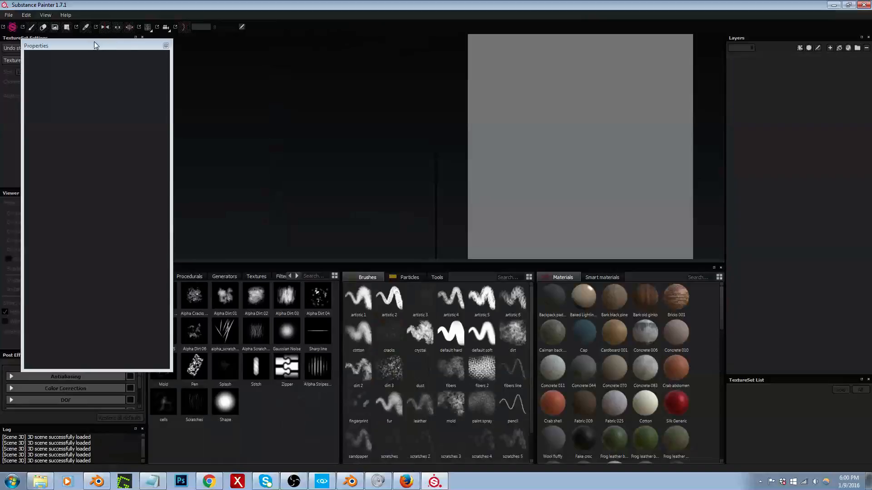
pyautogui.moveTo(96, 45); pyautogui.dragTo(795, 414)
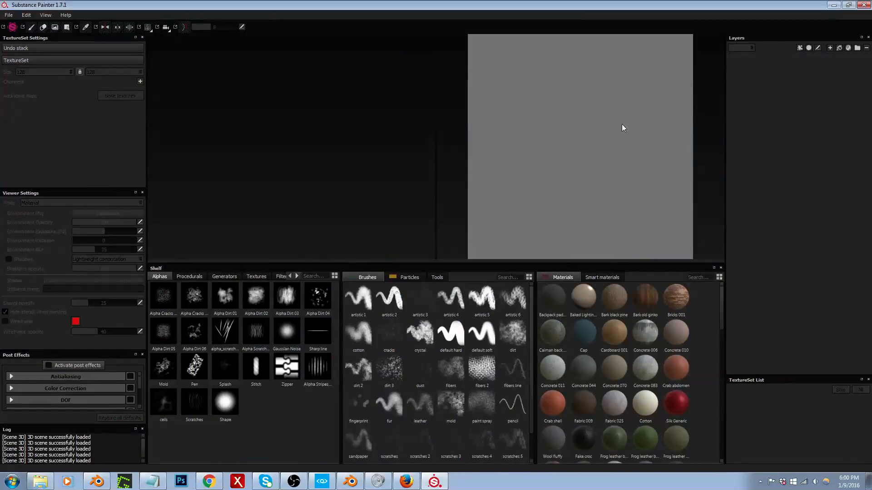
pyautogui.click(8, 15)
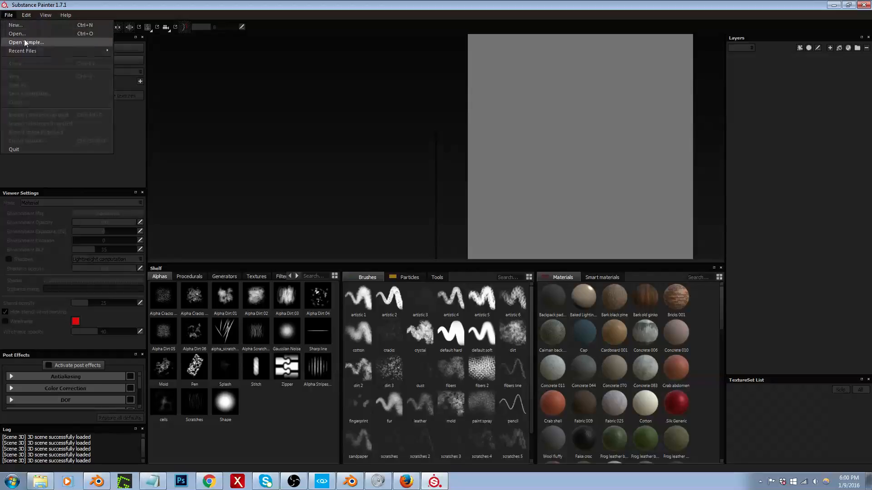
pyautogui.moveTo(28, 56)
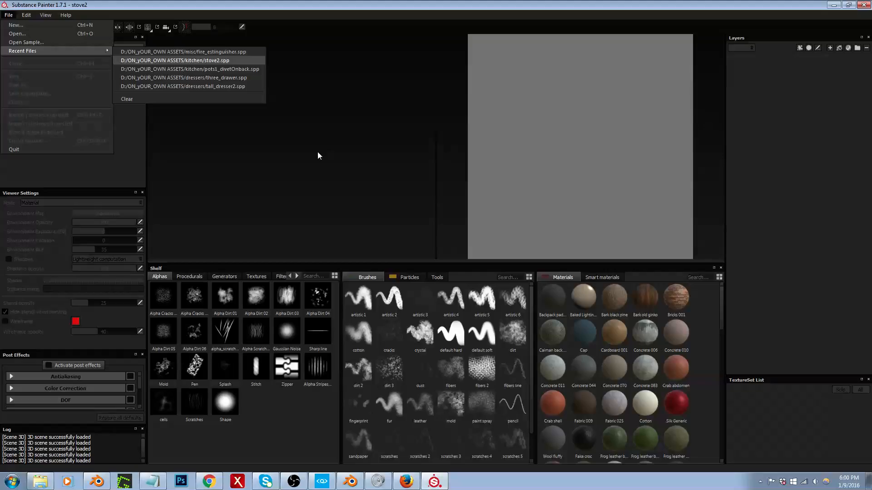
pyautogui.click(175, 60)
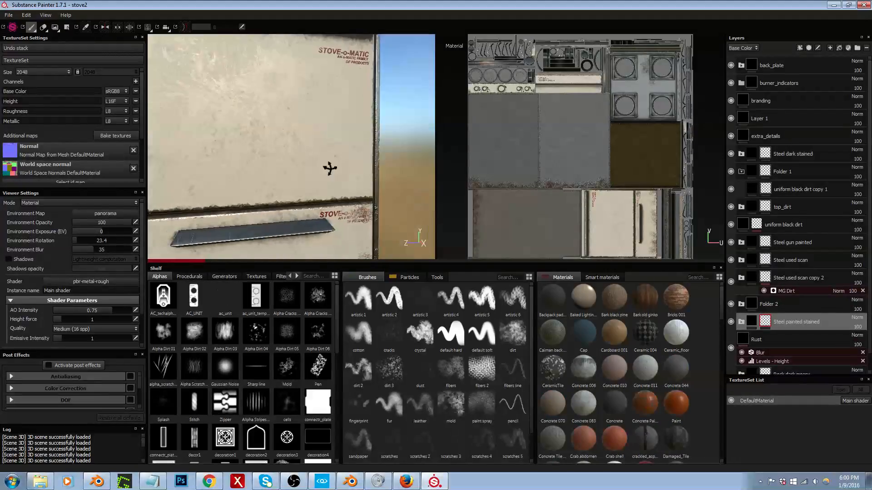
# Step: Enlarge the 3D viewport against the shelf and UV view, and examine the textured stove from its front and side
pyautogui.scroll(-3, 329, 169)
pyautogui.keyDown('alt'); pyautogui.moveTo(308, 137); pyautogui.dragTo(347, 222, button='middle'); pyautogui.keyUp('alt')
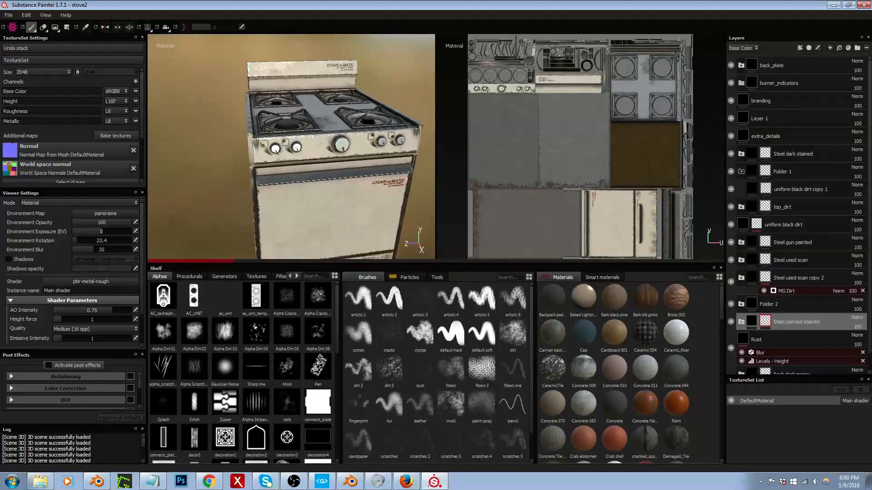
pyautogui.moveTo(341, 199)
pyautogui.keyDown('alt'); pyautogui.mouseDown()
pyautogui.moveTo(366, 195)
pyautogui.moveTo(380, 173)
pyautogui.moveTo(347, 186)
pyautogui.moveTo(323, 132)
pyautogui.moveTo(210, 129)
pyautogui.mouseUp(); pyautogui.keyUp('alt')
pyautogui.keyDown('alt'); pyautogui.moveTo(318, 137); pyautogui.dragTo(284, 107, button='middle'); pyautogui.keyUp('alt')
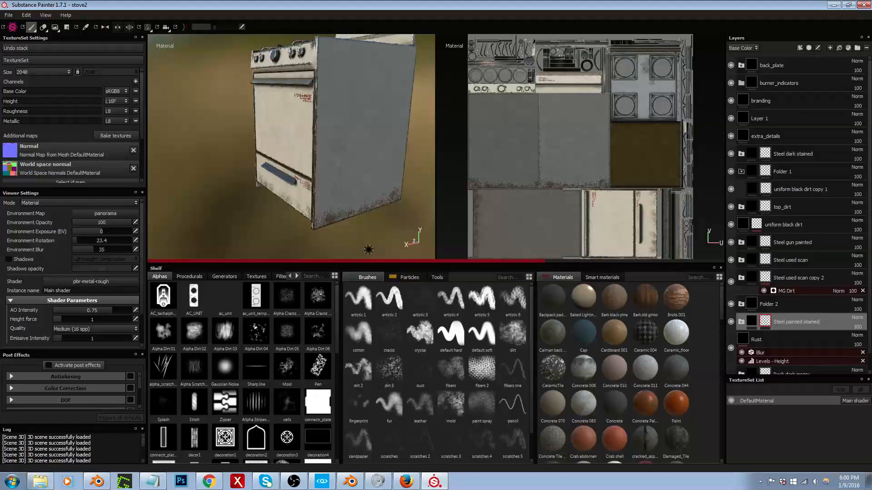
pyautogui.moveTo(427, 266); pyautogui.dragTo(440, 372)
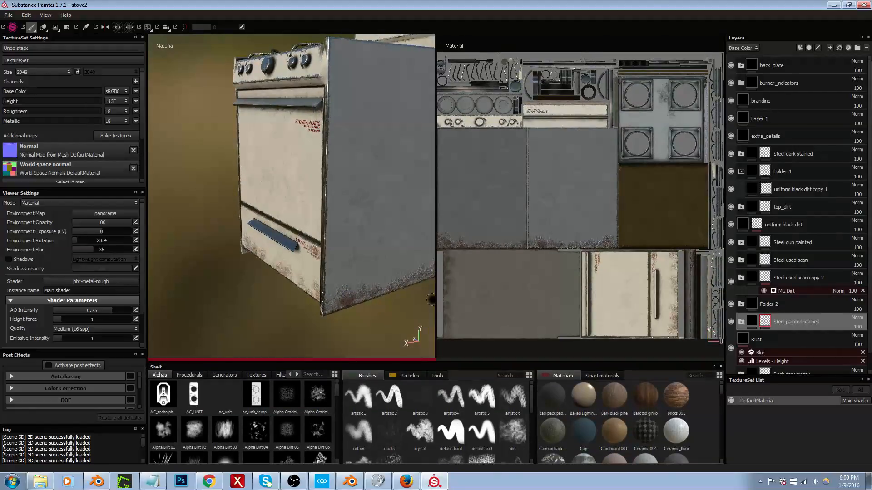
pyautogui.moveTo(434, 301); pyautogui.dragTo(561, 287)
pyautogui.moveTo(469, 190)
pyautogui.keyDown('alt'); pyautogui.mouseDown()
pyautogui.moveTo(432, 222)
pyautogui.moveTo(395, 226)
pyautogui.moveTo(460, 266)
pyautogui.moveTo(431, 187)
pyautogui.moveTo(401, 194)
pyautogui.moveTo(459, 193)
pyautogui.moveTo(438, 204)
pyautogui.moveTo(451, 202)
pyautogui.mouseUp(); pyautogui.keyUp('alt')
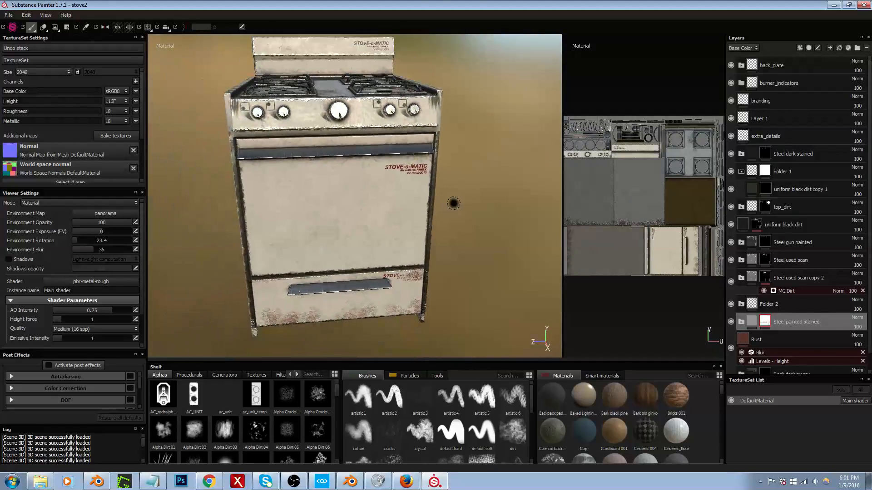
# Step: Start a texture export for the stove and set the output folder to the kitchen/appliances asset folder under objects/on_your_own
pyautogui.keyDown('alt'); pyautogui.moveTo(417, 184); pyautogui.dragTo(442, 200, button='middle'); pyautogui.keyUp('alt')
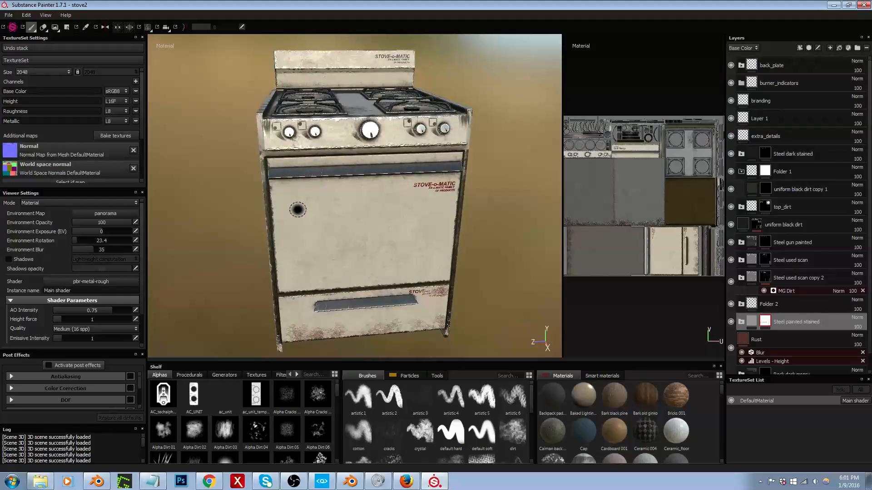
pyautogui.hotkey('ctrl', 'shift', 'e')
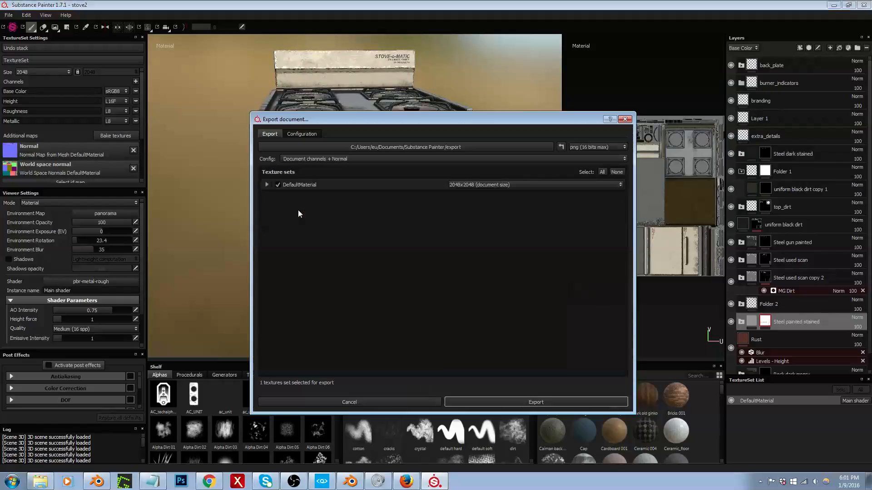
pyautogui.click(472, 146)
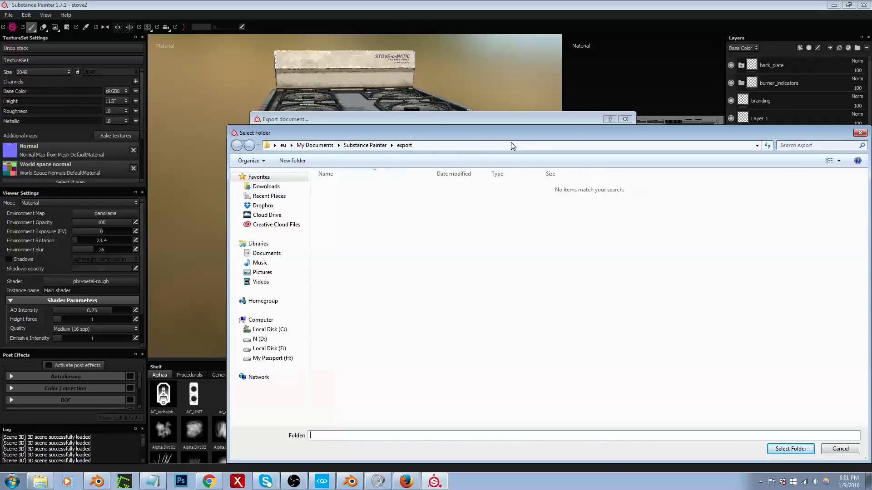
pyautogui.press('Return')
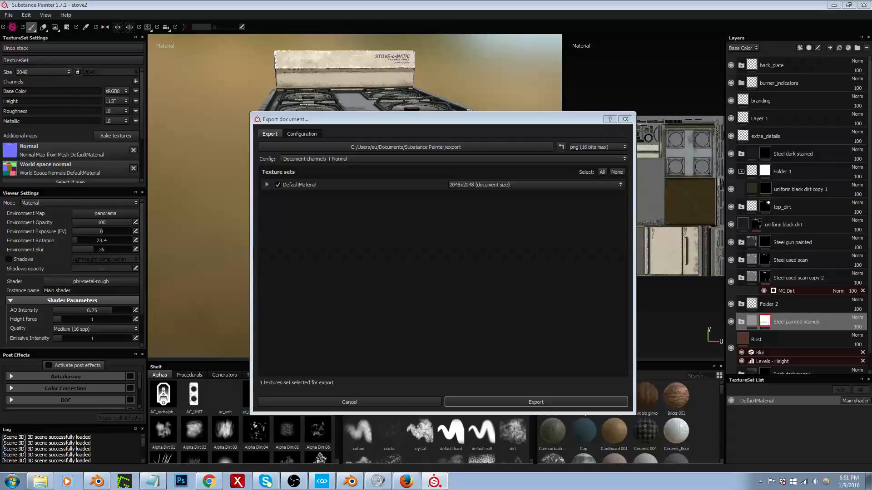
pyautogui.press('Return')
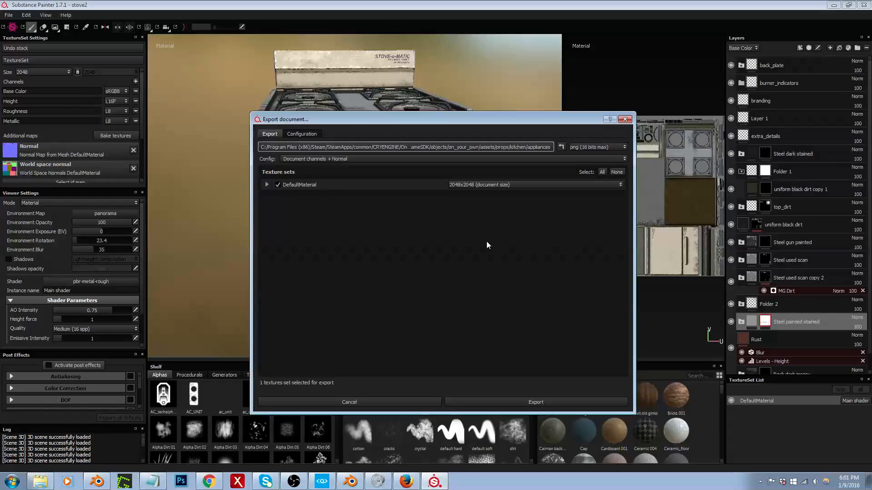
# Step: Export the stove's textures with the CryEngine 3 configuration in tiff (16 bits max) format
pyautogui.click(351, 160)
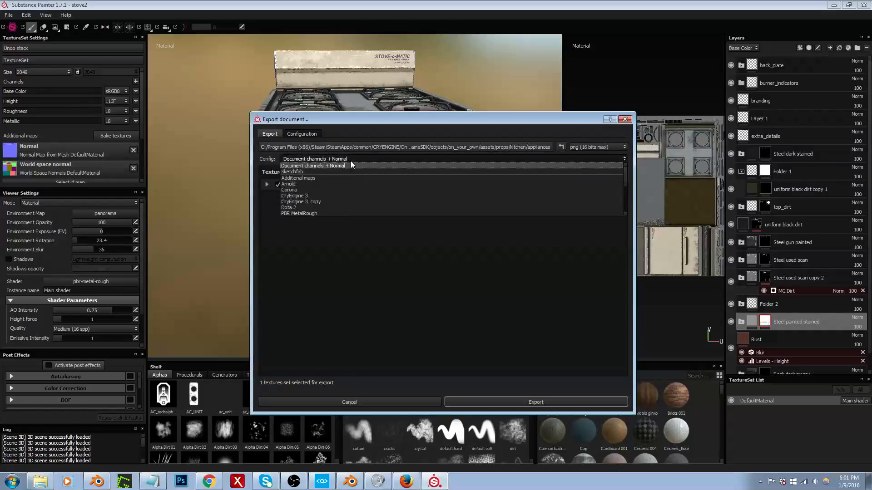
pyautogui.click(327, 192)
pyautogui.click(570, 148)
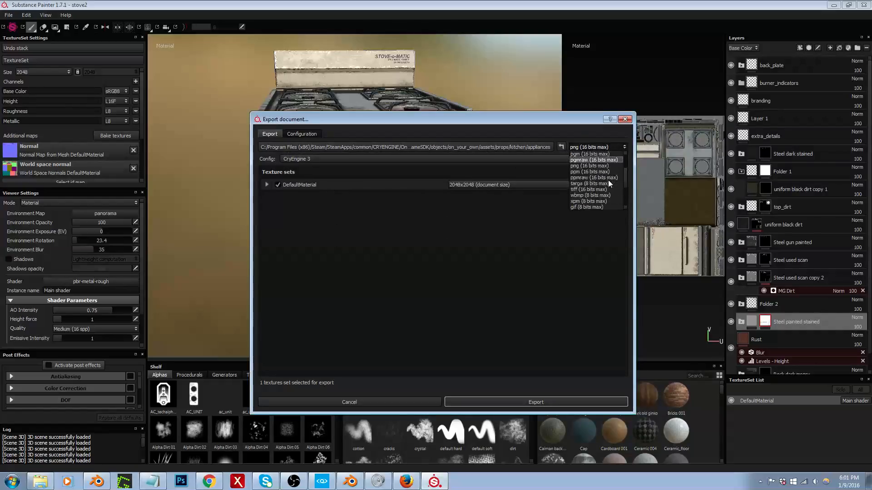
pyautogui.click(597, 190)
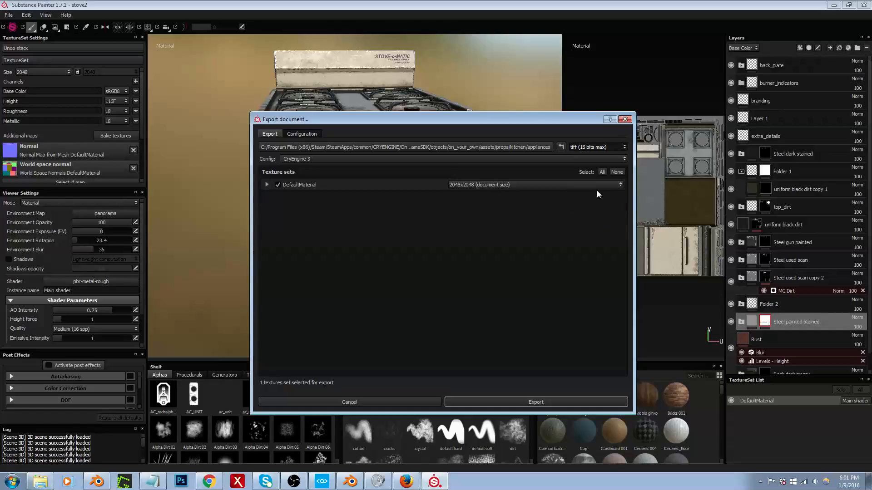
pyautogui.click(530, 403)
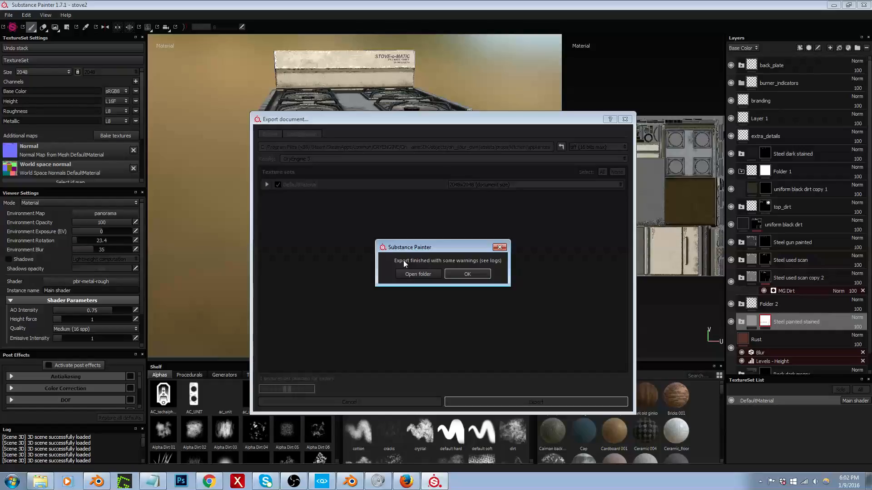
pyautogui.click(473, 275)
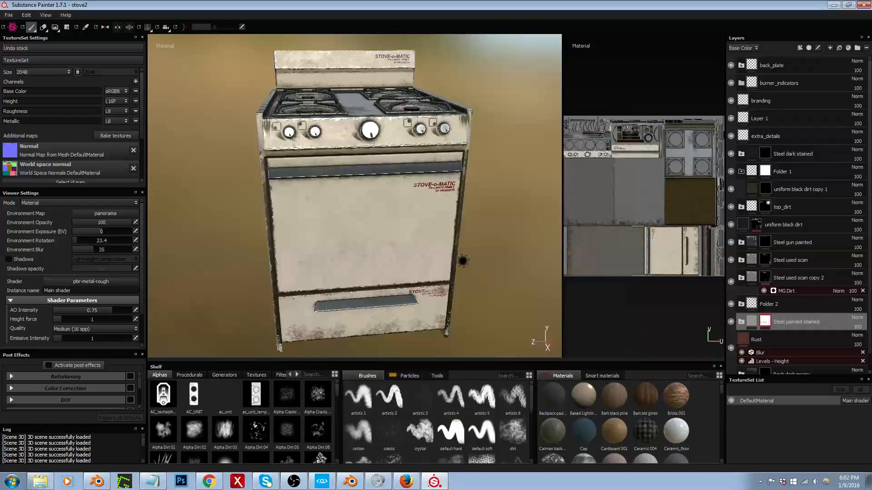
# Step: Switch to CRYENGINE Sandbox and assign stove_2_DefaultMaterial's diff, ddna and spec textures from props/kitchen/appliances to the stove material
pyautogui.click(322, 481)
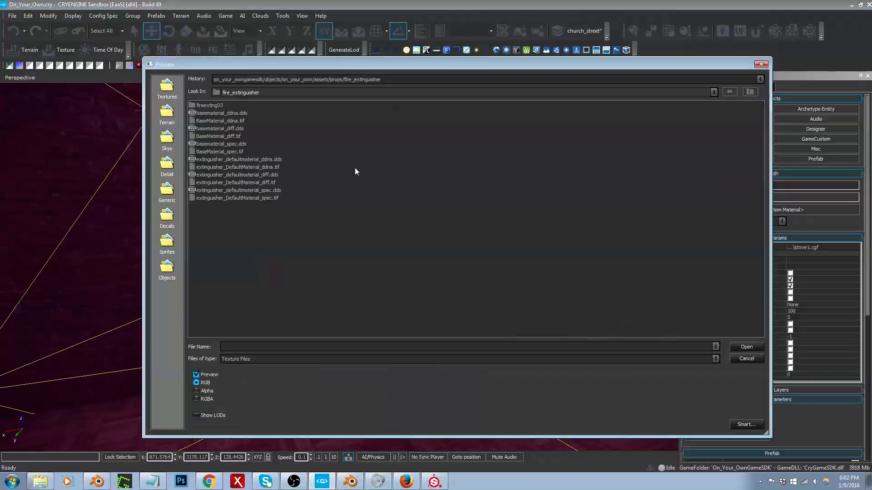
pyautogui.click(751, 92)
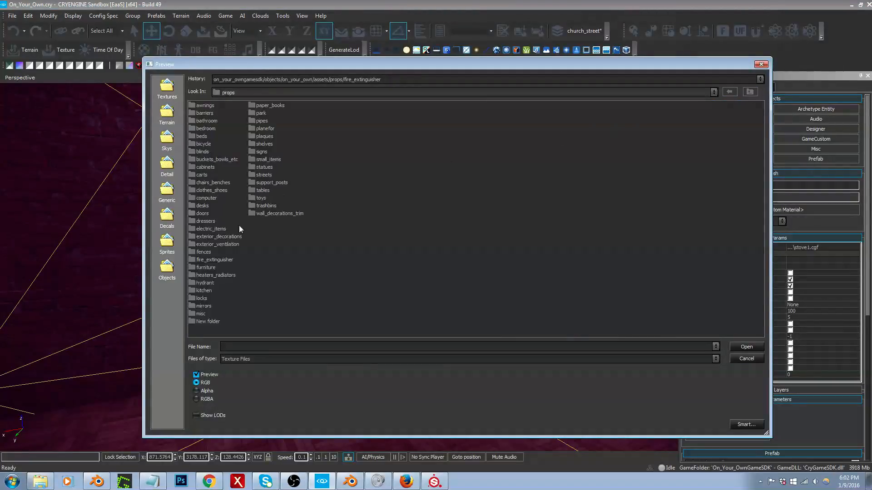
pyautogui.doubleClick(202, 293)
pyautogui.doubleClick(212, 106)
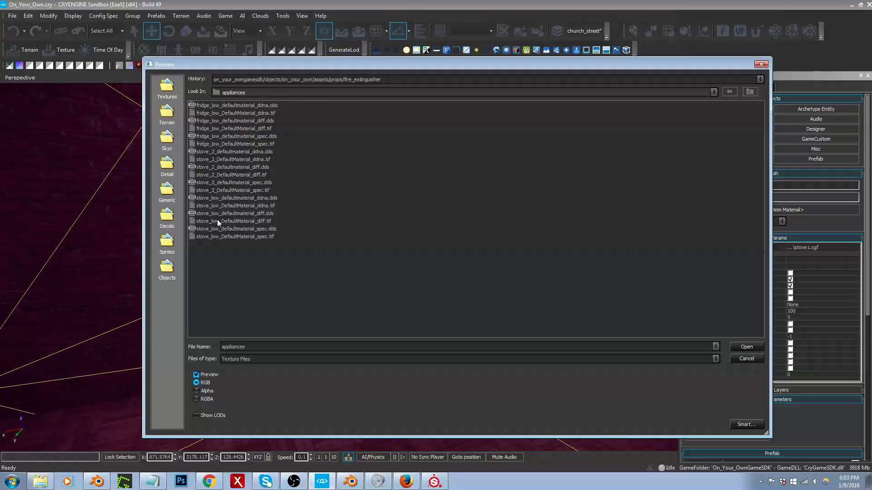
pyautogui.click(246, 214)
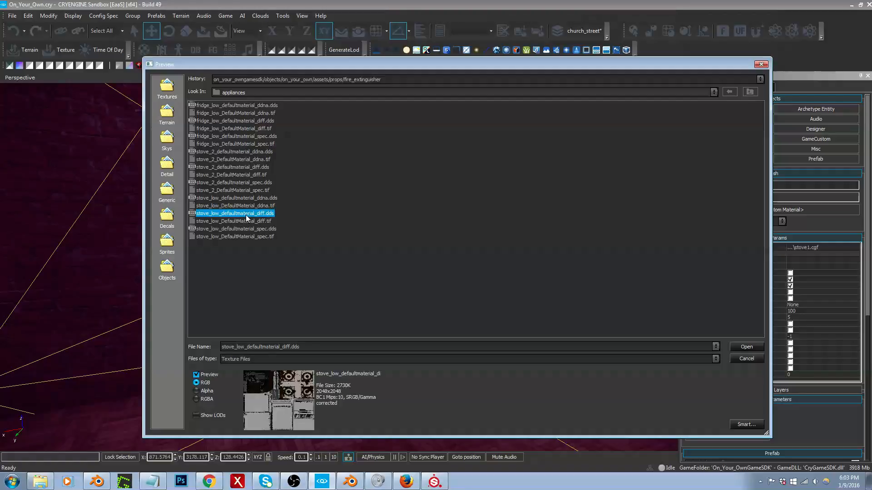
pyautogui.doubleClick(247, 216)
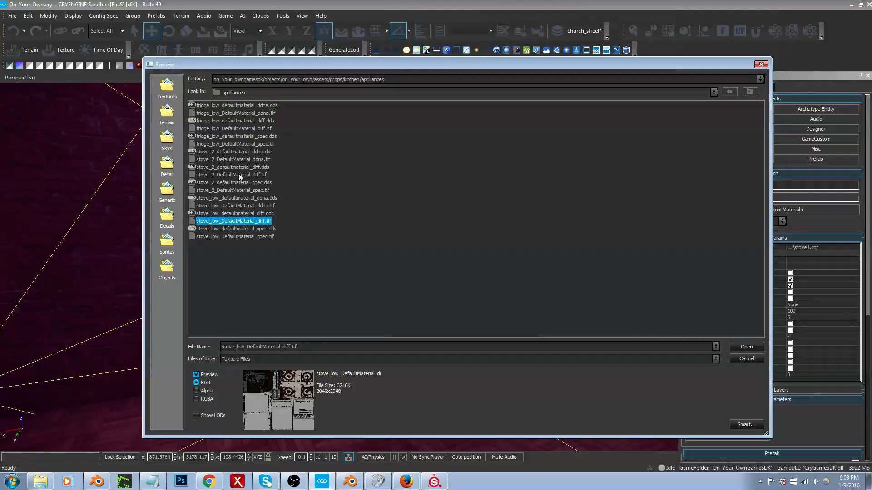
pyautogui.click(239, 175)
pyautogui.doubleClick(239, 175)
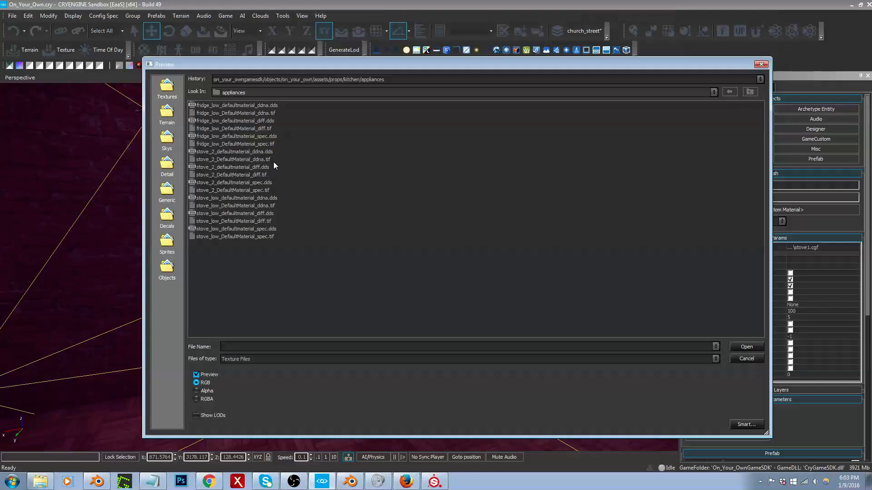
pyautogui.doubleClick(258, 158)
pyautogui.doubleClick(258, 190)
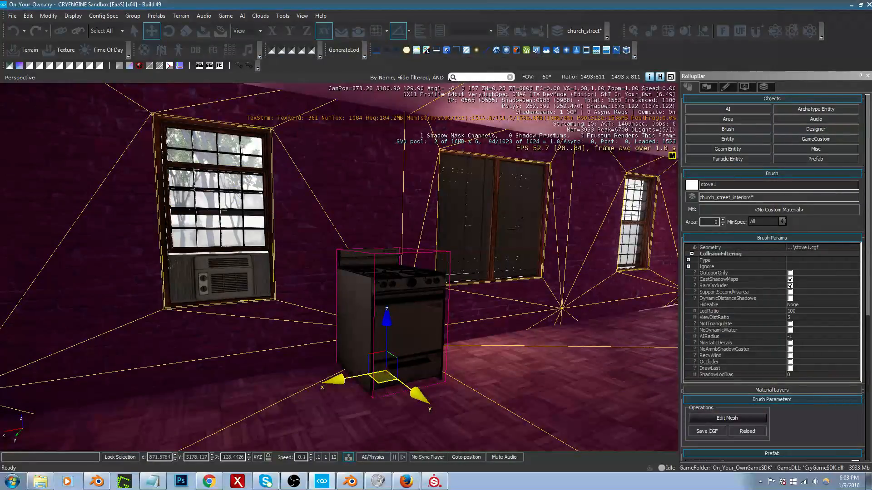
# Step: Set the stove material's diffuse and specular colours to white (255, 255, 255)
pyautogui.moveTo(444, 207); pyautogui.dragTo(459, 175)
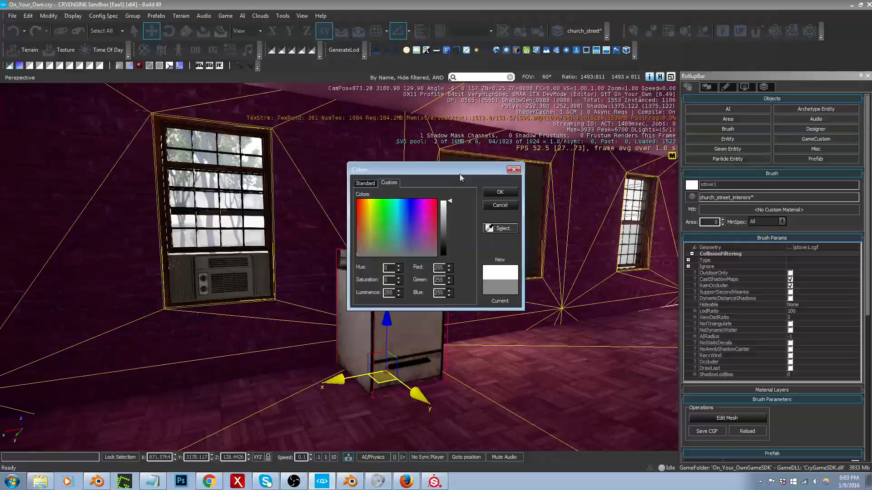
pyautogui.click(505, 192)
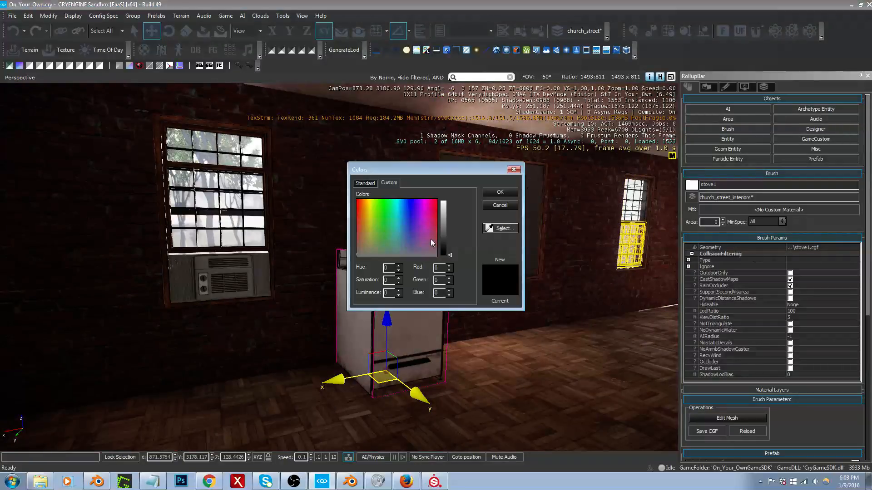
pyautogui.moveTo(444, 208); pyautogui.dragTo(445, 154)
pyautogui.click(510, 194)
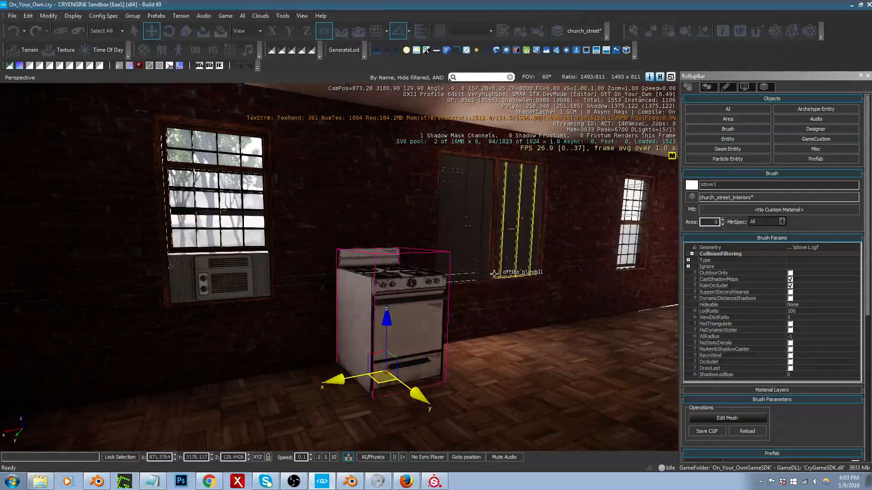
# Step: Check the retextured stove in the editor viewport from nearer and farther, and briefly try game mode in front of it
pyautogui.moveTo(513, 197); pyautogui.dragTo(523, 212, button='right')
pyautogui.press('w')
pyautogui.press('s')
pyautogui.moveTo(488, 298); pyautogui.dragTo(489, 294, button='right')
pyautogui.press('s')
pyautogui.moveTo(488, 294); pyautogui.dragTo(489, 314, button='middle')
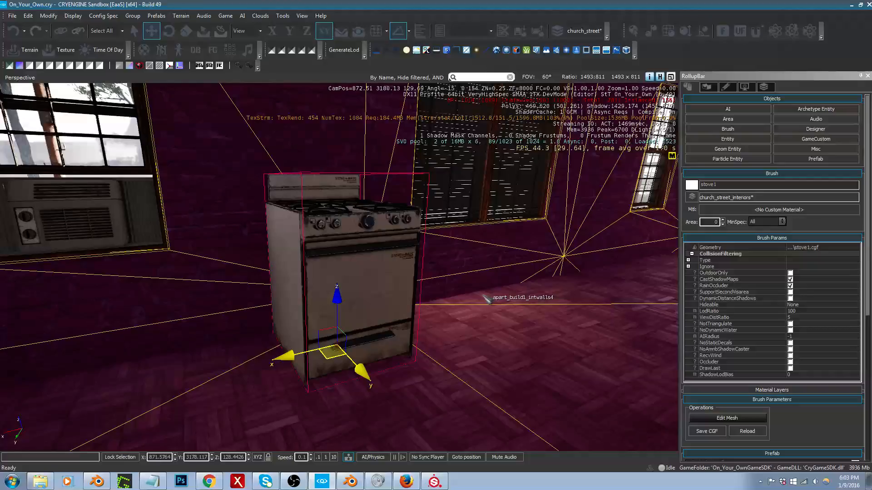
pyautogui.hotkey('ctrl', 'g')
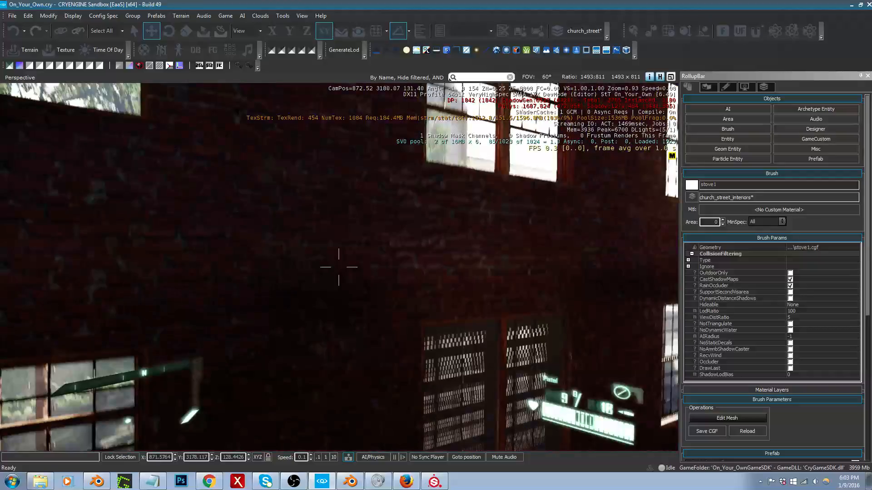
pyautogui.press('Escape')
pyautogui.moveTo(475, 293); pyautogui.dragTo(471, 276, button='middle')
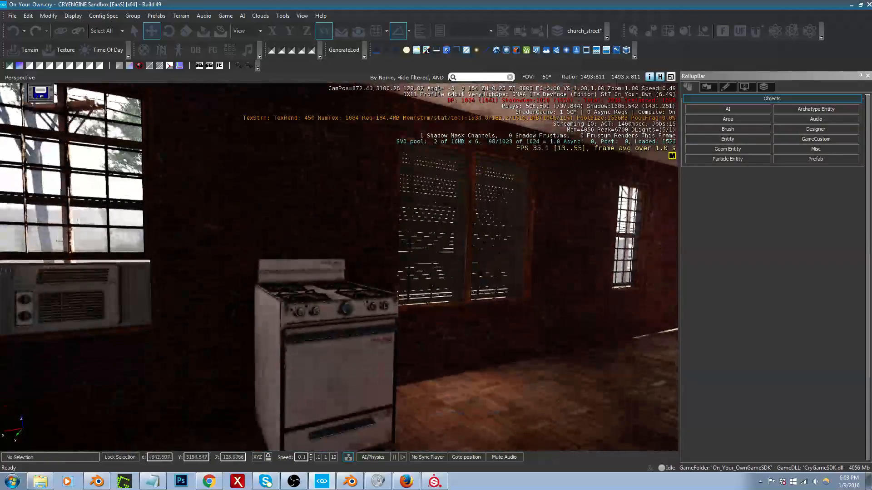
# Step: Walk around the stove in game mode and inspect its front, sides and burners up close
pyautogui.hotkey('ctrl', 'g')
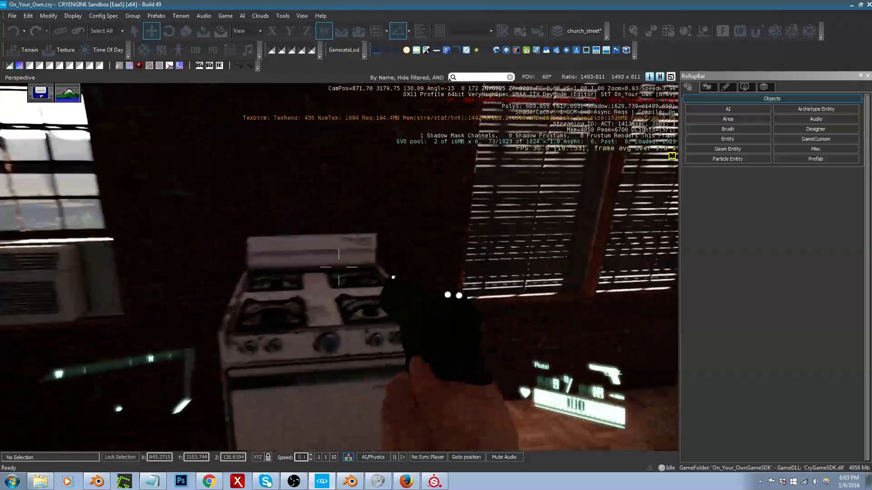
pyautogui.press('d')
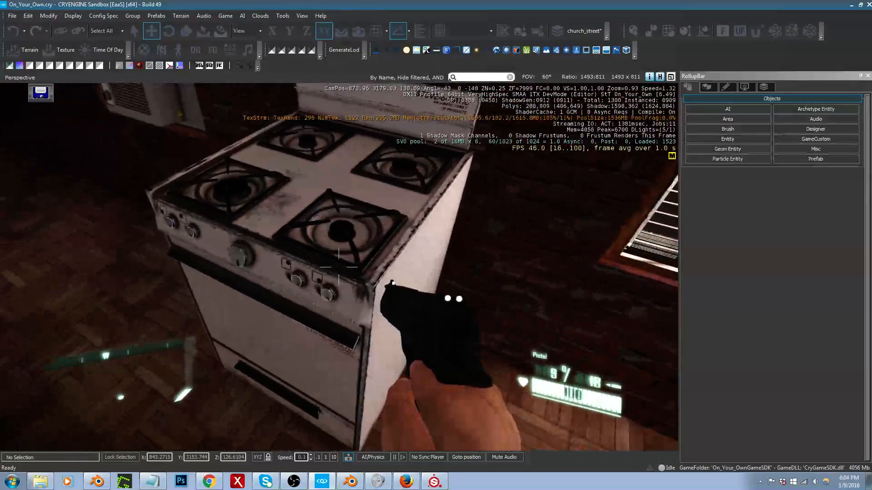
pyautogui.press('a')
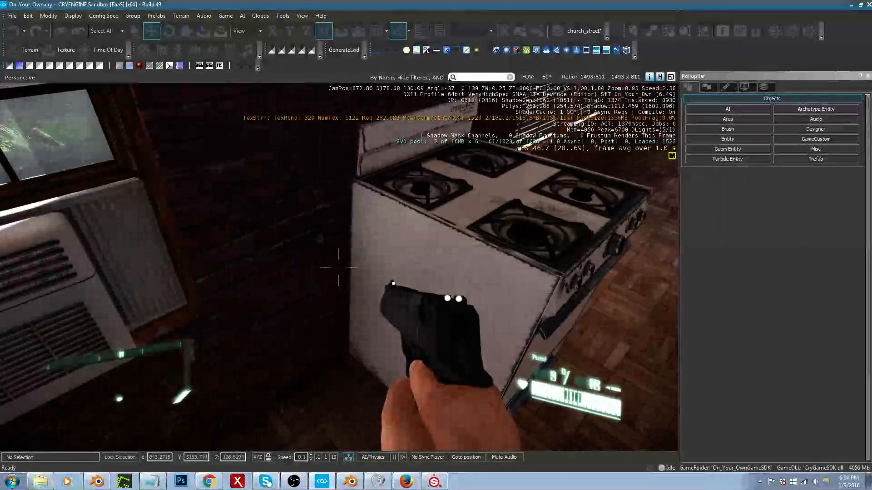
pyautogui.press('d')
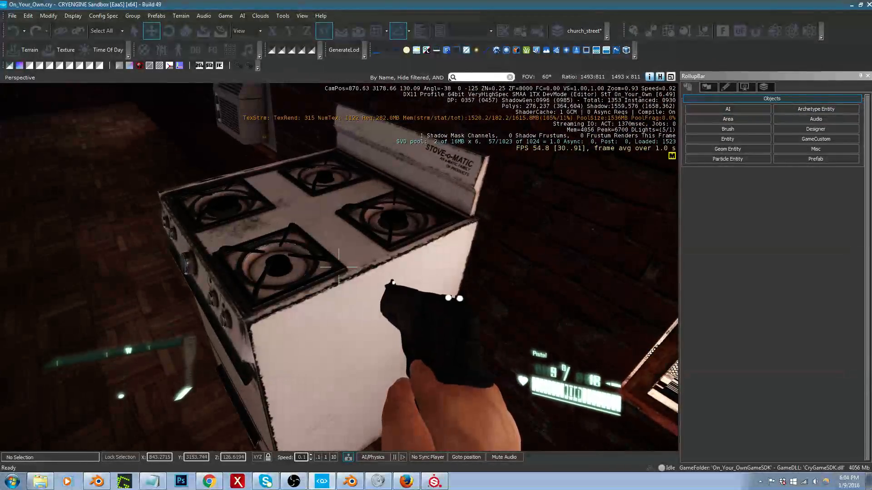
pyautogui.rightClick(339, 267)
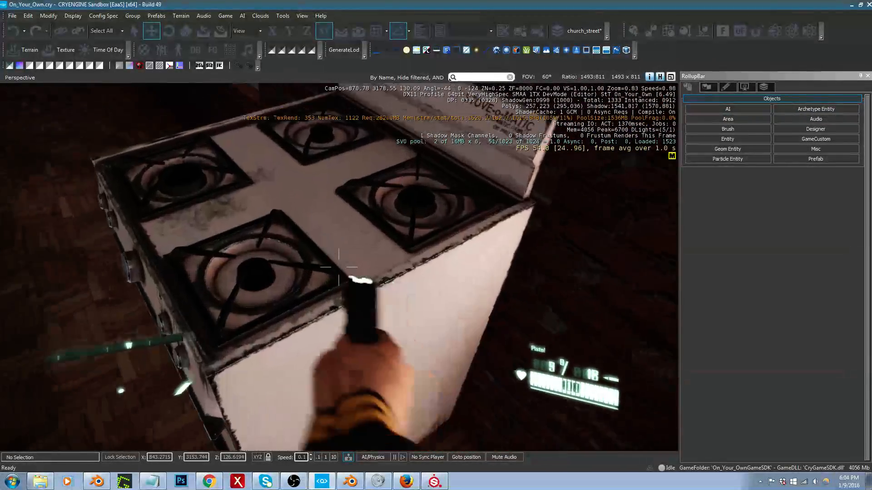
pyautogui.press('s')
pyautogui.press('a')
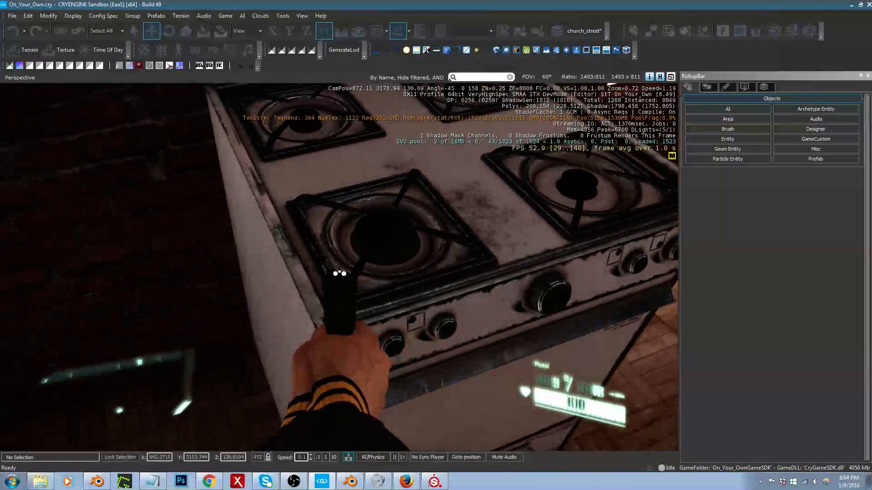
pyautogui.press('s')
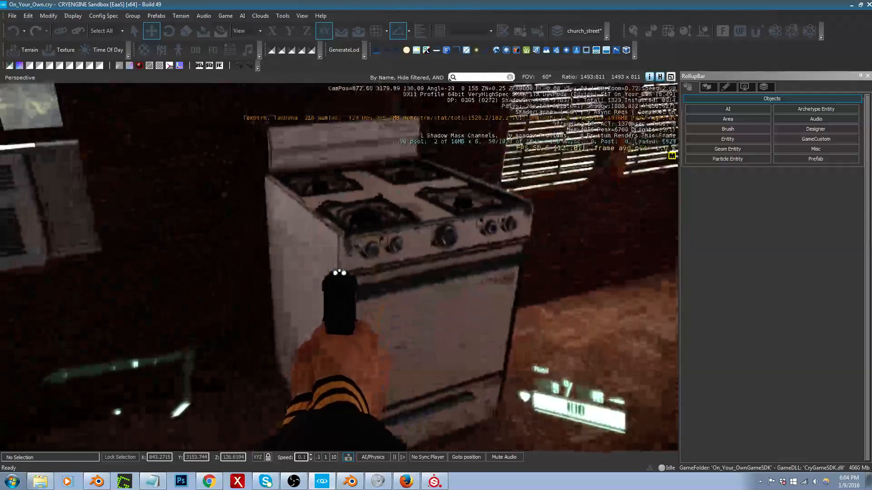
pyautogui.press('d')
pyautogui.press('w')
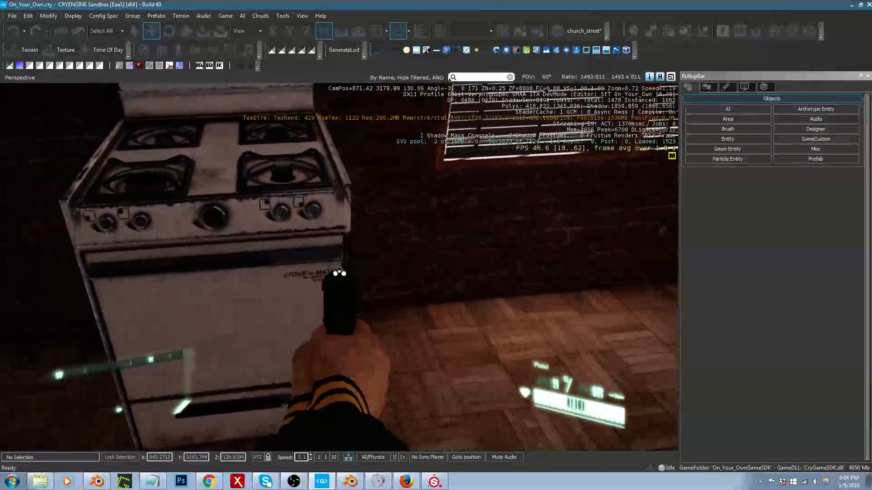
pyautogui.press('Escape')
# Step: Leave game mode by the stove and survey the empty end of the apartment room facing the open windows
pyautogui.press('s')
pyautogui.moveTo(471, 274); pyautogui.dragTo(794, 253, button='right')
pyautogui.press('s')
pyautogui.press('a')
pyautogui.press('a')
pyautogui.press('a')
pyautogui.press('w')
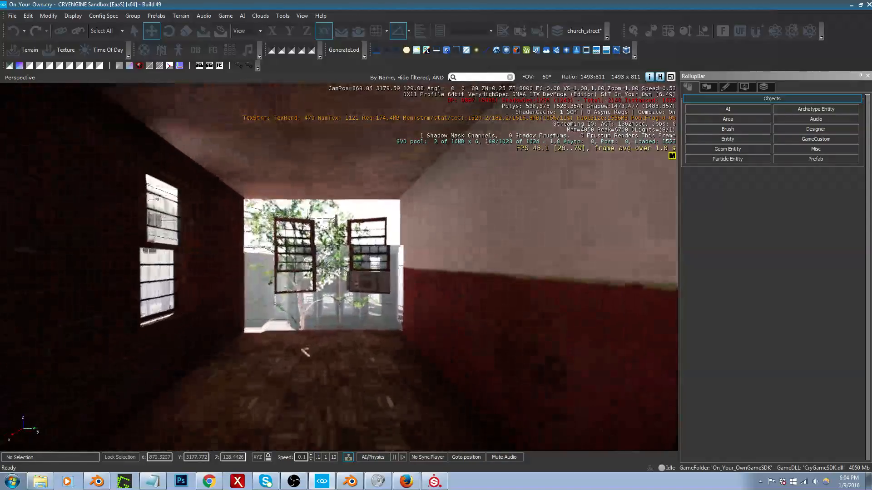
pyautogui.press('s')
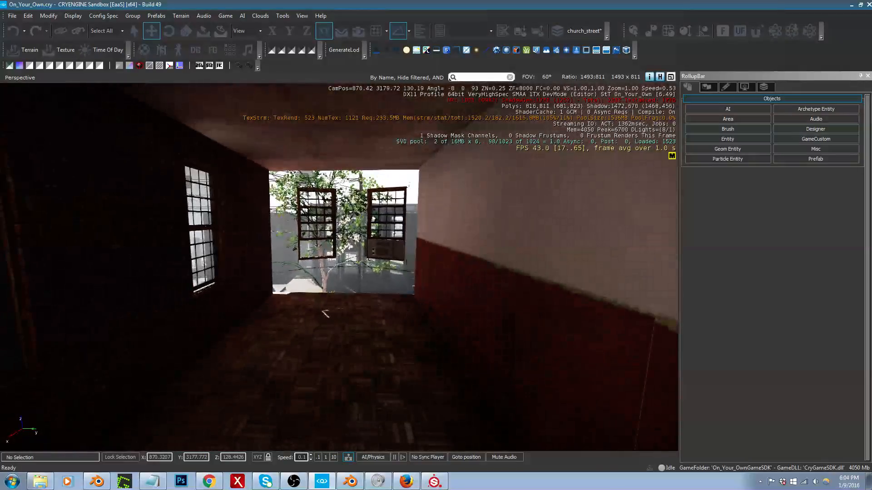
pyautogui.press('w')
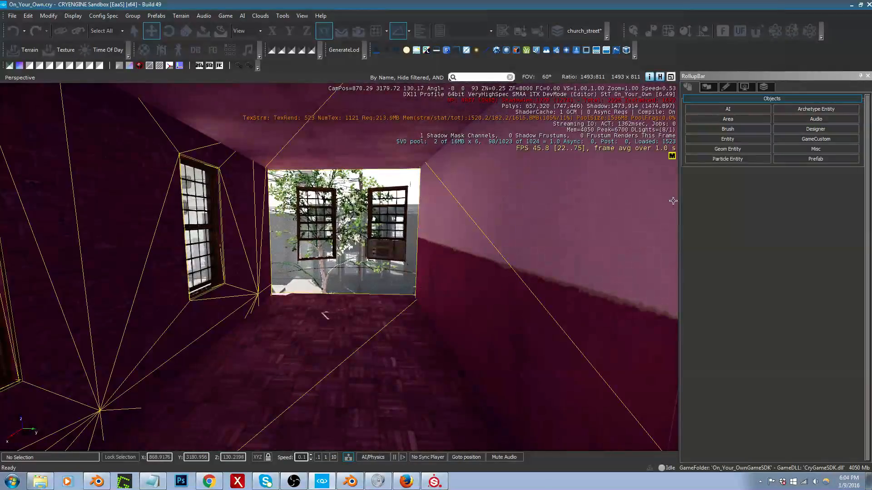
# Step: Filter the brush library for "couch" and place the furniture folder's couch2 on the room's floor
pyautogui.click(728, 127)
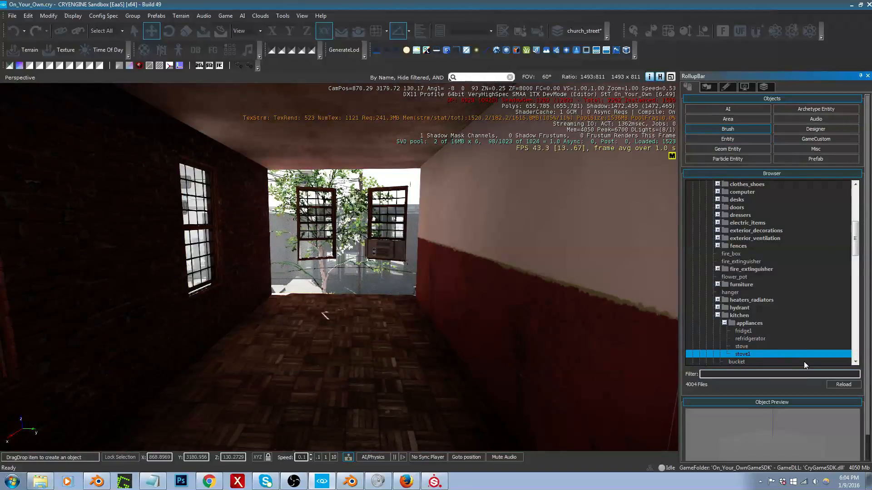
pyautogui.write('couch')
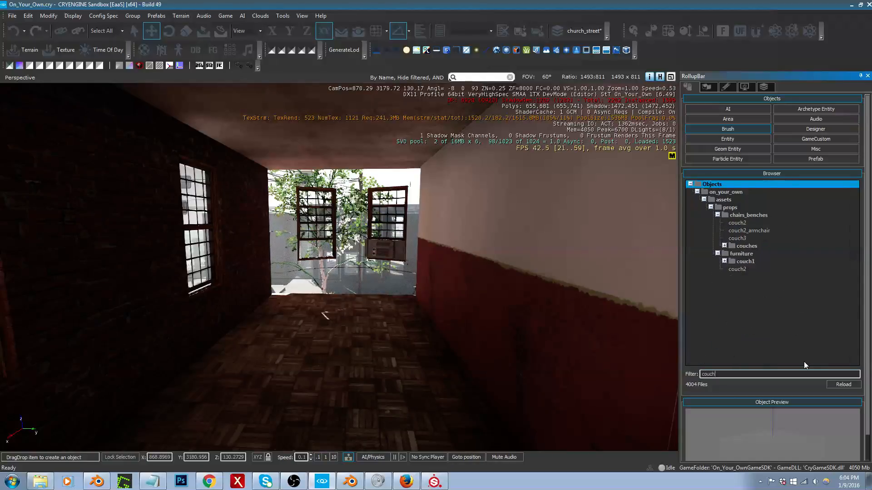
pyautogui.click(753, 231)
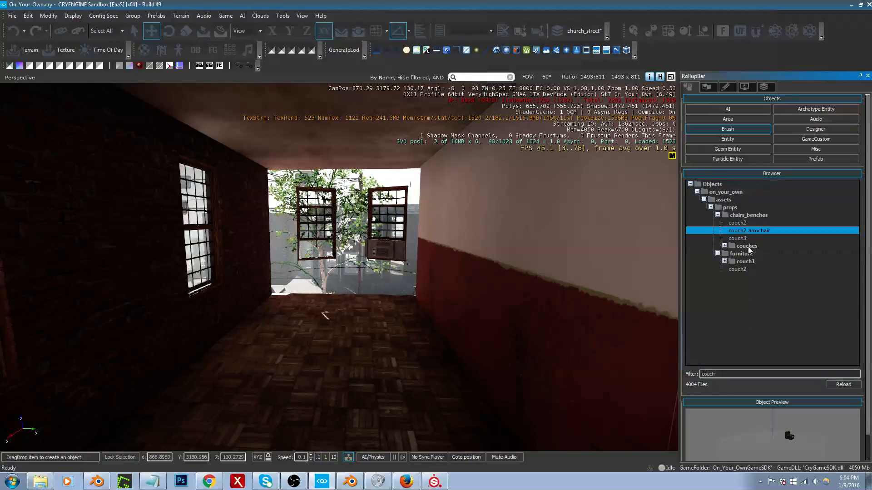
pyautogui.click(741, 270)
pyautogui.moveTo(745, 268); pyautogui.dragTo(368, 365)
pyautogui.moveTo(364, 369); pyautogui.dragTo(365, 368)
# Step: Rotate the couch to 90 degrees about Z and move it against the brick wall beside the barred window
pyautogui.press('2')
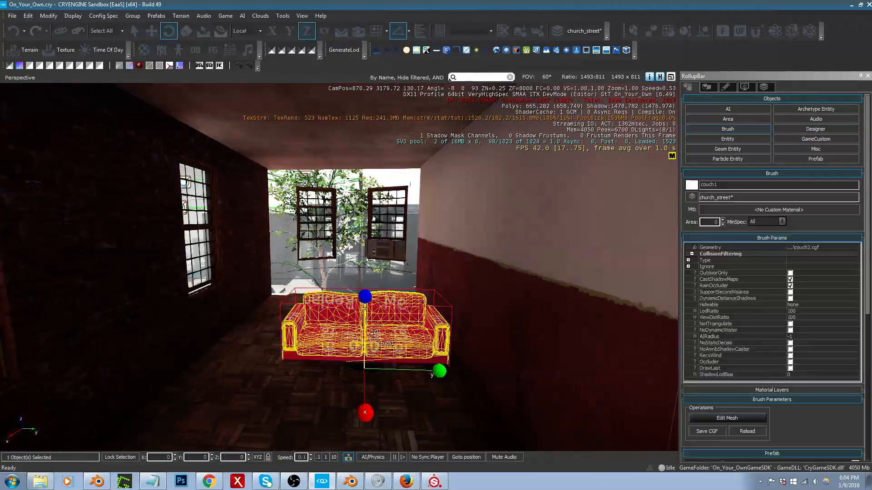
pyautogui.moveTo(364, 321); pyautogui.dragTo(380, 388)
pyautogui.press('1')
pyautogui.press('2')
pyautogui.hotkey('ctrl', 'z')
pyautogui.click(386, 322)
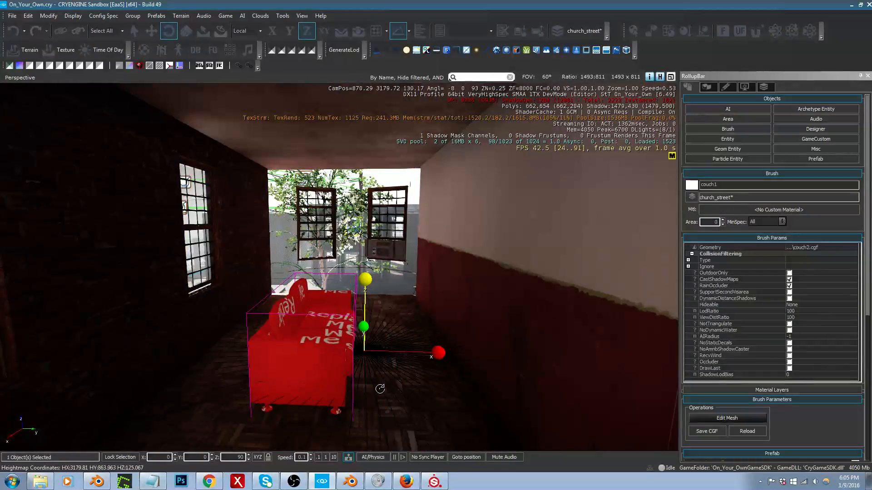
pyautogui.press('1')
pyautogui.moveTo(372, 352); pyautogui.dragTo(312, 318)
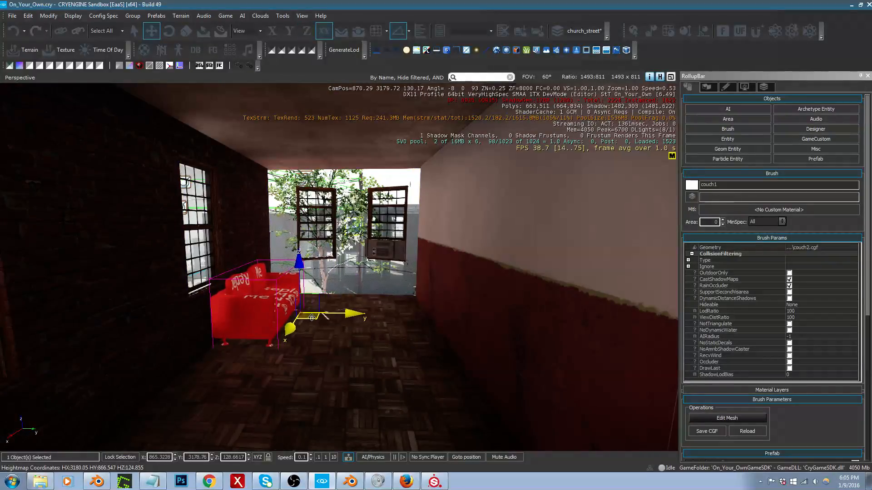
# Step: Filter the brush library for "three" and place the three_drawer dresser on the floor across from the couch
pyautogui.click(728, 129)
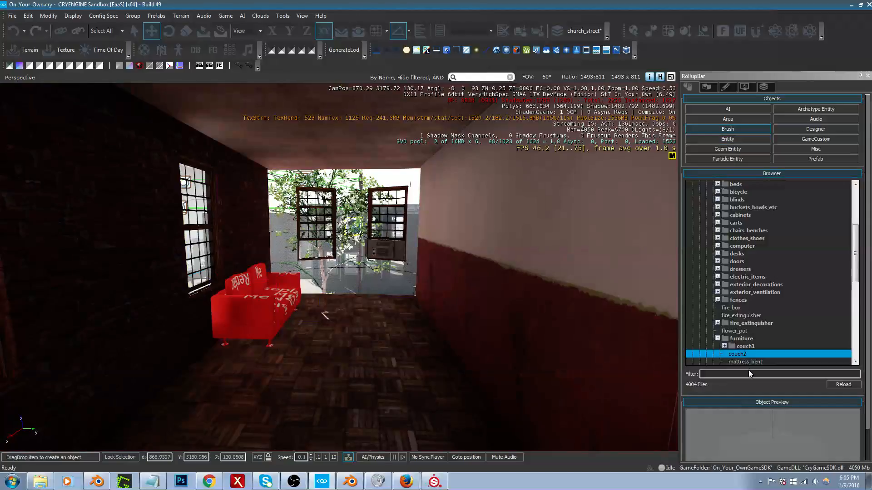
pyautogui.write('three')
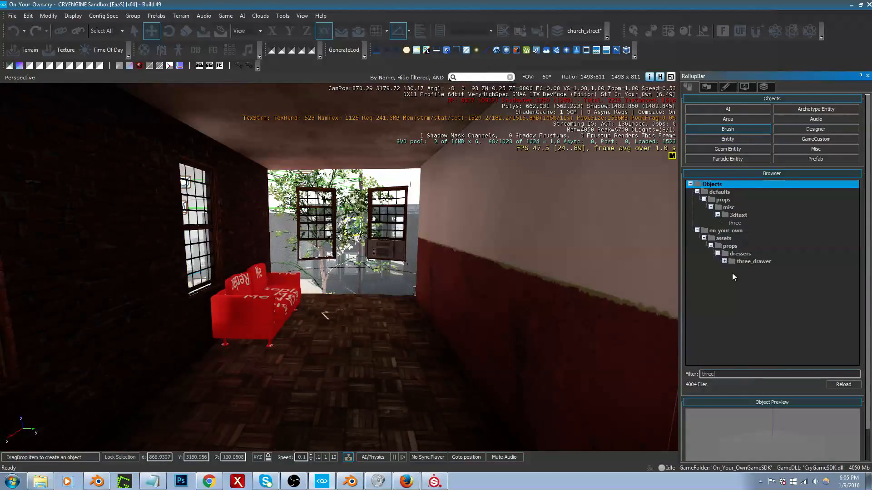
pyautogui.doubleClick(746, 262)
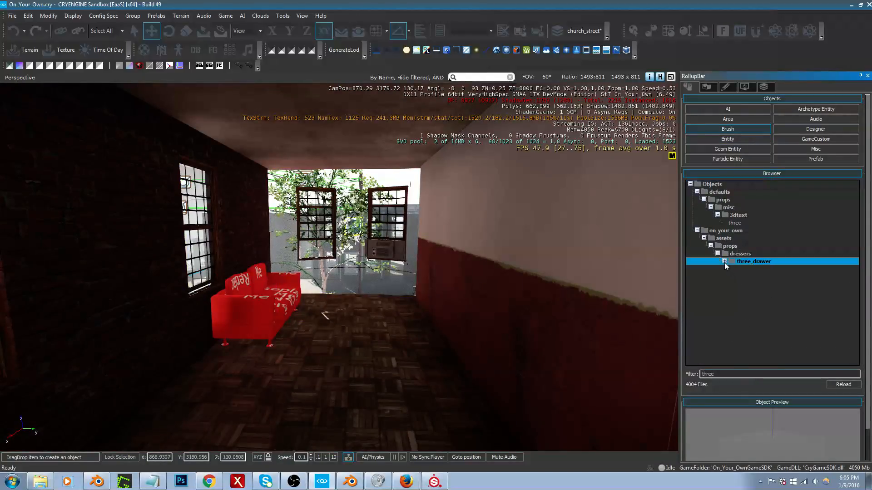
pyautogui.click(750, 276)
pyautogui.click(750, 269)
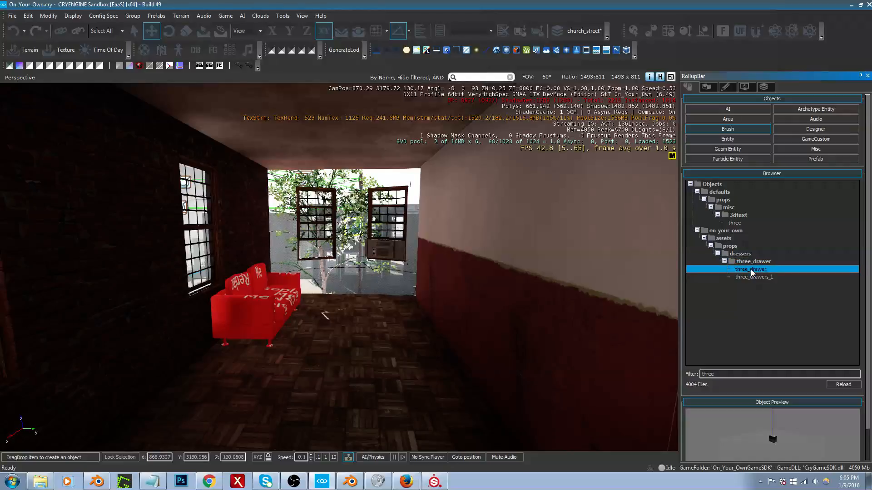
pyautogui.moveTo(734, 278); pyautogui.dragTo(403, 358)
pyautogui.click(403, 358)
# Step: Position the three_drawer dresser against the red-and-white wall opposite the couch
pyautogui.moveTo(403, 325)
pyautogui.mouseDown()
pyautogui.moveTo(406, 287)
pyautogui.moveTo(424, 322)
pyautogui.mouseUp()
pyautogui.press('1')
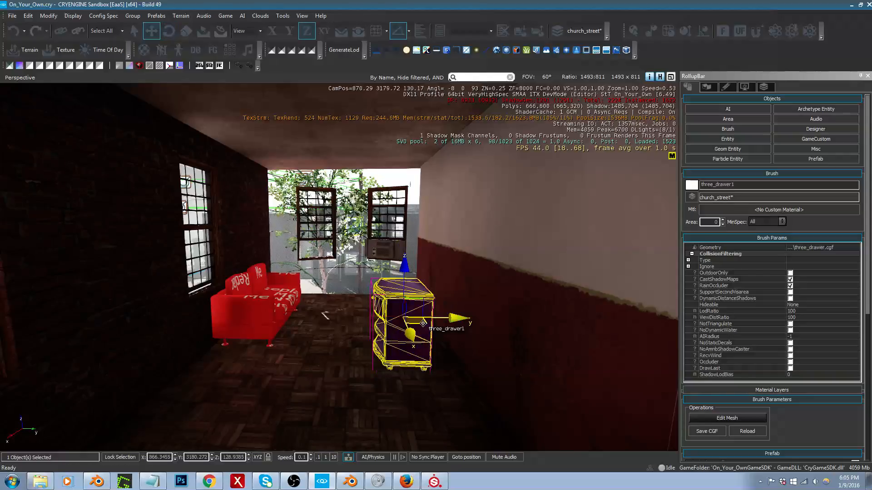
pyautogui.moveTo(422, 323); pyautogui.dragTo(443, 311)
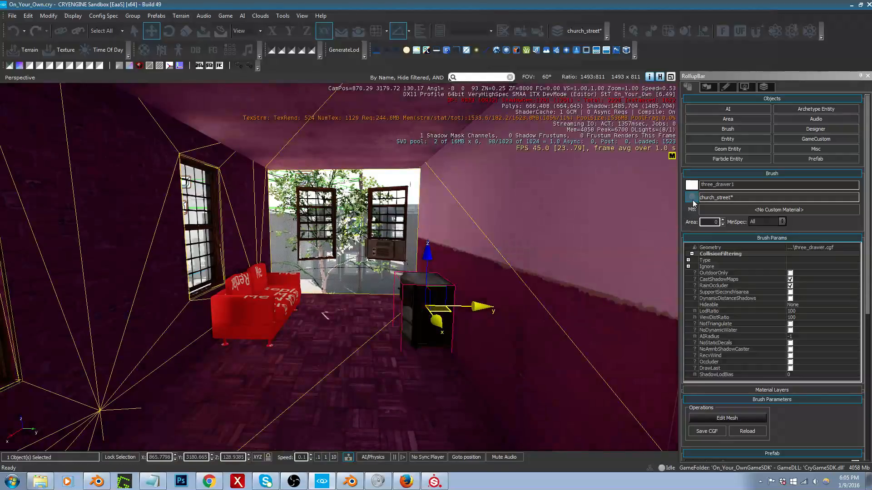
# Step: Assign the three_drawer dresser and the couch to the church_street_interiors layer
pyautogui.click(692, 198)
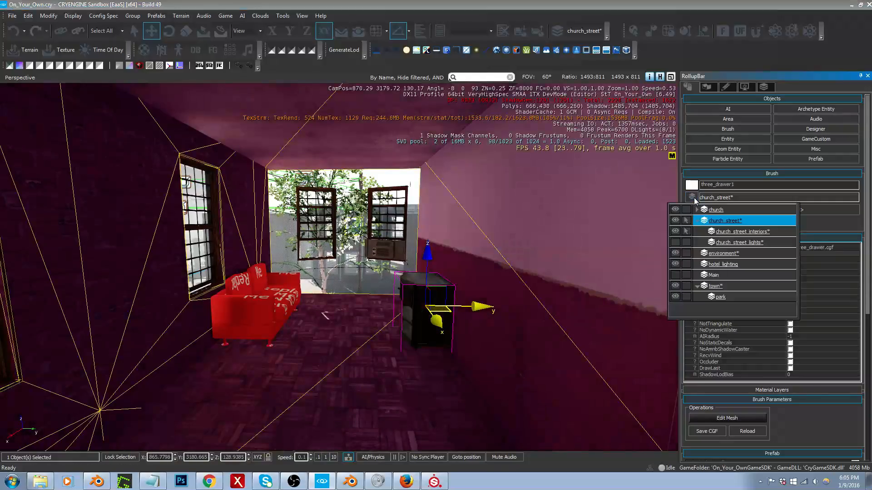
pyautogui.click(749, 232)
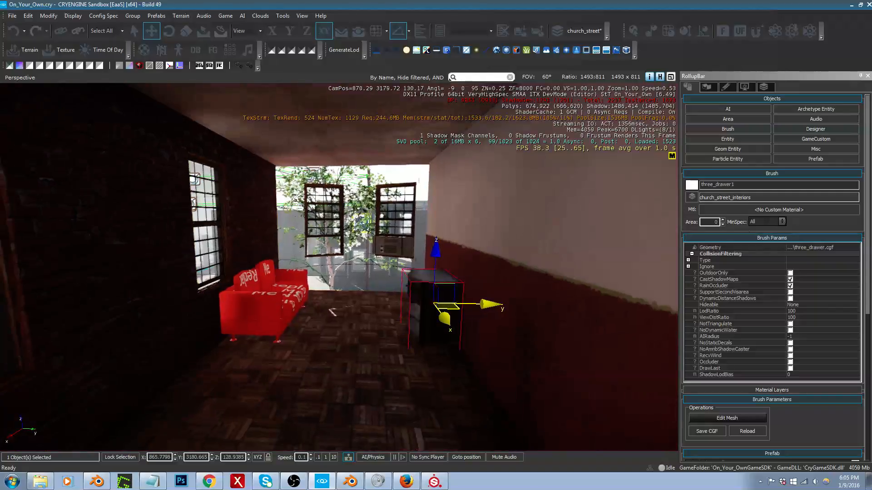
pyautogui.keyDown('ctrl'); pyautogui.click(256, 308); pyautogui.keyUp('ctrl')
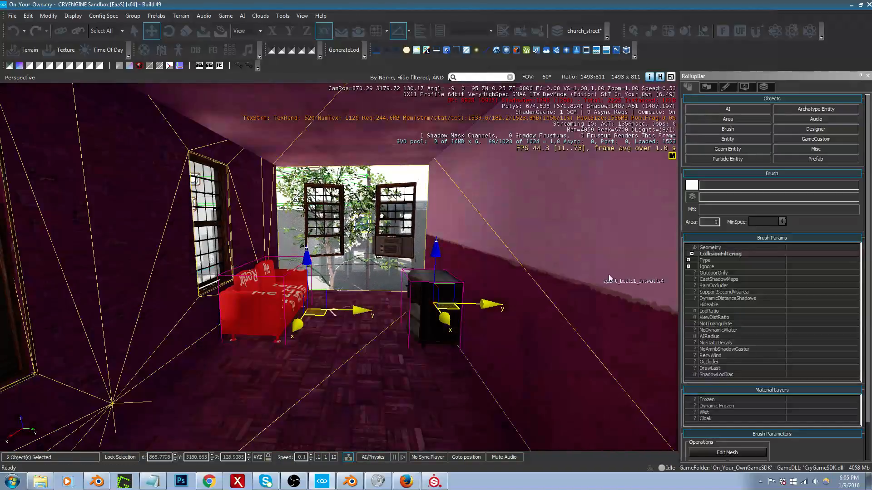
pyautogui.click(692, 197)
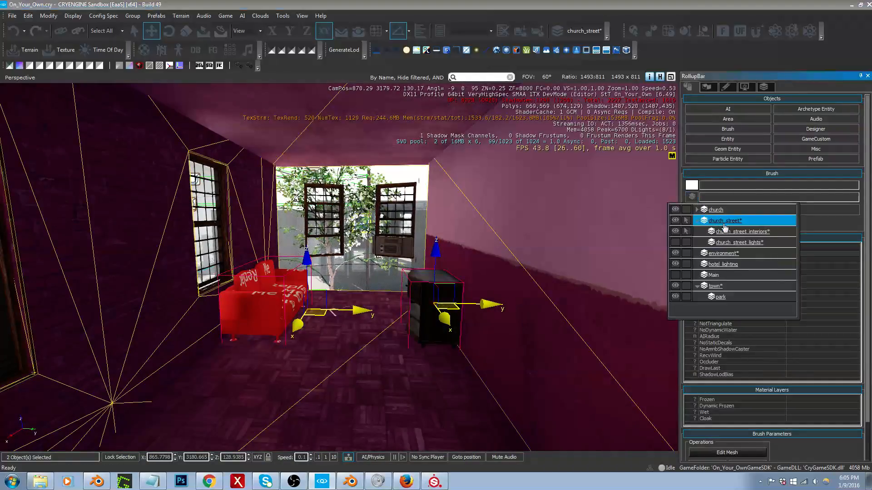
pyautogui.click(745, 233)
# Step: Filter the brush library for "tv" and place tv1 from the tvs folder on top of the dresser
pyautogui.moveTo(525, 285); pyautogui.dragTo(554, 284, button='right')
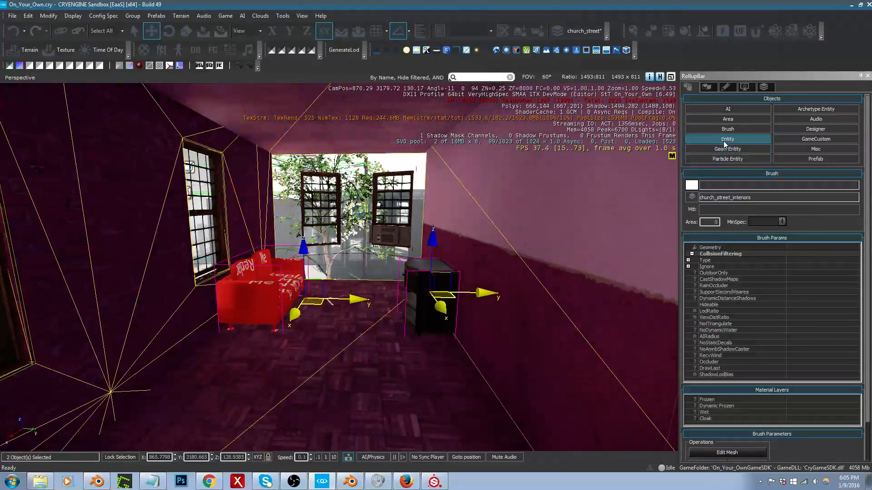
pyautogui.click(728, 129)
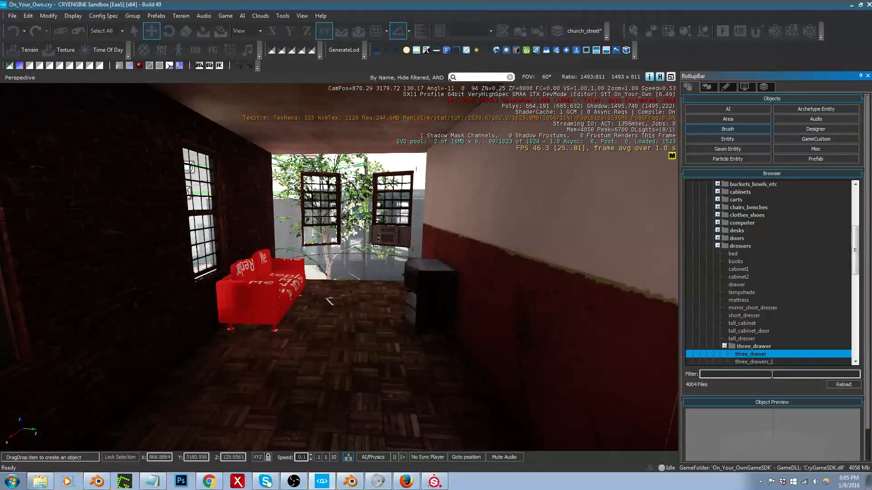
pyautogui.click(772, 374)
pyautogui.write('tv')
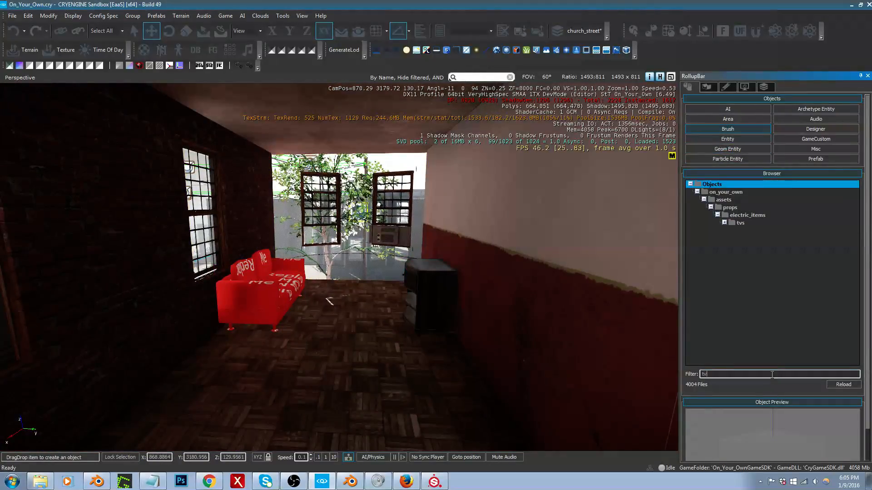
pyautogui.doubleClick(725, 222)
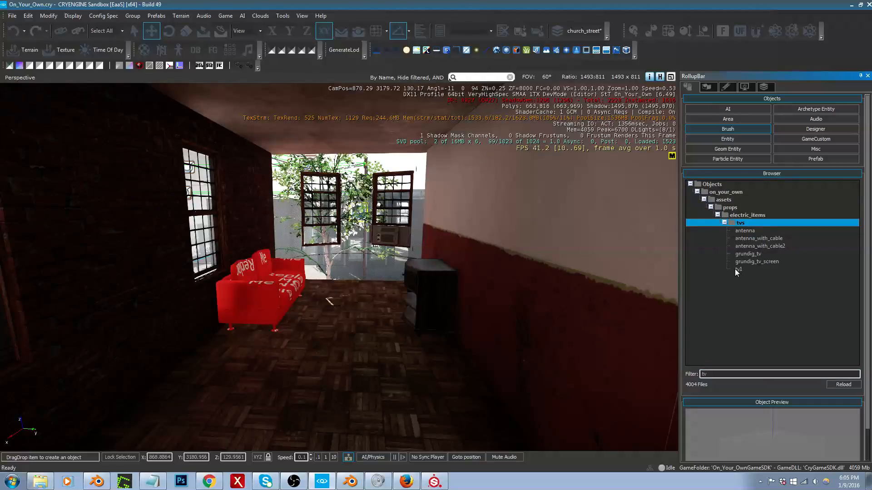
pyautogui.click(738, 268)
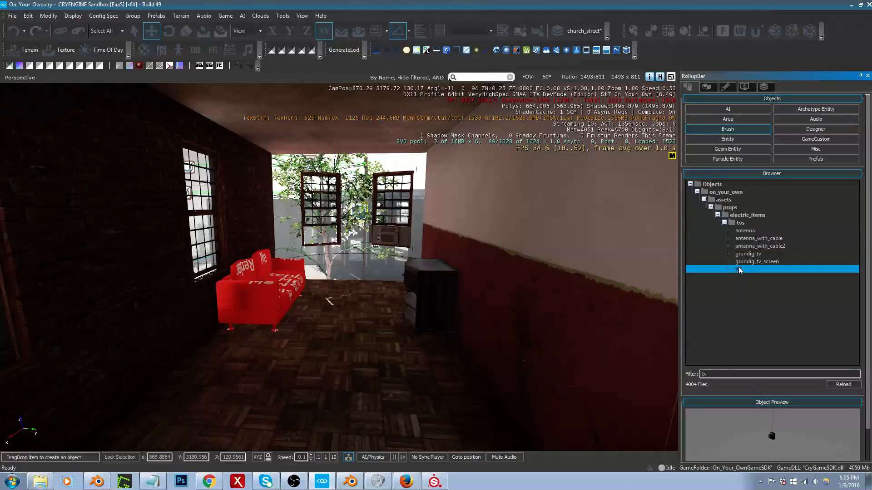
pyautogui.moveTo(739, 270); pyautogui.dragTo(412, 266)
pyautogui.moveTo(439, 322); pyautogui.dragTo(443, 314, button='right')
# Step: Select the three_drawer dresser and shift it slightly along the Y axis beneath the TV
pyautogui.press('w')
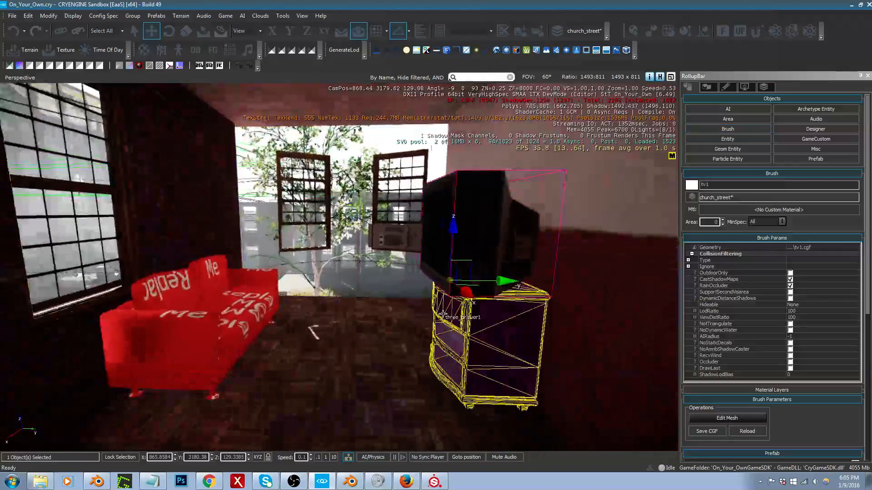
pyautogui.click(442, 314)
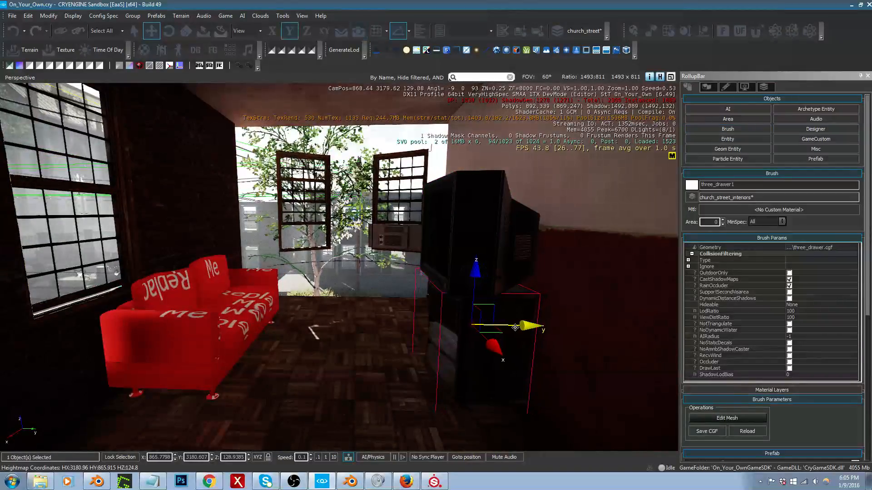
pyautogui.moveTo(515, 327)
pyautogui.mouseDown(button='right')
pyautogui.moveTo(513, 314)
pyautogui.moveTo(488, 313)
pyautogui.moveTo(519, 320)
pyautogui.mouseUp(button='right')
# Step: Review the couch, dresser and TV arrangement in the editor, then walk through it in third-person game mode
pyautogui.press('s')
pyautogui.press('w')
pyautogui.press('w')
pyautogui.press('d')
pyautogui.press('s')
pyautogui.press('a')
pyautogui.press('s')
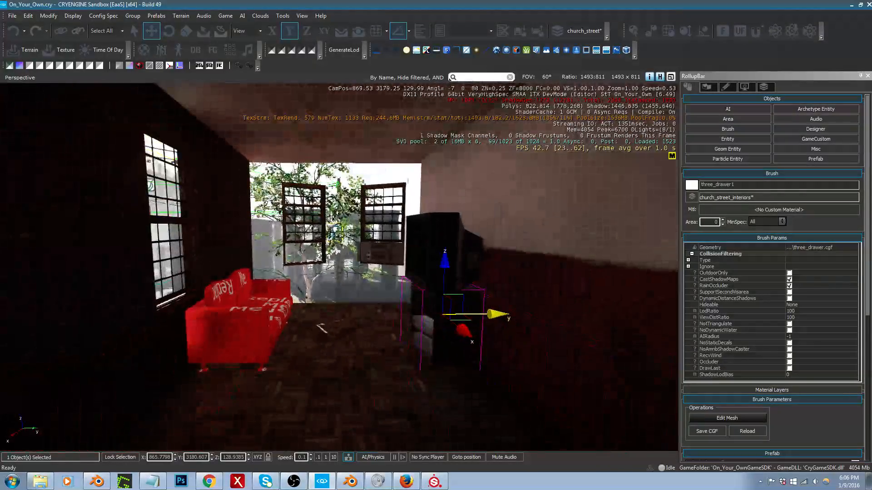
pyautogui.hotkey('ctrl', 'g')
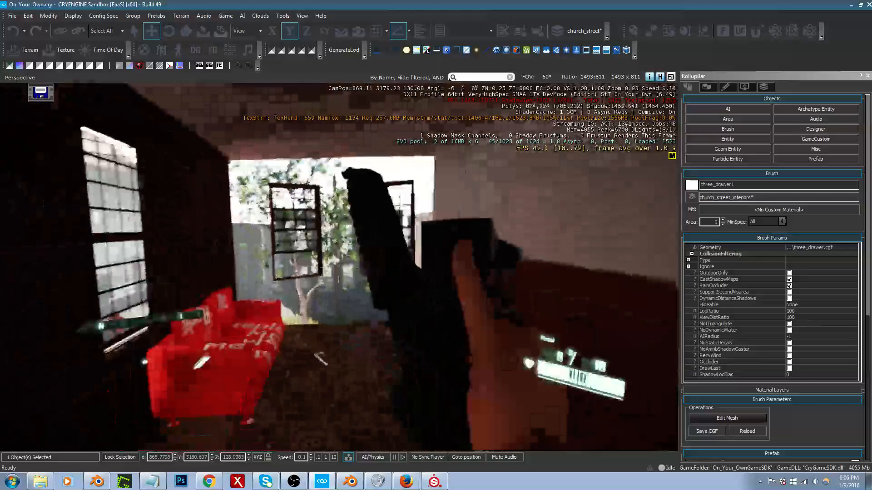
pyautogui.press('F1')
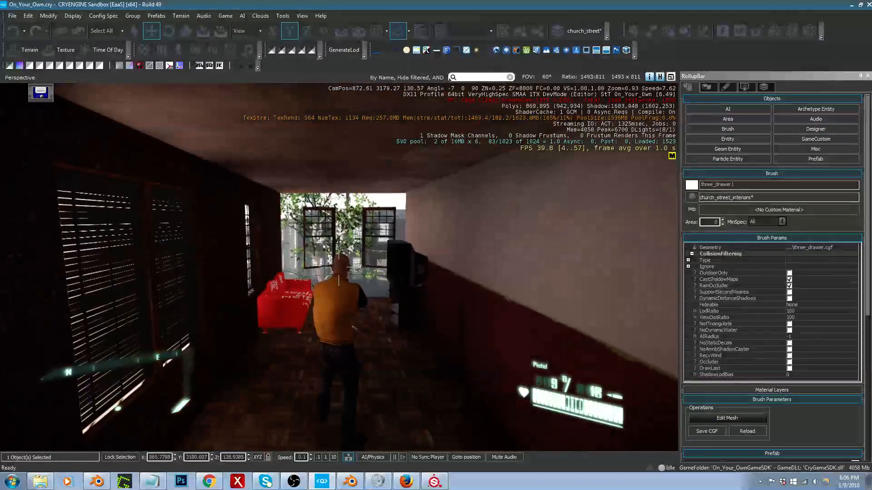
pyautogui.press('w')
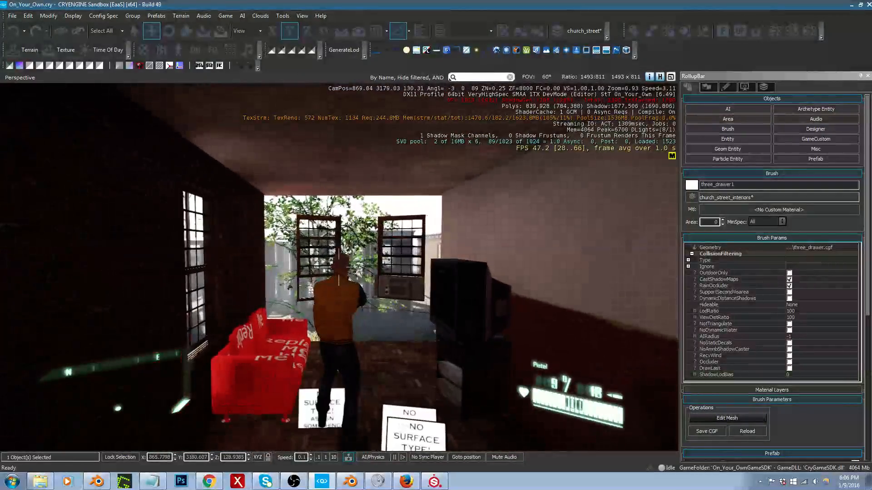
pyautogui.press('d')
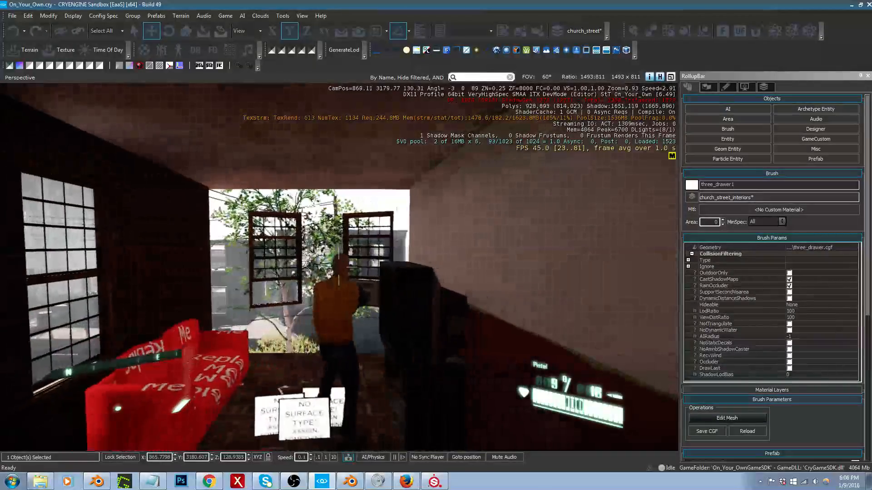
pyautogui.press('s')
pyautogui.press('w')
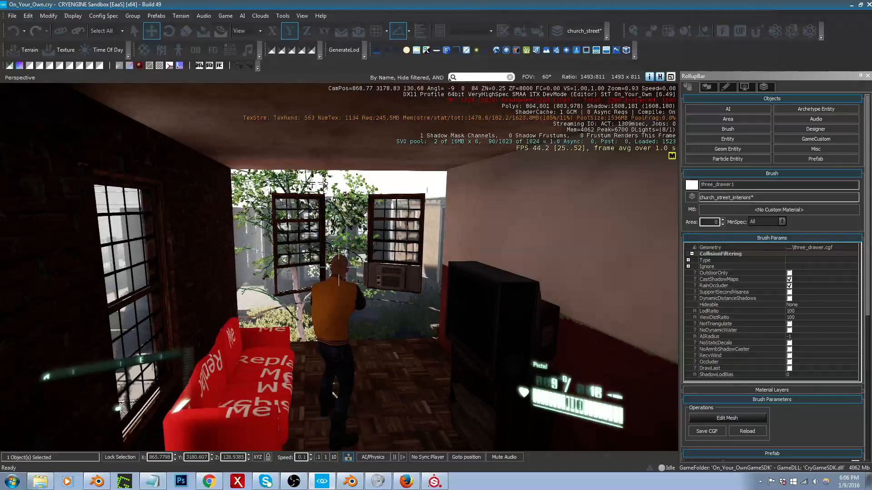
# Step: Switch game mode to first person and inspect the TV and dresser up close before walking back through the room
pyautogui.press('F1')
pyautogui.press('w')
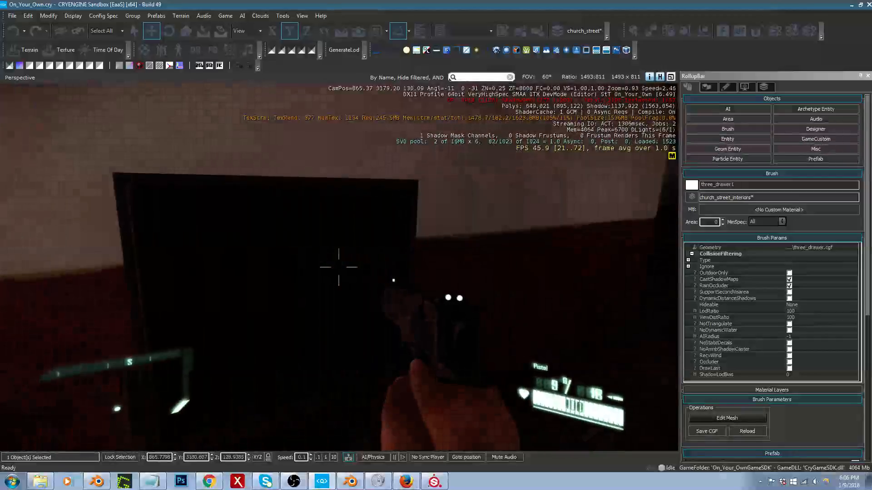
pyautogui.press('s')
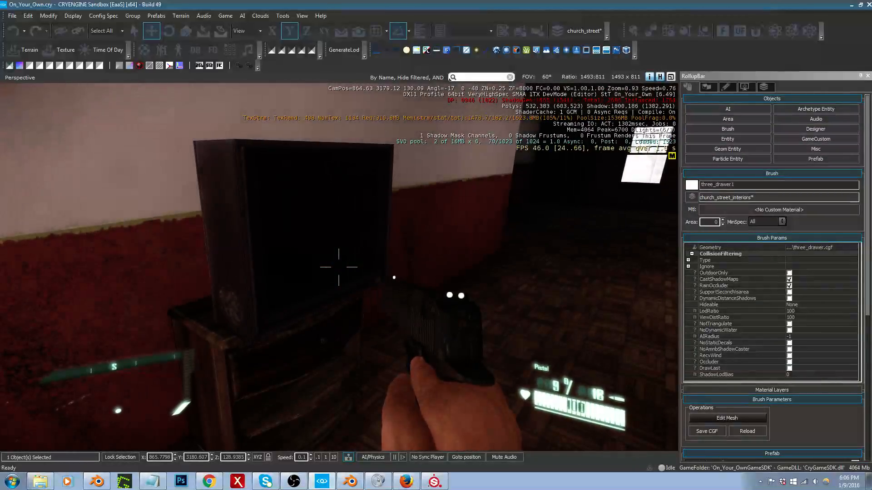
pyautogui.press('w')
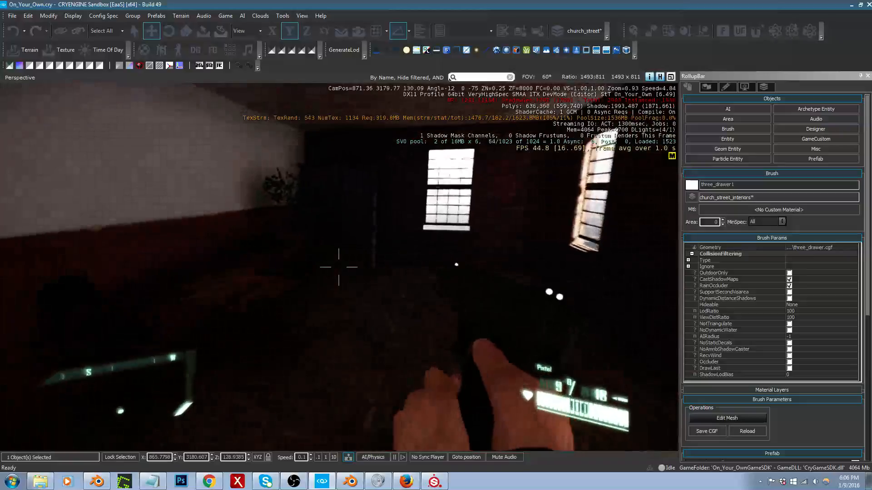
# Step: Leave game mode facing the stove, filter the brush library for "kitch" and select countertop1 in the kitchen folder
pyautogui.press('s')
pyautogui.press('a')
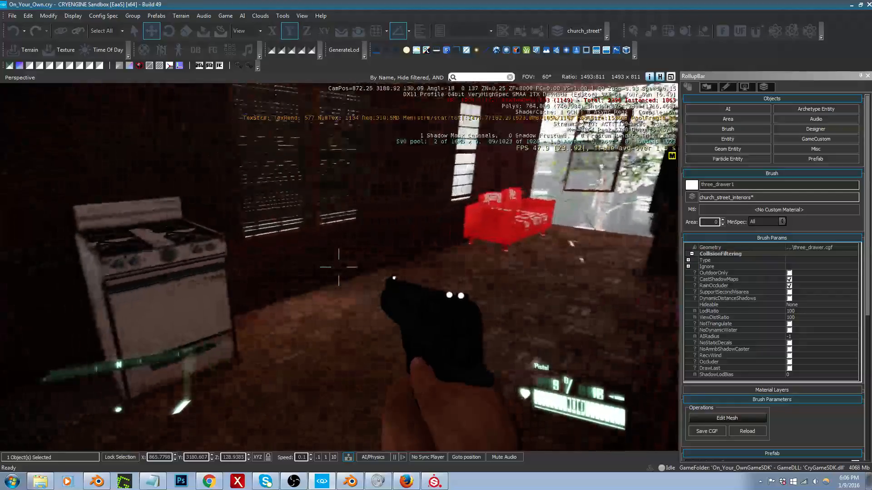
pyautogui.press('Escape')
pyautogui.moveTo(451, 315); pyautogui.dragTo(252, 292, button='right')
pyautogui.click(740, 130)
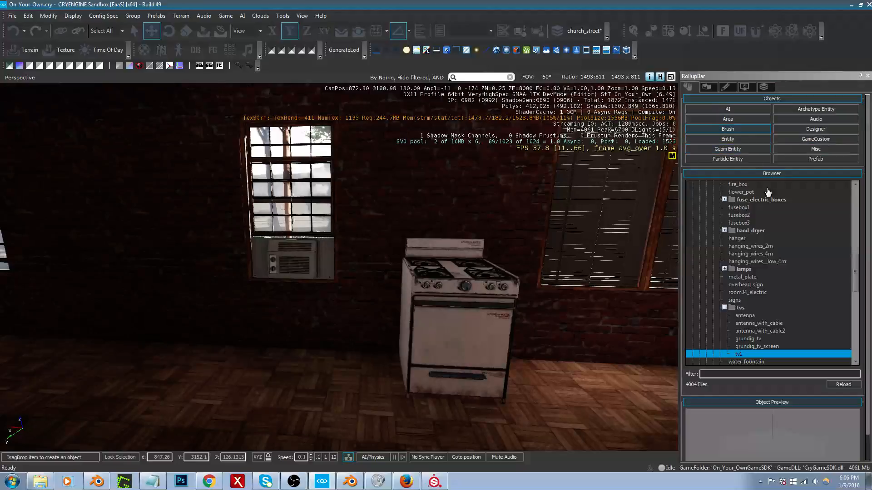
pyautogui.click(757, 376)
pyautogui.write('kitch')
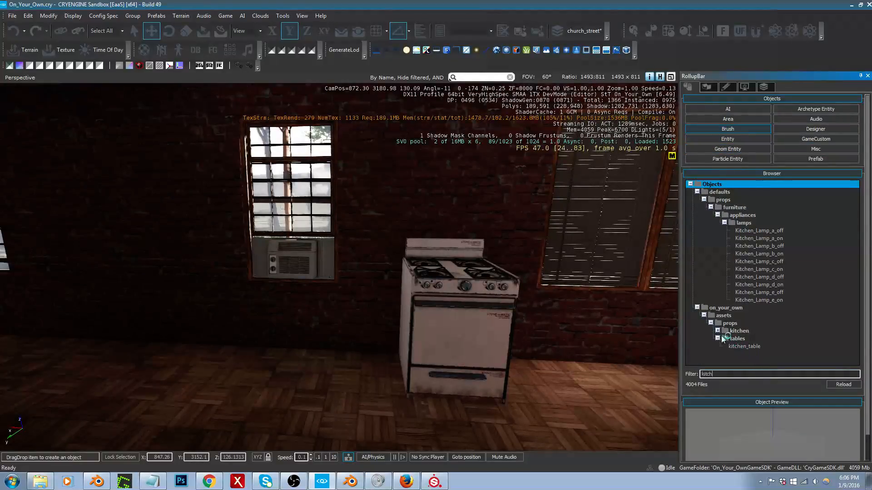
pyautogui.click(717, 331)
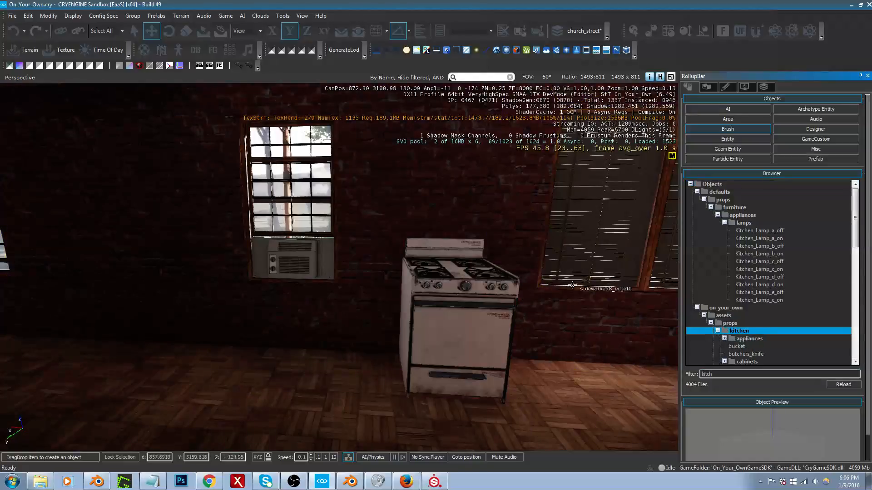
pyautogui.scroll(-5, 788, 317)
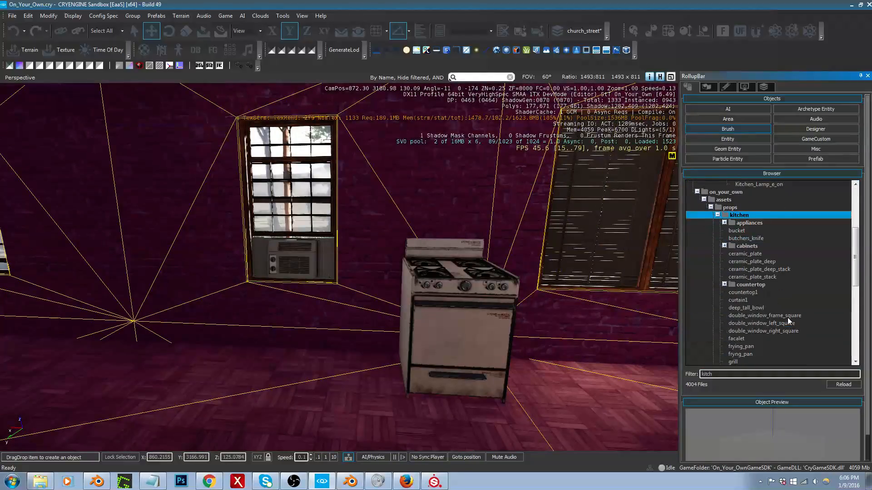
pyautogui.click(738, 293)
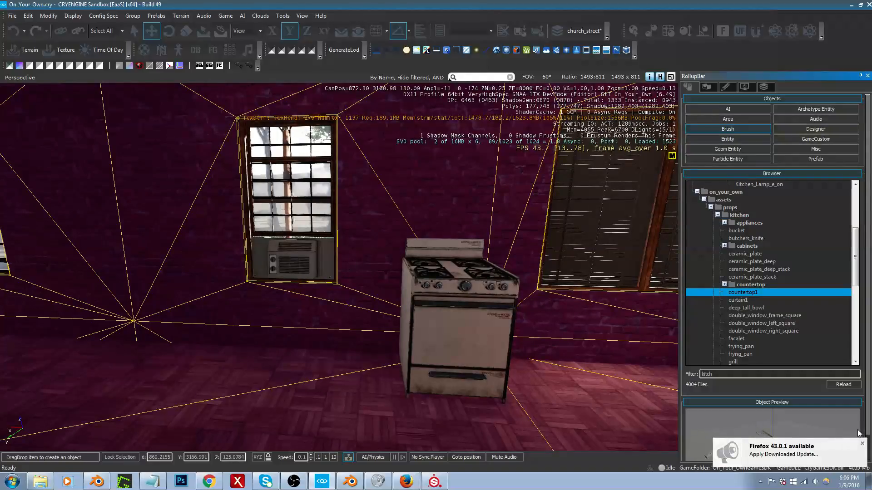
# Step: Preview the countertop1 model and place it on the apartment floor beside the stove
pyautogui.click(862, 444)
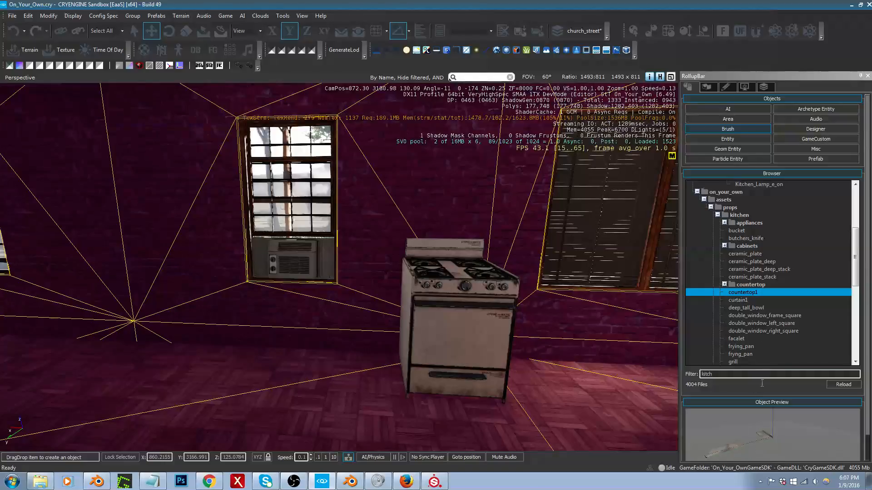
pyautogui.moveTo(741, 445); pyautogui.dragTo(737, 445)
pyautogui.scroll(5, 764, 440)
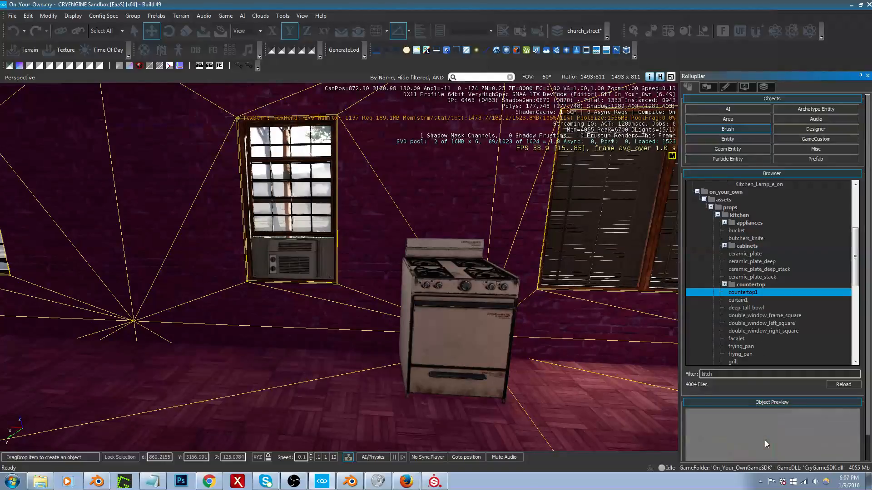
pyautogui.scroll(-5, 765, 440)
pyautogui.moveTo(741, 293); pyautogui.dragTo(612, 326)
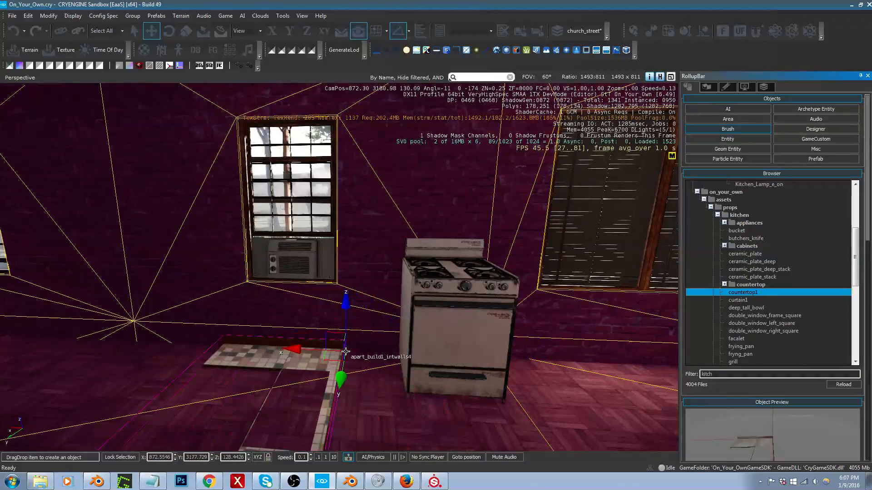
pyautogui.click(346, 360)
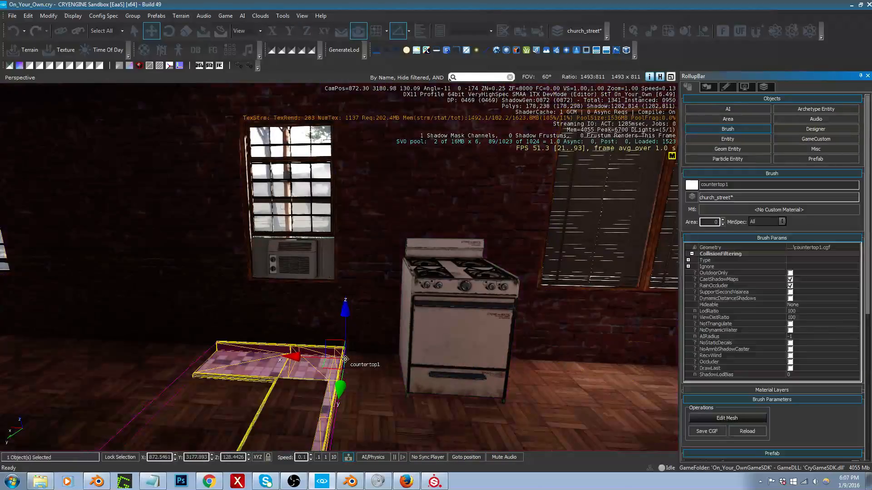
# Step: Rotate the countertop 90 degrees about Z and raise it to about stove height, Z 129.47
pyautogui.press('2')
pyautogui.moveTo(346, 330); pyautogui.dragTo(375, 289)
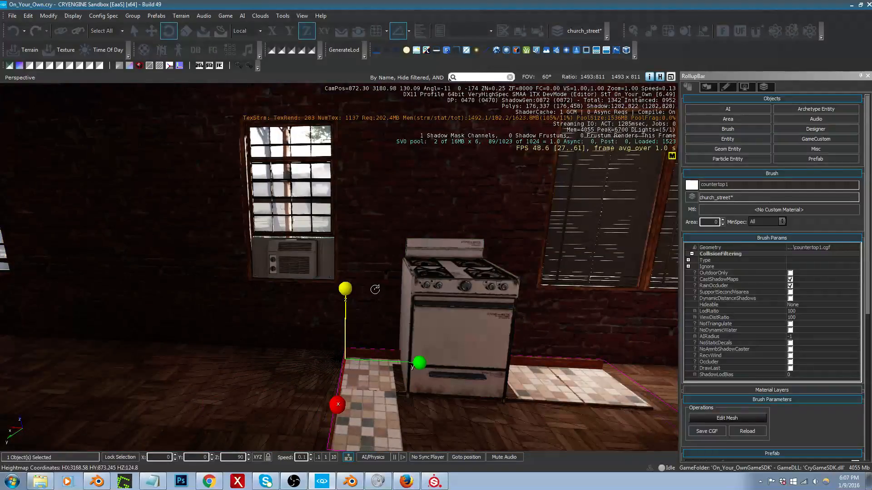
pyautogui.press('1')
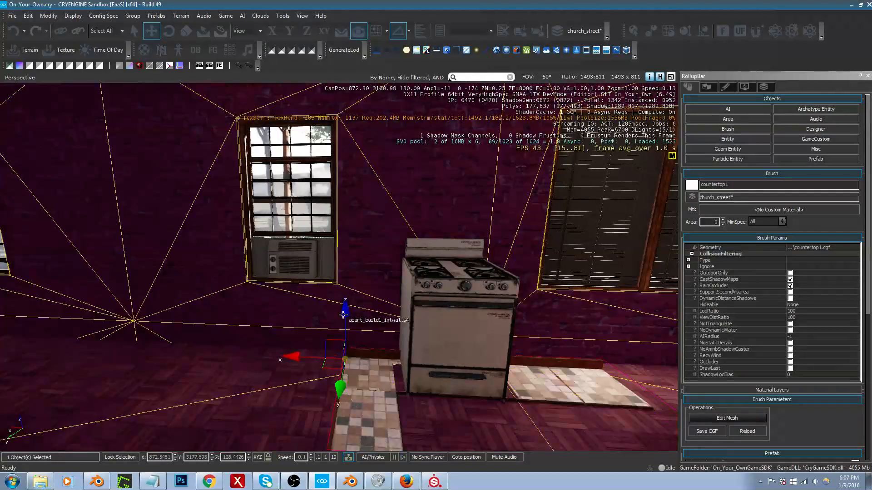
pyautogui.moveTo(343, 316); pyautogui.dragTo(356, 214)
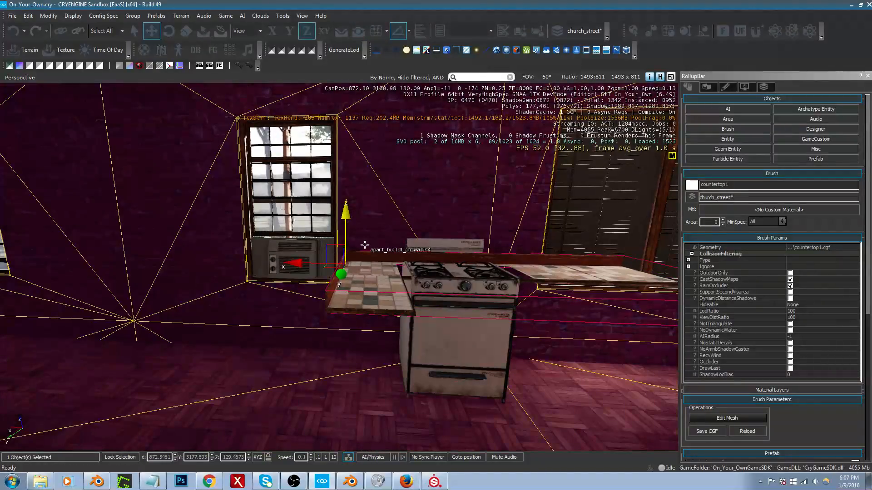
pyautogui.moveTo(365, 245); pyautogui.dragTo(424, 244, button='right')
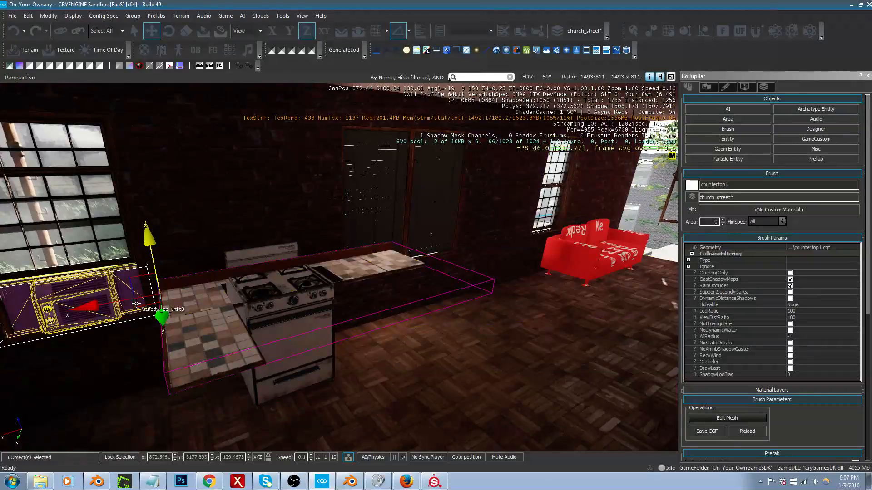
# Step: Select the stove, give it a quarter turn about Z and move it out of the countertop to the open end
pyautogui.moveTo(137, 309); pyautogui.dragTo(124, 302)
pyautogui.click(283, 352)
pyautogui.press('d')
pyautogui.moveTo(283, 352); pyautogui.dragTo(150, 354, button='right')
pyautogui.press('3')
pyautogui.moveTo(421, 328); pyautogui.dragTo(449, 291)
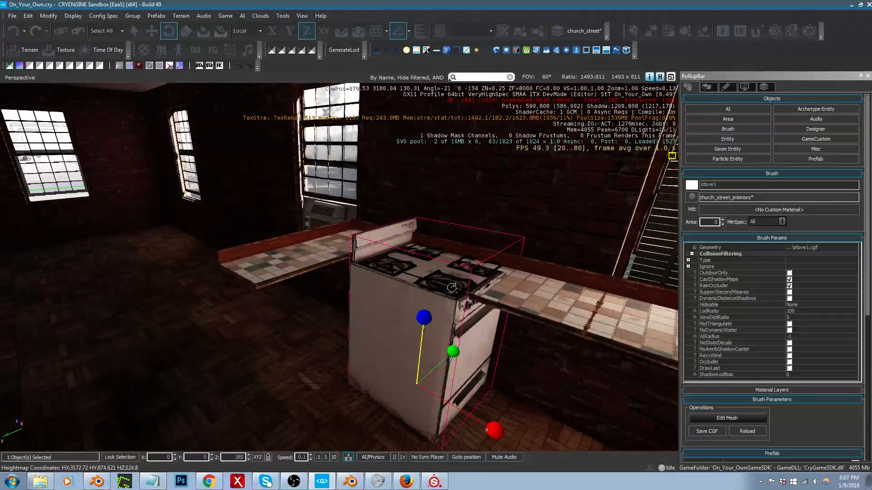
pyautogui.press('1')
pyautogui.moveTo(388, 382); pyautogui.dragTo(161, 413)
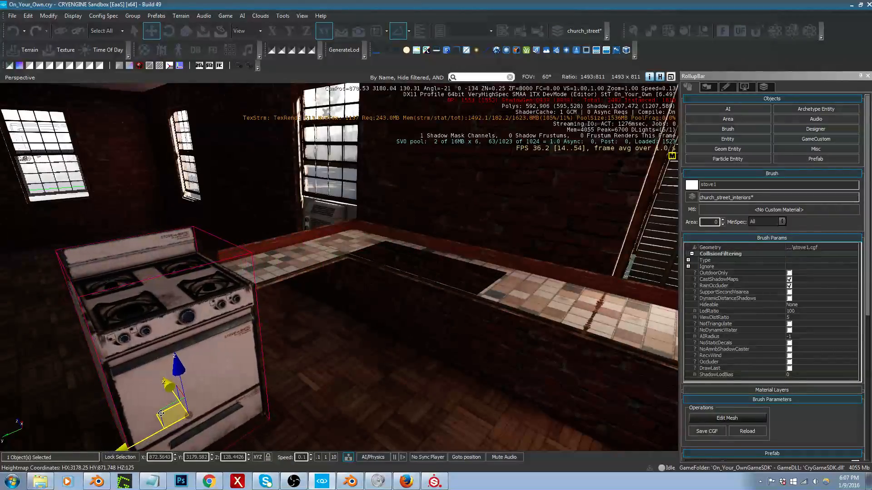
# Step: Examine from several angles how the moved stove lines up with the end of the countertop
pyautogui.moveTo(191, 395); pyautogui.dragTo(98, 374, button='right')
pyautogui.press('s')
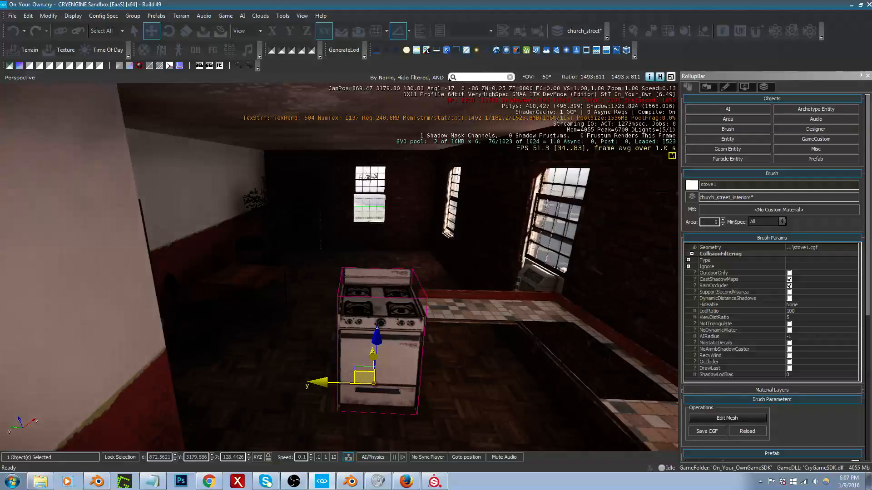
pyautogui.moveTo(311, 387); pyautogui.dragTo(323, 356, button='right')
pyautogui.moveTo(312, 387); pyautogui.dragTo(317, 366, button='middle')
pyautogui.moveTo(329, 349); pyautogui.dragTo(333, 326, button='right')
pyautogui.press('s')
pyautogui.press('w')
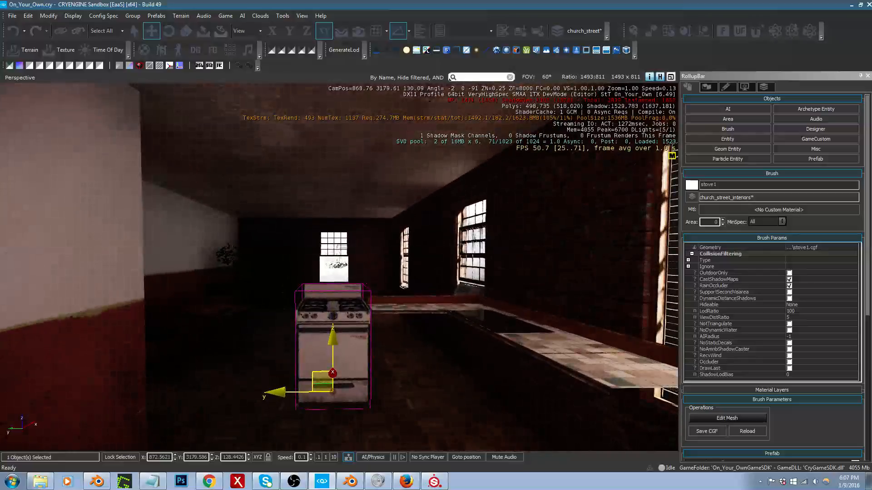
pyautogui.moveTo(332, 343); pyautogui.dragTo(332, 344, button='middle')
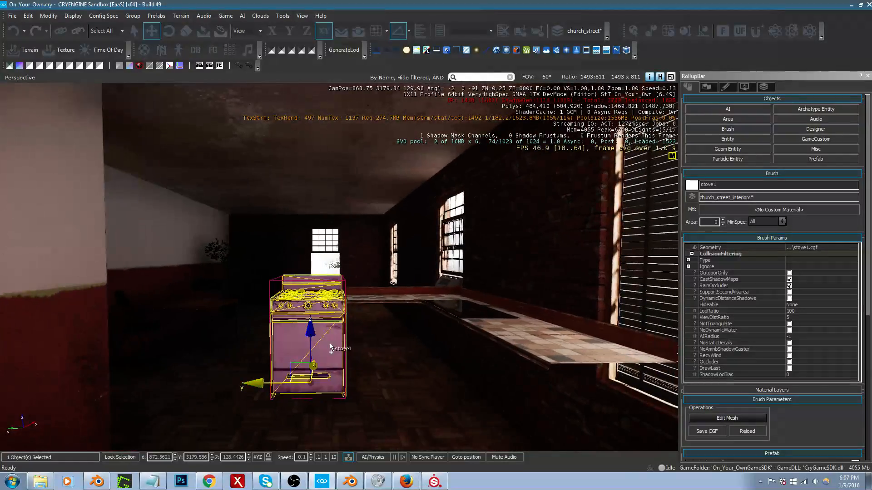
# Step: Walk around the stove, countertop and living area in game mode to check the layout, then return to the editor
pyautogui.hotkey('ctrl', 'g')
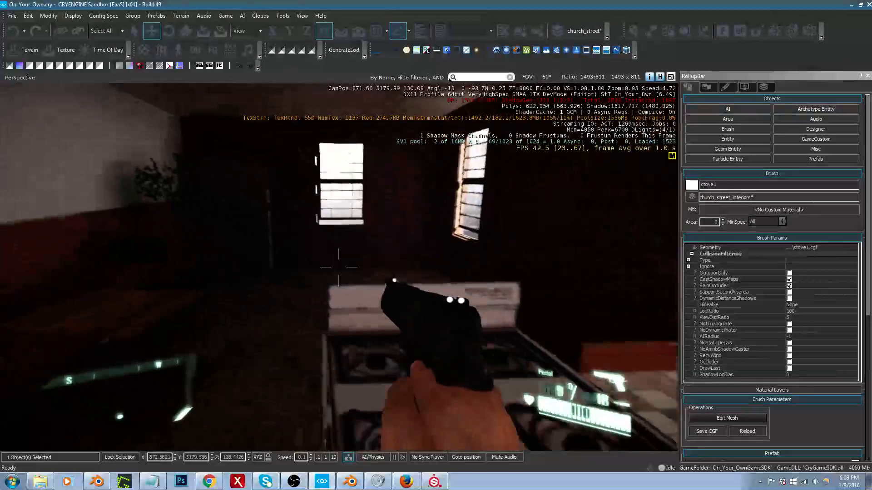
pyautogui.press('a')
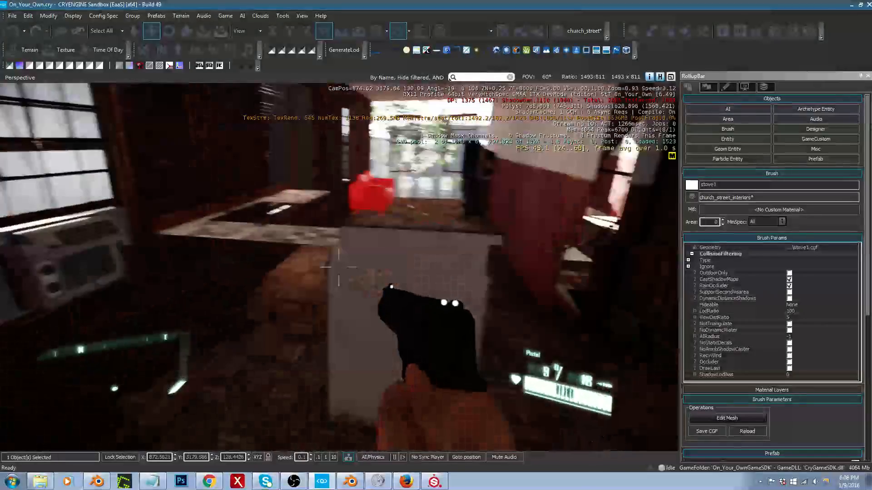
pyautogui.press('d')
pyautogui.press('w')
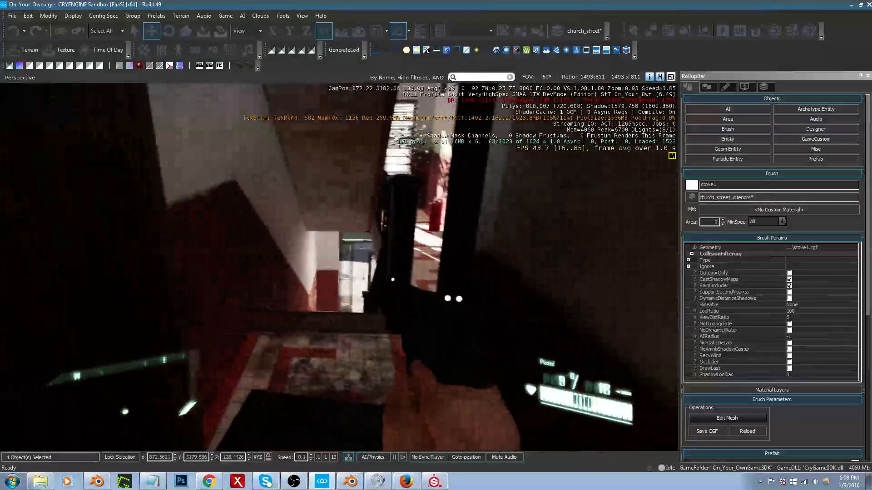
pyautogui.press('a')
pyautogui.press('s')
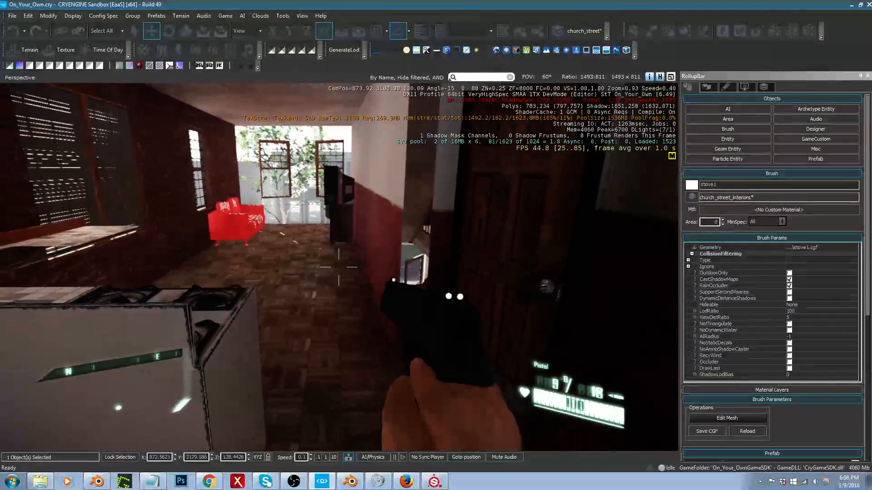
pyautogui.press('w')
pyautogui.press('w')
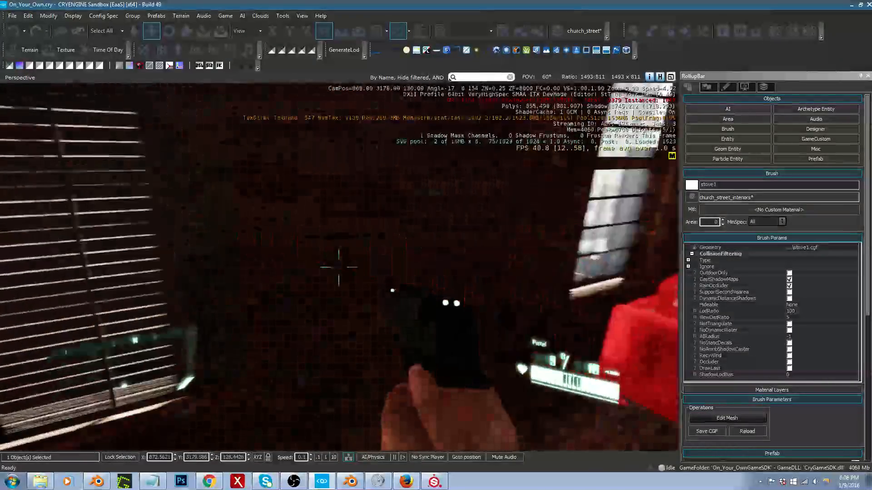
pyautogui.press('w')
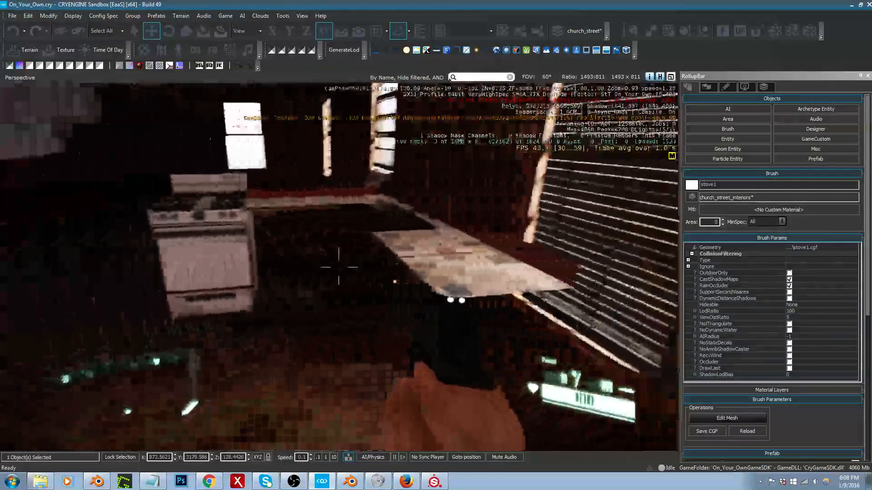
pyautogui.press('Escape')
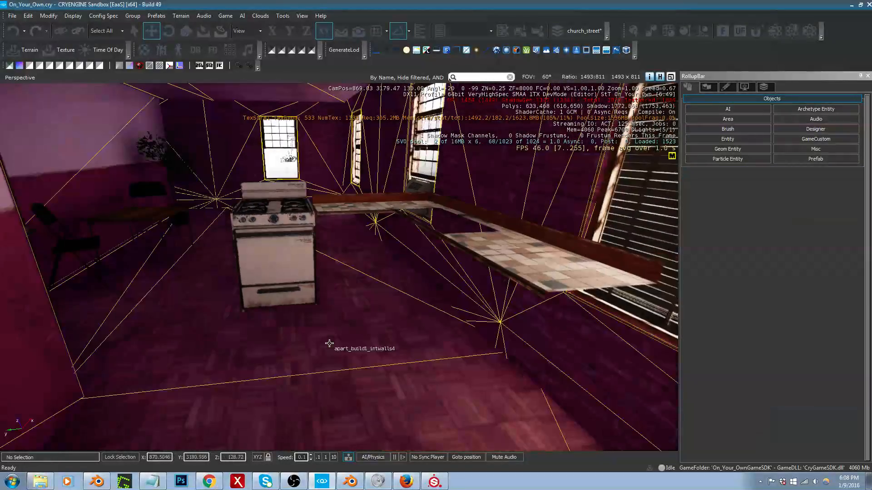
# Step: Inspect the countertop against the kitchen windows from inside, then compare the window positions from outside the building
pyautogui.press('a')
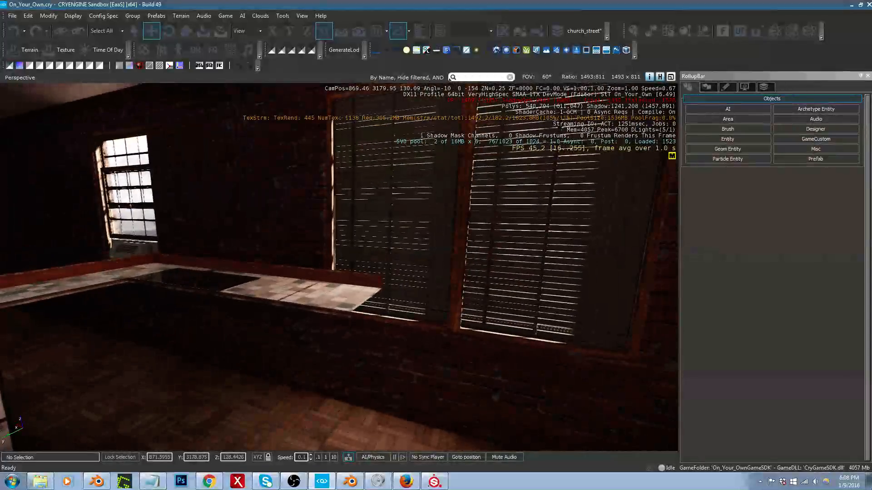
pyautogui.moveTo(339, 267); pyautogui.dragTo(354, 255, button='right')
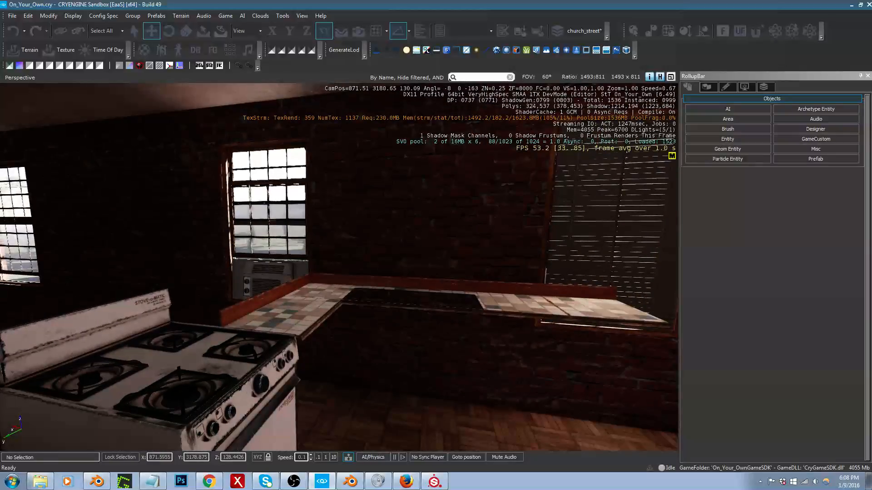
pyautogui.moveTo(449, 293); pyautogui.dragTo(63, 291, button='right')
pyautogui.press('w')
pyautogui.press('s')
pyautogui.press('d')
pyautogui.press('s')
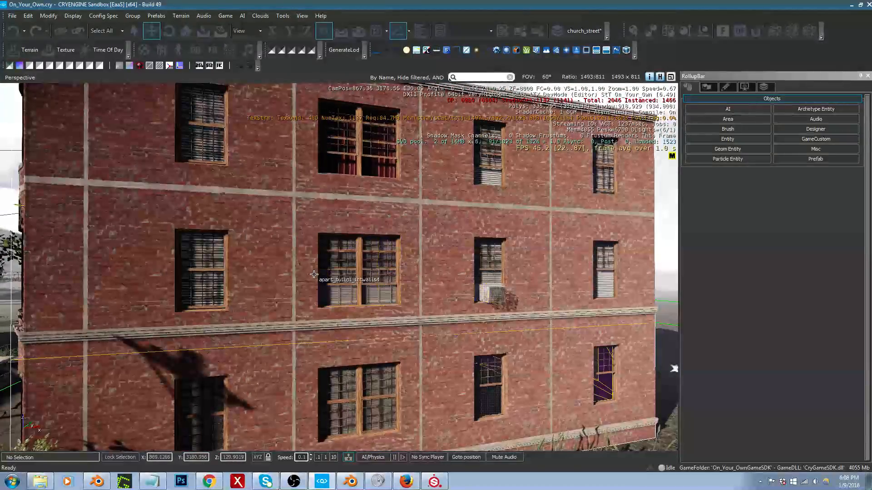
pyautogui.moveTo(389, 276); pyautogui.dragTo(459, 284, button='right')
pyautogui.press('w')
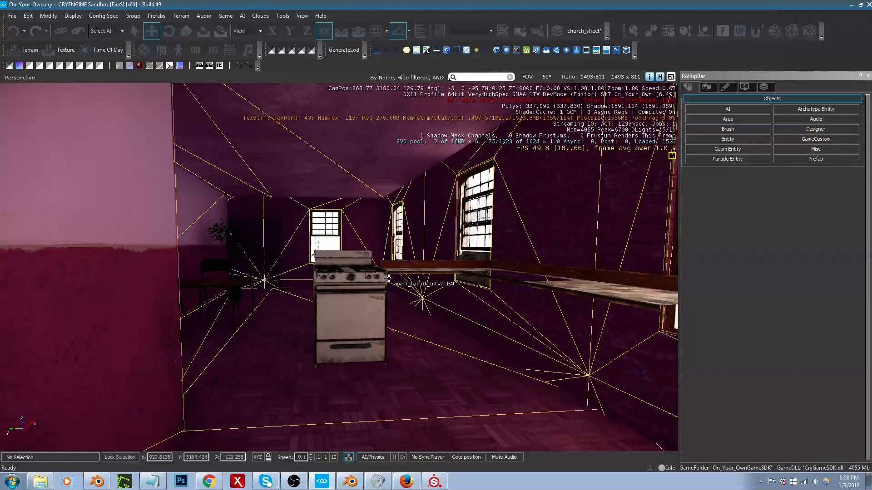
# Step: Examine the countertop's cutout, its overlap with the double window and the free wall space beside it
pyautogui.moveTo(399, 331); pyautogui.dragTo(540, 354, button='right')
pyautogui.press('w')
pyautogui.press('a')
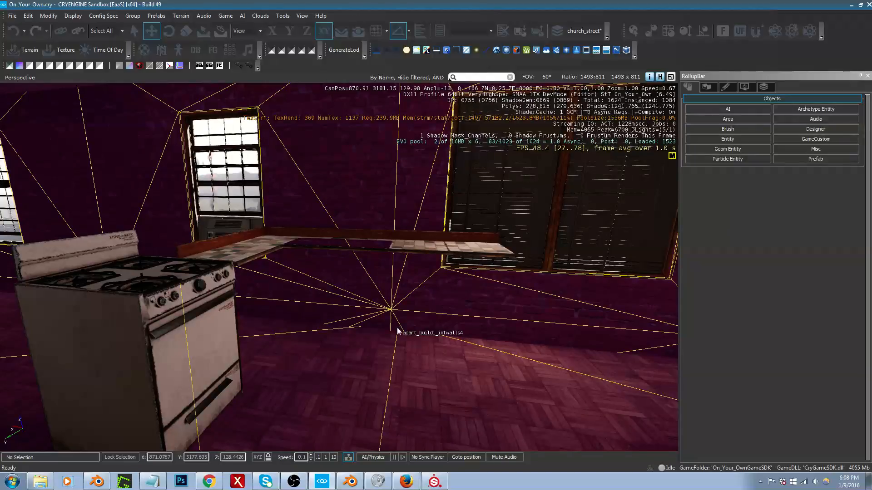
pyautogui.moveTo(397, 327); pyautogui.dragTo(419, 339, button='right')
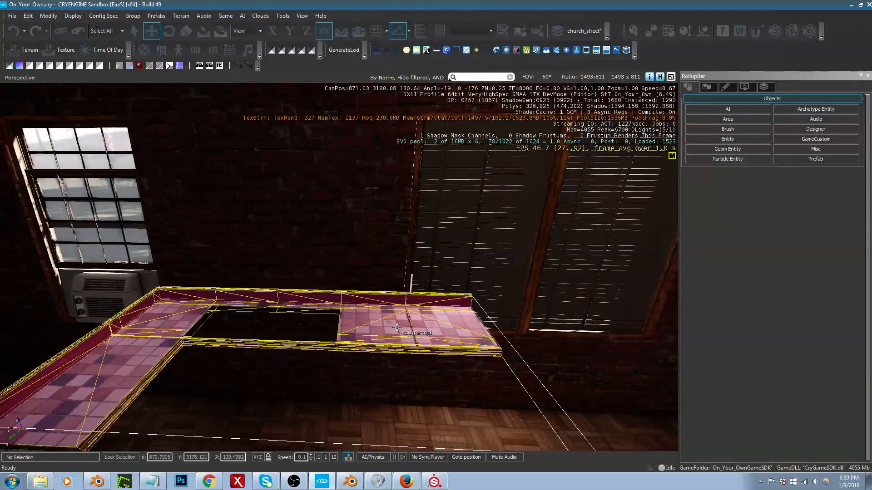
pyautogui.moveTo(398, 327)
pyautogui.mouseDown(button='right')
pyautogui.moveTo(446, 323)
pyautogui.moveTo(406, 279)
pyautogui.moveTo(383, 293)
pyautogui.moveTo(268, 310)
pyautogui.moveTo(189, 335)
pyautogui.moveTo(225, 332)
pyautogui.moveTo(268, 378)
pyautogui.moveTo(296, 318)
pyautogui.moveTo(300, 329)
pyautogui.moveTo(397, 330)
pyautogui.mouseUp(button='right')
pyautogui.press('d')
pyautogui.press('a')
pyautogui.press('a')
pyautogui.press('w')
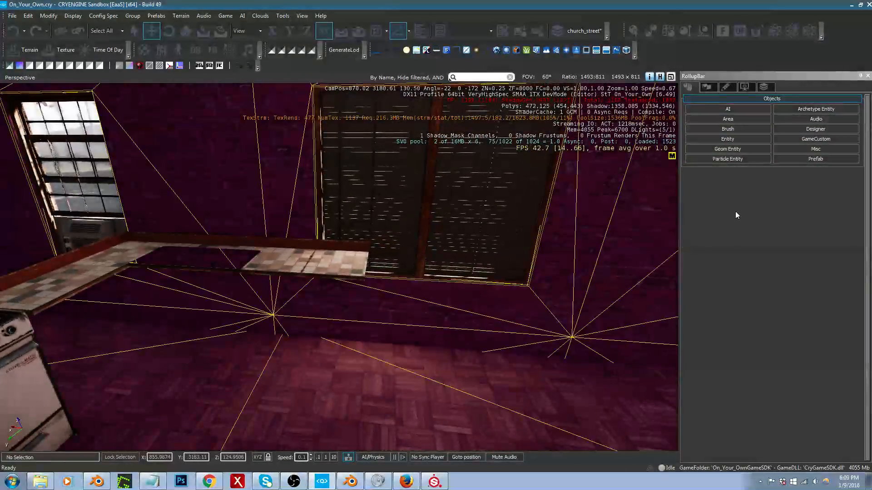
# Step: Find the fridge1 brush with the filter "fridge" and place it on the kitchen floor near the double window
pyautogui.click(737, 127)
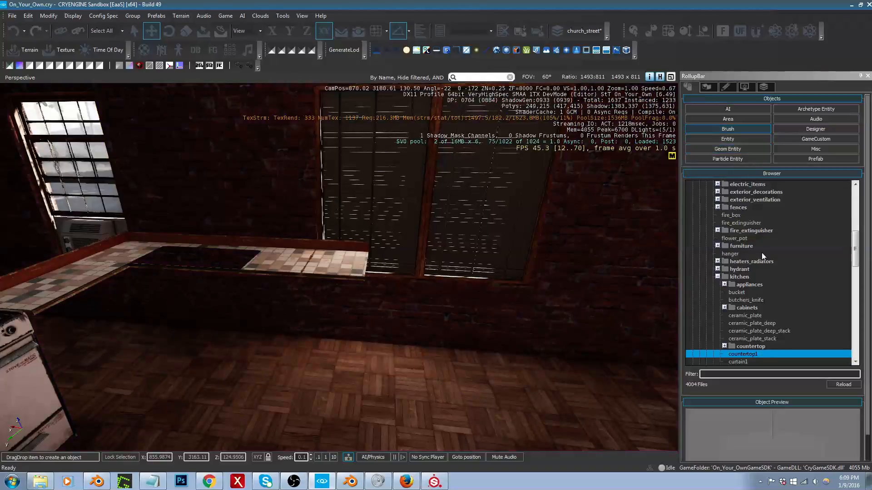
pyautogui.click(763, 374)
pyautogui.write('f')
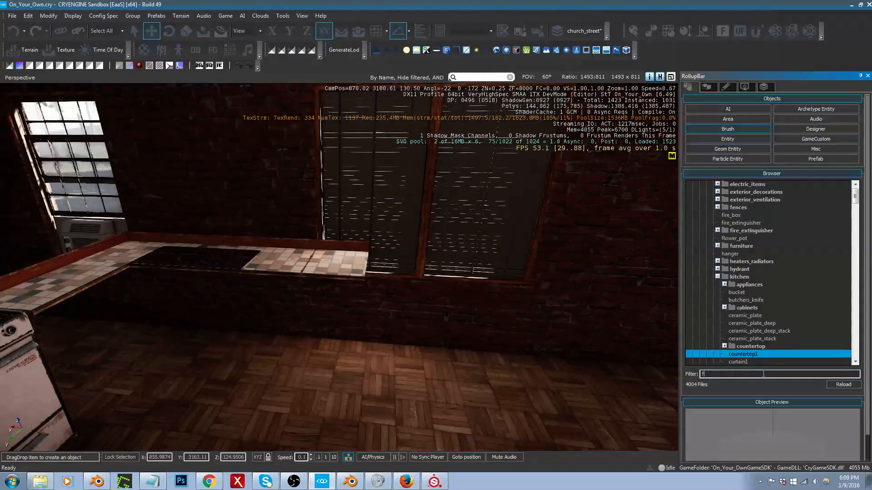
pyautogui.write('ridge')
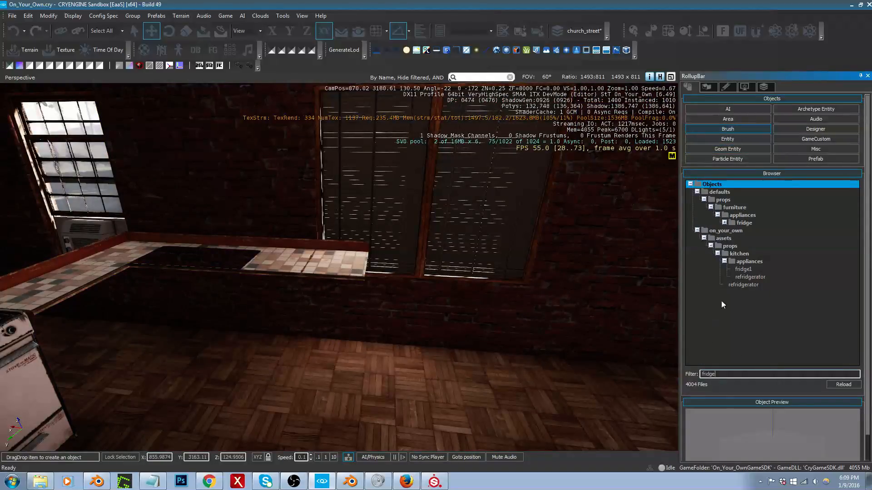
pyautogui.click(742, 270)
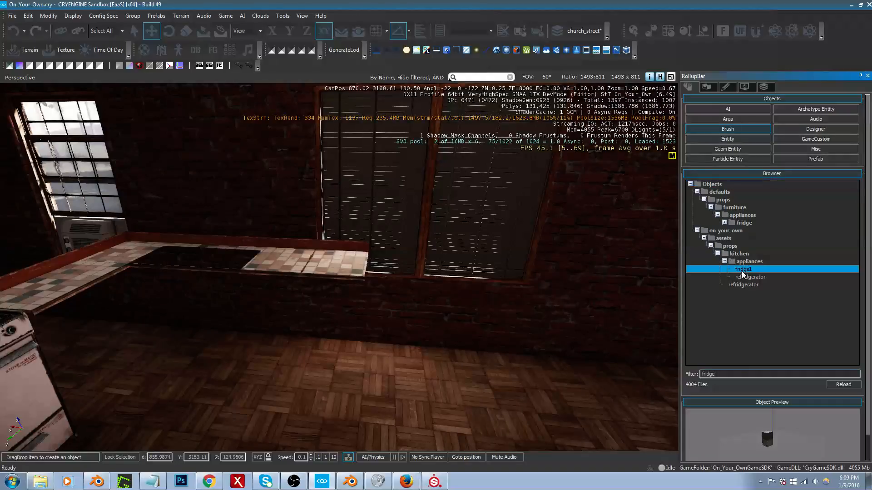
pyautogui.moveTo(742, 271); pyautogui.dragTo(413, 368)
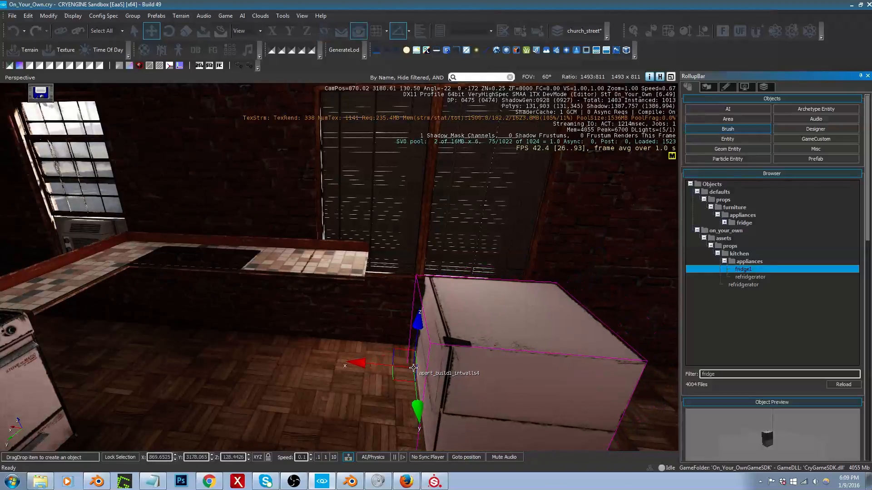
pyautogui.click(413, 368)
# Step: Rotate the fridge so its doors face the room, shift it along the window wall and raise it to stand on the floor
pyautogui.press('2')
pyautogui.moveTo(418, 320); pyautogui.dragTo(443, 282)
pyautogui.press('1')
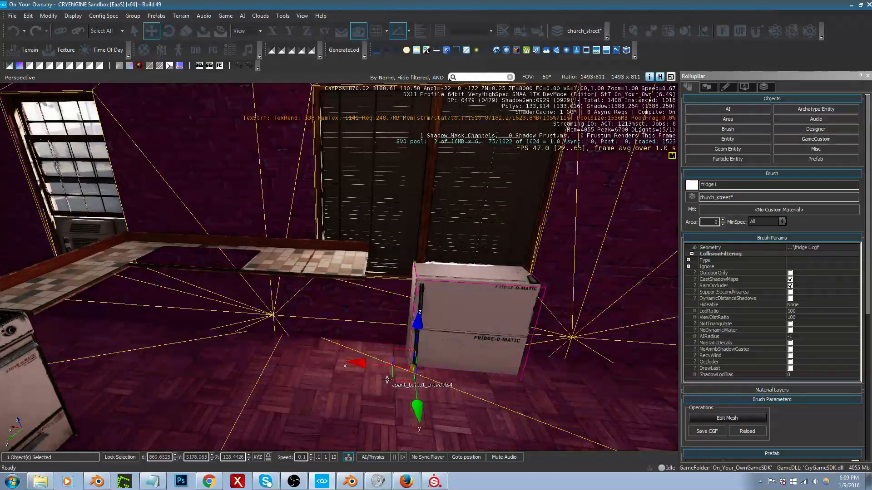
pyautogui.moveTo(403, 377); pyautogui.dragTo(511, 466)
pyautogui.moveTo(505, 447); pyautogui.dragTo(500, 446, button='right')
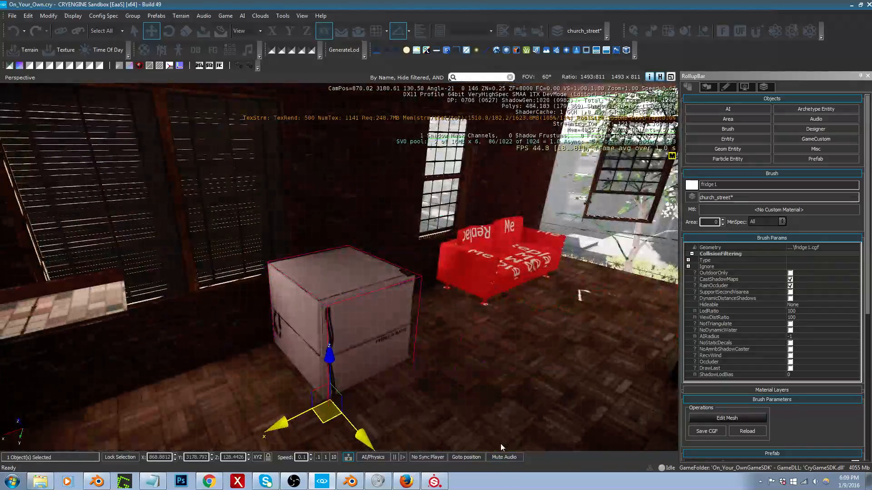
pyautogui.moveTo(330, 357); pyautogui.dragTo(355, 243)
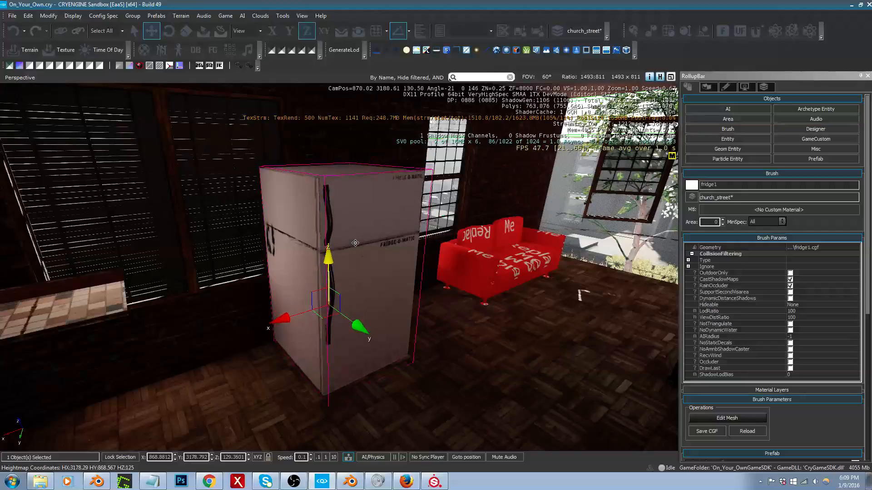
# Step: Move the stove from the near end of the countertop across the floor to a spot beside the fridge
pyautogui.press('s')
pyautogui.moveTo(355, 243); pyautogui.dragTo(350, 243, button='right')
pyautogui.click(296, 282)
pyautogui.moveTo(296, 282); pyautogui.dragTo(301, 283, button='right')
pyautogui.press('a')
pyautogui.press('a')
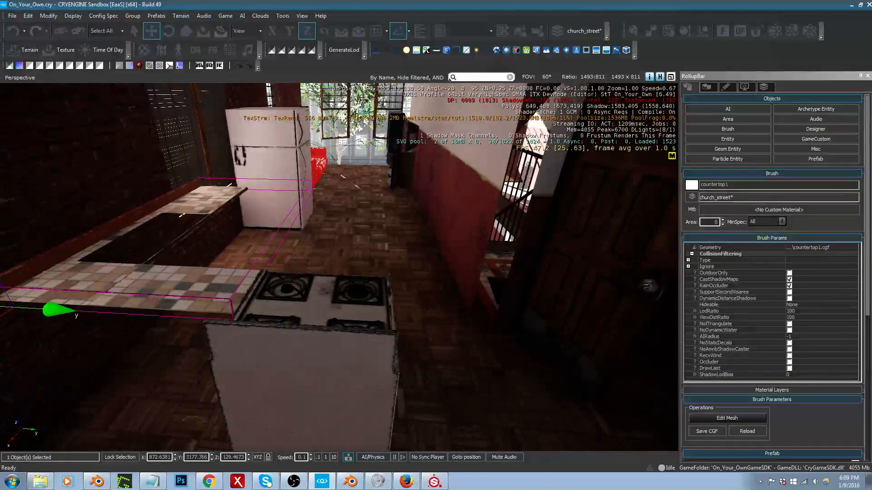
pyautogui.click(327, 322)
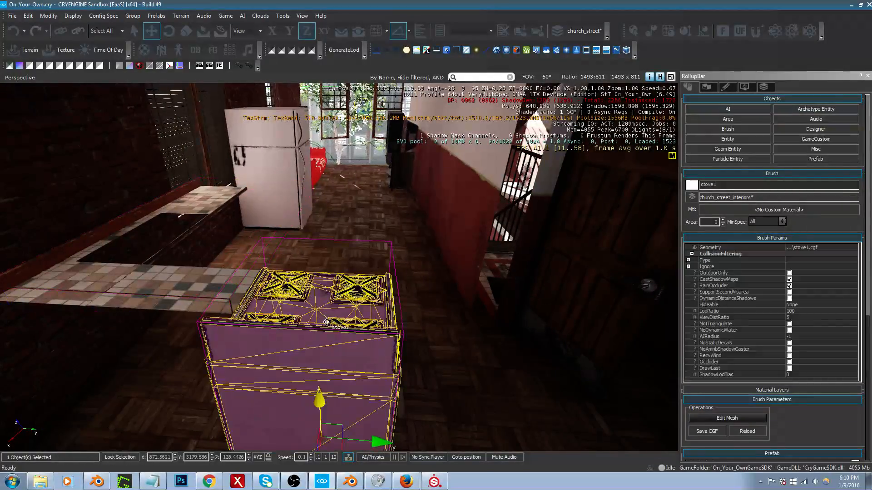
pyautogui.moveTo(345, 436); pyautogui.dragTo(344, 420, button='right')
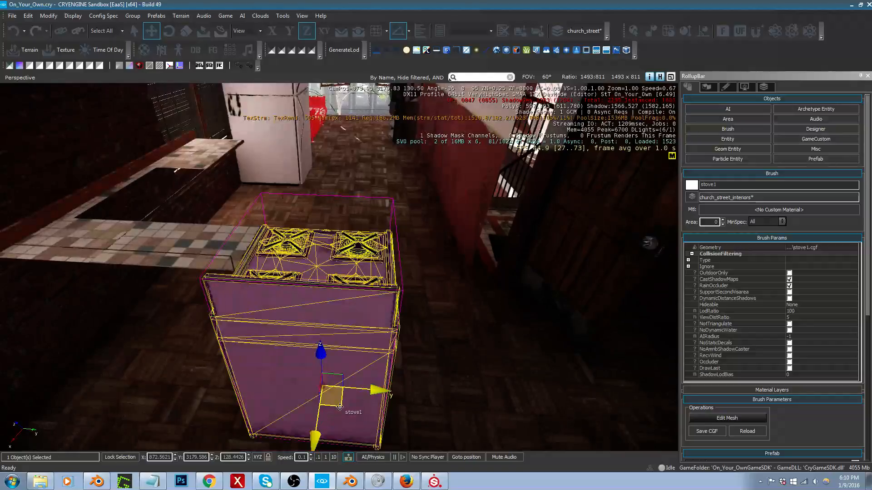
pyautogui.moveTo(339, 407); pyautogui.dragTo(280, 215)
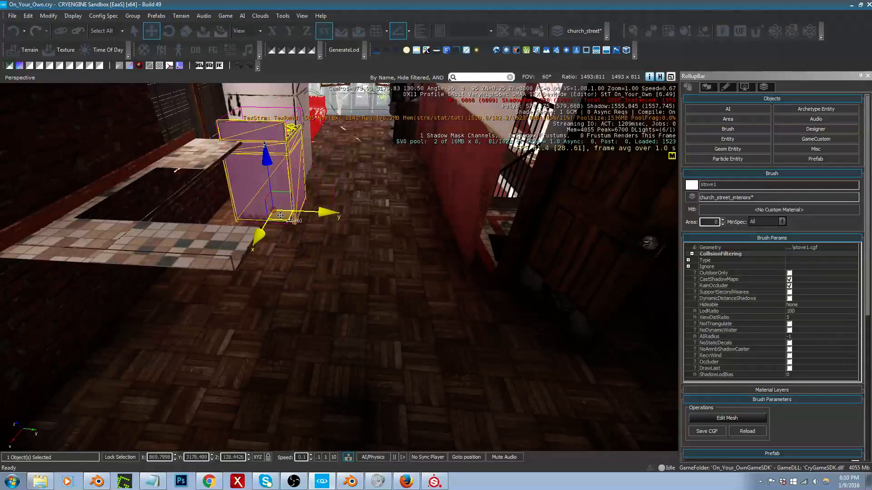
# Step: Rotate the stove so its oven door faces the room and slide it back snugly beside the fridge
pyautogui.press('3')
pyautogui.press('w')
pyautogui.moveTo(281, 216); pyautogui.dragTo(195, 217, button='right')
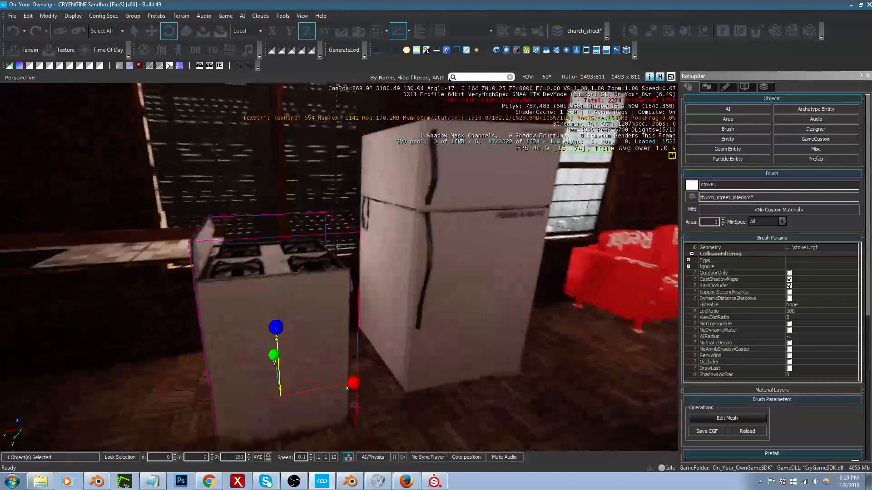
pyautogui.moveTo(282, 356); pyautogui.dragTo(312, 367)
pyautogui.press('2')
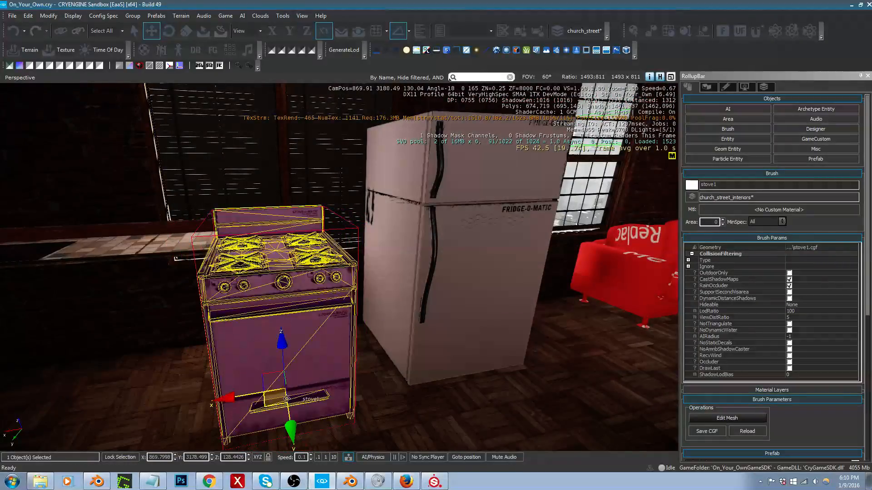
pyautogui.moveTo(273, 404); pyautogui.dragTo(320, 364)
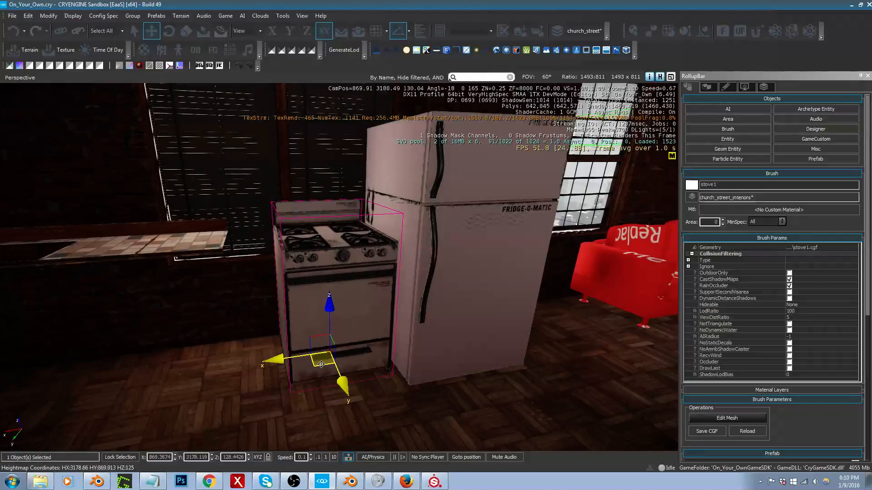
# Step: Slide the countertop along the wall on the X axis so its end meets the side of the stove
pyautogui.click(170, 248)
pyautogui.press('a')
pyautogui.moveTo(171, 248); pyautogui.dragTo(138, 241, button='right')
pyautogui.moveTo(93, 257); pyautogui.dragTo(133, 261)
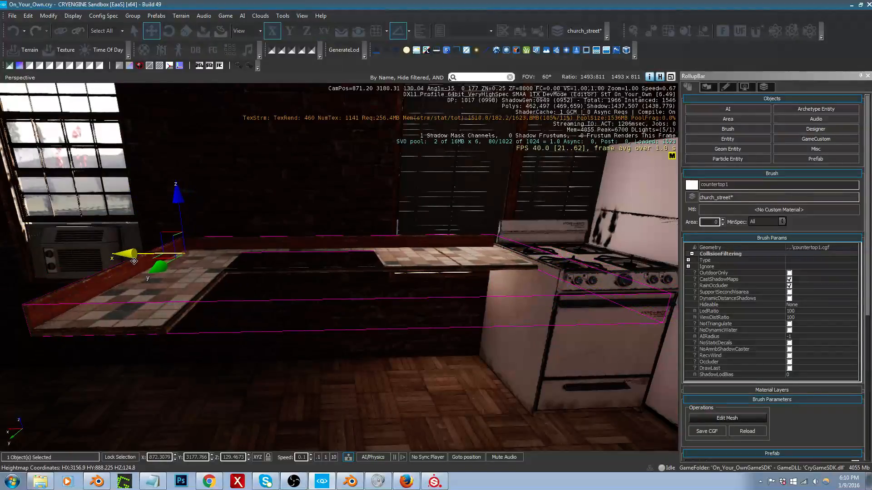
# Step: Move the simple square table from the back of the room to the red wall opposite the stove and fridge
pyautogui.press('w')
pyautogui.moveTo(394, 268); pyautogui.dragTo(514, 280, button='right')
pyautogui.press('s')
pyautogui.press('a')
pyautogui.press('s')
pyautogui.press('a')
pyautogui.press('d')
pyautogui.press('s')
pyautogui.click(468, 365)
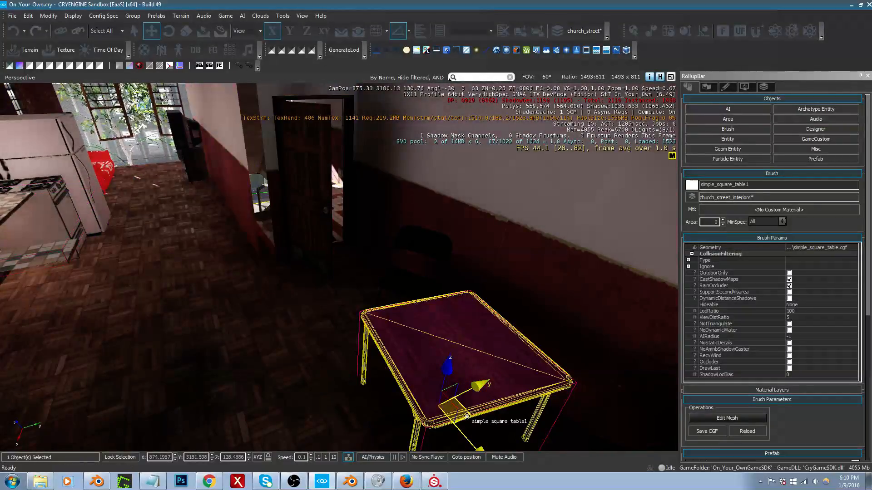
pyautogui.press('2')
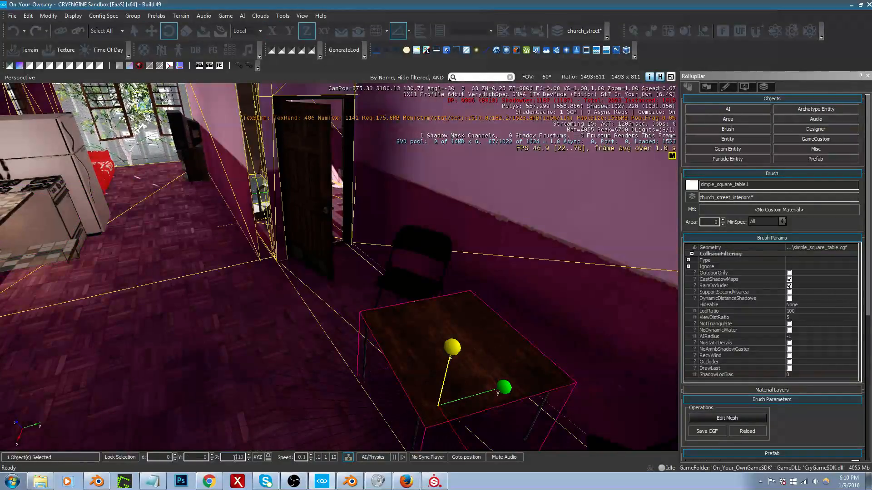
pyautogui.moveTo(448, 364); pyautogui.dragTo(453, 366)
pyautogui.moveTo(453, 366); pyautogui.dragTo(457, 372, button='right')
pyautogui.press('1')
pyautogui.moveTo(454, 369); pyautogui.dragTo(201, 204)
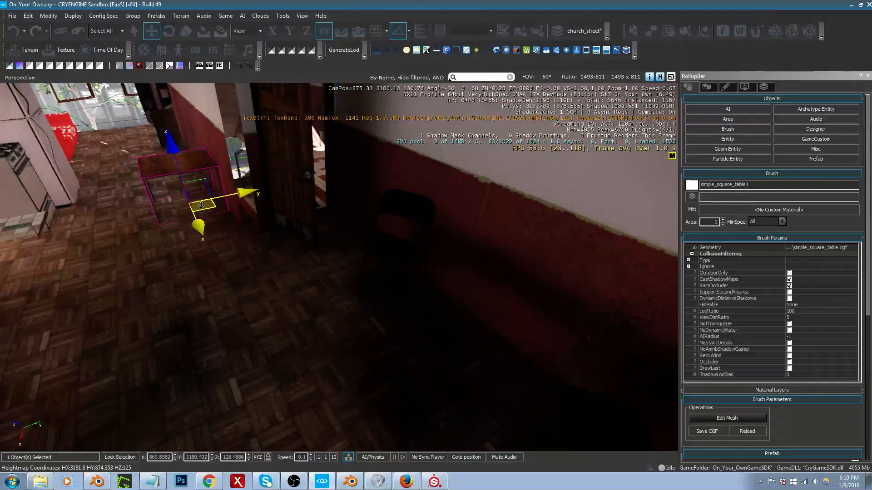
# Step: Move the folding chair beside the door to the far side of the square table
pyautogui.click(391, 254)
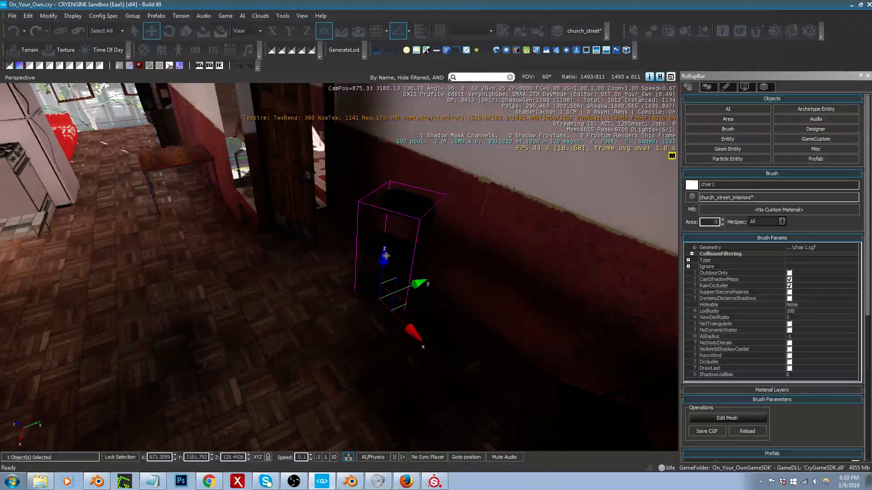
pyautogui.moveTo(406, 306); pyautogui.dragTo(244, 287)
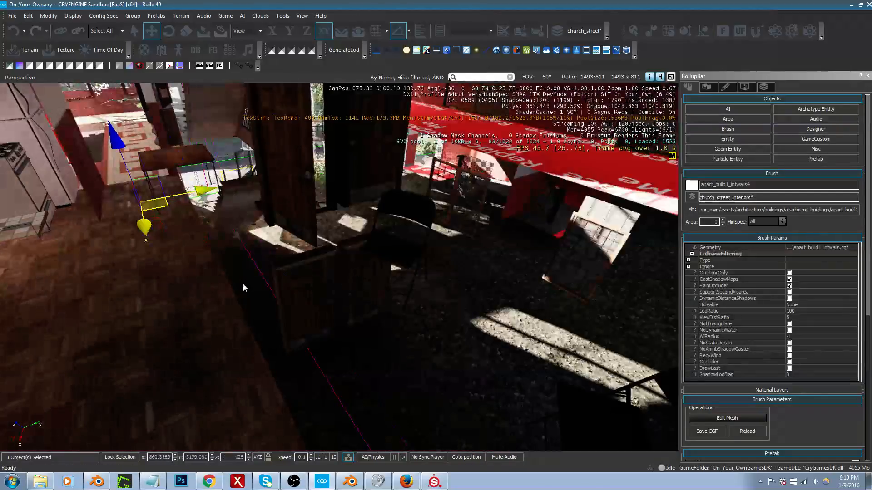
pyautogui.hotkey('ctrl', 'z')
pyautogui.hotkey('ctrl', 'z')
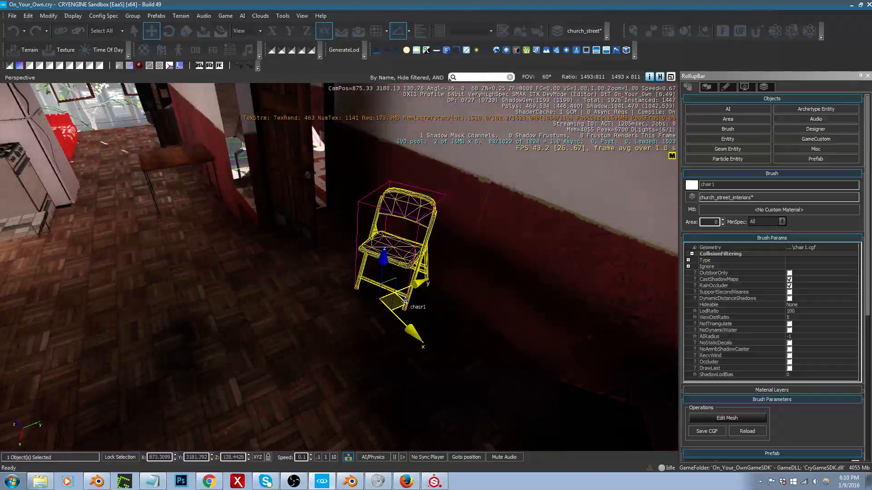
pyautogui.moveTo(405, 302); pyautogui.dragTo(183, 191)
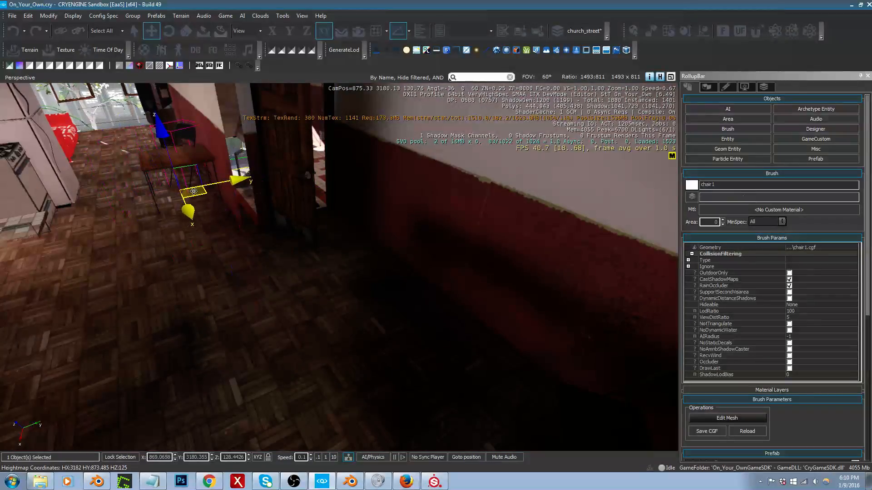
# Step: Move the second folding chair from the dark back wall to the open floor in front of the table
pyautogui.moveTo(296, 261); pyautogui.dragTo(409, 309, button='right')
pyautogui.click(442, 309)
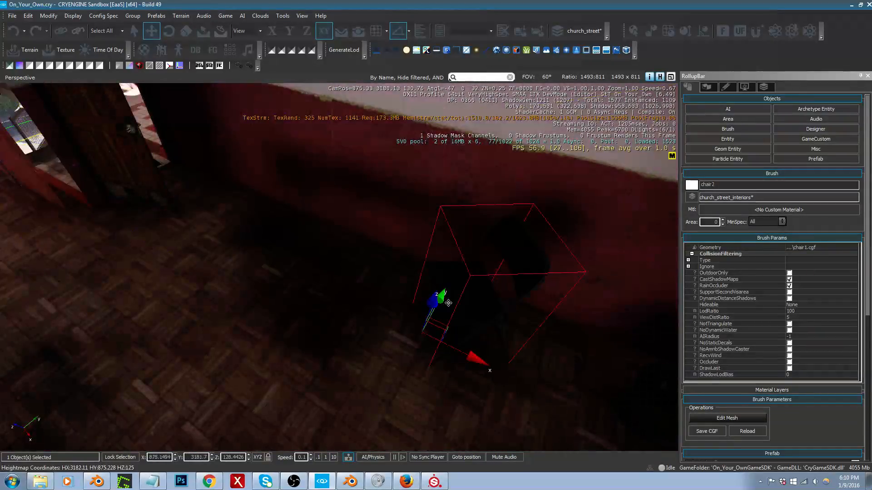
pyautogui.moveTo(439, 343); pyautogui.dragTo(96, 292)
pyautogui.moveTo(96, 291); pyautogui.dragTo(172, 300, button='right')
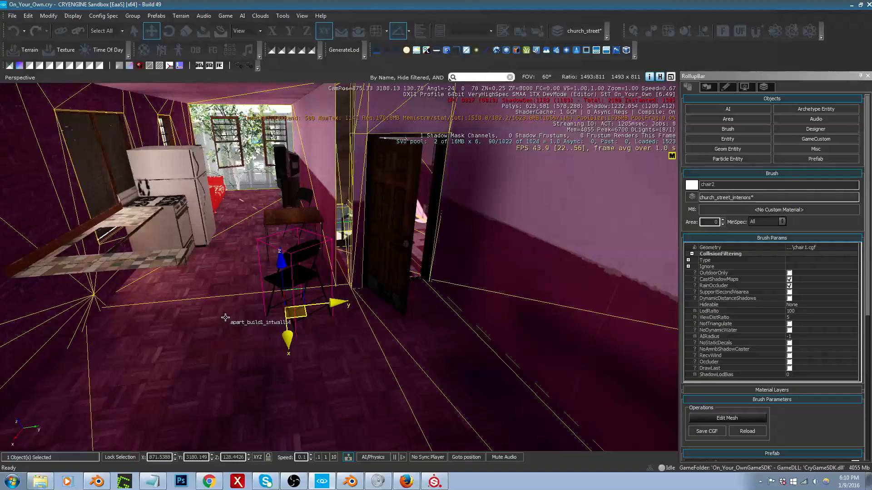
# Step: Tuck the second folding chair in at the near side of the table, opposite the first chair
pyautogui.press('w')
pyautogui.moveTo(254, 341); pyautogui.dragTo(348, 370, button='right')
pyautogui.press('a')
pyautogui.press('a')
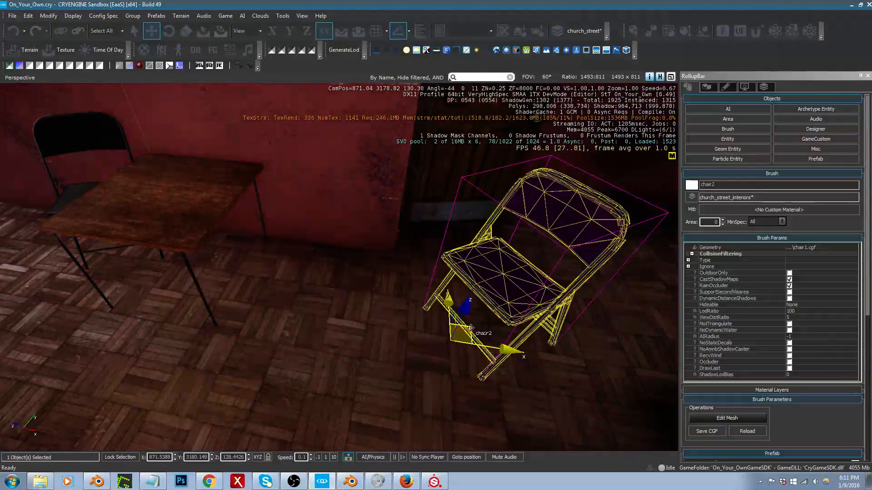
pyautogui.moveTo(470, 328); pyautogui.dragTo(298, 320)
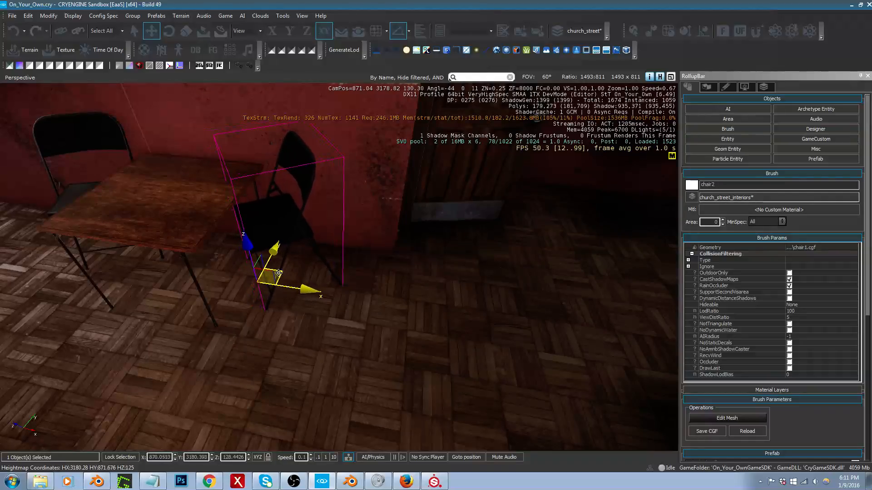
pyautogui.moveTo(278, 273); pyautogui.dragTo(277, 272)
# Step: Walk through the apartment in game mode, in first and third person, to check the kitchen and dining layout, then return to the editor
pyautogui.press('d')
pyautogui.press('w')
pyautogui.moveTo(362, 284); pyautogui.dragTo(184, 232, button='right')
pyautogui.press('s')
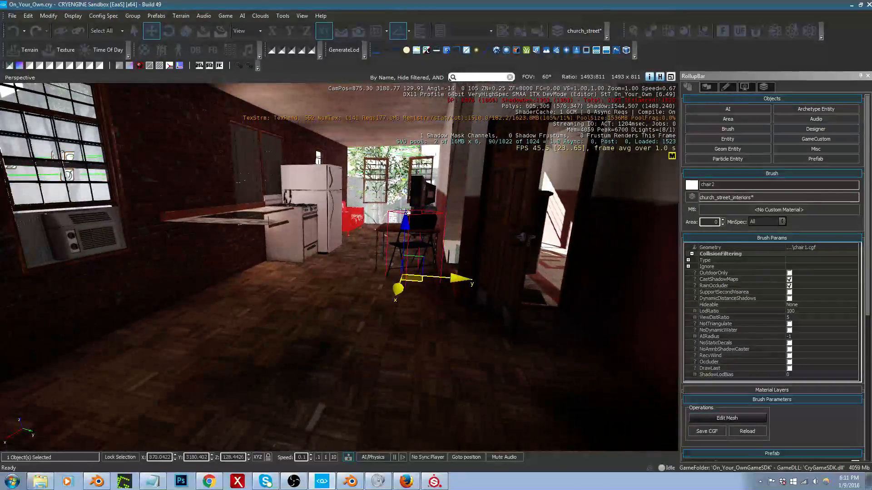
pyautogui.hotkey('ctrl', 'g')
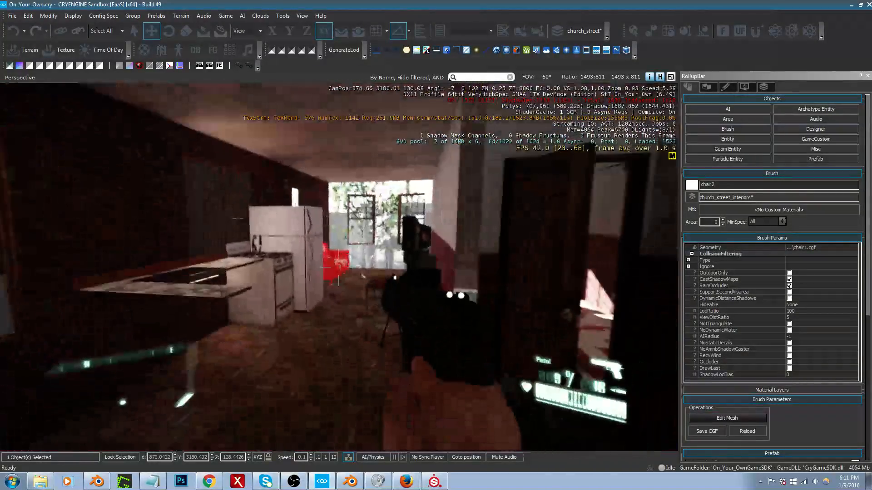
pyautogui.press('w')
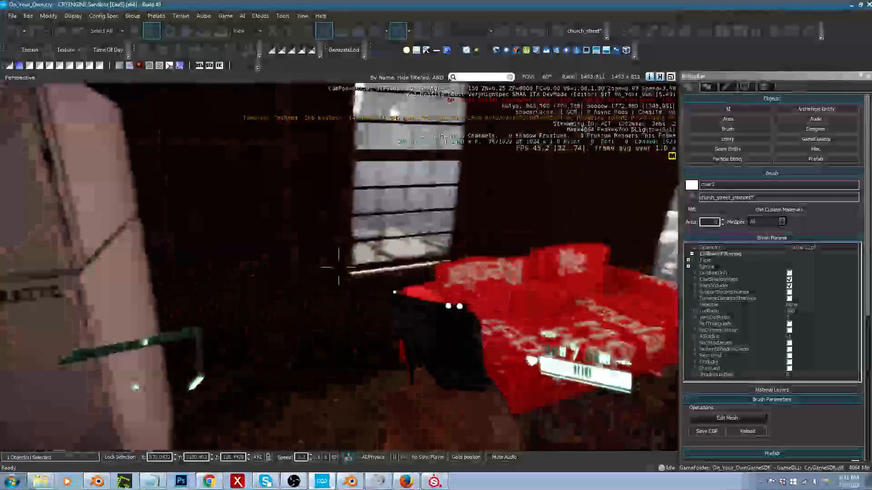
pyautogui.press('s')
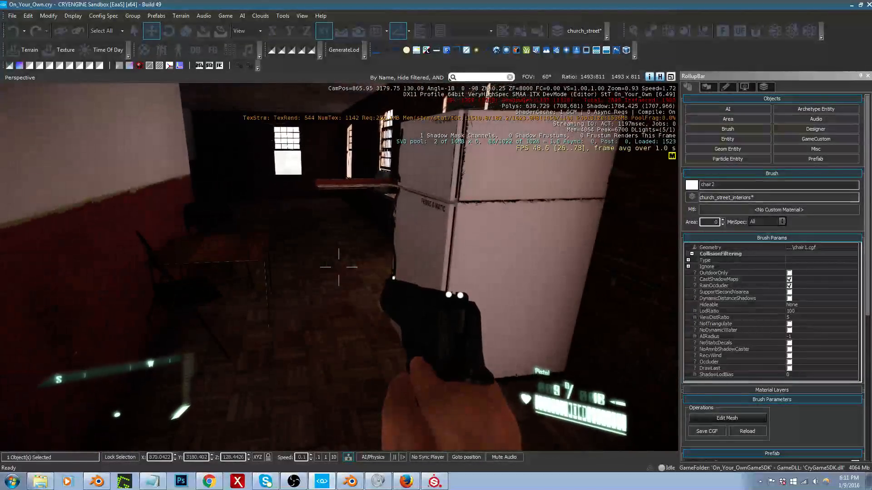
pyautogui.press('F1')
pyautogui.press('w')
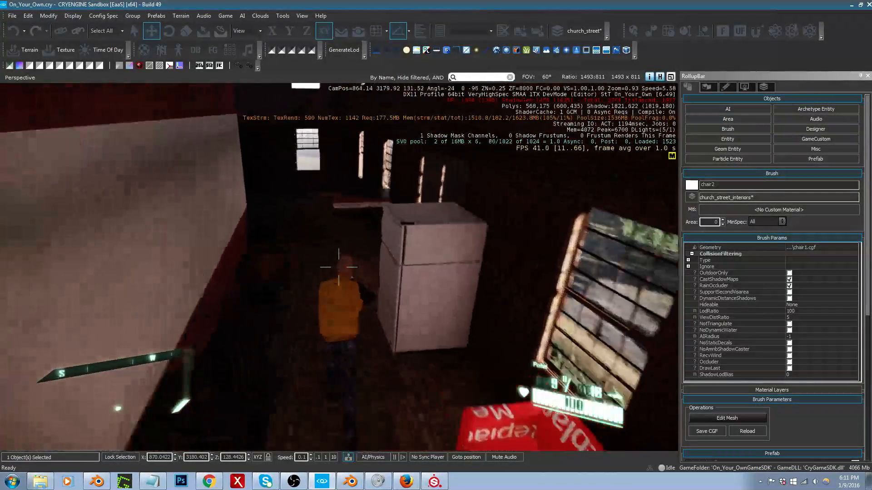
pyautogui.press('w')
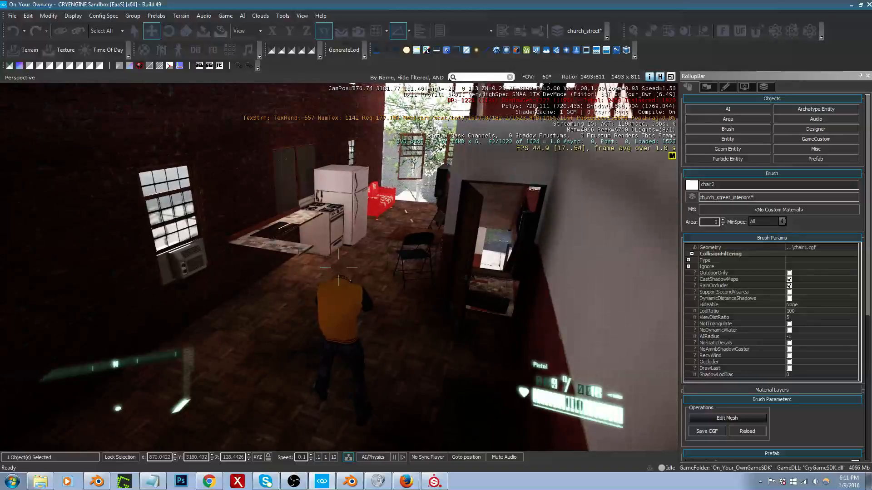
pyautogui.press('Escape')
# Step: Filter the brush assets for "sink" and place the kitchen_double_sink model on the kitchen floor in front of the counter
pyautogui.press('w')
pyautogui.moveTo(396, 316)
pyautogui.mouseDown(button='right')
pyautogui.moveTo(406, 317)
pyautogui.moveTo(354, 318)
pyautogui.moveTo(363, 317)
pyautogui.mouseUp(button='right')
pyautogui.click(739, 130)
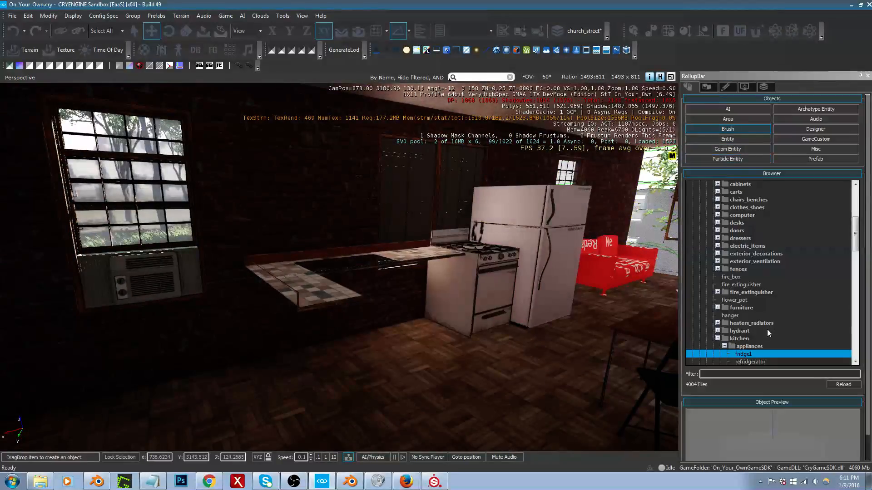
pyautogui.click(761, 374)
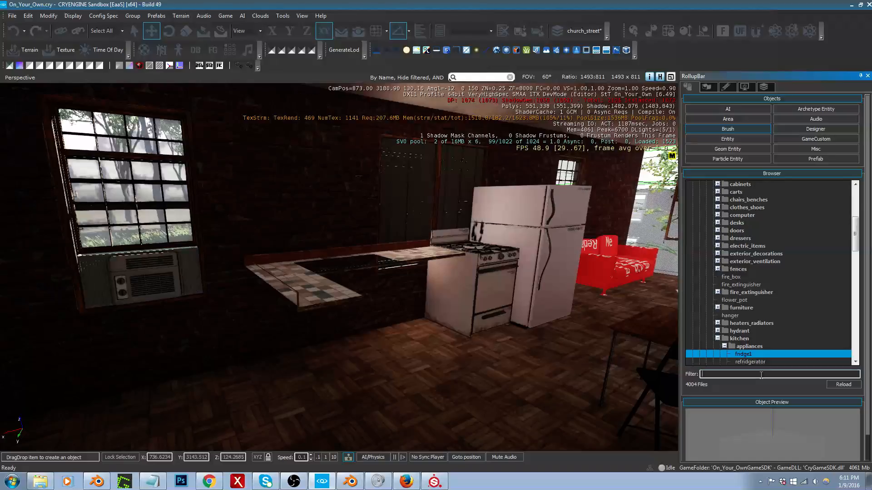
pyautogui.write('sink')
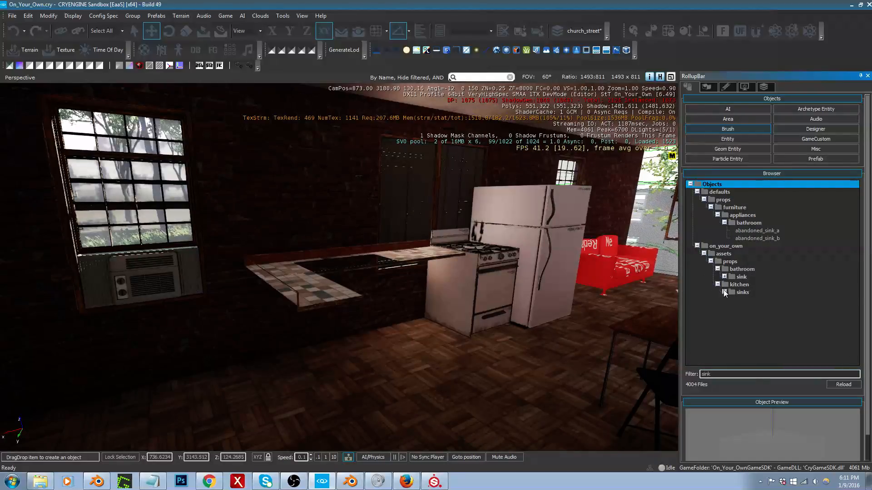
pyautogui.click(725, 292)
pyautogui.click(751, 300)
pyautogui.moveTo(756, 302)
pyautogui.mouseDown()
pyautogui.moveTo(450, 313)
pyautogui.moveTo(449, 369)
pyautogui.moveTo(403, 356)
pyautogui.moveTo(430, 402)
pyautogui.mouseUp()
pyautogui.press('2')
pyautogui.press('1')
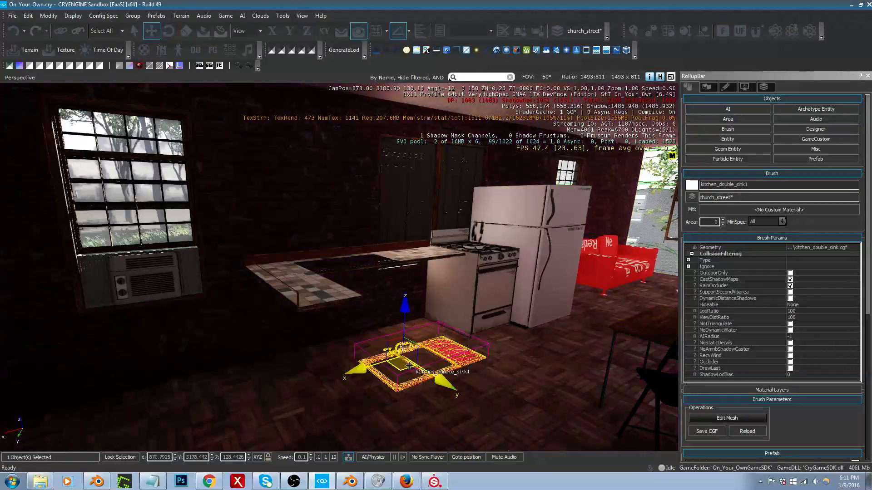
# Step: Move the double sink from the floor up onto the countertop, over the cutout against the back wall
pyautogui.moveTo(398, 338); pyautogui.dragTo(368, 257)
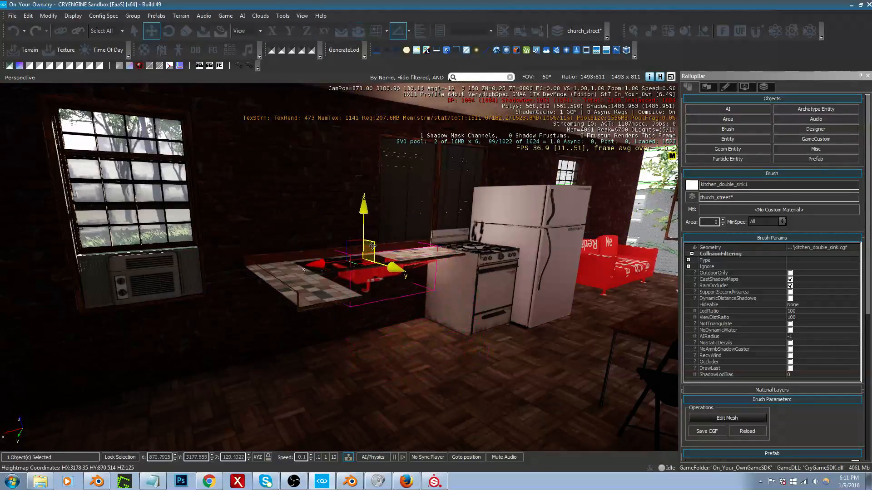
pyautogui.moveTo(368, 256); pyautogui.dragTo(336, 280, button='right')
pyautogui.press('w')
pyautogui.press('s')
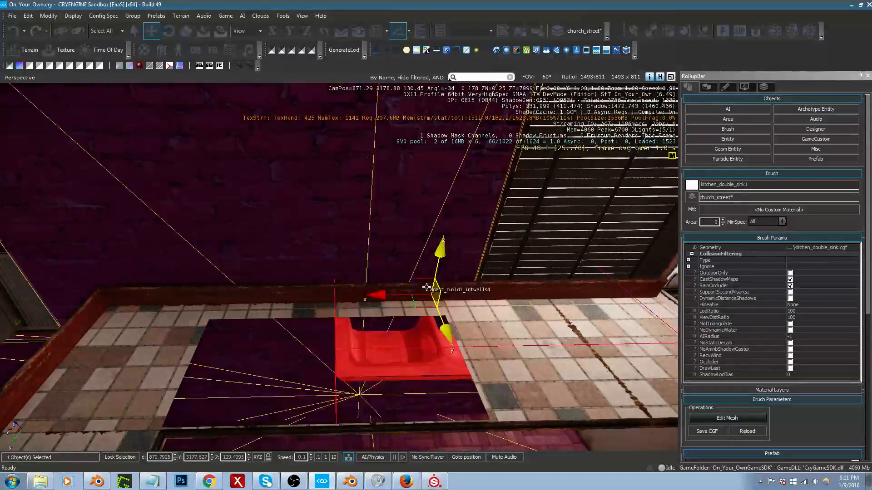
pyautogui.moveTo(435, 317); pyautogui.dragTo(273, 349)
pyautogui.moveTo(290, 297); pyautogui.dragTo(300, 274)
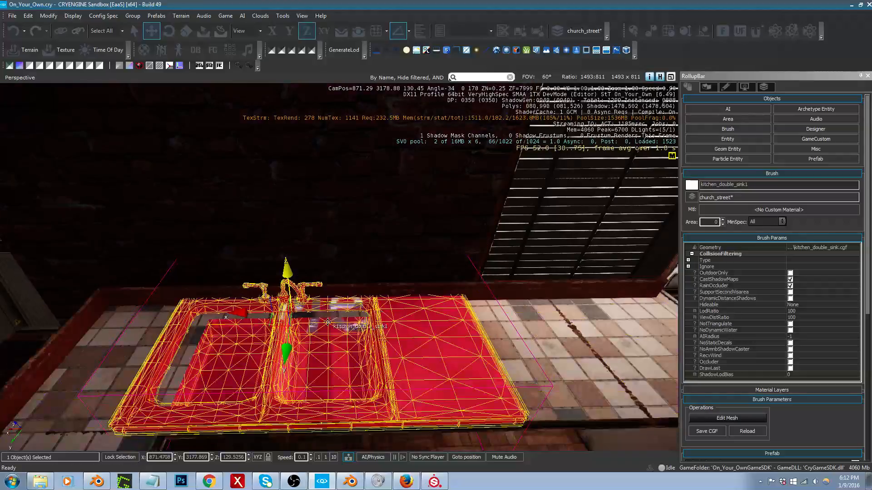
# Step: Shift the double sink slightly over the countertop cutout and delete it from the scene
pyautogui.moveTo(277, 323); pyautogui.dragTo(307, 329)
pyautogui.press('w')
pyautogui.moveTo(307, 330); pyautogui.dragTo(359, 348, button='right')
pyautogui.press('s')
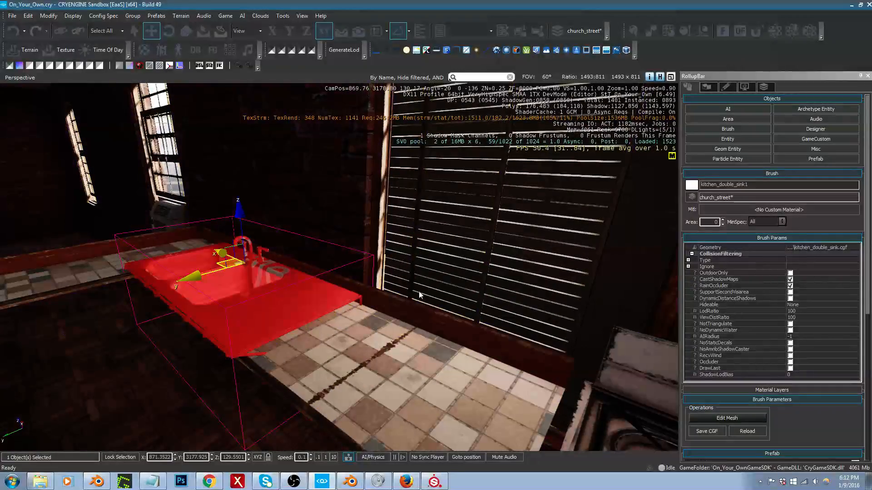
pyautogui.press('Delete')
pyautogui.press('Return')
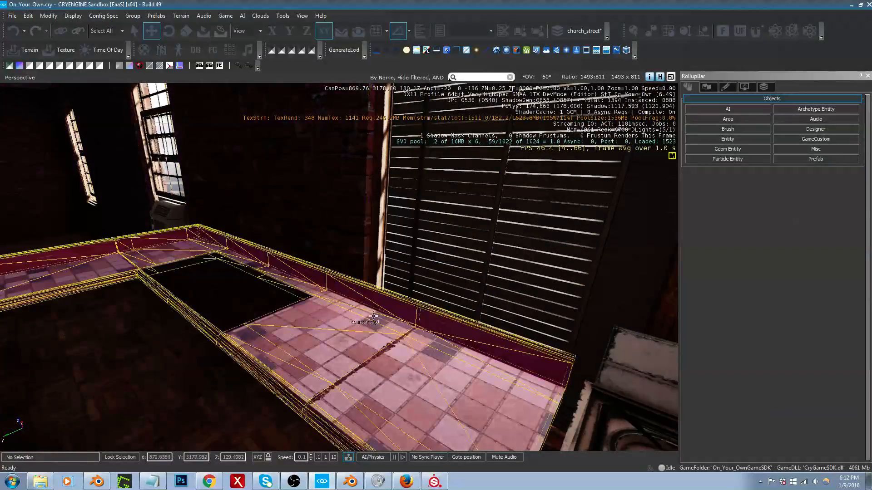
# Step: Filter the brush assets for "sink" and preview the bath_sink model as an alternative
pyautogui.click(711, 130)
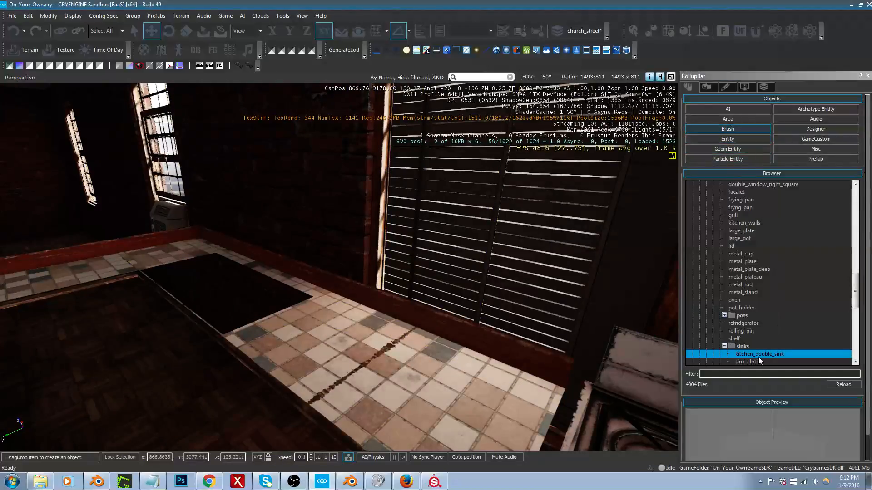
pyautogui.scroll(-1, 805, 337)
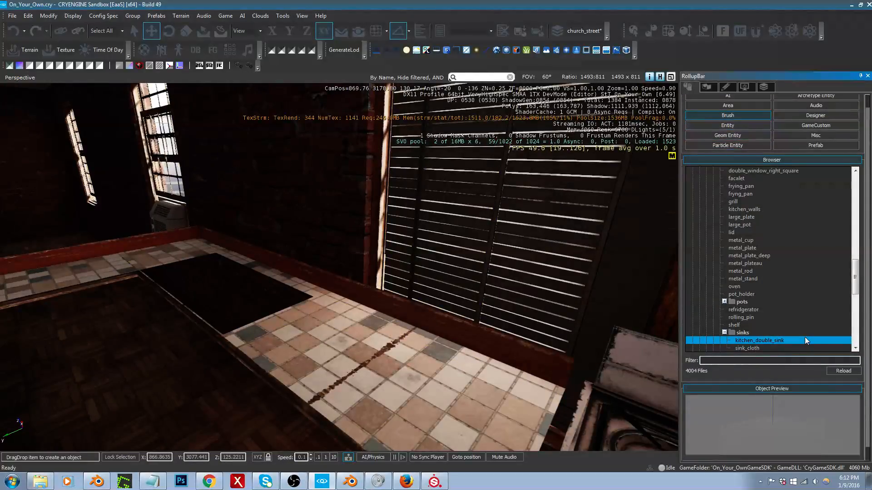
pyautogui.scroll(-4, 831, 278)
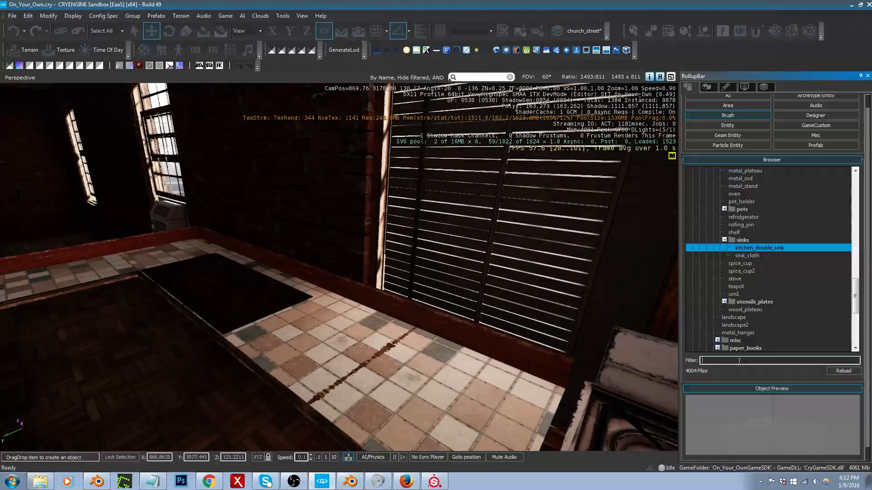
pyautogui.write('sink')
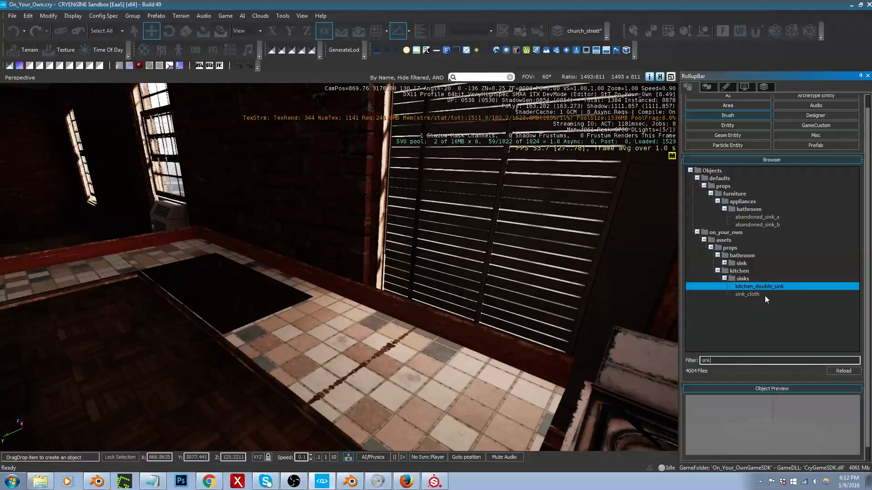
pyautogui.click(726, 263)
pyautogui.doubleClick(748, 278)
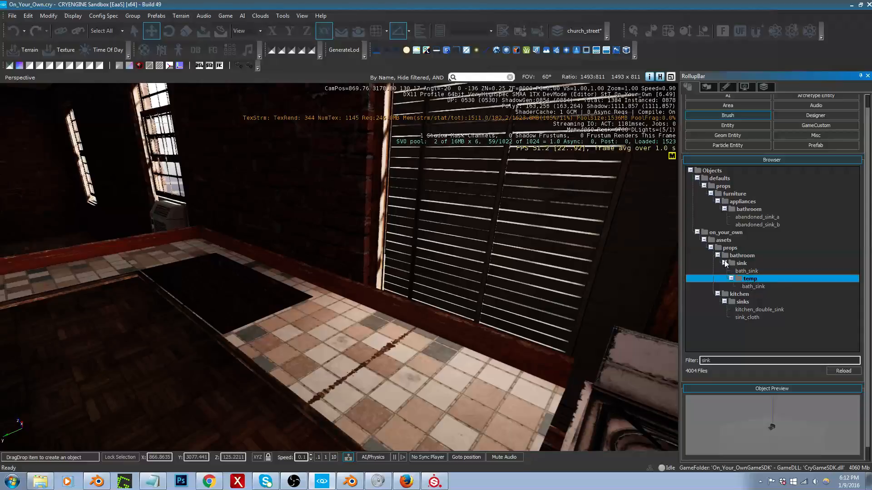
pyautogui.click(748, 271)
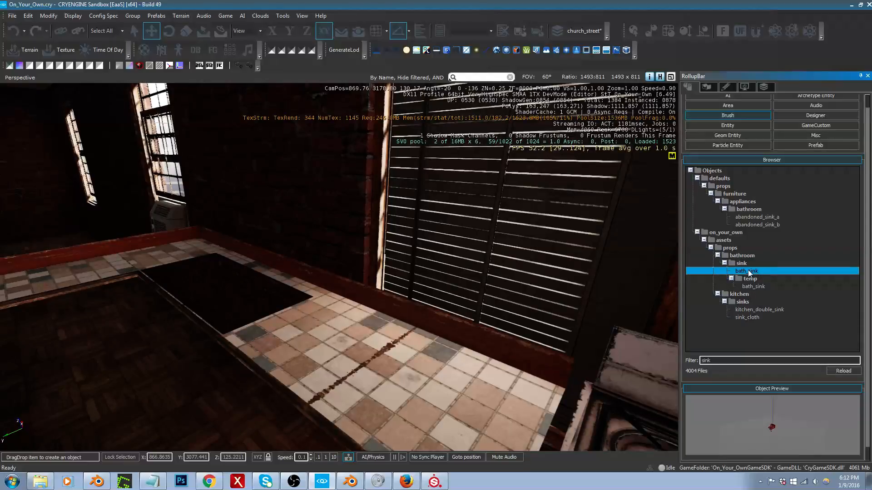
pyautogui.click(725, 263)
# Step: Place a new kitchen_double_sink brush and move it onto the countertop over the cutout
pyautogui.click(750, 287)
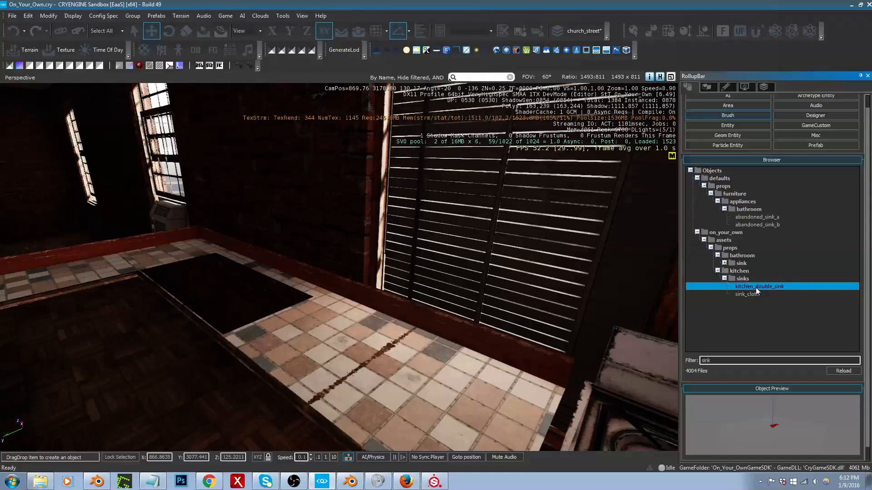
pyautogui.moveTo(756, 287)
pyautogui.mouseDown()
pyautogui.moveTo(313, 317)
pyautogui.moveTo(214, 311)
pyautogui.moveTo(194, 288)
pyautogui.moveTo(200, 298)
pyautogui.moveTo(226, 298)
pyautogui.moveTo(238, 340)
pyautogui.mouseUp()
pyautogui.press('2')
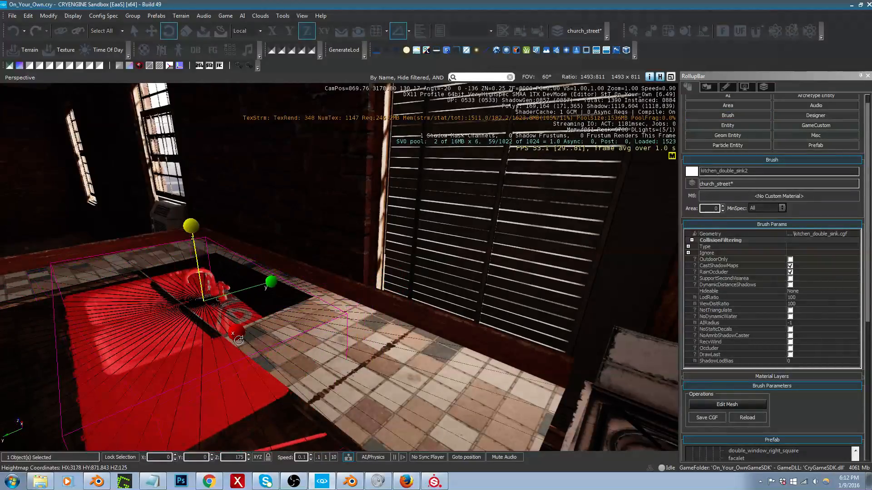
pyautogui.press('1')
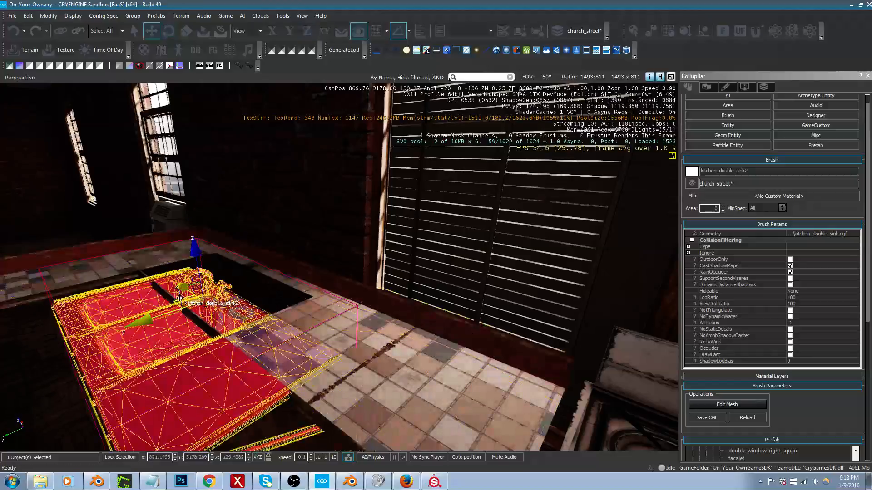
pyautogui.moveTo(176, 300); pyautogui.dragTo(215, 271)
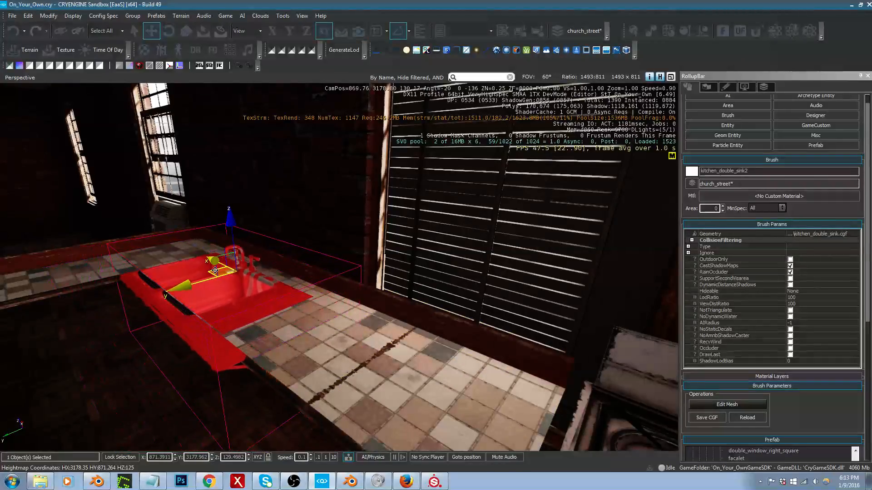
# Step: Raise the double sink and fine-tune its position so its rim rests on the countertop around the cutout
pyautogui.moveTo(232, 225); pyautogui.dragTo(233, 216)
pyautogui.press('a')
pyautogui.moveTo(234, 217); pyautogui.dragTo(366, 248, button='right')
pyautogui.press('w')
pyautogui.moveTo(354, 239); pyautogui.dragTo(355, 227)
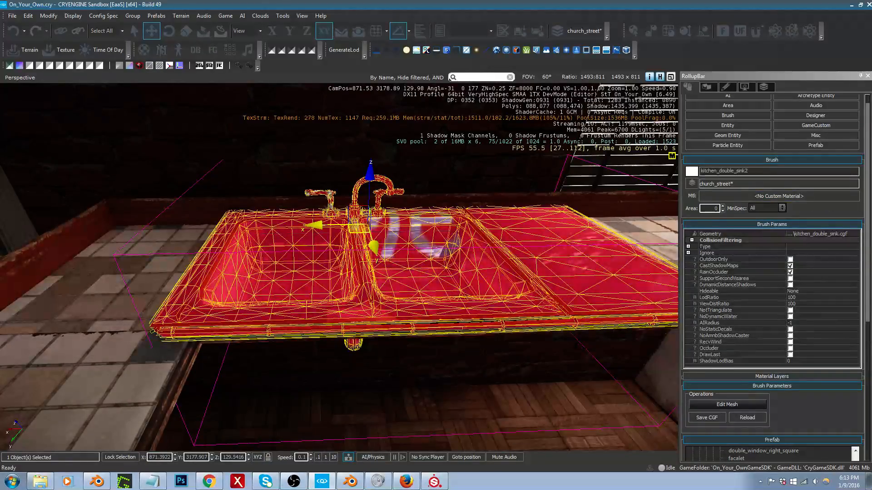
pyautogui.moveTo(608, 247)
pyautogui.mouseDown(button='right')
pyautogui.moveTo(613, 241)
pyautogui.moveTo(605, 249)
pyautogui.mouseUp(button='right')
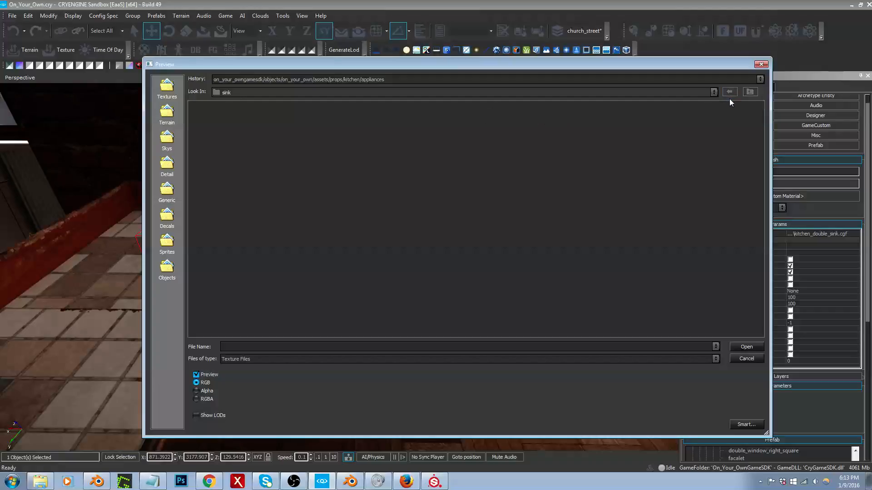
# Step: Browse to the props/kitchen/sinks/sink texture folder and assign sink_diff.tif as the sink material's diffuse texture
pyautogui.click(747, 94)
pyautogui.click(750, 92)
pyautogui.click(750, 92)
pyautogui.click(750, 92)
pyautogui.click(750, 92)
pyautogui.click(524, 80)
pyautogui.click(513, 87)
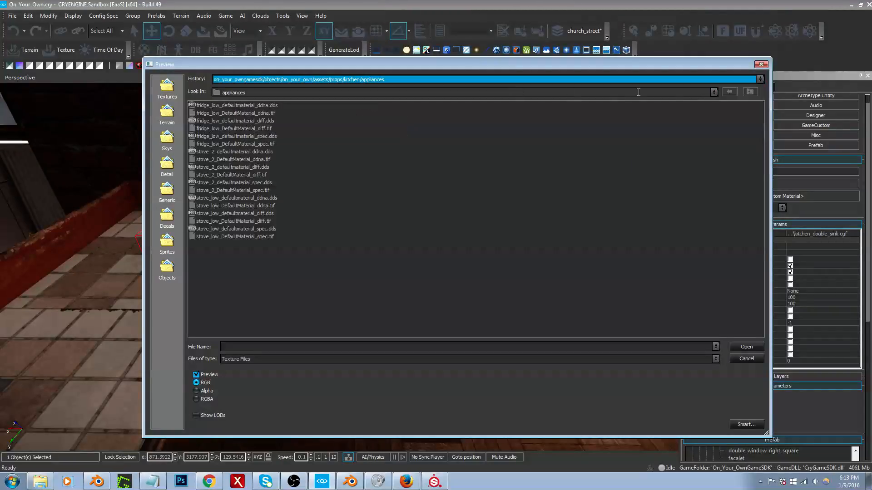
pyautogui.click(748, 93)
pyautogui.click(748, 93)
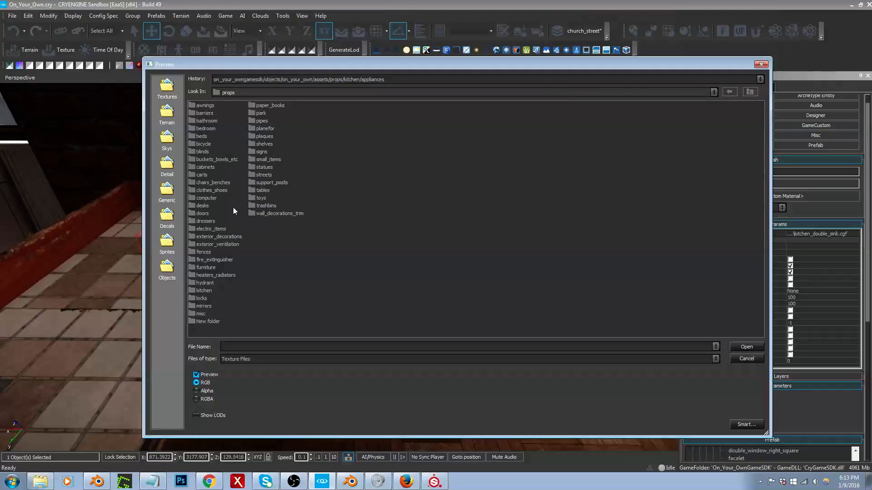
pyautogui.doubleClick(208, 291)
pyautogui.doubleClick(200, 136)
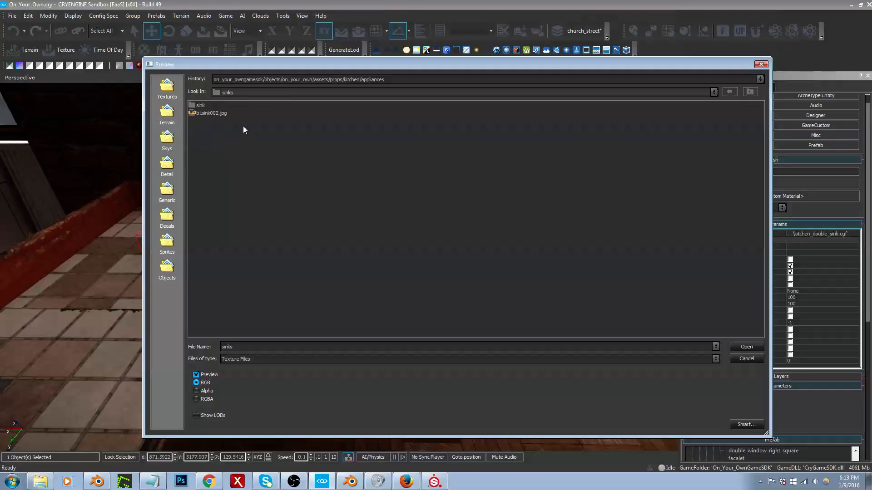
pyautogui.doubleClick(200, 105)
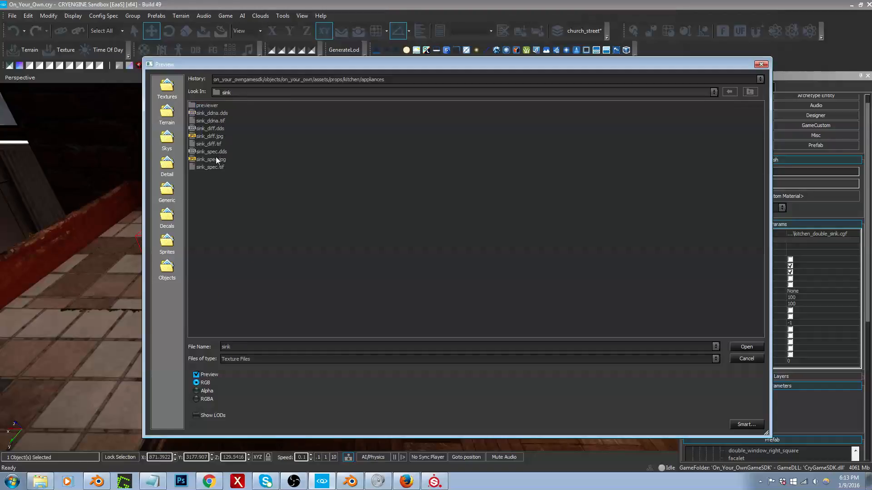
pyautogui.click(214, 129)
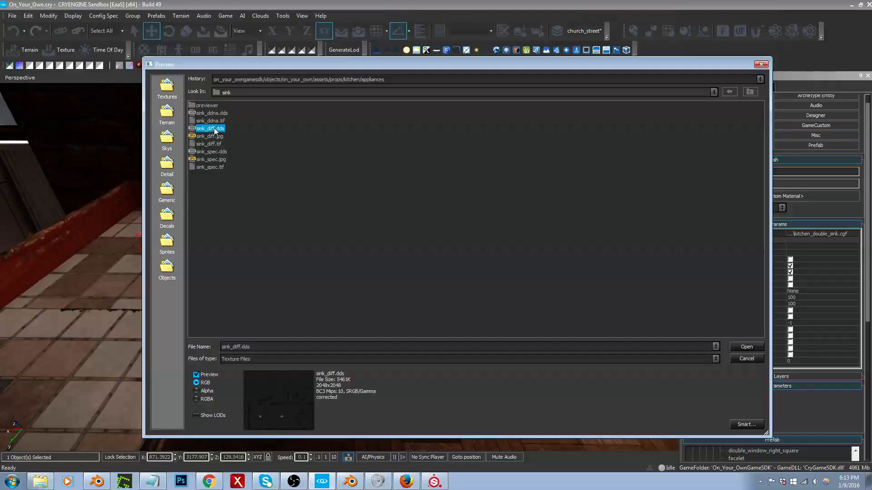
pyautogui.doubleClick(214, 144)
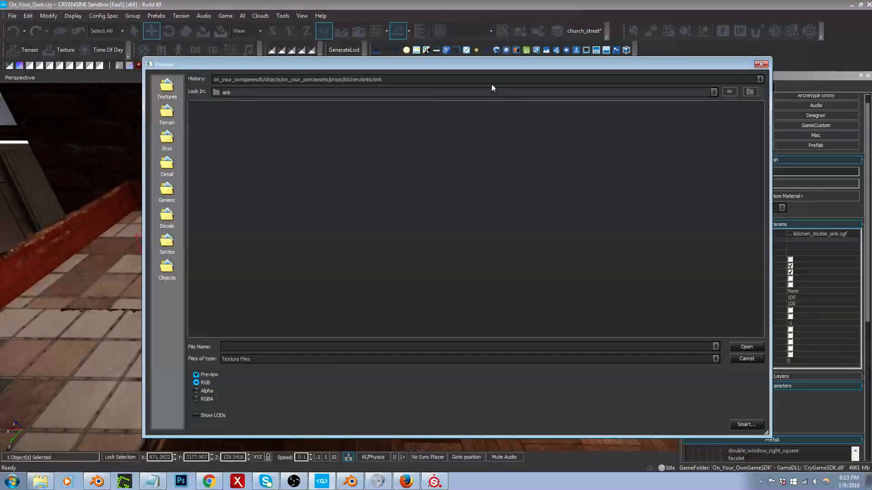
# Step: Assign sink_ddna.tif from the recent sink folder as the sink material's normal map
pyautogui.click(492, 82)
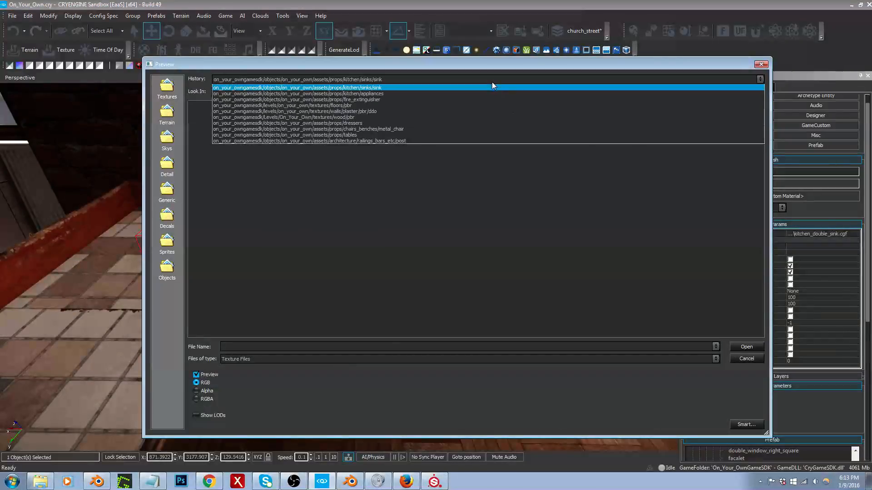
pyautogui.click(493, 89)
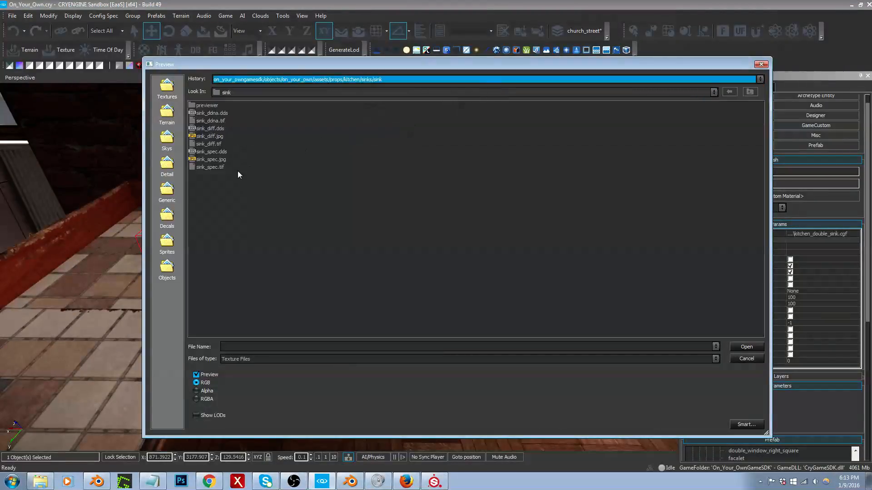
pyautogui.doubleClick(214, 122)
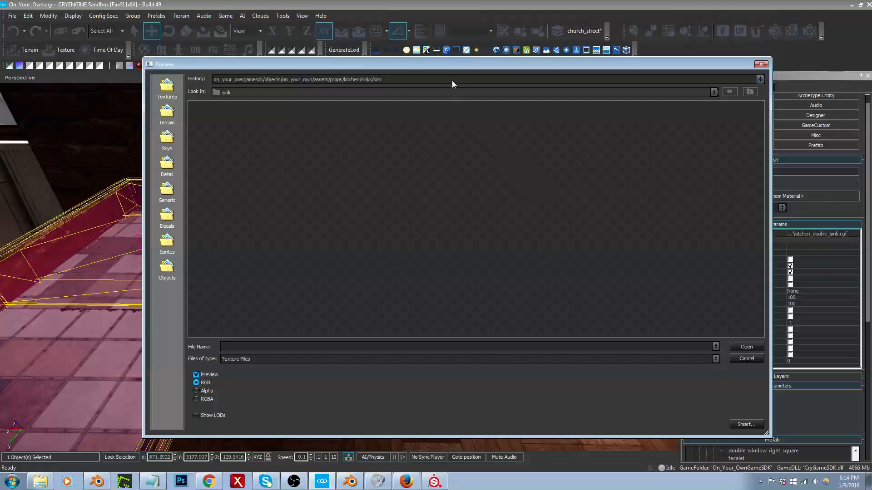
# Step: Assign sink_spec.tif from the recent sink folder as the sink material's specular texture
pyautogui.click(451, 84)
pyautogui.click(435, 90)
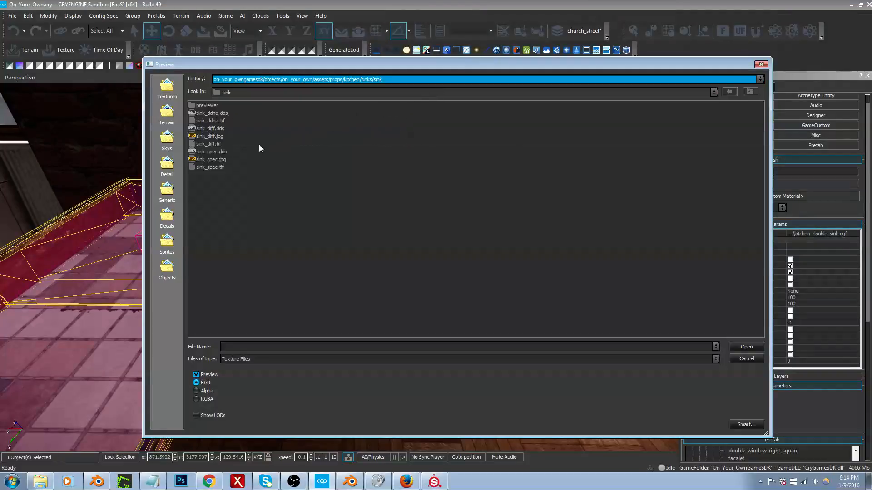
pyautogui.doubleClick(211, 168)
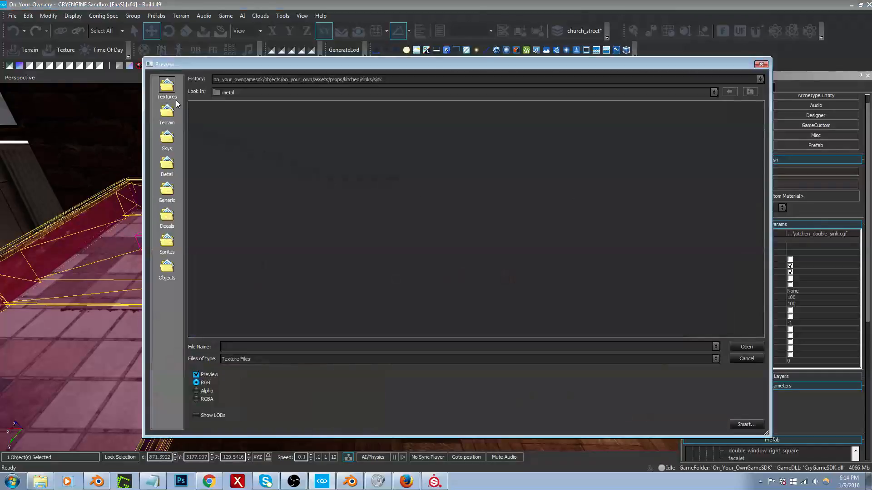
# Step: Browse to the generic metal folder in the texture library for another texture for the sink materials
pyautogui.click(174, 96)
pyautogui.doubleClick(206, 152)
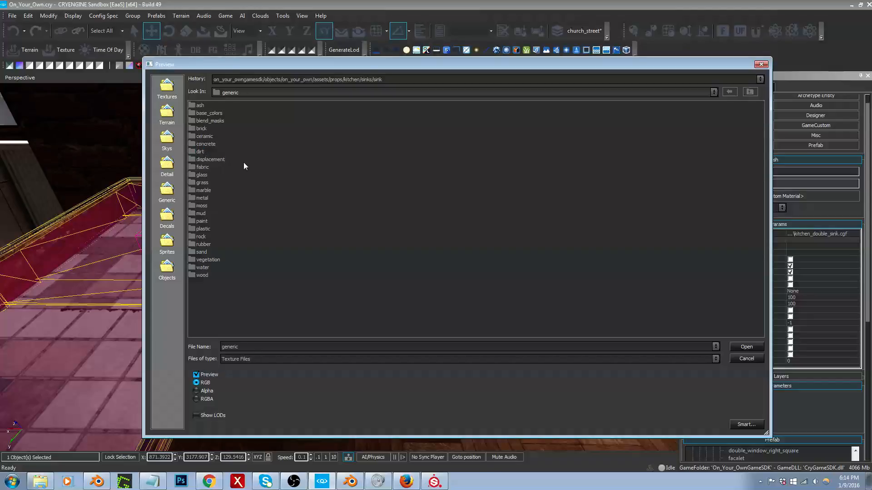
pyautogui.doubleClick(202, 198)
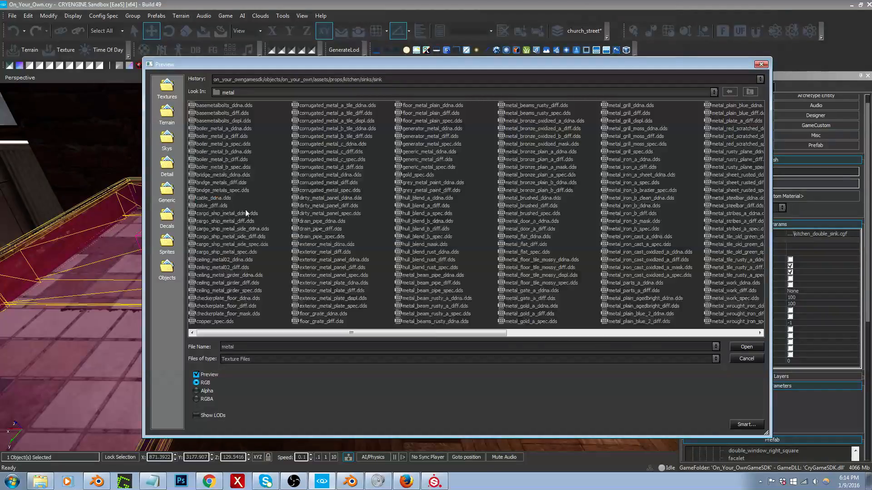
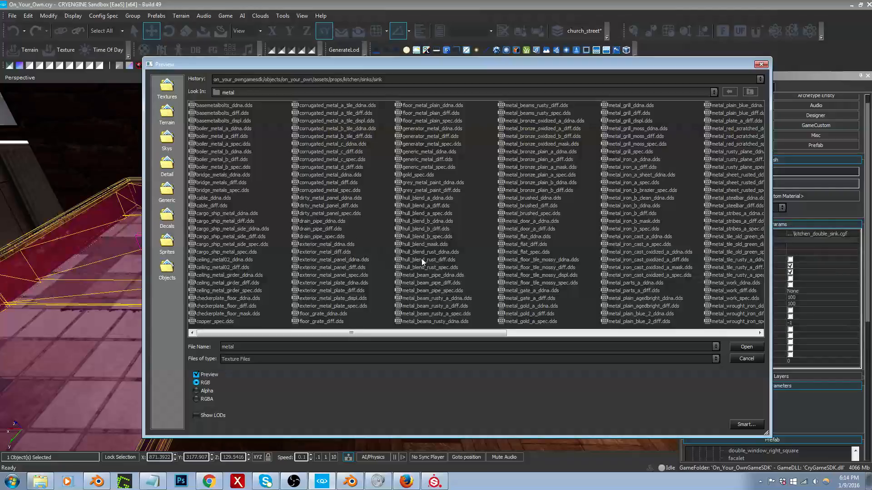
# Step: Close the texture browser without picking a metal texture and inspect the textured sink in the kitchen corner
pyautogui.click(747, 359)
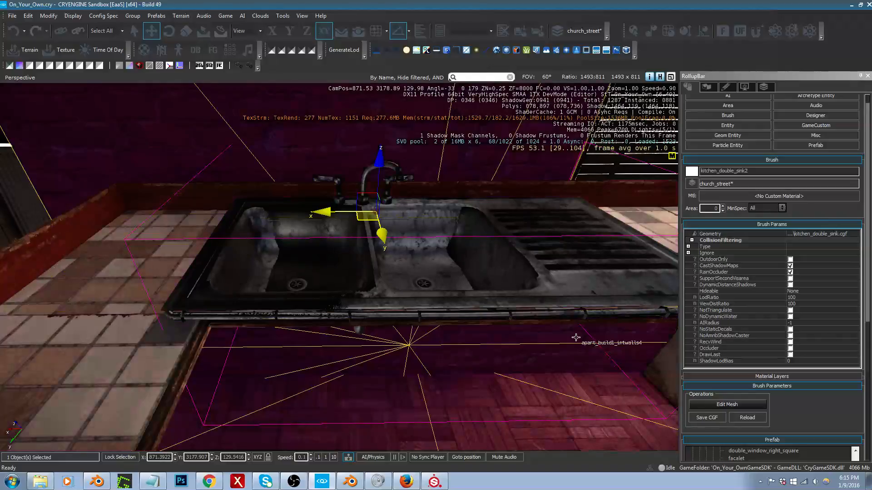
pyautogui.moveTo(555, 334); pyautogui.dragTo(572, 289, button='right')
pyautogui.press('s')
pyautogui.press('a')
pyautogui.press('w')
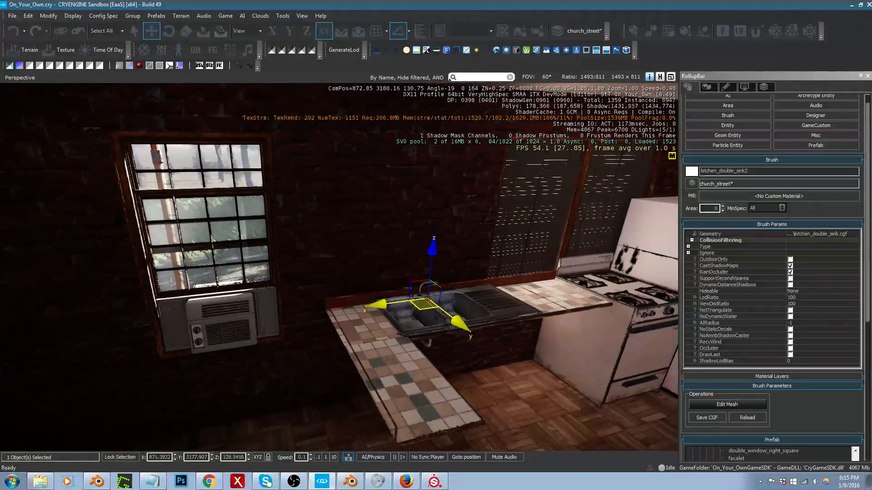
# Step: Filter the brush library for "cabinet" and expand the props/kitchen/cabinets/cabinet1 folder
pyautogui.click(725, 115)
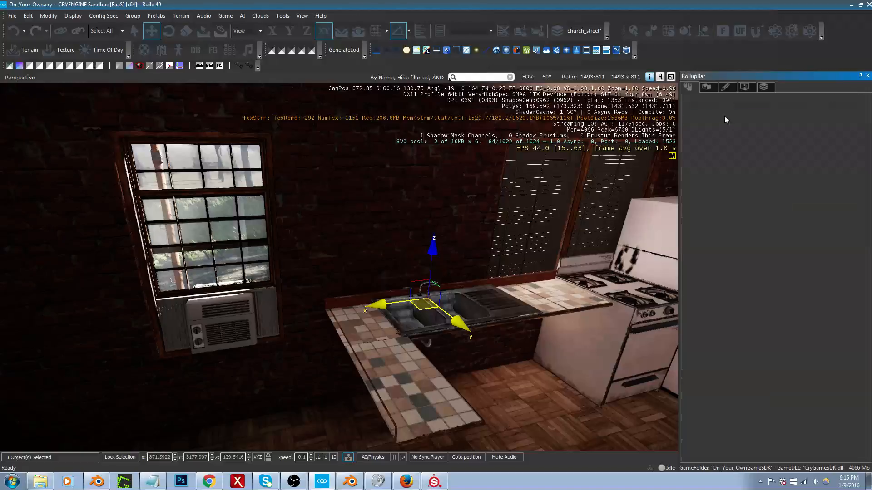
pyautogui.click(760, 361)
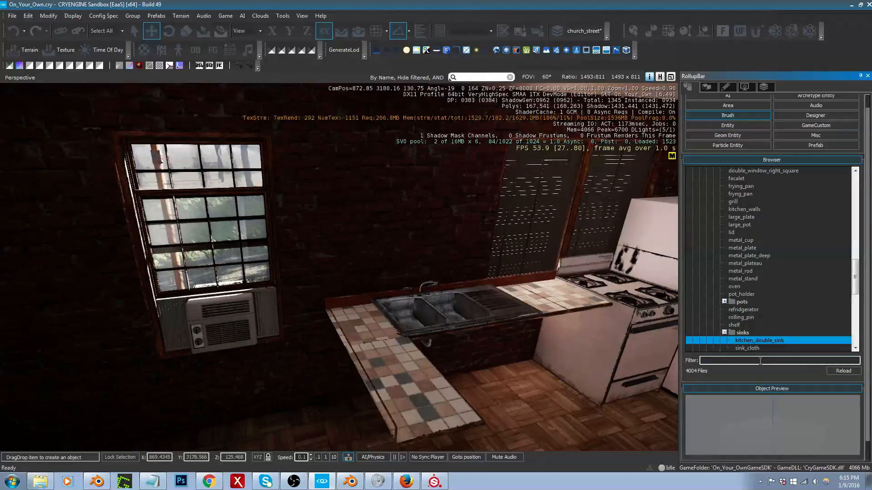
pyautogui.write('cabine')
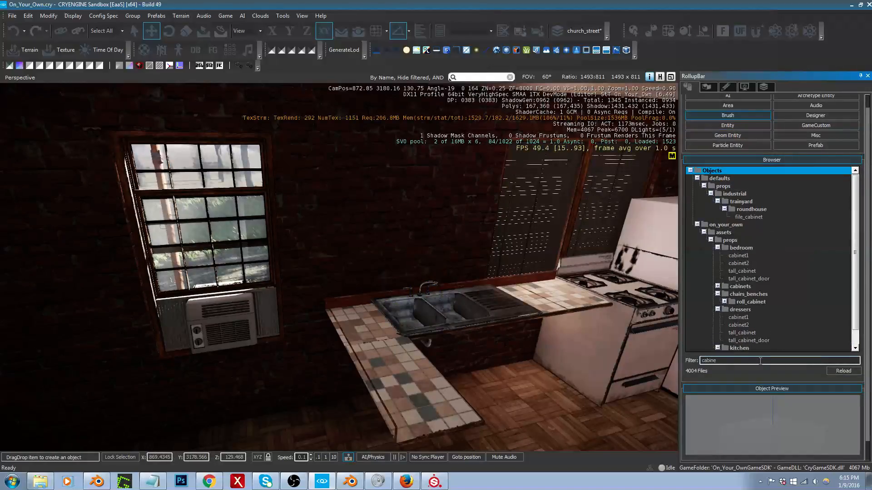
pyautogui.write('t')
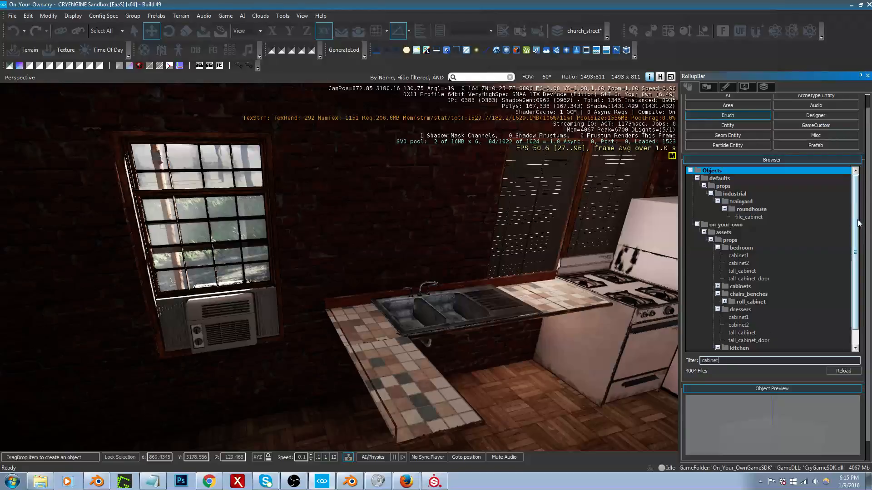
pyautogui.moveTo(858, 223); pyautogui.dragTo(857, 256)
pyautogui.click(725, 341)
pyautogui.scroll(-1, 789, 293)
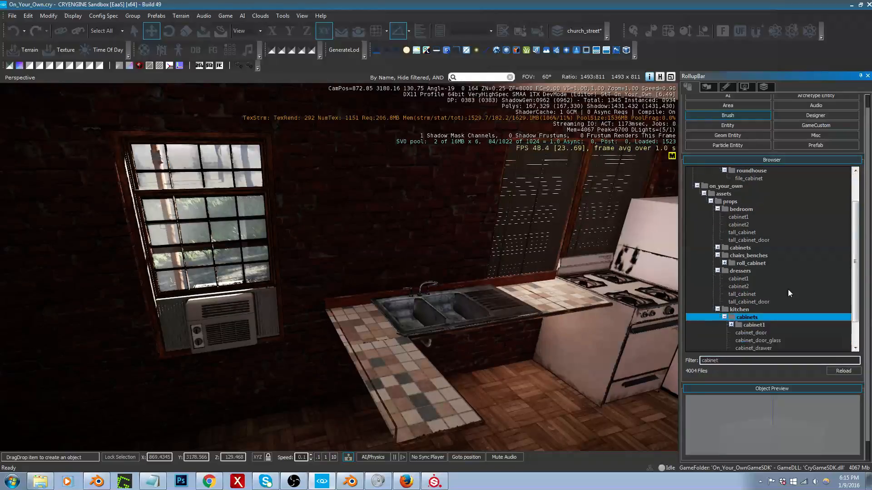
pyautogui.scroll(-2, 788, 293)
pyautogui.doubleClick(735, 294)
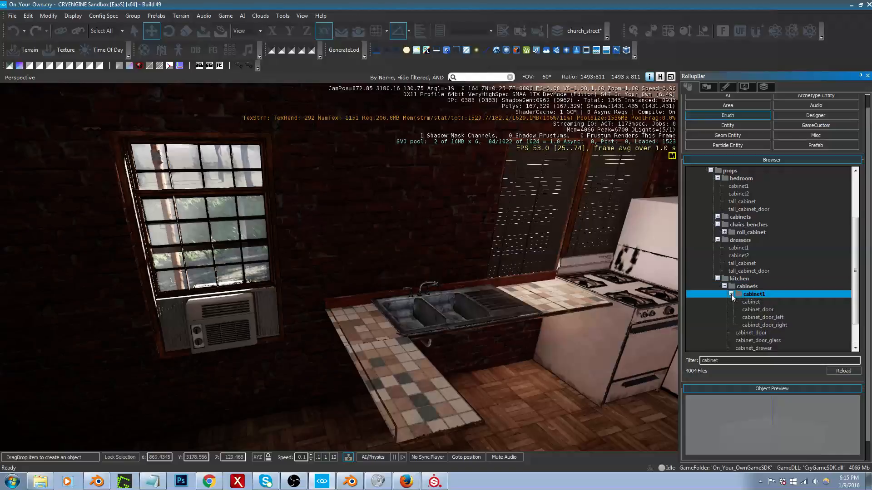
# Step: Preview the kitchen cabinet models, including the cabinet1 body and doors, cabinet_drawer, cabinet_floor_door and cabinet_floor_drawers
pyautogui.click(751, 309)
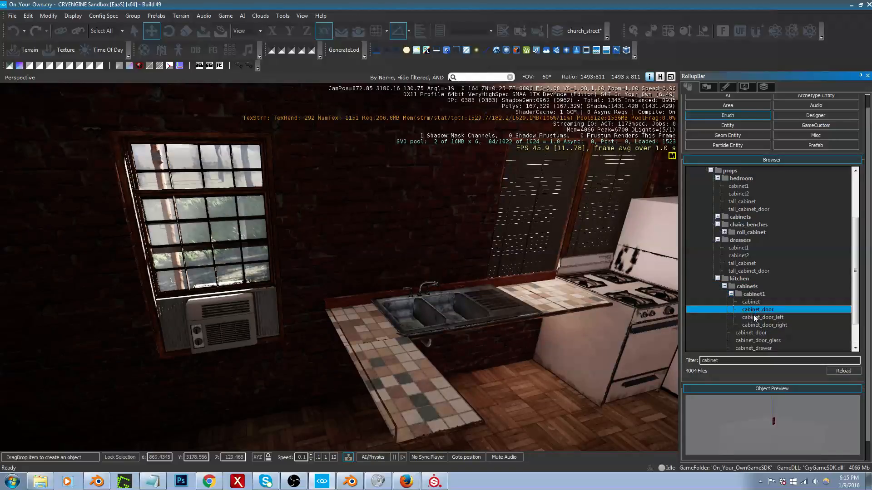
pyautogui.click(754, 317)
pyautogui.click(755, 325)
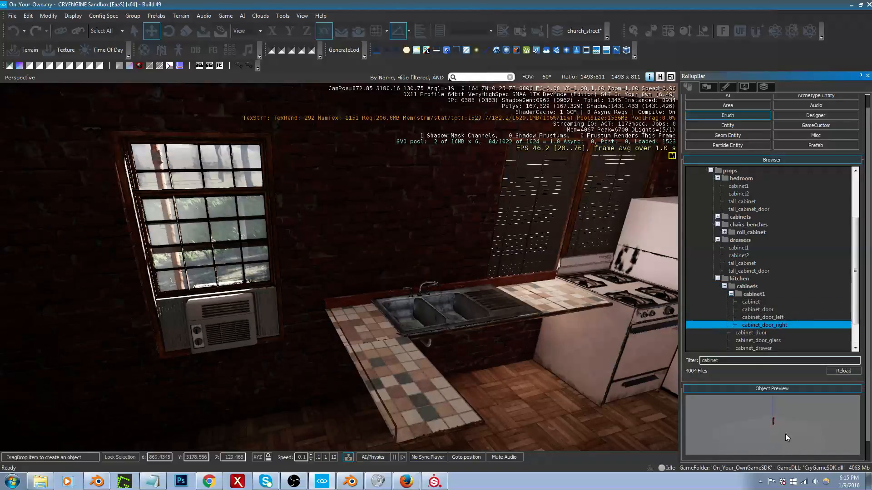
pyautogui.click(747, 304)
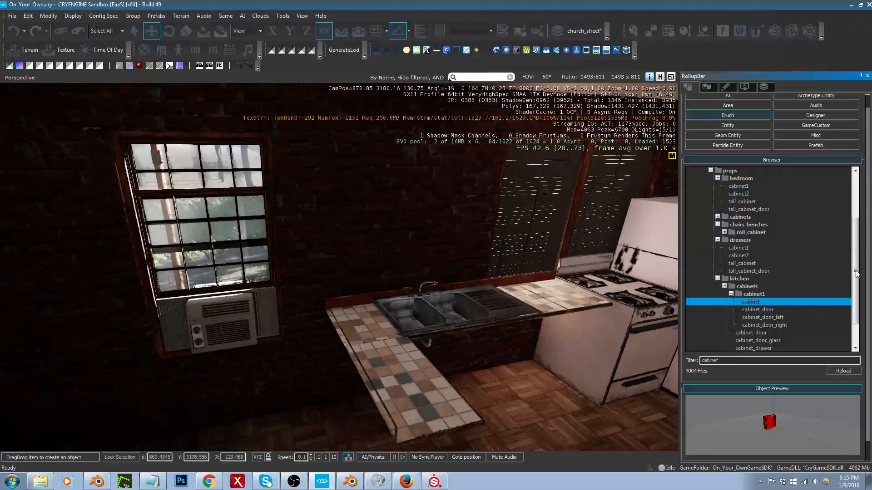
pyautogui.moveTo(855, 270); pyautogui.dragTo(855, 290)
pyautogui.click(749, 317)
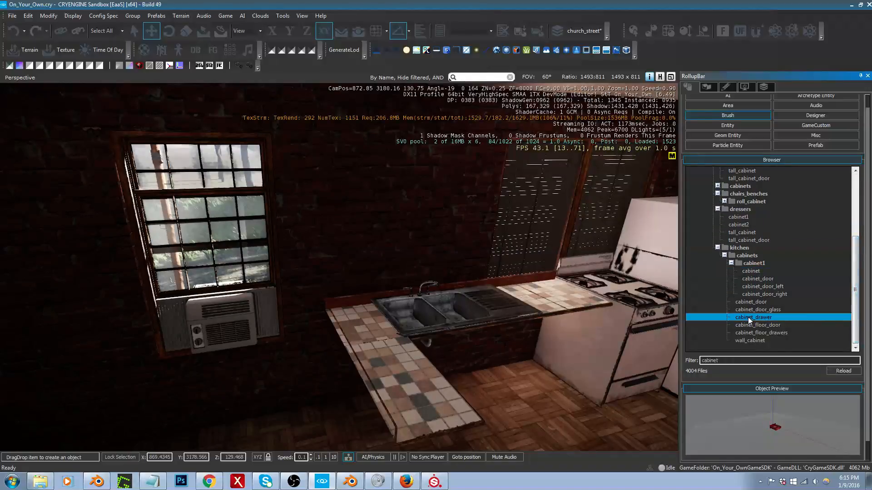
pyautogui.click(755, 326)
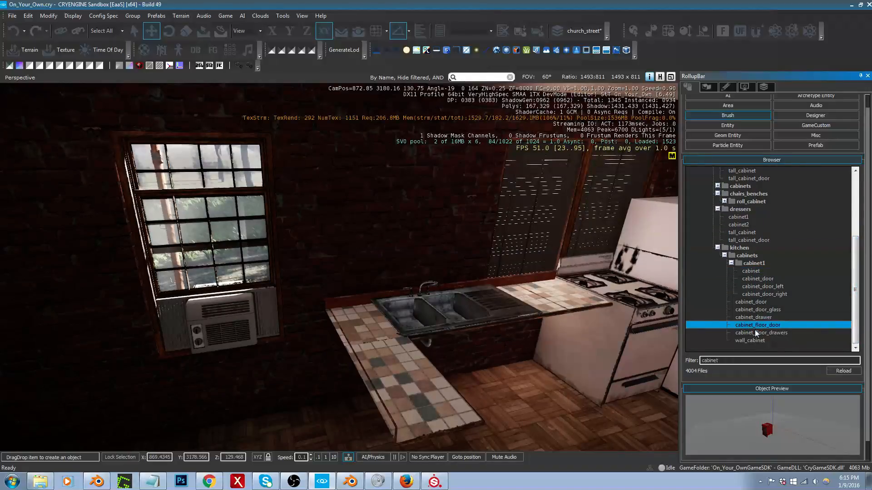
pyautogui.click(755, 334)
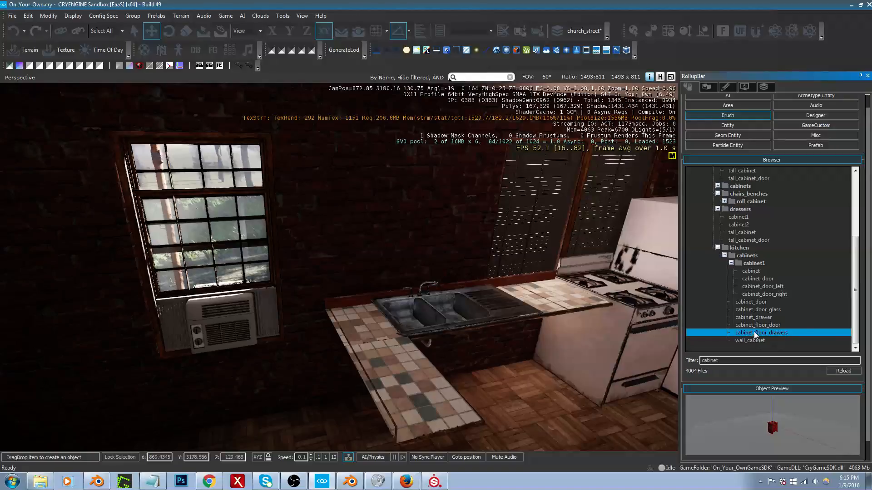
# Step: Place a cabinet_floor_drawers brush on the floor near the countertop and raise it above the parquet
pyautogui.moveTo(755, 335); pyautogui.dragTo(563, 396)
pyautogui.press('s')
pyautogui.press('a')
pyautogui.moveTo(538, 411)
pyautogui.mouseDown(button='right')
pyautogui.moveTo(531, 416)
pyautogui.moveTo(535, 409)
pyautogui.mouseUp(button='right')
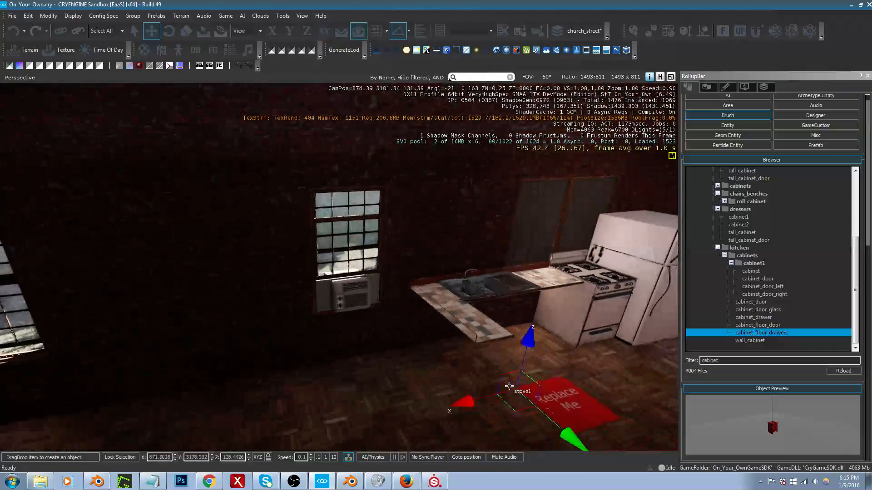
pyautogui.click(458, 372)
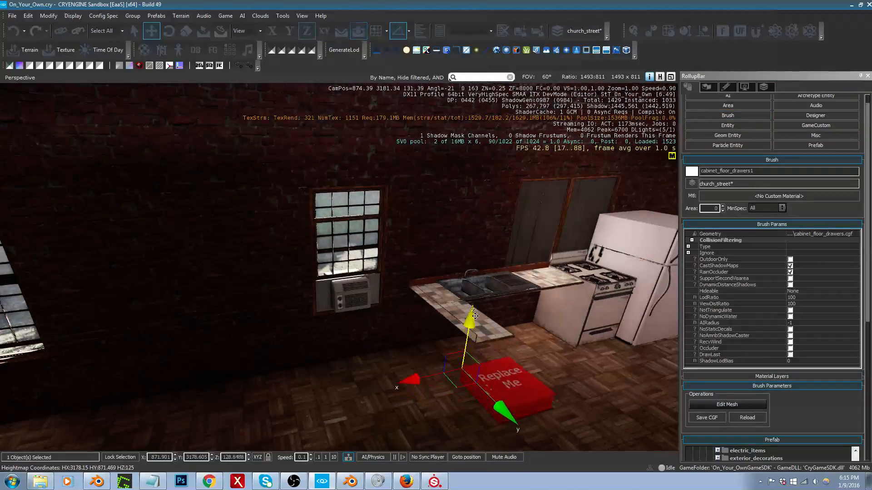
pyautogui.moveTo(474, 316); pyautogui.dragTo(480, 263)
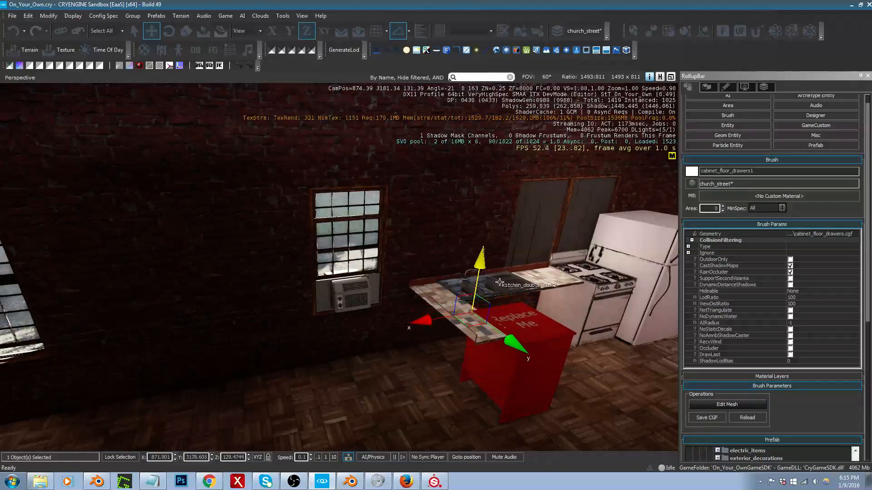
# Step: Move the floor drawers cabinet to the free end of the tiled countertop to compare its fit
pyautogui.moveTo(499, 283); pyautogui.dragTo(404, 300, button='right')
pyautogui.press('w')
pyautogui.press('d')
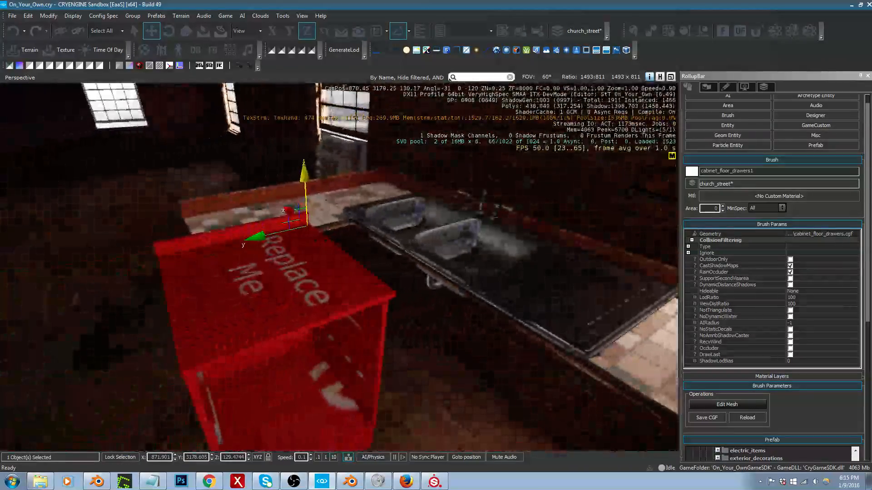
pyautogui.press('a')
pyautogui.moveTo(557, 311); pyautogui.dragTo(560, 311, button='right')
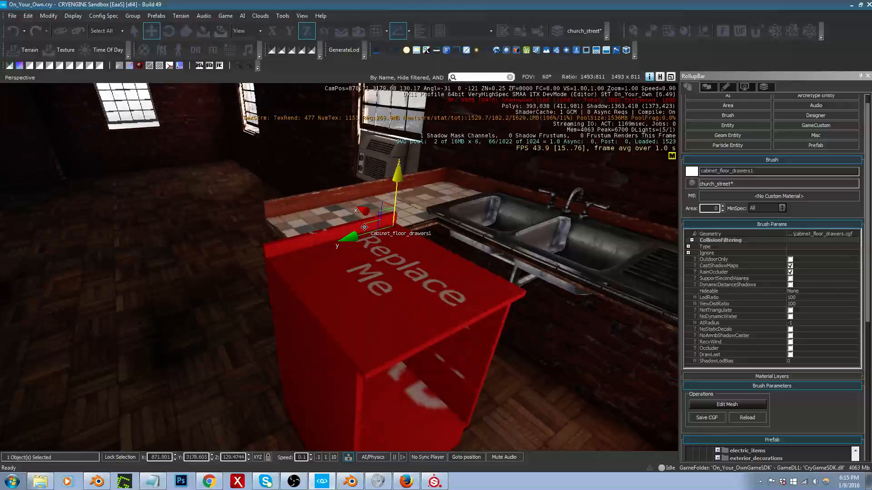
pyautogui.moveTo(364, 227); pyautogui.dragTo(238, 217)
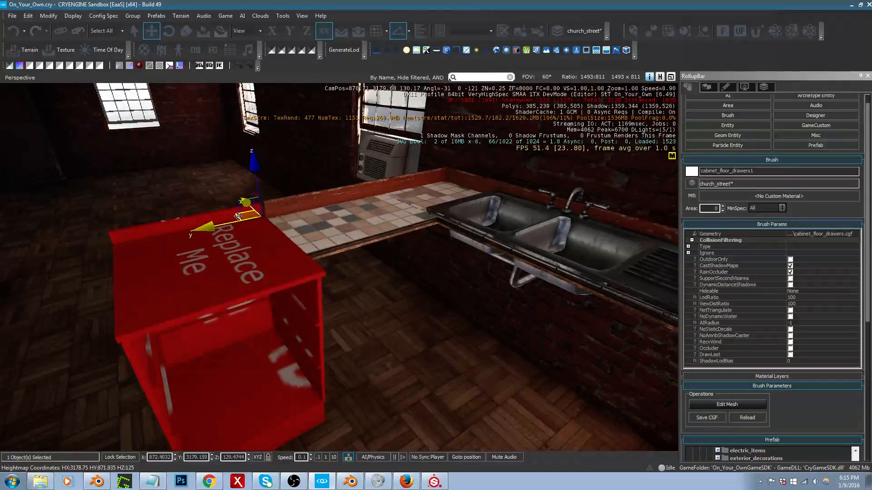
pyautogui.moveTo(354, 231); pyautogui.dragTo(277, 230, button='right')
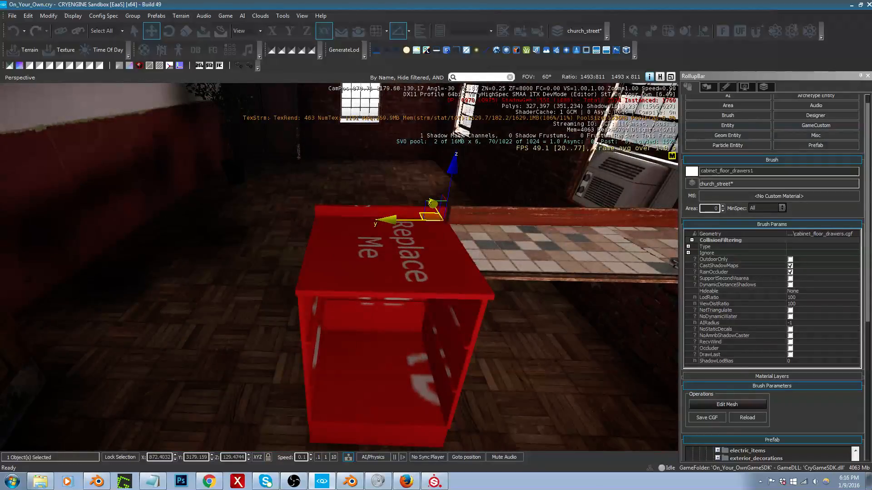
# Step: Delete the cabinet_floor_drawers brush from the kitchen
pyautogui.moveTo(369, 226); pyautogui.dragTo(369, 226, button='right')
pyautogui.press('Delete')
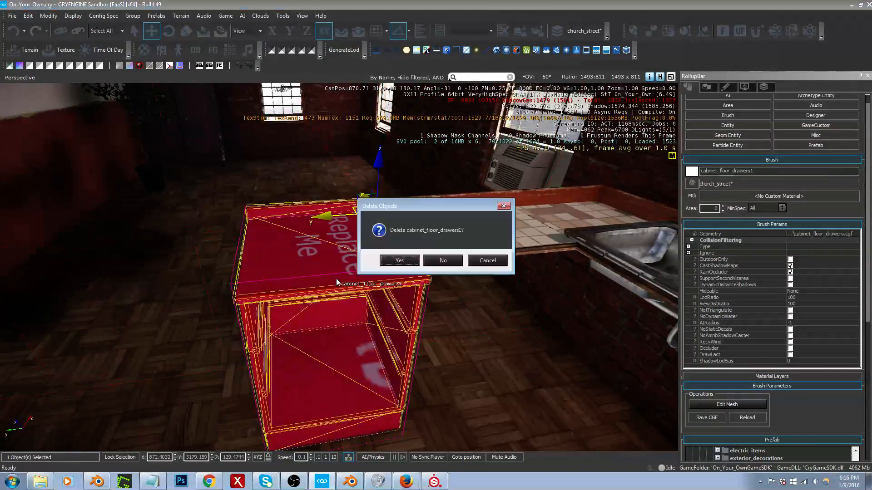
pyautogui.press('Return')
# Step: Place the cabinet brush from the kitchen/cabinets/cabinet1 folder and fit it beneath the tiled countertop beside the sink
pyautogui.click(715, 130)
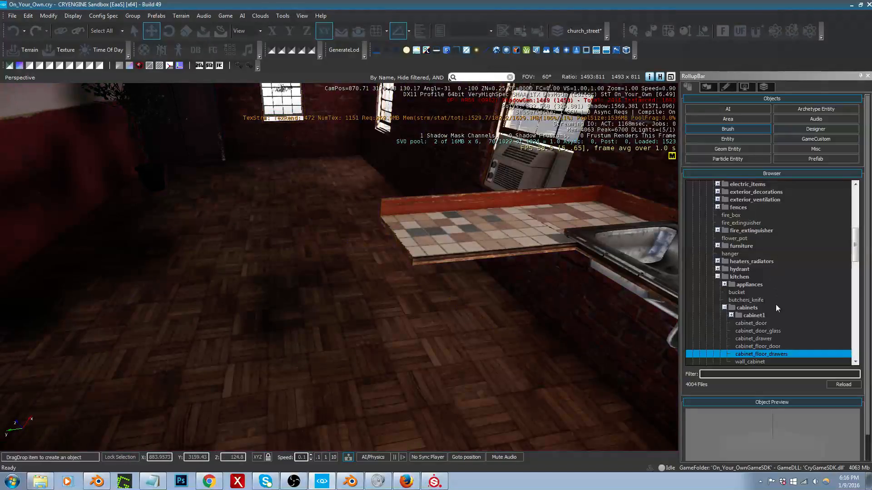
pyautogui.click(732, 316)
pyautogui.click(731, 315)
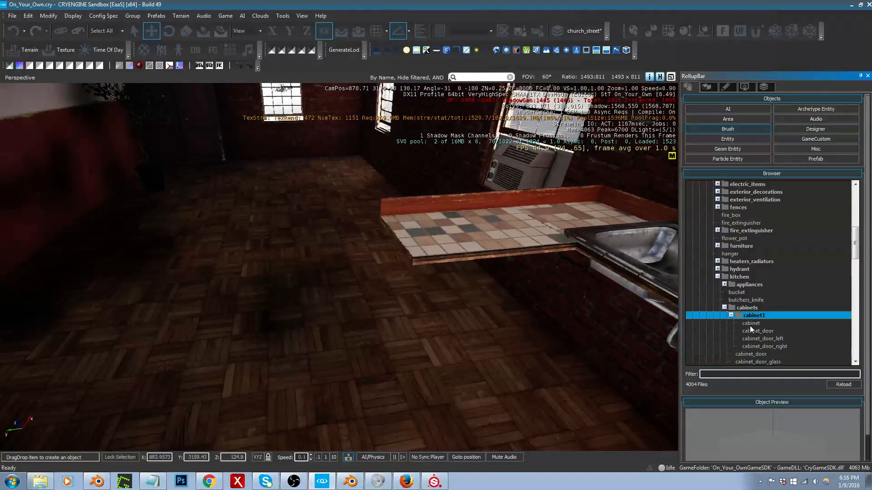
pyautogui.click(756, 326)
pyautogui.moveTo(756, 326)
pyautogui.mouseDown()
pyautogui.moveTo(456, 327)
pyautogui.moveTo(413, 369)
pyautogui.moveTo(389, 407)
pyautogui.moveTo(396, 408)
pyautogui.mouseUp()
pyautogui.press('2')
pyautogui.moveTo(409, 362); pyautogui.dragTo(434, 281)
pyautogui.press('1')
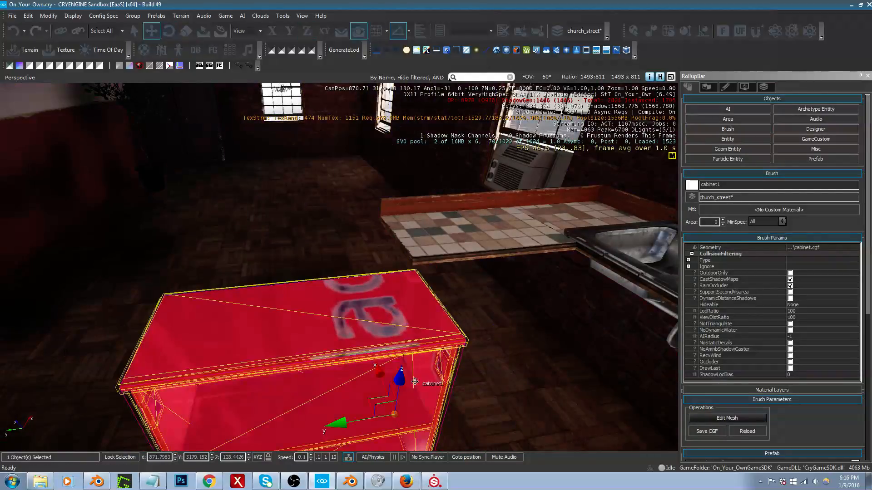
pyautogui.moveTo(369, 401); pyautogui.dragTo(485, 333)
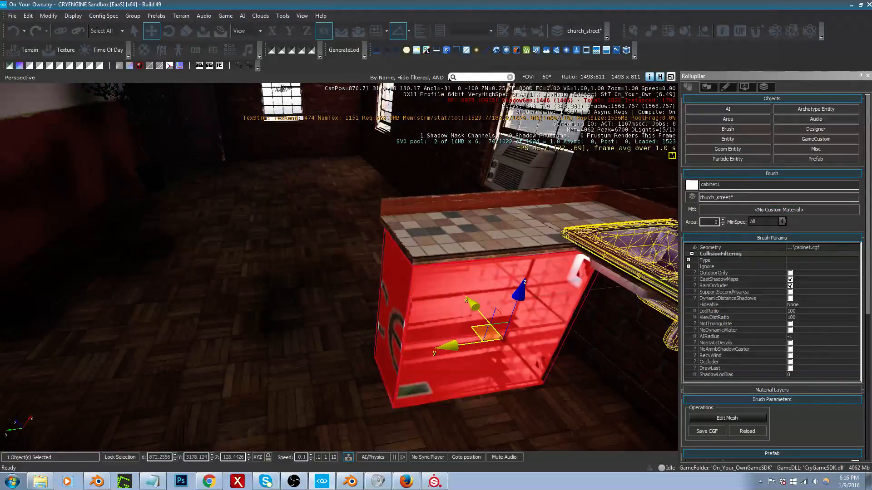
# Step: Examine the apartment's interior walls and the brick exterior around the kitchen windows and air conditioner
pyautogui.moveTo(444, 194)
pyautogui.mouseDown(button='right')
pyautogui.moveTo(455, 184)
pyautogui.moveTo(445, 193)
pyautogui.mouseUp(button='right')
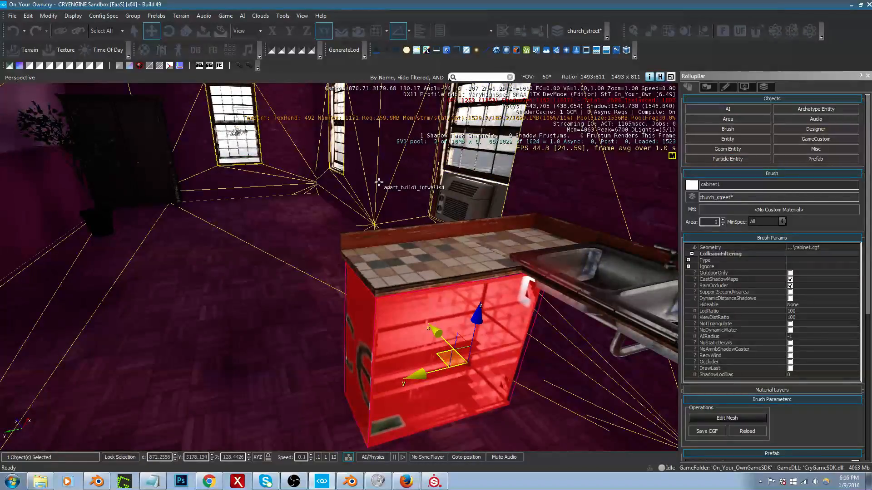
pyautogui.moveTo(379, 182); pyautogui.dragTo(373, 191, button='right')
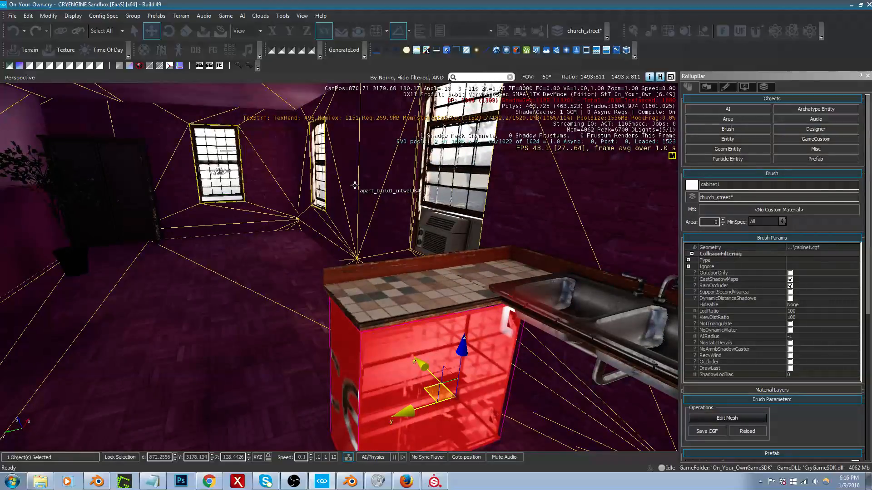
pyautogui.moveTo(355, 185); pyautogui.dragTo(355, 193, button='right')
pyautogui.press('d')
pyautogui.moveTo(428, 200); pyautogui.dragTo(322, 238, button='right')
pyautogui.press('s')
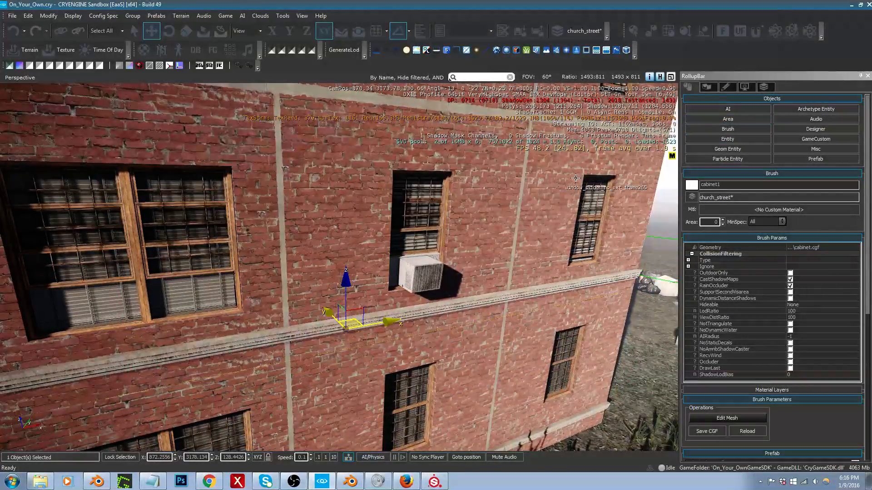
pyautogui.moveTo(347, 213); pyautogui.dragTo(347, 196, button='right')
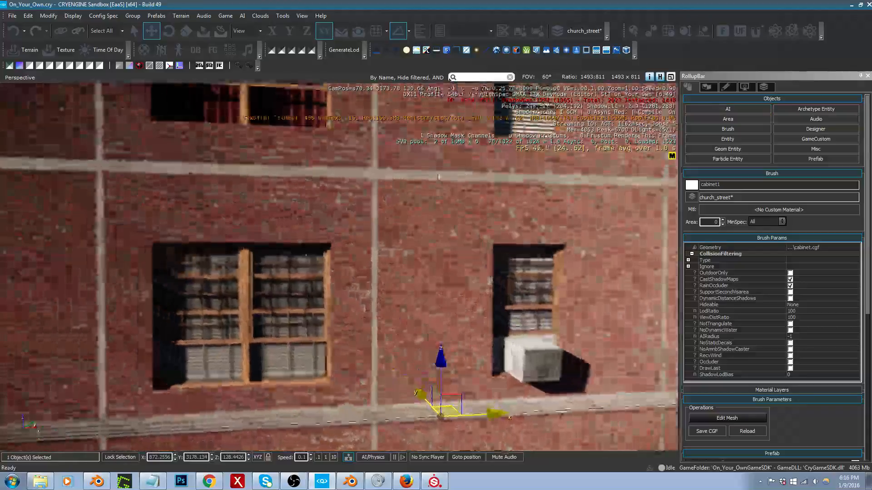
pyautogui.moveTo(413, 200); pyautogui.dragTo(522, 218, button='right')
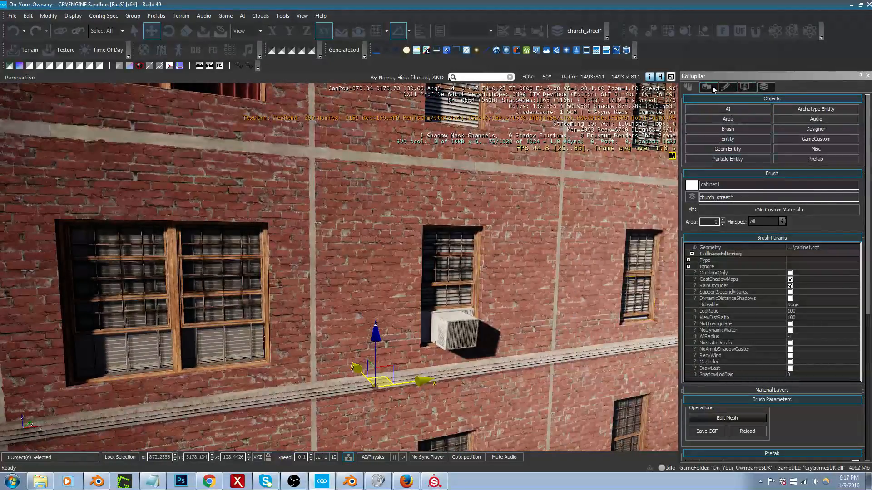
# Step: Show the level's layer list and unfreeze all objects so the apartment building walls can be selected
pyautogui.click(764, 86)
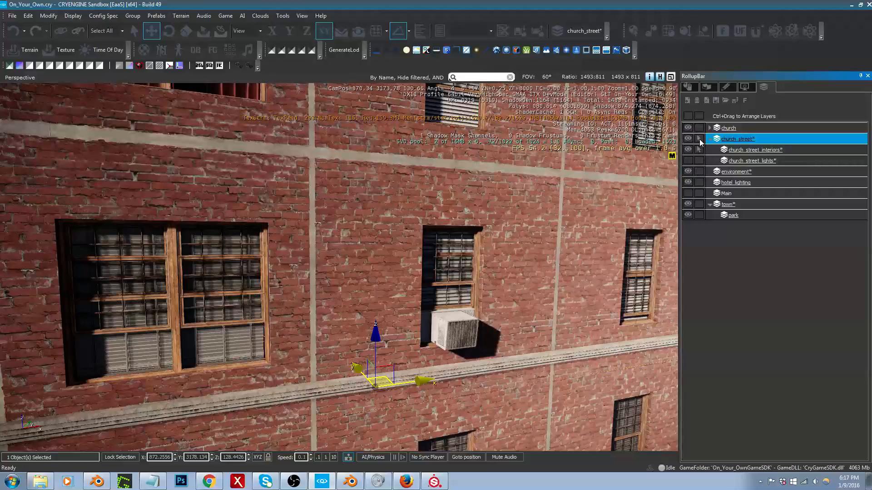
pyautogui.rightClick(513, 199)
pyautogui.hotkey('ctrl', 'f')
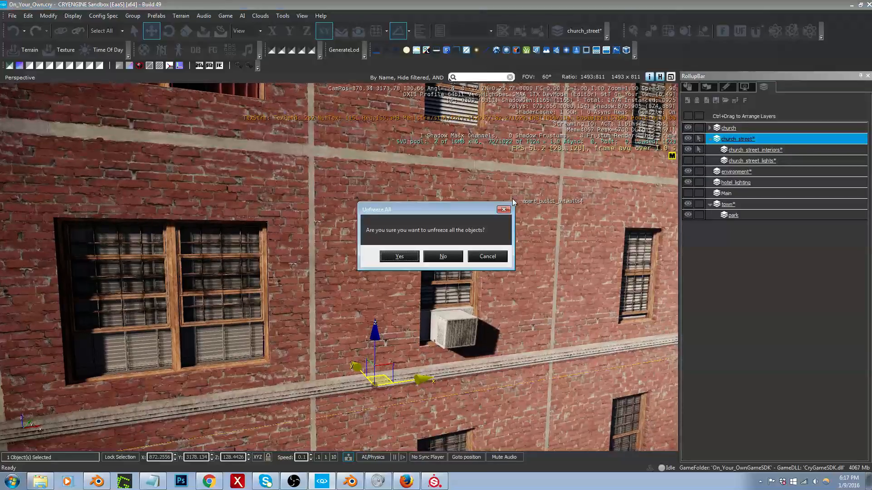
pyautogui.click(399, 256)
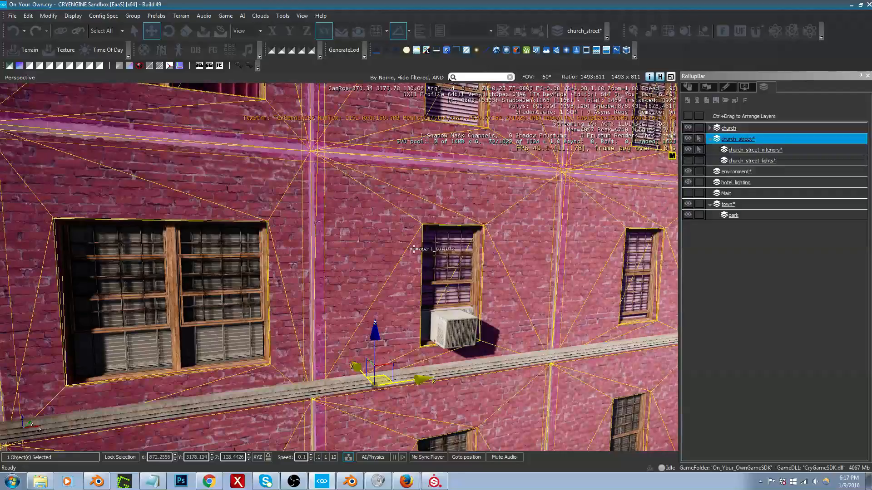
# Step: Switch to Blender, open the apartment building's wall mesh for editing, deselect everything and turn off the face normals display
pyautogui.click(349, 484)
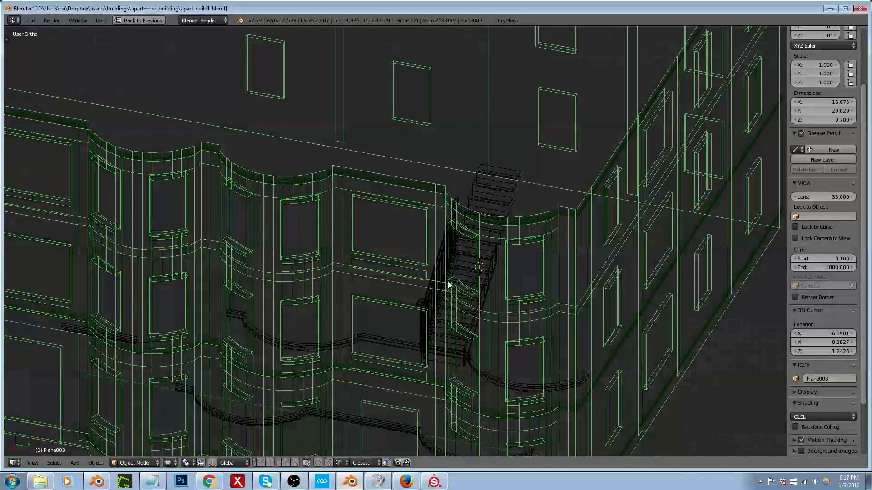
pyautogui.moveTo(429, 231); pyautogui.dragTo(397, 217, button='middle')
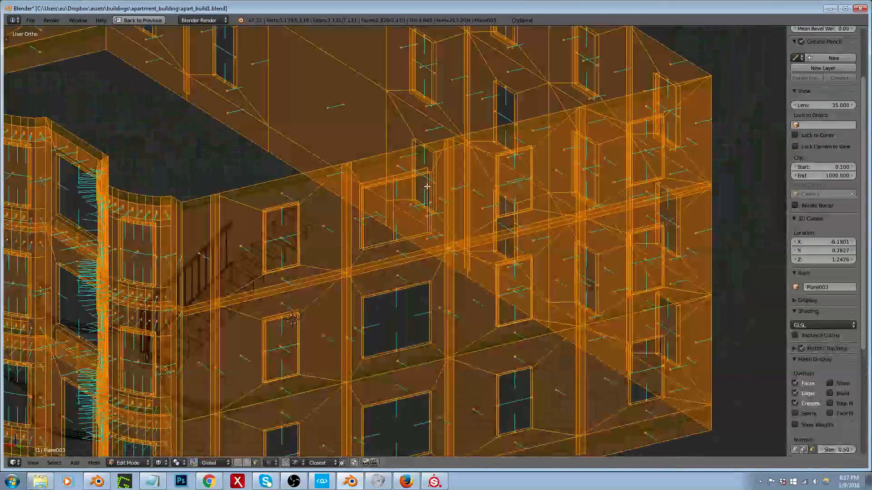
pyautogui.press('Tab')
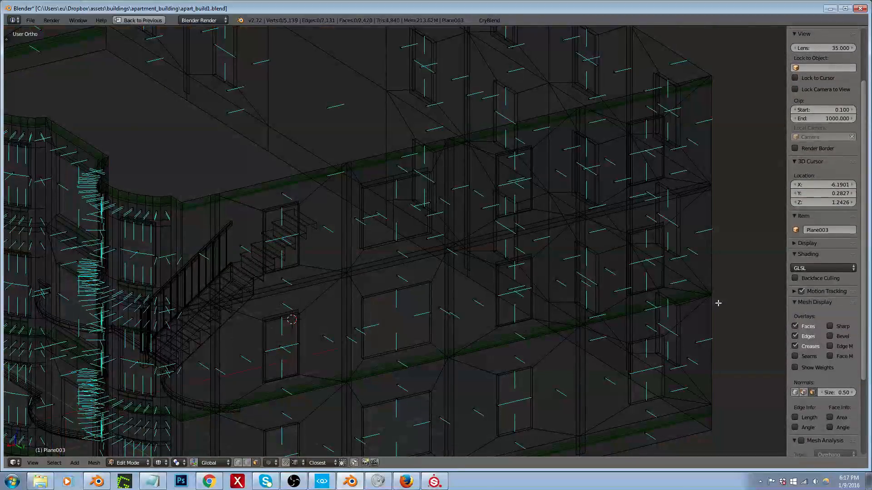
pyautogui.click(812, 392)
# Step: Examine the wall mesh's edges and faces around the windows, floor bands and curved bays, and leave Edit Mode
pyautogui.moveTo(569, 284); pyautogui.dragTo(421, 273, button='middle')
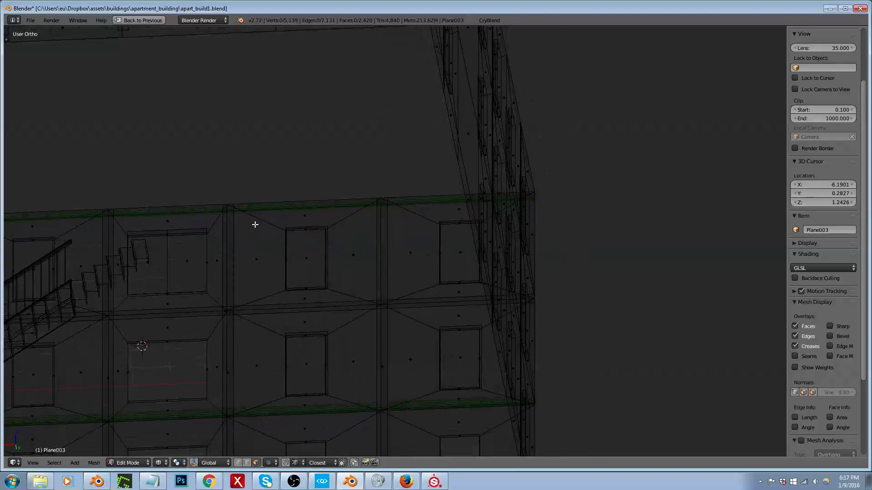
pyautogui.scroll(4, 249, 224)
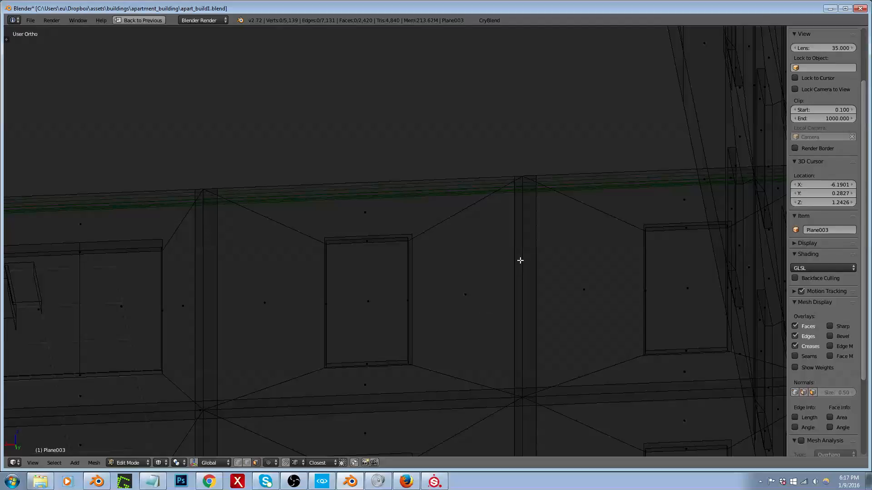
pyautogui.scroll(-5, 521, 260)
pyautogui.moveTo(454, 280); pyautogui.dragTo(474, 263, button='middle')
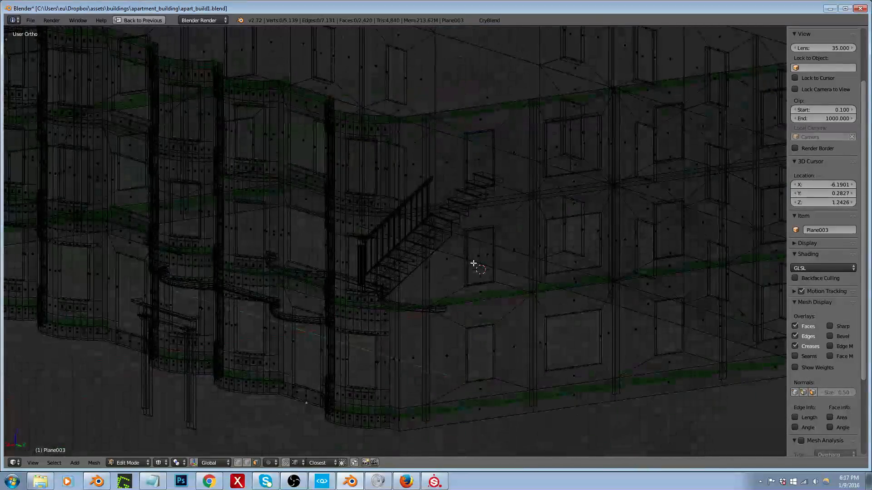
pyautogui.scroll(-1, 473, 262)
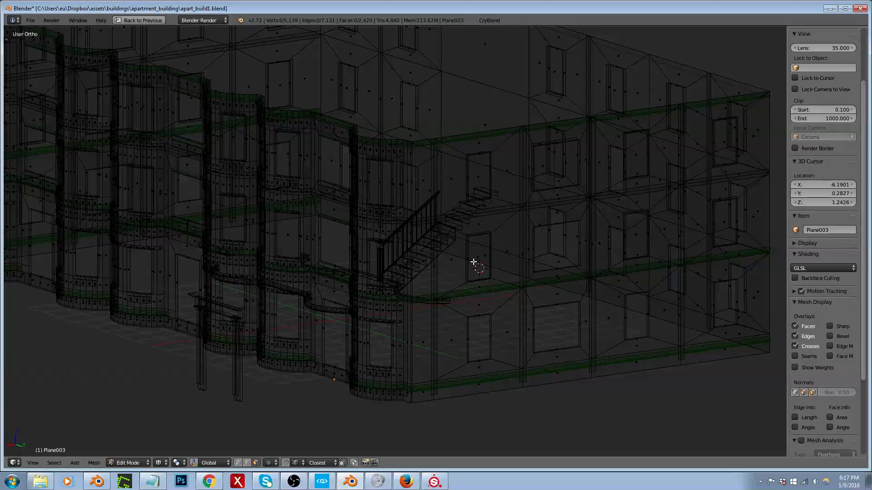
pyautogui.moveTo(567, 173); pyautogui.dragTo(585, 216, button='middle')
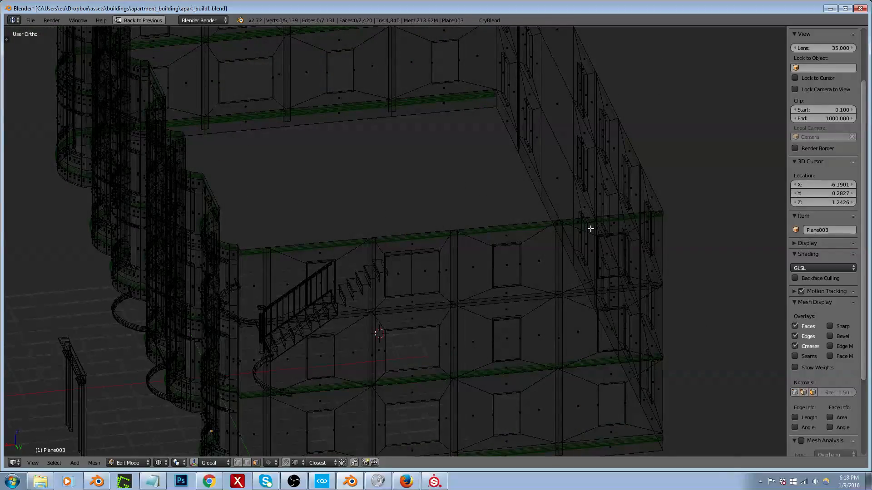
pyautogui.scroll(4, 506, 352)
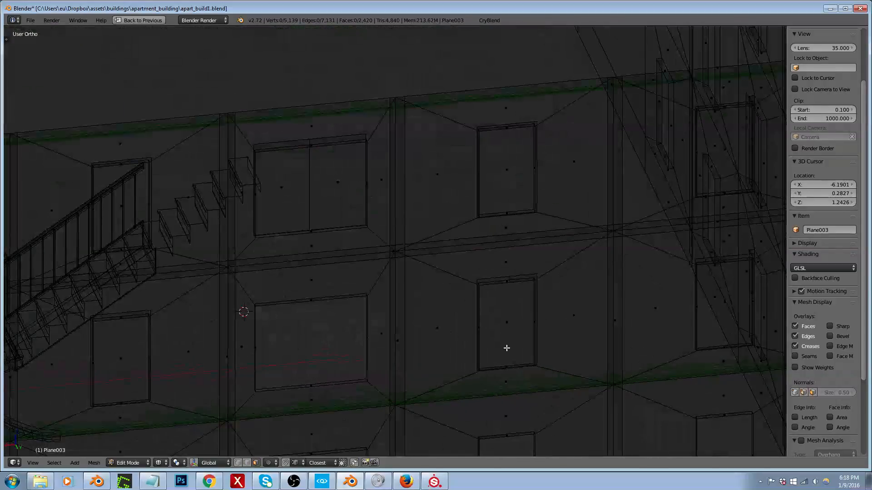
pyautogui.scroll(4, 525, 295)
pyautogui.scroll(-6, 549, 291)
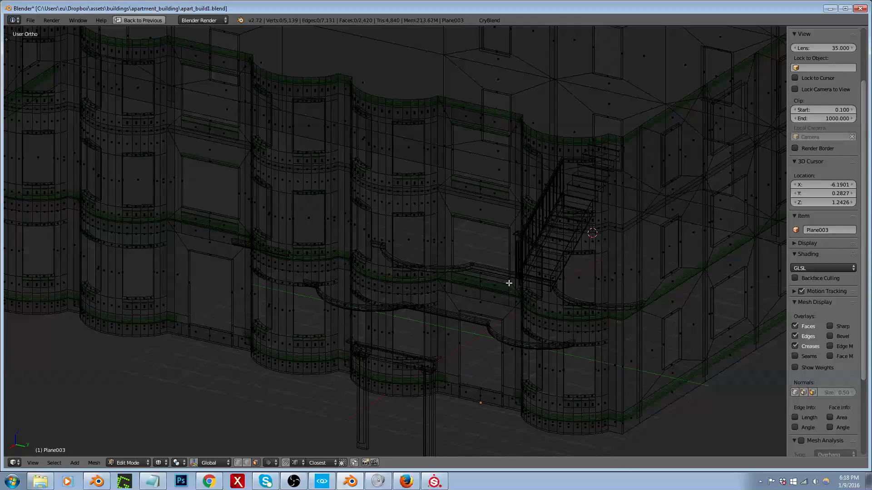
pyautogui.press('Home')
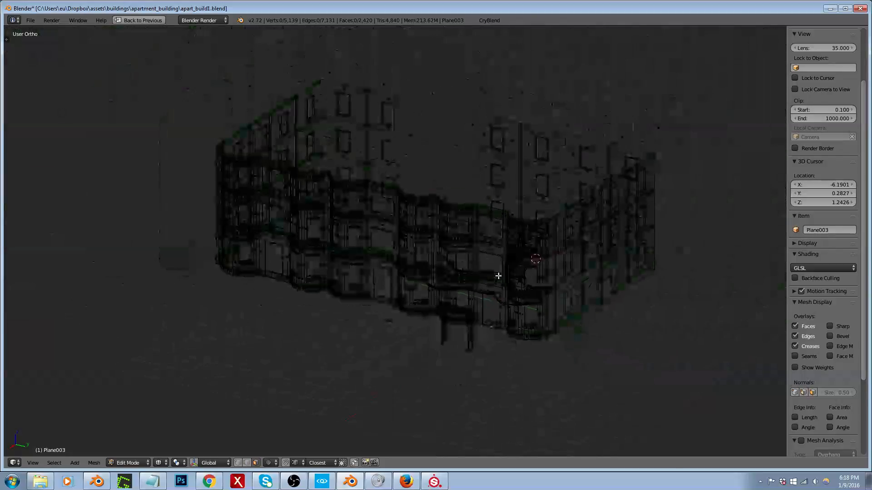
pyautogui.press('Tab')
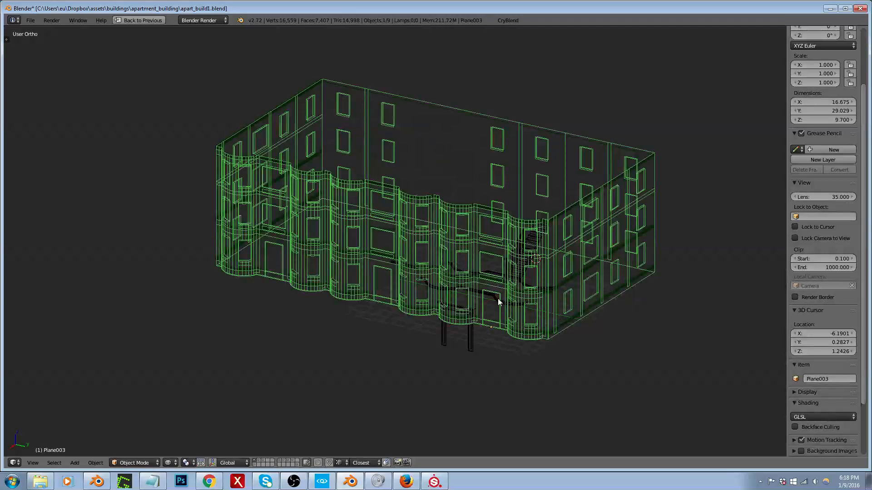
# Step: Examine the apartment building's footprint from the top and its bay-fronted facade in perspective
pyautogui.scroll(-3, 495, 301)
pyautogui.moveTo(494, 300); pyautogui.dragTo(512, 299, button='middle')
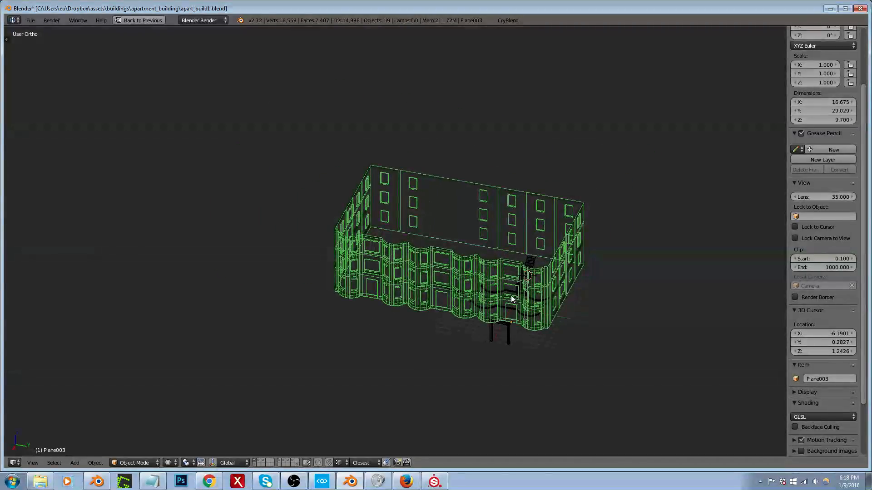
pyautogui.press('KP_7')
pyautogui.scroll(7, 443, 266)
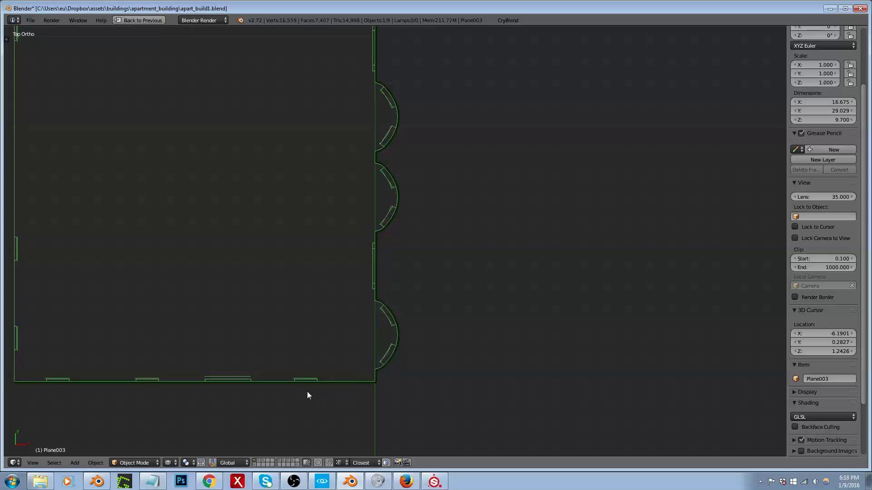
pyautogui.scroll(-3, 427, 338)
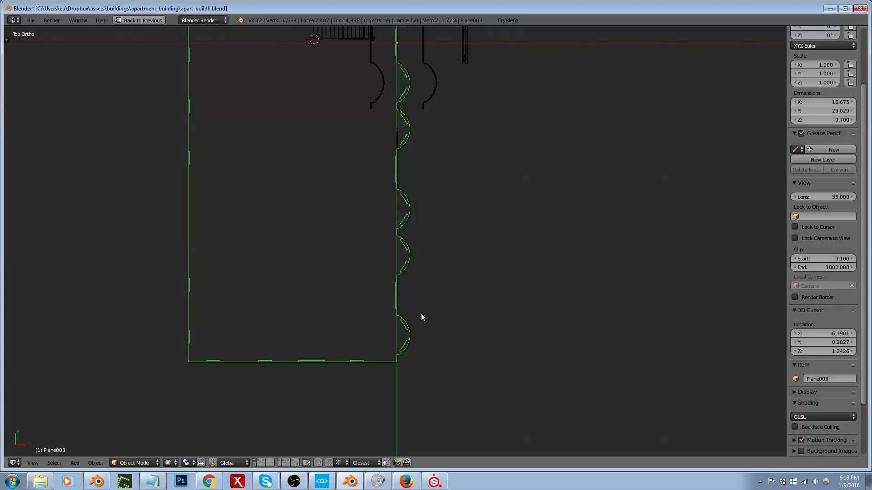
pyautogui.moveTo(450, 335); pyautogui.dragTo(360, 249, button='middle')
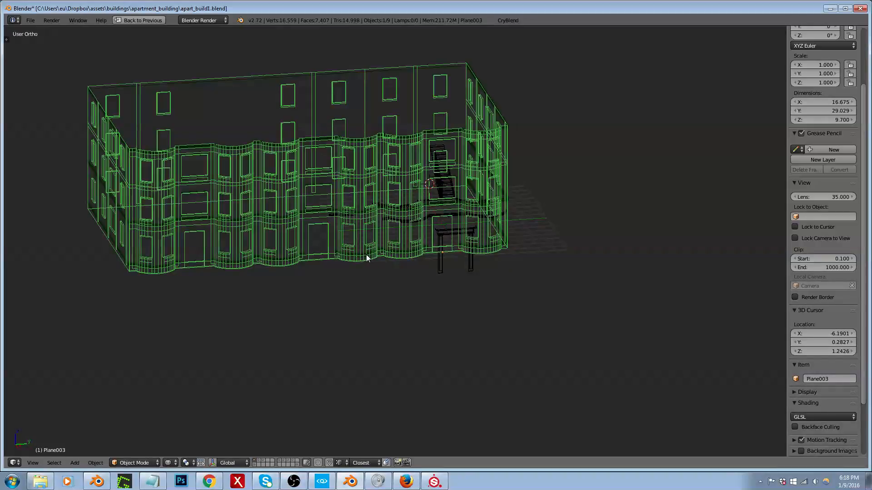
pyautogui.moveTo(347, 238); pyautogui.dragTo(339, 238, button='middle')
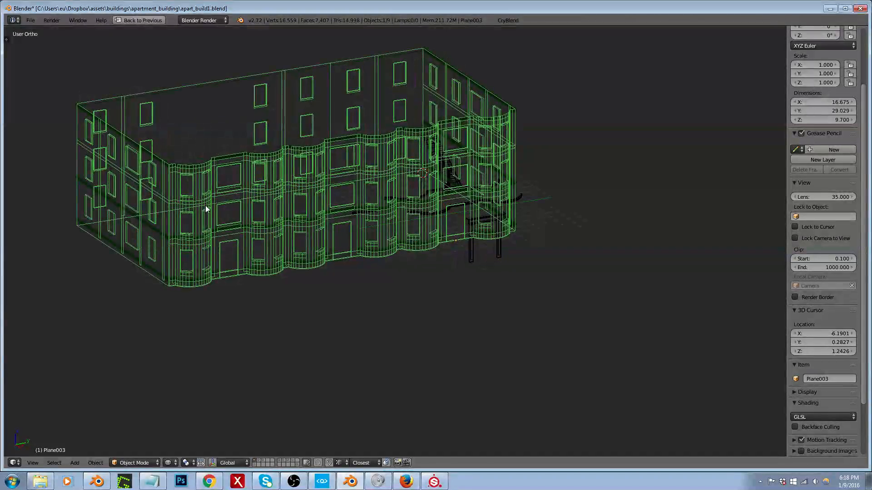
# Step: Inspect the cornice and window trim object and the wall object separately at the corner bay
pyautogui.scroll(6, 206, 205)
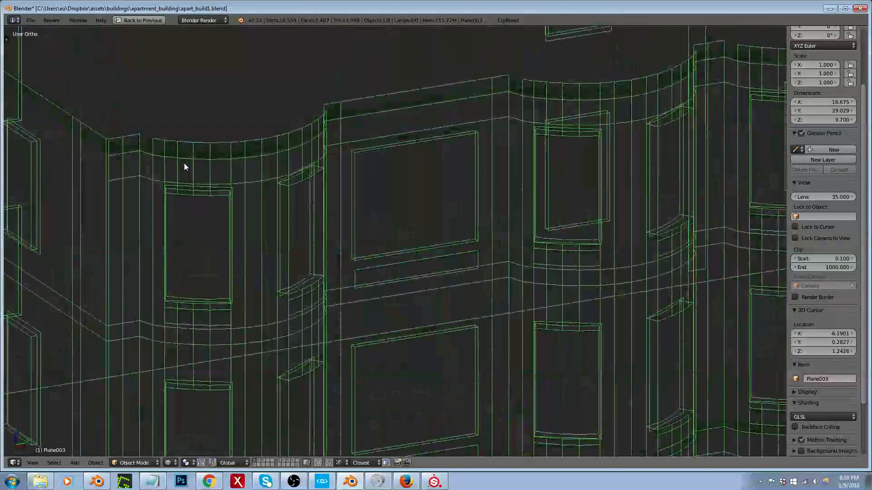
pyautogui.scroll(2, 155, 144)
pyautogui.rightClick(158, 148)
pyautogui.press('Tab')
pyautogui.press('Tab')
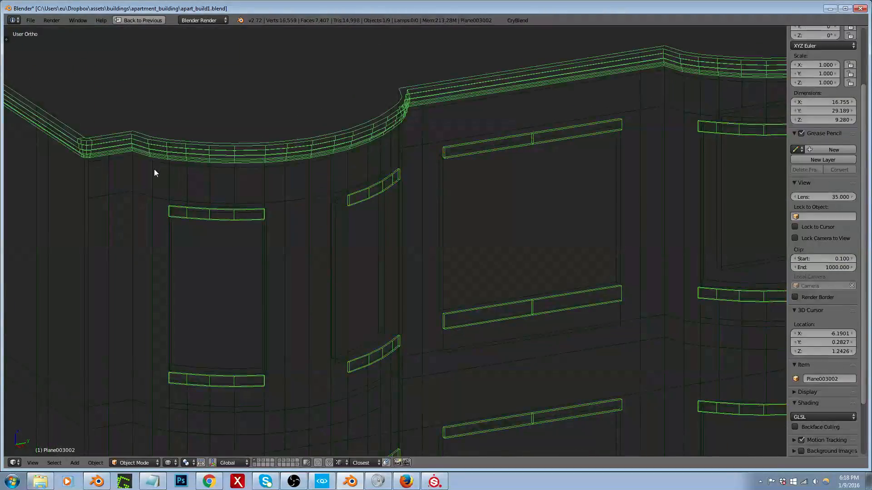
pyautogui.rightClick(154, 169)
pyautogui.press('Tab')
pyautogui.press('Tab')
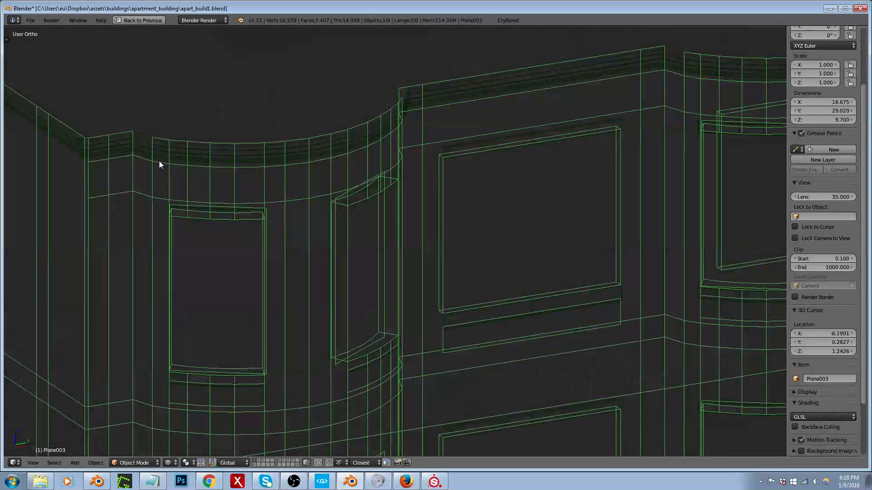
# Step: Restore Blender's multi-editor layout and examine the building's curved facade up close and from the top
pyautogui.scroll(-2, 160, 159)
pyautogui.scroll(-3, 160, 160)
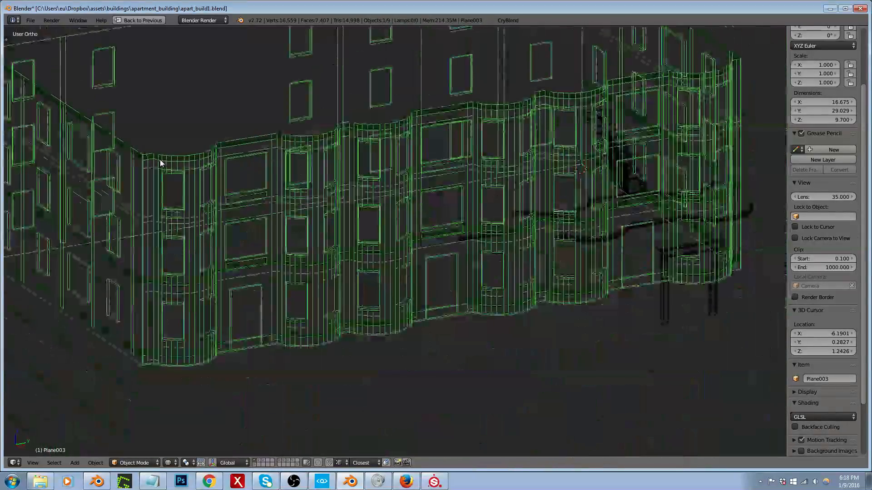
pyautogui.moveTo(584, 158); pyautogui.dragTo(492, 272, button='middle')
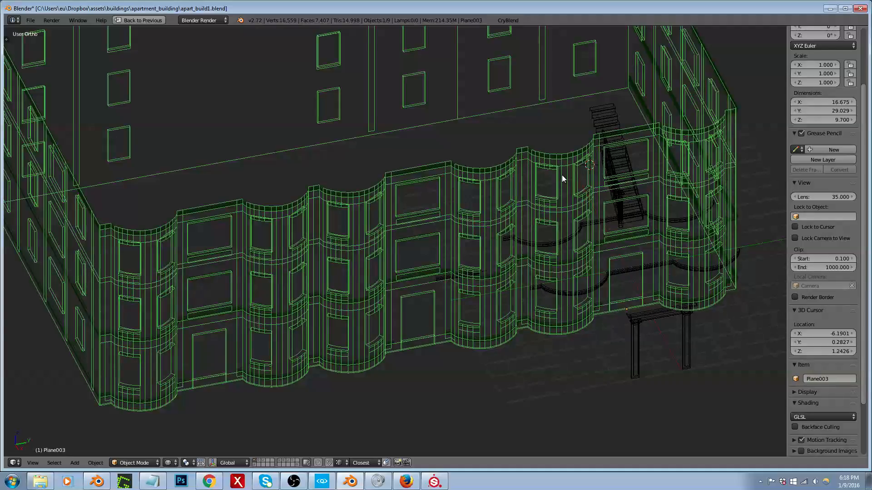
pyautogui.scroll(-4, 561, 175)
pyautogui.moveTo(524, 195)
pyautogui.mouseDown(button='middle')
pyautogui.moveTo(554, 209)
pyautogui.moveTo(527, 210)
pyautogui.mouseUp(button='middle')
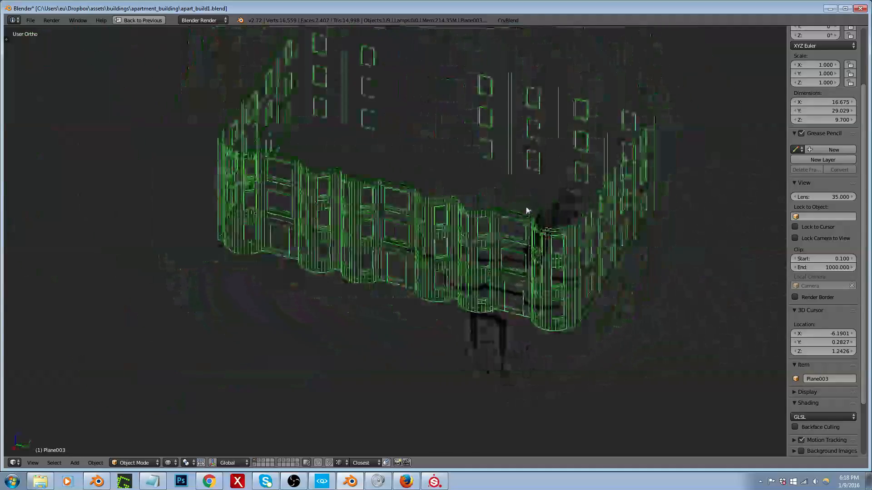
pyautogui.hotkey('ctrl', 'Up')
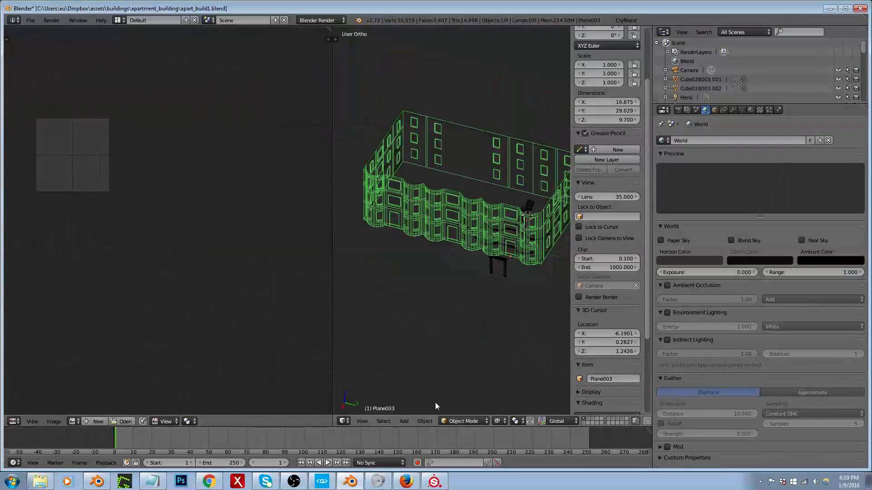
pyautogui.scroll(5, 477, 218)
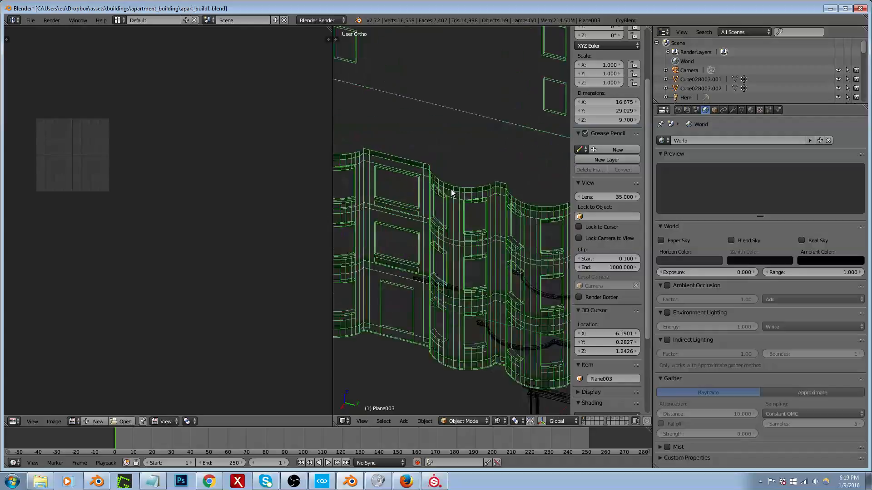
pyautogui.scroll(2, 451, 192)
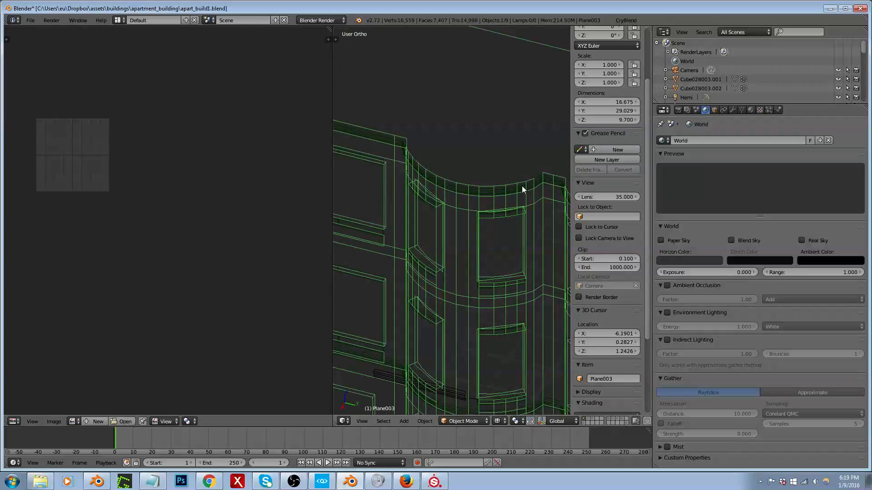
pyautogui.scroll(-2, 411, 142)
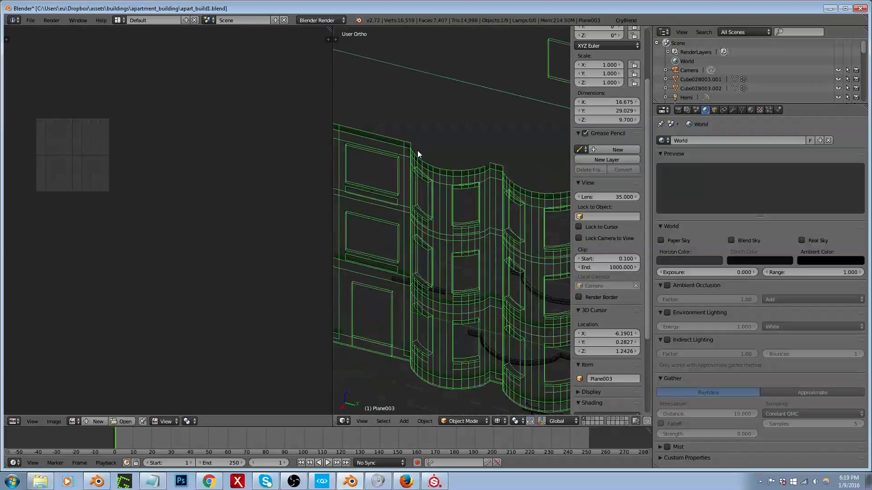
pyautogui.press('KP_7')
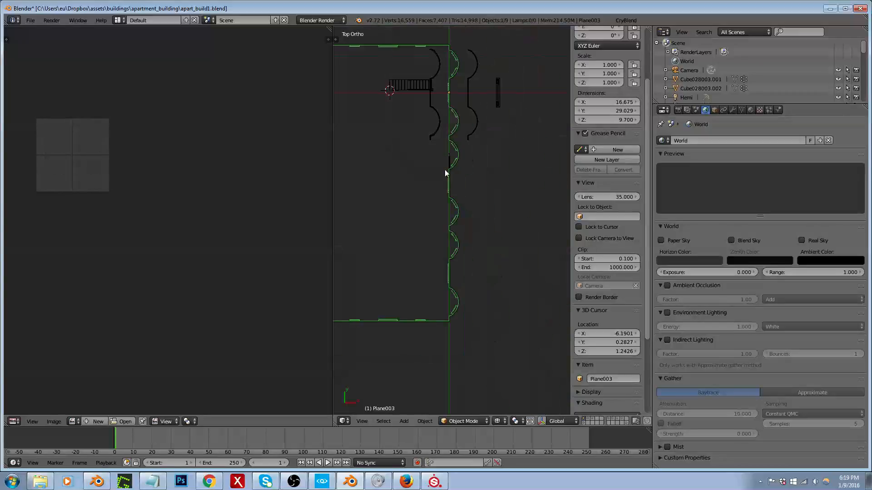
pyautogui.scroll(4, 445, 170)
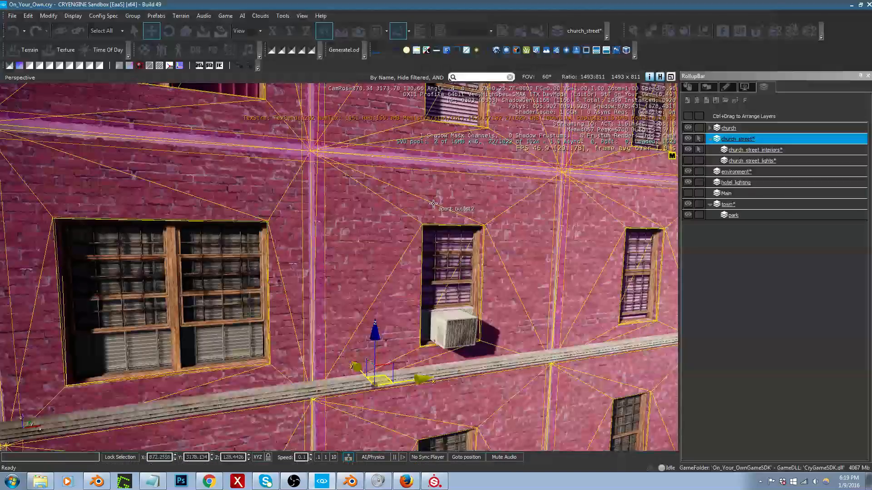
# Step: Browse the kitchen cabinets' cabinet1 folder and preview its cabinet1_diff.tif texture
pyautogui.press('s')
pyautogui.moveTo(504, 251); pyautogui.dragTo(672, 287, button='right')
pyautogui.press('w')
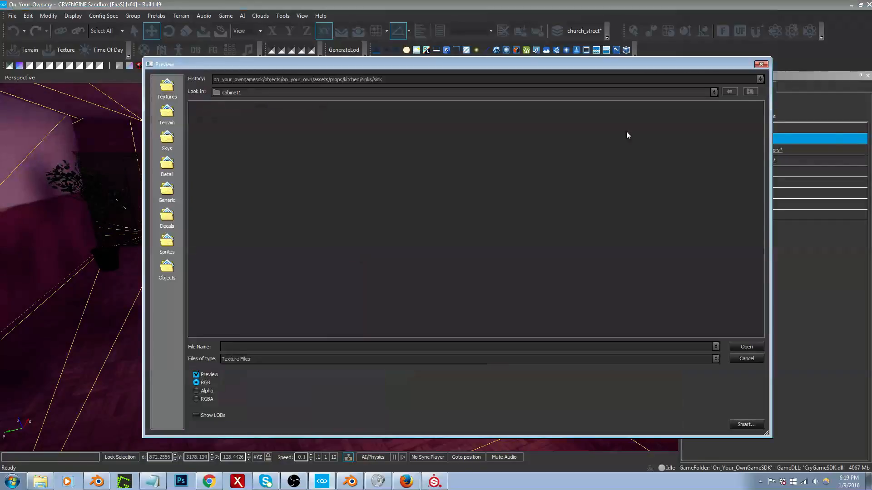
pyautogui.click(468, 79)
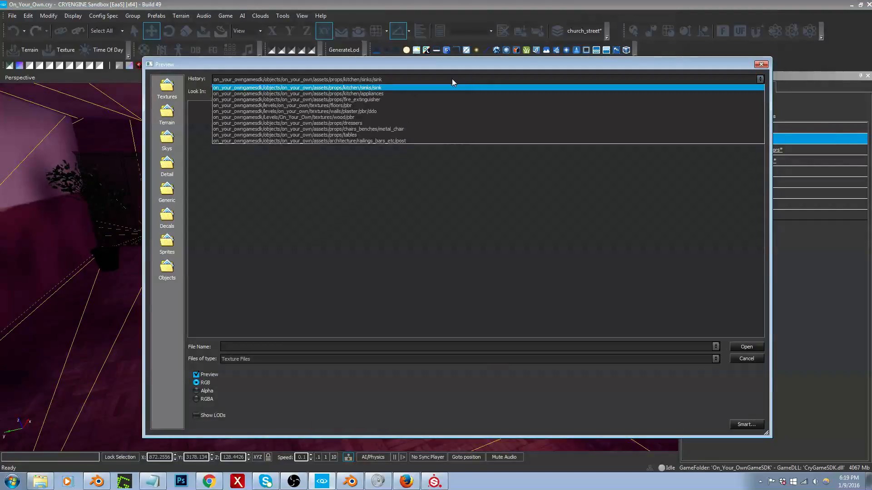
pyautogui.click(445, 88)
pyautogui.click(749, 93)
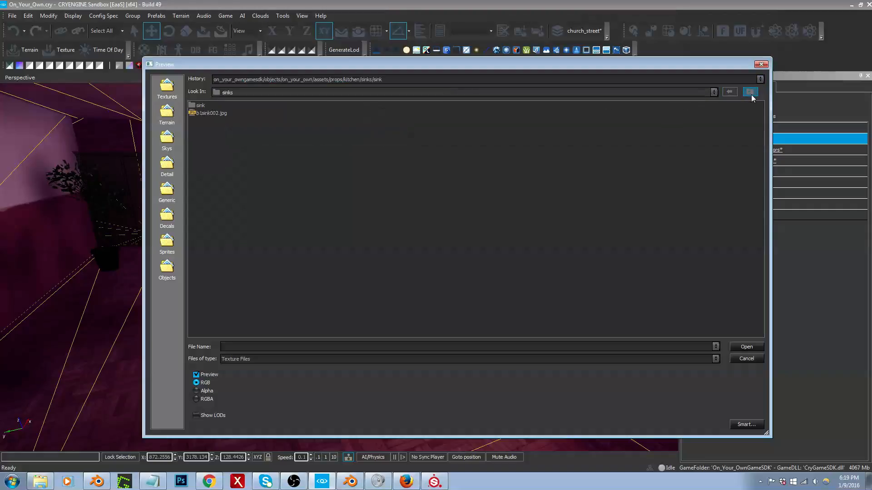
pyautogui.click(751, 93)
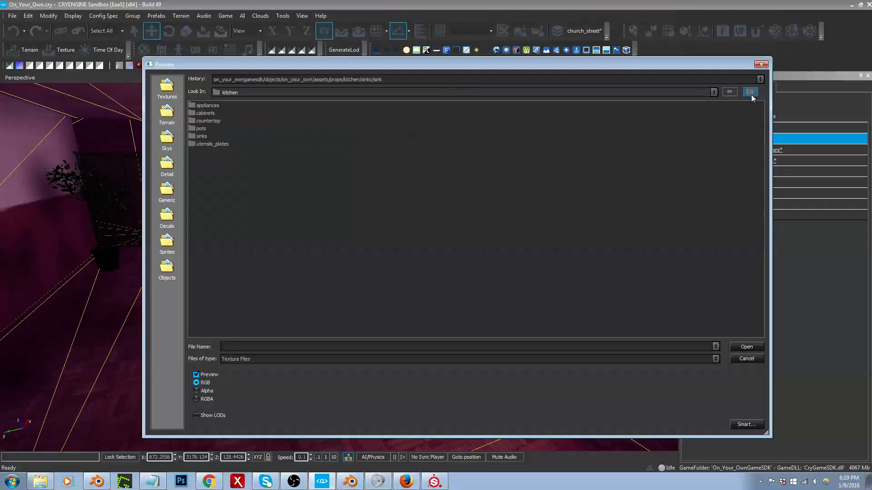
pyautogui.doubleClick(202, 113)
pyautogui.doubleClick(202, 105)
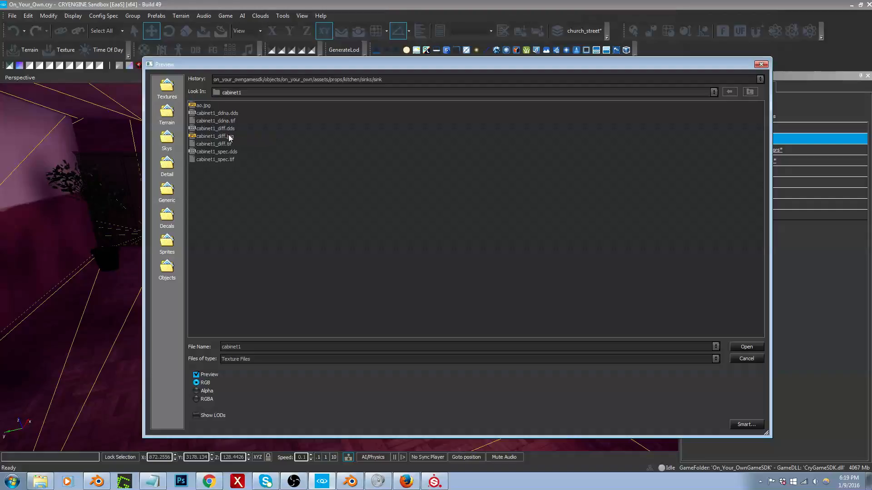
pyautogui.click(211, 144)
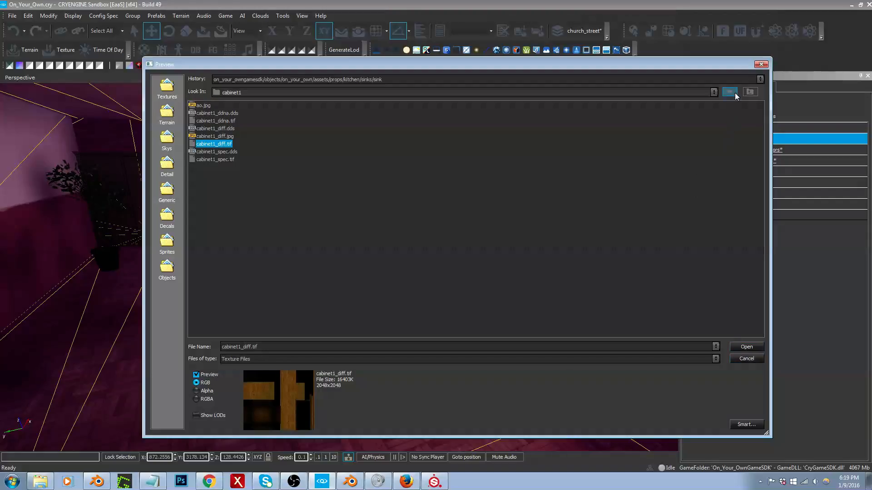
# Step: Look for cabinet textures in the On_Your_Own level's assets/props folder and return to the CRYENGINE root folder
pyautogui.doubleClick(750, 93)
pyautogui.doubleClick(750, 93)
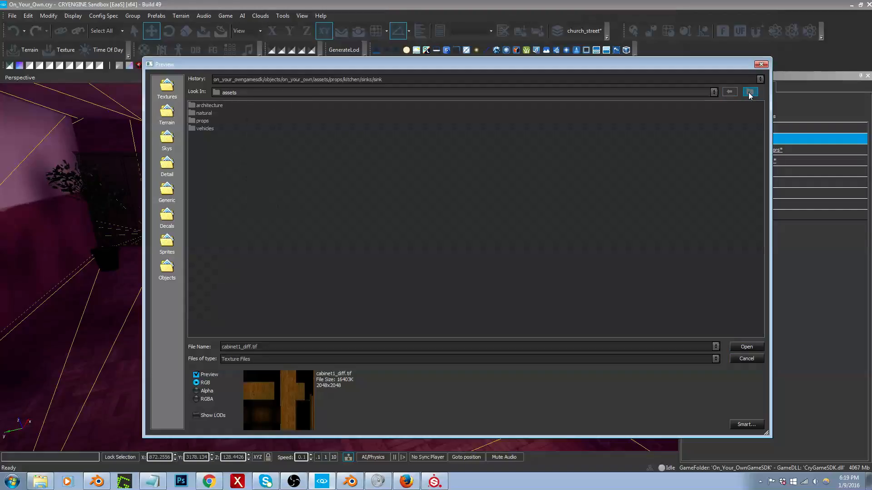
pyautogui.doubleClick(750, 93)
pyautogui.click(749, 93)
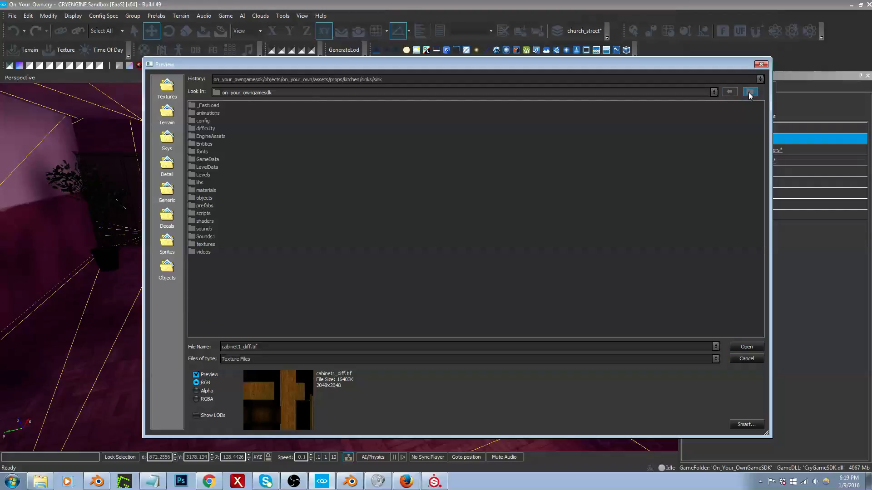
pyautogui.doubleClick(203, 175)
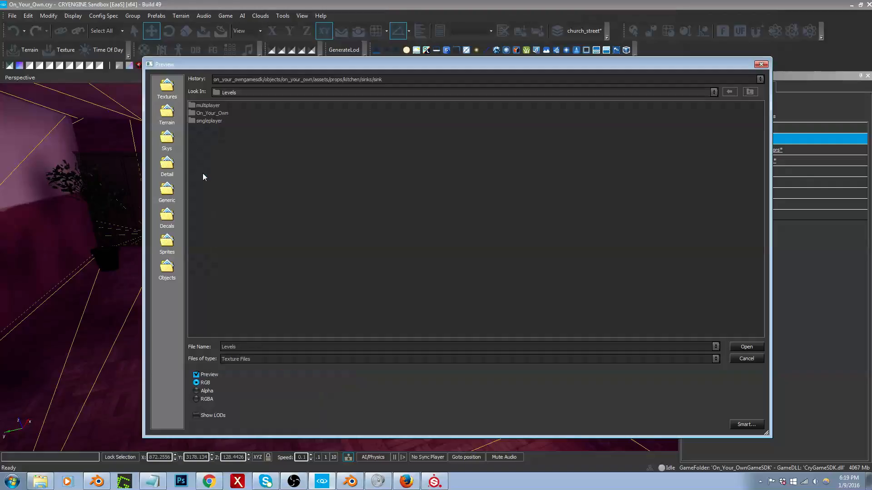
pyautogui.doubleClick(212, 114)
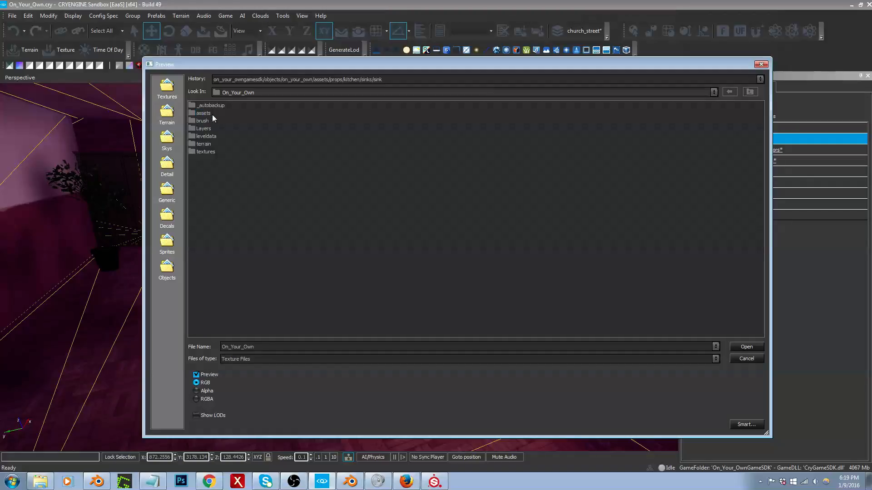
pyautogui.doubleClick(212, 114)
pyautogui.doubleClick(203, 106)
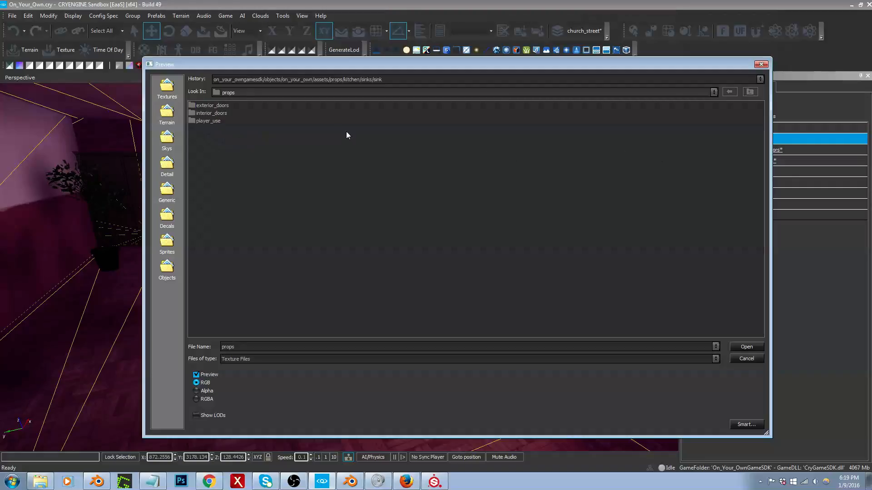
pyautogui.click(749, 92)
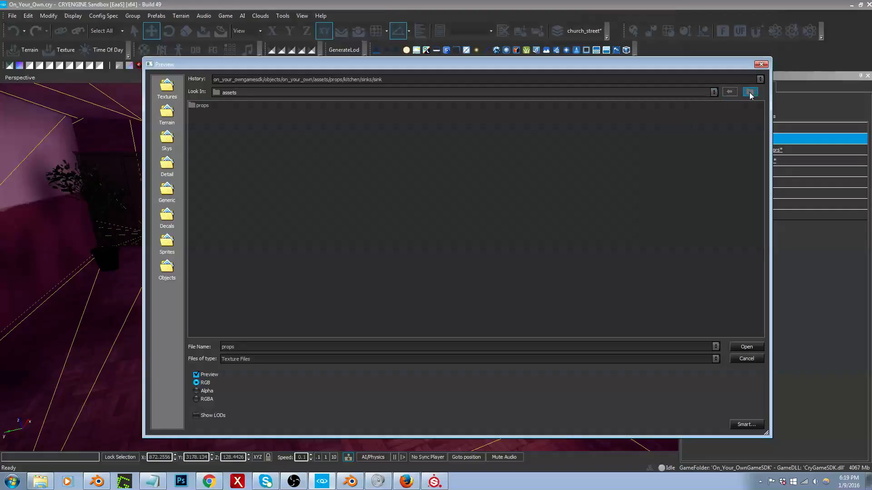
pyautogui.click(750, 92)
pyautogui.click(750, 92)
pyautogui.click(749, 92)
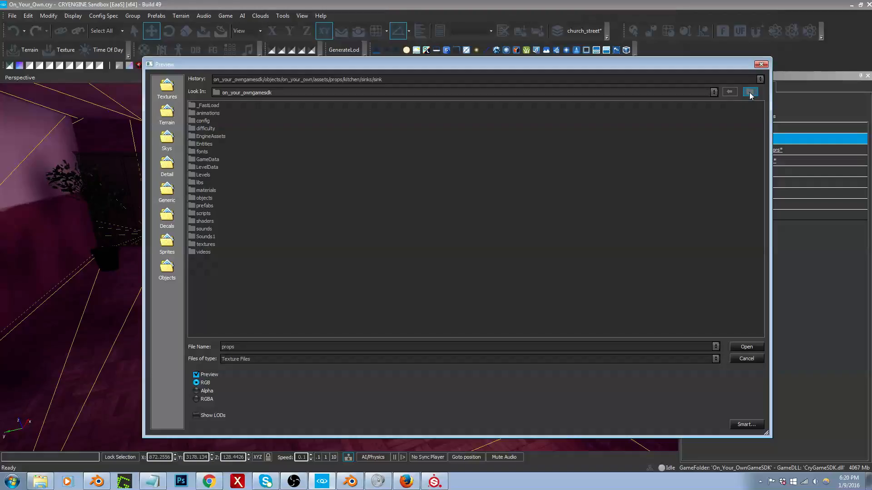
pyautogui.click(749, 92)
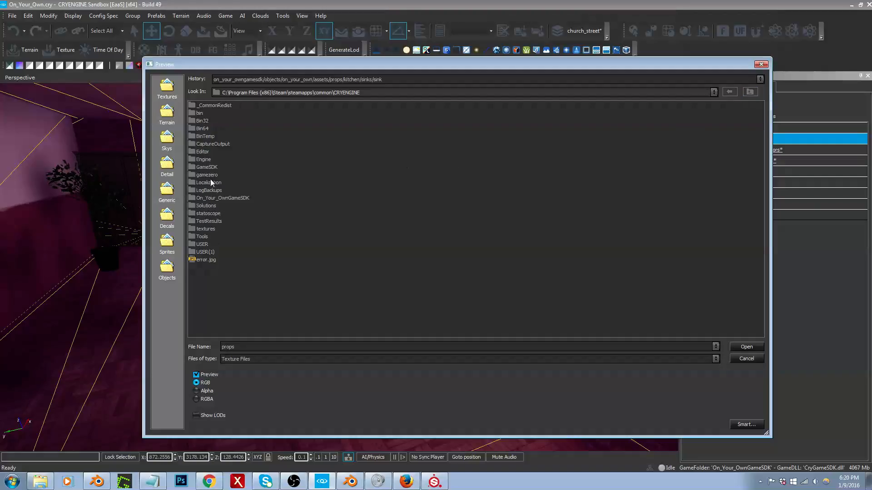
# Step: Assign the cabinet_3_low_defaultmaterial_diff texture from objects/on_your_own/assets/props/cabinets to the cabinet material
pyautogui.doubleClick(222, 198)
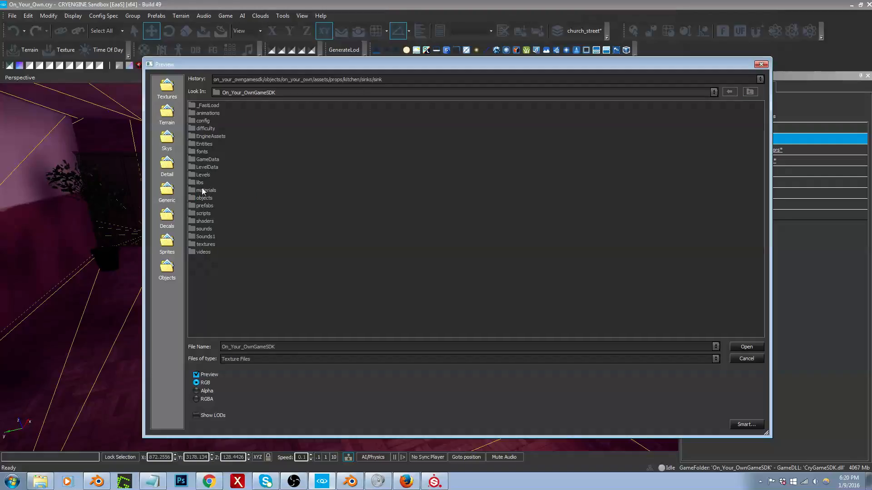
pyautogui.doubleClick(204, 199)
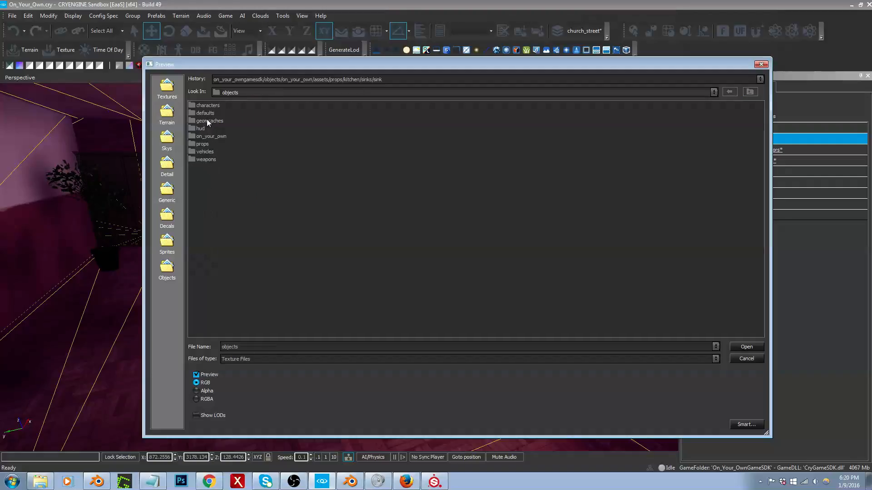
pyautogui.doubleClick(211, 136)
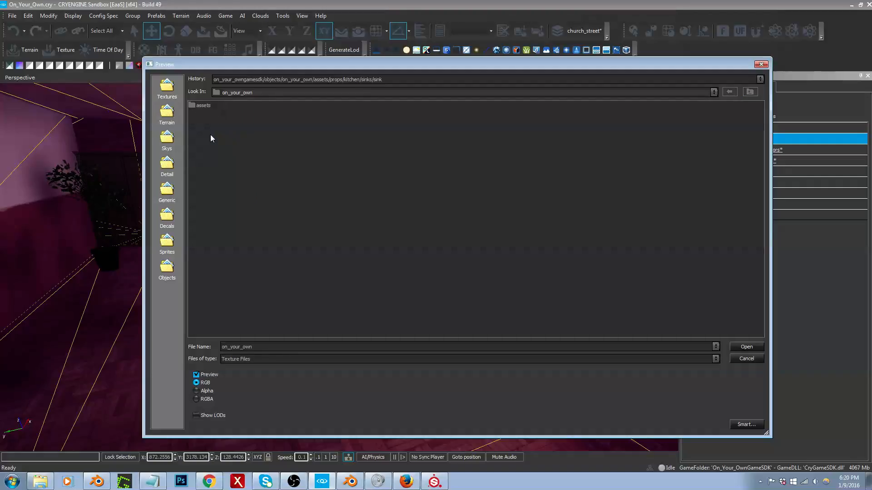
pyautogui.doubleClick(205, 105)
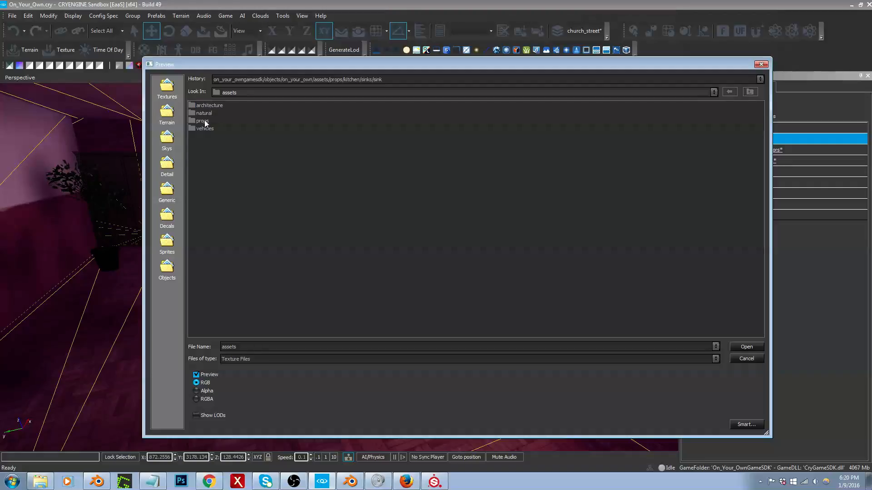
pyautogui.doubleClick(205, 122)
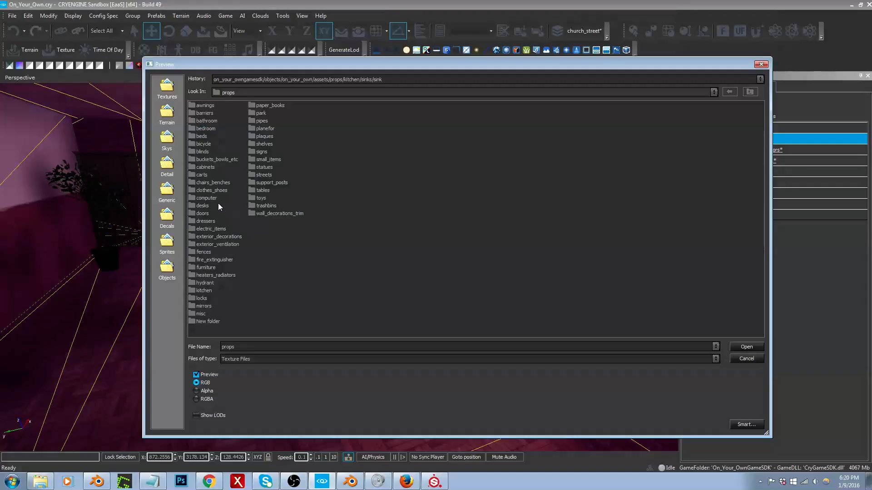
pyautogui.doubleClick(204, 167)
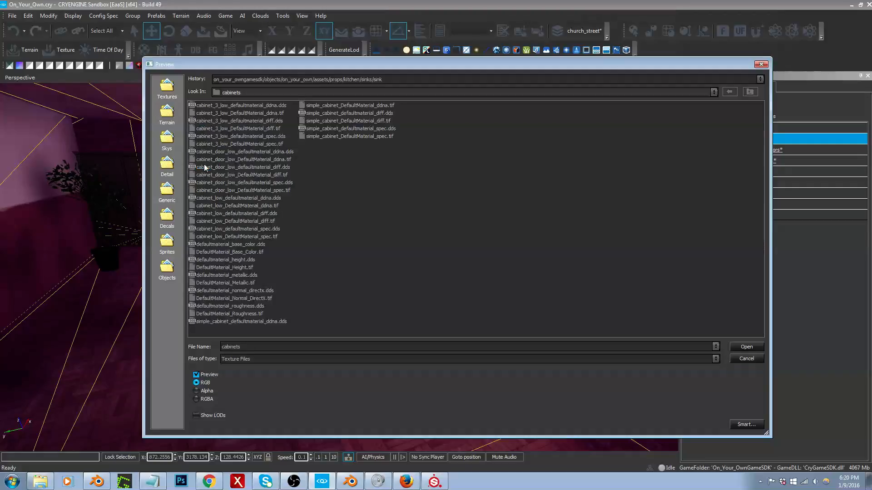
pyautogui.click(239, 121)
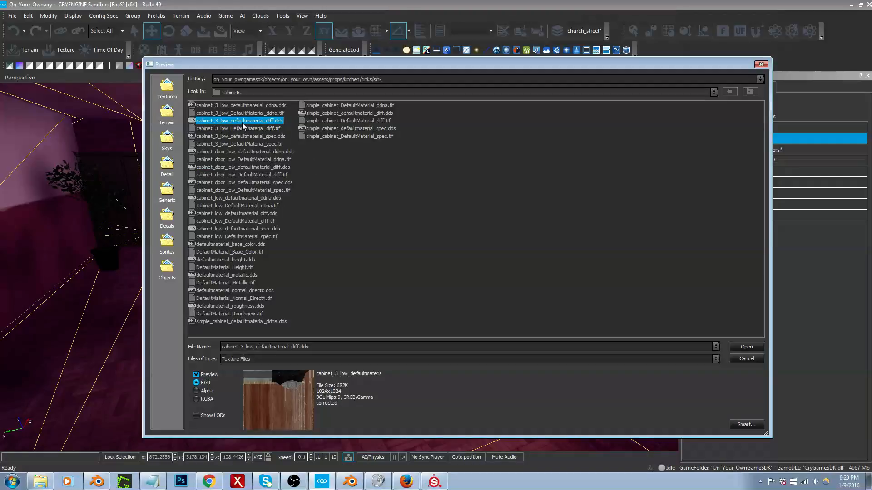
pyautogui.press('Escape')
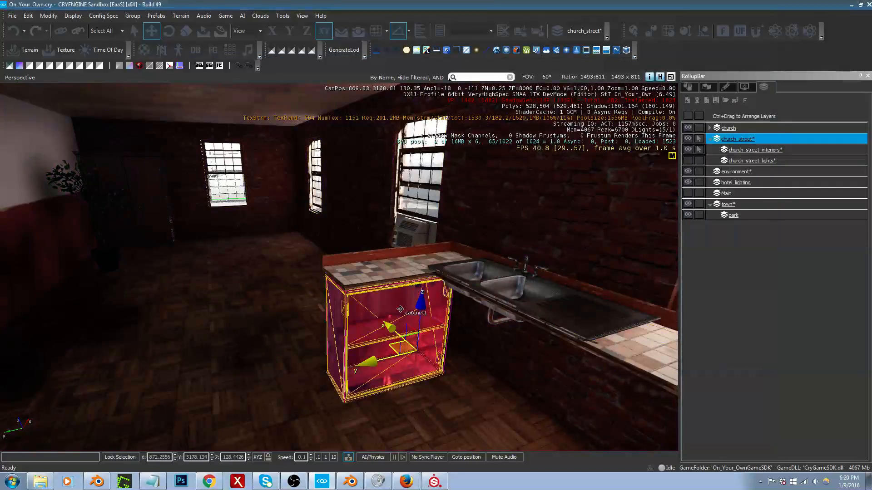
# Step: Assign cabinet_3_low_DefaultMaterial_ddna.tif from the props/cabinets folder as the cabinet material's normal map
pyautogui.press('w')
pyautogui.moveTo(372, 291); pyautogui.dragTo(388, 304, button='right')
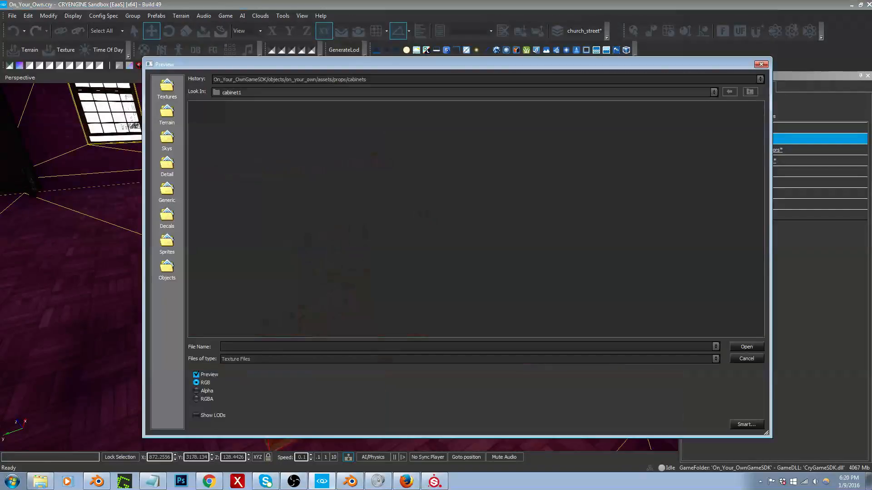
pyautogui.click(407, 80)
pyautogui.click(403, 88)
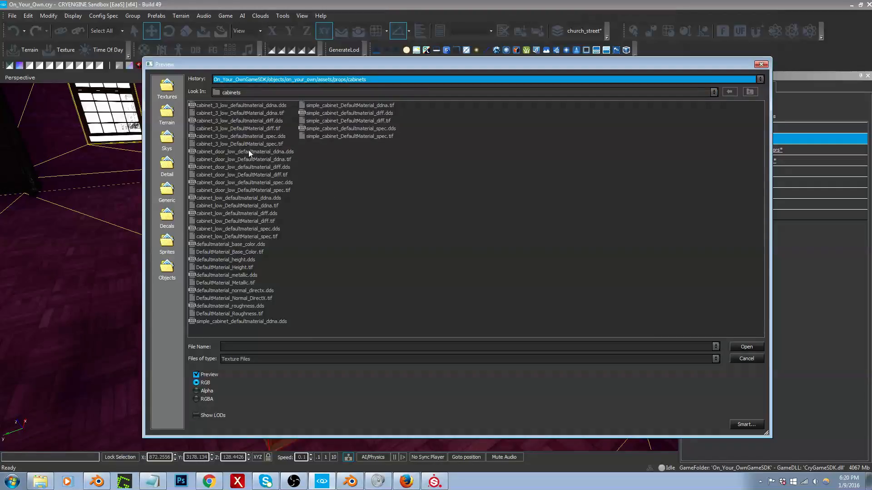
pyautogui.doubleClick(270, 113)
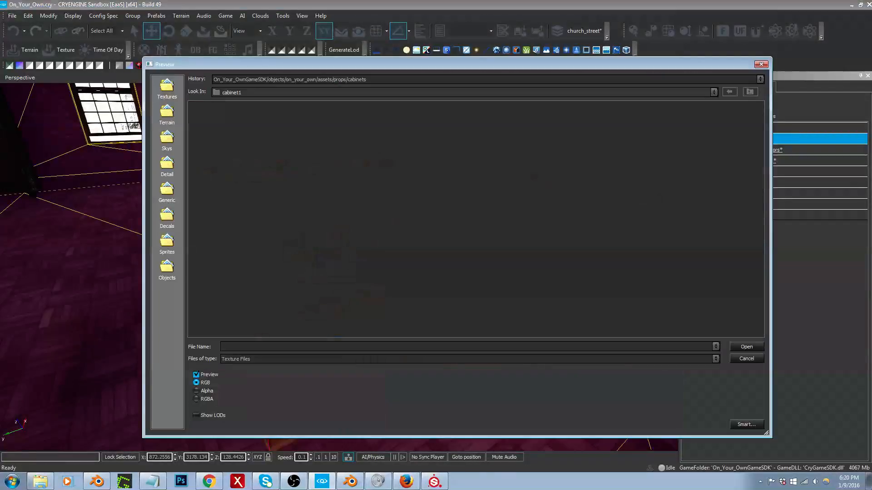
# Step: Assign cabinet_3_low_DefaultMaterial_spec.tif from the props/cabinets folder as the cabinet material's specular map
pyautogui.click(747, 359)
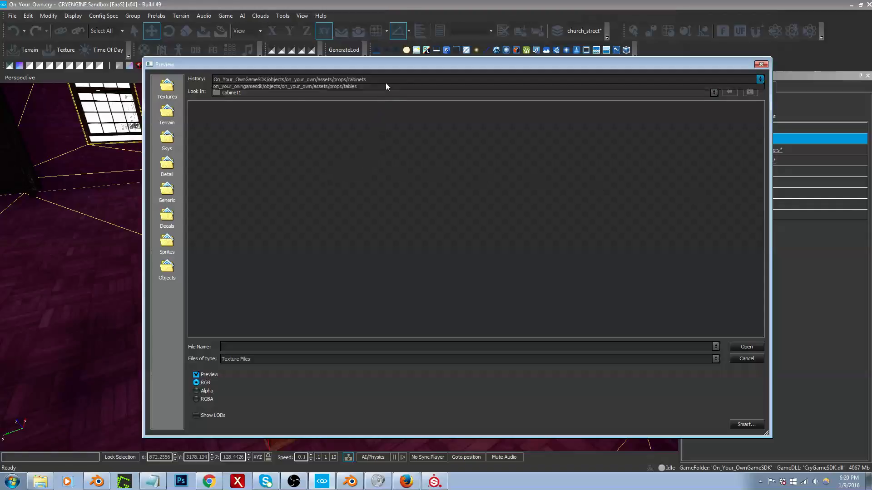
pyautogui.click(385, 82)
pyautogui.click(385, 85)
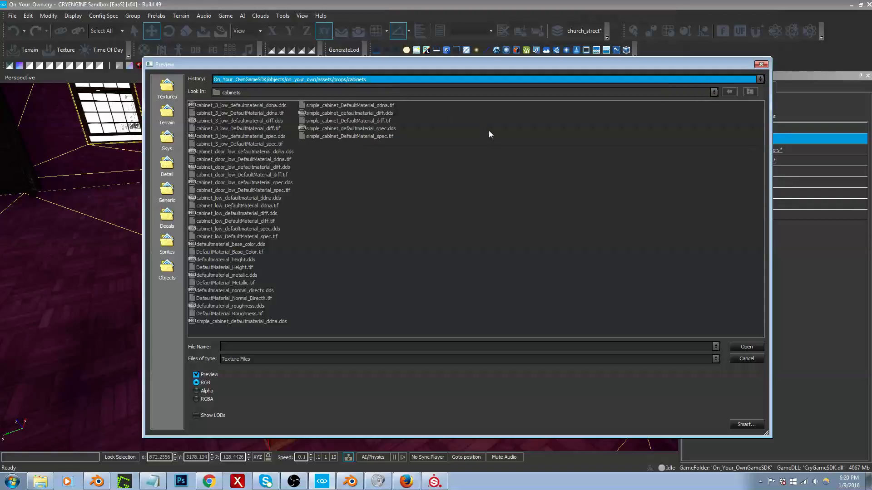
pyautogui.doubleClick(256, 144)
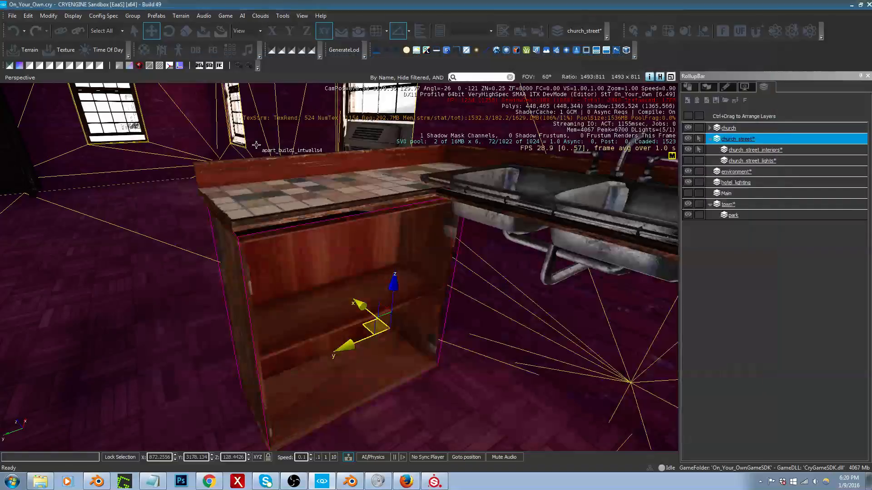
# Step: Try placing a copy of the cabinet in front of the sink's draining board, and delete the copy
pyautogui.press('w')
pyautogui.moveTo(342, 279); pyautogui.dragTo(481, 293, button='right')
pyautogui.press('s')
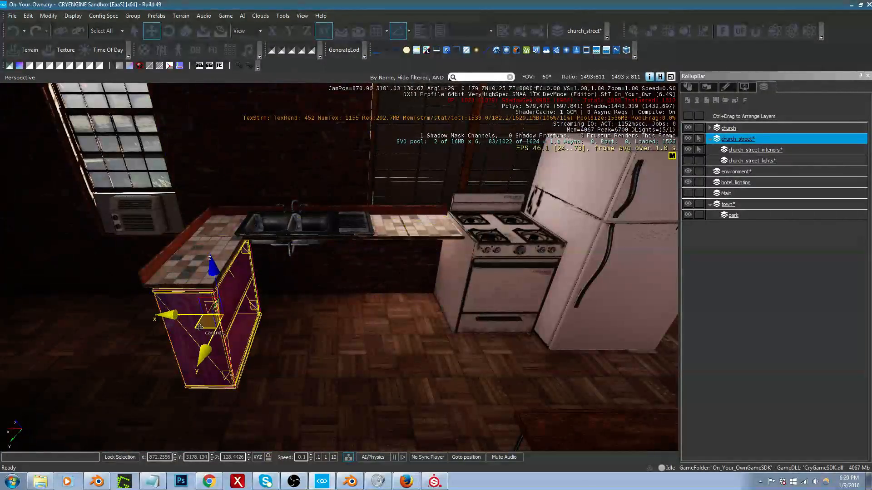
pyautogui.hotkey('ctrl', 'c')
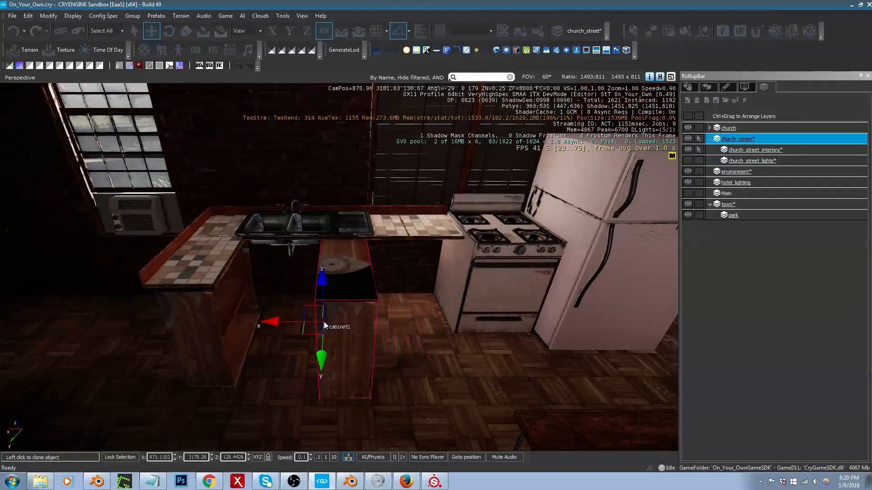
pyautogui.click(322, 318)
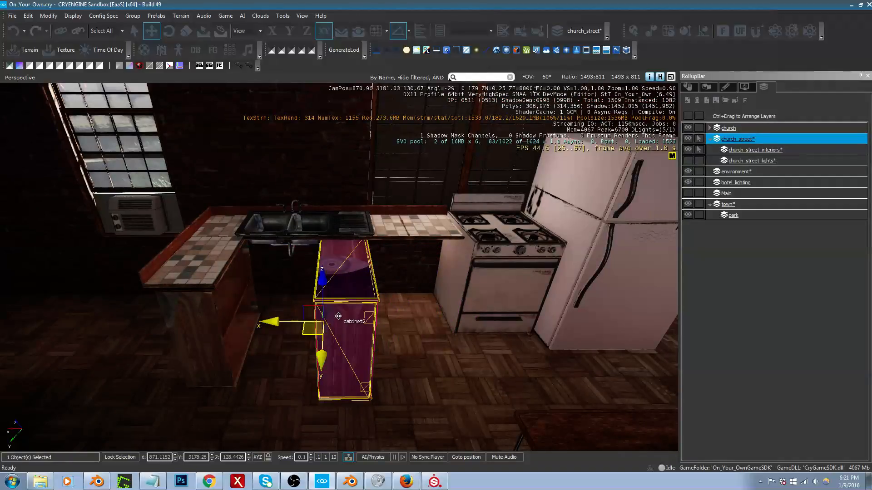
pyautogui.press('Delete')
# Step: Replace the original cabinet's diffuse texture with cabinet_low_DefaultMaterial_diff.tif and inspect its shelves up close
pyautogui.moveTo(331, 321); pyautogui.dragTo(279, 317, button='right')
pyautogui.click(278, 317)
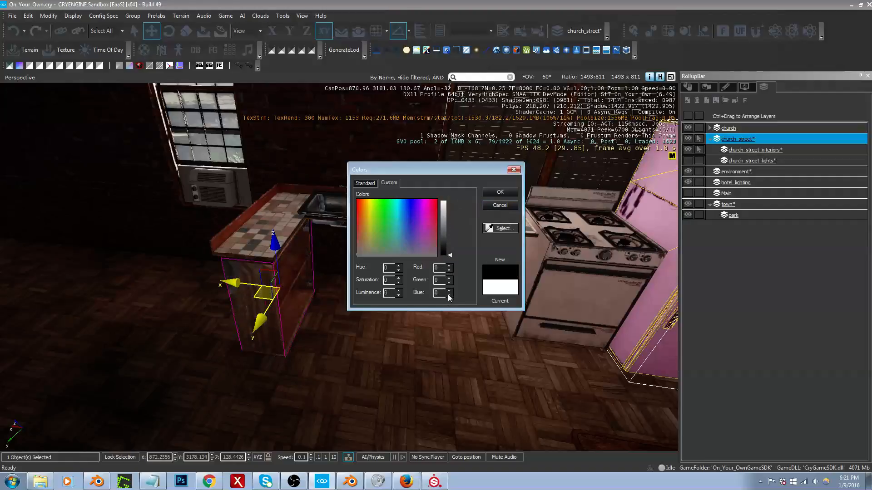
pyautogui.click(507, 208)
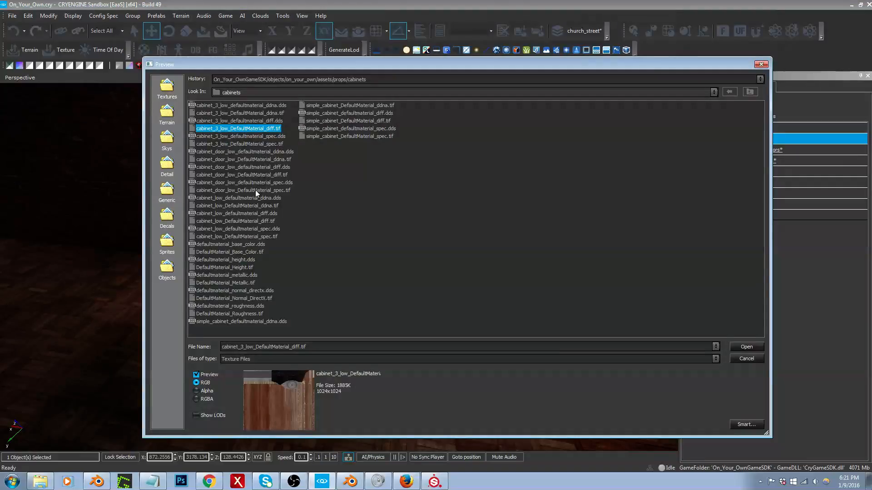
pyautogui.click(255, 221)
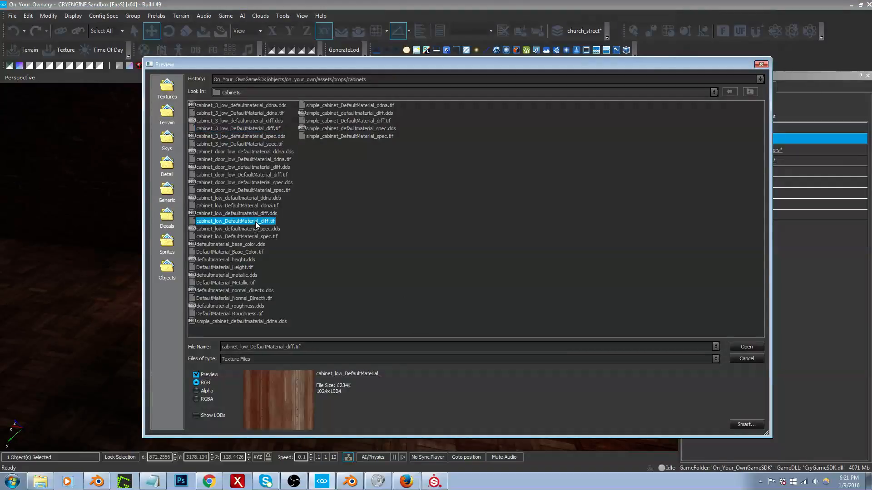
pyautogui.doubleClick(256, 223)
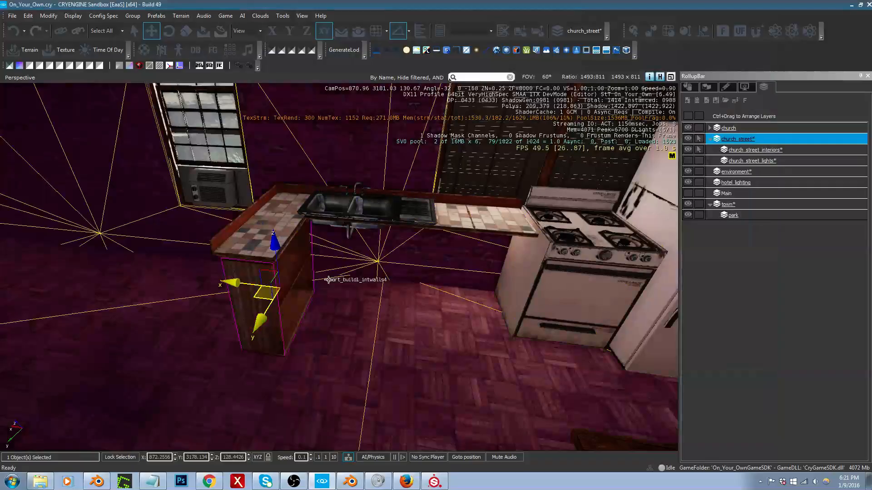
pyautogui.press('w')
pyautogui.moveTo(318, 254); pyautogui.dragTo(236, 254, button='right')
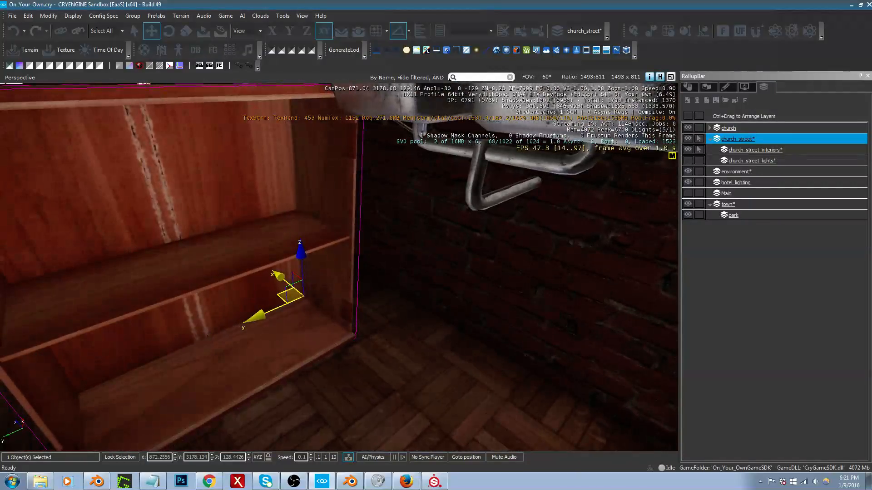
# Step: Preview the simple cabinet, height map, cabinet_low and cabinet_3_low textures in the cabinets folder without assigning any to the cabinet
pyautogui.moveTo(364, 295); pyautogui.dragTo(360, 297, button='right')
pyautogui.press('space')
pyautogui.moveTo(373, 258); pyautogui.dragTo(375, 278, button='right')
pyautogui.press('s')
pyautogui.press('s')
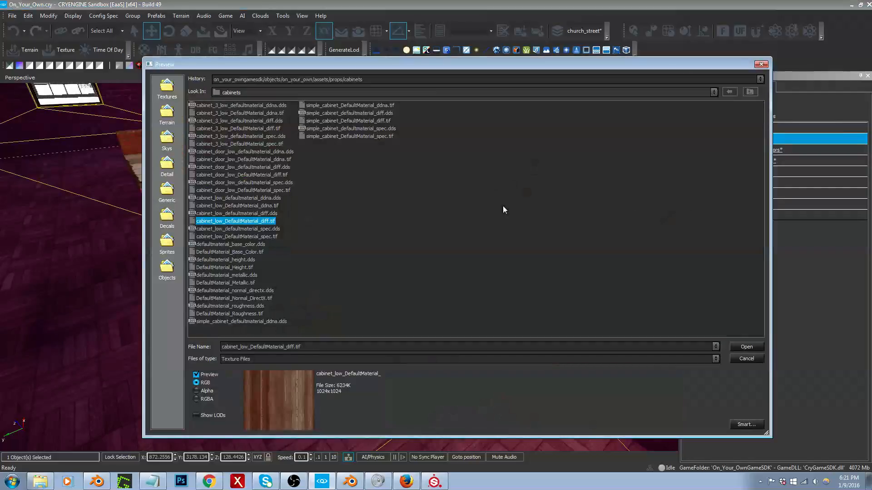
pyautogui.click(361, 113)
pyautogui.click(358, 121)
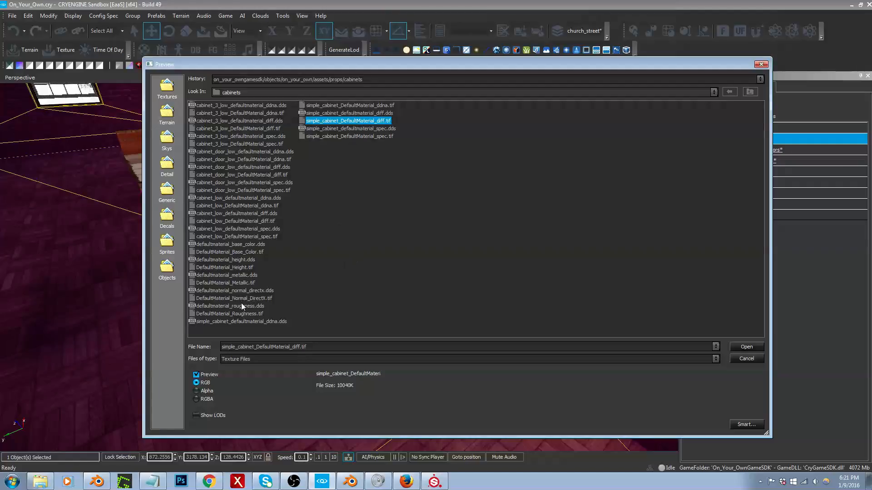
pyautogui.click(235, 260)
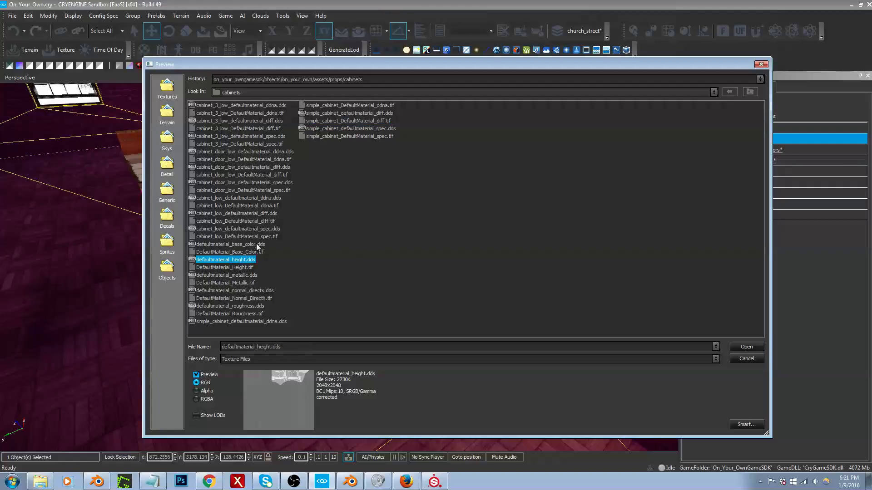
pyautogui.click(253, 221)
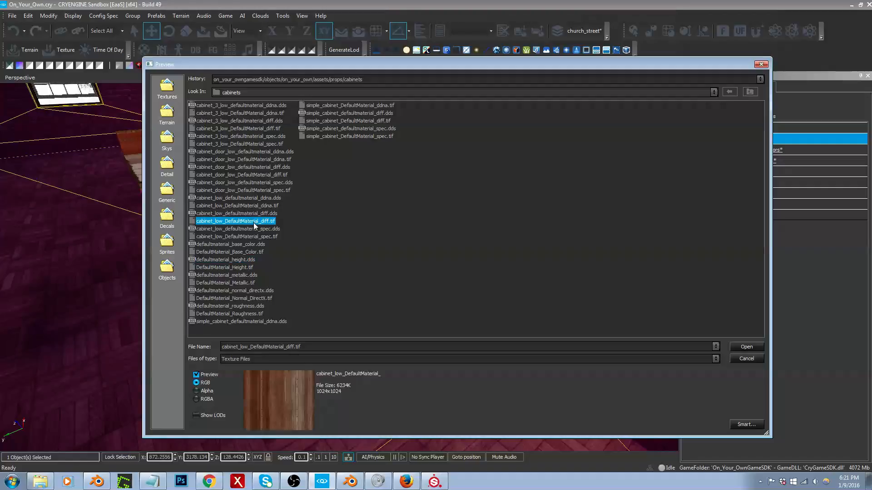
pyautogui.click(269, 130)
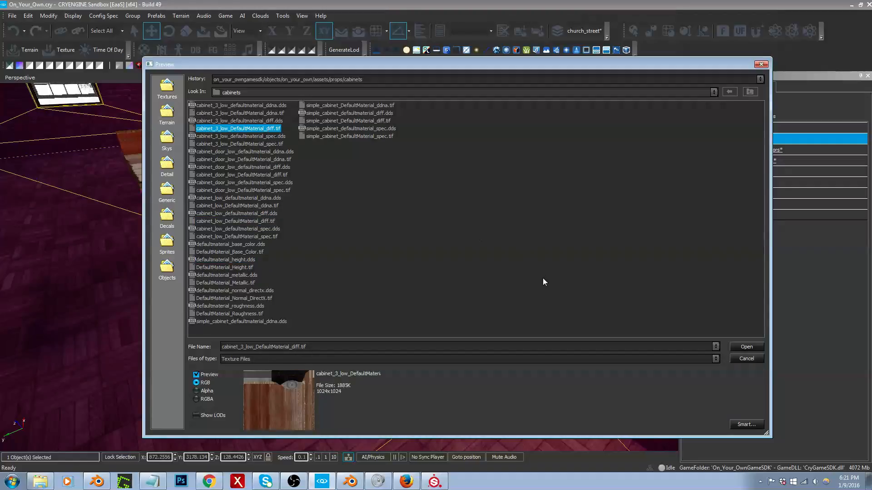
pyautogui.click(747, 358)
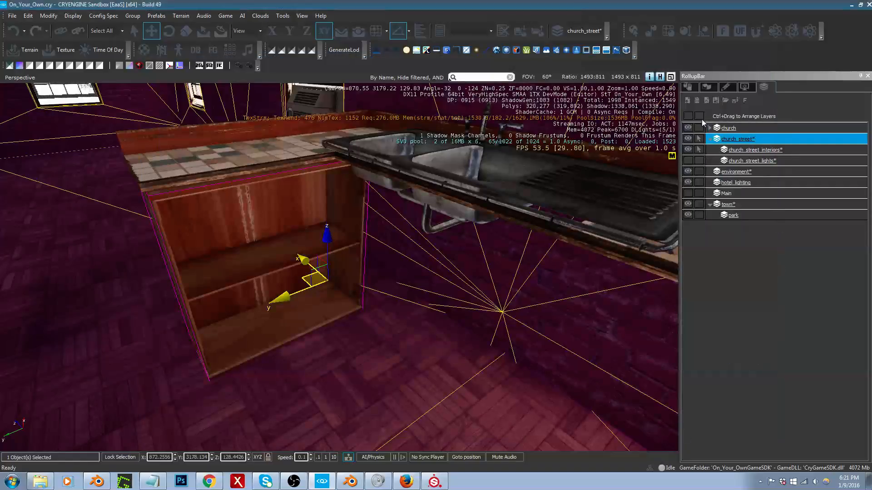
# Step: Search the brush library for "cabinet" and preview the dresser cabinet1, kitchen cabinet_door and cabinet models
pyautogui.click(688, 88)
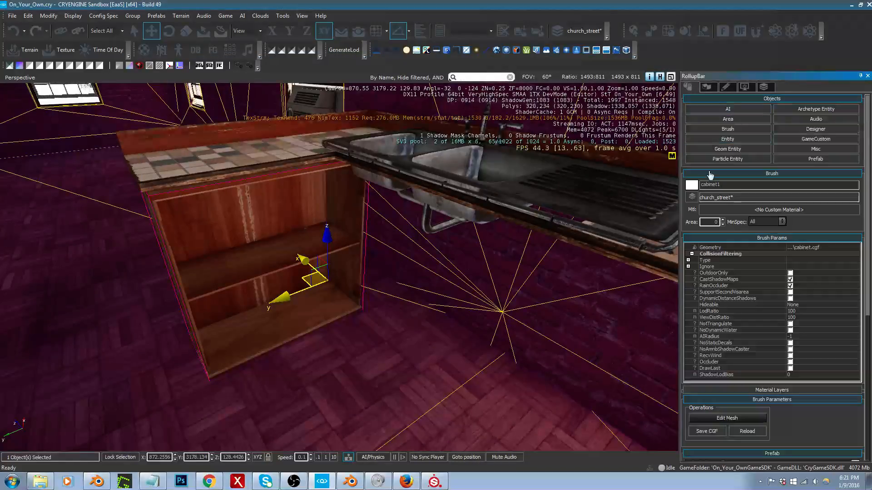
pyautogui.click(740, 129)
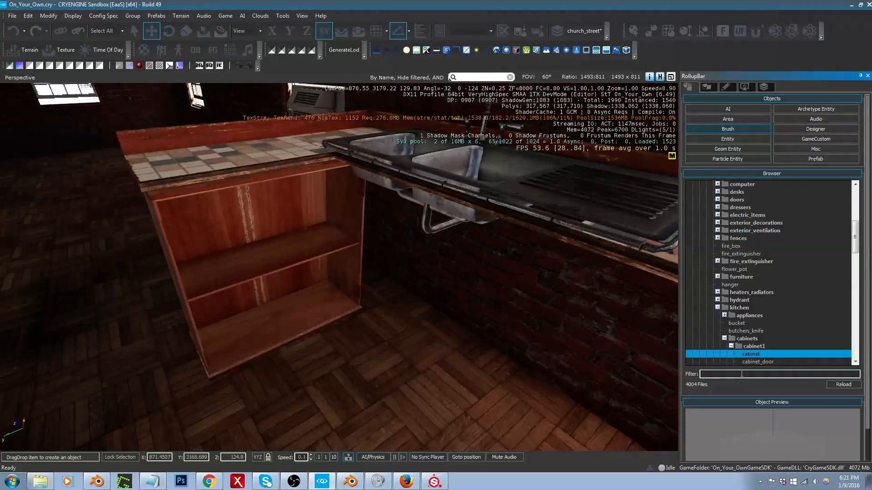
pyautogui.write('cab')
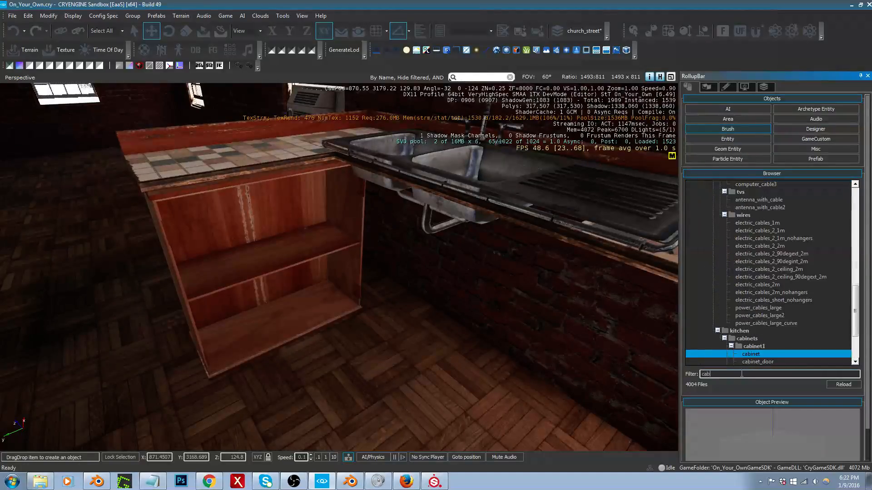
pyautogui.write('inet')
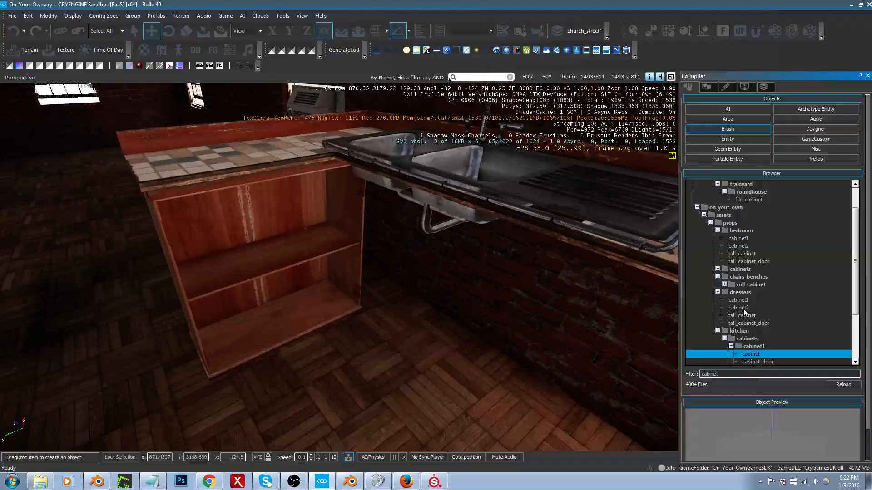
pyautogui.click(743, 309)
pyautogui.click(743, 301)
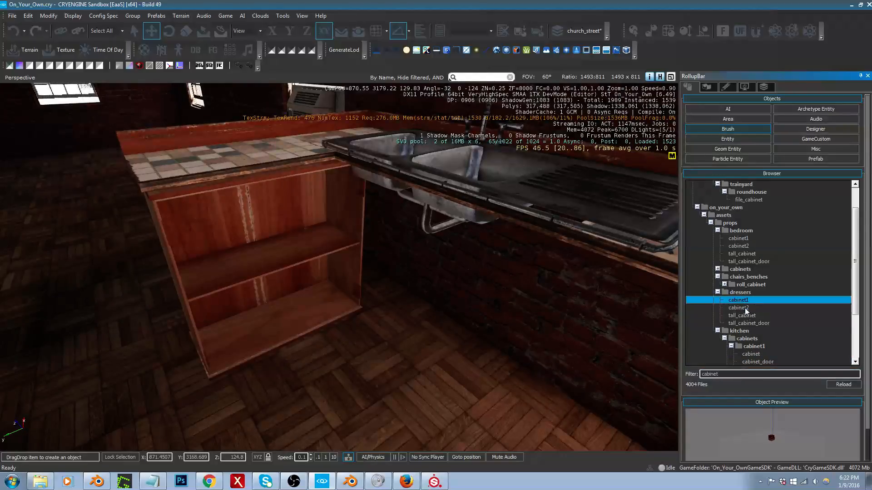
pyautogui.scroll(-2, 755, 328)
pyautogui.click(758, 316)
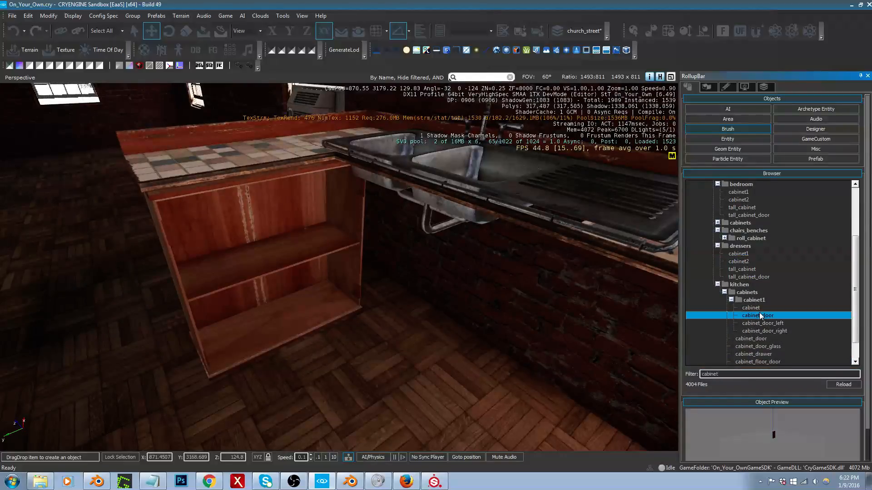
pyautogui.click(751, 309)
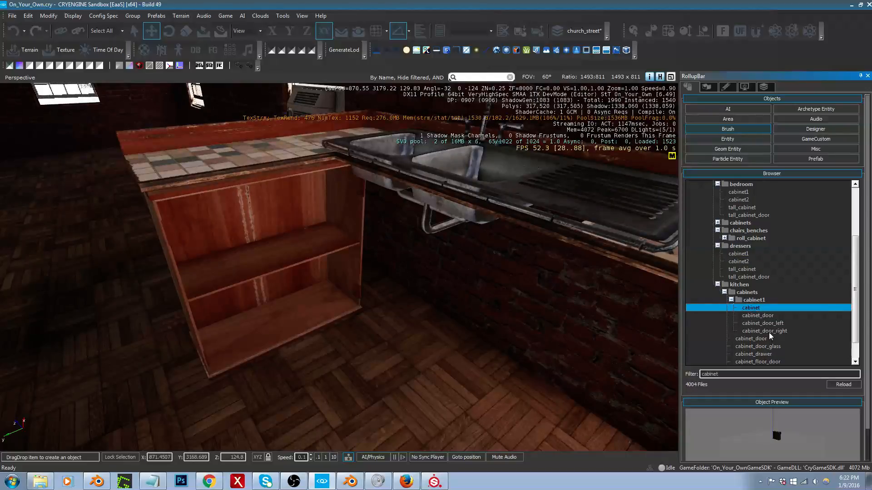
pyautogui.scroll(-1, 770, 336)
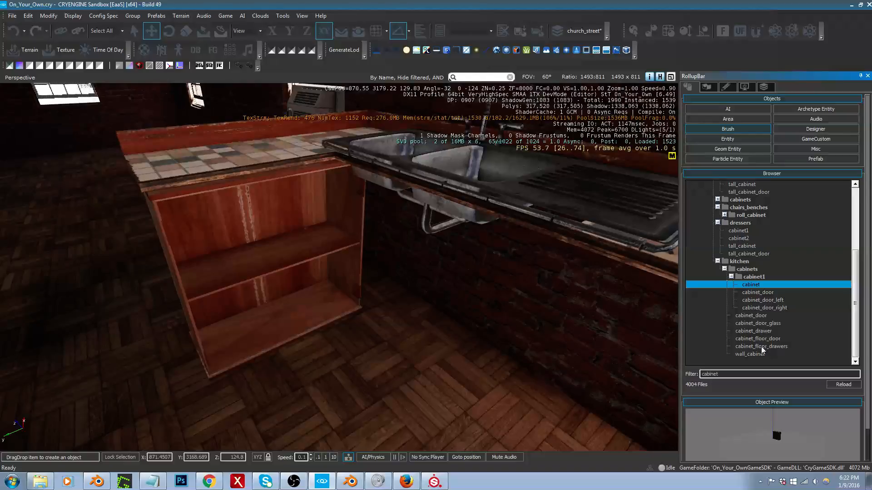
# Step: Try placing the cabinet_floor_drawers brush on the floor beside the open cabinet, and delete it
pyautogui.click(762, 347)
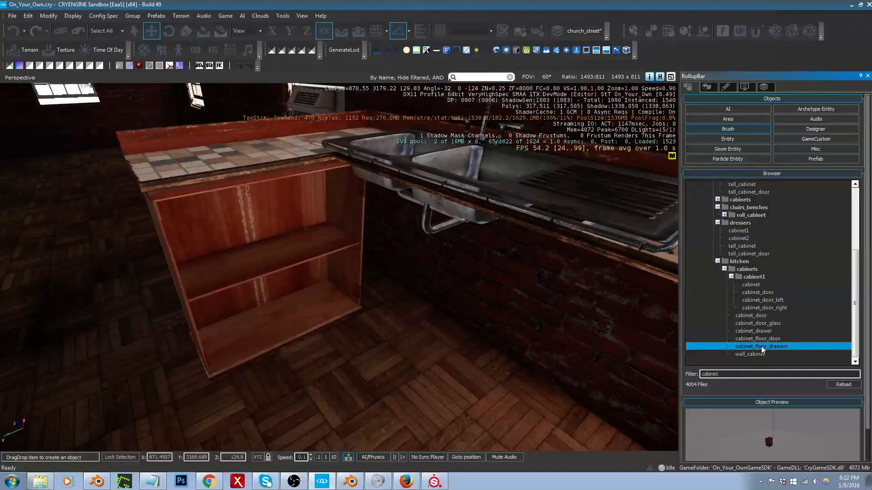
pyautogui.moveTo(763, 349)
pyautogui.mouseDown()
pyautogui.moveTo(383, 345)
pyautogui.moveTo(380, 314)
pyautogui.mouseUp()
pyautogui.press('Delete')
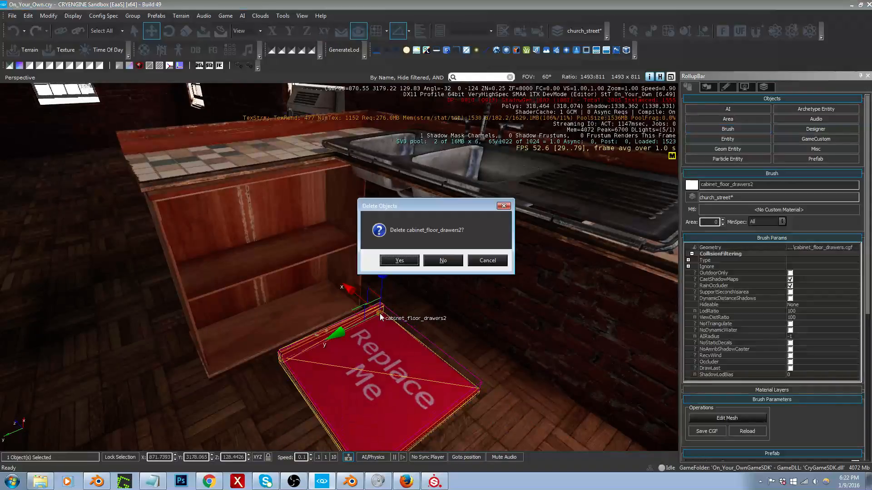
pyautogui.press('Return')
# Step: Try placing the cabinet_floor_door brush on the floor in front of the sink, and delete it
pyautogui.click(721, 130)
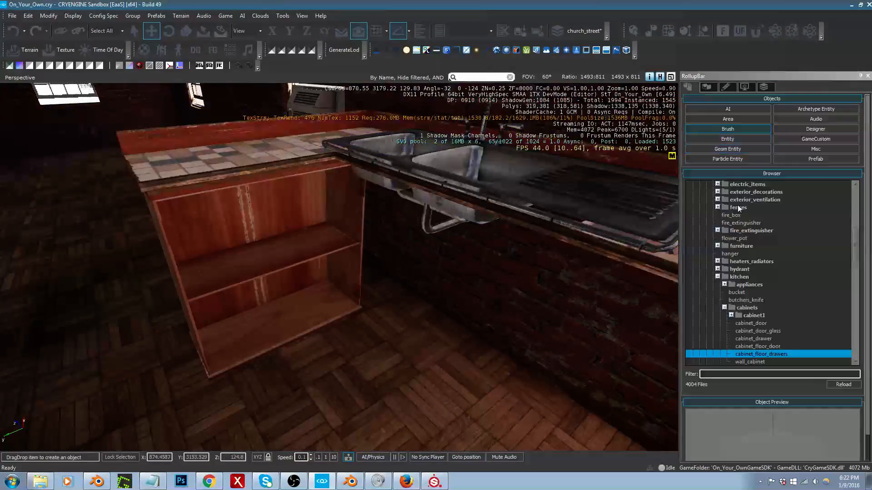
pyautogui.click(766, 348)
pyautogui.moveTo(448, 351); pyautogui.dragTo(318, 368)
pyautogui.press('Delete')
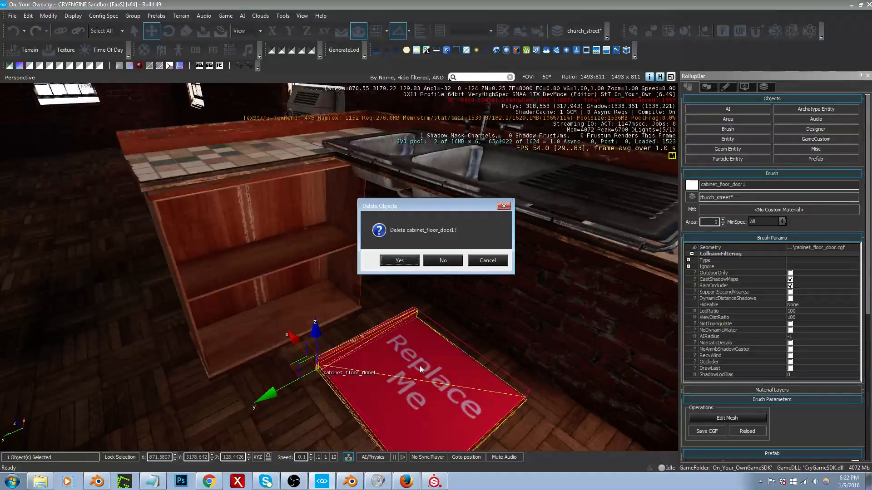
pyautogui.press('Return')
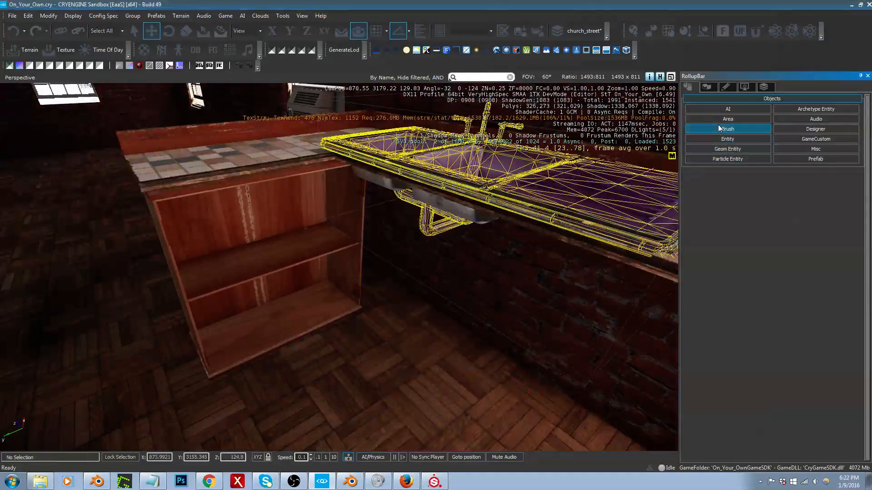
# Step: Examine the wall openings around the apartment's windows near the red sofa
pyautogui.click(718, 130)
pyautogui.moveTo(387, 364); pyautogui.dragTo(379, 368, button='right')
pyautogui.moveTo(439, 350); pyautogui.dragTo(378, 353, button='right')
pyautogui.press('w')
pyautogui.press('s')
pyautogui.press('w')
pyautogui.press('s')
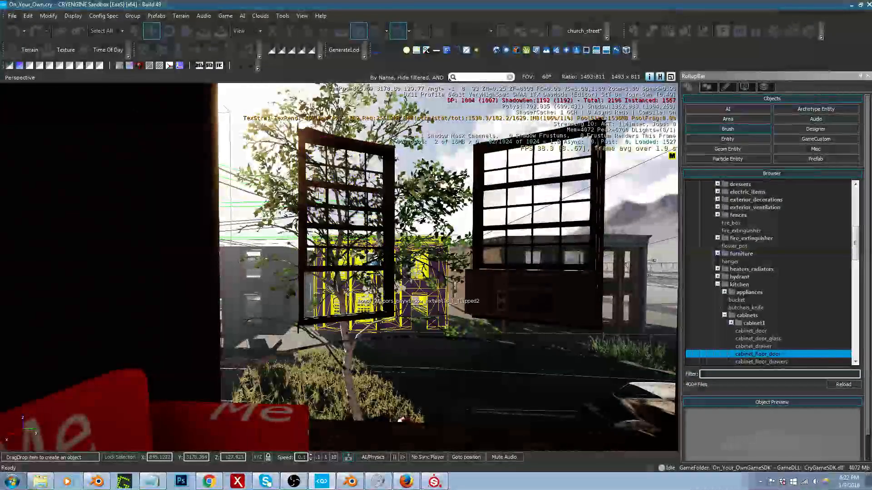
pyautogui.click(206, 434)
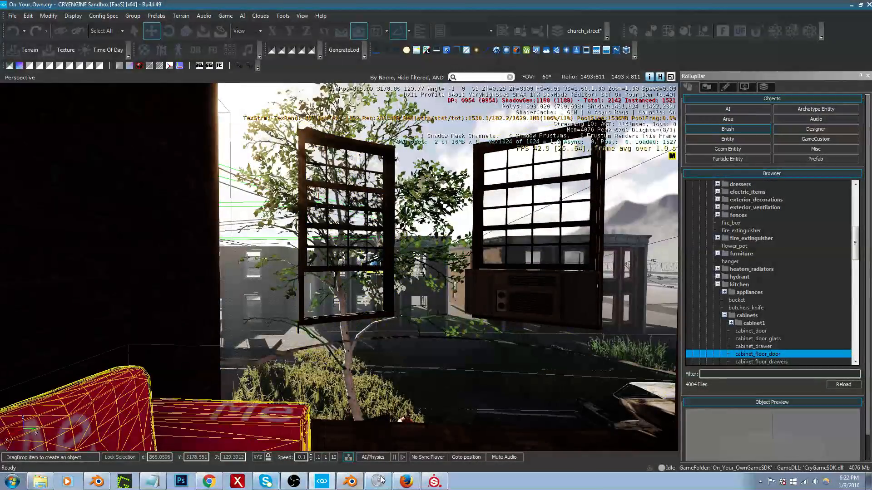
# Step: Switch to Blender and delete the two faces filling the middle-floor window openings of the end bay in the Plane003 wall mesh
pyautogui.click(350, 482)
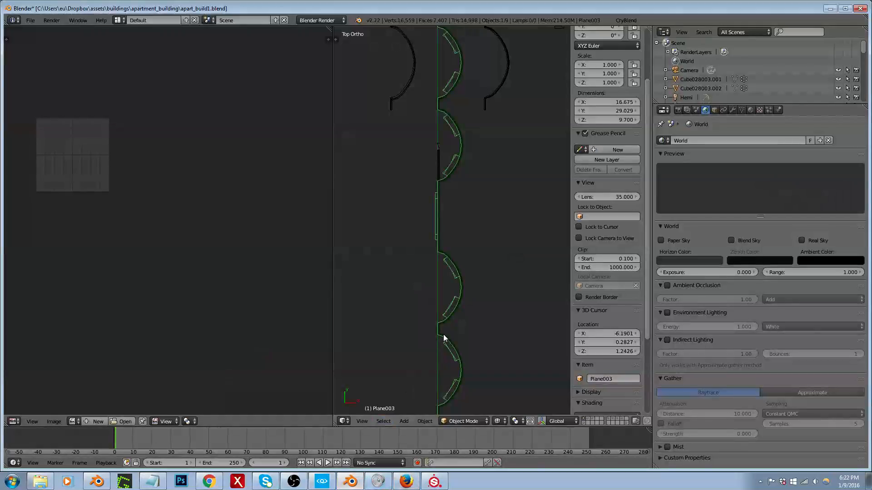
pyautogui.moveTo(443, 335); pyautogui.dragTo(580, 242, button='middle')
pyautogui.hotkey('shift', 'space')
pyautogui.scroll(-4, 504, 265)
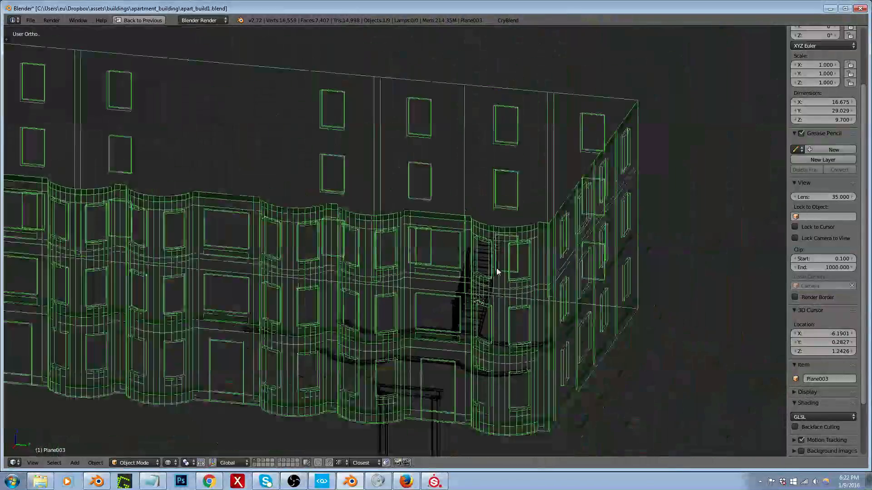
pyautogui.scroll(2, 513, 336)
pyautogui.press('Tab')
pyautogui.rightClick(521, 315)
pyautogui.moveTo(522, 315); pyautogui.dragTo(541, 321, button='middle')
pyautogui.keyDown('shift'); pyautogui.rightClick(451, 313); pyautogui.keyUp('shift')
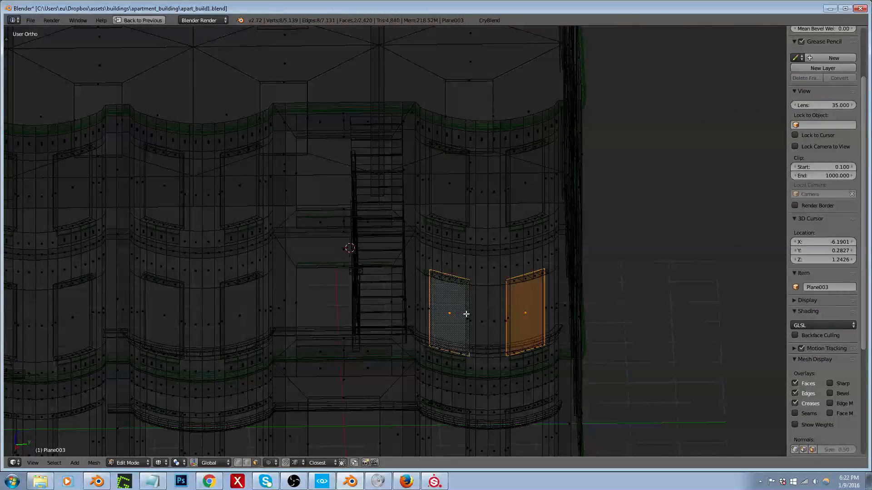
pyautogui.press('x')
pyautogui.click(447, 334)
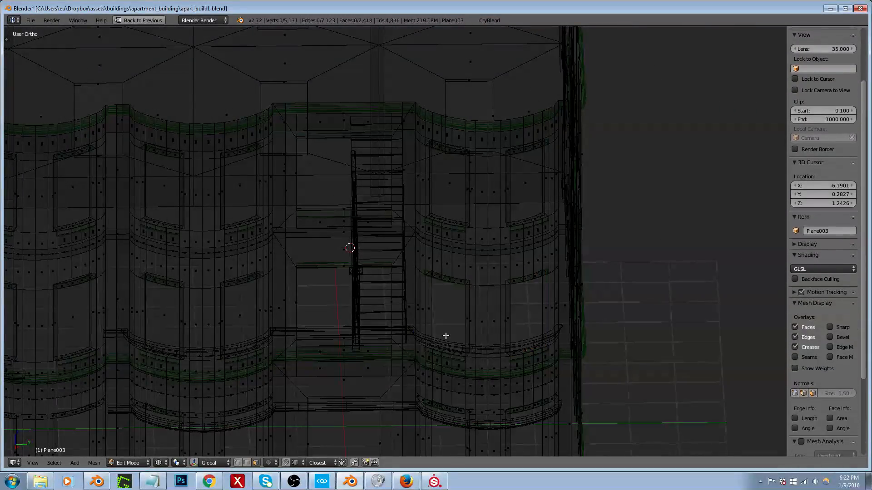
pyautogui.press('Tab')
# Step: Export the edited apartment building to the game with CryBlend, using the apart_build1 folder
pyautogui.click(509, 20)
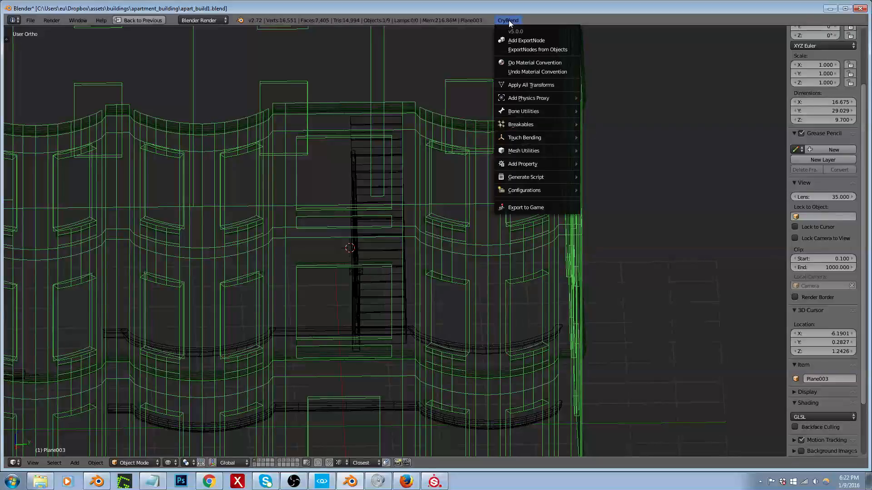
pyautogui.click(509, 205)
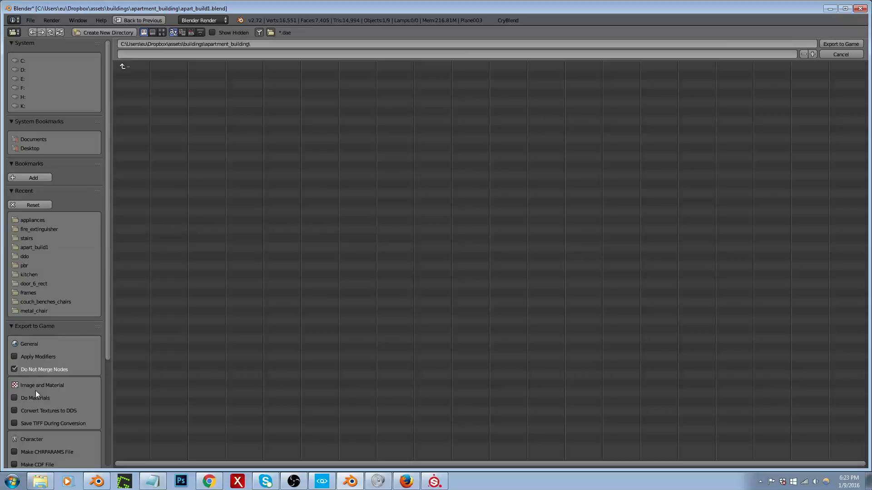
pyautogui.click(34, 247)
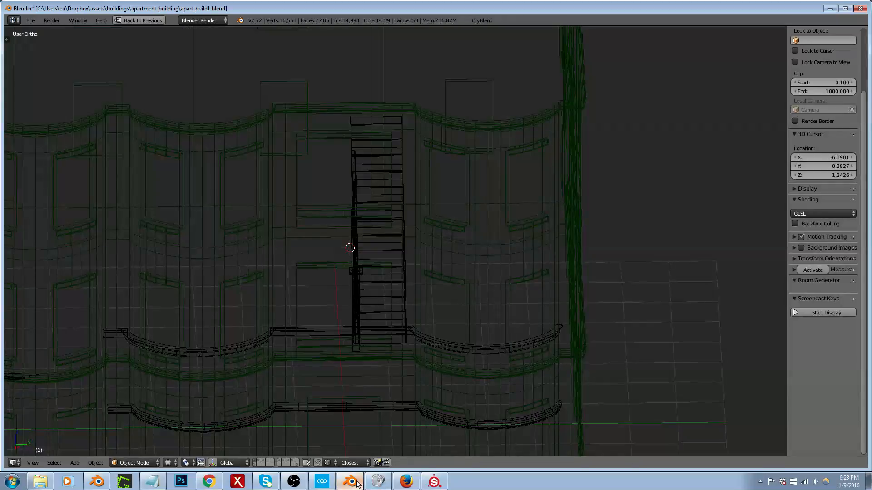
# Step: Switch to CRYENGINE Sandbox and examine the living room windows and the kitchen counter, stove and fridge
pyautogui.click(323, 482)
pyautogui.moveTo(339, 268); pyautogui.dragTo(268, 309, button='right')
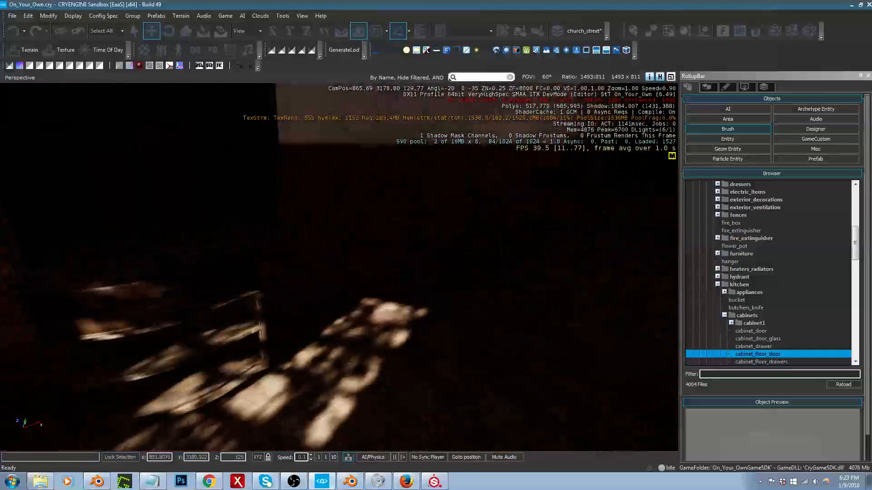
pyautogui.moveTo(391, 254); pyautogui.dragTo(276, 221, button='right')
pyautogui.press('s')
pyautogui.press('d')
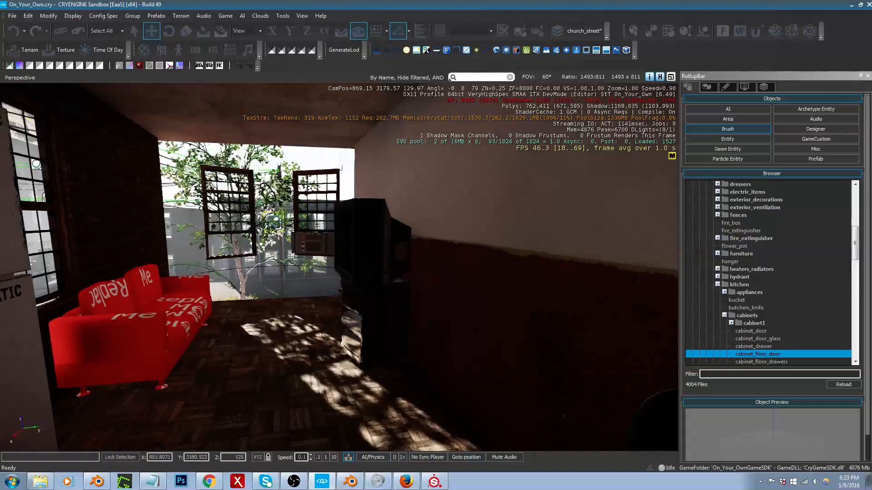
pyautogui.moveTo(386, 383)
pyautogui.mouseDown(button='middle')
pyautogui.moveTo(396, 430)
pyautogui.moveTo(396, 386)
pyautogui.mouseUp(button='middle')
pyautogui.press('s')
pyautogui.moveTo(396, 385); pyautogui.dragTo(218, 386, button='right')
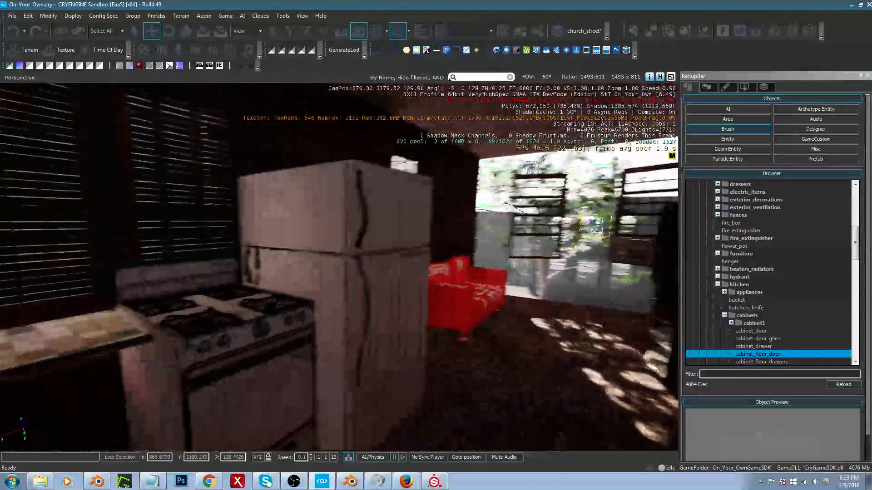
pyautogui.moveTo(455, 366); pyautogui.dragTo(402, 364, button='right')
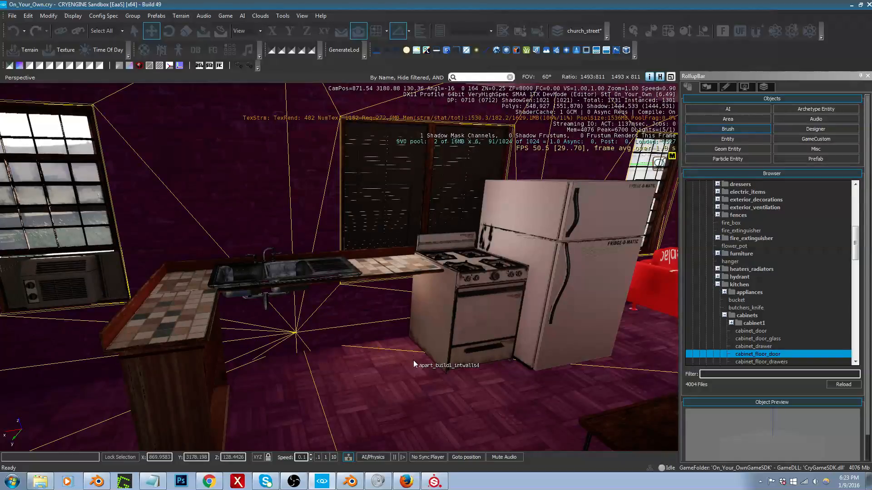
pyautogui.moveTo(414, 364); pyautogui.dragTo(359, 366, button='right')
# Step: Duplicate the wooden floor cabinet under the short end of the countertop and place the copy beside the stove
pyautogui.click(222, 369)
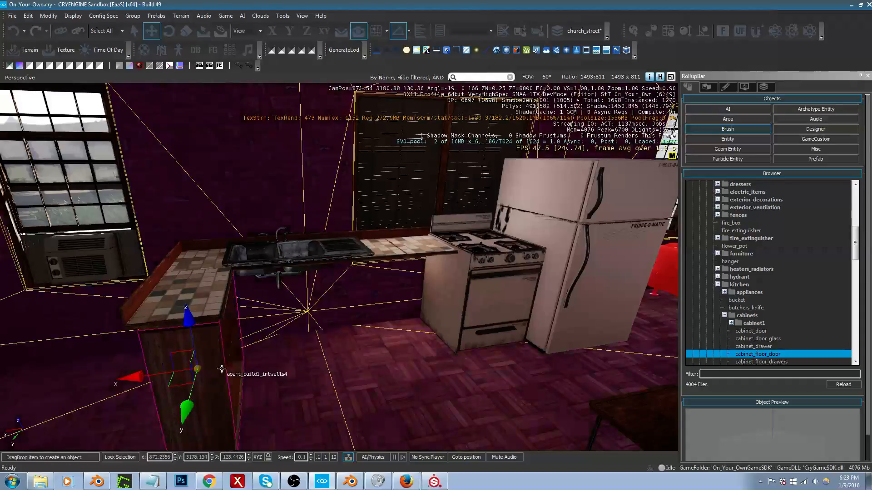
pyautogui.moveTo(222, 368); pyautogui.dragTo(212, 348, button='right')
pyautogui.hotkey('ctrl', 'shift', 'c')
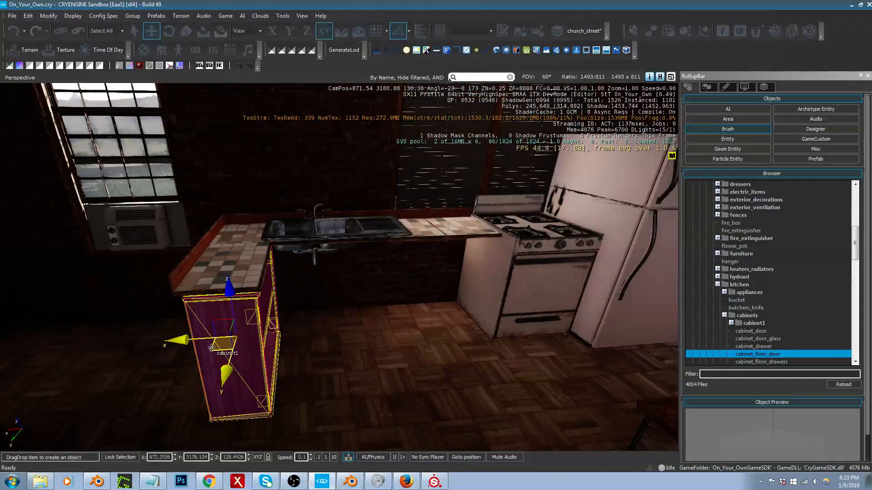
pyautogui.click(402, 305)
# Step: Rotate the copied cabinet to face the room and fit it under the countertop between the sink and the stove
pyautogui.press('3')
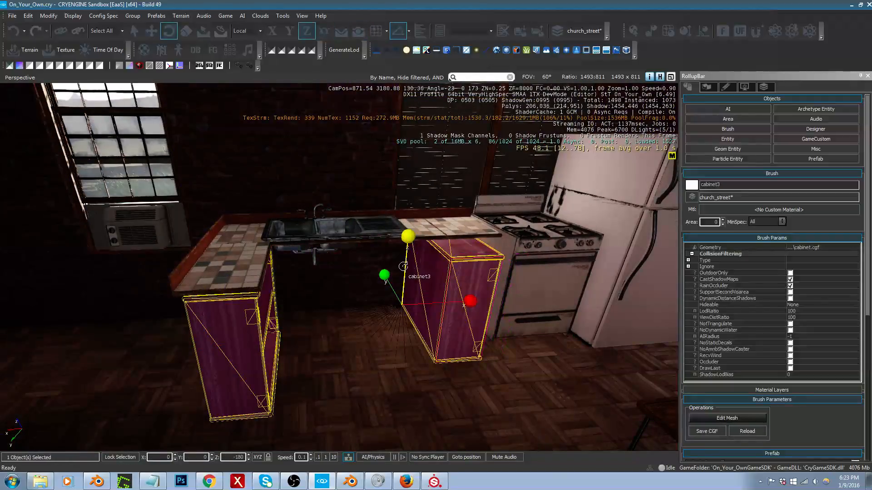
pyautogui.moveTo(405, 270)
pyautogui.mouseDown()
pyautogui.moveTo(430, 303)
pyautogui.moveTo(411, 318)
pyautogui.moveTo(456, 324)
pyautogui.mouseUp()
pyautogui.press('2')
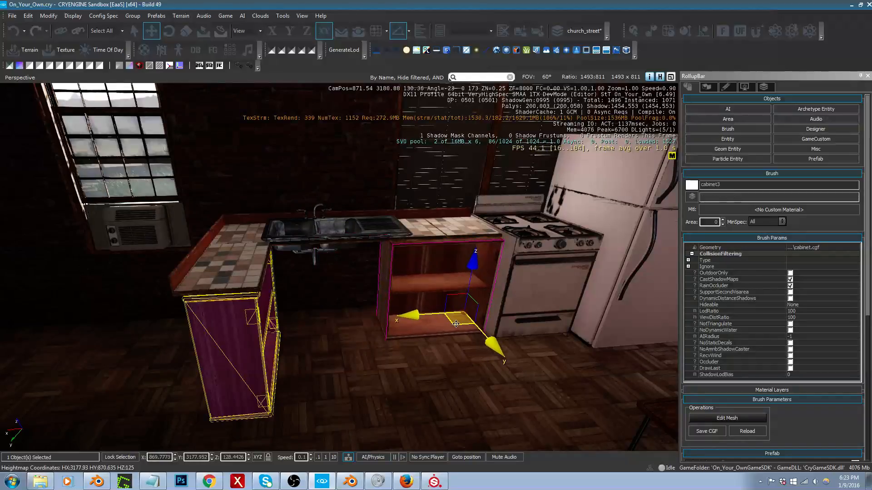
pyautogui.moveTo(456, 324); pyautogui.dragTo(524, 314, button='right')
# Step: Examine the countertop, sink, new cabinet, stove and fridge from around the kitchen
pyautogui.press('w')
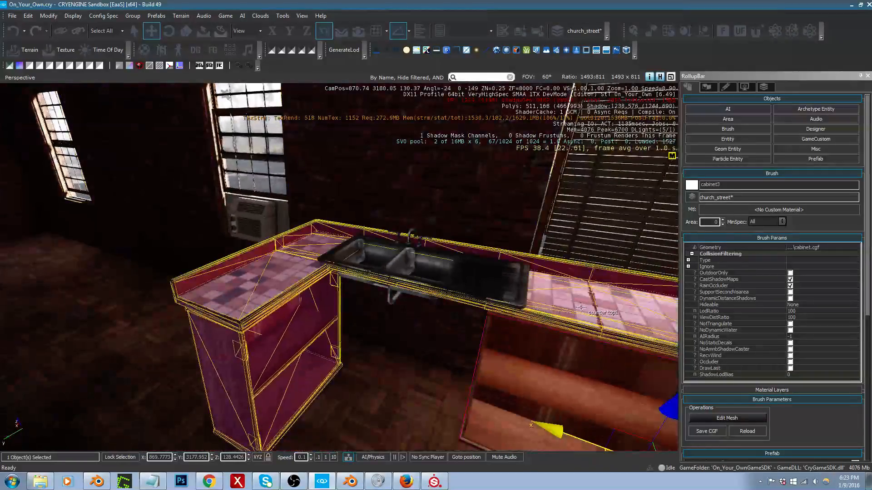
pyautogui.moveTo(581, 307); pyautogui.dragTo(547, 295, button='right')
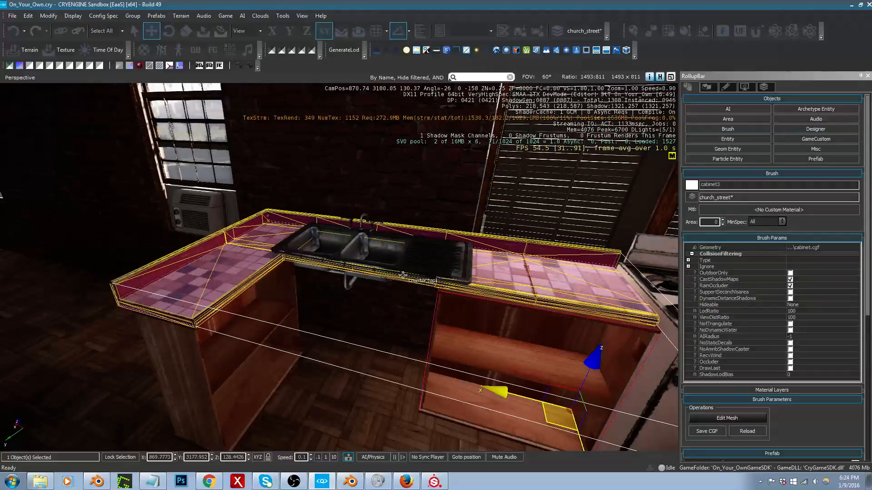
pyautogui.moveTo(403, 275); pyautogui.dragTo(436, 244, button='right')
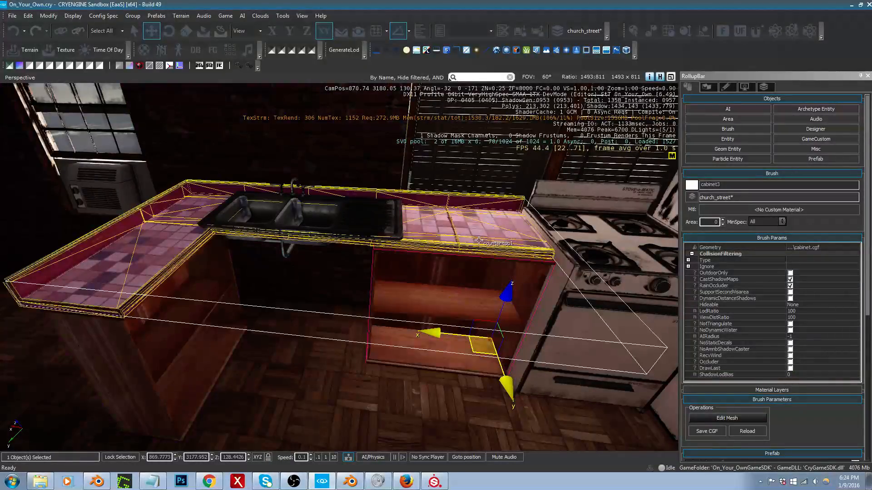
pyautogui.moveTo(554, 302); pyautogui.dragTo(529, 275, button='right')
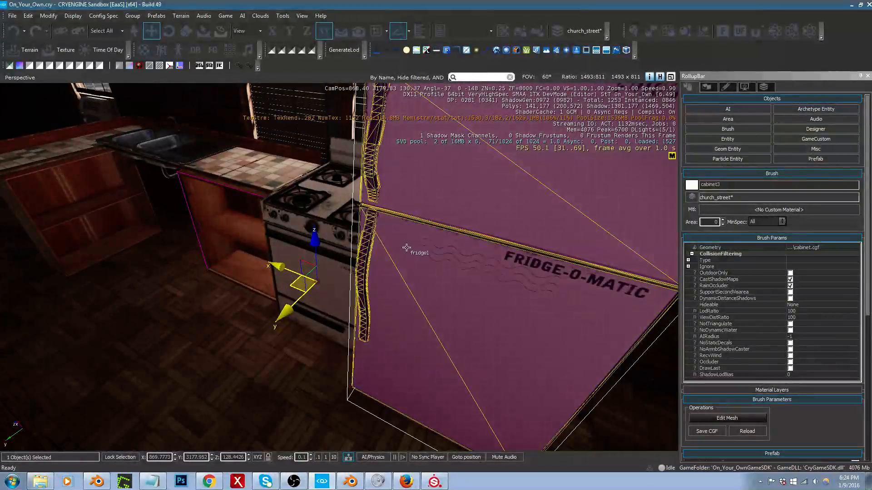
pyautogui.moveTo(386, 236); pyautogui.dragTo(316, 178, button='right')
pyautogui.press('a')
pyautogui.press('a')
pyautogui.press('s')
pyautogui.press('w')
pyautogui.press('a')
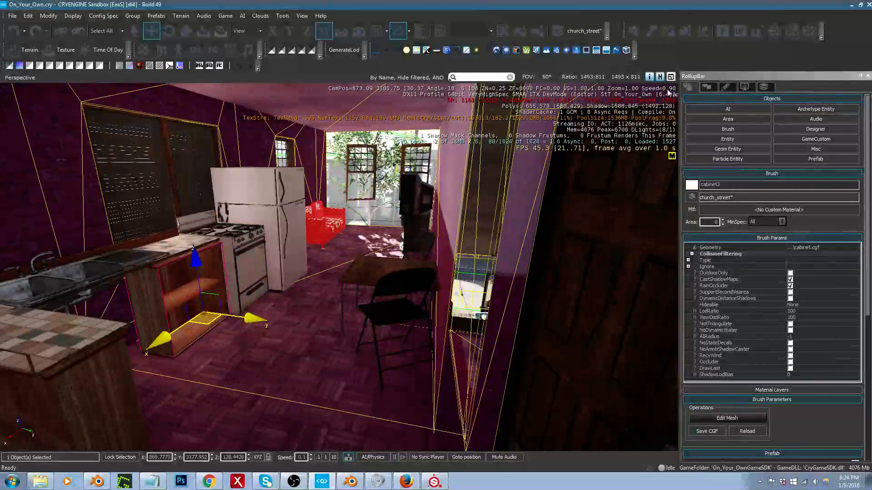
# Step: Enable the option directly below Update lighting in the terrain environment's Total Illumination v2 settings, and check the apartment's interior lighting
pyautogui.click(746, 86)
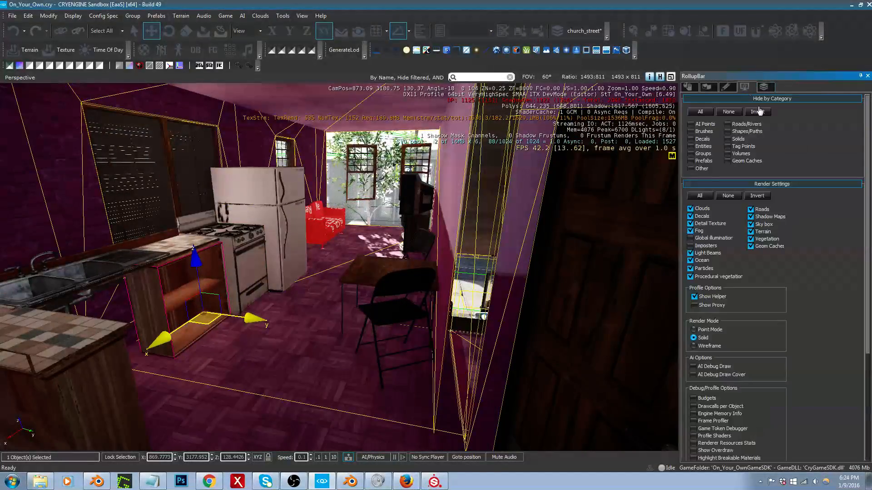
pyautogui.click(708, 88)
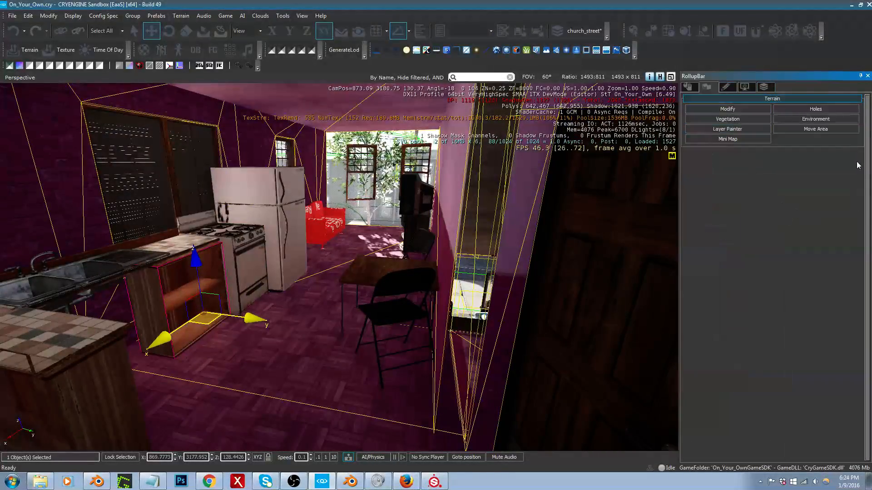
pyautogui.click(815, 120)
pyautogui.moveTo(867, 173); pyautogui.dragTo(837, 391)
pyautogui.click(789, 355)
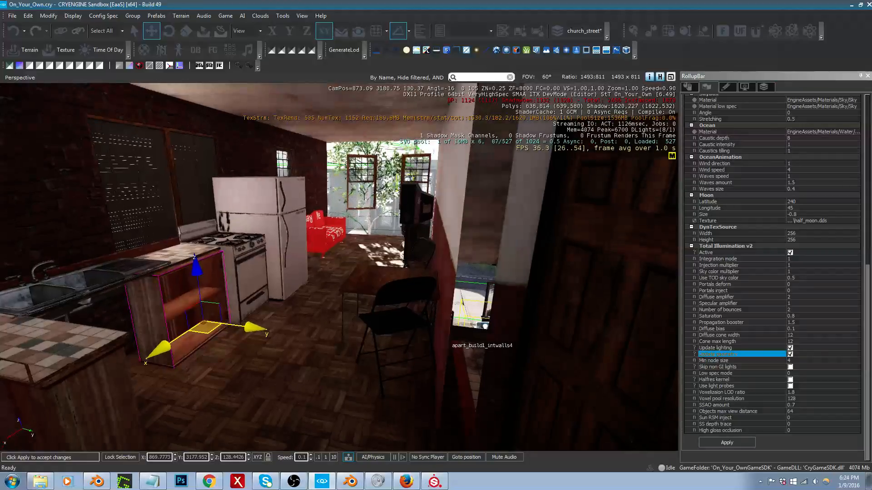
pyautogui.moveTo(446, 339); pyautogui.dragTo(438, 339, button='right')
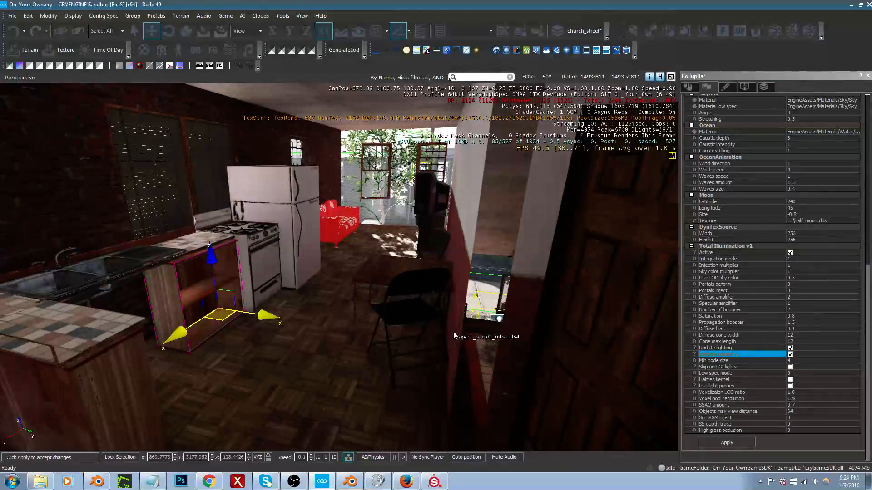
pyautogui.moveTo(458, 325); pyautogui.dragTo(442, 335, button='middle')
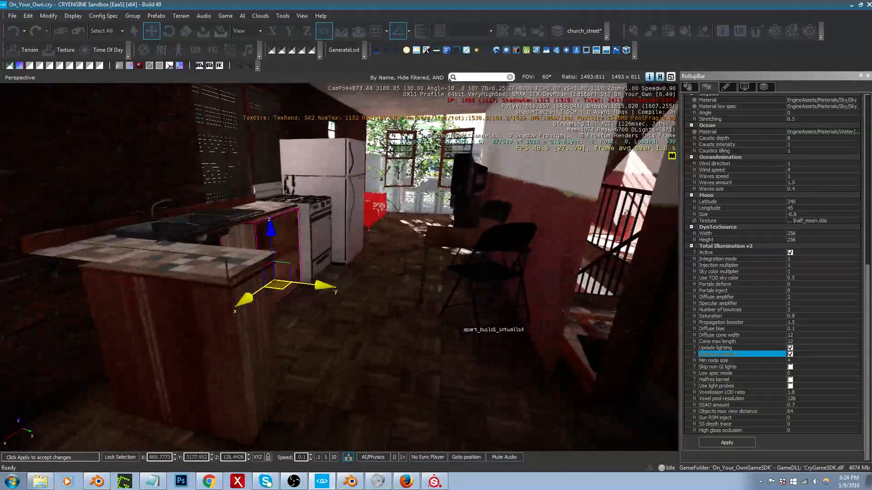
pyautogui.moveTo(464, 324); pyautogui.dragTo(505, 295, button='right')
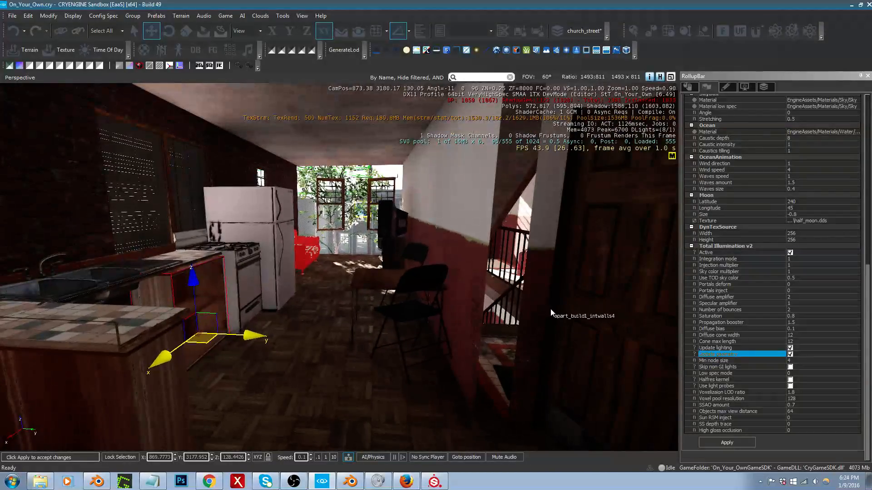
pyautogui.moveTo(491, 384); pyautogui.dragTo(497, 359, button='right')
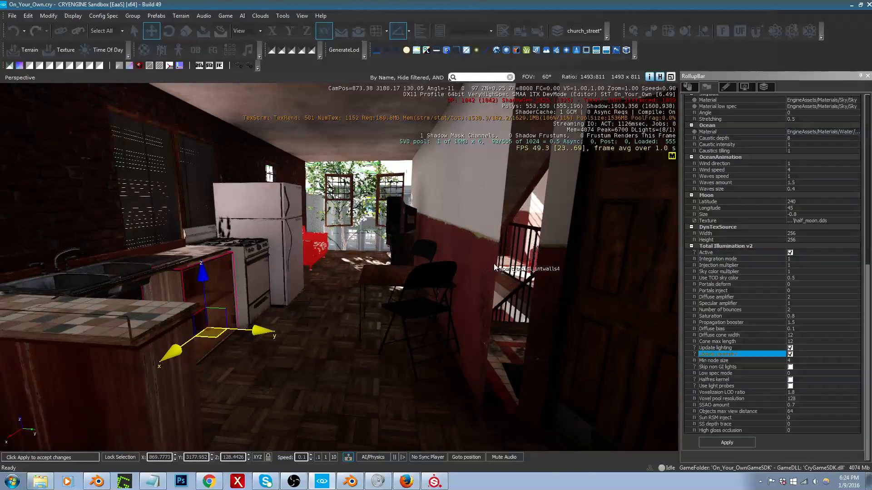
pyautogui.moveTo(495, 267); pyautogui.dragTo(436, 273, button='right')
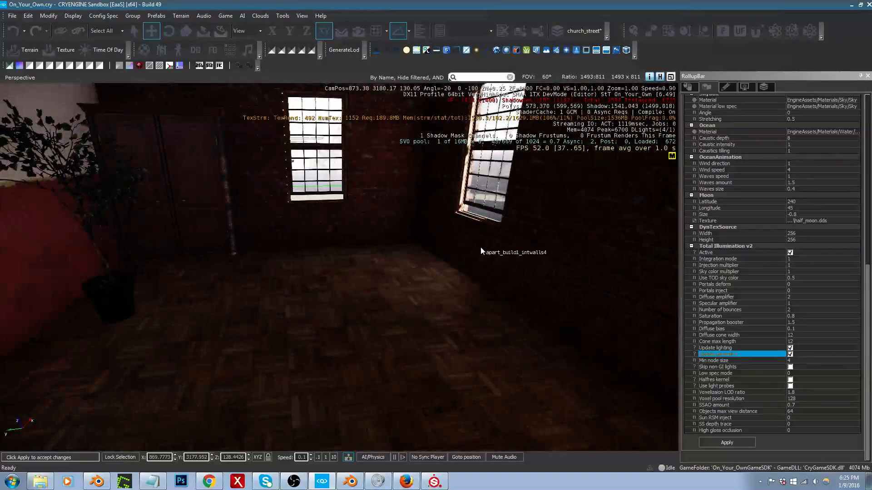
# Step: Switch to Blender and show only the interior walls layer of the apartment building in solid shading
pyautogui.click(351, 482)
pyautogui.scroll(-3, 494, 276)
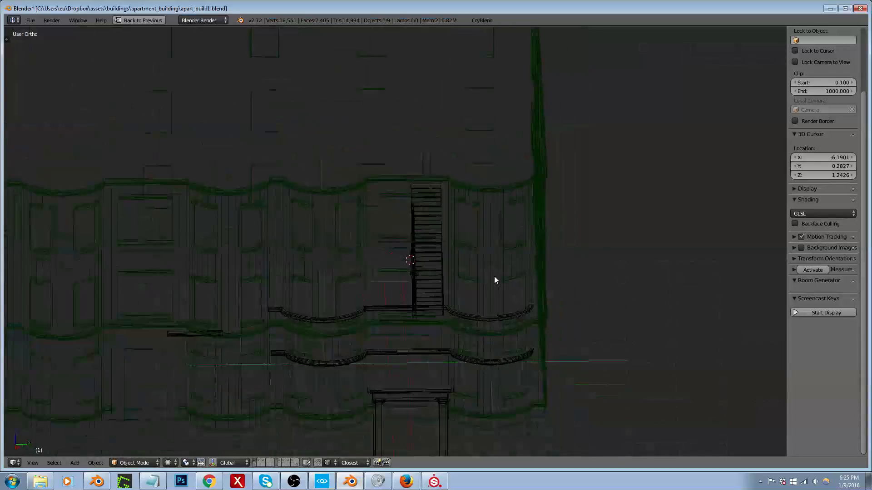
pyautogui.moveTo(494, 276); pyautogui.dragTo(523, 293, button='middle')
pyautogui.press('2')
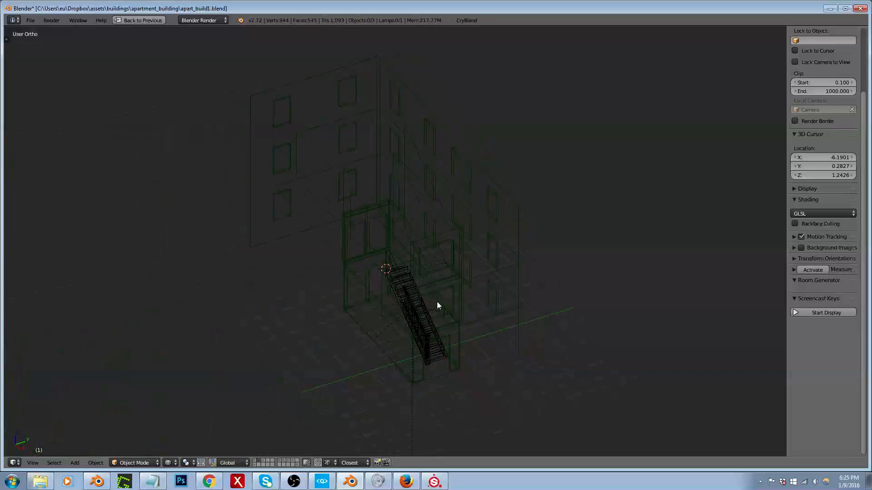
pyautogui.press('z')
pyautogui.moveTo(389, 258)
pyautogui.mouseDown(button='middle')
pyautogui.moveTo(492, 249)
pyautogui.moveTo(459, 278)
pyautogui.mouseUp(button='middle')
pyautogui.scroll(2, 303, 311)
pyautogui.moveTo(303, 310); pyautogui.dragTo(325, 298, button='middle')
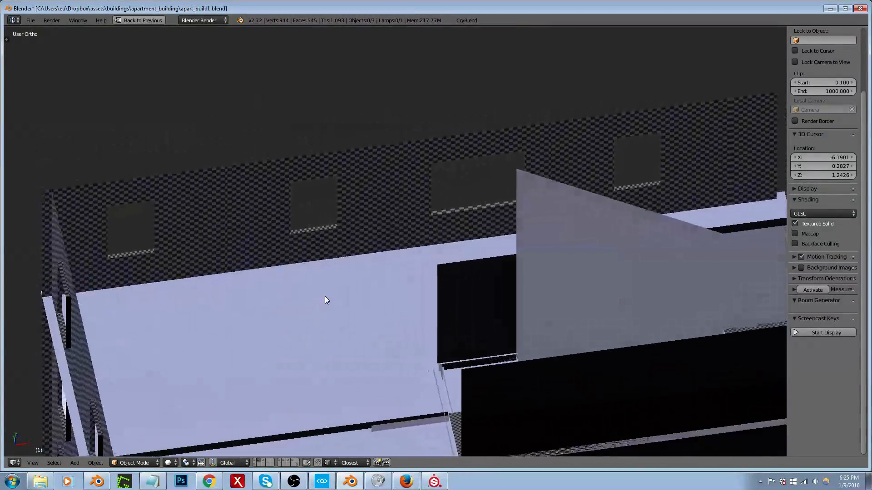
pyautogui.scroll(-2, 352, 276)
# Step: Open the Plane003002001 interior mesh for face editing and select the top-floor wall face beside the stairwell
pyautogui.rightClick(420, 278)
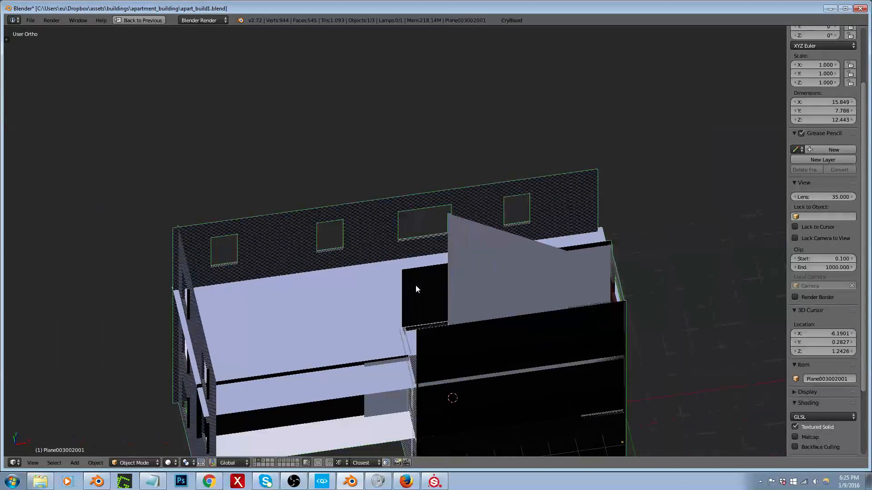
pyautogui.press('Tab')
pyautogui.scroll(3, 415, 285)
pyautogui.hotkey('ctrl', 'Tab')
pyautogui.click(410, 294)
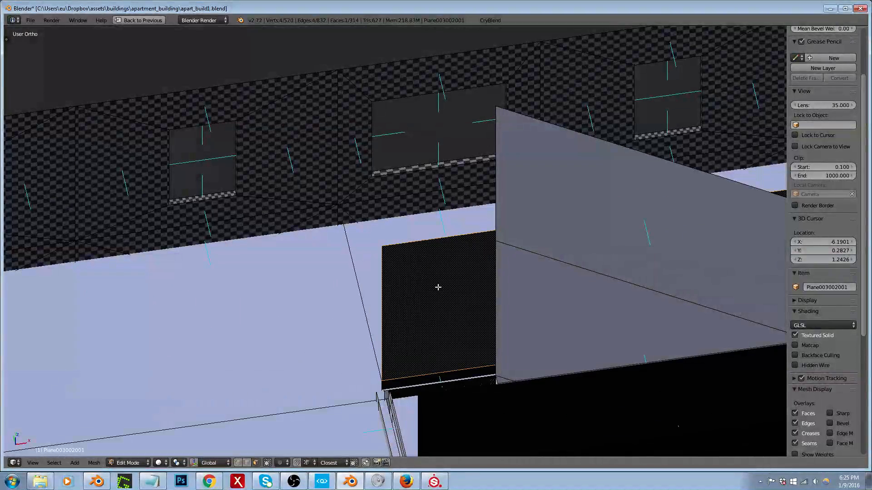
# Step: Examine the interior walls, floors and stairwell of the Plane003002001 mesh from all sides
pyautogui.scroll(-5, 438, 288)
pyautogui.moveTo(438, 288); pyautogui.dragTo(577, 281, button='middle')
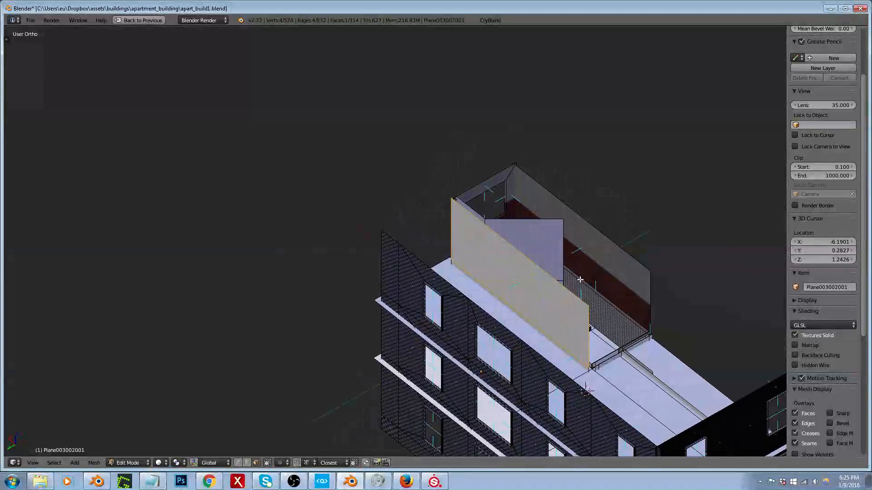
pyautogui.scroll(5, 577, 280)
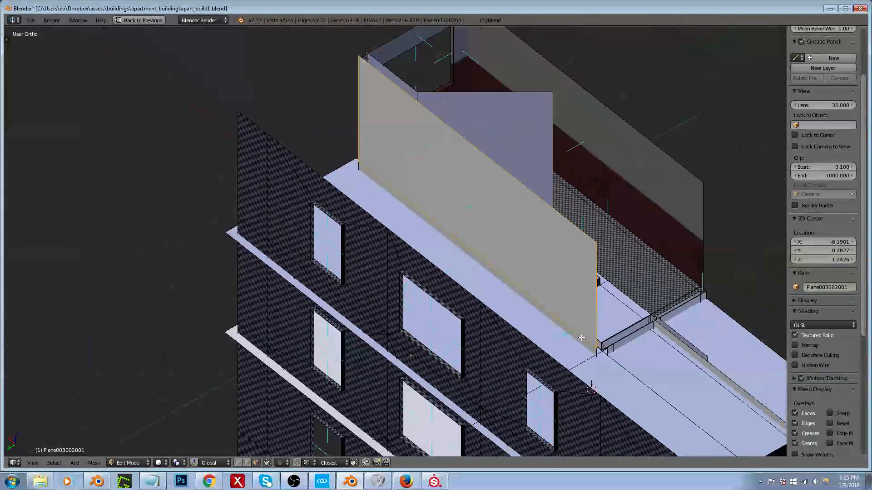
pyautogui.moveTo(581, 338); pyautogui.dragTo(418, 317, button='middle')
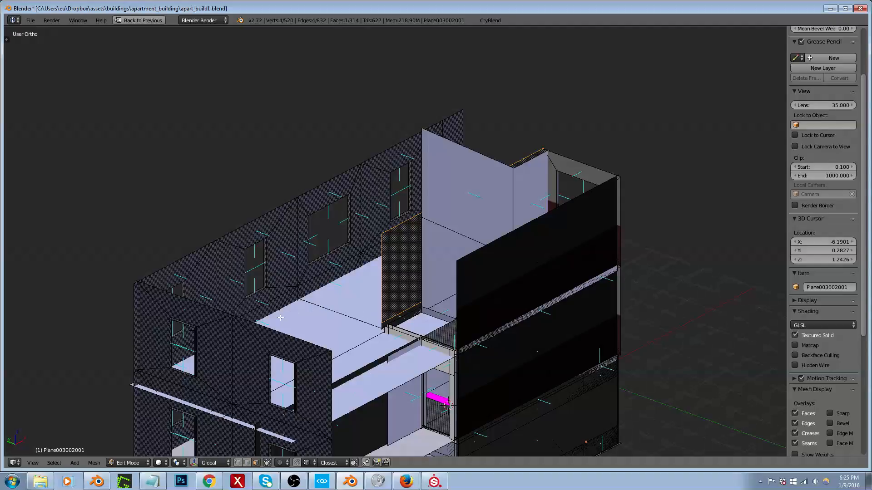
pyautogui.moveTo(278, 317); pyautogui.dragTo(243, 334, button='middle')
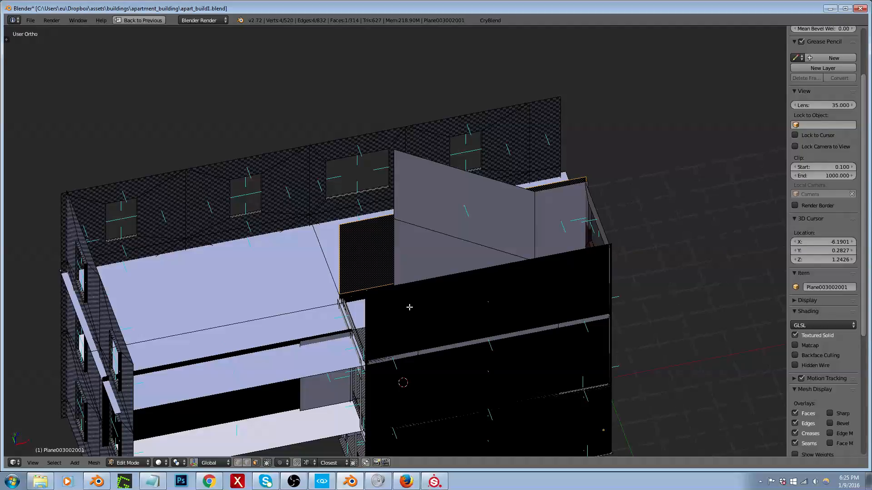
pyautogui.moveTo(408, 308); pyautogui.dragTo(454, 320, button='middle')
pyautogui.scroll(-5, 504, 322)
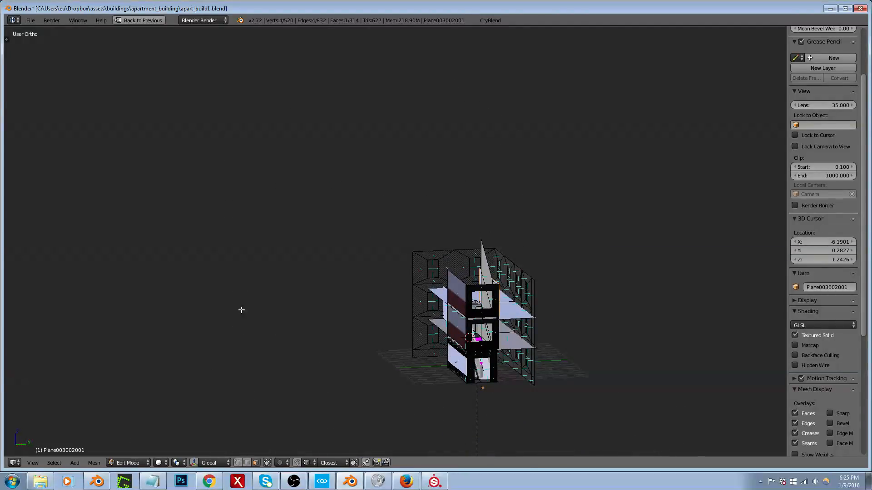
pyautogui.moveTo(401, 312); pyautogui.dragTo(460, 334, button='middle')
pyautogui.scroll(5, 461, 333)
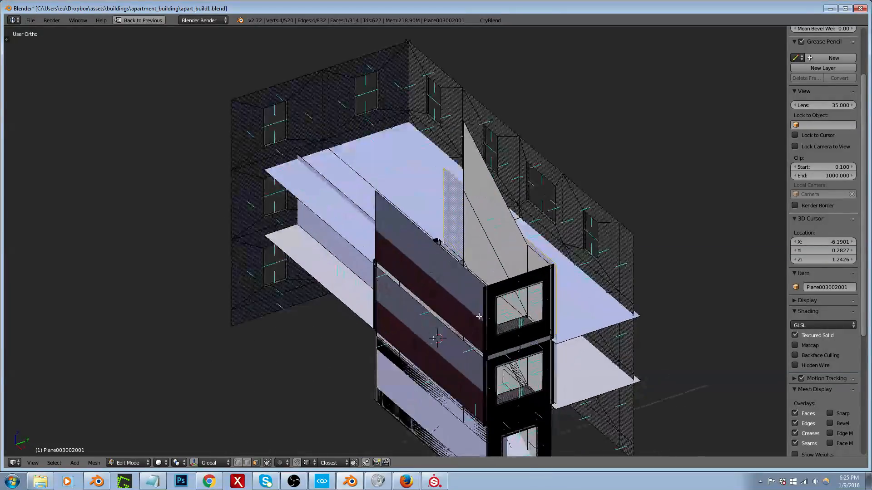
pyautogui.moveTo(436, 241); pyautogui.dragTo(420, 306, button='middle')
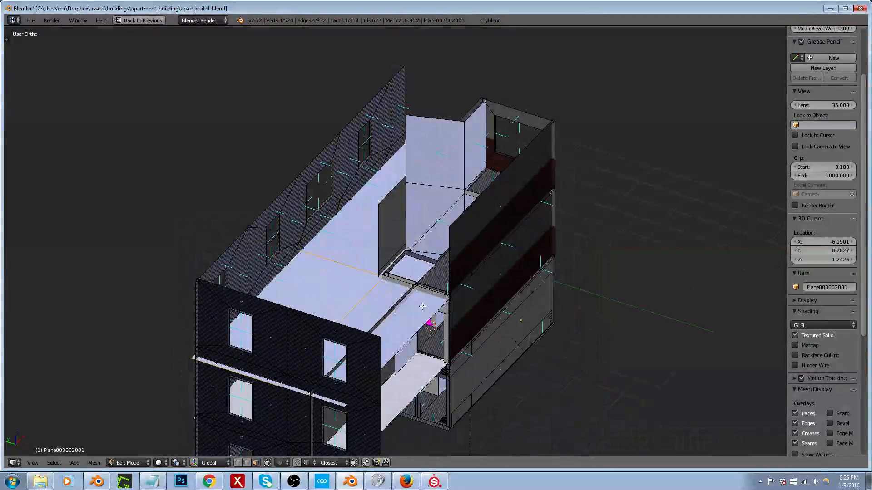
# Step: Select one top-floor face on each of the two outer window walls and frame them in a wireframe top view
pyautogui.press('l')
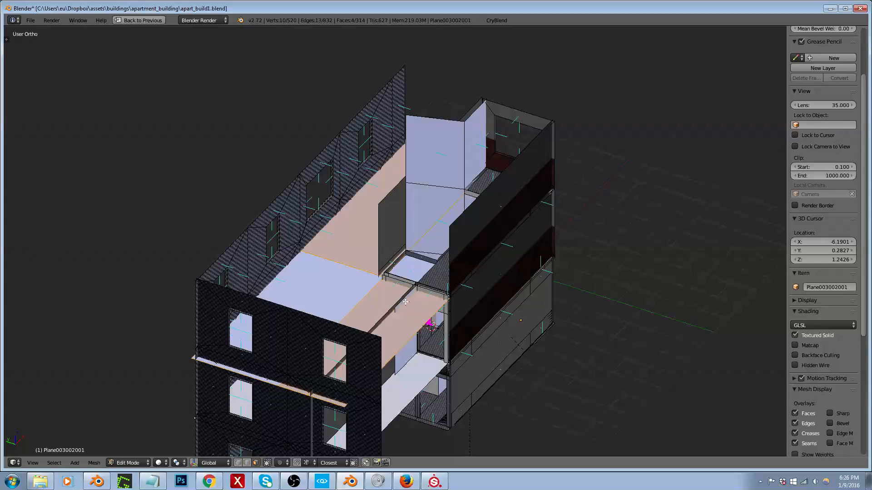
pyautogui.rightClick(274, 333)
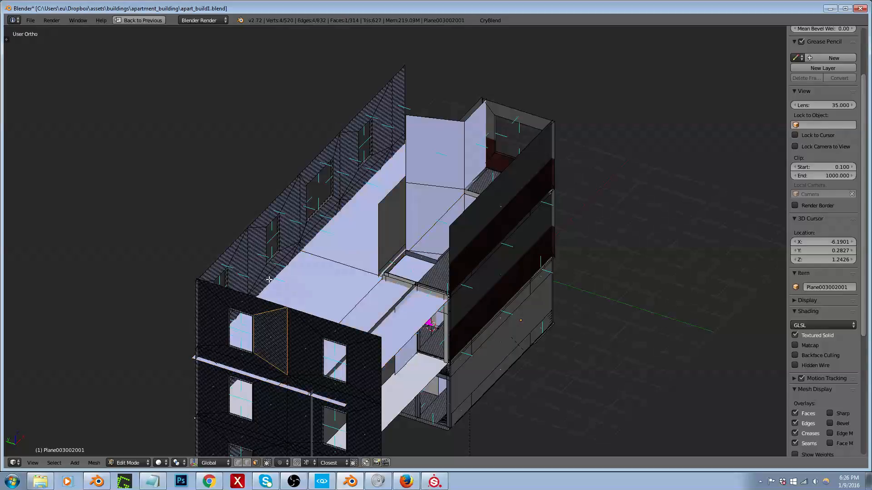
pyautogui.keyDown('shift'); pyautogui.rightClick(259, 253); pyautogui.keyUp('shift')
pyautogui.moveTo(259, 255); pyautogui.dragTo(396, 293, button='middle')
pyautogui.scroll(-4, 444, 253)
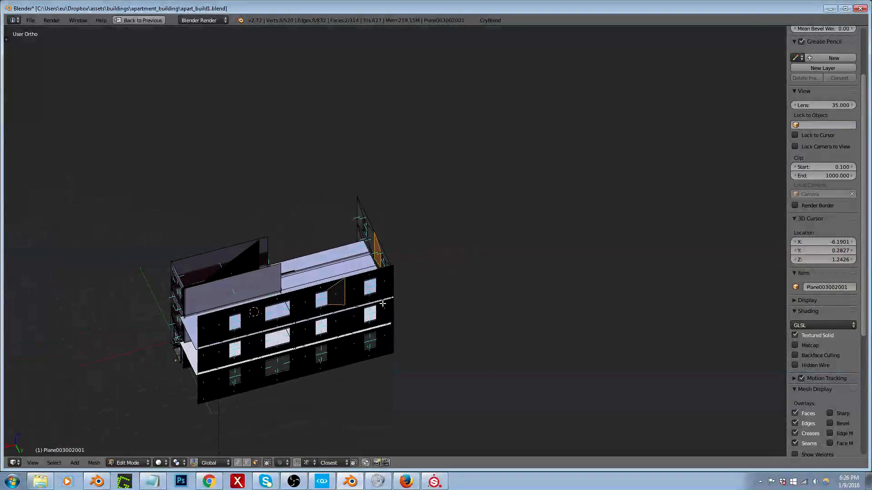
pyautogui.press('KP_7')
pyautogui.press('KP_Decimal')
pyautogui.press('z')
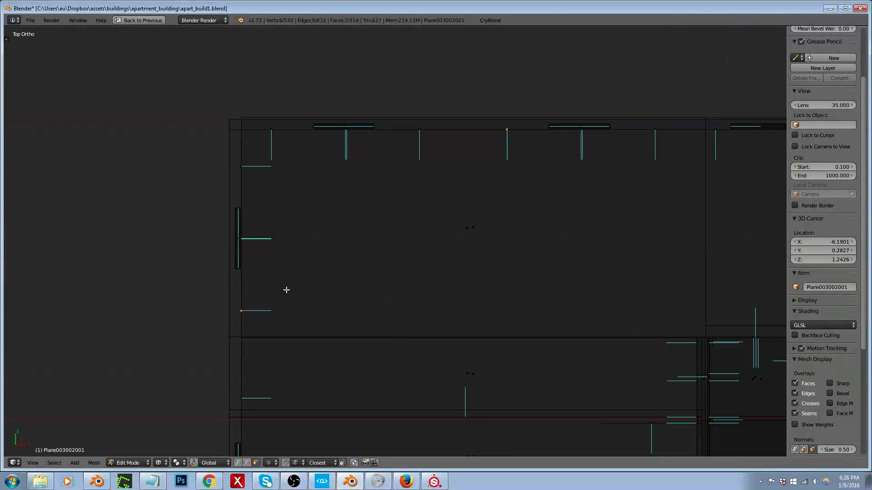
# Step: Box-select all faces of the two outer window walls in top view, hide them, and return to solid shading
pyautogui.scroll(-6, 244, 272)
pyautogui.press('b')
pyautogui.moveTo(207, 192); pyautogui.dragTo(534, 240)
pyautogui.press('b')
pyautogui.moveTo(225, 221); pyautogui.dragTo(255, 342)
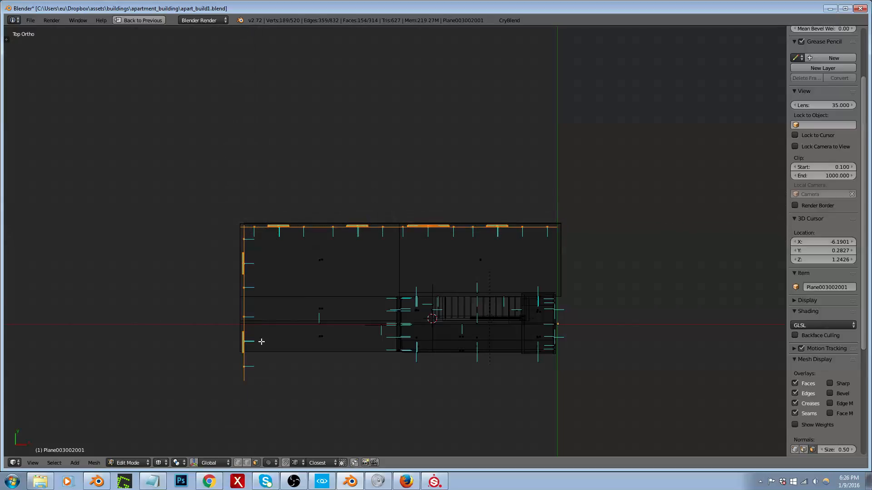
pyautogui.moveTo(256, 342); pyautogui.dragTo(274, 281, button='middle')
pyautogui.press('a')
pyautogui.press('z')
# Step: Select the vertical edge of the narrow wall strip beside the middle-floor stairwell doorway and move it along Y to widen the strip
pyautogui.scroll(6, 391, 254)
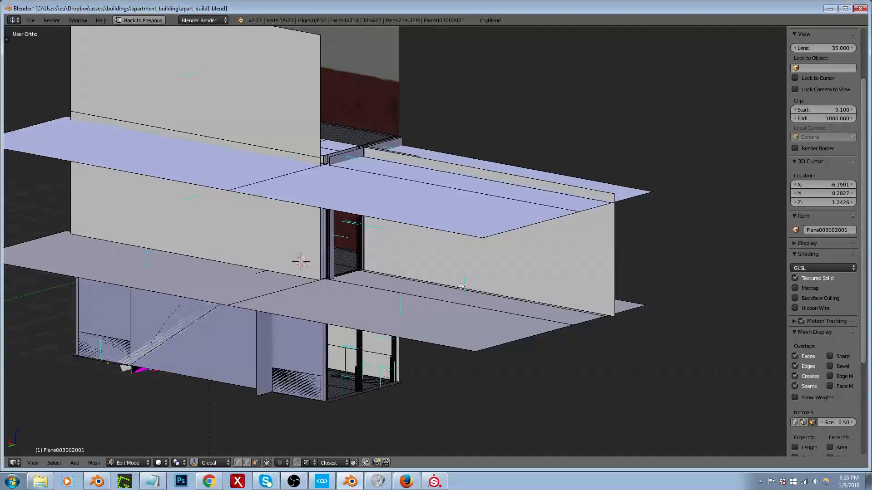
pyautogui.moveTo(455, 296); pyautogui.dragTo(463, 286, button='middle')
pyautogui.scroll(5, 230, 251)
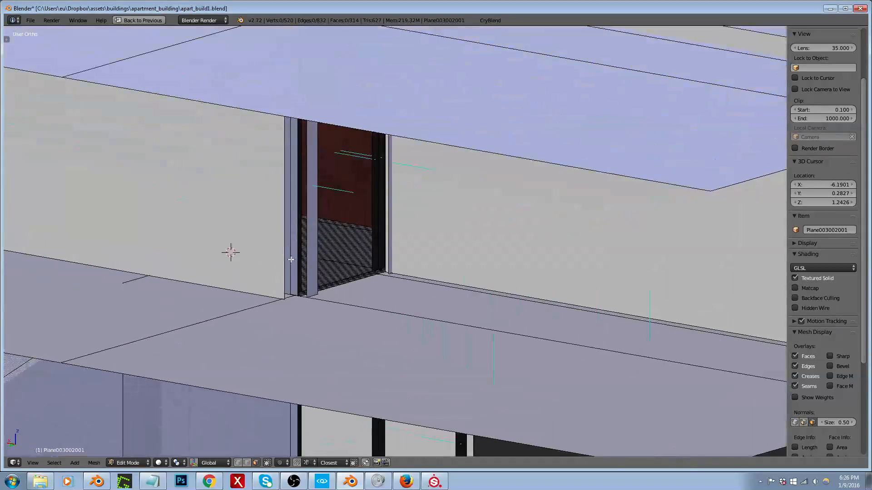
pyautogui.scroll(-4, 259, 255)
pyautogui.scroll(3, 267, 157)
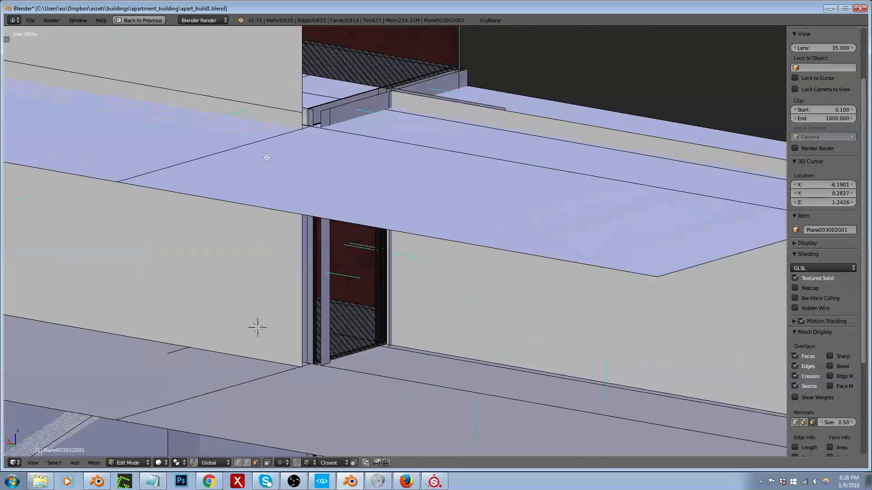
pyautogui.hotkey('ctrl', 'Tab')
pyautogui.click(293, 249)
pyautogui.scroll(5, 295, 334)
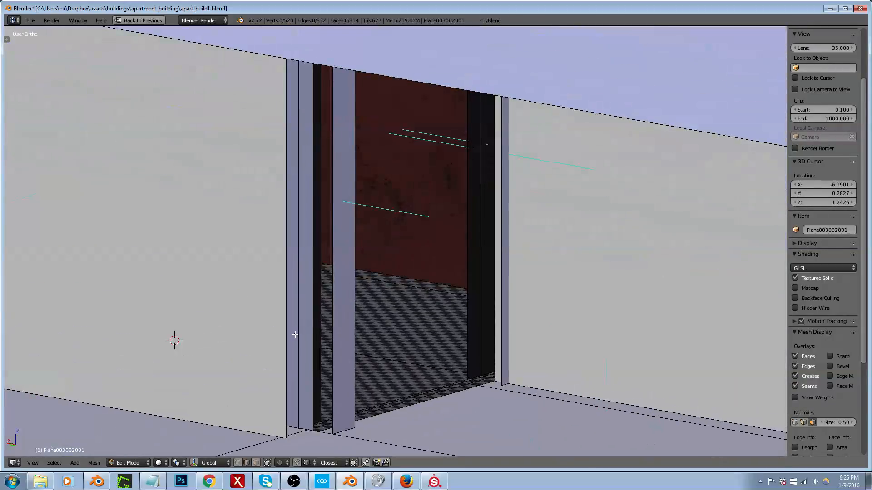
pyautogui.rightClick(331, 336)
pyautogui.scroll(-5, 322, 347)
pyautogui.moveTo(333, 323); pyautogui.dragTo(325, 333, button='middle')
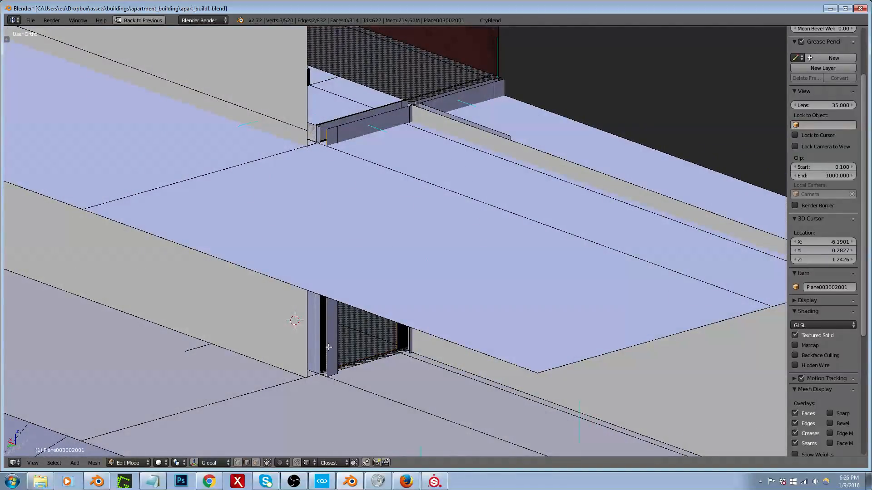
pyautogui.press('z')
pyautogui.press('z')
pyautogui.scroll(2, 317, 374)
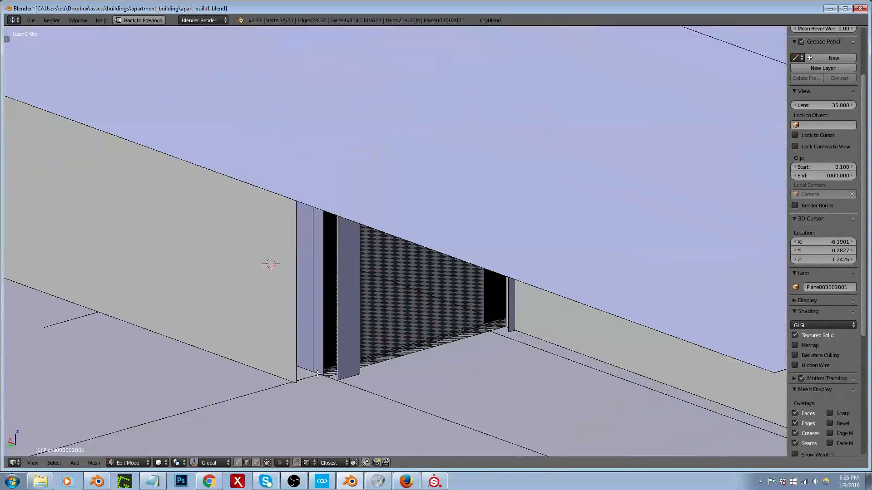
pyautogui.press('g')
pyautogui.press('y')
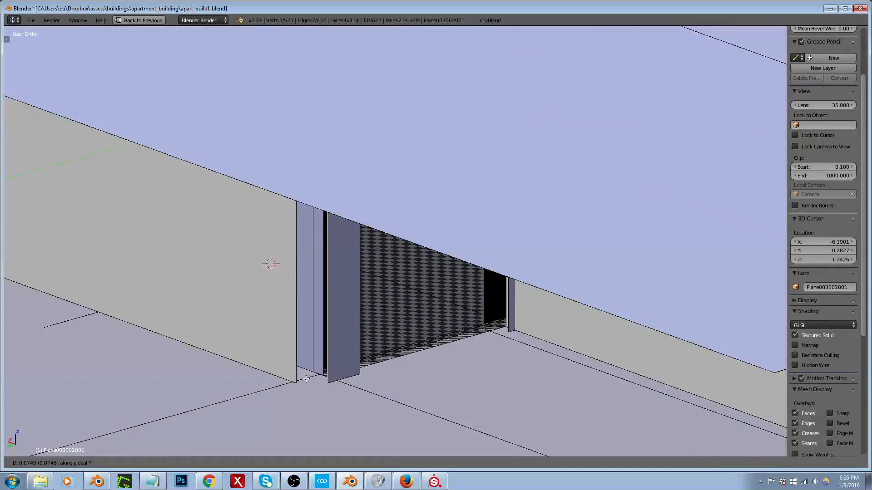
pyautogui.click(295, 358)
# Step: Move the vertical end edge of the adjacent long partition wall along X until it meets the narrow strip's outer edge
pyautogui.rightClick(292, 349)
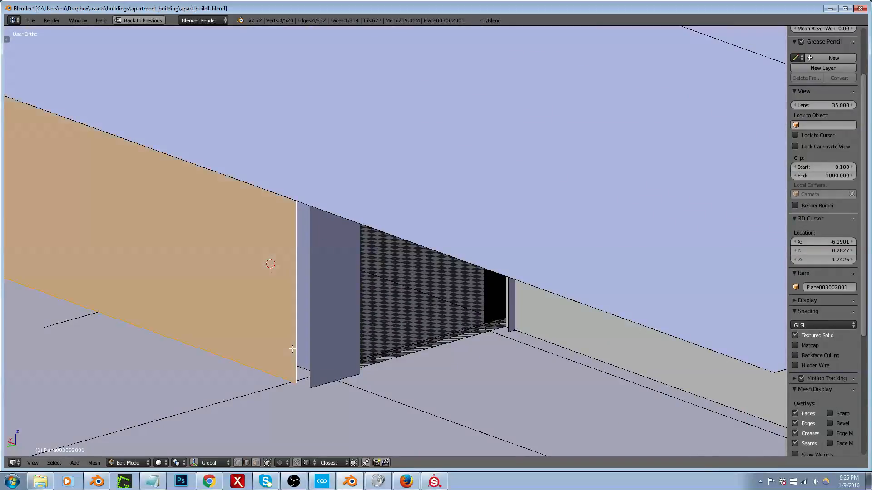
pyautogui.rightClick(297, 333)
pyautogui.scroll(-7, 299, 320)
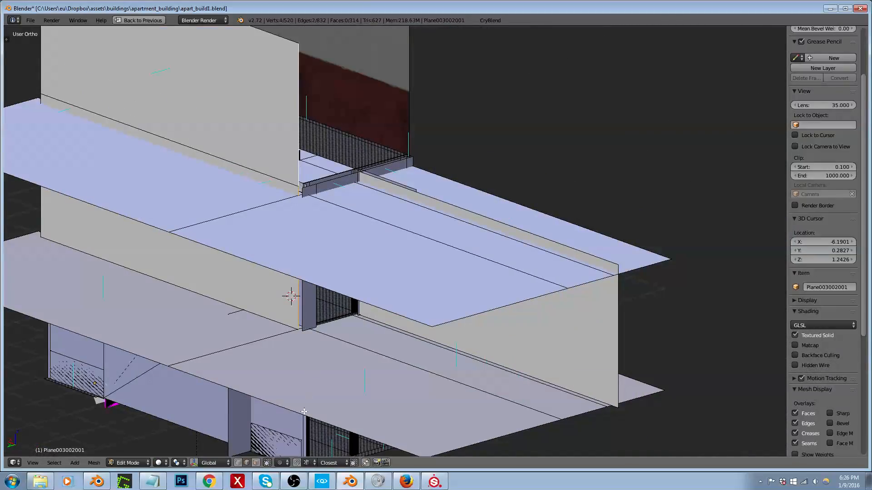
pyautogui.moveTo(317, 391); pyautogui.dragTo(306, 369, button='middle')
pyautogui.keyDown('shift'); pyautogui.rightClick(306, 361); pyautogui.keyUp('shift')
pyautogui.moveTo(306, 317); pyautogui.dragTo(253, 318, button='middle')
pyautogui.scroll(5, 325, 330)
pyautogui.scroll(1, 325, 330)
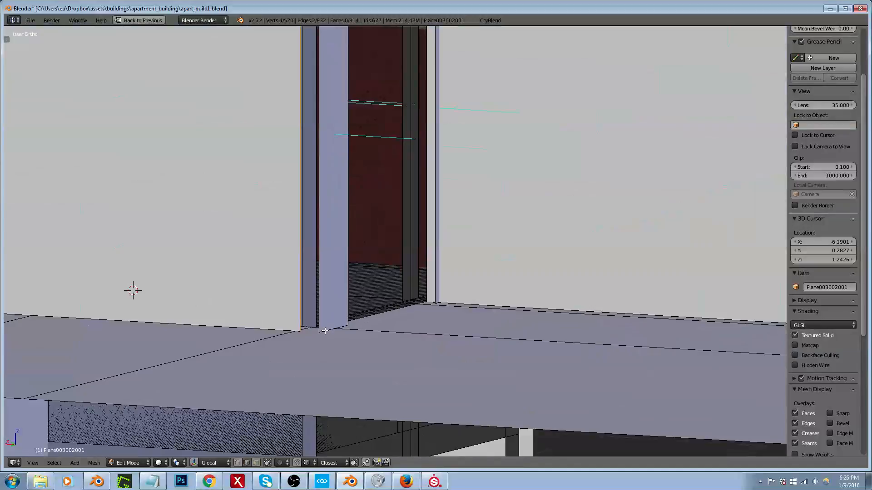
pyautogui.press('g')
pyautogui.press('x')
pyautogui.click(324, 331)
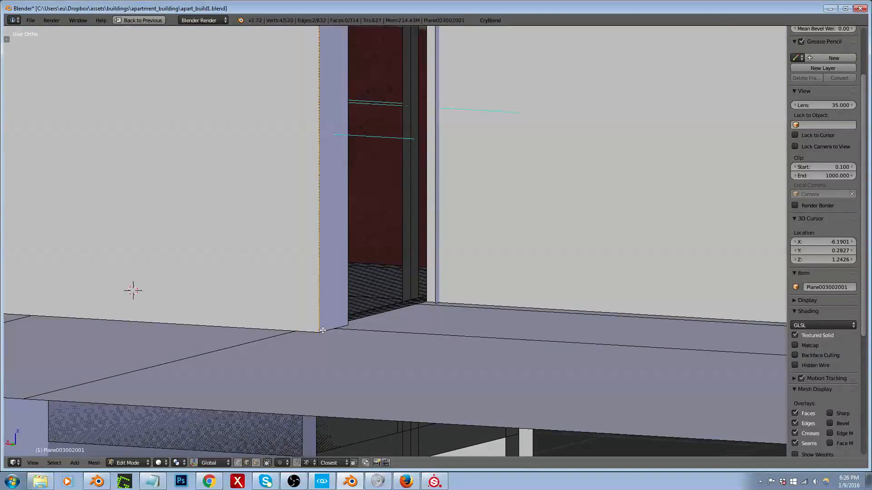
# Step: Turn on the screencast key display and duplicate the middle-floor wall face on the doorway's other side about 3 units along Y
pyautogui.scroll(-5, 329, 323)
pyautogui.moveTo(329, 322); pyautogui.dragTo(305, 322, button='middle')
pyautogui.scroll(-2, 318, 254)
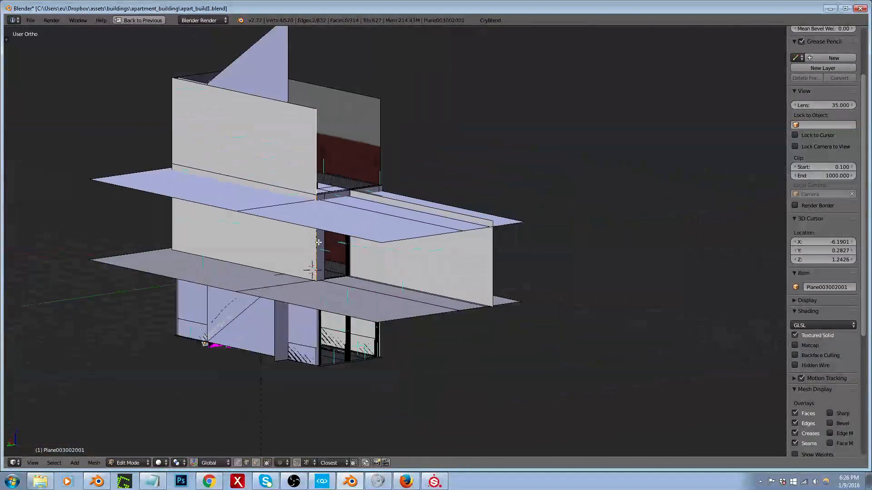
pyautogui.scroll(3, 324, 259)
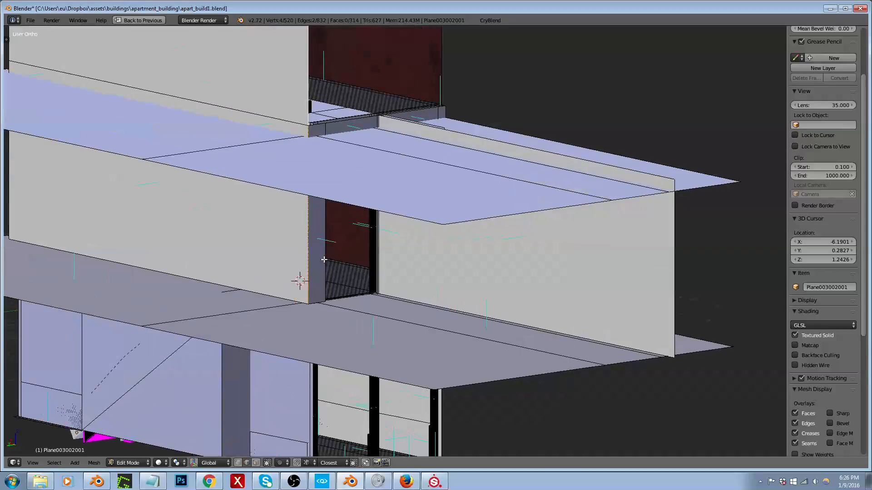
pyautogui.hotkey('ctrl', 'Tab')
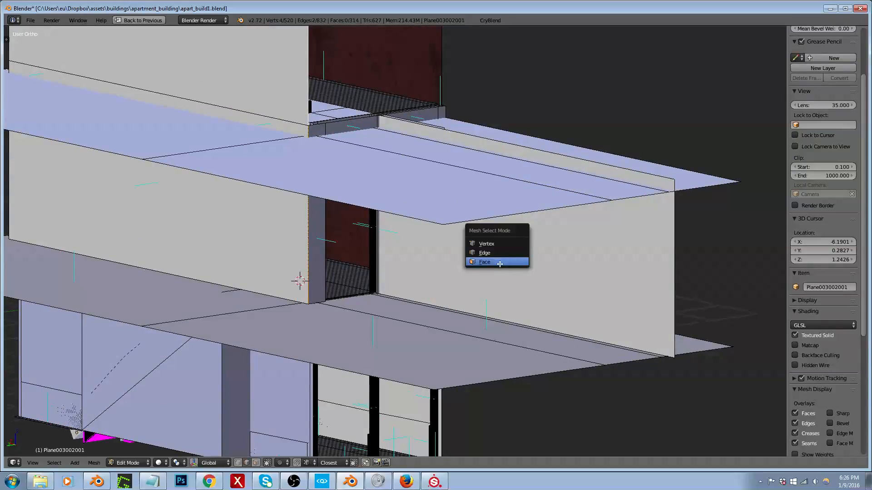
pyautogui.click(499, 263)
pyautogui.rightClick(512, 253)
pyautogui.moveTo(512, 253); pyautogui.dragTo(561, 266, button='middle')
pyautogui.scroll(-3, 484, 261)
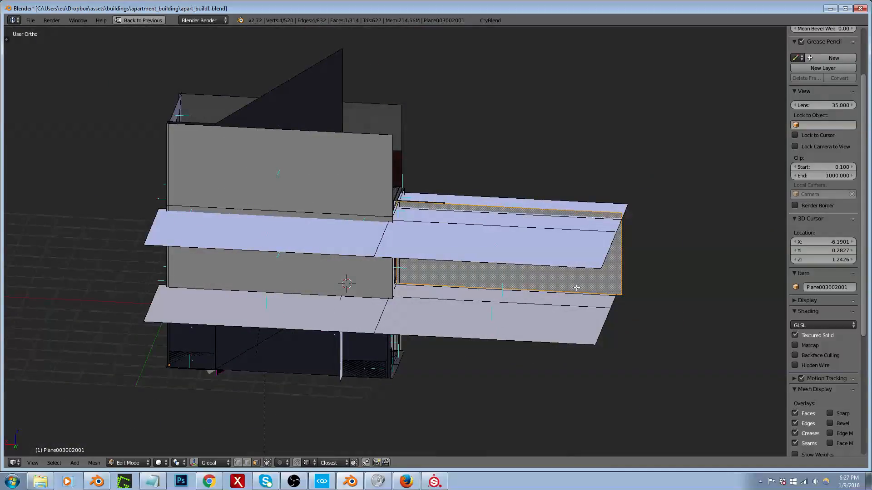
pyautogui.moveTo(580, 285); pyautogui.dragTo(590, 318, button='middle')
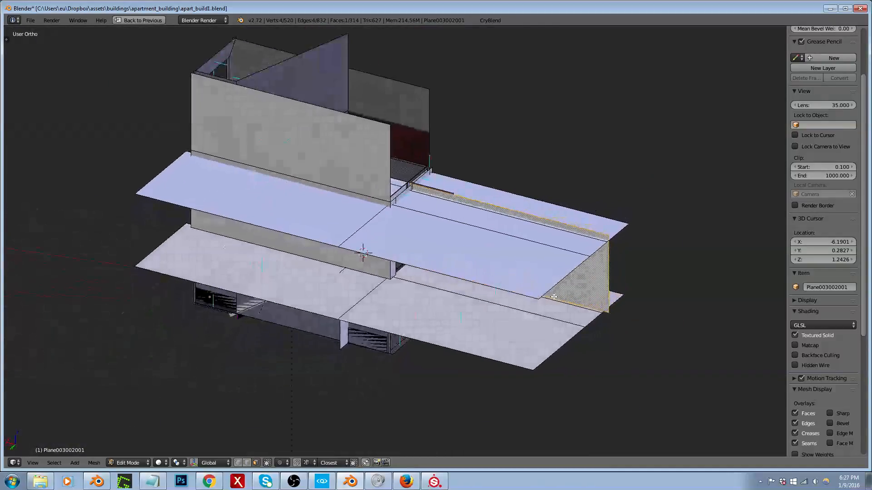
pyautogui.scroll(-8, 799, 359)
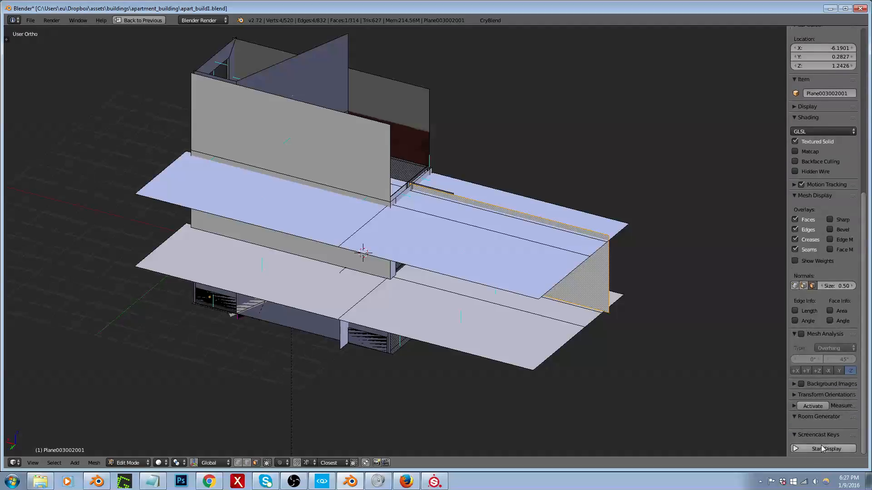
pyautogui.click(821, 448)
pyautogui.scroll(5, 541, 356)
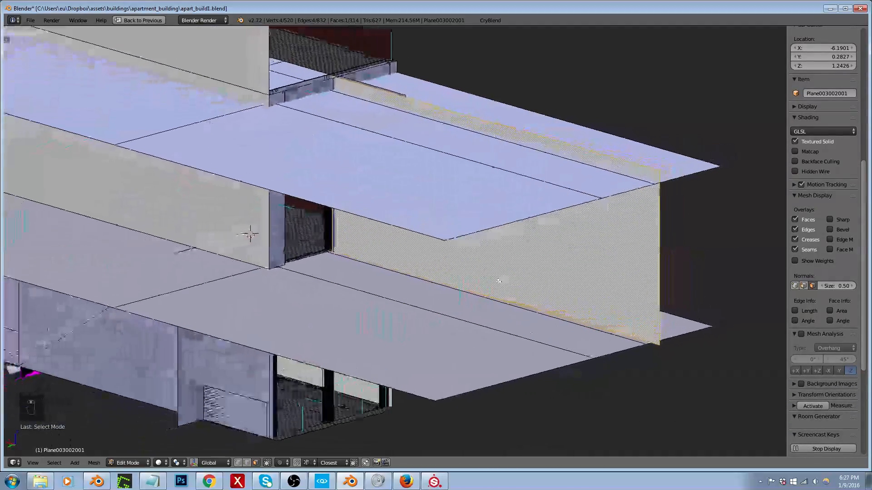
pyautogui.moveTo(499, 281); pyautogui.dragTo(498, 281, button='middle')
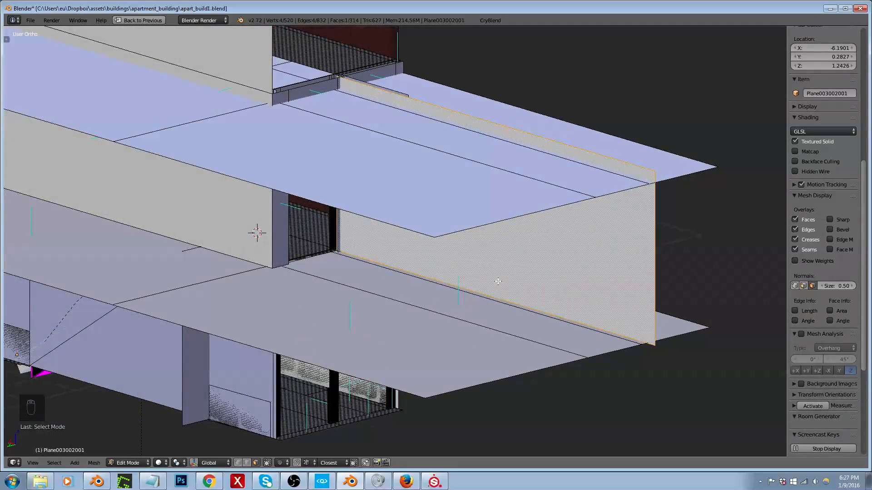
pyautogui.hotkey('shift', 'd')
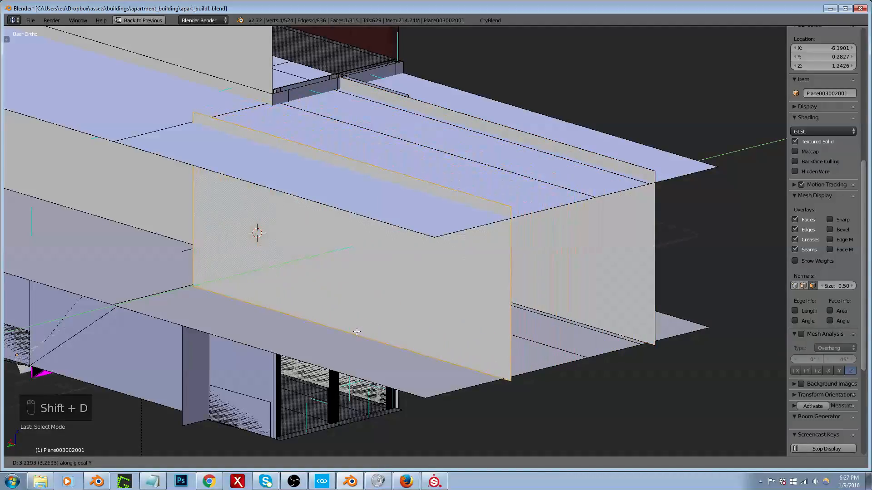
pyautogui.click(354, 334)
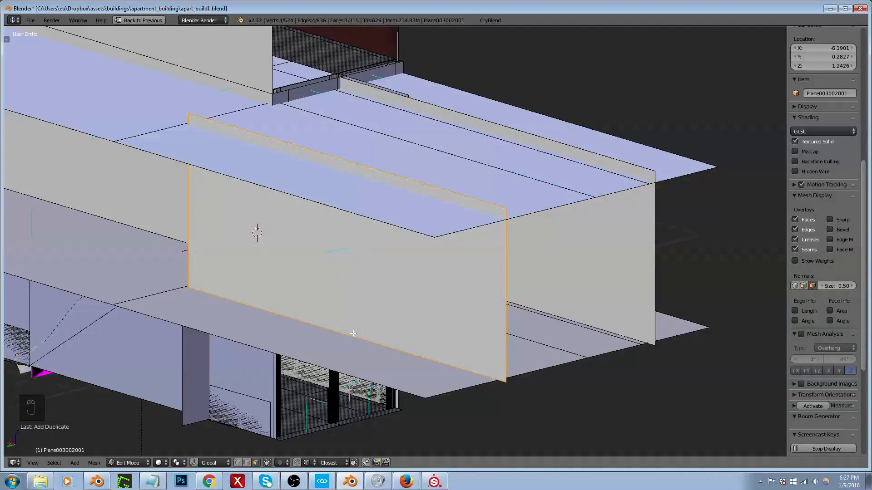
# Step: Rotate the duplicated wall face 90 degrees about the Z axis
pyautogui.write('rz')
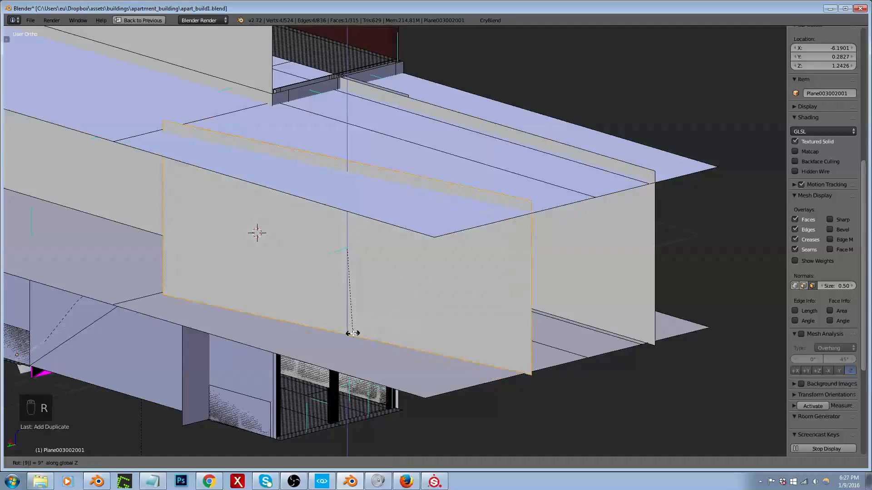
pyautogui.write('90')
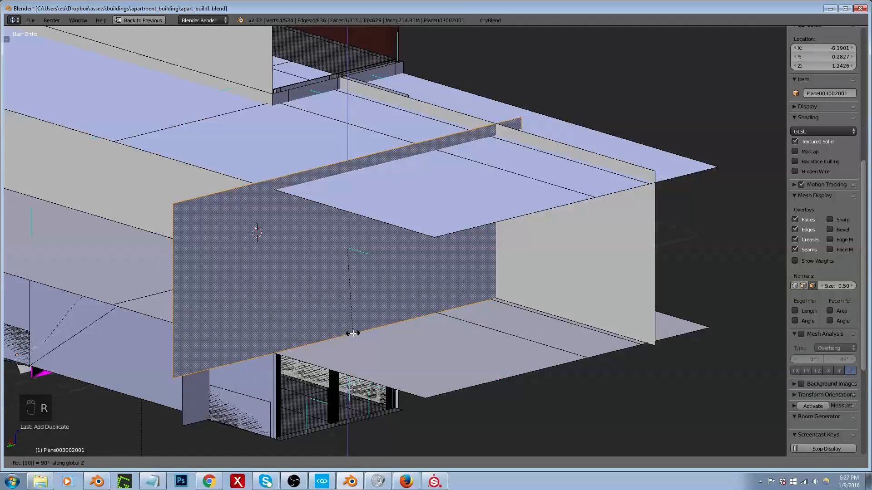
pyautogui.click(354, 334)
# Step: Add a centred vertical loop cut to the rotated wall and delete the half that crosses the original wall
pyautogui.hotkey('ctrl', 'r')
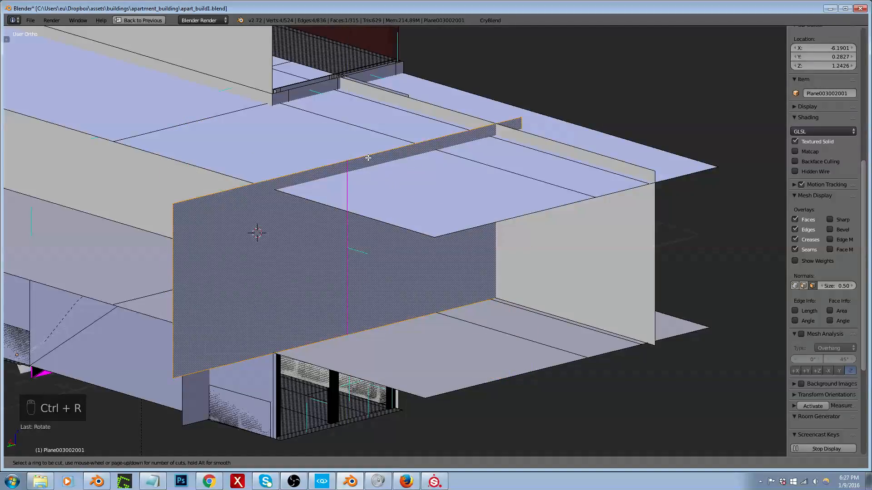
pyautogui.click(369, 157)
pyautogui.rightClick(369, 158)
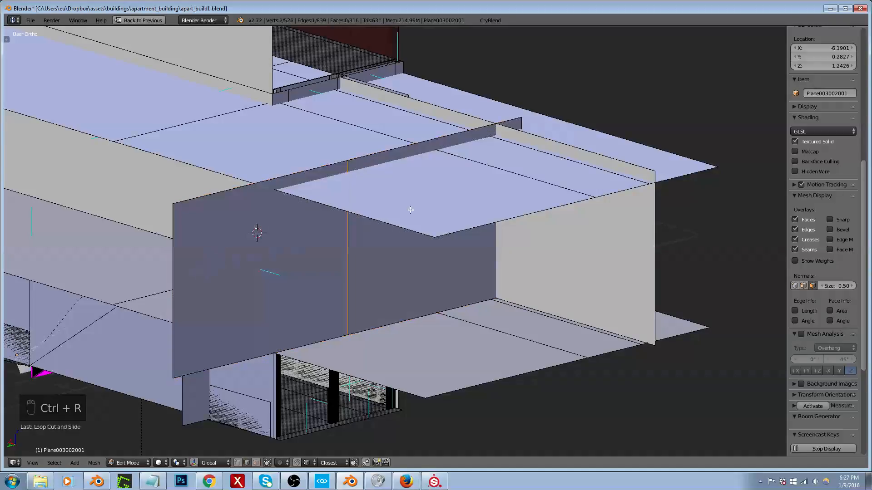
pyautogui.rightClick(525, 127)
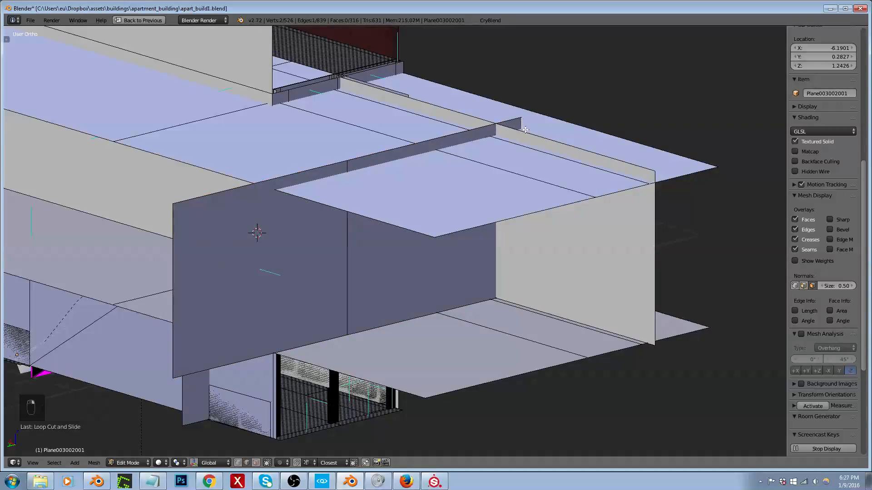
pyautogui.press('x')
pyautogui.click(500, 107)
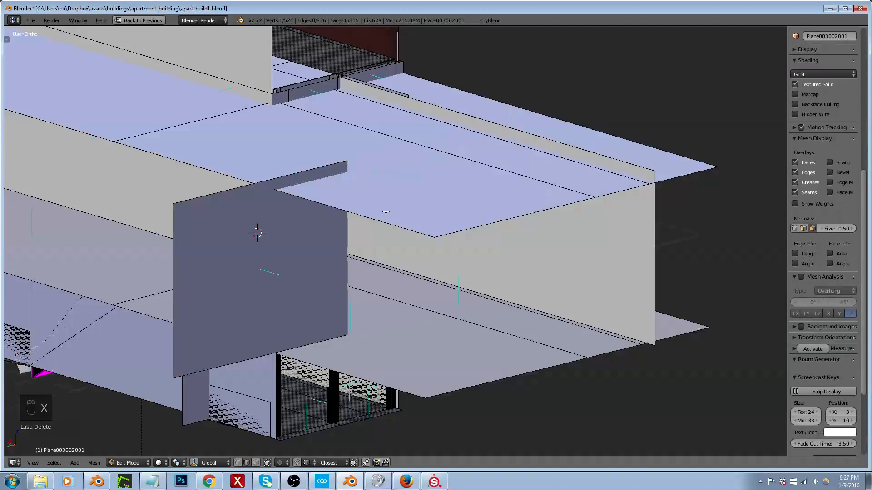
# Step: Select the remaining wall panel as a face and move it along Y into the room, ending at the floor's lengthwise seam
pyautogui.hotkey('ctrl', 'Tab')
pyautogui.click(260, 272)
pyautogui.rightClick(272, 273)
pyautogui.moveTo(323, 273); pyautogui.dragTo(391, 306, button='middle')
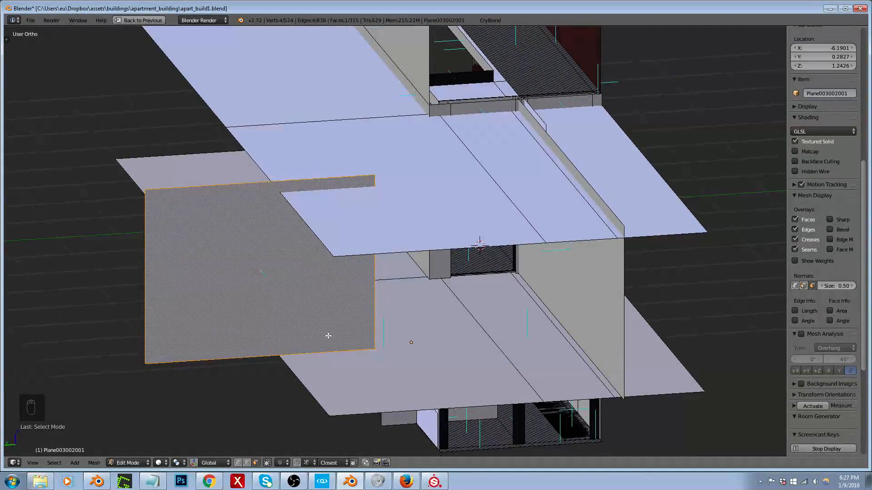
pyautogui.press('g')
pyautogui.press('x')
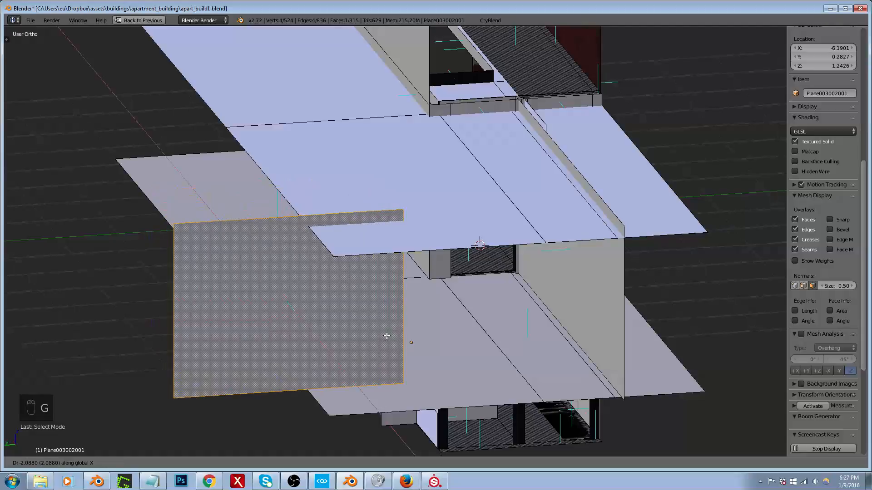
pyautogui.press('y')
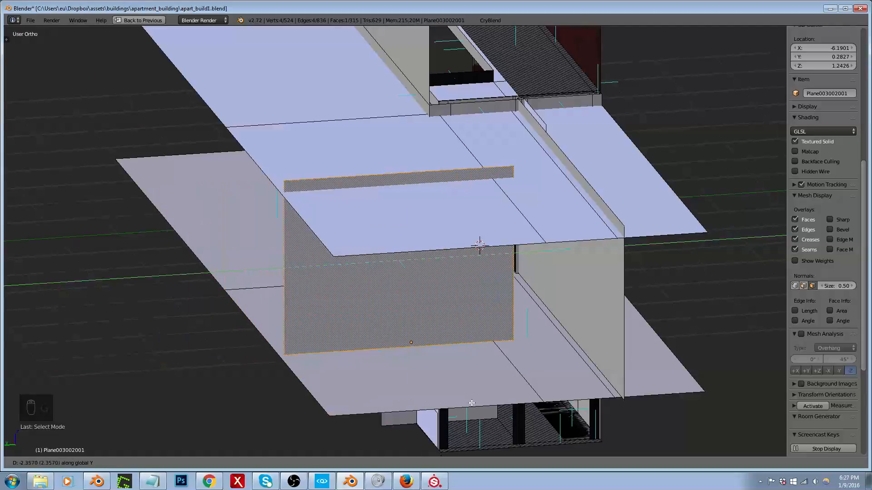
pyautogui.keyDown('ctrl'); pyautogui.click(530, 388); pyautogui.keyUp('ctrl')
# Step: Show the exterior building layer as well and examine where the new partition meets the facade between the windows
pyautogui.moveTo(394, 318)
pyautogui.mouseDown(button='middle')
pyautogui.moveTo(441, 335)
pyautogui.moveTo(524, 335)
pyautogui.moveTo(563, 319)
pyautogui.moveTo(458, 301)
pyautogui.moveTo(373, 311)
pyautogui.moveTo(395, 327)
pyautogui.mouseUp(button='middle')
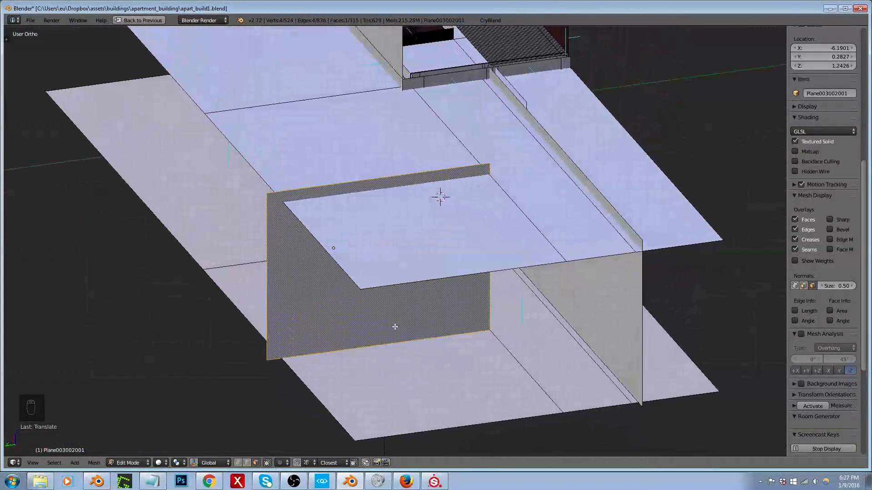
pyautogui.scroll(-2, 371, 278)
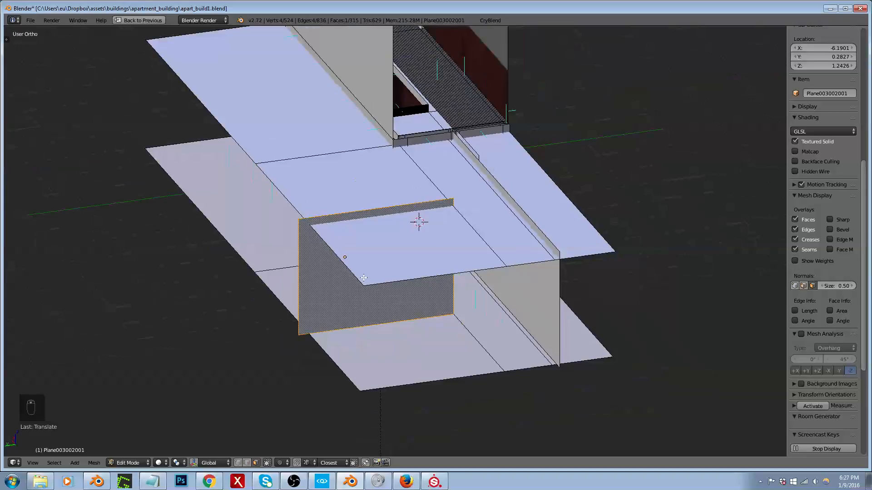
pyautogui.hotkey('shift', '1')
pyautogui.scroll(5, 384, 278)
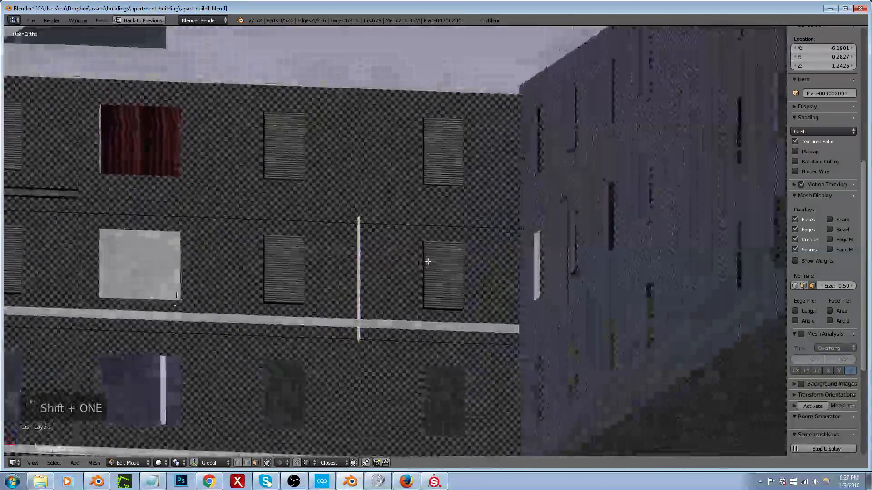
pyautogui.moveTo(428, 262)
pyautogui.mouseDown(button='middle')
pyautogui.moveTo(420, 259)
pyautogui.moveTo(451, 261)
pyautogui.moveTo(341, 272)
pyautogui.moveTo(428, 277)
pyautogui.moveTo(341, 270)
pyautogui.moveTo(423, 272)
pyautogui.mouseUp(button='middle')
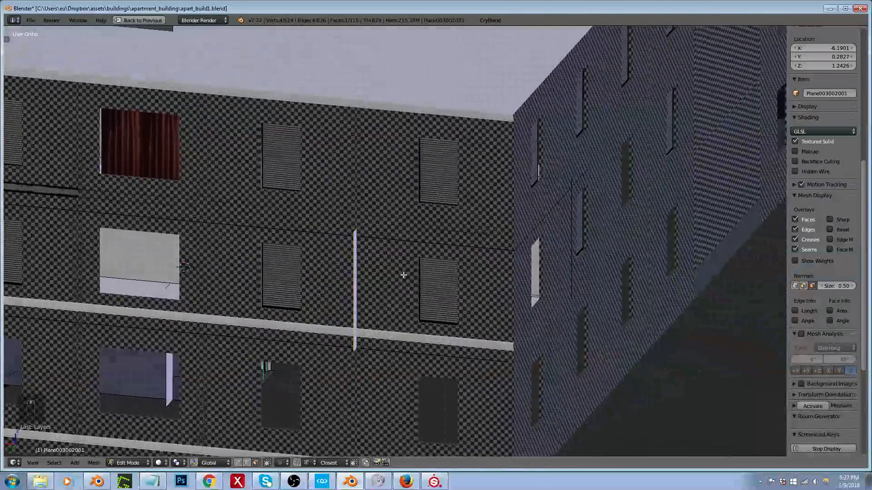
pyautogui.scroll(5, 404, 275)
pyautogui.scroll(-2, 358, 294)
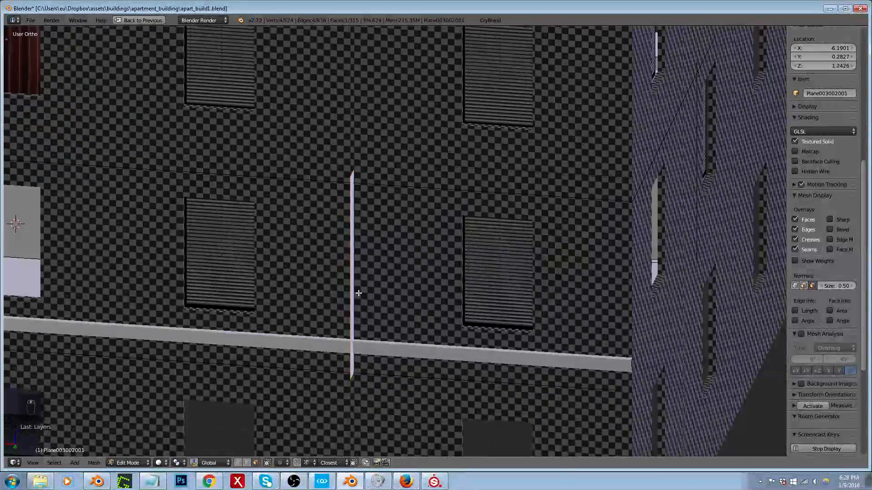
# Step: Shift the new partition's vertical edge at the facade along Y, select the whole partition face and show the model in wireframe
pyautogui.moveTo(366, 272); pyautogui.dragTo(275, 250, button='middle')
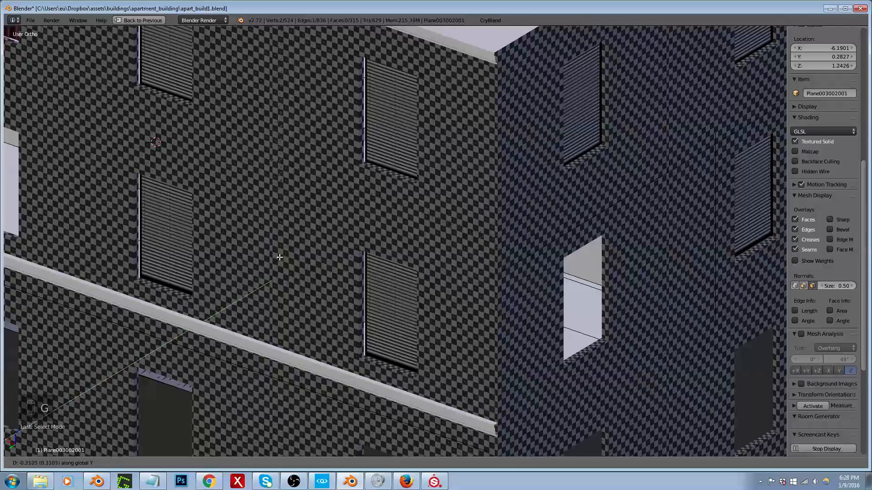
pyautogui.moveTo(284, 254); pyautogui.dragTo(295, 255, button='middle')
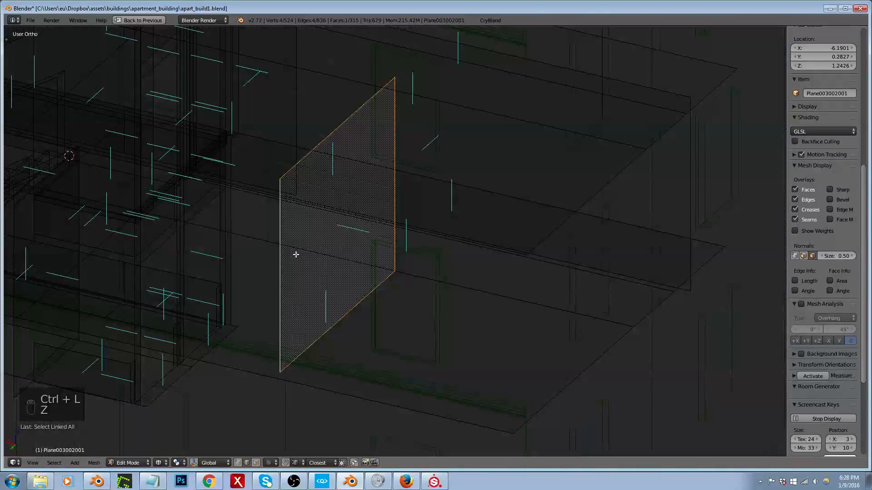
pyautogui.moveTo(296, 253); pyautogui.dragTo(346, 266, button='middle')
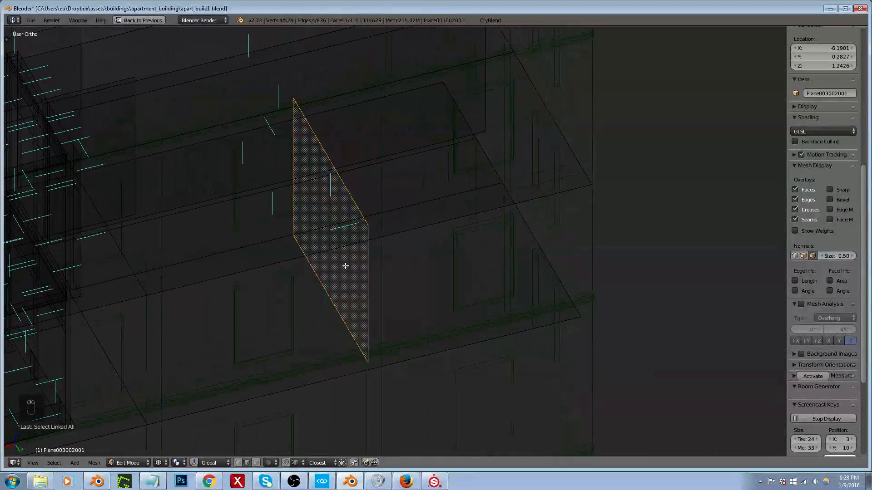
# Step: Duplicate the partition face with an offset of 0.2 along X and recalculate the copy's normals
pyautogui.hotkey('shift', 'd')
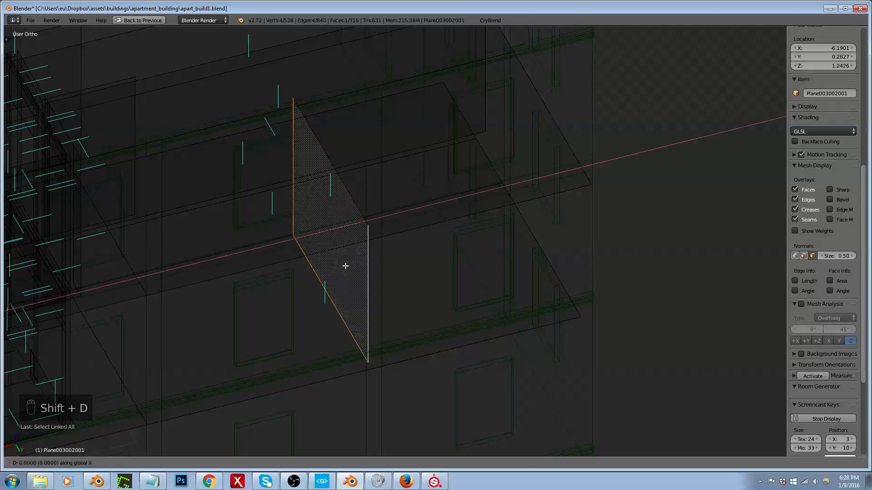
pyautogui.write('.2')
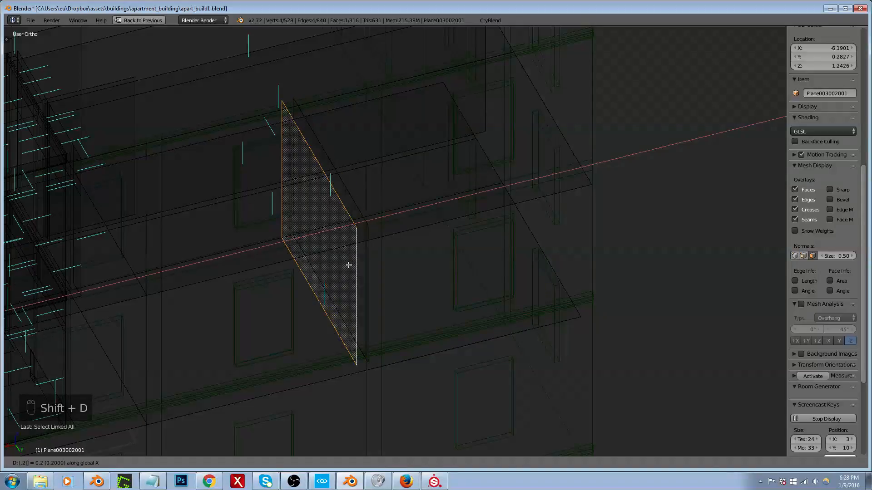
pyautogui.press('Return')
pyautogui.moveTo(348, 265); pyautogui.dragTo(283, 265, button='middle')
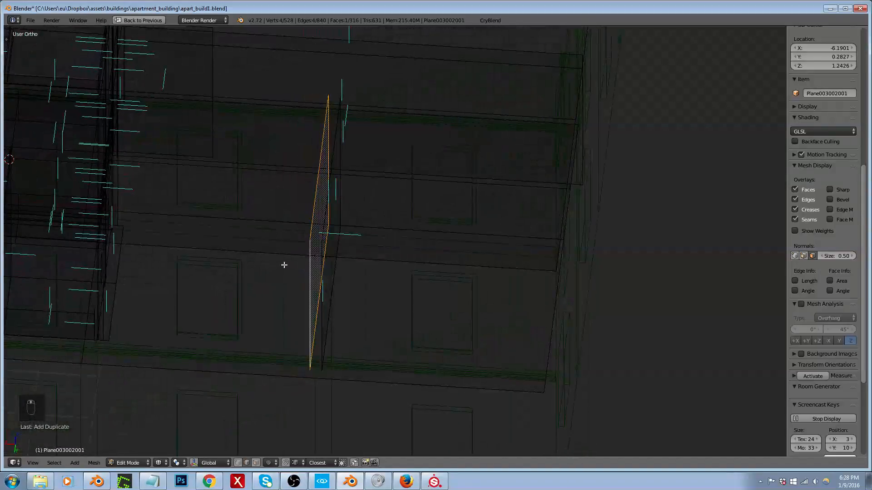
pyautogui.hotkey('ctrl', 'n')
pyautogui.press('t')
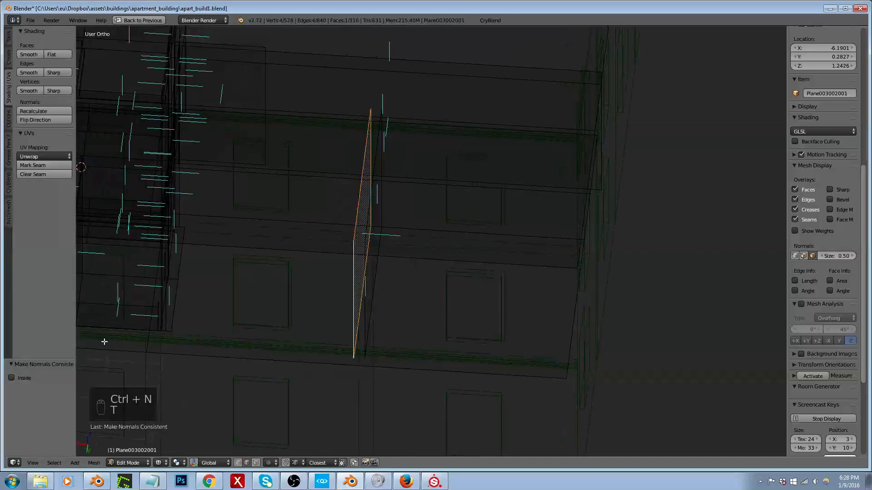
pyautogui.press('t')
# Step: Move the original partition face's vertical edge at the floor seam about 0.12 along Y to shorten that face
pyautogui.moveTo(272, 268)
pyautogui.mouseDown(button='middle')
pyautogui.moveTo(315, 259)
pyautogui.moveTo(201, 271)
pyautogui.moveTo(257, 266)
pyautogui.mouseUp(button='middle')
pyautogui.scroll(3, 416, 162)
pyautogui.hotkey('ctrl', 'Tab')
pyautogui.click(393, 166)
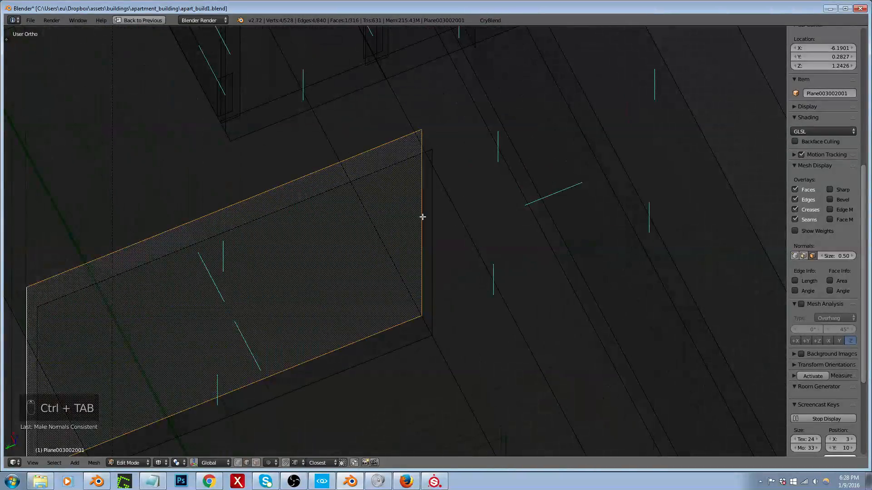
pyautogui.rightClick(431, 243)
pyautogui.press('g')
pyautogui.press('y')
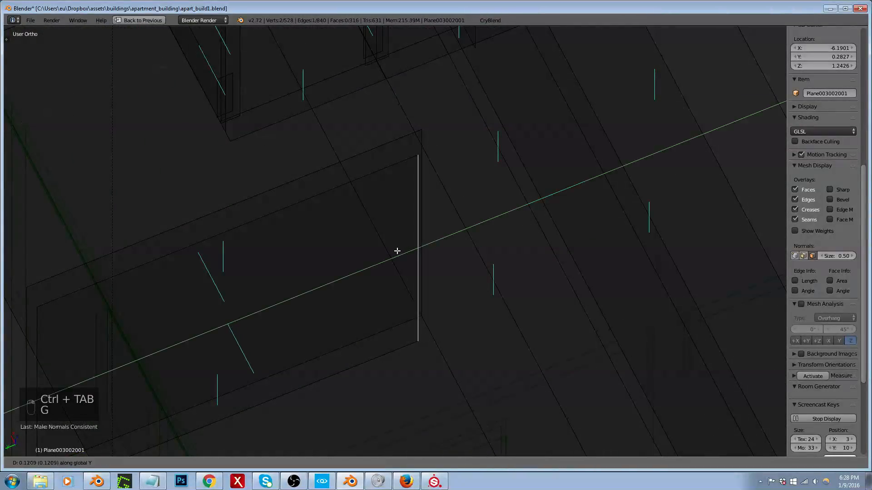
pyautogui.click(396, 251)
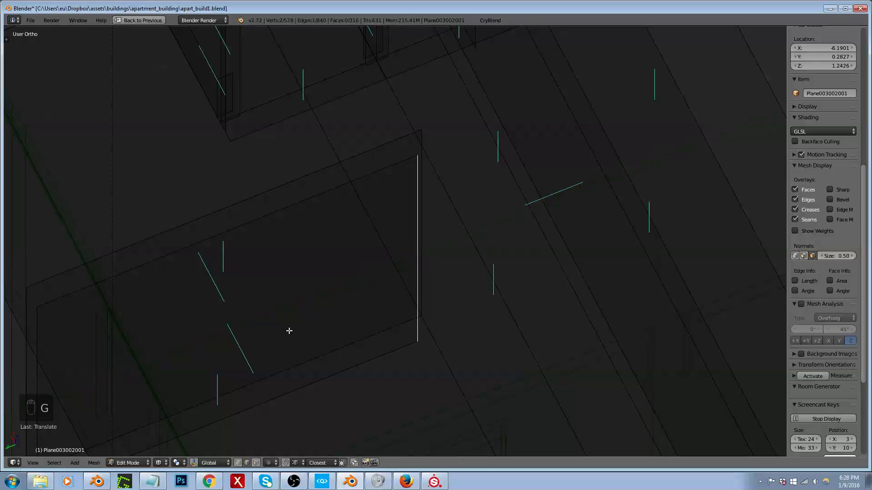
pyautogui.moveTo(318, 310); pyautogui.dragTo(368, 238, button='middle')
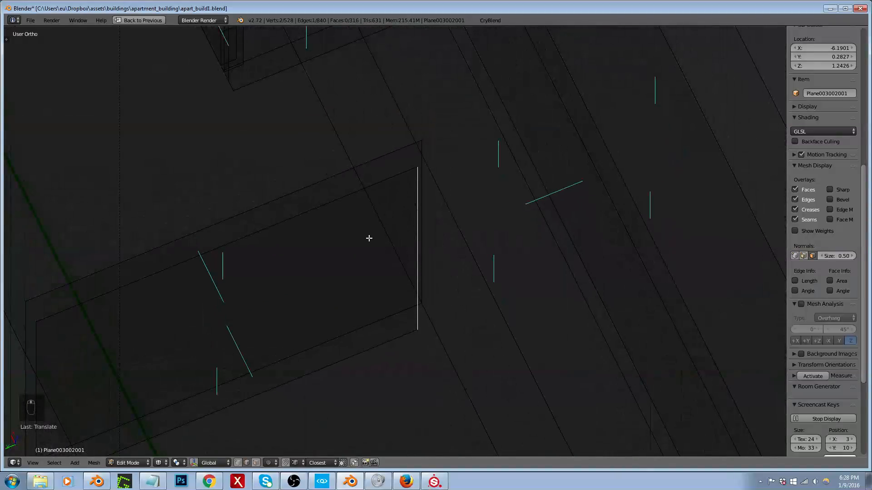
# Step: Select the shortened partition face, duplicate it in the top view and rotate the copy 90 degrees
pyautogui.hotkey('ctrl', 'Tab')
pyautogui.click(313, 284)
pyautogui.rightClick(222, 307)
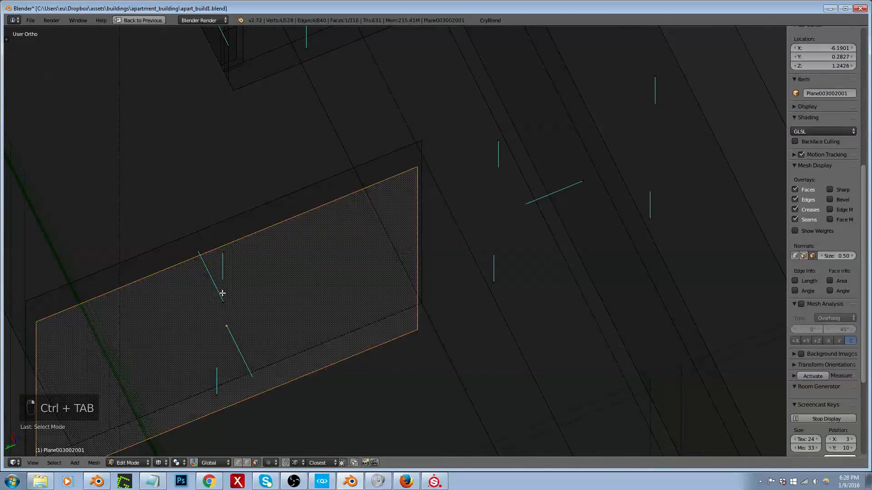
pyautogui.scroll(-4, 270, 261)
pyautogui.press('KP_7')
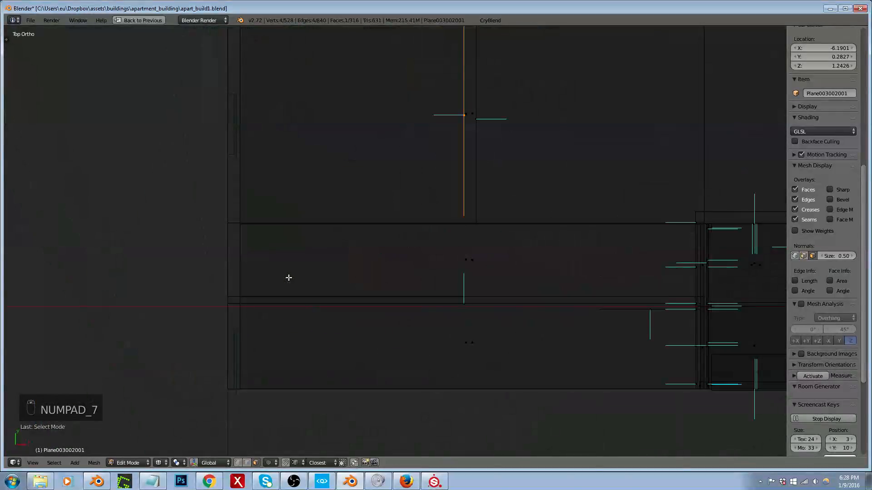
pyautogui.scroll(-5, 300, 246)
pyautogui.scroll(3, 336, 206)
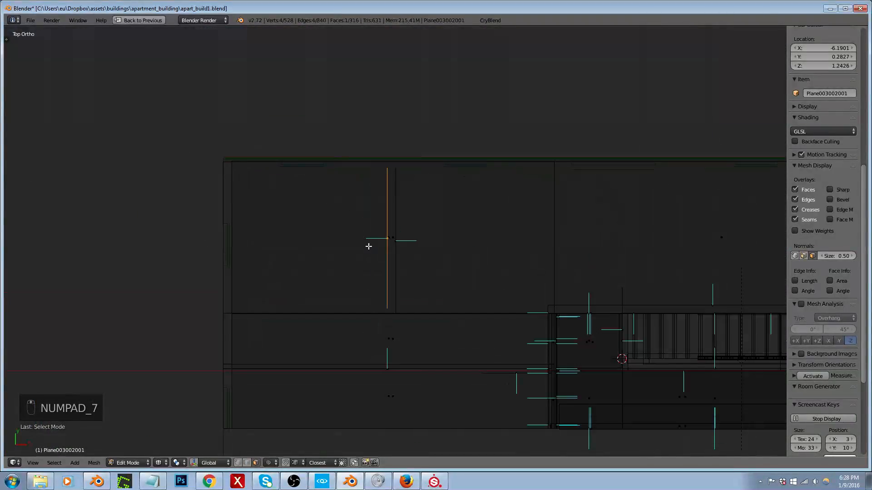
pyautogui.hotkey('shift', 'd')
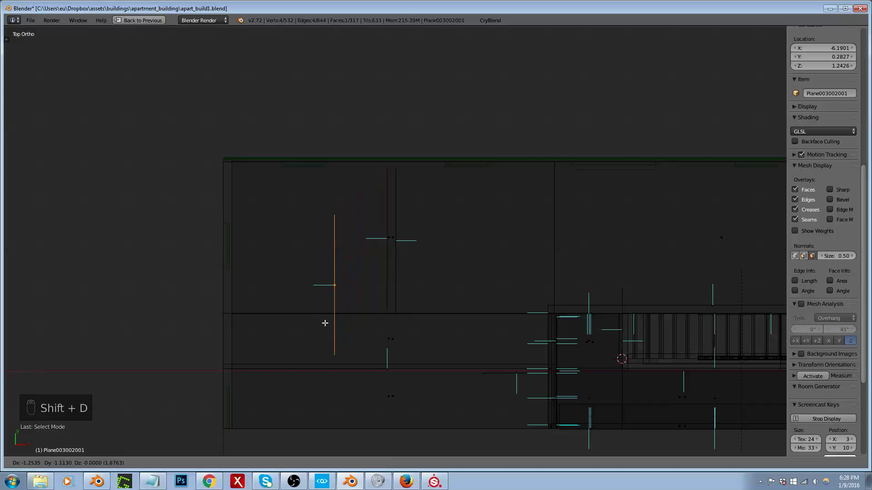
pyautogui.click(325, 323)
pyautogui.write('r90')
pyautogui.press('Return')
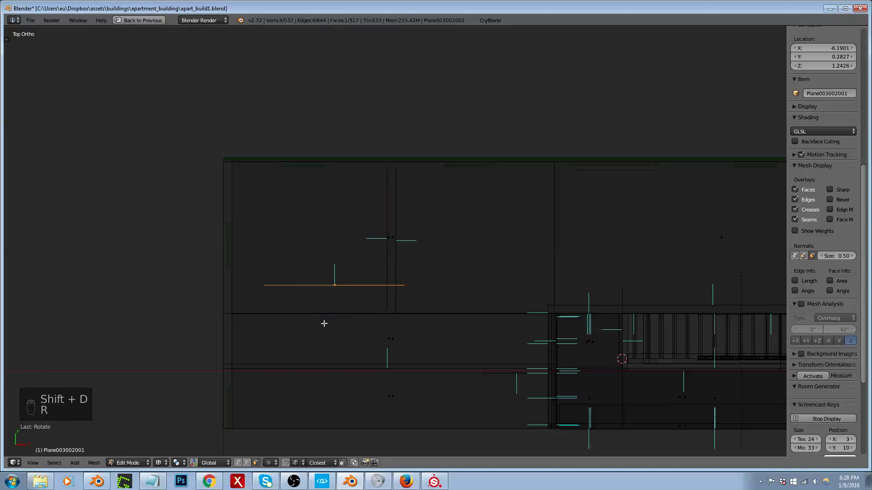
# Step: Position the rotated wall with its end against the shortened partition face and shift it about 0.09 along Y
pyautogui.press('g')
pyautogui.click(312, 336)
pyautogui.scroll(7, 380, 305)
pyautogui.press('g')
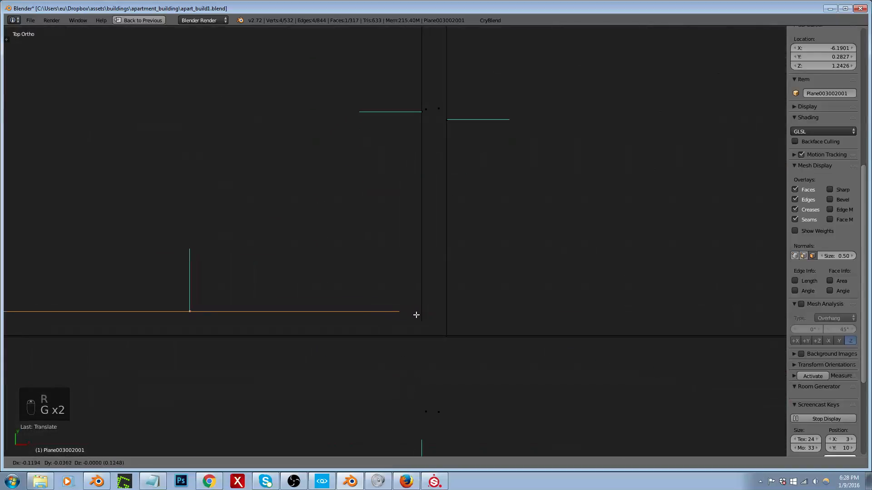
pyautogui.click(419, 317)
pyautogui.scroll(-5, 446, 278)
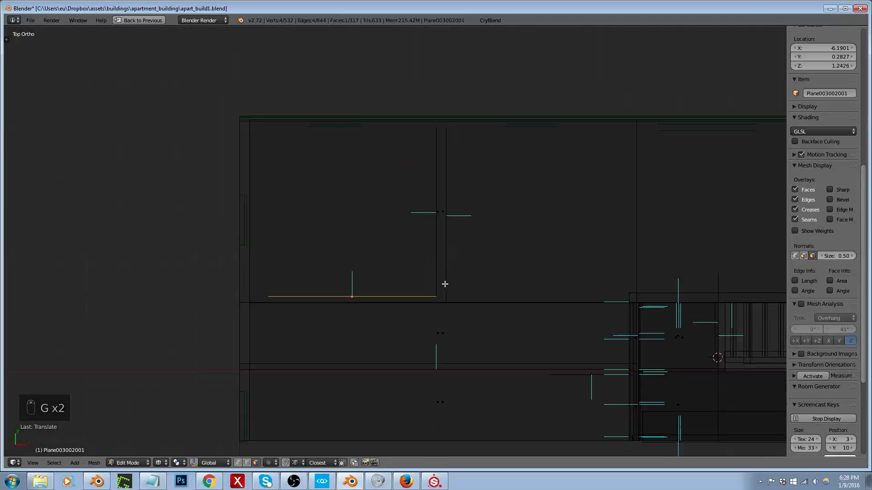
pyautogui.press('g')
pyautogui.press('y')
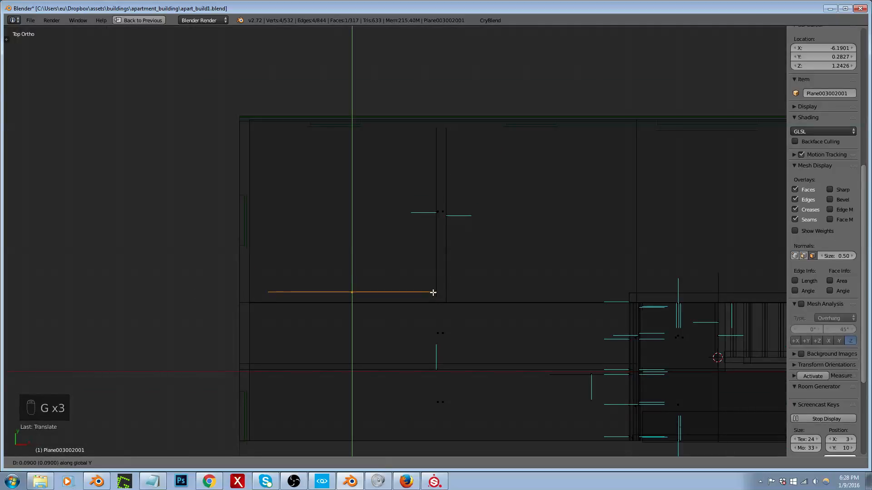
pyautogui.click(433, 292)
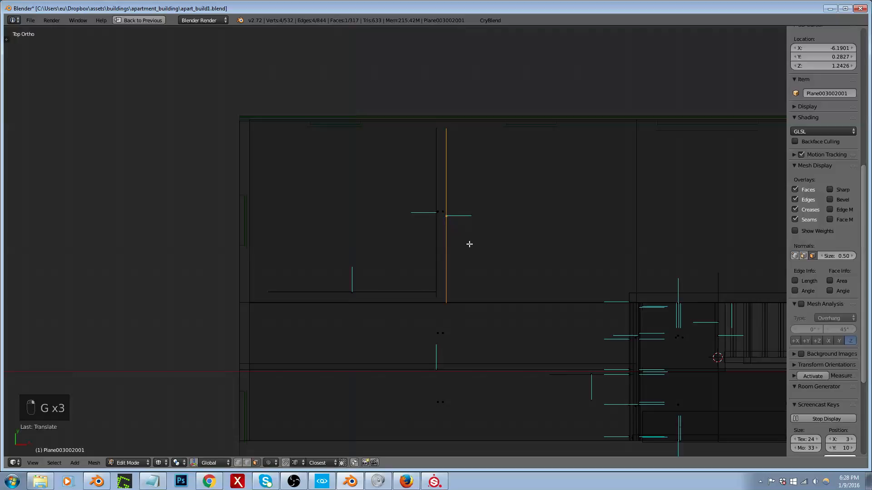
# Step: Duplicate the longer partition face and rotate the copy 90 degrees
pyautogui.hotkey('shift', 'd')
pyautogui.click(447, 287)
pyautogui.write('r90')
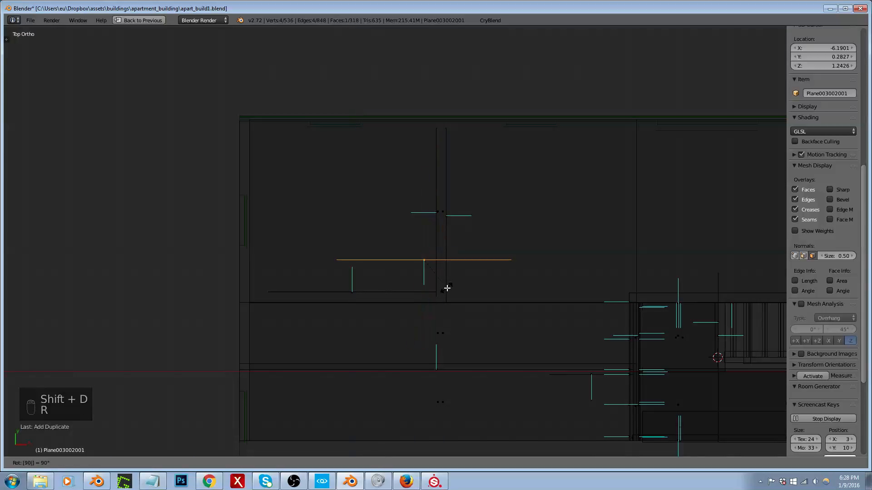
pyautogui.click(447, 288)
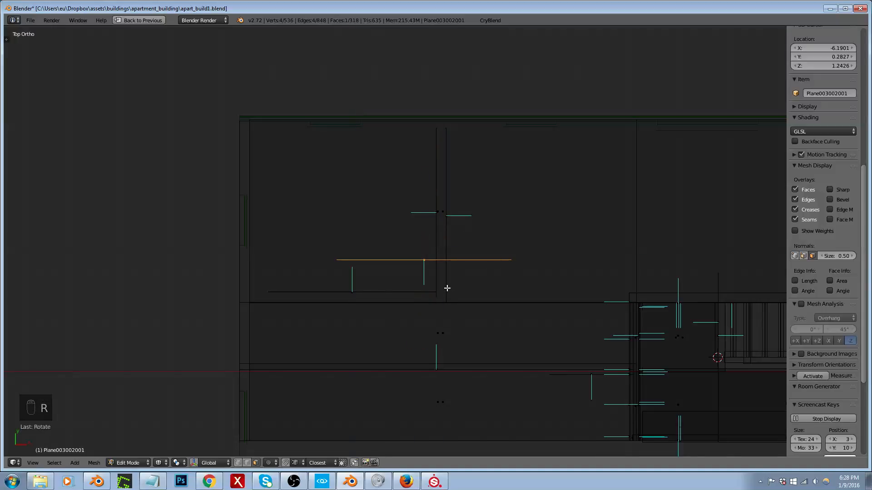
# Step: Move the second rotated wall to the floor seam so its end meets the longer partition face's corner
pyautogui.press('g')
pyautogui.click(405, 333)
pyautogui.scroll(8, 459, 302)
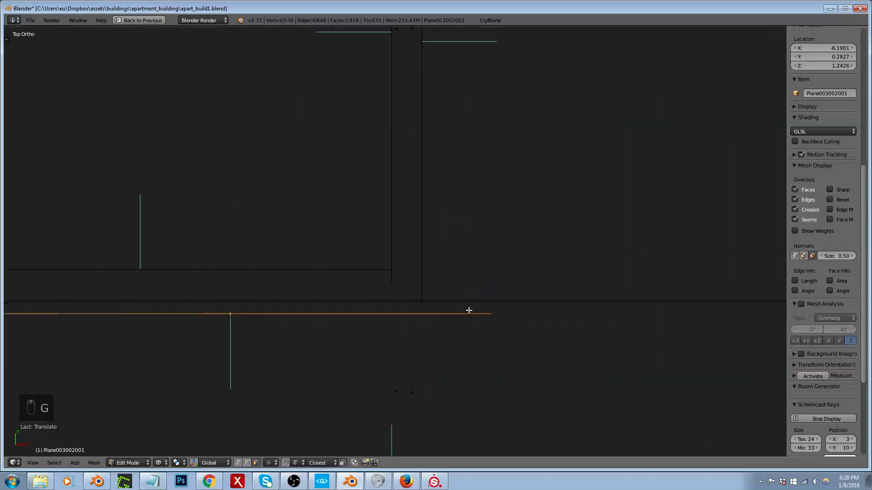
pyautogui.moveTo(501, 312); pyautogui.dragTo(488, 296, button='middle')
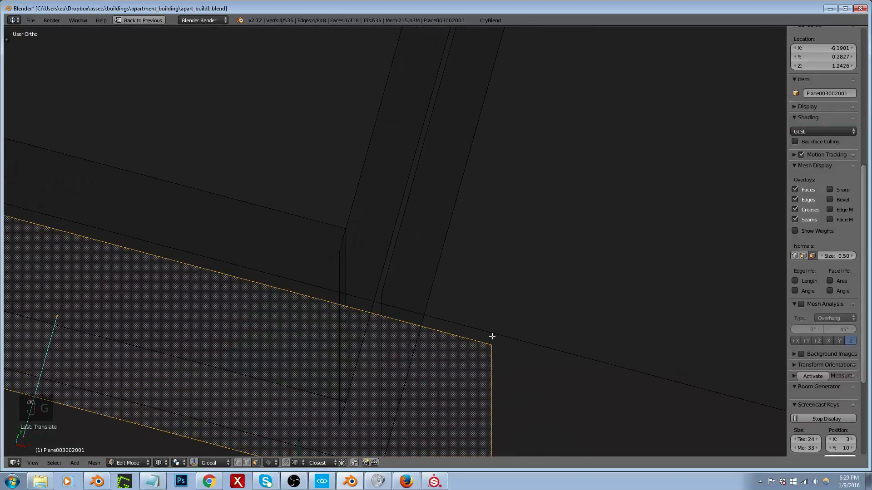
pyautogui.press('g')
pyautogui.click(395, 307)
# Step: Leave mesh editing and export the building with Export to Game, choosing the recent apart_build1 folder
pyautogui.scroll(-5, 426, 263)
pyautogui.moveTo(426, 263)
pyautogui.mouseDown(button='middle')
pyautogui.moveTo(381, 275)
pyautogui.moveTo(411, 268)
pyautogui.moveTo(430, 251)
pyautogui.mouseUp(button='middle')
pyautogui.press('Tab')
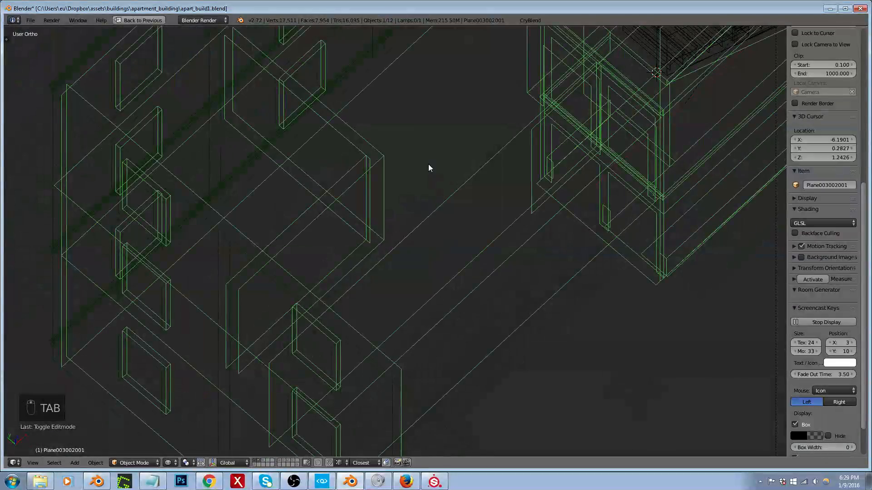
pyautogui.click(545, 20)
pyautogui.click(554, 208)
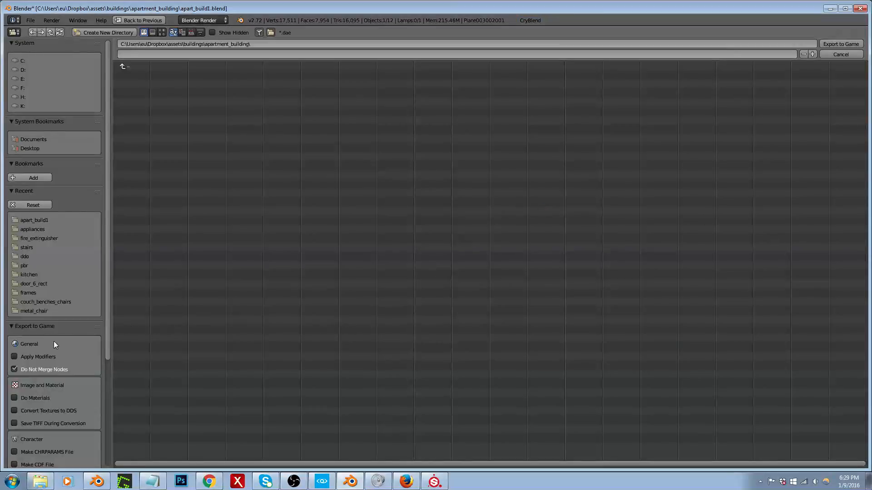
pyautogui.click(46, 220)
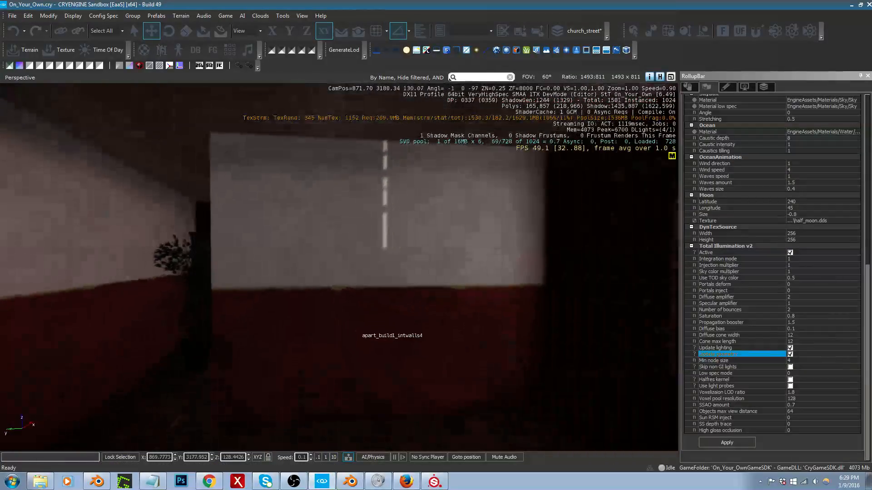
# Step: In CRYENGINE Sandbox, select the apartment building, delete it and undo the deletion
pyautogui.press('a')
pyautogui.moveTo(357, 331)
pyautogui.mouseDown(button='right')
pyautogui.moveTo(375, 335)
pyautogui.moveTo(363, 330)
pyautogui.moveTo(355, 346)
pyautogui.mouseUp(button='right')
pyautogui.click(350, 327)
pyautogui.press('Delete')
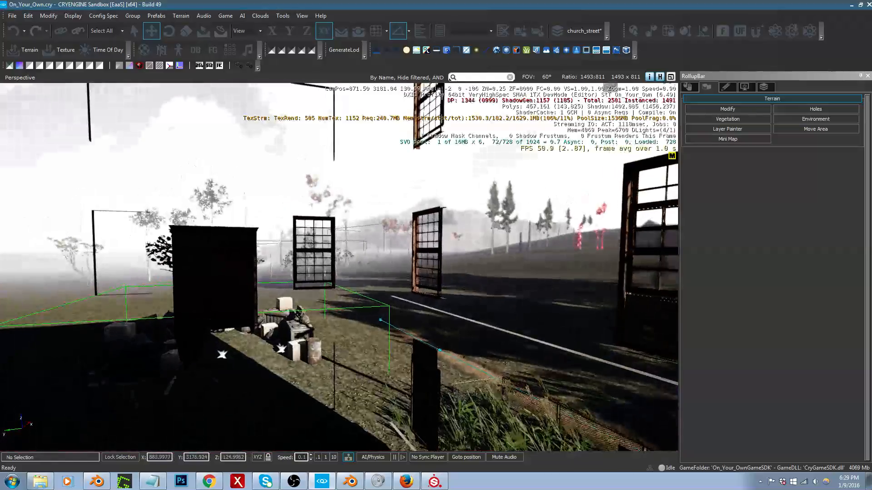
pyautogui.hotkey('ctrl', 'z')
# Step: Enter game mode and walk through the apartment interior to examine the updated walls and passage
pyautogui.moveTo(361, 344); pyautogui.dragTo(360, 342, button='middle')
pyautogui.moveTo(364, 335); pyautogui.dragTo(334, 333, button='right')
pyautogui.press('s')
pyautogui.press('d')
pyautogui.hotkey('ctrl', 'g')
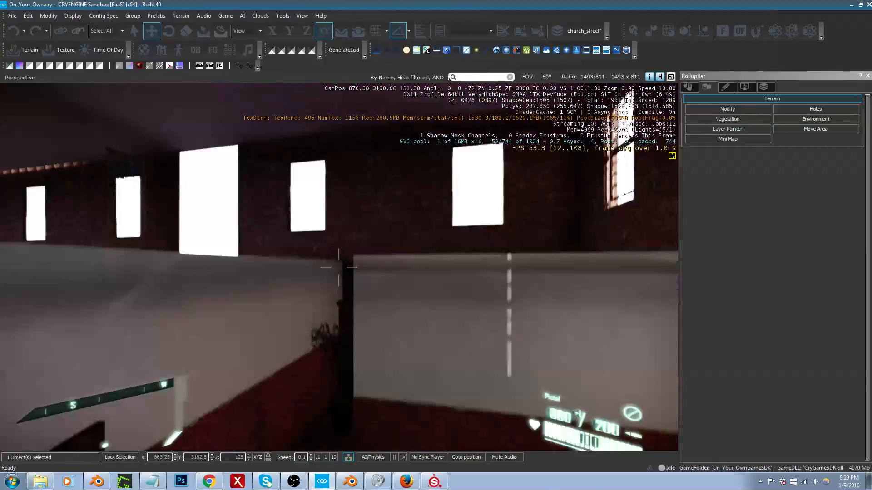
pyautogui.press('w')
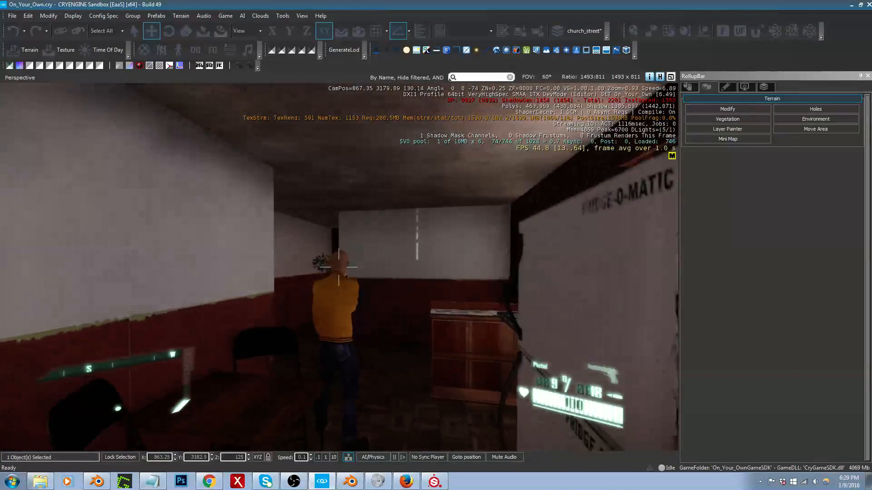
pyautogui.press('w')
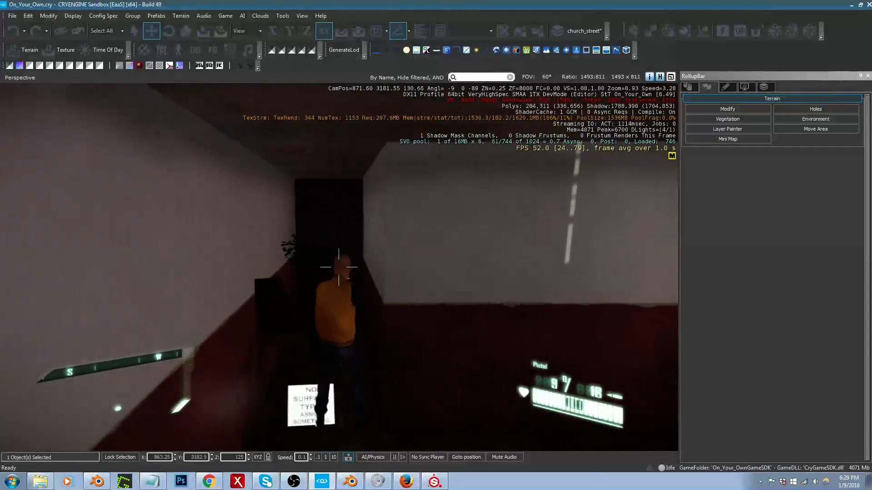
pyautogui.press('w')
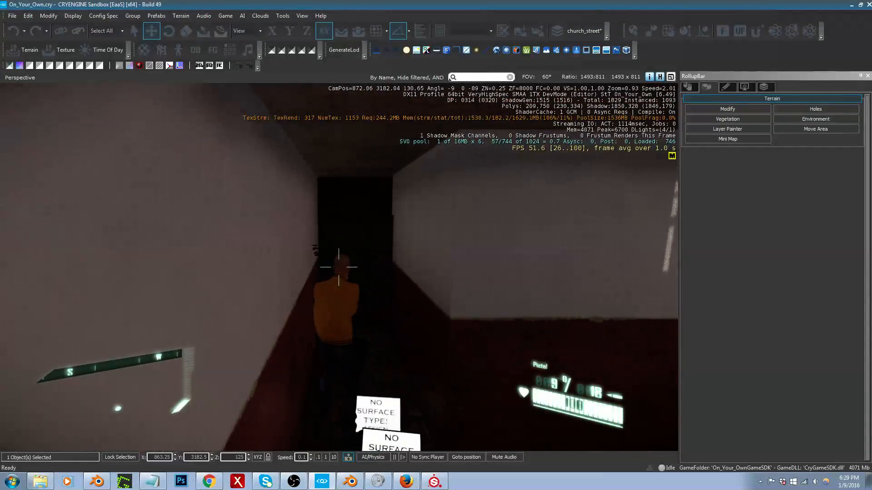
# Step: Switch to the first-person view and inspect the walls around the plant at the end of the passage
pyautogui.press('F1')
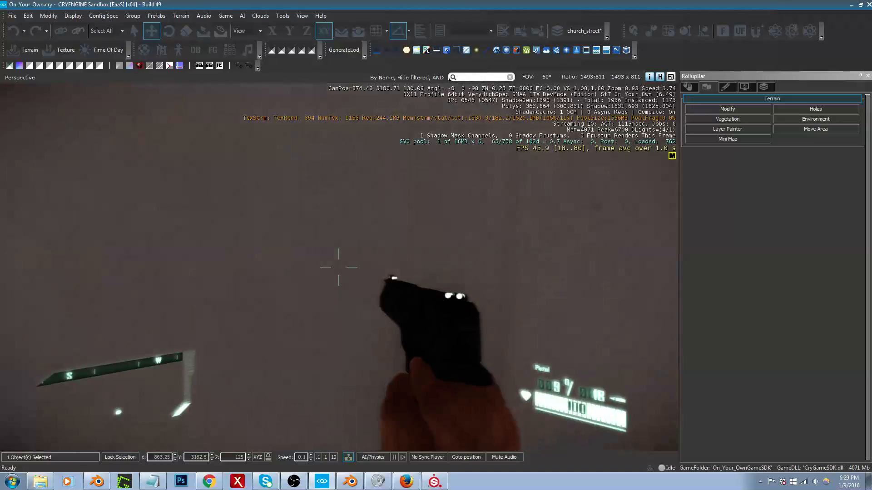
pyautogui.press('w')
pyautogui.press('a')
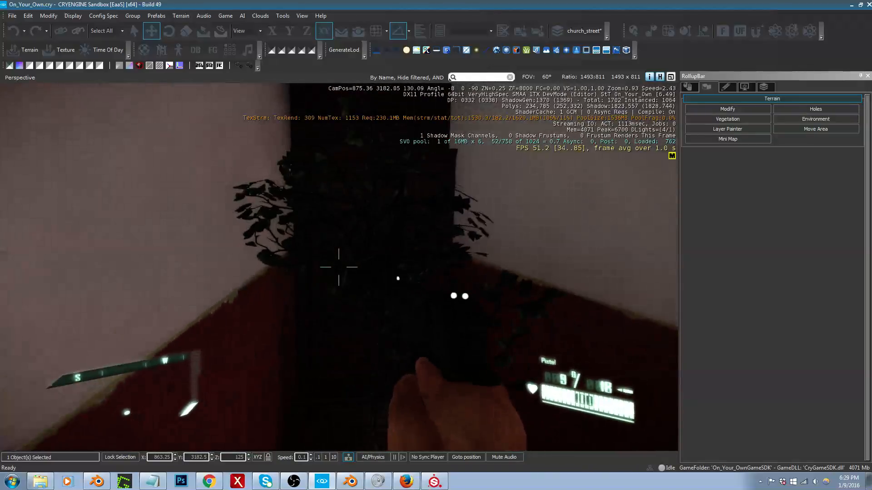
pyautogui.press('d')
pyautogui.press('a')
pyautogui.press('s')
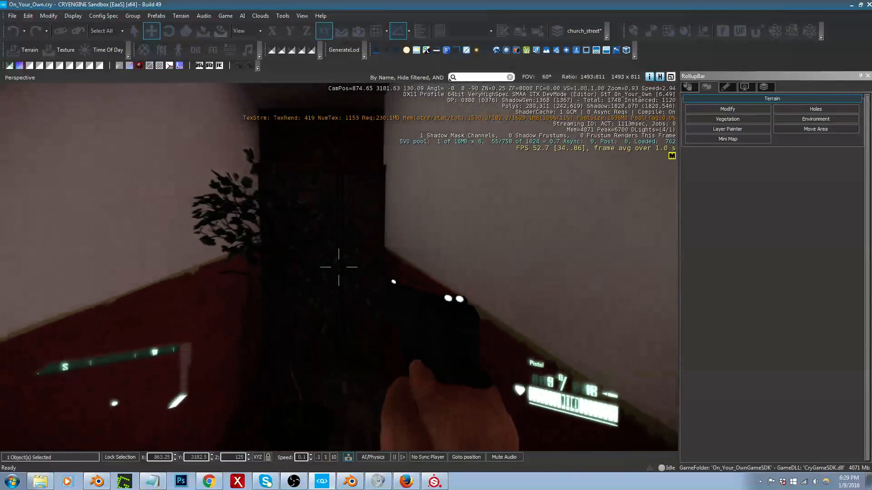
# Step: Walk around the partition corner in game mode and examine the red-and-white walls beside the air-conditioner window
pyautogui.press('d')
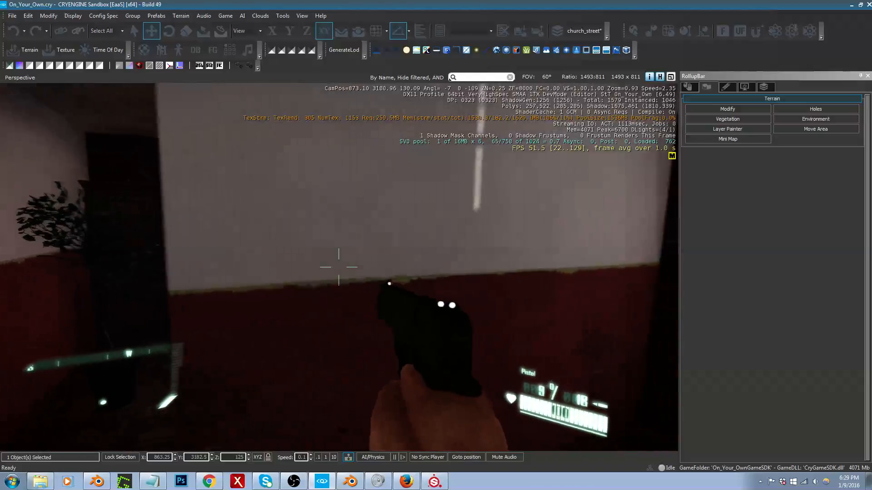
pyautogui.press('a')
pyautogui.press('a')
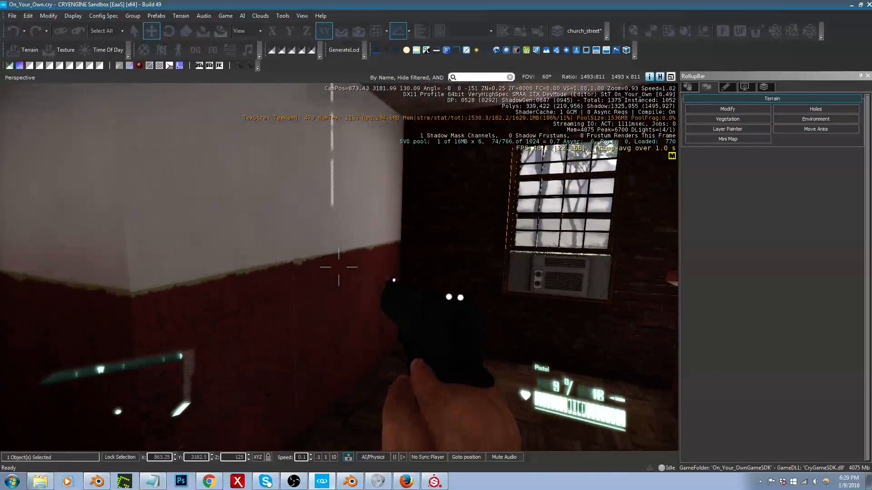
pyautogui.press('a')
pyautogui.press('w')
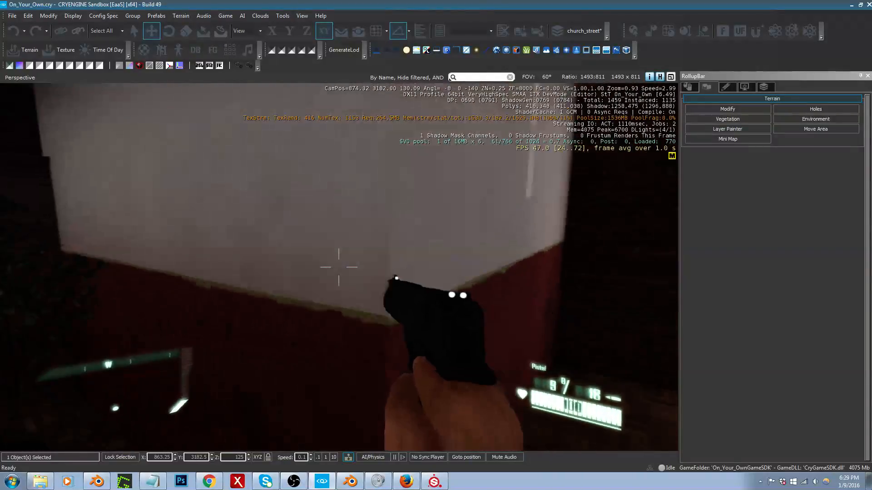
pyautogui.press('d')
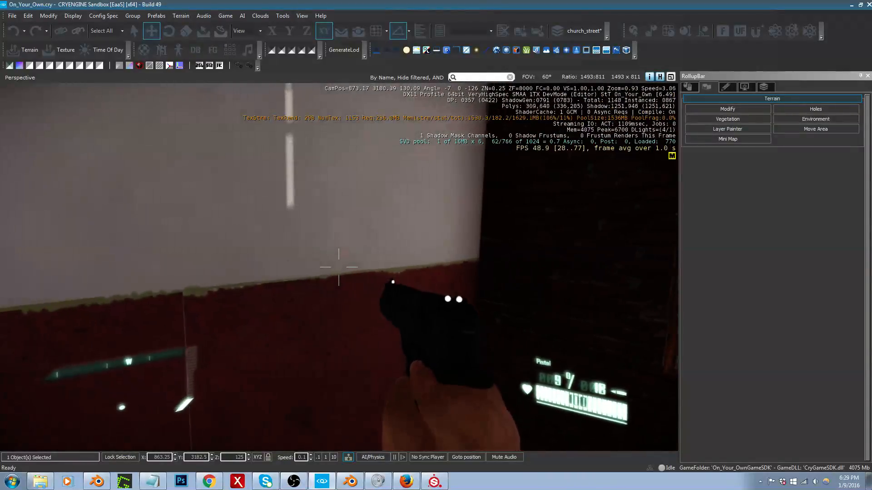
pyautogui.press('s')
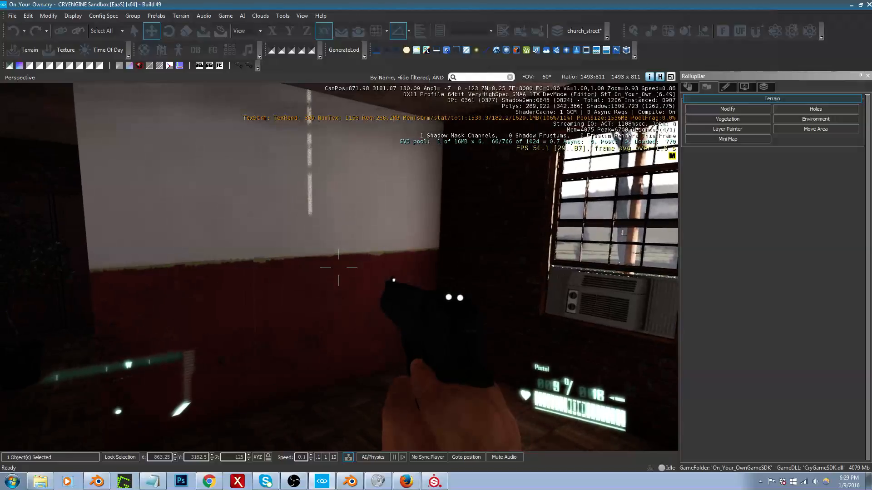
# Step: Restart game mode from another spot inside the apartment and check the interior walls and the brick exterior on foot
pyautogui.press('Escape')
pyautogui.press('w')
pyautogui.moveTo(363, 335); pyautogui.dragTo(545, 335, button='right')
pyautogui.press('w')
pyautogui.hotkey('ctrl', 'g')
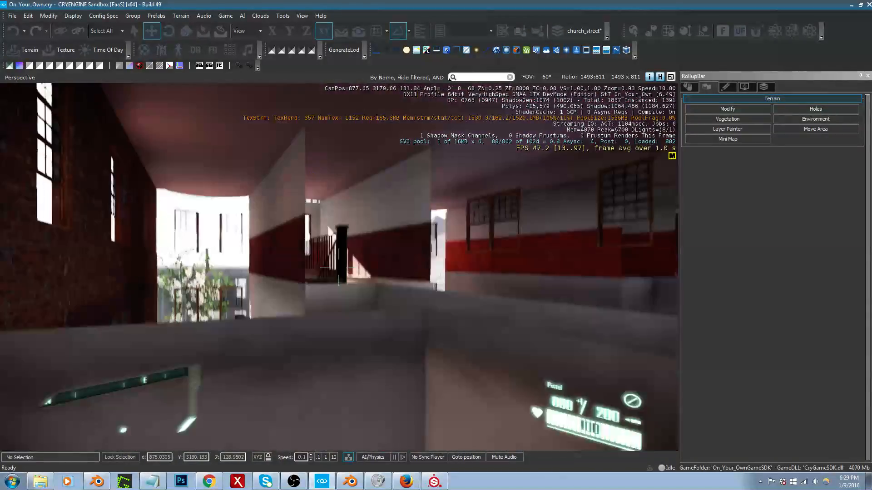
pyautogui.press('w')
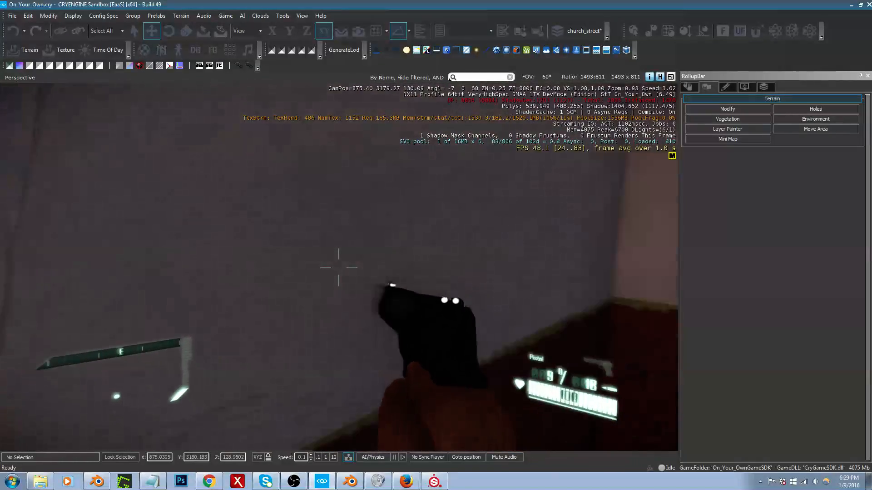
pyautogui.press('s')
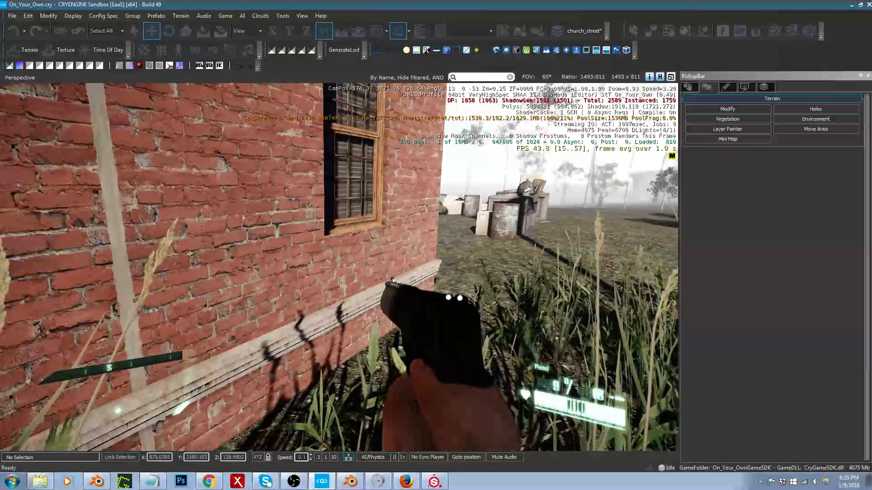
# Step: Leave game mode, select the wardrobe behind the partition, and move it along Y into the room with the windows
pyautogui.press('Escape')
pyautogui.press('w')
pyautogui.moveTo(447, 386)
pyautogui.mouseDown(button='right')
pyautogui.moveTo(532, 249)
pyautogui.moveTo(447, 381)
pyautogui.mouseUp(button='right')
pyautogui.moveTo(339, 267); pyautogui.dragTo(379, 264, button='right')
pyautogui.press('w')
pyautogui.press('s')
pyautogui.press('a')
pyautogui.click(347, 374)
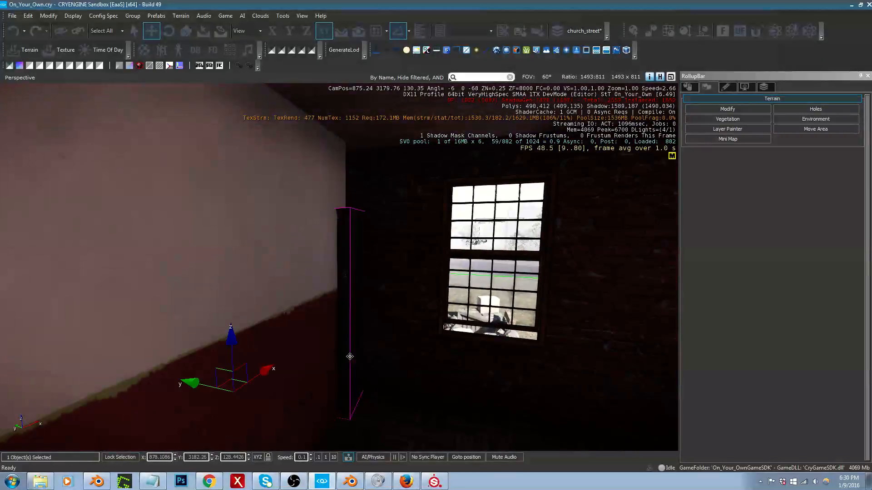
pyautogui.moveTo(347, 374); pyautogui.dragTo(335, 375, button='right')
pyautogui.moveTo(47, 389); pyautogui.dragTo(339, 393)
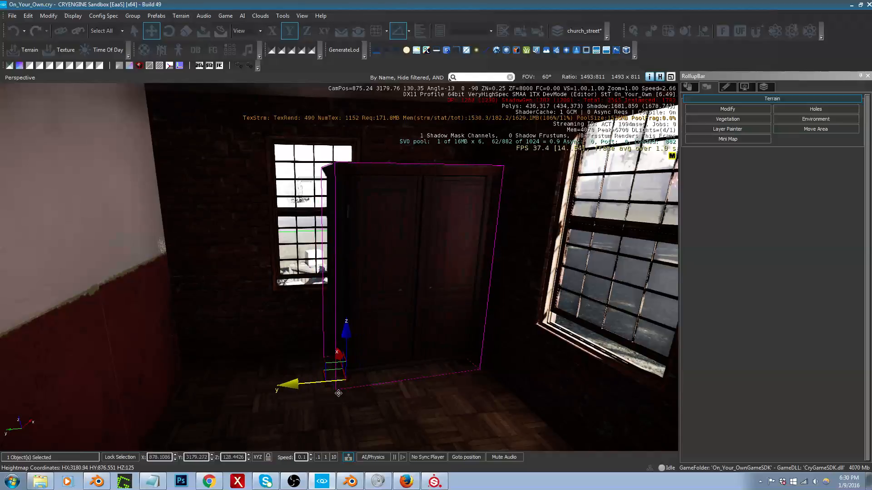
# Step: Rotate the wardrobe about its local Z axis to 180 degrees
pyautogui.press('a')
pyautogui.moveTo(315, 355); pyautogui.dragTo(359, 365, button='right')
pyautogui.press('w')
pyautogui.press('3')
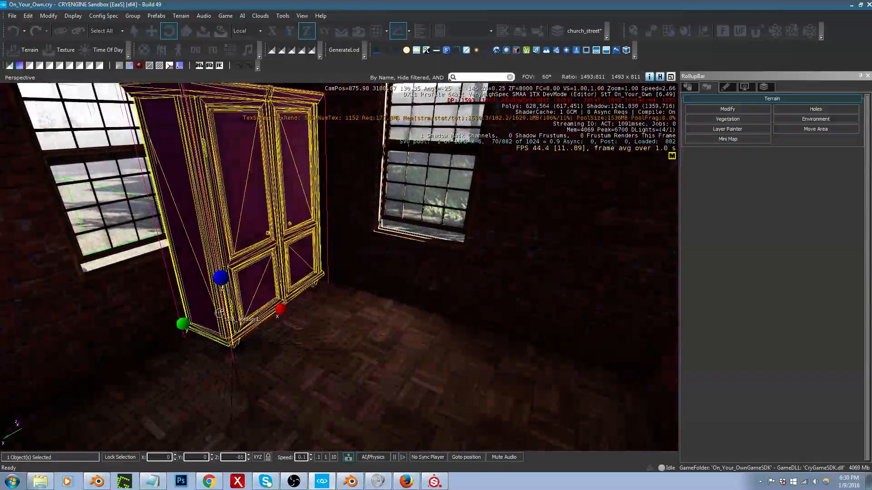
pyautogui.moveTo(227, 298); pyautogui.dragTo(240, 343)
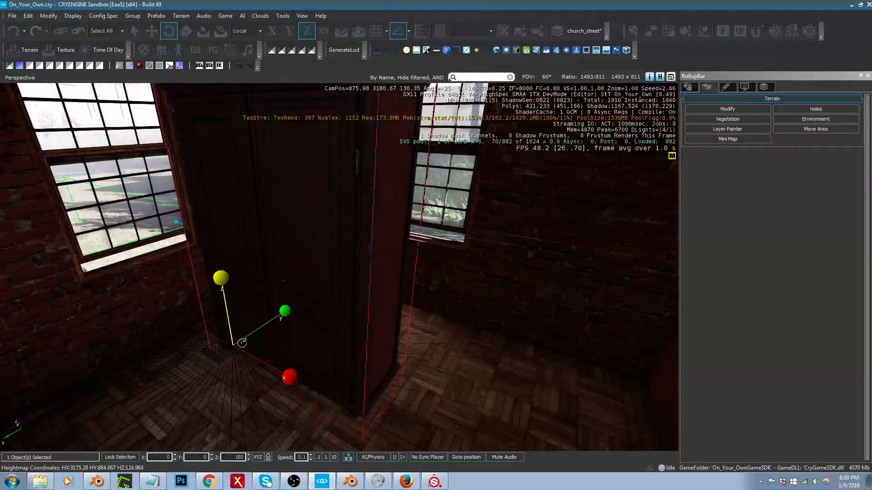
# Step: Move the wardrobe across the floor into the corner between the window and the red-and-white wall
pyautogui.press('1')
pyautogui.moveTo(215, 348); pyautogui.dragTo(436, 349)
pyautogui.press('a')
pyautogui.moveTo(436, 349); pyautogui.dragTo(470, 307, button='right')
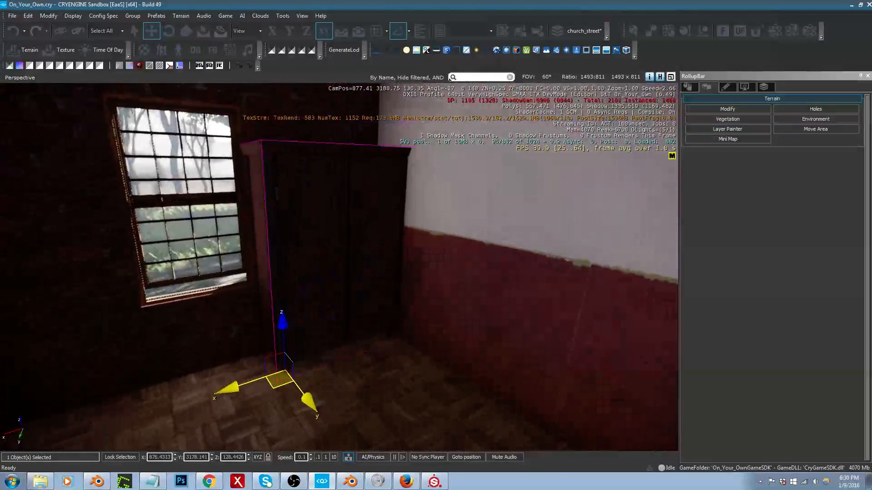
pyautogui.moveTo(275, 390); pyautogui.dragTo(268, 392)
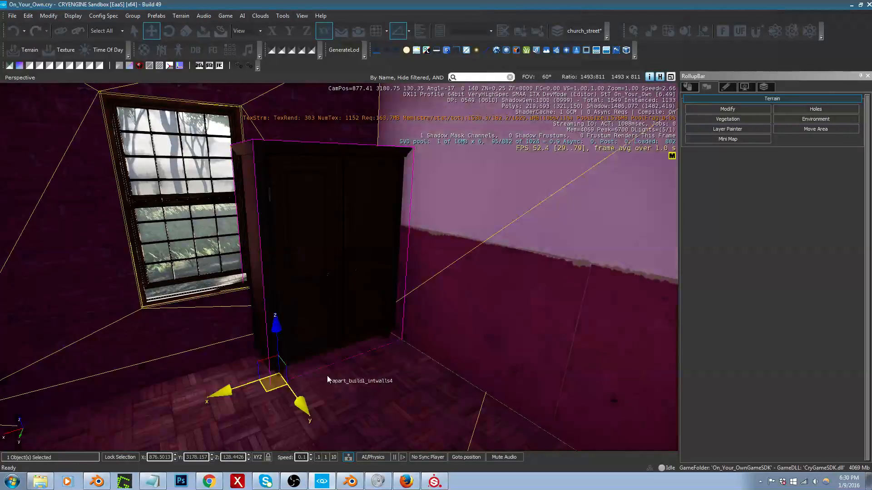
# Step: Filter the brush objects by "bed" and expand the beds folder under props
pyautogui.press('d')
pyautogui.moveTo(327, 379); pyautogui.dragTo(159, 388, button='right')
pyautogui.moveTo(501, 313); pyautogui.dragTo(497, 315, button='right')
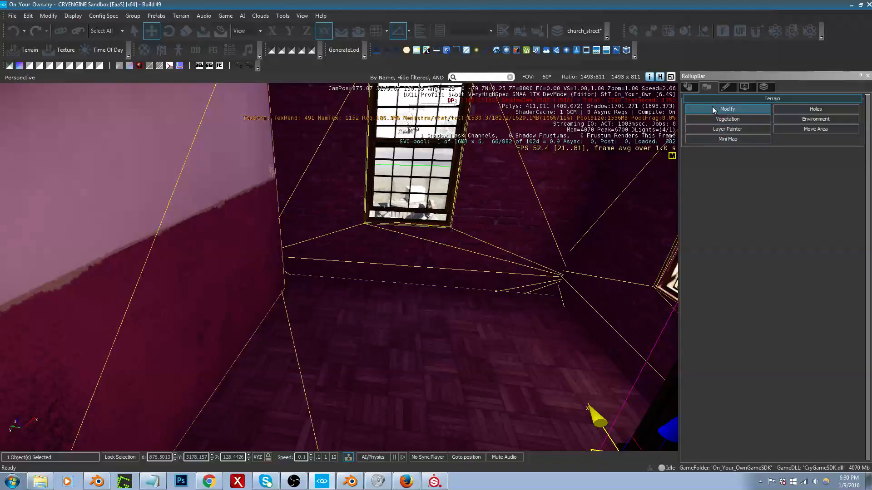
pyautogui.click(686, 89)
pyautogui.click(728, 129)
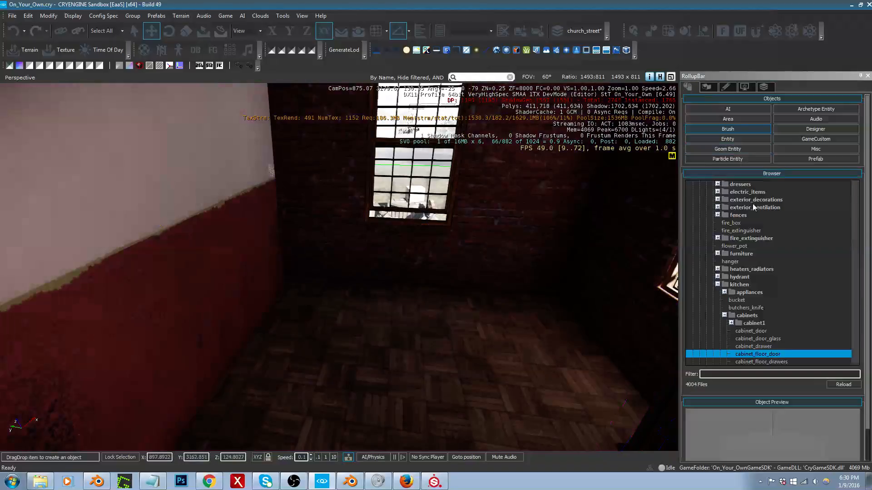
pyautogui.click(748, 375)
pyautogui.write('bed')
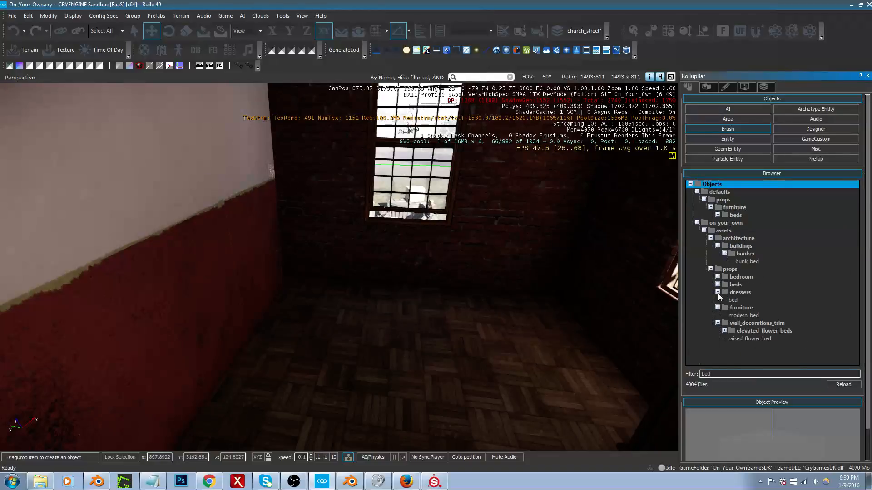
pyautogui.click(718, 285)
# Step: Preview the models in the beds folder, from bed1 through wrinckle_carpet
pyautogui.click(735, 293)
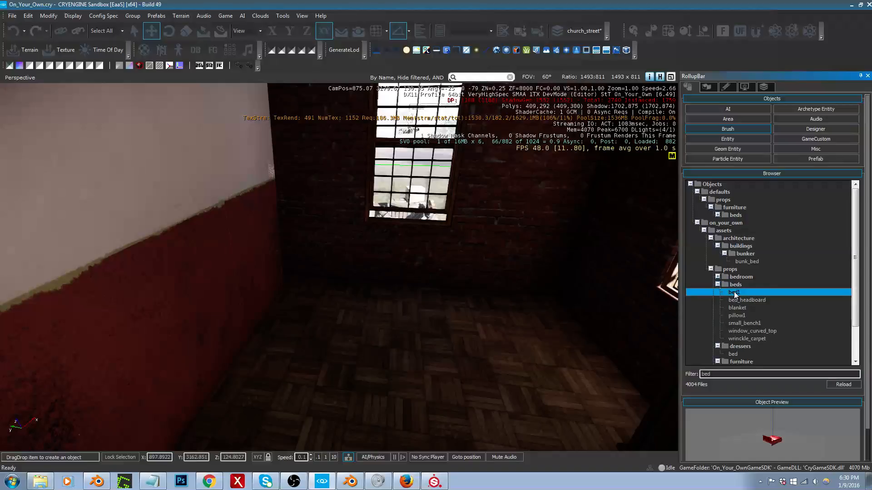
pyautogui.click(738, 301)
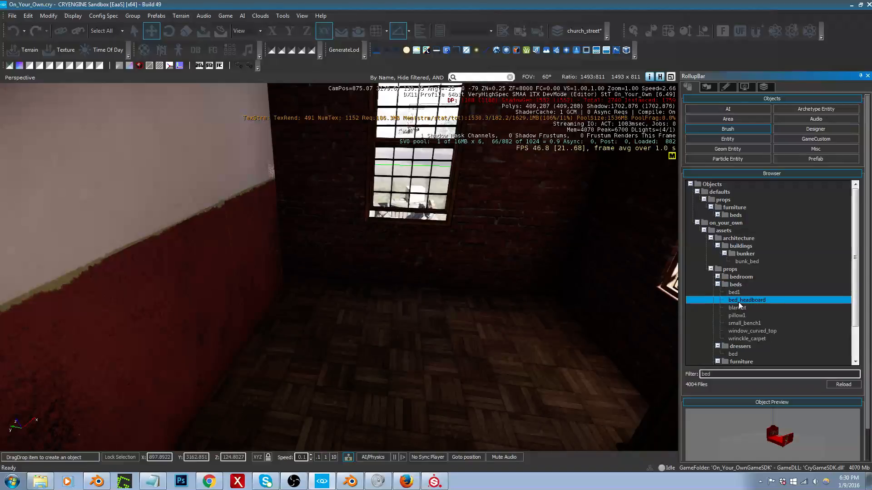
pyautogui.click(740, 308)
pyautogui.click(739, 317)
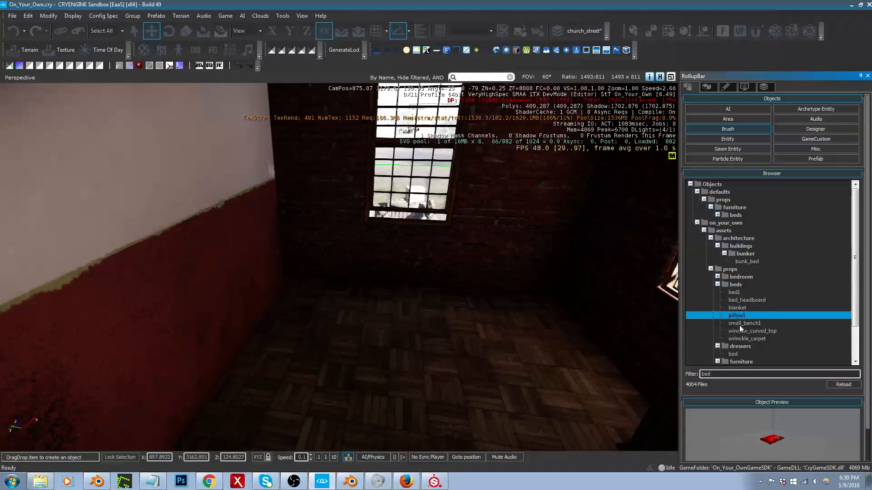
pyautogui.click(740, 324)
pyautogui.click(742, 332)
pyautogui.click(745, 339)
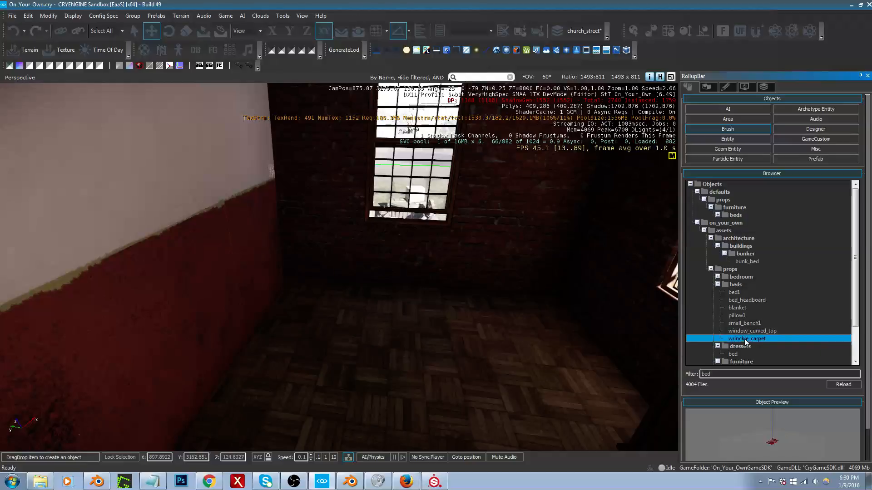
# Step: Place the bed1 brush on the empty room floor and rotate it to 90 degrees about Z
pyautogui.click(734, 293)
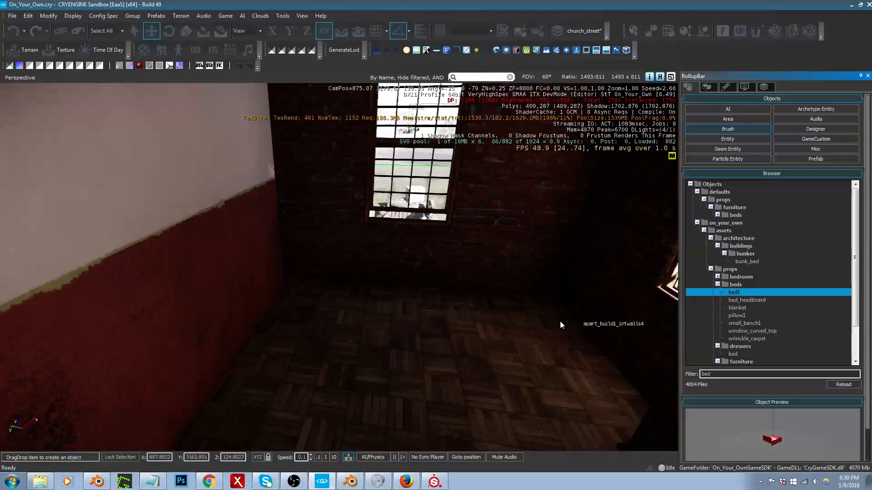
pyautogui.moveTo(560, 320)
pyautogui.mouseDown()
pyautogui.moveTo(459, 309)
pyautogui.moveTo(407, 318)
pyautogui.moveTo(434, 312)
pyautogui.moveTo(487, 267)
pyautogui.mouseUp()
pyautogui.press('2')
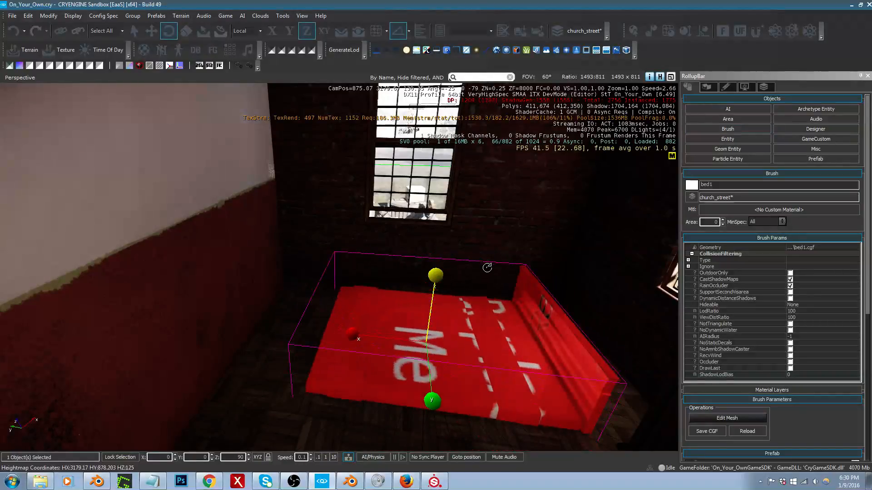
pyautogui.press('1')
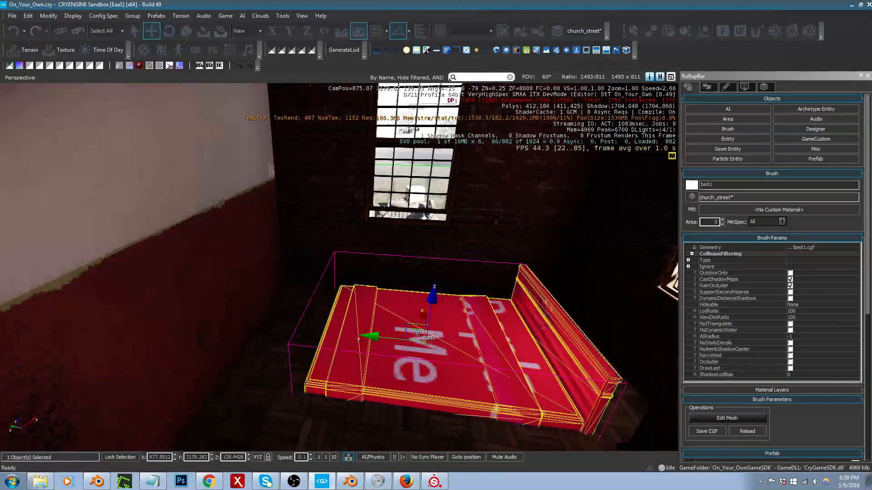
# Step: Raise the bed to about Z 128.91 and shift it along Y to about 3178.79, near the corner windows
pyautogui.moveTo(412, 323); pyautogui.dragTo(483, 285)
pyautogui.press('a')
pyautogui.moveTo(483, 284); pyautogui.dragTo(509, 288, button='right')
pyautogui.press('w')
pyautogui.press('s')
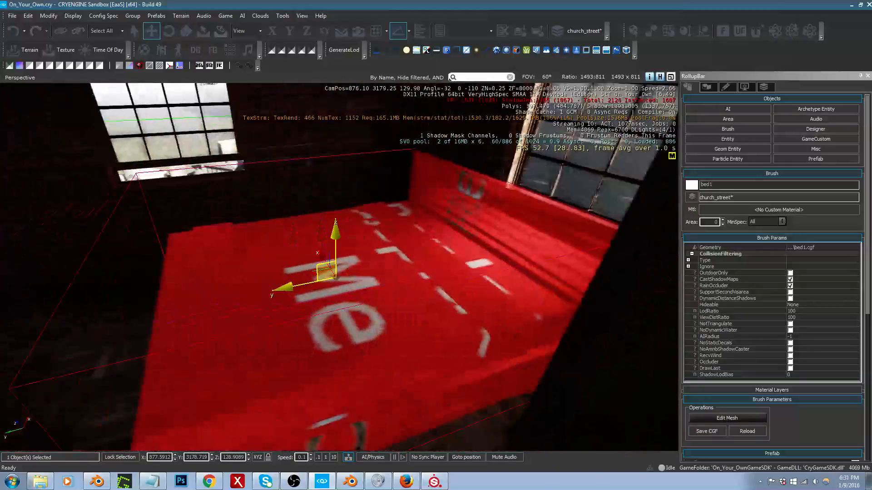
pyautogui.moveTo(286, 288); pyautogui.dragTo(274, 290)
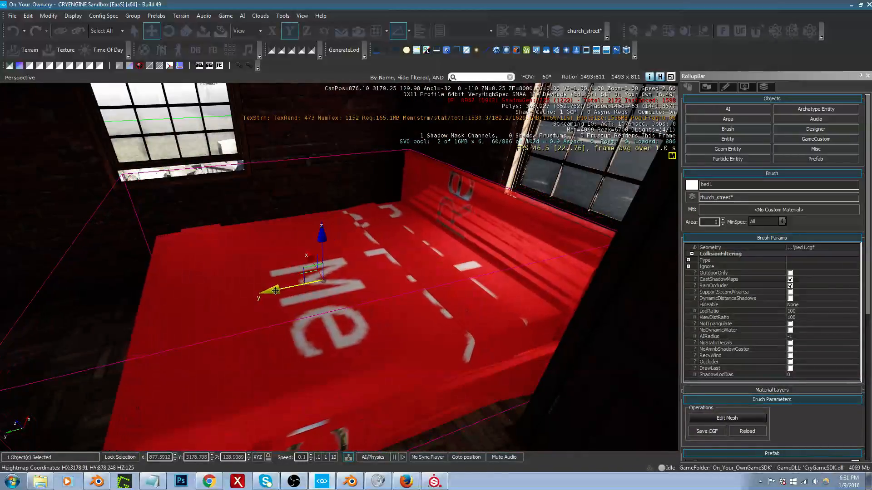
# Step: Open the bed's material and load bed1_low_bed1__001__curain_diff.tif from the props/beds folder as a diffuse texture
pyautogui.click(751, 211)
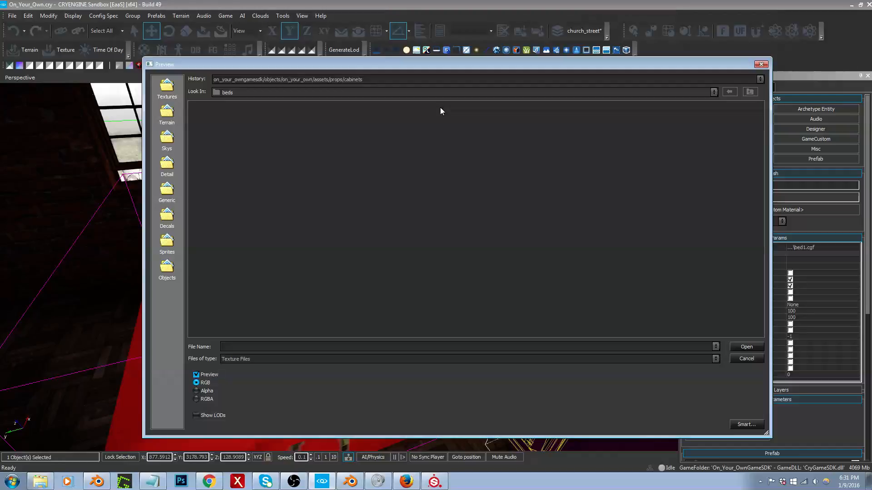
pyautogui.click(450, 80)
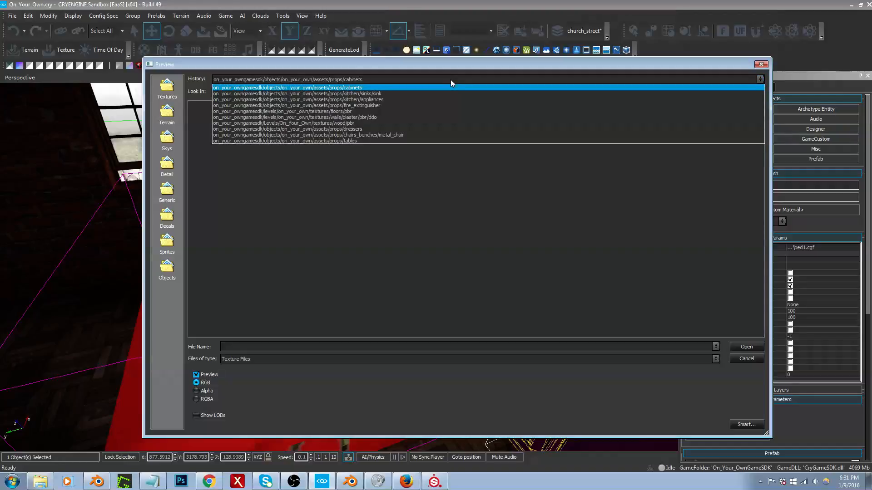
pyautogui.click(450, 79)
pyautogui.click(470, 80)
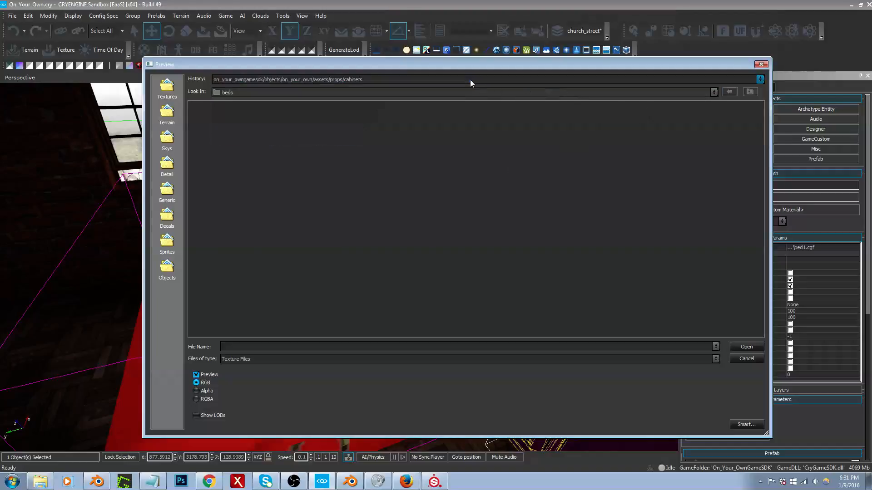
pyautogui.click(420, 87)
pyautogui.click(749, 92)
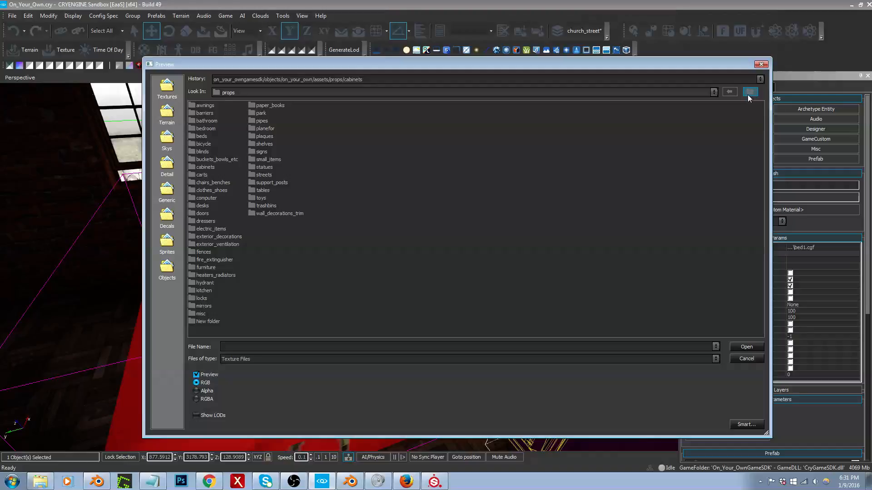
pyautogui.doubleClick(201, 137)
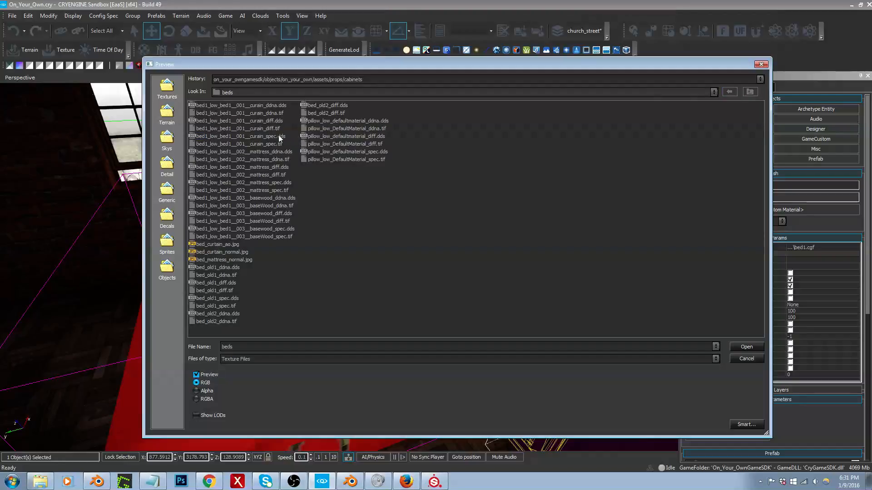
pyautogui.click(257, 127)
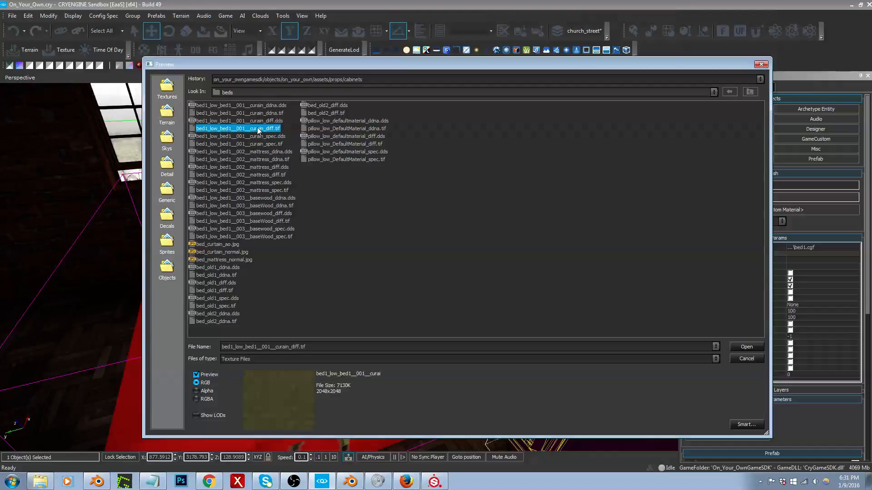
pyautogui.doubleClick(257, 128)
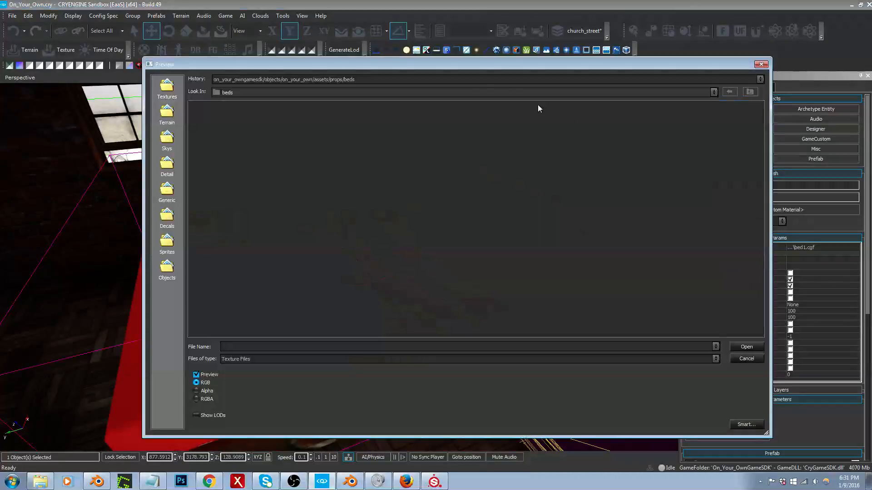
# Step: Load bed1_low_bed1__001__curain_ddna.tif from the recent beds folder as the bed material's normal texture
pyautogui.click(471, 83)
pyautogui.click(467, 88)
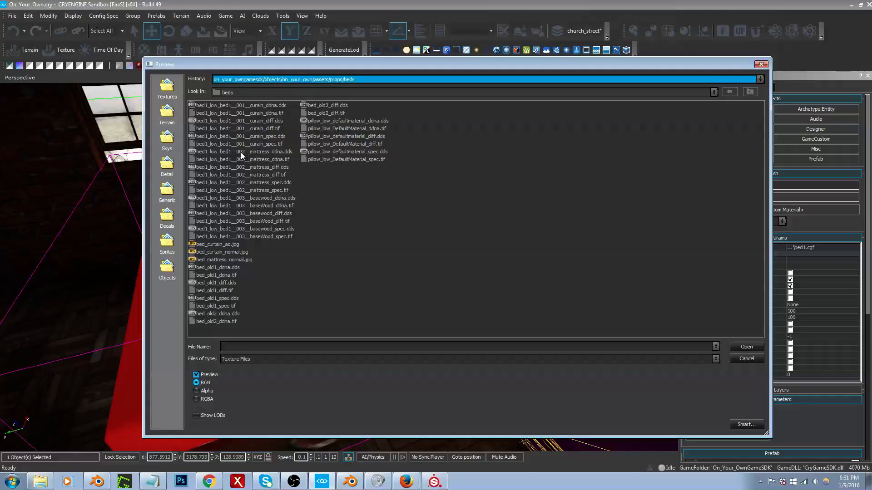
pyautogui.doubleClick(255, 114)
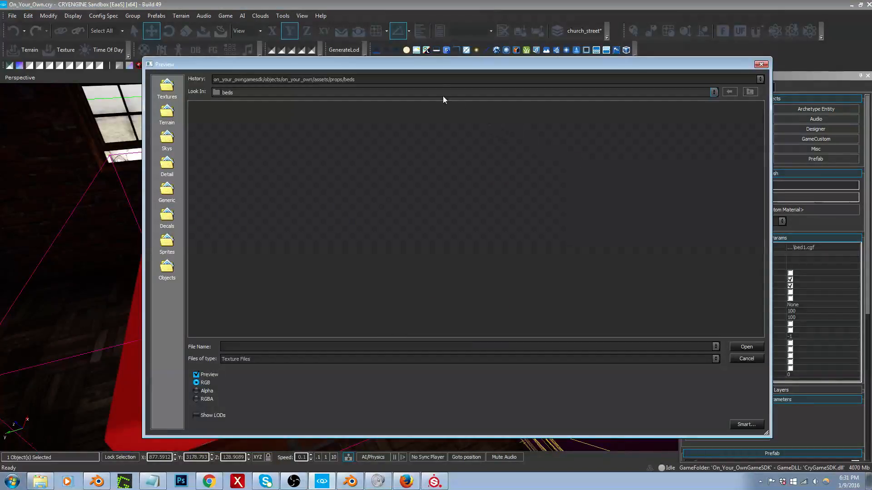
# Step: Load bed1_low_bed1__001__curain_spec.tif from the recent props/beds folder as the bed curtain material's specular texture
pyautogui.click(405, 80)
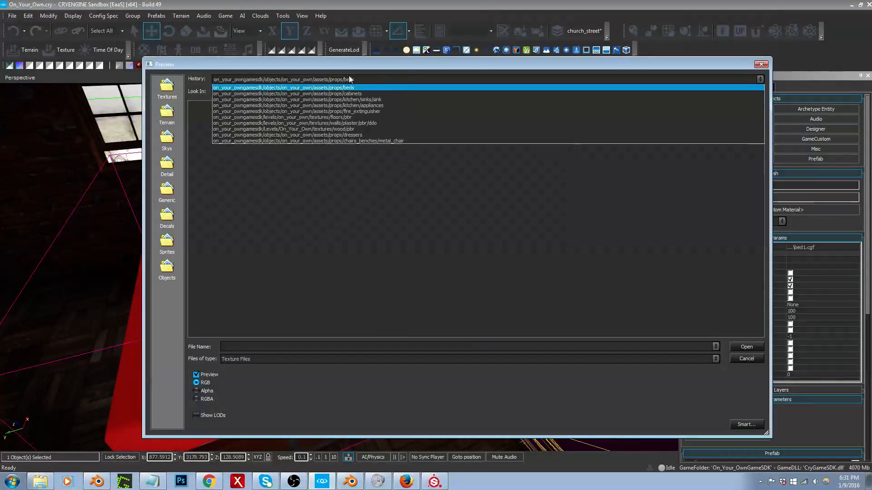
pyautogui.click(338, 89)
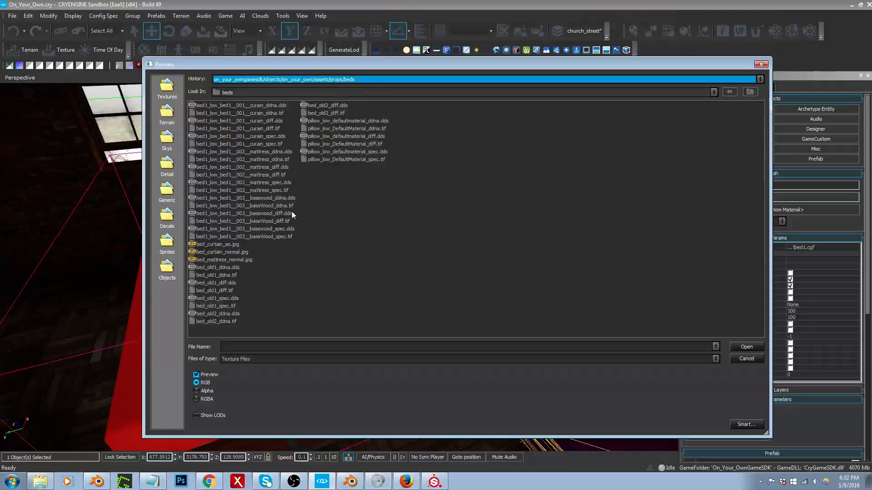
pyautogui.click(270, 143)
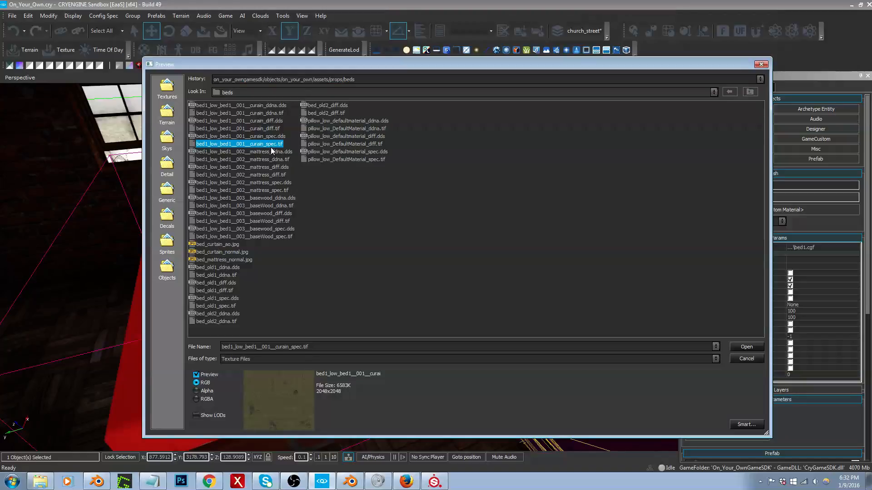
pyautogui.doubleClick(271, 147)
# Step: Load bed1_low_bed1__002__mattress_diff.tif from the recent props/beds folder as the mattress material's diffuse texture
pyautogui.moveTo(286, 162); pyautogui.dragTo(272, 205, button='right')
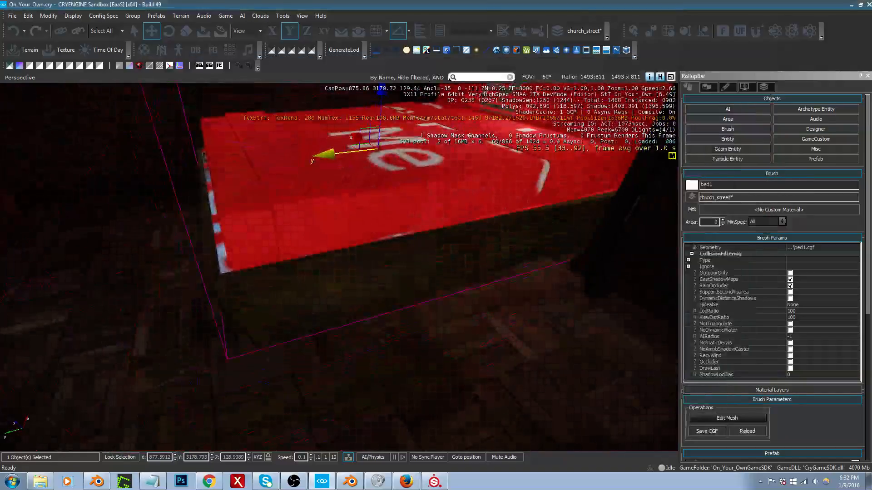
pyautogui.moveTo(272, 204); pyautogui.dragTo(273, 177, button='middle')
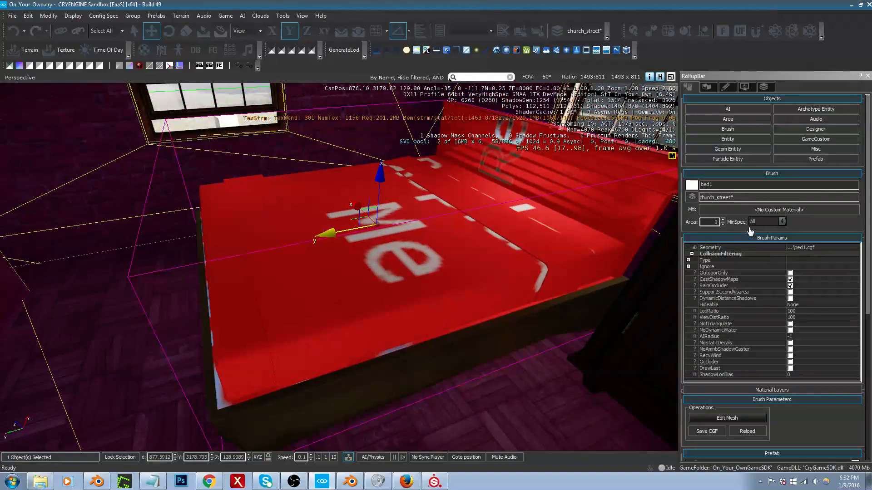
pyautogui.click(767, 222)
pyautogui.click(767, 212)
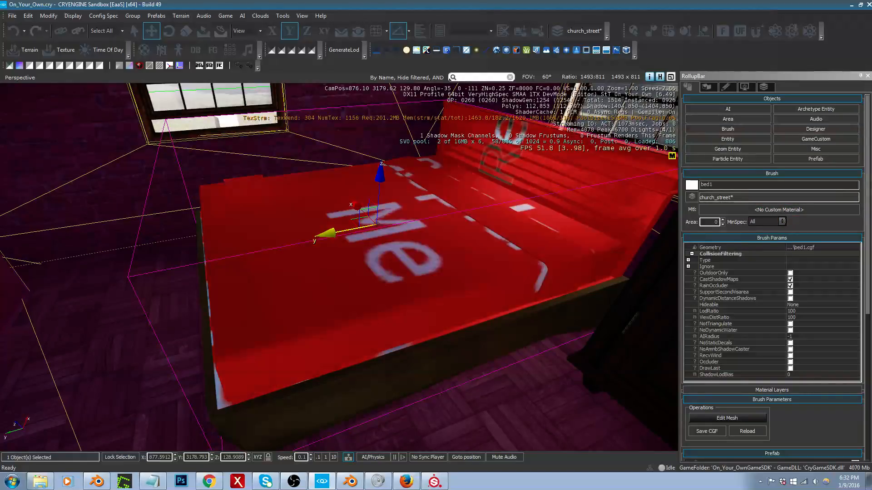
pyautogui.doubleClick(800, 247)
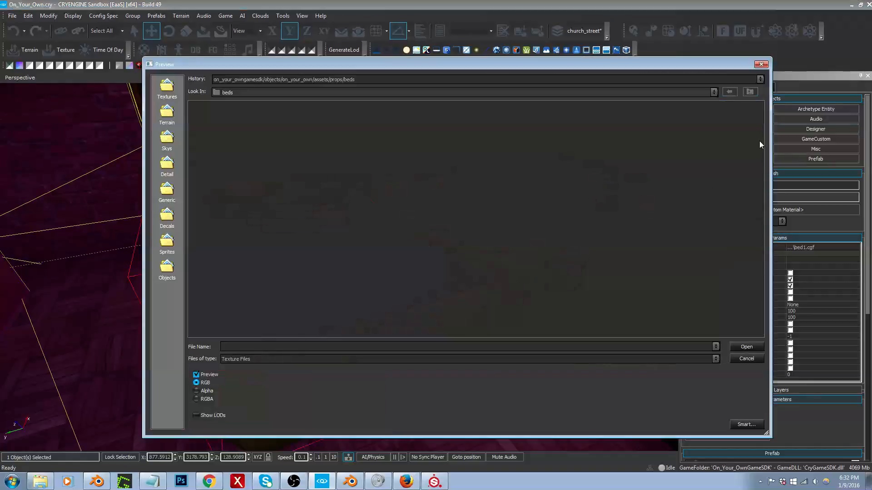
pyautogui.click(459, 79)
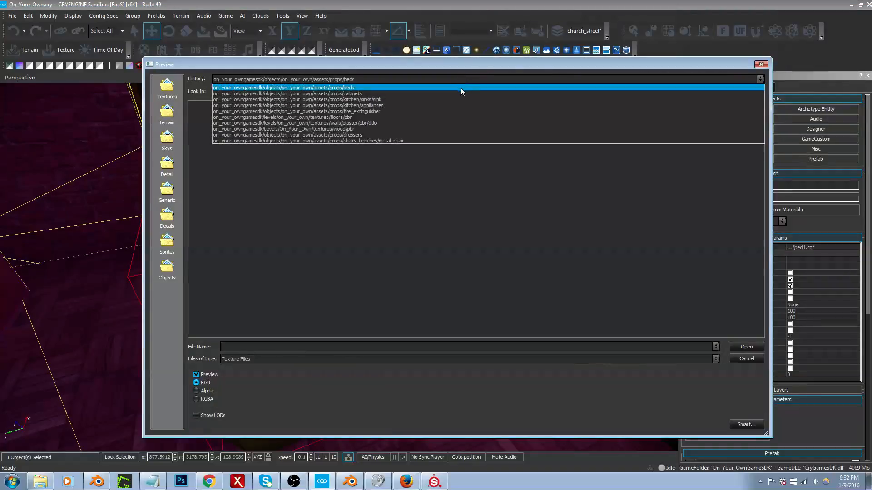
pyautogui.click(460, 87)
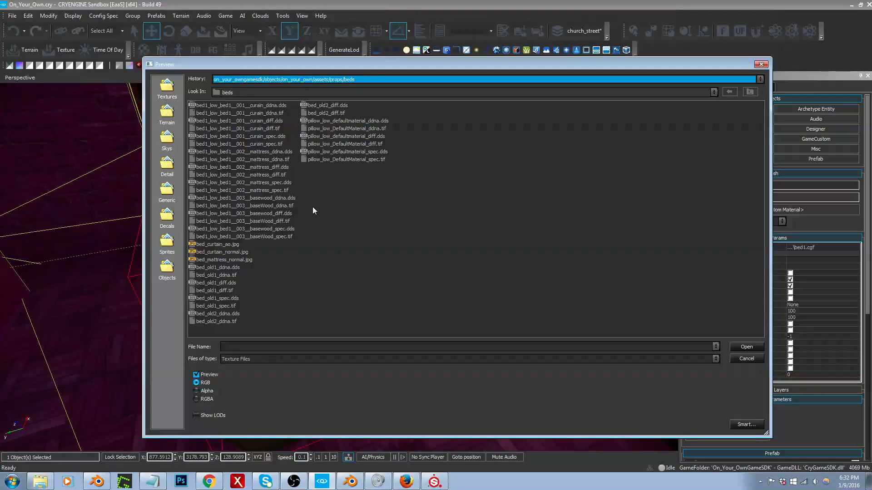
pyautogui.doubleClick(255, 176)
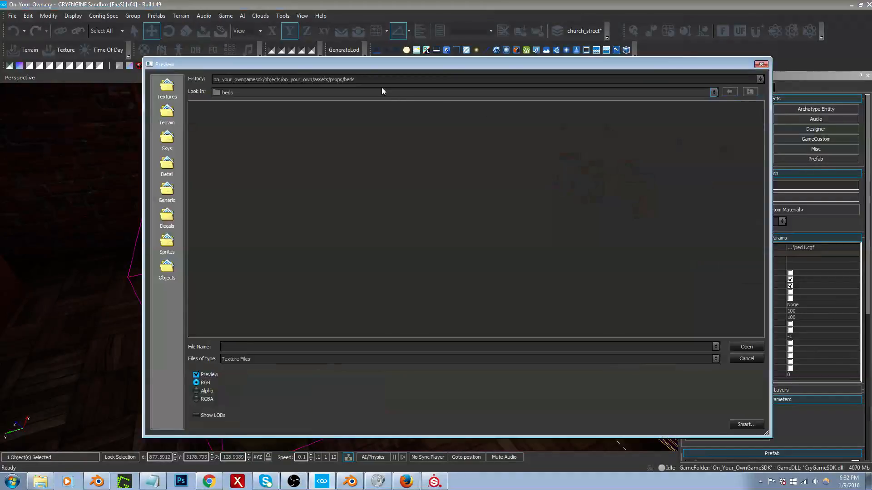
# Step: Load bed1_low_bed1__002__mattress_ddna.tif from the recent props/beds folder as the mattress material's normal texture
pyautogui.click(384, 83)
pyautogui.click(383, 86)
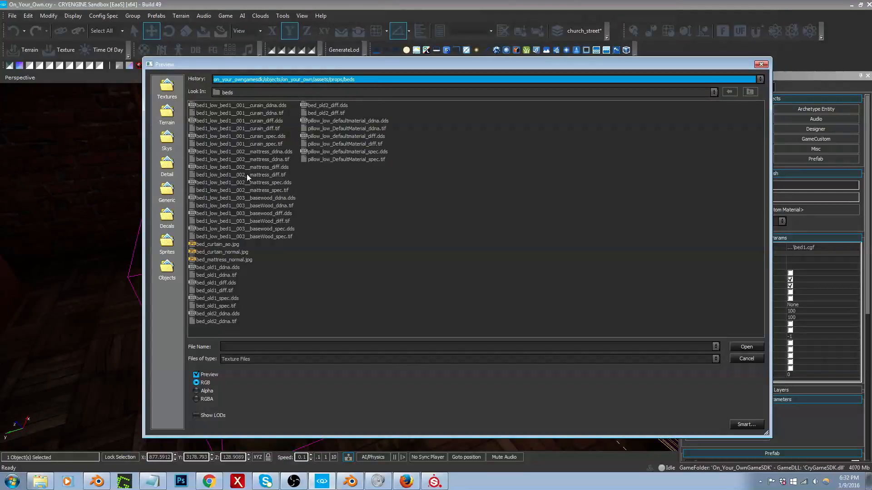
pyautogui.doubleClick(259, 160)
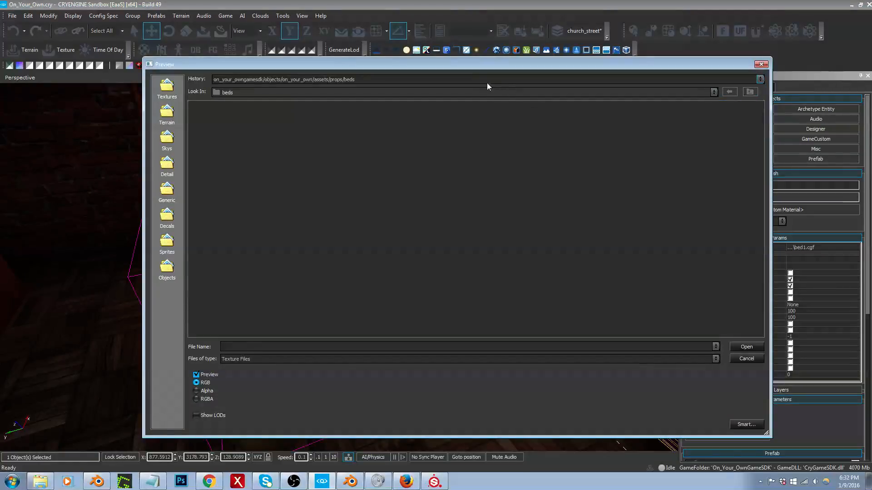
# Step: Choose bed1_low_bed1__002__mattress_spec.tif from the recent props/beds folder for the mattress material's specular texture
pyautogui.click(479, 80)
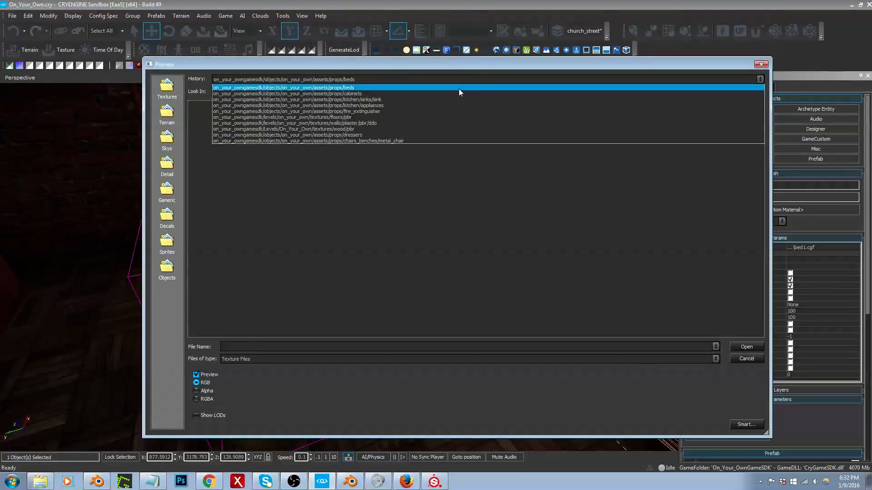
pyautogui.click(459, 88)
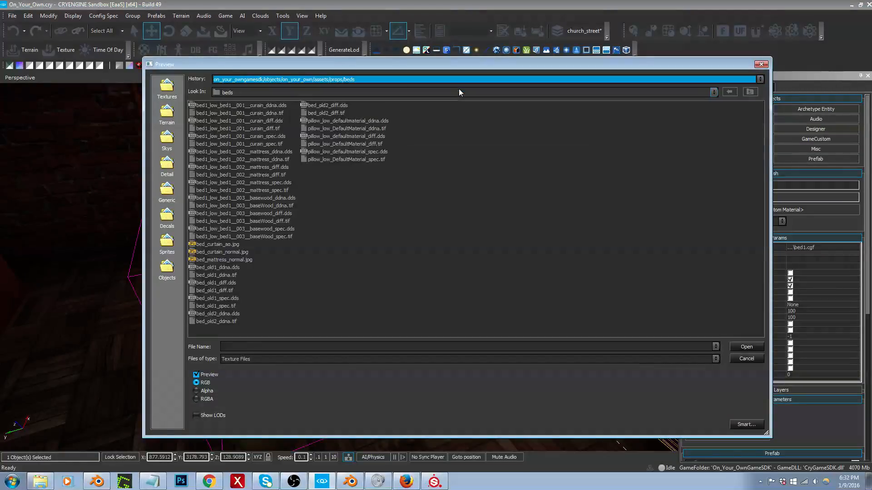
pyautogui.click(241, 191)
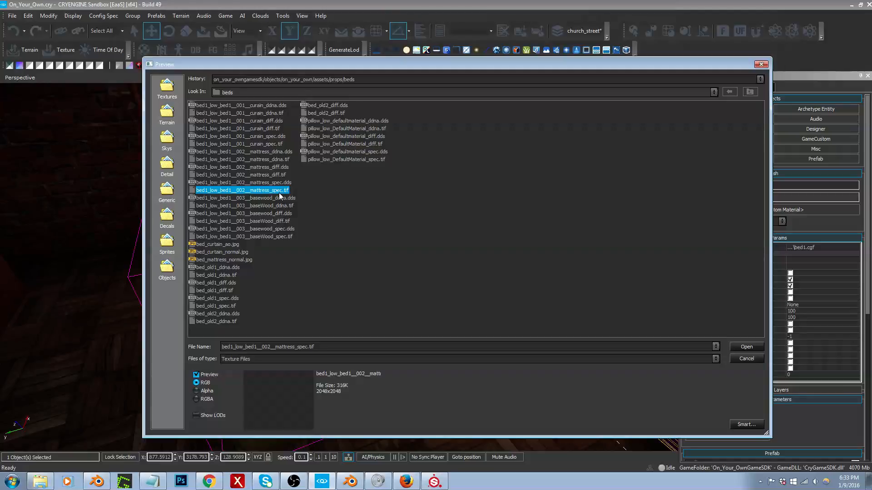
# Step: Load grey.dds from the Textures/defaults folder into the texture slot being edited
pyautogui.moveTo(427, 66); pyautogui.dragTo(433, 33)
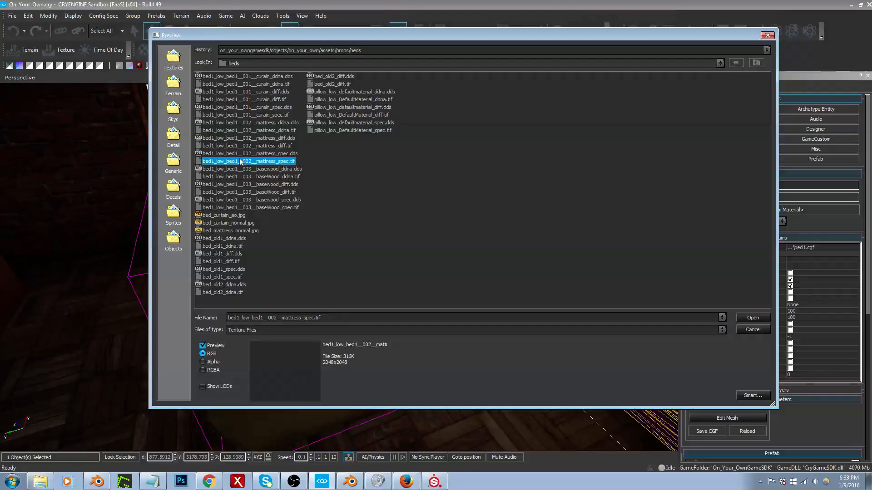
pyautogui.click(173, 56)
pyautogui.doubleClick(216, 108)
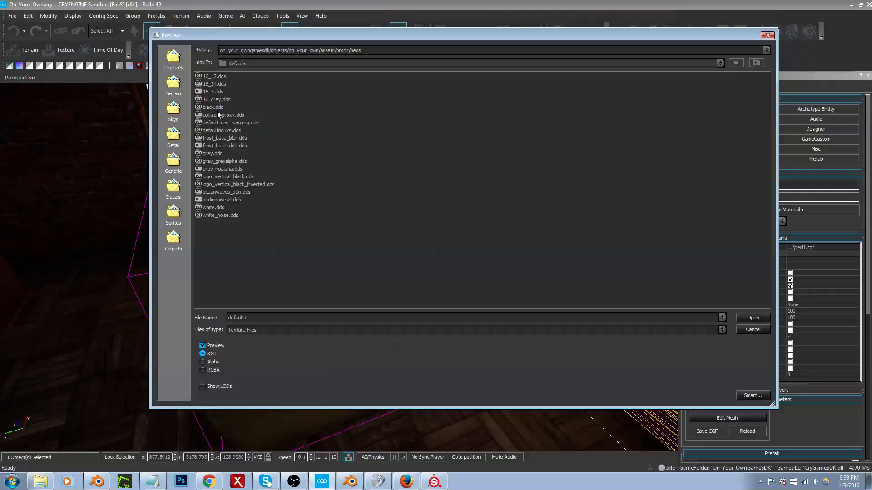
pyautogui.click(213, 154)
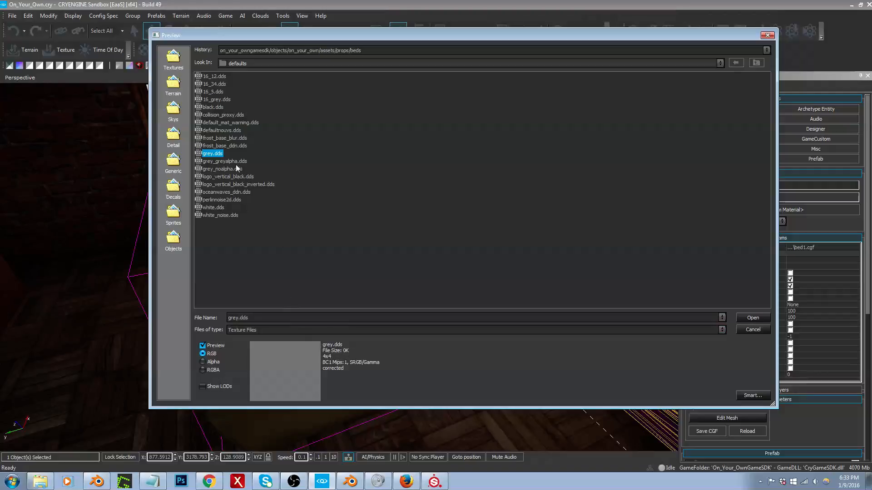
pyautogui.doubleClick(214, 154)
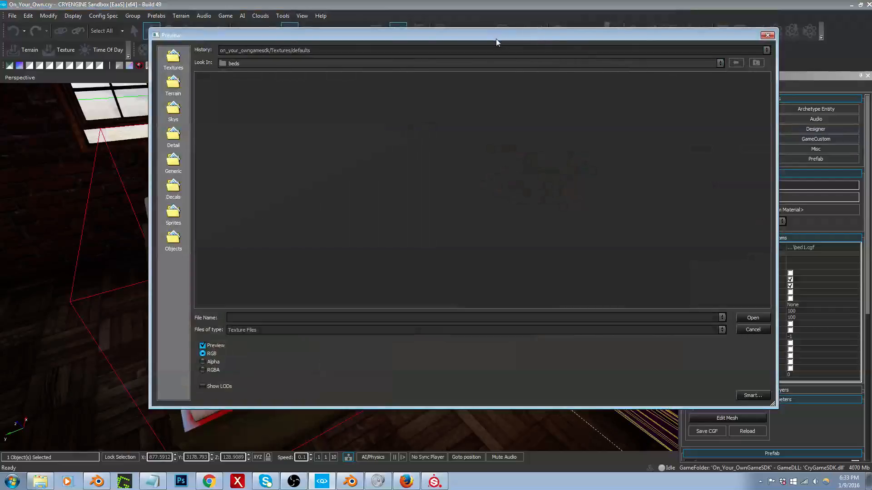
# Step: Load the base wood diffuse texture bed1_low_bed1__003__baseWood_diff.tif from the assets/props/beds folder
pyautogui.click(492, 54)
pyautogui.click(487, 58)
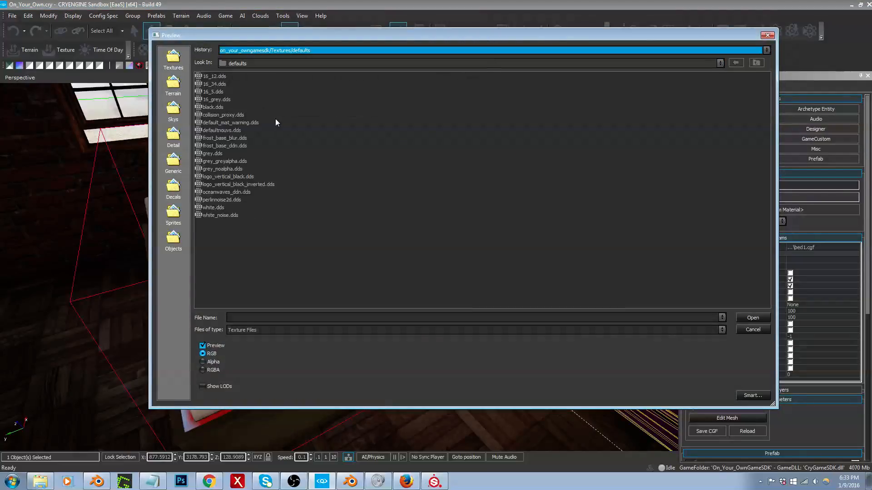
pyautogui.click(355, 51)
pyautogui.click(355, 66)
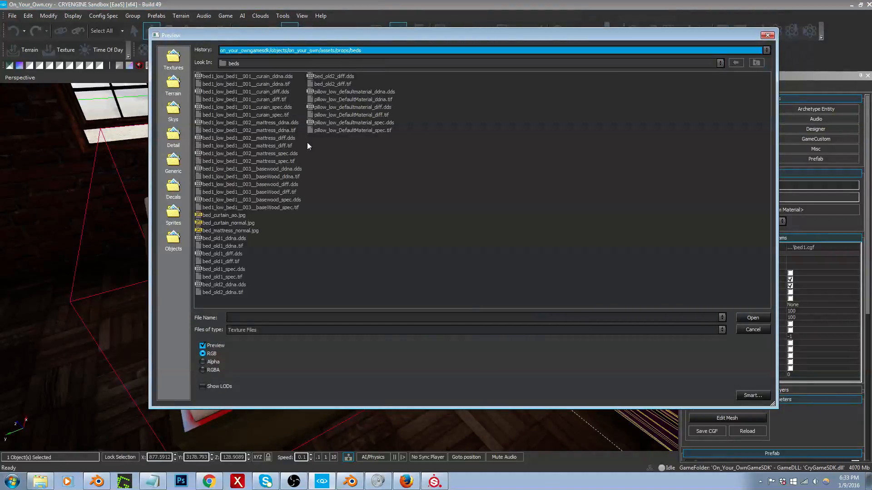
pyautogui.doubleClick(277, 185)
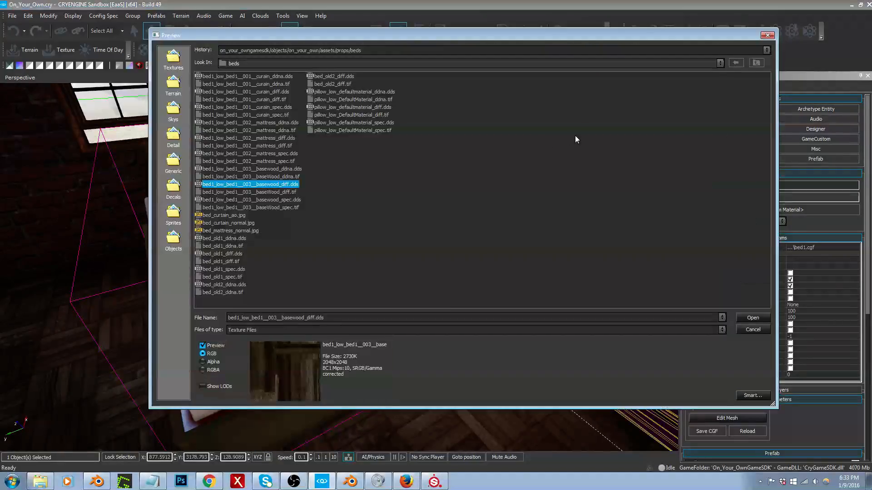
pyautogui.click(277, 191)
pyautogui.doubleClick(277, 192)
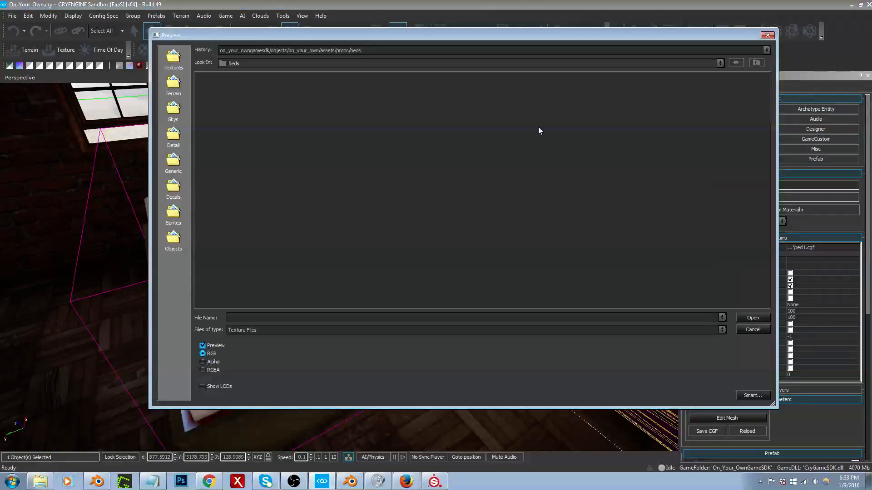
# Step: Load the base wood specular texture bed1_low_bed1__003__baseWood_spec.tif from the assets/props/beds folder
pyautogui.click(478, 50)
pyautogui.click(477, 58)
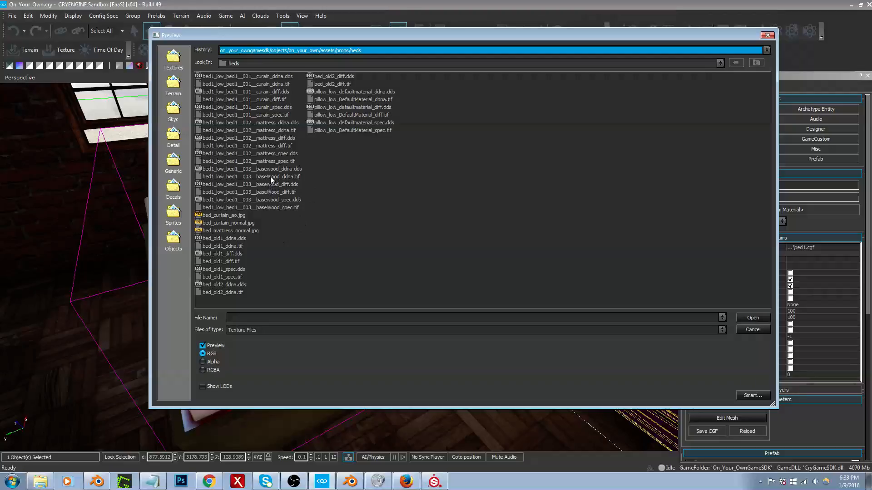
pyautogui.click(753, 330)
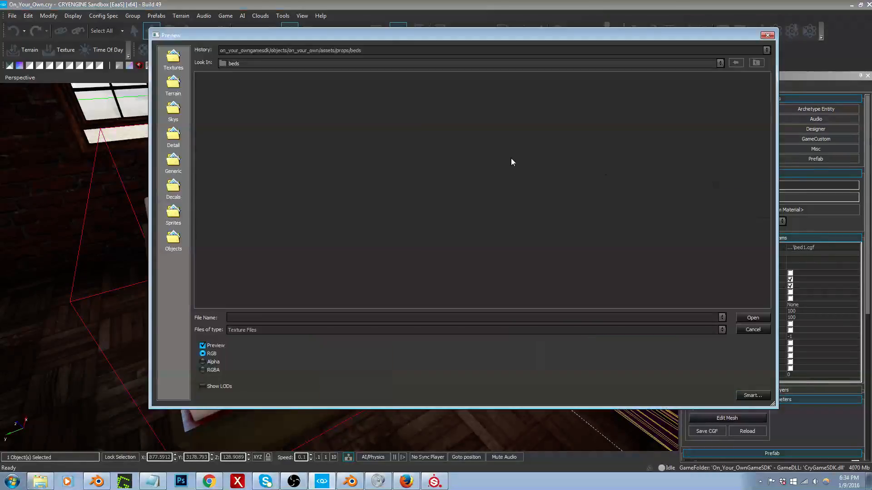
pyautogui.click(468, 51)
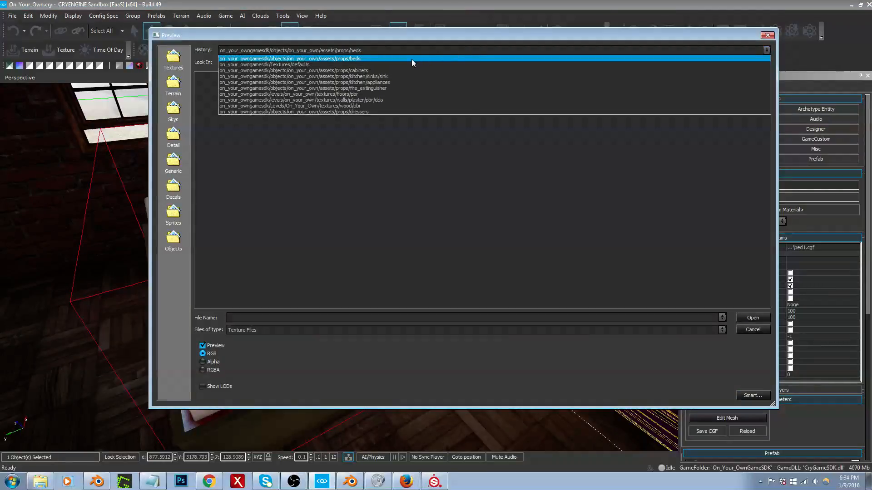
pyautogui.click(411, 58)
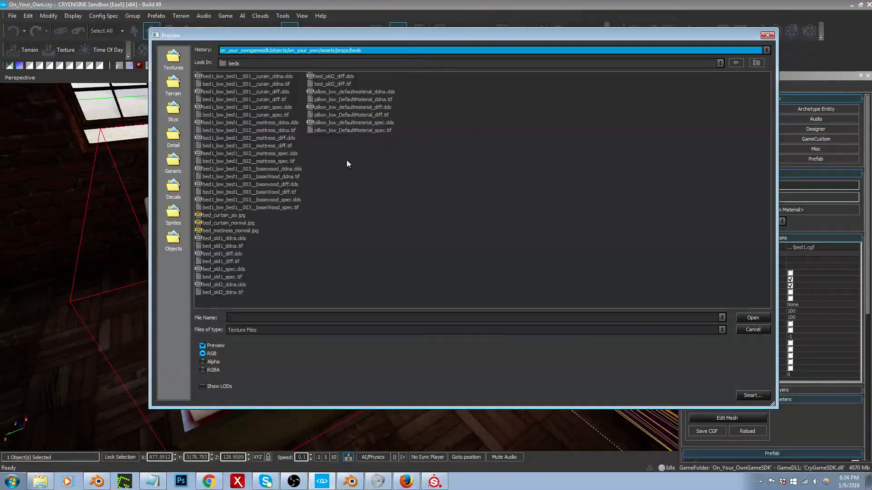
pyautogui.doubleClick(278, 207)
# Step: Examine the textured bed in the viewport, walk around the bedroom in game mode to judge the space, and leave game mode
pyautogui.moveTo(377, 254); pyautogui.dragTo(371, 191, button='right')
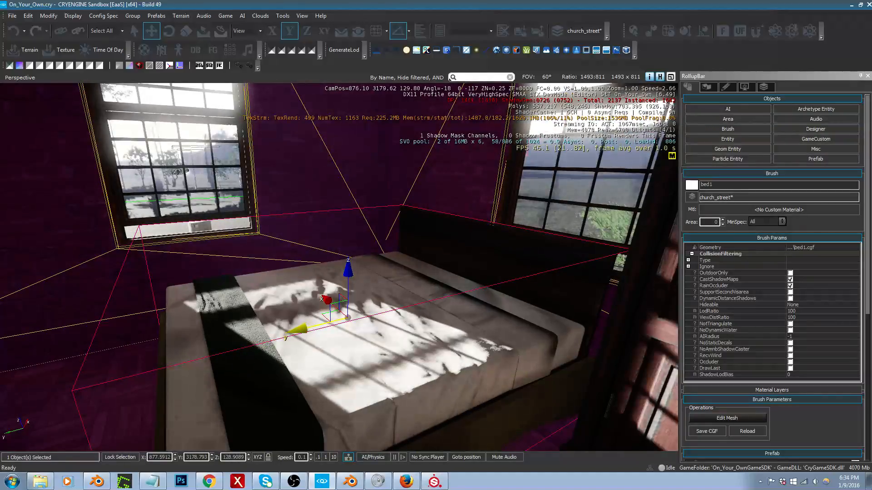
pyautogui.moveTo(363, 313)
pyautogui.mouseDown(button='right')
pyautogui.moveTo(352, 294)
pyautogui.moveTo(359, 305)
pyautogui.mouseUp(button='right')
pyautogui.press('s')
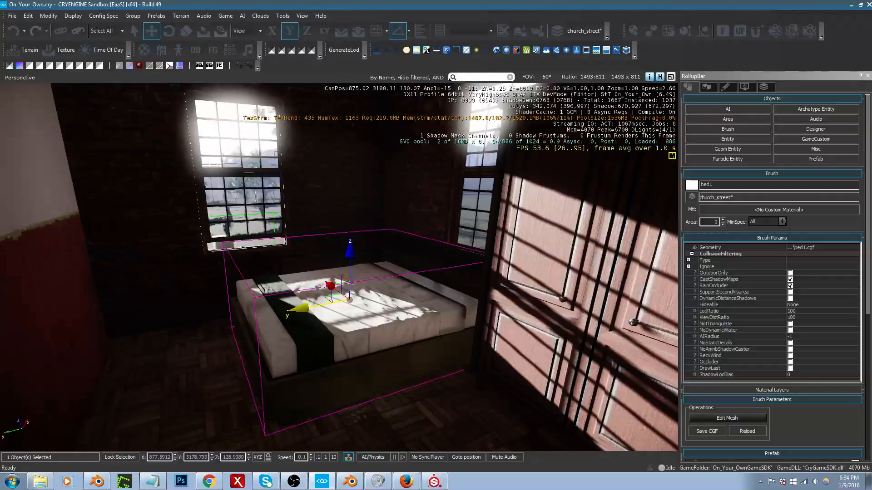
pyautogui.moveTo(359, 305); pyautogui.dragTo(386, 291, button='right')
pyautogui.press('w')
pyautogui.hotkey('ctrl', 'g')
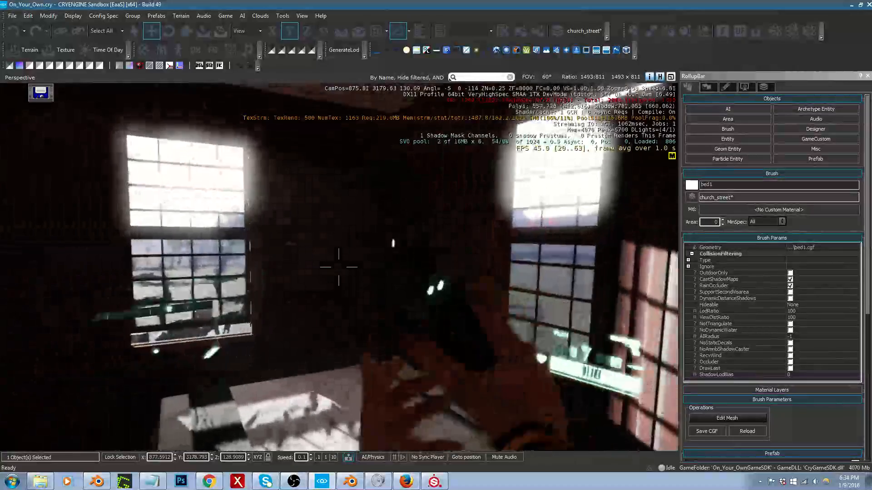
pyautogui.press('w')
pyautogui.press('a')
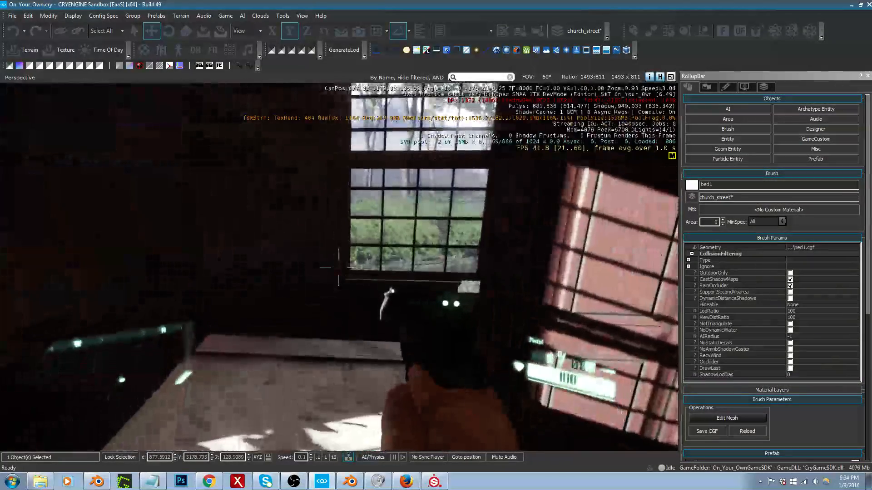
pyautogui.press('d')
pyautogui.press('w')
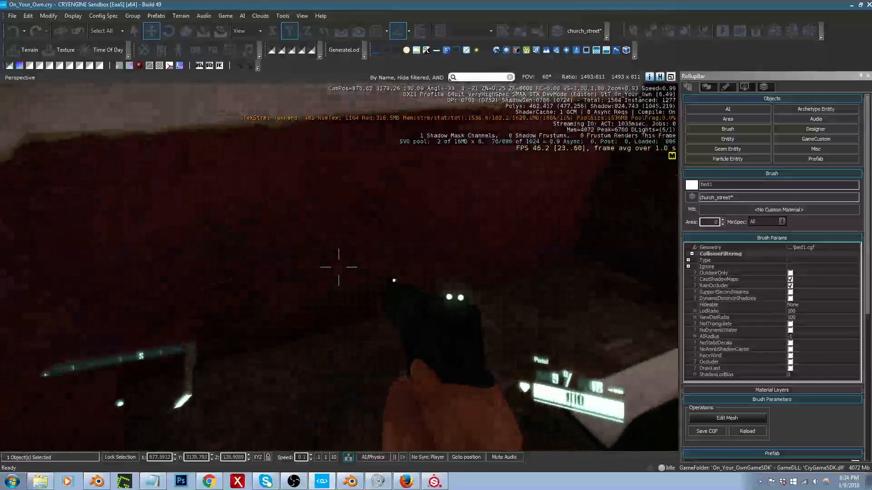
pyautogui.press('w')
pyautogui.press('d')
pyautogui.press('space')
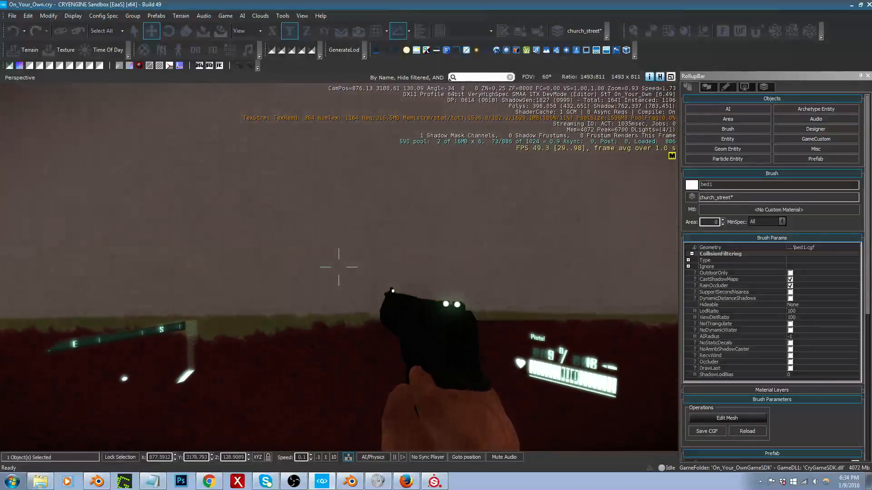
pyautogui.press('w')
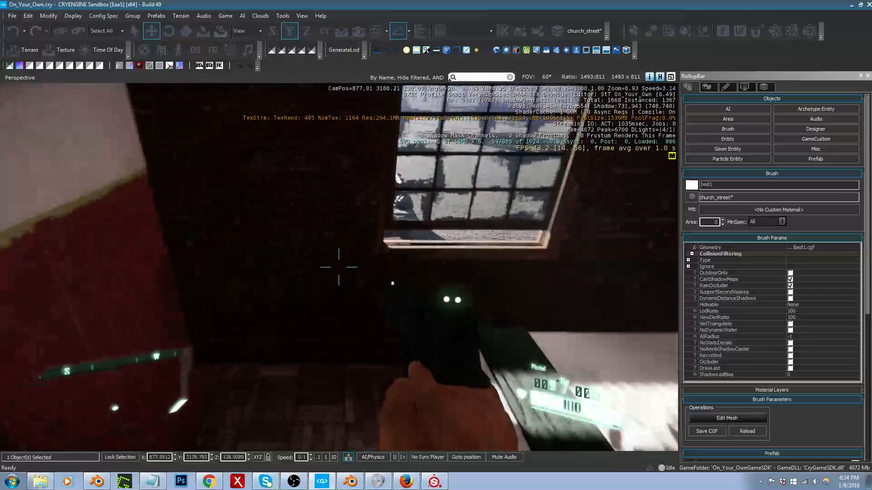
pyautogui.press('d')
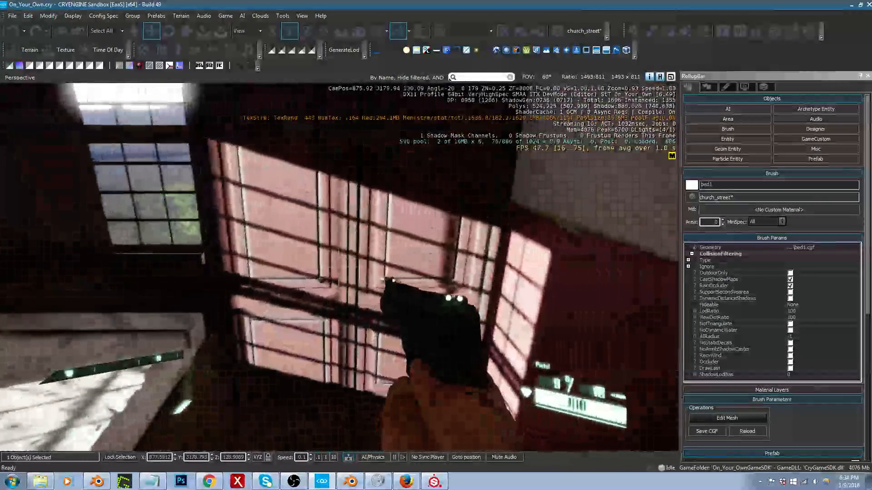
pyautogui.press('Escape')
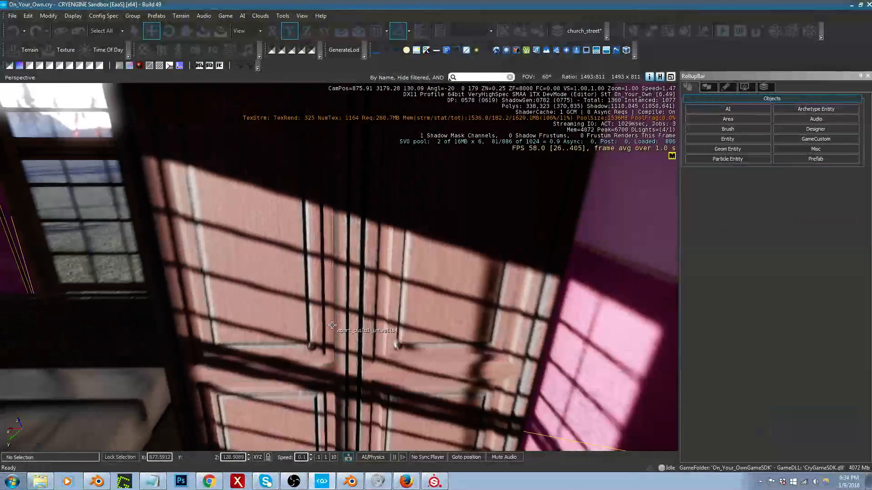
# Step: Switch to Blender and move both faces and the end of the bedroom partition wall 0.75 along the global X axis
pyautogui.click(349, 482)
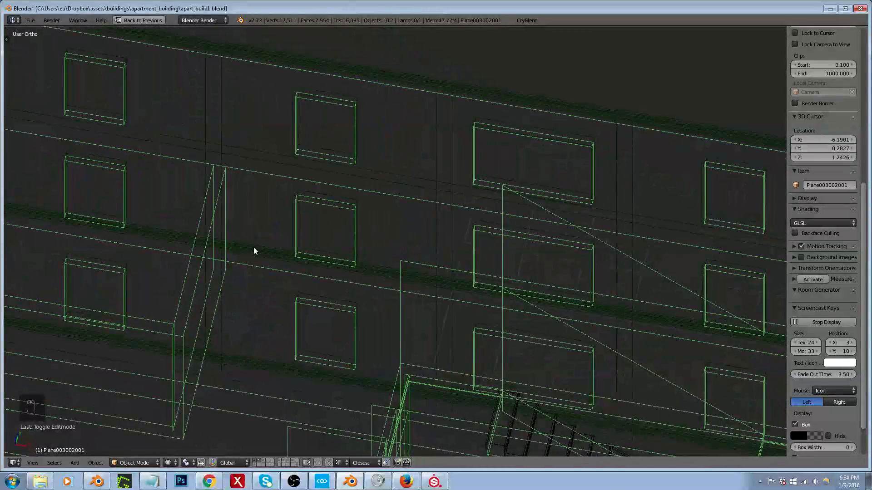
pyautogui.press('Tab')
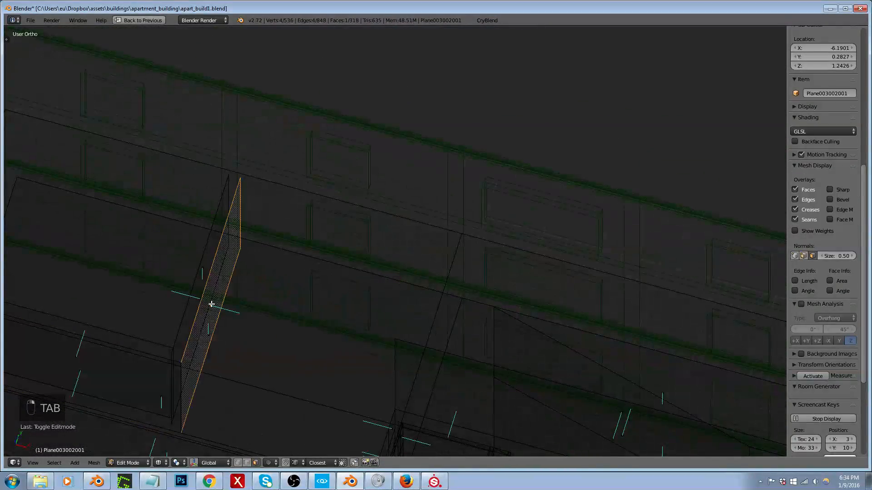
pyautogui.keyDown('shift'); pyautogui.rightClick(203, 302); pyautogui.keyUp('shift')
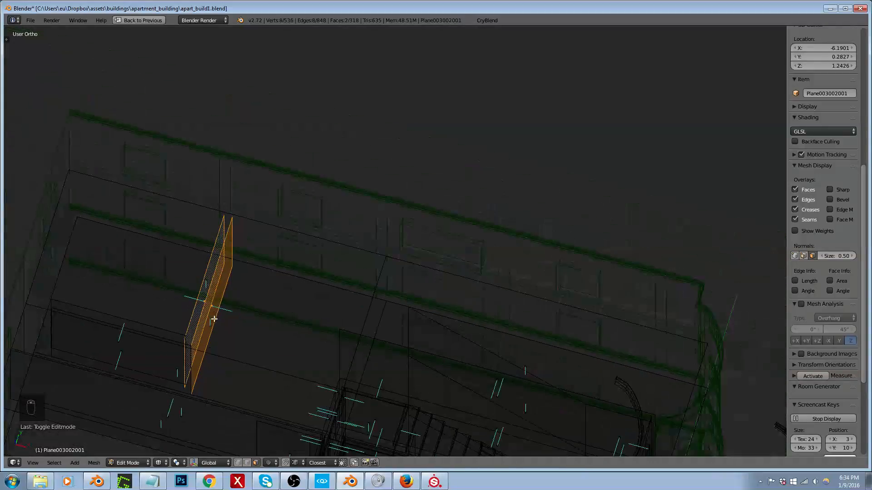
pyautogui.hotkey('ctrl', 'Tab')
pyautogui.click(175, 338)
pyautogui.scroll(8, 173, 338)
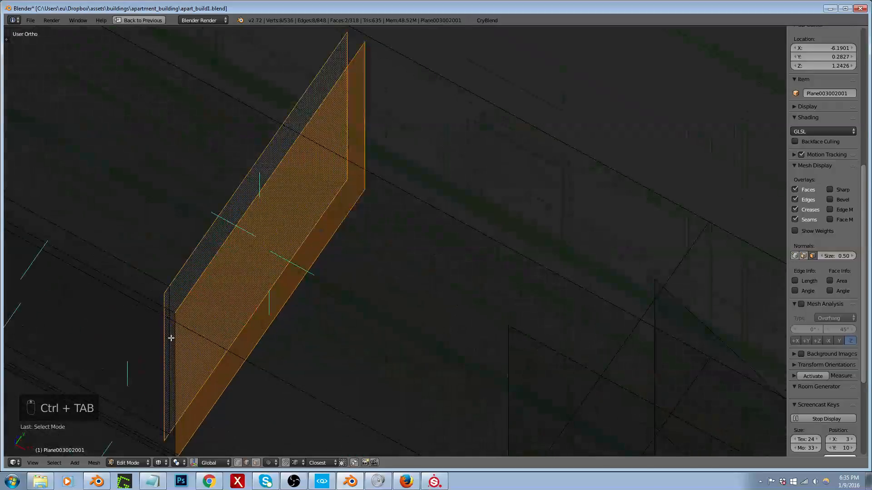
pyautogui.keyDown('shift'); pyautogui.rightClick(179, 326); pyautogui.keyUp('shift')
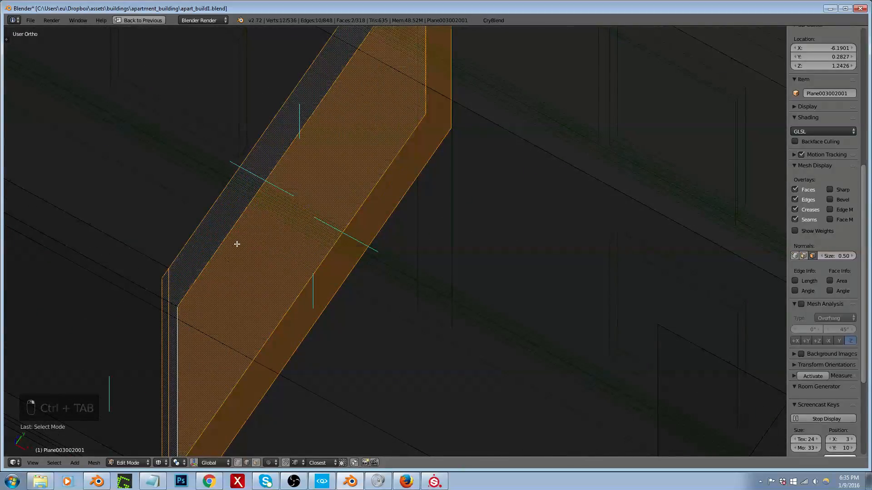
pyautogui.scroll(-6, 236, 243)
pyautogui.press('KP_7')
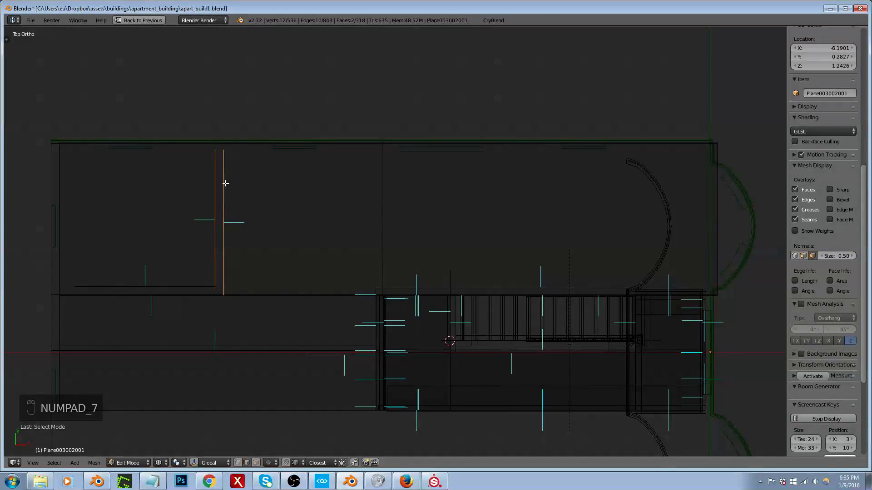
pyautogui.press('g')
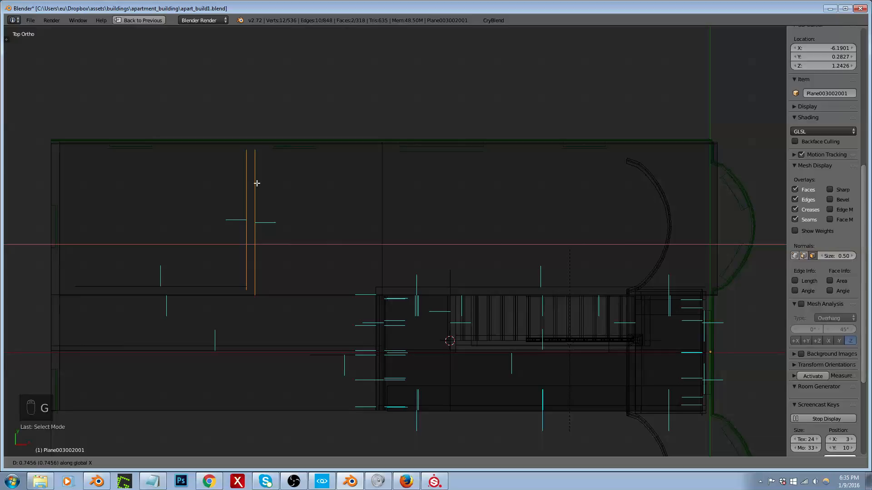
pyautogui.write('.75')
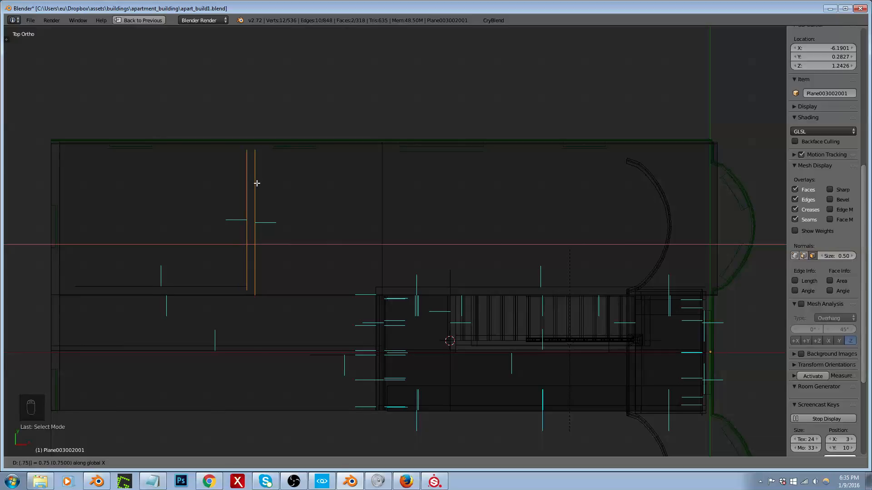
pyautogui.press('Return')
# Step: Turn off the face normals display for the apartment building mesh
pyautogui.moveTo(262, 216); pyautogui.dragTo(204, 166, button='middle')
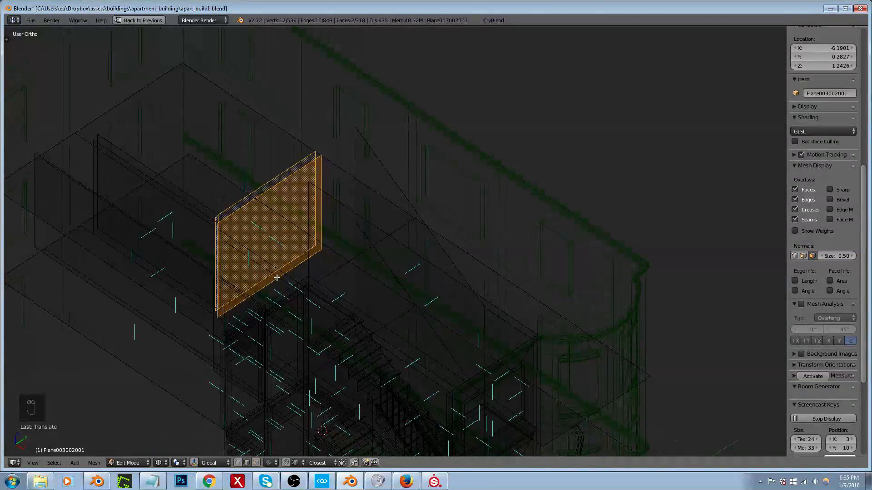
pyautogui.scroll(3, 253, 205)
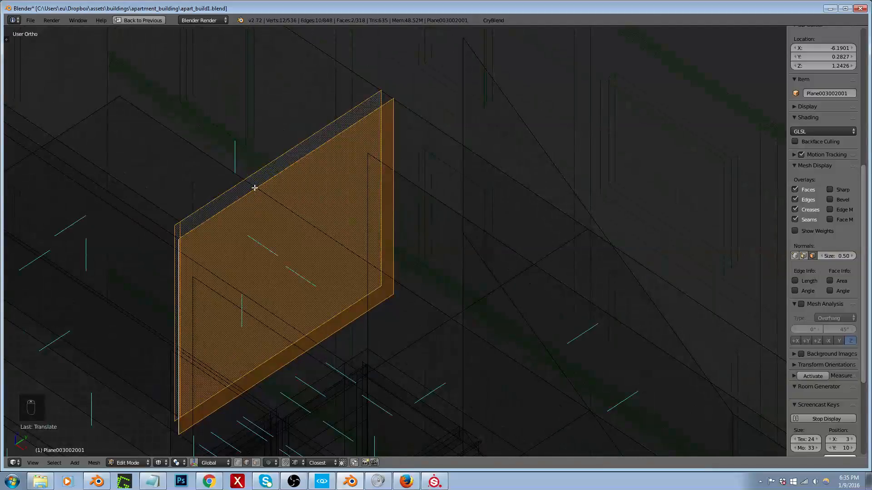
pyautogui.scroll(-4, 257, 152)
pyautogui.scroll(5, 276, 273)
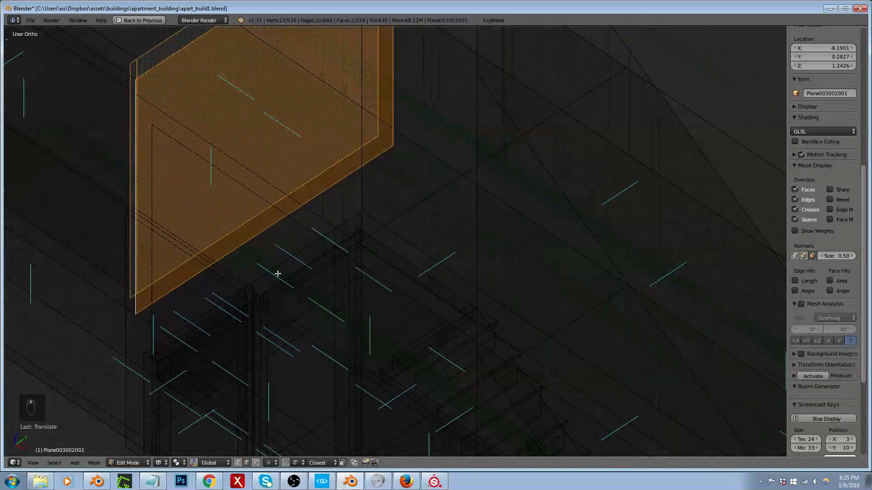
pyautogui.moveTo(304, 261); pyautogui.dragTo(394, 274, button='middle')
pyautogui.scroll(-5, 393, 274)
pyautogui.scroll(5, 504, 169)
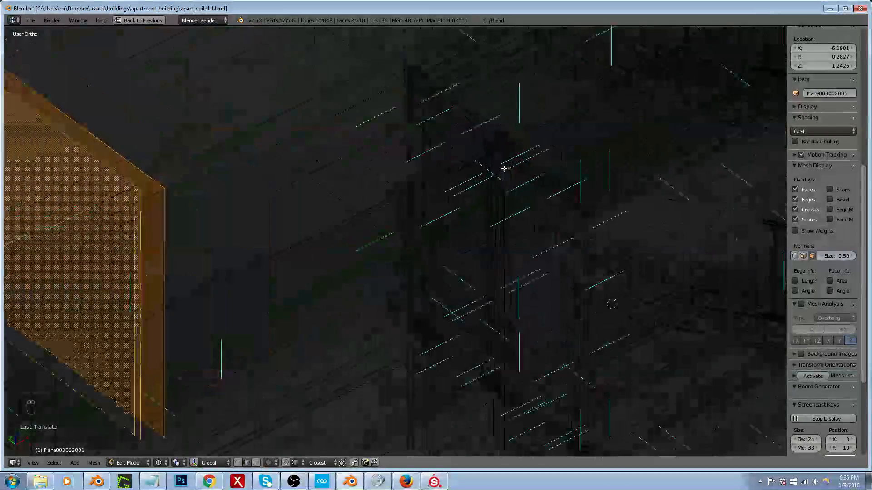
pyautogui.click(814, 255)
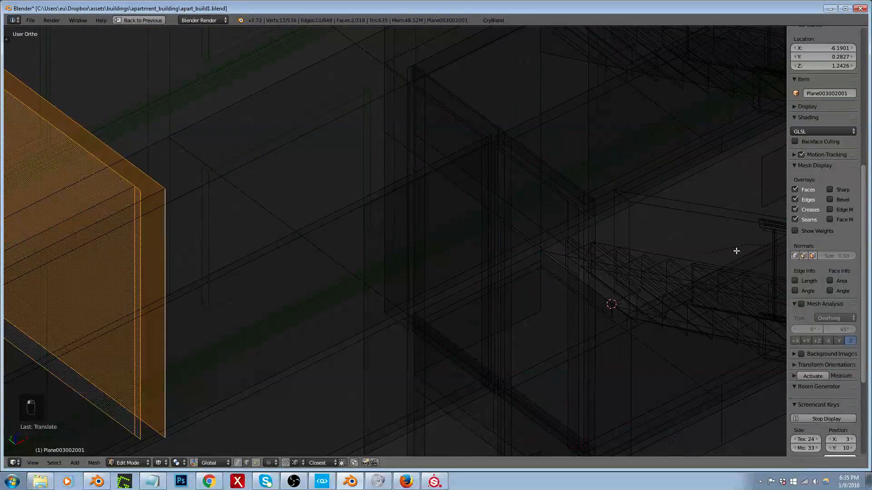
pyautogui.moveTo(452, 214); pyautogui.dragTo(473, 233, button='middle')
pyautogui.scroll(-4, 473, 234)
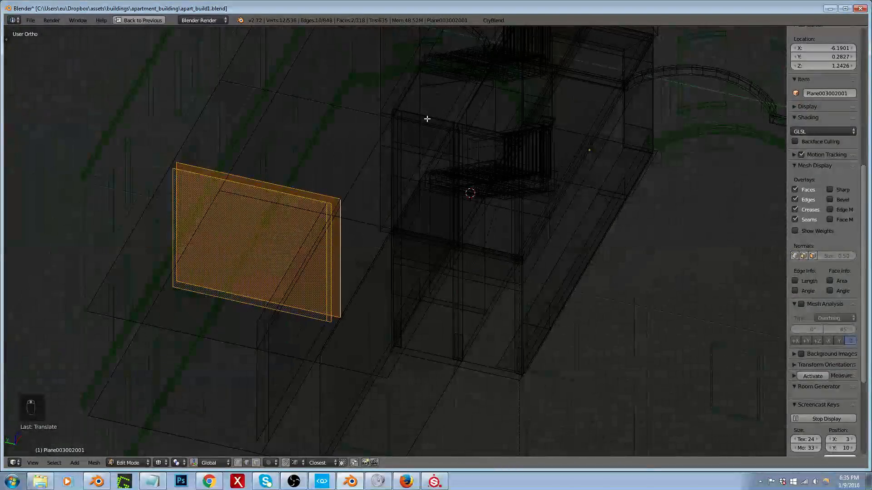
# Step: Show only layer 2 to isolate the apartment interior and stairwell from the building's exterior
pyautogui.scroll(5, 398, 93)
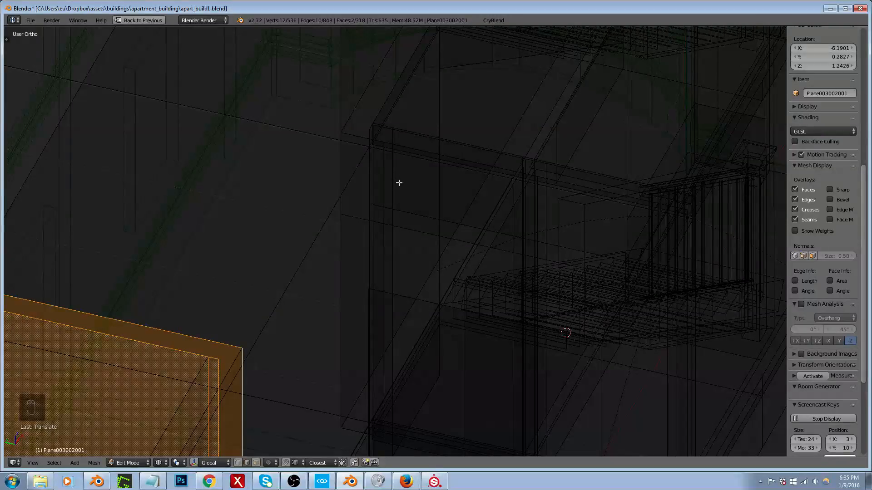
pyautogui.scroll(-2, 431, 201)
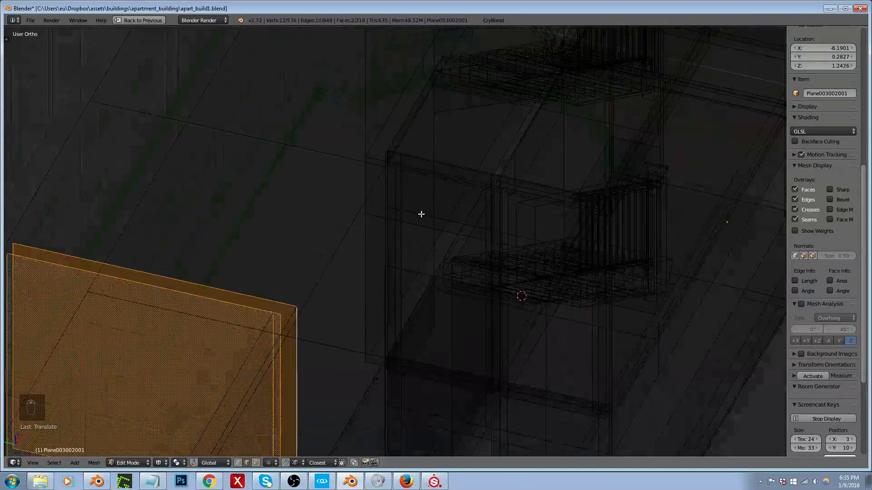
pyautogui.moveTo(421, 212); pyautogui.dragTo(286, 202, button='middle')
pyautogui.scroll(-3, 288, 203)
pyautogui.scroll(3, 294, 303)
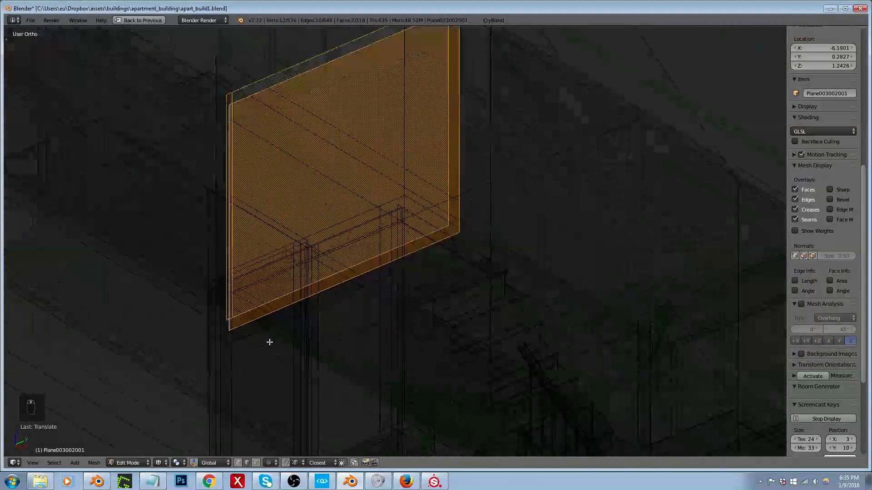
pyautogui.scroll(-3, 370, 249)
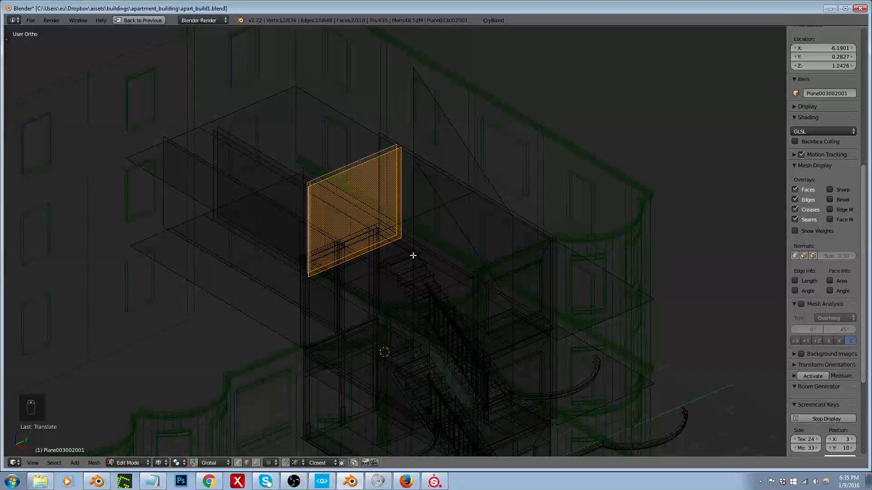
pyautogui.press('2')
pyautogui.scroll(4, 356, 314)
pyautogui.moveTo(356, 314); pyautogui.dragTo(357, 283, button='middle')
pyautogui.scroll(-2, 338, 251)
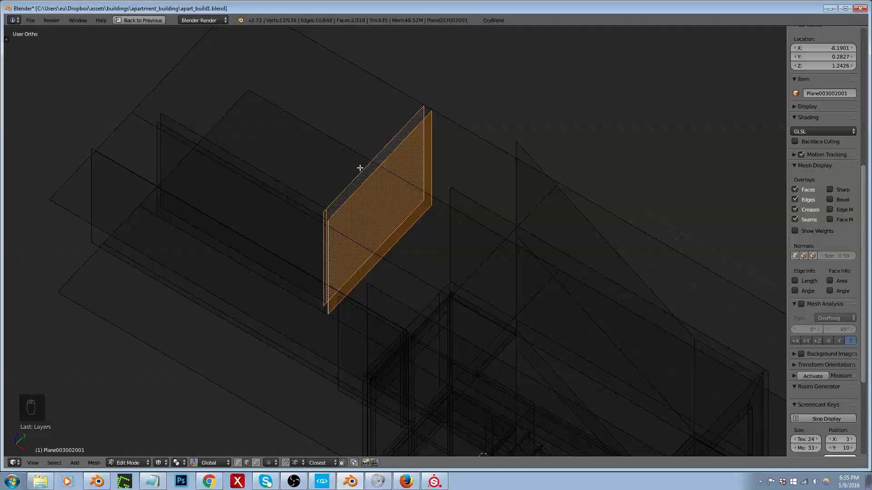
pyautogui.scroll(3, 444, 343)
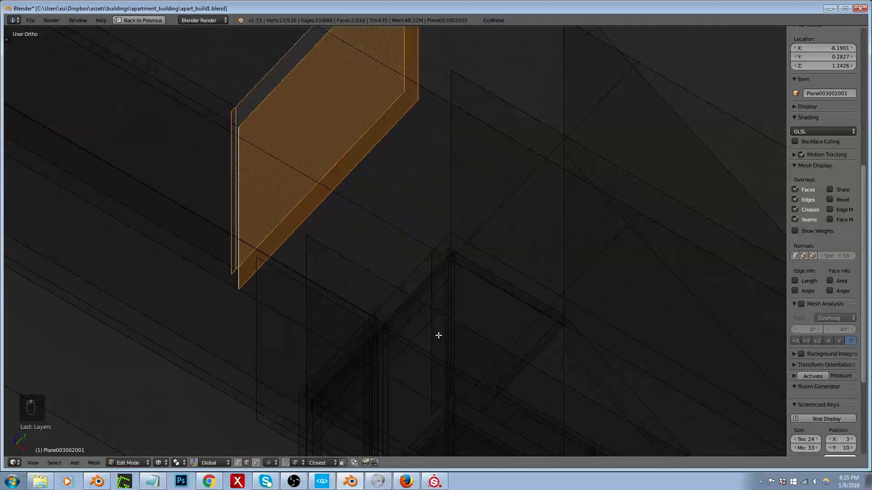
pyautogui.rightClick(432, 321)
pyautogui.hotkey('ctrl', 'l')
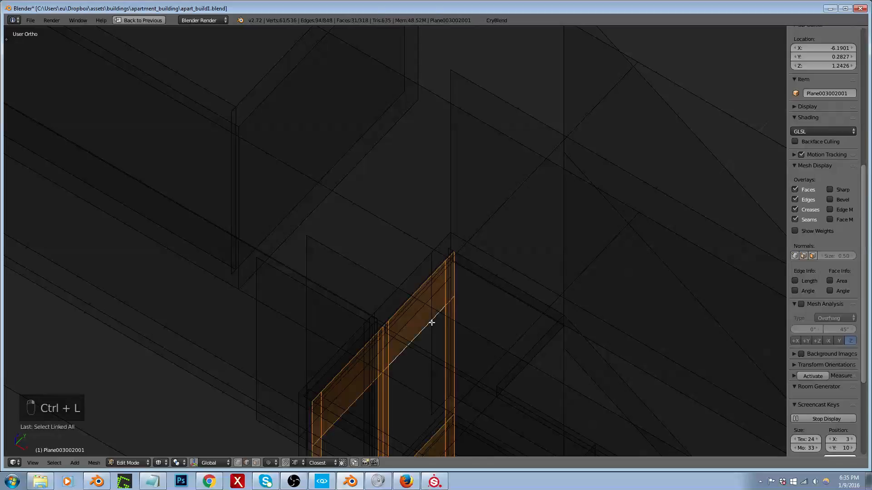
pyautogui.scroll(-6, 430, 321)
pyautogui.scroll(3, 400, 283)
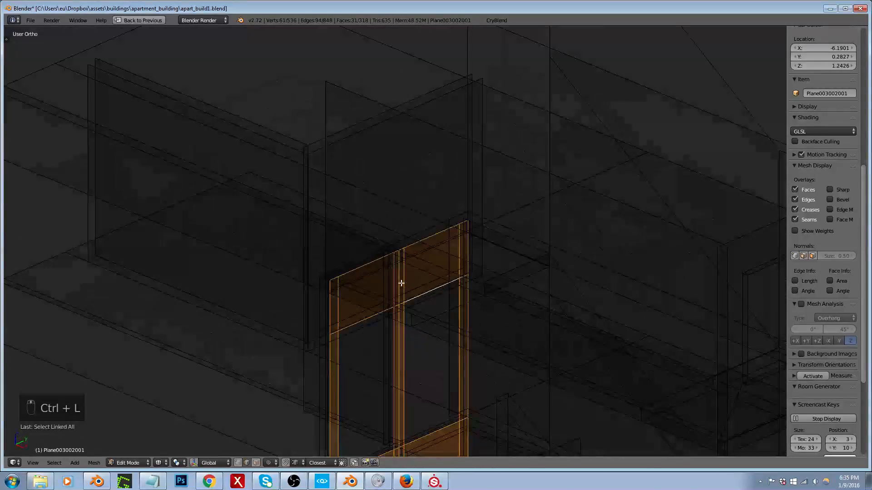
pyautogui.hotkey('ctrl', 'Tab')
pyautogui.scroll(3, 427, 270)
pyautogui.rightClick(436, 259)
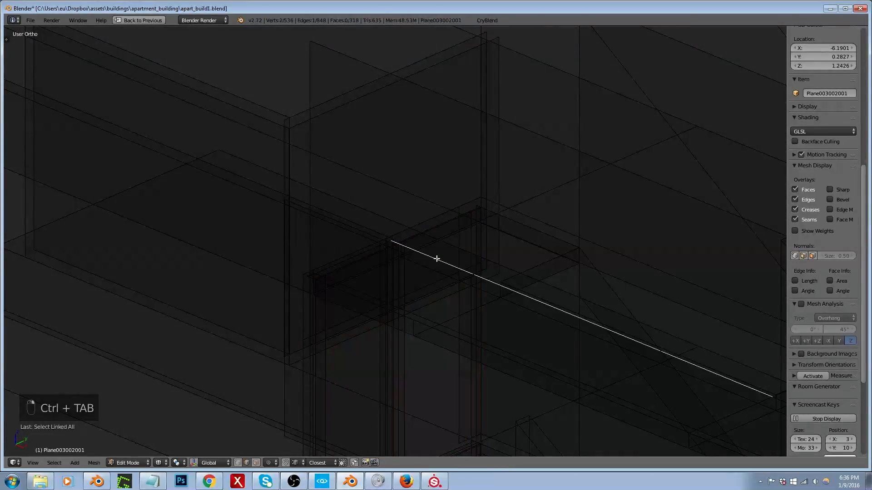
pyautogui.moveTo(436, 259); pyautogui.dragTo(525, 253, button='middle')
pyautogui.scroll(-3, 525, 253)
# Step: Duplicate the linked faces of the stairwell's double-doorway wall and place the copy beside the bedroom partition in top view
pyautogui.hotkey('ctrl', 'Tab')
pyautogui.click(489, 295)
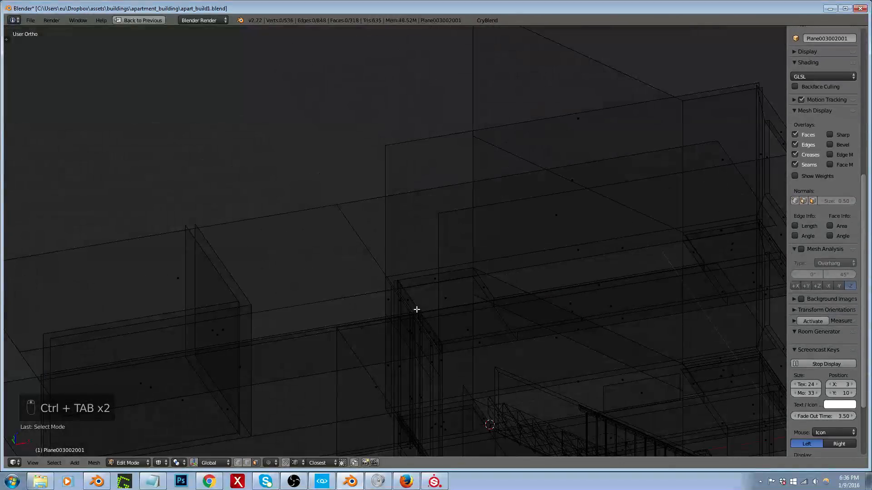
pyautogui.rightClick(400, 303)
pyautogui.moveTo(399, 304); pyautogui.dragTo(411, 317, button='middle')
pyautogui.rightClick(413, 324)
pyautogui.hotkey('ctrl', 'l')
pyautogui.scroll(-3, 439, 300)
pyautogui.press('KP_7')
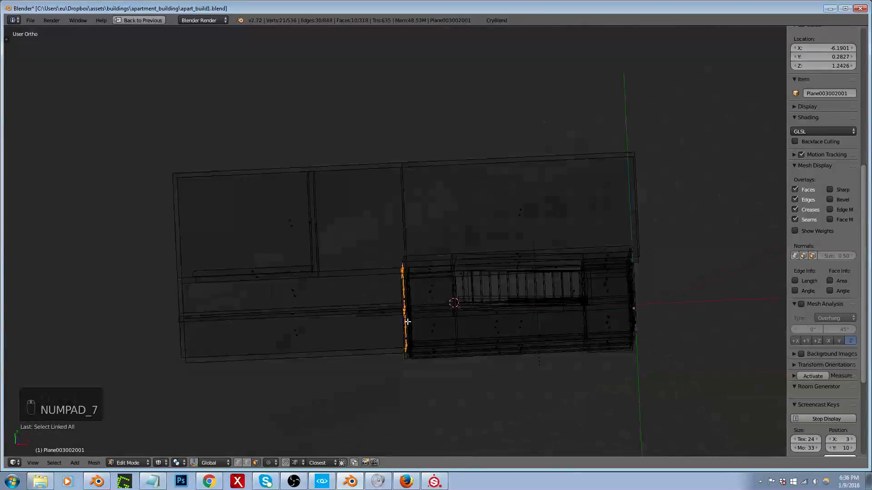
pyautogui.hotkey('shift', 'd')
pyautogui.click(327, 264)
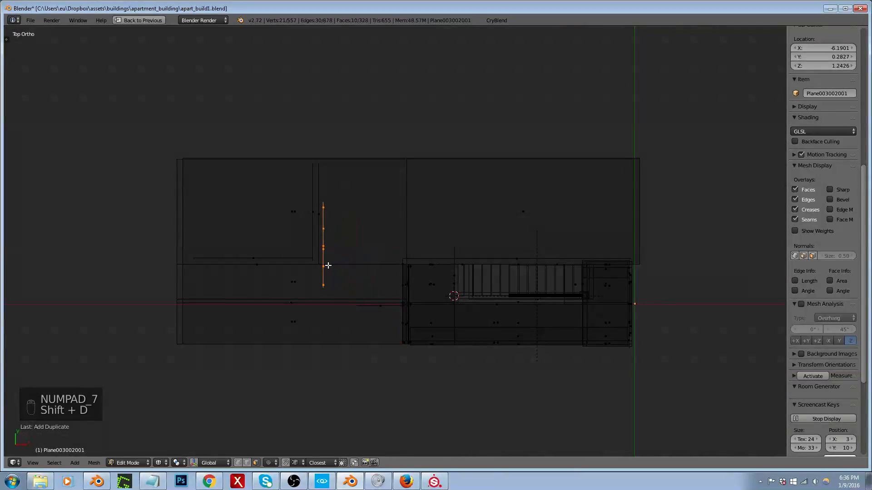
# Step: Delete the five faces of the copied wall that form the doorway farther from the bedroom partition, keeping the other doorway
pyautogui.moveTo(327, 265); pyautogui.dragTo(212, 189, button='middle')
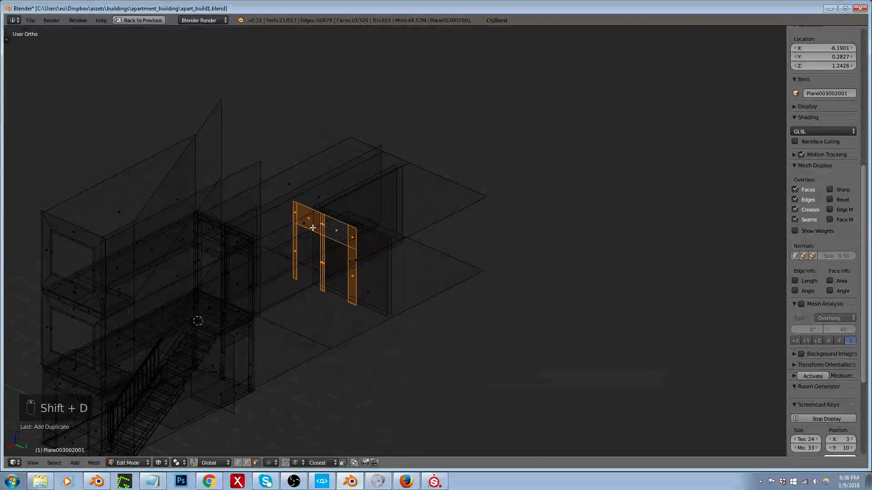
pyautogui.scroll(5, 317, 220)
pyautogui.scroll(-4, 345, 196)
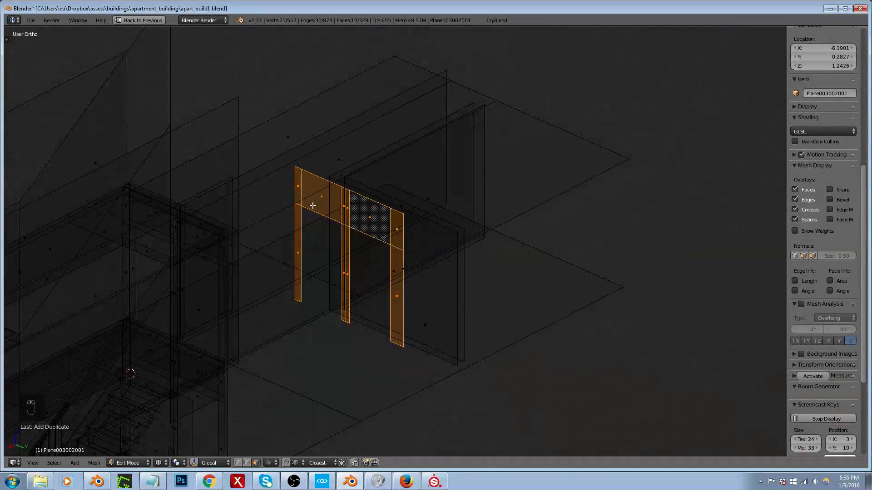
pyautogui.press('a')
pyautogui.press('b')
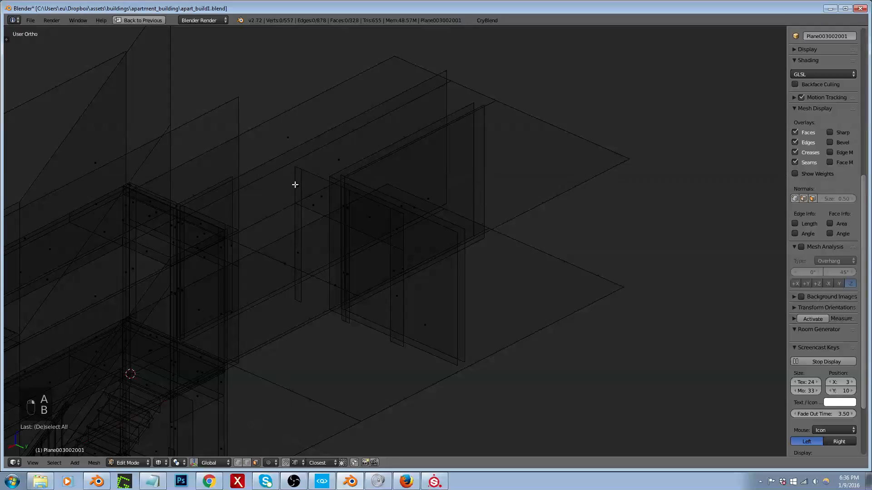
pyautogui.rightClick(296, 185)
pyautogui.keyDown('shift'); pyautogui.rightClick(325, 200); pyautogui.keyUp('shift')
pyautogui.keyDown('shift'); pyautogui.rightClick(344, 210); pyautogui.keyUp('shift')
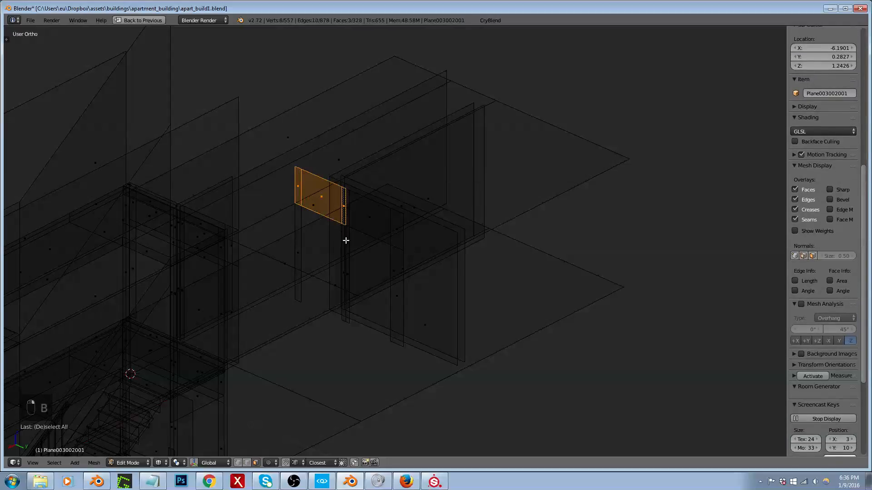
pyautogui.keyDown('shift'); pyautogui.rightClick(345, 267); pyautogui.keyUp('shift')
pyautogui.keyDown('shift'); pyautogui.rightClick(298, 243); pyautogui.keyUp('shift')
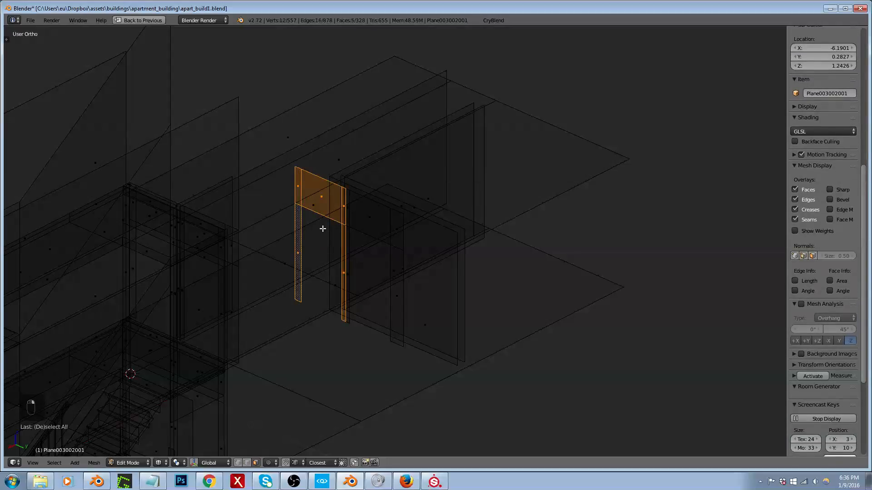
pyautogui.press('x')
pyautogui.click(297, 249)
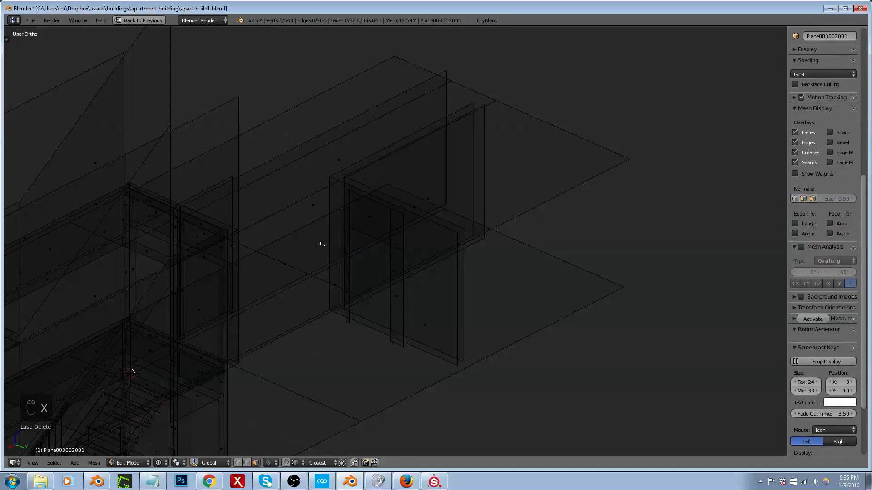
# Step: Delete the outer vertical edges on both sides of the remaining doorway, leaving the lintel and the opening's edges
pyautogui.moveTo(342, 225); pyautogui.dragTo(398, 230, button='middle')
pyautogui.scroll(3, 410, 232)
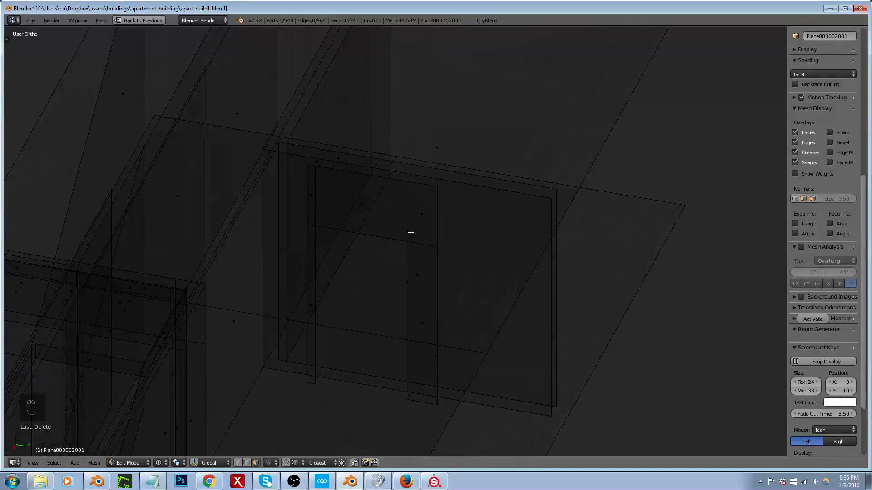
pyautogui.hotkey('ctrl', 'Tab')
pyautogui.click(432, 222)
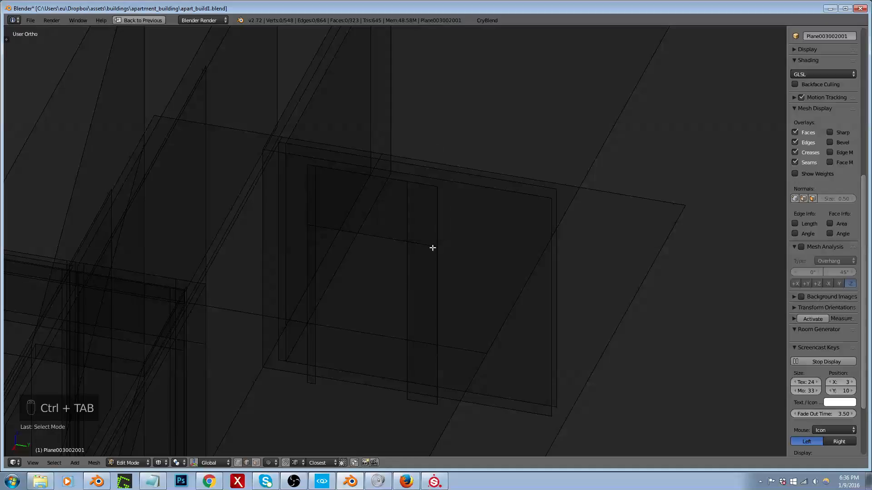
pyautogui.rightClick(438, 220)
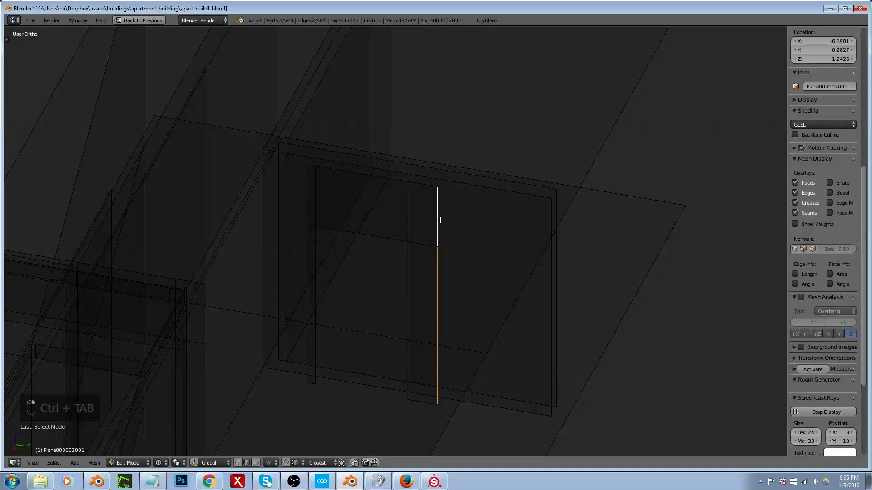
pyautogui.keyDown('shift'); pyautogui.rightClick(307, 206); pyautogui.keyUp('shift')
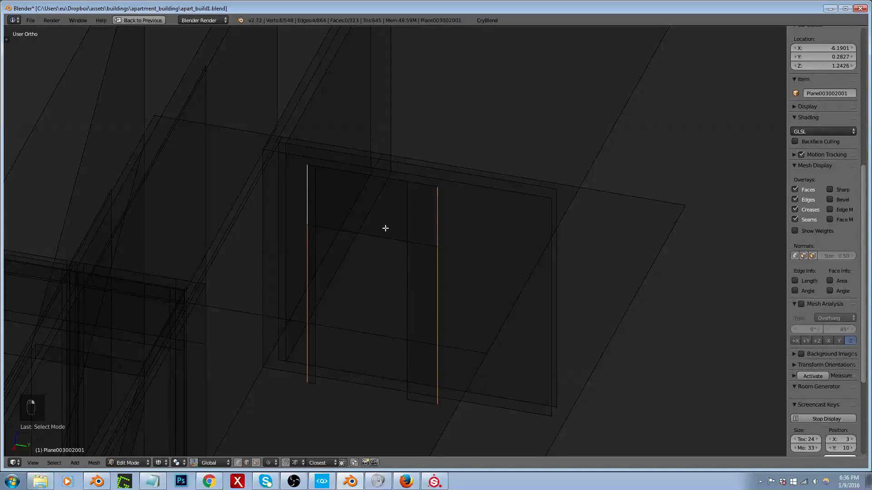
pyautogui.press('x')
pyautogui.click(370, 210)
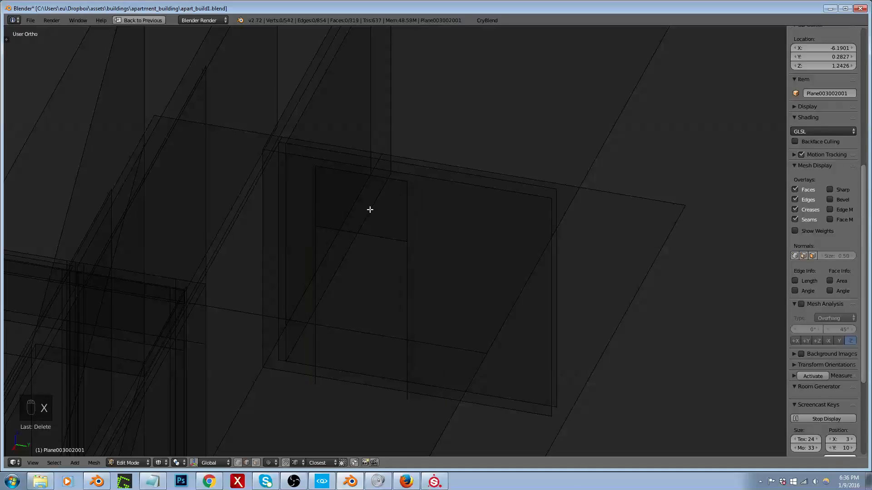
# Step: Extrude the doorway's vertical side edges and scale them outward by about 2.4 with the global Z axis locked
pyautogui.rightClick(405, 219)
pyautogui.keyDown('shift'); pyautogui.rightClick(408, 266); pyautogui.keyUp('shift')
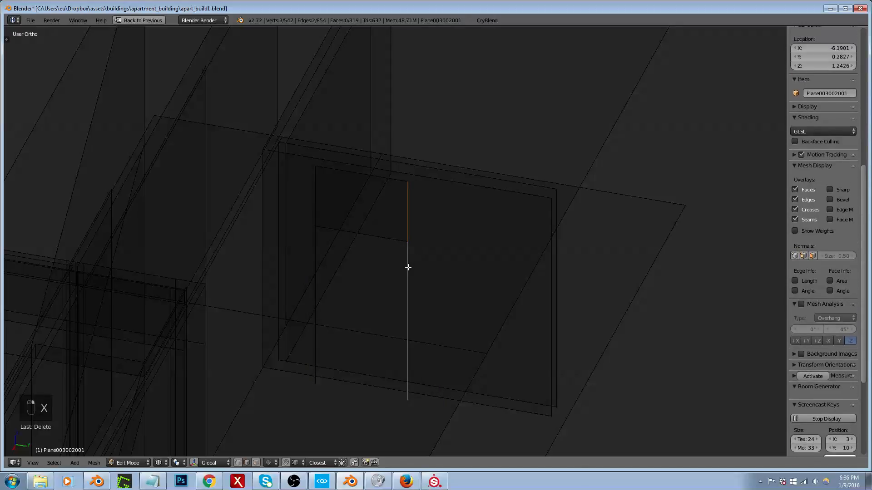
pyautogui.keyDown('shift'); pyautogui.rightClick(310, 210); pyautogui.keyUp('shift')
pyautogui.keyDown('shift'); pyautogui.rightClick(316, 249); pyautogui.keyUp('shift')
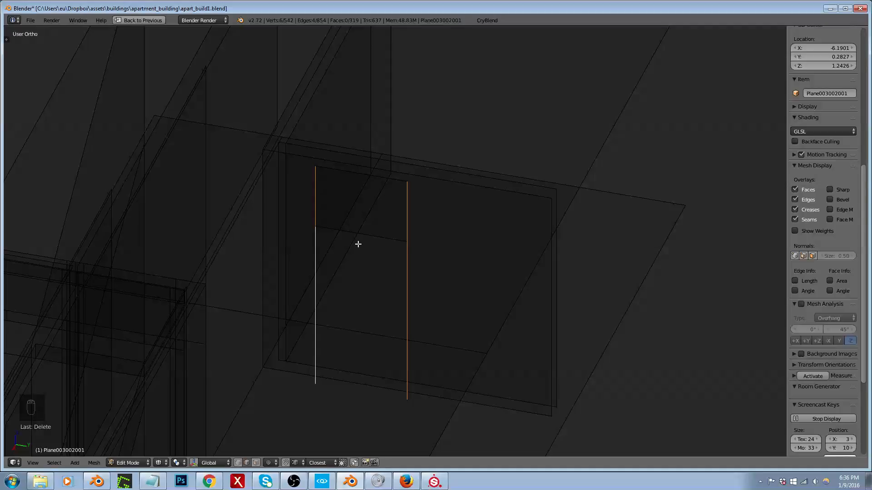
pyautogui.press('e')
pyautogui.rightClick(346, 233)
pyautogui.press('s')
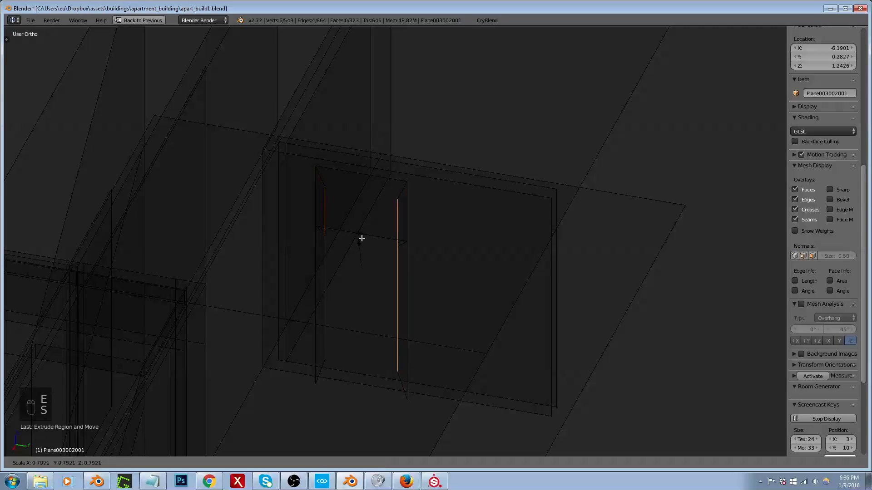
pyautogui.hotkey('shift', 'z')
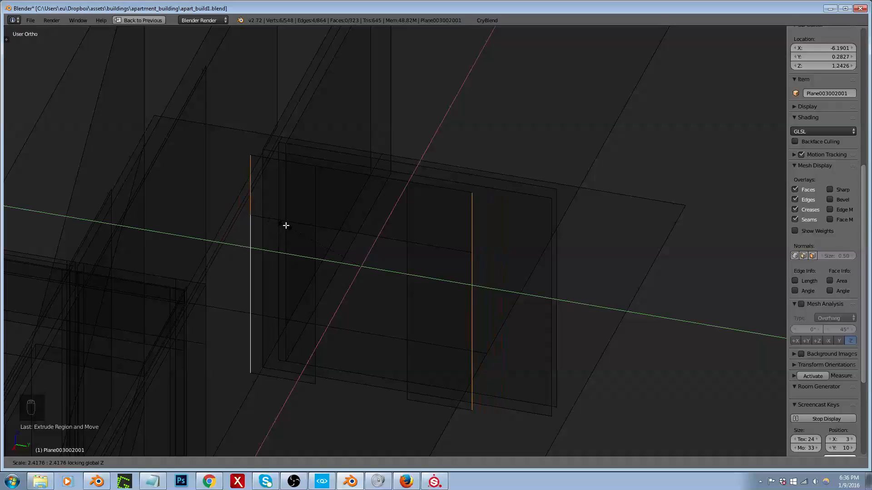
pyautogui.click(282, 224)
# Step: Widen the doorway wall further by scaling its outer vertical edges along the global Y axis
pyautogui.moveTo(355, 230); pyautogui.dragTo(380, 270, button='middle')
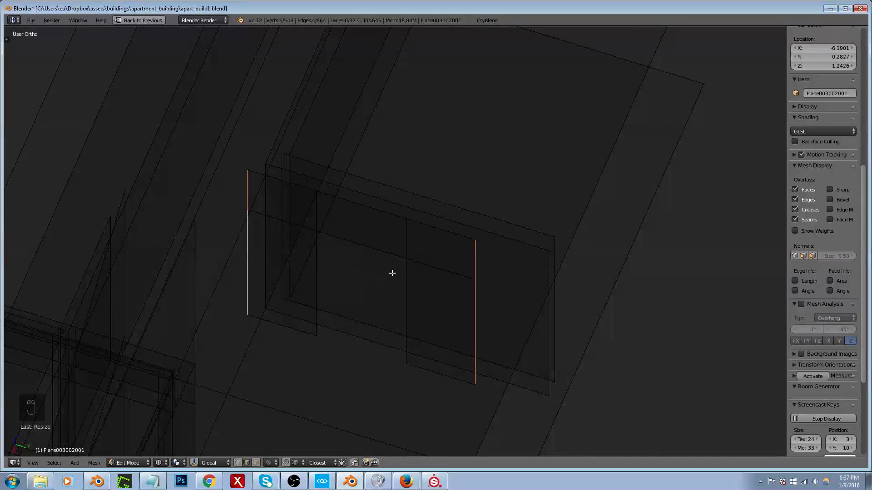
pyautogui.press('s')
pyautogui.press('y')
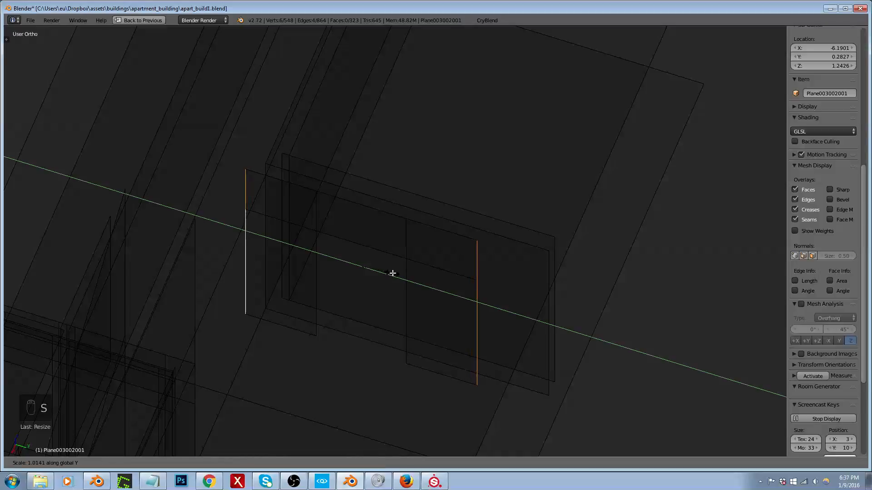
pyautogui.click(396, 274)
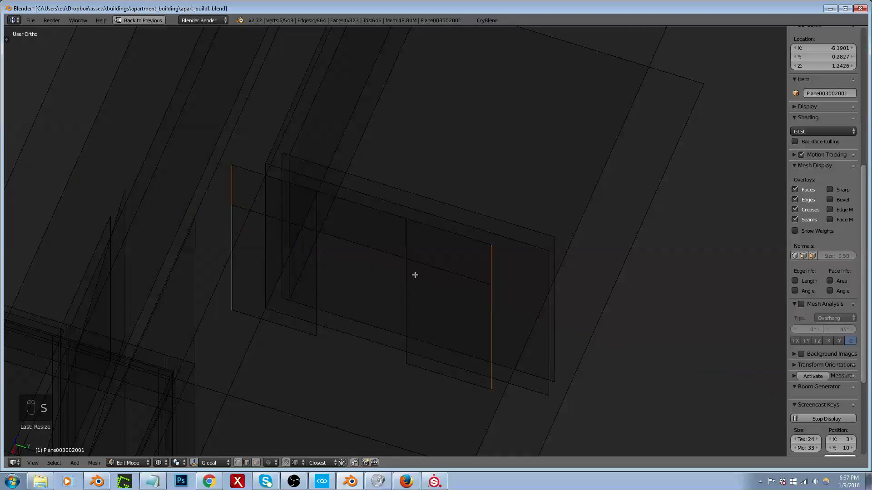
# Step: Move the two vertical edges of the door opening below the lintel about -0.45 along the global Y axis
pyautogui.rightClick(407, 274)
pyautogui.keyDown('shift'); pyautogui.rightClick(323, 253); pyautogui.keyUp('shift')
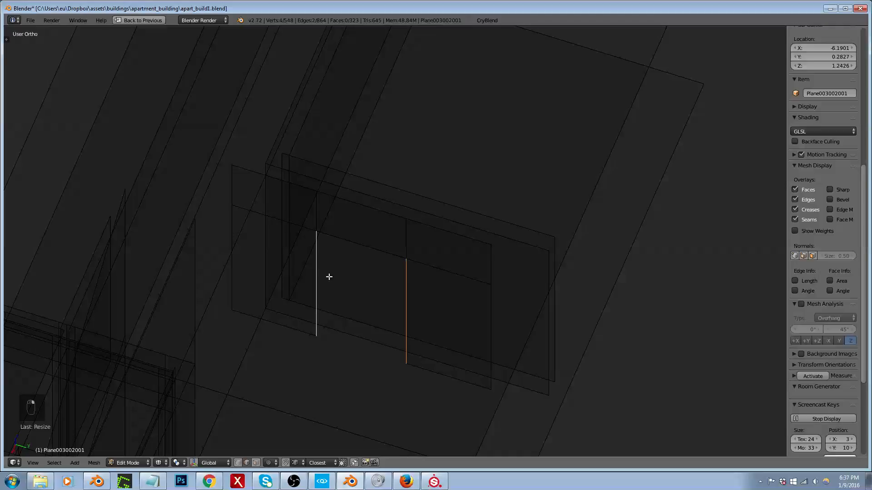
pyautogui.press('g')
pyautogui.press('x')
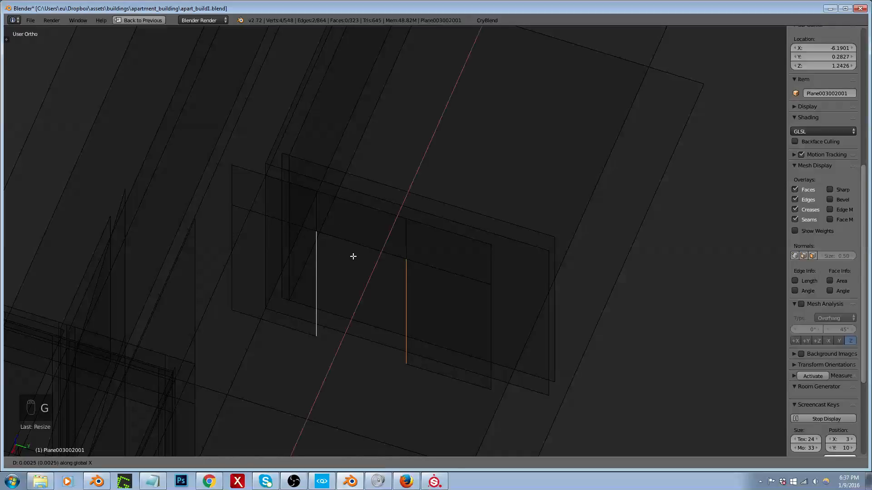
pyautogui.press('y')
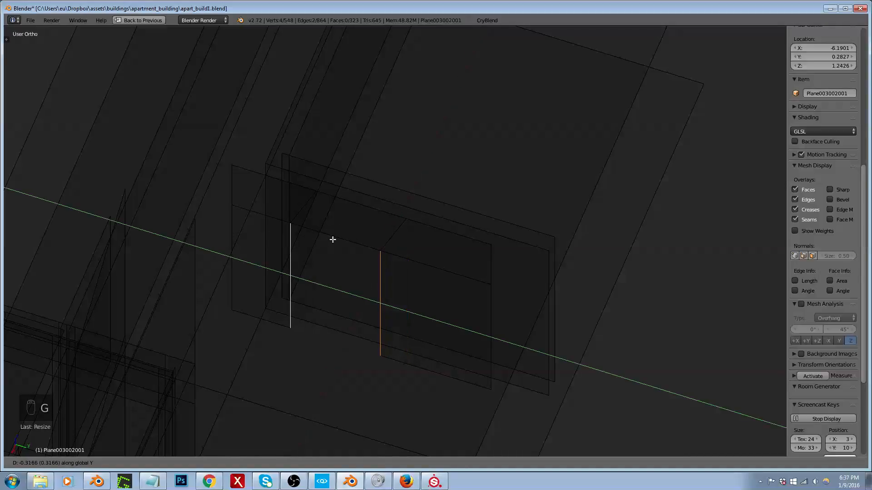
pyautogui.rightClick(334, 239)
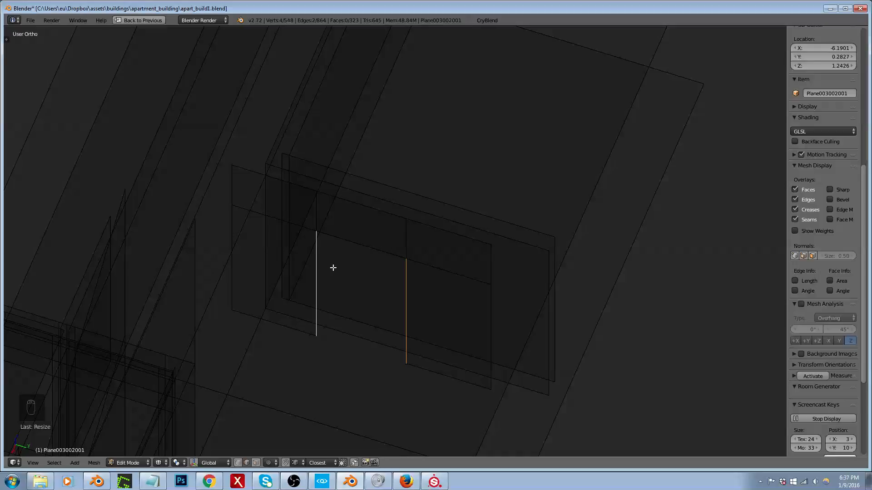
pyautogui.press('g')
pyautogui.press('y')
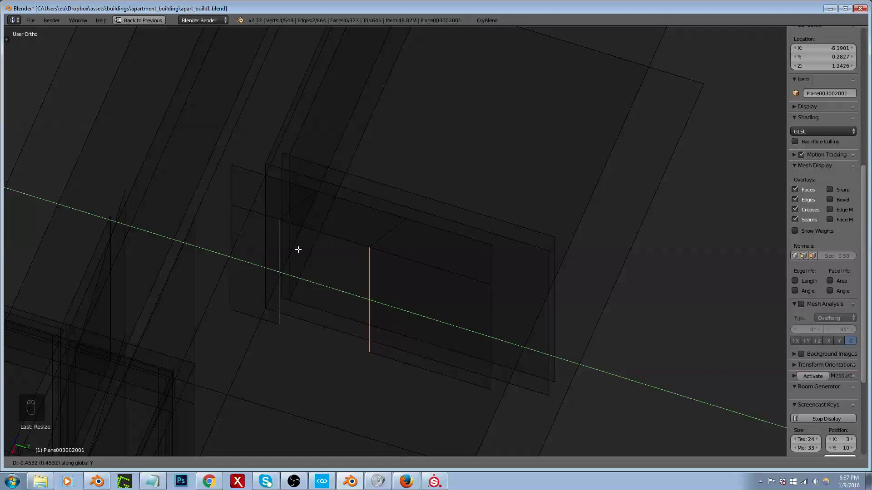
pyautogui.click(297, 250)
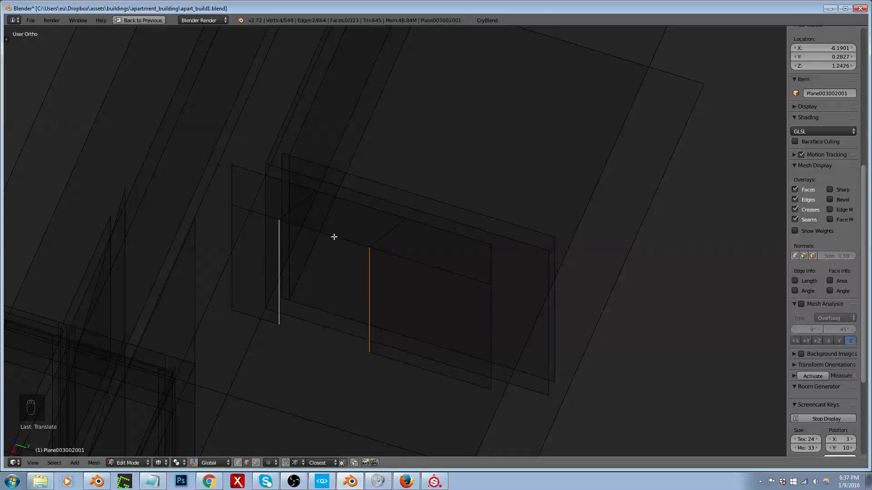
# Step: Collapse the narrow side panel's and lintel's adjacent upper vertices onto the doorway wall's outer top corner by scaling to 0 around the active element
pyautogui.moveTo(286, 187); pyautogui.dragTo(251, 192, button='middle')
pyautogui.hotkey('ctrl', 'Tab')
pyautogui.click(245, 189)
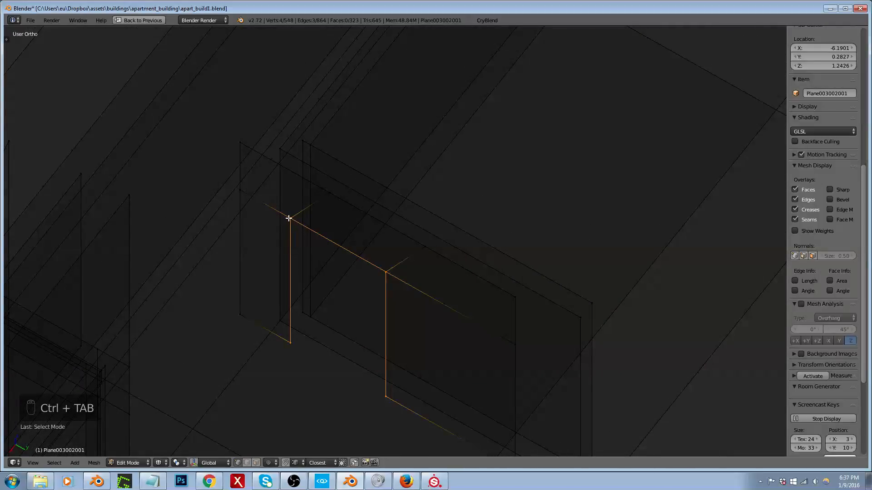
pyautogui.rightClick(240, 190)
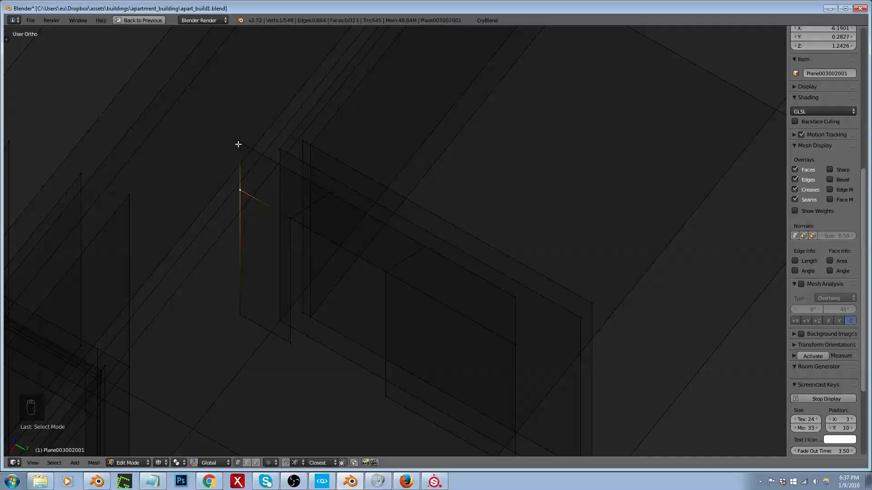
pyautogui.click(177, 463)
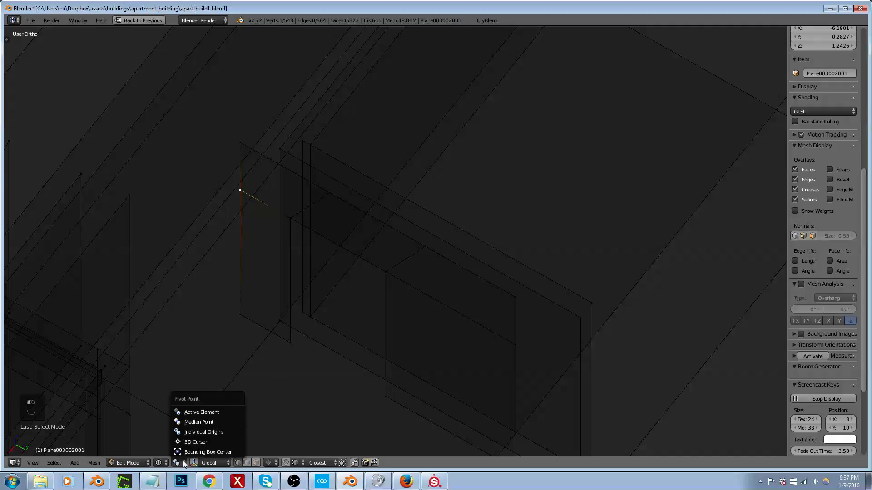
pyautogui.click(195, 412)
pyautogui.keyDown('shift'); pyautogui.click(328, 193); pyautogui.keyUp('shift')
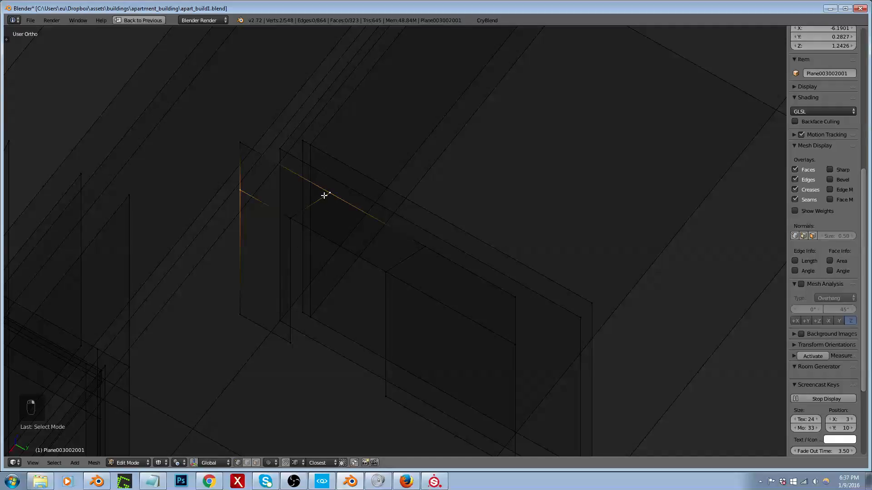
pyautogui.keyDown('shift'); pyautogui.click(239, 143); pyautogui.keyUp('shift')
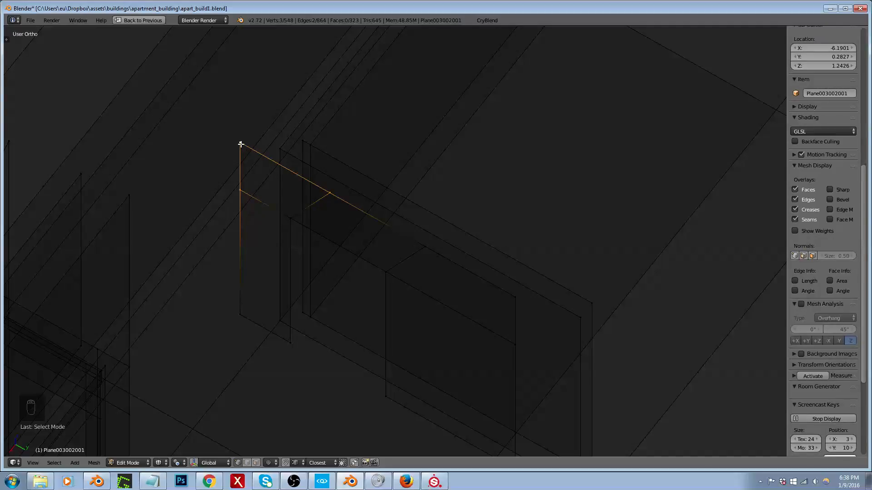
pyautogui.press('s')
pyautogui.press('0')
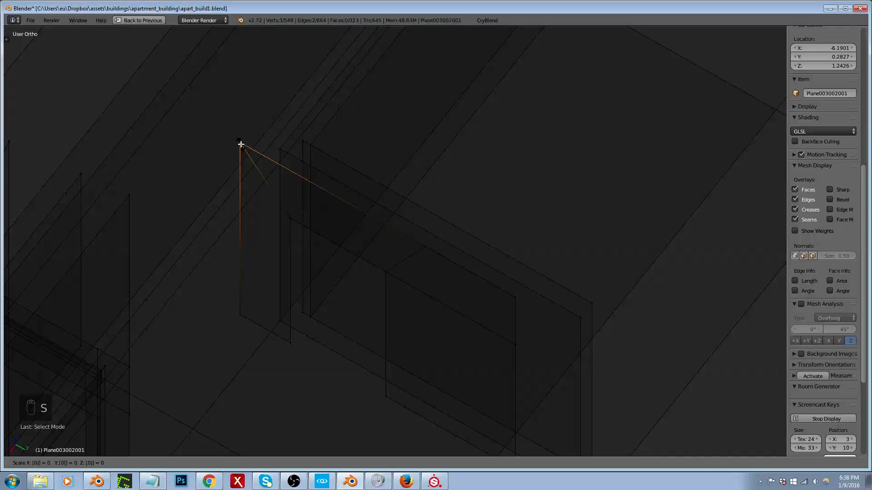
pyautogui.click(241, 145)
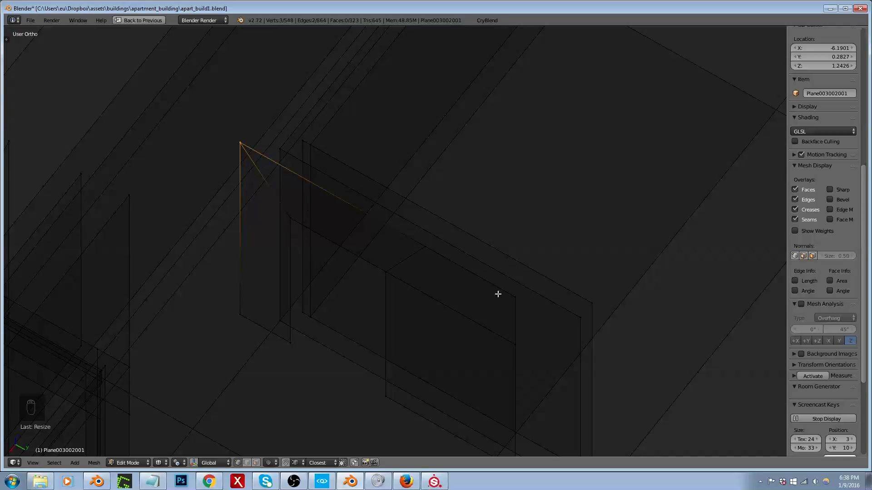
# Step: Collapse the lintel's and wide panel's adjacent upper vertices onto the doorway wall's opposite outer top corner
pyautogui.rightClick(425, 246)
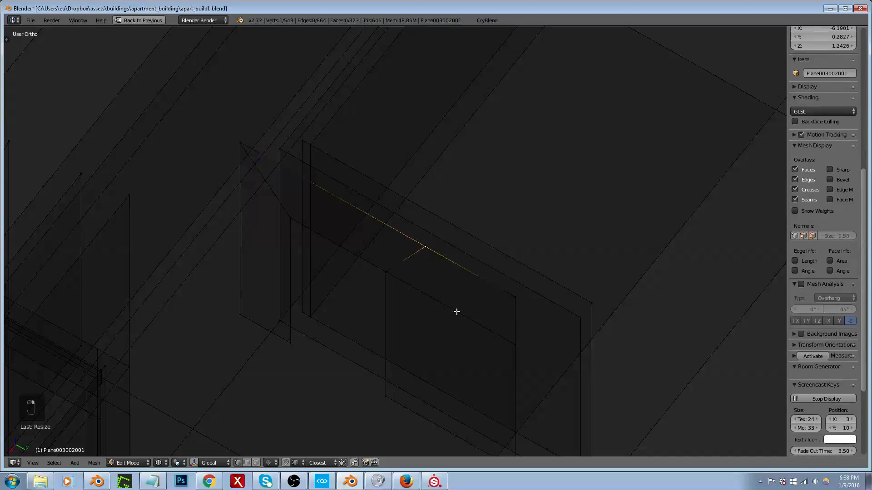
pyautogui.keyDown('shift'); pyautogui.rightClick(515, 298); pyautogui.keyUp('shift')
pyautogui.press('s')
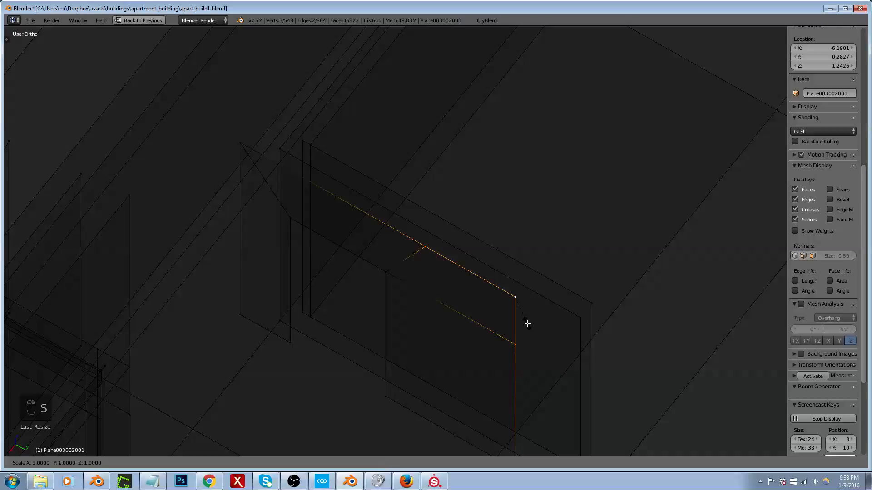
pyautogui.scroll(-2, 445, 263)
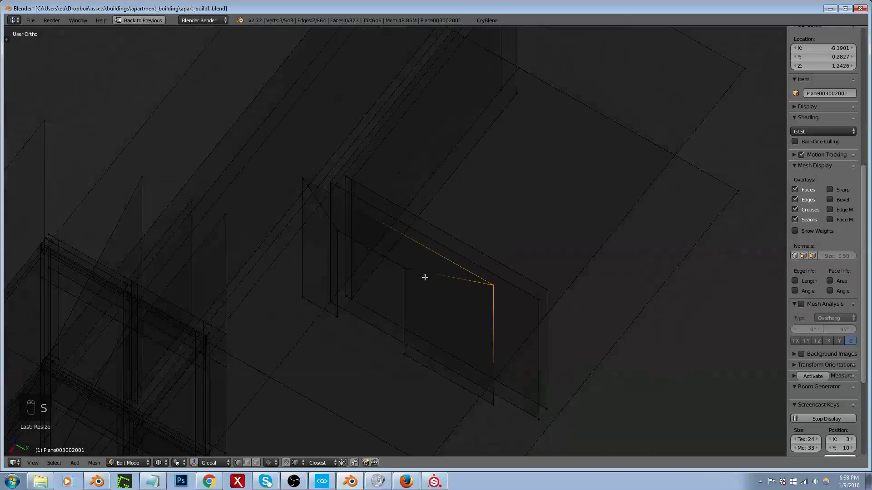
# Step: Select the entire linked doorway wall and remove its doubled vertices
pyautogui.moveTo(425, 276)
pyautogui.mouseDown(button='middle')
pyautogui.moveTo(465, 280)
pyautogui.moveTo(426, 274)
pyautogui.mouseUp(button='middle')
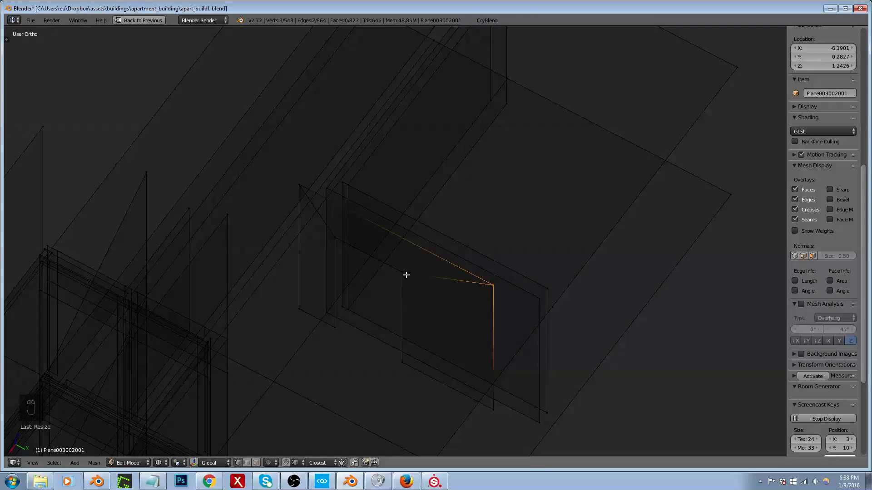
pyautogui.moveTo(406, 298); pyautogui.dragTo(425, 292, button='middle')
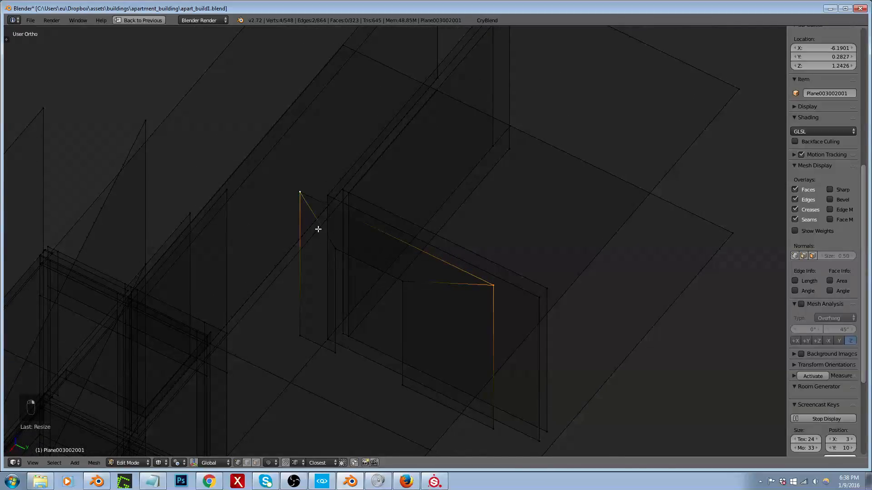
pyautogui.hotkey('ctrl', 'l')
pyautogui.hotkey('ctrl', 'v')
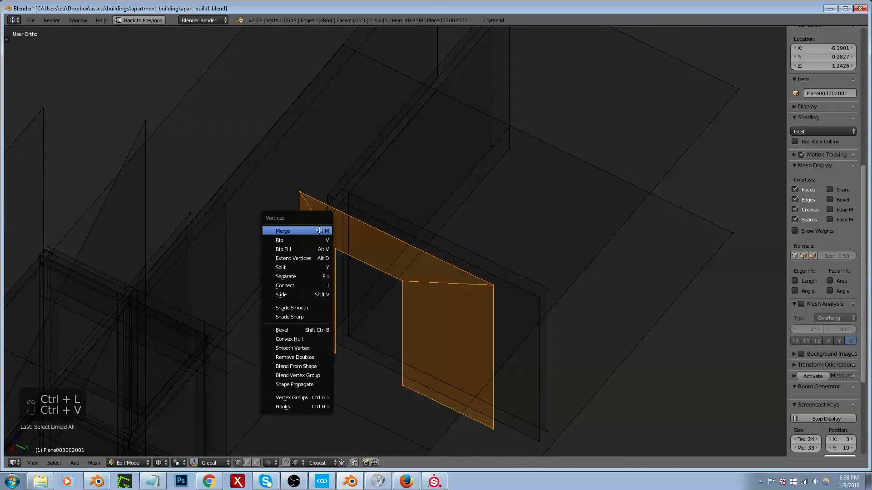
pyautogui.click(312, 357)
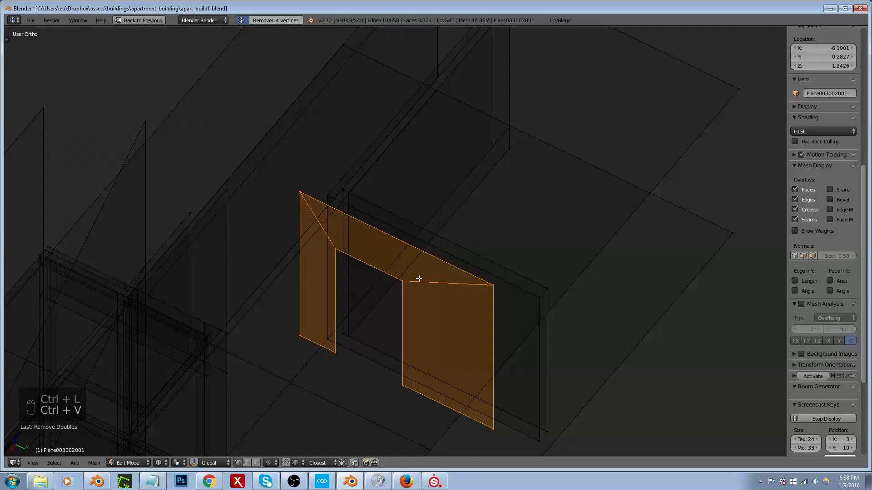
# Step: Delete the nearer of the two plain wall faces behind the doorway wall
pyautogui.moveTo(427, 259); pyautogui.dragTo(461, 280, button='middle')
pyautogui.hotkey('ctrl', 'Tab')
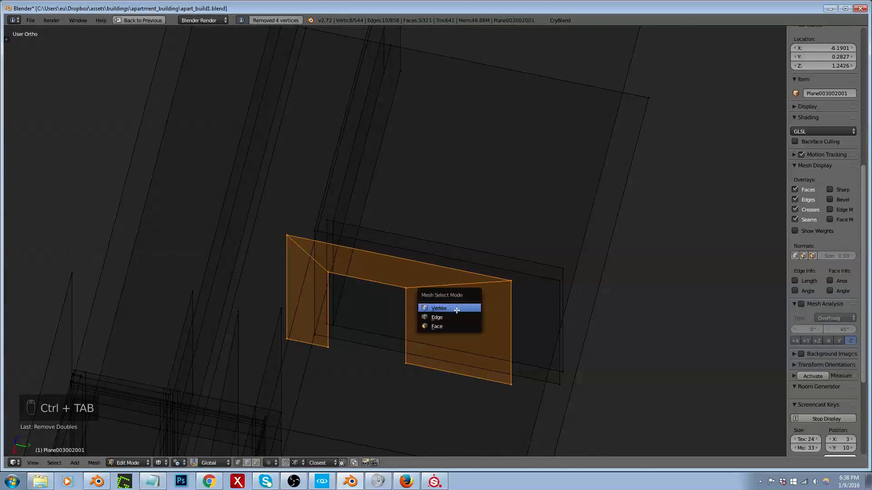
pyautogui.click(446, 327)
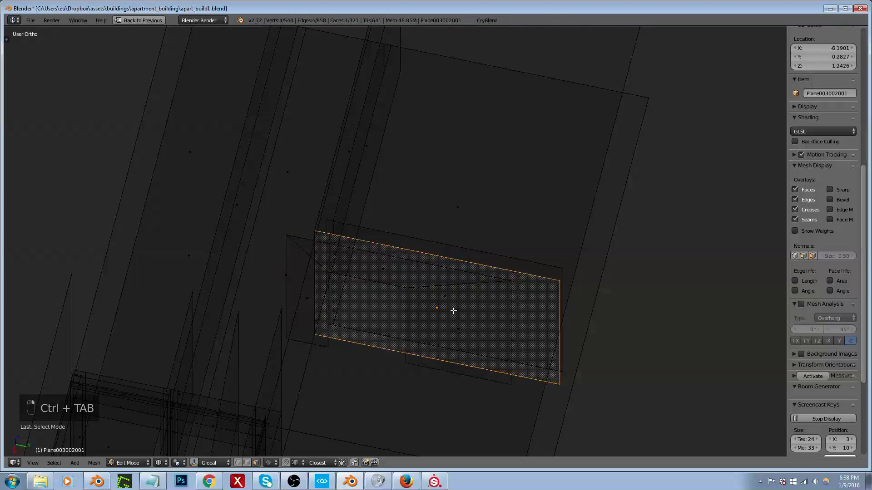
pyautogui.press('x')
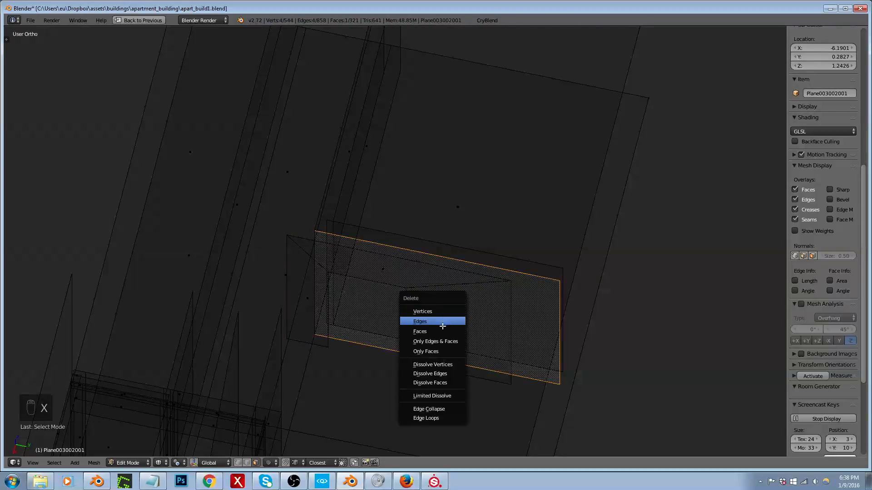
pyautogui.click(447, 327)
# Step: Move the whole linked doorway wall in the top view so it sits beside the remaining plain partition wall
pyautogui.rightClick(446, 313)
pyautogui.rightClick(458, 332)
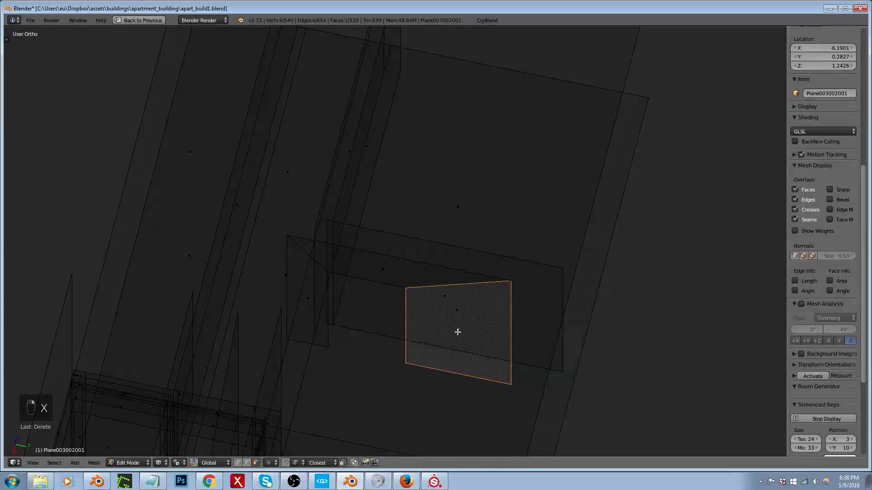
pyautogui.hotkey('ctrl', 'l')
pyautogui.press('KP_7')
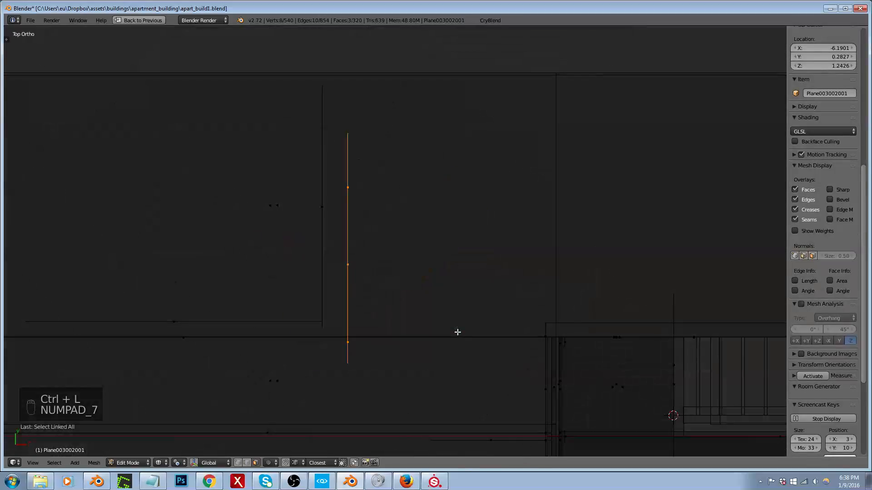
pyautogui.moveTo(398, 325); pyautogui.dragTo(274, 229, button='middle')
pyautogui.press('g')
pyautogui.click(291, 276)
# Step: Move the outer vertical edge of the doorway wall's wide panel about 0.29 along the global Y axis, in line with the plain wall's end
pyautogui.hotkey('ctrl', 'Tab')
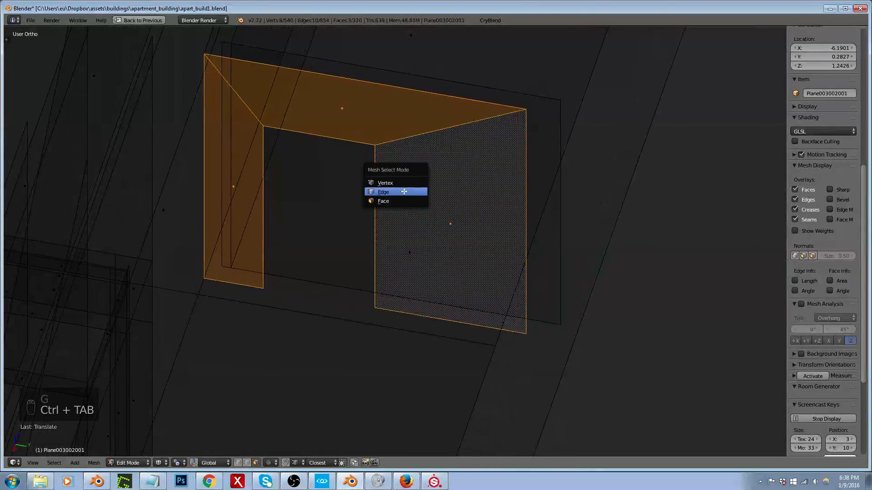
pyautogui.click(397, 191)
pyautogui.rightClick(515, 190)
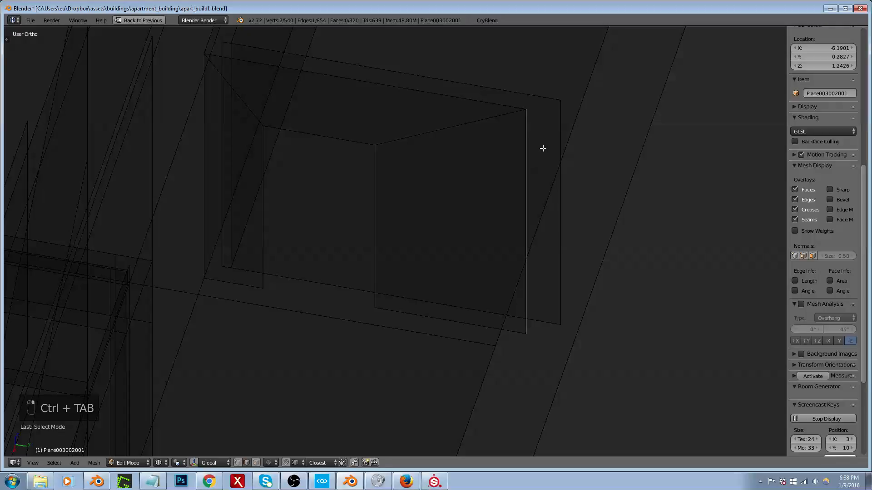
pyautogui.press('g')
pyautogui.press('x')
pyautogui.press('y')
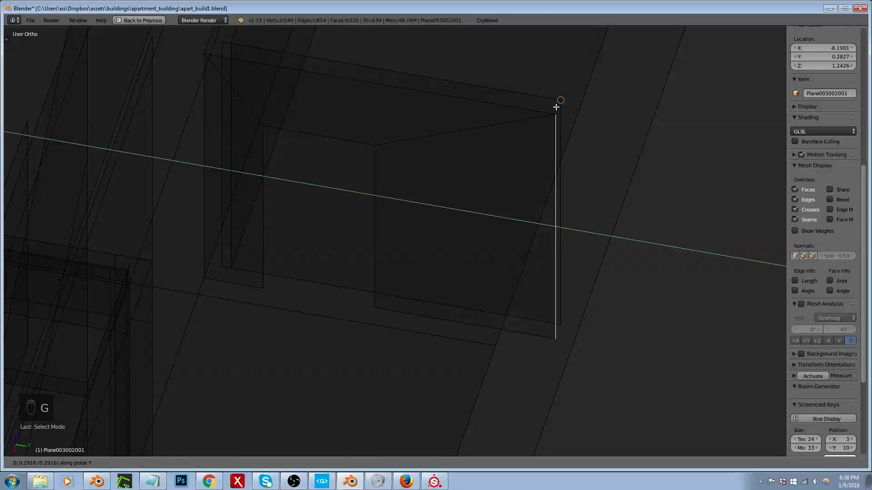
pyautogui.click(556, 107)
# Step: Delete the remaining plain partition wall face behind the doorway wall
pyautogui.moveTo(457, 150); pyautogui.dragTo(440, 198, button='middle')
pyautogui.hotkey('ctrl', 'Tab')
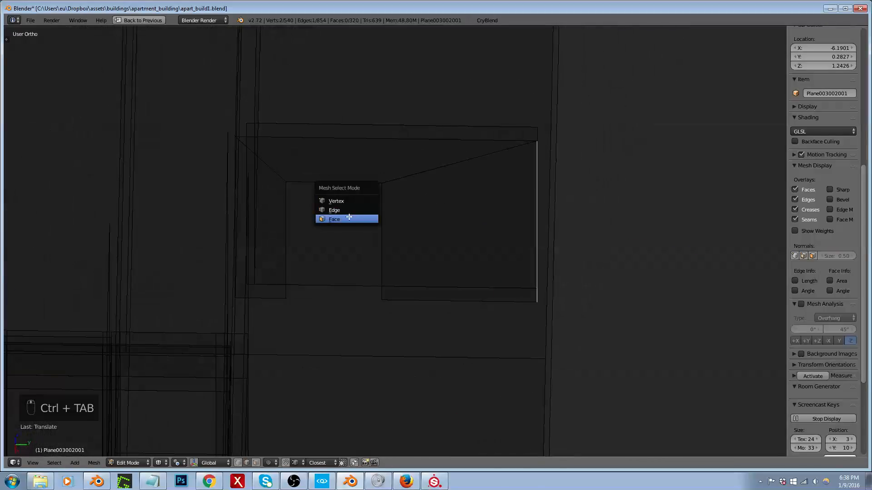
pyautogui.click(349, 219)
pyautogui.rightClick(399, 206)
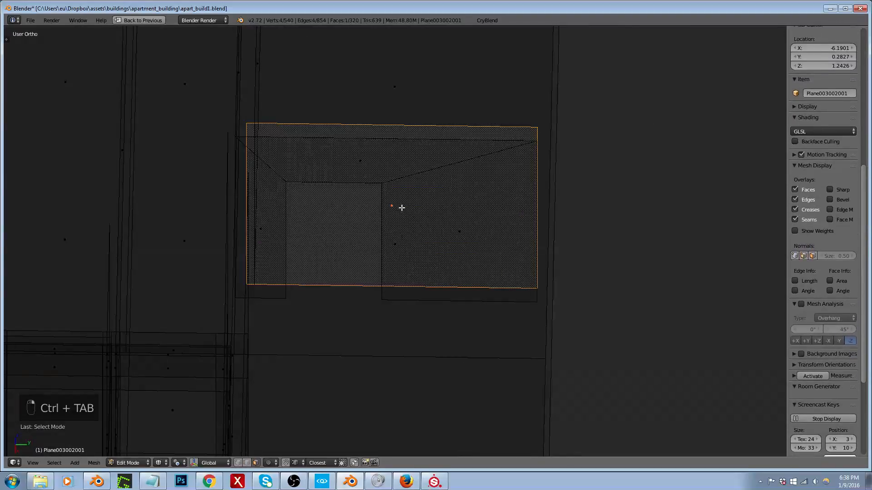
pyautogui.moveTo(398, 212); pyautogui.dragTo(384, 224, button='middle')
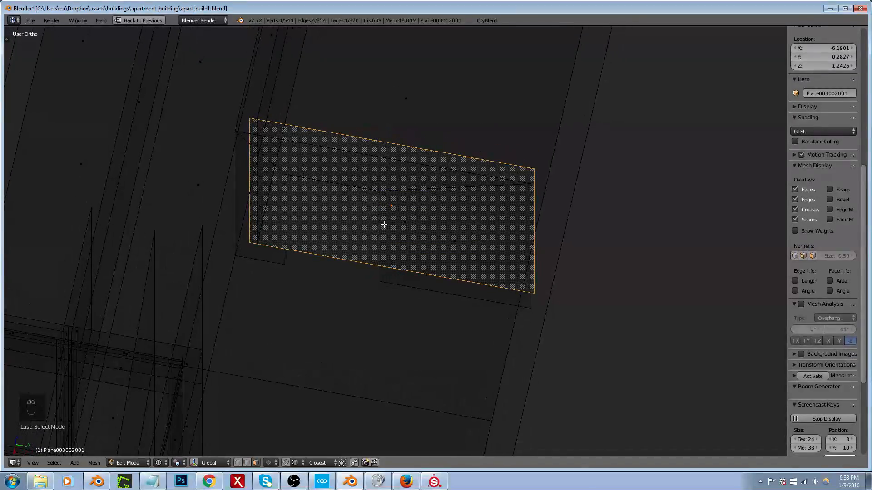
pyautogui.press('x')
pyautogui.click(384, 224)
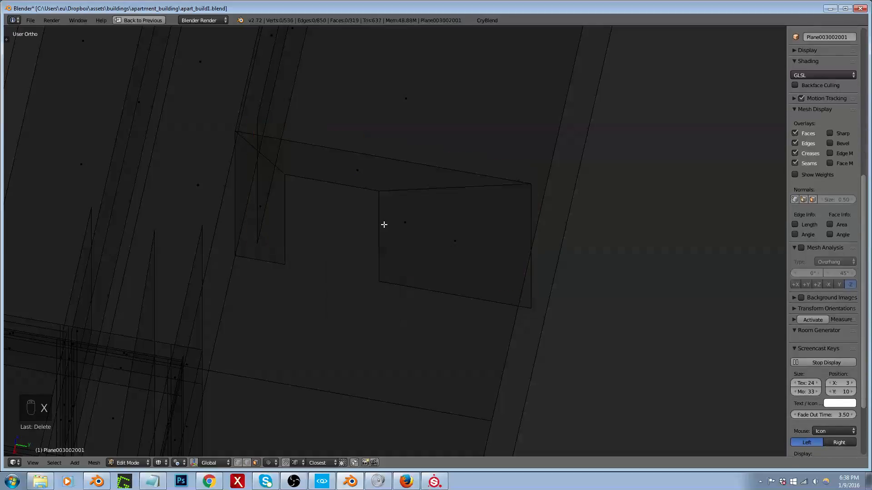
# Step: Duplicate the whole linked doorway wall and offset the copy -0.2 along the global X axis
pyautogui.rightClick(419, 226)
pyautogui.rightClick(456, 241)
pyautogui.hotkey('ctrl', 'l')
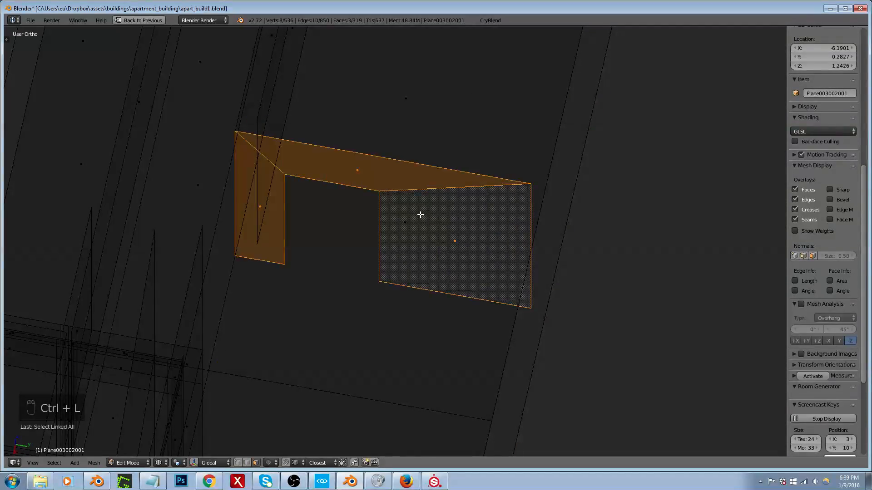
pyautogui.hotkey('shift', 'd')
pyautogui.press('y')
pyautogui.write('x')
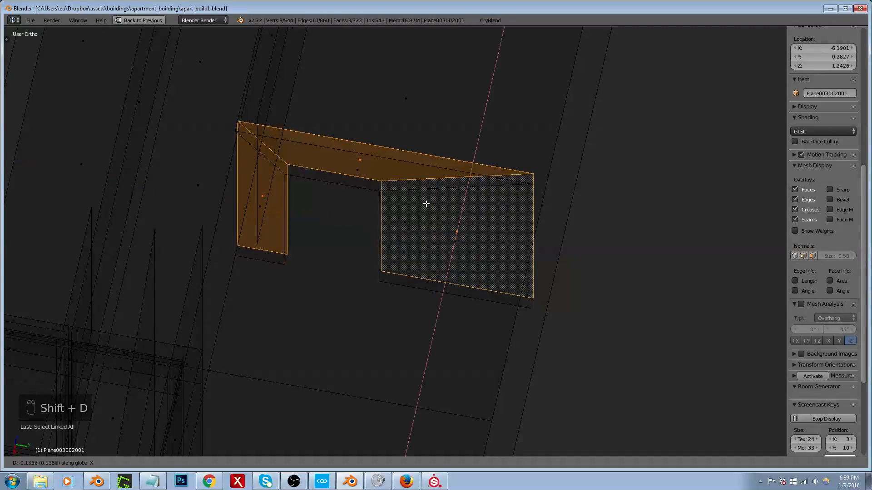
pyautogui.write('.2')
pyautogui.press('Return')
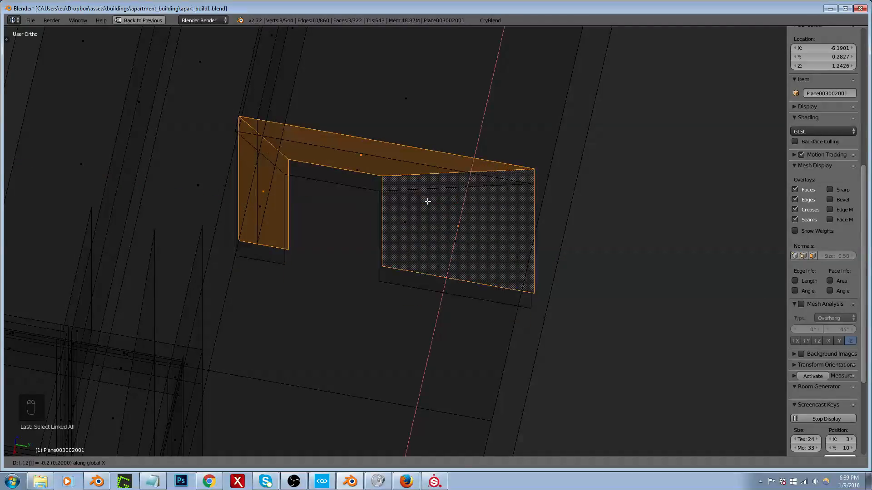
# Step: Move the outer vertical edge of the duplicate's narrow side panel about 0.09 along the global Y axis
pyautogui.moveTo(425, 207); pyautogui.dragTo(455, 213, button='middle')
pyautogui.scroll(3, 246, 202)
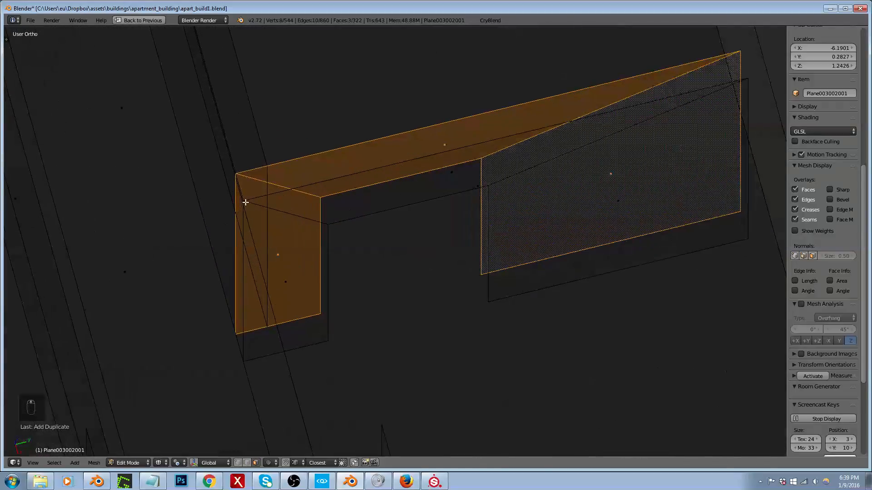
pyautogui.hotkey('ctrl', 'Tab')
pyautogui.click(236, 241)
pyautogui.rightClick(236, 251)
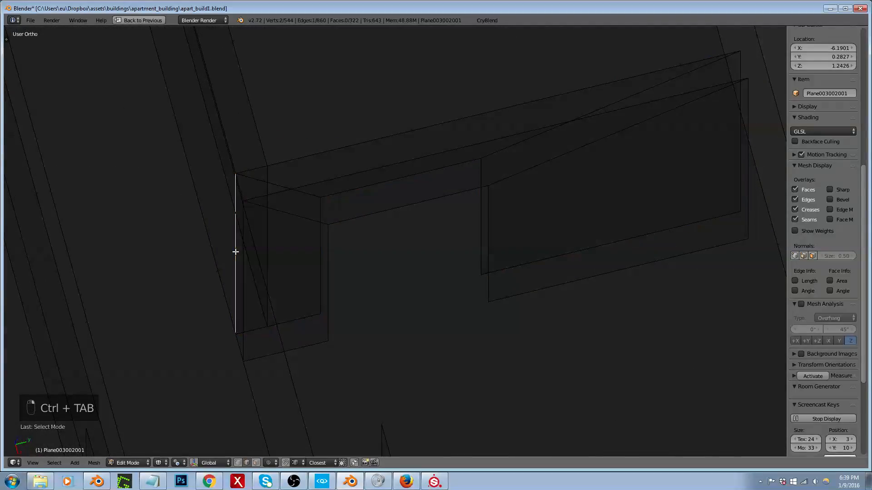
pyautogui.press('g')
pyautogui.press('y')
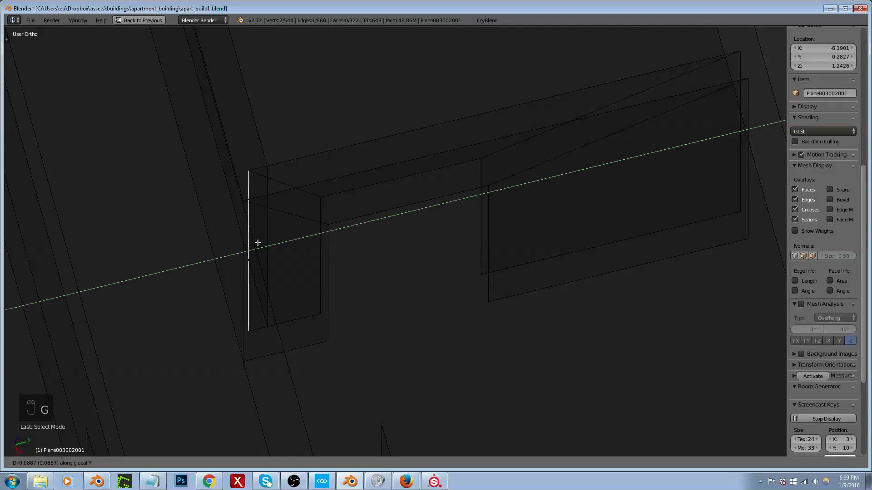
pyautogui.click(258, 243)
# Step: Select the duplicate's wide panel in face selection mode and turn on the face normals display
pyautogui.moveTo(244, 251); pyautogui.dragTo(330, 229, button='middle')
pyautogui.hotkey('ctrl', 'Tab')
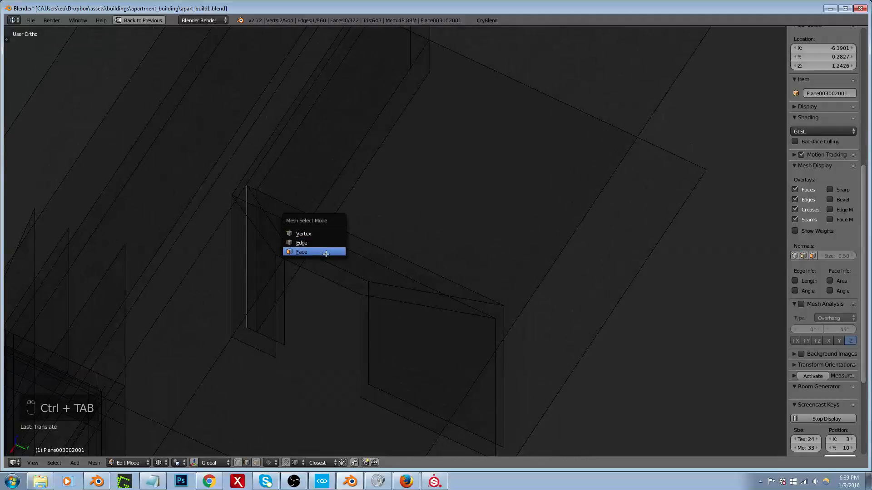
pyautogui.click(323, 252)
pyautogui.rightClick(436, 353)
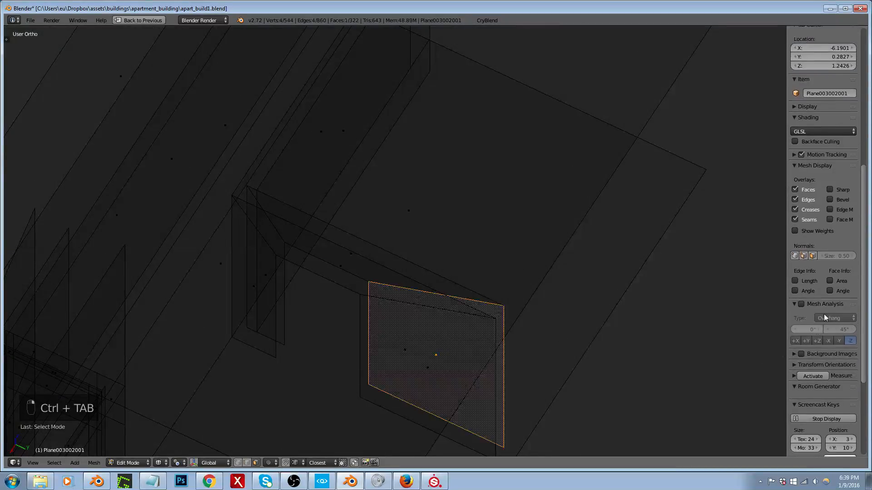
pyautogui.click(812, 256)
# Step: Try to recalculate the normals of the linked doorway wall faces, and undo it
pyautogui.moveTo(404, 277); pyautogui.dragTo(402, 259, button='middle')
pyautogui.hotkey('ctrl', 'l')
pyautogui.hotkey('ctrl', 'n')
pyautogui.hotkey('ctrl', 'z')
pyautogui.hotkey('ctrl', 'z')
# Step: Recalculate the normals of the linked doorway wall faces and return to Object Mode
pyautogui.moveTo(387, 322); pyautogui.dragTo(480, 282, button='middle')
pyautogui.hotkey('ctrl', 'l')
pyautogui.hotkey('ctrl', 'n')
pyautogui.press('Tab')
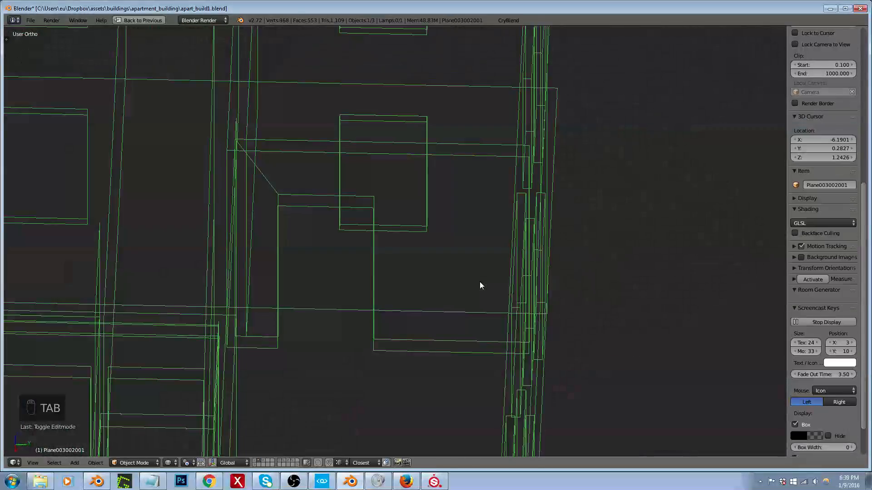
# Step: Export the apartment building model to the game with the CryBlend exporter
pyautogui.click(509, 20)
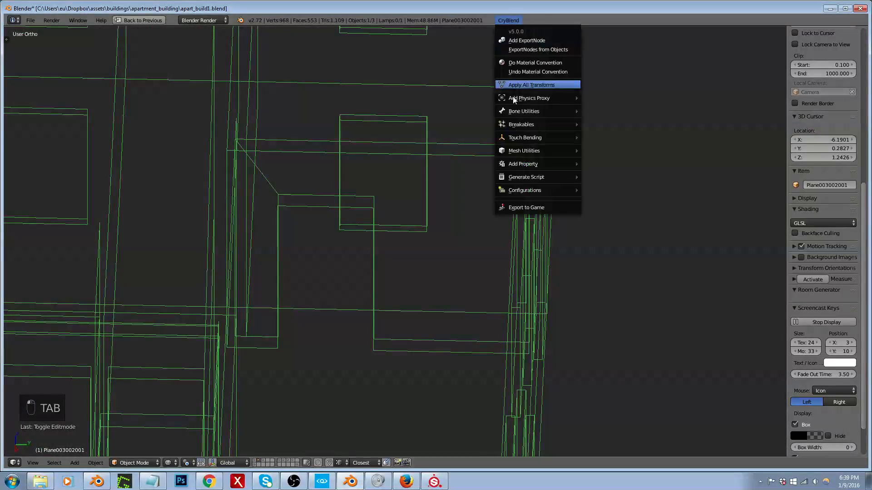
pyautogui.click(522, 206)
pyautogui.click(36, 220)
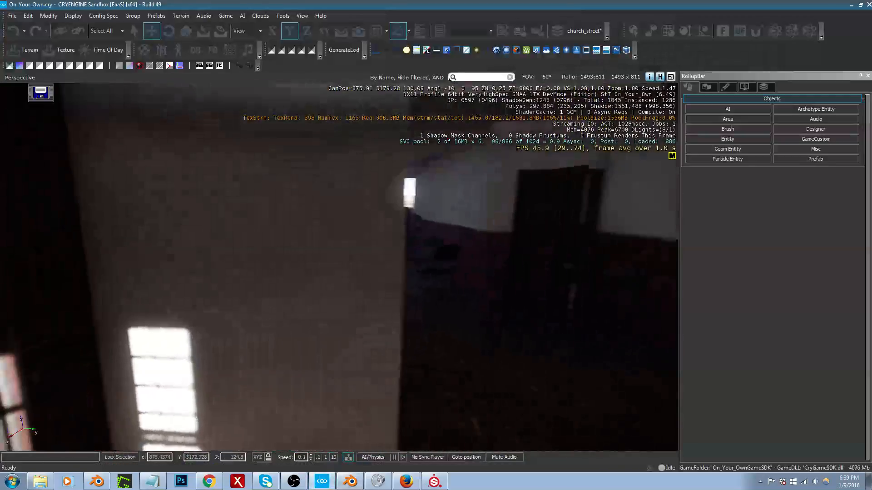
# Step: Switch to CRYENGINE Sandbox and examine the re-exported bedroom doorway wall from inside the bedroom and from the adjoining room
pyautogui.moveTo(338, 267); pyautogui.dragTo(552, 246, button='right')
pyautogui.press('d')
pyautogui.press('w')
pyautogui.press('s')
pyautogui.press('d')
pyautogui.press('w')
pyautogui.press('s')
pyautogui.press('a')
pyautogui.press('w')
pyautogui.moveTo(356, 359); pyautogui.dragTo(346, 364, button='right')
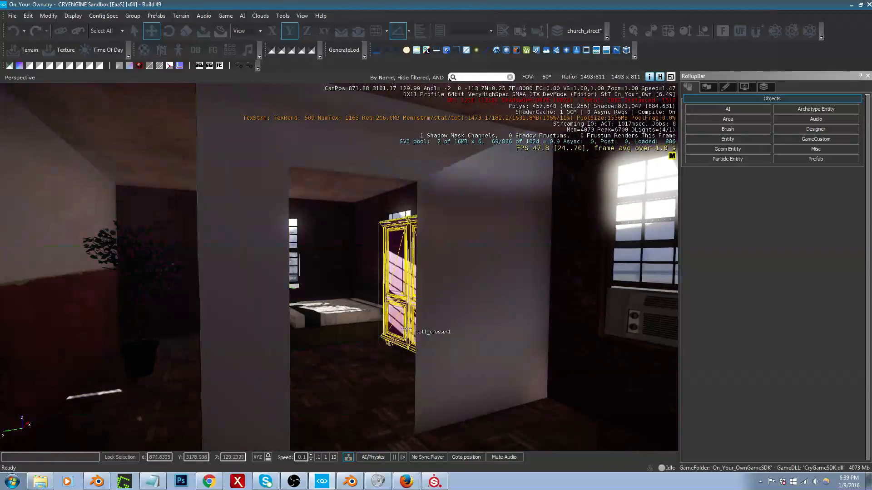
# Step: Switch back to Blender and open the interior walls object with the bedroom doorway wall in Edit Mode
pyautogui.hotkey('alt', 'Tab')
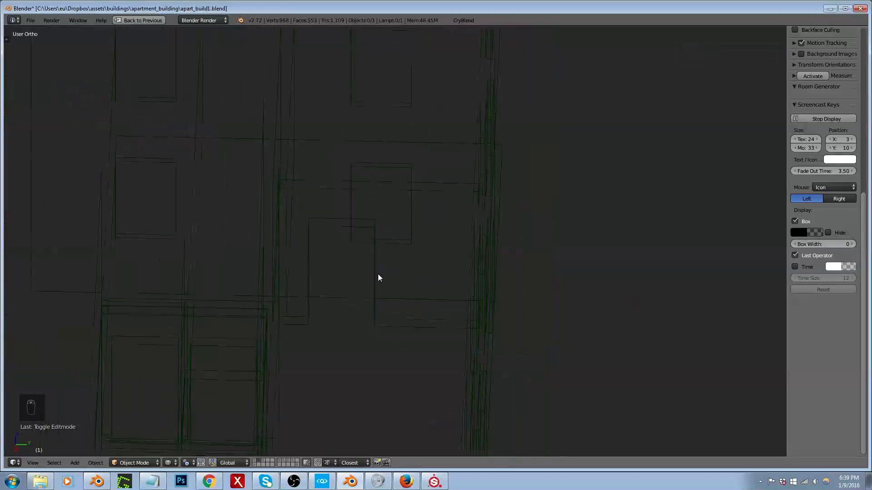
pyautogui.moveTo(397, 272); pyautogui.dragTo(414, 276, button='middle')
pyautogui.scroll(-1, 425, 275)
pyautogui.scroll(5, 320, 259)
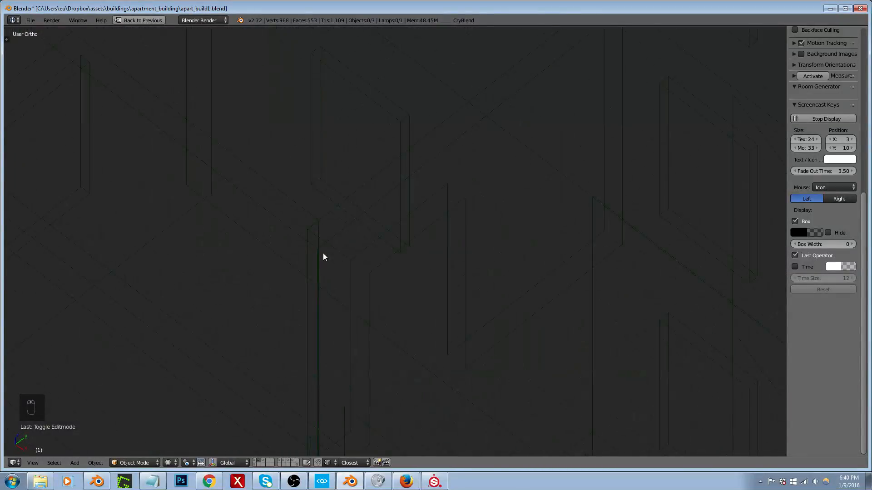
pyautogui.rightClick(325, 246)
pyautogui.press('Tab')
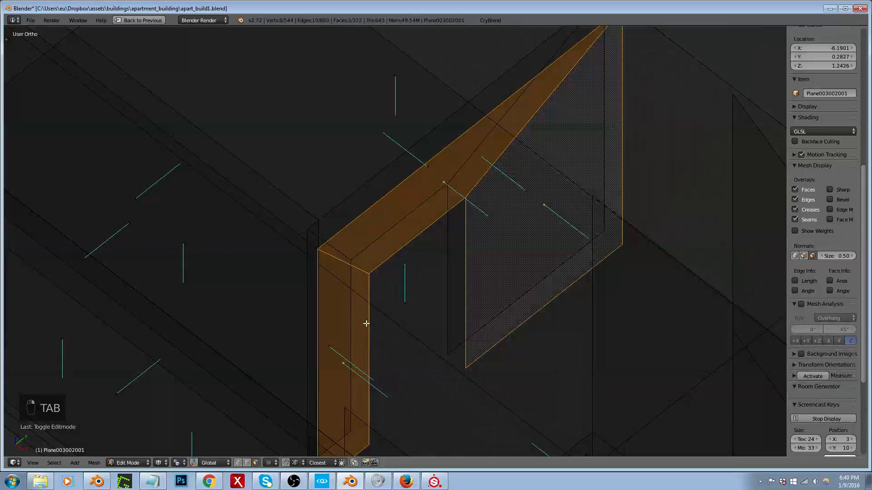
# Step: Select the narrow panel beside the doorway and recalculate its normals
pyautogui.rightClick(330, 350)
pyautogui.moveTo(329, 350); pyautogui.dragTo(259, 360, button='middle')
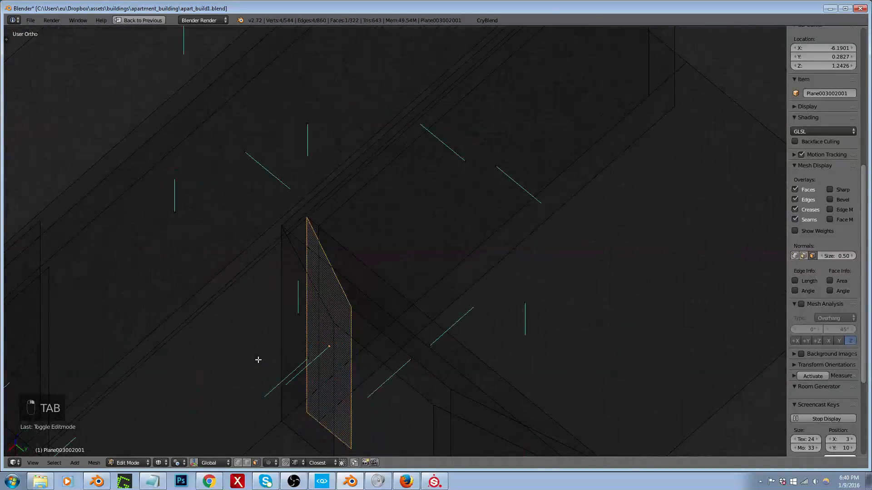
pyautogui.hotkey('ctrl', 'n')
pyautogui.press('t')
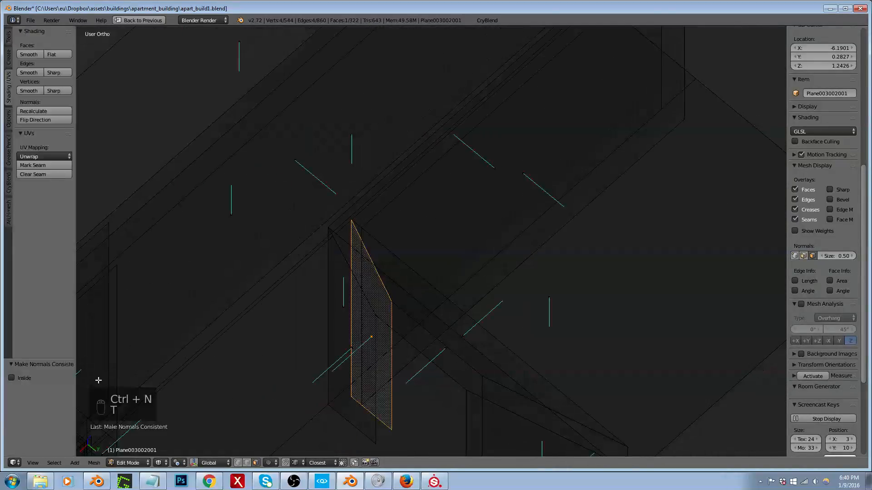
pyautogui.press('t')
pyautogui.moveTo(266, 343); pyautogui.dragTo(372, 312, button='middle')
# Step: In edge selection mode, snap the narrow panel's outer vertical edge onto the adjoining long wall's corner
pyautogui.hotkey('ctrl', 'Tab')
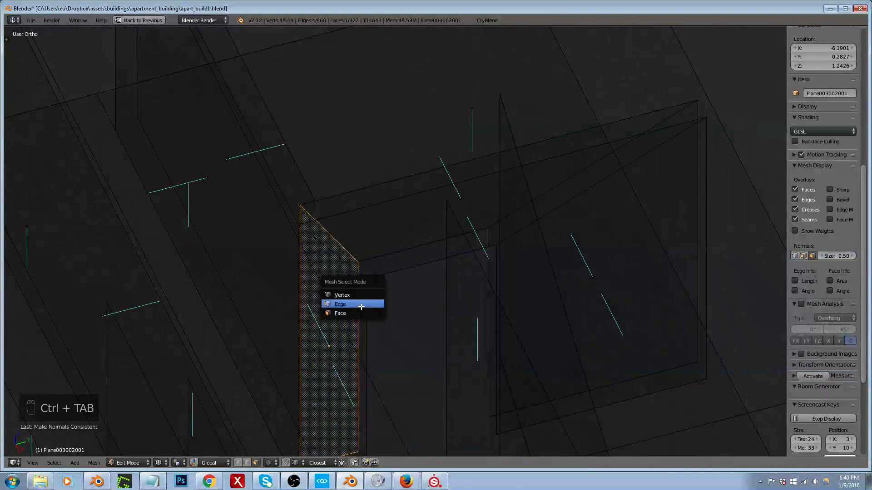
pyautogui.click(349, 304)
pyautogui.rightClick(302, 213)
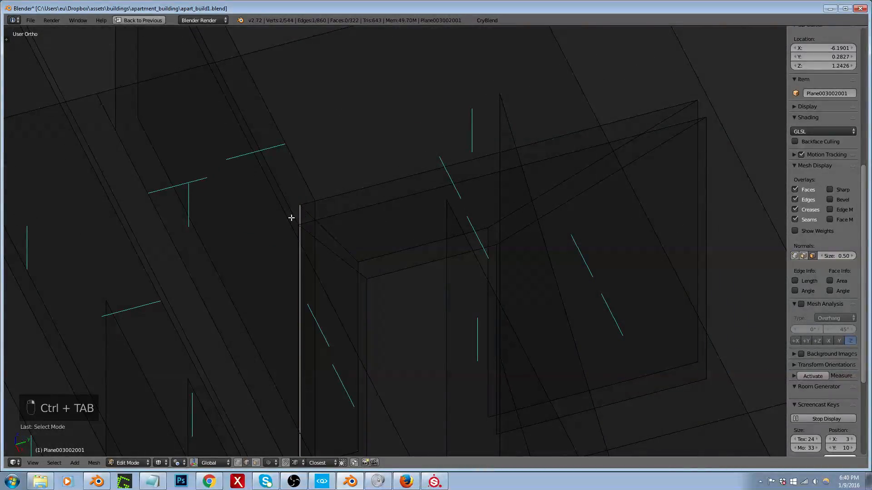
pyautogui.press('g')
pyautogui.click(317, 205)
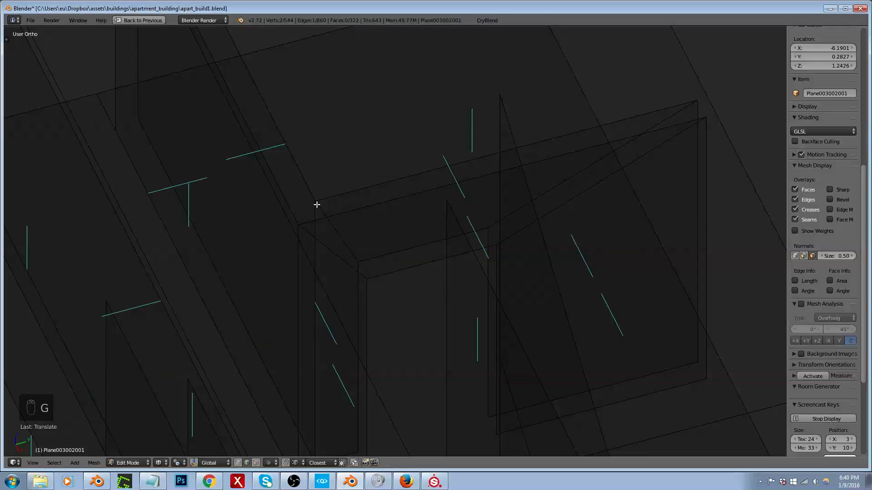
# Step: Select all faces linked to the doorway wall and long wall edges, and remove their duplicate vertices
pyautogui.scroll(-1, 320, 205)
pyautogui.keyDown('shift'); pyautogui.rightClick(311, 188); pyautogui.keyUp('shift')
pyautogui.keyDown('shift'); pyautogui.rightClick(333, 201); pyautogui.keyUp('shift')
pyautogui.keyDown('shift'); pyautogui.rightClick(325, 215); pyautogui.keyUp('shift')
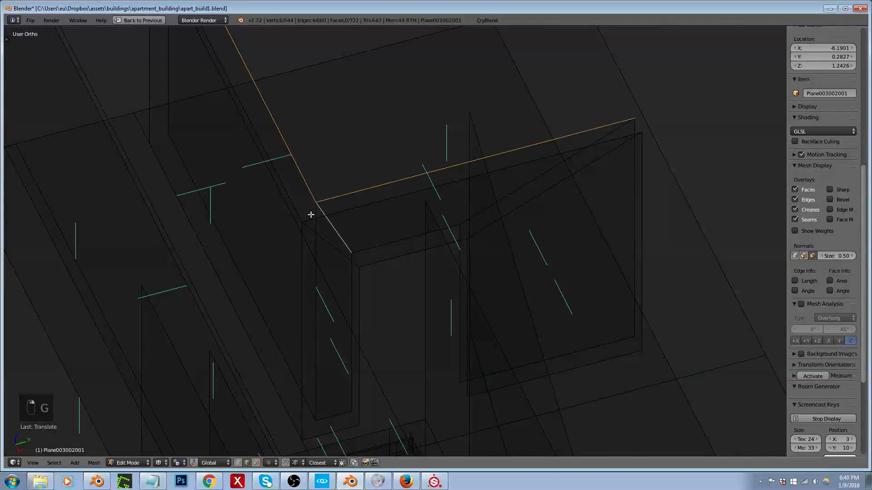
pyautogui.keyDown('shift'); pyautogui.rightClick(296, 207); pyautogui.keyUp('shift')
pyautogui.keyDown('shift'); pyautogui.rightClick(348, 214); pyautogui.keyUp('shift')
pyautogui.hotkey('ctrl', 'l')
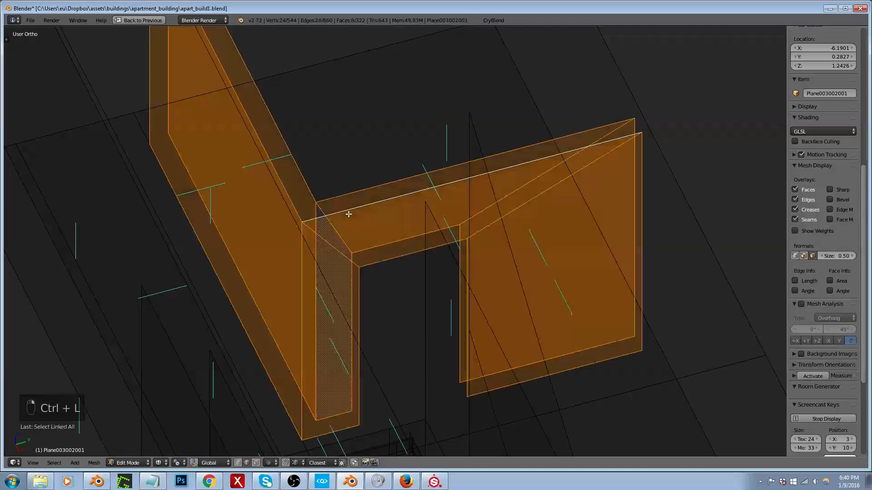
pyautogui.hotkey('ctrl', 'v')
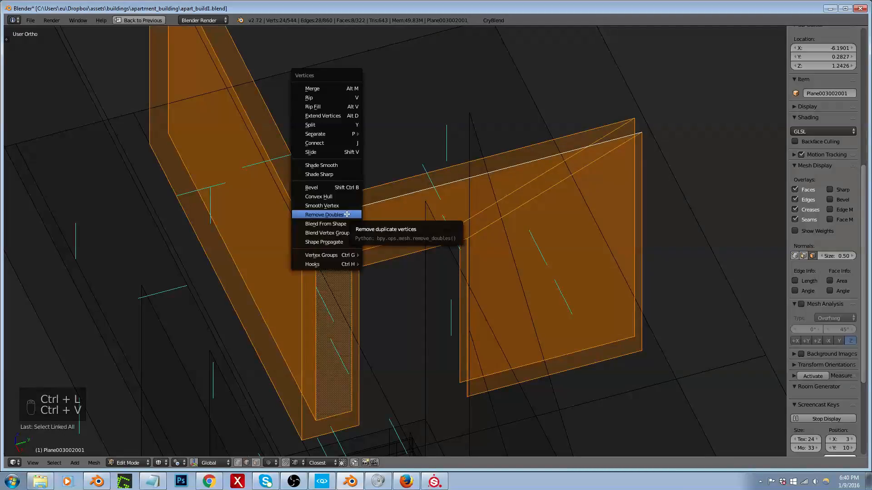
pyautogui.click(345, 214)
# Step: Select the long wall's face next to the doorway wall and pin all its UVs in the UV editor
pyautogui.hotkey('ctrl', 'Tab')
pyautogui.click(241, 229)
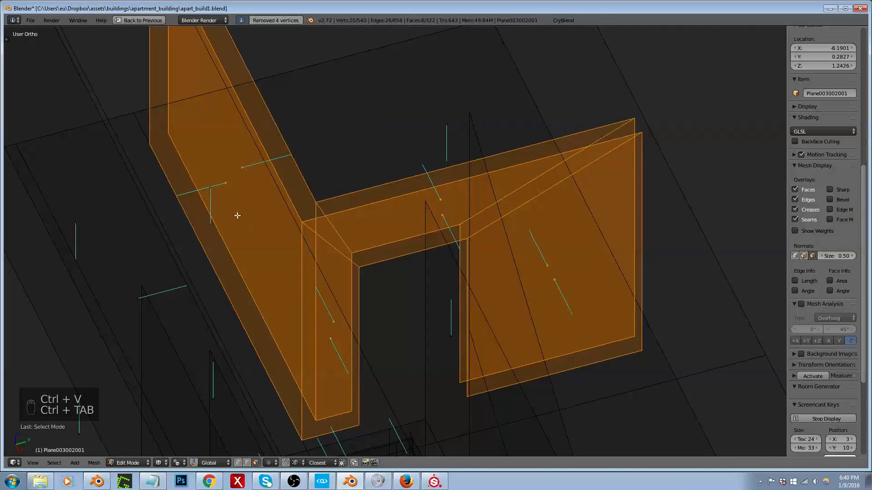
pyautogui.rightClick(219, 191)
pyautogui.hotkey('shift', 'space')
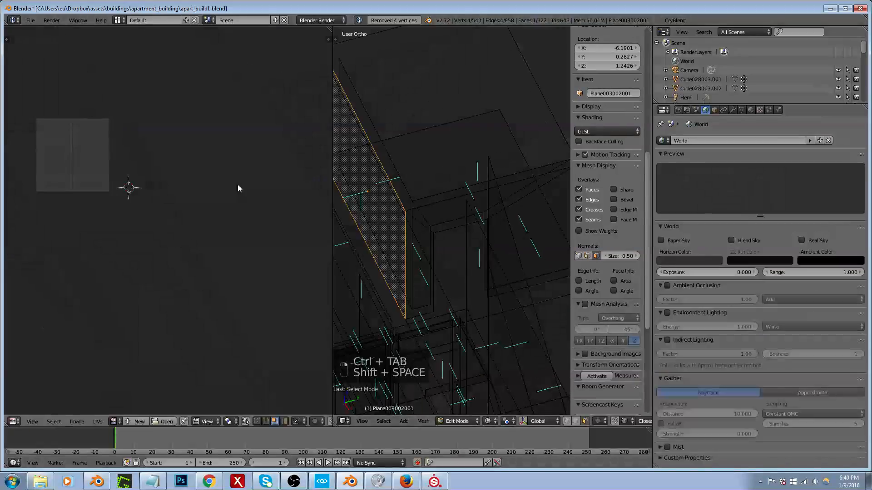
pyautogui.scroll(-4, 215, 183)
pyautogui.scroll(5, 71, 171)
pyautogui.press('a')
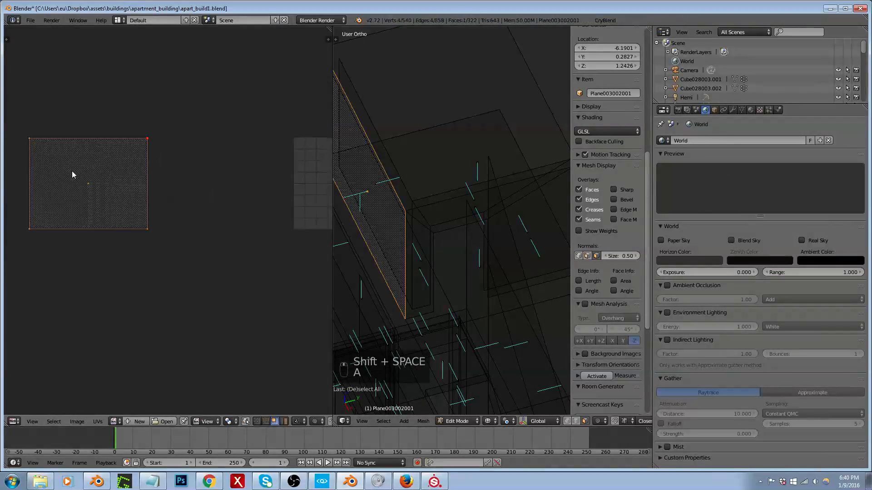
pyautogui.press('p')
# Step: Check the walls in solid shading, save the building file and return to wireframe
pyautogui.moveTo(391, 253); pyautogui.dragTo(456, 269, button='middle')
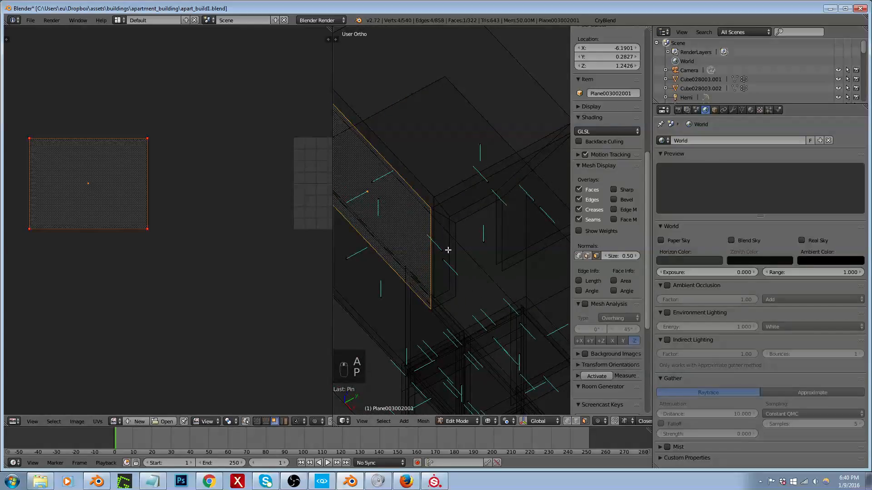
pyautogui.press('z')
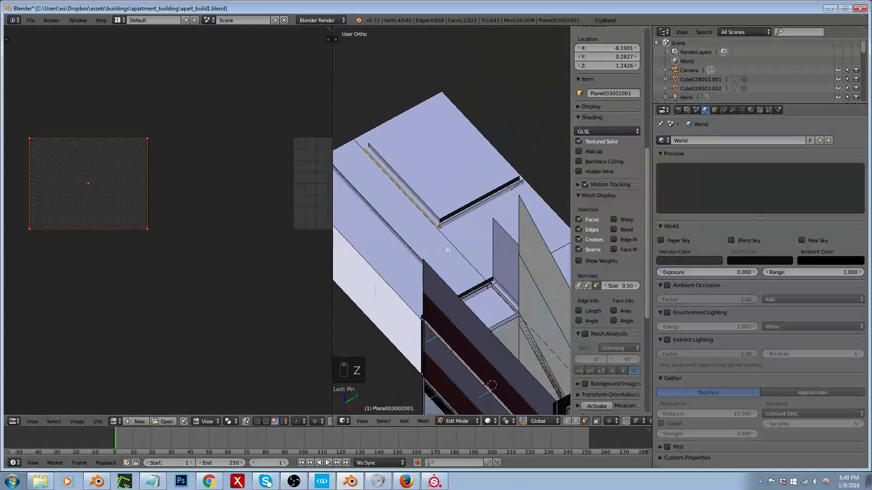
pyautogui.hotkey('ctrl', 's')
pyautogui.press('z')
# Step: Add the narrow doorway panel to the pinned long wall selection and unwrap them together
pyautogui.scroll(3, 446, 232)
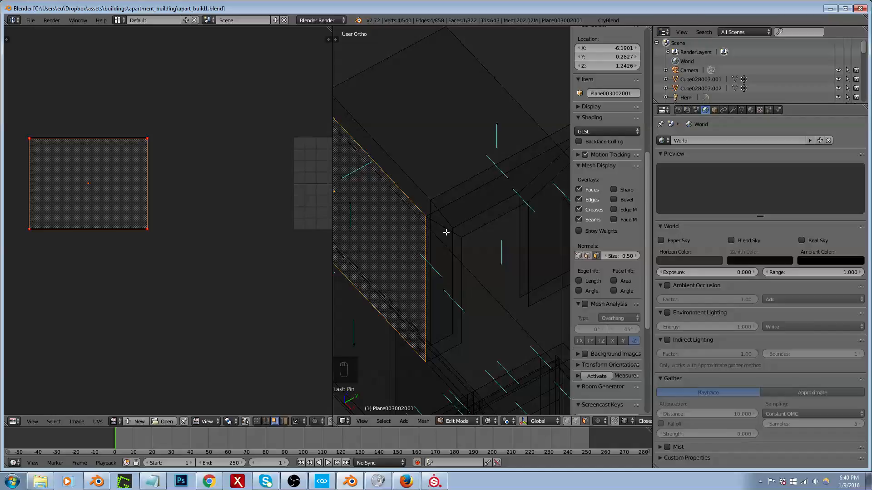
pyautogui.rightClick(439, 286)
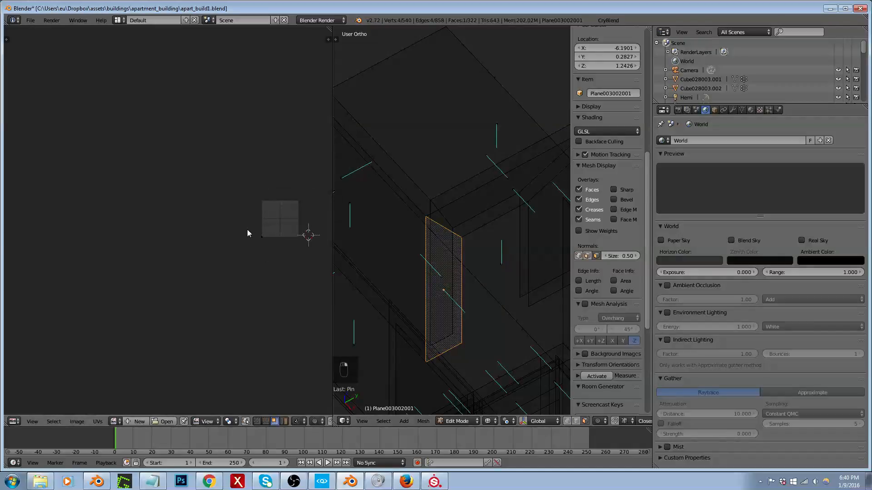
pyautogui.rightClick(362, 216)
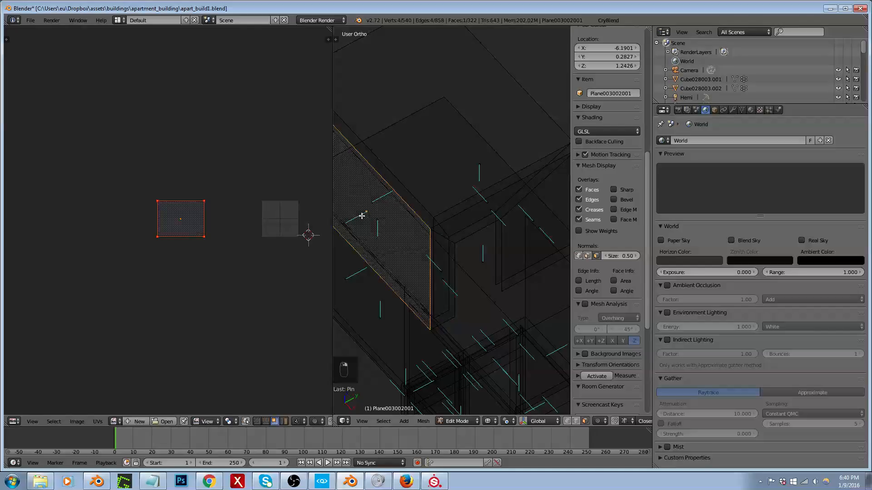
pyautogui.keyDown('shift'); pyautogui.rightClick(449, 273); pyautogui.keyUp('shift')
pyautogui.scroll(3, 228, 226)
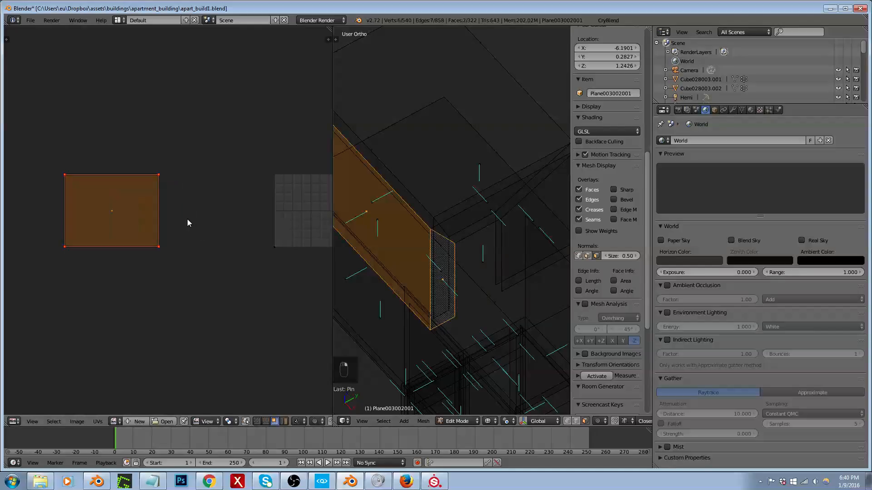
pyautogui.press('e')
pyautogui.scroll(-2, 245, 218)
pyautogui.scroll(4, 44, 185)
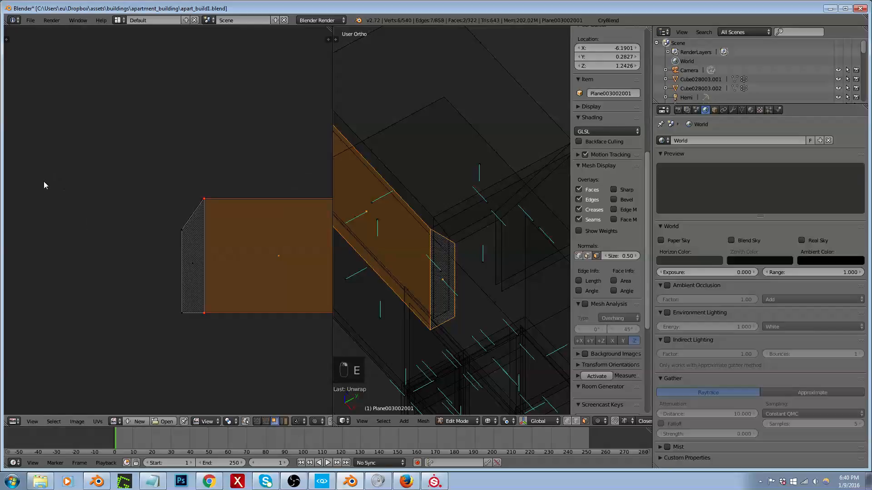
# Step: Add the panel above the doorway and the wide side panel to the selection, unwrapping after each one
pyautogui.keyDown('shift'); pyautogui.rightClick(486, 212); pyautogui.keyUp('shift')
pyautogui.press('e')
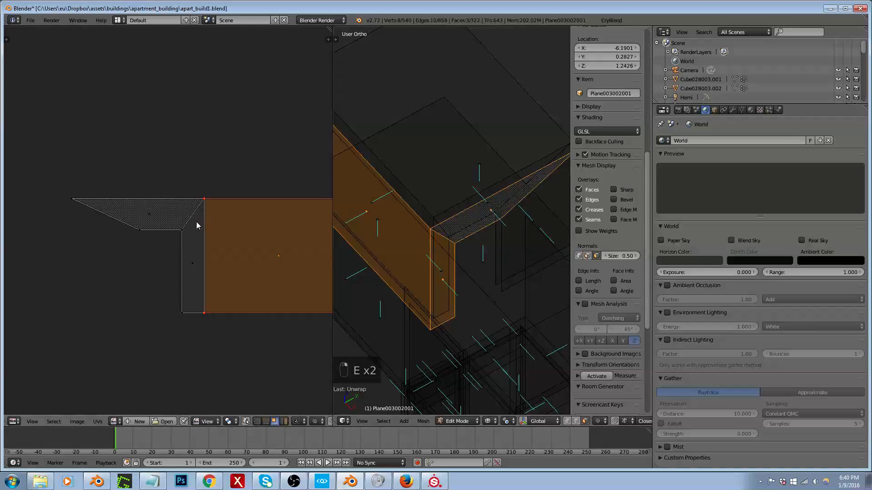
pyautogui.keyDown('shift'); pyautogui.rightClick(536, 268); pyautogui.keyUp('shift')
pyautogui.press('e')
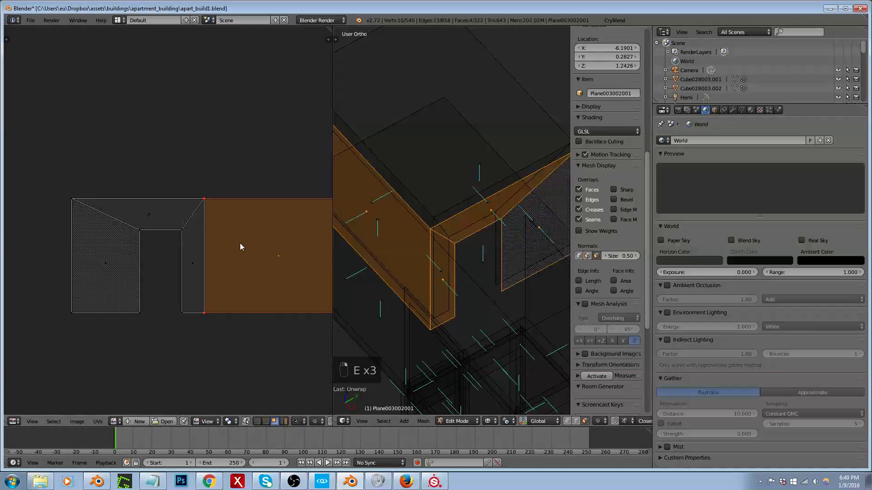
# Step: Return to Object Mode and export the building with the newly unwrapped doorway wall to the game
pyautogui.hotkey('shift', 'space')
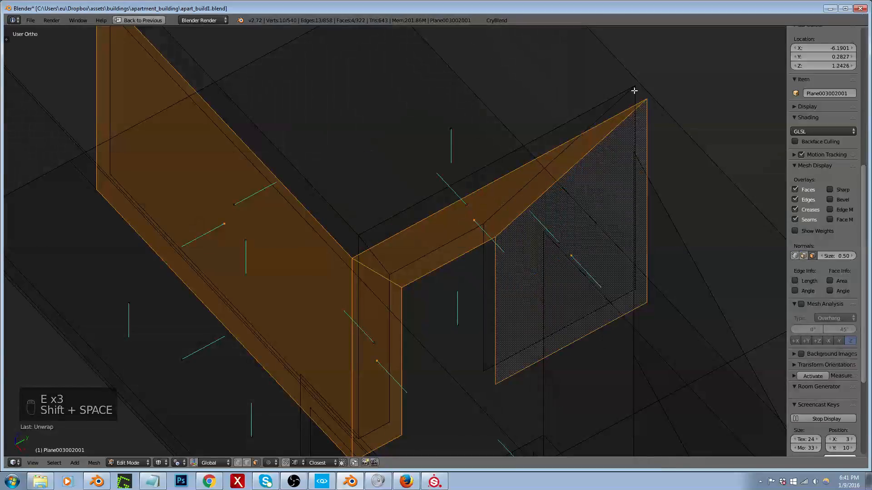
pyautogui.hotkey('shift', 'space')
pyautogui.press('Tab')
pyautogui.click(629, 21)
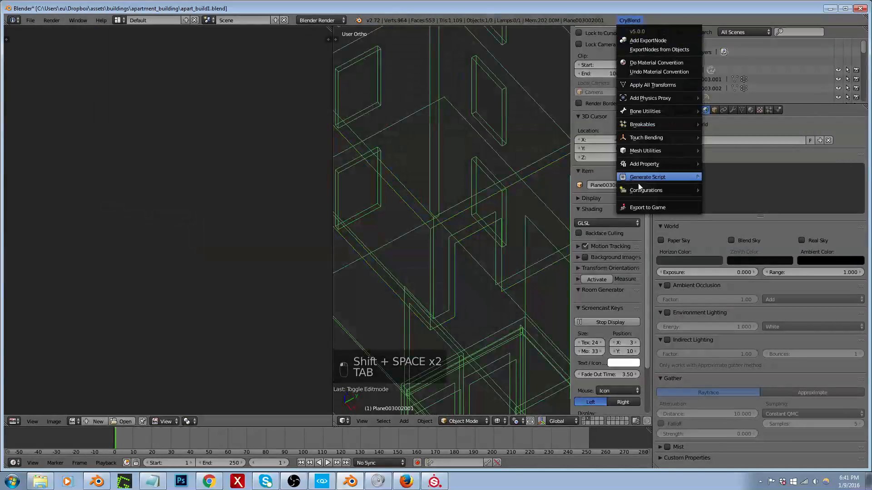
pyautogui.click(648, 207)
pyautogui.click(36, 218)
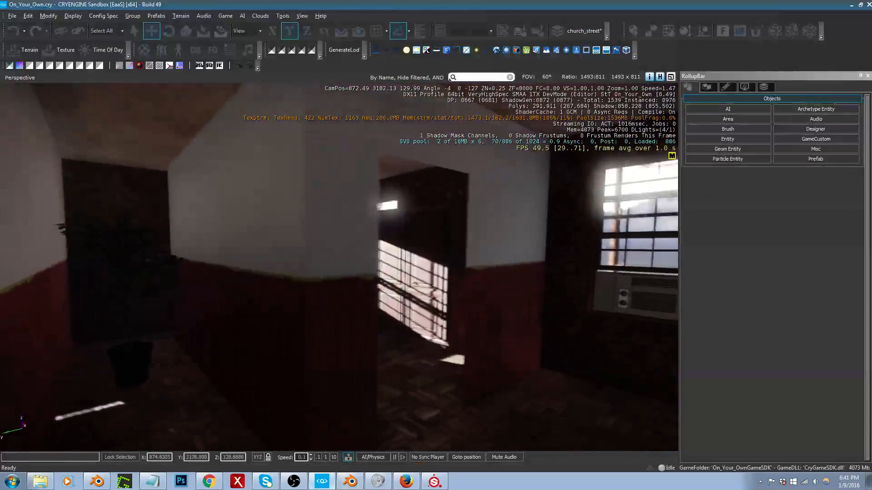
# Step: Switch to CRYENGINE Sandbox, view the textured doorway wall, and select the existing apartment door together with its frame
pyautogui.moveTo(397, 345); pyautogui.dragTo(416, 344, button='right')
pyautogui.moveTo(382, 298); pyautogui.dragTo(400, 298, button='right')
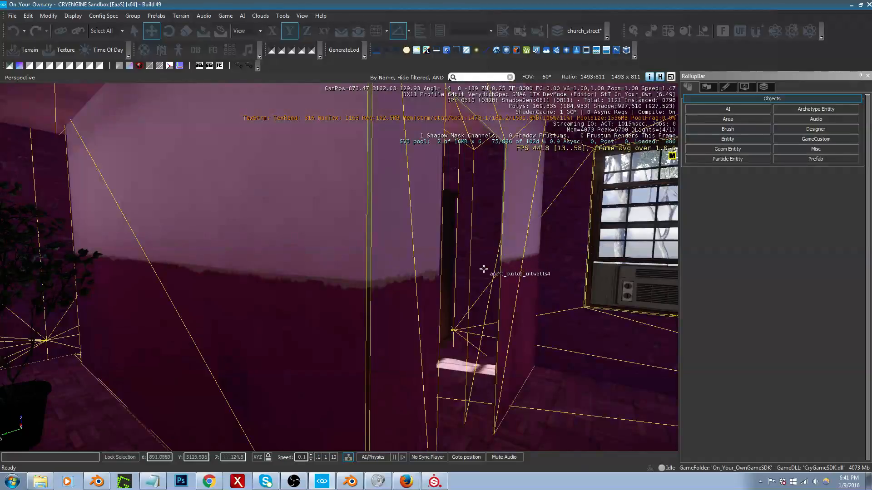
pyautogui.moveTo(485, 267)
pyautogui.mouseDown(button='right')
pyautogui.moveTo(457, 267)
pyautogui.moveTo(488, 271)
pyautogui.mouseUp(button='right')
pyautogui.click(452, 296)
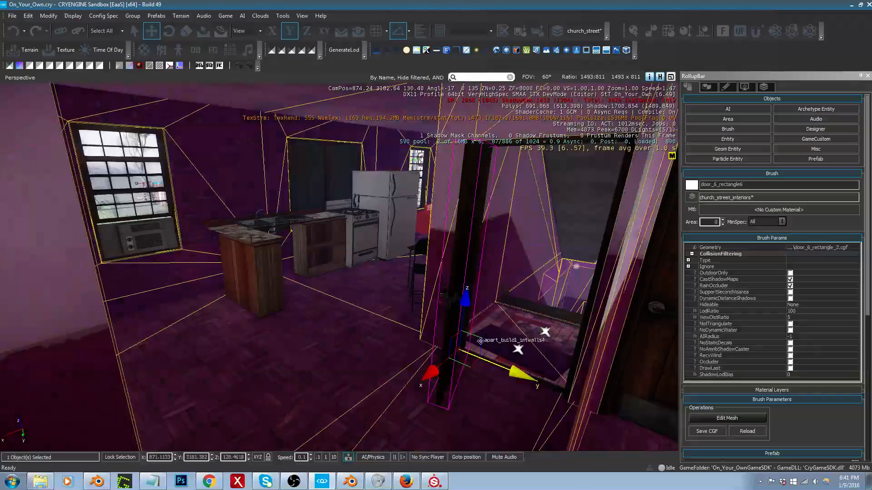
pyautogui.keyDown('ctrl'); pyautogui.click(492, 370); pyautogui.keyUp('ctrl')
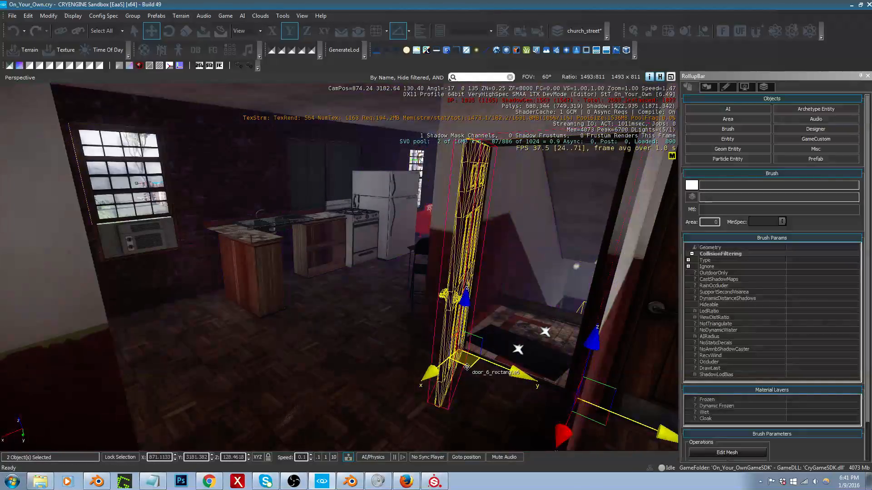
# Step: Clone the selected door and frame and place the copies in the bedroom doorway at about X 874.19, Y 3179.53
pyautogui.hotkey('ctrl', 'c')
pyautogui.press('w')
pyautogui.moveTo(402, 366); pyautogui.dragTo(371, 371, button='right')
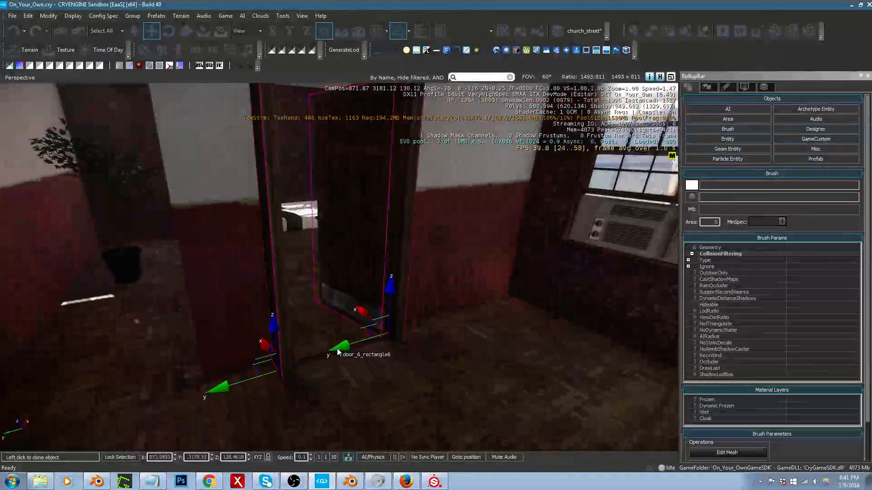
pyautogui.moveTo(335, 341); pyautogui.dragTo(335, 341, button='right')
pyautogui.press('w')
pyautogui.moveTo(335, 342); pyautogui.dragTo(330, 330, button='right')
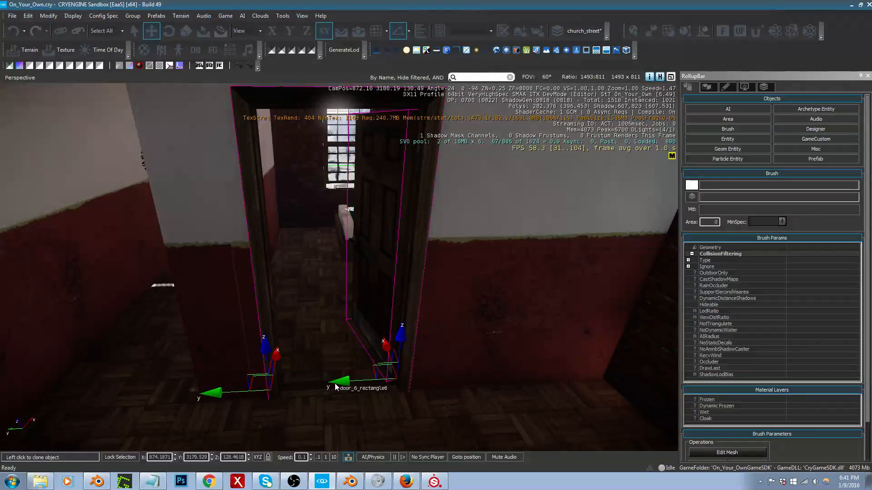
pyautogui.click(336, 387)
# Step: Finish cloning, select only the copied door panel in the bedroom doorway, and slide it along the Y axis to 3180.472
pyautogui.moveTo(346, 341); pyautogui.dragTo(344, 346, button='right')
pyautogui.press('Escape')
pyautogui.click(372, 309)
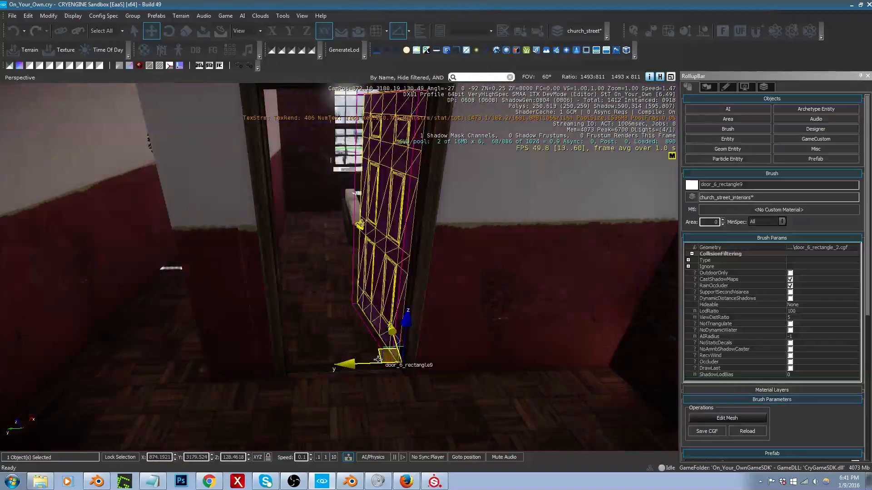
pyautogui.moveTo(367, 363); pyautogui.dragTo(256, 358)
pyautogui.moveTo(277, 346); pyautogui.dragTo(299, 318, button='right')
# Step: Examine the bedroom doorway from the living room, the bedroom interior and the adjoining hallway
pyautogui.press('w')
pyautogui.press('a')
pyautogui.press('s')
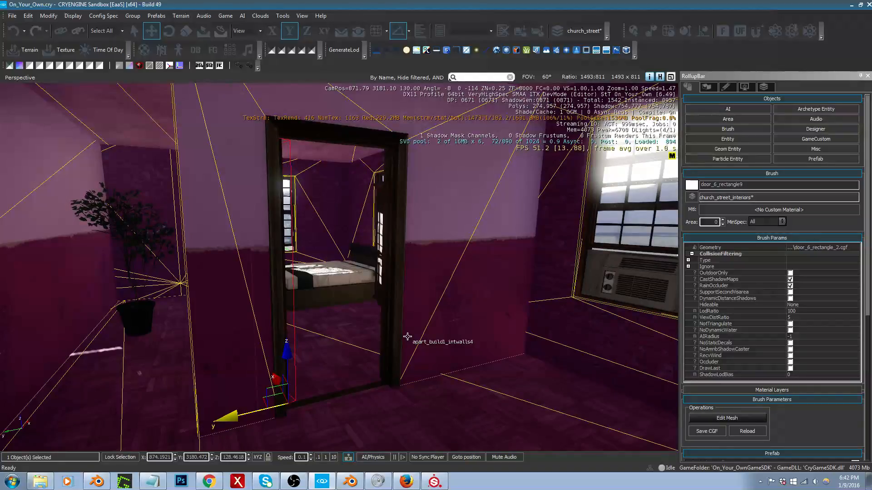
pyautogui.press('w')
pyautogui.moveTo(407, 335); pyautogui.dragTo(404, 331, button='right')
pyautogui.press('a')
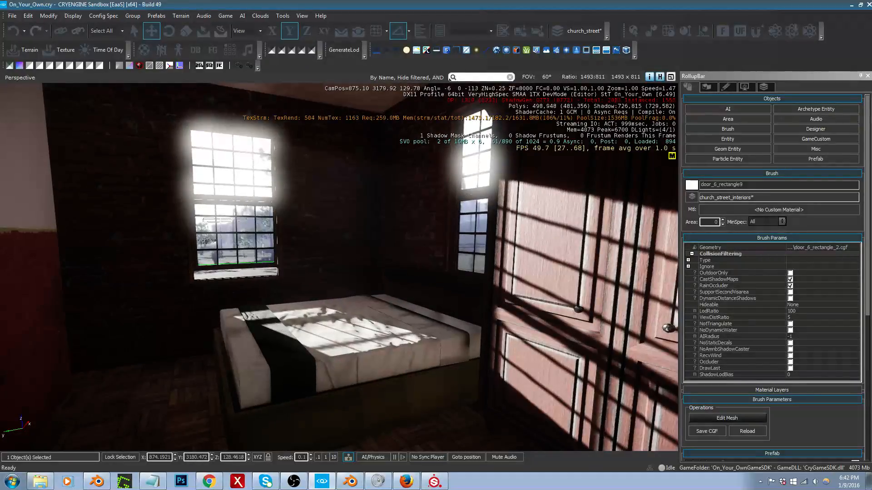
pyautogui.press('s')
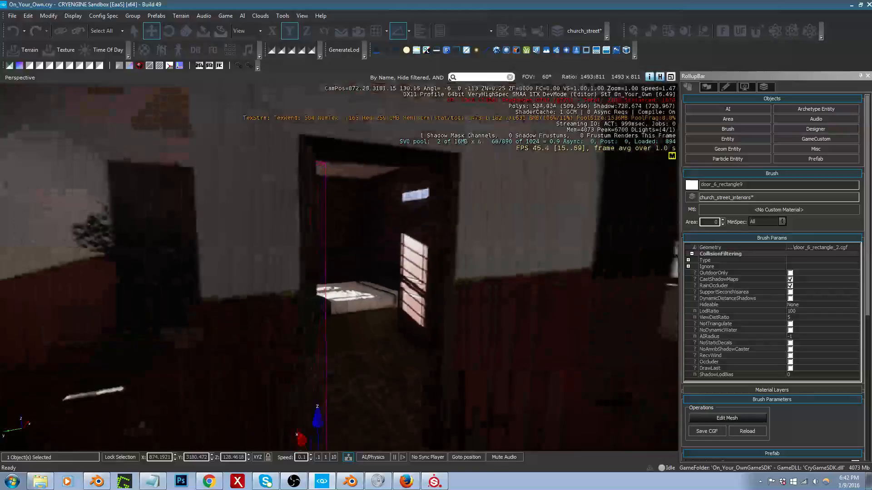
pyautogui.press('w')
pyautogui.moveTo(404, 332)
pyautogui.mouseDown(button='right')
pyautogui.moveTo(360, 334)
pyautogui.moveTo(374, 323)
pyautogui.moveTo(406, 331)
pyautogui.moveTo(425, 325)
pyautogui.moveTo(390, 323)
pyautogui.mouseUp(button='right')
pyautogui.press('w')
pyautogui.press('a')
pyautogui.press('s')
pyautogui.press('a')
pyautogui.press('w')
pyautogui.press('s')
pyautogui.press('d')
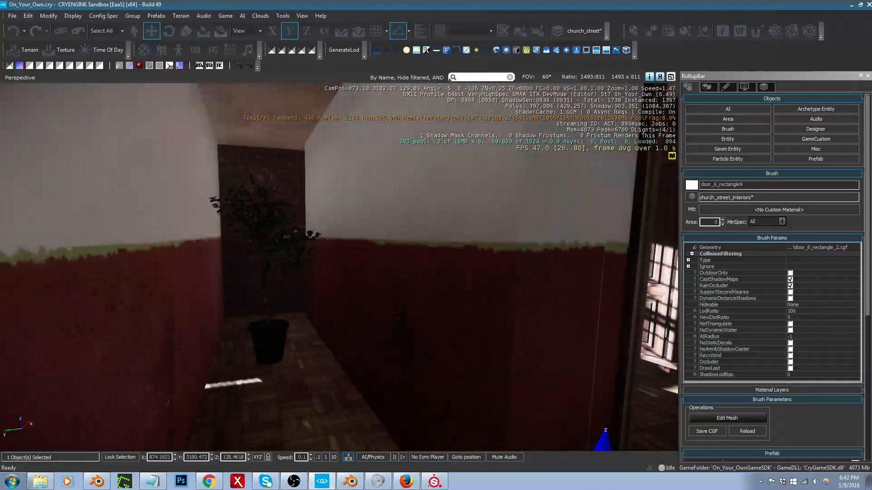
# Step: Examine the building's exterior wall and window layout outside the bedroom
pyautogui.press('a')
pyautogui.moveTo(318, 273); pyautogui.dragTo(348, 310, button='right')
pyautogui.press('s')
pyautogui.press('s')
pyautogui.press('a')
pyautogui.moveTo(258, 347)
pyautogui.mouseDown(button='right')
pyautogui.moveTo(334, 349)
pyautogui.moveTo(272, 352)
pyautogui.mouseUp(button='right')
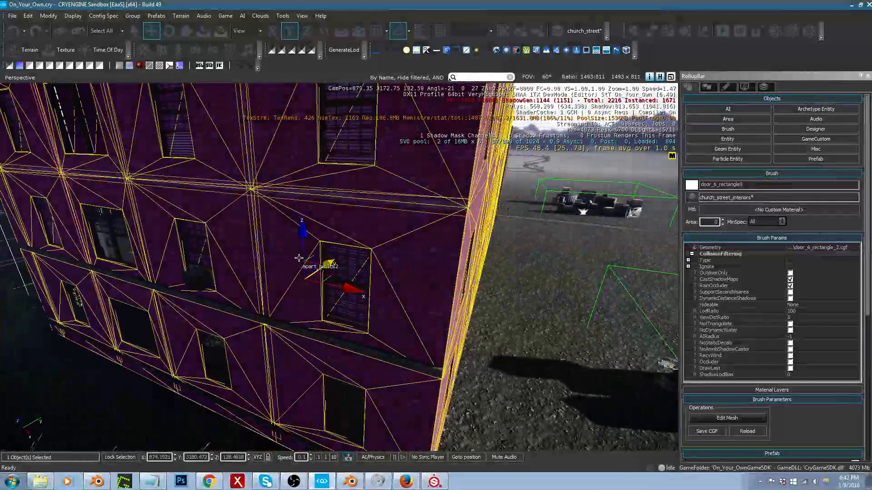
pyautogui.moveTo(398, 280); pyautogui.dragTo(408, 286, button='right')
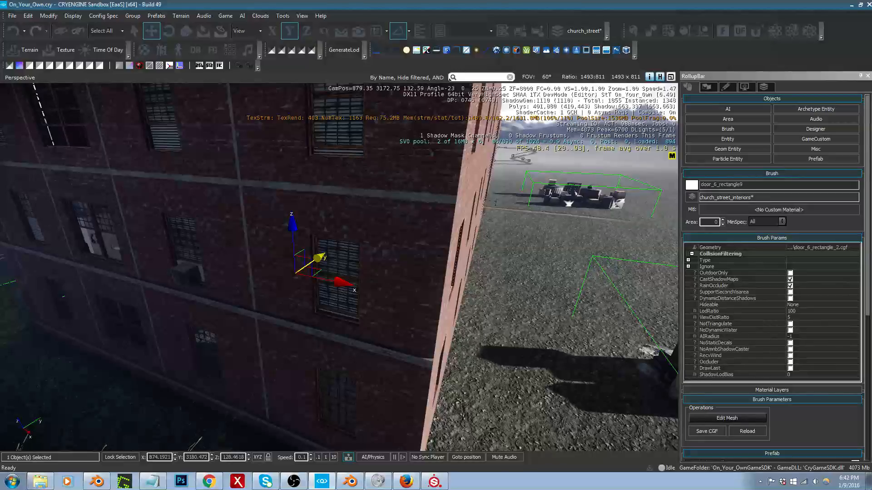
pyautogui.moveTo(408, 287); pyautogui.dragTo(673, 268, button='right')
# Step: Examine the bedroom's available space and its doorway wall again from inside the apartment
pyautogui.press('w')
pyautogui.press('s')
pyautogui.press('s')
pyautogui.press('w')
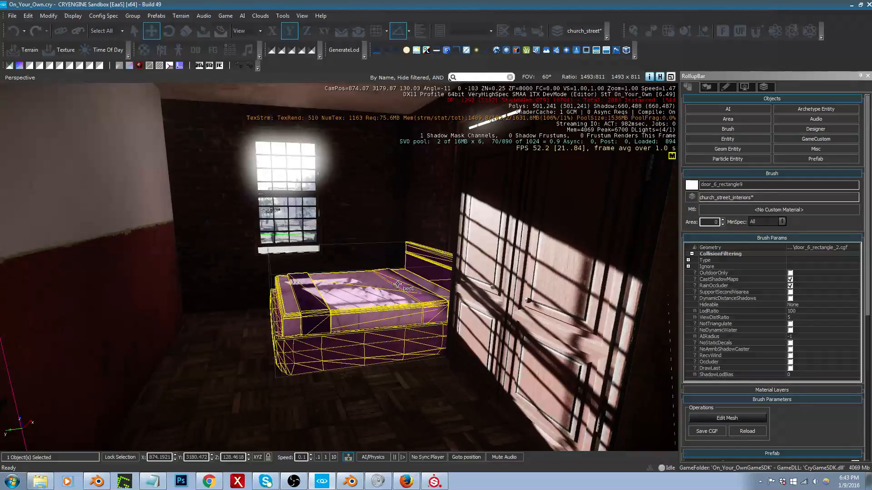
pyautogui.moveTo(398, 284); pyautogui.dragTo(409, 276, button='right')
pyautogui.press('s')
pyautogui.press('a')
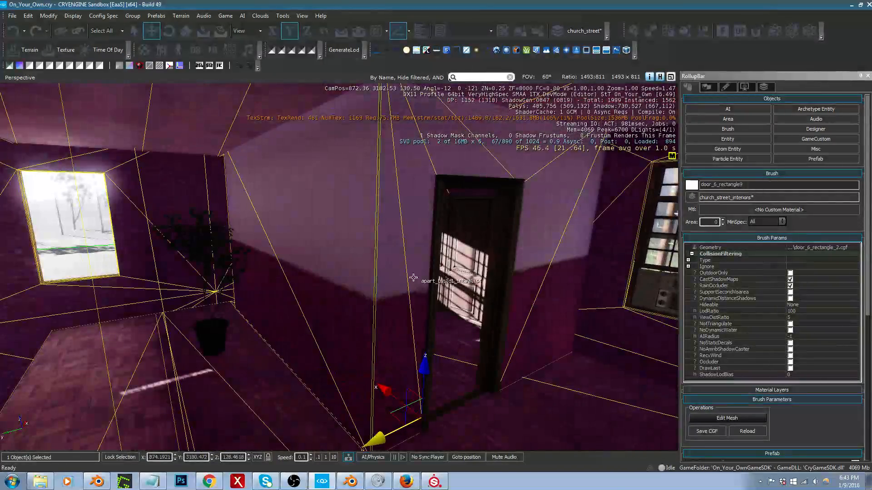
pyautogui.press('w')
pyautogui.press('d')
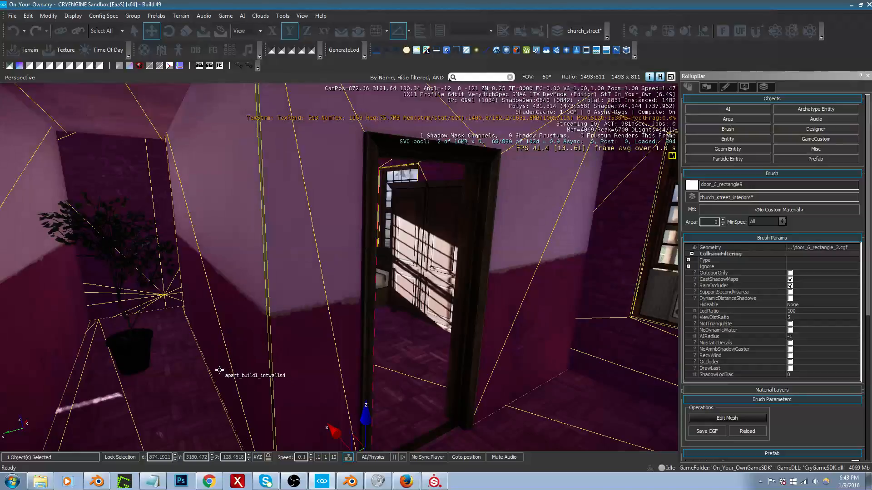
pyautogui.moveTo(214, 357); pyautogui.dragTo(223, 352, button='right')
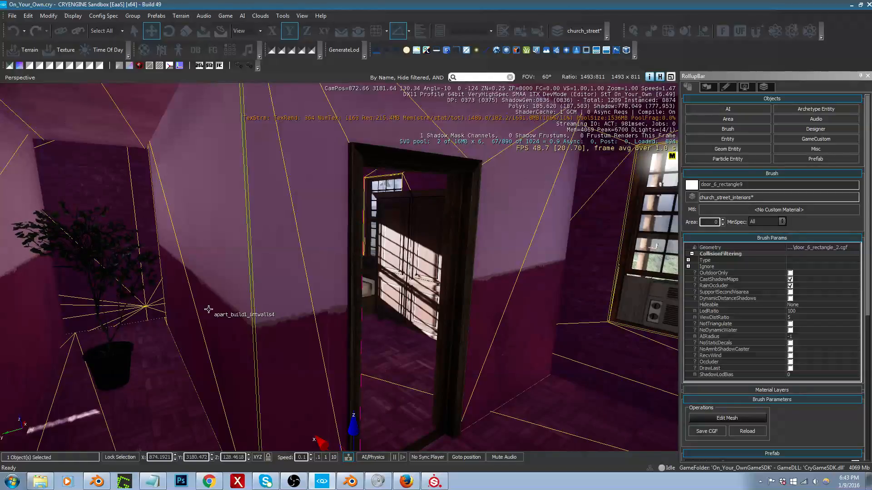
pyautogui.moveTo(209, 309); pyautogui.dragTo(182, 304, button='right')
pyautogui.press('a')
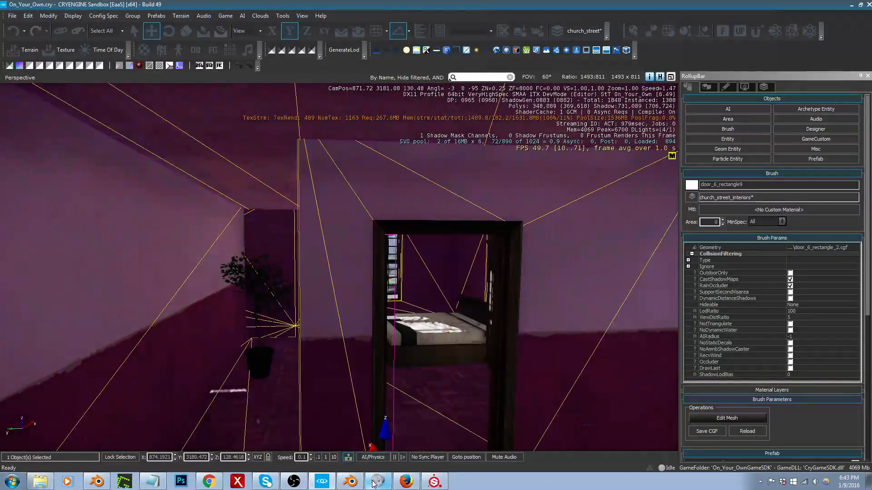
# Step: Switch to Blender, enlarge the 3D view, show the first layer, and open the building's exterior shell in Edit Mode
pyautogui.click(356, 481)
pyautogui.hotkey('shift', 'space')
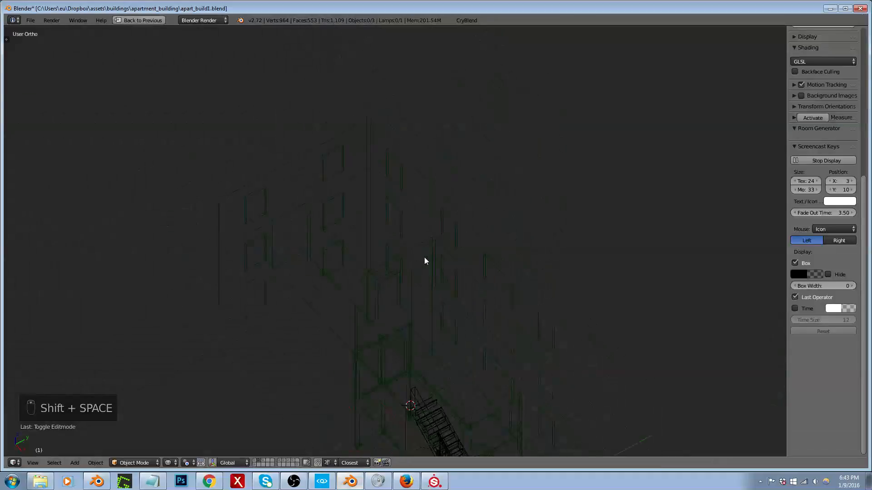
pyautogui.scroll(-3, 424, 257)
pyautogui.moveTo(393, 264); pyautogui.dragTo(445, 264, button='middle')
pyautogui.scroll(5, 331, 270)
pyautogui.rightClick(335, 225)
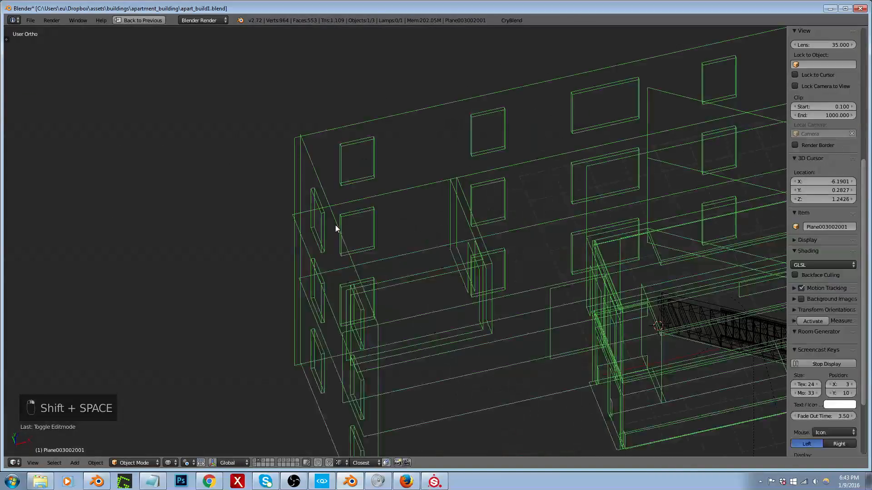
pyautogui.press('Tab')
pyautogui.press('Tab')
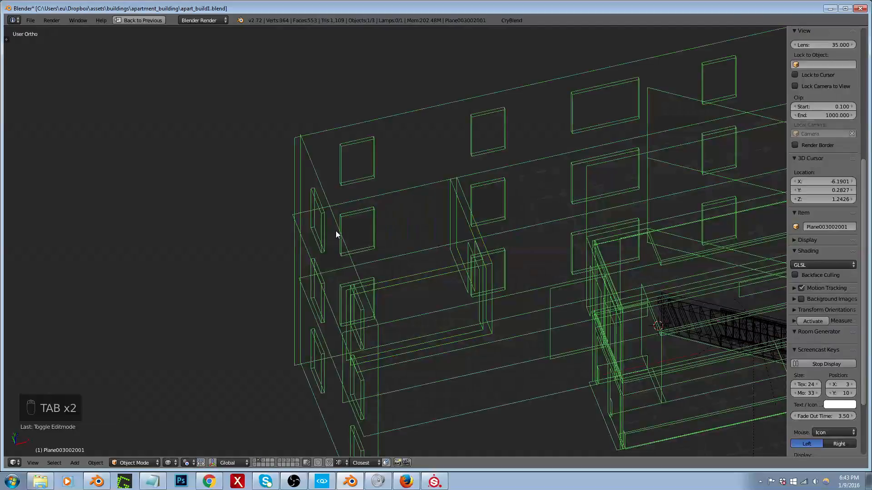
pyautogui.press('1')
pyautogui.press('Tab')
pyautogui.press('Tab')
pyautogui.rightClick(308, 259)
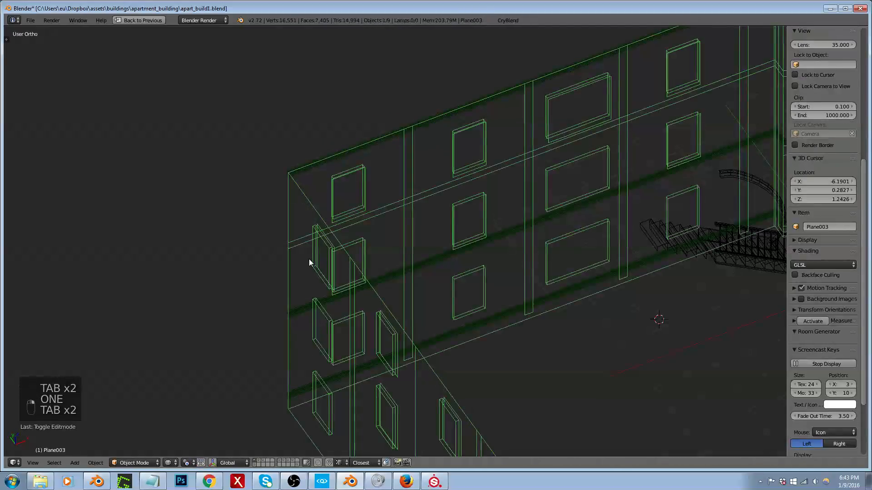
pyautogui.press('Tab')
# Step: From the top view, box-select the building's entire straight long wall opposite the curved facade
pyautogui.moveTo(333, 245); pyautogui.dragTo(356, 239, button='middle')
pyautogui.scroll(-8, 356, 239)
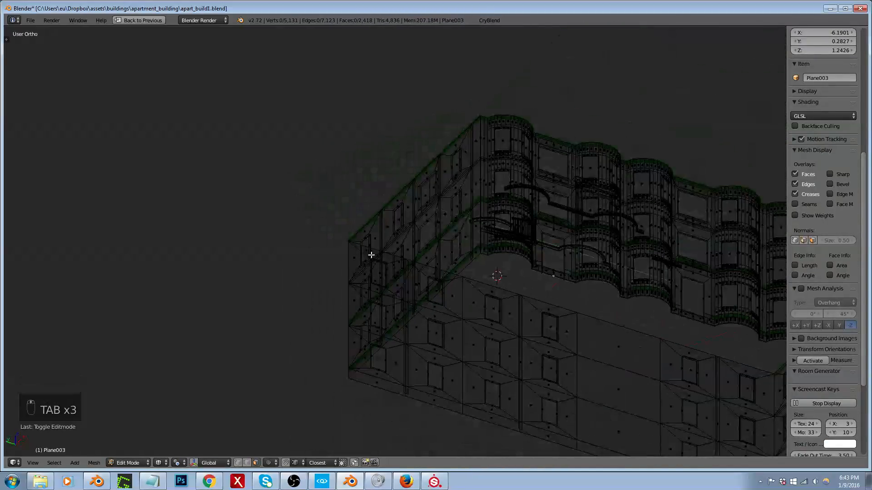
pyautogui.moveTo(390, 265); pyautogui.dragTo(410, 284, button='middle')
pyautogui.press('KP_7')
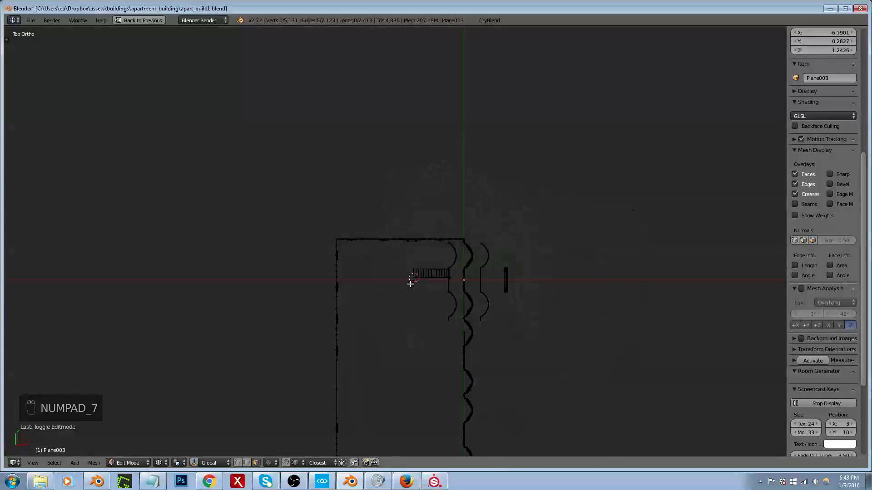
pyautogui.scroll(-4, 408, 239)
pyautogui.scroll(5, 375, 302)
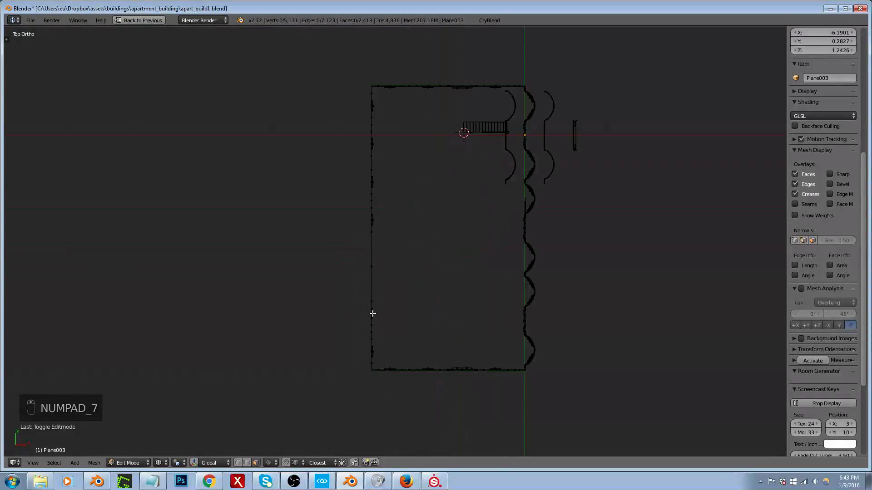
pyautogui.press('b')
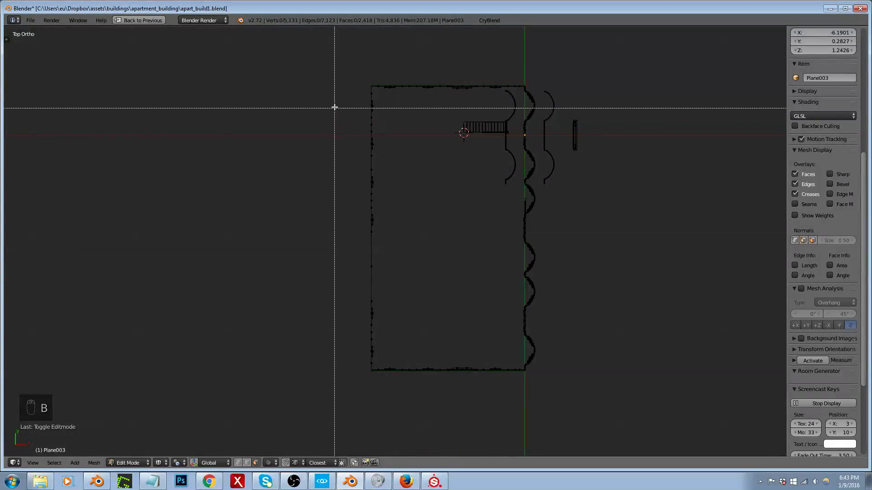
pyautogui.moveTo(337, 87); pyautogui.dragTo(380, 369)
pyautogui.moveTo(350, 286); pyautogui.dragTo(377, 248, button='middle')
pyautogui.scroll(5, 329, 304)
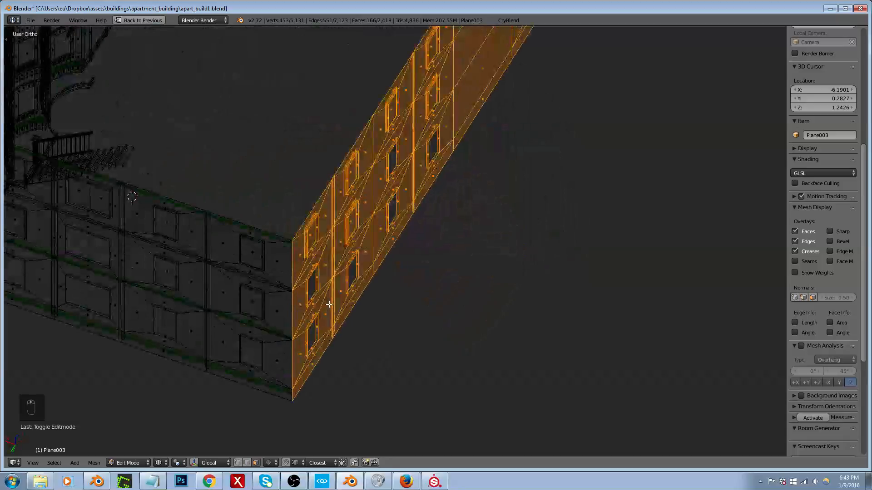
pyautogui.scroll(-4, 323, 219)
pyautogui.scroll(-3, 308, 247)
pyautogui.scroll(3, 309, 264)
pyautogui.scroll(-2, 312, 279)
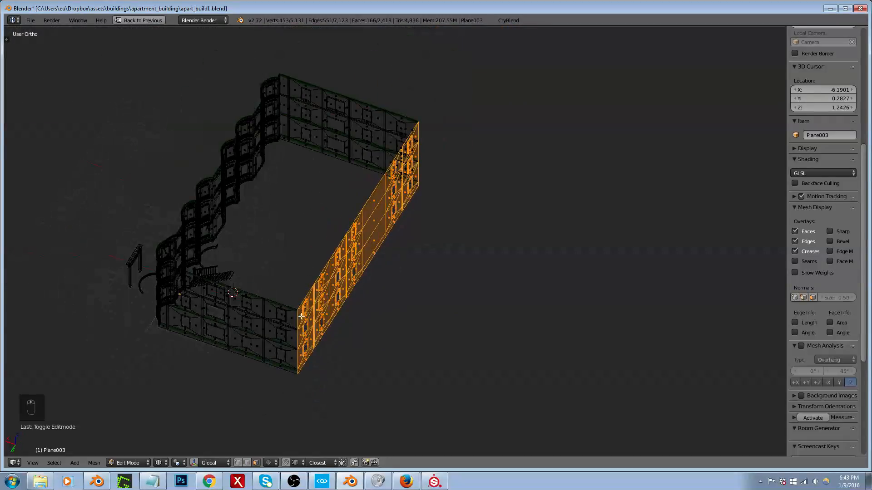
pyautogui.scroll(4, 300, 343)
# Step: Fill faces across the selected long wall and move it about 5.52 units outward in negative X
pyautogui.press('f')
pyautogui.press('x')
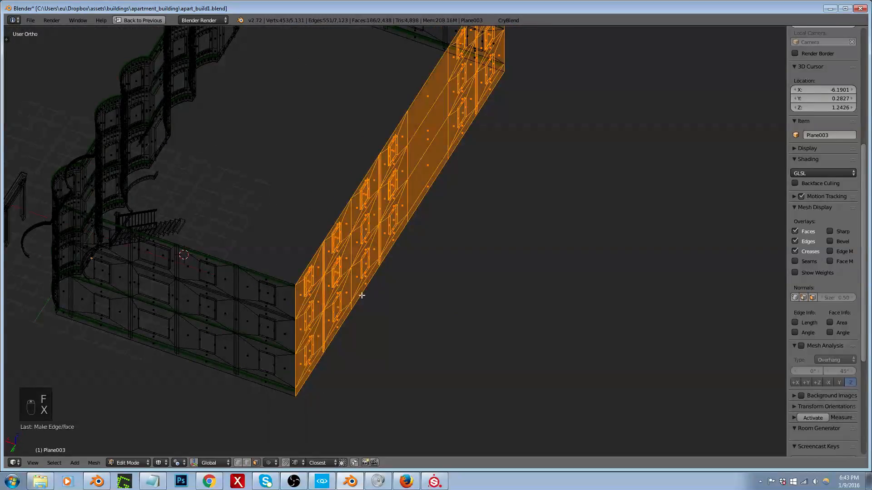
pyautogui.press('g')
pyautogui.press('x')
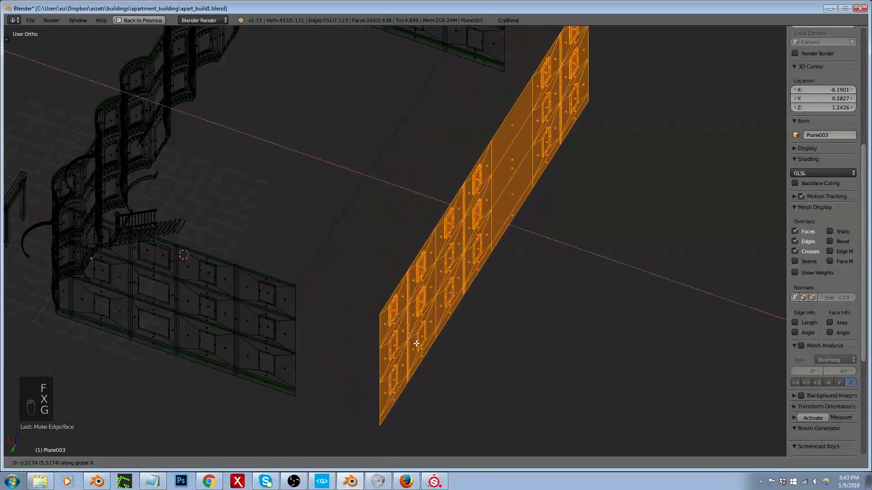
pyautogui.click(416, 344)
# Step: Clear the selection and, from the front view, box-select the end window column of both side walls, including its pillar
pyautogui.moveTo(393, 326); pyautogui.dragTo(422, 273, button='middle')
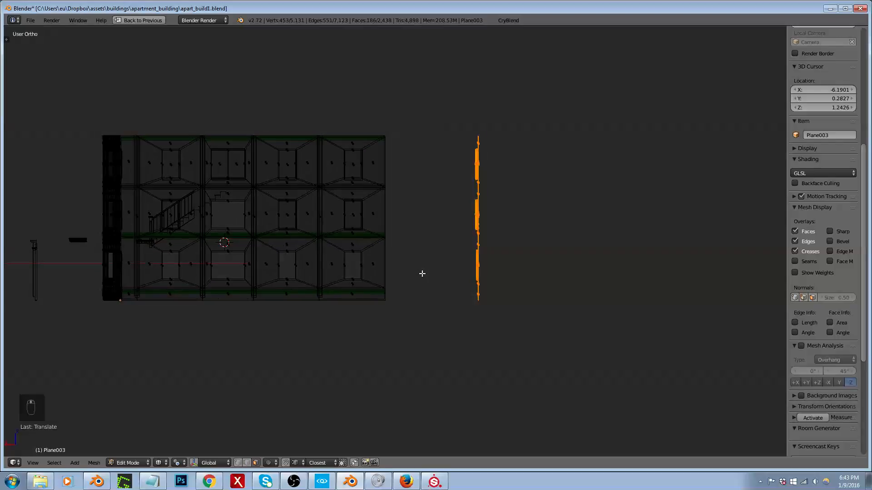
pyautogui.press('KP_3')
pyautogui.press('KP_1')
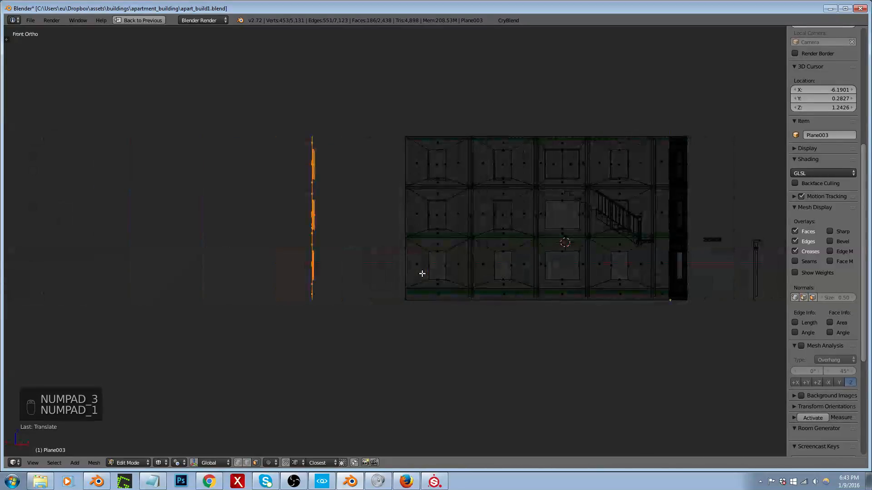
pyautogui.press('a')
pyautogui.press('b')
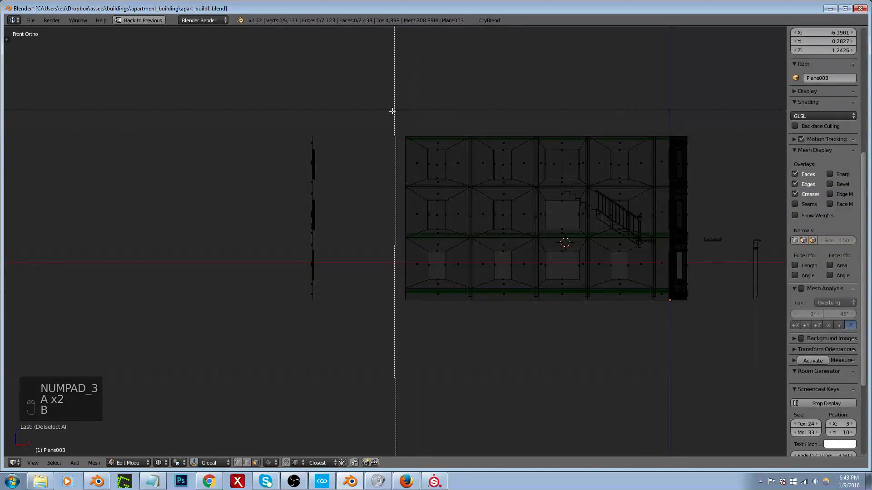
pyautogui.moveTo(390, 112); pyautogui.dragTo(472, 326)
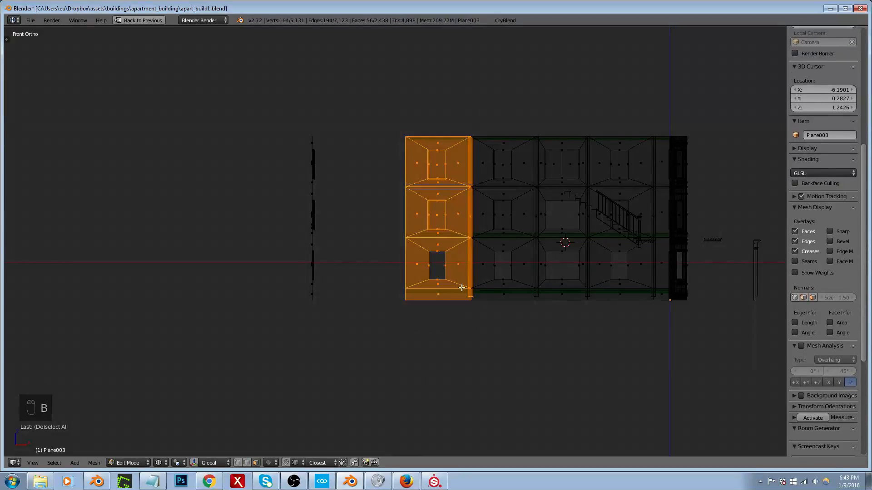
# Step: Duplicate the selected window columns into the gap and align the copies' edges with the open ends of the side walls
pyautogui.hotkey('shift', 'd')
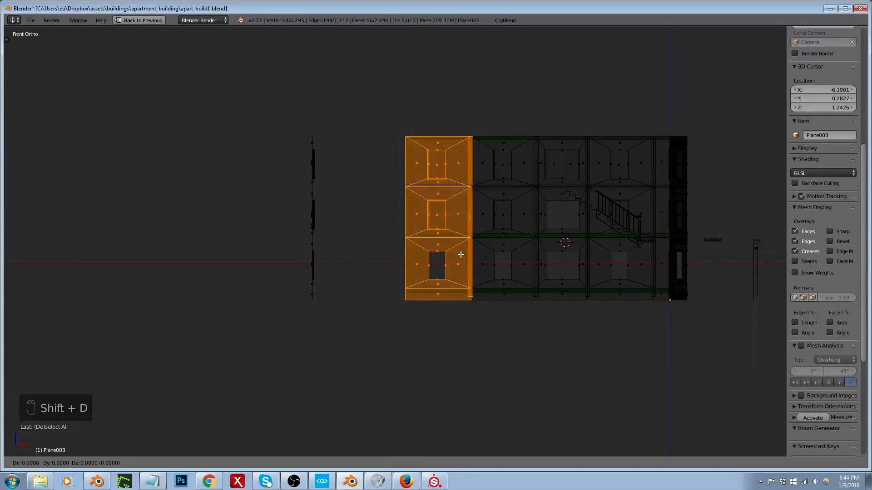
pyautogui.click(381, 235)
pyautogui.moveTo(399, 167); pyautogui.dragTo(437, 237, button='middle')
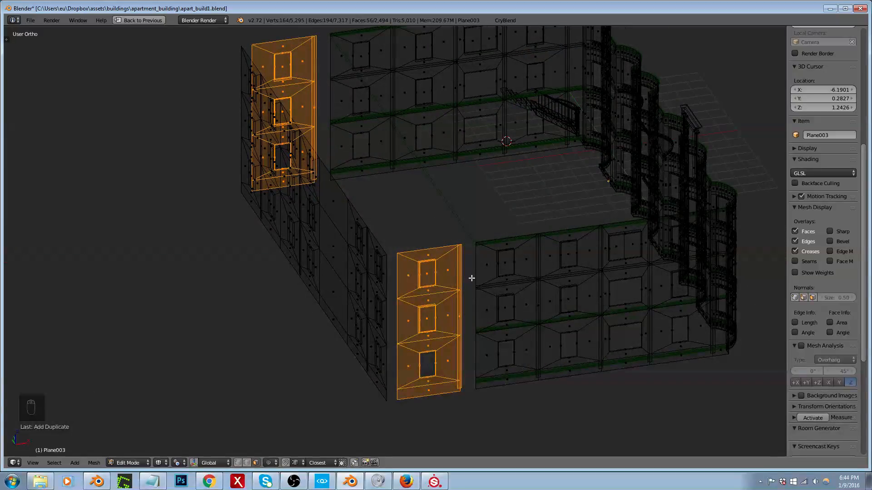
pyautogui.scroll(6, 479, 282)
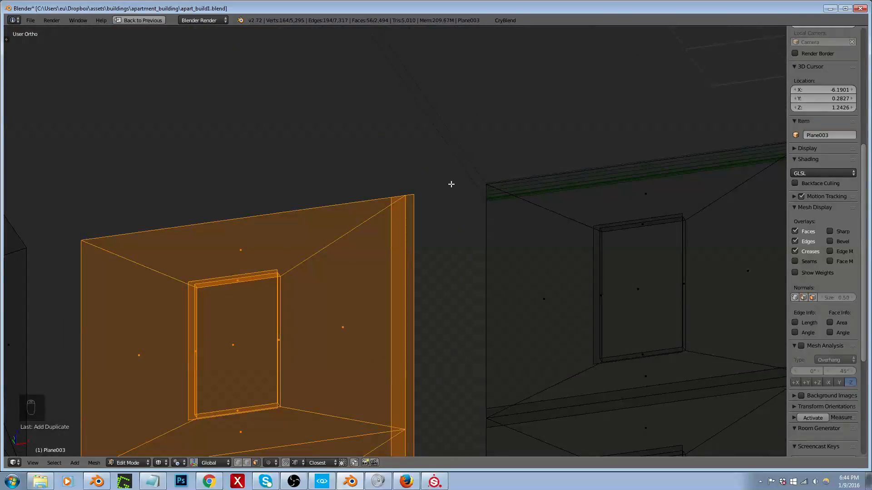
pyautogui.press('g')
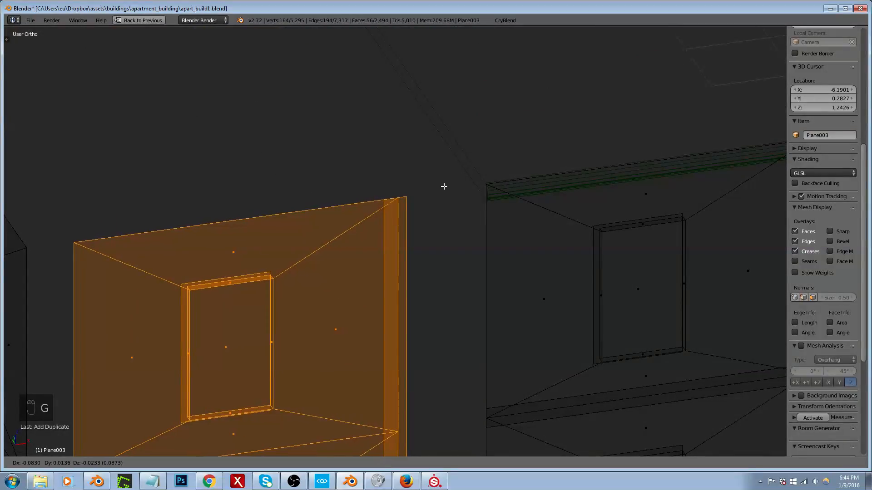
pyautogui.click(477, 181)
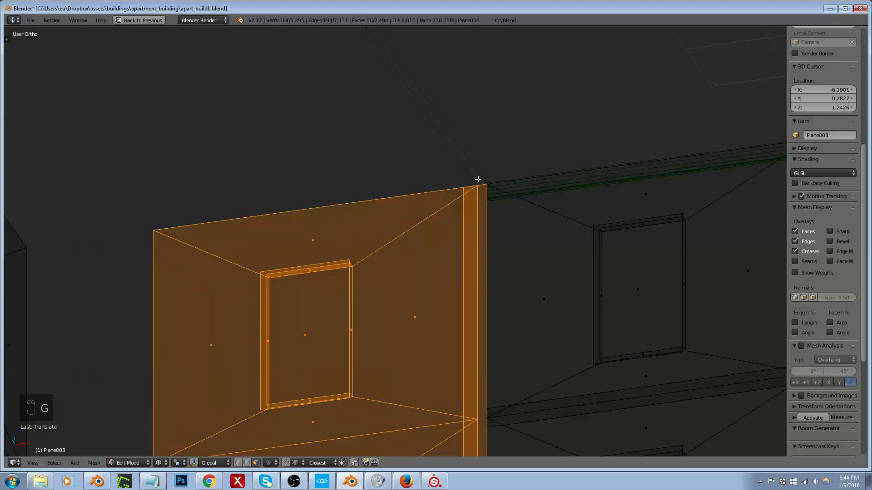
pyautogui.moveTo(477, 181); pyautogui.dragTo(501, 208, button='middle')
pyautogui.scroll(-4, 502, 197)
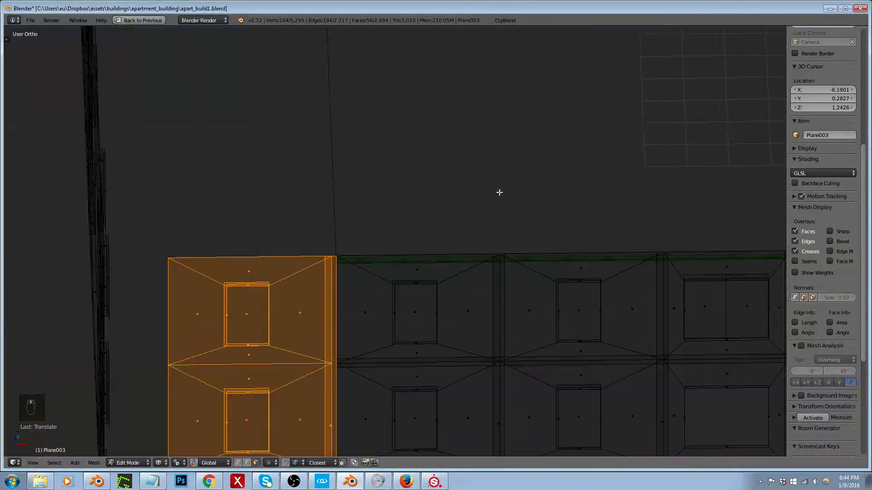
pyautogui.scroll(5, 325, 281)
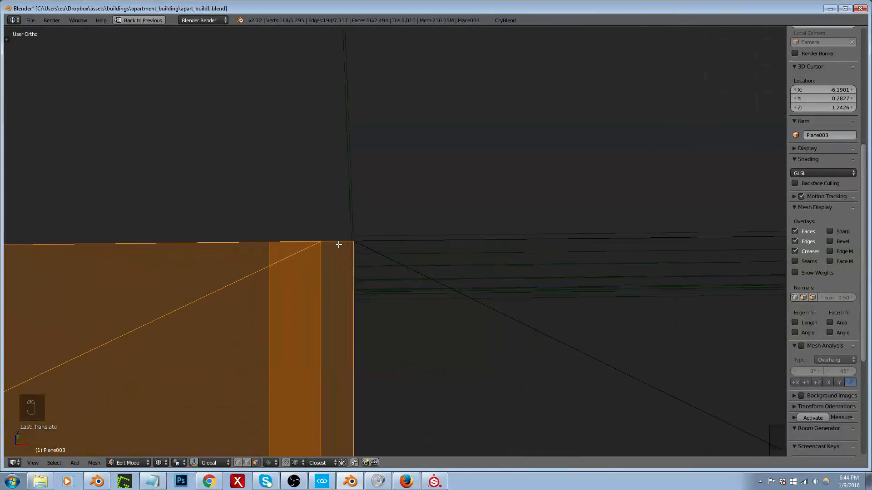
# Step: Reposition the duplicated window columns so their panel corners meet the side walls' open edges, with the pillars overlapping the joint
pyautogui.press('g')
pyautogui.press('g')
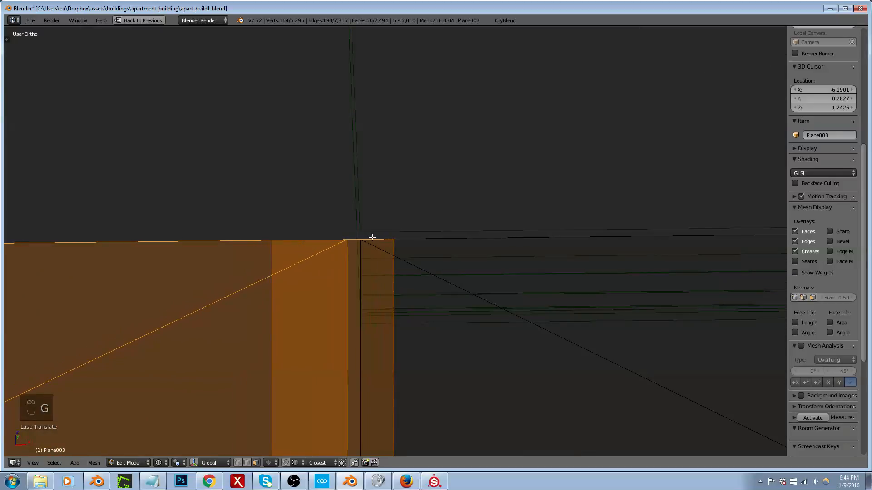
pyautogui.click(358, 239)
pyautogui.scroll(-7, 455, 228)
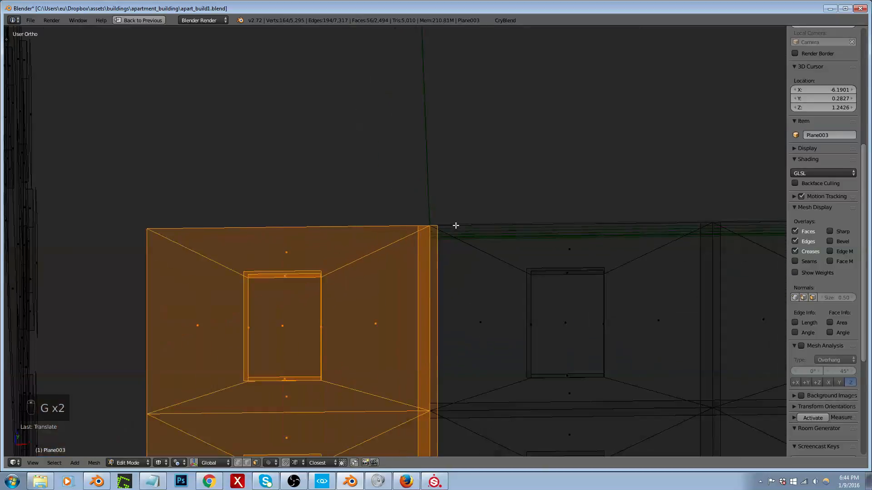
# Step: Box-select only the detached long wall and move it against the open ends of the extended side walls
pyautogui.moveTo(437, 213); pyautogui.dragTo(423, 176, button='middle')
pyautogui.press('a')
pyautogui.press('b')
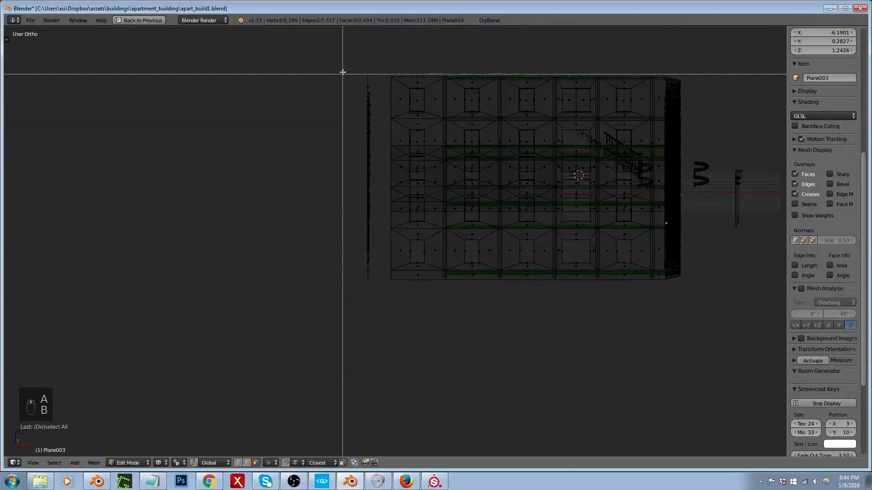
pyautogui.moveTo(342, 64); pyautogui.dragTo(372, 299)
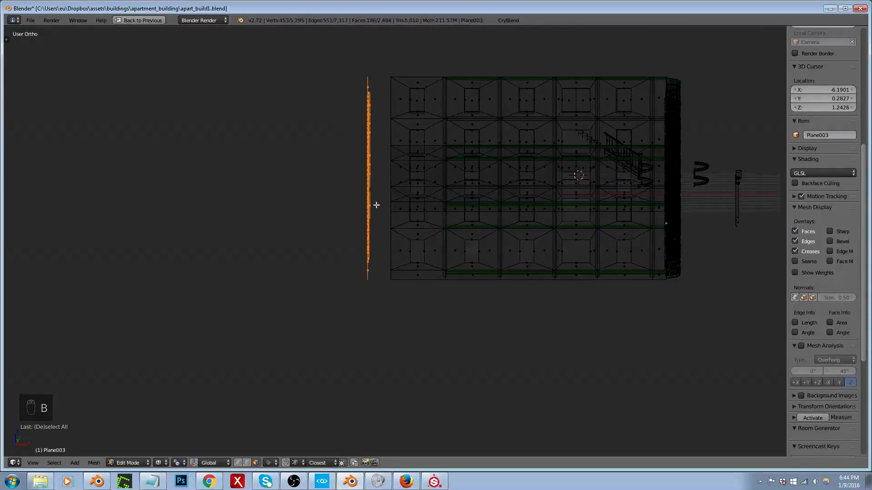
pyautogui.moveTo(375, 205); pyautogui.dragTo(446, 209, button='middle')
pyautogui.scroll(5, 456, 192)
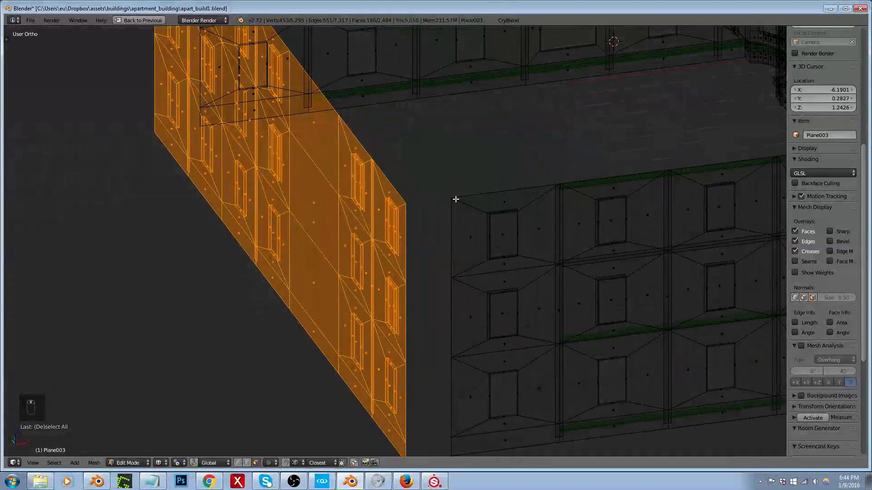
pyautogui.press('z')
pyautogui.press('z')
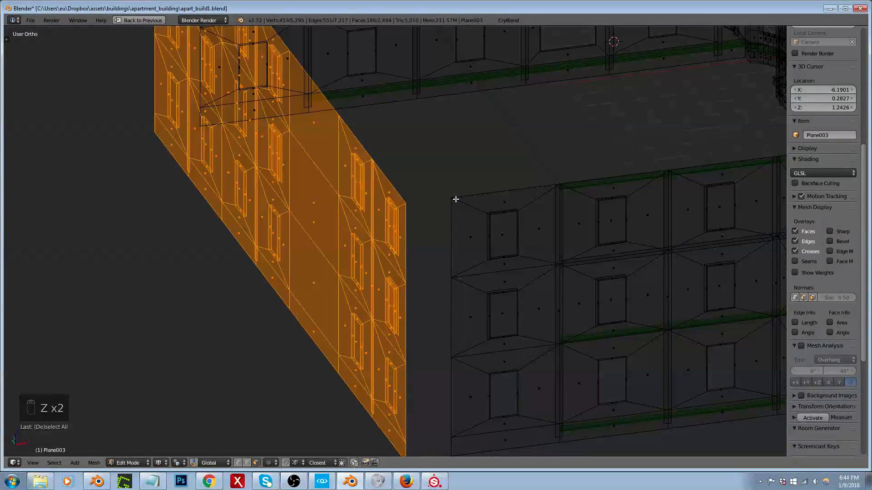
pyautogui.press('g')
pyautogui.click(447, 195)
pyautogui.scroll(-6, 431, 227)
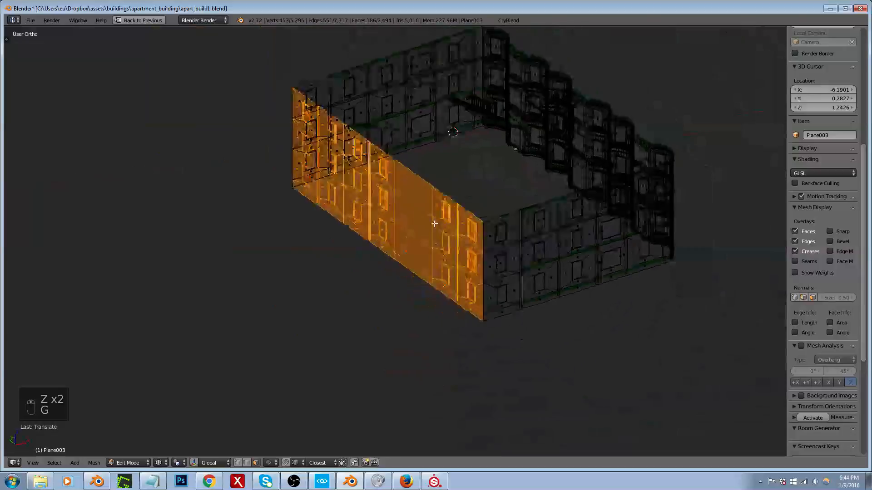
# Step: Return to Object Mode in the full screen layout and export the extended building with CryBlend
pyautogui.moveTo(435, 223); pyautogui.dragTo(526, 224, button='middle')
pyautogui.press('Tab')
pyautogui.hotkey('shift', 'space')
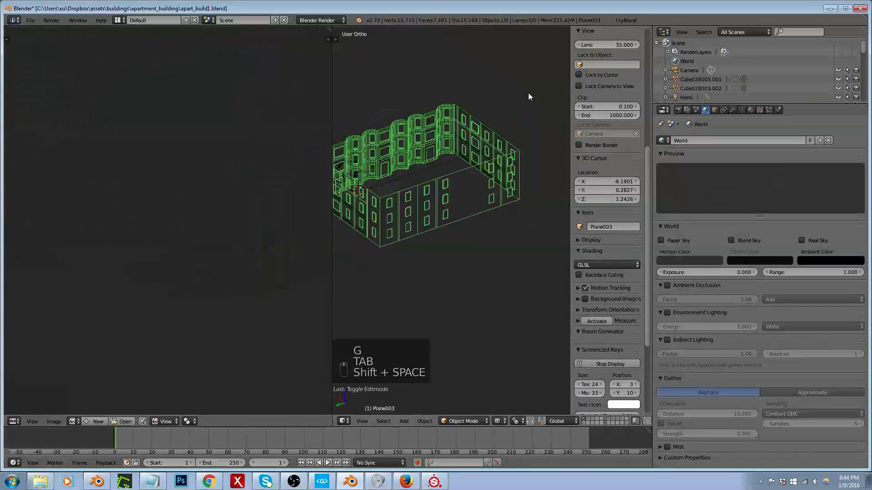
pyautogui.click(638, 20)
pyautogui.click(644, 208)
pyautogui.click(72, 220)
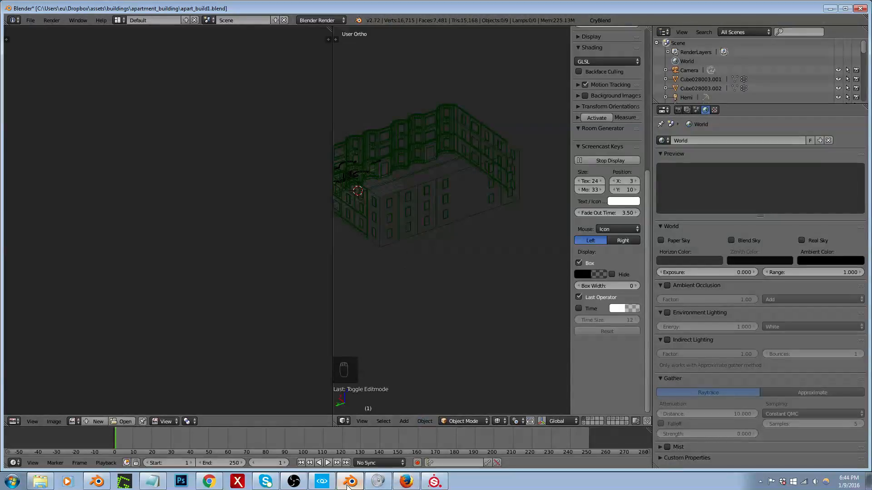
# Step: Switch to CRYENGINE and select the bedroom window's slider frame together with its lower sash
pyautogui.click(345, 482)
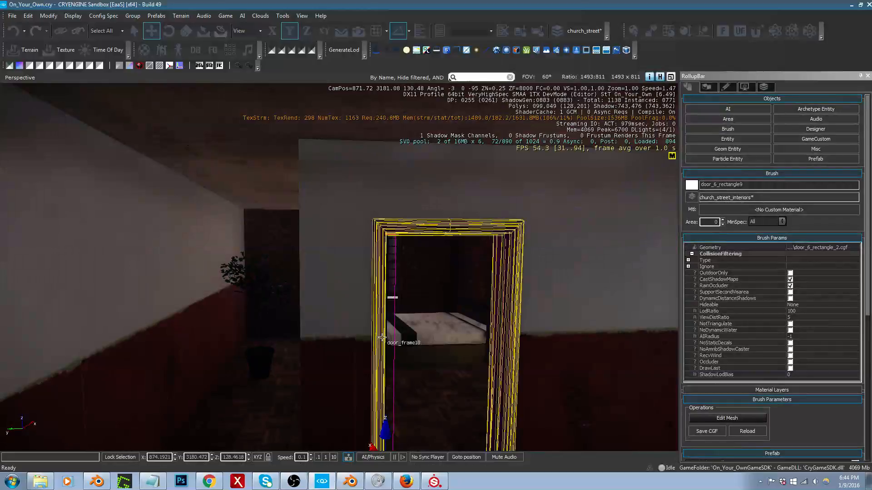
pyautogui.press('a')
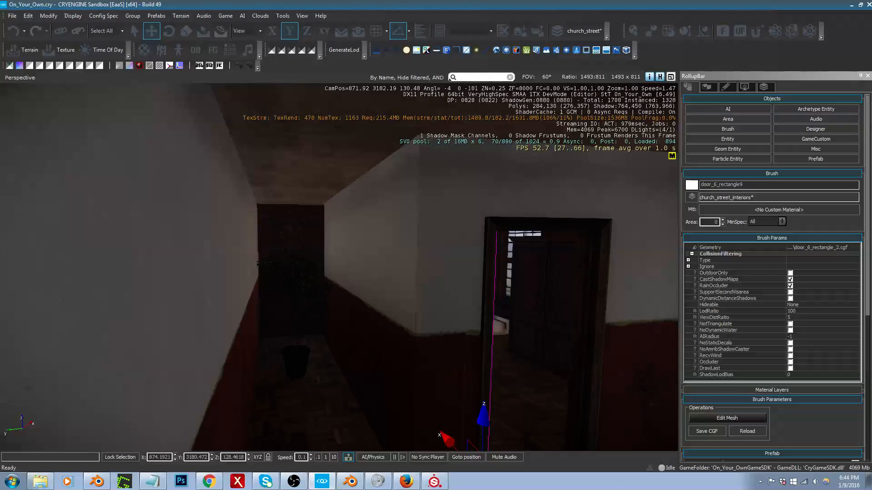
pyautogui.press('w')
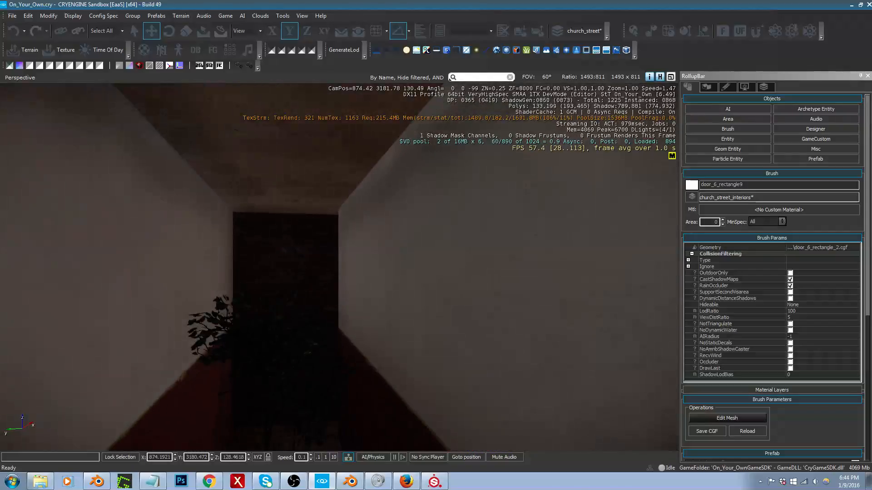
pyautogui.press('a')
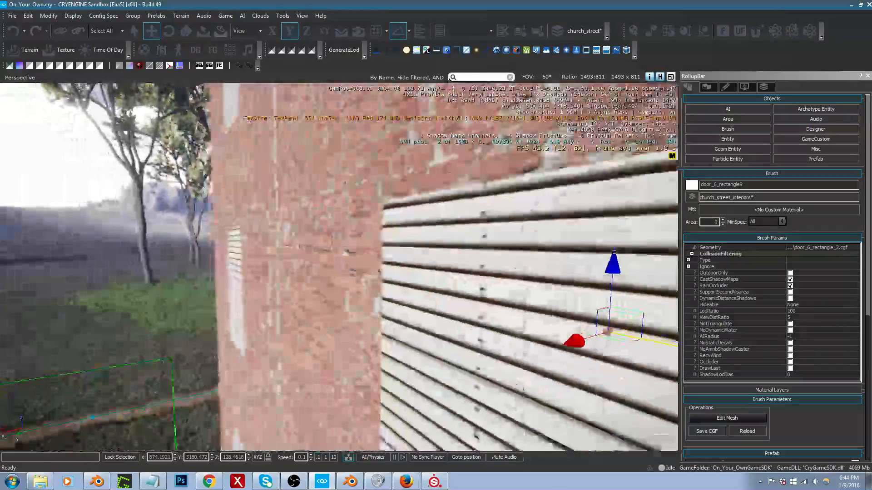
pyautogui.press('a')
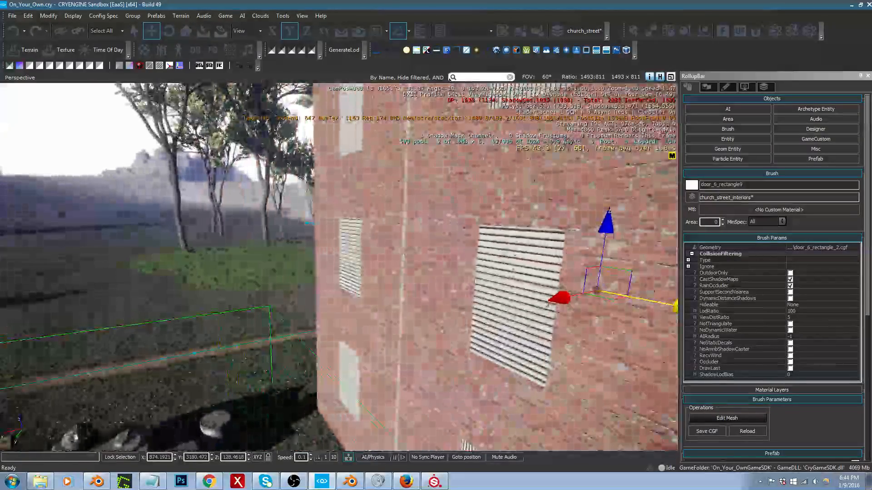
pyautogui.press('w')
pyautogui.press('d')
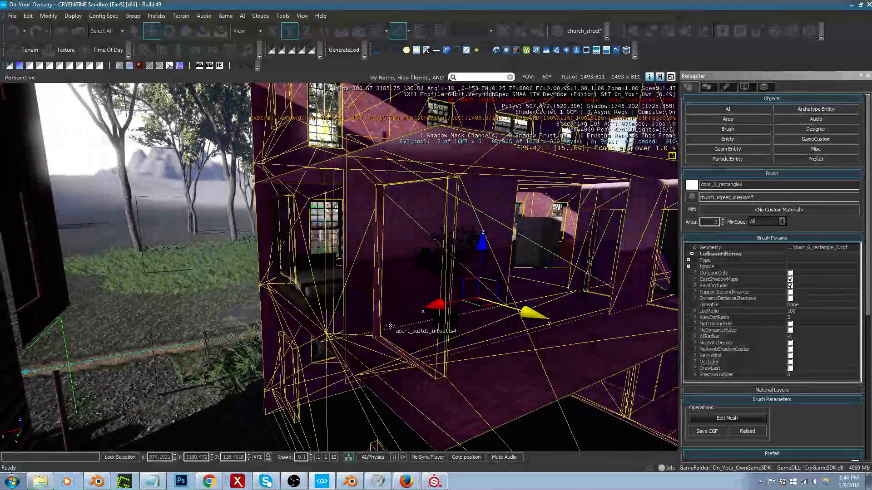
pyautogui.moveTo(390, 327); pyautogui.dragTo(396, 333, button='right')
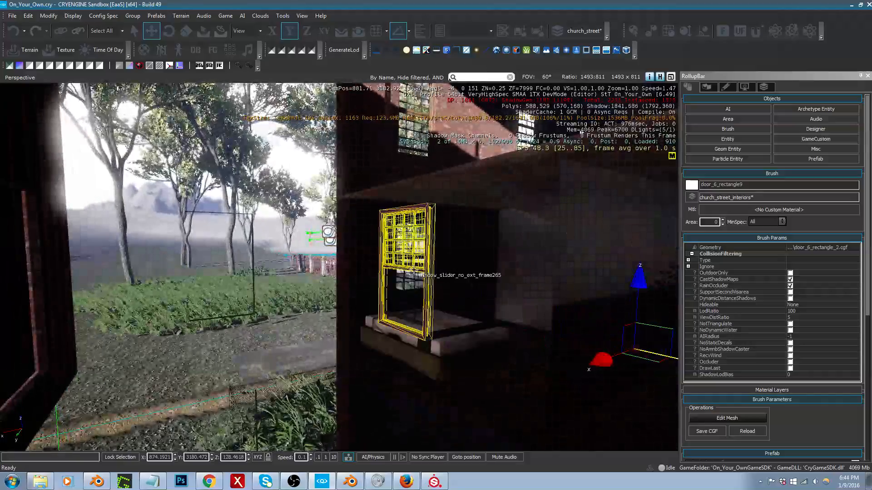
pyautogui.click(414, 270)
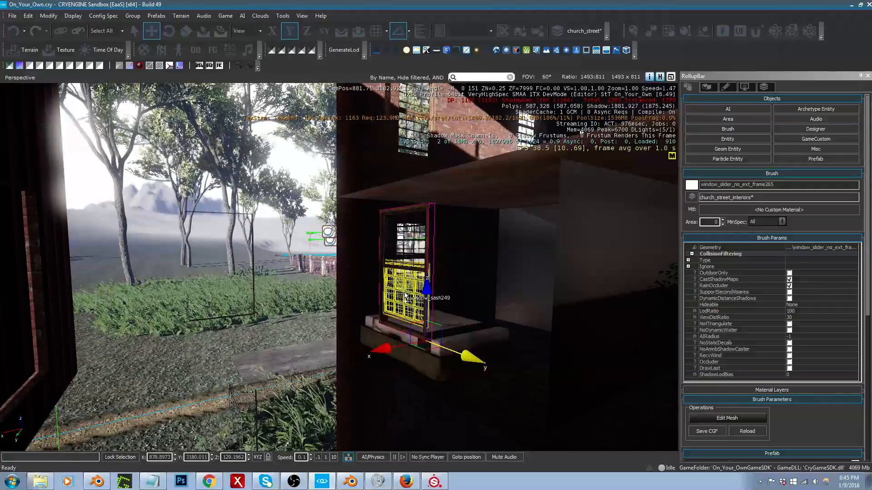
pyautogui.keyDown('ctrl'); pyautogui.click(405, 295); pyautogui.keyUp('ctrl')
pyautogui.moveTo(406, 295); pyautogui.dragTo(406, 297, button='right')
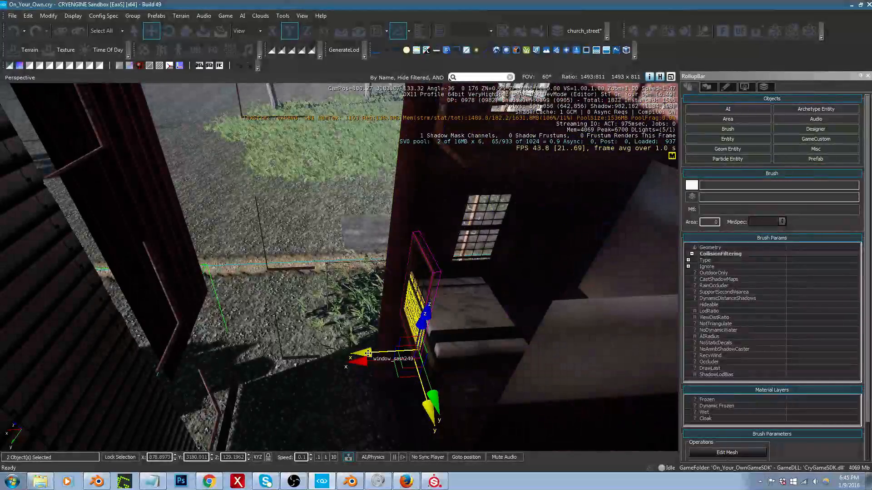
# Step: Move the window frame and sash outward along X to about X 882.82, fitting them in the brick wall's opening
pyautogui.moveTo(358, 357); pyautogui.dragTo(99, 368)
pyautogui.moveTo(99, 368); pyautogui.dragTo(99, 368, button='right')
pyautogui.moveTo(124, 360); pyautogui.dragTo(124, 360, button='middle')
pyautogui.moveTo(124, 360); pyautogui.dragTo(124, 359, button='right')
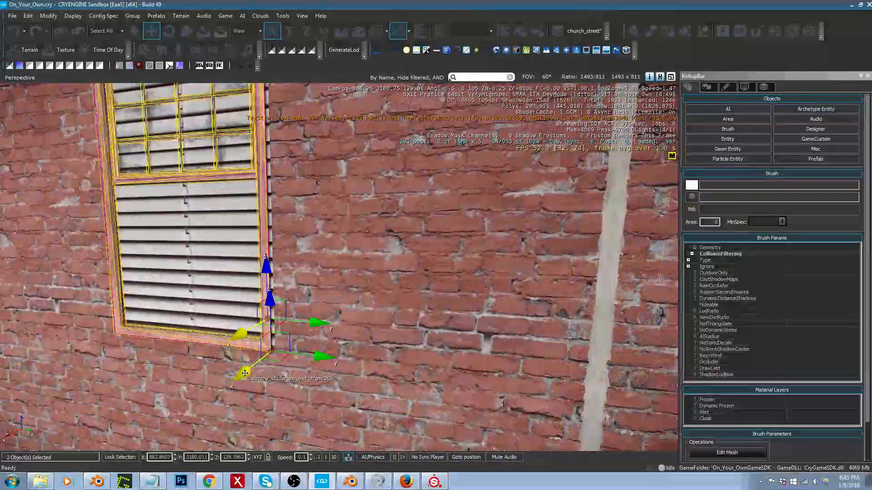
pyautogui.moveTo(246, 372); pyautogui.dragTo(251, 369)
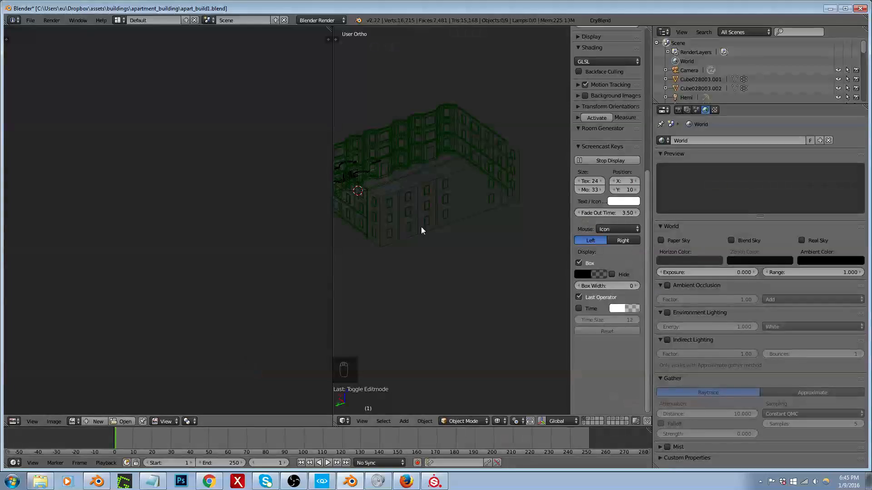
# Step: Switch to Blender and delete the blinds face of the long wall's middle-storey window nearest the corner
pyautogui.keyDown('shift'); pyautogui.moveTo(421, 227); pyautogui.dragTo(422, 255, button='middle'); pyautogui.keyUp('shift')
pyautogui.scroll(2, 432, 207)
pyautogui.rightClick(389, 228)
pyautogui.press('Tab')
pyautogui.scroll(5, 356, 263)
pyautogui.hotkey('shift', 'space')
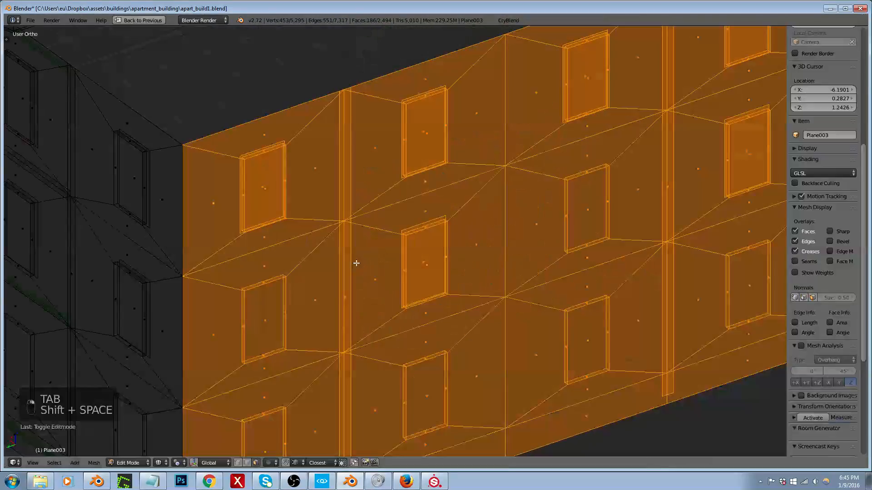
pyautogui.scroll(-3, 413, 270)
pyautogui.rightClick(332, 300)
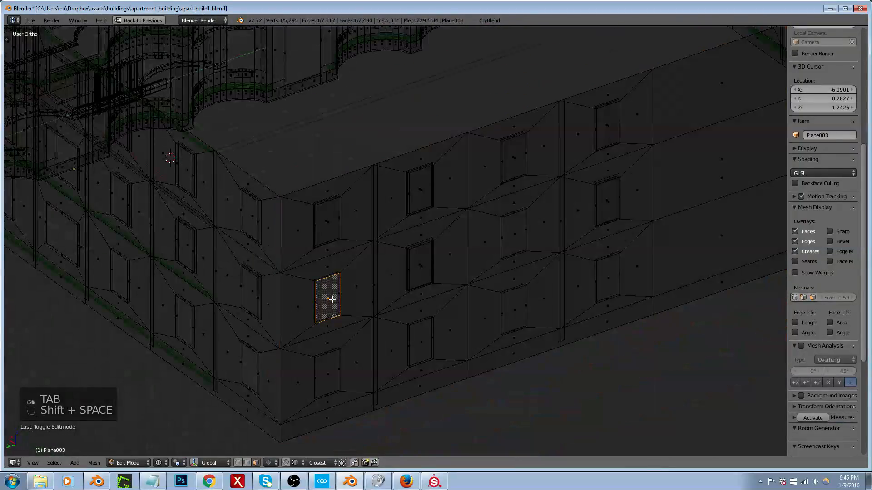
pyautogui.press('x')
pyautogui.click(327, 301)
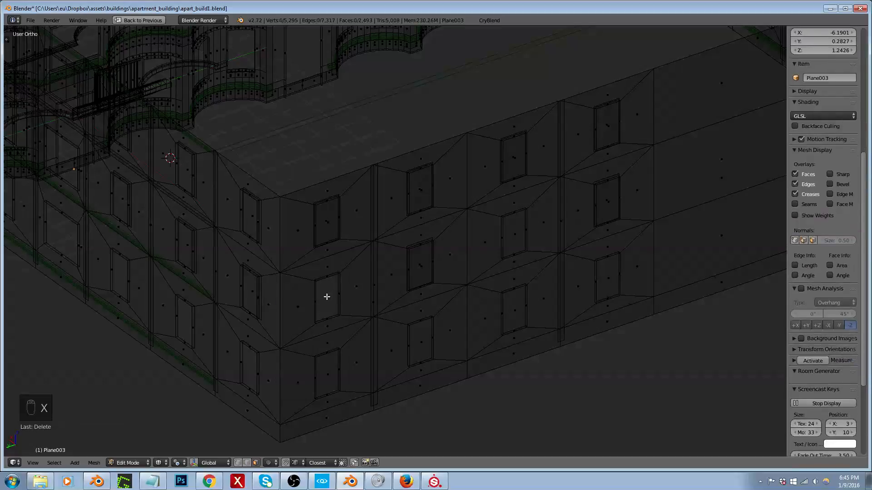
pyautogui.moveTo(345, 298)
pyautogui.mouseDown(button='middle')
pyautogui.moveTo(385, 284)
pyautogui.moveTo(375, 296)
pyautogui.moveTo(353, 290)
pyautogui.mouseUp(button='middle')
pyautogui.scroll(-2, 376, 289)
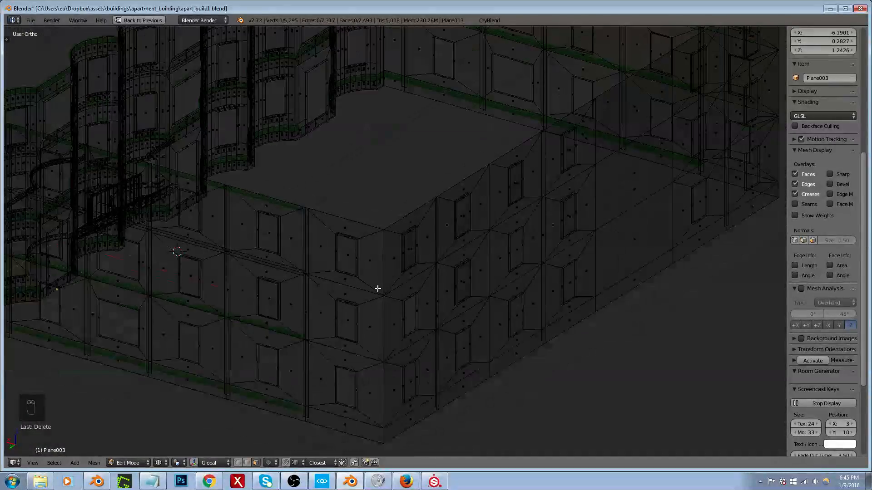
pyautogui.scroll(2, 390, 314)
pyautogui.press('Tab')
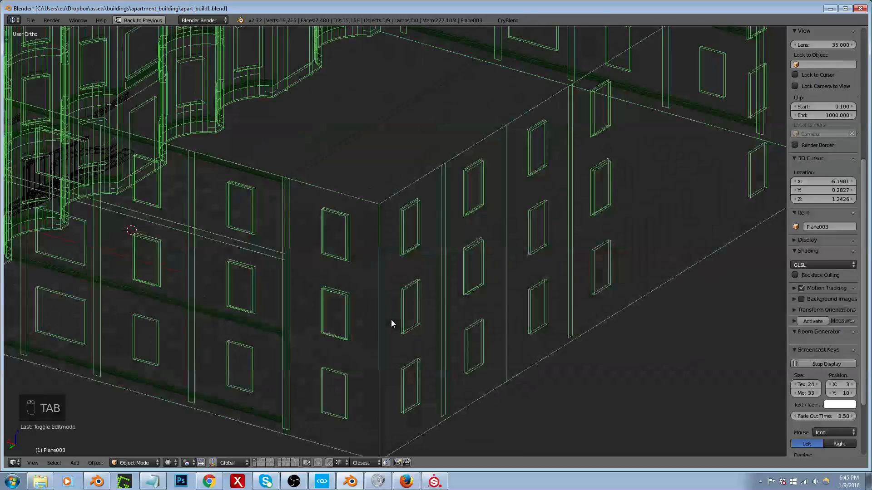
pyautogui.press('Tab')
pyautogui.scroll(-3, 376, 317)
pyautogui.moveTo(352, 317); pyautogui.dragTo(391, 331, button='middle')
pyautogui.scroll(4, 391, 332)
pyautogui.rightClick(373, 355)
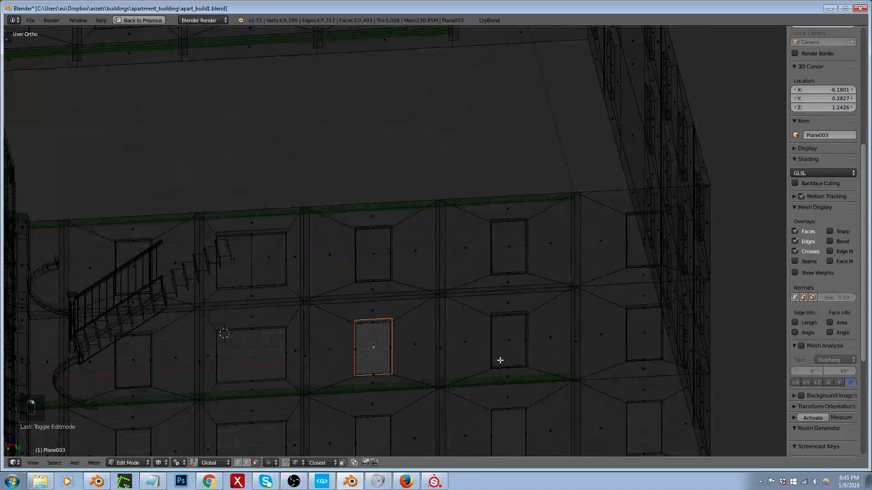
pyautogui.moveTo(455, 322); pyautogui.dragTo(492, 308, button='right')
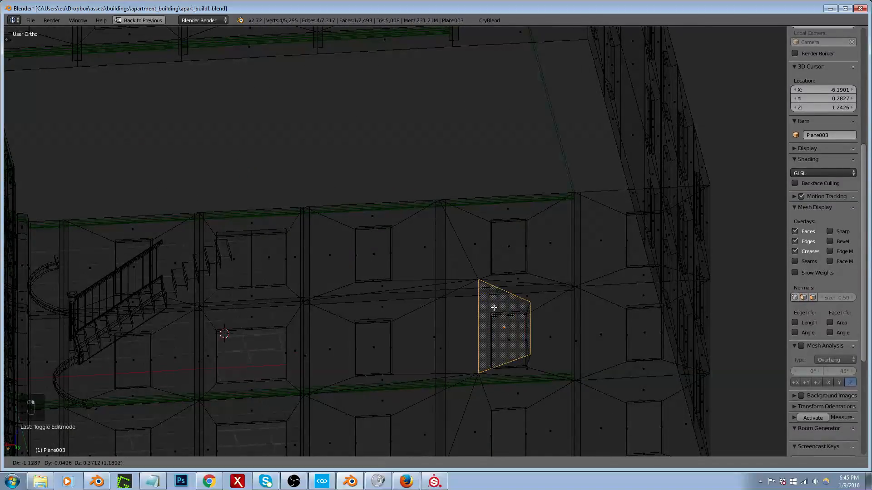
pyautogui.rightClick(492, 307)
# Step: Switch to CRYENGINE and examine which of the building's exterior windows are still covered by blinds
pyautogui.scroll(-4, 477, 320)
pyautogui.moveTo(384, 321); pyautogui.dragTo(430, 313, button='middle')
pyautogui.scroll(-4, 428, 322)
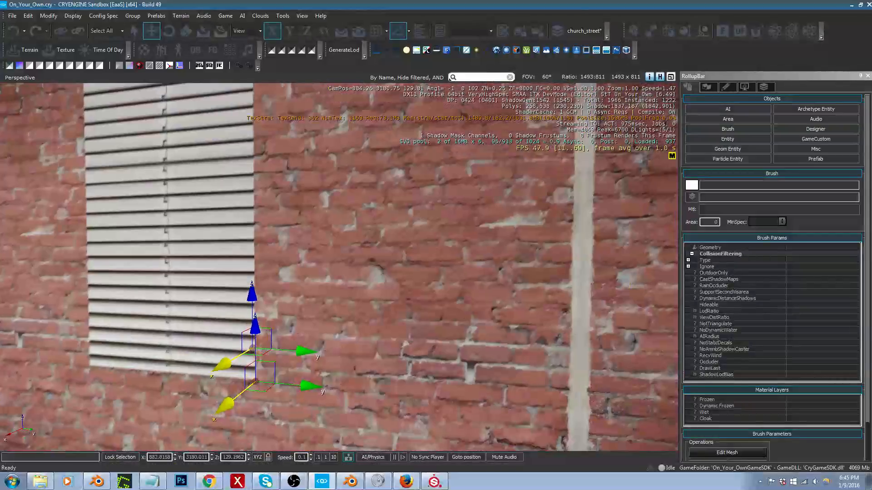
pyautogui.press('s')
pyautogui.press('a')
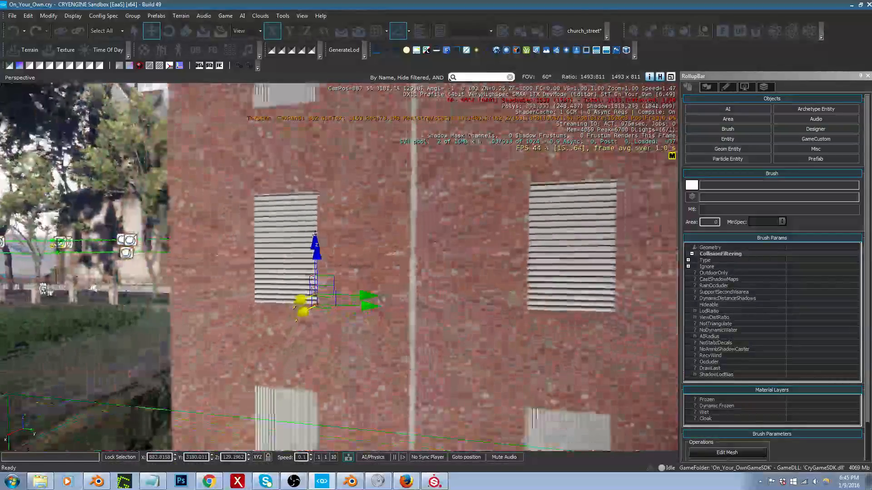
pyautogui.moveTo(338, 267); pyautogui.dragTo(472, 297, button='right')
pyautogui.press('w')
pyautogui.press('w')
pyautogui.press('s')
# Step: Back in Blender, select four window faces in the side wall's middle storey and delete them
pyautogui.hotkey('alt', 'Tab')
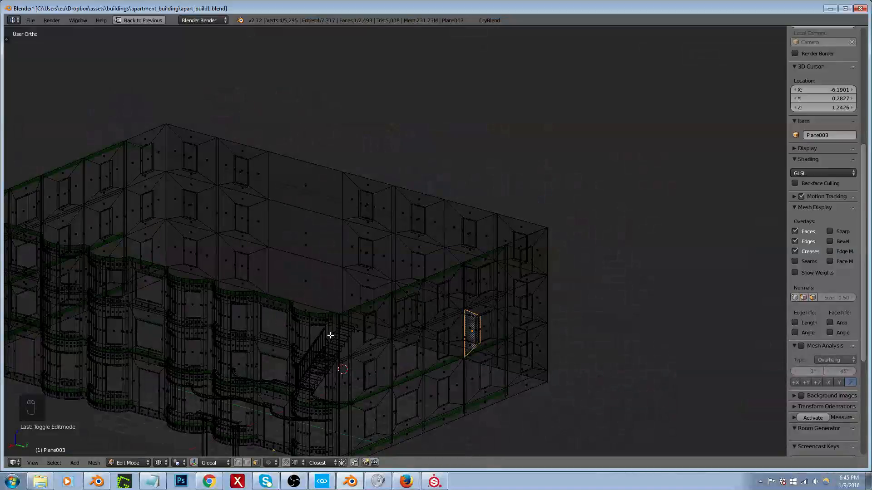
pyautogui.moveTo(536, 327); pyautogui.dragTo(500, 339, button='middle')
pyautogui.scroll(4, 498, 337)
pyautogui.rightClick(490, 331)
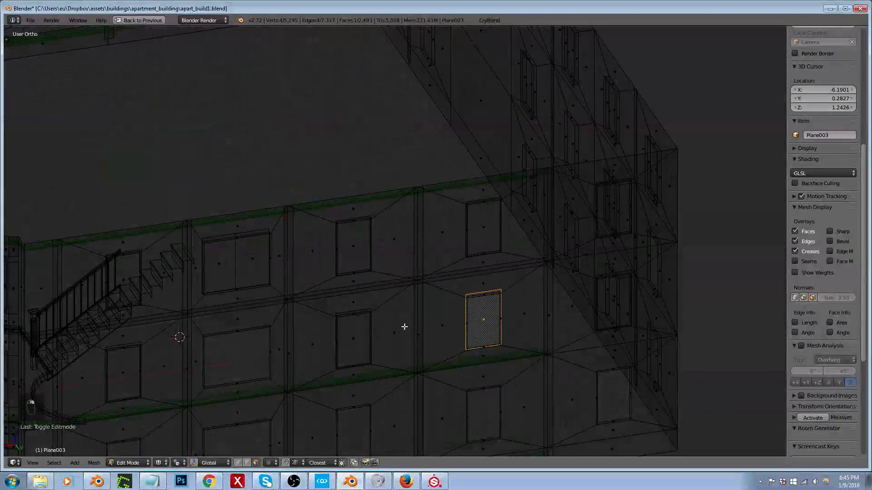
pyautogui.moveTo(604, 300); pyautogui.dragTo(593, 302, button='middle')
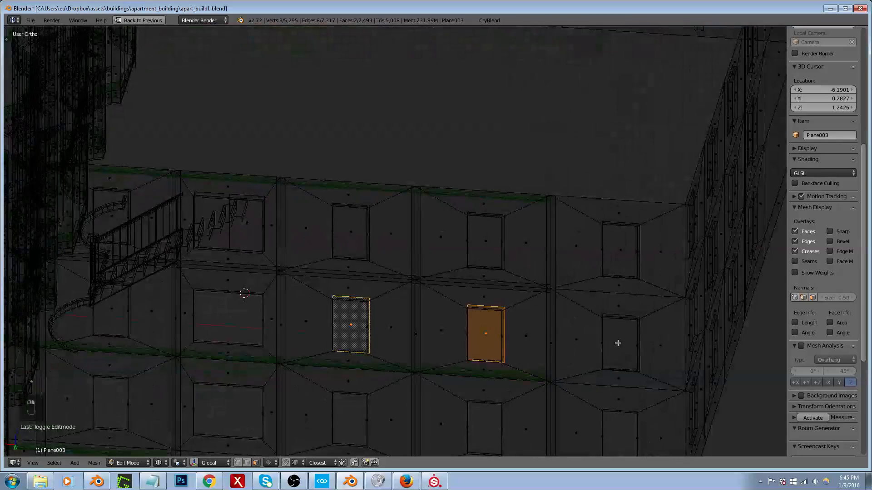
pyautogui.scroll(-3, 352, 314)
pyautogui.moveTo(383, 311)
pyautogui.mouseDown(button='middle')
pyautogui.moveTo(325, 335)
pyautogui.moveTo(321, 358)
pyautogui.mouseUp(button='middle')
pyautogui.press('z')
pyautogui.scroll(4, 306, 360)
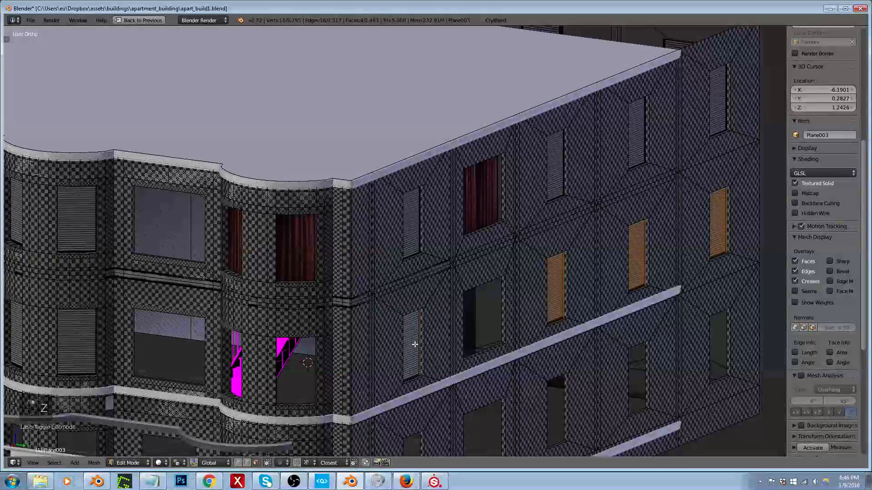
pyautogui.press('x')
pyautogui.click(411, 344)
# Step: Select the building's roof slab and open its mesh for editing
pyautogui.scroll(-3, 400, 332)
pyautogui.moveTo(399, 332); pyautogui.dragTo(538, 214, button='middle')
pyautogui.press('Tab')
pyautogui.scroll(-2, 397, 325)
pyautogui.press('Tab')
pyautogui.press('Tab')
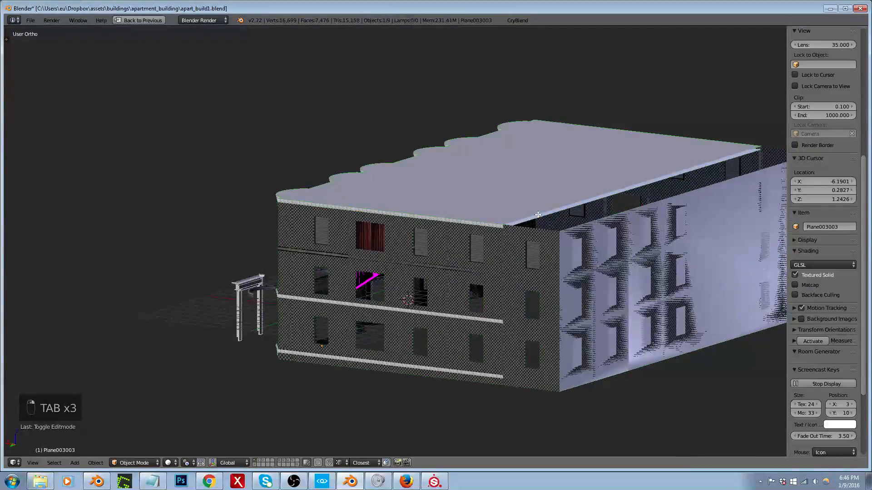
pyautogui.press('Tab')
pyautogui.scroll(1, 636, 189)
pyautogui.hotkey('ctrl', 'Tab')
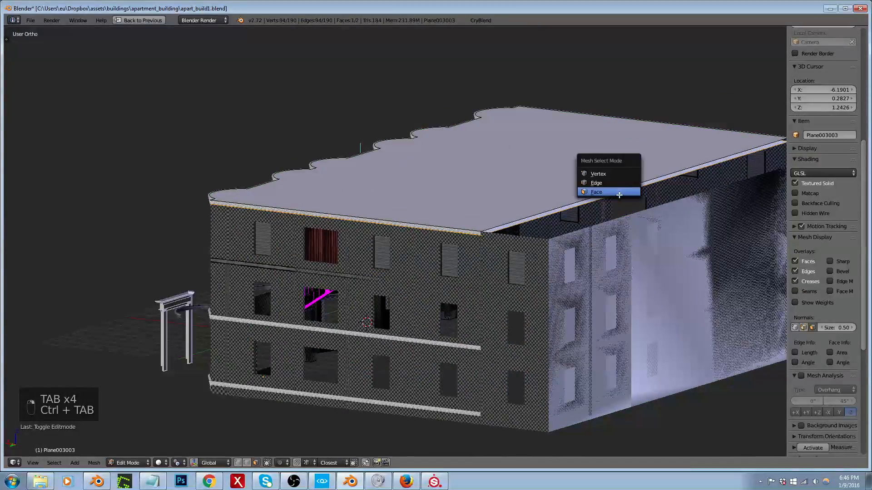
pyautogui.click(623, 193)
pyautogui.scroll(4, 641, 184)
pyautogui.press('z')
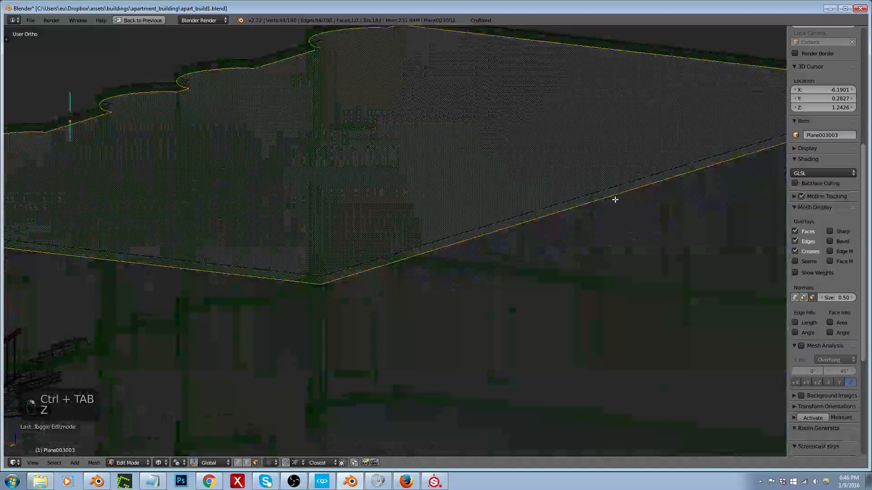
# Step: Move the two rear end edges of the roof along X until they meet the extended back wall, and finish editing the roof
pyautogui.press('z')
pyautogui.hotkey('ctrl', 'Tab')
pyautogui.click(493, 241)
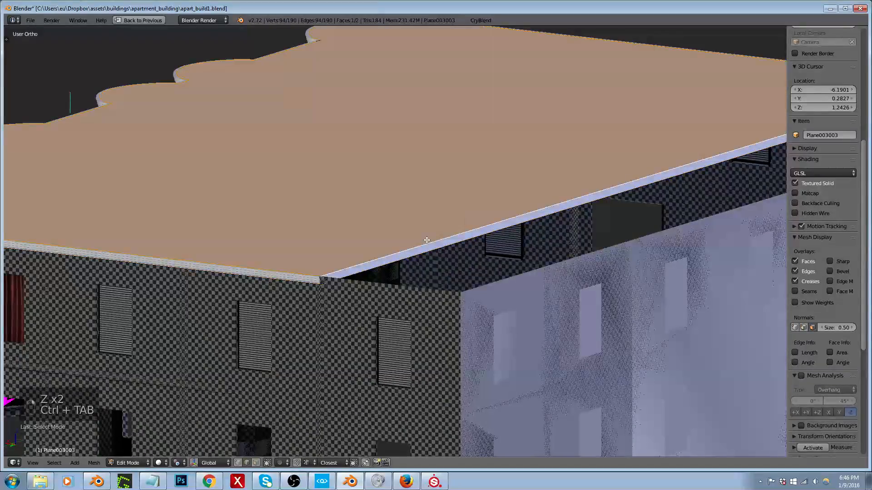
pyautogui.press('z')
pyautogui.rightClick(423, 245)
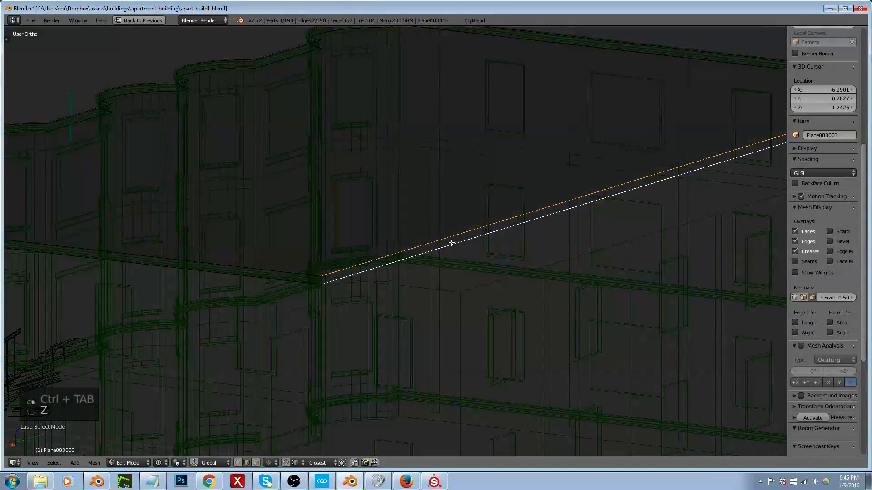
pyautogui.press('z')
pyautogui.press('g')
pyautogui.press('y')
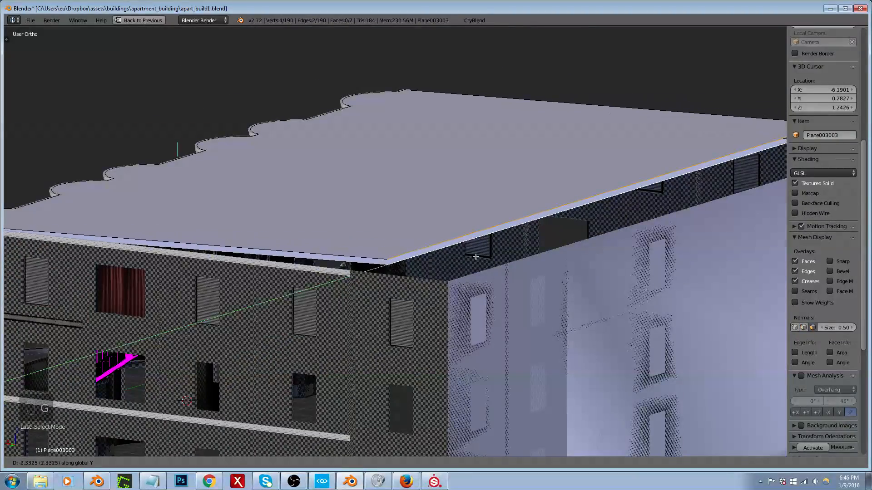
pyautogui.press('x')
pyautogui.click(418, 289)
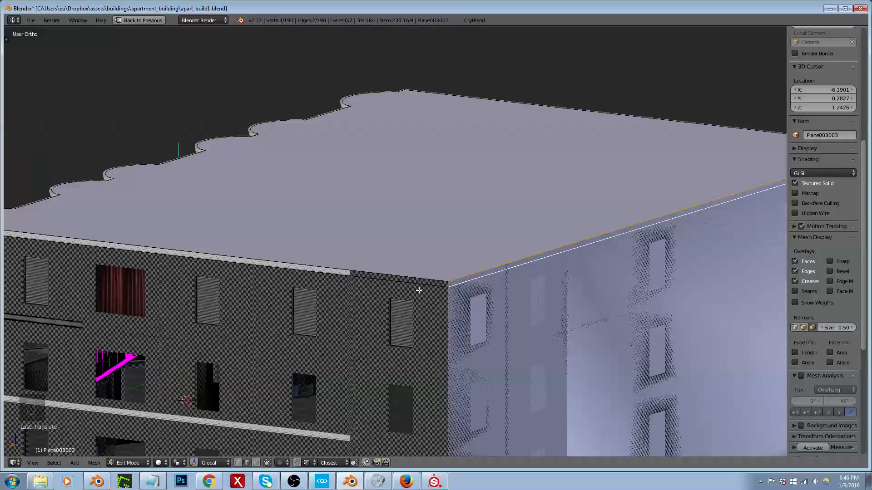
pyautogui.scroll(-5, 419, 289)
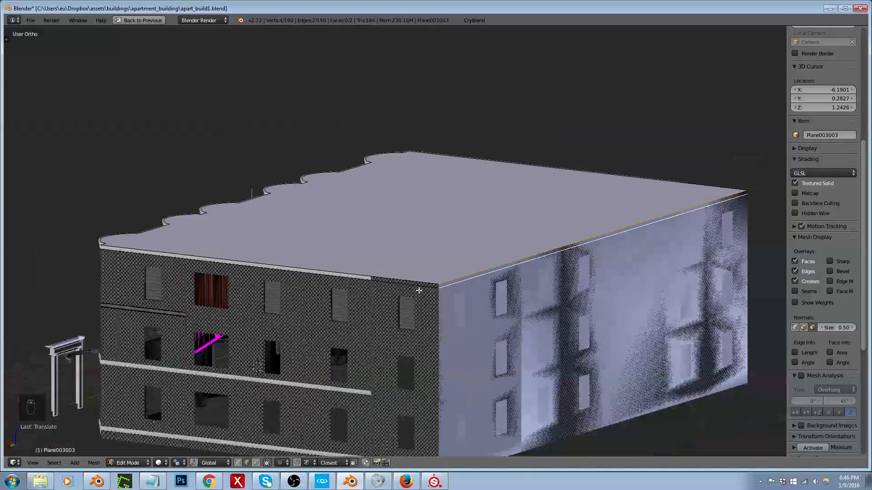
pyautogui.press('Tab')
pyautogui.press('z')
pyautogui.press('z')
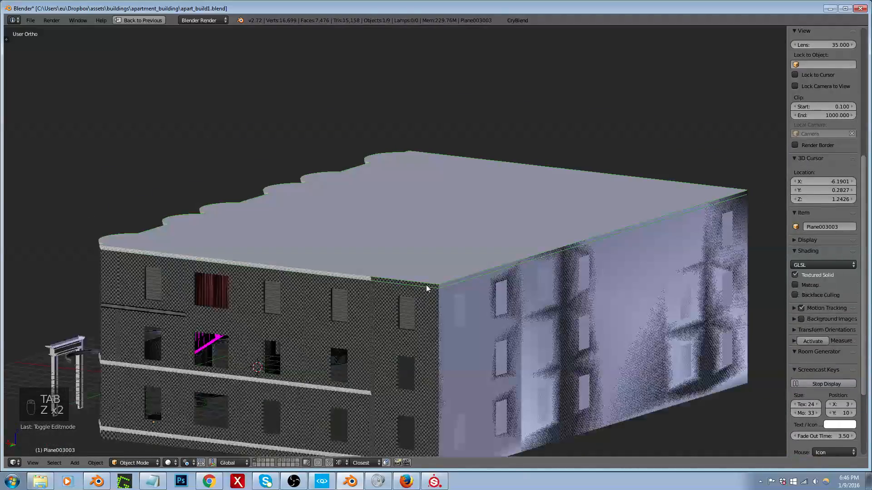
# Step: Show only layer 2, which holds the building's interior
pyautogui.scroll(5, 370, 400)
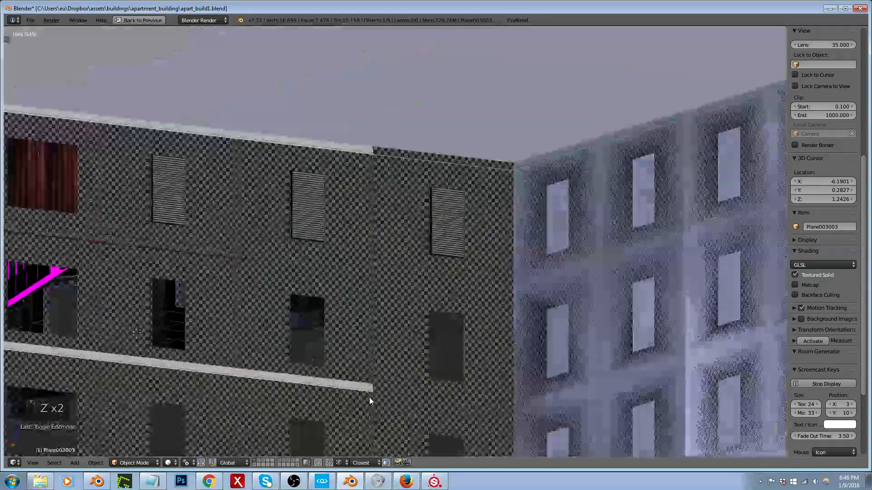
pyautogui.scroll(4, 386, 359)
pyautogui.rightClick(422, 328)
pyautogui.scroll(-8, 427, 318)
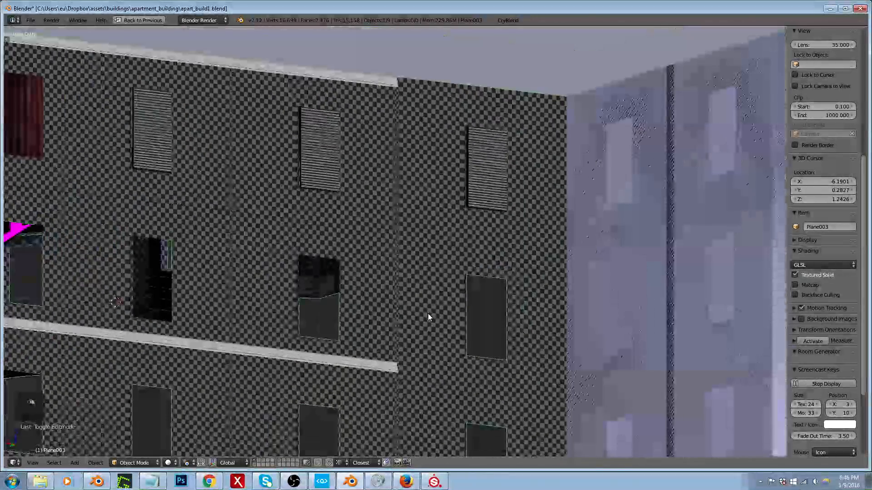
pyautogui.press('2')
pyautogui.scroll(-1, 440, 307)
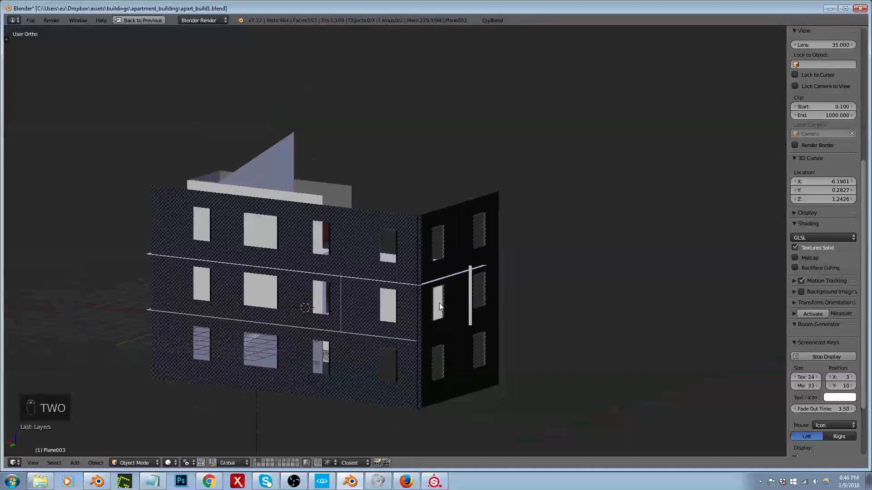
# Step: Open the interior walls and floors mesh for editing and reveal its hidden geometry
pyautogui.moveTo(440, 304); pyautogui.dragTo(448, 288, button='middle')
pyautogui.rightClick(479, 272)
pyautogui.press('Tab')
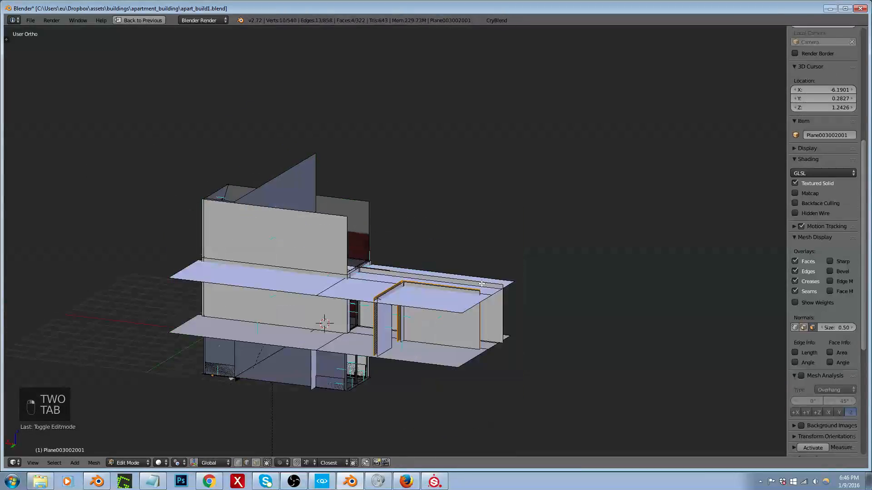
pyautogui.press('Tab')
pyautogui.press('Tab')
pyautogui.hotkey('alt', 'h')
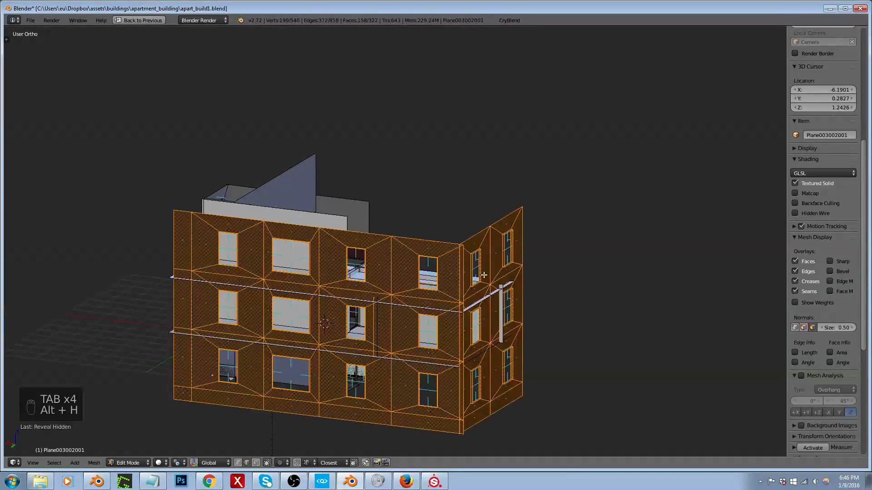
# Step: Select the whole interior back wall, show layer 1 as well, and move the wall along X towards the exterior back wall in top wireframe view
pyautogui.scroll(4, 485, 266)
pyautogui.rightClick(488, 260)
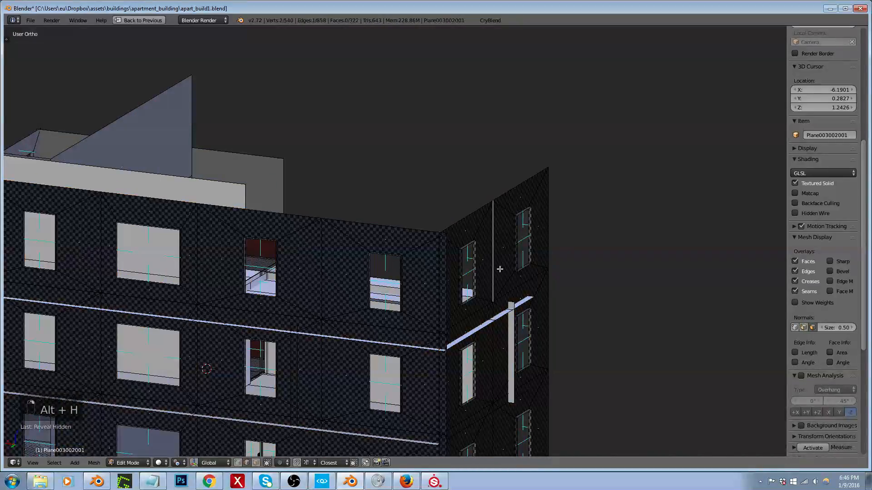
pyautogui.hotkey('ctrl', 'l')
pyautogui.scroll(-4, 502, 261)
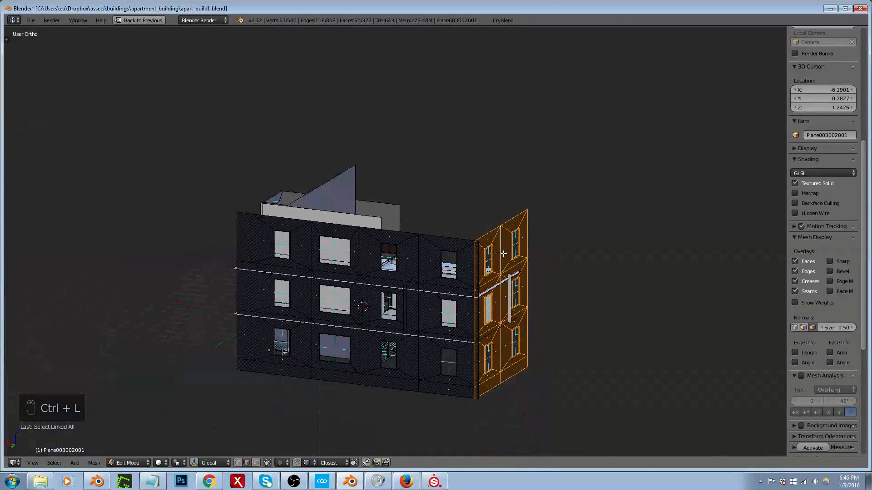
pyautogui.hotkey('shift', '1')
pyautogui.press('KP_7')
pyautogui.press('z')
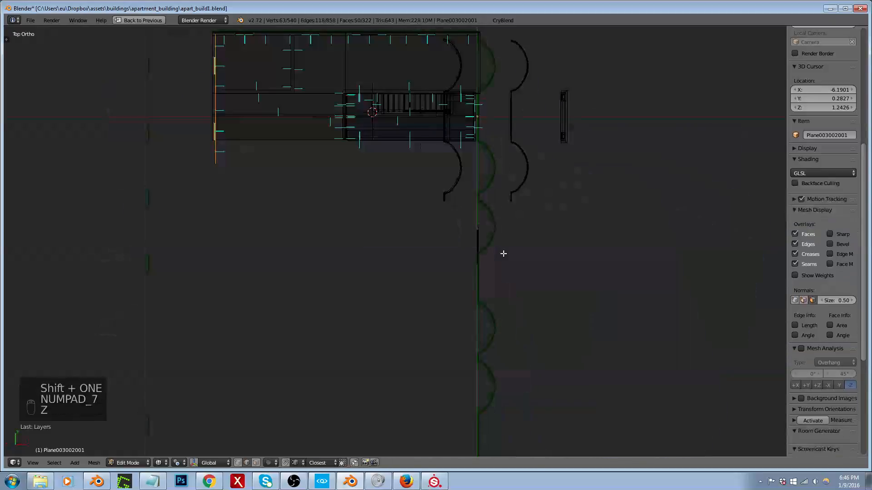
pyautogui.scroll(-3, 321, 216)
pyautogui.scroll(2, 369, 205)
pyautogui.scroll(2, 369, 206)
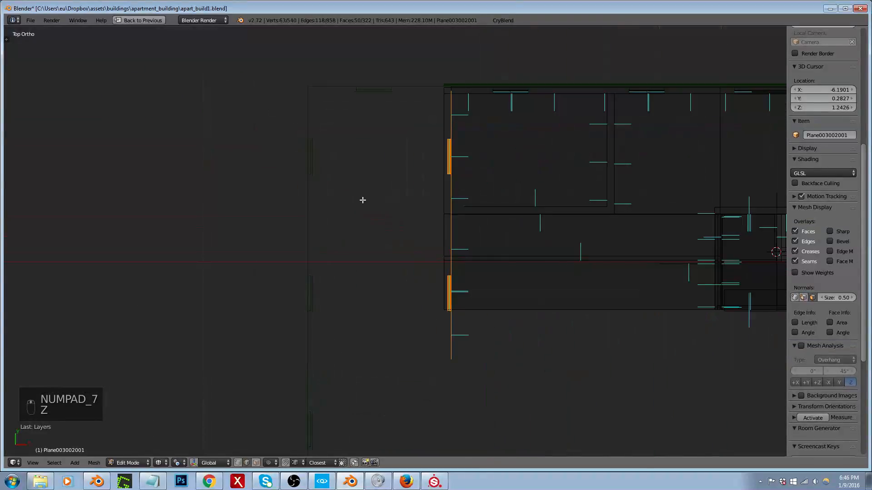
pyautogui.press('g')
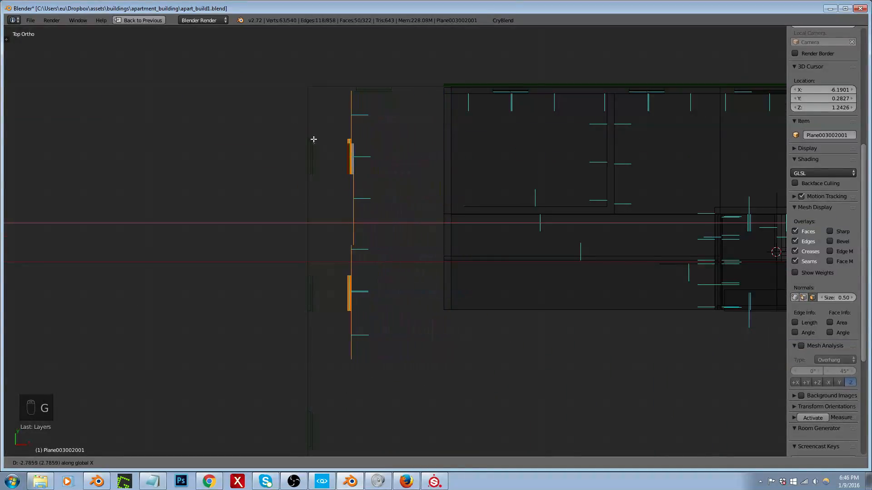
pyautogui.click(312, 140)
# Step: Fine-adjust the interior back wall along X so its window recesses meet those of the exterior wall
pyautogui.scroll(5, 308, 142)
pyautogui.press('g')
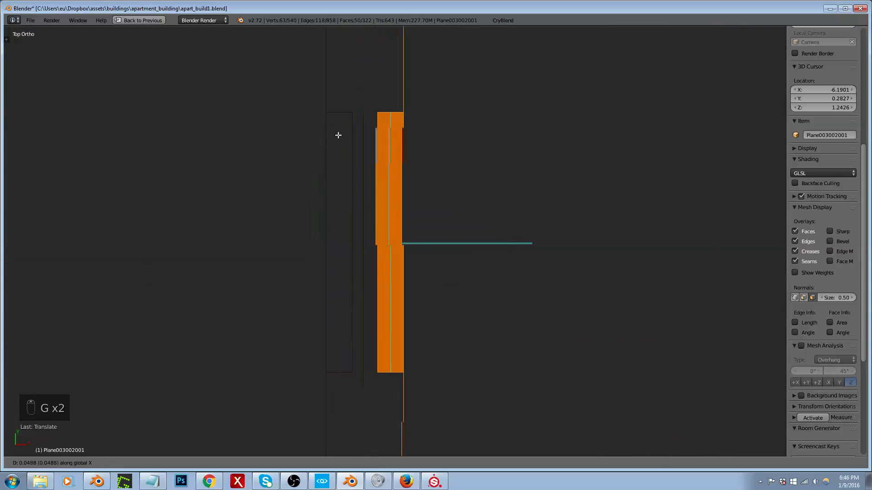
pyautogui.click(352, 120)
pyautogui.scroll(-5, 363, 138)
# Step: Set edge selection and select the connected edges at the open rear end of the interior's horizontal floor slab
pyautogui.moveTo(390, 176); pyautogui.dragTo(335, 295, button='middle')
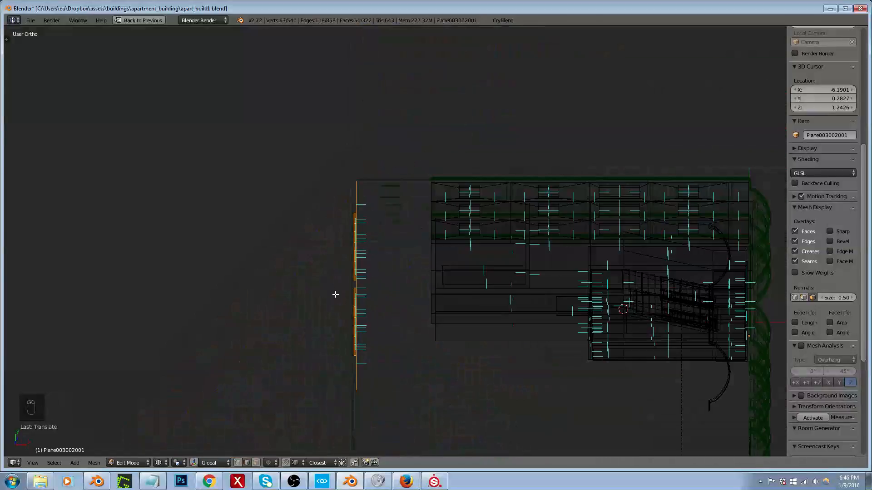
pyautogui.moveTo(433, 196); pyautogui.dragTo(467, 222, button='middle')
pyautogui.hotkey('ctrl', 'Tab')
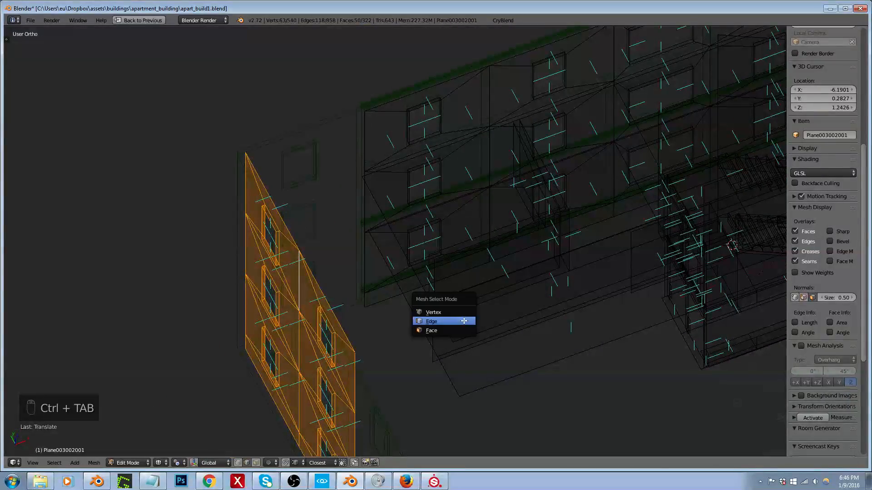
pyautogui.click(443, 322)
pyautogui.press('z')
pyautogui.press('z')
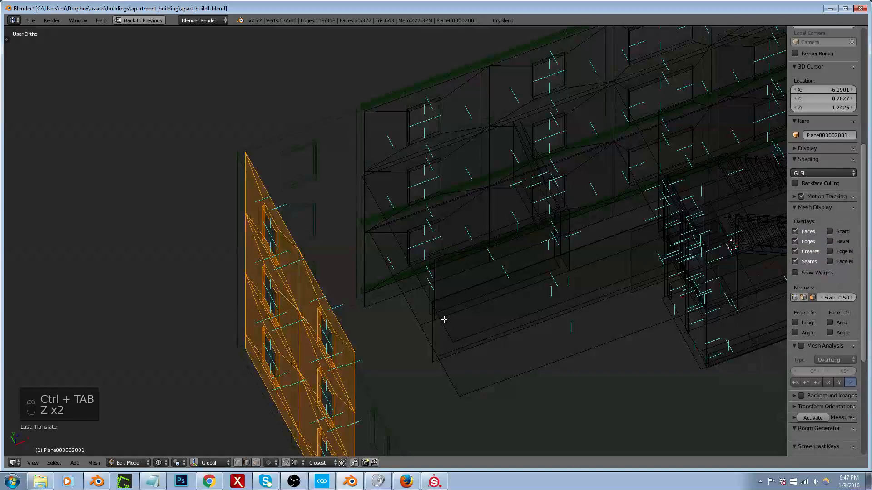
pyautogui.rightClick(445, 315)
pyautogui.moveTo(445, 315); pyautogui.dragTo(582, 321, button='middle')
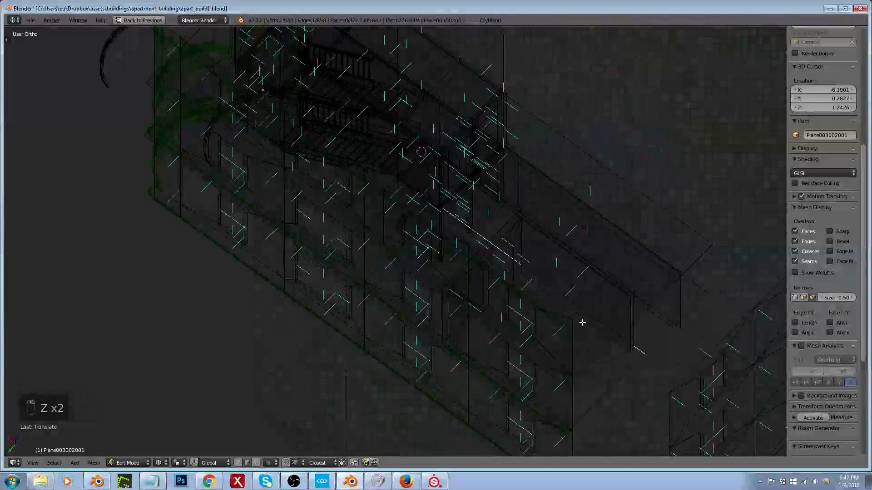
pyautogui.moveTo(662, 307); pyautogui.dragTo(630, 301, button='middle')
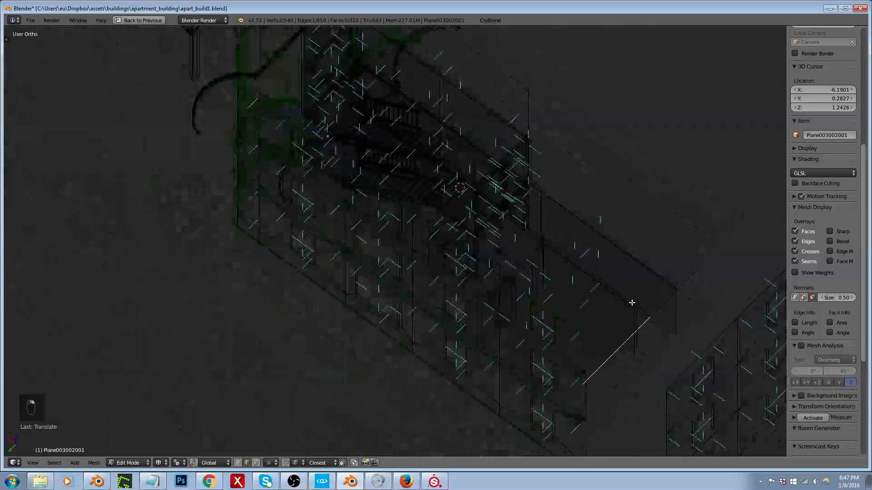
pyautogui.press('z')
pyautogui.press('z')
pyautogui.scroll(3, 647, 297)
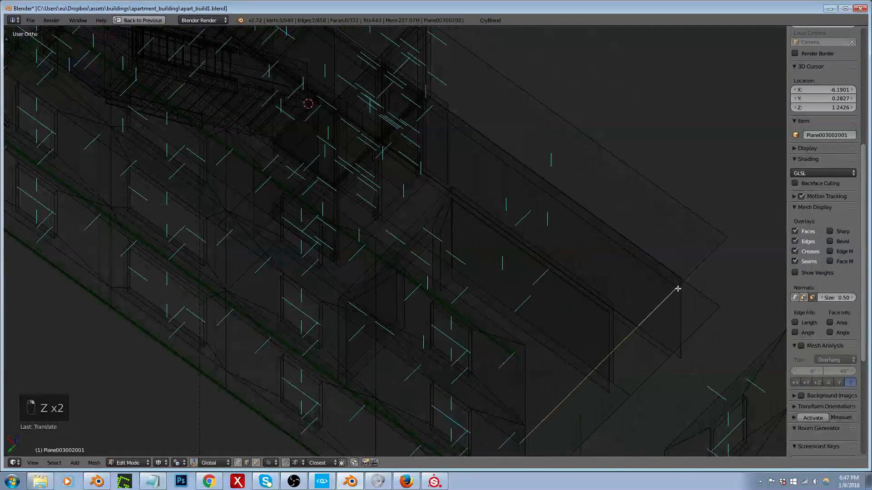
# Step: Show the UV layout, select all linked faces of the floor slab and pin the UV vertices along their central vertical line
pyautogui.hotkey('shift', 'space')
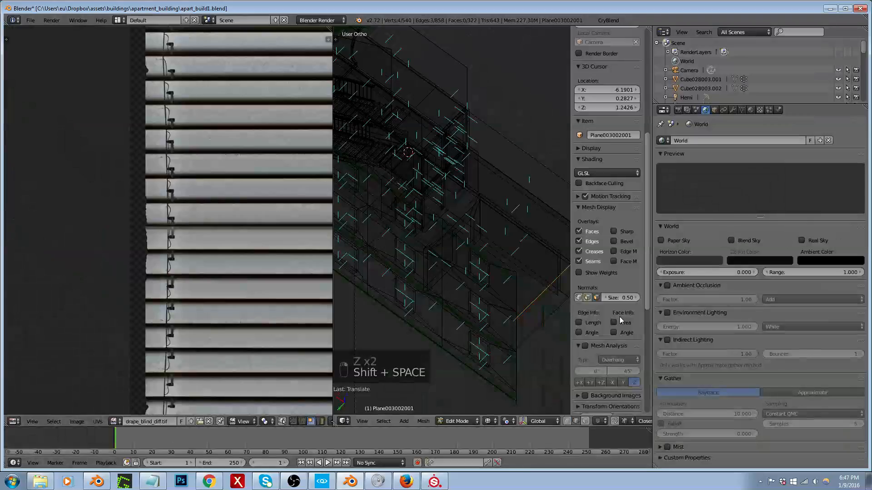
pyautogui.scroll(-5, 252, 263)
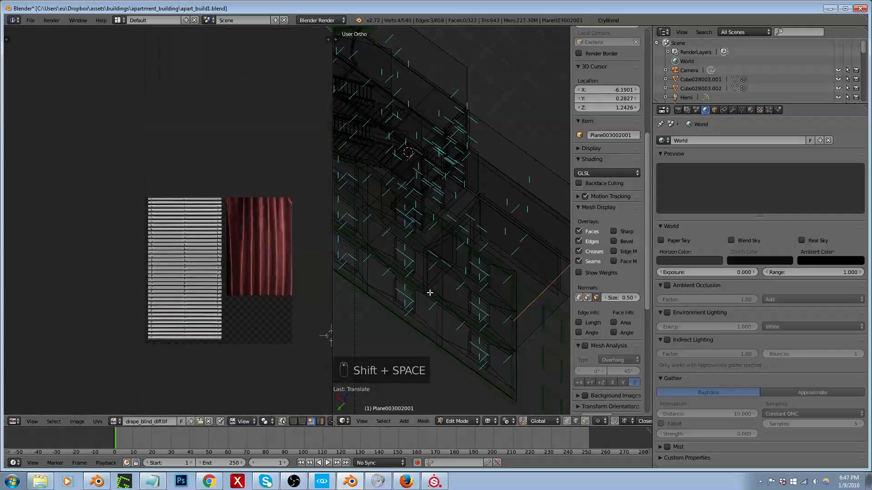
pyautogui.hotkey('ctrl', 'l')
pyautogui.scroll(1, 195, 276)
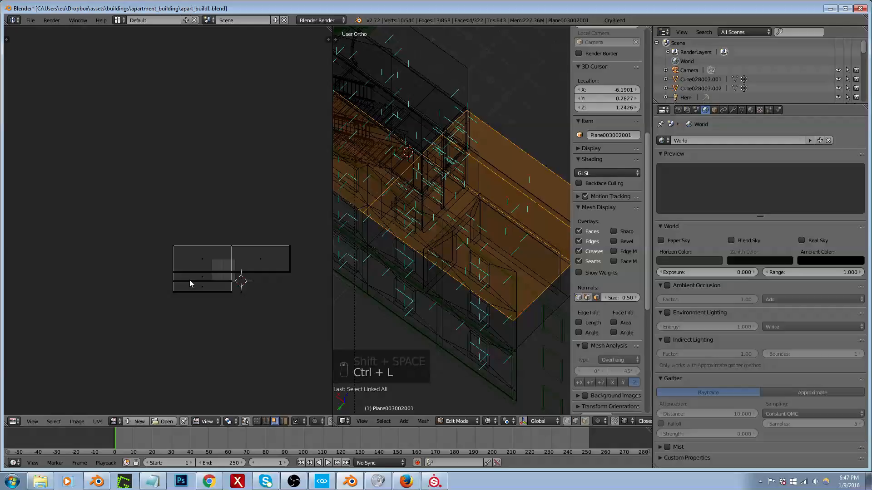
pyautogui.moveTo(364, 274); pyautogui.dragTo(443, 256, button='middle')
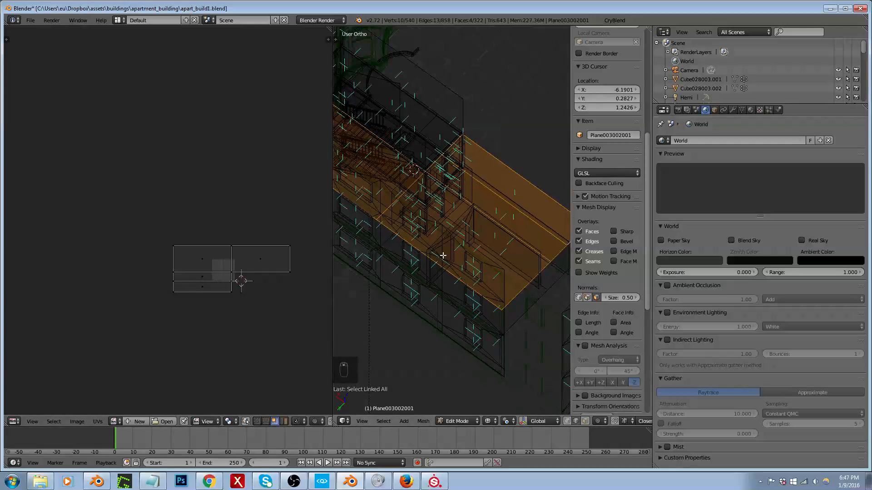
pyautogui.scroll(1, 207, 273)
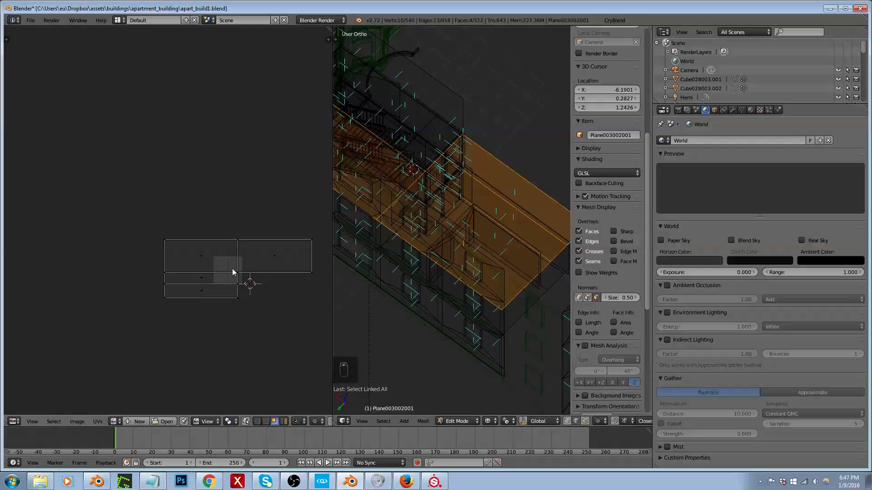
pyautogui.moveTo(229, 234); pyautogui.dragTo(251, 292)
pyautogui.hotkey('ctrl', 'Tab')
pyautogui.click(239, 324)
pyautogui.moveTo(231, 227); pyautogui.dragTo(253, 322)
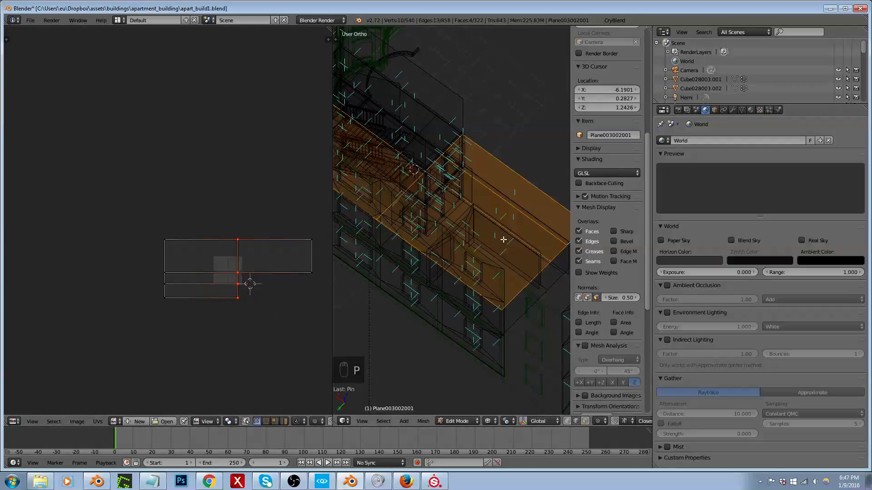
# Step: In edge selection, select the upper floor slab's open rear end edges and move them along X to the interior back wall in top view
pyautogui.moveTo(462, 262); pyautogui.dragTo(500, 261, button='middle')
pyautogui.hotkey('ctrl', 'Tab')
pyautogui.click(499, 267)
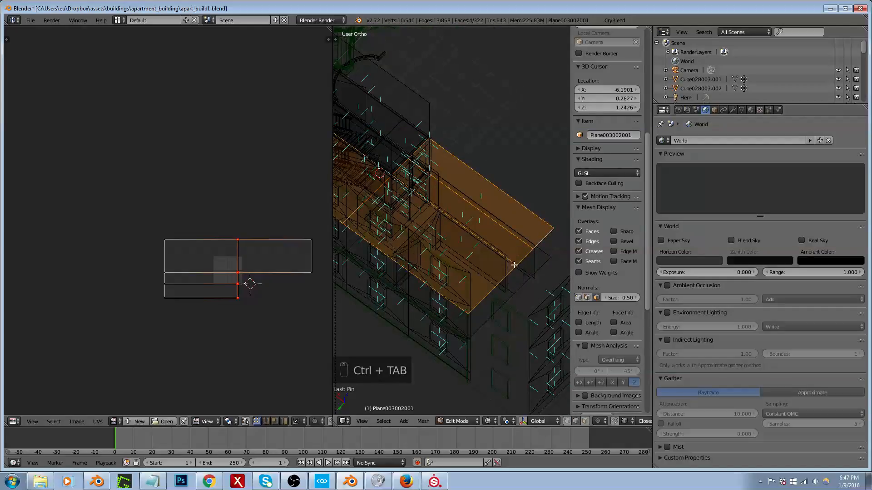
pyautogui.rightClick(523, 260)
pyautogui.scroll(-3, 493, 271)
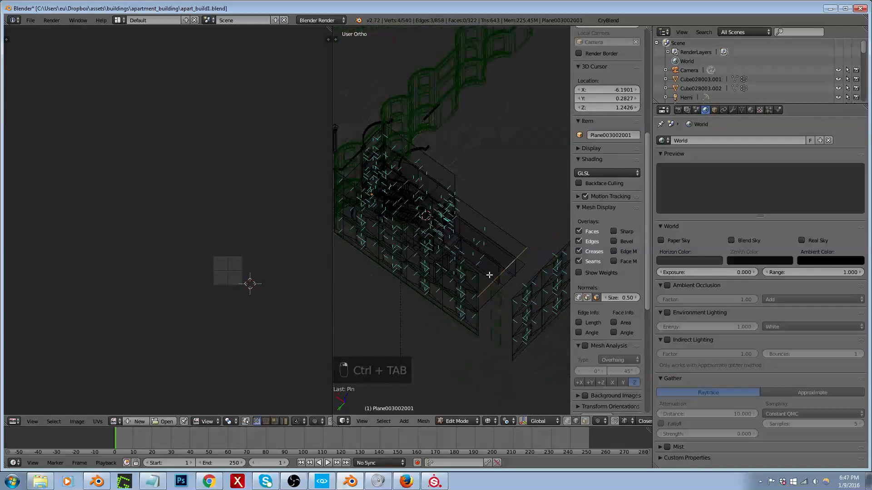
pyautogui.press('KP_7')
pyautogui.hotkey('shift', 'space')
pyautogui.scroll(3, 193, 240)
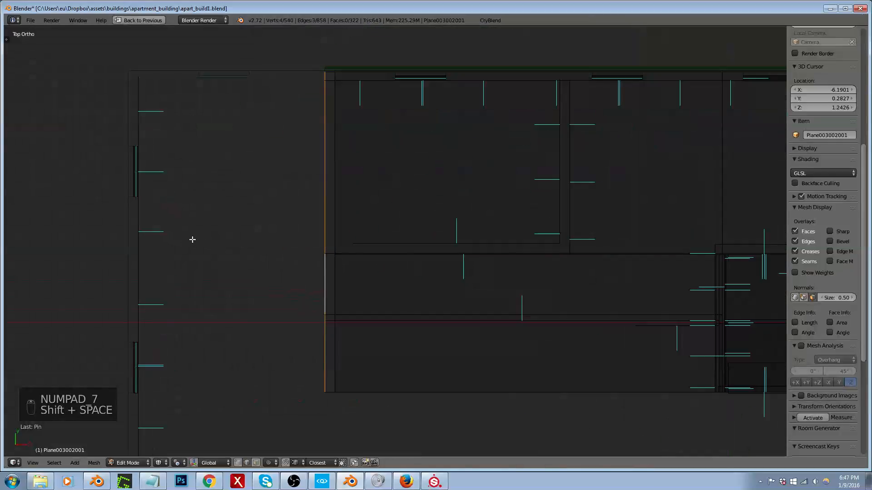
pyautogui.press('g')
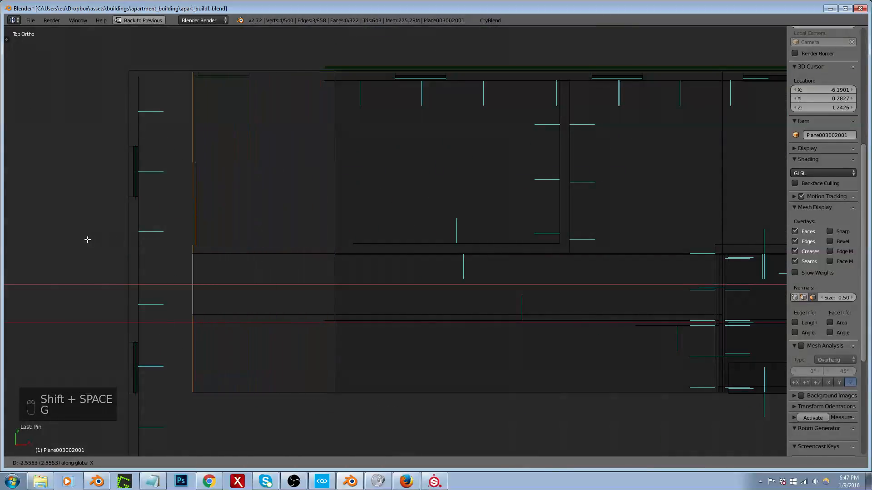
pyautogui.click(32, 242)
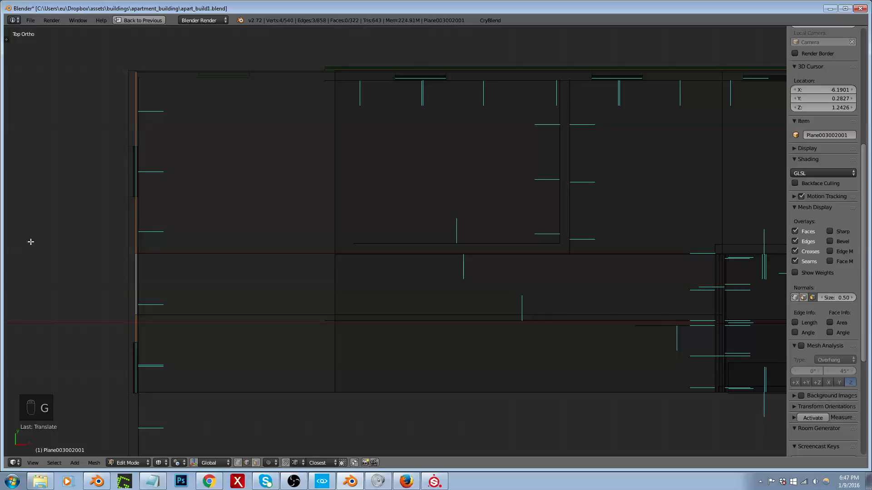
# Step: Select all linked faces of the upper floor slab and unwrap them again around the pinned UV vertices
pyautogui.moveTo(32, 241); pyautogui.dragTo(372, 231, button='middle')
pyautogui.hotkey('shift', 'space')
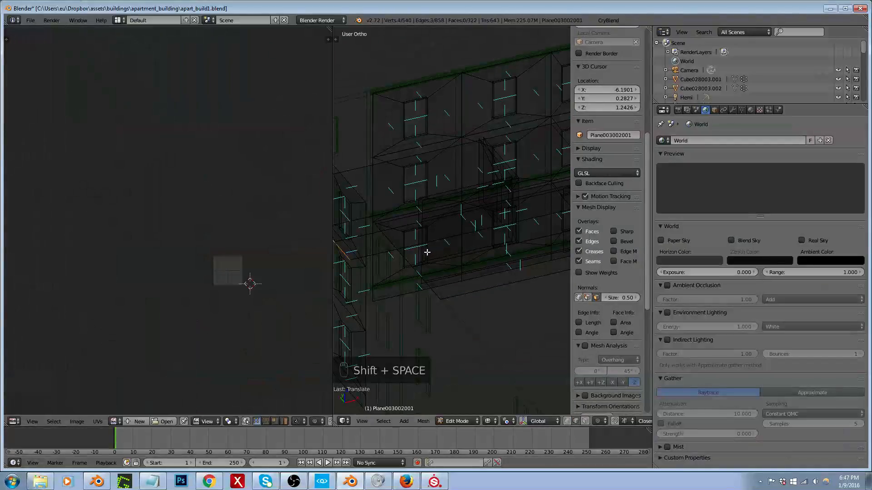
pyautogui.hotkey('ctrl', 'l')
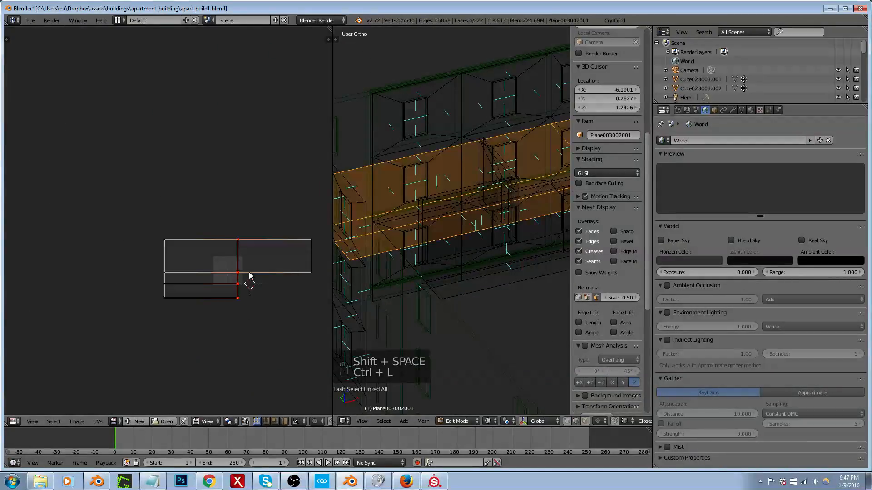
pyautogui.press('e')
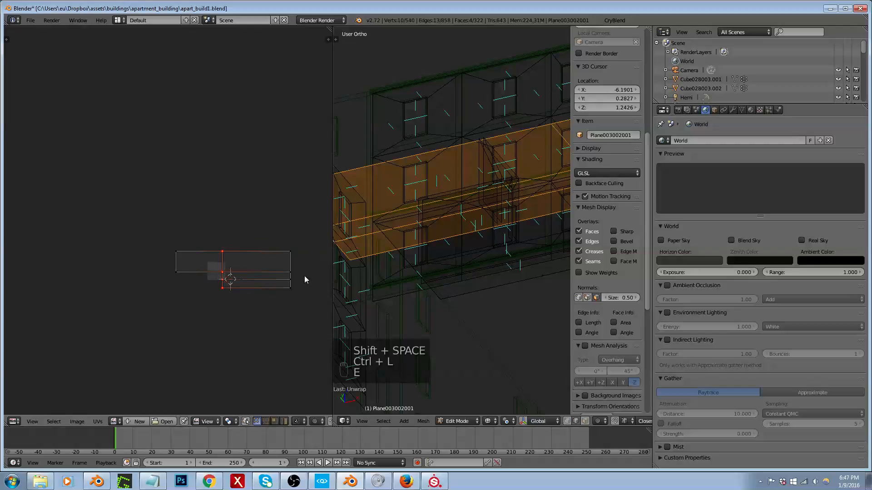
pyautogui.scroll(-1, 219, 278)
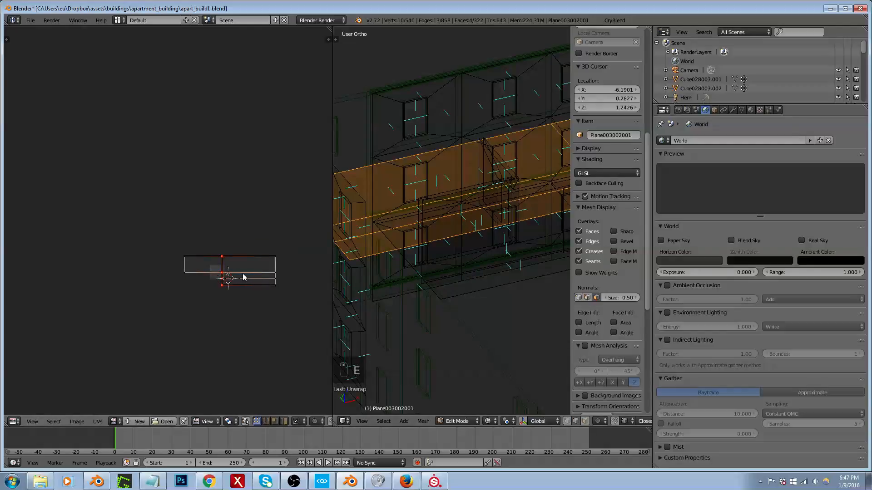
pyautogui.hotkey('ctrl', 'z')
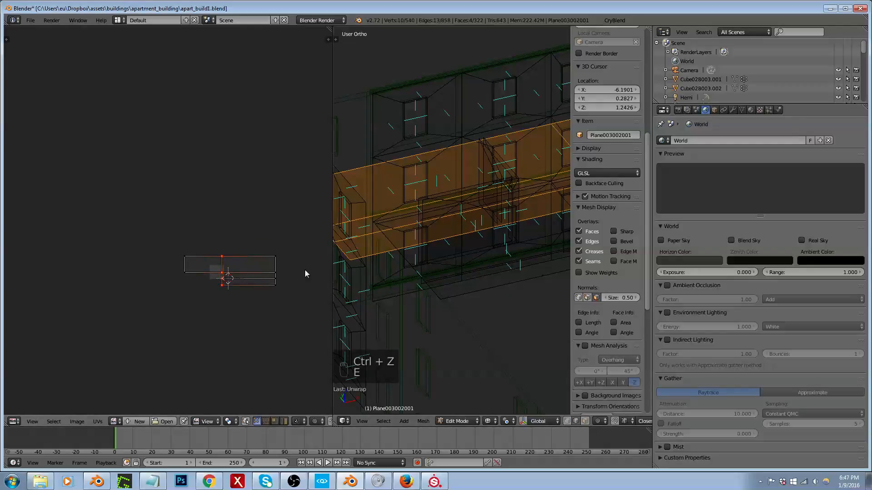
# Step: Select all linked faces of the lower floor slab and pin the UV vertices along their central vertical line
pyautogui.moveTo(422, 241); pyautogui.dragTo(385, 291, button='middle')
pyautogui.scroll(-4, 411, 248)
pyautogui.scroll(4, 437, 234)
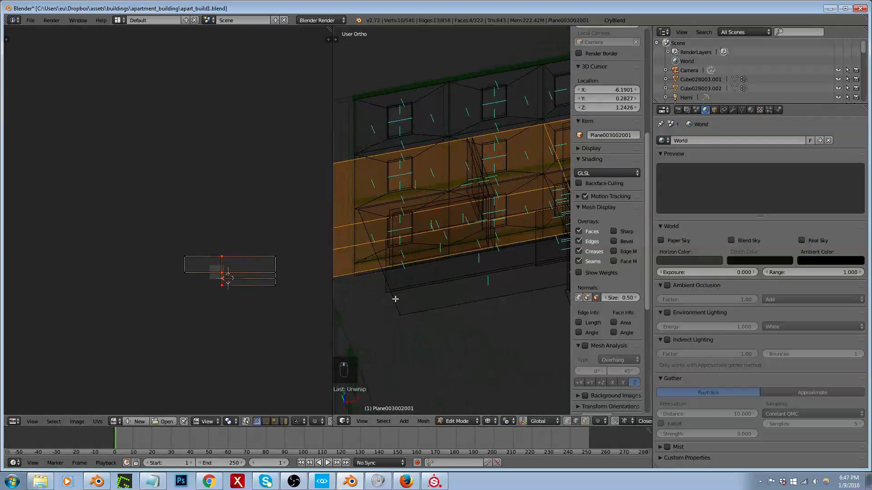
pyautogui.rightClick(395, 299)
pyautogui.hotkey('ctrl', 'l')
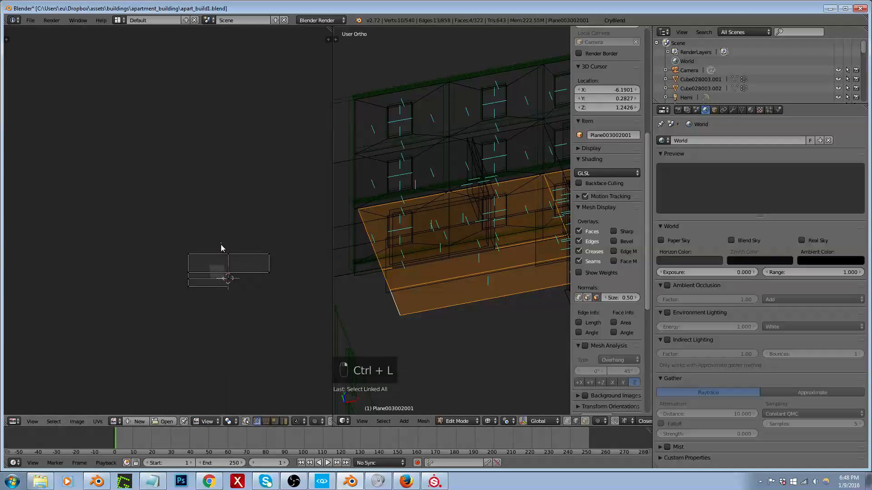
# Step: Select the lower floor slab's rear end edges in edge selection and move them along X to the interior back wall
pyautogui.hotkey('ctrl', 'Tab')
pyautogui.click(378, 284)
pyautogui.rightClick(384, 281)
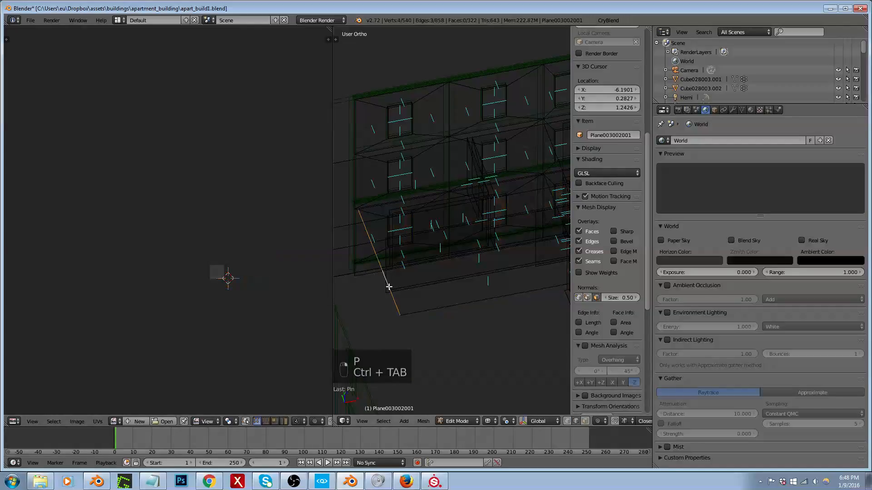
pyautogui.moveTo(389, 287); pyautogui.dragTo(368, 283, button='middle')
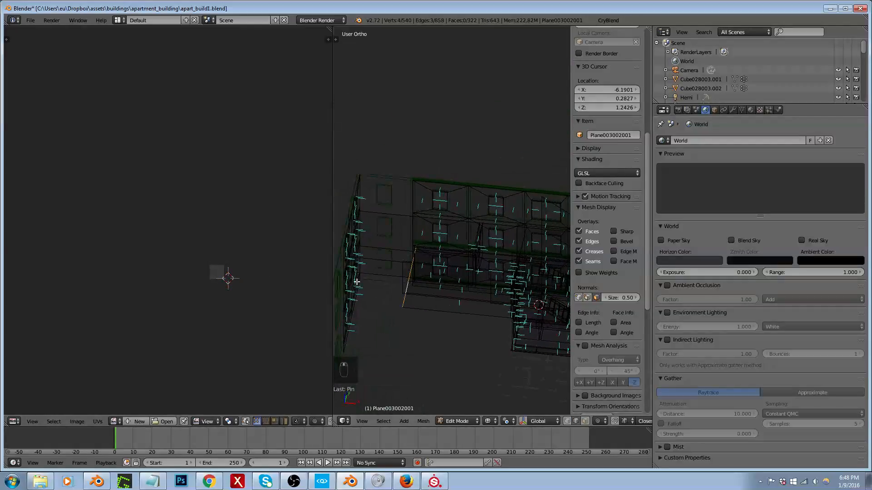
pyautogui.press('KP_7')
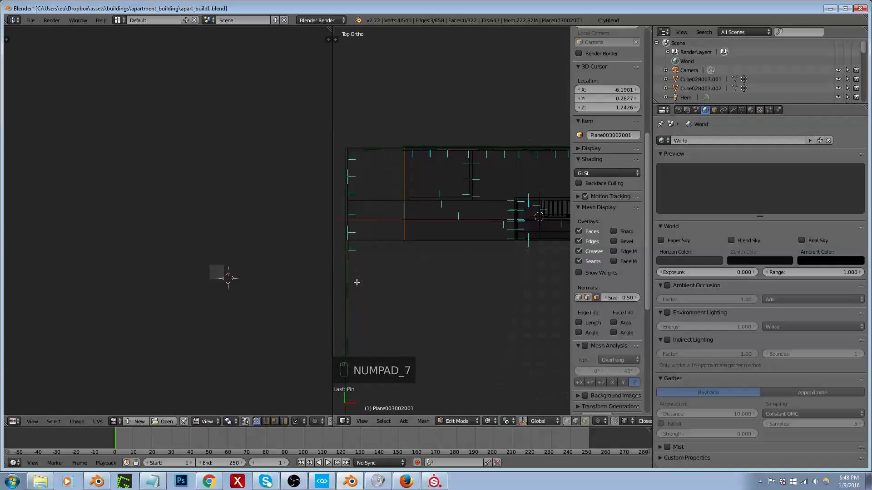
pyautogui.press('g')
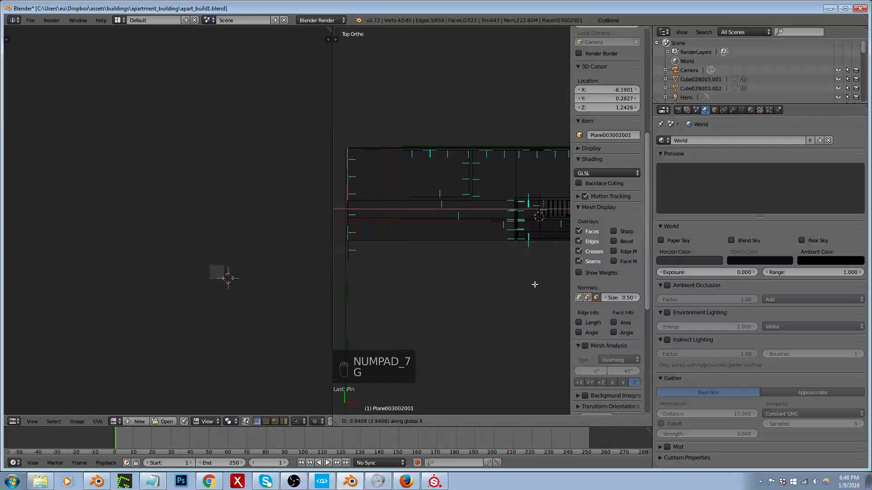
pyautogui.click(507, 271)
pyautogui.scroll(4, 350, 158)
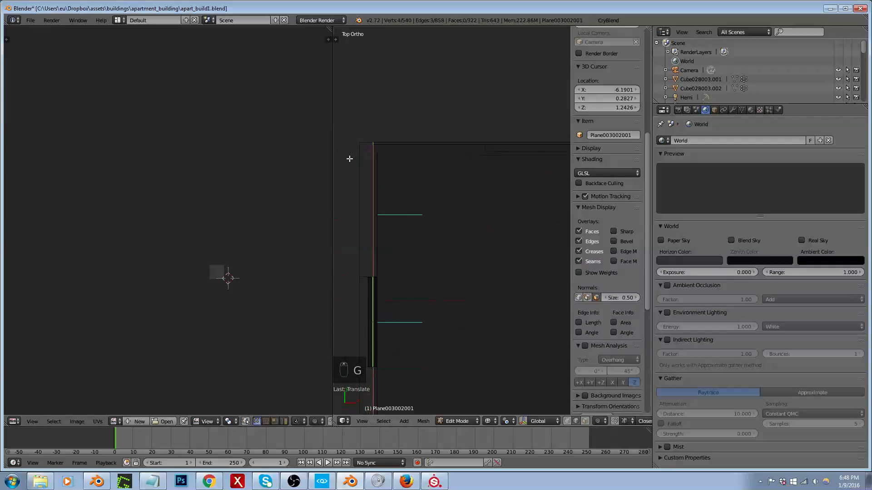
# Step: Select all linked faces of the lower floor slab, unwrap them again and return to Object Mode
pyautogui.scroll(-5, 349, 158)
pyautogui.hotkey('ctrl', 'l')
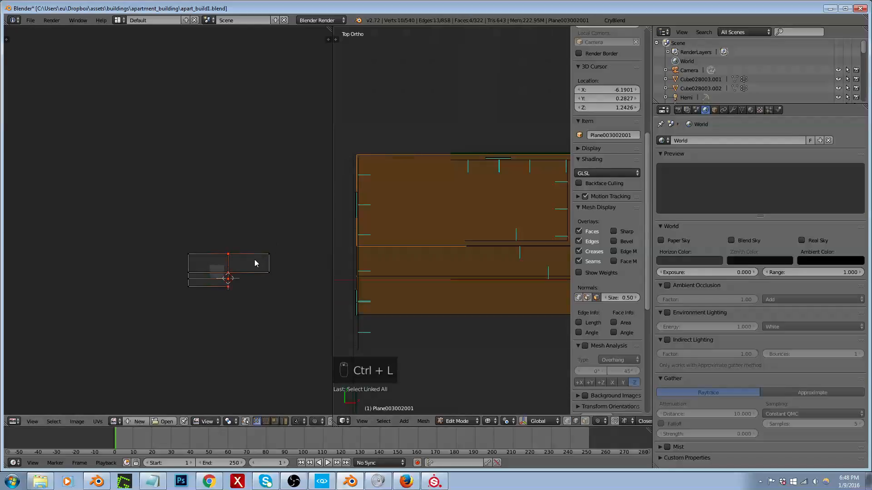
pyautogui.press('e')
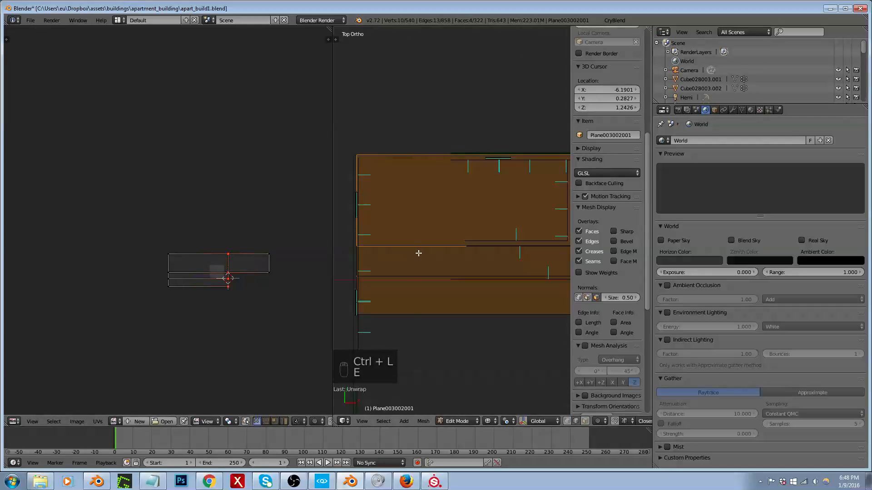
pyautogui.press('Tab')
# Step: Export the building to the game with CryBlend, using the apart_build1 folder
pyautogui.click(645, 21)
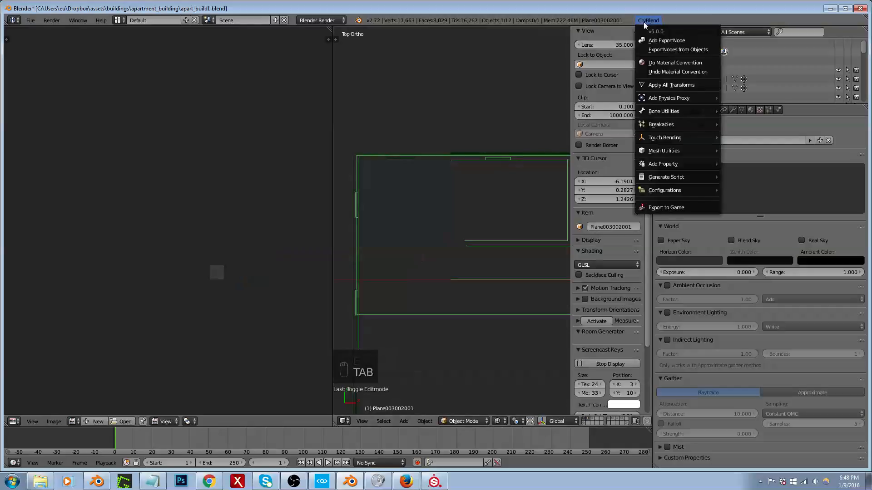
pyautogui.click(660, 206)
pyautogui.click(47, 221)
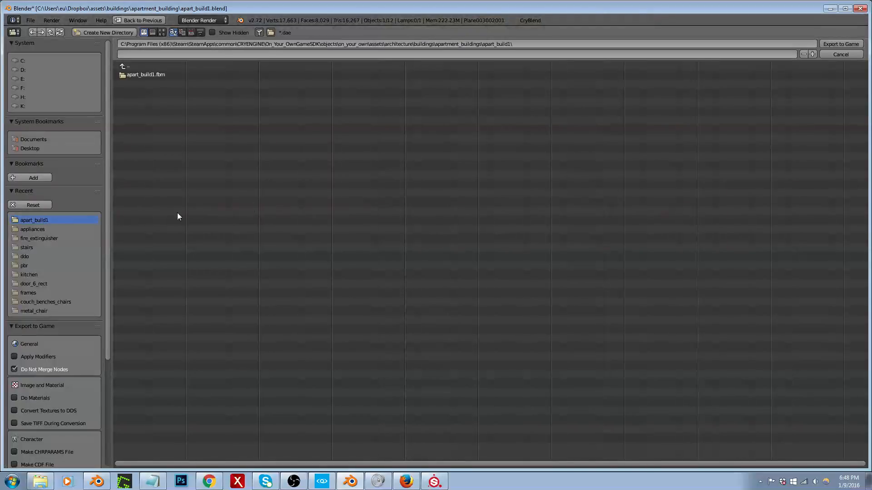
# Step: Switch to CRYENGINE and fly into the apartment's rear room to examine the floor, back wall and openings
pyautogui.click(322, 480)
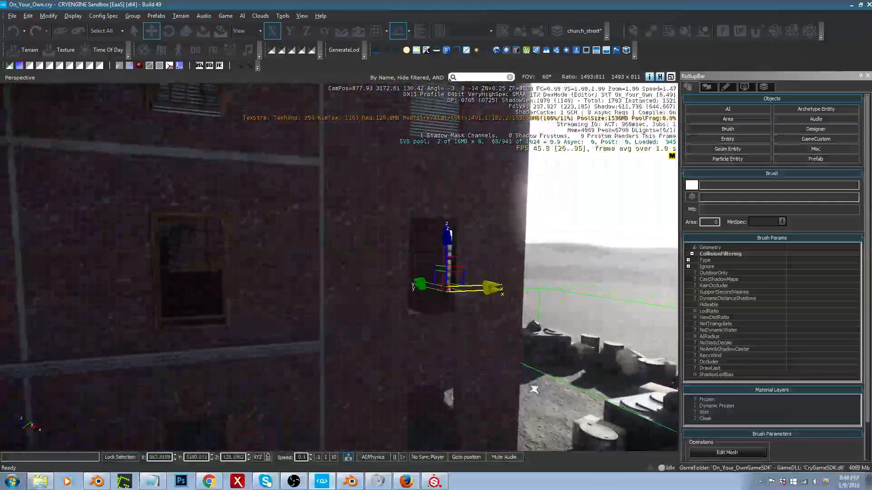
pyautogui.moveTo(534, 389); pyautogui.dragTo(670, 405, button='right')
pyautogui.press('w')
pyautogui.press('a')
pyautogui.press('w')
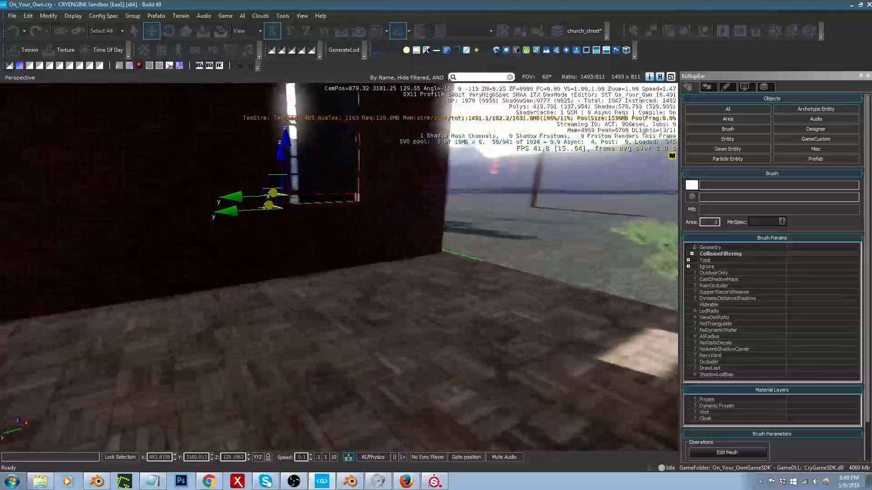
pyautogui.moveTo(273, 344); pyautogui.dragTo(304, 356, button='right')
pyautogui.press('s')
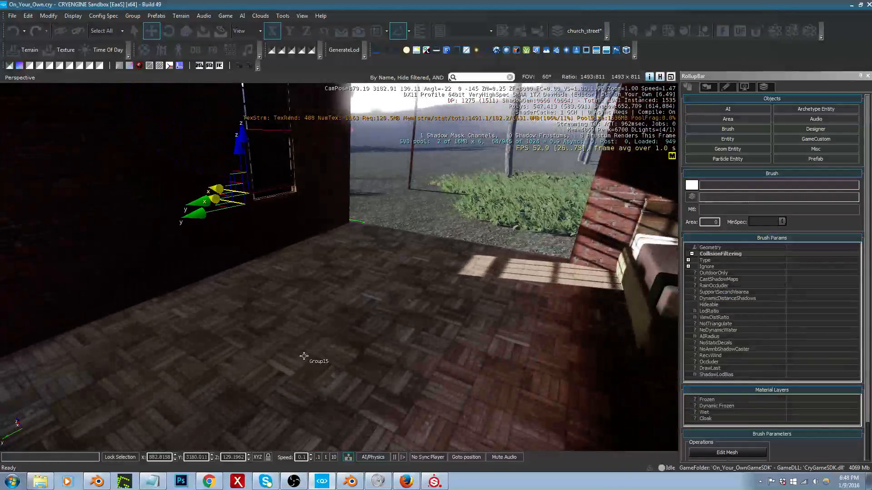
pyautogui.click(303, 356)
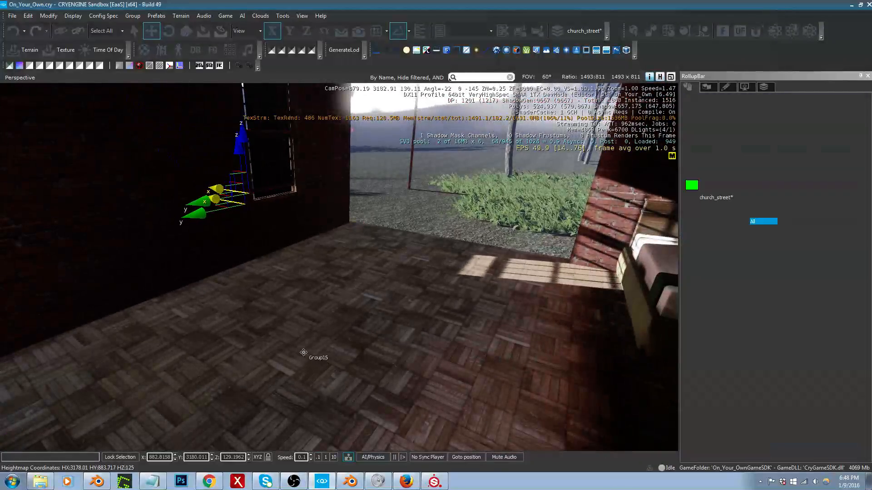
pyautogui.click(213, 262)
pyautogui.moveTo(241, 257); pyautogui.dragTo(459, 238, button='right')
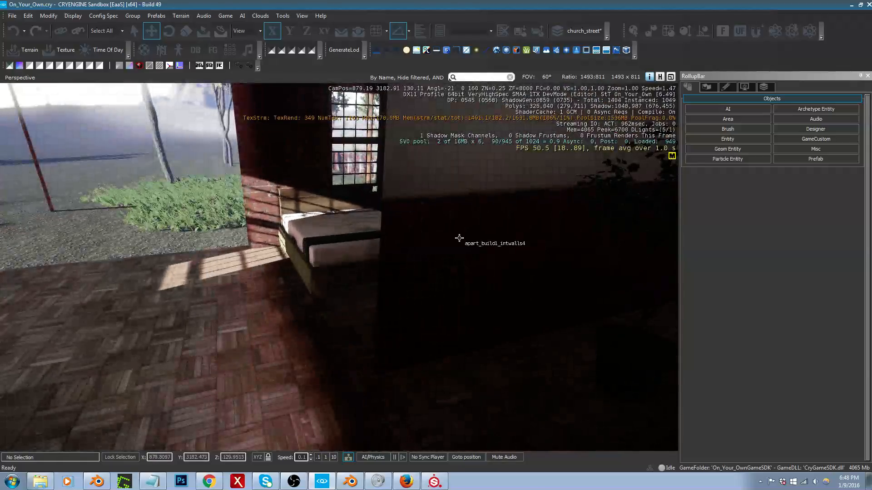
pyautogui.click(459, 238)
pyautogui.press('Delete')
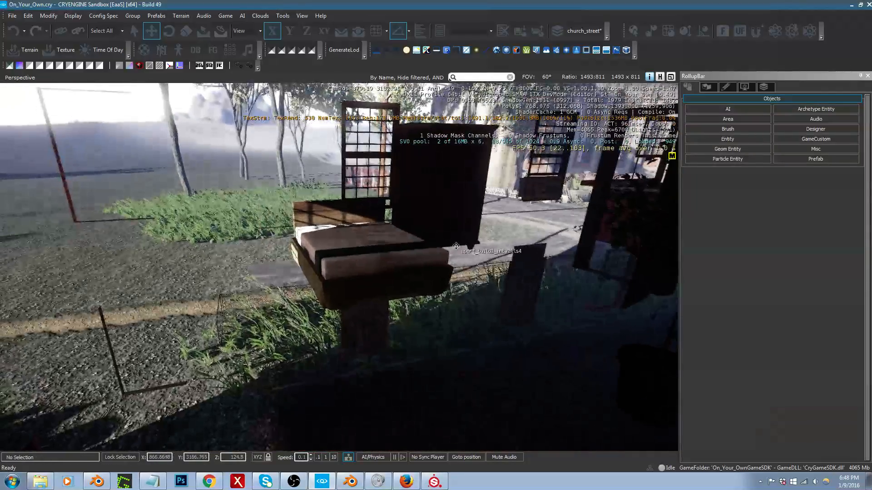
pyautogui.hotkey('ctrl', 'z')
# Step: Select the bed and the tall dresser together and move them along X into the extended rear part of the room
pyautogui.moveTo(460, 248)
pyautogui.mouseDown(button='right')
pyautogui.moveTo(339, 250)
pyautogui.moveTo(430, 268)
pyautogui.moveTo(404, 225)
pyautogui.moveTo(373, 278)
pyautogui.mouseUp(button='right')
pyautogui.press('w')
pyautogui.click(373, 278)
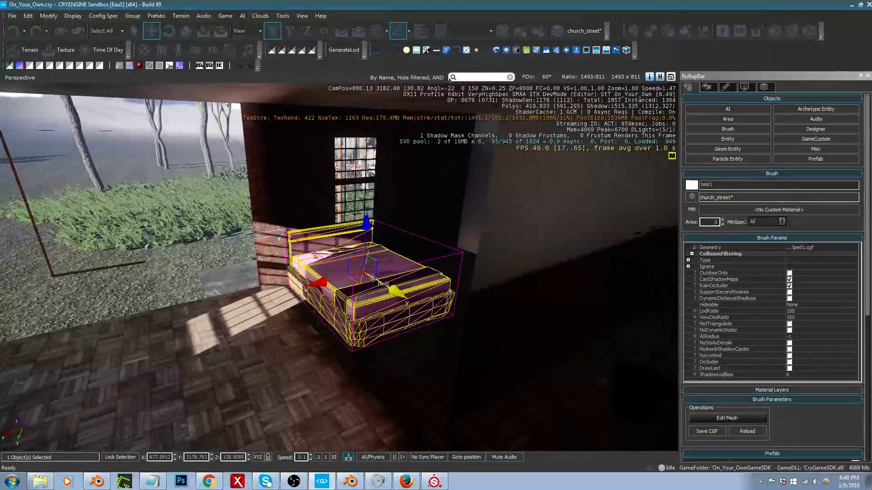
pyautogui.keyDown('ctrl'); pyautogui.click(405, 222); pyautogui.keyUp('ctrl')
pyautogui.moveTo(463, 222); pyautogui.dragTo(406, 248, button='right')
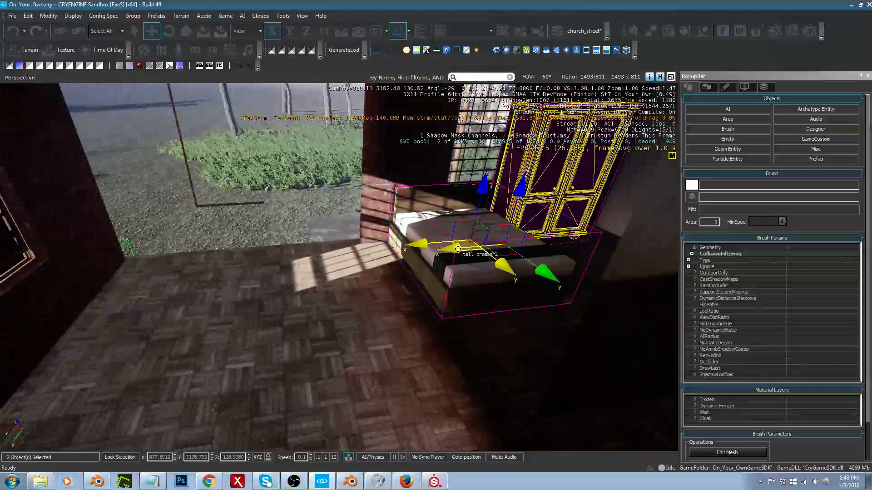
pyautogui.moveTo(458, 249); pyautogui.dragTo(201, 284)
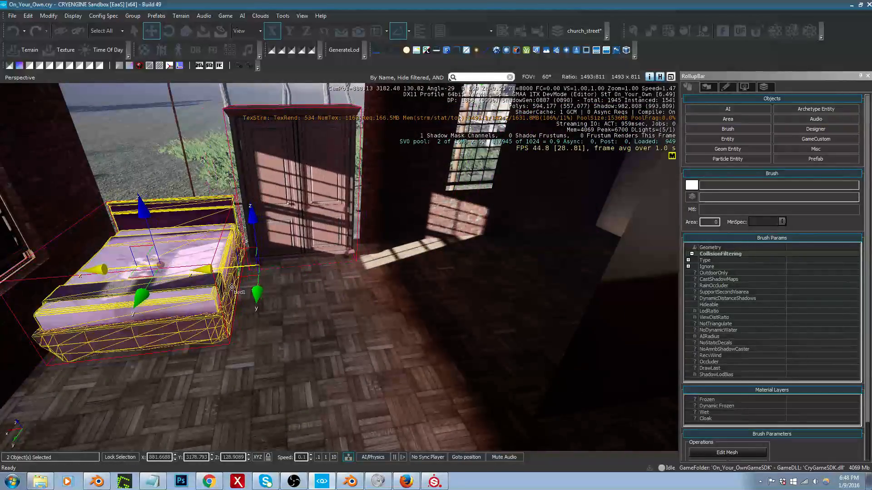
pyautogui.moveTo(232, 287); pyautogui.dragTo(313, 274, button='right')
# Step: Switch to Blender and select the faces of the L-shaped interior partition in the room mesh, using face selection in Edit Mode
pyautogui.hotkey('alt', 'Tab')
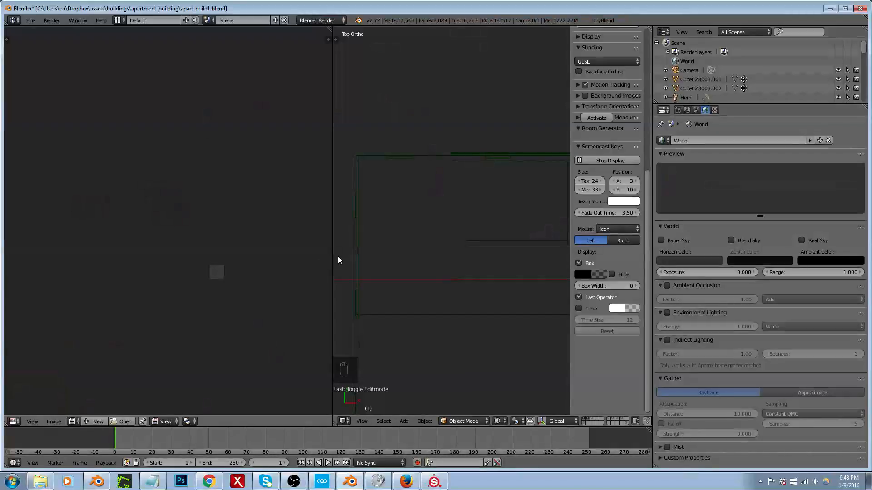
pyautogui.hotkey('shift', 'space')
pyautogui.rightClick(468, 266)
pyautogui.scroll(3, 478, 269)
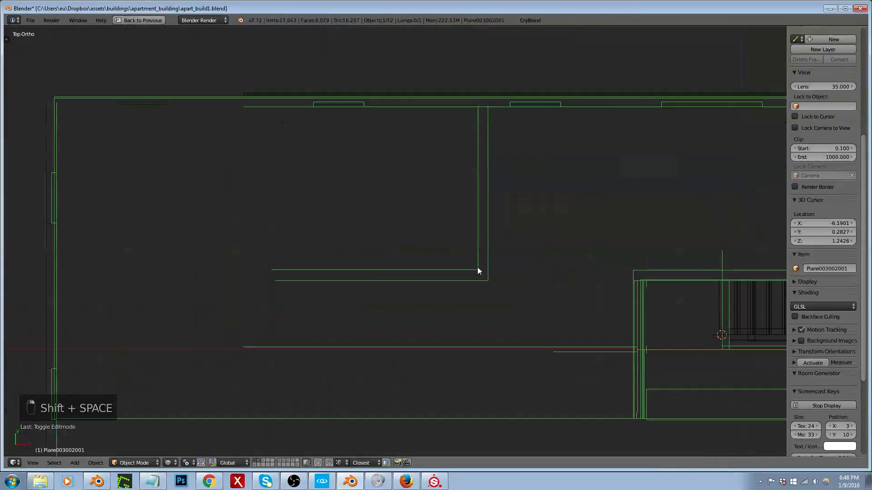
pyautogui.press('Tab')
pyautogui.hotkey('ctrl', 'Tab')
pyautogui.click(469, 216)
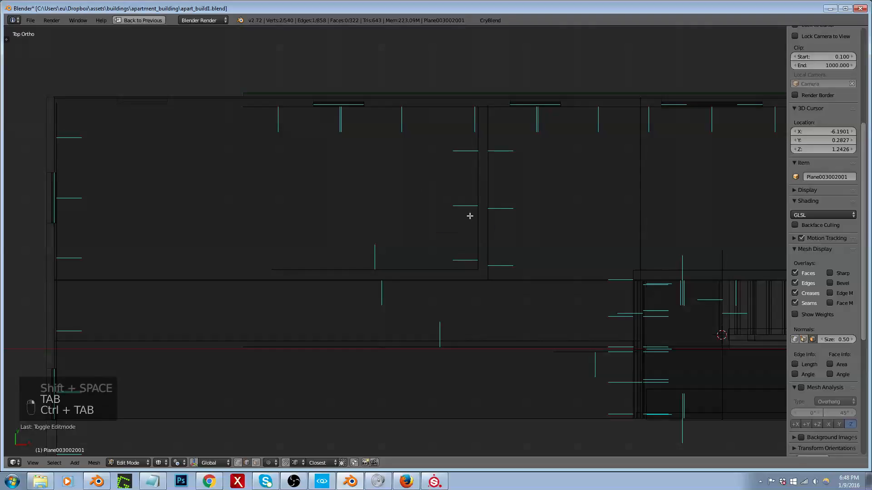
pyautogui.hotkey('ctrl', 'Tab')
pyautogui.click(459, 226)
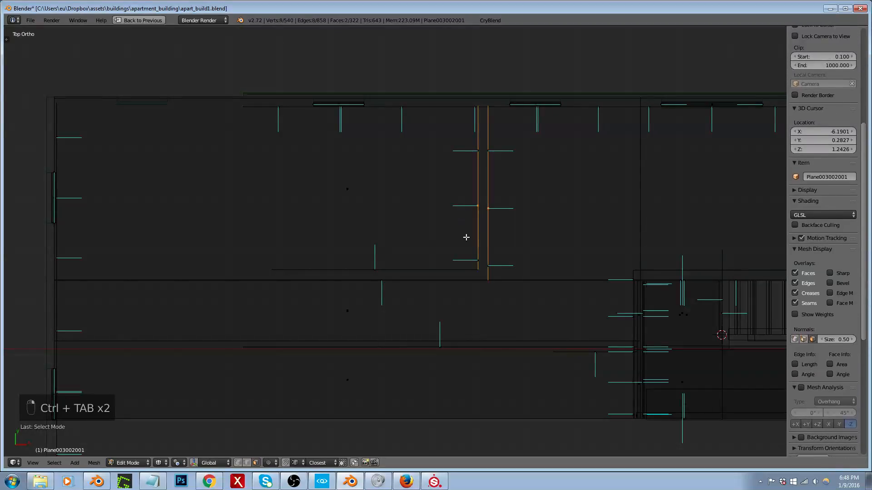
pyautogui.keyDown('shift'); pyautogui.rightClick(380, 267); pyautogui.keyUp('shift')
pyautogui.keyDown('shift'); pyautogui.rightClick(381, 279); pyautogui.keyUp('shift')
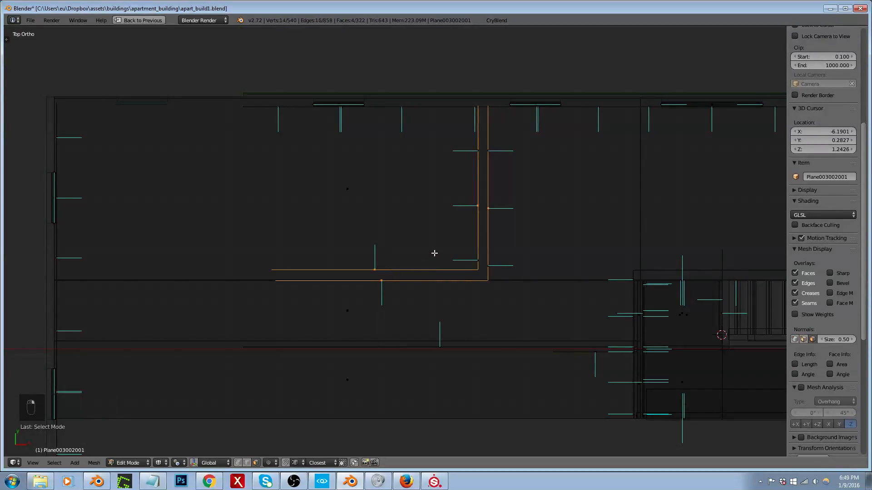
# Step: Extend the selection to all linked faces of the L-shaped partition and rotate it 90° about the Z axis
pyautogui.write('r90')
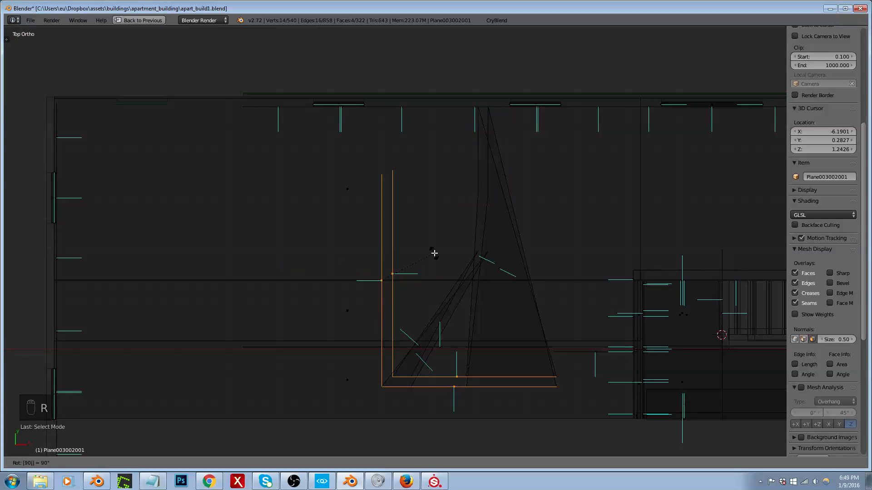
pyautogui.click(435, 253)
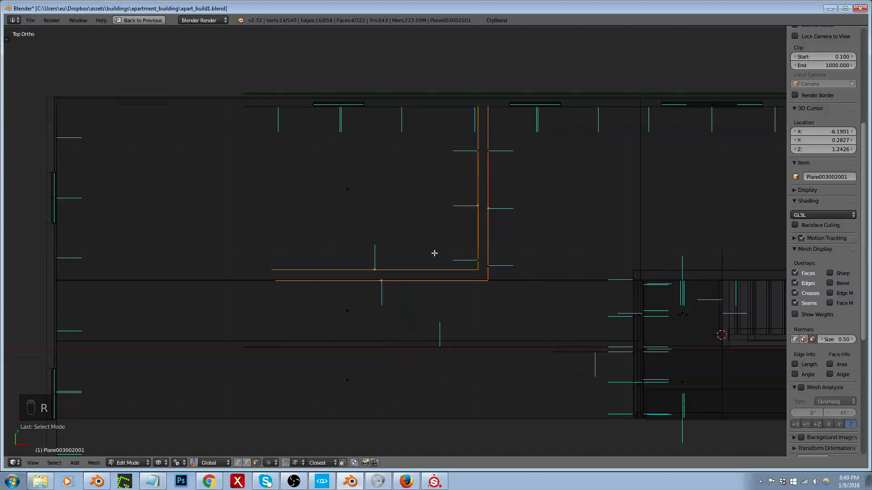
pyautogui.moveTo(435, 253); pyautogui.dragTo(378, 185, button='middle')
pyautogui.hotkey('ctrl', 'l')
pyautogui.moveTo(428, 219); pyautogui.dragTo(495, 228, button='middle')
pyautogui.write('rz90')
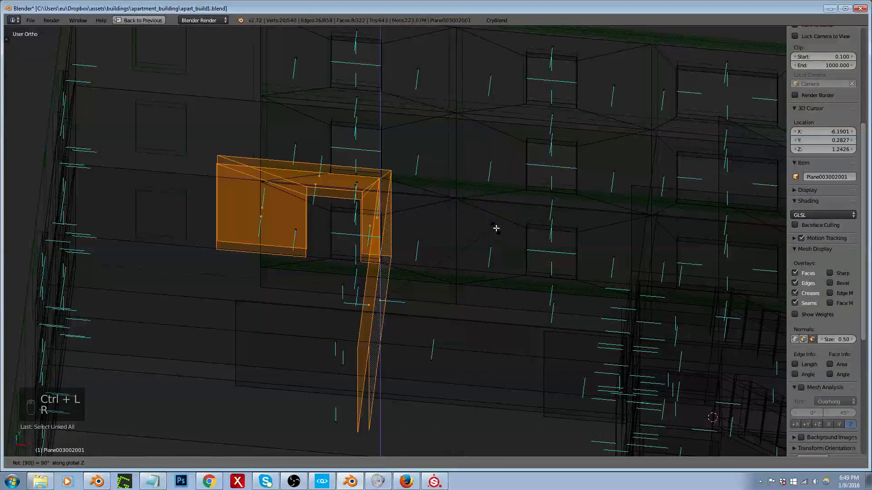
pyautogui.press('Return')
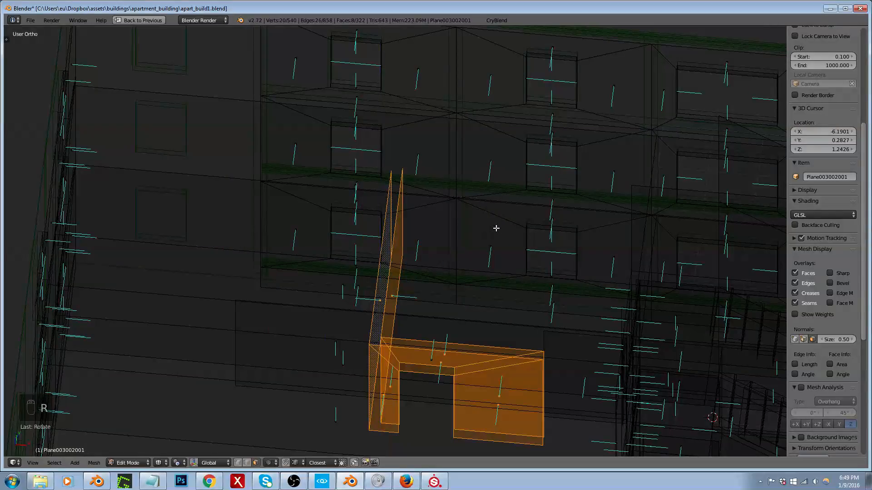
# Step: Move the rotated partition in top view by about -2.90 along X and 1.39 along Y, towards the extended end of the building
pyautogui.press('KP_7')
pyautogui.scroll(-2, 492, 236)
pyautogui.keyDown('shift'); pyautogui.moveTo(489, 270); pyautogui.dragTo(537, 364, button='middle'); pyautogui.keyUp('shift')
pyautogui.scroll(2, 443, 190)
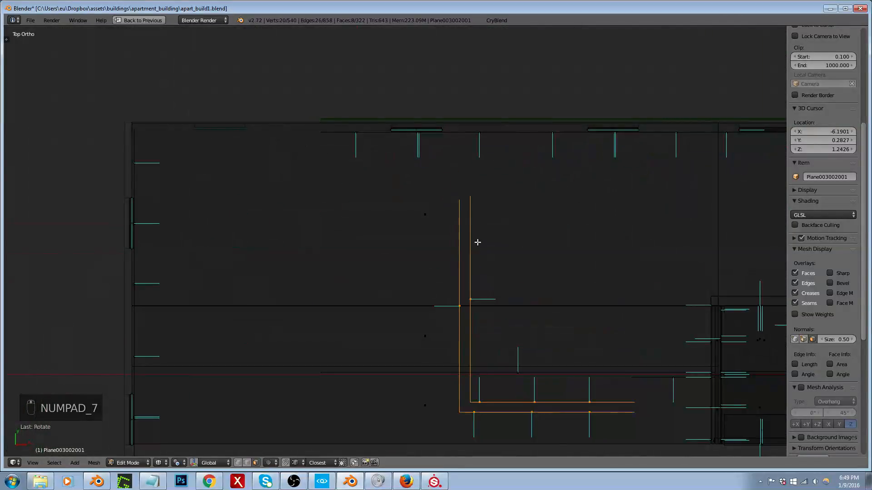
pyautogui.press('g')
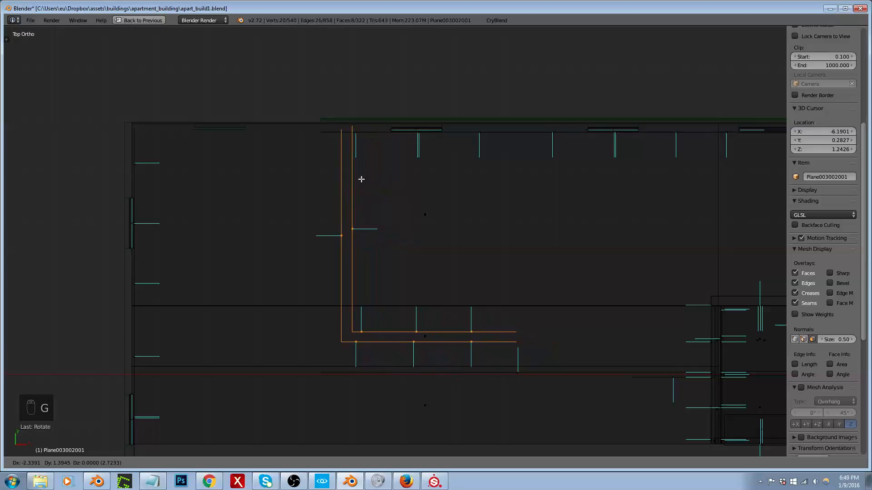
pyautogui.click(333, 180)
# Step: Select all linked faces of the top-floor window reveal nearest the extension in the long outer wall
pyautogui.moveTo(358, 163); pyautogui.dragTo(402, 116, button='middle')
pyautogui.rightClick(415, 82)
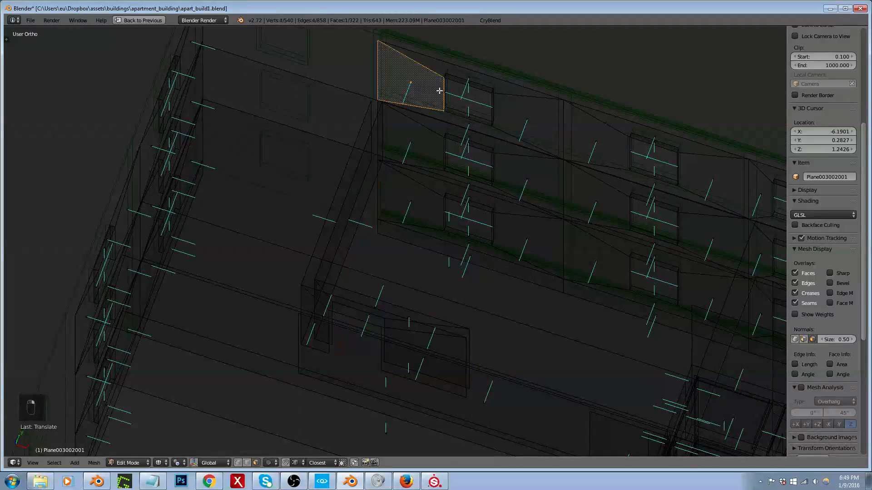
pyautogui.hotkey('ctrl', 'l')
pyautogui.rightClick(419, 84)
pyautogui.scroll(4, 436, 77)
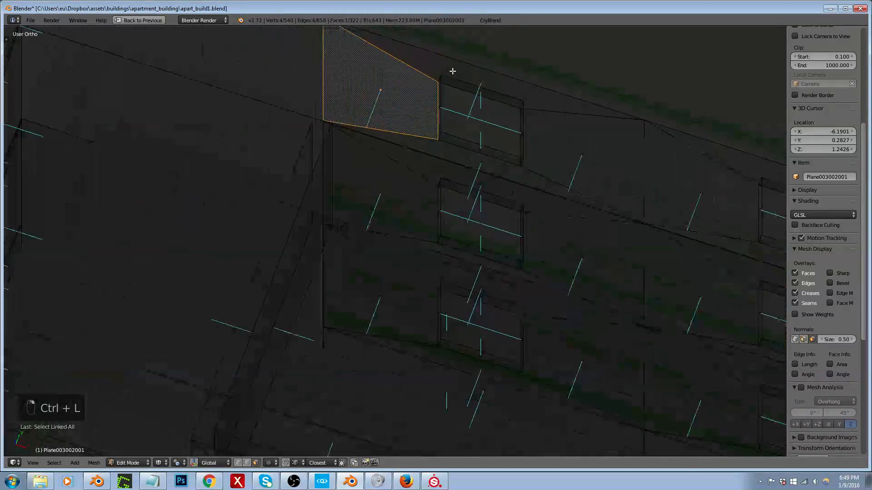
pyautogui.keyDown('shift'); pyautogui.rightClick(501, 99); pyautogui.keyUp('shift')
pyautogui.rightClick(519, 110)
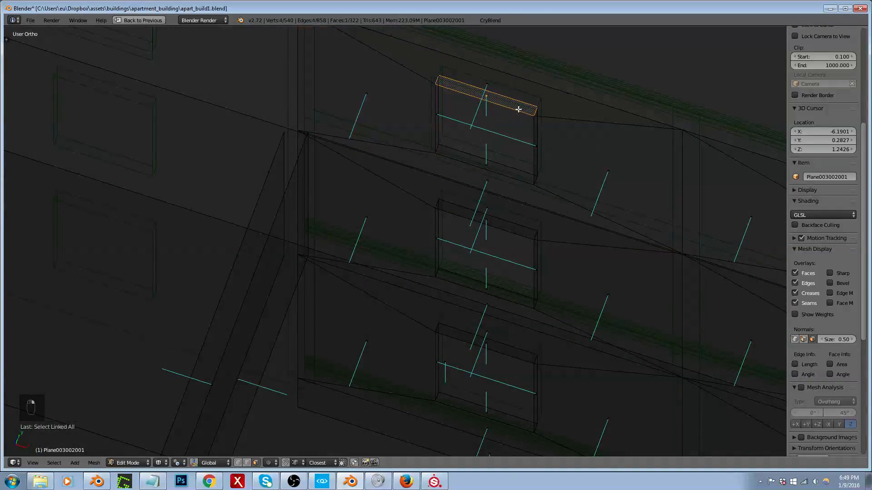
pyautogui.hotkey('ctrl', 'l')
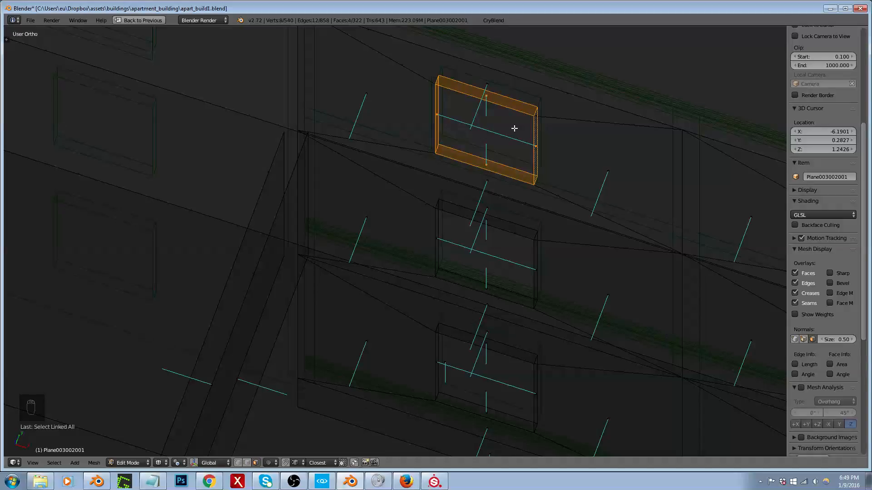
pyautogui.moveTo(520, 142); pyautogui.dragTo(539, 121, button='middle')
pyautogui.scroll(-2, 497, 165)
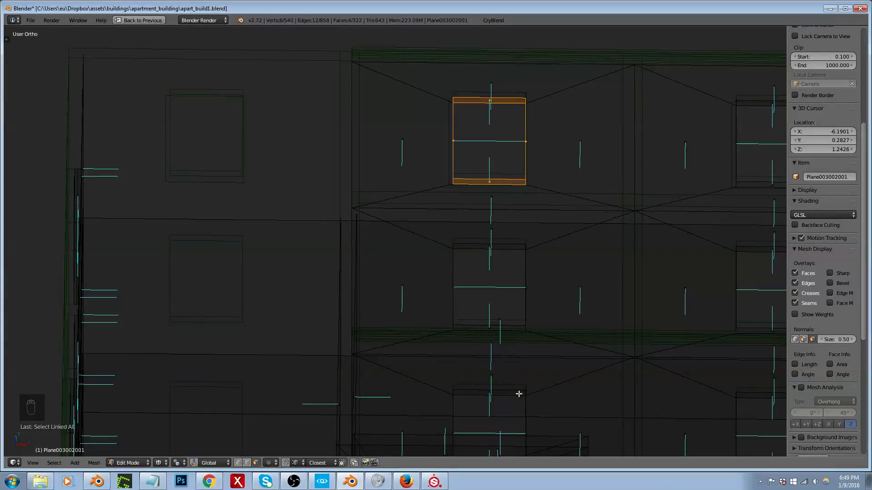
pyautogui.scroll(-2, 552, 332)
pyautogui.moveTo(551, 331); pyautogui.dragTo(516, 311, button='middle')
pyautogui.scroll(2, 516, 312)
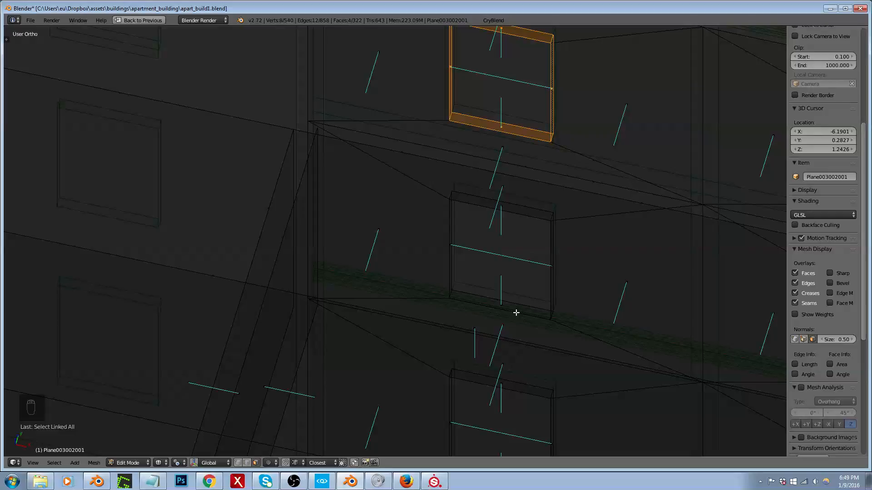
# Step: Add all linked faces of the two window reveals directly below, on the middle and lowest floors, to the selection
pyautogui.scroll(-3, 517, 313)
pyautogui.moveTo(473, 288); pyautogui.dragTo(490, 230, button='middle')
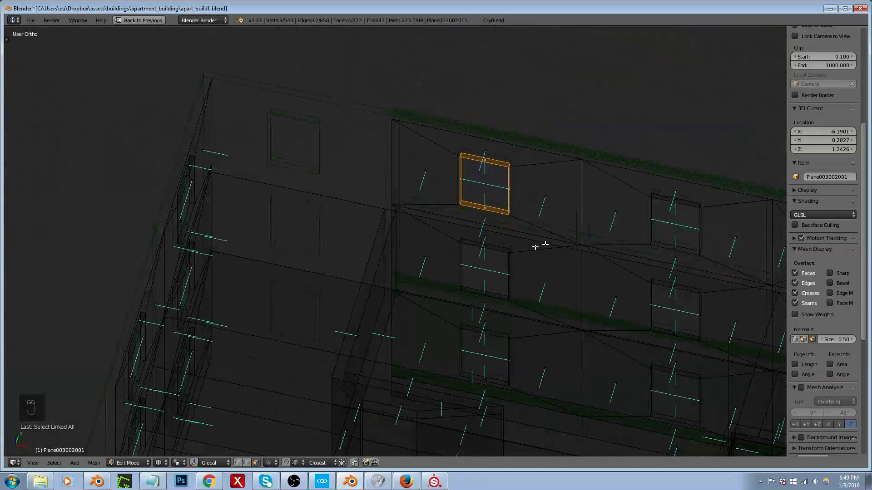
pyautogui.moveTo(535, 247); pyautogui.dragTo(446, 298, button='middle')
pyautogui.scroll(2, 469, 273)
pyautogui.press('l')
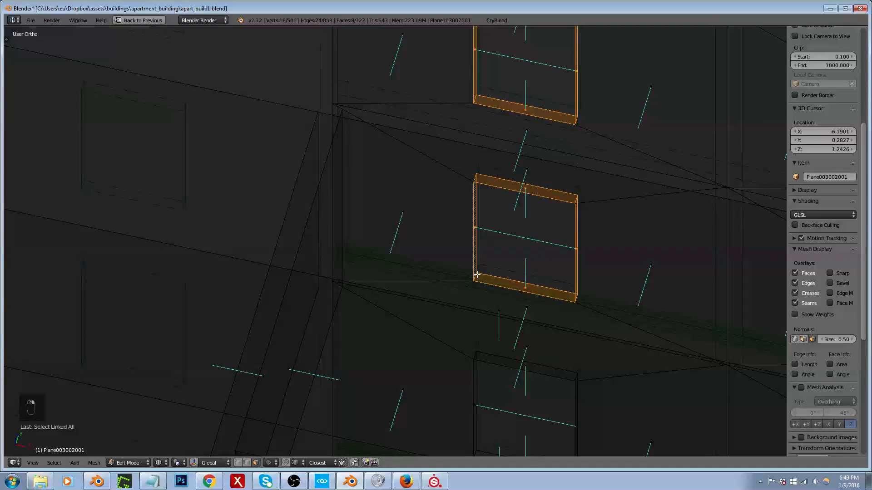
pyautogui.scroll(-2, 474, 331)
pyautogui.scroll(3, 473, 350)
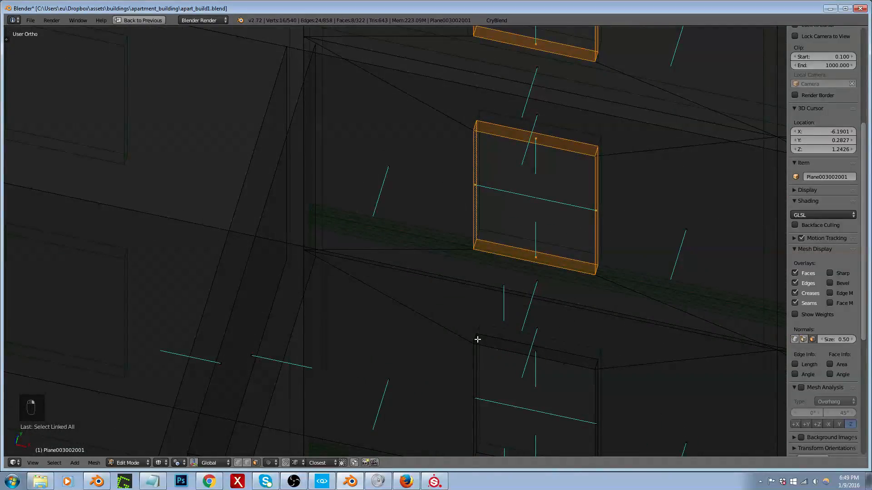
pyautogui.scroll(-3, 473, 317)
pyautogui.scroll(4, 478, 391)
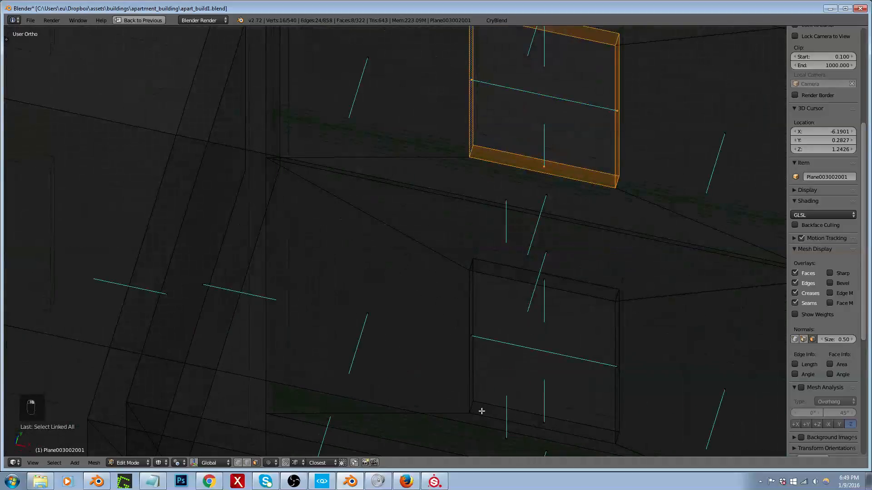
pyautogui.keyDown('alt'); pyautogui.keyDown('shift'); pyautogui.rightClick(475, 408); pyautogui.keyUp('shift'); pyautogui.keyUp('alt')
pyautogui.scroll(-3, 457, 350)
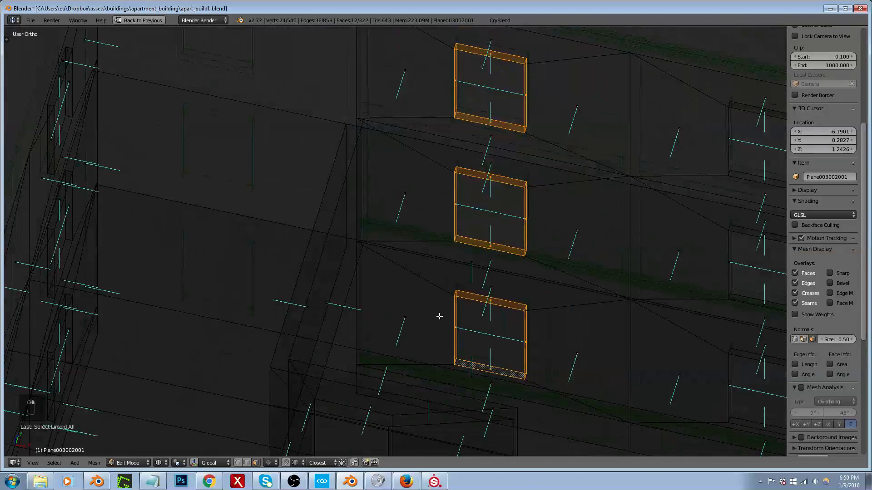
# Step: Grow the selection to the wall panels around the three reveals and add the narrow wall strip beneath them
pyautogui.press('ctrl+KP_Add')
pyautogui.moveTo(395, 311)
pyautogui.mouseDown(button='middle')
pyautogui.moveTo(414, 288)
pyautogui.moveTo(412, 301)
pyautogui.moveTo(389, 312)
pyautogui.moveTo(407, 305)
pyautogui.mouseUp(button='middle')
pyautogui.press('ctrl+KP_Add')
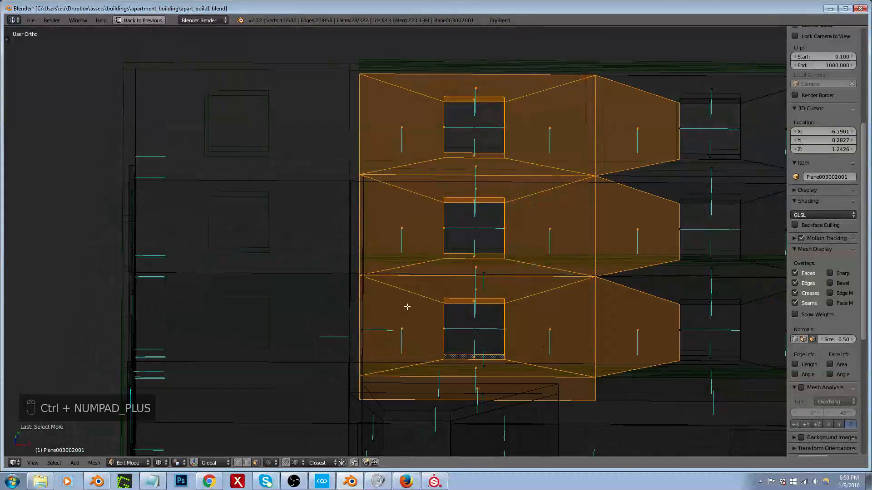
pyautogui.press('ctrl+KP_Add')
pyautogui.hotkey('ctrl', 'z')
pyautogui.hotkey('ctrl', 'z')
pyautogui.hotkey('ctrl', 'z')
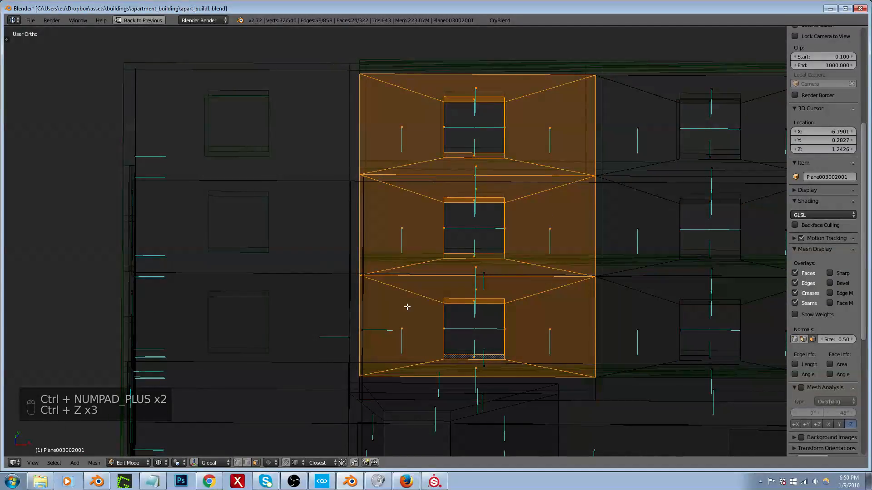
pyautogui.moveTo(424, 266)
pyautogui.mouseDown(button='middle')
pyautogui.moveTo(416, 284)
pyautogui.moveTo(471, 327)
pyautogui.moveTo(440, 274)
pyautogui.mouseUp(button='middle')
pyautogui.keyDown('shift'); pyautogui.rightClick(478, 321); pyautogui.keyUp('shift')
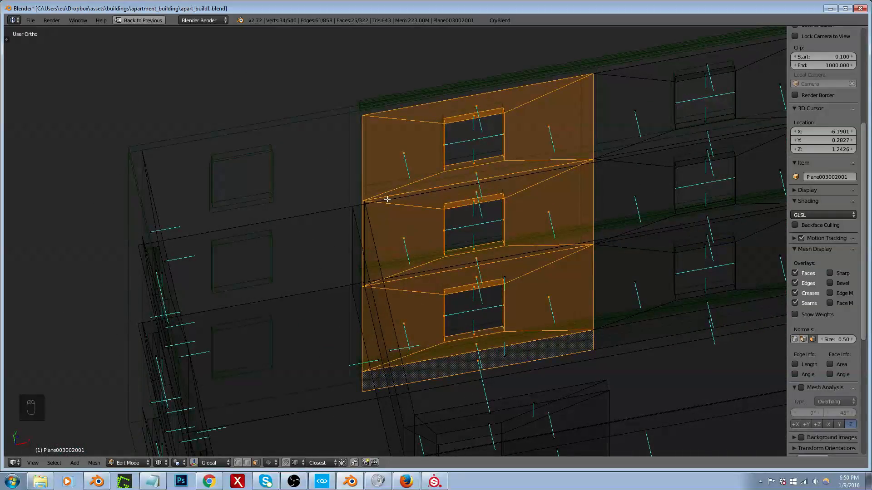
# Step: Duplicate the selected wall section about -3.97 along X and align the copy's inner edge with the existing wall's end
pyautogui.moveTo(454, 195); pyautogui.dragTo(448, 199, button='middle')
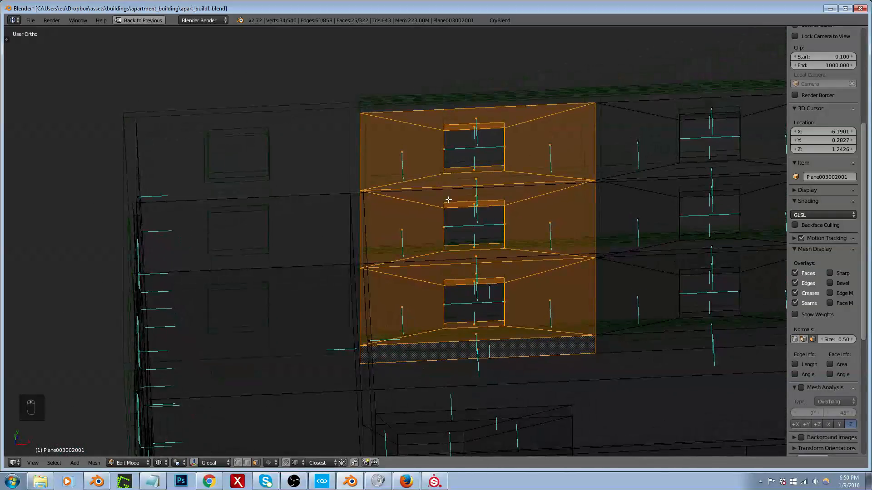
pyautogui.hotkey('shift', 'd')
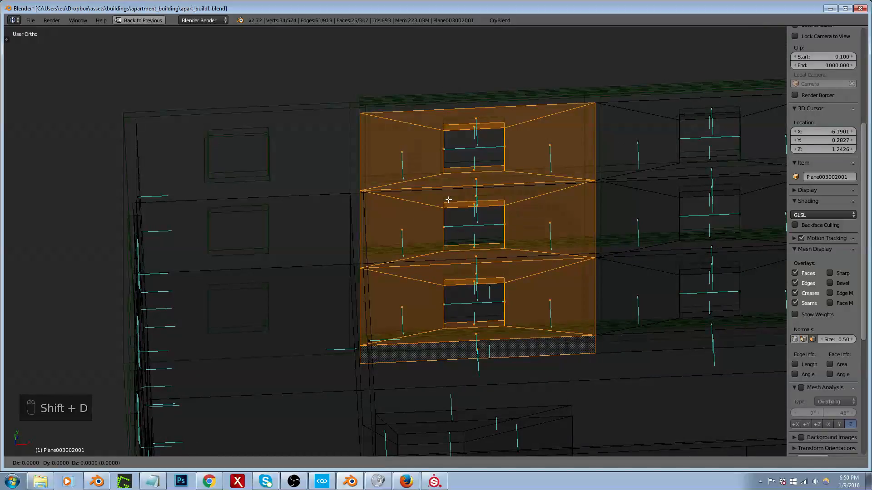
pyautogui.click(209, 213)
pyautogui.scroll(5, 348, 102)
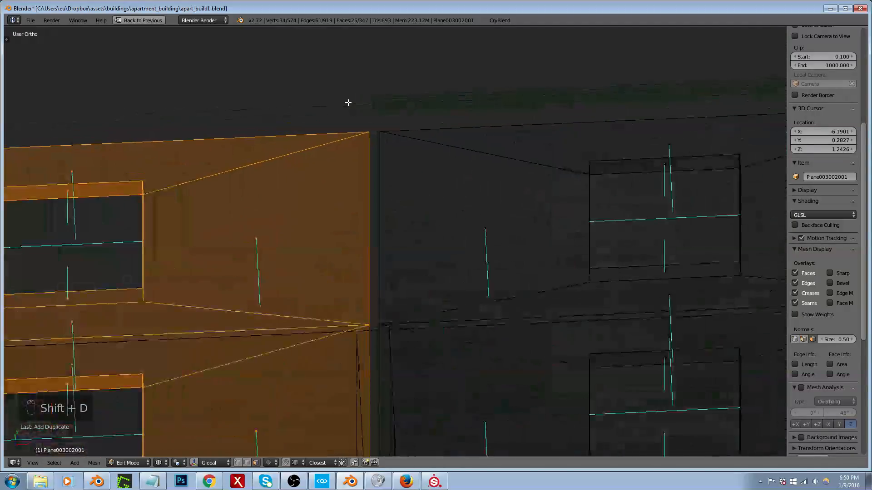
pyautogui.press('g')
pyautogui.click(378, 137)
pyautogui.scroll(-3, 294, 177)
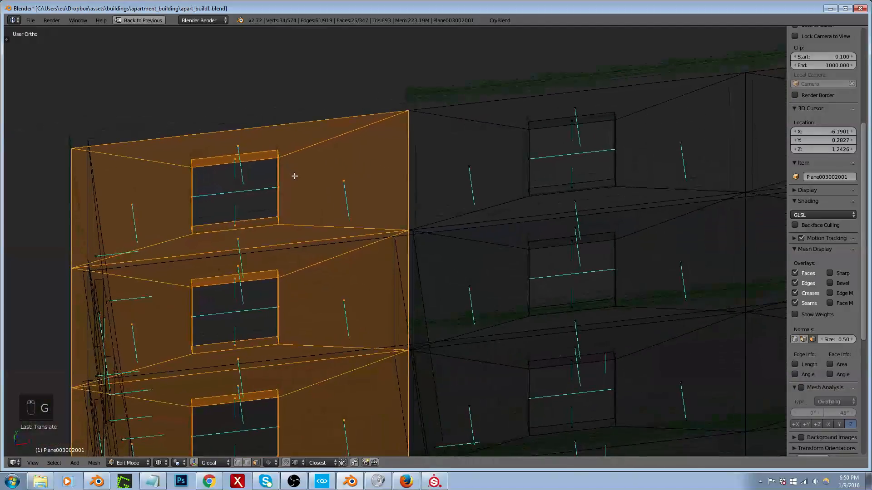
# Step: Using edge selection, select only the free vertical edges at the outer end of the duplicated wall section
pyautogui.scroll(-3, 319, 136)
pyautogui.scroll(4, 205, 189)
pyautogui.hotkey('ctrl', 'Tab')
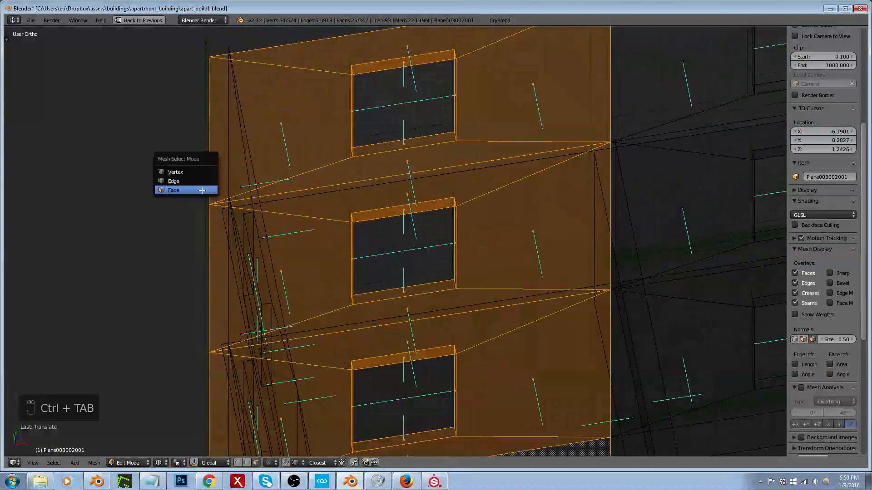
pyautogui.click(202, 191)
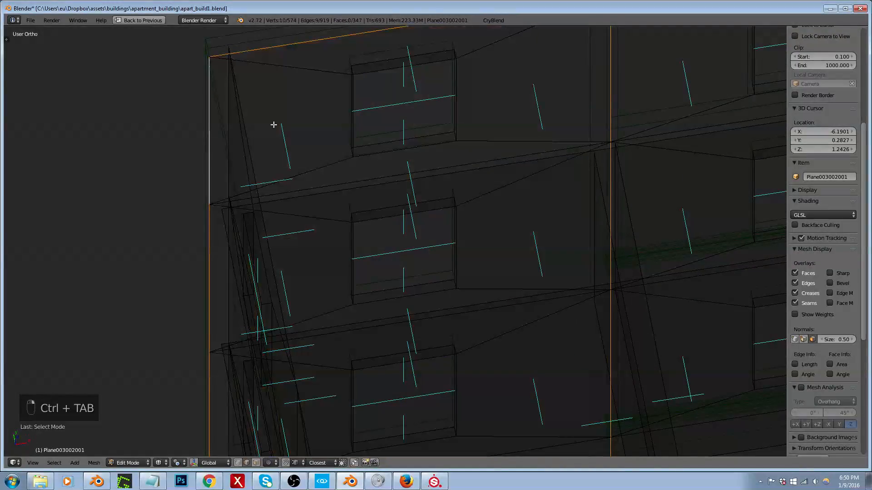
pyautogui.scroll(-2, 273, 124)
pyautogui.scroll(2, 341, 85)
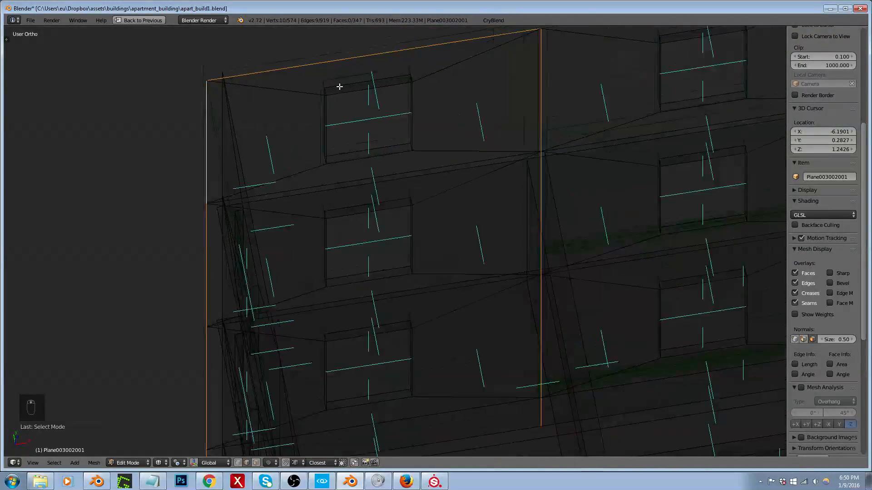
pyautogui.keyDown('shift'); pyautogui.rightClick(363, 57); pyautogui.keyUp('shift')
pyautogui.keyDown('shift'); pyautogui.rightClick(585, 116); pyautogui.keyUp('shift')
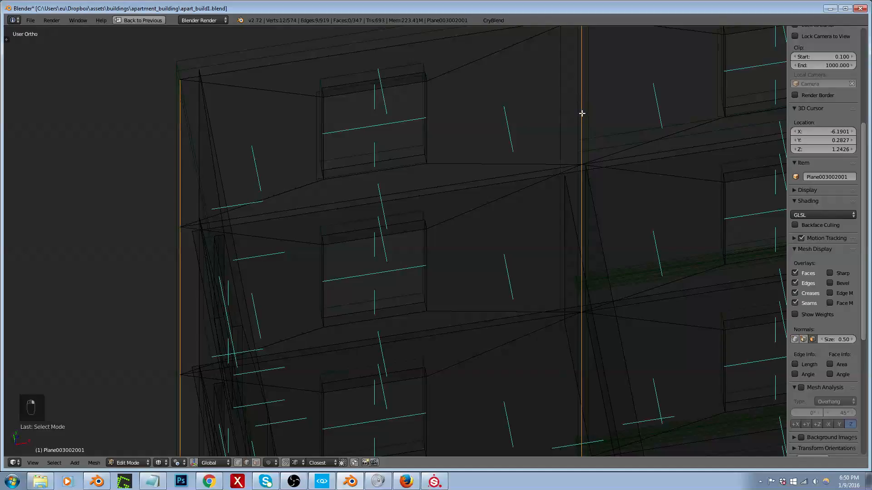
pyautogui.scroll(-4, 576, 118)
pyautogui.press('b')
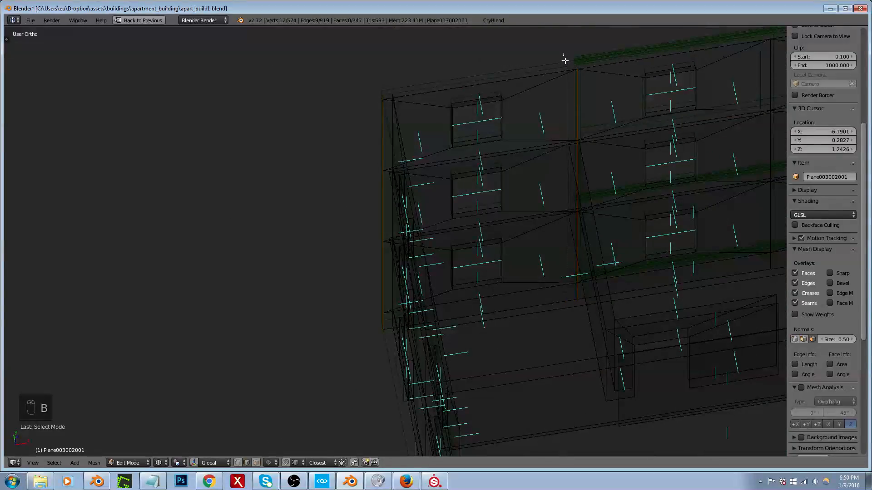
pyautogui.moveTo(563, 54); pyautogui.dragTo(595, 316, button='middle')
pyautogui.scroll(-1, 595, 316)
pyautogui.scroll(4, 414, 279)
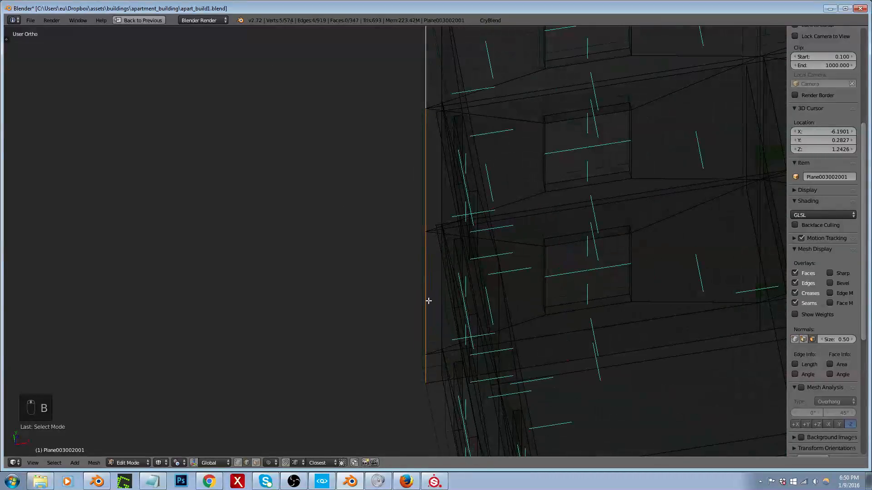
# Step: Move the selected end edges along X in solid shading to line up with the building's outer corner
pyautogui.press('z')
pyautogui.press('z')
pyautogui.press('z')
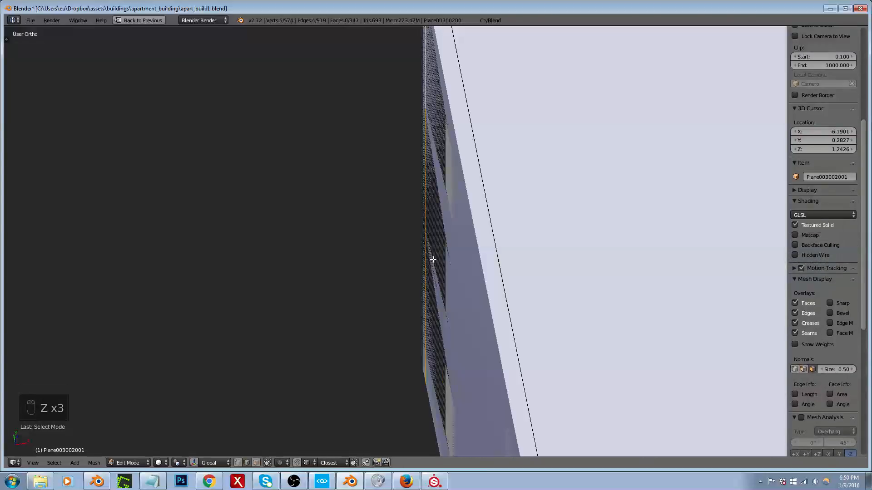
pyautogui.moveTo(433, 260); pyautogui.dragTo(436, 226, button='middle')
pyautogui.scroll(3, 422, 233)
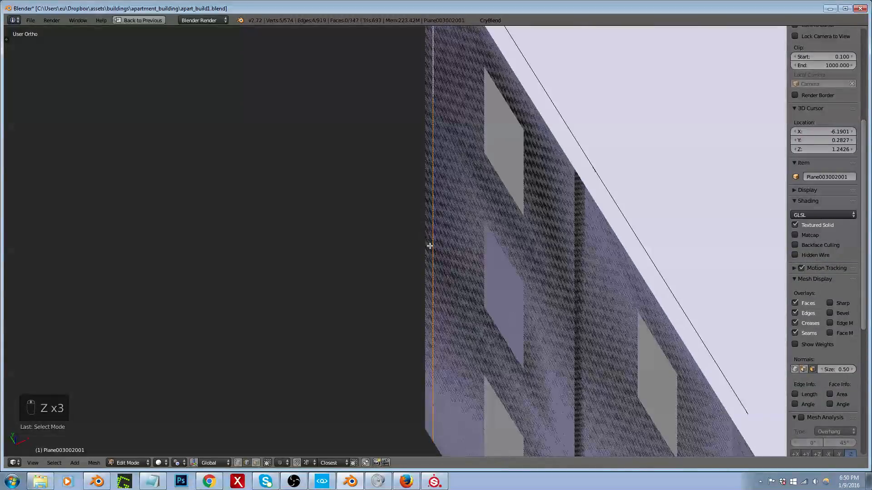
pyautogui.press('g')
pyautogui.press('x')
pyautogui.click(430, 246)
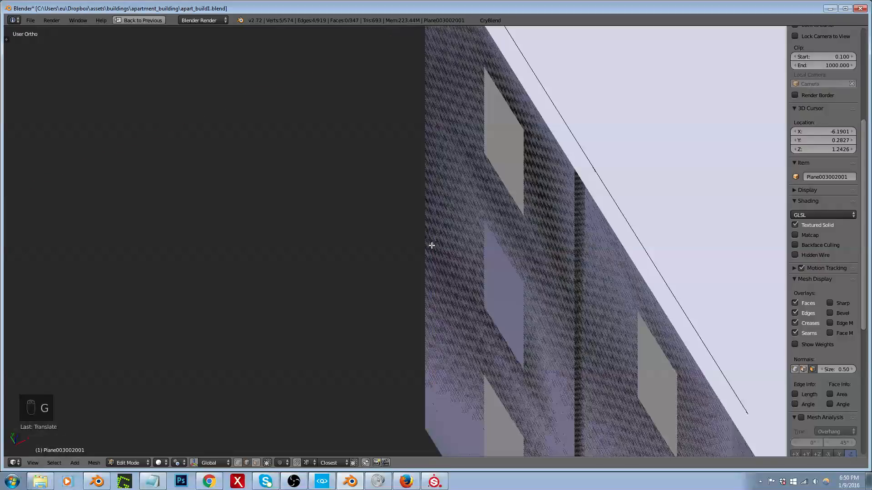
# Step: Leave Edit Mode and display layer 1 with the building's exterior in solid shading
pyautogui.press('z')
pyautogui.moveTo(476, 243)
pyautogui.mouseDown(button='middle')
pyautogui.moveTo(506, 247)
pyautogui.moveTo(492, 247)
pyautogui.moveTo(514, 215)
pyautogui.mouseUp(button='middle')
pyautogui.press('z')
pyautogui.press('Tab')
pyautogui.press('1')
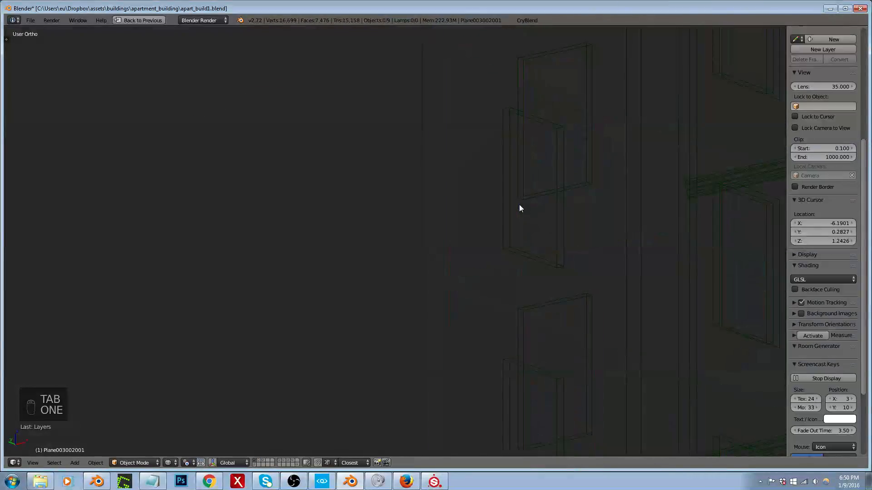
pyautogui.press('z')
pyautogui.scroll(-11, 496, 226)
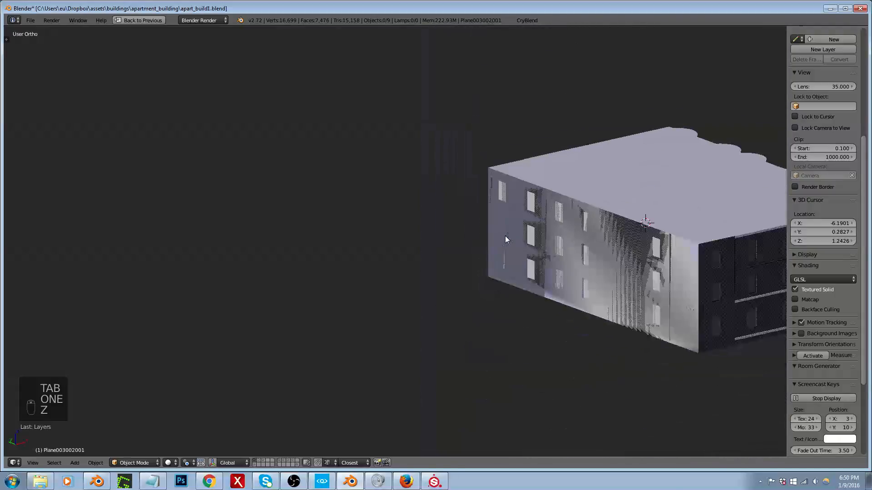
pyautogui.moveTo(505, 236); pyautogui.dragTo(632, 234, button='middle')
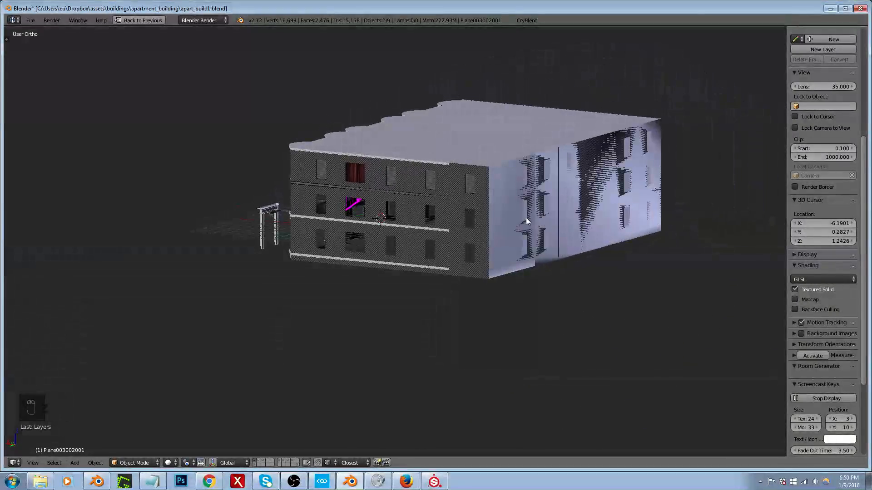
pyautogui.scroll(6, 471, 212)
# Step: Delete the two large flat faces covering the window columns on the exterior mesh's side wall, using face selection
pyautogui.press('Tab')
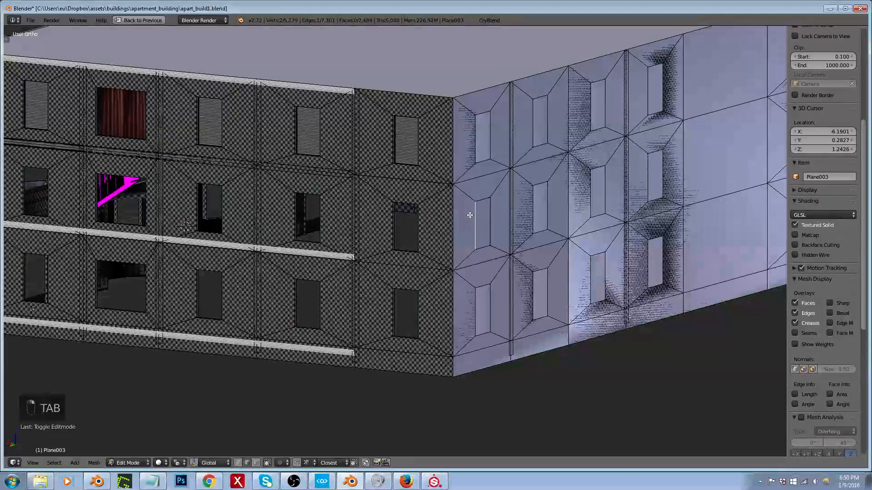
pyautogui.hotkey('ctrl', 'Tab')
pyautogui.click(477, 224)
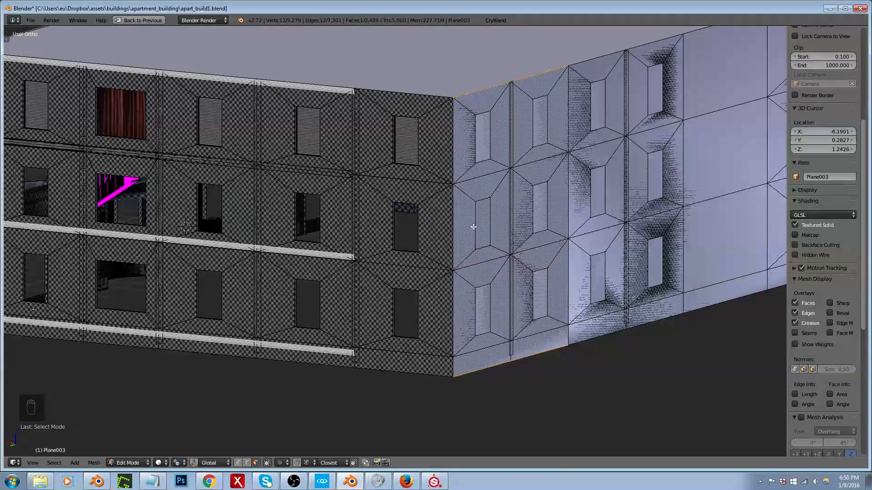
pyautogui.press('x')
pyautogui.click(473, 225)
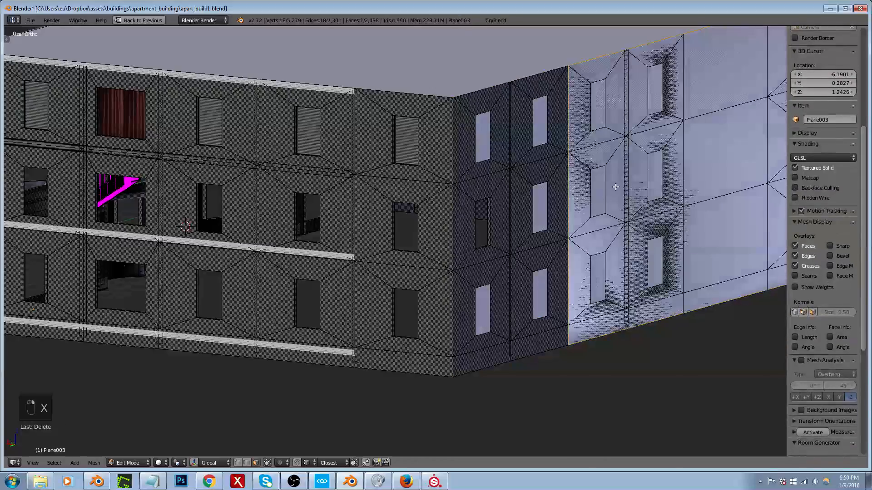
pyautogui.scroll(-4, 514, 230)
pyautogui.scroll(-1, 515, 230)
pyautogui.press('x')
pyautogui.click(582, 213)
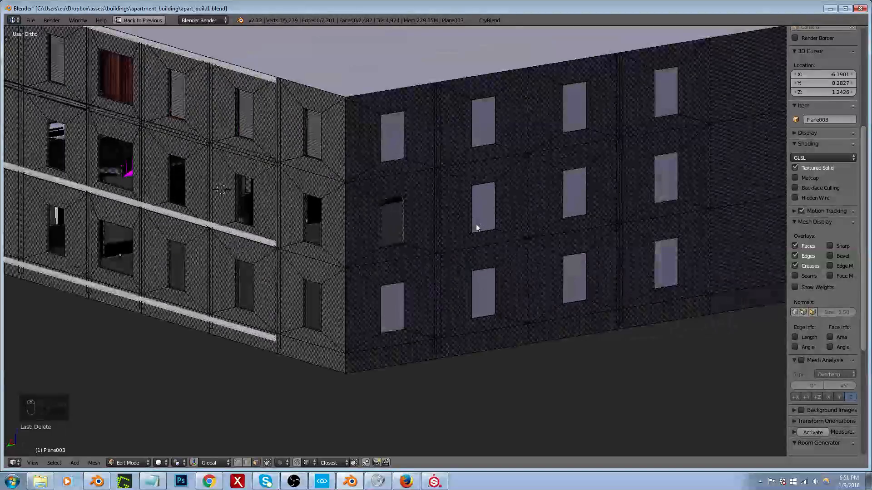
# Step: Display layer 2 and enter Edit Mode on the interior room mesh
pyautogui.press('Tab')
pyautogui.press('2')
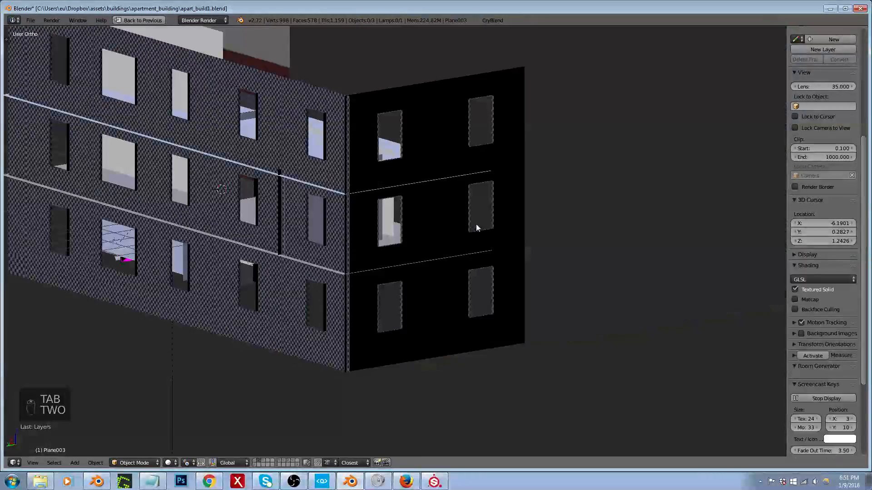
pyautogui.rightClick(445, 228)
pyautogui.moveTo(491, 214); pyautogui.dragTo(393, 249, button='middle')
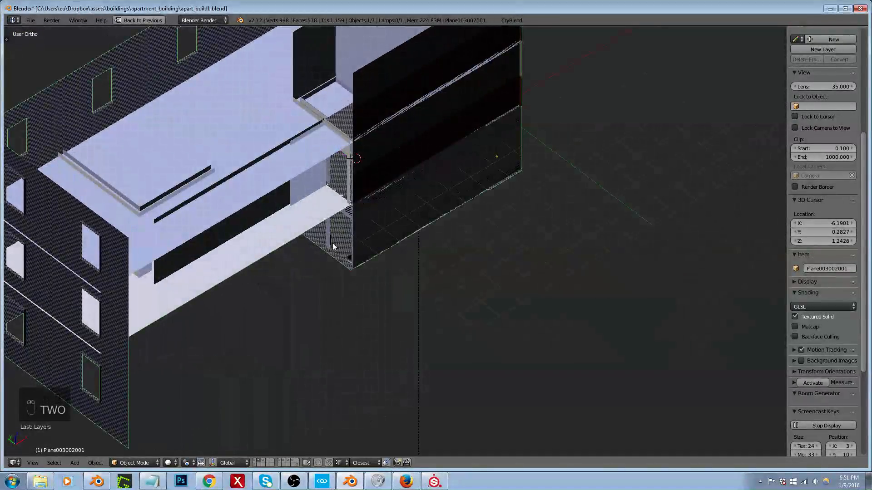
pyautogui.keyDown('shift'); pyautogui.moveTo(333, 244); pyautogui.dragTo(527, 250, button='middle'); pyautogui.keyUp('shift')
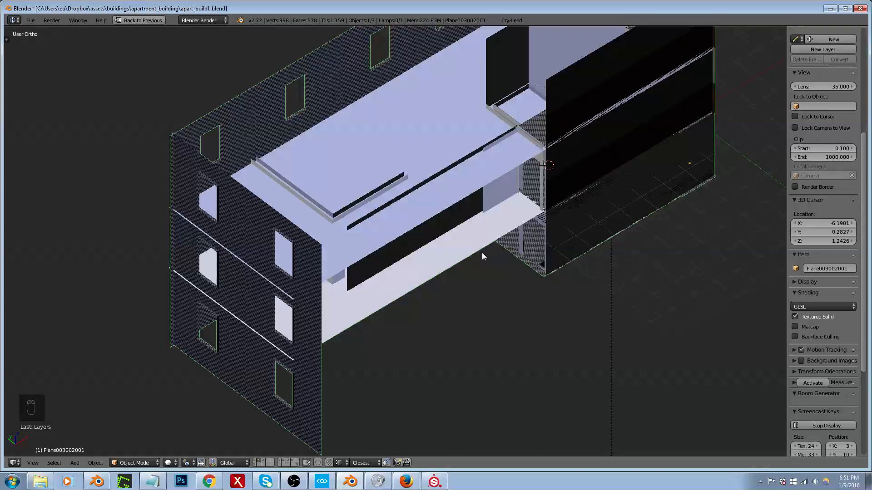
pyautogui.press('Tab')
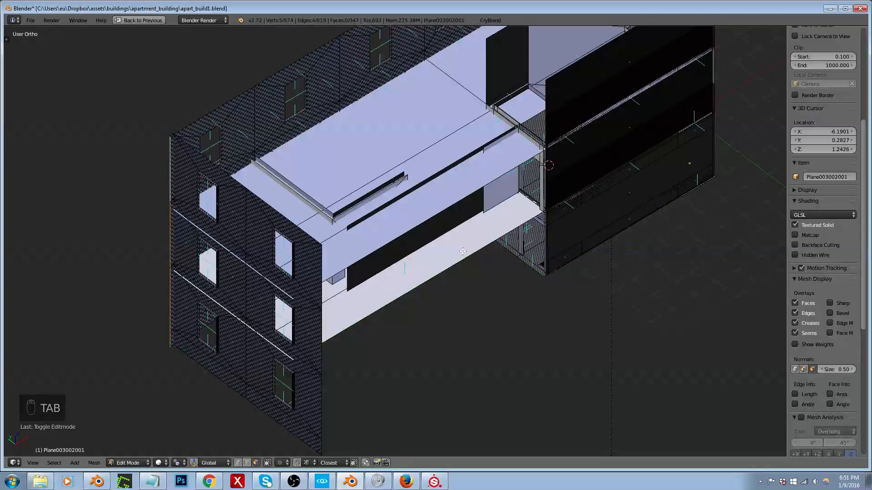
pyautogui.moveTo(288, 282); pyautogui.dragTo(342, 247, button='middle')
# Step: Restore the split layout with the UV editor and move the long interior wall's end edge about 3.77 units along negative X to the outer wall
pyautogui.hotkey('ctrl', 'Tab')
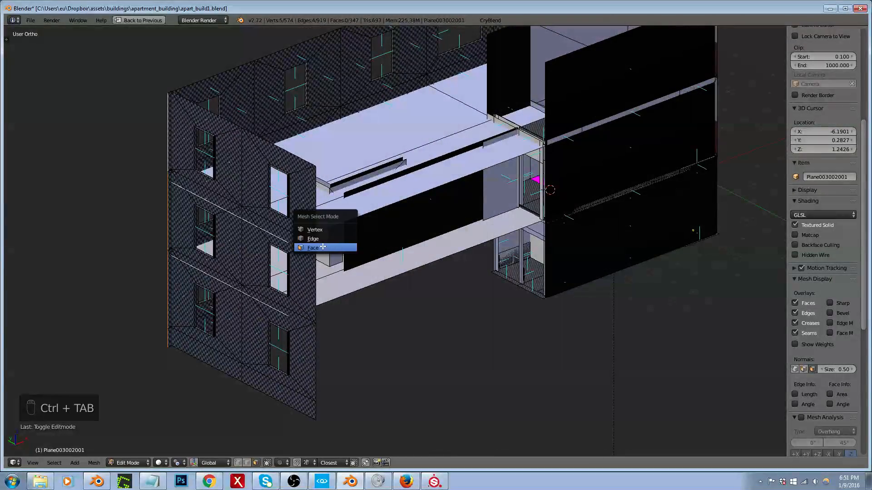
pyautogui.click(323, 247)
pyautogui.rightClick(419, 218)
pyautogui.hotkey('shift', 'space')
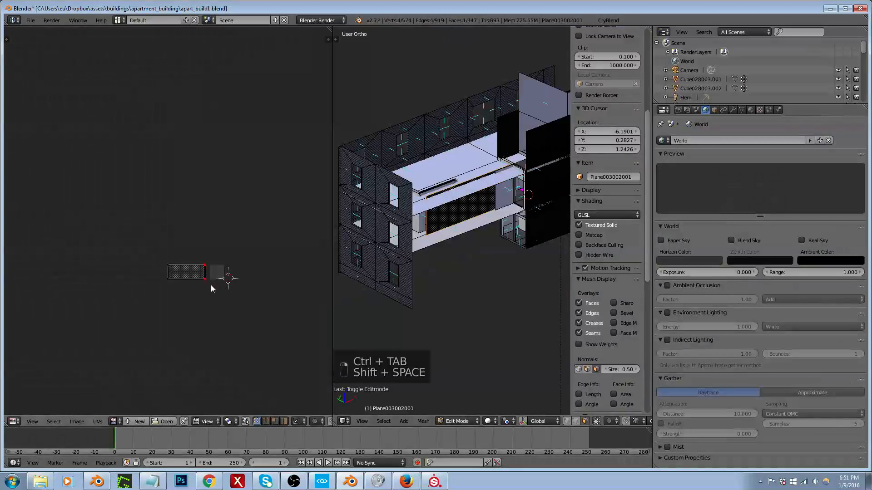
pyautogui.scroll(4, 211, 288)
pyautogui.scroll(3, 421, 227)
pyautogui.hotkey('ctrl', 'Tab')
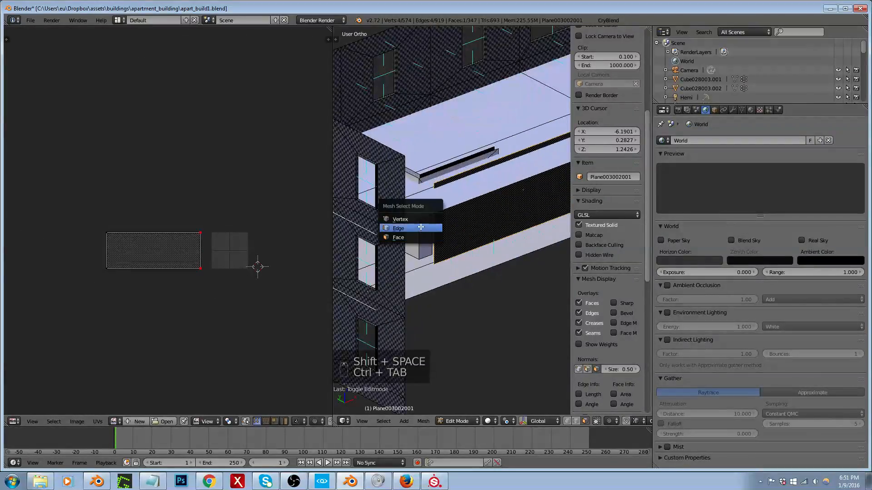
pyautogui.click(421, 228)
pyautogui.rightClick(473, 224)
pyautogui.scroll(5, 462, 230)
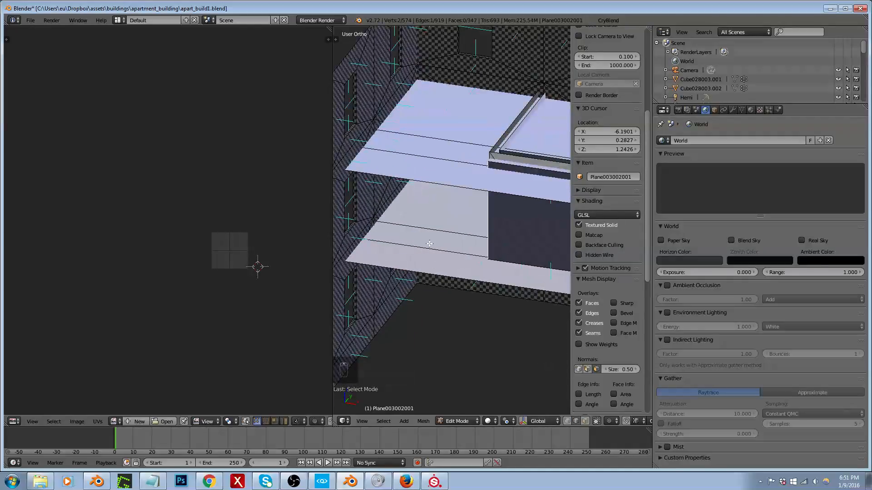
pyautogui.press('g')
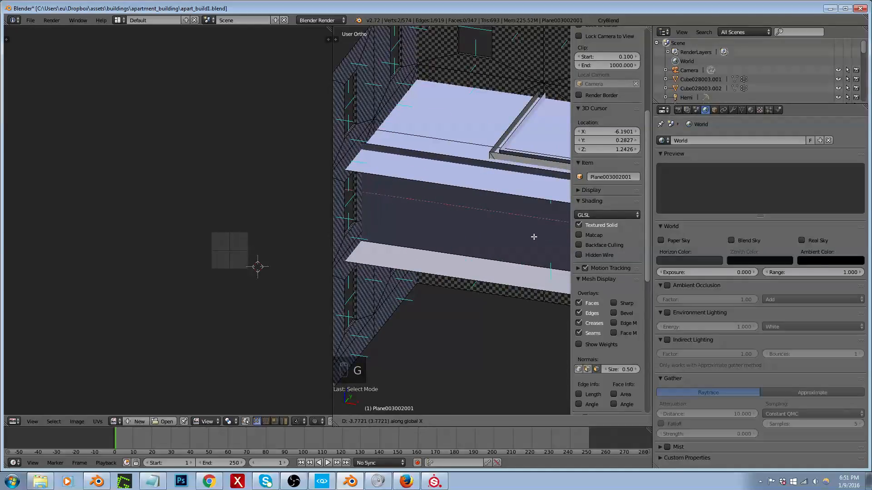
pyautogui.click(536, 236)
# Step: Select the extended interior wall face, unwrap its UVs again and return to the maximized 3D view
pyautogui.hotkey('ctrl', 'l')
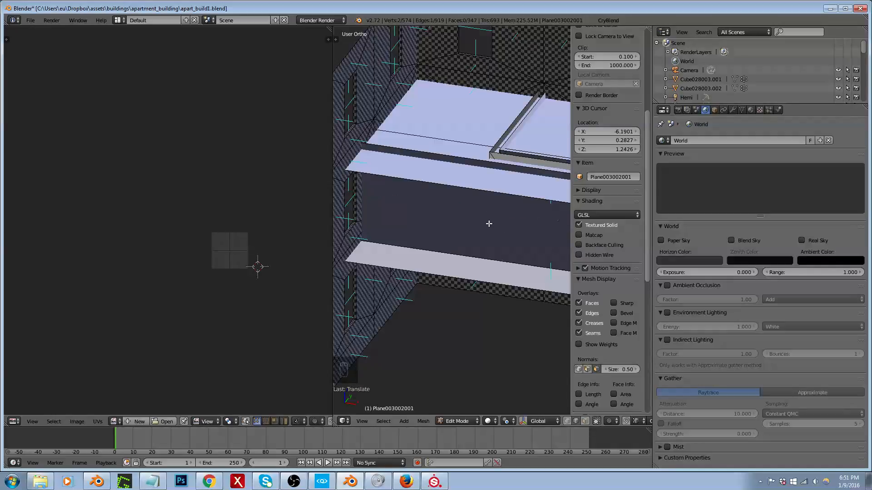
pyautogui.press('e')
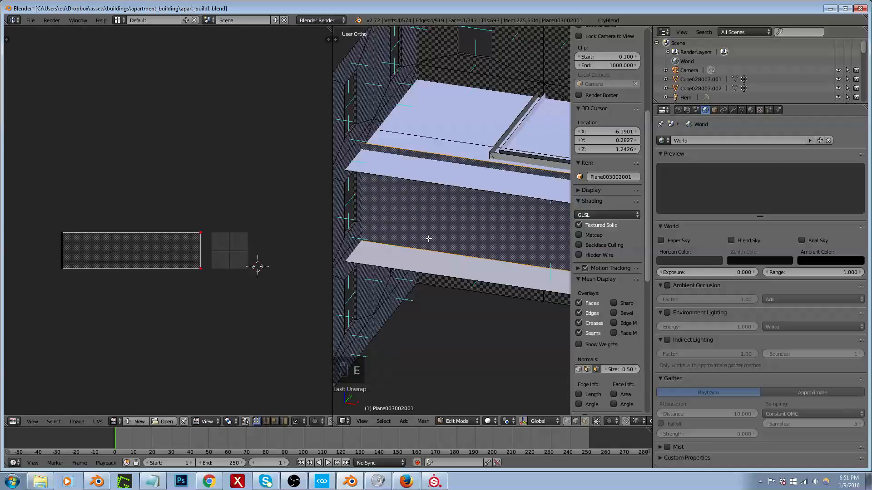
pyautogui.moveTo(428, 239); pyautogui.dragTo(453, 164, button='middle')
pyautogui.hotkey('shift', 'space')
# Step: Select the top-floor corner window opening's faces on the rear wall and grow the selection to the whole surrounding wall panel
pyautogui.scroll(-3, 454, 165)
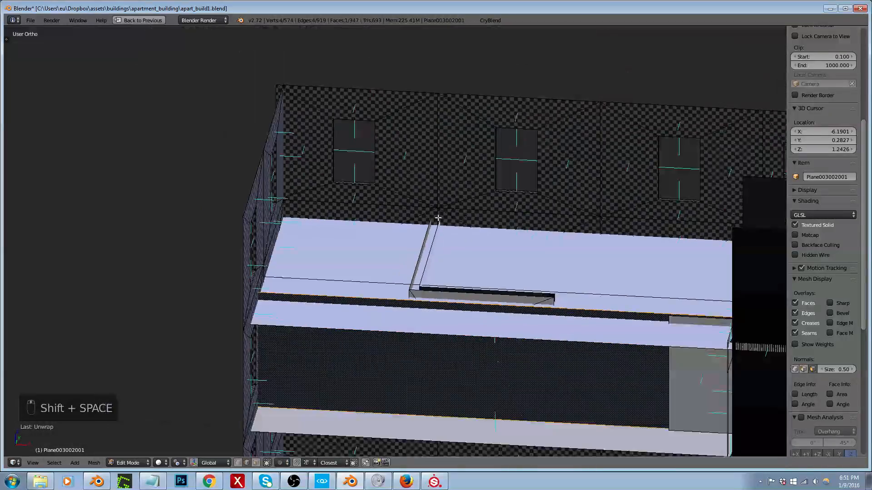
pyautogui.hotkey('ctrl', 'Tab')
pyautogui.click(405, 165)
pyautogui.rightClick(408, 146)
pyautogui.scroll(4, 335, 169)
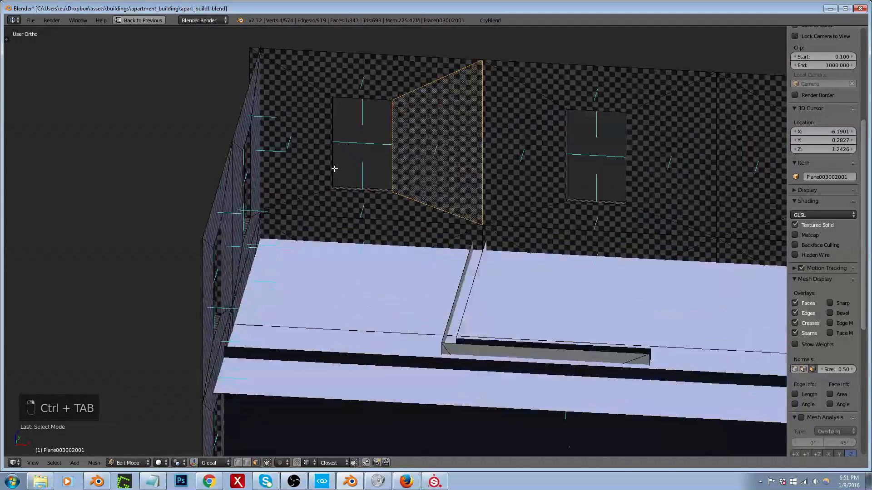
pyautogui.keyDown('alt'); pyautogui.rightClick(332, 196); pyautogui.keyUp('alt')
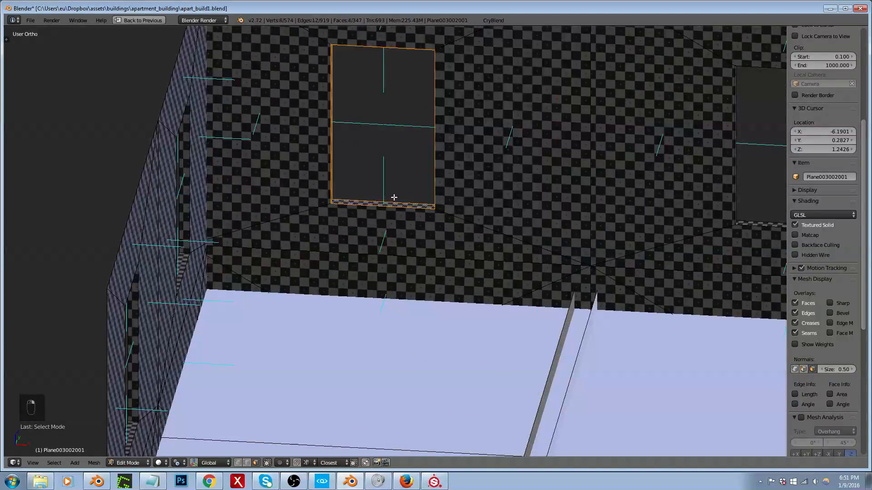
pyautogui.press('ctrl+KP_Add')
pyautogui.scroll(-5, 393, 196)
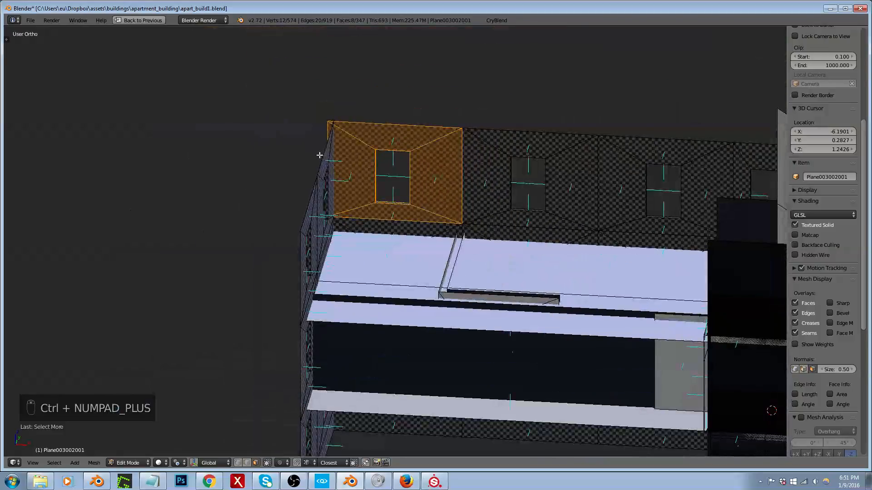
pyautogui.scroll(3, 336, 168)
# Step: Duplicate the window panel about 4.3 units along negative X beyond the building corner and try shifting the copy along X
pyautogui.hotkey('shift', 'd')
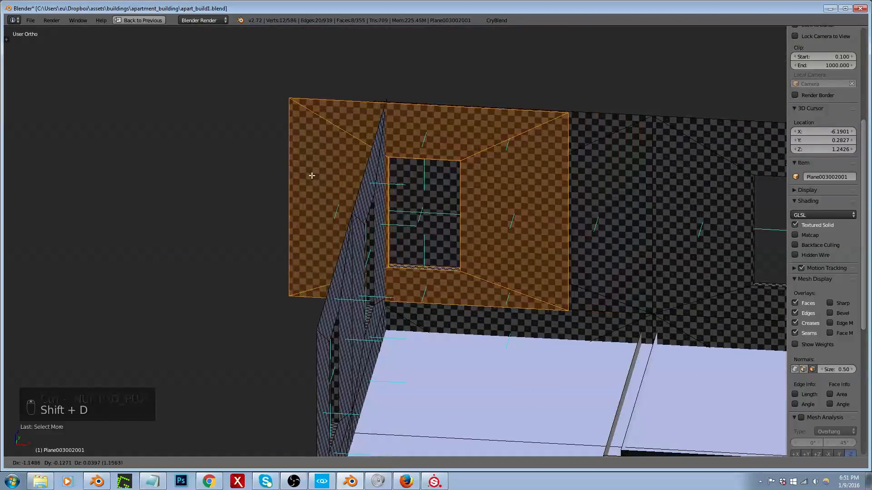
pyautogui.press('x')
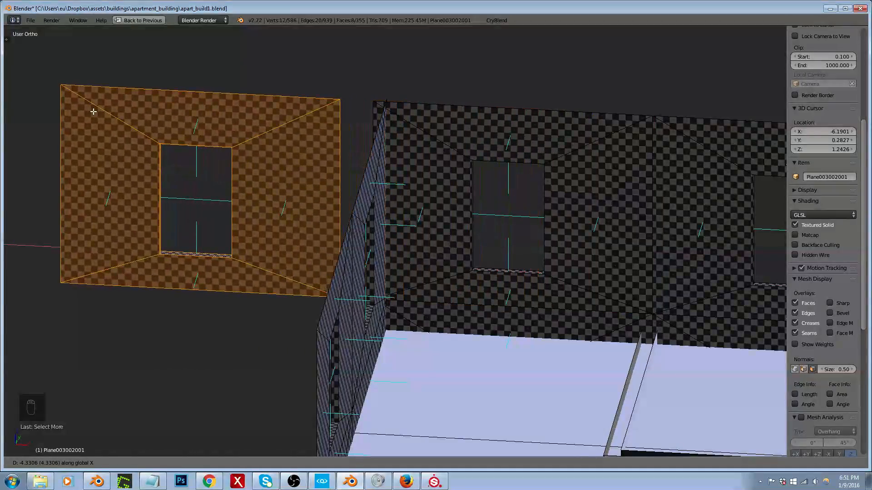
pyautogui.click(93, 113)
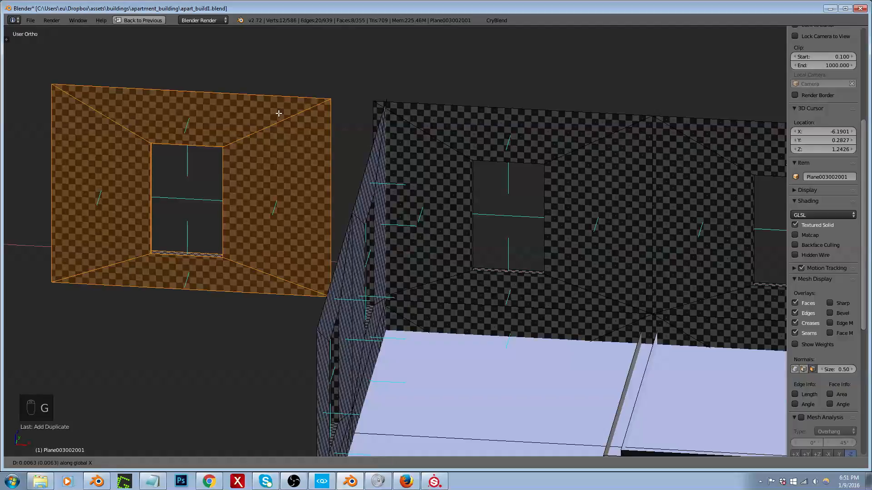
pyautogui.press('g')
pyautogui.press('x')
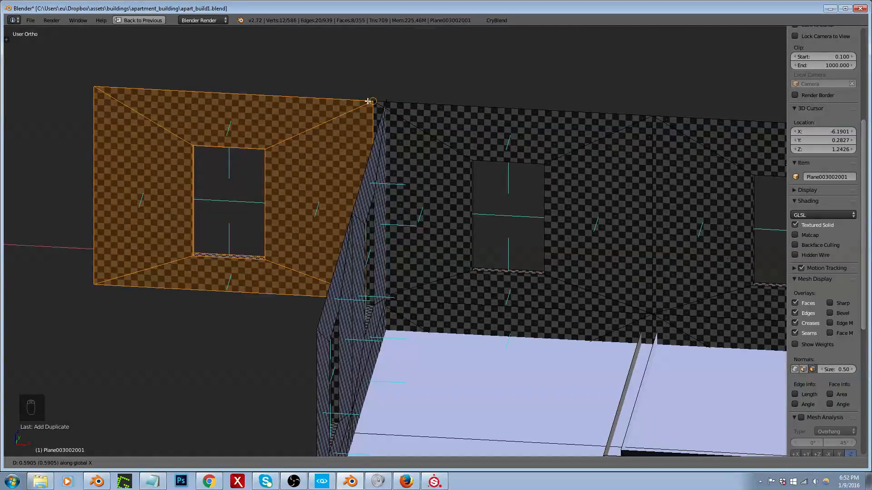
pyautogui.click(297, 108)
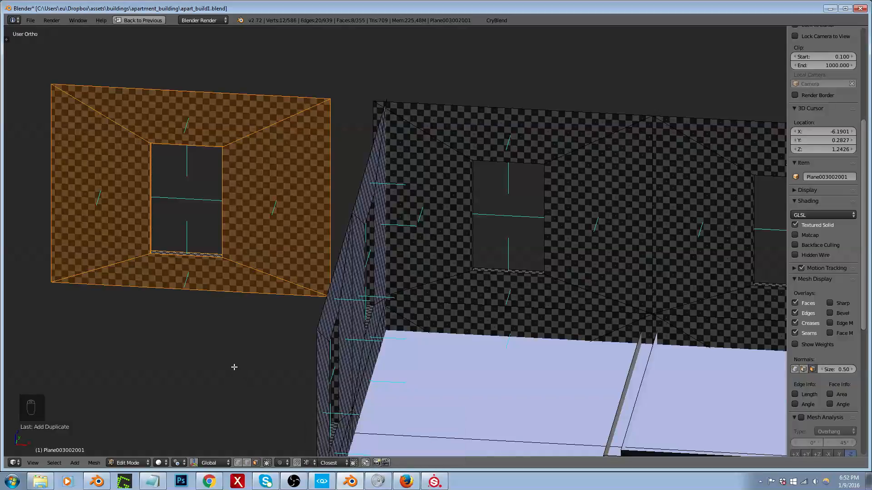
# Step: Set the snap element to Vertex, delete the duplicated window panel's faces and leave Edit Mode
pyautogui.hotkey('ctrl', 'shift', 'Tab')
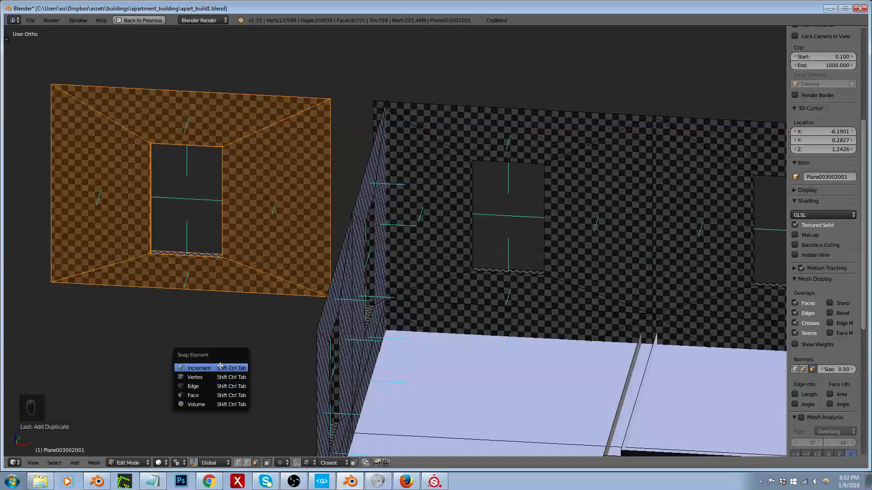
pyautogui.click(218, 377)
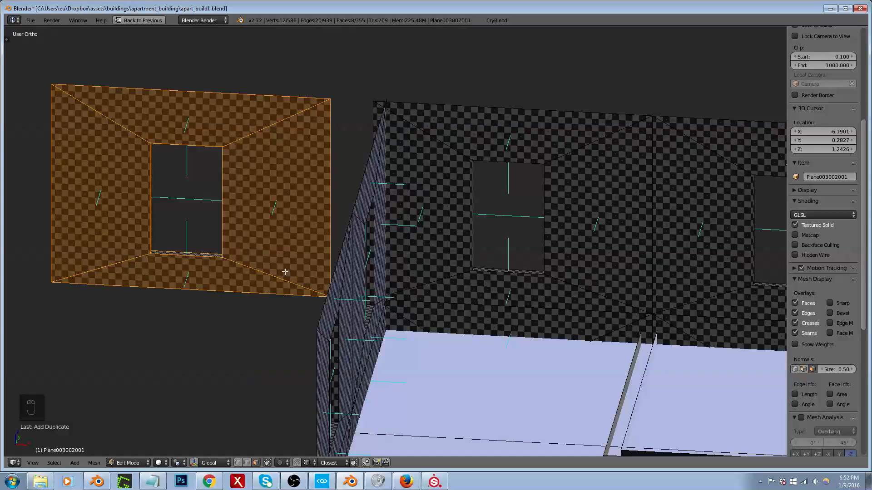
pyautogui.moveTo(246, 327); pyautogui.dragTo(252, 321, button='middle')
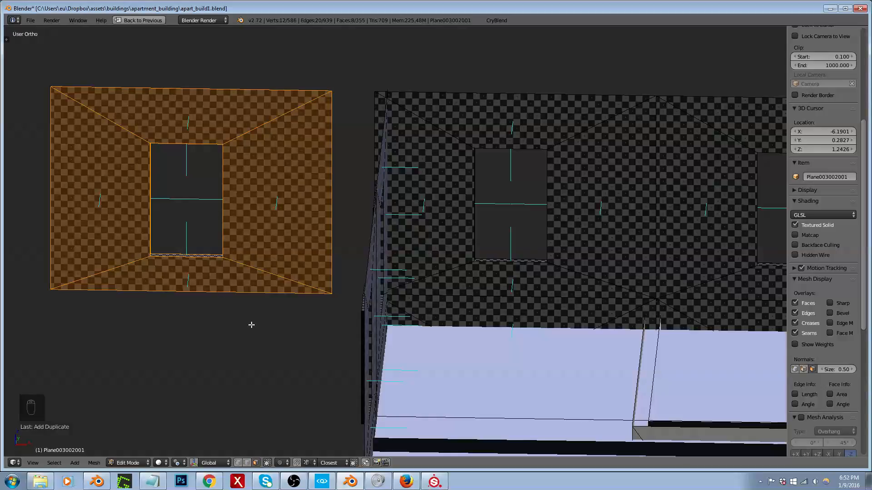
pyautogui.press('x')
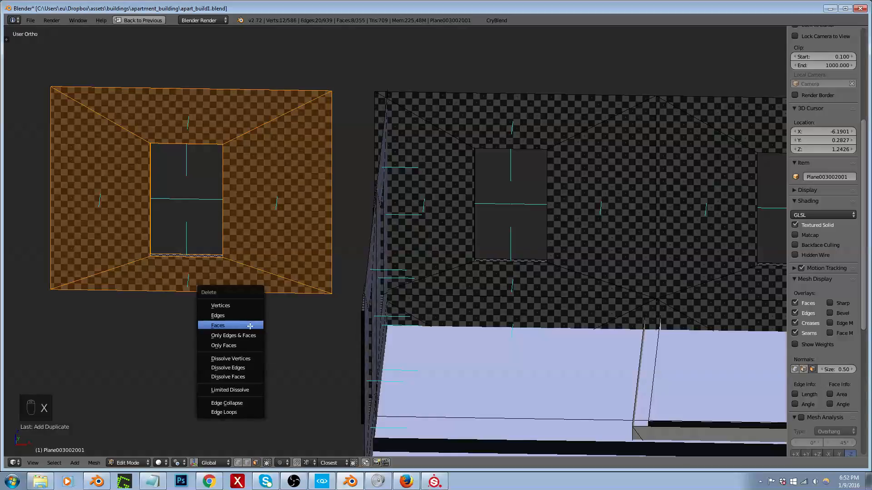
pyautogui.click(250, 326)
pyautogui.press('Tab')
# Step: Re-enter Edit Mode and select all linked faces of the windowed outer walls, including the separate window column beside the corner
pyautogui.scroll(-2, 314, 331)
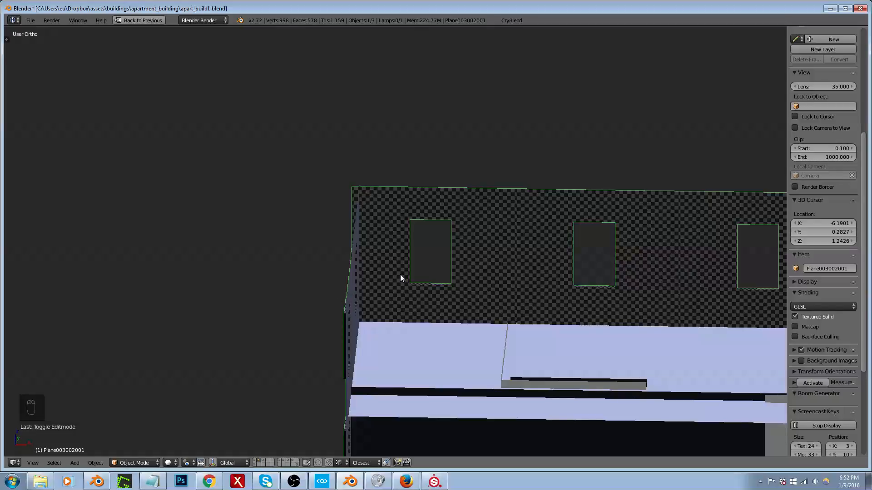
pyautogui.moveTo(400, 275); pyautogui.dragTo(458, 348, button='middle')
pyautogui.press('Tab')
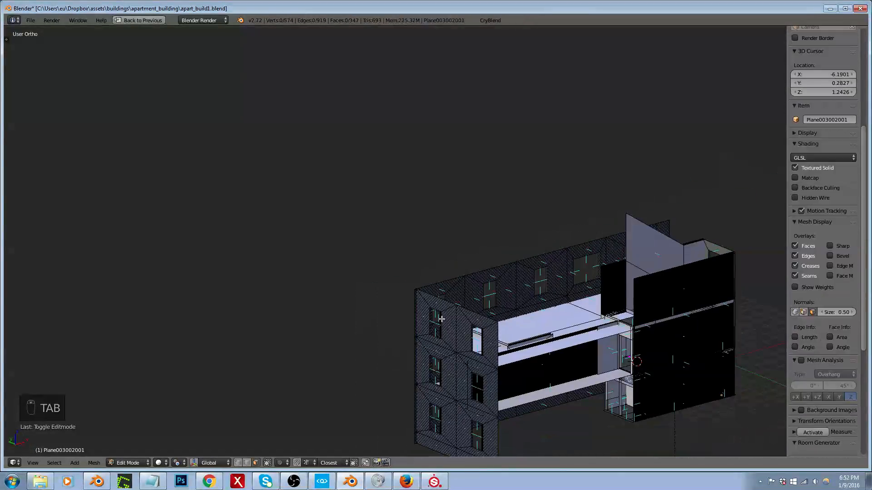
pyautogui.moveTo(443, 308); pyautogui.dragTo(451, 274, button='middle')
pyautogui.keyDown('shift'); pyautogui.rightClick(409, 284); pyautogui.keyUp('shift')
pyautogui.hotkey('ctrl', 'l')
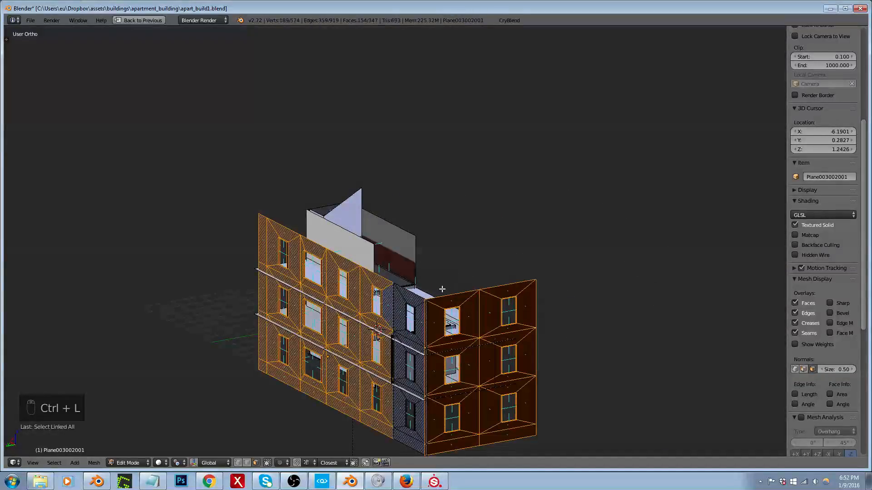
pyautogui.scroll(3, 418, 310)
pyautogui.keyDown('shift'); pyautogui.rightClick(410, 299); pyautogui.keyUp('shift')
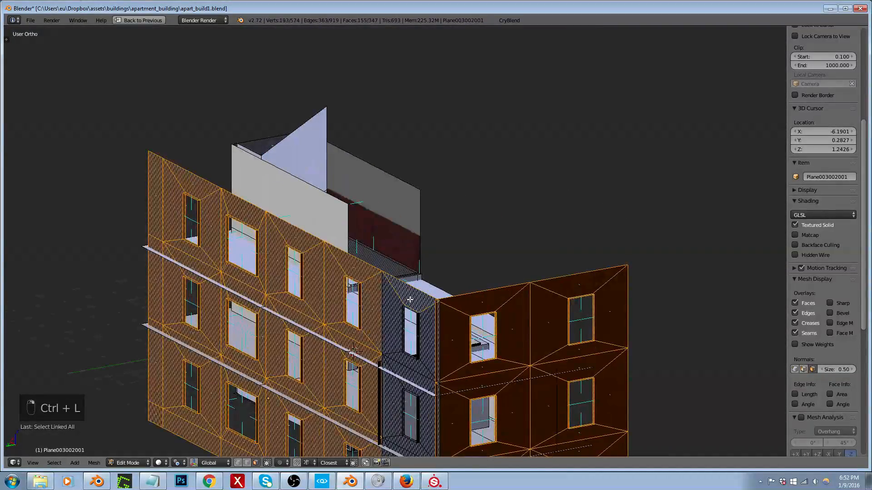
pyautogui.hotkey('ctrl', 'l')
# Step: Remove doubles from the selected outer wall faces and hide them
pyautogui.scroll(-2, 411, 295)
pyautogui.hotkey('ctrl', 'v')
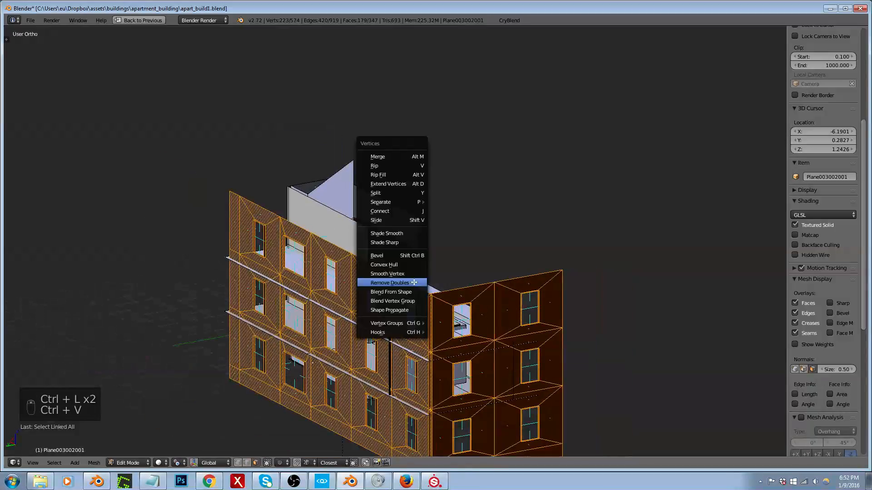
pyautogui.click(402, 283)
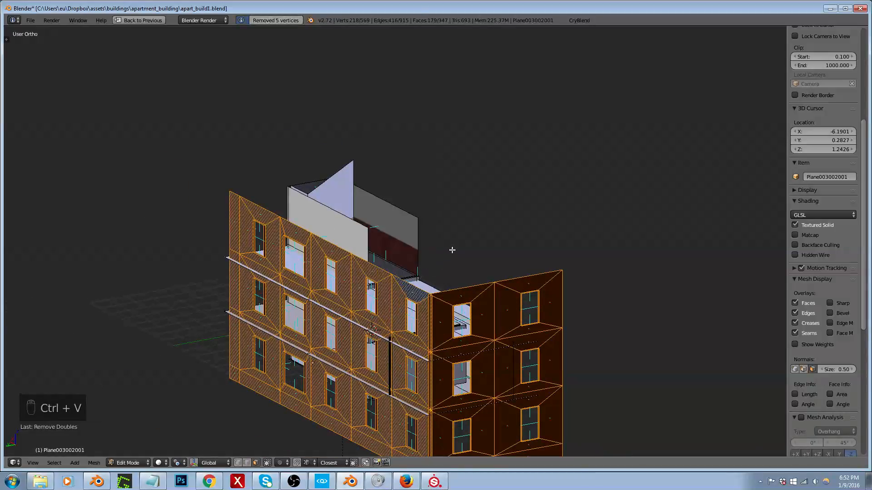
pyautogui.press('h')
# Step: Select both faces of the cross partition near the building's end and duplicate them about 2.7 units along X
pyautogui.moveTo(451, 267); pyautogui.dragTo(516, 345, button='middle')
pyautogui.scroll(6, 450, 314)
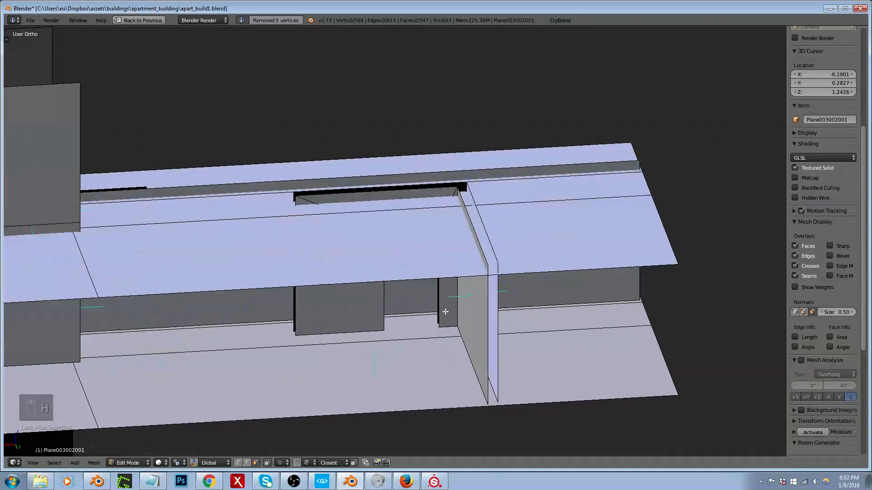
pyautogui.moveTo(494, 303)
pyautogui.mouseDown(button='middle')
pyautogui.moveTo(473, 296)
pyautogui.moveTo(485, 305)
pyautogui.moveTo(469, 306)
pyautogui.moveTo(484, 307)
pyautogui.mouseUp(button='middle')
pyautogui.rightClick(465, 308)
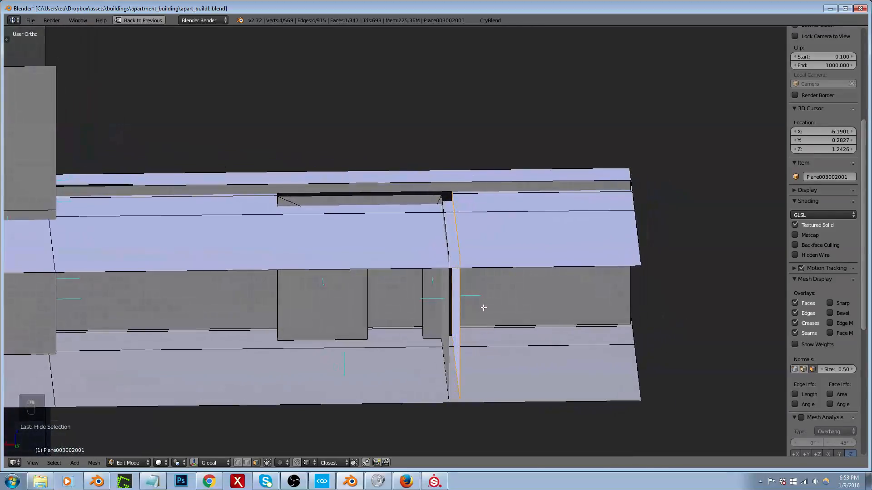
pyautogui.keyDown('shift'); pyautogui.rightClick(444, 305); pyautogui.keyUp('shift')
pyautogui.moveTo(424, 306); pyautogui.dragTo(422, 309, button='middle')
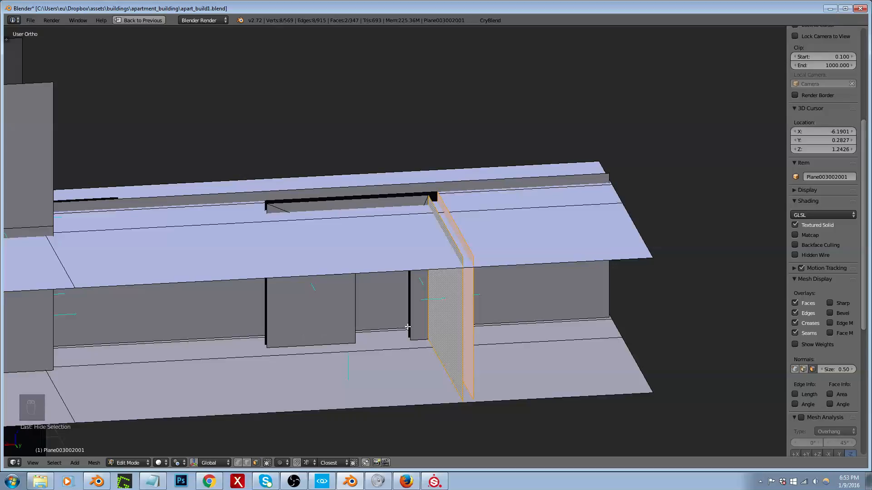
pyautogui.hotkey('shift', 'd')
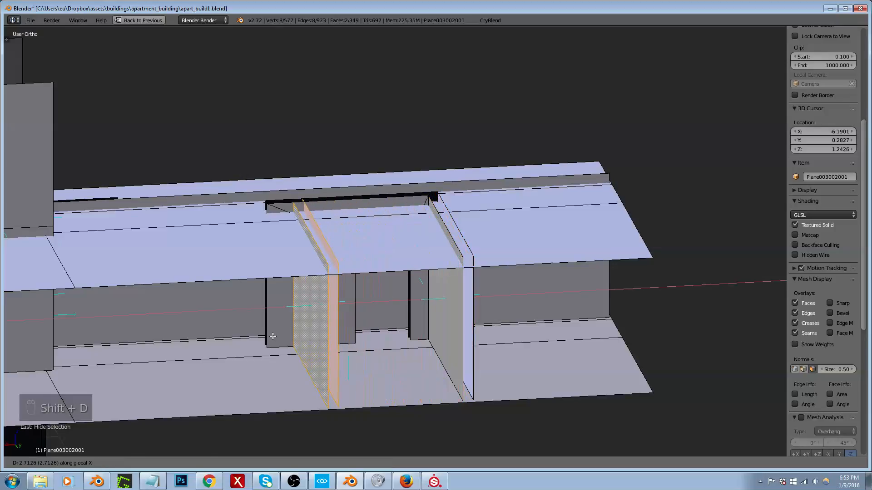
pyautogui.click(288, 332)
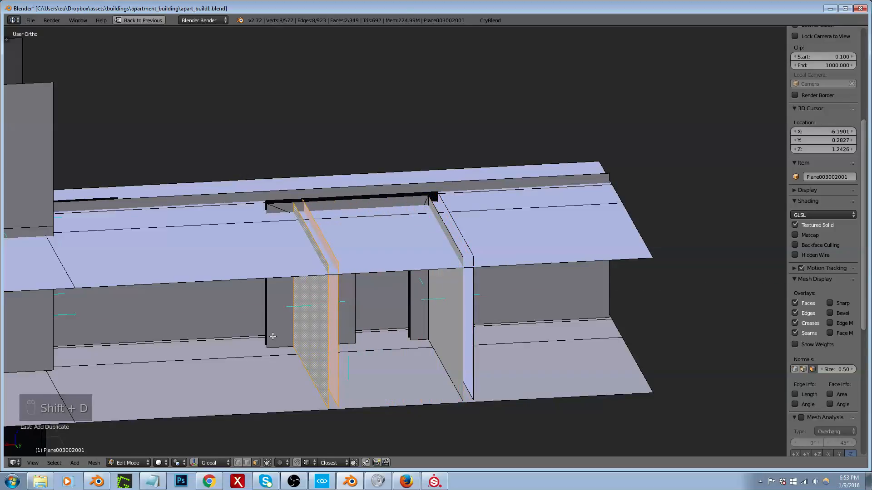
# Step: Mirror the duplicated partition faces and make their normals consistent with the Inside option toggled
pyautogui.hotkey('ctrl', 'm')
pyautogui.moveTo(273, 337); pyautogui.dragTo(251, 327, button='middle')
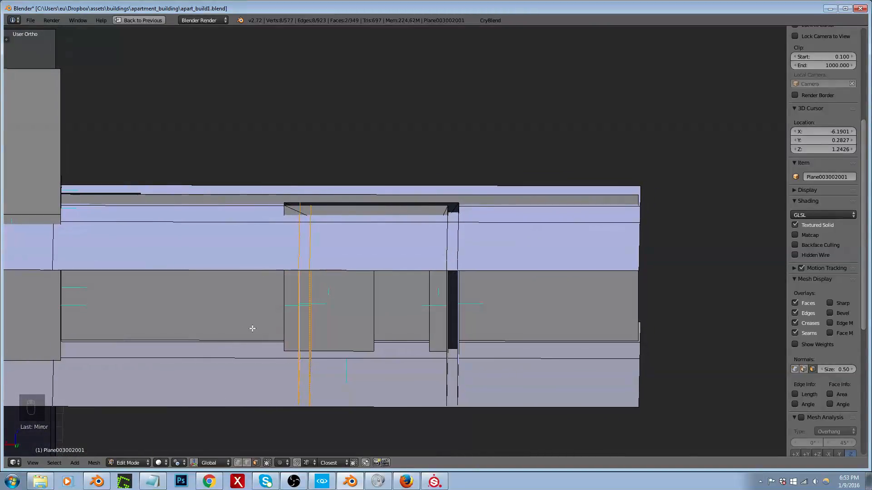
pyautogui.hotkey('ctrl', 'n')
pyautogui.press('t')
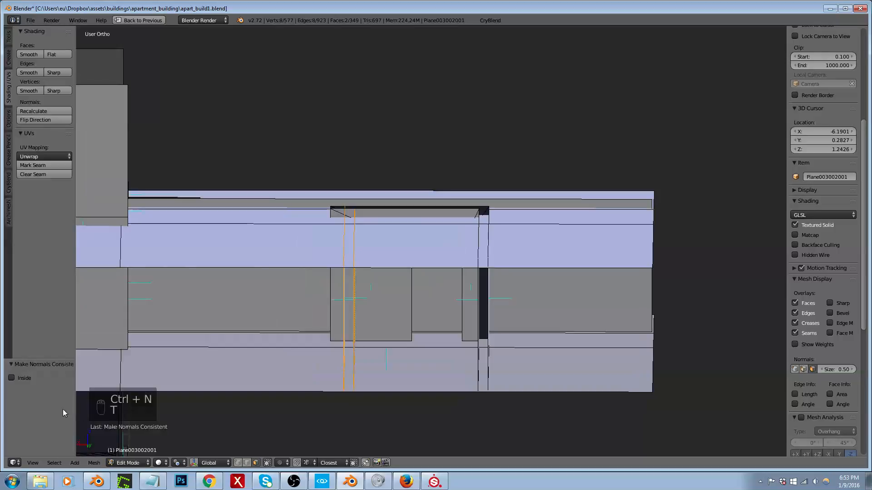
pyautogui.click(12, 378)
pyautogui.press('t')
# Step: Move the duplicated partition faces so they snap to the end corner of the short interior wall segment
pyautogui.moveTo(275, 315); pyautogui.dragTo(317, 357, button='middle')
pyautogui.scroll(6, 220, 180)
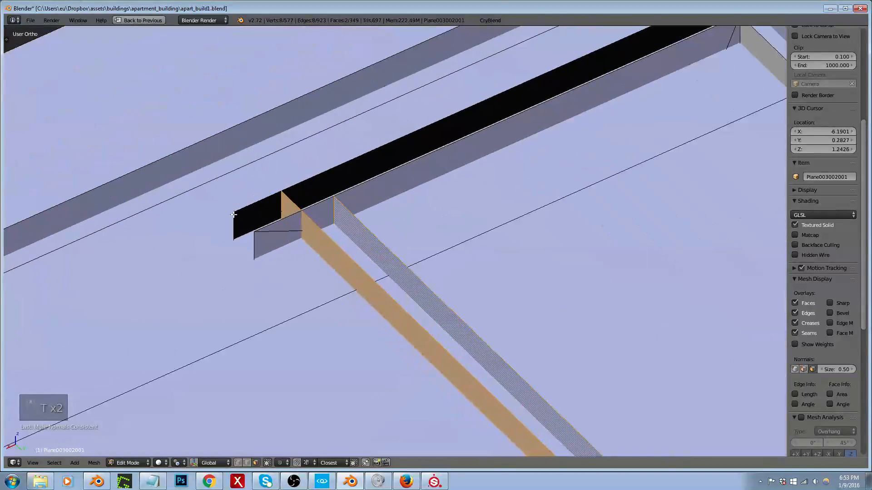
pyautogui.press('g')
pyautogui.click(233, 216)
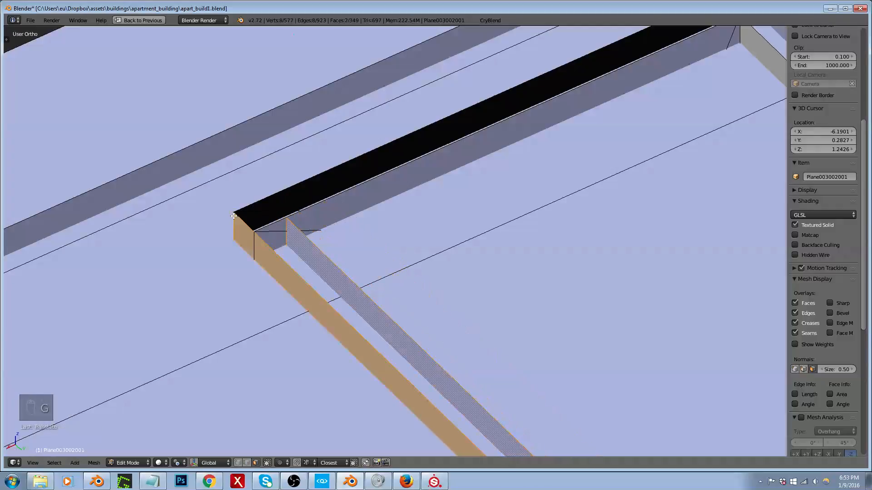
# Step: Select the vertical edge at the end corner of the short interior wall segment and move it about -0.11 units along X
pyautogui.rightClick(255, 241)
pyautogui.press('z')
pyautogui.hotkey('ctrl', 'Tab')
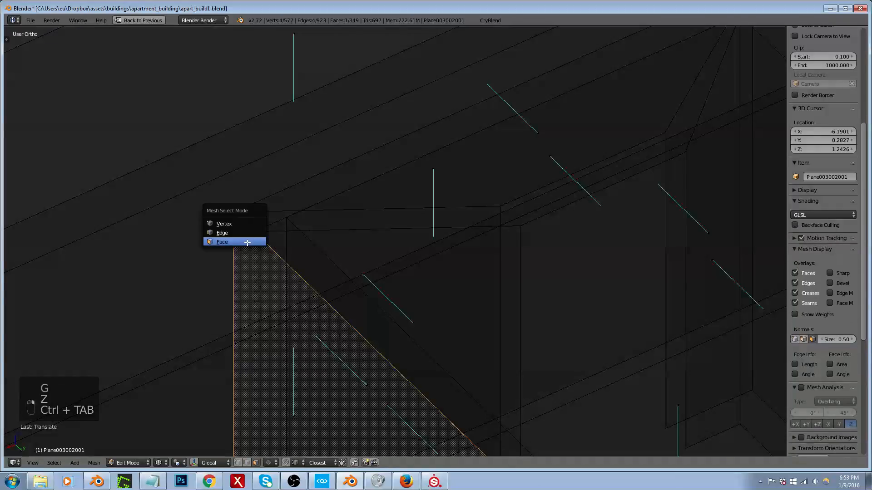
pyautogui.click(253, 250)
pyautogui.rightClick(253, 249)
pyautogui.scroll(-4, 254, 203)
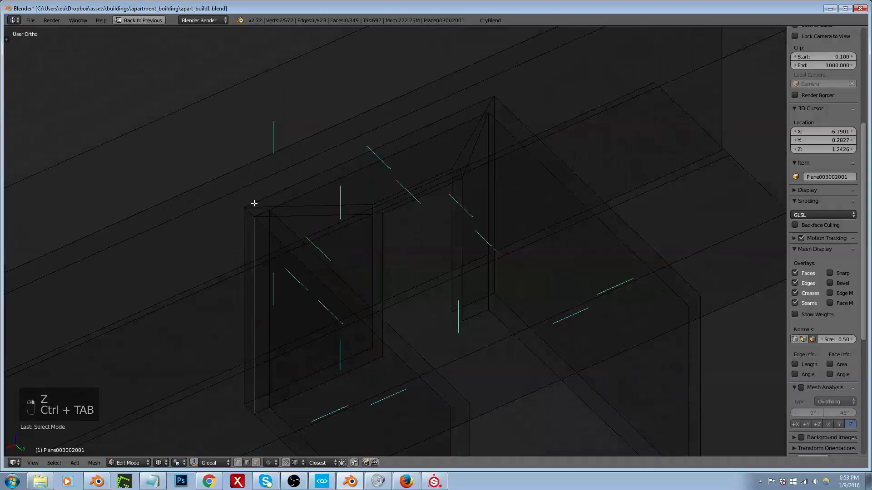
pyautogui.press('g')
pyautogui.press('x')
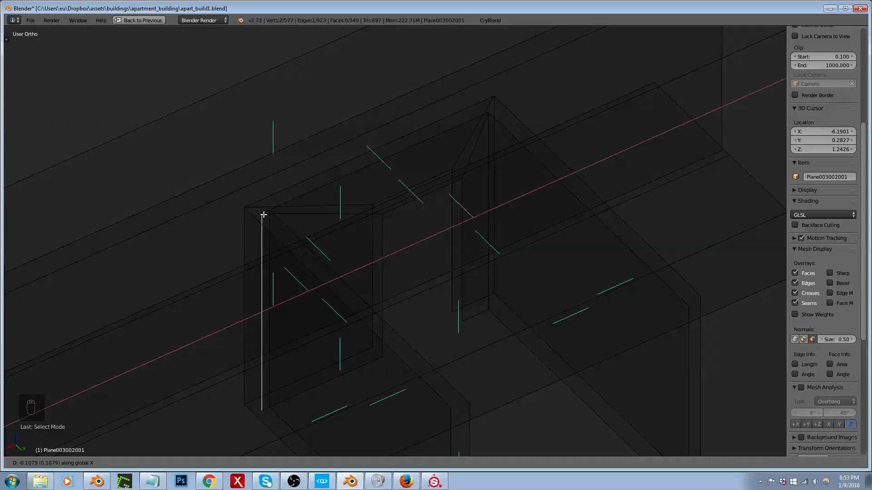
pyautogui.click(263, 215)
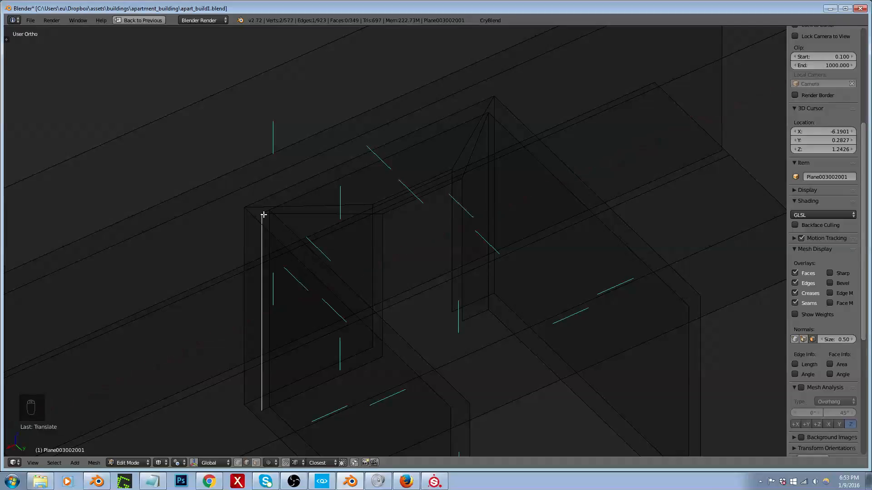
# Step: Select the faces above the doorway on both wall sides, grow the selection to the whole doorway wall, and duplicate it towards the front
pyautogui.scroll(-5, 363, 210)
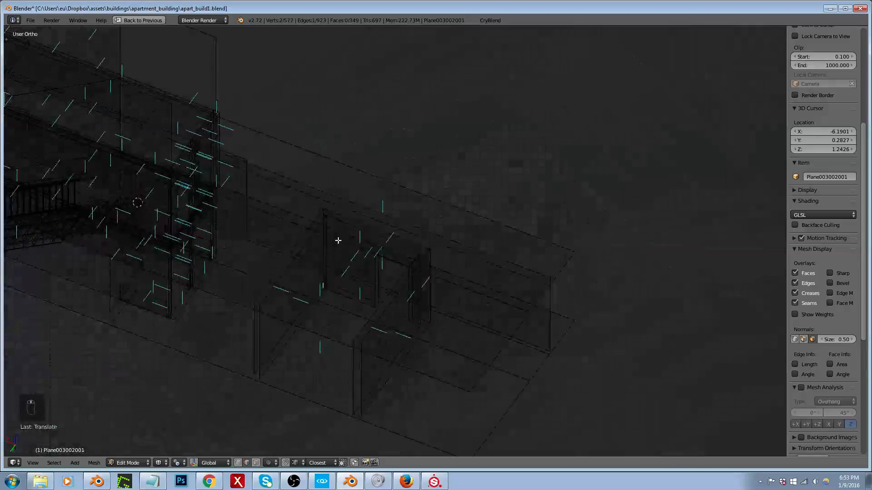
pyautogui.moveTo(338, 240); pyautogui.dragTo(165, 249, button='middle')
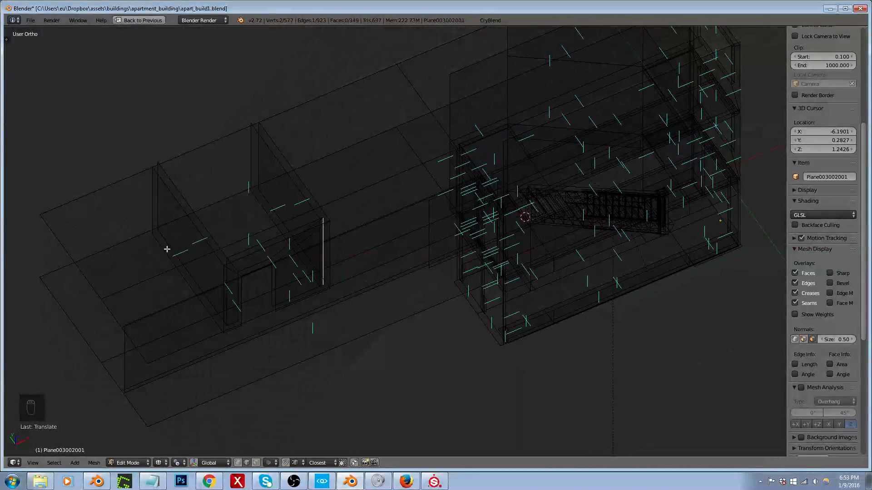
pyautogui.scroll(2, 227, 271)
pyautogui.scroll(2, 227, 271)
pyautogui.rightClick(278, 234)
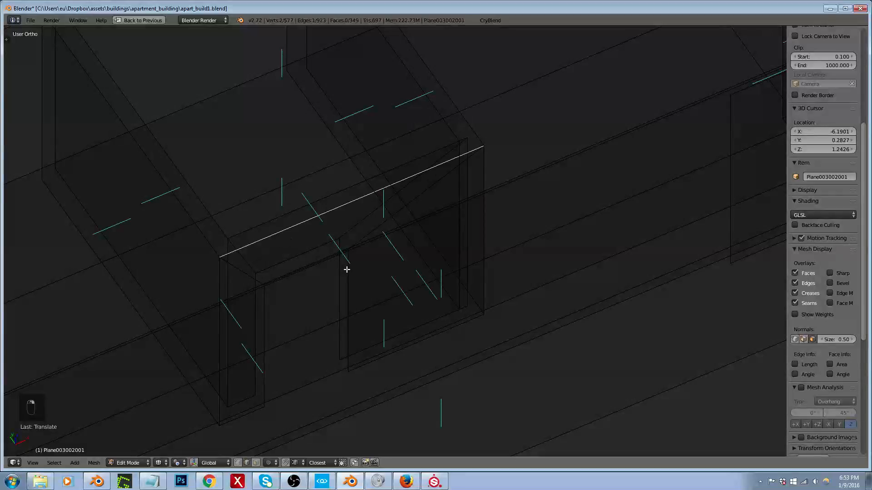
pyautogui.keyDown('shift'); pyautogui.rightClick(340, 200); pyautogui.keyUp('shift')
pyautogui.hotkey('ctrl', 'Tab')
pyautogui.click(324, 208)
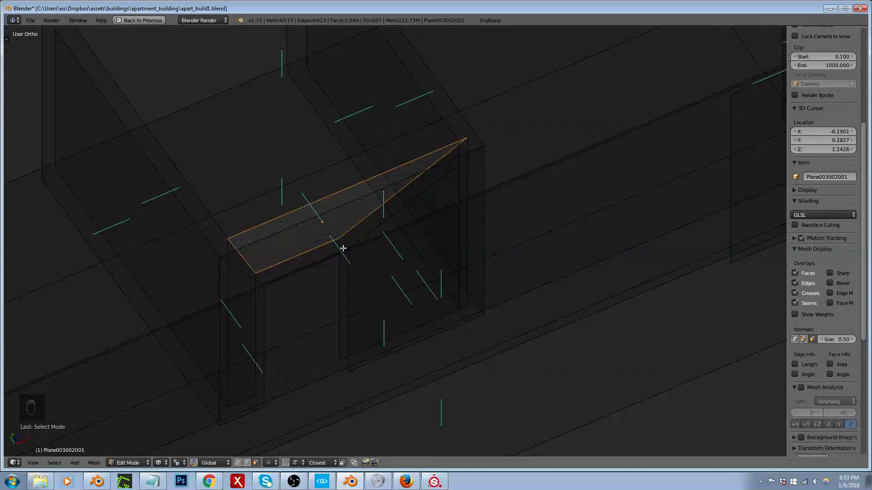
pyautogui.keyDown('shift'); pyautogui.rightClick(332, 238); pyautogui.keyUp('shift')
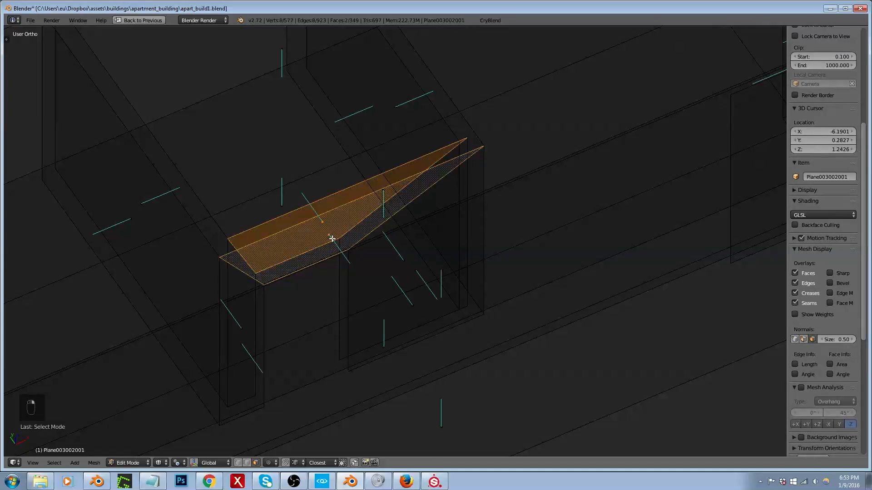
pyautogui.press('ctrl+KP_Add')
pyautogui.scroll(-2, 332, 238)
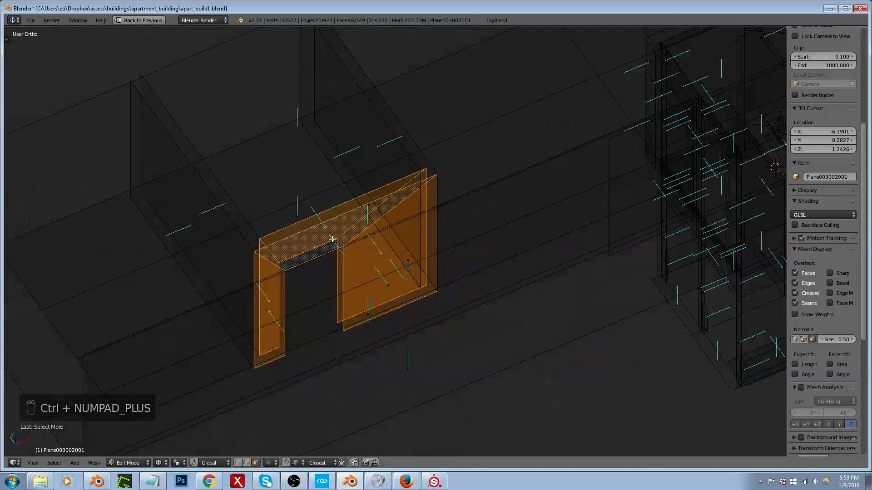
pyautogui.press('KP_7')
pyautogui.press('KP_Decimal')
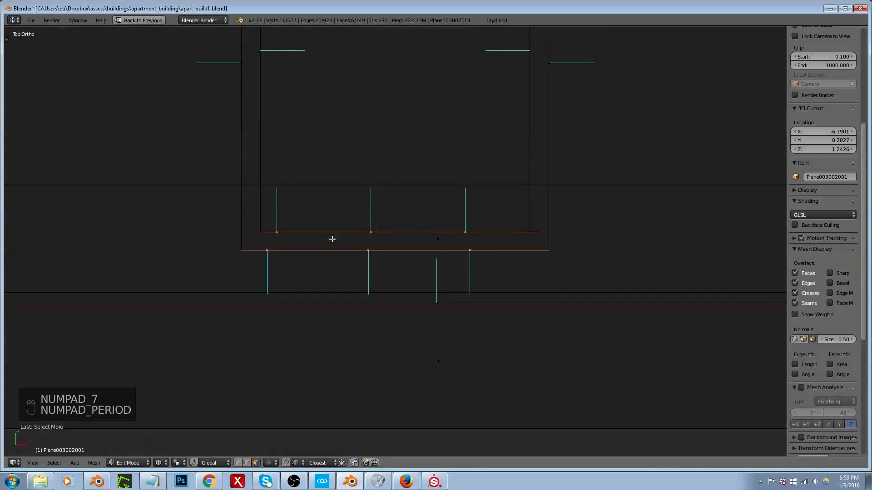
pyautogui.scroll(-5, 336, 239)
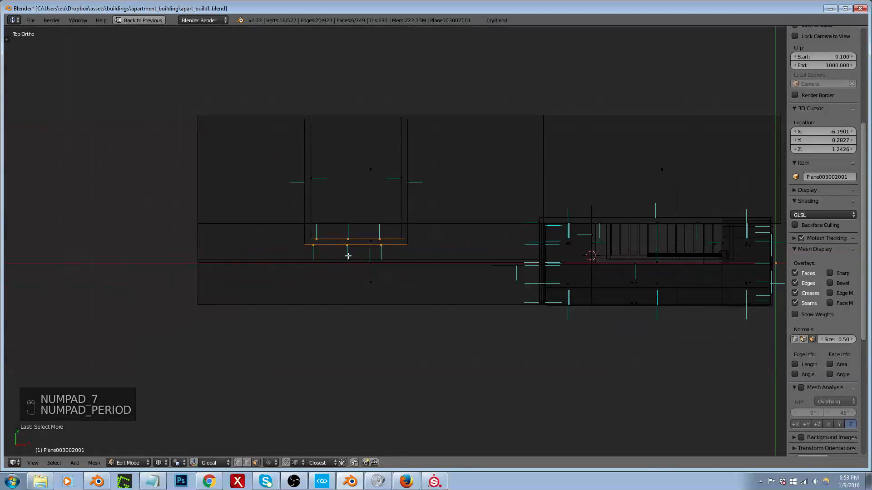
pyautogui.hotkey('shift', 'd')
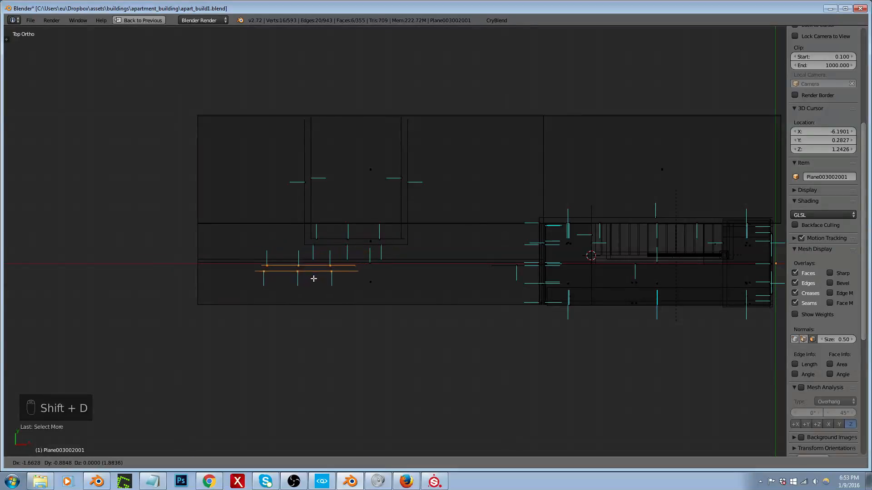
pyautogui.click(312, 282)
# Step: Rotate the duplicated doorway wall by -90 degrees and move it in line with the room's side partition
pyautogui.press('r')
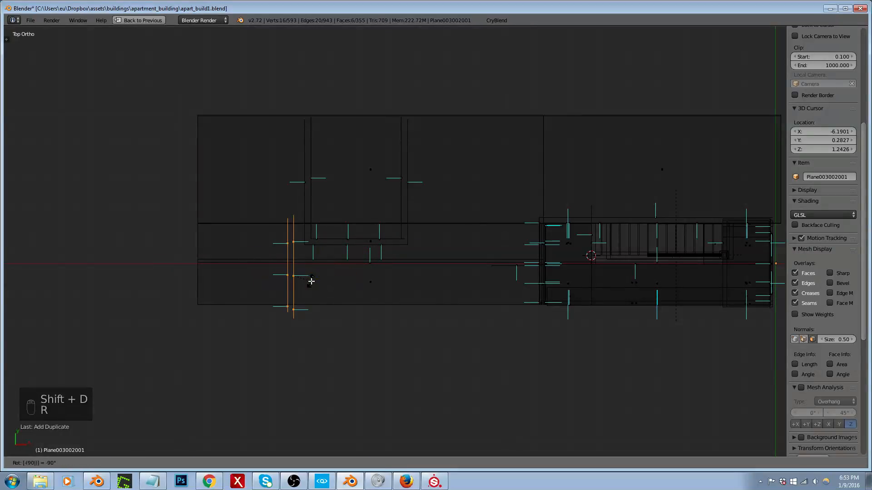
pyautogui.click(311, 281)
pyautogui.scroll(4, 296, 282)
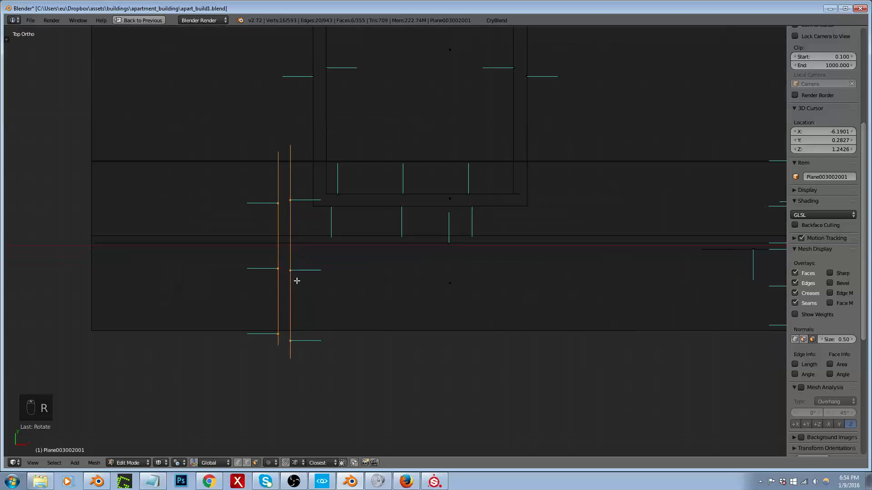
pyautogui.press('g')
pyautogui.click(330, 288)
pyautogui.moveTo(331, 288); pyautogui.dragTo(374, 294, button='middle')
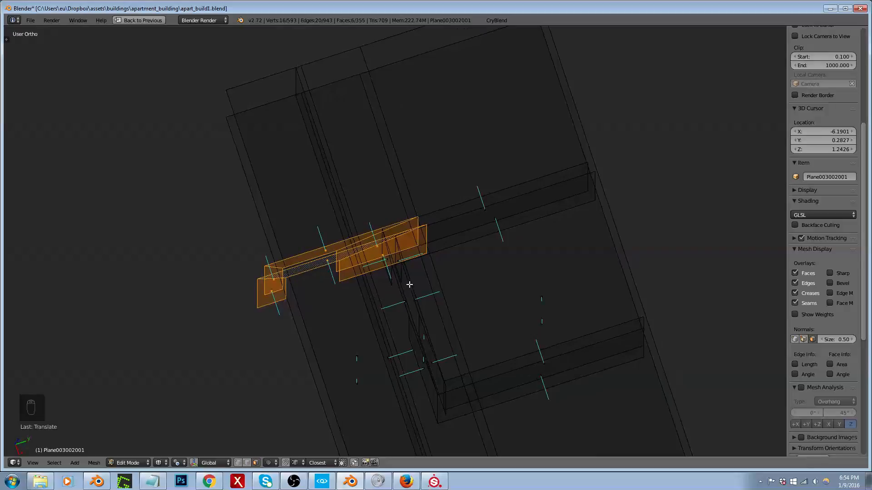
# Step: Select the original doorway wall with both attached cross partitions and move them along Y to snap to the lengthwise wall line
pyautogui.rightClick(416, 307)
pyautogui.keyDown('shift'); pyautogui.rightClick(408, 306); pyautogui.keyUp('shift')
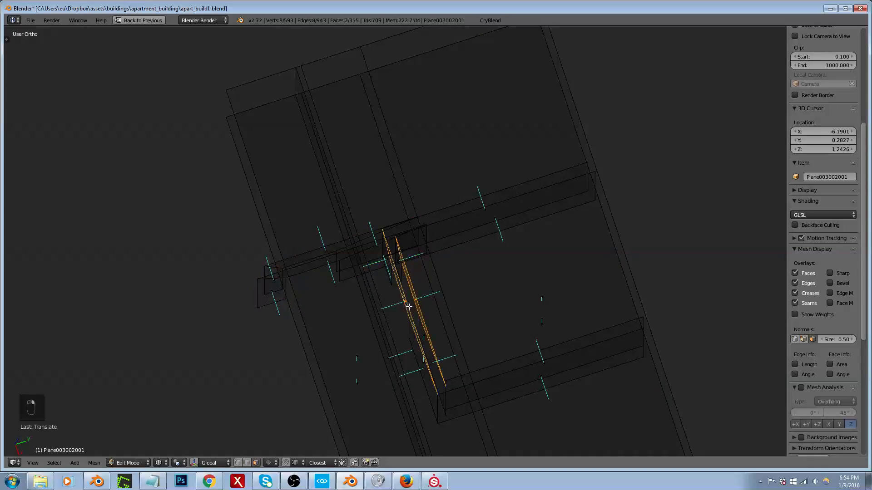
pyautogui.hotkey('ctrl', 'l')
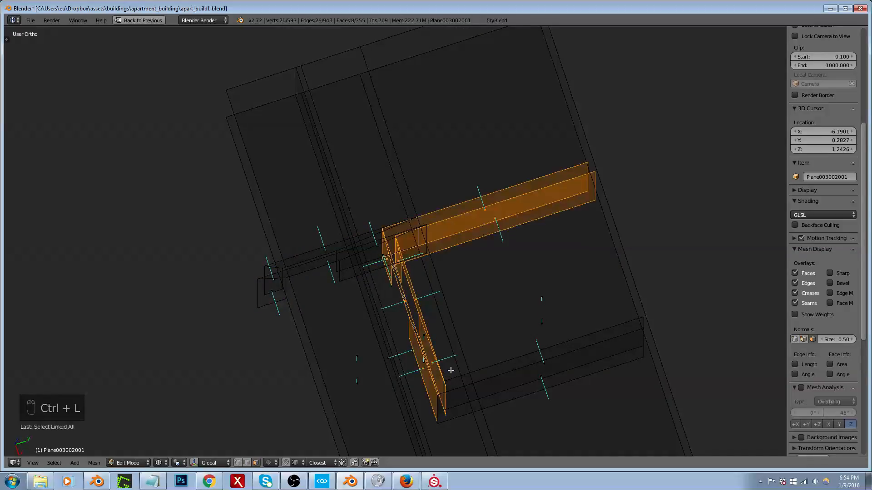
pyautogui.keyDown('shift'); pyautogui.rightClick(543, 374); pyautogui.keyUp('shift')
pyautogui.keyDown('shift'); pyautogui.rightClick(543, 358); pyautogui.keyUp('shift')
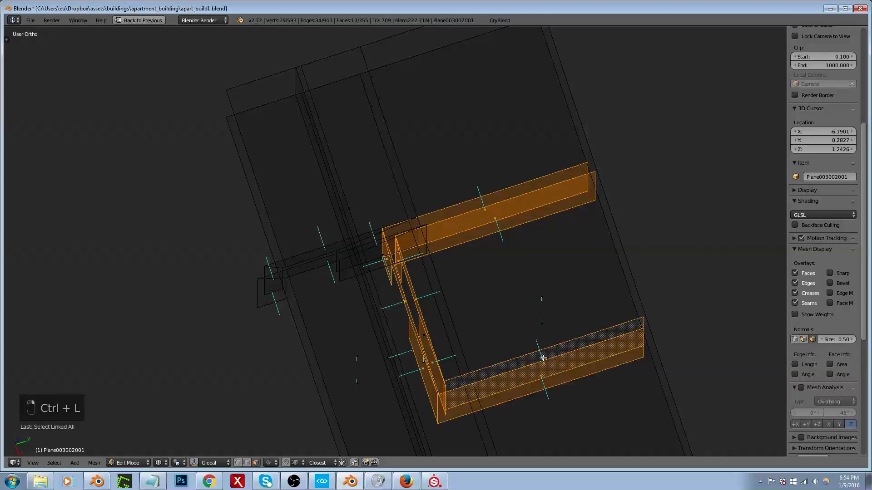
pyautogui.hotkey('ctrl', 'l')
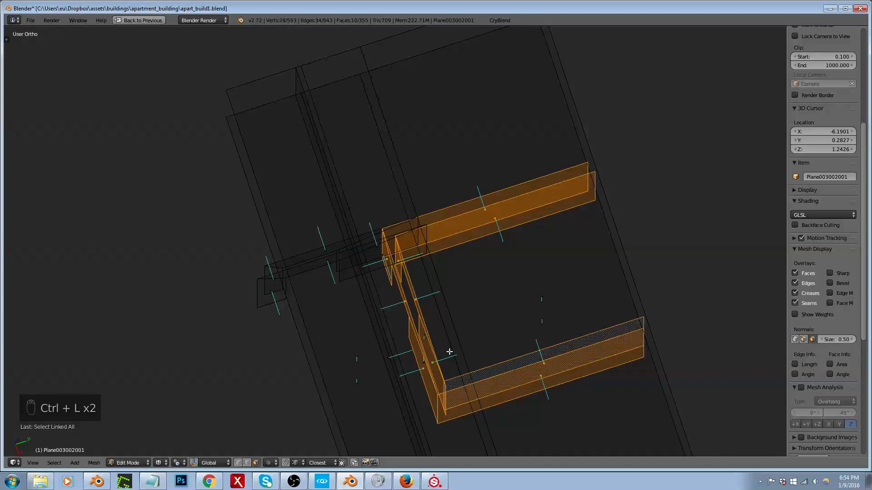
pyautogui.press('g')
pyautogui.press('x')
pyautogui.press('y')
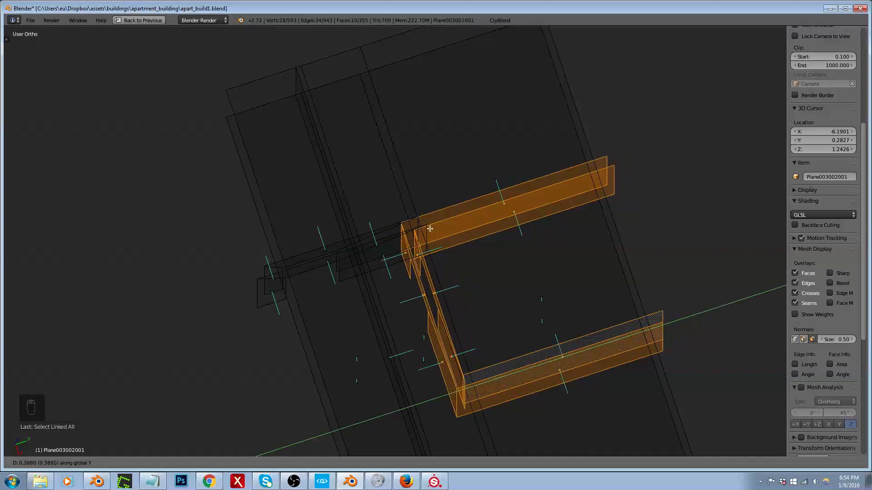
pyautogui.click(364, 46)
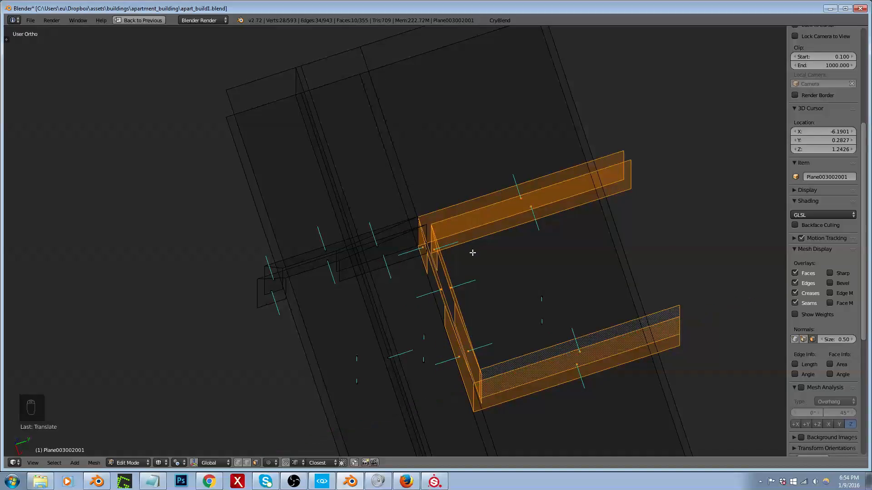
# Step: Select all linked faces of the duplicated doorway wall and move them along Y to overlap the adjoining side partition
pyautogui.rightClick(386, 255)
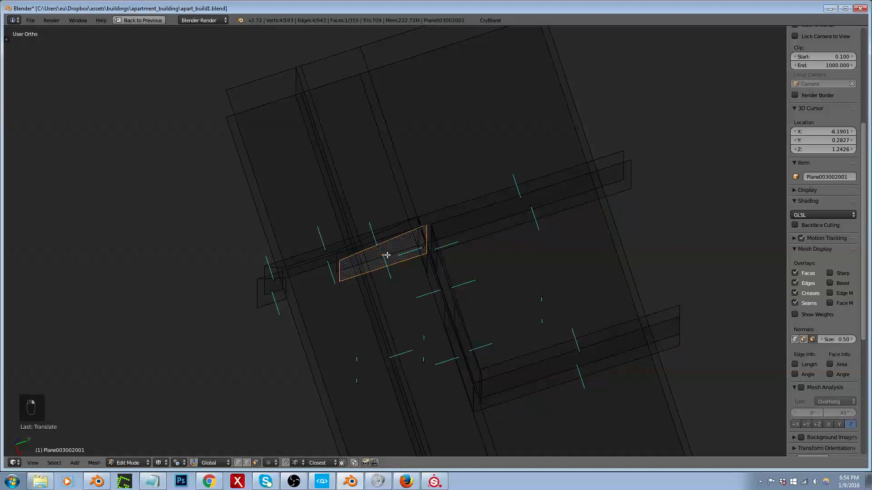
pyautogui.keyDown('shift'); pyautogui.rightClick(362, 239); pyautogui.keyUp('shift')
pyautogui.hotkey('ctrl', 'l')
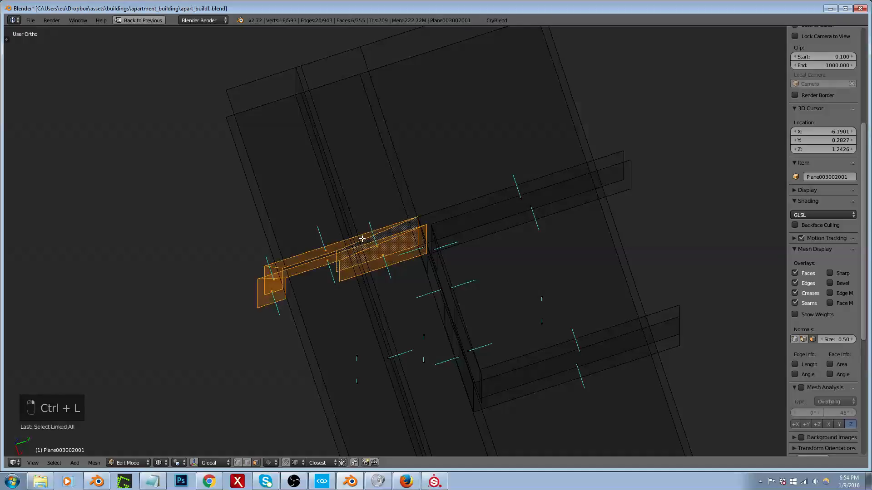
pyautogui.press('g')
pyautogui.press('x')
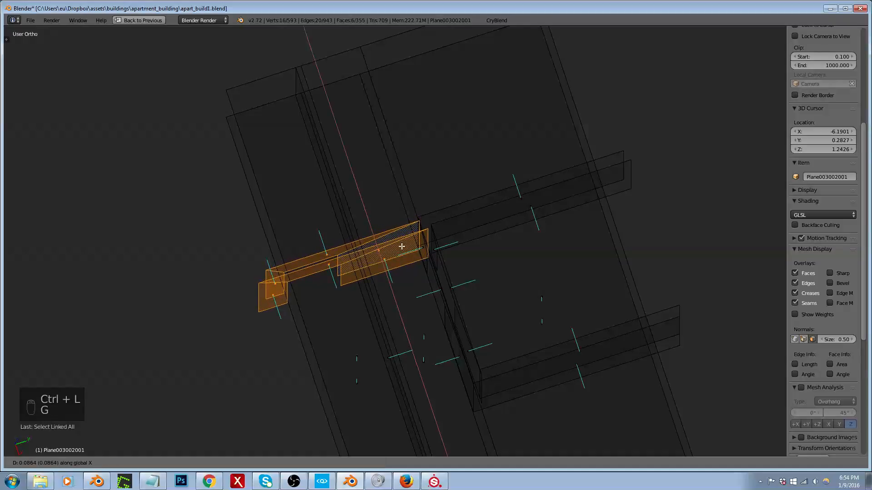
pyautogui.press('y')
pyautogui.click(453, 225)
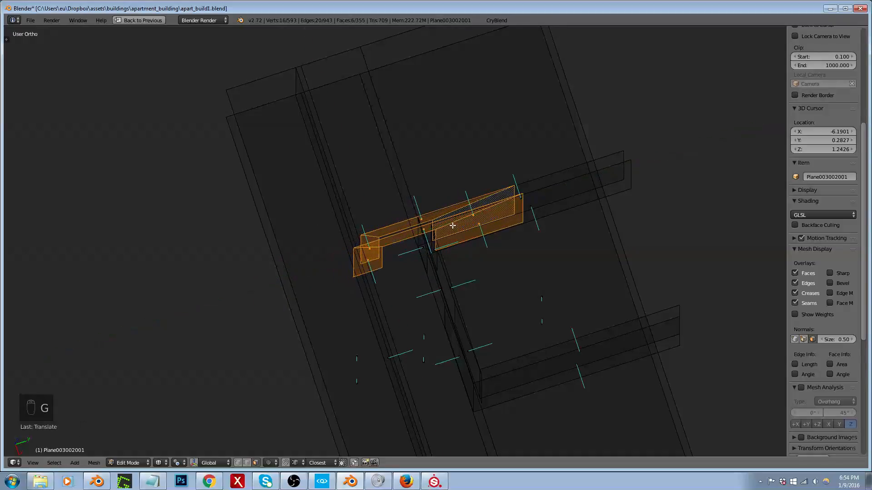
# Step: Select the room-side faces of the duplicated doorway wall and move them about 0.17 units along Y, snapping to the lengthwise wall's inner line
pyautogui.press('KP_7')
pyautogui.scroll(2, 393, 280)
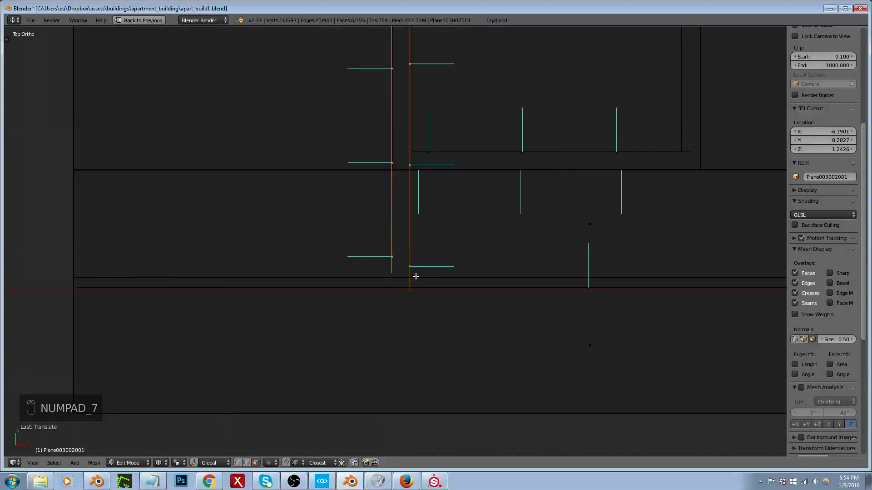
pyautogui.rightClick(409, 266)
pyautogui.scroll(-2, 414, 282)
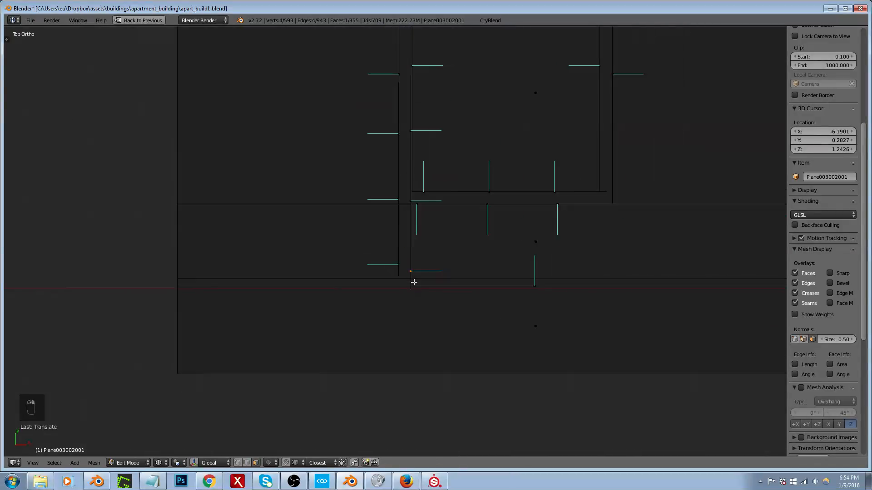
pyautogui.hotkey('ctrl', 'l')
pyautogui.scroll(-3, 184, 289)
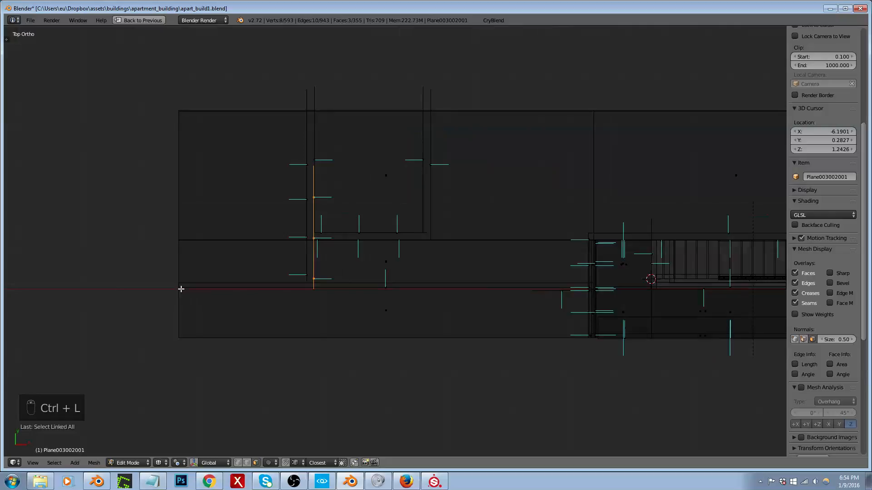
pyautogui.scroll(3, 181, 289)
pyautogui.press('g')
pyautogui.press('y')
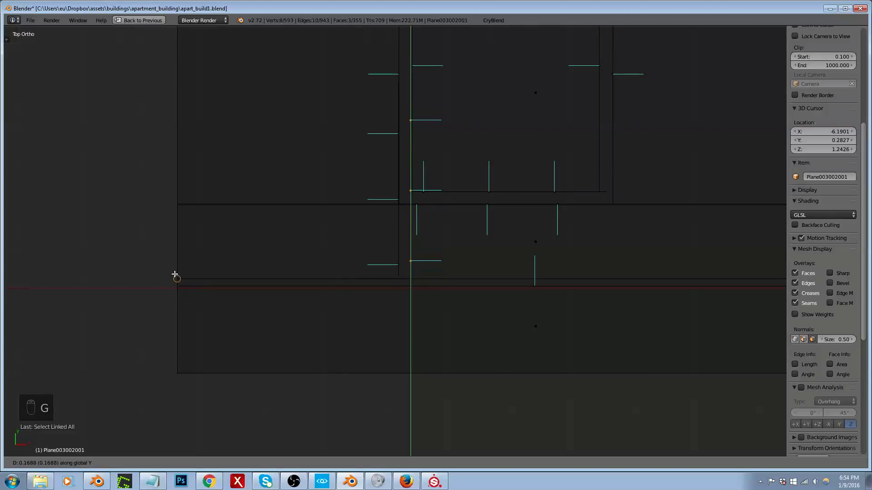
pyautogui.click(175, 277)
# Step: Select all linked faces on one side of the doorway wall and move them about -0.05 units along Y to meet the lengthwise wall
pyautogui.rightClick(396, 209)
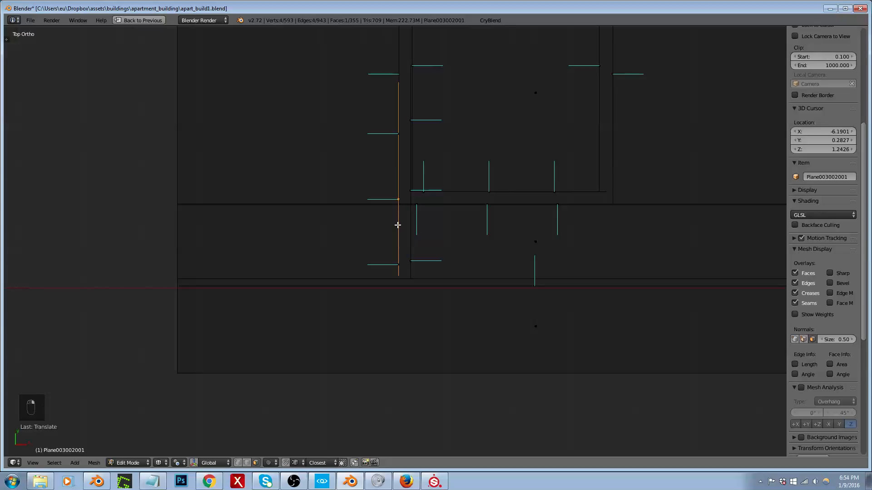
pyautogui.hotkey('ctrl', 'l')
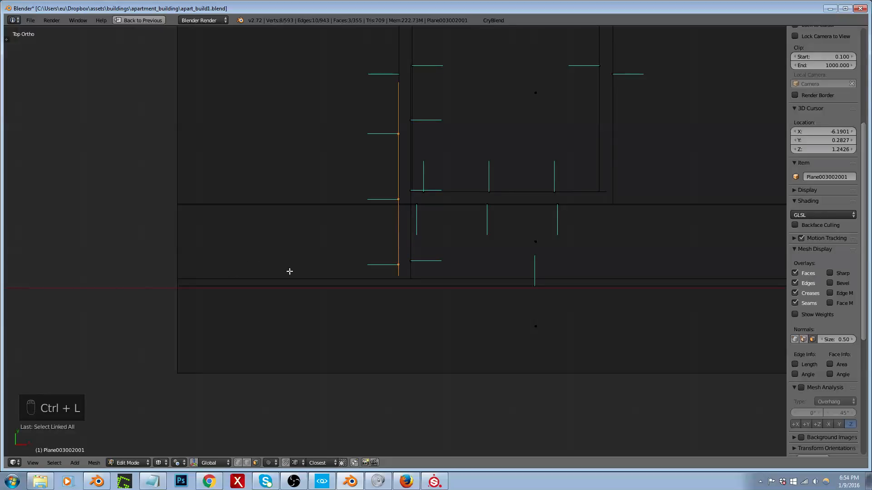
pyautogui.moveTo(290, 271); pyautogui.dragTo(188, 229, button='middle')
pyautogui.scroll(5, 358, 275)
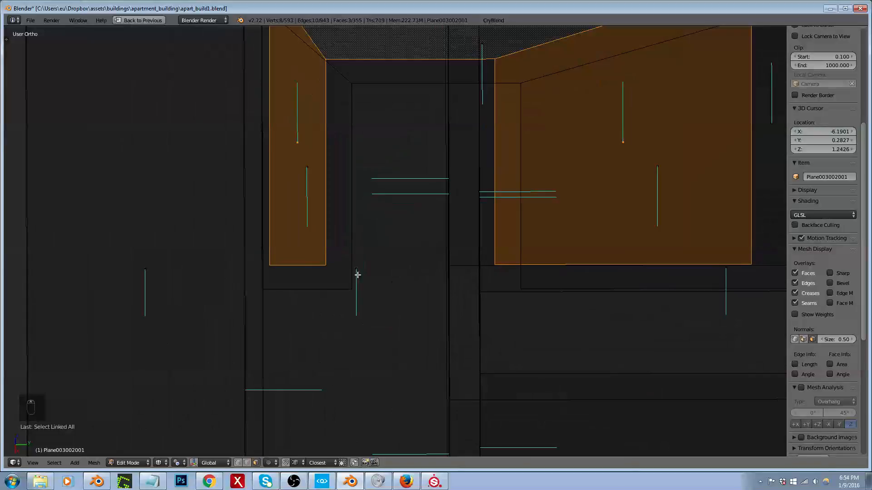
pyautogui.press('g')
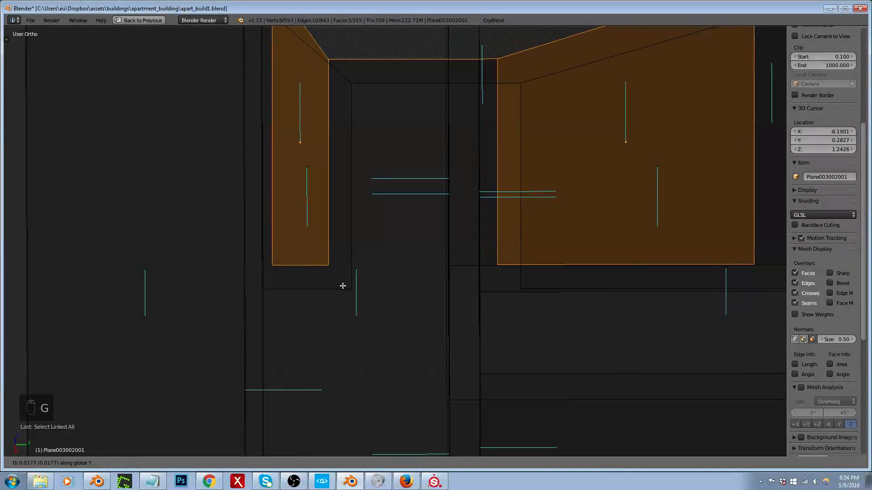
pyautogui.rightClick(342, 285)
pyautogui.moveTo(349, 204); pyautogui.dragTo(290, 260, button='middle')
pyautogui.press('g')
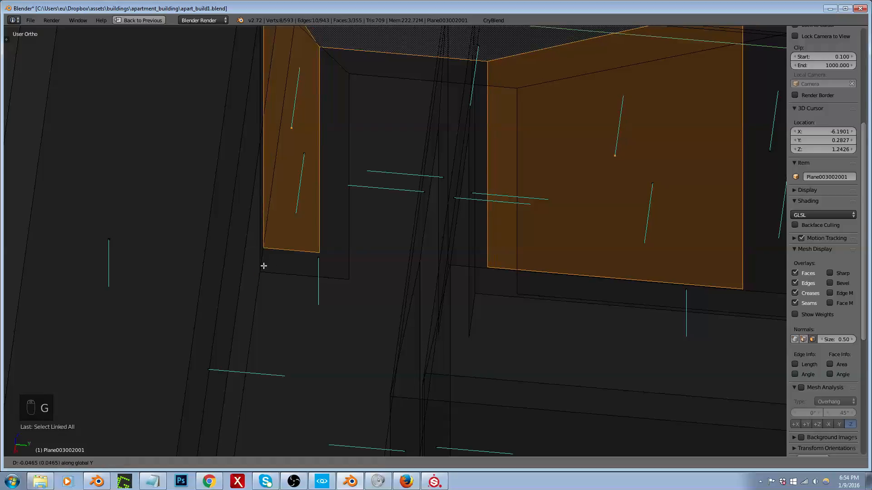
pyautogui.click(264, 266)
pyautogui.rightClick(335, 275)
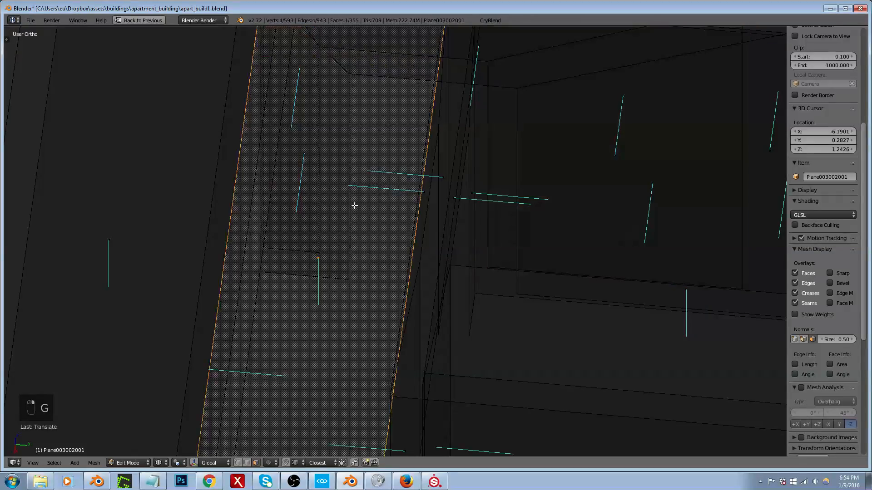
pyautogui.rightClick(622, 154)
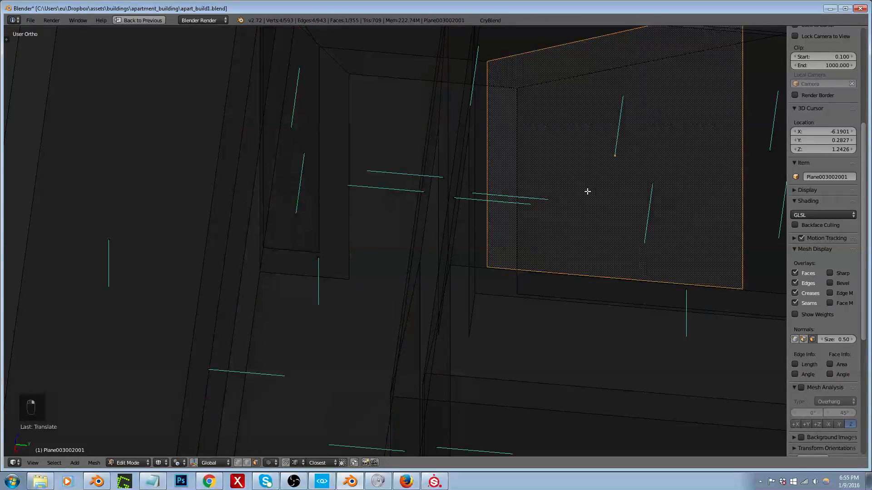
pyautogui.hotkey('ctrl', 'l')
pyautogui.scroll(-3, 381, 263)
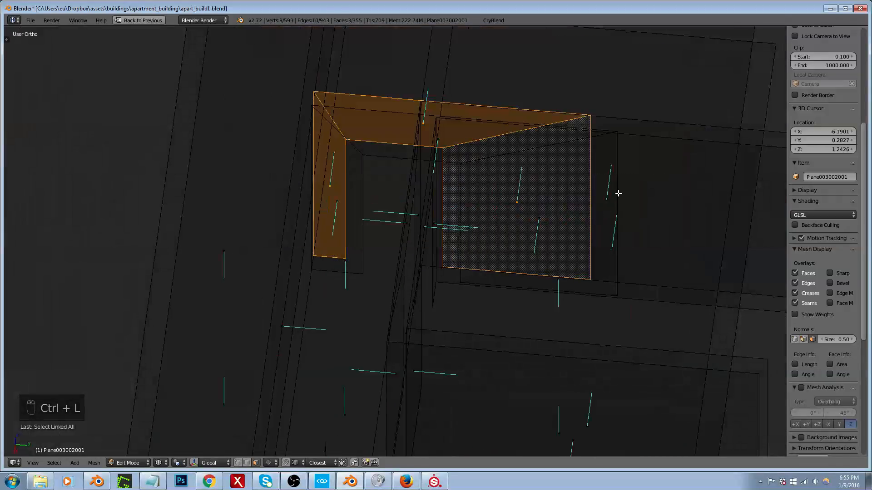
# Step: Using edge selection, select the doorway wall's opposite side with its linked faces and move it along Y to line up both door jambs
pyautogui.hotkey('ctrl', 'Tab')
pyautogui.click(609, 182)
pyautogui.rightClick(618, 189)
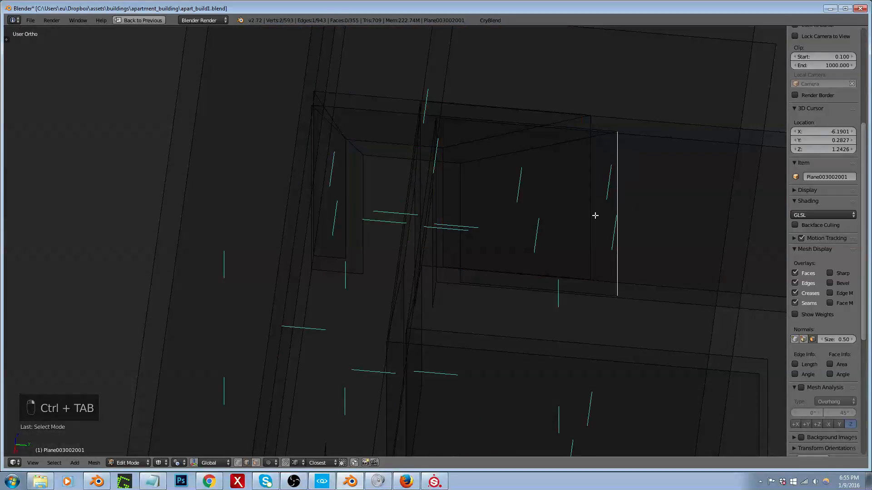
pyautogui.press('l')
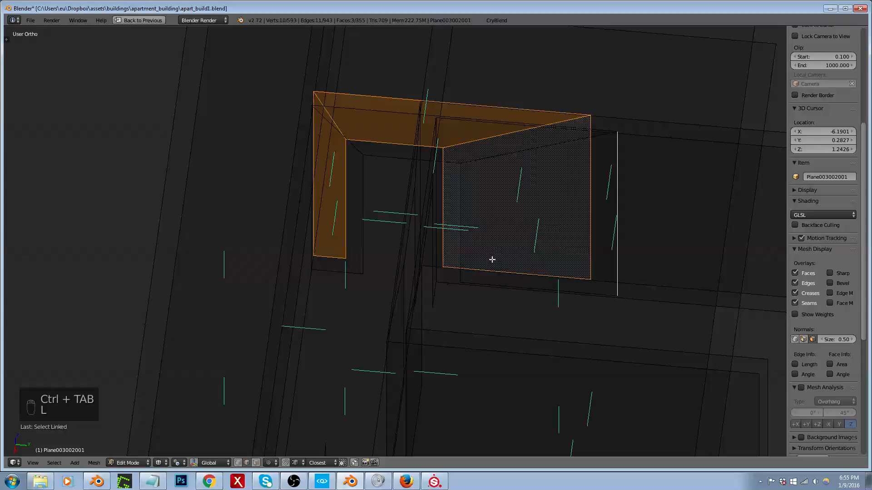
pyautogui.rightClick(623, 232)
pyautogui.hotkey('ctrl', 'l')
pyautogui.scroll(3, 339, 250)
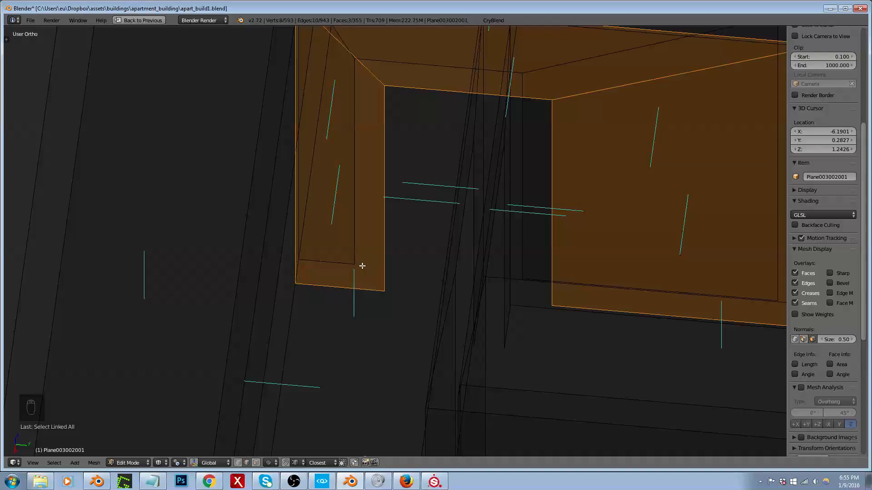
pyautogui.press('g')
pyautogui.press('y')
pyautogui.keyDown('ctrl'); pyautogui.click(354, 260); pyautogui.keyUp('ctrl')
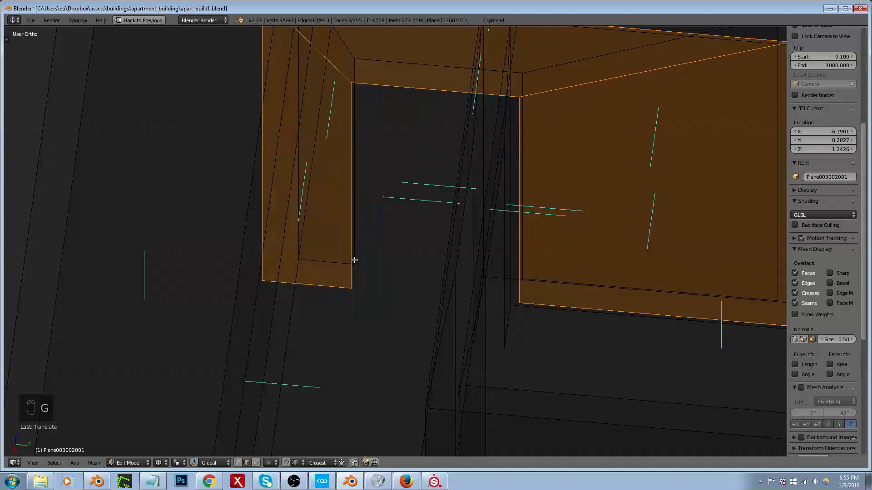
# Step: Select all linked inner and outer faces of the U-shaped room partition and move them 0.5 units along Y
pyautogui.scroll(-3, 354, 274)
pyautogui.moveTo(372, 272); pyautogui.dragTo(437, 291, button='middle')
pyautogui.scroll(-4, 380, 261)
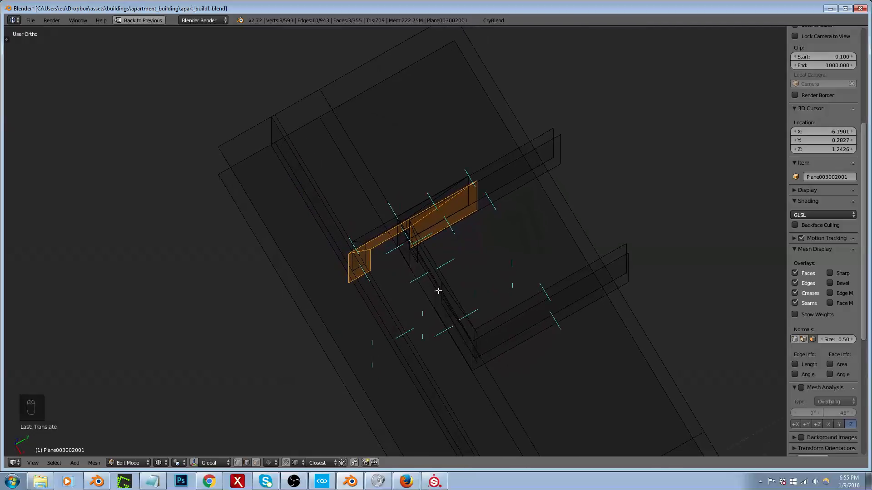
pyautogui.rightClick(452, 305)
pyautogui.keyDown('shift'); pyautogui.rightClick(532, 312); pyautogui.keyUp('shift')
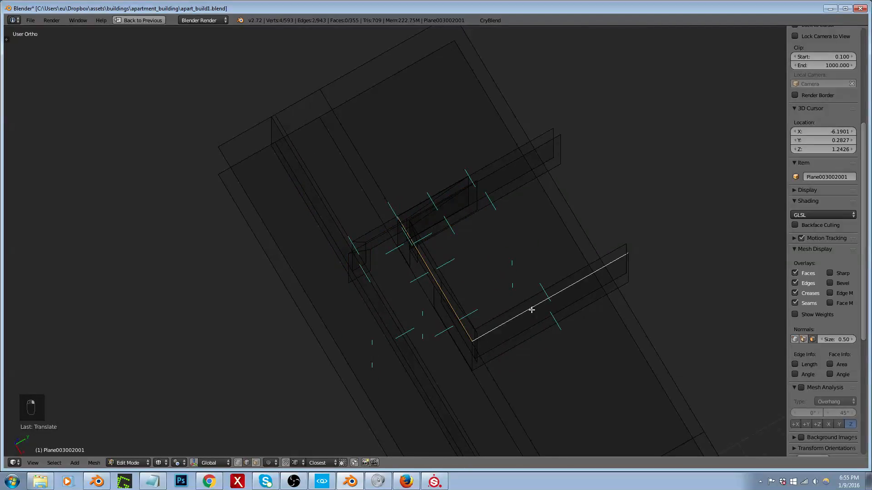
pyautogui.hotkey('ctrl', 'l')
pyautogui.keyDown('shift'); pyautogui.rightClick(506, 313); pyautogui.keyUp('shift')
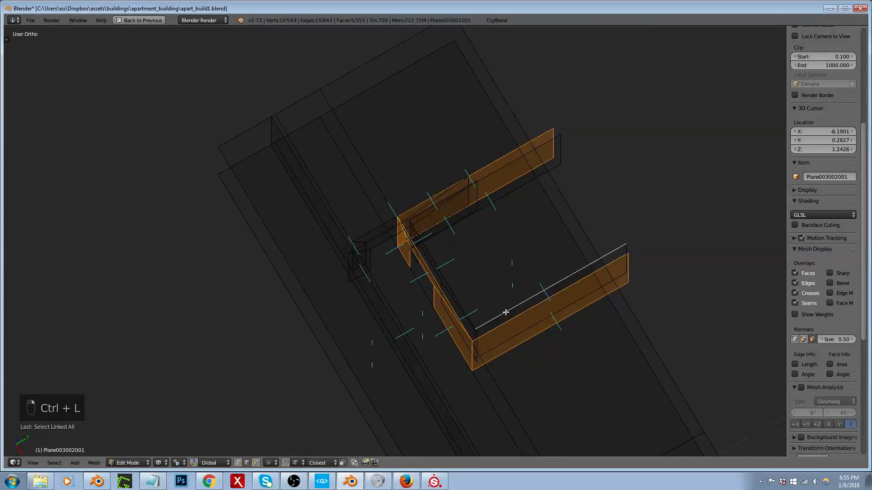
pyautogui.hotkey('ctrl', 'l')
pyautogui.keyDown('shift'); pyautogui.rightClick(453, 295); pyautogui.keyUp('shift')
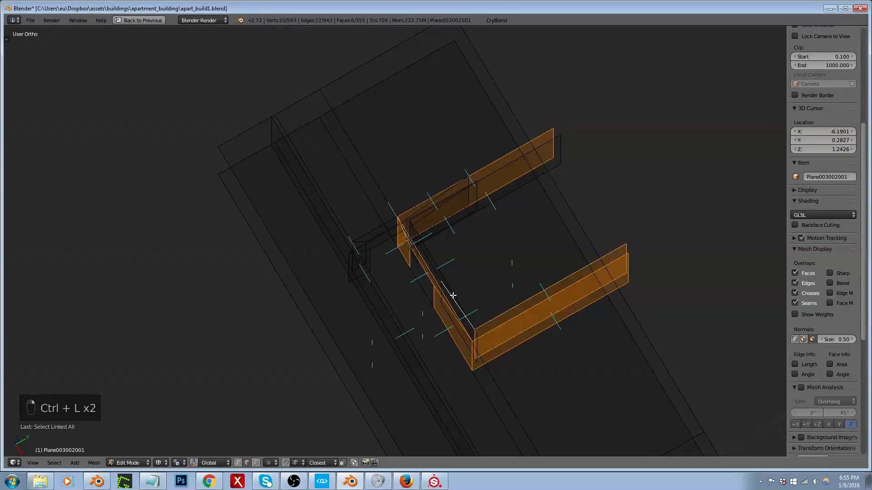
pyautogui.moveTo(458, 216); pyautogui.dragTo(434, 206, button='middle')
pyautogui.moveTo(520, 225); pyautogui.dragTo(532, 250, button='middle')
pyautogui.hotkey('ctrl', 'l')
pyautogui.press('g')
pyautogui.press('x')
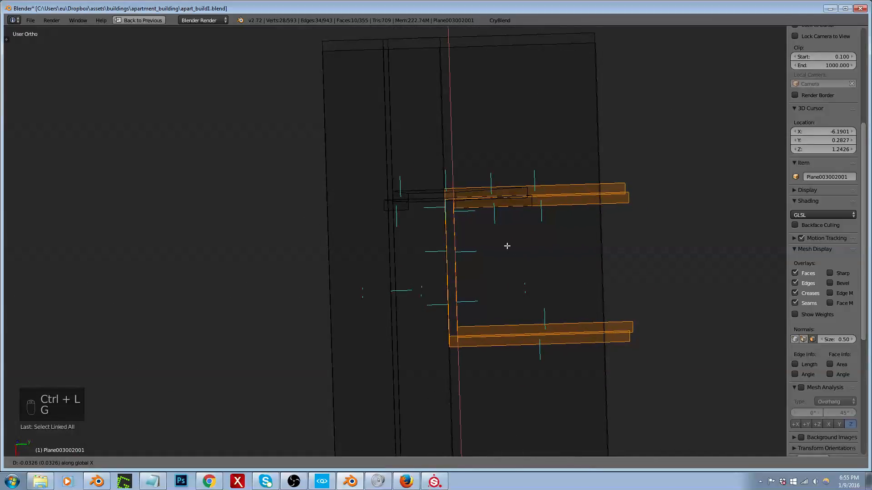
pyautogui.press('y')
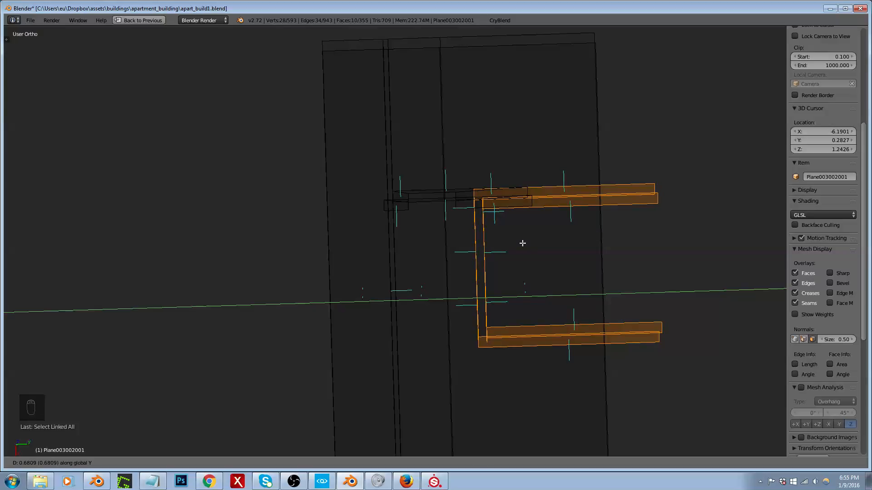
pyautogui.write('.5')
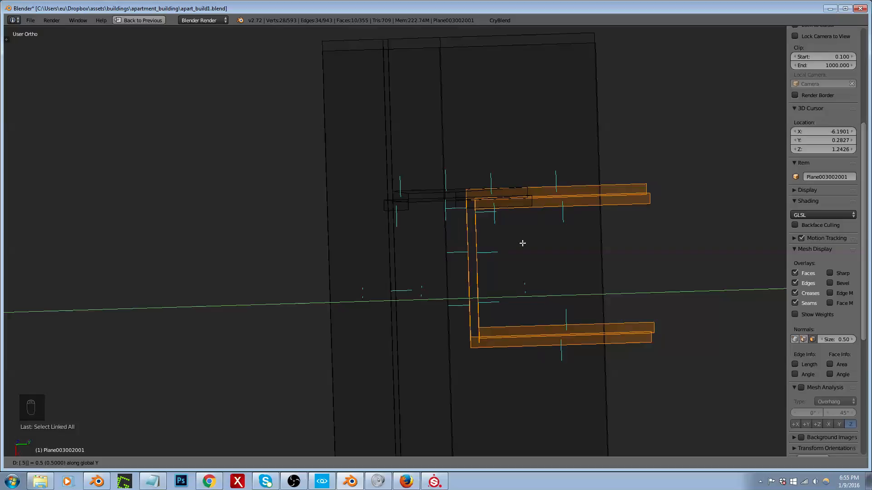
pyautogui.press('Return')
# Step: Leave mesh editing and export the building to the game with CryBlend, using the apart_build1 folder
pyautogui.moveTo(503, 235); pyautogui.dragTo(543, 244, button='middle')
pyautogui.press('Tab')
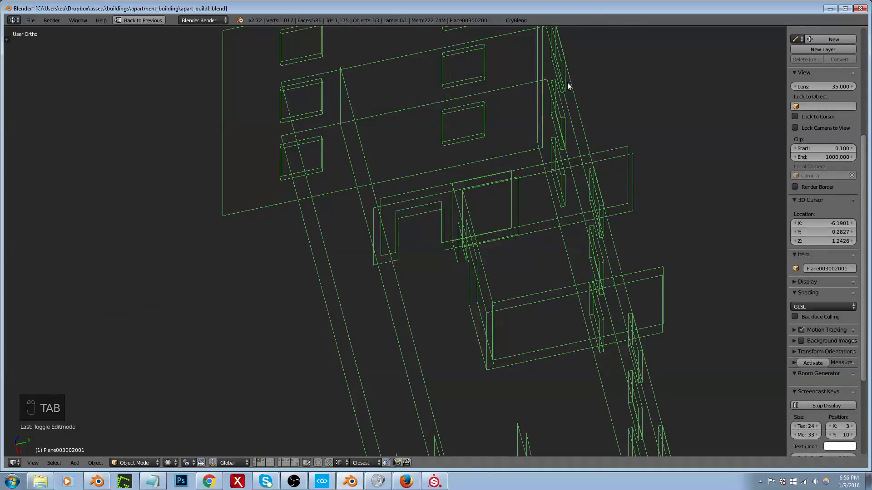
pyautogui.click(516, 20)
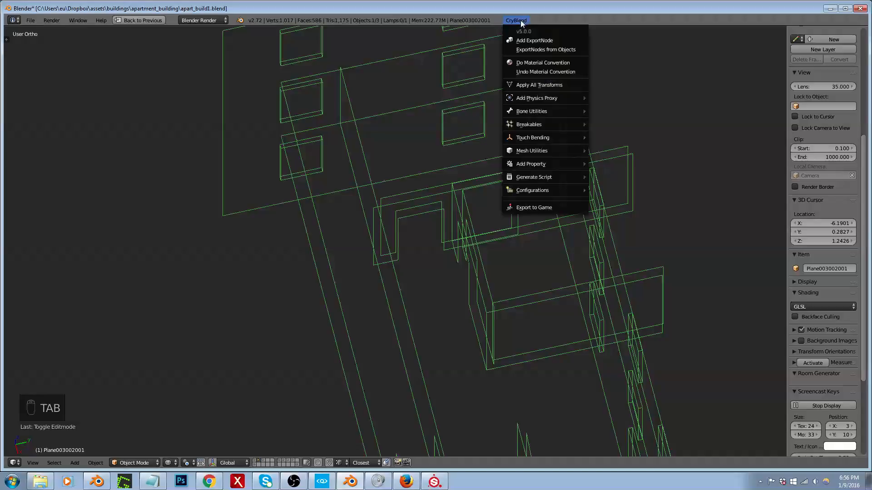
pyautogui.click(536, 206)
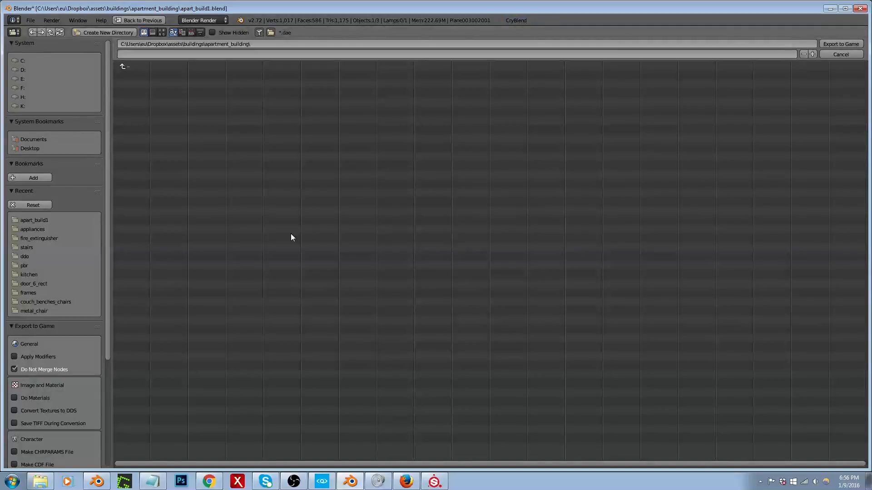
pyautogui.click(43, 221)
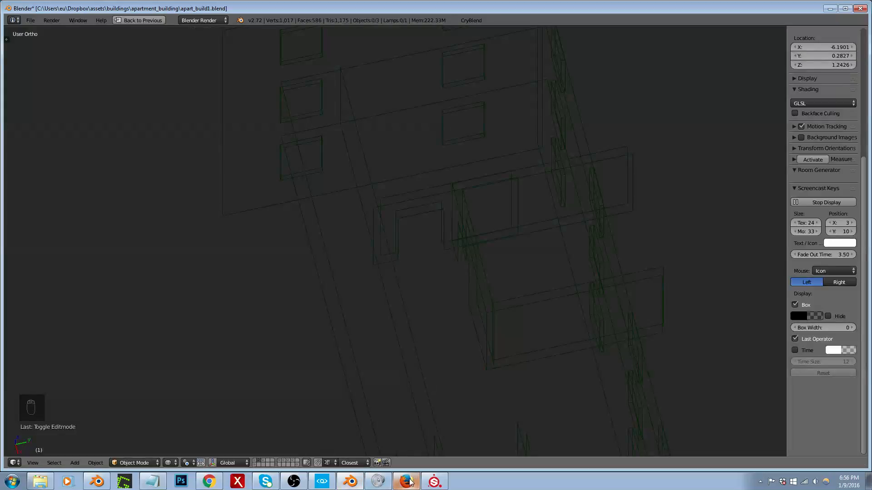
# Step: Switch to CRYENGINE, delete the apart_build1_intwalls4 brush in the hallway and undo the deletion
pyautogui.click(318, 484)
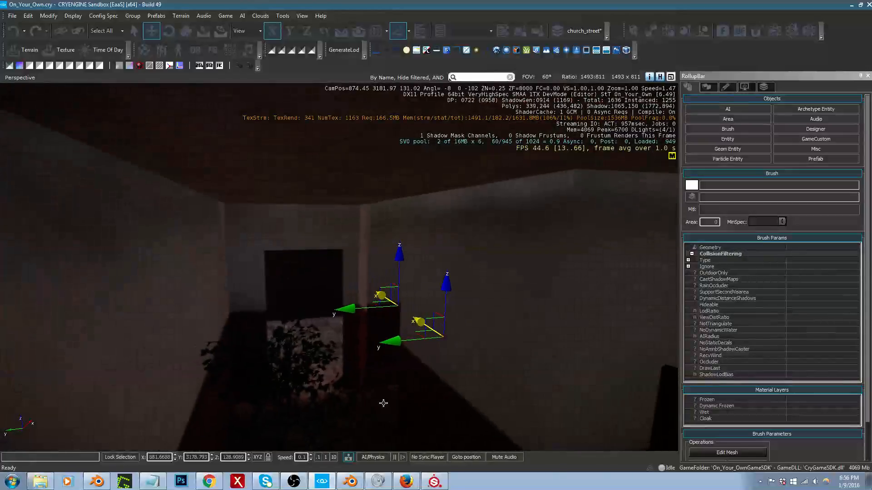
pyautogui.click(450, 411)
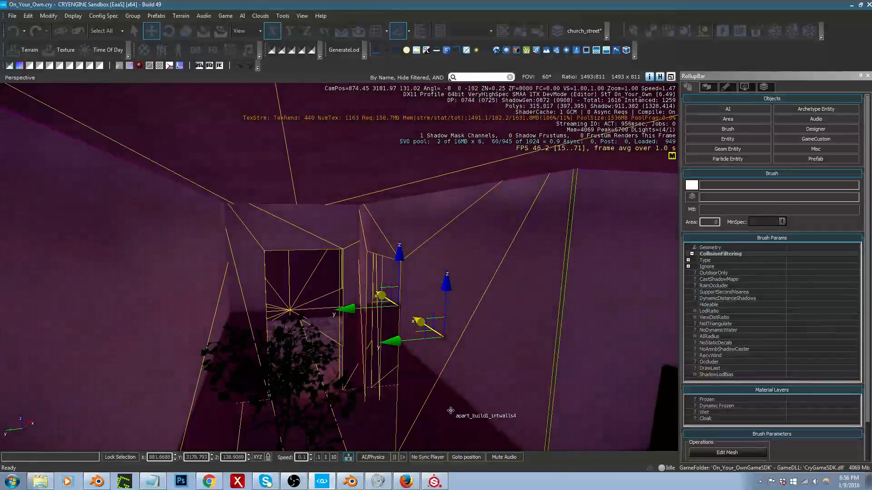
pyautogui.press('Delete')
pyautogui.press('Return')
pyautogui.hotkey('ctrl', 'z')
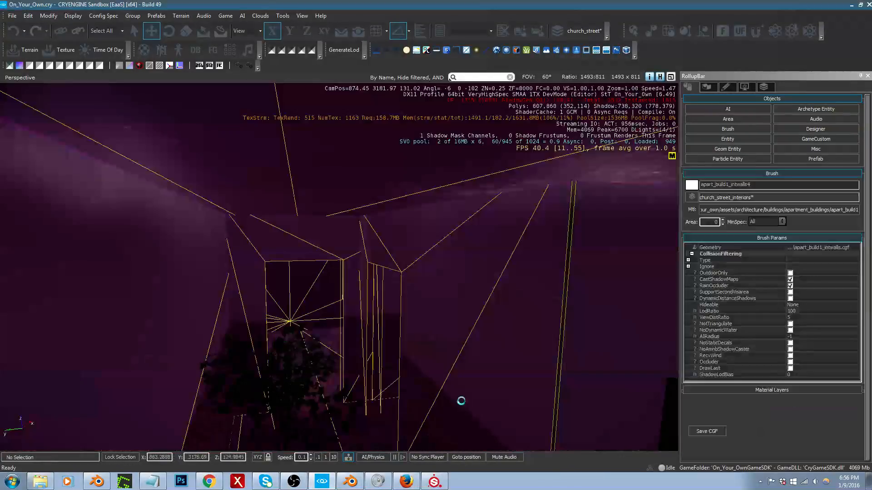
pyautogui.moveTo(461, 402); pyautogui.dragTo(461, 397, button='right')
pyautogui.moveTo(461, 398); pyautogui.dragTo(462, 405, button='middle')
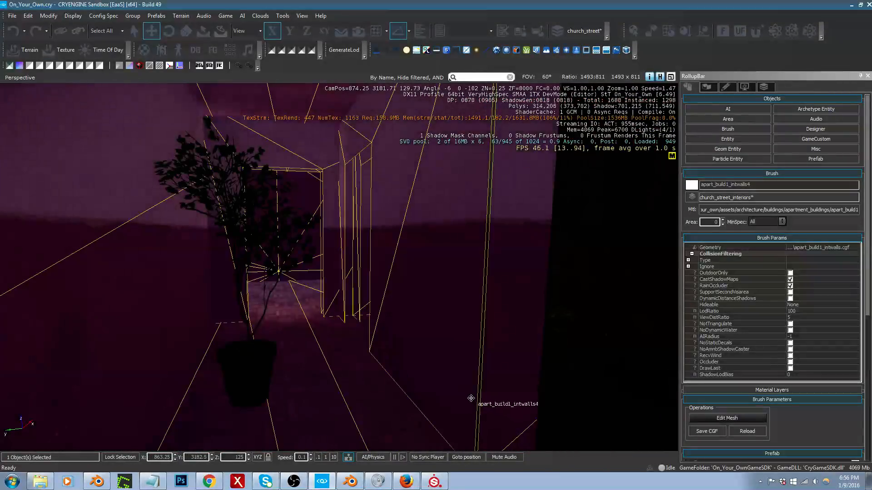
# Step: Select the open six-panel door together with its frame and move both across the floor into the doorway at the hallway's end
pyautogui.click(257, 373)
pyautogui.press('s')
pyautogui.moveTo(257, 373); pyautogui.dragTo(281, 388, button='right')
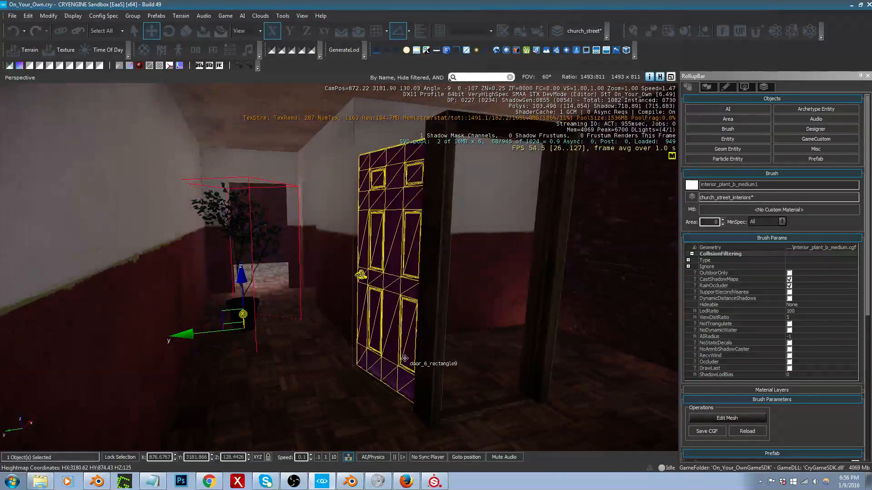
pyautogui.click(376, 367)
pyautogui.keyDown('ctrl'); pyautogui.click(429, 405); pyautogui.keyUp('ctrl')
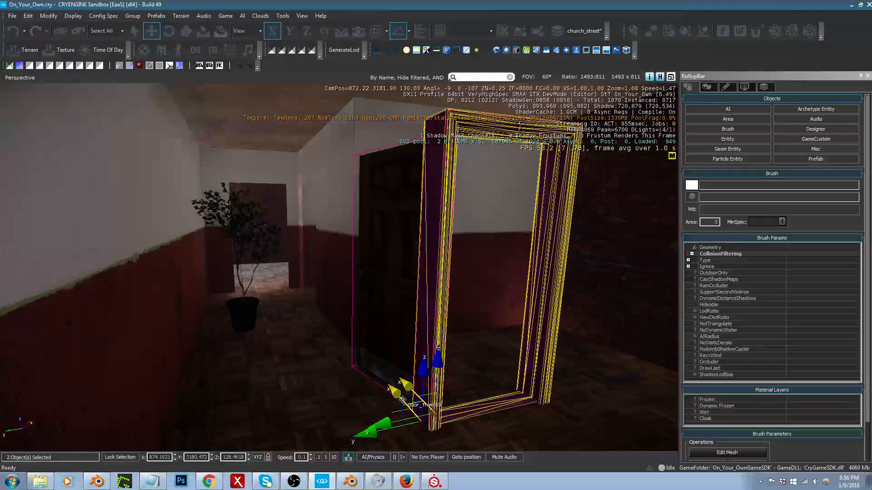
pyautogui.moveTo(393, 413); pyautogui.dragTo(223, 290)
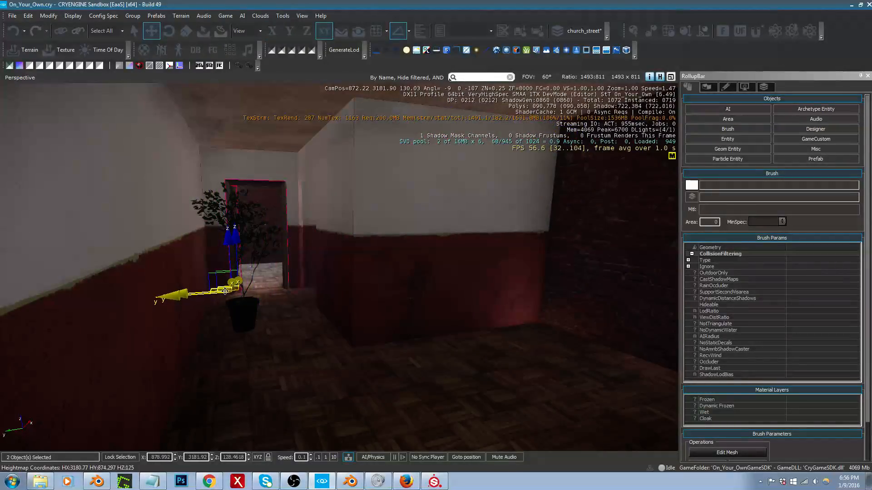
# Step: Move the potted plant out of the hallway to the floor beside the brick wall
pyautogui.click(228, 321)
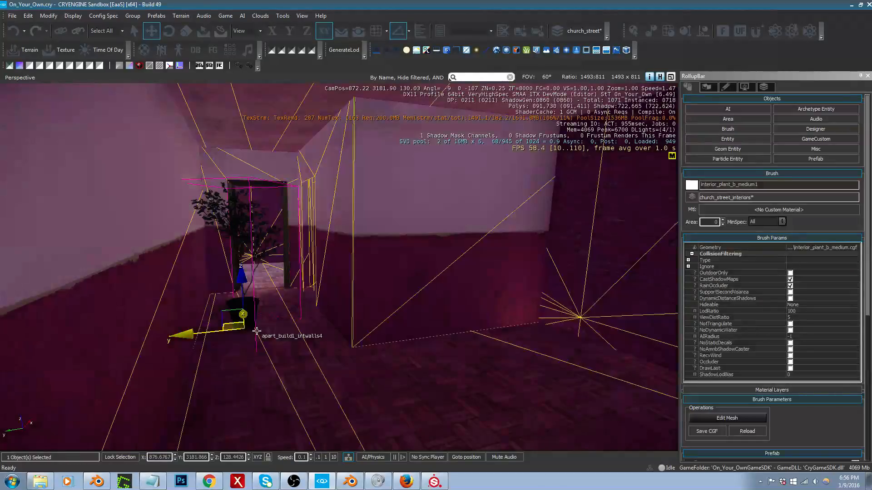
pyautogui.moveTo(228, 325); pyautogui.dragTo(512, 336)
pyautogui.press('space')
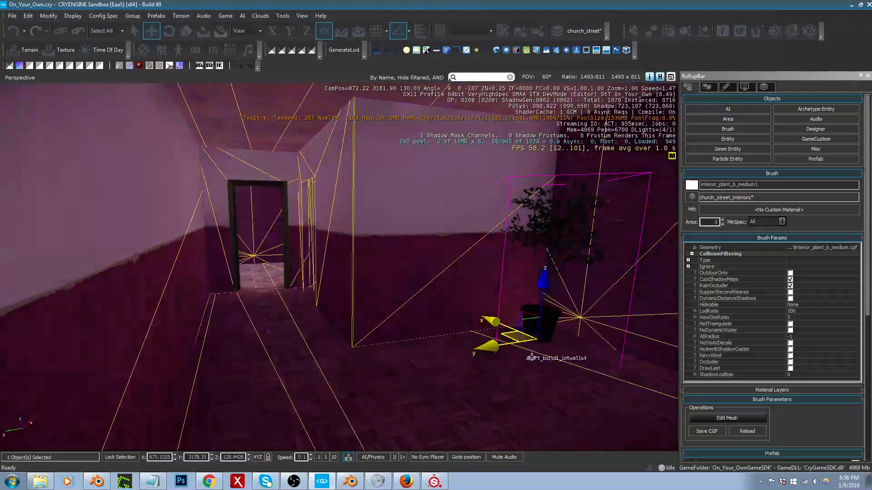
pyautogui.moveTo(513, 336); pyautogui.dragTo(626, 350, button='right')
# Step: Inspect the hallway's side walls and the doorway at its far end from several positions
pyautogui.press('a')
pyautogui.moveTo(419, 187); pyautogui.dragTo(217, 149, button='right')
pyautogui.press('w')
pyautogui.press('a')
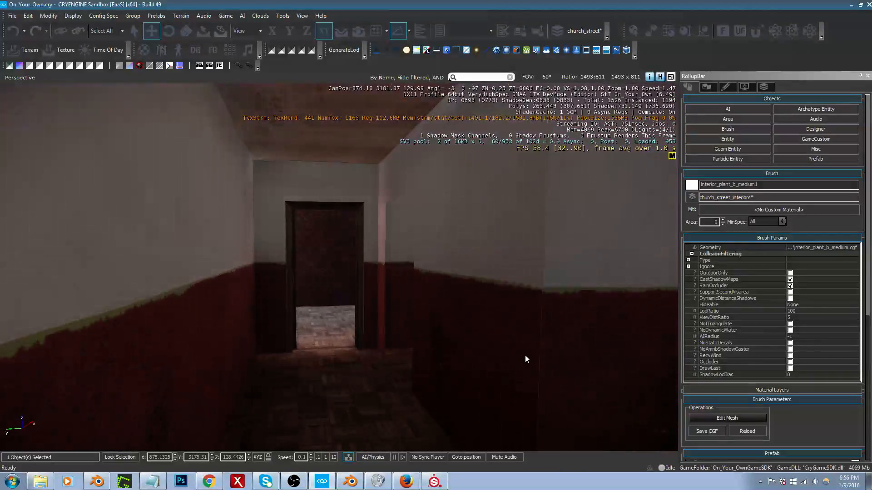
pyautogui.press('w')
pyautogui.moveTo(421, 350); pyautogui.dragTo(322, 350, button='right')
pyautogui.press('s')
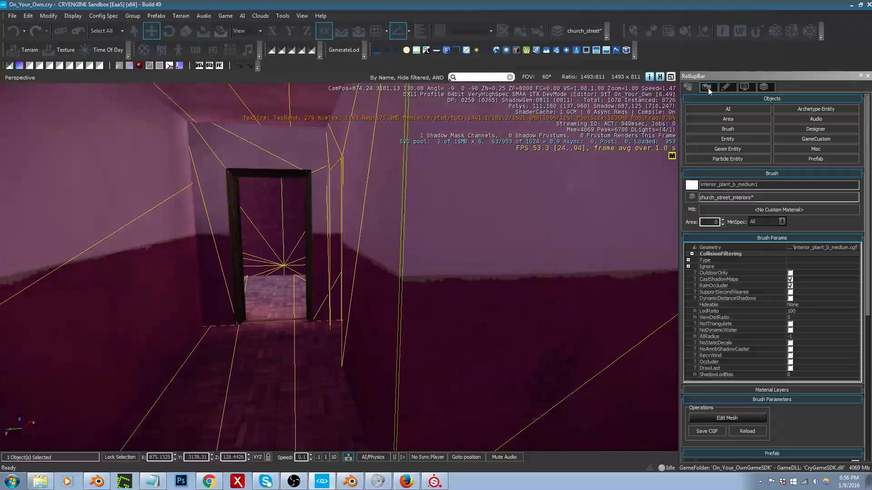
# Step: Open the level's environment settings and toggle Update geometry under Total Illumination v2 to refresh the interior lighting
pyautogui.click(709, 90)
pyautogui.click(789, 120)
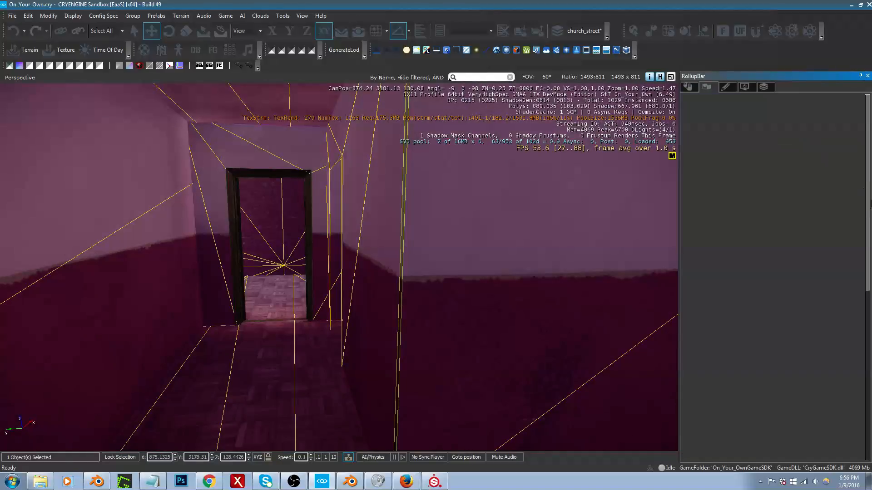
pyautogui.moveTo(868, 216); pyautogui.dragTo(868, 387)
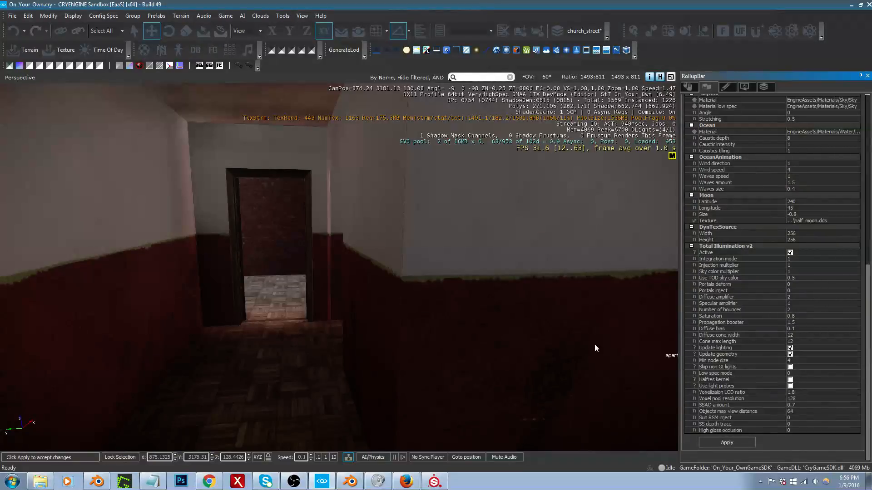
pyautogui.press('w')
pyautogui.moveTo(446, 312); pyautogui.dragTo(527, 309, button='right')
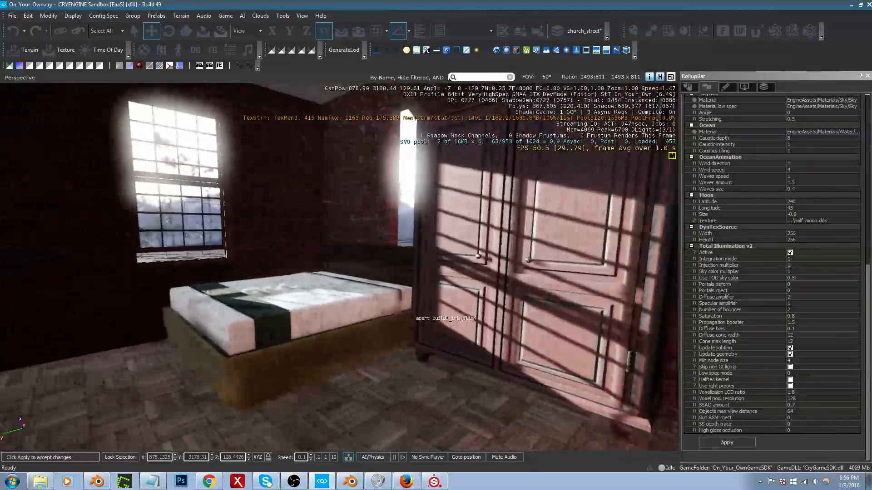
pyautogui.press('s')
pyautogui.moveTo(415, 319); pyautogui.dragTo(377, 318, button='right')
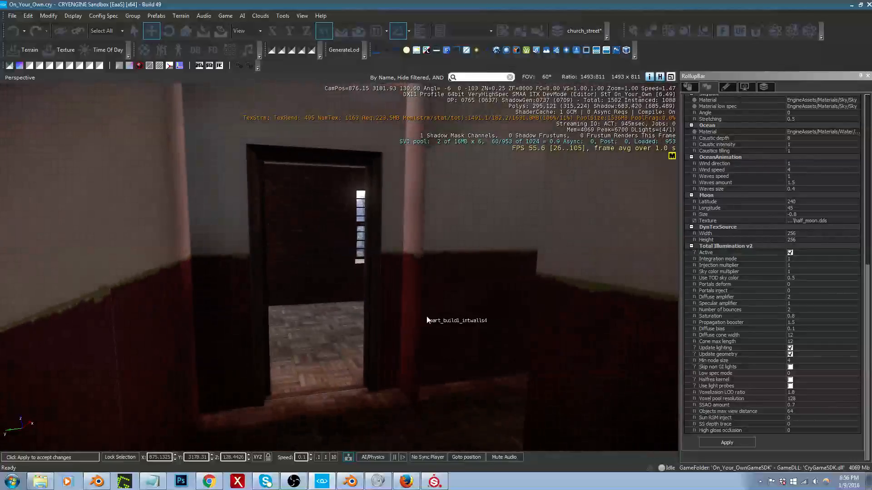
pyautogui.click(790, 355)
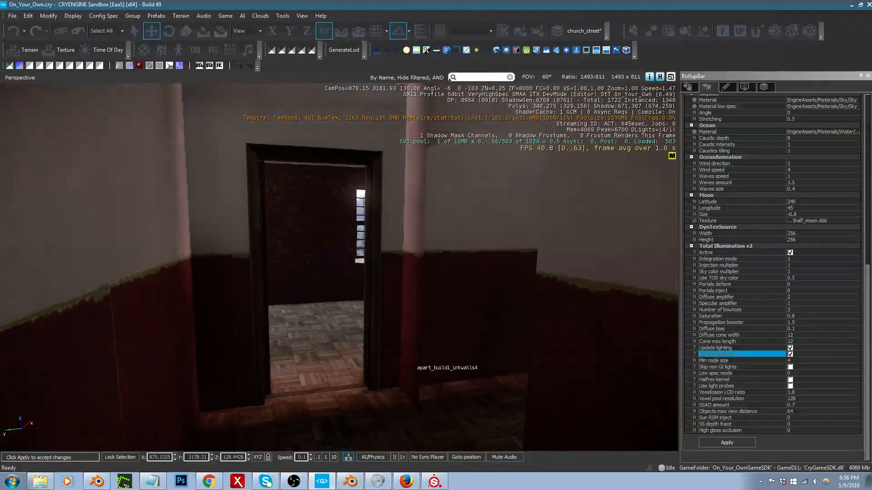
# Step: Review the relit hallway, enter game mode and walk the character through the doorway into the bedroom
pyautogui.moveTo(412, 363); pyautogui.dragTo(400, 355, button='right')
pyautogui.press('s')
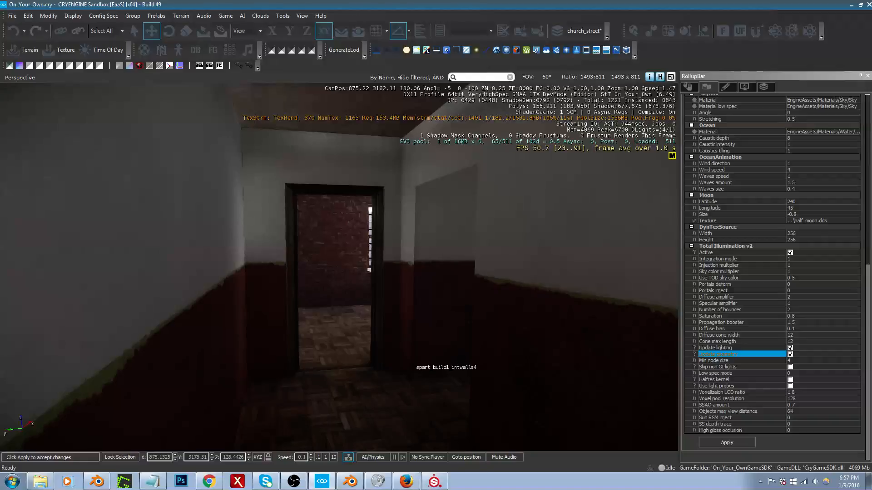
pyautogui.press('s')
pyautogui.moveTo(412, 363)
pyautogui.mouseDown(button='right')
pyautogui.moveTo(409, 352)
pyautogui.moveTo(420, 369)
pyautogui.mouseUp(button='right')
pyautogui.press('w')
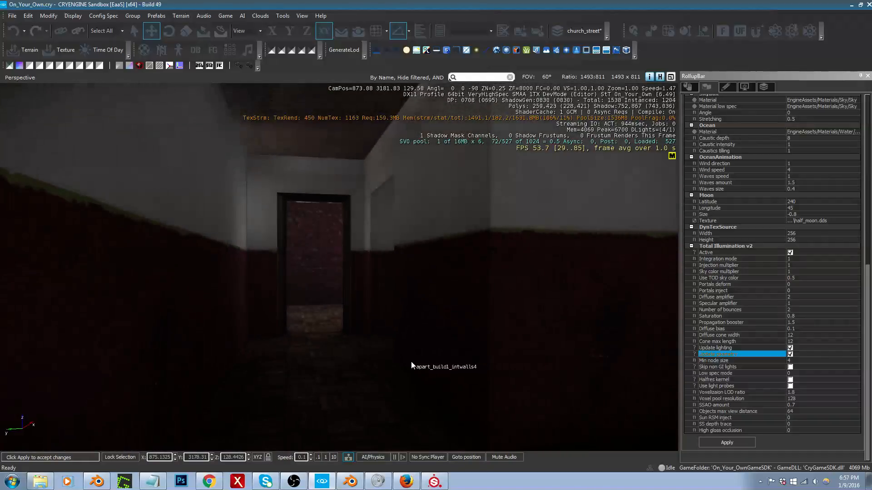
pyautogui.hotkey('ctrl', 'g')
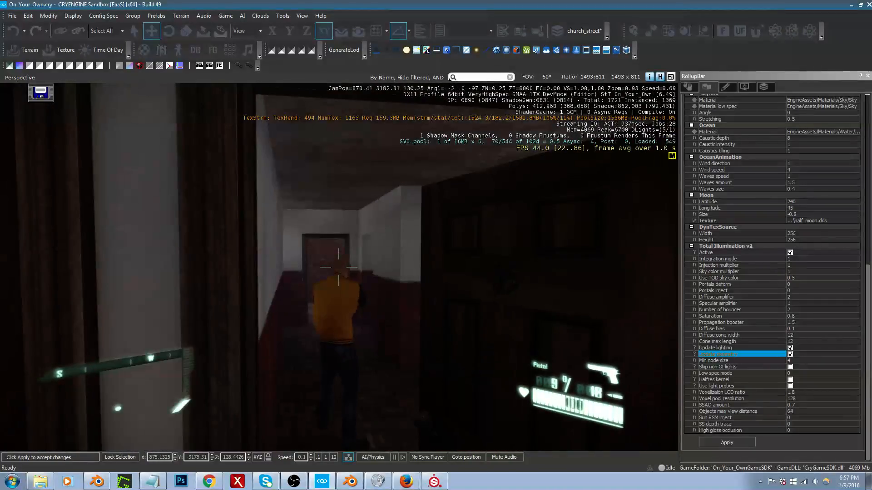
pyautogui.press('w')
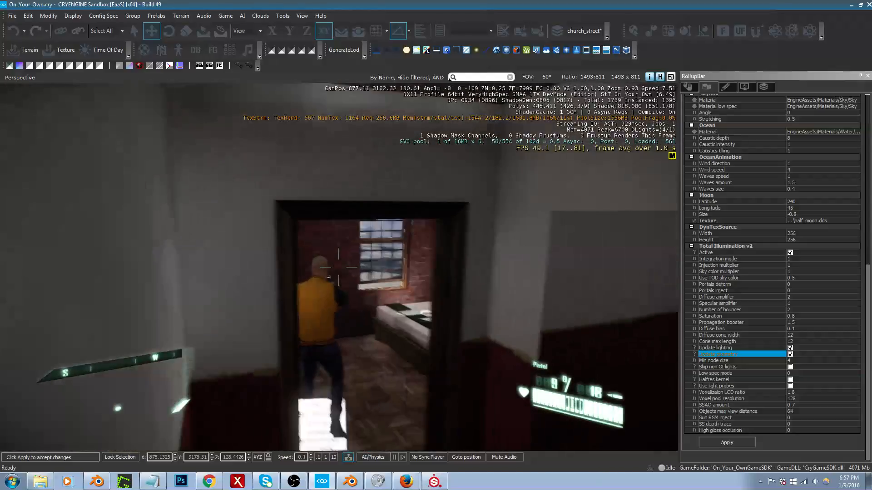
pyautogui.press('w')
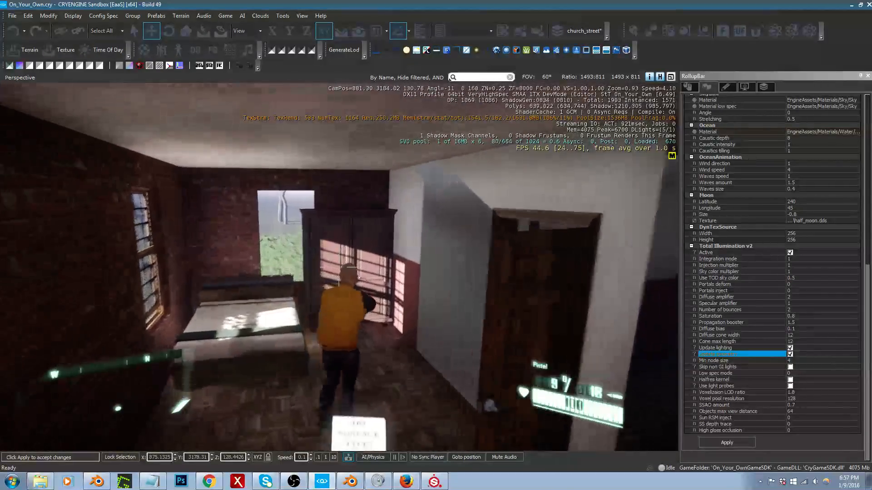
pyautogui.press('w')
pyautogui.press('s')
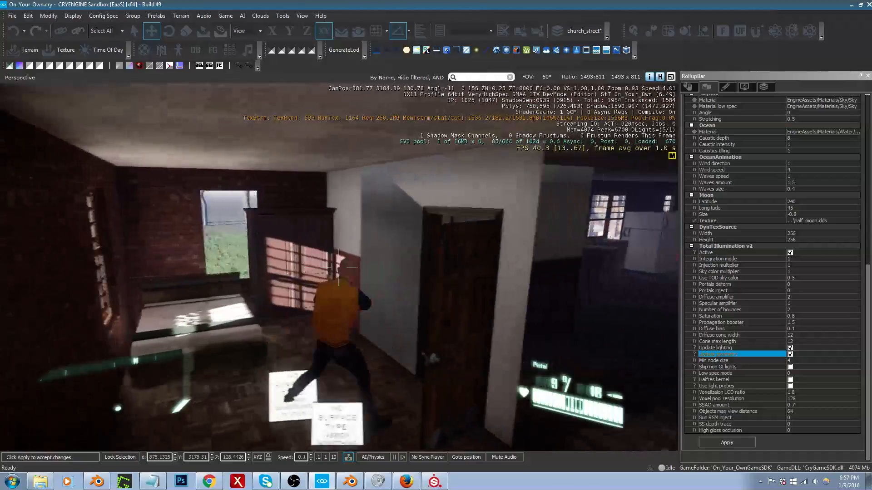
pyautogui.press('w')
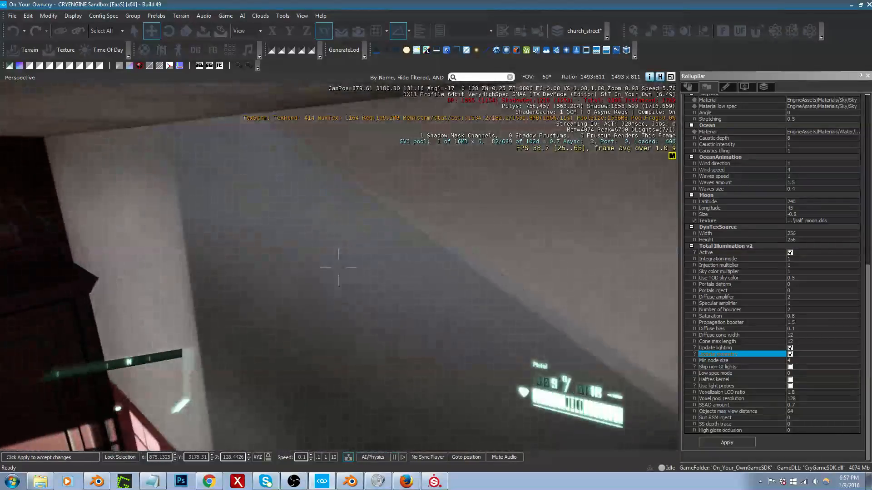
# Step: Walk back along the hallway in first person toward the kitchen and leave game mode
pyautogui.press('w')
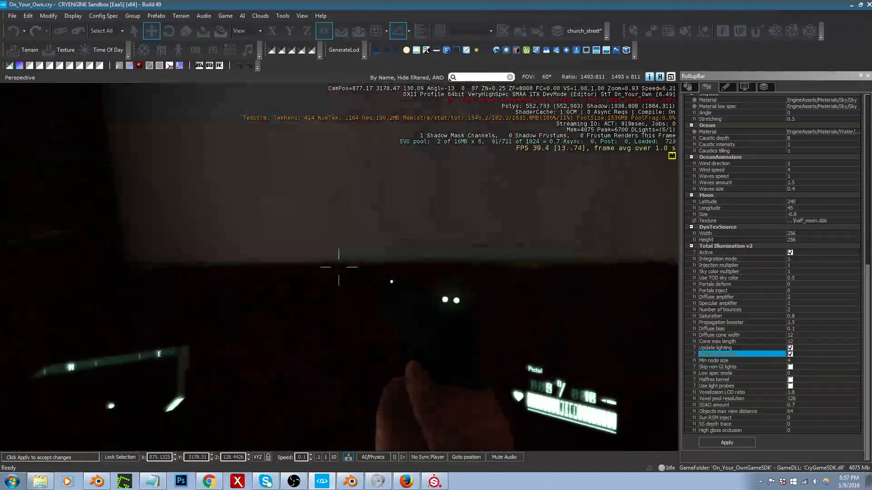
pyautogui.press('s')
pyautogui.press('d')
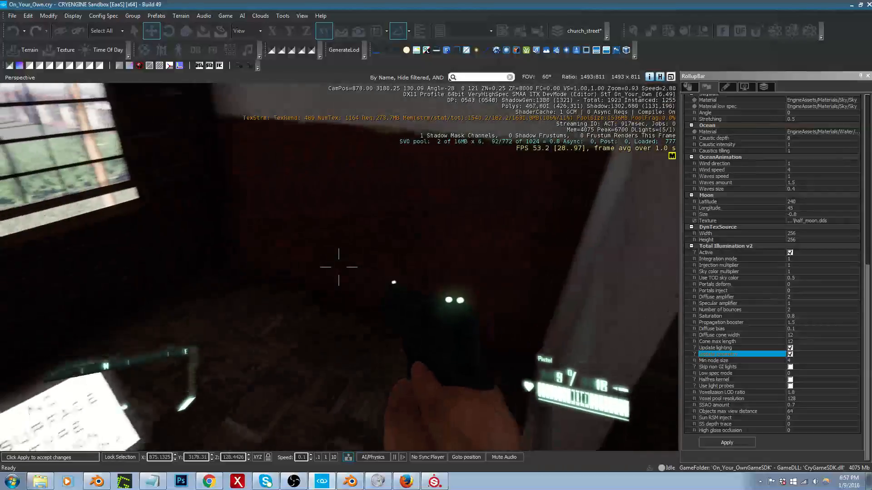
pyautogui.press('s')
pyautogui.press('w')
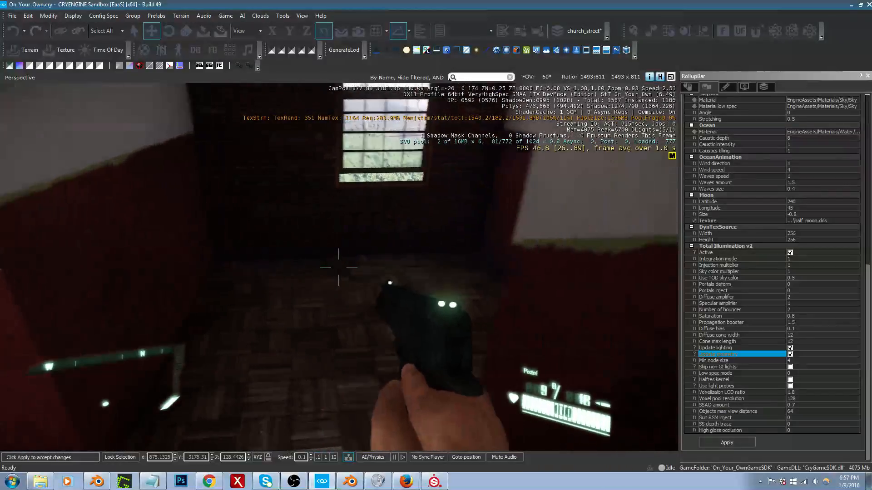
pyautogui.press('w')
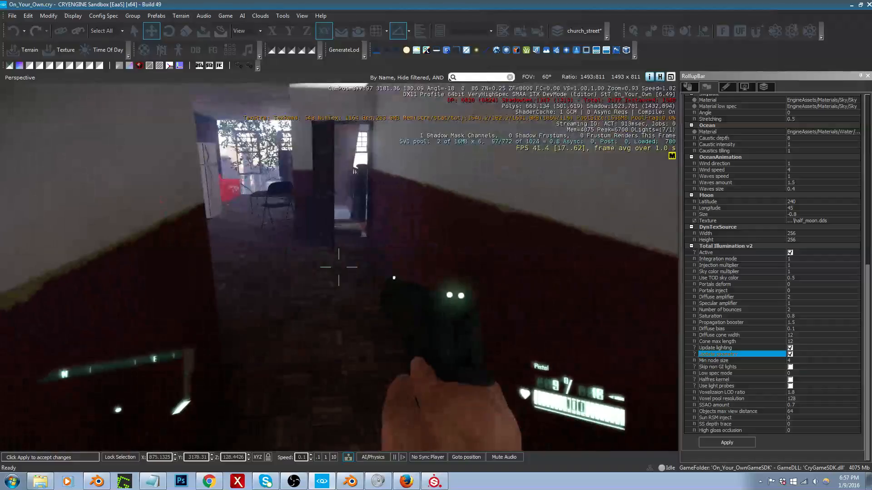
pyautogui.press('w')
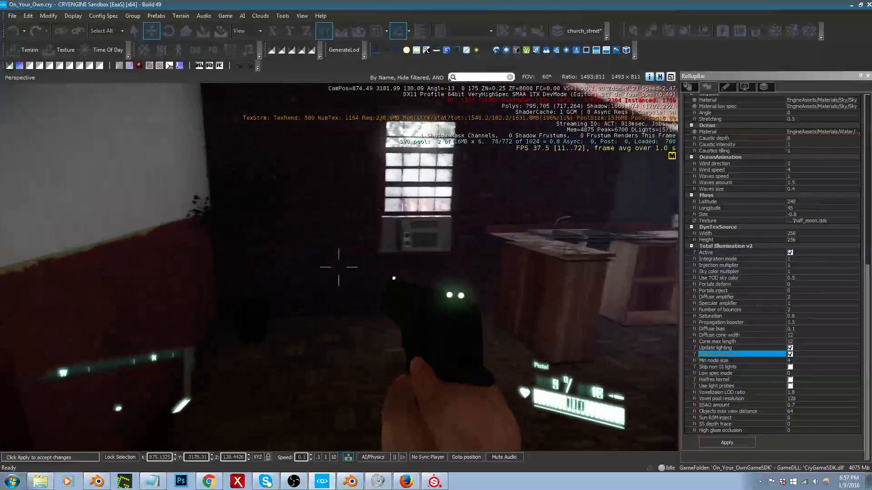
pyautogui.press('Escape')
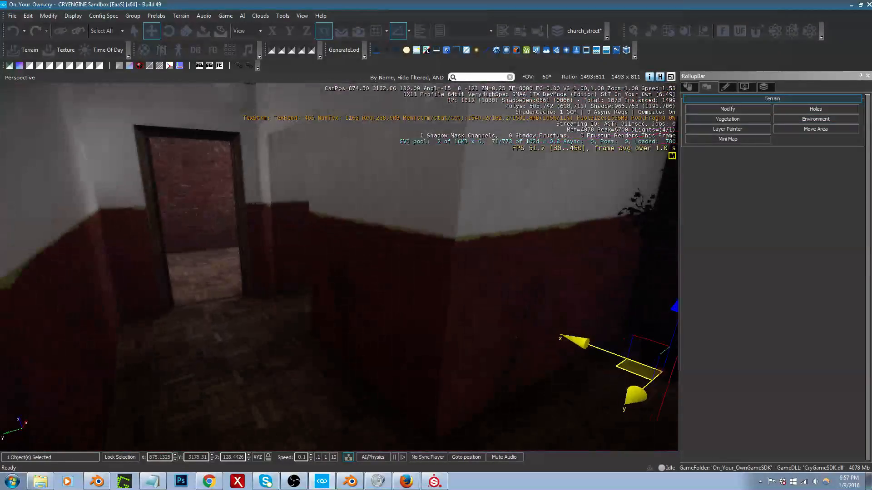
# Step: Check the wall beside the hallway's doorway, switch to Blender and open the interior walls' mesh for editing
pyautogui.press('d')
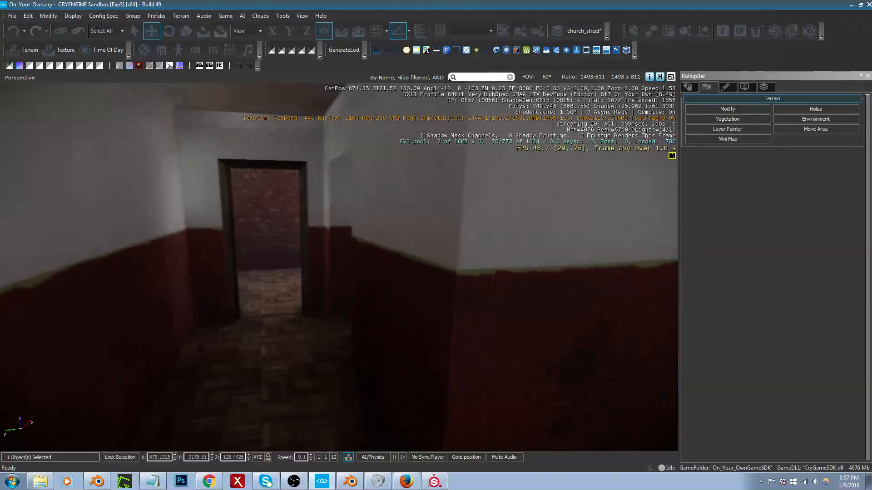
pyautogui.moveTo(307, 370); pyautogui.dragTo(278, 358, button='right')
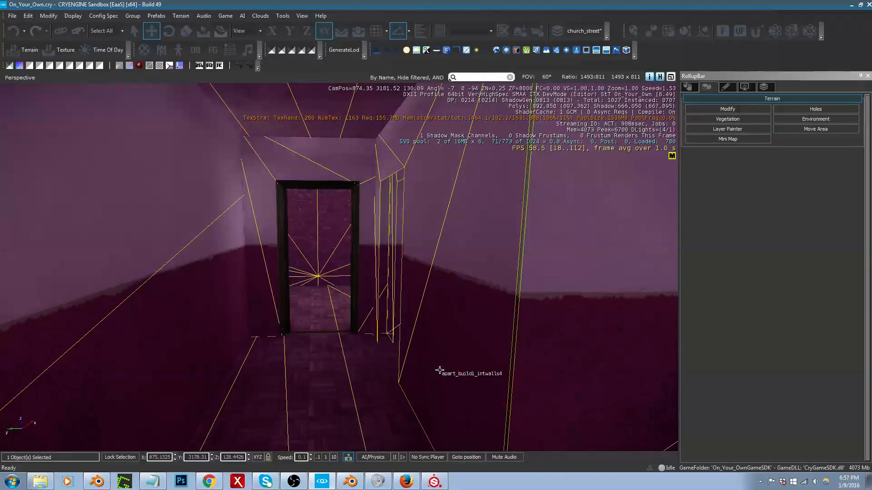
pyautogui.moveTo(395, 370); pyautogui.dragTo(393, 371, button='right')
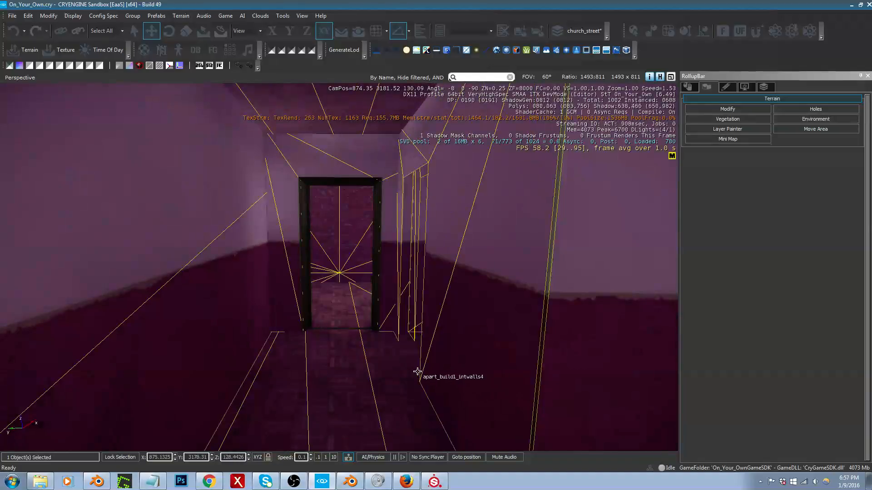
pyautogui.hotkey('alt', 'Tab')
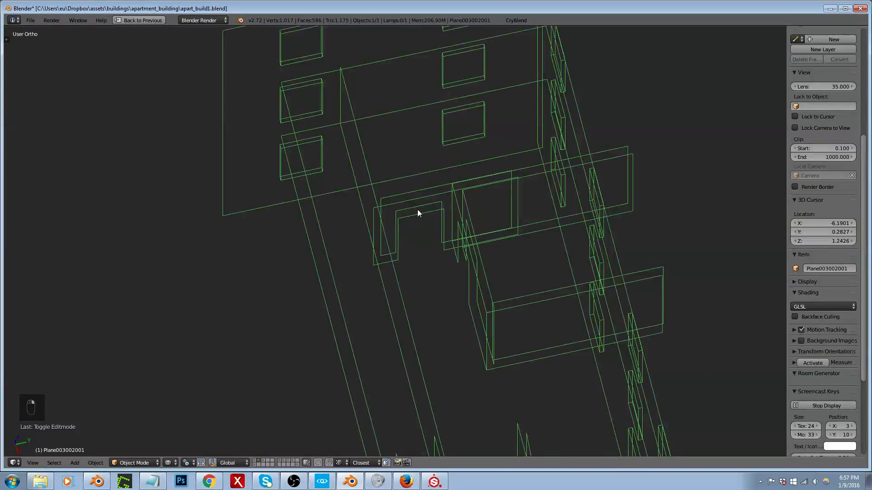
pyautogui.scroll(4, 418, 209)
pyautogui.press('Tab')
# Step: Select the entire linked doorway partition and move it about 0.12 units in the negative Y direction
pyautogui.rightClick(415, 220)
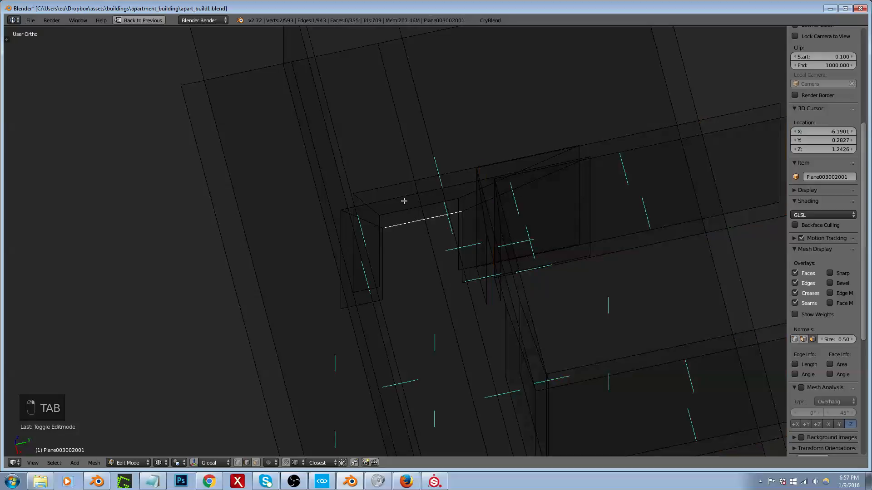
pyautogui.rightClick(403, 186)
pyautogui.hotkey('ctrl', ';')
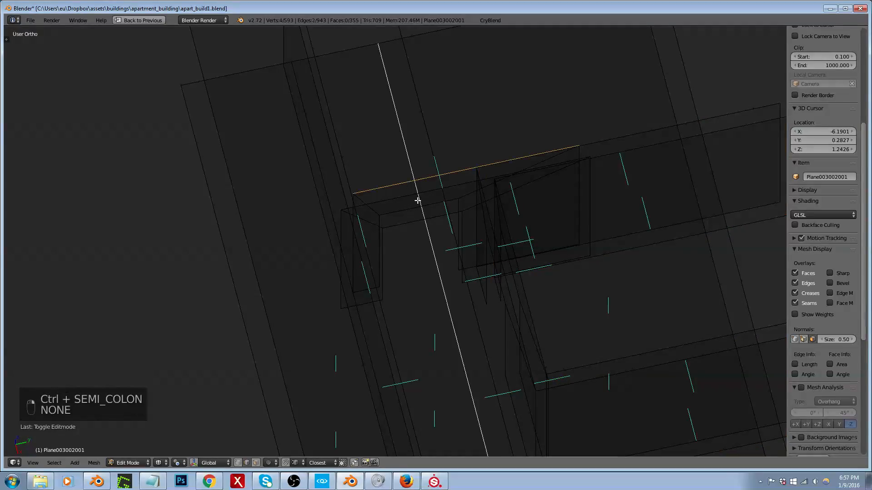
pyautogui.hotkey('ctrl', 'z')
pyautogui.keyDown('shift'); pyautogui.rightClick(403, 222); pyautogui.keyUp('shift')
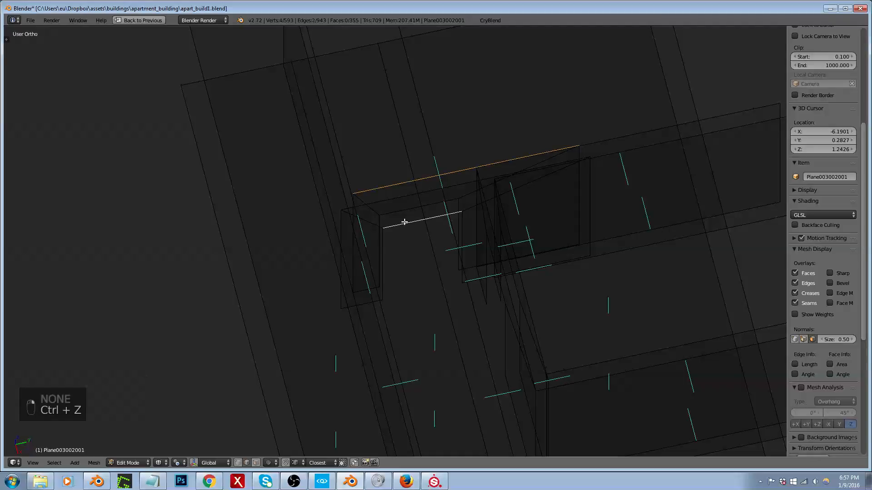
pyautogui.hotkey('ctrl', 'l')
pyautogui.hotkey('ctrl', 'l')
pyautogui.moveTo(402, 202); pyautogui.dragTo(387, 218, button='middle')
pyautogui.press('KP_7')
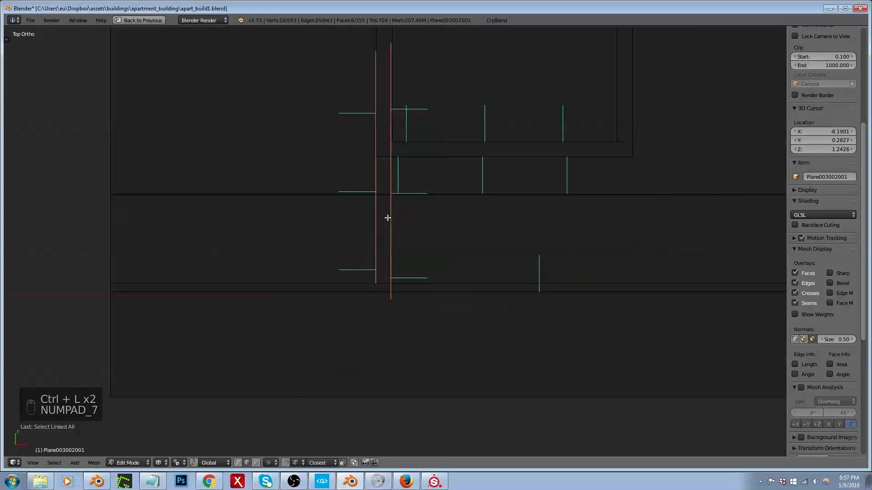
pyautogui.moveTo(387, 218); pyautogui.dragTo(300, 195, button='middle')
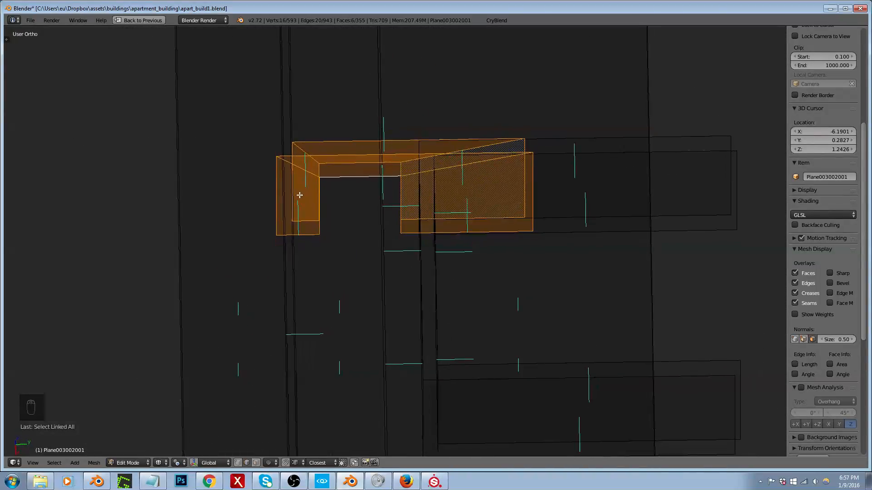
pyautogui.scroll(4, 331, 157)
pyautogui.press('g')
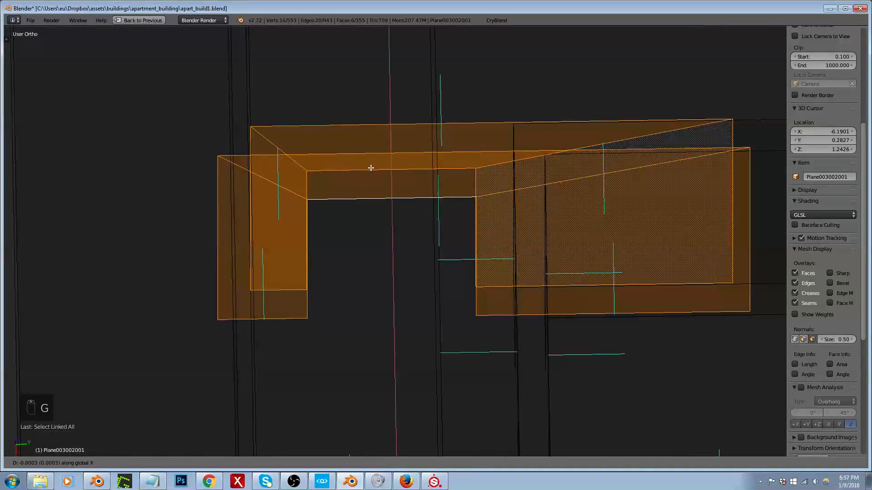
pyautogui.press('x')
pyautogui.press('y')
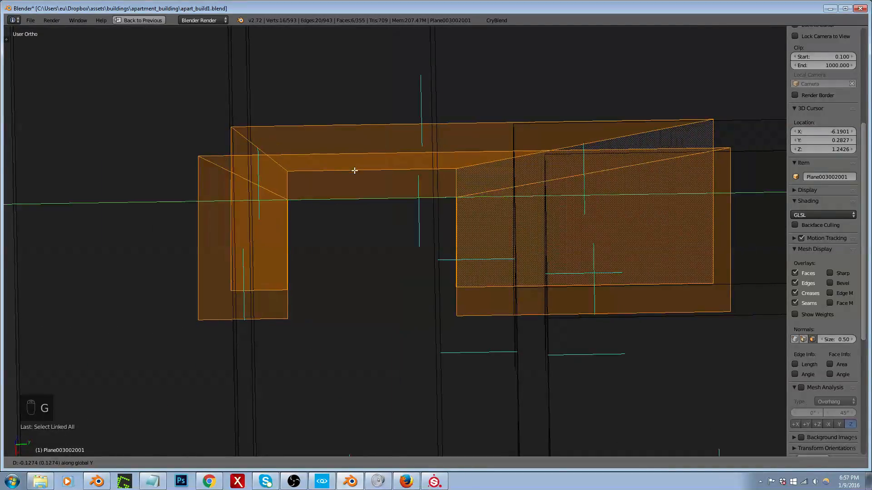
pyautogui.click(356, 171)
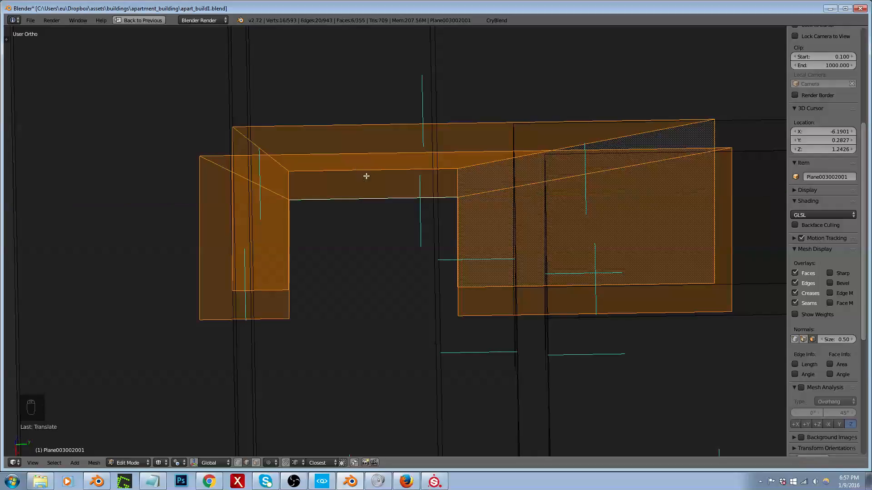
# Step: Select both faces of the long wall adjoining the right end of the doorway partition, using face selection
pyautogui.scroll(-5, 366, 178)
pyautogui.moveTo(416, 210); pyautogui.dragTo(582, 173, button='middle')
pyautogui.scroll(3, 548, 212)
pyautogui.scroll(3, 563, 153)
pyautogui.rightClick(557, 137)
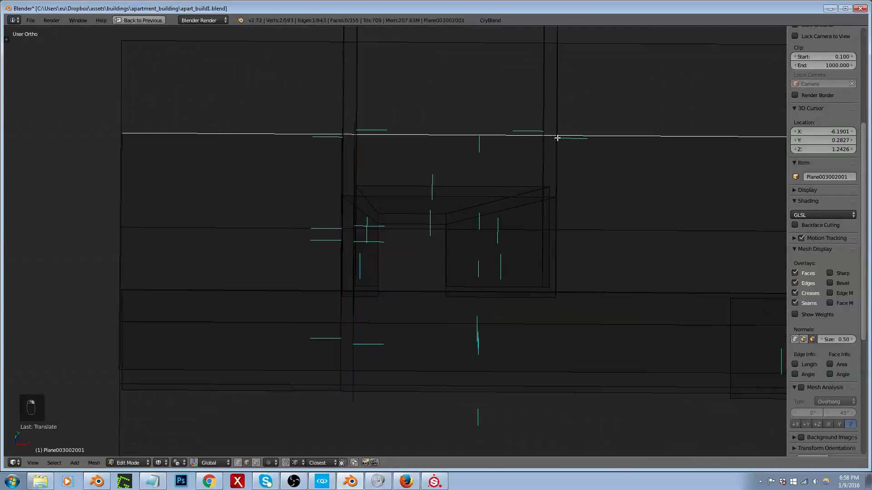
pyautogui.moveTo(557, 138); pyautogui.dragTo(537, 137, button='middle')
pyautogui.hotkey('ctrl', 'Tab')
pyautogui.click(534, 145)
pyautogui.rightClick(531, 148)
pyautogui.keyDown('shift'); pyautogui.rightClick(528, 164); pyautogui.keyUp('shift')
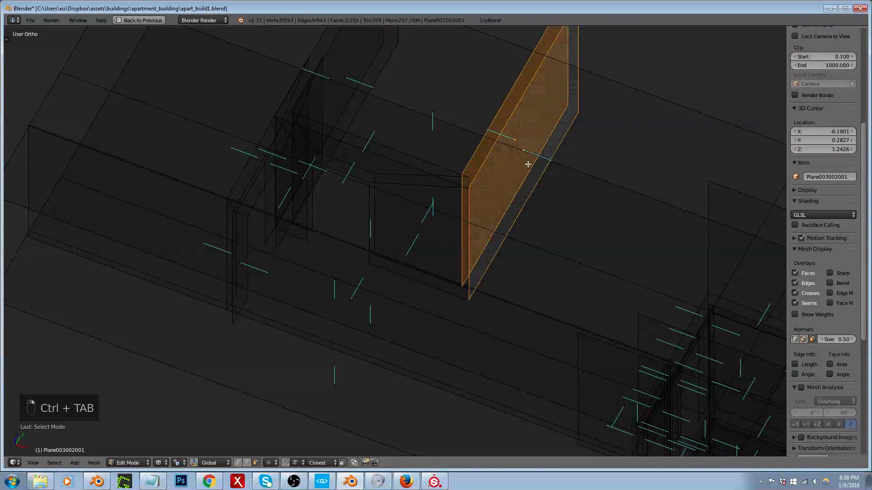
pyautogui.moveTo(527, 165); pyautogui.dragTo(547, 180, button='middle')
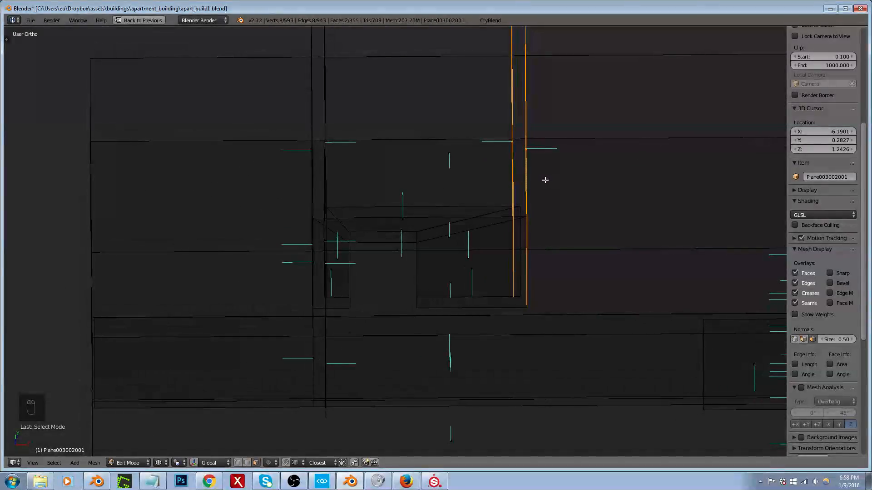
pyautogui.press('g')
pyautogui.press('x')
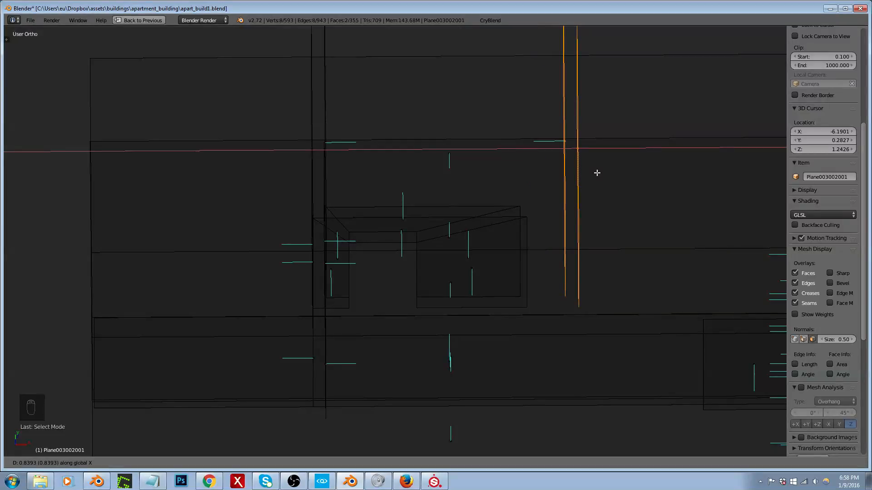
pyautogui.press('Escape')
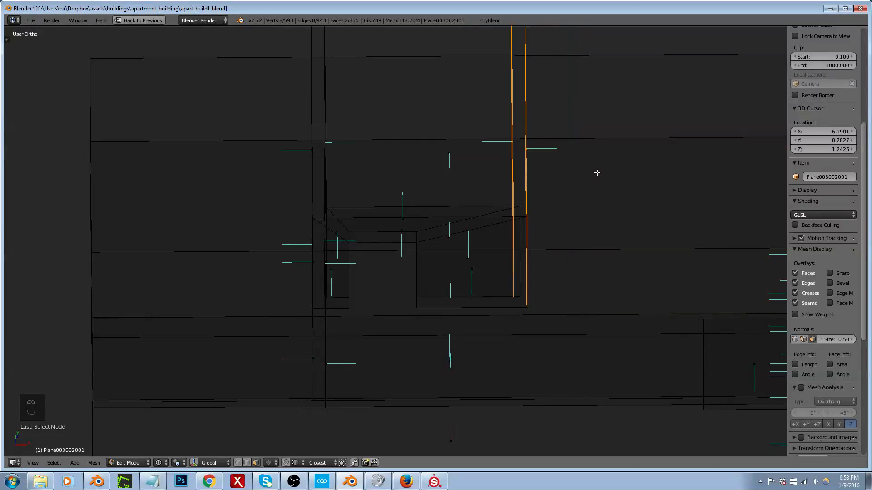
# Step: Show the building shell's layer as well and, in top view, move the selected wall 1 unit along X
pyautogui.hotkey('shift', '1')
pyautogui.scroll(-4, 499, 224)
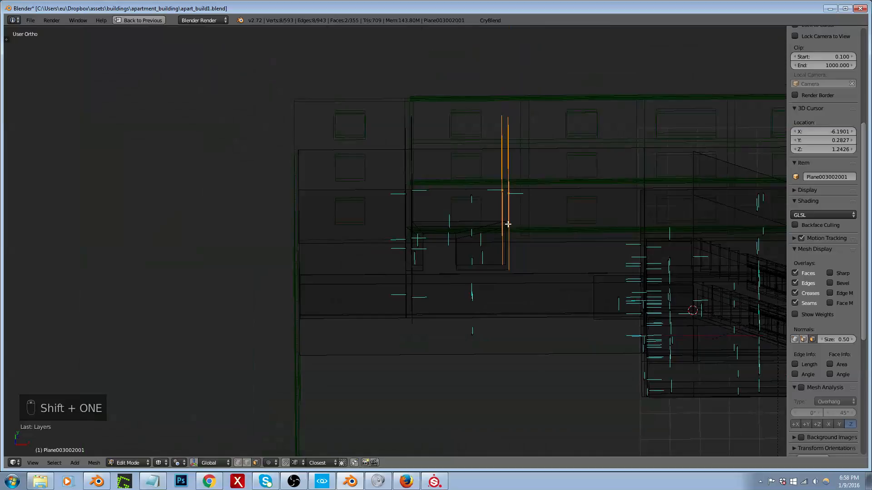
pyautogui.press('KP_7')
pyautogui.scroll(4, 520, 198)
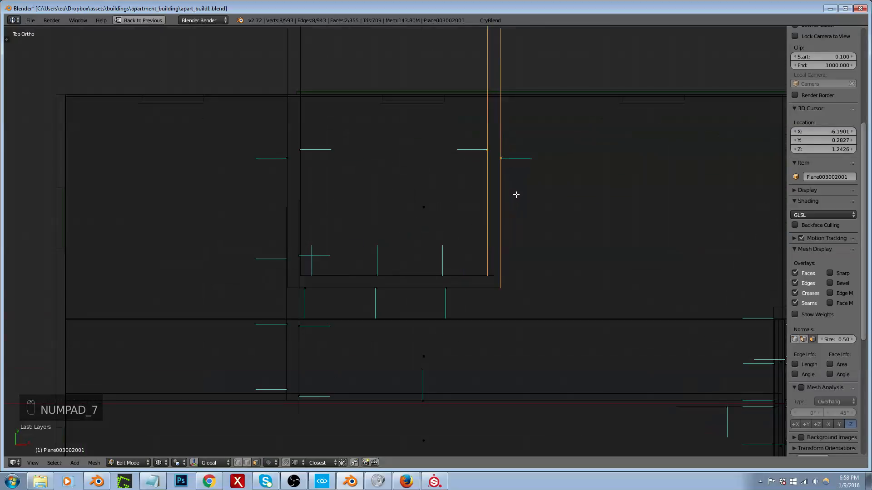
pyautogui.press('g')
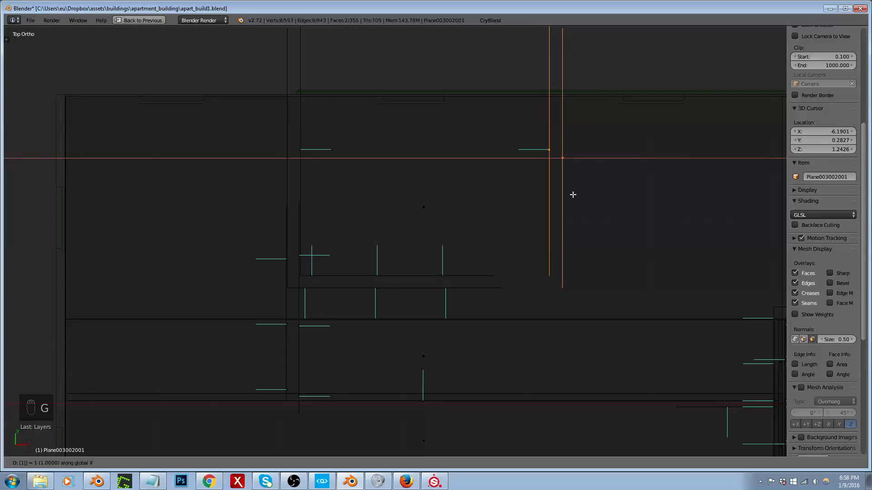
pyautogui.click(573, 195)
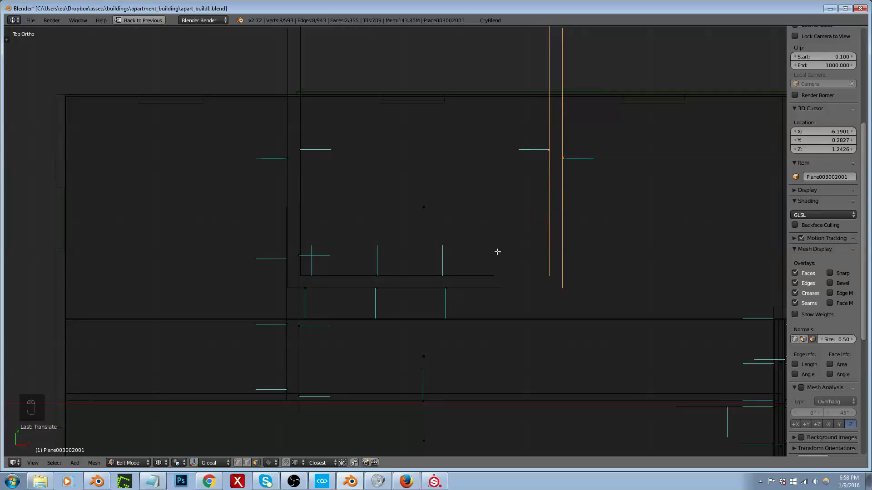
# Step: Extend the doorway partition to the moved wall by shifting its two vertical end edges 1 unit along X
pyautogui.scroll(3, 475, 273)
pyautogui.moveTo(540, 267); pyautogui.dragTo(458, 167, button='middle')
pyautogui.hotkey('ctrl', 'Tab')
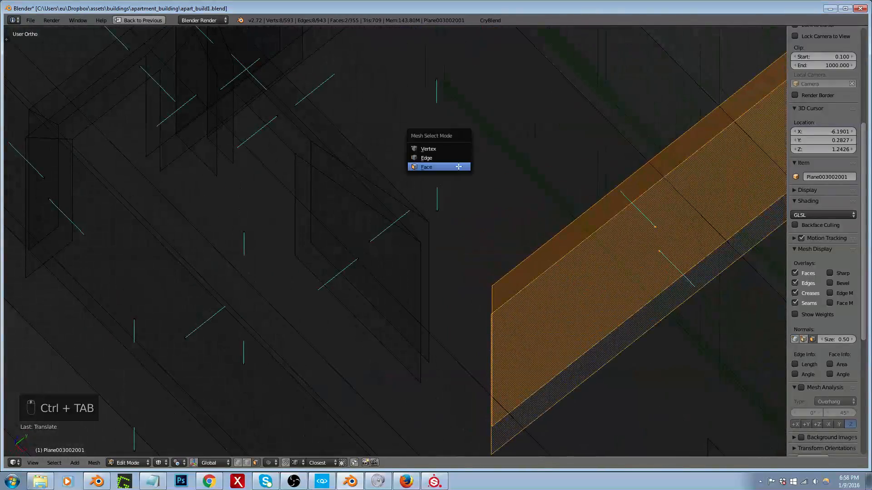
pyautogui.click(443, 159)
pyautogui.click(422, 269)
pyautogui.keyDown('shift'); pyautogui.click(432, 254); pyautogui.keyUp('shift')
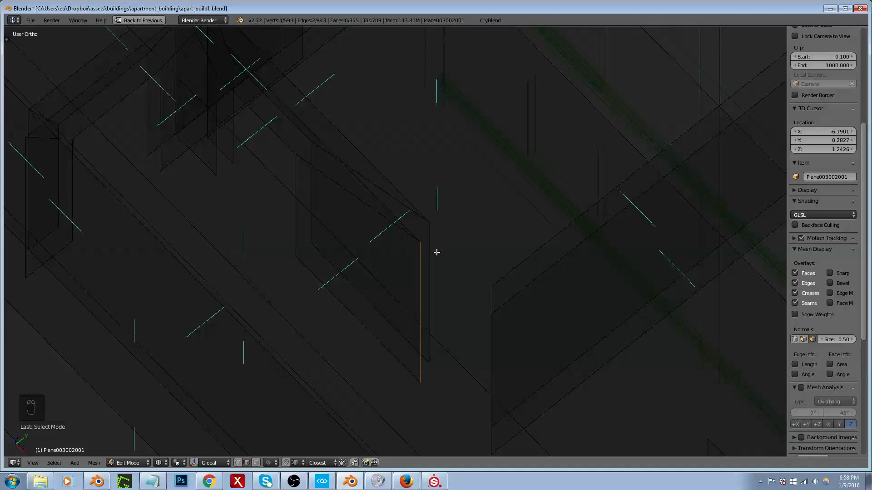
pyautogui.press('g')
pyautogui.press('x')
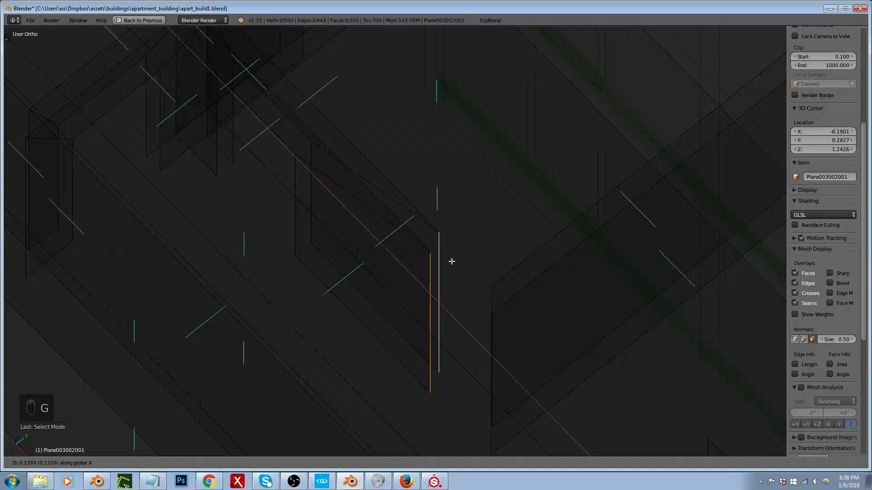
pyautogui.click(497, 313)
pyautogui.moveTo(496, 314); pyautogui.dragTo(544, 269, button='middle')
pyautogui.scroll(-4, 484, 204)
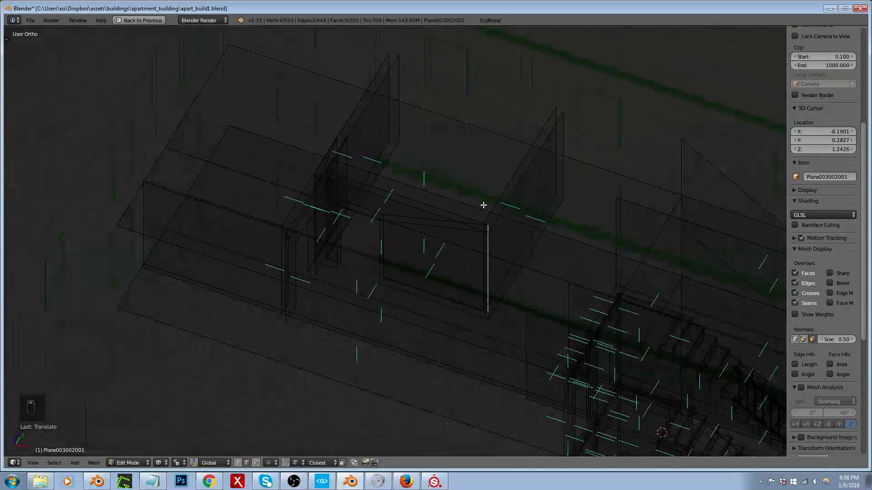
pyautogui.moveTo(483, 205); pyautogui.dragTo(493, 190, button='middle')
# Step: Leave mesh editing and export the building to the game's apart_build1 folder with CryBlend
pyautogui.press('Tab')
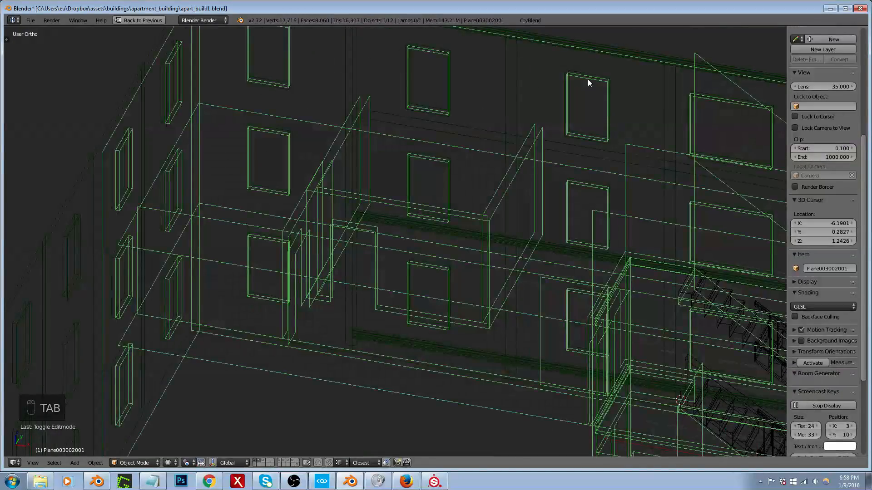
pyautogui.click(537, 20)
pyautogui.click(559, 207)
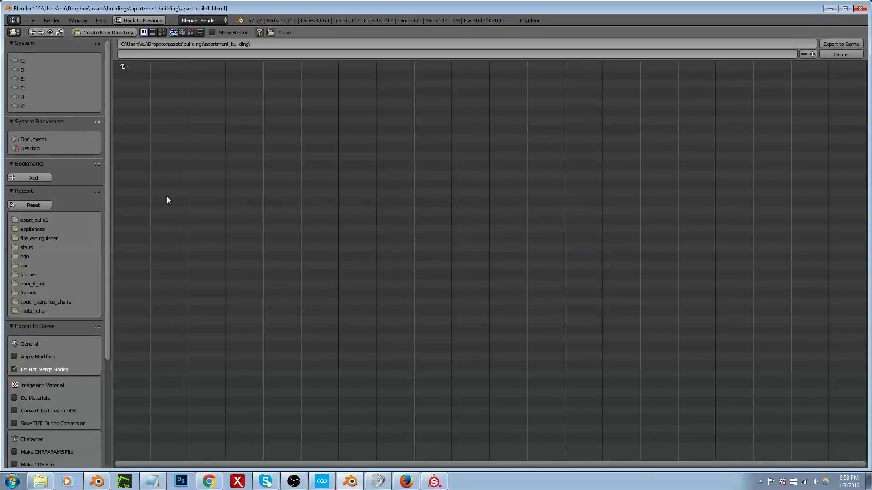
pyautogui.click(36, 220)
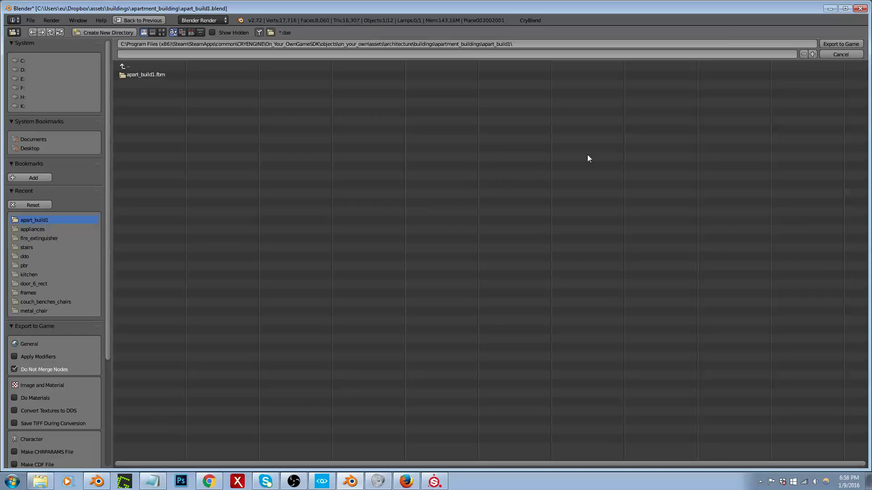
pyautogui.click(842, 45)
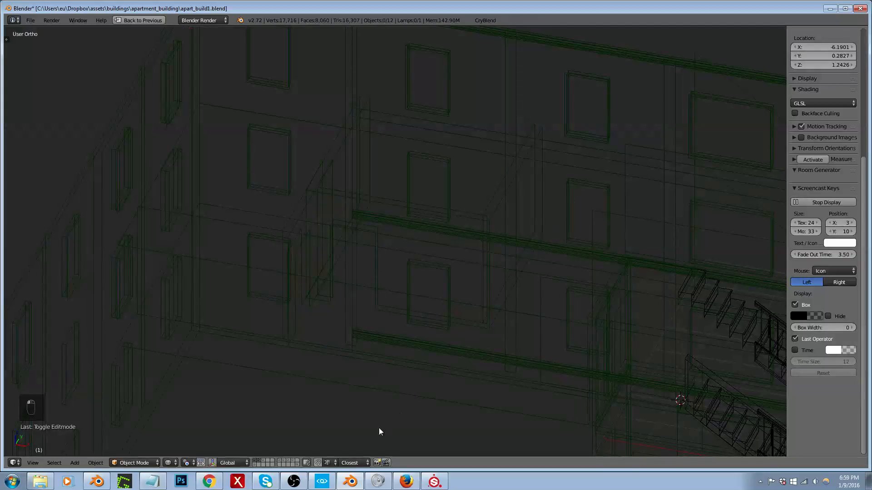
# Step: Switch to CRYENGINE, move the potted plant along X to about 874.02 and select the interior walls object
pyautogui.click(329, 481)
pyautogui.moveTo(383, 357); pyautogui.dragTo(400, 356, button='right')
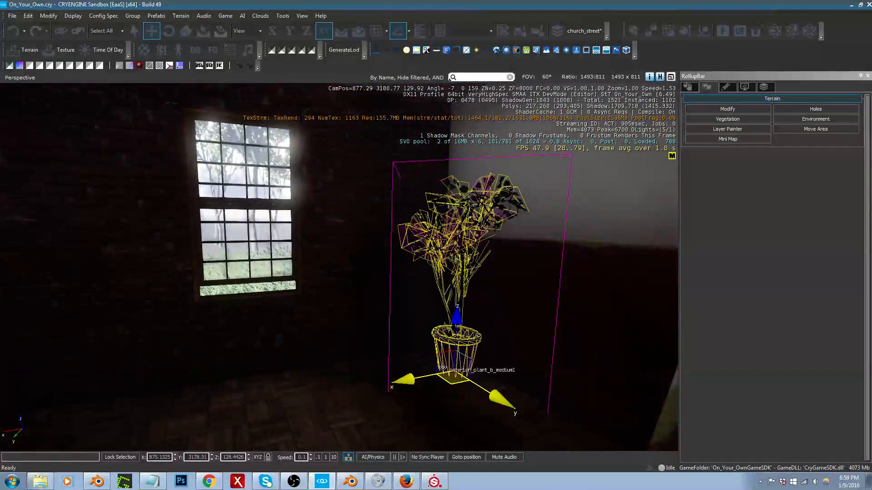
pyautogui.moveTo(433, 375); pyautogui.dragTo(516, 347)
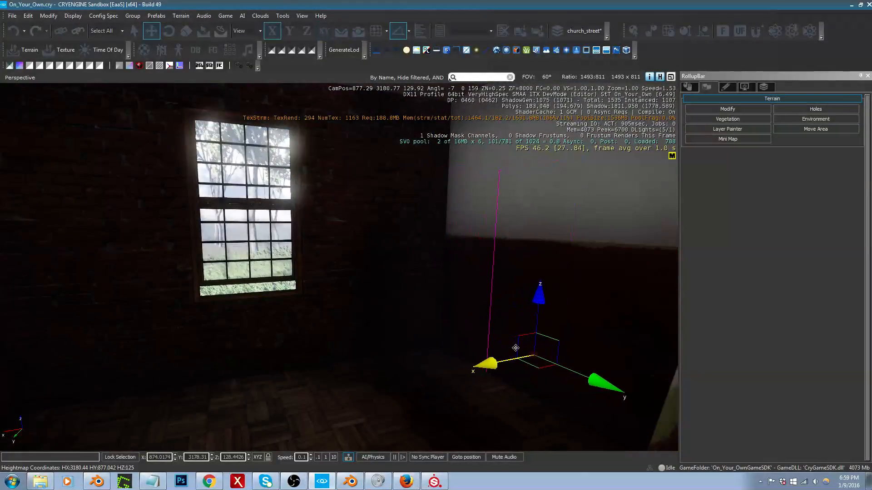
pyautogui.press('s')
pyautogui.moveTo(516, 348); pyautogui.dragTo(478, 335, button='right')
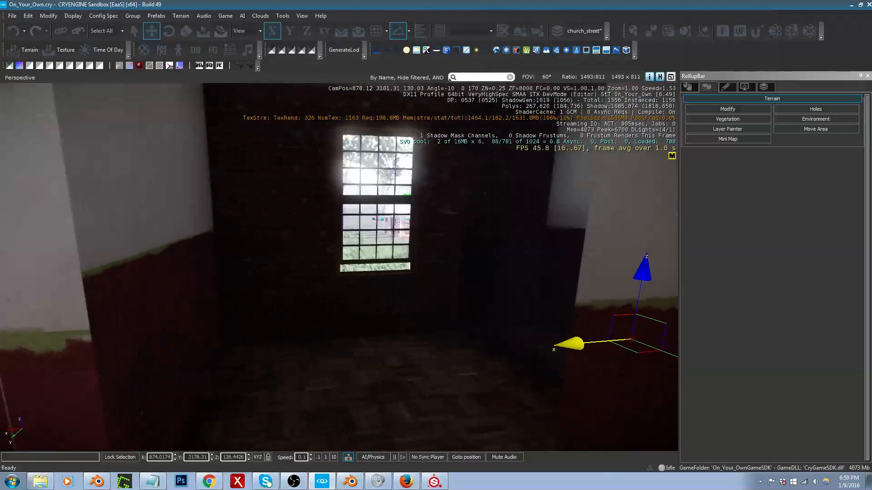
pyautogui.click(478, 336)
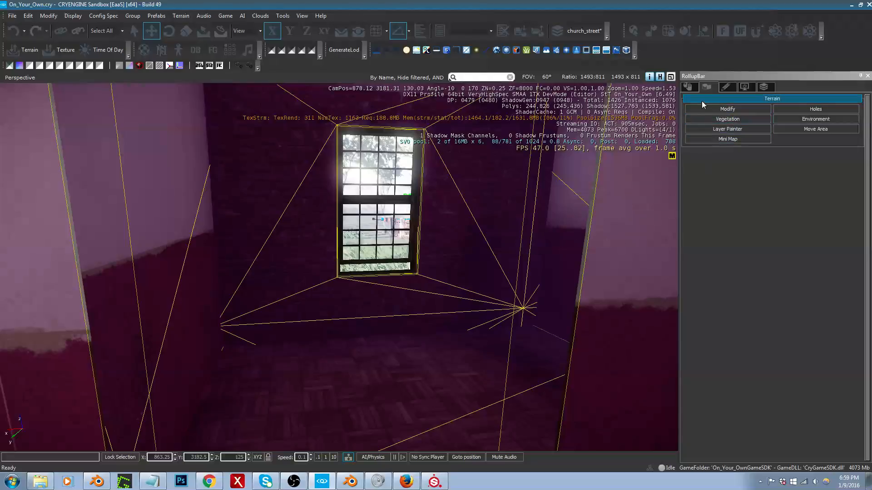
# Step: Select the hallway doorway's frame together with its door and shift both along Y to about 3182.12
pyautogui.moveTo(545, 282); pyautogui.dragTo(443, 313, button='right')
pyautogui.press('s')
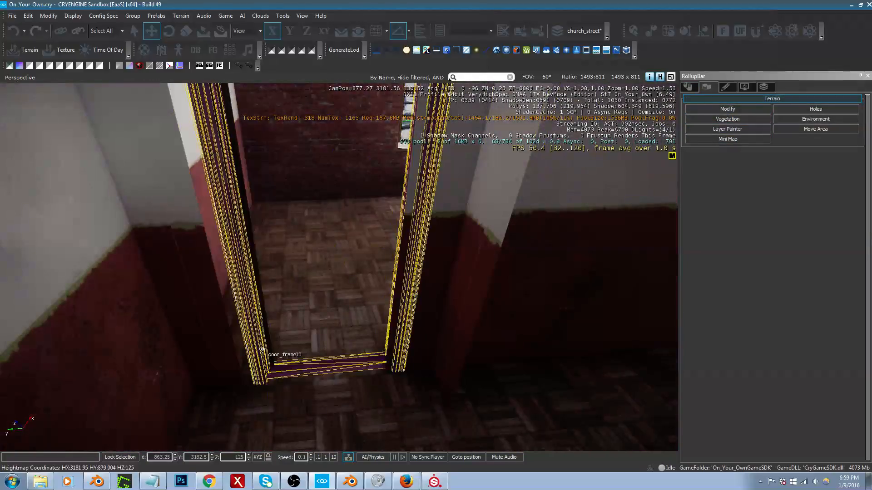
pyautogui.click(408, 291)
pyautogui.moveTo(399, 286); pyautogui.dragTo(290, 281, button='right')
pyautogui.press('w')
pyautogui.press('d')
pyautogui.keyDown('ctrl'); pyautogui.click(197, 282); pyautogui.keyUp('ctrl')
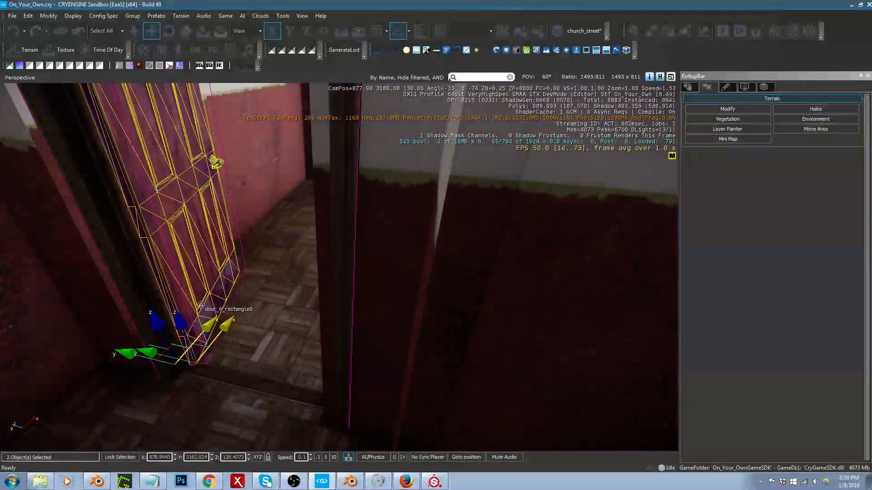
pyautogui.moveTo(197, 282); pyautogui.dragTo(281, 286, button='right')
pyautogui.press('a')
pyautogui.moveTo(227, 365); pyautogui.dragTo(206, 364)
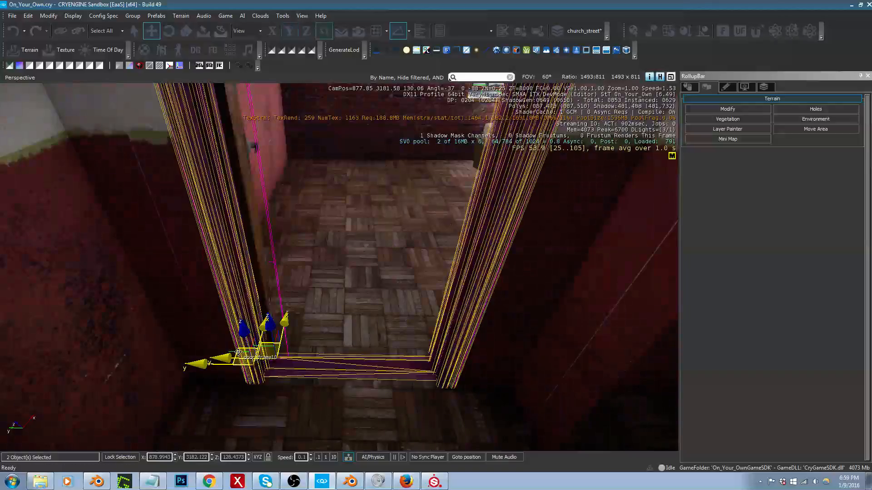
# Step: Clone the selected door and frame and place the copies near the neighbouring room's doorway
pyautogui.hotkey('ctrl', 'c')
pyautogui.moveTo(239, 352); pyautogui.dragTo(246, 352, button='right')
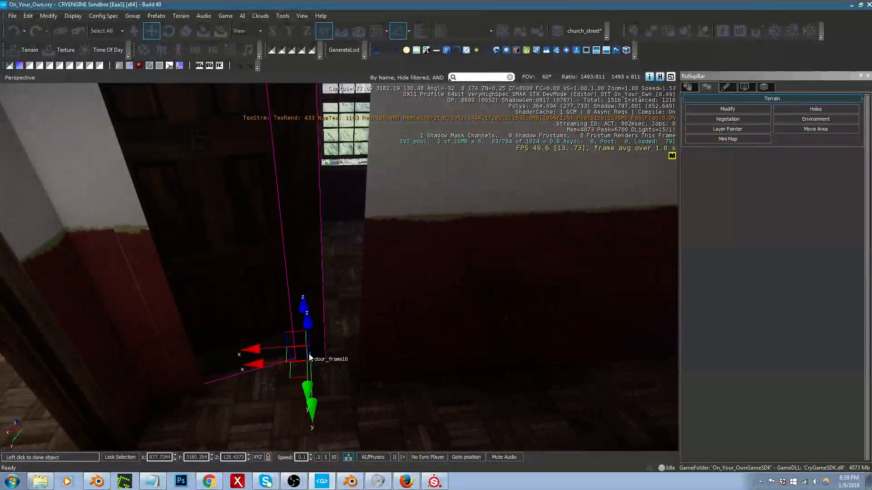
pyautogui.click(280, 354)
# Step: Rotate the cloned door and frame about Z and fit them into the doorway at about X 878.52, Y 3180.56
pyautogui.press('2')
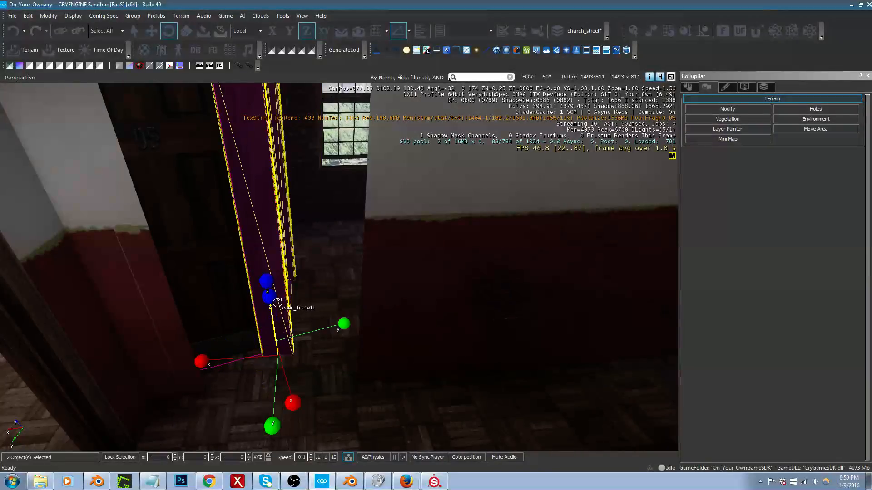
pyautogui.moveTo(271, 290); pyautogui.dragTo(294, 327)
pyautogui.press('1')
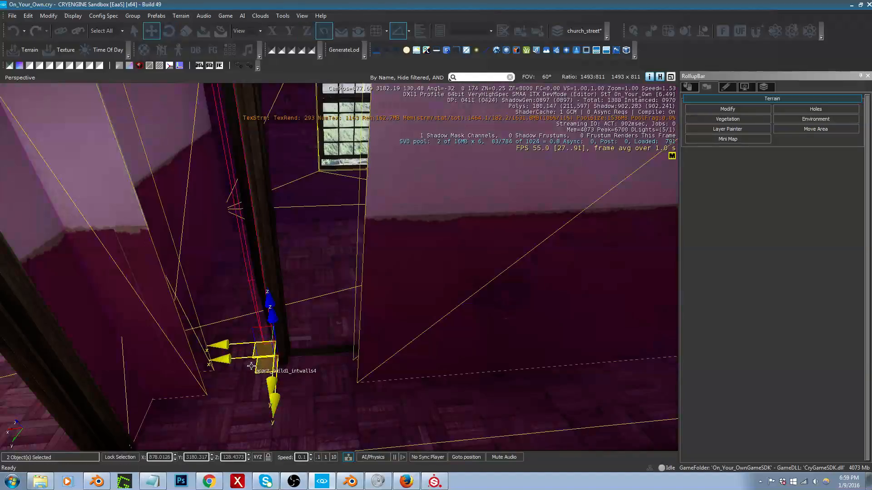
pyautogui.moveTo(215, 386); pyautogui.dragTo(180, 403)
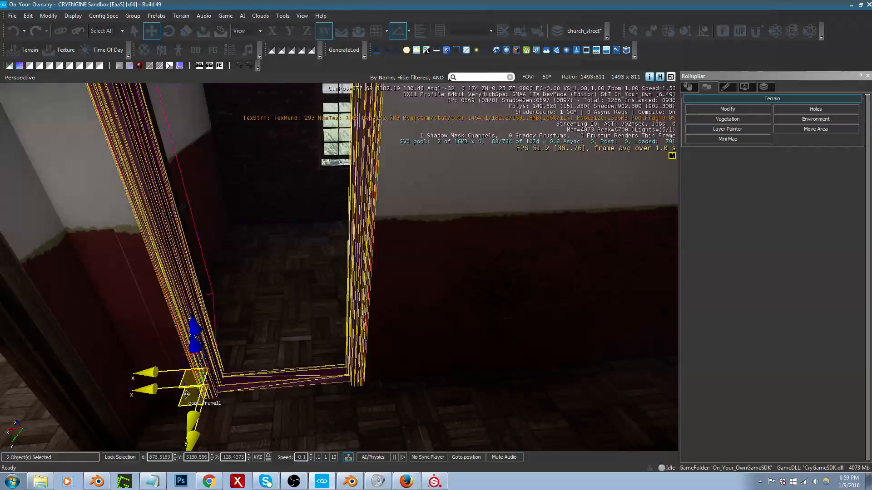
# Step: Inspect the newly fitted doorway and fly into the room behind it to examine the space around its window
pyautogui.moveTo(182, 402); pyautogui.dragTo(328, 355, button='right')
pyautogui.press('w')
pyautogui.press('s')
pyautogui.press('a')
pyautogui.press('a')
pyautogui.press('d')
pyautogui.press('w')
pyautogui.press('a')
pyautogui.press('a')
pyautogui.press('w')
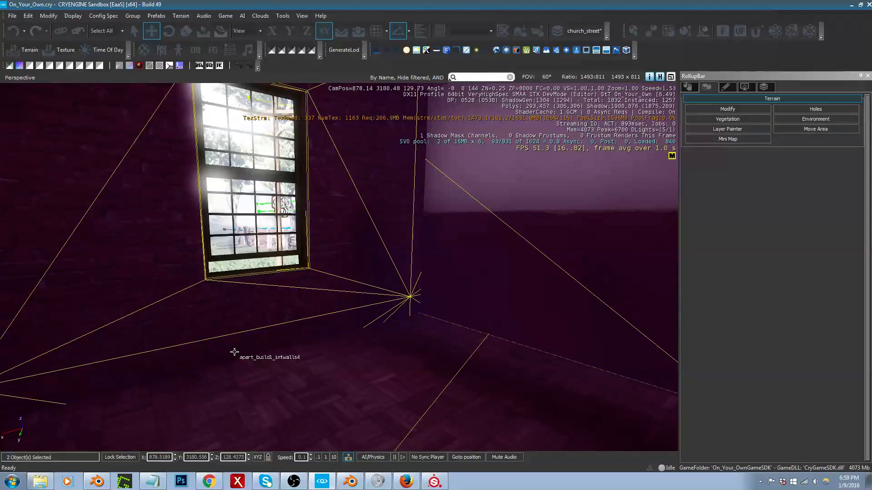
pyautogui.moveTo(234, 352); pyautogui.dragTo(277, 340, button='right')
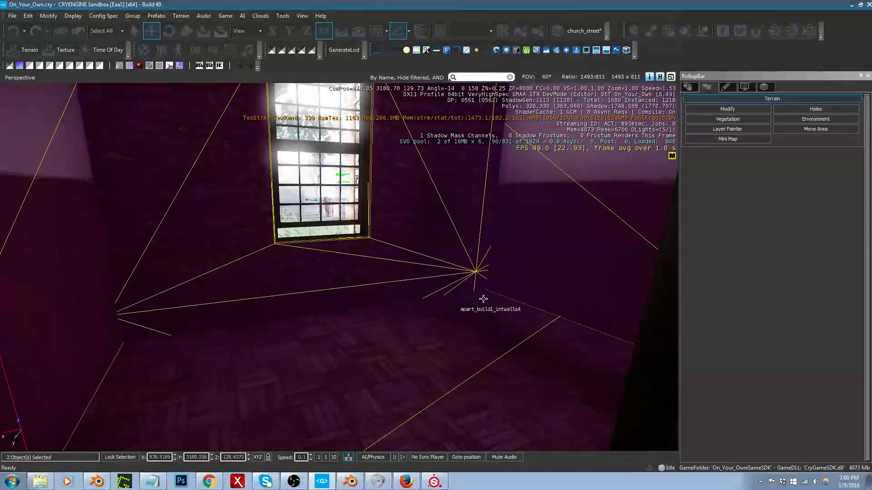
pyautogui.moveTo(558, 259); pyautogui.dragTo(587, 254, button='right')
pyautogui.press('w')
pyautogui.press('w')
pyautogui.press('s')
pyautogui.press('w')
# Step: Filter the Brush object library for "tub" and preview the bath_tub1 model up close
pyautogui.click(688, 87)
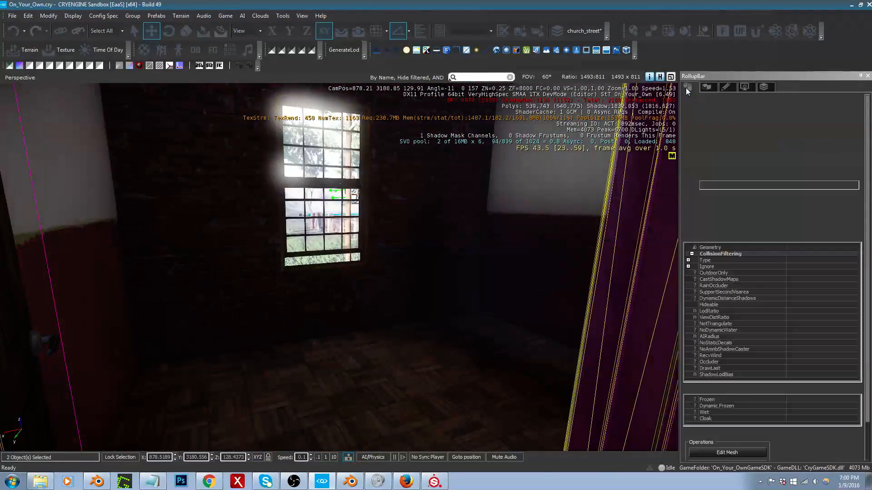
pyautogui.click(739, 130)
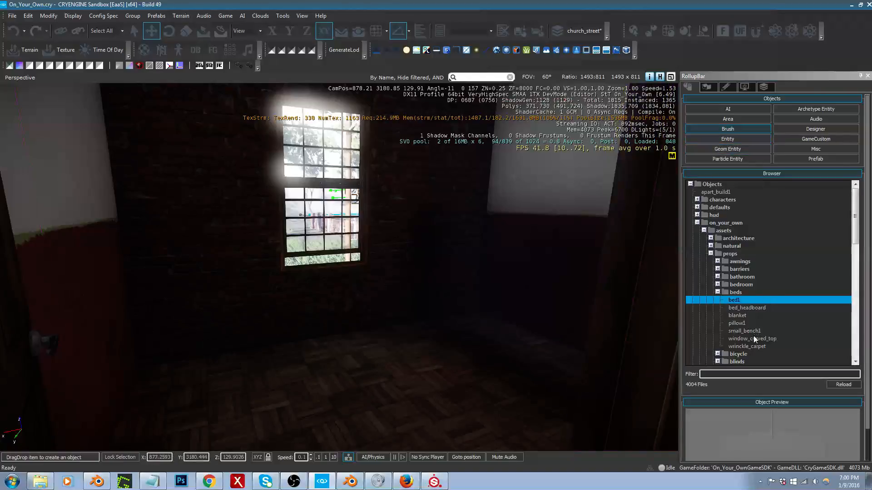
pyautogui.click(746, 375)
pyautogui.write('tub')
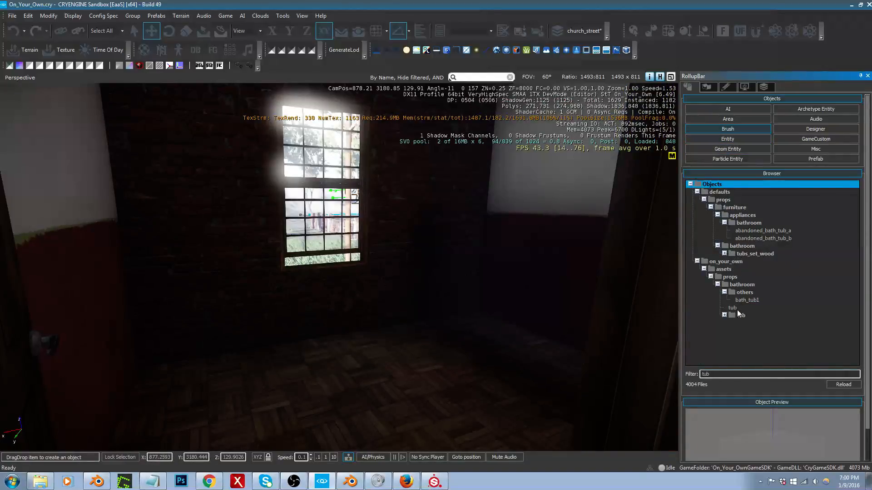
pyautogui.click(746, 300)
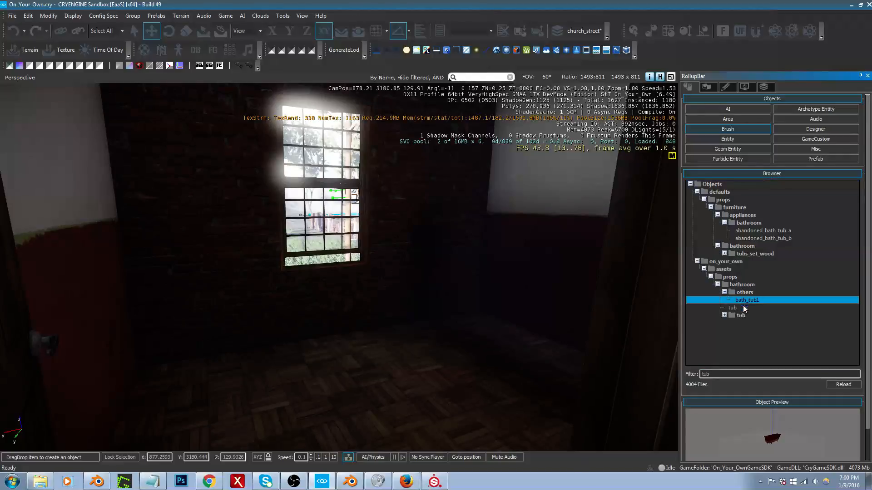
pyautogui.scroll(5, 768, 436)
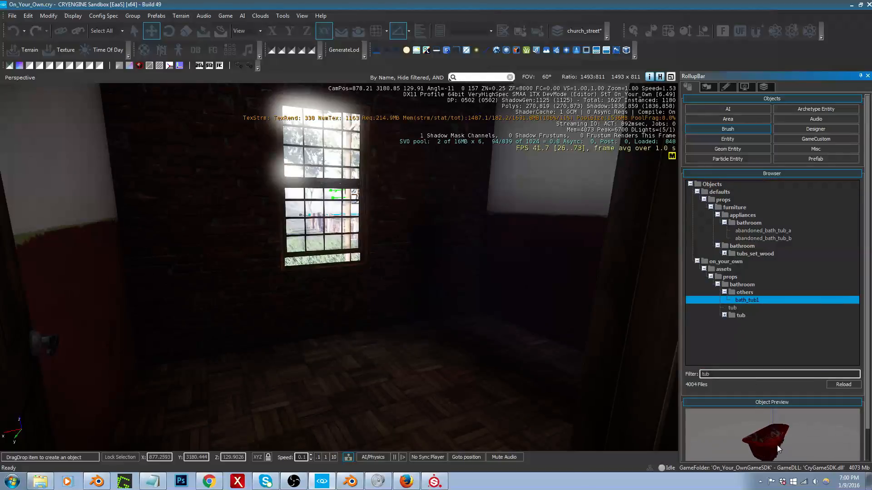
# Step: Preview the bath_tub1 and shower models in the bathroom props' tub folder and check the towel_rack entry
pyautogui.scroll(-4, 777, 449)
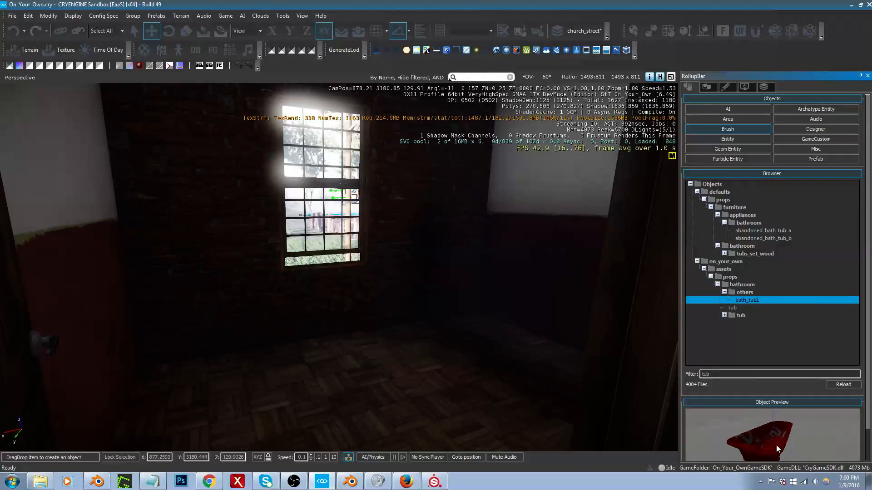
pyautogui.click(725, 317)
pyautogui.click(724, 316)
pyautogui.click(741, 323)
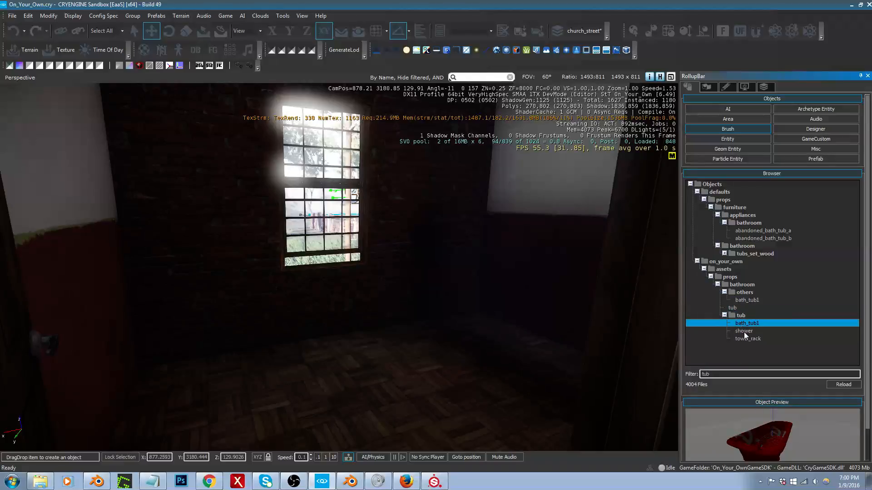
pyautogui.click(744, 332)
pyautogui.click(746, 339)
pyautogui.click(745, 332)
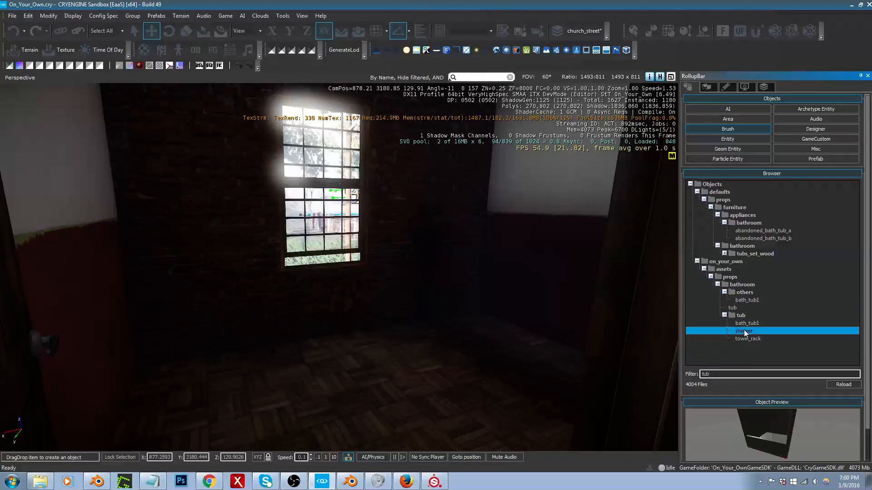
pyautogui.click(747, 325)
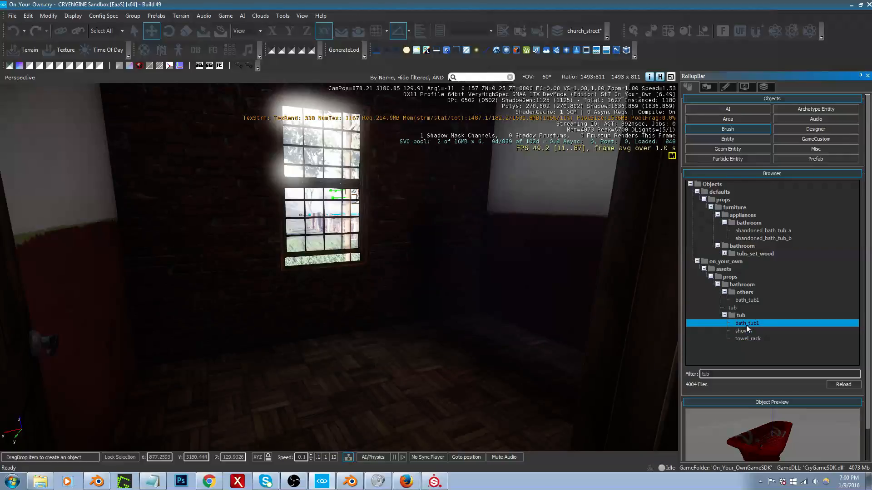
# Step: Place the bath_tub1 brush from the others folder on the room's floor and rotate it 90° about Z
pyautogui.click(744, 301)
pyautogui.moveTo(744, 301)
pyautogui.mouseDown()
pyautogui.moveTo(522, 311)
pyautogui.moveTo(459, 356)
pyautogui.moveTo(407, 376)
pyautogui.moveTo(416, 375)
pyautogui.mouseUp()
pyautogui.press('2')
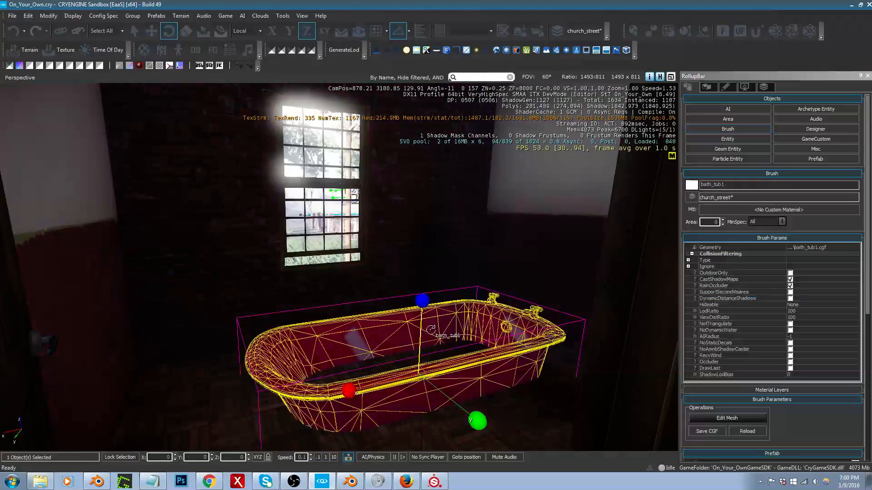
pyautogui.moveTo(433, 317); pyautogui.dragTo(452, 288)
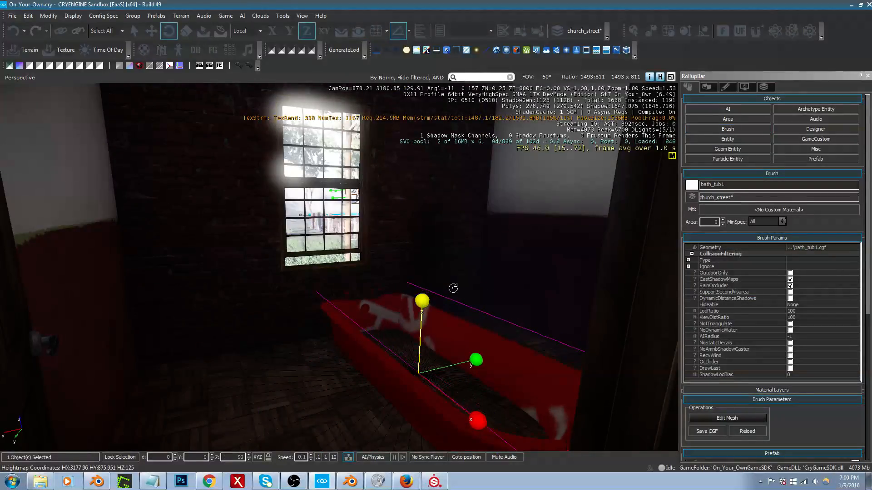
# Step: Move the bathtub to the end wall beside the window and raise it to about X 875.5, Y 3178.95, Z 128.91
pyautogui.press('1')
pyautogui.press('w')
pyautogui.moveTo(439, 304); pyautogui.dragTo(536, 326, button='right')
pyautogui.press('s')
pyautogui.moveTo(431, 336); pyautogui.dragTo(373, 322, button='right')
pyautogui.press('w')
pyautogui.moveTo(351, 345); pyautogui.dragTo(371, 284)
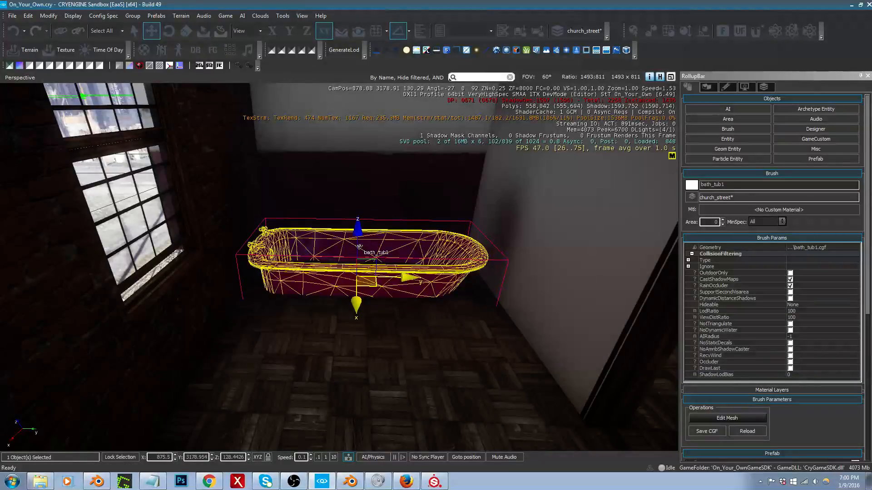
pyautogui.moveTo(358, 230); pyautogui.dragTo(364, 198)
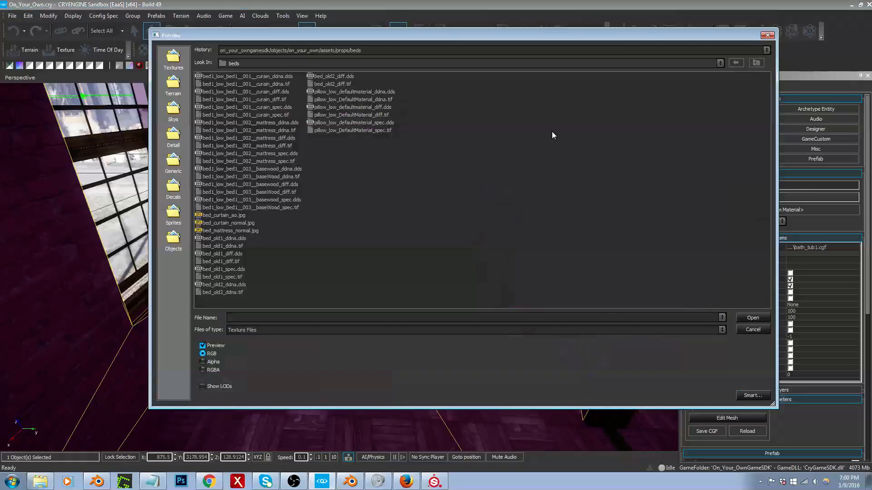
# Step: Assign the tub_low_DefaultMaterial diff, ddna and spec .tif textures from props/bathroom/tub to the bathtub's material
pyautogui.click(756, 63)
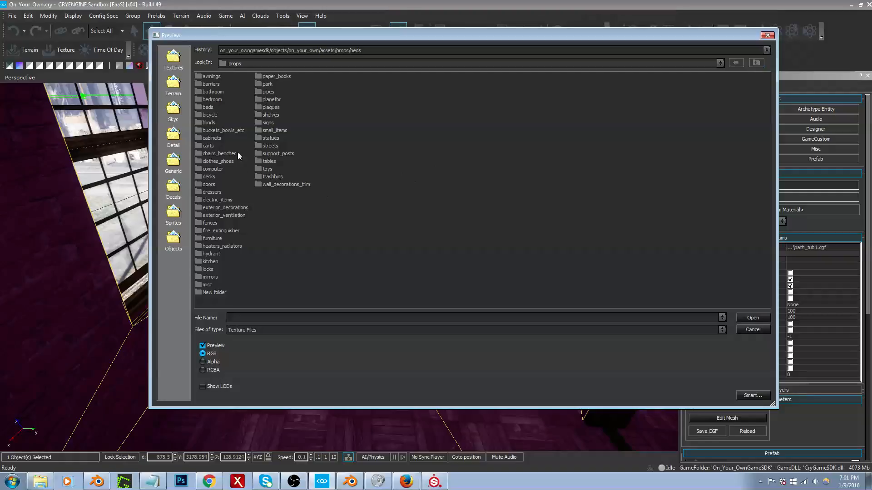
pyautogui.doubleClick(218, 92)
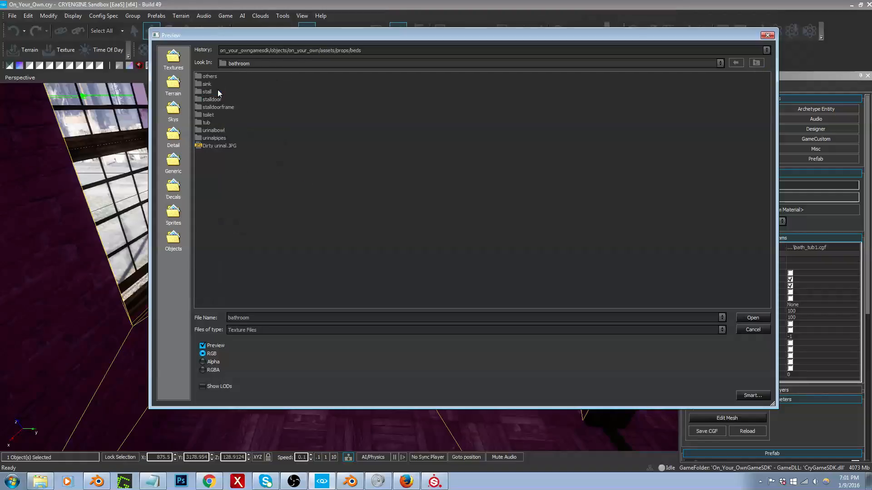
pyautogui.doubleClick(203, 122)
pyautogui.click(252, 100)
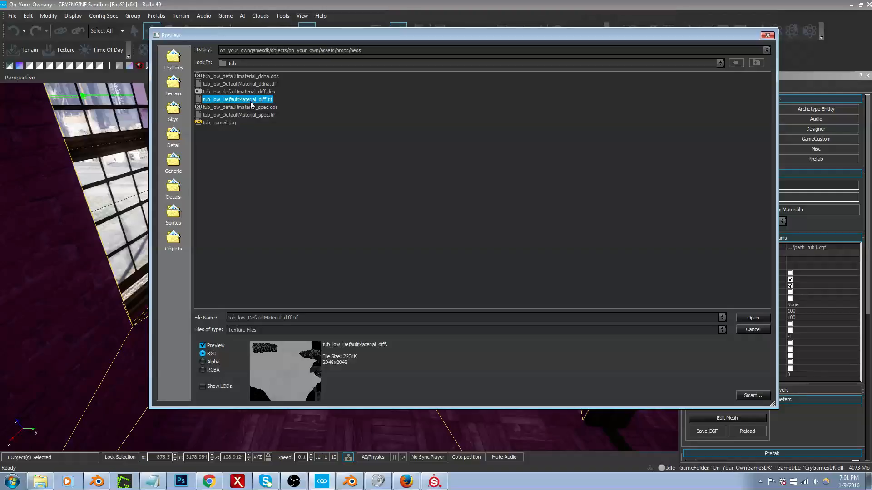
pyautogui.doubleClick(250, 99)
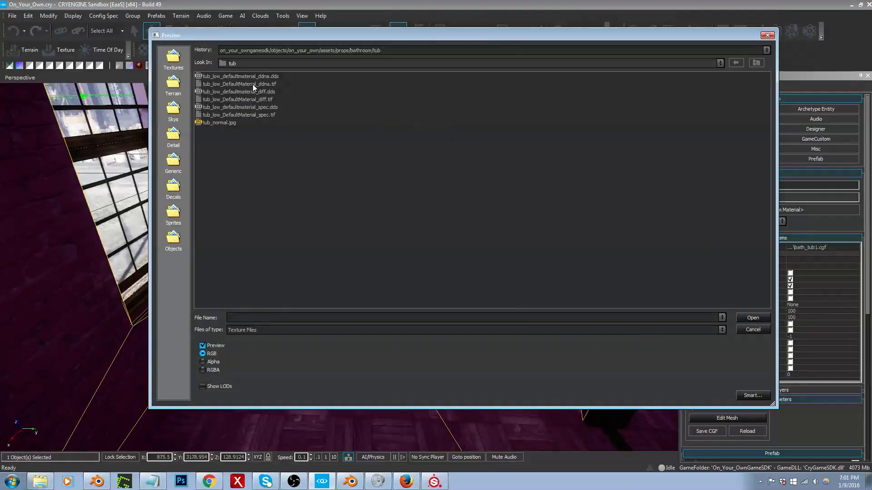
pyautogui.doubleClick(252, 84)
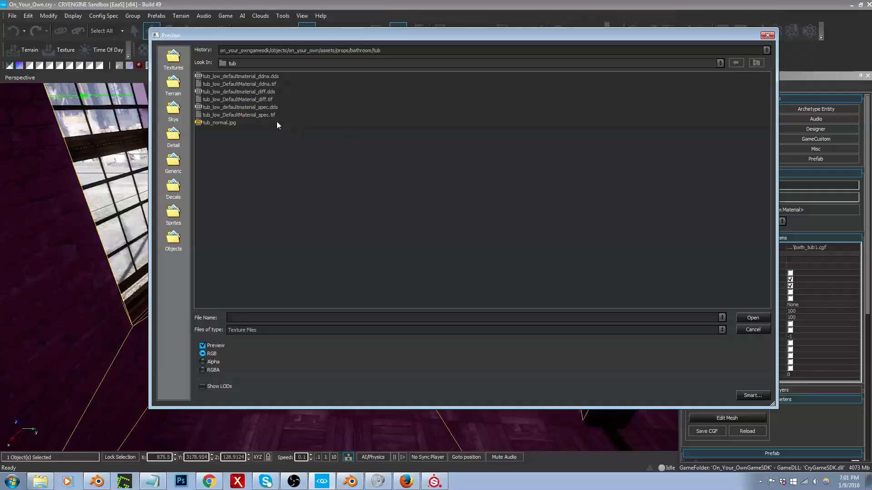
pyautogui.doubleClick(263, 116)
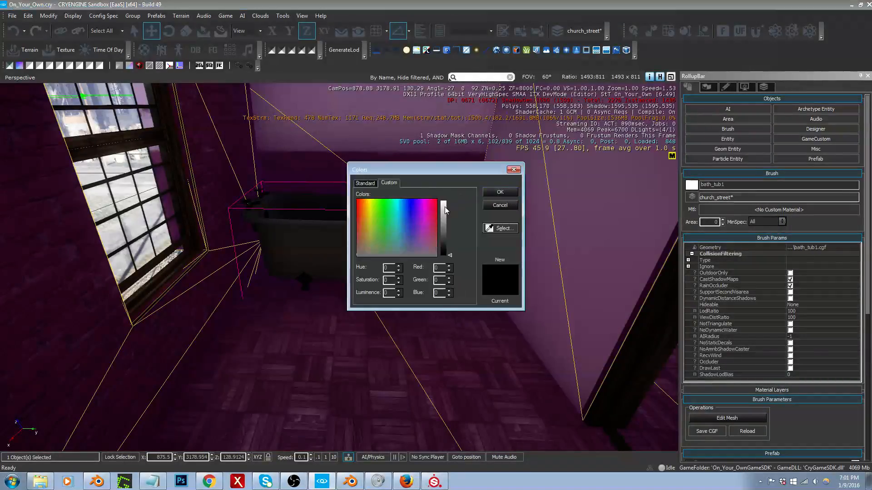
# Step: Lighten the bathtub material's specular colour and set its diffuse colour to white (255, 255, 255)
pyautogui.click(445, 210)
pyautogui.click(500, 192)
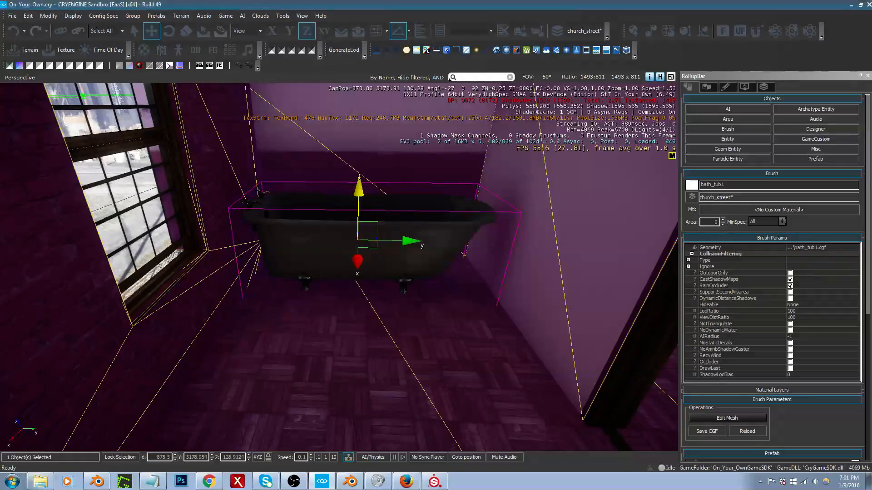
pyautogui.moveTo(446, 211); pyautogui.dragTo(454, 153)
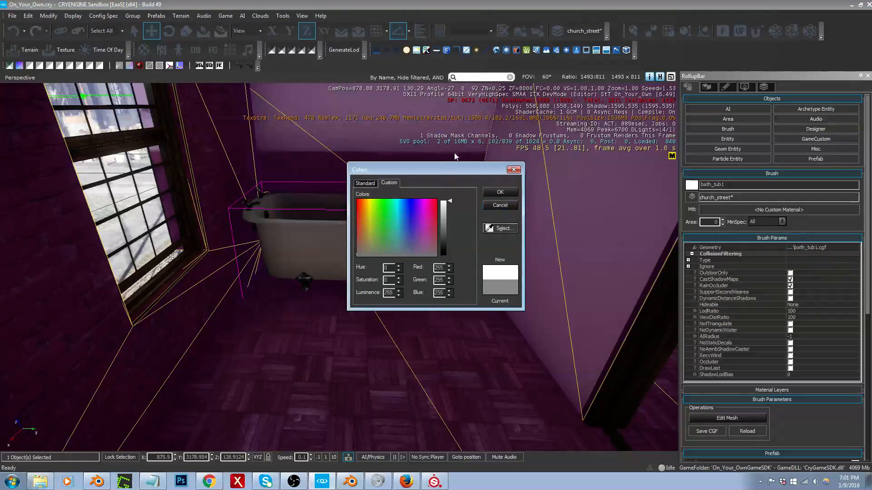
pyautogui.click(500, 192)
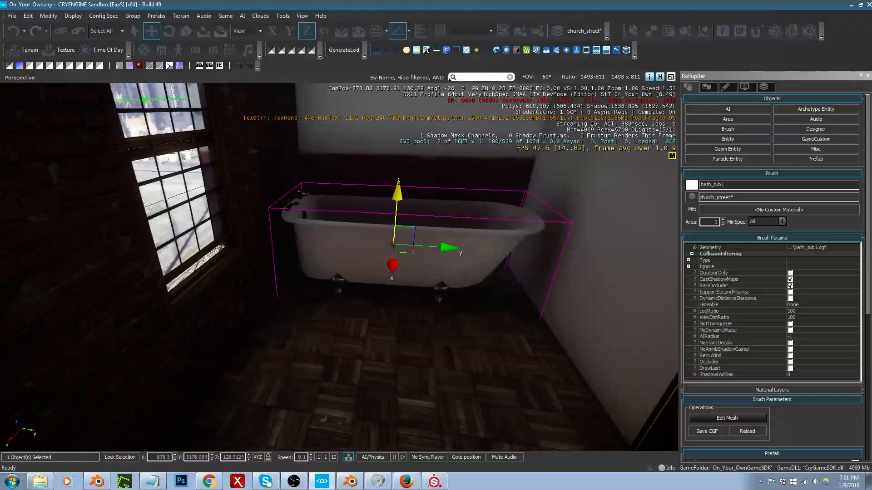
# Step: Examine the textured bathtub, its feet and taps up close, and the space around the window
pyautogui.moveTo(409, 246); pyautogui.dragTo(438, 243, button='right')
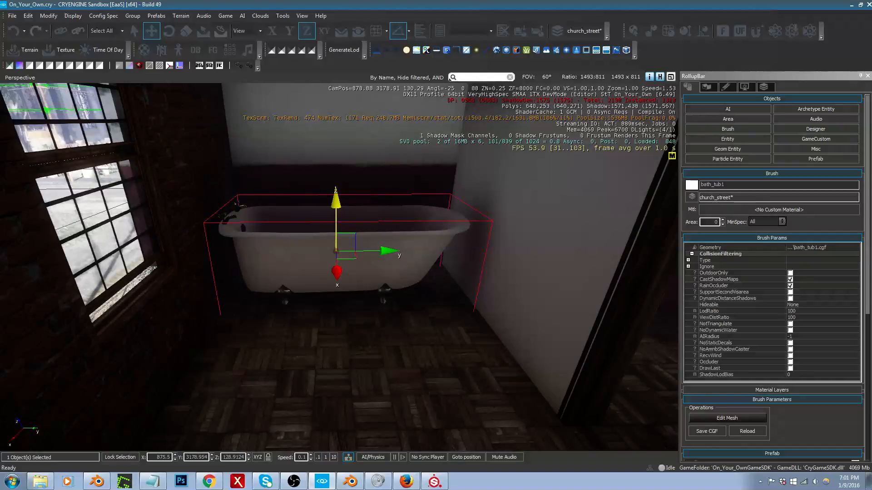
pyautogui.moveTo(339, 267); pyautogui.dragTo(307, 287, button='right')
pyautogui.press('w')
pyautogui.press('d')
pyautogui.press('w')
pyautogui.press('w')
pyautogui.press('s')
pyautogui.press('s')
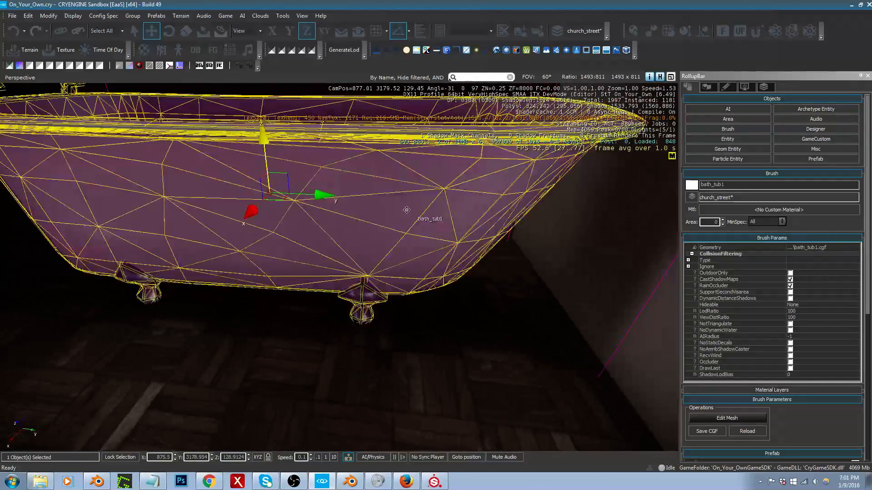
pyautogui.moveTo(413, 215); pyautogui.dragTo(362, 173, button='middle')
pyautogui.moveTo(363, 173)
pyautogui.mouseDown(button='right')
pyautogui.moveTo(254, 177)
pyautogui.moveTo(169, 153)
pyautogui.moveTo(100, 170)
pyautogui.moveTo(82, 161)
pyautogui.moveTo(84, 180)
pyautogui.mouseUp(button='right')
pyautogui.press('w')
pyautogui.press('s')
pyautogui.press('a')
pyautogui.press('d')
pyautogui.press('s')
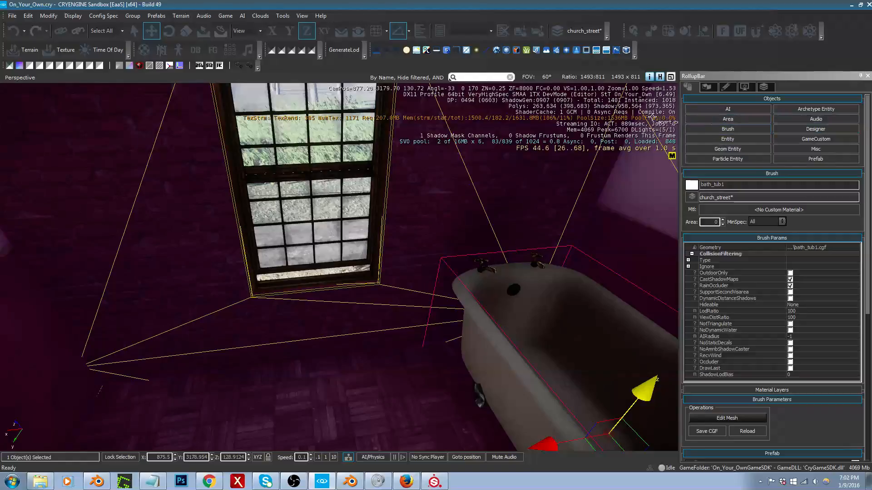
# Step: Rotate the bathtub about Z and move it along the wall beside the doorway, at about X 876.16, Y 3179.79
pyautogui.click(723, 130)
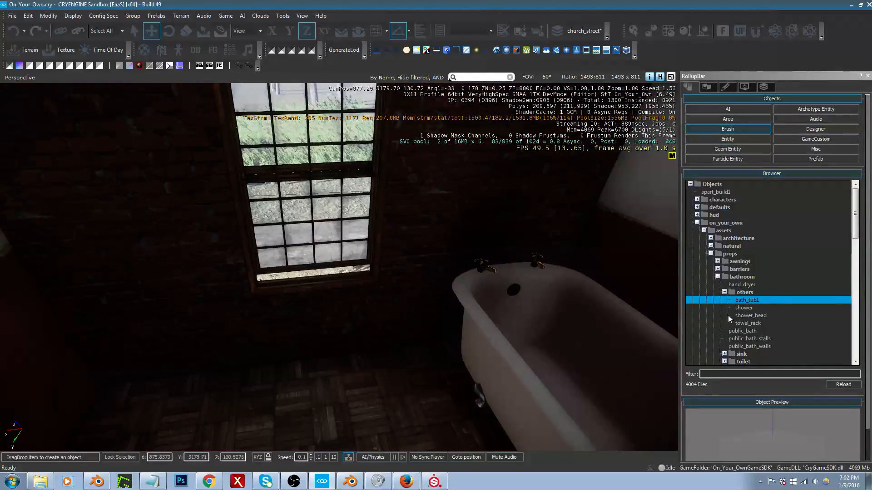
pyautogui.moveTo(567, 312); pyautogui.dragTo(862, 370, button='right')
pyautogui.press('a')
pyautogui.press('s')
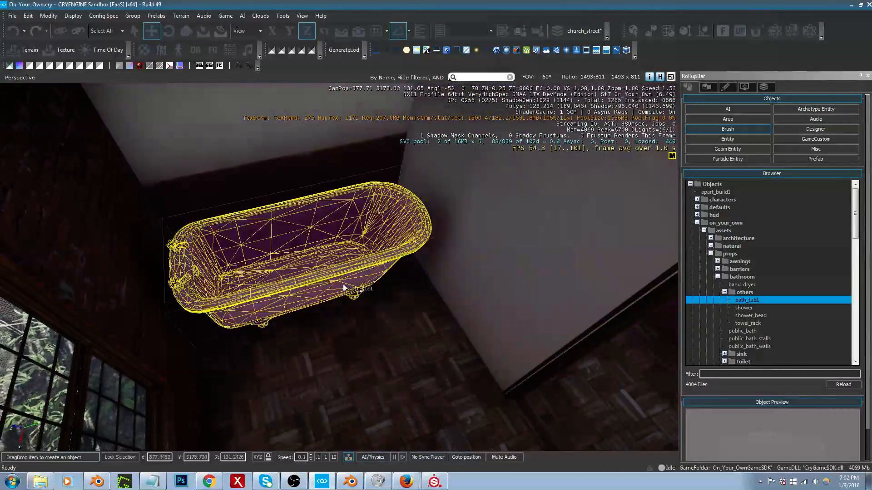
pyautogui.click(344, 287)
pyautogui.press('3')
pyautogui.moveTo(293, 225); pyautogui.dragTo(349, 269)
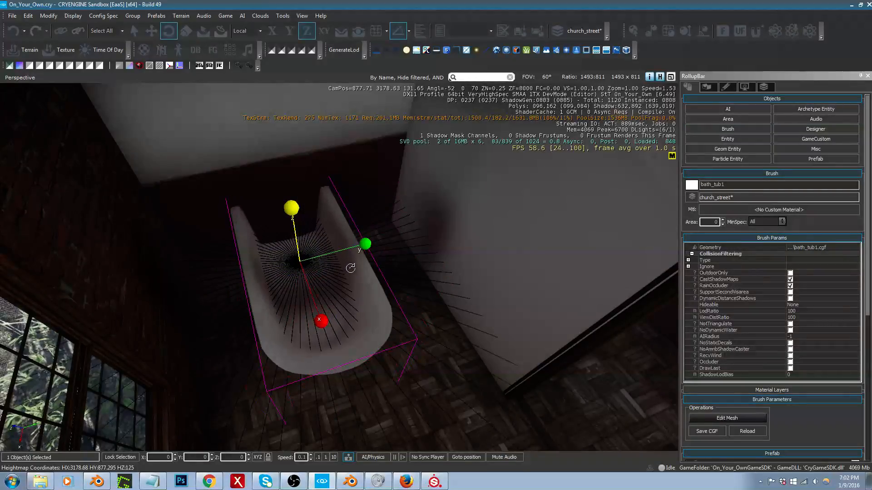
pyautogui.press('2')
pyautogui.moveTo(295, 230); pyautogui.dragTo(399, 290)
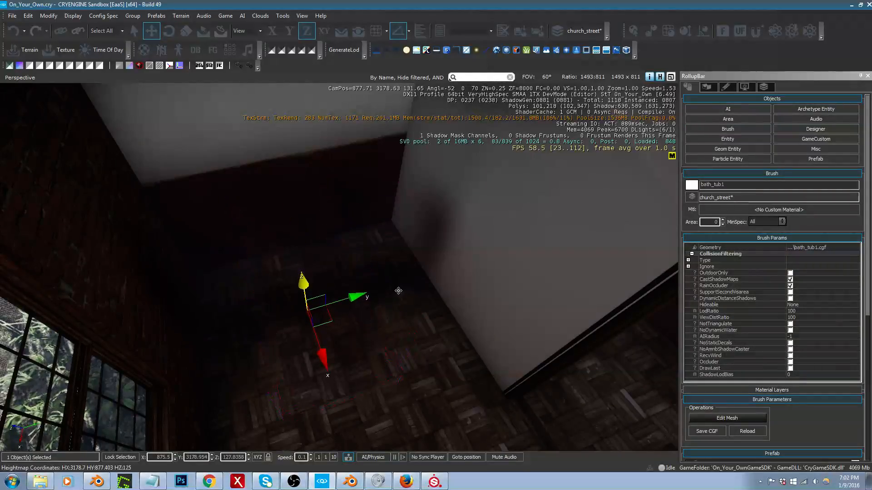
pyautogui.hotkey('ctrl', 'z')
pyautogui.moveTo(325, 274); pyautogui.dragTo(423, 299)
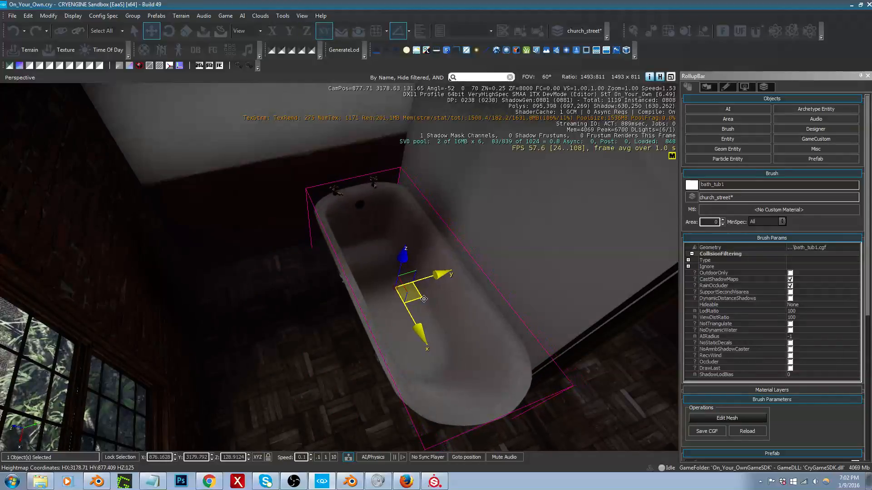
# Step: Select the doorway's frame and door together and shift them slightly along Y to about 3180.529
pyautogui.moveTo(603, 319); pyautogui.dragTo(524, 337, button='right')
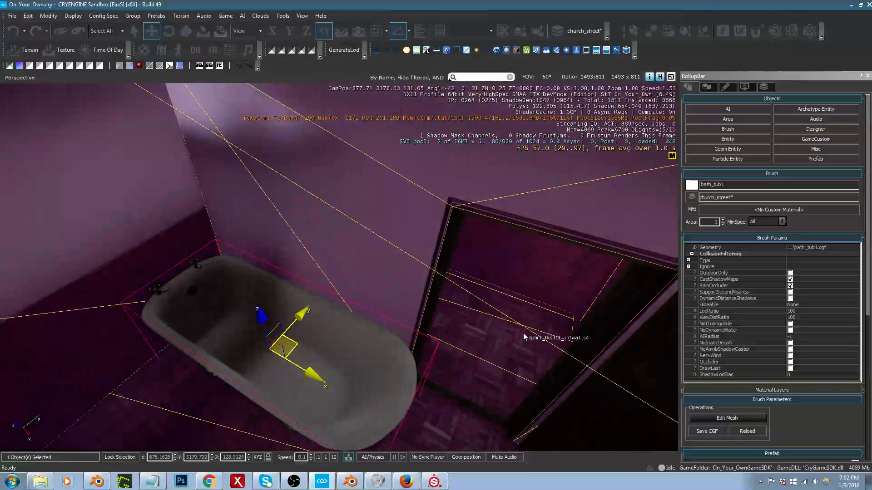
pyautogui.click(436, 336)
pyautogui.moveTo(436, 335); pyautogui.dragTo(457, 339, button='right')
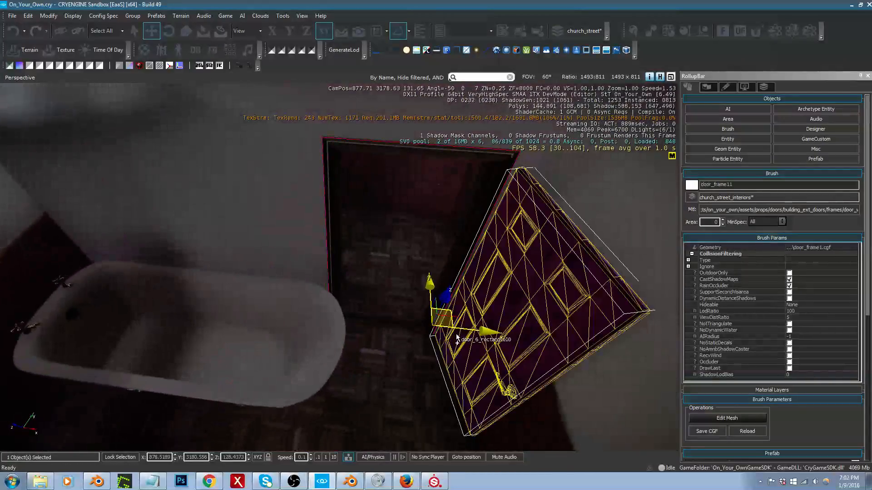
pyautogui.keyDown('ctrl'); pyautogui.click(457, 339); pyautogui.keyUp('ctrl')
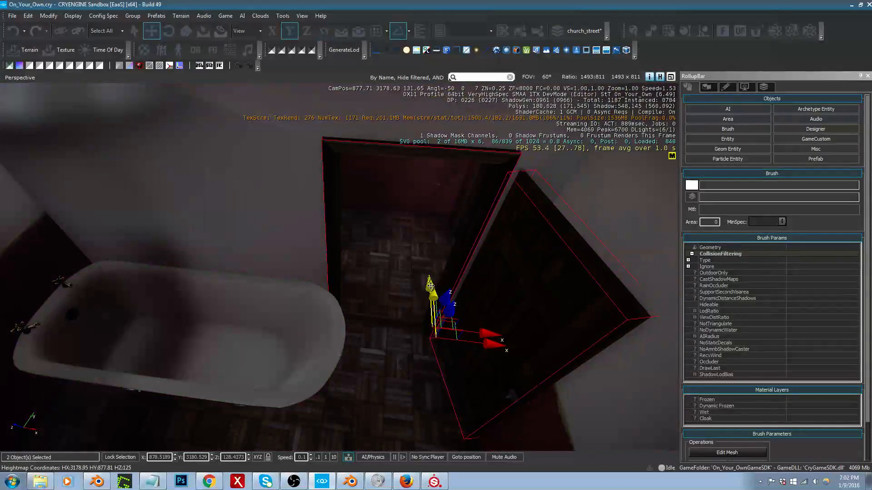
pyautogui.moveTo(431, 290); pyautogui.dragTo(554, 276, button='right')
# Step: Rotate the bathtub about Z parallel to the end wall and move it against that wall at about X 875.38, Y 3178.95
pyautogui.press('w')
pyautogui.press('s')
pyautogui.press('w')
pyautogui.press('s')
pyautogui.press('w')
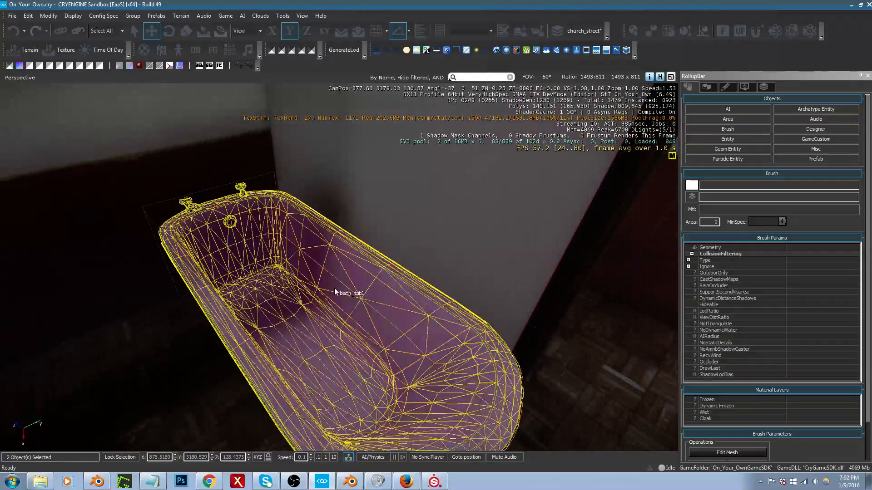
pyautogui.click(334, 288)
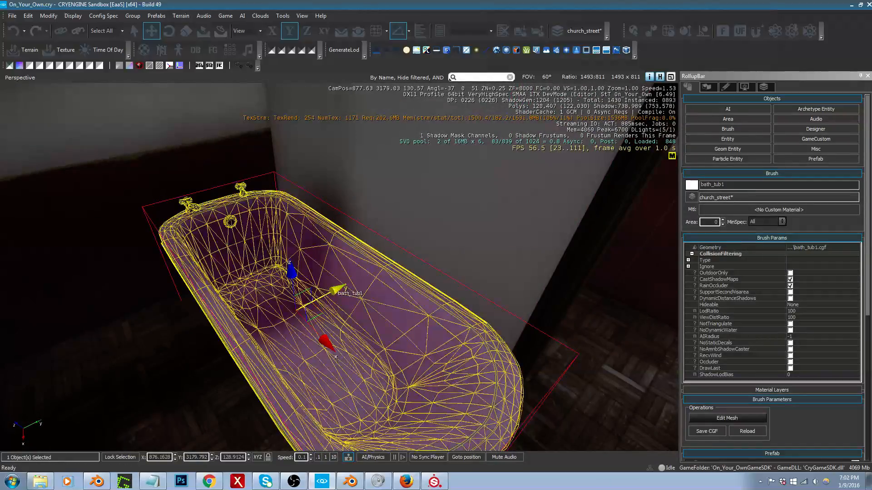
pyautogui.moveTo(345, 294); pyautogui.dragTo(272, 280, button='right')
pyautogui.press('3')
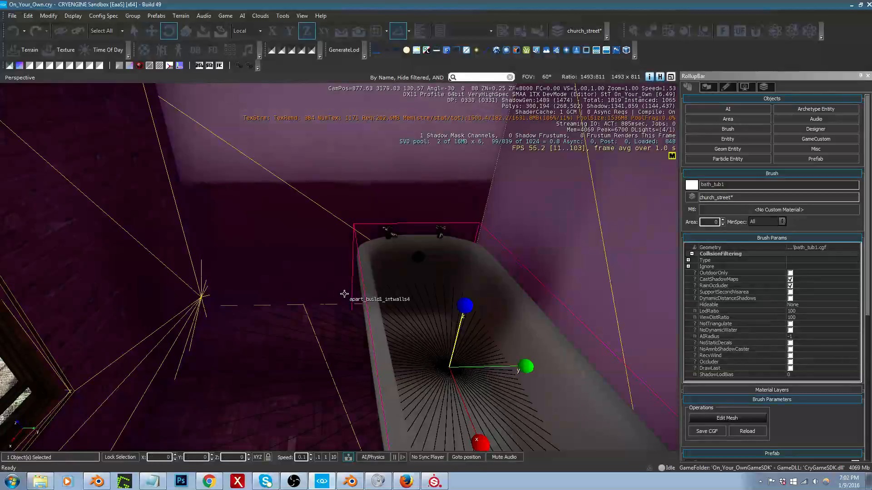
pyautogui.moveTo(461, 323); pyautogui.dragTo(473, 284)
pyautogui.press('2')
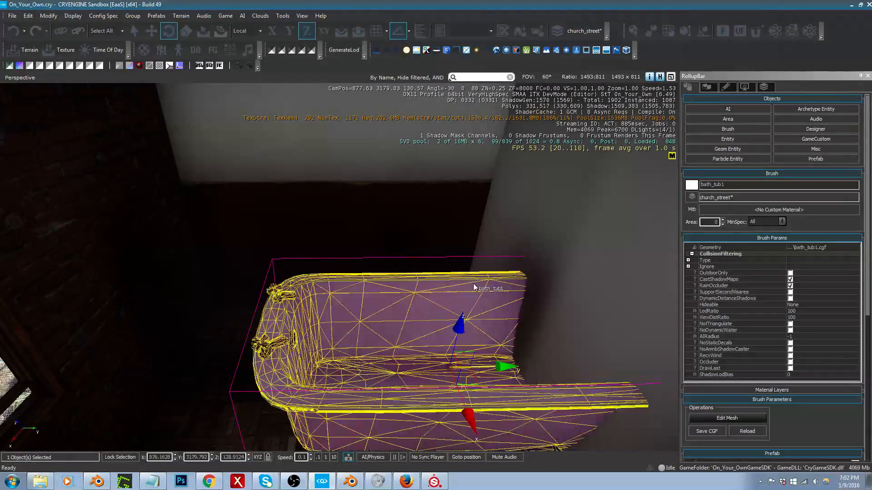
pyautogui.moveTo(466, 362)
pyautogui.mouseDown()
pyautogui.moveTo(461, 370)
pyautogui.moveTo(340, 308)
pyautogui.mouseUp()
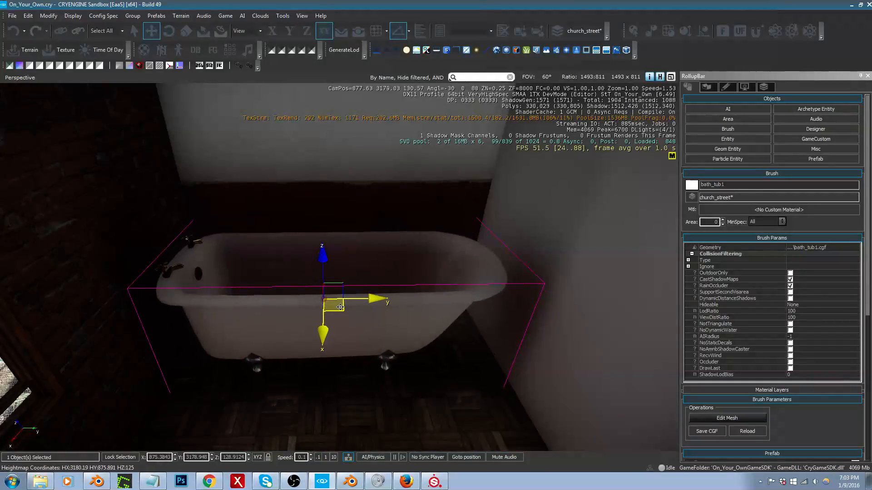
# Step: Filter the brush objects by "sink" and preview the bath_sink models in the bathroom sink folder and its temp subfolder
pyautogui.click(705, 132)
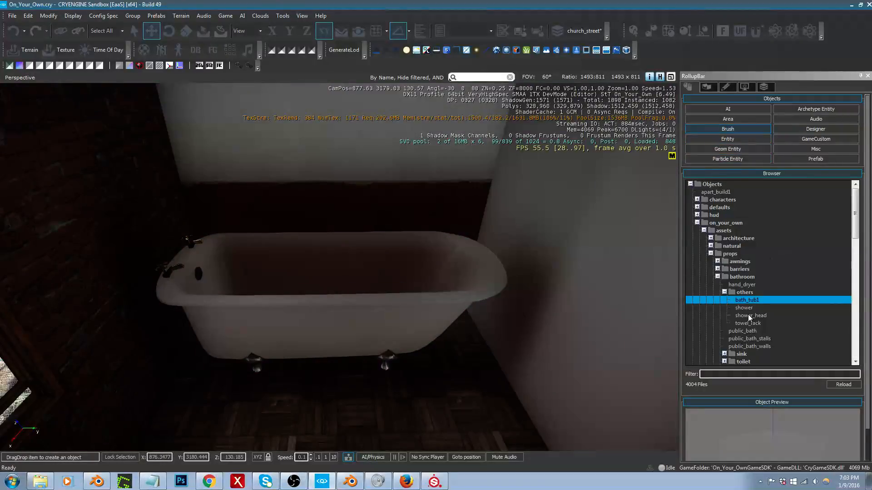
pyautogui.click(748, 376)
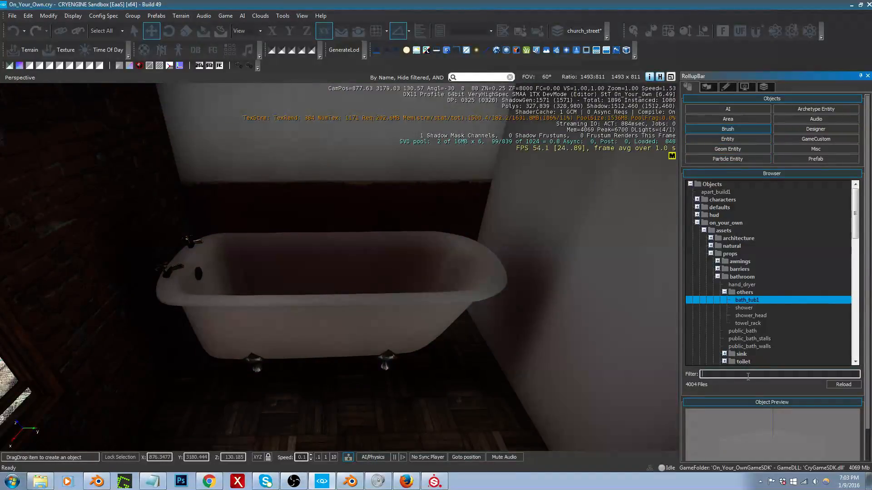
pyautogui.write('sink')
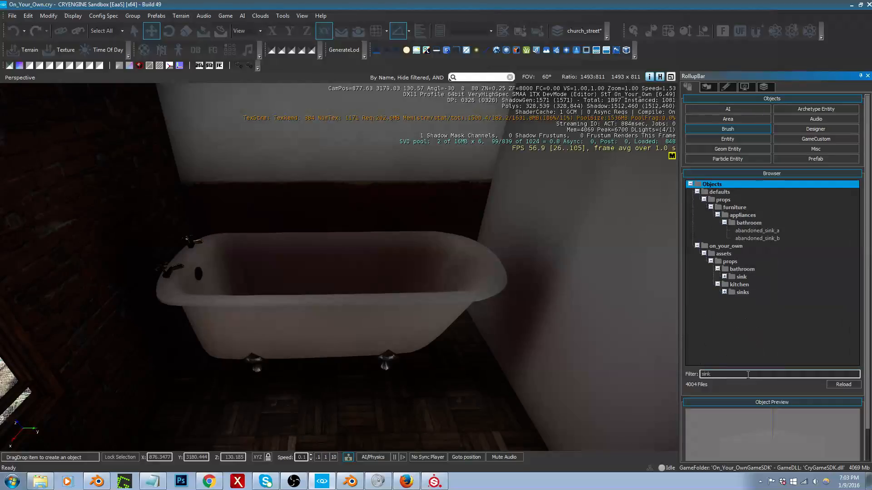
pyautogui.click(725, 277)
pyautogui.click(752, 285)
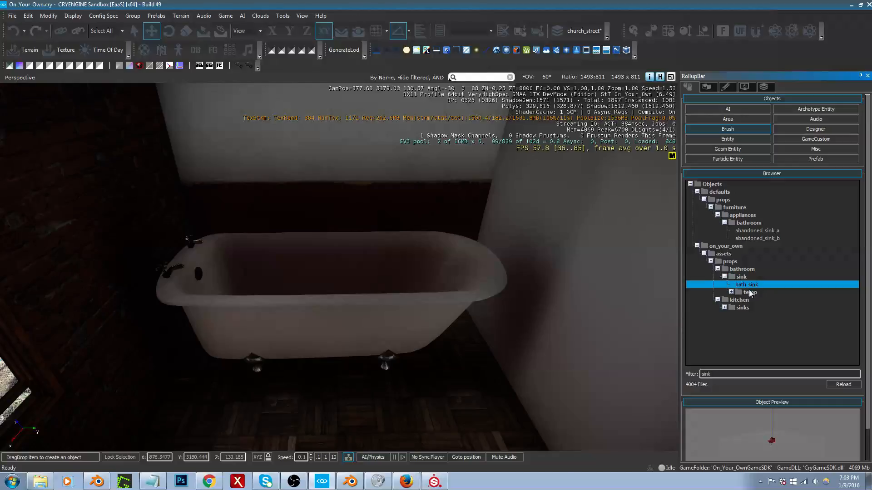
pyautogui.click(731, 292)
pyautogui.click(744, 300)
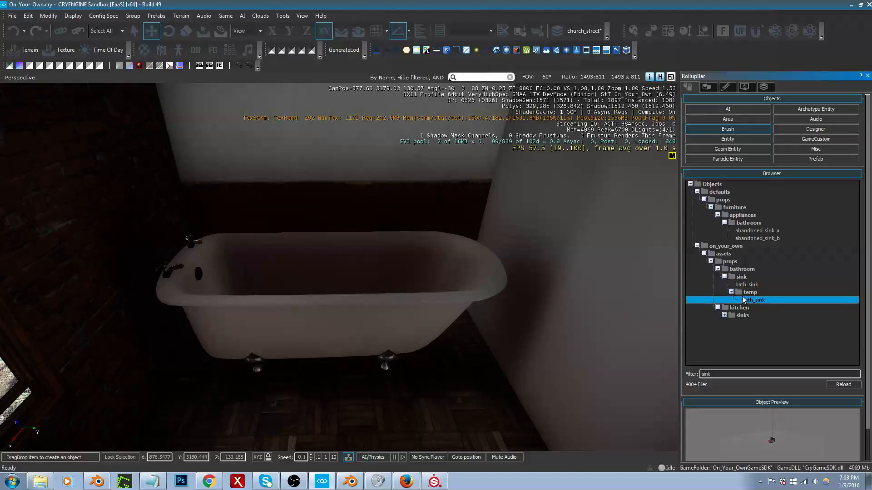
# Step: Place bath_sink from the main sink folder at the wall beside the bathtub and rotate it 90 degrees about Z
pyautogui.click(731, 292)
pyautogui.click(746, 287)
pyautogui.moveTo(746, 286); pyautogui.dragTo(599, 315)
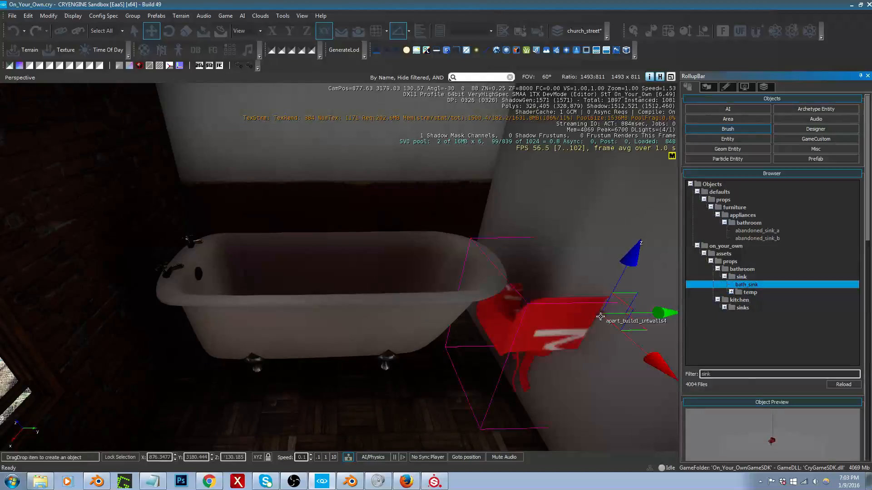
pyautogui.moveTo(598, 327)
pyautogui.mouseDown(button='right')
pyautogui.moveTo(591, 344)
pyautogui.moveTo(596, 331)
pyautogui.mouseUp(button='right')
pyautogui.click(623, 283)
pyautogui.press('3')
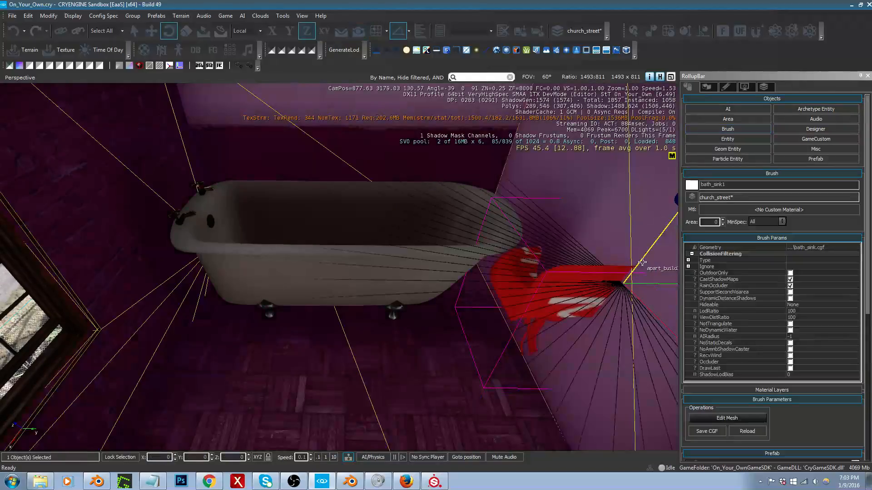
pyautogui.moveTo(648, 250); pyautogui.dragTo(677, 210)
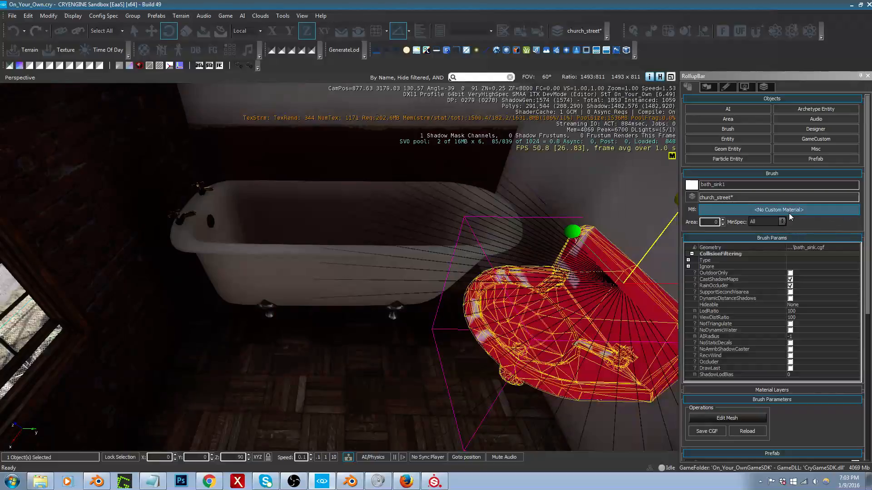
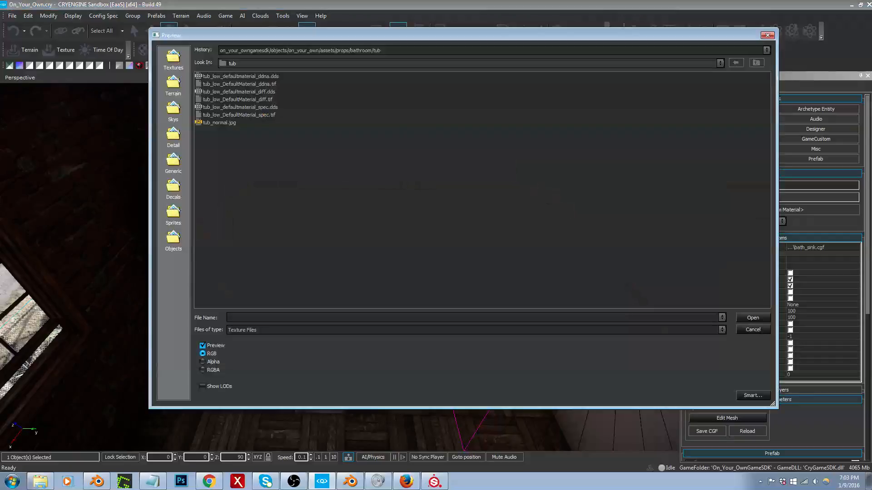
# Step: Assign sink_low_DefaultMaterial_diff.tif from the bathroom sink's temp folder as the sink material's diffuse texture
pyautogui.click(731, 63)
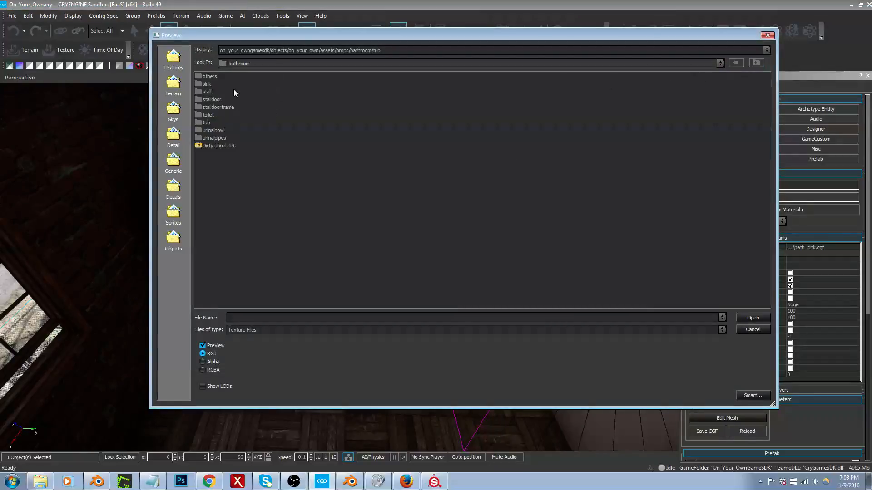
pyautogui.doubleClick(207, 84)
pyautogui.doubleClick(208, 76)
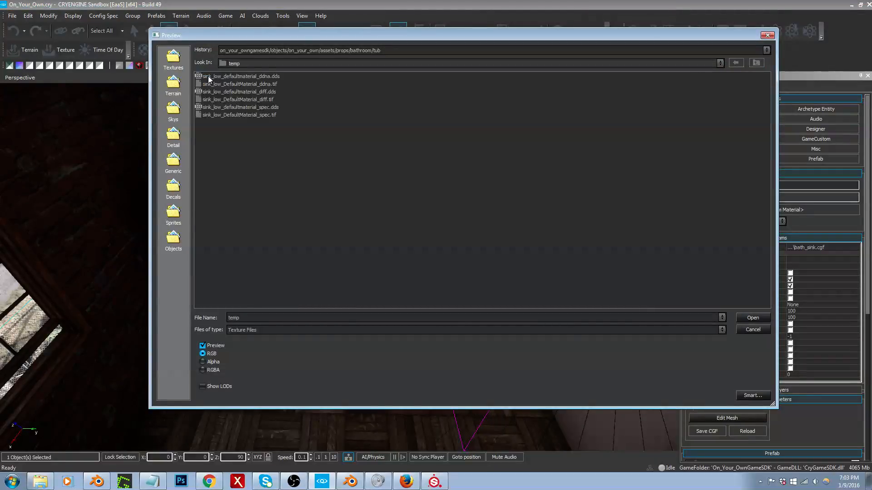
pyautogui.click(254, 101)
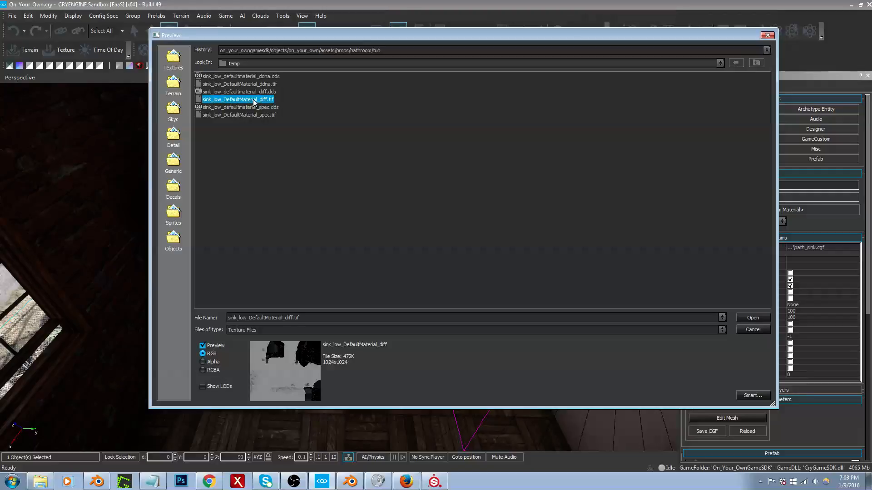
pyautogui.doubleClick(254, 101)
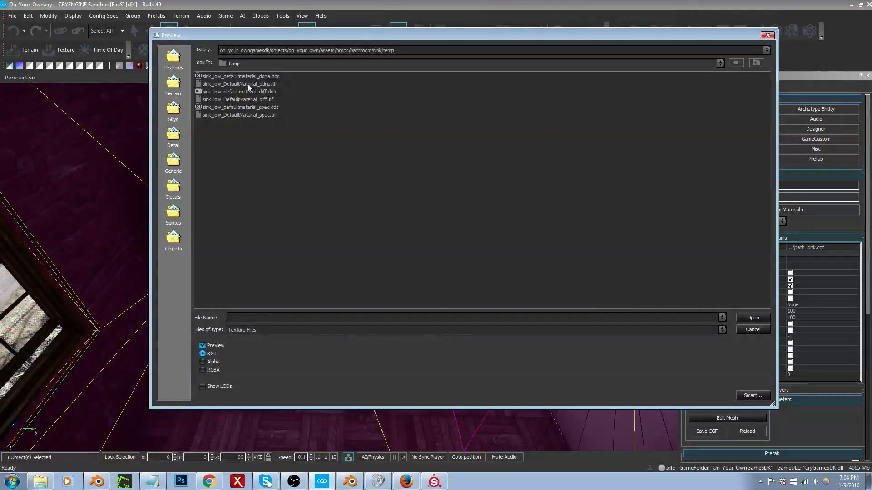
# Step: Assign sink_low_DefaultMaterial_ddna.tif as the sink material's normal map and sink_low_DefaultMaterial_spec.tif as its specular map
pyautogui.click(260, 84)
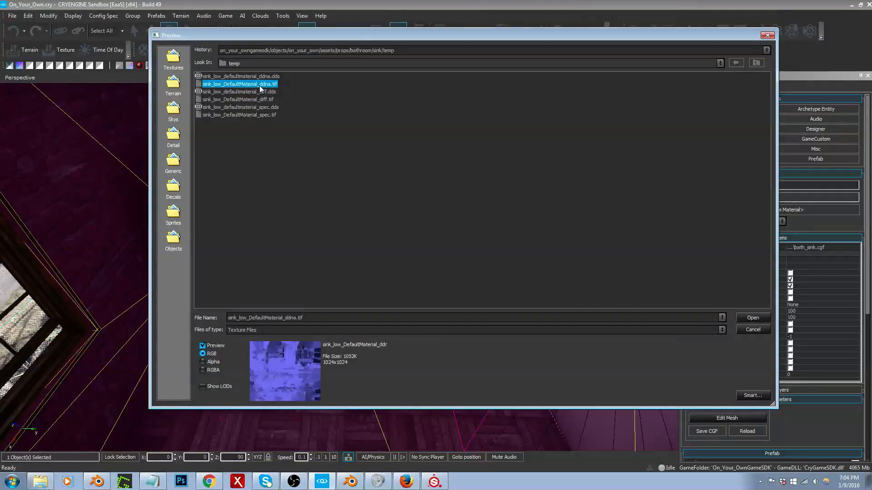
pyautogui.doubleClick(260, 84)
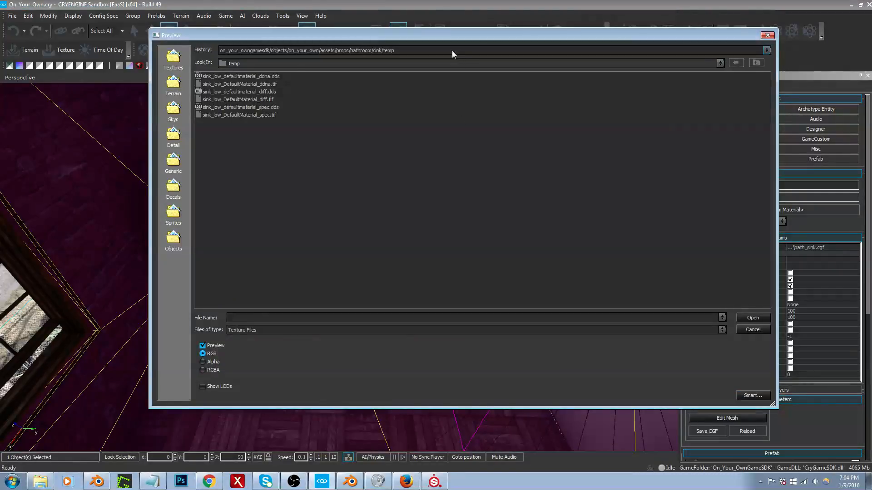
pyautogui.click(452, 51)
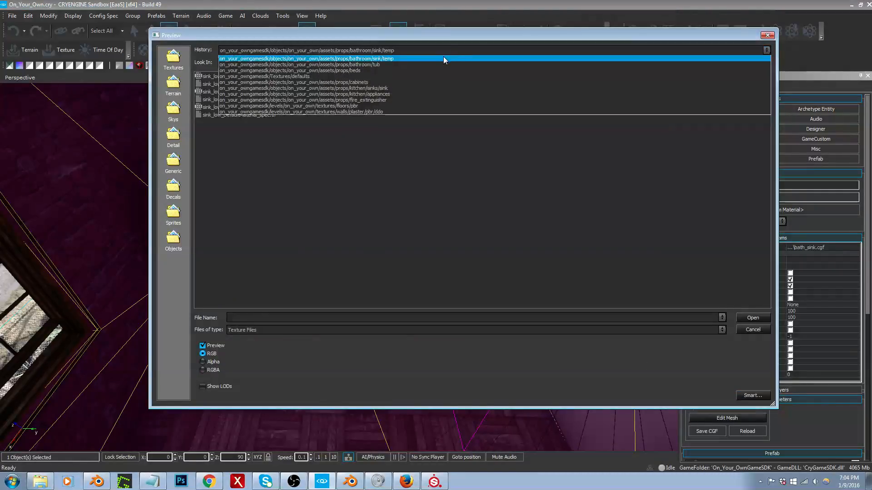
pyautogui.click(373, 148)
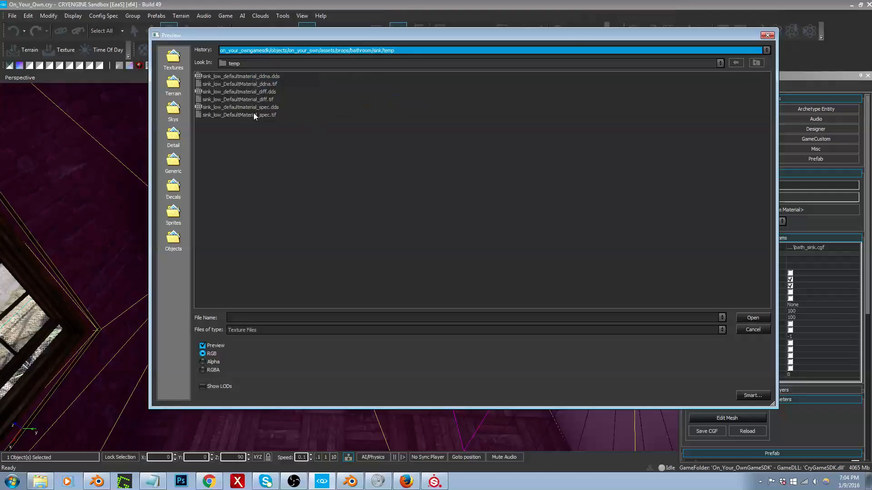
pyautogui.doubleClick(254, 114)
pyautogui.moveTo(254, 114); pyautogui.dragTo(282, 109, button='right')
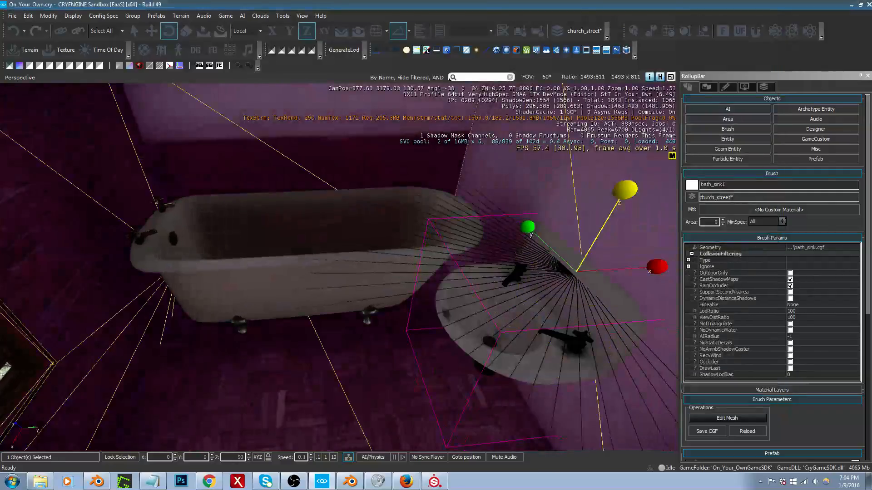
# Step: Set the sink material's specular color to white
pyautogui.click(691, 185)
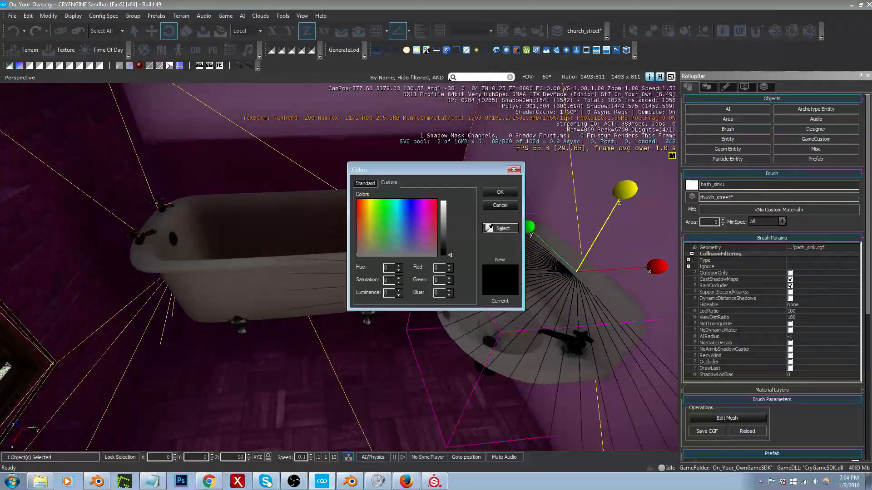
pyautogui.click(444, 200)
pyautogui.click(500, 192)
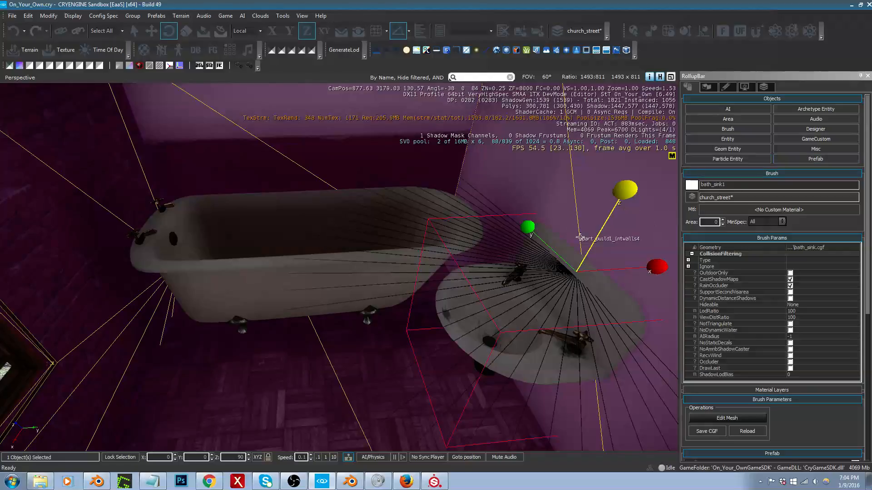
# Step: Examine the textured sink and its surroundings beside the bathtub from several angles
pyautogui.moveTo(579, 235); pyautogui.dragTo(634, 235, button='right')
pyautogui.moveTo(500, 272); pyautogui.dragTo(404, 203, button='right')
pyautogui.press('1')
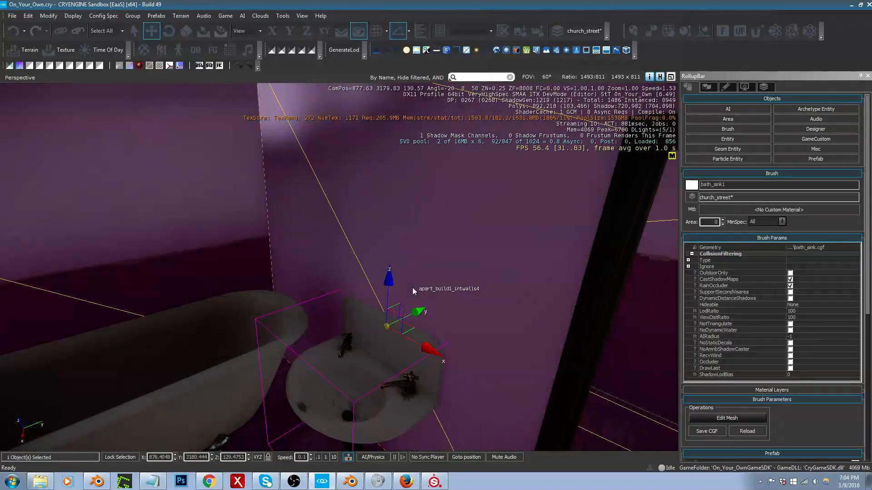
pyautogui.moveTo(507, 291); pyautogui.dragTo(416, 308, button='right')
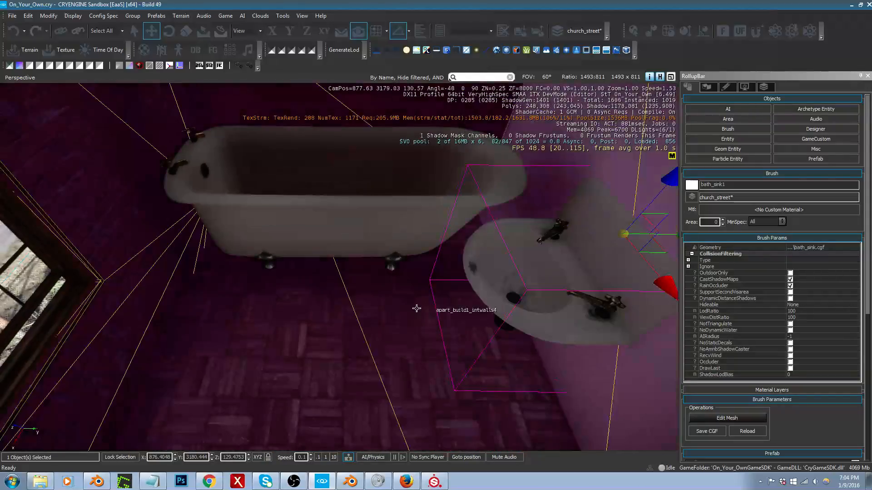
pyautogui.moveTo(346, 308); pyautogui.dragTo(288, 282, button='right')
pyautogui.press('d')
pyautogui.moveTo(652, 215); pyautogui.dragTo(623, 219, button='right')
pyautogui.press('w')
# Step: Filter the brush objects by "toi" and place toilet1 near the door-side wall at about X 878.44, Y 3178.11
pyautogui.click(704, 131)
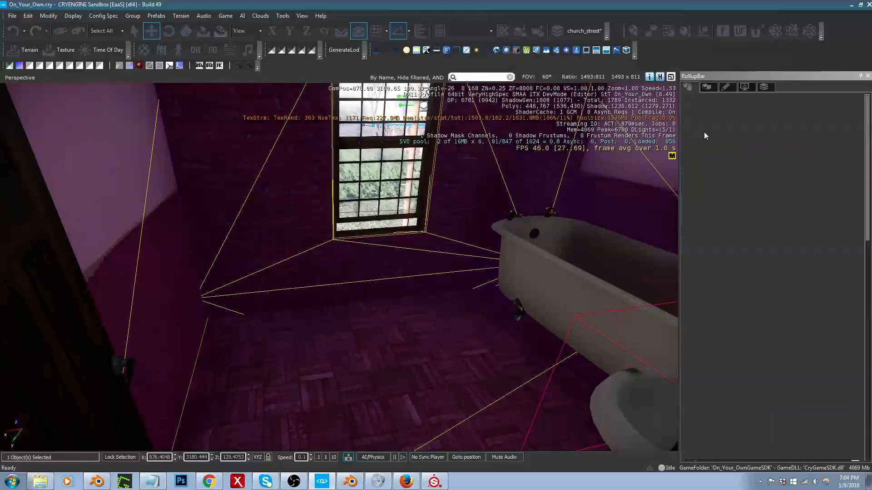
pyautogui.click(766, 374)
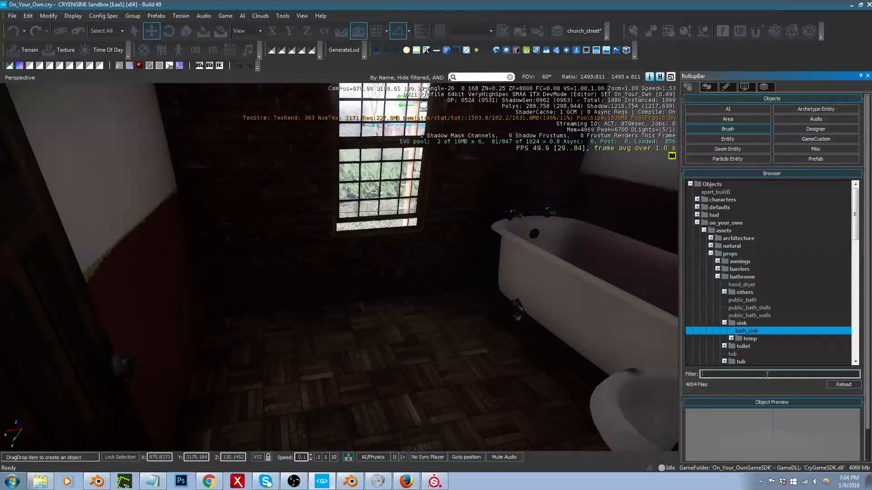
pyautogui.write('toil')
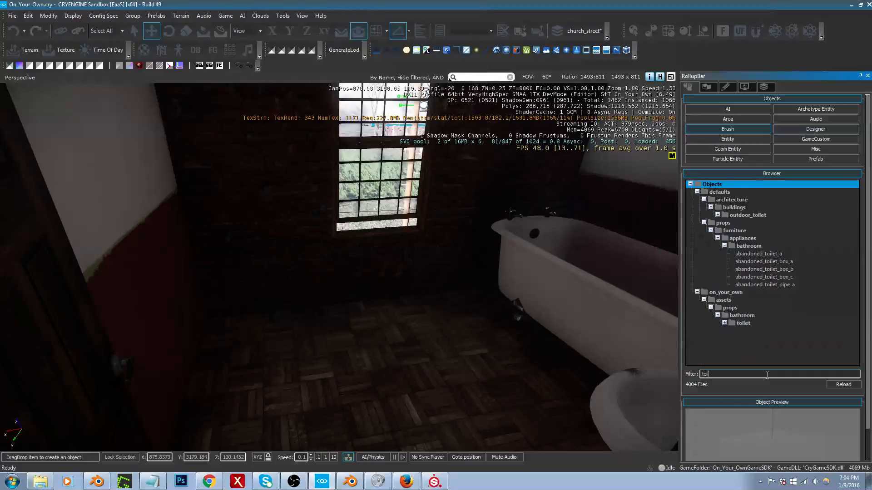
pyautogui.click(725, 323)
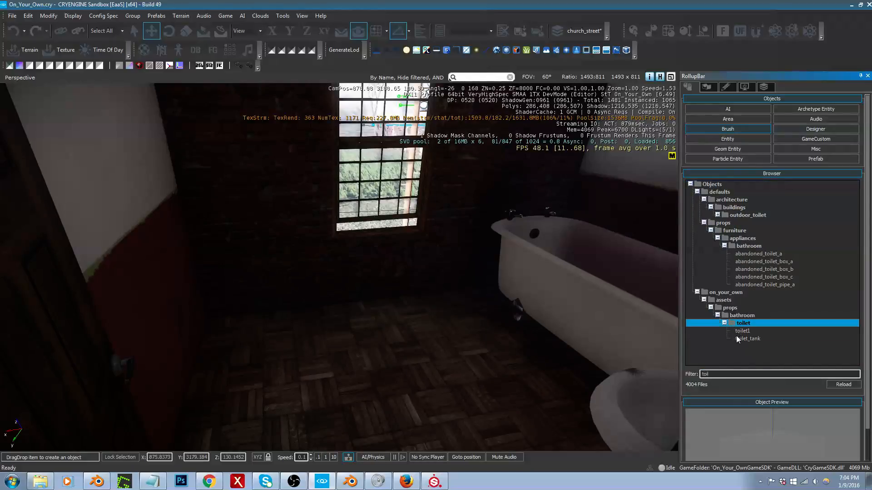
pyautogui.click(742, 332)
pyautogui.moveTo(425, 328); pyautogui.dragTo(247, 337)
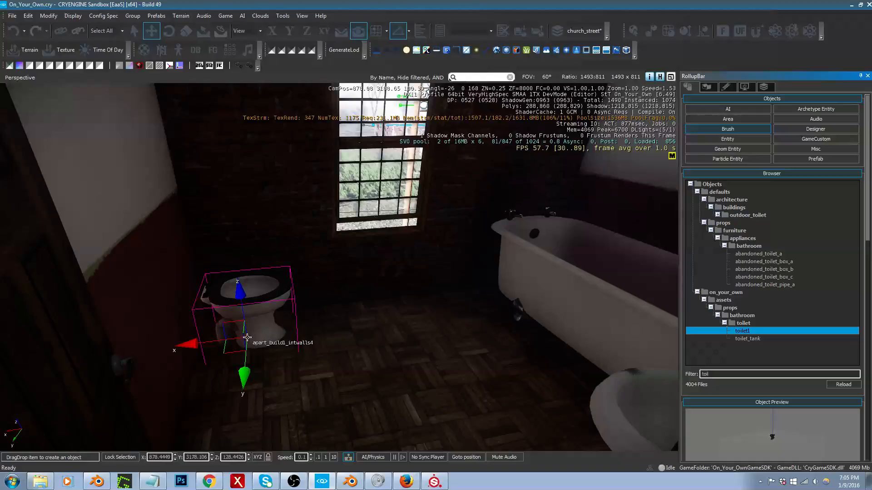
pyautogui.click(247, 338)
# Step: Move the bath sink to the wall beside the toilet at about X 878.82, Y 3178.95, rotating it about Z so its back faces that wall
pyautogui.moveTo(247, 341)
pyautogui.mouseDown(button='right')
pyautogui.moveTo(295, 320)
pyautogui.moveTo(490, 192)
pyautogui.moveTo(666, 241)
pyautogui.moveTo(559, 223)
pyautogui.moveTo(636, 246)
pyautogui.moveTo(672, 243)
pyautogui.mouseUp(button='right')
pyautogui.press('d')
pyautogui.press('w')
pyautogui.press('s')
pyautogui.moveTo(313, 343); pyautogui.dragTo(280, 345, button='right')
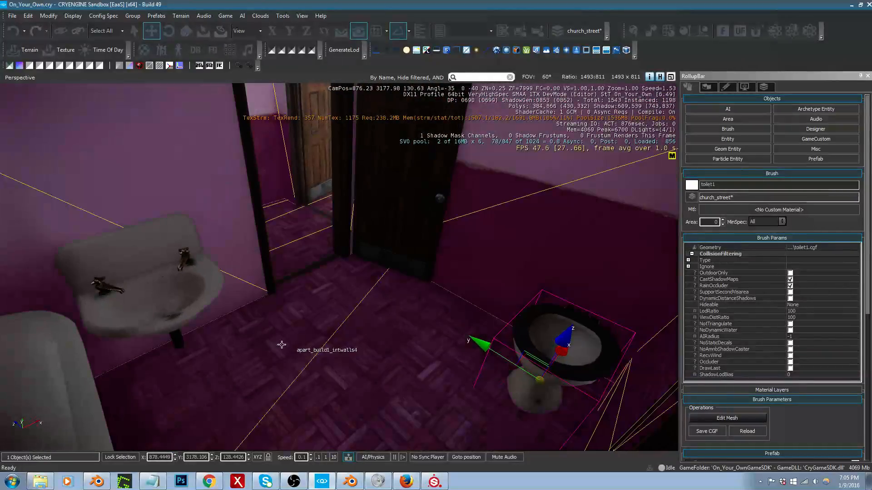
pyautogui.click(150, 309)
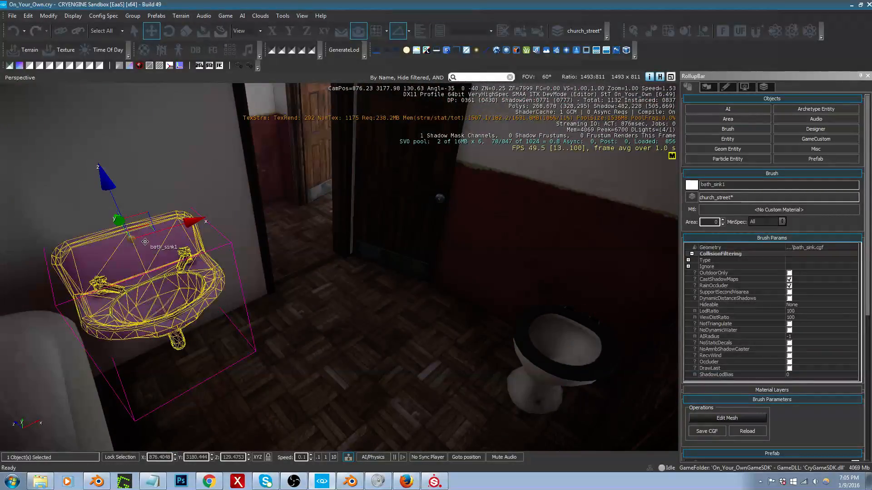
pyautogui.moveTo(144, 226); pyautogui.dragTo(435, 204)
pyautogui.press('3')
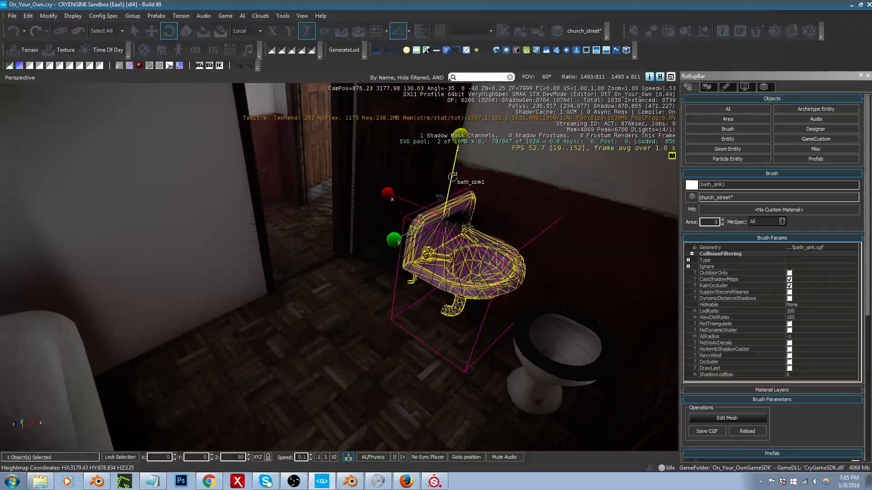
pyautogui.moveTo(453, 176); pyautogui.dragTo(482, 219)
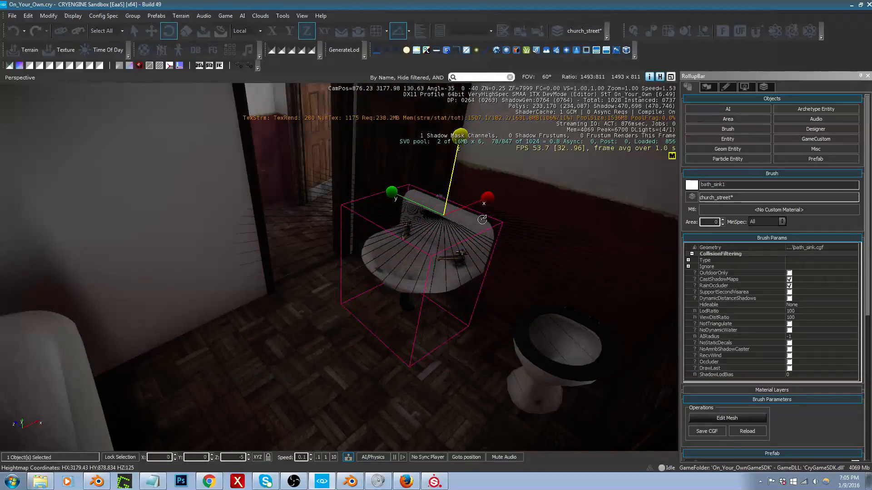
pyautogui.press('2')
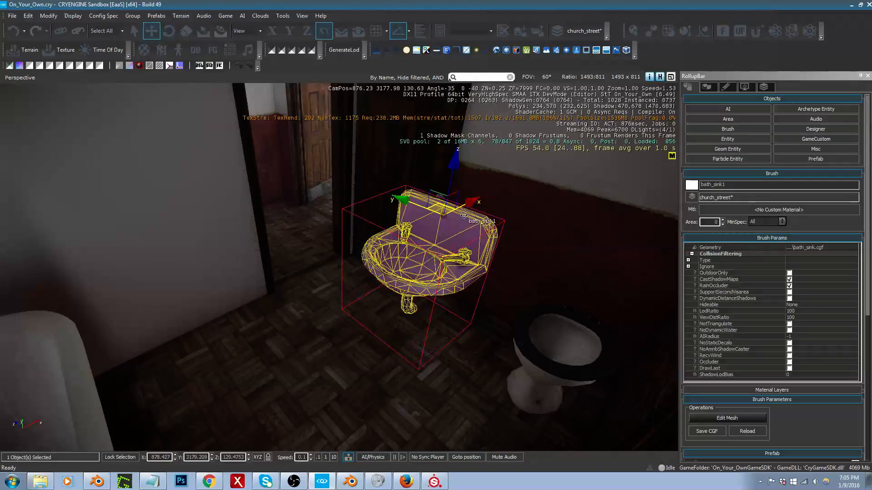
pyautogui.moveTo(436, 200); pyautogui.dragTo(487, 198)
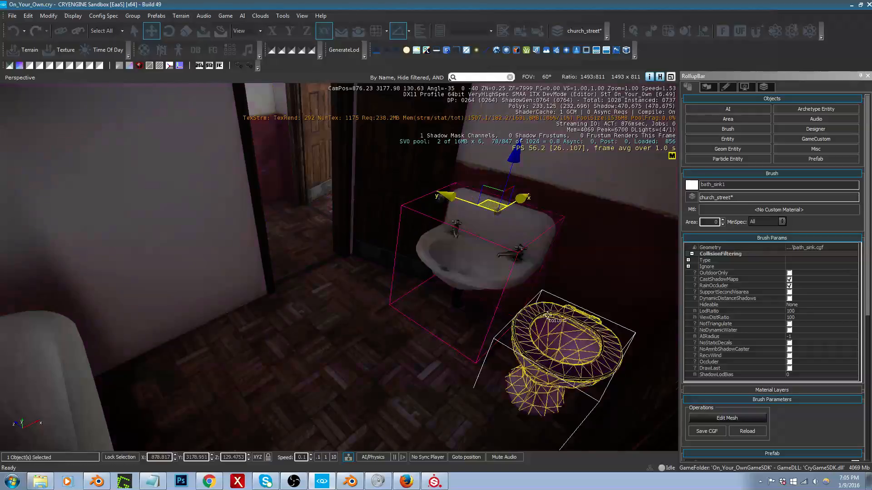
# Step: Place toilet_tank behind the toilet at about X 878.70, Y 3178.09 and raise it to about Z 129.41
pyautogui.moveTo(555, 337); pyautogui.dragTo(653, 337, button='right')
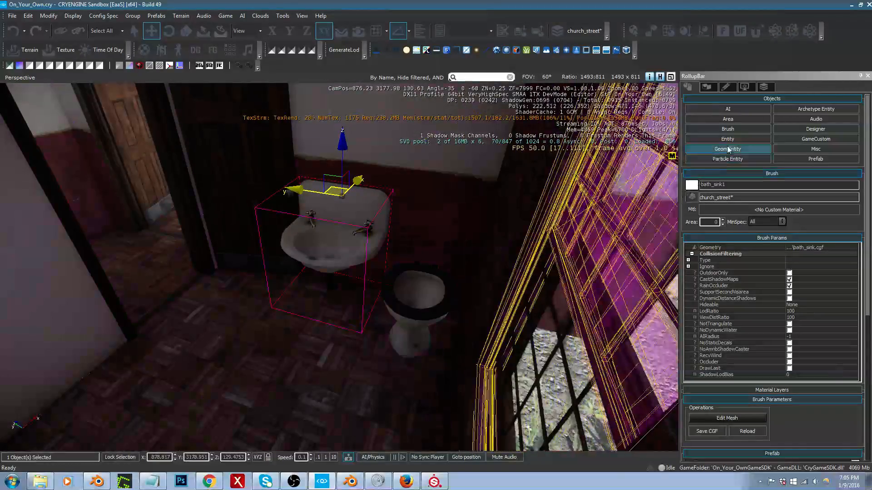
pyautogui.click(727, 129)
pyautogui.moveTo(748, 347); pyautogui.dragTo(421, 268)
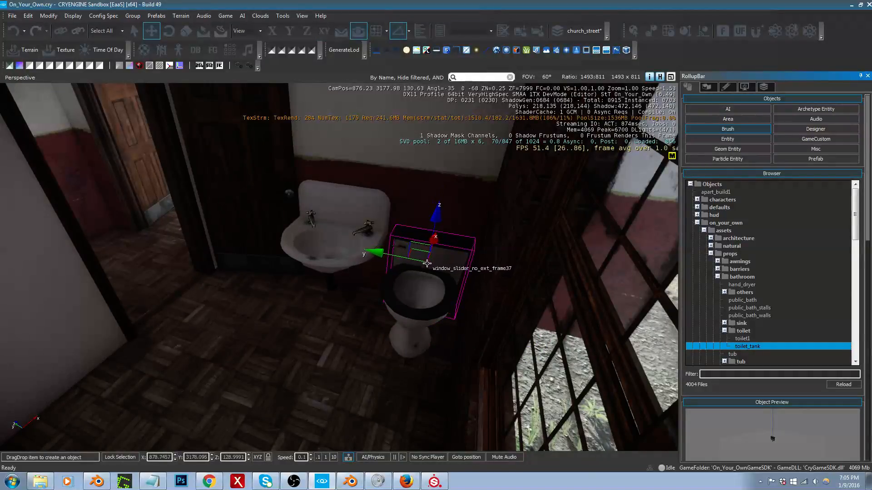
pyautogui.moveTo(427, 264); pyautogui.dragTo(427, 265)
pyautogui.moveTo(434, 224); pyautogui.dragTo(441, 185)
pyautogui.click(435, 292)
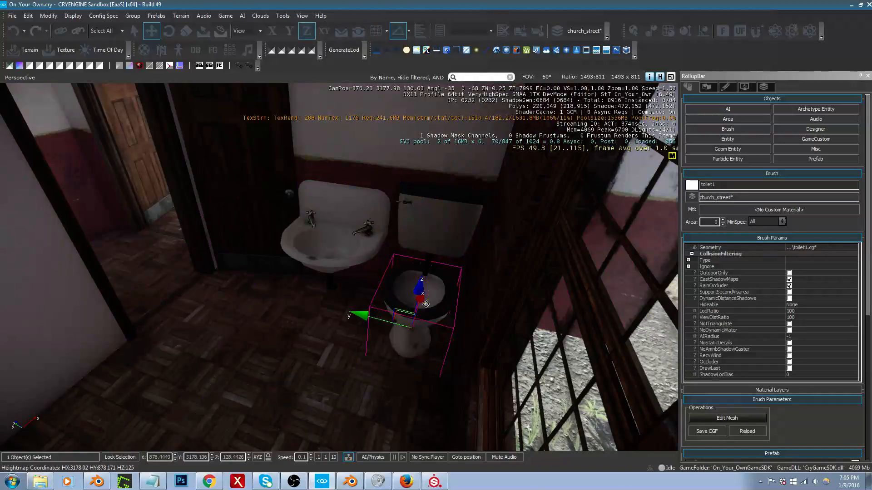
pyautogui.press('w')
pyautogui.moveTo(428, 297); pyautogui.dragTo(428, 297, button='right')
pyautogui.press('a')
pyautogui.click(378, 132)
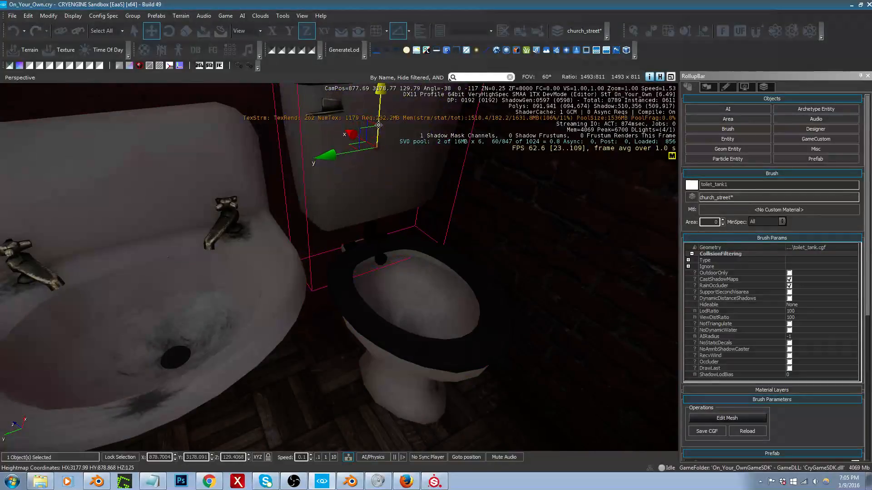
# Step: Shift the toilet bowl along X to about 878.35 and raise it to about Z 128.51 to line up with the tank
pyautogui.click(435, 329)
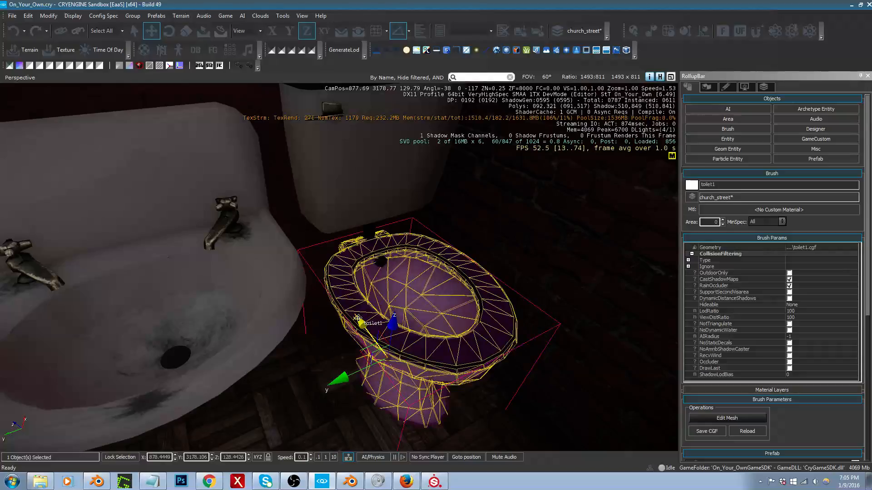
pyautogui.moveTo(358, 318); pyautogui.dragTo(370, 338)
pyautogui.press('s')
pyautogui.moveTo(370, 338); pyautogui.dragTo(277, 295, button='right')
pyautogui.press('w')
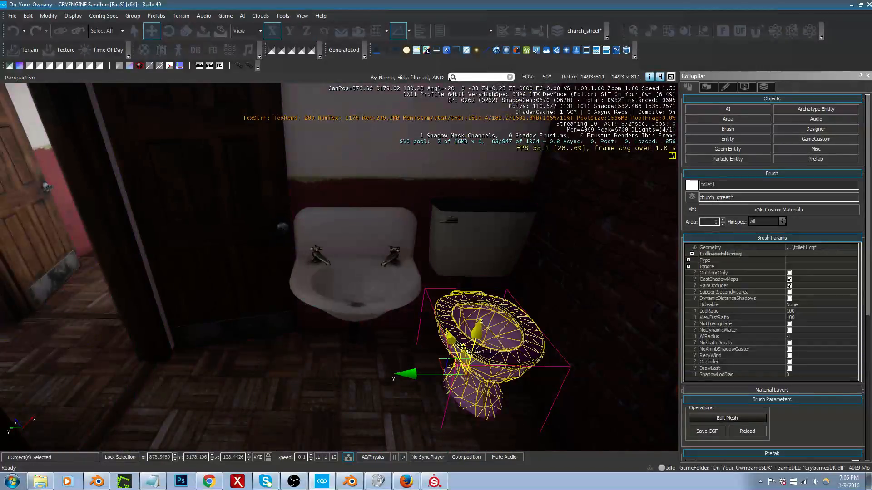
pyautogui.moveTo(473, 331); pyautogui.dragTo(480, 326)
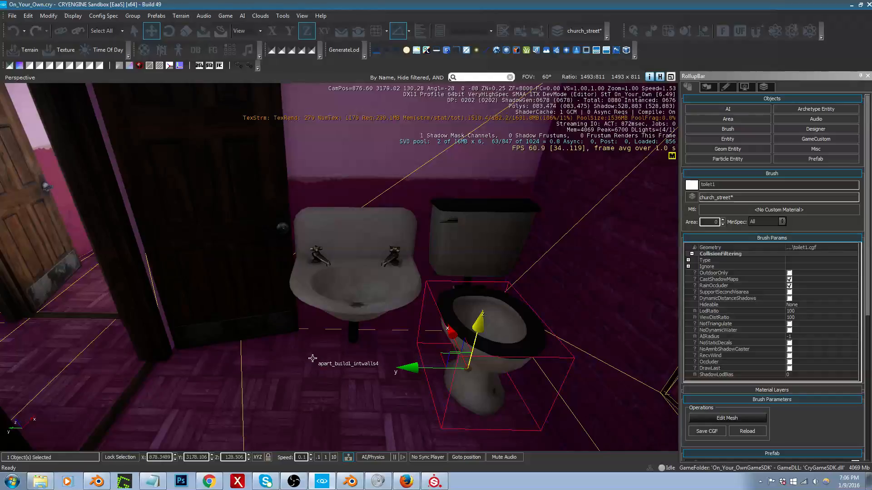
# Step: Select the toilet, sink and tank together and move them along X to the opposite wall, with the toilet at about X 874.81
pyautogui.moveTo(281, 350)
pyautogui.mouseDown(button='right')
pyautogui.moveTo(475, 341)
pyautogui.moveTo(411, 351)
pyautogui.moveTo(400, 343)
pyautogui.moveTo(393, 368)
pyautogui.moveTo(289, 345)
pyautogui.mouseUp(button='right')
pyautogui.press('s')
pyautogui.press('s')
pyautogui.press('w')
pyautogui.press('s')
pyautogui.press('w')
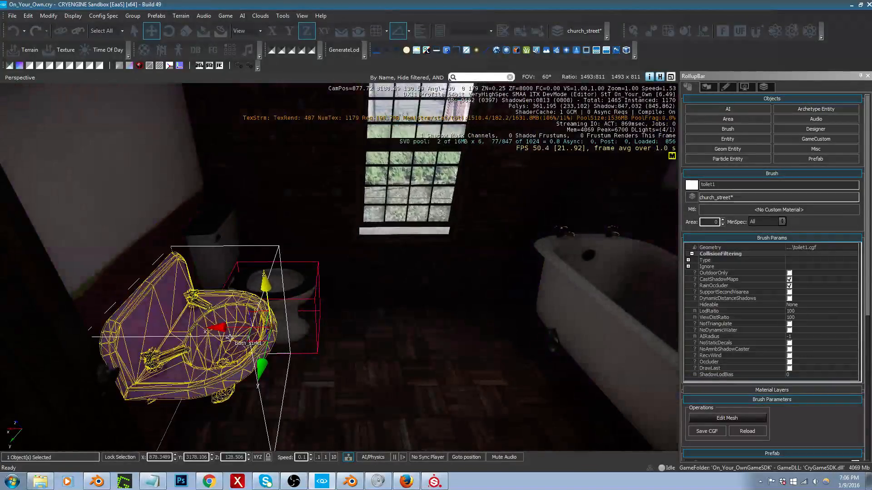
pyautogui.keyDown('ctrl'); pyautogui.click(244, 352); pyautogui.keyUp('ctrl')
pyautogui.keyDown('ctrl'); pyautogui.click(186, 246); pyautogui.keyUp('ctrl')
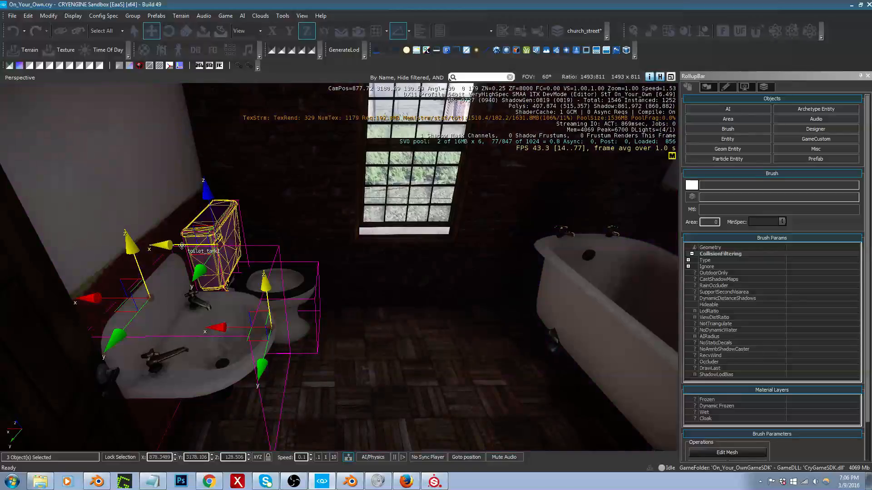
pyautogui.press('1')
pyautogui.moveTo(182, 247); pyautogui.dragTo(572, 285)
# Step: Move the bath tub along X to about 877.58 and try rotating it about Z to lie lengthwise along the window wall
pyautogui.click(583, 300)
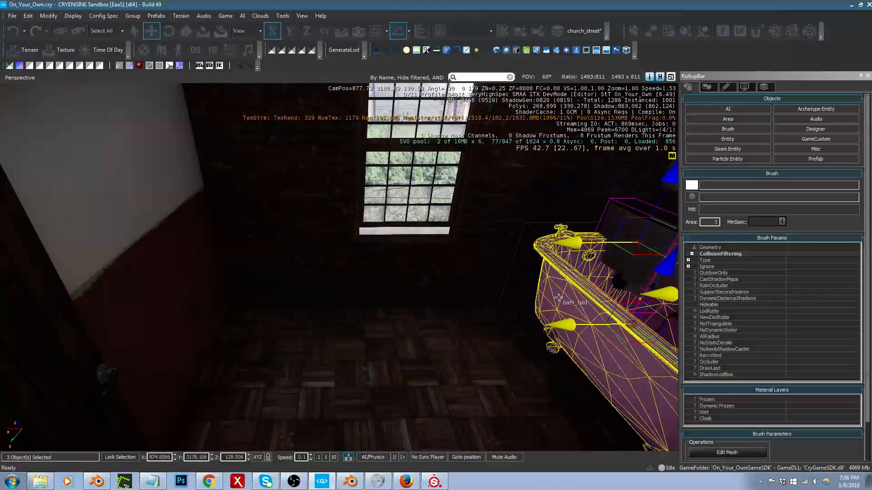
pyautogui.moveTo(605, 361); pyautogui.dragTo(277, 407)
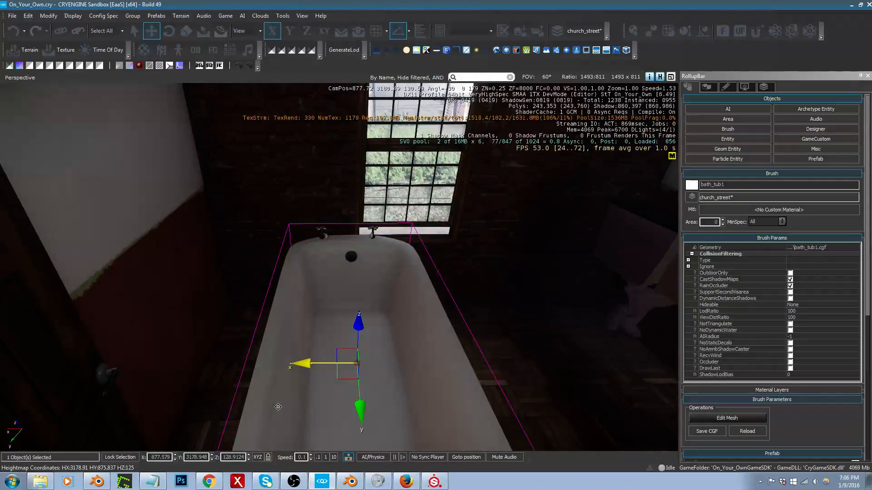
pyautogui.press('2')
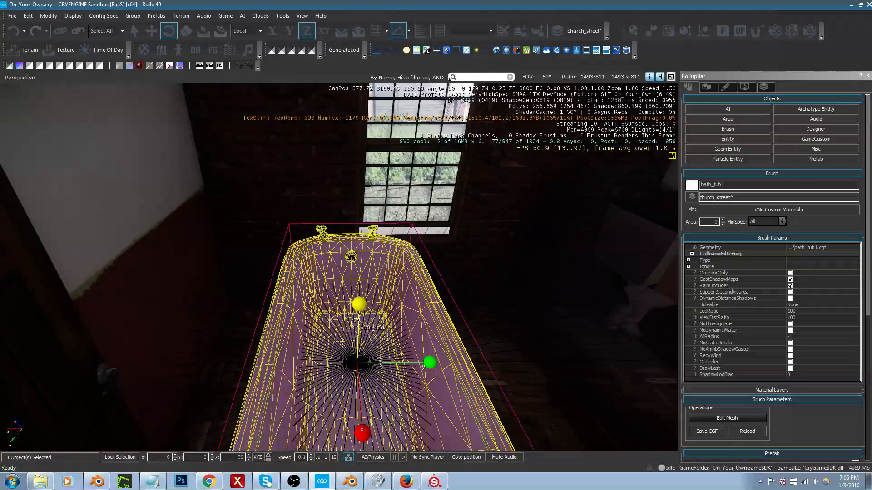
pyautogui.moveTo(364, 325); pyautogui.dragTo(305, 306, button='right')
pyautogui.moveTo(229, 309); pyautogui.dragTo(252, 347)
pyautogui.press('2')
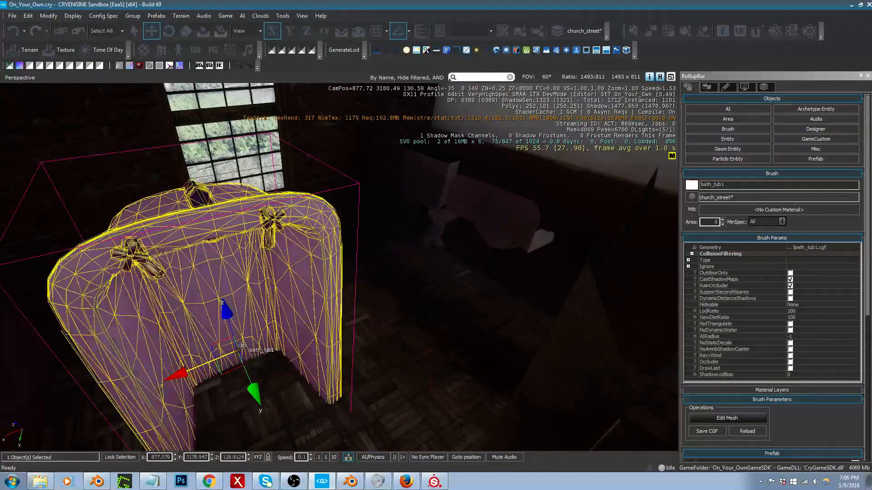
pyautogui.hotkey('ctrl', 'z')
pyautogui.press('3')
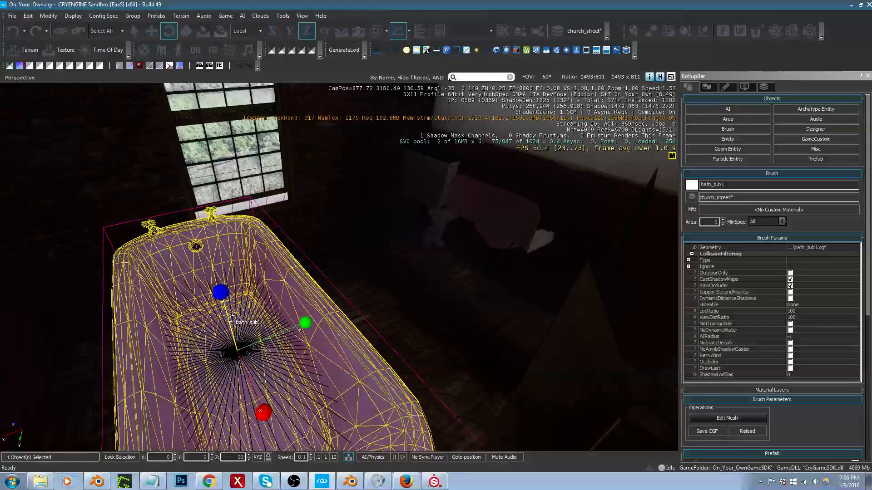
pyautogui.moveTo(229, 316); pyautogui.dragTo(255, 355)
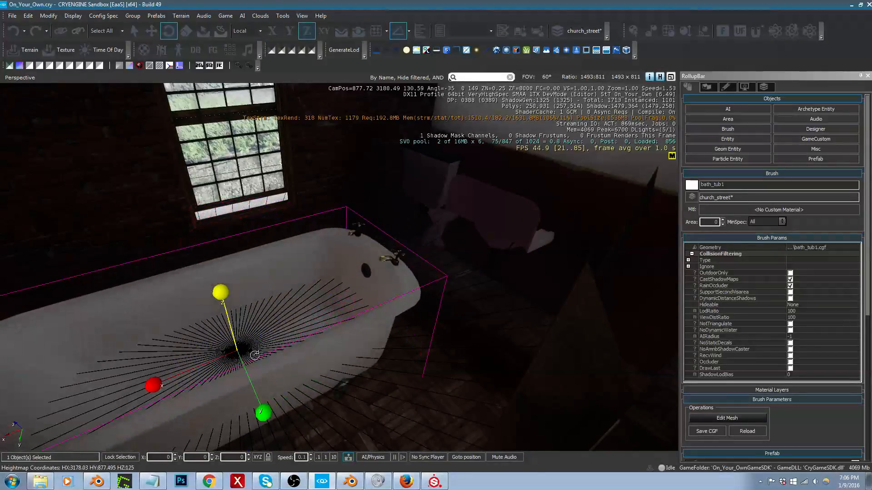
pyautogui.press('a')
pyautogui.moveTo(255, 356); pyautogui.dragTo(472, 352, button='right')
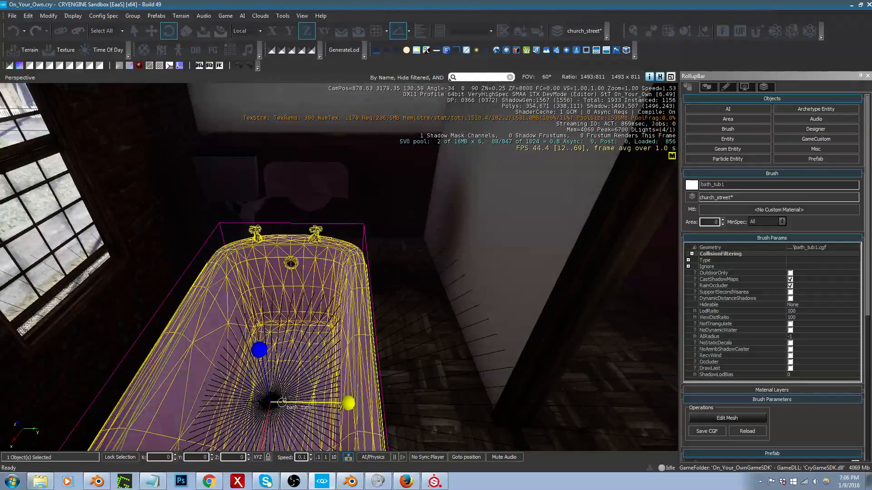
# Step: Try the tub beneath the window at about X 876.21, Y 3178.32, and undo that move and the rotation
pyautogui.press('1')
pyautogui.moveTo(288, 423); pyautogui.dragTo(241, 274)
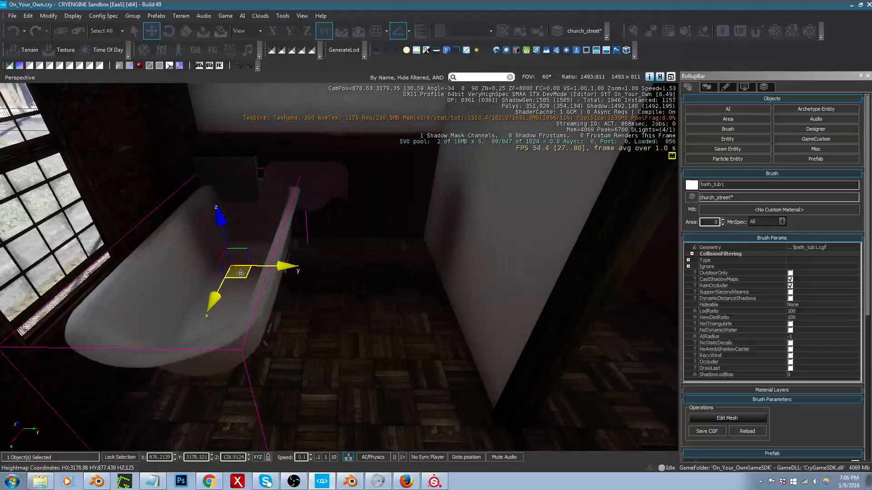
pyautogui.hotkey('ctrl', 'z')
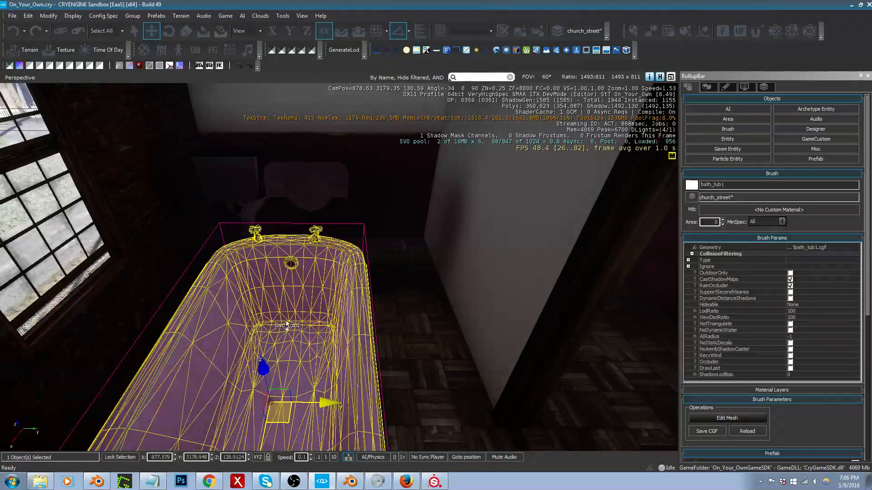
pyautogui.hotkey('ctrl', 'z')
# Step: Rotate the tub about Z to 180 degrees and move it beneath the window at about X 877.69, Y 3178.33
pyautogui.moveTo(292, 325); pyautogui.dragTo(254, 349, button='right')
pyautogui.press('2')
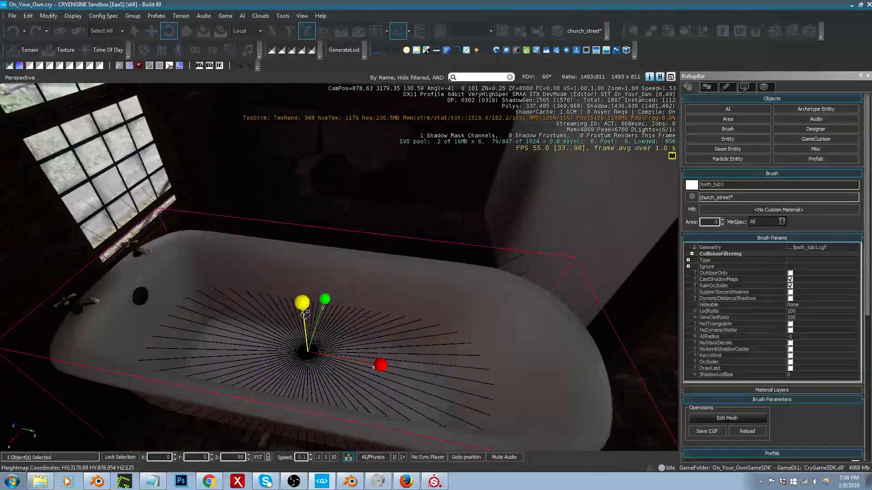
pyautogui.moveTo(305, 314); pyautogui.dragTo(319, 277)
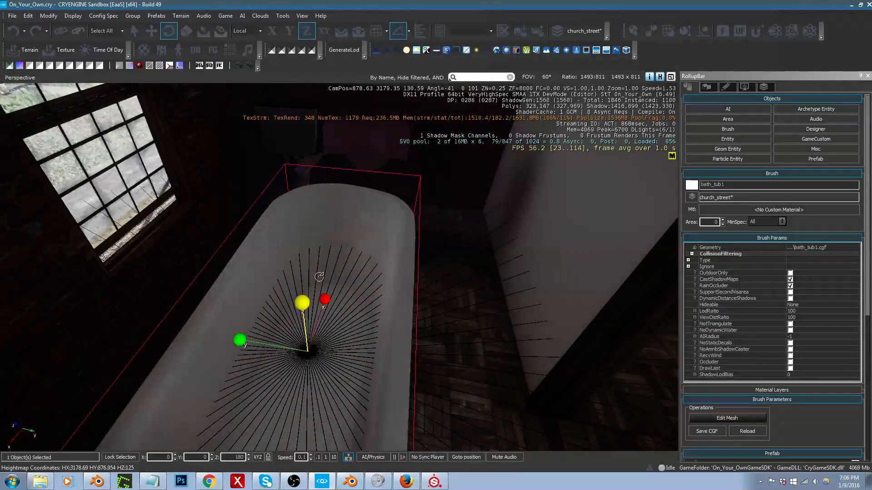
pyautogui.press('1')
pyautogui.press('d')
pyautogui.moveTo(344, 316); pyautogui.dragTo(268, 316, button='right')
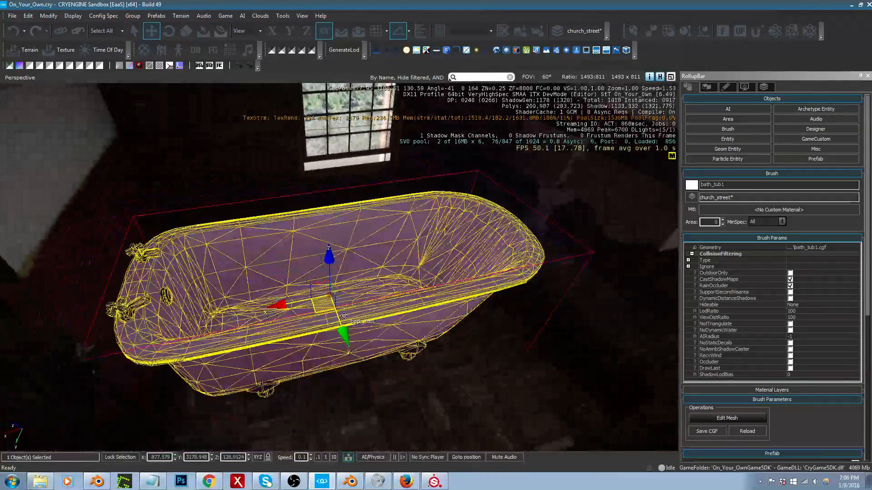
pyautogui.moveTo(320, 305); pyautogui.dragTo(289, 260)
pyautogui.moveTo(311, 257); pyautogui.dragTo(316, 237, button='right')
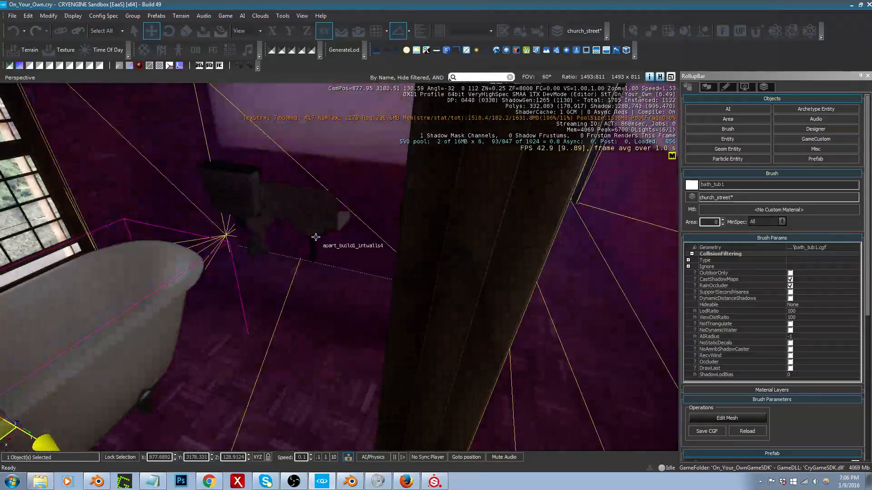
# Step: Select the sink, toilet and toilet tank together and group them, accepting the default group name
pyautogui.click(303, 215)
pyautogui.keyDown('ctrl'); pyautogui.click(254, 238); pyautogui.keyUp('ctrl')
pyautogui.keyDown('ctrl'); pyautogui.click(243, 200); pyautogui.keyUp('ctrl')
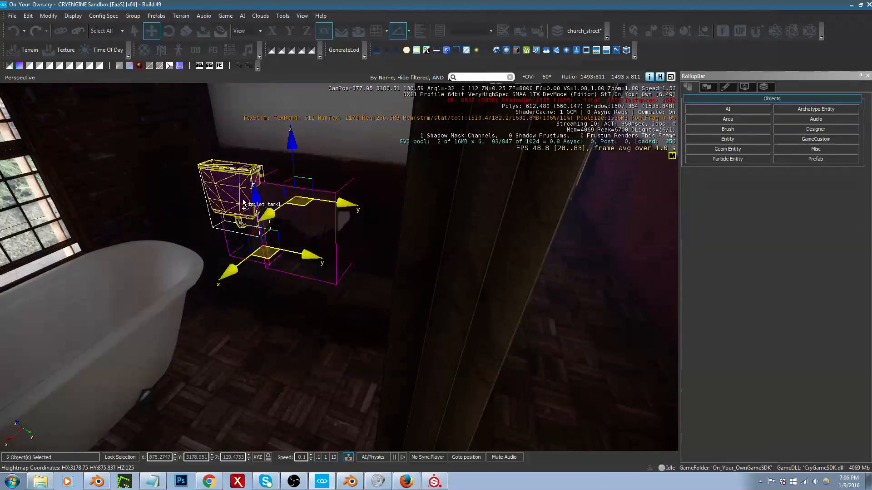
pyautogui.keyDown('ctrl'); pyautogui.click(243, 202); pyautogui.keyUp('ctrl')
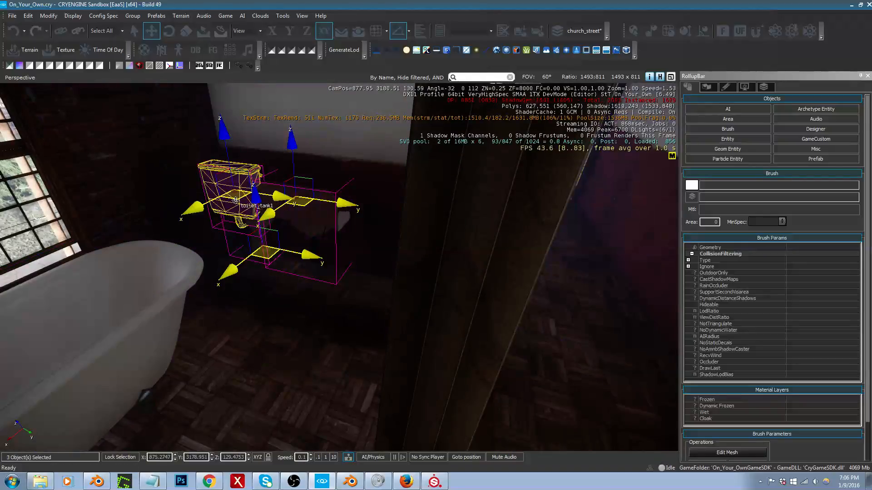
pyautogui.click(141, 17)
pyautogui.click(145, 31)
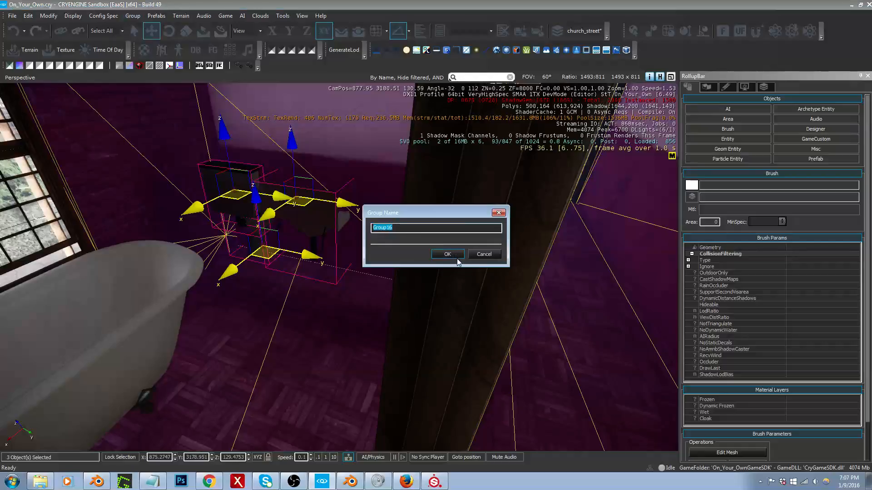
pyautogui.click(456, 257)
# Step: Rotate the fixture group 180 degrees about Z and move it along Y to about 3179.61, toward the corner
pyautogui.press('3')
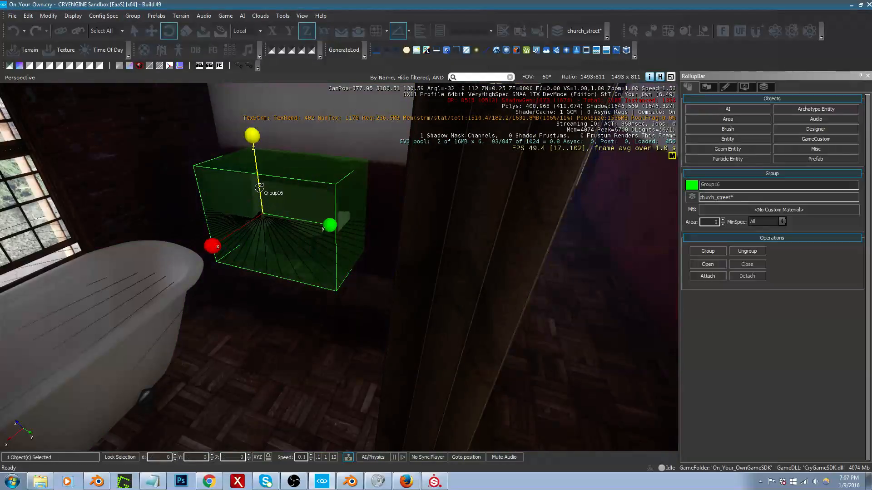
pyautogui.moveTo(260, 188); pyautogui.dragTo(316, 105)
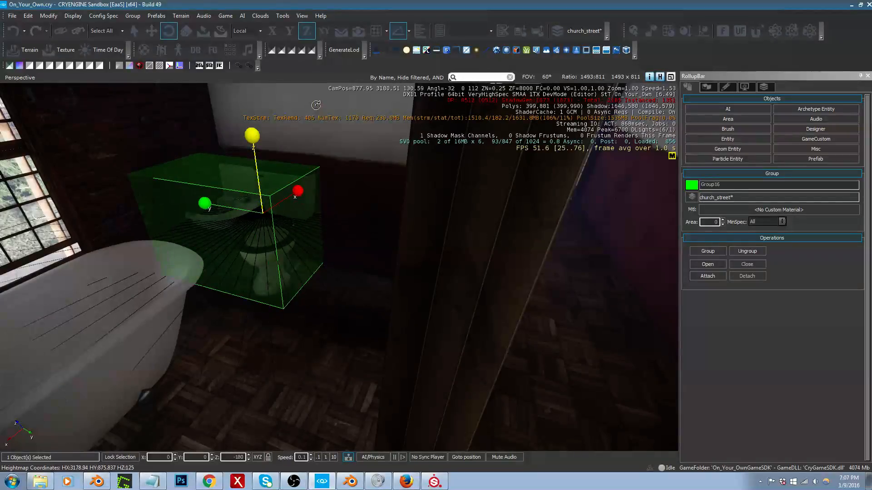
pyautogui.press('2')
pyautogui.moveTo(309, 183); pyautogui.dragTo(311, 184, button='right')
pyautogui.press('a')
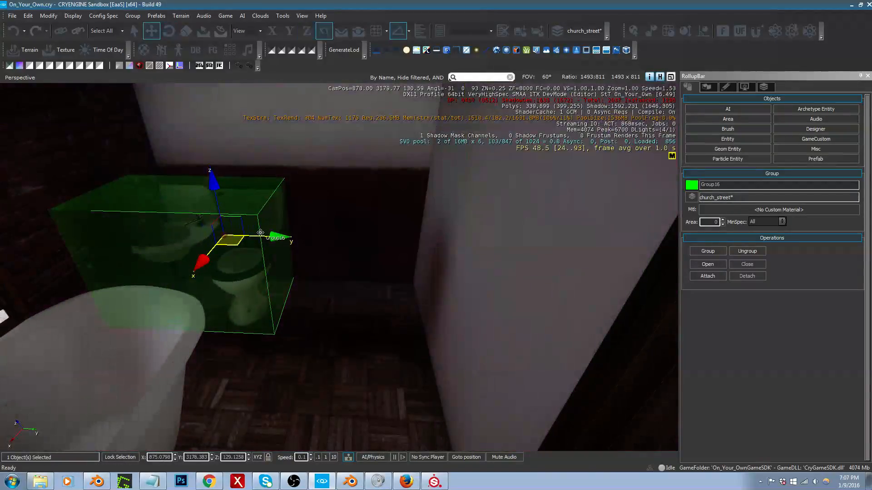
pyautogui.moveTo(262, 235); pyautogui.dragTo(381, 240)
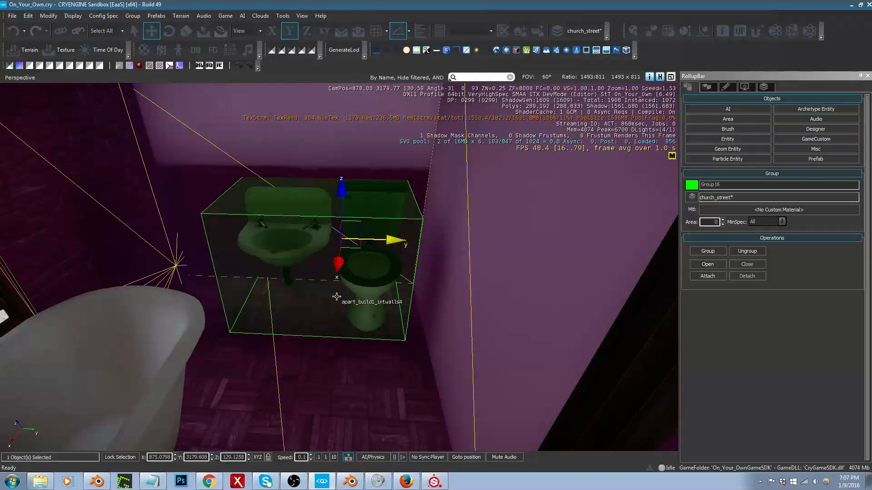
# Step: Walk through the bathroom in game mode to examine the layout of the tub, sink and toilet
pyautogui.moveTo(336, 296); pyautogui.dragTo(227, 294, button='right')
pyautogui.moveTo(337, 297); pyautogui.dragTo(245, 272, button='right')
pyautogui.press('s')
pyautogui.moveTo(336, 332); pyautogui.dragTo(337, 377, button='middle')
pyautogui.press('s')
pyautogui.press('w')
pyautogui.hotkey('ctrl', 'g')
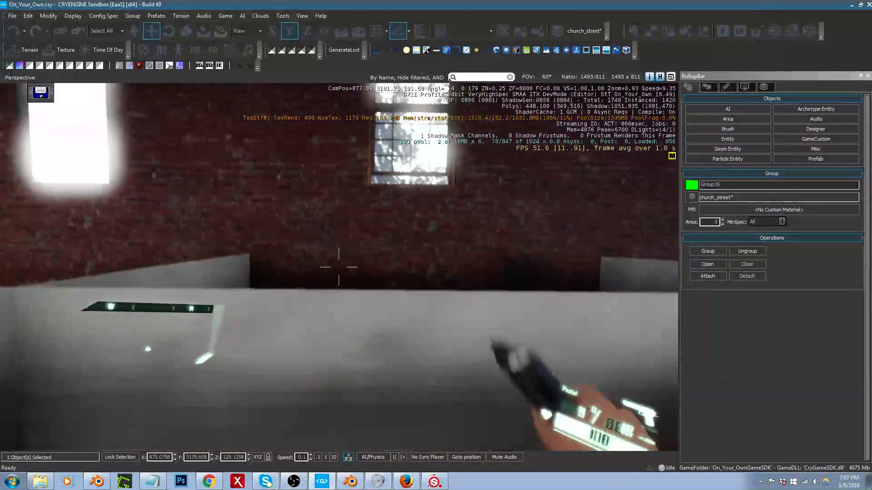
pyautogui.press('d')
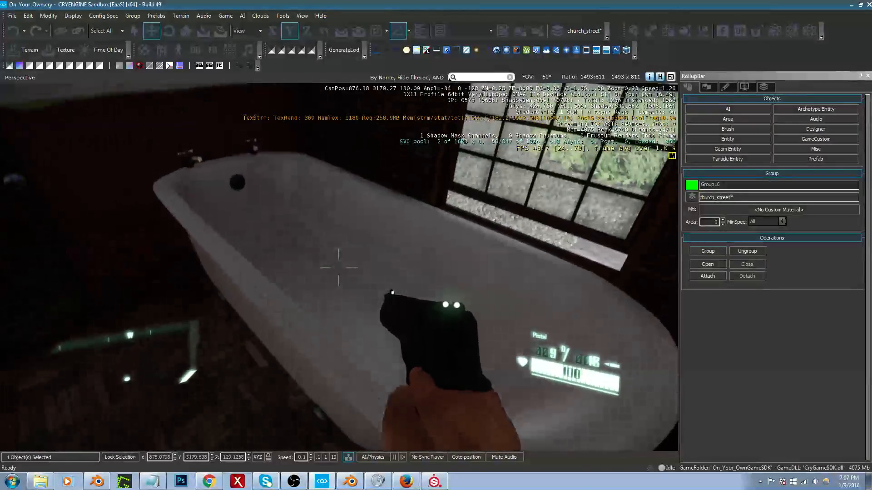
pyautogui.press('a')
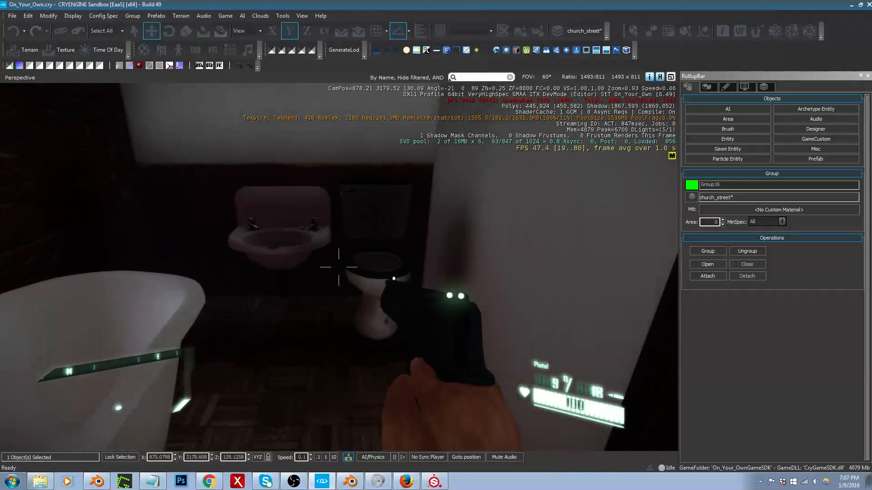
pyautogui.press('Escape')
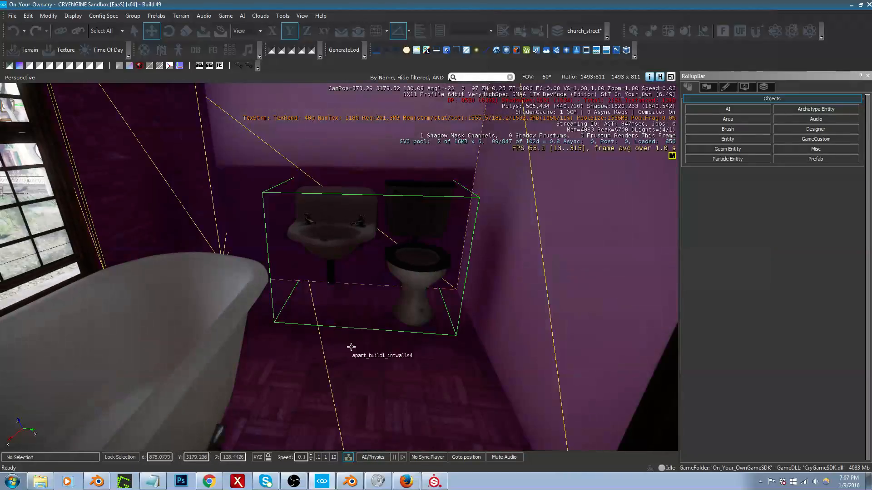
# Step: Undo the grouping and the recent moves and rotations of the tub, sink, toilet and tank, including the fixtures' shift to the opposite wall
pyautogui.press('s')
pyautogui.moveTo(351, 349); pyautogui.dragTo(236, 351, button='right')
pyautogui.press('w')
pyautogui.moveTo(411, 323); pyautogui.dragTo(399, 307, button='right')
pyautogui.hotkey('ctrl', 'z')
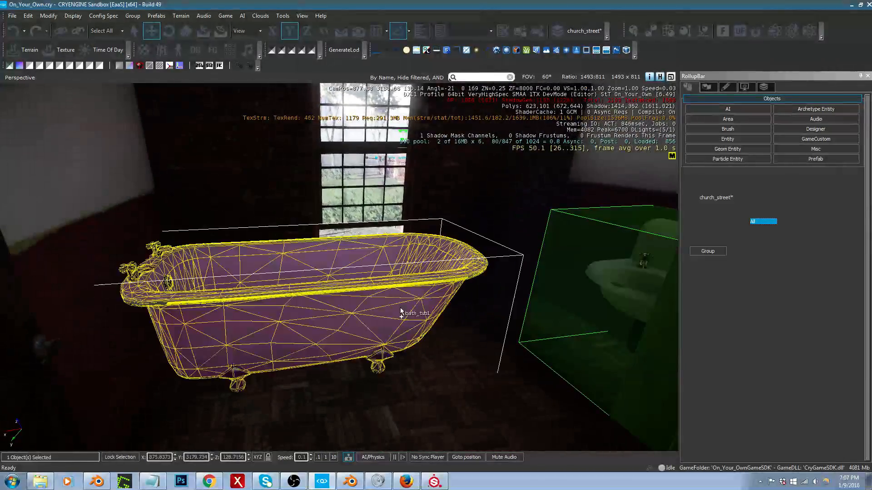
pyautogui.hotkey('ctrl', 'z')
pyautogui.hotkey('ctrl', 'z')
pyautogui.hotkey('ctrl', 'z')
pyautogui.hotkey('ctrl', 'z')
pyautogui.hotkey('ctrl', 'z')
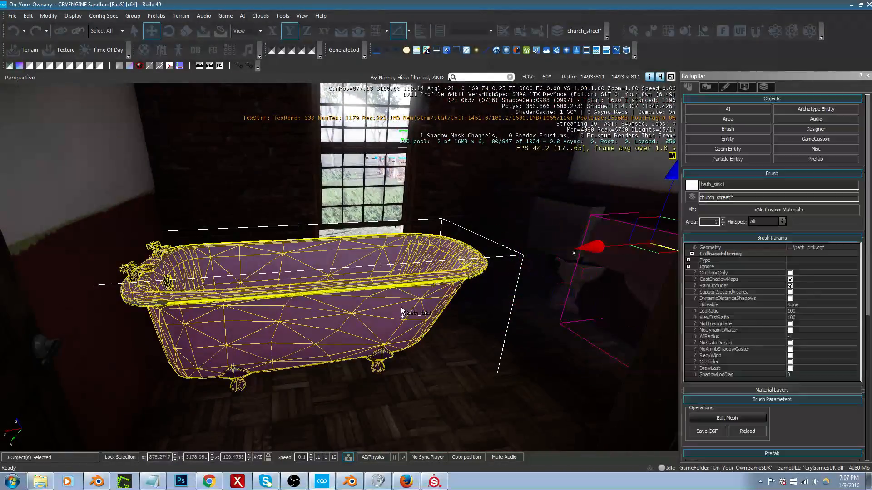
pyautogui.hotkey('ctrl', 'z')
pyautogui.hotkey('ctrl', 'z')
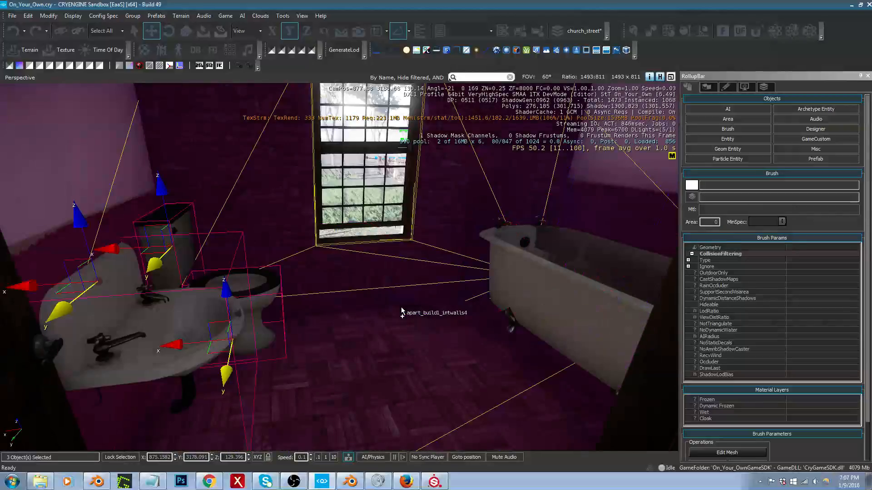
# Step: Select the open bathroom door beside the sink and shift it along X to about 878.37
pyautogui.moveTo(402, 307); pyautogui.dragTo(80, 326, button='right')
pyautogui.press('w')
pyautogui.press('d')
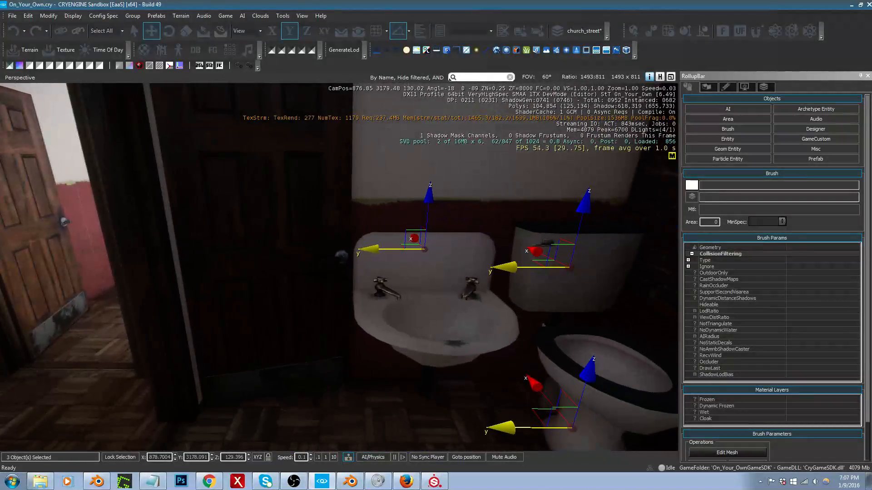
pyautogui.moveTo(256, 362); pyautogui.dragTo(268, 395, button='right')
pyautogui.click(257, 359)
pyautogui.click(259, 354)
pyautogui.press('w')
pyautogui.press('a')
pyautogui.moveTo(273, 340); pyautogui.dragTo(262, 372)
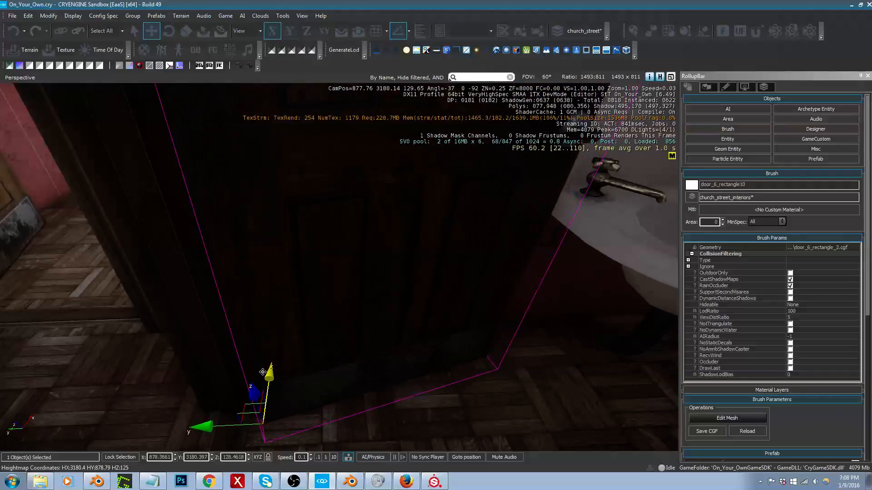
pyautogui.moveTo(254, 336)
pyautogui.mouseDown(button='right')
pyautogui.moveTo(274, 333)
pyautogui.moveTo(254, 336)
pyautogui.mouseUp(button='right')
pyautogui.press('d')
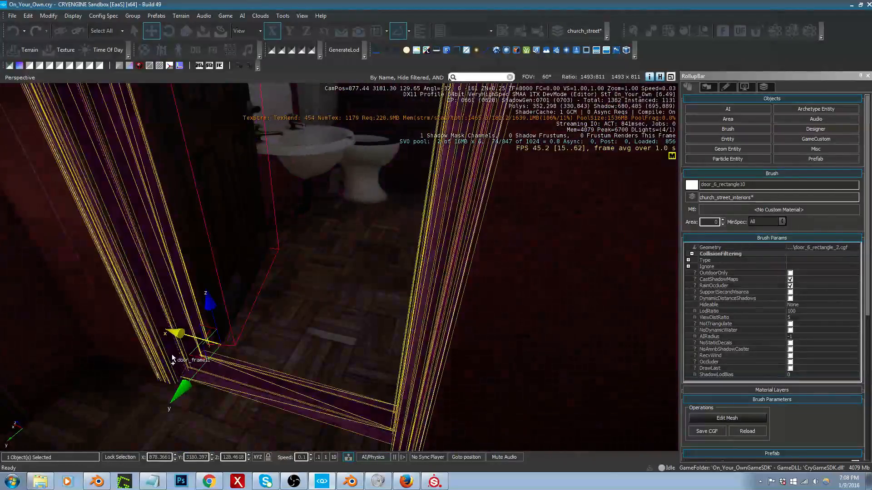
# Step: Add the door frame to the selection and nudge the door and frame together along Y to 3180.42
pyautogui.keyDown('ctrl'); pyautogui.click(181, 393); pyautogui.keyUp('ctrl')
pyautogui.moveTo(182, 392); pyautogui.dragTo(179, 408, button='right')
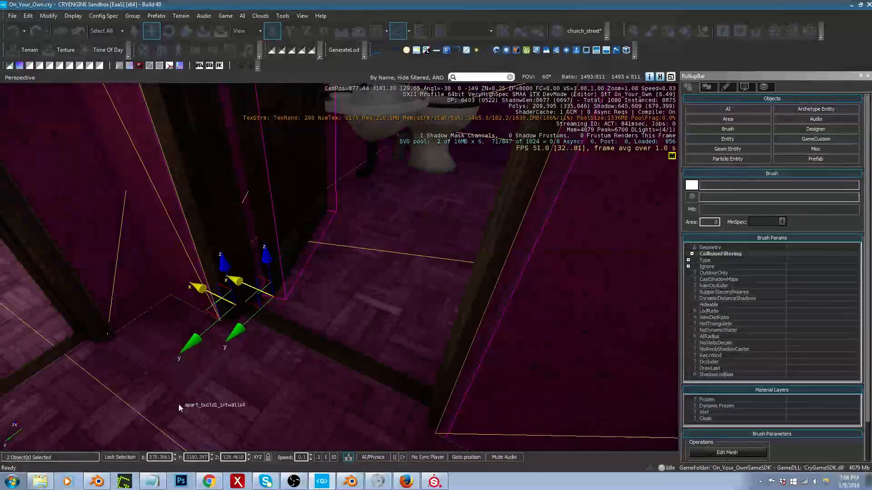
pyautogui.click(212, 456)
pyautogui.click(212, 456)
# Step: Select the bath sink and push it closer to the wall behind it, to about X 878.85
pyautogui.press('d')
pyautogui.moveTo(240, 418); pyautogui.dragTo(114, 370, button='right')
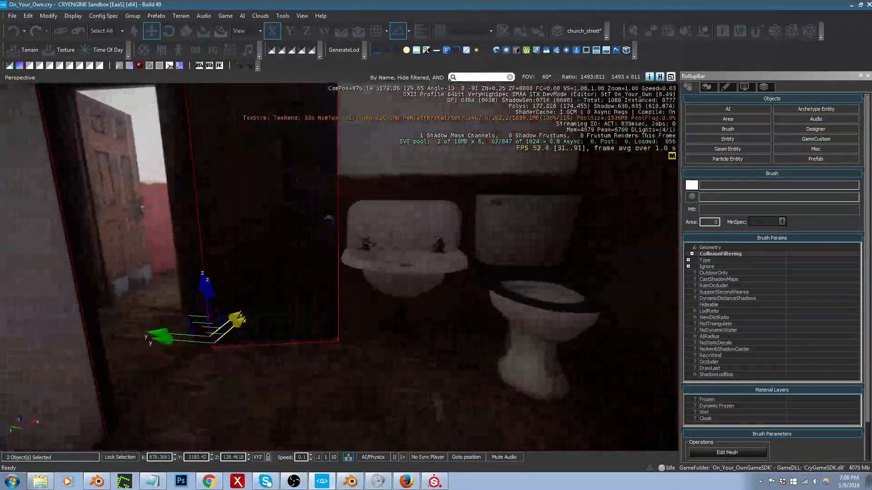
pyautogui.press('d')
pyautogui.moveTo(321, 406); pyautogui.dragTo(399, 399, button='right')
pyautogui.press('s')
pyautogui.press('w')
pyautogui.press('s')
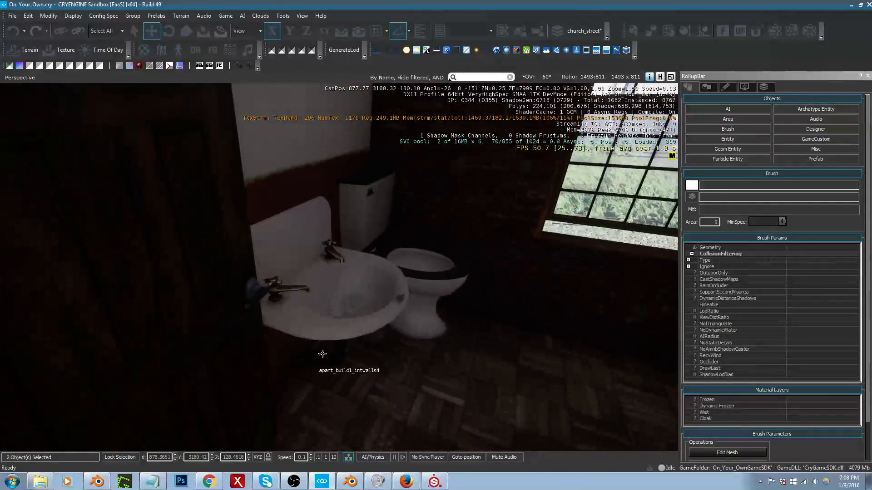
pyautogui.click(332, 329)
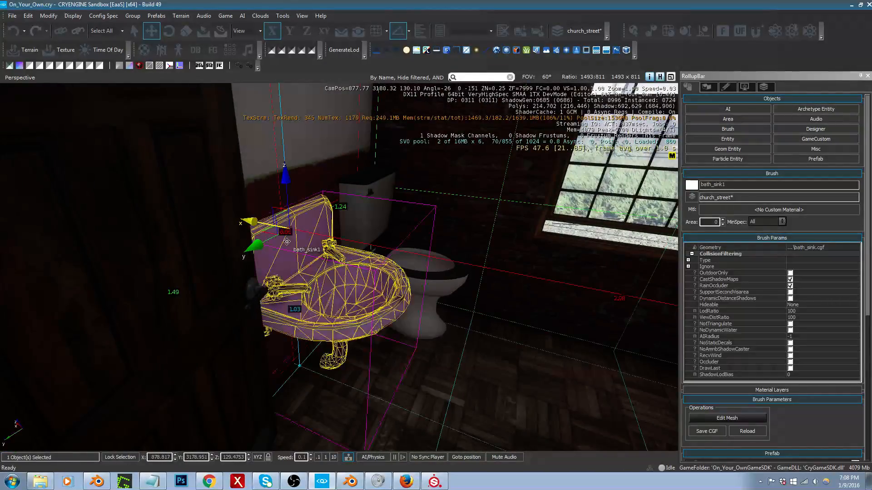
pyautogui.moveTo(265, 224); pyautogui.dragTo(261, 223)
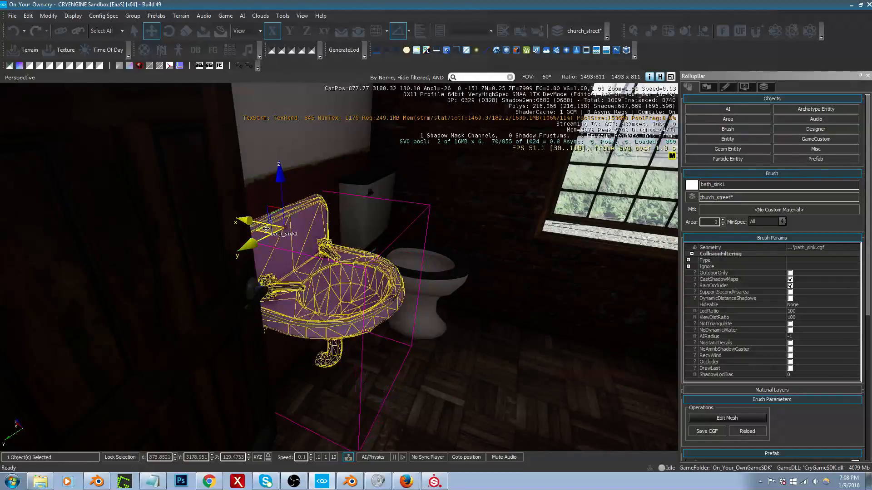
# Step: Select the bathtub and nudge it across the floor to about X 875.45, Y 3178.95
pyautogui.press('s')
pyautogui.moveTo(261, 223); pyautogui.dragTo(427, 216, button='right')
pyautogui.press('s')
pyautogui.press('w')
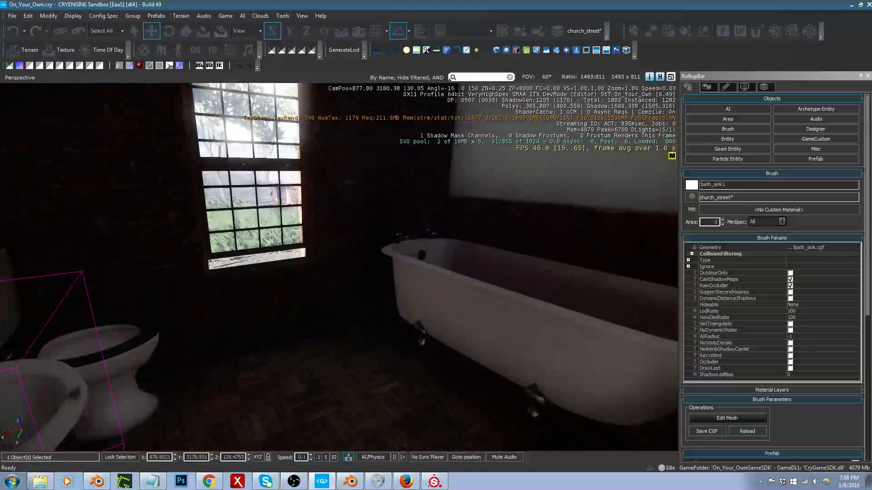
pyautogui.click(470, 300)
pyautogui.moveTo(475, 323); pyautogui.dragTo(468, 329)
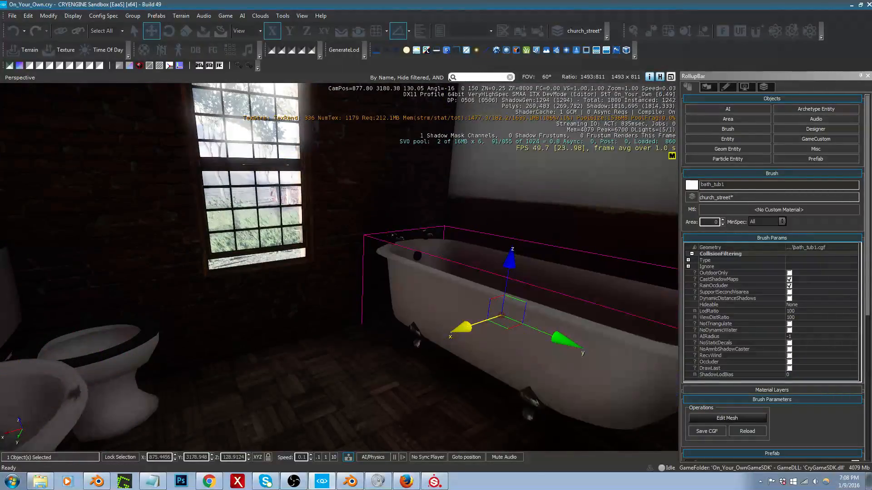
pyautogui.press('d')
pyautogui.moveTo(513, 326); pyautogui.dragTo(423, 325, button='right')
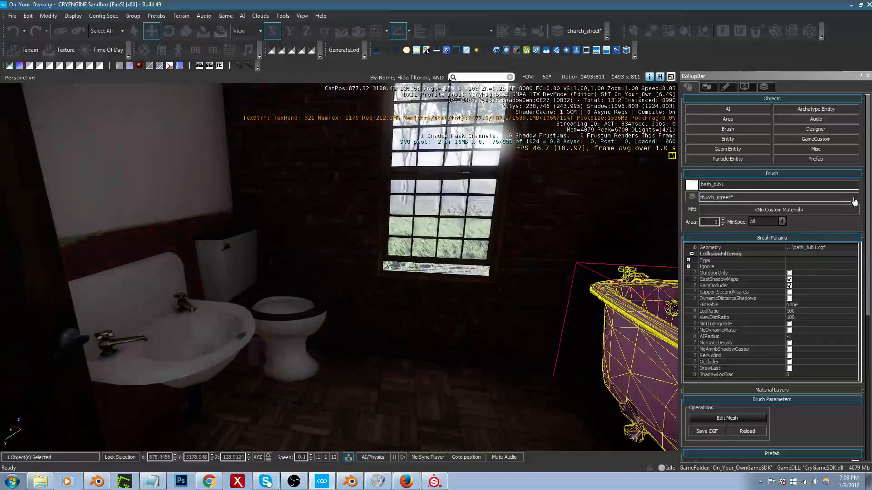
# Step: Filter the brush objects for "mirro" and place the mirror from props/misc by the wall near the sink
pyautogui.click(750, 130)
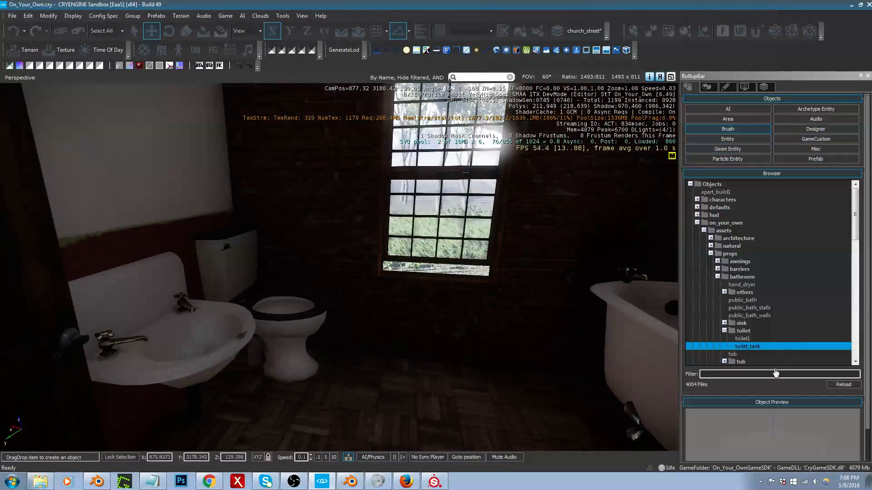
pyautogui.click(770, 375)
pyautogui.write('mirro')
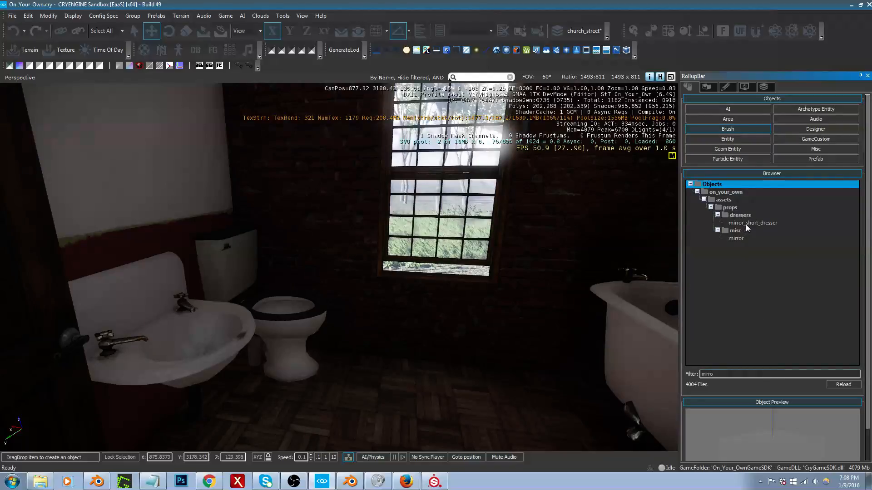
pyautogui.click(746, 225)
pyautogui.click(737, 239)
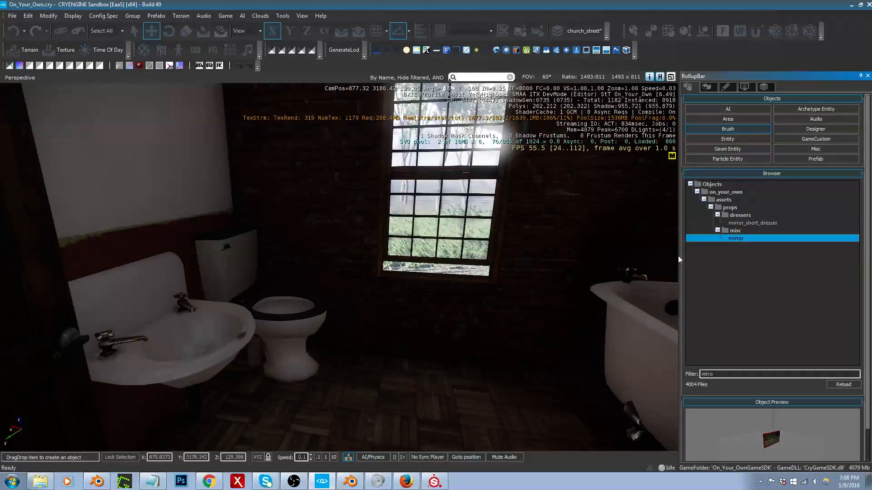
pyautogui.moveTo(677, 255)
pyautogui.mouseDown()
pyautogui.moveTo(311, 292)
pyautogui.moveTo(126, 292)
pyautogui.moveTo(136, 195)
pyautogui.moveTo(126, 182)
pyautogui.moveTo(137, 220)
pyautogui.mouseUp()
# Step: Position the mirror against the wall behind the sink and scale it uniformly to 0.25
pyautogui.press('2')
pyautogui.press('1')
pyautogui.press('d')
pyautogui.moveTo(179, 214); pyautogui.dragTo(260, 234, button='right')
pyautogui.press('3')
pyautogui.moveTo(302, 224); pyautogui.dragTo(308, 250)
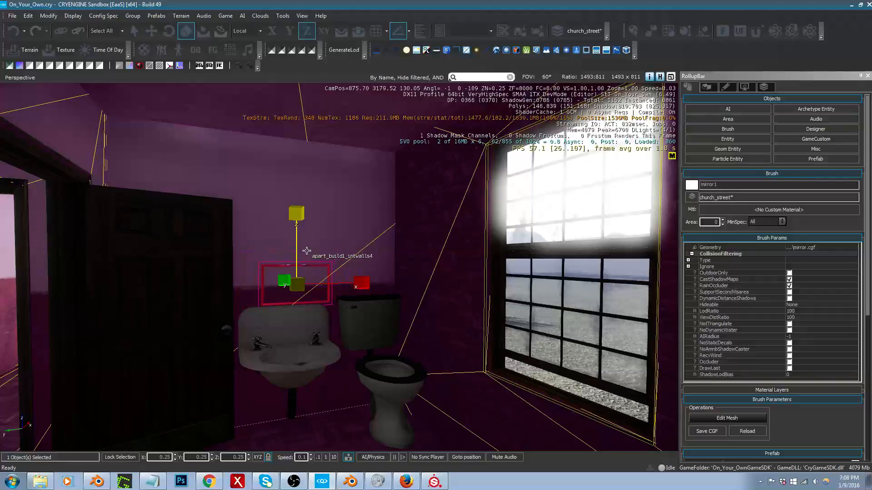
# Step: Raise the mirror onto the wall above the sink, to about Z 130.21, and enlarge it slightly
pyautogui.press('1')
pyautogui.press('w')
pyautogui.moveTo(355, 284); pyautogui.dragTo(355, 272, button='right')
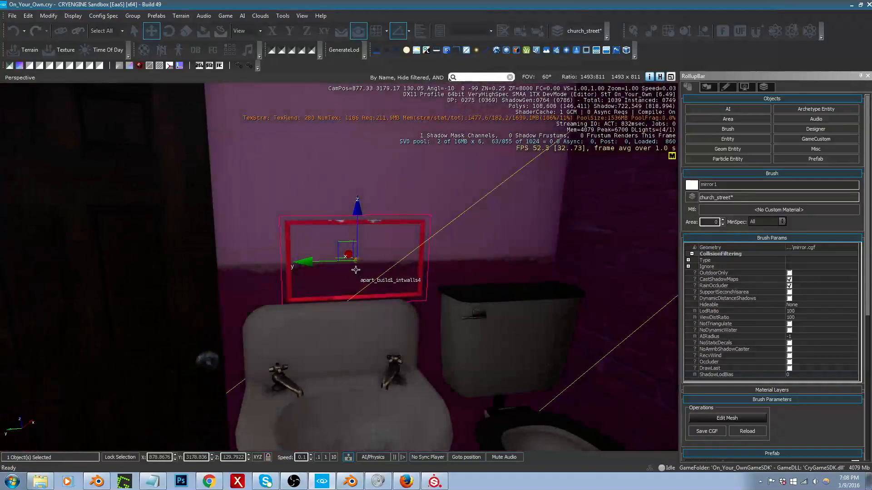
pyautogui.moveTo(349, 254); pyautogui.dragTo(306, 152)
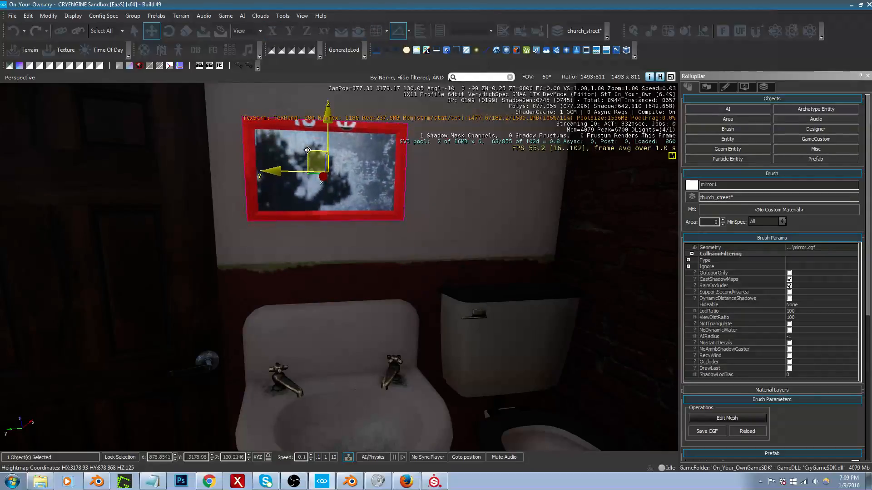
pyautogui.moveTo(333, 171); pyautogui.dragTo(334, 168, button='right')
pyautogui.press('3')
pyautogui.moveTo(349, 182); pyautogui.dragTo(353, 169)
# Step: Select the toilet and its tank together and combine them into one group
pyautogui.moveTo(353, 169); pyautogui.dragTo(477, 228, button='right')
pyautogui.press('s')
pyautogui.press('d')
pyautogui.press('w')
pyautogui.click(181, 212)
pyautogui.keyDown('ctrl'); pyautogui.click(106, 208); pyautogui.keyUp('ctrl')
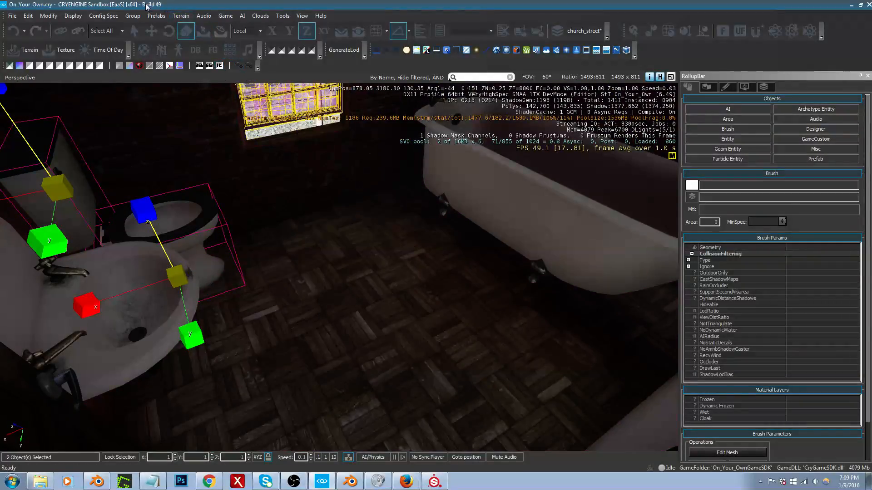
pyautogui.moveTo(435, 199); pyautogui.dragTo(448, 196, button='right')
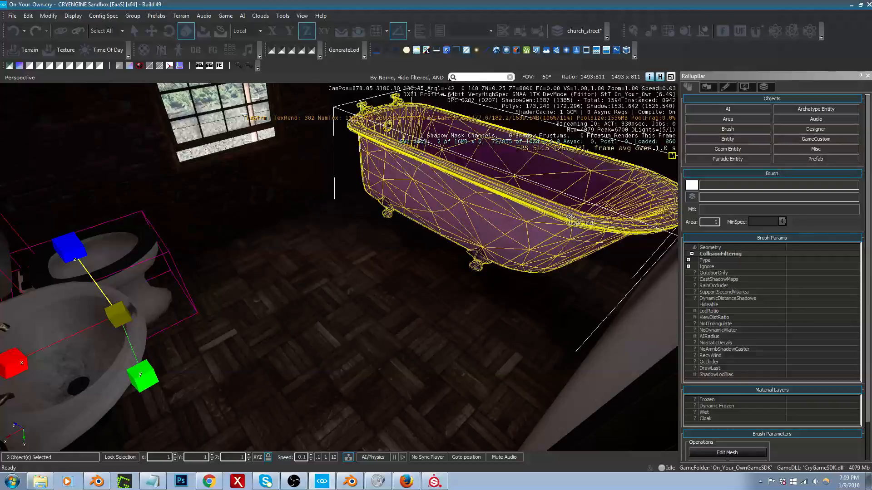
pyautogui.moveTo(303, 170); pyautogui.dragTo(327, 168, button='right')
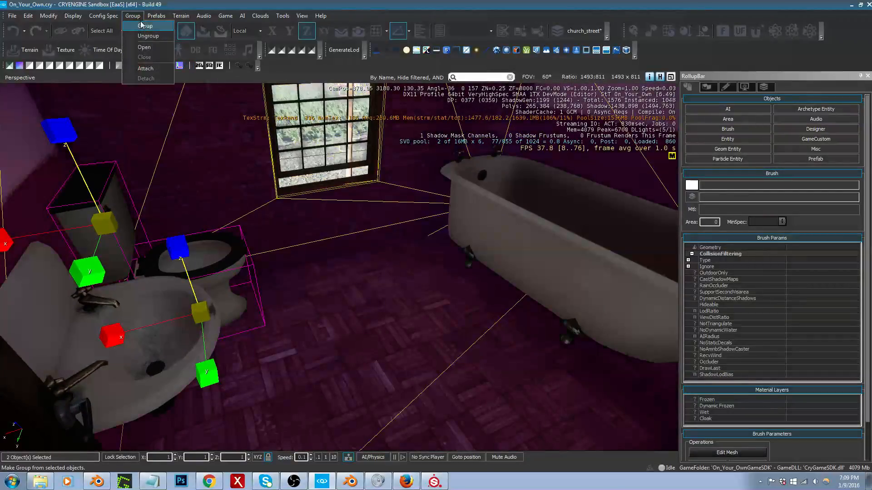
pyautogui.click(143, 26)
pyautogui.click(447, 254)
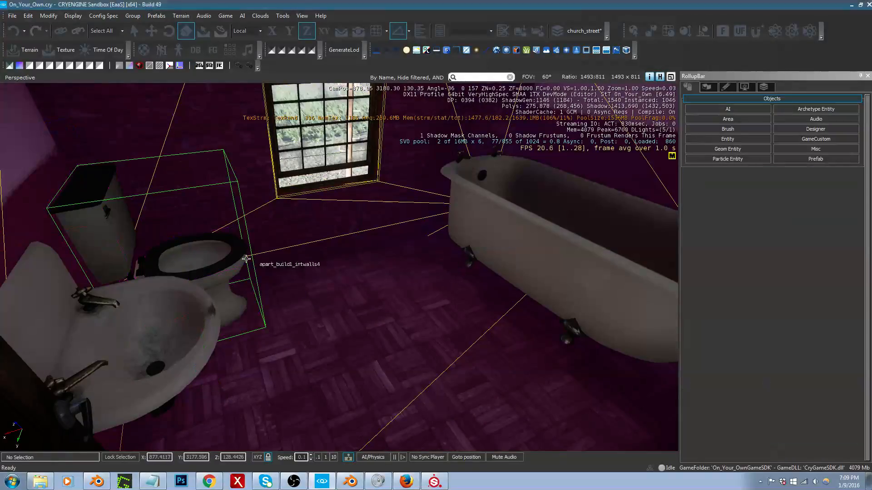
# Step: Rotate the toilet group about Z to 100 degrees and ready it for moving
pyautogui.press('3')
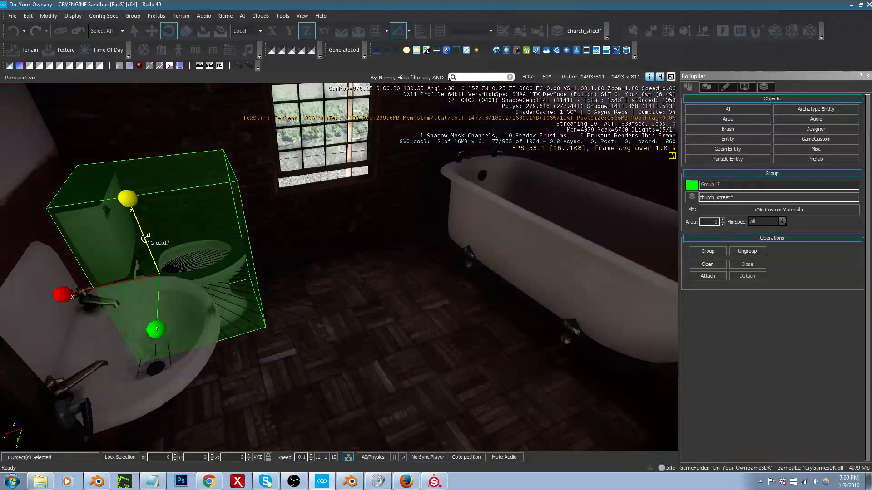
pyautogui.moveTo(148, 237); pyautogui.dragTo(165, 194)
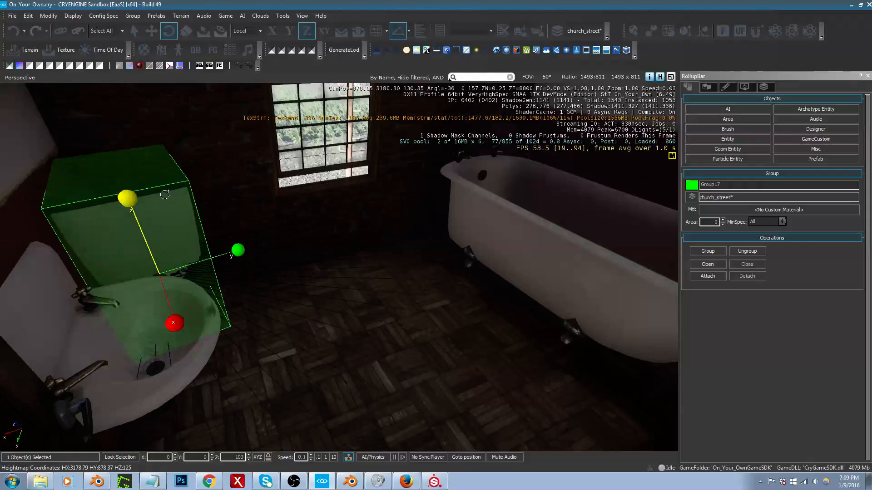
pyautogui.press('1')
pyautogui.click(160, 295)
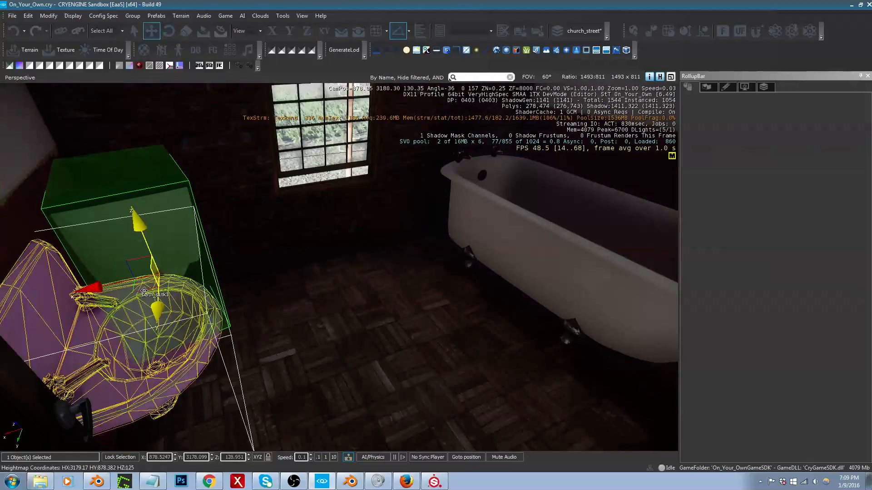
pyautogui.moveTo(160, 294); pyautogui.dragTo(141, 275)
pyautogui.click(140, 258)
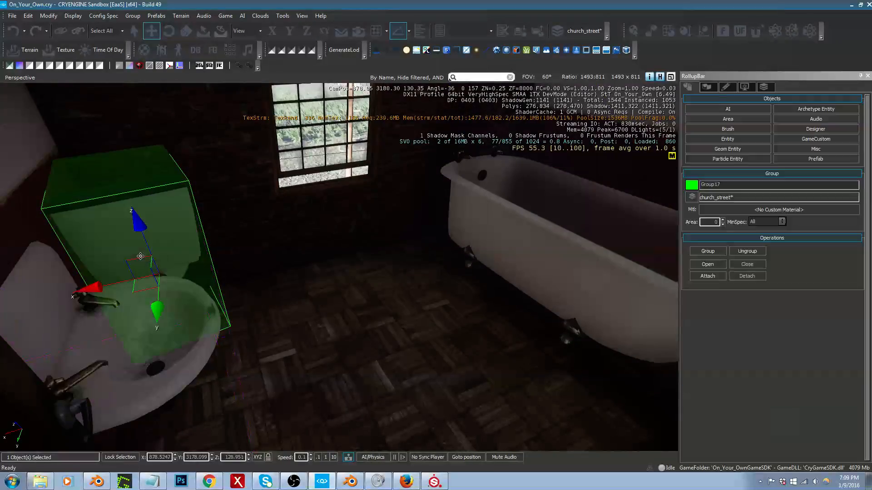
# Step: Move the toilet group across the room to the wall beside the doorway, about X 876.64, Y 3180.15, and adjust its rotation
pyautogui.moveTo(135, 294); pyautogui.dragTo(456, 391)
pyautogui.press('w')
pyautogui.moveTo(456, 392); pyautogui.dragTo(443, 338, button='right')
pyautogui.press('s')
pyautogui.press('3')
pyautogui.moveTo(433, 283); pyautogui.dragTo(435, 286)
pyautogui.press('1')
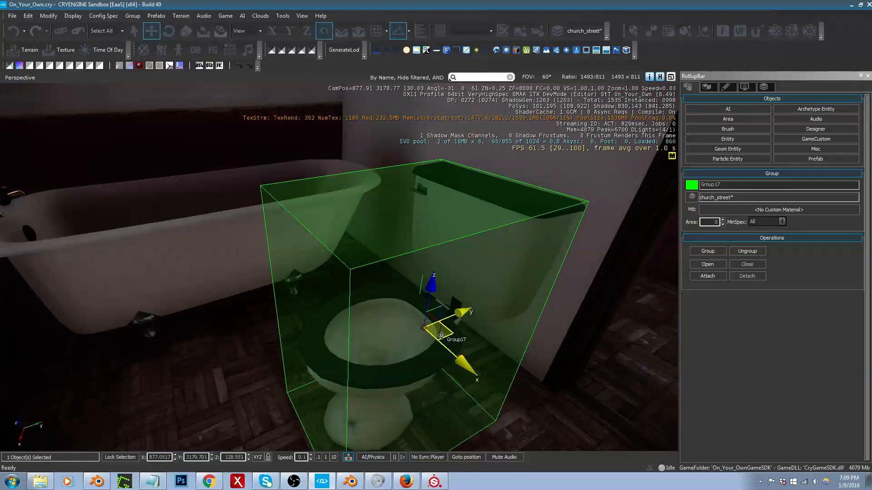
pyautogui.moveTo(449, 331); pyautogui.dragTo(455, 271)
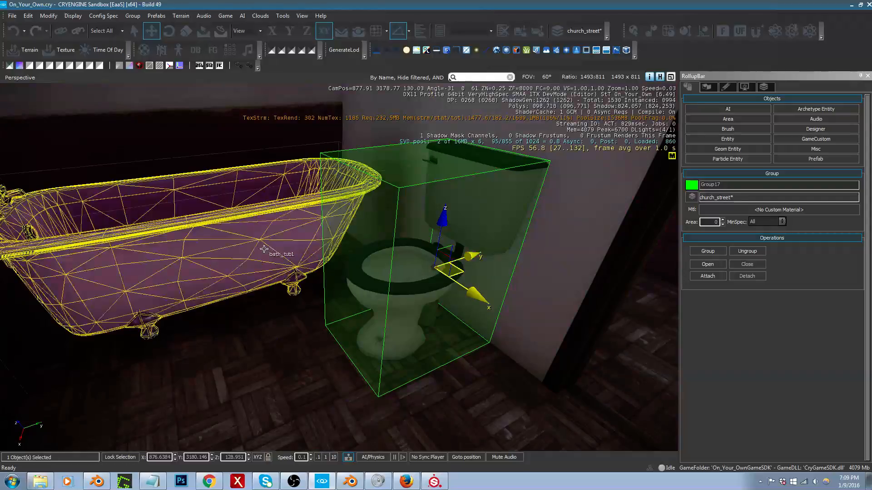
# Step: Turn the bathtub around to a Z rotation of -90 degrees and move it to about X 875.51, Y 3179.23
pyautogui.click(212, 203)
pyautogui.press('2')
pyautogui.moveTo(203, 194); pyautogui.dragTo(234, 277)
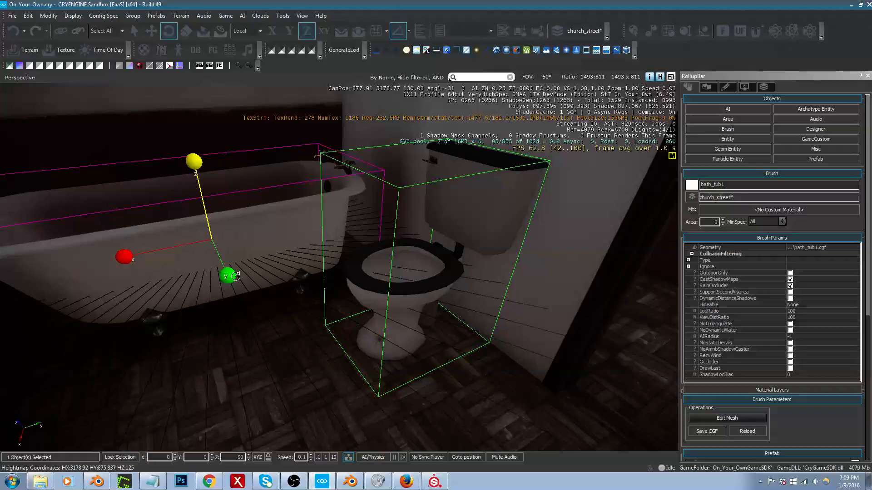
pyautogui.press('1')
pyautogui.moveTo(232, 247); pyautogui.dragTo(272, 238)
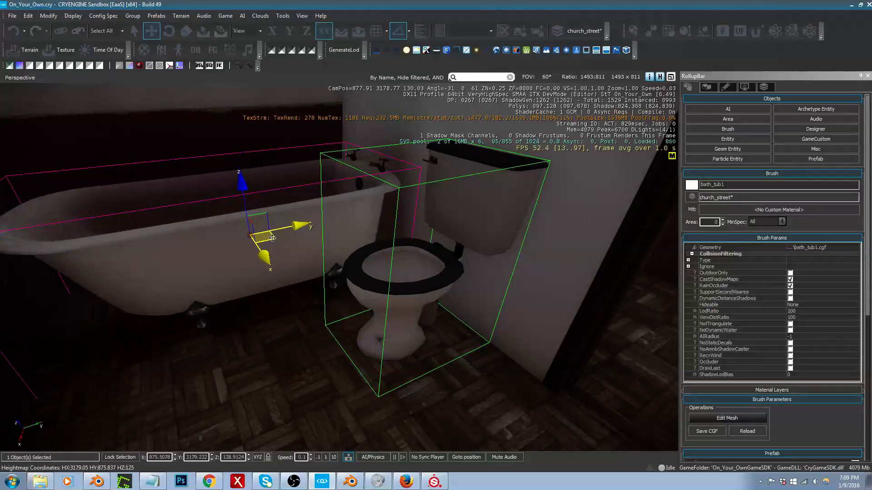
# Step: Select the sink and the mirror together and shift both along Y, bringing the sink to about 3178.61
pyautogui.press('d')
pyautogui.moveTo(278, 247); pyautogui.dragTo(59, 236, button='right')
pyautogui.press('w')
pyautogui.press('s')
pyautogui.press('d')
pyautogui.press('w')
pyautogui.click(336, 332)
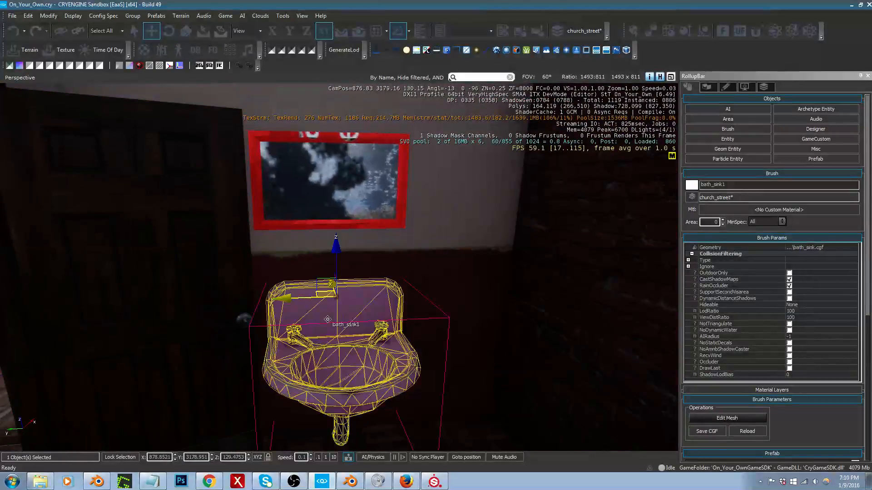
pyautogui.keyDown('ctrl'); pyautogui.click(330, 223); pyautogui.keyUp('ctrl')
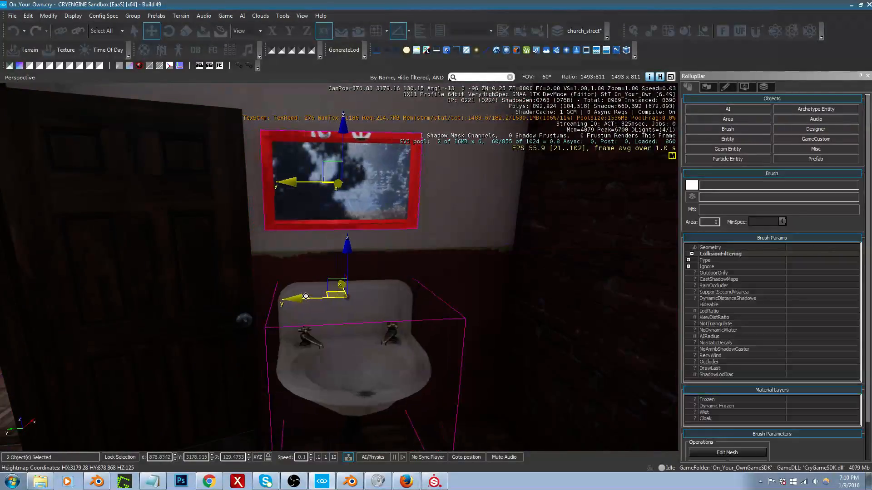
pyautogui.moveTo(347, 298)
pyautogui.mouseDown()
pyautogui.moveTo(302, 298)
pyautogui.moveTo(339, 297)
pyautogui.mouseUp()
pyautogui.moveTo(363, 296); pyautogui.dragTo(387, 295, button='right')
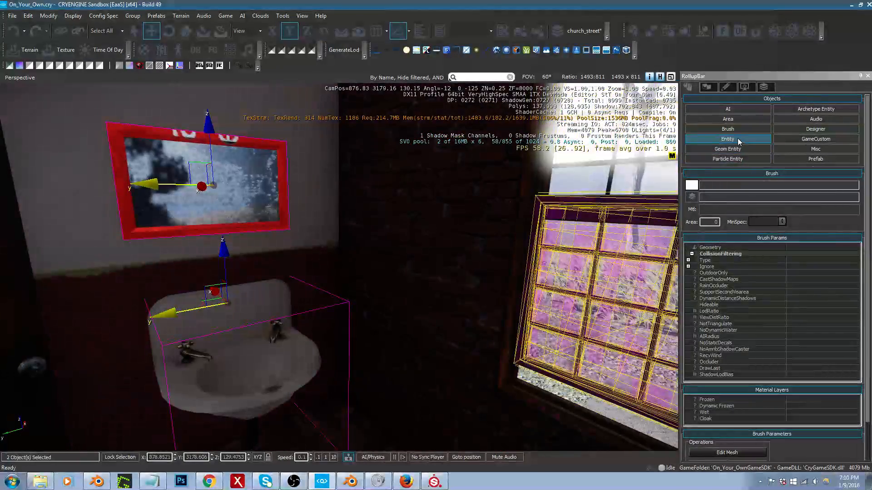
# Step: Filter the brush objects for "towe" and choose the towel_rack in the bathroom/others folder
pyautogui.click(727, 129)
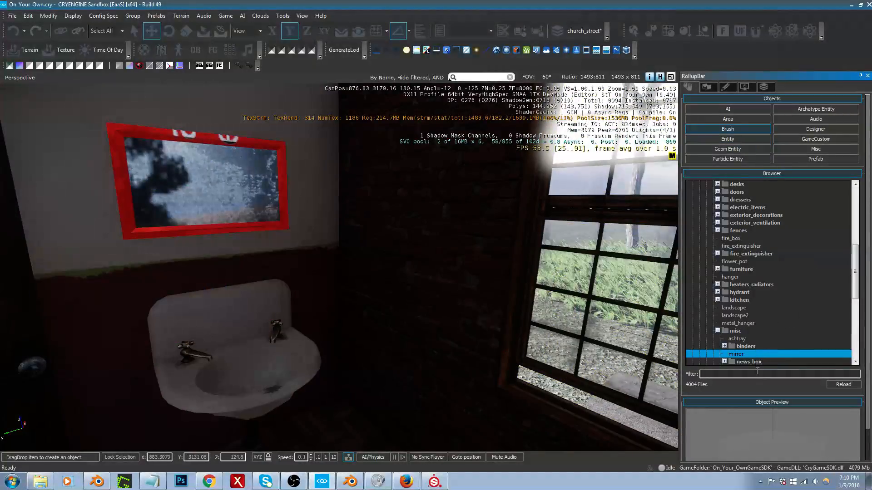
pyautogui.click(757, 372)
pyautogui.write('towl')
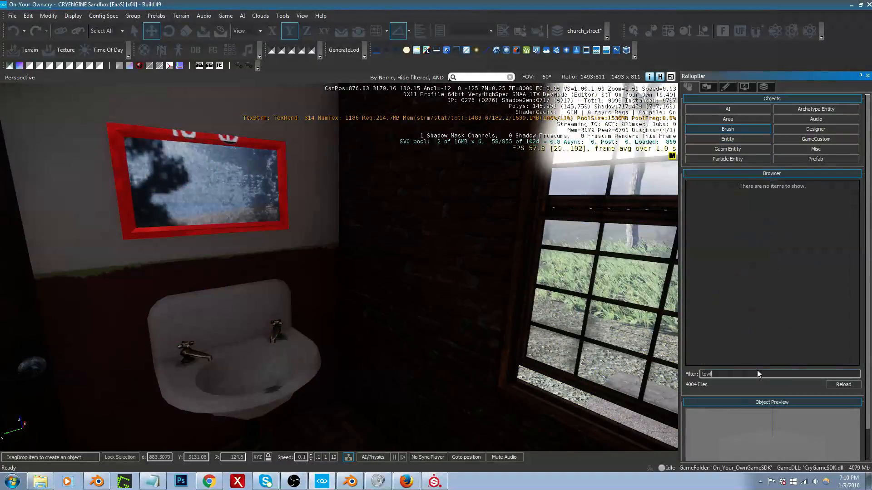
pyautogui.press('BackSpace')
pyautogui.write('w')
pyautogui.press('BackSpace')
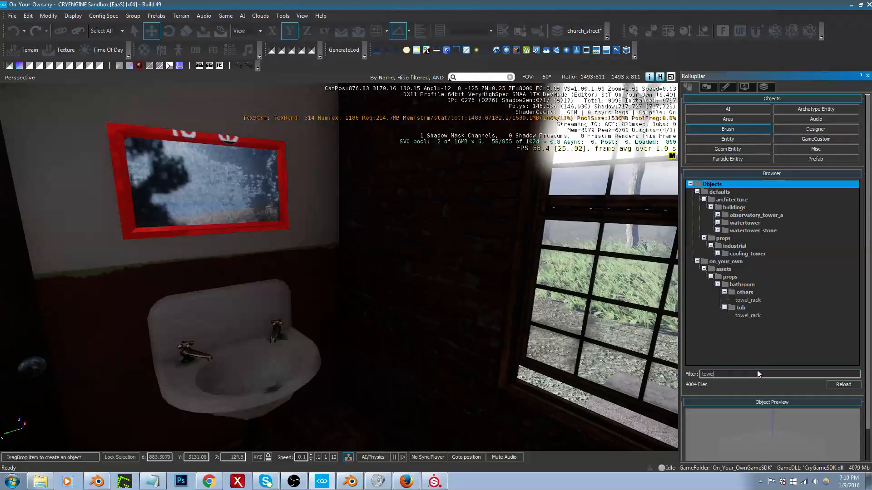
pyautogui.write('e')
pyautogui.click(744, 316)
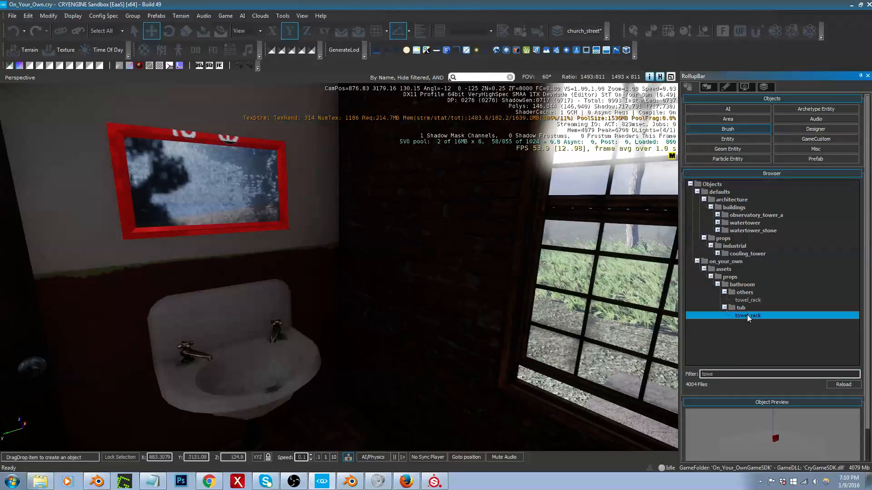
pyautogui.click(754, 301)
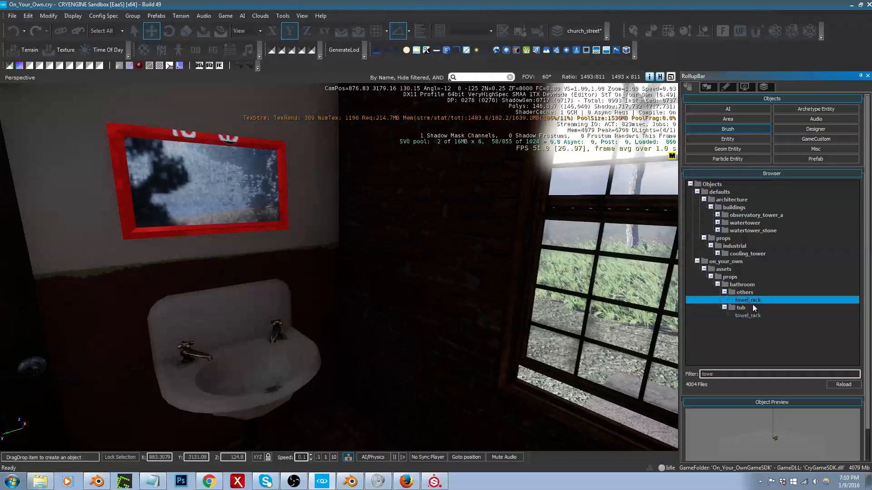
# Step: Place the towel rack, rotate it 180 degrees about Z, and mount it on the brick wall between sink and window, about Z 129.87
pyautogui.moveTo(566, 302)
pyautogui.mouseDown()
pyautogui.moveTo(395, 295)
pyautogui.moveTo(268, 329)
pyautogui.moveTo(281, 325)
pyautogui.moveTo(282, 277)
pyautogui.moveTo(302, 357)
pyautogui.mouseUp()
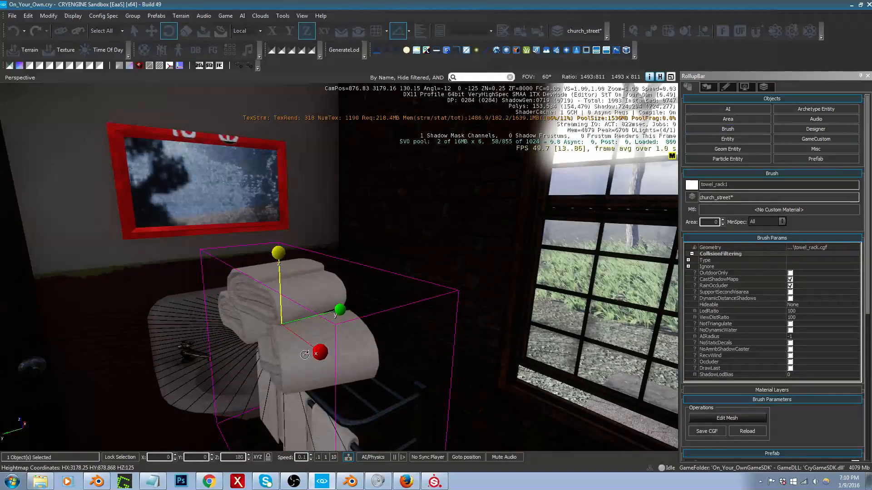
pyautogui.press('1')
pyautogui.moveTo(238, 337); pyautogui.dragTo(324, 241)
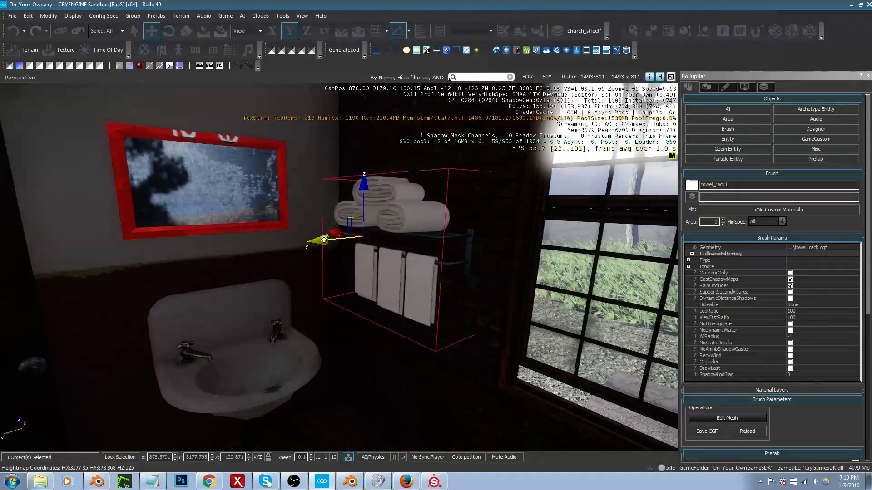
pyautogui.press('w')
pyautogui.moveTo(343, 243)
pyautogui.mouseDown(button='right')
pyautogui.moveTo(318, 238)
pyautogui.moveTo(327, 238)
pyautogui.mouseUp(button='right')
pyautogui.press('s')
pyautogui.click(299, 213)
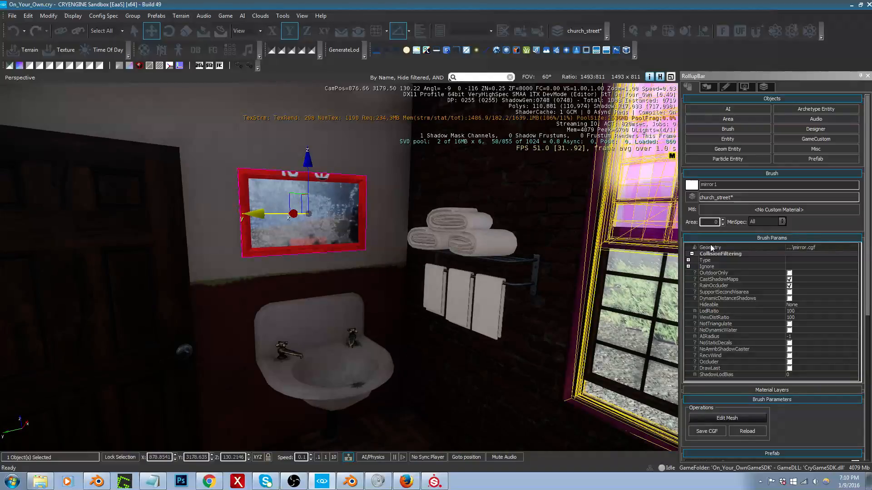
pyautogui.moveTo(397, 273); pyautogui.dragTo(450, 288, button='right')
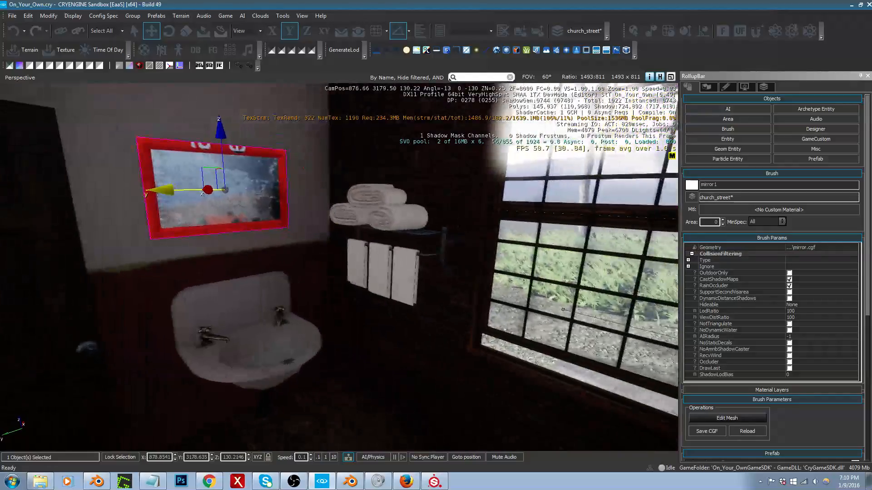
pyautogui.moveTo(399, 275)
pyautogui.mouseDown(button='right')
pyautogui.moveTo(373, 304)
pyautogui.moveTo(346, 308)
pyautogui.moveTo(340, 212)
pyautogui.mouseUp(button='right')
pyautogui.click(346, 308)
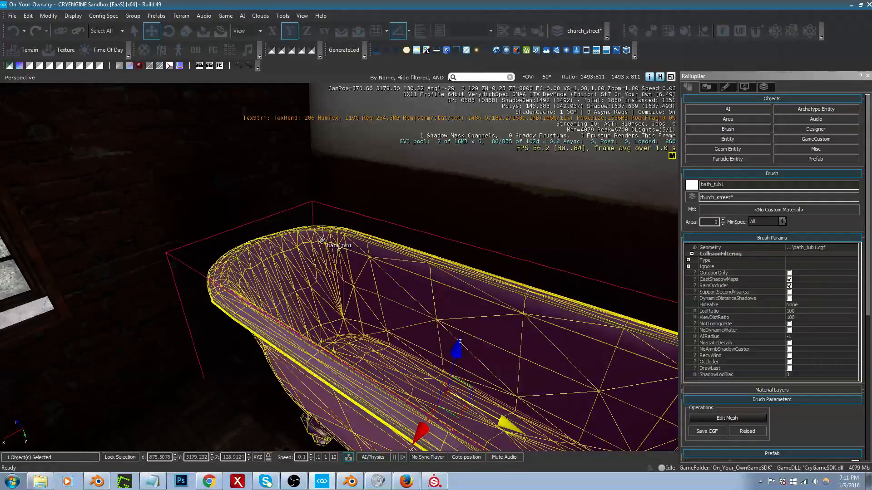
pyautogui.moveTo(322, 240); pyautogui.dragTo(186, 253, button='right')
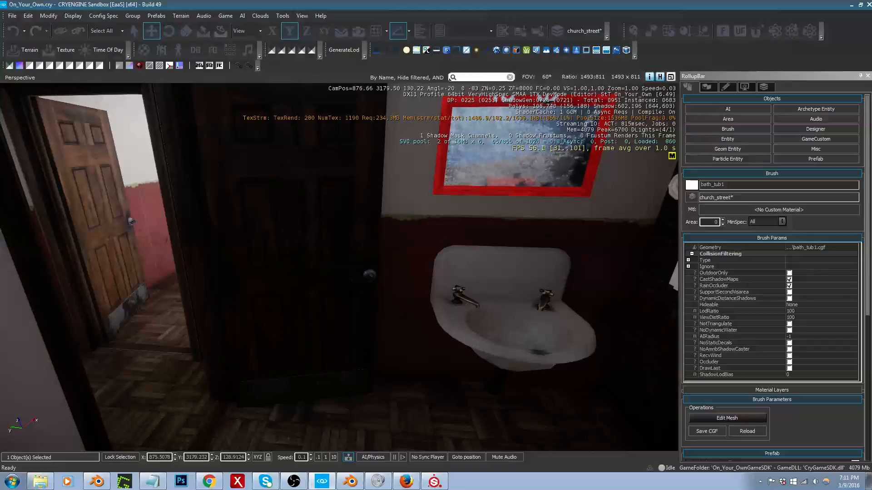
# Step: Select the bathroom door and adjust its position in the doorway to about X 878.39, Y 3180.47
pyautogui.press('s')
pyautogui.moveTo(298, 259); pyautogui.dragTo(205, 260, button='right')
pyautogui.click(298, 260)
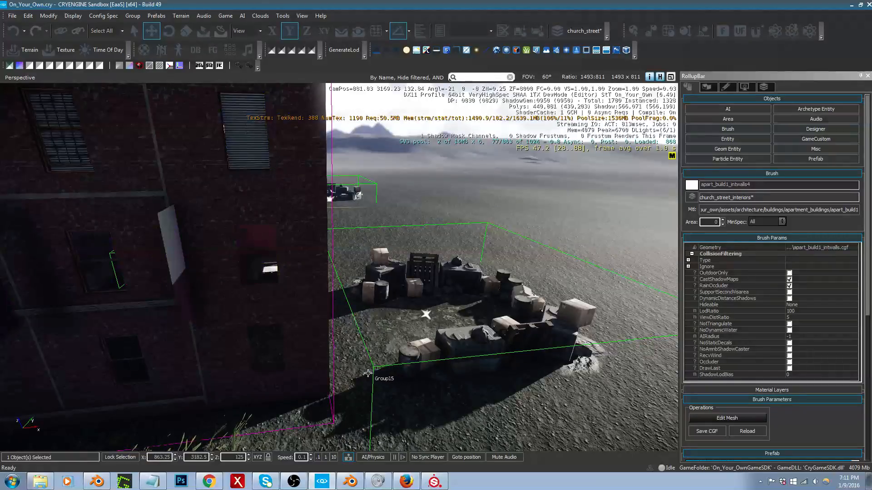
pyautogui.press('w')
pyautogui.moveTo(325, 360); pyautogui.dragTo(64, 345, button='right')
pyautogui.press('s')
pyautogui.press('d')
pyautogui.moveTo(268, 347); pyautogui.dragTo(265, 366, button='right')
pyautogui.moveTo(270, 422); pyautogui.dragTo(269, 422, button='right')
pyautogui.moveTo(265, 388); pyautogui.dragTo(257, 392)
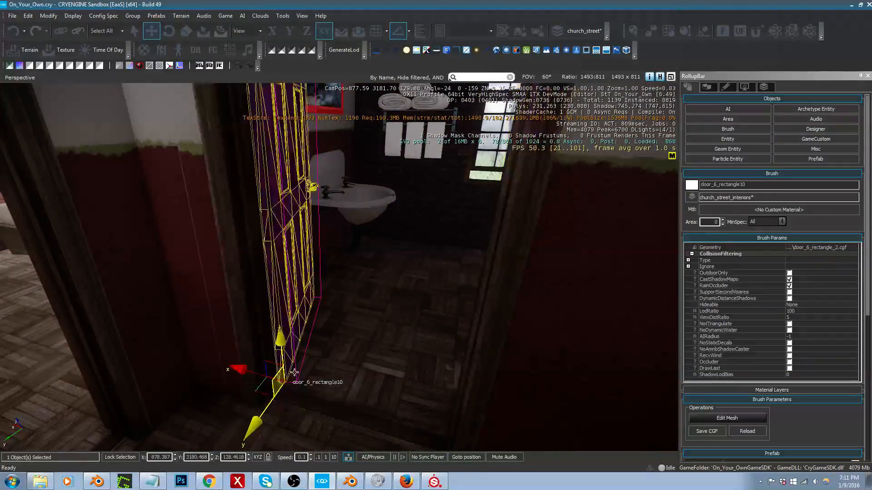
# Step: Lower the towel rack on the brick wall to about Z 129.45 and nudge it along X to about 878.63
pyautogui.moveTo(296, 372); pyautogui.dragTo(311, 391, button='right')
pyautogui.press('w')
pyautogui.click(246, 225)
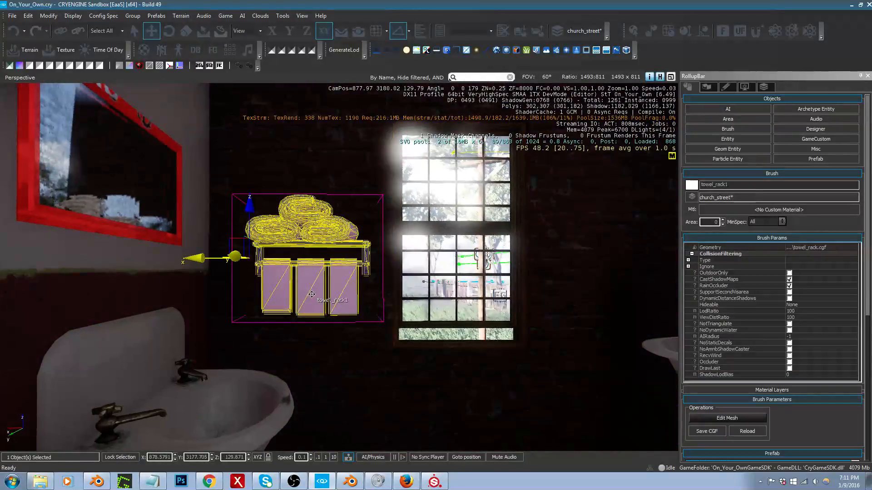
pyautogui.moveTo(246, 225); pyautogui.dragTo(240, 290)
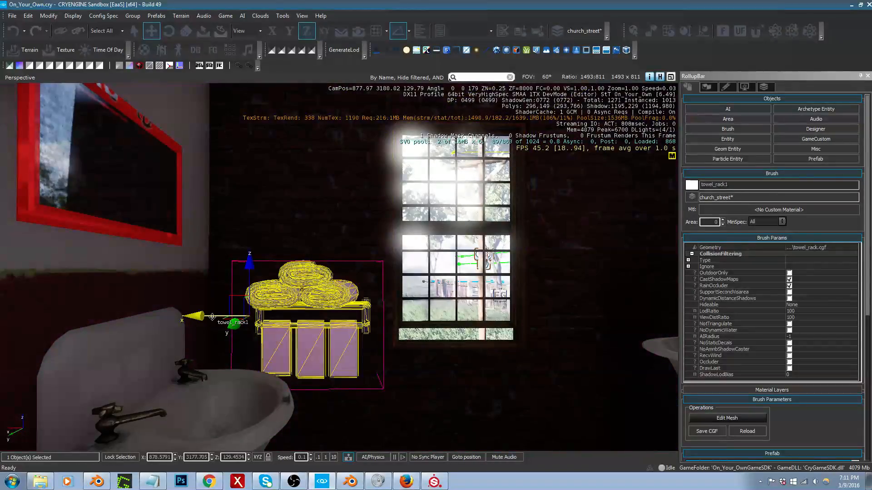
pyautogui.moveTo(213, 317); pyautogui.dragTo(204, 318)
pyautogui.moveTo(203, 318)
pyautogui.mouseDown(button='right')
pyautogui.moveTo(277, 336)
pyautogui.moveTo(196, 324)
pyautogui.moveTo(204, 313)
pyautogui.mouseUp(button='right')
pyautogui.press('s')
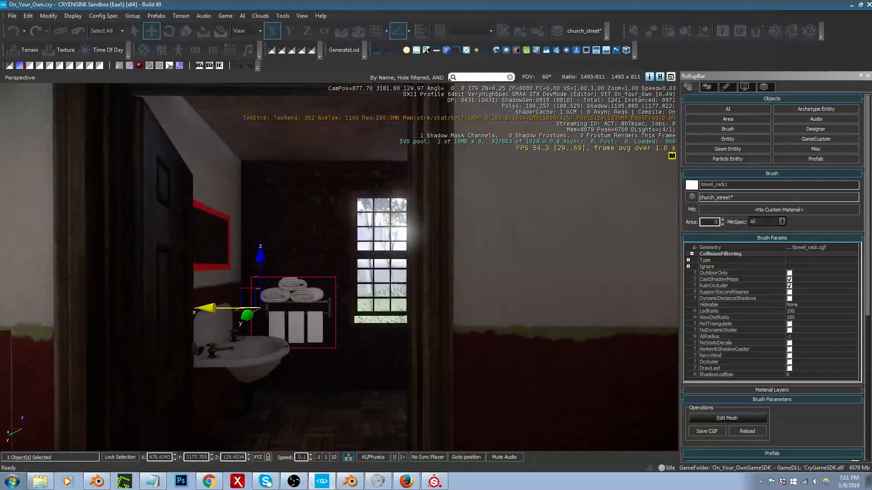
# Step: Filter the brush objects for "lamp wa" and choose wall_lamp1 in the electric_items/lamps folder
pyautogui.click(728, 129)
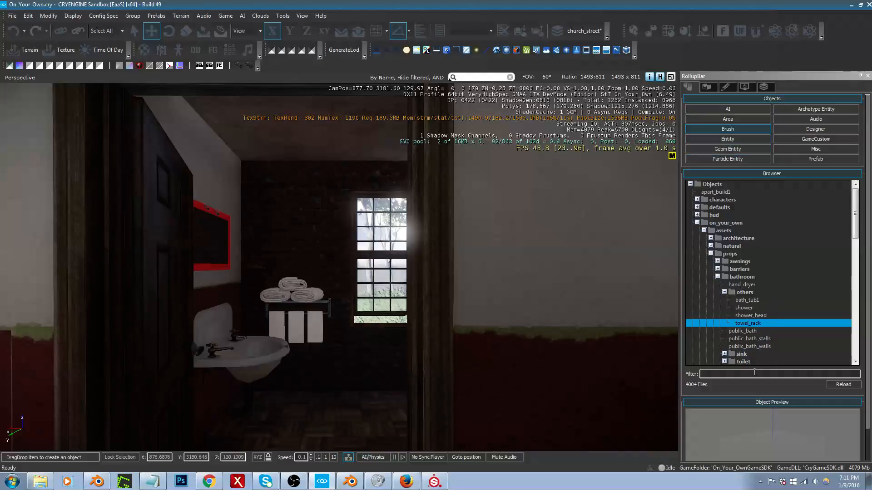
pyautogui.click(754, 373)
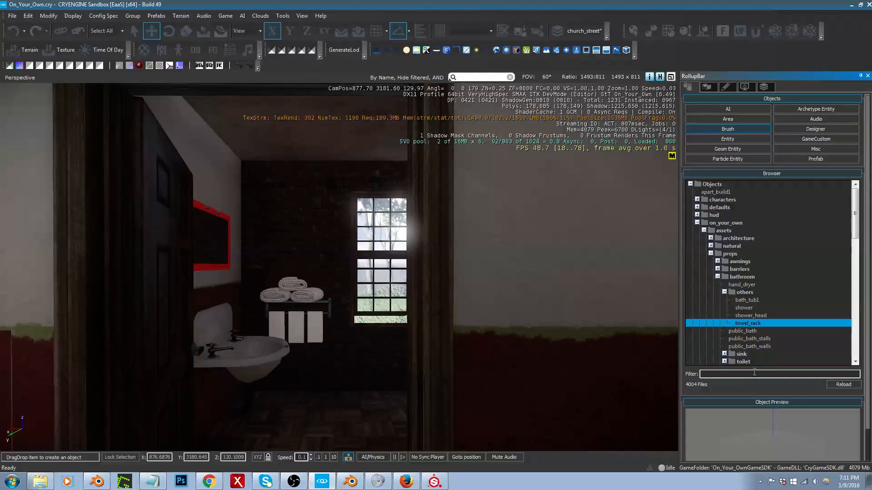
pyautogui.write('lamp')
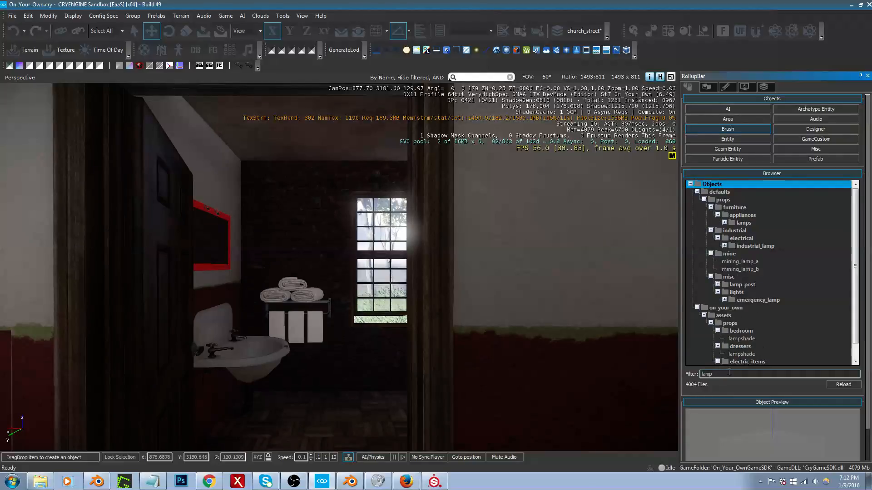
pyautogui.write(' wa')
pyautogui.click(752, 233)
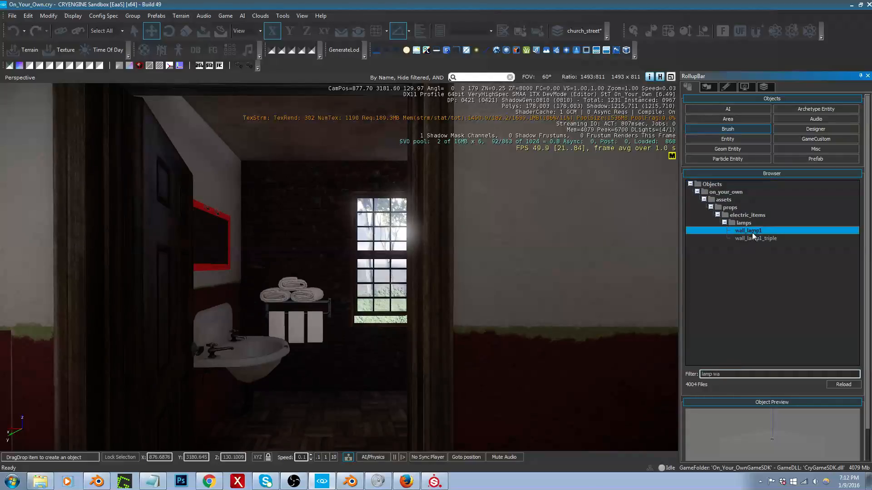
# Step: Place the wall lamp centred above the bathroom mirror, at about X 878.87, Y 3178.69, Z 130.77
pyautogui.moveTo(752, 232)
pyautogui.mouseDown()
pyautogui.moveTo(659, 254)
pyautogui.moveTo(429, 262)
pyautogui.moveTo(223, 204)
pyautogui.moveTo(196, 168)
pyautogui.mouseUp()
pyautogui.press('w')
pyautogui.moveTo(195, 168); pyautogui.dragTo(118, 175, button='right')
pyautogui.press('s')
pyautogui.press('d')
pyautogui.moveTo(233, 181); pyautogui.dragTo(271, 187)
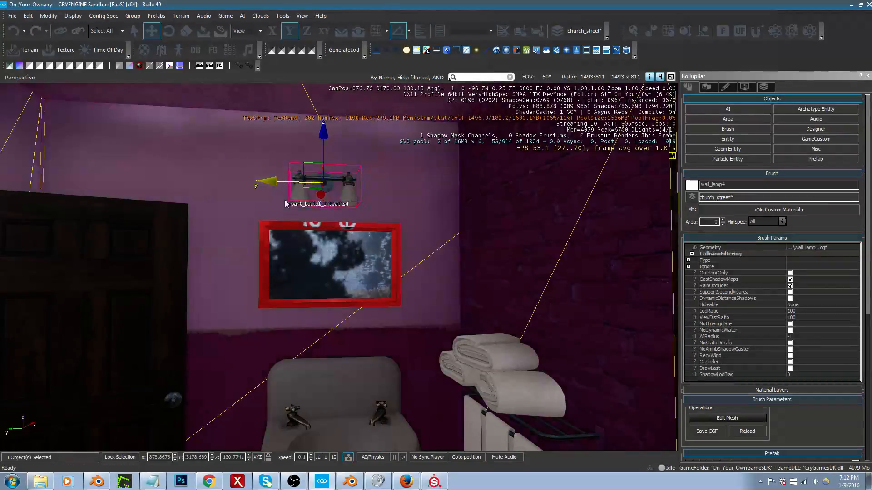
# Step: Select the mirror above the sink and rotate it a quarter turn in its wall plane into portrait orientation
pyautogui.press('a')
pyautogui.moveTo(286, 202); pyautogui.dragTo(336, 216, button='right')
pyautogui.click(266, 267)
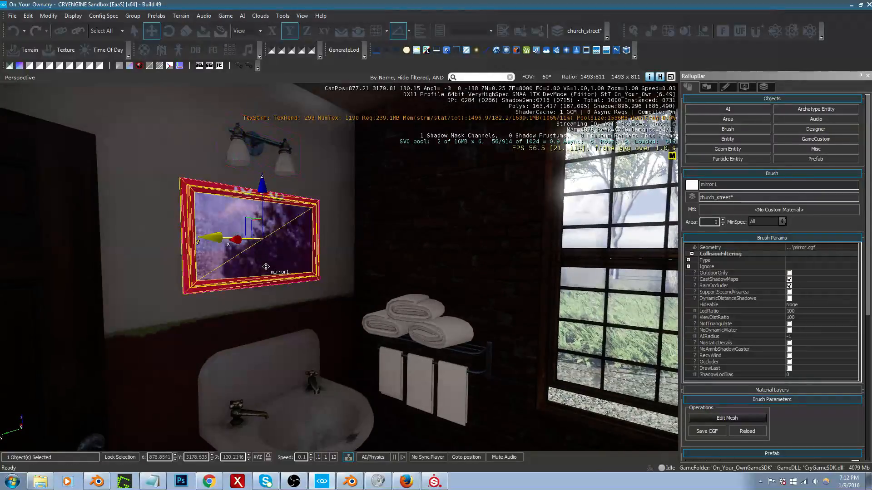
pyautogui.press('d')
pyautogui.moveTo(259, 269); pyautogui.dragTo(150, 265, button='right')
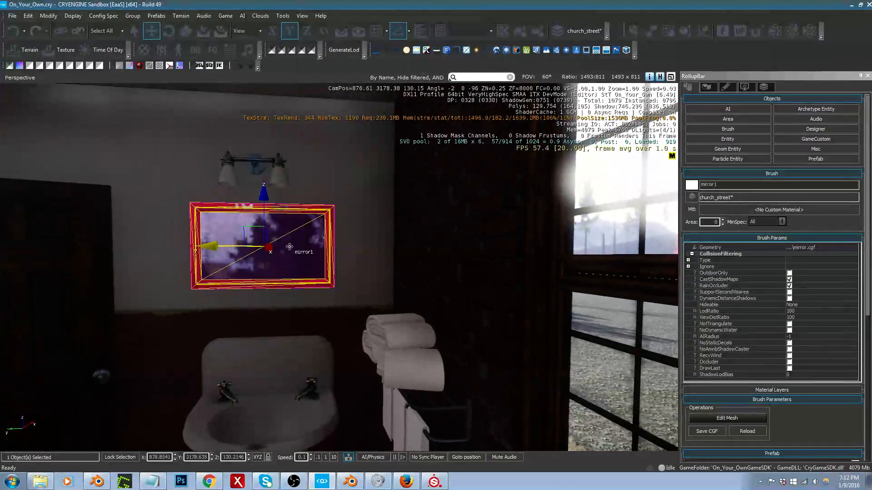
pyautogui.press('4')
pyautogui.press('3')
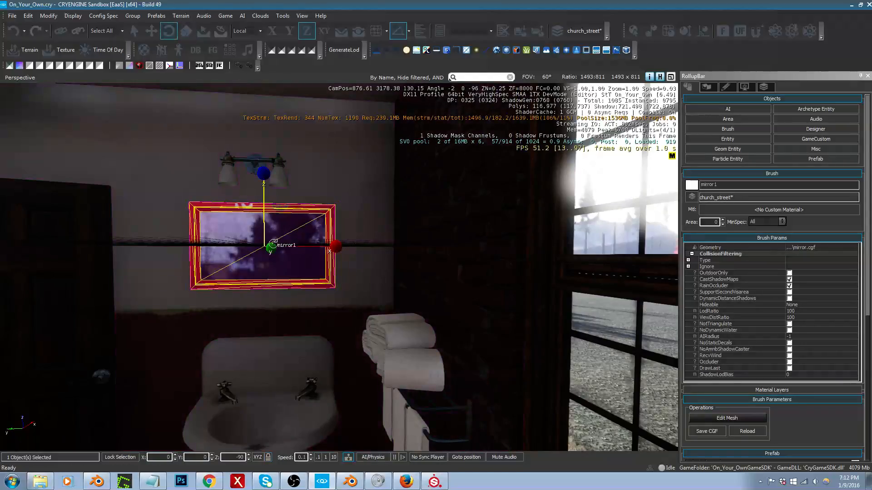
pyautogui.moveTo(275, 255); pyautogui.dragTo(322, 254, button='right')
pyautogui.press('a')
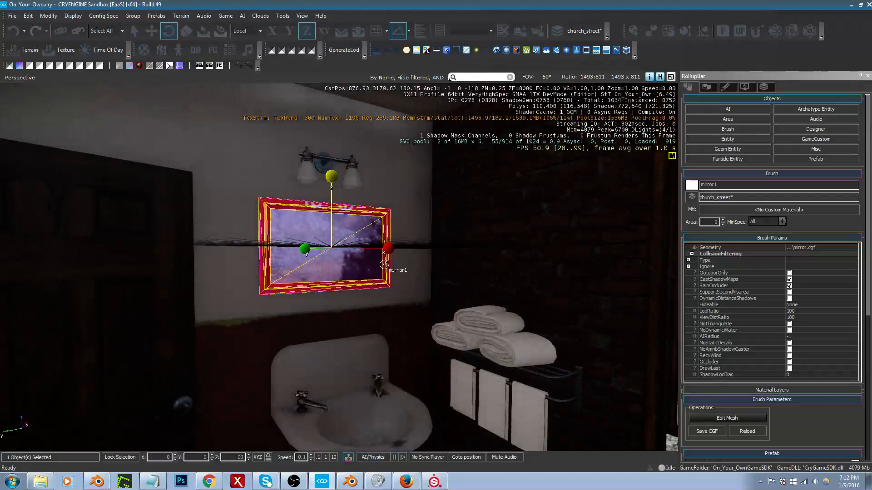
pyautogui.moveTo(305, 249); pyautogui.dragTo(311, 289)
# Step: Lower the upright mirror between the wall lamp and the sink to about Z 130.11
pyautogui.press('2')
pyautogui.moveTo(332, 208); pyautogui.dragTo(332, 224)
pyautogui.moveTo(333, 225); pyautogui.dragTo(348, 237, button='right')
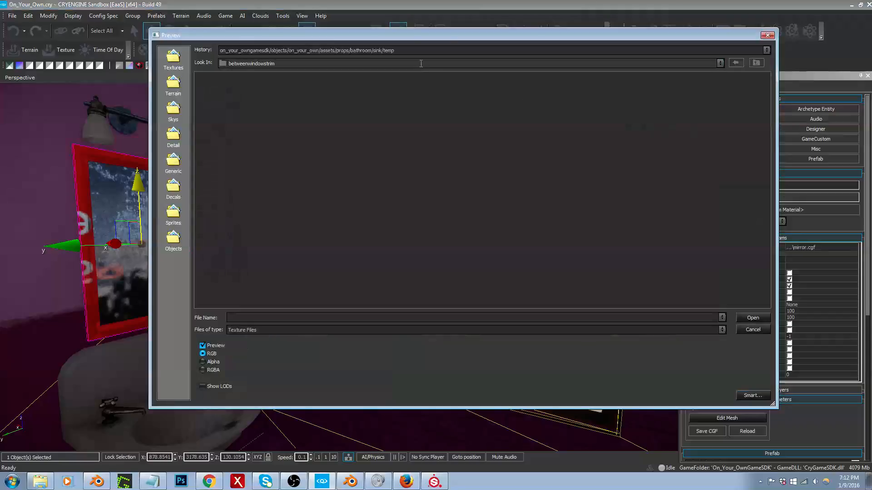
# Step: Load BaseMaterial_diff.tif from the props/mirrors/betweenwindowstrim folder as a texture for the mirror frame's material
pyautogui.click(756, 63)
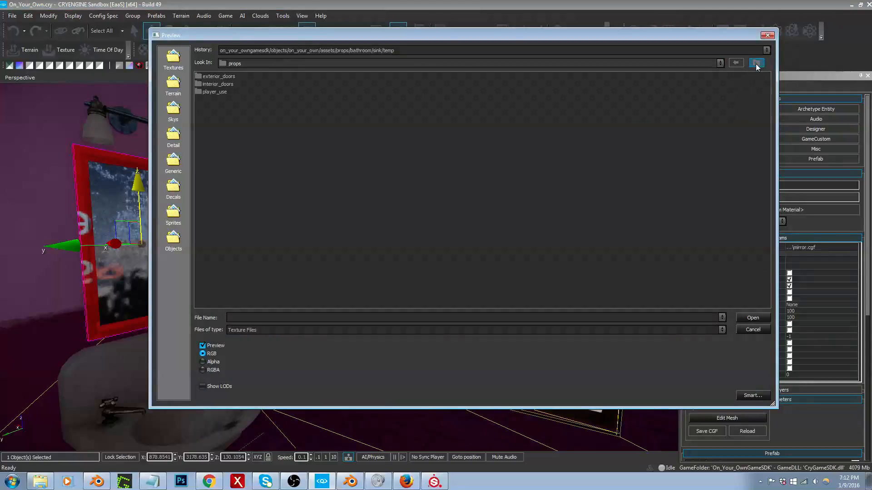
pyautogui.click(756, 64)
pyautogui.click(756, 63)
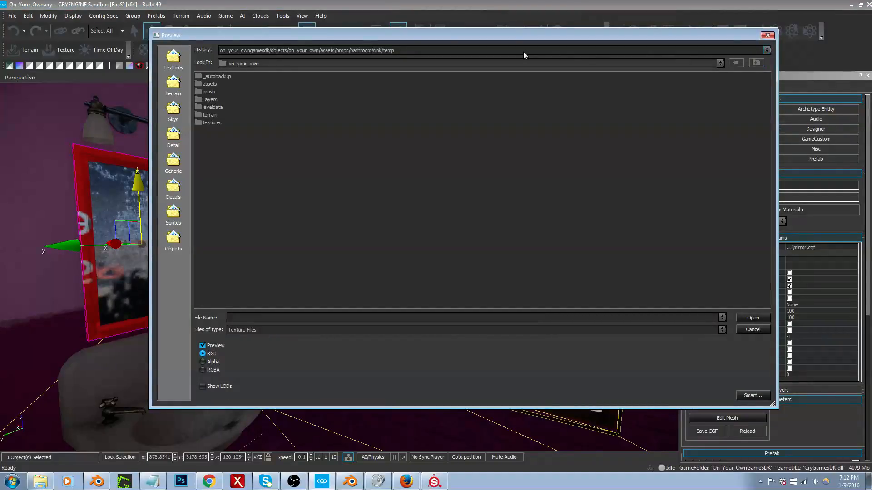
pyautogui.click(373, 51)
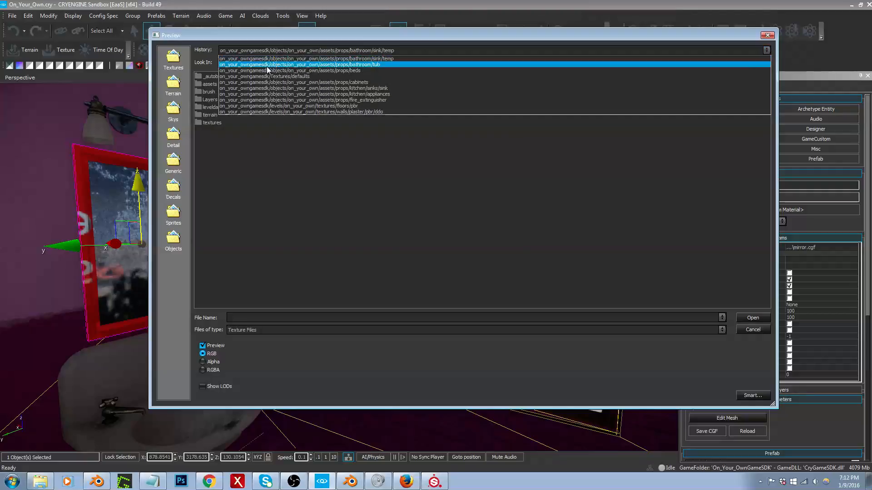
pyautogui.click(317, 71)
pyautogui.click(756, 63)
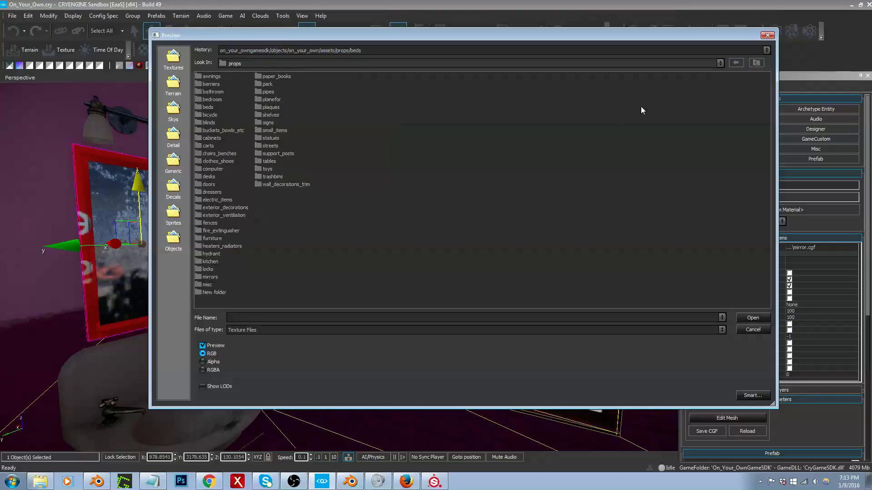
pyautogui.doubleClick(210, 277)
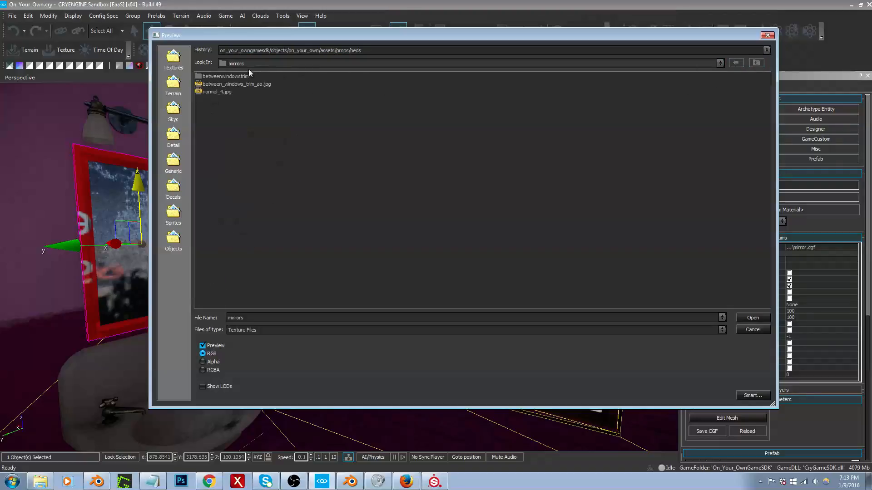
pyautogui.doubleClick(232, 76)
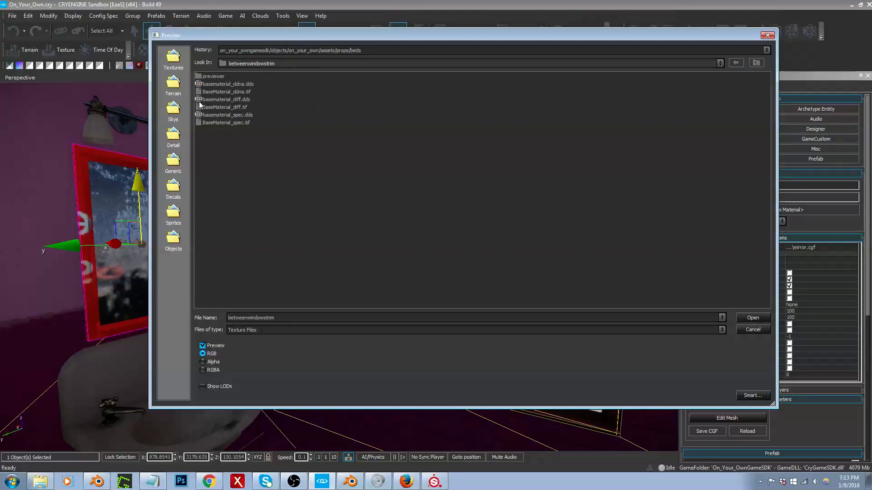
pyautogui.doubleClick(228, 107)
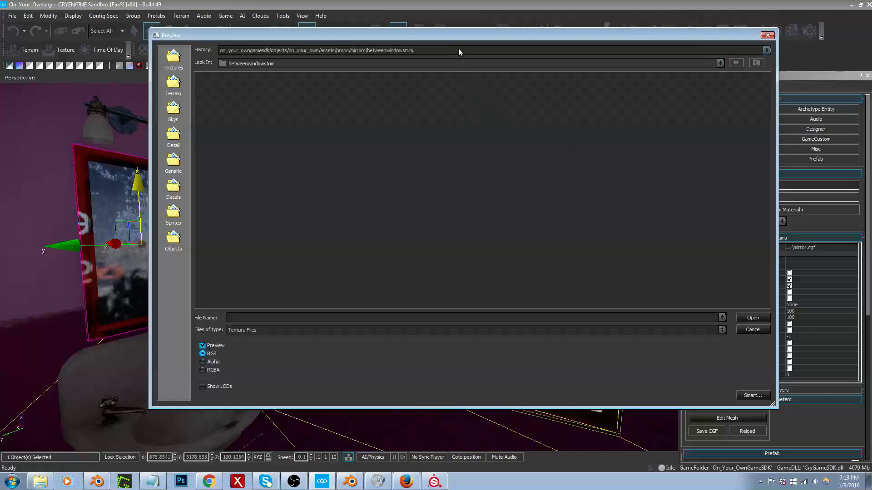
# Step: Reopen the recent props/mirrors/betweenwindowstrim folder to load the remaining textures of the mirror frame's material
pyautogui.click(459, 50)
pyautogui.click(451, 60)
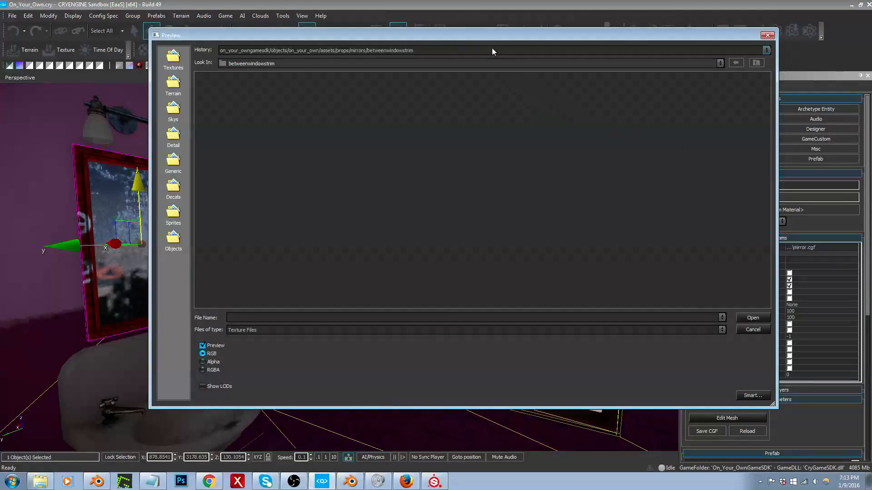
pyautogui.click(492, 51)
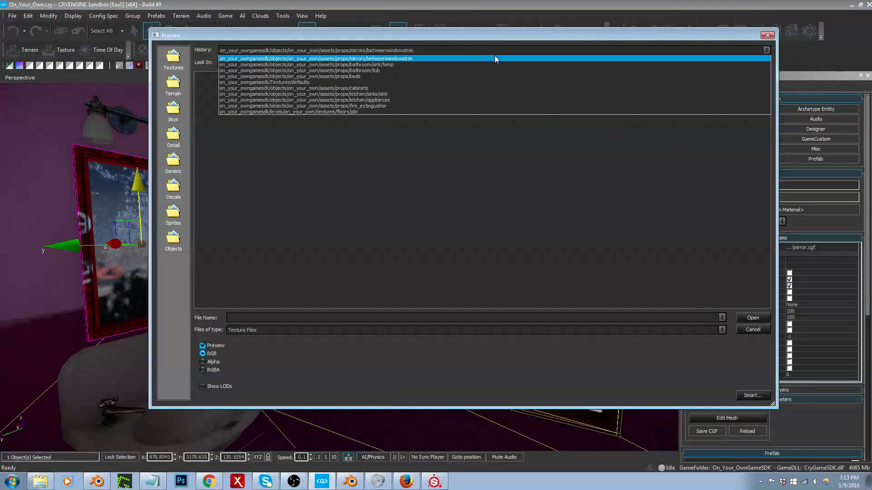
pyautogui.click(495, 57)
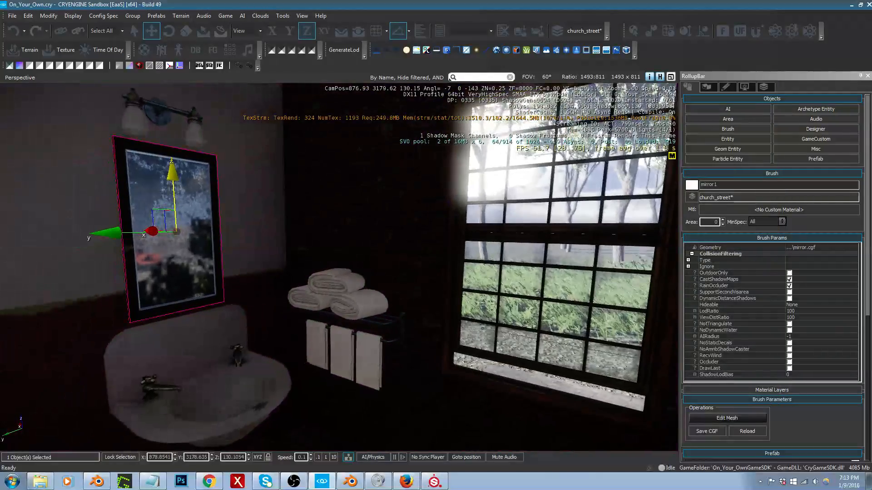
# Step: Examine the retextured mirror's frame and reflection from close up and from farther back in the bathroom
pyautogui.press('w')
pyautogui.moveTo(339, 267); pyautogui.dragTo(332, 229, button='right')
pyautogui.press('s')
pyautogui.press('w')
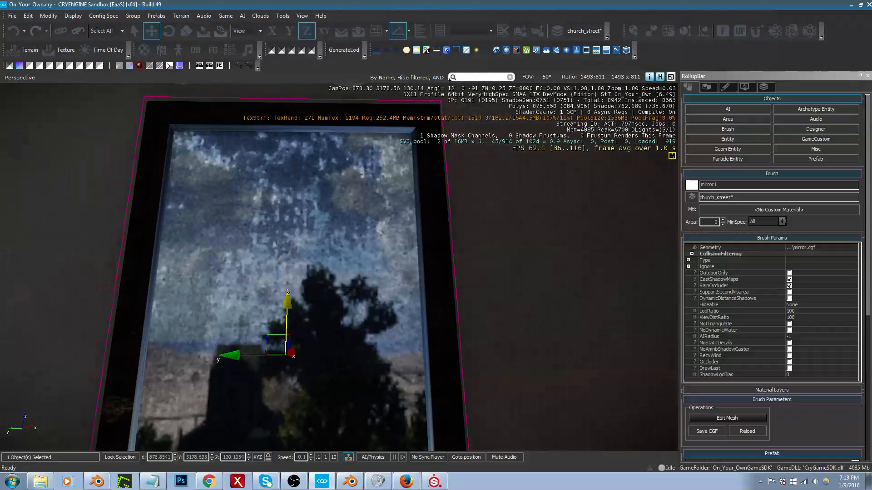
pyautogui.moveTo(339, 267); pyautogui.dragTo(341, 292, button='right')
pyautogui.press('s')
pyautogui.press('a')
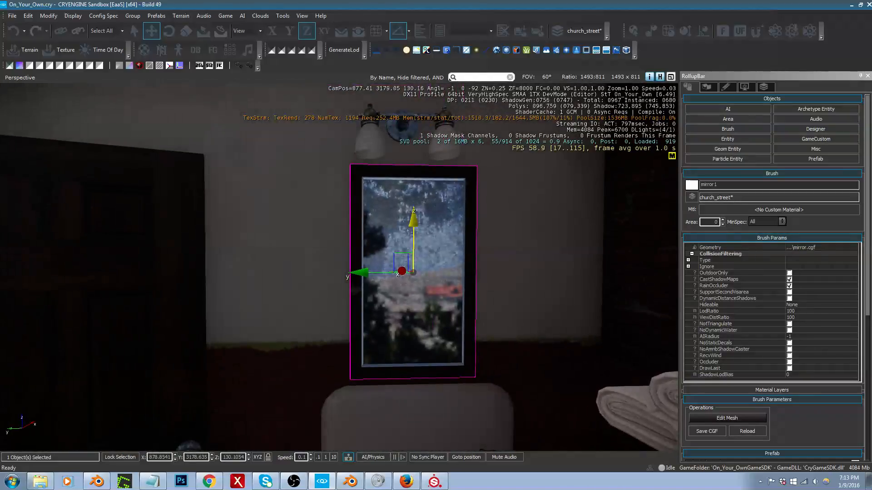
pyautogui.press('w')
pyautogui.press('d')
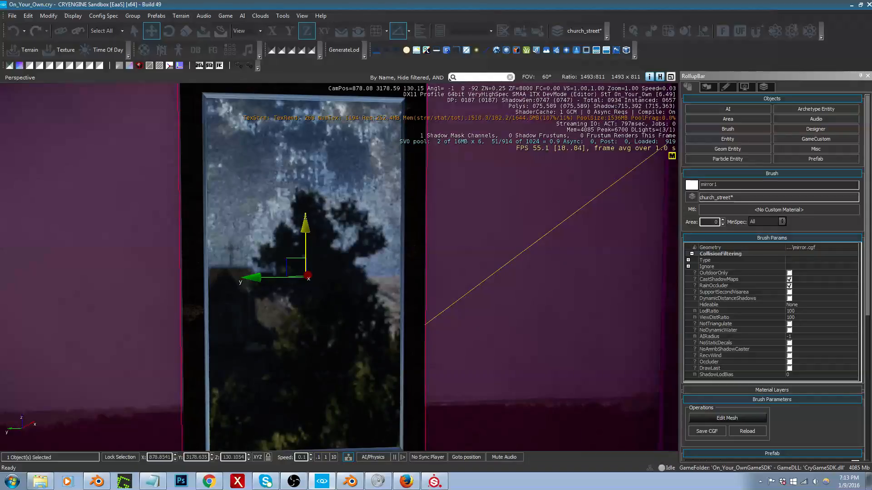
pyautogui.moveTo(521, 262)
pyautogui.mouseDown(button='middle')
pyautogui.moveTo(498, 146)
pyautogui.moveTo(572, 217)
pyautogui.moveTo(495, 324)
pyautogui.moveTo(442, 282)
pyautogui.moveTo(496, 261)
pyautogui.moveTo(596, 182)
pyautogui.moveTo(551, 88)
pyautogui.moveTo(467, 188)
pyautogui.moveTo(446, 288)
pyautogui.moveTo(479, 279)
pyautogui.moveTo(548, 220)
pyautogui.moveTo(542, 152)
pyautogui.moveTo(445, 255)
pyautogui.moveTo(451, 364)
pyautogui.moveTo(484, 449)
pyautogui.moveTo(543, 306)
pyautogui.moveTo(533, 211)
pyautogui.moveTo(521, 257)
pyautogui.mouseUp(button='middle')
pyautogui.moveTo(521, 252)
pyautogui.mouseDown(button='right')
pyautogui.moveTo(525, 269)
pyautogui.moveTo(521, 260)
pyautogui.moveTo(536, 268)
pyautogui.moveTo(525, 248)
pyautogui.mouseUp(button='right')
pyautogui.press('s')
pyautogui.press('a')
pyautogui.press('s')
pyautogui.press('w')
pyautogui.press('d')
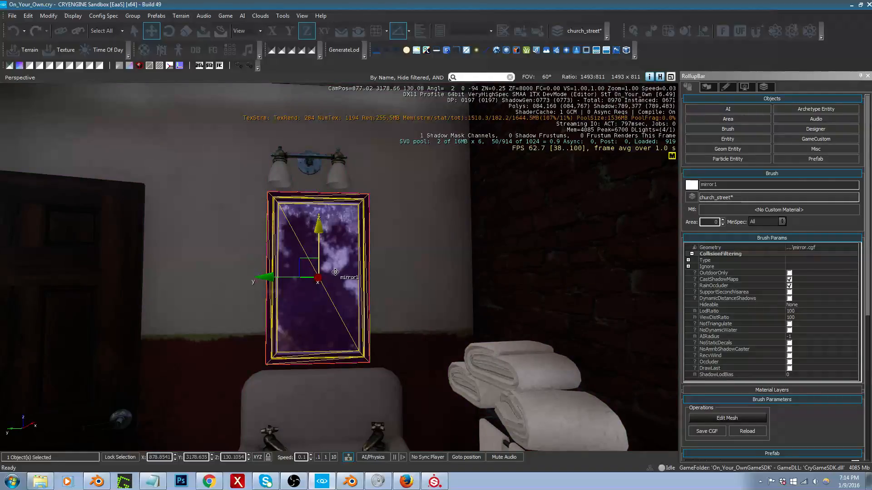
pyautogui.moveTo(319, 265); pyautogui.dragTo(300, 271, button='right')
pyautogui.press('w')
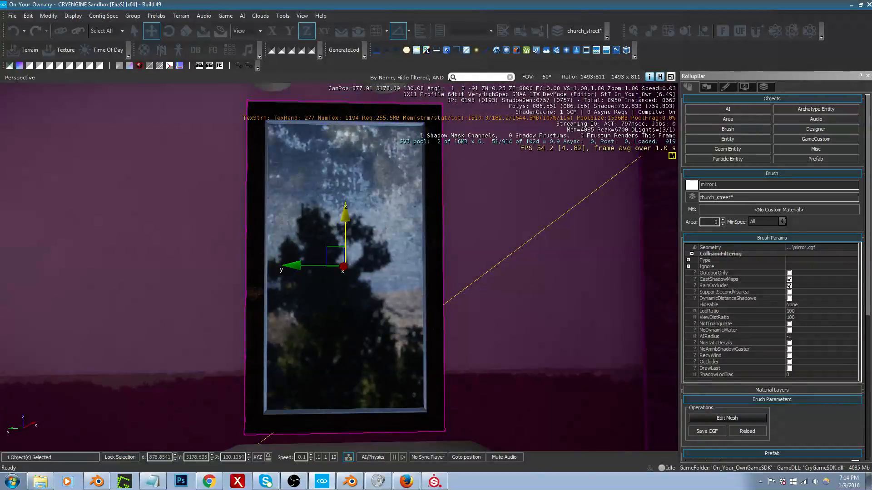
pyautogui.scroll(-3, 506, 249)
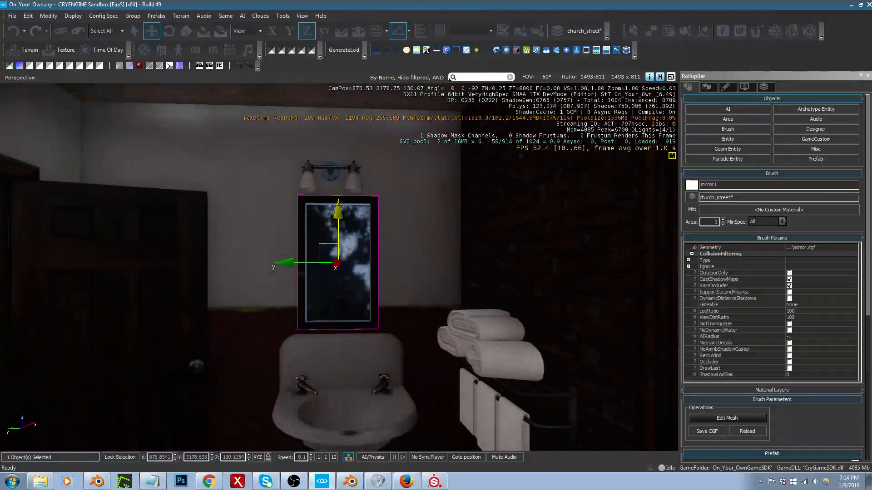
# Step: Nudge the mirror along X toward the wall behind the sink, to about X 878.86
pyautogui.moveTo(506, 249); pyautogui.dragTo(661, 256, button='right')
pyautogui.press('a')
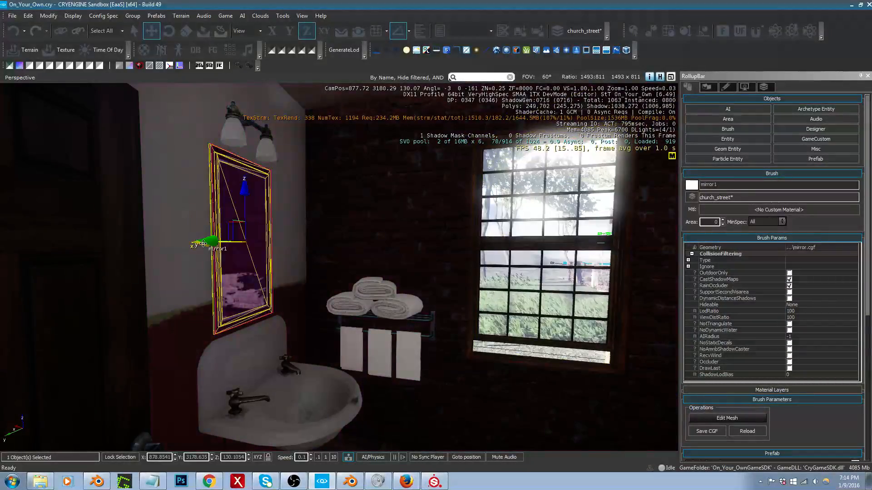
pyautogui.moveTo(203, 244); pyautogui.dragTo(202, 245)
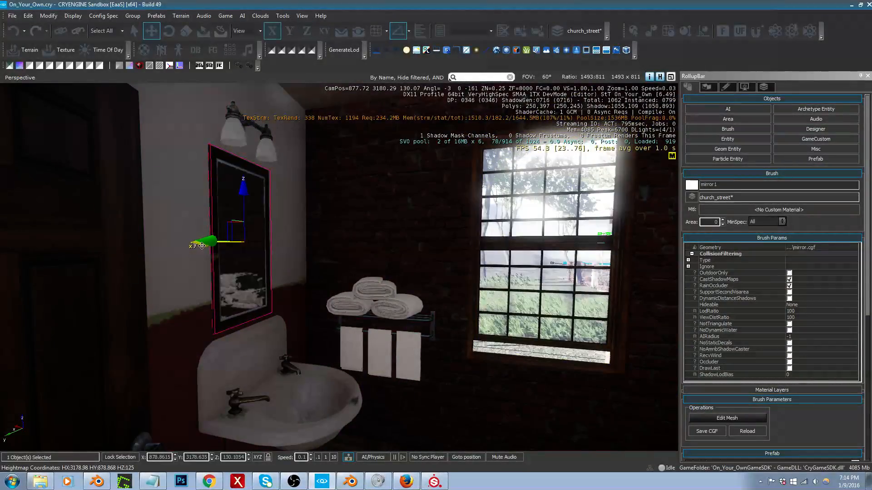
# Step: Look over the bathroom's sink, towel rack, window and the open floor beside the bathtub
pyautogui.moveTo(227, 247); pyautogui.dragTo(267, 291, button='right')
pyautogui.press('s')
pyautogui.press('s')
pyautogui.press('w')
pyautogui.press('w')
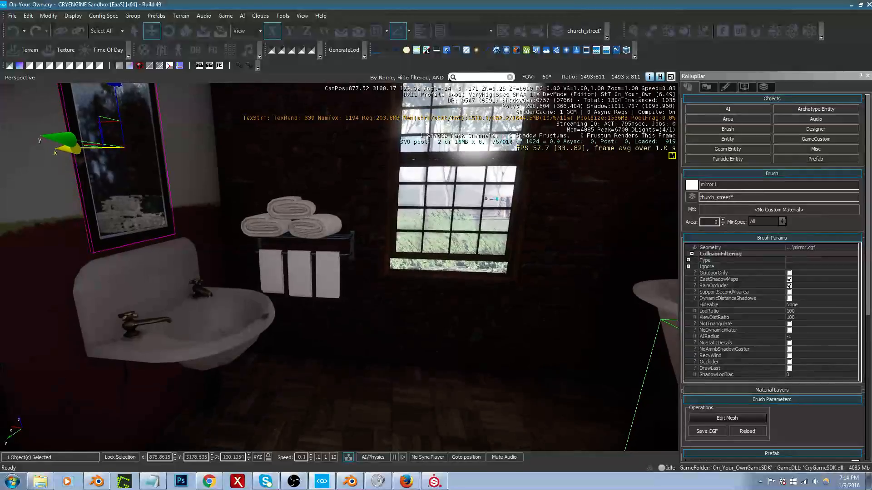
pyautogui.moveTo(339, 267); pyautogui.dragTo(309, 297, button='right')
pyautogui.press('d')
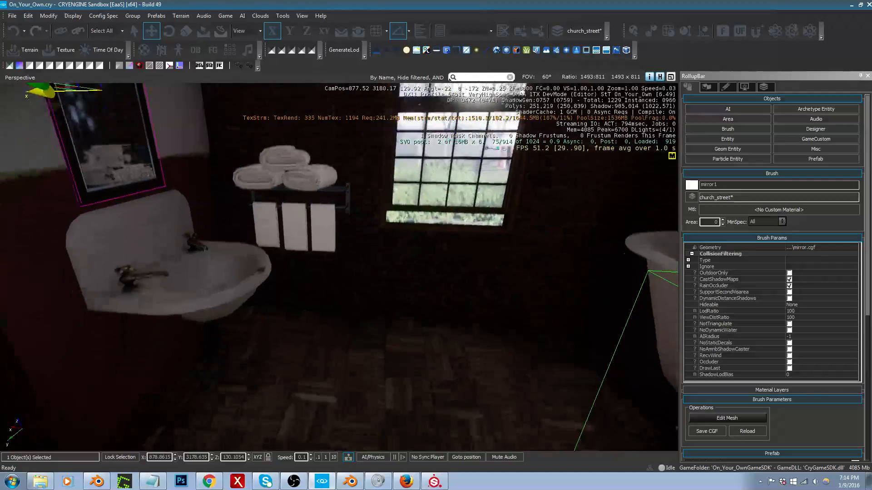
# Step: Inspect the sink, taps, mirror and wall lamp up close, both in the editor and in game mode
pyautogui.moveTo(204, 277); pyautogui.dragTo(68, 243, button='right')
pyautogui.press('w')
pyautogui.press('w')
pyautogui.press('s')
pyautogui.press('w')
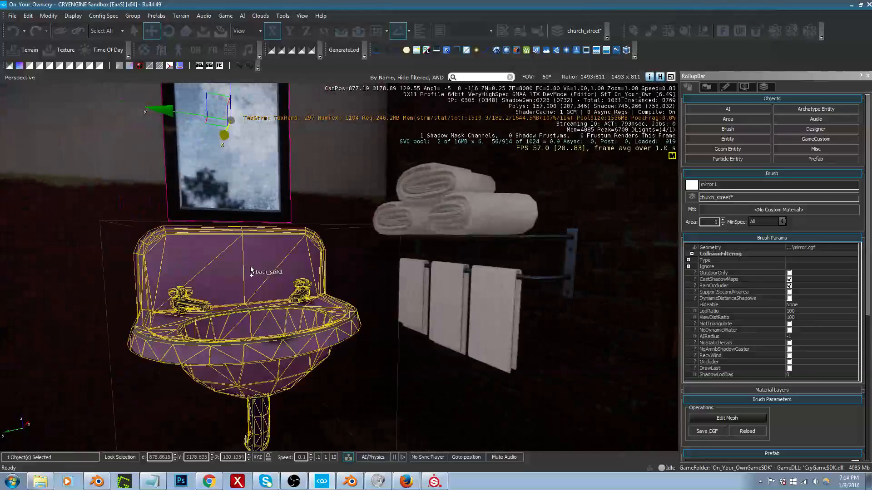
pyautogui.hotkey('ctrl', 'g')
pyautogui.press('w')
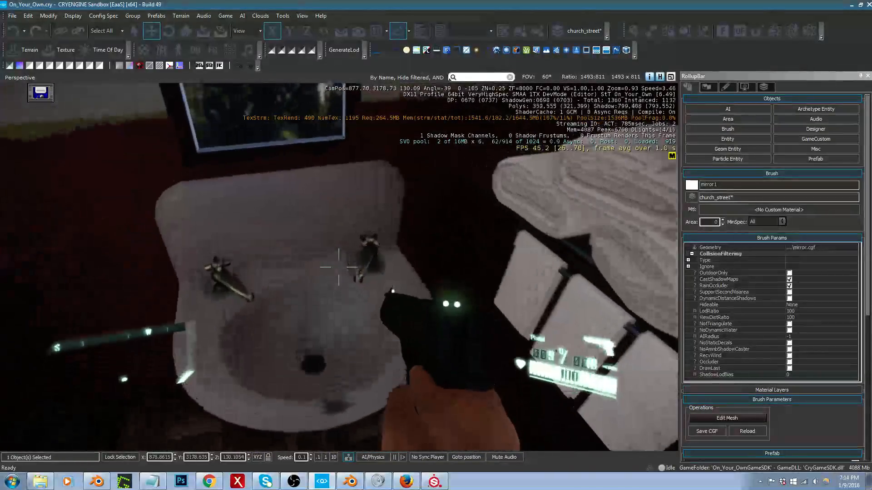
pyautogui.press('Escape')
pyautogui.moveTo(339, 267); pyautogui.dragTo(299, 129, button='right')
pyautogui.press('s')
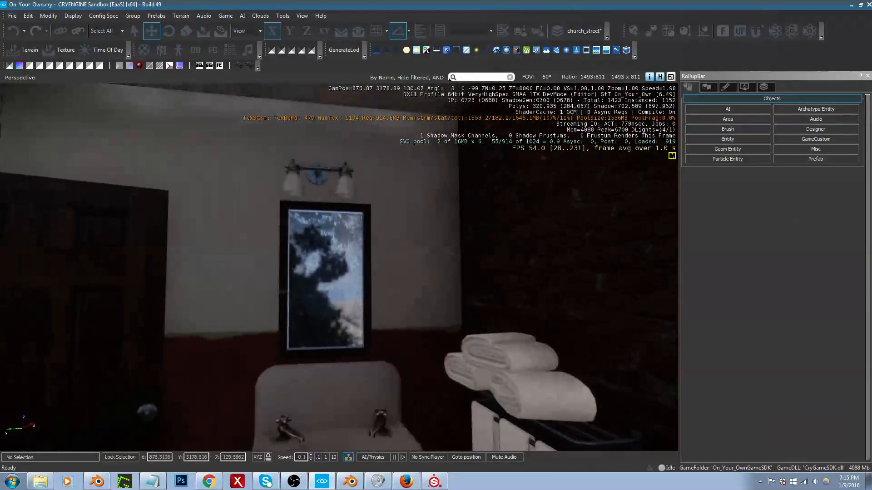
# Step: Raise the mirror, the wall lamp above it, the sink and the towel rack together along Z, bringing the mirror to about Z 130.29
pyautogui.click(306, 240)
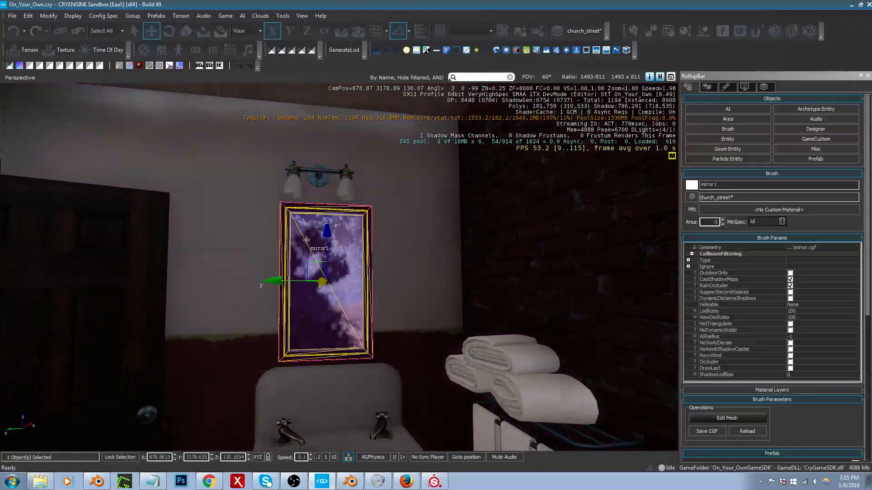
pyautogui.keyDown('ctrl'); pyautogui.click(320, 184); pyautogui.keyUp('ctrl')
pyautogui.keyDown('ctrl'); pyautogui.click(354, 398); pyautogui.keyUp('ctrl')
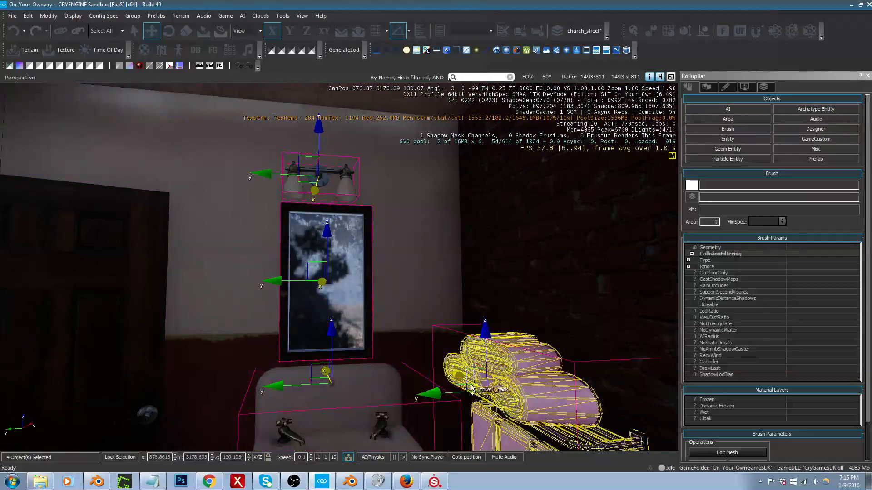
pyautogui.keyDown('ctrl'); pyautogui.click(467, 390); pyautogui.keyUp('ctrl')
pyautogui.moveTo(494, 336); pyautogui.dragTo(495, 308)
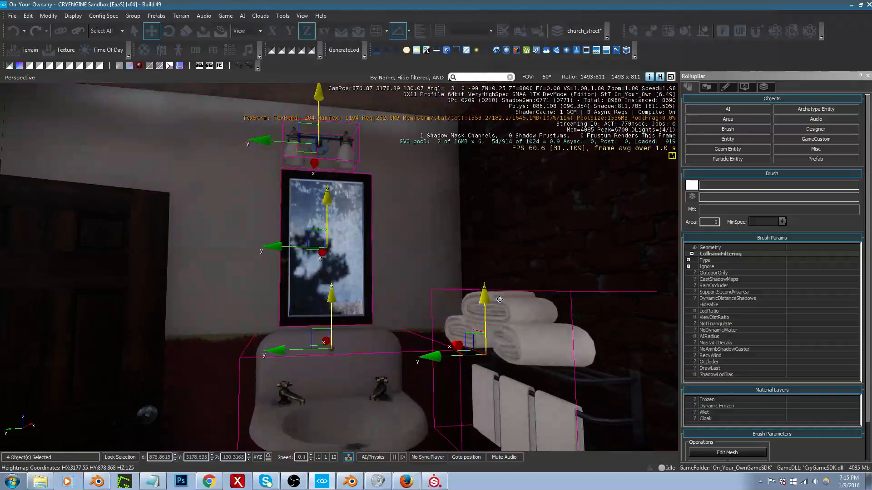
pyautogui.moveTo(499, 303); pyautogui.dragTo(493, 316, button='right')
pyautogui.press('w')
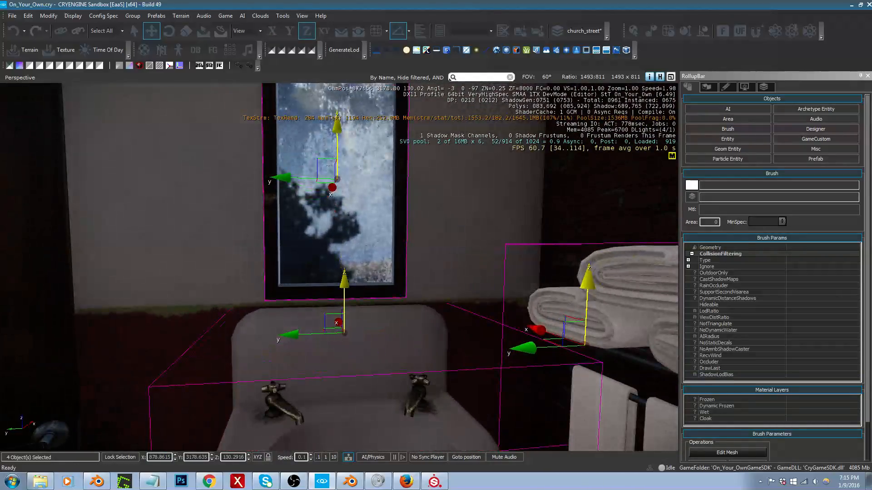
# Step: Walk through the bathroom and into the bedroom in game mode to check the fixture heights and the furnished rooms
pyautogui.hotkey('ctrl', 'g')
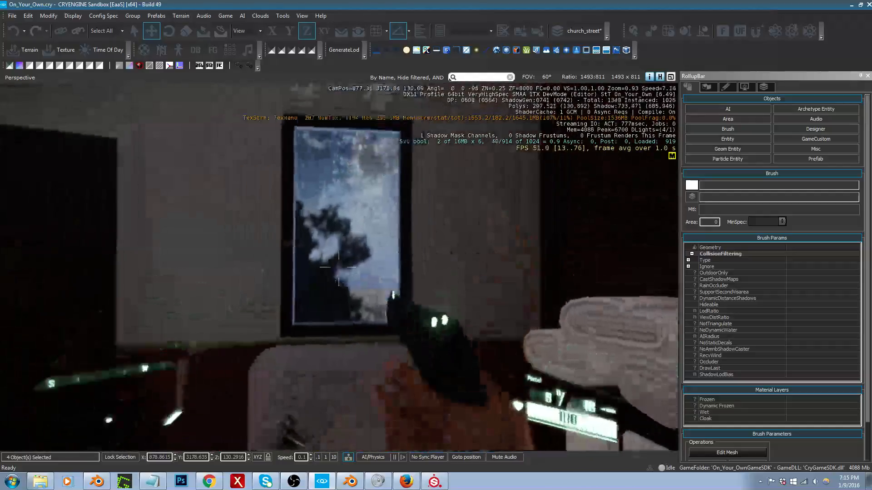
pyautogui.press('w')
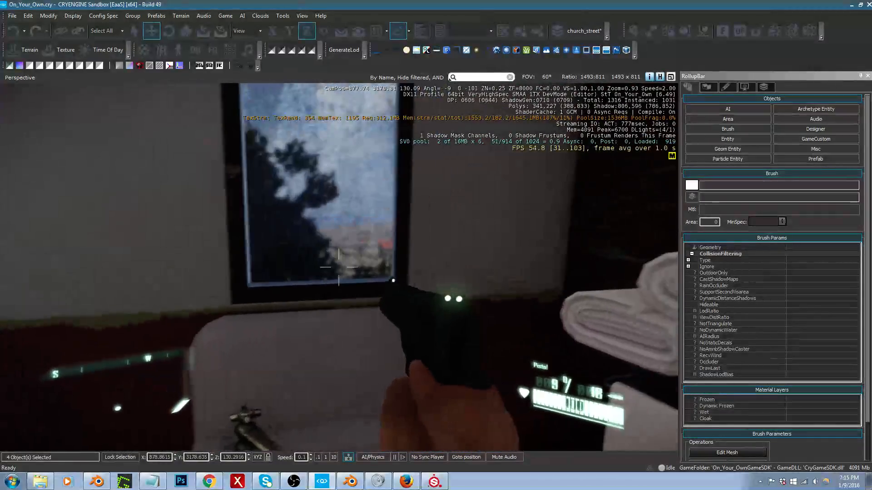
pyautogui.press('s')
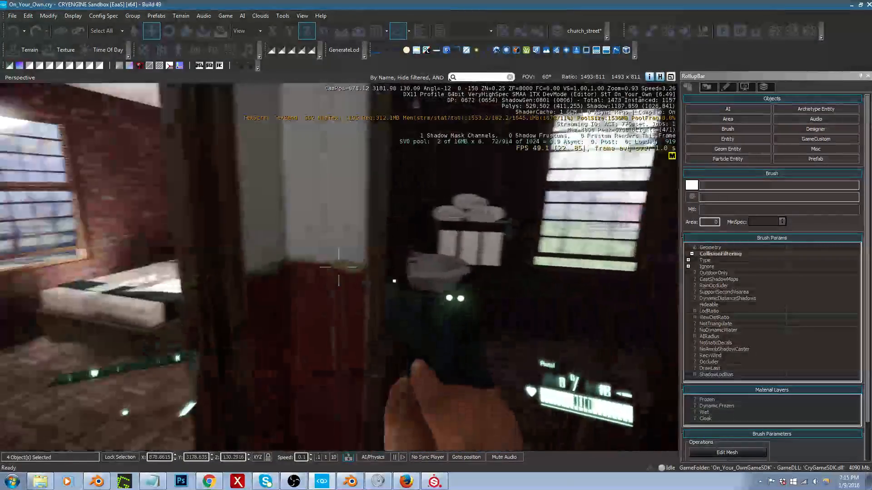
pyautogui.press('w')
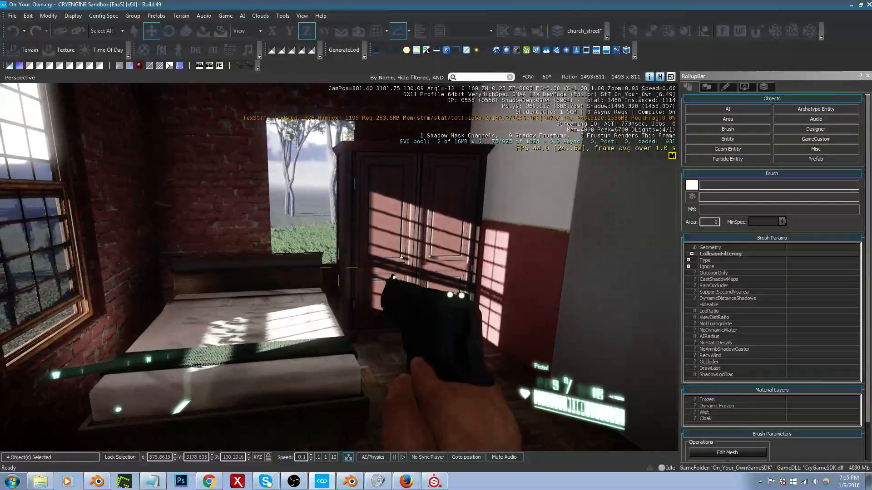
pyautogui.press('Escape')
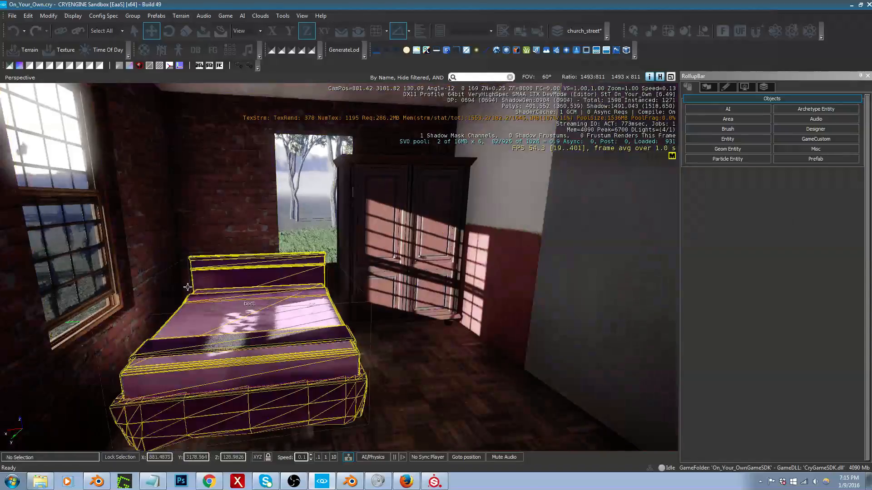
# Step: Try to group the sash and frame of the window beside the bed
pyautogui.click(110, 274)
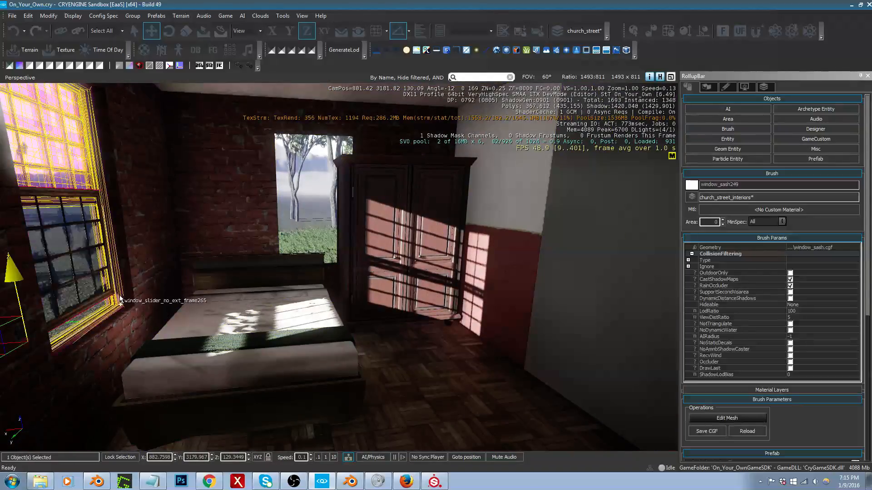
pyautogui.keyDown('ctrl'); pyautogui.click(104, 314); pyautogui.keyUp('ctrl')
pyautogui.moveTo(104, 313); pyautogui.dragTo(72, 327, button='right')
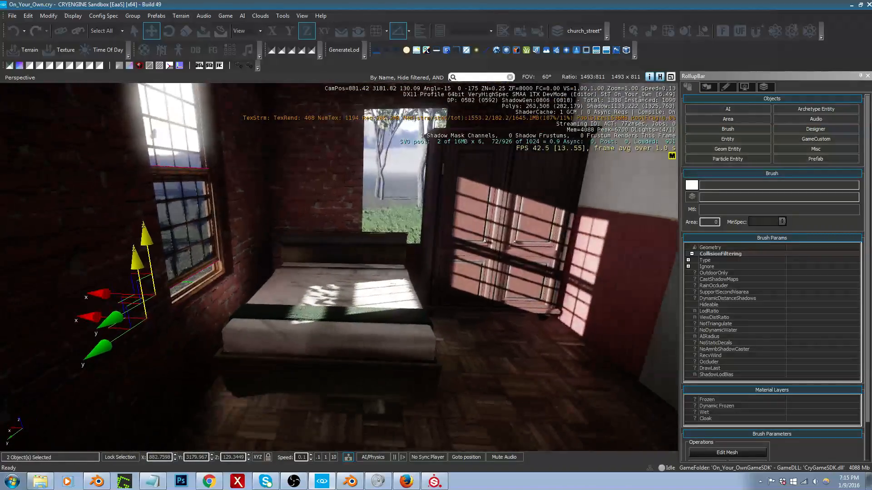
pyautogui.click(140, 16)
pyautogui.click(144, 23)
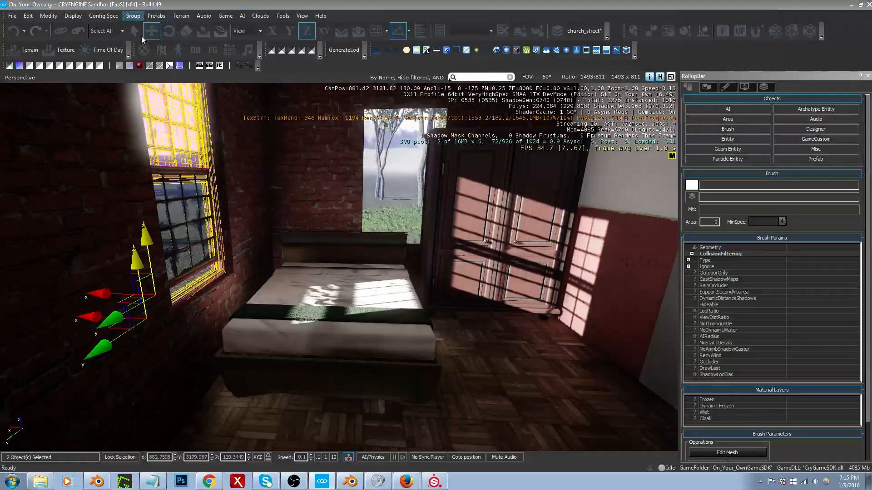
pyautogui.click(434, 255)
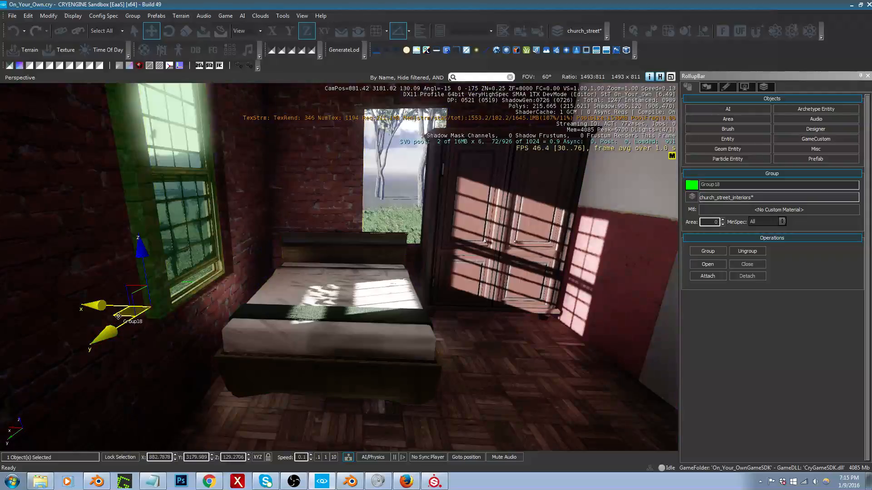
pyautogui.click(200, 288)
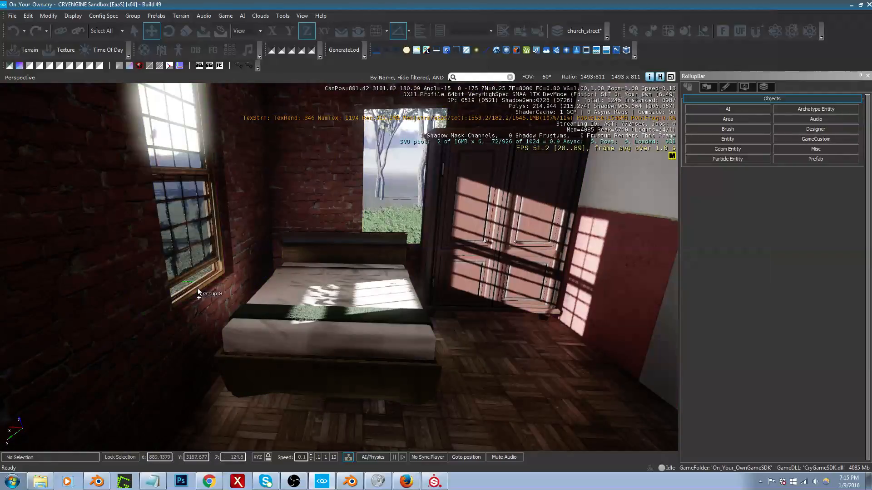
# Step: Clone the bathroom window's sash and frame from outside and carry the copies along X to the empty bedroom window opening
pyautogui.press('a')
pyautogui.moveTo(200, 286); pyautogui.dragTo(509, 282, button='right')
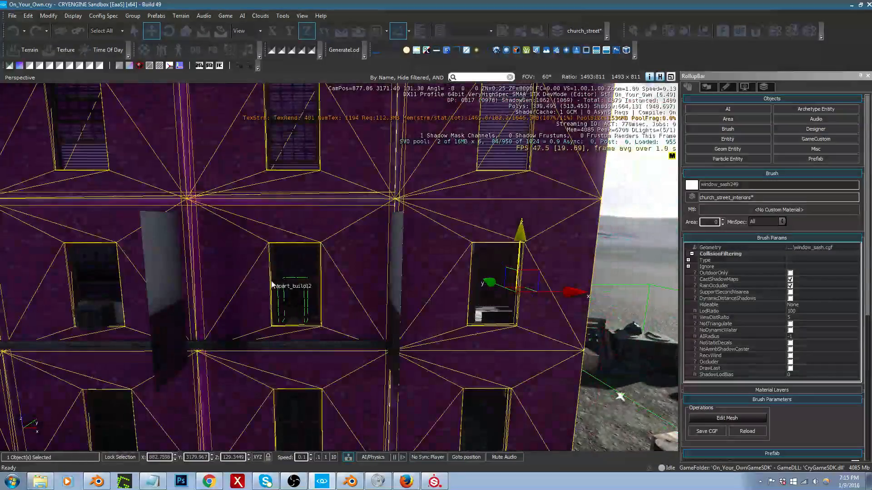
pyautogui.click(291, 293)
pyautogui.press('w')
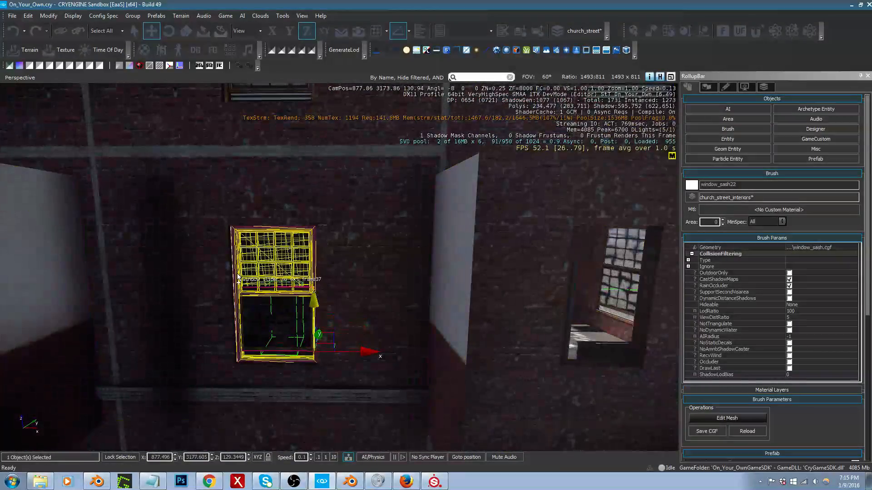
pyautogui.keyDown('ctrl'); pyautogui.click(253, 281); pyautogui.keyUp('ctrl')
pyautogui.click(364, 353)
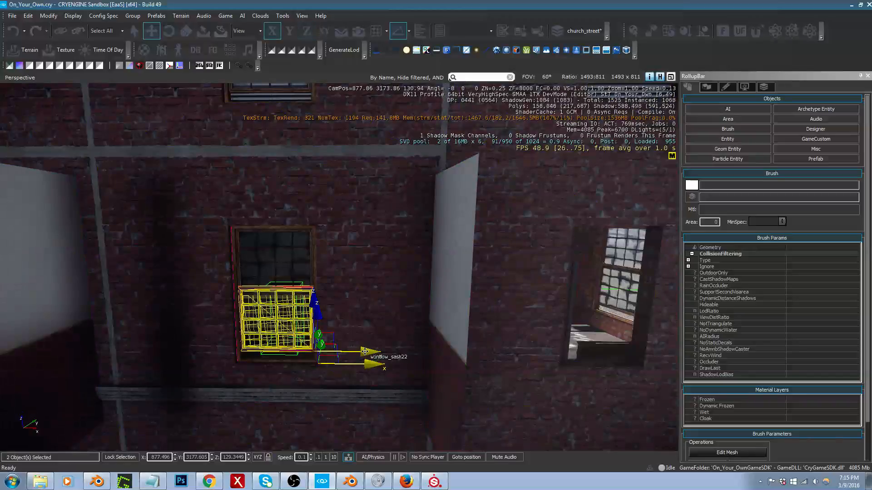
pyautogui.hotkey('ctrl', 'c')
pyautogui.press('d')
pyautogui.press('w')
pyautogui.moveTo(364, 353)
pyautogui.mouseDown(button='right')
pyautogui.moveTo(381, 352)
pyautogui.moveTo(366, 352)
pyautogui.mouseUp(button='right')
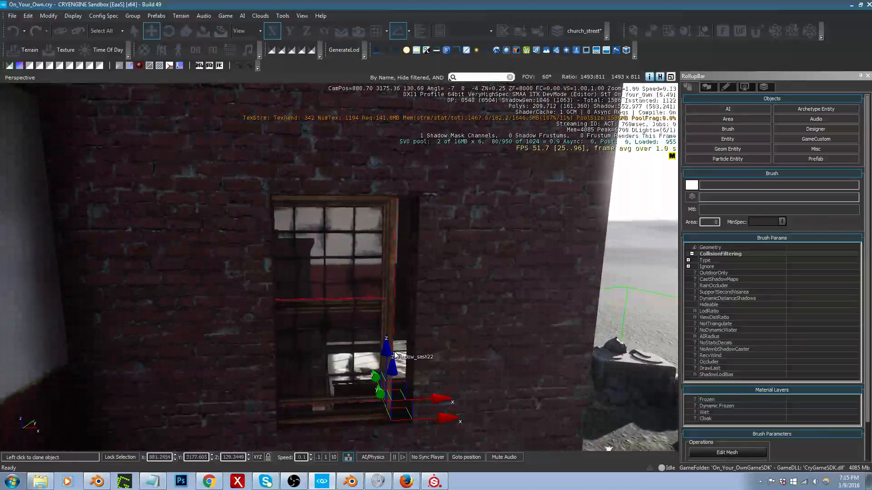
# Step: Enable grid snapping with 0.125 spacing and place the cloned window in the bedroom opening at X 881.371
pyautogui.click(376, 38)
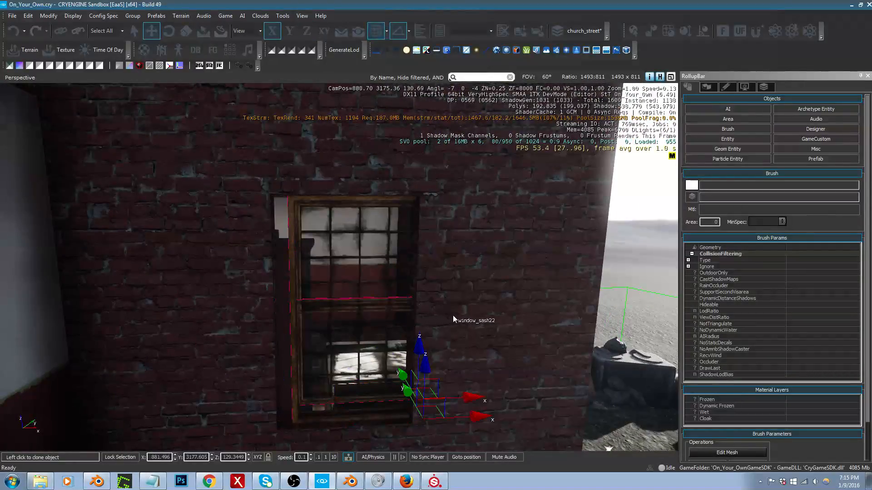
pyautogui.click(387, 35)
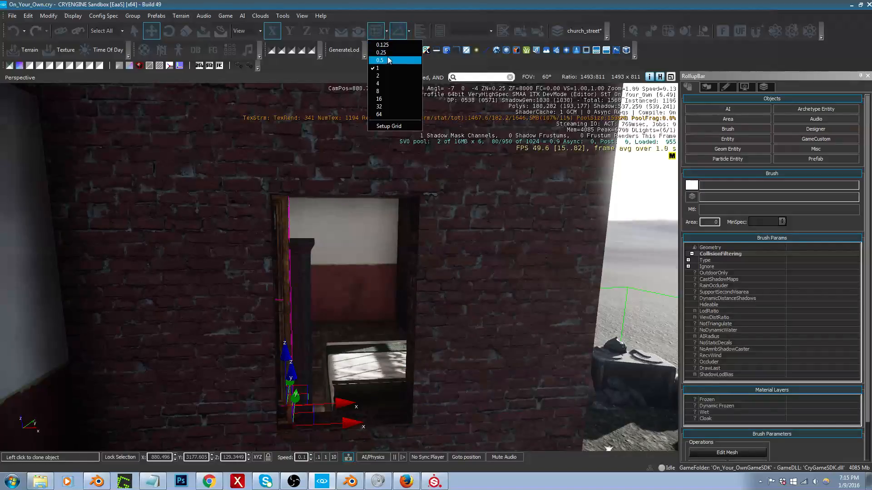
pyautogui.click(389, 54)
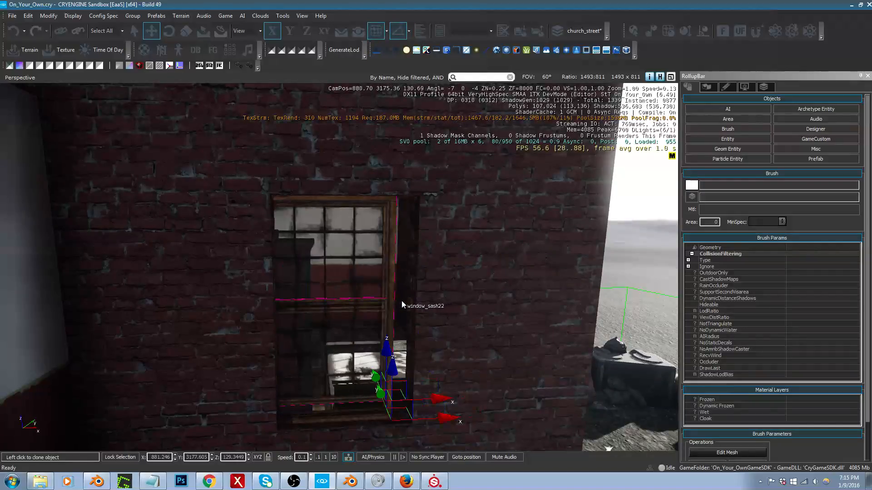
pyautogui.click(386, 33)
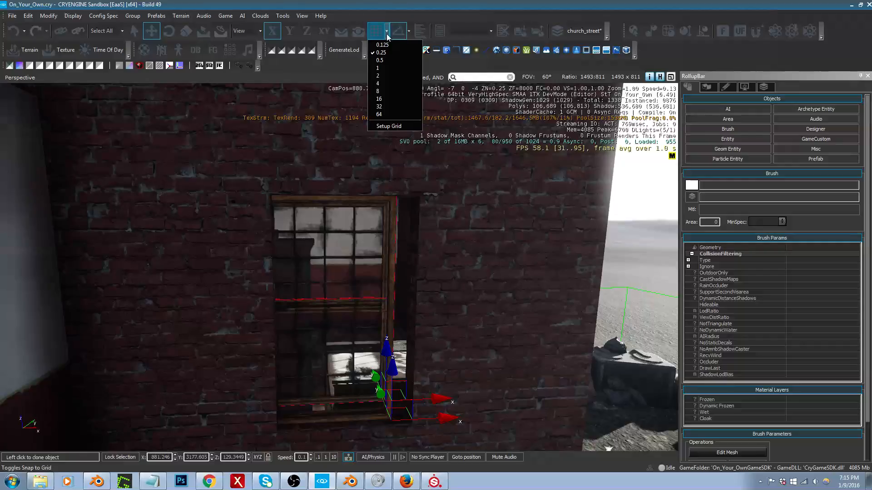
pyautogui.click(387, 45)
pyautogui.click(409, 247)
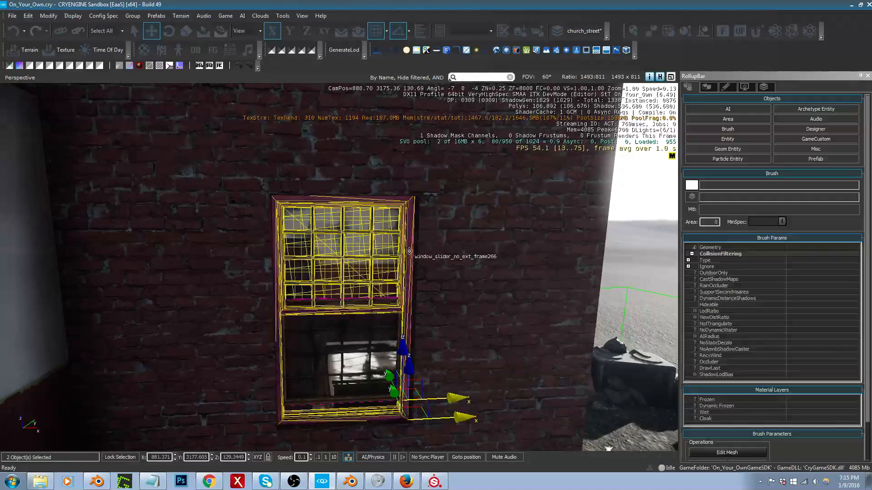
# Step: Turn off grid snapping and nudge the new window along X from inside the bedroom, to about X 881.39
pyautogui.moveTo(409, 247)
pyautogui.mouseDown(button='right')
pyautogui.moveTo(409, 272)
pyautogui.moveTo(363, 271)
pyautogui.mouseUp(button='right')
pyautogui.press('w')
pyautogui.press('d')
pyautogui.press('w')
pyautogui.moveTo(500, 255); pyautogui.dragTo(440, 244, button='right')
pyautogui.press('s')
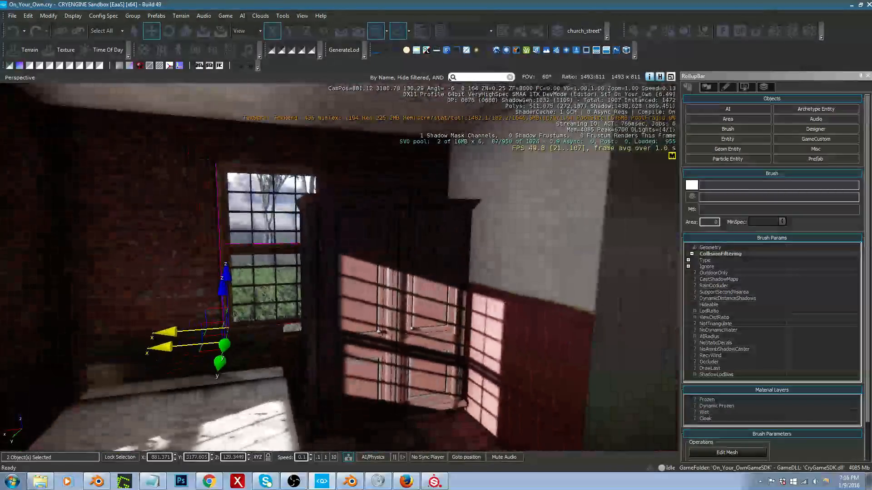
pyautogui.click(379, 33)
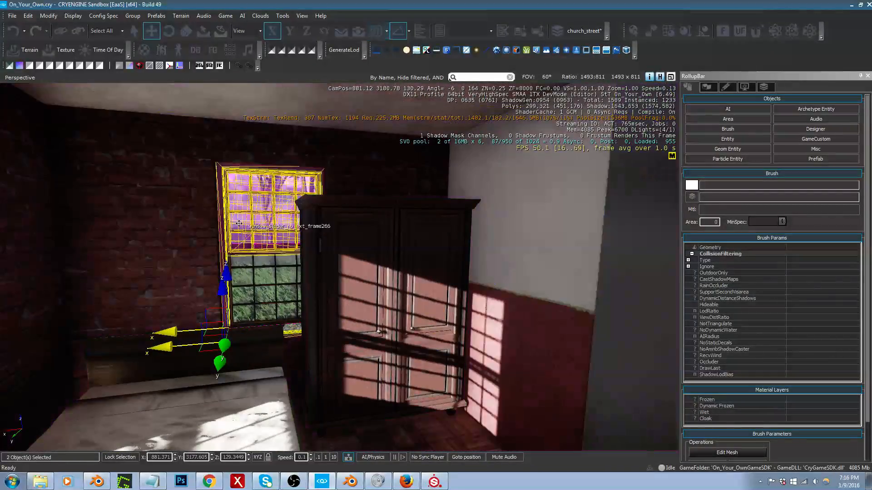
pyautogui.moveTo(169, 334); pyautogui.dragTo(168, 335)
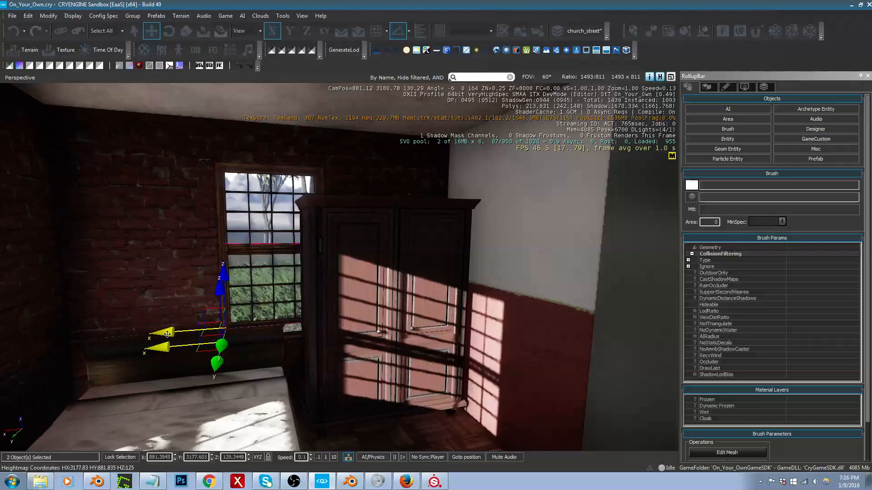
# Step: Look over both bedroom windows, the bed and the wardrobe from farther back in the room
pyautogui.moveTo(212, 302); pyautogui.dragTo(150, 302, button='right')
pyautogui.press('s')
pyautogui.press('d')
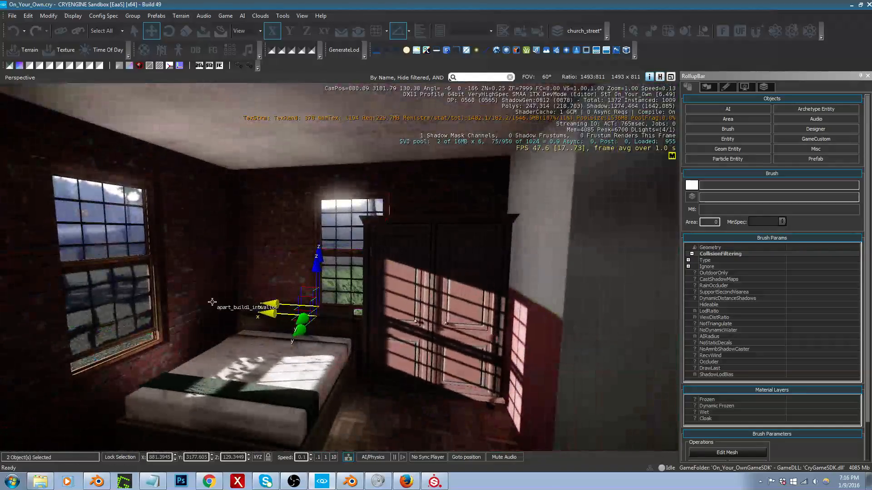
pyautogui.moveTo(235, 288)
pyautogui.mouseDown(button='right')
pyautogui.moveTo(241, 282)
pyautogui.moveTo(193, 280)
pyautogui.mouseUp(button='right')
pyautogui.press('w')
pyautogui.click(241, 282)
pyautogui.press('w')
# Step: Filter the brush objects for "drape" and pick drapes1_holder from the windows/drapes folder
pyautogui.click(729, 130)
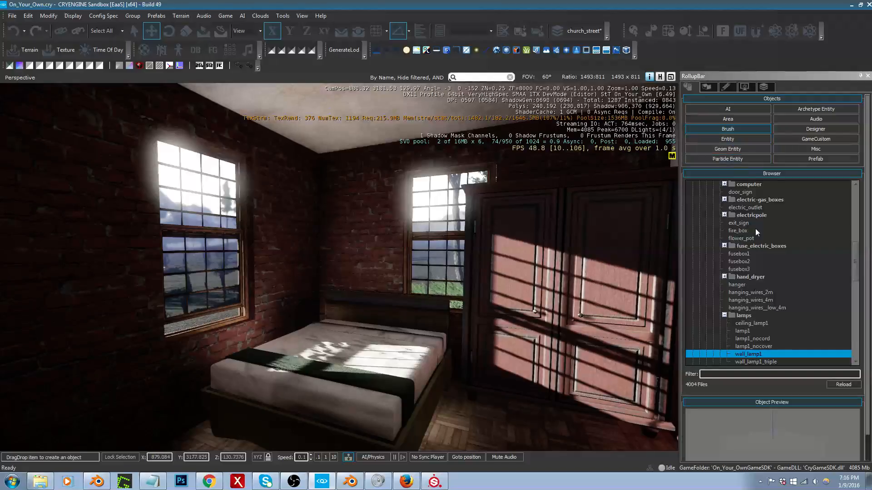
pyautogui.click(749, 374)
pyautogui.write('drapw')
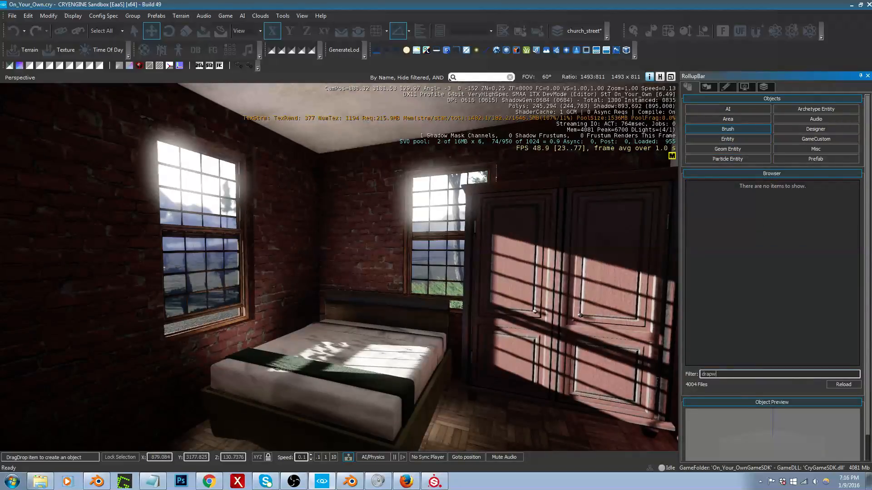
pyautogui.press('BackSpace')
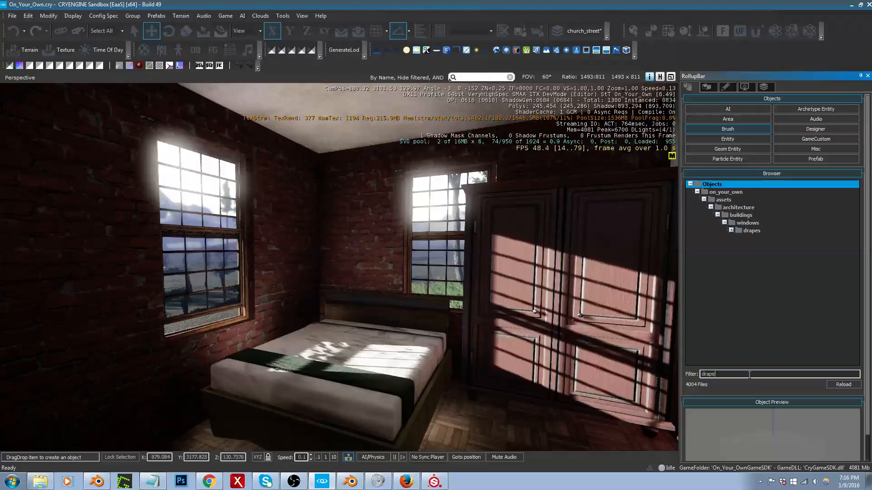
pyautogui.click(730, 230)
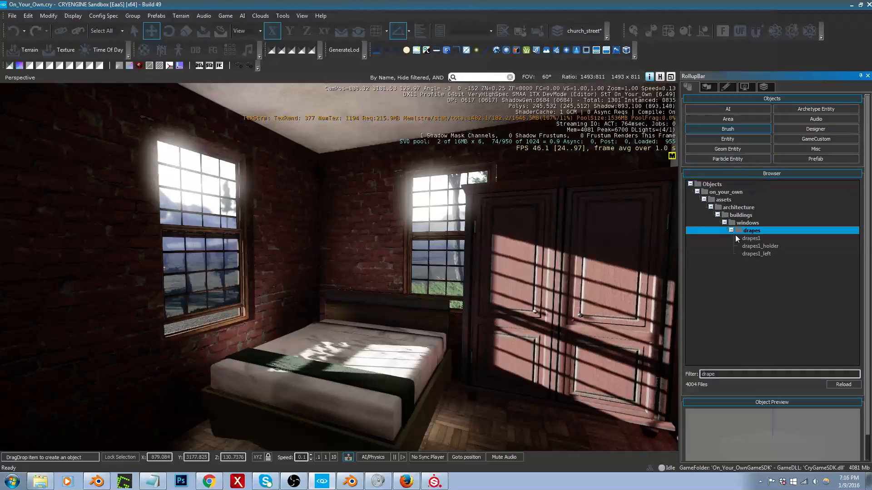
pyautogui.click(749, 240)
pyautogui.click(752, 247)
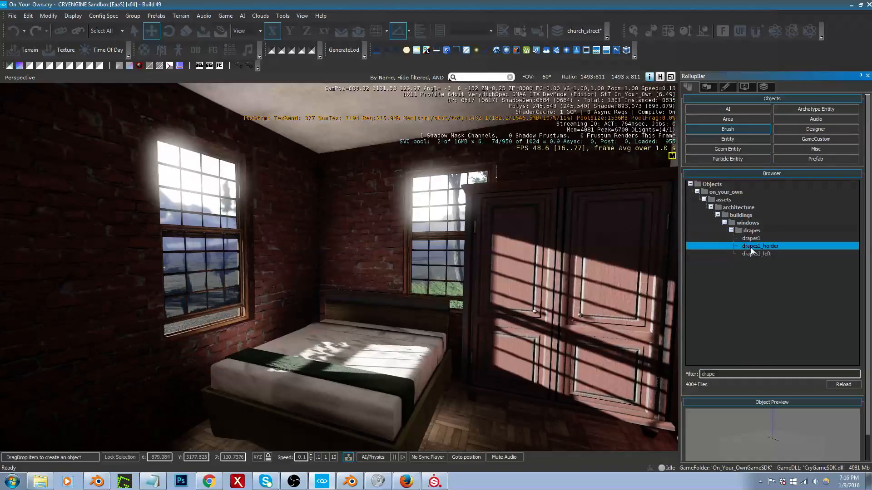
# Step: Place a drapes1 brush beside the bed and rotate it to 170 degrees about Z
pyautogui.click(754, 254)
pyautogui.click(752, 239)
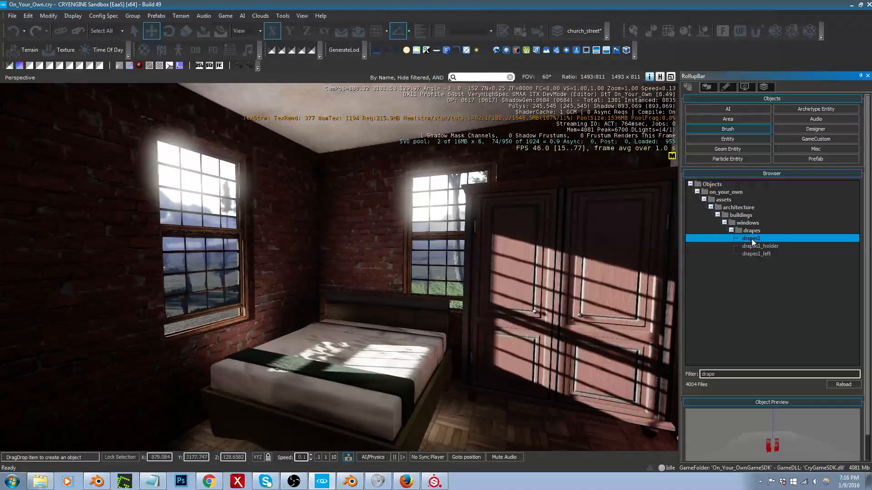
pyautogui.moveTo(751, 239)
pyautogui.mouseDown()
pyautogui.moveTo(411, 302)
pyautogui.moveTo(245, 347)
pyautogui.moveTo(227, 407)
pyautogui.moveTo(236, 406)
pyautogui.mouseUp()
pyautogui.press('2')
pyautogui.moveTo(234, 345); pyautogui.dragTo(252, 430)
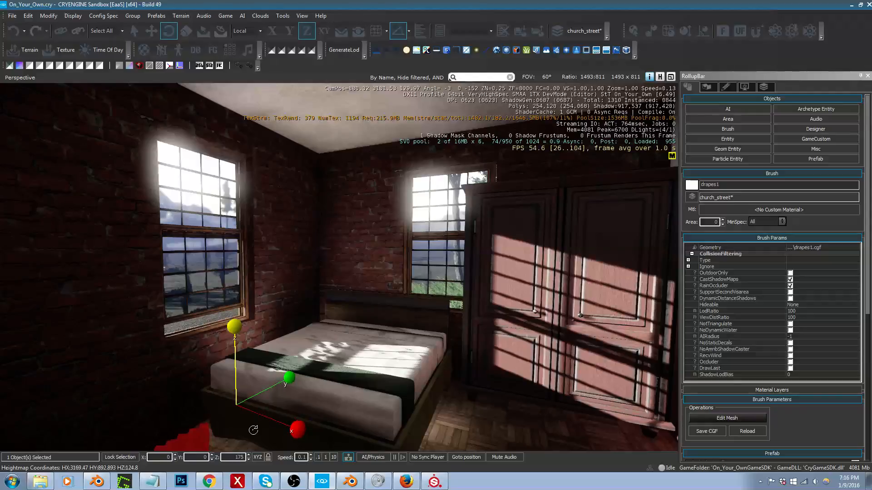
pyautogui.press('1')
pyautogui.press('2')
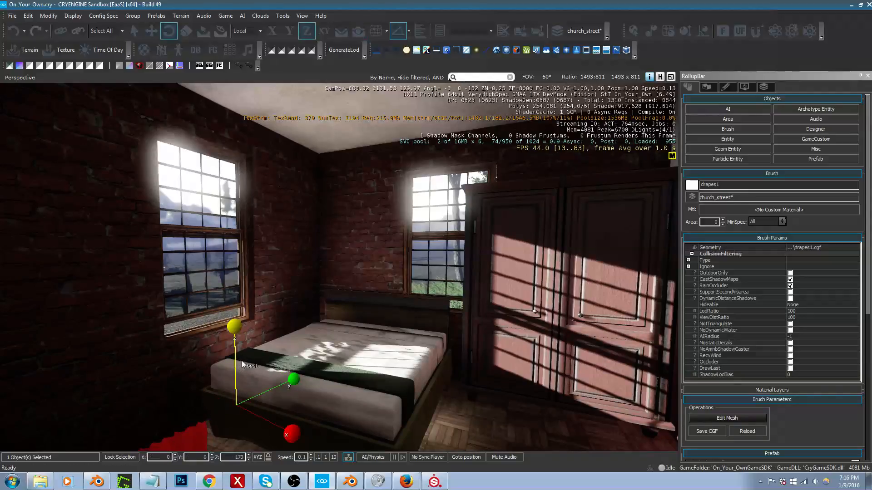
pyautogui.moveTo(234, 354); pyautogui.dragTo(241, 351)
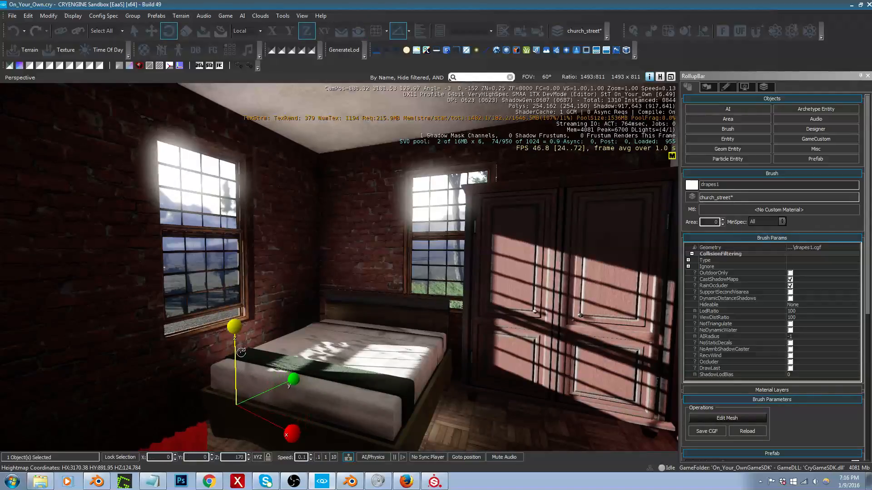
pyautogui.press('1')
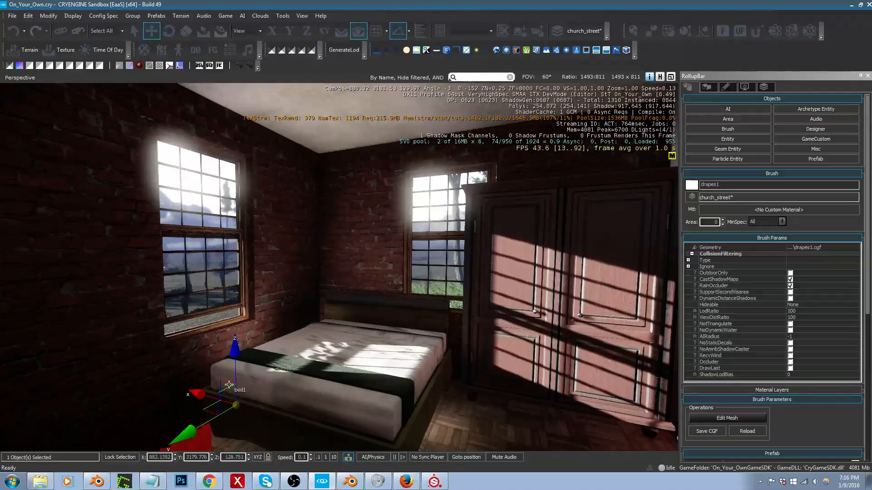
# Step: Try the drapes over the bedroom window beside the bed, at about X 882.56, Y 3179.49, Z 131.06, and delete them
pyautogui.moveTo(227, 385); pyautogui.dragTo(178, 92)
pyautogui.press('d')
pyautogui.moveTo(178, 92)
pyautogui.mouseDown(button='right')
pyautogui.moveTo(20, 73)
pyautogui.moveTo(163, 86)
pyautogui.mouseUp(button='right')
pyautogui.moveTo(195, 154); pyautogui.dragTo(230, 157)
pyautogui.press('a')
pyautogui.moveTo(243, 162); pyautogui.dragTo(370, 178, button='right')
pyautogui.press('s')
pyautogui.moveTo(167, 136); pyautogui.dragTo(167, 139)
pyautogui.hotkey('ctrl', 'z')
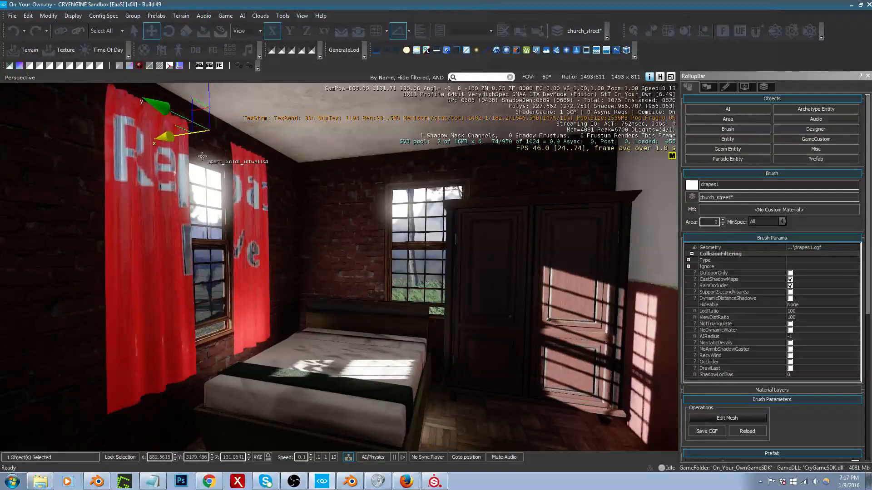
pyautogui.moveTo(167, 140); pyautogui.dragTo(134, 134, button='right')
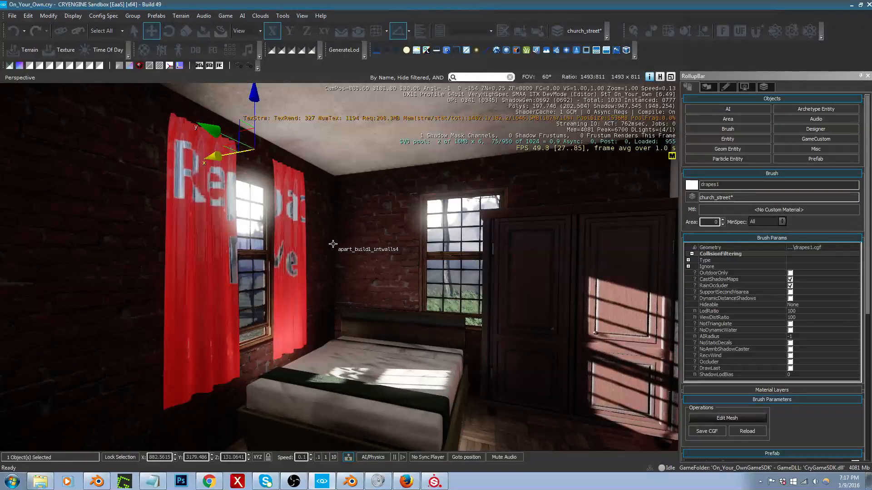
pyautogui.press('Delete')
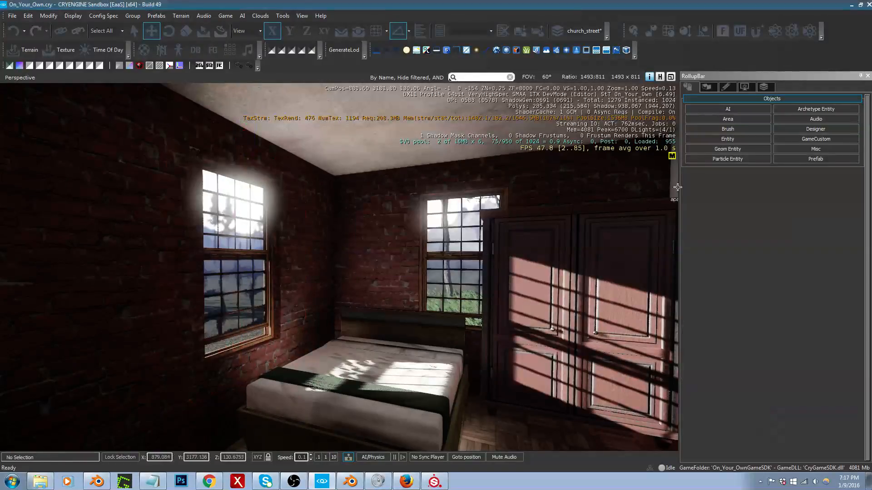
# Step: Place a drapes1_holder brush near the foot of the bed, raise it to about Z 129.69 and rotate it to -180 degrees about Z
pyautogui.click(740, 128)
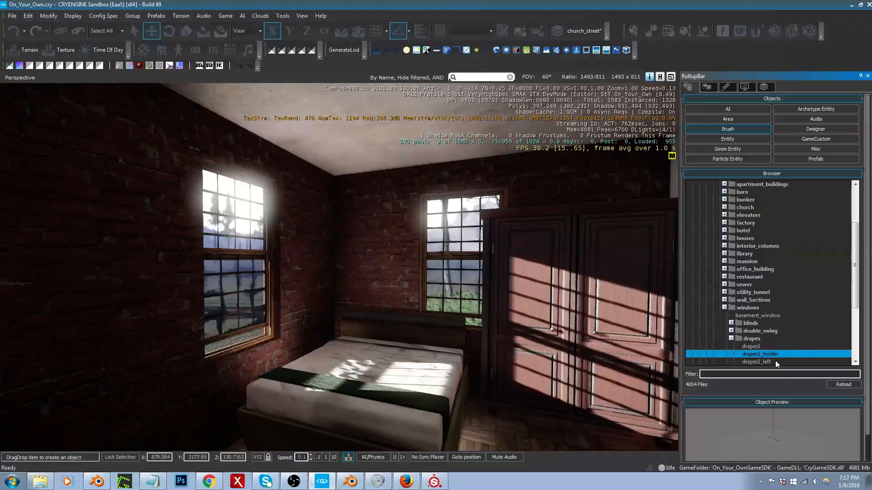
pyautogui.click(775, 360)
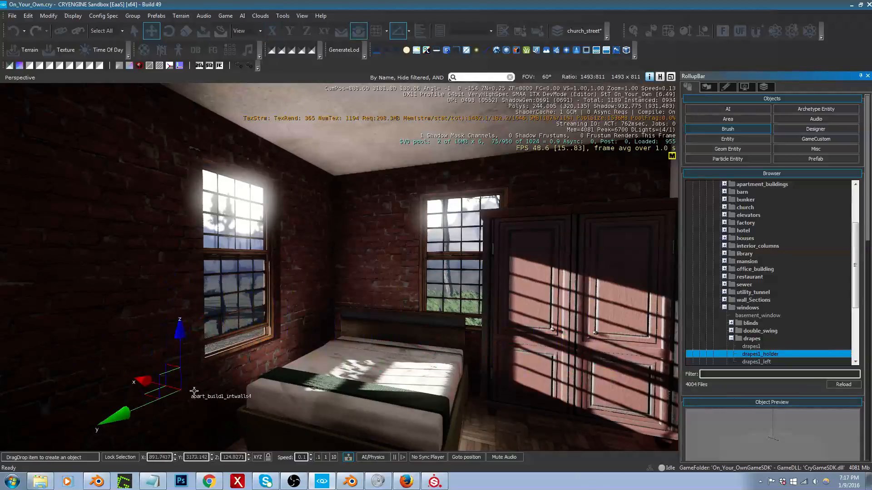
pyautogui.moveTo(185, 392); pyautogui.dragTo(245, 392, button='right')
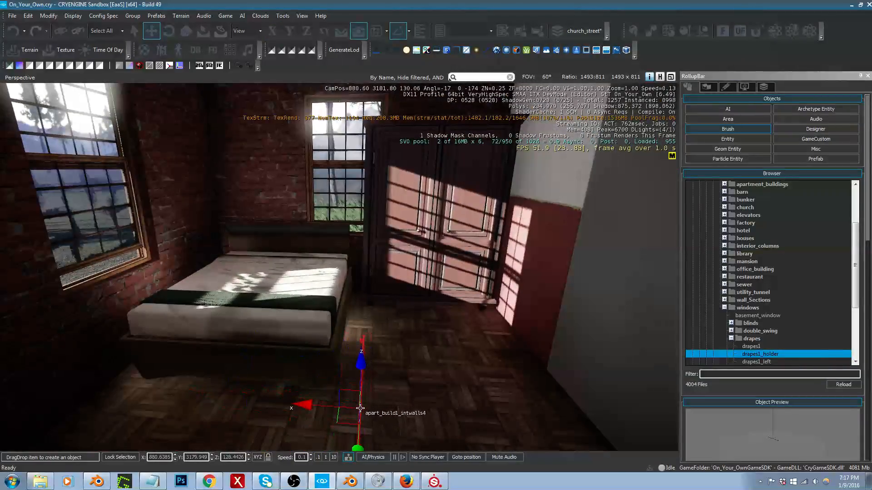
pyautogui.click(361, 377)
pyautogui.moveTo(351, 313); pyautogui.dragTo(421, 108)
pyautogui.press('3')
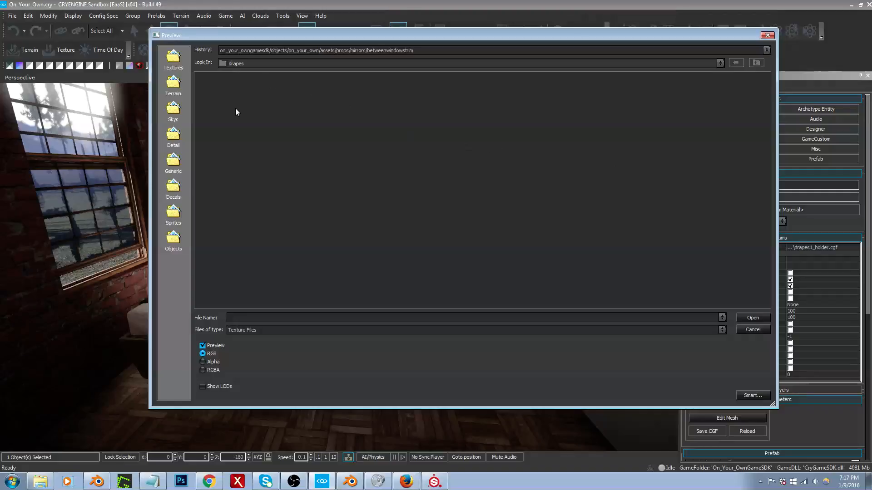
# Step: Look for drape textures in the asset folders, including architecture/buildings/windows/drapes, and close the texture browser without choosing a file
pyautogui.click(489, 53)
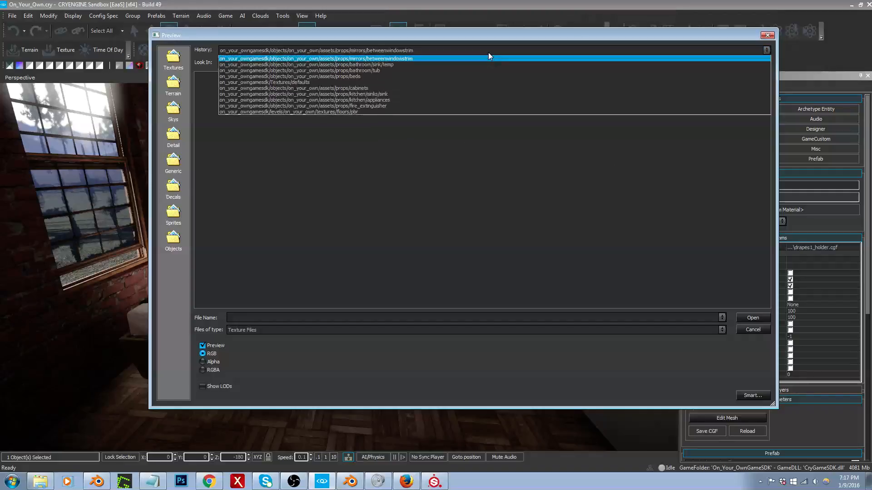
pyautogui.click(399, 64)
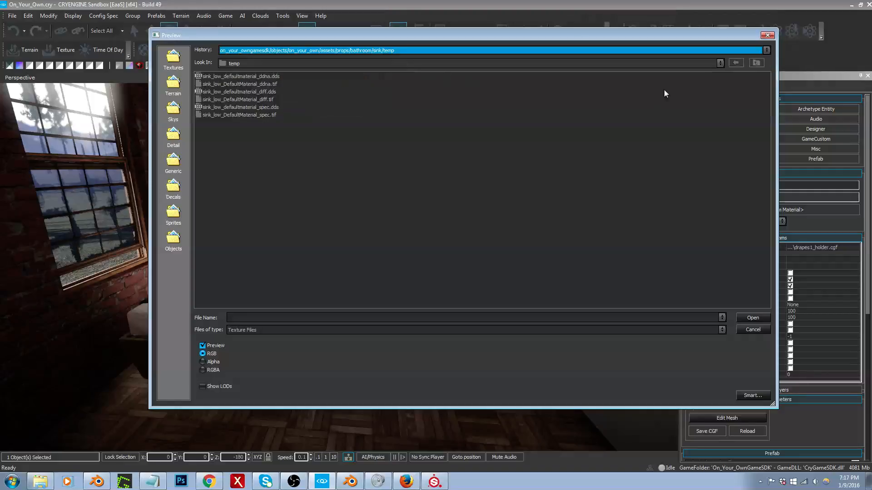
pyautogui.click(755, 64)
pyautogui.click(755, 64)
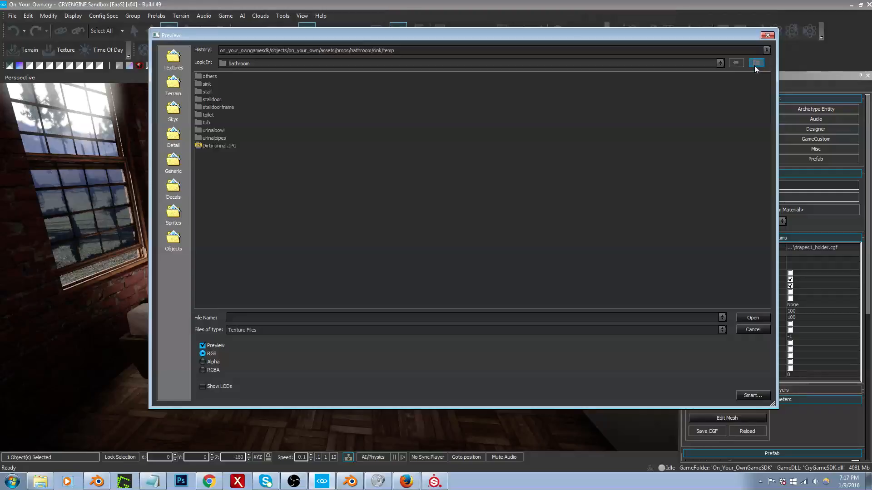
pyautogui.click(755, 66)
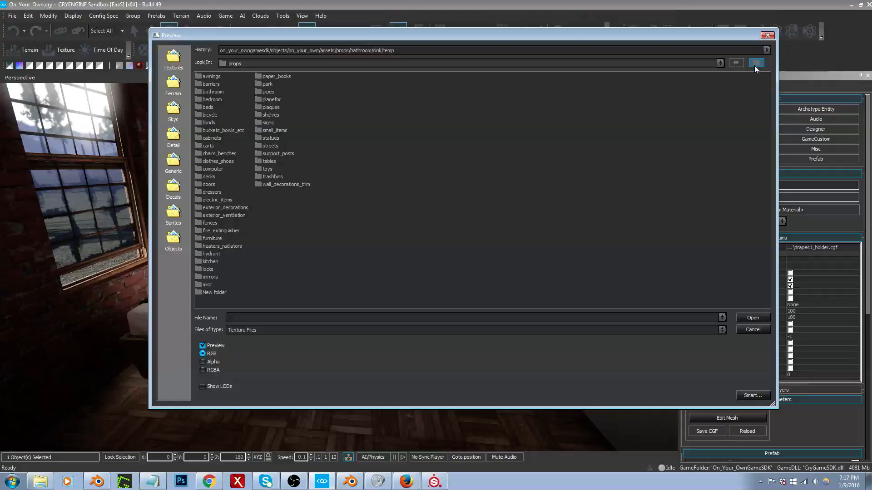
pyautogui.click(755, 64)
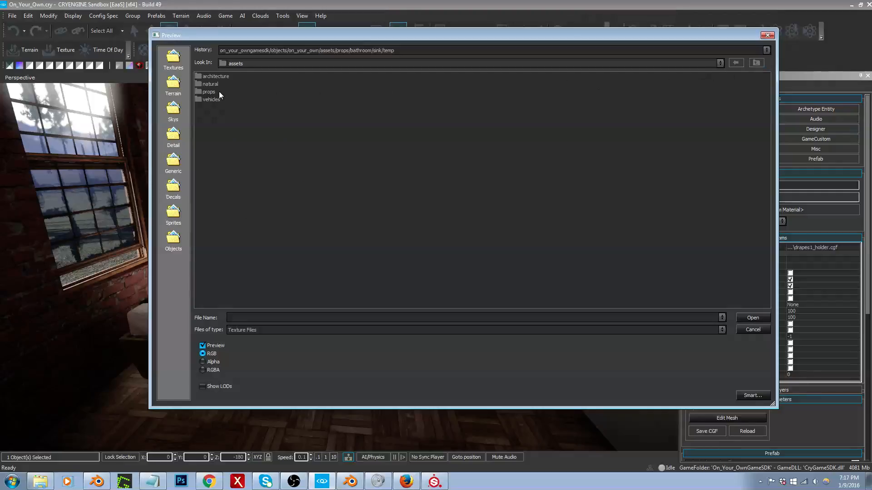
pyautogui.doubleClick(220, 76)
pyautogui.doubleClick(214, 78)
pyautogui.doubleClick(213, 212)
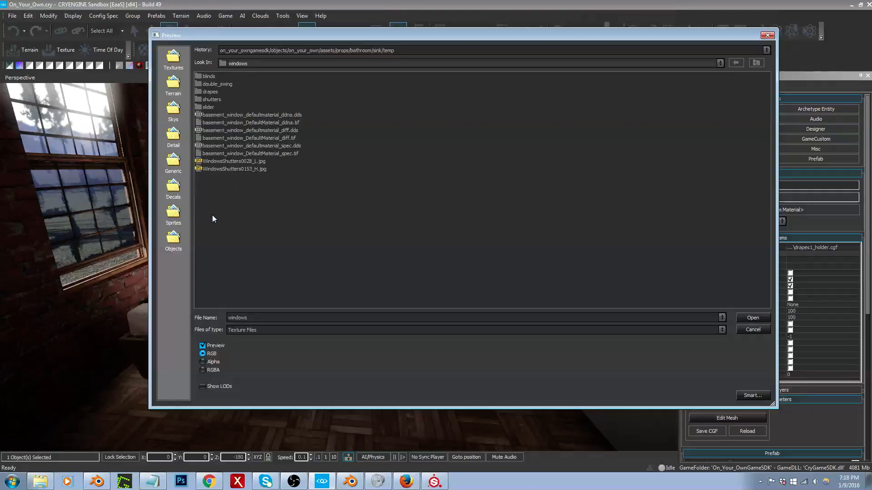
pyautogui.doubleClick(214, 92)
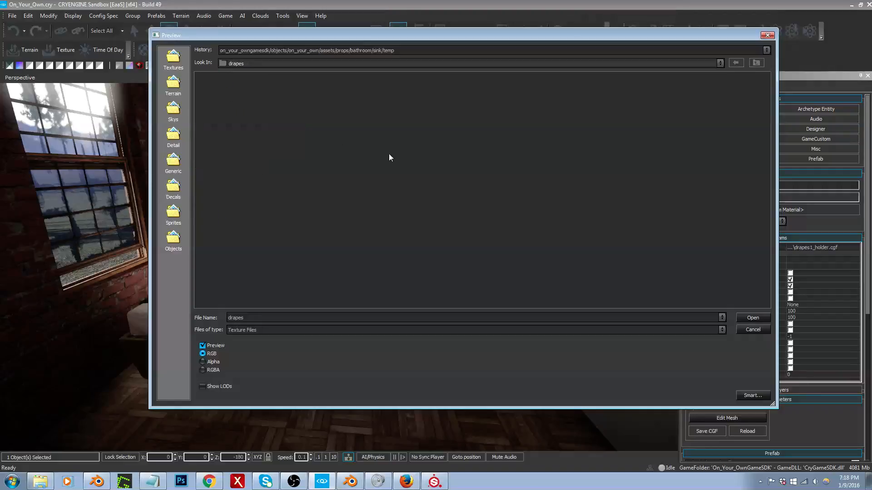
pyautogui.click(757, 64)
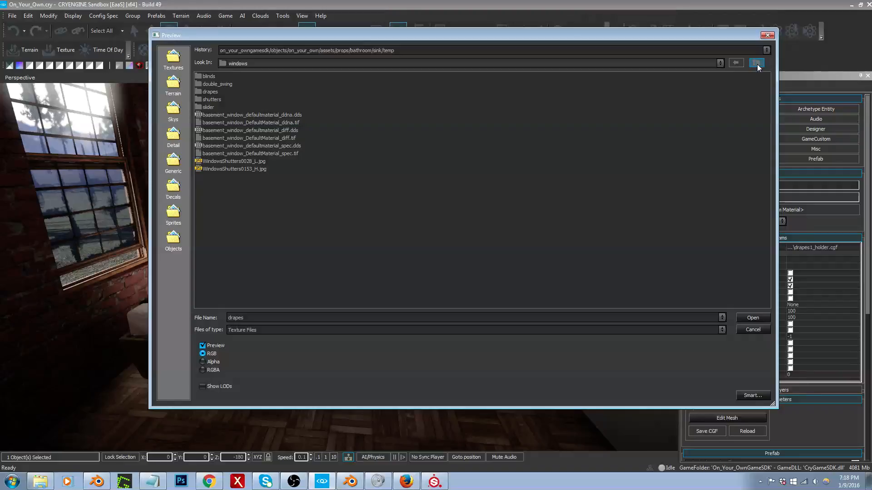
pyautogui.click(757, 64)
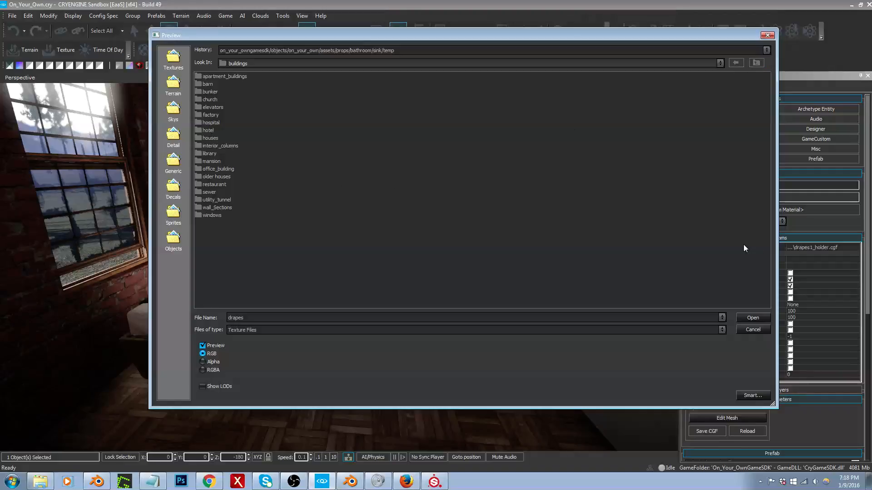
pyautogui.click(753, 330)
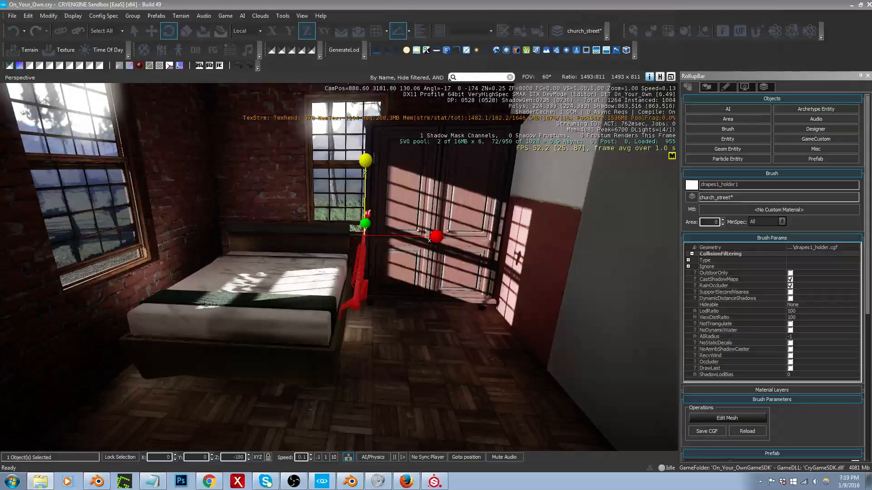
pyautogui.moveTo(412, 257); pyautogui.dragTo(404, 260, button='right')
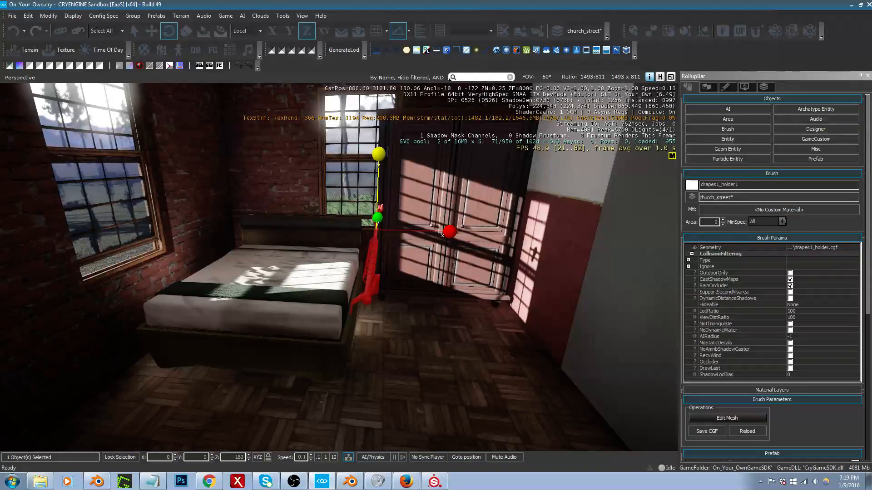
pyautogui.moveTo(366, 222); pyautogui.dragTo(363, 214, button='right')
pyautogui.press('2')
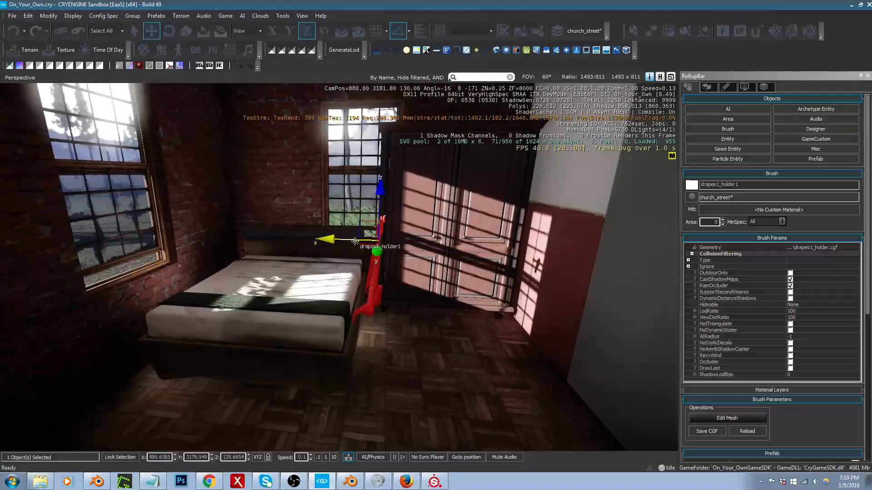
# Step: Switch to Substance Painter and save the stove2 project
pyautogui.click(434, 482)
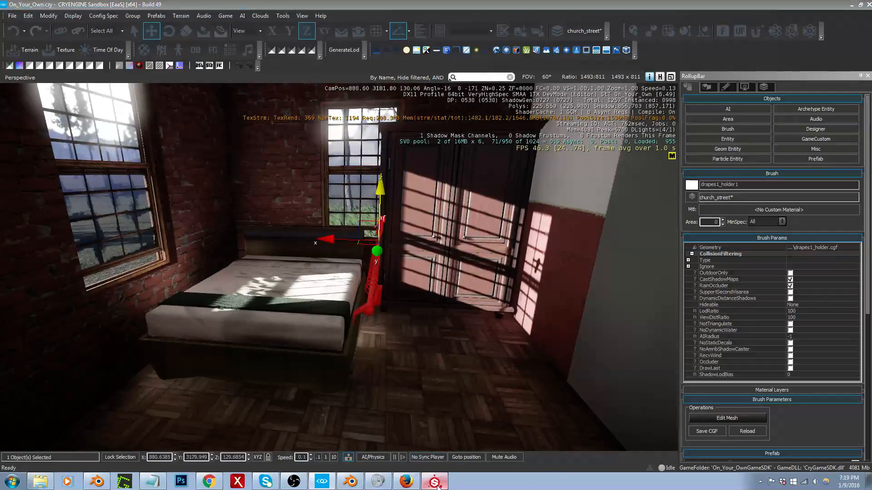
pyautogui.keyDown('alt'); pyautogui.moveTo(375, 201); pyautogui.dragTo(389, 201); pyautogui.keyUp('alt')
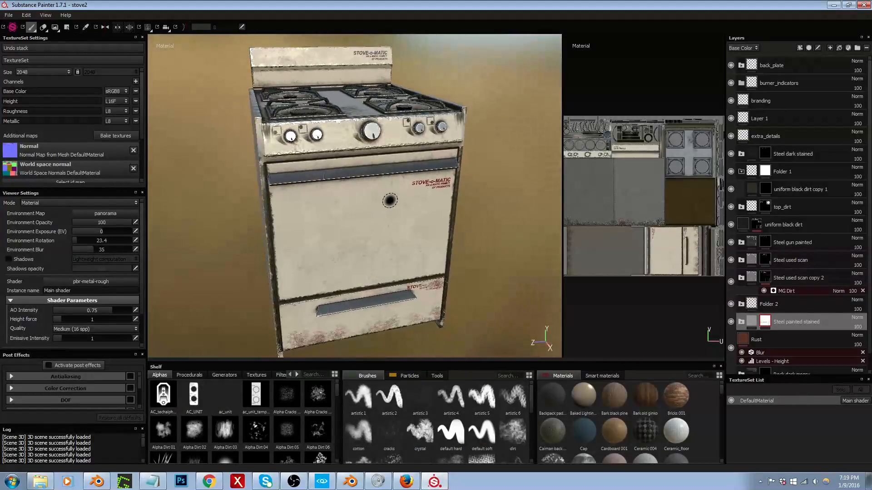
pyautogui.hotkey('ctrl', 's')
# Step: Search the ON_yOUR_OWN ASSETS folder for "drap" and open the drapes+hanger2.spp project, accepting the update from the old version
pyautogui.click(8, 15)
pyautogui.click(43, 35)
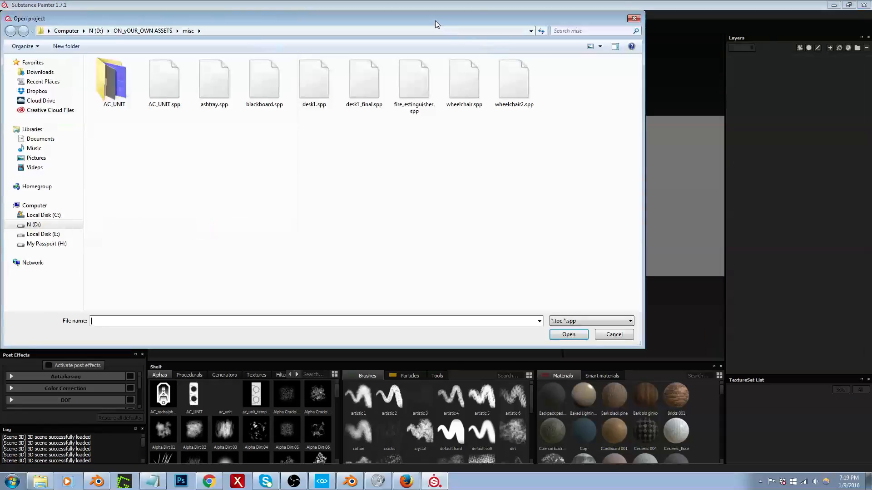
pyautogui.click(153, 32)
pyautogui.click(586, 31)
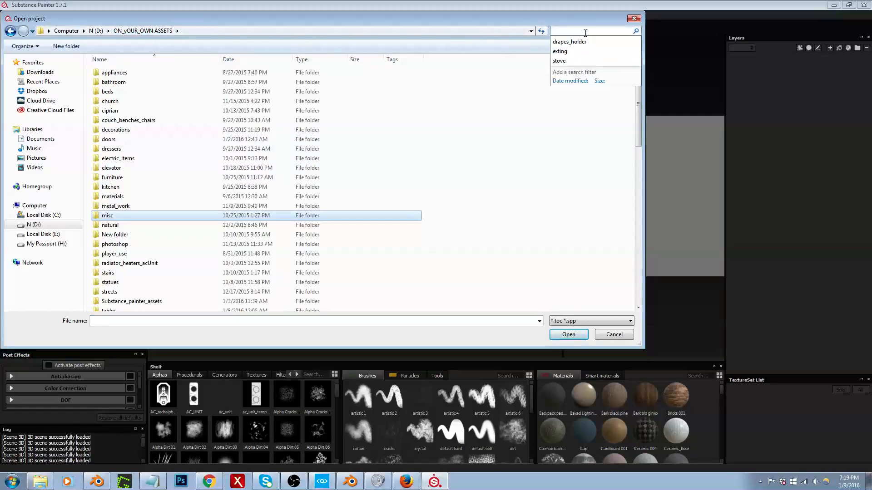
pyautogui.write('dr')
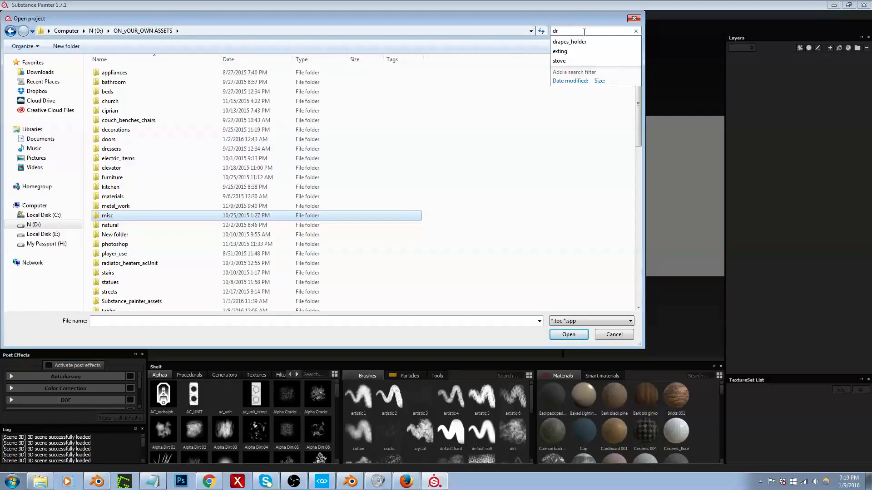
pyautogui.write('ap')
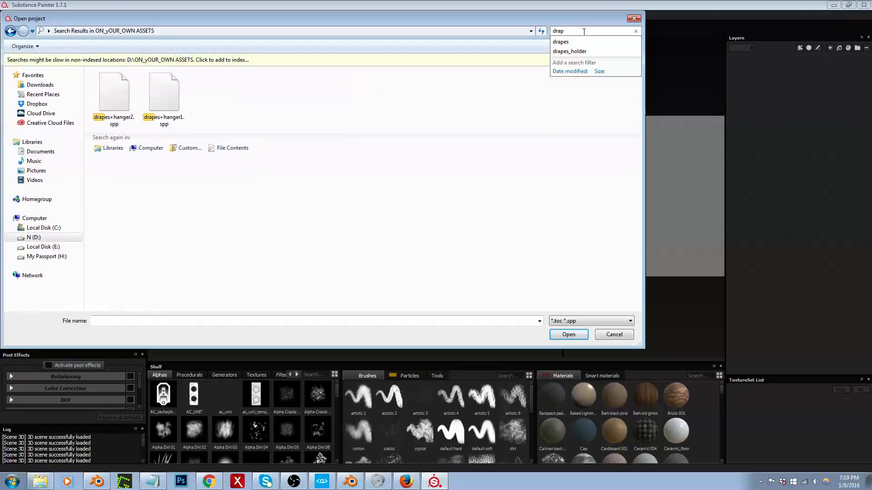
pyautogui.click(283, 106)
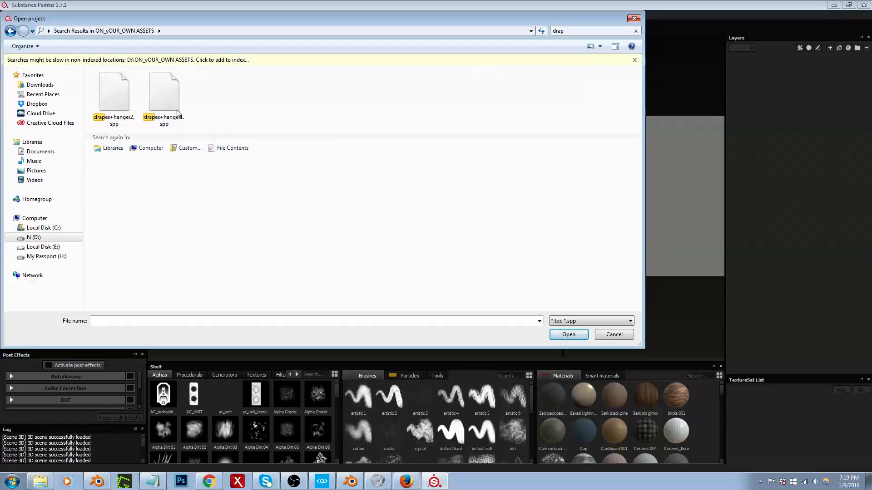
pyautogui.doubleClick(116, 105)
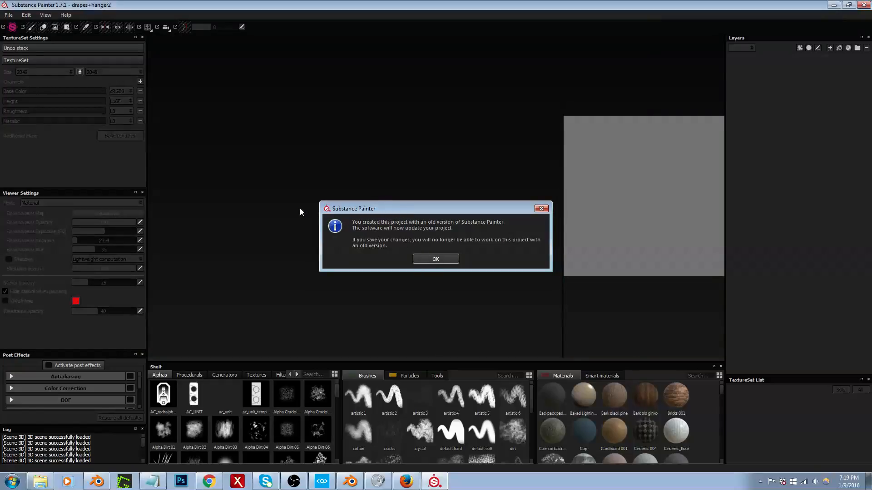
pyautogui.click(442, 260)
# Step: Examine the textured drapes and curtain rod in the 3D view and their layout in the UV view
pyautogui.keyDown('alt'); pyautogui.moveTo(402, 237); pyautogui.dragTo(396, 195); pyautogui.keyUp('alt')
pyautogui.scroll(-4, 396, 195)
pyautogui.keyDown('alt'); pyautogui.moveTo(402, 197); pyautogui.dragTo(281, 143, button='middle'); pyautogui.keyUp('alt')
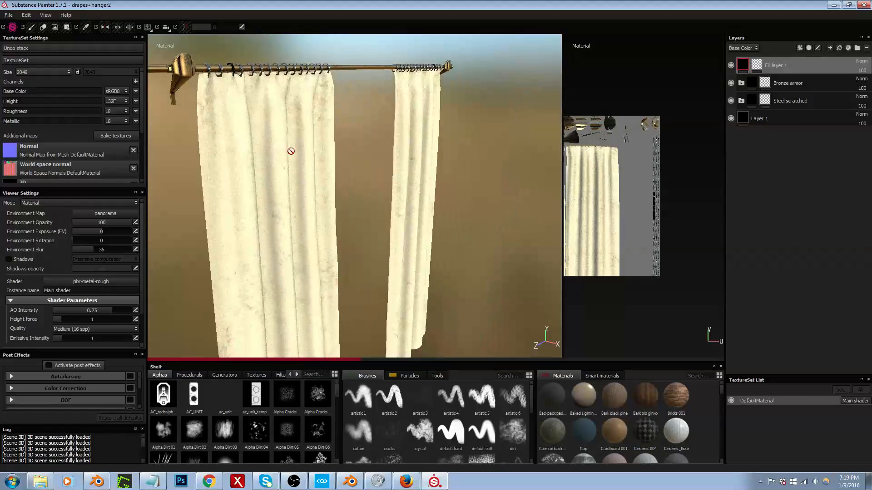
pyautogui.scroll(-2, 324, 165)
pyautogui.scroll(2, 590, 211)
pyautogui.scroll(-4, 613, 221)
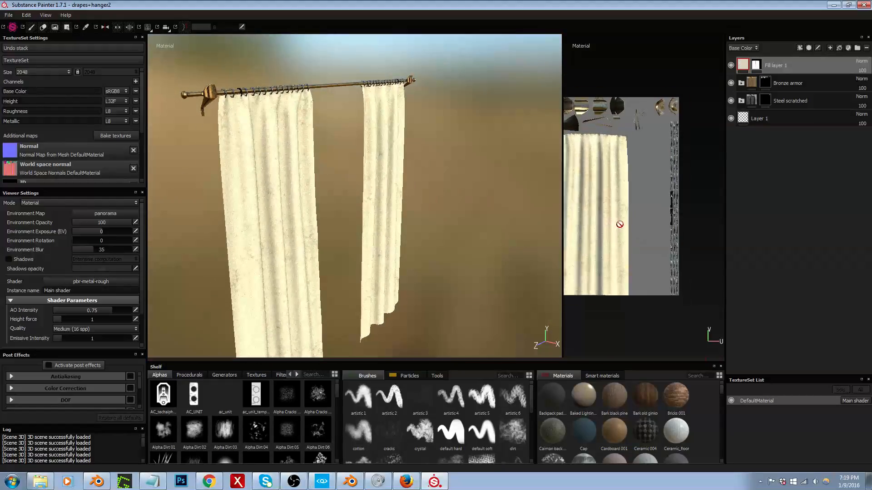
pyautogui.scroll(4, 690, 206)
pyautogui.scroll(-2, 665, 209)
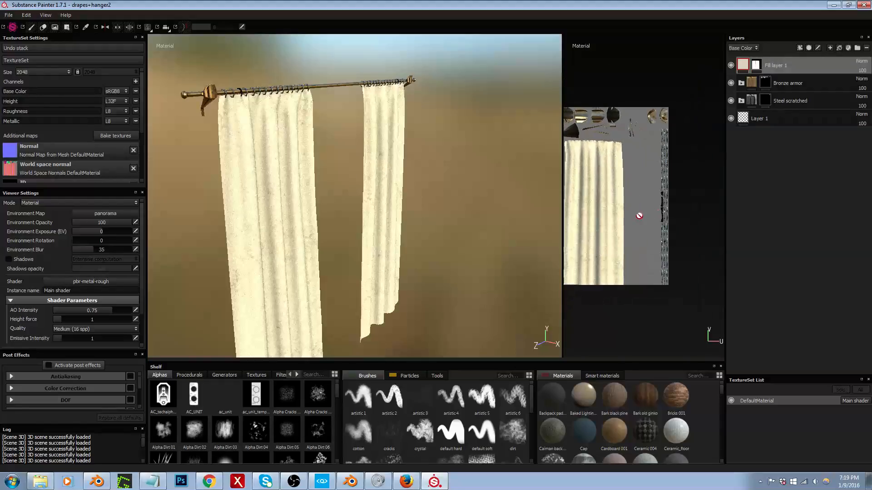
# Step: Export the drapes textures as 16-bit tiff with the CryEngine 3 configuration to the assets/architecture/buildings/windows/drapes folder
pyautogui.keyDown('alt'); pyautogui.moveTo(621, 222); pyautogui.dragTo(631, 236, button='middle'); pyautogui.keyUp('alt')
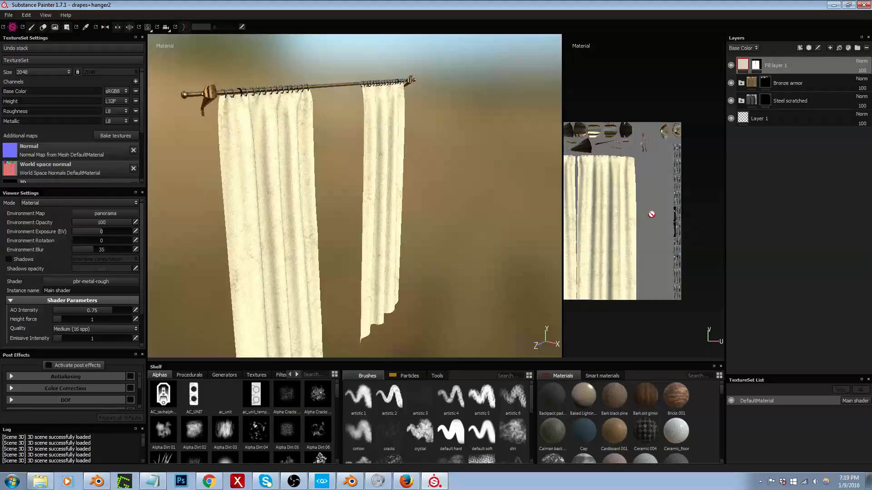
pyautogui.keyDown('alt'); pyautogui.moveTo(315, 170); pyautogui.dragTo(354, 146, button='middle'); pyautogui.keyUp('alt')
pyautogui.moveTo(364, 143)
pyautogui.keyDown('alt'); pyautogui.mouseDown()
pyautogui.moveTo(267, 115)
pyautogui.moveTo(317, 118)
pyautogui.moveTo(359, 148)
pyautogui.mouseUp(); pyautogui.keyUp('alt')
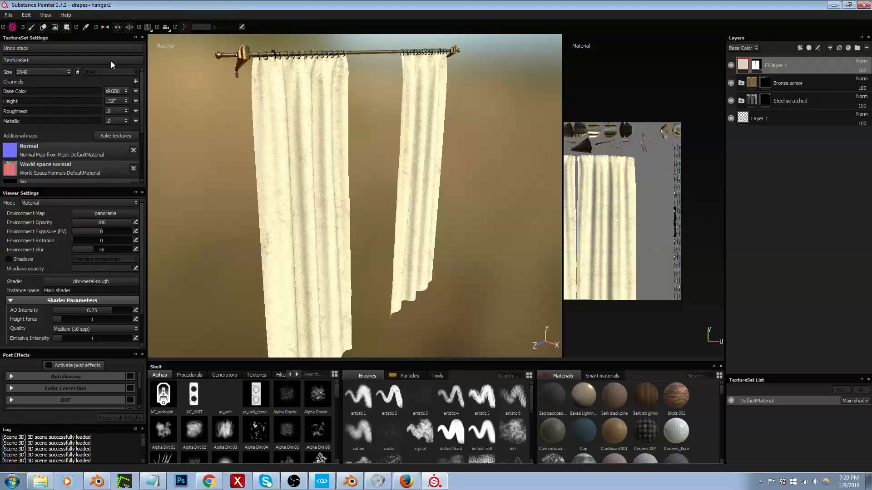
pyautogui.click(8, 15)
pyautogui.click(45, 140)
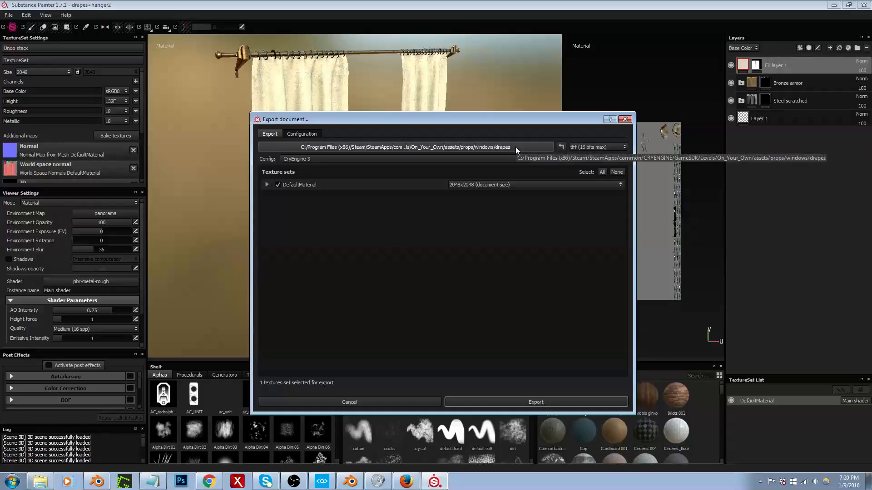
pyautogui.click(517, 147)
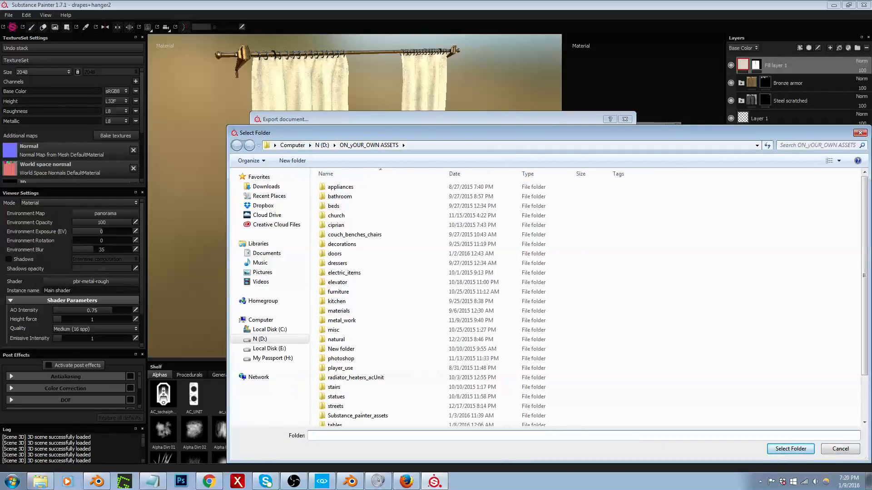
pyautogui.moveTo(710, 135); pyautogui.dragTo(871, 132)
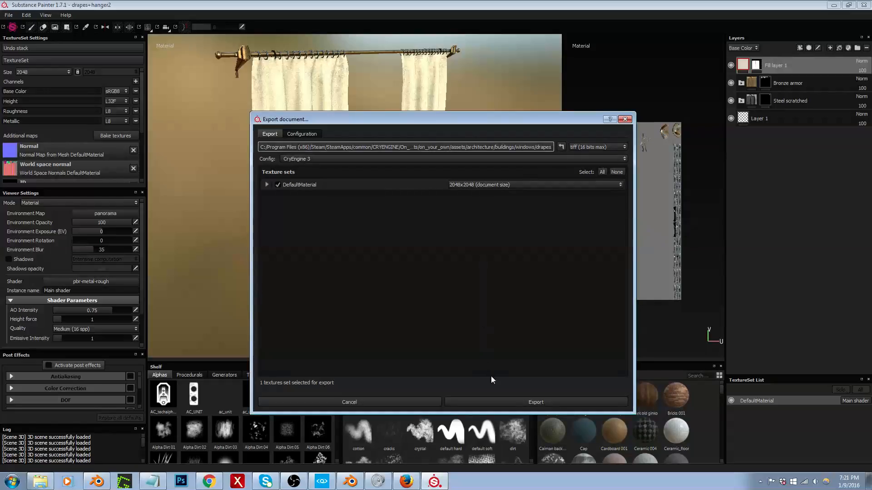
pyautogui.click(521, 400)
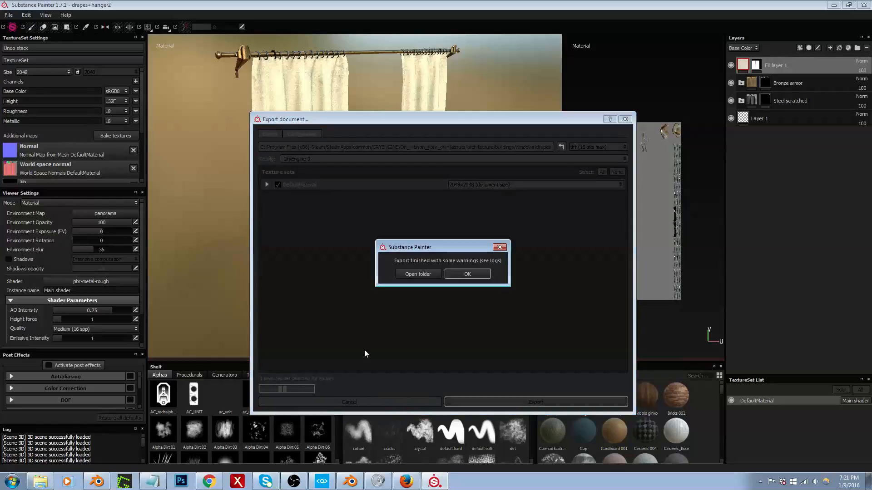
pyautogui.click(467, 275)
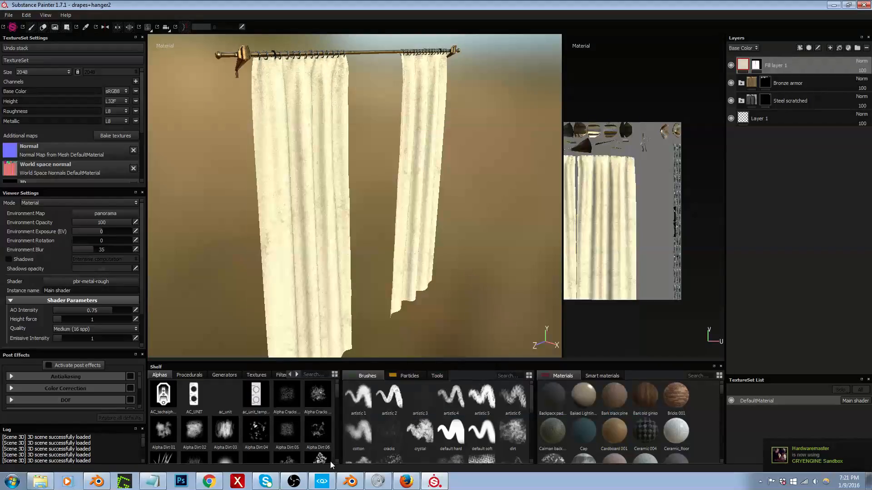
# Step: Switch to CRYENGINE and browse the texture files to the objects/on_your_own/assets folder
pyautogui.click(322, 481)
pyautogui.moveTo(379, 340); pyautogui.dragTo(371, 339, button='right')
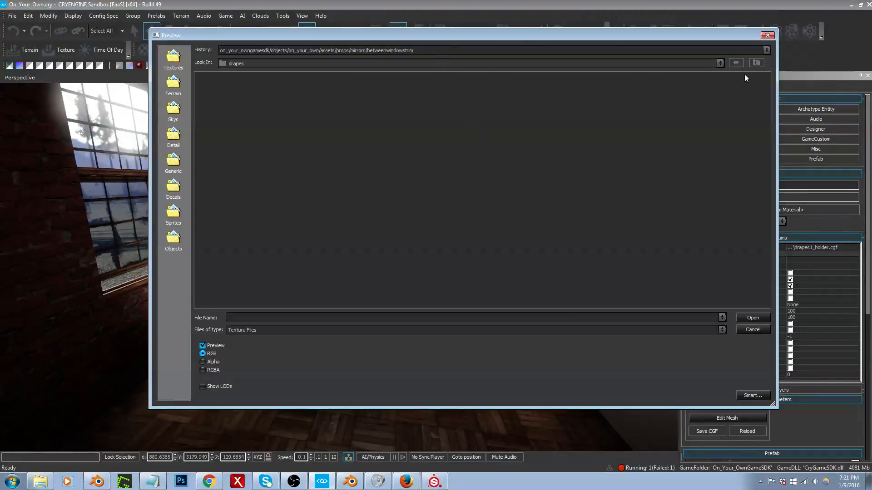
pyautogui.click(757, 63)
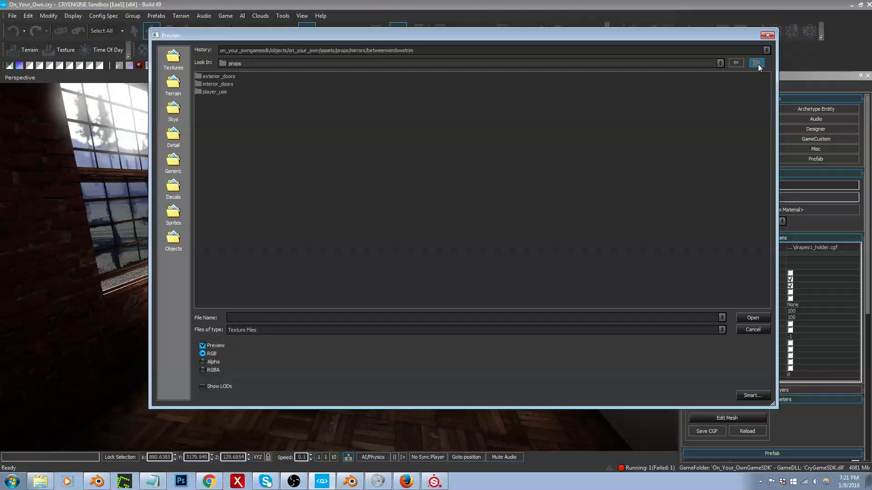
pyautogui.click(758, 64)
pyautogui.click(562, 53)
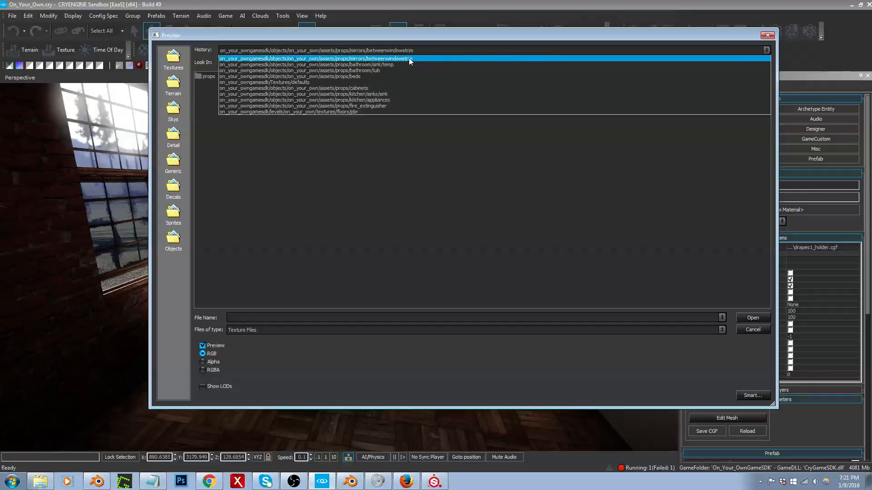
pyautogui.click(380, 59)
pyautogui.click(754, 64)
pyautogui.click(754, 65)
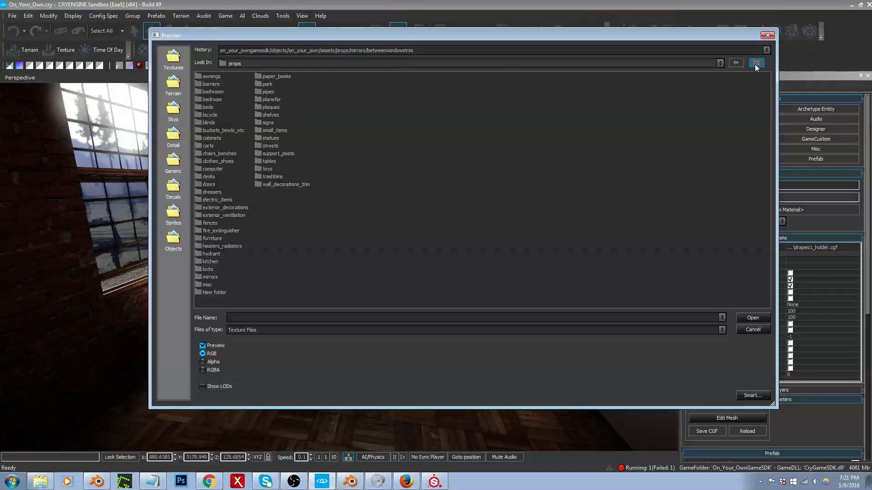
pyautogui.click(755, 64)
# Step: Load drapes_holder2_low_DefaultMaterial_diff.tif from architecture/buildings/windows/drapes into the drape holder's material
pyautogui.doubleClick(227, 78)
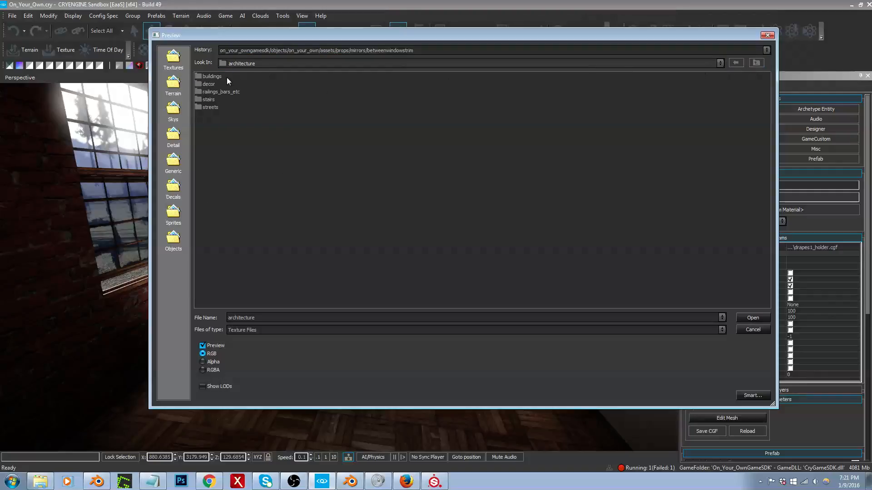
pyautogui.doubleClick(205, 77)
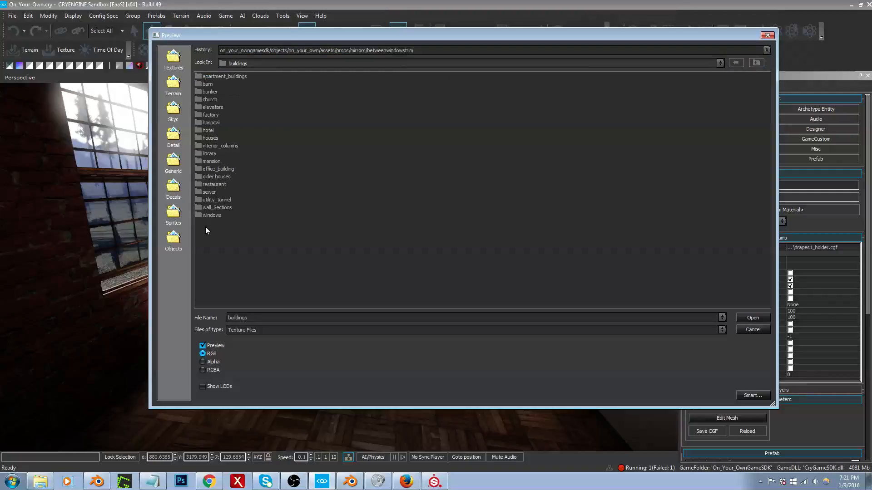
pyautogui.doubleClick(207, 214)
pyautogui.doubleClick(213, 94)
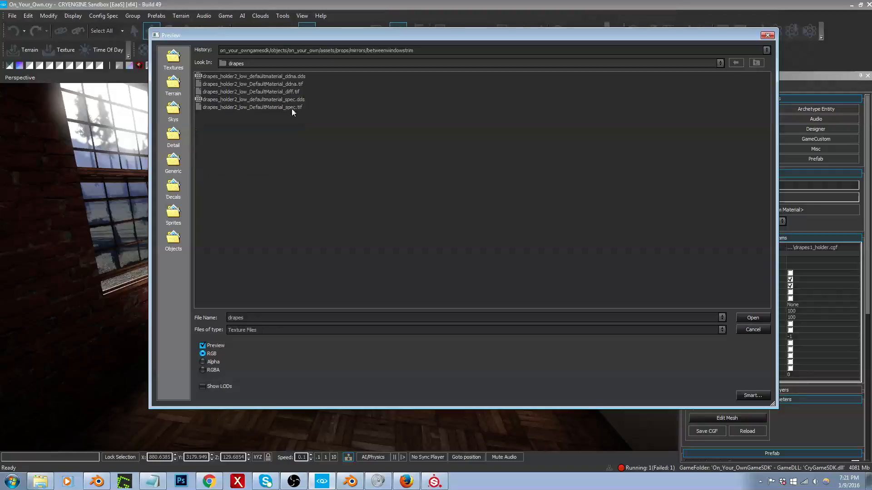
pyautogui.doubleClick(279, 91)
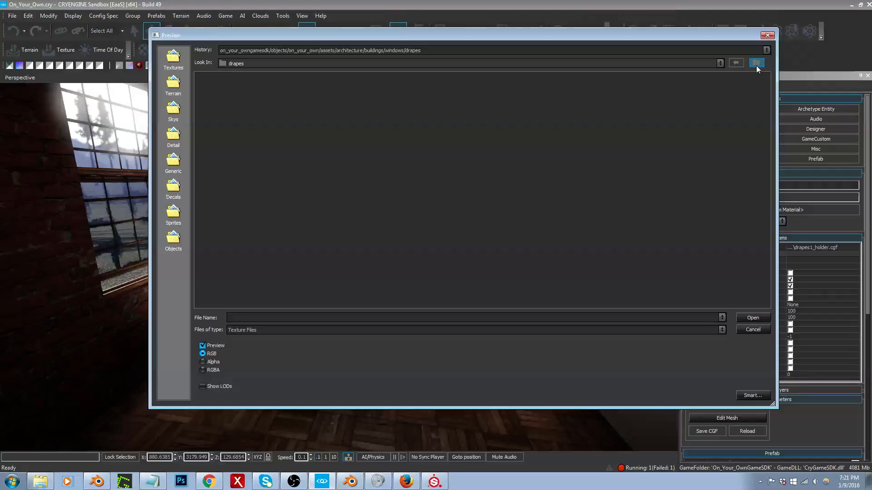
# Step: Load drapes_holder2_low_DefaultMaterial_ddna.tif and drapes_holder2_low_DefaultMaterial_spec.tif from the same drapes folder into the material
pyautogui.click(652, 49)
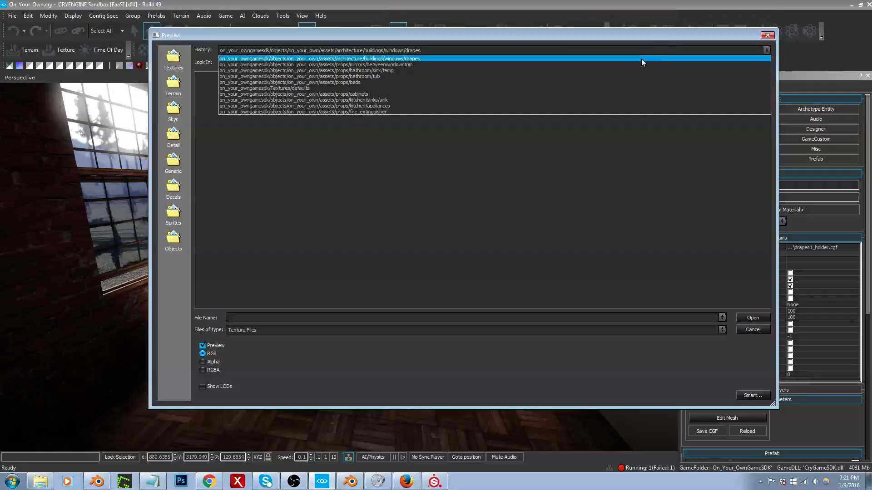
pyautogui.click(642, 59)
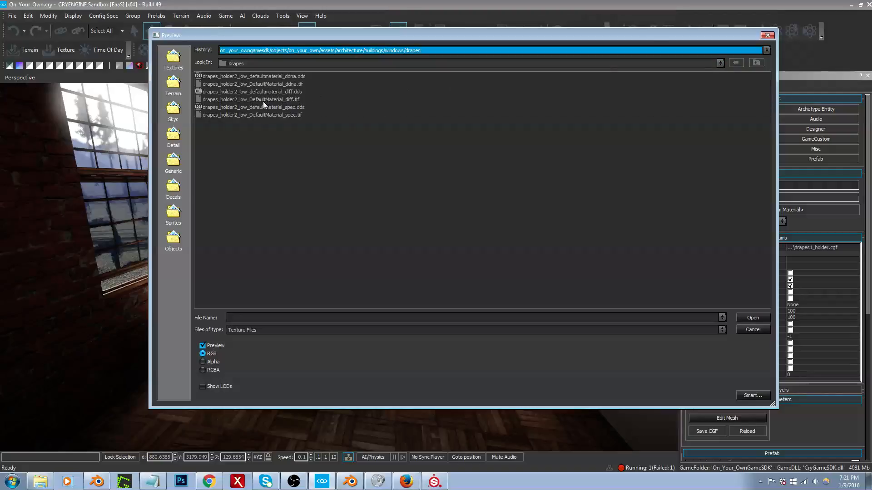
pyautogui.moveTo(415, 42)
pyautogui.mouseDown()
pyautogui.moveTo(688, 337)
pyautogui.moveTo(490, 184)
pyautogui.moveTo(413, 53)
pyautogui.mouseUp()
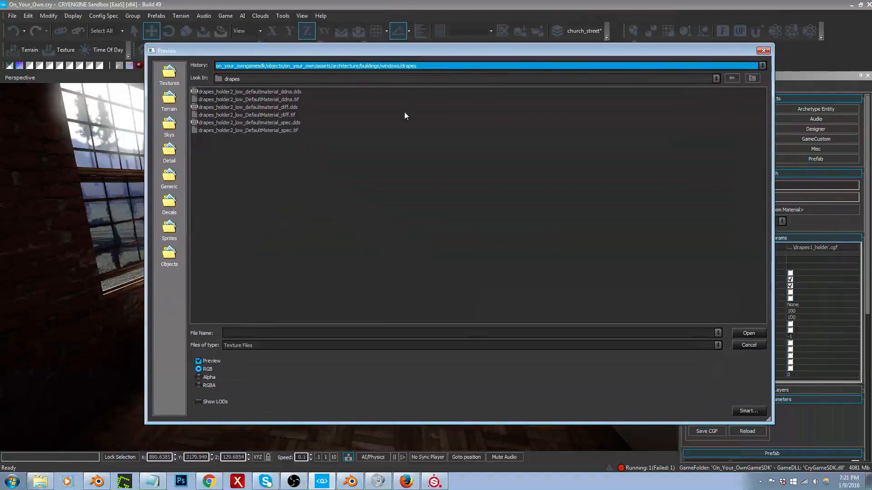
pyautogui.doubleClick(280, 100)
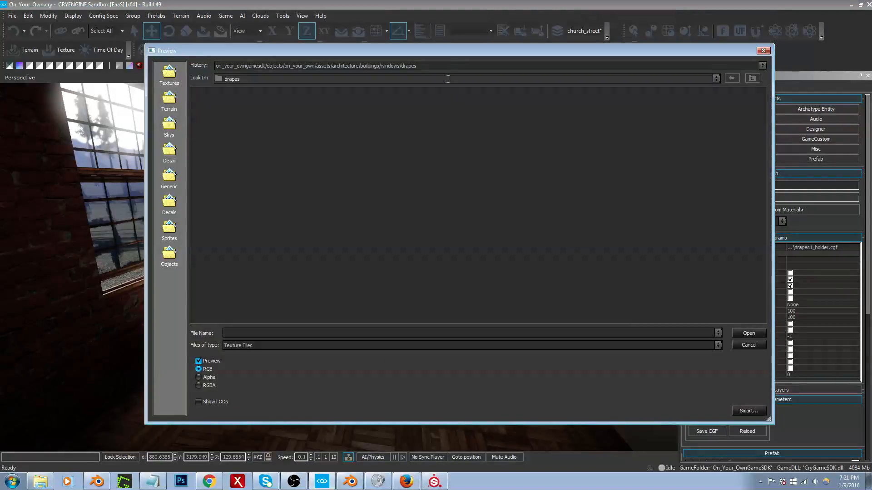
pyautogui.click(441, 67)
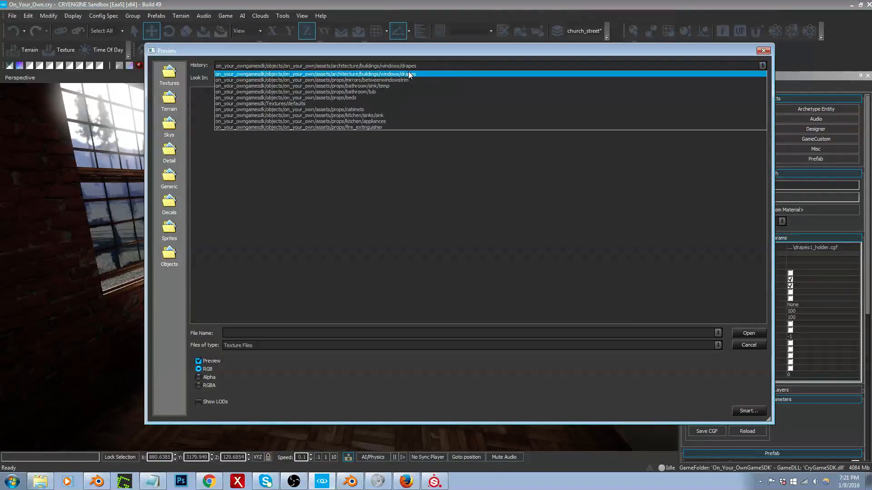
pyautogui.click(408, 75)
pyautogui.doubleClick(282, 129)
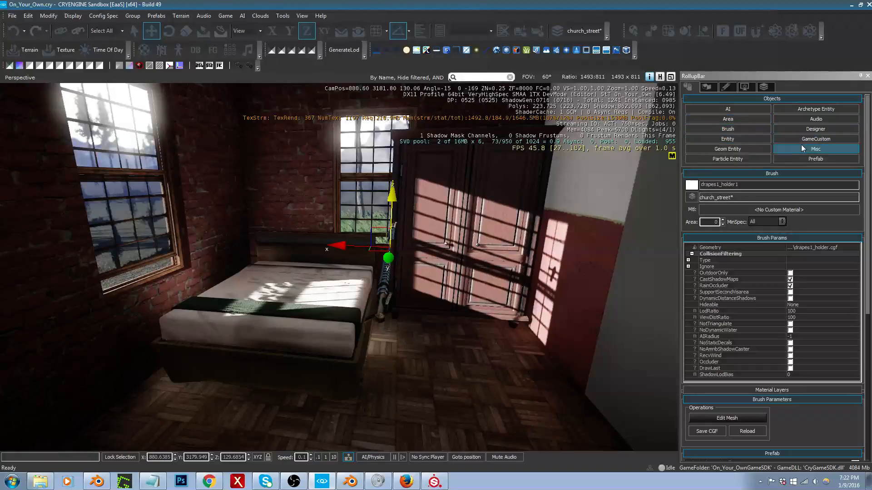
# Step: Filter the entities by "clo" and place a Physics Cloth entity on the bedroom floor beside the bed
pyautogui.click(757, 140)
pyautogui.click(740, 374)
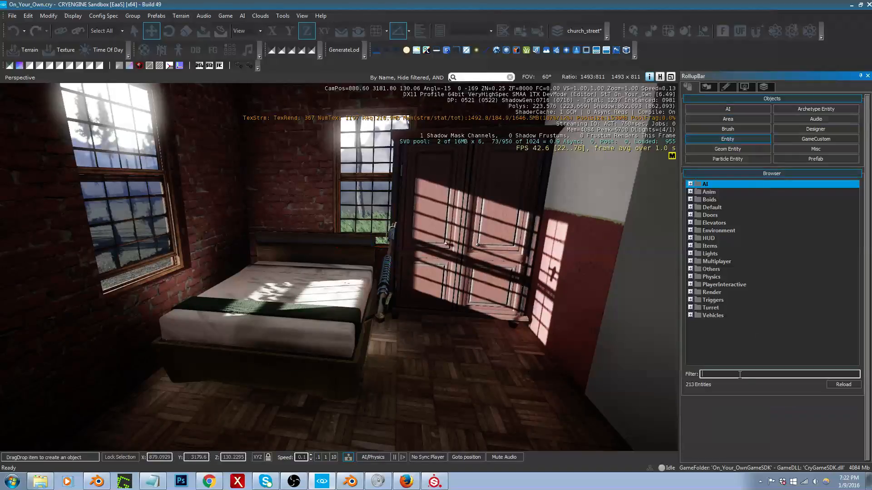
pyautogui.write('bloth')
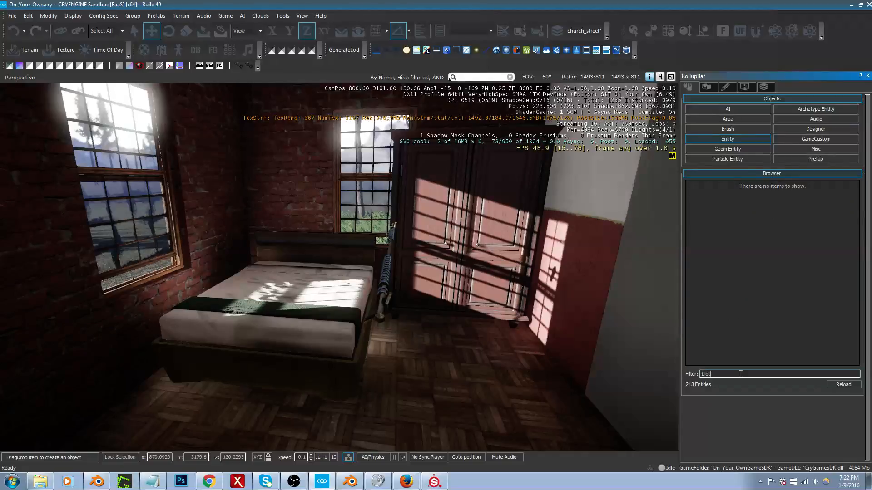
pyautogui.press('BackSpace')
pyautogui.press('BackSpace')
pyautogui.press('BackSpace')
pyautogui.press('BackSpace')
pyautogui.write('clo')
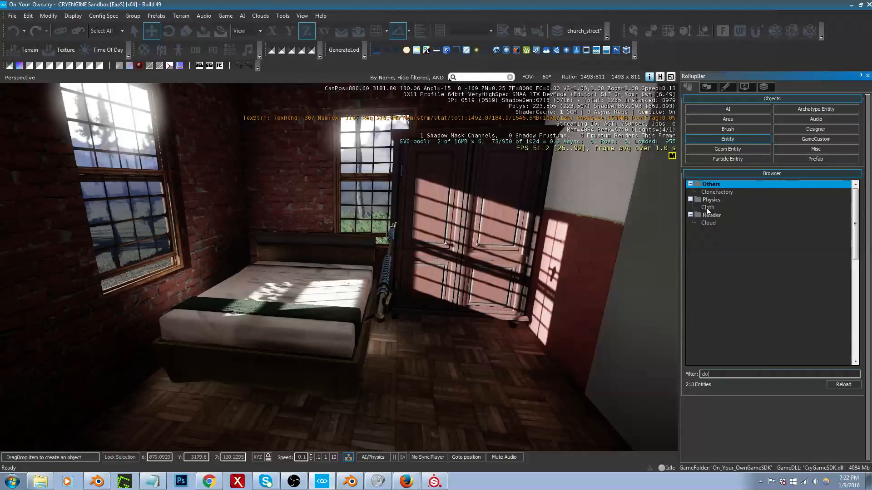
pyautogui.moveTo(707, 210); pyautogui.dragTo(404, 359)
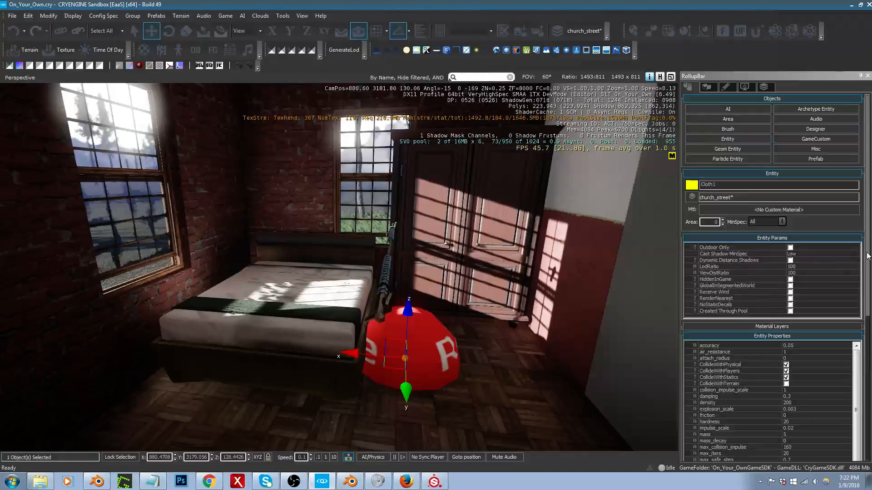
# Step: Open the file selection for the Cloth entity's Model property and browse to the on_your_owngamesdk/objects folder
pyautogui.scroll(-4, 863, 373)
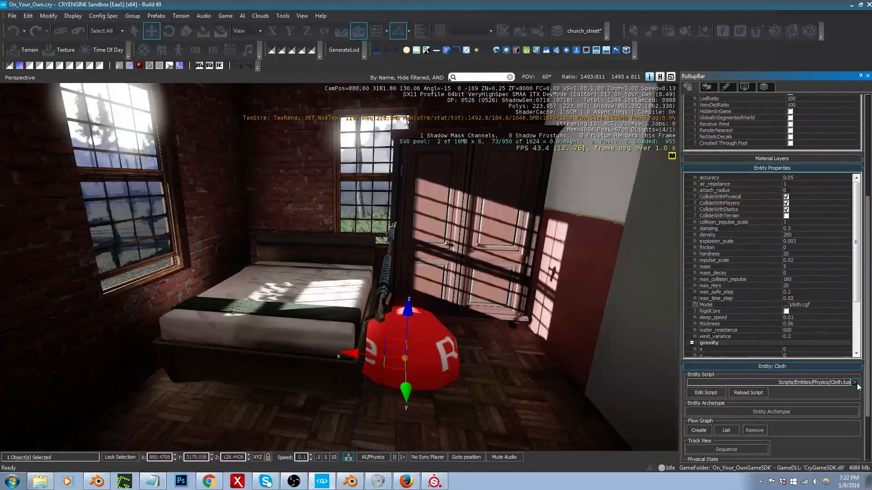
pyautogui.click(831, 308)
pyautogui.click(840, 307)
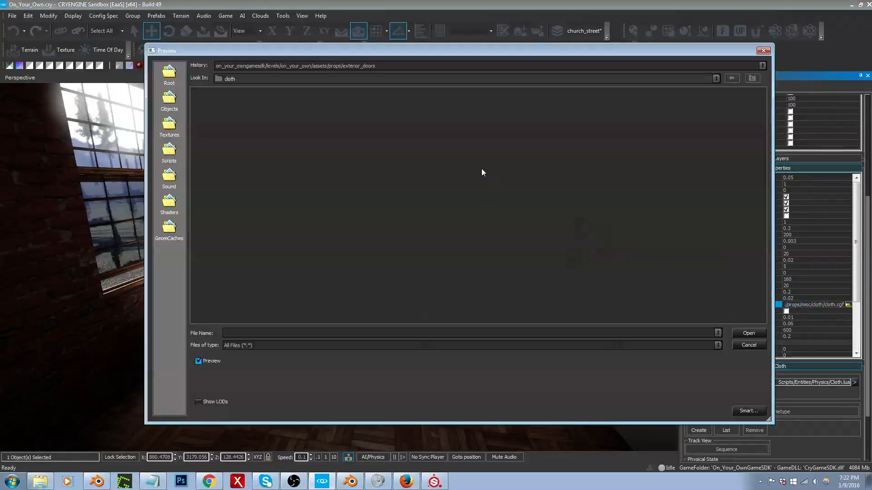
pyautogui.click(752, 81)
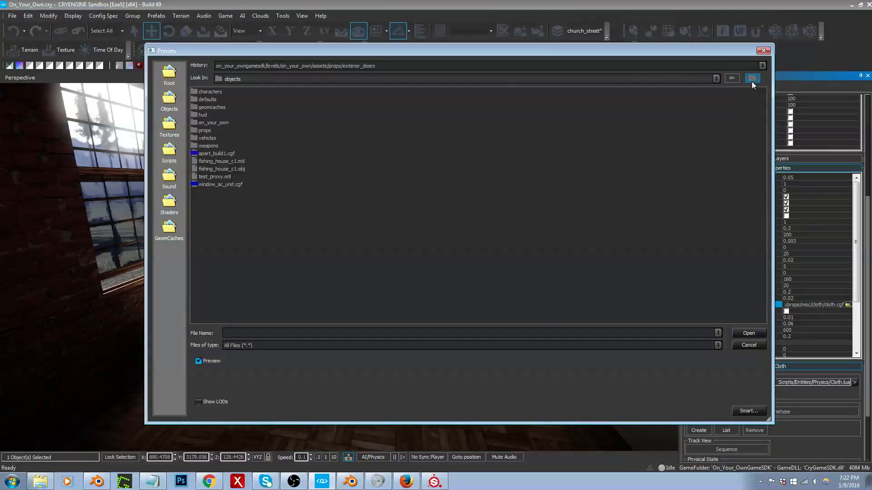
pyautogui.click(751, 81)
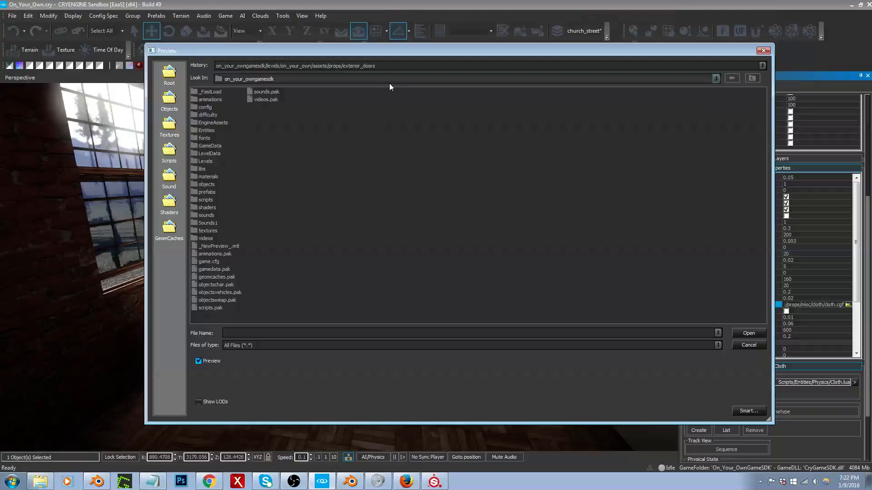
pyautogui.doubleClick(206, 185)
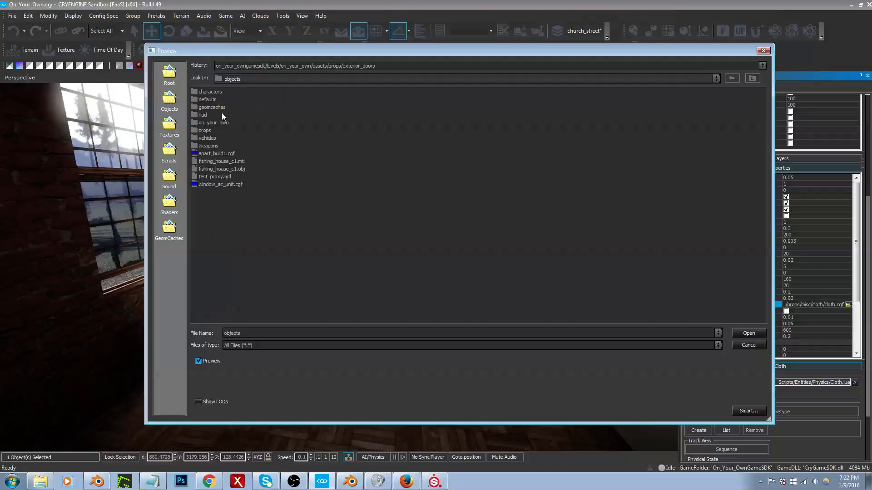
# Step: Browse up from the recent exterior_doors folder to on_your_owngamesdk and open its objects/on_your_own folder
pyautogui.click(527, 67)
pyautogui.click(520, 74)
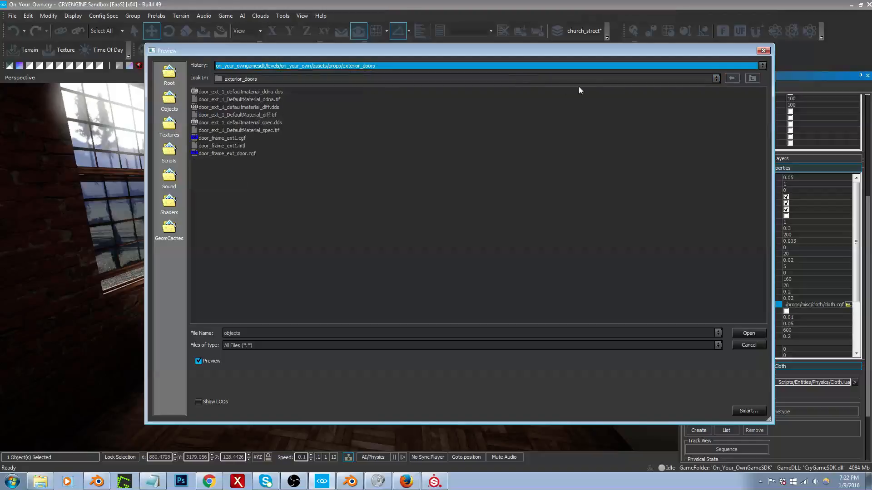
pyautogui.click(750, 80)
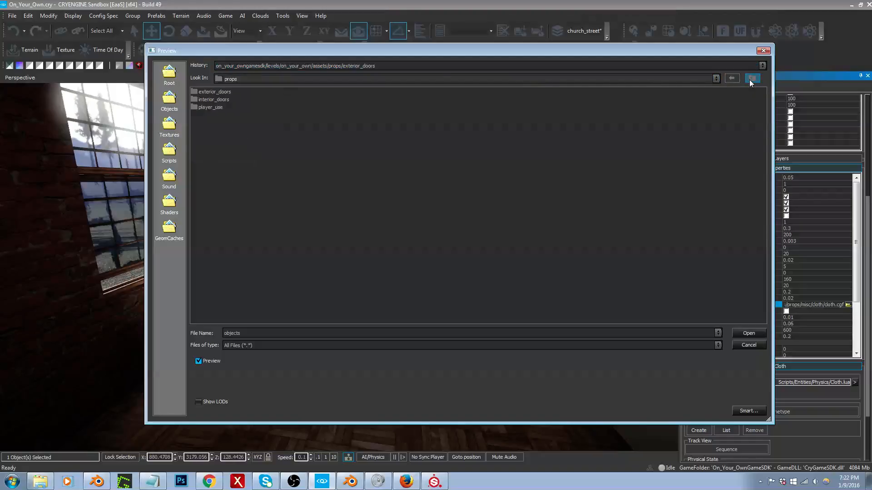
pyautogui.click(749, 79)
pyautogui.click(749, 80)
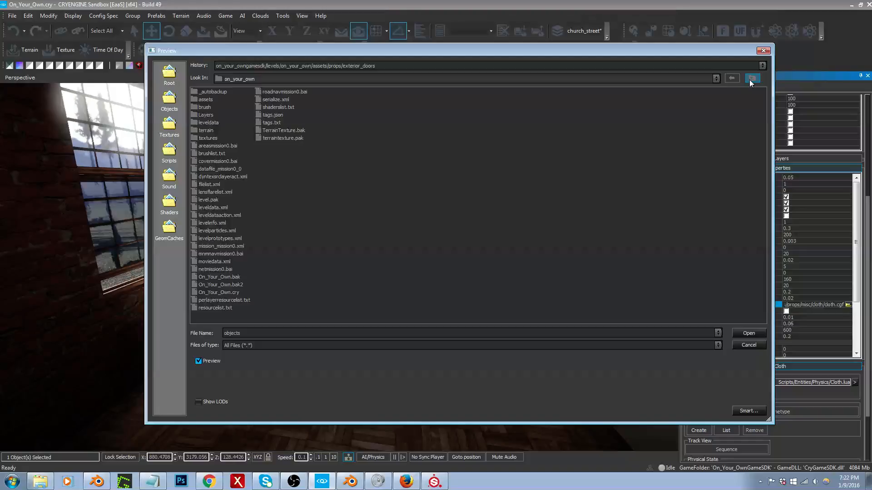
pyautogui.click(749, 80)
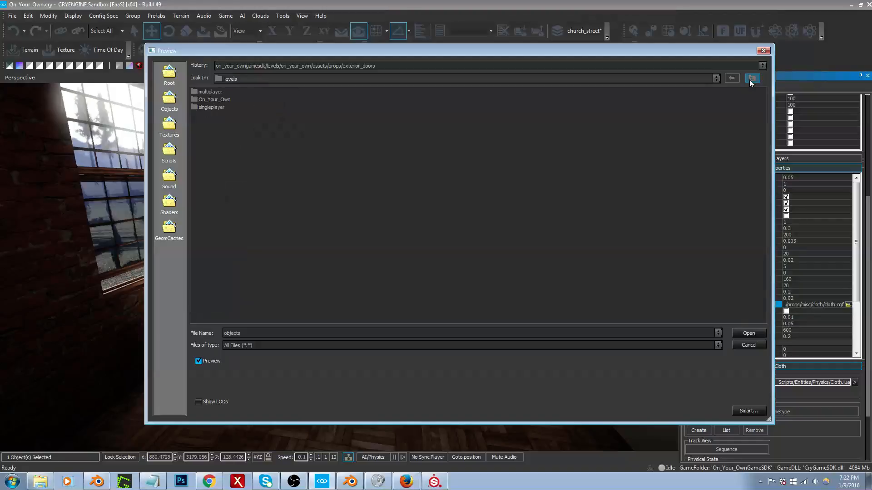
pyautogui.click(749, 80)
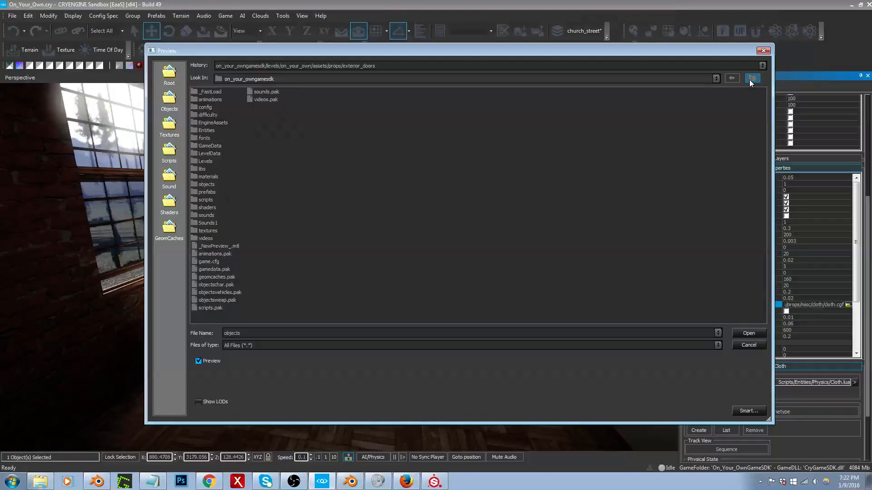
pyautogui.doubleClick(206, 185)
pyautogui.doubleClick(214, 123)
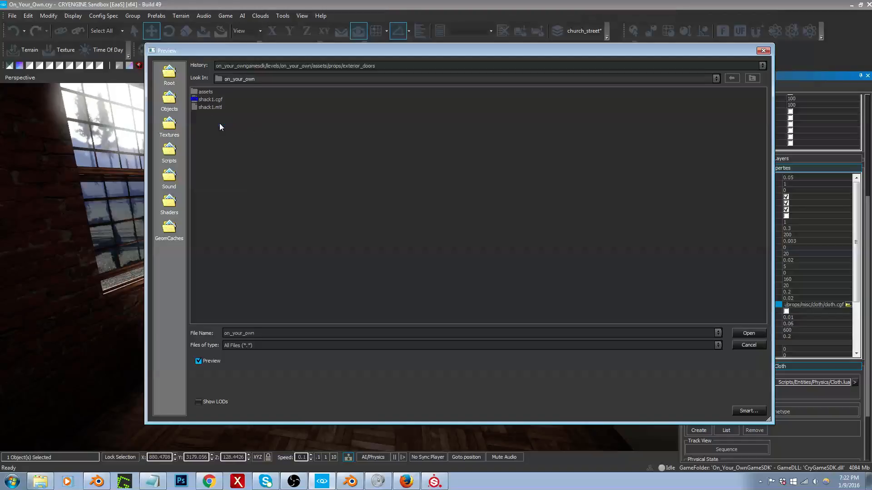
# Step: Load drapes1.cgf from the assets folder's buildings/windows/drapes subfolder as the Cloth entity's model
pyautogui.click(208, 92)
pyautogui.doubleClick(217, 92)
pyautogui.doubleClick(211, 93)
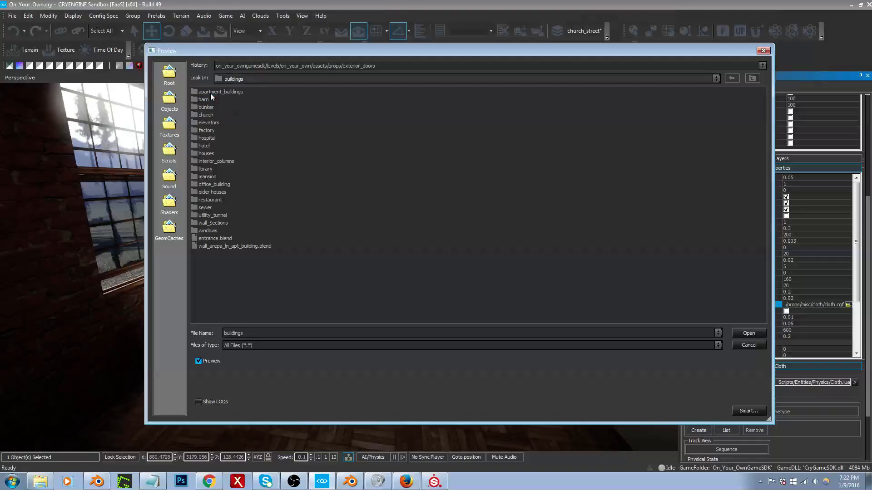
pyautogui.doubleClick(207, 231)
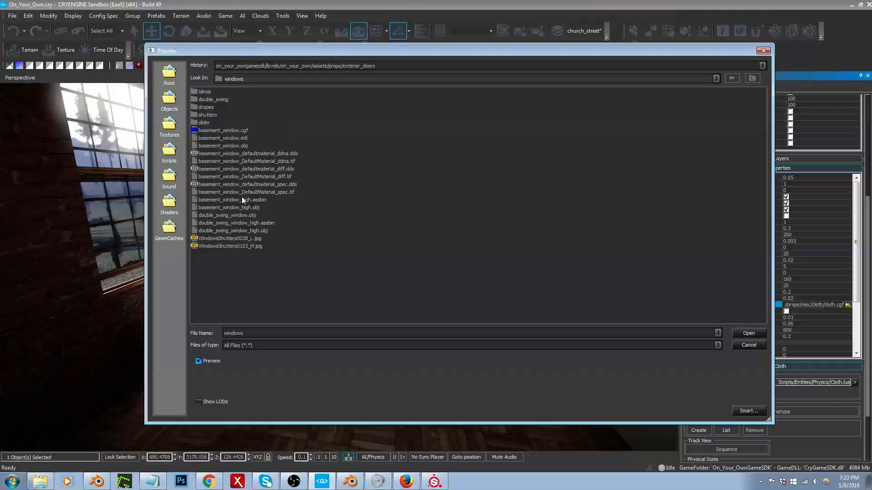
pyautogui.doubleClick(207, 108)
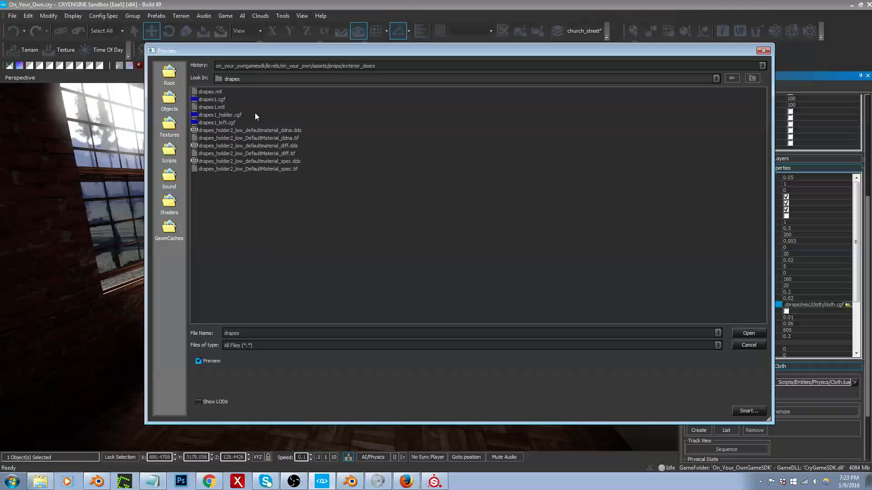
pyautogui.click(211, 123)
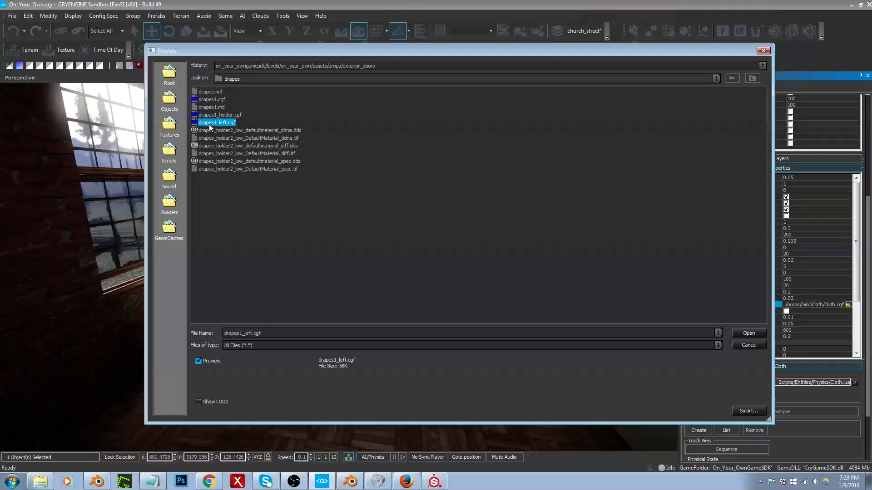
pyautogui.doubleClick(217, 100)
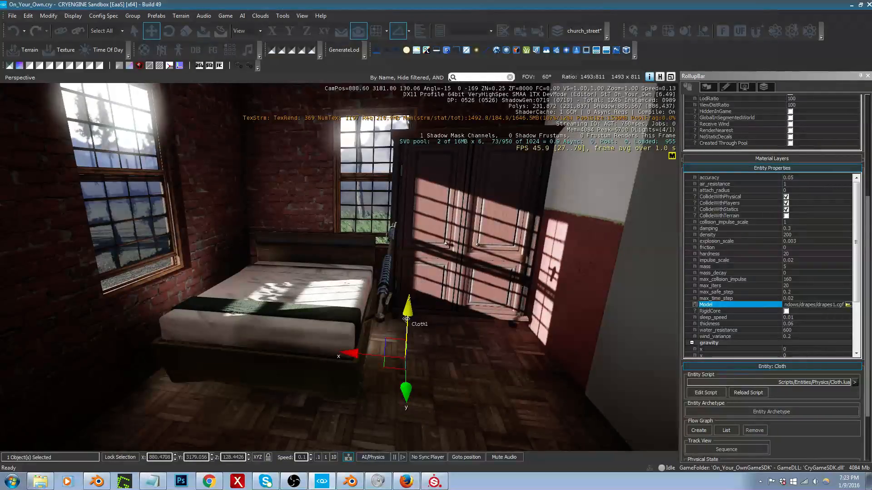
# Step: Raise the cloth drapes vertically beside the bed to a Z position of about 130.28
pyautogui.moveTo(406, 318); pyautogui.dragTo(447, 93)
pyautogui.moveTo(464, 229); pyautogui.dragTo(454, 241, button='right')
pyautogui.press('d')
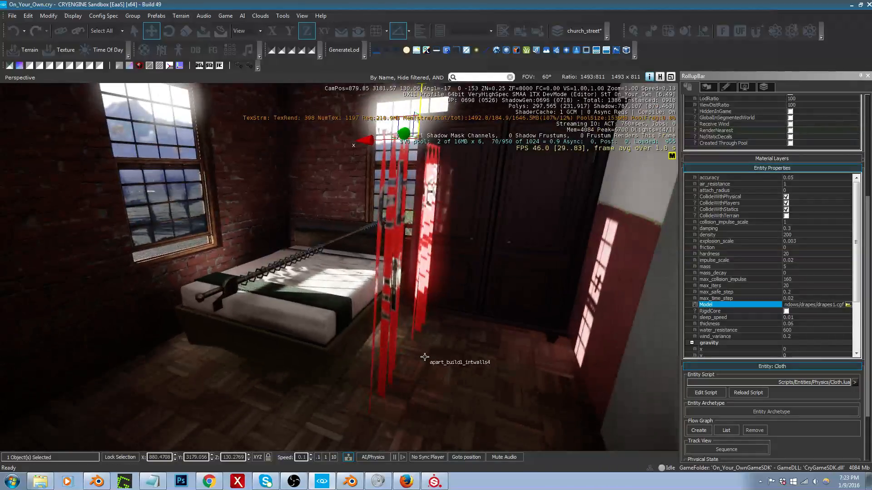
# Step: Run the AI/Physics simulation, restart it once, and examine how the cloth drapes behave
pyautogui.click(373, 458)
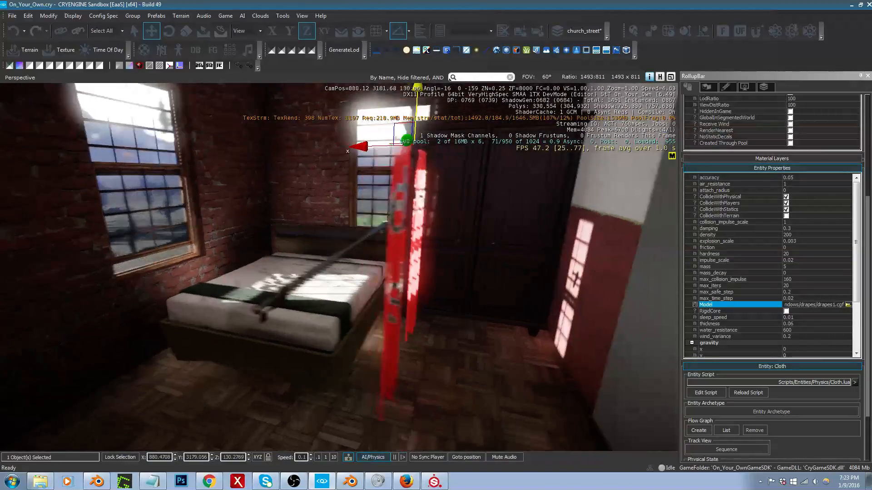
pyautogui.press('a')
pyautogui.moveTo(386, 291); pyautogui.dragTo(474, 272, button='right')
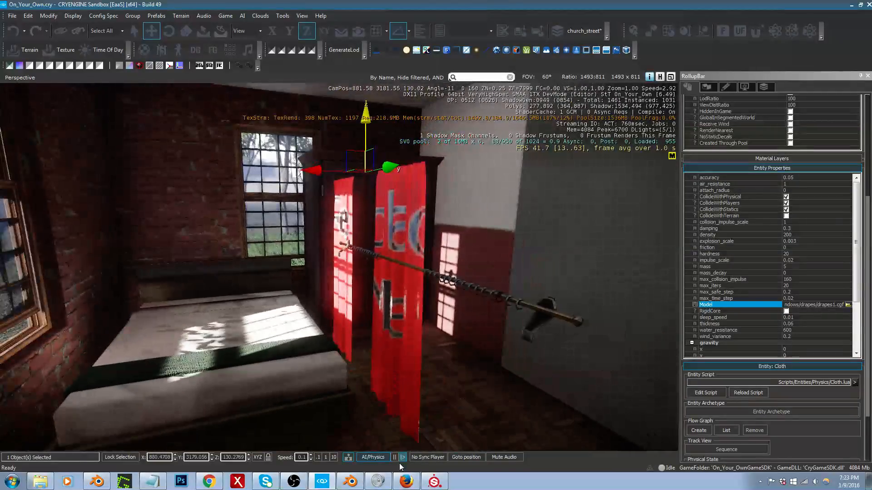
pyautogui.click(377, 459)
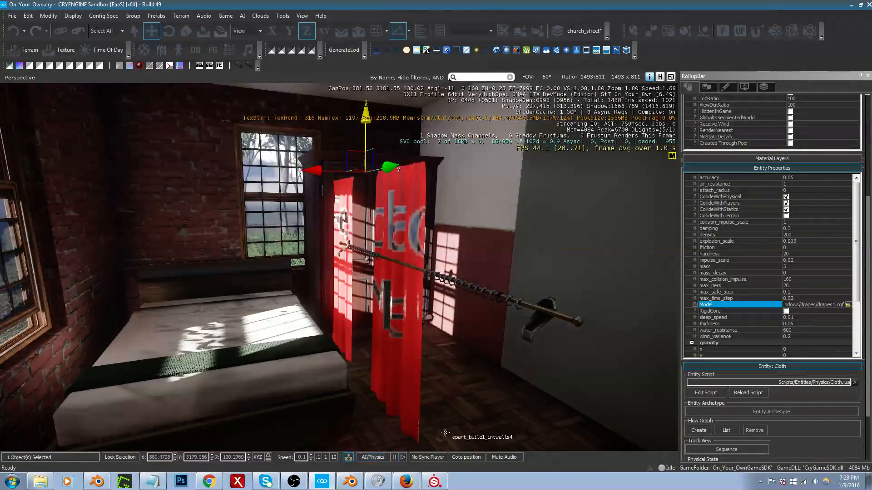
pyautogui.click(376, 457)
pyautogui.moveTo(406, 420); pyautogui.dragTo(405, 400, button='right')
# Step: Delete the Cloth drapes entity, then undo the deletion
pyautogui.press('Delete')
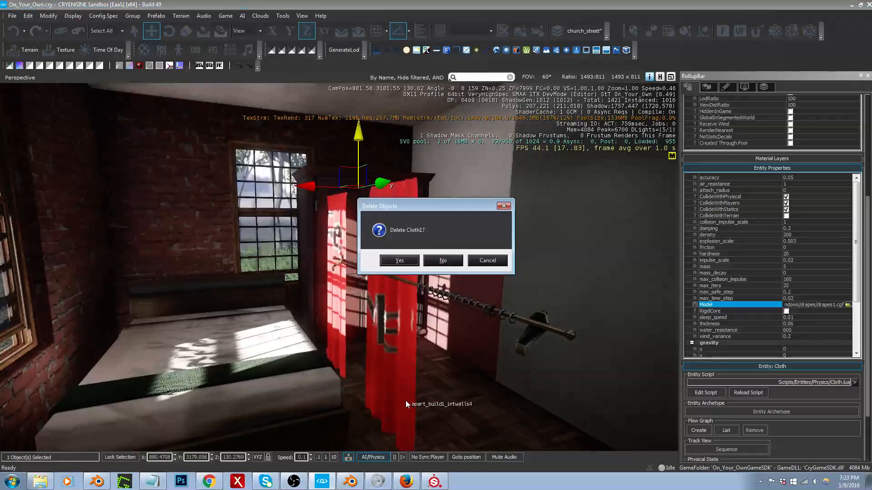
pyautogui.press('Return')
pyautogui.hotkey('ctrl', 'z')
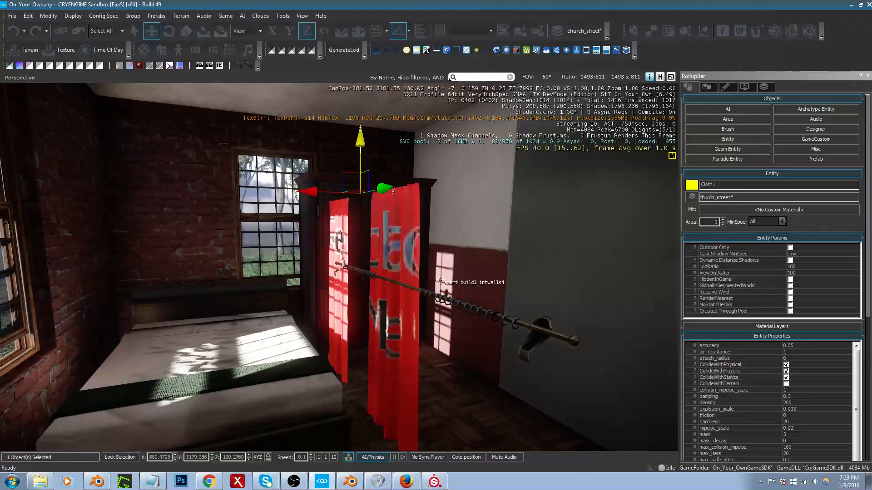
# Step: Select the drape holder, then switch the selection to the Cloth drapes entity
pyautogui.click(444, 301)
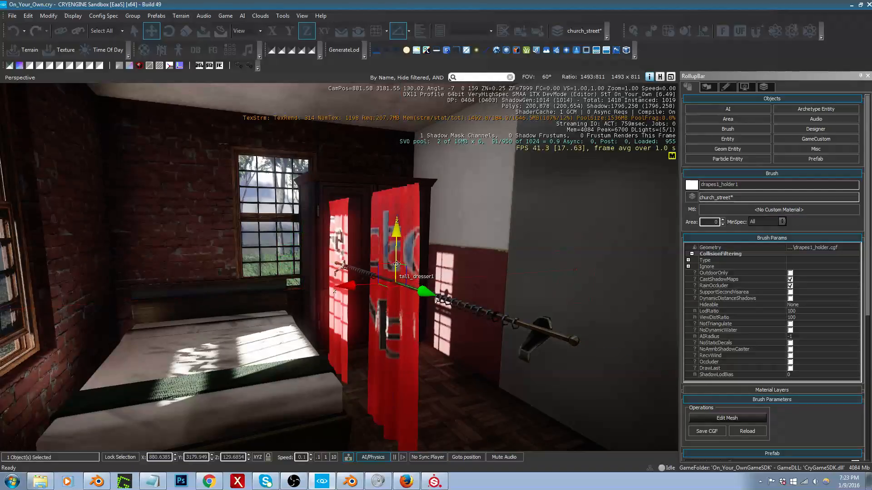
pyautogui.moveTo(388, 301); pyautogui.dragTo(389, 289, button='right')
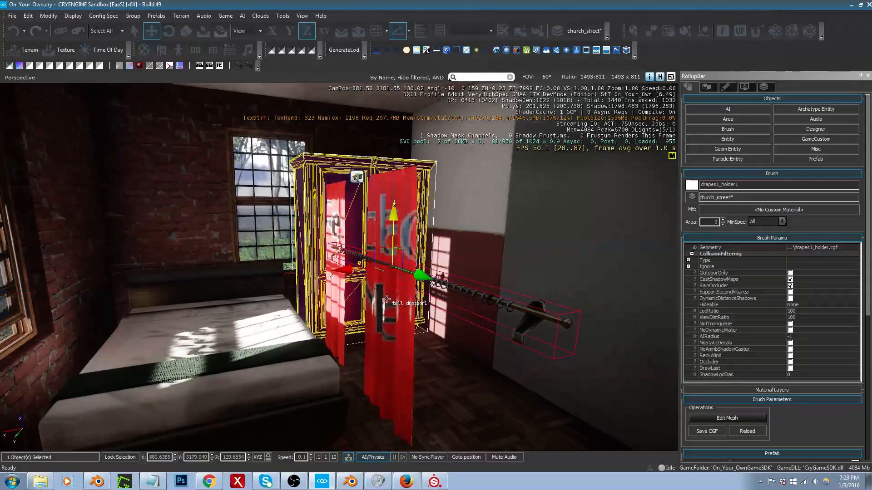
pyautogui.click(358, 178)
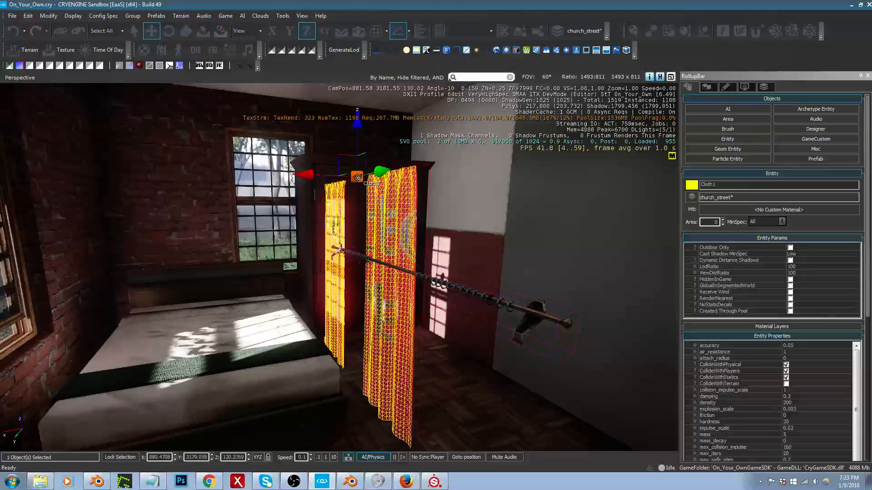
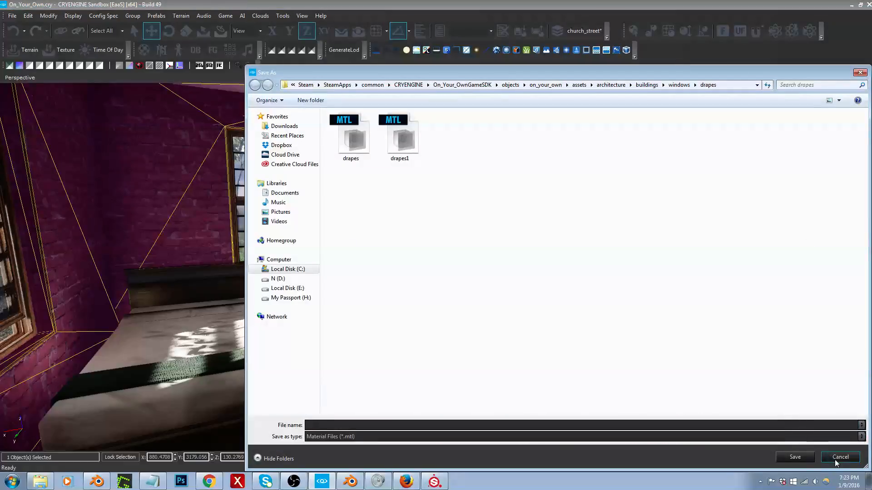
# Step: Move the cloth drapes onto the drape holder's rod, to about Y 3179.96 and Z 129.64
pyautogui.click(838, 458)
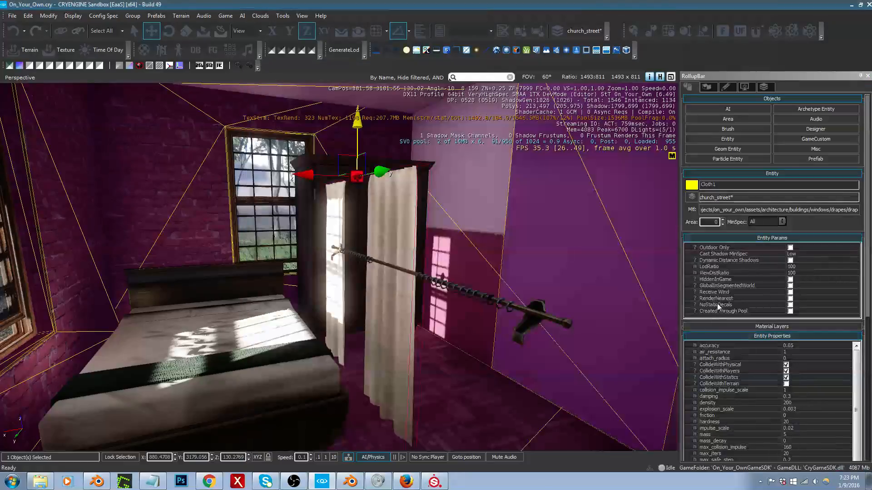
pyautogui.click(448, 287)
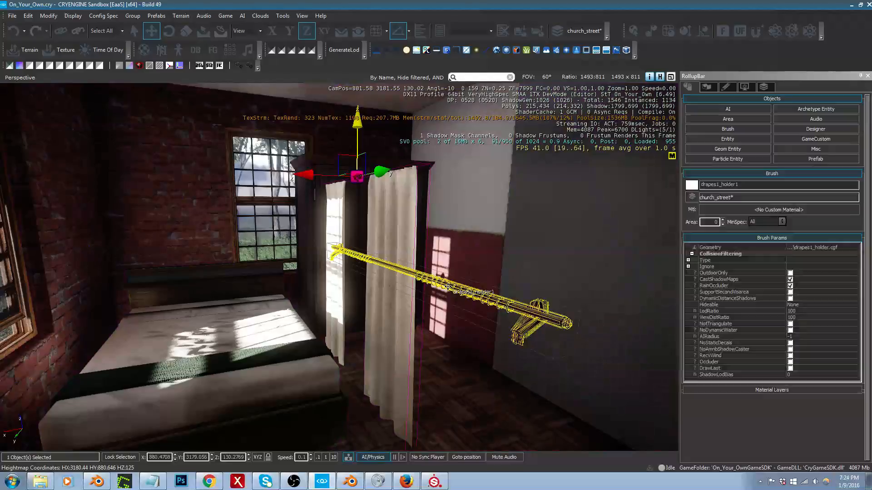
pyautogui.press('w')
pyautogui.moveTo(448, 287); pyautogui.dragTo(529, 277, button='right')
pyautogui.press('a')
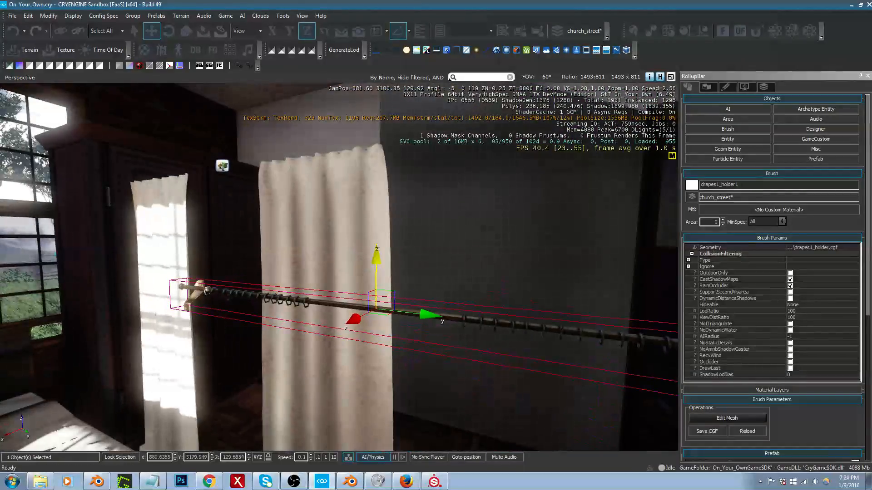
pyautogui.press('s')
pyautogui.click(253, 198)
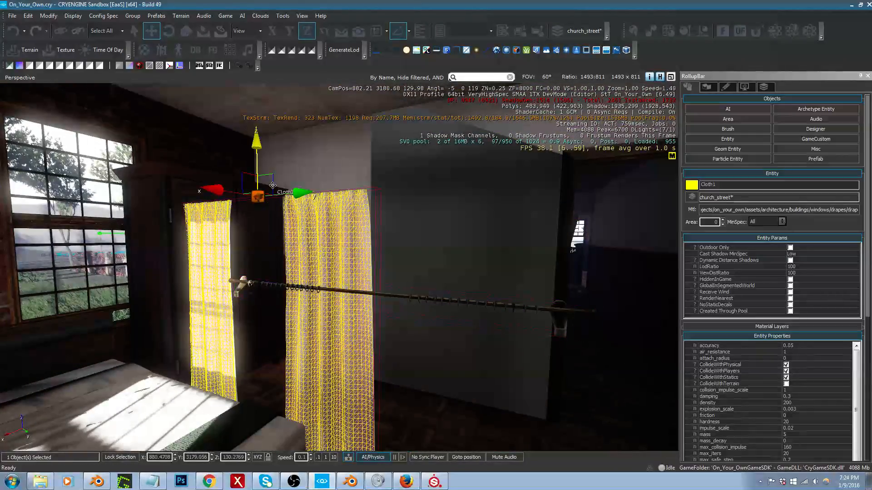
pyautogui.moveTo(273, 182); pyautogui.dragTo(398, 274)
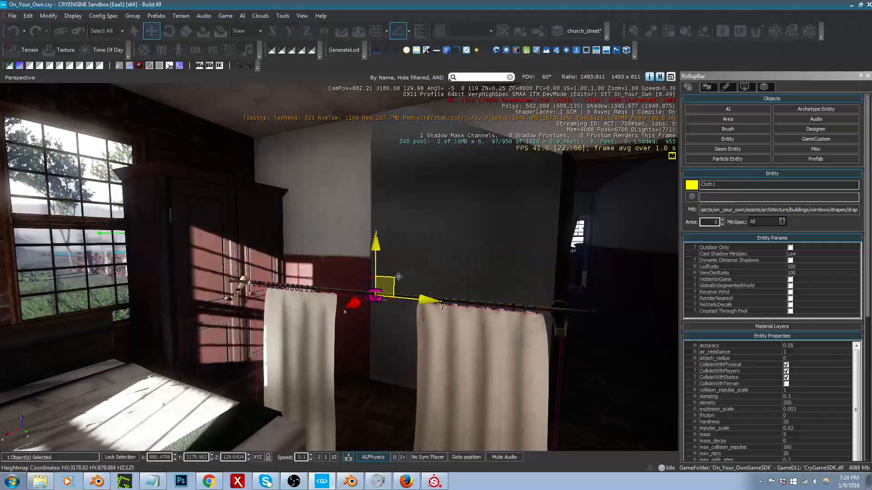
# Step: Align the cloth drapes with the holder's rings at about X 880.64, Y 3179.95, Z 129.70
pyautogui.press('d')
pyautogui.moveTo(397, 274); pyautogui.dragTo(177, 286, button='right')
pyautogui.press('w')
pyautogui.press('s')
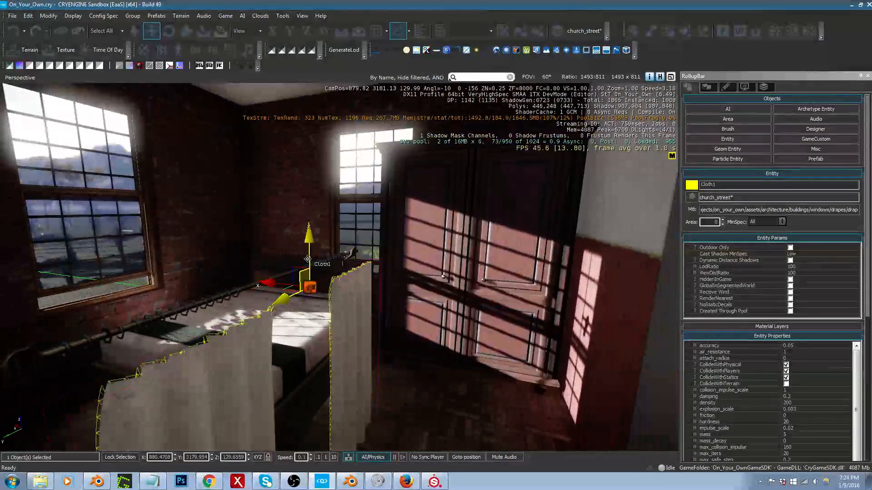
pyautogui.moveTo(296, 272); pyautogui.dragTo(268, 260)
pyautogui.moveTo(268, 259); pyautogui.dragTo(261, 264, button='right')
# Step: Select the drape holder together with the cloth drapes and move both above the window beside the bed, to about X 882.56, Z 130.96
pyautogui.press('s')
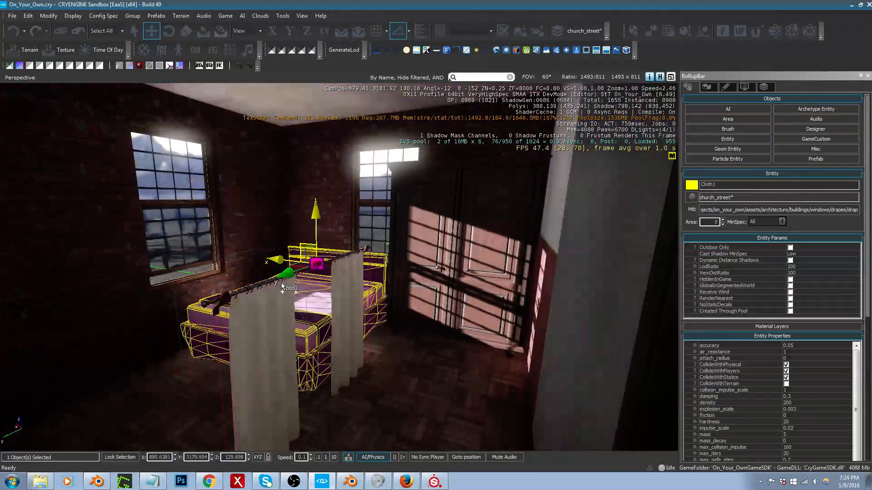
pyautogui.keyDown('ctrl'); pyautogui.click(291, 279); pyautogui.keyUp('ctrl')
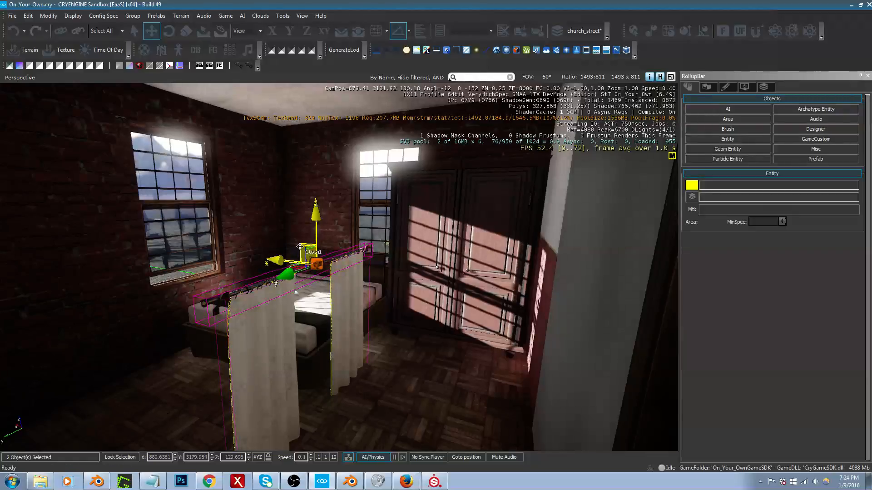
pyautogui.moveTo(300, 246); pyautogui.dragTo(128, 100)
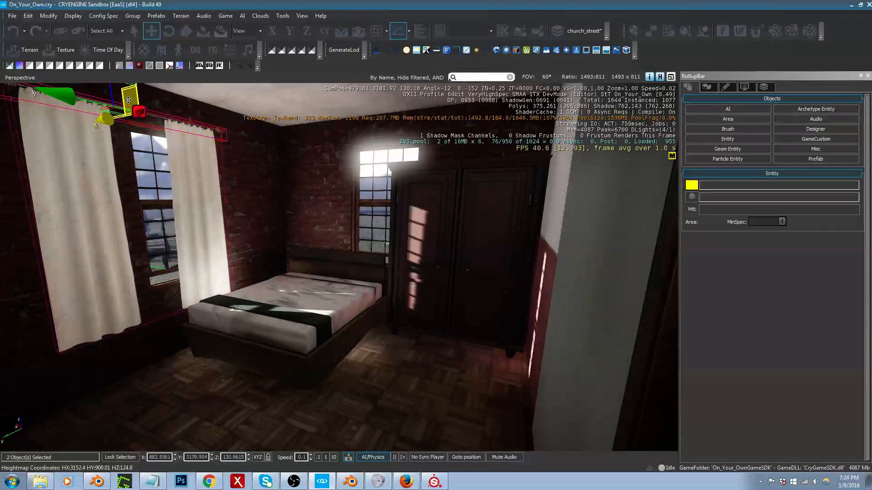
pyautogui.press('d')
pyautogui.moveTo(148, 114); pyautogui.dragTo(138, 111, button='right')
pyautogui.press('w')
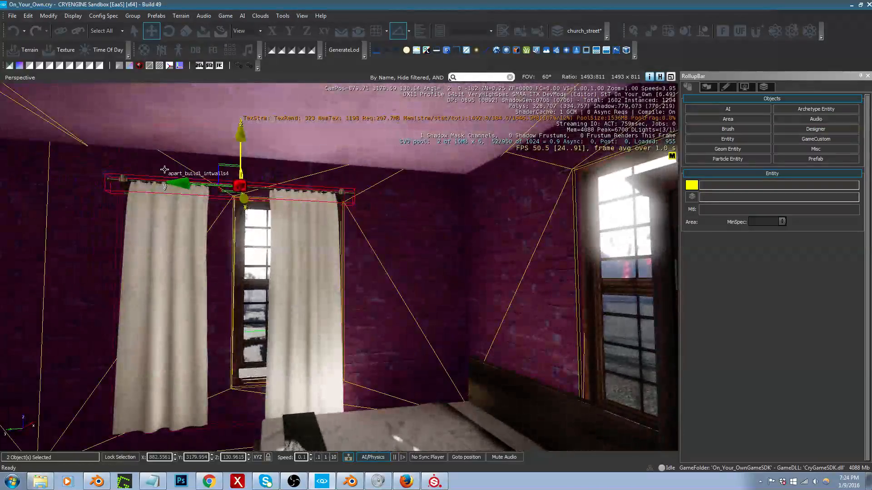
# Step: Slide the drapes and holder along the wall to about Y 3179.48, centring them over the window
pyautogui.moveTo(185, 184); pyautogui.dragTo(245, 189)
pyautogui.moveTo(245, 189); pyautogui.dragTo(309, 192, button='right')
pyautogui.press('a')
pyautogui.press('s')
pyautogui.press('w')
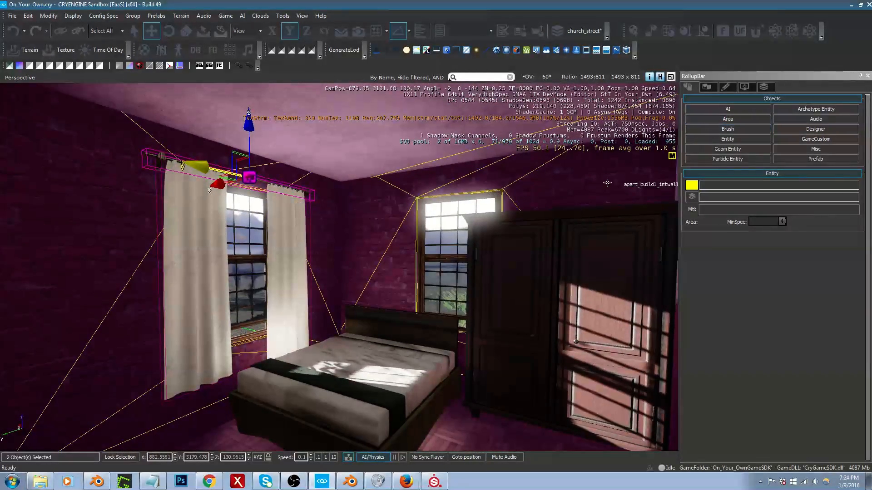
# Step: Clone the blinds1 brush from the other room's window and place the copy at the bedroom window behind the wardrobe
pyautogui.moveTo(607, 183)
pyautogui.mouseDown(button='right')
pyautogui.moveTo(672, 195)
pyautogui.moveTo(619, 179)
pyautogui.moveTo(469, 221)
pyautogui.mouseUp(button='right')
pyautogui.press('w')
pyautogui.click(420, 230)
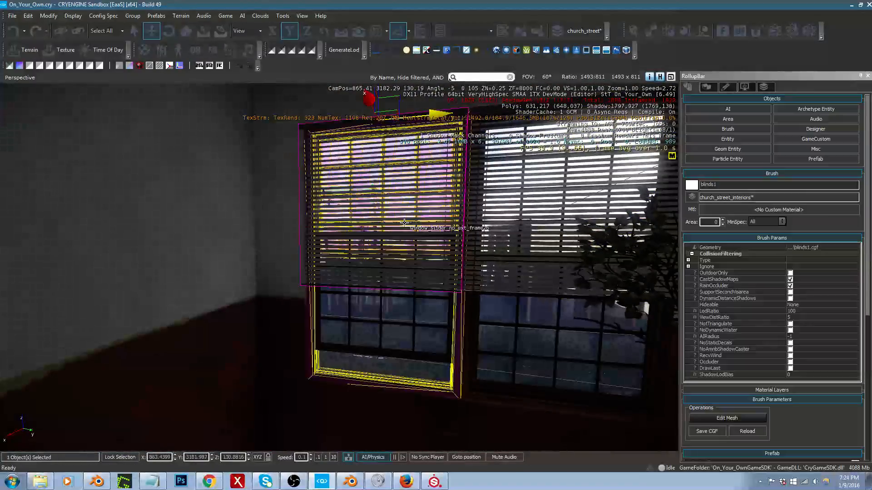
pyautogui.press('d')
pyautogui.moveTo(401, 225); pyautogui.dragTo(310, 180, button='right')
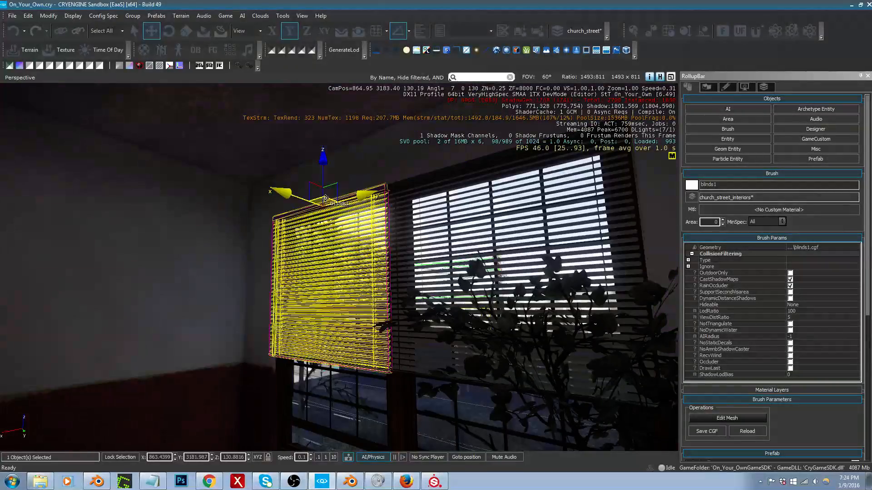
pyautogui.click(325, 198)
pyautogui.hotkey('ctrl', 'c')
pyautogui.press('a')
pyautogui.moveTo(325, 198)
pyautogui.mouseDown(button='right')
pyautogui.moveTo(218, 198)
pyautogui.moveTo(317, 198)
pyautogui.moveTo(314, 234)
pyautogui.moveTo(325, 172)
pyautogui.mouseUp(button='right')
pyautogui.click(307, 191)
# Step: Rotate the cloned blinds parallel to the window wall and fit them over the window at about X 880.97, Y 3177.73, Z 130.91
pyautogui.press('3')
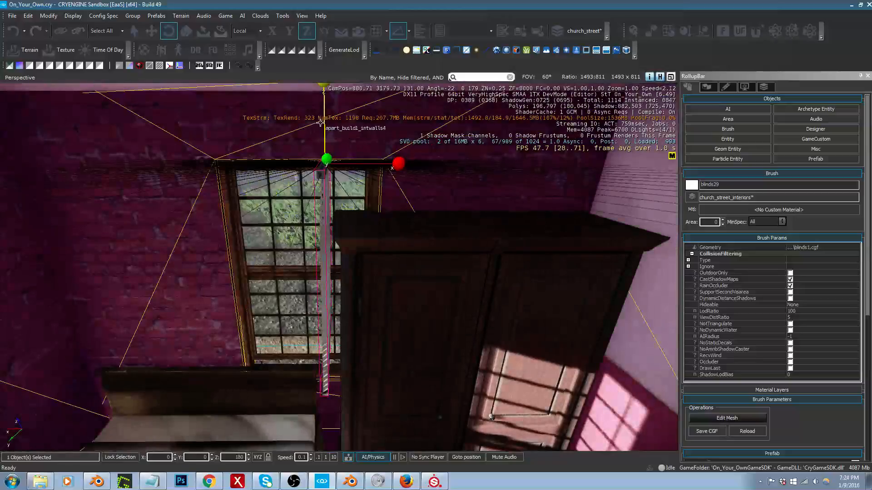
pyautogui.moveTo(323, 122); pyautogui.dragTo(368, 80)
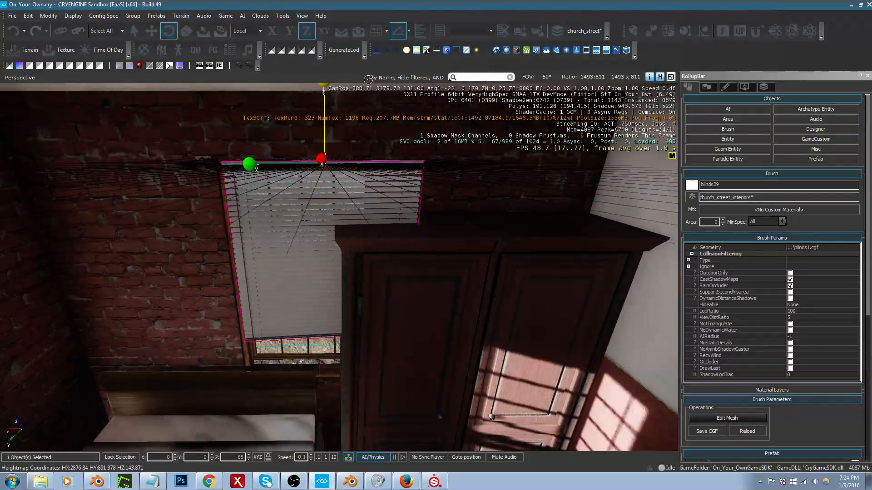
pyautogui.press('1')
pyautogui.press('a')
pyautogui.moveTo(367, 175); pyautogui.dragTo(372, 180, button='right')
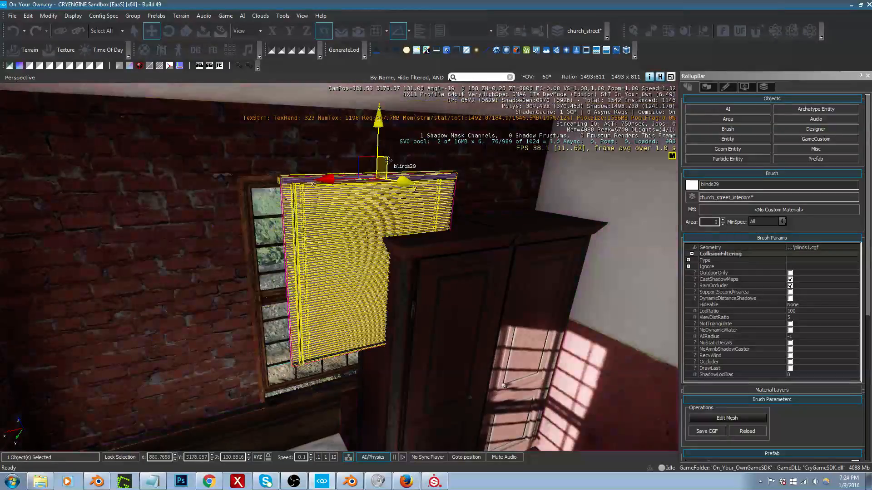
pyautogui.moveTo(388, 160)
pyautogui.mouseDown()
pyautogui.moveTo(348, 162)
pyautogui.moveTo(359, 155)
pyautogui.moveTo(282, 172)
pyautogui.mouseUp()
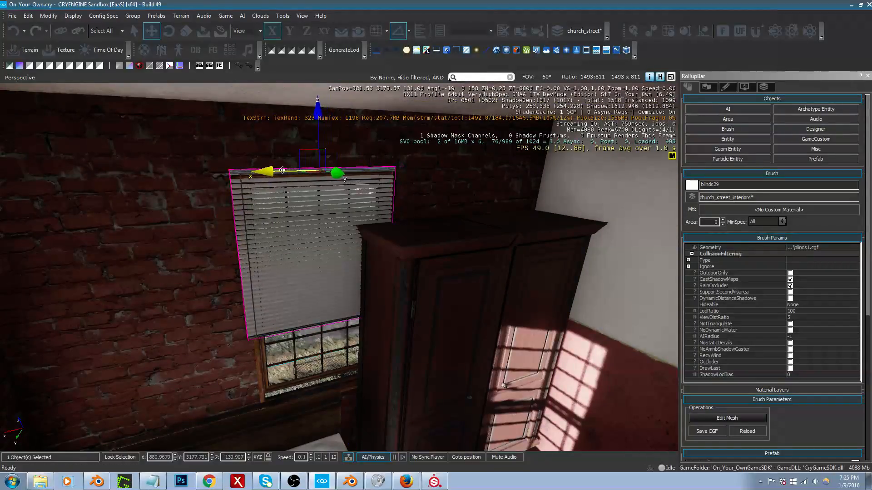
pyautogui.press('d')
pyautogui.moveTo(283, 172); pyautogui.dragTo(244, 190, button='right')
pyautogui.press('s')
pyautogui.press('a')
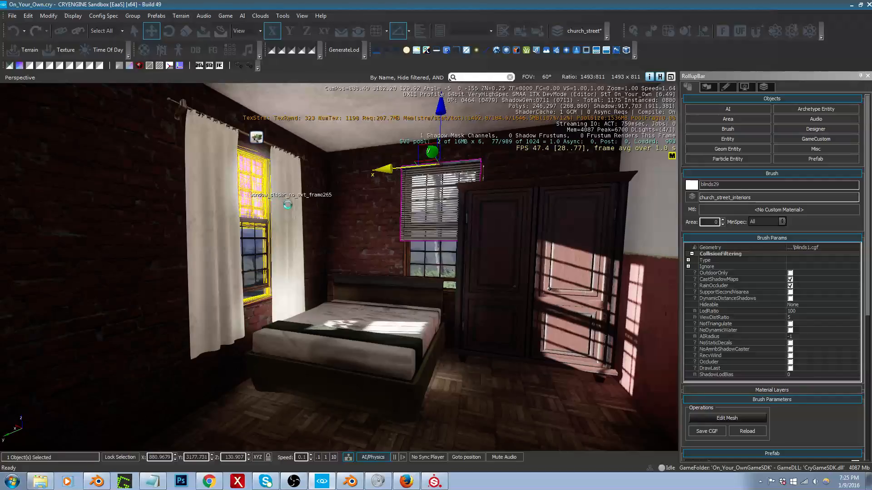
# Step: Filter the brush library for "thre" and place the three_drawer dresser on the bedroom floor near the side wall
pyautogui.click(729, 131)
pyautogui.click(776, 373)
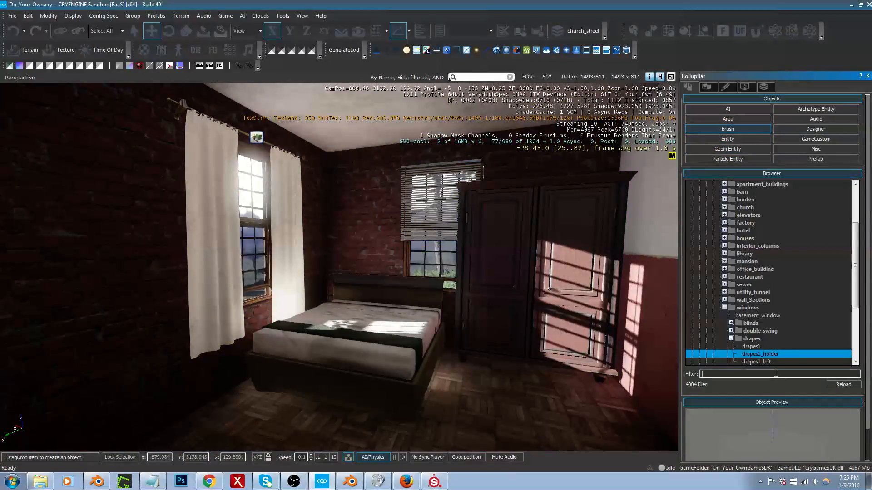
pyautogui.write('thre')
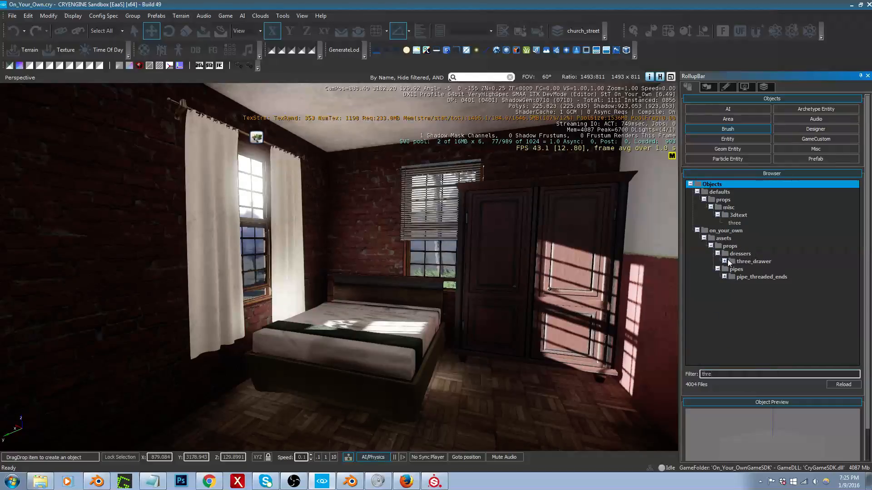
pyautogui.click(724, 262)
pyautogui.click(750, 270)
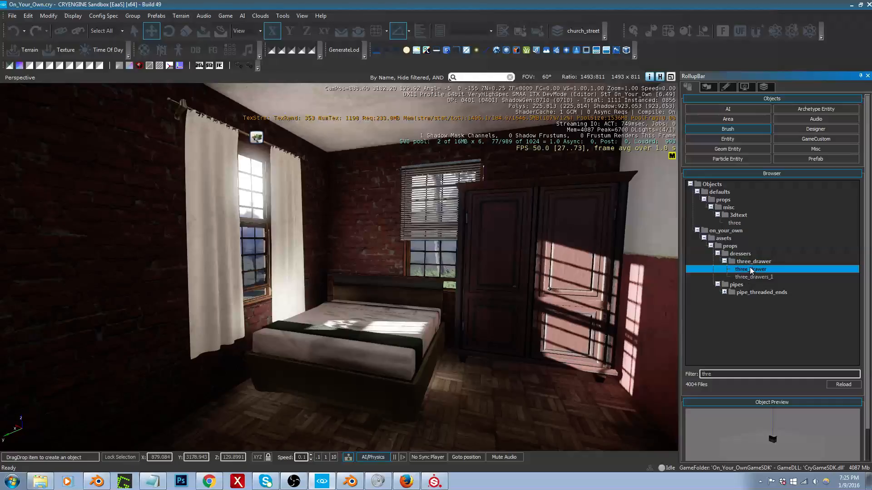
pyautogui.moveTo(751, 271)
pyautogui.mouseDown()
pyautogui.moveTo(525, 332)
pyautogui.moveTo(574, 428)
pyautogui.moveTo(612, 431)
pyautogui.mouseUp()
pyautogui.moveTo(612, 431); pyautogui.dragTo(668, 443, button='right')
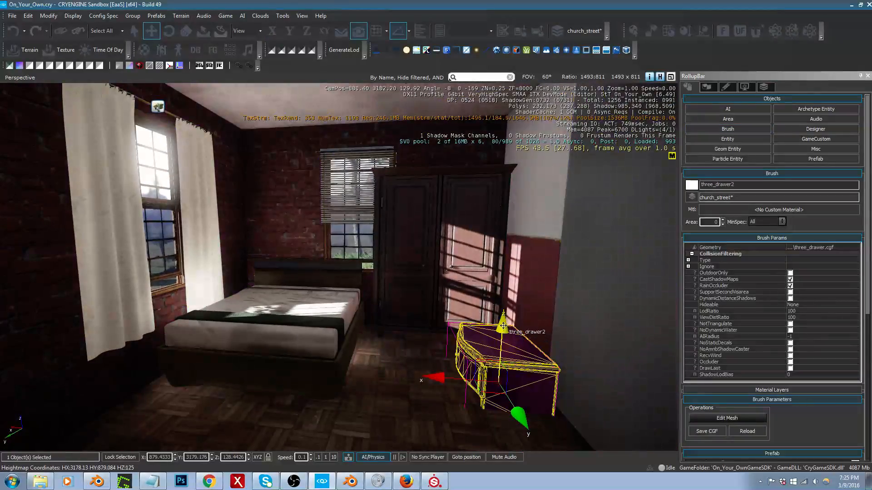
# Step: Raise the three-drawer dresser to Z 128.968 and move it across the room to about X 881.03, Y 3179.47
pyautogui.moveTo(507, 331); pyautogui.dragTo(530, 275)
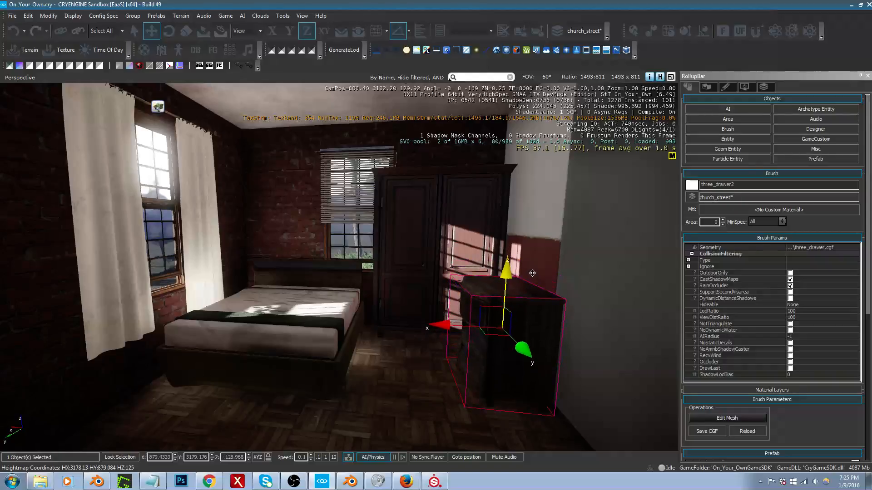
pyautogui.moveTo(533, 274); pyautogui.dragTo(572, 284, button='right')
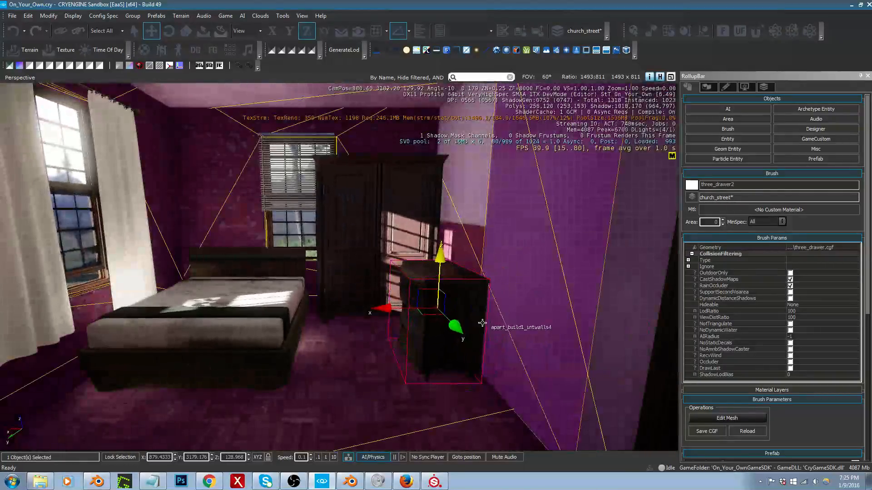
pyautogui.moveTo(482, 324); pyautogui.dragTo(224, 318)
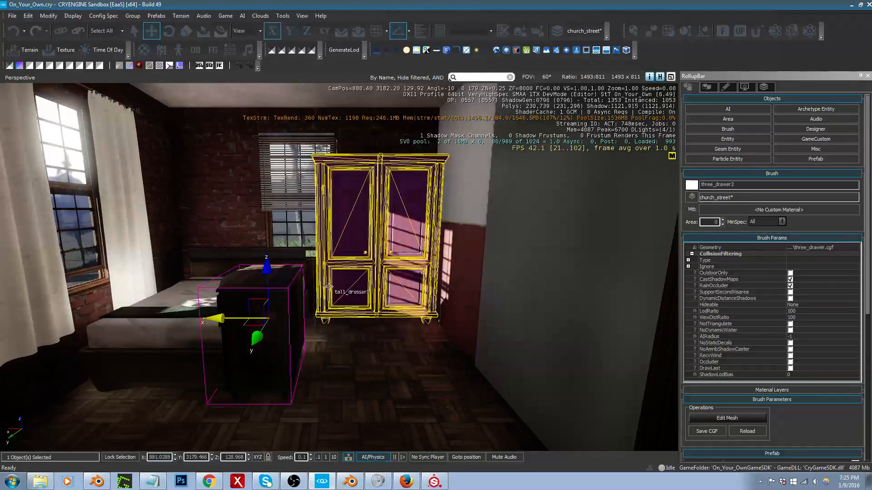
# Step: Rotate the tall dresser and move it away from the window wall, clearing the space beside the bed
pyautogui.click(350, 280)
pyautogui.moveTo(350, 279); pyautogui.dragTo(193, 311, button='right')
pyautogui.press('s')
pyautogui.press('d')
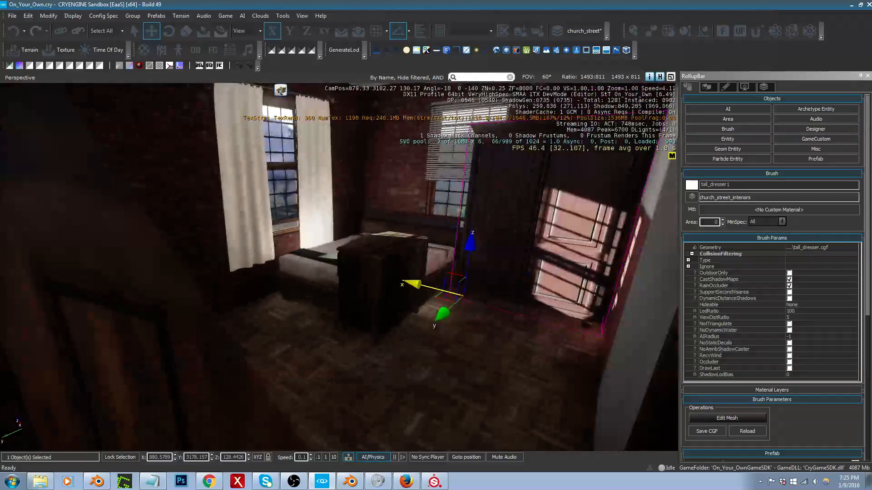
pyautogui.press('3')
pyautogui.moveTo(491, 255); pyautogui.dragTo(493, 196)
pyautogui.press('1')
pyautogui.press('d')
pyautogui.moveTo(576, 281); pyautogui.dragTo(513, 282, button='right')
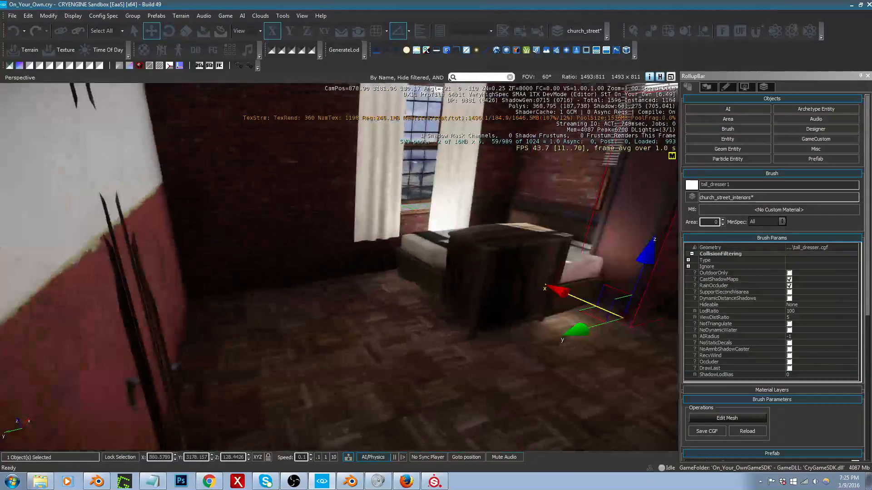
pyautogui.moveTo(576, 281); pyautogui.dragTo(194, 320)
# Step: Rotate the three-drawer dresser to face the room and move it beside the bed, to about X 880.18, Y 3177.98
pyautogui.click(454, 309)
pyautogui.moveTo(454, 309); pyautogui.dragTo(407, 288, button='right')
pyautogui.press('3')
pyautogui.moveTo(302, 227); pyautogui.dragTo(340, 194)
pyautogui.press('1')
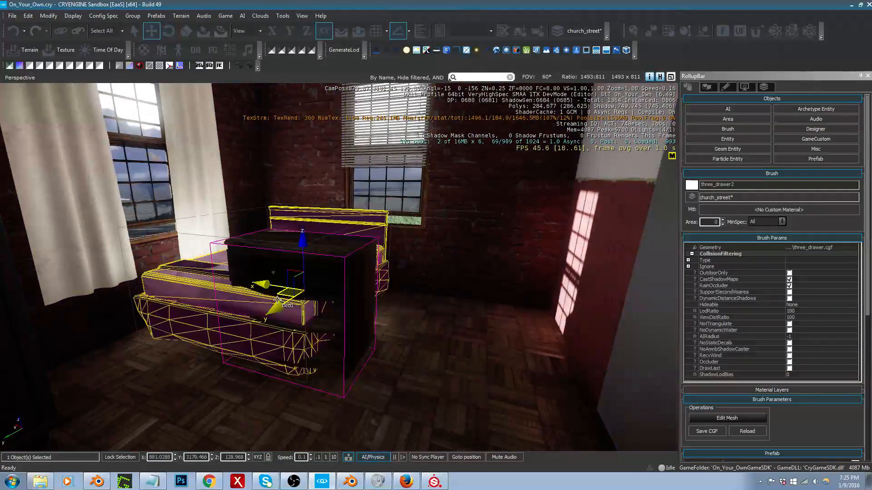
pyautogui.moveTo(280, 295); pyautogui.dragTo(431, 260)
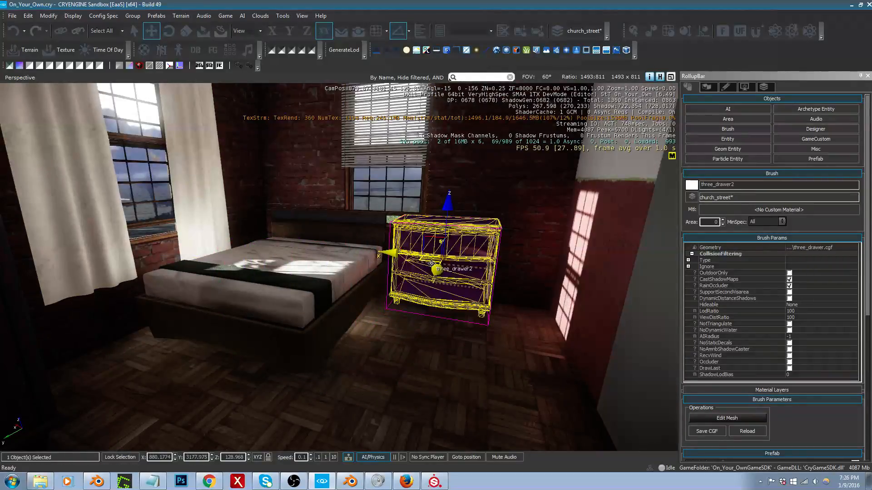
# Step: Filter the brush library for "clock" and choose the clock object from the clocks folder
pyautogui.click(727, 129)
pyautogui.click(760, 372)
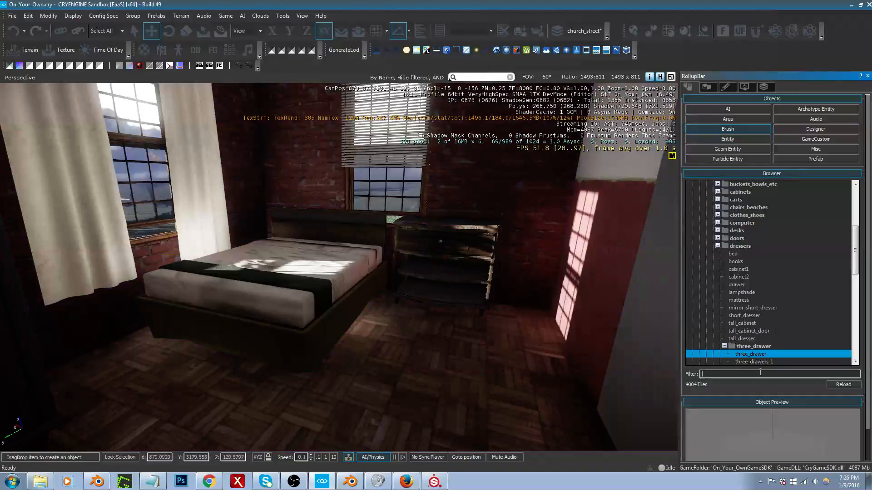
pyautogui.write('clock')
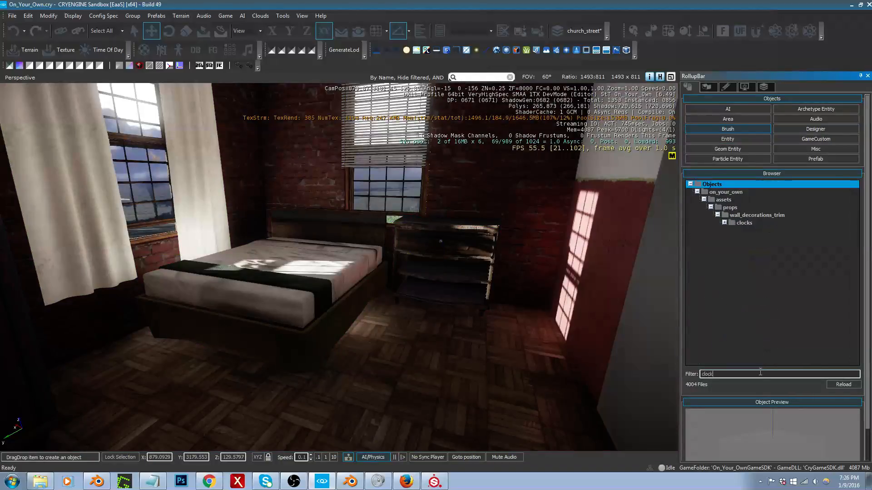
pyautogui.click(725, 223)
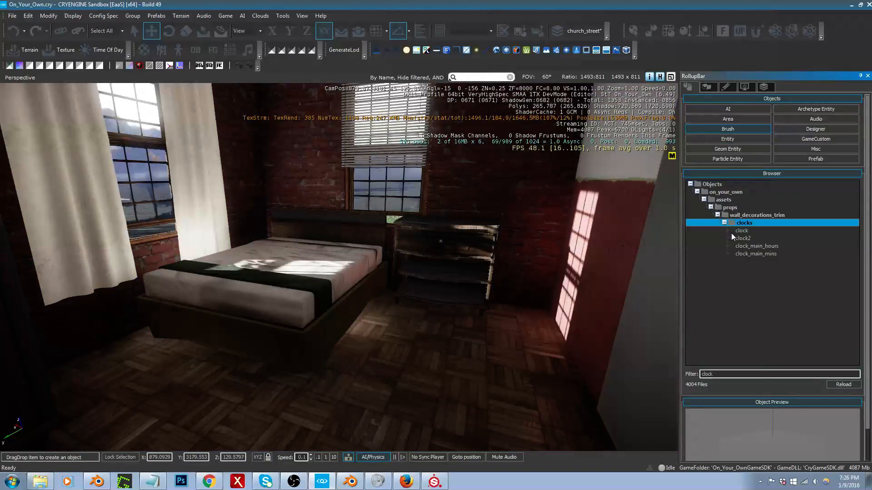
pyautogui.click(741, 231)
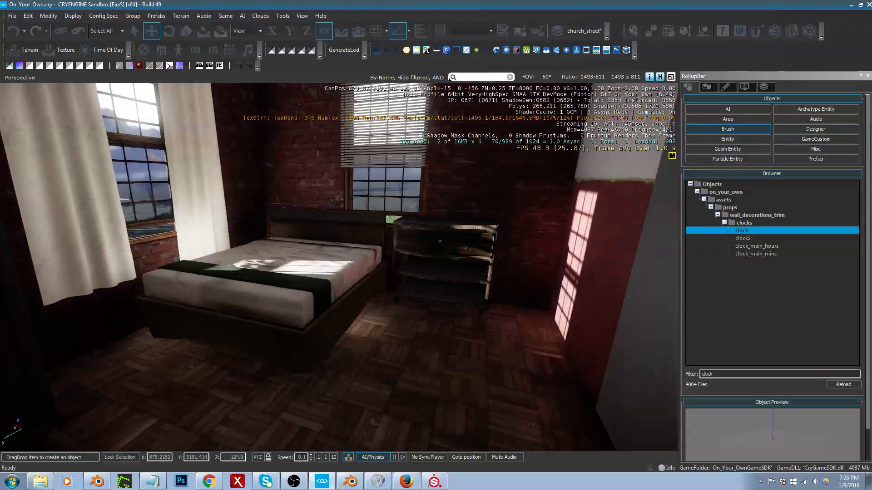
pyautogui.press('w')
pyautogui.moveTo(513, 245); pyautogui.dragTo(538, 259, button='right')
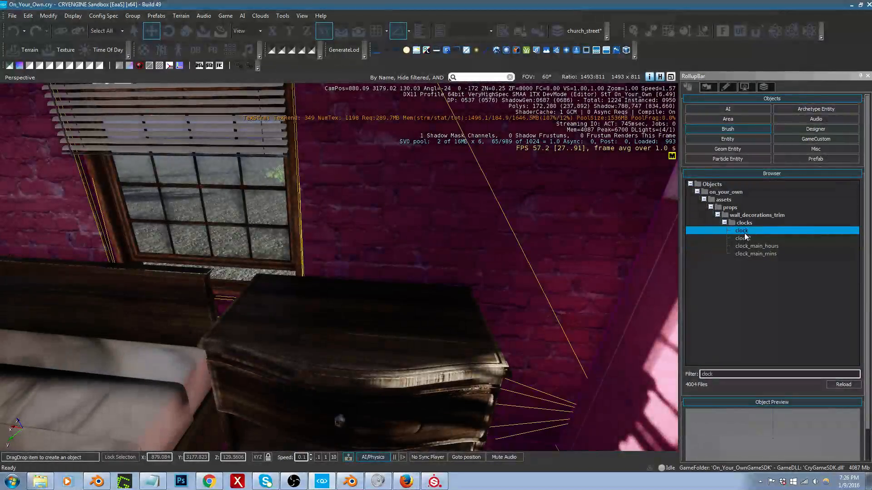
pyautogui.moveTo(742, 232); pyautogui.dragTo(356, 322)
pyautogui.press('Delete')
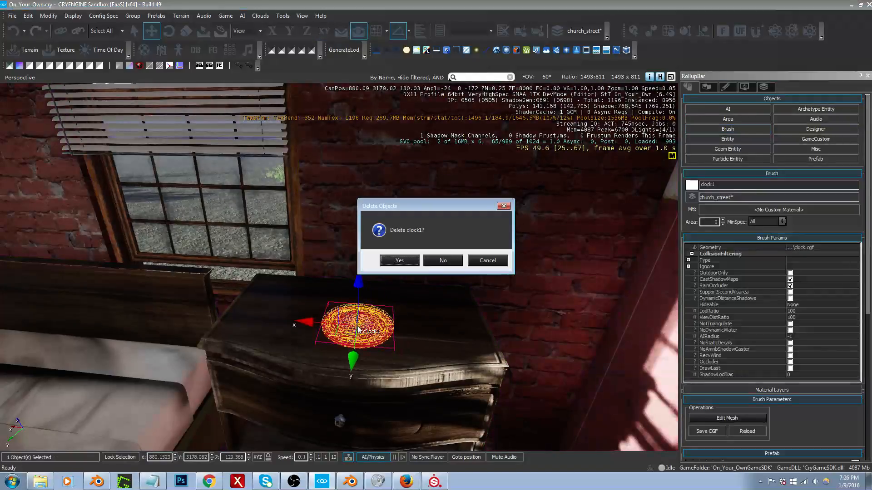
pyautogui.press('Return')
# Step: Place the clock2 brush from the clocks folder on top of the three-drawer dresser
pyautogui.click(727, 129)
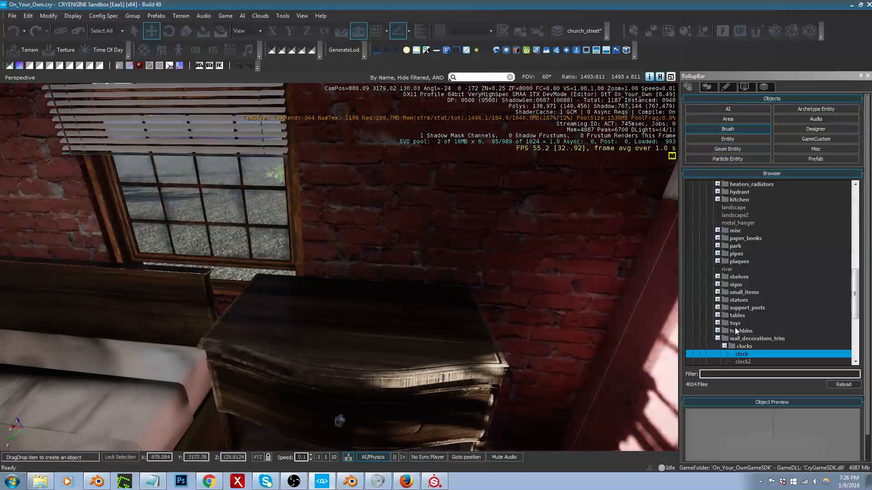
pyautogui.click(742, 362)
pyautogui.moveTo(738, 359); pyautogui.dragTo(318, 320)
# Step: Rotate the clock upright on the dresser so its face points into the room, at about X 75, Y 0, Z 170 degrees
pyautogui.press('3')
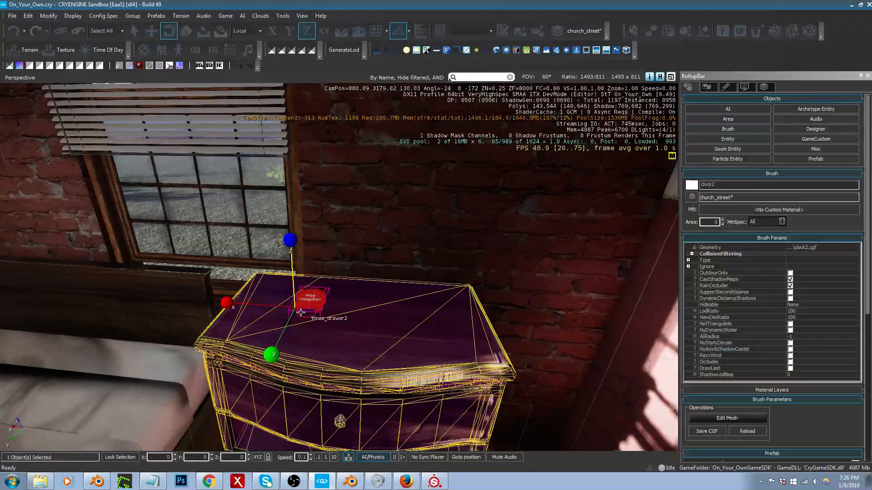
pyautogui.moveTo(255, 297); pyautogui.dragTo(289, 325)
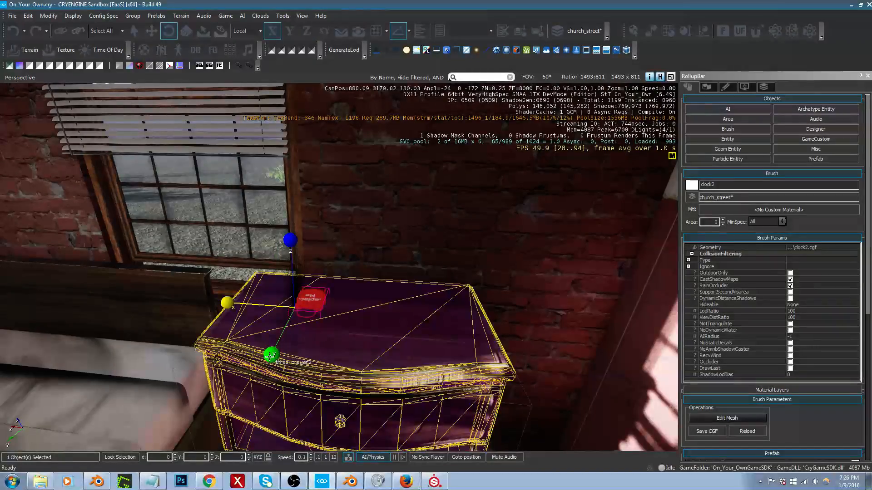
pyautogui.press('a')
pyautogui.moveTo(279, 343); pyautogui.dragTo(422, 345, button='right')
pyautogui.moveTo(445, 258); pyautogui.dragTo(488, 251)
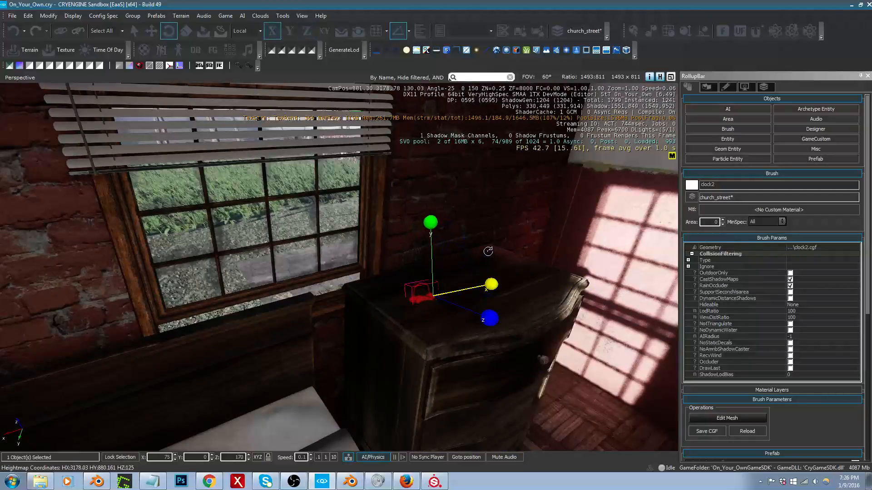
# Step: Lower the clock onto the dresser top beside the window, at about X 880.40, Y 3177.99, Z 129.49
pyautogui.press('1')
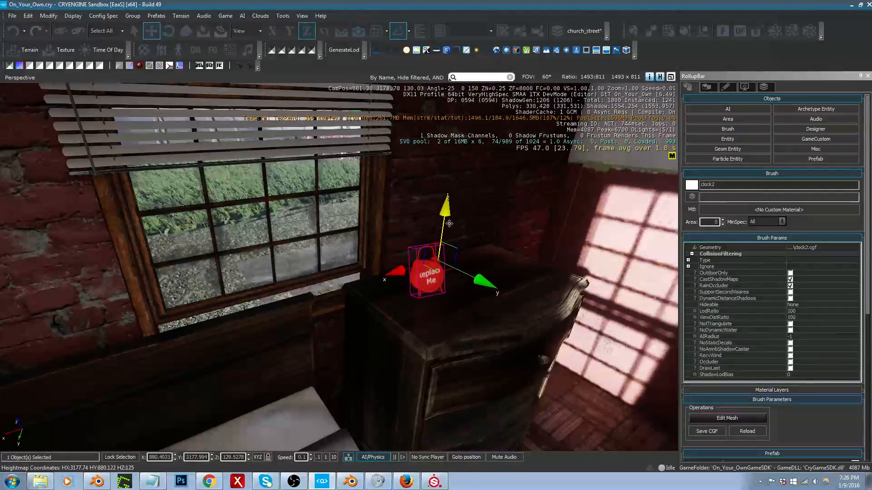
pyautogui.moveTo(447, 234); pyautogui.dragTo(448, 233)
pyautogui.press('d')
pyautogui.moveTo(447, 234); pyautogui.dragTo(377, 237, button='right')
# Step: Assign clock2_diff.tif from props/wall_decorations_trim/clocks/clock2 as the diffuse texture of the clock's material
pyautogui.click(777, 213)
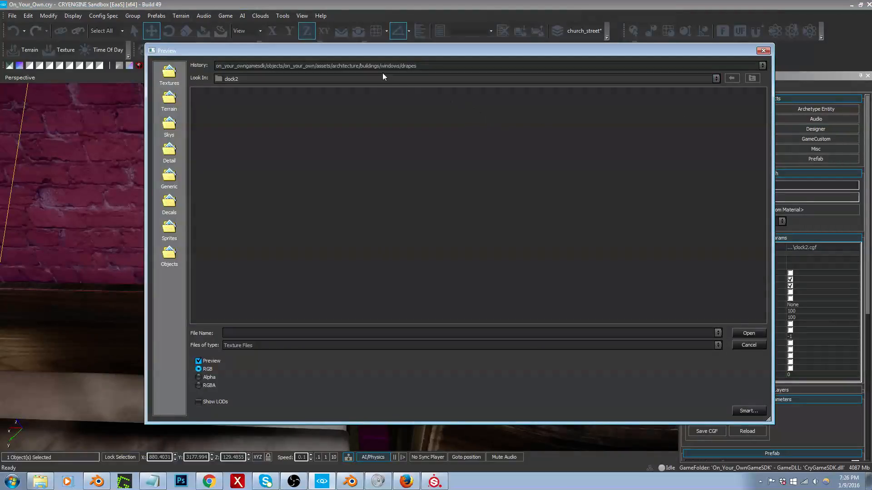
pyautogui.click(390, 67)
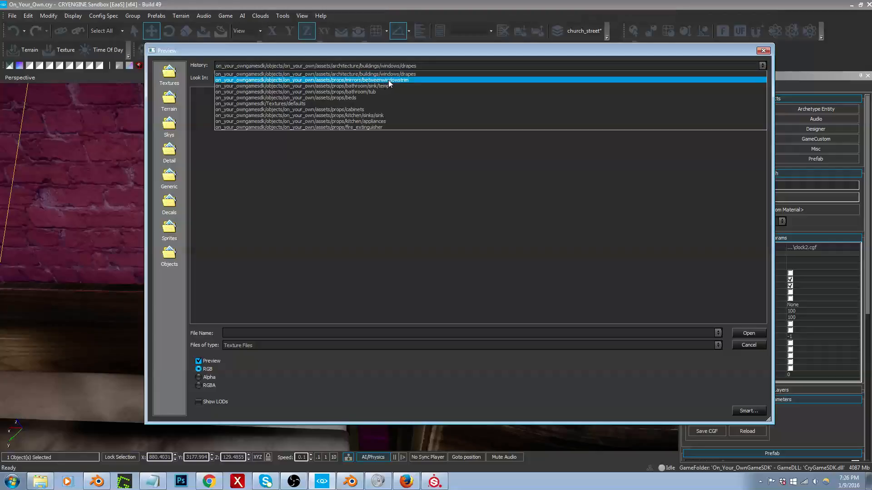
pyautogui.click(395, 74)
pyautogui.click(751, 81)
pyautogui.click(750, 81)
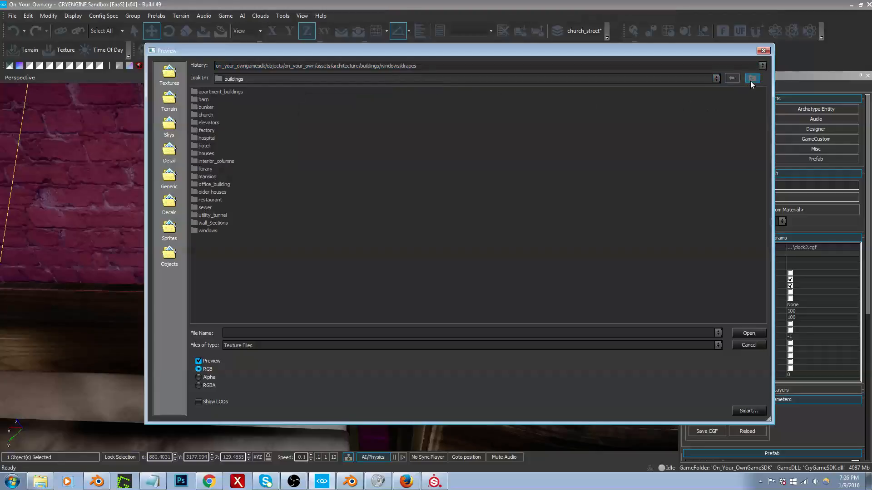
pyautogui.click(750, 81)
pyautogui.click(750, 81)
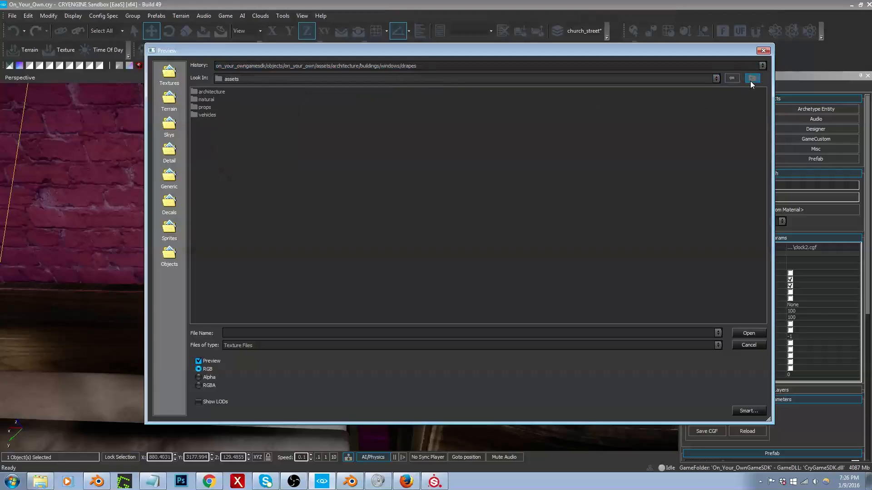
pyautogui.doubleClick(203, 107)
pyautogui.doubleClick(277, 200)
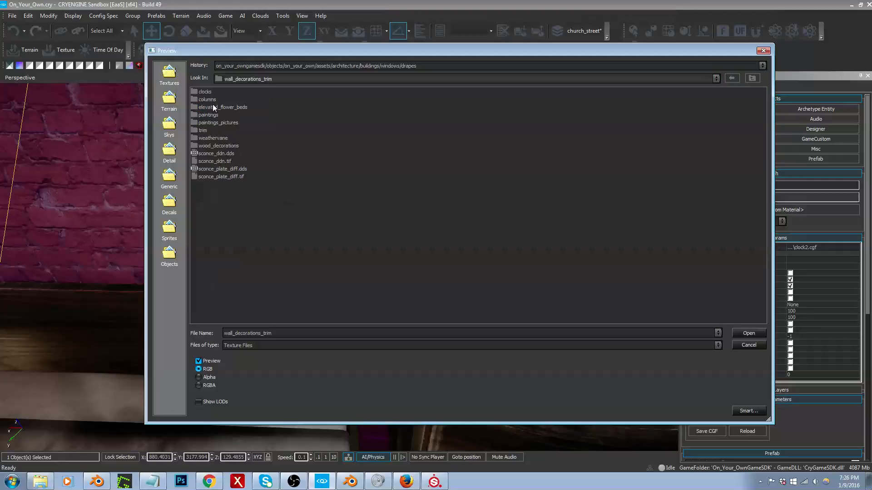
pyautogui.doubleClick(205, 91)
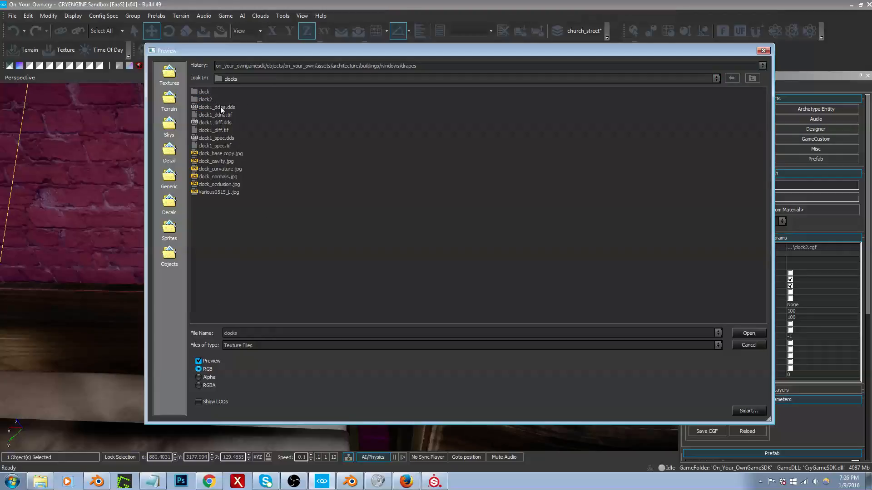
pyautogui.doubleClick(204, 99)
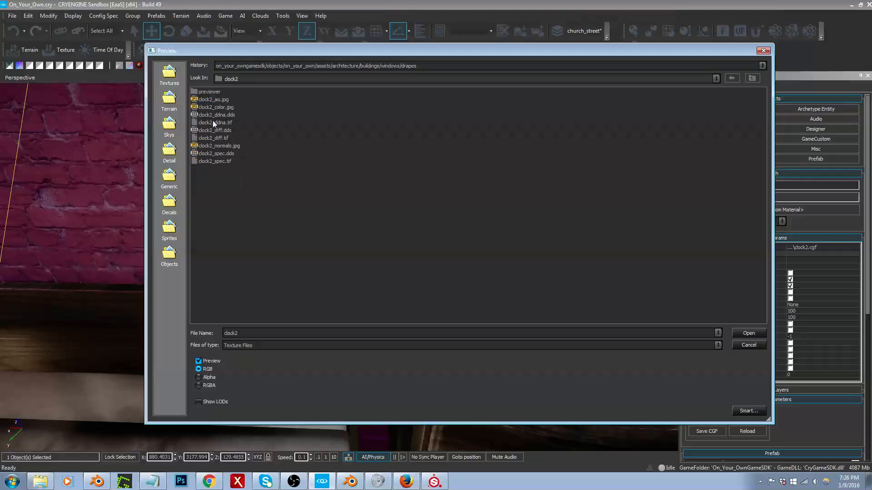
pyautogui.doubleClick(213, 136)
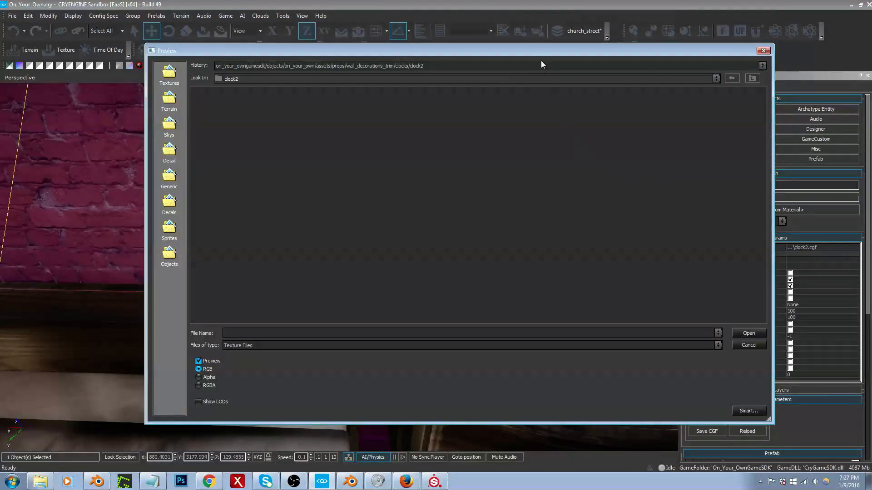
# Step: Assign clock2_ddna.tif to the clock's material as the normal map, and browse the clock2 folder for its next texture
pyautogui.click(541, 64)
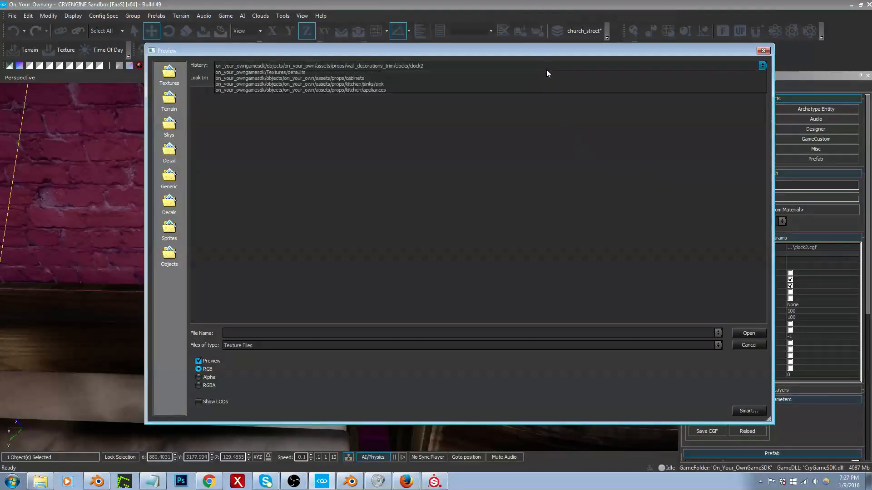
pyautogui.click(550, 72)
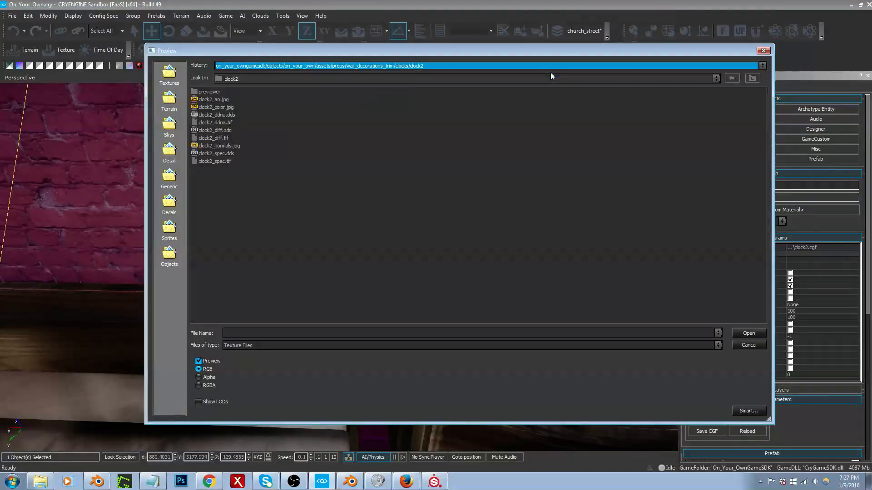
pyautogui.doubleClick(220, 124)
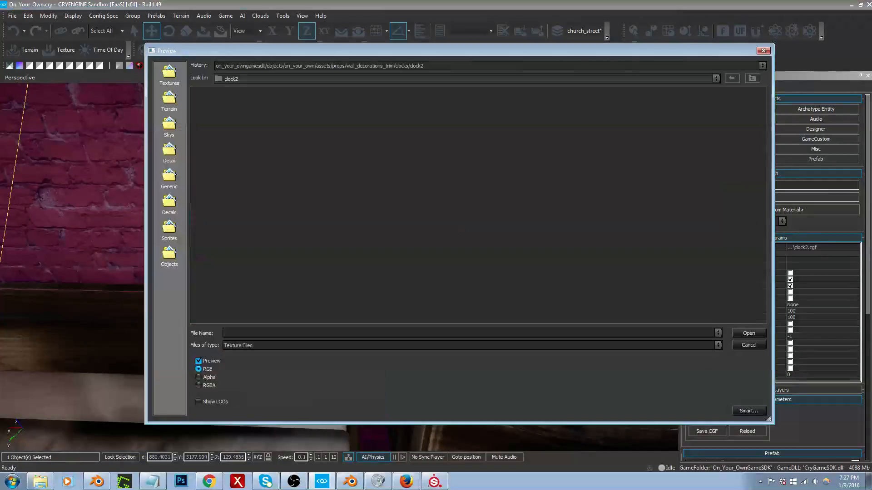
pyautogui.click(398, 68)
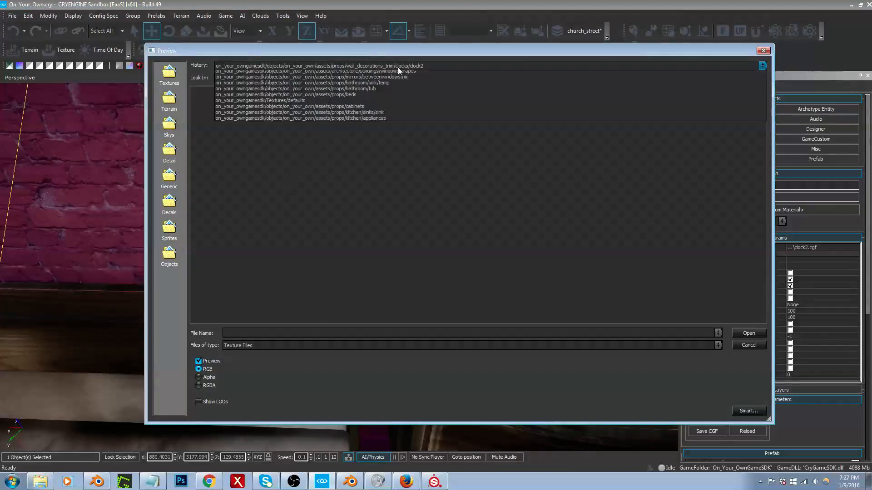
pyautogui.click(402, 74)
pyautogui.press('Escape')
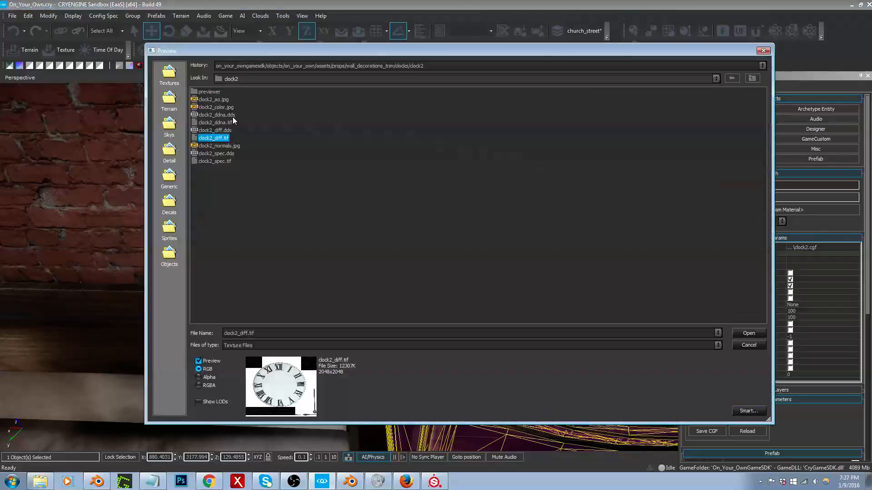
# Step: Compare the clock1 and clock2 diffuse textures in the clocks folders, leaving the material's texture choice as it is
pyautogui.click(752, 79)
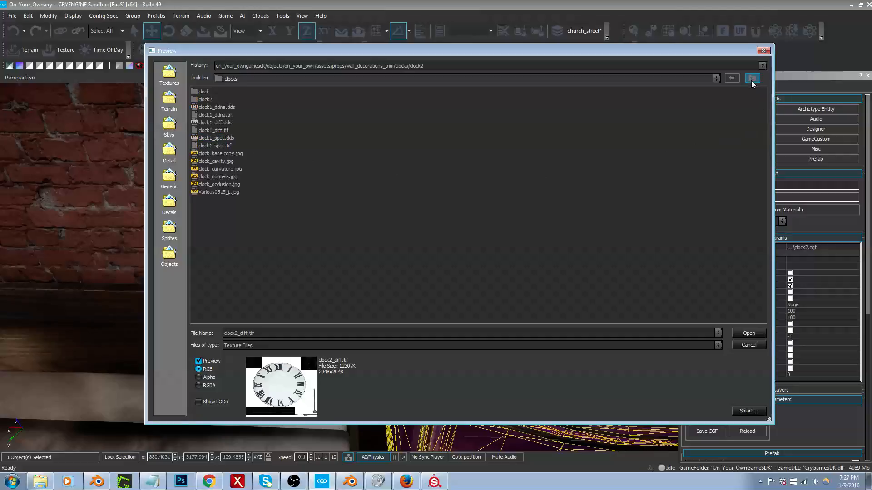
pyautogui.click(216, 123)
pyautogui.doubleClick(204, 91)
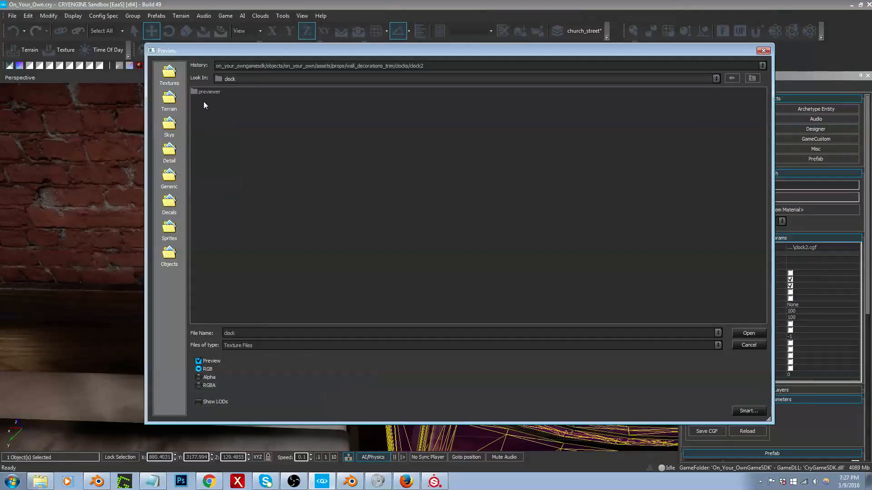
pyautogui.click(752, 79)
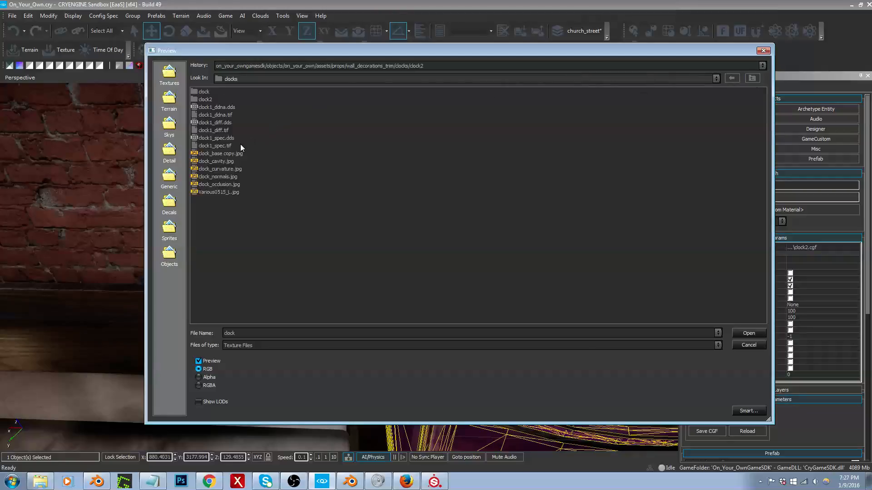
pyautogui.click(222, 139)
pyautogui.click(219, 131)
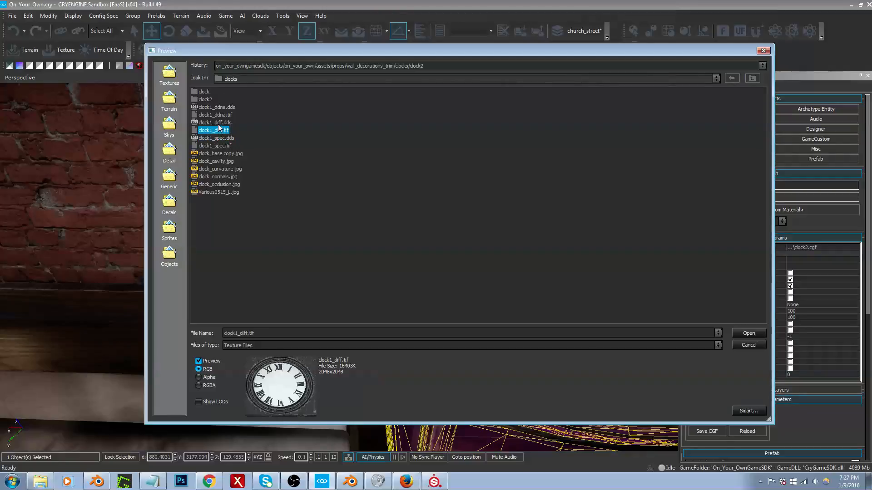
pyautogui.click(218, 125)
pyautogui.doubleClick(206, 100)
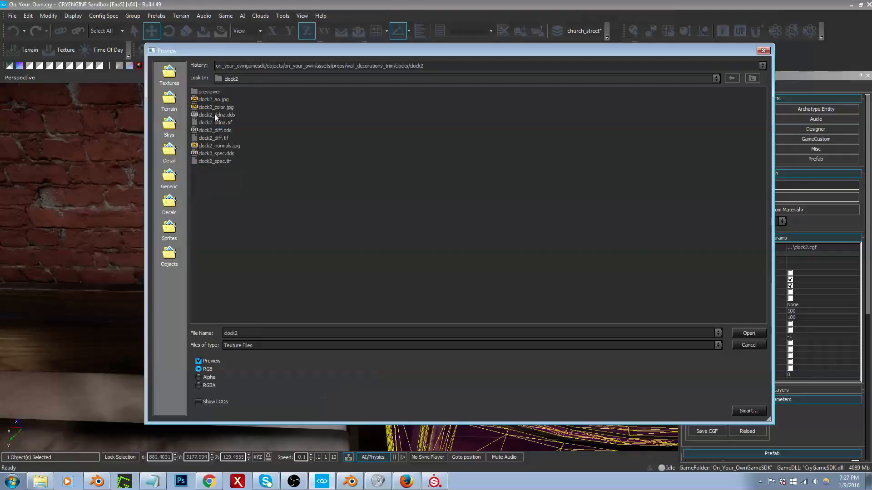
pyautogui.click(217, 130)
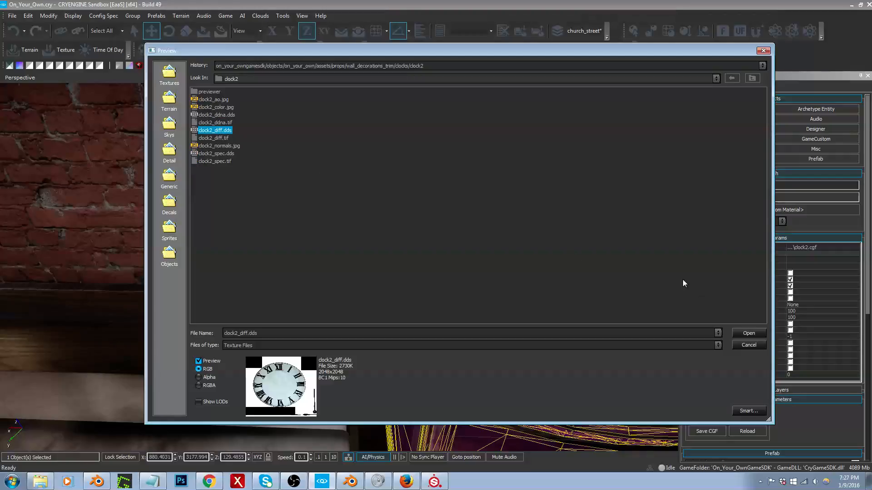
pyautogui.click(762, 345)
# Step: Place a decal on the bedroom floor beside the bed, snapped to the floor surface at about X 880.24, Y 3179.61
pyautogui.press('s')
pyautogui.moveTo(582, 345); pyautogui.dragTo(522, 312, button='right')
pyautogui.press('s')
pyautogui.moveTo(582, 345); pyautogui.dragTo(582, 361, button='right')
pyautogui.moveTo(583, 345)
pyautogui.mouseDown(button='middle')
pyautogui.moveTo(582, 363)
pyautogui.moveTo(582, 341)
pyautogui.mouseUp(button='middle')
pyautogui.moveTo(582, 340); pyautogui.dragTo(583, 337, button='right')
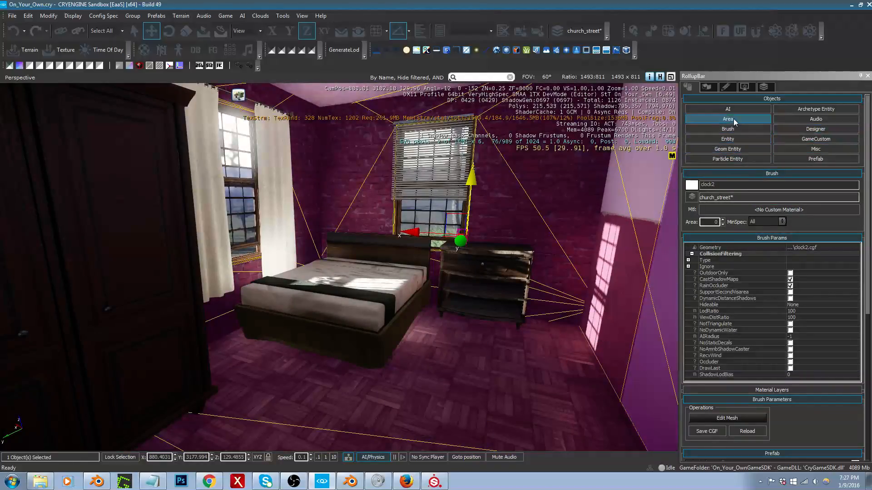
pyautogui.click(815, 149)
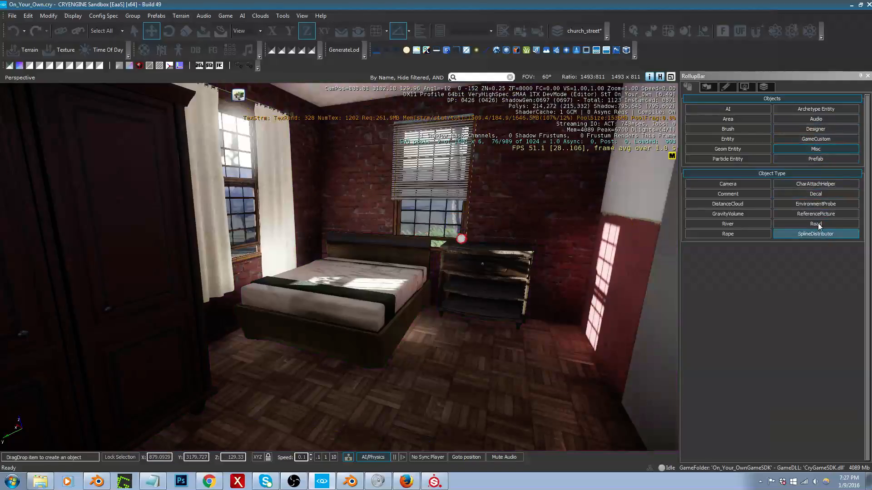
pyautogui.click(812, 195)
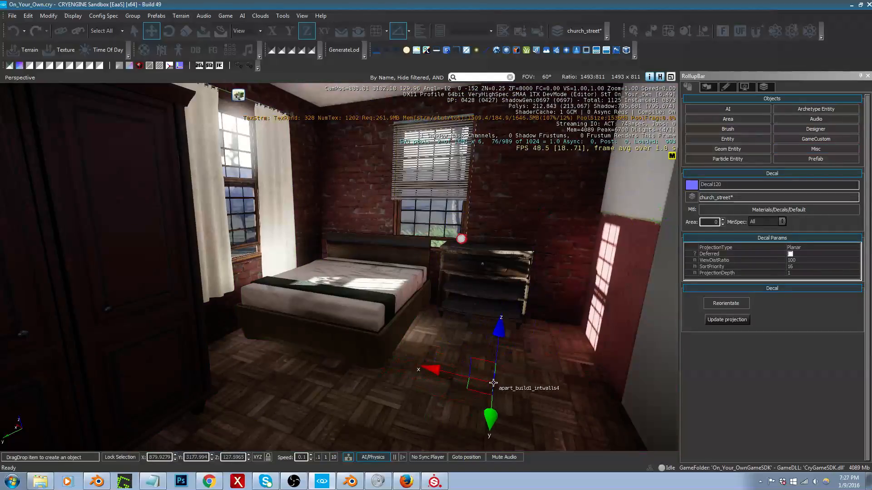
pyautogui.click(362, 30)
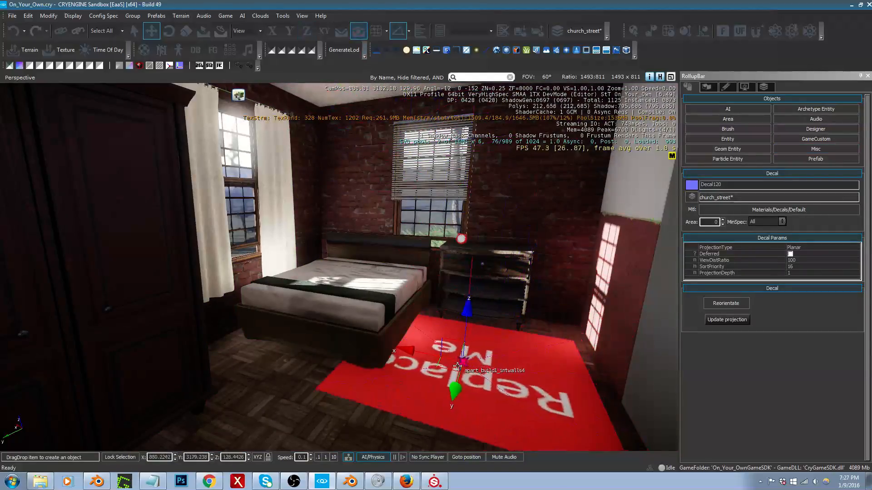
pyautogui.click(456, 380)
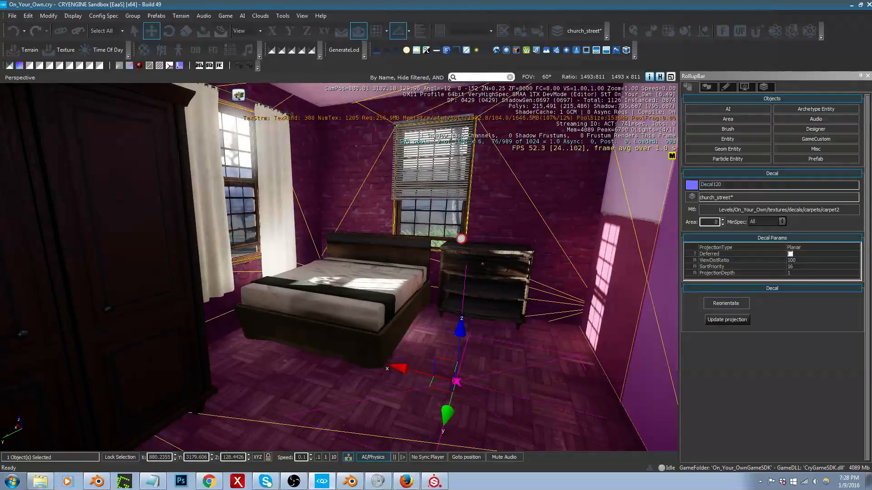
# Step: Apply the carpet3 material to the floor decal, reorient it, and move it to about X 880.12, Y 3179.89
pyautogui.click(706, 306)
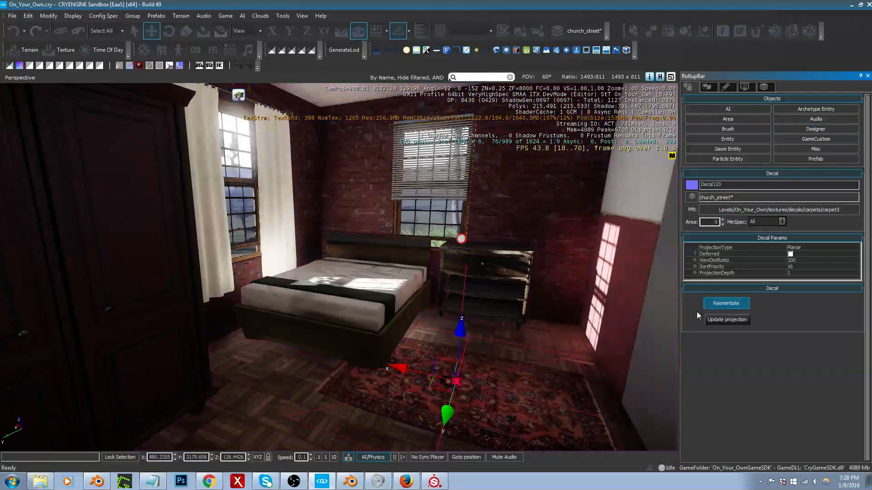
pyautogui.click(469, 392)
pyautogui.keyDown('ctrl'); pyautogui.moveTo(502, 376); pyautogui.dragTo(468, 404); pyautogui.keyUp('ctrl')
pyautogui.moveTo(518, 376); pyautogui.dragTo(516, 372, button='right')
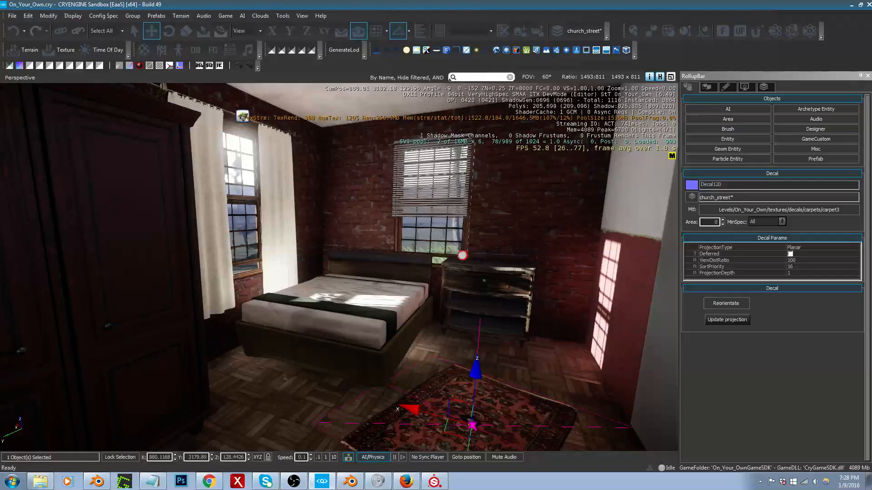
pyautogui.moveTo(517, 371); pyautogui.dragTo(517, 371, button='right')
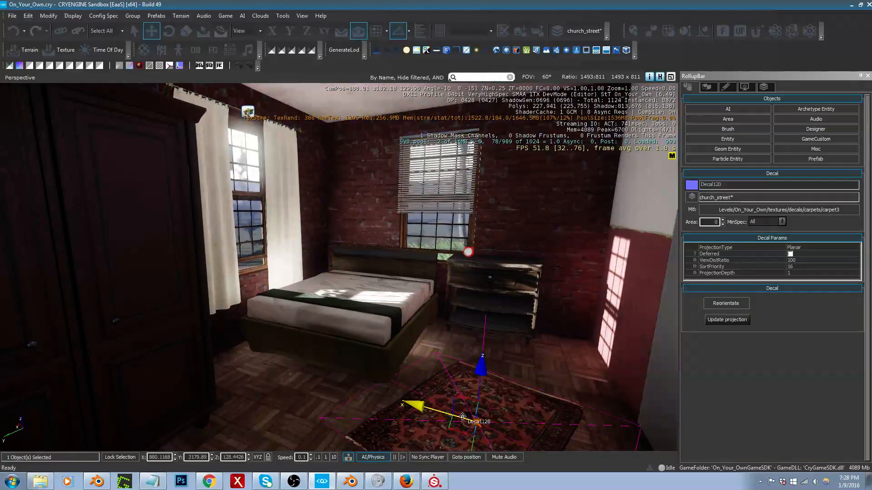
pyautogui.moveTo(480, 394); pyautogui.dragTo(483, 392, button='right')
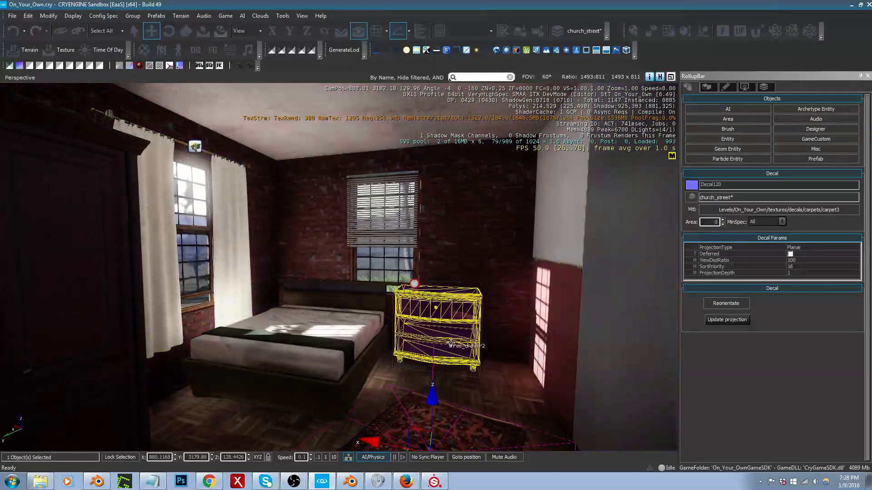
pyautogui.moveTo(437, 305); pyautogui.dragTo(427, 309, button='right')
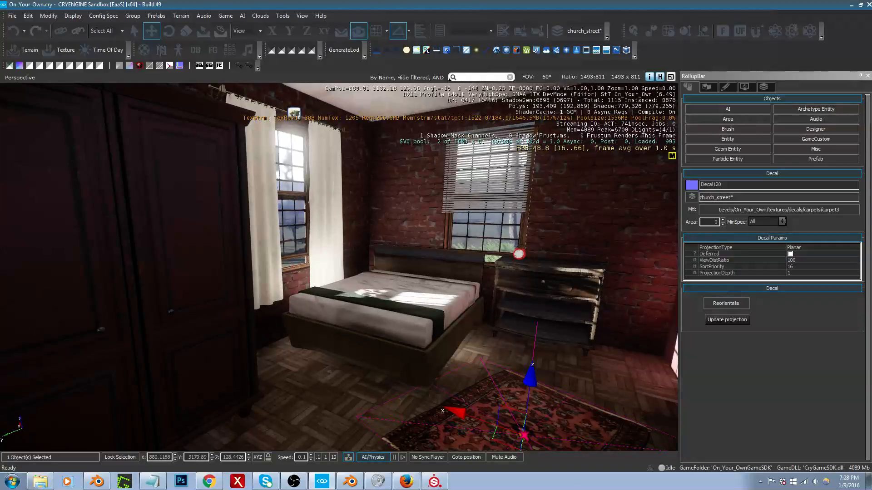
pyautogui.moveTo(524, 436); pyautogui.dragTo(528, 433, button='right')
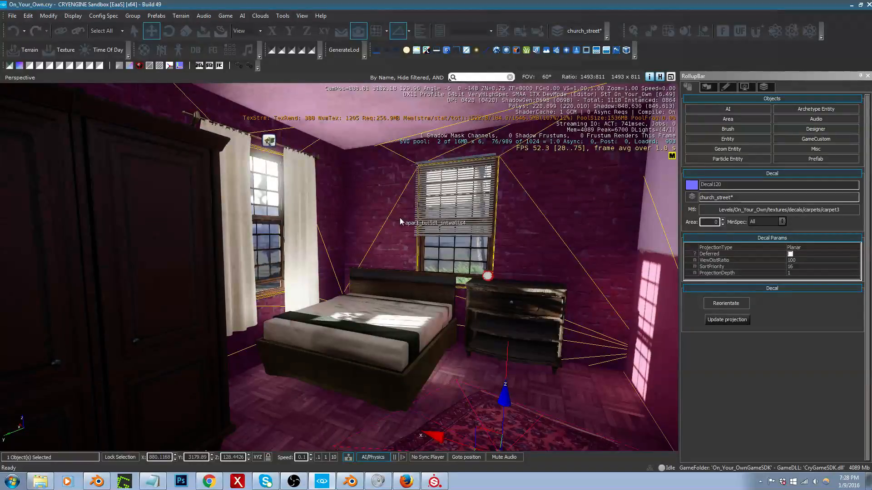
pyautogui.moveTo(399, 218)
pyautogui.mouseDown(button='right')
pyautogui.moveTo(410, 219)
pyautogui.moveTo(402, 217)
pyautogui.mouseUp(button='right')
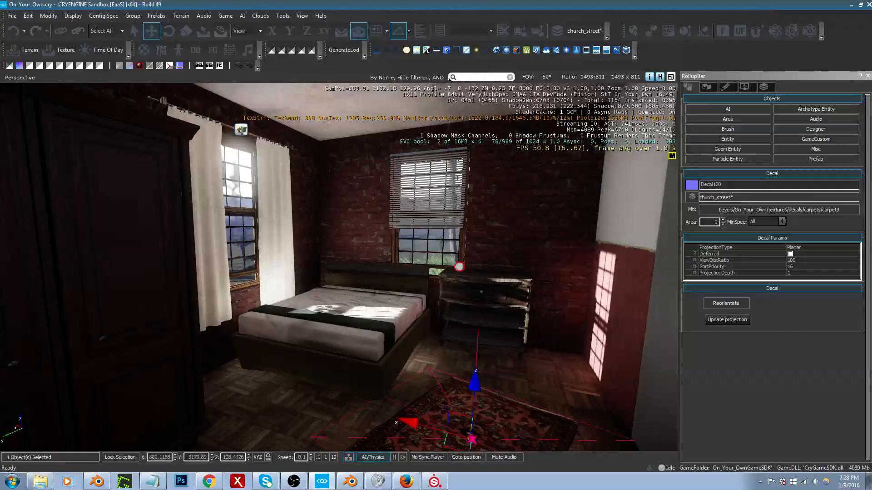
pyautogui.moveTo(402, 216); pyautogui.dragTo(536, 216, button='right')
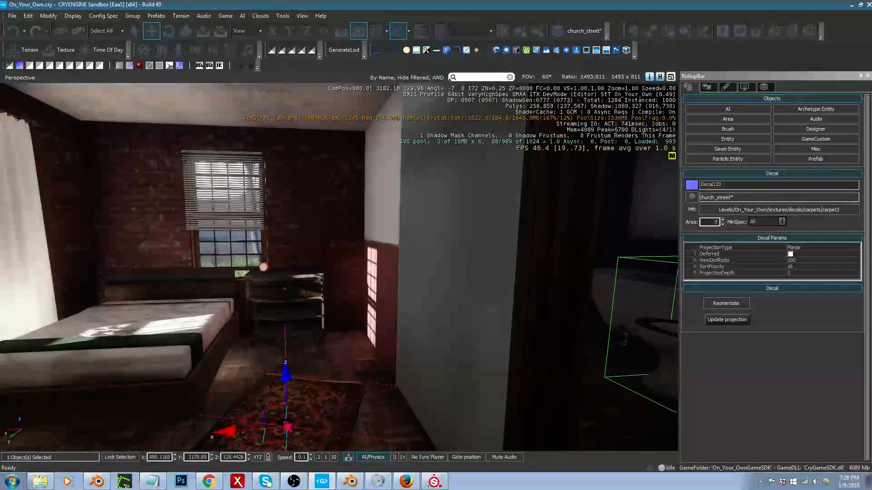
# Step: Switch to Blender and open the apartment's interior wall mesh for editing in solid shading
pyautogui.click(351, 483)
pyautogui.moveTo(397, 290)
pyautogui.mouseDown(button='middle')
pyautogui.moveTo(380, 282)
pyautogui.moveTo(382, 271)
pyautogui.moveTo(338, 284)
pyautogui.moveTo(381, 287)
pyautogui.mouseUp(button='middle')
pyautogui.scroll(5, 339, 268)
pyautogui.rightClick(339, 253)
pyautogui.press('Tab')
pyautogui.scroll(4, 340, 268)
pyautogui.scroll(-4, 383, 287)
pyautogui.scroll(4, 440, 407)
pyautogui.scroll(-4, 407, 300)
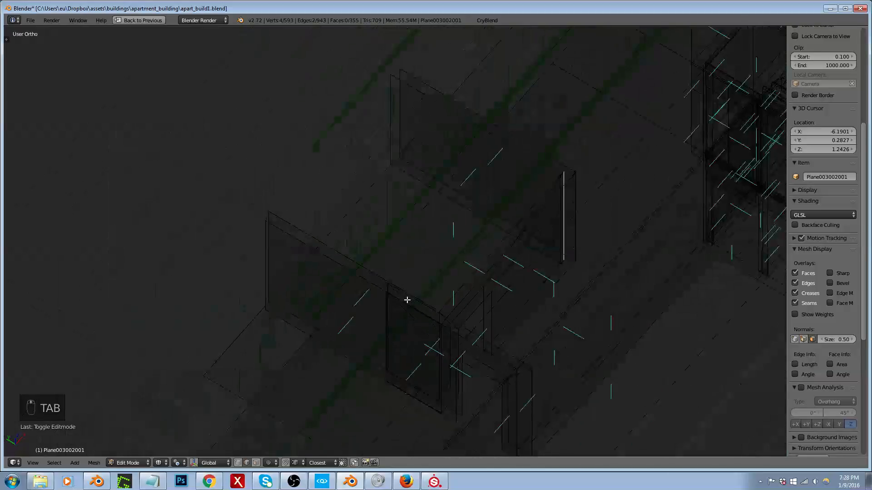
pyautogui.press('z')
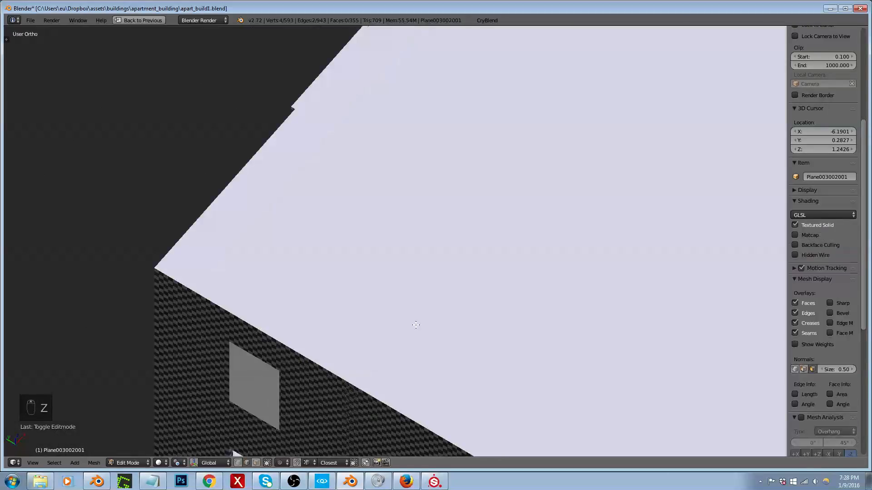
# Step: Show only layer 2 and select the wall face next to the doorway in face select mode
pyautogui.press('1')
pyautogui.press('2')
pyautogui.moveTo(416, 294); pyautogui.dragTo(456, 257, button='middle')
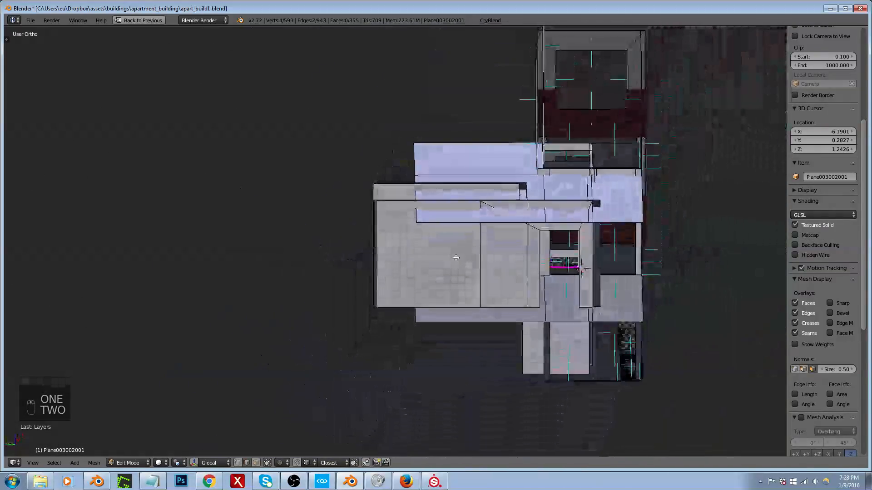
pyautogui.scroll(5, 484, 237)
pyautogui.hotkey('ctrl', 'Tab')
pyautogui.click(456, 289)
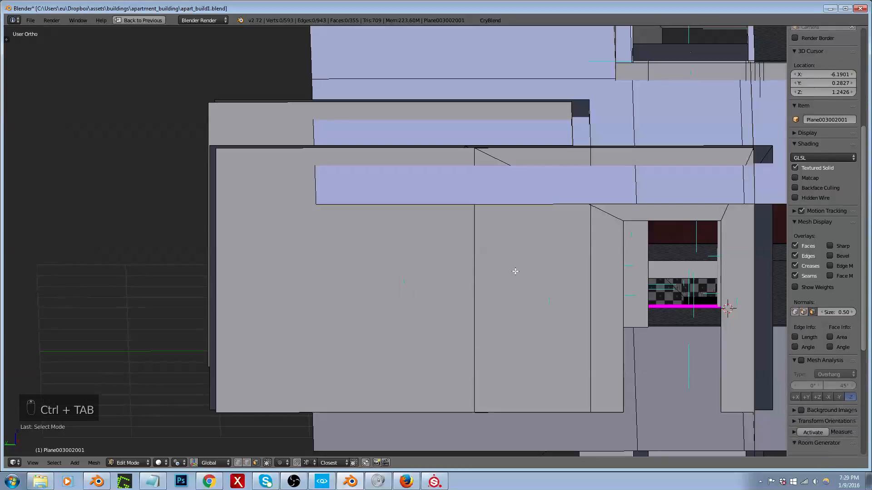
pyautogui.moveTo(515, 271)
pyautogui.mouseDown(button='middle')
pyautogui.moveTo(533, 280)
pyautogui.moveTo(519, 287)
pyautogui.moveTo(519, 274)
pyautogui.mouseUp(button='middle')
# Step: Move the long wall's vertical edge along Y until it nearly meets the edge at the perpendicular wall's corner
pyautogui.hotkey('ctrl', 'Tab')
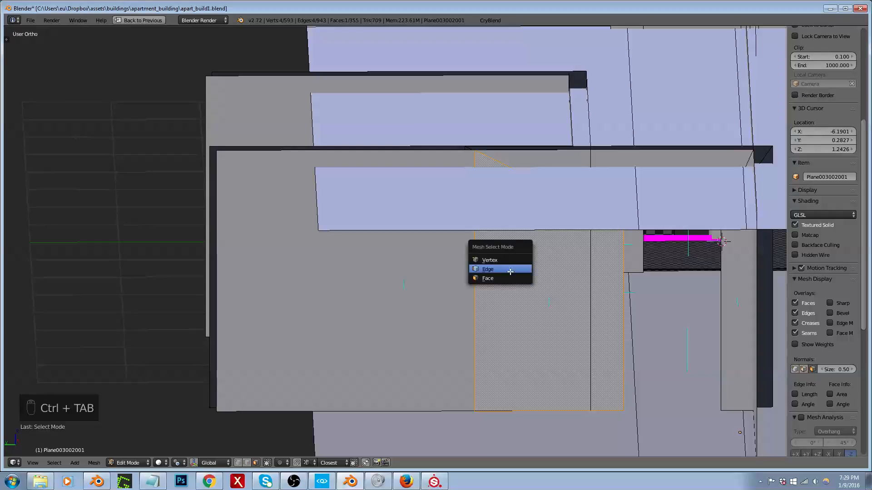
pyautogui.click(483, 269)
pyautogui.rightClick(481, 270)
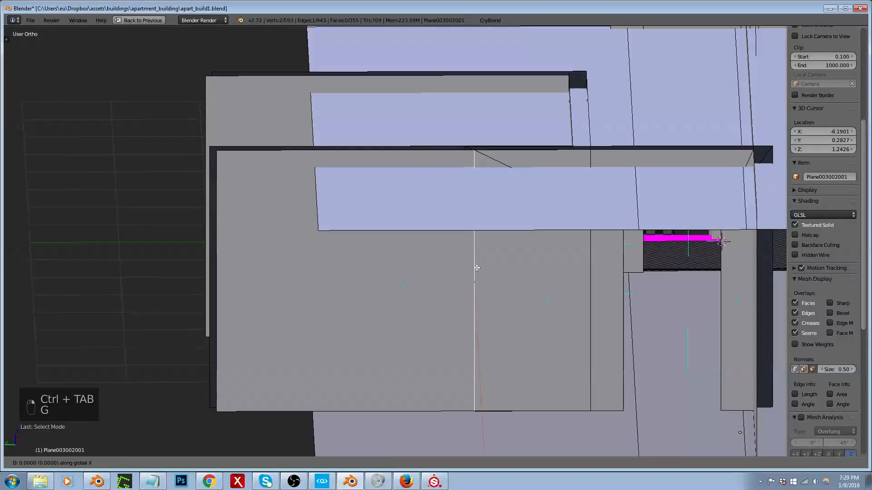
pyautogui.press('g')
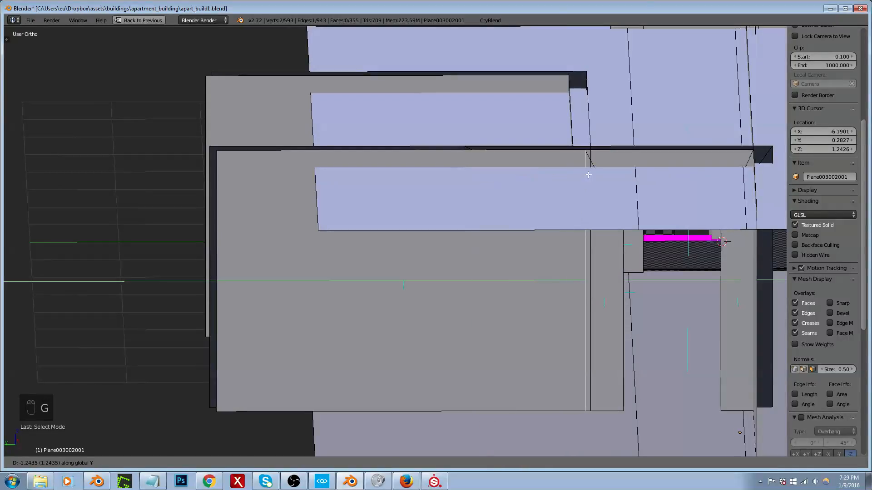
pyautogui.click(592, 152)
# Step: Nudge the adjacent vertical edge at the wall corner along Y to close the gap with its neighbour
pyautogui.moveTo(572, 185); pyautogui.dragTo(635, 233, button='middle')
pyautogui.scroll(4, 584, 182)
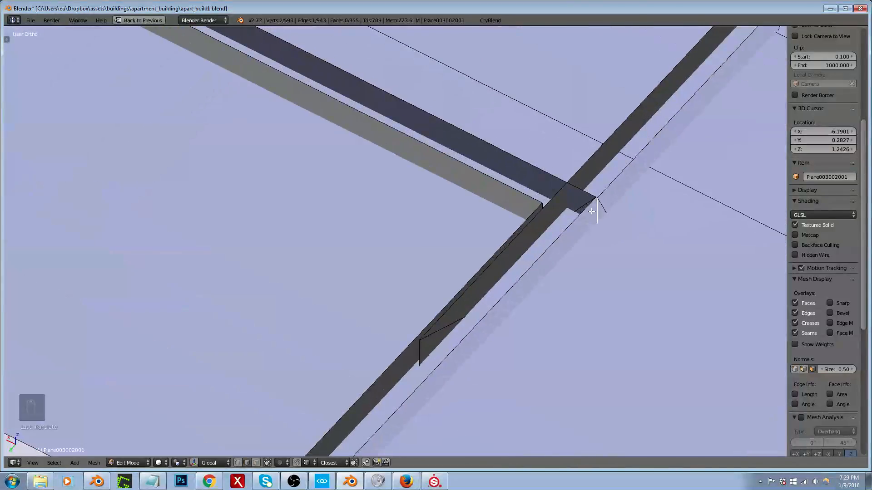
pyautogui.scroll(4, 593, 209)
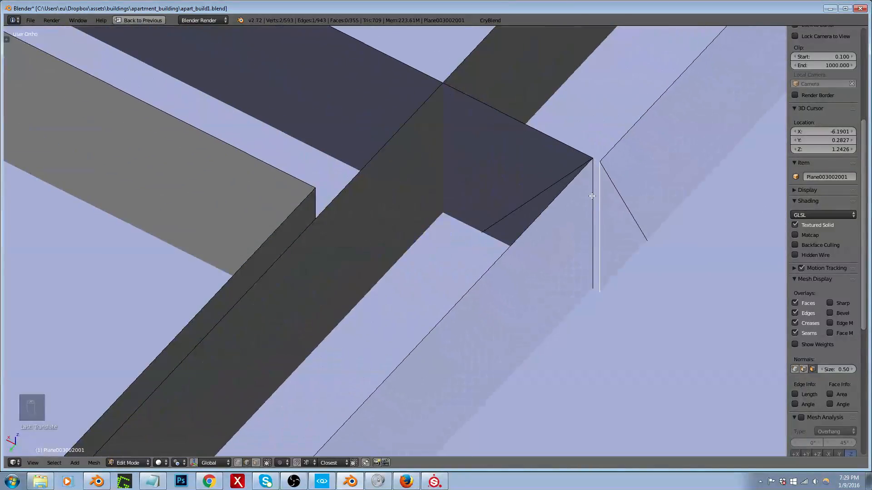
pyautogui.rightClick(591, 190)
pyautogui.scroll(-2, 592, 192)
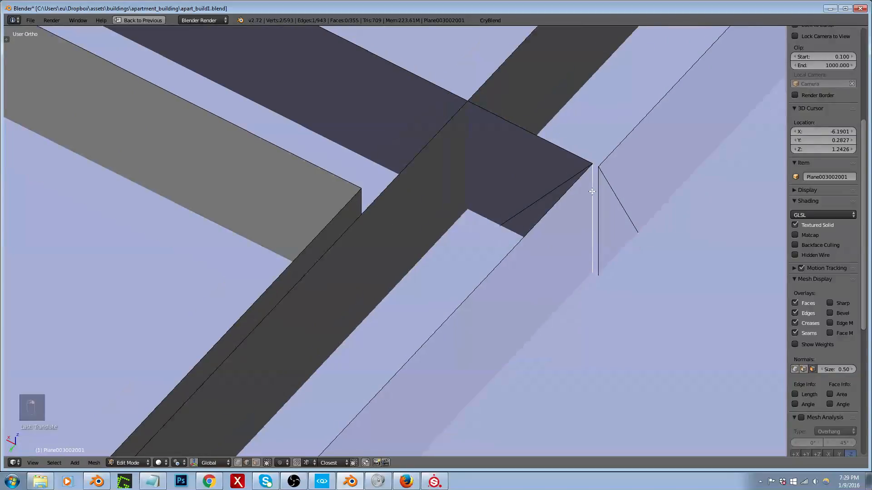
pyautogui.scroll(-3, 591, 182)
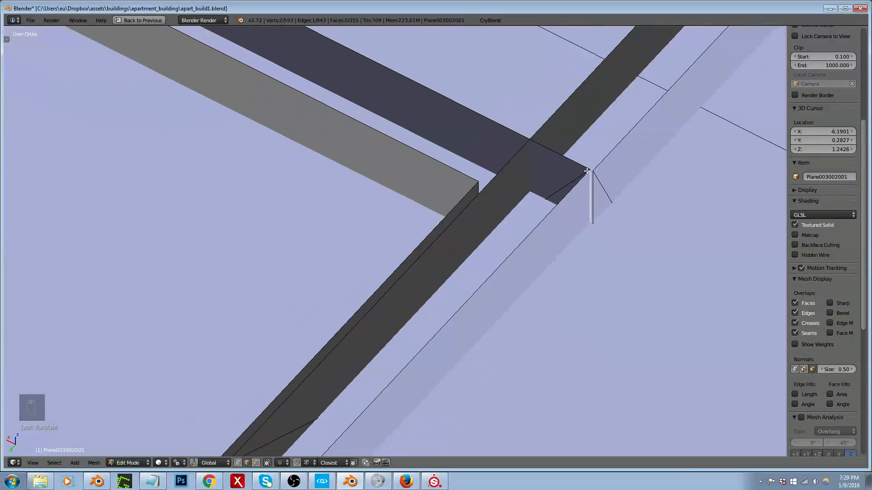
pyautogui.press('g')
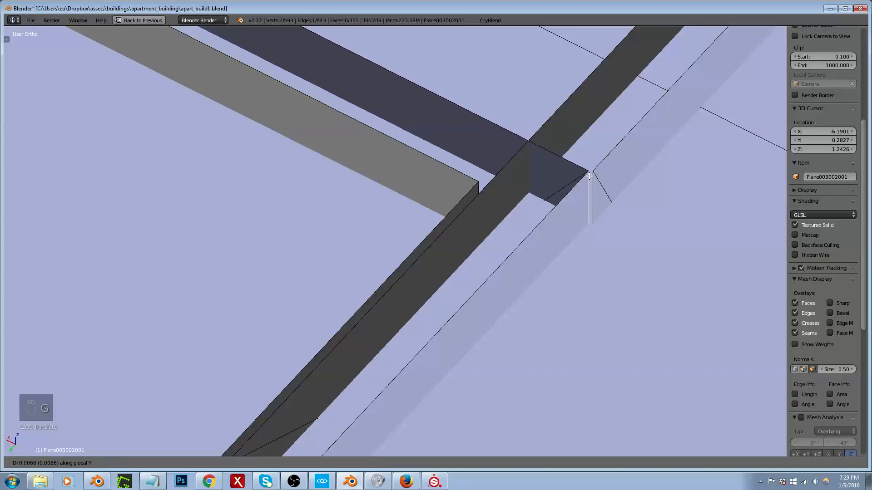
pyautogui.click(590, 179)
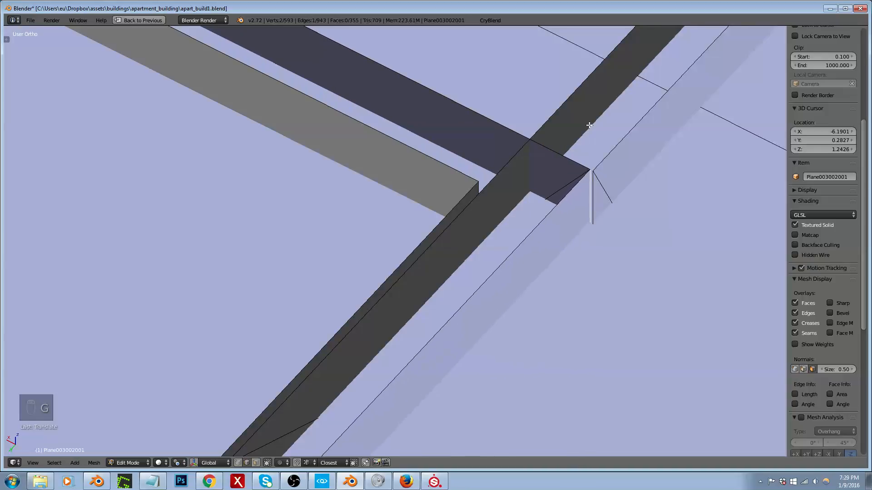
# Step: Shift the two neighbouring corner edges slightly along X to line them up with the intersecting wall
pyautogui.scroll(-3, 585, 157)
pyautogui.scroll(-2, 418, 346)
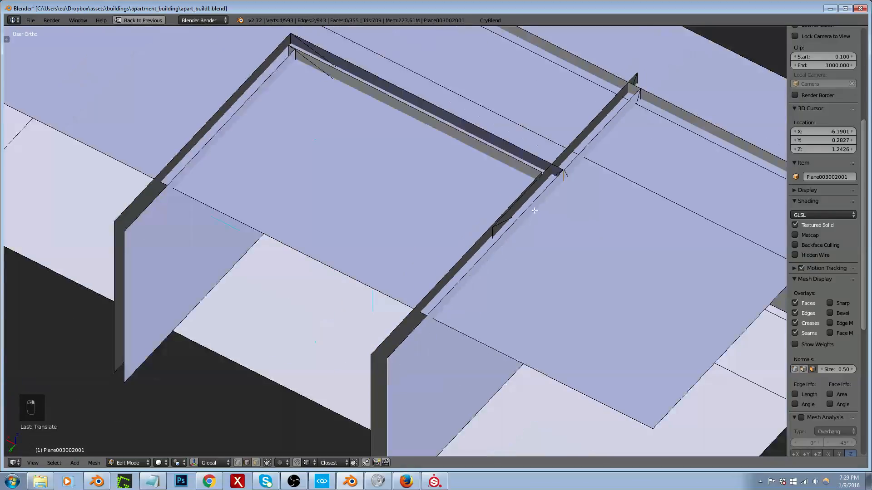
pyautogui.scroll(5, 535, 210)
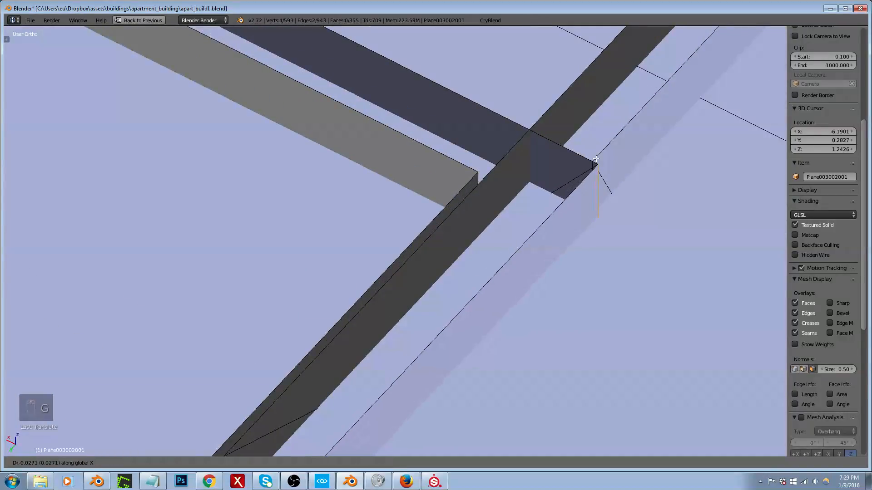
pyautogui.scroll(-4, 564, 203)
pyautogui.moveTo(591, 233); pyautogui.dragTo(559, 210, button='middle')
pyautogui.scroll(-1, 559, 210)
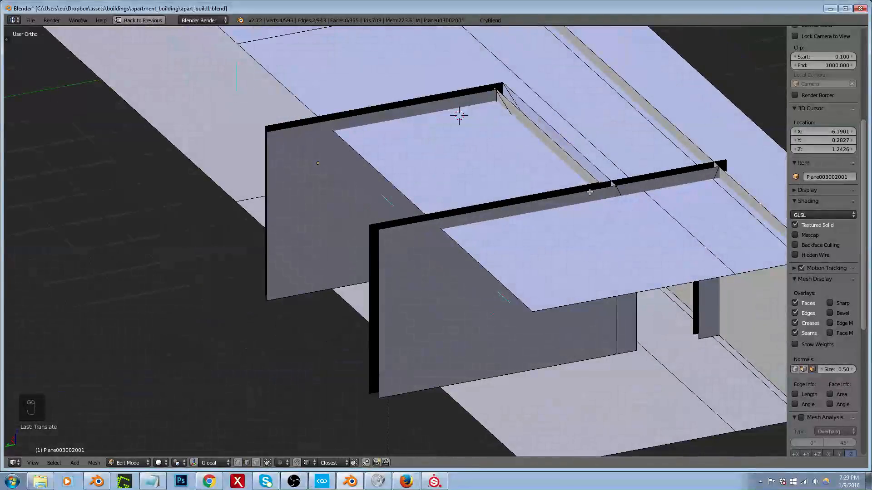
# Step: Select all geometry linked to the long wall and merge its duplicate vertices with Remove Doubles
pyautogui.rightClick(590, 190)
pyautogui.keyDown('shift'); pyautogui.rightClick(635, 178); pyautogui.keyUp('shift')
pyautogui.keyDown('shift'); pyautogui.rightClick(638, 181); pyautogui.keyUp('shift')
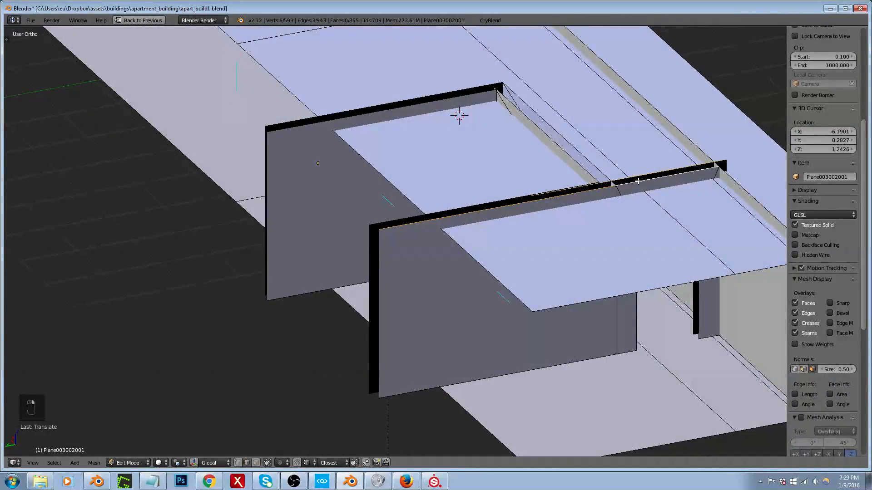
pyautogui.hotkey('ctrl', 'l')
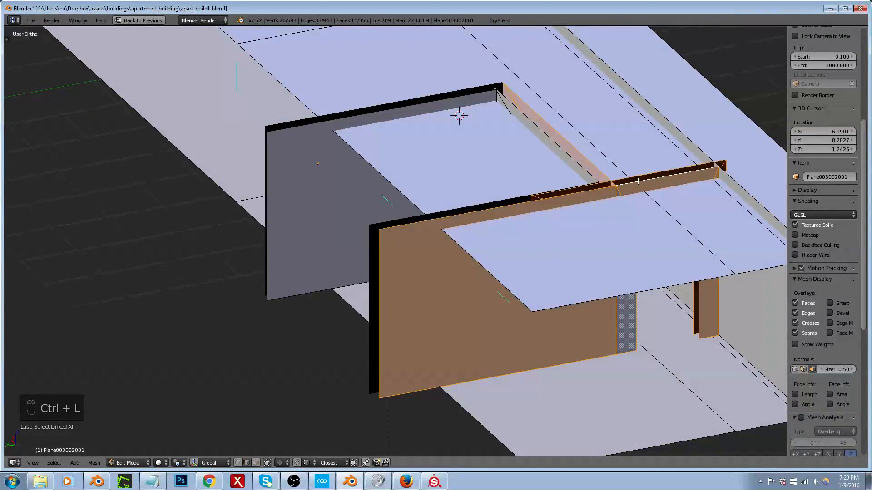
pyautogui.hotkey('ctrl', 'v')
pyautogui.moveTo(690, 200); pyautogui.dragTo(648, 212, button='middle')
pyautogui.hotkey('ctrl', 'v')
pyautogui.click(651, 215)
# Step: Restore the full layout with the UV editor and select the large wall face in face select mode
pyautogui.hotkey('ctrl', 'Tab')
pyautogui.click(648, 214)
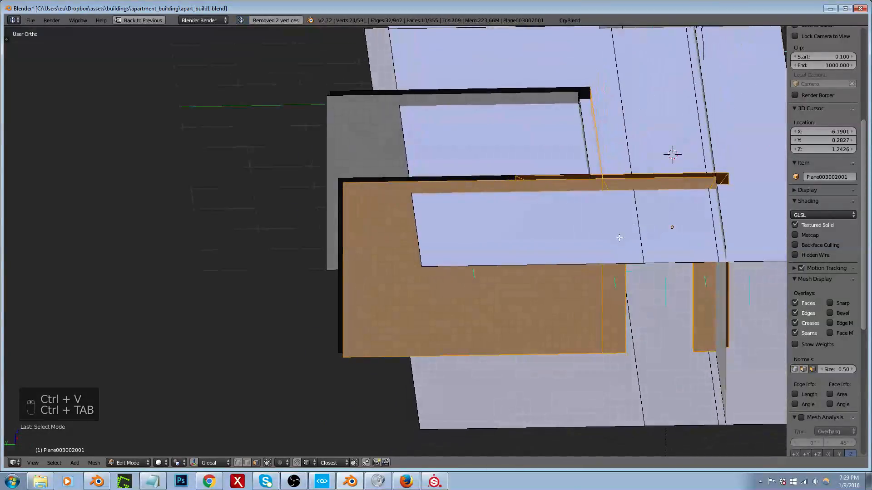
pyautogui.hotkey('shift', 'space')
pyautogui.moveTo(420, 275); pyautogui.dragTo(469, 253, button='middle')
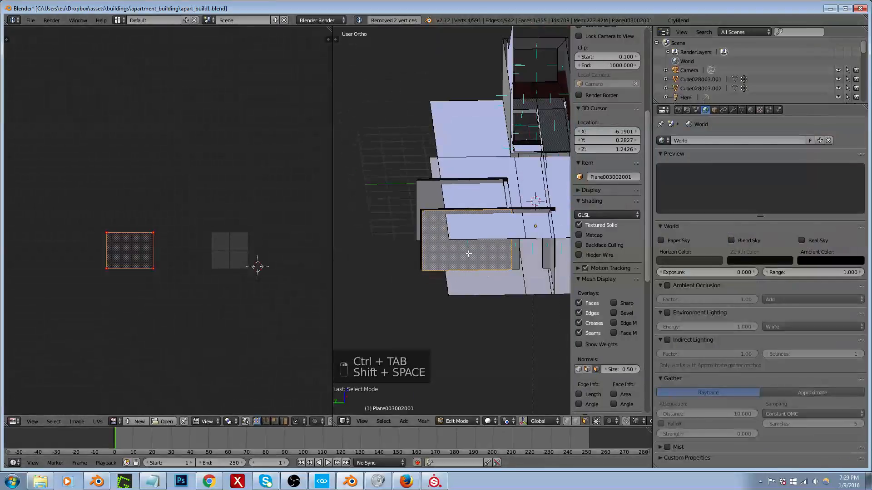
pyautogui.rightClick(512, 249)
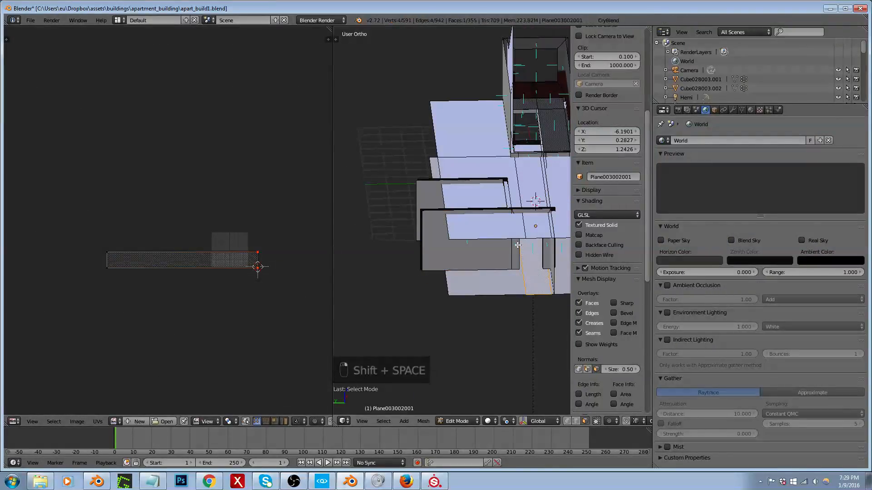
pyautogui.scroll(2, 519, 246)
pyautogui.rightClick(517, 245)
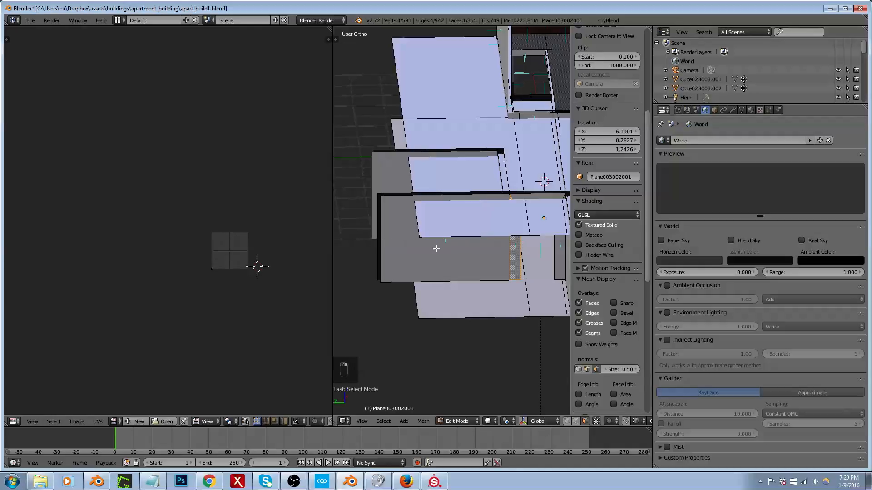
pyautogui.scroll(1, 220, 255)
pyautogui.rightClick(498, 251)
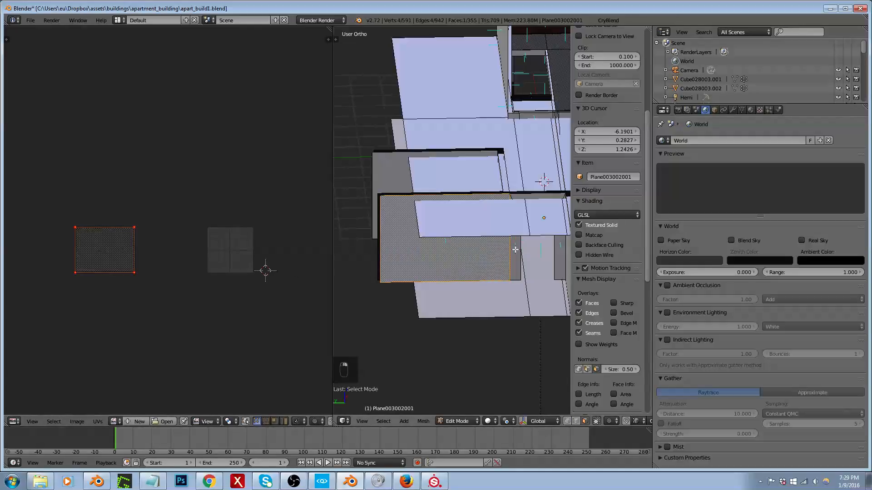
# Step: Unwrap the faces around the doorway together with the large wall face so their UVs join continuously
pyautogui.keyDown('shift'); pyautogui.rightClick(516, 249); pyautogui.keyUp('shift')
pyautogui.press('e')
pyautogui.moveTo(482, 241); pyautogui.dragTo(488, 215, button='middle')
pyautogui.keyDown('shift'); pyautogui.rightClick(529, 212); pyautogui.keyUp('shift')
pyautogui.press('e')
pyautogui.scroll(-1, 395, 238)
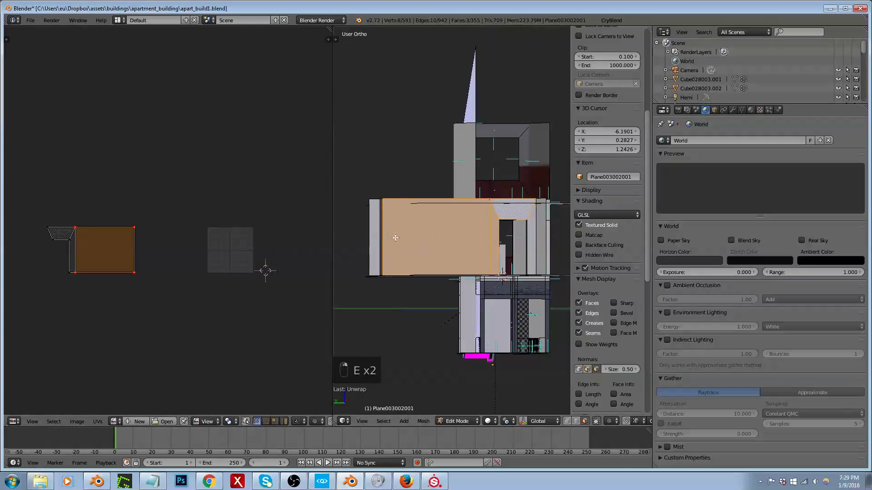
pyautogui.keyDown('shift'); pyautogui.rightClick(532, 233); pyautogui.keyUp('shift')
pyautogui.press('e')
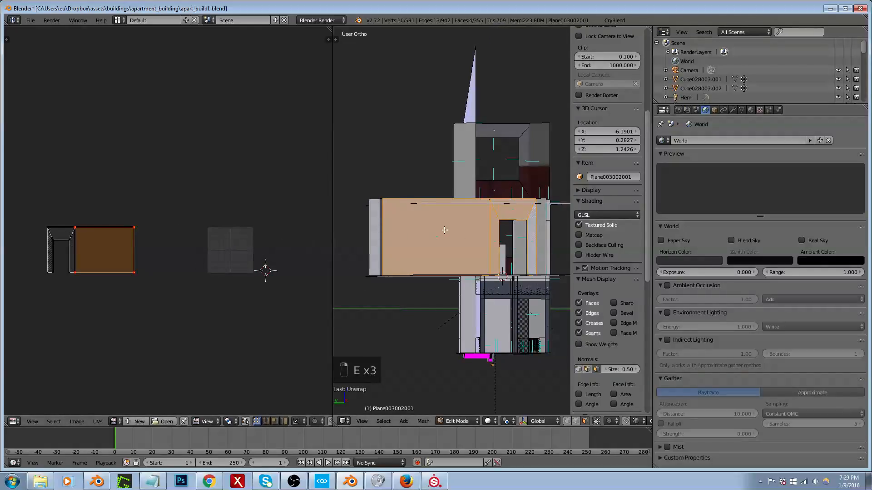
# Step: Leave mesh editing and export the building to the apart_build1 folder with CryBlend's Export to Game
pyautogui.press('Tab')
pyautogui.click(632, 20)
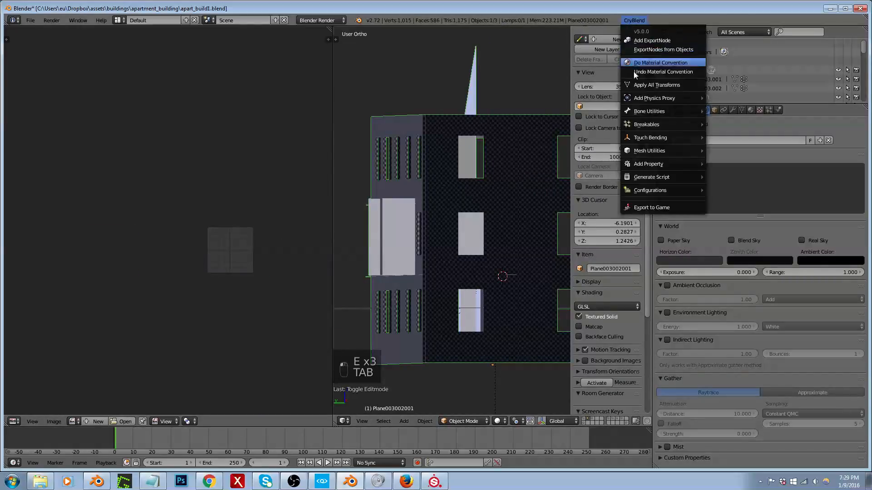
pyautogui.click(649, 207)
pyautogui.click(68, 222)
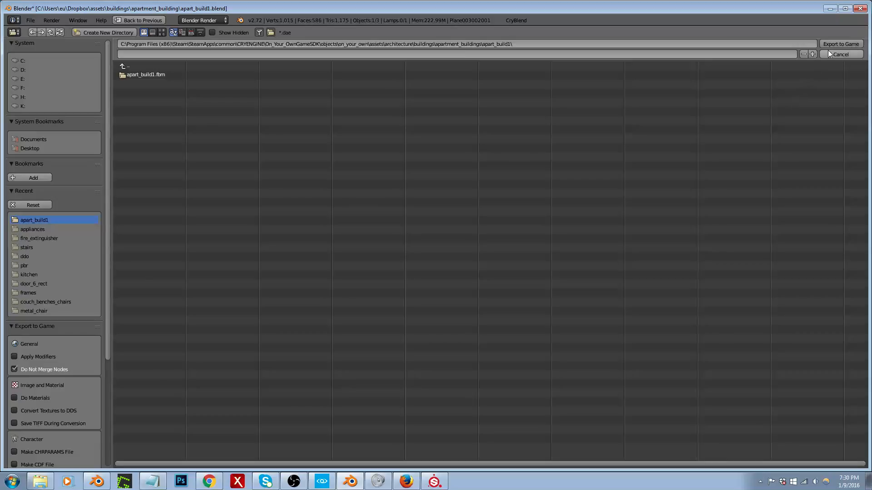
pyautogui.press('Escape')
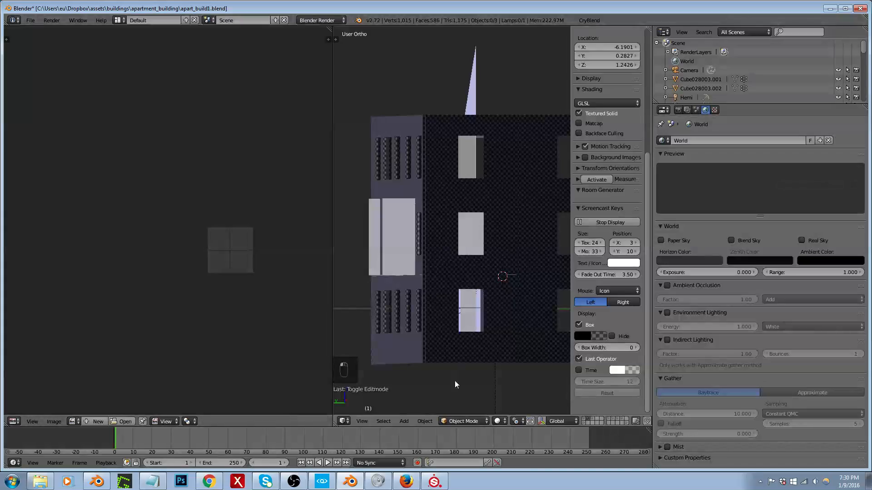
# Step: Switch to CRYENGINE and inspect the bedroom's updated interior walls around the bed, window and dresser
pyautogui.click(352, 483)
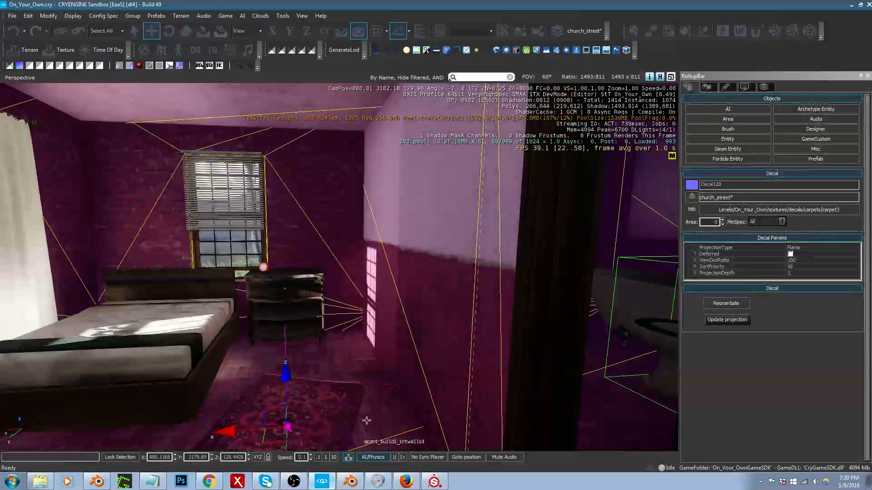
pyautogui.moveTo(508, 276); pyautogui.dragTo(485, 263, button='right')
pyautogui.press('w')
pyautogui.press('a')
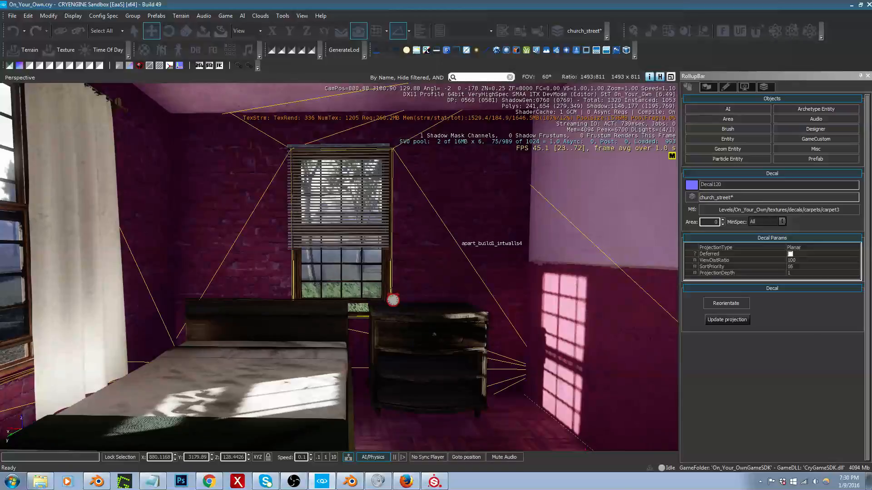
pyautogui.press('d')
pyautogui.press('s')
pyautogui.moveTo(456, 238)
pyautogui.mouseDown(button='right')
pyautogui.moveTo(438, 239)
pyautogui.moveTo(446, 233)
pyautogui.mouseUp(button='right')
pyautogui.press('a')
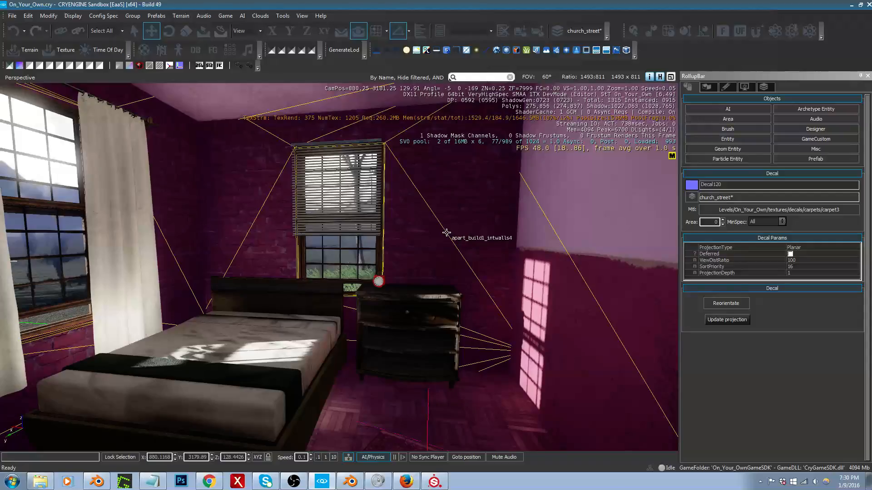
pyautogui.moveTo(446, 232); pyautogui.dragTo(446, 234, button='right')
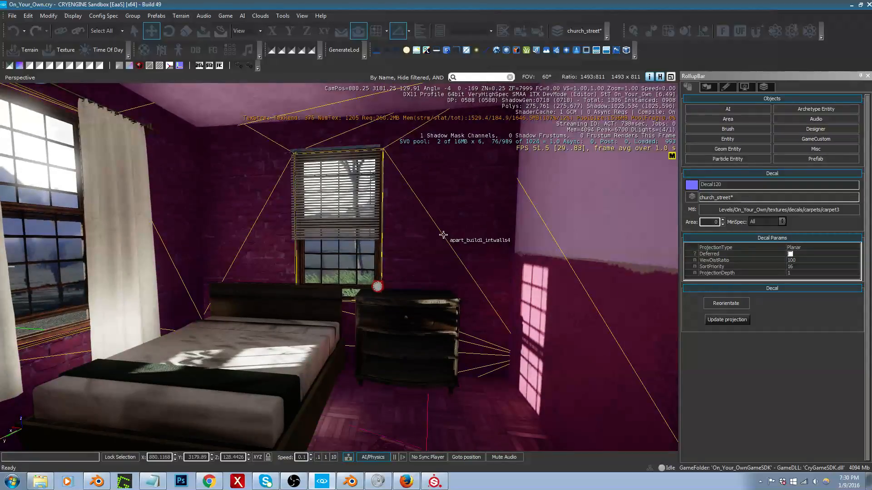
# Step: Examine the bedroom's two-tone wall beside the dresser from several angles, including its corner and paint border
pyautogui.moveTo(443, 235)
pyautogui.mouseDown(button='right')
pyautogui.moveTo(445, 226)
pyautogui.moveTo(454, 232)
pyautogui.mouseUp(button='right')
pyautogui.moveTo(560, 291); pyautogui.dragTo(567, 291, button='right')
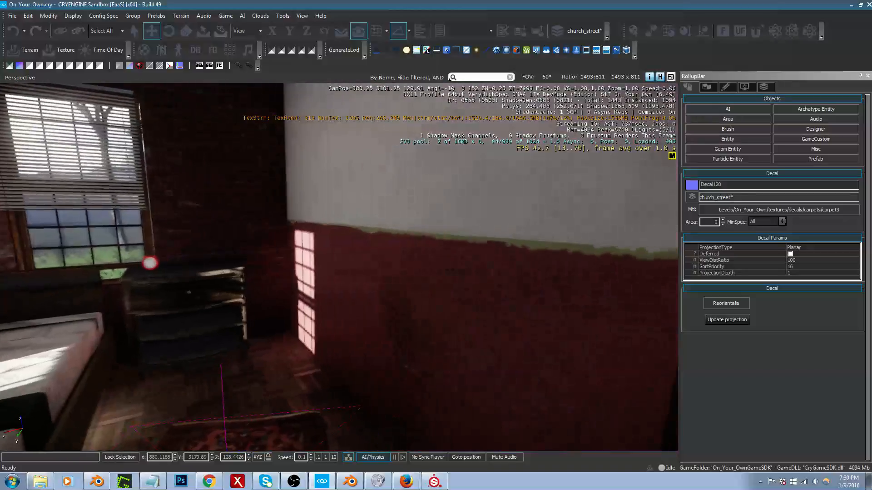
pyautogui.moveTo(462, 283)
pyautogui.mouseDown(button='right')
pyautogui.moveTo(482, 267)
pyautogui.moveTo(461, 285)
pyautogui.mouseUp(button='right')
pyautogui.press('s')
pyautogui.press('w')
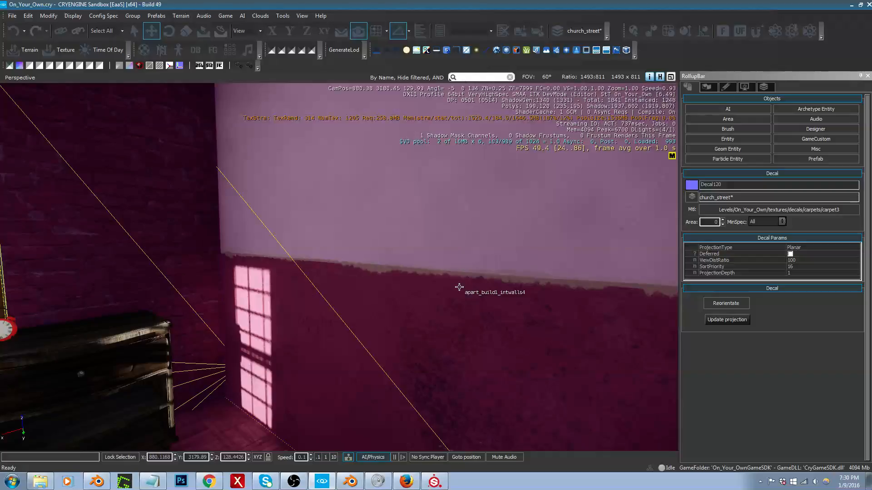
pyautogui.moveTo(459, 287)
pyautogui.mouseDown(button='right')
pyautogui.moveTo(454, 282)
pyautogui.moveTo(462, 286)
pyautogui.mouseUp(button='right')
pyautogui.press('s')
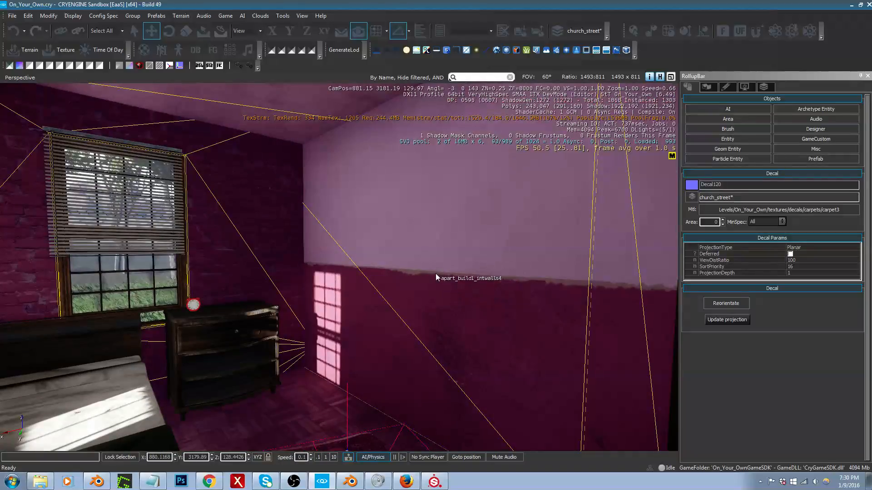
pyautogui.moveTo(435, 273); pyautogui.dragTo(434, 277, button='right')
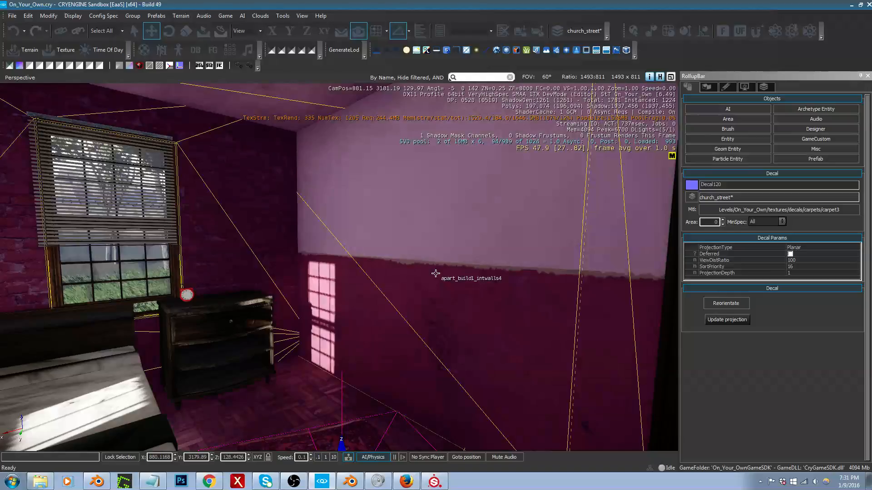
pyautogui.moveTo(436, 274); pyautogui.dragTo(427, 268, button='right')
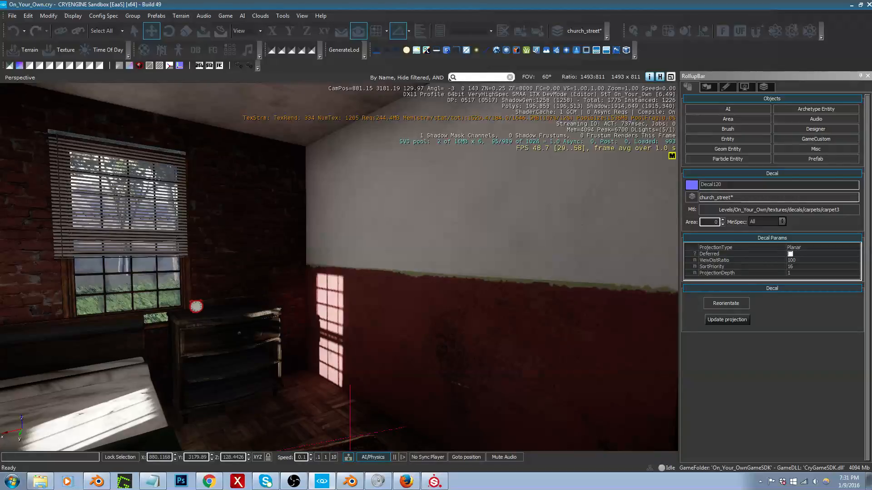
# Step: Examine the two-tone wall and tiled floor in the hallway outside the bedroom for visible seams
pyautogui.moveTo(427, 268); pyautogui.dragTo(595, 257, button='right')
pyautogui.press('w')
pyautogui.press('w')
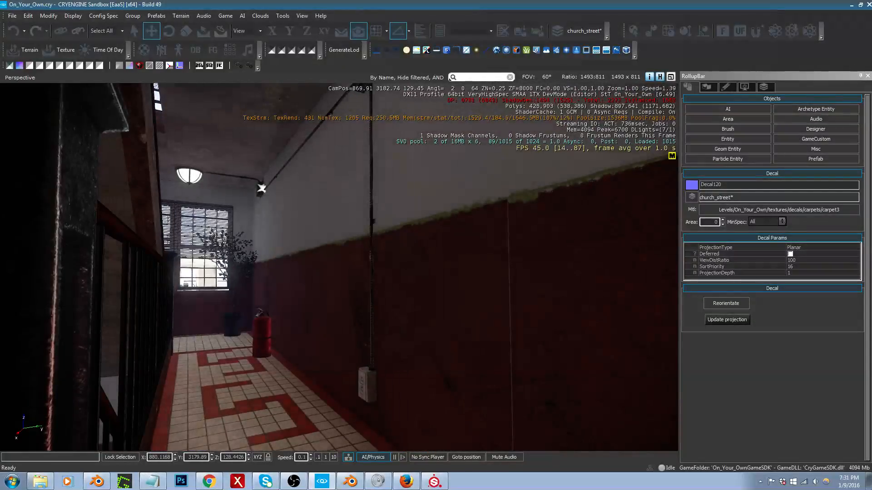
pyautogui.moveTo(461, 227); pyautogui.dragTo(445, 259, button='right')
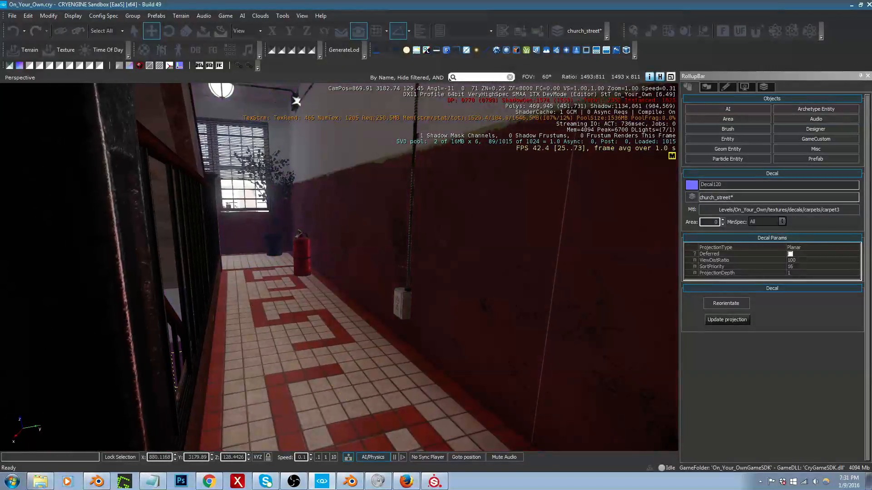
pyautogui.moveTo(424, 363); pyautogui.dragTo(424, 358, button='right')
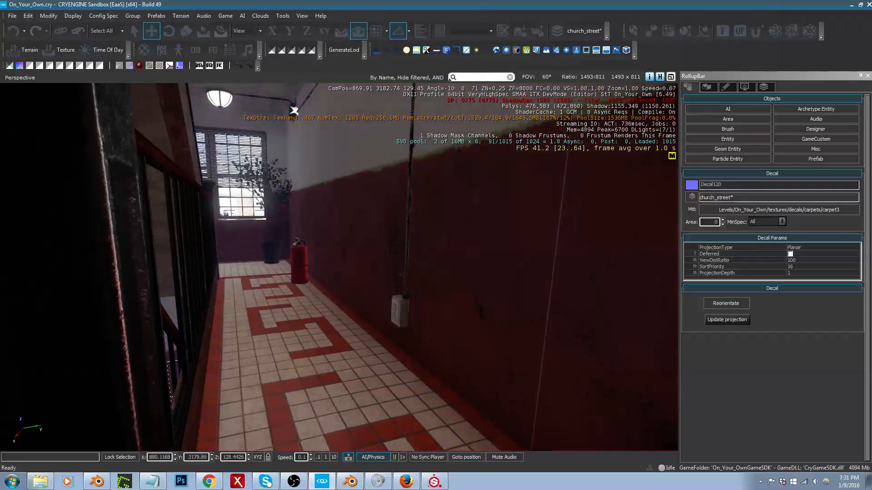
# Step: Return to the bedroom and examine the wall beside the doorway and the wood floor around the carpet
pyautogui.moveTo(431, 322); pyautogui.dragTo(216, 321, button='right')
pyautogui.press('w')
pyautogui.press('w')
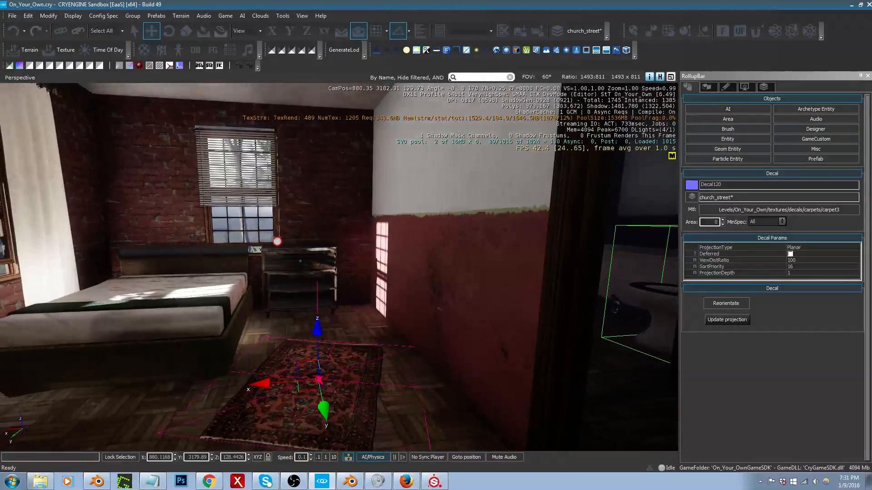
pyautogui.moveTo(339, 267)
pyautogui.mouseDown(button='right')
pyautogui.moveTo(333, 270)
pyautogui.moveTo(347, 267)
pyautogui.mouseUp(button='right')
pyautogui.press('a')
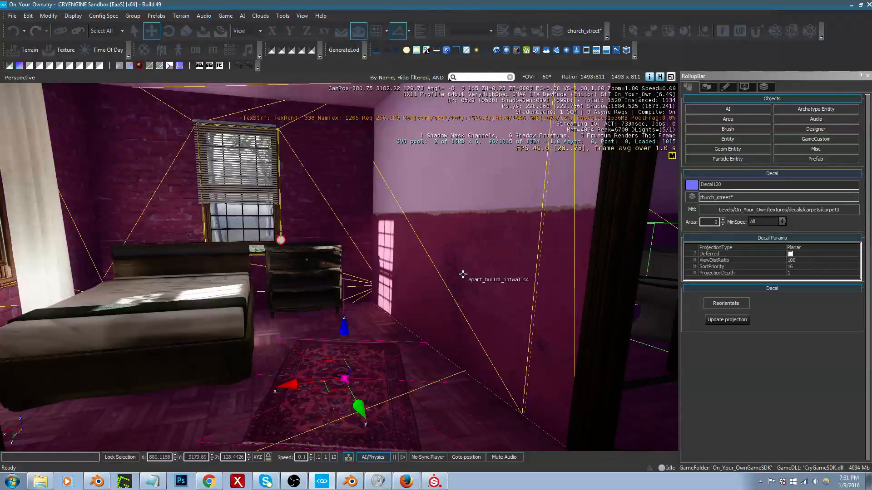
pyautogui.moveTo(463, 275); pyautogui.dragTo(396, 293, button='right')
pyautogui.press('d')
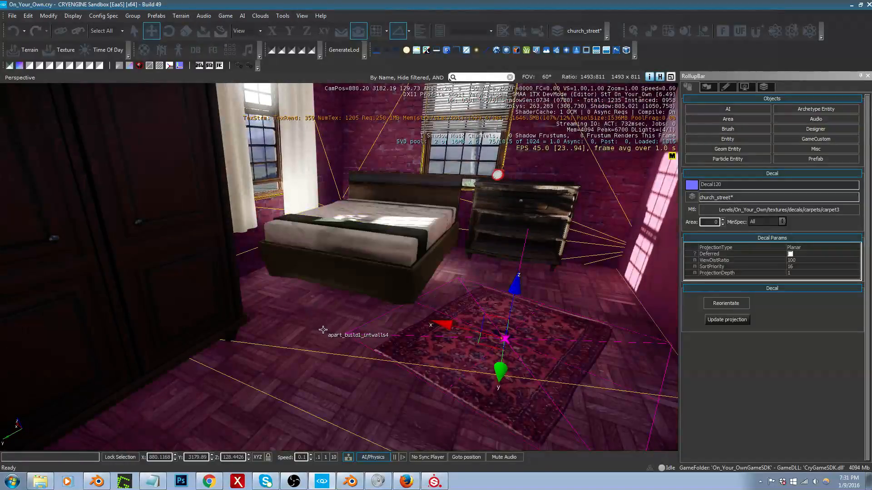
pyautogui.moveTo(312, 352); pyautogui.dragTo(313, 347, button='right')
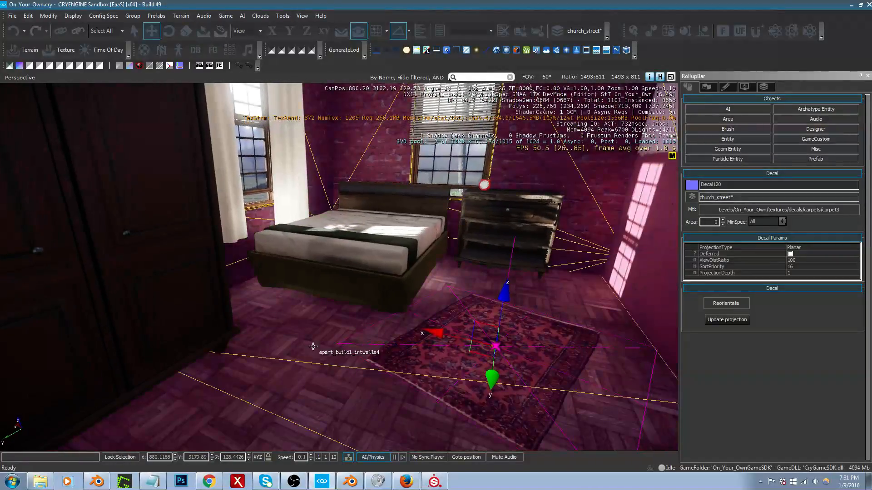
# Step: Switch to Blender and open the interior wall mesh Plane003002001 for editing in solid shading
pyautogui.hotkey('alt', 'Tab')
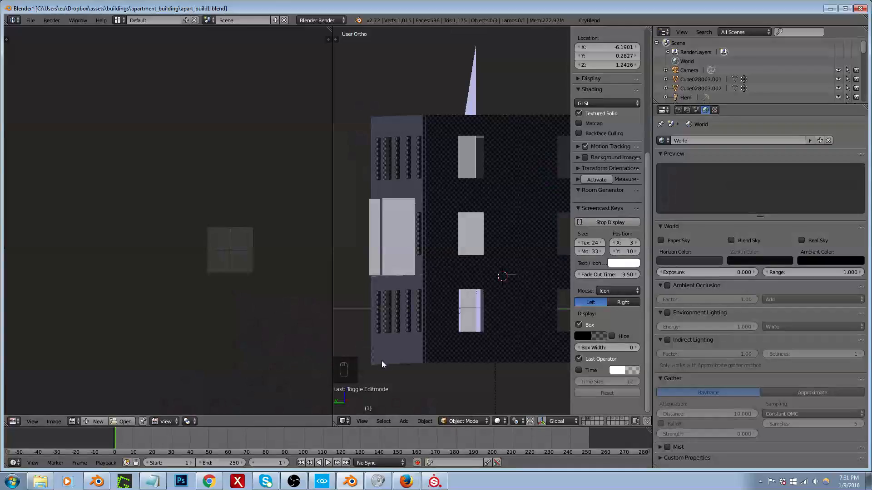
pyautogui.scroll(-4, 406, 325)
pyautogui.moveTo(406, 325); pyautogui.dragTo(421, 341, button='middle')
pyautogui.rightClick(420, 341)
pyautogui.press('z')
pyautogui.scroll(4, 417, 309)
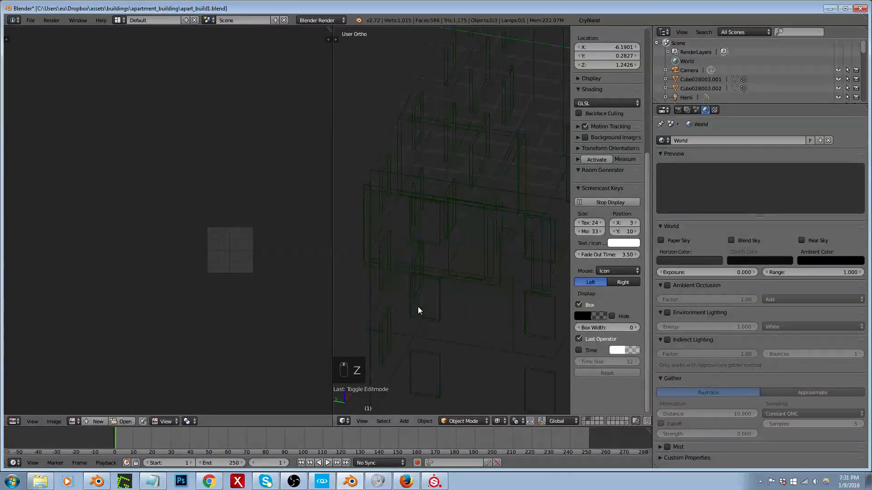
pyautogui.press('Tab')
pyautogui.press('z')
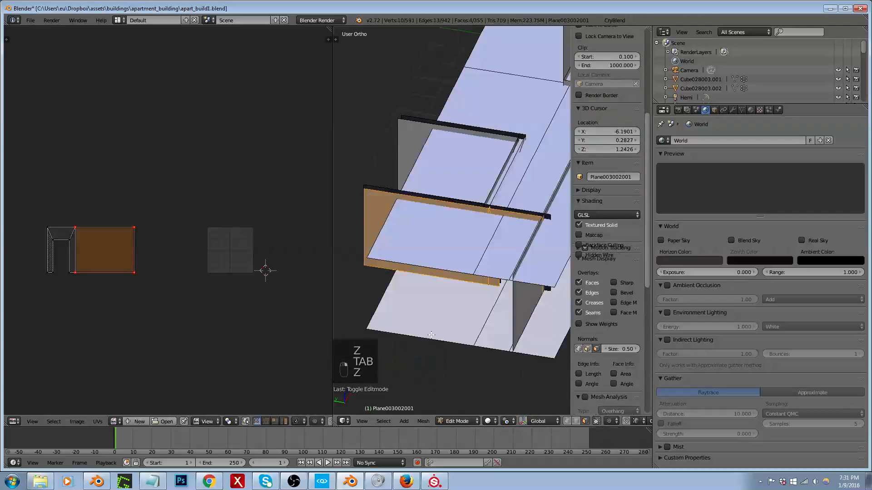
# Step: Maximize the 3D view and show the wall mesh from above in wireframe
pyautogui.moveTo(431, 338)
pyautogui.mouseDown(button='middle')
pyautogui.moveTo(489, 318)
pyautogui.moveTo(459, 321)
pyautogui.moveTo(499, 319)
pyautogui.moveTo(454, 307)
pyautogui.moveTo(518, 330)
pyautogui.moveTo(453, 302)
pyautogui.moveTo(563, 322)
pyautogui.moveTo(555, 330)
pyautogui.mouseUp(button='middle')
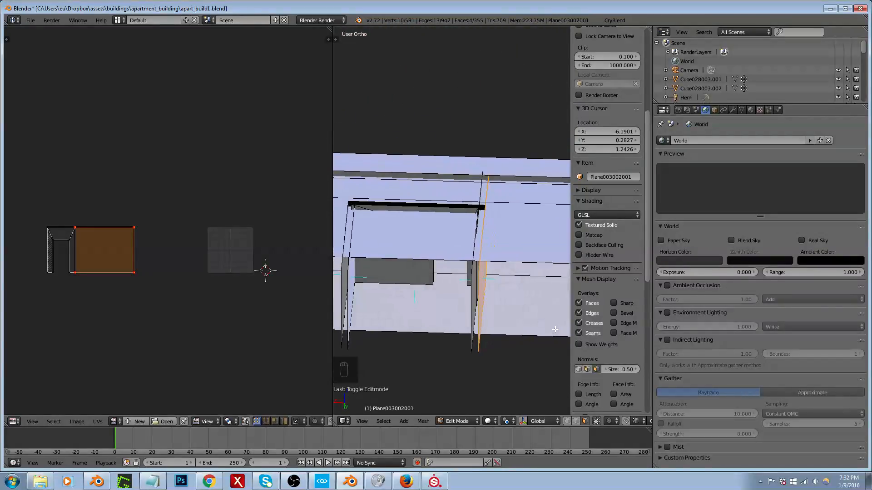
pyautogui.press('KP_7')
pyautogui.scroll(-3, 445, 317)
pyautogui.scroll(3, 467, 233)
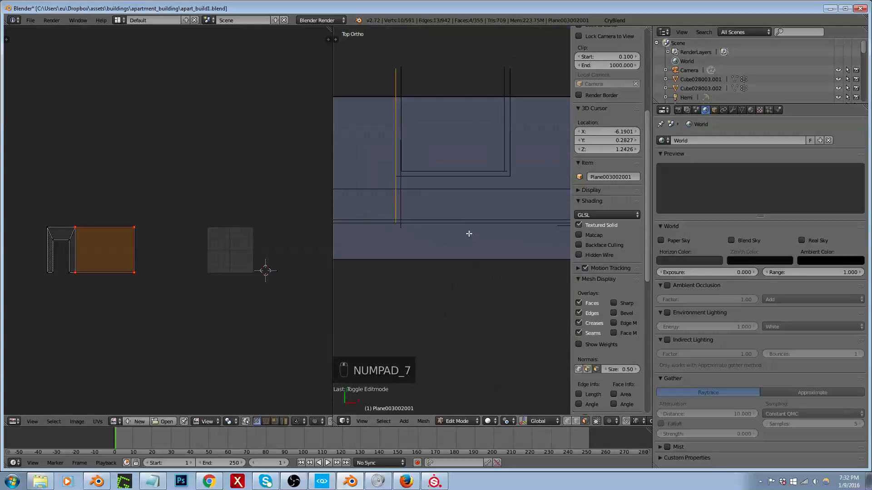
pyautogui.press('z')
pyautogui.scroll(-1, 440, 249)
pyautogui.hotkey('shift', 'space')
pyautogui.scroll(5, 409, 222)
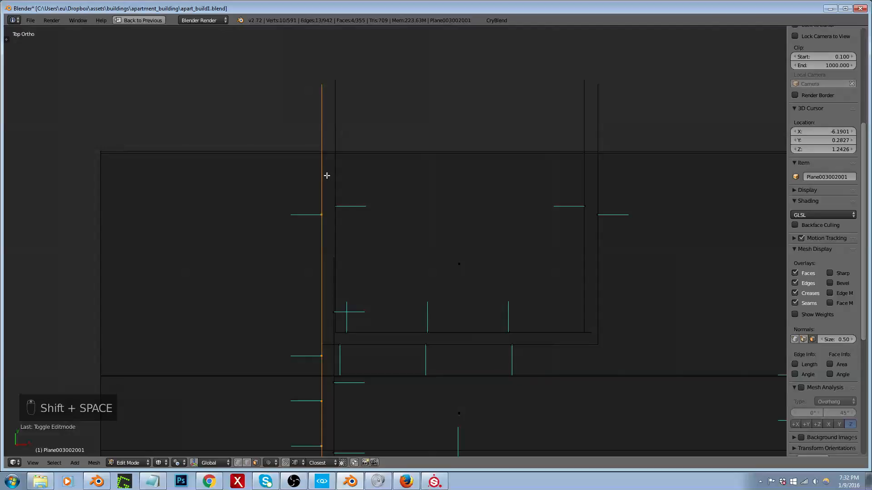
# Step: Try an angle-constrained three-sided knife cut along the middle of the room's wall thickness, and undo the cut
pyautogui.press('k')
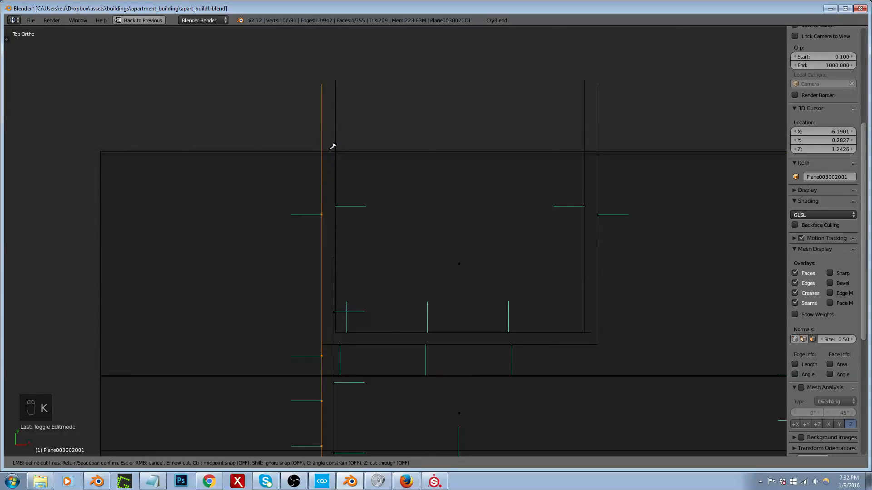
pyautogui.click(328, 143)
pyautogui.press('c')
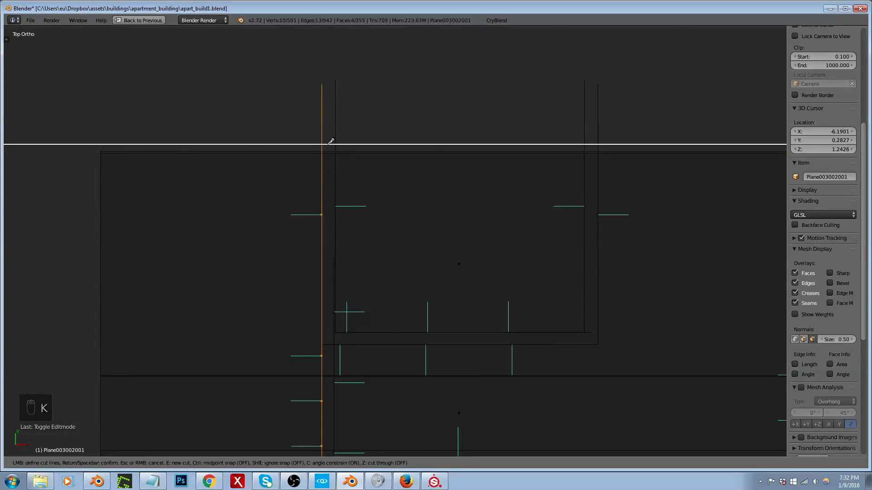
pyautogui.click(328, 336)
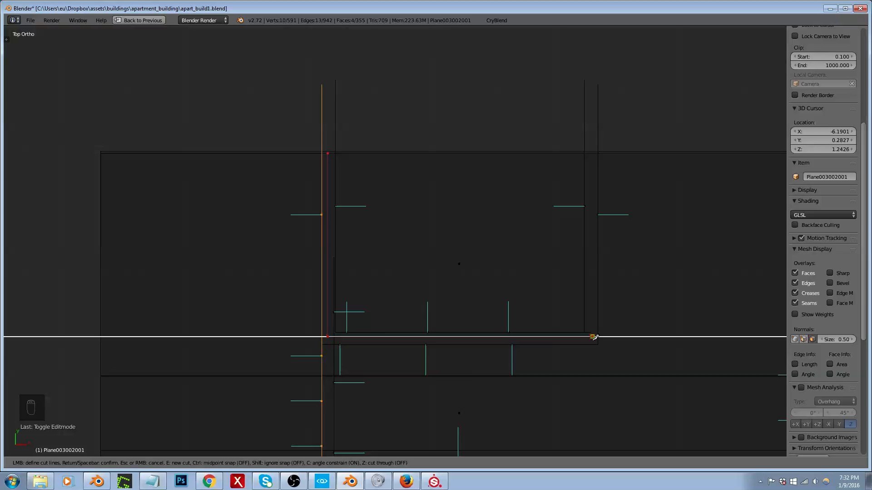
pyautogui.click(593, 337)
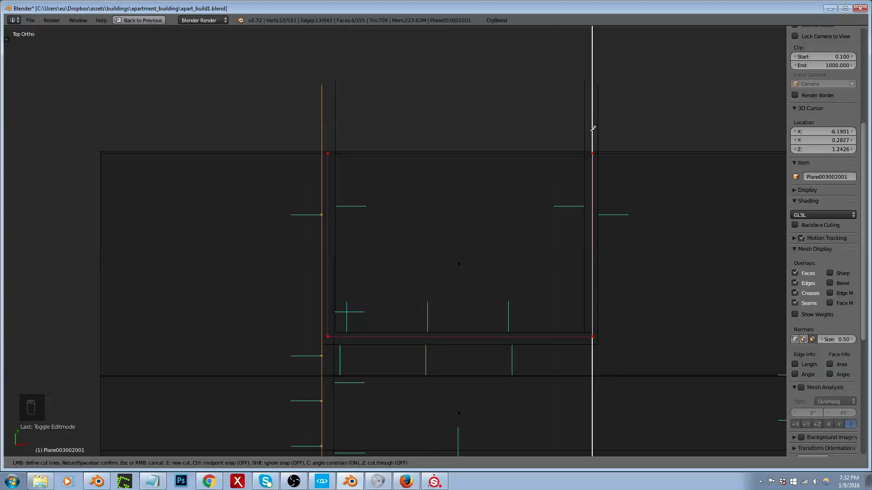
pyautogui.click(592, 153)
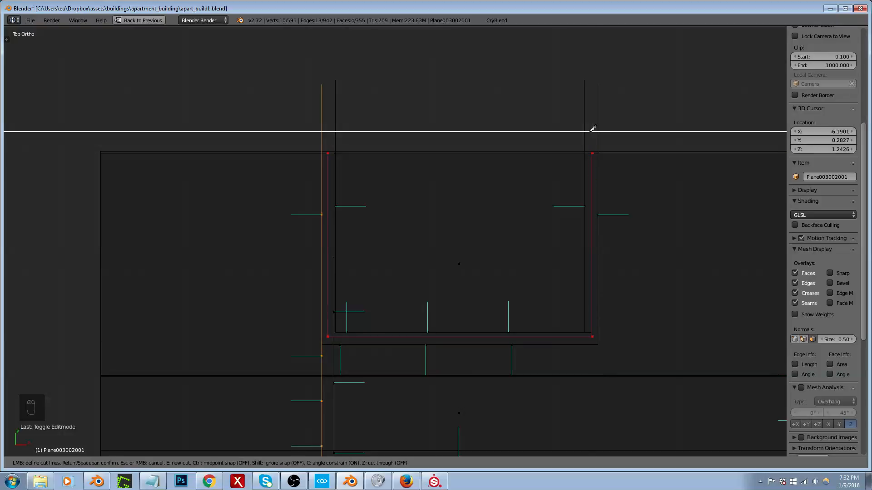
pyautogui.press('Return')
pyautogui.moveTo(512, 200)
pyautogui.mouseDown(button='middle')
pyautogui.moveTo(560, 136)
pyautogui.moveTo(576, 130)
pyautogui.moveTo(580, 178)
pyautogui.moveTo(650, 140)
pyautogui.moveTo(715, 129)
pyautogui.moveTo(724, 110)
pyautogui.moveTo(706, 107)
pyautogui.moveTo(604, 180)
pyautogui.moveTo(600, 209)
pyautogui.moveTo(574, 212)
pyautogui.moveTo(558, 245)
pyautogui.mouseUp(button='middle')
pyautogui.press('z')
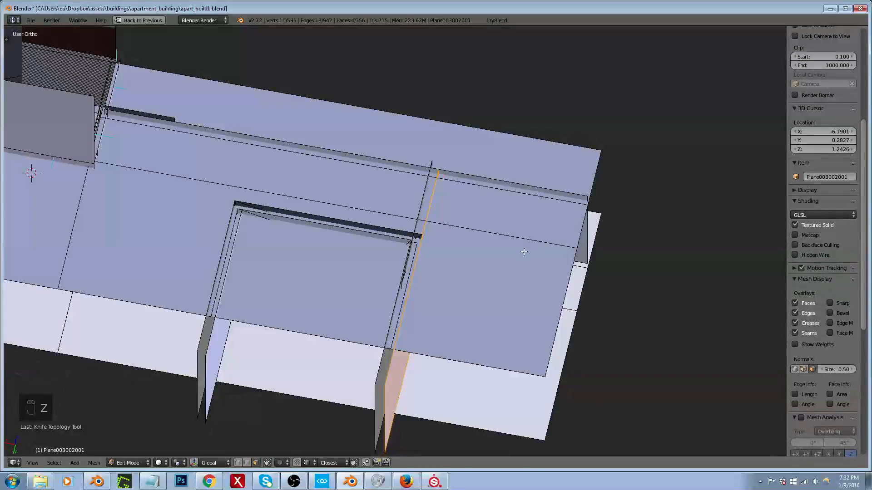
pyautogui.moveTo(470, 257); pyautogui.dragTo(448, 255, button='middle')
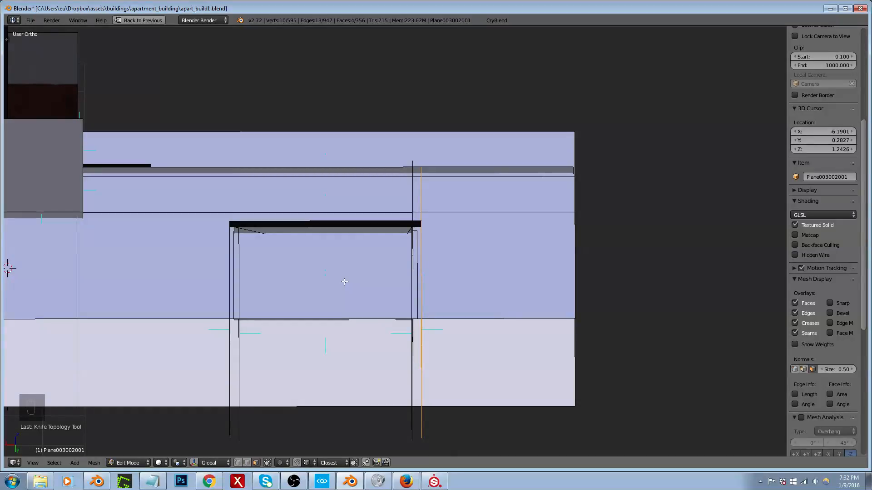
pyautogui.hotkey('ctrl', 'z')
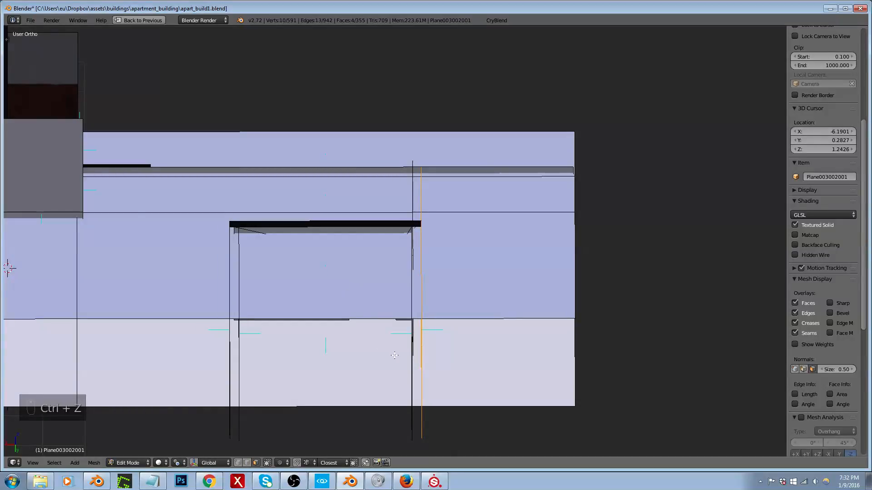
# Step: Hide the large horizontal face above the room and the one above the corridor to expose the floor
pyautogui.moveTo(394, 356); pyautogui.dragTo(395, 347, button='middle')
pyautogui.rightClick(491, 296)
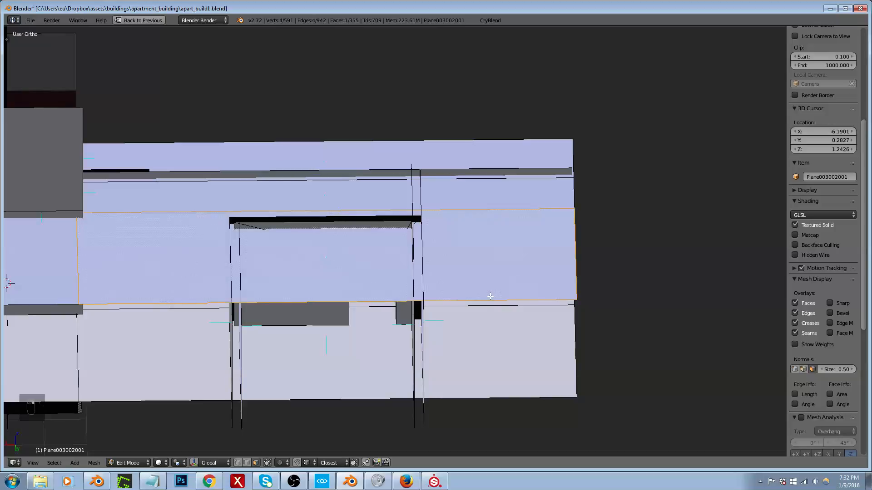
pyautogui.press('h')
pyautogui.moveTo(491, 296); pyautogui.dragTo(431, 359, button='middle')
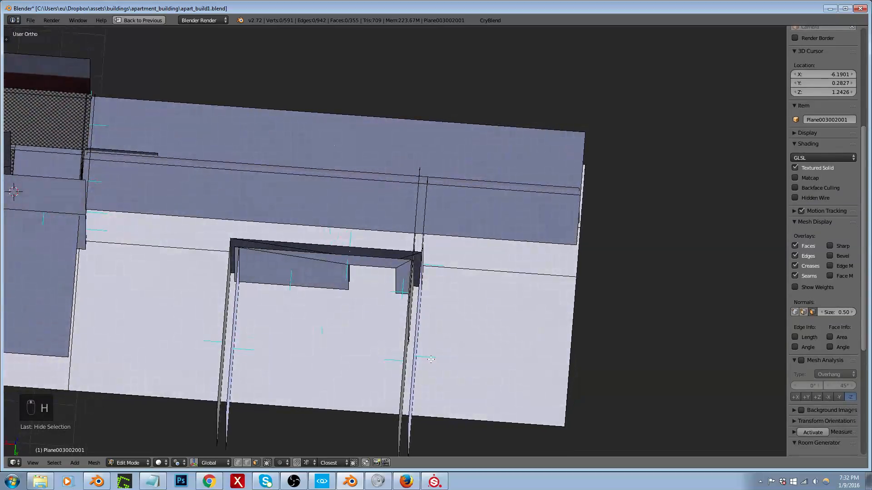
pyautogui.press('KP_7')
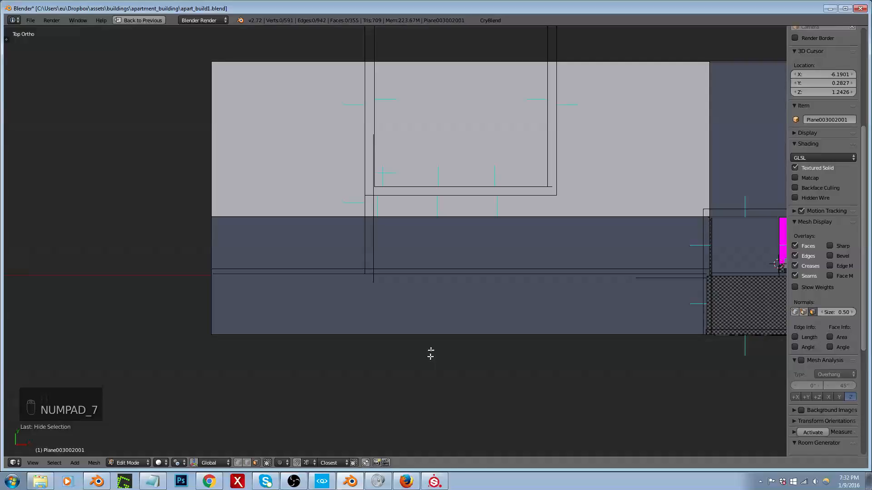
pyautogui.rightClick(444, 238)
pyautogui.moveTo(472, 277); pyautogui.dragTo(506, 278, button='middle')
pyautogui.press('h')
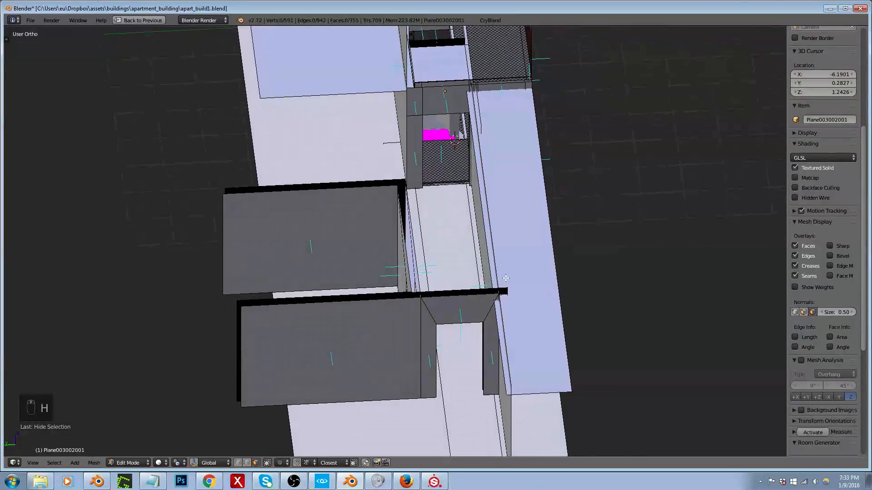
# Step: In edge select mode, slide the long corridor floor edge toward the adjoining wall by a factor of about -0.101
pyautogui.hotkey('ctrl', 'Tab')
pyautogui.click(473, 267)
pyautogui.rightClick(474, 244)
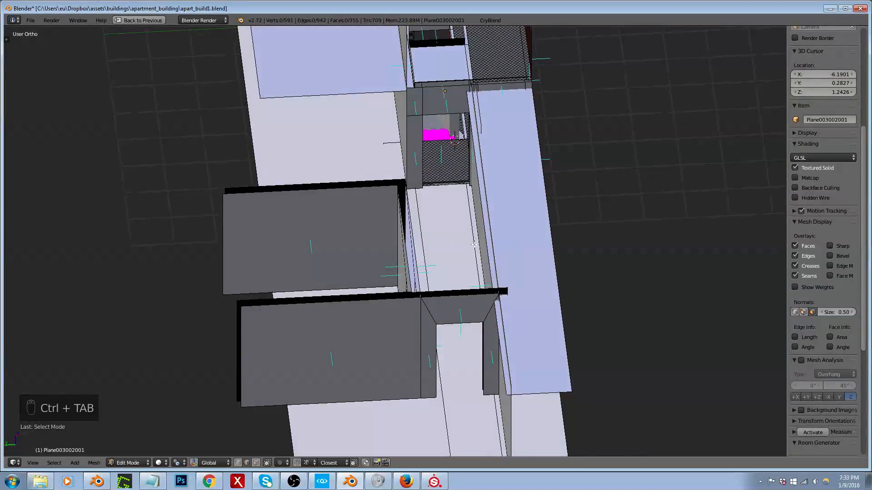
pyautogui.press('g')
pyautogui.press('g')
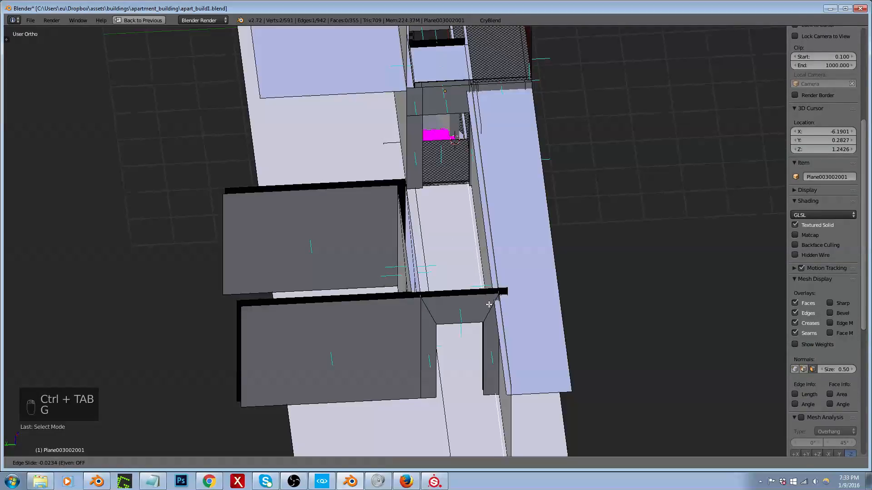
pyautogui.click(493, 305)
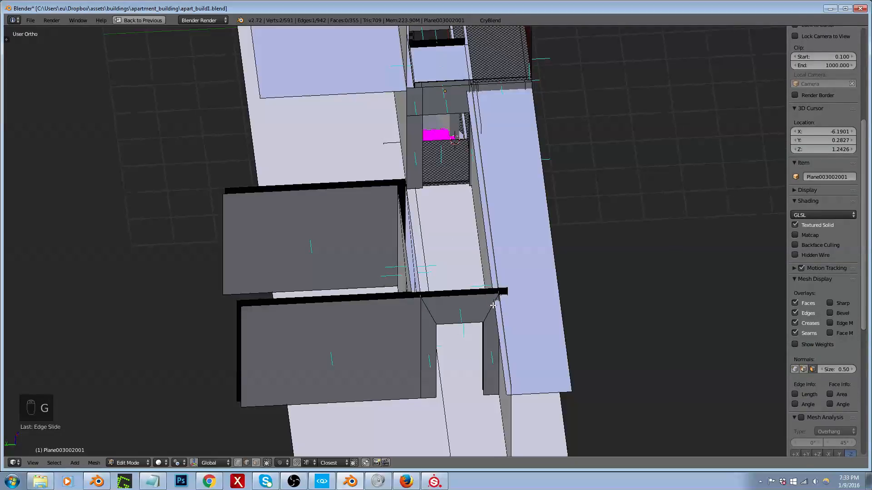
pyautogui.press('t')
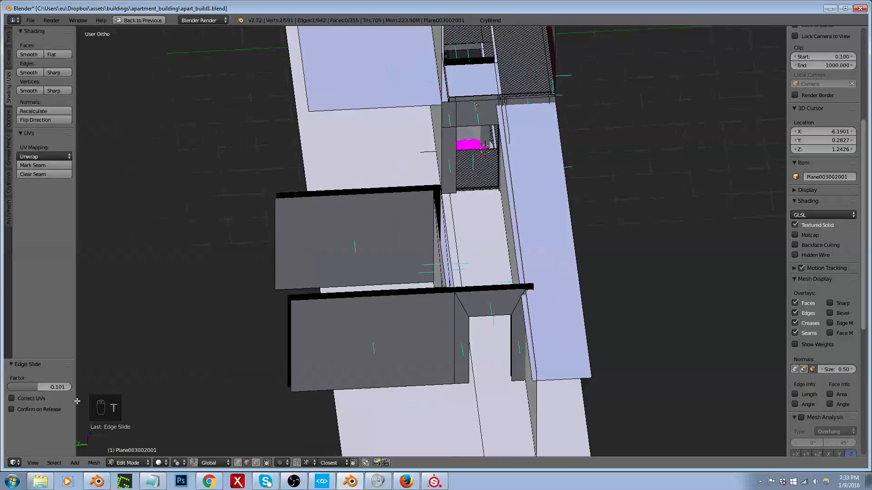
pyautogui.press('t')
pyautogui.scroll(-2, 372, 250)
pyautogui.moveTo(388, 247); pyautogui.dragTo(445, 269, button='middle')
pyautogui.press('KP_7')
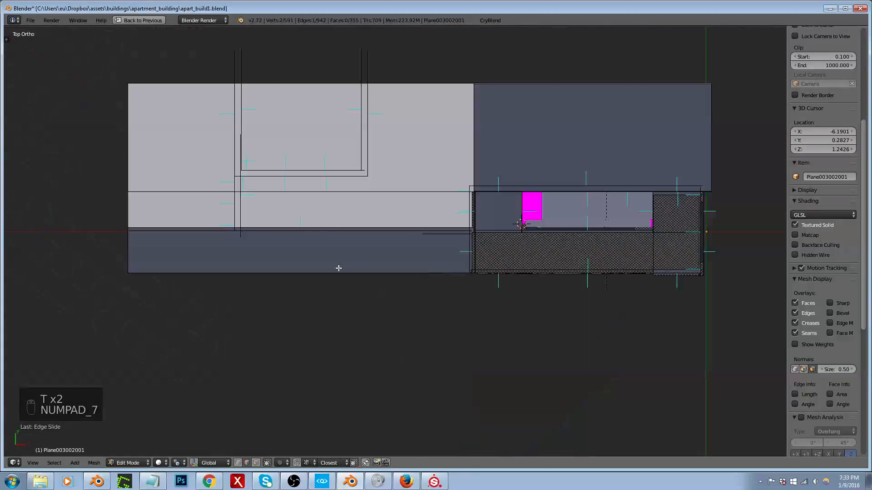
# Step: Try an angle-constrained knife cut across the floor along the middle of the room's left wall thickness, and undo it
pyautogui.scroll(-1, 288, 204)
pyautogui.scroll(5, 244, 102)
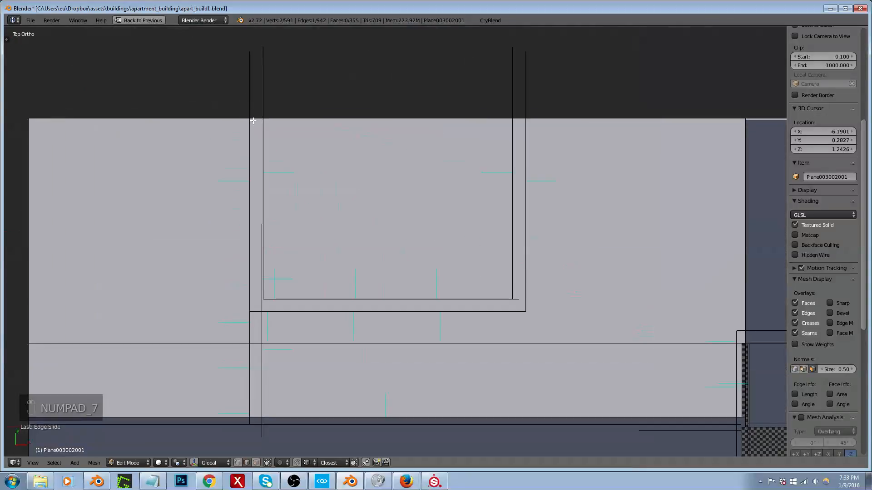
pyautogui.press('c')
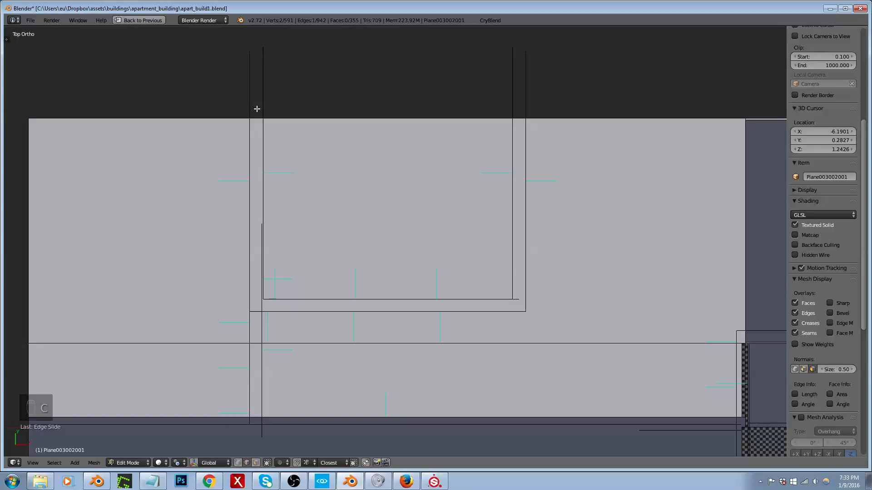
pyautogui.press('k')
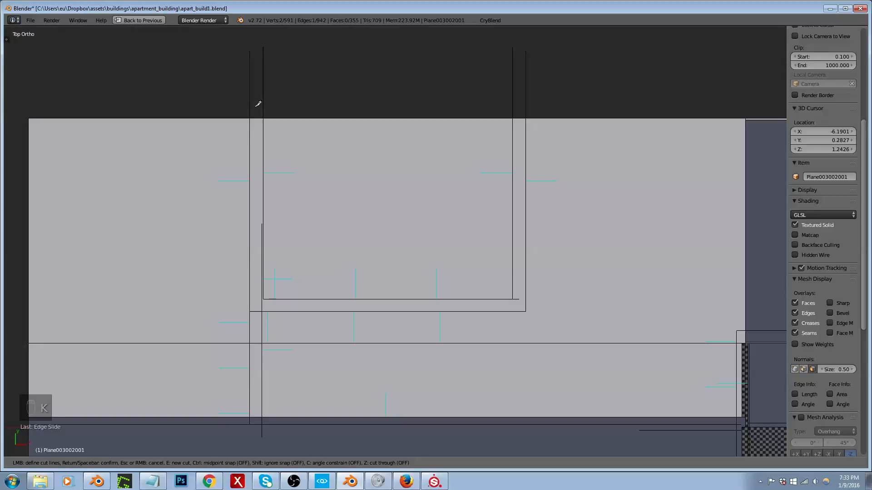
pyautogui.click(255, 109)
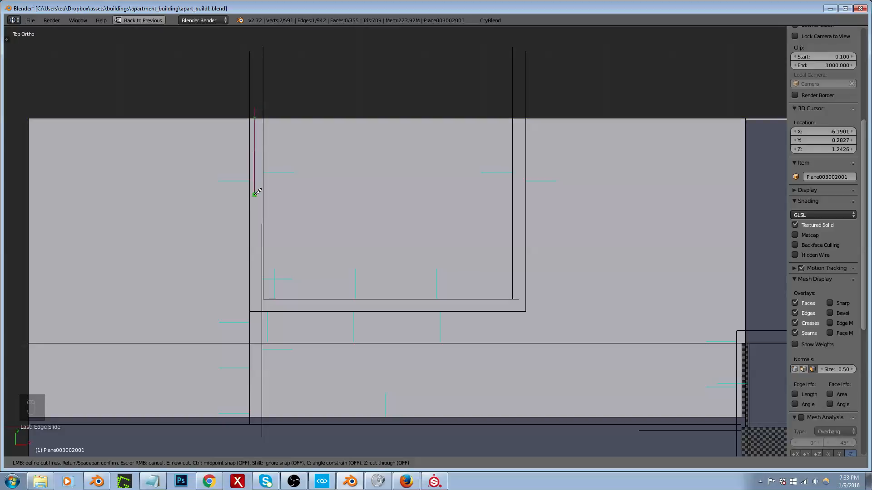
pyautogui.press('c')
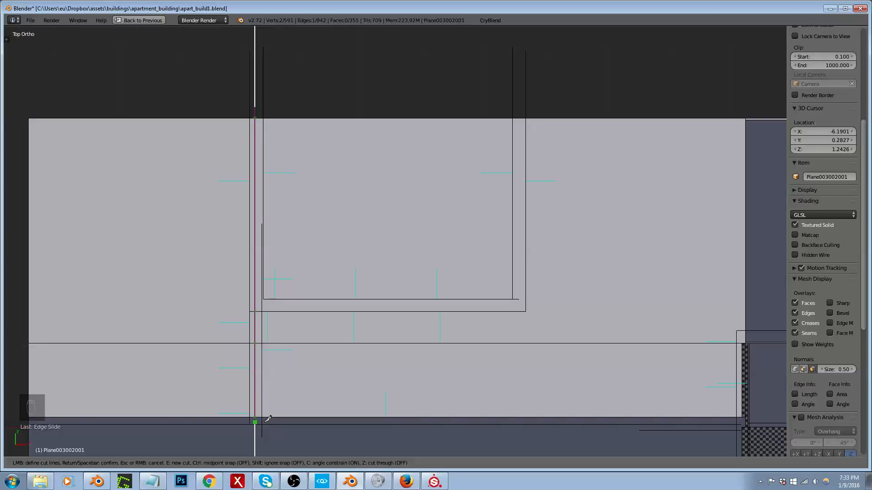
pyautogui.click(267, 418)
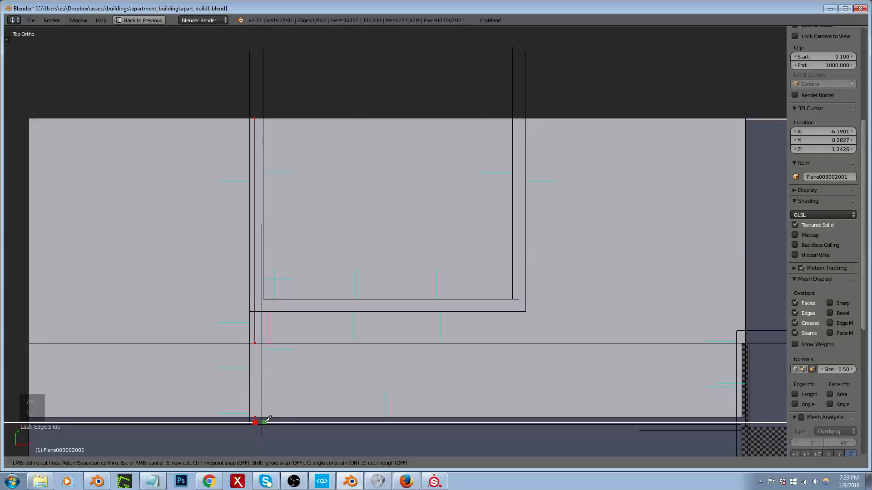
pyautogui.press('Return')
pyautogui.moveTo(265, 422); pyautogui.dragTo(272, 313, button='middle')
pyautogui.scroll(4, 264, 313)
pyautogui.scroll(-2, 261, 318)
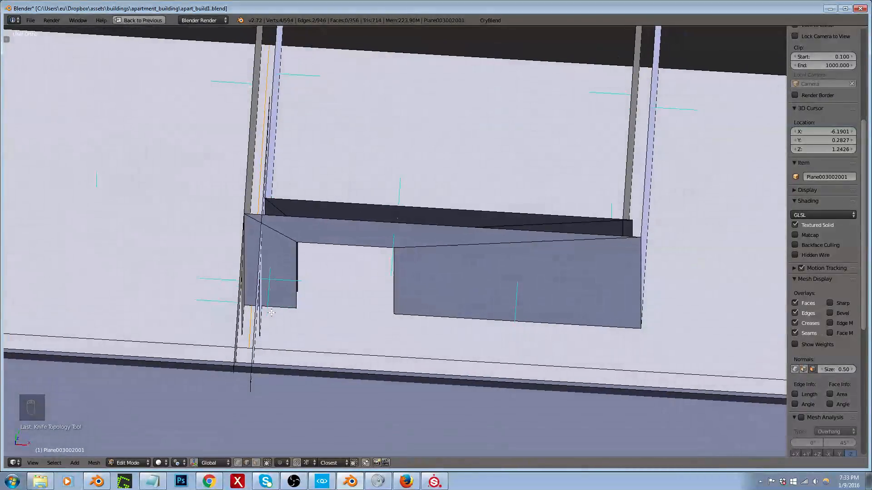
pyautogui.hotkey('ctrl', 'z')
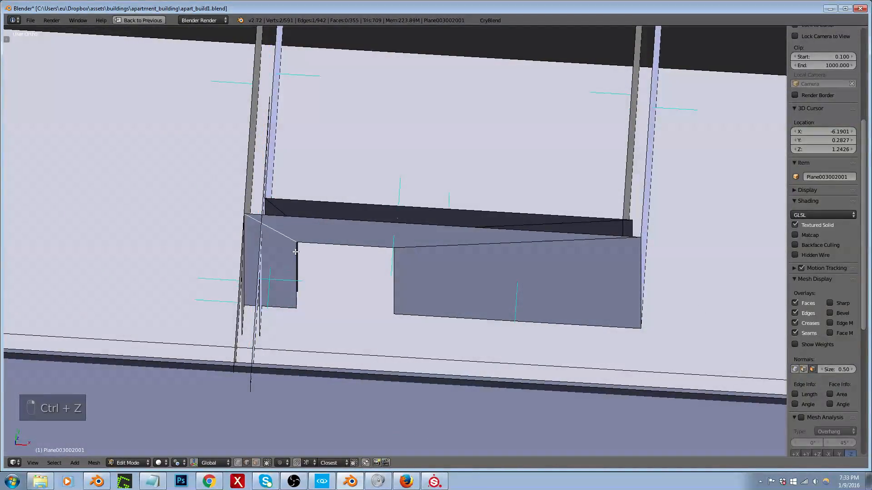
# Step: Select the linked outer wall faces around the small room and hide them
pyautogui.hotkey('ctrl', 'l')
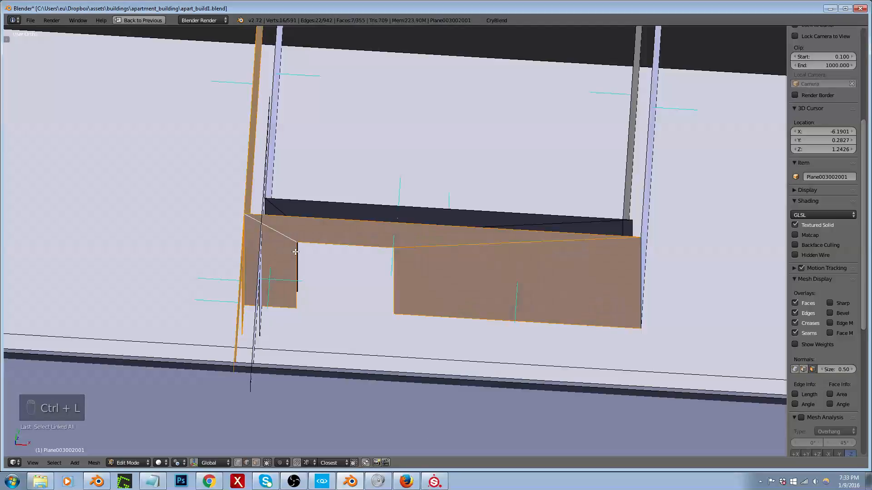
pyautogui.moveTo(296, 251)
pyautogui.mouseDown(button='middle')
pyautogui.moveTo(324, 241)
pyautogui.moveTo(292, 257)
pyautogui.mouseUp(button='middle')
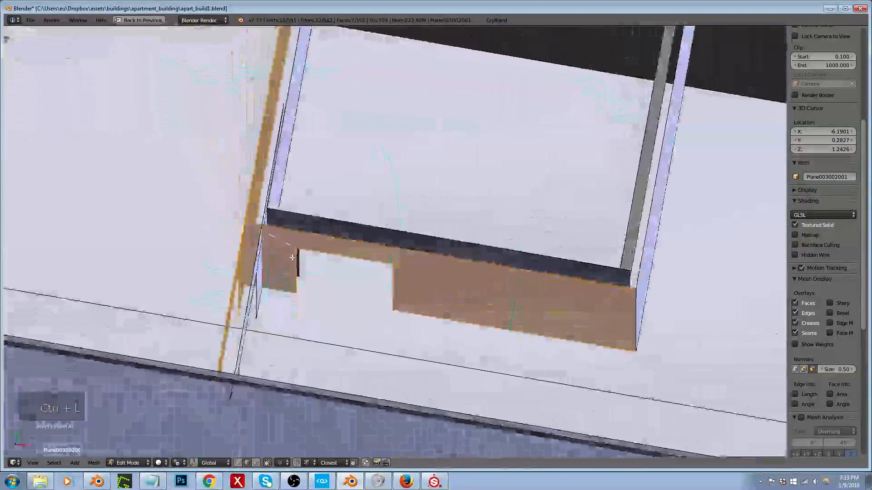
pyautogui.press('h')
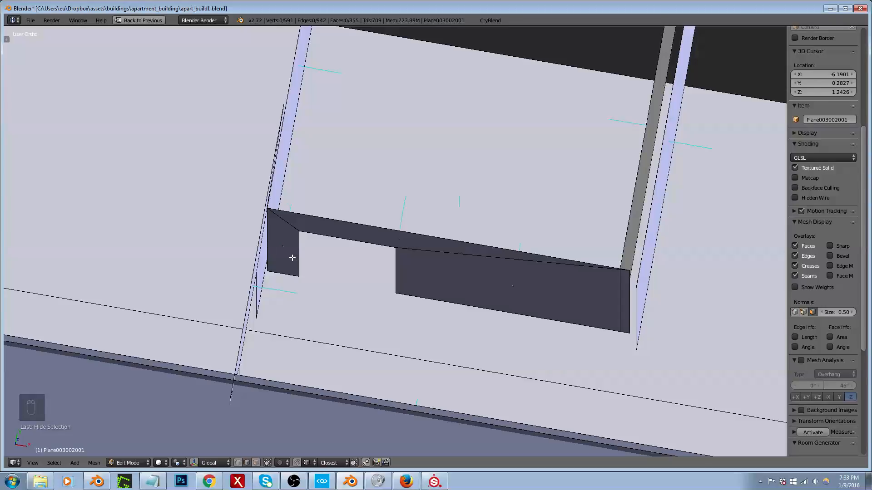
# Step: From above, knife a straight angle-constrained cut across the floor just outside the small room's left wall
pyautogui.moveTo(287, 258); pyautogui.dragTo(350, 233, button='middle')
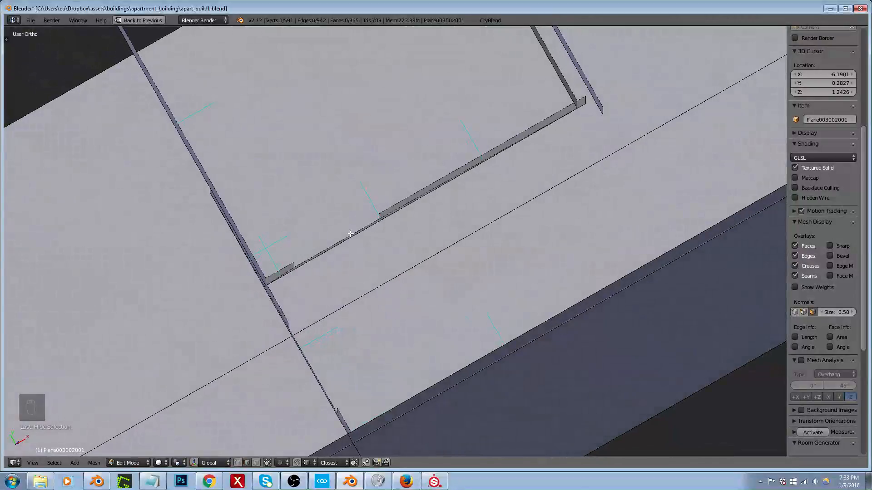
pyautogui.press('KP_7')
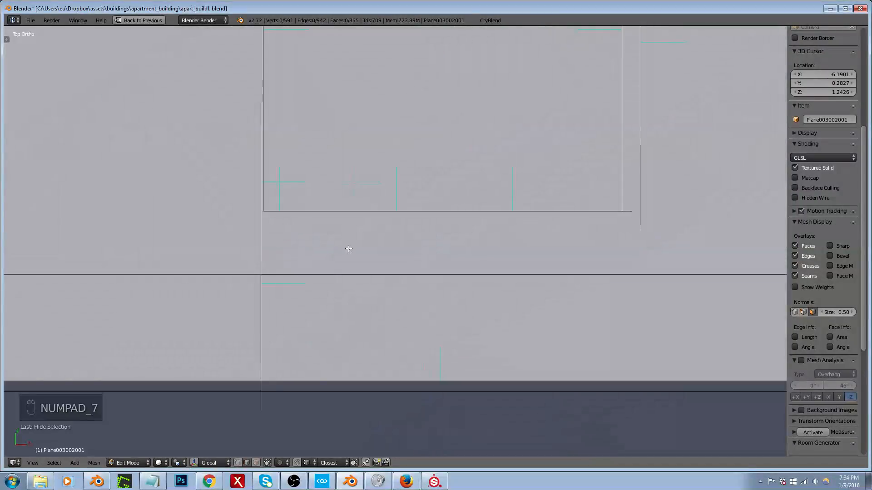
pyautogui.scroll(-3, 311, 278)
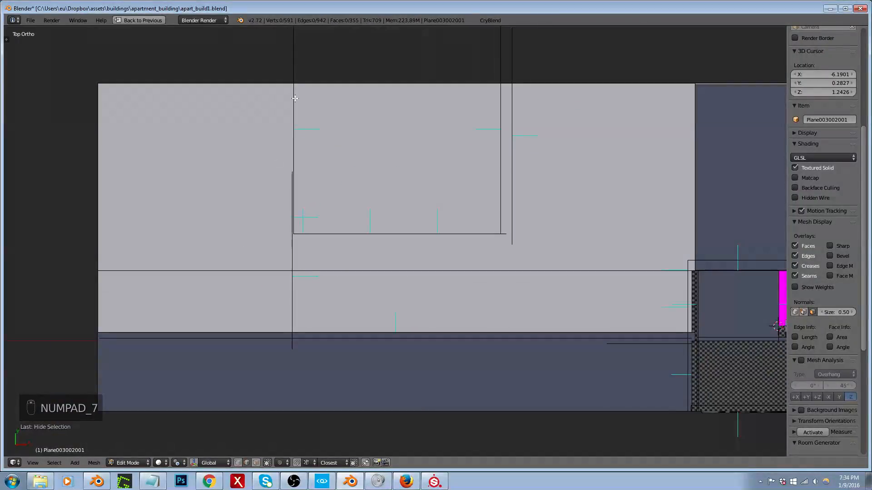
pyautogui.press('k')
pyautogui.click(290, 84)
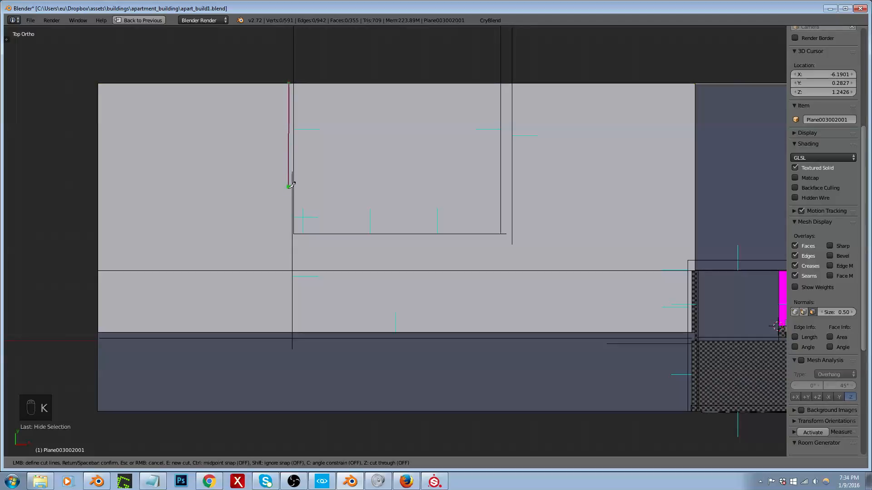
pyautogui.press('c')
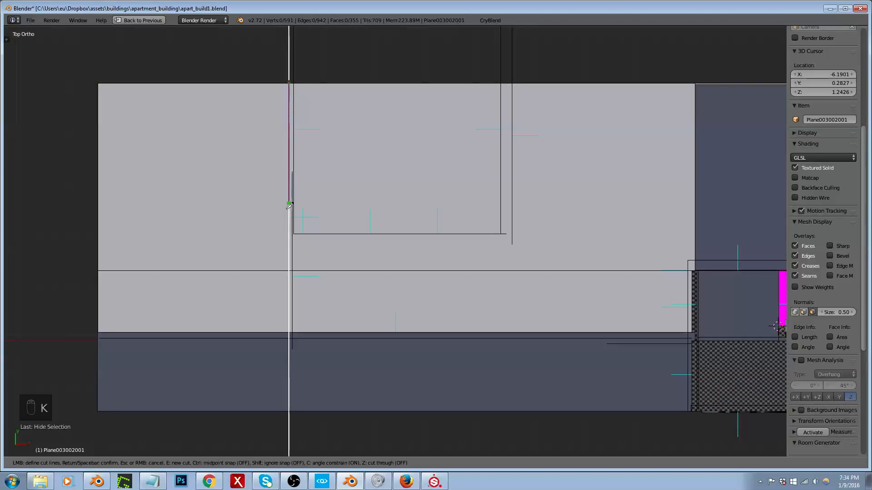
pyautogui.click(298, 335)
pyautogui.press('Return')
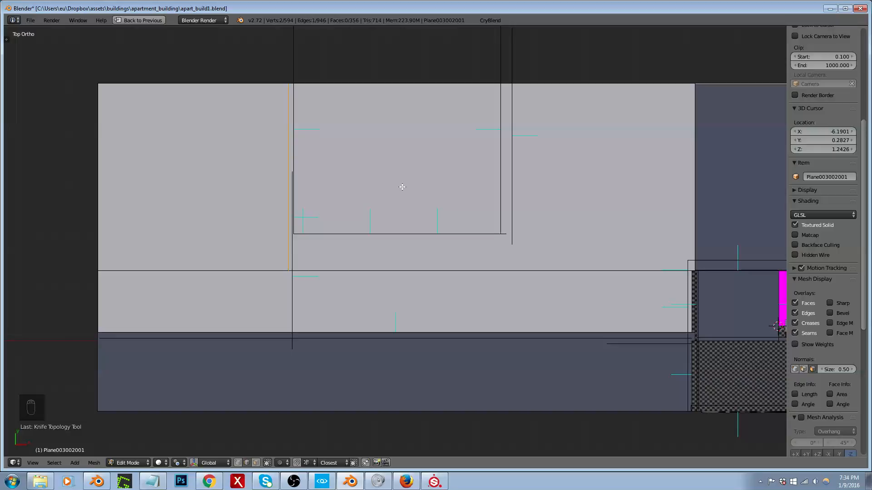
# Step: Select the linked wall piece adjoining the small room's left corner and hide it
pyautogui.moveTo(408, 193); pyautogui.dragTo(316, 179, button='middle')
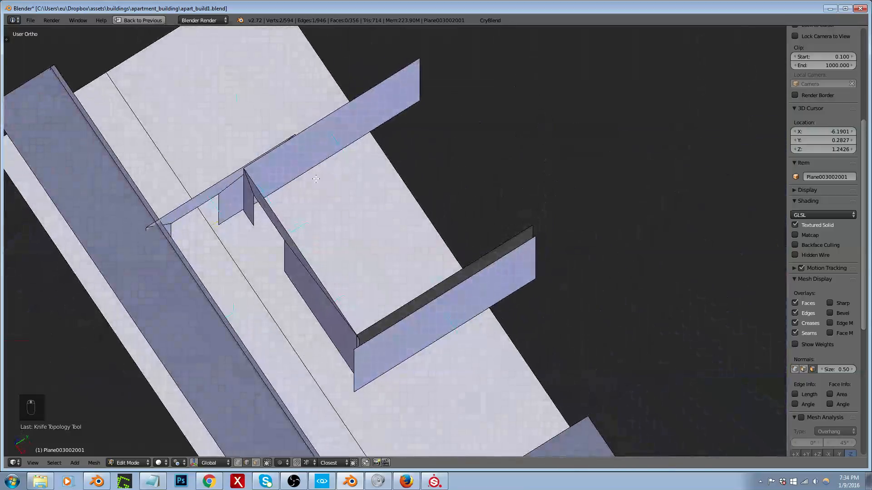
pyautogui.rightClick(226, 179)
pyautogui.hotkey('ctrl', 'l')
pyautogui.press('h')
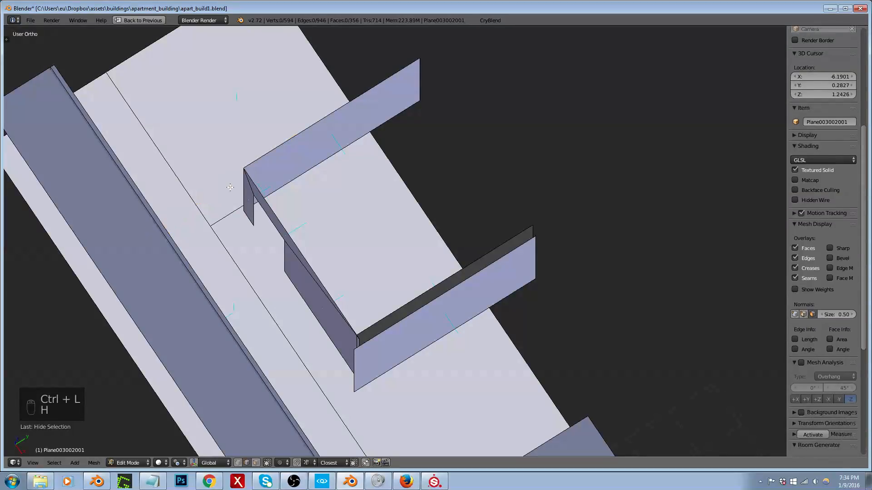
# Step: From above, knife an angle-constrained L-shaped floor cut along the room's right and front walls, ending at the existing left cut
pyautogui.press('KP_7')
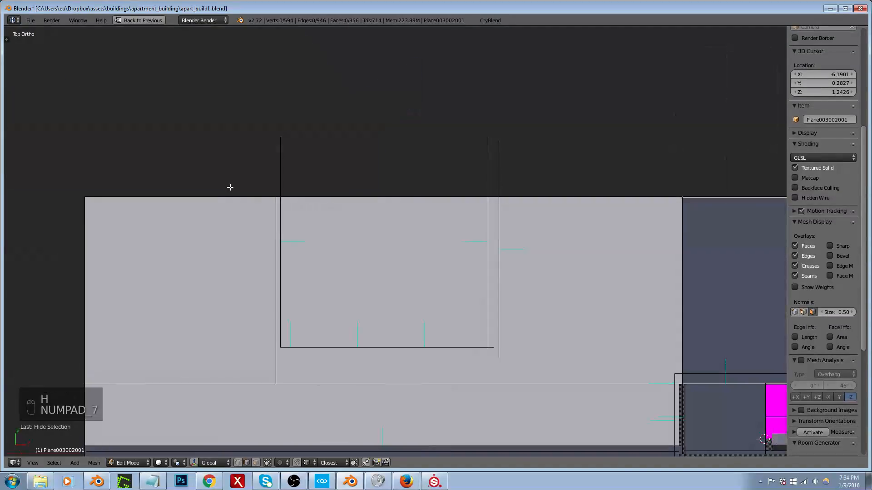
pyautogui.press('k')
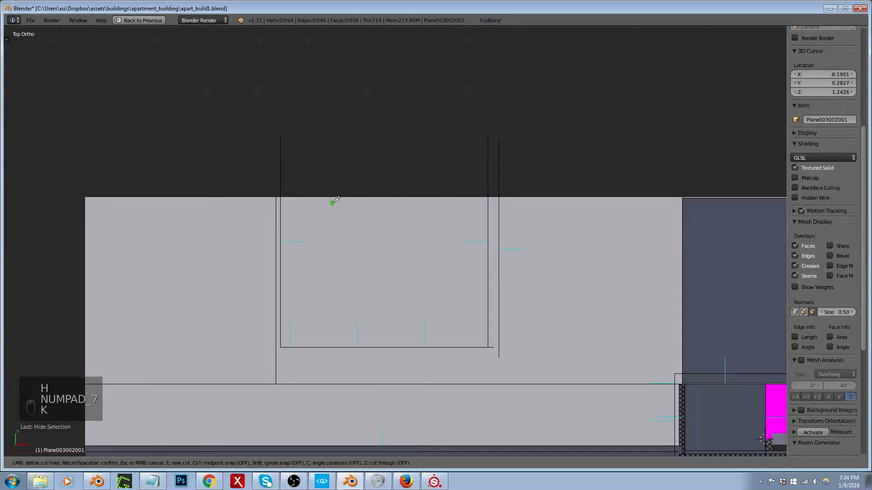
pyautogui.click(494, 196)
pyautogui.press('c')
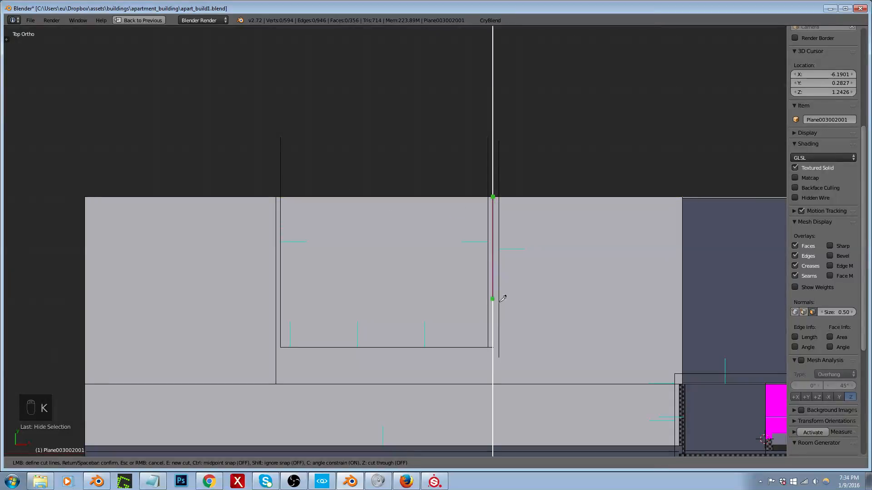
pyautogui.click(504, 351)
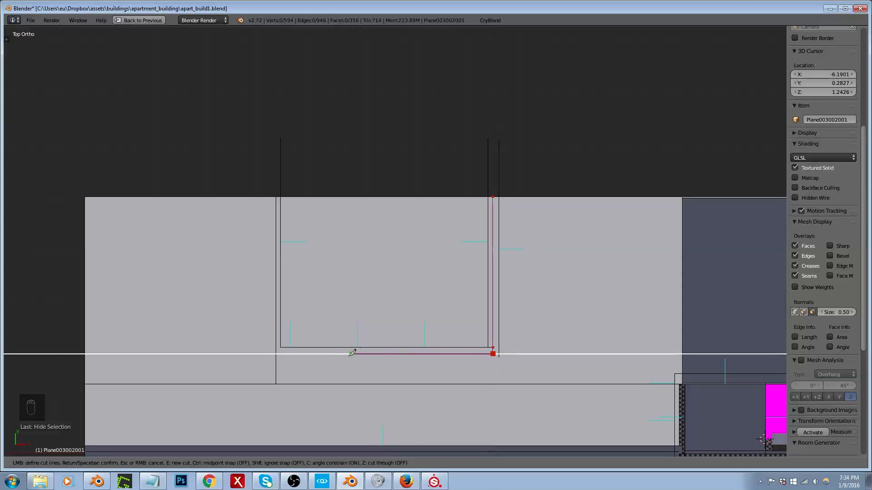
pyautogui.click(276, 354)
pyautogui.press('Return')
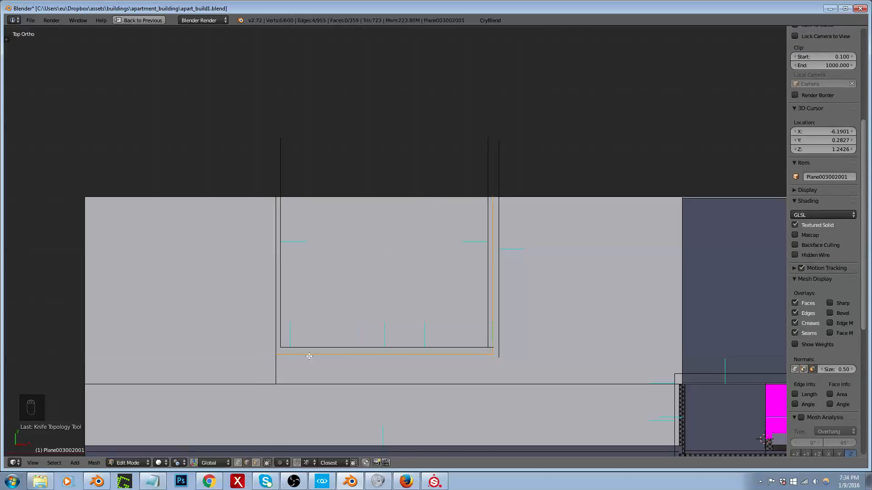
# Step: In edge select mode, delete the vertices of the stray cut edge beside the room's front-right wall corner
pyautogui.moveTo(310, 357); pyautogui.dragTo(533, 324, button='middle')
pyautogui.hotkey('ctrl', 'Tab')
pyautogui.click(473, 307)
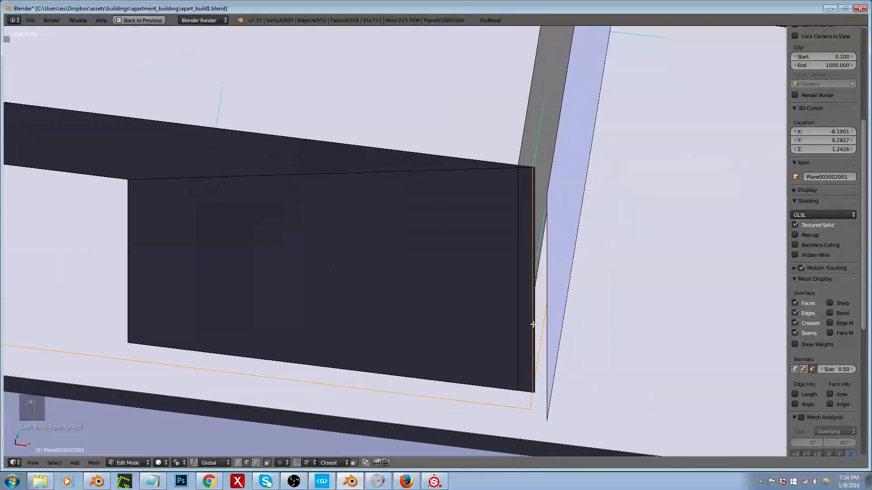
pyautogui.rightClick(533, 320)
pyautogui.rightClick(539, 307)
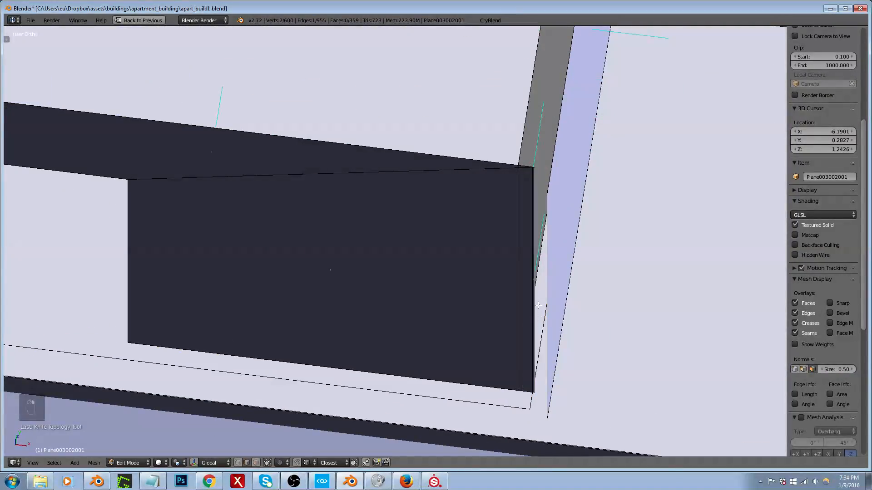
pyautogui.press('x')
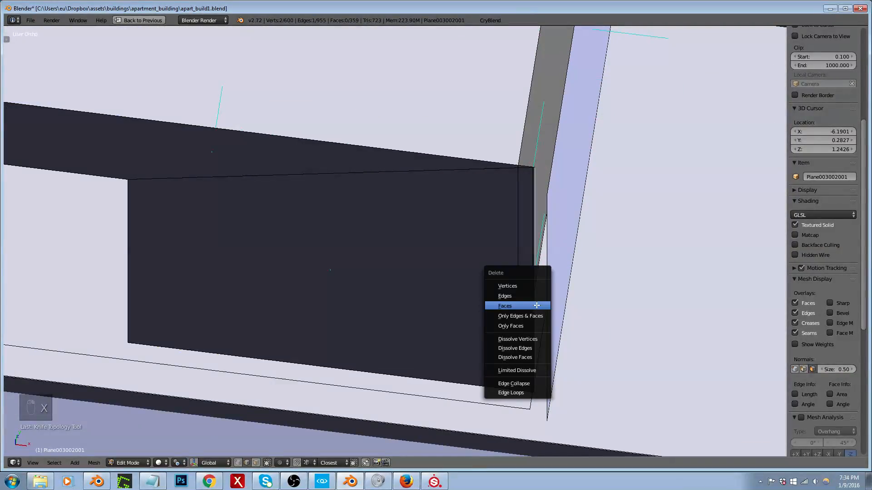
pyautogui.click(524, 286)
pyautogui.scroll(10, 529, 396)
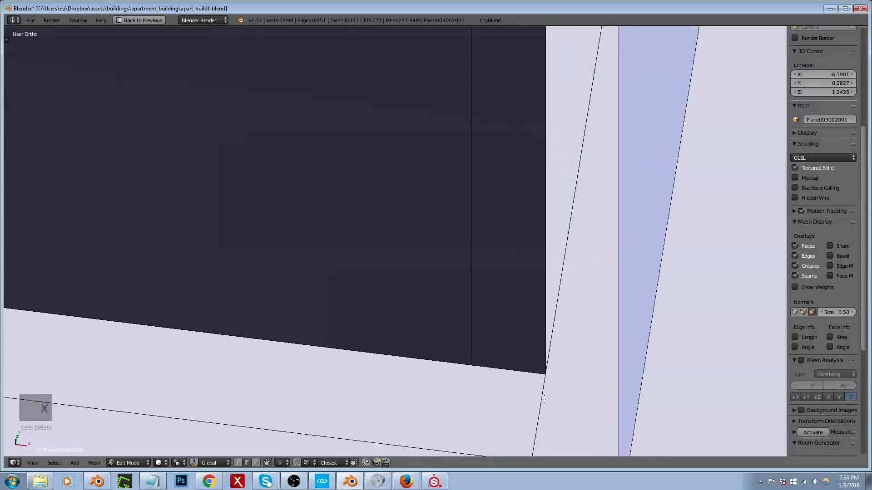
pyautogui.scroll(-10, 526, 365)
pyautogui.moveTo(482, 324); pyautogui.dragTo(506, 325, button='middle')
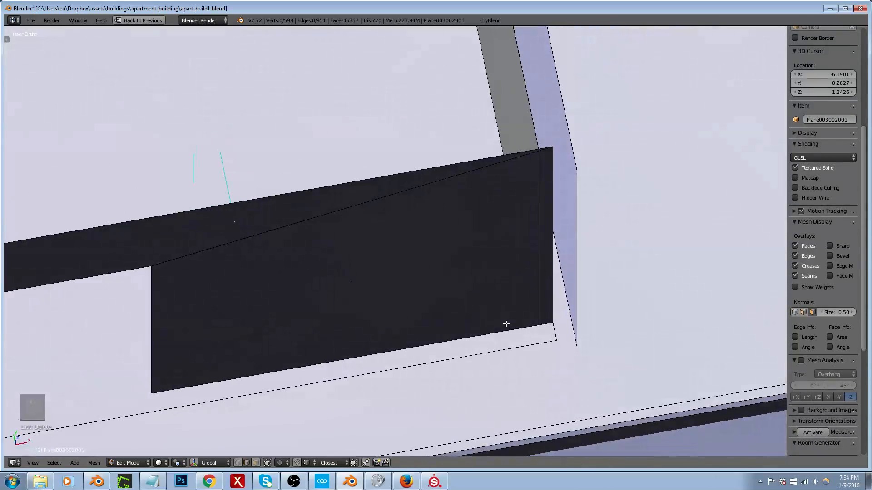
# Step: Restore the multi-editor layout and, in face select mode, select the newly cut floor face inside the small room
pyautogui.hotkey('shift', 'space')
pyautogui.click(453, 300)
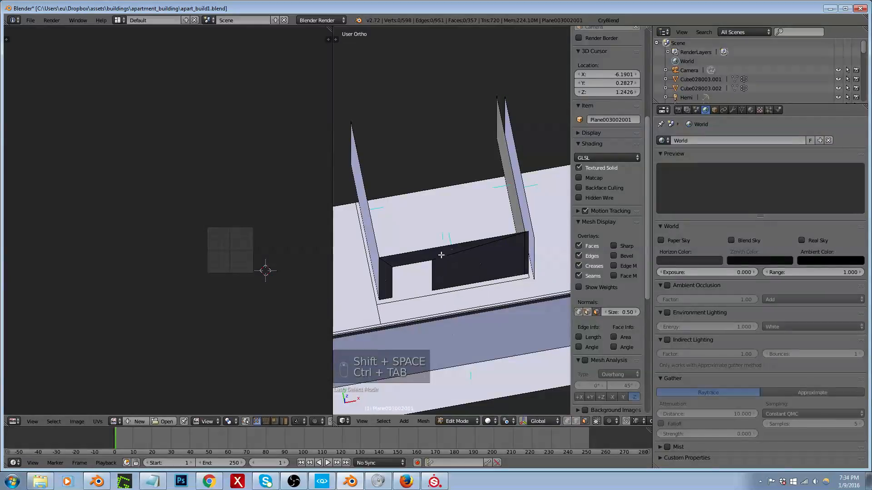
pyautogui.rightClick(442, 255)
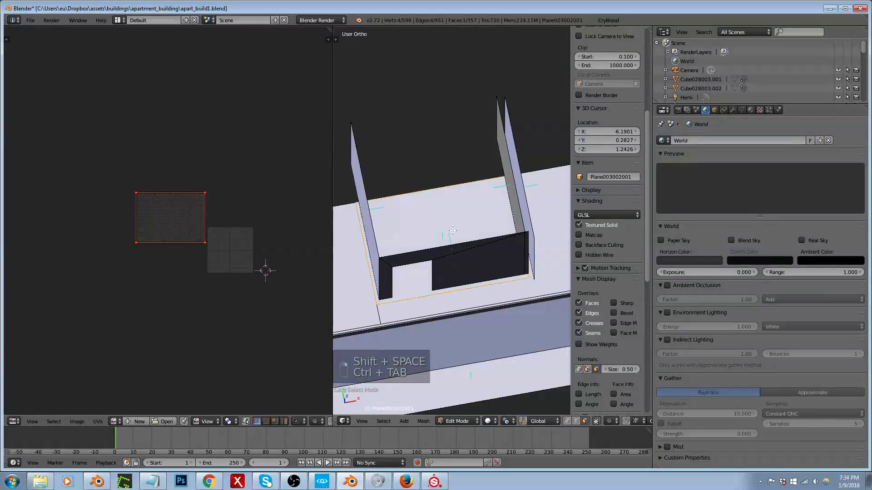
# Step: Add a material slot with a new material named apart_build__014__intRoomsBathFloor
pyautogui.click(751, 110)
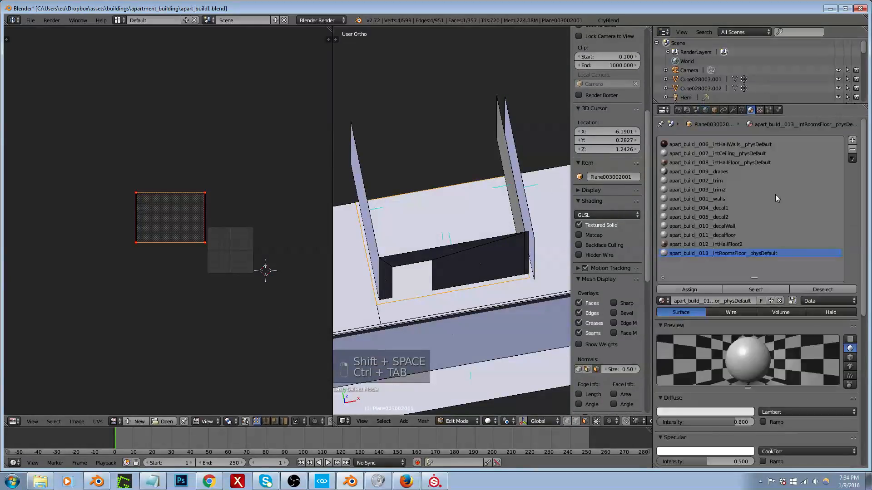
pyautogui.click(853, 141)
pyautogui.click(732, 301)
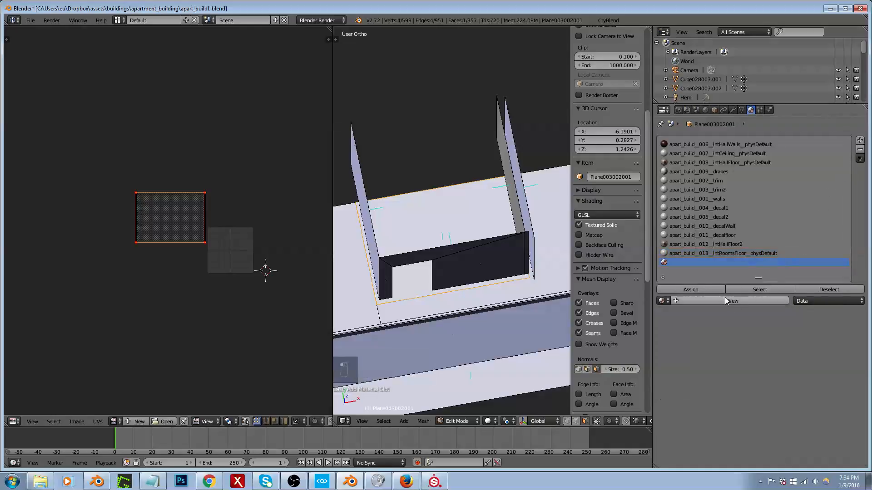
pyautogui.click(705, 301)
pyautogui.write('apa')
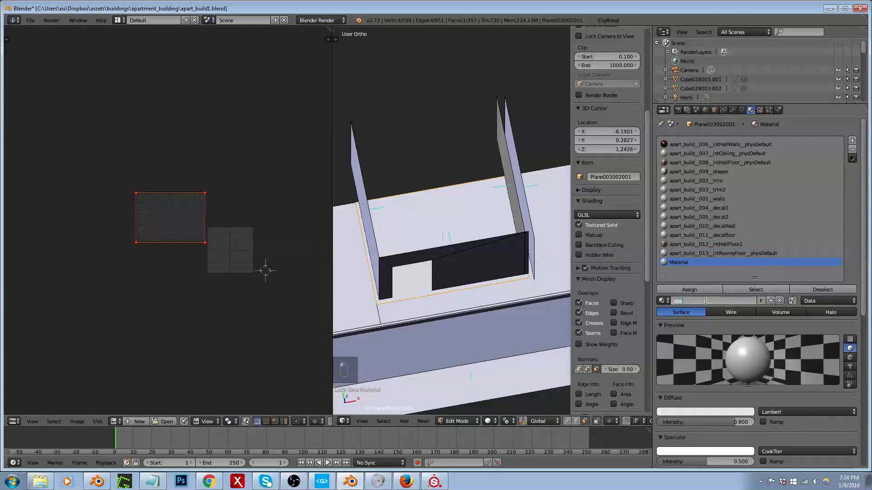
pyautogui.write('rt_build_014__intRoomsBa')
pyautogui.write('thFloor')
pyautogui.press('Return')
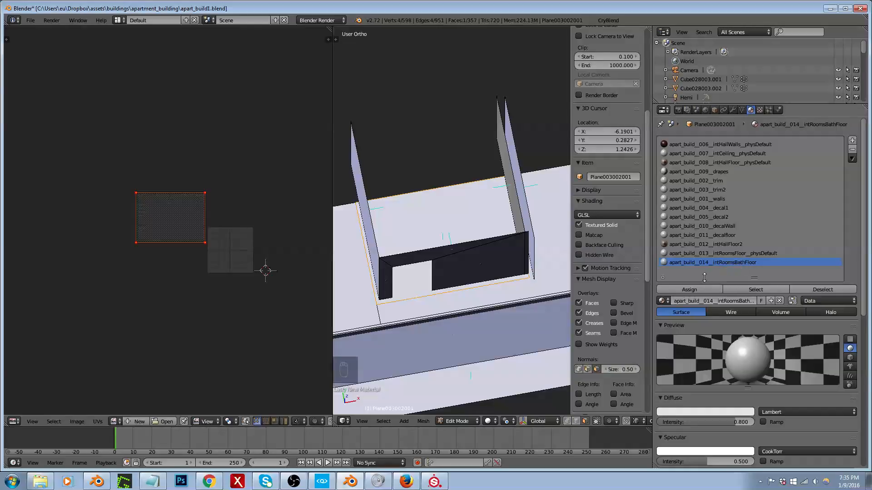
# Step: Assign the apart_build__014__intRoomsBathFloor material to the selected small-room floor face
pyautogui.click(689, 289)
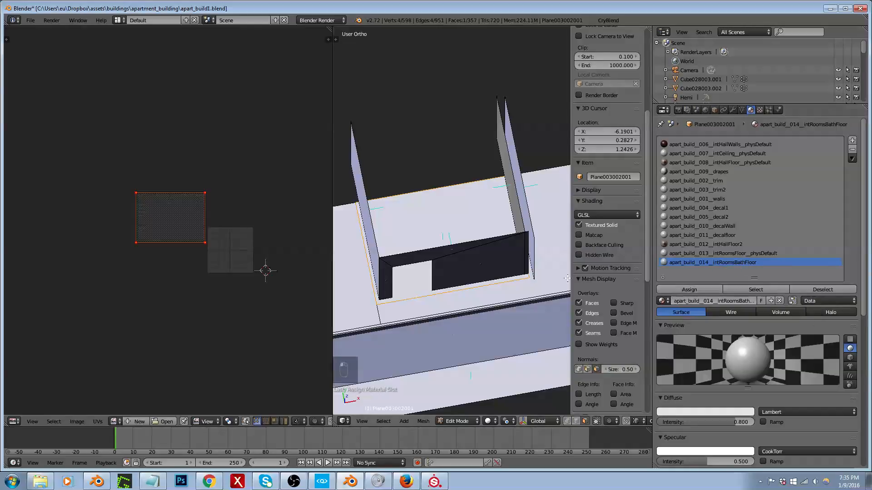
# Step: Select the large floor face adjoining the small room and assign it a new material named apart_build__015__intRoomBedFloor in an added slot
pyautogui.scroll(-2, 482, 269)
pyautogui.rightClick(402, 274)
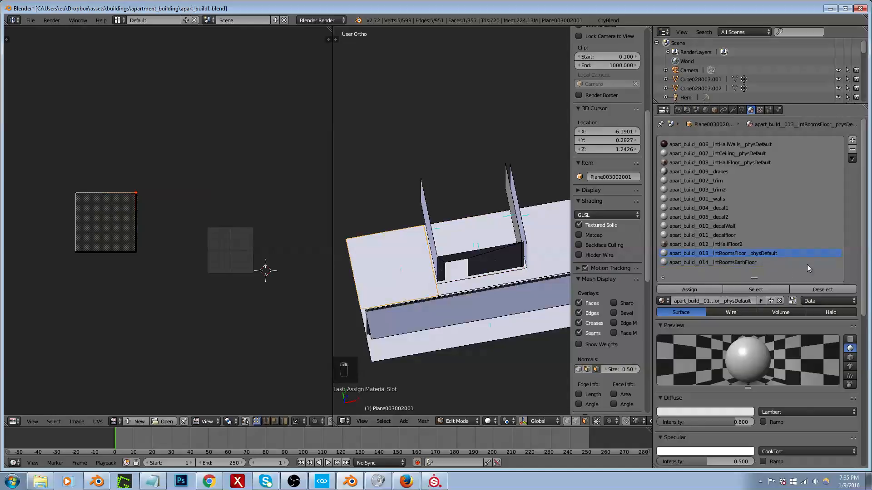
pyautogui.click(852, 141)
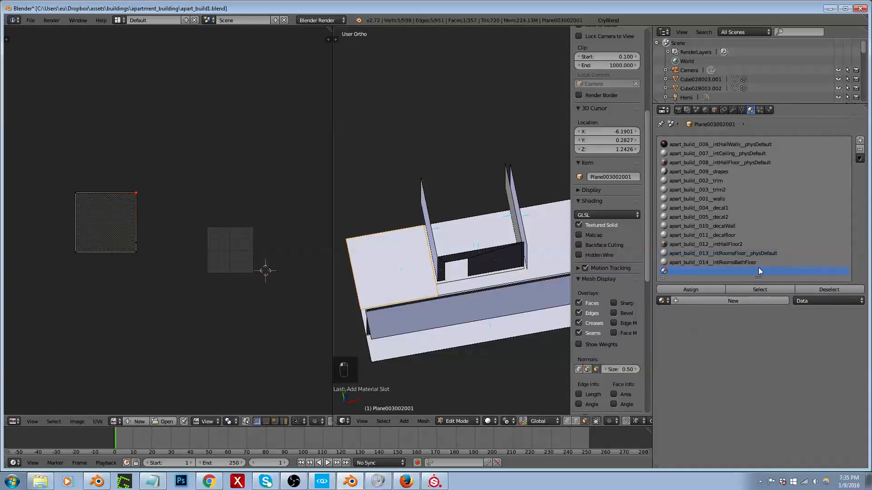
pyautogui.click(722, 301)
pyautogui.click(707, 301)
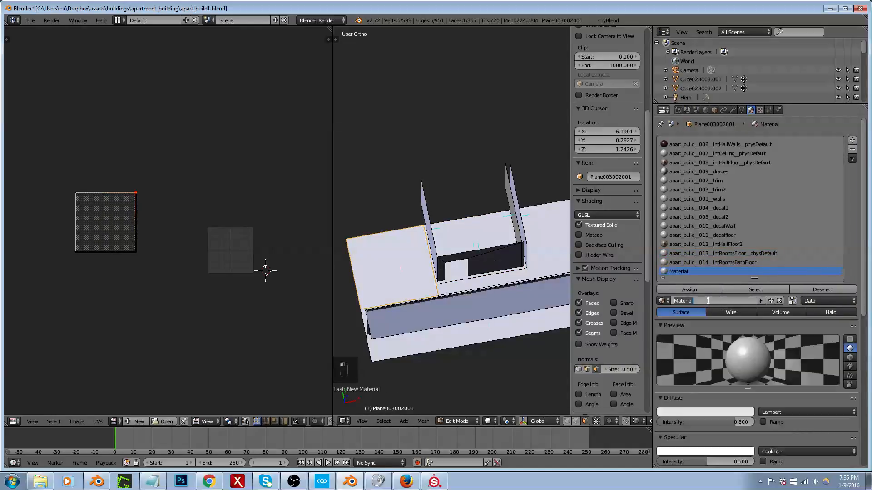
pyautogui.write('apart_build')
pyautogui.write('r')
pyautogui.press('Return')
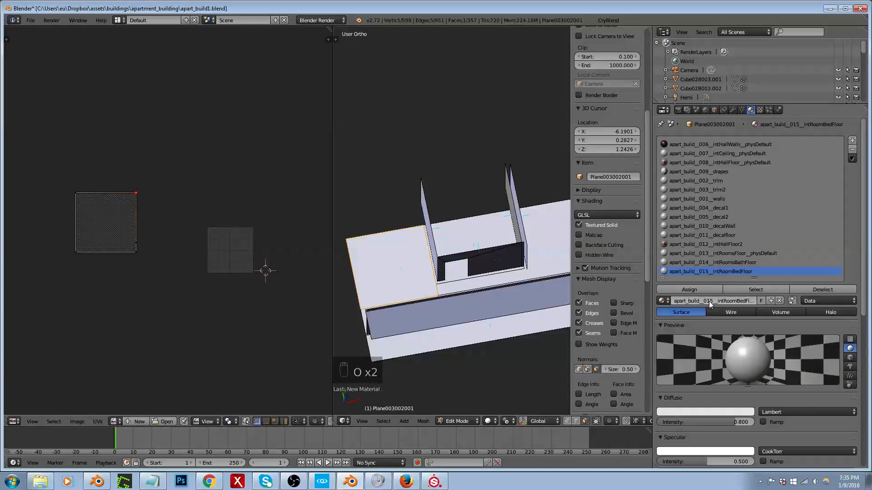
pyautogui.click(689, 289)
# Step: Leave mesh editing, export the building to the apart_build1 game folder, and view the room floors in CRYENGINE
pyautogui.press('Tab')
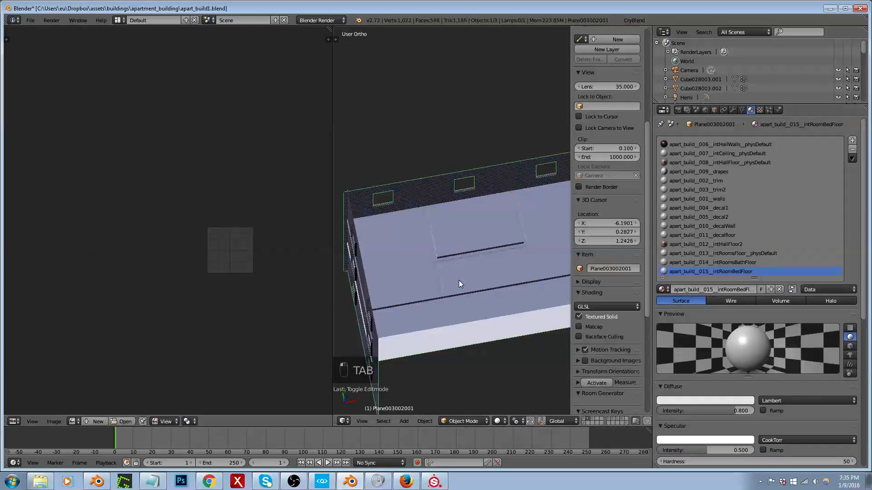
pyautogui.moveTo(459, 280); pyautogui.dragTo(438, 276, button='middle')
pyautogui.click(641, 22)
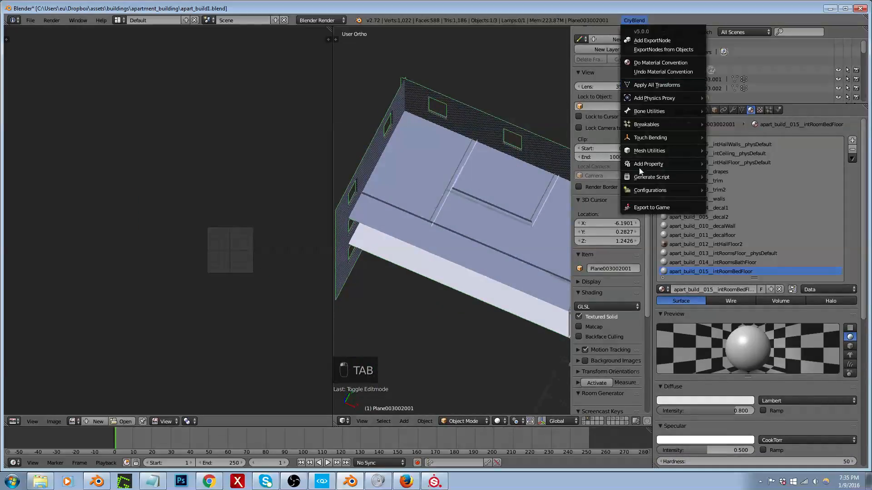
pyautogui.click(647, 208)
pyautogui.click(33, 220)
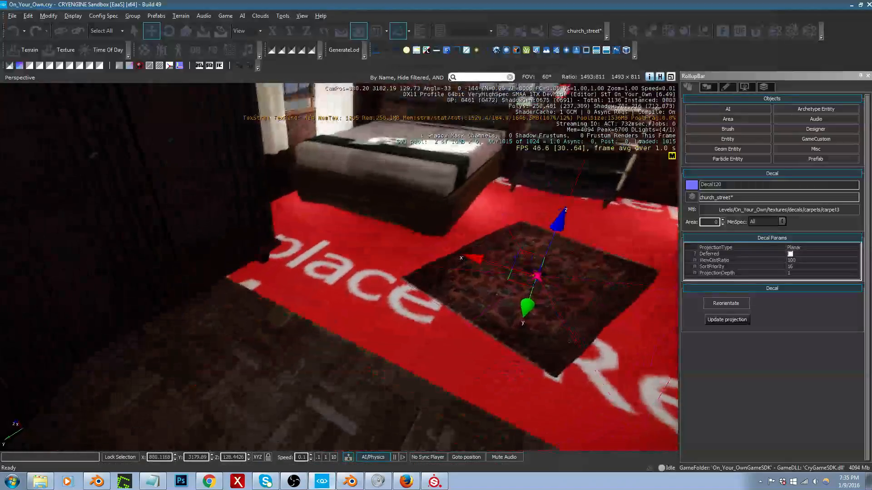
pyautogui.press('d')
pyautogui.moveTo(395, 349)
pyautogui.mouseDown(button='right')
pyautogui.moveTo(455, 359)
pyautogui.moveTo(395, 349)
pyautogui.mouseUp(button='right')
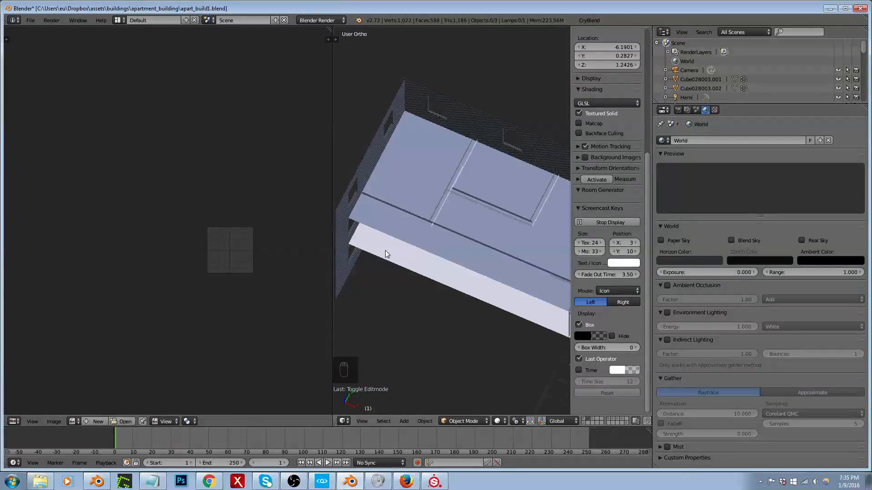
# Step: Back in Blender, edit the interior mesh Plane003002001 and hide the long hall wall face running beside the room floors
pyautogui.moveTo(385, 250); pyautogui.dragTo(484, 197, button='middle')
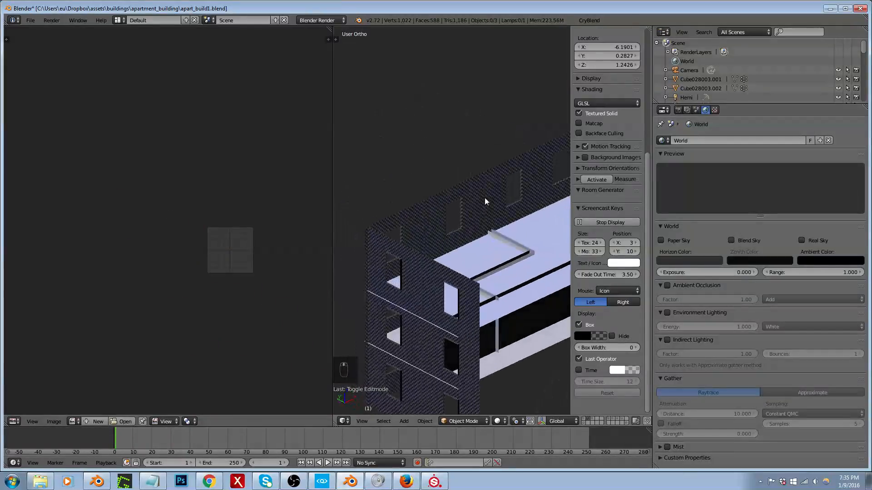
pyautogui.rightClick(426, 326)
pyautogui.press('Tab')
pyautogui.moveTo(427, 326); pyautogui.dragTo(475, 343, button='middle')
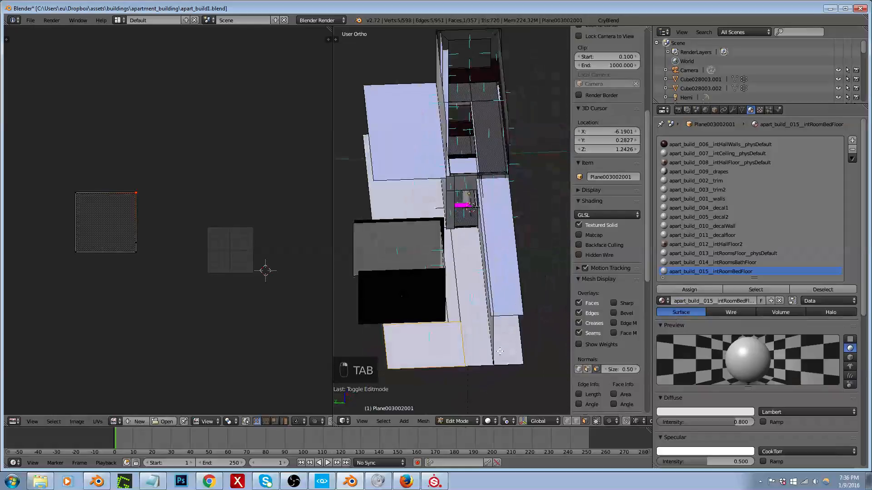
pyautogui.scroll(3, 477, 343)
pyautogui.rightClick(475, 339)
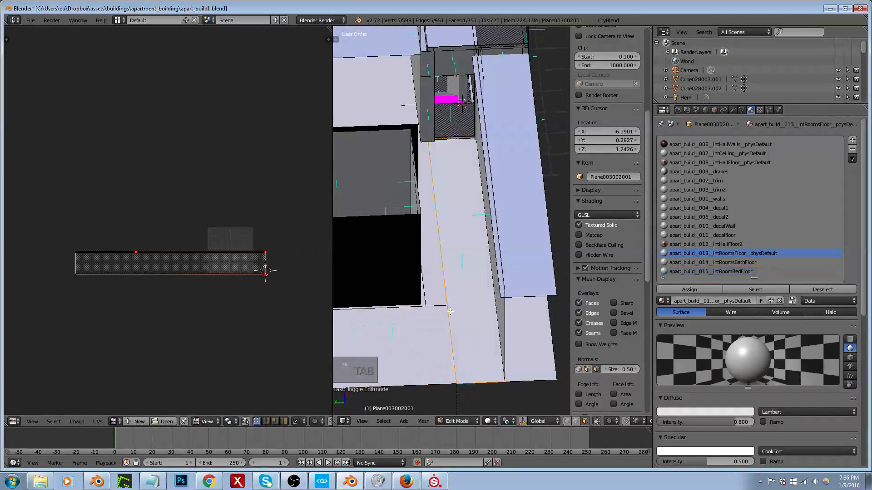
pyautogui.scroll(3, 454, 316)
pyautogui.scroll(-3, 454, 316)
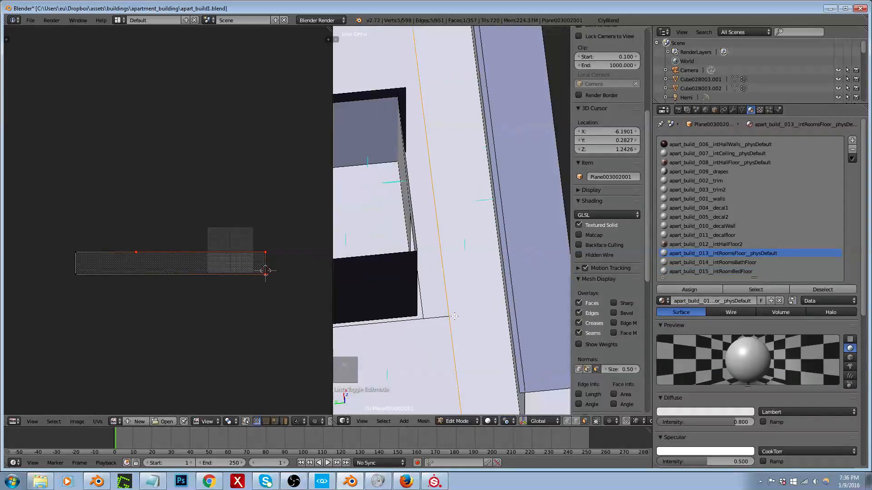
pyautogui.moveTo(455, 317); pyautogui.dragTo(499, 302, button='middle')
pyautogui.scroll(-1, 446, 271)
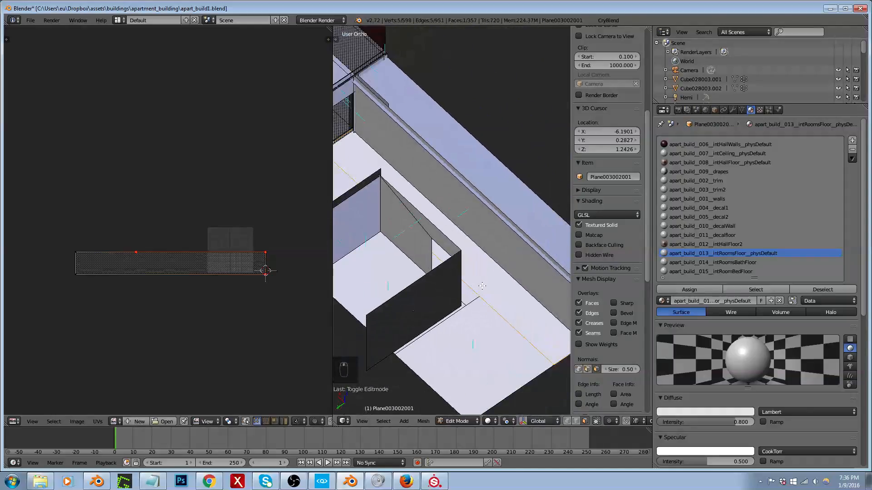
pyautogui.hotkey('ctrl', 'Tab')
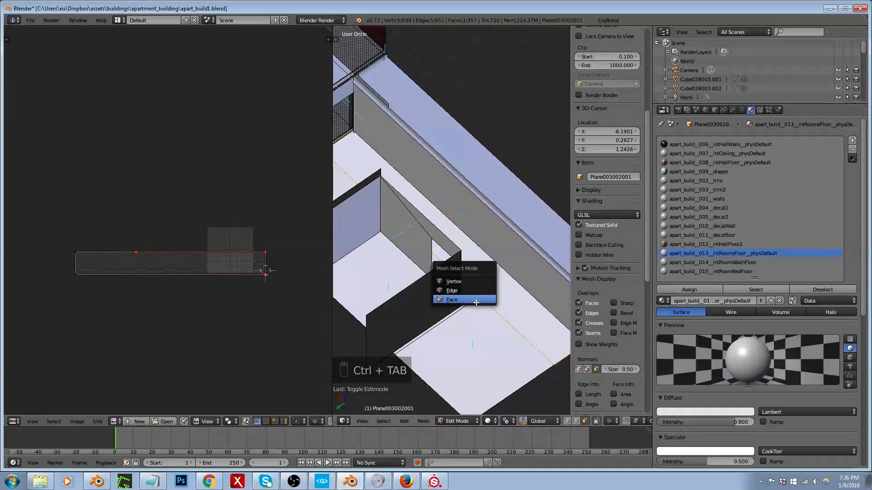
pyautogui.click(482, 298)
pyautogui.rightClick(489, 232)
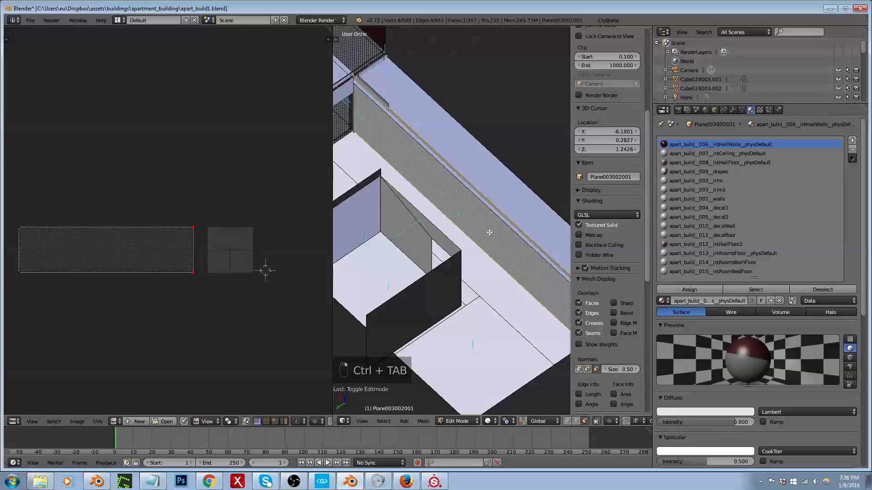
pyautogui.press('h')
pyautogui.scroll(3, 489, 232)
pyautogui.press('k')
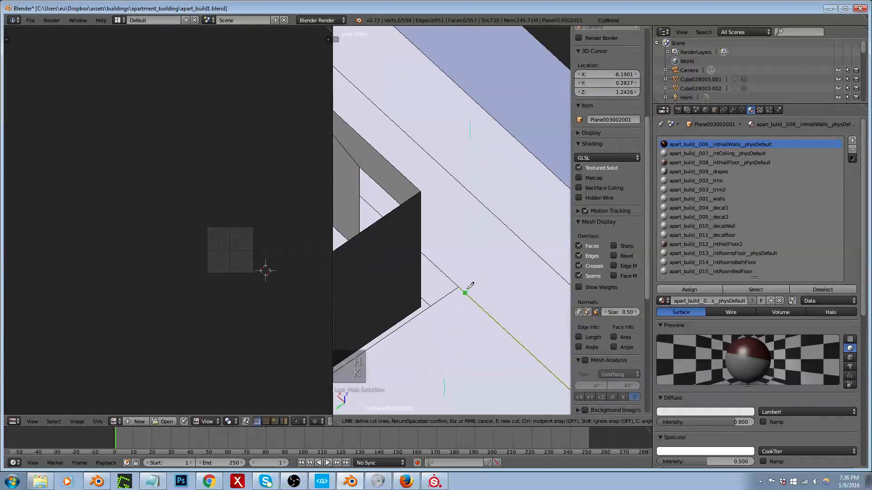
pyautogui.click(459, 287)
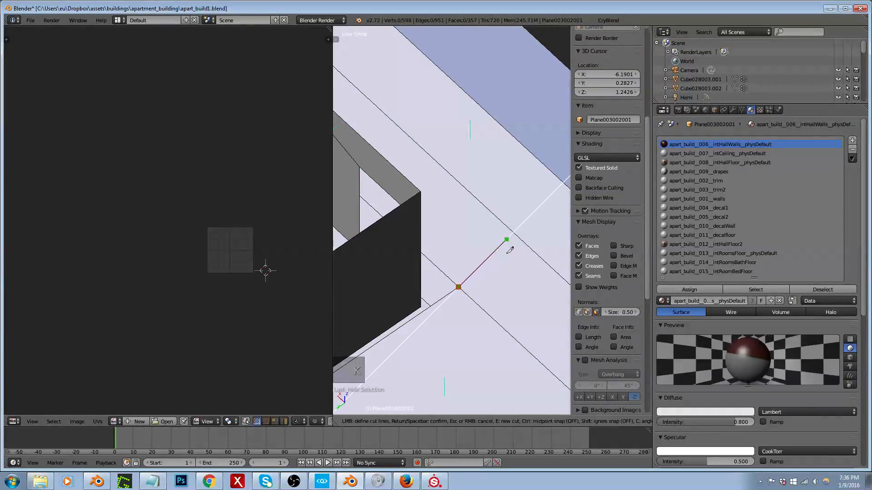
pyautogui.press('Return')
# Step: From above, try to knife a straight constrained cut from the bedroom floor's corner across the neighbouring long floor strip
pyautogui.press('KP_7')
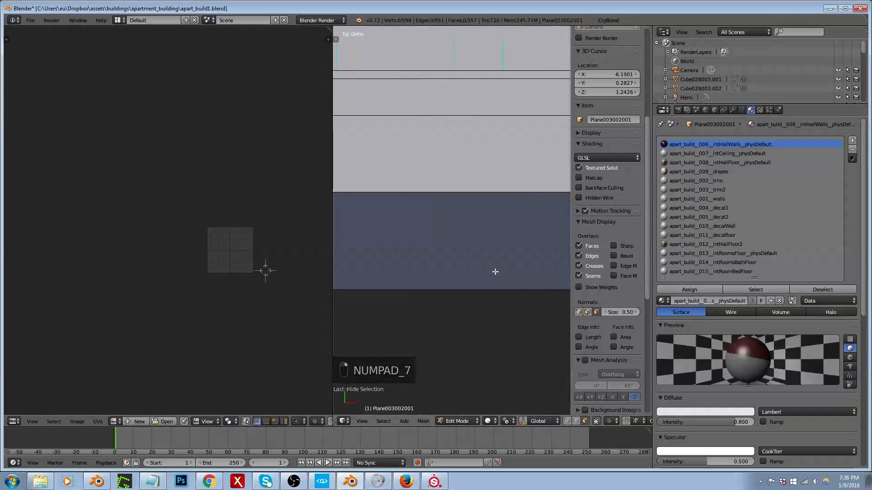
pyautogui.scroll(-6, 505, 282)
pyautogui.scroll(4, 439, 227)
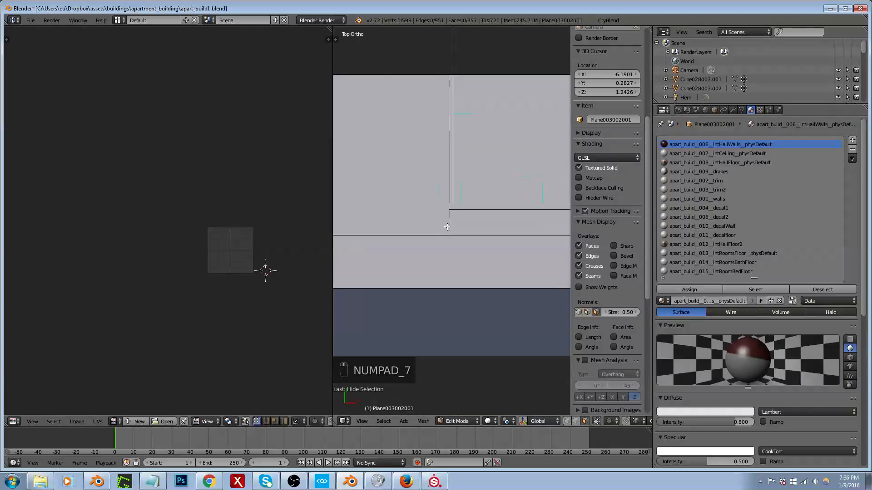
pyautogui.press('k')
pyautogui.click(449, 235)
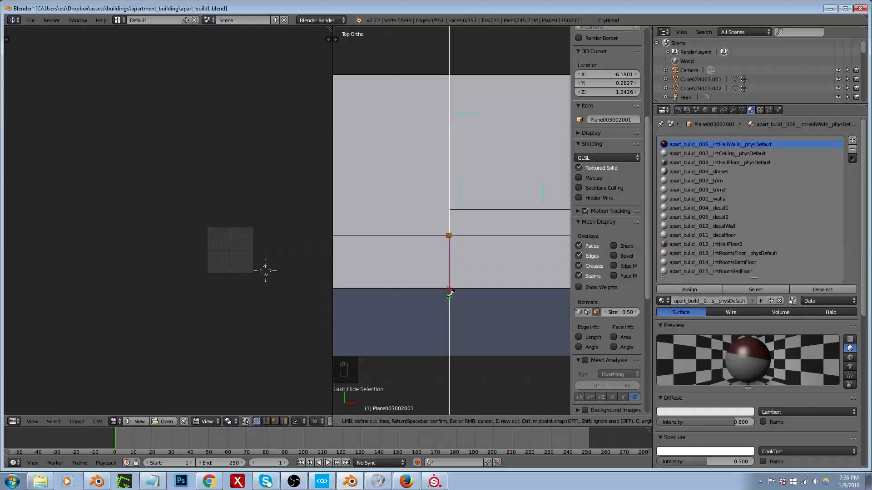
pyautogui.click(449, 294)
pyautogui.press('Return')
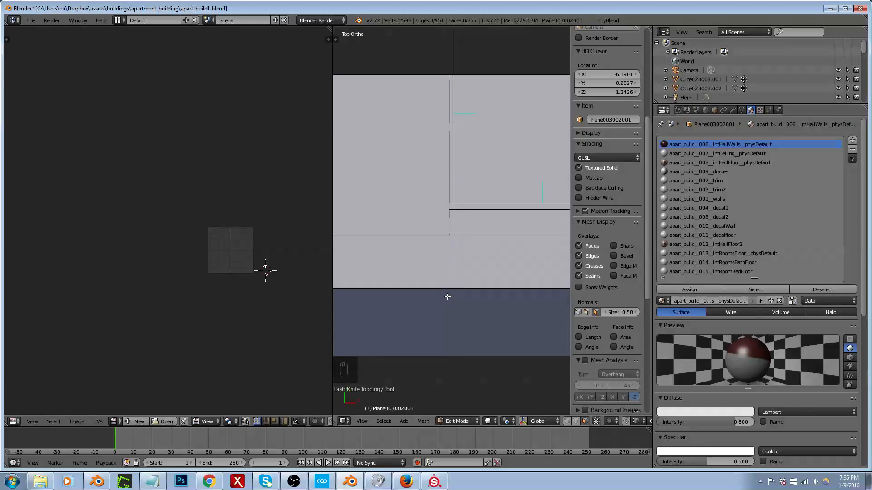
# Step: In face select mode, hide the long ceiling face that overlaps the floor strip
pyautogui.moveTo(450, 281); pyautogui.dragTo(229, 229, button='middle')
pyautogui.scroll(-5, 229, 229)
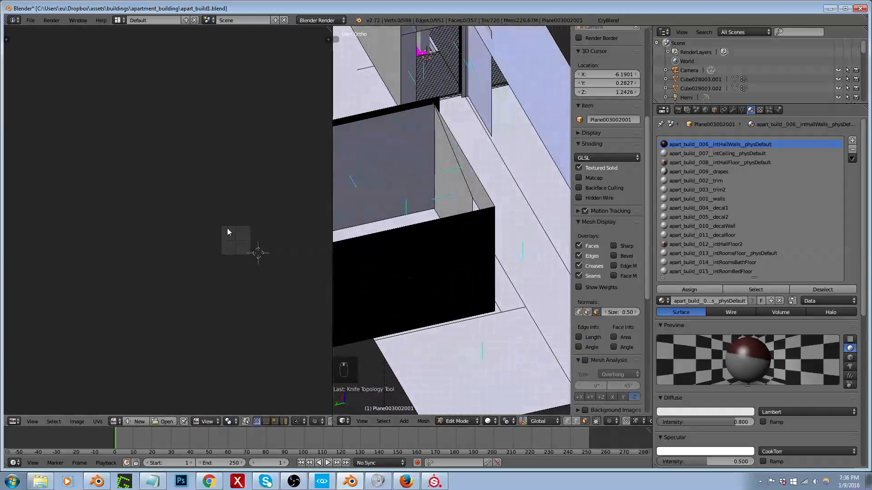
pyautogui.scroll(-2, 401, 241)
pyautogui.moveTo(401, 241); pyautogui.dragTo(455, 247, button='middle')
pyautogui.scroll(-2, 455, 247)
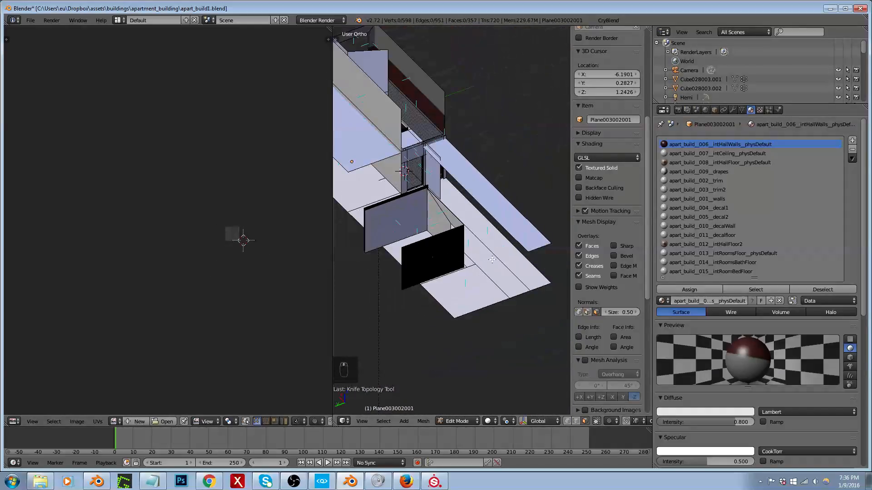
pyautogui.scroll(3, 454, 247)
pyautogui.hotkey('ctrl', 'Tab')
pyautogui.click(478, 263)
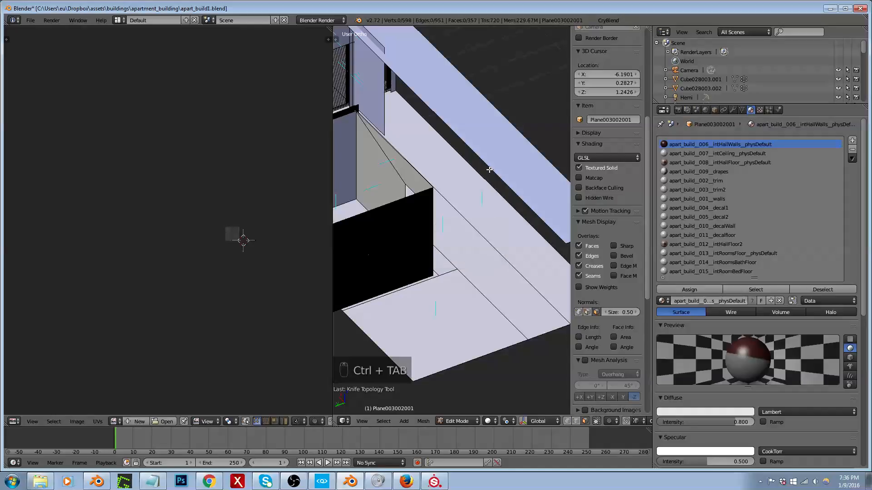
pyautogui.rightClick(497, 155)
pyautogui.press('h')
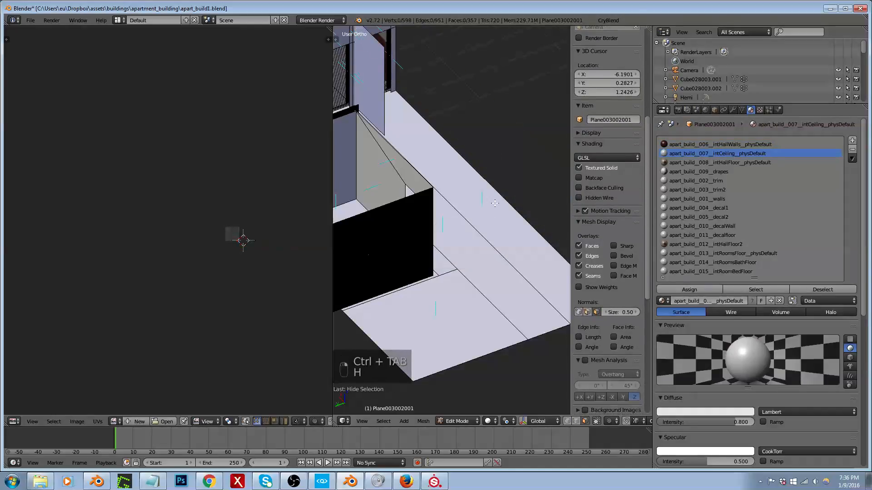
# Step: In top view, knife an angle-constrained cut from the bedroom floor's corner straight across the floor strip to its far edge
pyautogui.press('KP_7')
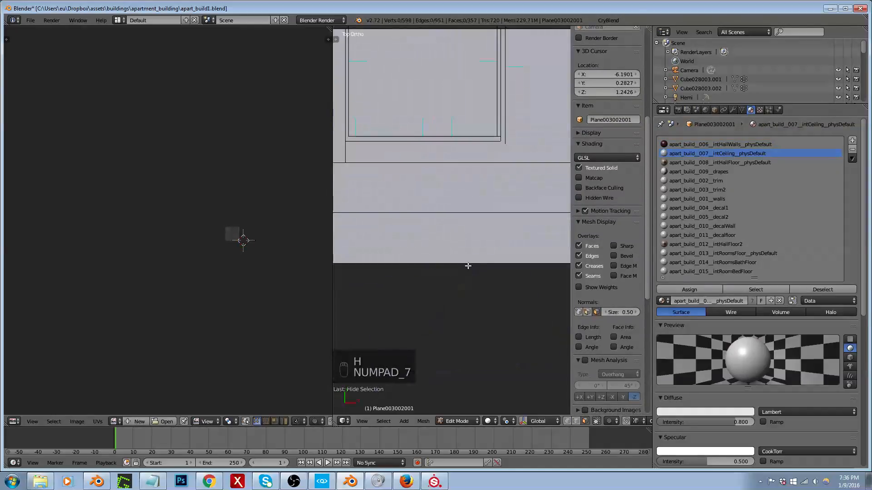
pyautogui.press('k')
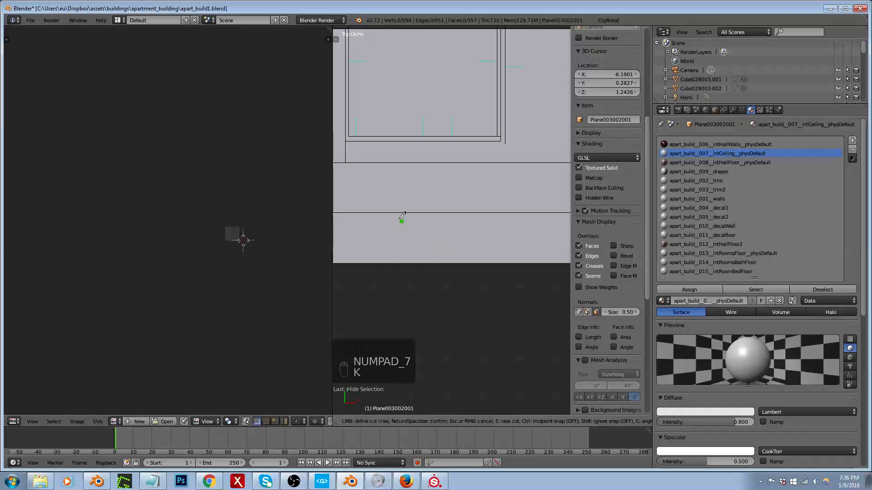
pyautogui.click(345, 162)
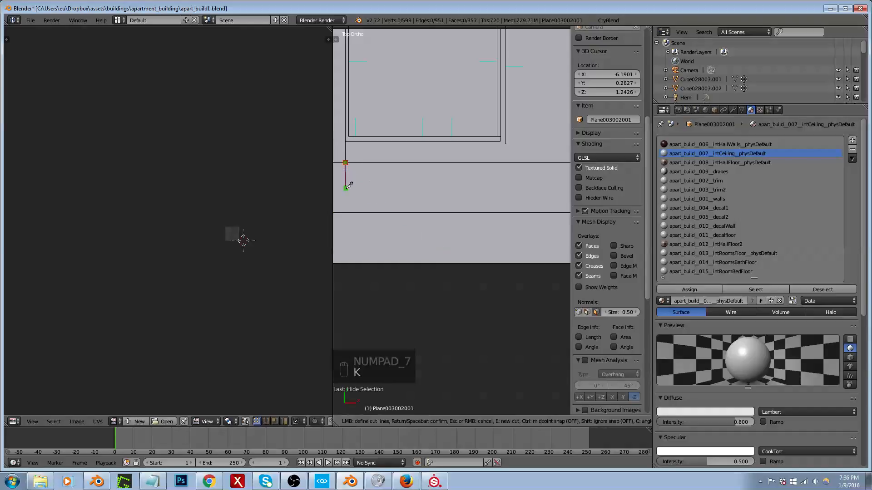
pyautogui.click(345, 212)
pyautogui.press('Return')
# Step: In face select mode, assign apart_build__015__intRoomBedFloor to the end piece cut off the floor strip beside the bedroom floor
pyautogui.moveTo(366, 216); pyautogui.dragTo(481, 175, button='middle')
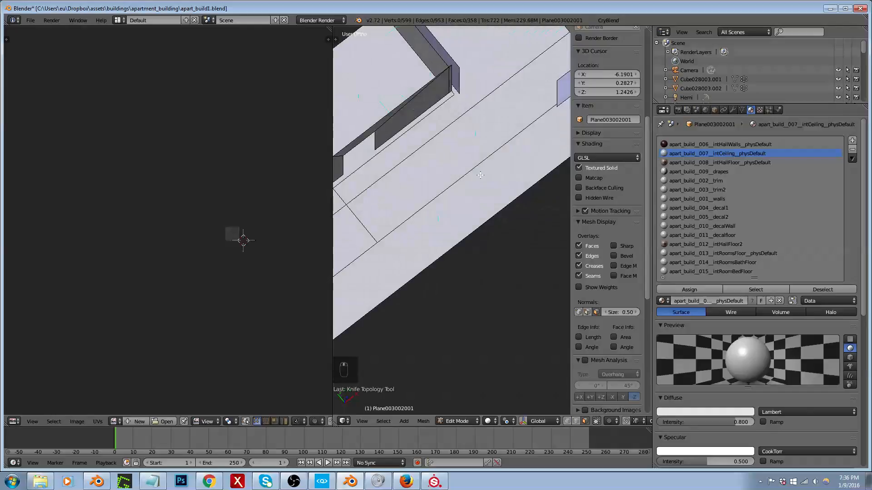
pyautogui.scroll(-3, 481, 175)
pyautogui.hotkey('ctrl', 'Tab')
pyautogui.click(454, 203)
pyautogui.rightClick(394, 215)
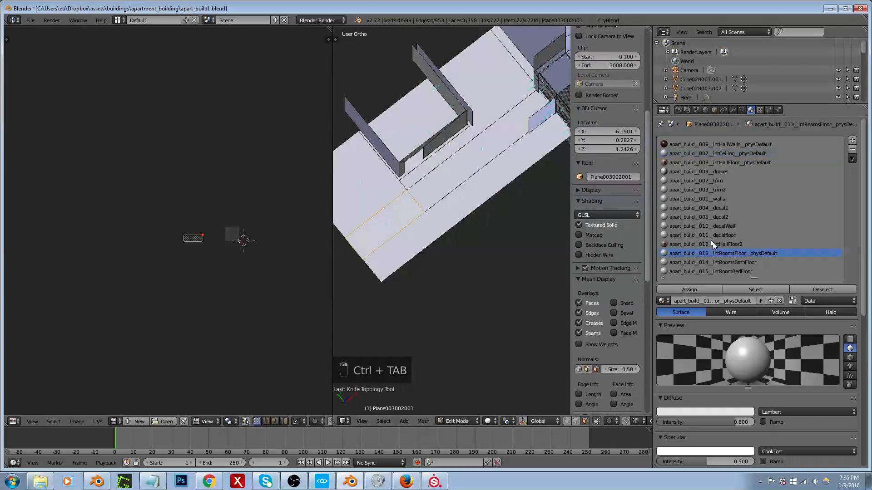
pyautogui.click(724, 271)
pyautogui.click(705, 286)
# Step: Leave mesh editing and re-export the building with the extended bedroom floor to the apart_build1 game folder
pyautogui.press('Tab')
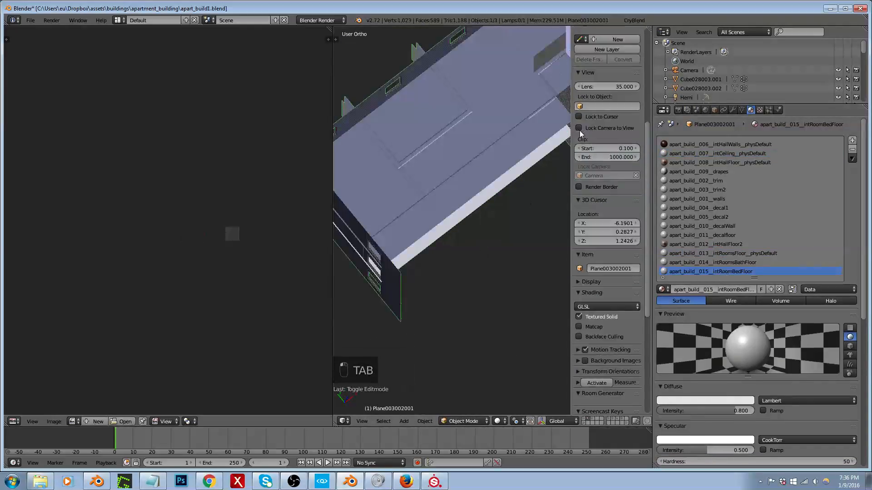
pyautogui.click(640, 21)
pyautogui.click(638, 207)
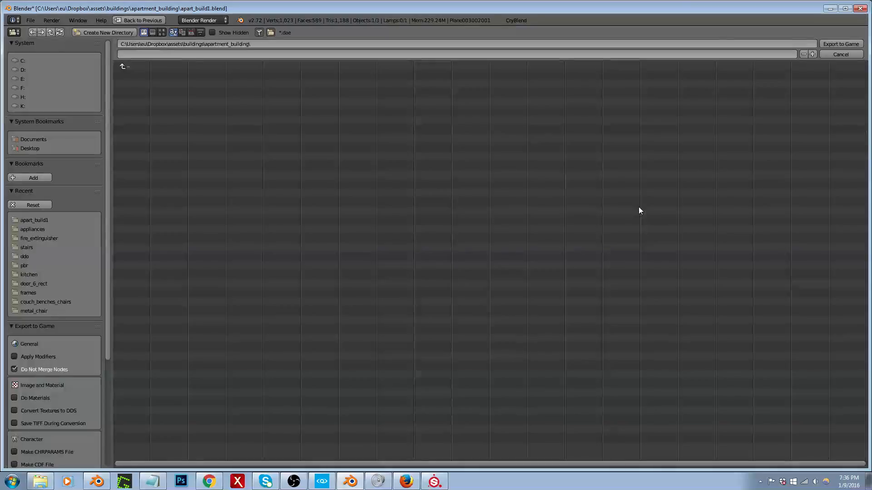
pyautogui.click(43, 220)
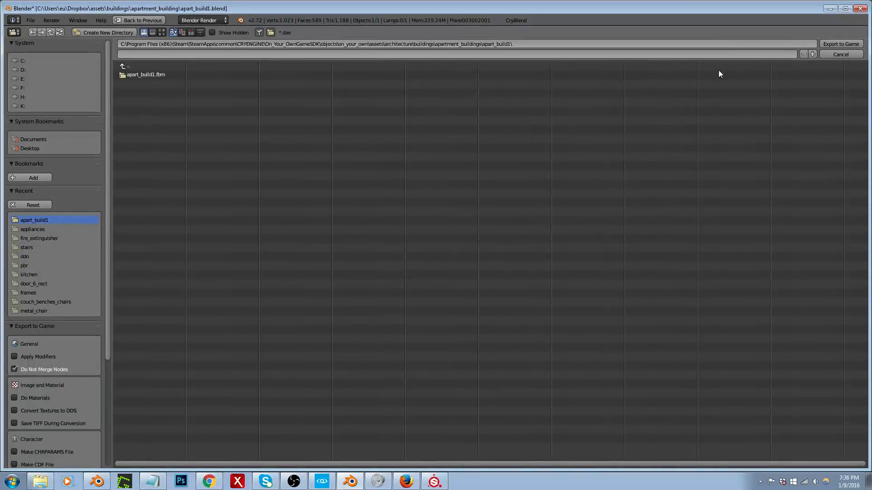
pyautogui.press('Escape')
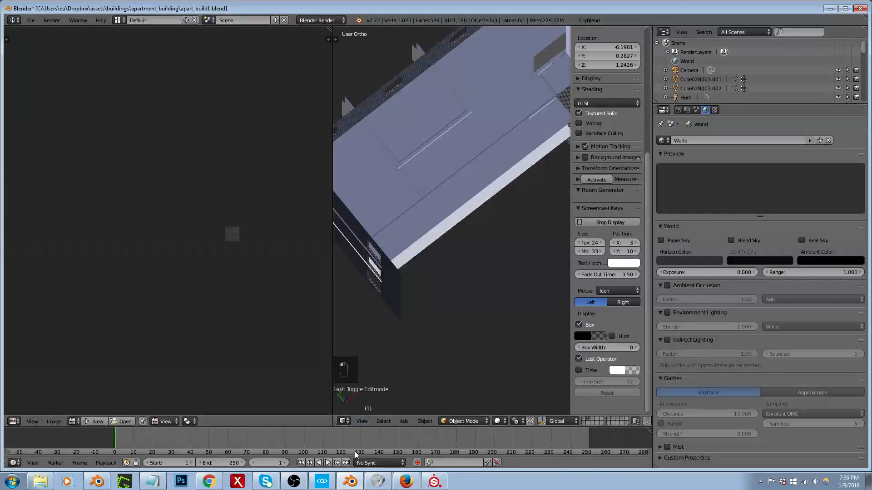
# Step: Switch to CRYENGINE, select the apart_build1_intwalls4 brush at the bathroom doorway, and set the number of sub-materials in its material
pyautogui.click(324, 482)
pyautogui.moveTo(359, 291); pyautogui.dragTo(468, 232, button='right')
pyautogui.press('d')
pyautogui.moveTo(332, 352); pyautogui.dragTo(284, 358, button='right')
pyautogui.press('s')
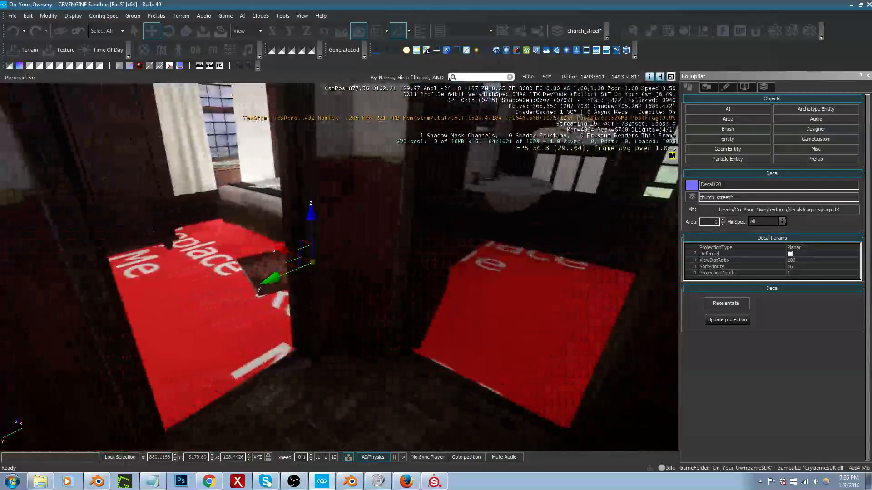
pyautogui.click(284, 359)
pyautogui.click(778, 207)
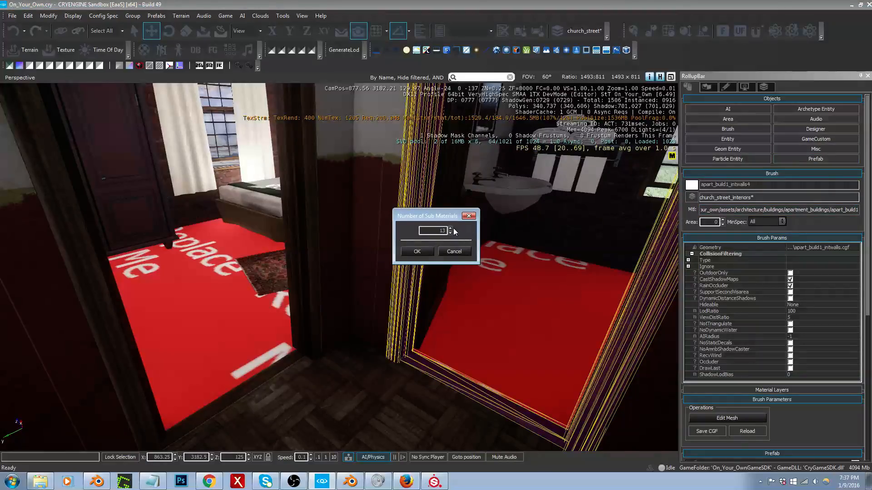
pyautogui.click(416, 251)
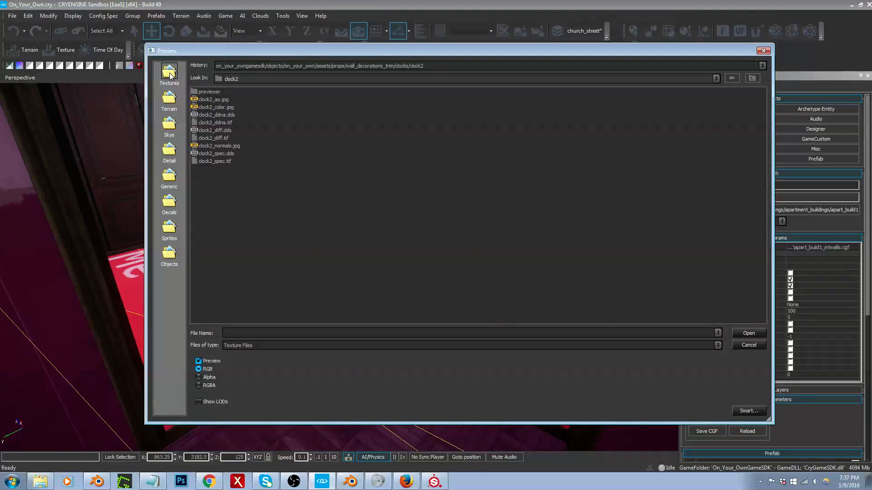
# Step: Assign carpet0038_diff.tif from Levels/On_Your_Own/textures/fabric_leather_carpet/pbr/carpet as the bedroom floor's diffuse texture
pyautogui.click(170, 73)
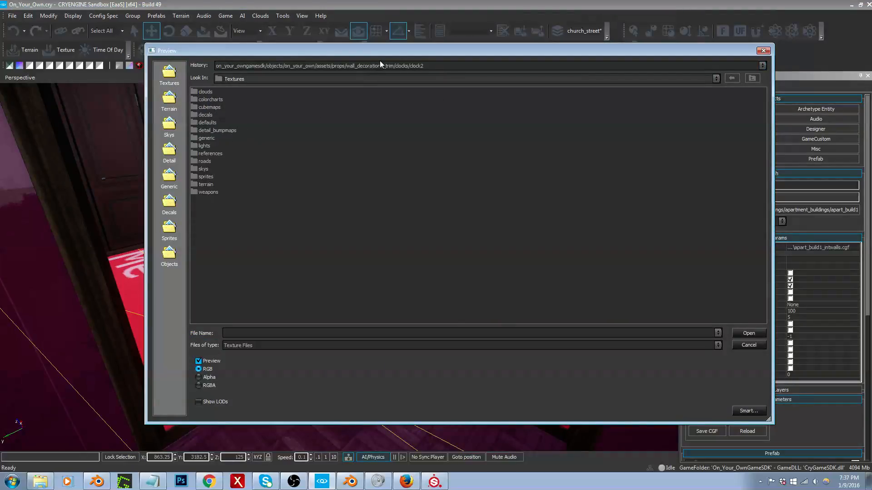
pyautogui.click(751, 78)
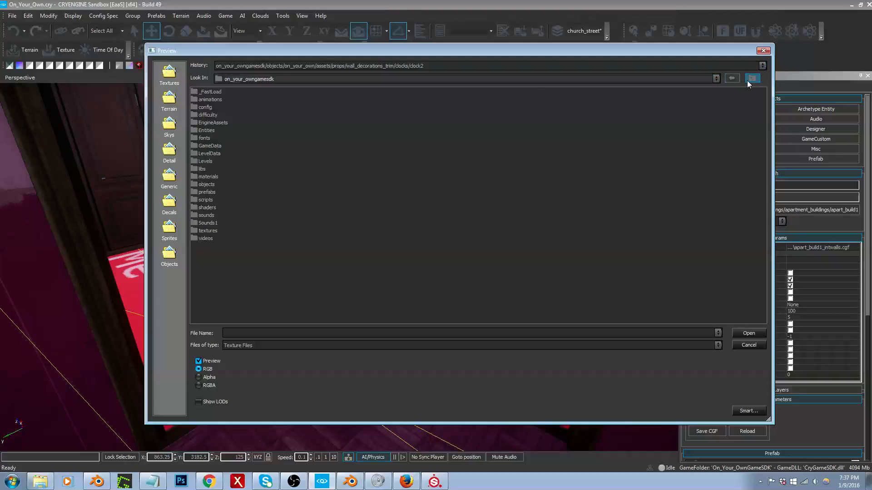
pyautogui.doubleClick(205, 161)
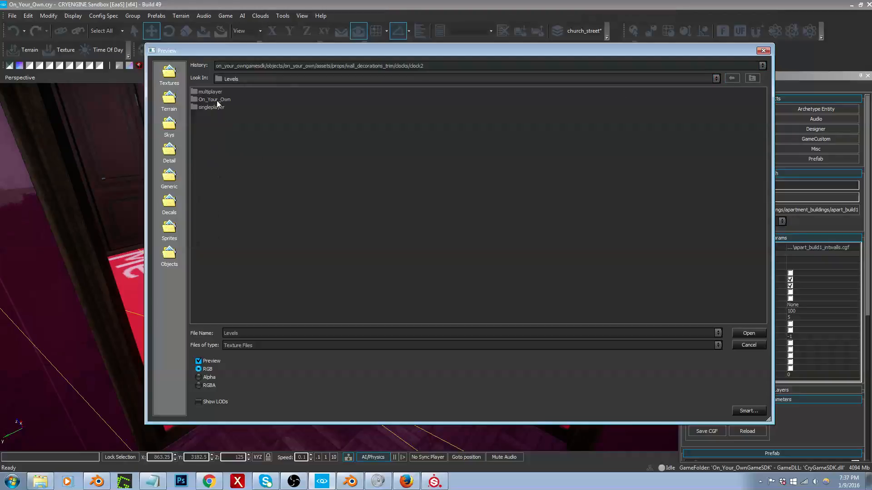
pyautogui.doubleClick(217, 100)
pyautogui.doubleClick(207, 138)
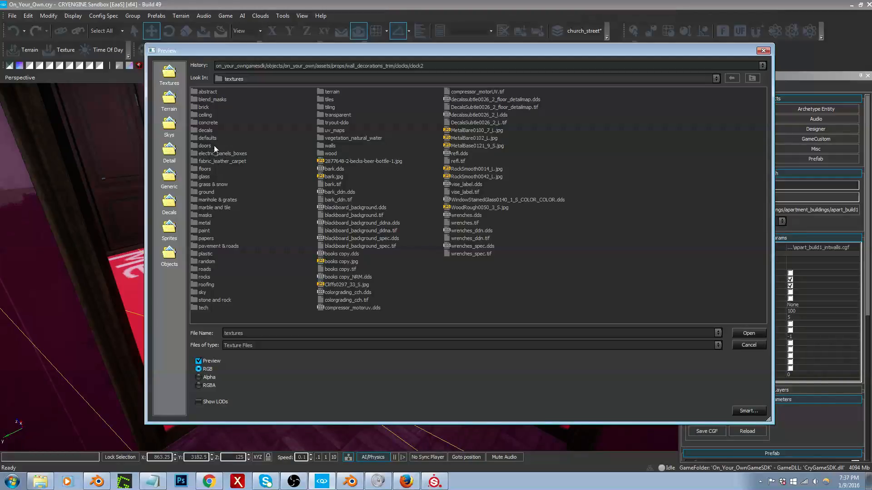
pyautogui.doubleClick(220, 161)
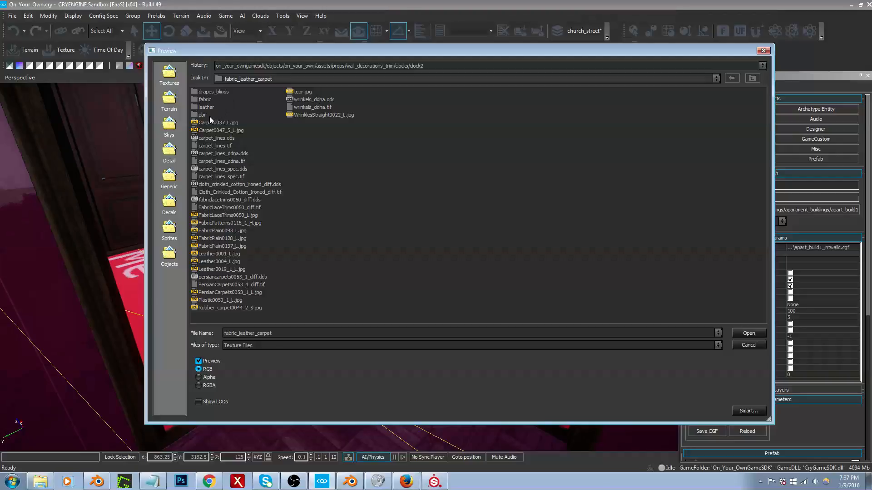
pyautogui.doubleClick(203, 115)
pyautogui.doubleClick(208, 92)
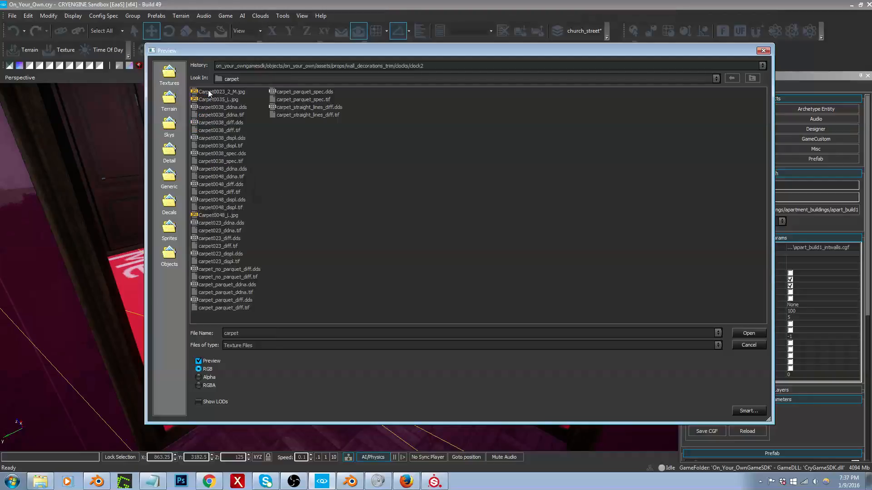
pyautogui.click(223, 123)
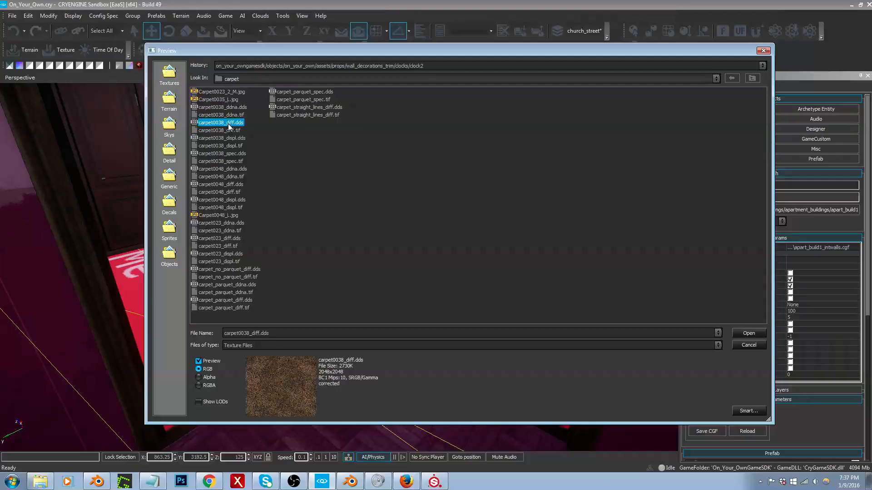
pyautogui.doubleClick(228, 130)
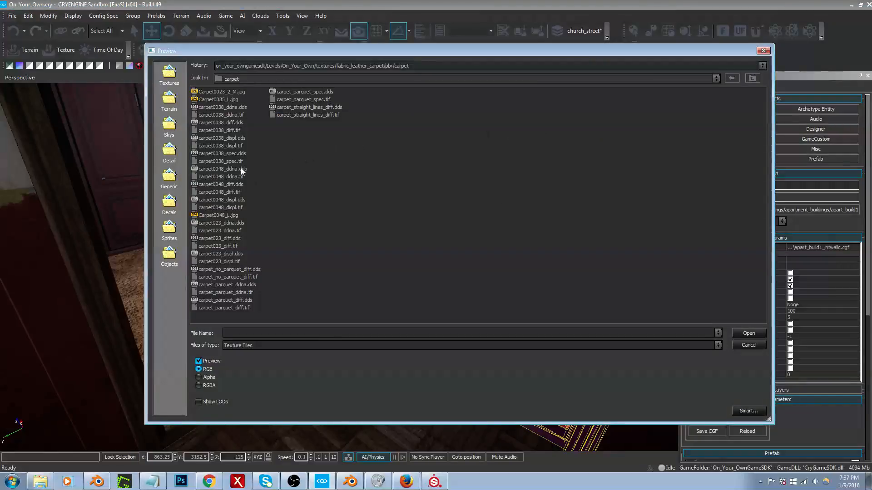
# Step: Assign carpet0038_ddna.tif as the bedroom floor's normal map and 16_grey.dds from Textures/defaults as its specular map
pyautogui.doubleClick(234, 114)
pyautogui.click(237, 162)
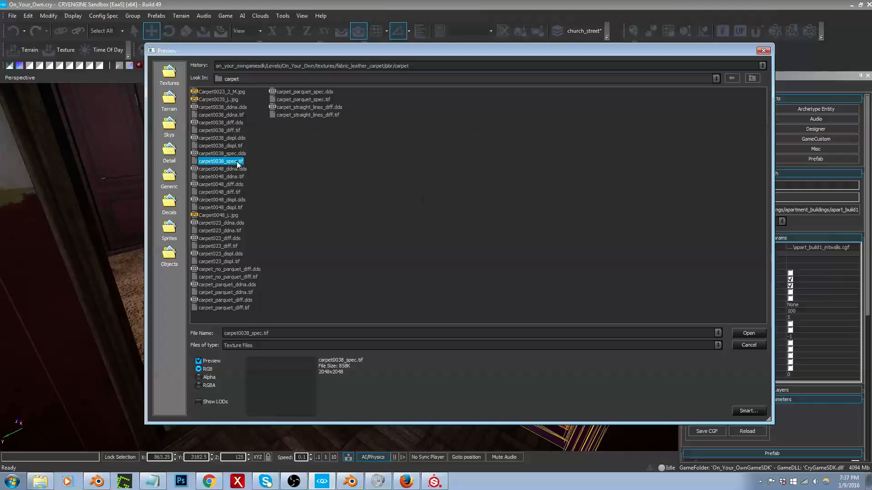
pyautogui.click(170, 75)
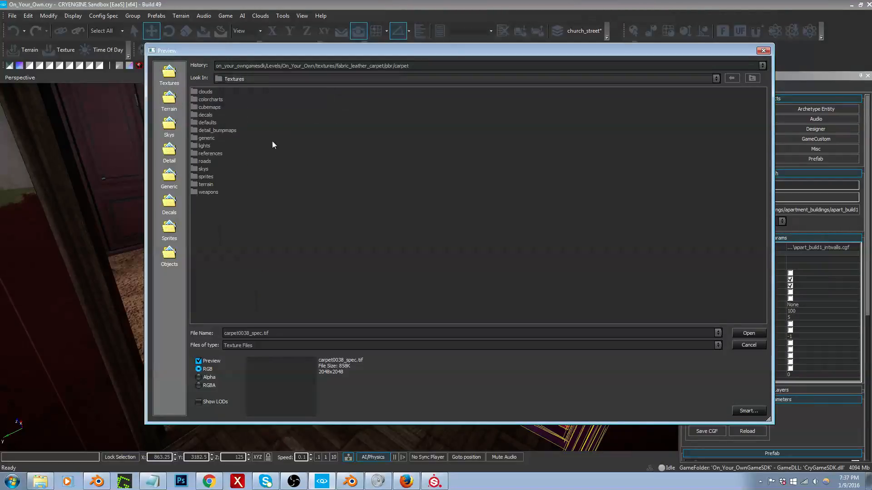
pyautogui.doubleClick(207, 122)
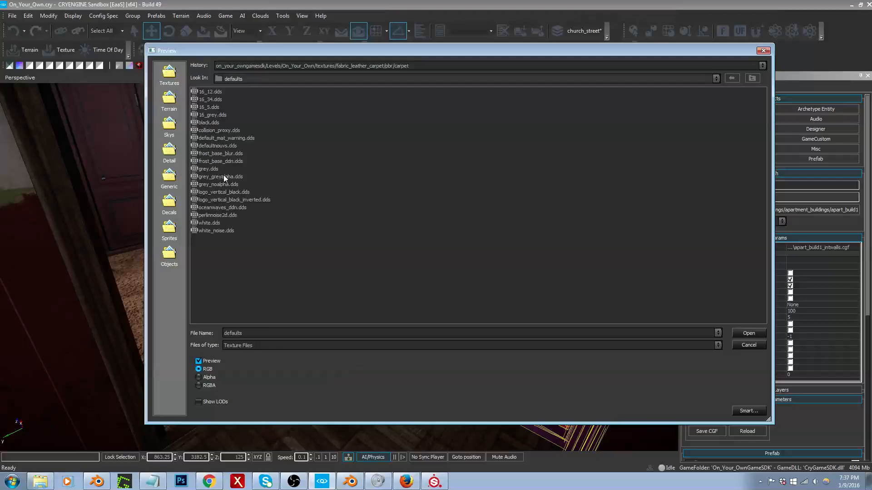
pyautogui.click(210, 169)
pyautogui.click(211, 116)
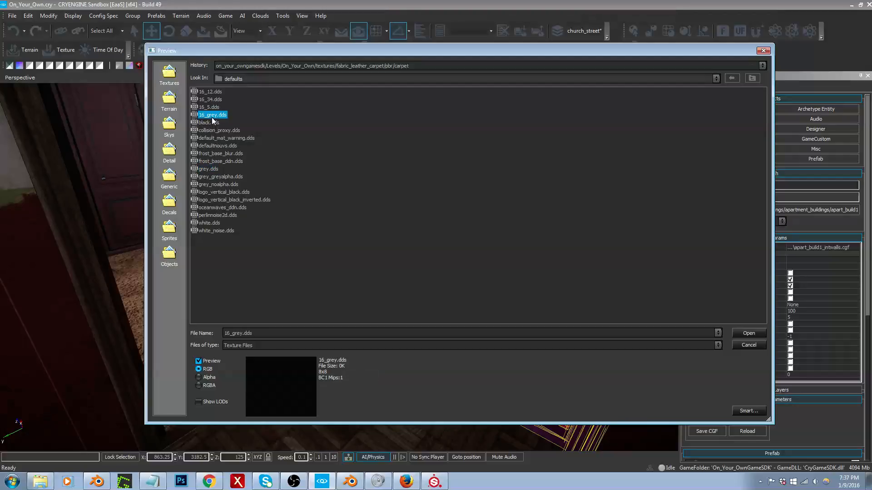
pyautogui.doubleClick(212, 116)
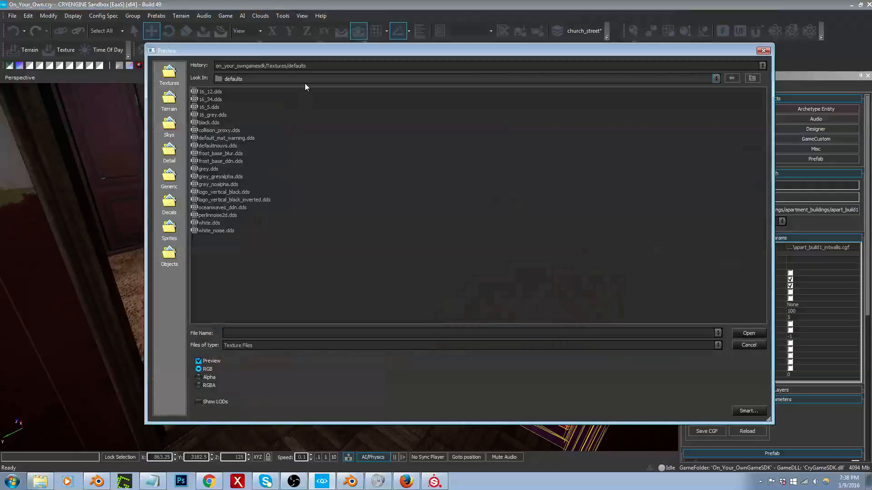
# Step: Assign carpet0038_displ.tif from the level's pbr/carpet texture folder as the bedroom floor's displacement map
pyautogui.click(309, 64)
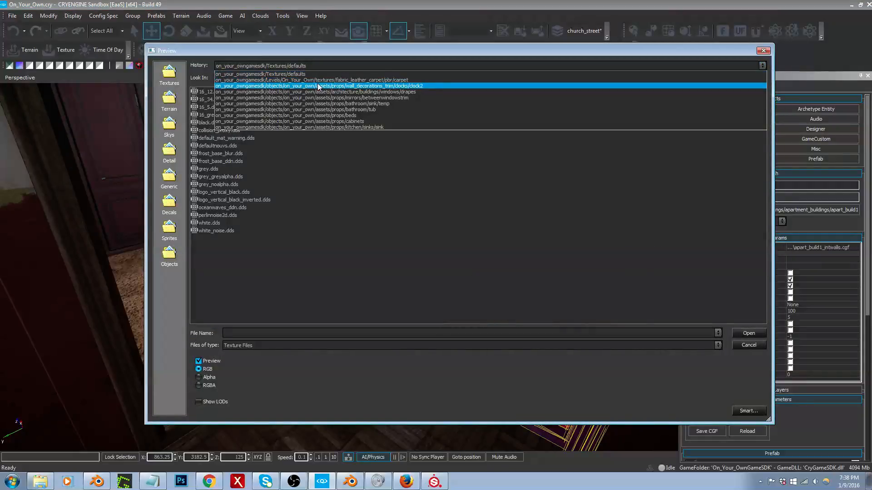
pyautogui.click(325, 83)
pyautogui.click(325, 67)
pyautogui.click(327, 79)
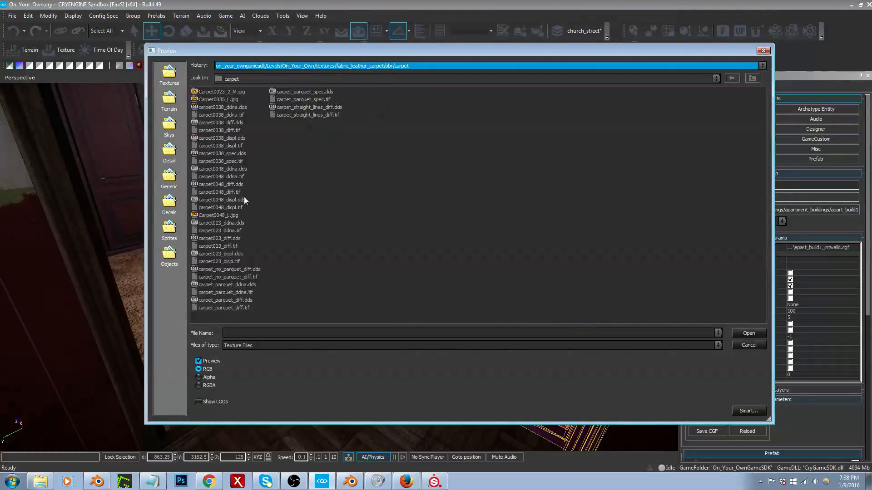
pyautogui.doubleClick(226, 146)
# Step: Delete the patterned rug decal from the bedroom floor in front of the bed
pyautogui.moveTo(238, 306); pyautogui.dragTo(232, 306, button='right')
pyautogui.press('s')
pyautogui.press('w')
pyautogui.press('s')
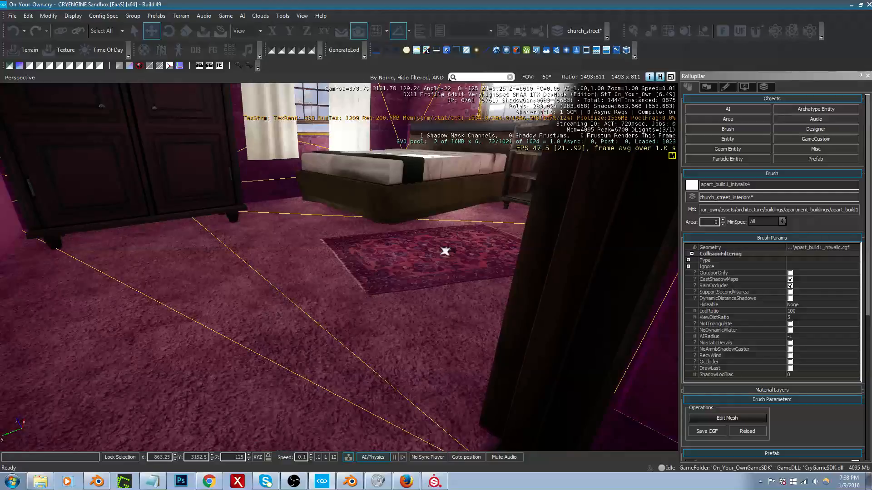
pyautogui.press('w')
pyautogui.moveTo(424, 288)
pyautogui.mouseDown(button='right')
pyautogui.moveTo(461, 298)
pyautogui.moveTo(472, 277)
pyautogui.moveTo(443, 313)
pyautogui.moveTo(422, 318)
pyautogui.moveTo(411, 307)
pyautogui.moveTo(413, 272)
pyautogui.mouseUp(button='right')
pyautogui.press('s')
pyautogui.moveTo(480, 302)
pyautogui.mouseDown(button='right')
pyautogui.moveTo(443, 296)
pyautogui.moveTo(467, 292)
pyautogui.mouseUp(button='right')
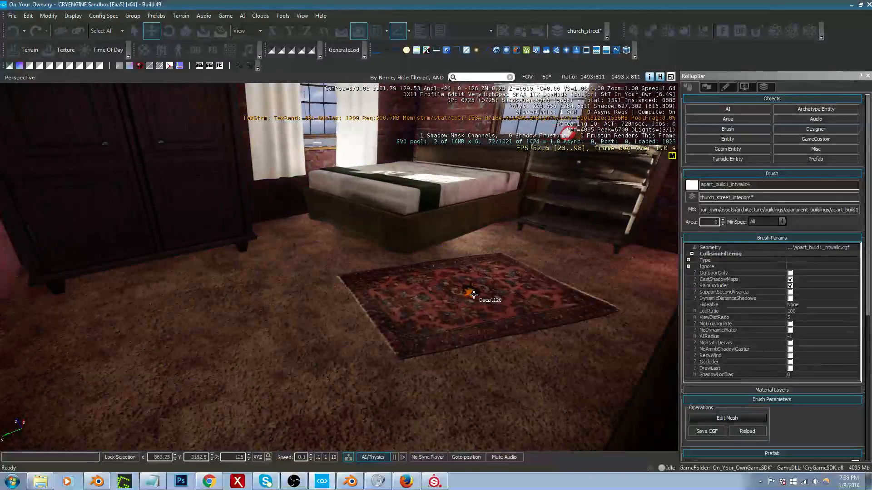
pyautogui.click(472, 296)
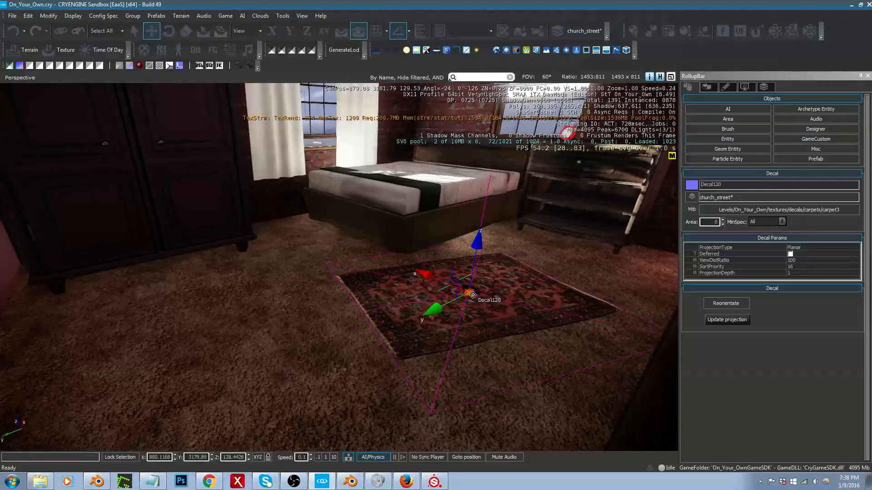
pyautogui.press('Delete')
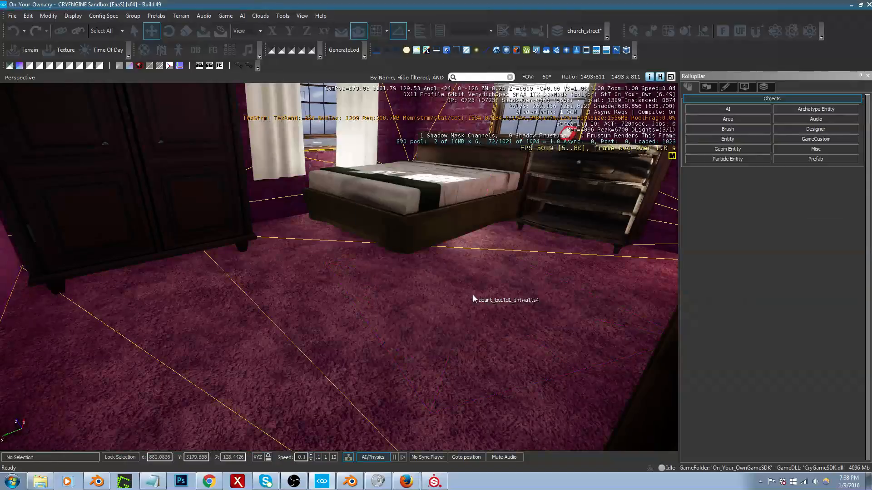
# Step: Select the interior walls brush at the bathroom floor and browse to the level's textures/floors folder for its diffuse texture
pyautogui.moveTo(476, 297); pyautogui.dragTo(439, 272, button='right')
pyautogui.press('s')
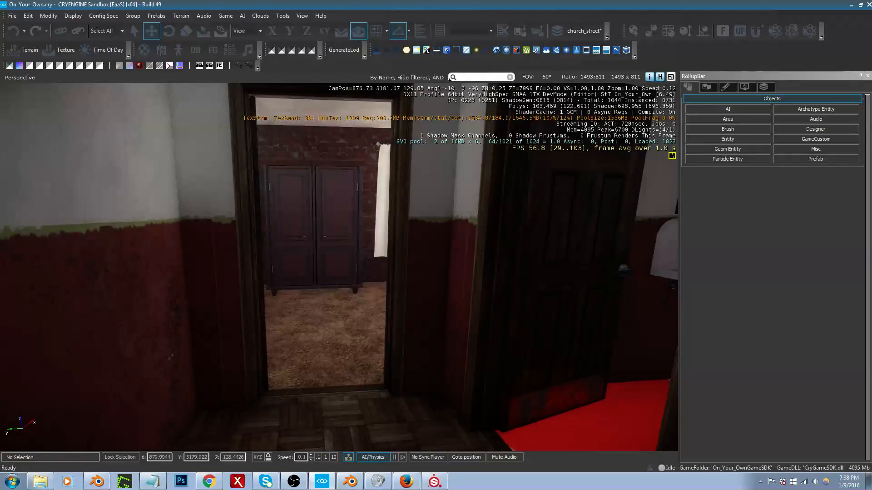
pyautogui.moveTo(438, 272); pyautogui.dragTo(456, 282, button='right')
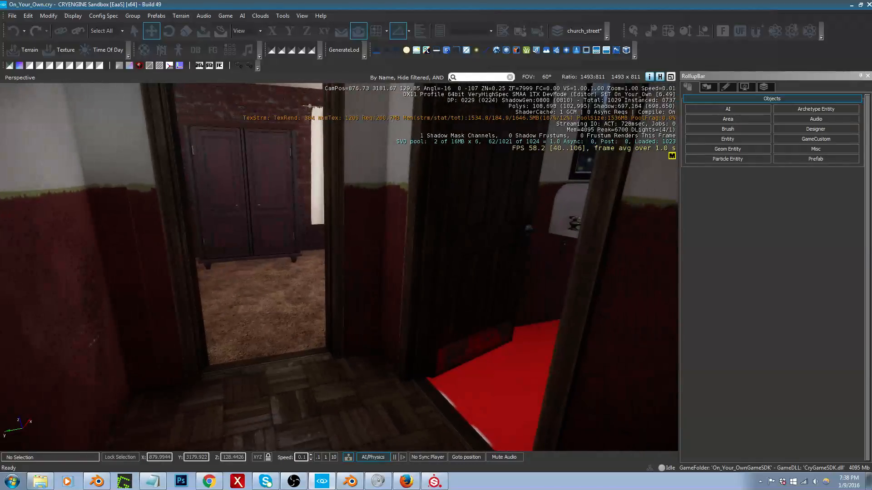
pyautogui.click(513, 351)
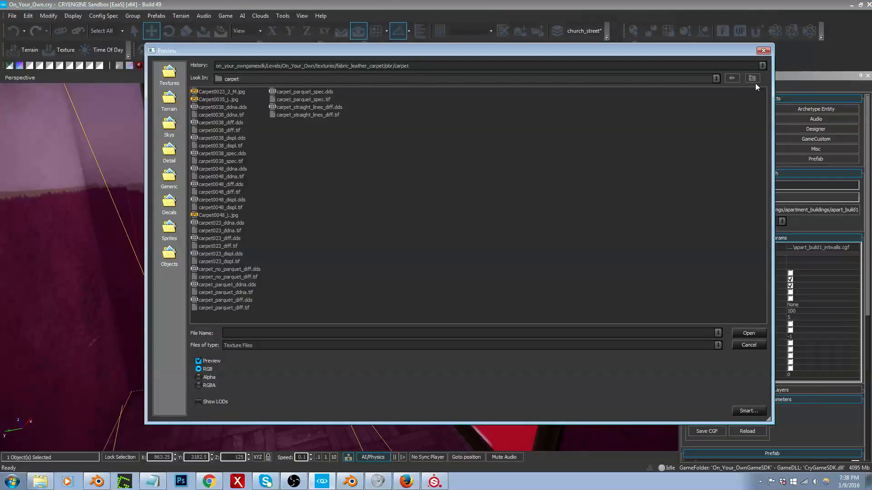
pyautogui.click(753, 79)
pyautogui.click(753, 79)
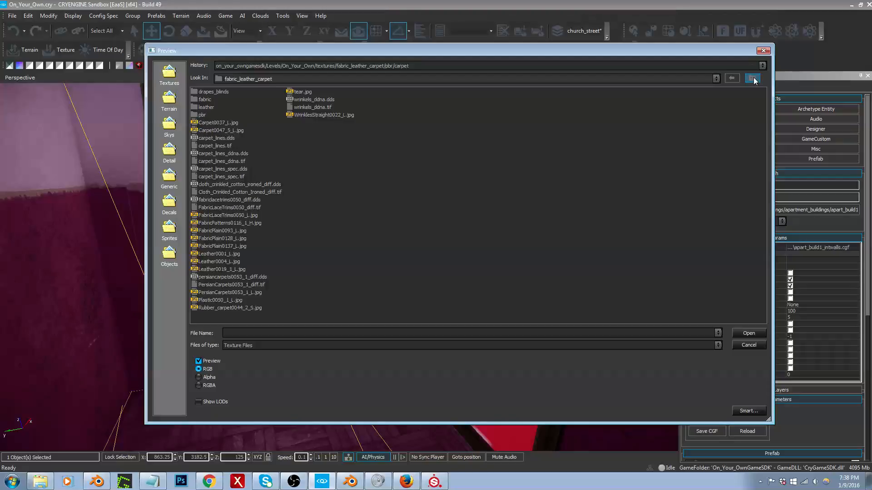
pyautogui.click(752, 79)
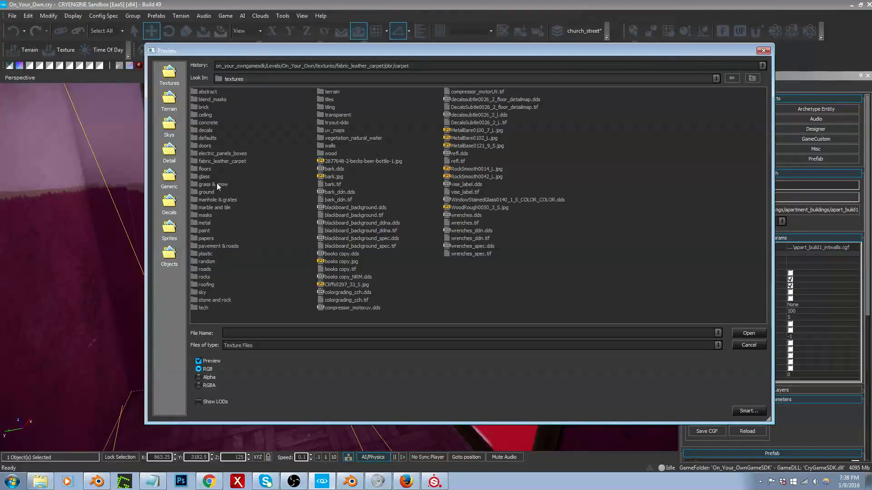
pyautogui.doubleClick(205, 169)
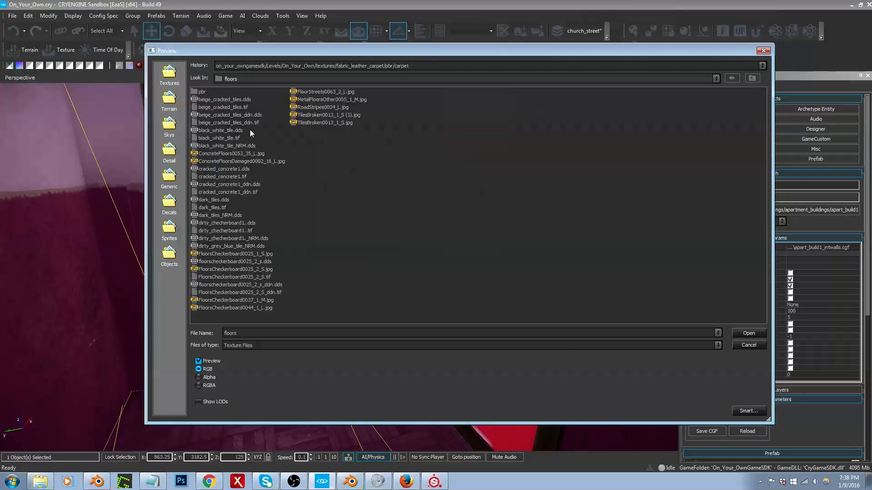
# Step: Preview the tile textures and assign black_white_tile_diff.tif from the floors/pbr folder as the bathroom floor's diffuse texture
pyautogui.click(236, 131)
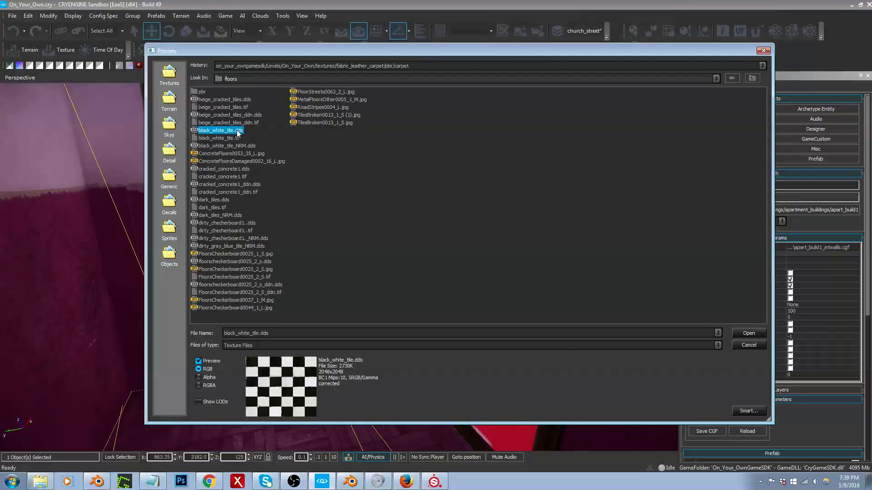
pyautogui.click(232, 138)
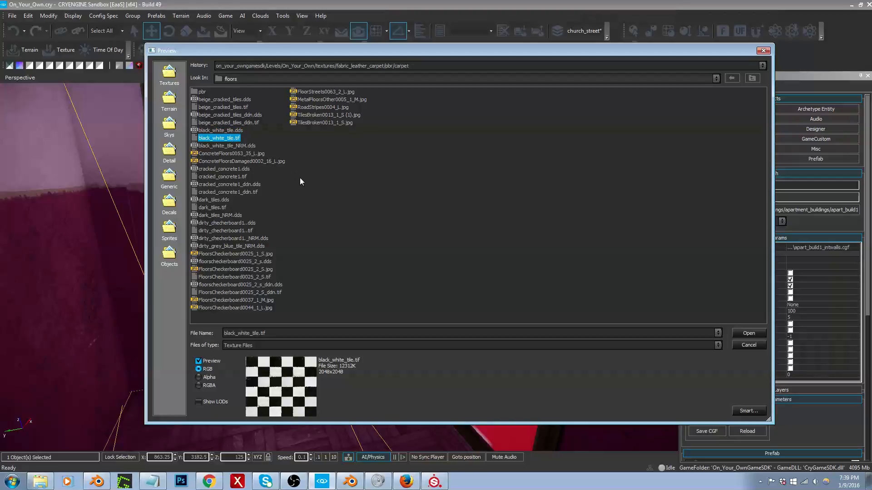
pyautogui.click(212, 206)
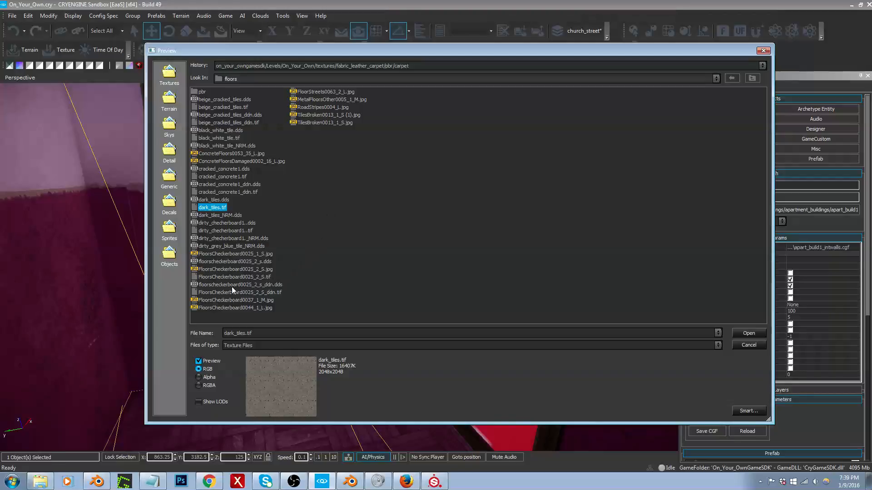
pyautogui.doubleClick(200, 92)
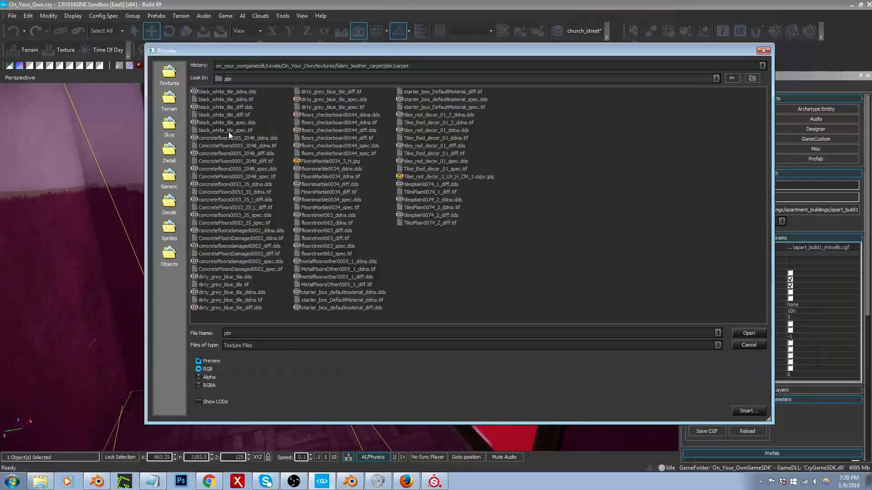
pyautogui.click(237, 108)
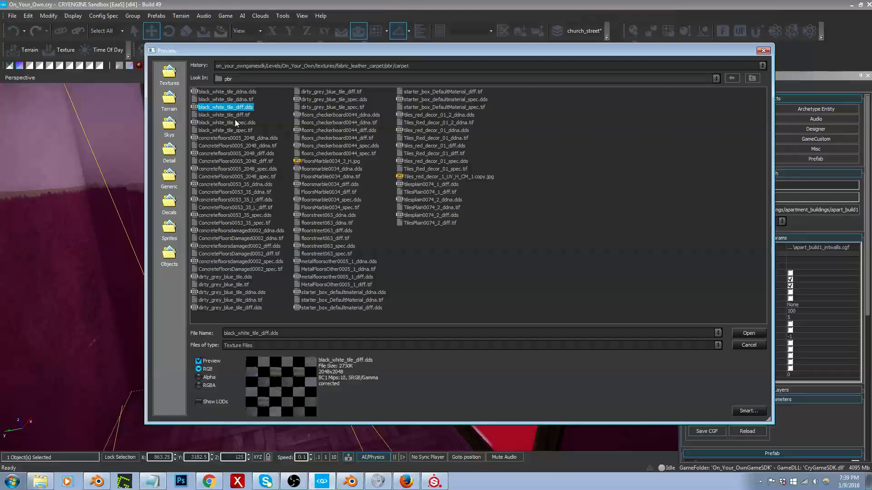
pyautogui.click(235, 115)
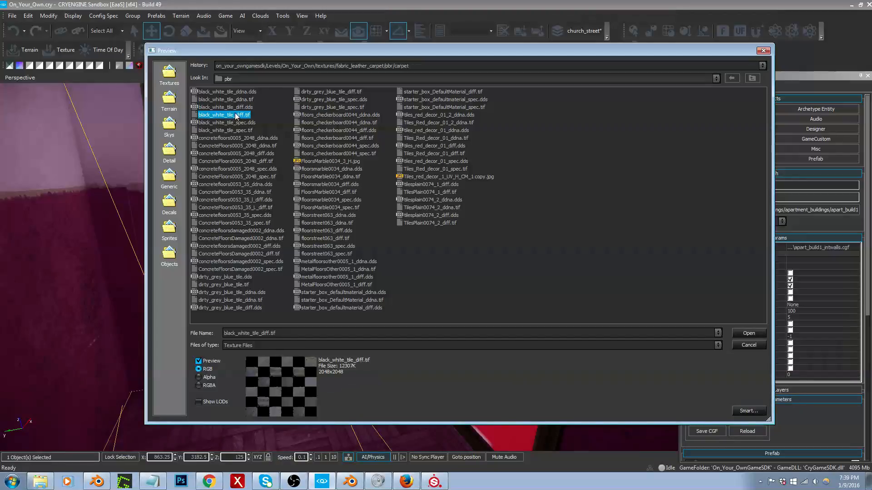
pyautogui.doubleClick(236, 115)
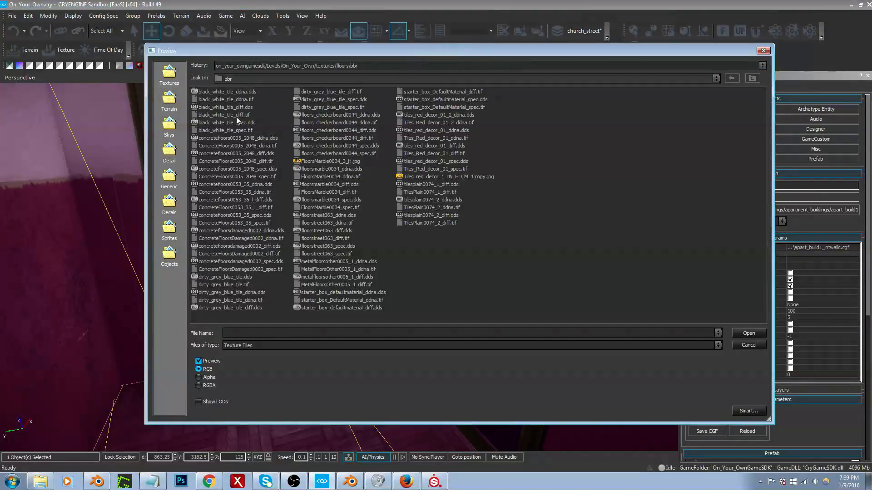
# Step: Assign black_white_tile_ddna.tif as the bathroom floor's normal map and black_white_tile_spec.tif as its specular texture
pyautogui.click(238, 99)
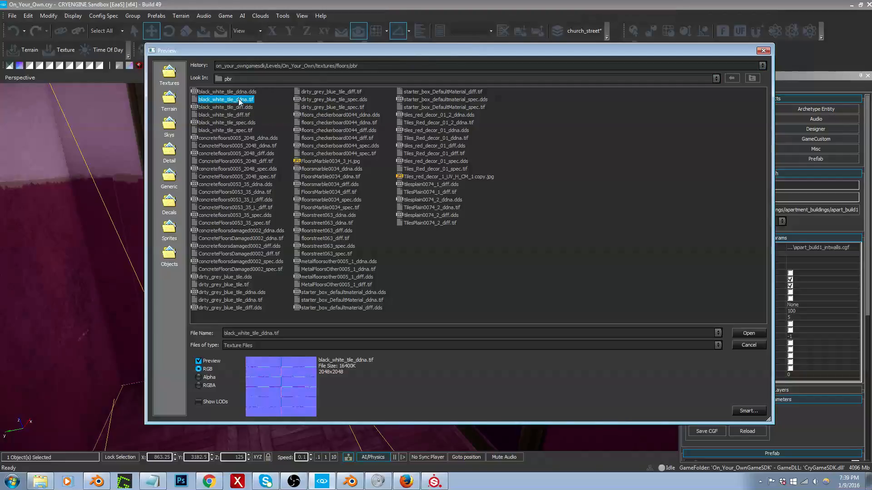
pyautogui.doubleClick(239, 100)
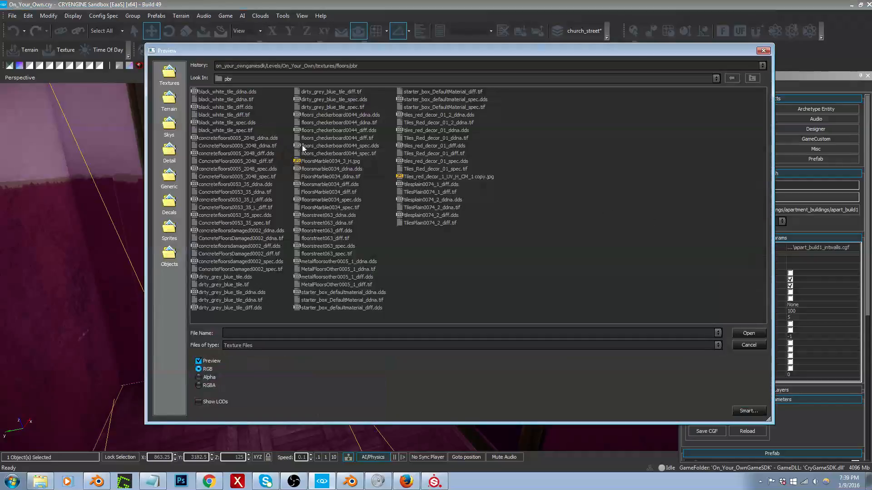
pyautogui.doubleClick(227, 130)
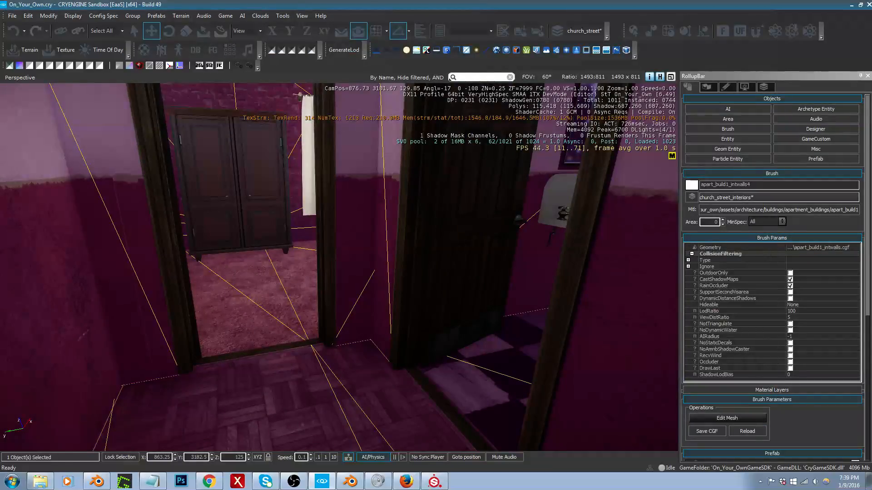
# Step: Inspect the black and white tiles on the bathroom floor from the doorway and from inside the room
pyautogui.moveTo(541, 299); pyautogui.dragTo(677, 305, button='right')
pyautogui.press('a')
pyautogui.press('d')
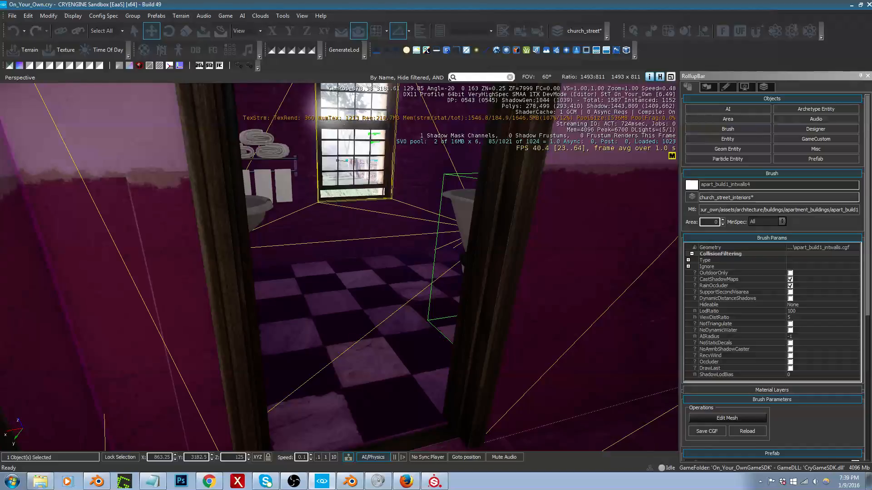
pyautogui.moveTo(448, 255); pyautogui.dragTo(448, 225)
pyautogui.click(507, 194)
pyautogui.moveTo(447, 282); pyautogui.dragTo(459, 313, button='right')
pyautogui.press('a')
pyautogui.press('w')
pyautogui.press('s')
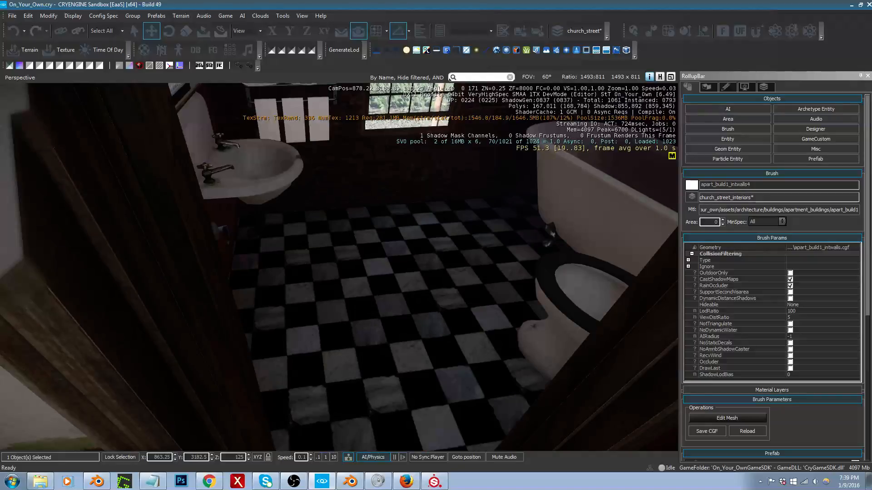
pyautogui.moveTo(590, 268); pyautogui.dragTo(502, 236, button='right')
pyautogui.press('s')
# Step: Duplicate the stairwell ceiling lamp and place the copy on the ceiling of the apartment hallway
pyautogui.press('s')
pyautogui.press('s')
pyautogui.moveTo(442, 289)
pyautogui.mouseDown(button='right')
pyautogui.moveTo(387, 270)
pyautogui.moveTo(425, 283)
pyautogui.moveTo(490, 286)
pyautogui.moveTo(434, 275)
pyautogui.moveTo(388, 248)
pyautogui.moveTo(554, 286)
pyautogui.moveTo(668, 241)
pyautogui.moveTo(428, 292)
pyautogui.mouseUp(button='right')
pyautogui.press('s')
pyautogui.press('w')
pyautogui.press('s')
pyautogui.press('s')
pyautogui.press('w')
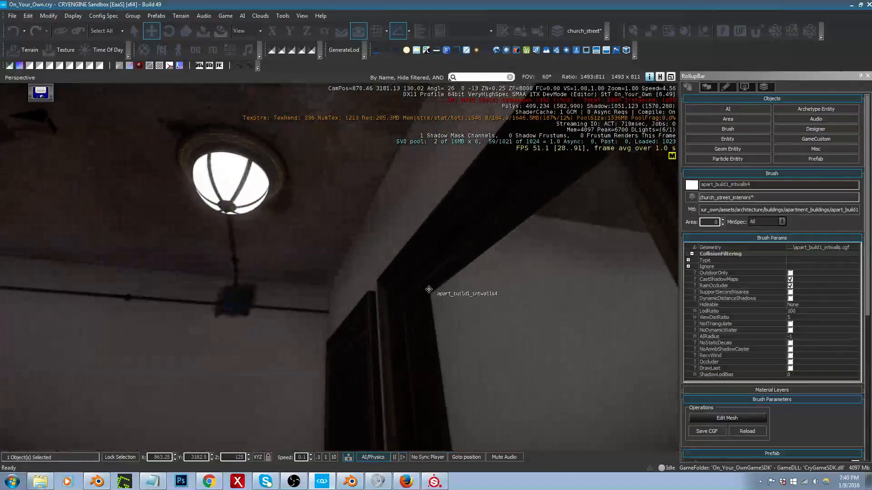
pyautogui.click(225, 197)
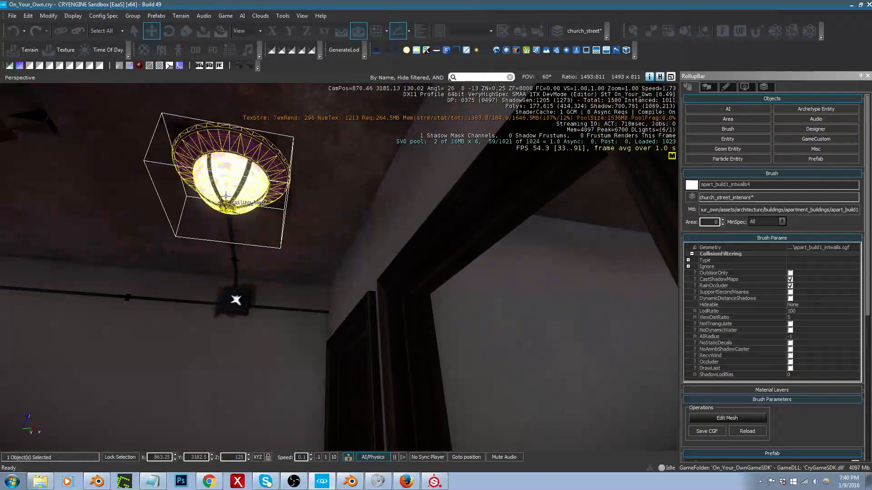
pyautogui.click(252, 191)
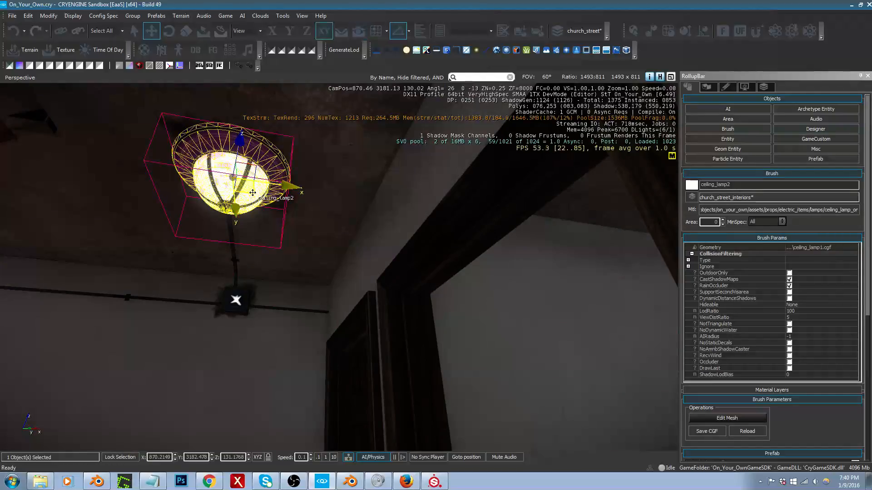
pyautogui.moveTo(277, 207); pyautogui.dragTo(402, 234, button='right')
pyautogui.press('w')
pyautogui.moveTo(254, 227)
pyautogui.mouseDown(button='right')
pyautogui.moveTo(309, 218)
pyautogui.moveTo(255, 213)
pyautogui.mouseUp(button='right')
pyautogui.press('s')
pyautogui.moveTo(359, 277)
pyautogui.mouseDown(button='right')
pyautogui.moveTo(310, 240)
pyautogui.moveTo(341, 248)
pyautogui.moveTo(373, 276)
pyautogui.moveTo(393, 223)
pyautogui.mouseUp(button='right')
pyautogui.hotkey('ctrl', 'c')
pyautogui.press('w')
pyautogui.click(365, 270)
pyautogui.press('w')
pyautogui.moveTo(300, 237); pyautogui.dragTo(302, 289)
pyautogui.hotkey('ctrl', 'z')
# Step: Show the church_street_lights layer and make its objects selectable
pyautogui.press('a')
pyautogui.moveTo(301, 289); pyautogui.dragTo(358, 306, button='right')
pyautogui.press('w')
pyautogui.moveTo(412, 303); pyautogui.dragTo(294, 317)
pyautogui.press('d')
pyautogui.moveTo(294, 317); pyautogui.dragTo(51, 322, button='right')
pyautogui.press('s')
pyautogui.press('d')
pyautogui.press('s')
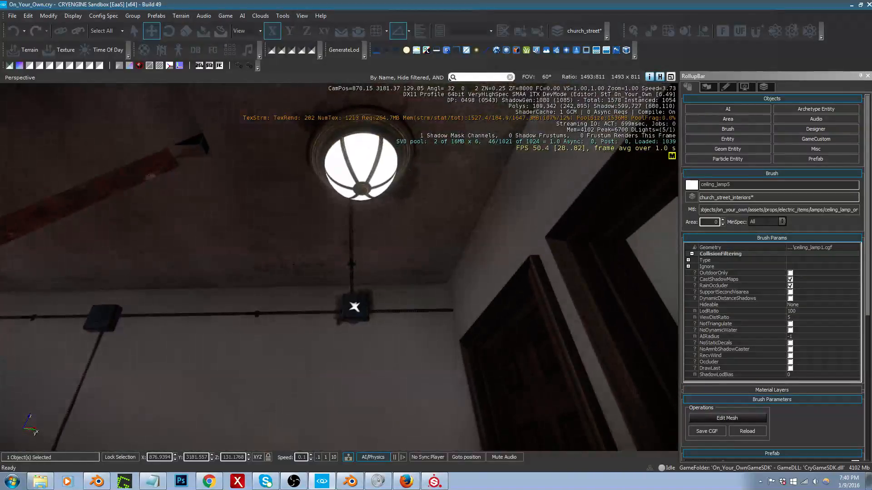
pyautogui.press('s')
pyautogui.moveTo(378, 249); pyautogui.dragTo(456, 267, button='right')
pyautogui.press('a')
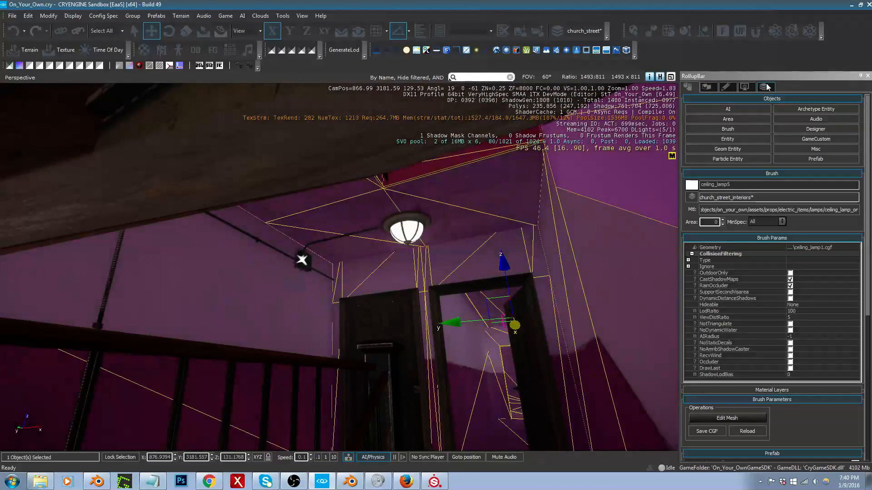
pyautogui.click(767, 87)
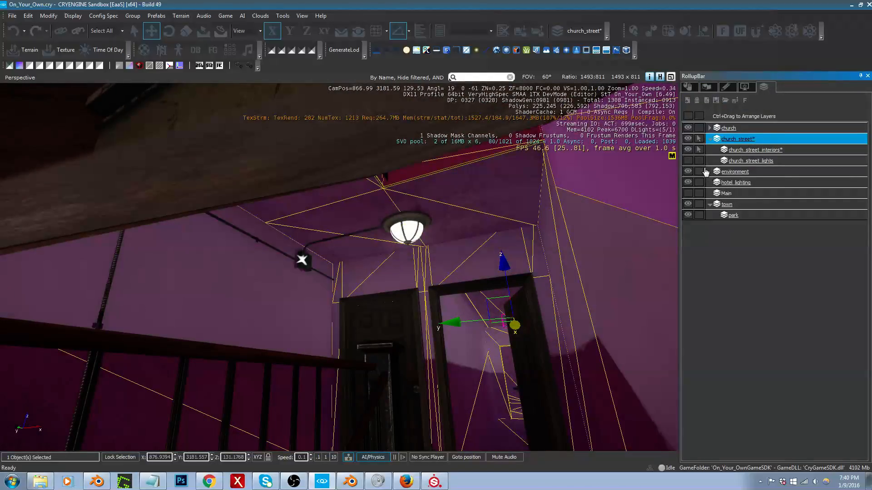
pyautogui.click(687, 161)
pyautogui.click(698, 160)
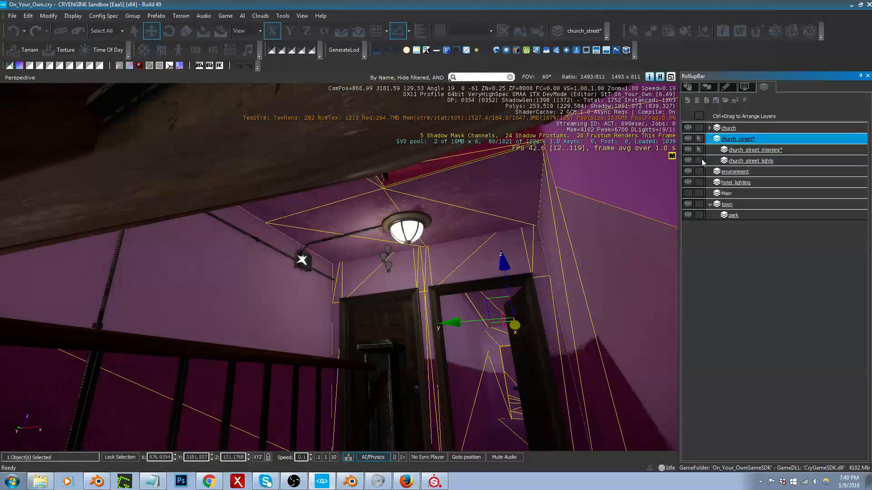
# Step: Delete the inactive light entity Light34 beneath the stairwell ceiling lamp
pyautogui.click(386, 249)
pyautogui.press('w')
pyautogui.moveTo(398, 268); pyautogui.dragTo(406, 264, button='right')
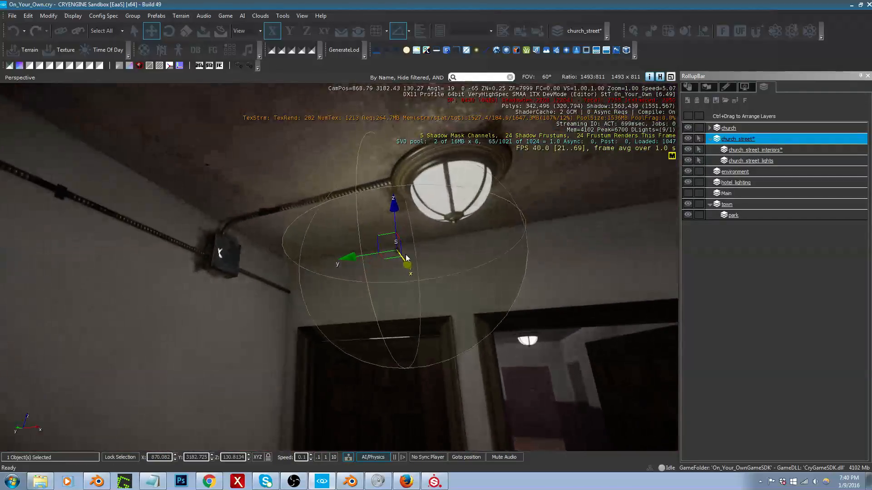
pyautogui.press('space')
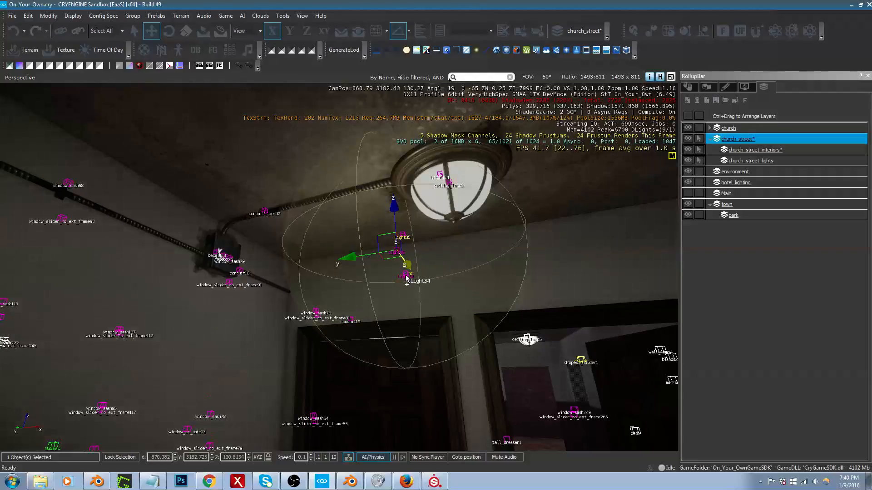
pyautogui.hotkey('shift', 'space')
pyautogui.press('space')
pyautogui.click(405, 274)
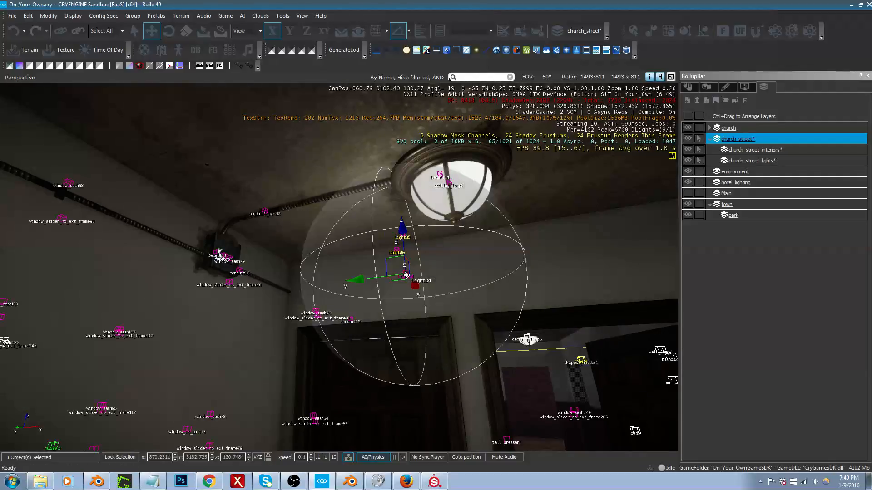
pyautogui.click(689, 86)
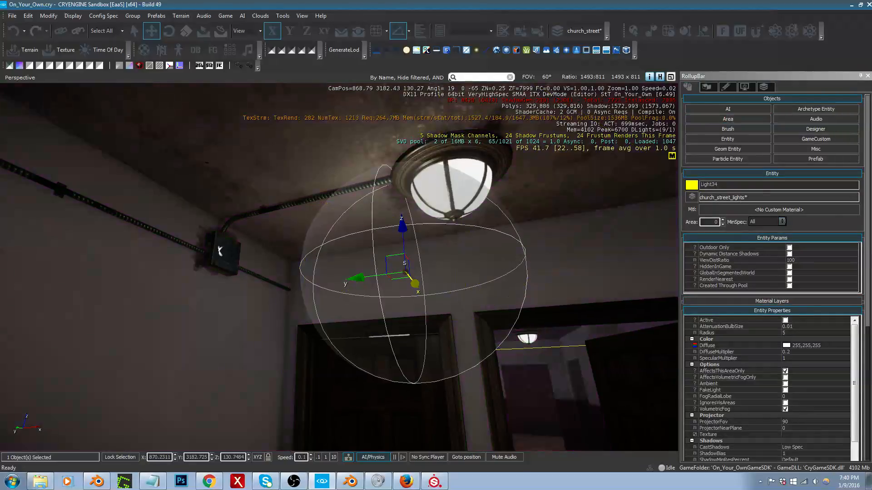
pyautogui.press('Delete')
pyautogui.press('Return')
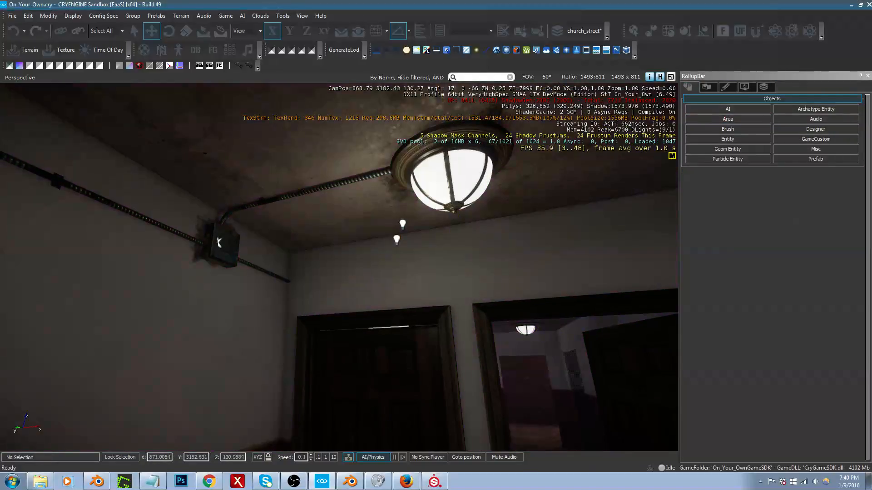
# Step: Select the two remaining light entities at the stairwell lamp and move them along Y until centred beneath it
pyautogui.click(405, 234)
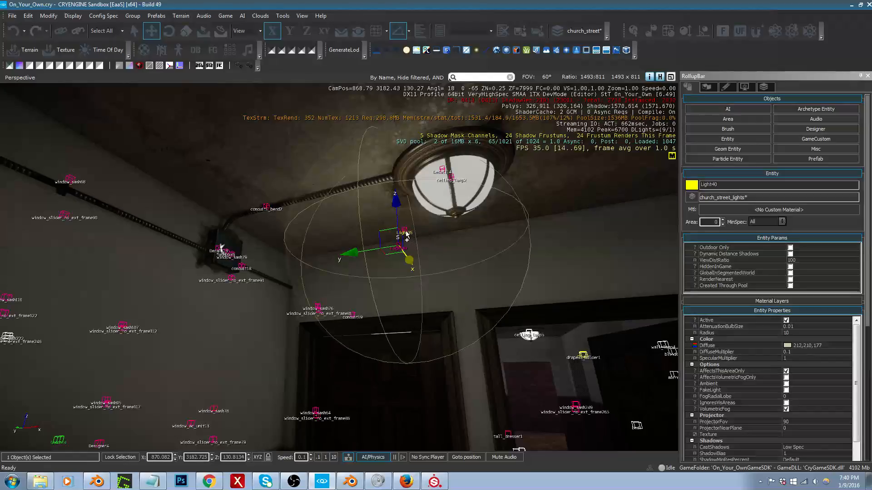
pyautogui.keyDown('ctrl'); pyautogui.click(405, 233); pyautogui.keyUp('ctrl')
pyautogui.moveTo(406, 234); pyautogui.dragTo(488, 231, button='right')
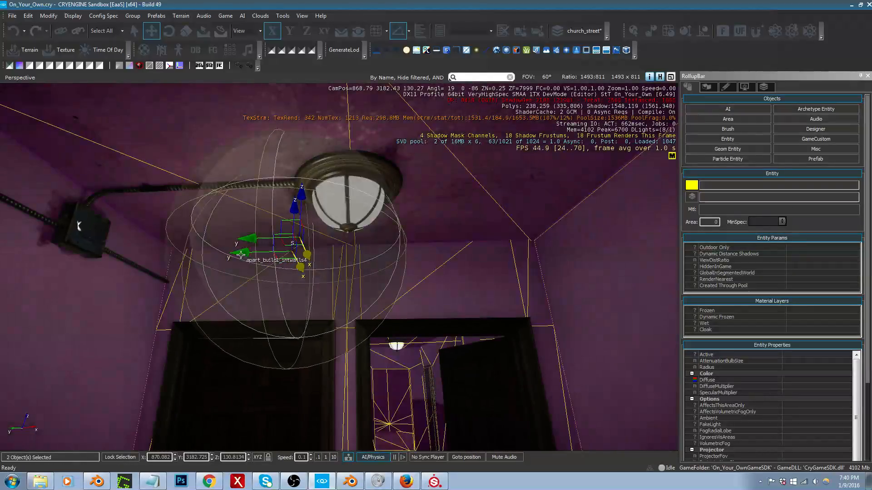
pyautogui.moveTo(241, 255); pyautogui.dragTo(344, 264)
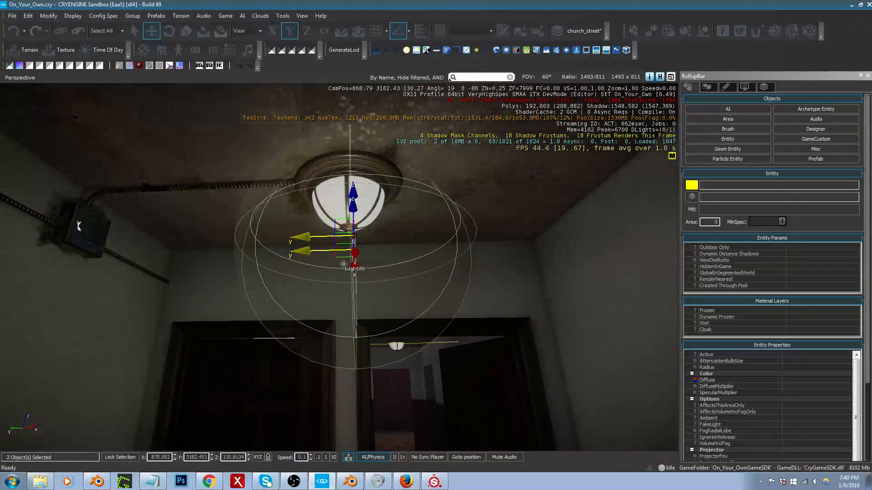
# Step: Duplicate the two stairwell light entities and place the copies beneath the new hallway ceiling lamp
pyautogui.click(336, 257)
pyautogui.hotkey('ctrl', 'c')
pyautogui.press('w')
pyautogui.moveTo(336, 257)
pyautogui.mouseDown(button='right')
pyautogui.moveTo(363, 300)
pyautogui.moveTo(337, 254)
pyautogui.moveTo(352, 238)
pyautogui.moveTo(318, 236)
pyautogui.moveTo(334, 240)
pyautogui.mouseUp(button='right')
pyautogui.press('s')
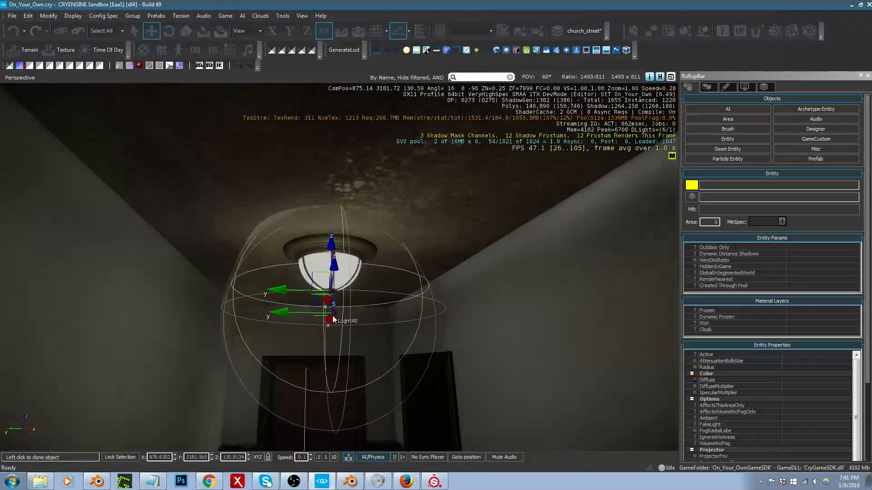
pyautogui.click(334, 319)
# Step: Filter the available brush objects by "switch"
pyautogui.press('s')
pyautogui.moveTo(333, 319); pyautogui.dragTo(349, 360, button='right')
pyautogui.press('w')
pyautogui.press('w')
pyautogui.press('w')
pyautogui.press('s')
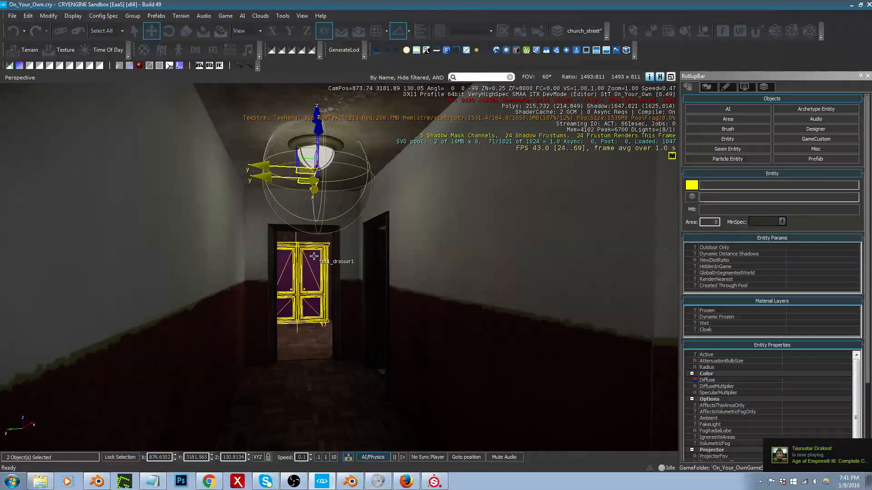
pyautogui.click(728, 129)
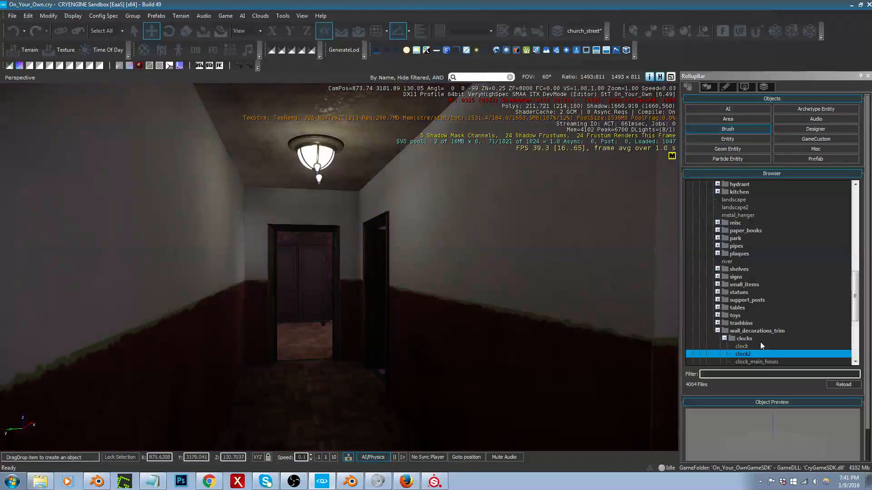
pyautogui.click(763, 374)
pyautogui.write('switch')
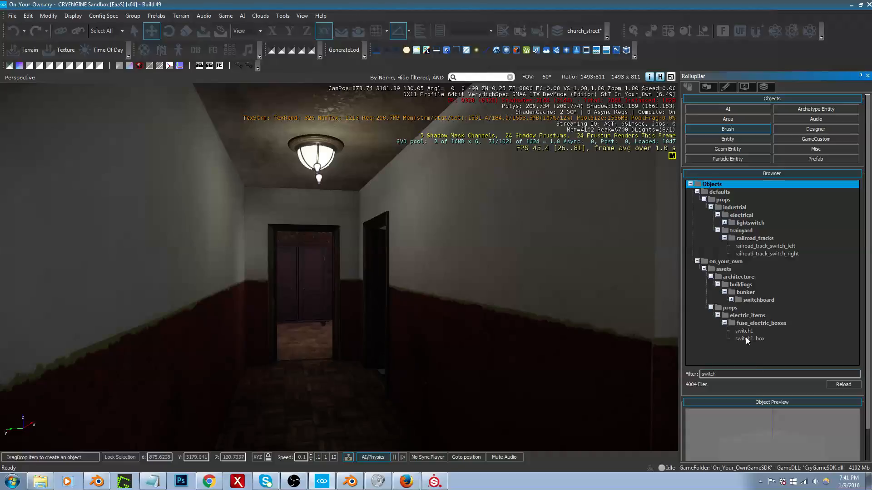
# Step: Preview the switch1 model and the lightswitch_local1 and switch models from the lightswitch folder
pyautogui.click(746, 331)
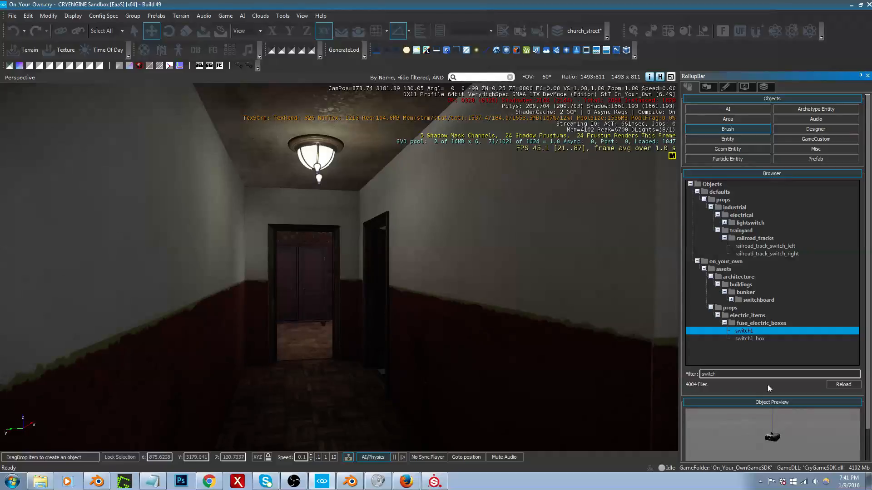
pyautogui.click(725, 224)
pyautogui.click(724, 223)
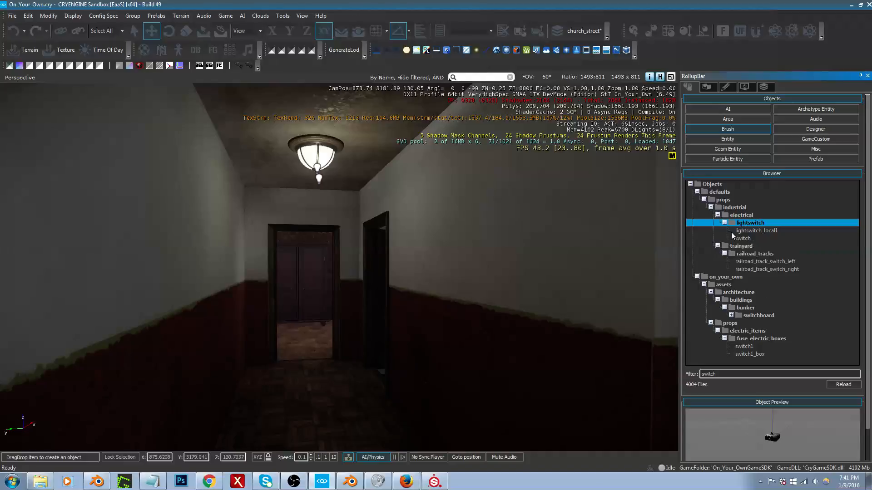
pyautogui.click(732, 231)
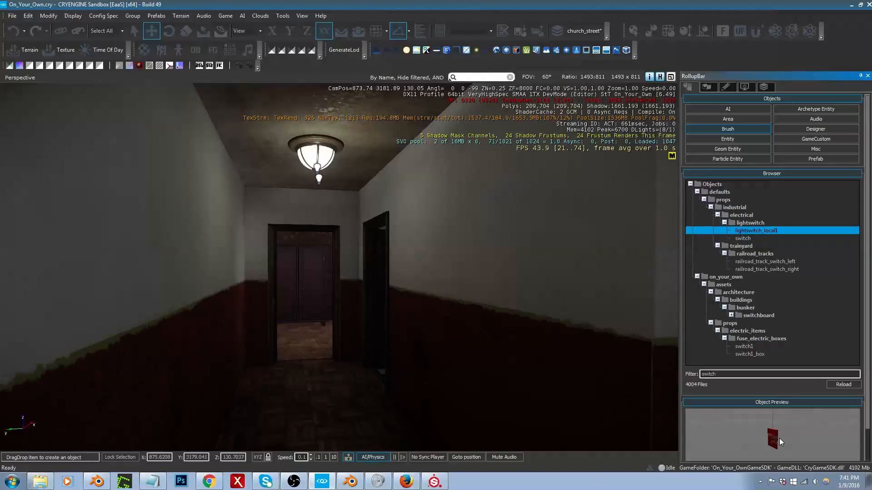
pyautogui.click(744, 246)
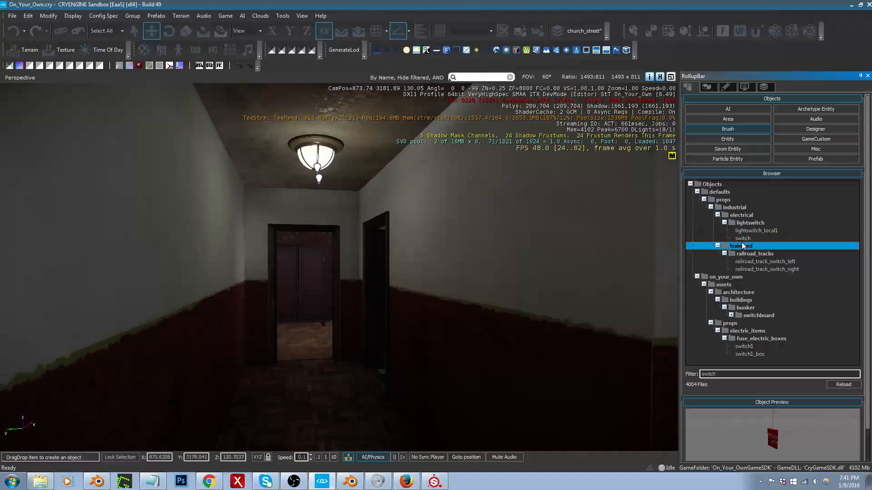
pyautogui.click(745, 238)
# Step: Place the lightswitch_local1 brush on the hallway wall beside the bathroom door and rotate it to 90° about Z
pyautogui.click(745, 233)
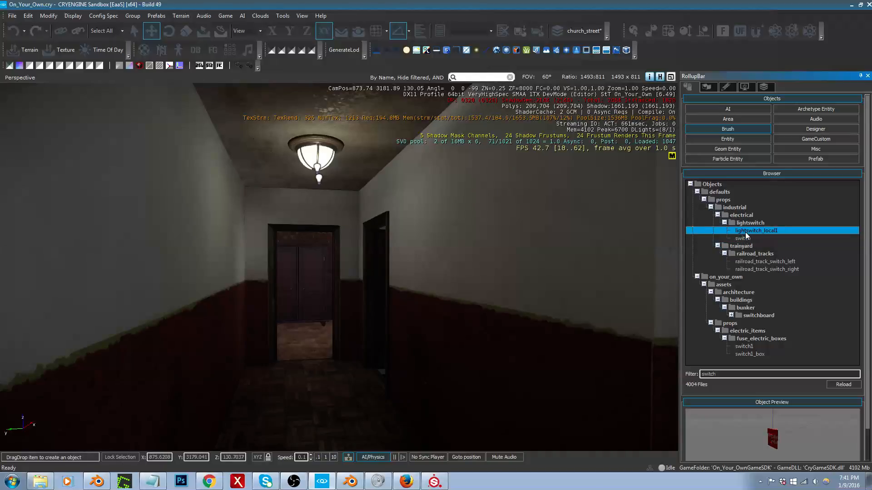
pyautogui.moveTo(746, 235)
pyautogui.mouseDown()
pyautogui.moveTo(554, 264)
pyautogui.moveTo(411, 330)
pyautogui.moveTo(394, 359)
pyautogui.moveTo(403, 305)
pyautogui.mouseUp()
pyautogui.press('w')
pyautogui.moveTo(401, 304); pyautogui.dragTo(427, 313, button='right')
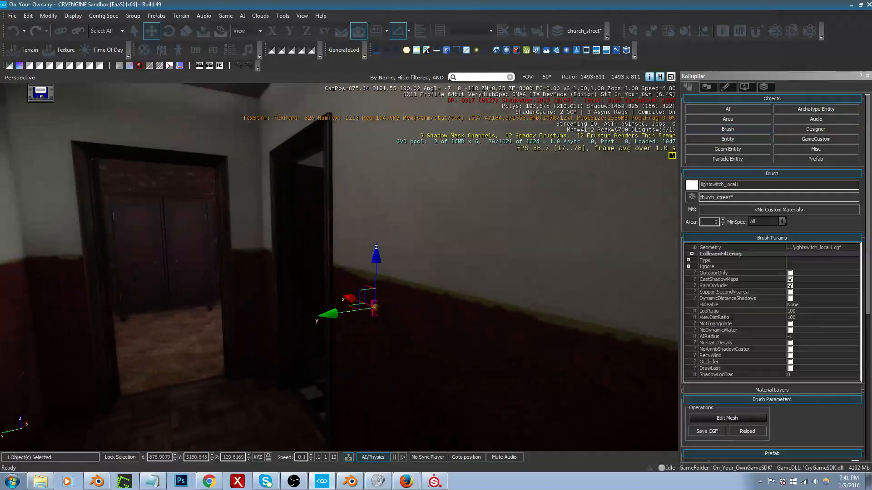
pyautogui.press('3')
pyautogui.moveTo(377, 261); pyautogui.dragTo(423, 220)
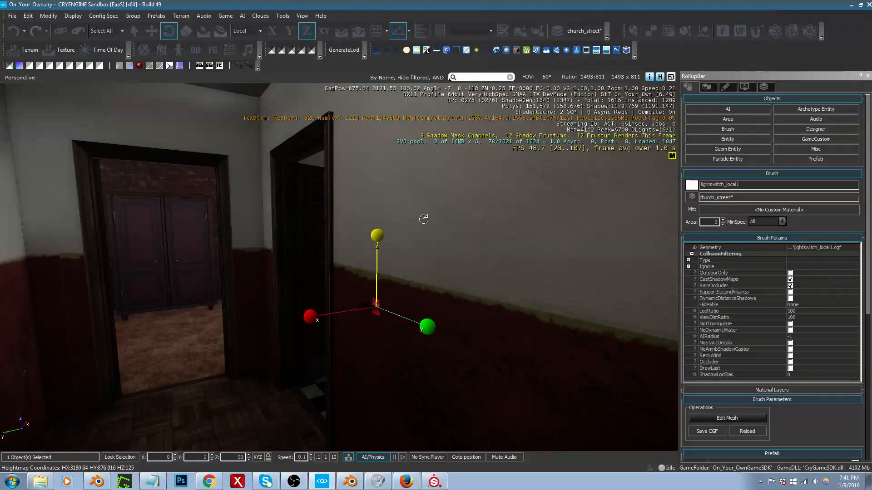
# Step: Move the light switch along X to the wall, to about 877.15, and raise it to a height of about 129.78
pyautogui.press('2')
pyautogui.press('w')
pyautogui.moveTo(399, 284); pyautogui.dragTo(400, 288, button='right')
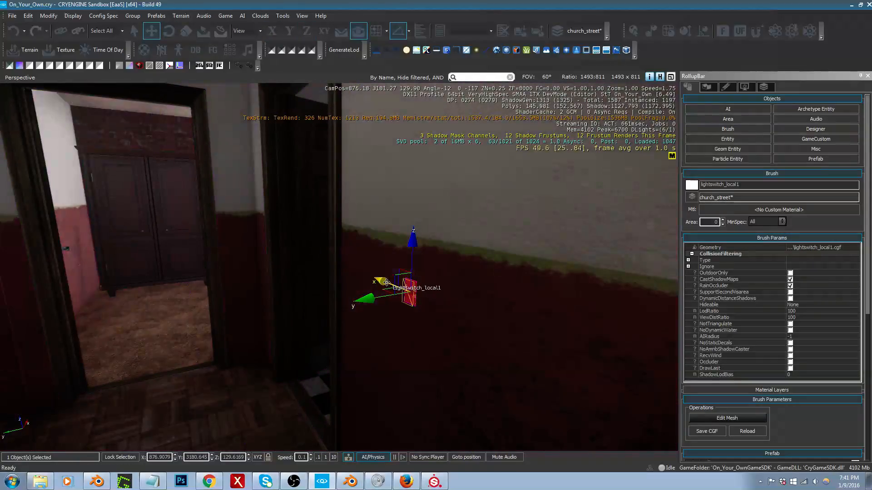
pyautogui.moveTo(386, 282); pyautogui.dragTo(345, 266)
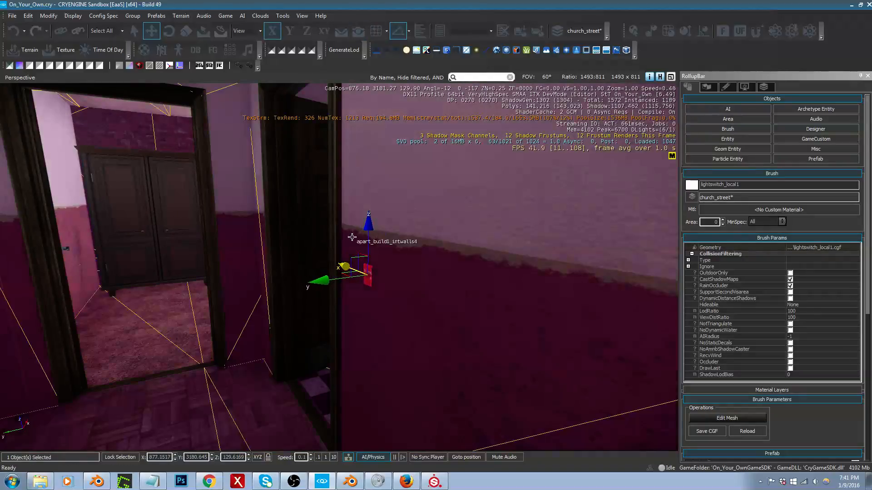
pyautogui.moveTo(368, 234); pyautogui.dragTo(383, 154)
# Step: Scale the light switch uniformly to 1.77 on all axes
pyautogui.press('4')
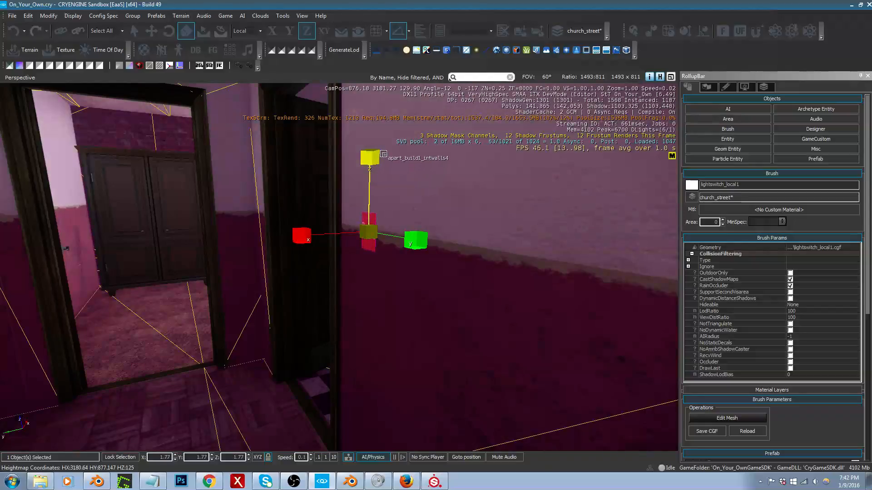
pyautogui.press('2')
pyautogui.moveTo(395, 223); pyautogui.dragTo(385, 216, button='right')
pyautogui.press('w')
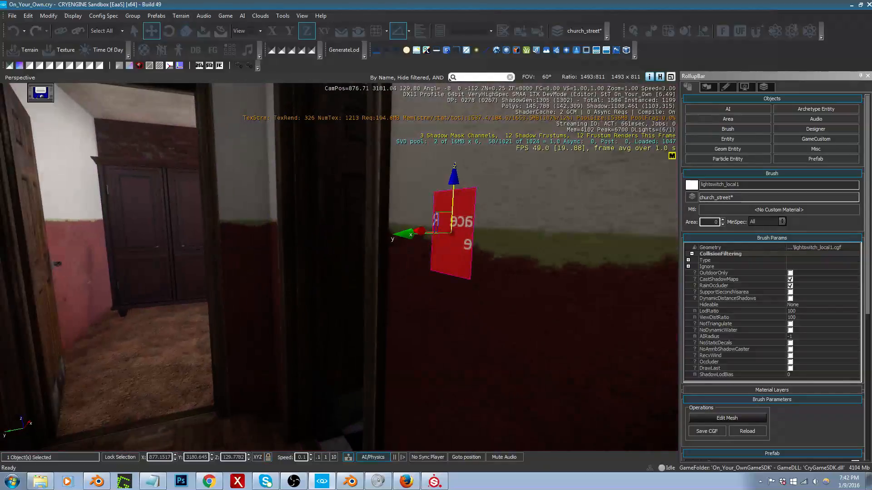
# Step: Move the light switch along X to about 877.18 and rotate it to -90° about Z so its face points into the hallway
pyautogui.moveTo(412, 231); pyautogui.dragTo(402, 228)
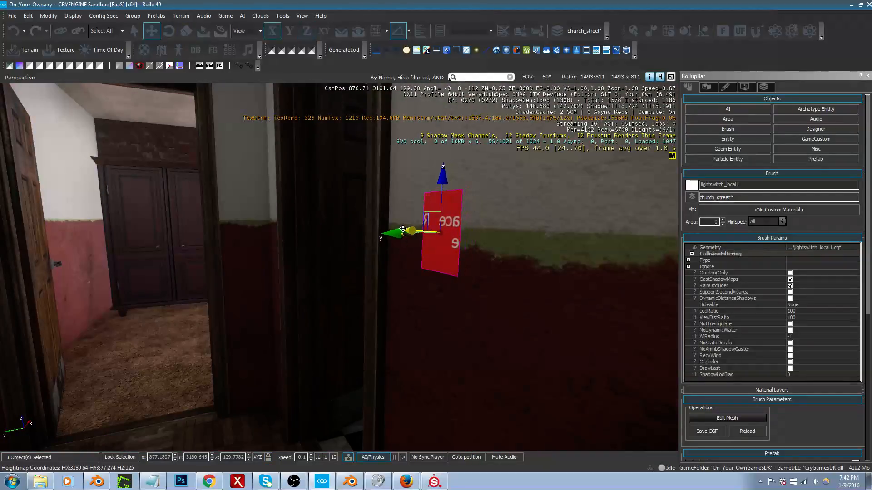
pyautogui.press('3')
pyautogui.moveTo(444, 198); pyautogui.dragTo(462, 235)
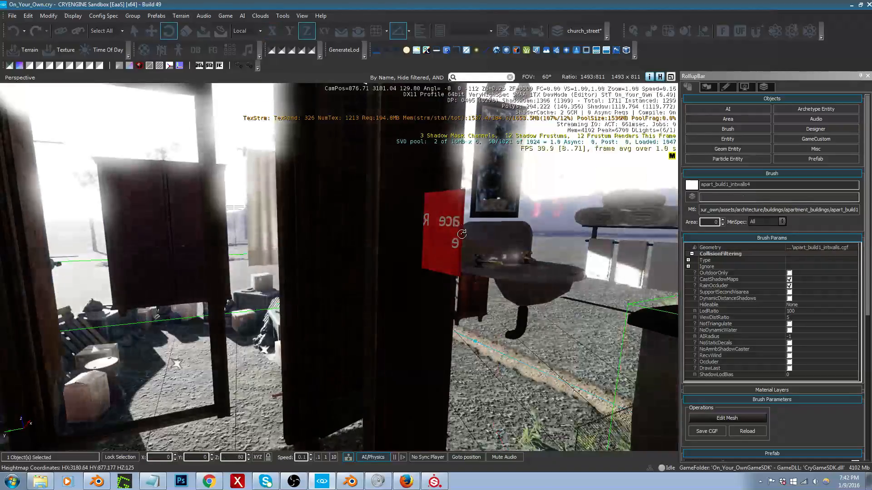
pyautogui.hotkey('ctrl', 'z')
pyautogui.click(456, 230)
pyautogui.click(441, 191)
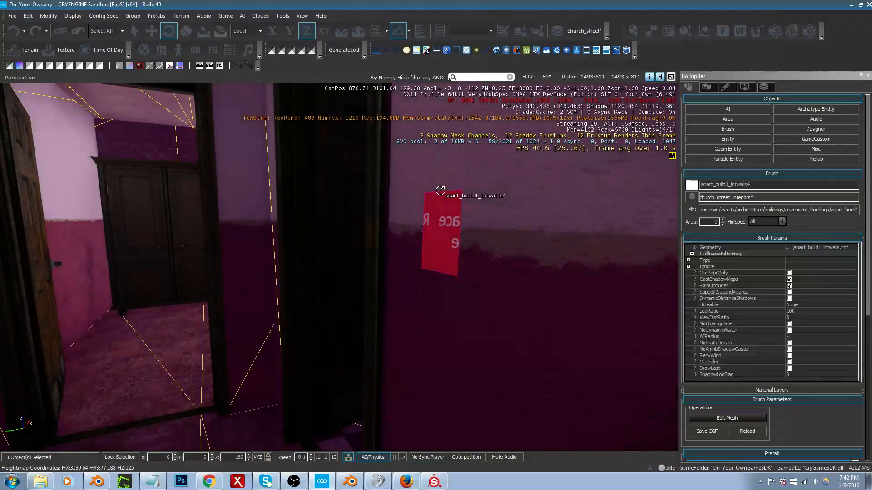
pyautogui.click(441, 193)
pyautogui.moveTo(443, 194); pyautogui.dragTo(477, 274)
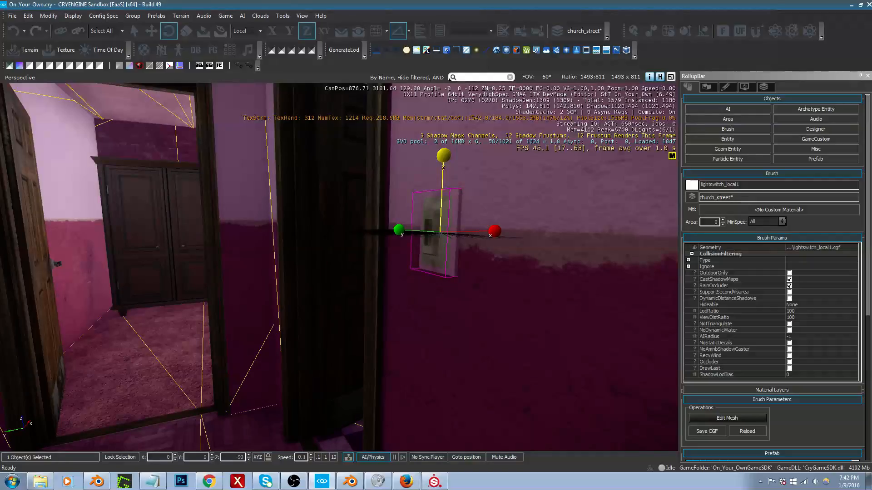
# Step: Dismiss the texture preview of lightswitch_local1_diff.dds without opening it and deselect the light switch
pyautogui.moveTo(604, 286); pyautogui.dragTo(574, 286, button='right')
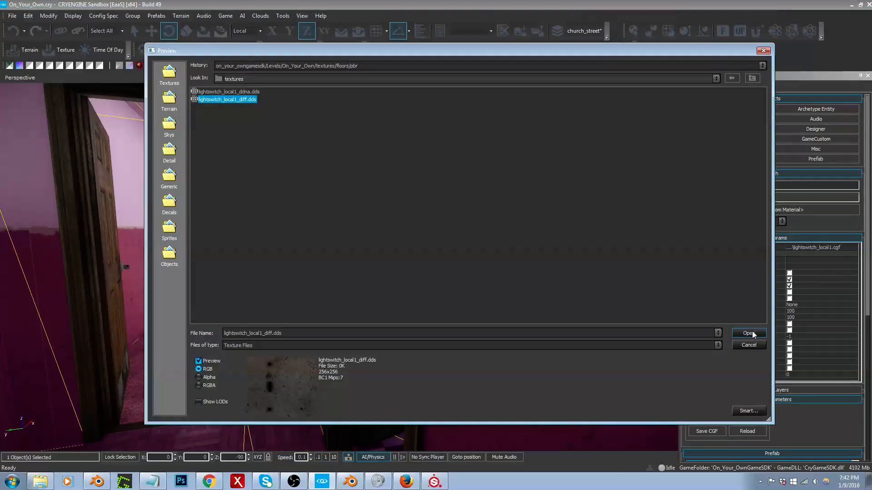
pyautogui.click(749, 345)
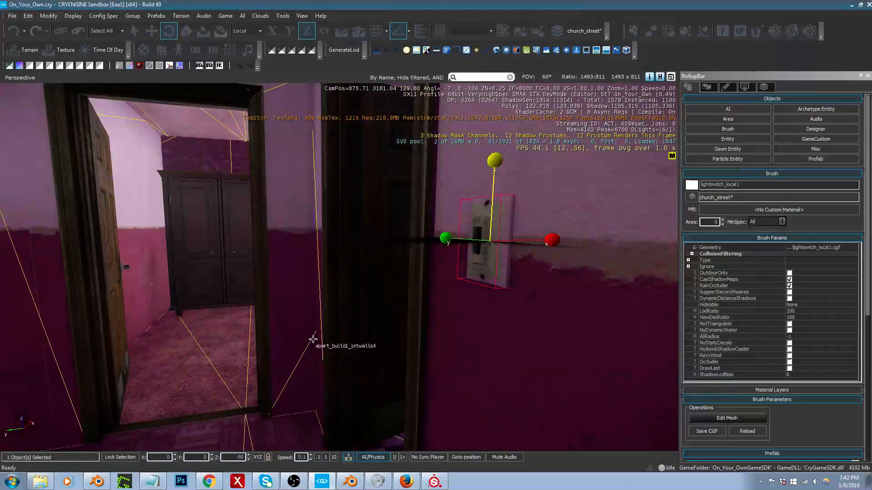
pyautogui.moveTo(338, 267); pyautogui.dragTo(184, 234, button='right')
pyautogui.press('s')
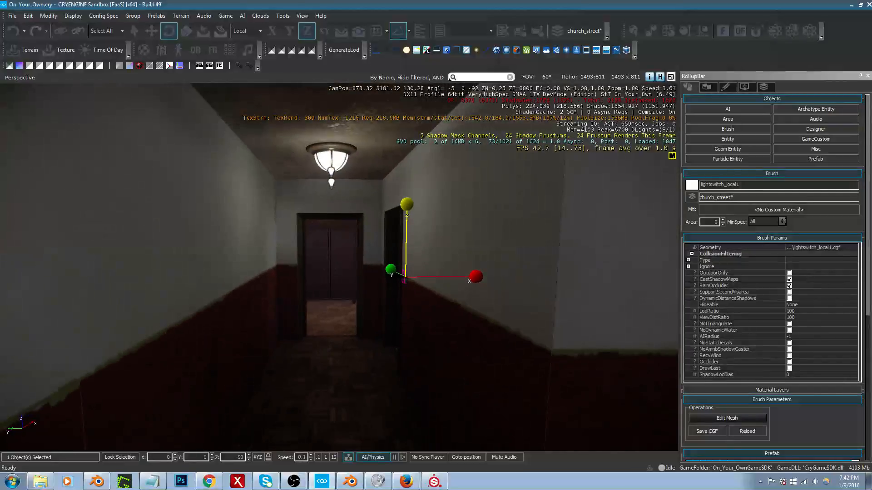
pyautogui.moveTo(314, 334); pyautogui.dragTo(307, 316, button='middle')
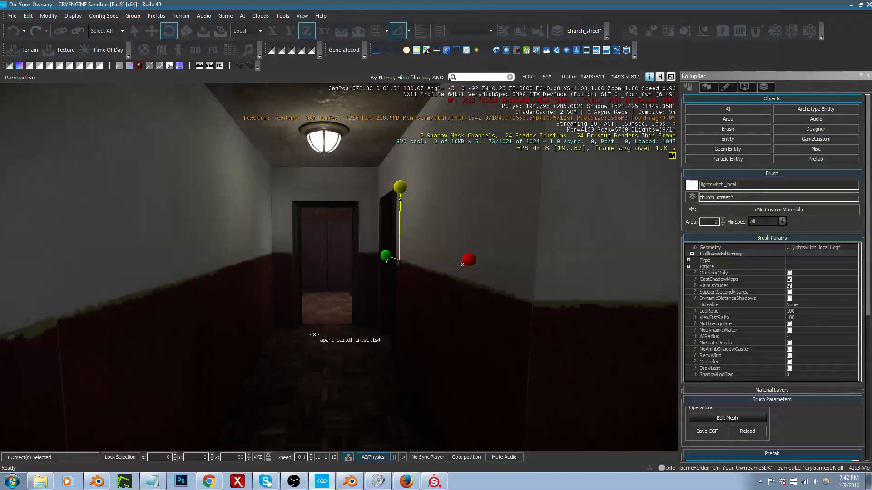
pyautogui.hotkey('ctrl', 'd')
# Step: Examine the hallway from its far end, checking how the light switch, ceiling lamp and doorways look together
pyautogui.moveTo(317, 333)
pyautogui.mouseDown(button='right')
pyautogui.moveTo(316, 358)
pyautogui.moveTo(314, 345)
pyautogui.moveTo(328, 334)
pyautogui.moveTo(353, 330)
pyautogui.mouseUp(button='right')
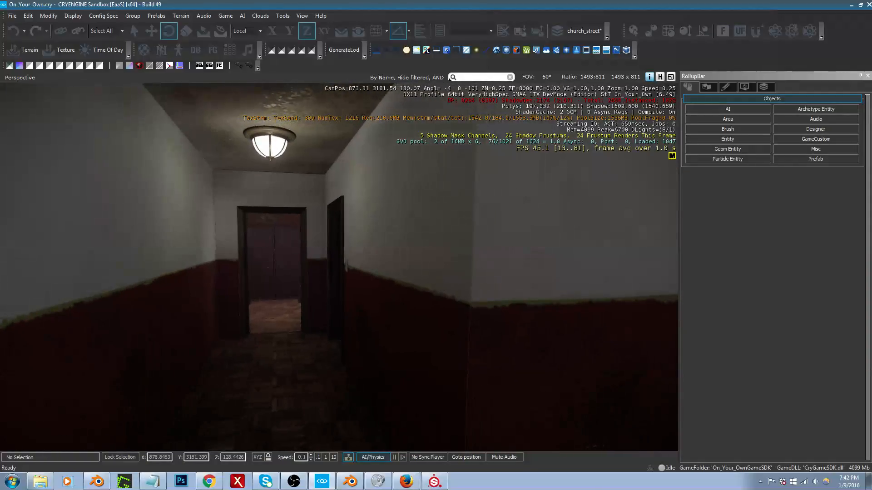
pyautogui.press('w')
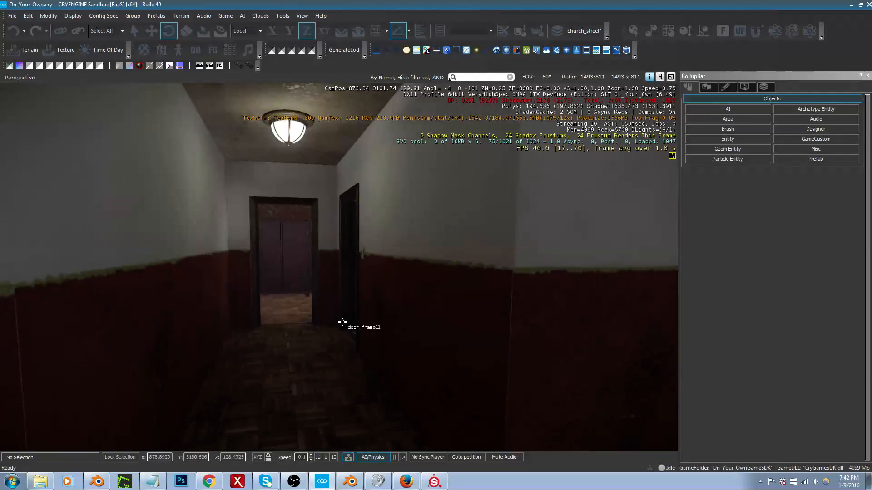
pyautogui.press('s')
pyautogui.moveTo(343, 322); pyautogui.dragTo(67, 332, button='right')
pyautogui.press('a')
pyautogui.press('s')
pyautogui.press('w')
pyautogui.press('w')
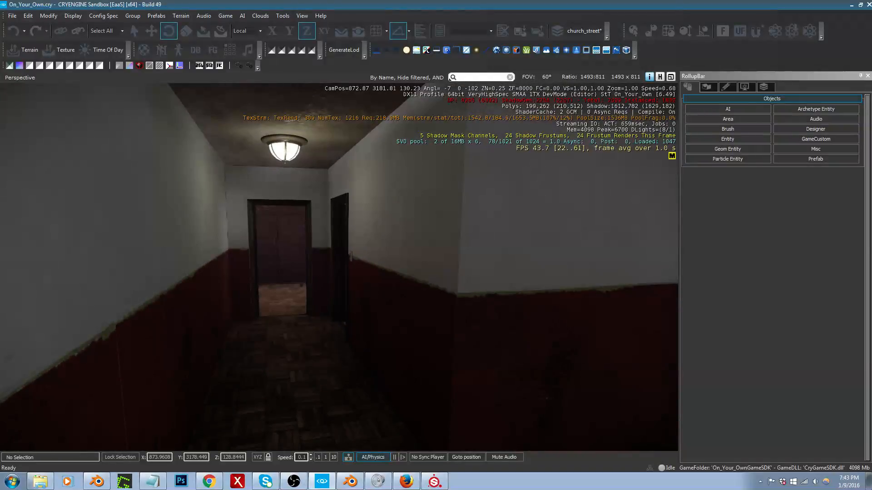
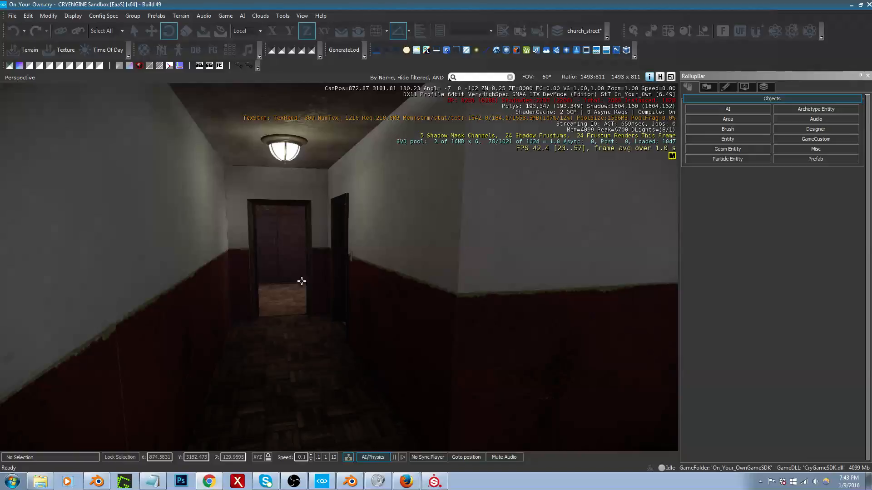
# Step: Examine the apartment hallway's walls, doorways and ceiling lighting from several viewpoints
pyautogui.moveTo(338, 339)
pyautogui.mouseDown(button='right')
pyautogui.moveTo(332, 365)
pyautogui.moveTo(331, 351)
pyautogui.moveTo(400, 379)
pyautogui.moveTo(476, 376)
pyautogui.moveTo(370, 339)
pyautogui.moveTo(334, 350)
pyautogui.mouseUp(button='right')
pyautogui.press('w')
pyautogui.press('s')
pyautogui.press('d')
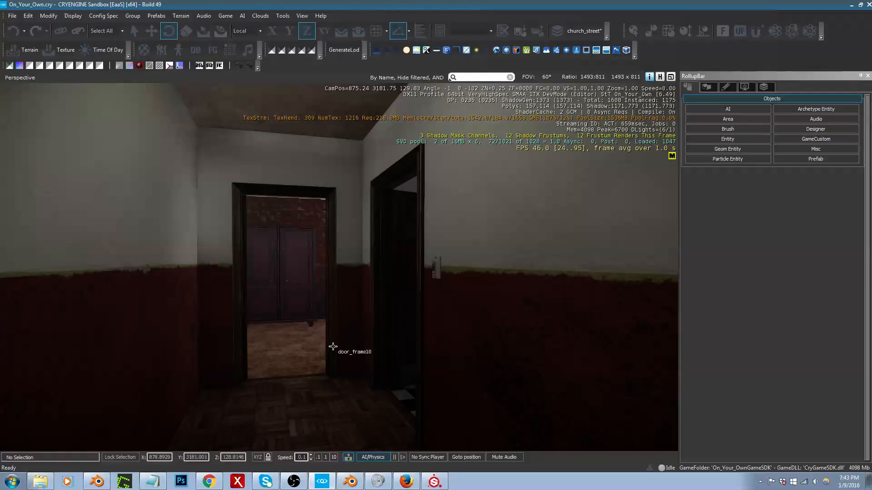
pyautogui.moveTo(332, 327); pyautogui.dragTo(317, 344, button='right')
pyautogui.press('w')
pyautogui.press('w')
pyautogui.press('d')
pyautogui.press('a')
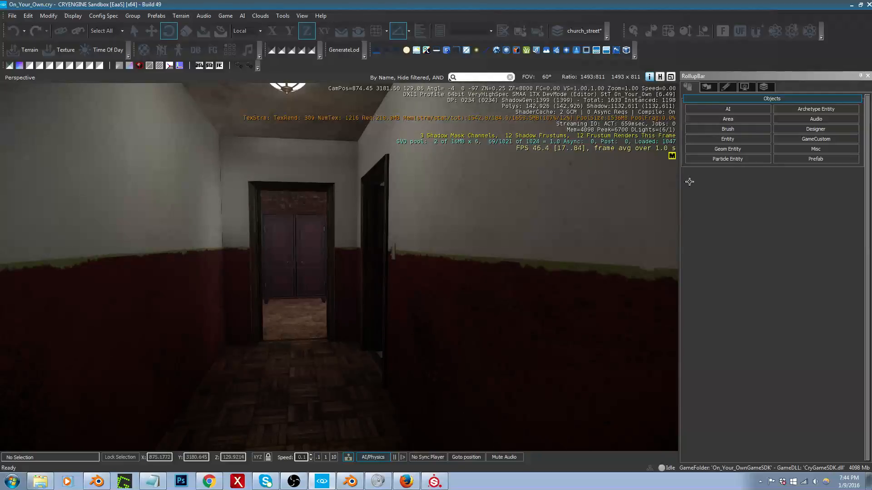
# Step: Select the hallway's interior wall brush and inspect the wall surfaces around the corner near the doorway
pyautogui.click(517, 268)
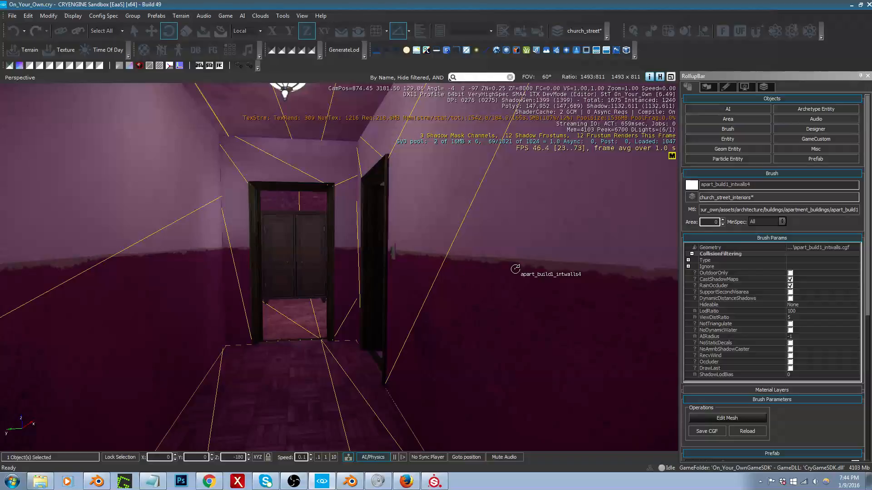
pyautogui.moveTo(515, 269); pyautogui.dragTo(500, 259, button='right')
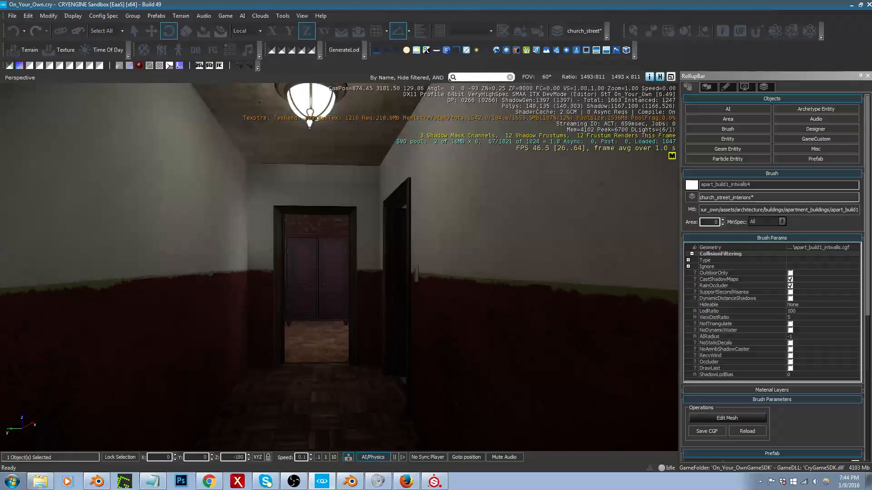
pyautogui.moveTo(339, 267)
pyautogui.mouseDown(button='right')
pyautogui.moveTo(340, 260)
pyautogui.moveTo(340, 267)
pyautogui.mouseUp(button='right')
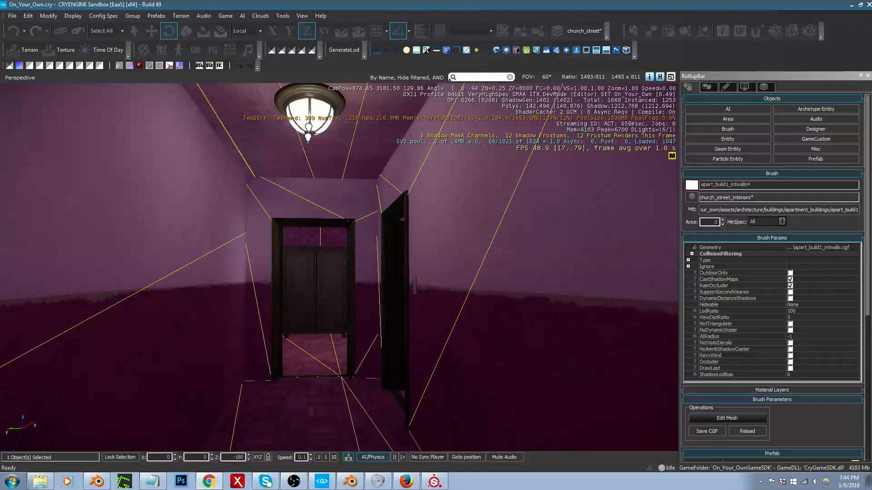
pyautogui.moveTo(255, 356); pyautogui.dragTo(318, 359, button='right')
pyautogui.press('s')
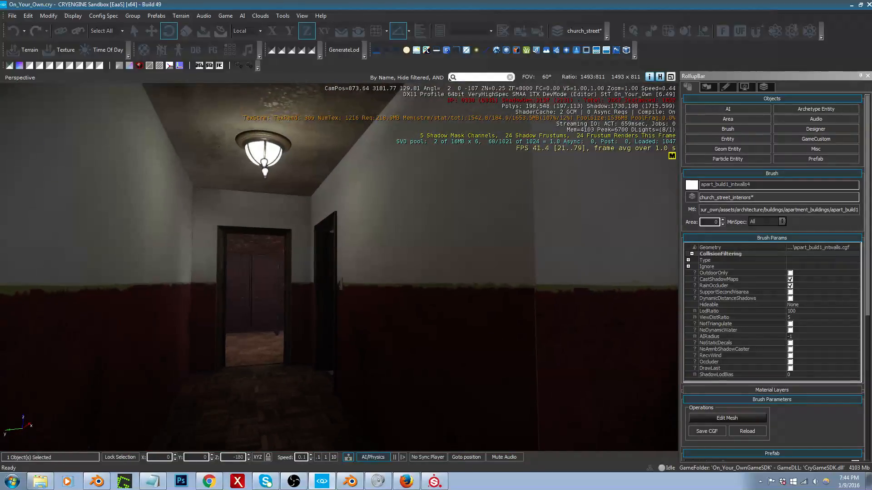
pyautogui.moveTo(318, 272); pyautogui.dragTo(357, 278, button='right')
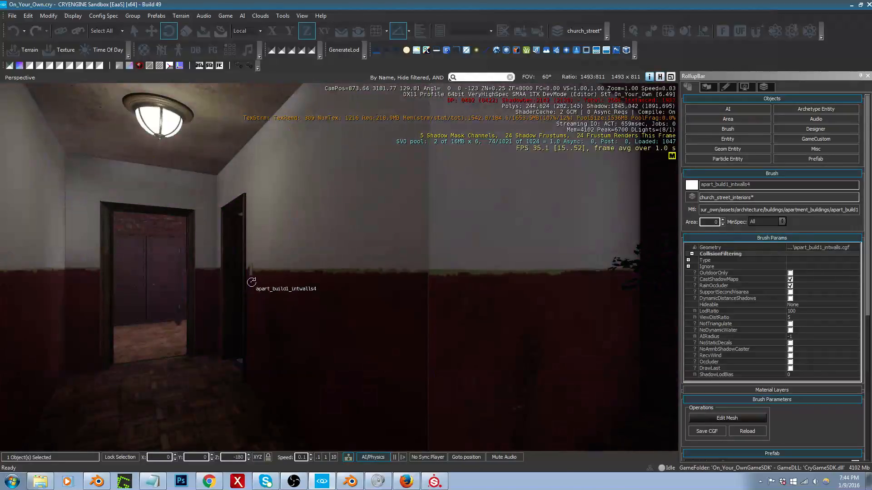
# Step: Clone the light switch beside the doorway, place the copy on the hallway's corner wall and rotate it to 0 degrees around Z
pyautogui.click(250, 269)
pyautogui.press('1')
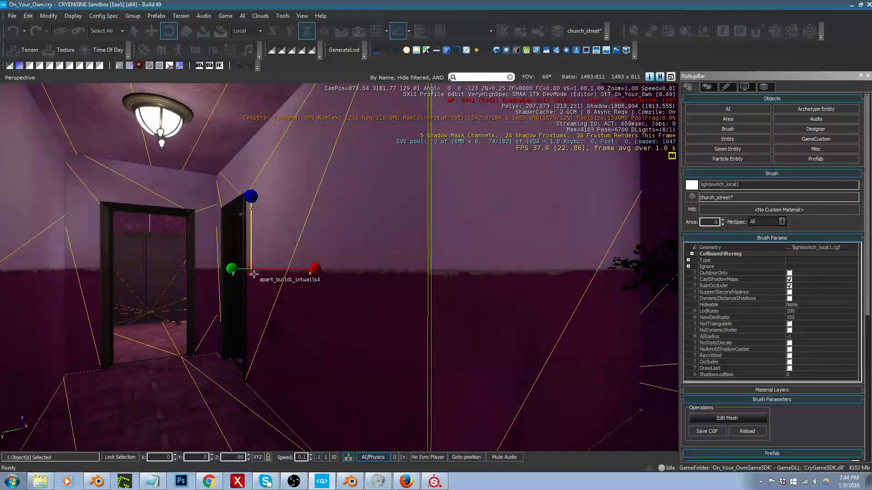
pyautogui.moveTo(255, 291); pyautogui.dragTo(251, 359, button='middle')
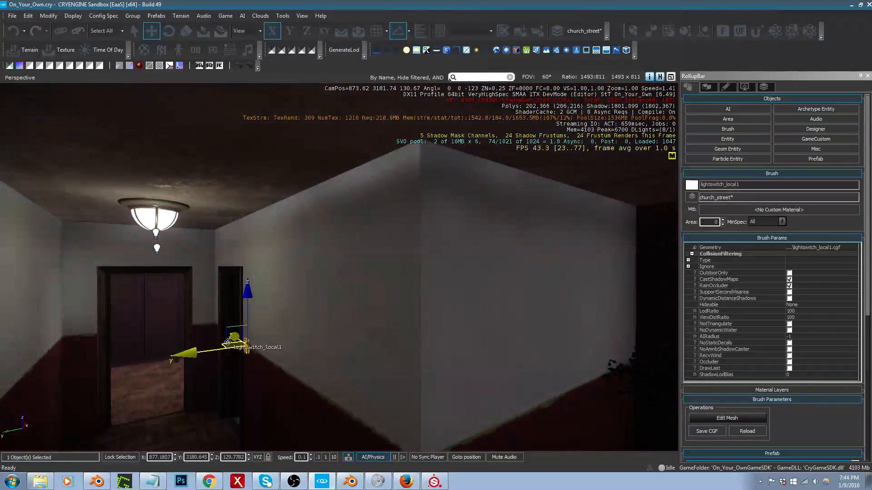
pyautogui.moveTo(288, 383)
pyautogui.mouseDown(button='right')
pyautogui.moveTo(282, 379)
pyautogui.moveTo(288, 383)
pyautogui.mouseUp(button='right')
pyautogui.click(294, 385)
pyautogui.press('3')
pyautogui.moveTo(293, 343); pyautogui.dragTo(320, 306)
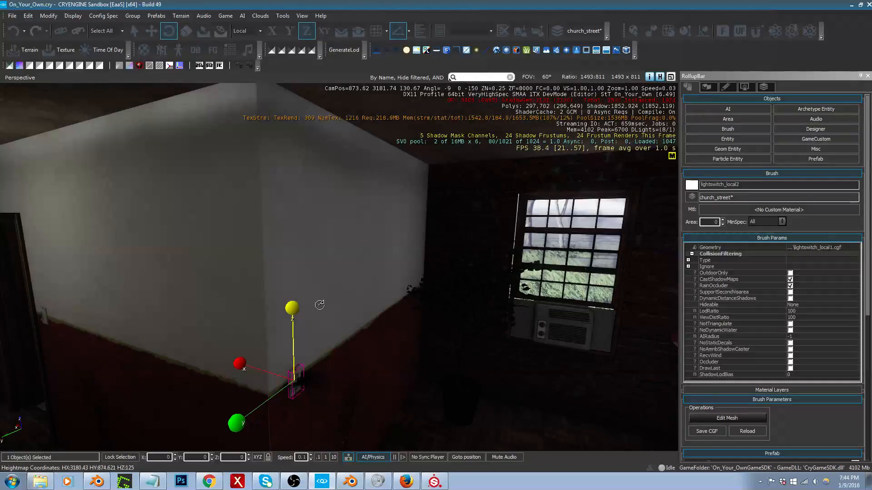
# Step: Move the copied light switch against the wall beside the hallway corner, at about X 874.62, Y 3180.44
pyautogui.press('1')
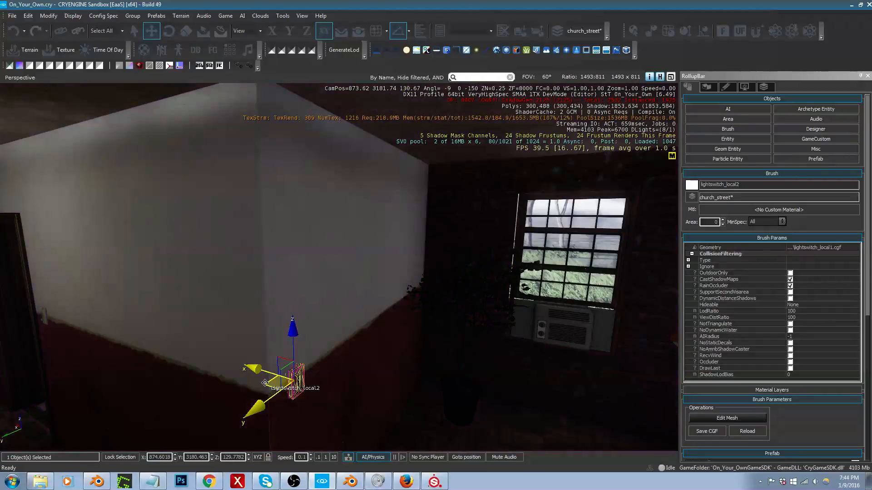
pyautogui.moveTo(266, 383); pyautogui.dragTo(264, 380)
pyautogui.moveTo(286, 381); pyautogui.dragTo(568, 379, button='right')
pyautogui.moveTo(313, 382); pyautogui.dragTo(278, 384, button='right')
pyautogui.press('s')
pyautogui.moveTo(229, 381); pyautogui.dragTo(233, 420, button='middle')
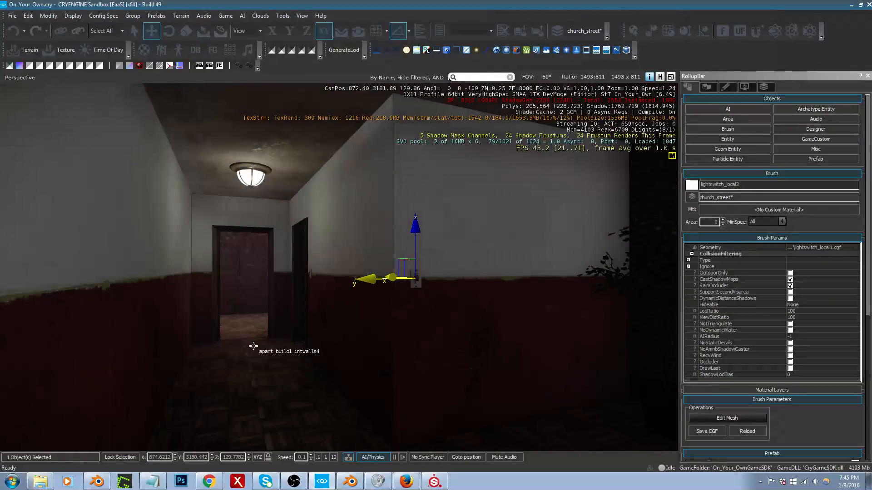
pyautogui.moveTo(264, 339)
pyautogui.mouseDown(button='middle')
pyautogui.moveTo(274, 354)
pyautogui.moveTo(271, 348)
pyautogui.mouseUp(button='middle')
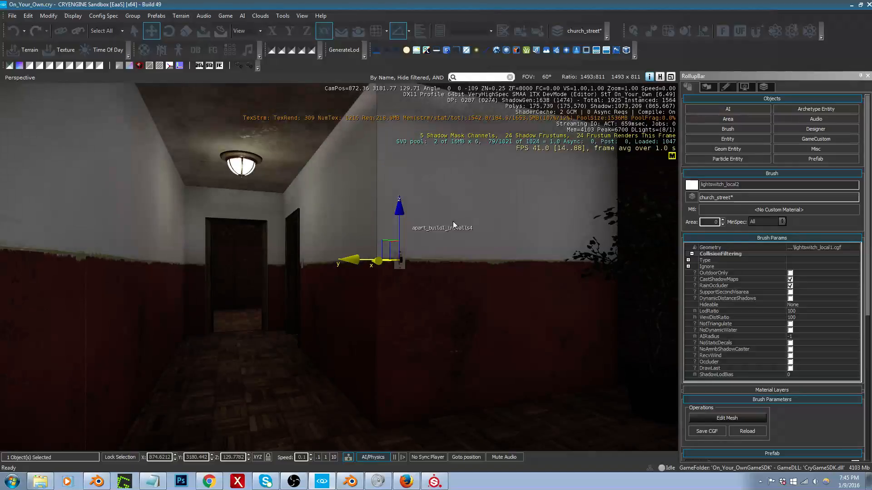
# Step: Set the Total Illumination v2 diffuse amplifier to 0 in the terrain environment settings
pyautogui.click(708, 87)
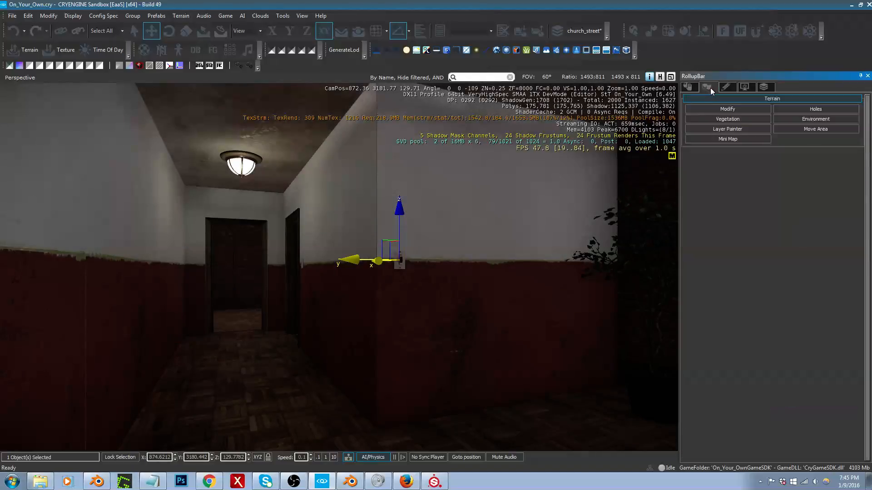
pyautogui.click(811, 119)
pyautogui.scroll(-10, 862, 404)
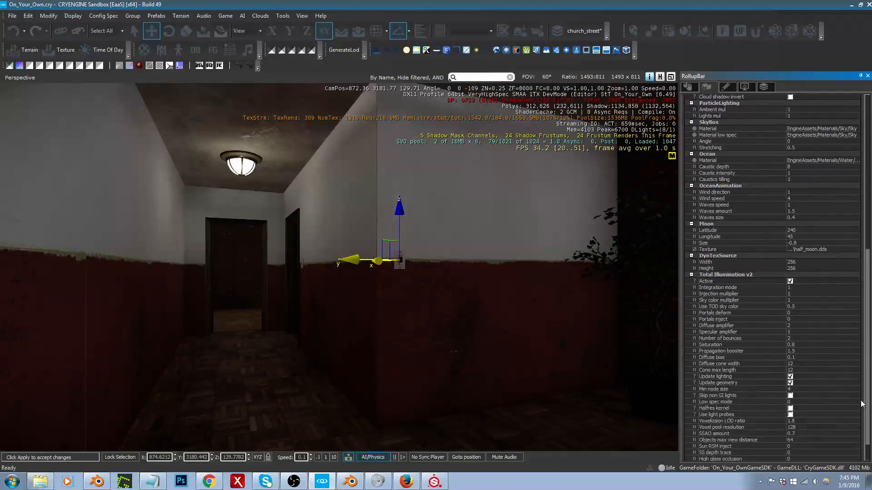
pyautogui.scroll(-1, 862, 404)
pyautogui.click(799, 321)
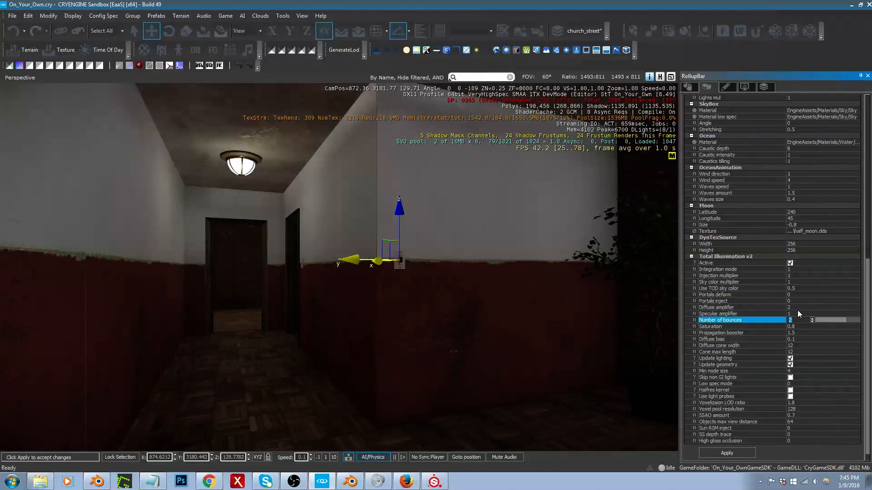
pyautogui.click(798, 307)
pyautogui.write('0')
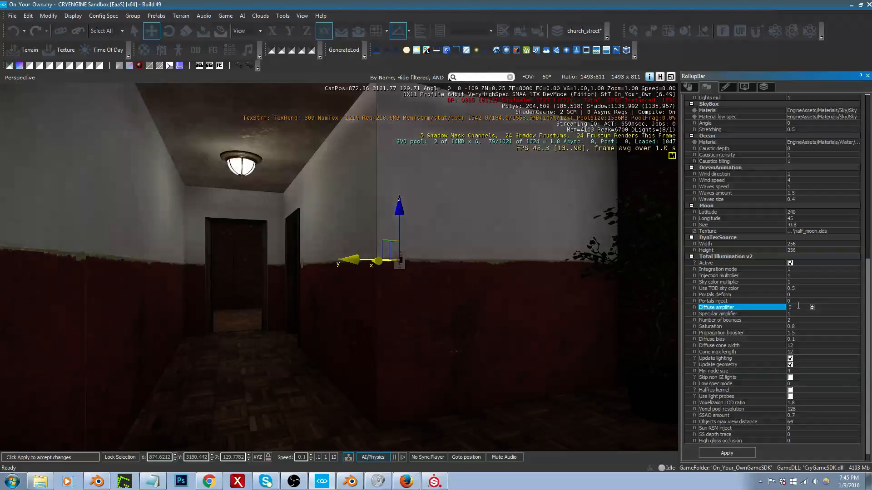
# Step: Leave the environment settings, show the object helpers and select the Light41 entity under the hallway's ceiling lamp
pyautogui.moveTo(372, 299); pyautogui.dragTo(393, 248, button='right')
pyautogui.press('w')
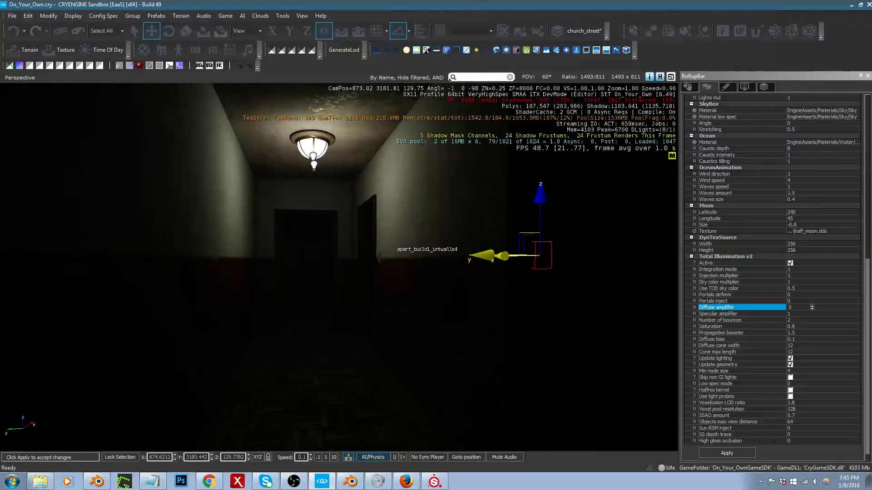
pyautogui.moveTo(393, 248); pyautogui.dragTo(393, 248, button='right')
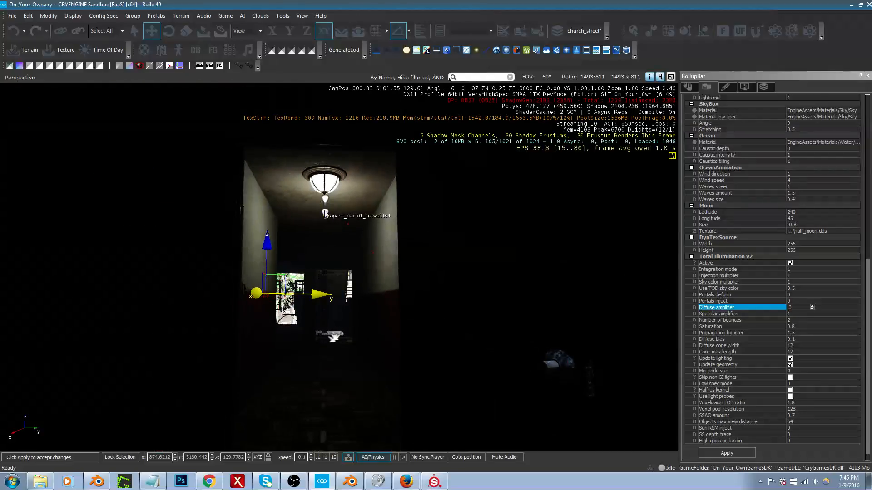
pyautogui.moveTo(327, 215); pyautogui.dragTo(327, 215, button='right')
pyautogui.press('Escape')
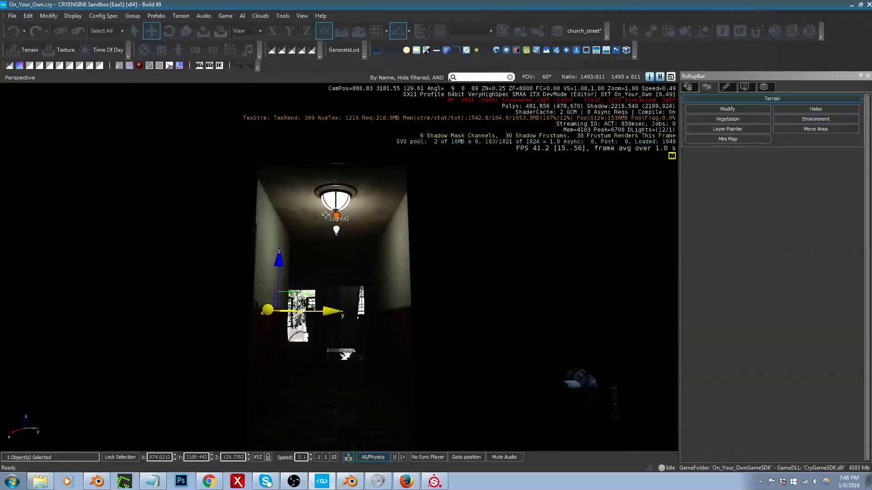
pyautogui.press('space')
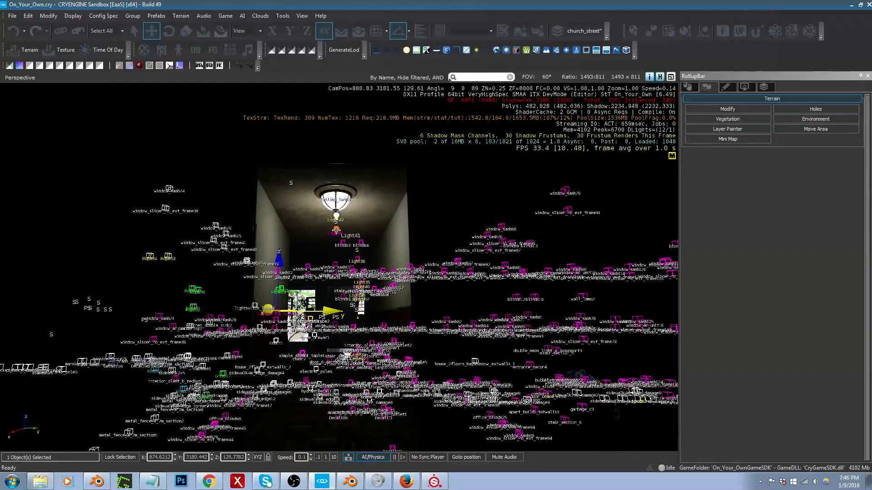
pyautogui.click(336, 230)
pyautogui.press('s')
pyautogui.moveTo(336, 230); pyautogui.dragTo(336, 231, button='right')
pyautogui.press('a')
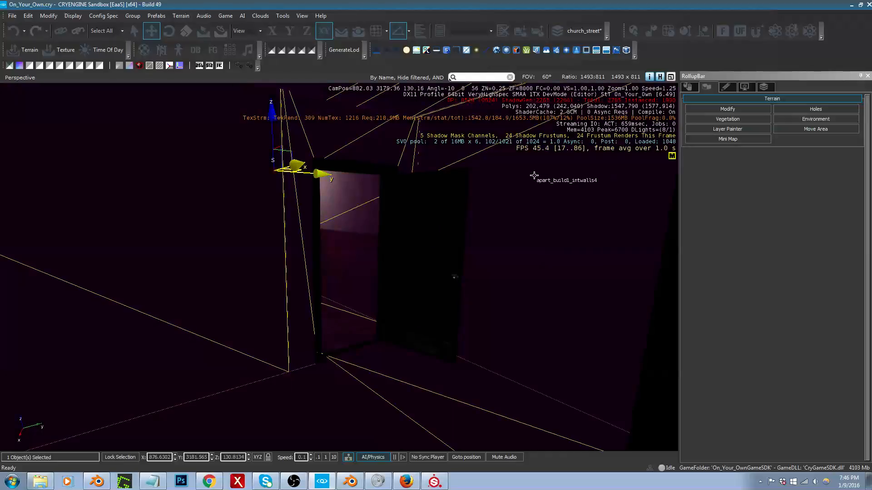
pyautogui.moveTo(529, 202); pyautogui.dragTo(529, 203, button='right')
pyautogui.press('w')
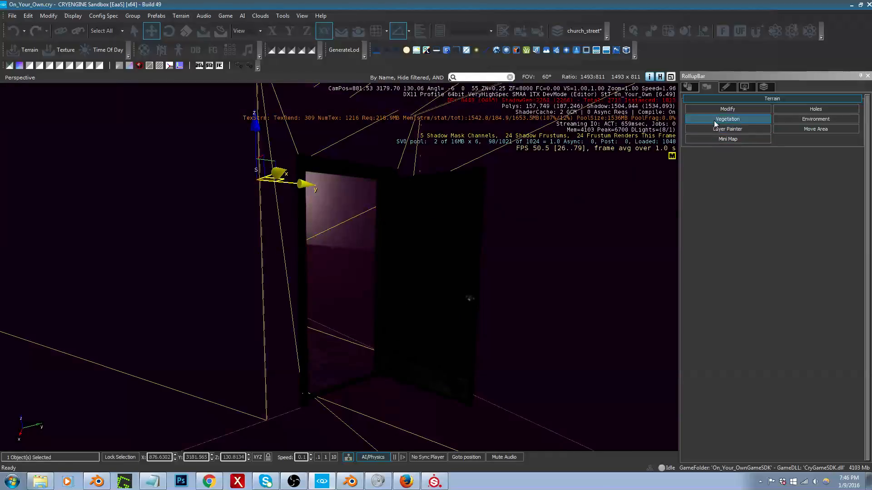
# Step: Set the selected hallway light's diffuse multiplier to 0.2 in its entity properties
pyautogui.click(690, 88)
pyautogui.click(798, 352)
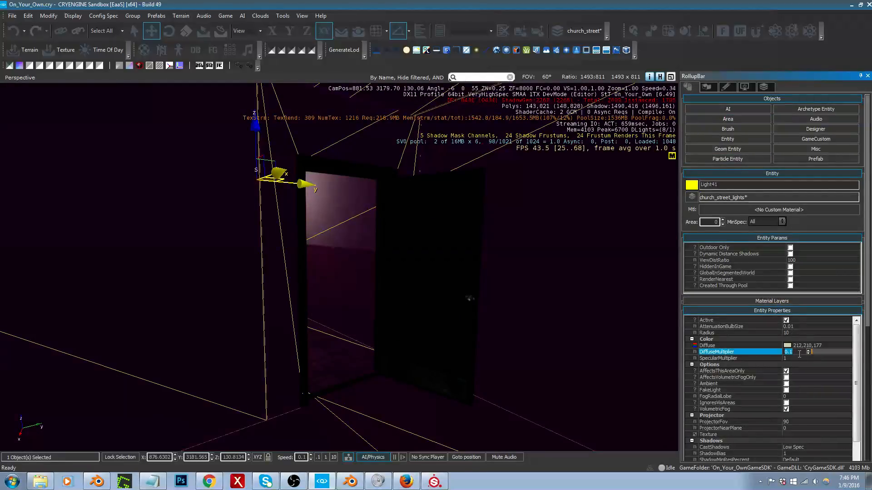
pyautogui.press('Return')
# Step: Examine from both ends of the hallway how the ceiling light falls on the walls, floor and doorways
pyautogui.moveTo(648, 340); pyautogui.dragTo(648, 340, button='right')
pyautogui.press('d')
pyautogui.press('a')
pyautogui.press('w')
pyautogui.press('w')
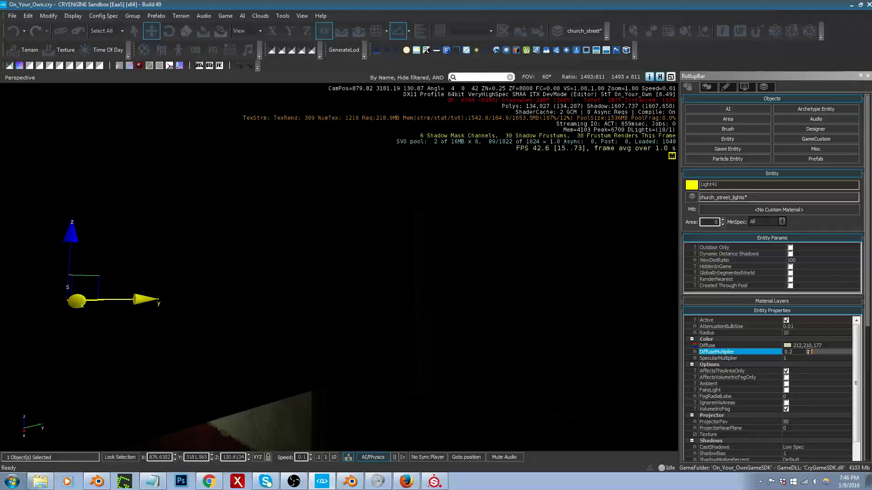
pyautogui.moveTo(454, 319); pyautogui.dragTo(454, 319, button='middle')
pyautogui.moveTo(441, 328); pyautogui.dragTo(368, 356, button='right')
pyautogui.press('w')
pyautogui.moveTo(286, 256); pyautogui.dragTo(406, 242, button='right')
pyautogui.press('s')
pyautogui.press('w')
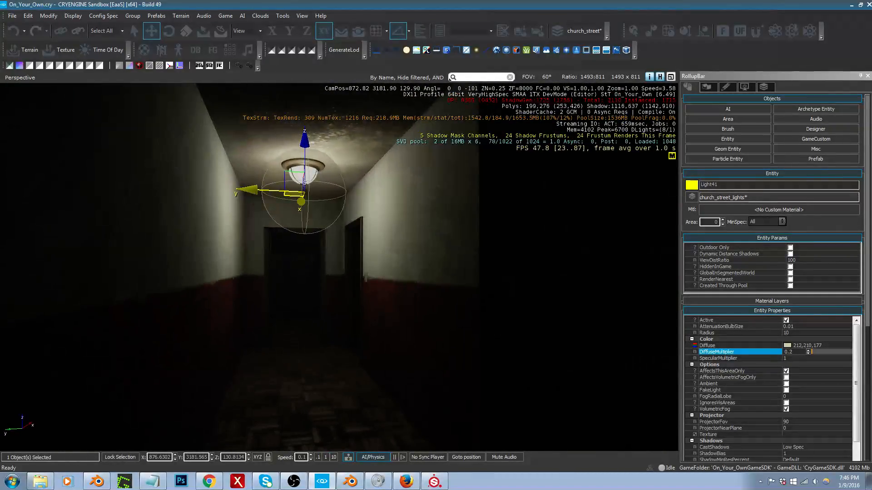
pyautogui.moveTo(304, 325); pyautogui.dragTo(281, 312, button='middle')
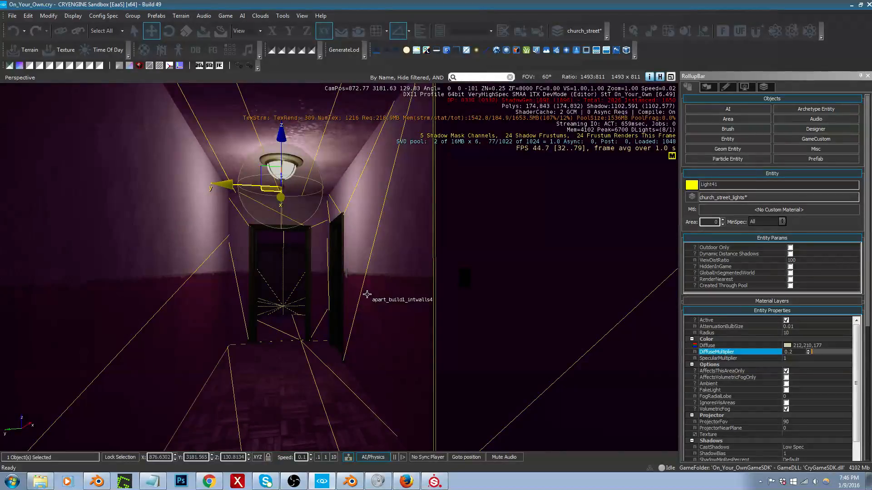
pyautogui.moveTo(379, 289); pyautogui.dragTo(381, 295, button='right')
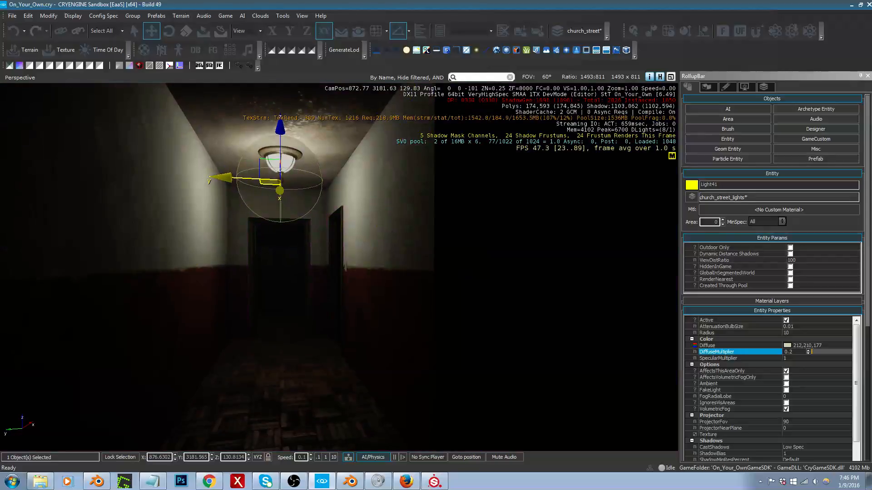
pyautogui.press('w')
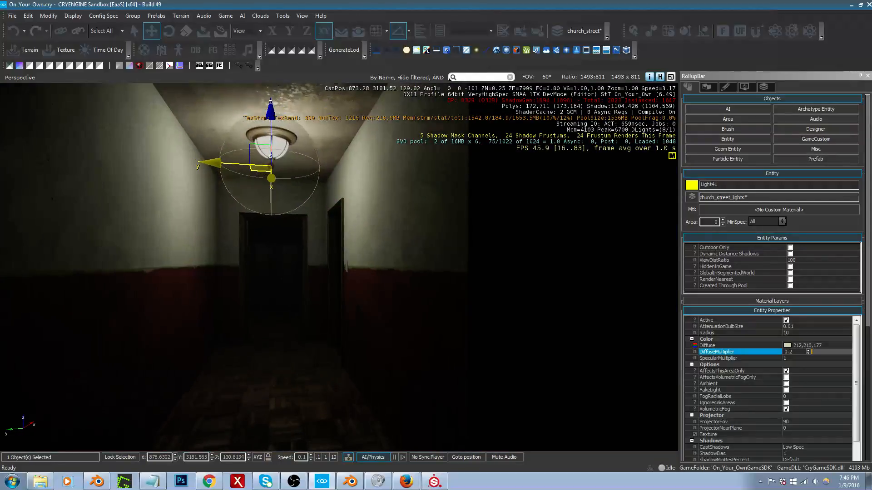
pyautogui.press('s')
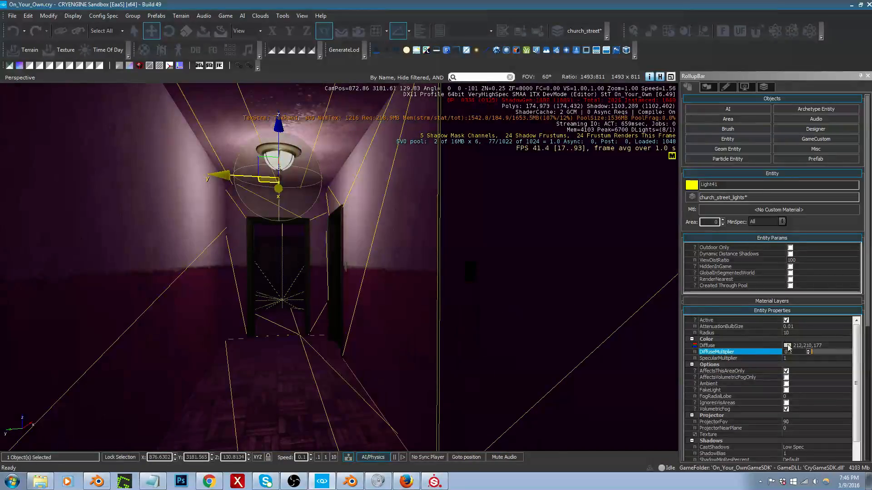
# Step: Brighten the hallway light's diffuse colour to RGB 233, 232, 216
pyautogui.click(788, 346)
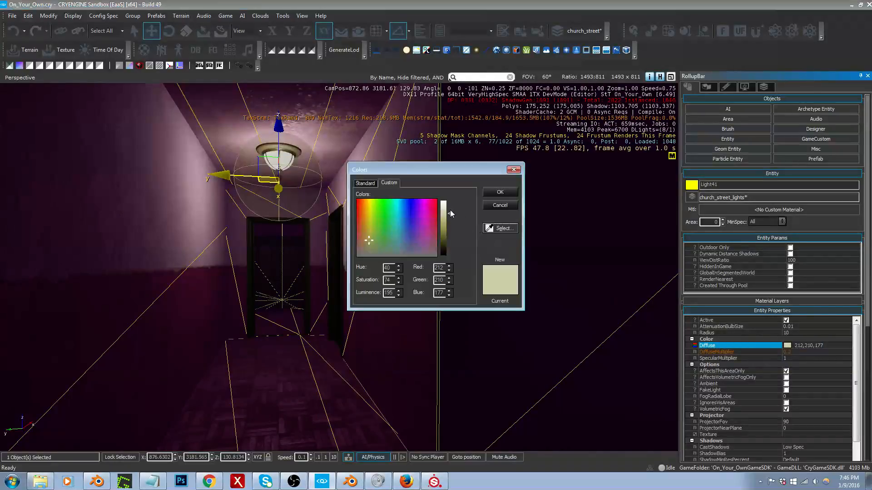
pyautogui.moveTo(451, 210); pyautogui.dragTo(445, 208)
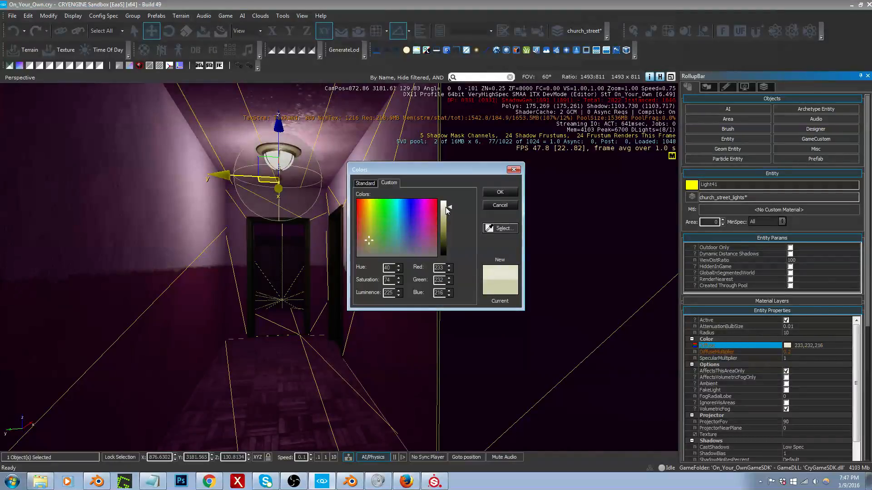
pyautogui.click(500, 192)
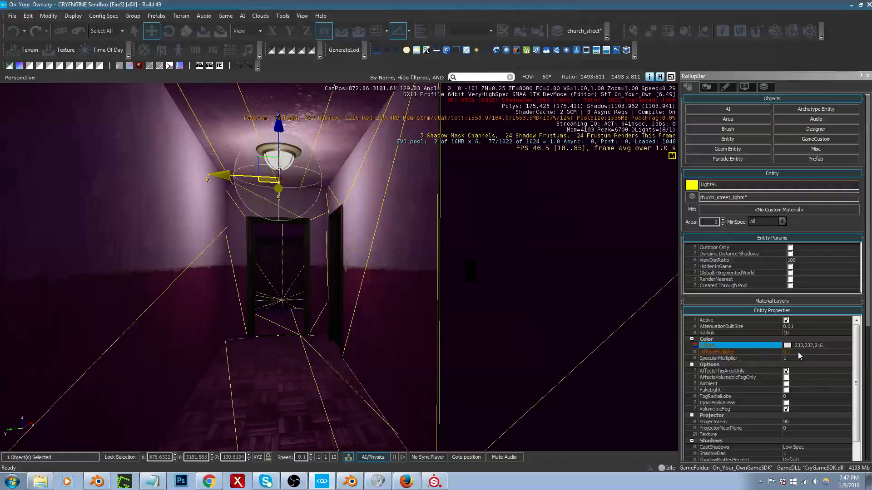
# Step: Set the hallway light's radius to 5 and check its reach along the hallway
pyautogui.click(792, 333)
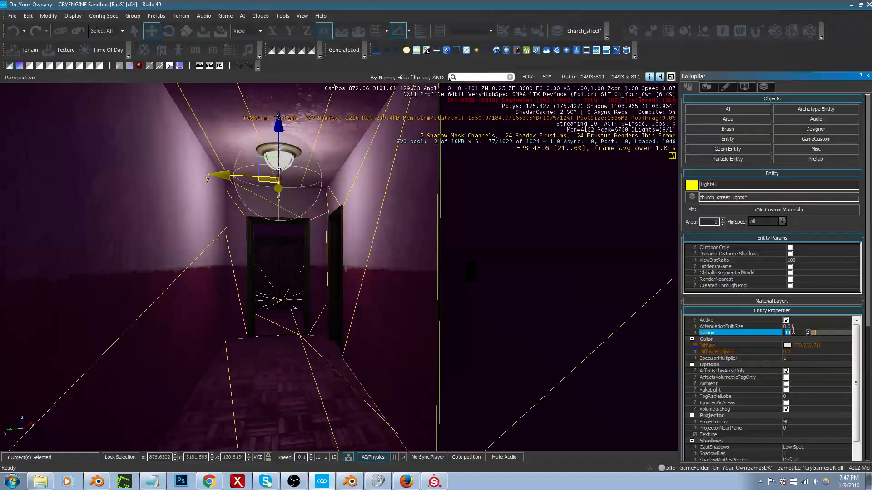
pyautogui.press('Return')
pyautogui.hotkey('shift', 'space')
pyautogui.moveTo(376, 331); pyautogui.dragTo(339, 359, button='right')
pyautogui.press('w')
pyautogui.press('s')
pyautogui.press('w')
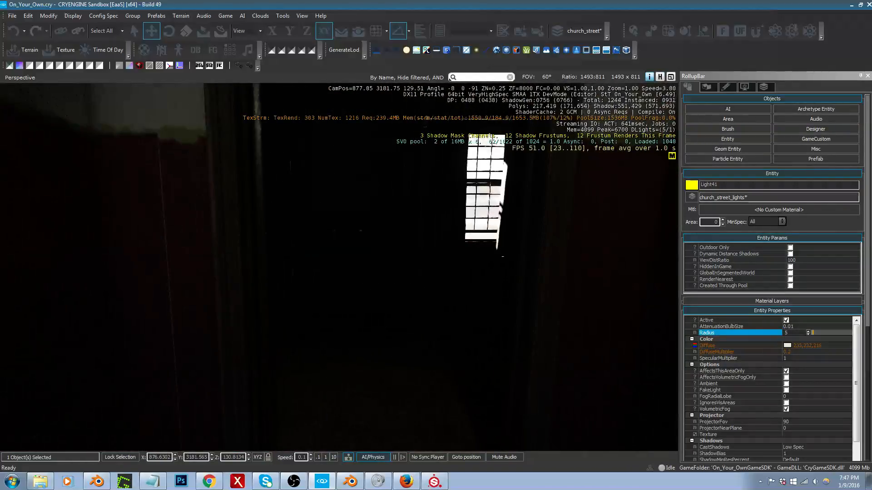
# Step: Set the selected hallway light's radius to 10
pyautogui.click(772, 333)
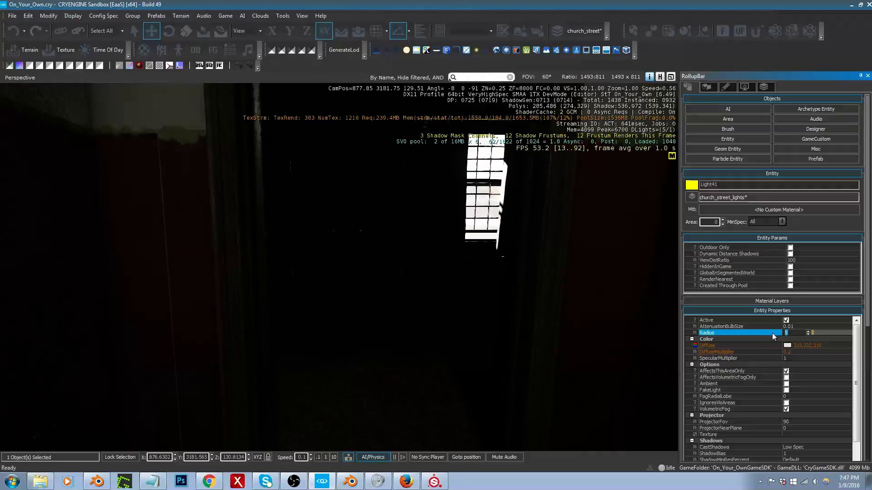
pyautogui.write('10')
pyautogui.moveTo(428, 302); pyautogui.dragTo(422, 290, button='right')
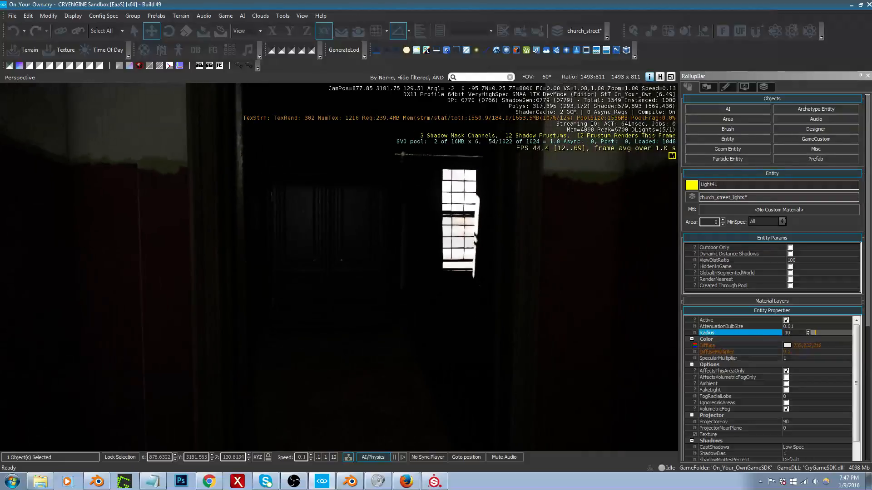
# Step: Examine from the hallway how the ceiling light with its new radius falls on the walls, ceiling, floor and doorways
pyautogui.press('s')
pyautogui.press('d')
pyautogui.press('w')
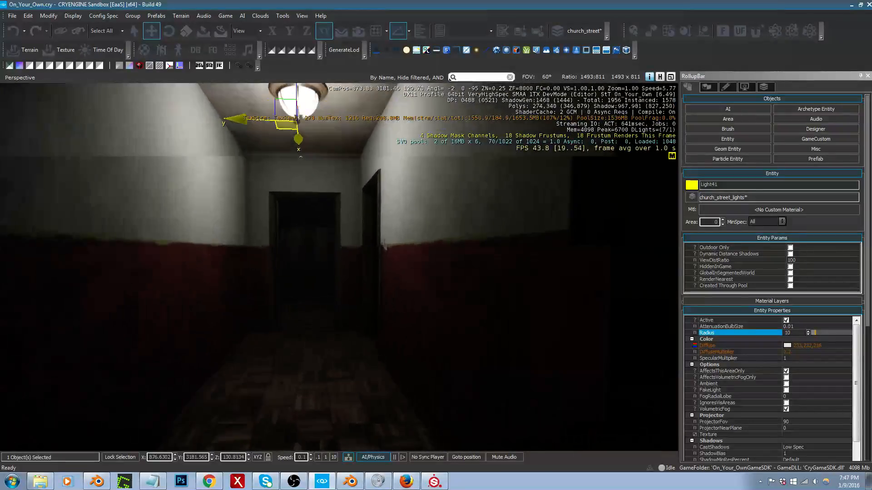
pyautogui.press('a')
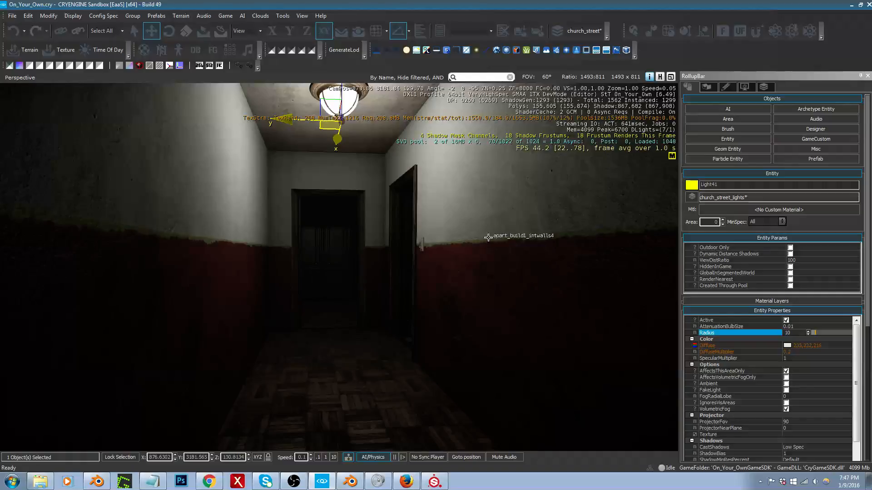
pyautogui.moveTo(486, 234); pyautogui.dragTo(486, 238, button='right')
pyautogui.moveTo(483, 245); pyautogui.dragTo(488, 241, button='middle')
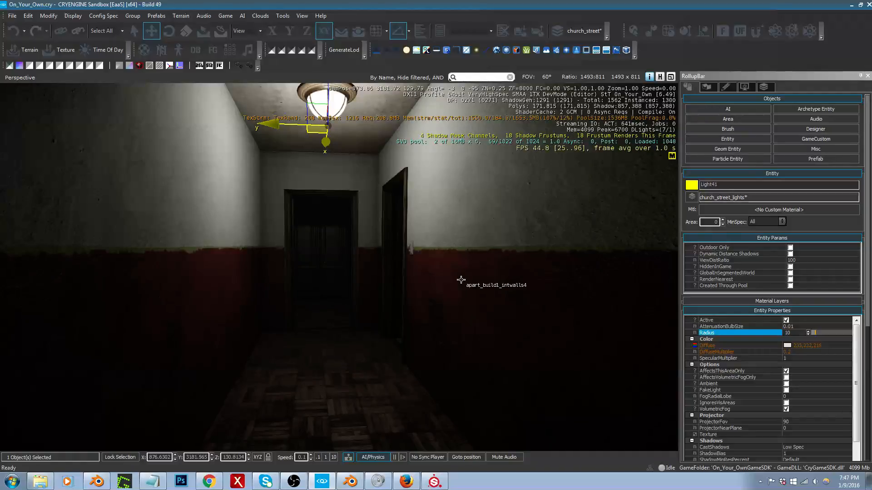
pyautogui.moveTo(461, 280); pyautogui.dragTo(461, 261, button='right')
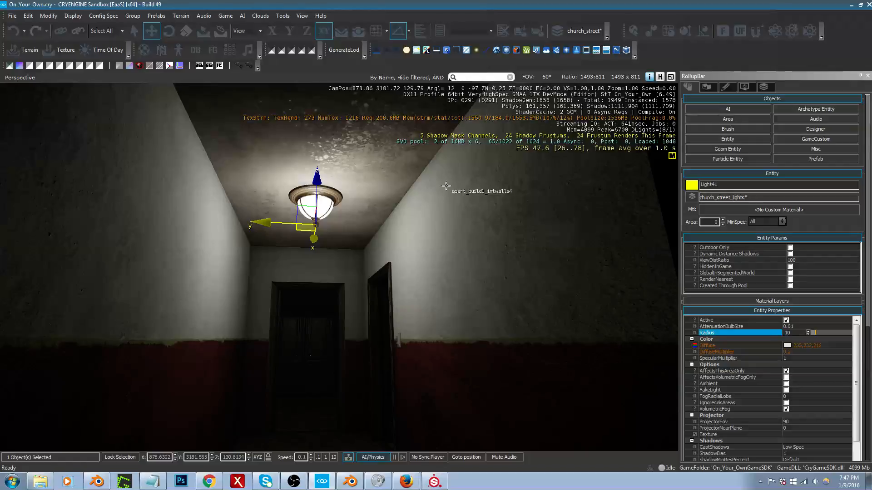
pyautogui.moveTo(446, 186); pyautogui.dragTo(446, 232, button='right')
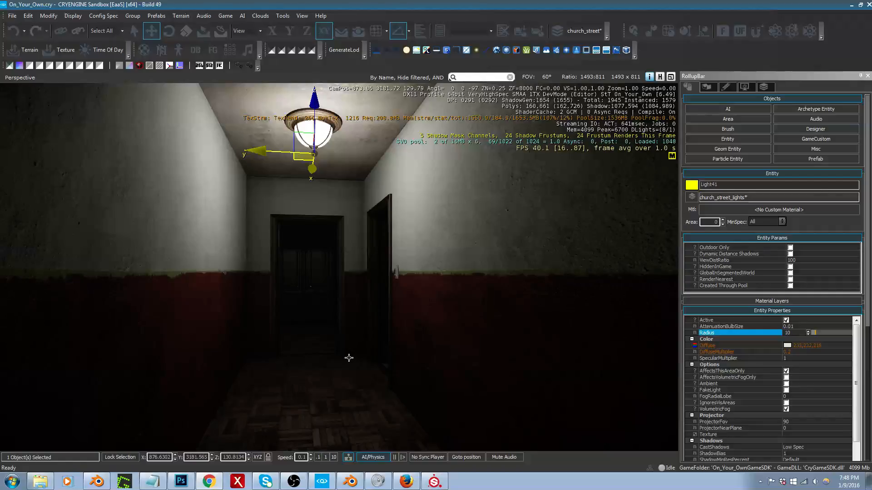
# Step: Clear the open windows aside to reach the desktop, launch Quixel SUITE 2.0 and bring Photoshop up maximized
pyautogui.hotkey('alt', 'Tab')
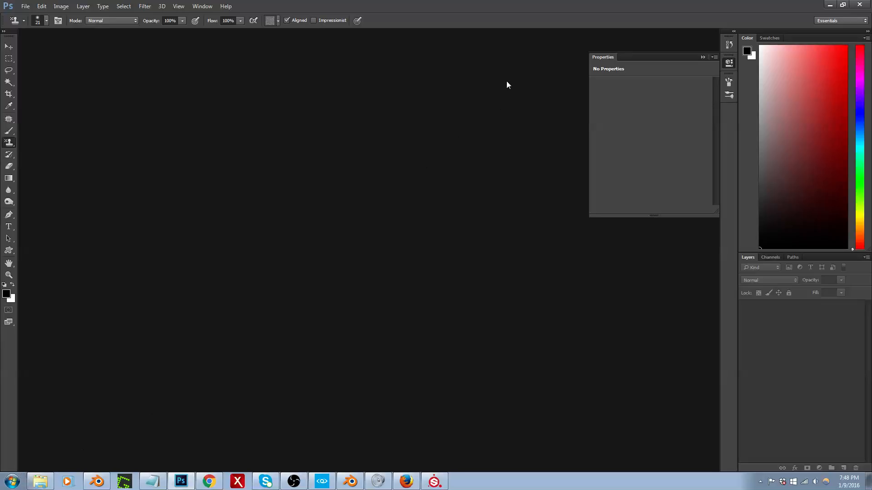
pyautogui.doubleClick(503, 9)
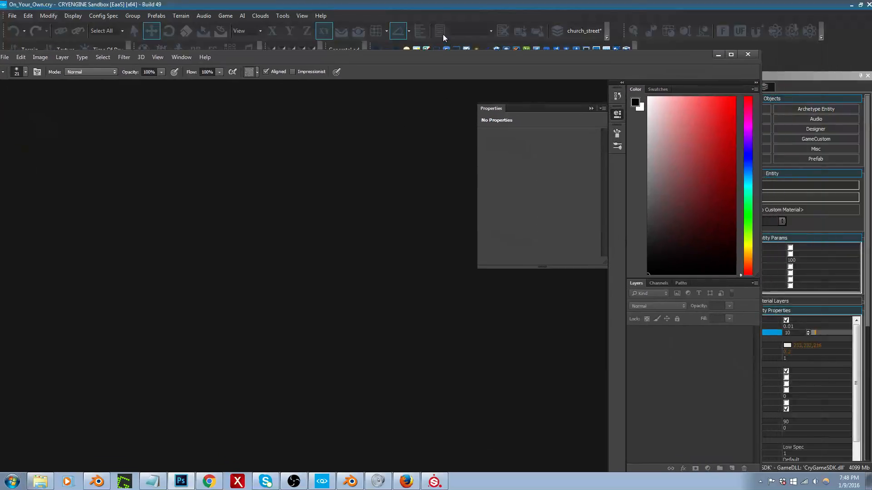
pyautogui.doubleClick(791, 7)
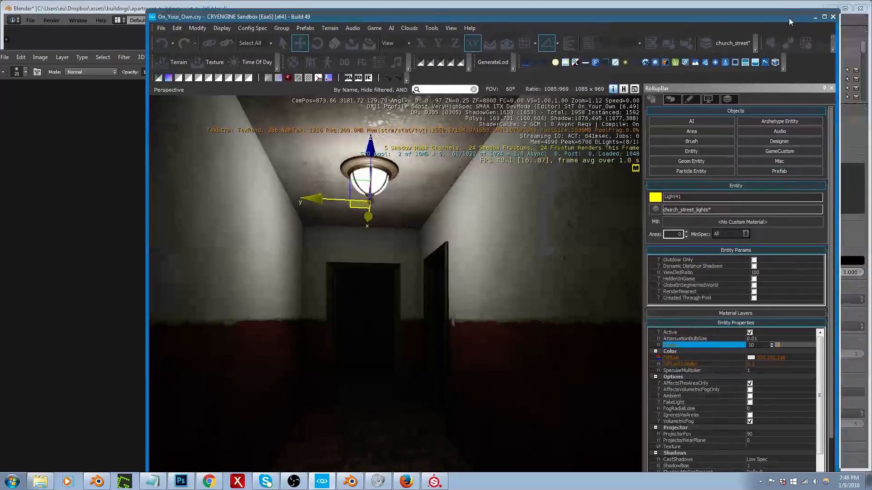
pyautogui.moveTo(763, 12)
pyautogui.mouseDown()
pyautogui.moveTo(729, 1)
pyautogui.moveTo(828, 9)
pyautogui.moveTo(694, 10)
pyautogui.mouseUp()
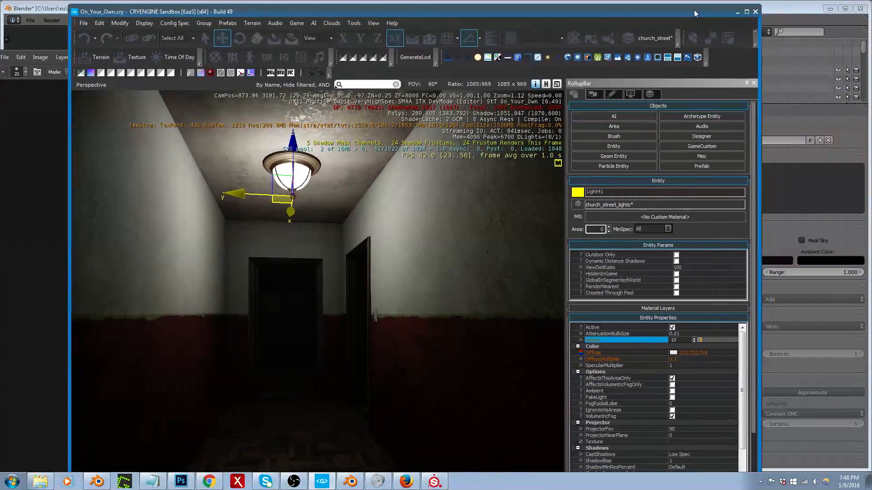
pyautogui.click(834, 5)
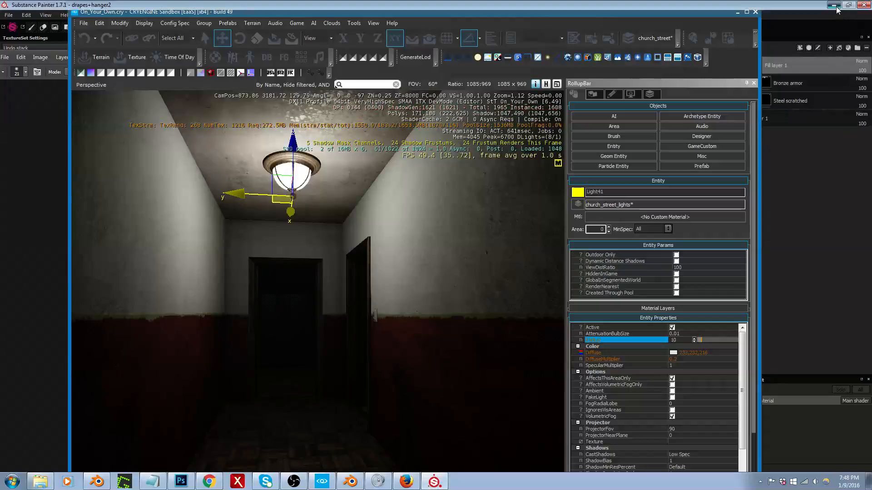
pyautogui.doubleClick(846, 195)
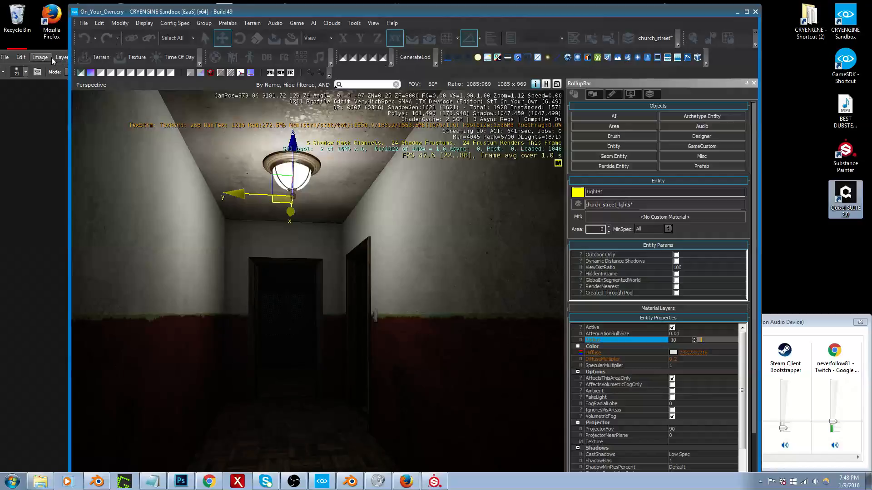
pyautogui.click(49, 121)
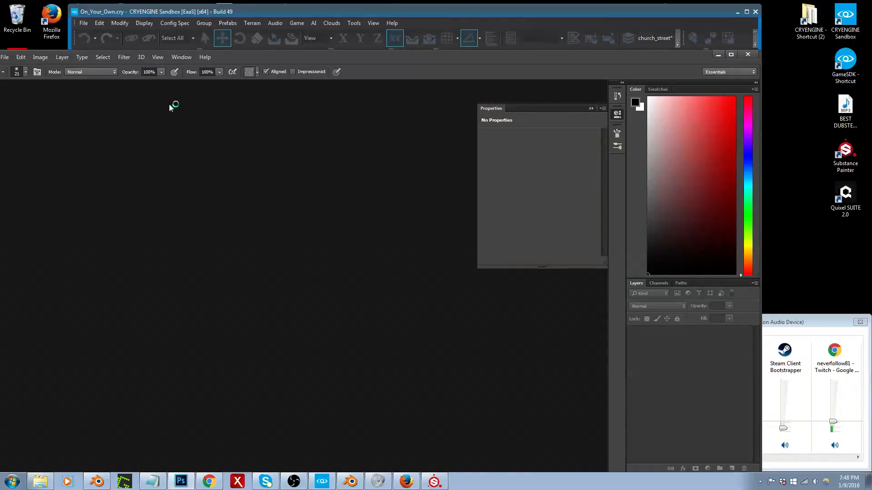
pyautogui.doubleClick(291, 60)
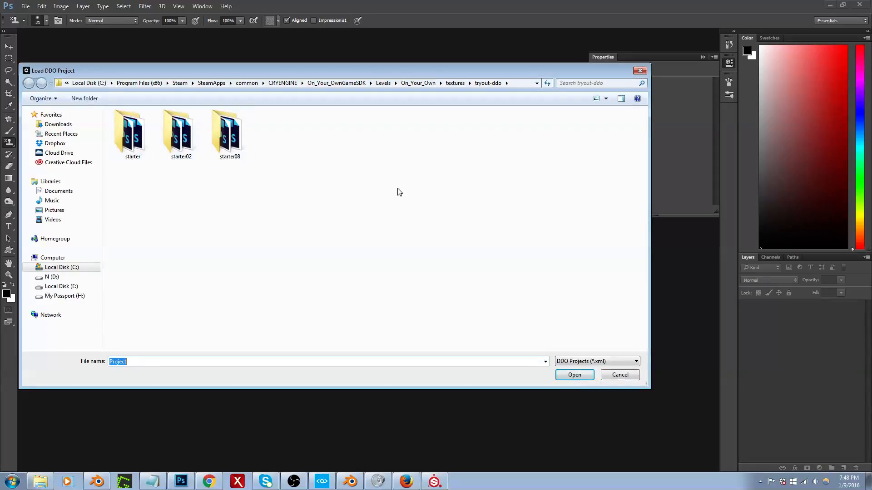
# Step: Switch to CRYENGINE Sandbox and check the material path of the hallway's interior wall brush
pyautogui.click(322, 481)
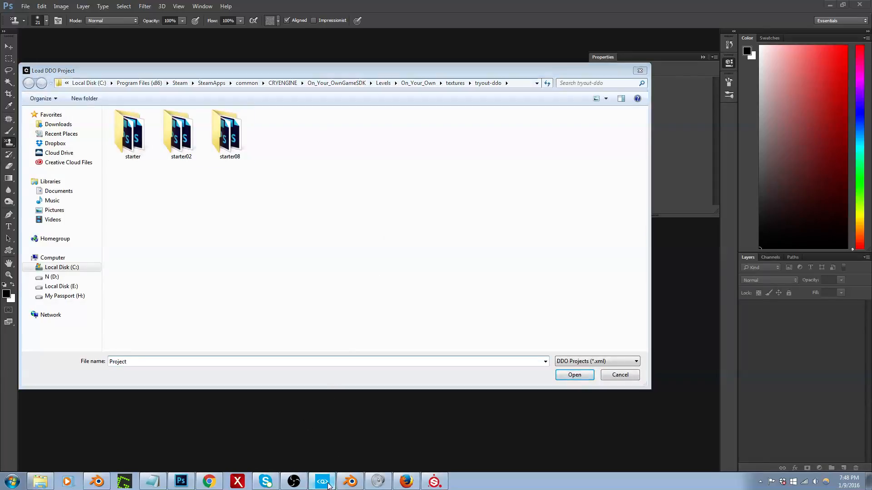
pyautogui.click(398, 302)
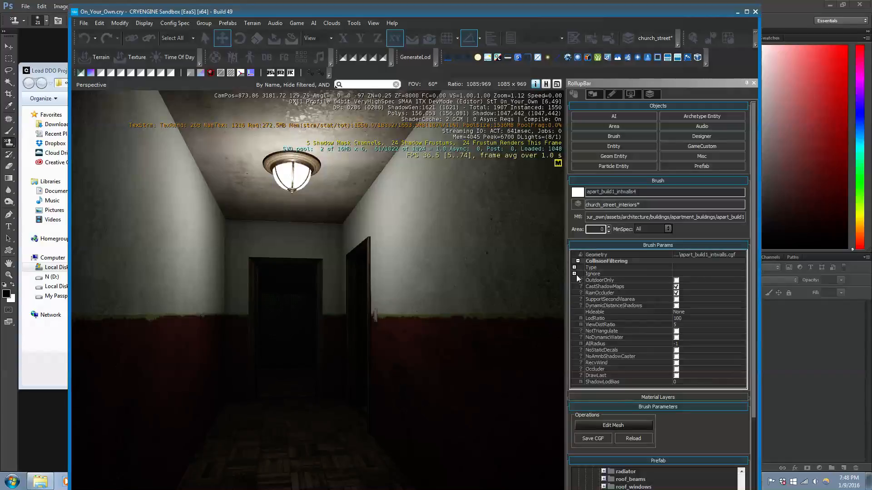
pyautogui.click(690, 217)
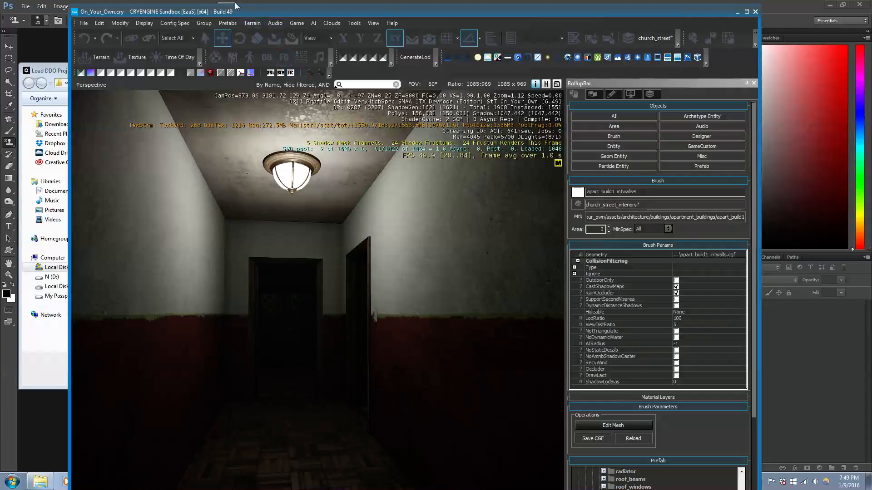
# Step: Return to Photoshop and load the DDO project from the starter08 folder in tryout-ddo
pyautogui.click(778, 7)
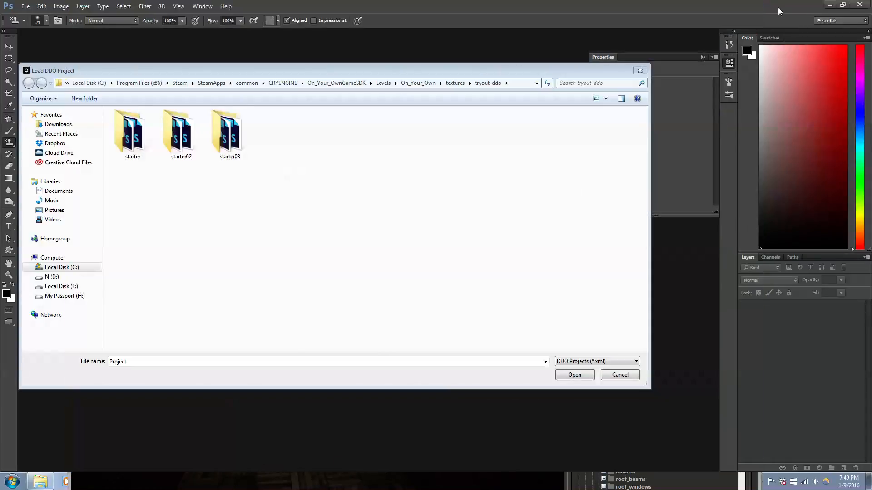
pyautogui.doubleClick(231, 138)
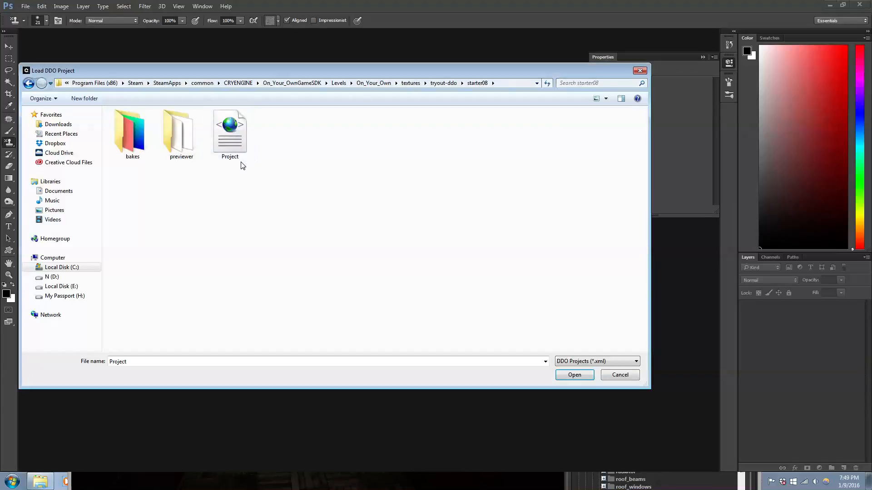
pyautogui.doubleClick(235, 139)
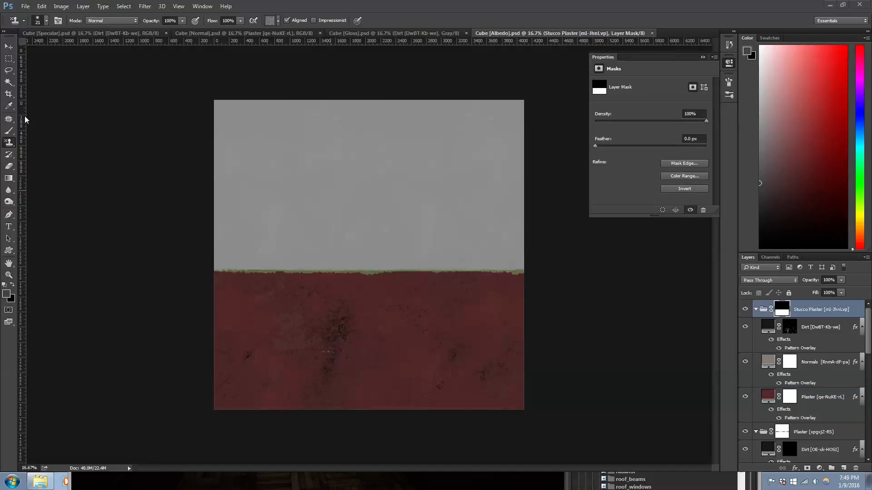
# Step: Hide the red Stucco Plaster group in the Albedo texture and compare the plaster stripe with the hallway walls in CRYENGINE
pyautogui.hotkey('alt', 'Tab')
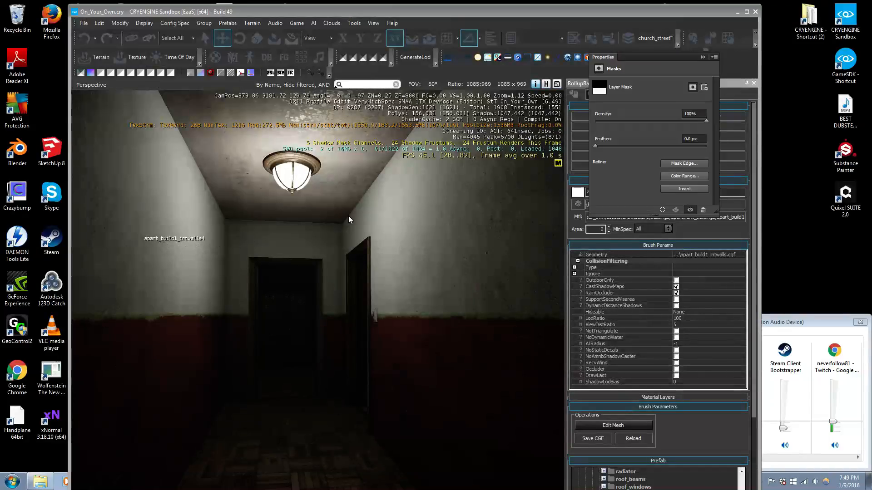
pyautogui.hotkey('alt', 'Tab')
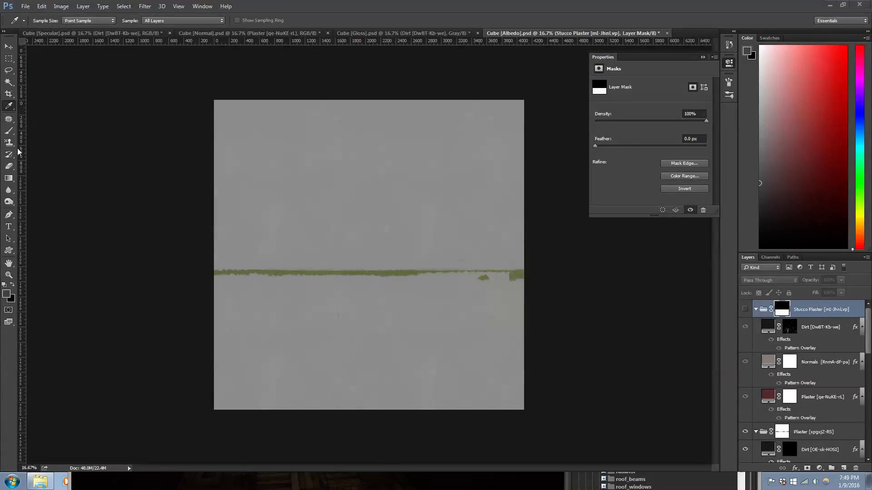
pyautogui.click(745, 432)
pyautogui.hotkey('alt', 'Tab')
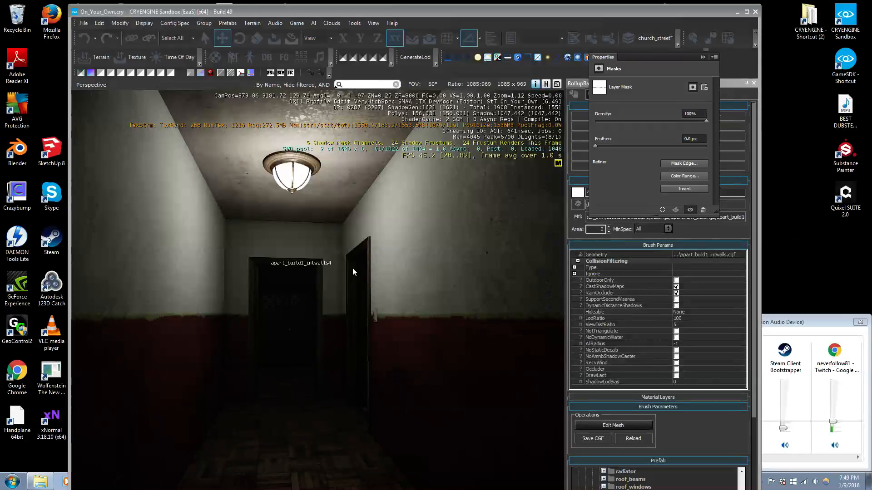
# Step: Open the Plaster group's mask in Dynamask quick-editing mode and extend it over the whole wall texture, using the CRYENGINE hallway as reference
pyautogui.hotkey('alt', 'Tab')
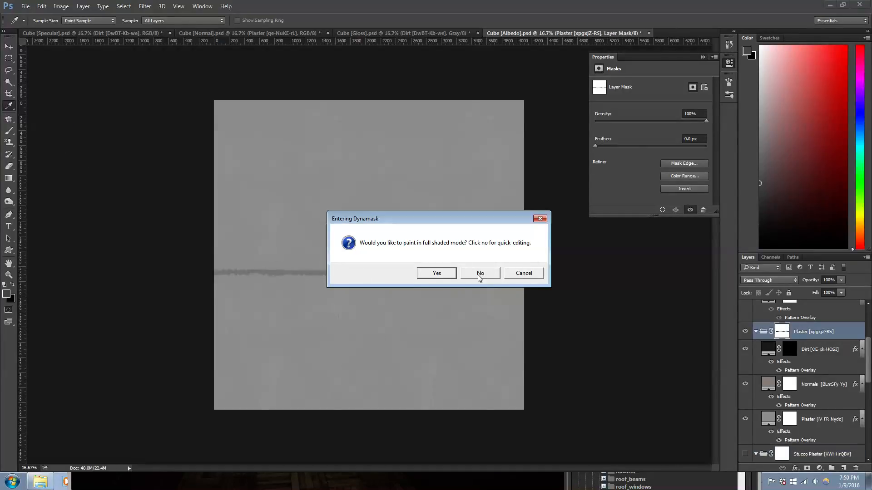
pyautogui.click(480, 273)
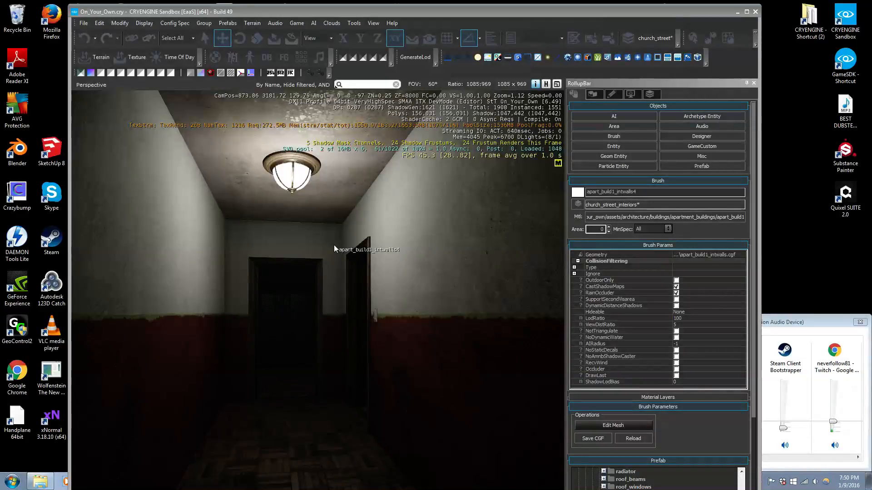
pyautogui.hotkey('alt', 'Tab')
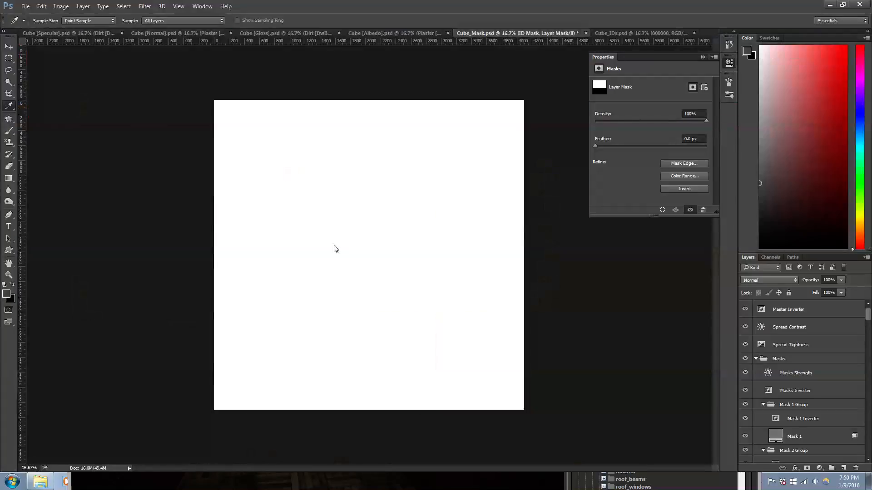
pyautogui.hotkey('alt', 'Tab')
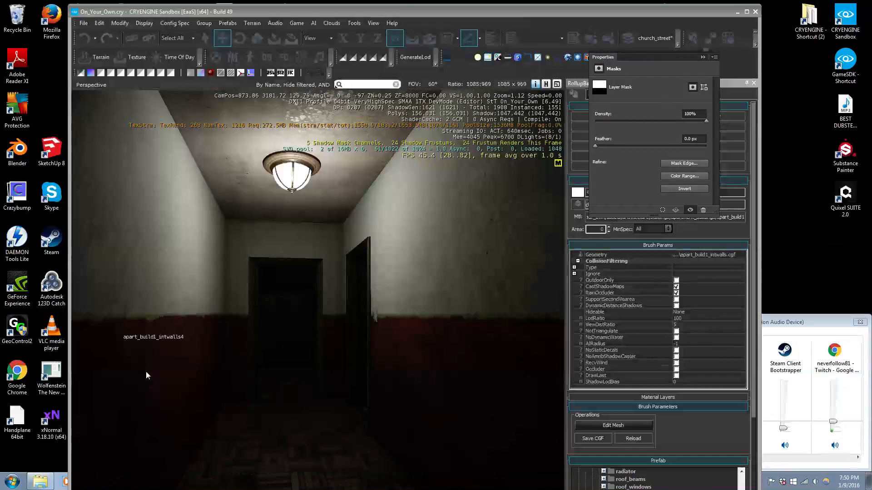
pyautogui.hotkey('alt', 'Tab')
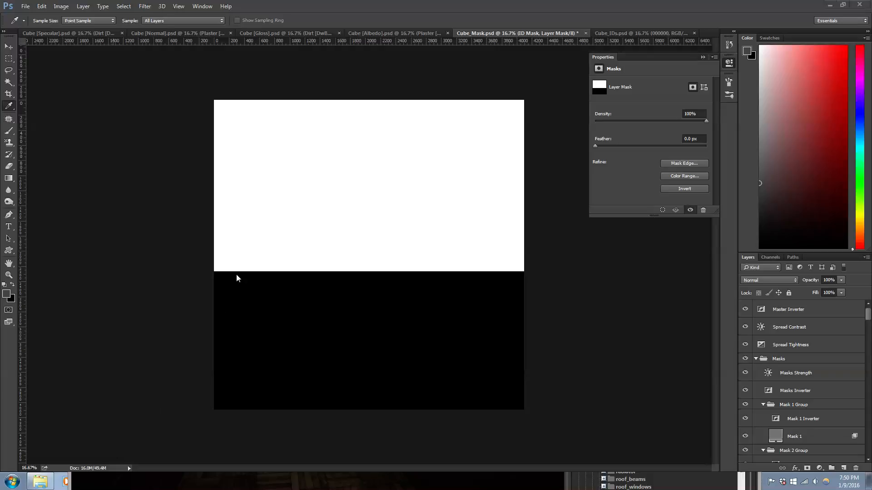
pyautogui.hotkey('alt', 'Tab')
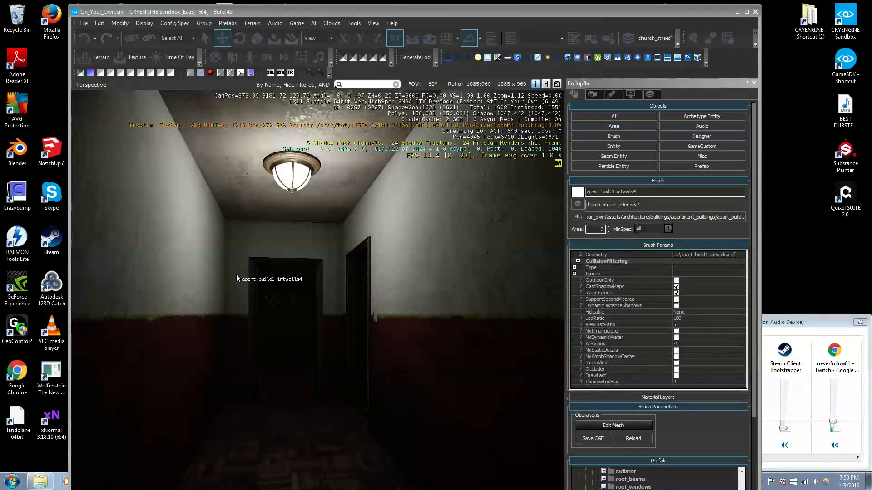
pyautogui.hotkey('alt', 'Tab')
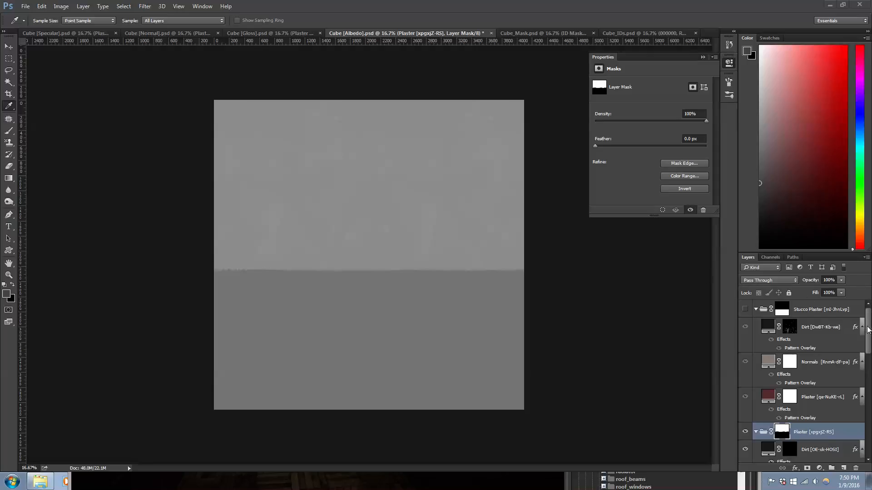
pyautogui.moveTo(868, 344)
pyautogui.mouseDown()
pyautogui.moveTo(871, 428)
pyautogui.moveTo(869, 342)
pyautogui.mouseUp()
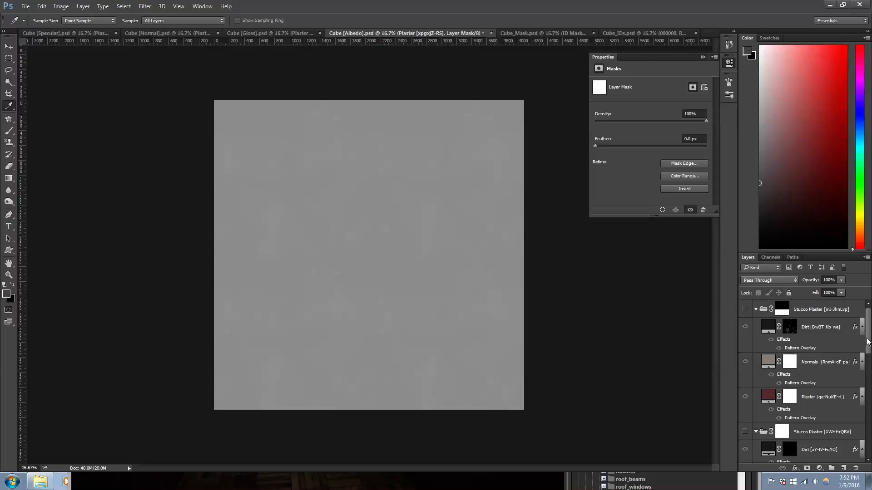
pyautogui.moveTo(869, 344); pyautogui.dragTo(869, 374)
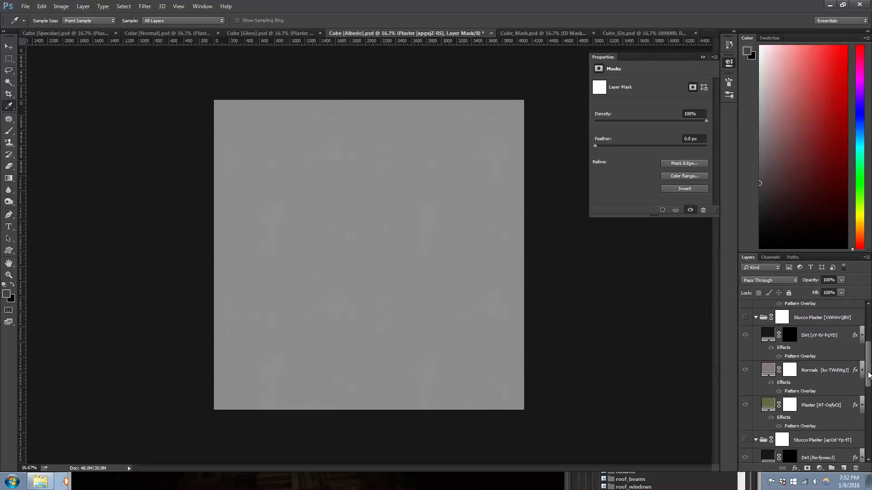
pyautogui.rightClick(812, 373)
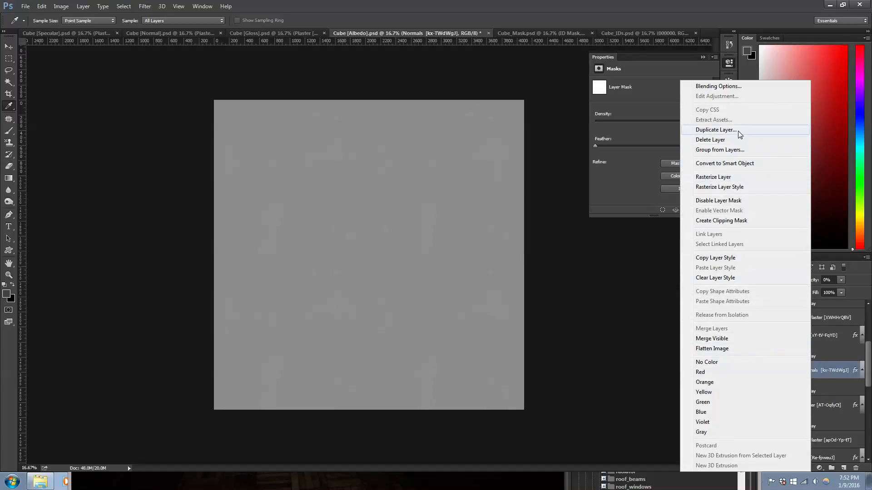
pyautogui.click(444, 5)
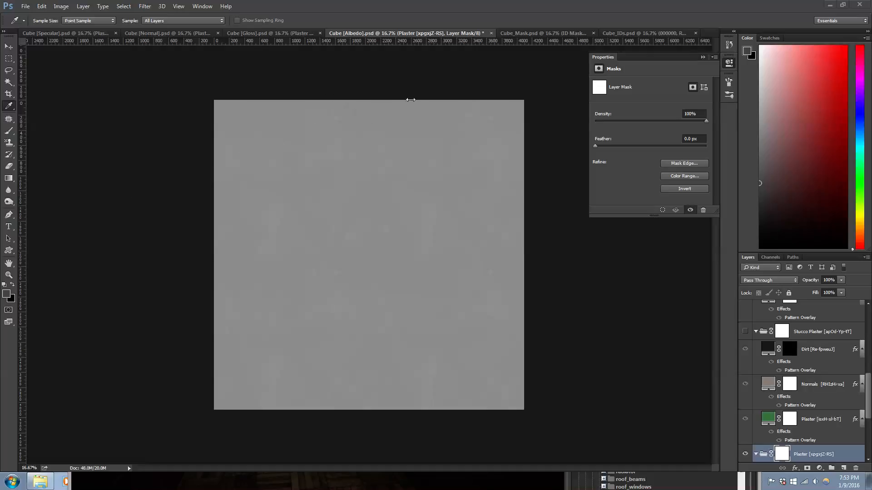
# Step: Start saving the Albedo texture under a new name and browse to the textures/walls/plaster/pbr/ddo folder
pyautogui.click(25, 6)
pyautogui.click(279, 6)
pyautogui.hotkey('ctrl', 'shift', 's')
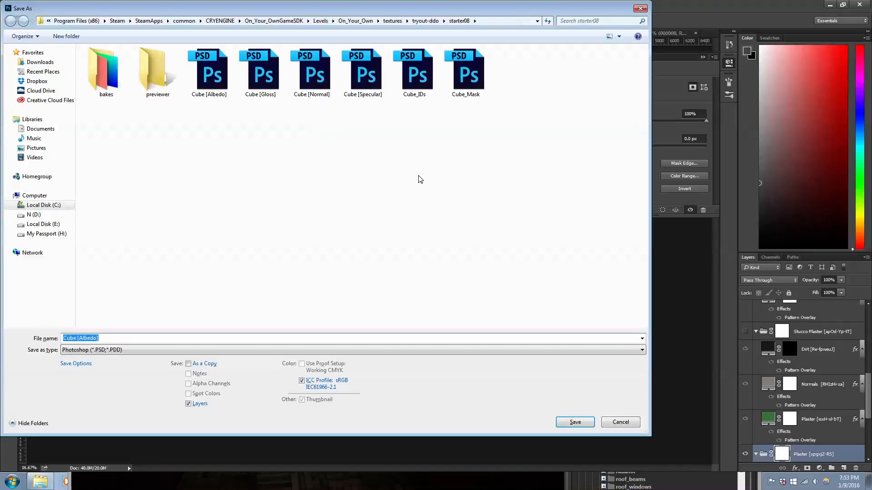
pyautogui.click(396, 23)
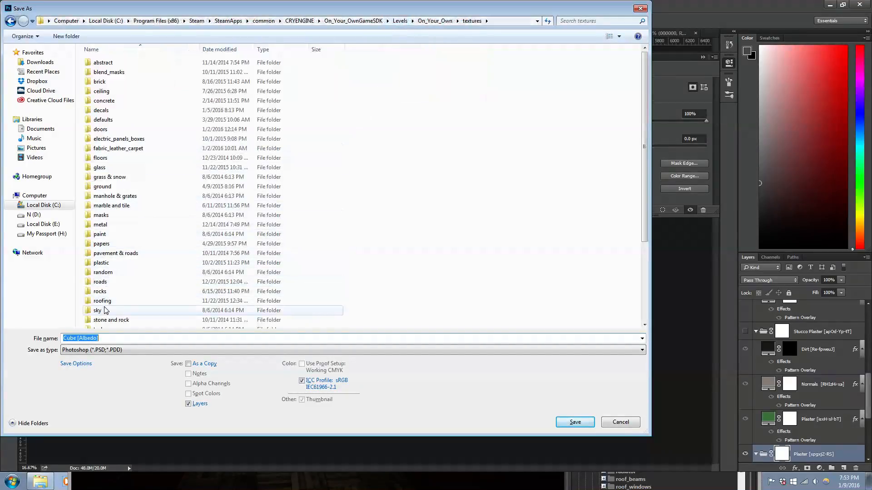
pyautogui.click(109, 301)
pyautogui.scroll(-4, 109, 300)
pyautogui.doubleClick(99, 296)
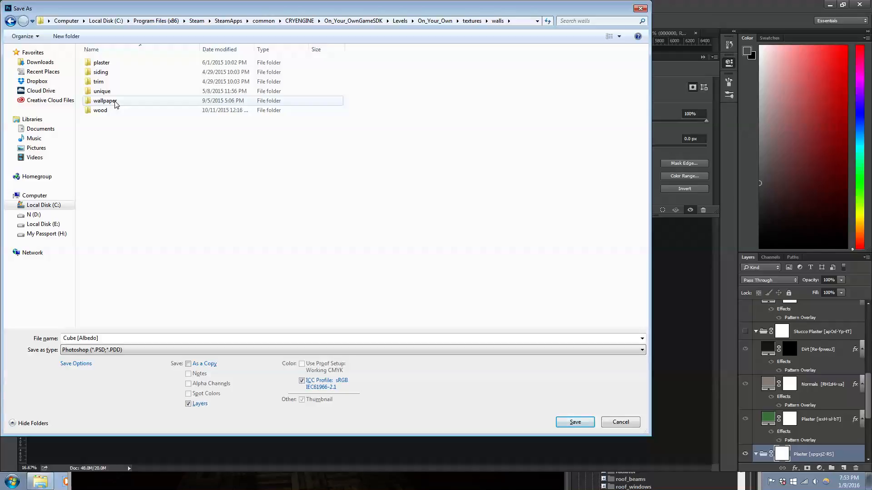
pyautogui.doubleClick(102, 63)
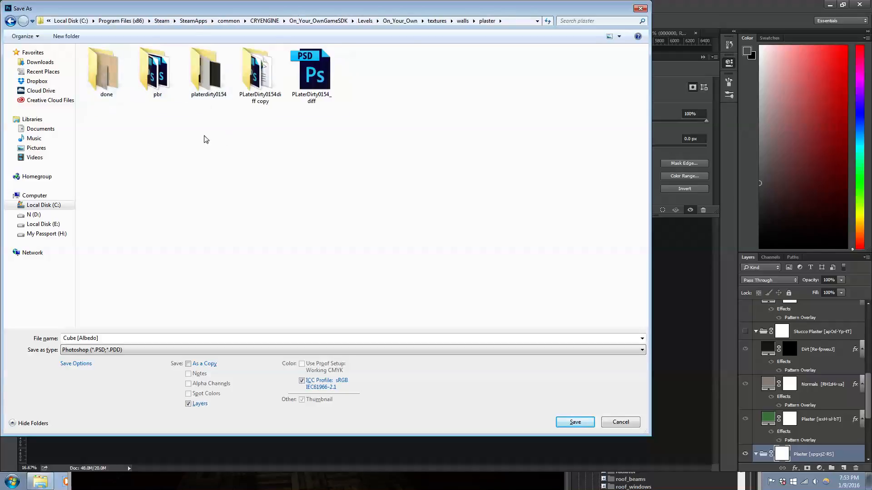
pyautogui.click(173, 76)
pyautogui.doubleClick(173, 76)
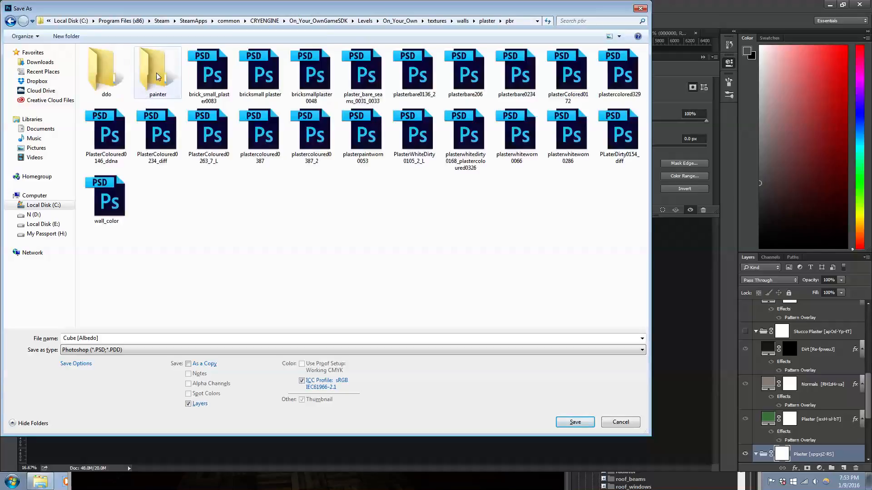
pyautogui.doubleClick(112, 74)
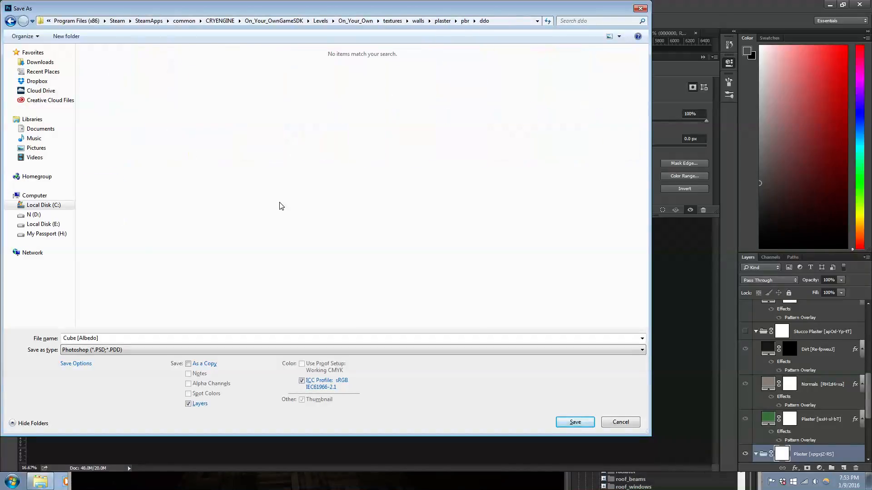
# Step: Save the texture in CryTIFPlugin format as plaster_1_color_diff, basing the name on the existing plaster_2_colors_diff file
pyautogui.click(149, 350)
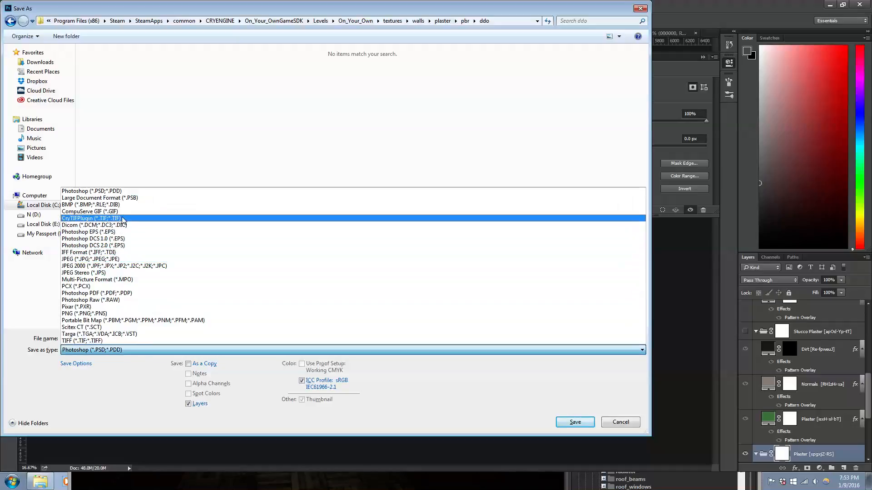
pyautogui.click(113, 219)
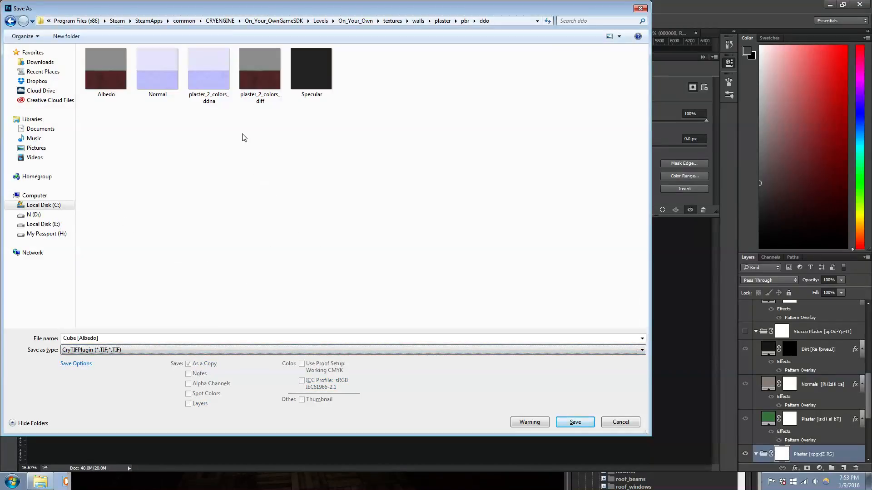
pyautogui.click(257, 80)
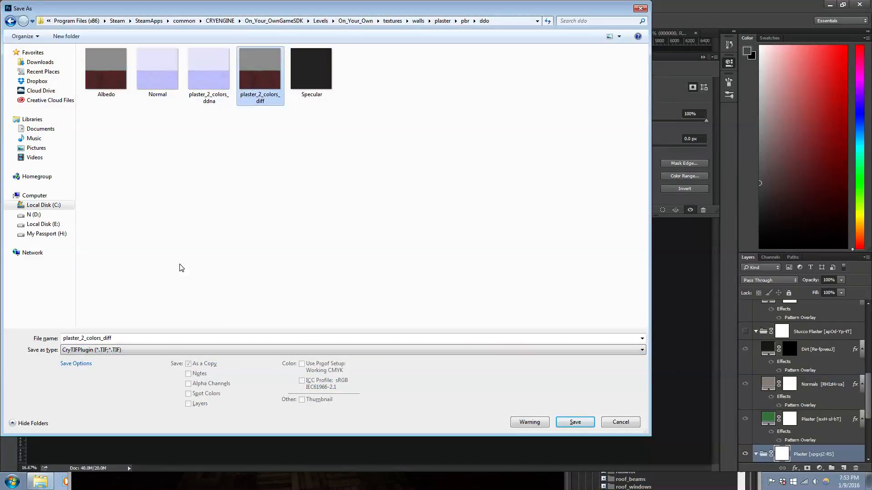
pyautogui.click(89, 338)
pyautogui.click(95, 338)
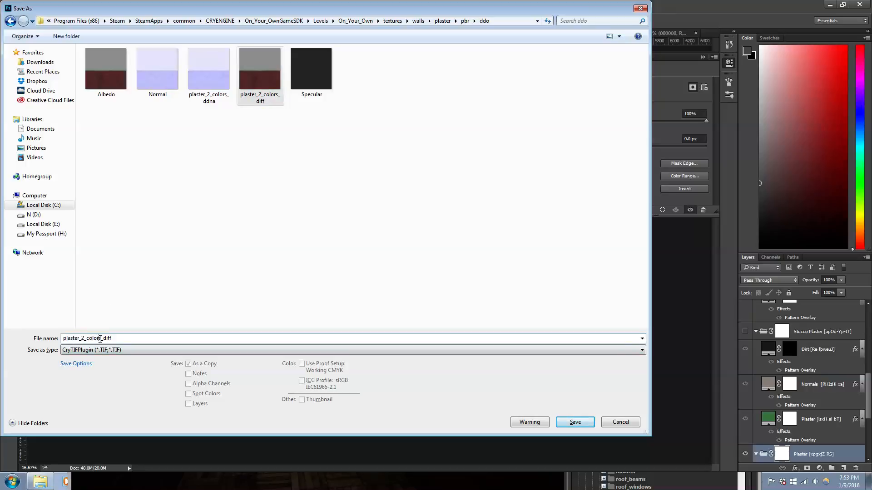
pyautogui.moveTo(99, 339); pyautogui.dragTo(81, 338)
pyautogui.write('1')
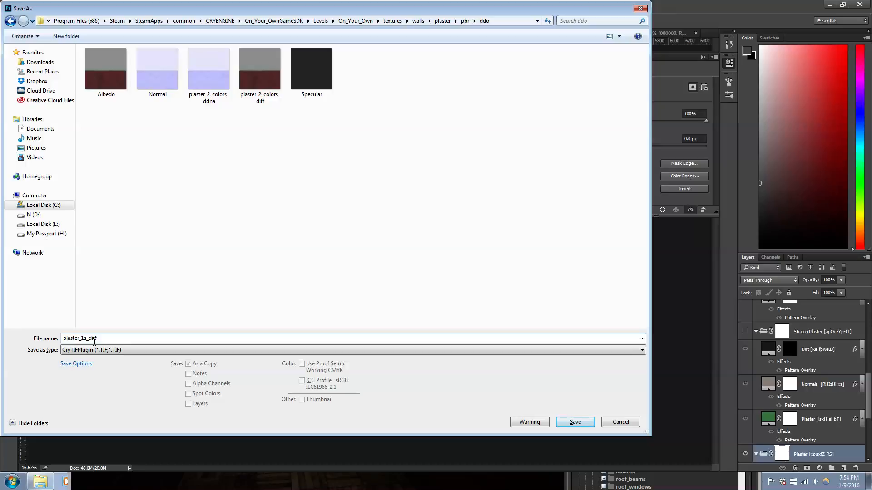
pyautogui.press('BackSpace')
pyautogui.write('_color')
pyautogui.press('Delete')
pyautogui.click(568, 422)
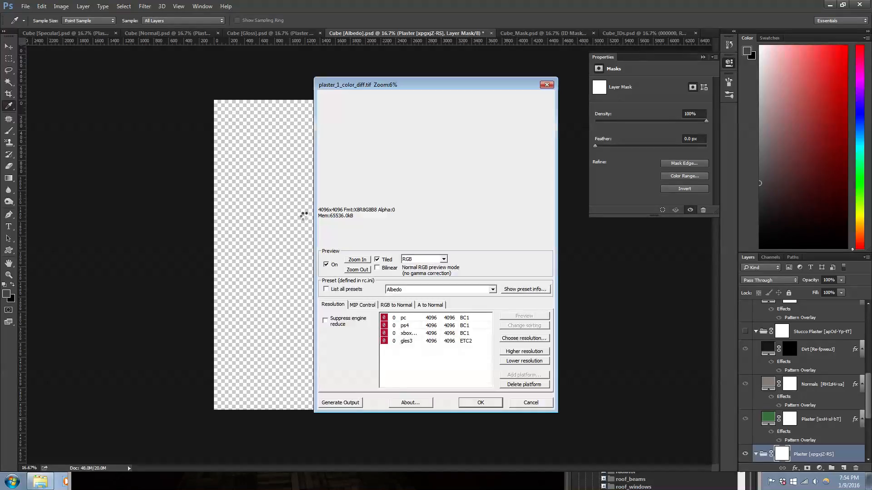
# Step: Lower the pc platform resolution to 2048 x 2048 in the CryTIF export settings and confirm the export
pyautogui.click(460, 319)
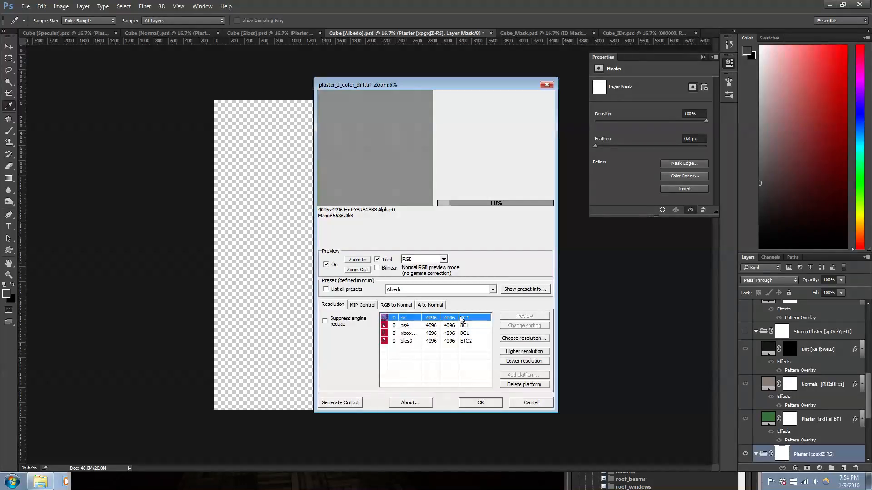
pyautogui.click(521, 362)
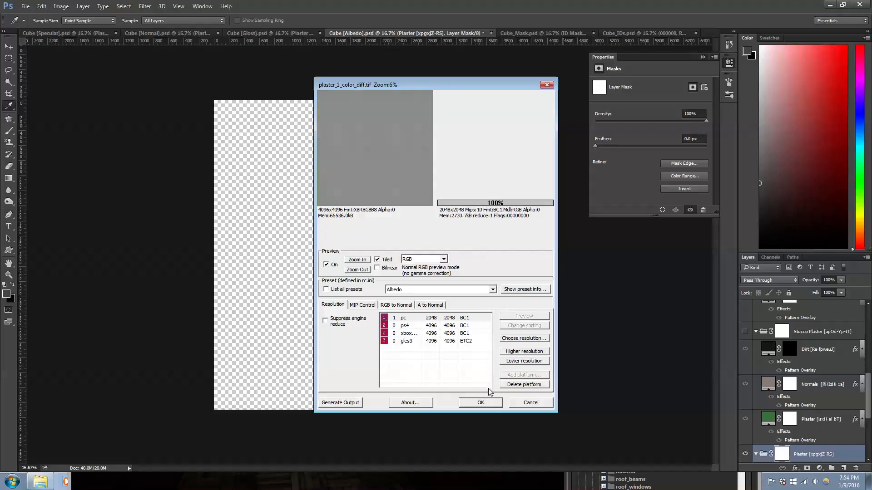
pyautogui.click(481, 403)
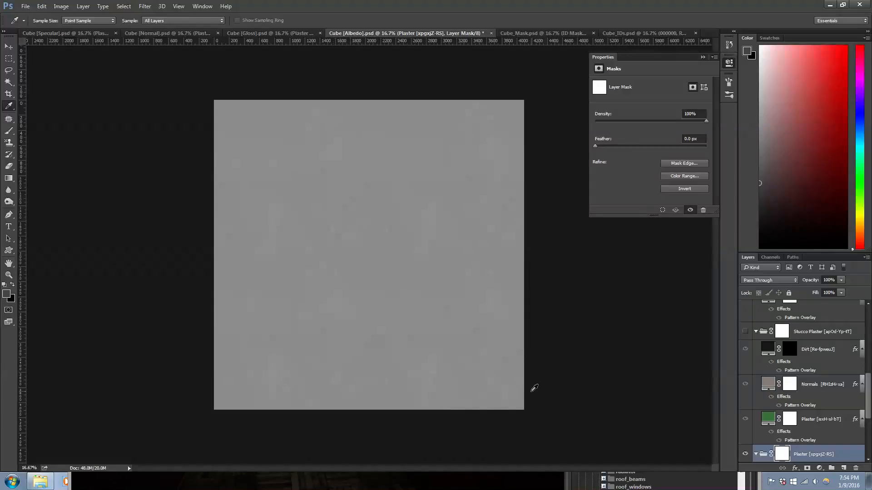
# Step: Switch to CRYENGINE Sandbox, maximize its window and inspect the two-colour walls in the apartment hallway
pyautogui.click(514, 487)
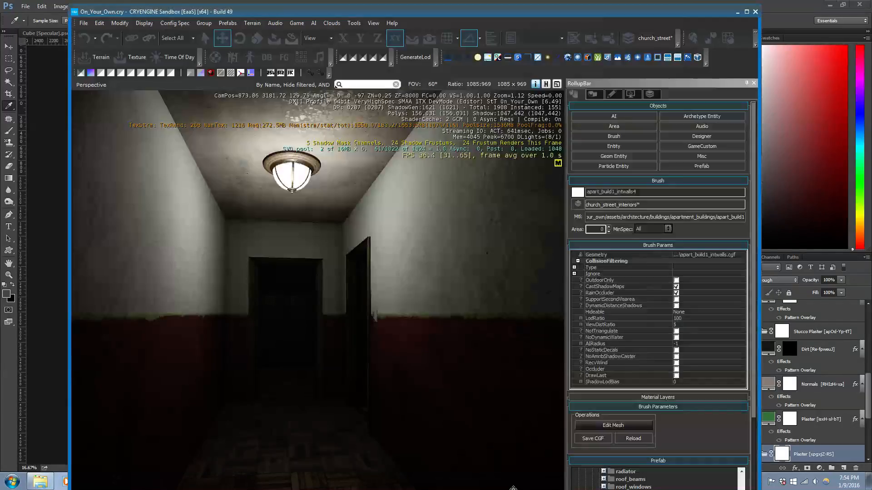
pyautogui.doubleClick(443, 11)
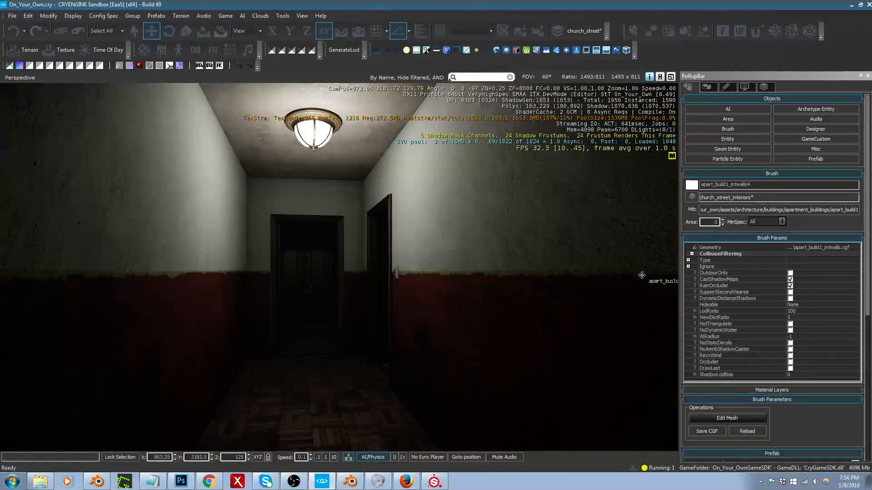
pyautogui.moveTo(642, 276); pyautogui.dragTo(659, 276, button='right')
pyautogui.moveTo(494, 291); pyautogui.dragTo(526, 306, button='right')
# Step: Switch to Blender, enlarge the 3D view and open the apartment building's Plane003002001 mesh for editing in wireframe
pyautogui.click(350, 481)
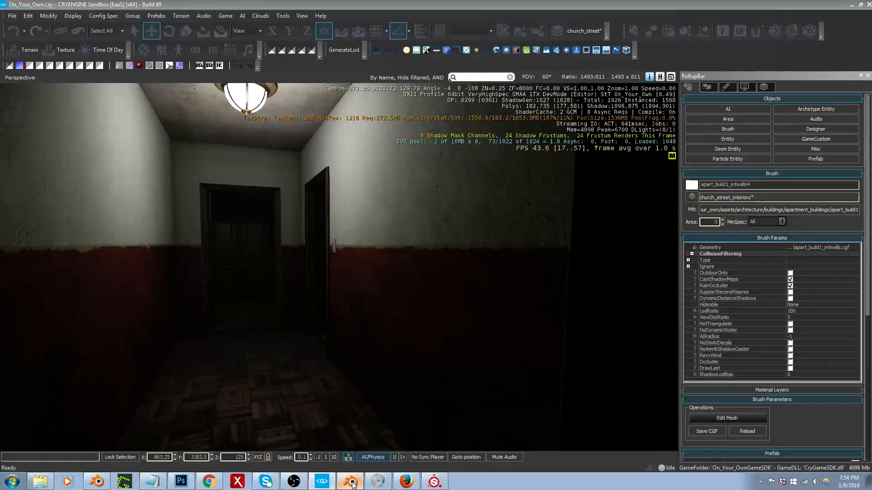
pyautogui.moveTo(407, 261); pyautogui.dragTo(456, 223, button='middle')
pyautogui.hotkey('shift', 'space')
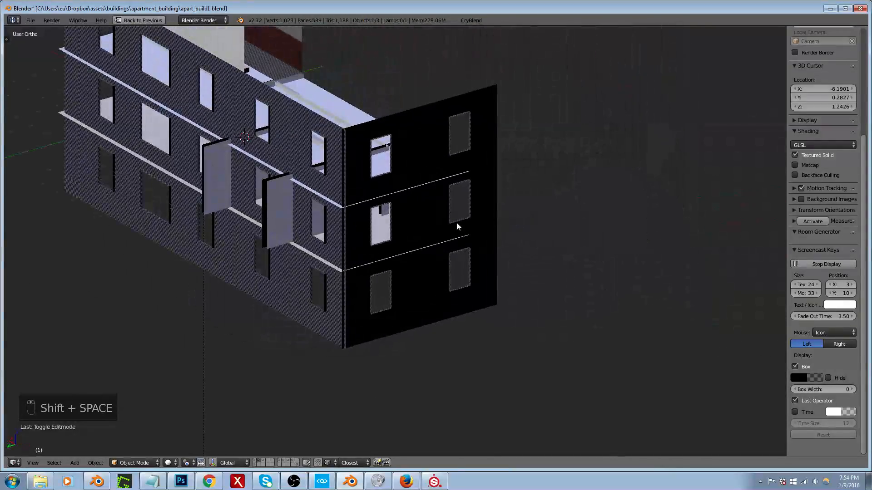
pyautogui.press('z')
pyautogui.scroll(4, 266, 207)
pyautogui.rightClick(268, 239)
pyautogui.press('Tab')
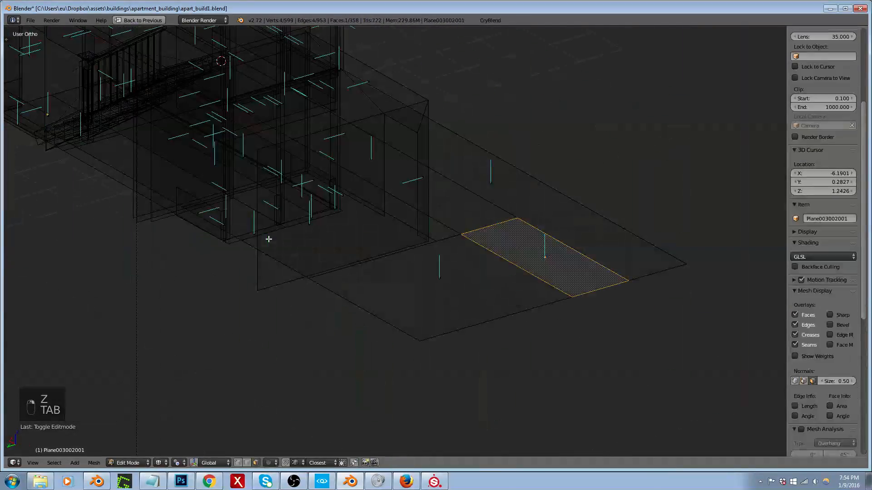
# Step: Reveal all hidden geometry, return to solid shading, then select the linked outer facade faces and hide them
pyautogui.moveTo(276, 240); pyautogui.dragTo(321, 251, button='middle')
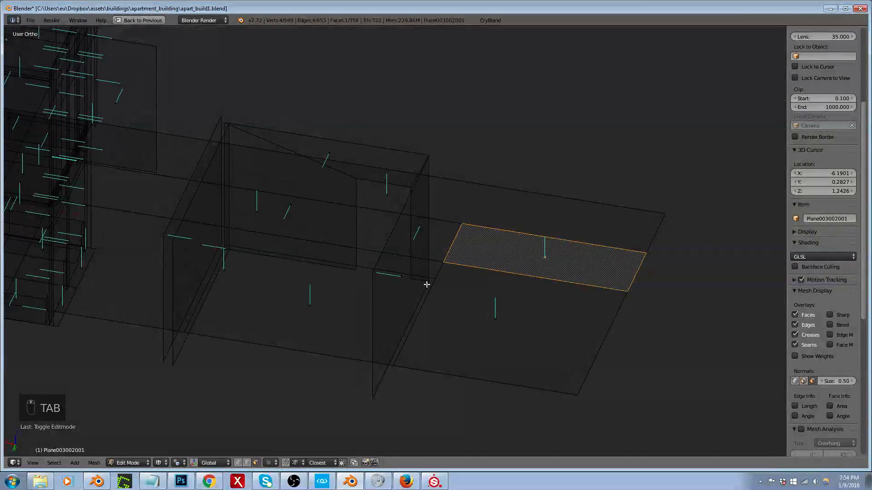
pyautogui.hotkey('alt', 'h')
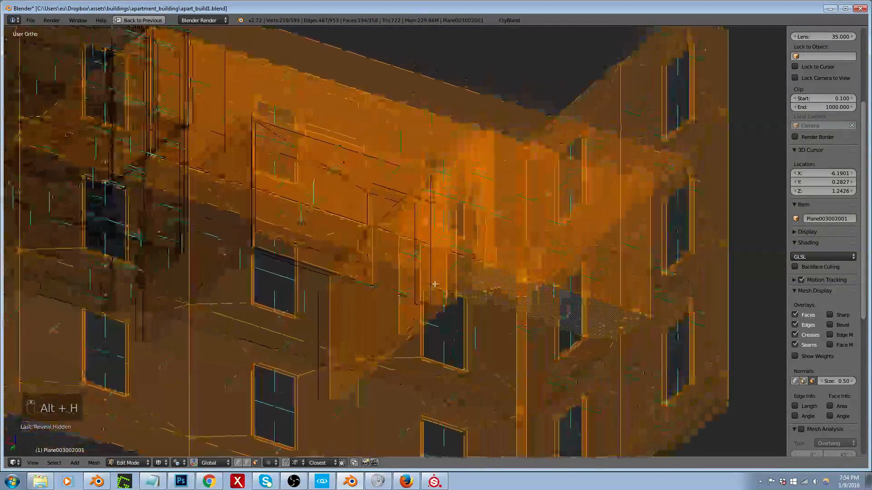
pyautogui.press('z')
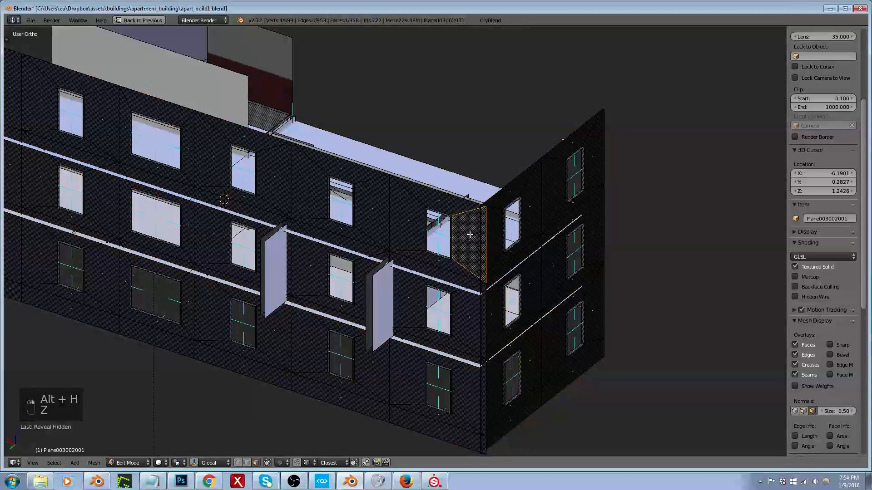
pyautogui.hotkey('ctrl', 'l')
pyautogui.hotkey('ctrl', 'l')
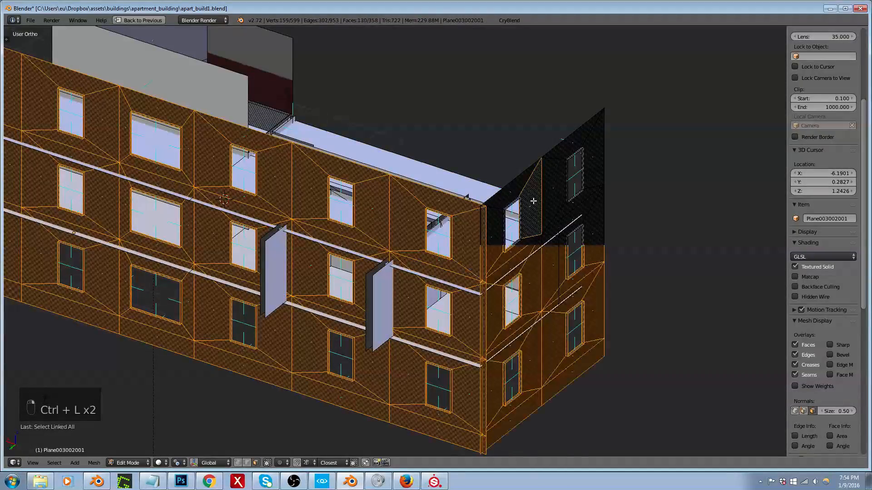
pyautogui.press('h')
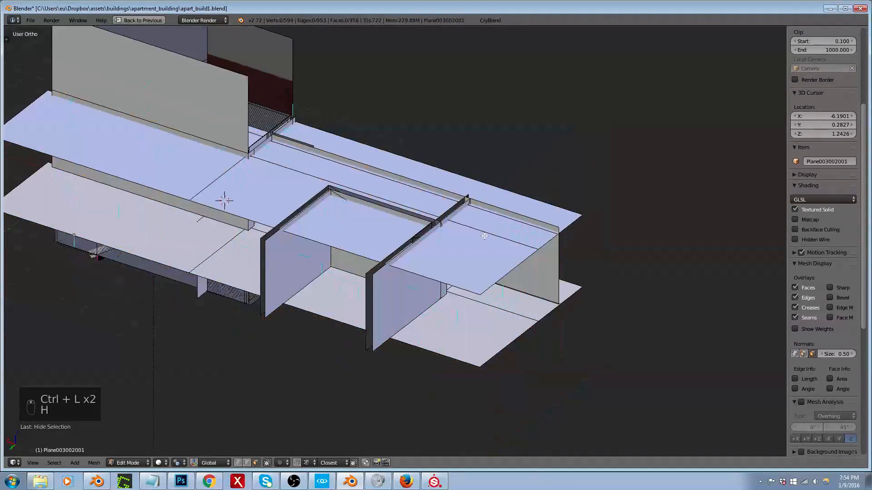
# Step: Select the interior wall faces of the exposed apartment rooms, including the partition walls and their end faces
pyautogui.moveTo(486, 236); pyautogui.dragTo(554, 213, button='middle')
pyautogui.scroll(3, 823, 227)
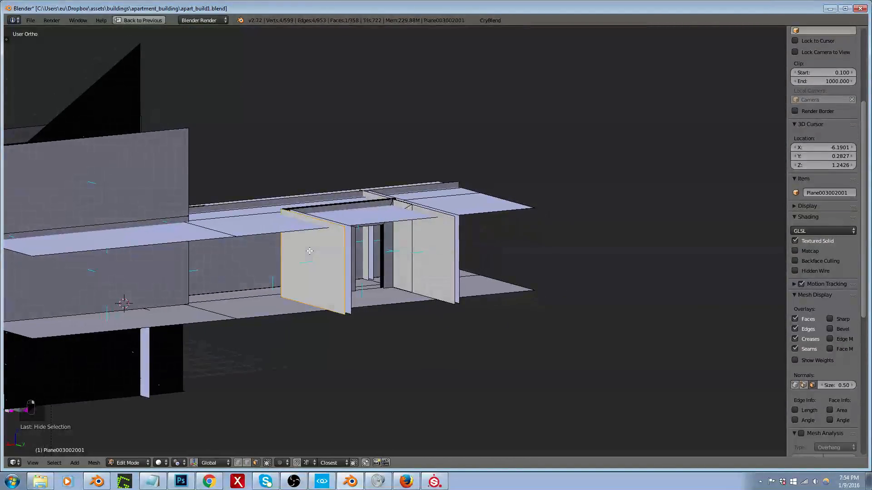
pyautogui.rightClick(280, 255)
pyautogui.moveTo(353, 259); pyautogui.dragTo(290, 270, button='middle')
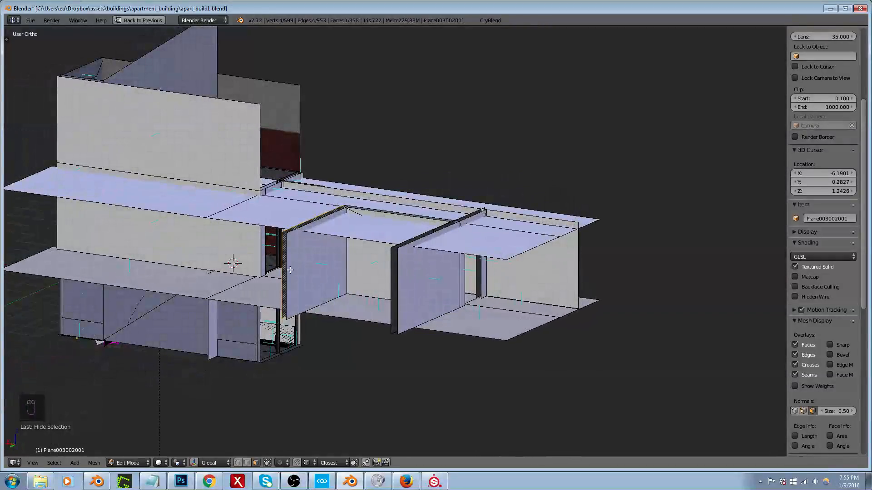
pyautogui.keyDown('shift'); pyautogui.rightClick(349, 264); pyautogui.keyUp('shift')
pyautogui.moveTo(350, 264); pyautogui.dragTo(397, 263, button='middle')
pyautogui.keyDown('shift'); pyautogui.rightClick(448, 257); pyautogui.keyUp('shift')
pyautogui.keyDown('shift'); pyautogui.rightClick(490, 256); pyautogui.keyUp('shift')
pyautogui.keyDown('shift'); pyautogui.rightClick(435, 264); pyautogui.keyUp('shift')
# Step: Add the long adjoining wall and the faces above and beside the doorway to the room wall selection
pyautogui.scroll(4, 255, 252)
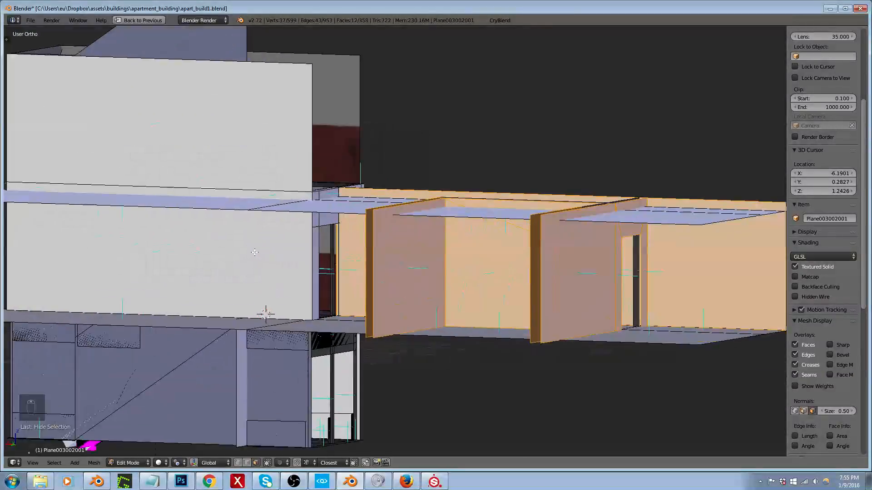
pyautogui.keyDown('shift'); pyautogui.rightClick(317, 229); pyautogui.keyUp('shift')
pyautogui.keyDown('shift'); pyautogui.rightClick(329, 216); pyautogui.keyUp('shift')
pyautogui.keyDown('shift'); pyautogui.rightClick(345, 213); pyautogui.keyUp('shift')
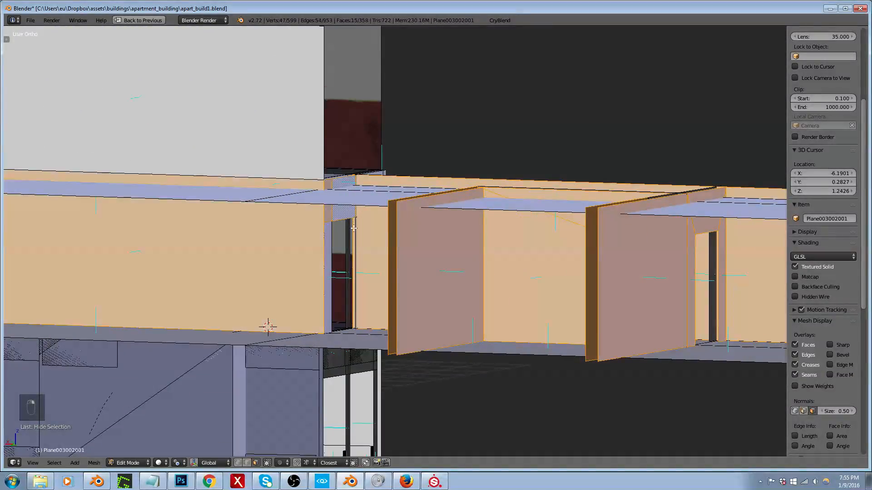
pyautogui.scroll(2, 354, 228)
pyautogui.keyDown('shift'); pyautogui.rightClick(360, 219); pyautogui.keyUp('shift')
pyautogui.keyDown('shift'); pyautogui.rightClick(360, 196); pyautogui.keyUp('shift')
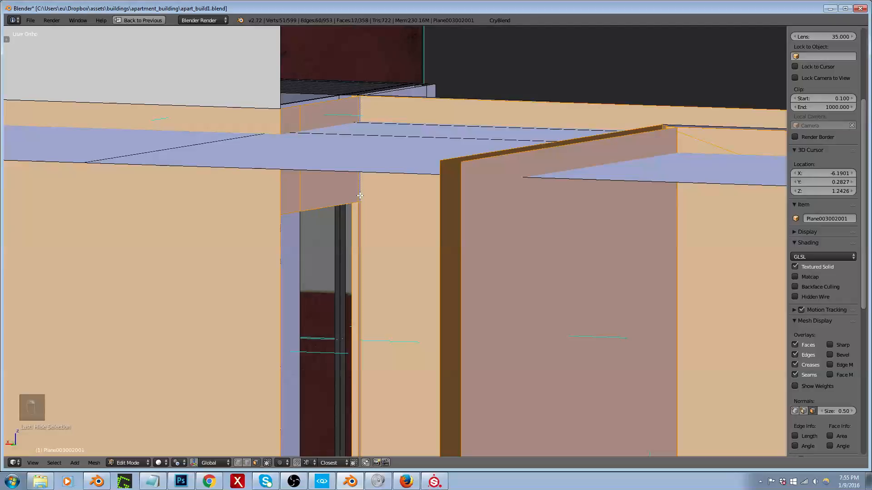
pyautogui.keyDown('shift'); pyautogui.rightClick(299, 262); pyautogui.keyUp('shift')
pyautogui.scroll(-5, 289, 240)
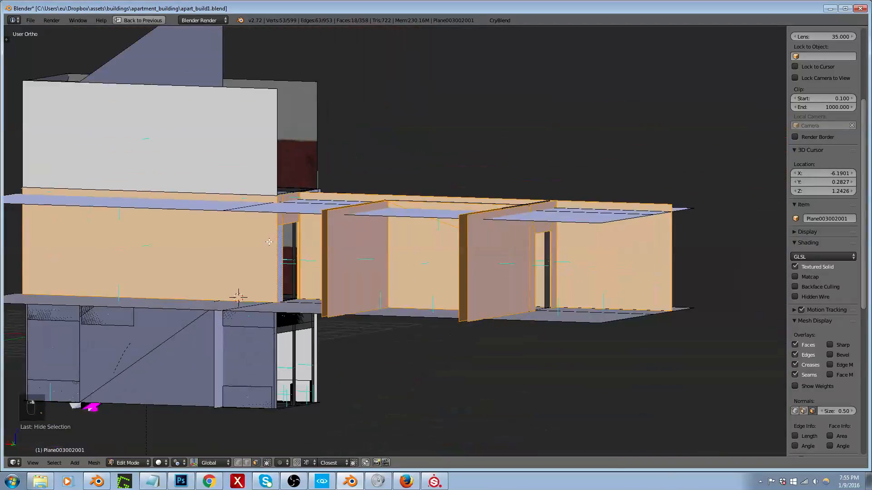
# Step: Restore the full layout, add a material slot with a new material named apart_build__016__intRoomsWalls, and assign it to the selected room wall faces
pyautogui.hotkey('shift', 'space')
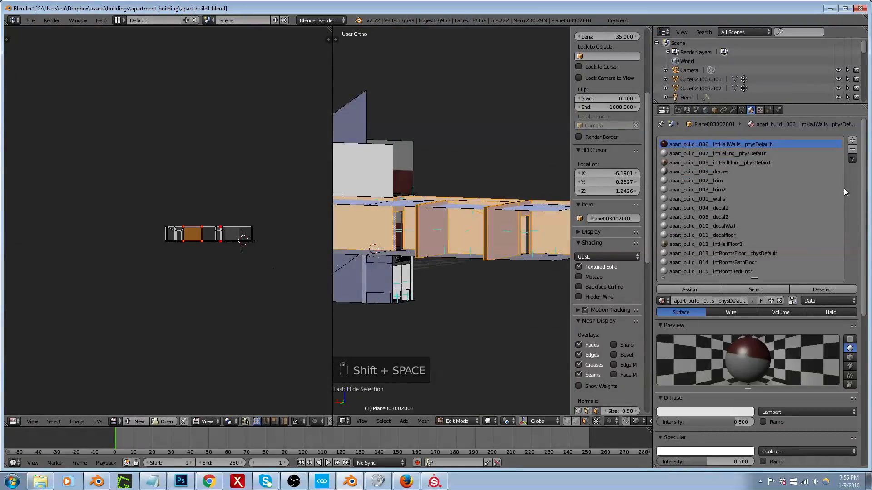
pyautogui.click(852, 149)
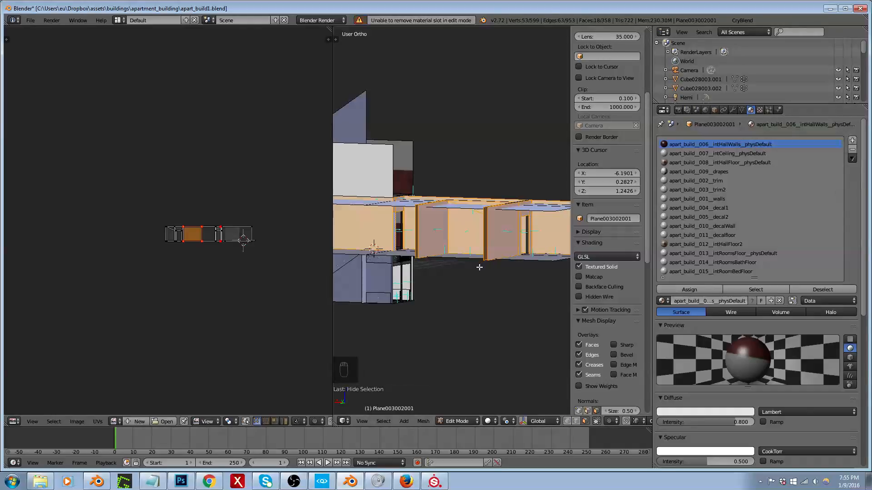
pyautogui.moveTo(493, 235); pyautogui.dragTo(483, 260, button='middle')
pyautogui.click(852, 141)
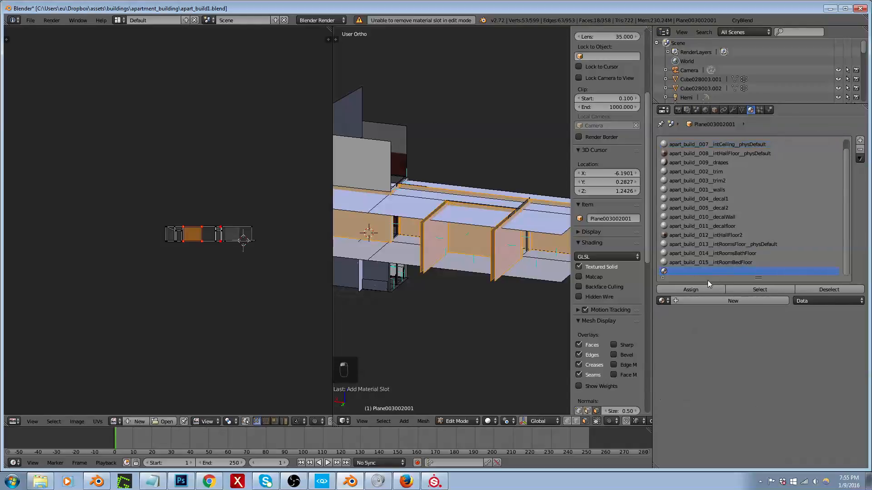
pyautogui.click(698, 301)
pyautogui.write('apart_build__016__intRoomsWalls')
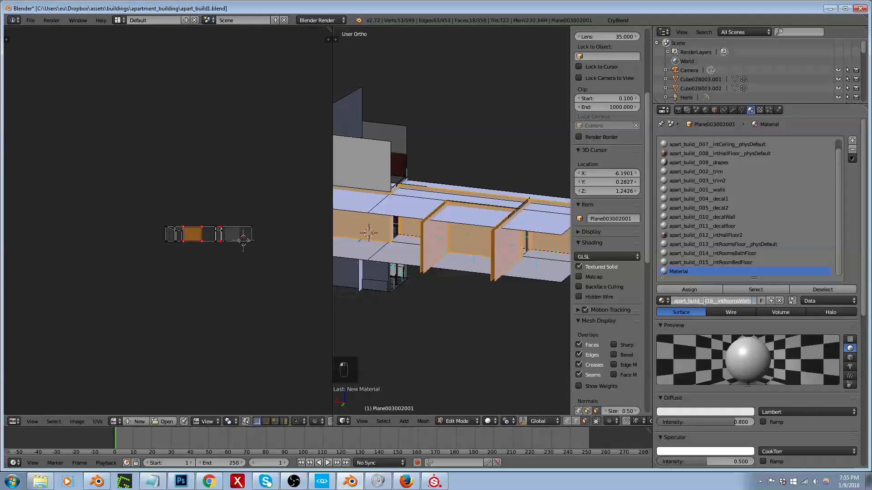
pyautogui.click(706, 305)
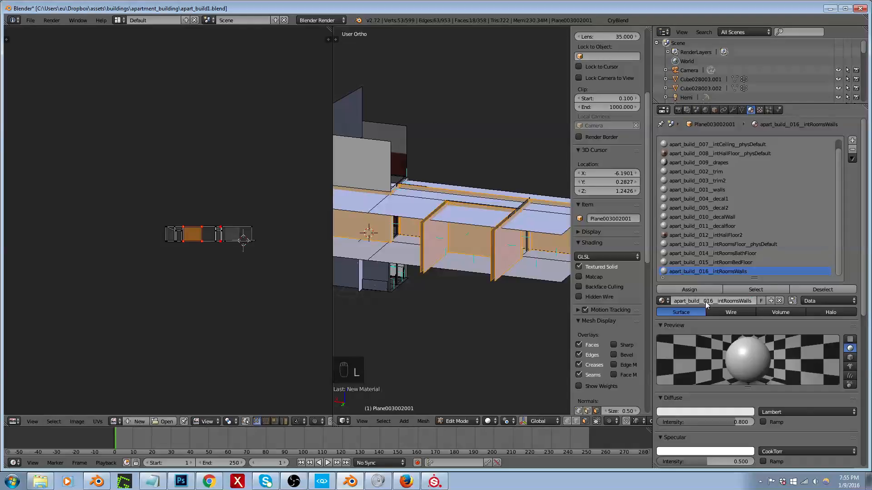
pyautogui.click(693, 290)
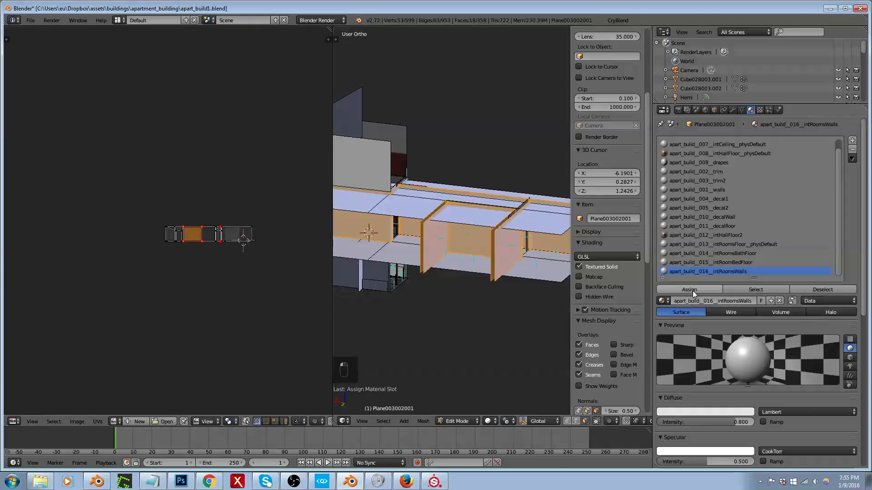
# Step: Leave mesh editing, export the building to the game's apart_build1 folder with CryBlend, and check the hallway in CRYENGINE Sandbox
pyautogui.press('Tab')
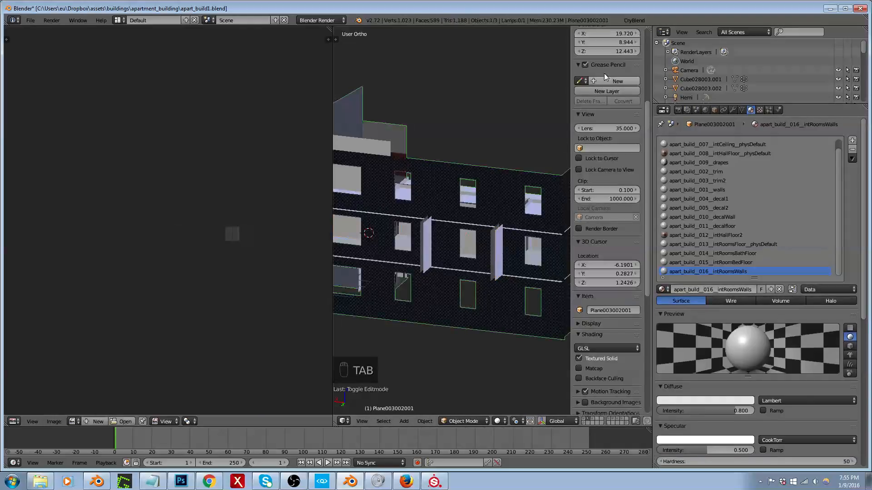
pyautogui.click(634, 20)
pyautogui.click(653, 207)
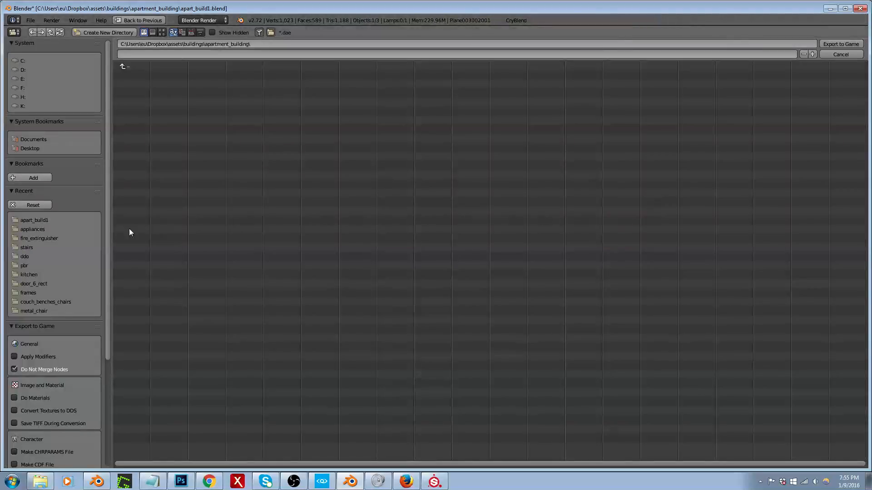
pyautogui.click(35, 220)
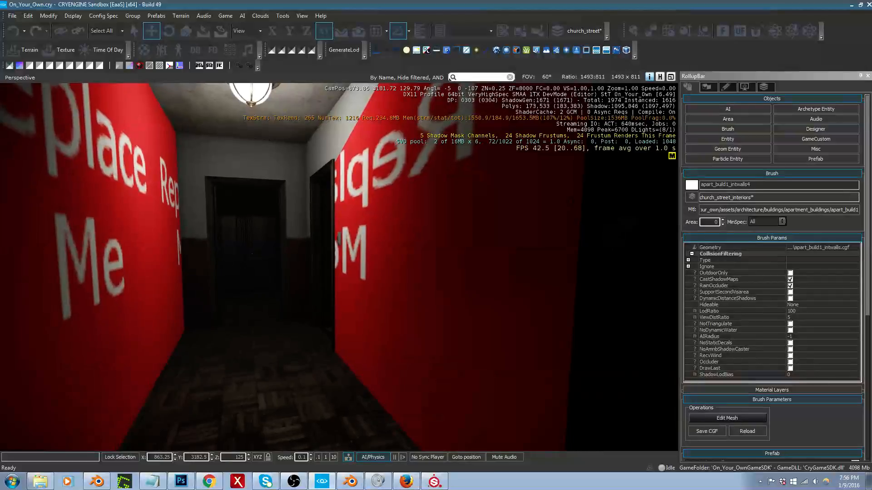
pyautogui.moveTo(396, 370); pyautogui.dragTo(397, 352, button='right')
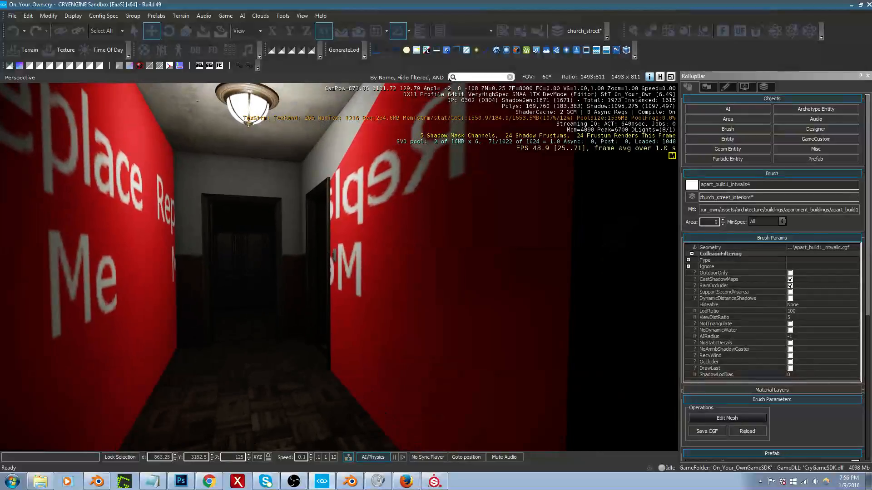
# Step: Return to Blender, reopen the Plane003002001 mesh for editing and hide the selected room wall faces
pyautogui.hotkey('alt', 'Tab')
pyautogui.moveTo(429, 268)
pyautogui.mouseDown(button='middle')
pyautogui.moveTo(539, 258)
pyautogui.moveTo(464, 229)
pyautogui.moveTo(336, 248)
pyautogui.moveTo(463, 249)
pyautogui.mouseUp(button='middle')
pyautogui.rightClick(470, 255)
pyautogui.press('Tab')
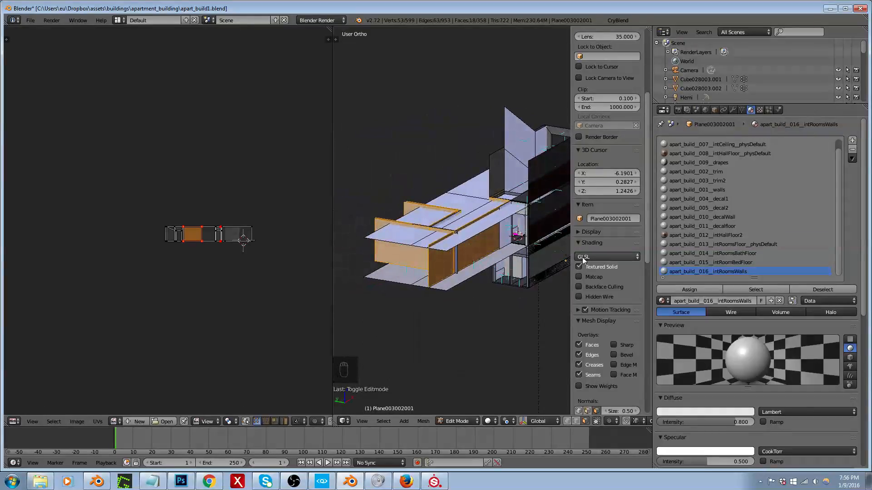
pyautogui.scroll(5, 474, 274)
pyautogui.scroll(-2, 451, 261)
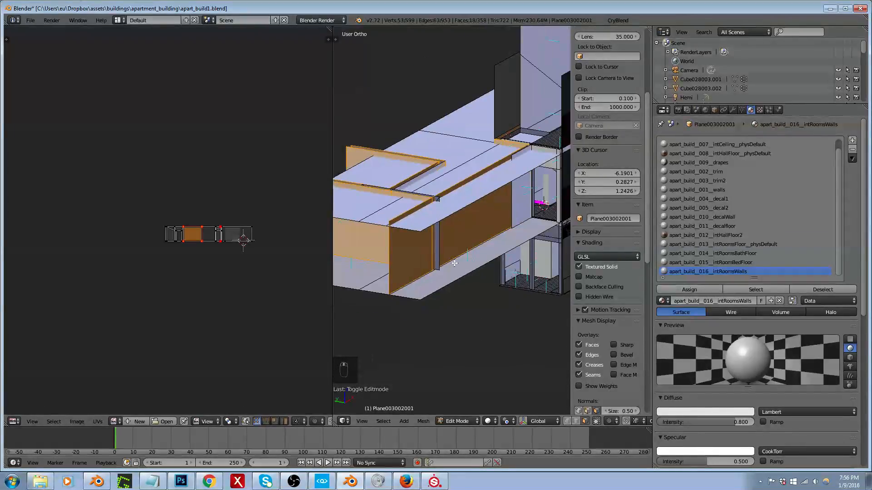
pyautogui.press('h')
# Step: Select the leftover wall faces above and beside the doorways and assign them the apart_build__016__intRoomsWalls material
pyautogui.moveTo(427, 244); pyautogui.dragTo(568, 208, button='middle')
pyautogui.rightClick(390, 178)
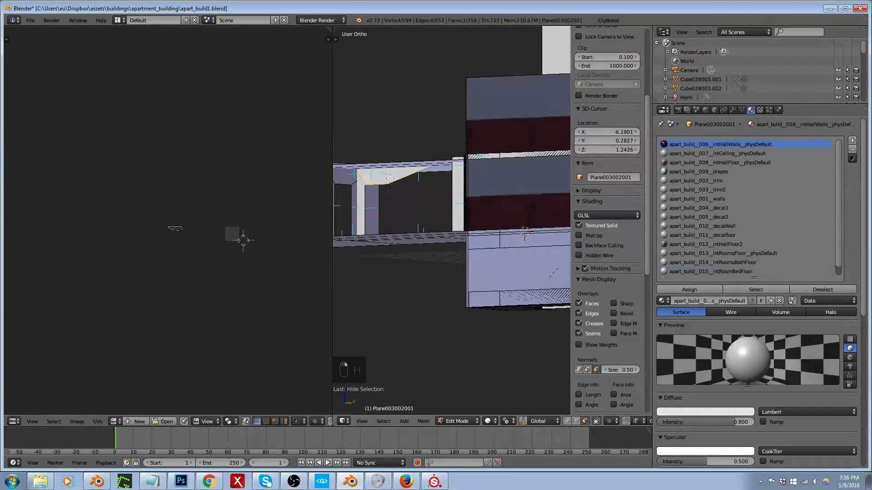
pyautogui.keyDown('shift'); pyautogui.rightClick(367, 199); pyautogui.keyUp('shift')
pyautogui.keyDown('shift'); pyautogui.rightClick(357, 203); pyautogui.keyUp('shift')
pyautogui.scroll(-3, 415, 201)
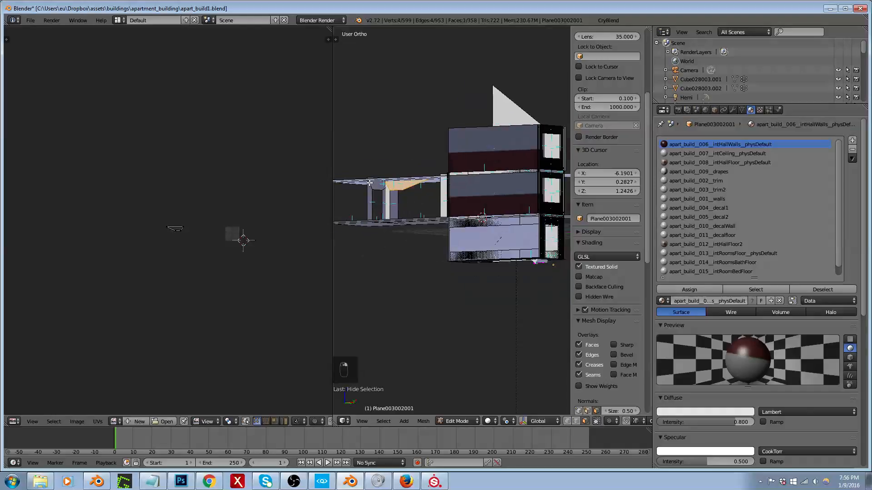
pyautogui.scroll(10, 369, 183)
pyautogui.keyDown('shift'); pyautogui.rightClick(363, 236); pyautogui.keyUp('shift')
pyautogui.keyDown('shift'); pyautogui.rightClick(387, 187); pyautogui.keyUp('shift')
pyautogui.keyDown('shift'); pyautogui.rightClick(454, 263); pyautogui.keyUp('shift')
pyautogui.keyDown('shift'); pyautogui.rightClick(513, 313); pyautogui.keyUp('shift')
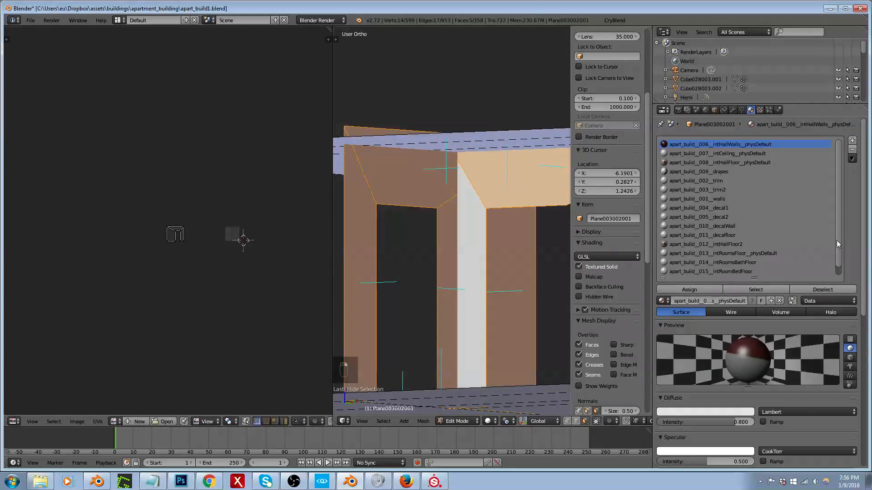
pyautogui.scroll(-1, 838, 243)
pyautogui.click(704, 272)
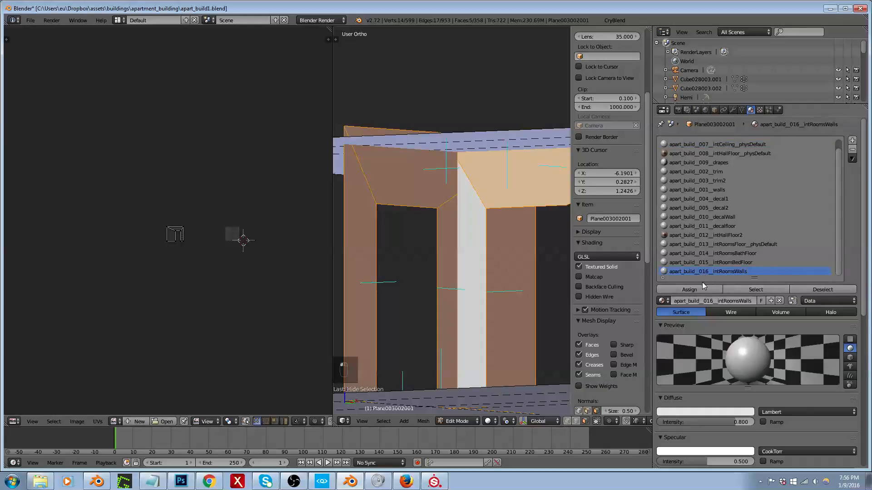
pyautogui.click(681, 290)
# Step: Leave mesh editing and export the building again to the game's apart_build1 folder with CryBlend
pyautogui.press('Tab')
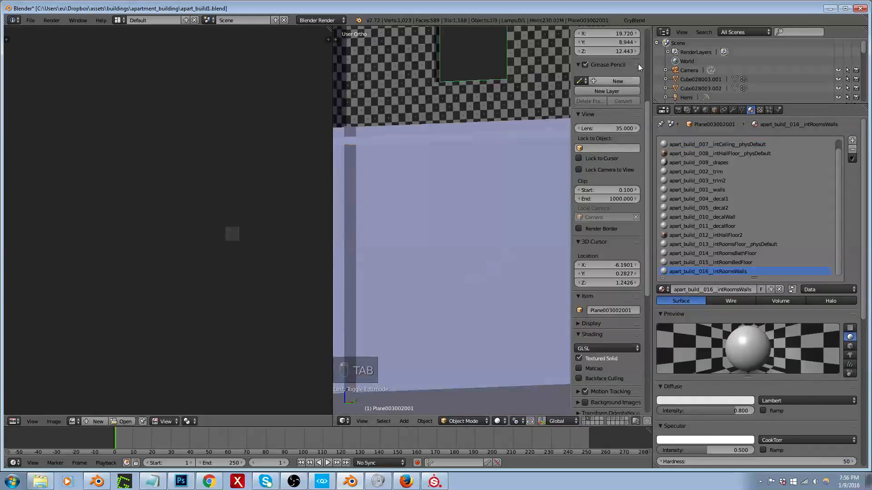
pyautogui.click(635, 21)
pyautogui.click(640, 207)
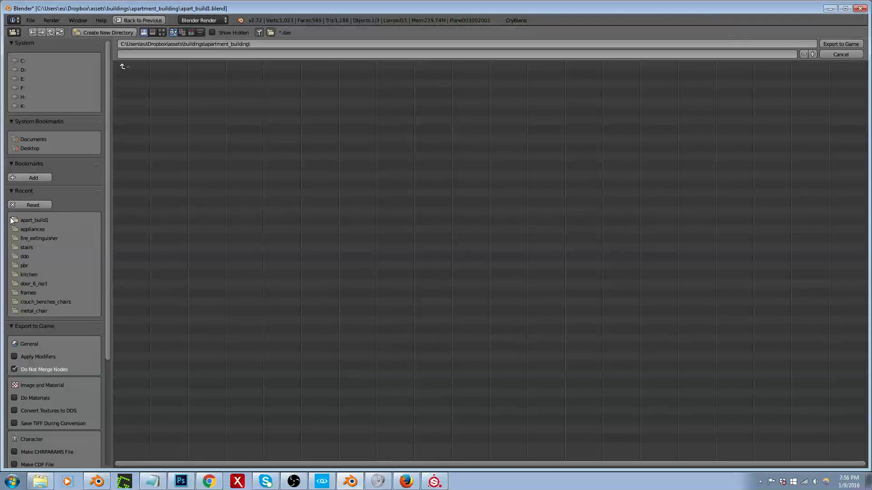
pyautogui.click(28, 220)
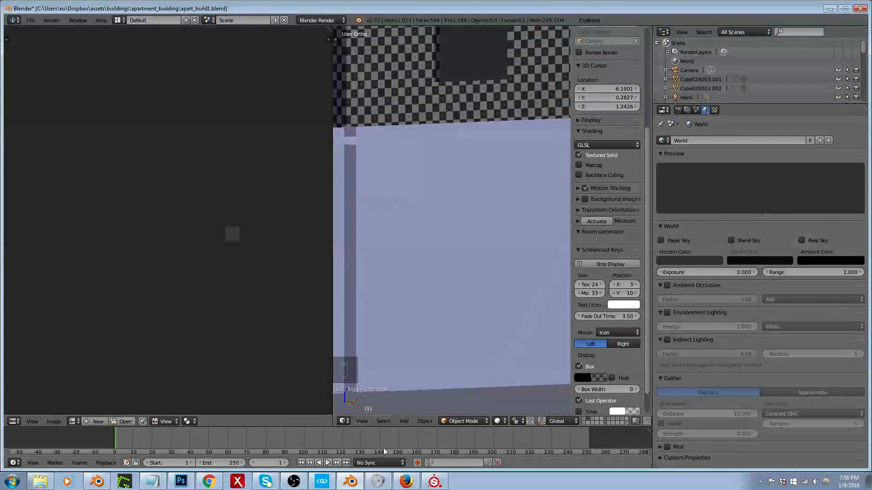
# Step: Switch to CRYENGINE Sandbox, set the number of sub-materials for the building's material, and give the room walls the two-colour plaster
pyautogui.click(324, 483)
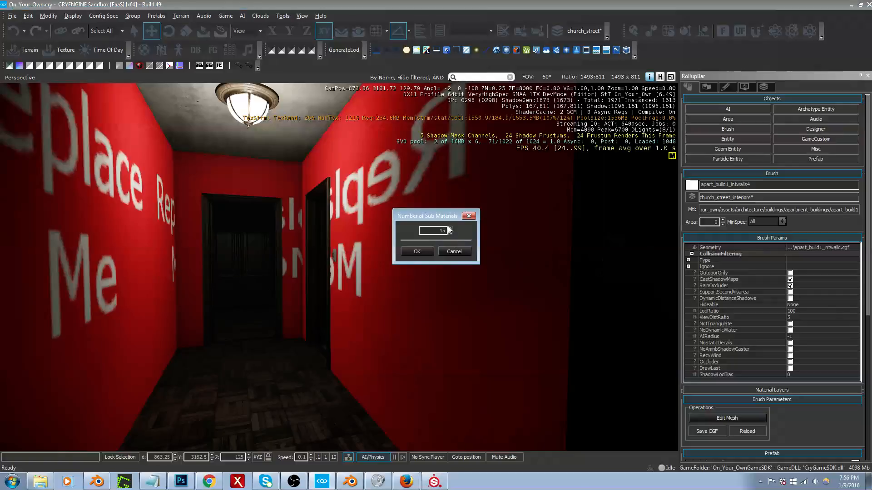
pyautogui.click(417, 252)
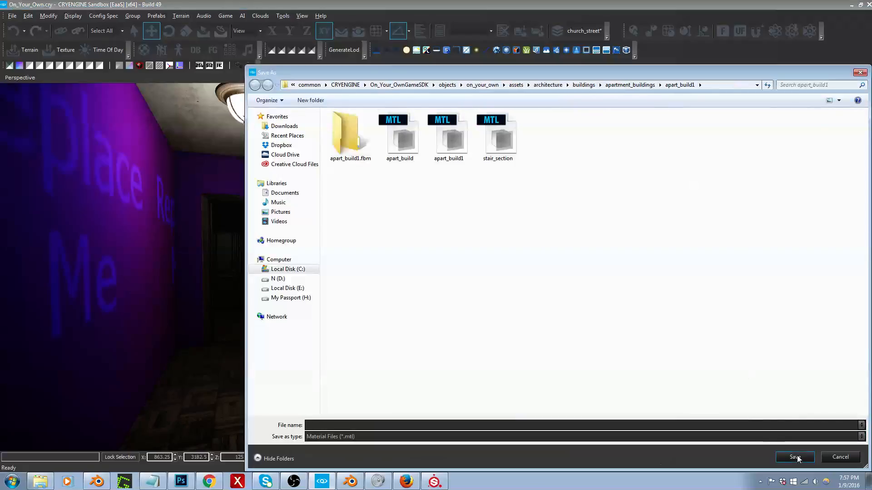
pyautogui.click(828, 458)
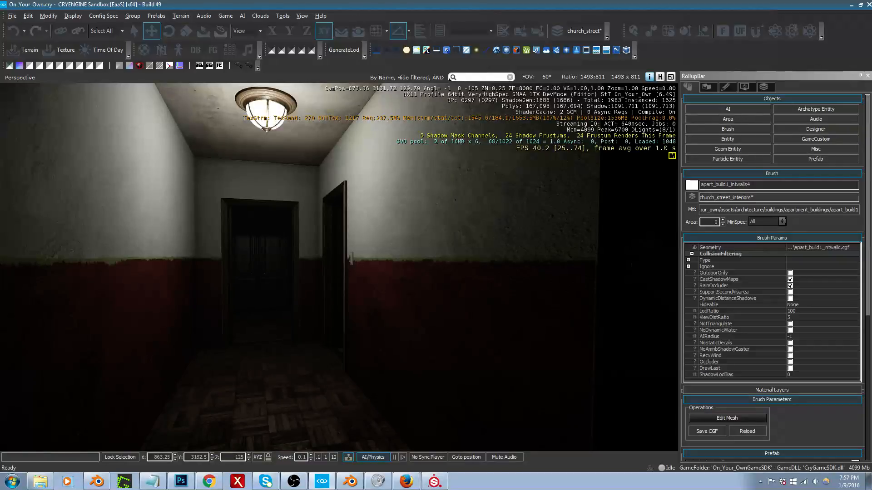
# Step: Replace the room wall material's diffuse texture with plaster_1_color_diff.tif and look over the hallway walls
pyautogui.moveTo(570, 291); pyautogui.dragTo(539, 295, button='right')
pyautogui.moveTo(570, 292); pyautogui.dragTo(557, 307, button='middle')
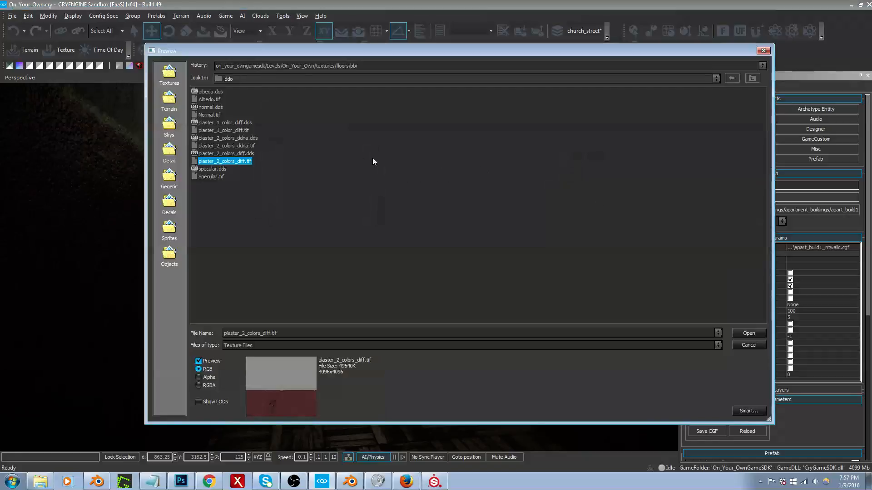
pyautogui.doubleClick(230, 130)
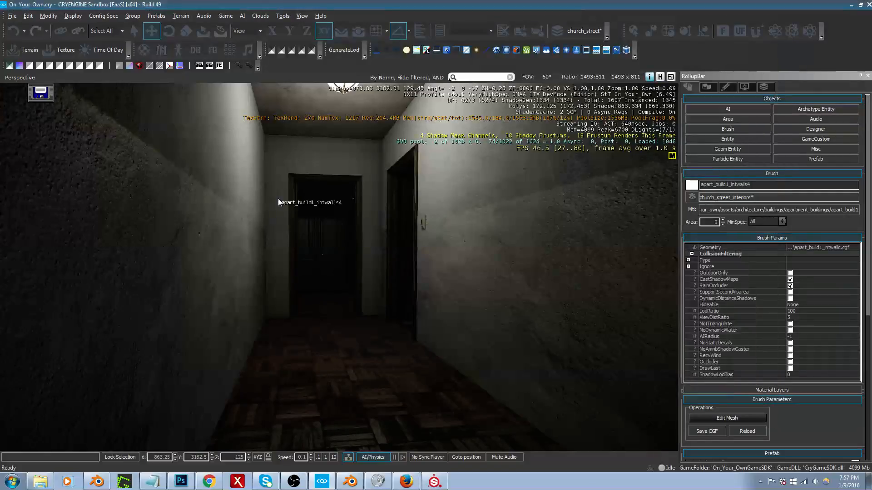
pyautogui.moveTo(278, 198); pyautogui.dragTo(313, 200, button='right')
pyautogui.moveTo(379, 206)
pyautogui.mouseDown(button='right')
pyautogui.moveTo(398, 198)
pyautogui.moveTo(380, 205)
pyautogui.mouseUp(button='right')
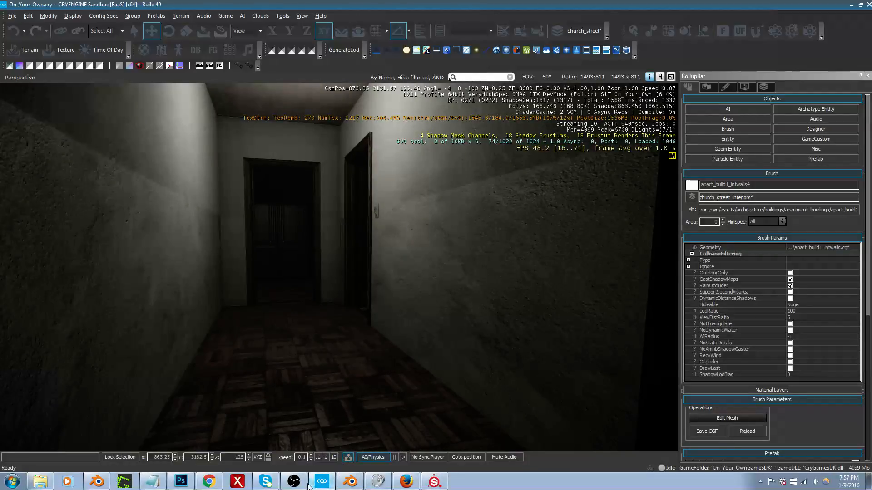
# Step: Switch to Photoshop, open the Cube [Normal].psd document and examine its channels
pyautogui.click(181, 481)
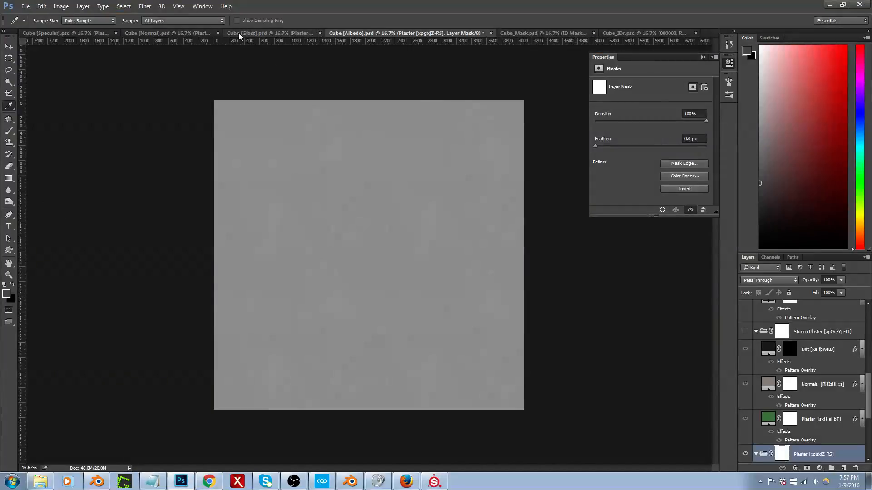
pyautogui.click(172, 33)
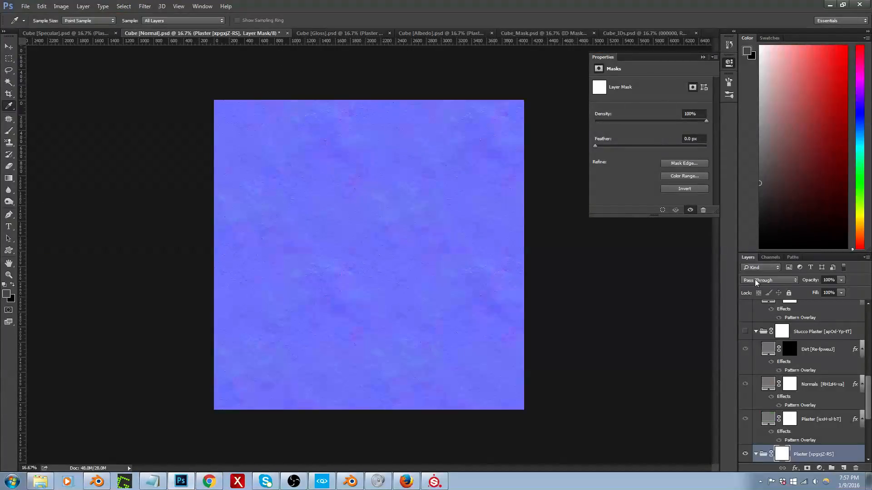
pyautogui.click(769, 257)
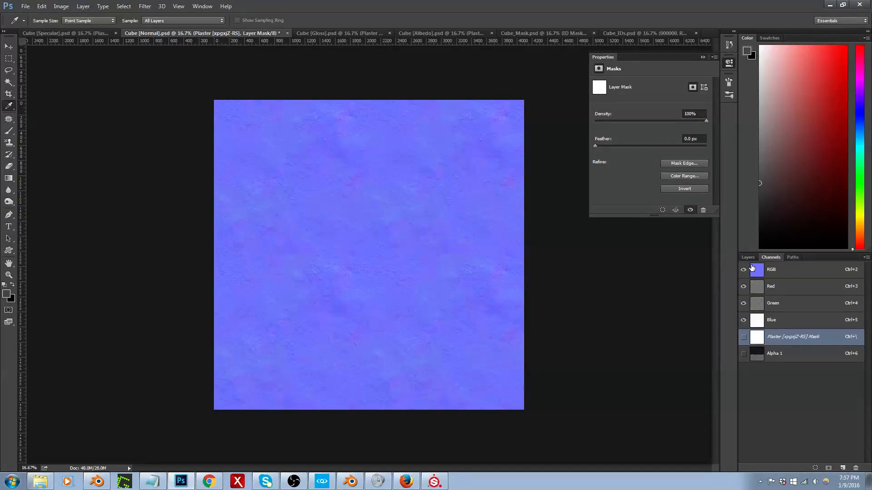
pyautogui.click(749, 258)
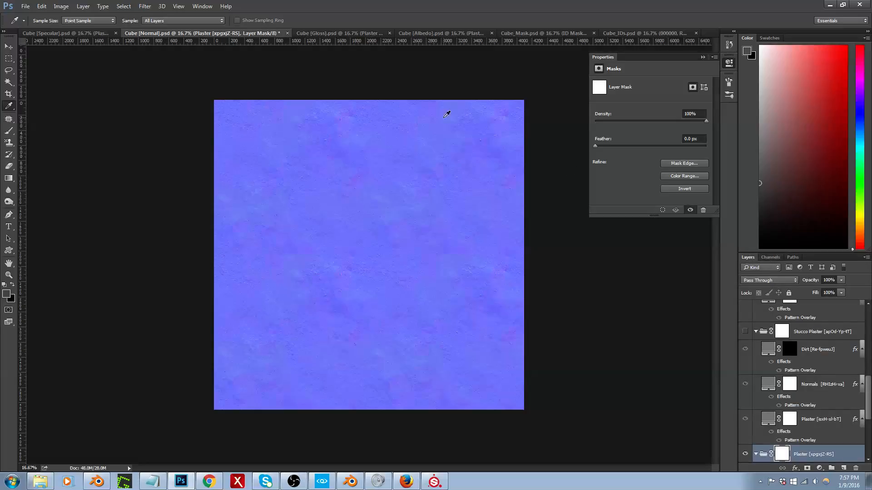
# Step: Copy the entire Cube [Gloss].psd image into the Alpha 1 channel of Cube [Normal].psd and turn the RGB channels back on
pyautogui.click(363, 33)
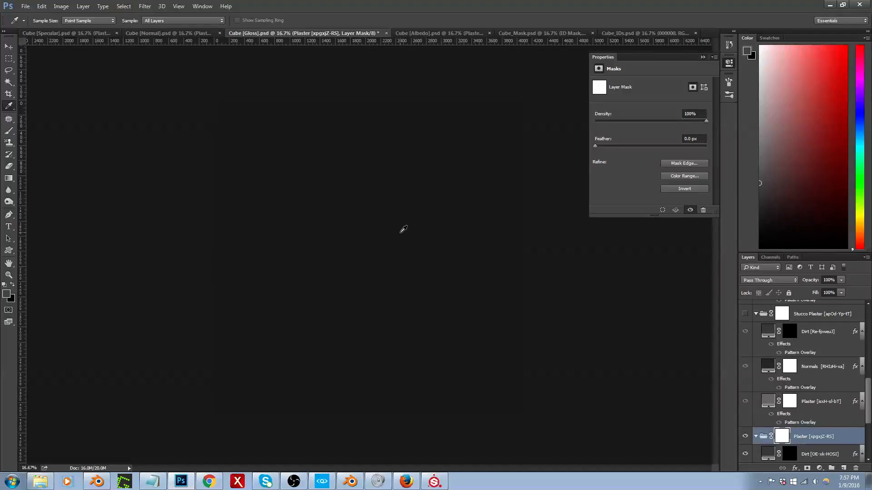
pyautogui.hotkey('ctrl', 'a')
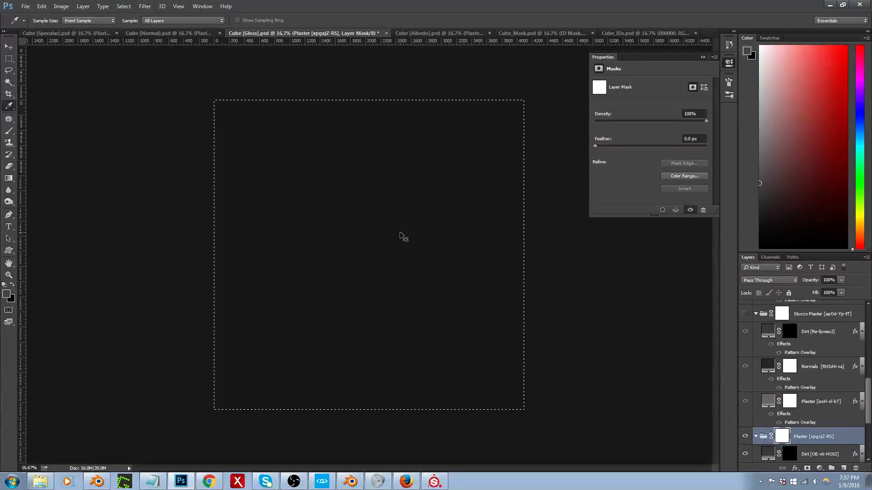
pyautogui.click(181, 33)
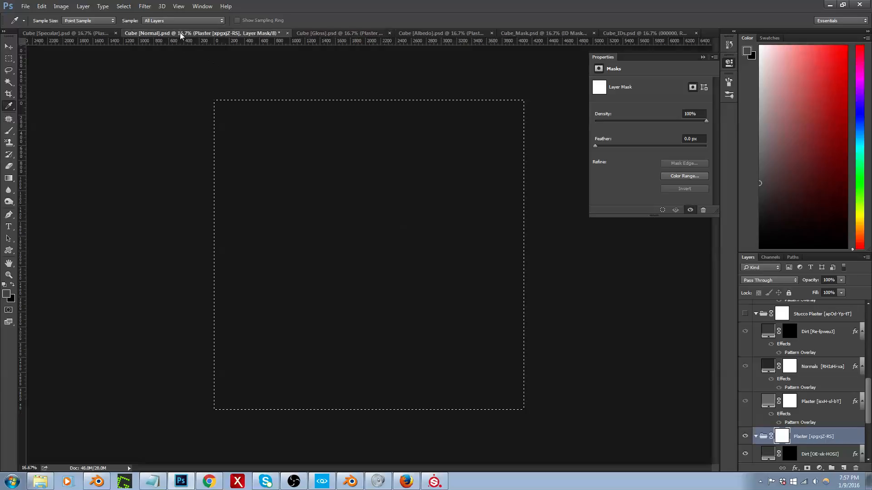
pyautogui.click(768, 259)
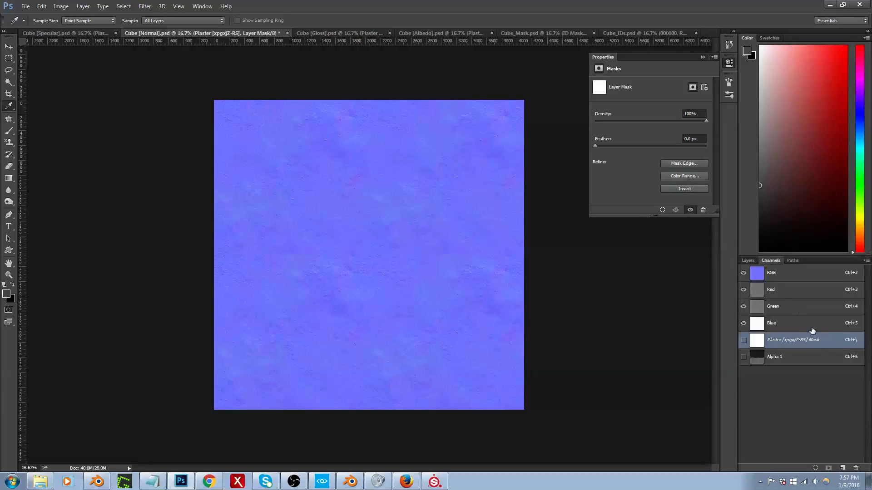
pyautogui.click(772, 357)
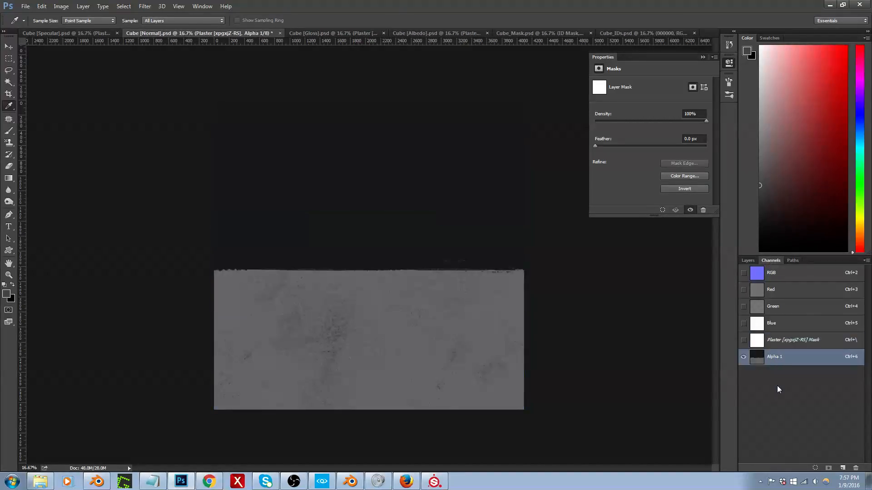
pyautogui.click(744, 273)
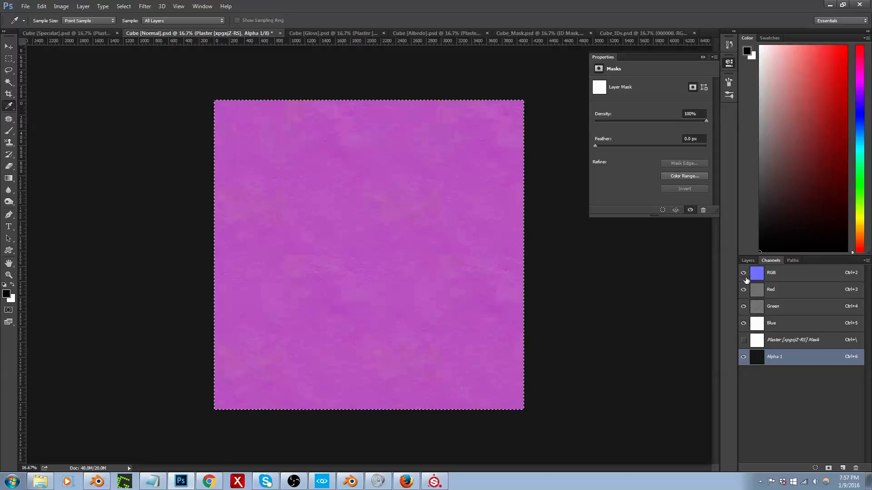
# Step: Hide the Alpha 1 channel and start saving Cube [Normal].psd as CryTIFPlugin in the textures/walls/plaster/pbr/ddo folder
pyautogui.click(744, 357)
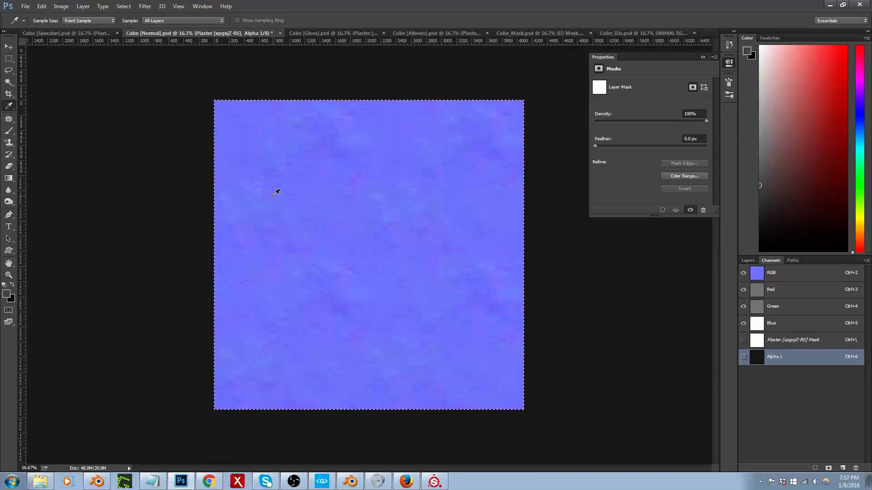
pyautogui.hotkey('ctrl', 'shift', 's')
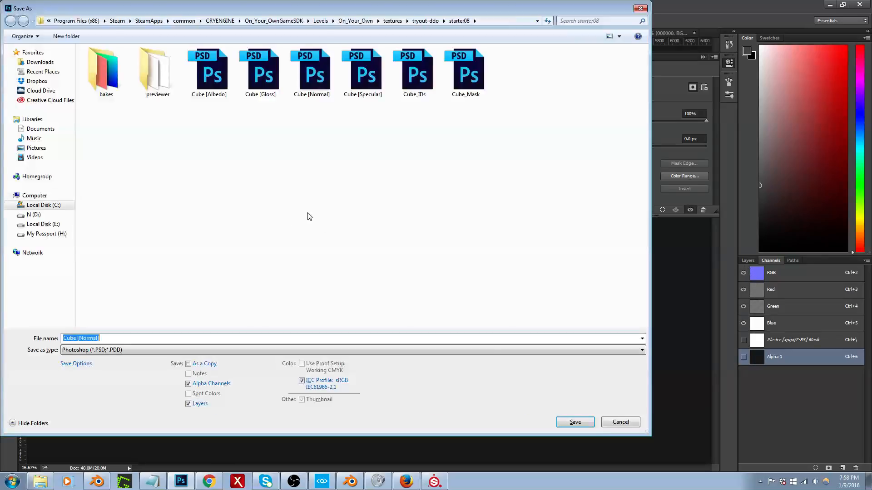
pyautogui.click(154, 352)
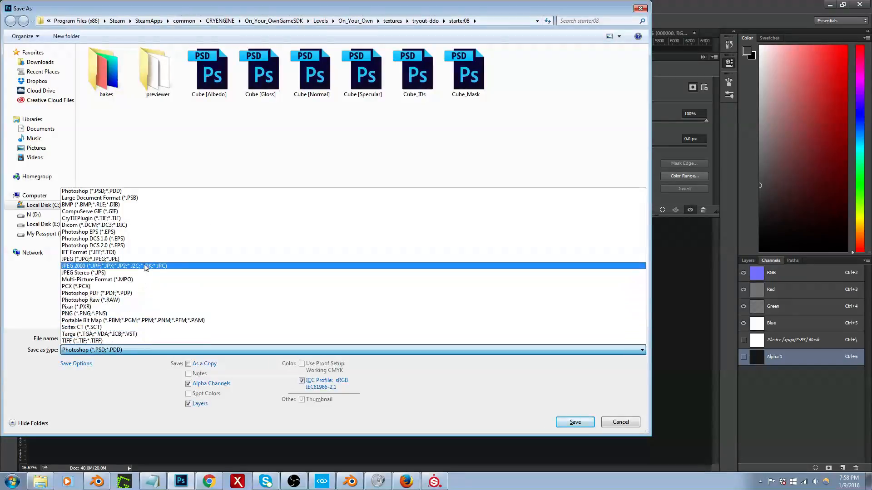
pyautogui.click(146, 218)
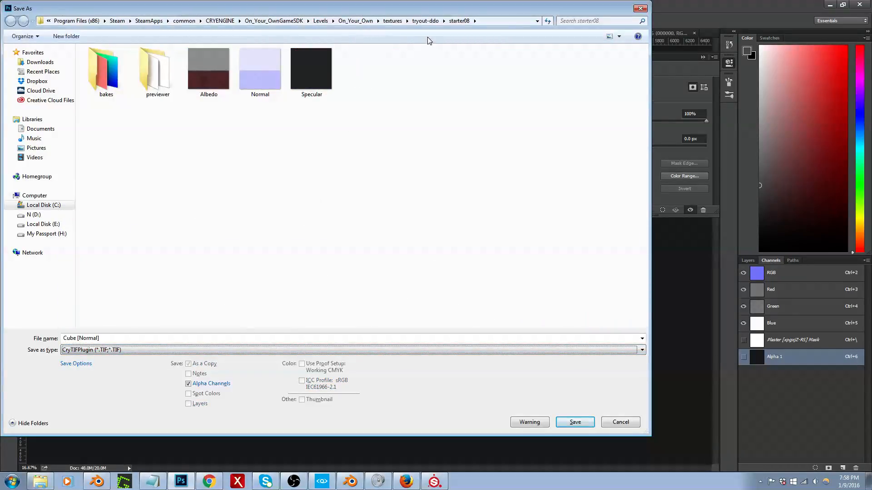
pyautogui.click(394, 20)
pyautogui.scroll(-4, 118, 308)
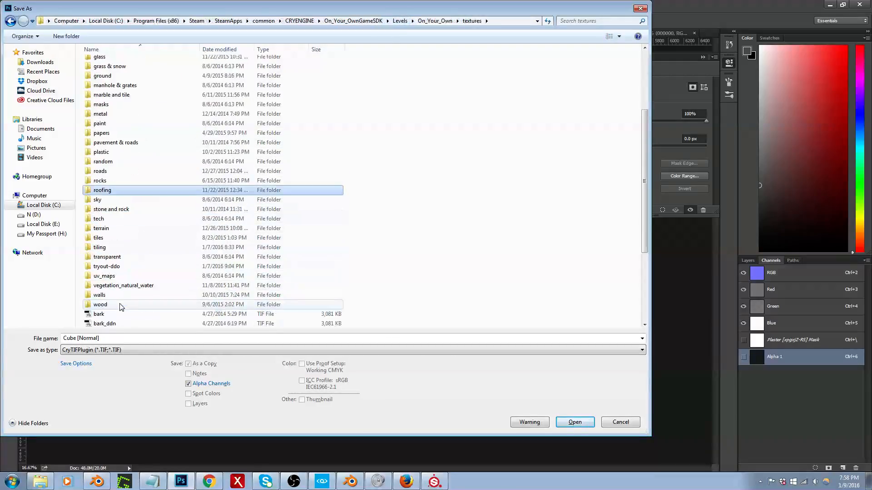
pyautogui.doubleClick(119, 296)
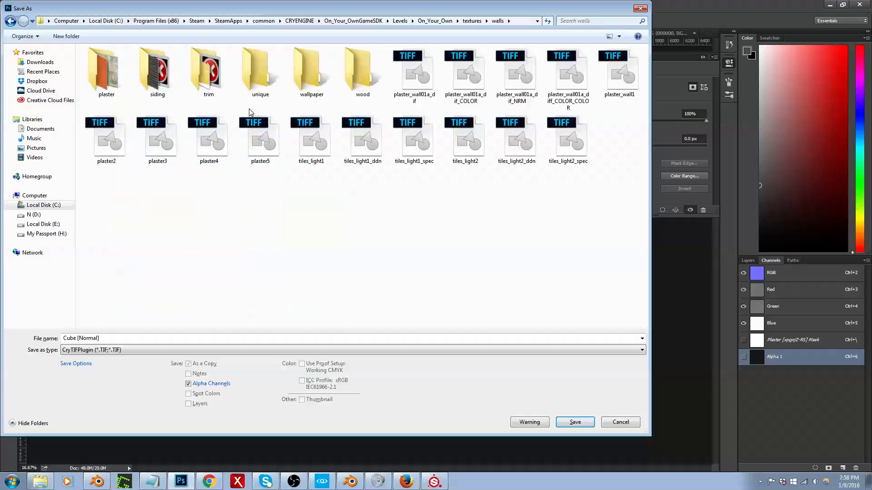
pyautogui.doubleClick(111, 83)
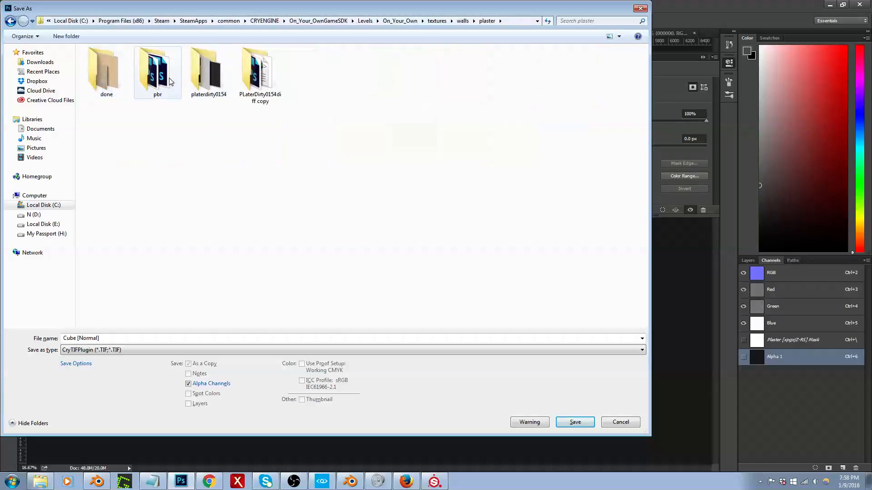
pyautogui.doubleClick(160, 81)
pyautogui.doubleClick(107, 74)
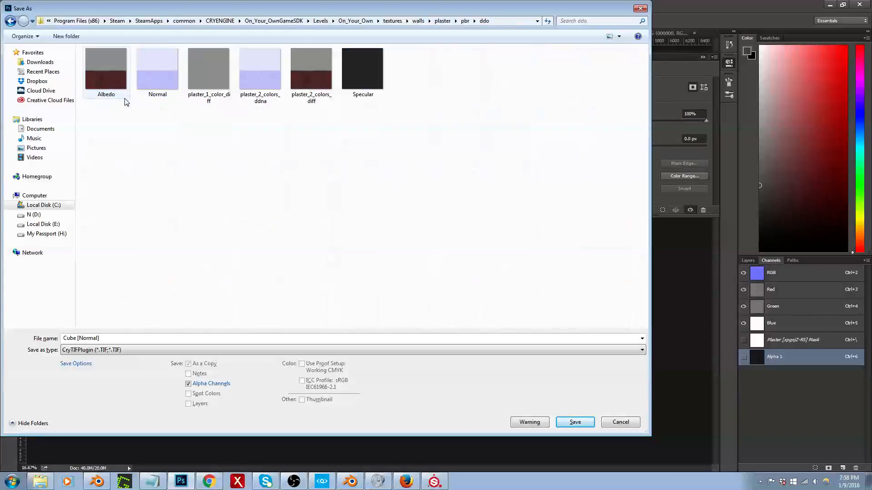
# Step: Name the file plaster_1_color_ddna, basing it on the existing plaster_1_color_diff name, and save it with alpha channels
pyautogui.click(219, 84)
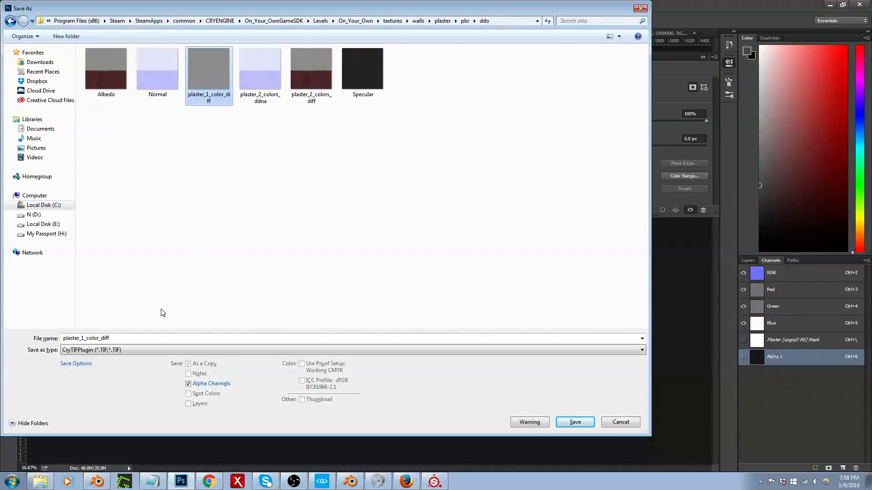
pyautogui.click(117, 338)
pyautogui.click(120, 337)
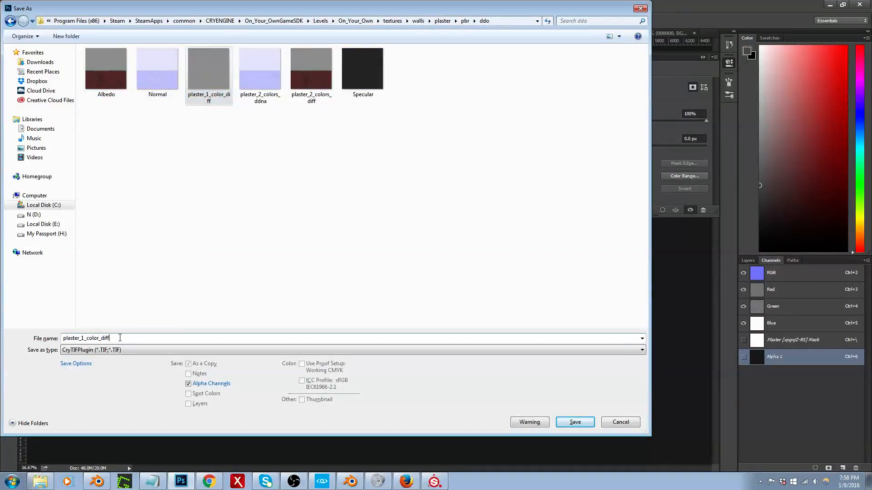
pyautogui.press('BackSpace')
pyautogui.press('BackSpace')
pyautogui.write('dna')
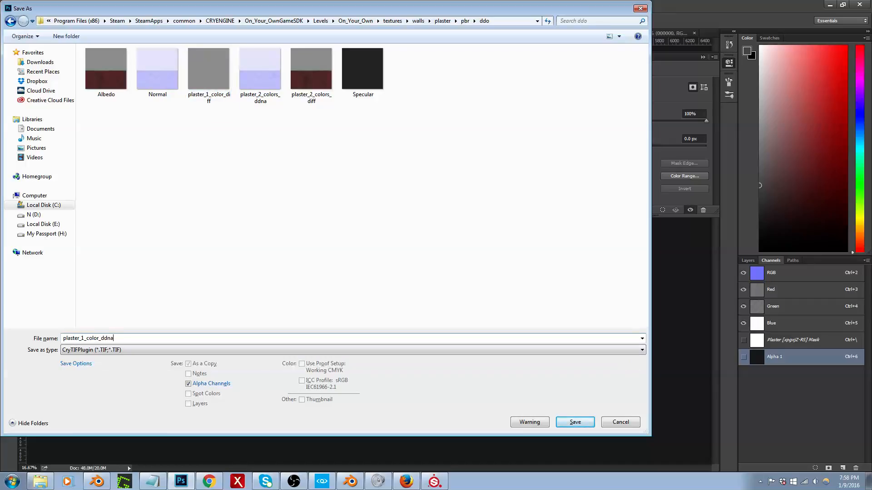
pyautogui.click(575, 422)
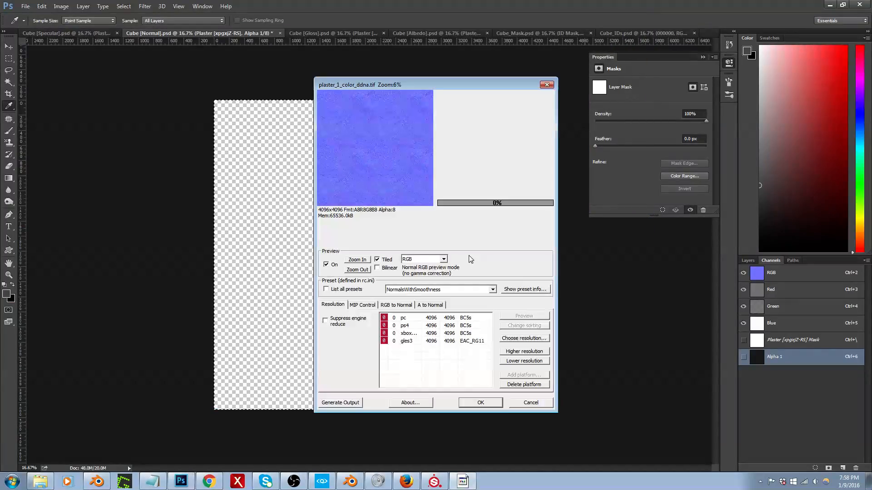
# Step: Lower the pc platform's output resolution for plaster_1_color_ddna.tif to 1024 x 1024 and finish the CryTIF export
pyautogui.click(460, 317)
pyautogui.click(529, 361)
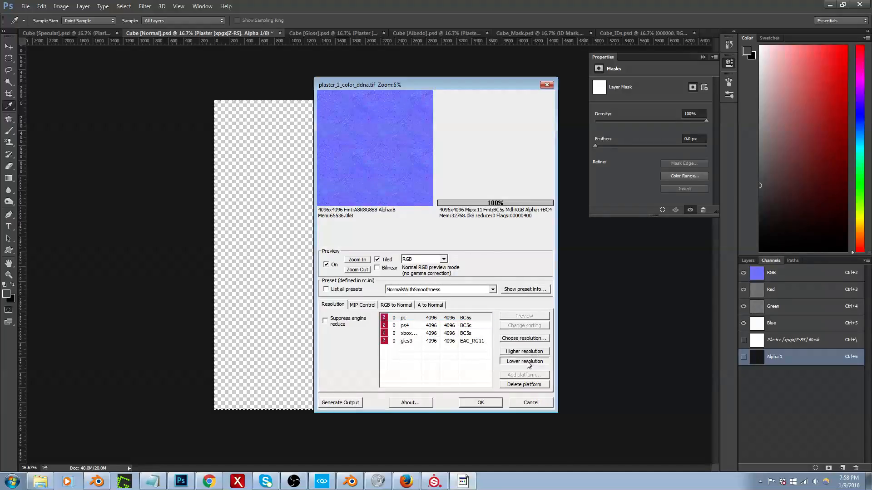
pyautogui.click(529, 362)
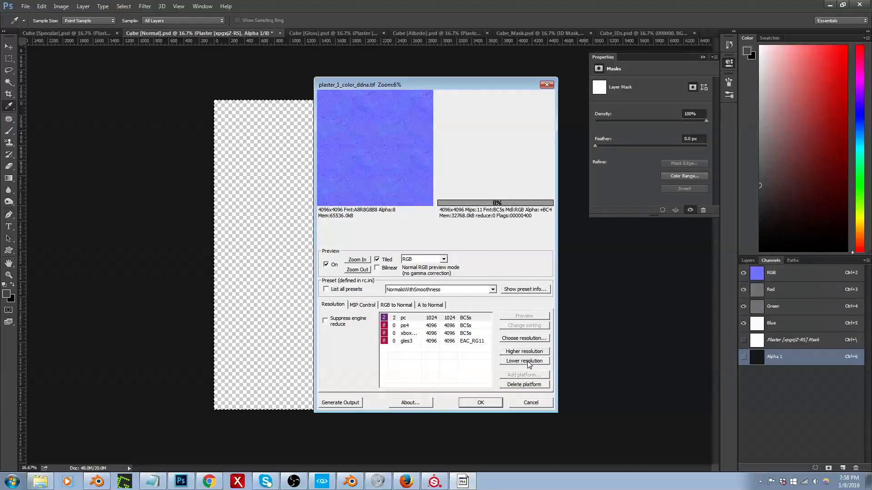
pyautogui.click(481, 404)
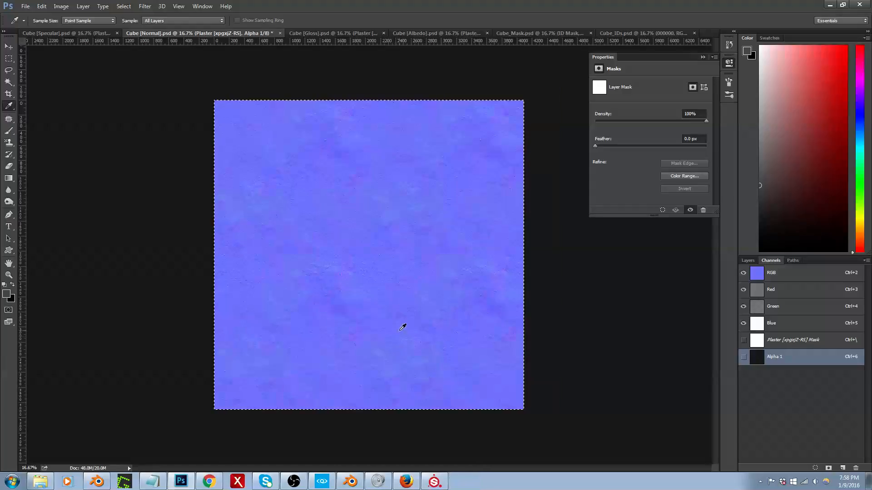
# Step: Switch to CRYENGINE Sandbox, set the room wall material's normal texture to plaster_1_color_ddna.tif and look over the hallway walls
pyautogui.click(325, 483)
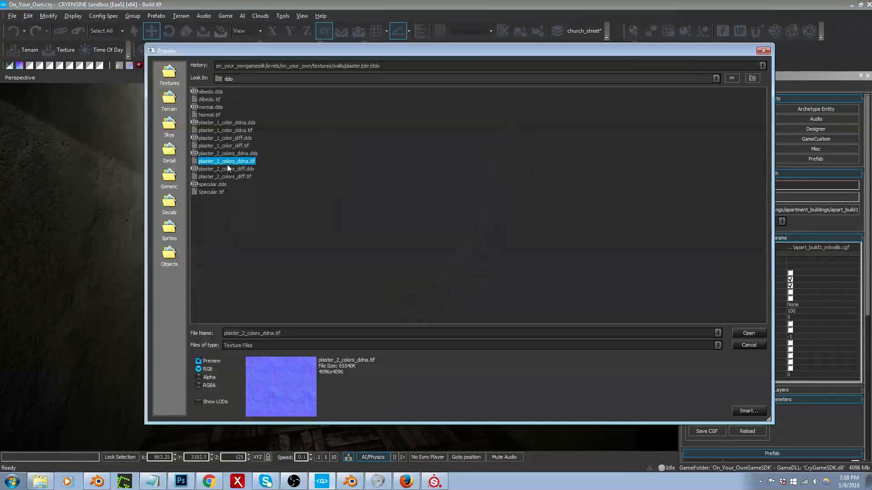
pyautogui.doubleClick(231, 130)
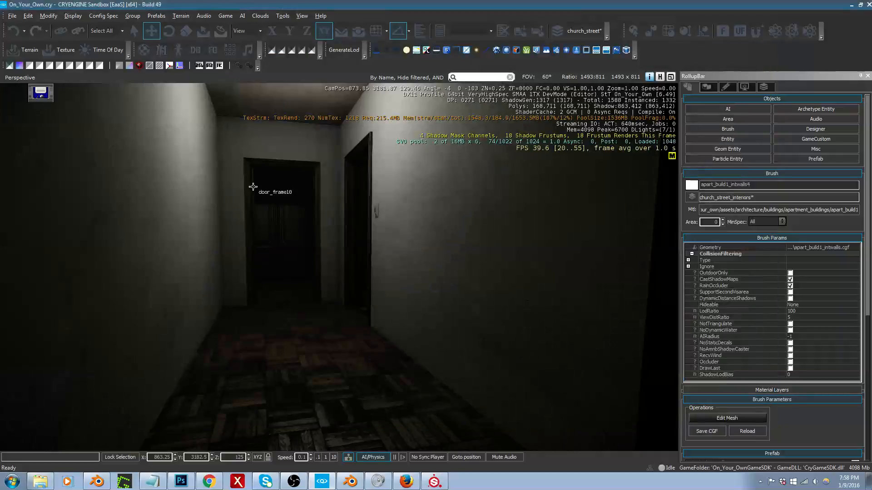
pyautogui.moveTo(288, 228); pyautogui.dragTo(7, 187, button='right')
pyautogui.press('s')
pyautogui.press('w')
pyautogui.press('w')
pyautogui.press('s')
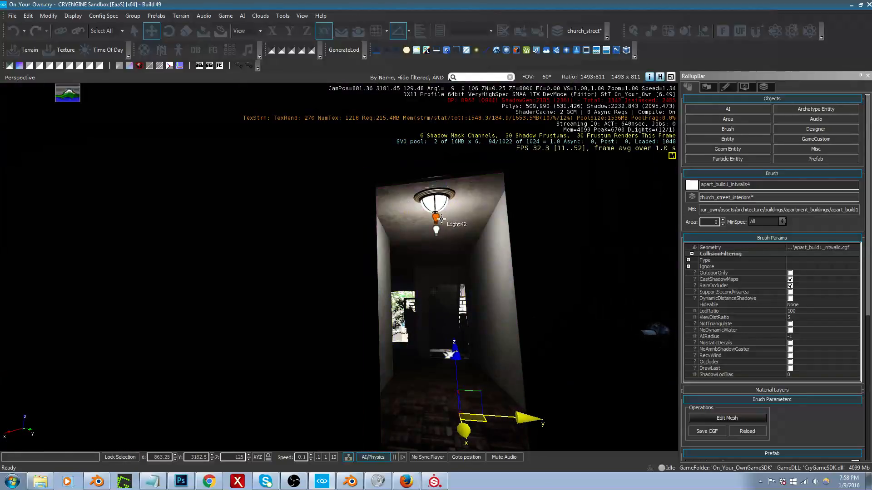
# Step: Select the two light entities Light42 and Light41 under the hallway ceiling lamp, then try moving them and undo the move
pyautogui.click(437, 234)
pyautogui.press('space')
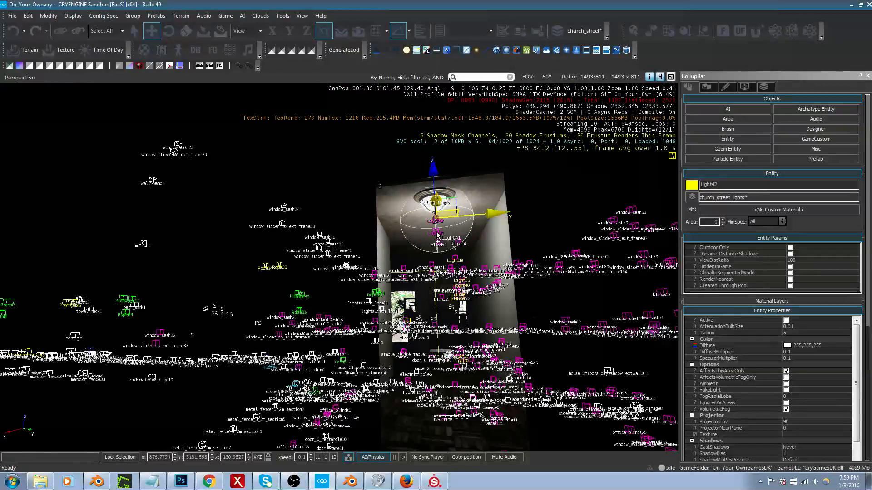
pyautogui.keyDown('ctrl'); pyautogui.click(437, 232); pyautogui.keyUp('ctrl')
pyautogui.moveTo(455, 212); pyautogui.dragTo(218, 127)
pyautogui.hotkey('ctrl', 'z')
pyautogui.moveTo(529, 238); pyautogui.dragTo(518, 236, button='right')
pyautogui.press('d')
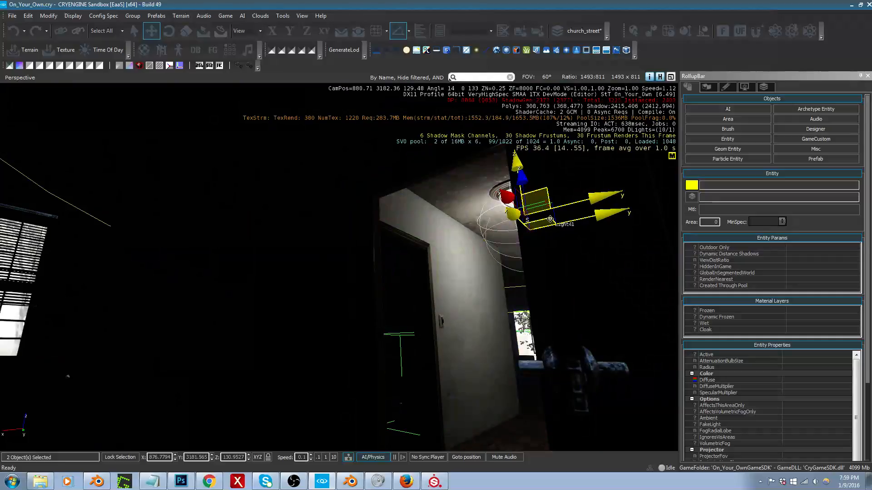
# Step: Move both selected lights beneath the hallway ceiling lamp to about X 877.42, Y 3181.45, and check the lighting on the walls
pyautogui.moveTo(522, 212); pyautogui.dragTo(548, 196)
pyautogui.press('w')
pyautogui.moveTo(466, 288); pyautogui.dragTo(244, 219, button='right')
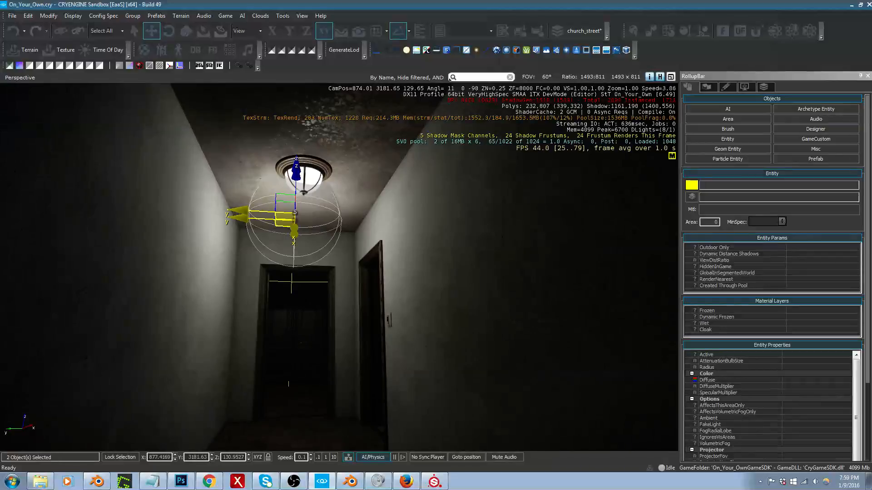
pyautogui.moveTo(244, 219); pyautogui.dragTo(263, 219)
pyautogui.moveTo(263, 219); pyautogui.dragTo(285, 254, button='right')
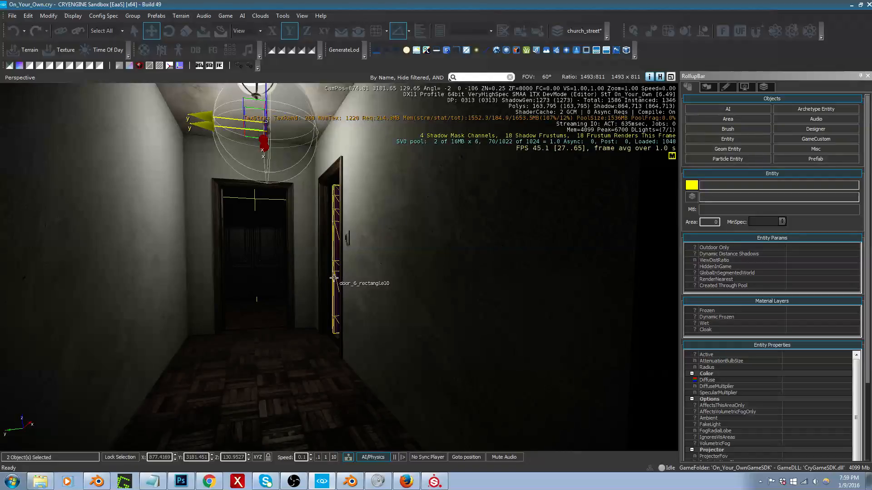
pyautogui.moveTo(359, 260); pyautogui.dragTo(343, 256, button='right')
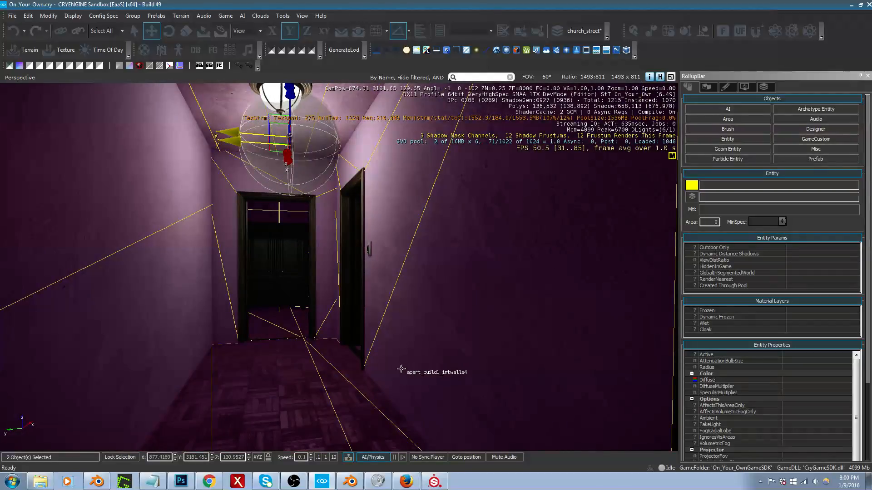
# Step: Switch to Photoshop, open the DDO material browser and look through the category tree, including the Concrete category under Construction
pyautogui.click(181, 481)
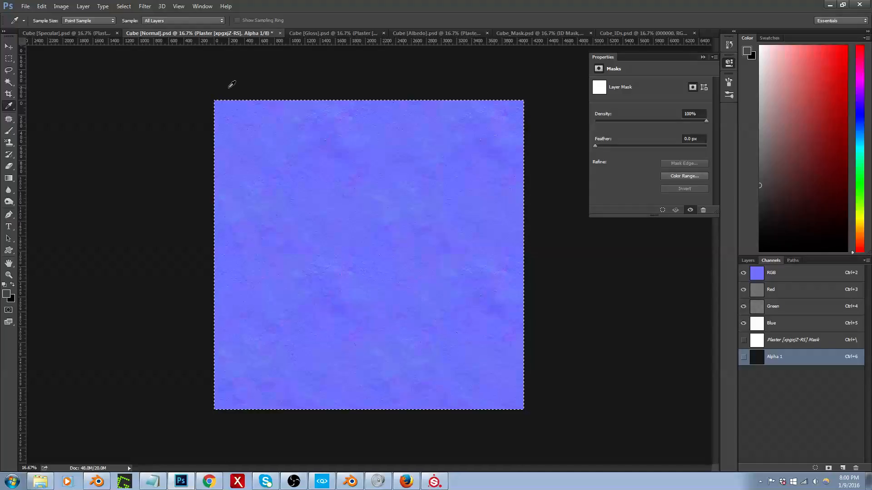
pyautogui.hotkey('ctrl', '2')
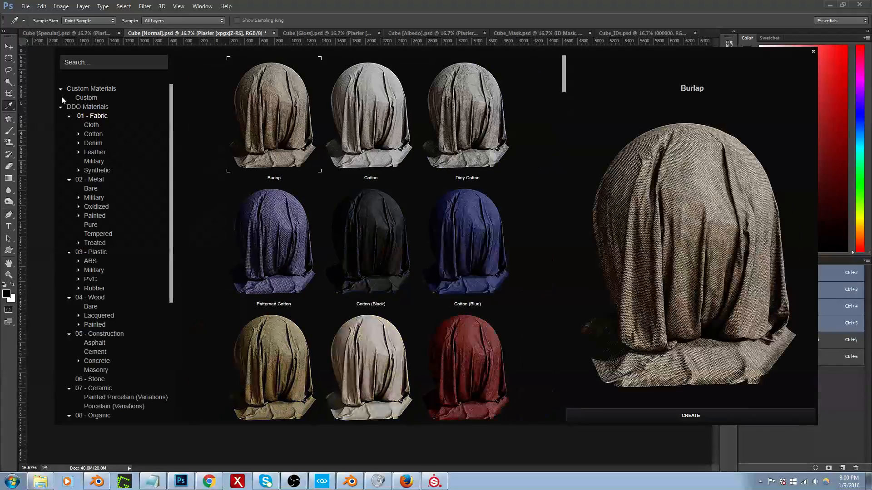
pyautogui.click(61, 97)
pyautogui.moveTo(173, 226); pyautogui.dragTo(174, 366)
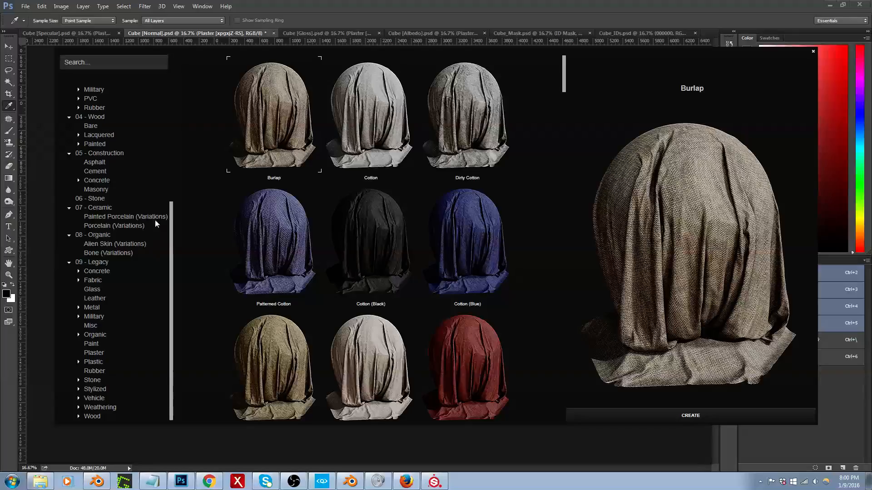
pyautogui.click(80, 181)
pyautogui.scroll(3, 79, 186)
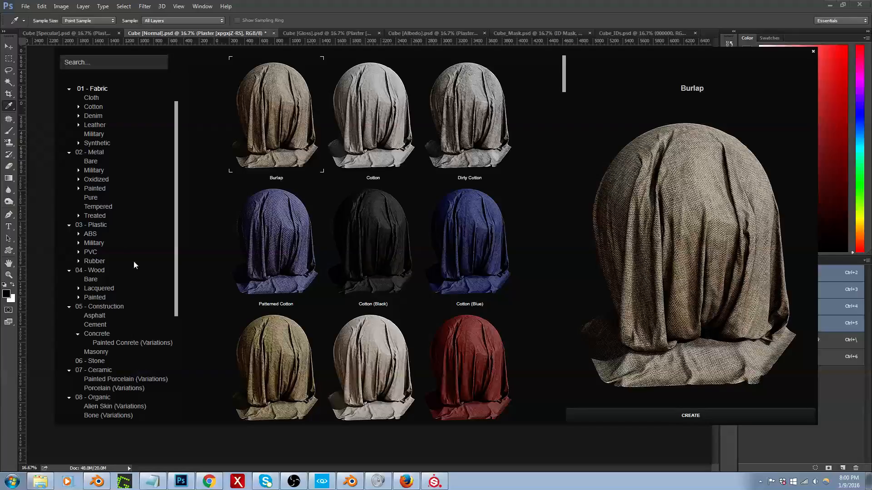
pyautogui.click(78, 335)
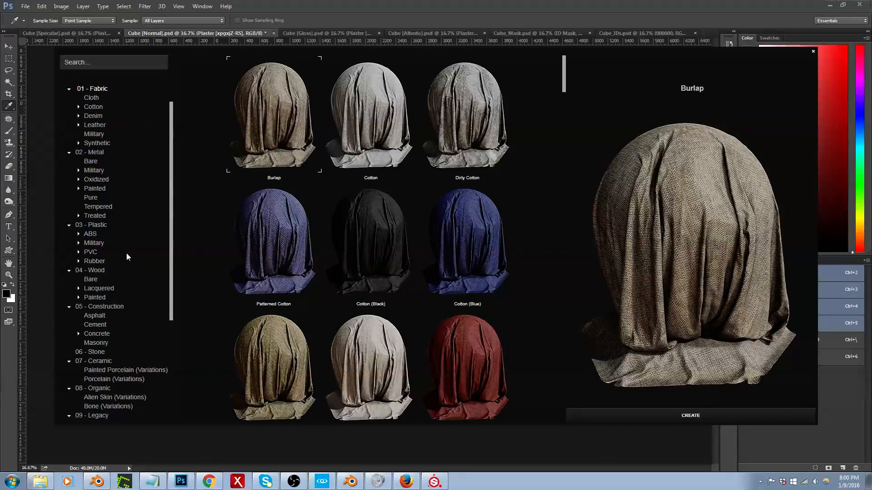
# Step: Look at the Masonry materials under 05 - Construction and preview Terracotta
pyautogui.scroll(-1, 131, 295)
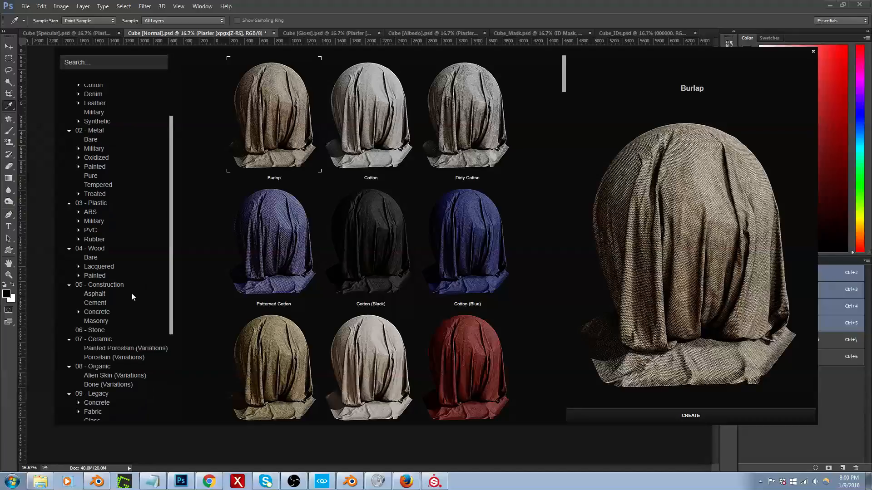
pyautogui.scroll(-1, 130, 293)
pyautogui.click(91, 299)
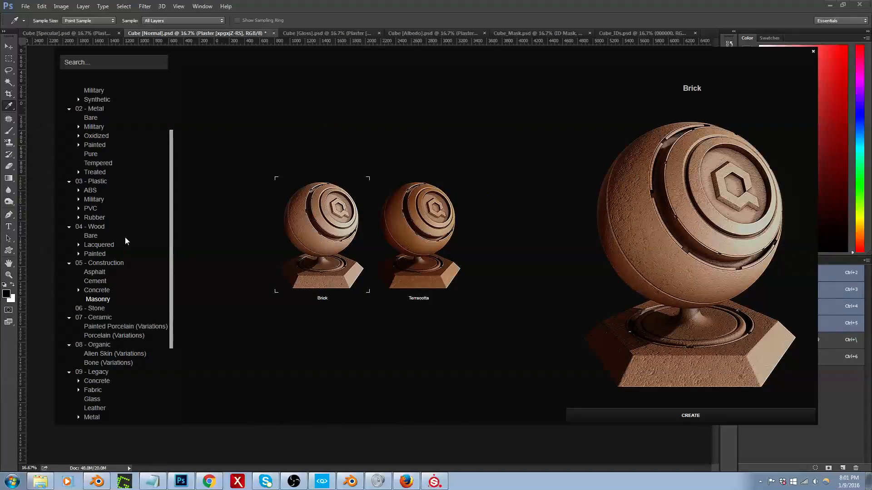
pyautogui.scroll(-1, 126, 240)
pyautogui.click(402, 217)
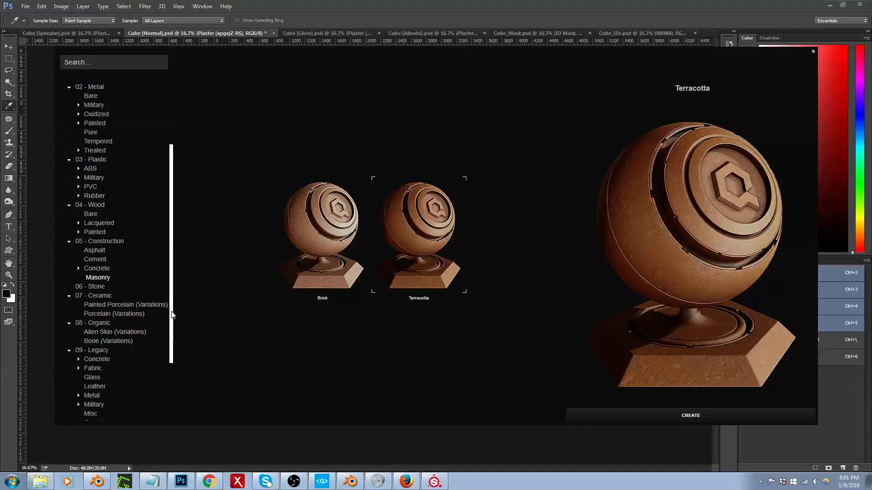
# Step: Search the DDO material library for "stucc" and create the Stucco Plaster material
pyautogui.moveTo(171, 313); pyautogui.dragTo(171, 369)
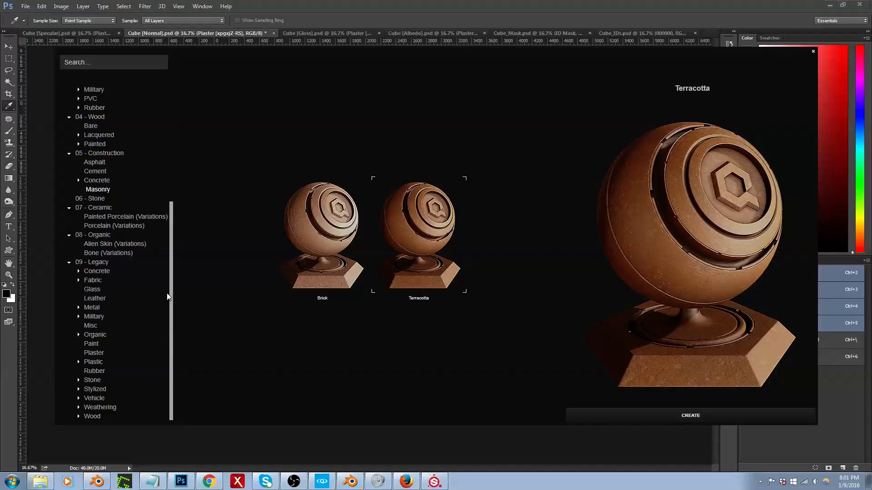
pyautogui.moveTo(172, 303); pyautogui.dragTo(181, 164)
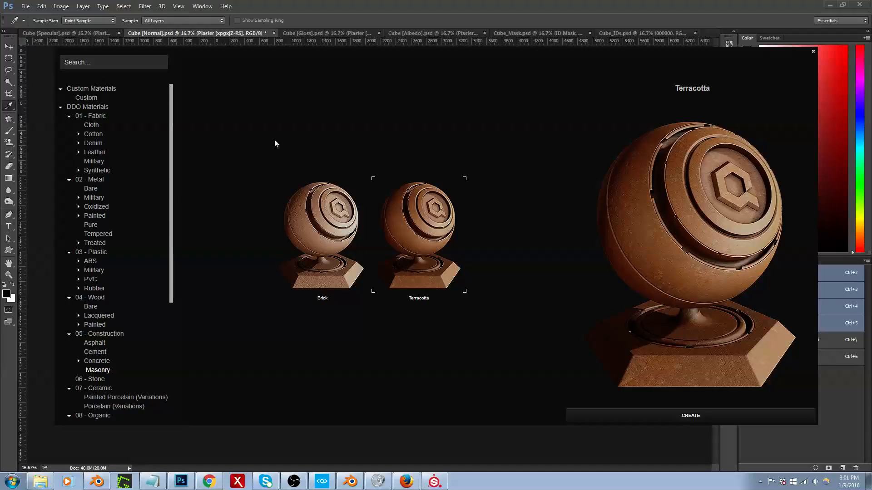
pyautogui.moveTo(136, 55); pyautogui.dragTo(225, 75)
pyautogui.moveTo(225, 75); pyautogui.dragTo(162, 57)
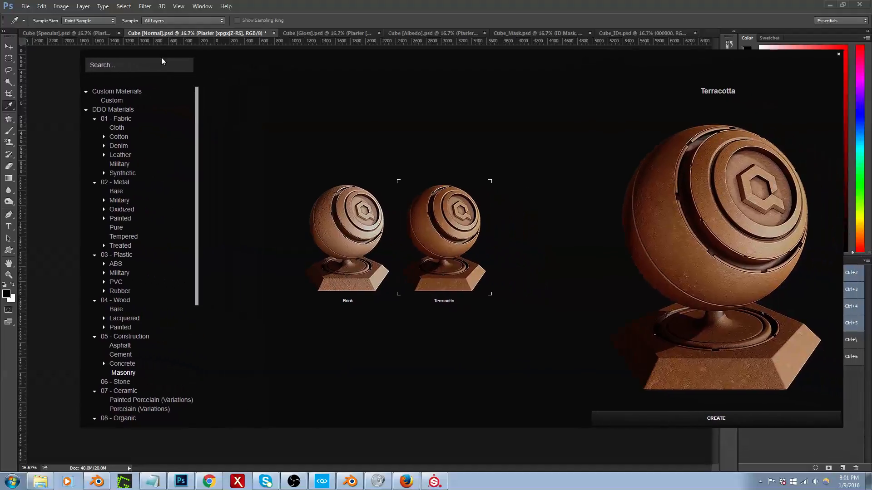
pyautogui.click(139, 70)
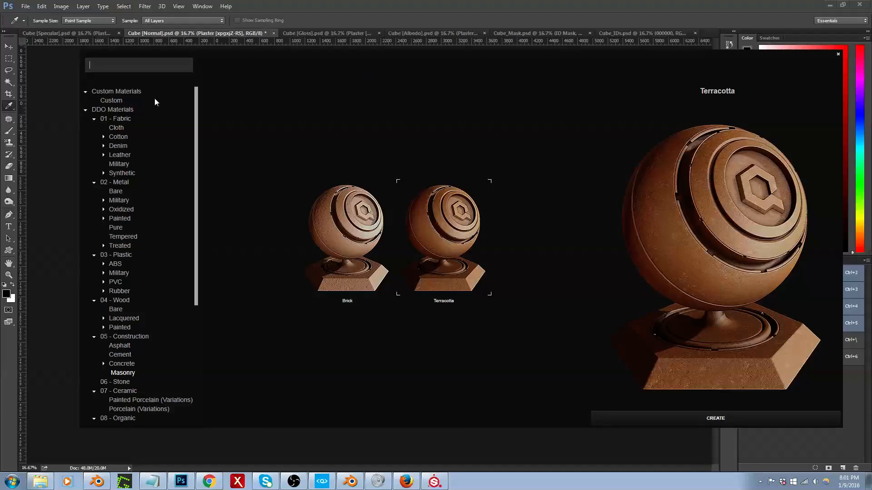
pyautogui.write('s')
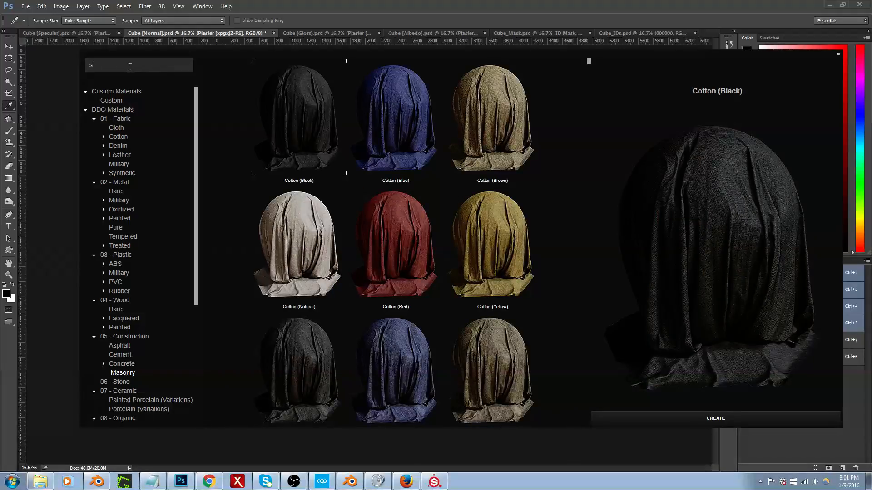
pyautogui.write('tucc')
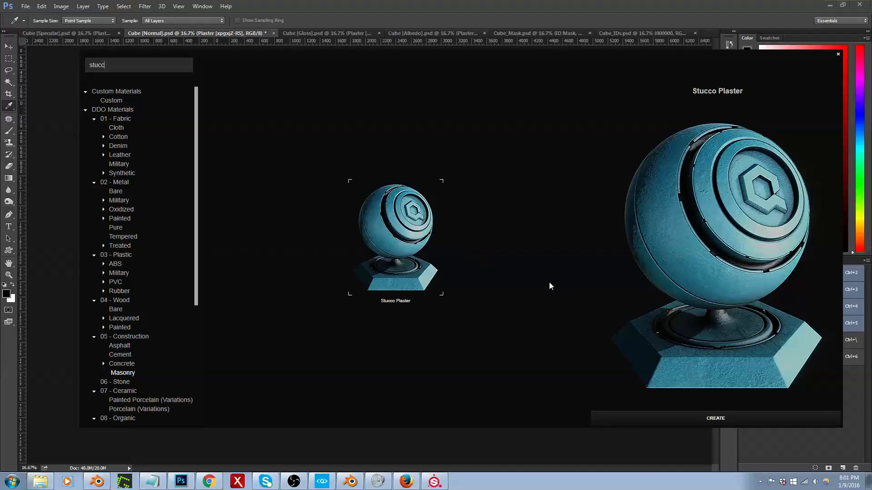
pyautogui.click(705, 417)
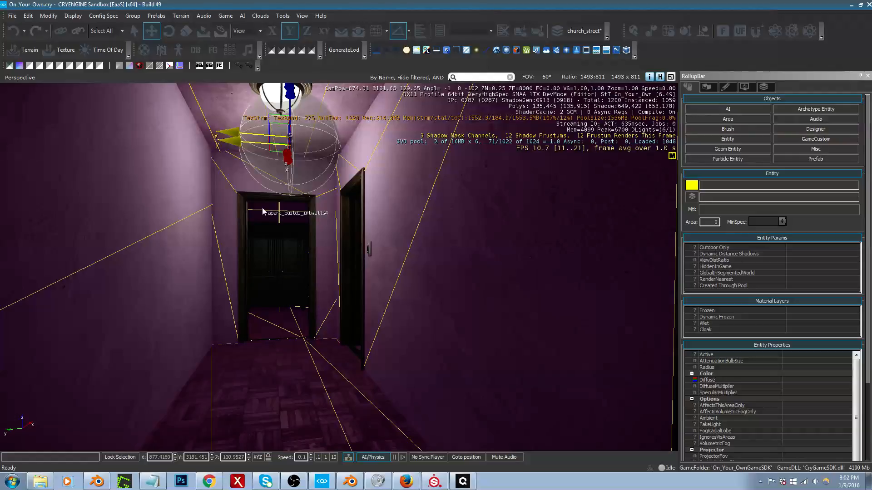
# Step: Switch back to Photoshop, show the layers of Cube [Albedo] and open the Stucco Plaster group's Plaster fill colour for editing
pyautogui.hotkey('alt', 'Tab')
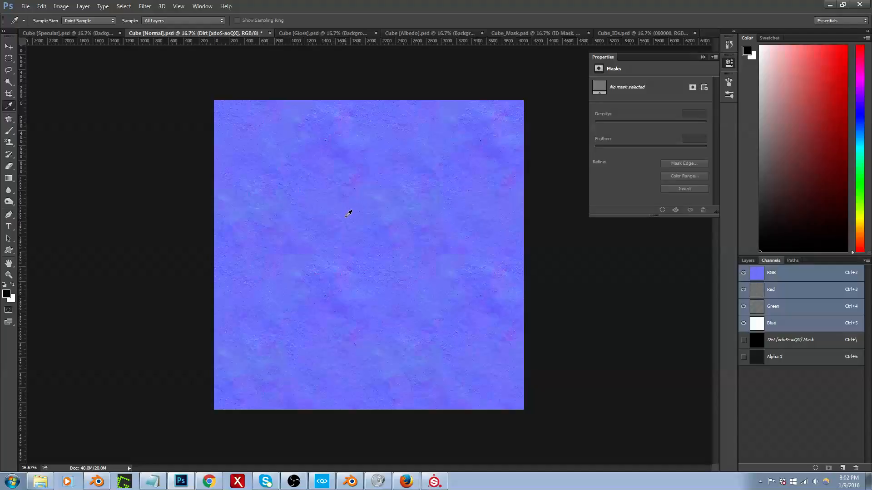
pyautogui.click(435, 33)
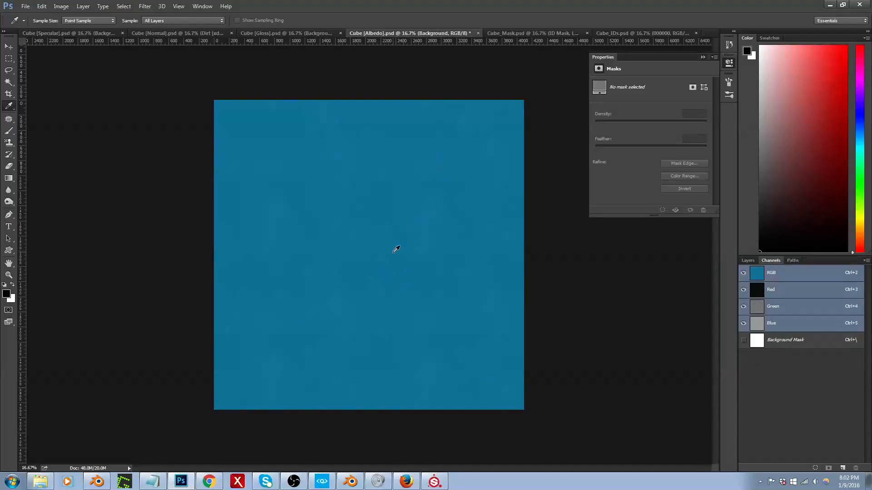
pyautogui.click(748, 261)
pyautogui.click(53, 137)
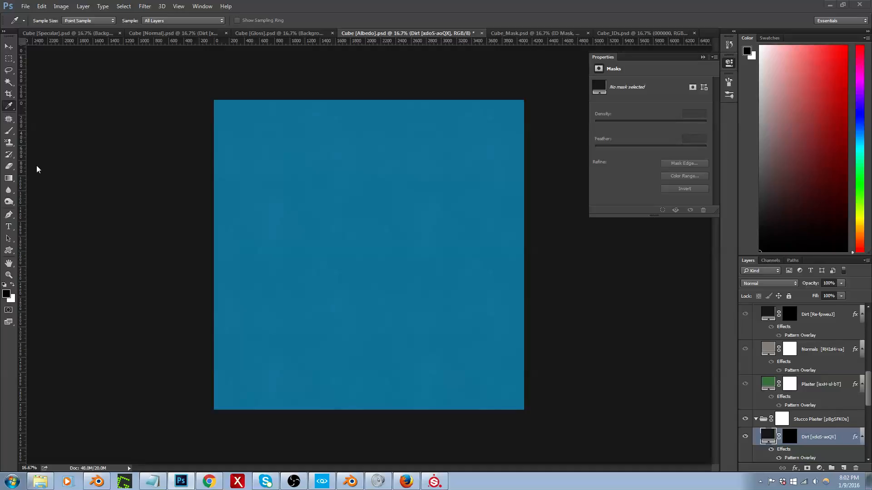
pyautogui.click(65, 150)
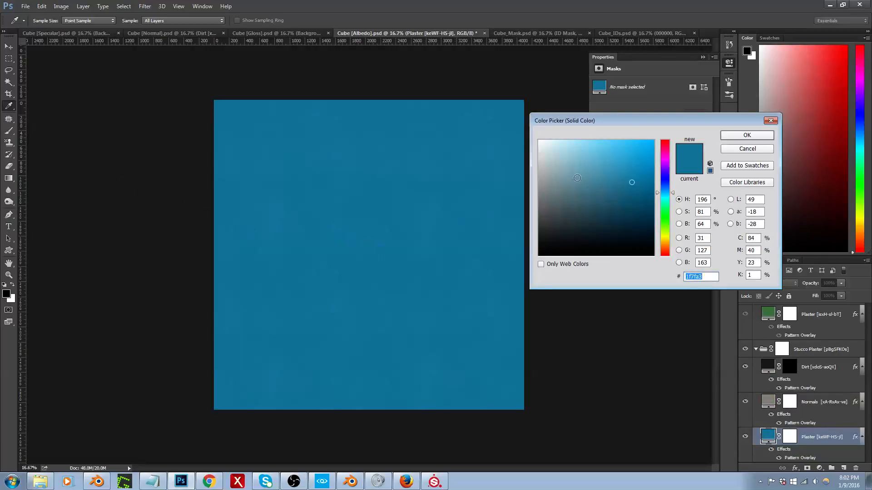
pyautogui.moveTo(624, 121); pyautogui.dragTo(353, 138)
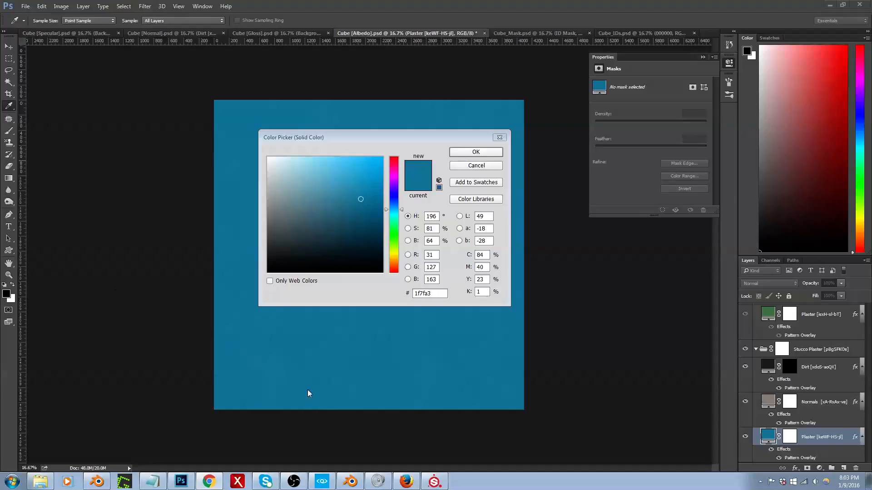
pyautogui.click(330, 485)
pyautogui.moveTo(359, 355)
pyautogui.mouseDown(button='right')
pyautogui.moveTo(367, 369)
pyautogui.moveTo(350, 358)
pyautogui.moveTo(353, 365)
pyautogui.mouseUp(button='right')
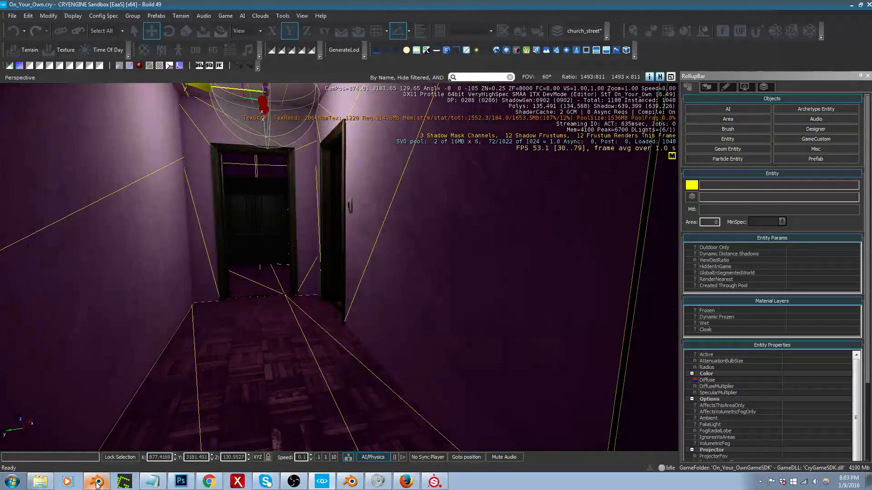
pyautogui.click(13, 482)
pyautogui.write('blend')
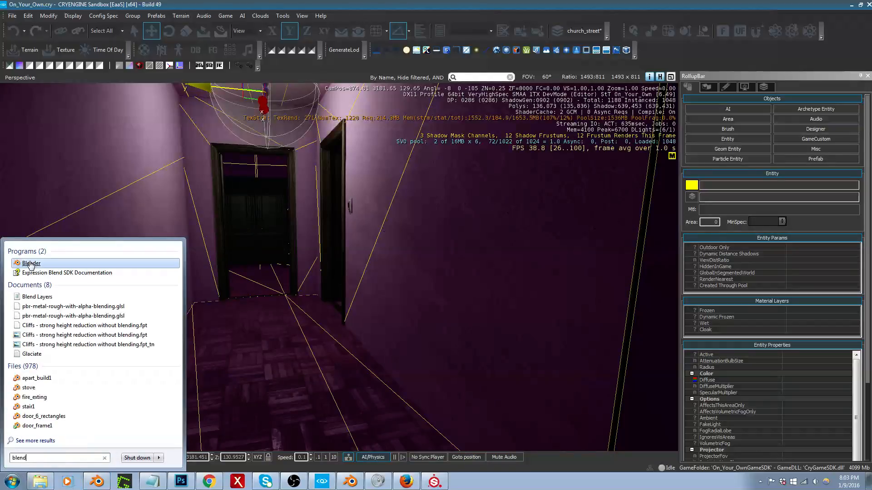
pyautogui.press('Return')
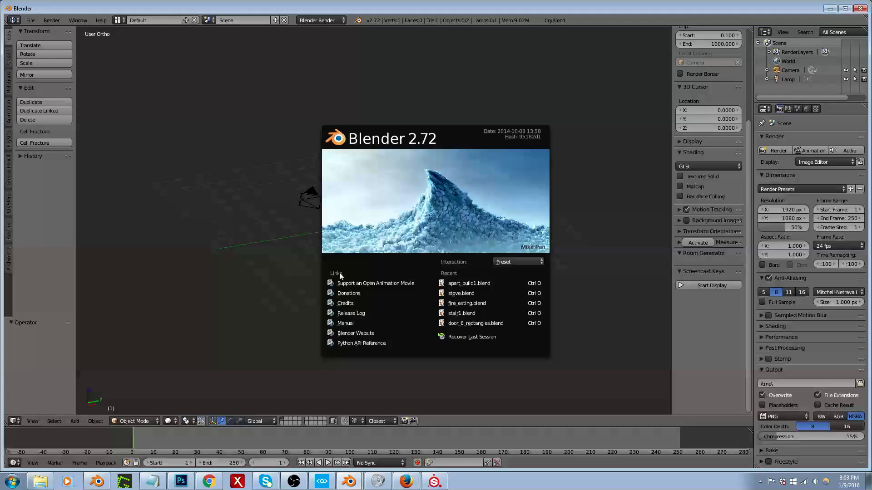
pyautogui.click(312, 280)
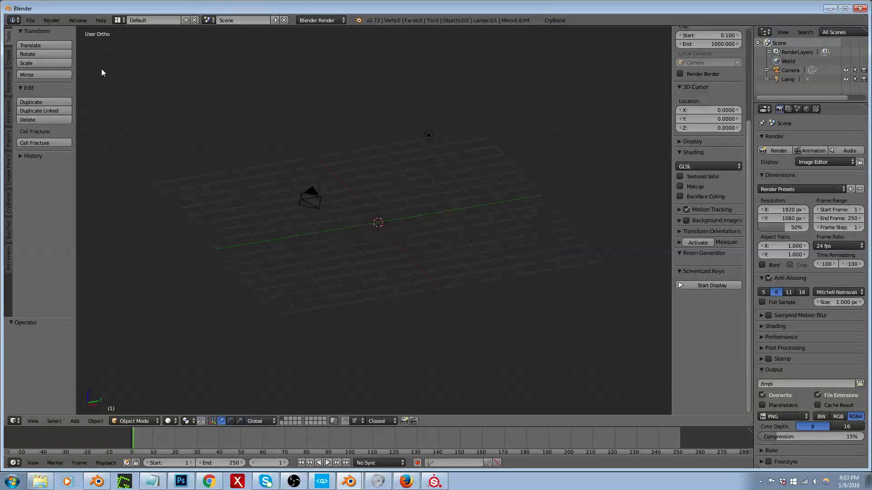
pyautogui.click(30, 20)
pyautogui.click(50, 38)
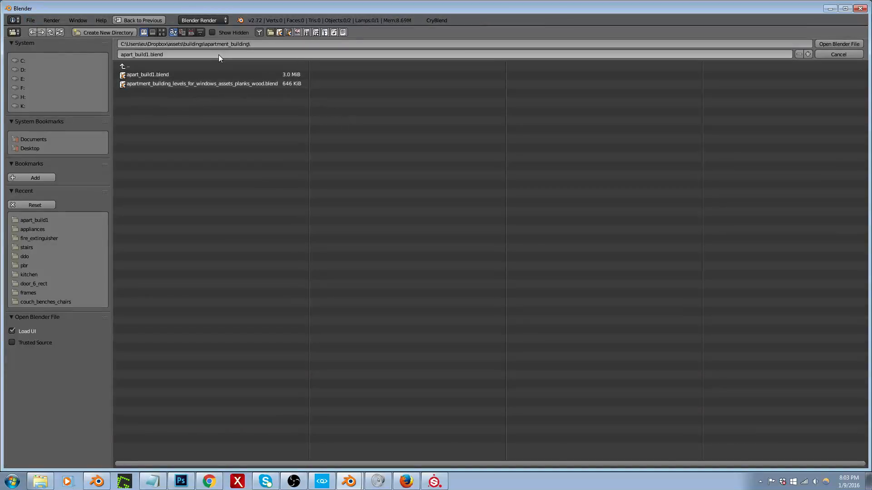
pyautogui.click(829, 55)
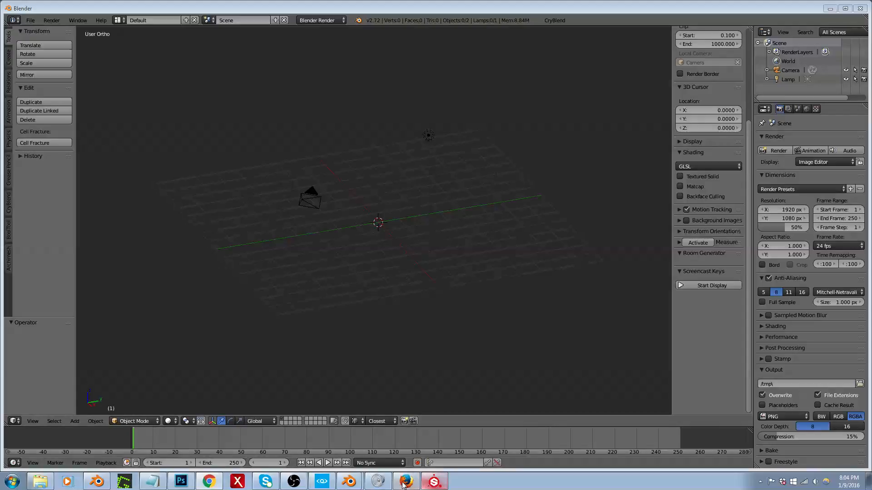
pyautogui.click(181, 482)
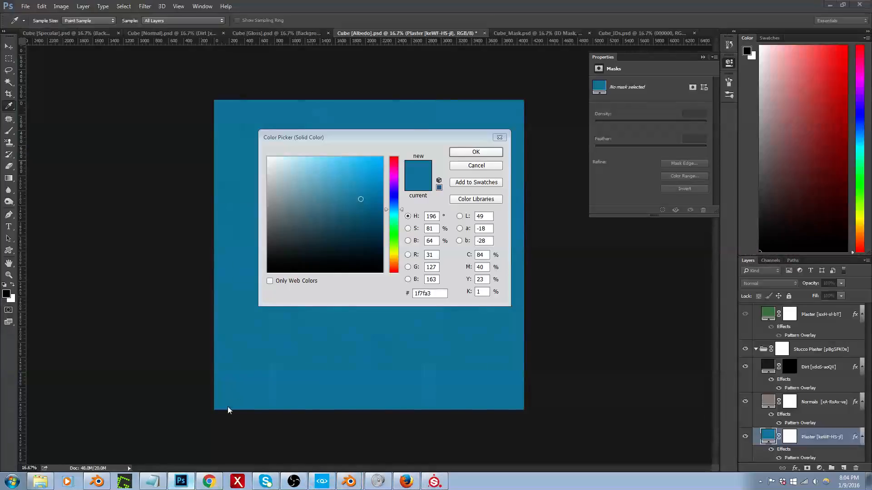
# Step: Try RGB 119, 109, 77 as the fill colour of the Plaster layer
pyautogui.click(439, 251)
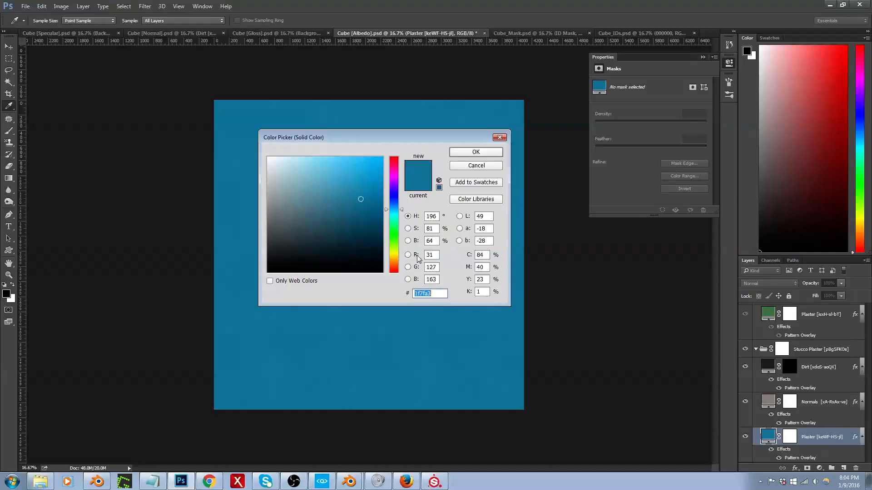
pyautogui.doubleClick(436, 257)
pyautogui.write('119')
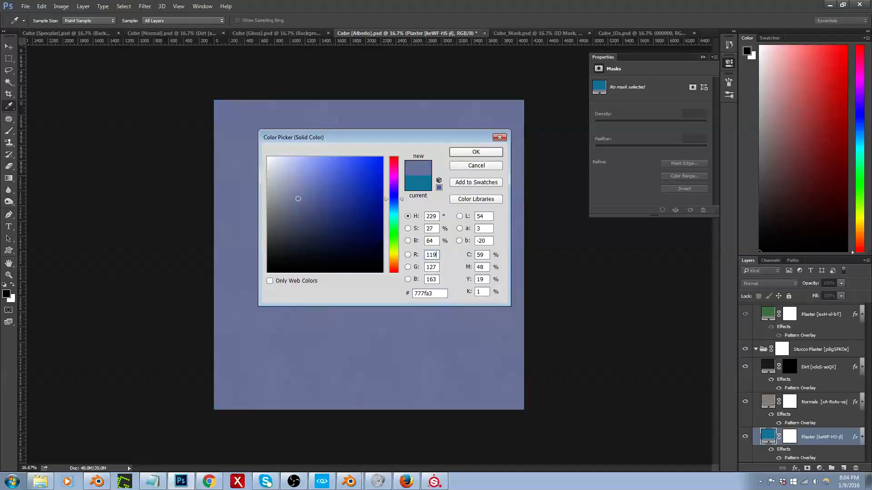
pyautogui.press('Tab')
pyautogui.write('109')
pyautogui.press('Tab')
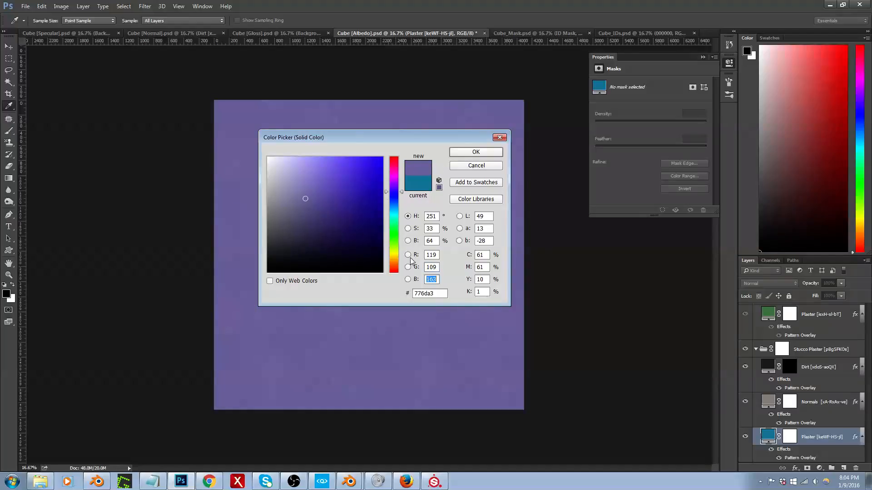
pyautogui.write('77')
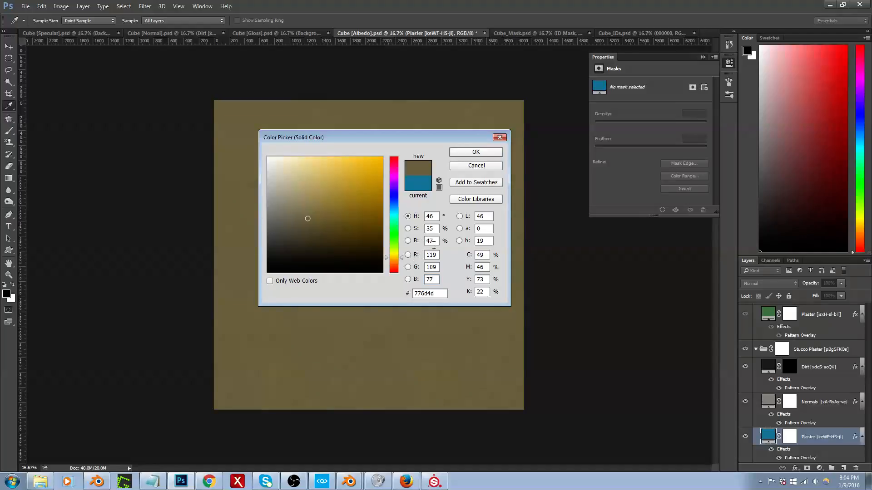
# Step: Set the Plaster layer's fill colour to RGB 100, 82, 58
pyautogui.moveTo(437, 256); pyautogui.dragTo(422, 256)
pyautogui.write('100')
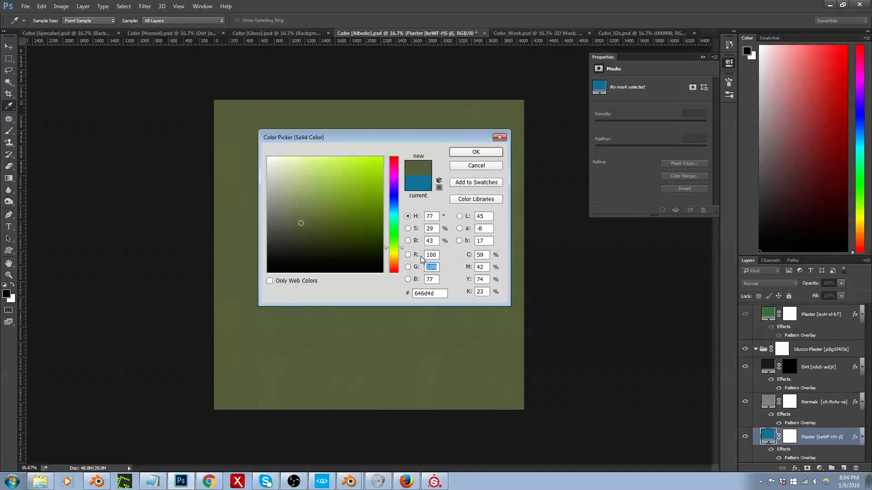
pyautogui.write('82')
pyautogui.press('Tab')
pyautogui.write('58')
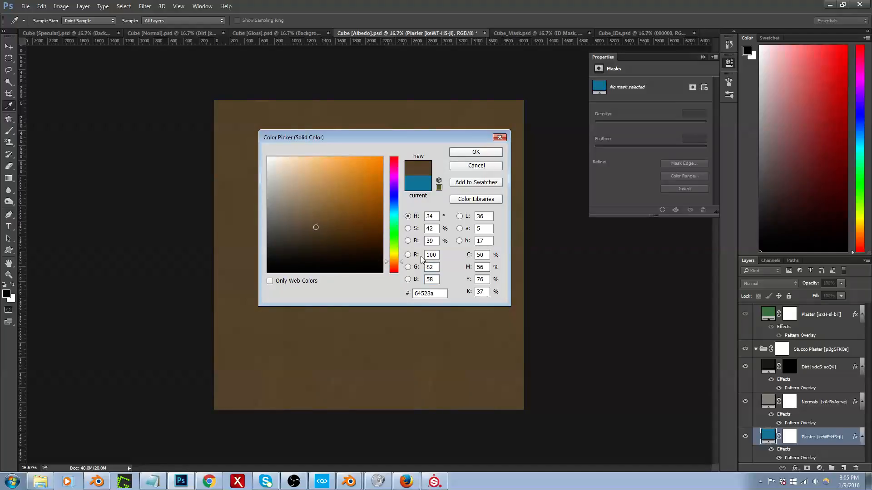
# Step: Lighten the Plaster fill to a beige-brown, colour 8d7b62 (RGB 141, 123, 98), and apply it
pyautogui.moveTo(414, 133); pyautogui.dragTo(542, 189)
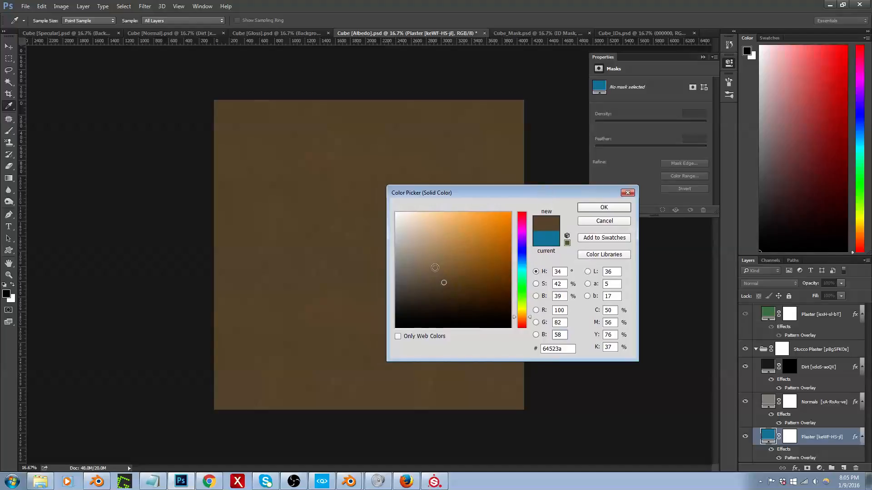
pyautogui.click(428, 260)
pyautogui.moveTo(428, 260); pyautogui.dragTo(432, 270)
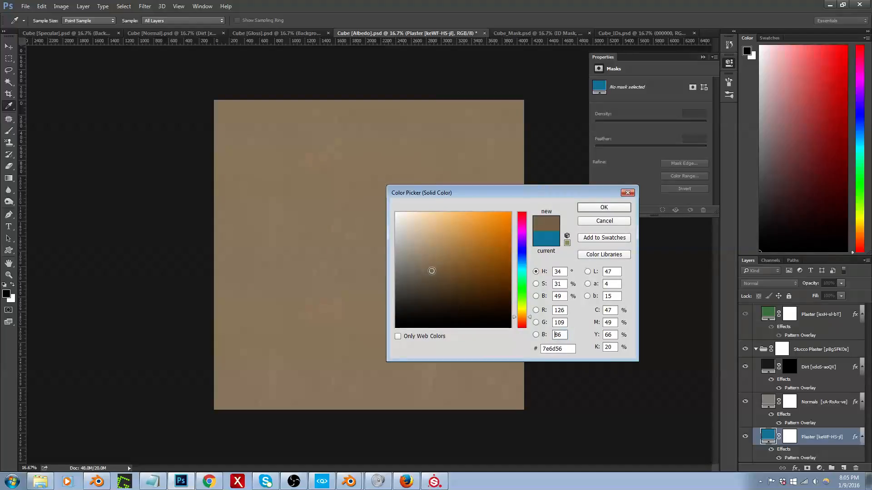
pyautogui.click(430, 261)
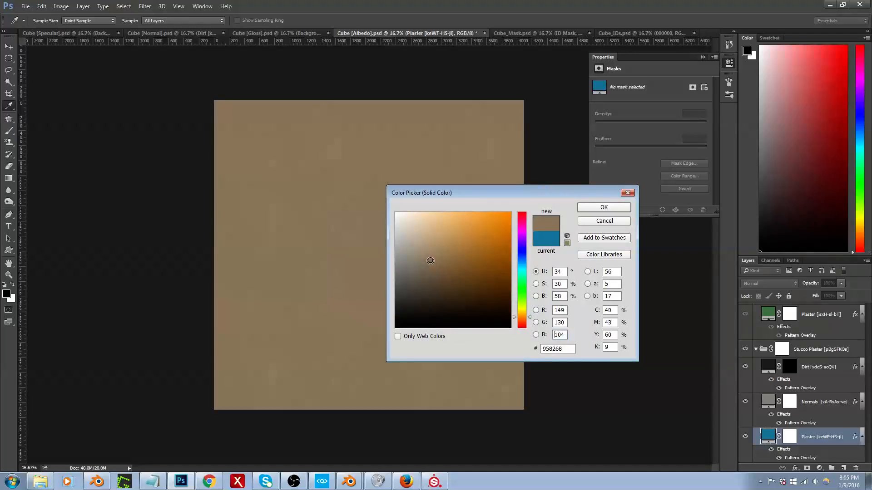
pyautogui.click(430, 264)
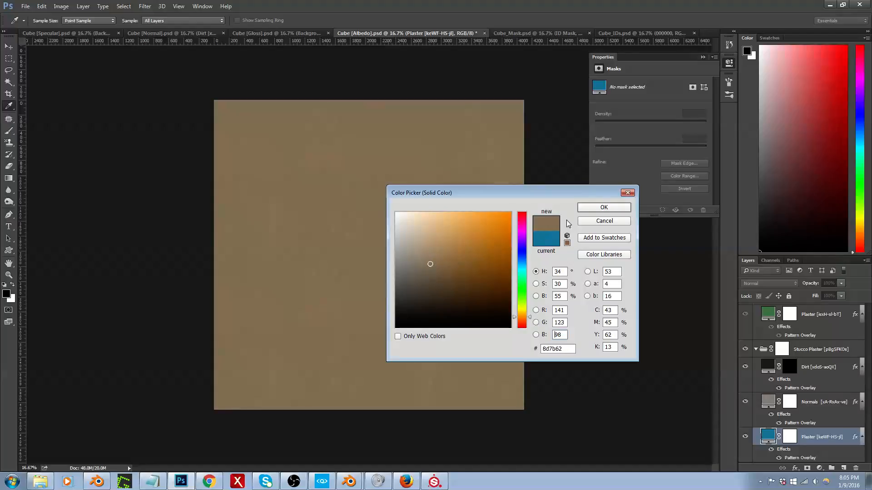
pyautogui.click(603, 207)
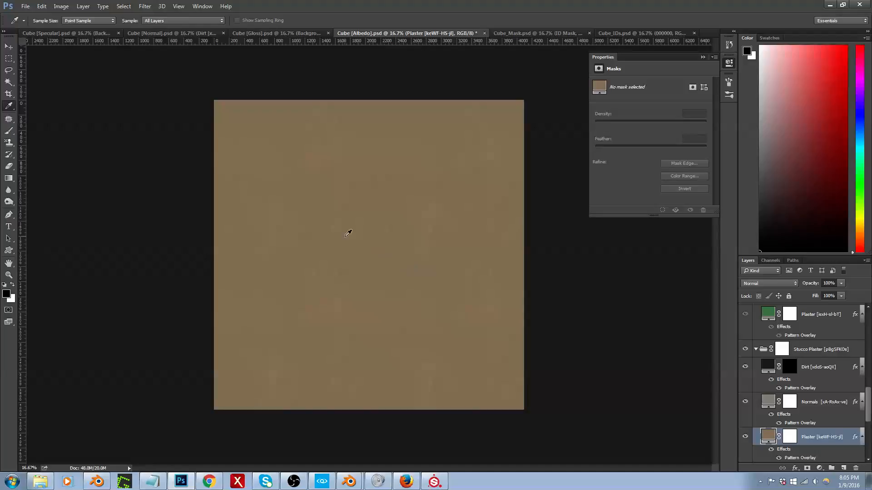
# Step: Start saving a copy of the Cube [Albedo] document in the CryTIFPlugin format
pyautogui.click(25, 7)
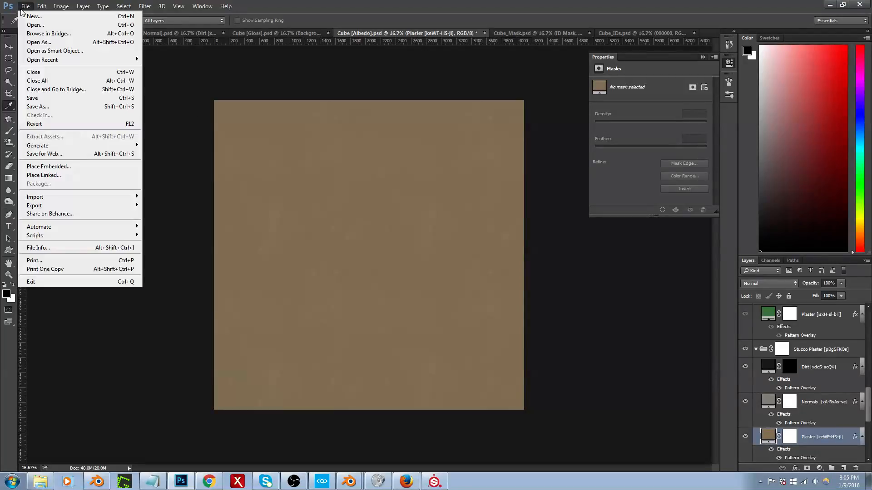
pyautogui.click(71, 113)
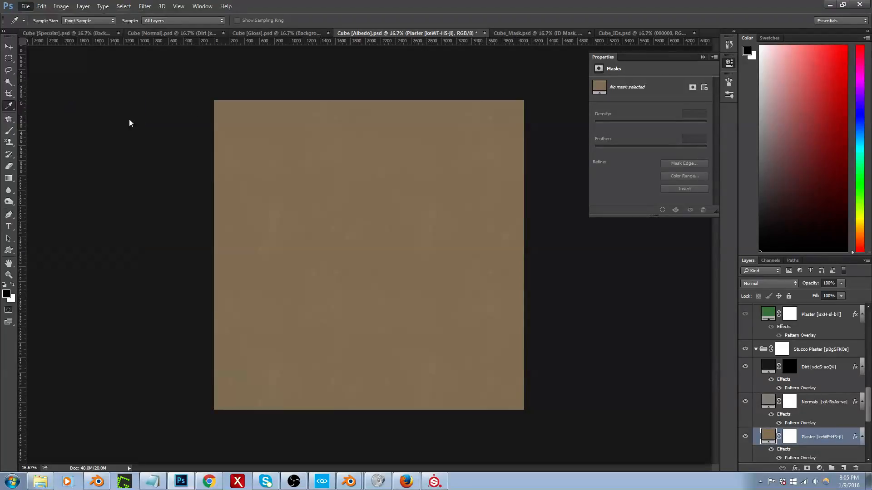
pyautogui.press('BackSpace')
pyautogui.click(194, 351)
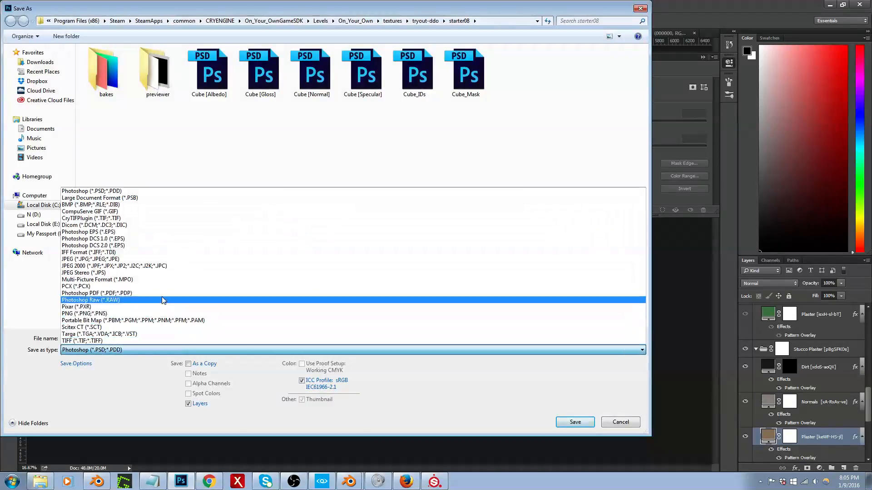
pyautogui.click(153, 218)
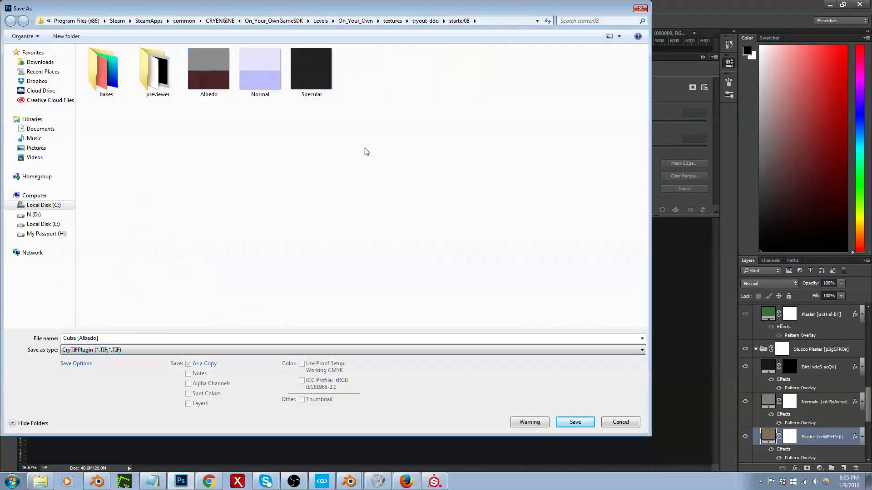
# Step: Go to the textures\walls\plaster\pbr\ddo folder as the save location
pyautogui.click(393, 21)
pyautogui.click(143, 274)
pyautogui.scroll(-6, 142, 277)
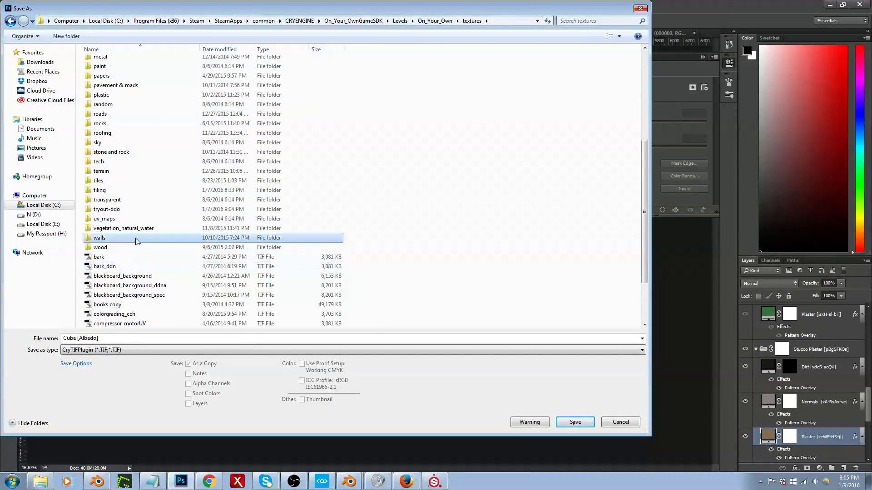
pyautogui.doubleClick(131, 239)
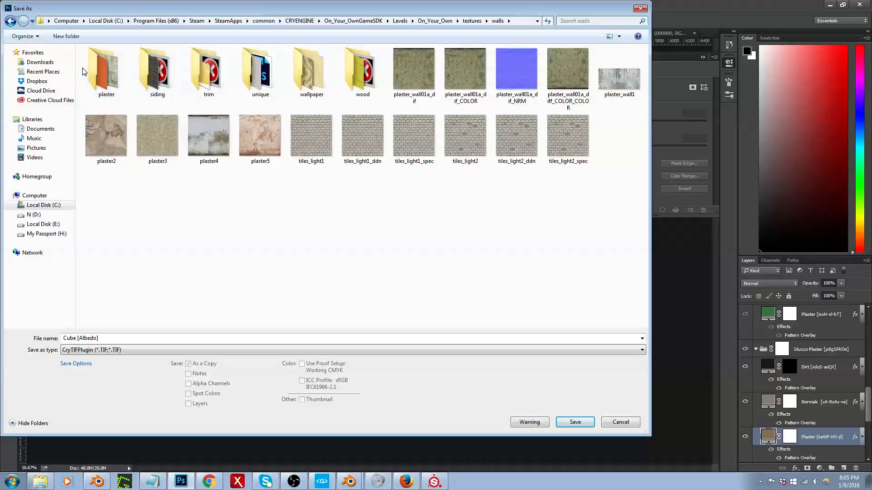
pyautogui.doubleClick(97, 69)
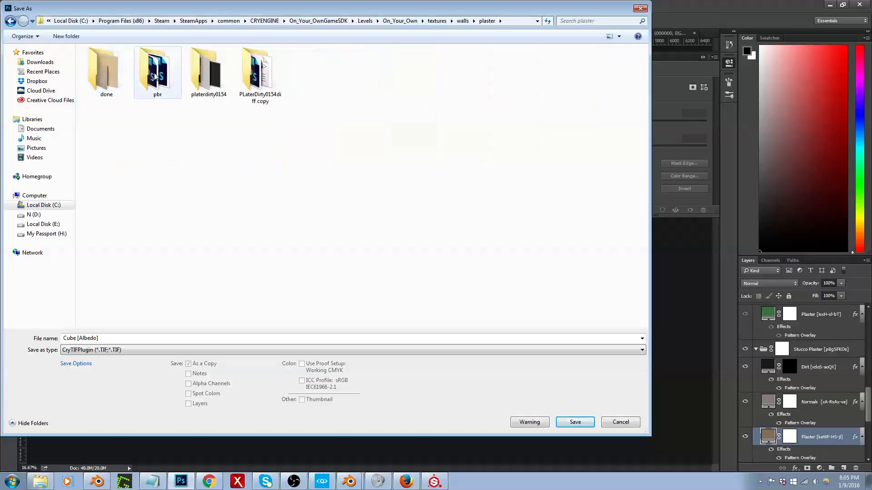
pyautogui.doubleClick(157, 72)
pyautogui.doubleClick(106, 70)
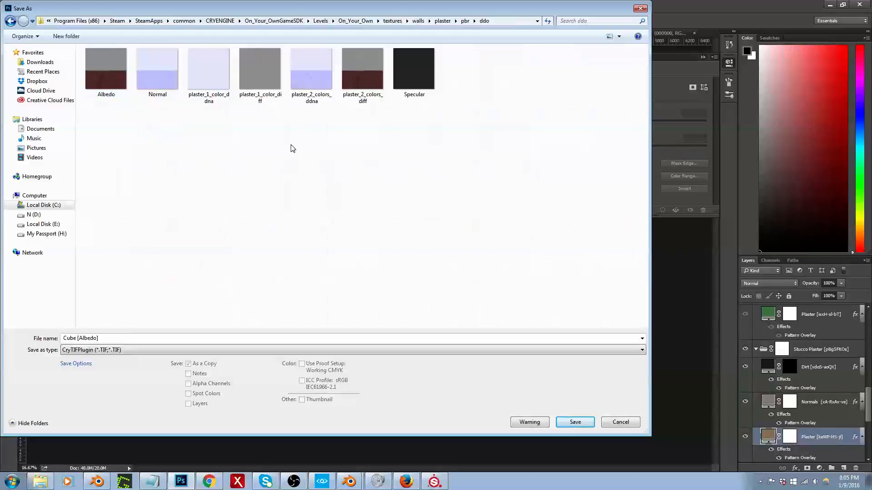
# Step: Overwrite plaster_1_color_diff with the albedo texture, accepting the Albedo preset in the CryTIF export
pyautogui.doubleClick(265, 78)
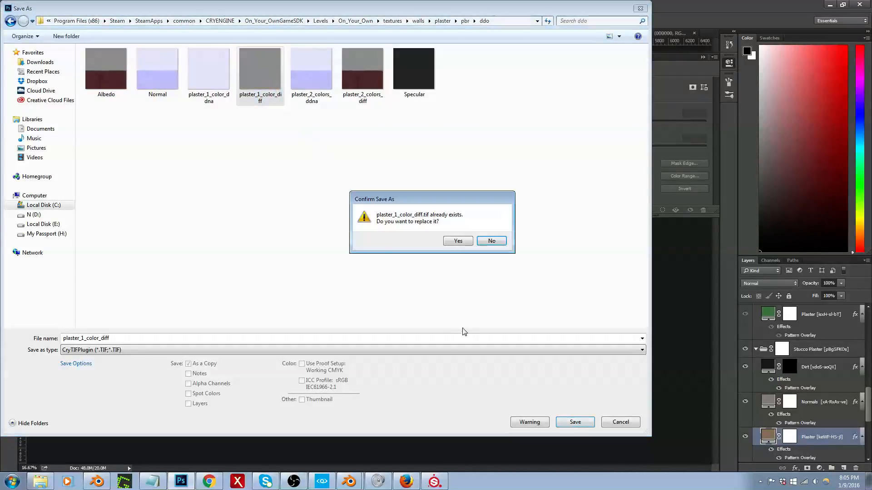
pyautogui.click(458, 241)
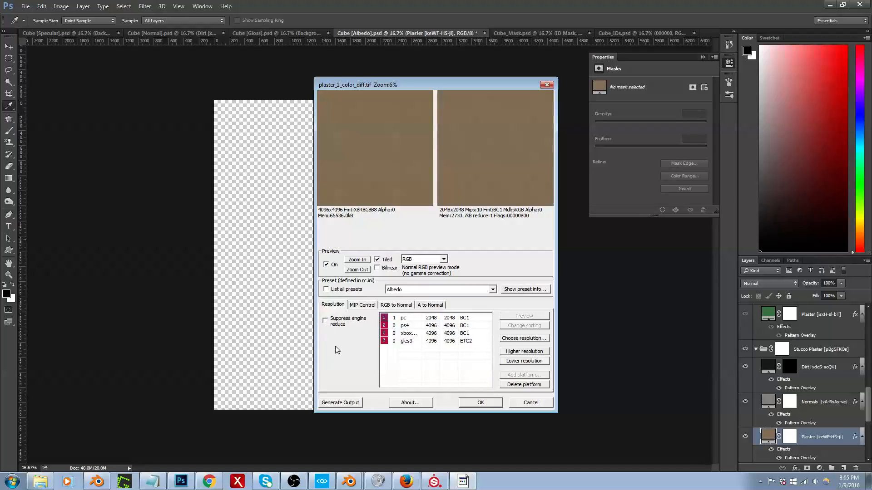
pyautogui.click(469, 405)
# Step: Switch to CRYENGINE and set the hallway wall colour to light grey, RGB 206, 206, 206
pyautogui.hotkey('alt', 'Tab')
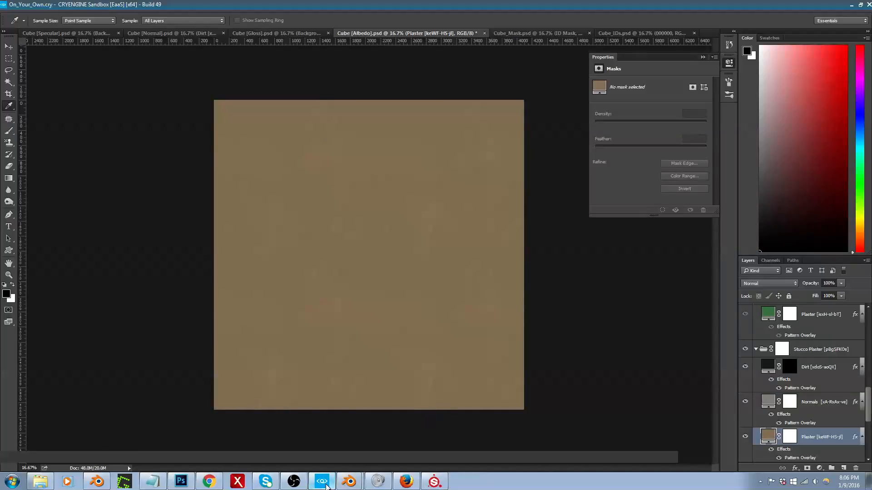
pyautogui.moveTo(358, 395); pyautogui.dragTo(347, 363, button='right')
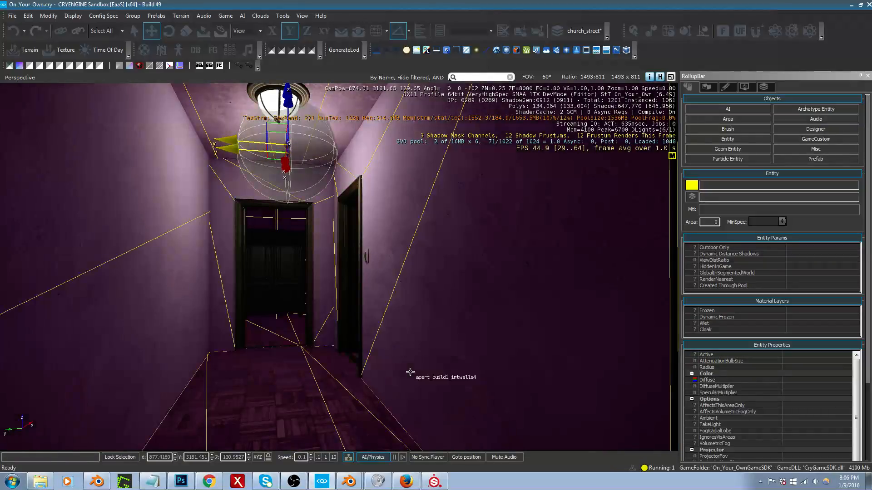
pyautogui.moveTo(410, 373); pyautogui.dragTo(400, 377, button='middle')
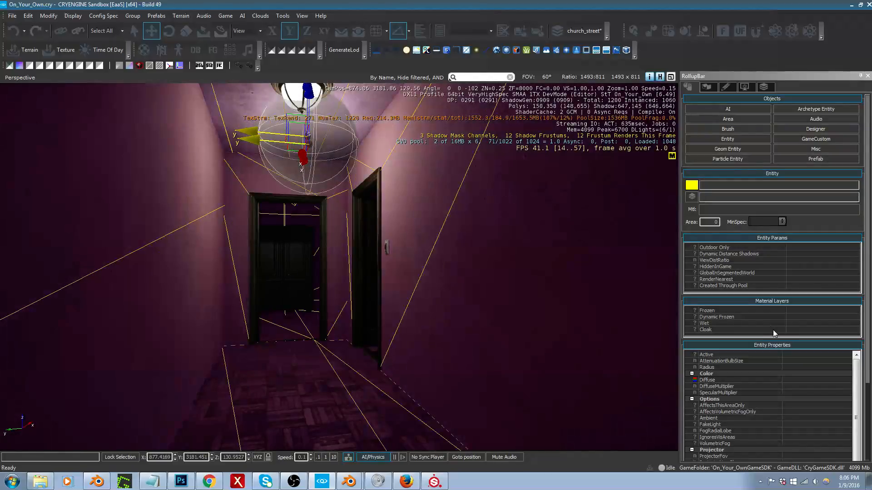
pyautogui.moveTo(410, 370); pyautogui.dragTo(401, 366, button='right')
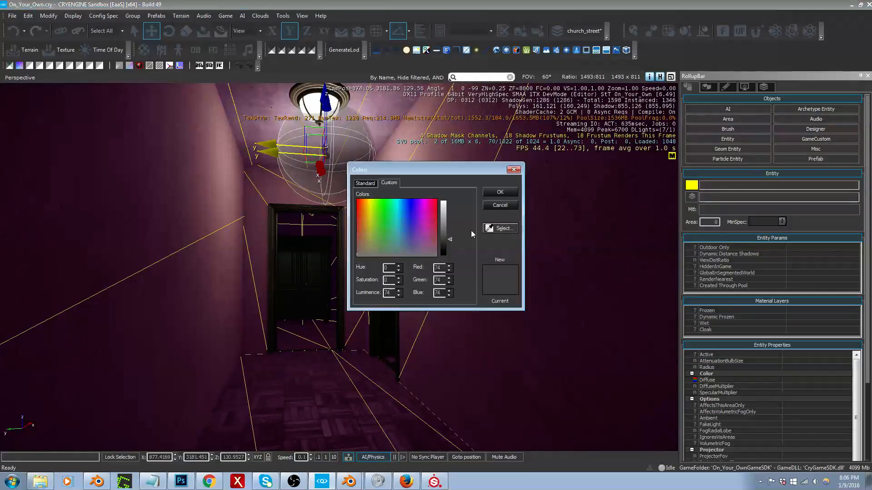
pyautogui.moveTo(449, 240); pyautogui.dragTo(449, 211)
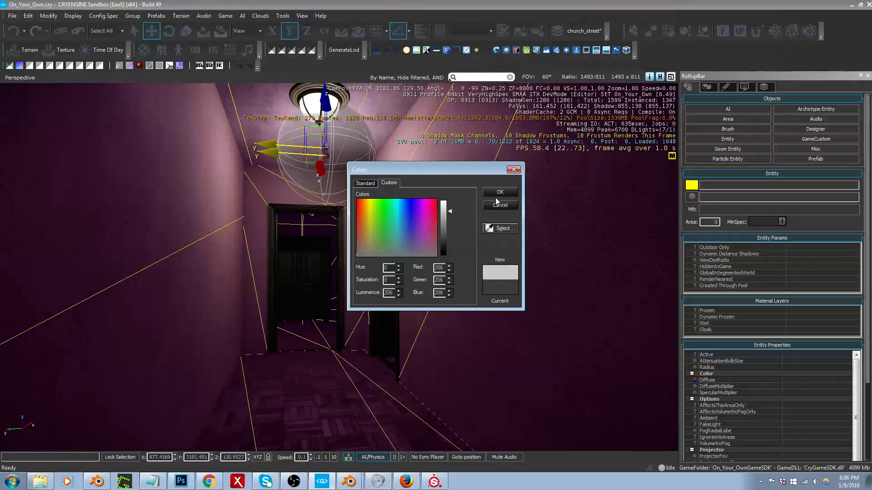
pyautogui.click(498, 194)
# Step: Examine the plaster colour of the hallway walls and ceiling under the lamp from several angles
pyautogui.moveTo(496, 251); pyautogui.dragTo(516, 232, button='right')
pyautogui.moveTo(497, 252); pyautogui.dragTo(565, 277, button='middle')
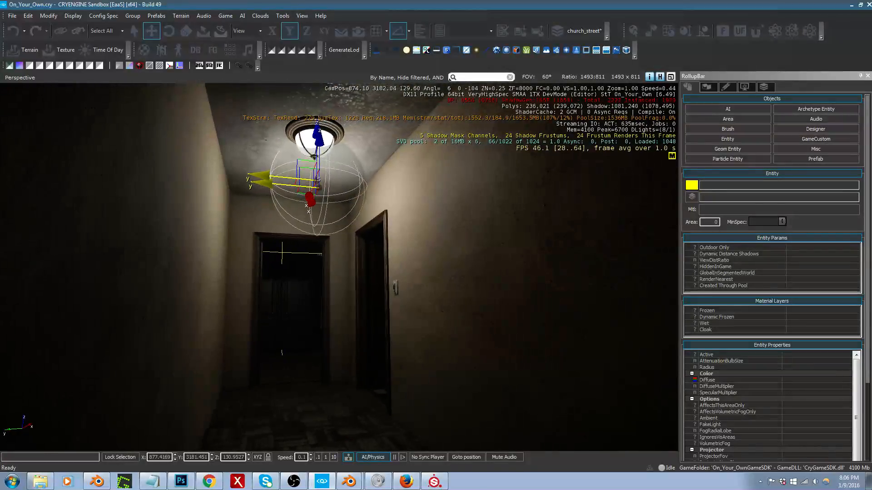
pyautogui.moveTo(498, 251); pyautogui.dragTo(502, 261, button='right')
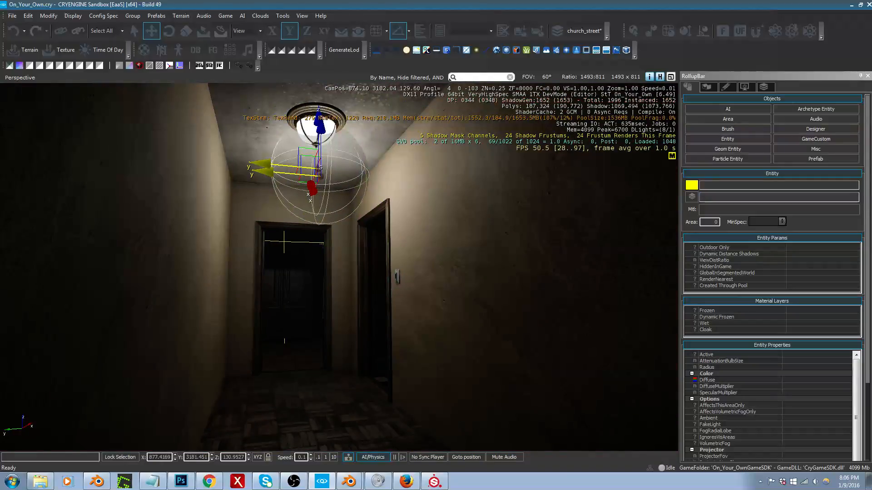
pyautogui.moveTo(502, 261); pyautogui.dragTo(503, 277, button='right')
pyautogui.moveTo(499, 254); pyautogui.dragTo(513, 244, button='middle')
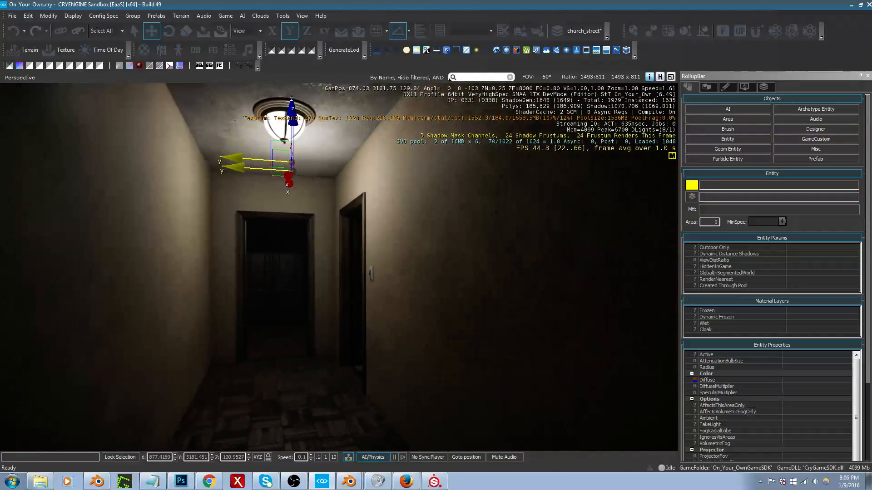
pyautogui.moveTo(499, 254); pyautogui.dragTo(473, 265, button='right')
pyautogui.press('w')
pyautogui.press('s')
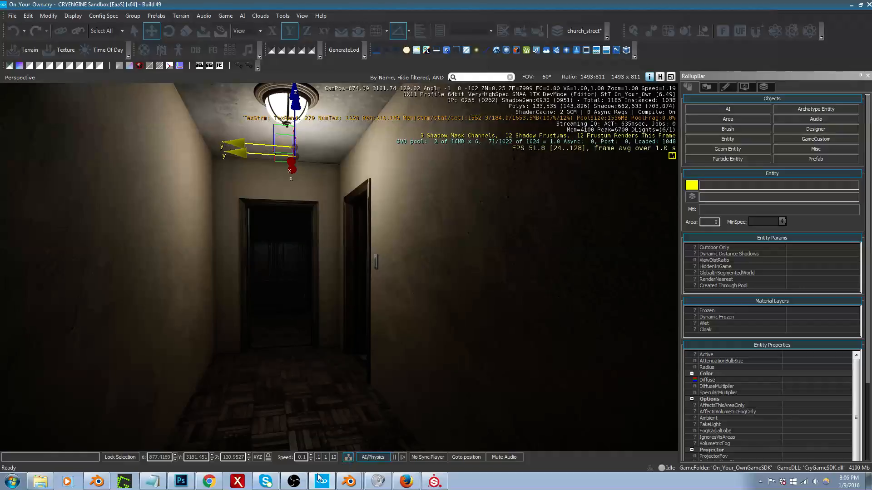
# Step: Switch back to Photoshop and try a saturation of 20% for the Plaster layer's fill colour
pyautogui.click(180, 481)
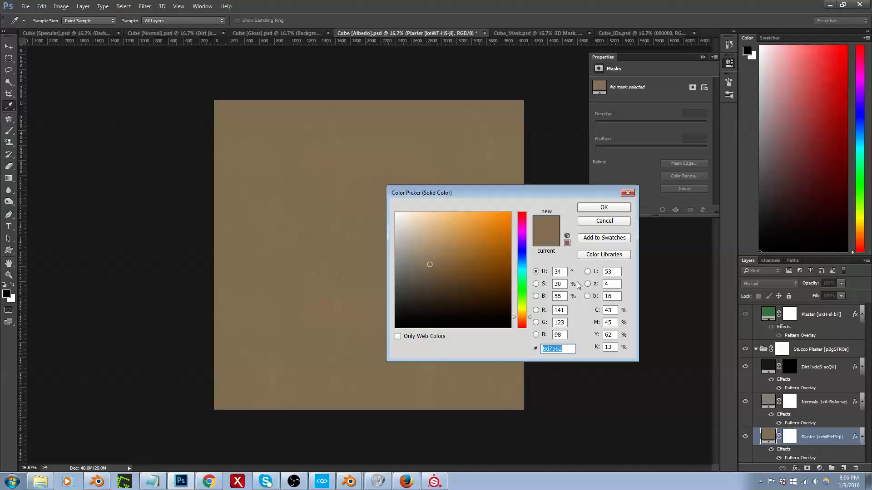
pyautogui.click(562, 285)
pyautogui.write('20')
pyautogui.press('Return')
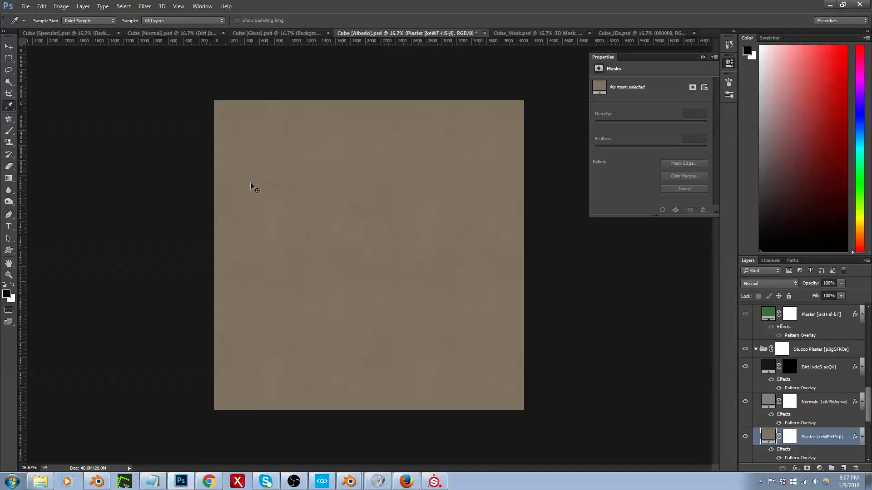
pyautogui.hotkey('ctrl', 'shift', 's')
pyautogui.click(172, 350)
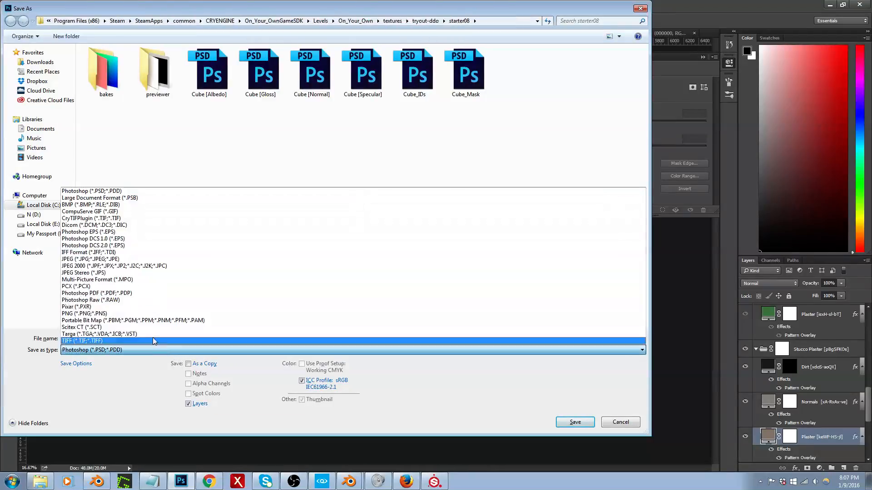
pyautogui.click(154, 219)
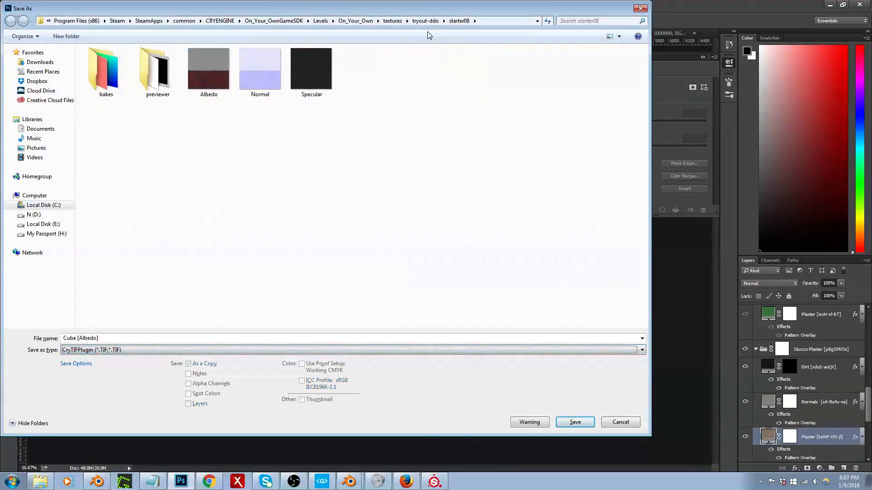
pyautogui.click(392, 21)
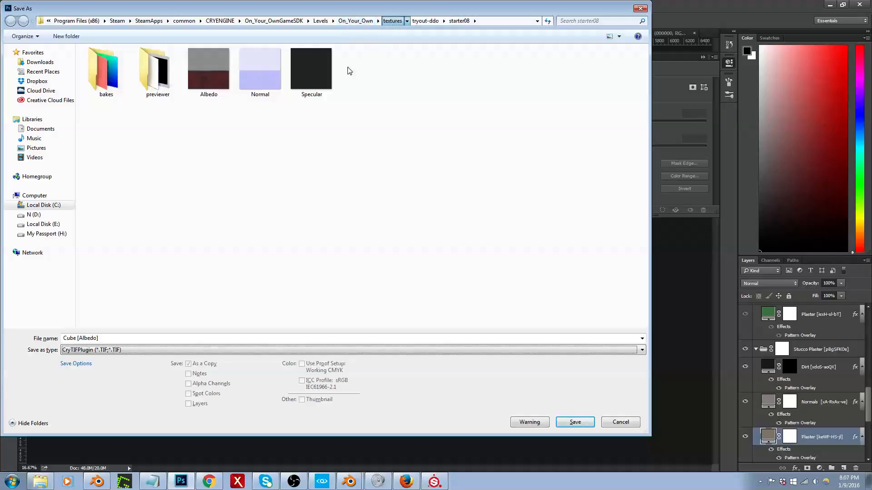
pyautogui.click(109, 275)
pyautogui.scroll(-2, 115, 298)
pyautogui.scroll(-1, 116, 298)
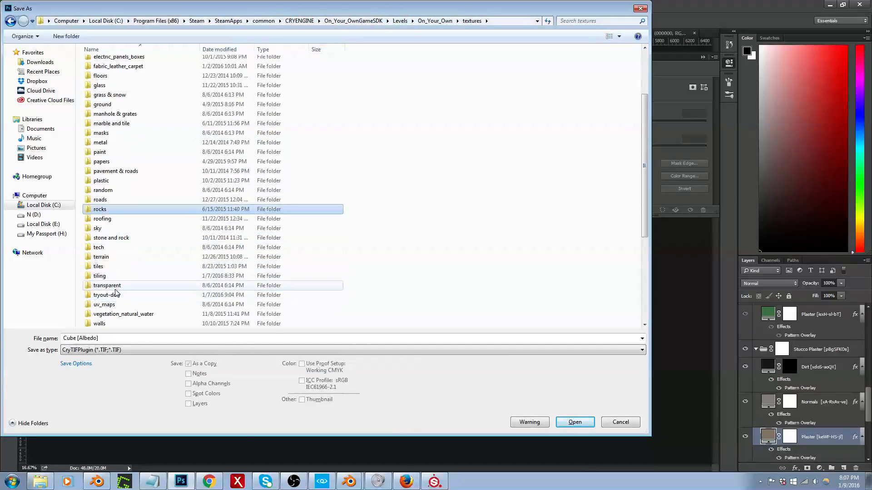
pyautogui.scroll(-2, 111, 305)
pyautogui.click(107, 268)
pyautogui.doubleClick(107, 267)
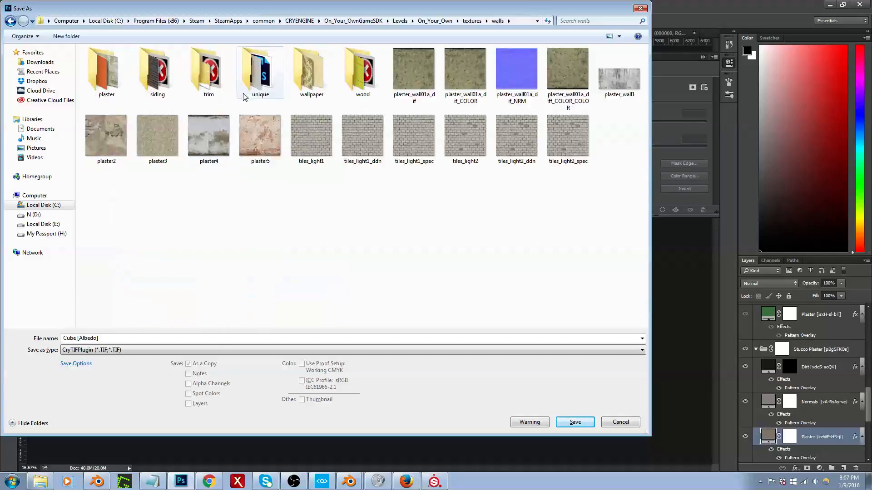
pyautogui.doubleClick(115, 72)
pyautogui.click(164, 75)
pyautogui.doubleClick(163, 75)
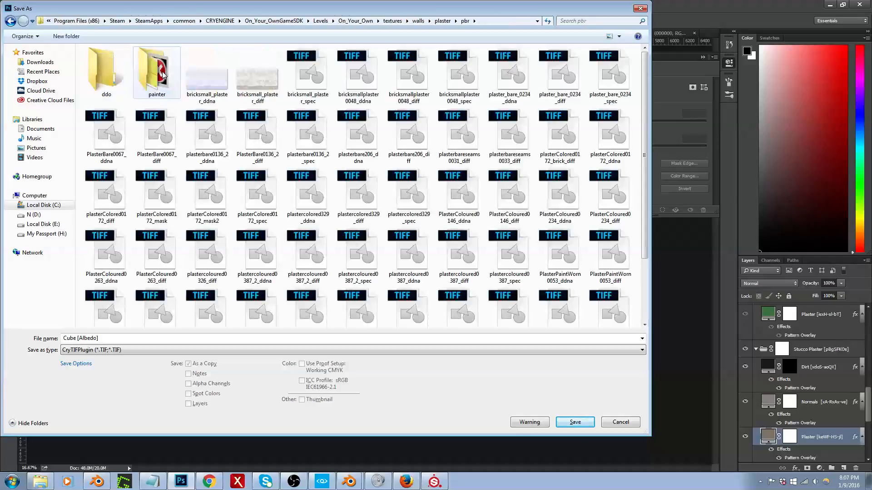
pyautogui.doubleClick(110, 78)
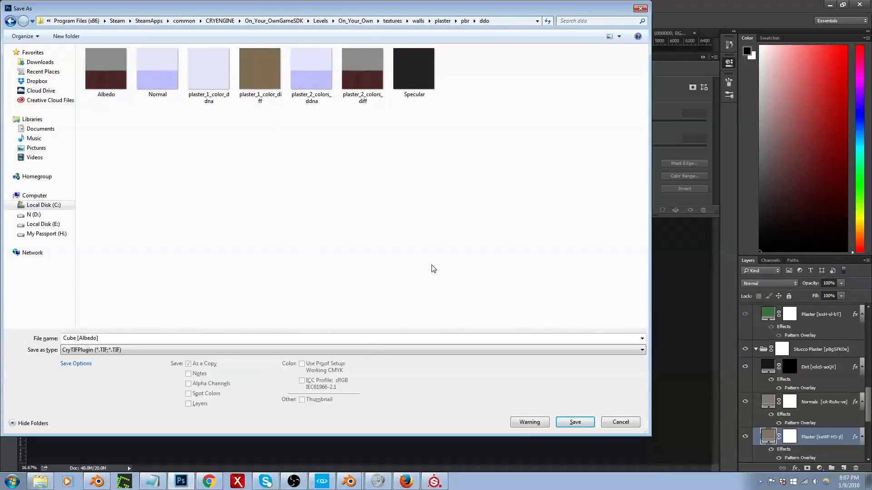
pyautogui.click(610, 423)
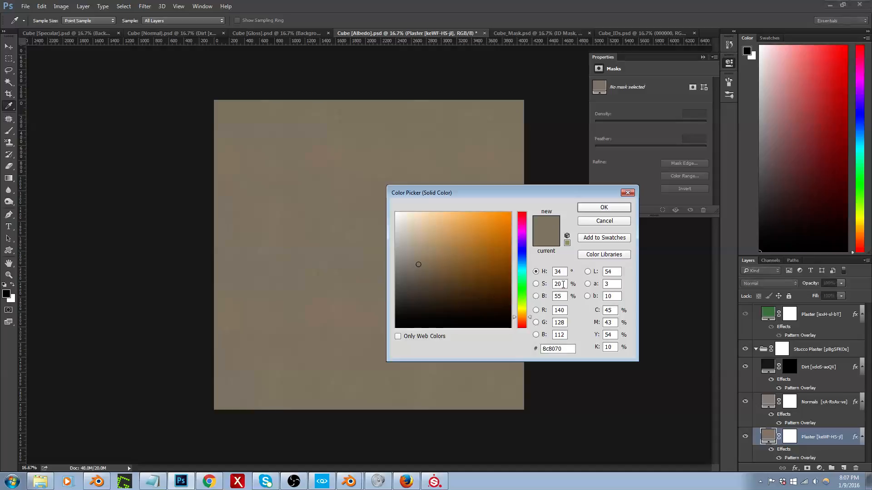
# Step: Set the saturation of the Plaster layer's fill colour to 40%
pyautogui.moveTo(563, 285); pyautogui.dragTo(553, 284)
pyautogui.write('40')
pyautogui.press('Return')
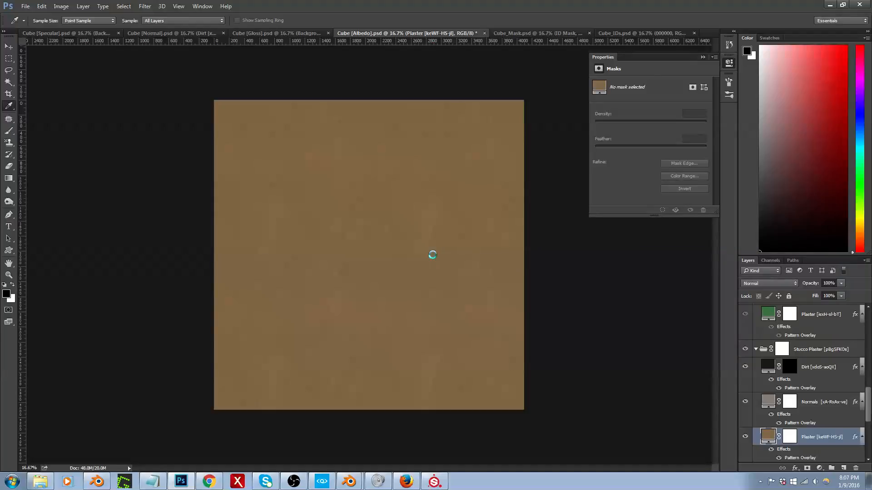
# Step: Save the Albedo document as a CryTIF file in textures/walls/plaster/pbr/ddo, overwriting plaster_1_color_diff
pyautogui.hotkey('ctrl', 'shift', 's')
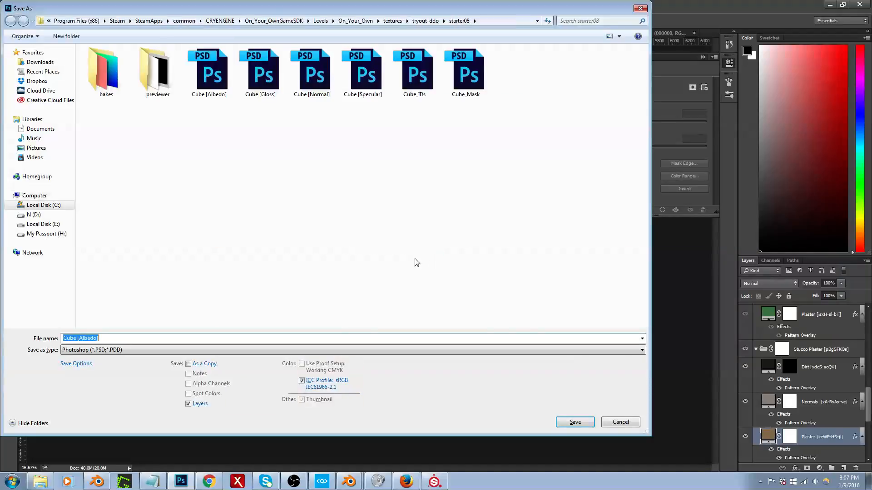
pyautogui.click(122, 351)
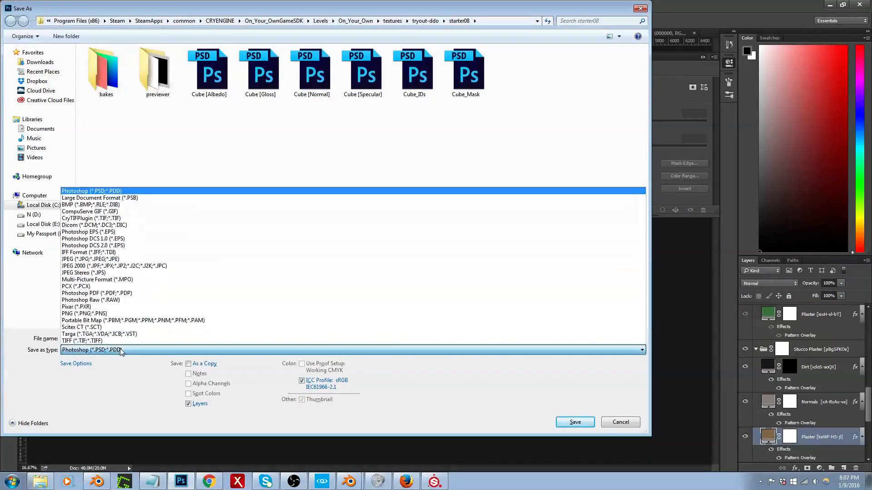
pyautogui.click(137, 220)
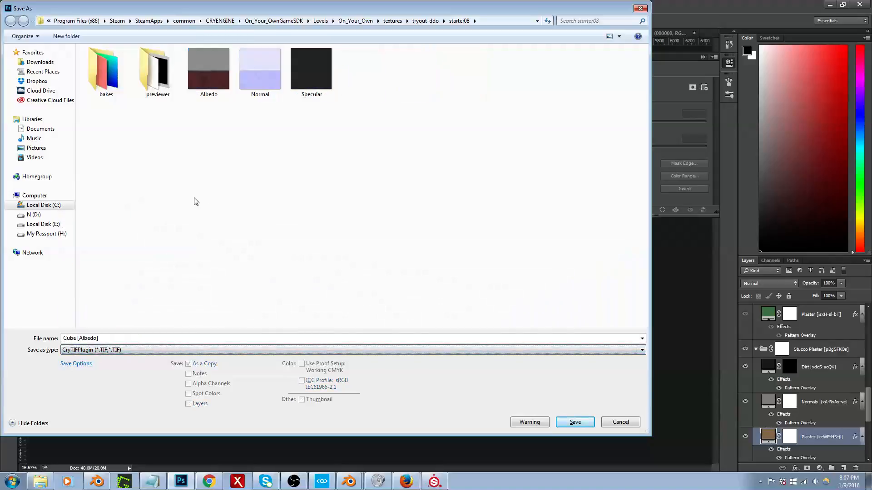
pyautogui.click(400, 21)
pyautogui.click(122, 280)
pyautogui.scroll(-4, 122, 279)
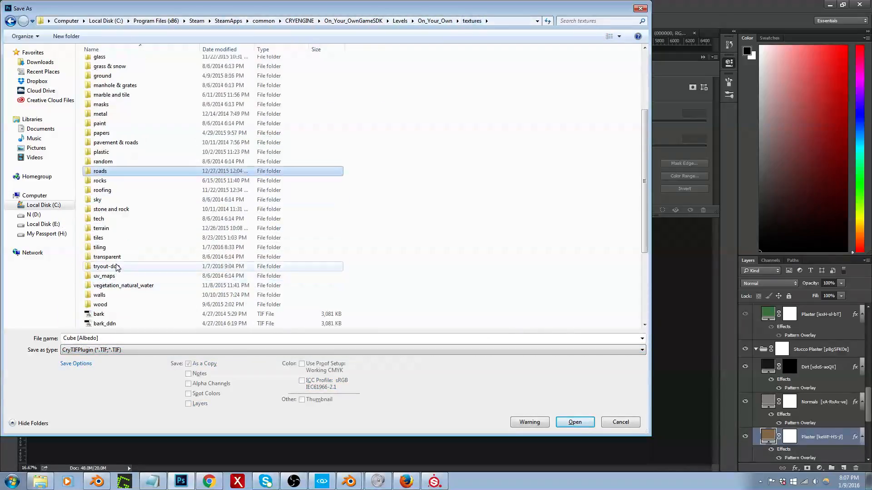
pyautogui.doubleClick(101, 294)
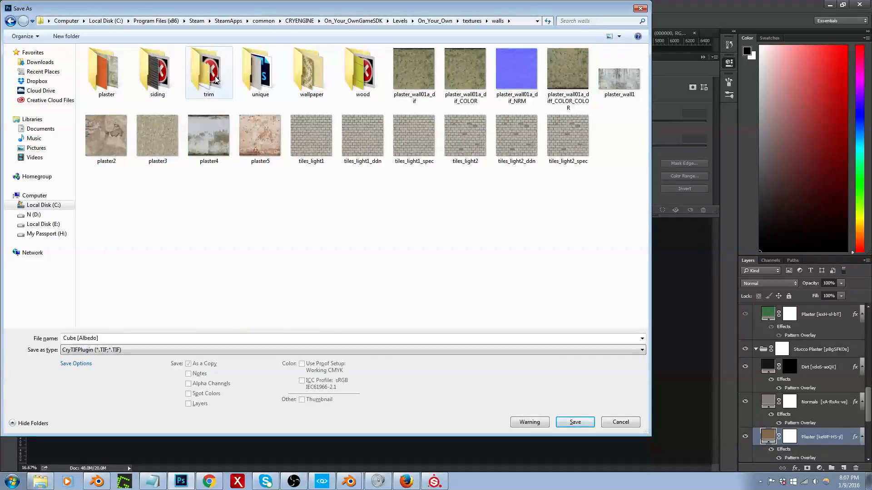
pyautogui.doubleClick(114, 83)
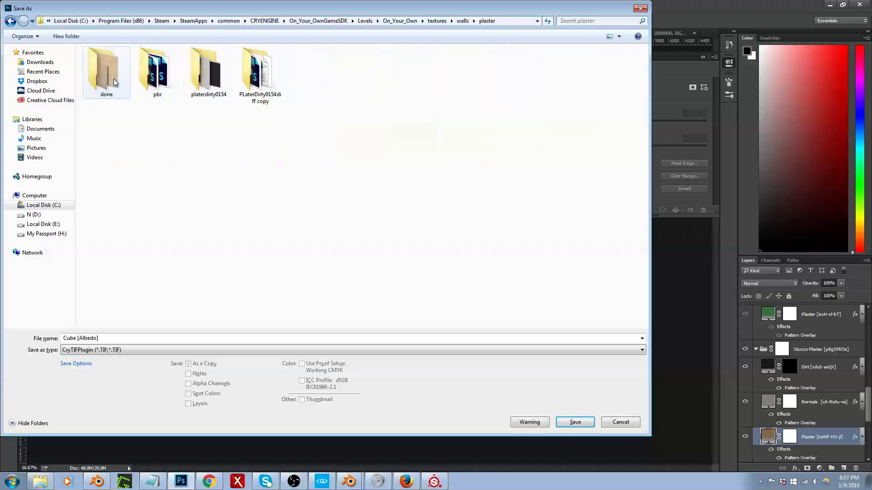
pyautogui.doubleClick(157, 73)
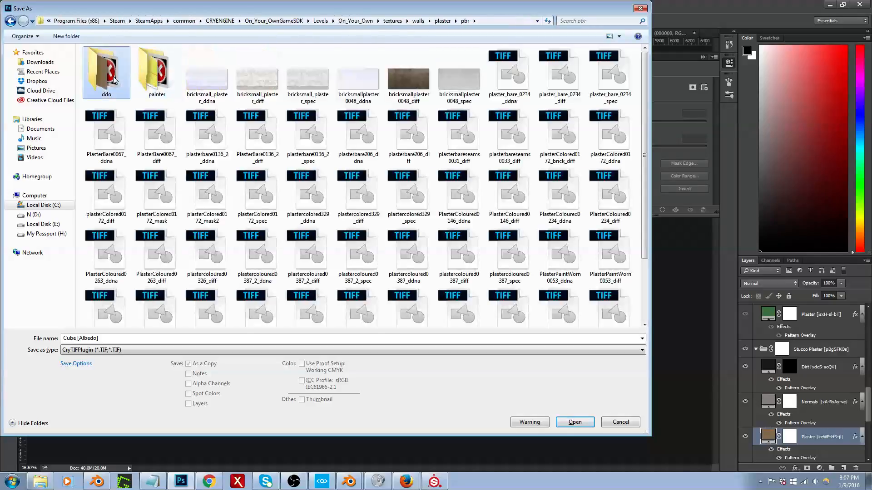
pyautogui.doubleClick(113, 80)
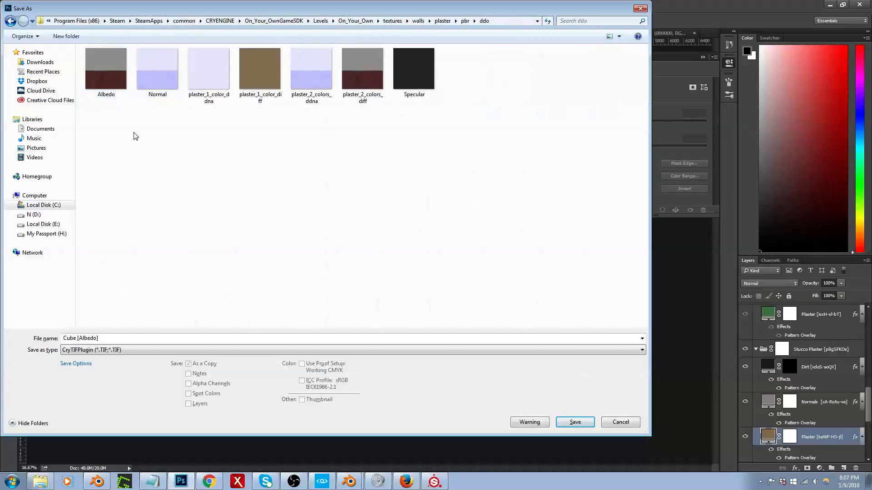
pyautogui.doubleClick(259, 80)
pyautogui.click(464, 244)
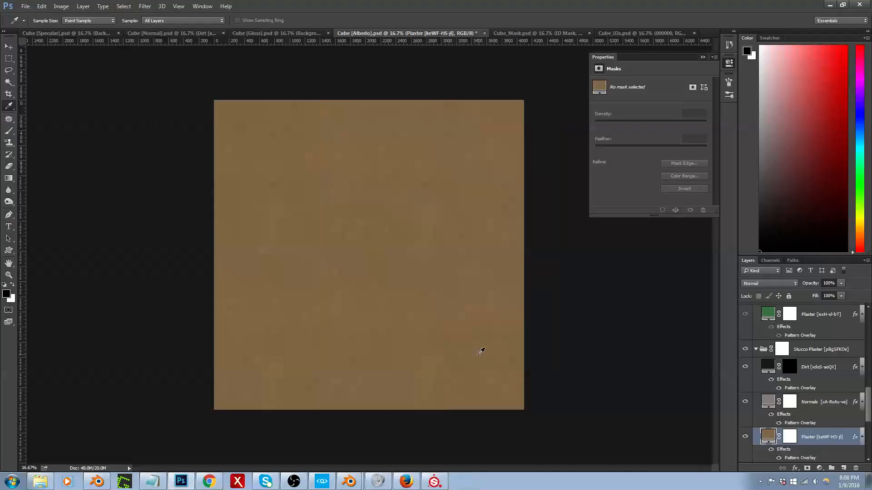
# Step: Switch to CRYENGINE and examine the updated plaster colour on the hallway walls and ceiling, dismissing the entrance_decor.blend window
pyautogui.click(328, 481)
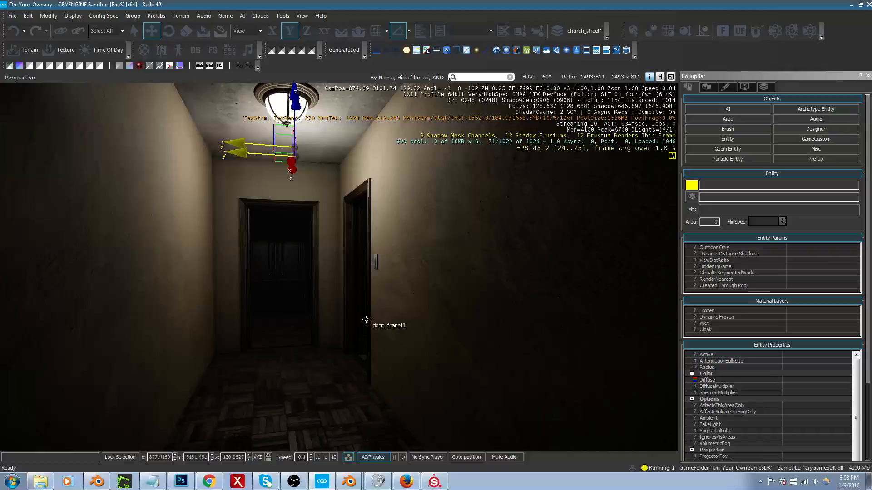
pyautogui.scroll(2, 370, 322)
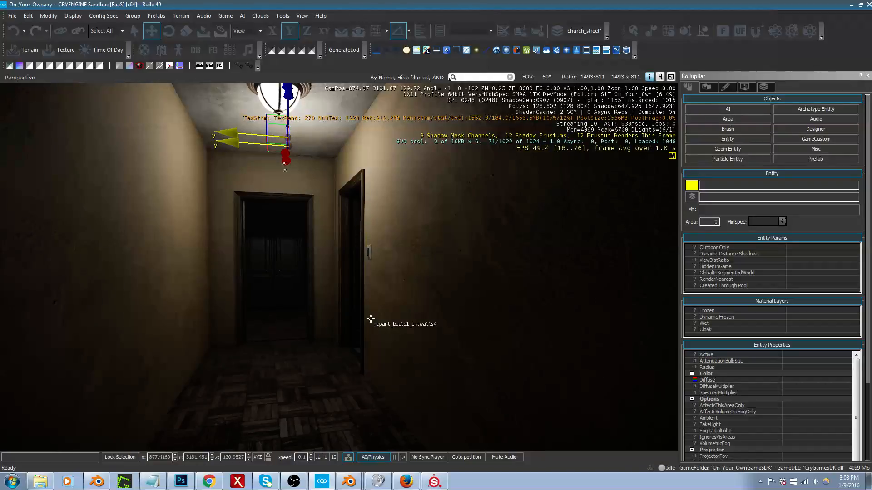
pyautogui.moveTo(370, 319)
pyautogui.mouseDown(button='middle')
pyautogui.moveTo(356, 301)
pyautogui.moveTo(368, 325)
pyautogui.moveTo(369, 284)
pyautogui.moveTo(369, 340)
pyautogui.moveTo(367, 300)
pyautogui.moveTo(370, 325)
pyautogui.mouseUp(button='middle')
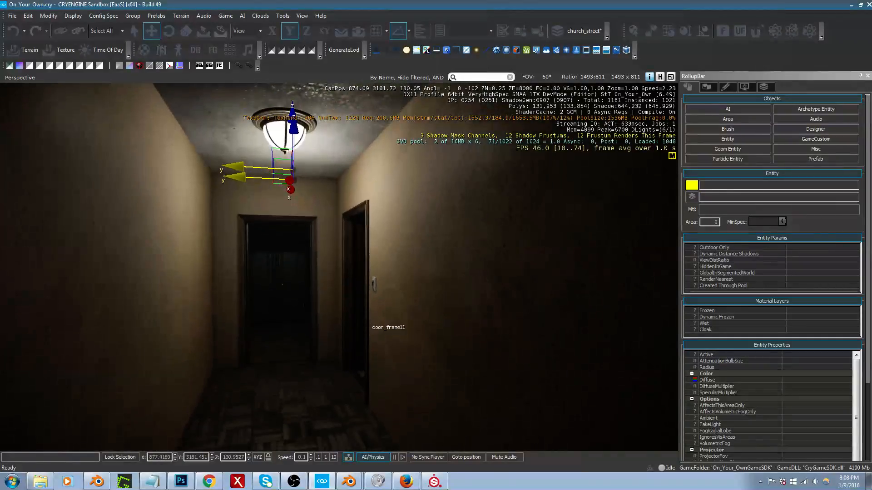
pyautogui.moveTo(371, 326); pyautogui.dragTo(359, 355, button='right')
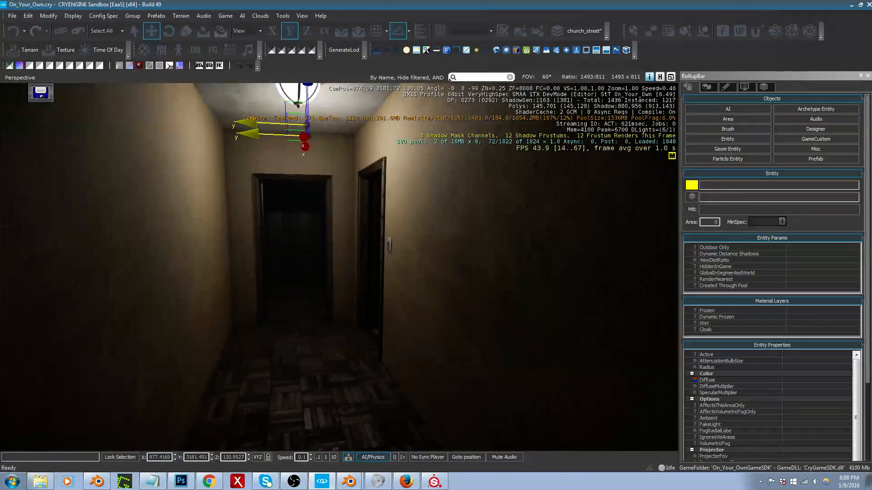
pyautogui.moveTo(355, 310); pyautogui.dragTo(357, 296, button='right')
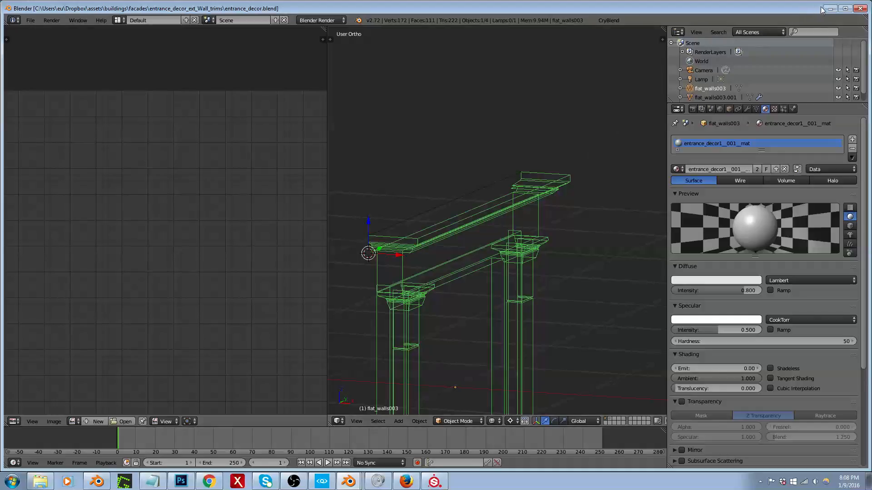
pyautogui.click(860, 8)
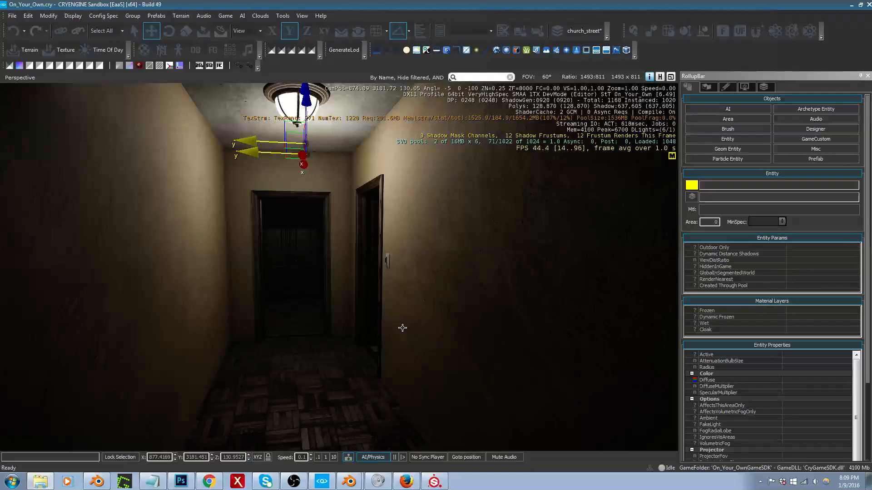
pyautogui.moveTo(407, 322); pyautogui.dragTo(441, 288, button='right')
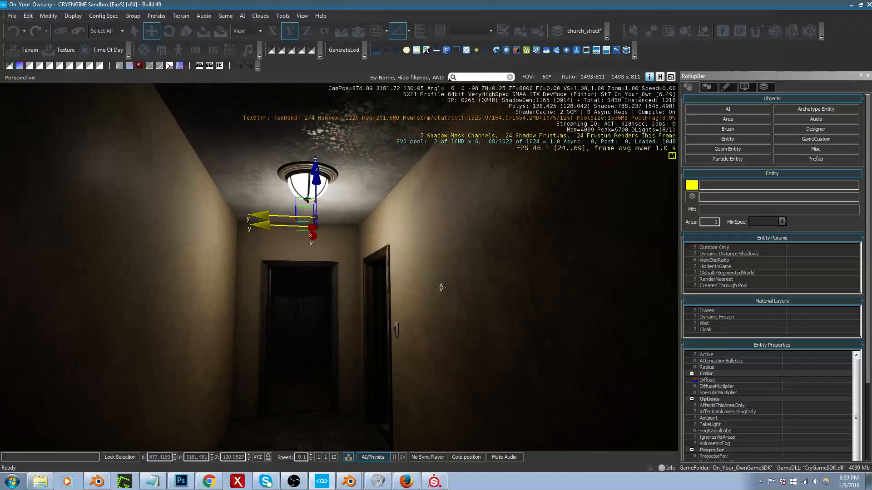
# Step: Select the hallway's apart_build1_intwalls4 brush and inspect its walls around the lamp and doorways
pyautogui.click(441, 287)
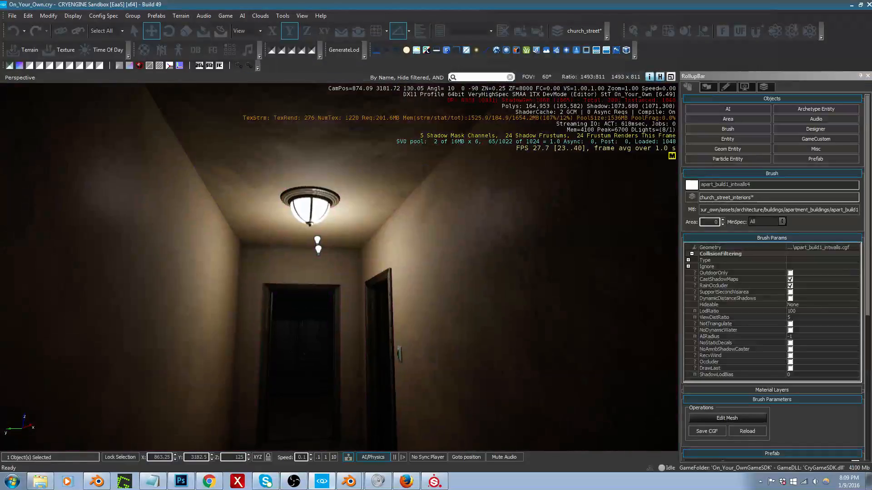
pyautogui.moveTo(339, 267); pyautogui.dragTo(337, 295, button='right')
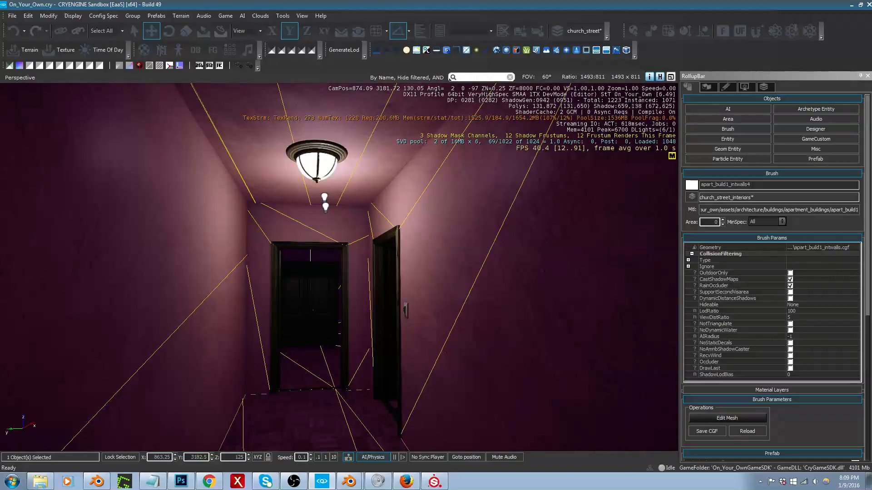
pyautogui.click(692, 184)
pyautogui.moveTo(448, 202); pyautogui.dragTo(450, 223)
pyautogui.click(500, 193)
pyautogui.moveTo(500, 193)
pyautogui.mouseDown(button='right')
pyautogui.moveTo(523, 141)
pyautogui.moveTo(496, 186)
pyautogui.mouseUp(button='right')
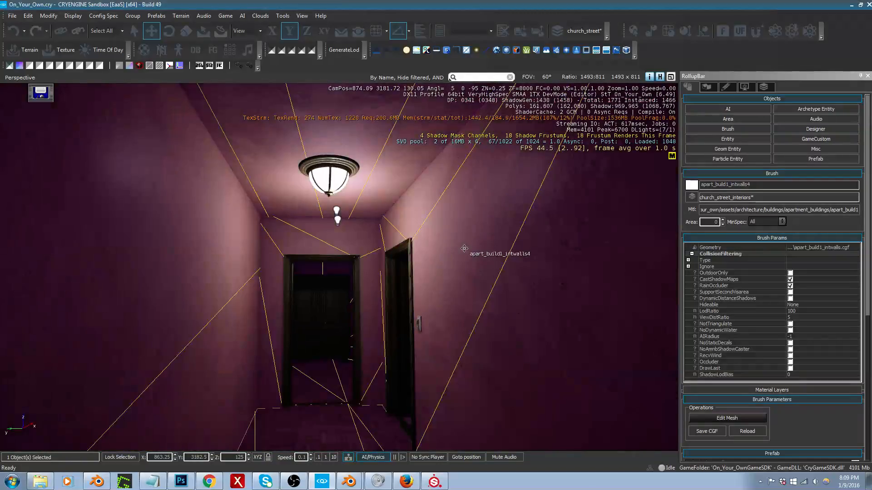
# Step: Undo the recent moves of the two lights under the hallway lamp and save the level
pyautogui.hotkey('ctrl', 'z')
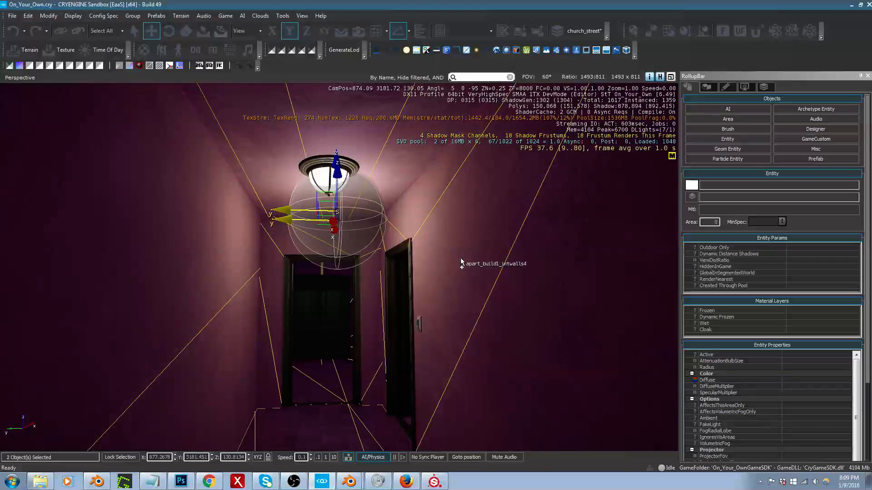
pyautogui.moveTo(460, 258); pyautogui.dragTo(461, 245, button='right')
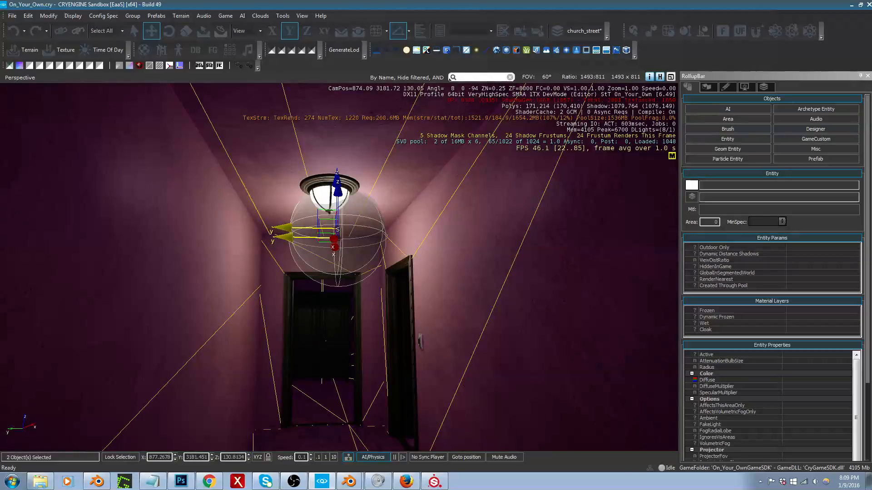
pyautogui.click(554, 299)
pyautogui.click(808, 215)
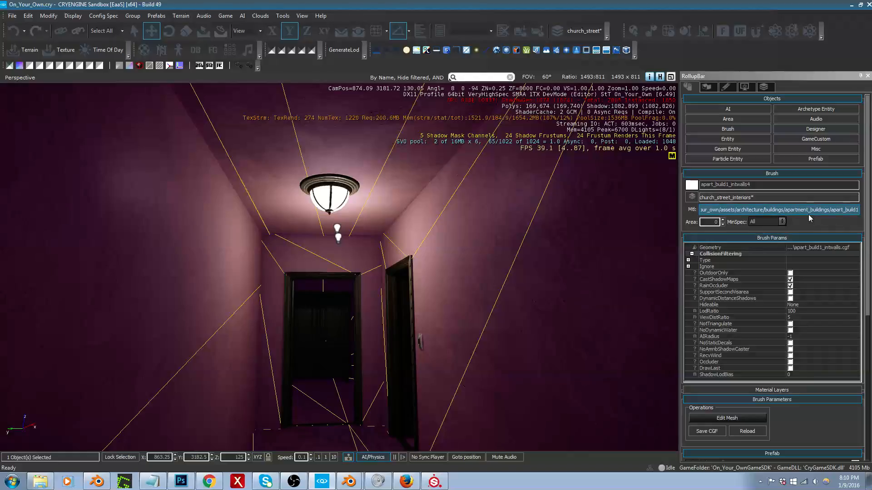
pyautogui.hotkey('ctrl', 'z')
pyautogui.hotkey('ctrl', 'z')
pyautogui.hotkey('ctrl', 'z')
pyautogui.hotkey('ctrl', 'z')
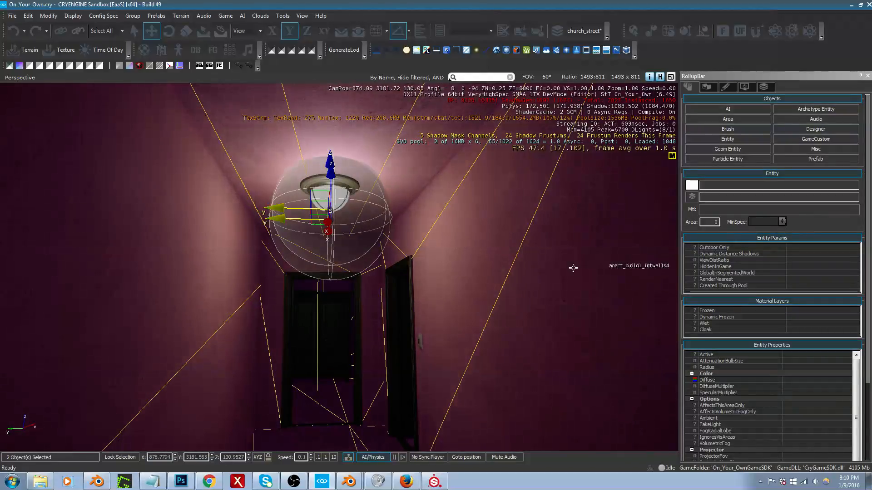
pyautogui.hotkey('ctrl', 'z')
pyautogui.moveTo(433, 303); pyautogui.dragTo(433, 309, button='right')
pyautogui.hotkey('ctrl', 'z')
pyautogui.hotkey('ctrl', 'z')
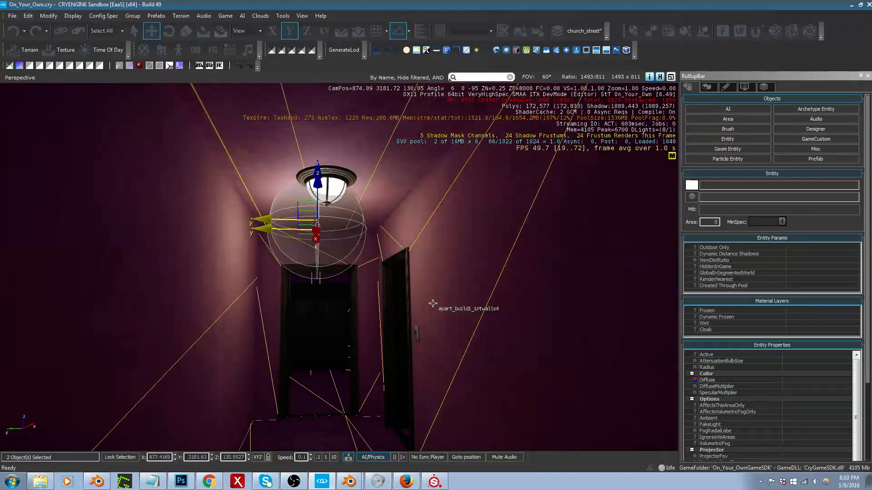
pyautogui.hotkey('ctrl', 'z')
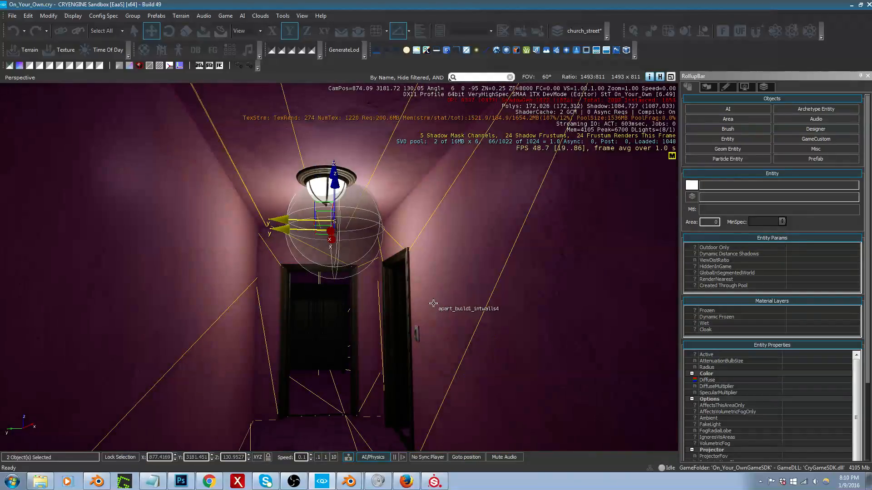
pyautogui.hotkey('ctrl', 's')
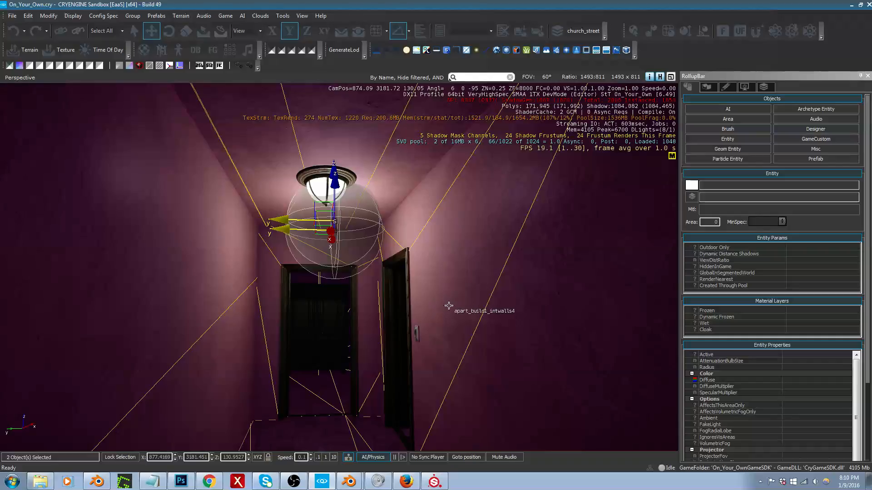
# Step: Preview plaster_1_color_diff.tif in the texture browser for the hallway walls, and leave it without choosing a file
pyautogui.moveTo(448, 305); pyautogui.dragTo(441, 297, button='right')
pyautogui.click(454, 214)
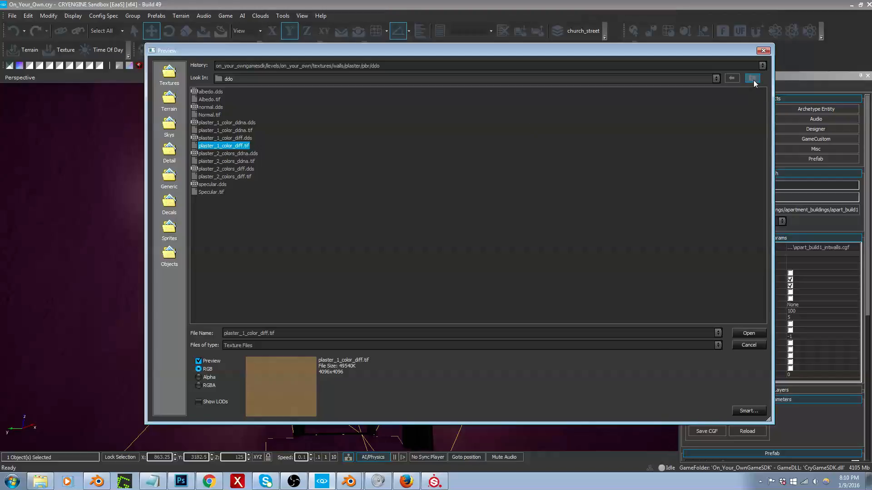
pyautogui.click(749, 345)
pyautogui.moveTo(480, 241); pyautogui.dragTo(491, 269, button='right')
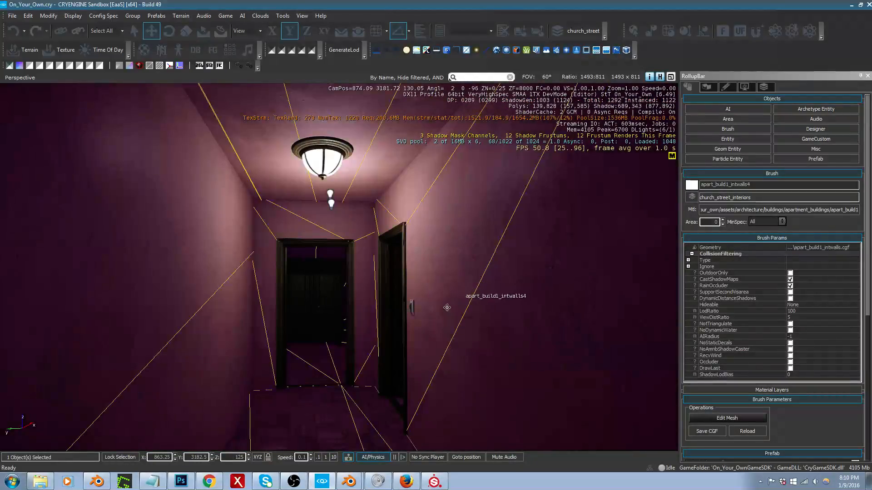
# Step: Minimize CRYENGINE and switch back to the Cube [Albedo] document in Photoshop
pyautogui.click(180, 481)
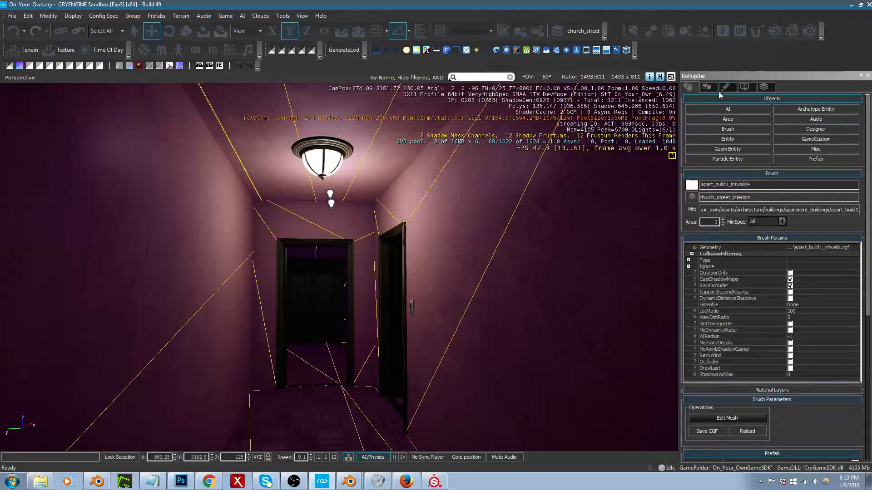
pyautogui.click(180, 483)
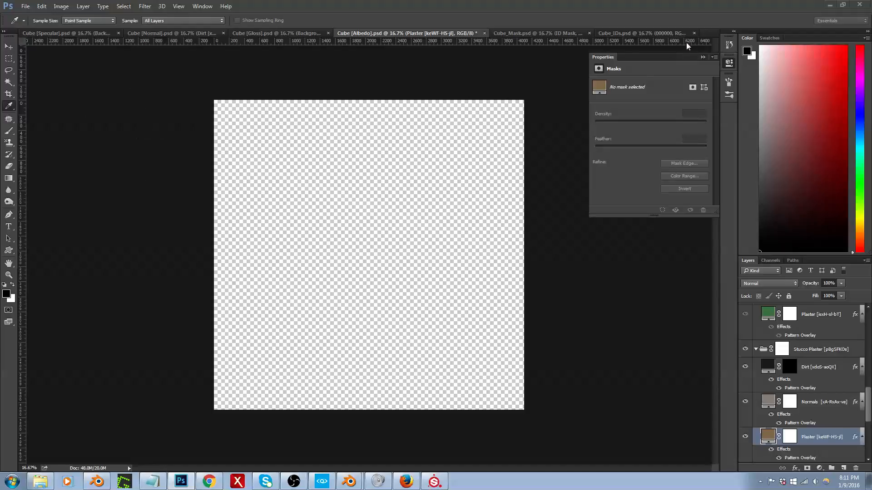
pyautogui.moveTo(633, 20); pyautogui.dragTo(570, 4)
pyautogui.hotkey('alt', 'Tab')
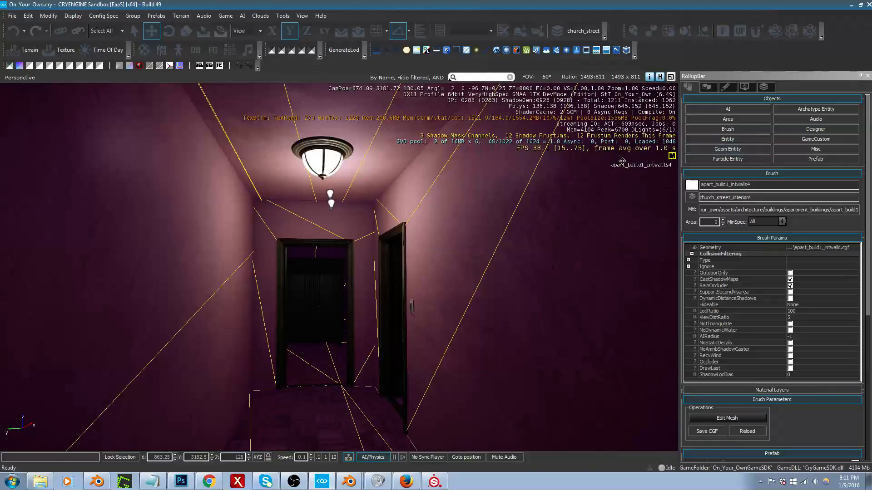
pyautogui.click(852, 4)
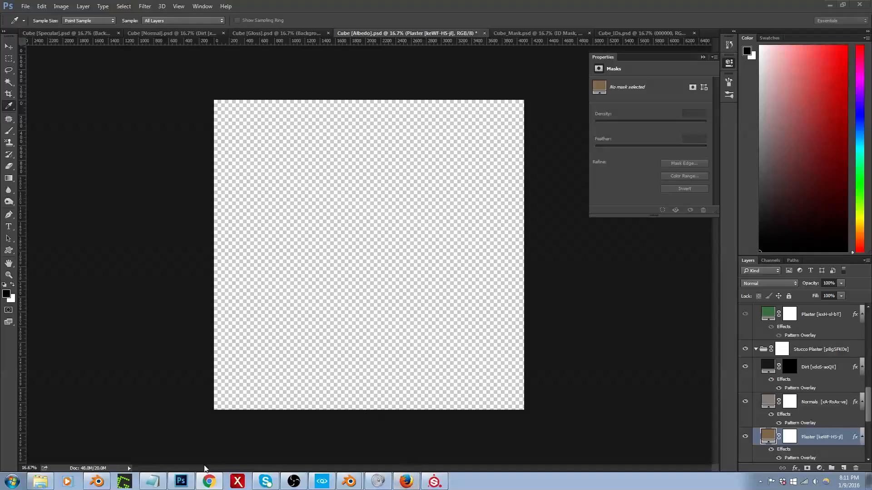
pyautogui.click(181, 483)
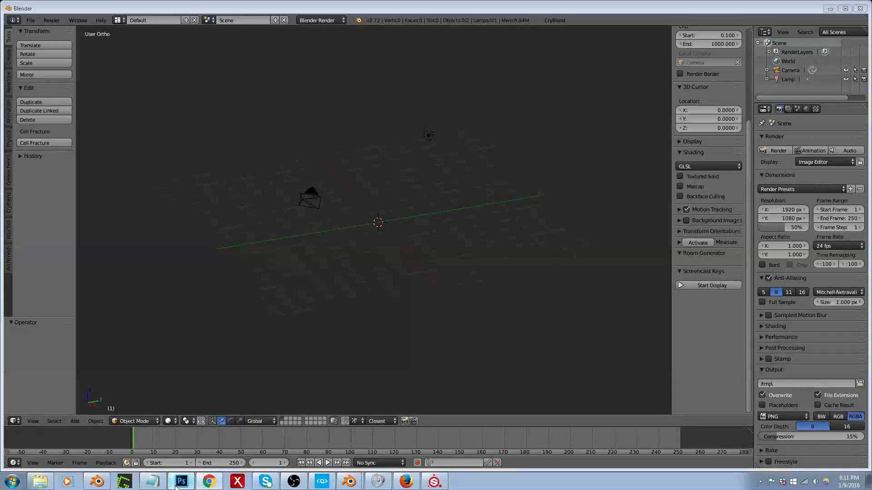
pyautogui.click(181, 482)
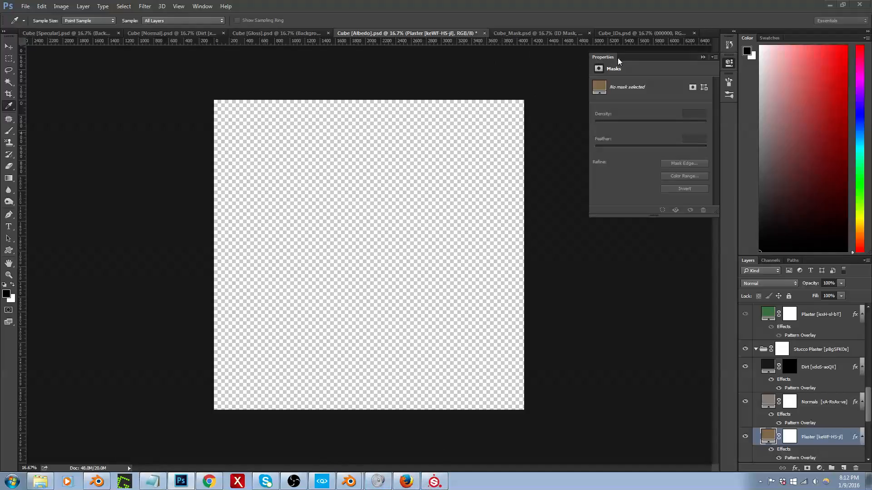
# Step: Float the Properties panel beside the canvas and launch Quixel SUITE 2.0
pyautogui.moveTo(618, 58); pyautogui.dragTo(636, 105)
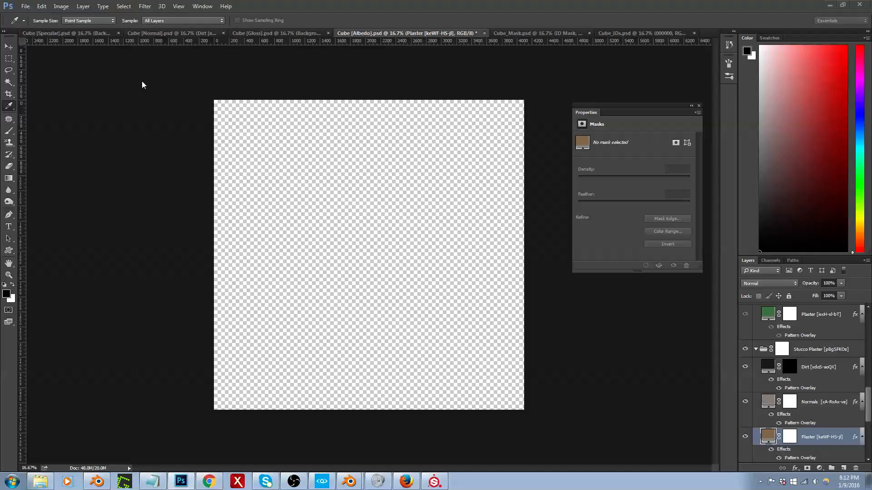
pyautogui.moveTo(619, 112); pyautogui.dragTo(596, 80)
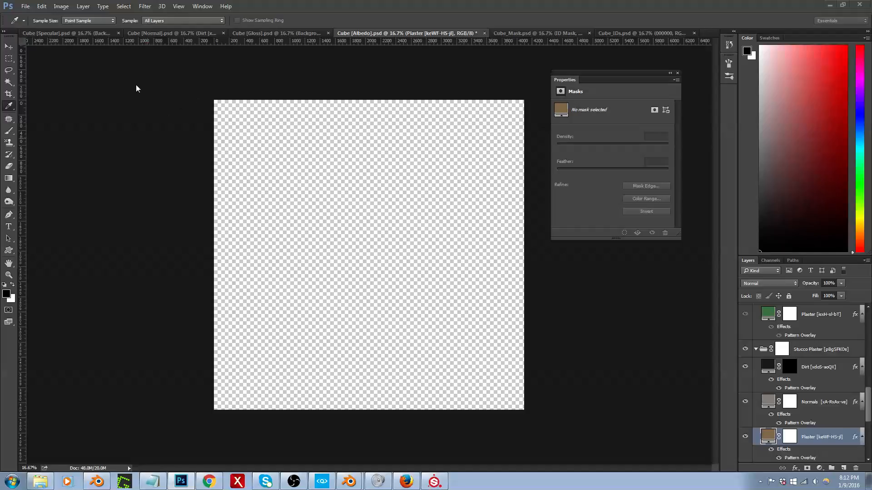
pyautogui.click(12, 481)
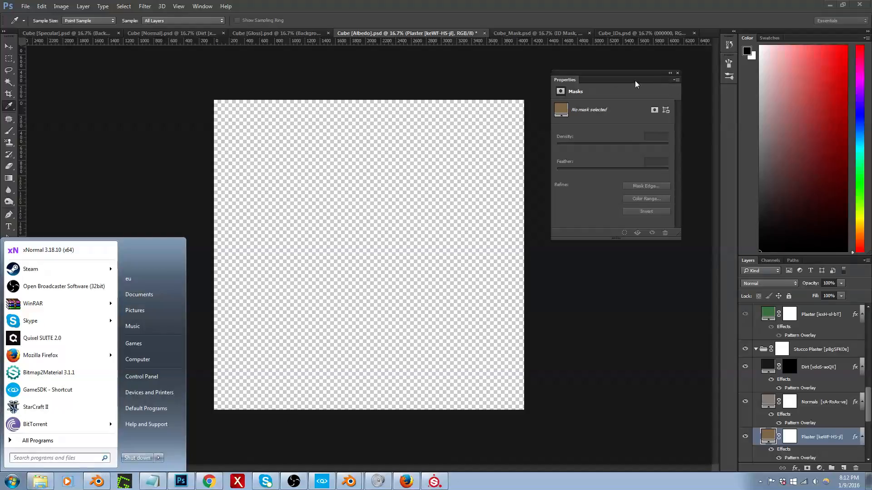
pyautogui.click(67, 340)
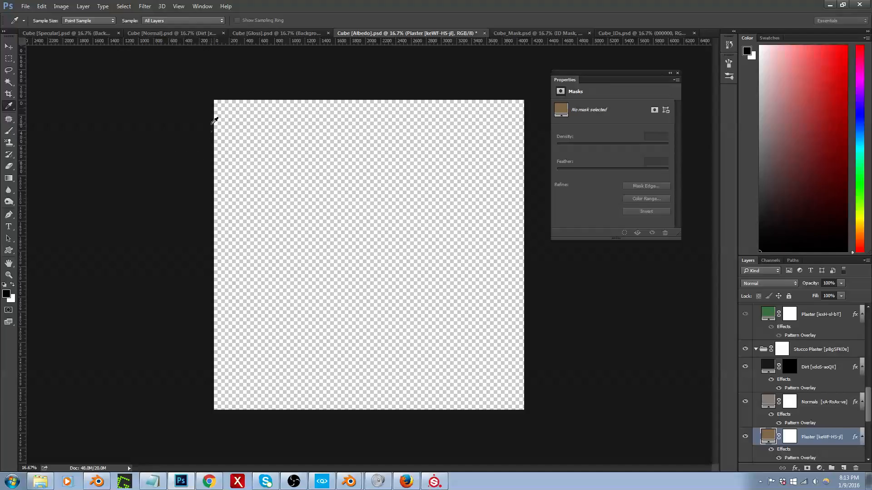
pyautogui.doubleClick(301, 6)
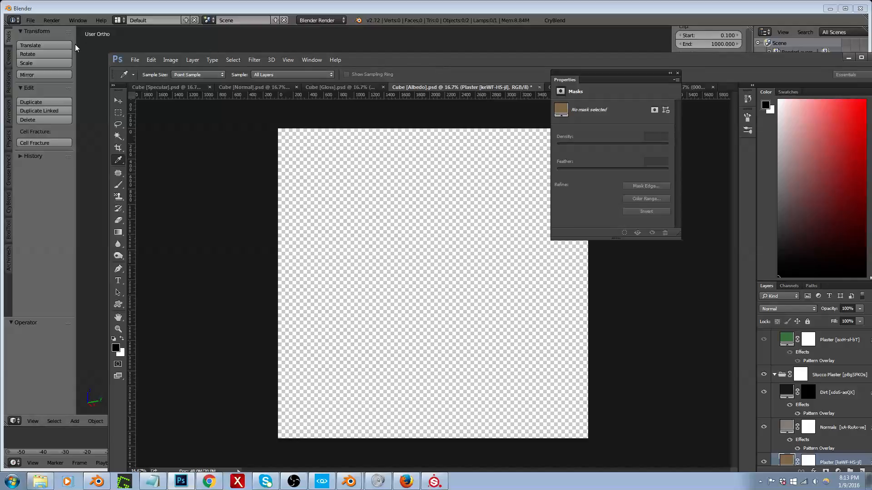
pyautogui.click(75, 45)
pyautogui.moveTo(441, 59)
pyautogui.mouseDown()
pyautogui.moveTo(415, 51)
pyautogui.moveTo(400, 5)
pyautogui.moveTo(437, 62)
pyautogui.mouseUp()
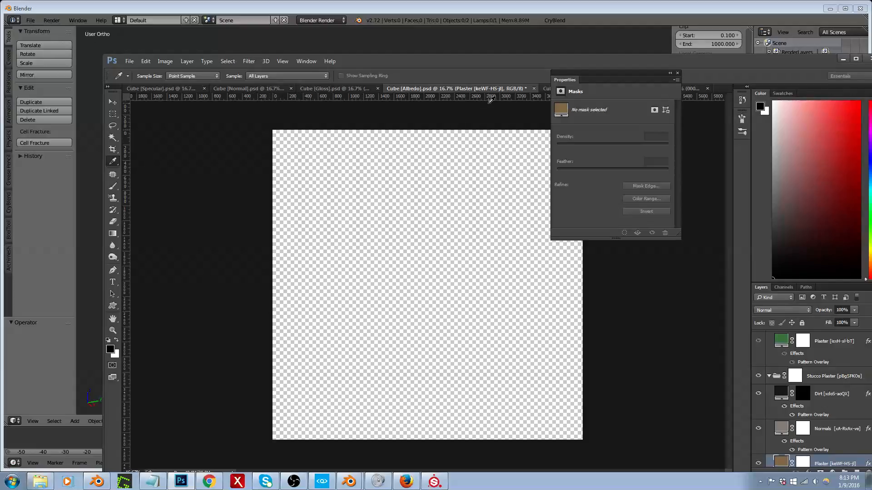
pyautogui.moveTo(440, 60); pyautogui.dragTo(379, 39)
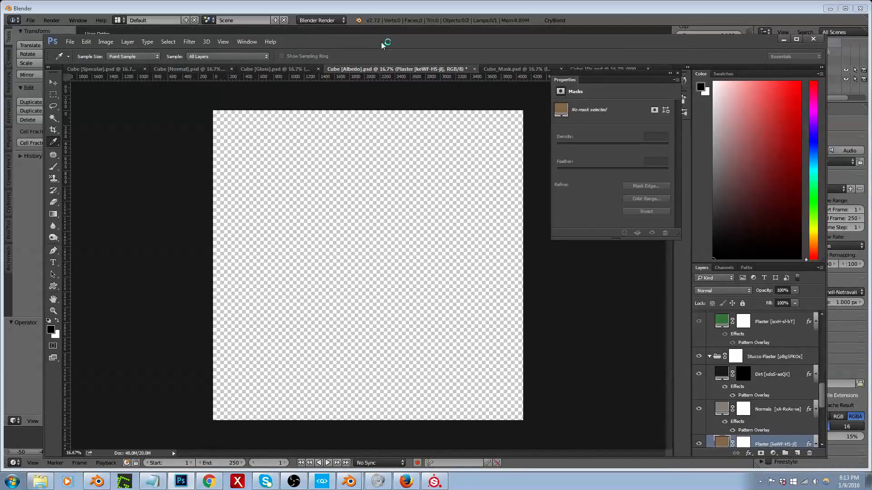
# Step: End the SUITE.exe process in Windows Task Manager and close Task Manager
pyautogui.hotkey('ctrl', 'shift', 'Escape')
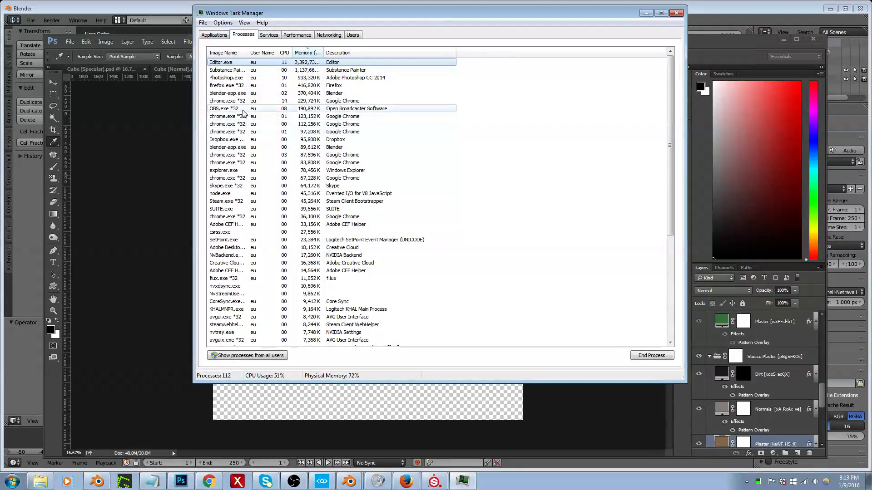
pyautogui.click(225, 209)
pyautogui.click(641, 356)
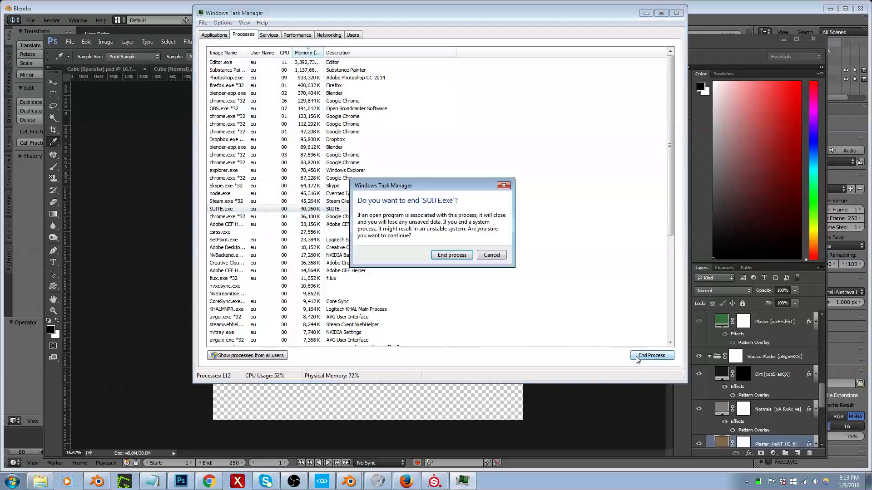
pyautogui.click(454, 255)
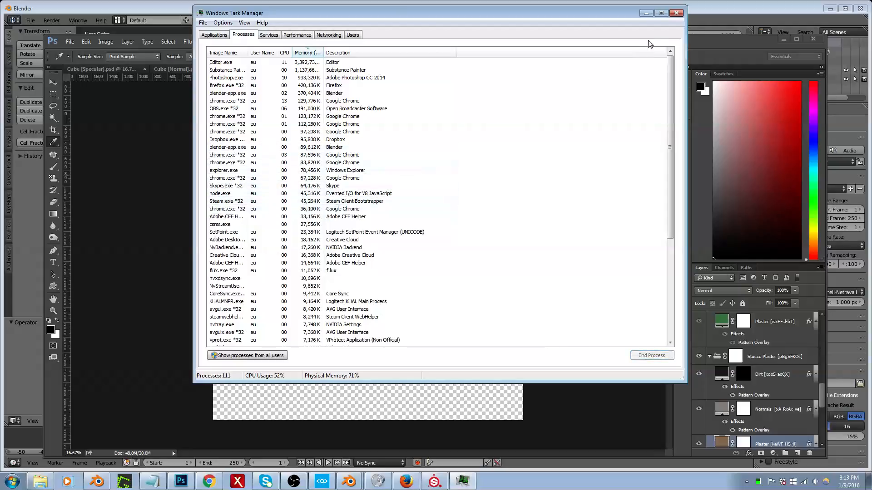
pyautogui.click(676, 12)
# Step: Maximize the Photoshop window again and relaunch Quixel SUITE 2.0
pyautogui.moveTo(399, 43); pyautogui.dragTo(414, 3)
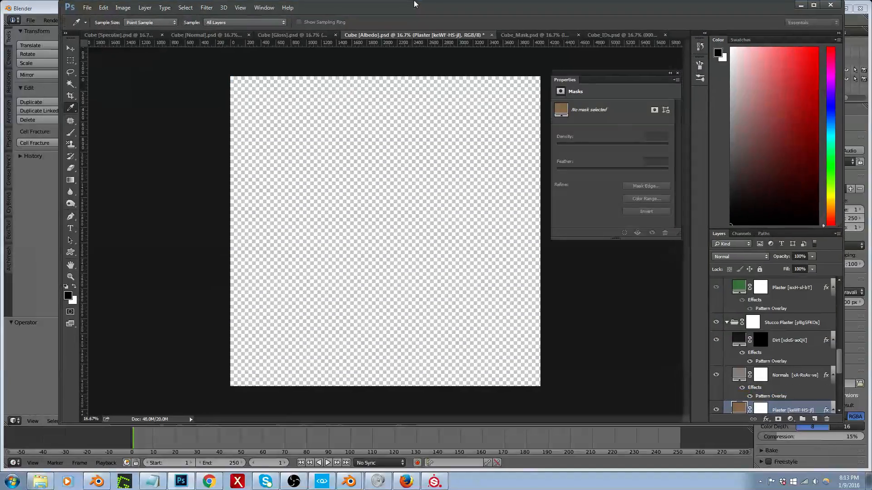
pyautogui.doubleClick(415, 4)
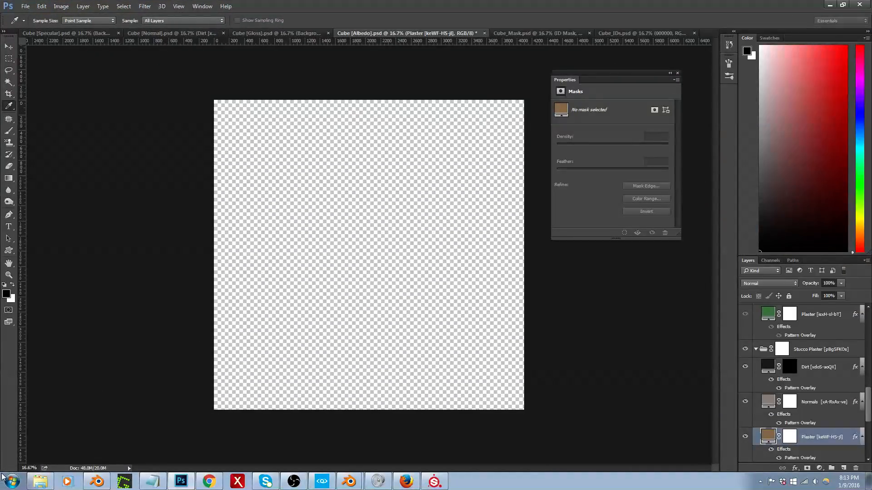
pyautogui.click(12, 484)
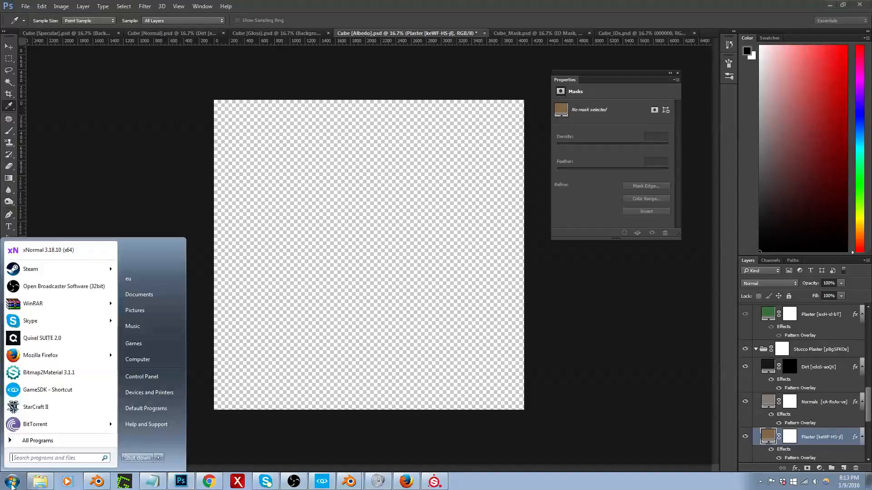
pyautogui.click(41, 339)
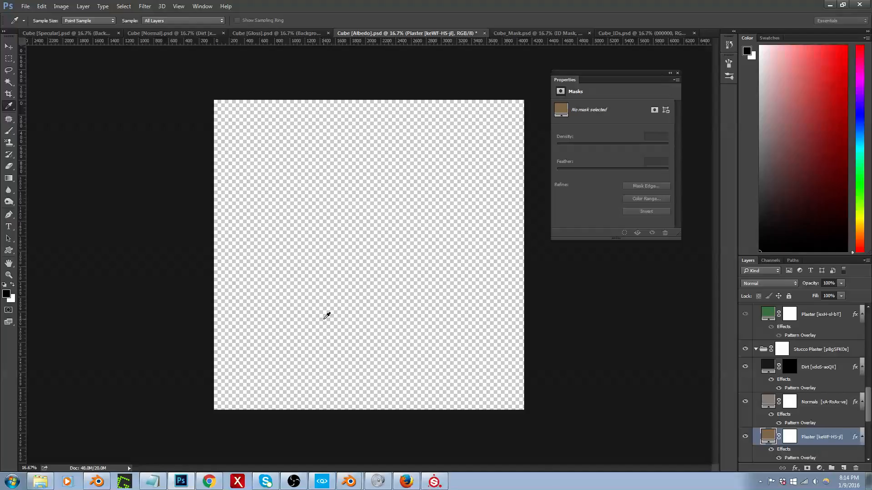
# Step: Switch to the Blender window holding only a camera and lamp, and close it
pyautogui.click(349, 481)
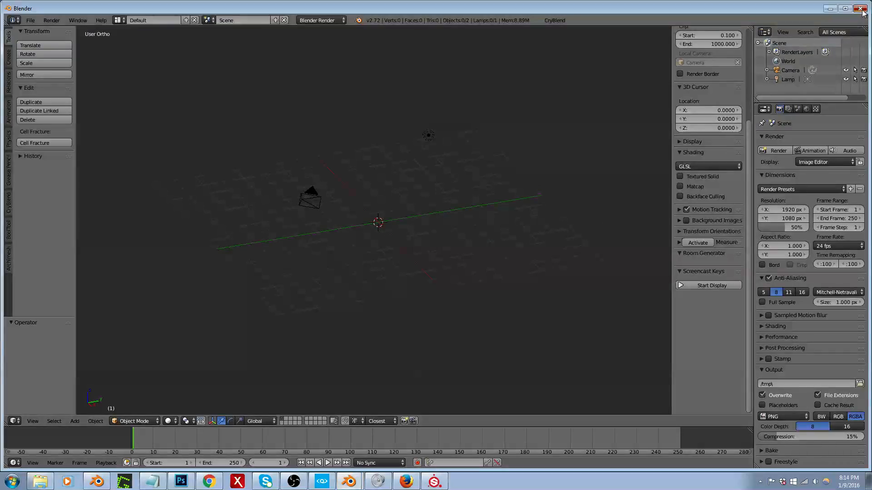
pyautogui.click(861, 9)
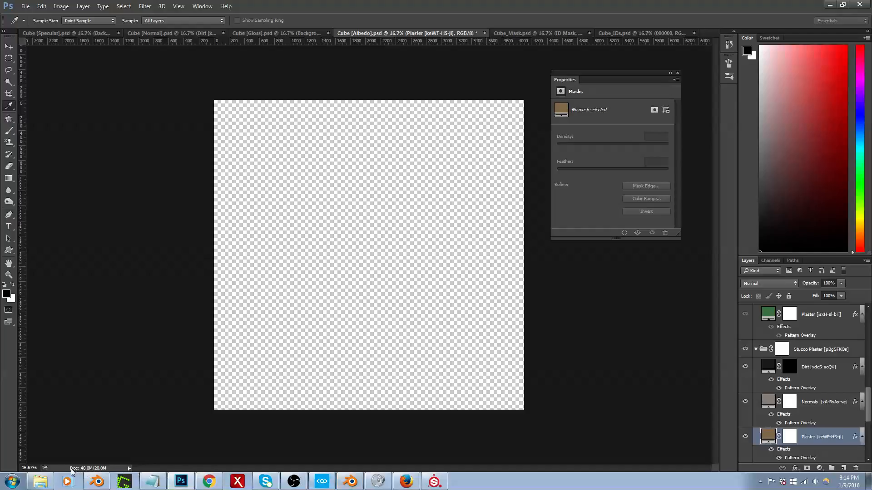
pyautogui.click(41, 482)
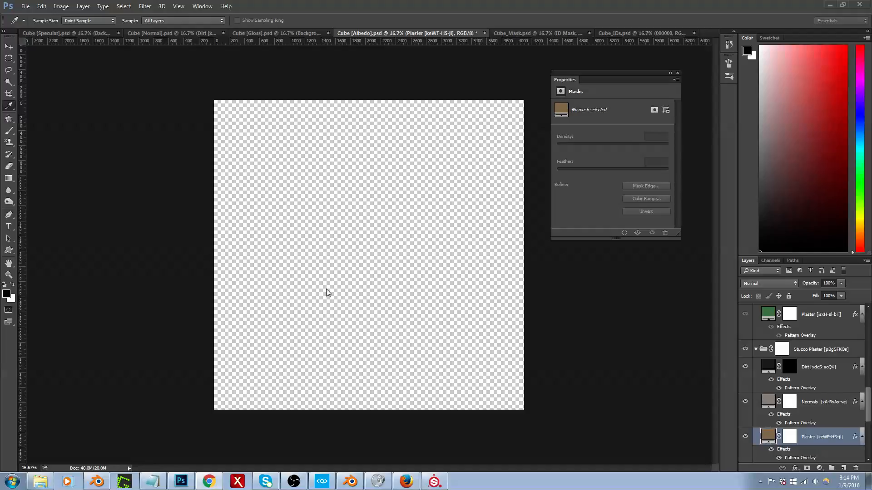
# Step: Close the floating Properties panel and bring the Photoshop window back to full screen size
pyautogui.moveTo(327, 9); pyautogui.dragTo(361, 35)
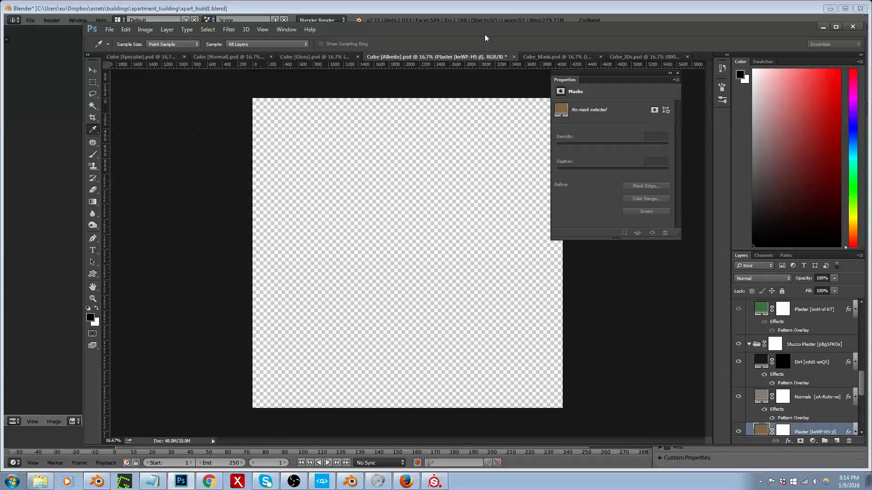
pyautogui.moveTo(485, 37); pyautogui.dragTo(469, 22)
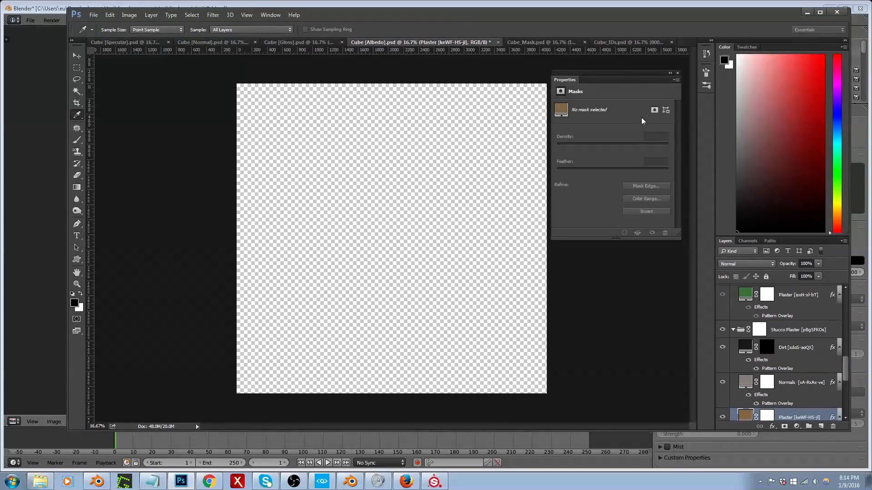
pyautogui.click(677, 74)
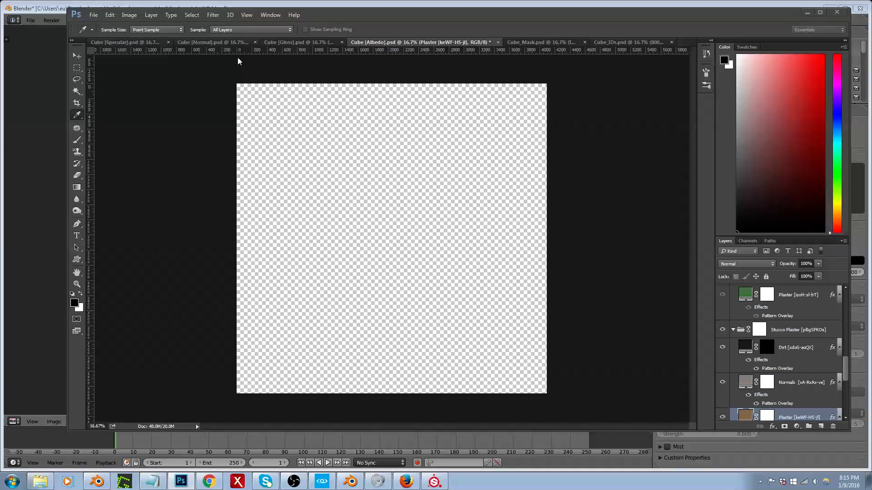
pyautogui.moveTo(391, 20); pyautogui.dragTo(359, 41)
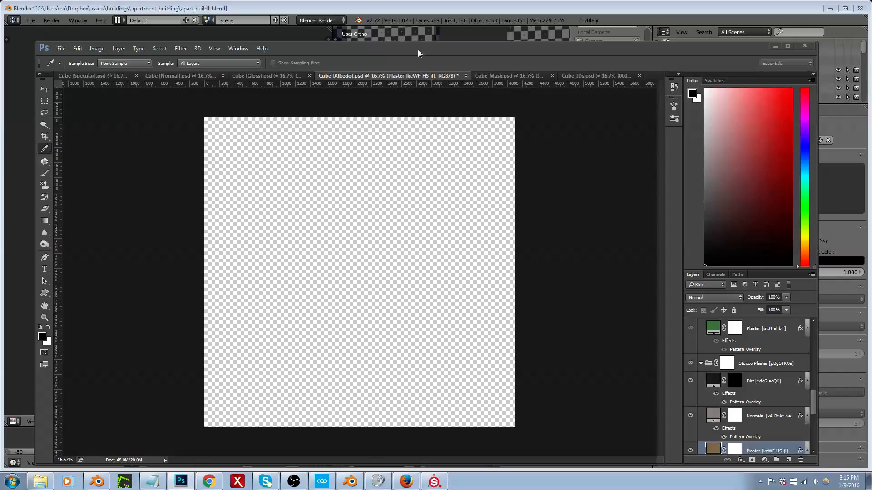
pyautogui.moveTo(418, 47); pyautogui.dragTo(422, 10)
pyautogui.doubleClick(427, 10)
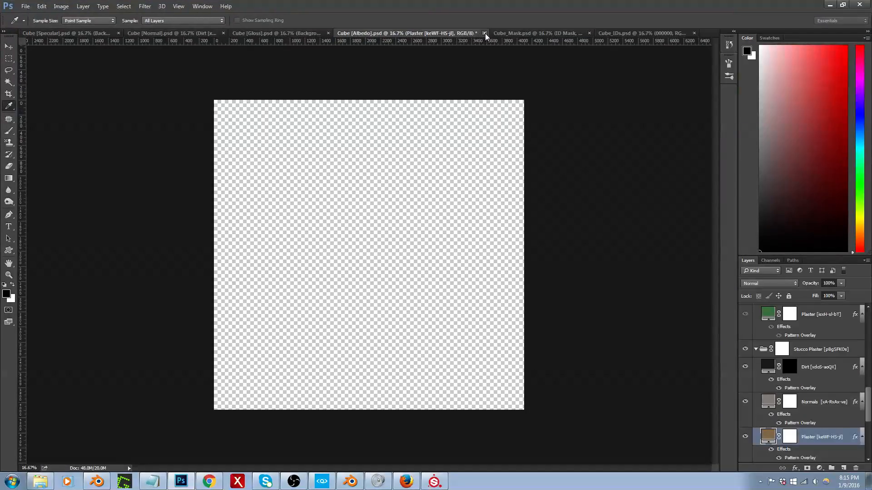
# Step: Try to close the Cube [Albedo] document, place it last among the open documents, and cancel out of the save prompt
pyautogui.click(484, 33)
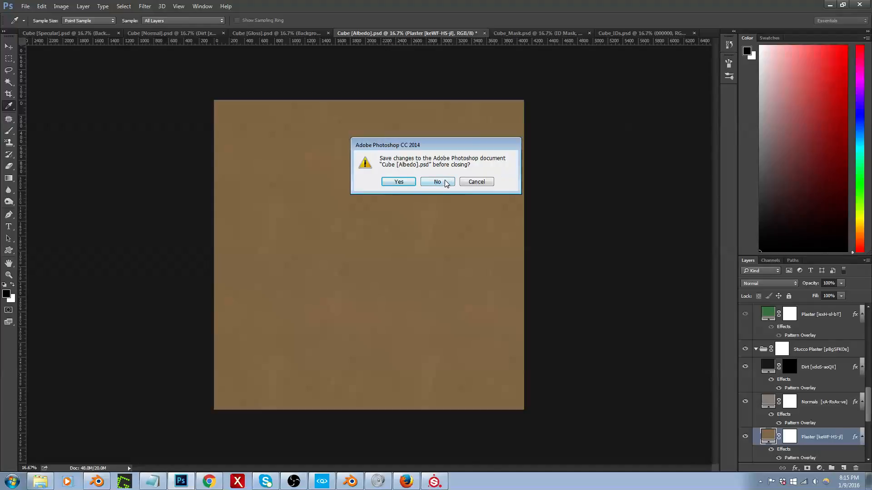
pyautogui.click(480, 182)
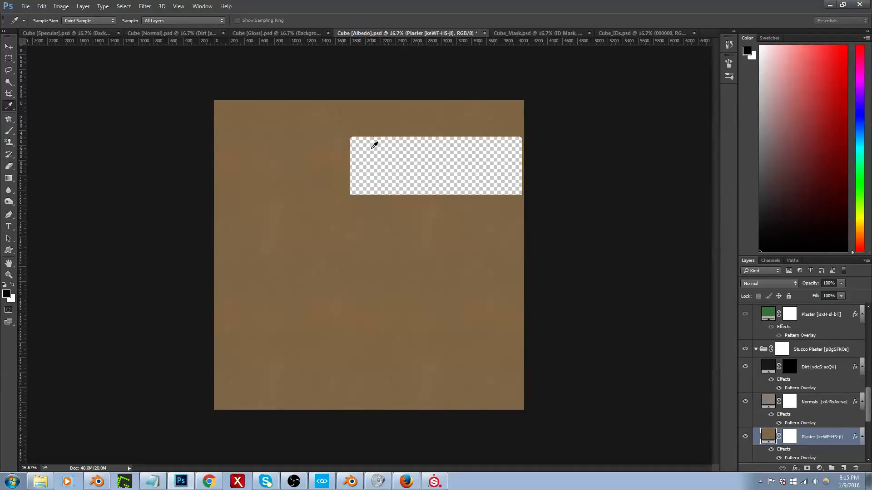
pyautogui.moveTo(432, 34)
pyautogui.mouseDown()
pyautogui.moveTo(435, 61)
pyautogui.moveTo(428, 37)
pyautogui.mouseUp()
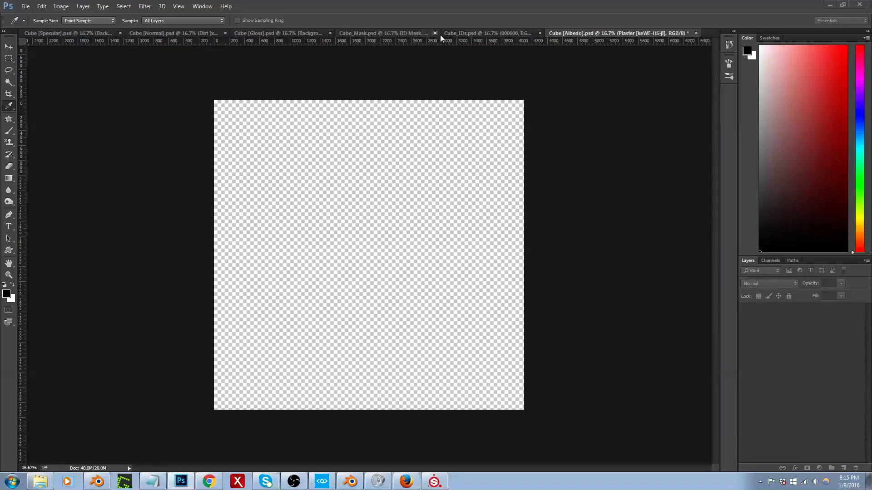
pyautogui.click(695, 34)
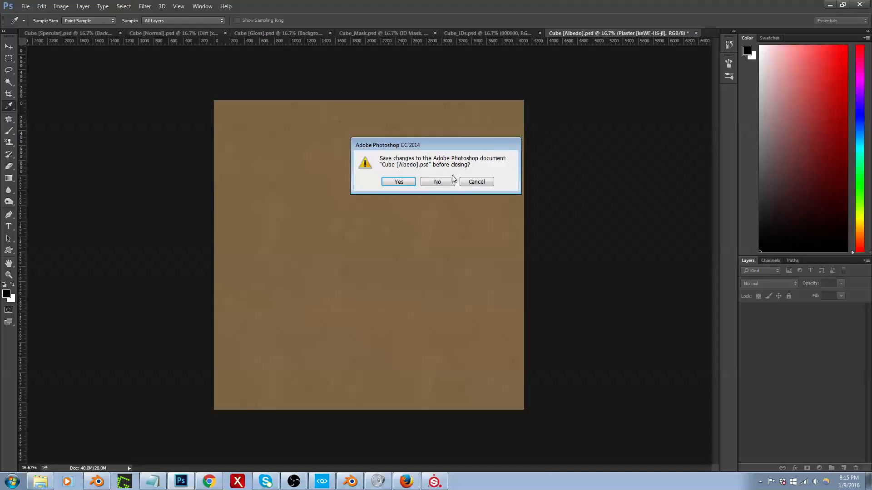
pyautogui.moveTo(443, 141); pyautogui.dragTo(625, 94)
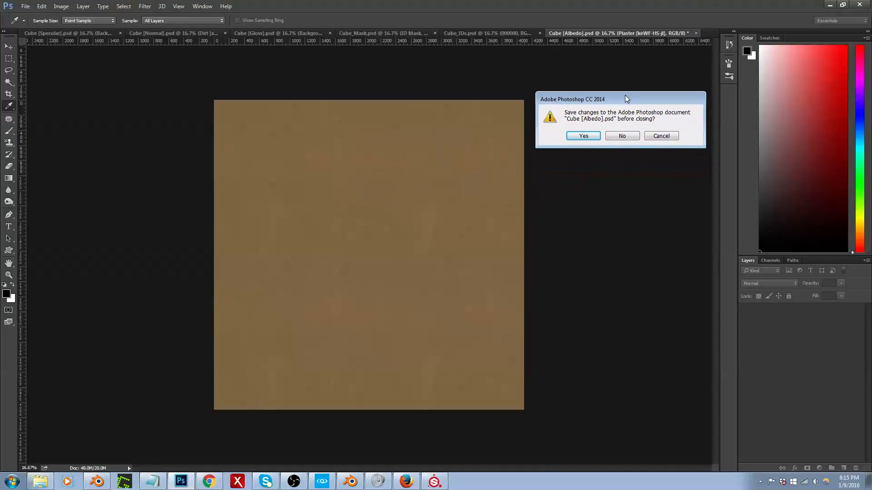
pyautogui.click(667, 137)
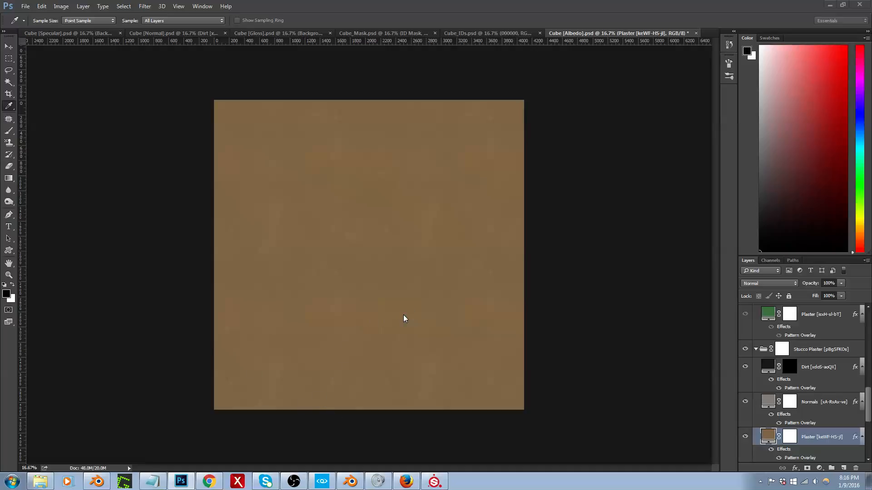
# Step: End the relaunched SUITE.exe process in Windows Task Manager, and return to Photoshop
pyautogui.hotkey('ctrl', 'shift', 'Escape')
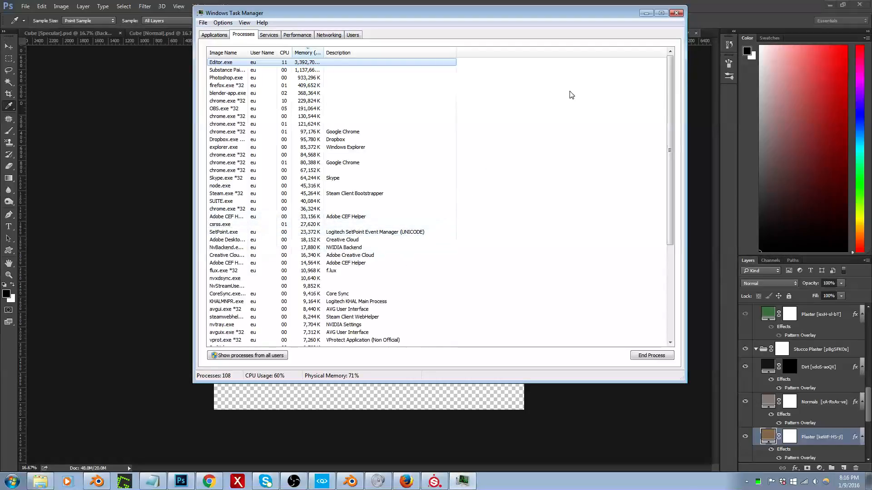
pyautogui.click(267, 202)
pyautogui.click(650, 356)
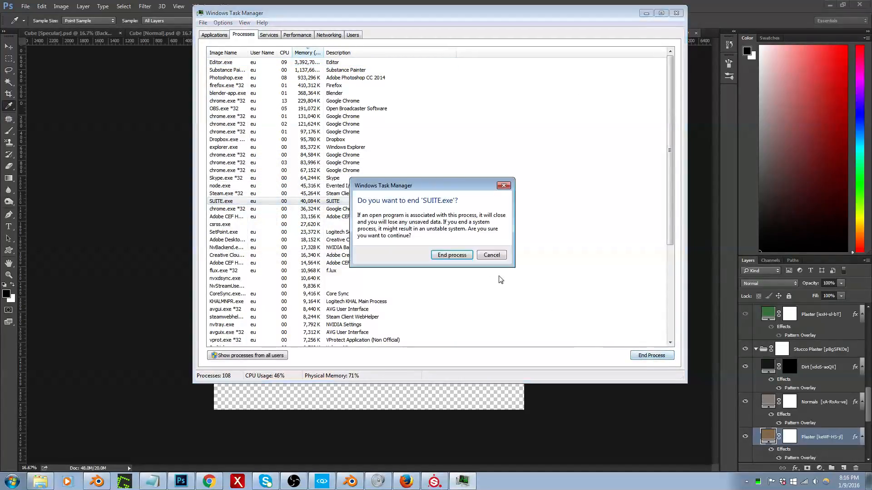
pyautogui.click(463, 258)
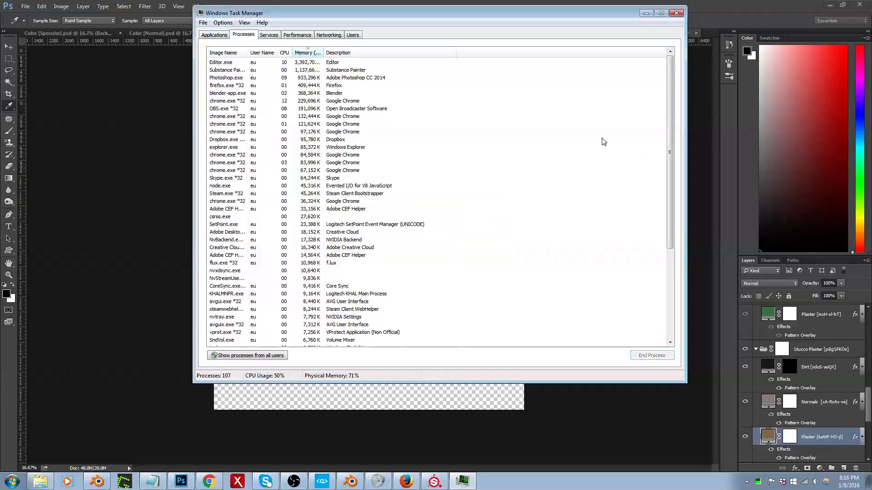
pyautogui.click(676, 13)
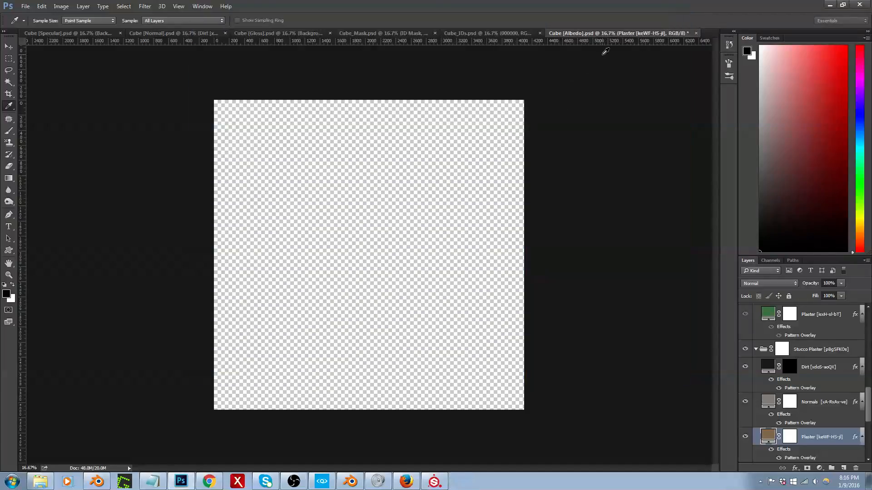
pyautogui.moveTo(616, 32); pyautogui.dragTo(619, 36)
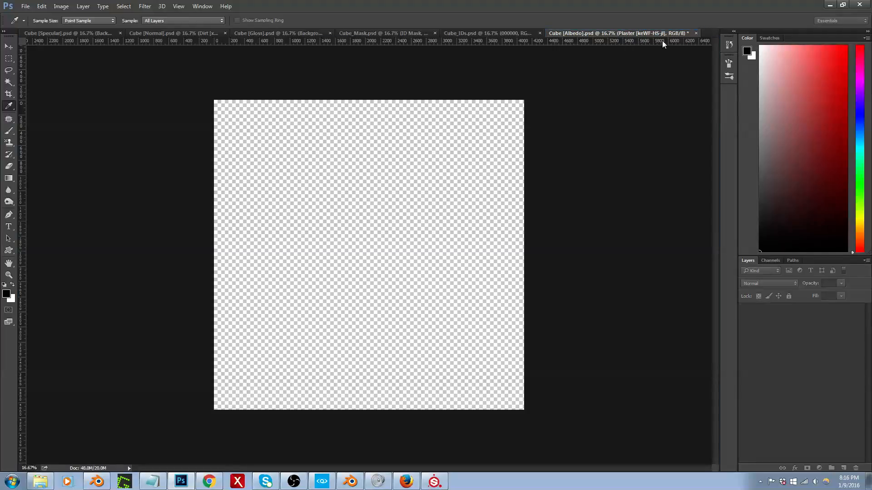
pyautogui.click(696, 33)
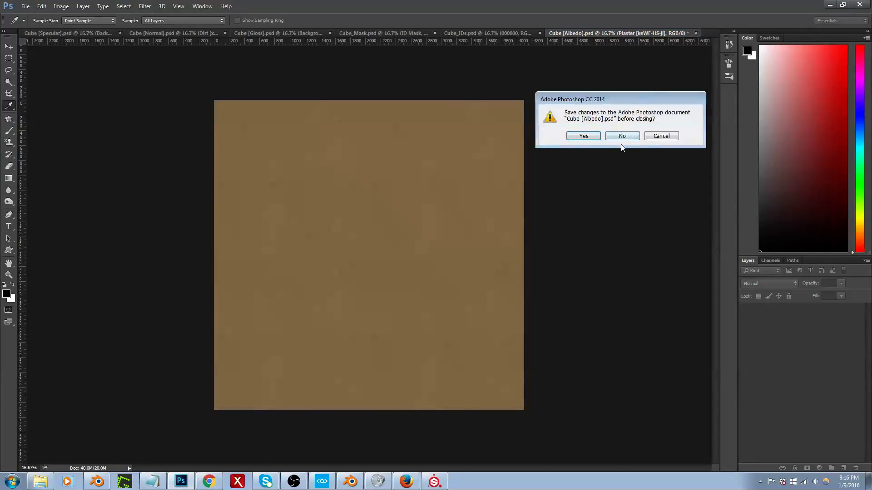
pyautogui.click(656, 137)
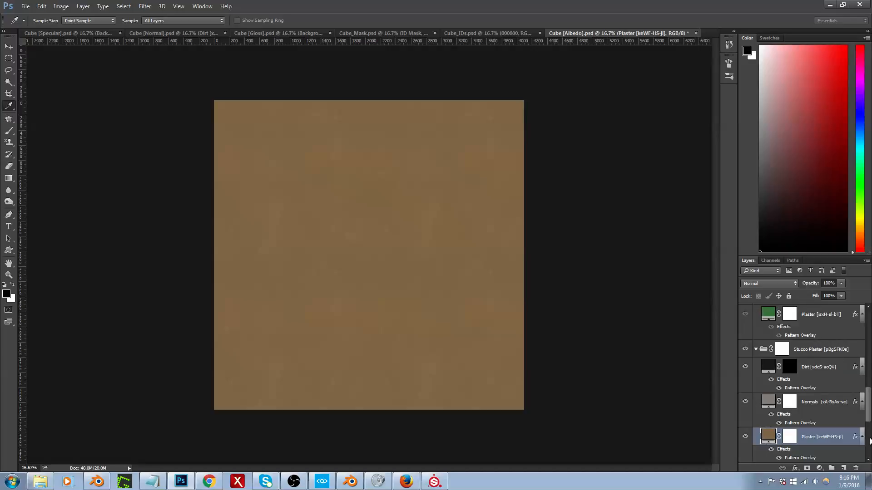
pyautogui.scroll(5, 868, 411)
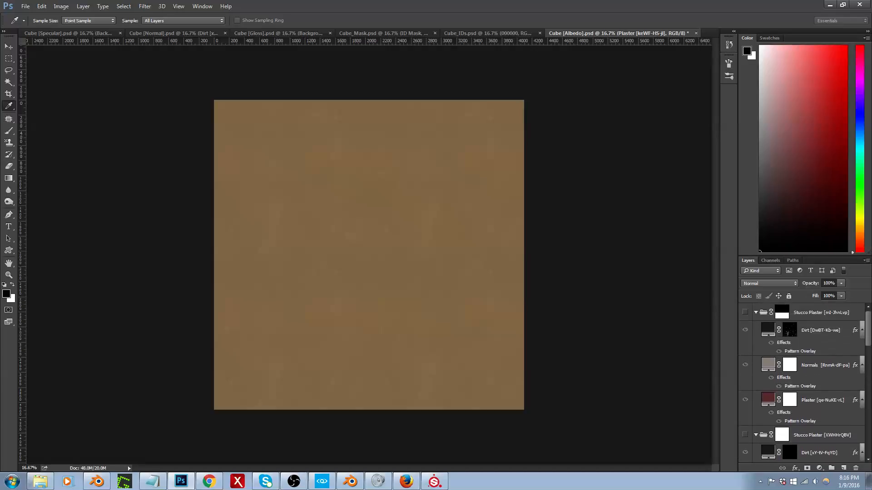
pyautogui.scroll(-5, 754, 426)
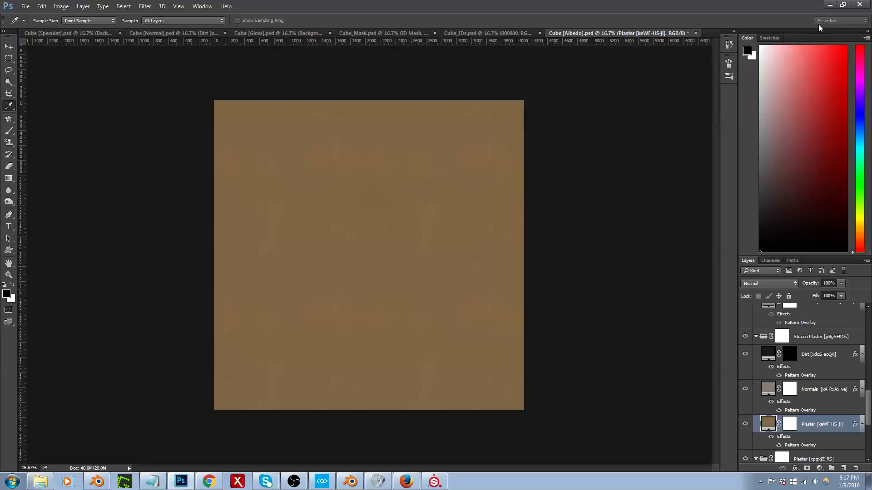
# Step: Close the Cube [Albedo] document without saving its changes, and restore the Photoshop window down from full screen size
pyautogui.click(696, 34)
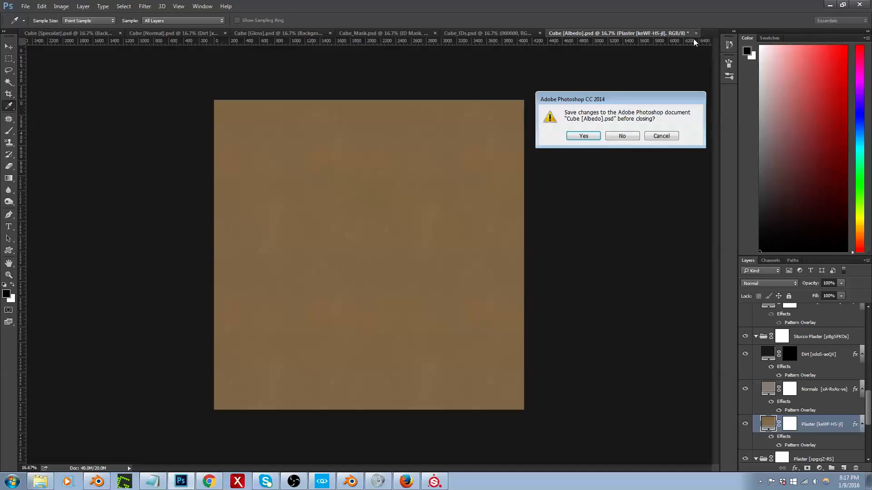
pyautogui.click(624, 135)
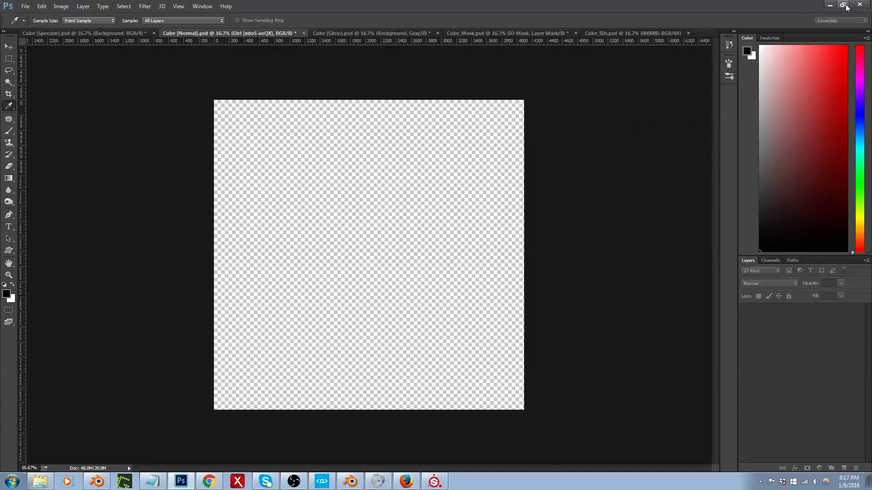
pyautogui.doubleClick(705, 9)
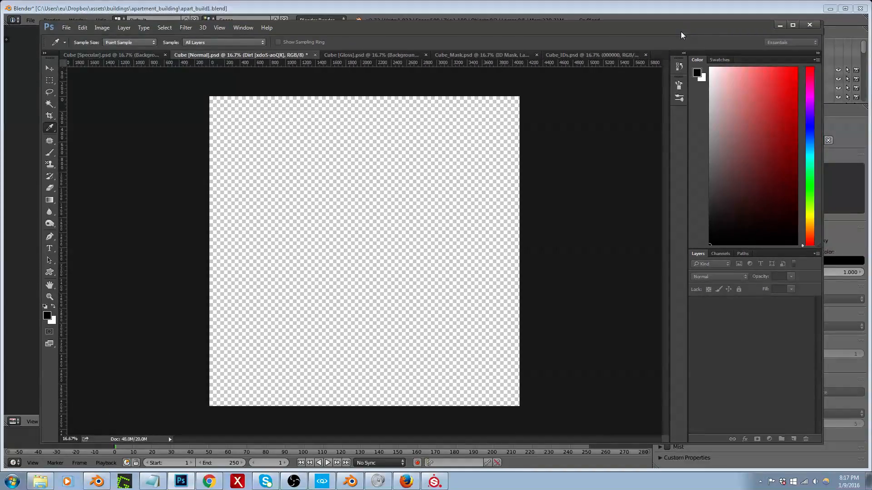
# Step: End the Photoshop.exe process in Windows Task Manager, and close the Task Manager
pyautogui.hotkey('ctrl', 'shift', 'Escape')
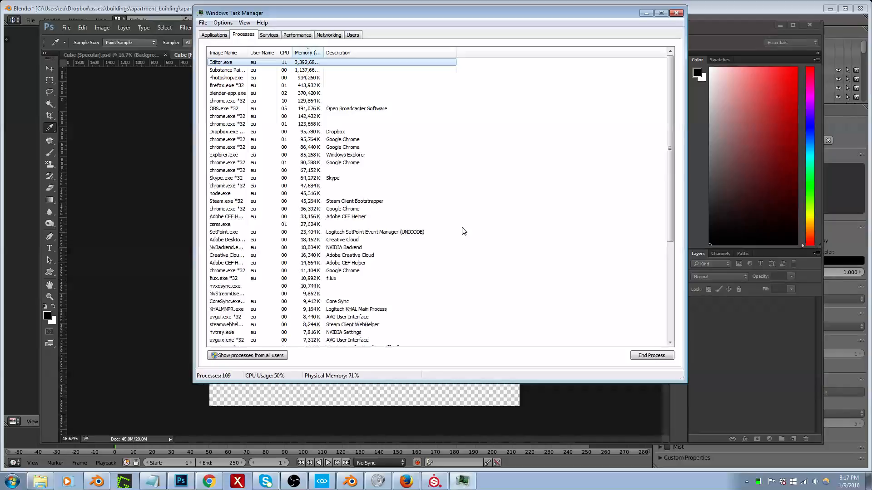
pyautogui.click(267, 78)
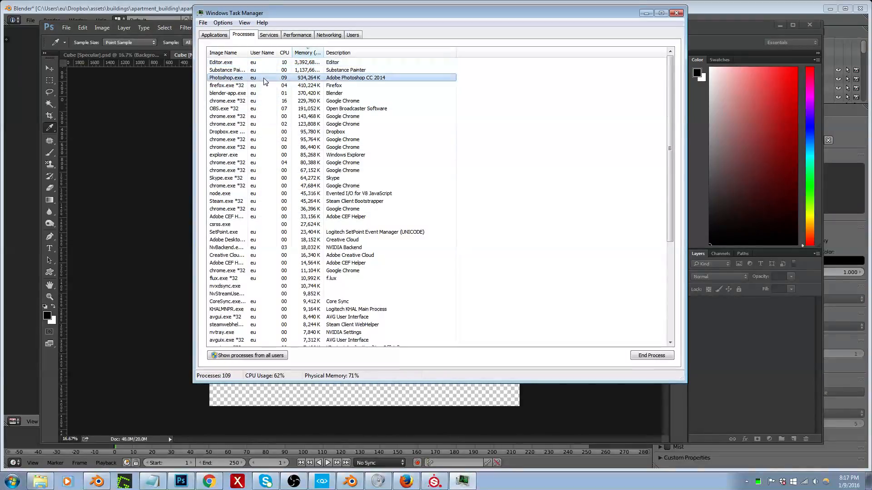
pyautogui.click(652, 356)
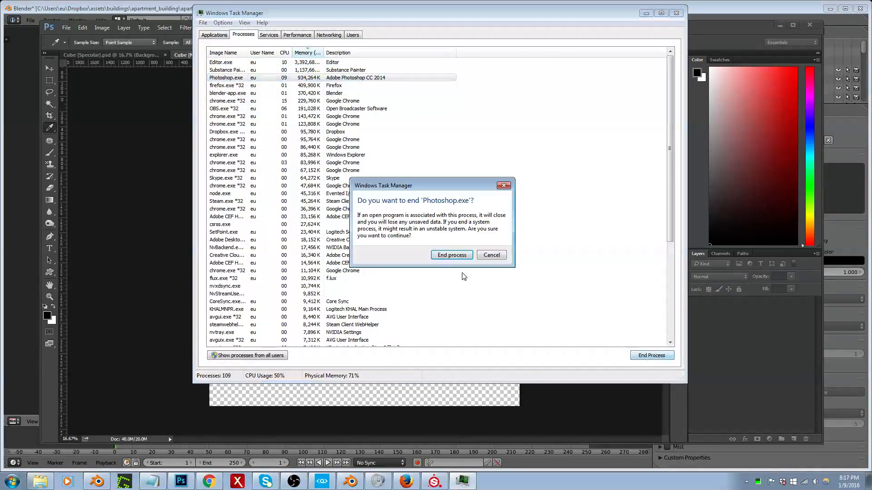
pyautogui.click(456, 257)
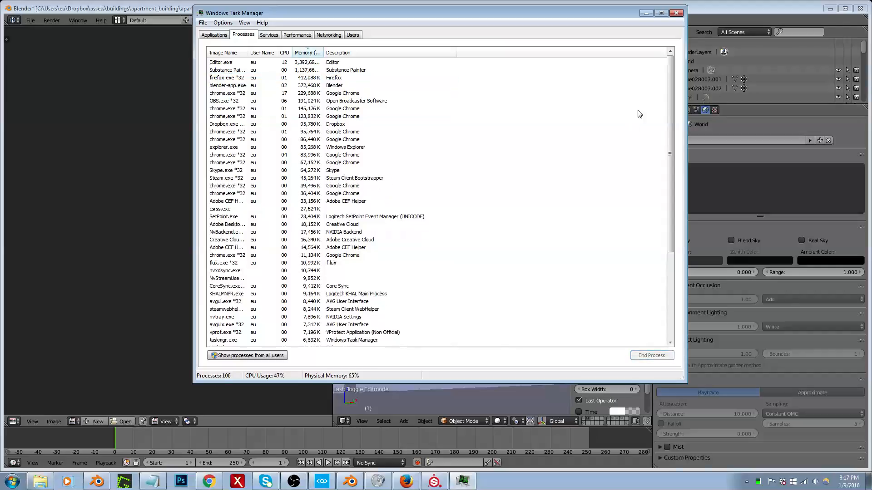
pyautogui.click(676, 13)
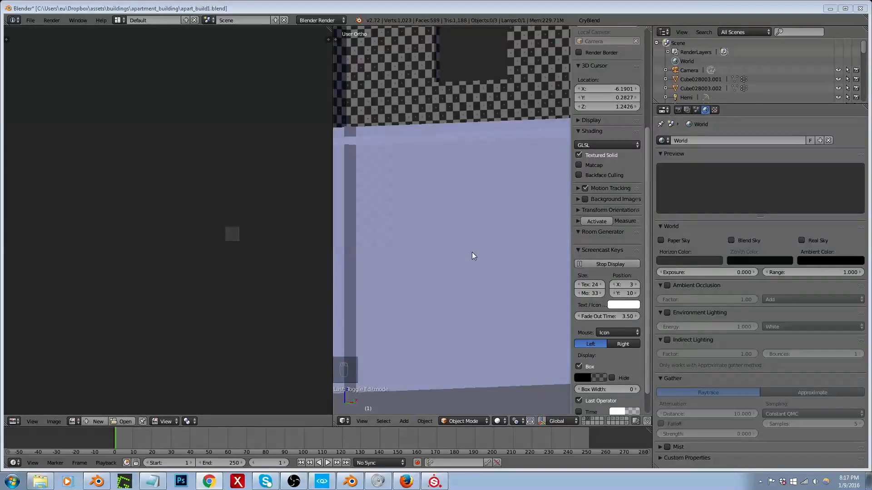
# Step: Examine the apartment building's interior walls in Blender, and the apartment hallway and doorways in CRYENGINE
pyautogui.click(468, 280)
pyautogui.scroll(-5, 468, 278)
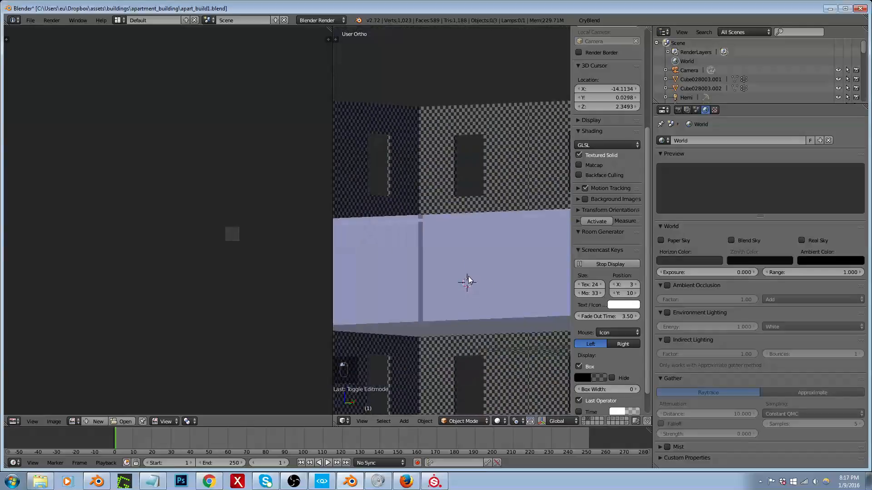
pyautogui.moveTo(468, 277); pyautogui.dragTo(449, 291, button='middle')
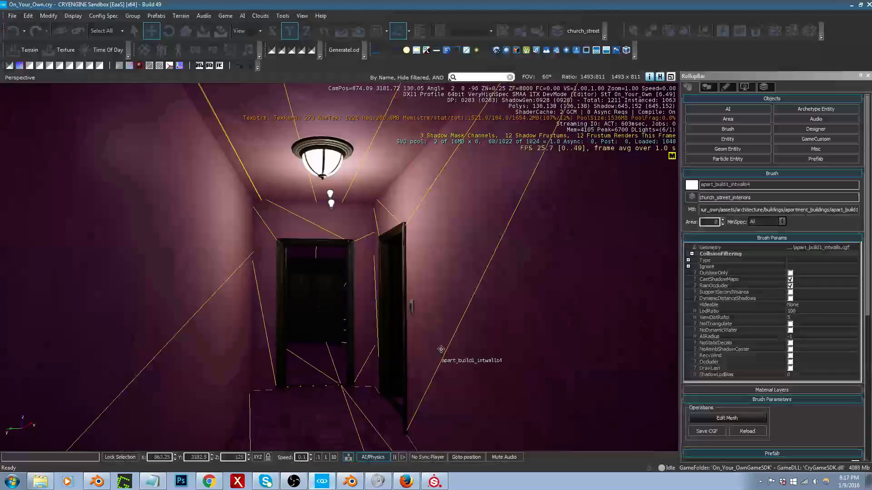
pyautogui.moveTo(446, 310); pyautogui.dragTo(446, 315, button='right')
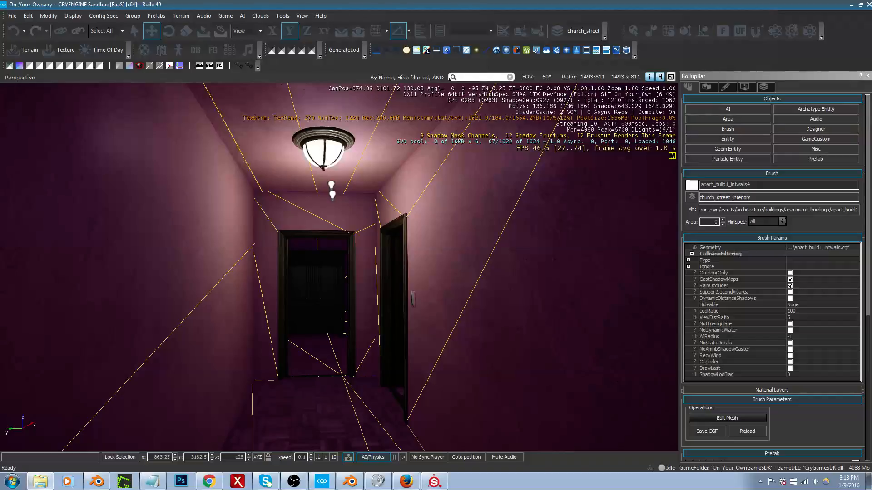
pyautogui.moveTo(528, 214); pyautogui.dragTo(397, 289, button='right')
pyautogui.press('w')
pyautogui.press('w')
pyautogui.press('s')
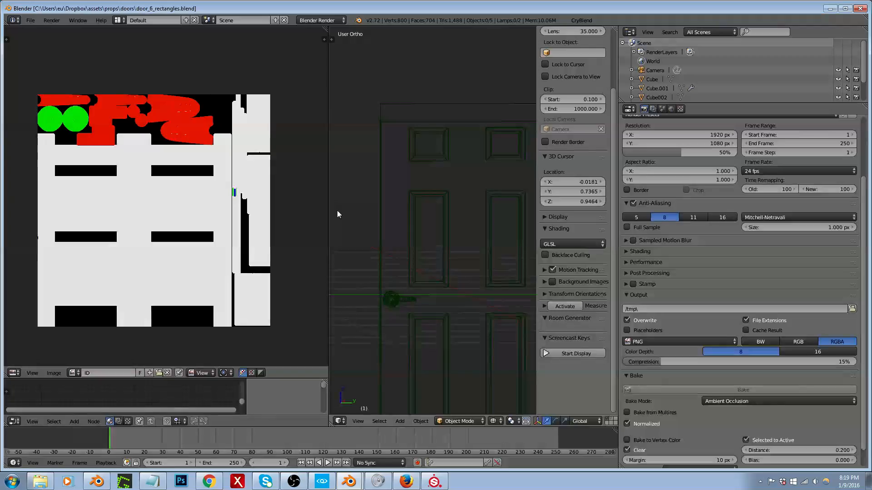
# Step: Close the Blender window holding door_6_rectangles.blend, and open the door_frame4 mesh in door_frame1.blend for editing
pyautogui.click(860, 9)
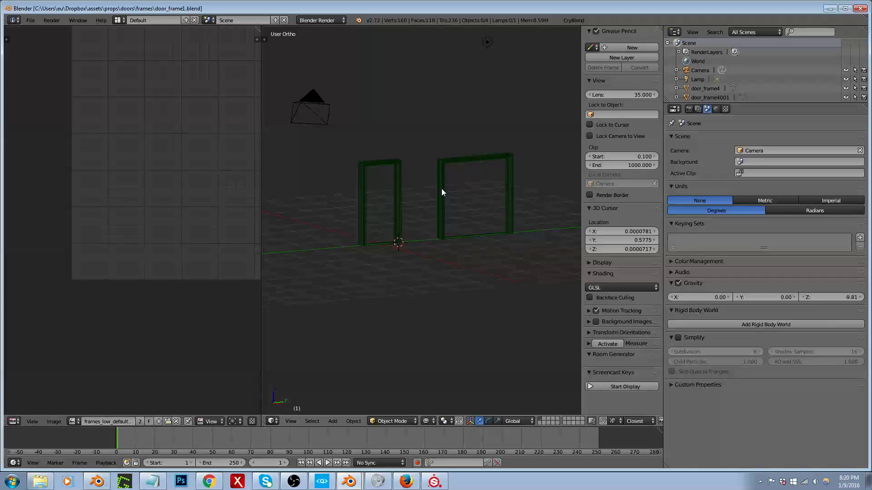
pyautogui.scroll(-3, 441, 192)
pyautogui.scroll(3, 395, 187)
pyautogui.rightClick(389, 189)
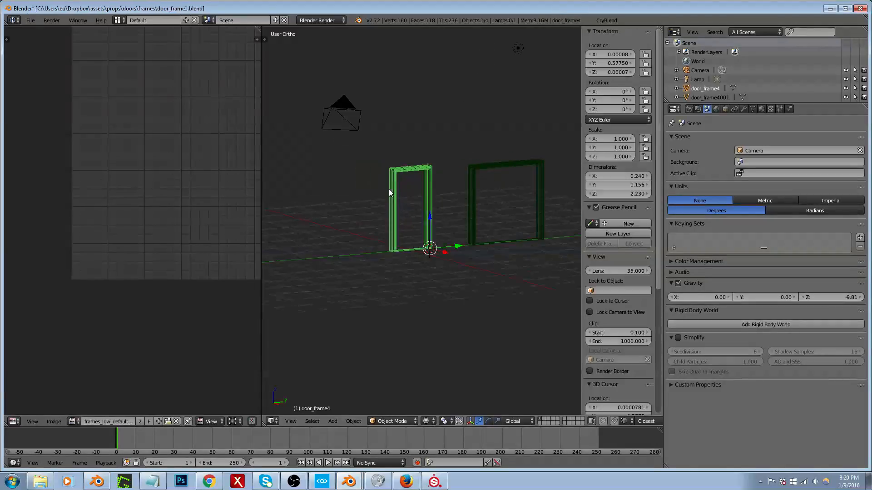
pyautogui.press('Tab')
pyautogui.scroll(4, 393, 189)
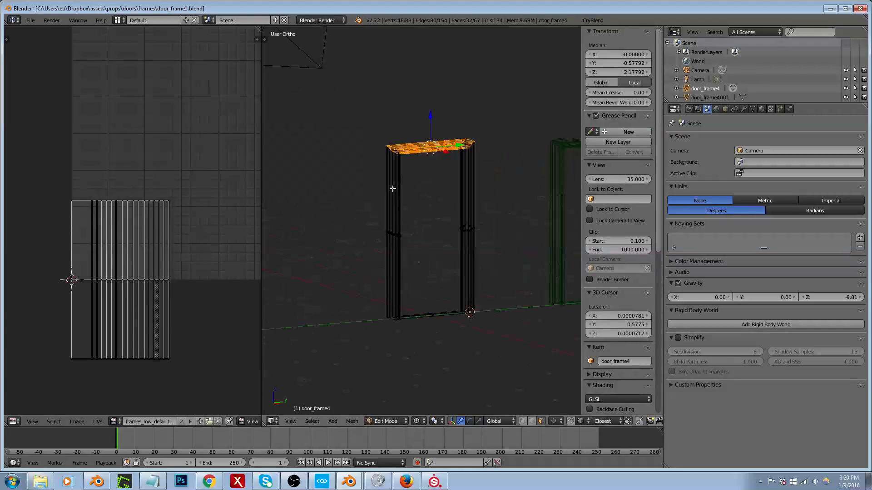
# Step: Duplicate one vertical jamb of door_frame4, move the copy along Y away from the frame, and separate it into its own object
pyautogui.rightClick(395, 235)
pyautogui.scroll(-3, 397, 233)
pyautogui.scroll(-4, 228, 245)
pyautogui.scroll(1, 213, 178)
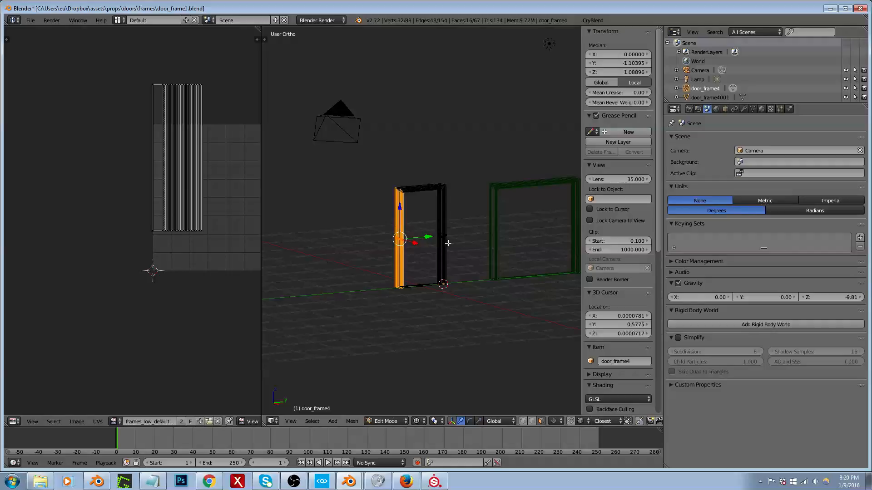
pyautogui.hotkey('shift', 'd')
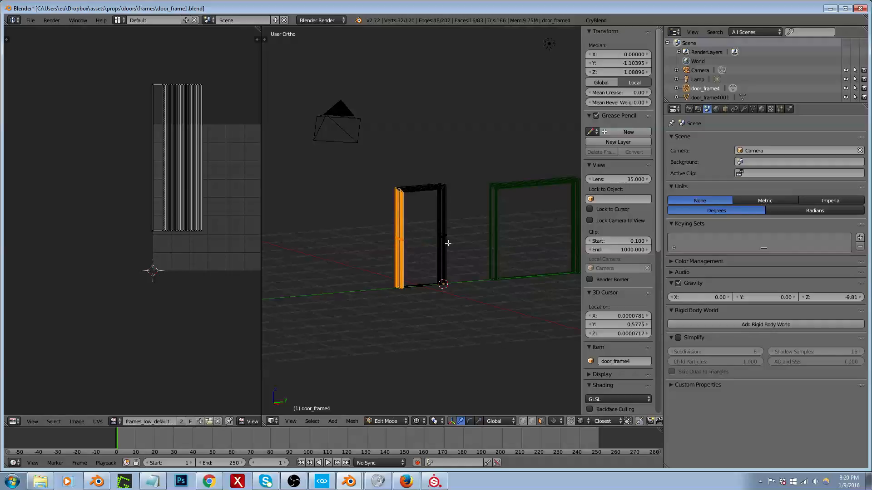
pyautogui.press('y')
pyautogui.click(399, 236)
pyautogui.moveTo(399, 235); pyautogui.dragTo(329, 234, button='middle')
pyautogui.press('p')
pyautogui.click(331, 235)
pyautogui.press('Tab')
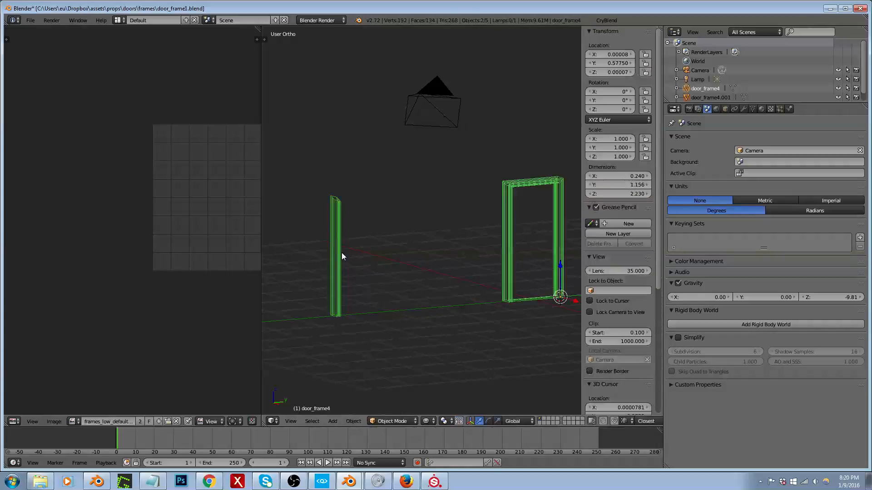
# Step: Remove the separated jamb object from the door_frame1.cgf group, and copy it to the buffer
pyautogui.click(340, 253)
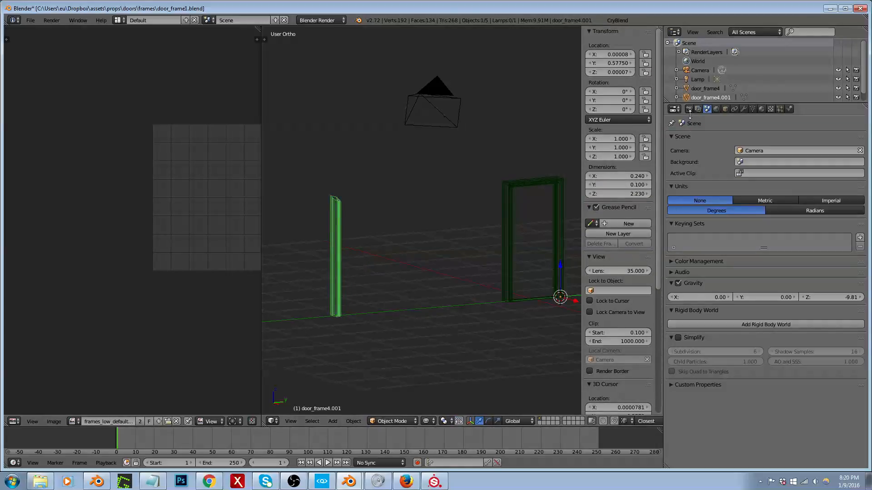
pyautogui.click(725, 109)
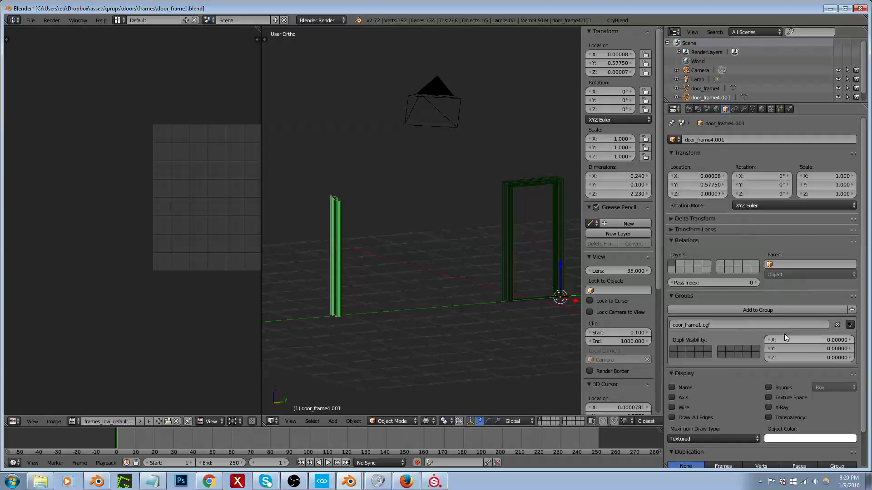
pyautogui.click(837, 324)
pyautogui.hotkey('ctrl', 'c')
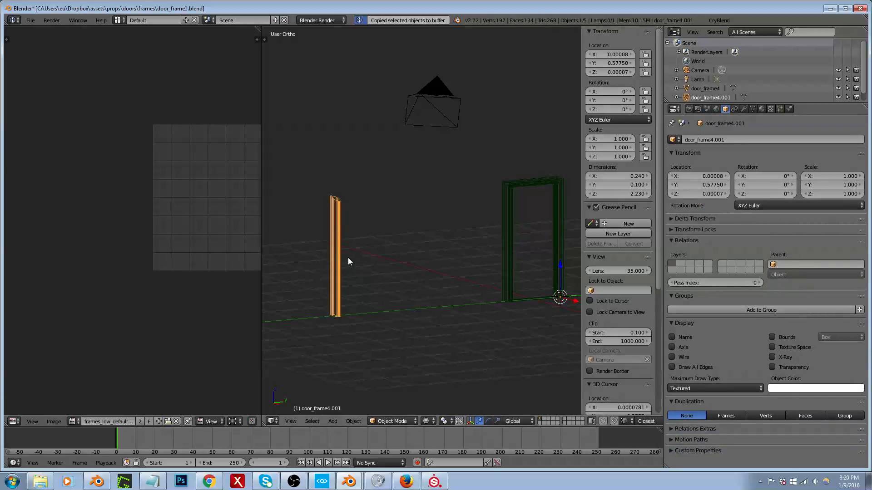
# Step: Switch to the Blender window with apart_build1.blend, maximize its 3D view, and paste the copied door jamb
pyautogui.moveTo(410, 7); pyautogui.dragTo(871, 1)
pyautogui.click(350, 482)
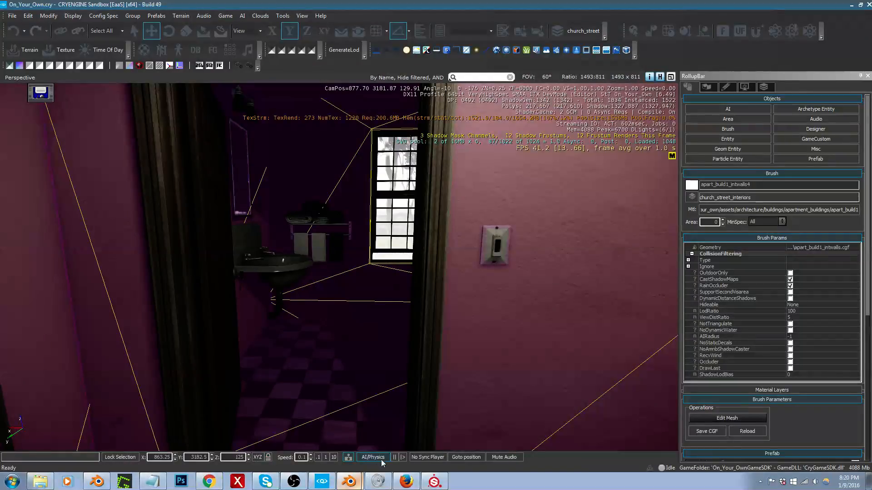
pyautogui.hotkey('shift', 'space')
pyautogui.scroll(-4, 423, 304)
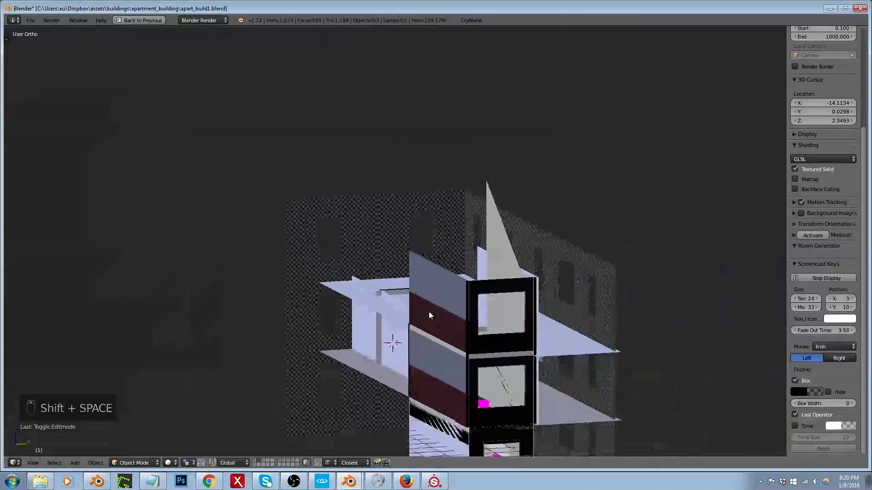
pyautogui.moveTo(460, 309); pyautogui.dragTo(423, 306, button='middle')
pyautogui.scroll(-2, 467, 287)
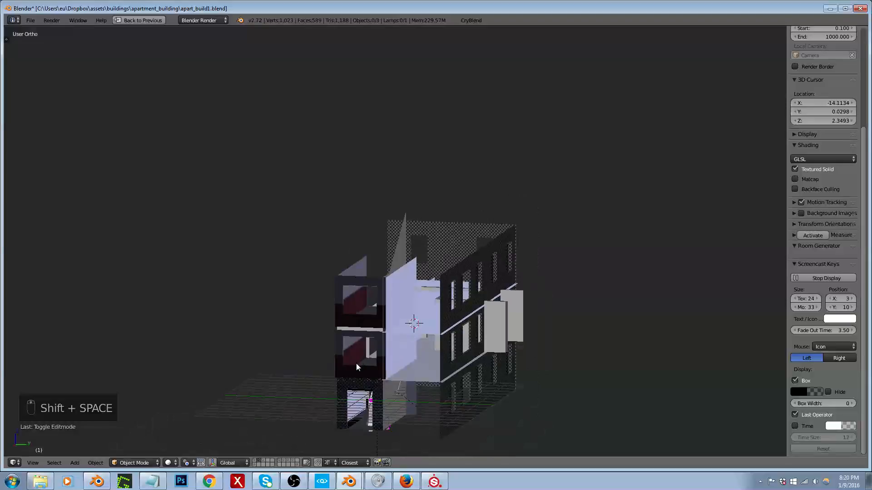
pyautogui.scroll(8, 357, 363)
pyautogui.click(374, 347)
pyautogui.scroll(-5, 380, 313)
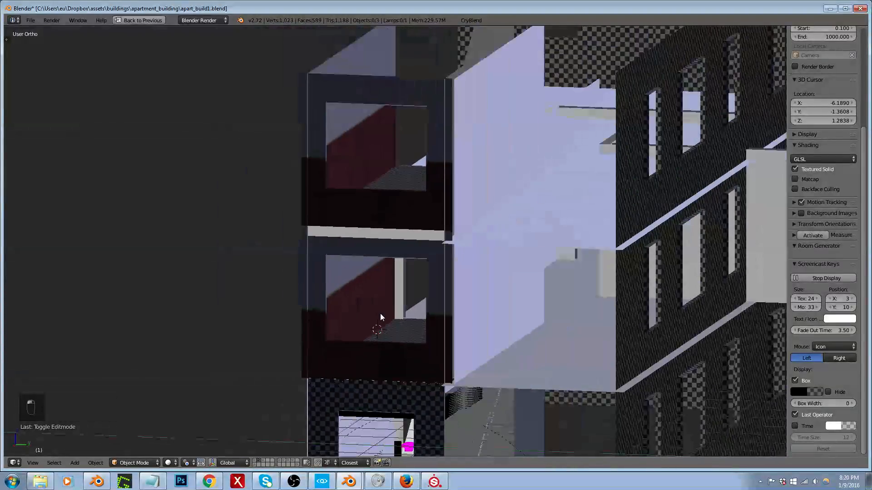
pyautogui.hotkey('ctrl', 'v')
pyautogui.scroll(-3, 380, 316)
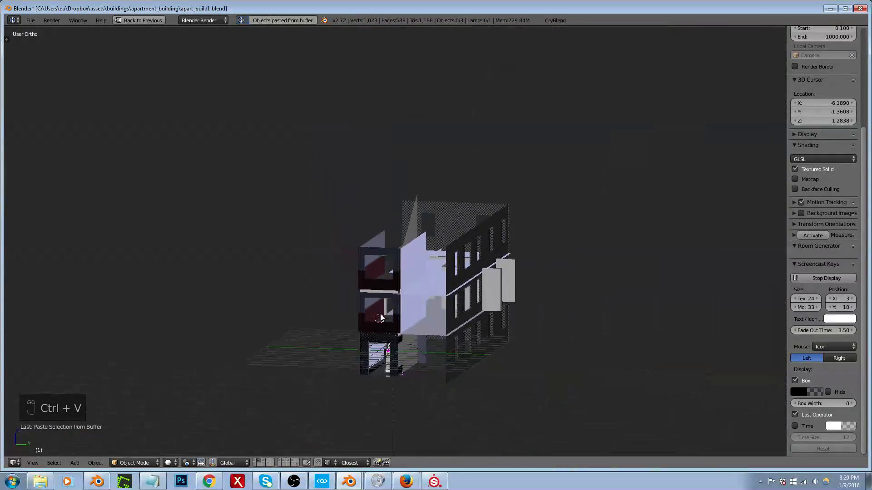
# Step: Reveal all layers in wireframe, move the pasted jamb to layer 2, and show only that layer
pyautogui.press('`')
pyautogui.press('z')
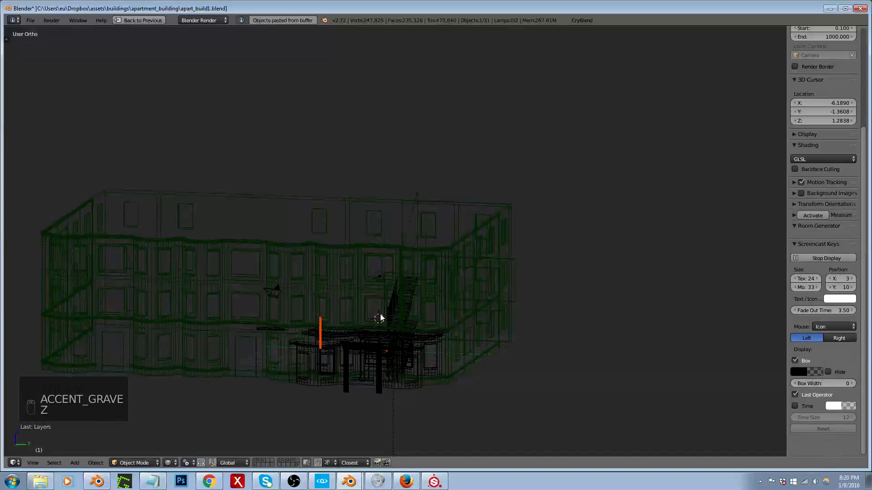
pyautogui.press('m')
pyautogui.press('2')
pyautogui.press('2')
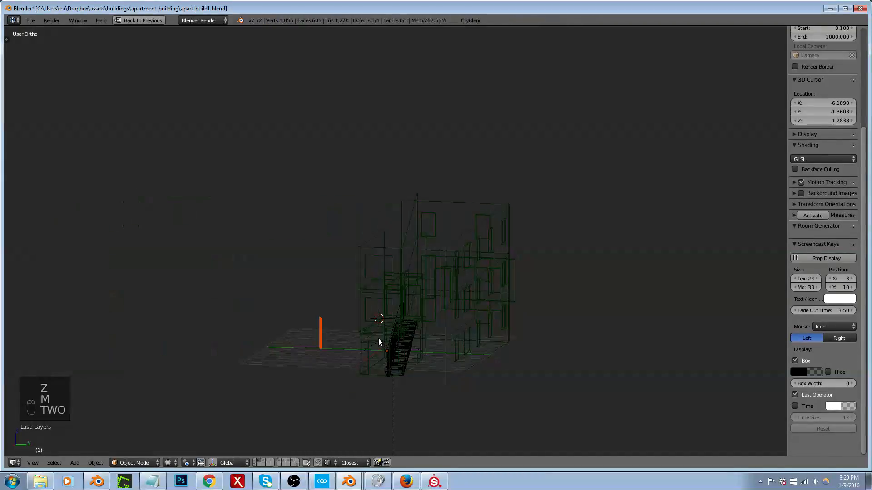
# Step: Return to solid shading and remove the doorWood material slot from the pasted door jamb
pyautogui.scroll(6, 378, 340)
pyautogui.moveTo(388, 336); pyautogui.dragTo(451, 338, button='middle')
pyautogui.press('z')
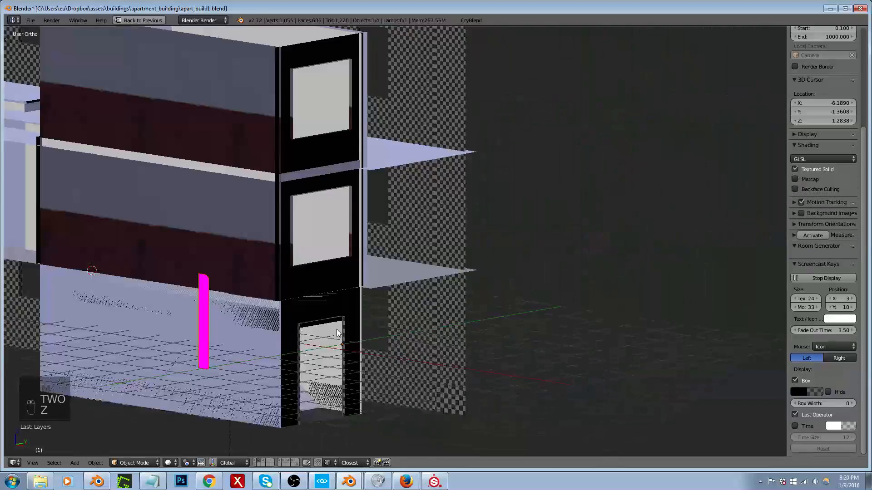
pyautogui.scroll(4, 219, 294)
pyautogui.press('Tab')
pyautogui.rightClick(183, 258)
pyautogui.press('Tab')
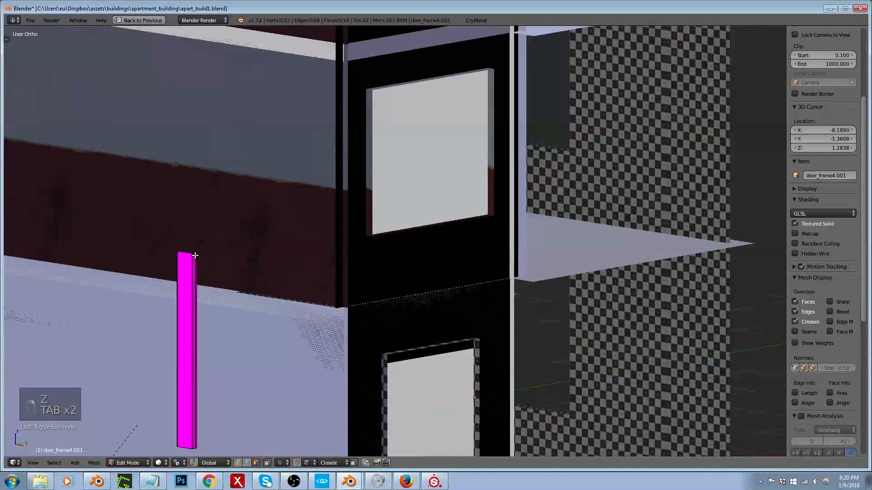
pyautogui.scroll(5, 195, 254)
pyautogui.scroll(-2, 196, 255)
pyautogui.hotkey('shift', 'space')
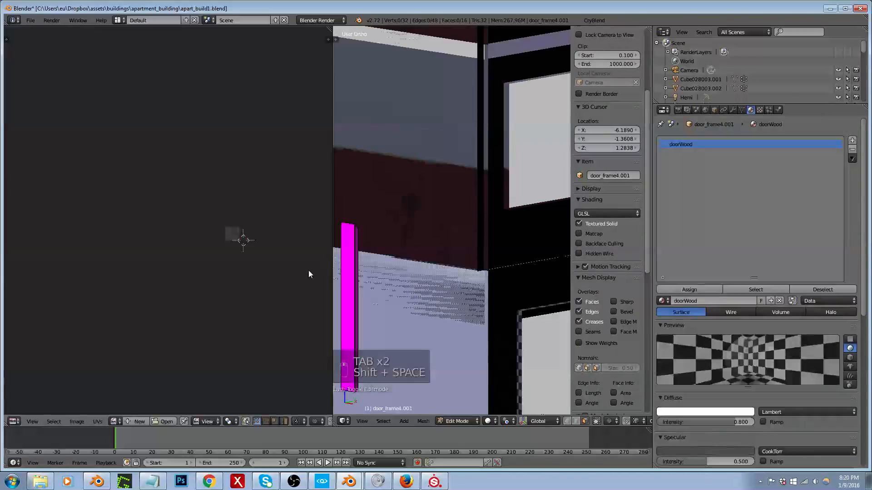
pyautogui.rightClick(353, 266)
pyautogui.press('Tab')
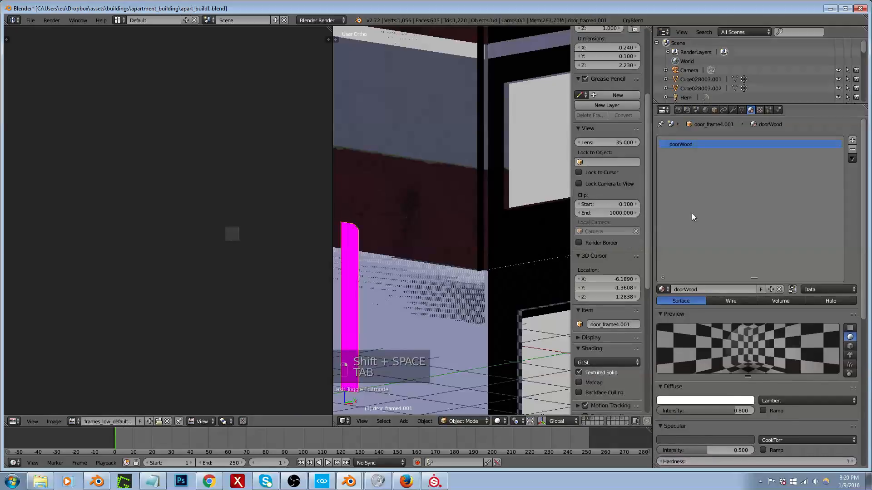
pyautogui.click(852, 151)
# Step: Reselect the door jamb object and select its entire mesh in edit mode
pyautogui.rightClick(345, 248)
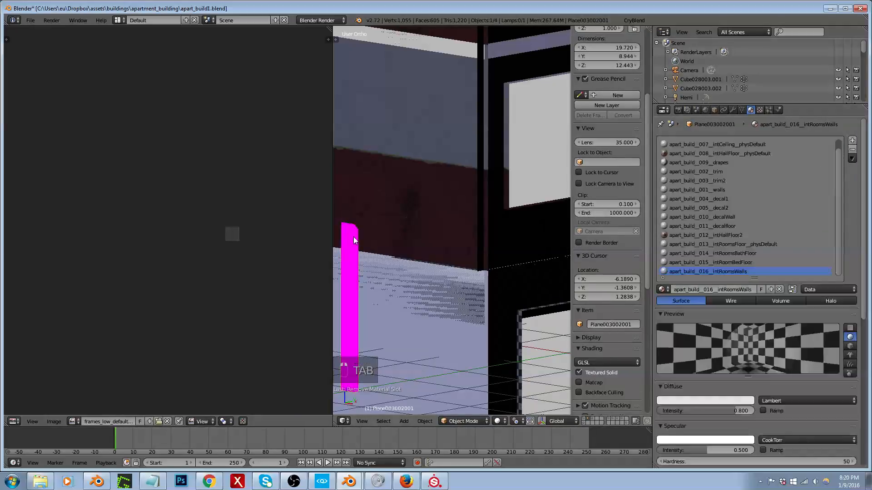
pyautogui.press('z')
pyautogui.press('z')
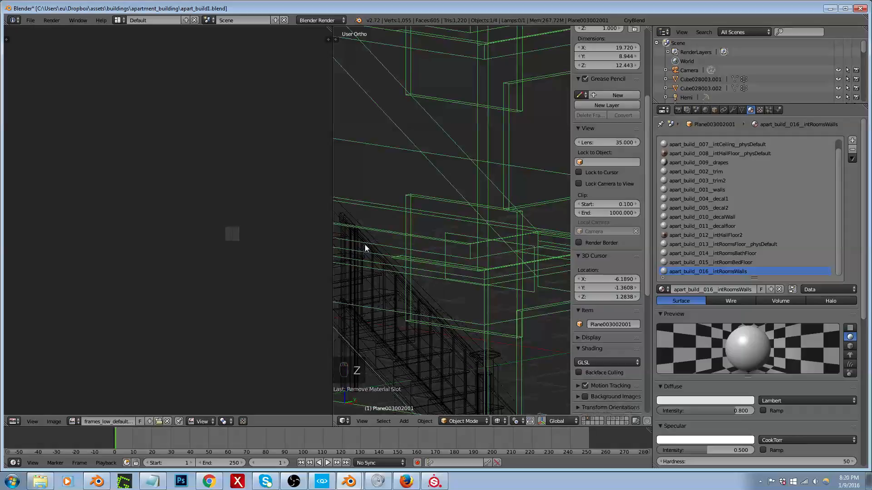
pyautogui.rightClick(352, 237)
pyautogui.press('Tab')
pyautogui.press('a')
pyautogui.press('a')
pyautogui.press('a')
pyautogui.press('a')
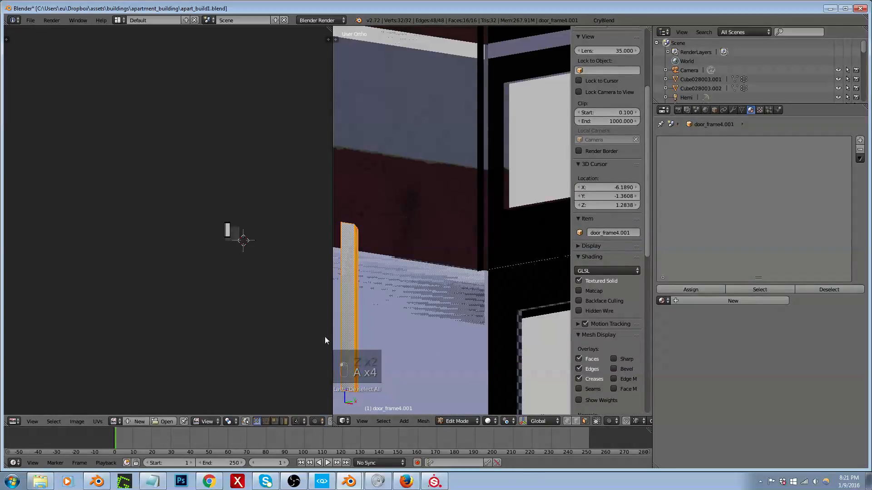
# Step: In face select mode, select the adjoining moulding faces along one side of the jamb, leaving out the narrow step face beside the wide one
pyautogui.hotkey('shift', 'space')
pyautogui.scroll(-5, 373, 284)
pyautogui.moveTo(369, 278); pyautogui.dragTo(195, 290, button='middle')
pyautogui.scroll(5, 315, 272)
pyautogui.scroll(6, 311, 382)
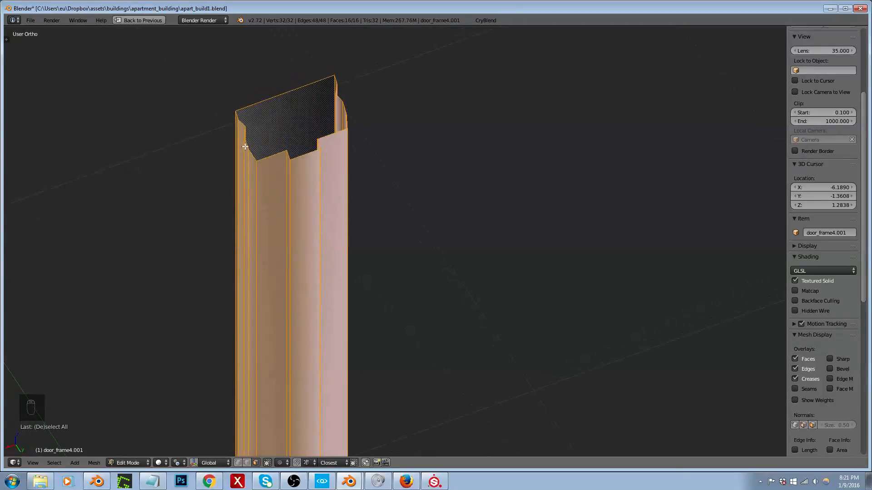
pyautogui.scroll(3, 245, 141)
pyautogui.scroll(-2, 346, 178)
pyautogui.hotkey('ctrl', 'Tab')
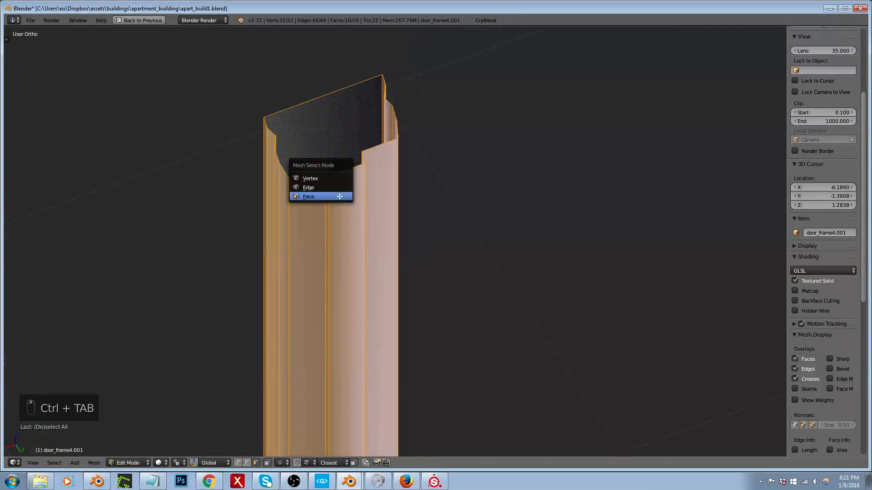
pyautogui.click(334, 198)
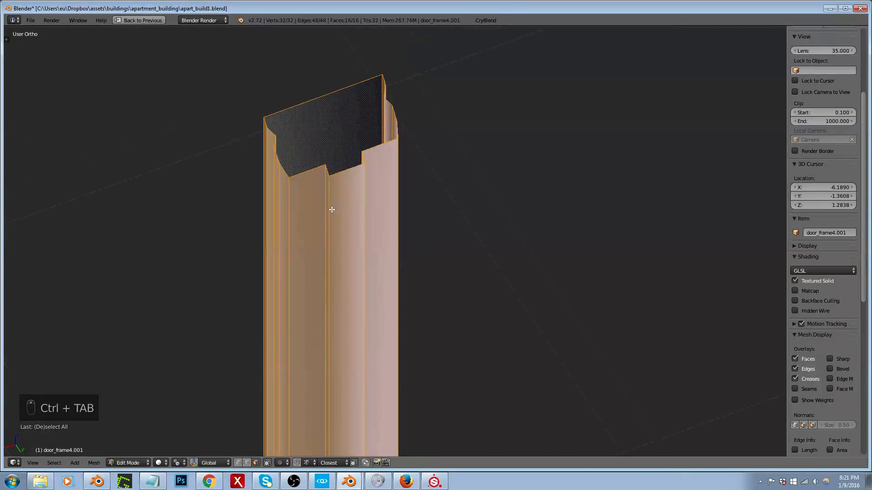
pyautogui.rightClick(278, 180)
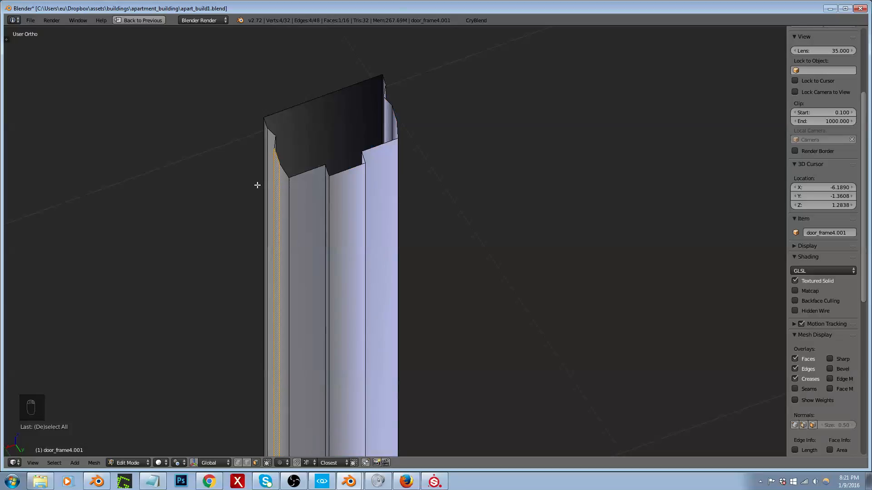
pyautogui.press('ctrl+KP_Add')
pyautogui.press('ctrl+KP_Add')
pyautogui.press('ctrl+KP_Add')
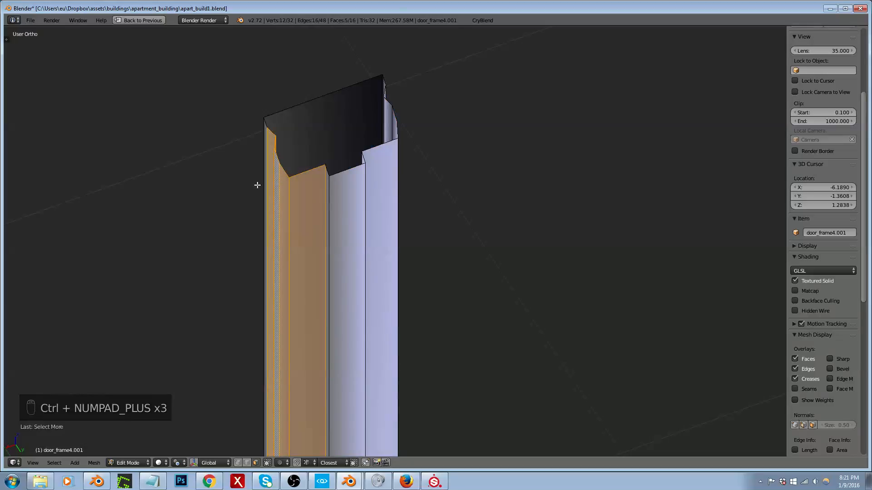
pyautogui.press('ctrl+KP_Add')
pyautogui.moveTo(257, 184); pyautogui.dragTo(321, 224, button='middle')
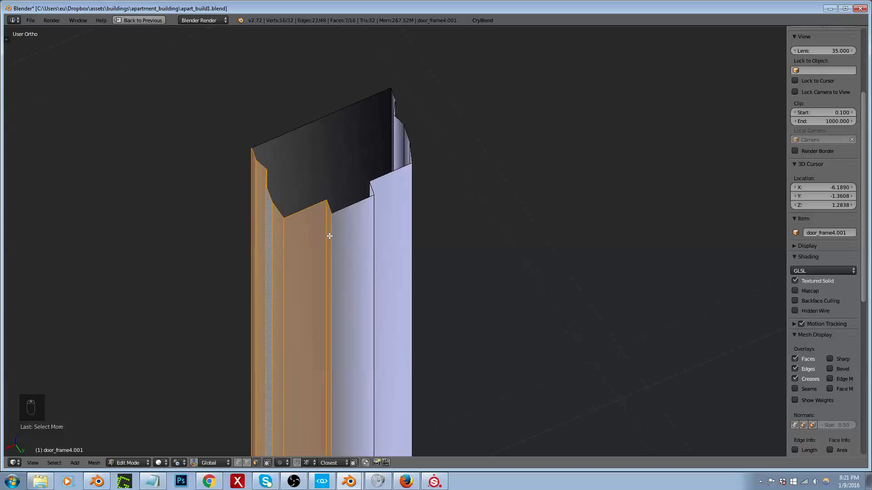
pyautogui.keyDown('shift'); pyautogui.rightClick(329, 235); pyautogui.keyUp('shift')
# Step: Invert the face selection and delete the remaining jamb faces so only the moulding strip is kept
pyautogui.hotkey('ctrl', 'i')
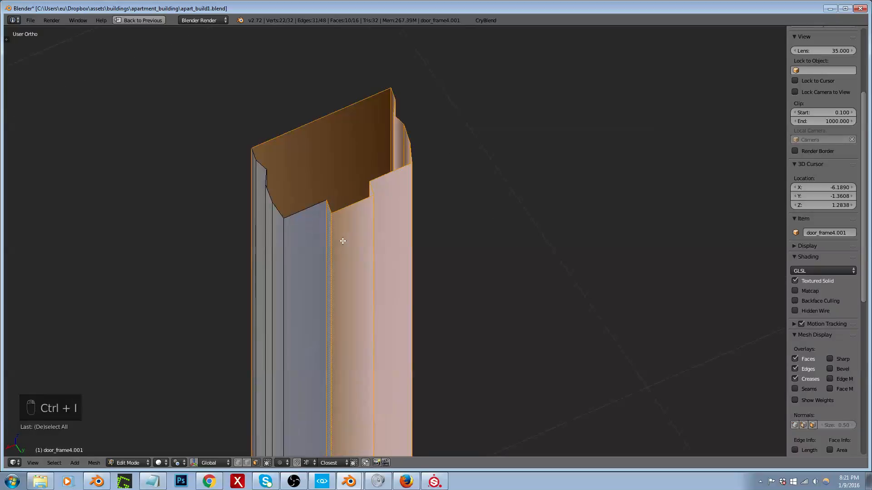
pyautogui.moveTo(340, 241); pyautogui.dragTo(308, 212, button='middle')
pyautogui.scroll(5, 308, 214)
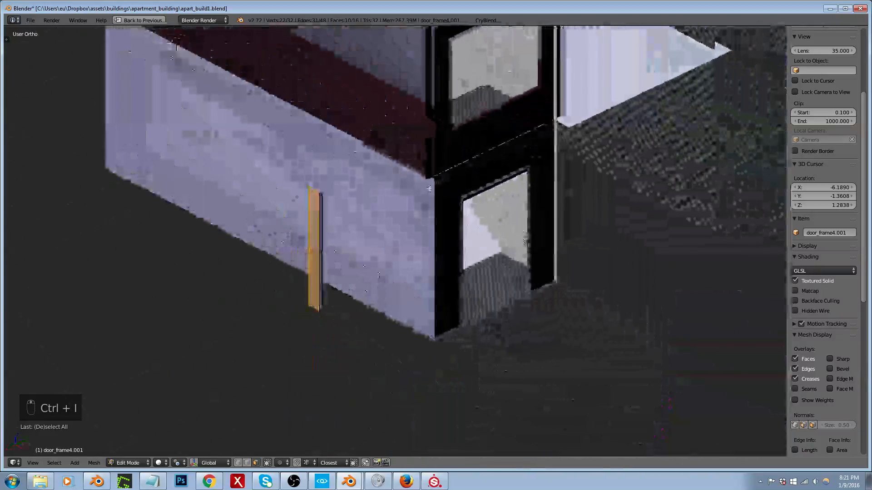
pyautogui.press('x')
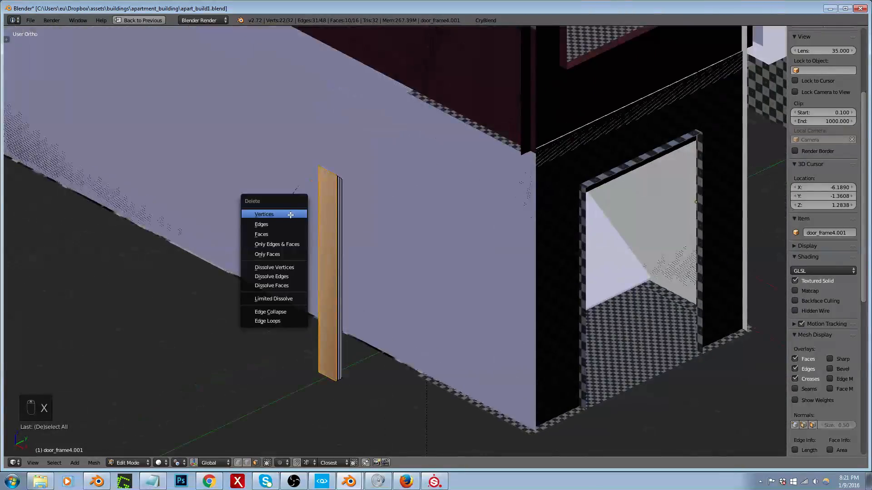
pyautogui.click(290, 233)
# Step: Add a centred lengthwise loop cut to the strip's wide face, and delete the vertices of its outer edge
pyautogui.scroll(6, 335, 204)
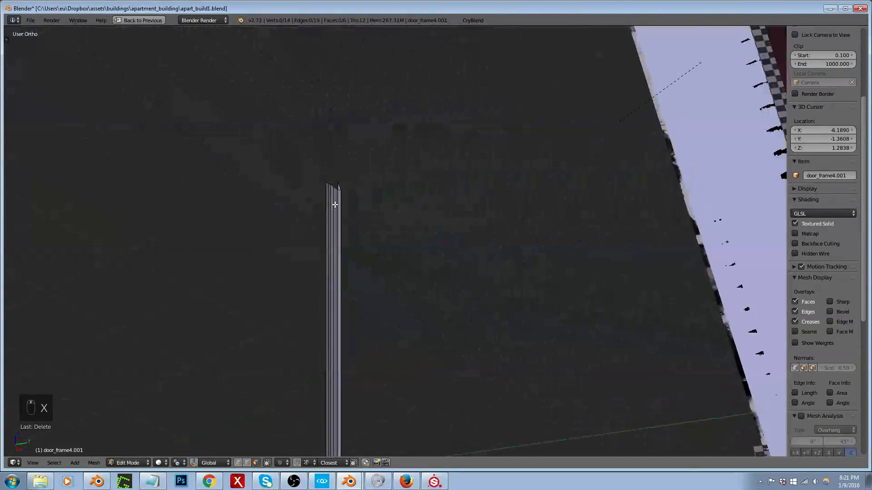
pyautogui.moveTo(335, 205); pyautogui.dragTo(263, 198, button='middle')
pyautogui.moveTo(296, 162); pyautogui.dragTo(288, 156, button='middle')
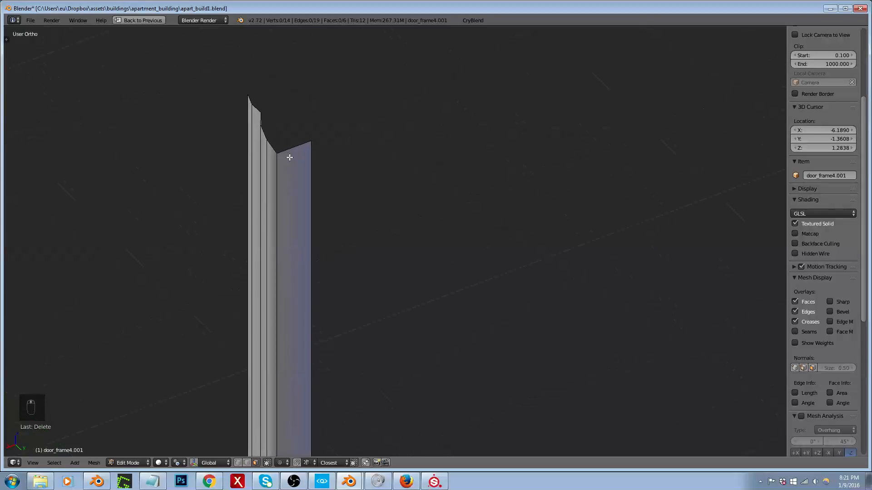
pyautogui.hotkey('ctrl', 'r')
pyautogui.click(289, 156)
pyautogui.rightClick(289, 156)
pyautogui.rightClick(309, 158)
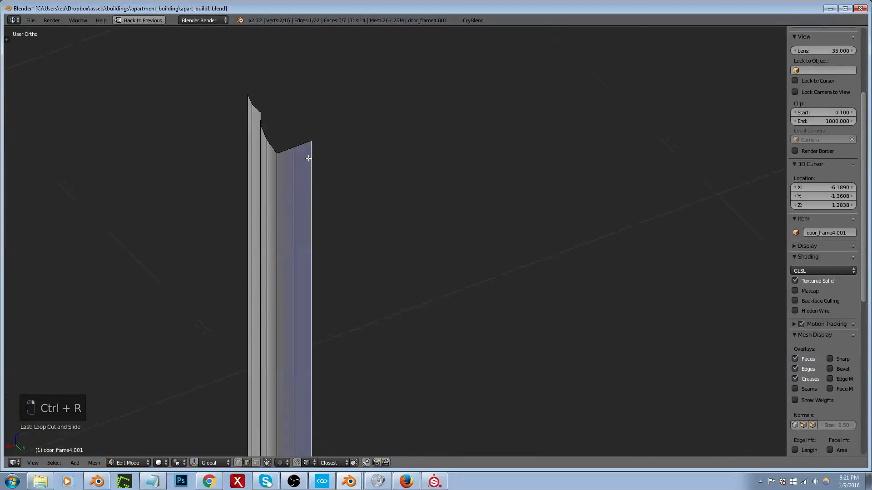
pyautogui.press('x')
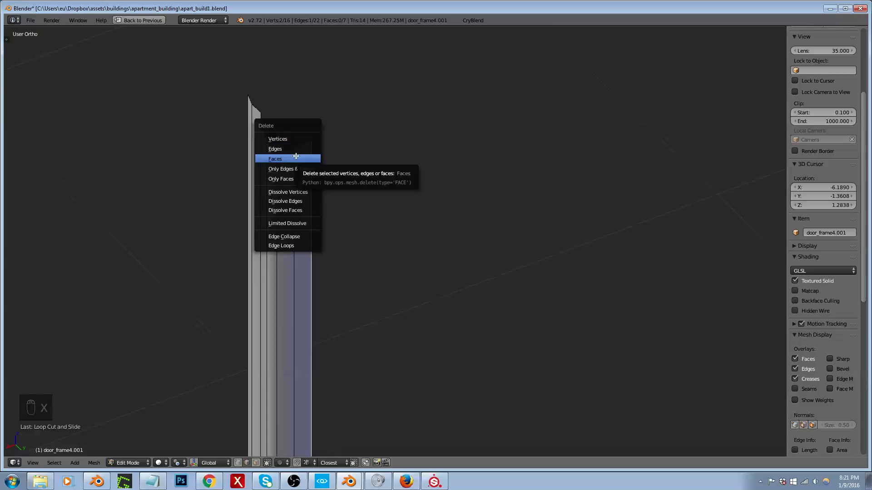
pyautogui.click(291, 139)
# Step: Scale the strip's upper end vertices to flatten the angled cut
pyautogui.moveTo(314, 145); pyautogui.dragTo(313, 125, button='middle')
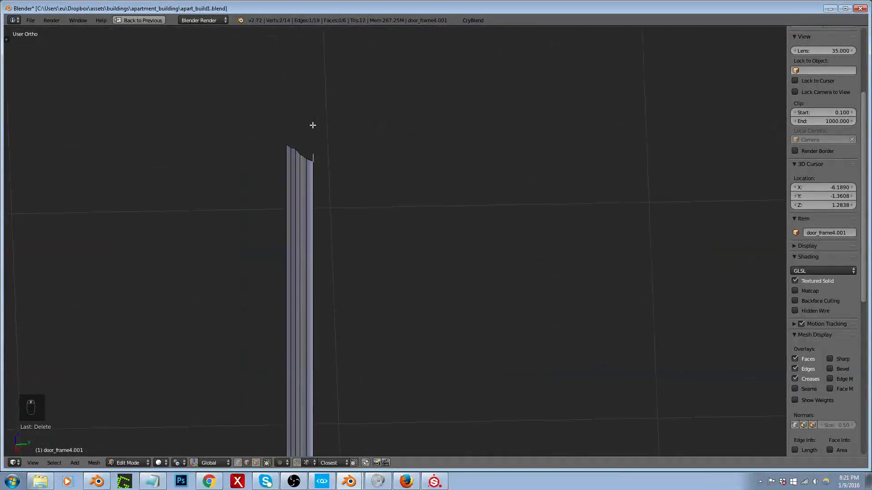
pyautogui.press('s')
pyautogui.click(305, 156)
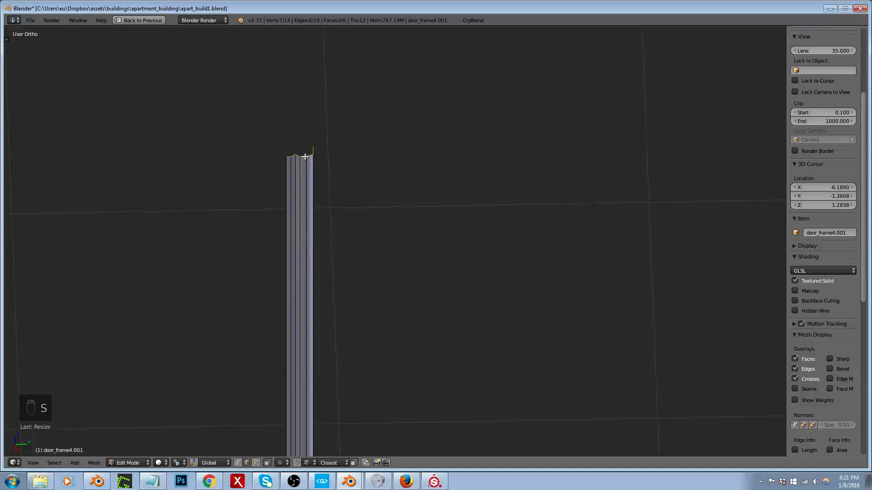
# Step: Select the whole trim strip mesh and examine its UV layout with all UVs selected
pyautogui.hotkey('shift', 'space')
pyautogui.press('a')
pyautogui.press('a')
pyautogui.press('a')
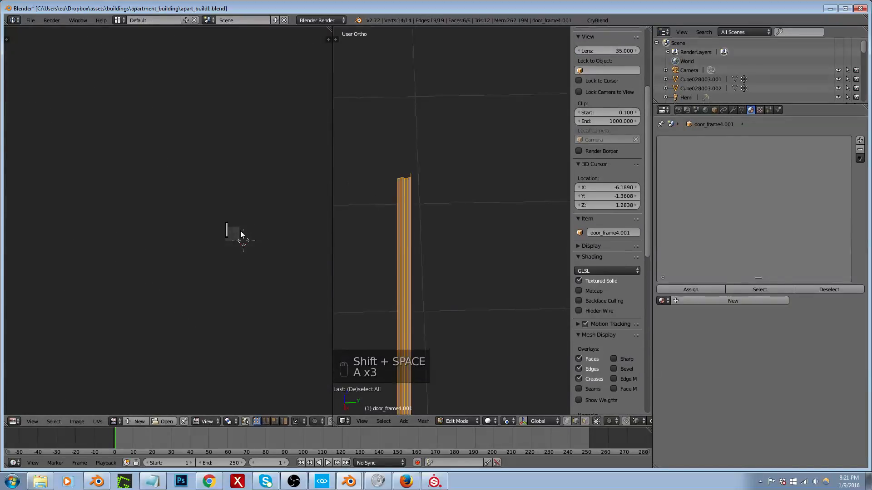
pyautogui.scroll(10, 213, 227)
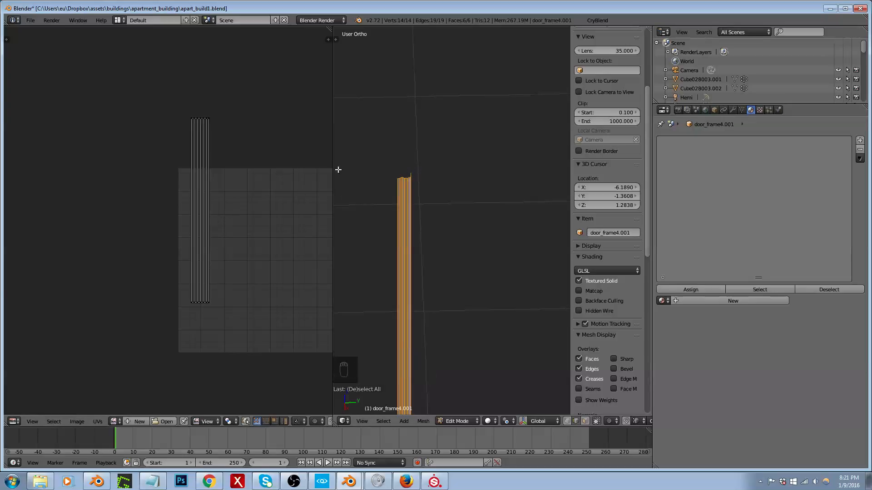
pyautogui.press('a')
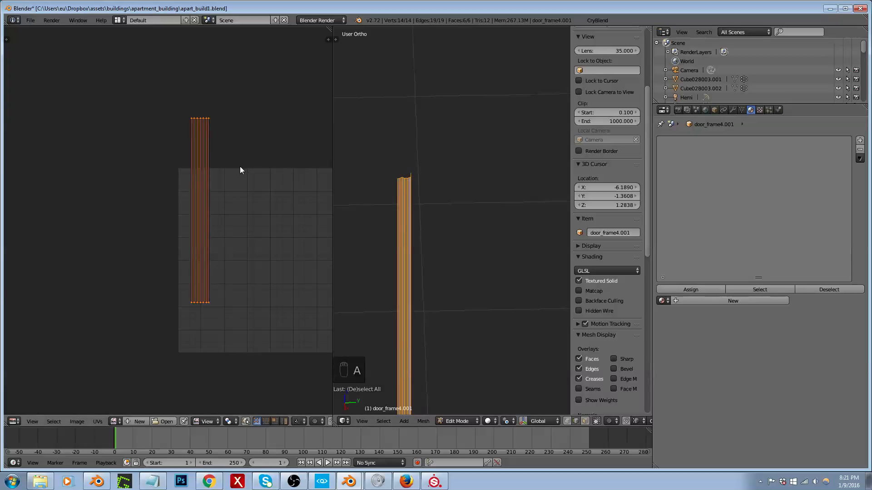
pyautogui.press('Tab')
# Step: Move the trim strip in wireframe view to the apartment rooms, near the lower corner of a room wall
pyautogui.scroll(-3, 414, 194)
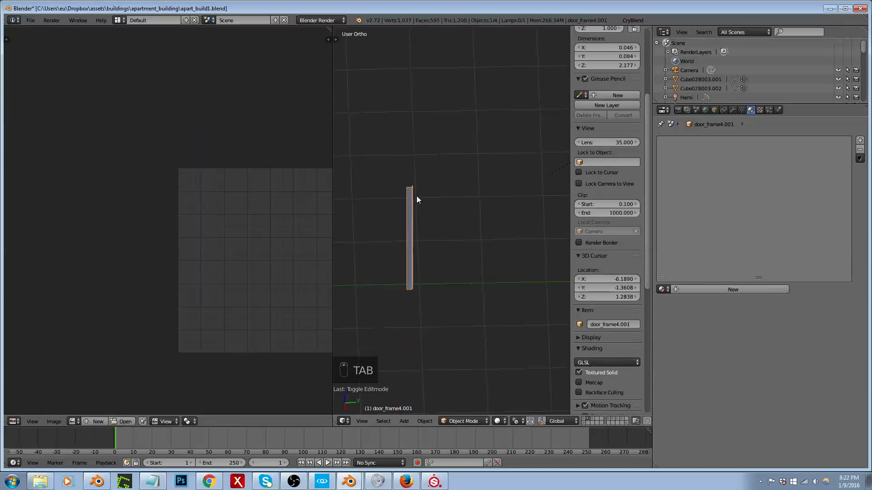
pyautogui.hotkey('shift', 'space')
pyautogui.scroll(-4, 451, 233)
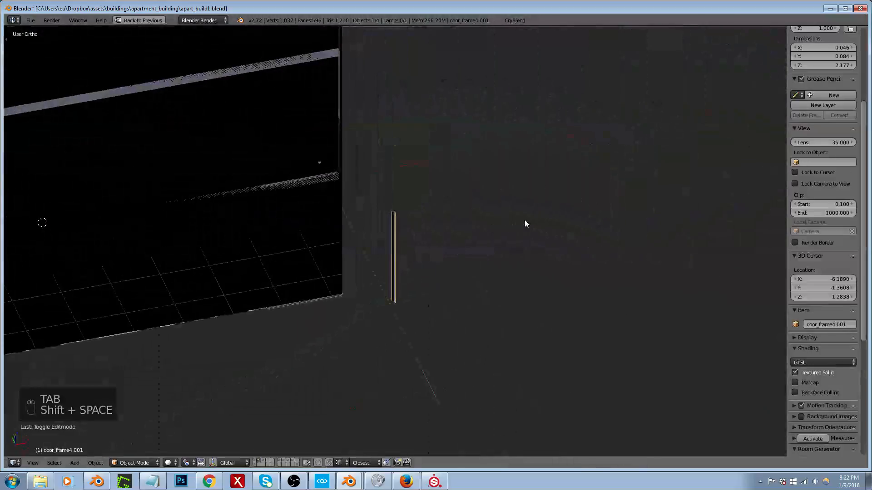
pyautogui.press('z')
pyautogui.moveTo(413, 240); pyautogui.dragTo(451, 248, button='middle')
pyautogui.press('g')
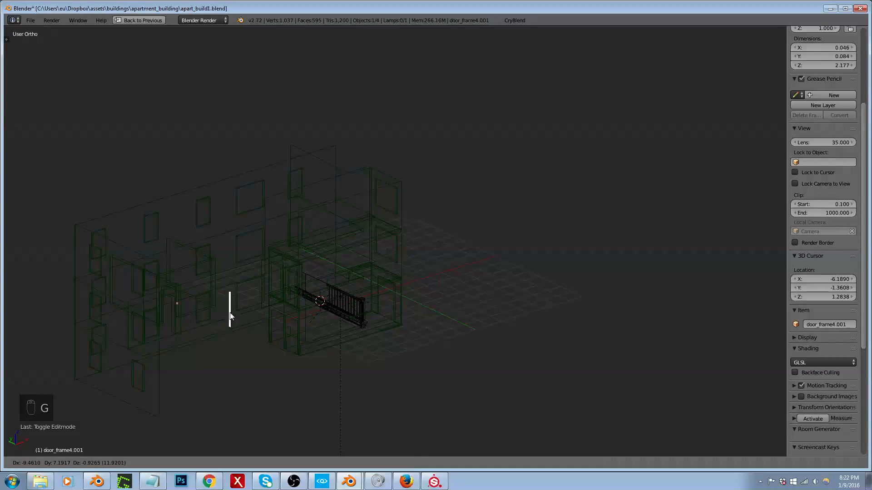
pyautogui.click(185, 311)
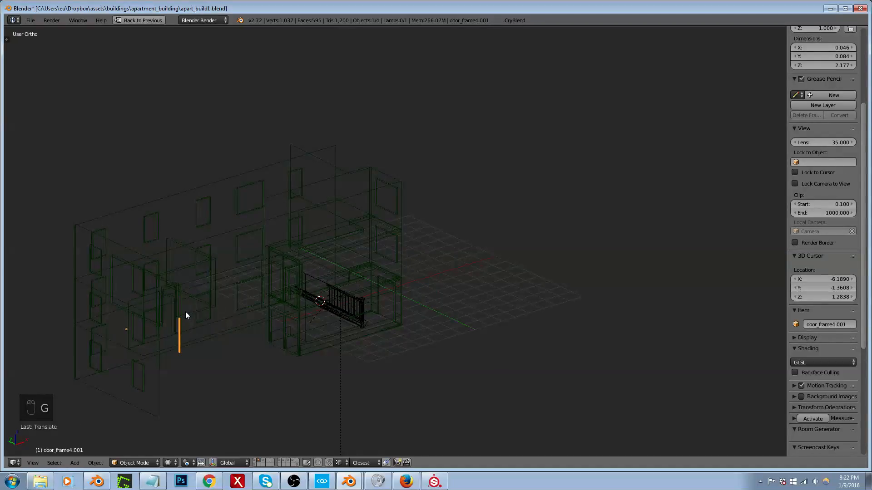
pyautogui.moveTo(213, 311); pyautogui.dragTo(138, 322, button='middle')
pyautogui.scroll(8, 184, 324)
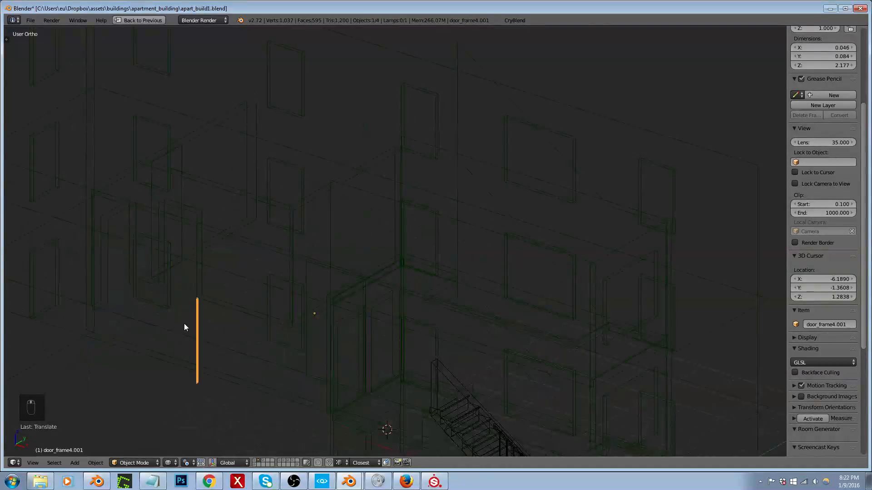
# Step: Join the trim strip into the building mesh, and select only the strip's linked geometry in edit mode
pyautogui.keyDown('shift'); pyautogui.rightClick(232, 271); pyautogui.keyUp('shift')
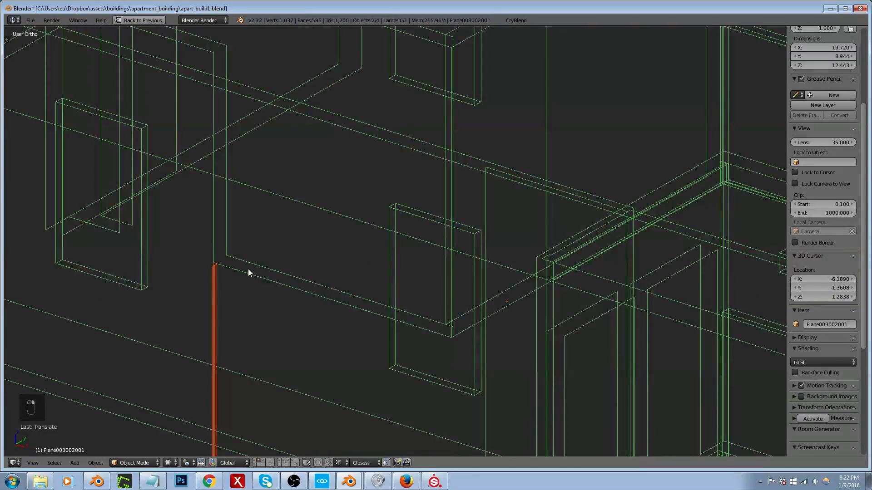
pyautogui.hotkey('ctrl', 'j')
pyautogui.press('Tab')
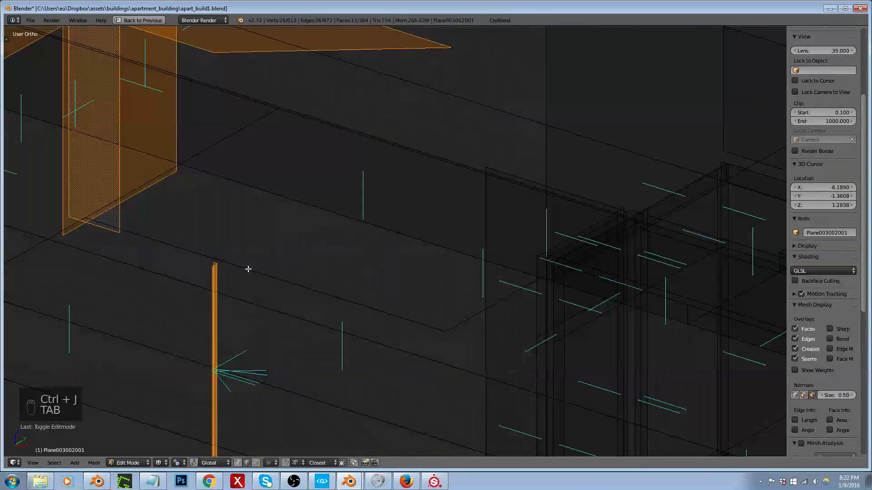
pyautogui.rightClick(220, 283)
pyautogui.hotkey('ctrl', 'l')
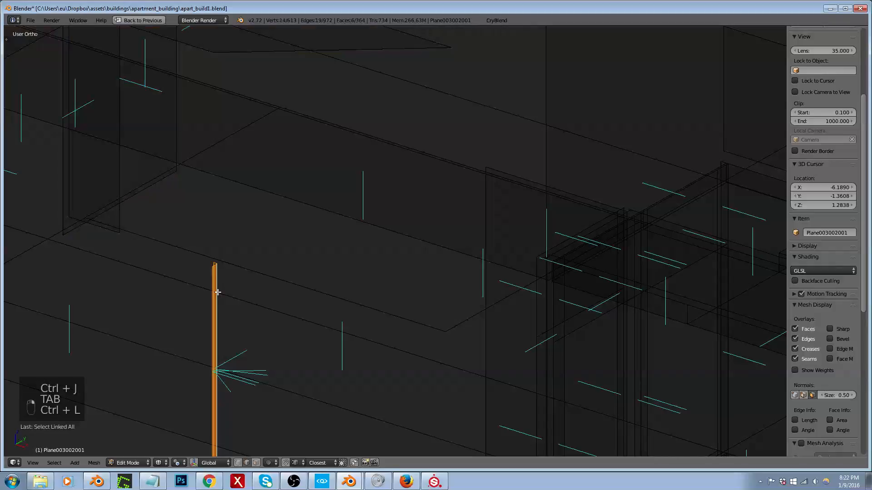
# Step: Add a new material named apart_build__017__trim to the building mesh and assign it to the selected trim strip
pyautogui.hotkey('shift', 'space')
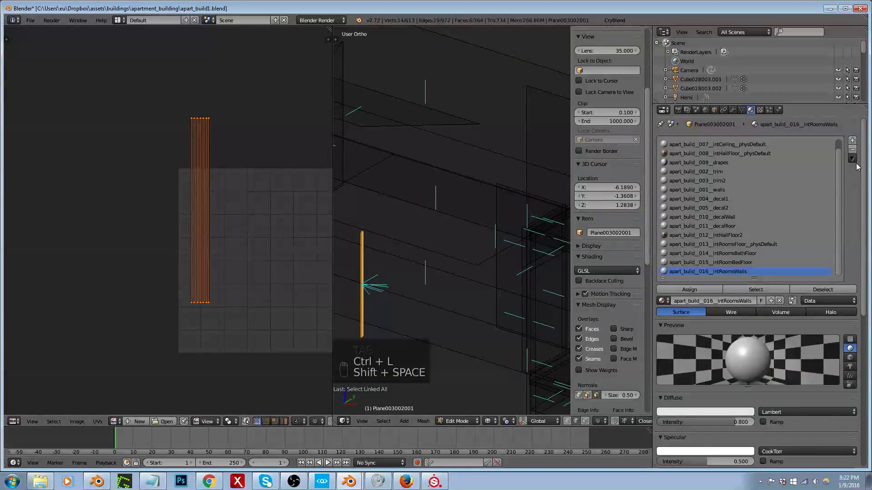
pyautogui.click(851, 141)
pyautogui.click(709, 300)
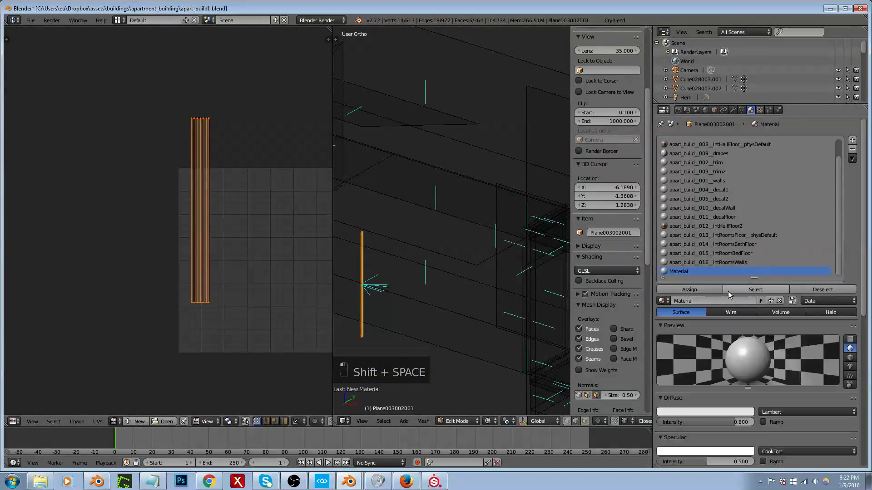
pyautogui.click(713, 300)
pyautogui.write('art_build__017__trim')
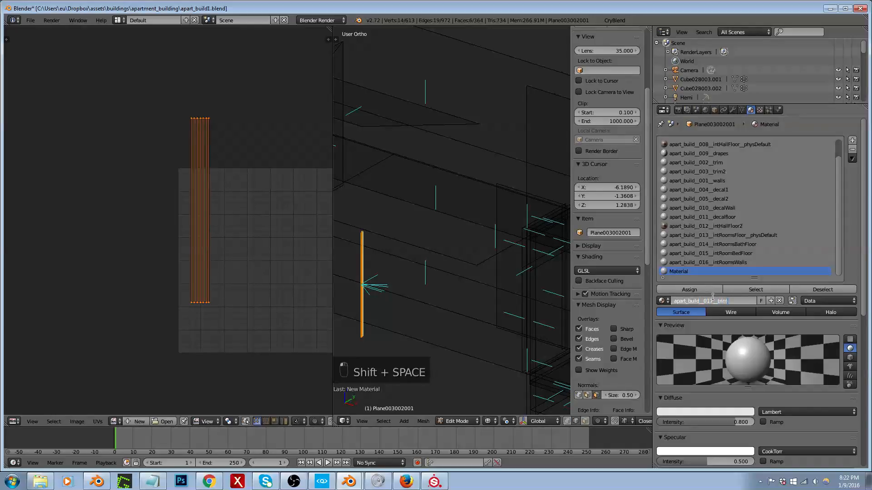
pyautogui.click(696, 291)
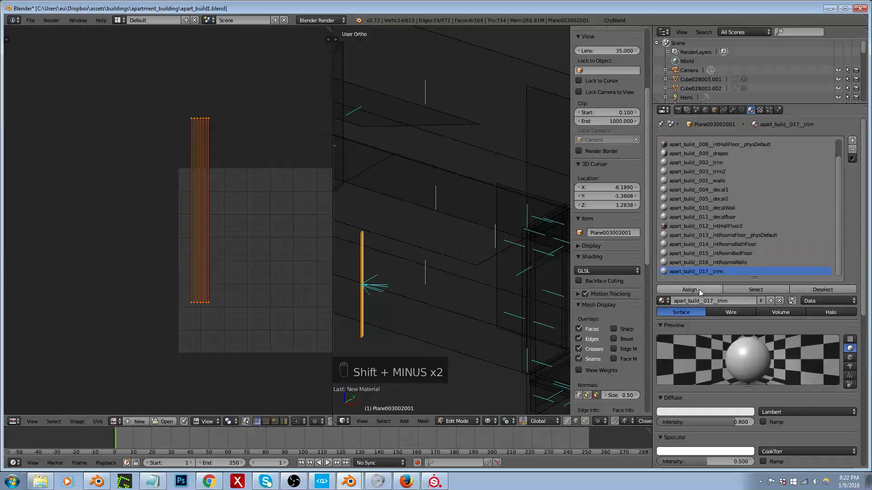
pyautogui.click(699, 289)
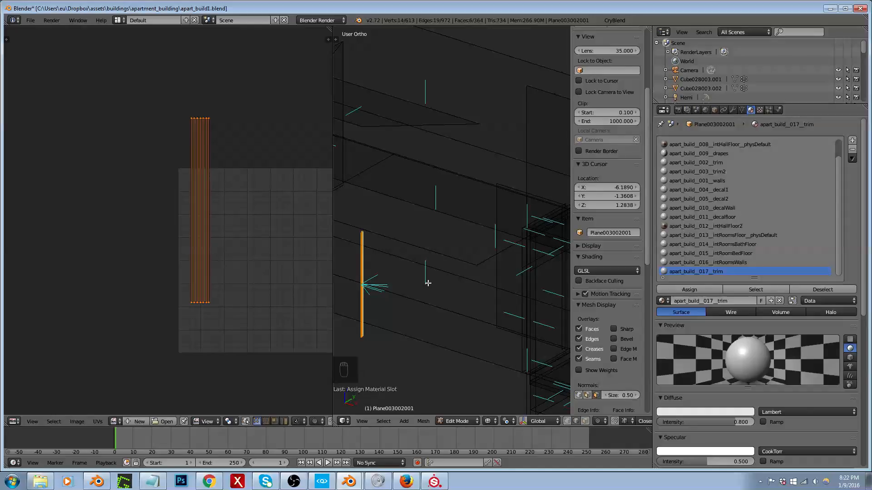
# Step: Reveal all hidden geometry of the building mesh and show it in solid shading
pyautogui.hotkey('shift', 'space')
pyautogui.scroll(-3, 418, 285)
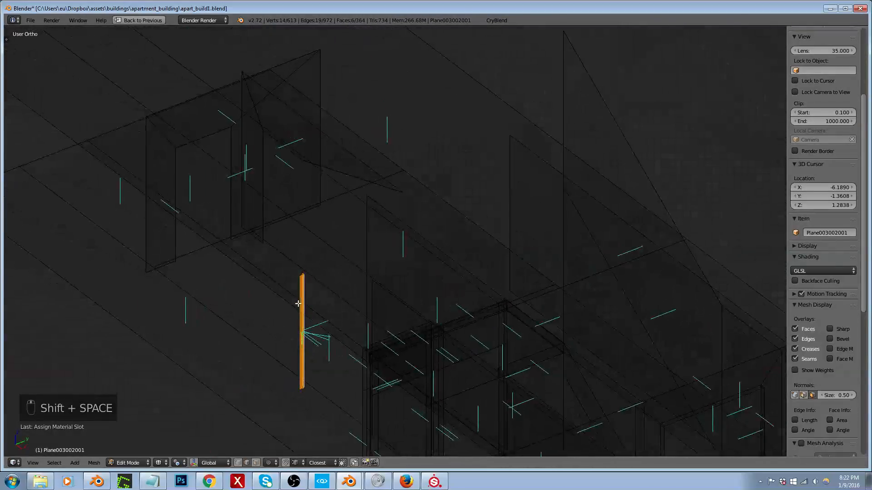
pyautogui.moveTo(298, 304)
pyautogui.mouseDown(button='middle')
pyautogui.moveTo(389, 301)
pyautogui.moveTo(354, 302)
pyautogui.moveTo(377, 292)
pyautogui.moveTo(516, 294)
pyautogui.moveTo(563, 335)
pyautogui.mouseUp(button='middle')
pyautogui.hotkey('alt', 'h')
pyautogui.scroll(-5, 427, 293)
pyautogui.press('z')
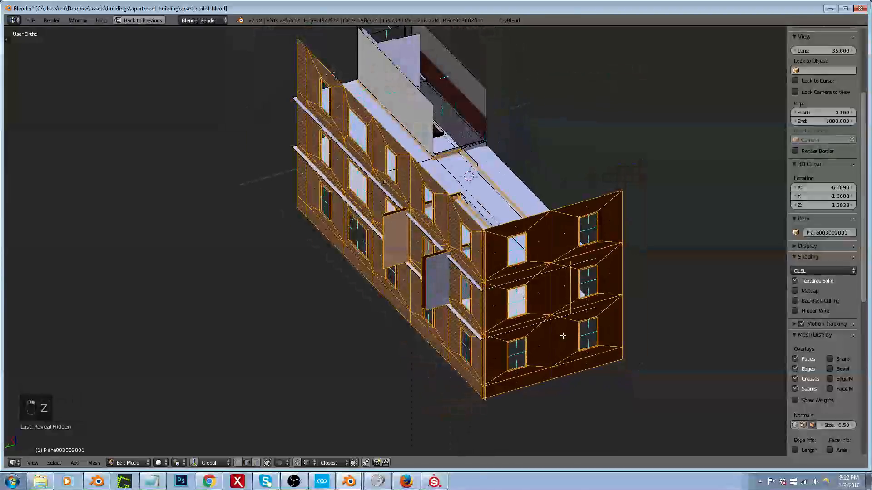
# Step: Select the exterior facade walls as linked geometry in face mode and hide them
pyautogui.hotkey('ctrl', 'Tab')
pyautogui.click(559, 342)
pyautogui.click(567, 333)
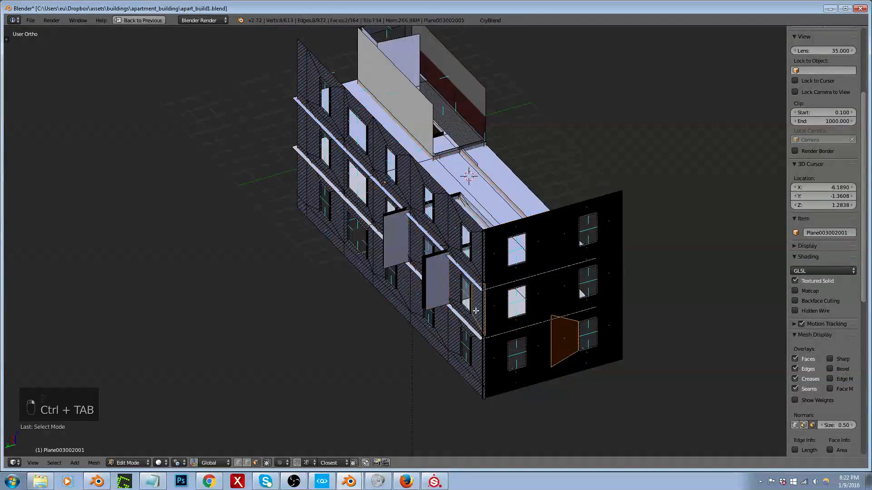
pyautogui.hotkey('ctrl', 'l')
pyautogui.press('h')
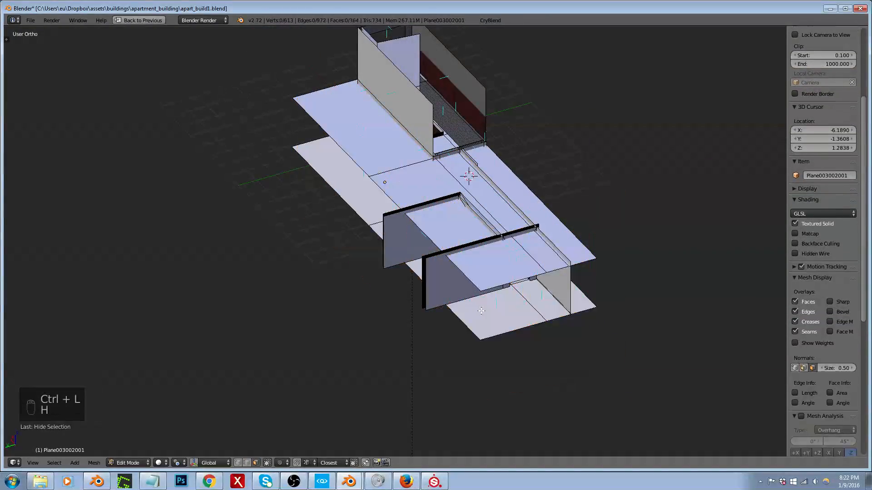
# Step: Select the trim strip's linked geometry from one of its edges in wireframe view
pyautogui.moveTo(475, 311); pyautogui.dragTo(412, 295, button='middle')
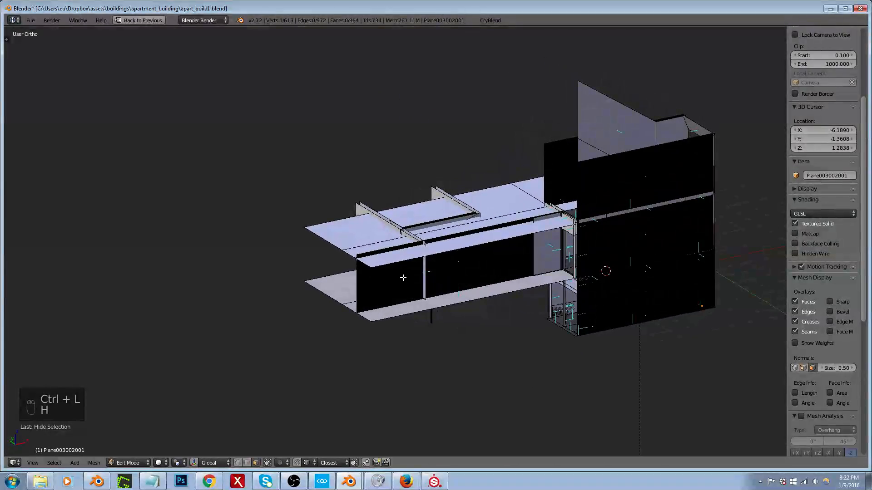
pyautogui.scroll(3, 403, 278)
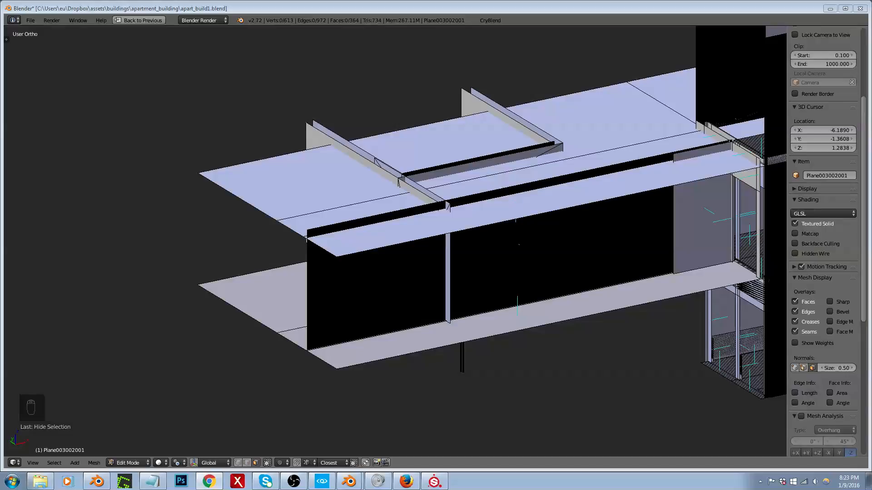
pyautogui.moveTo(347, 229); pyautogui.dragTo(536, 275, button='middle')
pyautogui.press('z')
pyautogui.scroll(5, 554, 281)
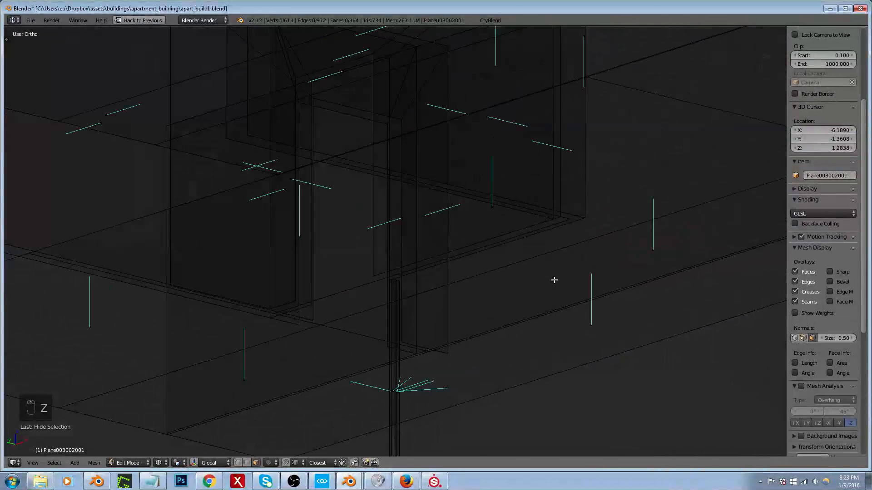
pyautogui.moveTo(398, 306); pyautogui.dragTo(261, 295, button='middle')
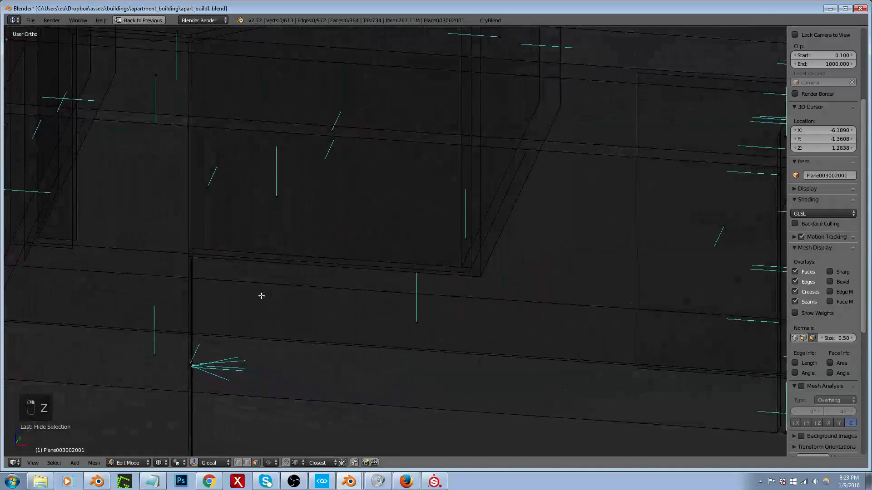
pyautogui.rightClick(190, 296)
pyautogui.scroll(3, 190, 296)
pyautogui.hotkey('ctrl', 'Tab')
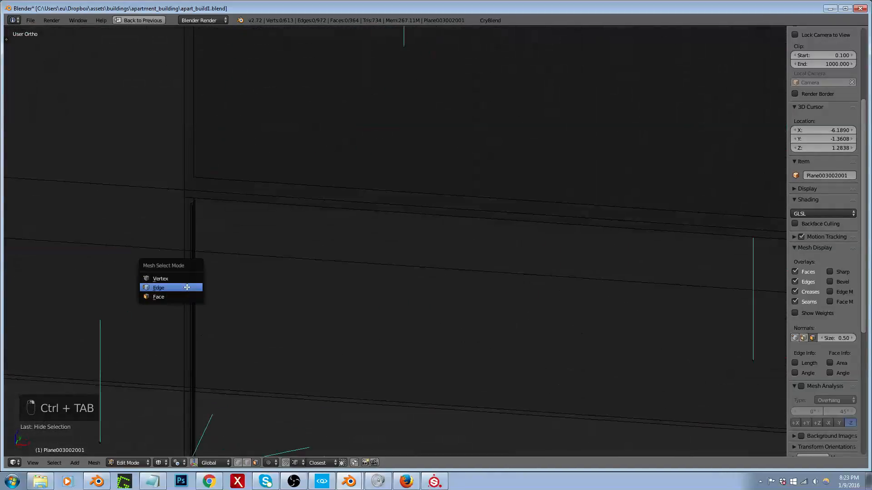
pyautogui.click(195, 287)
pyautogui.scroll(-2, 196, 287)
pyautogui.hotkey('ctrl', 'l')
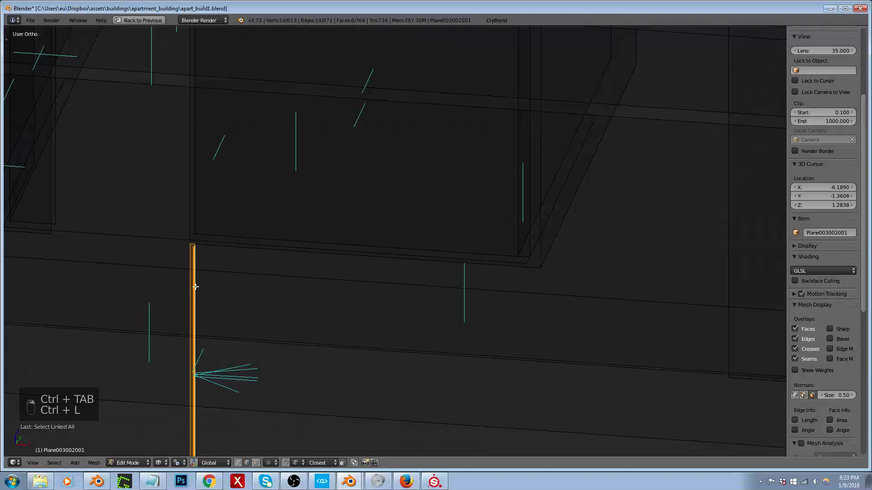
pyautogui.scroll(-2, 235, 296)
pyautogui.moveTo(235, 296); pyautogui.dragTo(310, 328, button='middle')
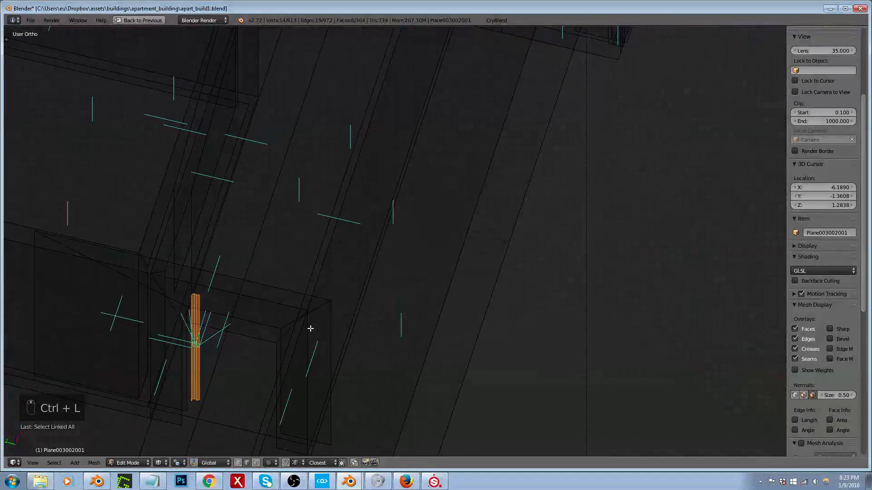
# Step: Rotate the trim strip 90° about the Y axis to lay it horizontally, and roll it about its length
pyautogui.press('KP_7')
pyautogui.press('KP_Decimal')
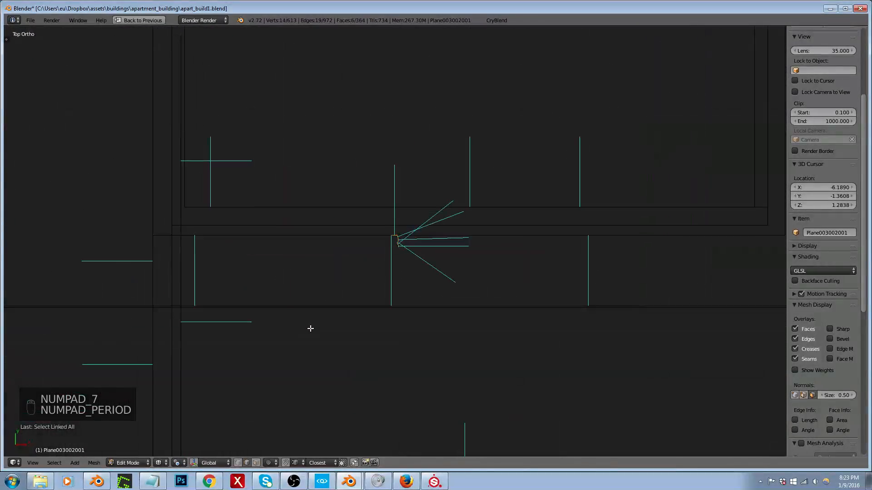
pyautogui.scroll(5, 438, 238)
pyautogui.scroll(4, 403, 239)
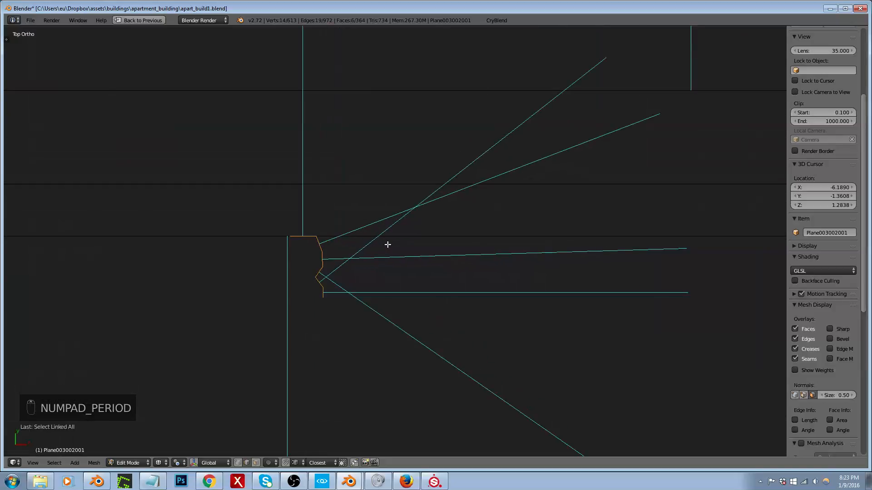
pyautogui.scroll(-7, 388, 245)
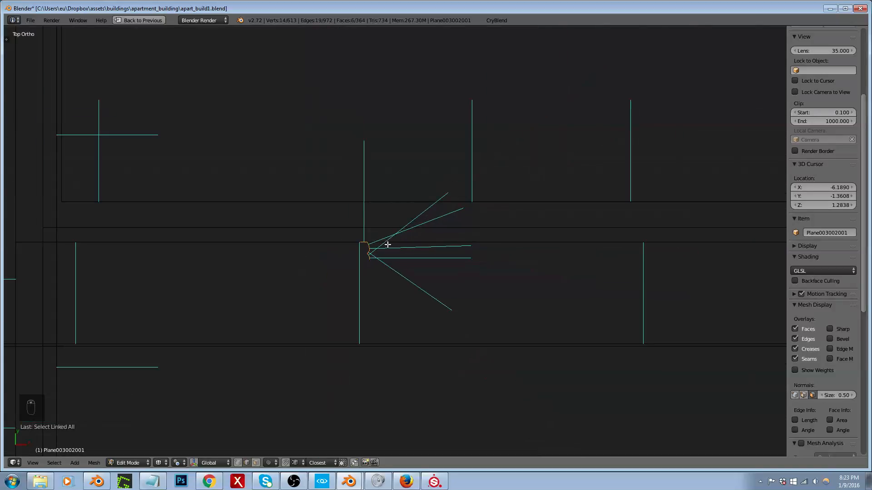
pyautogui.write('ry90')
pyautogui.press('Return')
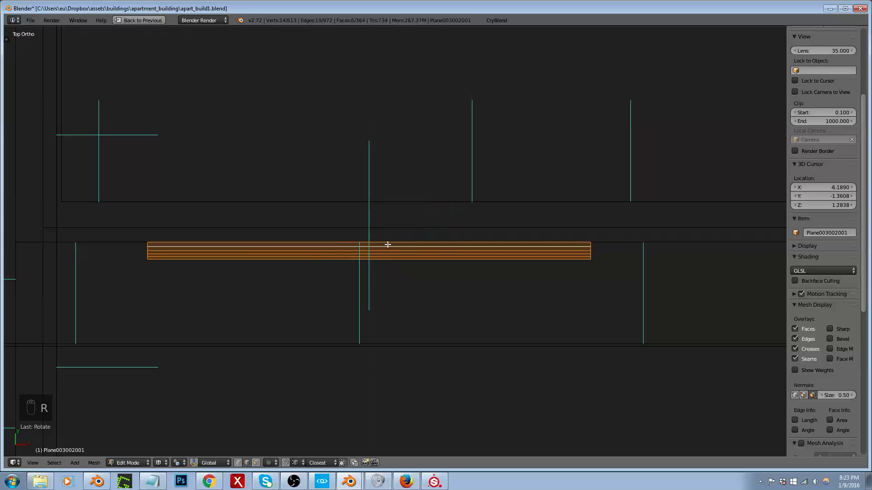
pyautogui.press('r')
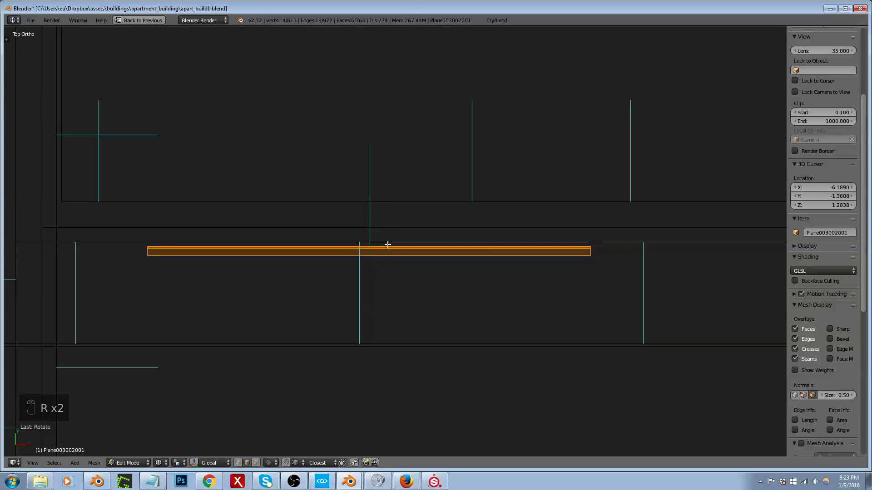
# Step: Rotate the trim strip 180° about the global Z axis to reverse its facing
pyautogui.moveTo(387, 244); pyautogui.dragTo(367, 212, button='middle')
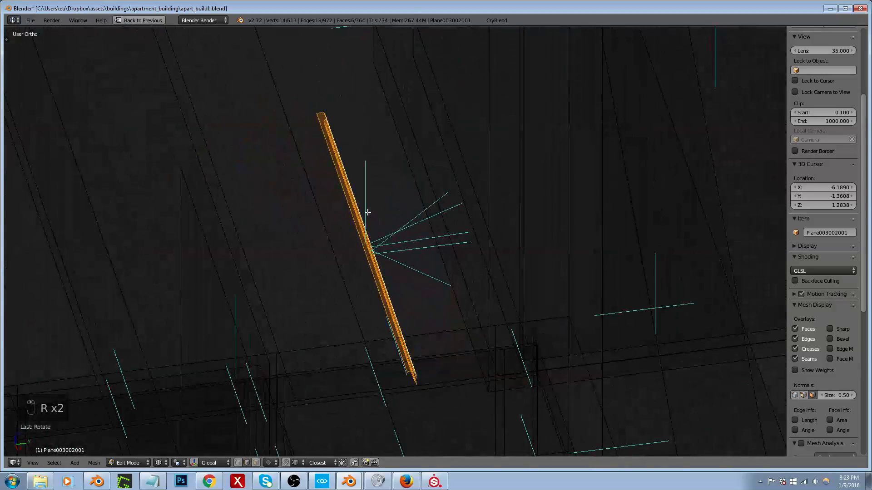
pyautogui.press('r')
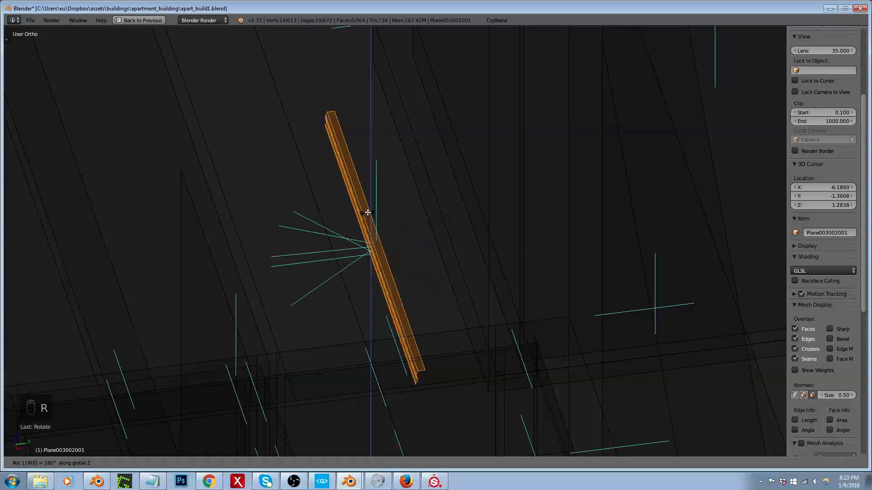
pyautogui.click(368, 212)
pyautogui.keyDown('shift'); pyautogui.moveTo(354, 209); pyautogui.dragTo(366, 252, button='middle'); pyautogui.keyUp('shift')
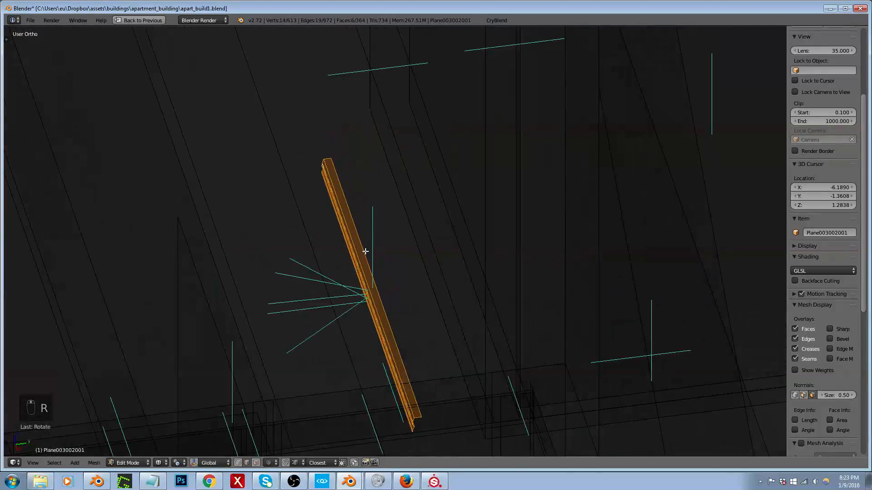
# Step: Move the trim strip along X and raise it along Z to the lower edge of the room wall
pyautogui.press('g')
pyautogui.press('x')
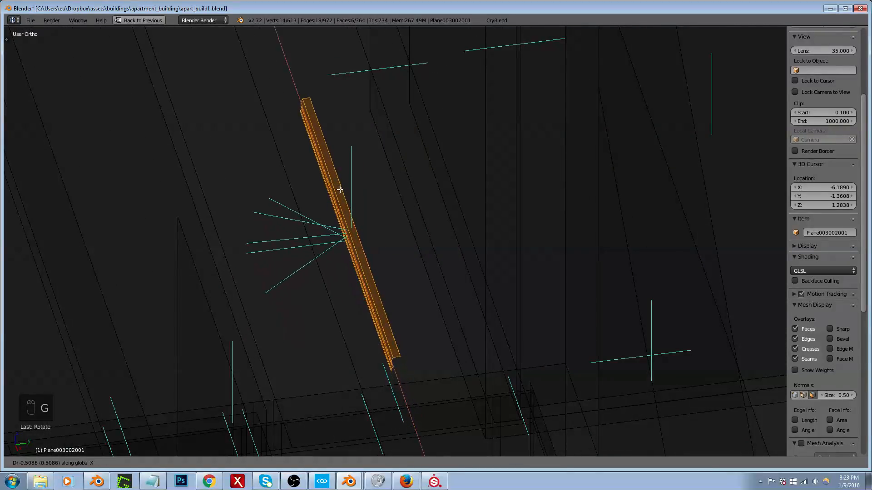
pyautogui.click(371, 107)
pyautogui.moveTo(371, 129); pyautogui.dragTo(440, 132, button='middle')
pyautogui.press('g')
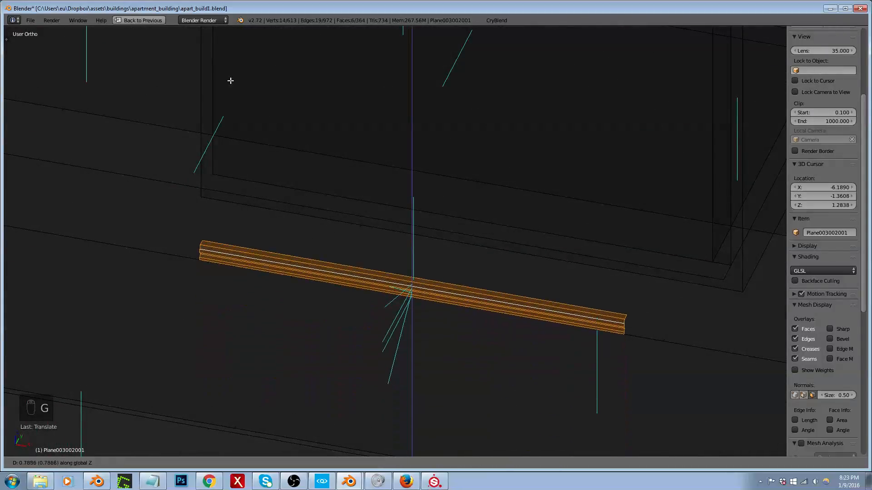
pyautogui.click(231, 34)
pyautogui.scroll(5, 213, 207)
pyautogui.press('g')
pyautogui.press('z')
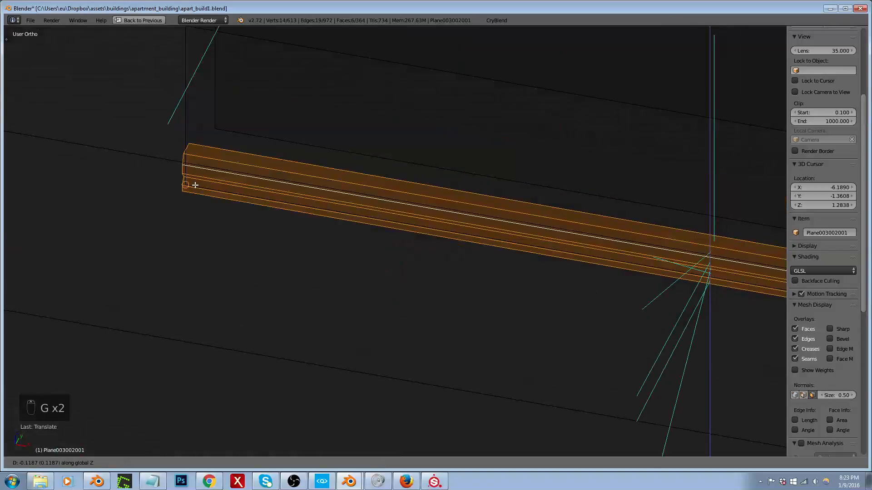
pyautogui.click(195, 184)
pyautogui.moveTo(213, 167); pyautogui.dragTo(332, 150, button='middle')
pyautogui.scroll(-4, 318, 150)
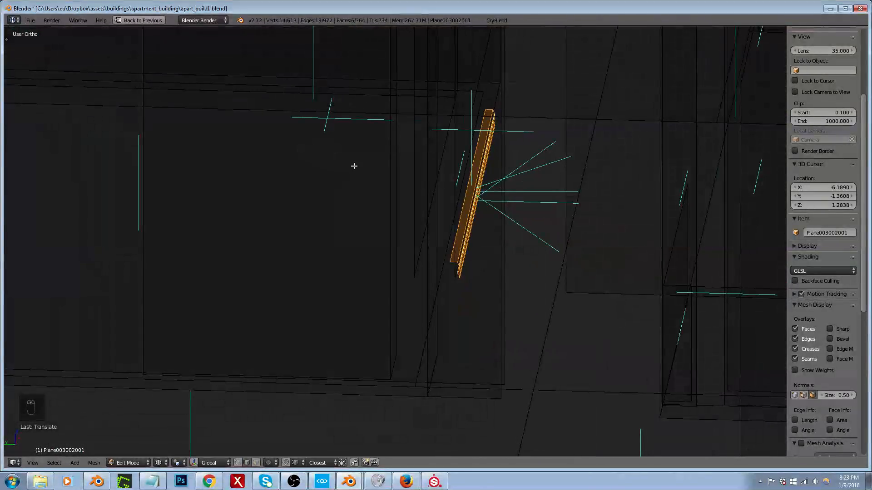
# Step: Examine the trim strip's alignment with the room wall from above, and leave edit mode
pyautogui.press('KP_7')
pyautogui.press('KP_Decimal')
pyautogui.scroll(4, 202, 220)
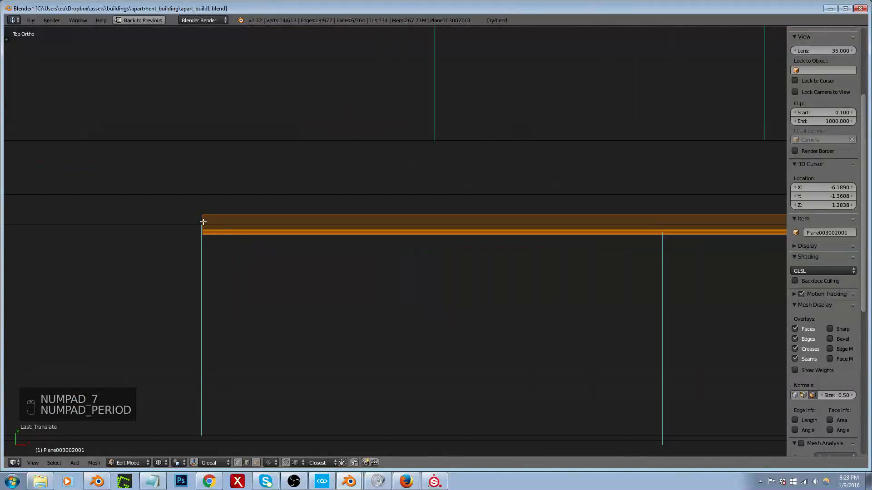
pyautogui.scroll(-3, 208, 220)
pyautogui.scroll(-4, 387, 222)
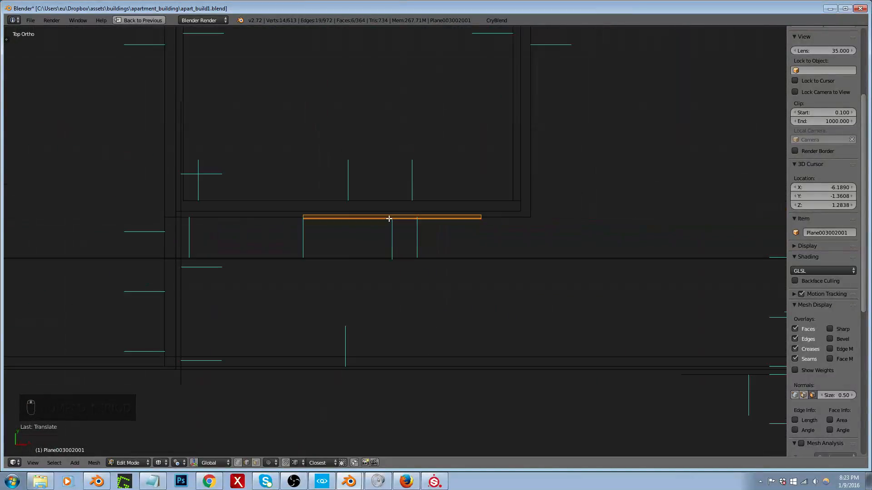
pyautogui.press('Tab')
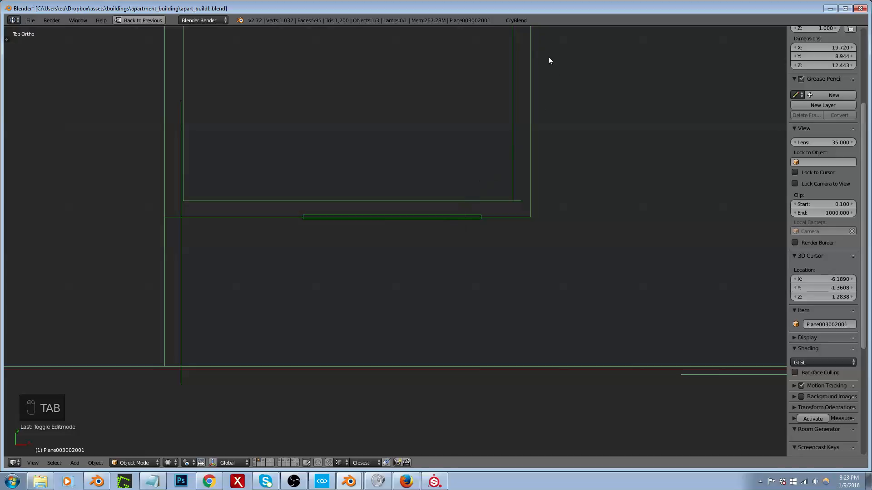
# Step: Switch to CRYENGINE Sandbox, hide the apart_build1_intwalls4 brush and view the bathroom without its walls
pyautogui.moveTo(503, 10); pyautogui.dragTo(871, 0)
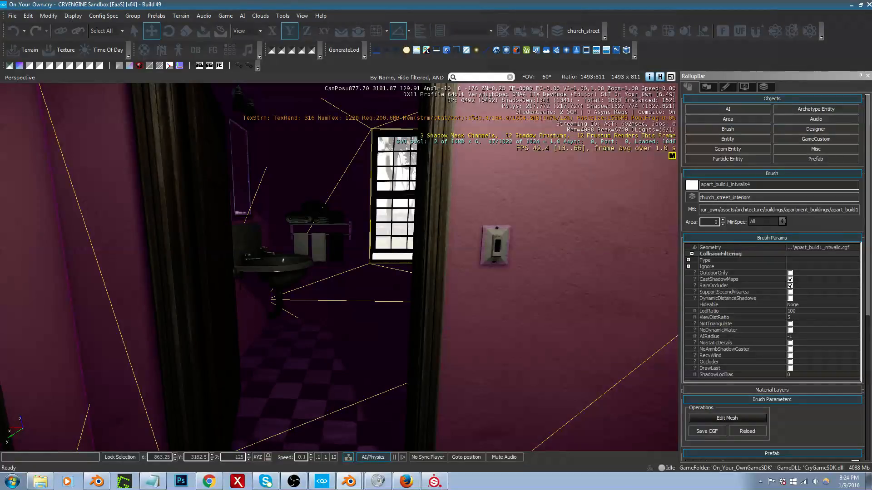
pyautogui.press('h')
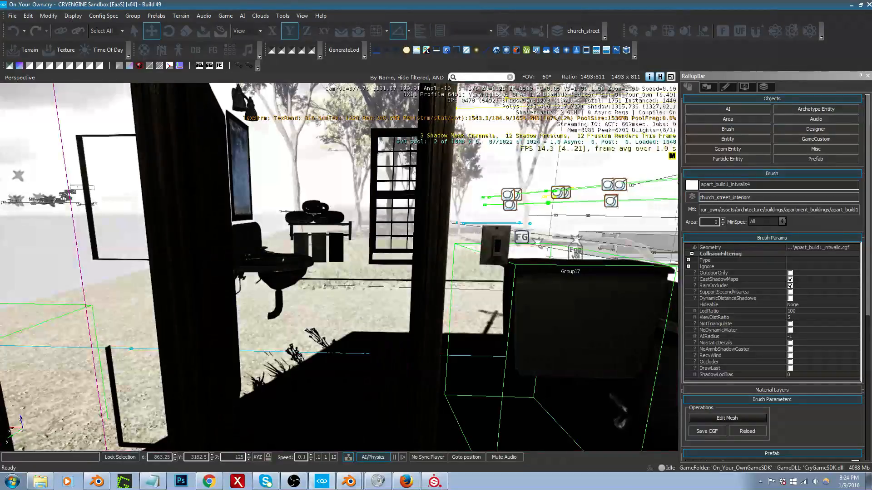
pyautogui.moveTo(626, 237); pyautogui.dragTo(683, 234, button='right')
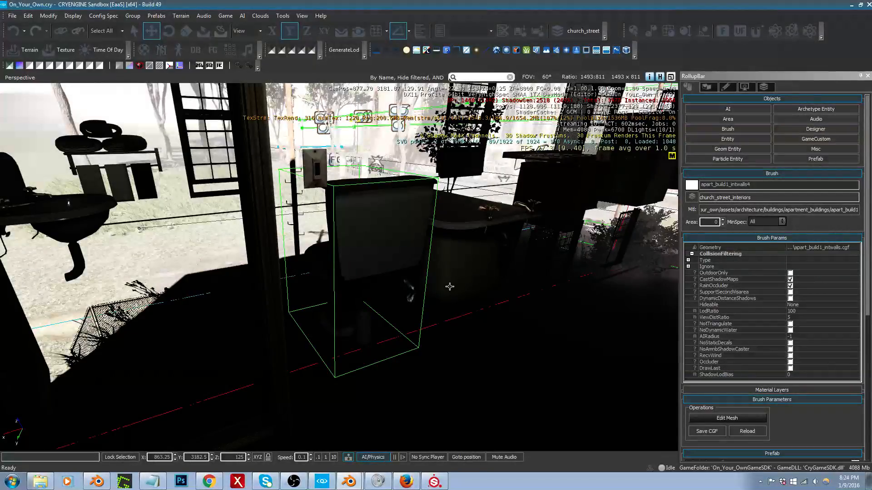
pyautogui.press('s')
pyautogui.moveTo(445, 288)
pyautogui.mouseDown(button='right')
pyautogui.moveTo(627, 229)
pyautogui.moveTo(650, 253)
pyautogui.moveTo(404, 260)
pyautogui.moveTo(495, 231)
pyautogui.moveTo(465, 261)
pyautogui.mouseUp(button='right')
pyautogui.press('w')
pyautogui.press('d')
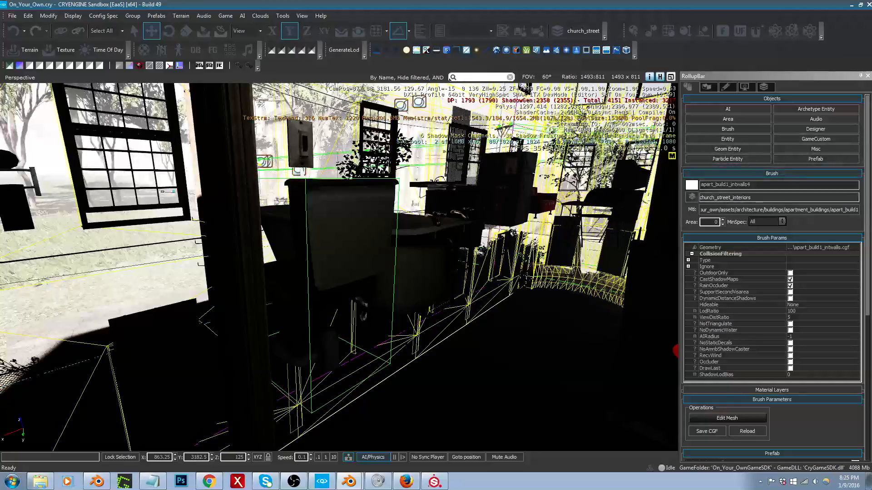
# Step: Look around the apartment interior without its walls, and switch to Blender to view the building wireframe from an angle
pyautogui.moveTo(479, 269); pyautogui.dragTo(622, 273, button='right')
pyautogui.press('s')
pyautogui.press('s')
pyautogui.press('a')
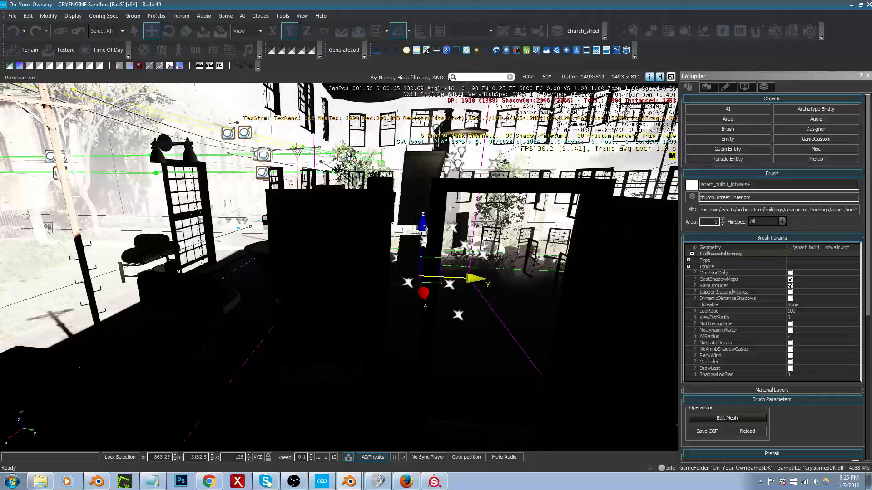
pyautogui.moveTo(871, 37); pyautogui.dragTo(615, 0)
pyautogui.scroll(-3, 523, 194)
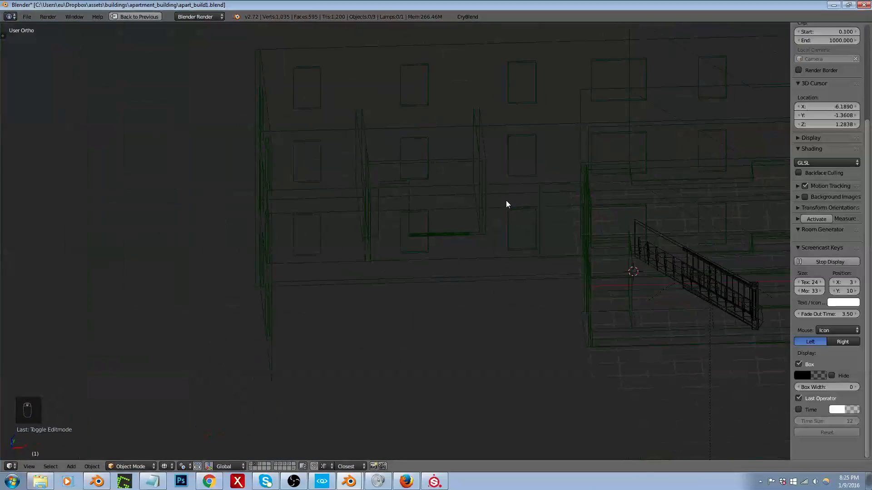
pyautogui.moveTo(507, 204); pyautogui.dragTo(544, 228, button='middle')
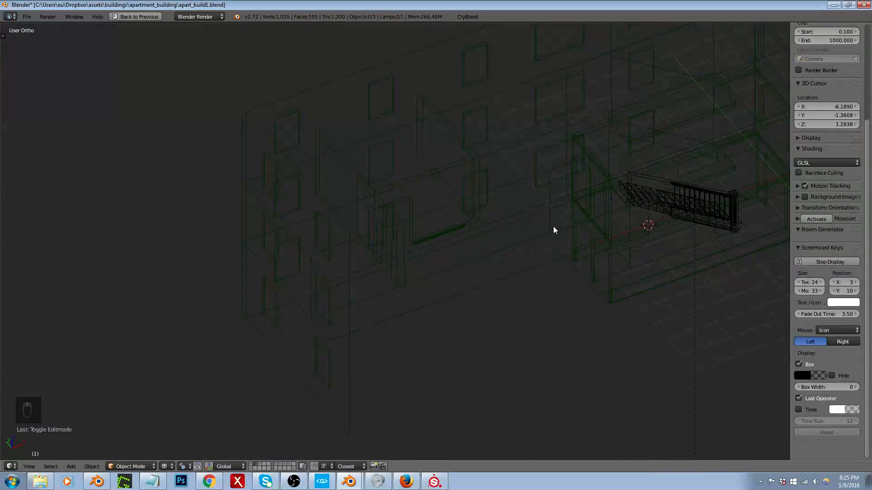
# Step: Restore the full editor layout, select the interior walls object and show its material slots
pyautogui.hotkey('shift', 'space')
pyautogui.rightClick(473, 214)
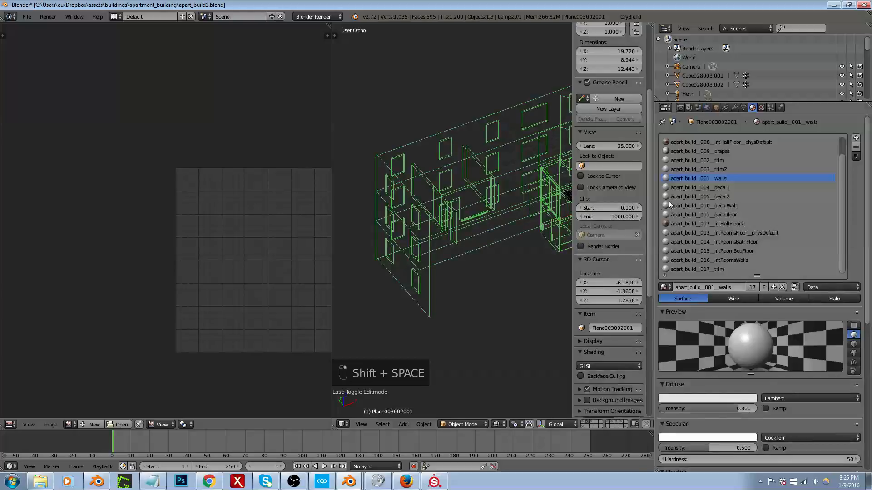
pyautogui.click(717, 108)
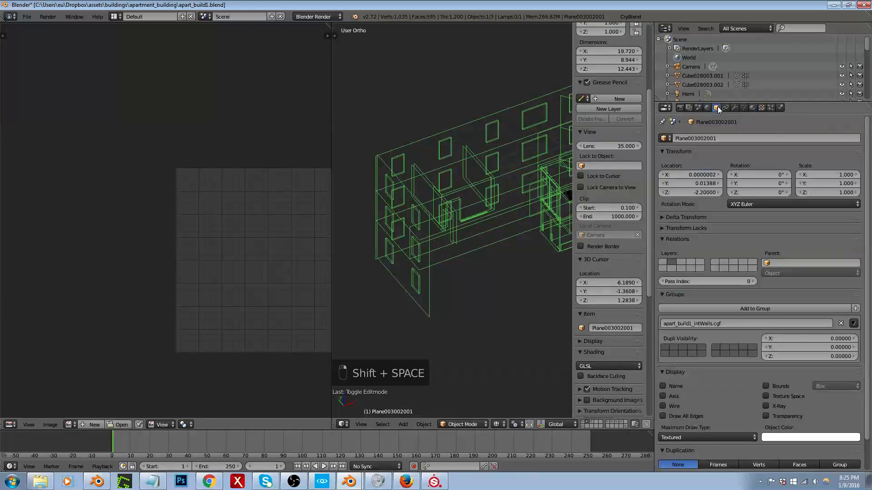
pyautogui.click(743, 107)
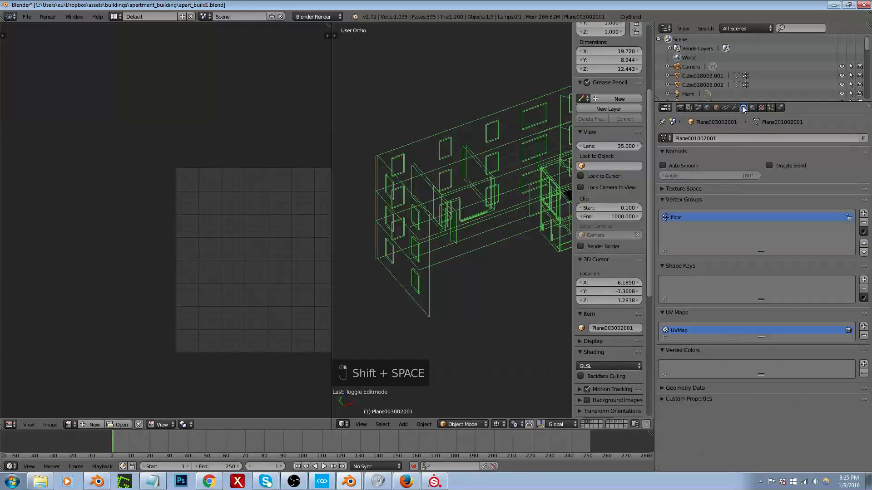
pyautogui.click(752, 108)
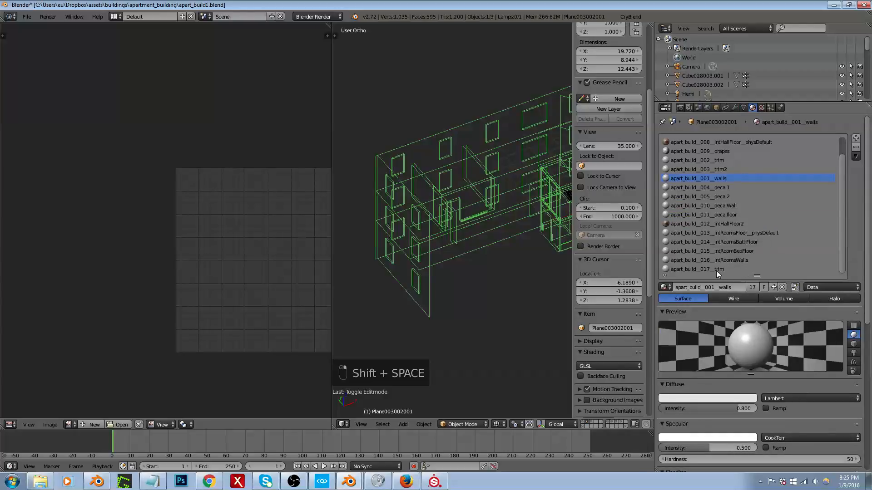
# Step: Select only the wall object's faces that use the apart_build__017__trim material in edit mode
pyautogui.click(700, 269)
pyautogui.scroll(-3, 461, 253)
pyautogui.scroll(6, 475, 234)
pyautogui.press('Tab')
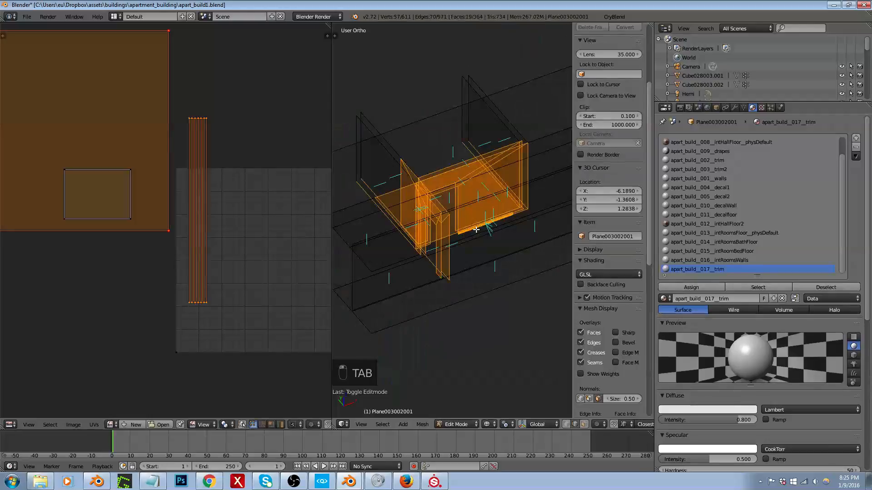
pyautogui.press('a')
pyautogui.press('a')
pyautogui.click(757, 288)
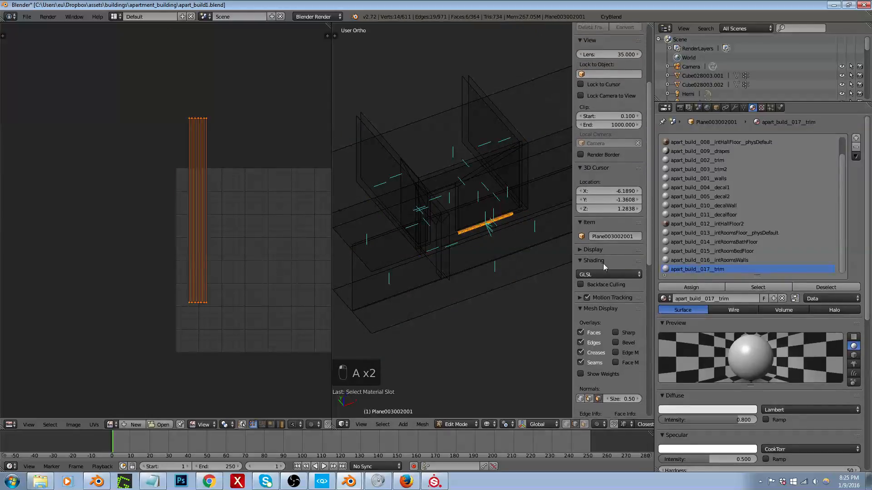
pyautogui.scroll(11, 493, 231)
pyautogui.scroll(-5, 470, 219)
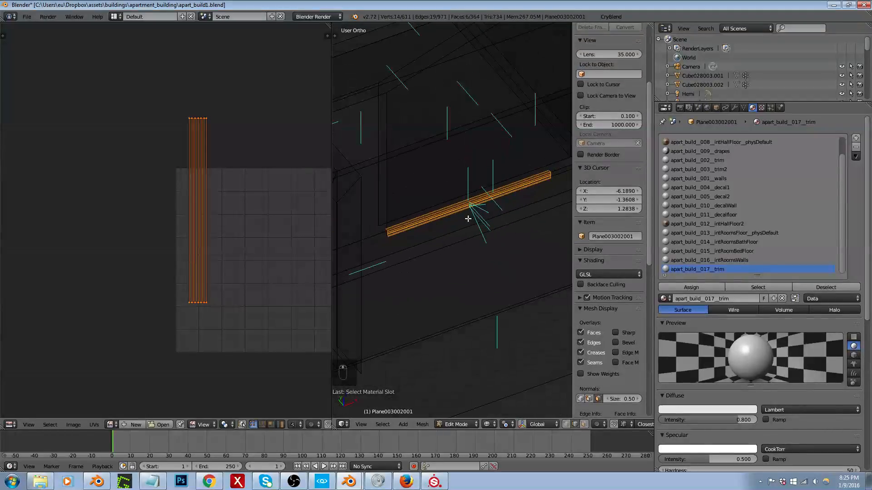
# Step: Separate the selected trim faces from the interior walls into their own object, and leave edit mode
pyautogui.press('g')
pyautogui.rightClick(483, 212)
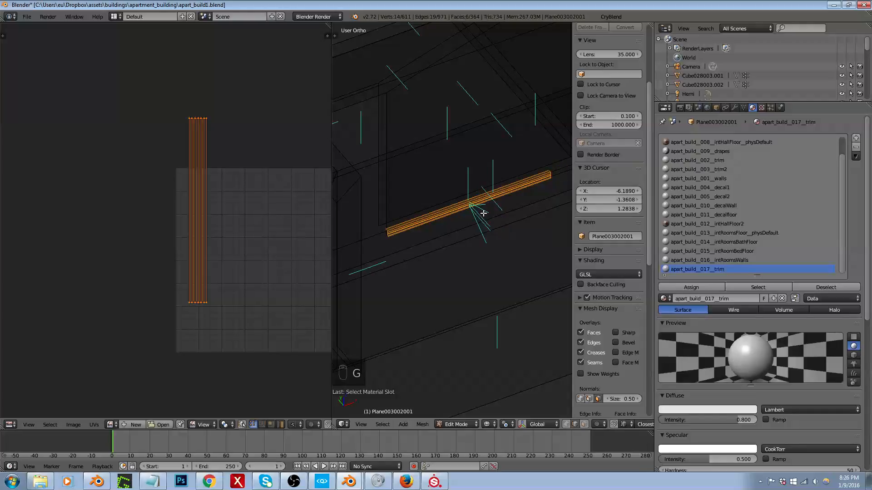
pyautogui.press('Tab')
pyautogui.press('Tab')
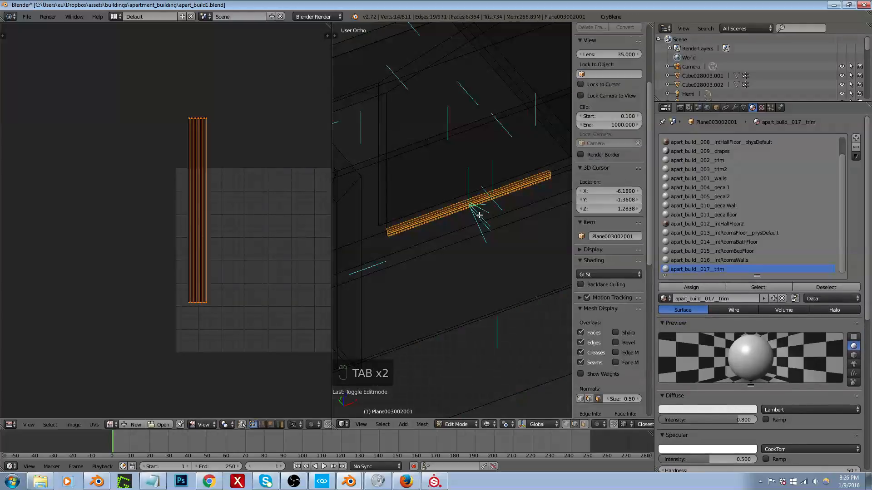
pyautogui.scroll(-8, 472, 222)
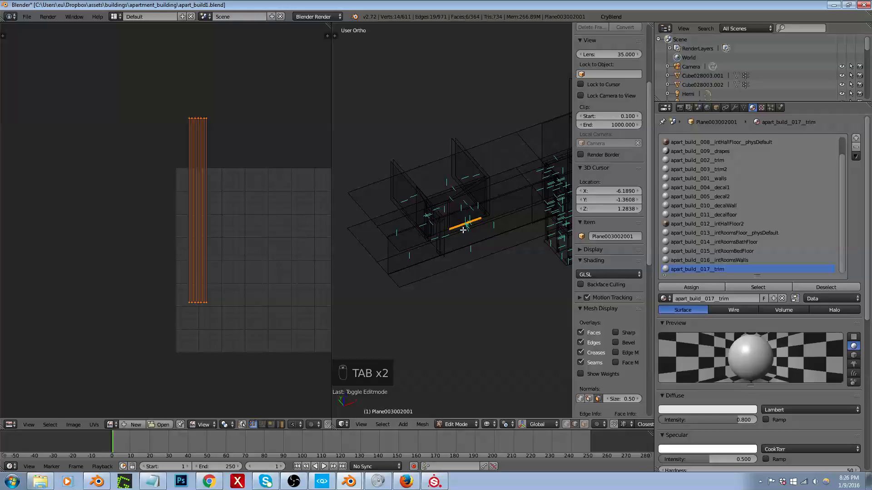
pyautogui.press('p')
pyautogui.click(462, 231)
pyautogui.press('Tab')
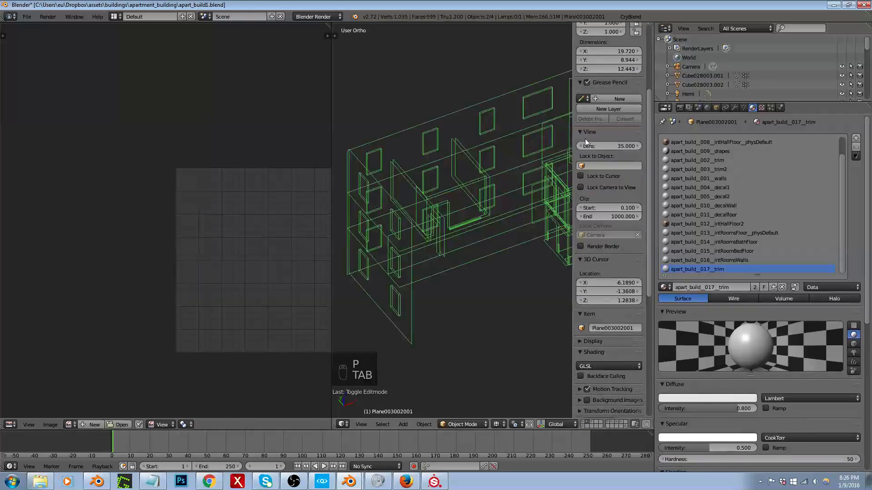
# Step: Export the building to the game in the apart_build1 folder
pyautogui.click(634, 18)
pyautogui.click(641, 201)
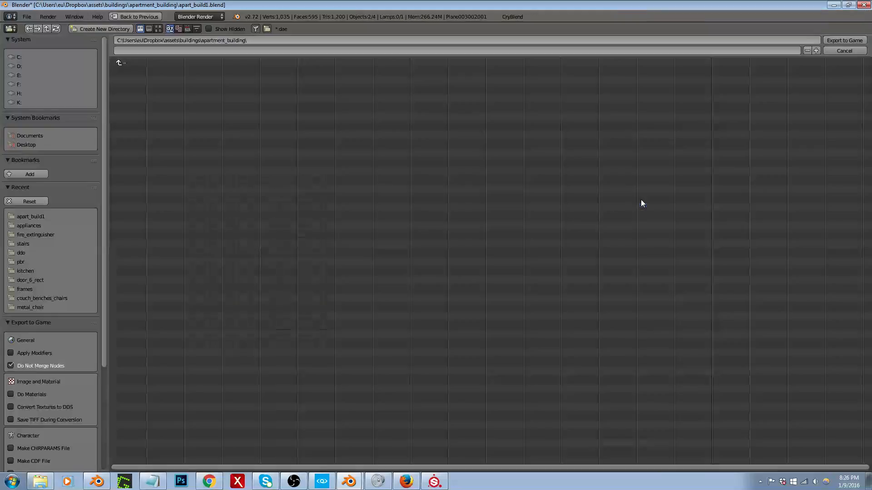
pyautogui.click(24, 217)
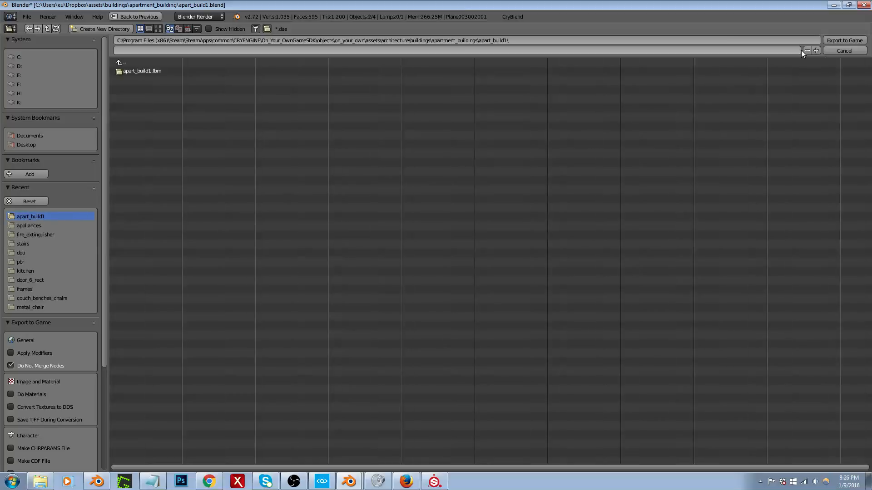
pyautogui.click(840, 40)
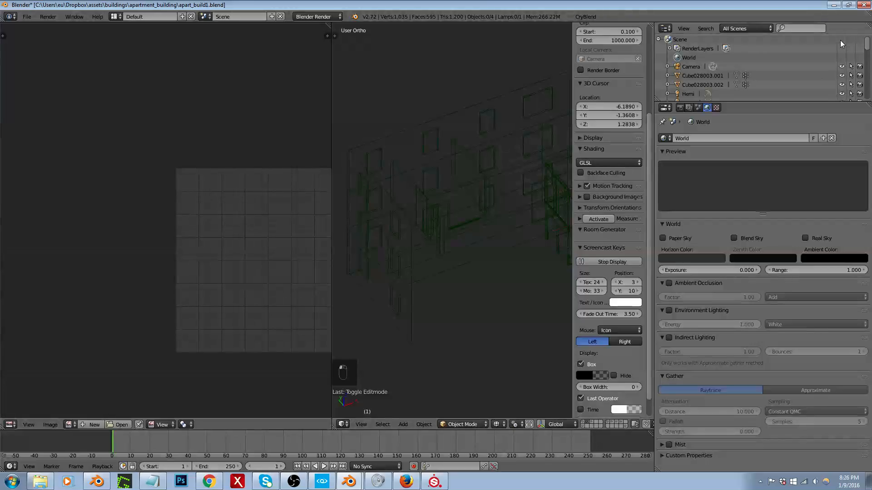
# Step: Switch to CRYENGINE Sandbox and examine the interior walls and trim around the bathroom from several angles
pyautogui.click(321, 482)
pyautogui.moveTo(432, 338)
pyautogui.mouseDown(button='right')
pyautogui.moveTo(420, 347)
pyautogui.moveTo(247, 321)
pyautogui.moveTo(430, 333)
pyautogui.moveTo(425, 351)
pyautogui.moveTo(429, 335)
pyautogui.mouseUp(button='right')
pyautogui.press('w')
pyautogui.press('d')
pyautogui.press('s')
pyautogui.press('w')
pyautogui.moveTo(429, 329); pyautogui.dragTo(427, 337, button='middle')
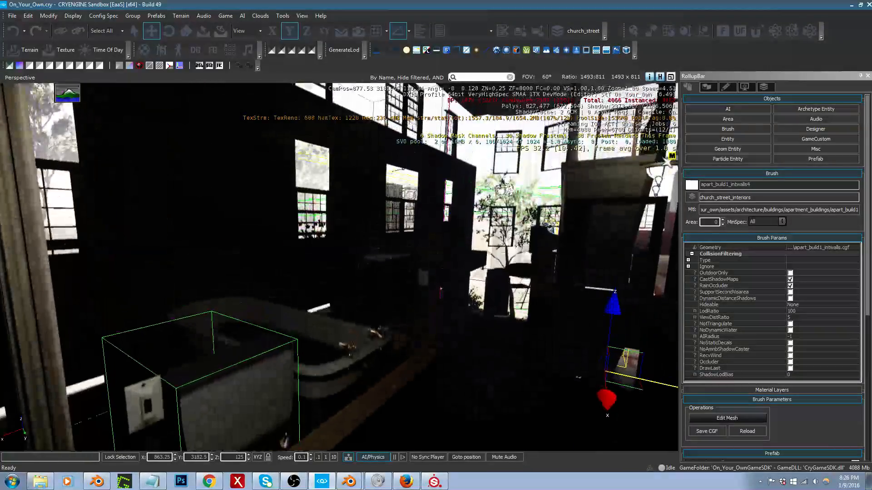
pyautogui.moveTo(427, 337); pyautogui.dragTo(458, 367, button='right')
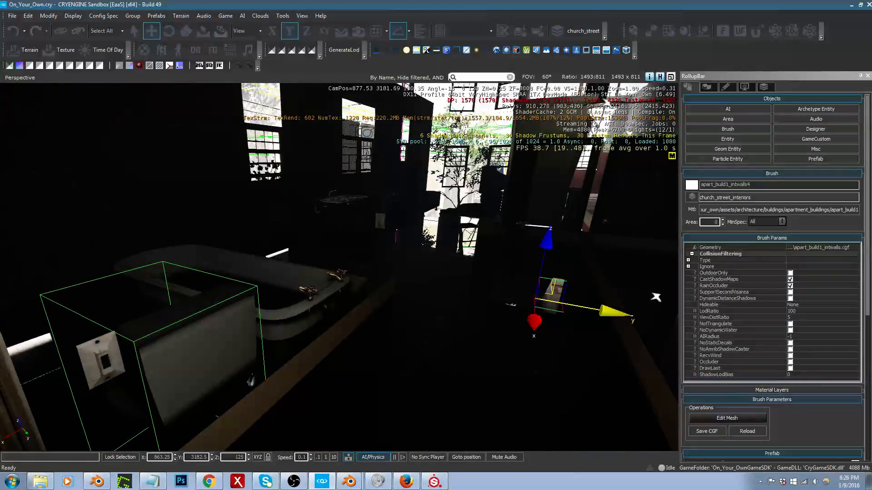
pyautogui.moveTo(656, 297); pyautogui.dragTo(619, 301, button='right')
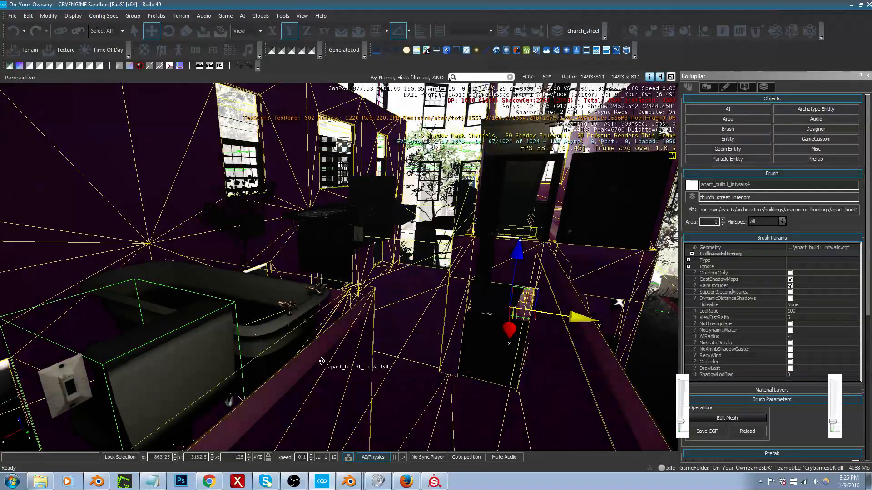
pyautogui.press('d')
pyautogui.moveTo(321, 361); pyautogui.dragTo(86, 368, button='right')
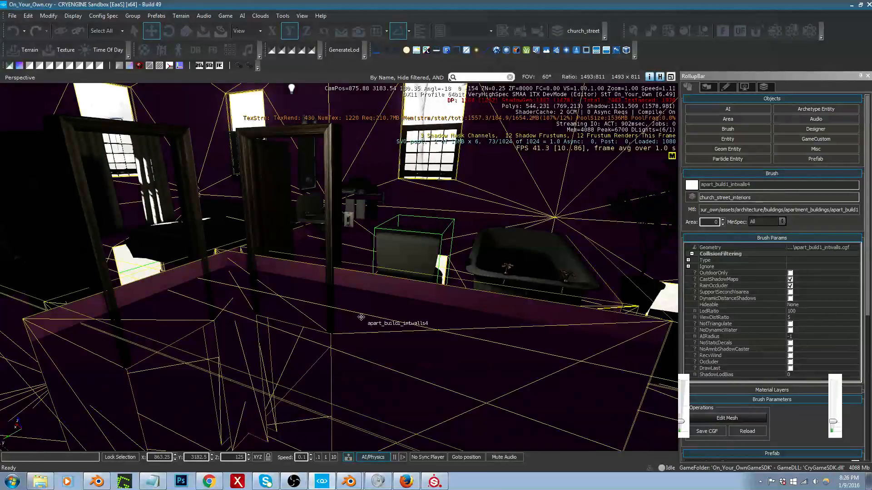
pyautogui.moveTo(373, 317); pyautogui.dragTo(336, 288, button='right')
# Step: Try to move the Light41 ceiling light along Z, and undo the move
pyautogui.click(345, 175)
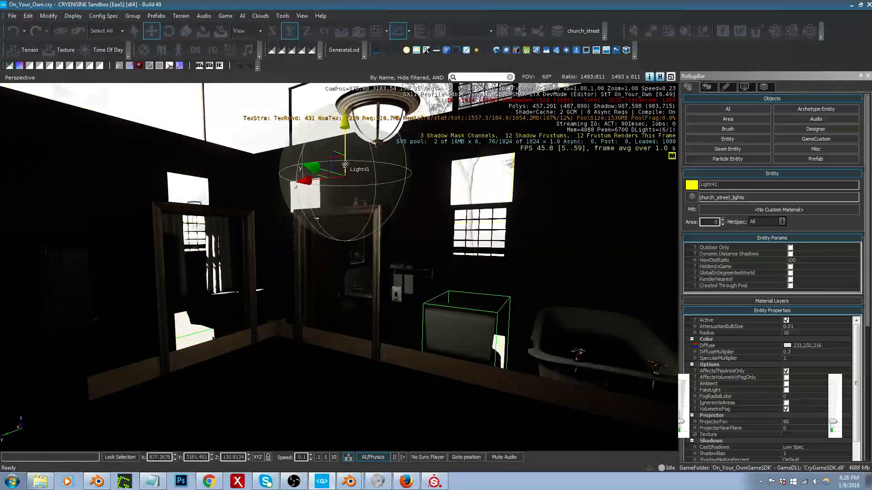
pyautogui.moveTo(344, 175); pyautogui.dragTo(344, 455)
pyautogui.moveTo(345, 377); pyautogui.dragTo(356, 401, button='right')
pyautogui.hotkey('ctrl', 'z')
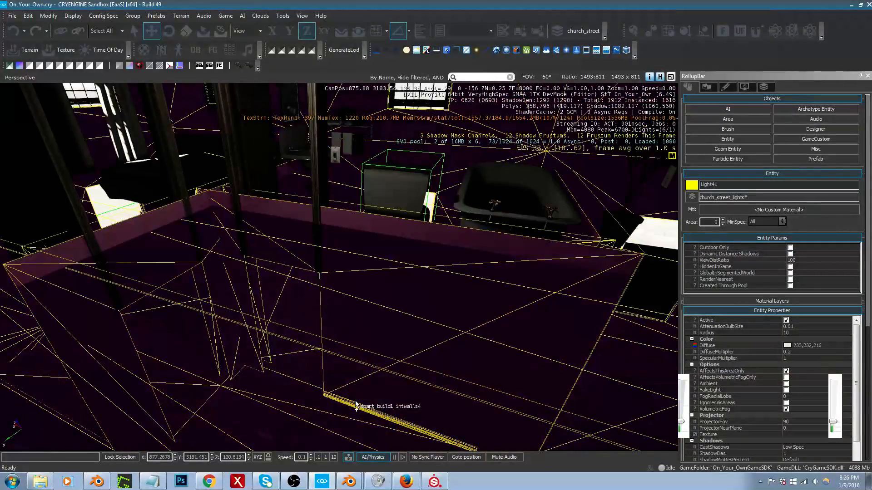
# Step: Switch to Blender, select the interior walls object and examine it together with the trim strip
pyautogui.moveTo(352, 360); pyautogui.dragTo(353, 365, button='right')
pyautogui.hotkey('alt', 'Tab')
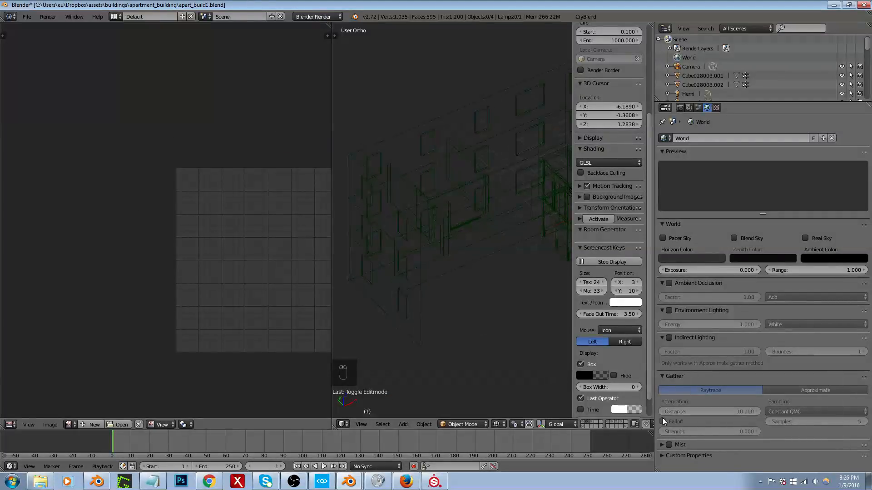
pyautogui.click(815, 482)
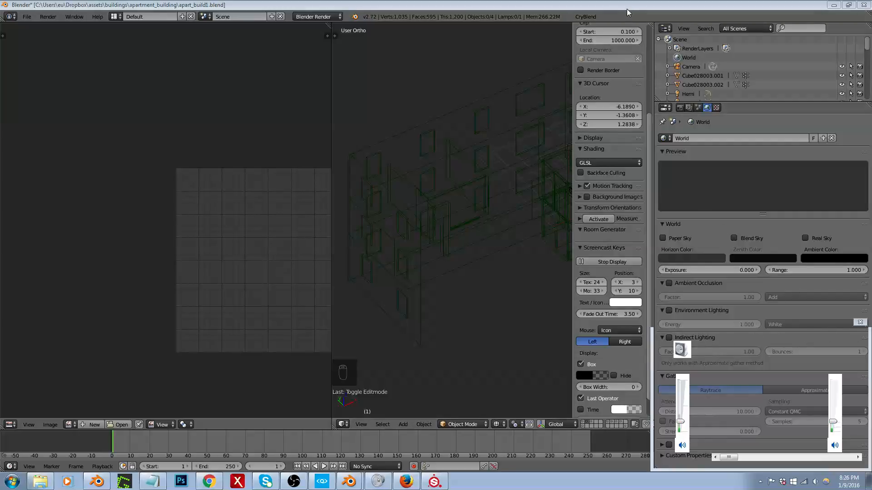
pyautogui.moveTo(626, 8)
pyautogui.mouseDown()
pyautogui.moveTo(628, 21)
pyautogui.moveTo(624, 0)
pyautogui.mouseUp()
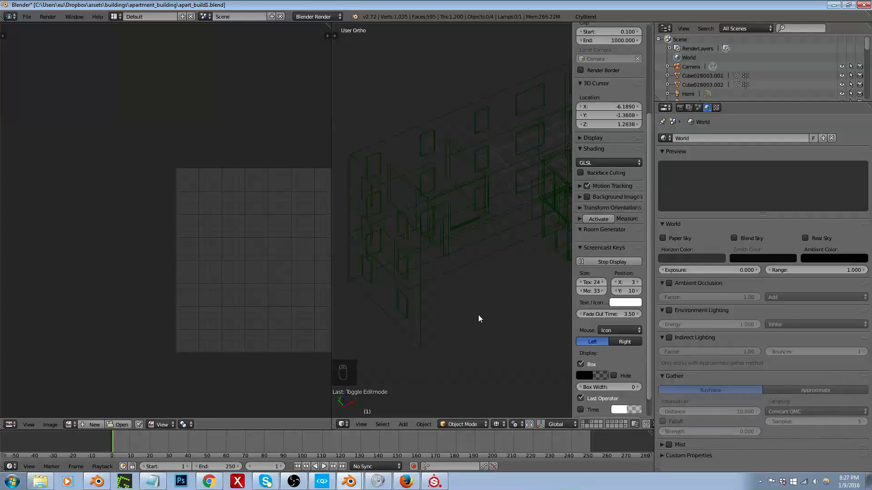
pyautogui.scroll(6, 485, 299)
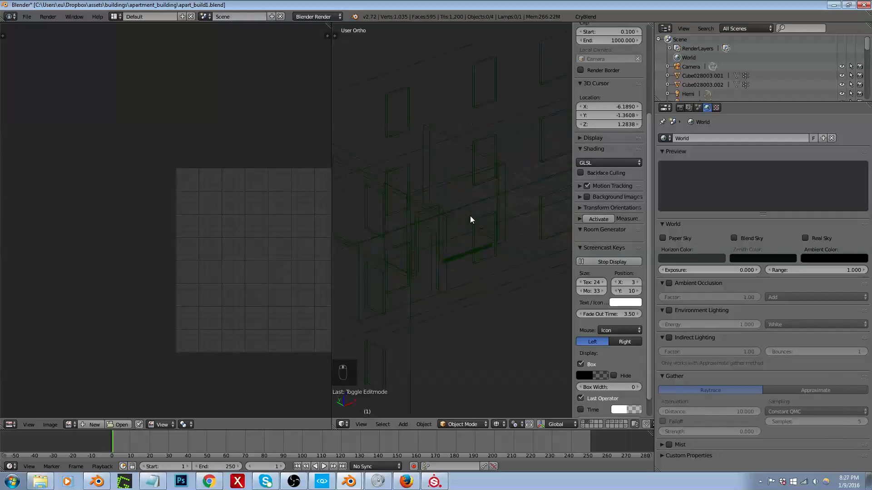
pyautogui.rightClick(473, 263)
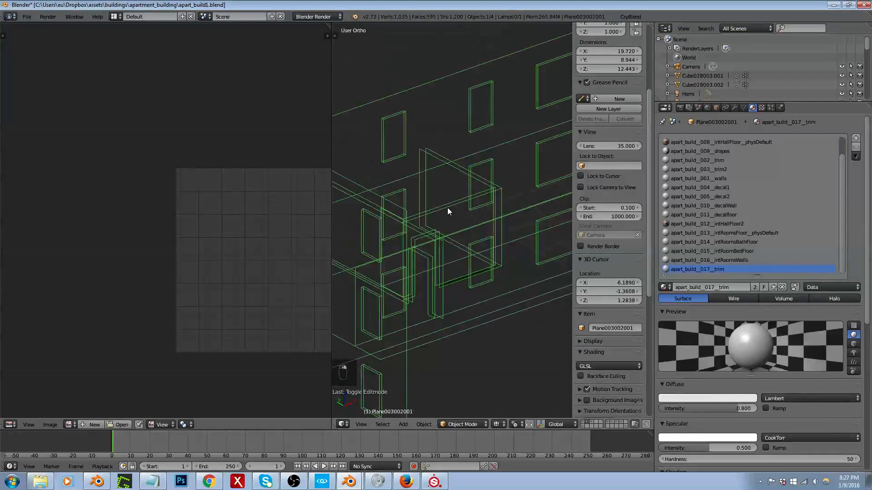
pyautogui.scroll(-6, 448, 208)
pyautogui.moveTo(438, 237); pyautogui.dragTo(358, 236, button='middle')
# Step: Switch to CRYENGINE Sandbox and view the apartment building's exterior from afar and at its front entrance
pyautogui.hotkey('alt', 'Tab')
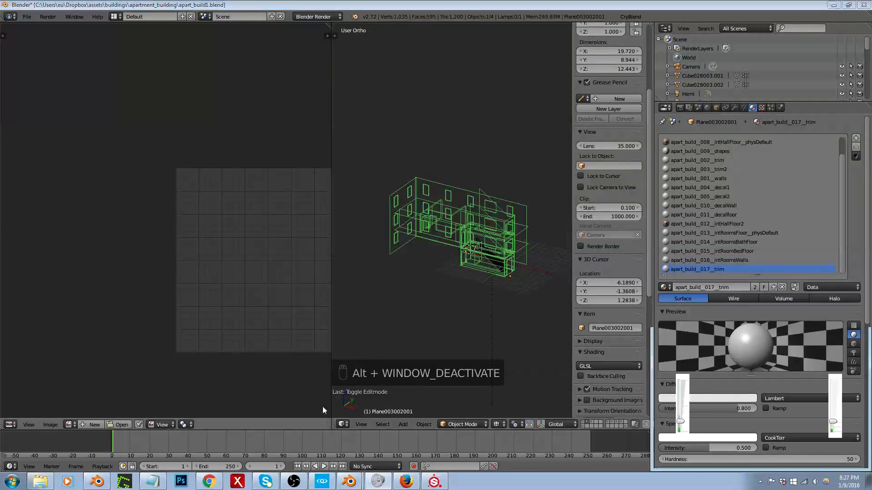
pyautogui.click(322, 481)
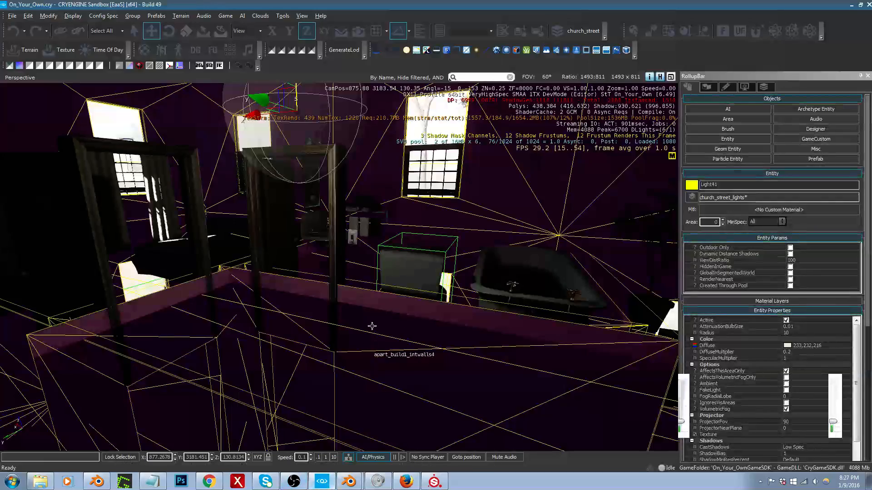
pyautogui.press('s')
pyautogui.moveTo(345, 268); pyautogui.dragTo(302, 277, button='right')
pyautogui.press('a')
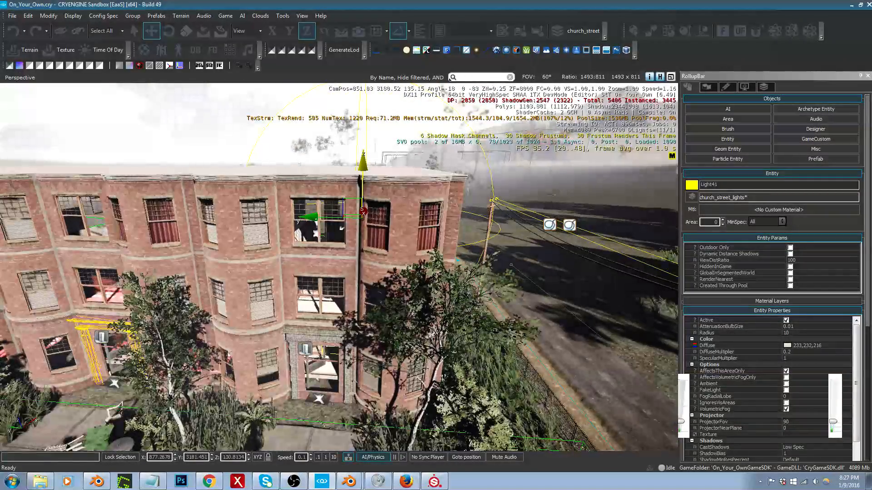
pyautogui.press('w')
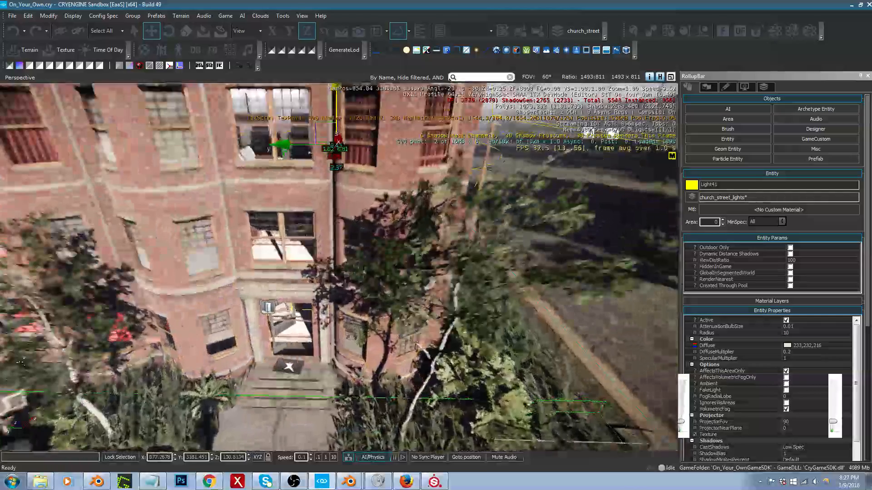
pyautogui.press('s')
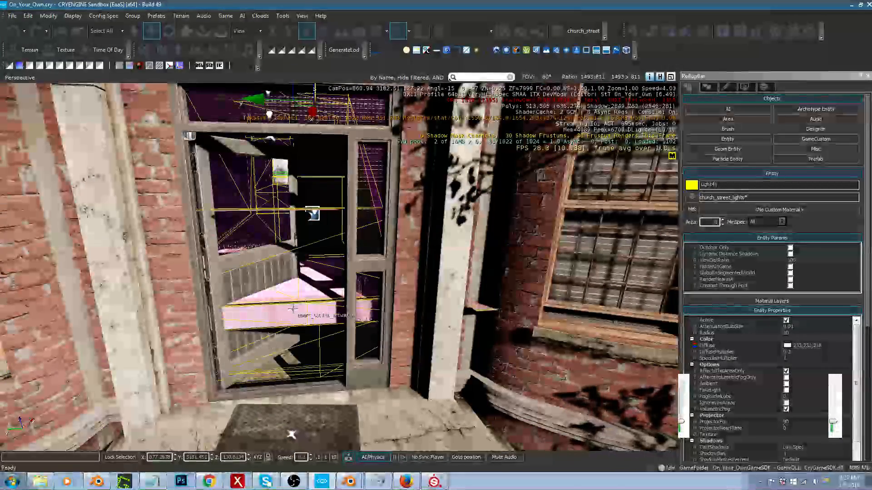
# Step: Try to move the apart_build1_intwalls4 brush at the front entrance, and undo the move
pyautogui.click(293, 309)
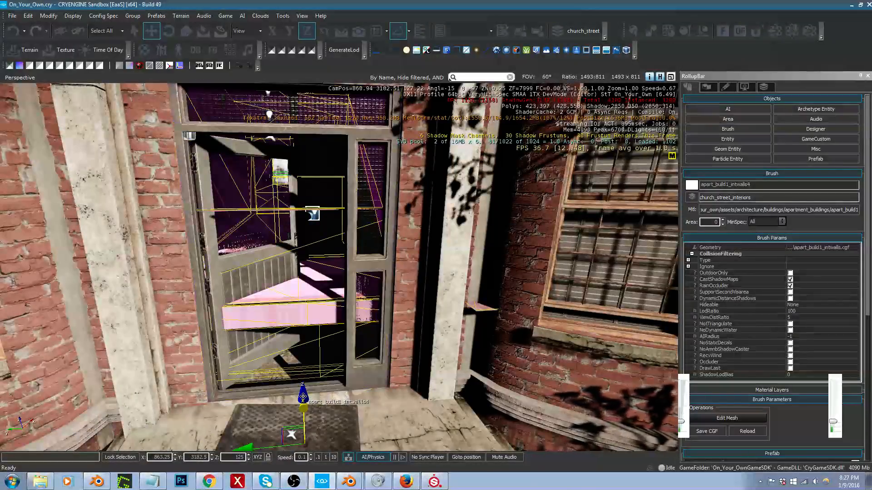
pyautogui.moveTo(302, 397); pyautogui.dragTo(302, 324)
pyautogui.hotkey('ctrl', 'z')
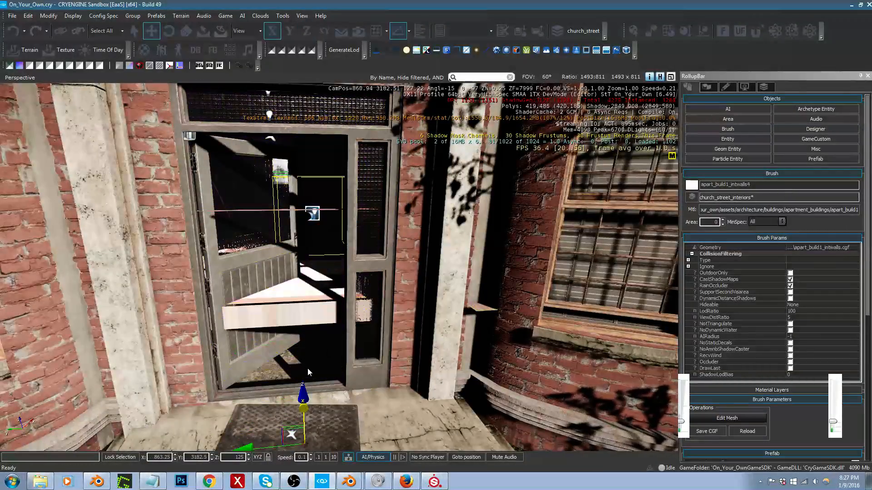
# Step: Try to raise the apart_build1_intwalls4 brush along Z at the front entrance
pyautogui.press('a')
pyautogui.moveTo(328, 392); pyautogui.dragTo(331, 391, button='right')
pyautogui.press('s')
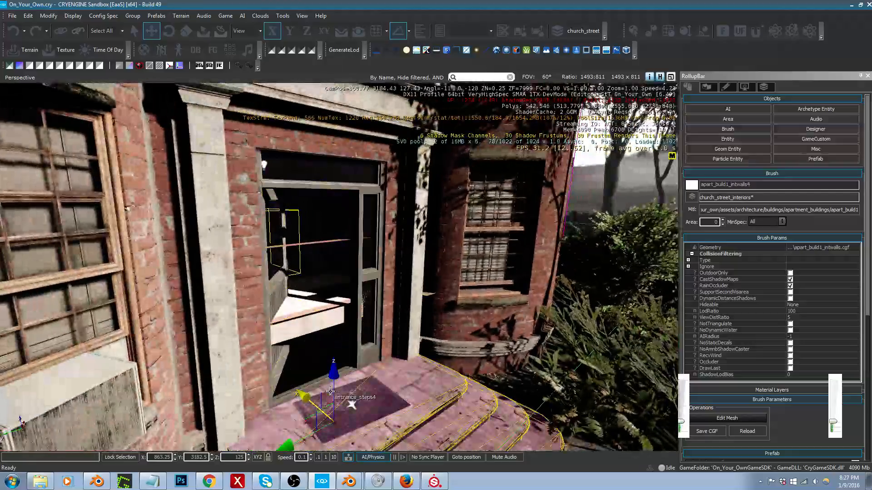
pyautogui.moveTo(335, 365)
pyautogui.mouseDown()
pyautogui.moveTo(347, 123)
pyautogui.moveTo(360, 168)
pyautogui.mouseUp()
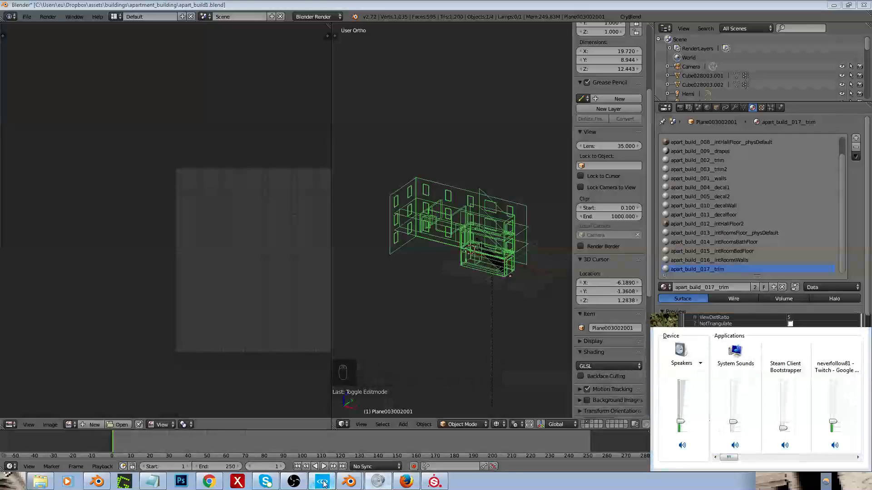
# Step: Switch to Blender, enlarge the 3D view and examine the trim strip and the interior walls object by selecting each in turn
pyautogui.click(323, 482)
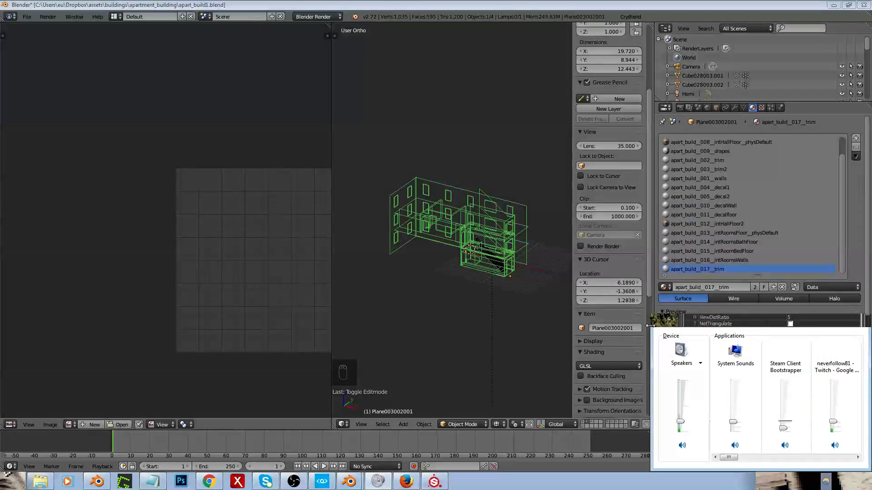
pyautogui.moveTo(476, 246); pyautogui.dragTo(544, 255, button='middle')
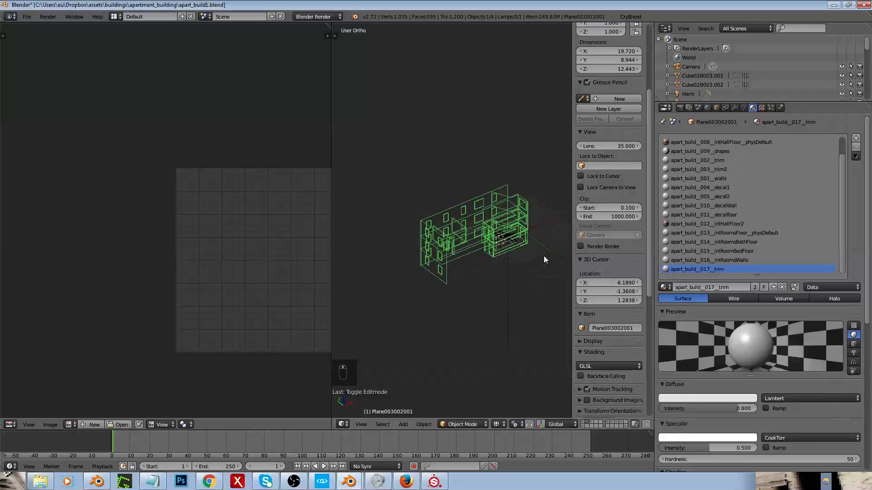
pyautogui.scroll(4, 507, 246)
pyautogui.hotkey('shift', 'space')
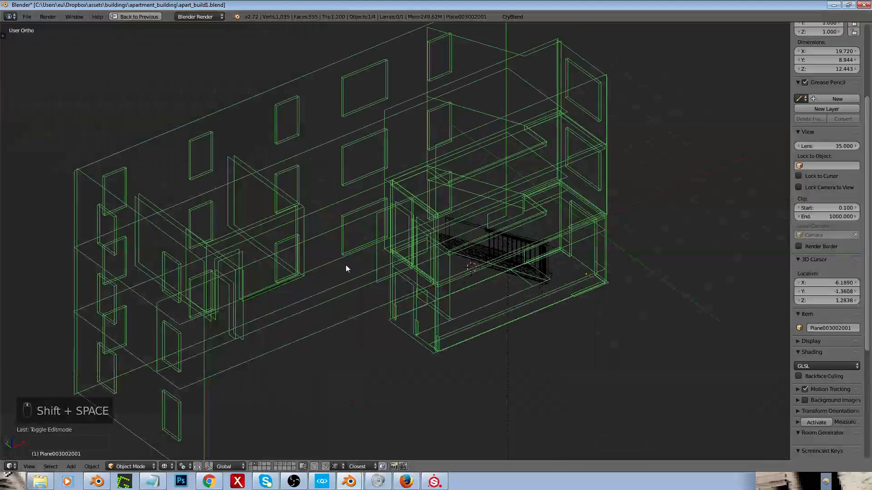
pyautogui.rightClick(268, 289)
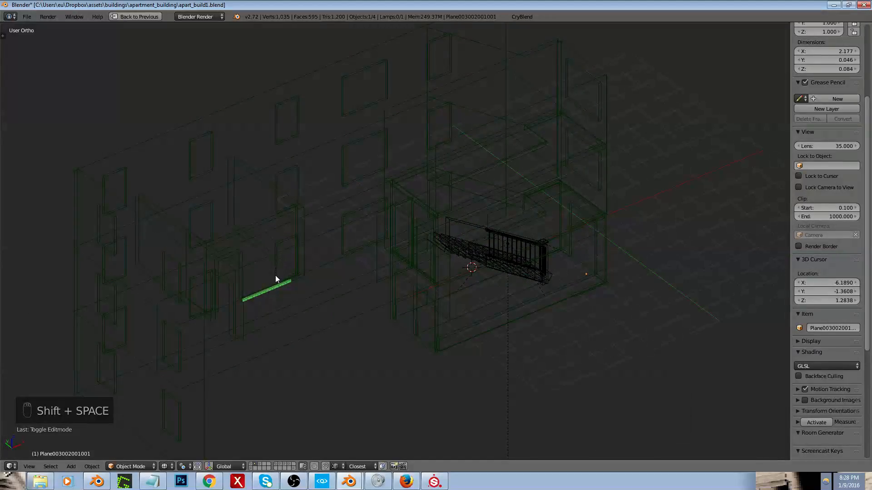
pyautogui.rightClick(264, 225)
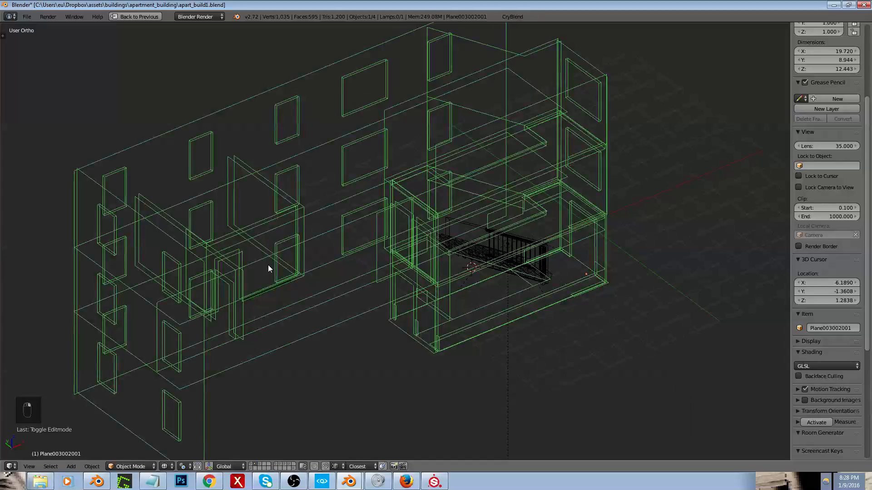
pyautogui.rightClick(265, 295)
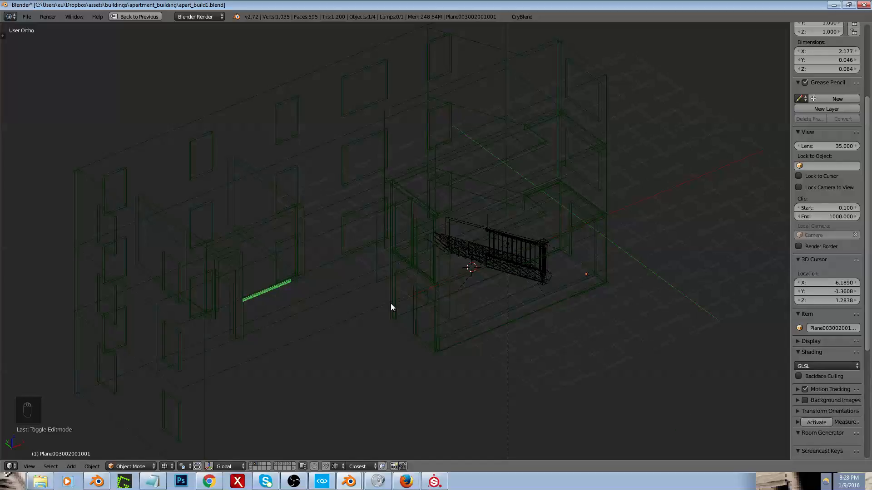
pyautogui.moveTo(390, 303); pyautogui.dragTo(381, 286, button='middle')
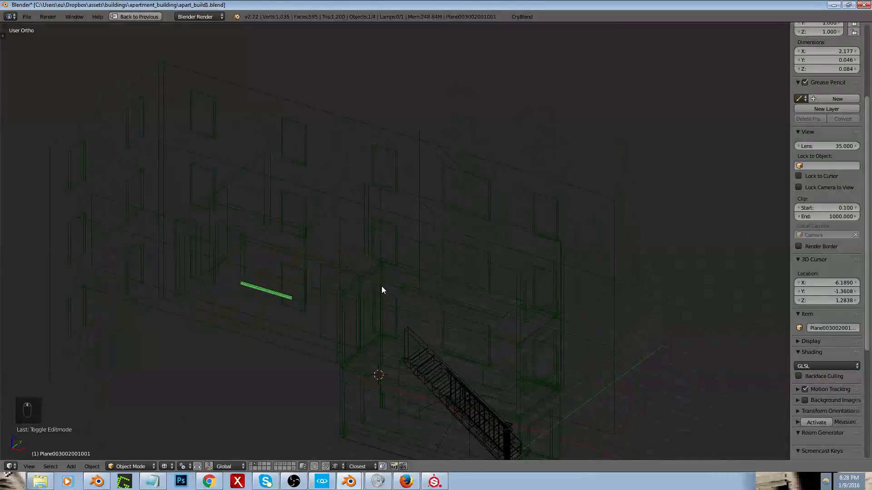
pyautogui.rightClick(311, 269)
pyautogui.scroll(-2, 354, 283)
pyautogui.moveTo(380, 277); pyautogui.dragTo(482, 302, button='middle')
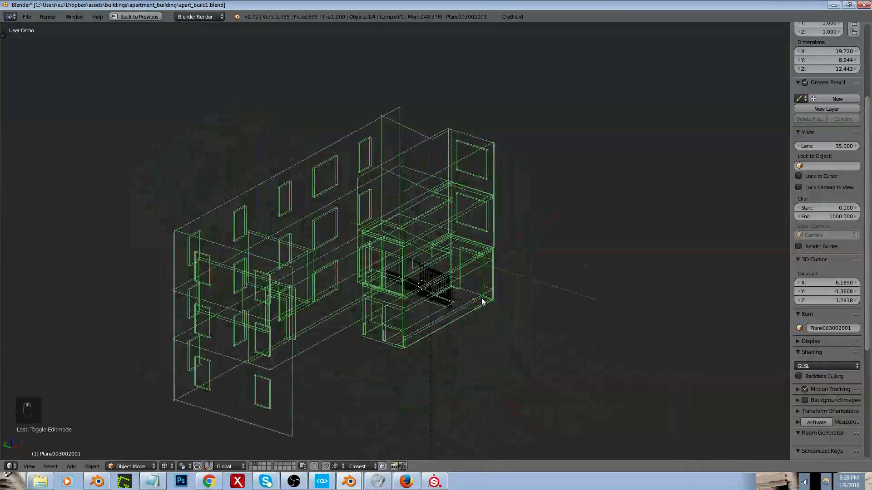
# Step: Reveal all hidden objects in the scene and all hidden geometry inside the interior walls mesh
pyautogui.hotkey('alt', 'h')
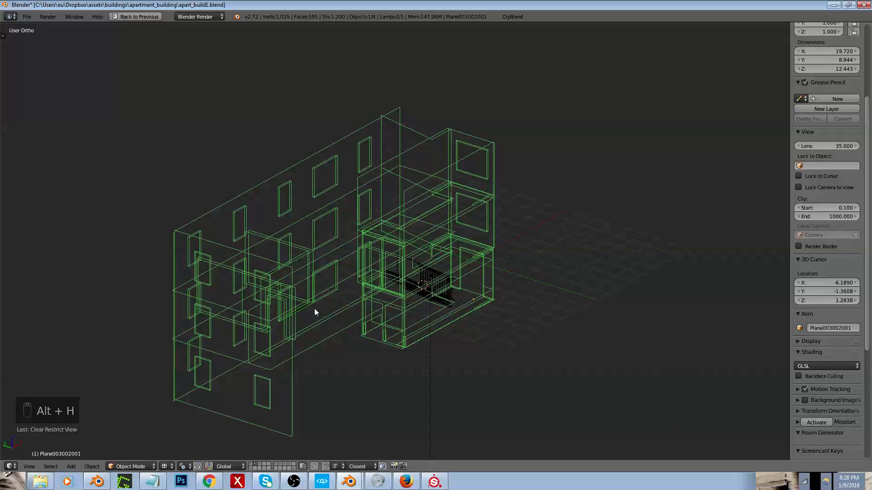
pyautogui.press('Tab')
pyautogui.press('a')
pyautogui.press('a')
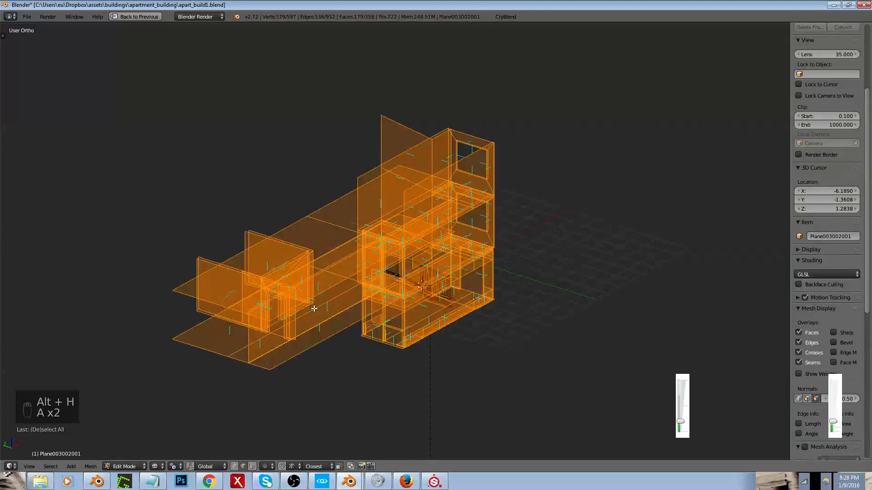
pyautogui.hotkey('alt', 'h')
pyautogui.moveTo(314, 309); pyautogui.dragTo(526, 311, button='middle')
pyautogui.press('Tab')
# Step: Join the separate trim strip into the interior walls object
pyautogui.scroll(4, 309, 265)
pyautogui.rightClick(309, 265)
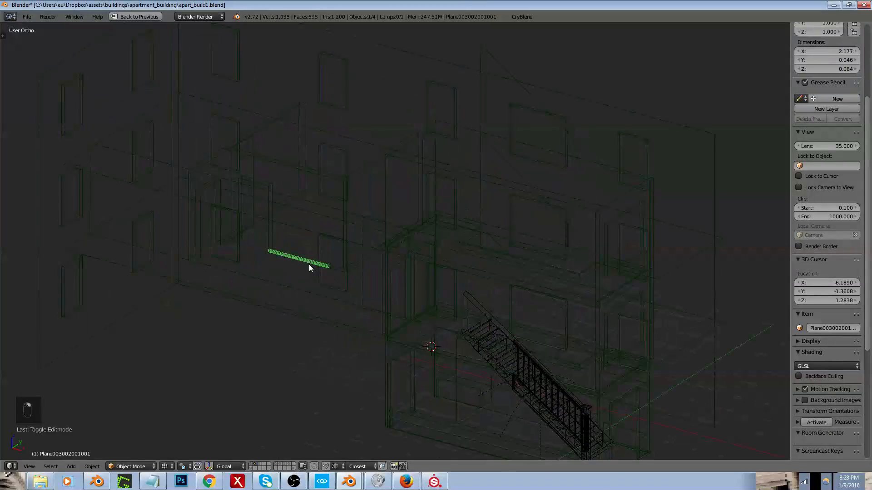
pyautogui.keyDown('shift'); pyautogui.rightClick(279, 236); pyautogui.keyUp('shift')
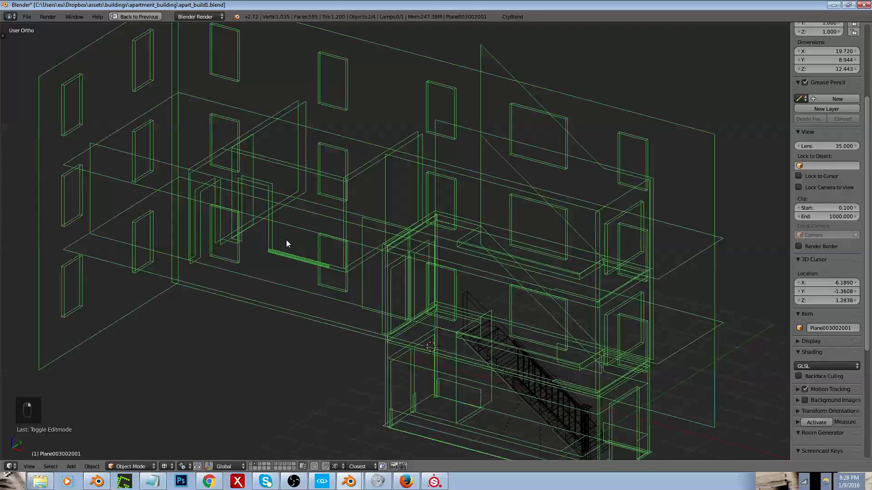
pyautogui.hotkey('ctrl', 'j')
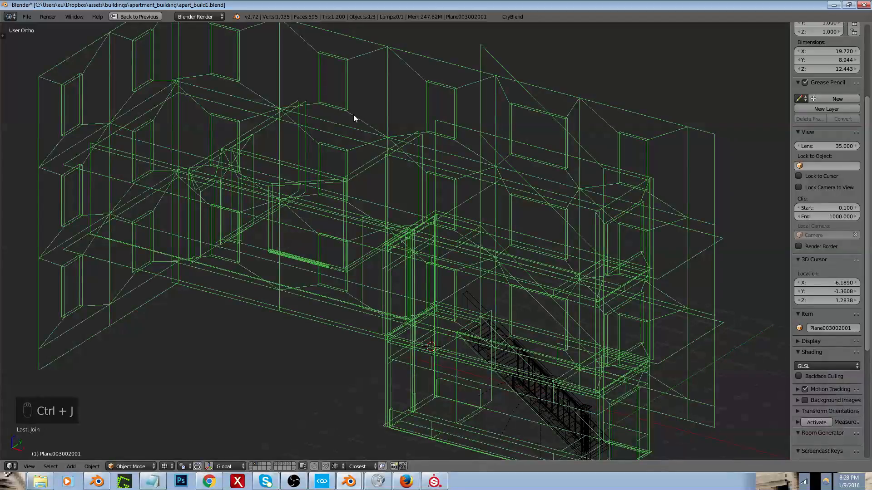
# Step: Export the scene to the game engine with CryBlend, using the apart_build1 folder as destination
pyautogui.click(512, 16)
pyautogui.click(545, 204)
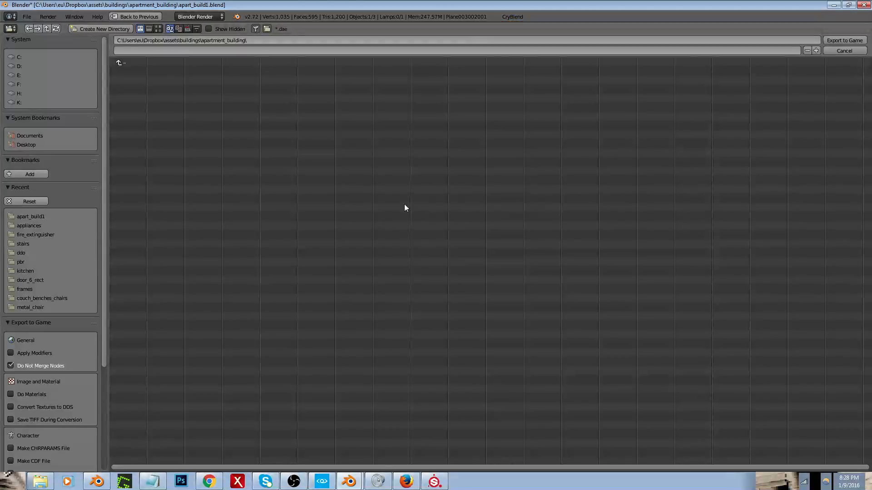
pyautogui.click(31, 216)
pyautogui.click(844, 40)
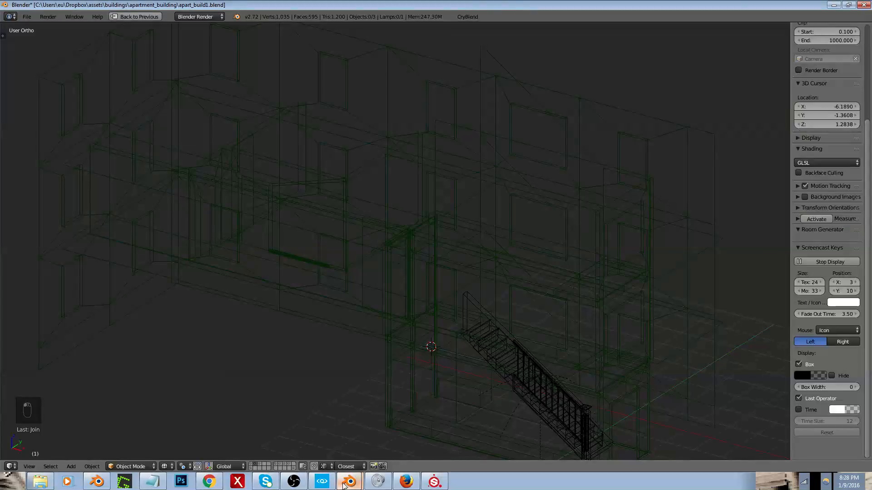
# Step: Switch to CRYENGINE Sandbox and go through the front entrance into the hallway to inspect the imported trim along the wall
pyautogui.click(348, 482)
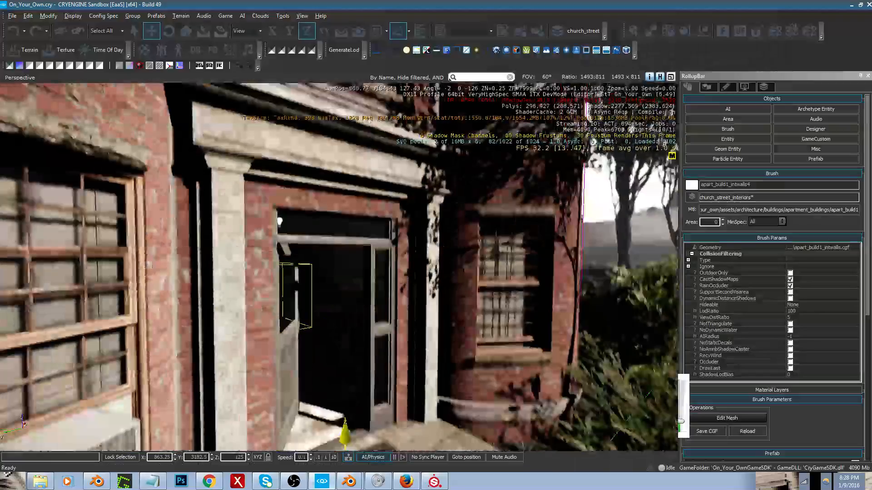
pyautogui.press('w')
pyautogui.moveTo(382, 274); pyautogui.dragTo(391, 317, button='right')
pyautogui.press('w')
pyautogui.moveTo(382, 274); pyautogui.dragTo(347, 284, button='right')
pyautogui.press('w')
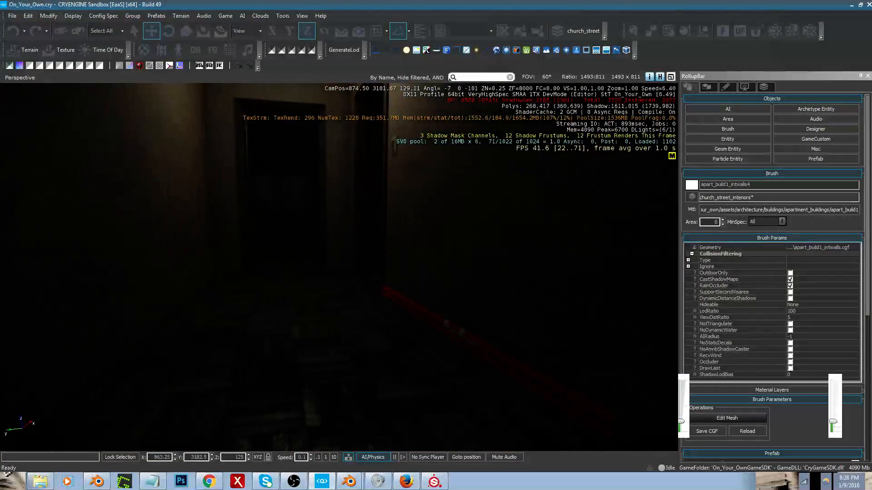
pyautogui.moveTo(391, 380); pyautogui.dragTo(377, 368, button='right')
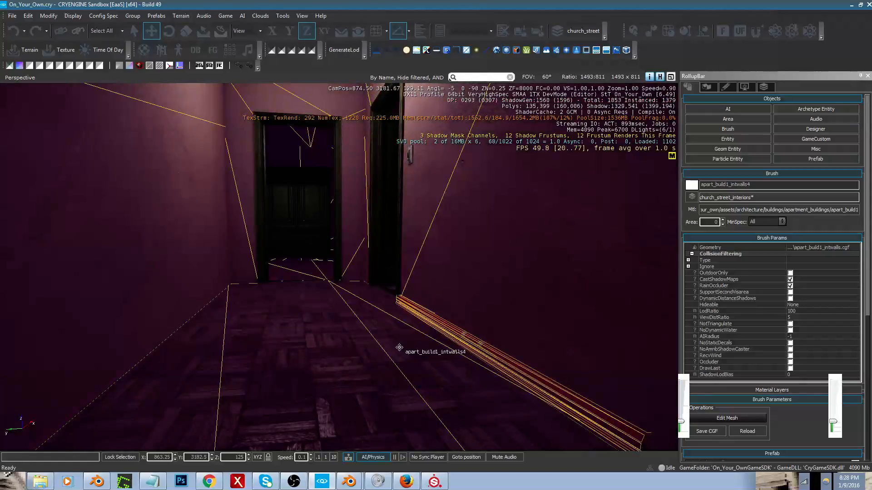
# Step: Select the hallway's door_frame11 brush and examine its doorWood material in the Material Editor
pyautogui.click(396, 229)
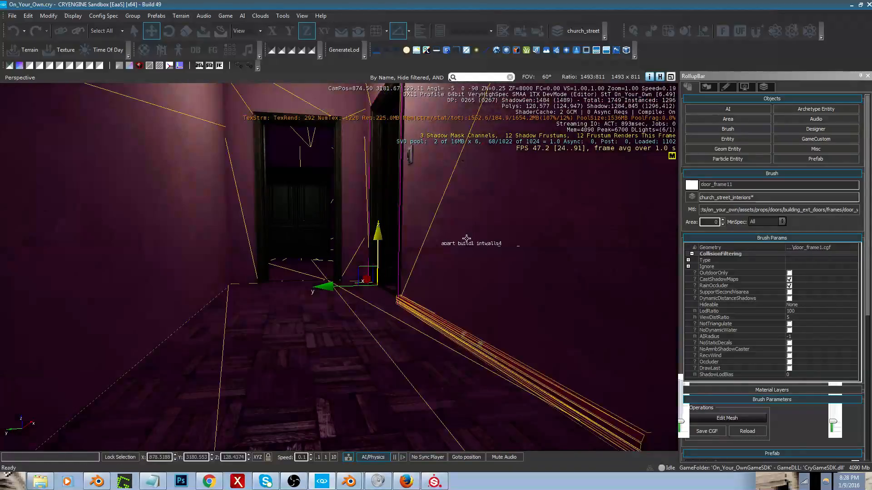
pyautogui.click(775, 211)
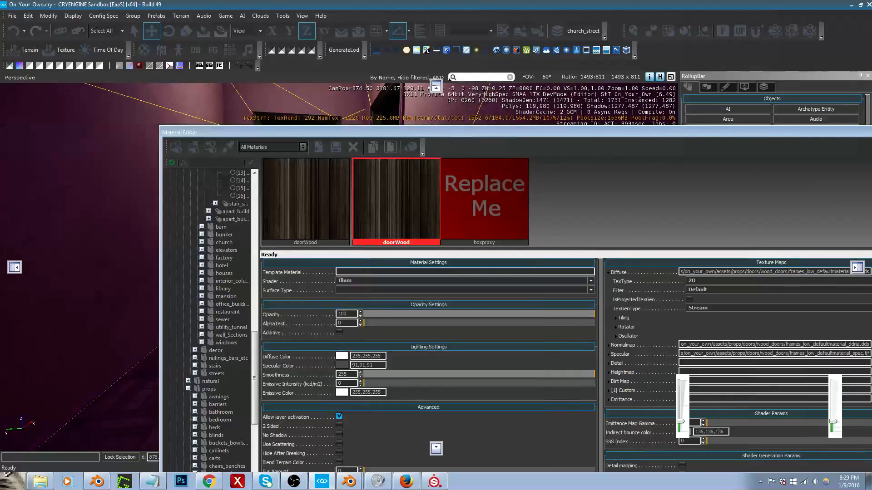
pyautogui.click(871, 131)
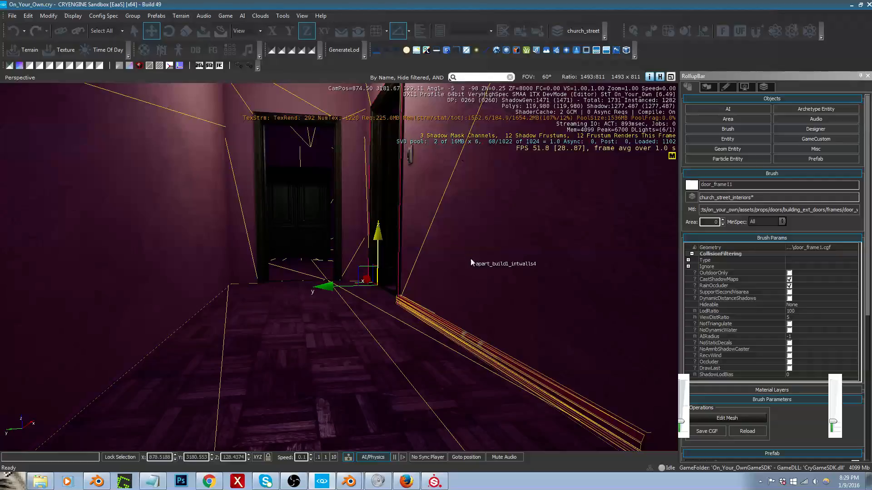
# Step: Set the number of sub-materials for the apart_build1_intwalls4 brush's material, cancel saving a separate material file, and check the hallway trim
pyautogui.moveTo(470, 258); pyautogui.dragTo(484, 260, button='right')
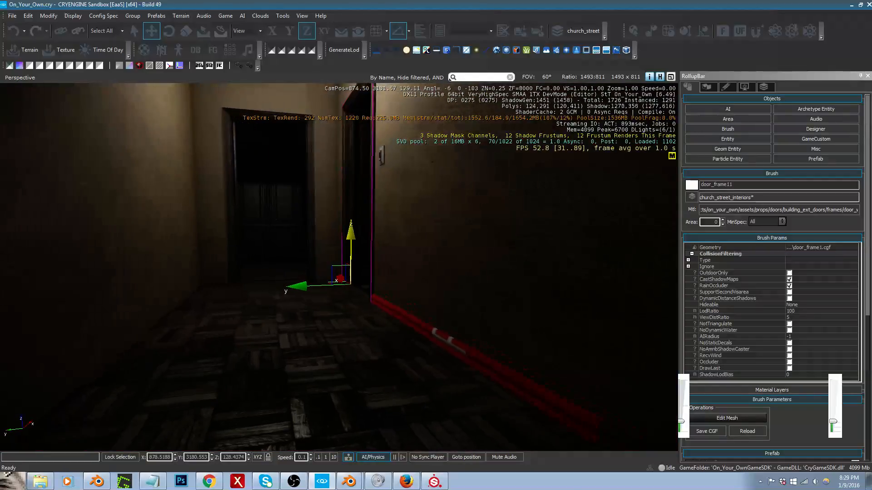
pyautogui.click(434, 330)
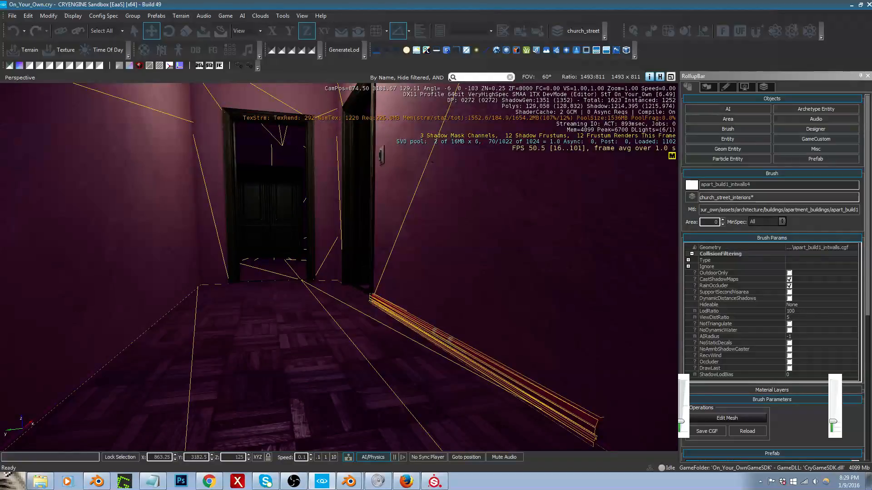
pyautogui.moveTo(491, 361); pyautogui.dragTo(452, 359, button='right')
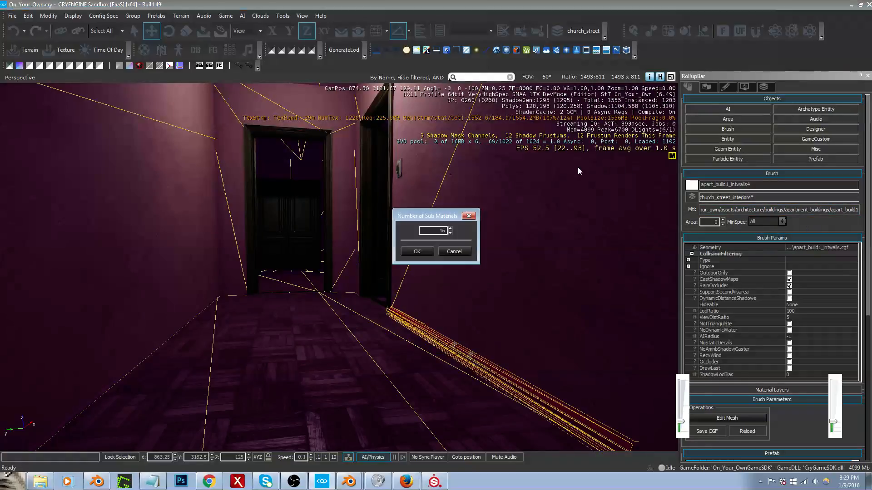
pyautogui.click(417, 252)
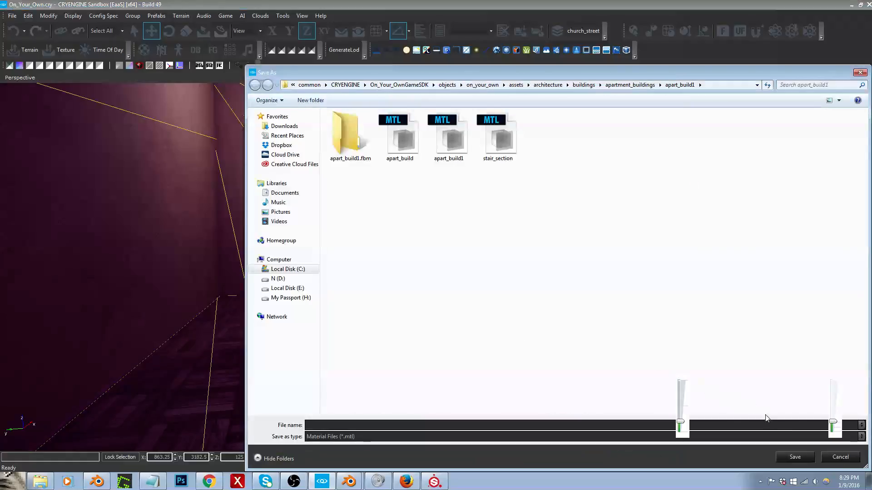
pyautogui.click(838, 457)
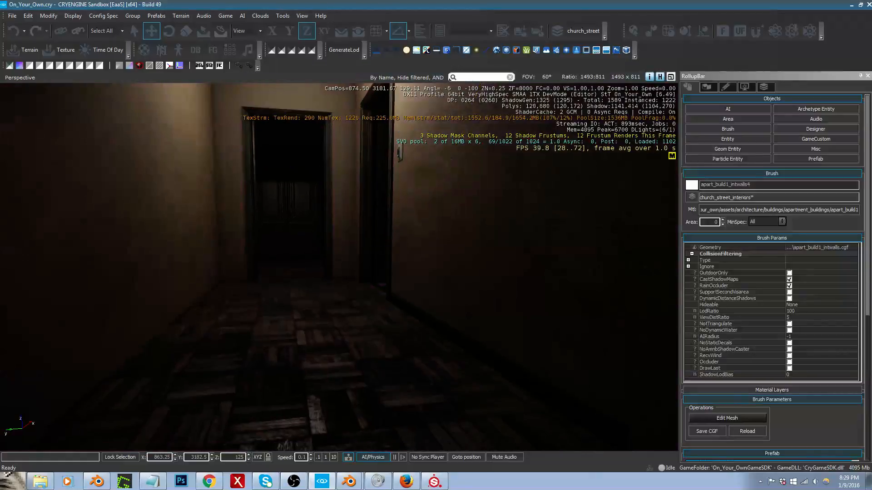
pyautogui.moveTo(339, 267); pyautogui.dragTo(333, 262, button='right')
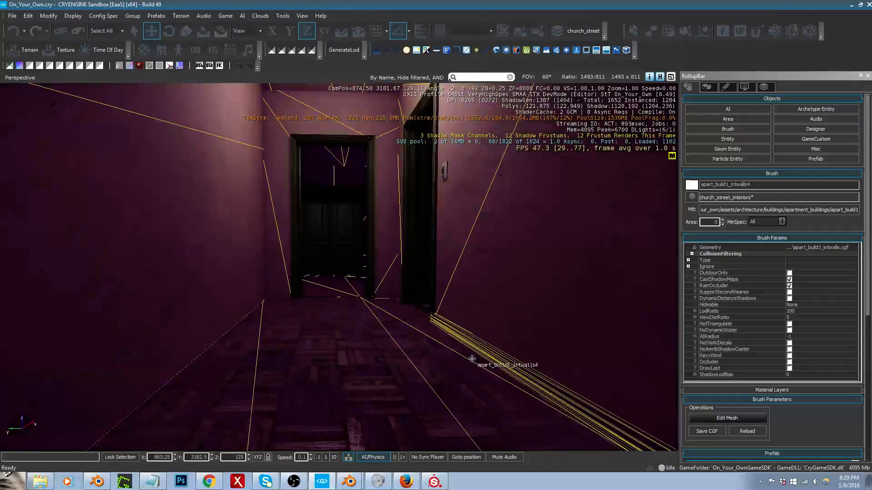
pyautogui.moveTo(471, 359); pyautogui.dragTo(471, 363, button='middle')
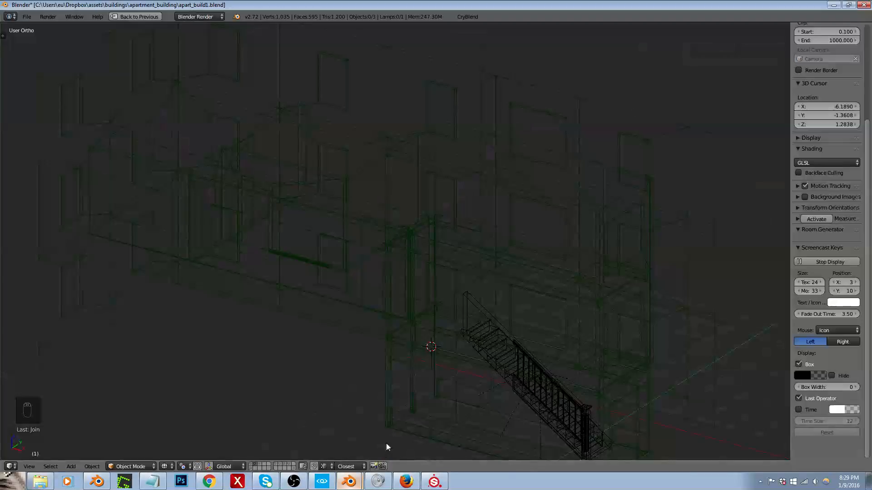
# Step: Enter mesh editing on the interior walls object in front view, use edge selection, and select the whole linked baseboard trim piece
pyautogui.moveTo(456, 314); pyautogui.dragTo(500, 276, button='middle')
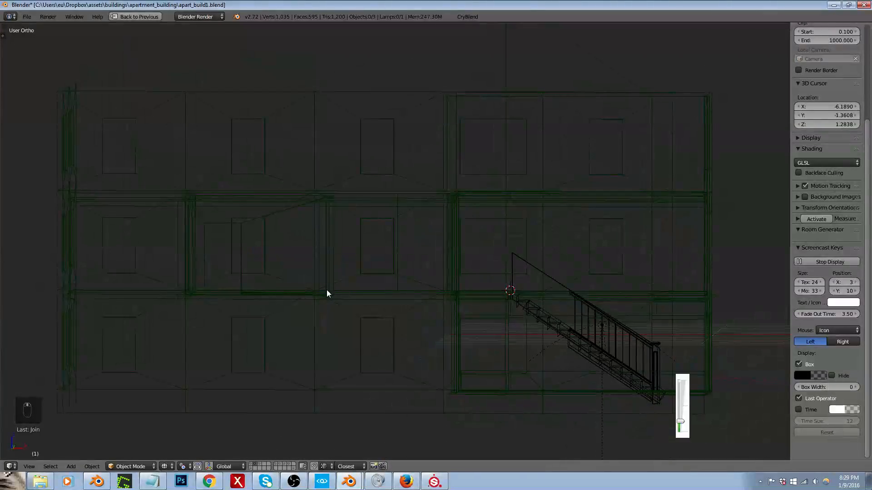
pyautogui.press('KP_3')
pyautogui.press('KP_1')
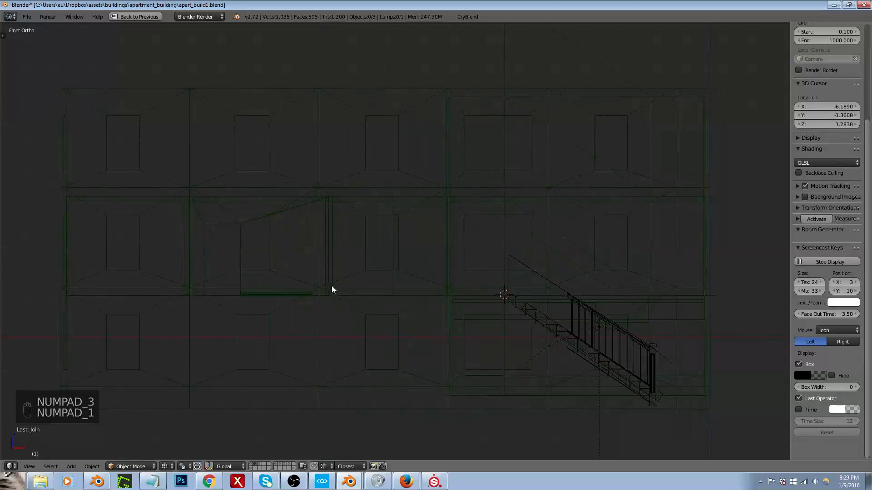
pyautogui.rightClick(243, 310)
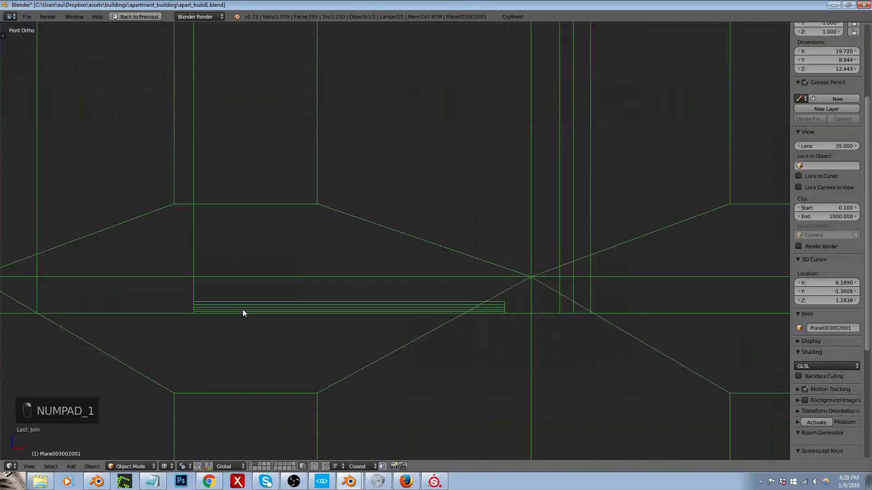
pyautogui.press('Tab')
pyautogui.press('Tab')
pyautogui.press('Tab')
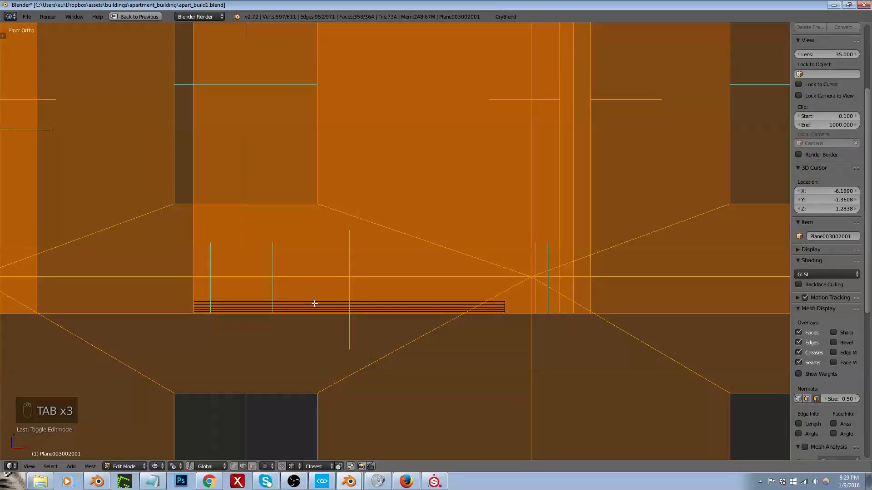
pyautogui.hotkey('ctrl', 'Tab')
pyautogui.click(323, 310)
pyautogui.rightClick(349, 307)
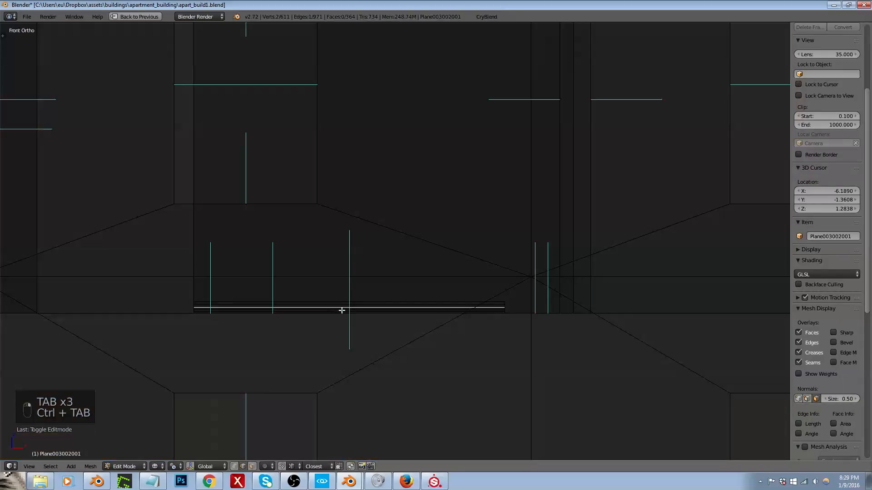
pyautogui.scroll(5, 342, 311)
pyautogui.hotkey('ctrl', 'l')
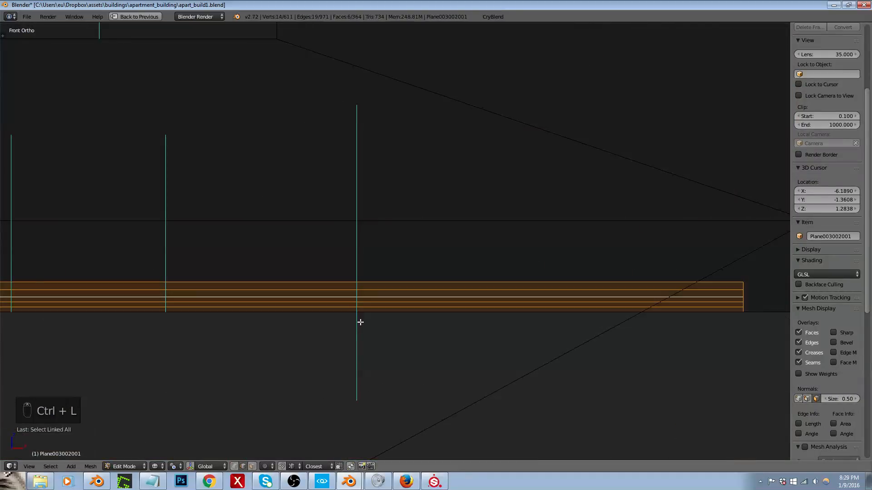
pyautogui.scroll(-3, 343, 325)
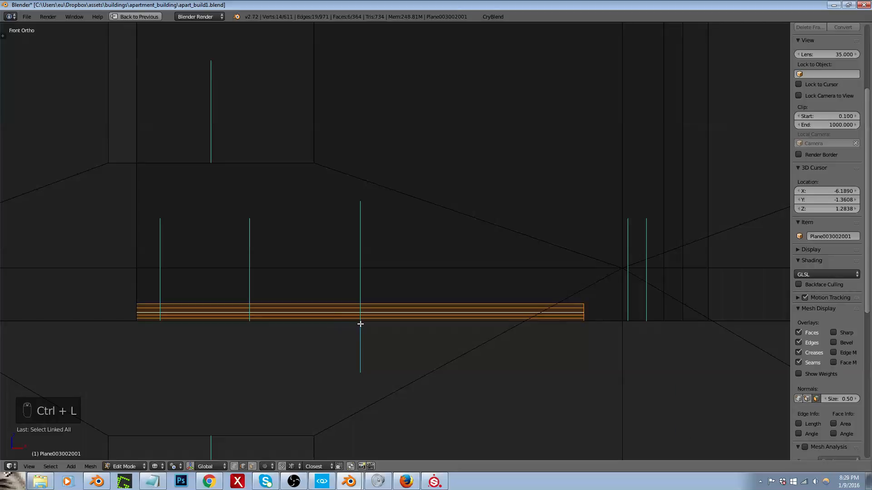
# Step: Select all seven lengthwise edges of the baseboard trim, finishing with its lowest front edge as the active one
pyautogui.moveTo(348, 317); pyautogui.dragTo(380, 326, button='middle')
pyautogui.scroll(3, 380, 326)
pyautogui.keyDown('alt'); pyautogui.rightClick(350, 297); pyautogui.keyUp('alt')
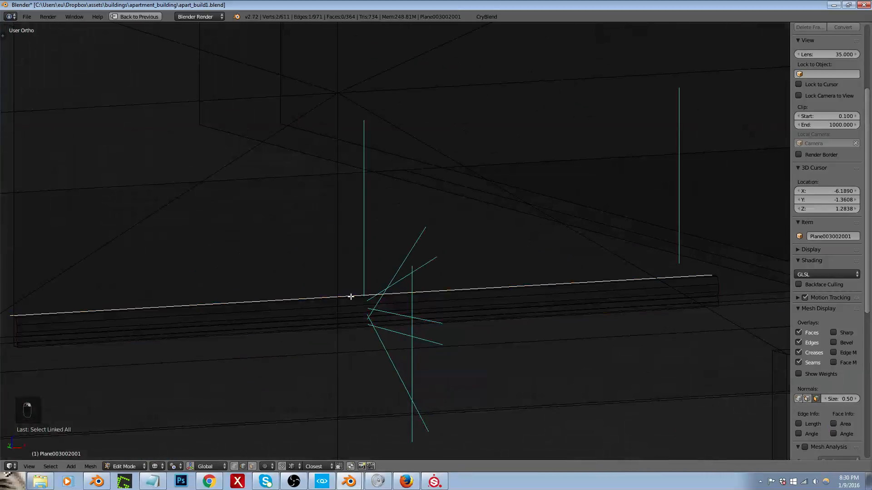
pyautogui.keyDown('alt'); pyautogui.keyDown('shift'); pyautogui.rightClick(358, 303); pyautogui.keyUp('shift'); pyautogui.keyUp('alt')
pyautogui.keyDown('alt'); pyautogui.keyDown('shift'); pyautogui.rightClick(358, 307); pyautogui.keyUp('shift'); pyautogui.keyUp('alt')
pyautogui.keyDown('alt'); pyautogui.keyDown('shift'); pyautogui.rightClick(359, 313); pyautogui.keyUp('shift'); pyautogui.keyUp('alt')
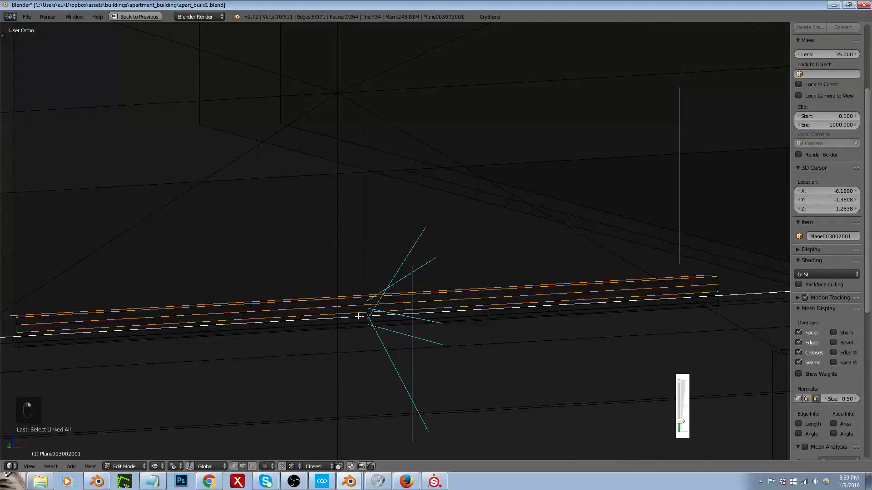
pyautogui.press('z')
pyautogui.hotkey('ctrl', 'z')
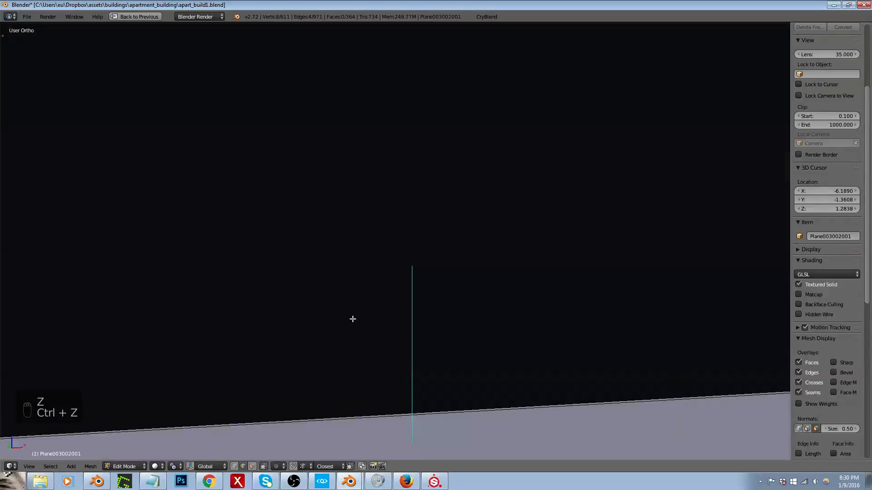
pyautogui.press('z')
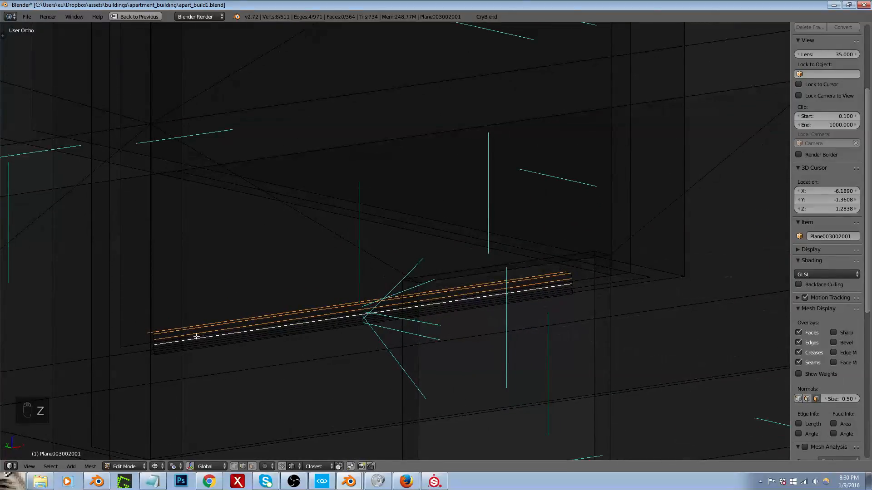
pyautogui.scroll(4, 183, 342)
pyautogui.scroll(2, 182, 342)
pyautogui.keyDown('alt'); pyautogui.keyDown('shift'); pyautogui.rightClick(109, 363); pyautogui.keyUp('shift'); pyautogui.keyUp('alt')
pyautogui.keyDown('alt'); pyautogui.keyDown('shift'); pyautogui.rightClick(113, 372); pyautogui.keyUp('shift'); pyautogui.keyUp('alt')
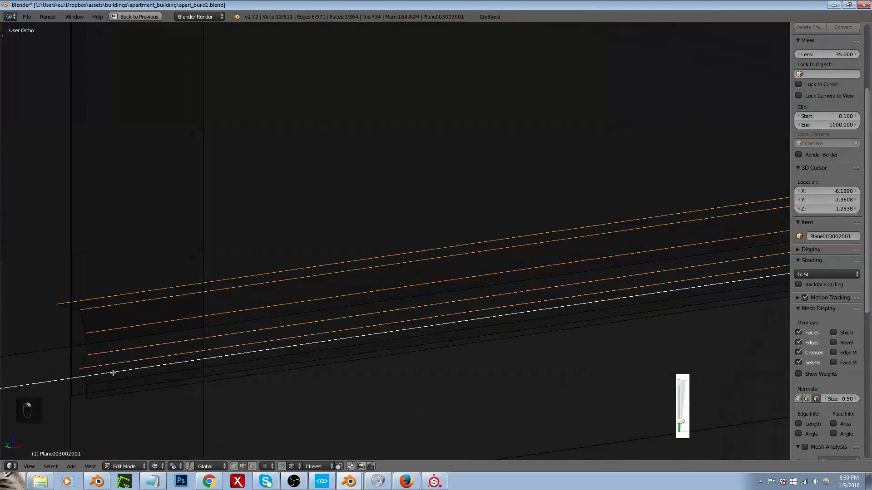
pyautogui.hotkey('ctrl', 'z')
pyautogui.moveTo(124, 375); pyautogui.dragTo(134, 383, button='middle')
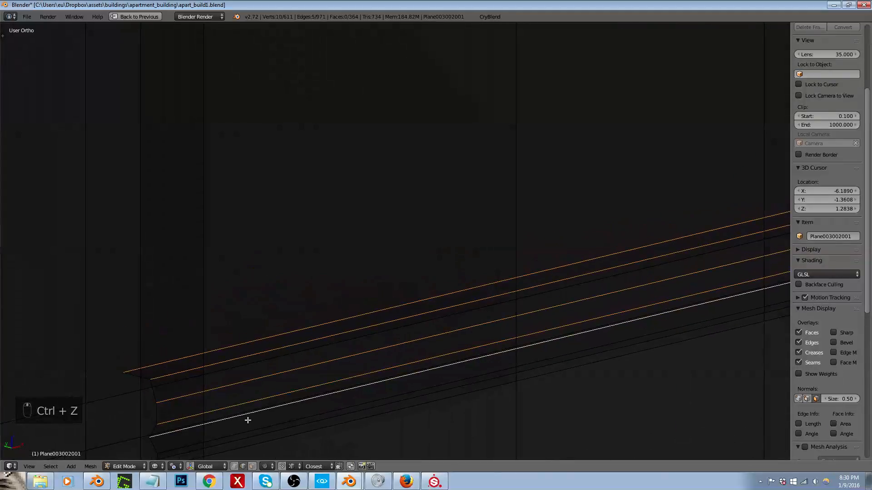
pyautogui.keyDown('alt'); pyautogui.keyDown('shift'); pyautogui.rightClick(299, 420); pyautogui.keyUp('shift'); pyautogui.keyUp('alt')
pyautogui.keyDown('alt'); pyautogui.keyDown('shift'); pyautogui.rightClick(327, 430); pyautogui.keyUp('shift'); pyautogui.keyUp('alt')
pyautogui.moveTo(327, 430); pyautogui.dragTo(409, 378, button='middle')
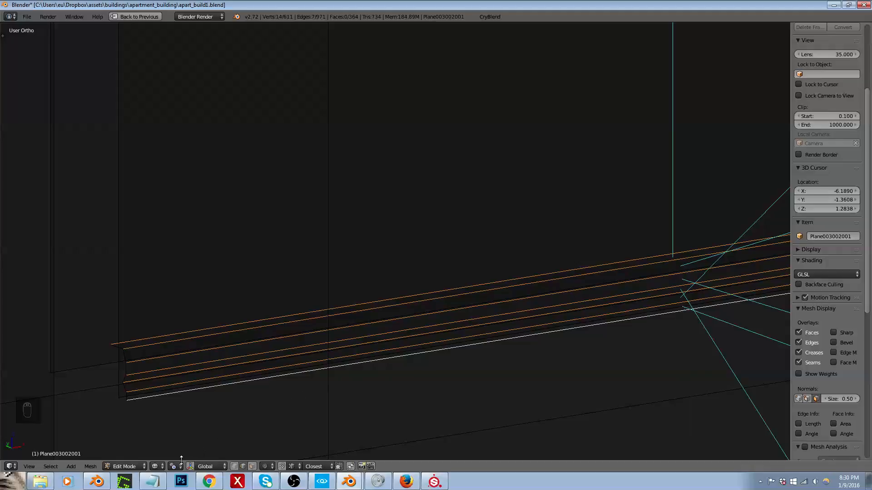
# Step: Scale the trim's selected edges along Z from the bottom edge to nearly double the height, and leave mesh editing
pyautogui.press('s')
pyautogui.press('z')
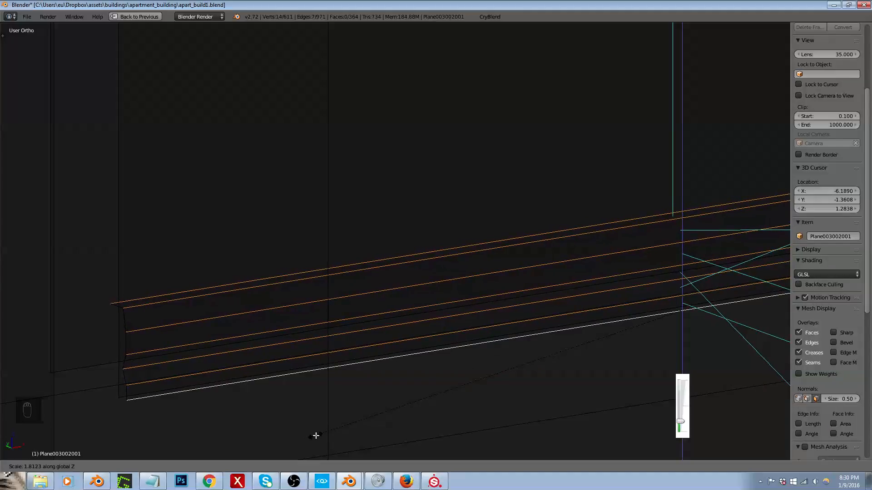
pyautogui.click(316, 435)
pyautogui.press('Tab')
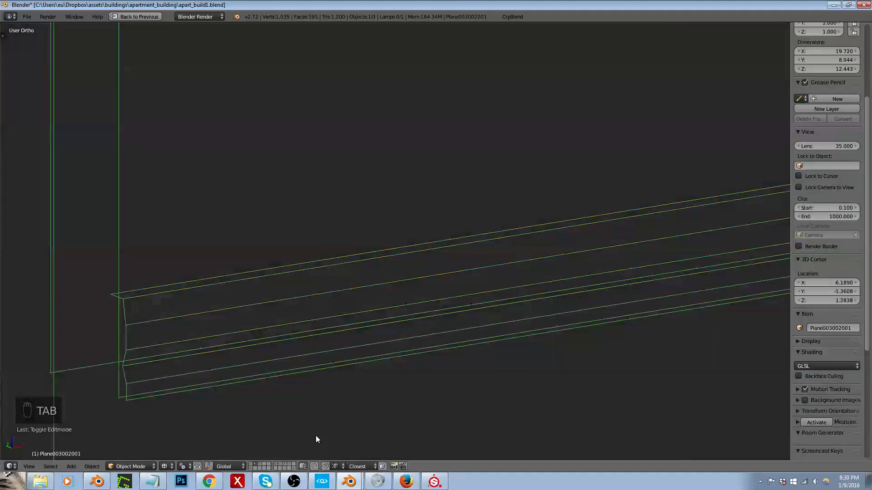
# Step: Export the revised building to the game engine with CryBlend, choosing the recent apart_build1 folder as destination
pyautogui.click(510, 17)
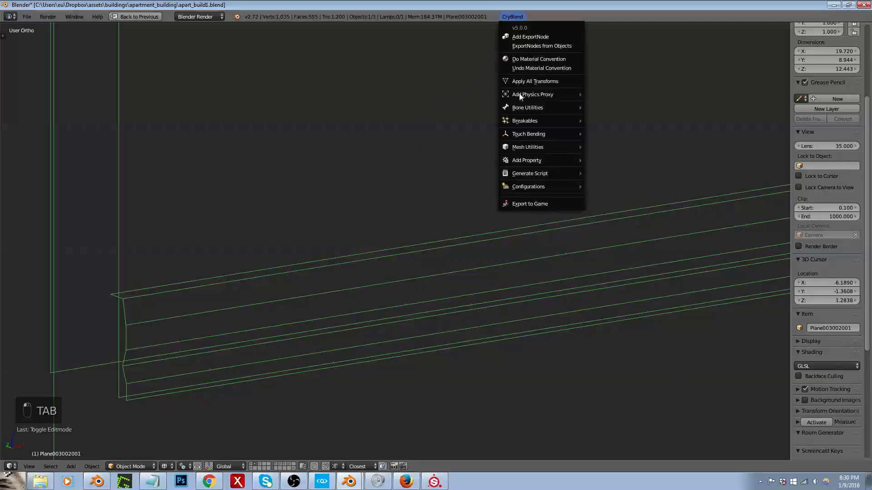
pyautogui.click(526, 203)
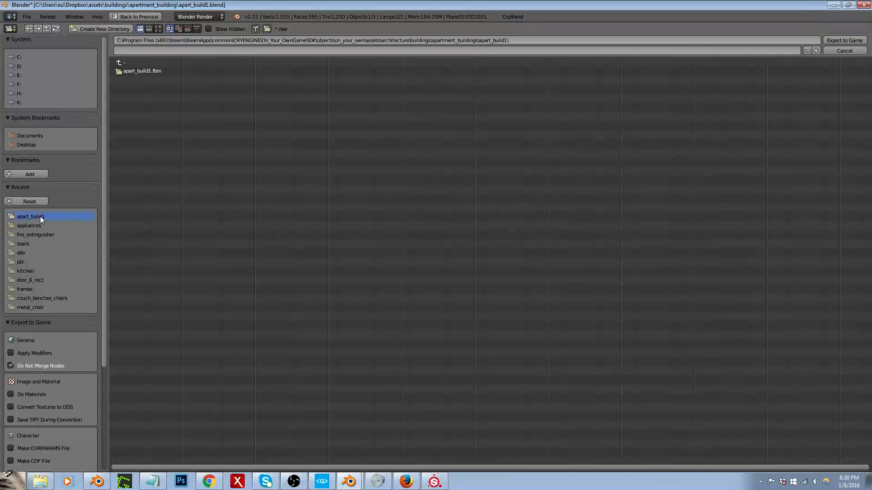
pyautogui.click(847, 40)
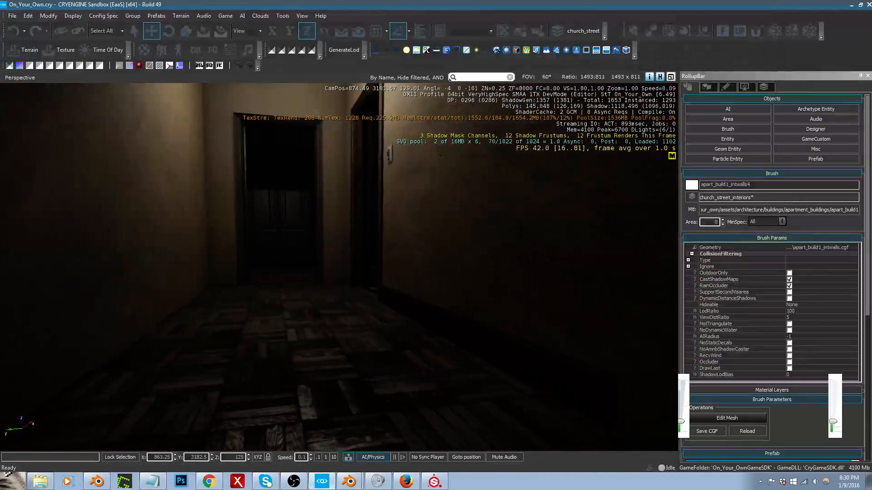
# Step: Look along the hallway wall in CRYENGINE Sandbox to check the taller baseboard trim, and return to Blender
pyautogui.moveTo(338, 267); pyautogui.dragTo(343, 256, button='right')
pyautogui.press('a')
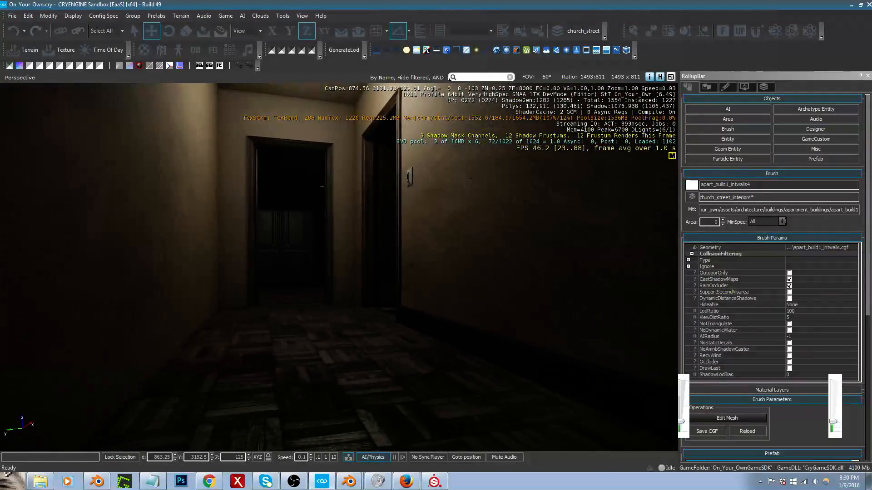
pyautogui.moveTo(344, 256); pyautogui.dragTo(346, 240, button='middle')
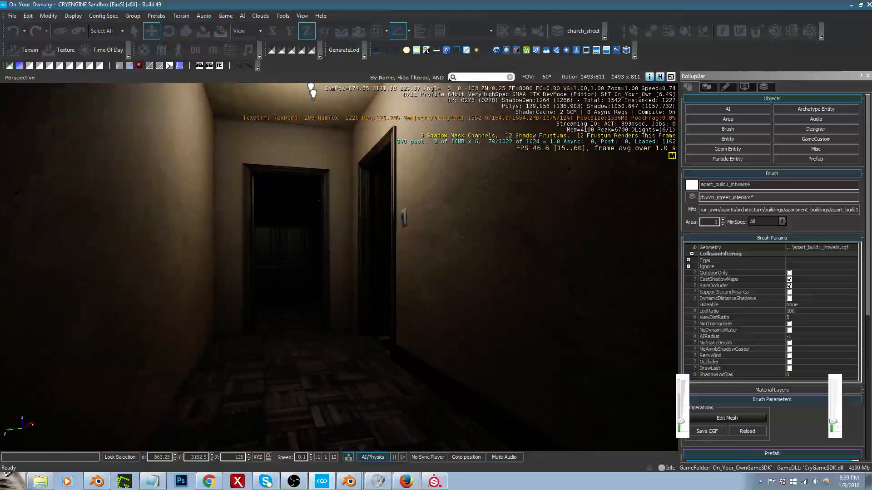
pyautogui.click(420, 345)
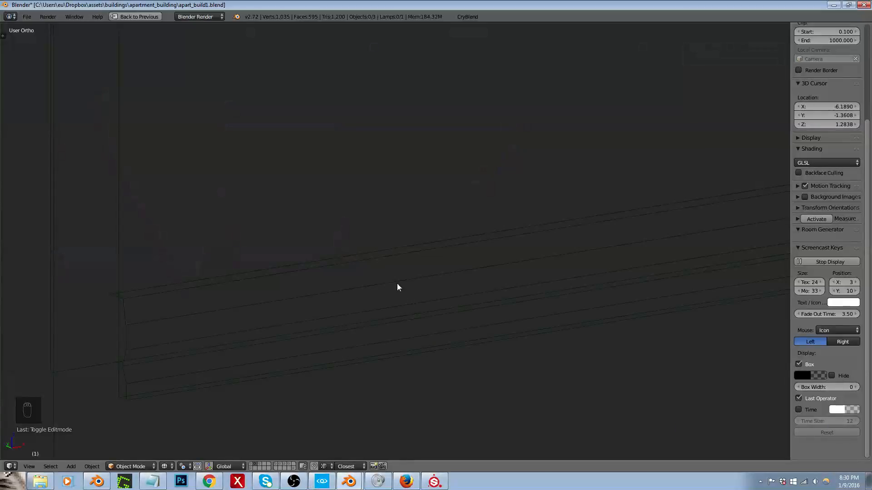
# Step: Select the edge profile at the trim's open end and move it along X until it reaches the wall corner
pyautogui.press('Tab')
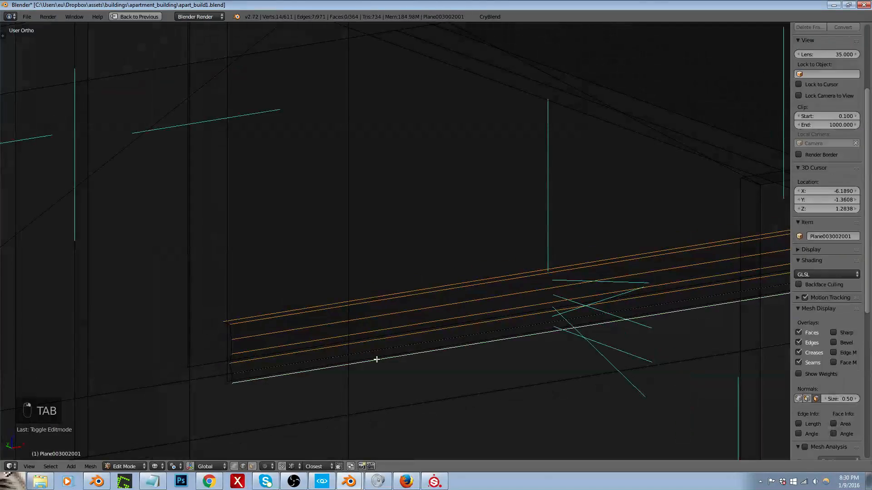
pyautogui.scroll(-2, 439, 323)
pyautogui.moveTo(510, 320); pyautogui.dragTo(526, 316, button='middle')
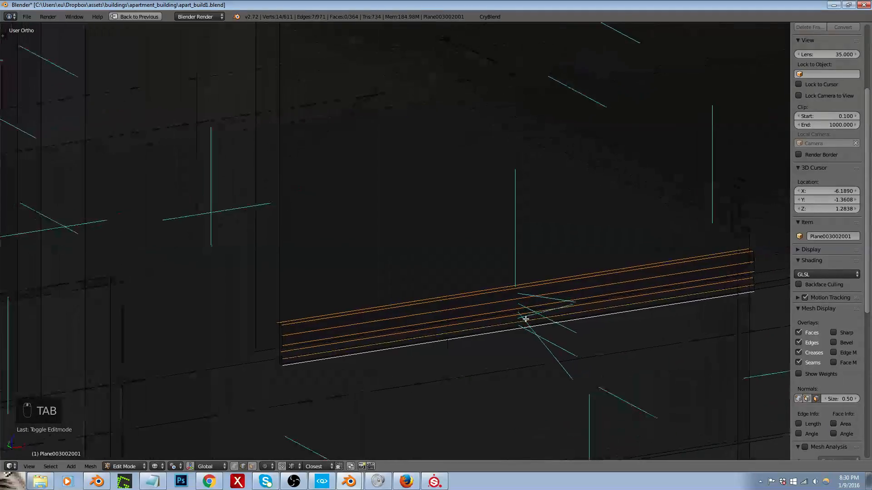
pyautogui.hotkey('ctrl', 'Tab')
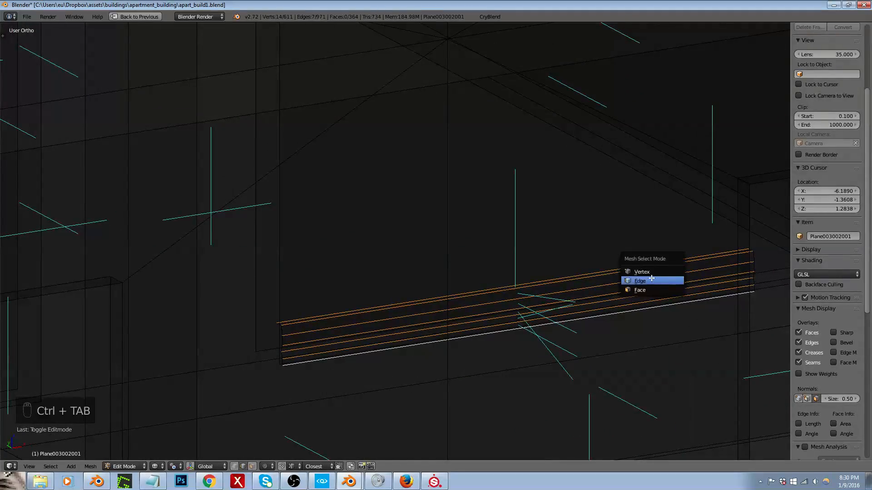
pyautogui.press('space')
pyautogui.scroll(-4, 499, 291)
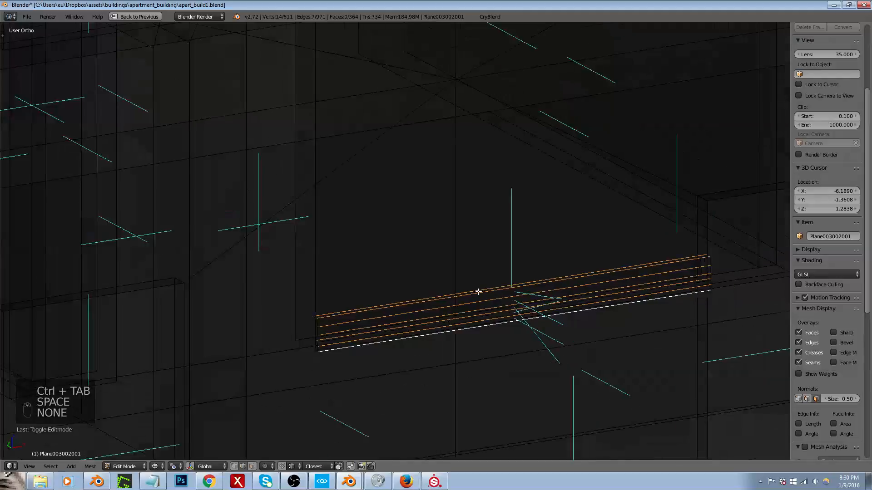
pyautogui.scroll(4, 606, 273)
pyautogui.keyDown('alt'); pyautogui.rightClick(623, 277); pyautogui.keyUp('alt')
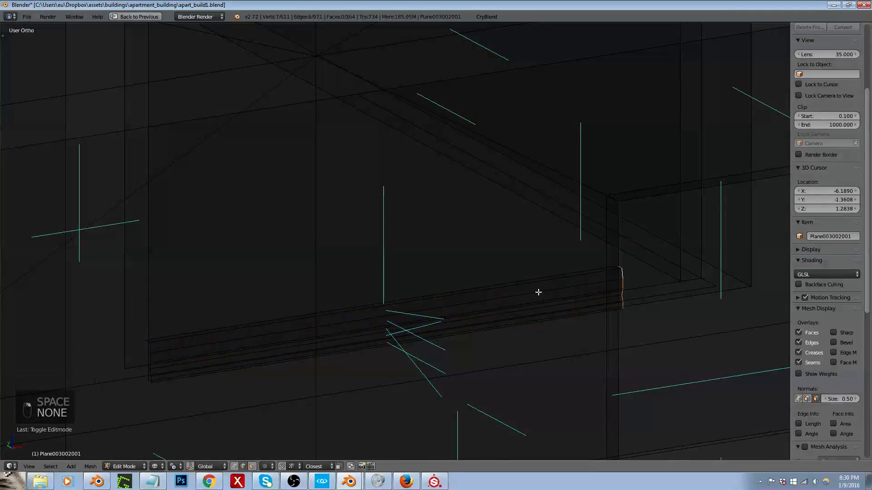
pyautogui.scroll(-1, 467, 301)
pyautogui.moveTo(467, 301); pyautogui.dragTo(522, 322, button='middle')
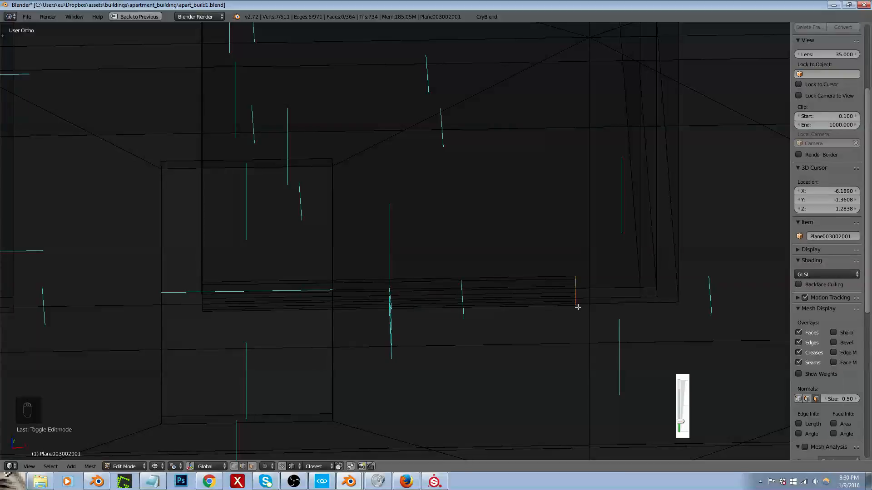
pyautogui.press('g')
pyautogui.press('x')
pyautogui.click(671, 297)
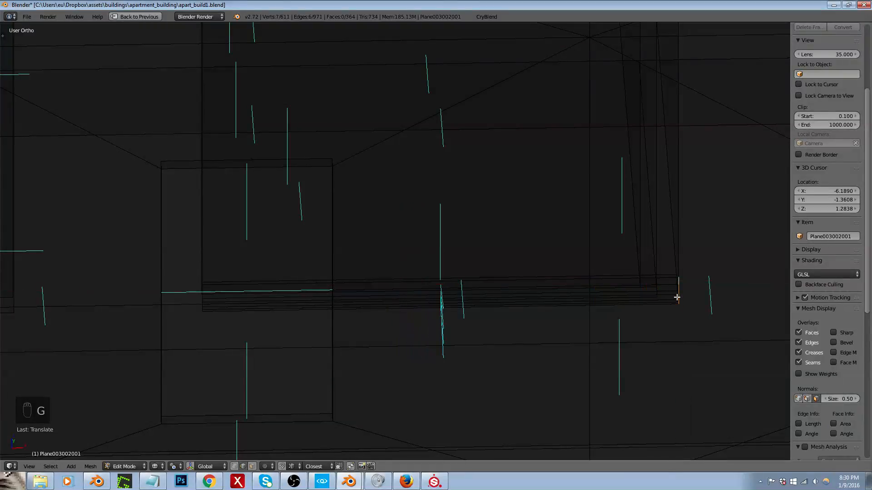
# Step: Select the whole linked trim piece and duplicate it along Y toward the opposite hallway wall
pyautogui.moveTo(676, 296); pyautogui.dragTo(602, 305, button='middle')
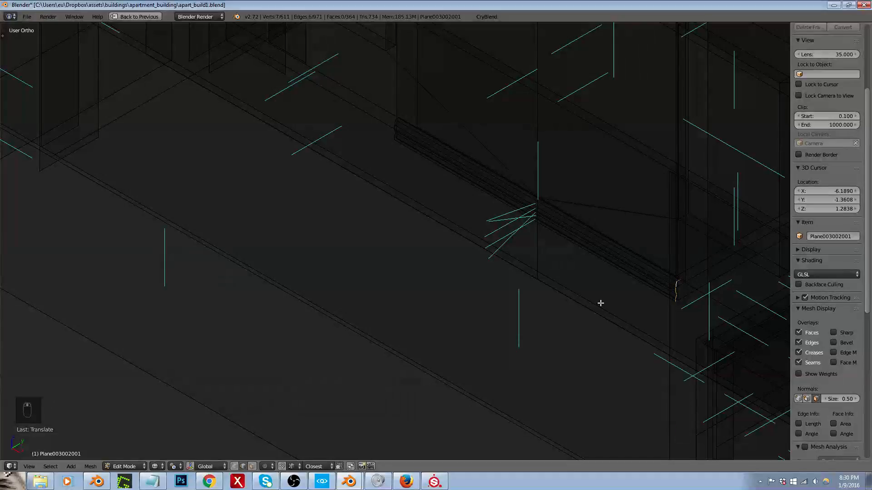
pyautogui.hotkey('ctrl', 'l')
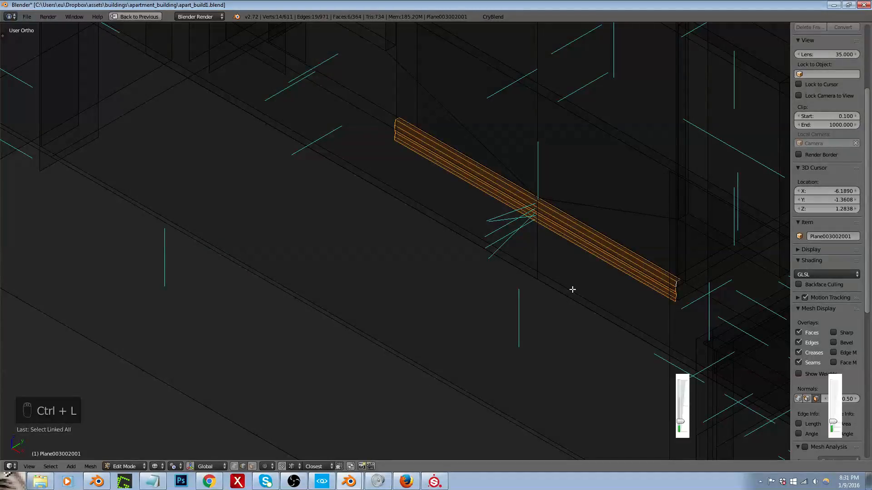
pyautogui.moveTo(381, 485)
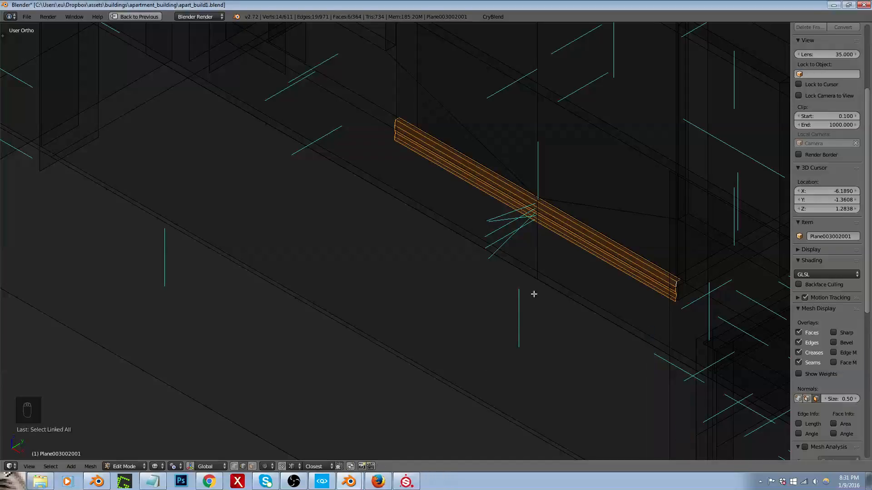
pyautogui.moveTo(544, 268); pyautogui.dragTo(470, 232, button='middle')
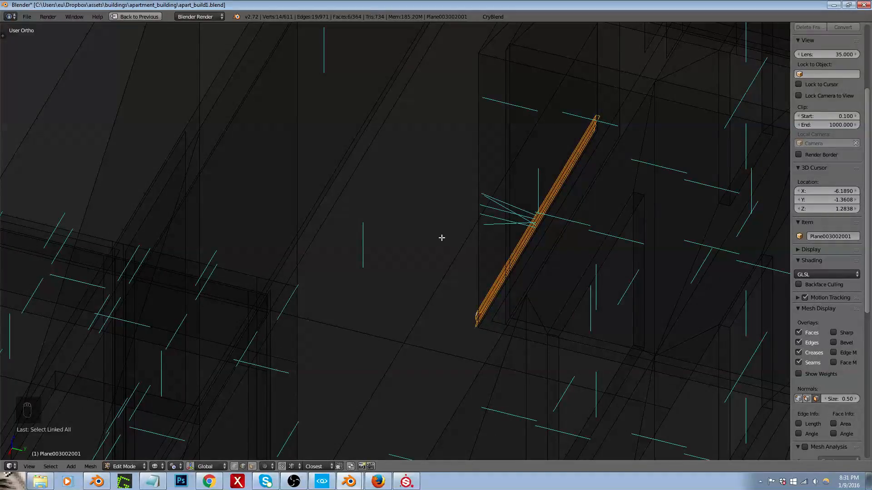
pyautogui.hotkey('shift', 'd')
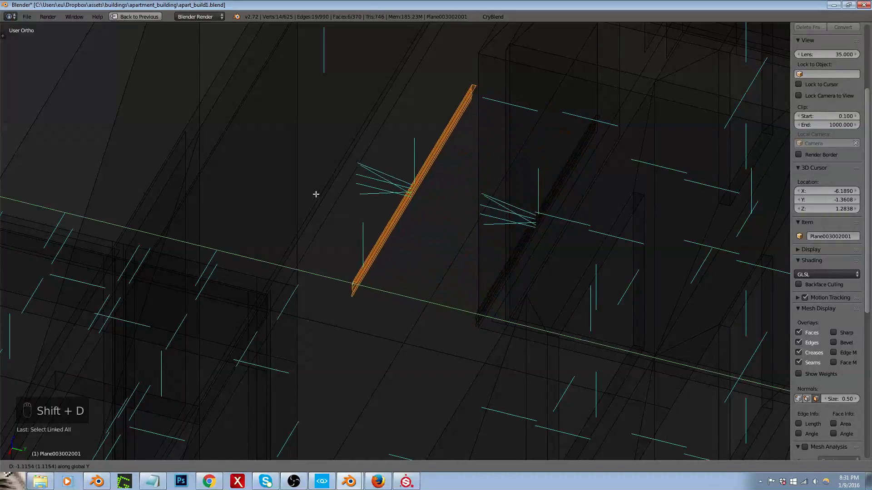
pyautogui.click(303, 191)
pyautogui.write('rz180')
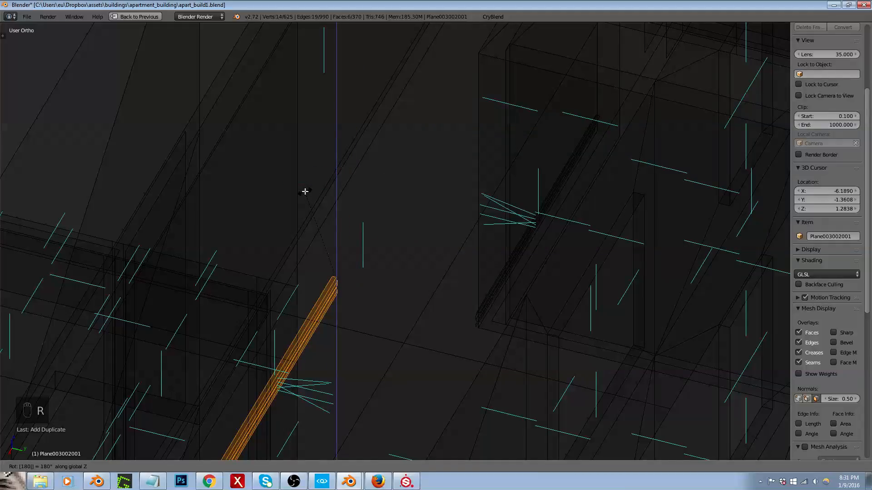
pyautogui.press('Return')
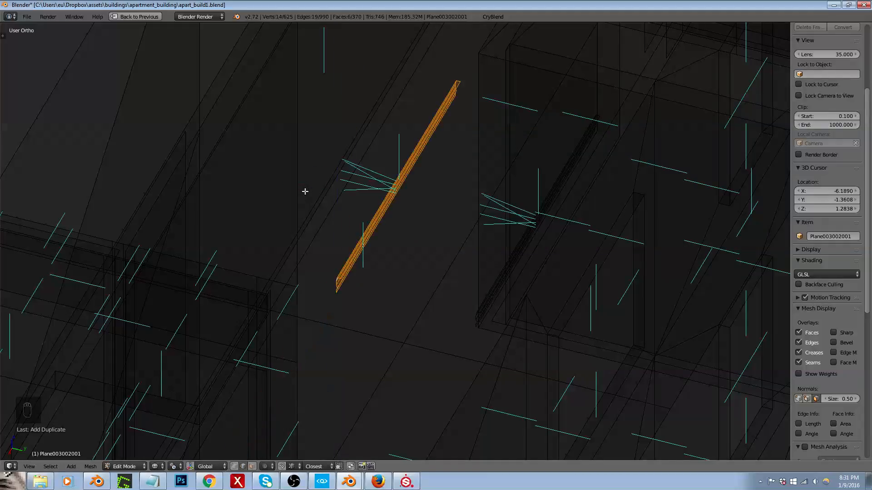
pyautogui.press('KP_Enter')
# Step: Set the pivot to Median Point and rotate the duplicated trim 180 degrees around Z
pyautogui.click(177, 464)
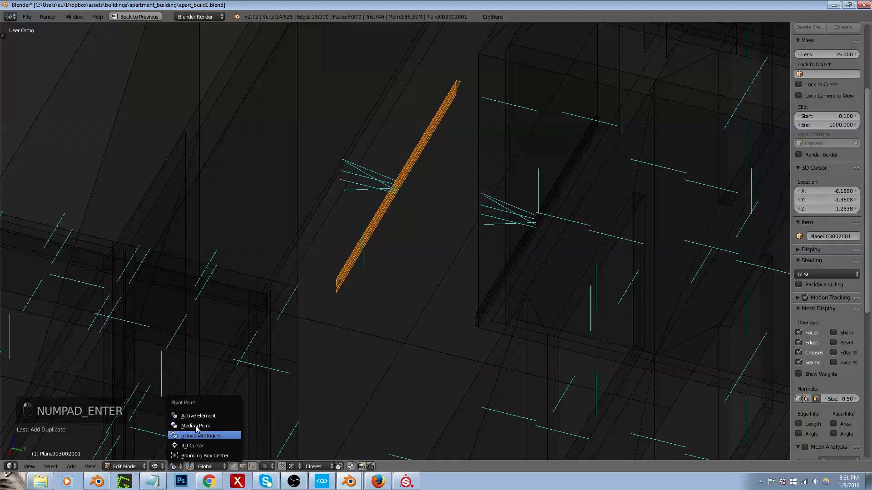
pyautogui.click(200, 426)
pyautogui.write('r')
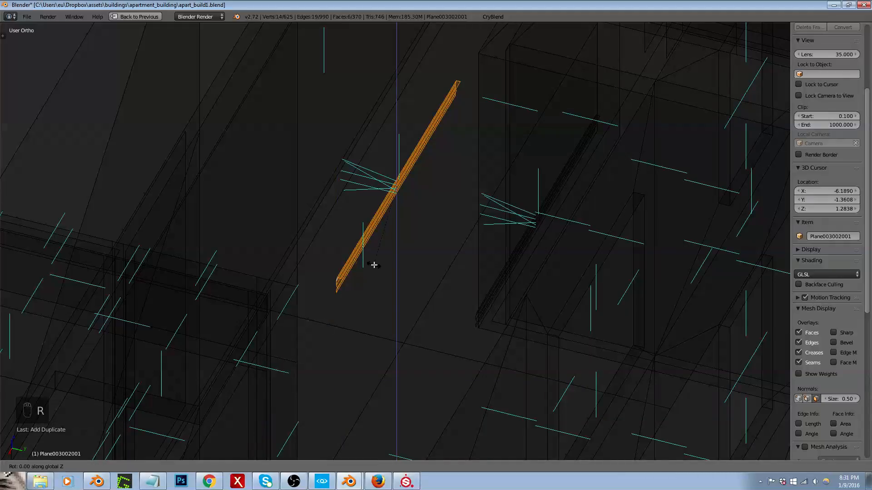
pyautogui.write('180')
pyautogui.press('Return')
pyautogui.press('KP_7')
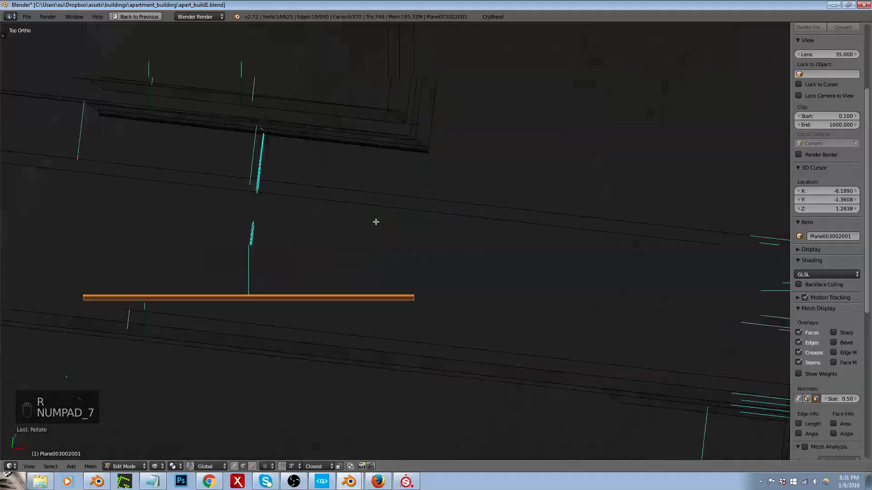
# Step: Show the mesh in solid shading, select the linked exterior wall geometry and hide it
pyautogui.moveTo(335, 279); pyautogui.dragTo(404, 269, button='middle')
pyautogui.press('Tab')
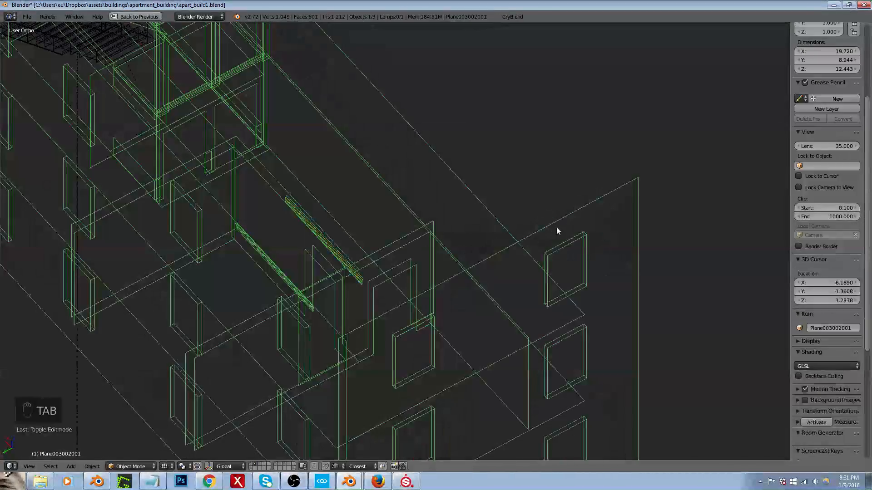
pyautogui.press('Tab')
pyautogui.scroll(-4, 578, 218)
pyautogui.press('z')
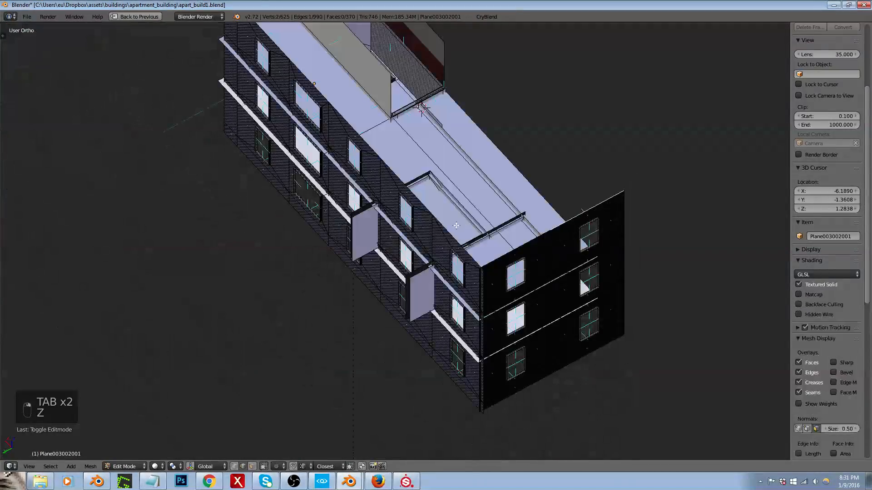
pyautogui.hotkey('ctrl', 'l')
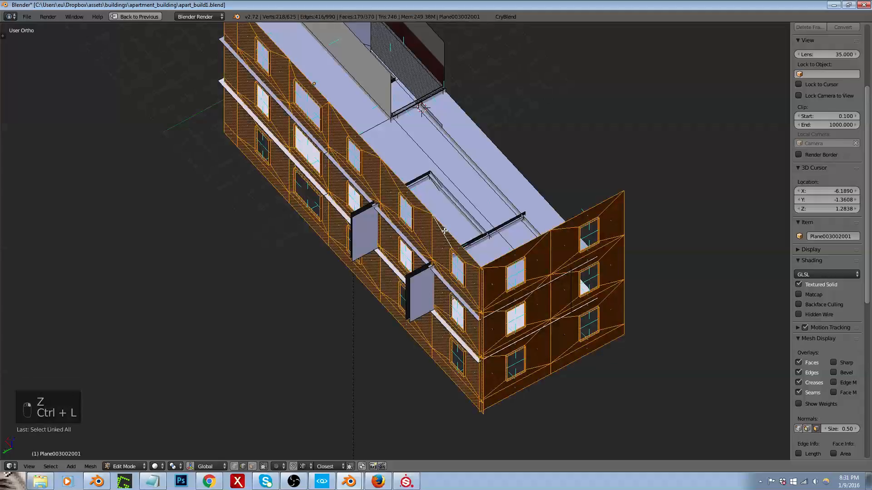
pyautogui.press('h')
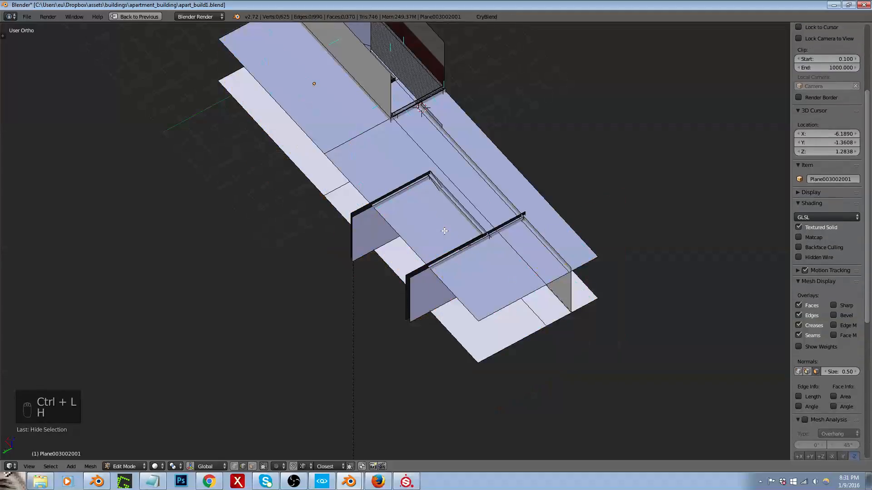
# Step: Select the whole rotated trim piece and move it along Y until it sits against the opposite hallway wall
pyautogui.moveTo(481, 269); pyautogui.dragTo(457, 218, button='middle')
pyautogui.scroll(8, 526, 330)
pyautogui.rightClick(537, 329)
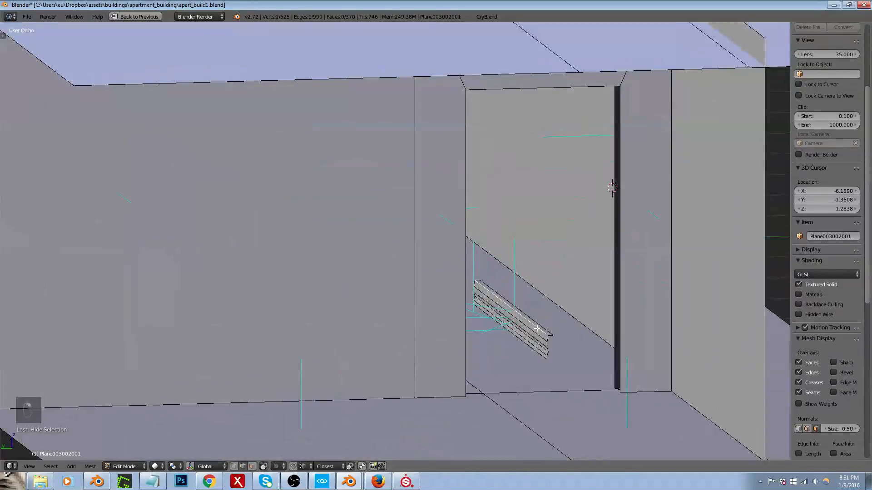
pyautogui.hotkey('ctrl', 'l')
pyautogui.scroll(-4, 537, 329)
pyautogui.scroll(4, 599, 384)
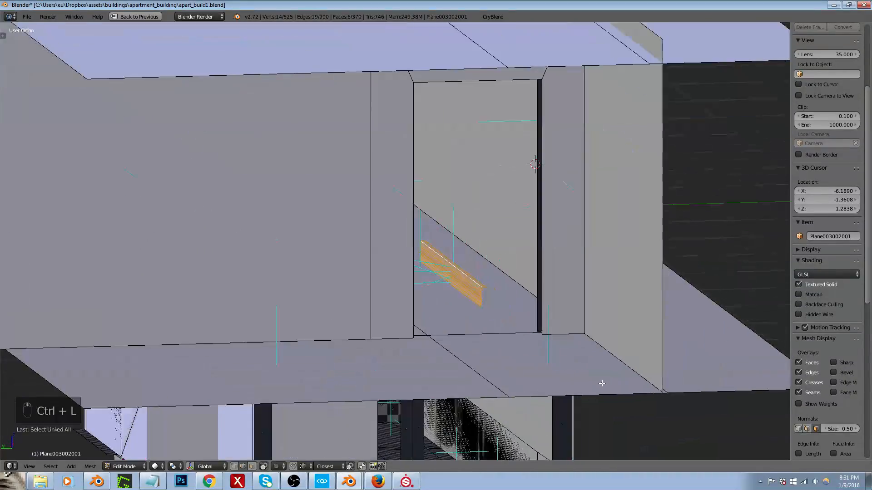
pyautogui.press('g')
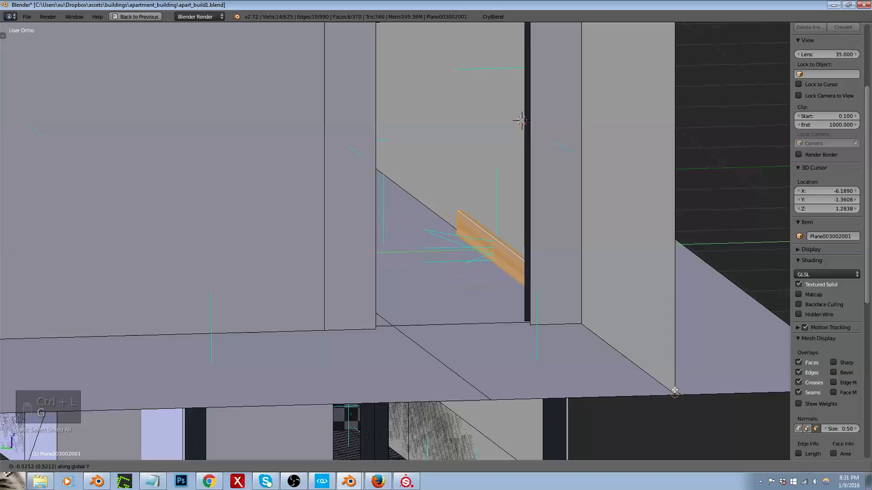
pyautogui.click(675, 391)
# Step: Move the edge profile at the rotated trim's far end along X to the hallway wall's far corner
pyautogui.keyDown('alt'); pyautogui.rightClick(458, 217); pyautogui.keyUp('alt')
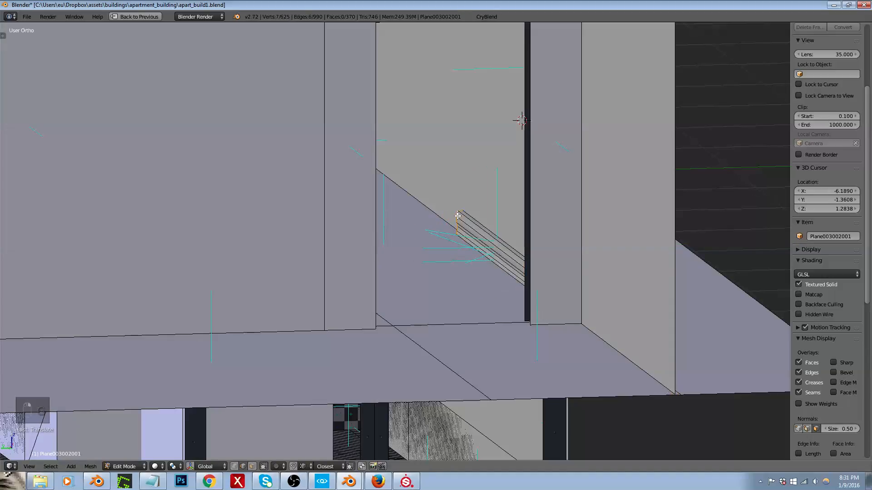
pyautogui.moveTo(457, 217)
pyautogui.mouseDown(button='middle')
pyautogui.moveTo(443, 207)
pyautogui.moveTo(454, 212)
pyautogui.mouseUp(button='middle')
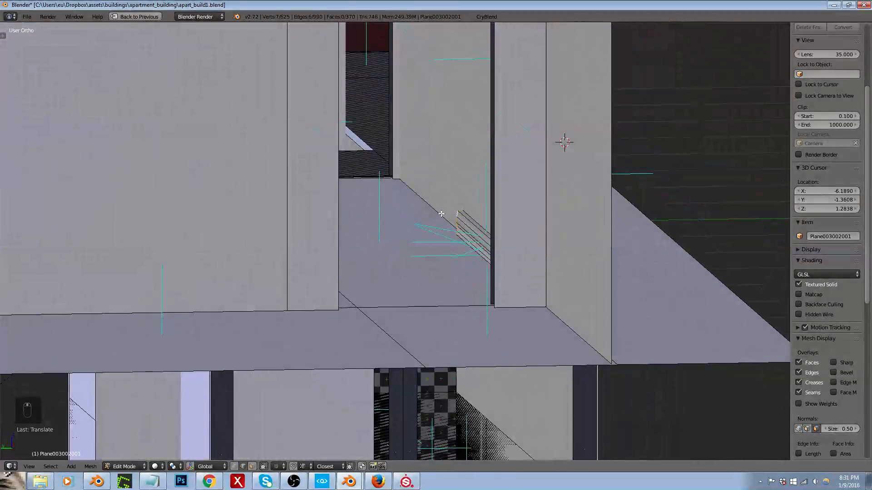
pyautogui.press('g')
pyautogui.press('x')
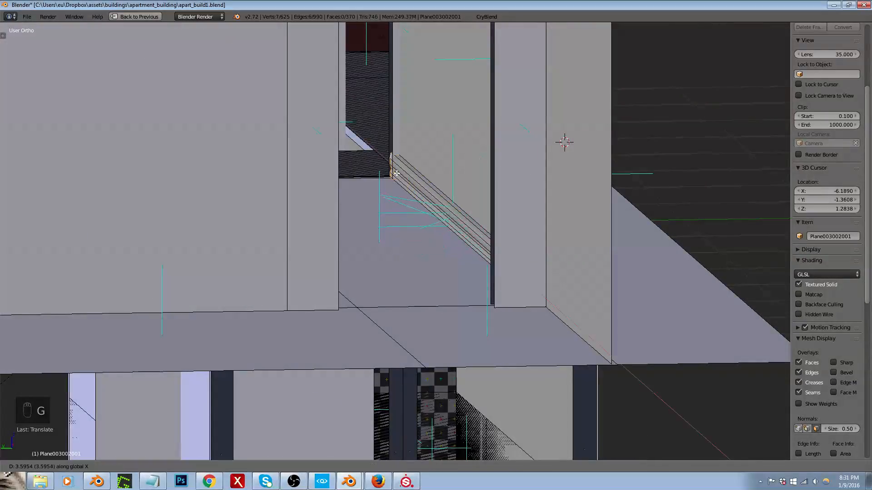
pyautogui.click(399, 177)
# Step: Move the edge profile at the rotated trim's near end along X to the near end of the wall
pyautogui.press('z')
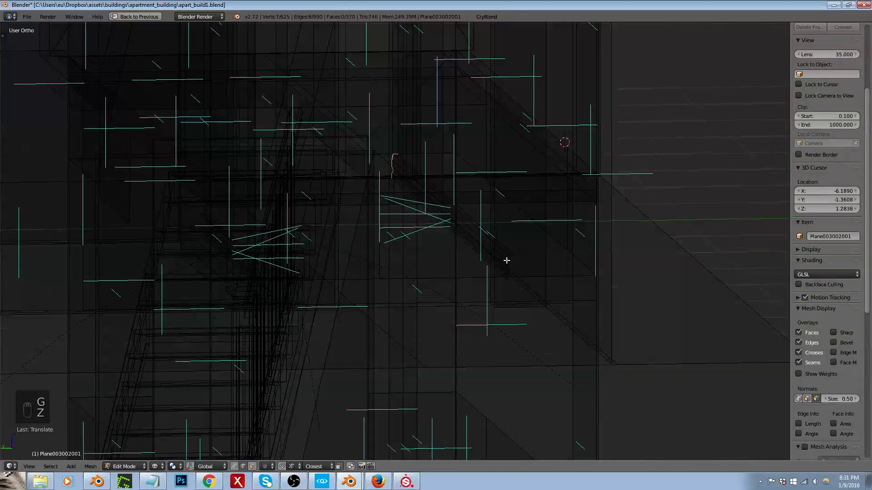
pyautogui.press('z')
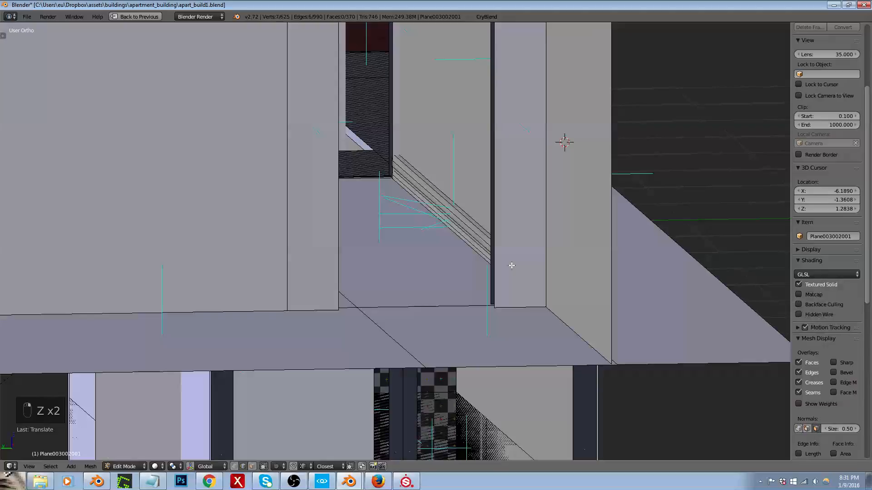
pyautogui.press('g')
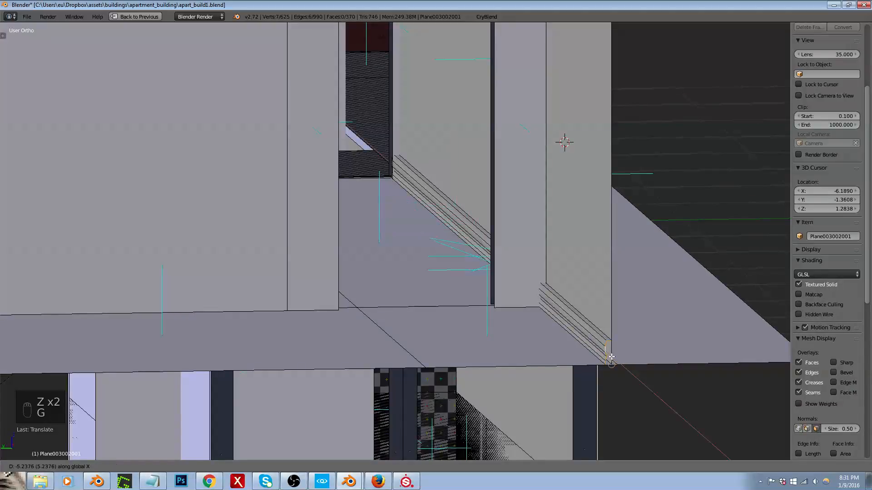
pyautogui.click(611, 358)
# Step: Using face selection, select the original short trim and duplicate it along X, aligning its end with the wall corner across the opening
pyautogui.moveTo(516, 296); pyautogui.dragTo(488, 291, button='middle')
pyautogui.moveTo(582, 226); pyautogui.dragTo(584, 214, button='middle')
pyautogui.hotkey('ctrl', 'Tab')
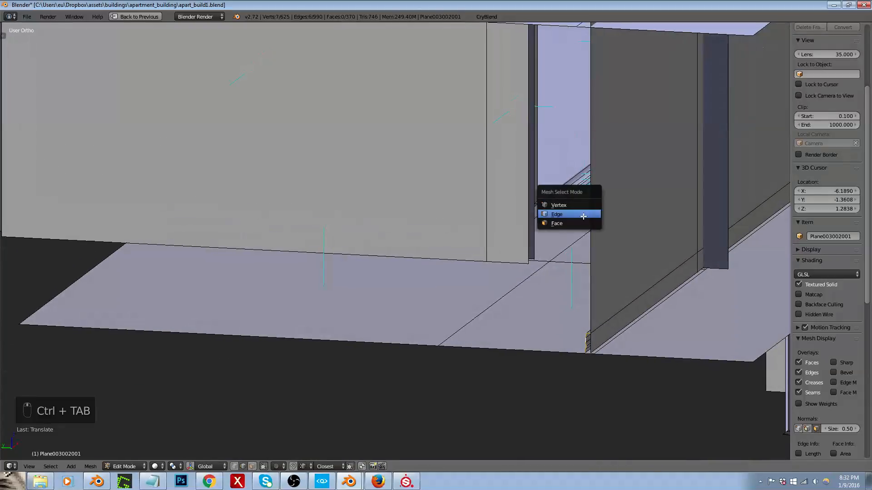
pyautogui.click(568, 223)
pyautogui.keyDown('alt'); pyautogui.rightClick(577, 184); pyautogui.keyUp('alt')
pyautogui.moveTo(588, 182); pyautogui.dragTo(496, 202, button='middle')
pyautogui.press('z')
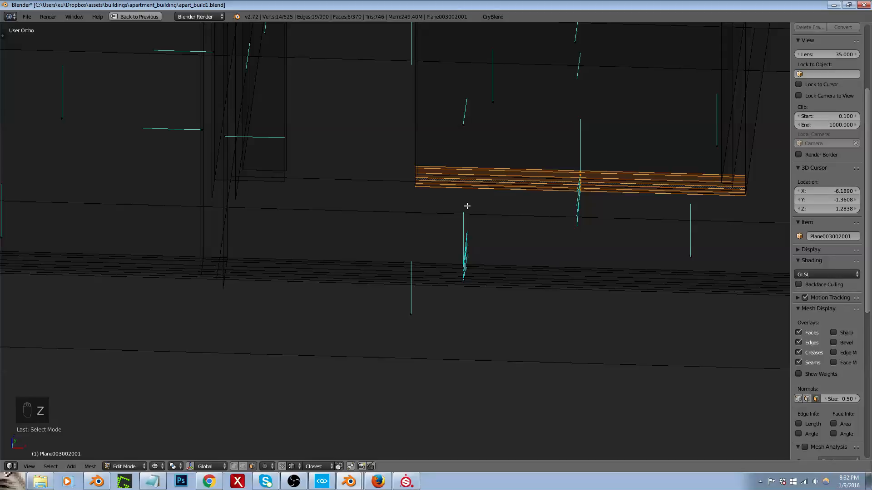
pyautogui.press('KP_7')
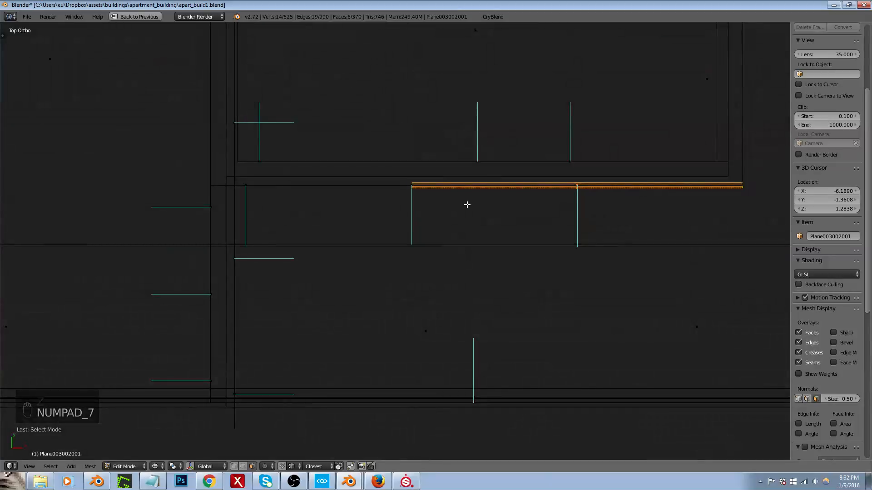
pyautogui.moveTo(499, 196); pyautogui.dragTo(501, 175, button='middle')
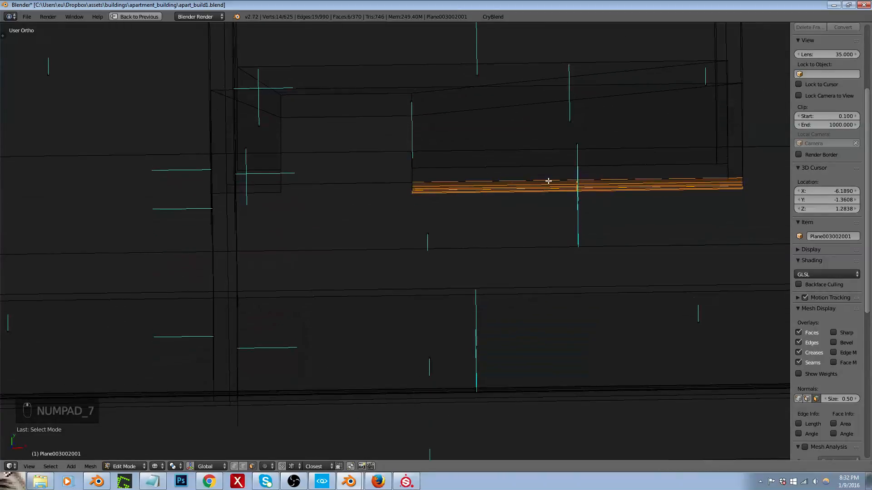
pyautogui.hotkey('shift', 'd')
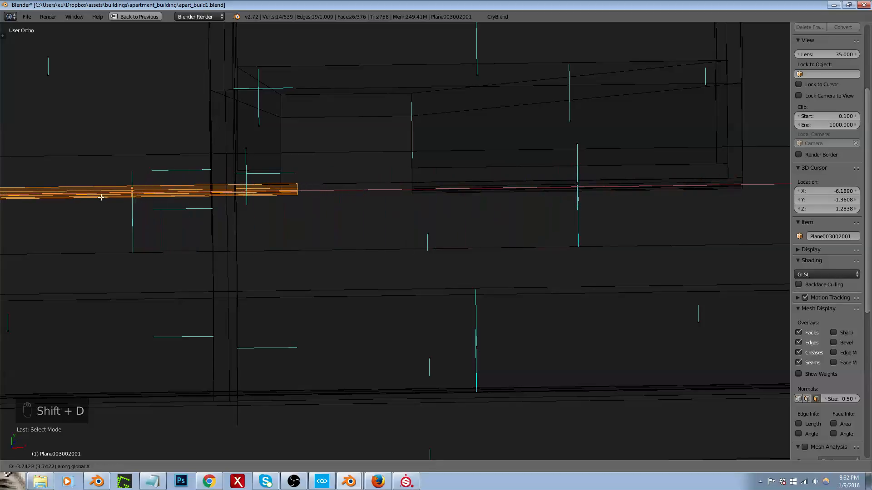
pyautogui.click(79, 198)
pyautogui.press('g')
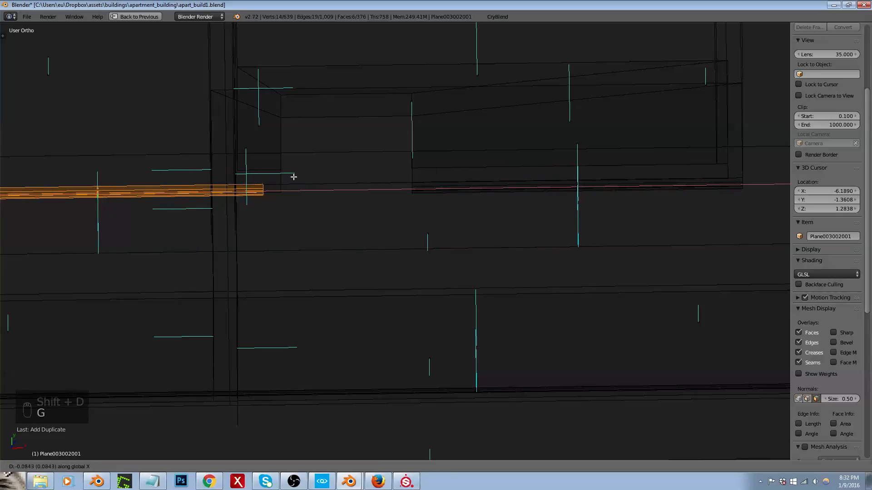
pyautogui.click(285, 190)
# Step: Cut one edge loop across the new trim copy and slide it to the edge of the short wall section
pyautogui.scroll(-4, 315, 195)
pyautogui.scroll(6, 225, 195)
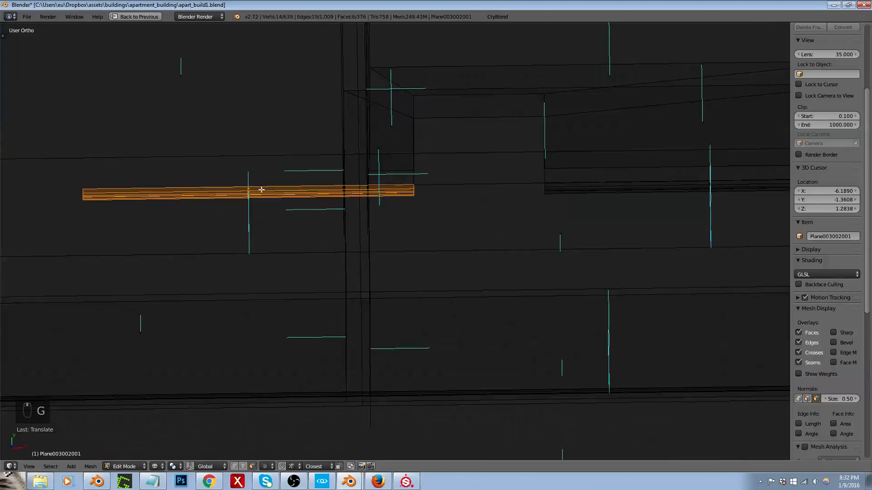
pyautogui.hotkey('ctrl', 'r')
pyautogui.click(240, 189)
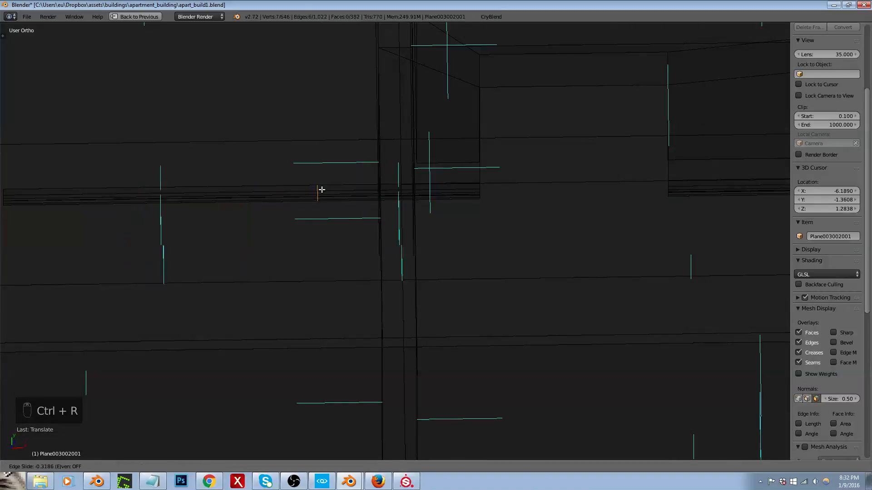
pyautogui.click(399, 189)
pyautogui.press('t')
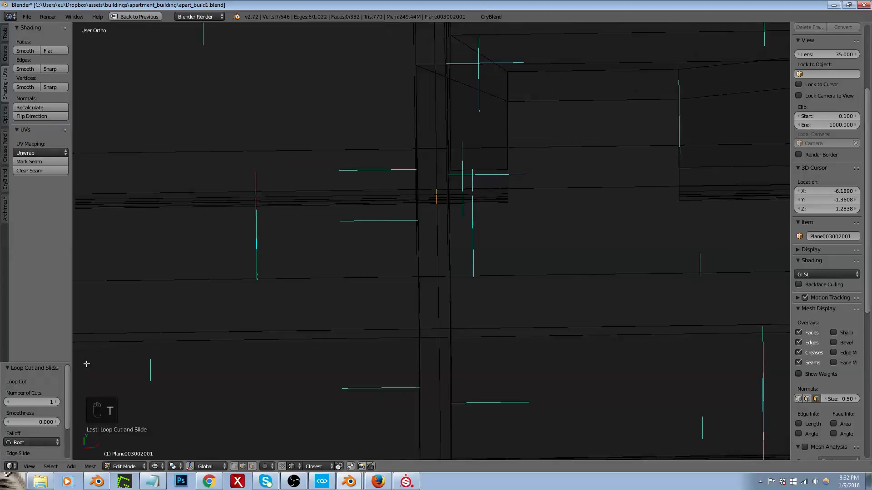
pyautogui.scroll(-3, 38, 434)
pyautogui.press('t')
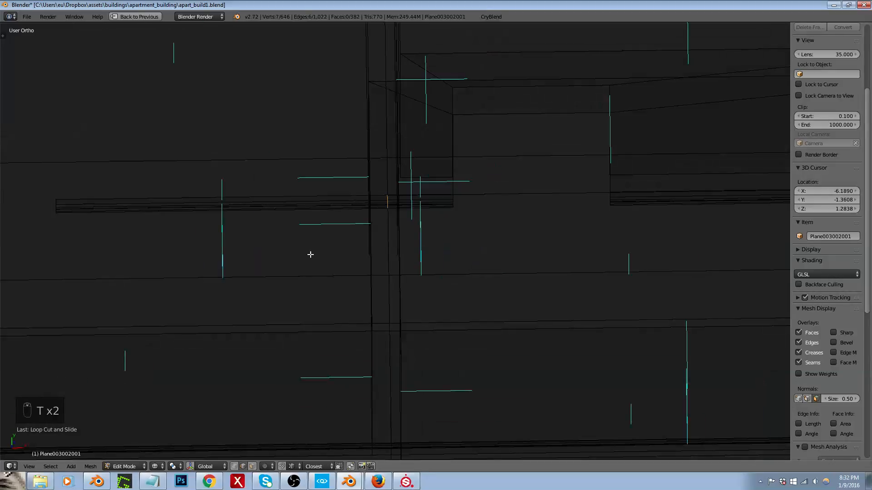
# Step: Delete the new trim copy's faces that extend past the edge loop, using face selection
pyautogui.hotkey('ctrl', 'Tab')
pyautogui.click(298, 260)
pyautogui.keyDown('alt'); pyautogui.rightClick(220, 203); pyautogui.keyUp('alt')
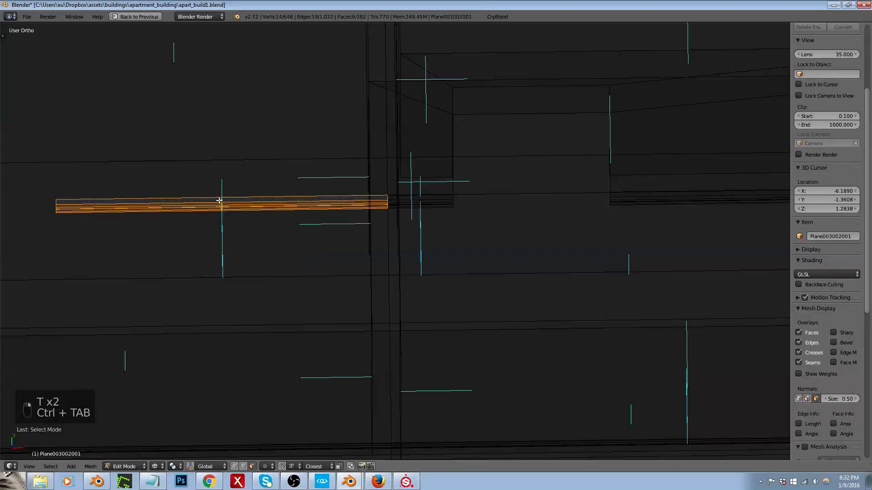
pyautogui.press('x')
pyautogui.click(213, 211)
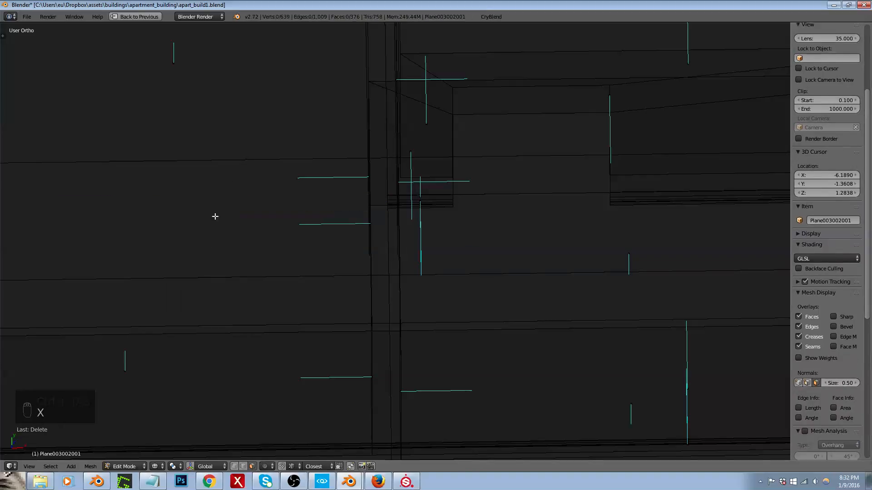
# Step: Duplicate the shortened trim piece at the wall corner and rotate the copy 90 degrees in top view
pyautogui.keyDown('alt'); pyautogui.rightClick(421, 199); pyautogui.keyUp('alt')
pyautogui.press('KP_7')
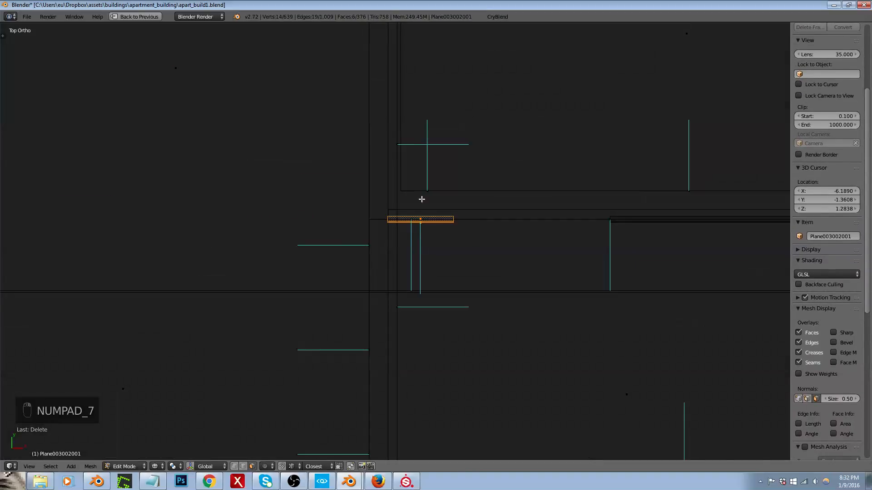
pyautogui.hotkey('shift', 'd')
pyautogui.press('r')
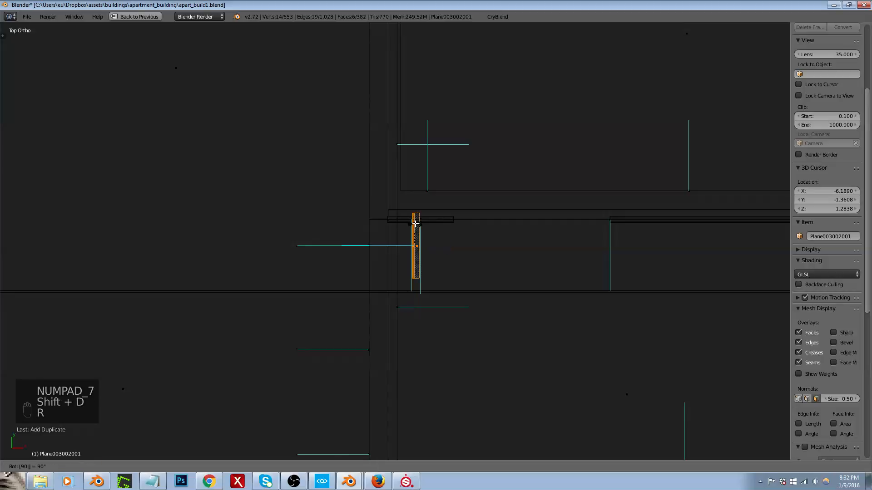
pyautogui.click(415, 224)
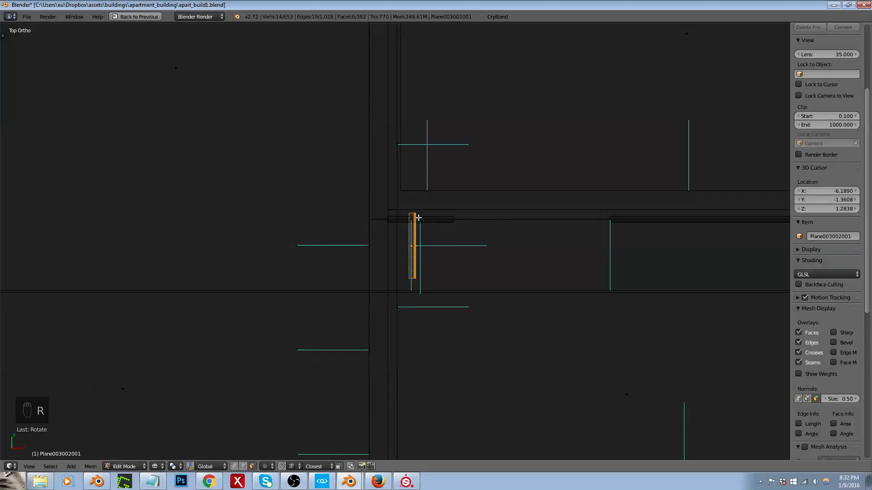
pyautogui.rightClick(424, 216)
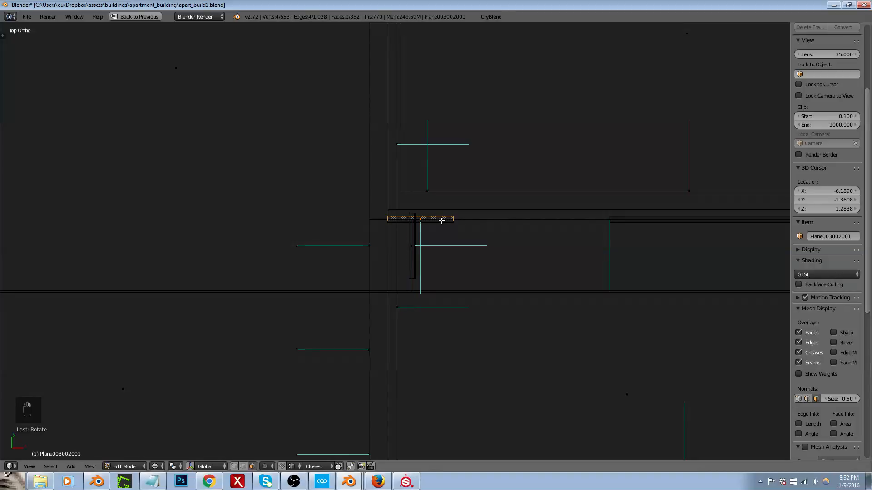
pyautogui.press('g')
pyautogui.rightClick(429, 261)
# Step: Select the rotated short trim copy and move it along X against the adjoining wall at the corner
pyautogui.keyDown('alt'); pyautogui.rightClick(416, 249); pyautogui.keyUp('alt')
pyautogui.moveTo(442, 256); pyautogui.dragTo(372, 220, button='middle')
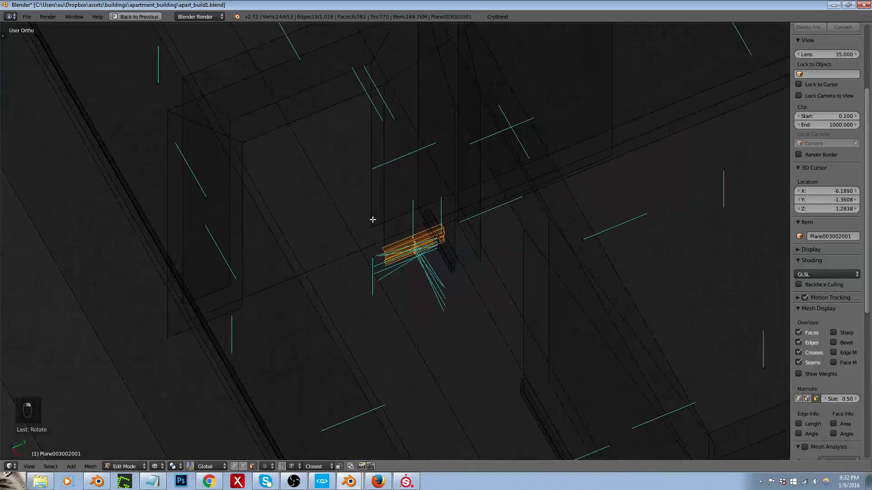
pyautogui.scroll(3, 372, 220)
pyautogui.press('g')
pyautogui.press('x')
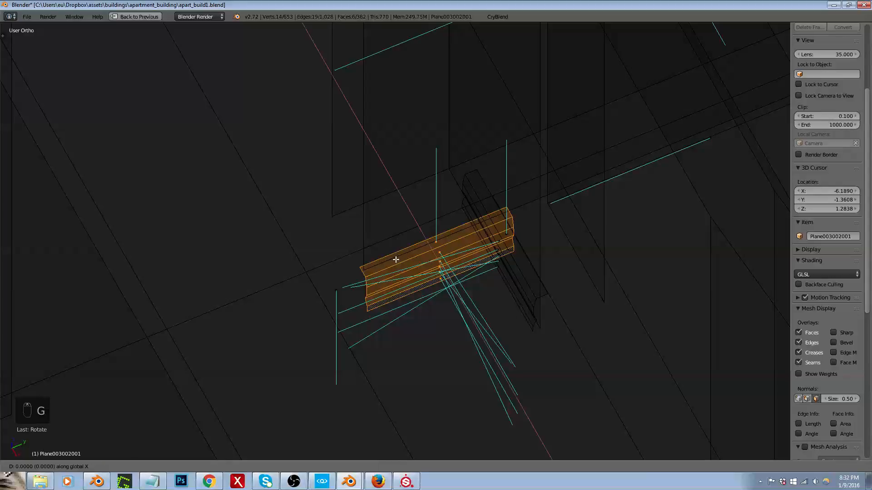
pyautogui.click(358, 263)
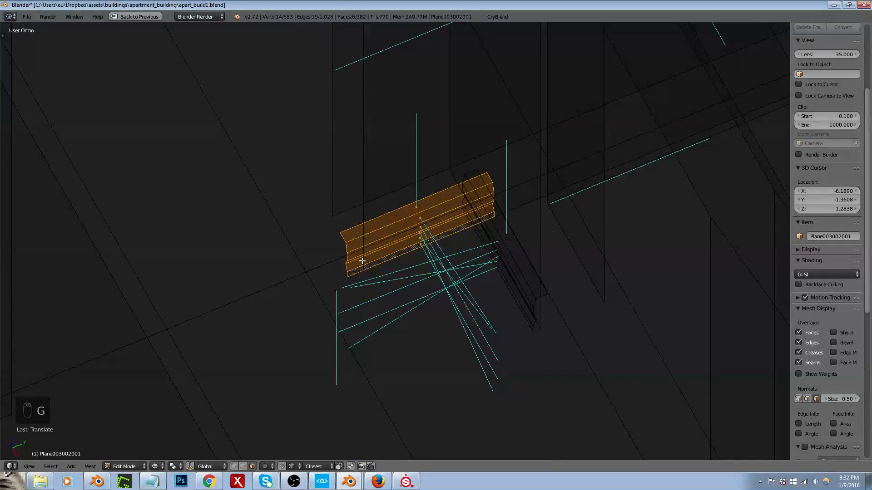
pyautogui.moveTo(363, 261); pyautogui.dragTo(439, 228, button='middle')
pyautogui.scroll(1, 438, 228)
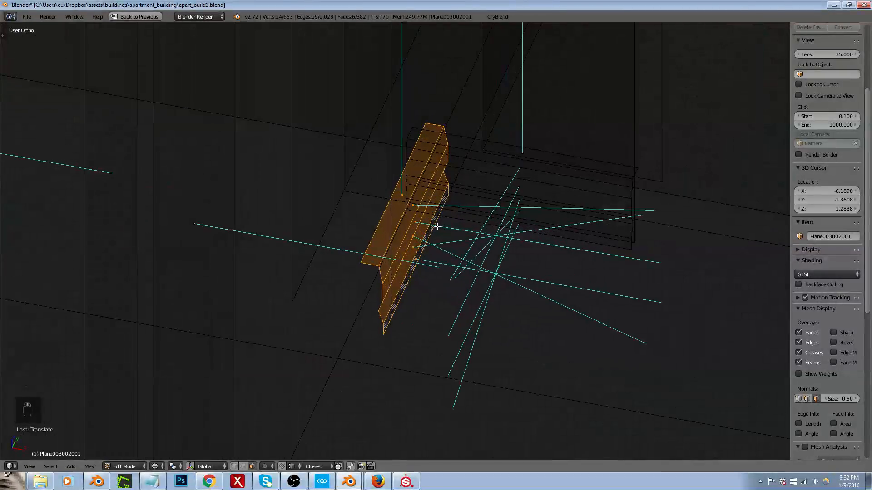
pyautogui.press('g')
pyautogui.press('x')
pyautogui.click(451, 228)
pyautogui.scroll(-4, 444, 189)
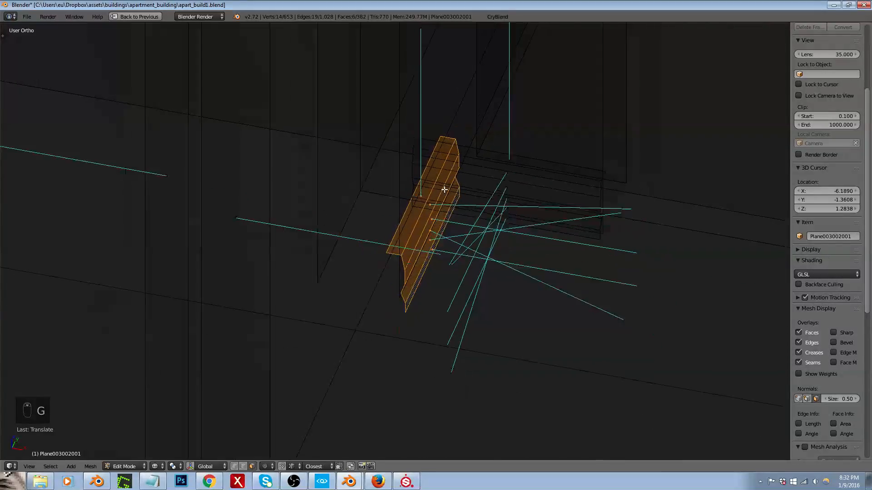
# Step: Duplicate the rotated short trim along Y to the opposite side of the hallway and adjust its position along Y
pyautogui.moveTo(443, 190); pyautogui.dragTo(393, 241, button='middle')
pyautogui.scroll(-2, 392, 240)
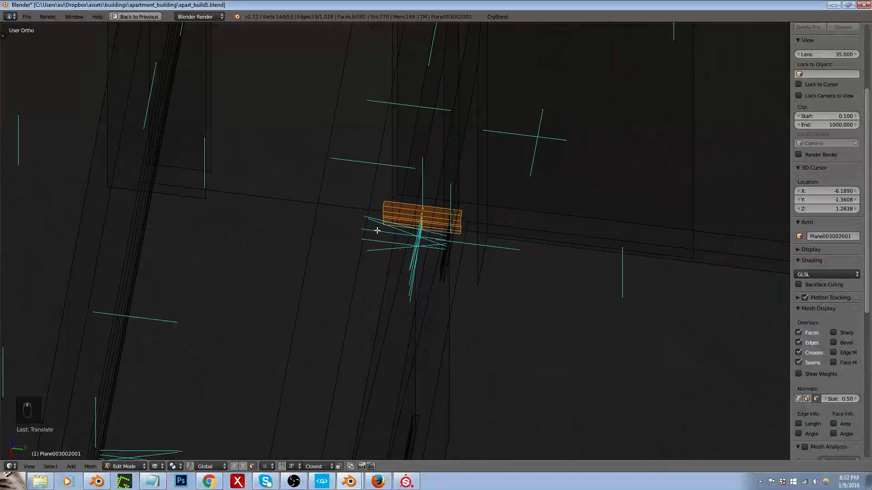
pyautogui.hotkey('shift', 'd')
pyautogui.press('y')
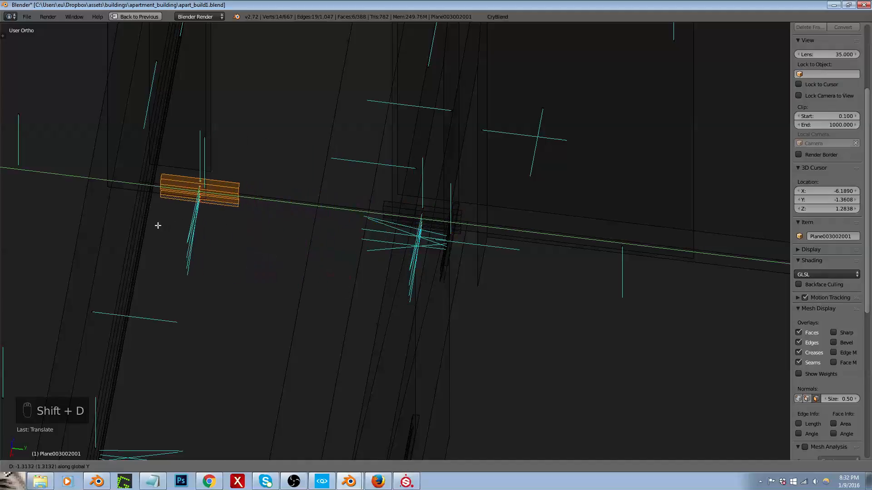
pyautogui.click(128, 223)
pyautogui.press('g')
pyautogui.press('y')
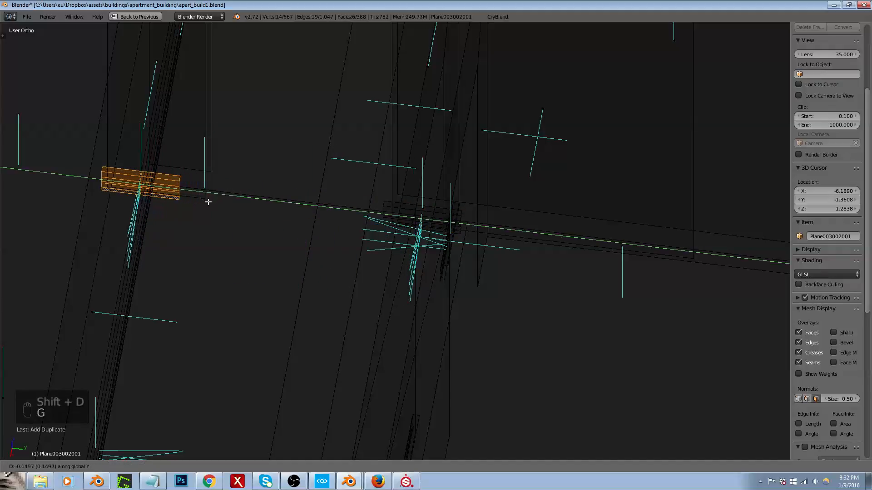
pyautogui.click(208, 198)
# Step: Leave edit mode, export the building to the apart_build1 game folder and check briefly in CRYENGINE Sandbox
pyautogui.moveTo(208, 198); pyautogui.dragTo(235, 195, button='middle')
pyautogui.scroll(-3, 237, 194)
pyautogui.press('Tab')
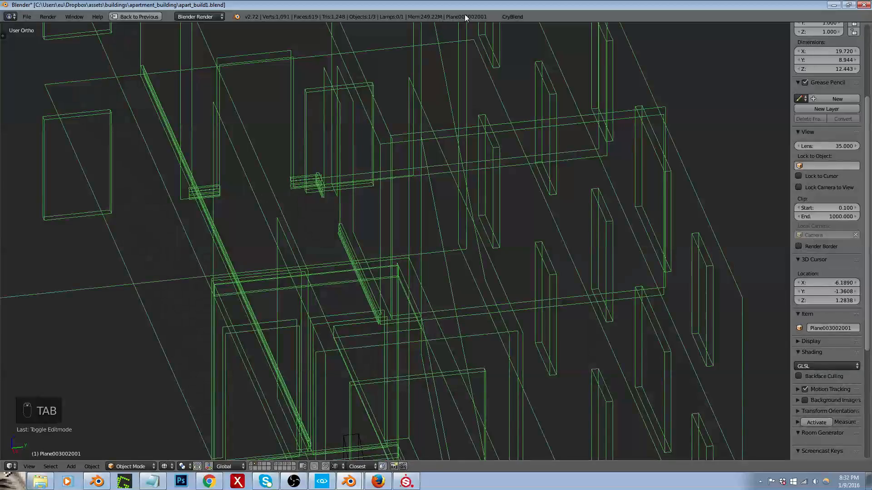
pyautogui.click(509, 17)
pyautogui.click(532, 204)
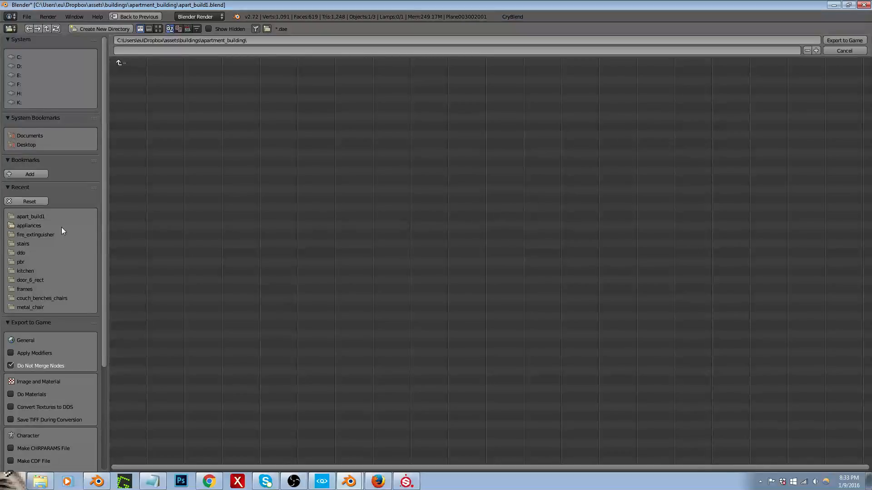
pyautogui.click(37, 216)
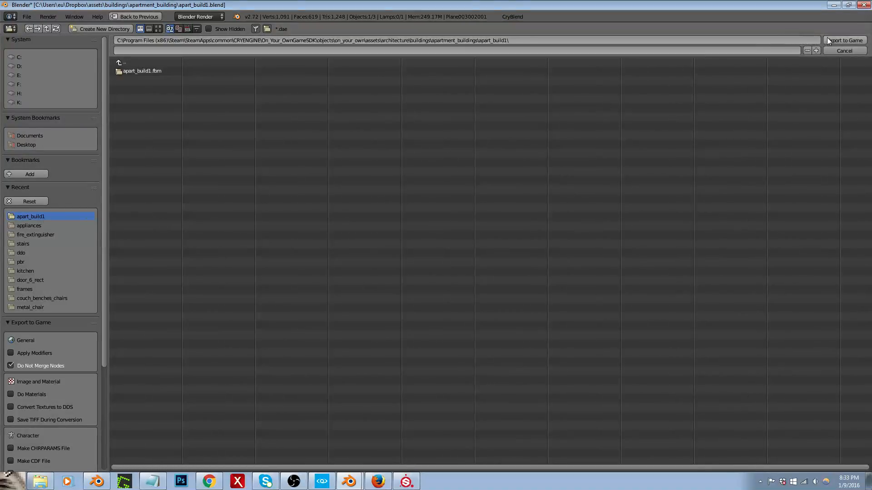
pyautogui.hotkey('alt', 'Tab')
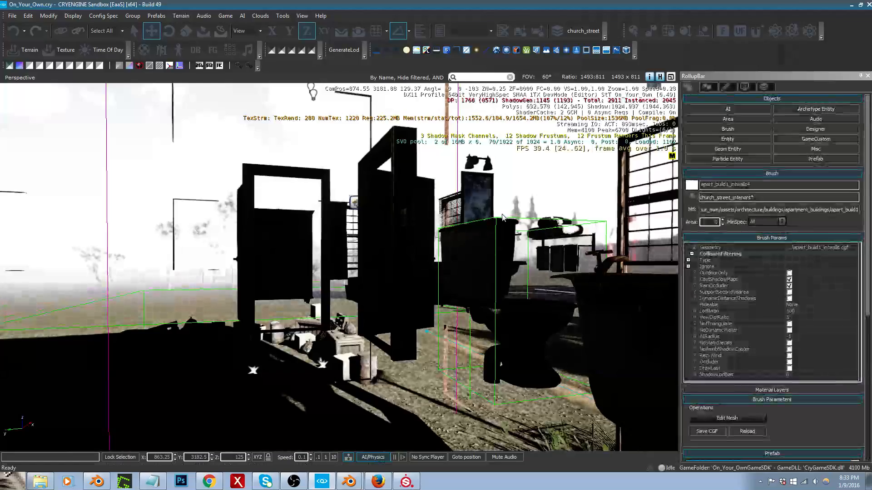
pyautogui.hotkey('alt', 'Tab')
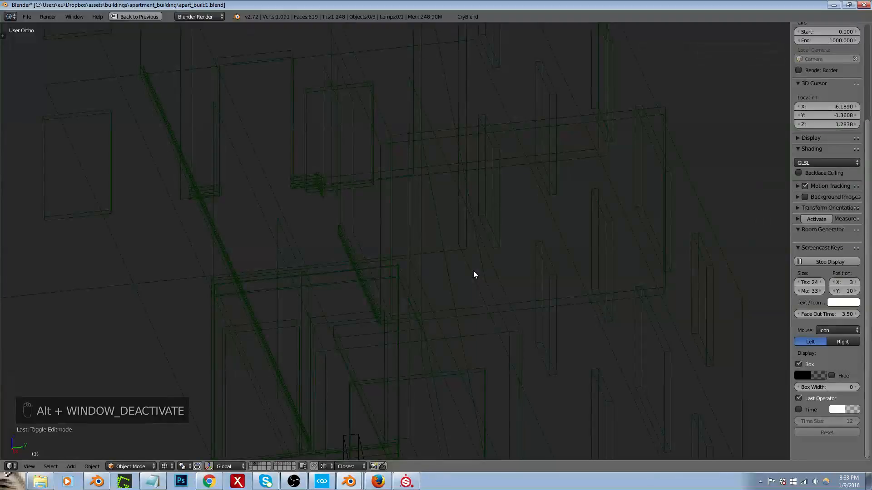
# Step: Export the building to the apart_build1 game folder again with CryBlend
pyautogui.moveTo(361, 282); pyautogui.dragTo(396, 275, button='middle')
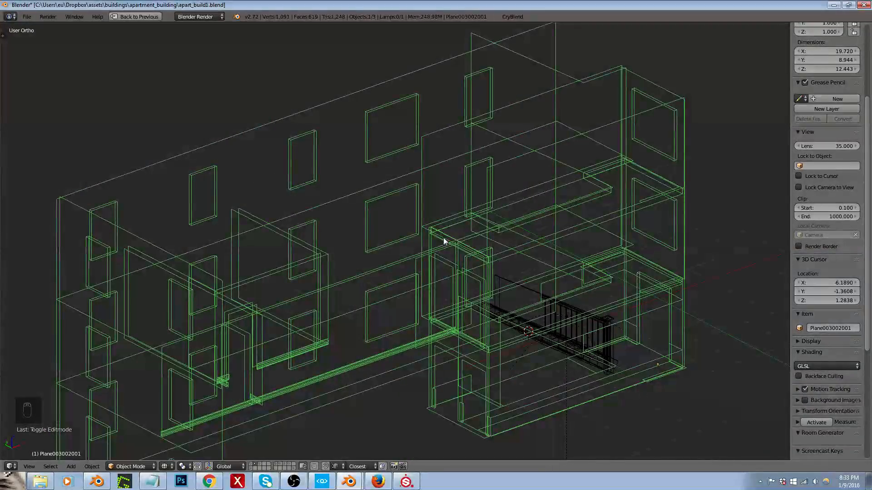
pyautogui.click(513, 16)
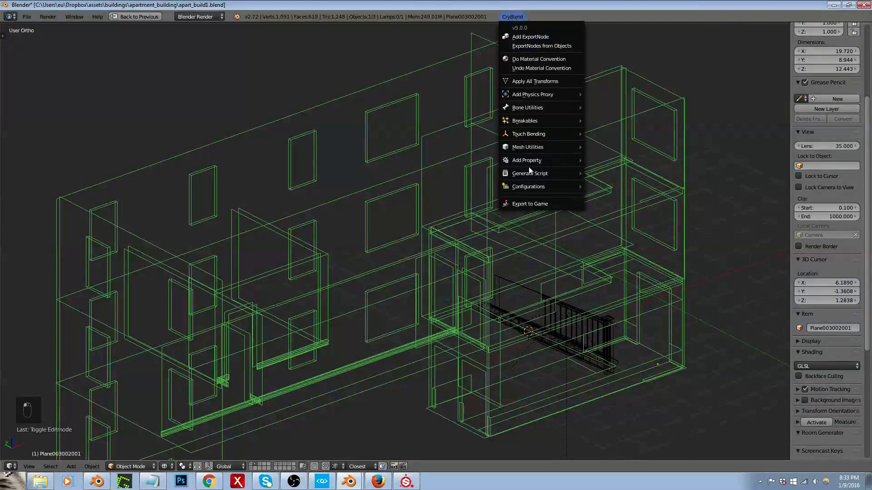
pyautogui.click(535, 205)
pyautogui.click(36, 218)
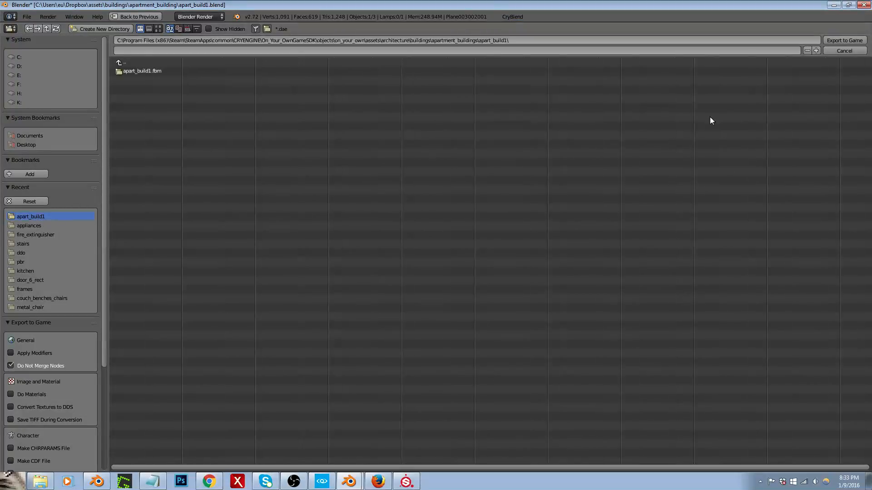
pyautogui.click(840, 40)
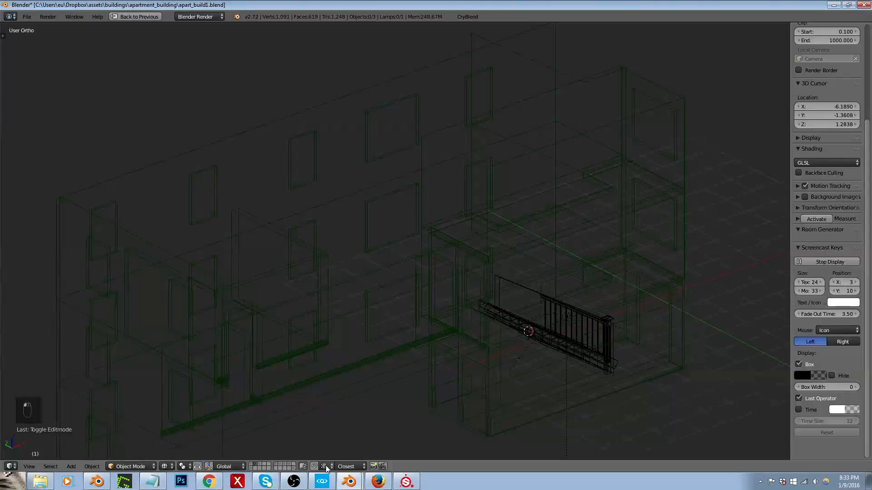
# Step: Switch to CRYENGINE Sandbox and move through the level to examine the exported interior walls
pyautogui.click(322, 481)
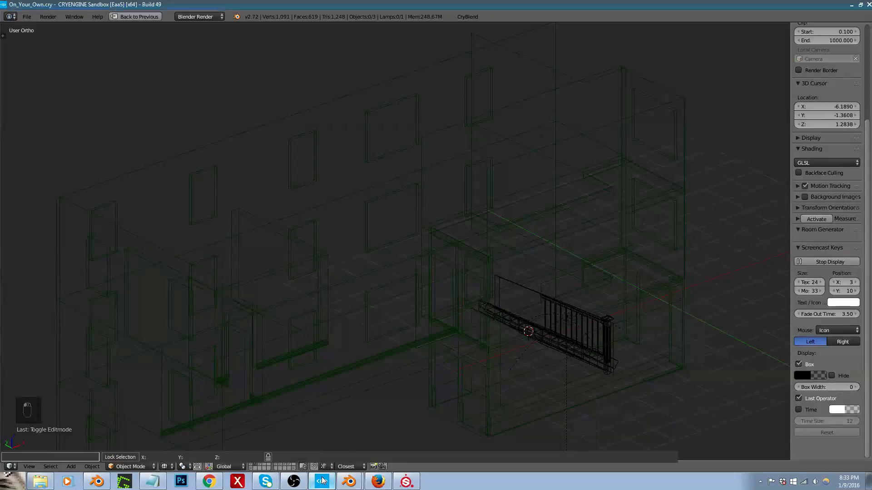
pyautogui.press('w')
pyautogui.moveTo(253, 370)
pyautogui.mouseDown(button='right')
pyautogui.moveTo(313, 363)
pyautogui.moveTo(272, 359)
pyautogui.moveTo(372, 357)
pyautogui.moveTo(399, 343)
pyautogui.moveTo(390, 344)
pyautogui.moveTo(427, 368)
pyautogui.moveTo(491, 377)
pyautogui.moveTo(409, 366)
pyautogui.mouseUp(button='right')
pyautogui.press('w')
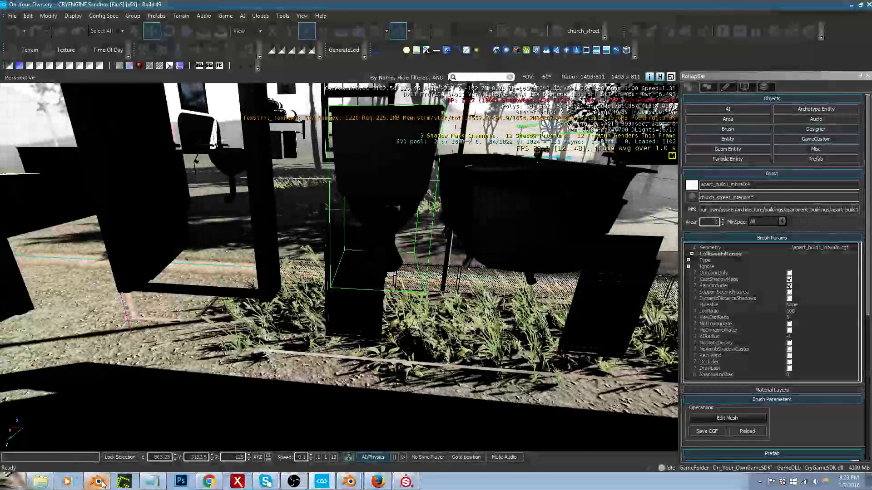
# Step: Back in Blender, select all faces using the apart_build__017__trim material in edit mode and remove double vertices
pyautogui.click(104, 484)
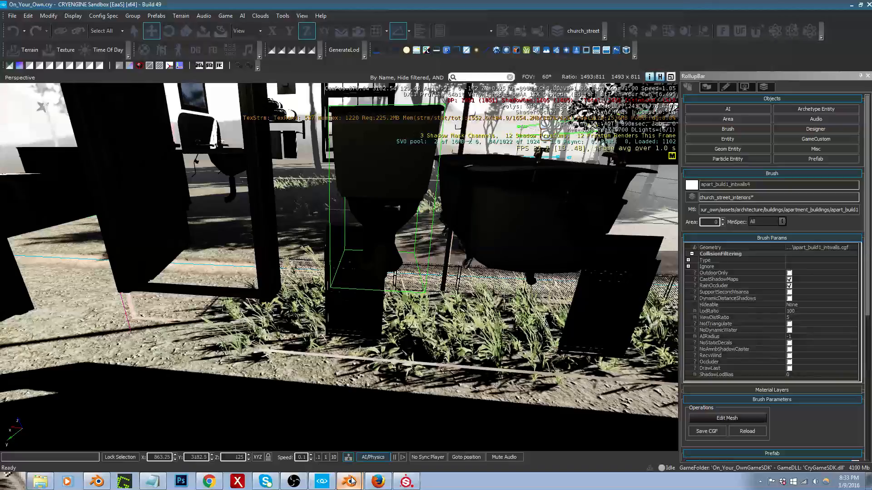
pyautogui.press('Tab')
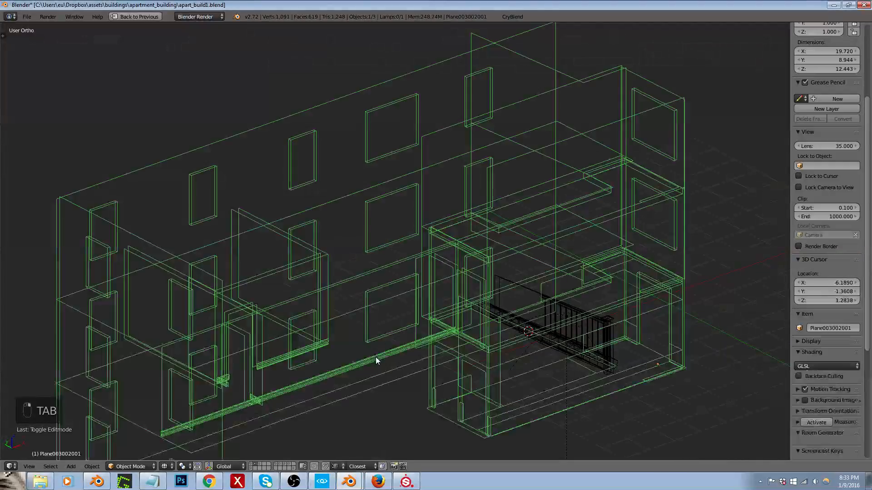
pyautogui.press('Tab')
pyautogui.hotkey('shift', 'space')
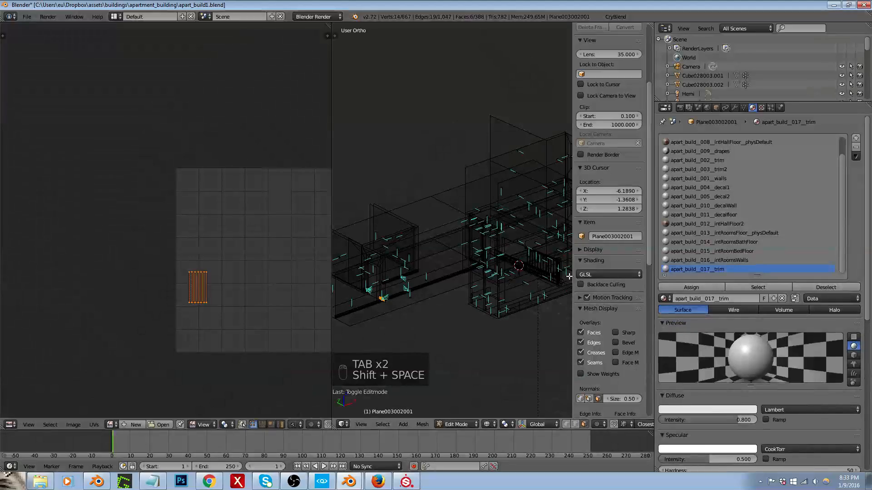
pyautogui.click(733, 288)
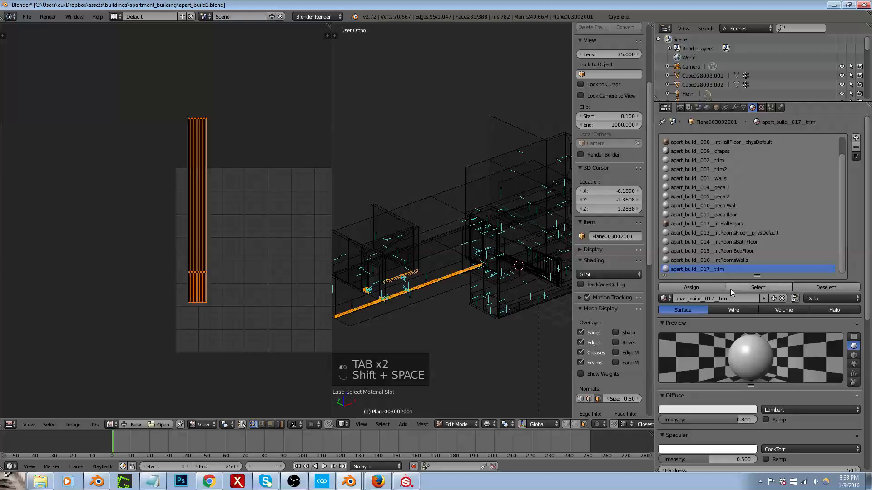
pyautogui.hotkey('ctrl', 'v')
pyautogui.click(411, 323)
# Step: Select the whole short trim piece that crosses the other at the corner and shift it along X toward its wall
pyautogui.moveTo(412, 323); pyautogui.dragTo(377, 296, button='middle')
pyautogui.hotkey('shift', 'space')
pyautogui.scroll(10, 250, 394)
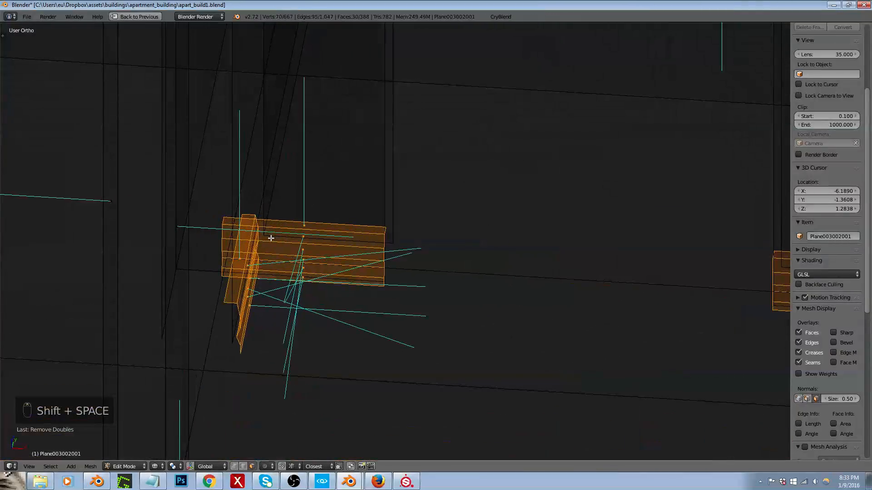
pyautogui.moveTo(271, 238); pyautogui.dragTo(310, 258, button='middle')
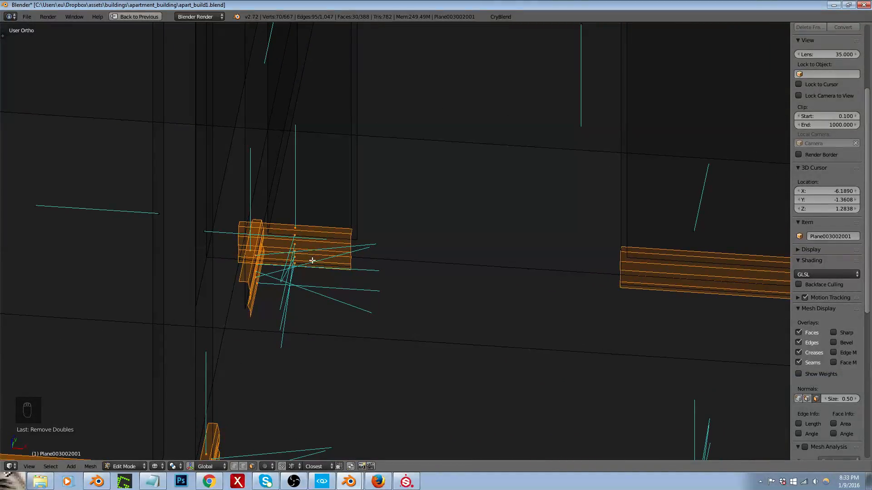
pyautogui.scroll(3, 260, 271)
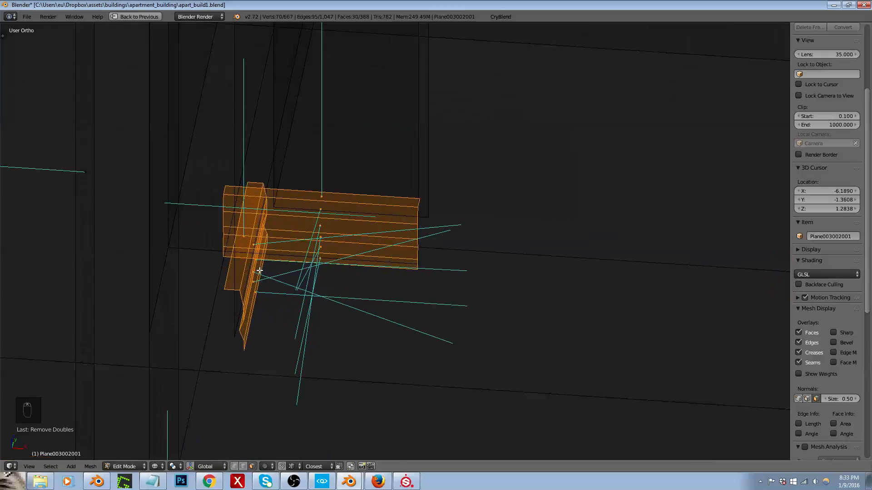
pyautogui.rightClick(250, 257)
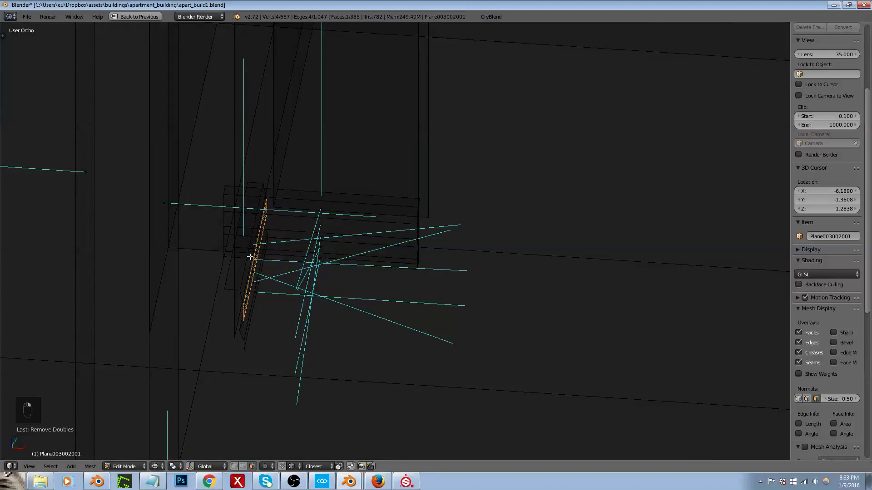
pyautogui.hotkey('ctrl', 'l')
pyautogui.press('g')
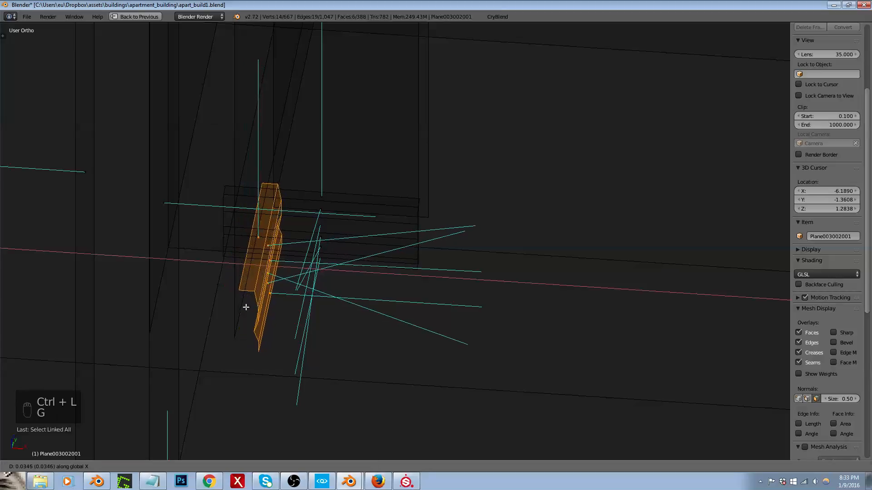
pyautogui.click(247, 334)
pyautogui.press('g')
pyautogui.press('x')
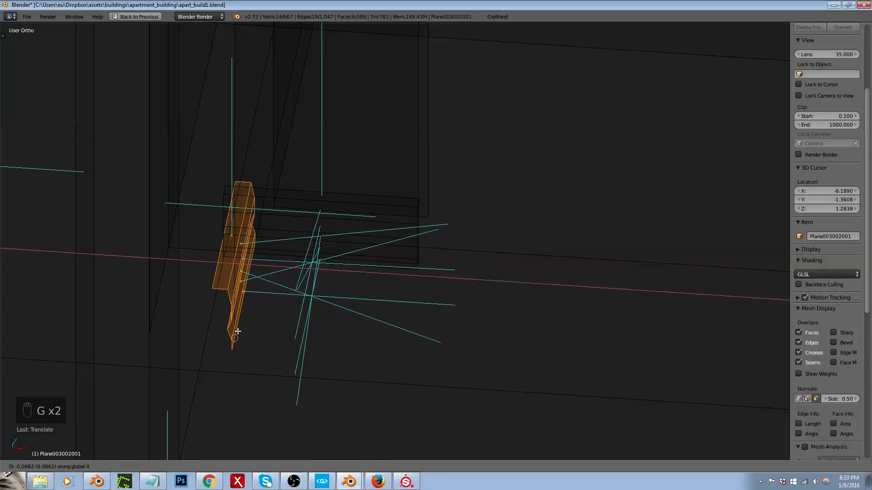
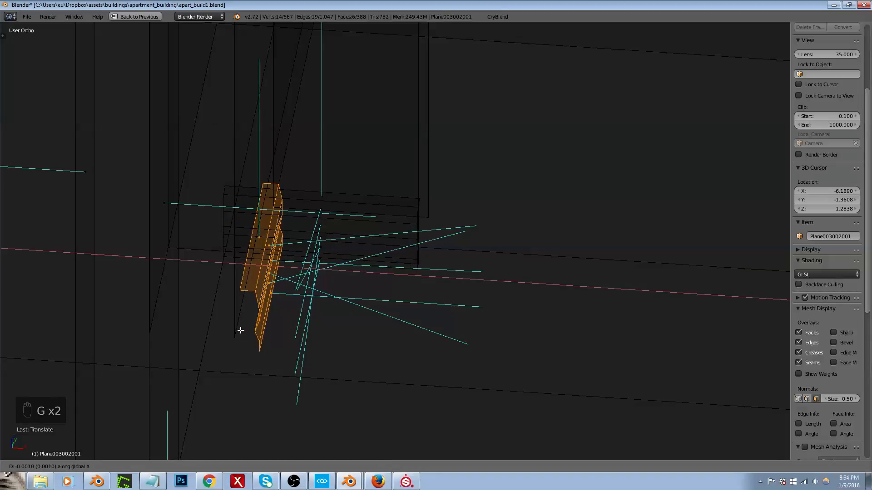
# Step: Position the selected short corner trim piece along X so its back edge sits on the wall line in top view
pyautogui.click(234, 297)
pyautogui.press('KP_7')
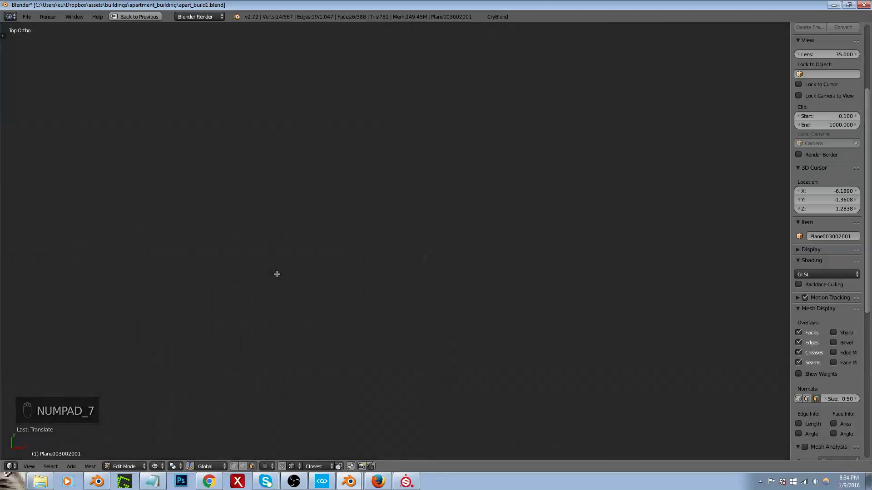
pyautogui.press('KP_Decimal')
pyautogui.scroll(-6, 325, 210)
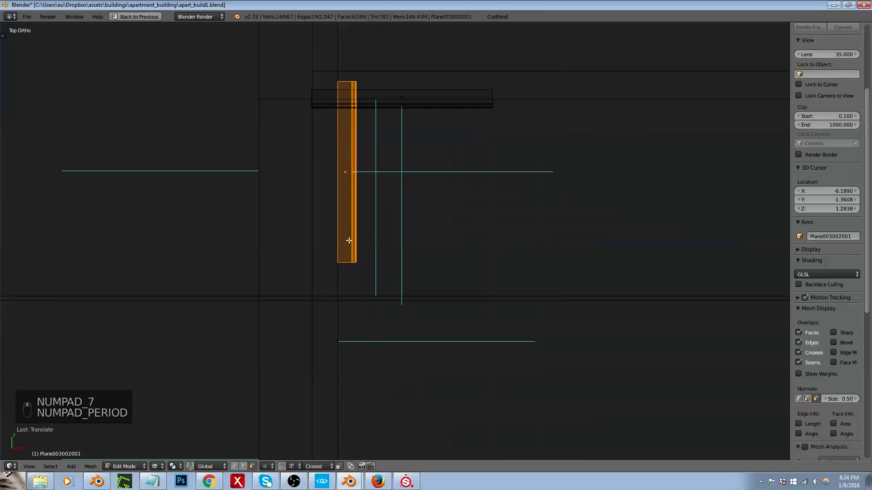
pyautogui.scroll(5, 356, 259)
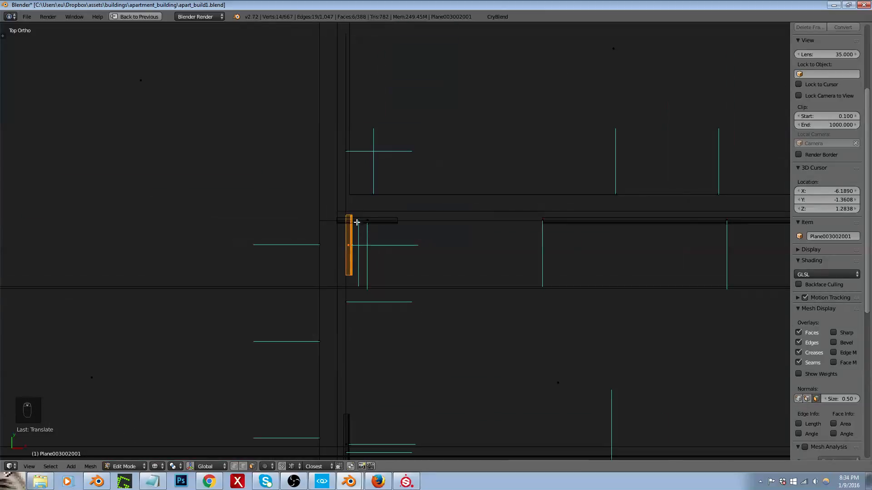
pyautogui.hotkey('ctrl', 'Tab')
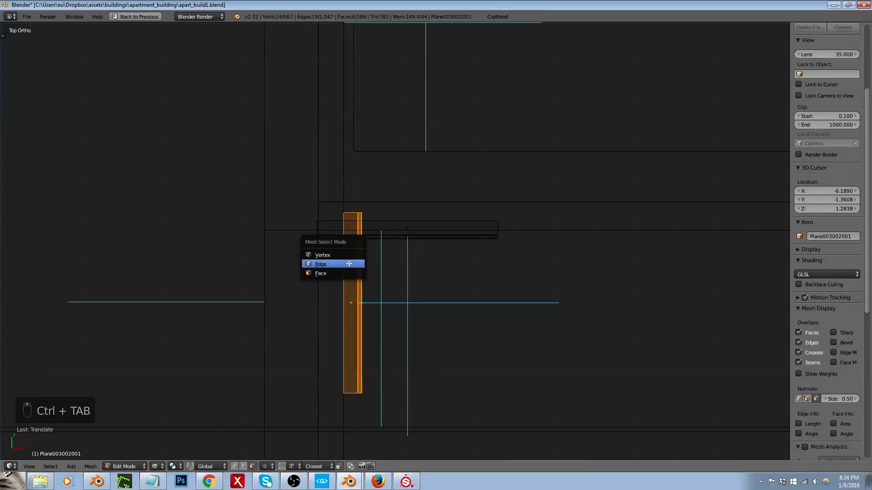
pyautogui.click(349, 262)
pyautogui.hotkey('ctrl', 'Tab')
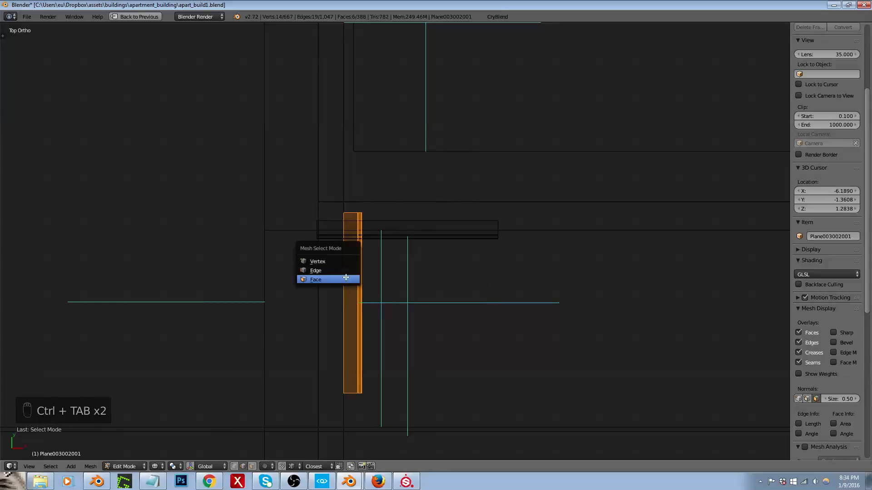
pyautogui.hotkey('ctrl', 'shift', 'Tab')
pyautogui.click(339, 285)
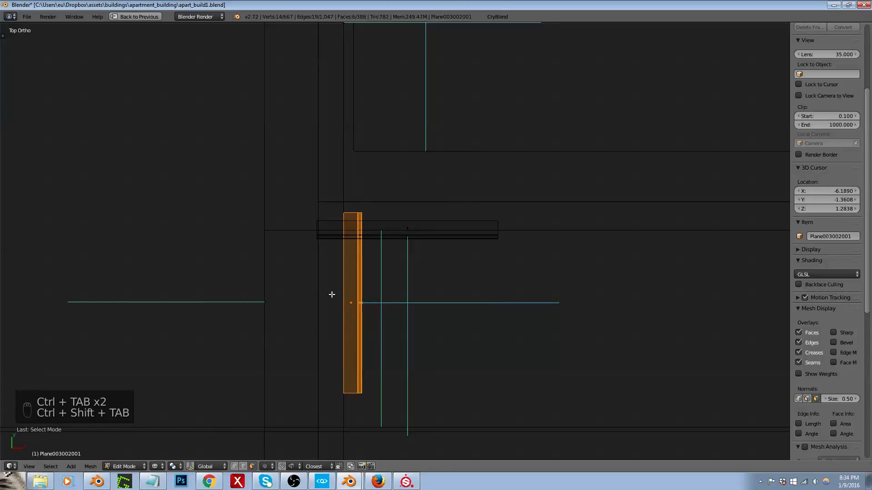
pyautogui.press('g')
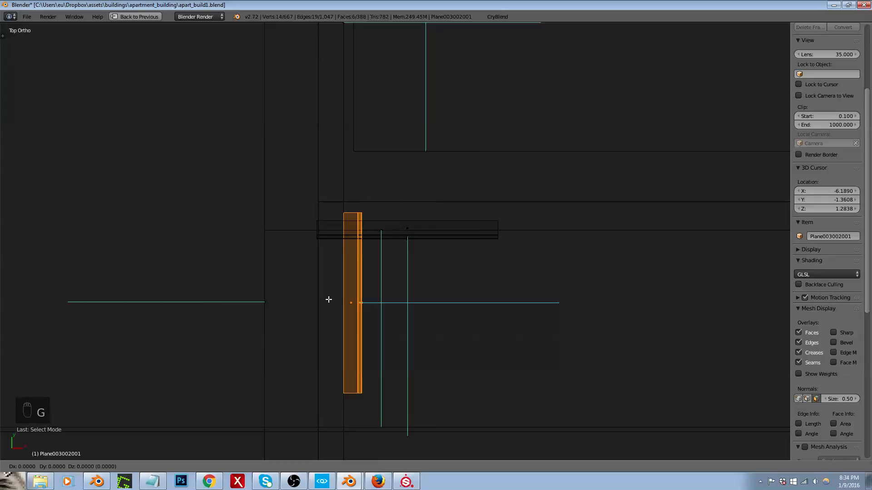
pyautogui.press('x')
pyautogui.keyDown('ctrl'); pyautogui.click(348, 300); pyautogui.keyUp('ctrl')
# Step: Select the other short trim piece at that corner and move it along Y until its back edge meets the wall line
pyautogui.press('a')
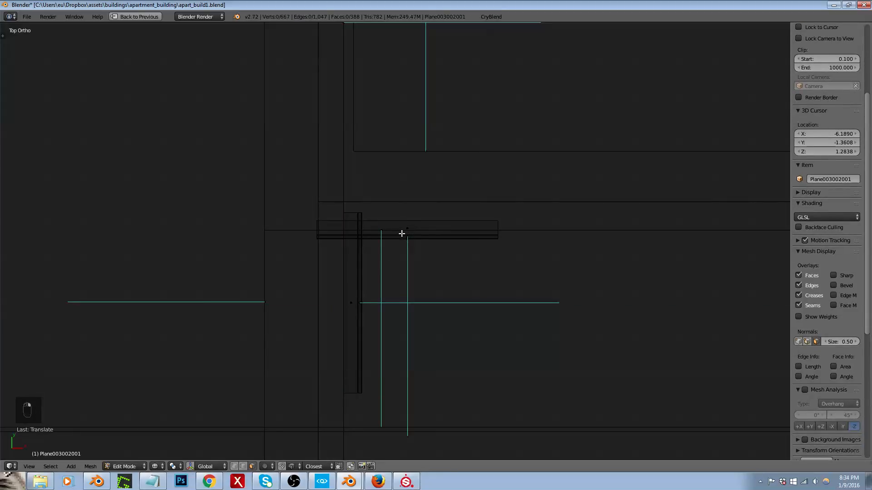
pyautogui.press('a')
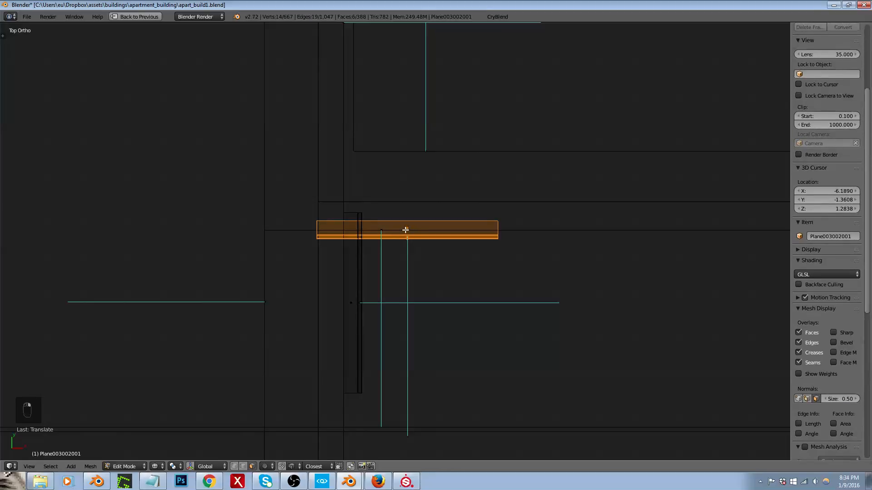
pyautogui.press('g')
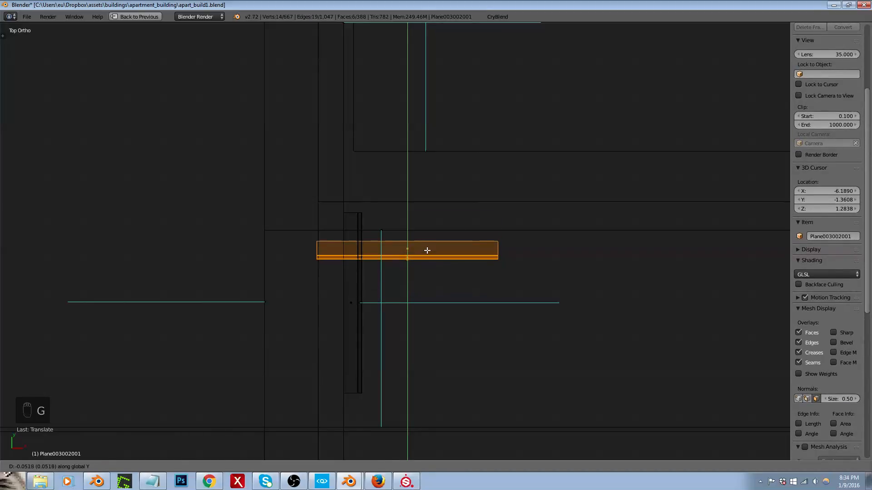
pyautogui.click(427, 251)
pyautogui.press('g')
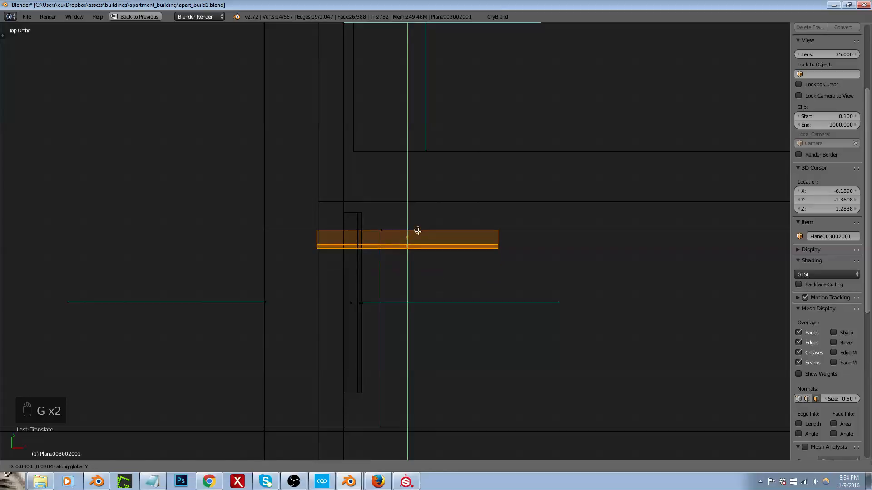
pyautogui.click(416, 231)
# Step: Select the longer trim strip farther along the same wall and move it along Y flush with the wall line
pyautogui.scroll(-3, 363, 240)
pyautogui.scroll(-3, 358, 242)
pyautogui.scroll(4, 556, 236)
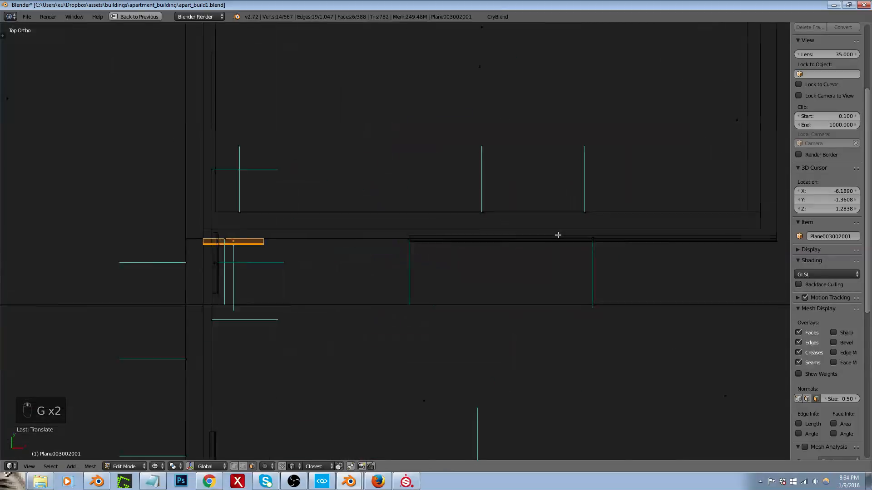
pyautogui.keyDown('alt'); pyautogui.rightClick(598, 241); pyautogui.keyUp('alt')
pyautogui.scroll(4, 412, 238)
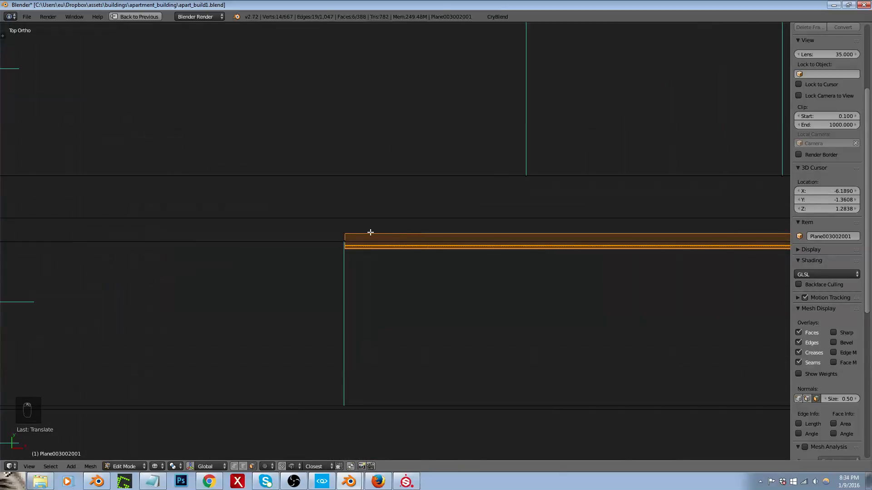
pyautogui.press('g')
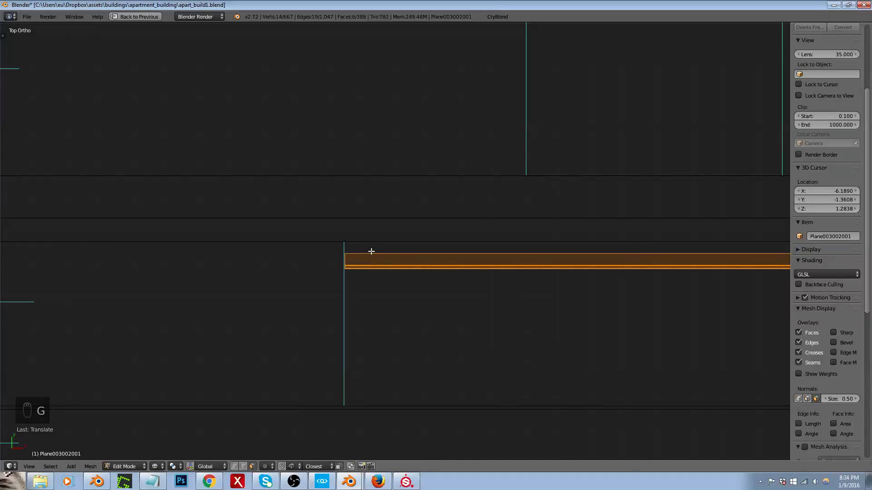
pyautogui.press('g')
pyautogui.click(373, 243)
# Step: Select the long trim strip on the opposite hallway wall and move it along Y until its back edge meets the wall line
pyautogui.scroll(-4, 375, 208)
pyautogui.scroll(-5, 375, 208)
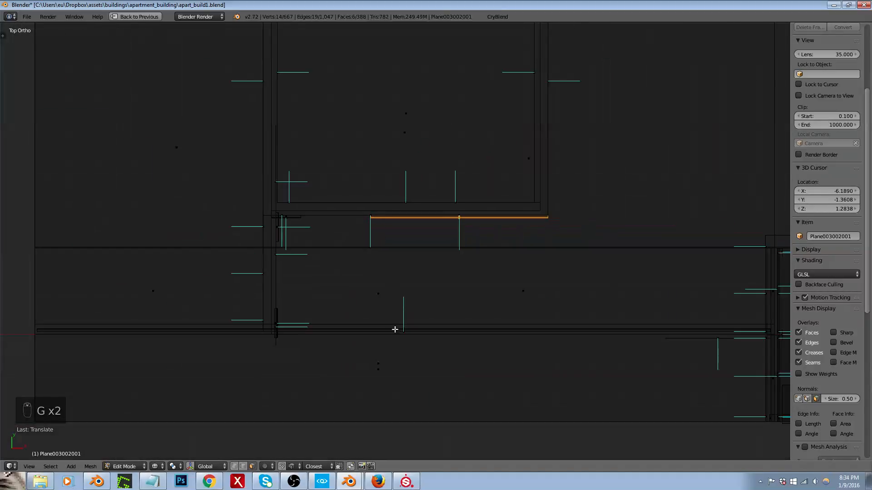
pyautogui.scroll(4, 393, 337)
pyautogui.keyDown('alt'); pyautogui.rightClick(412, 320); pyautogui.keyUp('alt')
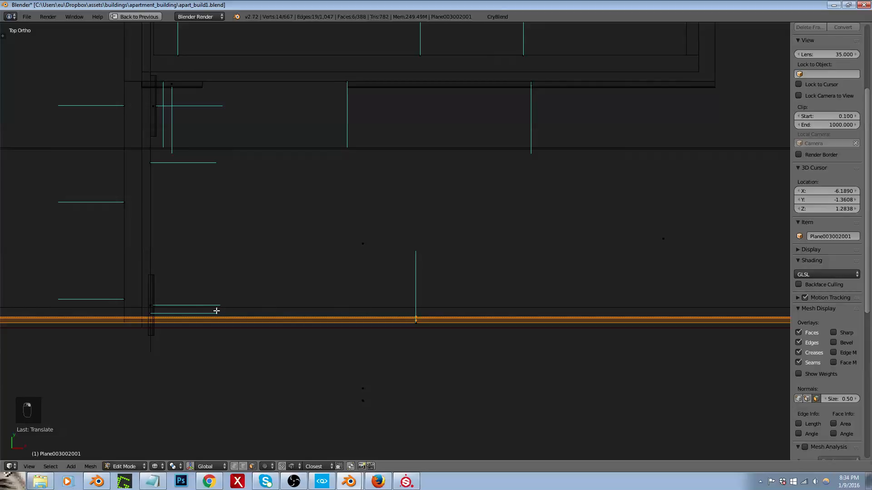
pyautogui.scroll(1, 337, 284)
pyautogui.scroll(1, 323, 304)
pyautogui.scroll(1, 414, 306)
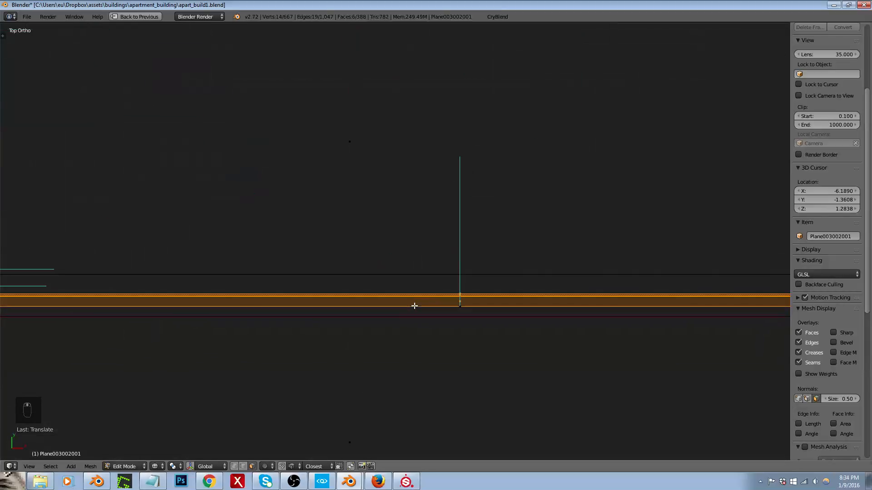
pyautogui.press('g')
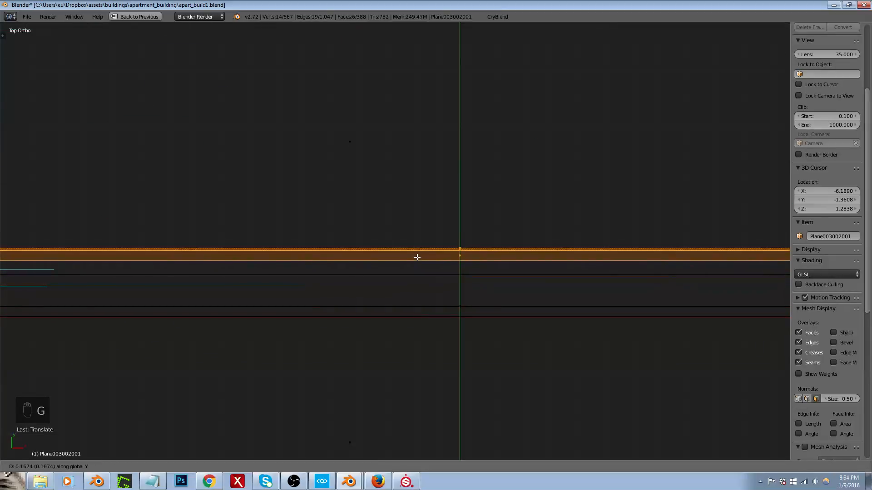
pyautogui.click(409, 275)
pyautogui.press('g')
pyautogui.press('y')
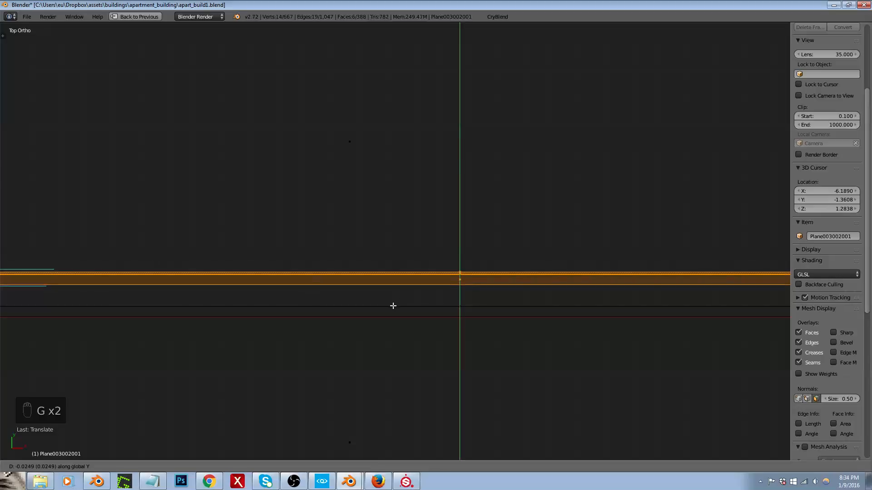
pyautogui.keyDown('ctrl'); pyautogui.click(394, 306); pyautogui.keyUp('ctrl')
# Step: Select the short trim piece crossing the long strip and move it along X until its back edge sits on the wall line
pyautogui.scroll(-5, 393, 306)
pyautogui.scroll(5, 263, 301)
pyautogui.rightClick(144, 279)
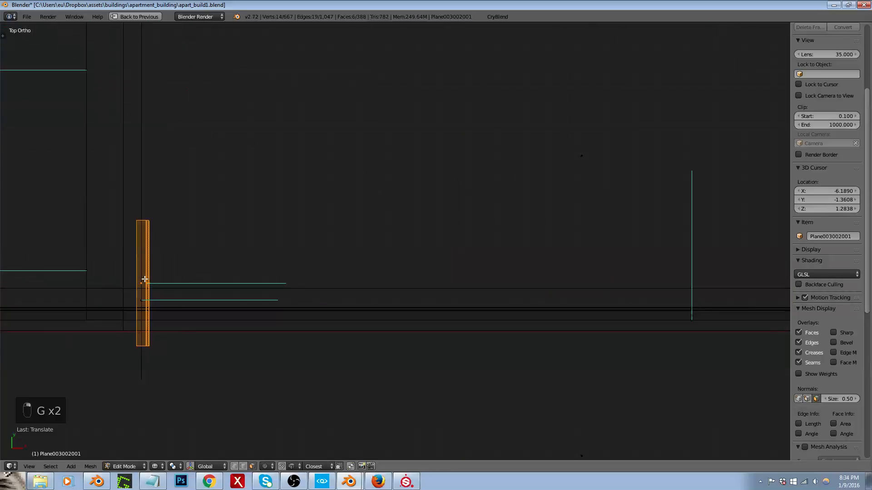
pyautogui.press('g')
pyautogui.press('y')
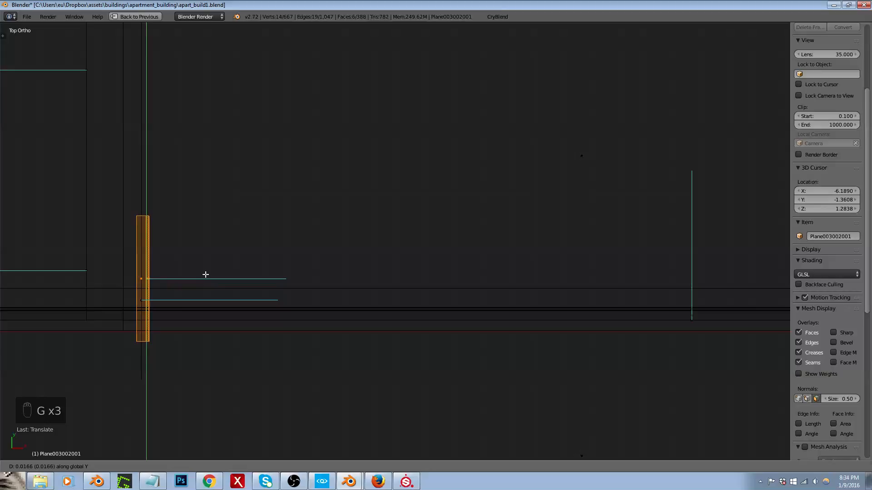
pyautogui.press('x')
pyautogui.click(256, 274)
pyautogui.press('g')
pyautogui.press('x')
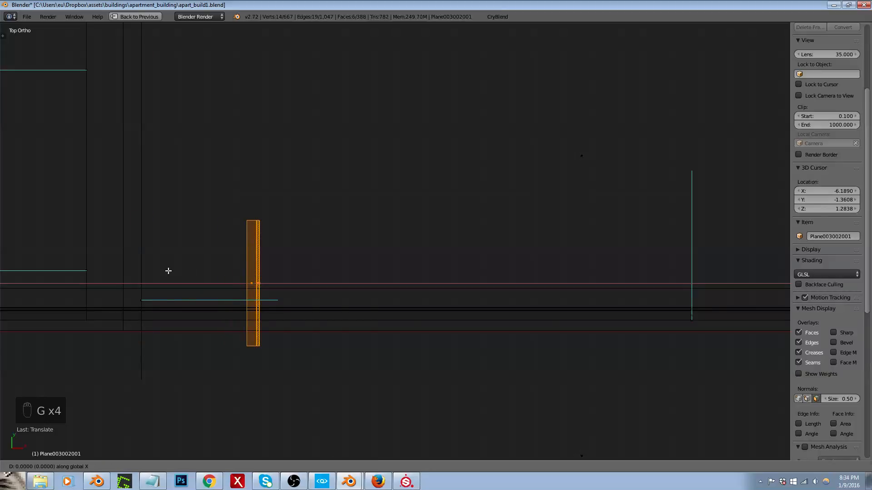
pyautogui.click(147, 271)
# Step: Leave edit mode and export the building to the apart_build1 game folder with CryBlend
pyautogui.scroll(-3, 154, 268)
pyautogui.press('Tab')
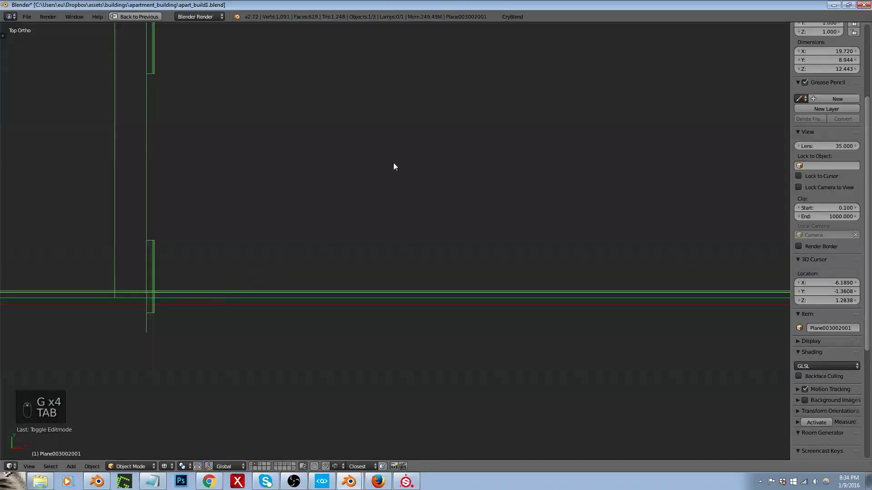
pyautogui.click(513, 17)
pyautogui.click(522, 201)
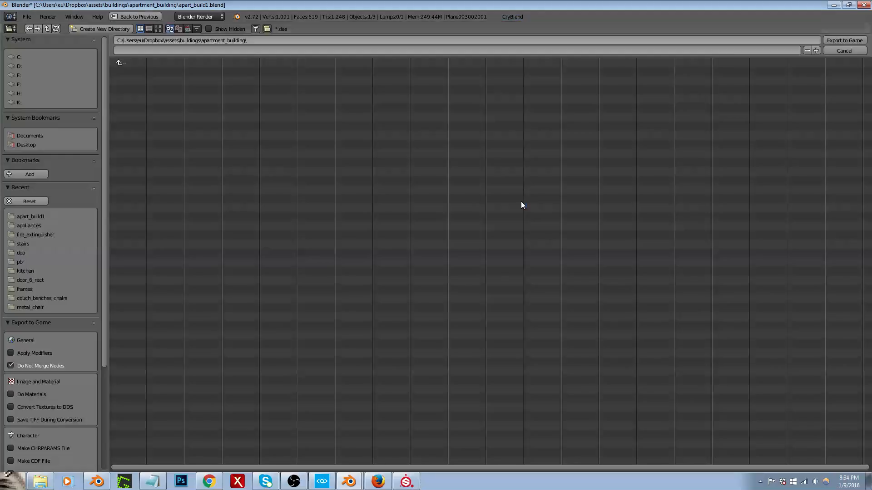
pyautogui.click(58, 217)
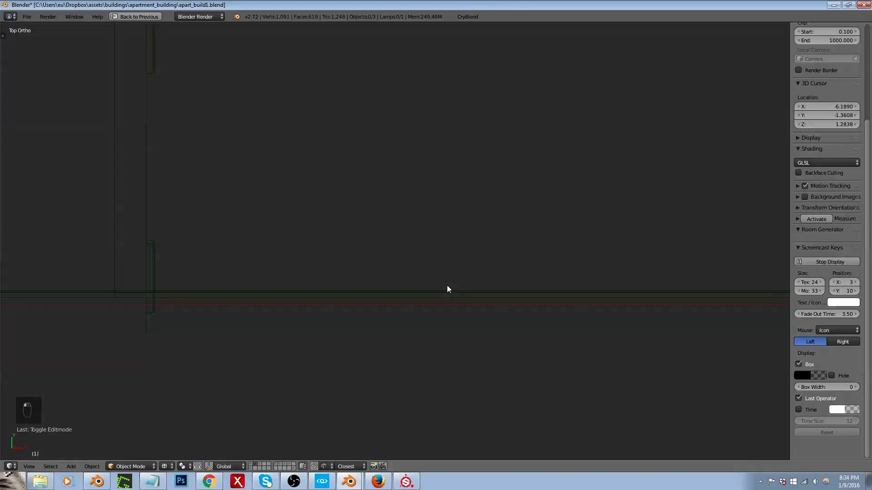
# Step: Switch to CRYENGINE Sandbox and fly through the level to examine the re-exported interior walls and trim
pyautogui.click(323, 481)
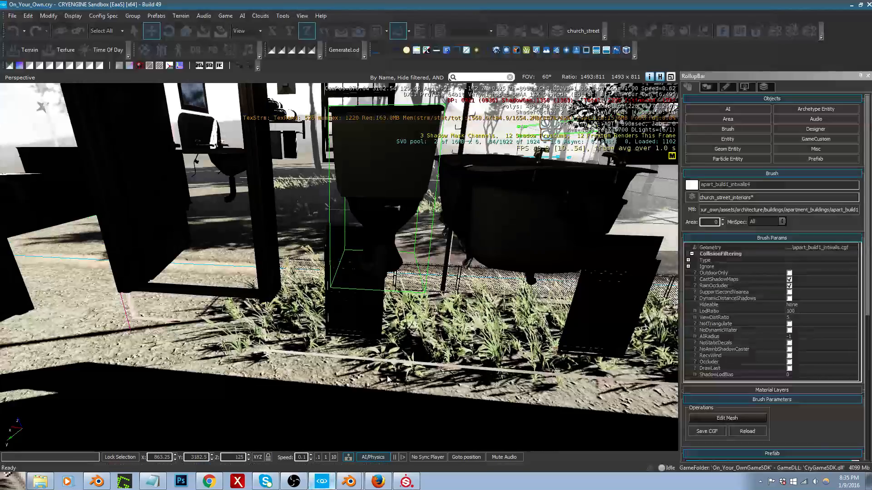
pyautogui.moveTo(345, 281)
pyautogui.mouseDown(button='right')
pyautogui.moveTo(309, 277)
pyautogui.moveTo(309, 299)
pyautogui.moveTo(472, 298)
pyautogui.moveTo(531, 279)
pyautogui.moveTo(531, 265)
pyautogui.moveTo(552, 253)
pyautogui.mouseUp(button='right')
pyautogui.press('w')
pyautogui.press('s')
pyautogui.press('d')
pyautogui.press('s')
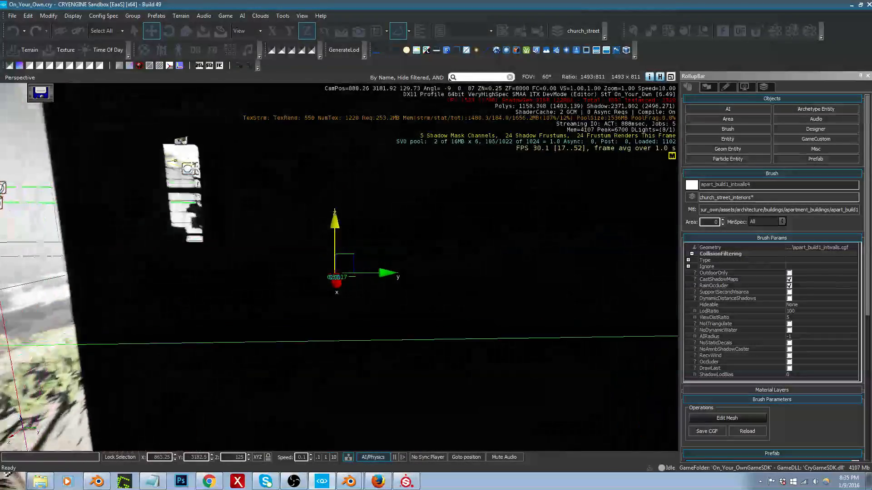
pyautogui.press('w')
pyautogui.moveTo(552, 253); pyautogui.dragTo(522, 253)
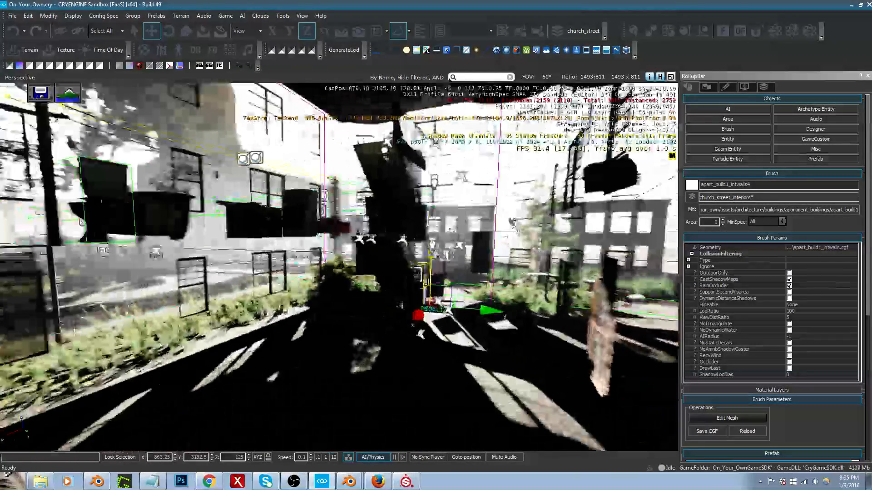
pyautogui.moveTo(522, 253); pyautogui.dragTo(327, 257, button='right')
pyautogui.press('w')
pyautogui.moveTo(393, 386); pyautogui.dragTo(391, 367, button='right')
# Step: Back in Blender, select all faces using the apart_build__017__trim material and separate them into their own object
pyautogui.hotkey('alt', 'Tab')
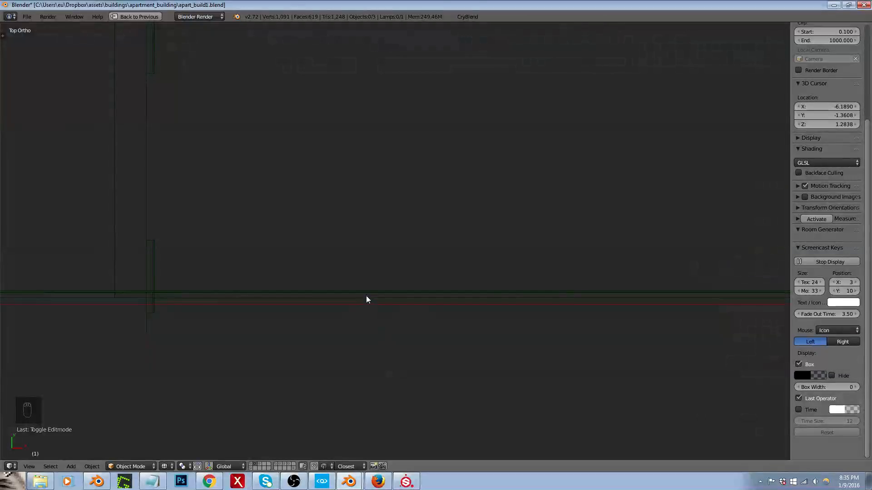
pyautogui.rightClick(366, 296)
pyautogui.scroll(-6, 417, 344)
pyautogui.moveTo(430, 356); pyautogui.dragTo(437, 295, button='middle')
pyautogui.press('Tab')
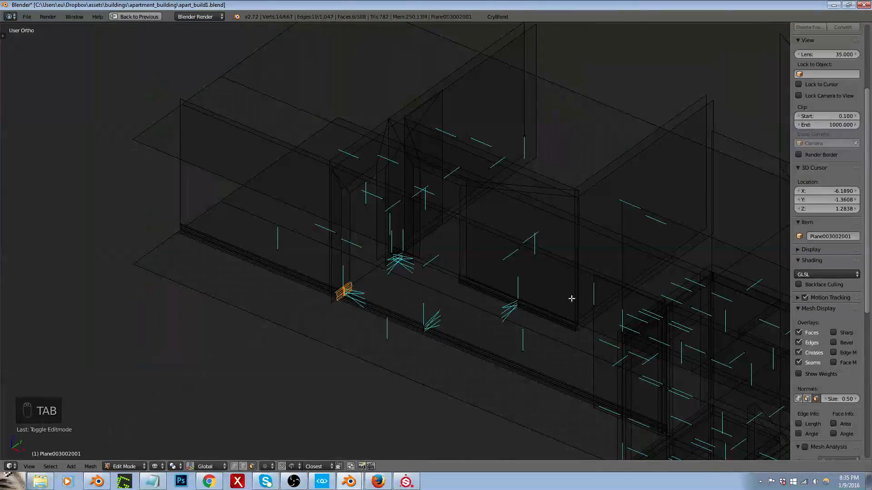
pyautogui.hotkey('shift', 'space')
pyautogui.click(758, 287)
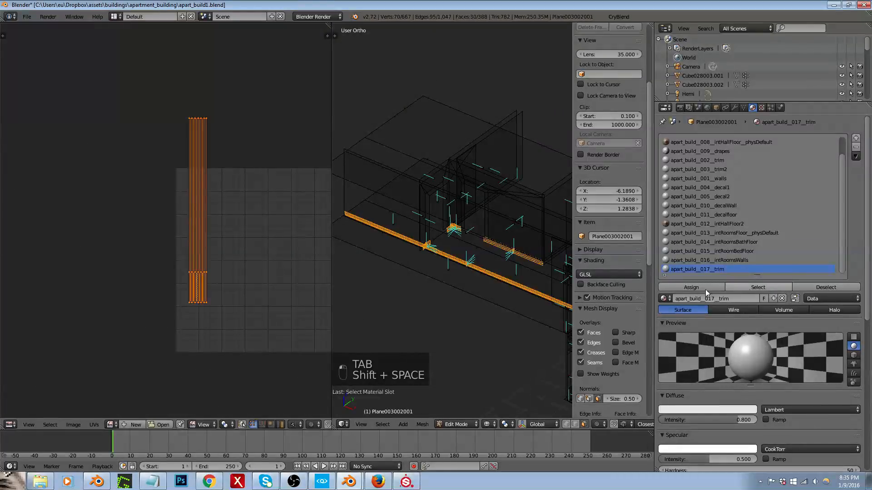
pyautogui.press('p')
pyautogui.click(454, 289)
pyautogui.press('Tab')
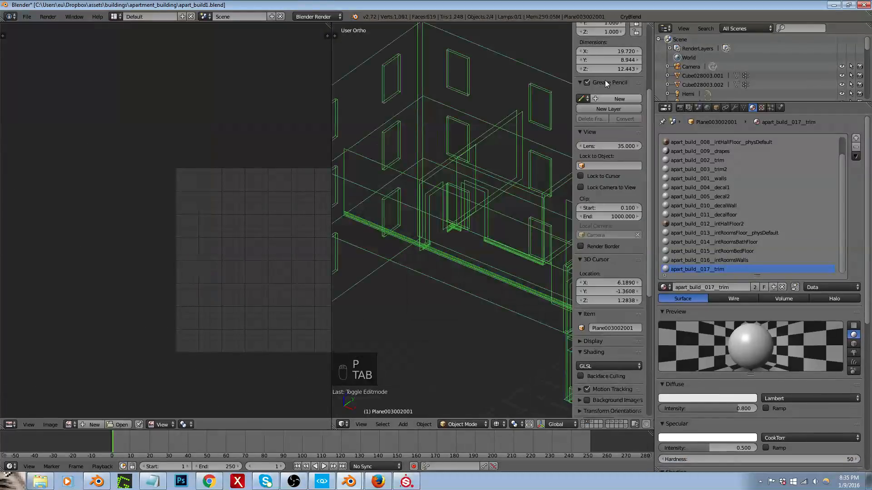
# Step: Export the building with the separated trim to the apart_build1 game folder and switch away to the game editor
pyautogui.click(629, 20)
pyautogui.click(639, 202)
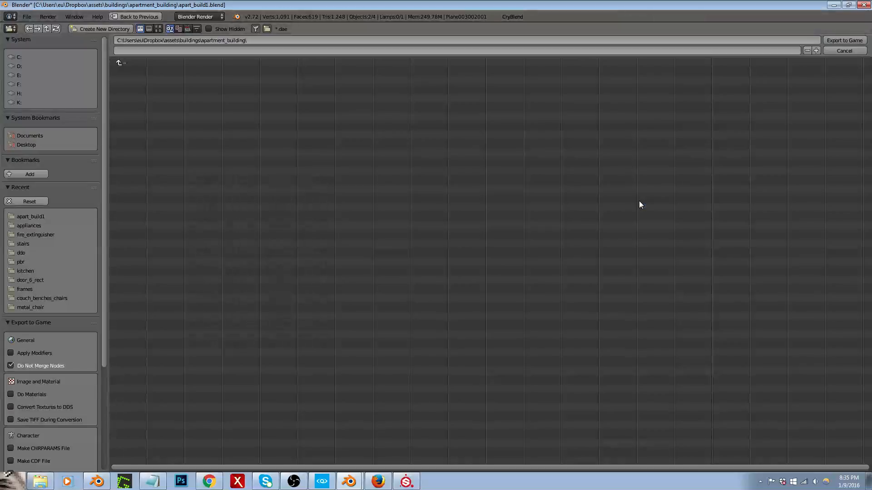
pyautogui.click(32, 217)
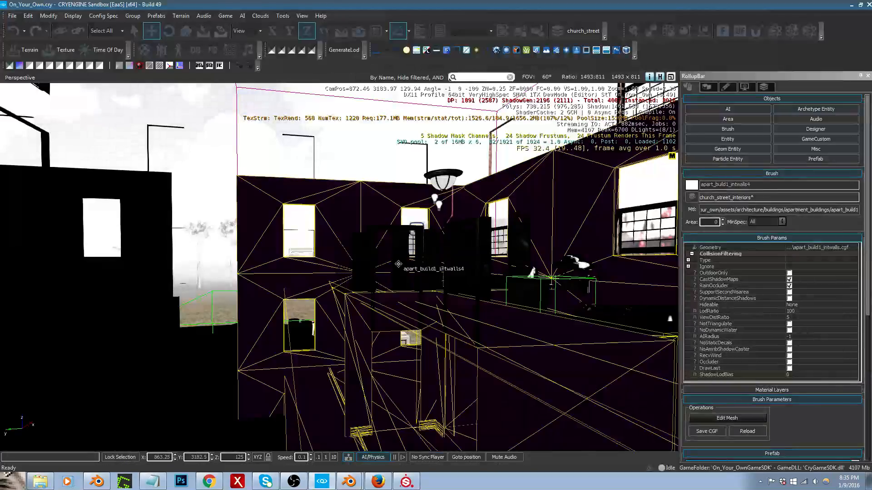
pyautogui.moveTo(398, 264); pyautogui.dragTo(397, 265, button='right')
pyautogui.hotkey('alt', 'Tab')
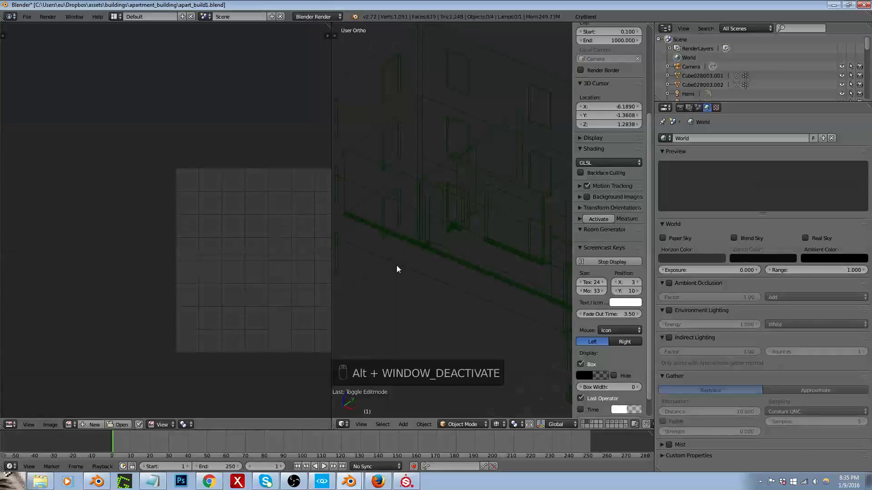
# Step: Join the separated trim with the interior walls object and export the building to the apart_build1 game folder with CryBlend
pyautogui.rightClick(426, 249)
pyautogui.keyDown('shift'); pyautogui.rightClick(423, 220); pyautogui.keyUp('shift')
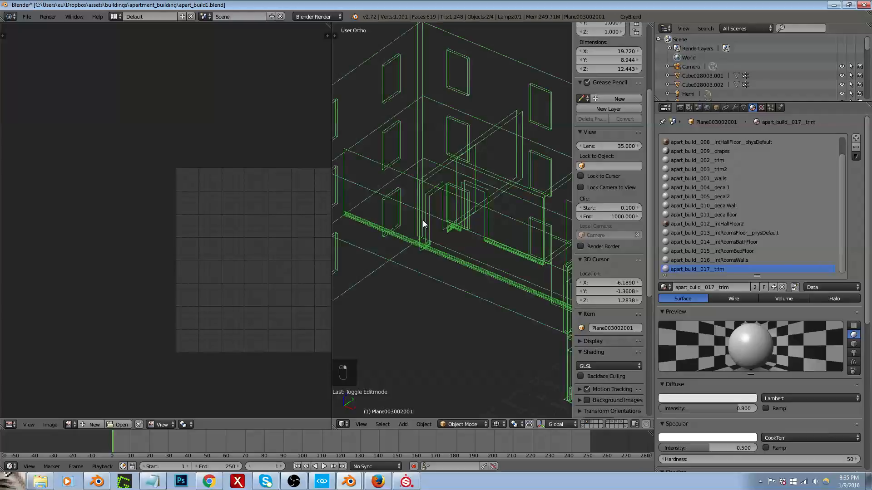
pyautogui.hotkey('ctrl', 'j')
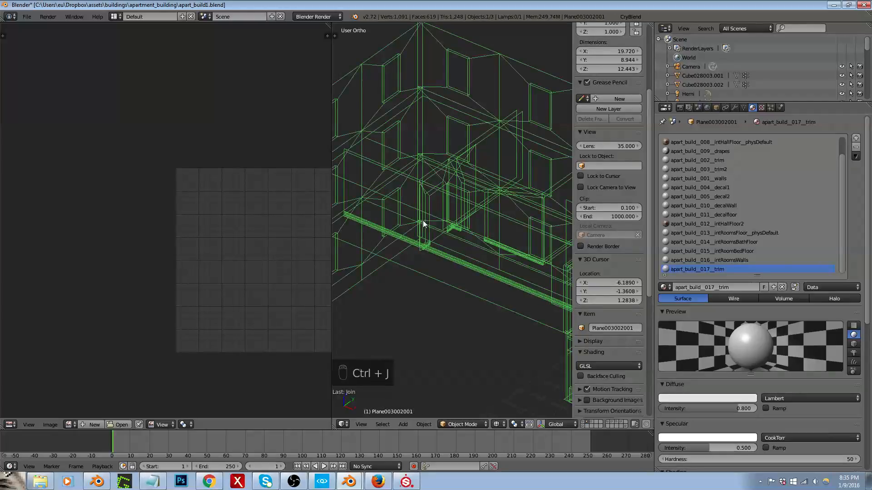
pyautogui.click(631, 16)
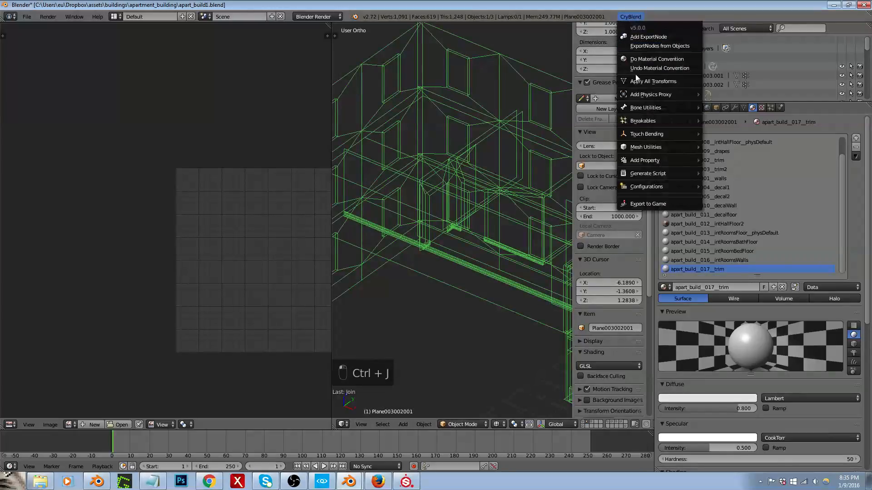
pyautogui.click(633, 204)
pyautogui.click(31, 216)
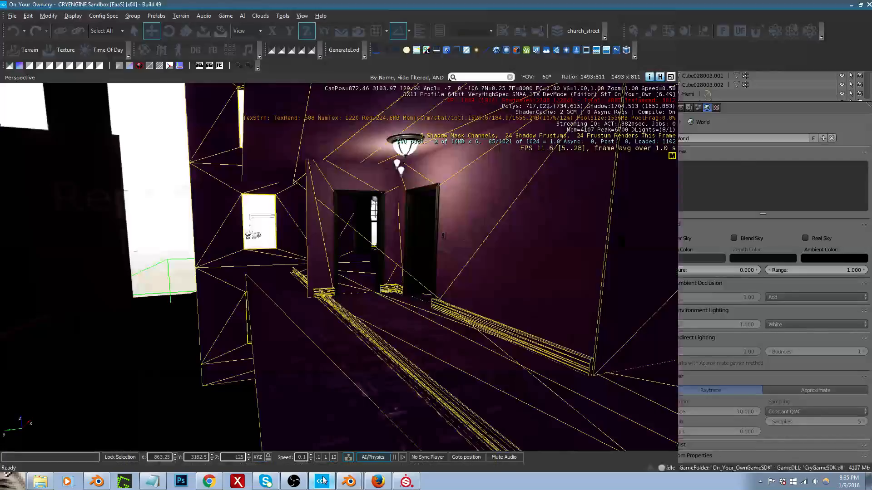
# Step: In CRYENGINE Sandbox, fly along the hallway and examine how the rejoined trim meets the walls and doorway
pyautogui.press('w')
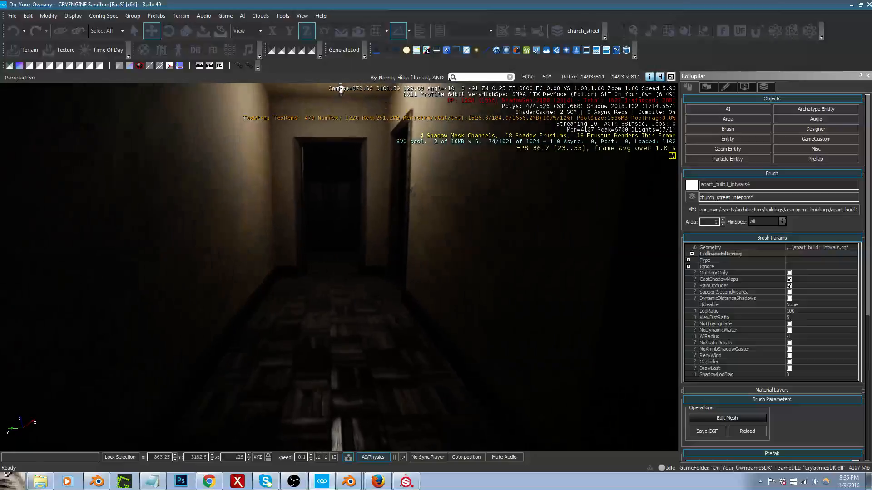
pyautogui.press('s')
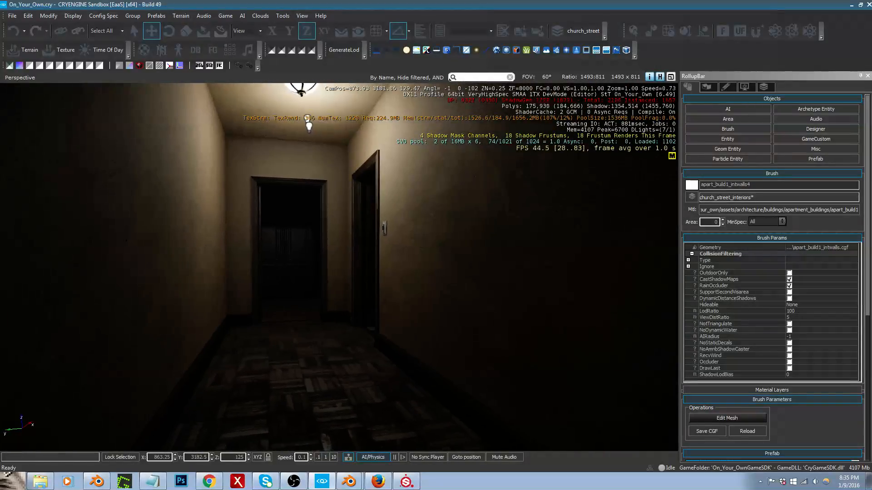
pyautogui.moveTo(403, 353)
pyautogui.mouseDown(button='right')
pyautogui.moveTo(393, 365)
pyautogui.moveTo(420, 380)
pyautogui.moveTo(399, 373)
pyautogui.moveTo(641, 414)
pyautogui.mouseUp(button='right')
pyautogui.press('w')
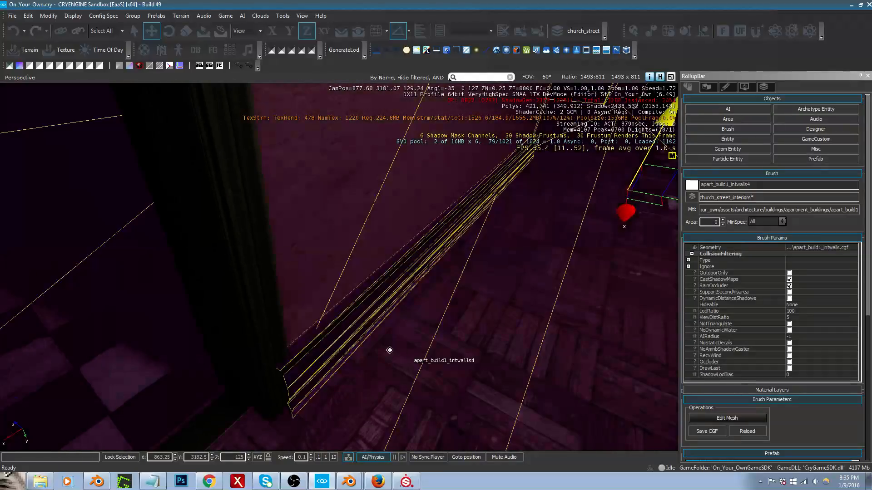
pyautogui.moveTo(335, 350); pyautogui.dragTo(173, 350, button='right')
# Step: Back in Blender, edit the walls mesh in a maximized top view and move the hallway trim strip about 0.022 along Y into the wall
pyautogui.hotkey('alt', 'Tab')
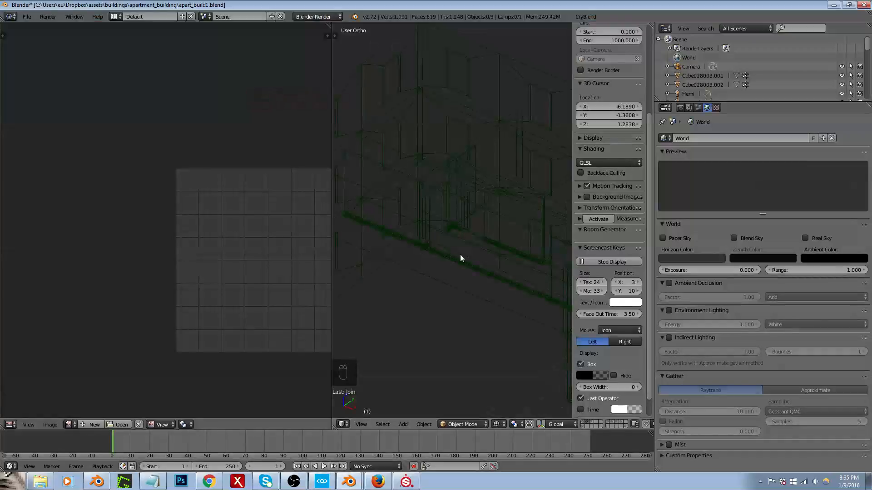
pyautogui.press('Tab')
pyautogui.scroll(5, 506, 253)
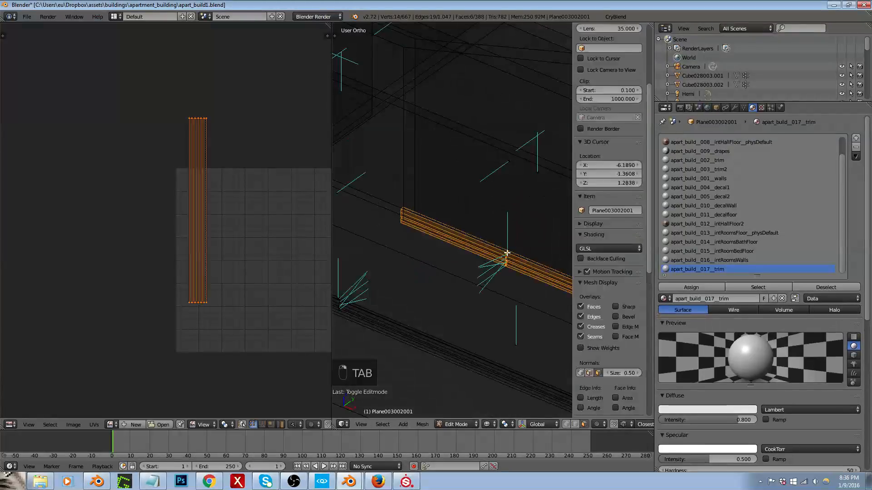
pyautogui.press('KP_7')
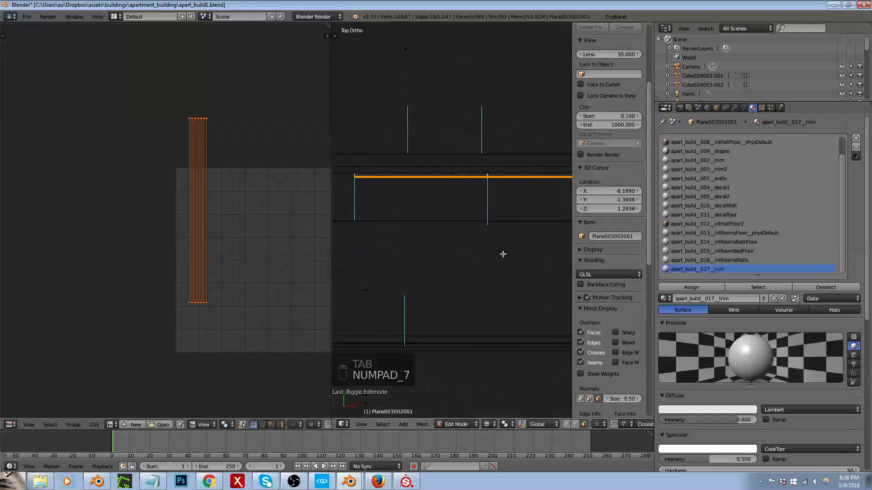
pyautogui.hotkey('shift', 'space')
pyautogui.scroll(5, 214, 140)
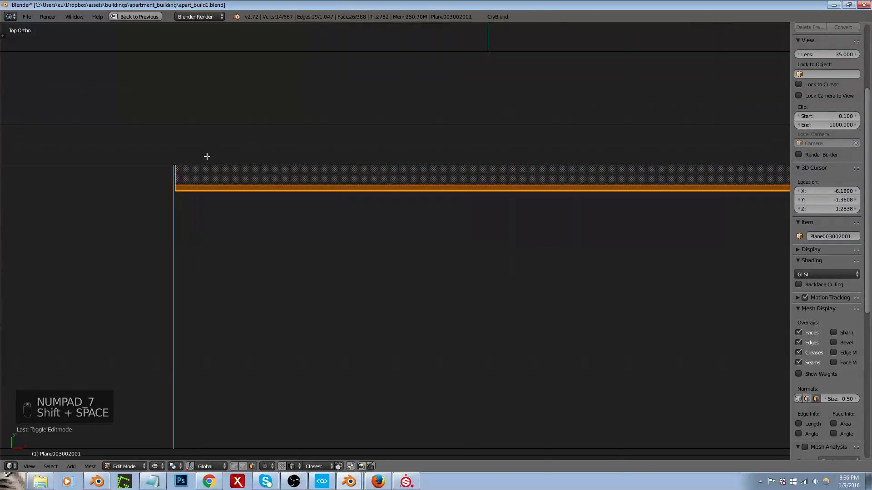
pyautogui.press('g')
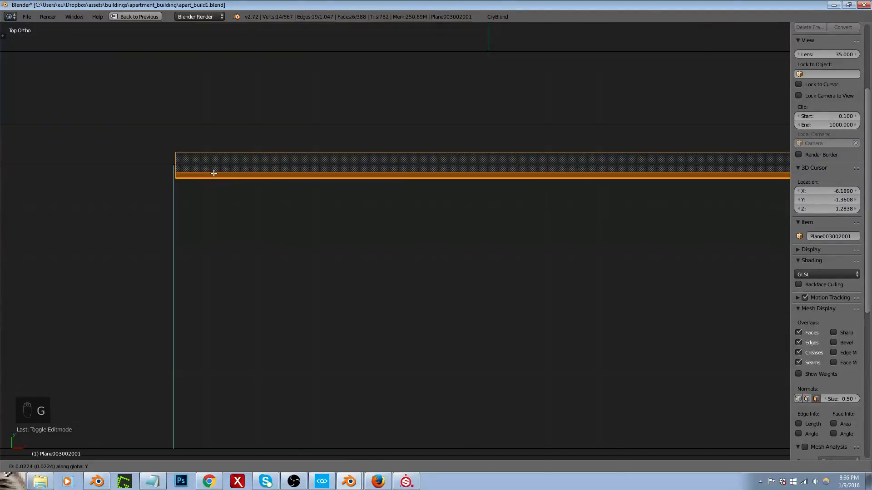
pyautogui.click(244, 174)
# Step: Leave edit mode and export the building with the shifted hallway trim to the apart_build1 game folder
pyautogui.press('Tab')
pyautogui.click(505, 17)
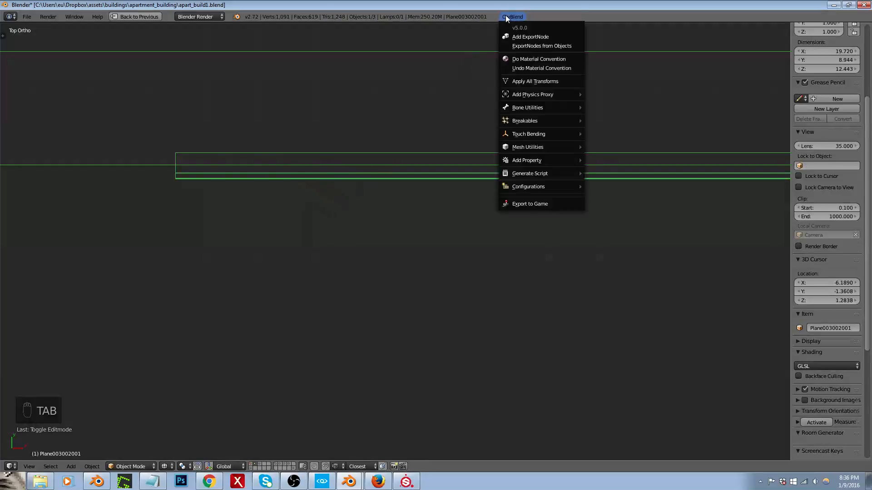
pyautogui.click(531, 203)
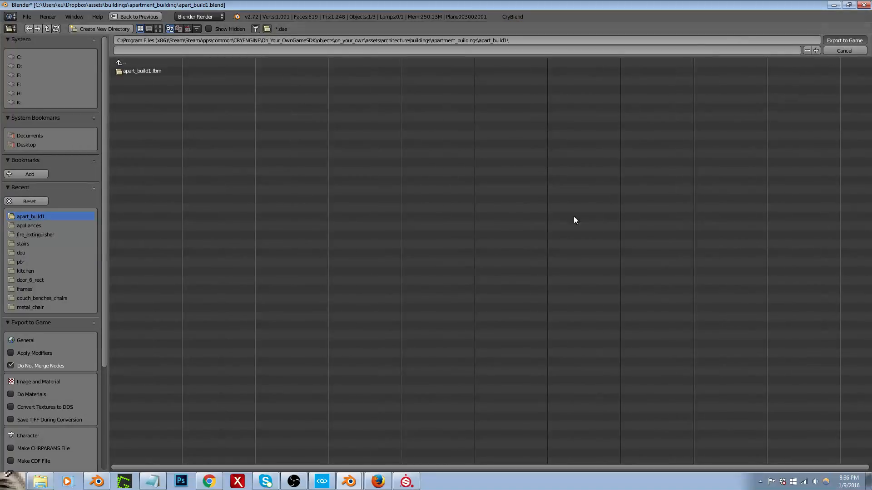
pyautogui.press('Return')
# Step: Switch to CRYENGINE Sandbox and examine the adjusted trim beside the hallway doorway from several angles
pyautogui.hotkey('alt', 'Tab')
pyautogui.hotkey('ctrl', 'g')
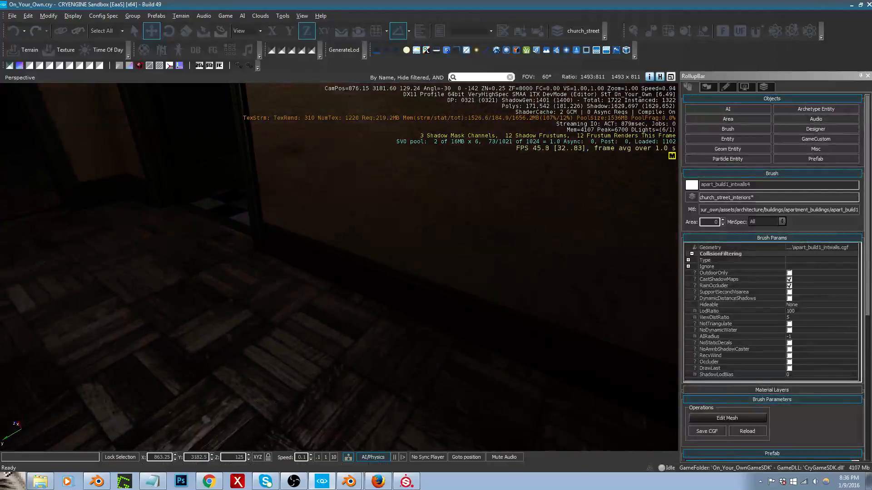
pyautogui.press('a')
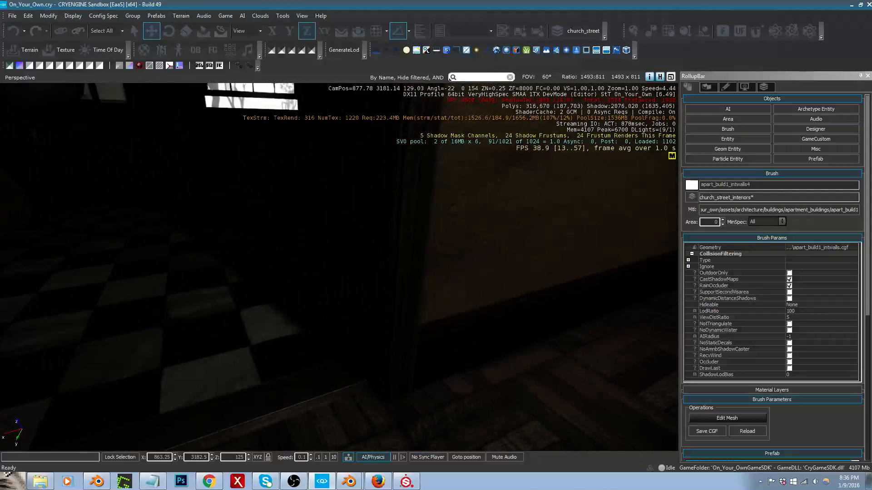
pyautogui.press('d')
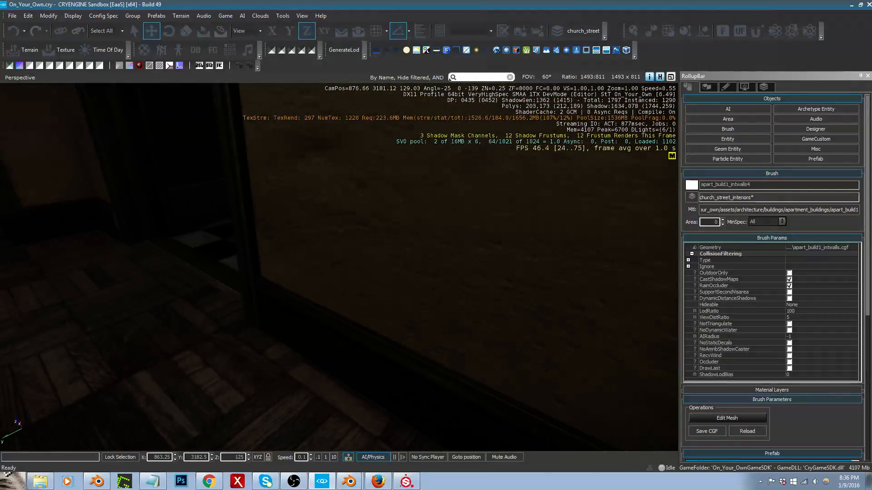
pyautogui.press('s')
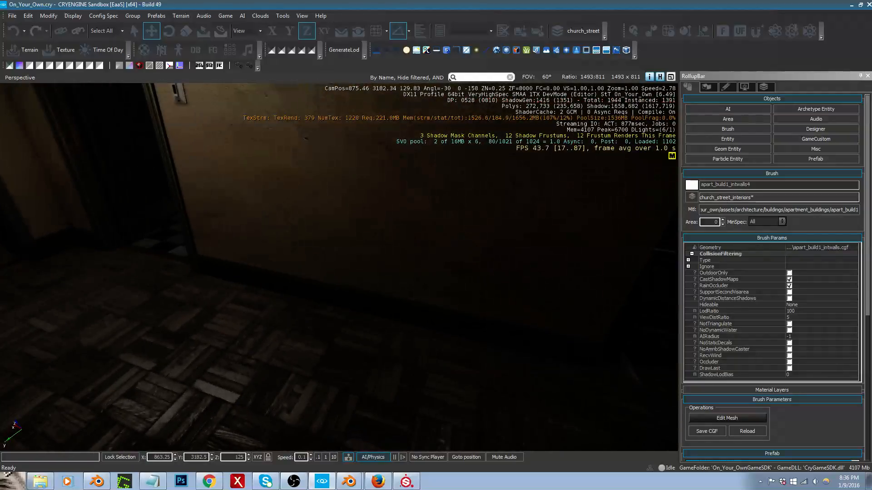
pyautogui.press('Escape')
# Step: Back in Blender's edit mode, move the short horizontal corner trim along Y until it lines up with the long hallway strip
pyautogui.hotkey('alt', 'Tab')
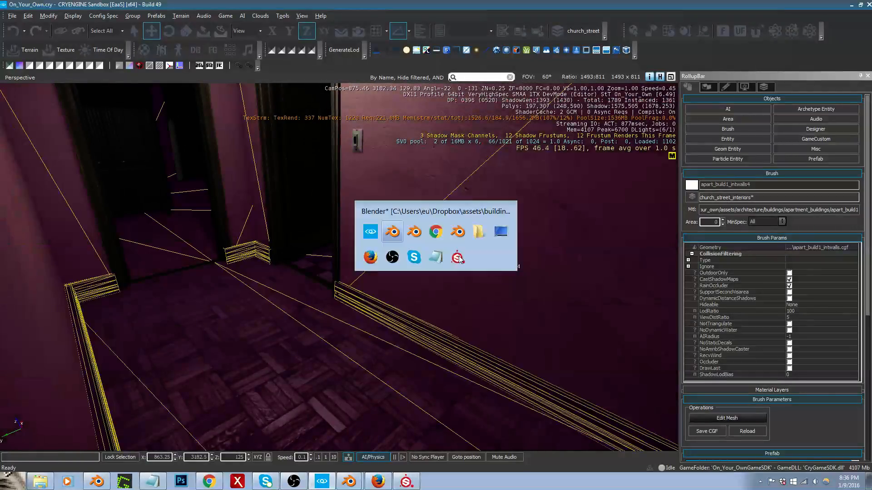
pyautogui.scroll(-7, 484, 244)
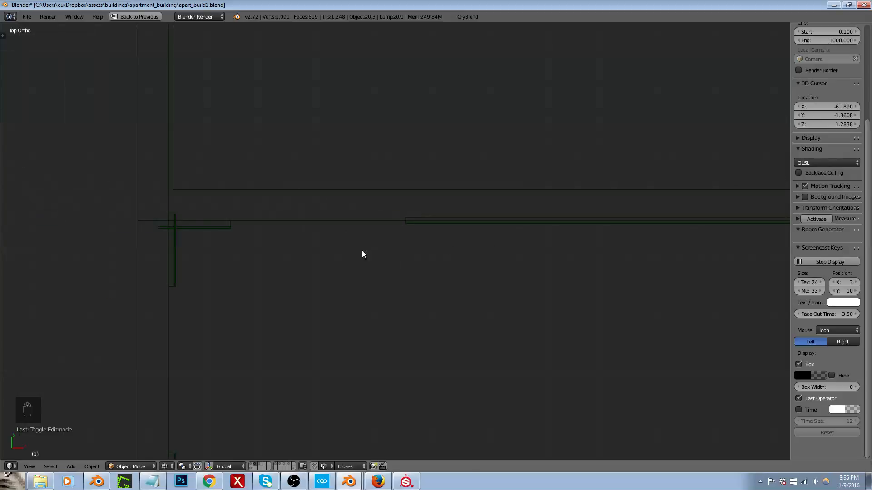
pyautogui.press('Tab')
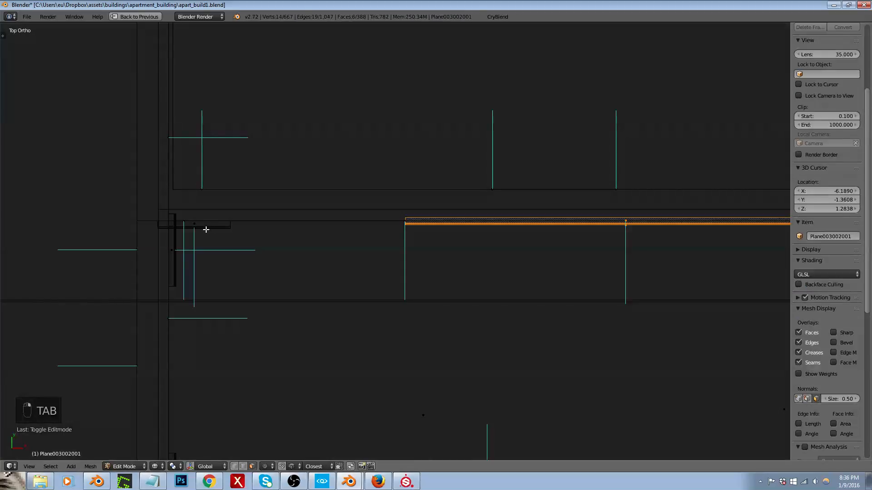
pyautogui.press('l')
pyautogui.scroll(3, 193, 228)
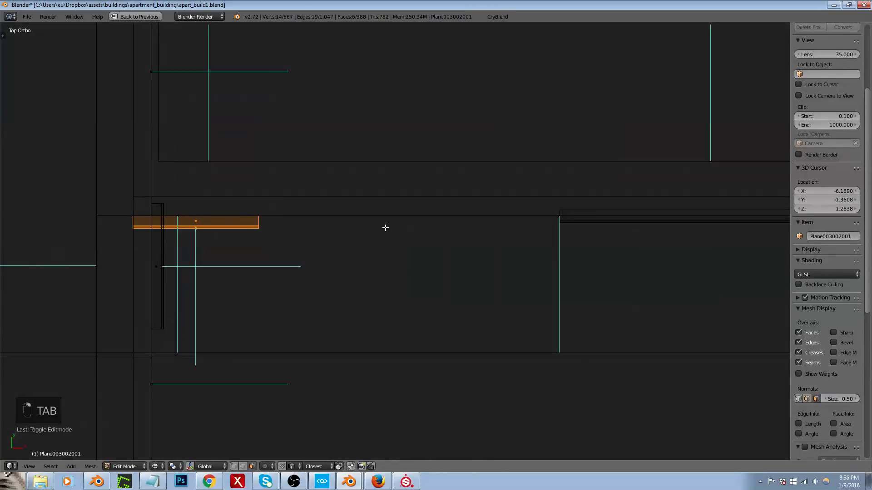
pyautogui.scroll(2, 535, 212)
pyautogui.press('g')
pyautogui.press('y')
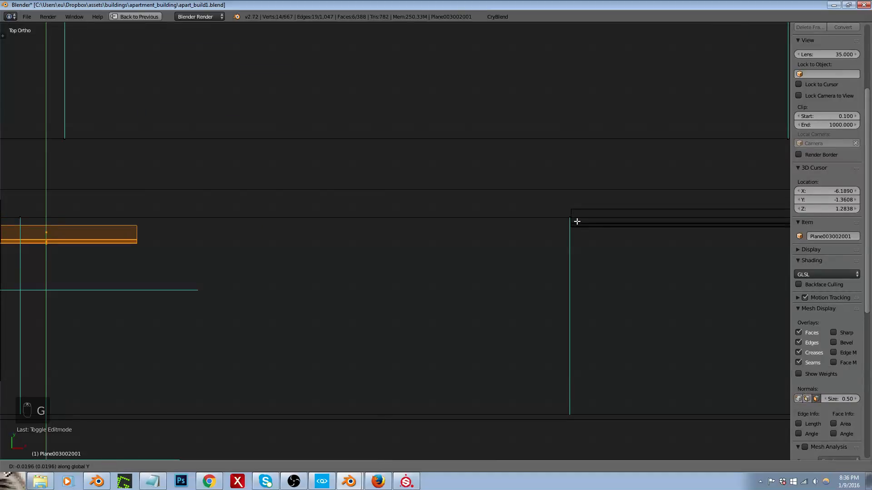
pyautogui.click(573, 209)
# Step: Select the vertical trim piece crossing the same corner and move it along X partly into its wall
pyautogui.scroll(-3, 587, 225)
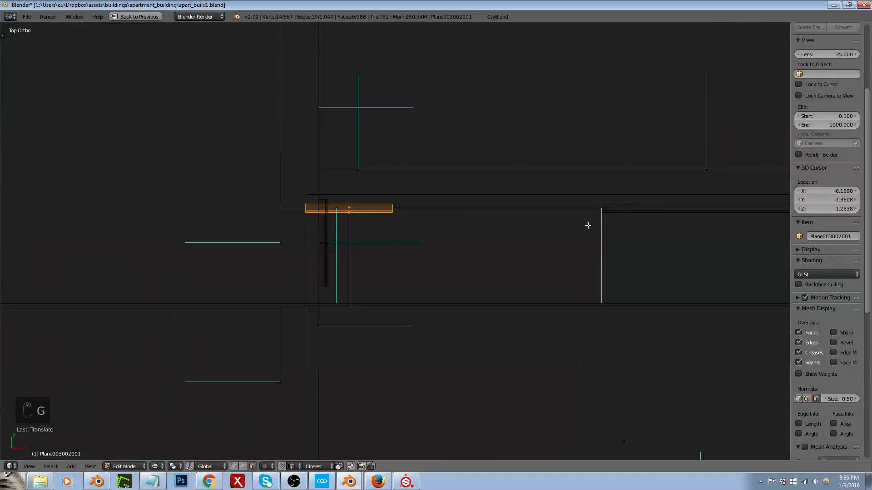
pyautogui.scroll(3, 297, 247)
pyautogui.rightClick(264, 231)
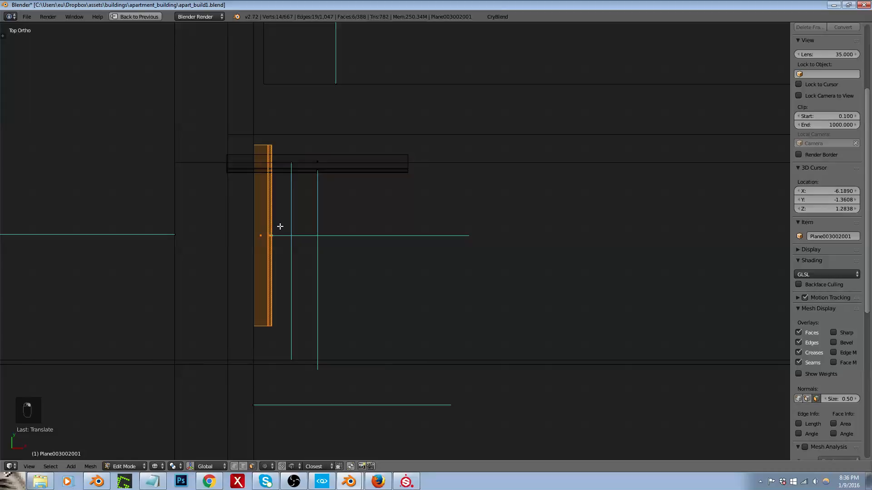
pyautogui.press('g')
pyautogui.press('x')
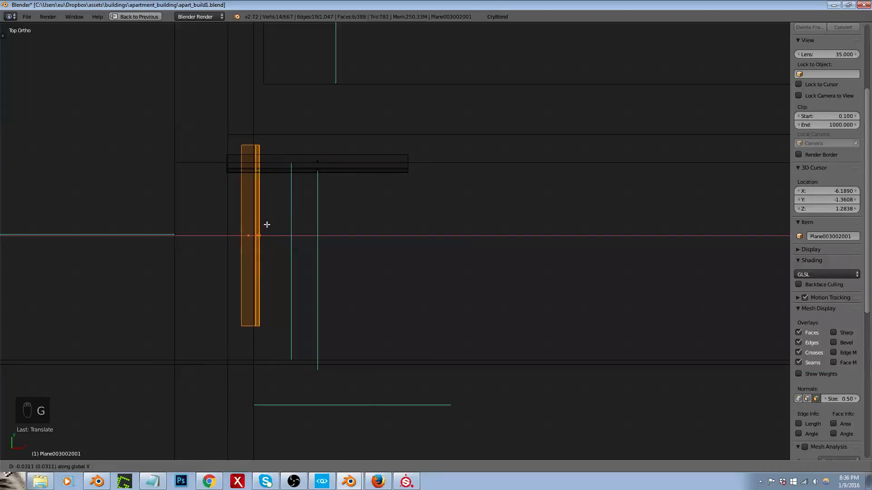
pyautogui.click(268, 225)
# Step: Select the lower vertical trim piece and move it about 0.02 along negative X, matching the upper vertical piece
pyautogui.scroll(-6, 271, 217)
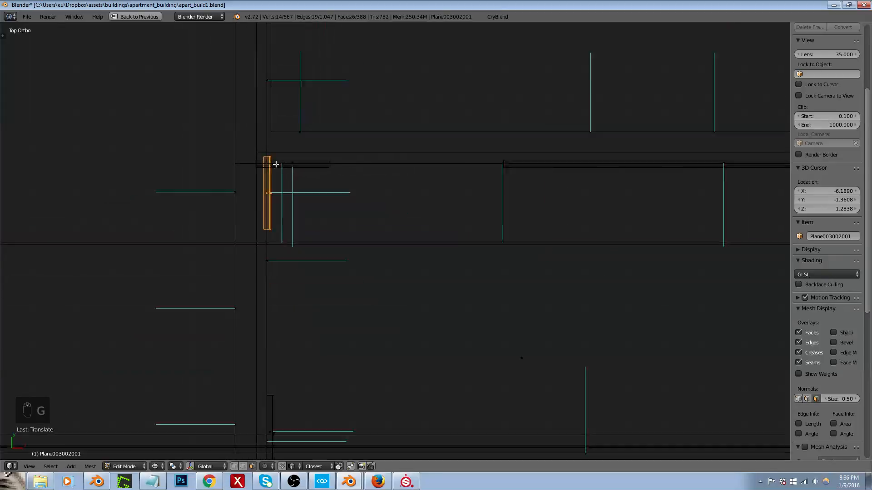
pyautogui.scroll(4, 264, 332)
pyautogui.rightClick(283, 337)
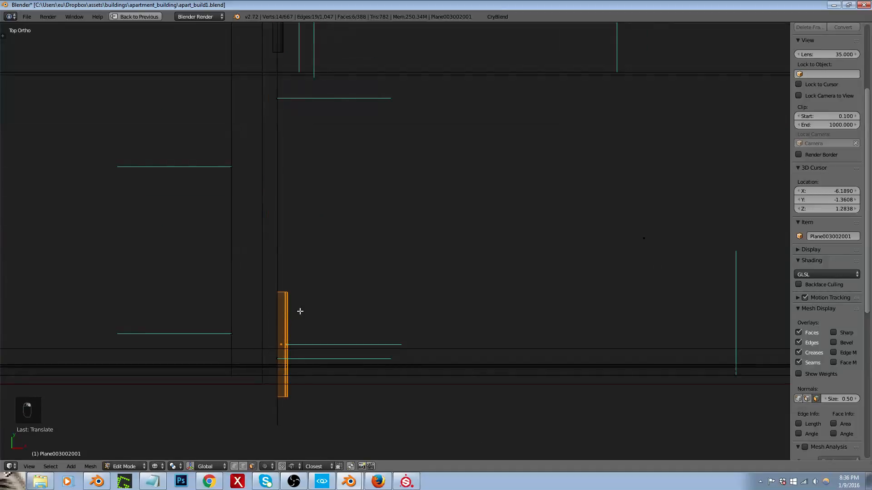
pyautogui.scroll(-2, 300, 311)
pyautogui.scroll(5, 297, 132)
pyautogui.press('g')
pyautogui.press('x')
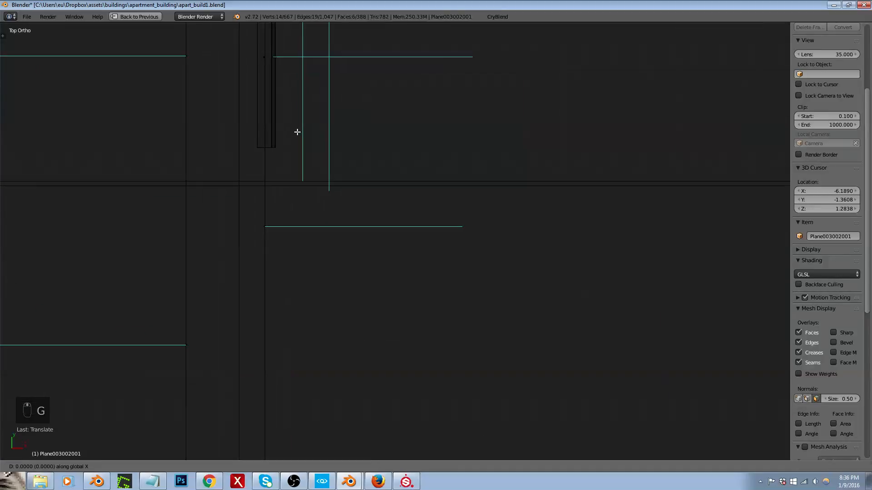
pyautogui.click(256, 139)
pyautogui.scroll(-3, 268, 127)
pyautogui.scroll(-3, 429, 374)
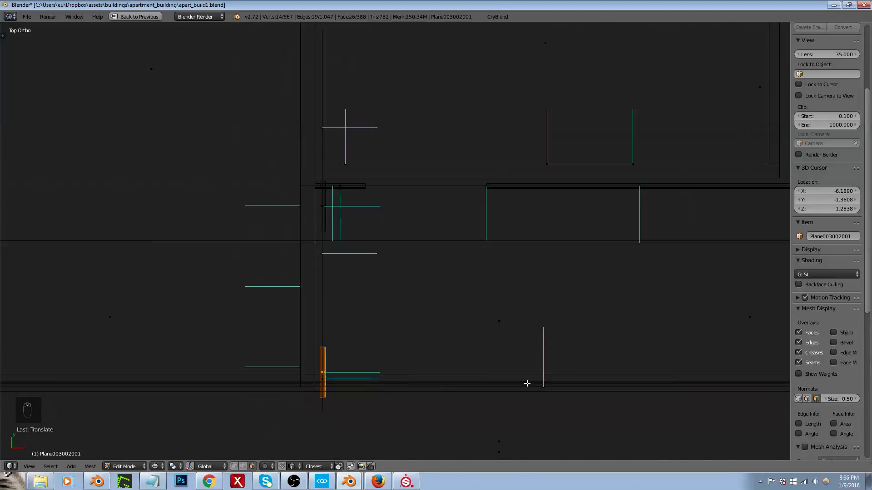
# Step: Select only the long horizontal trim strip along the hallway's lower wall and move it about 0.0155 along negative Y
pyautogui.press('a')
pyautogui.scroll(-4, 448, 376)
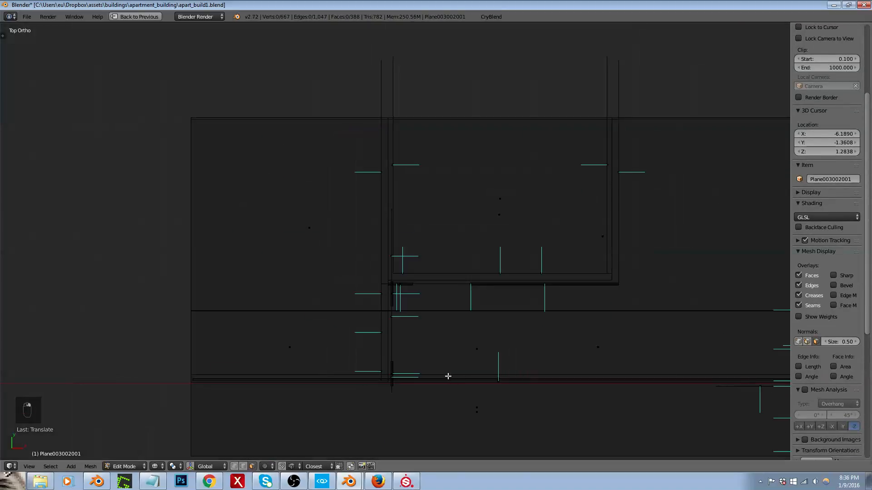
pyautogui.scroll(4, 588, 385)
pyautogui.scroll(3, 490, 379)
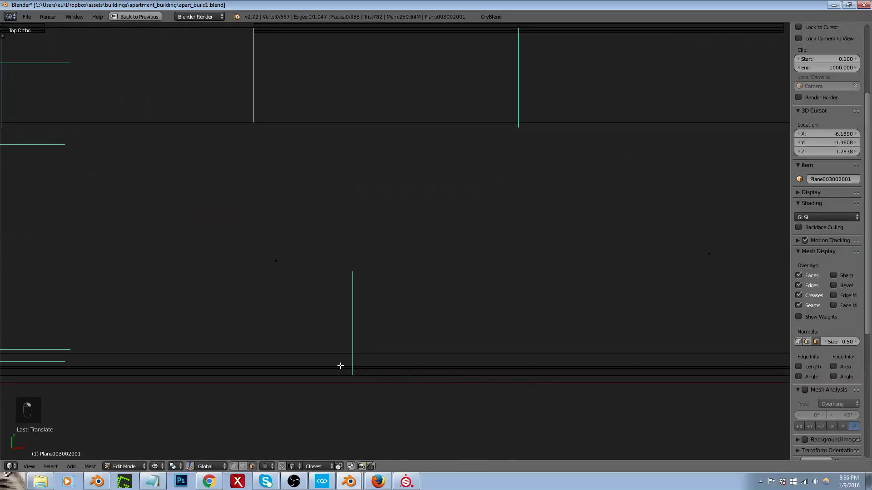
pyautogui.press('l')
pyautogui.scroll(-3, 320, 370)
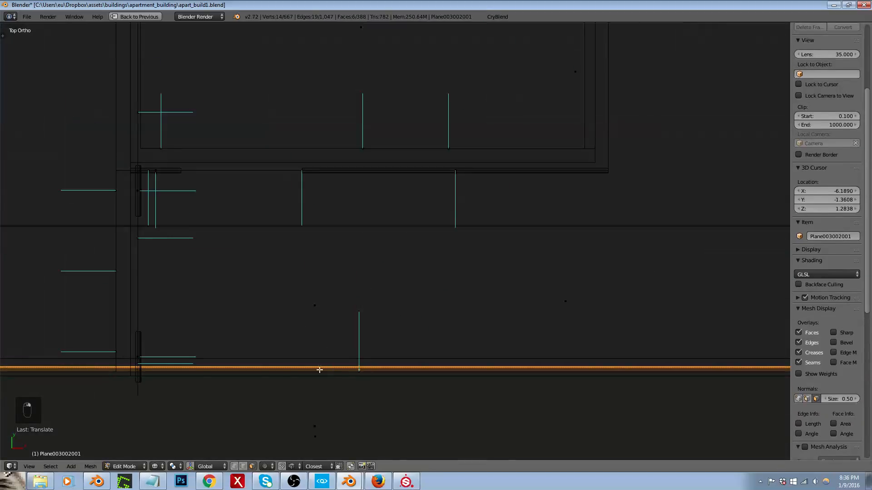
pyautogui.scroll(8, 137, 370)
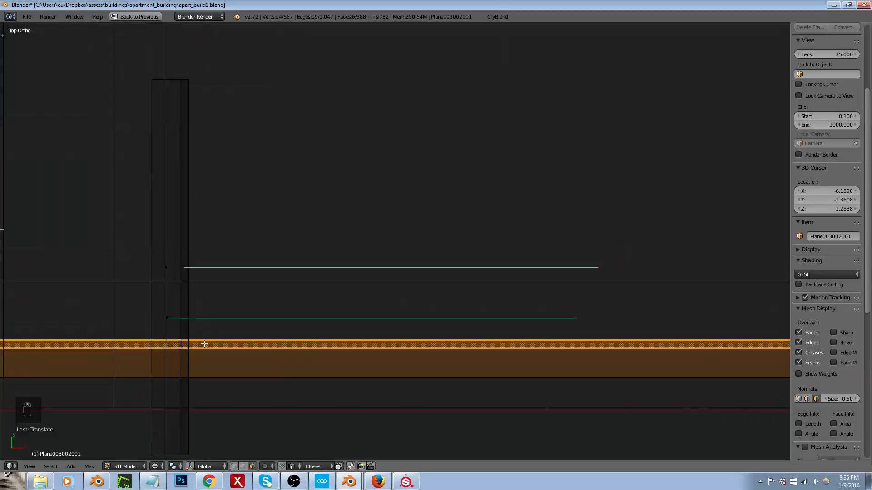
pyautogui.press('g')
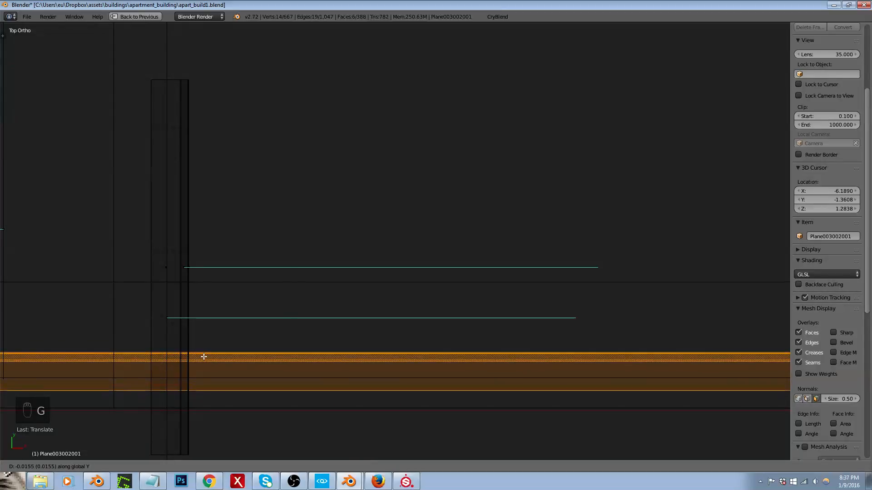
pyautogui.click(204, 357)
# Step: Leave edit mode and export the interior walls to the game's apart_build1 folder
pyautogui.press('Tab')
pyautogui.click(503, 18)
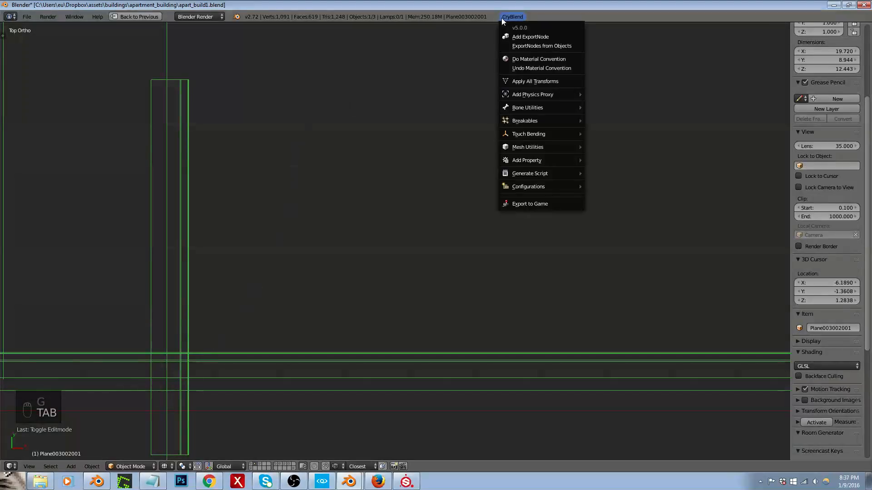
pyautogui.click(530, 205)
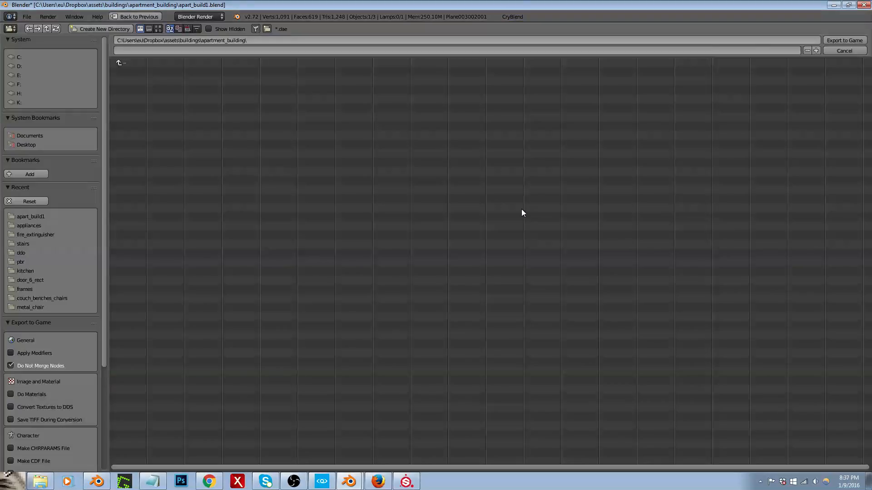
pyautogui.click(42, 215)
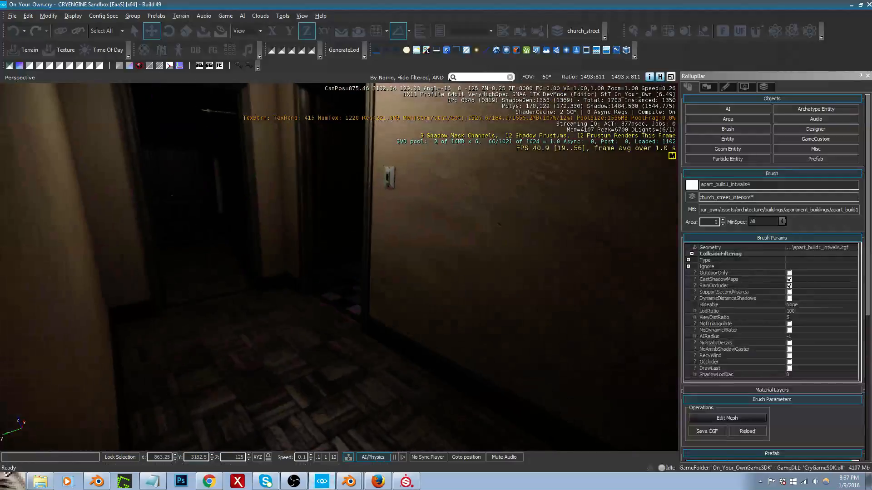
# Step: In CRYENGINE Sandbox, examine the re-exported trim along the hallway walls and around the doorway at the far end
pyautogui.press('s')
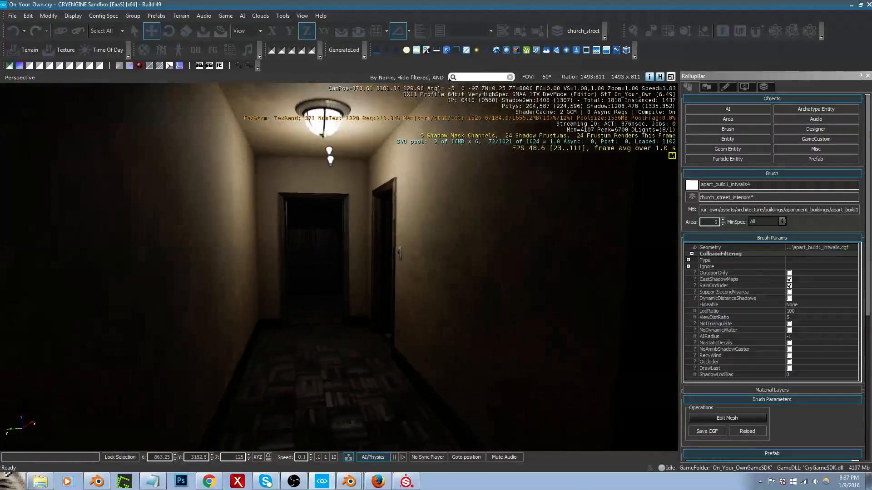
pyautogui.moveTo(421, 369); pyautogui.dragTo(425, 342, button='middle')
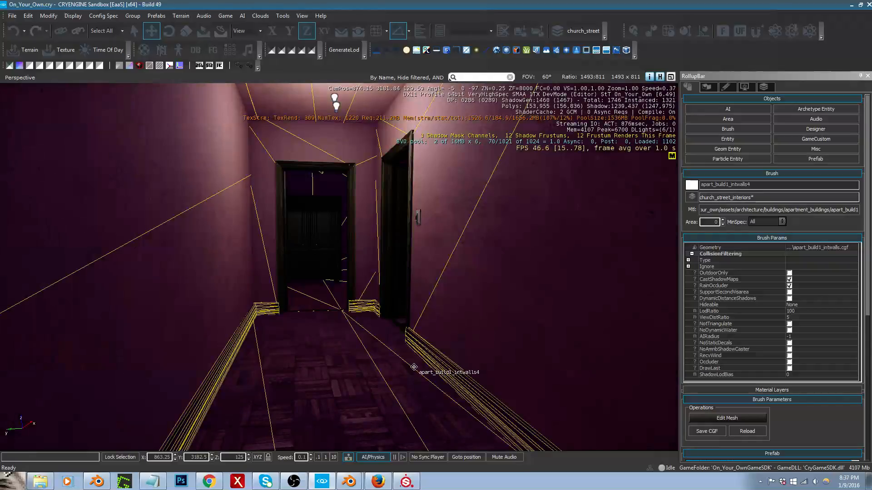
pyautogui.moveTo(414, 367)
pyautogui.mouseDown(button='right')
pyautogui.moveTo(408, 312)
pyautogui.moveTo(409, 357)
pyautogui.mouseUp(button='right')
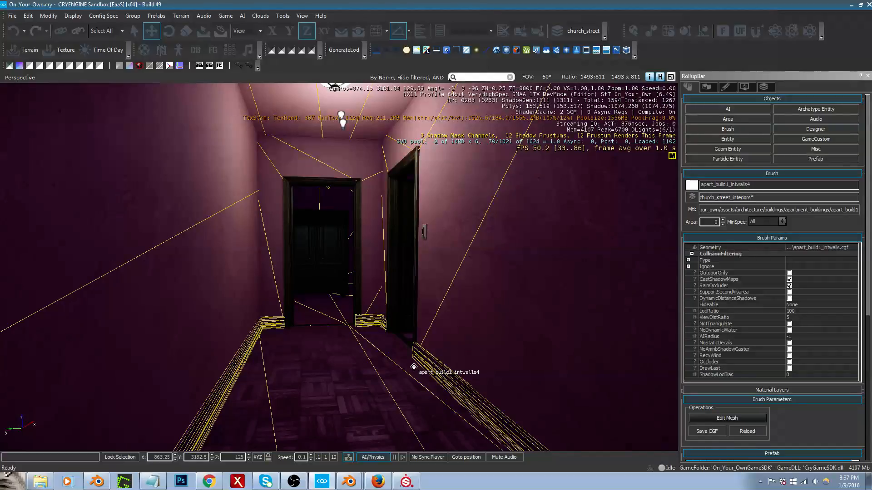
pyautogui.moveTo(414, 366); pyautogui.dragTo(417, 358, button='right')
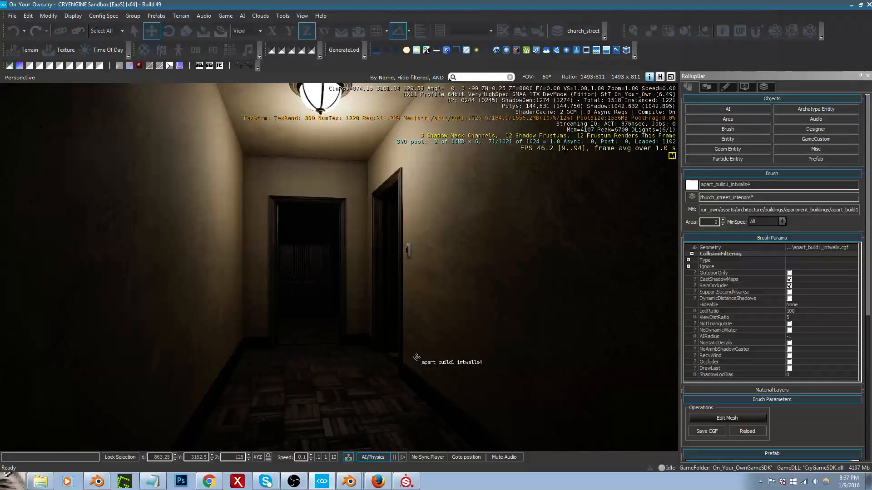
pyautogui.press('w')
pyautogui.moveTo(380, 371); pyautogui.dragTo(413, 469, button='right')
pyautogui.press('a')
pyautogui.press('s')
pyautogui.press('d')
pyautogui.moveTo(240, 361); pyautogui.dragTo(371, 365, button='right')
pyautogui.press('a')
# Step: Select the door frame at the hallway's end, set its X position to 878.98 and inspect the neighbouring trim corner
pyautogui.click(267, 350)
pyautogui.moveTo(267, 350); pyautogui.dragTo(112, 348, button='right')
pyautogui.press('w')
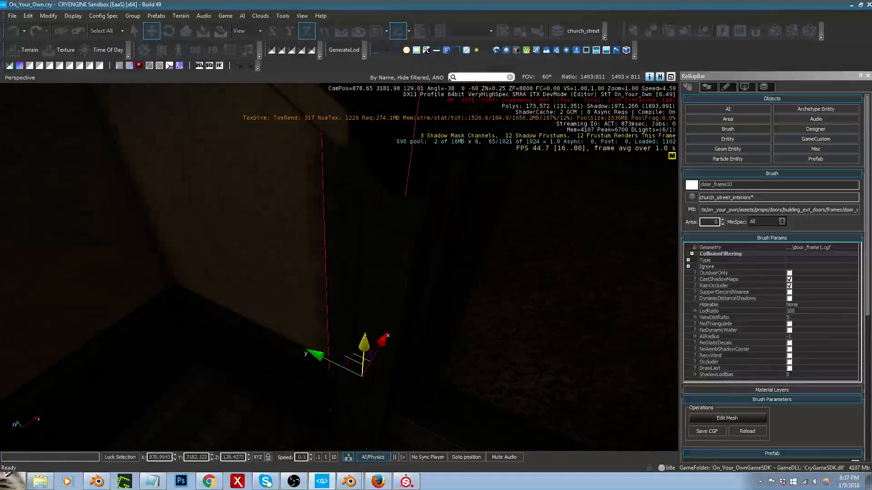
pyautogui.press('s')
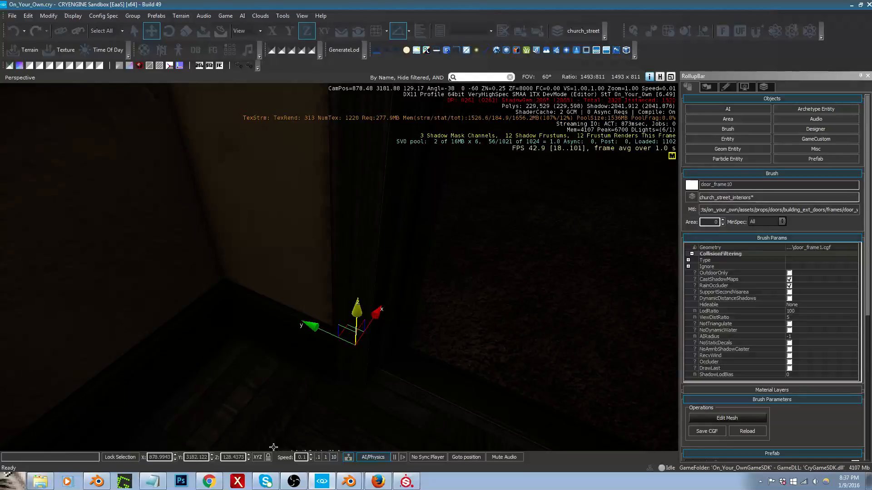
pyautogui.click(175, 459)
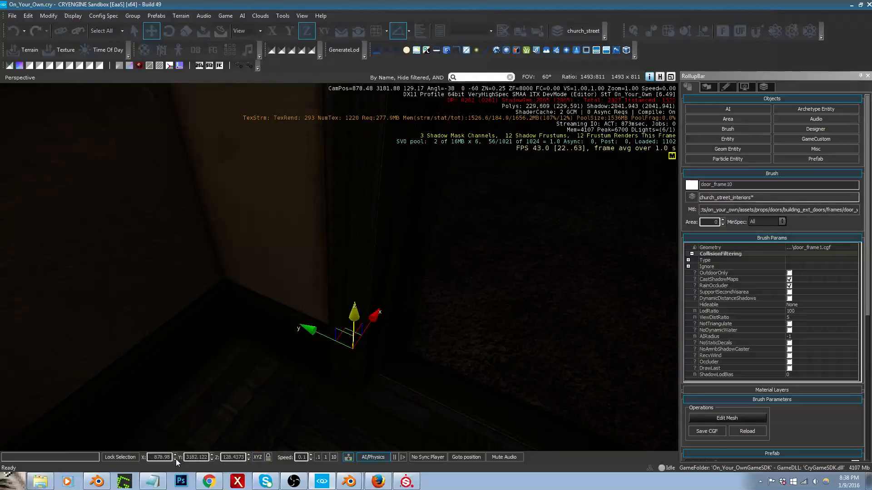
pyautogui.moveTo(325, 372); pyautogui.dragTo(404, 369, button='right')
pyautogui.press('d')
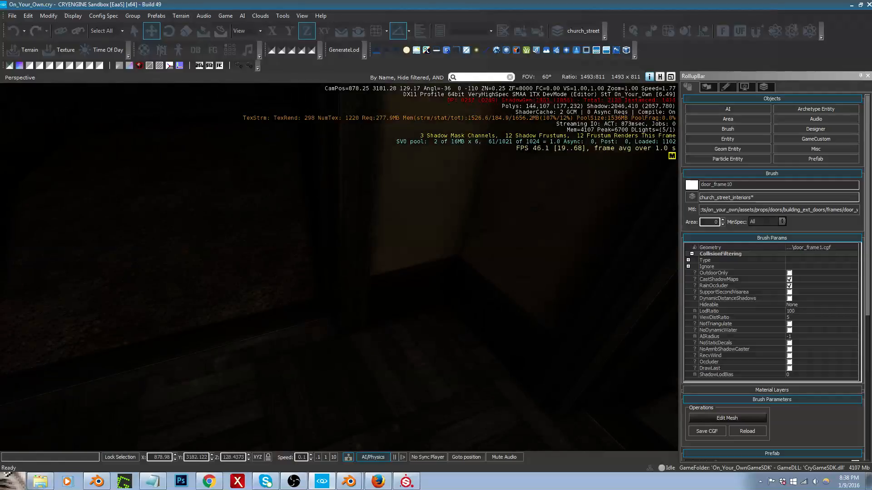
# Step: Back in Blender, shorten the upper vertical corner trim by moving its lower end edges a little over 0.03 along Y
pyautogui.hotkey('alt', 'Tab')
pyautogui.scroll(-9, 264, 291)
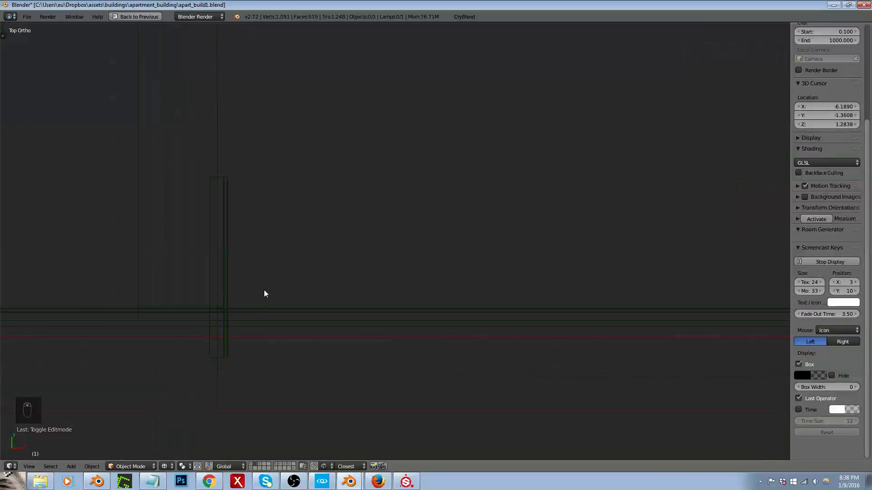
pyautogui.scroll(5, 261, 151)
pyautogui.rightClick(263, 172)
pyautogui.press('Tab')
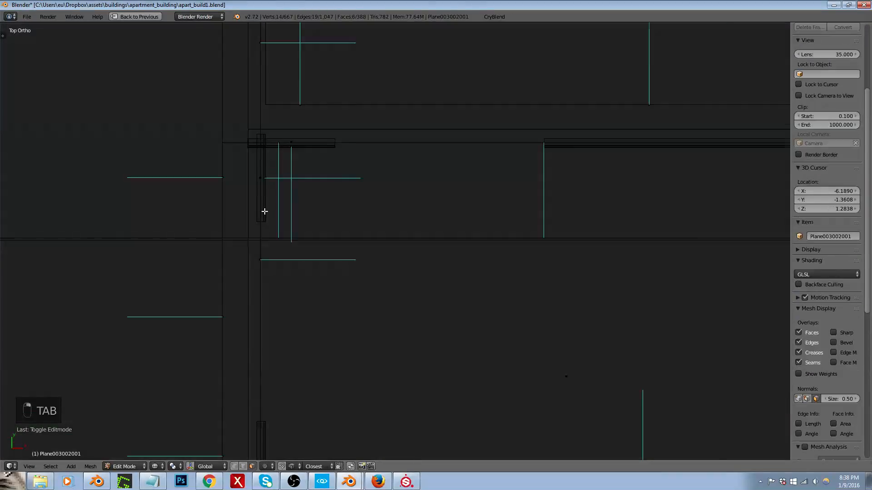
pyautogui.scroll(3, 262, 237)
pyautogui.hotkey('ctrl', 'Tab')
pyautogui.click(257, 231)
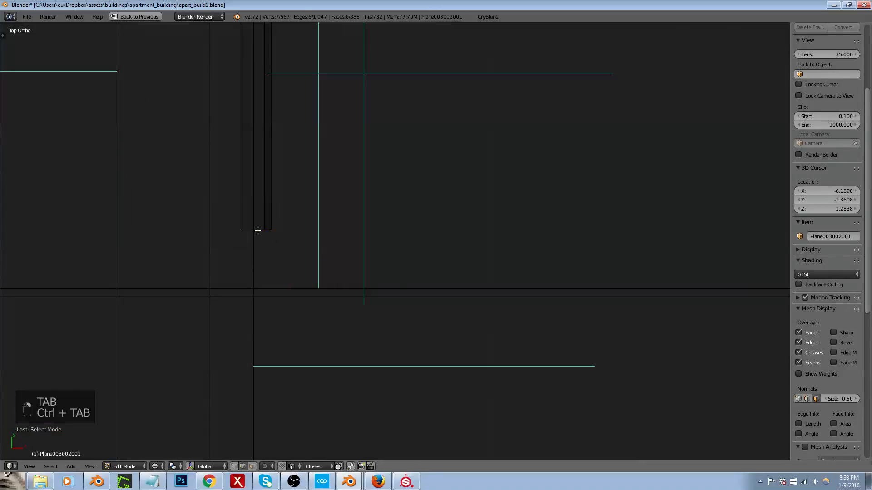
pyautogui.scroll(-3, 262, 255)
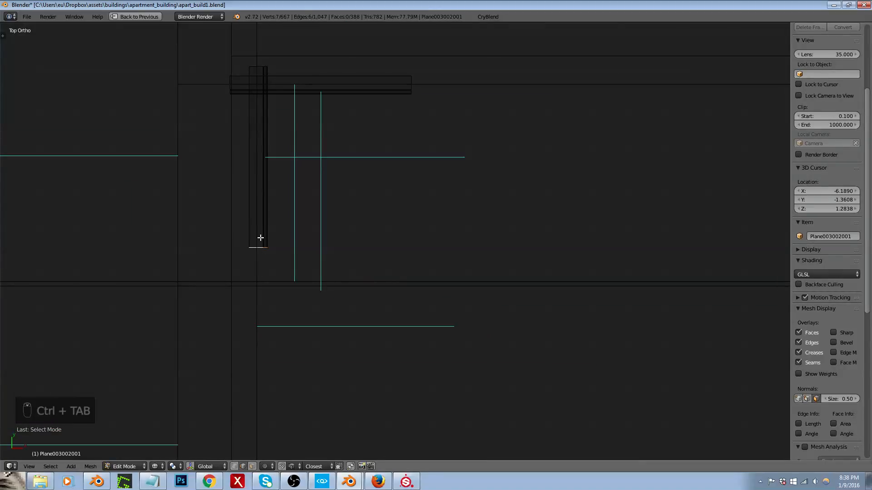
pyautogui.press('g')
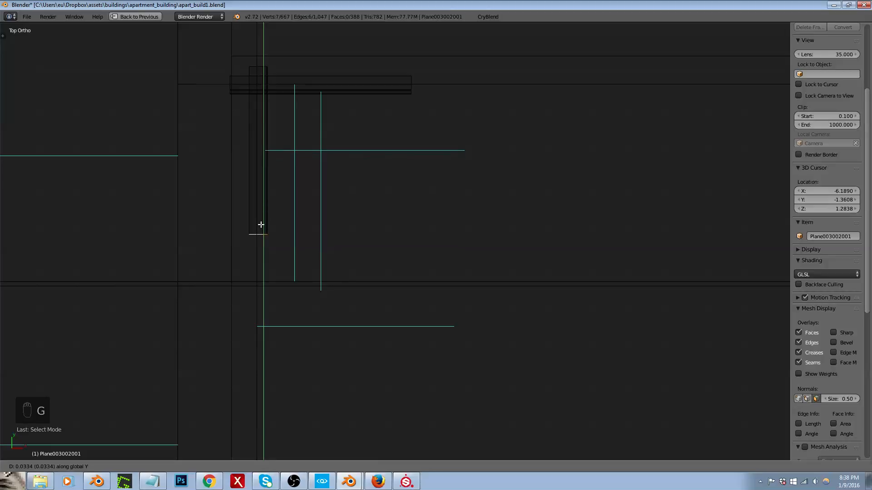
pyautogui.click(261, 224)
# Step: Export the shortened trim with the walls to the apart_build1 folder and switch to CRYENGINE Sandbox to check the corner
pyautogui.press('Tab')
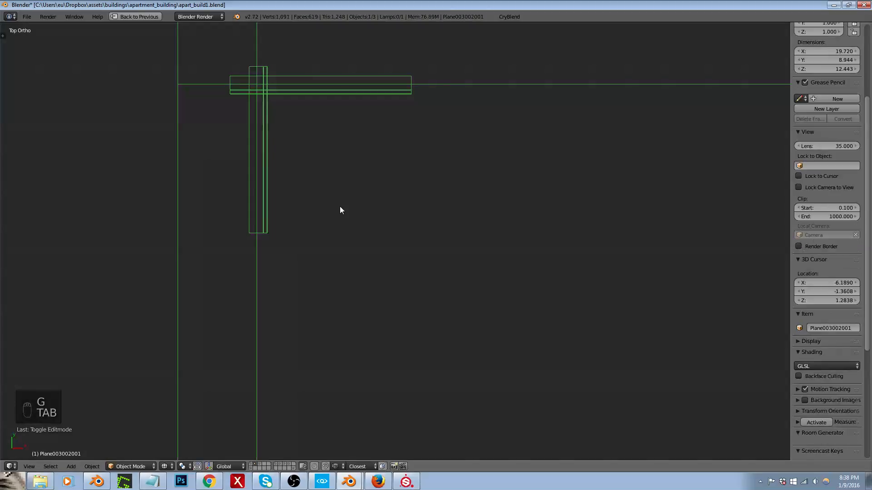
pyautogui.click(509, 17)
pyautogui.click(533, 200)
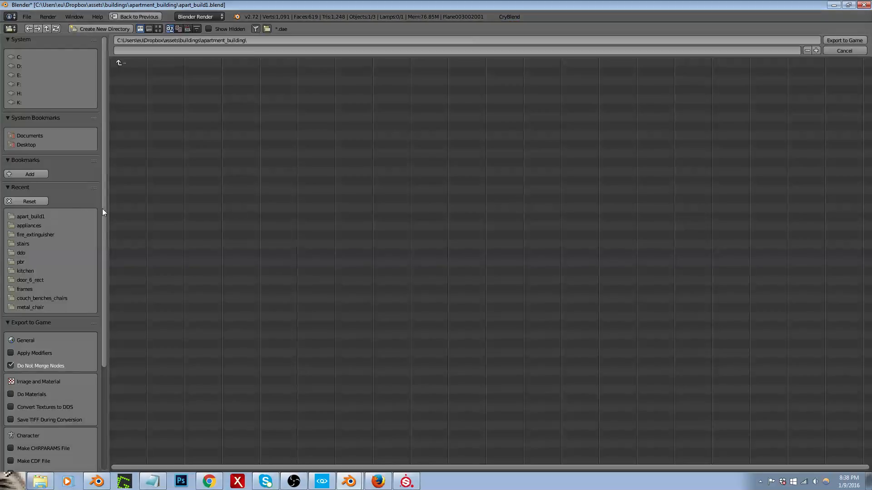
pyautogui.click(34, 216)
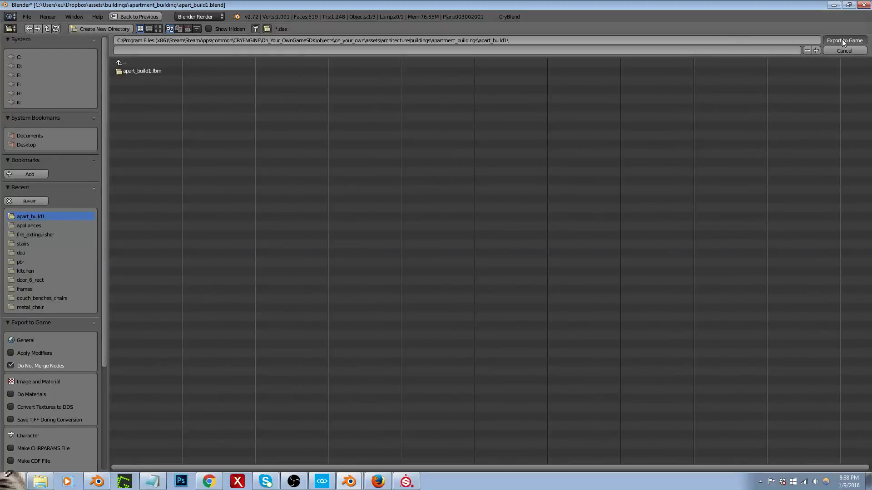
pyautogui.press('Escape')
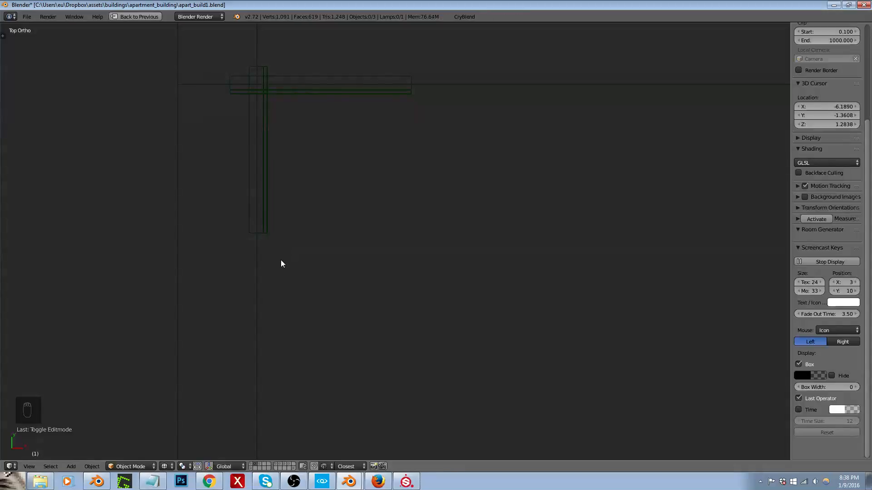
pyautogui.hotkey('alt', 'Tab')
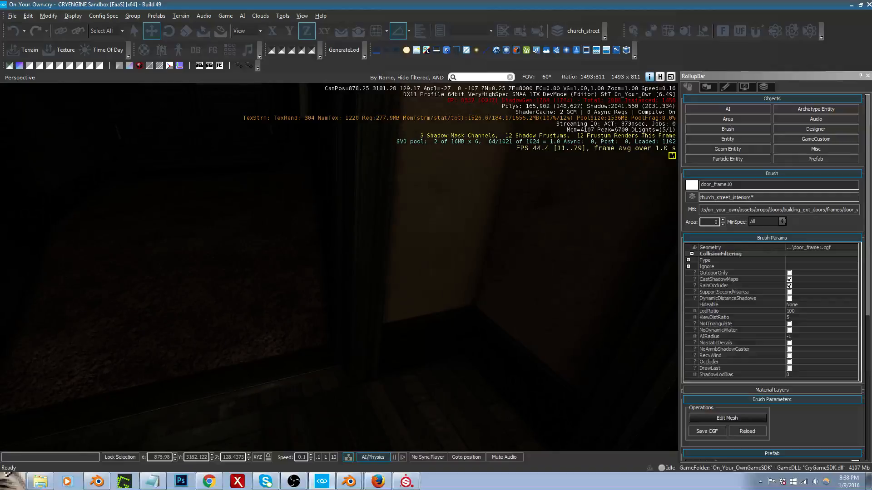
# Step: Return to Blender's edit mode and move the same trim end slightly further along positive Y
pyautogui.hotkey('alt', 'Tab')
pyautogui.press('Tab')
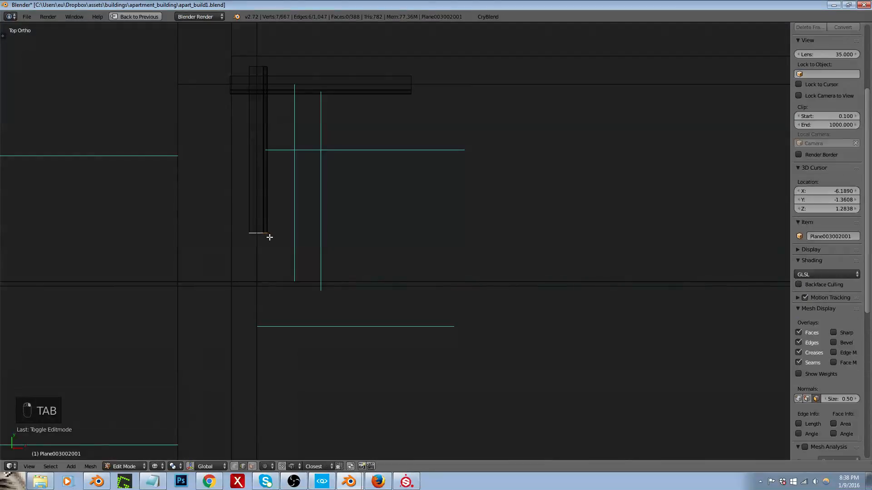
pyautogui.press('g')
pyautogui.press('y')
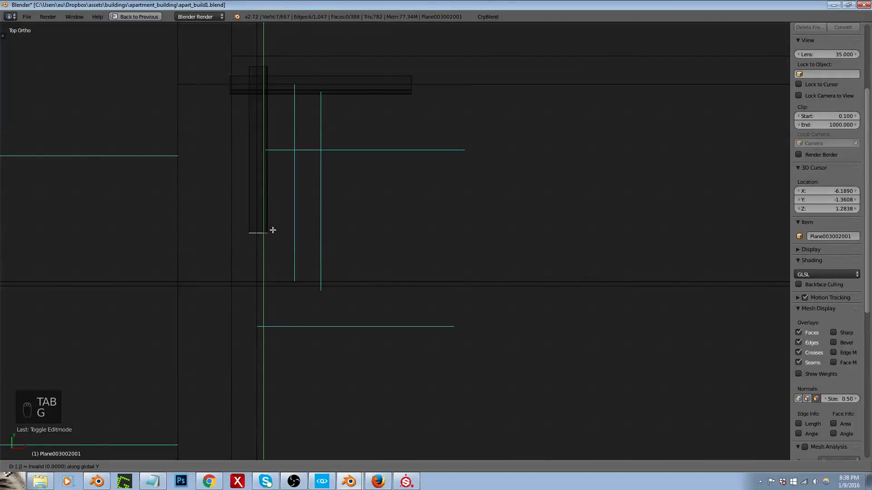
pyautogui.click(273, 230)
# Step: Leave edit mode and re-export the walls with the further shortened trim to the apart_build1 folder
pyautogui.press('Tab')
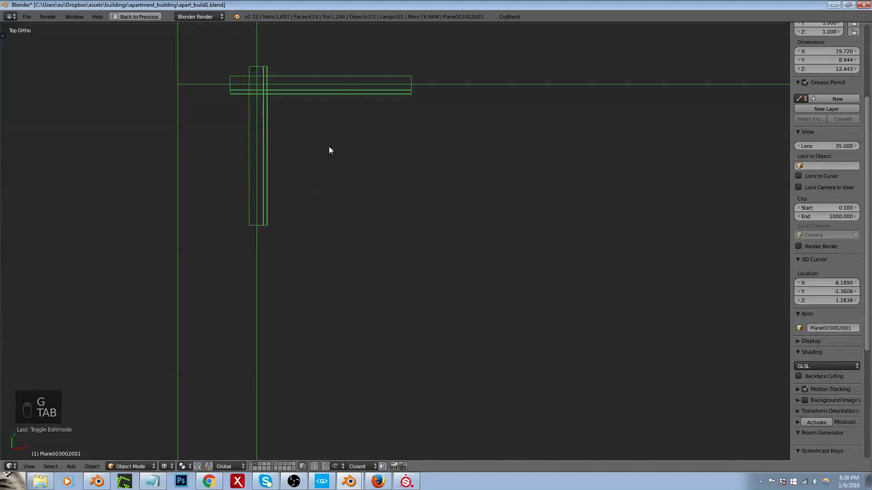
pyautogui.click(508, 17)
pyautogui.click(525, 202)
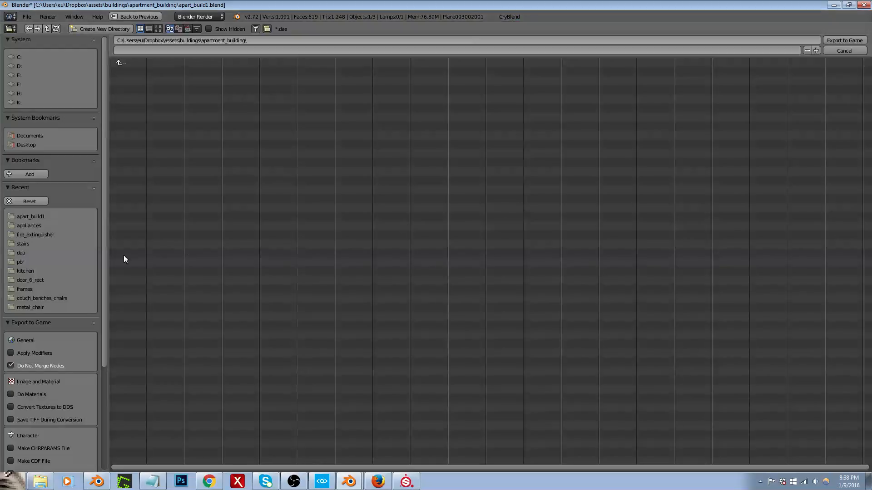
pyautogui.click(34, 216)
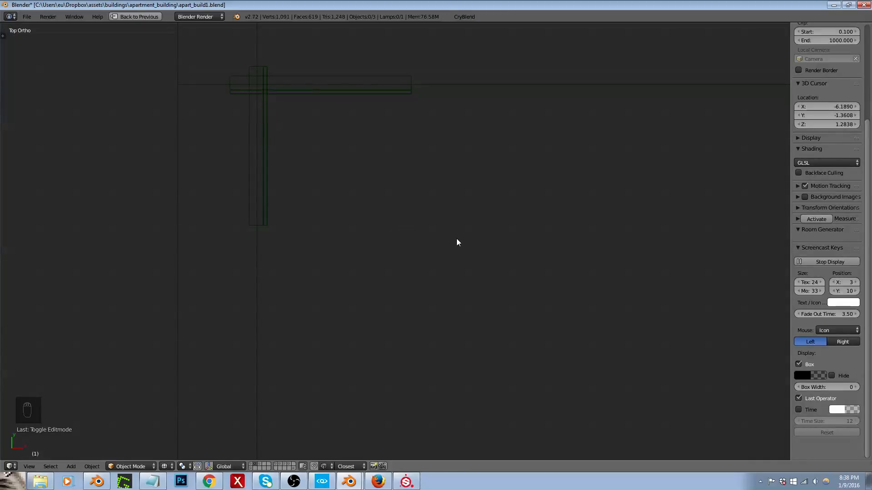
# Step: In the wall object's edit mode, select all faces assigned to the apart_build__017__trim material
pyautogui.scroll(-11, 350, 183)
pyautogui.moveTo(404, 219); pyautogui.dragTo(354, 206, button='middle')
pyautogui.scroll(5, 391, 241)
pyautogui.rightClick(398, 235)
pyautogui.press('Tab')
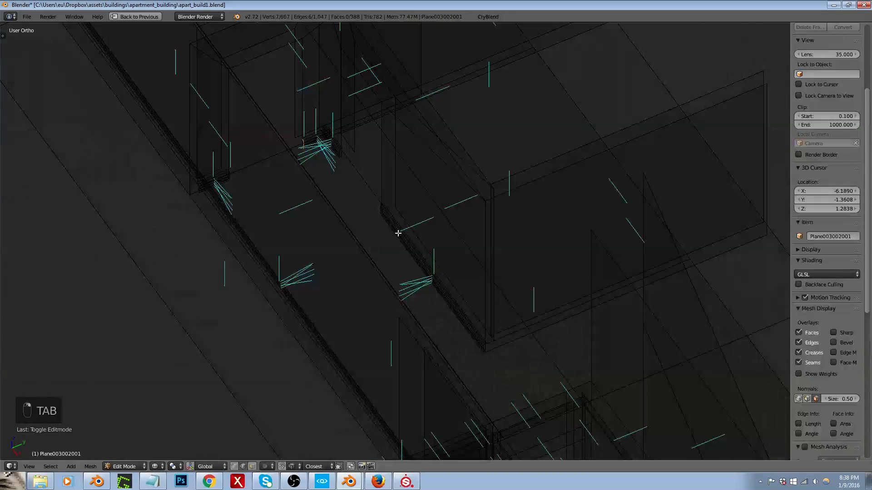
pyautogui.hotkey('shift', 'space')
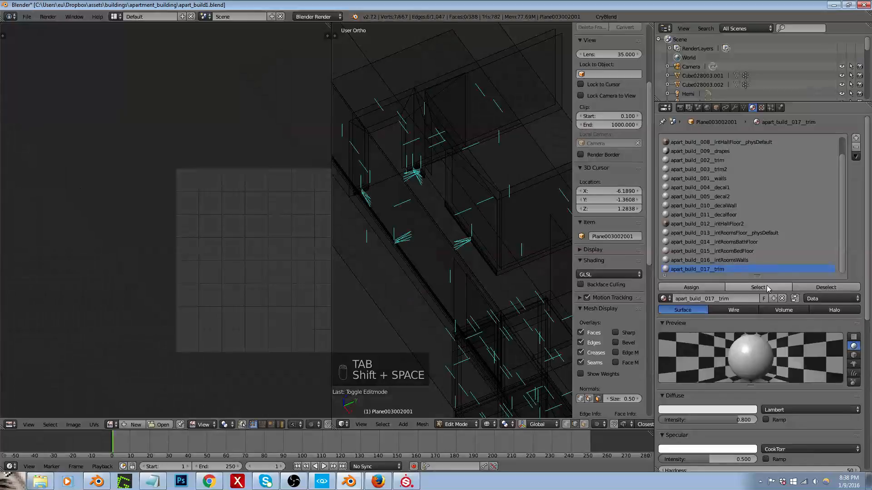
pyautogui.click(758, 288)
pyautogui.hotkey('shift', 'space')
pyautogui.scroll(3, 377, 195)
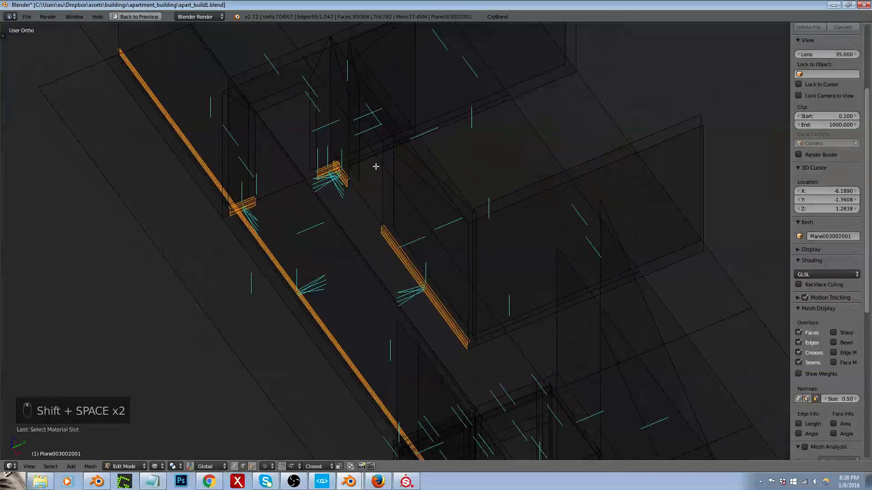
pyautogui.scroll(2, 372, 181)
pyautogui.scroll(2, 313, 169)
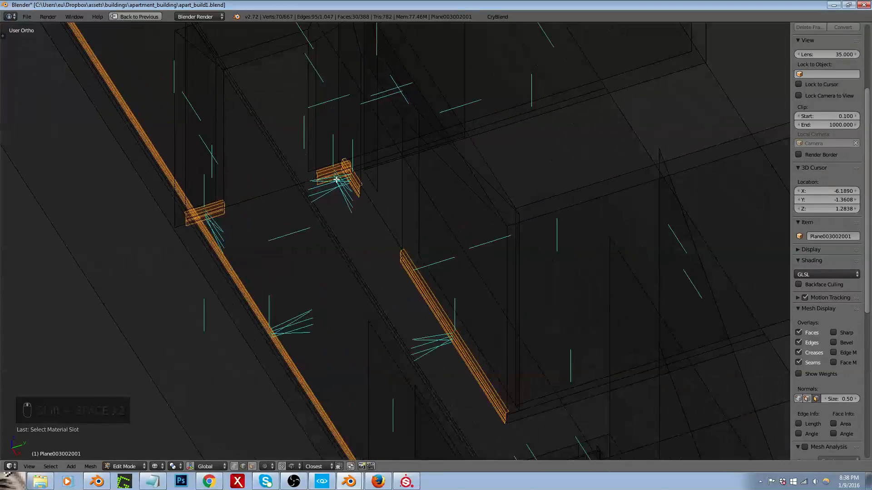
# Step: Deselect the short trim pieces by the doorway, then duplicate the two longer baseboards and move the copies up along Z to the ceiling line
pyautogui.press('b')
pyautogui.moveTo(304, 140)
pyautogui.mouseDown(button='middle')
pyautogui.moveTo(379, 212)
pyautogui.moveTo(343, 202)
pyautogui.moveTo(230, 205)
pyautogui.moveTo(360, 201)
pyautogui.moveTo(315, 268)
pyautogui.mouseUp(button='middle')
pyautogui.press('b')
pyautogui.hotkey('shift', 'd')
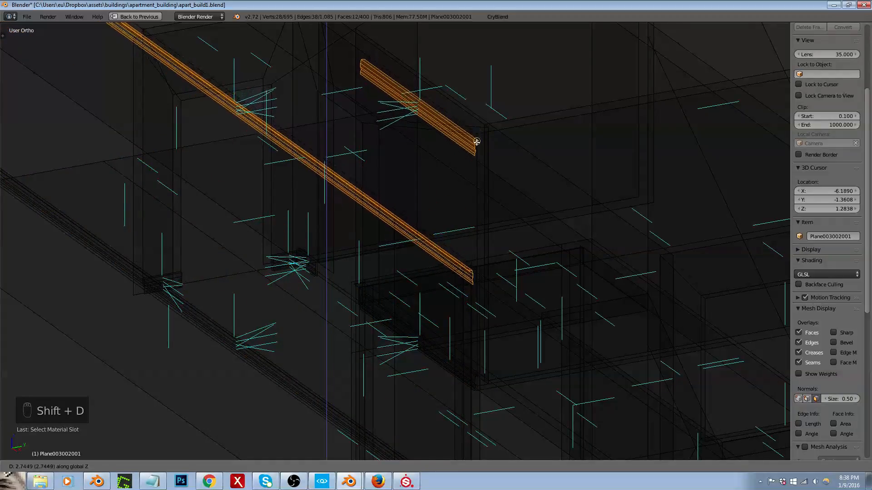
pyautogui.click(451, 111)
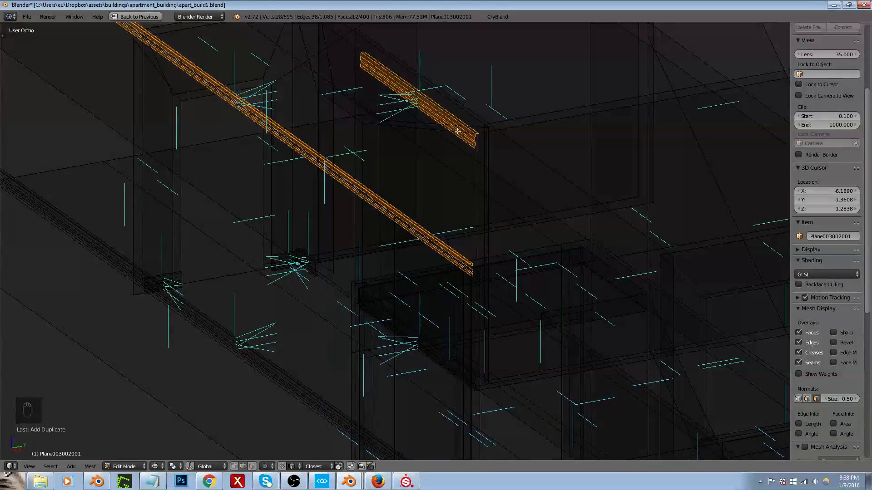
# Step: Mirror the duplicated ceiling trims along Z and recalculate their normals
pyautogui.hotkey('ctrl', 'm')
pyautogui.press('z')
pyautogui.press('Return')
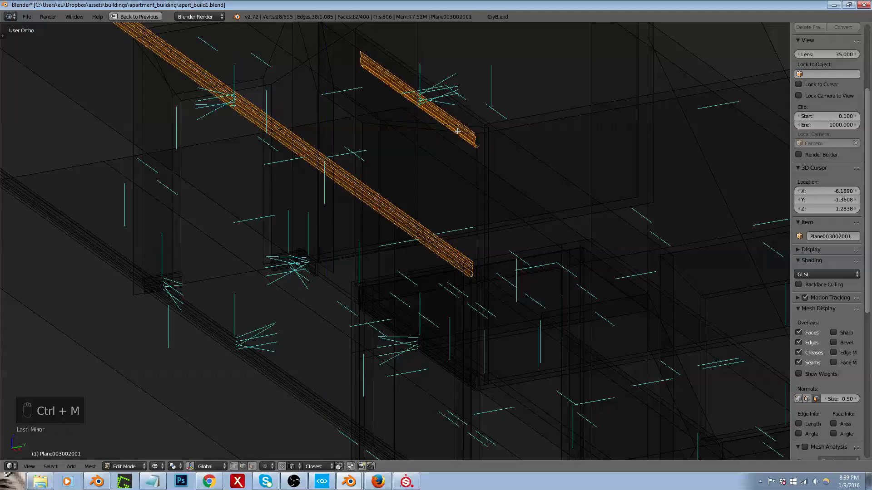
pyautogui.hotkey('ctrl', 'n')
# Step: In edge select mode, select the end profile of the shorter ceiling trim and extend it along negative X towards the hallway corner
pyautogui.moveTo(418, 131); pyautogui.dragTo(467, 137, button='middle')
pyautogui.scroll(-4, 377, 154)
pyautogui.scroll(4, 328, 96)
pyautogui.hotkey('ctrl', 'Tab')
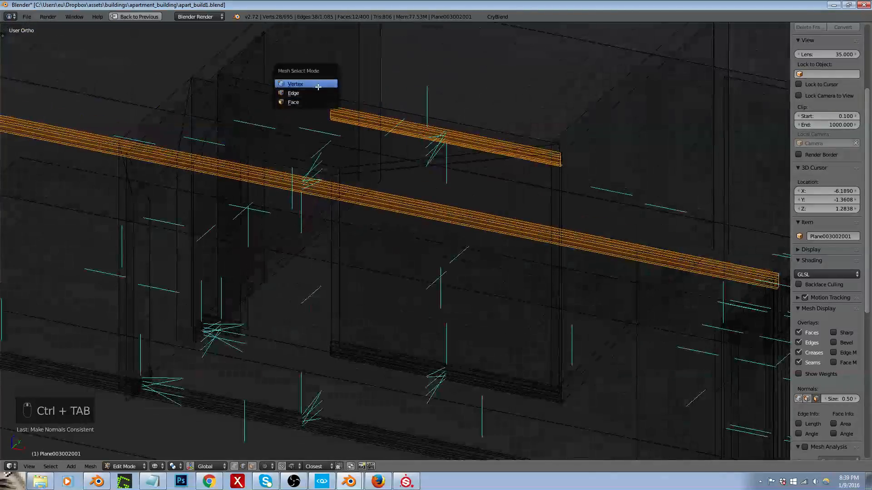
pyautogui.click(323, 94)
pyautogui.scroll(3, 328, 114)
pyautogui.keyDown('alt'); pyautogui.rightClick(334, 112); pyautogui.keyUp('alt')
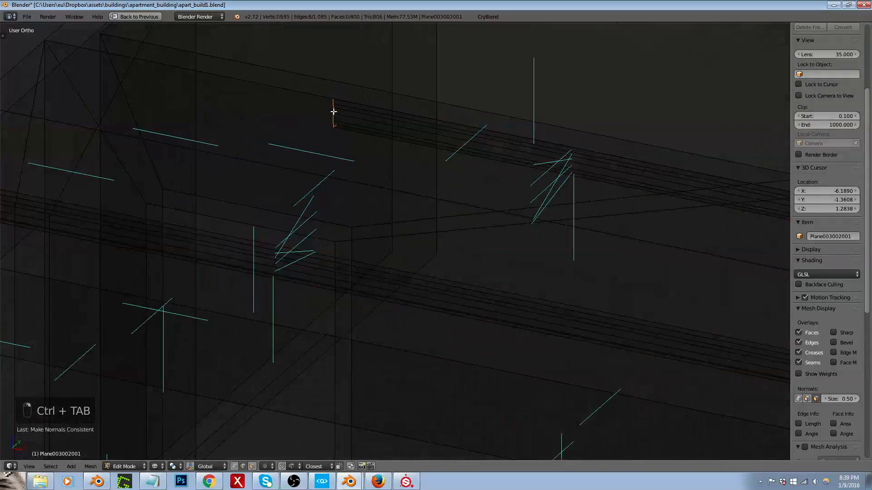
pyautogui.scroll(-1, 334, 112)
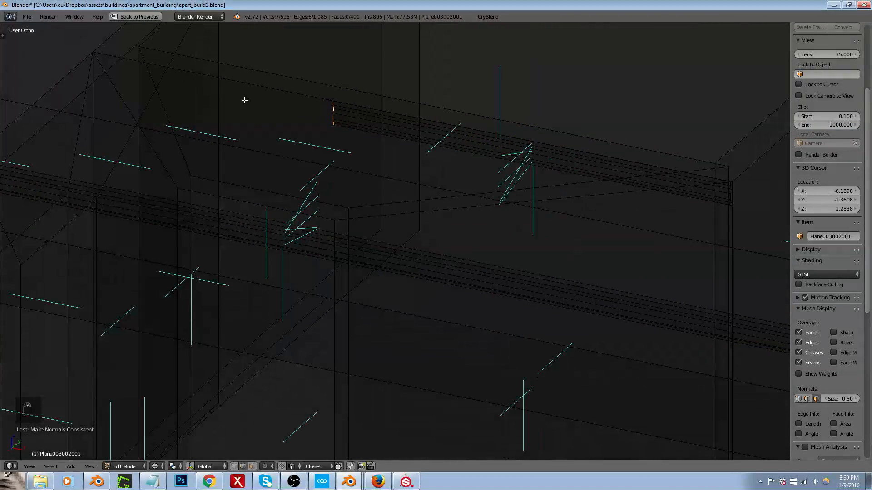
pyautogui.press('g')
pyautogui.press('x')
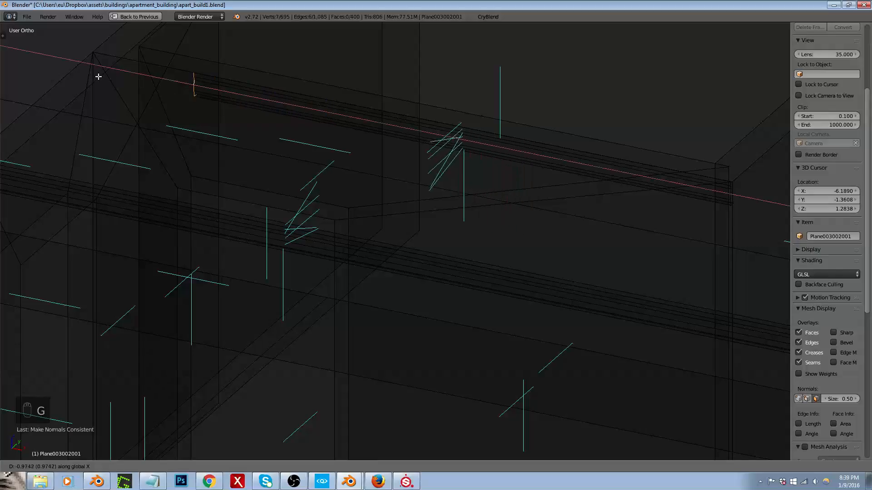
pyautogui.click(20, 66)
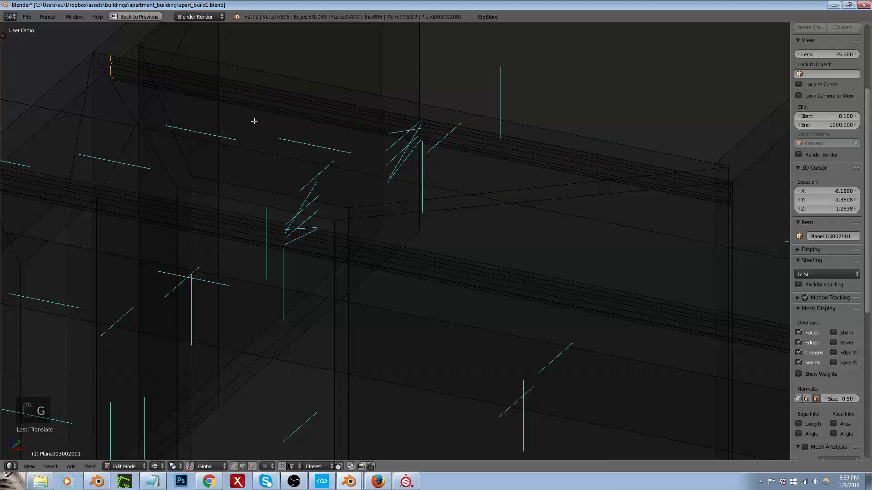
# Step: Select the whole shorter ceiling trim, duplicate it in top view beside the original, and rotate the copy 90 degrees
pyautogui.hotkey('ctrl', 'l')
pyautogui.scroll(-3, 254, 121)
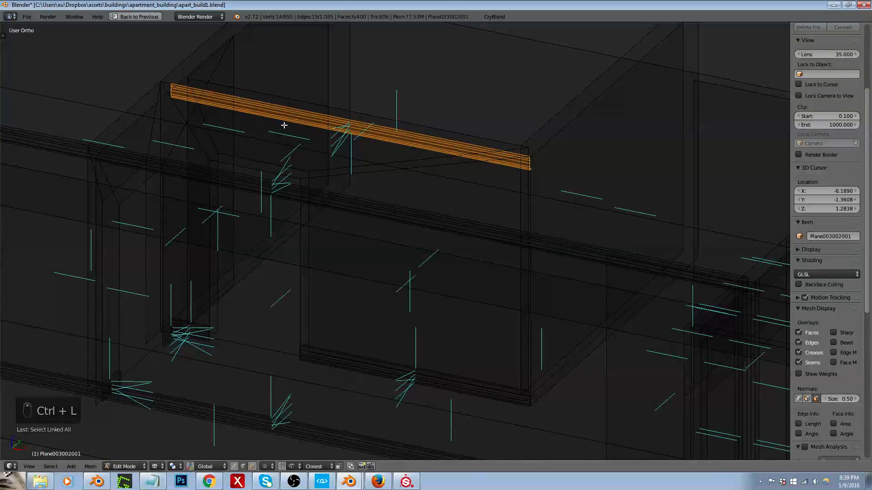
pyautogui.press('KP_7')
pyautogui.scroll(-3, 276, 125)
pyautogui.hotkey('shift', 'd')
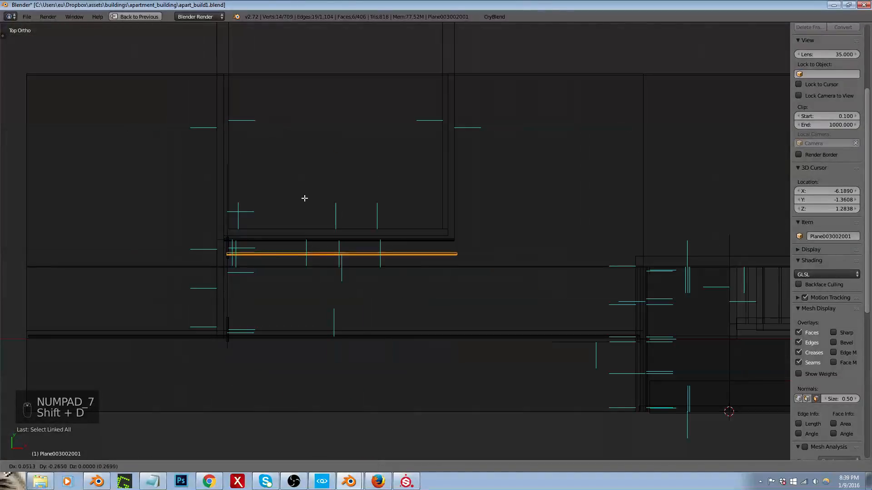
pyautogui.click(295, 223)
pyautogui.write('r90')
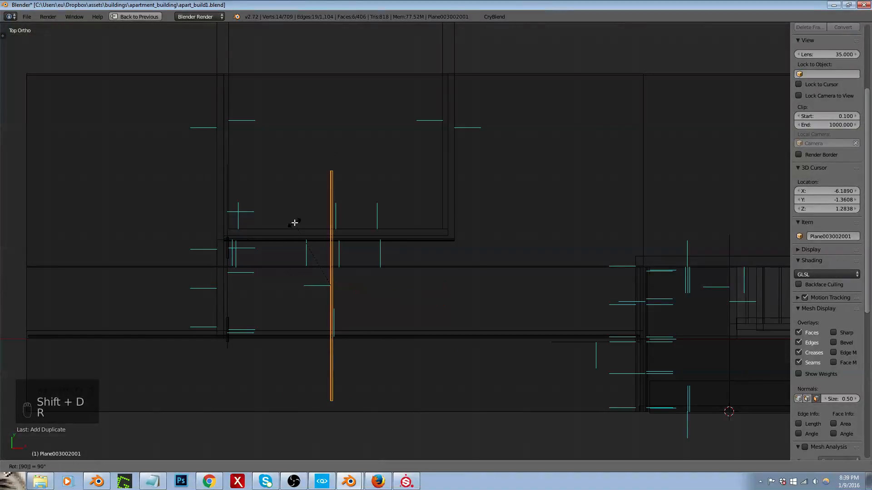
pyautogui.press('Return')
# Step: Move the rotated ceiling trim along negative X against the hallway's end wall
pyautogui.scroll(4, 249, 266)
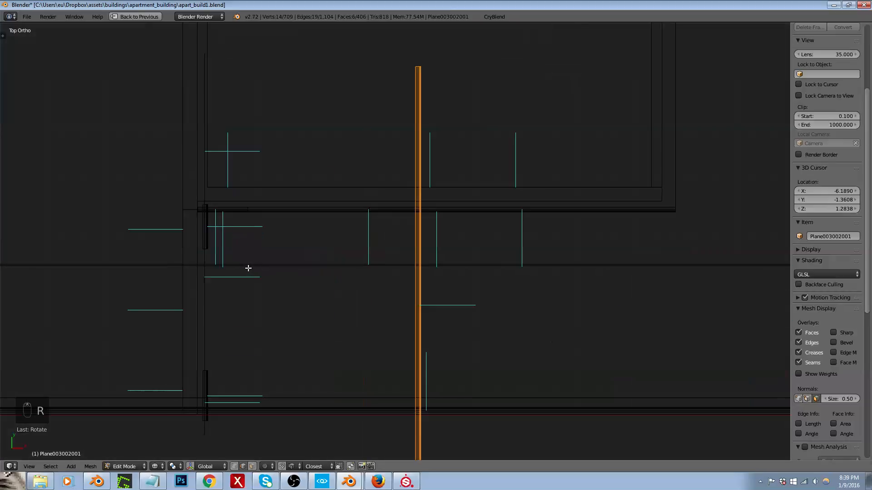
pyautogui.press('g')
pyautogui.press('y')
pyautogui.press('x')
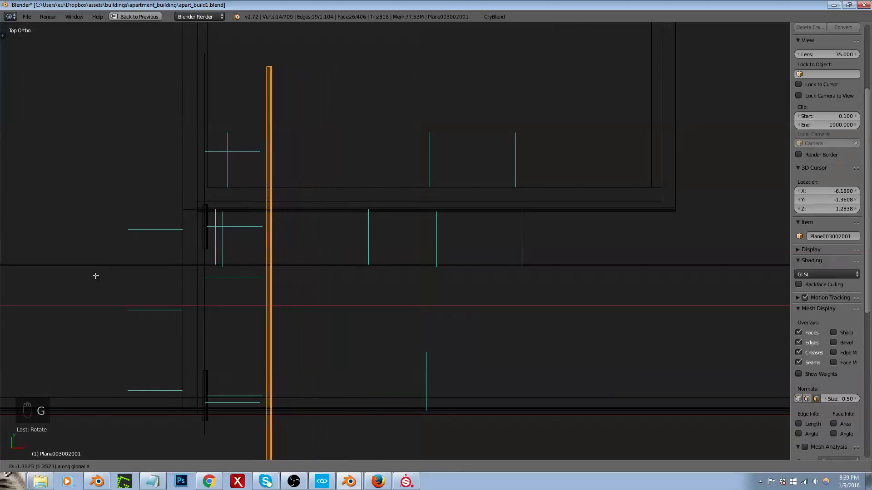
pyautogui.click(37, 275)
pyautogui.moveTo(248, 291); pyautogui.dragTo(200, 239, button='middle')
# Step: Leave edit mode, export the walls to the apart_build1 folder, and switch to CRYENGINE Sandbox to check the ceiling trim
pyautogui.press('Tab')
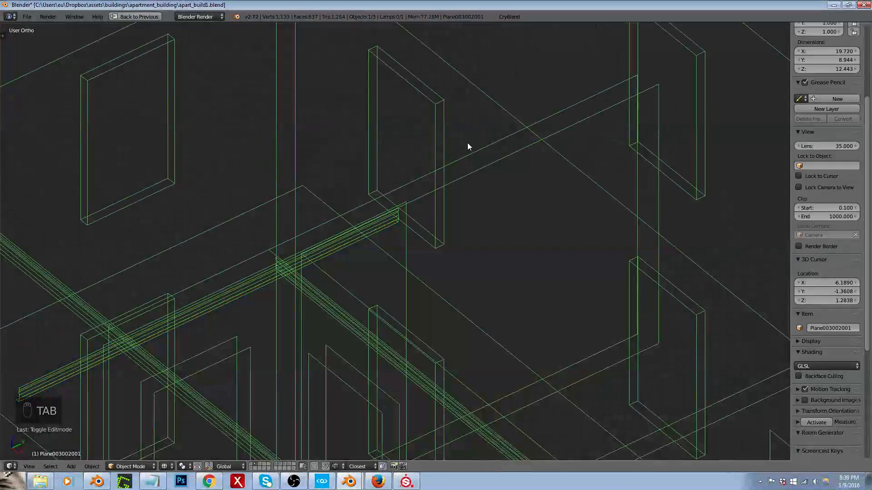
pyautogui.click(509, 16)
pyautogui.click(509, 203)
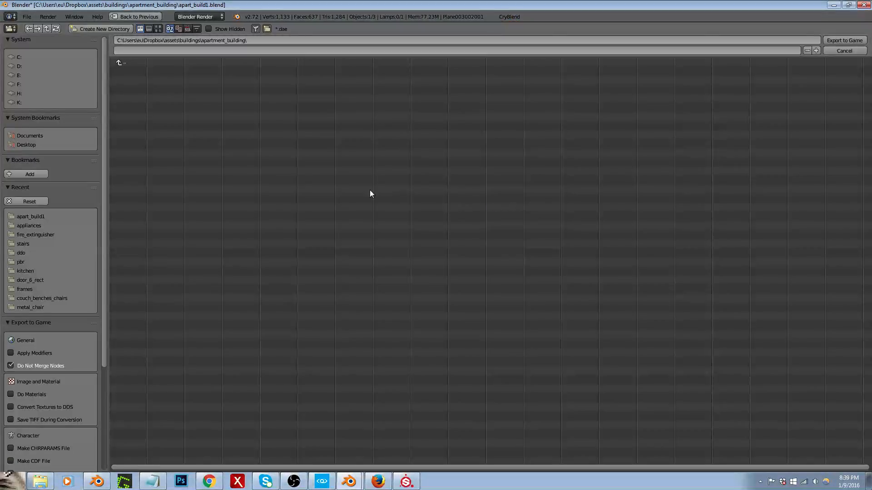
pyautogui.click(39, 215)
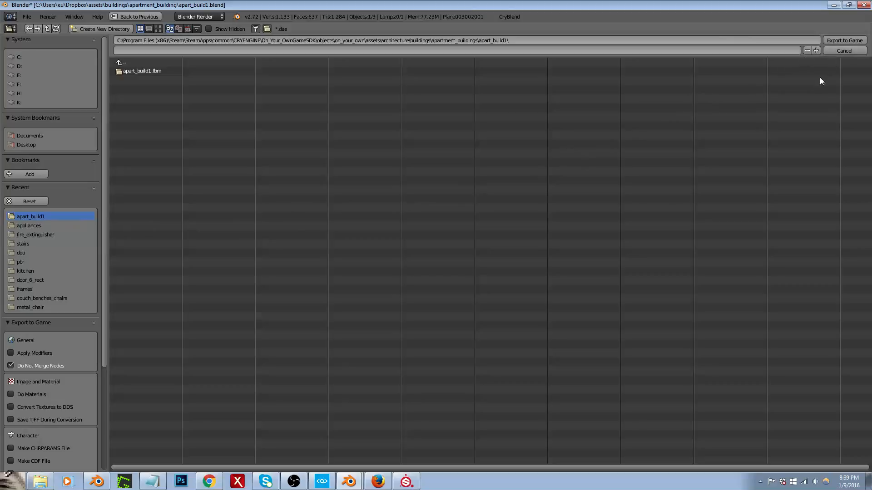
pyautogui.click(840, 41)
pyautogui.hotkey('alt', 'Tab')
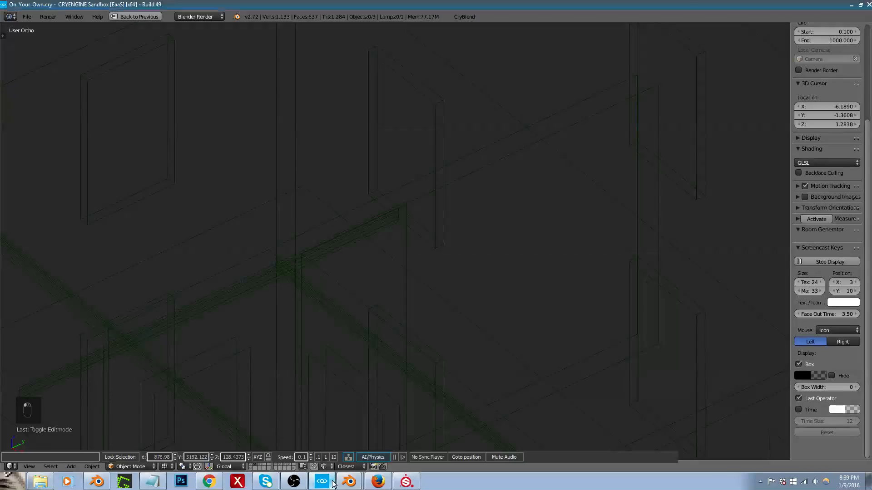
pyautogui.moveTo(310, 413); pyautogui.dragTo(327, 358, button='right')
pyautogui.press('s')
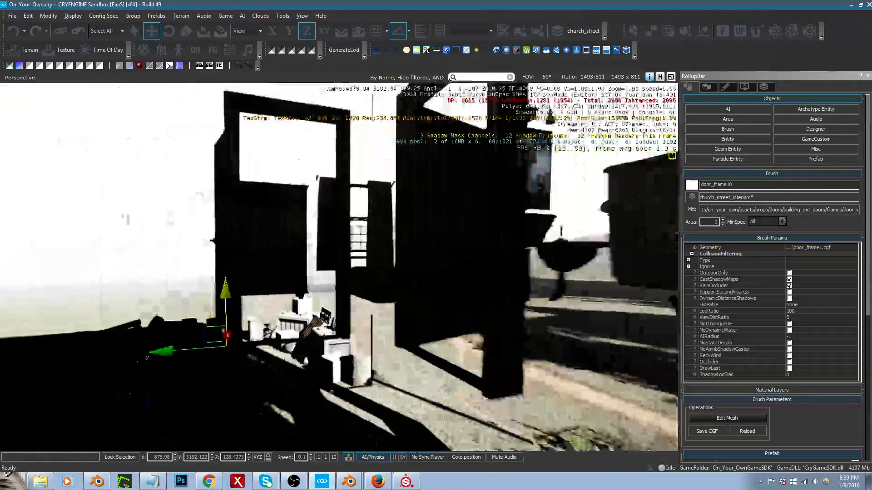
# Step: Return to Blender and separate all faces assigned to the apart_build__017__trim material into their own object
pyautogui.hotkey('alt', 'Tab')
pyautogui.press('Tab')
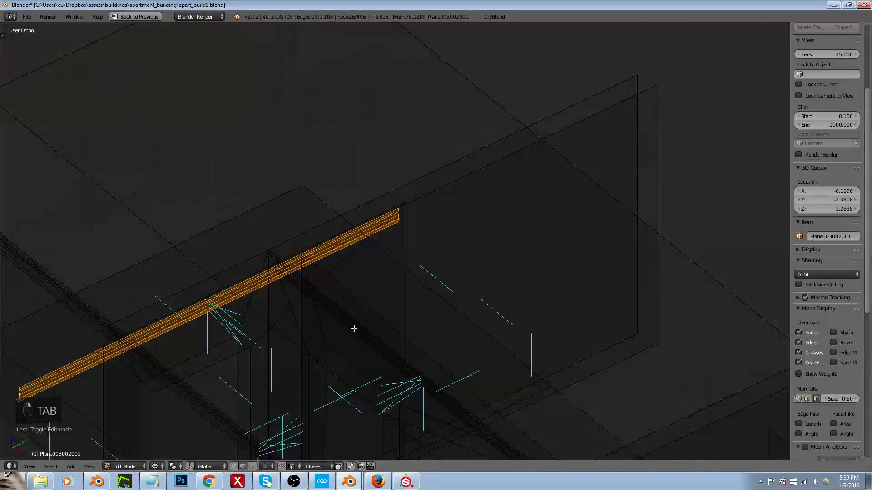
pyautogui.hotkey('shift', 'space')
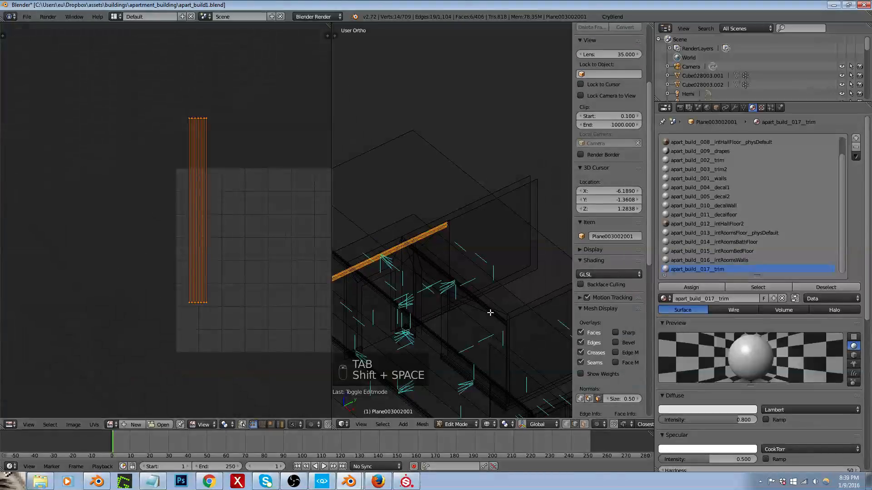
pyautogui.click(756, 287)
pyautogui.press('p')
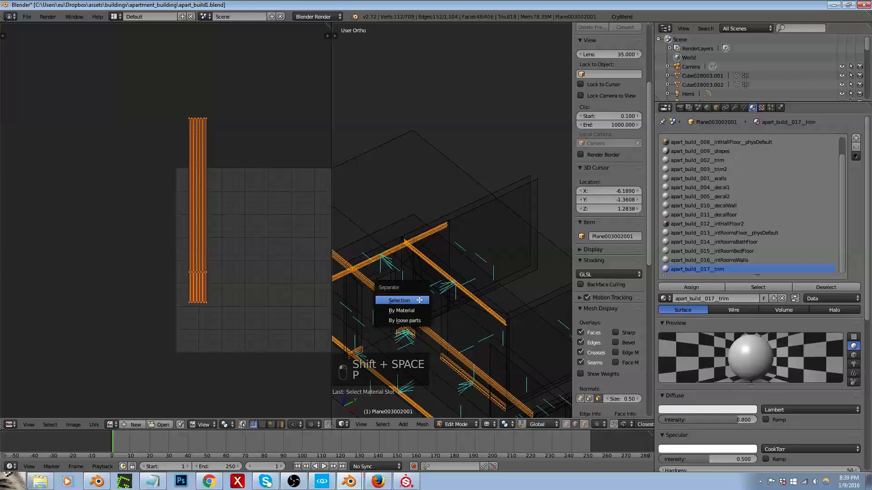
pyautogui.click(419, 300)
pyautogui.press('Tab')
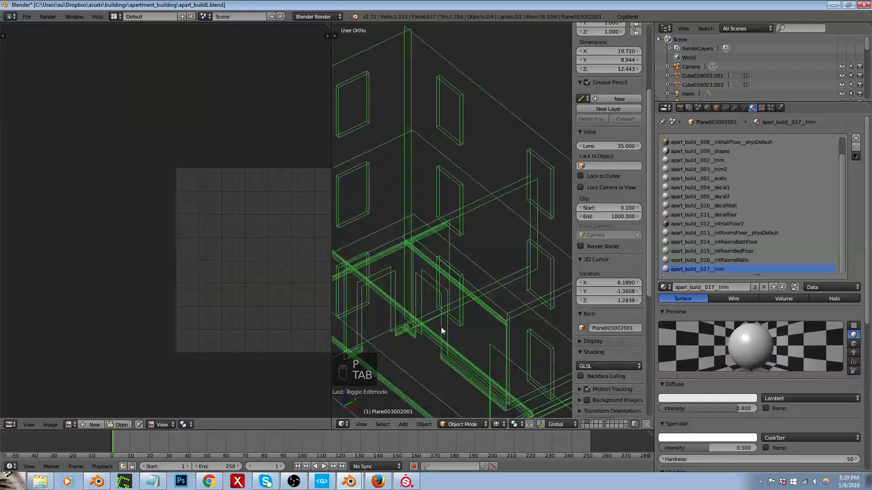
# Step: Export the walls and the separated trim object to the apart_build1 folder
pyautogui.click(626, 14)
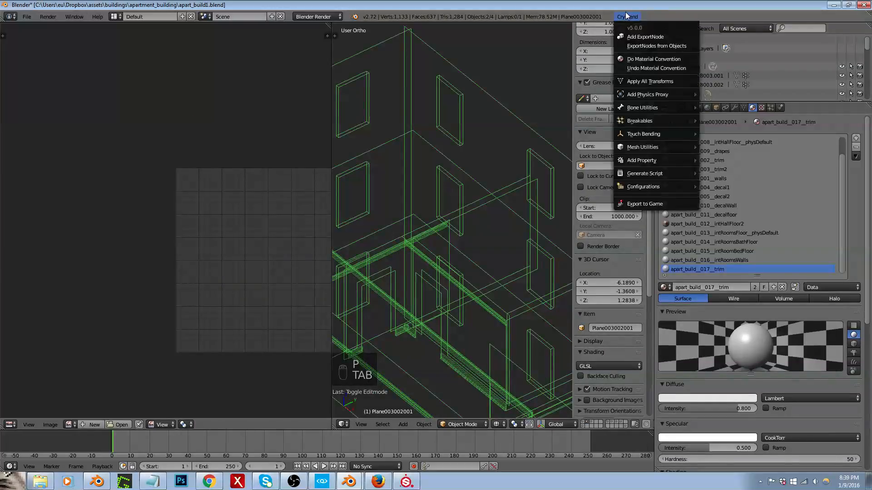
pyautogui.click(639, 205)
pyautogui.click(45, 215)
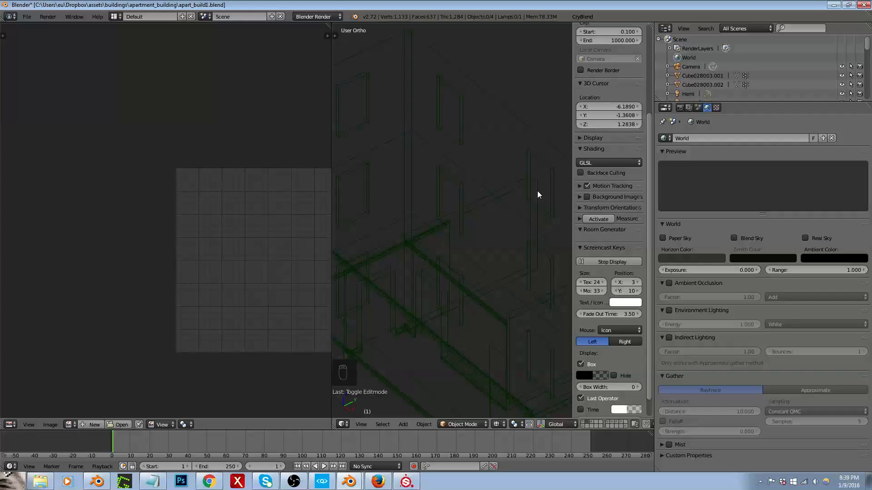
# Step: Select the separated trim together with the wall object and join them into the wall object
pyautogui.rightClick(475, 305)
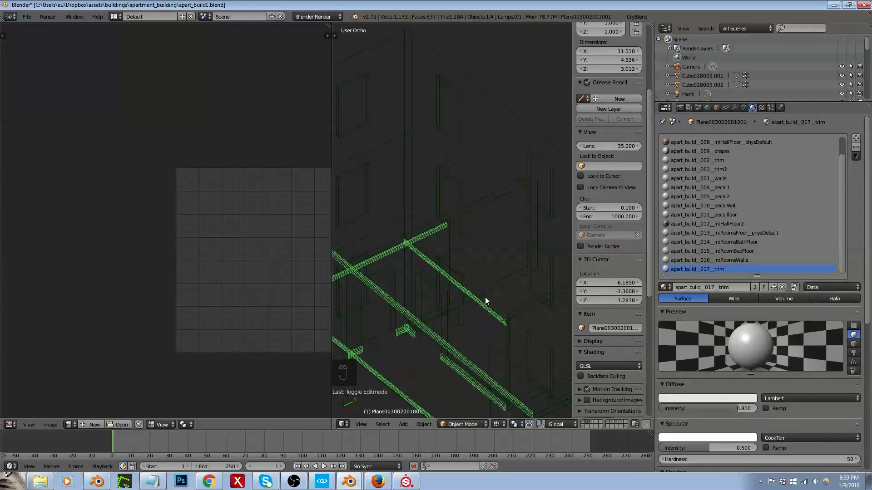
pyautogui.press('a')
pyautogui.rightClick(468, 296)
pyautogui.rightClick(468, 295)
pyautogui.keyDown('shift'); pyautogui.rightClick(467, 257); pyautogui.keyUp('shift')
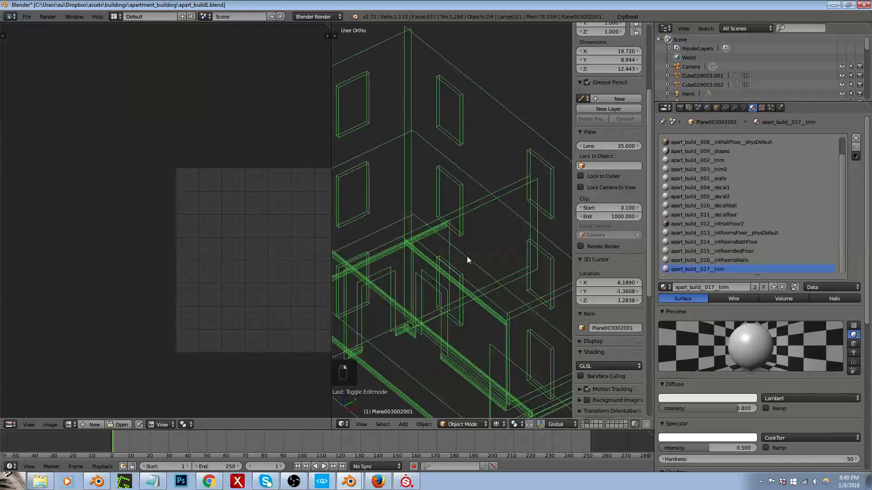
pyautogui.hotkey('ctrl', 'j')
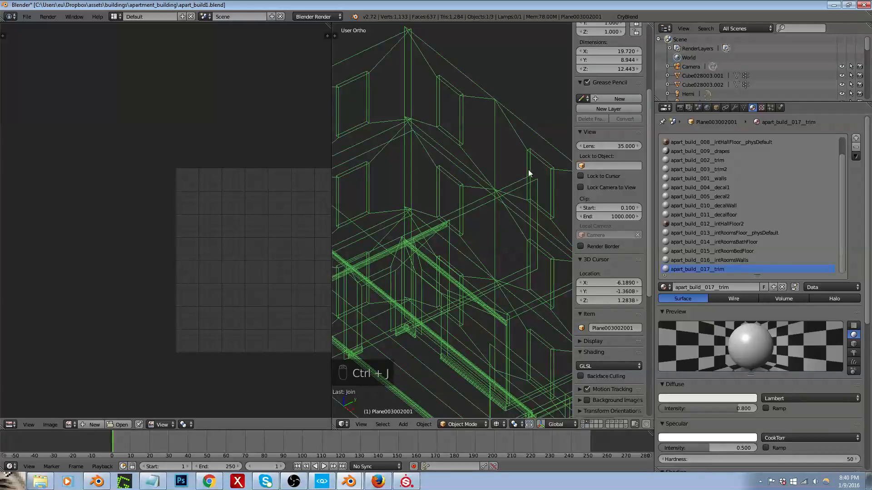
# Step: Export the rejoined walls and trim to the apart_build1 folder and inspect the hallway ceiling in CRYENGINE Sandbox
pyautogui.click(627, 16)
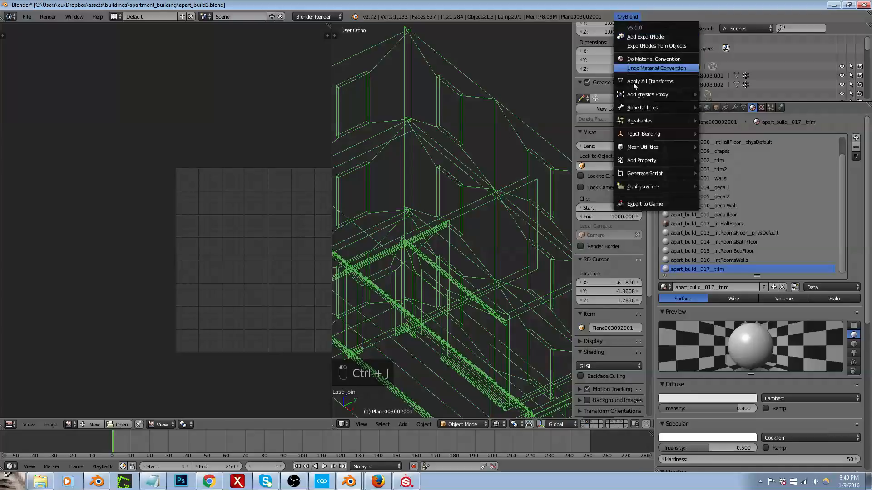
pyautogui.click(639, 203)
pyautogui.click(28, 217)
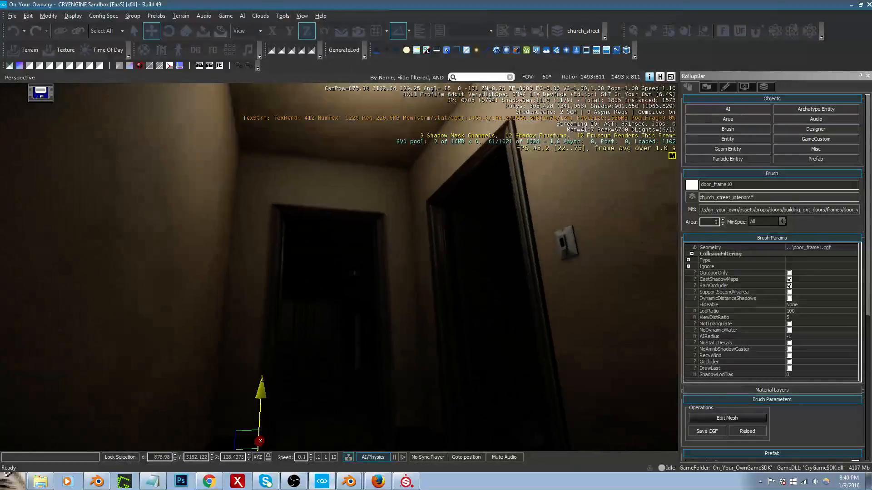
pyautogui.press('s')
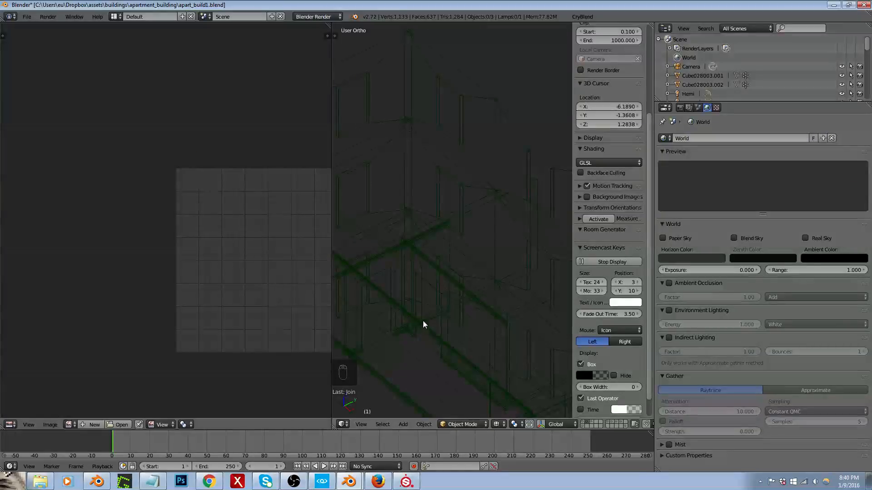
# Step: Back in Blender's edit mode, select the three ceiling trim pieces in face select mode and switch the view to solid shading
pyautogui.press('Tab')
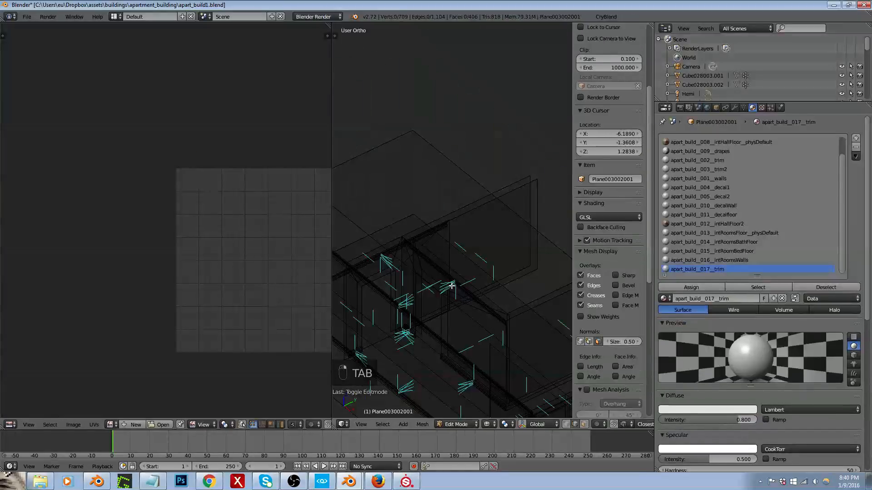
pyautogui.scroll(3, 452, 286)
pyautogui.moveTo(458, 286); pyautogui.dragTo(477, 287, button='middle')
pyautogui.hotkey('shift', 'space')
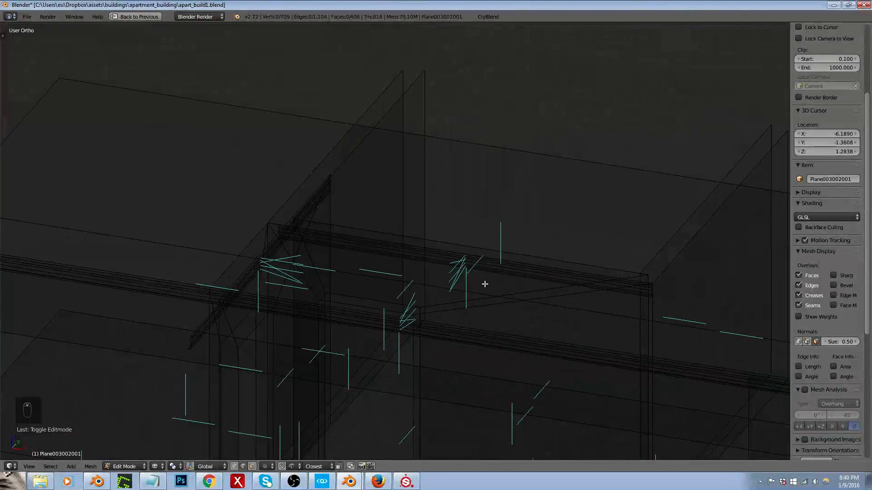
pyautogui.scroll(-3, 485, 285)
pyautogui.scroll(3, 485, 284)
pyautogui.moveTo(486, 283); pyautogui.dragTo(458, 305, button='middle')
pyautogui.keyDown('alt'); pyautogui.rightClick(456, 292); pyautogui.keyUp('alt')
pyautogui.hotkey('ctrl', 'Tab')
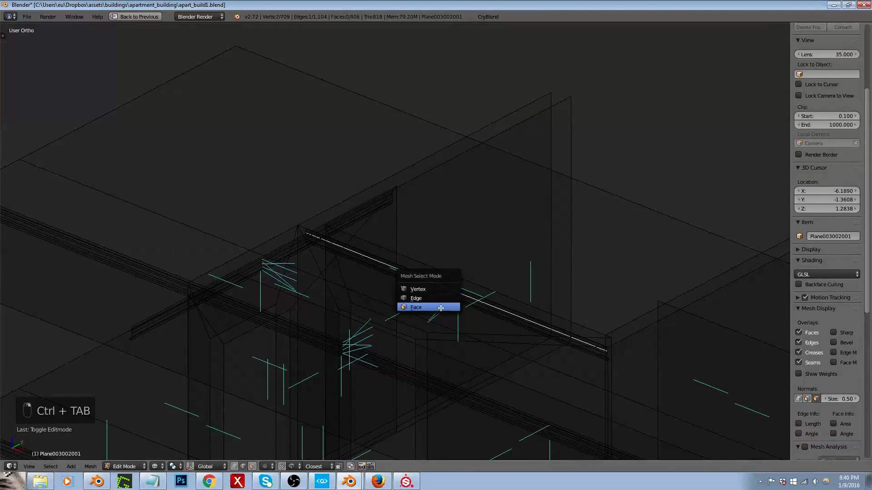
pyautogui.click(440, 307)
pyautogui.keyDown('alt'); pyautogui.rightClick(452, 290); pyautogui.keyUp('alt')
pyautogui.keyDown('alt'); pyautogui.keyDown('shift'); pyautogui.rightClick(270, 266); pyautogui.keyUp('shift'); pyautogui.keyUp('alt')
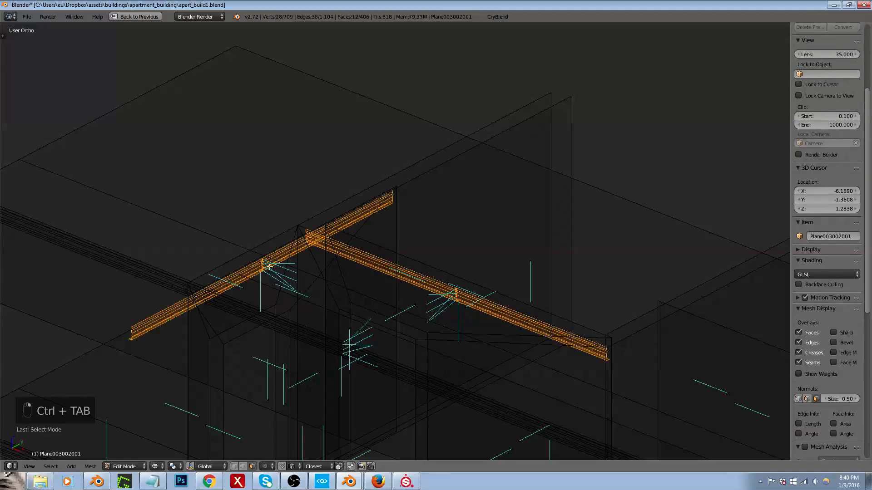
pyautogui.keyDown('alt'); pyautogui.keyDown('shift'); pyautogui.rightClick(342, 348); pyautogui.keyUp('shift'); pyautogui.keyUp('alt')
pyautogui.moveTo(342, 349); pyautogui.dragTo(320, 336, button='middle')
pyautogui.press('z')
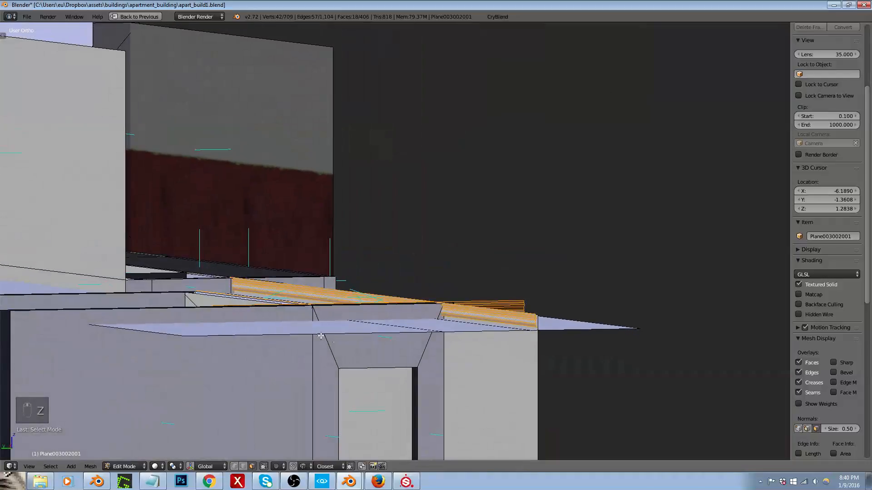
# Step: Lower the three selected ceiling trim pieces along the Z axis to just below the ceiling plane, and leave edit mode
pyautogui.press('g')
pyautogui.press('g')
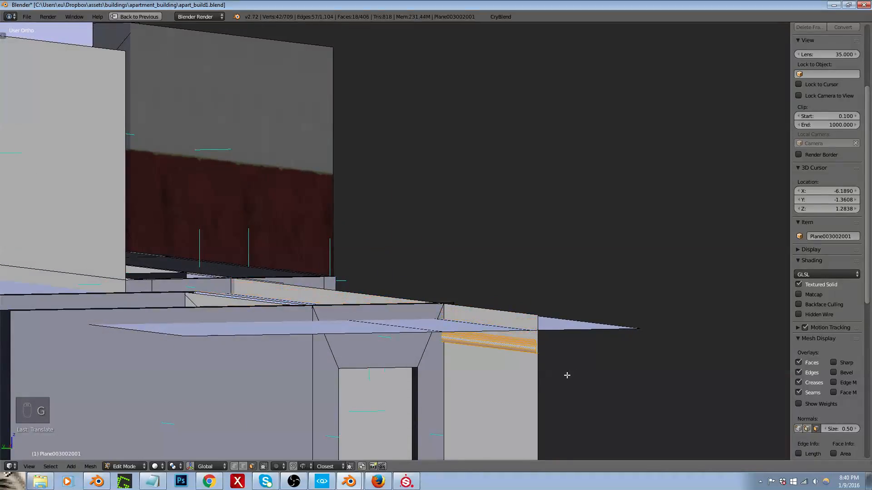
pyautogui.click(635, 342)
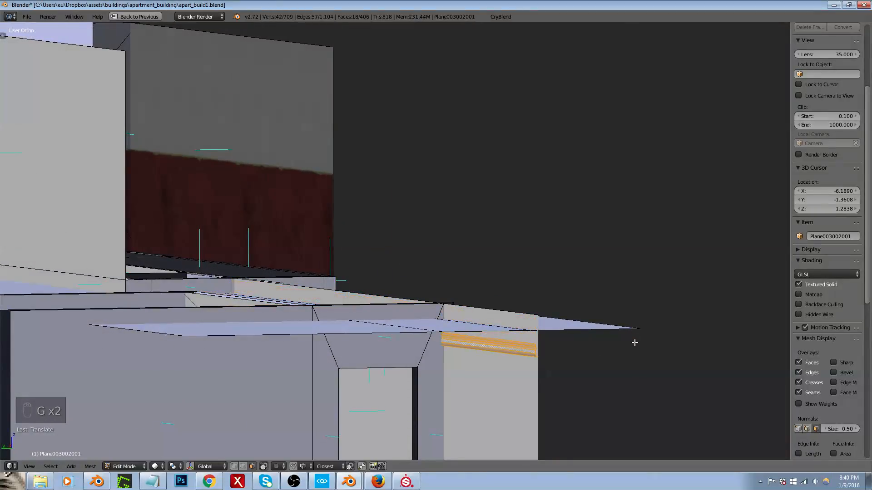
pyautogui.scroll(3, 575, 339)
pyautogui.press('g')
pyautogui.press('z')
pyautogui.click(479, 330)
pyautogui.press('Tab')
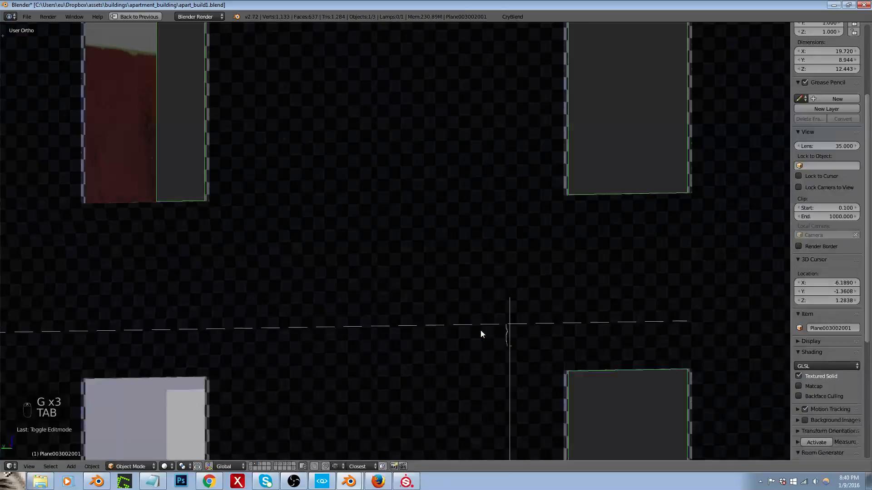
# Step: Export the walls to the apart_build1 folder and inspect the hallway trim in CRYENGINE Sandbox
pyautogui.click(511, 17)
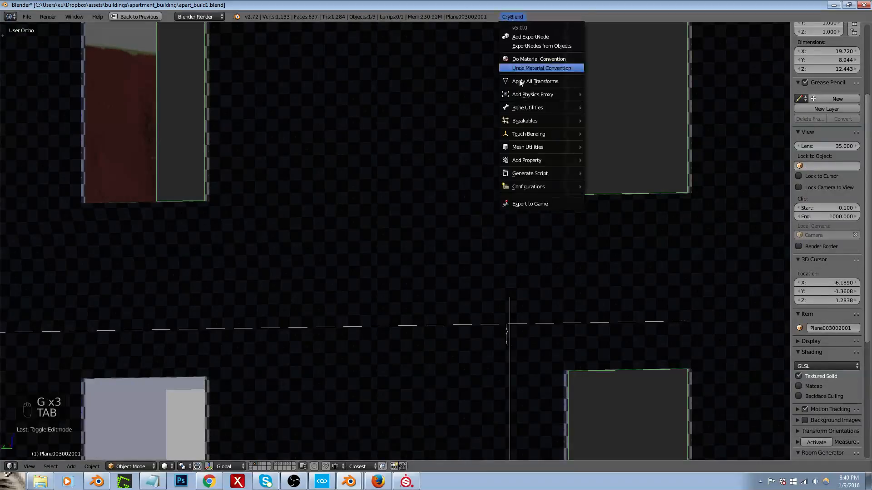
pyautogui.click(531, 202)
pyautogui.click(32, 216)
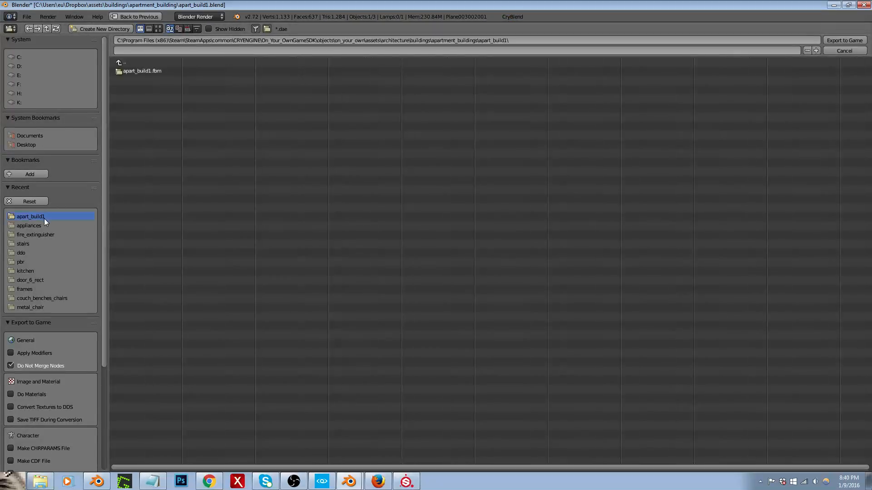
pyautogui.click(836, 42)
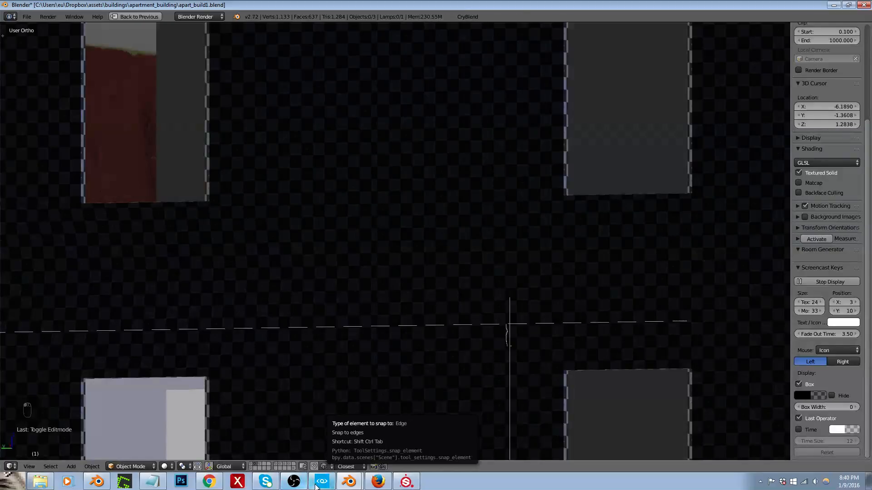
pyautogui.click(317, 487)
pyautogui.moveTo(375, 359)
pyautogui.mouseDown(button='right')
pyautogui.moveTo(388, 350)
pyautogui.moveTo(395, 320)
pyautogui.moveTo(388, 347)
pyautogui.moveTo(371, 358)
pyautogui.moveTo(375, 367)
pyautogui.mouseUp(button='right')
pyautogui.press('w')
pyautogui.press('a')
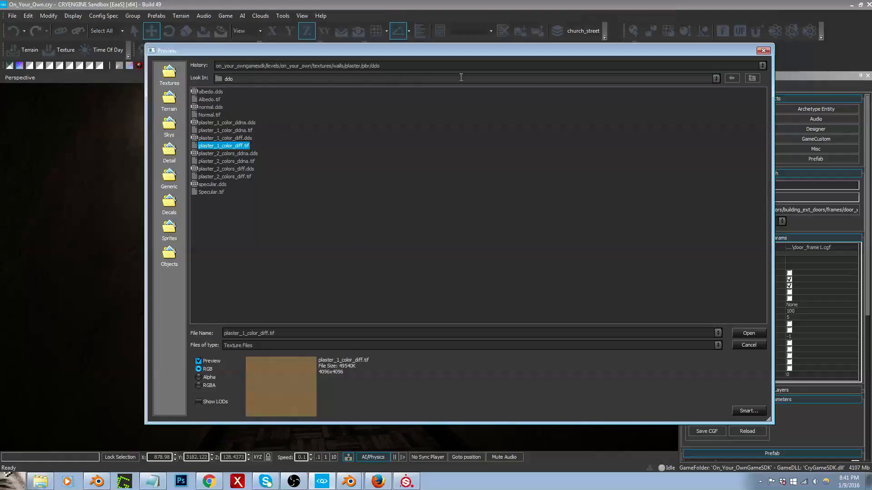
pyautogui.doubleClick(748, 79)
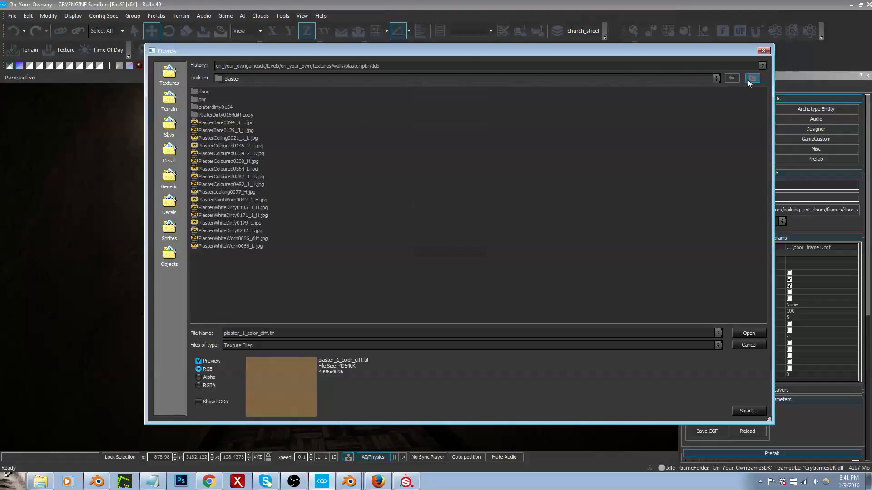
pyautogui.click(749, 79)
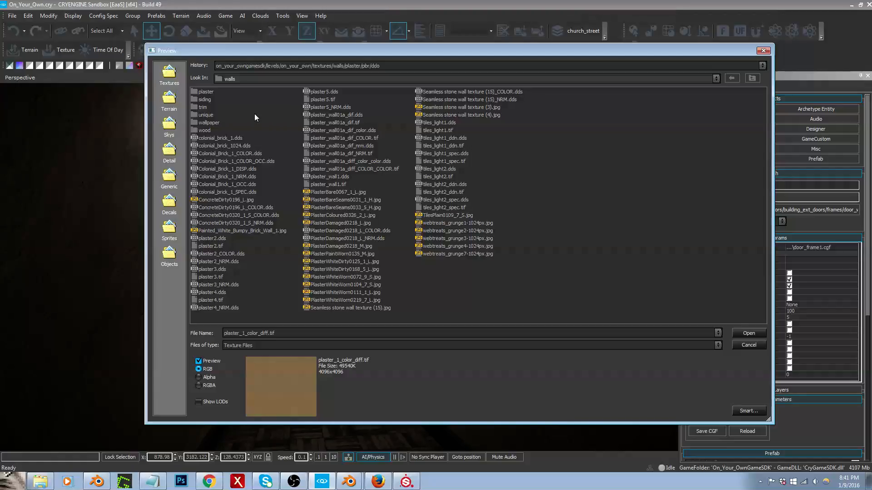
pyautogui.click(744, 345)
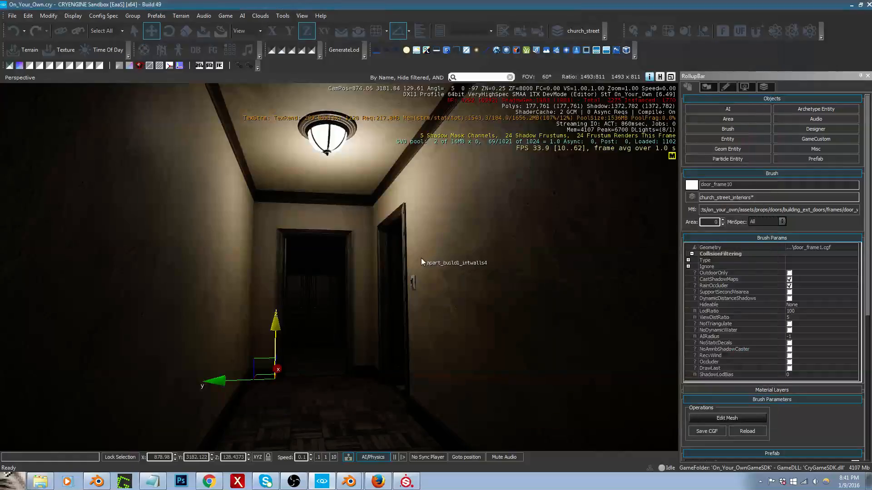
# Step: Set the ceiling material's diffuse texture to ceiling1.dds from the textures/ceiling folder
pyautogui.moveTo(421, 265); pyautogui.dragTo(427, 269, button='right')
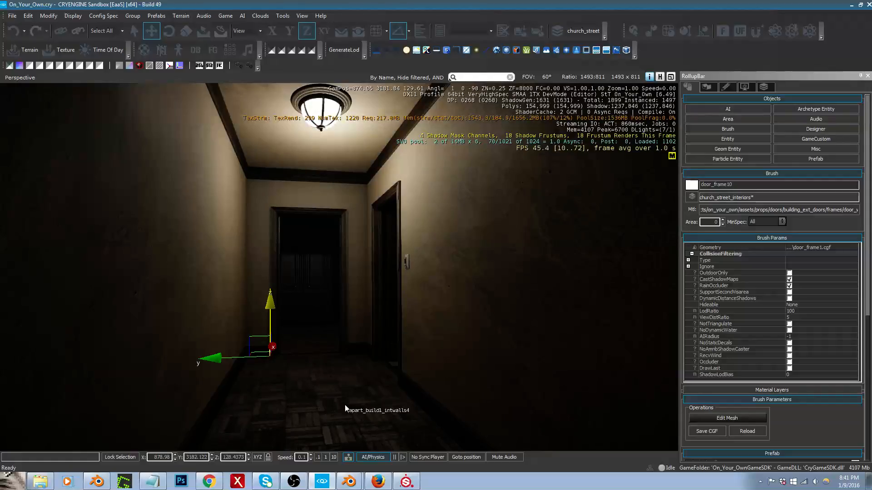
pyautogui.moveTo(353, 390); pyautogui.dragTo(354, 391, button='right')
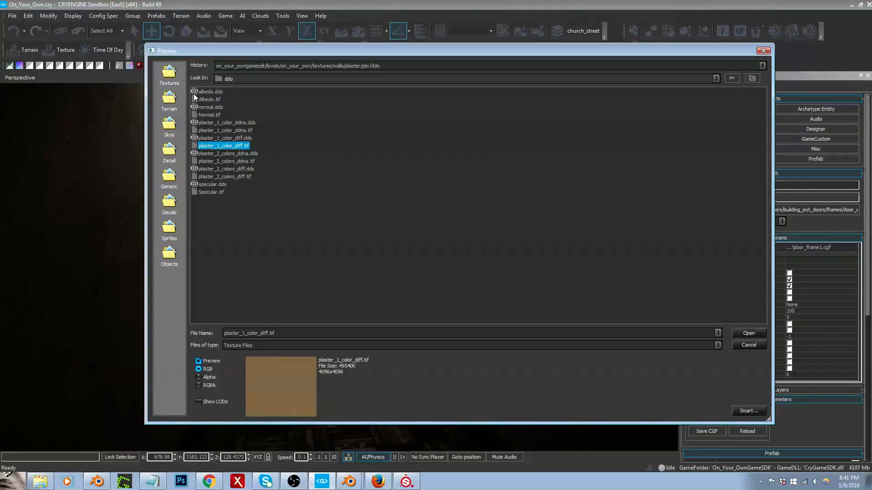
pyautogui.click(750, 80)
pyautogui.click(751, 79)
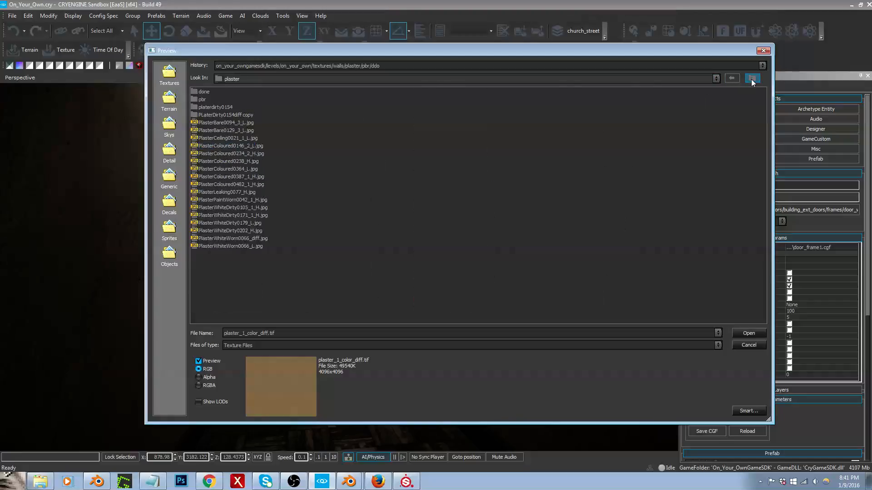
pyautogui.click(751, 79)
pyautogui.click(751, 80)
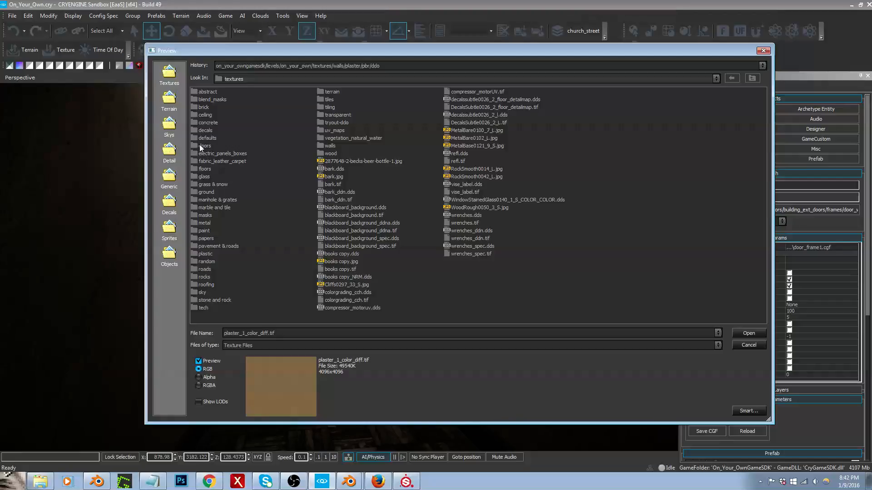
pyautogui.doubleClick(207, 123)
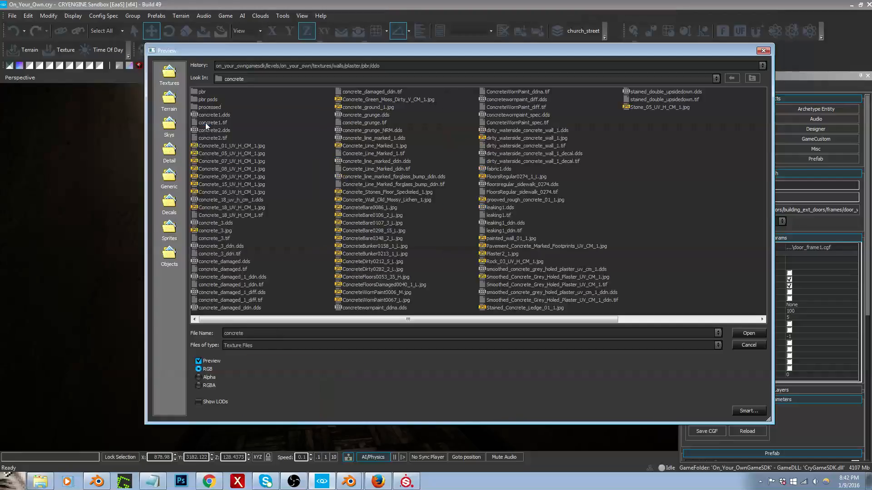
pyautogui.click(752, 78)
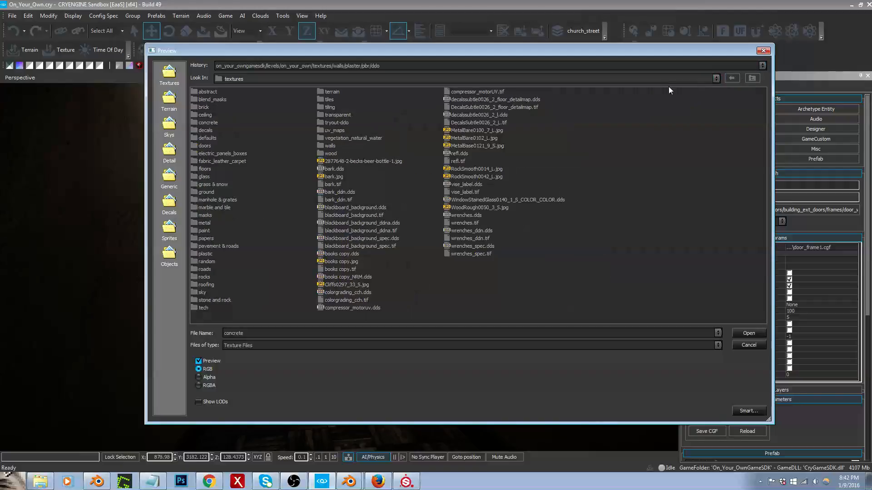
pyautogui.doubleClick(205, 115)
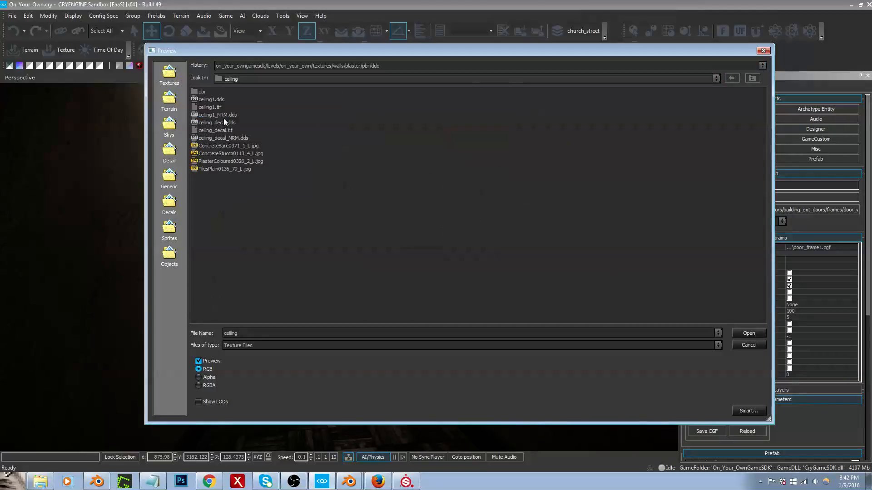
pyautogui.click(211, 99)
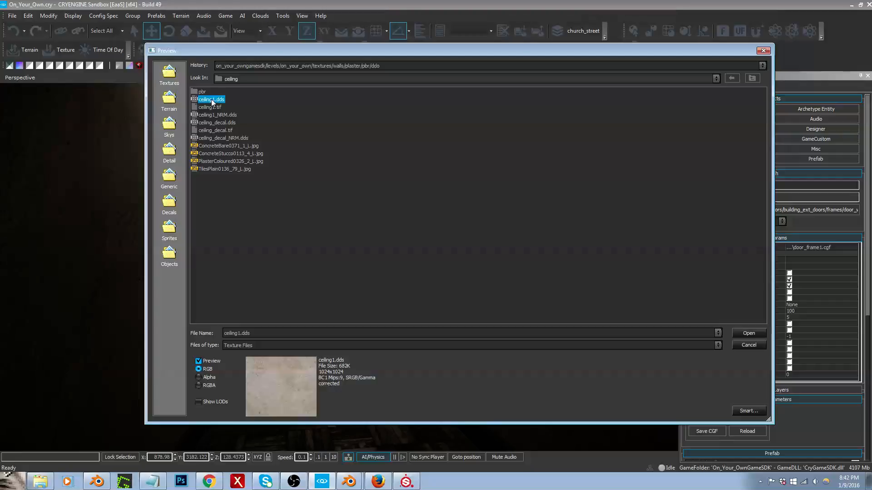
pyautogui.doubleClick(211, 99)
pyautogui.moveTo(326, 202)
pyautogui.mouseDown(button='right')
pyautogui.moveTo(339, 159)
pyautogui.moveTo(333, 194)
pyautogui.mouseUp(button='right')
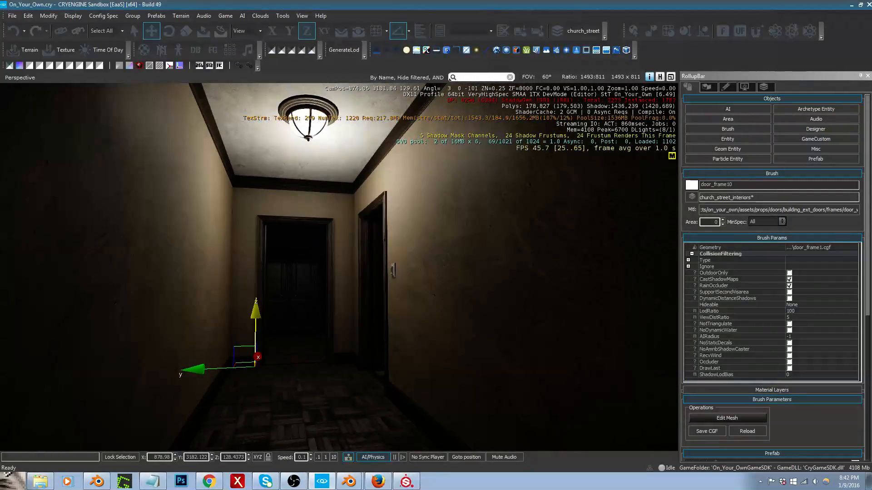
# Step: Darken the ceiling material's color to grey RGB 172, 172, 172 and check the ceiling around the lamp
pyautogui.click(692, 185)
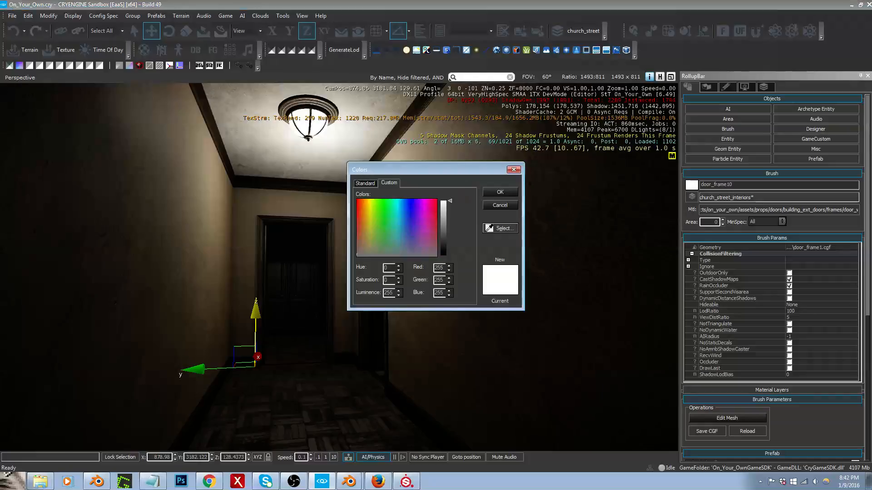
pyautogui.moveTo(448, 203); pyautogui.dragTo(448, 220)
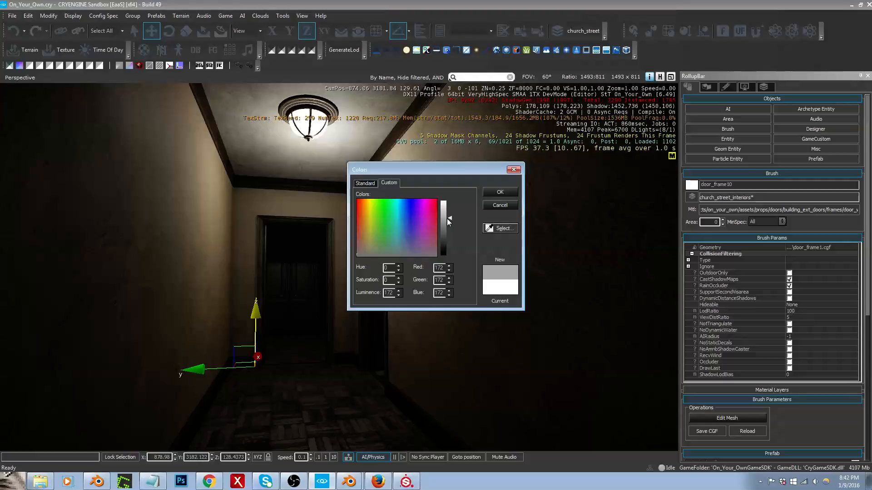
pyautogui.click(500, 192)
pyautogui.moveTo(474, 209); pyautogui.dragTo(454, 179, button='right')
pyautogui.press('w')
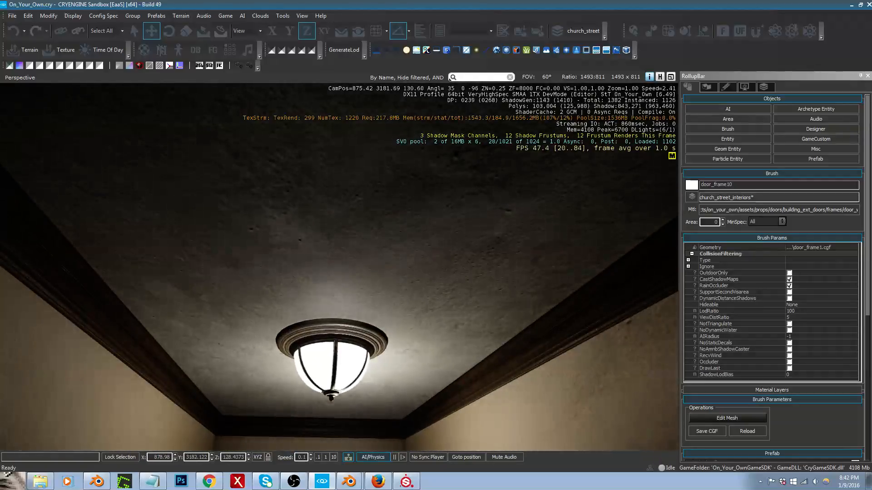
pyautogui.press('s')
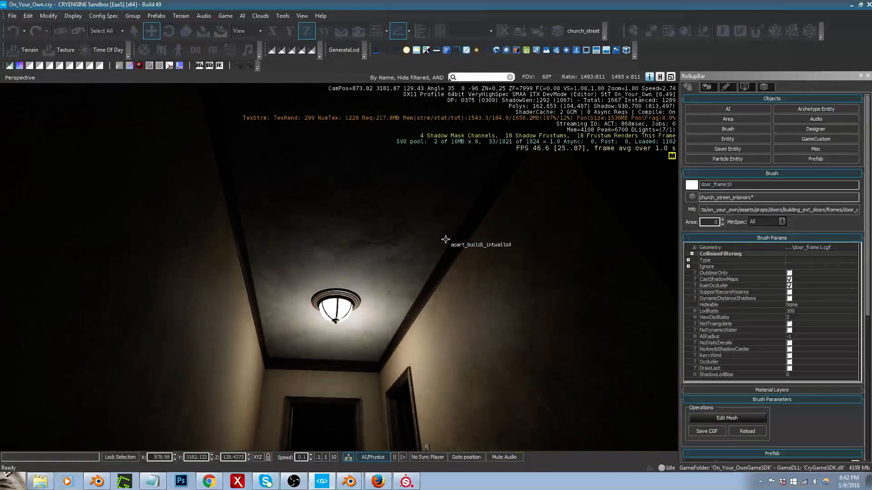
pyautogui.moveTo(445, 240)
pyautogui.mouseDown(button='right')
pyautogui.moveTo(440, 258)
pyautogui.moveTo(445, 241)
pyautogui.mouseUp(button='right')
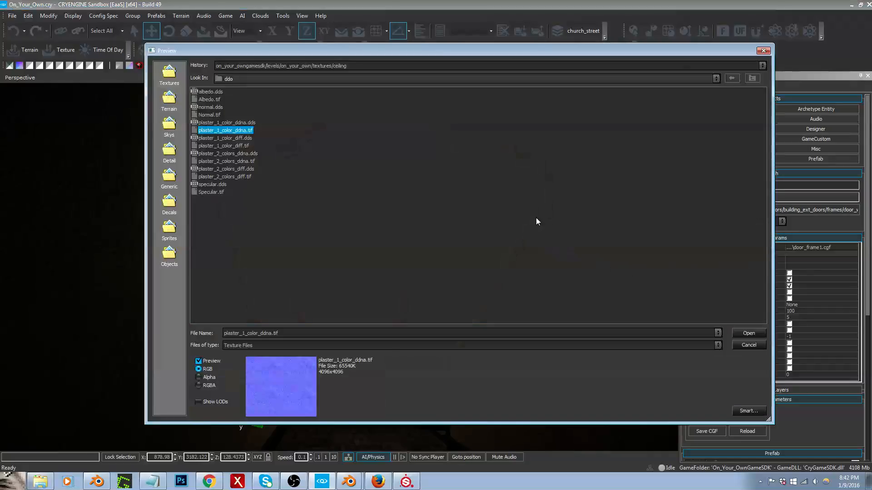
# Step: Try ceiling1_NRM.dds from the textures/ceiling folder as the ceiling material's normal map
pyautogui.click(339, 66)
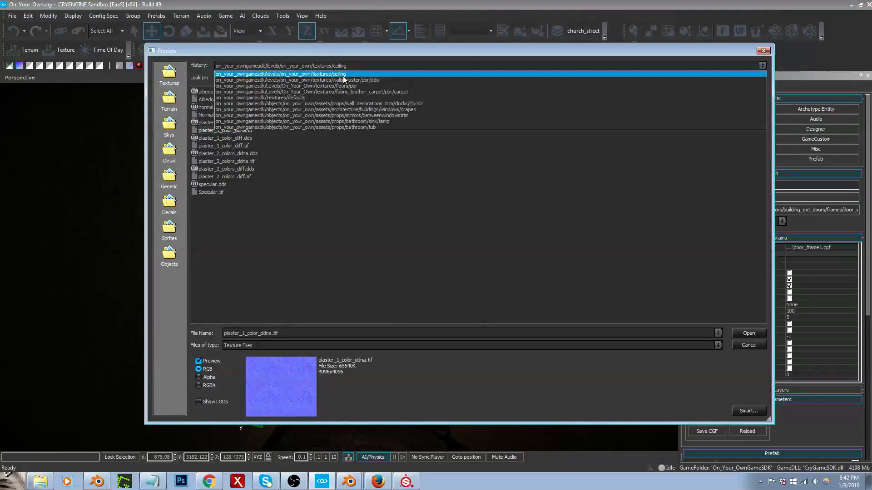
pyautogui.click(242, 119)
pyautogui.click(213, 114)
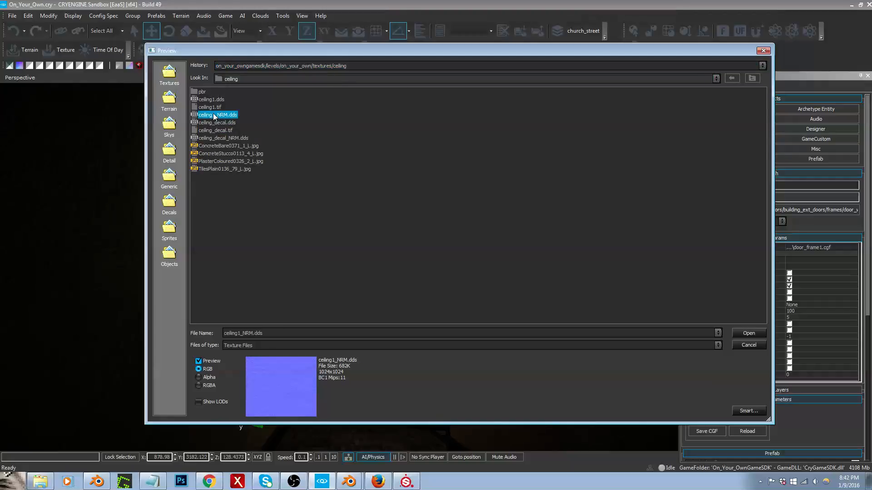
pyautogui.doubleClick(214, 114)
pyautogui.moveTo(366, 226); pyautogui.dragTo(379, 200, button='right')
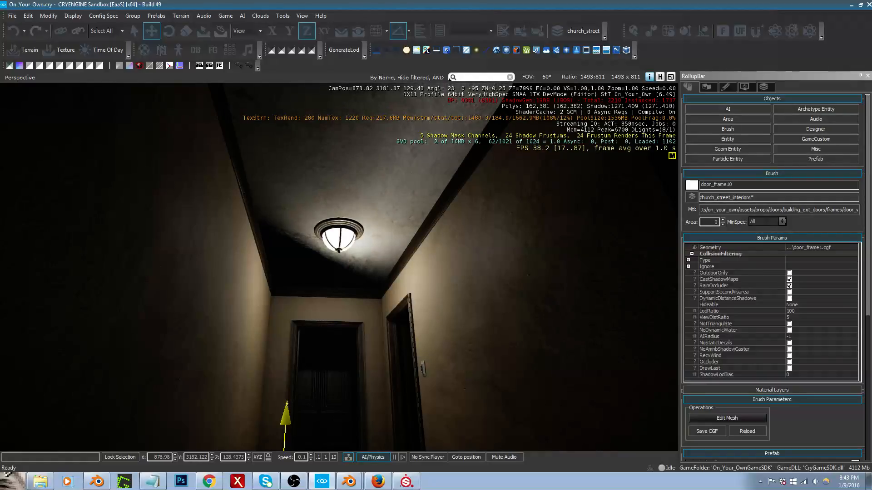
# Step: Check the ceiling shading around the hallway and change the ceiling material's normal map to ceiling_decal_NRM.dds
pyautogui.moveTo(625, 252); pyautogui.dragTo(574, 283, button='right')
pyautogui.press('w')
pyautogui.press('a')
pyautogui.press('d')
pyautogui.press('w')
pyautogui.press('s')
pyautogui.press('d')
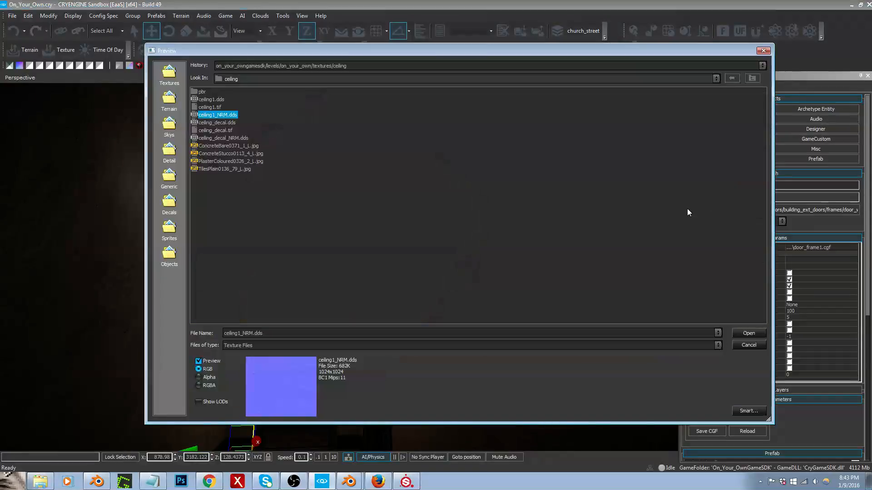
pyautogui.click(230, 138)
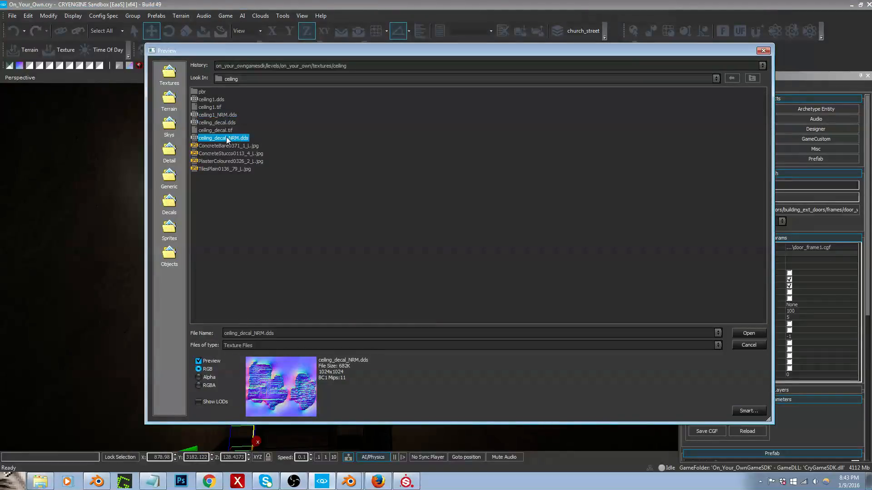
pyautogui.doubleClick(228, 138)
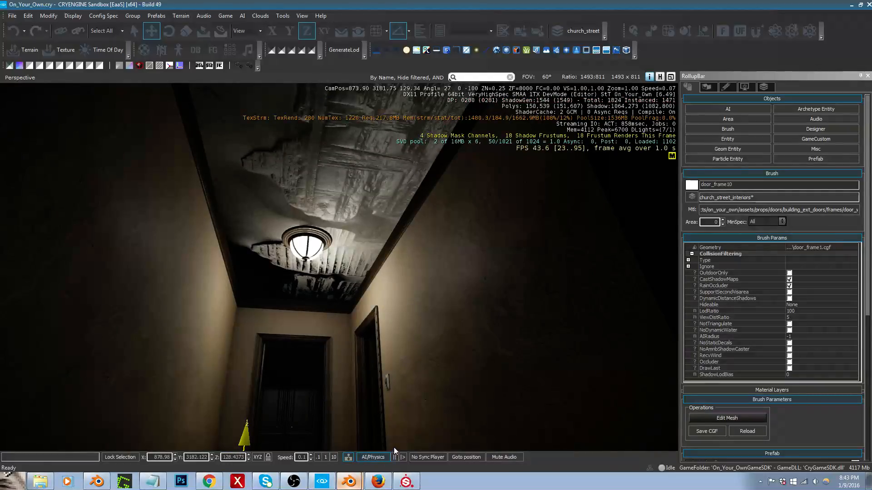
# Step: Back in Blender, enter edit mode on the wall object and select a ceiling face together with all faces linked to it
pyautogui.click(349, 481)
pyautogui.scroll(-4, 410, 407)
pyautogui.moveTo(404, 352); pyautogui.dragTo(595, 350, button='middle')
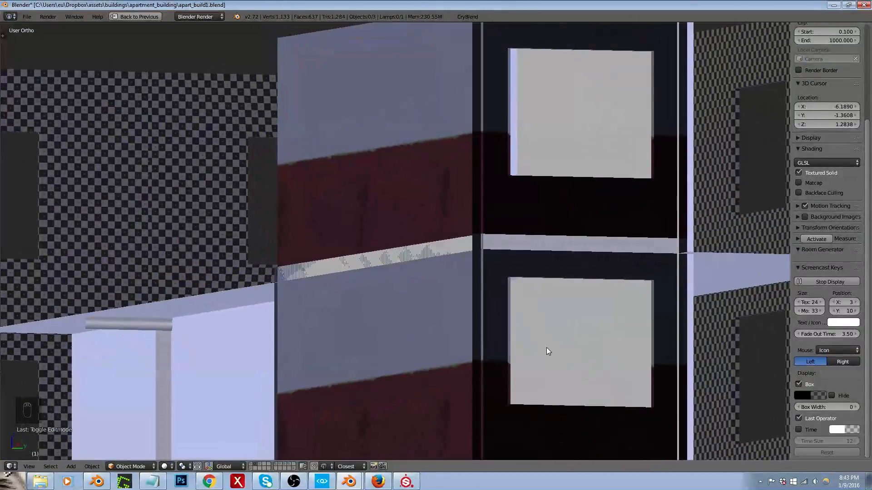
pyautogui.rightClick(522, 350)
pyautogui.press('Tab')
pyautogui.moveTo(340, 347); pyautogui.dragTo(596, 327, button='middle')
pyautogui.rightClick(341, 273)
pyautogui.moveTo(341, 273); pyautogui.dragTo(333, 305, button='middle')
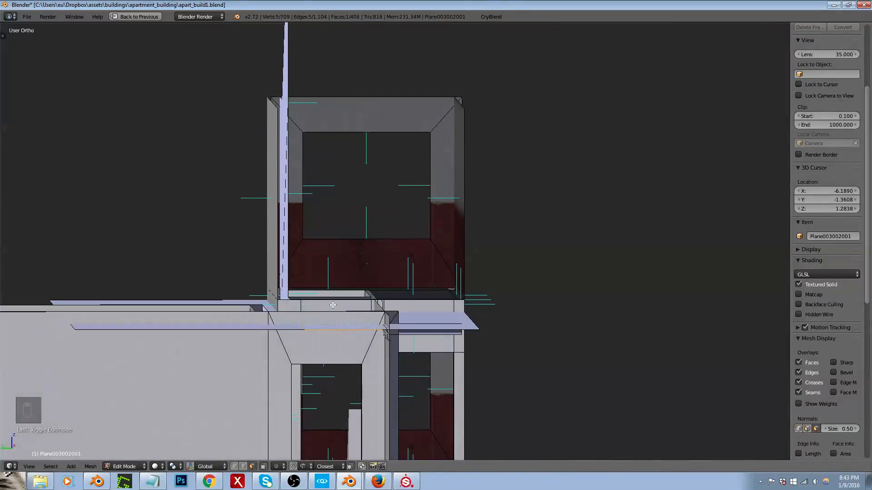
pyautogui.hotkey('ctrl', 'l')
pyautogui.hotkey('shift', 'space')
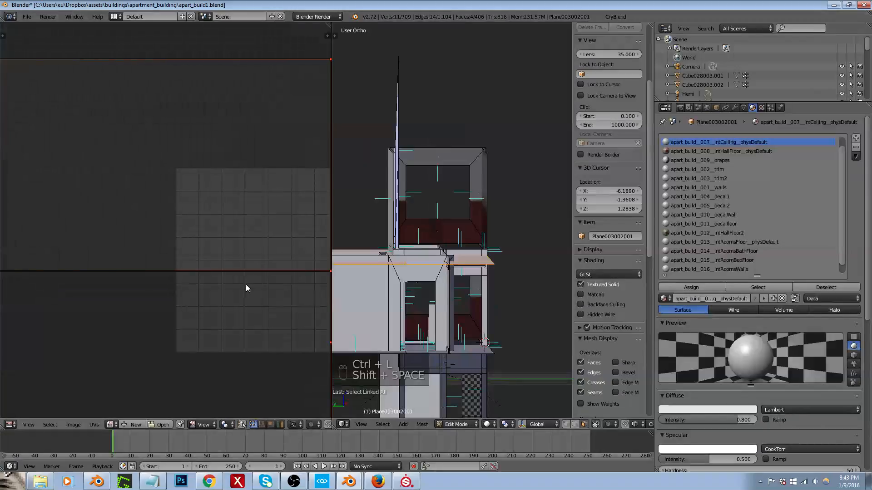
pyautogui.hotkey('shift', 'space')
# Step: Set the selected ceiling faces to flat shading and leave edit mode
pyautogui.moveTo(379, 294); pyautogui.dragTo(384, 276, button='middle')
pyautogui.press('t')
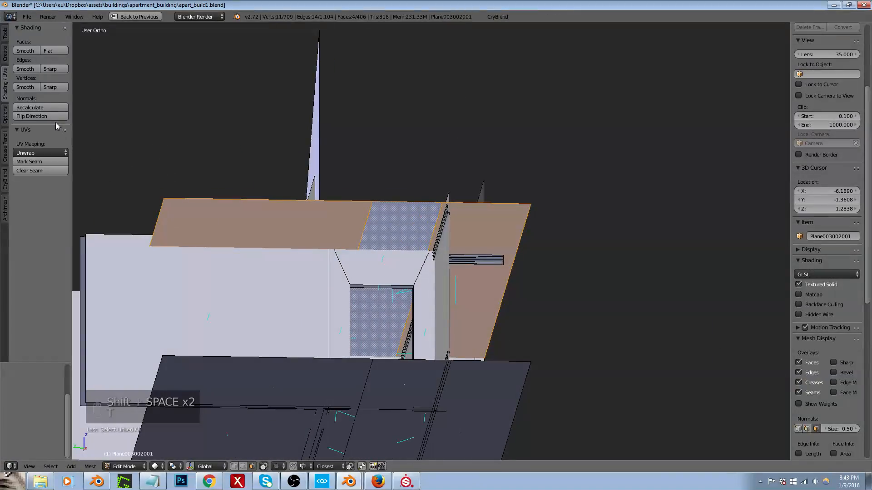
pyautogui.click(34, 49)
pyautogui.click(50, 49)
pyautogui.moveTo(324, 215)
pyautogui.mouseDown(button='middle')
pyautogui.moveTo(333, 227)
pyautogui.moveTo(326, 241)
pyautogui.mouseUp(button='middle')
pyautogui.press('Tab')
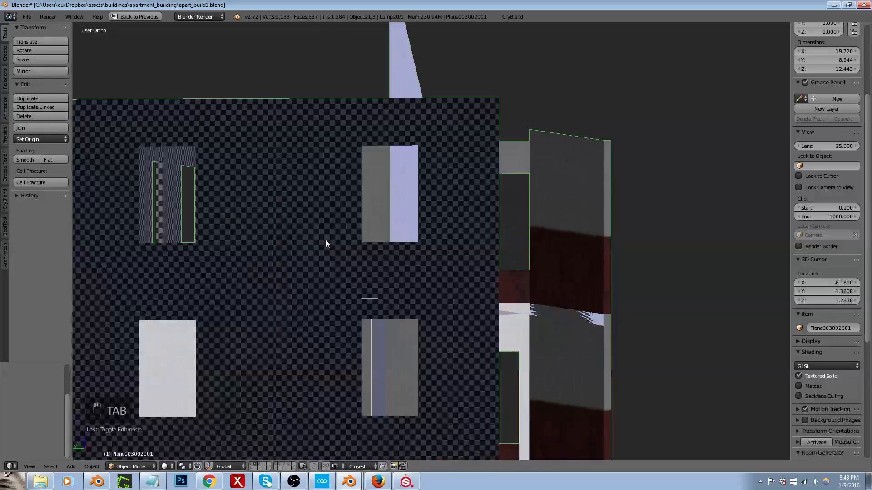
# Step: Export the building to the game in the apart_build1 folder with nodes left unmerged
pyautogui.click(507, 17)
pyautogui.click(526, 208)
pyautogui.click(31, 216)
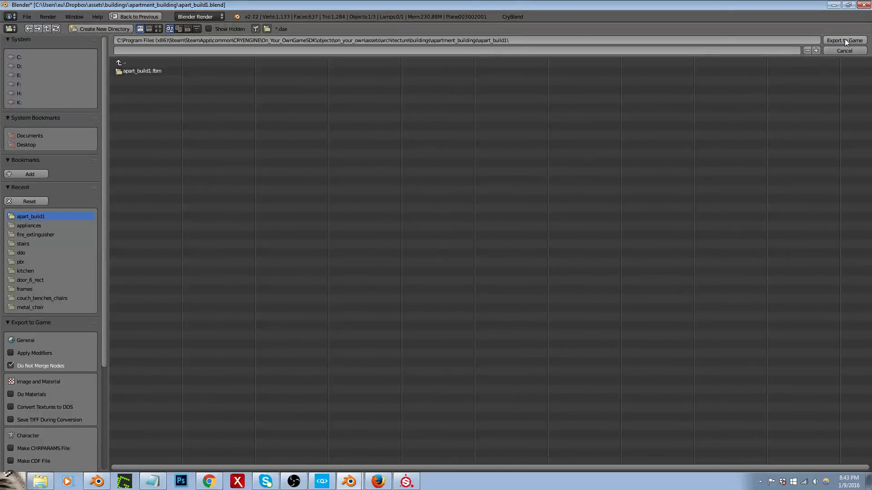
pyautogui.press('Escape')
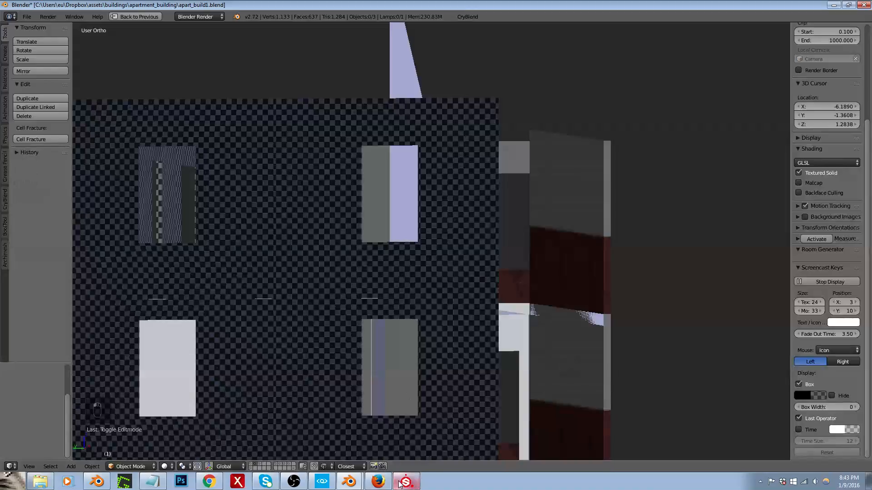
# Step: Switch to CRYENGINE and examine the hallway ceiling's texture and shading around the light fixture
pyautogui.click(329, 484)
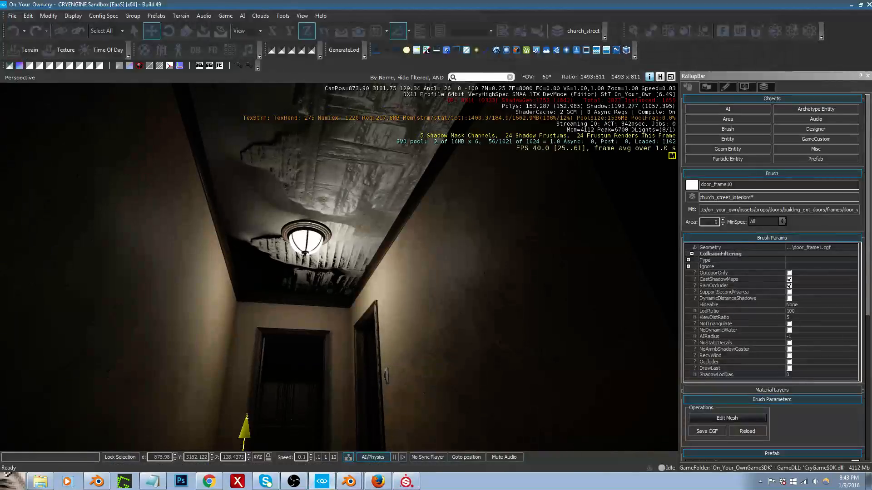
pyautogui.moveTo(471, 246); pyautogui.dragTo(473, 199, button='right')
pyautogui.moveTo(357, 222); pyautogui.dragTo(355, 233, button='right')
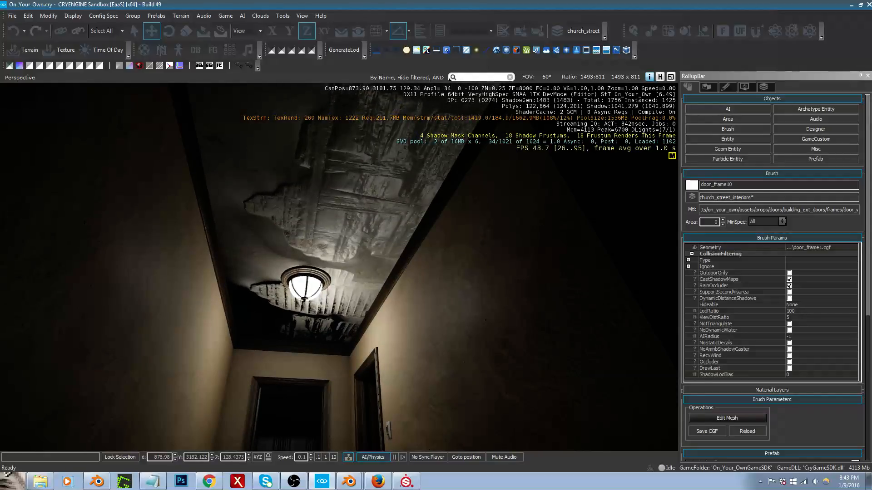
pyautogui.moveTo(543, 222); pyautogui.dragTo(534, 238, button='right')
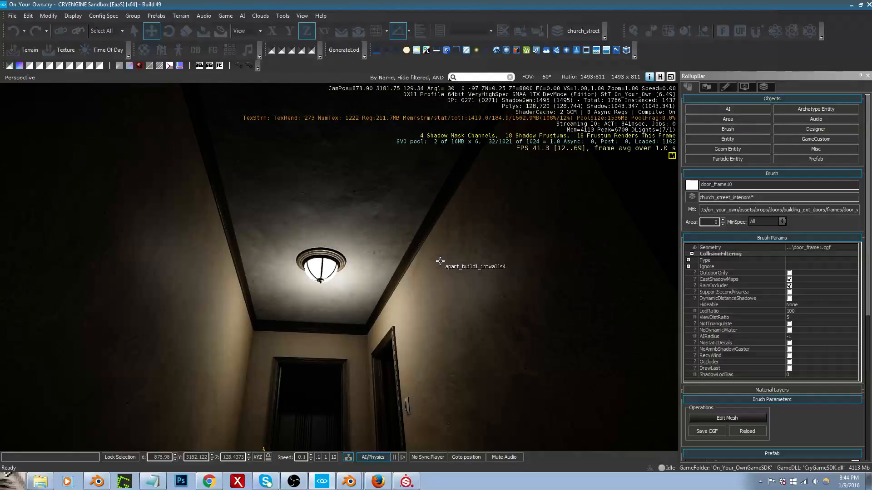
pyautogui.moveTo(440, 261); pyautogui.dragTo(441, 276, button='right')
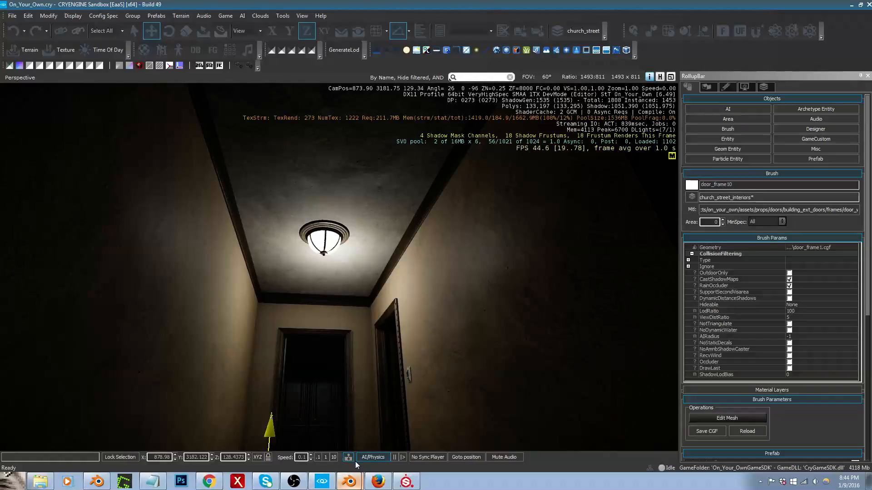
# Step: Switch to Blender, select the wall object and restore the full layout to check its material slots
pyautogui.click(362, 449)
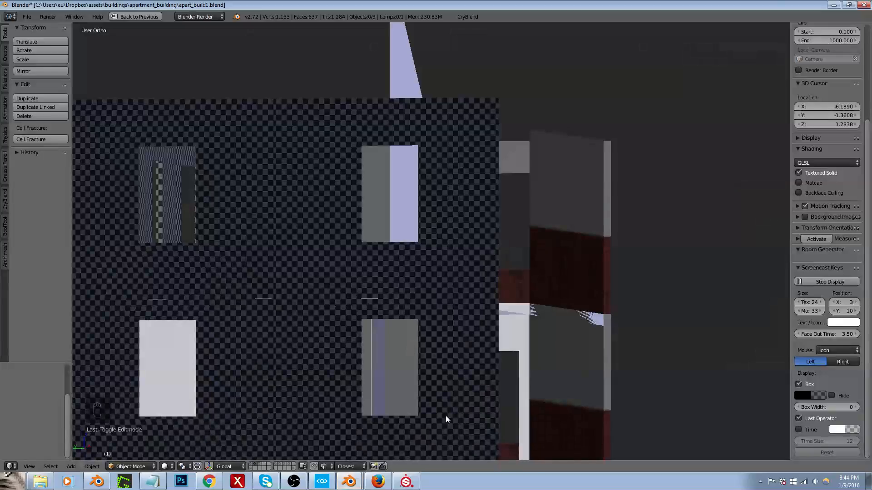
pyautogui.scroll(-3, 450, 353)
pyautogui.moveTo(451, 354); pyautogui.dragTo(450, 361, button='middle')
pyautogui.hotkey('shift', 'space')
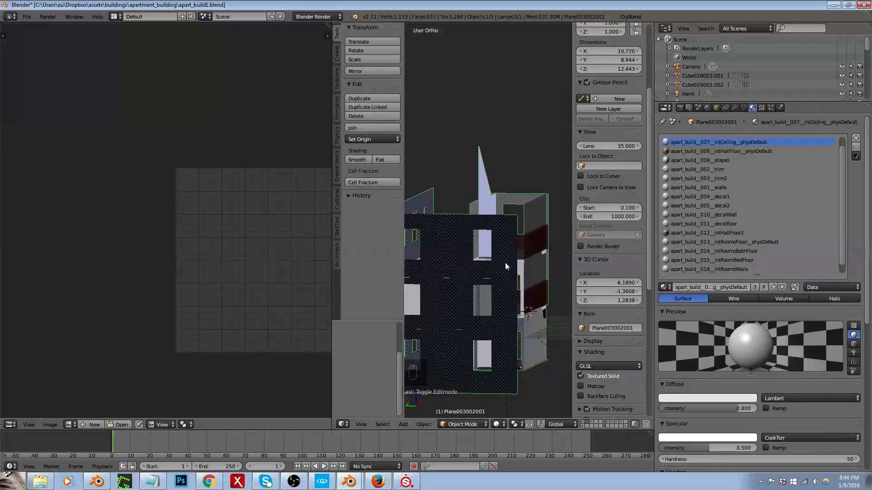
# Step: Back in CRYENGINE, create a decal object and place it on the hallway ceiling beside the light fixture, snapped to the geometry
pyautogui.click(834, 5)
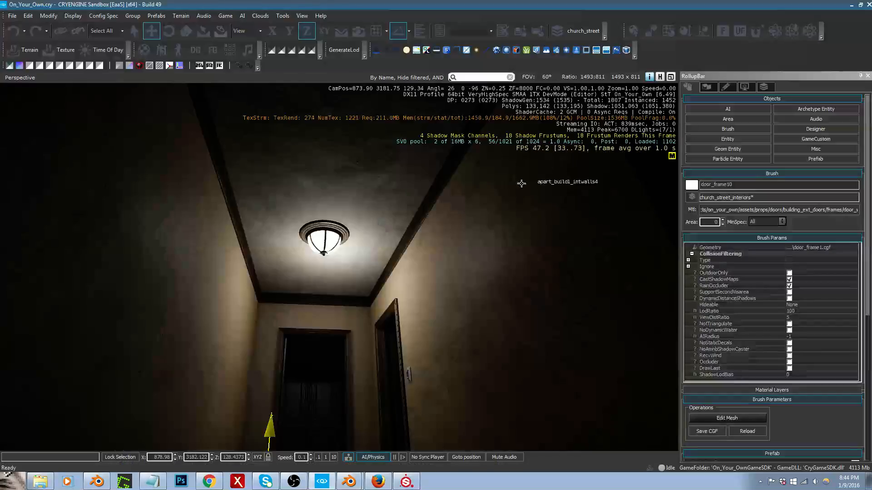
pyautogui.moveTo(405, 271); pyautogui.dragTo(402, 291, button='right')
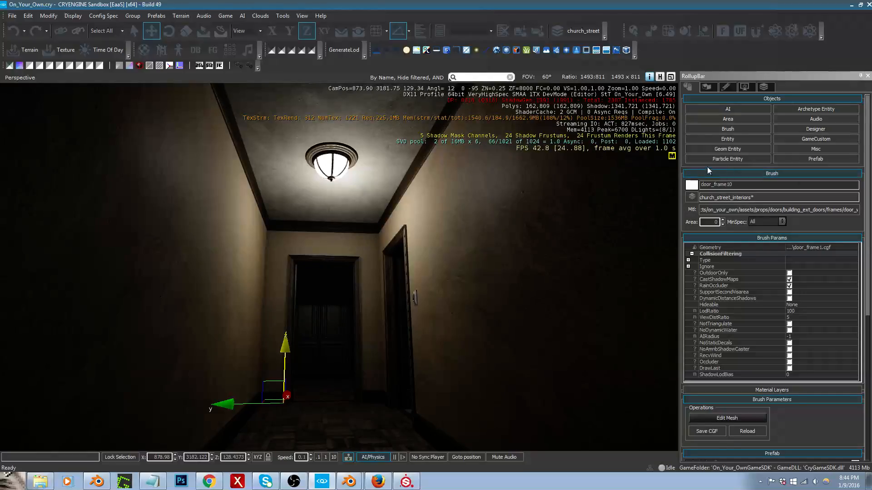
pyautogui.click(808, 151)
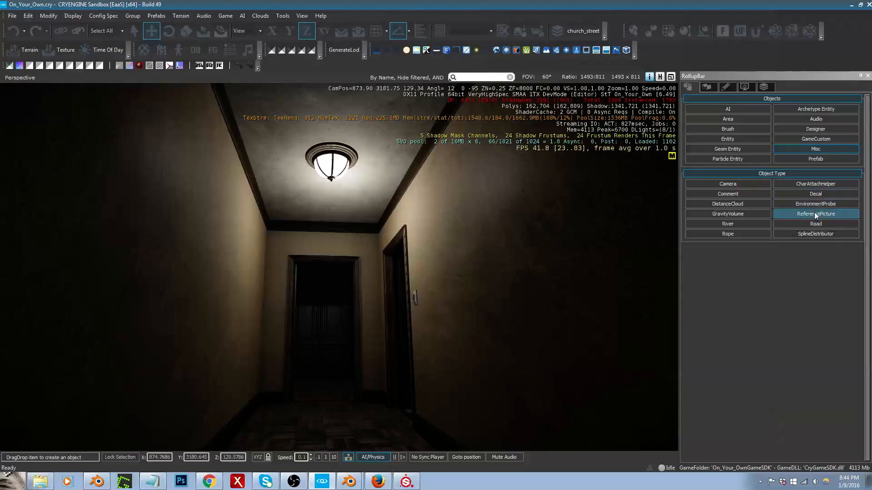
pyautogui.click(816, 194)
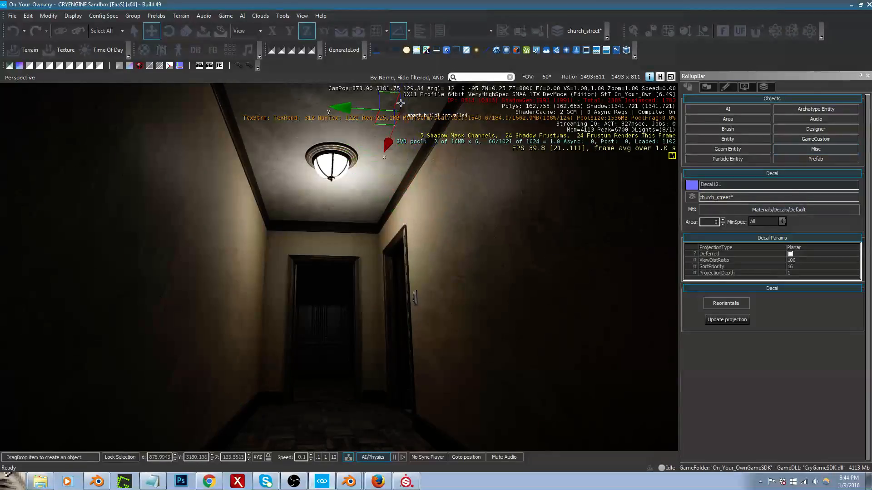
pyautogui.click(358, 32)
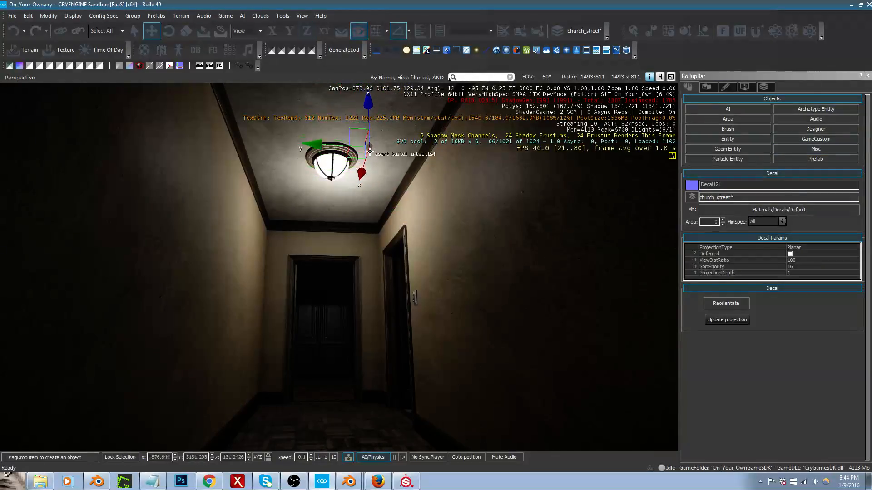
pyautogui.hotkey('shift', 'space')
pyautogui.click(356, 144)
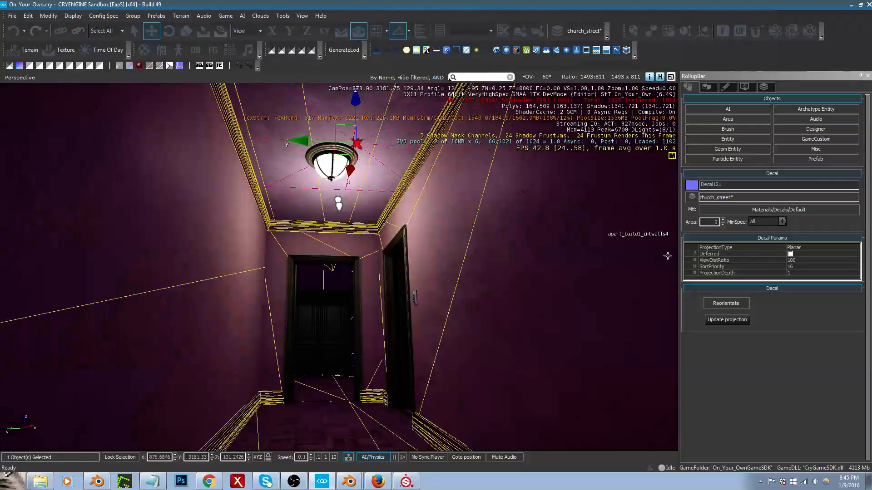
# Step: Reorient the decal and move it along the ceiling to just in front of the light fixture
pyautogui.click(733, 304)
pyautogui.moveTo(468, 228); pyautogui.dragTo(458, 207, button='right')
pyautogui.click(367, 183)
pyautogui.moveTo(368, 184)
pyautogui.mouseDown()
pyautogui.moveTo(359, 165)
pyautogui.moveTo(366, 198)
pyautogui.mouseUp()
# Step: Try the decals/damage/wood_exposed1 material on the decal and move it against the trim beside the light
pyautogui.click(775, 212)
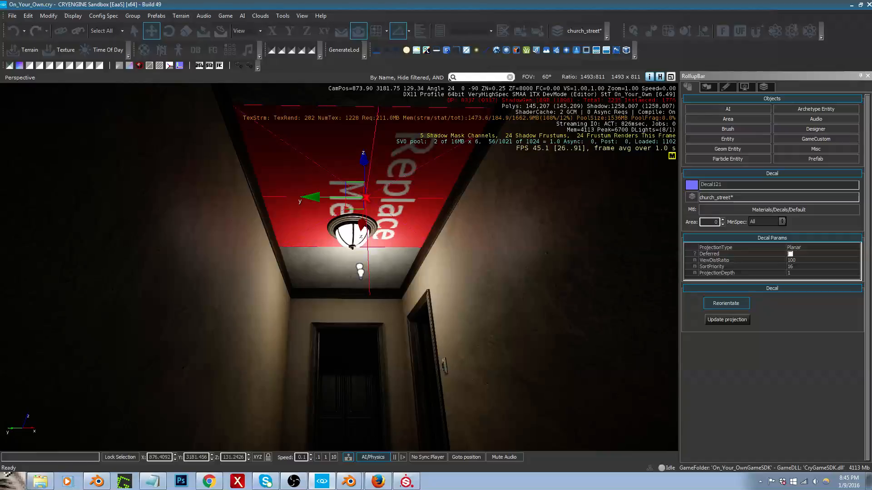
pyautogui.moveTo(448, 210); pyautogui.dragTo(448, 207, button='right')
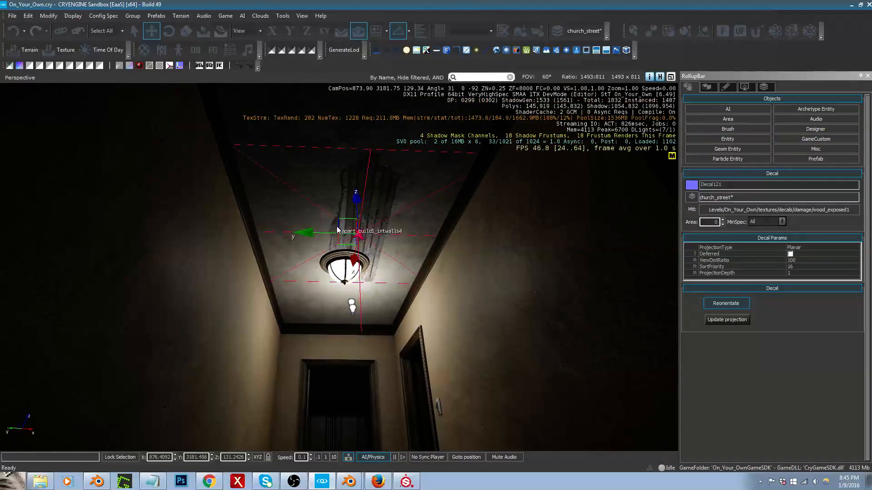
pyautogui.moveTo(337, 231); pyautogui.dragTo(413, 256)
pyautogui.moveTo(417, 268)
pyautogui.mouseDown(button='right')
pyautogui.moveTo(416, 276)
pyautogui.moveTo(422, 257)
pyautogui.mouseUp(button='right')
pyautogui.click(421, 262)
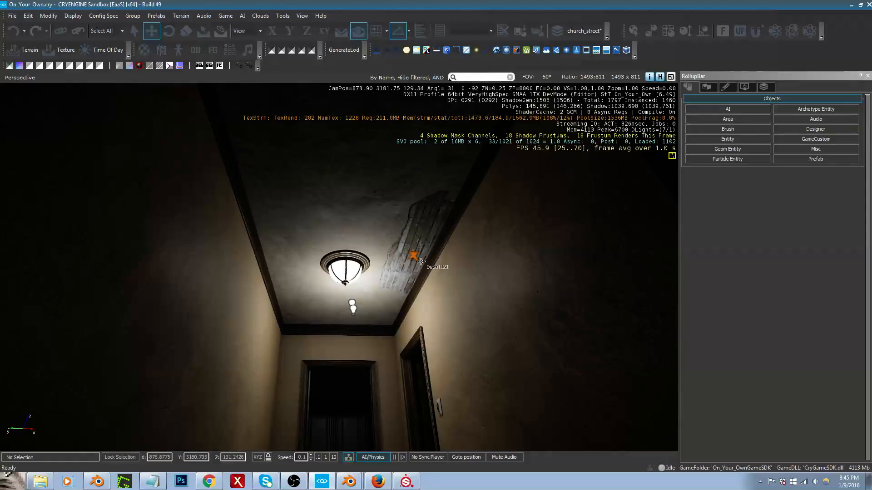
# Step: Assign ceiling_decal.tif from Levels/On_Your_Own/textures/ceiling as the broken_ceiling decal material's texture
pyautogui.click(421, 262)
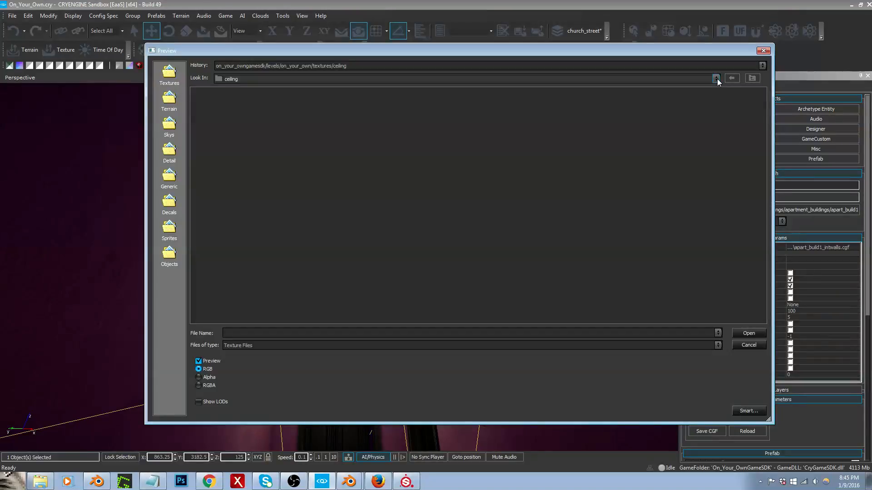
pyautogui.click(716, 78)
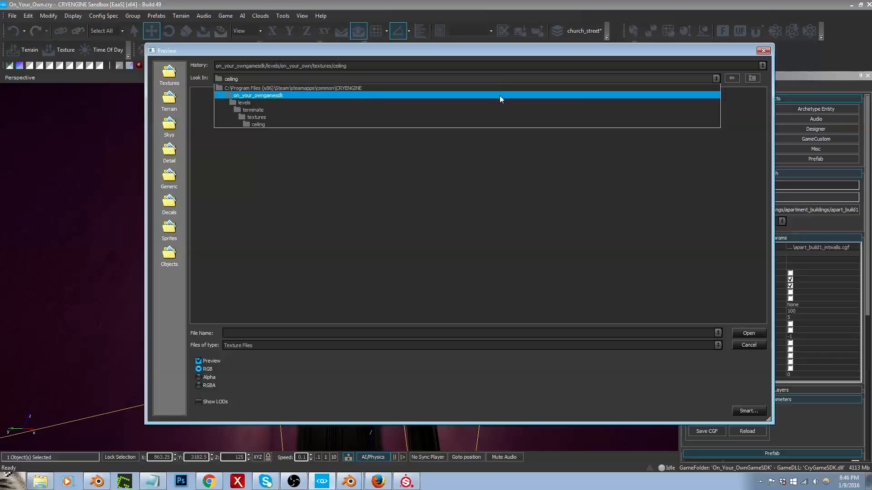
pyautogui.click(500, 95)
pyautogui.doubleClick(205, 161)
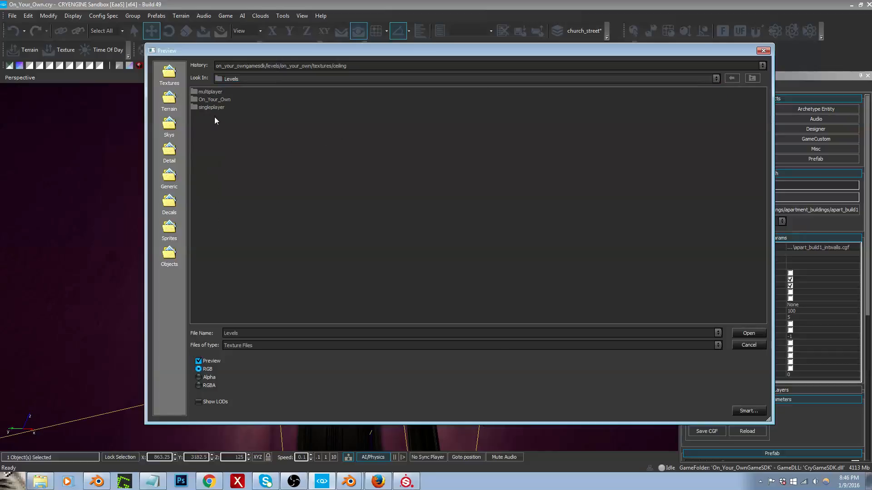
pyautogui.doubleClick(216, 100)
pyautogui.doubleClick(206, 138)
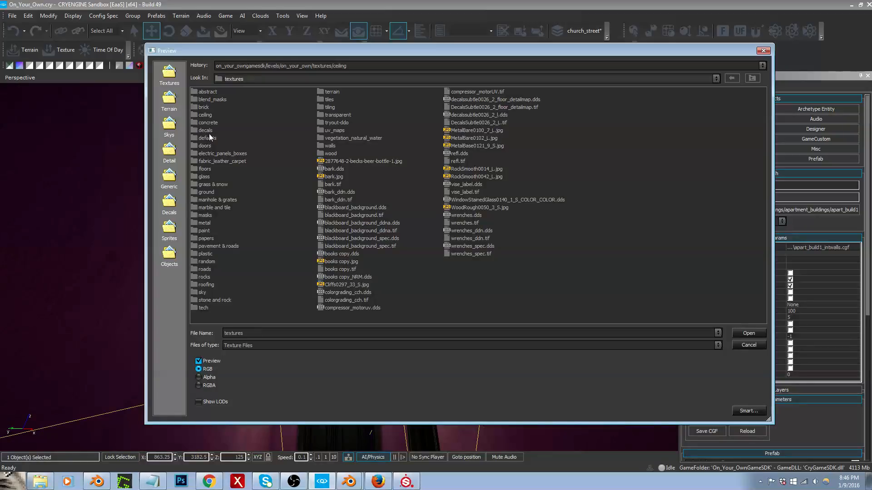
pyautogui.doubleClick(208, 117)
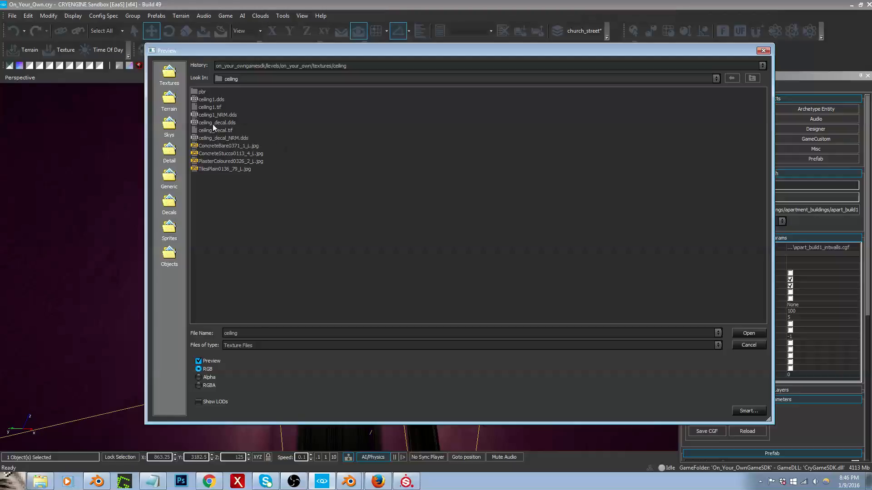
pyautogui.click(212, 124)
pyautogui.click(212, 130)
pyautogui.doubleClick(211, 131)
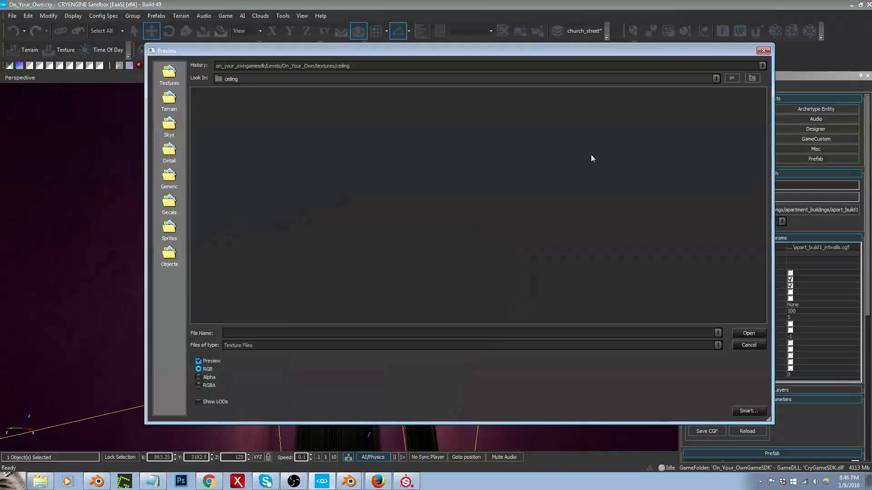
# Step: Assign ceiling_decal_NRM.dds from the same ceiling folder as the decal material's normal map
pyautogui.click(445, 67)
pyautogui.click(445, 76)
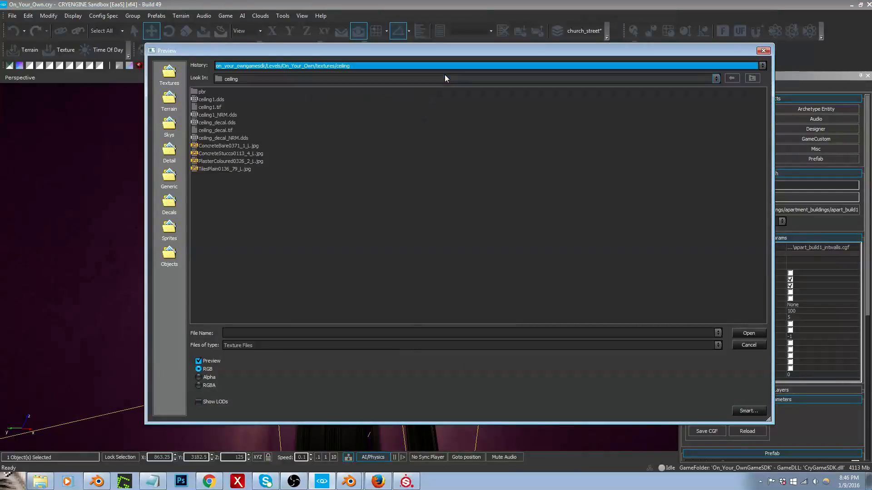
pyautogui.click(227, 138)
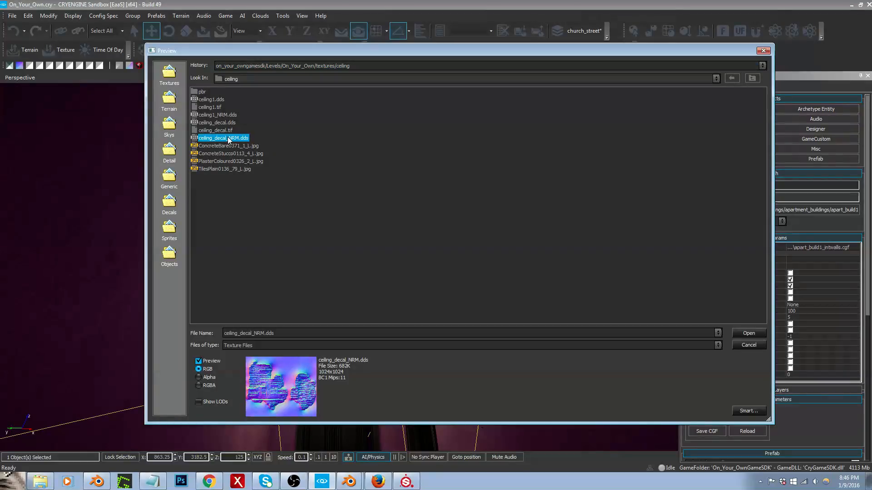
pyautogui.doubleClick(223, 138)
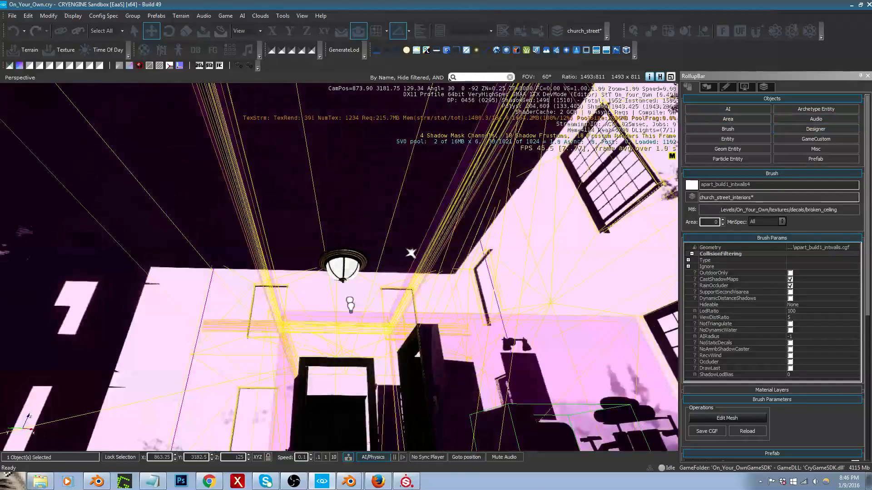
# Step: Select the ceiling decal, give it the decals/broken_ceiling material and darken the material's colour to grey 57, 57, 57
pyautogui.moveTo(543, 190); pyautogui.dragTo(542, 199, button='right')
pyautogui.hotkey('ctrl', 'z')
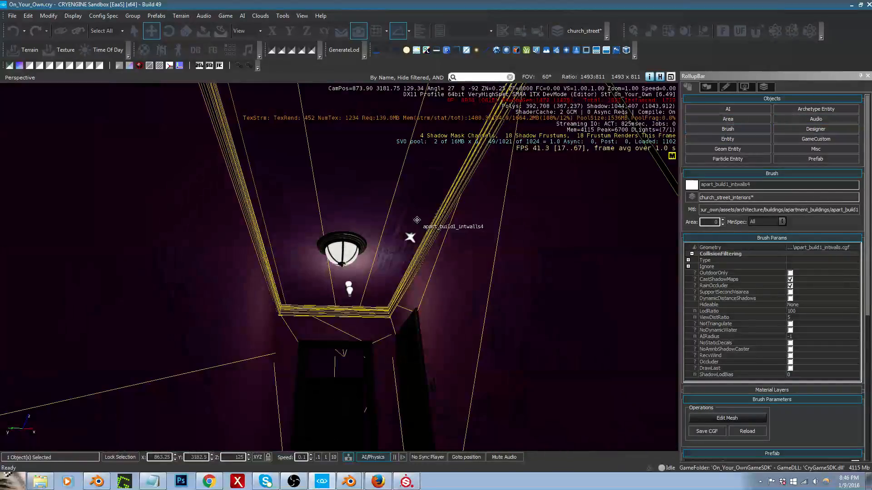
pyautogui.click(410, 242)
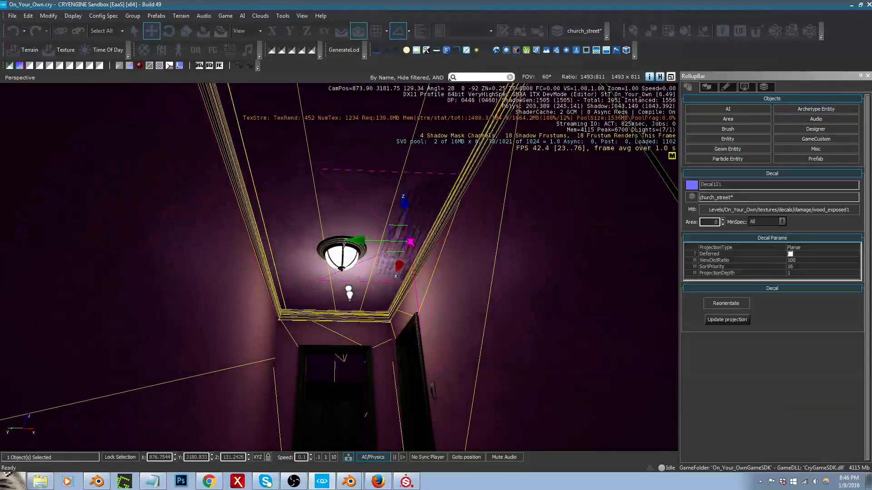
pyautogui.moveTo(505, 256); pyautogui.dragTo(501, 236, button='right')
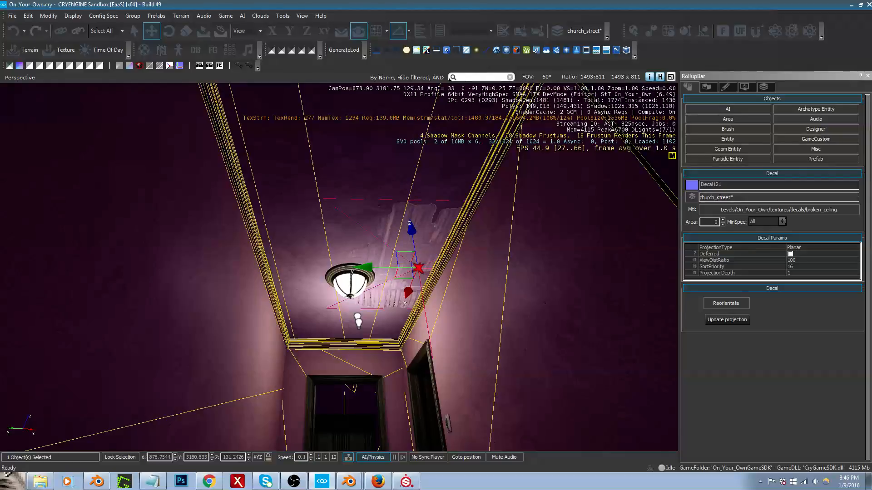
pyautogui.click(443, 243)
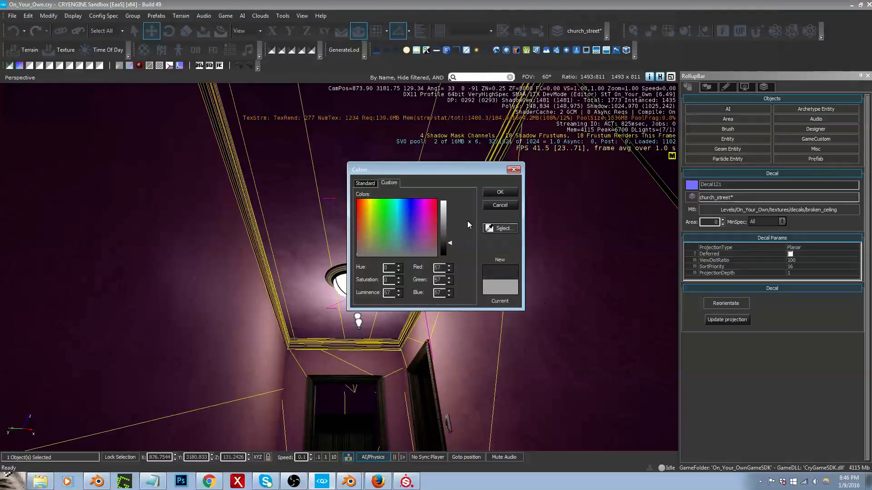
pyautogui.click(500, 194)
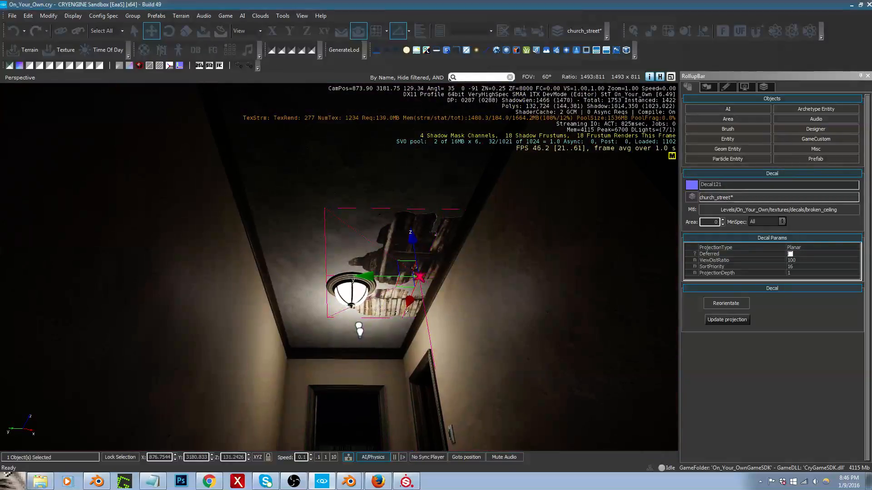
# Step: Reorient the broken-ceiling decal and move it to the middle of the ceiling in front of the light fixture
pyautogui.click(791, 254)
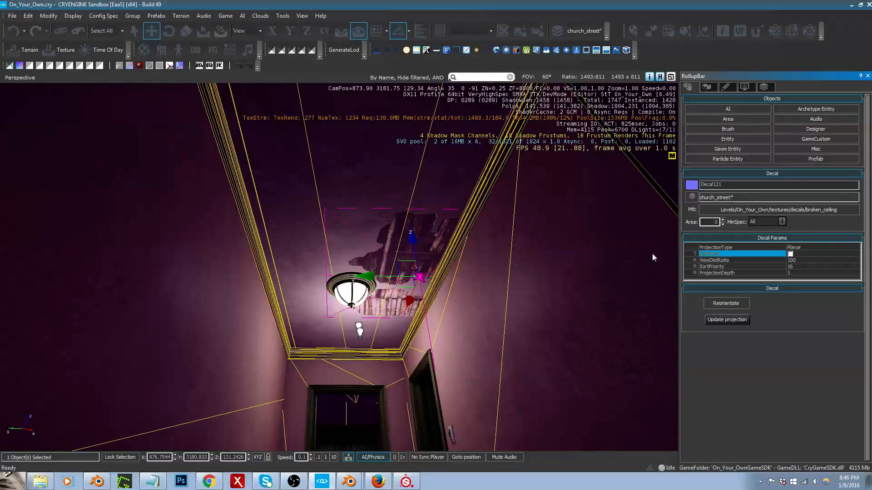
pyautogui.click(736, 306)
pyautogui.moveTo(412, 242); pyautogui.dragTo(339, 206)
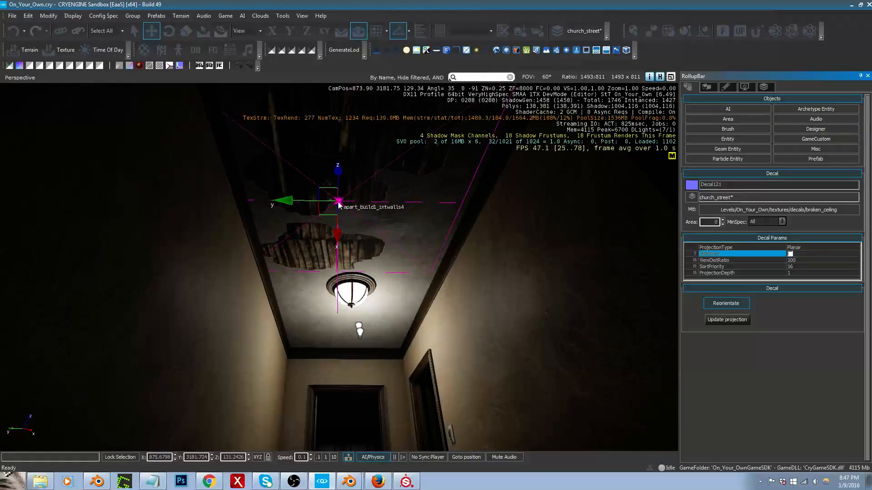
pyautogui.click(338, 202)
# Step: Deselect the decal and examine the broken-ceiling damage from further back in the hallway
pyautogui.moveTo(373, 234)
pyautogui.mouseDown(button='right')
pyautogui.moveTo(379, 268)
pyautogui.moveTo(373, 229)
pyautogui.mouseUp(button='right')
pyautogui.press('s')
pyautogui.press('w')
pyautogui.hotkey('shift', 'space')
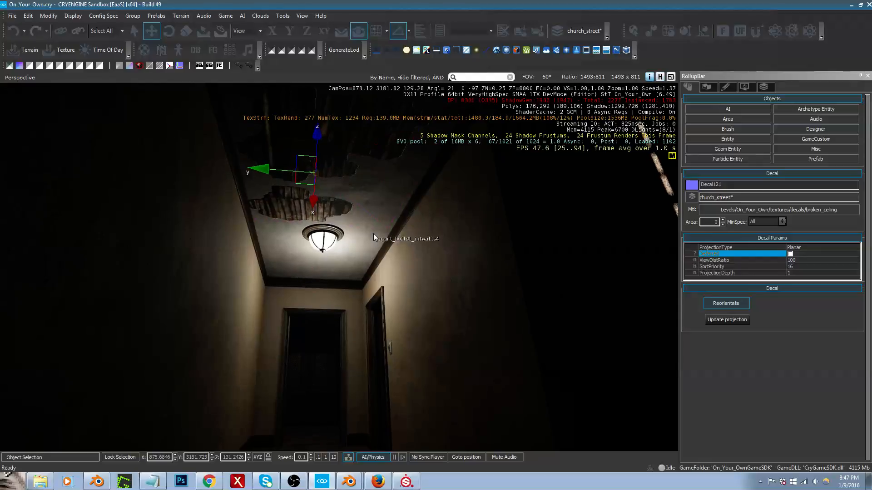
pyautogui.click(368, 241)
pyautogui.moveTo(368, 246)
pyautogui.mouseDown(button='middle')
pyautogui.moveTo(365, 228)
pyautogui.moveTo(369, 245)
pyautogui.mouseUp(button='middle')
pyautogui.moveTo(371, 235); pyautogui.dragTo(370, 231, button='right')
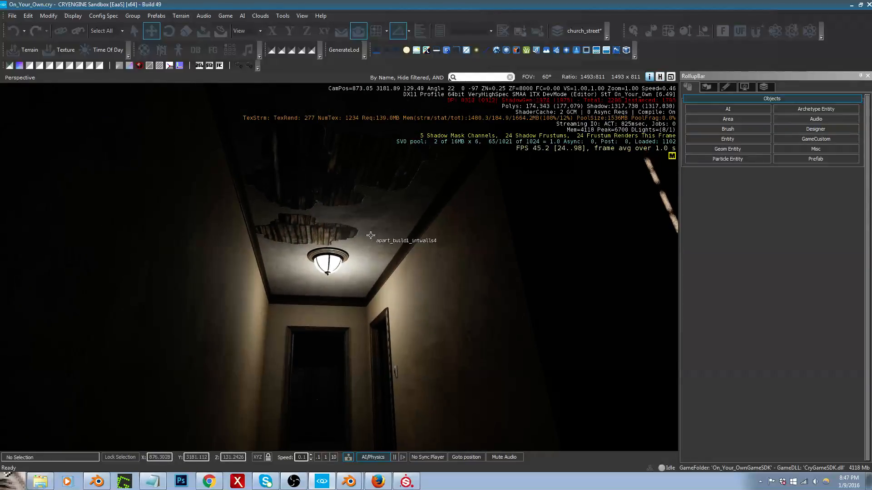
# Step: Undo the ceiling decal's repositioning and material change, back to the decals/damage/wood_exposed1 material beside the light fixture
pyautogui.click(370, 235)
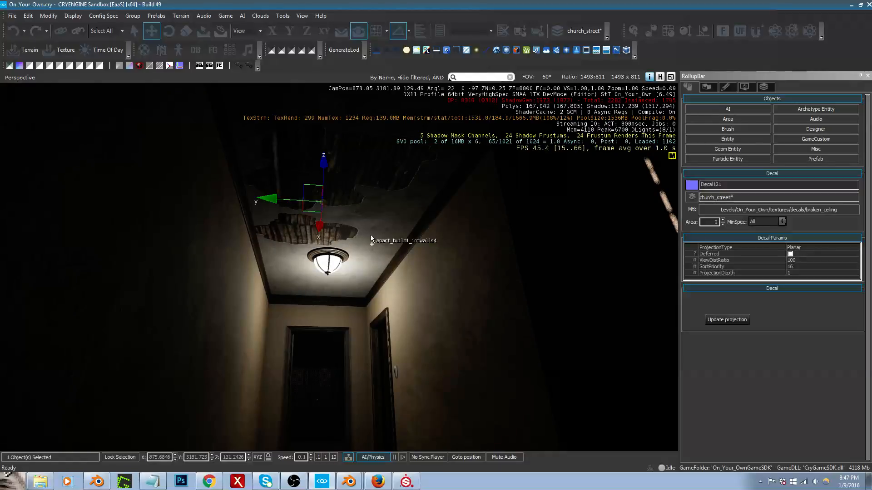
pyautogui.hotkey('ctrl', 'z')
pyautogui.hotkey('ctrl', 'z')
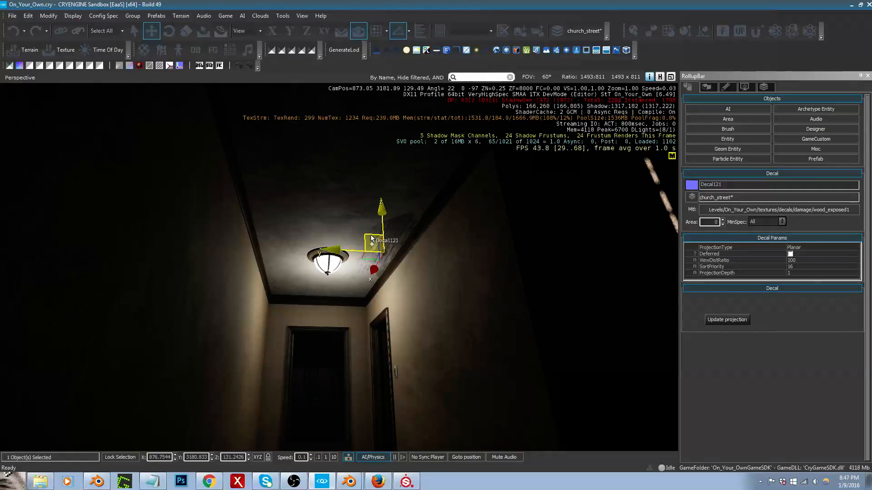
pyautogui.moveTo(370, 235); pyautogui.dragTo(377, 246, button='right')
pyautogui.press('w')
pyautogui.press('s')
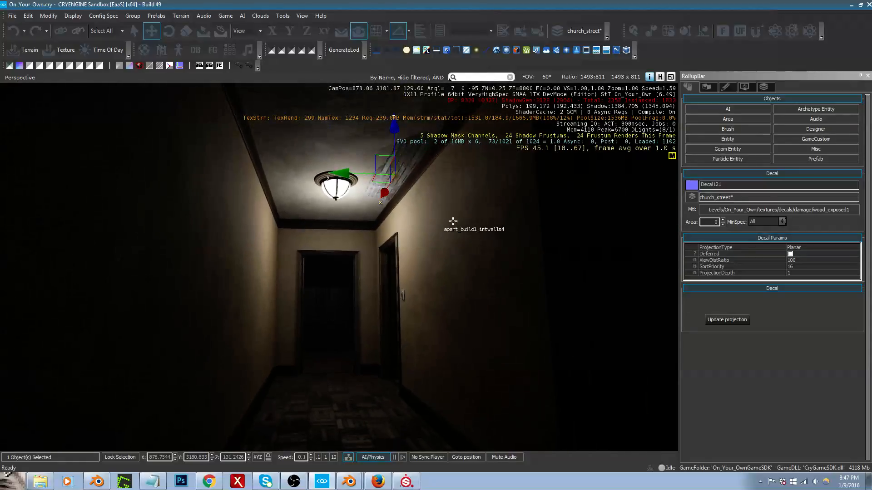
# Step: Add a decal on the hallway wall near the side doorway, reorient it flat to the wall and assign decals/damage/plaster_exposed
pyautogui.click(812, 150)
pyautogui.click(820, 195)
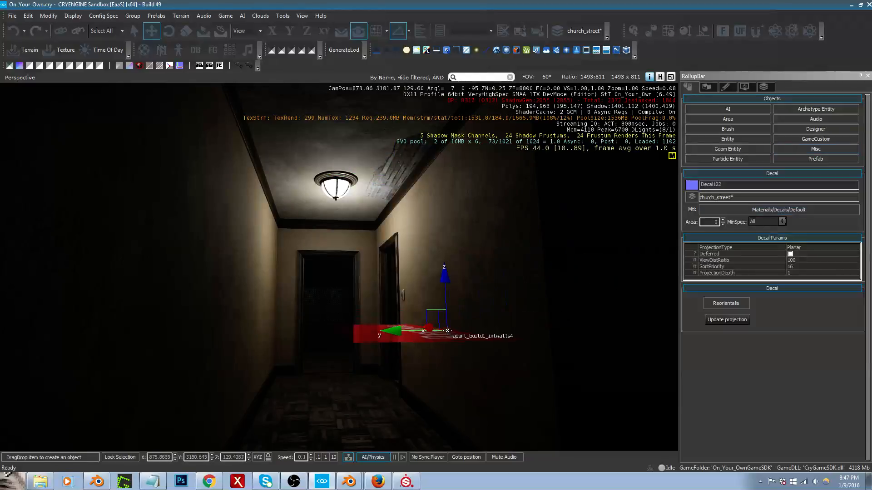
pyautogui.click(445, 352)
pyautogui.click(726, 304)
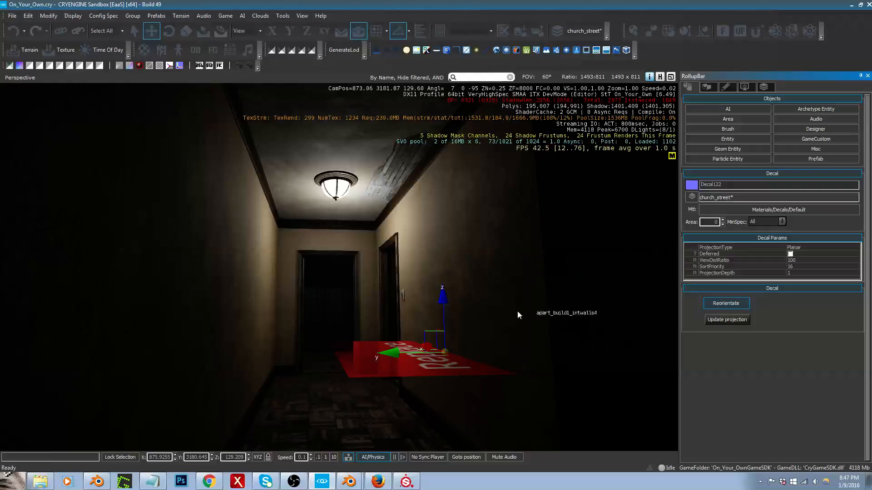
pyautogui.moveTo(410, 354); pyautogui.dragTo(444, 354)
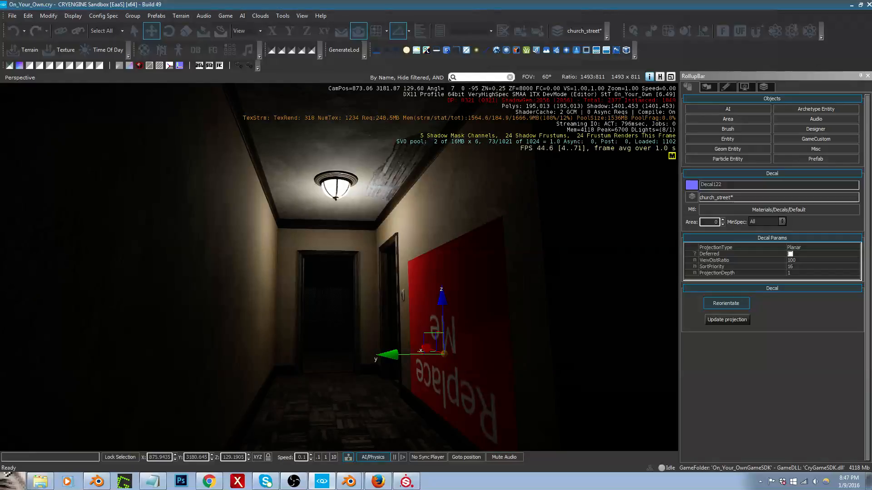
pyautogui.moveTo(459, 270); pyautogui.dragTo(462, 272, button='right')
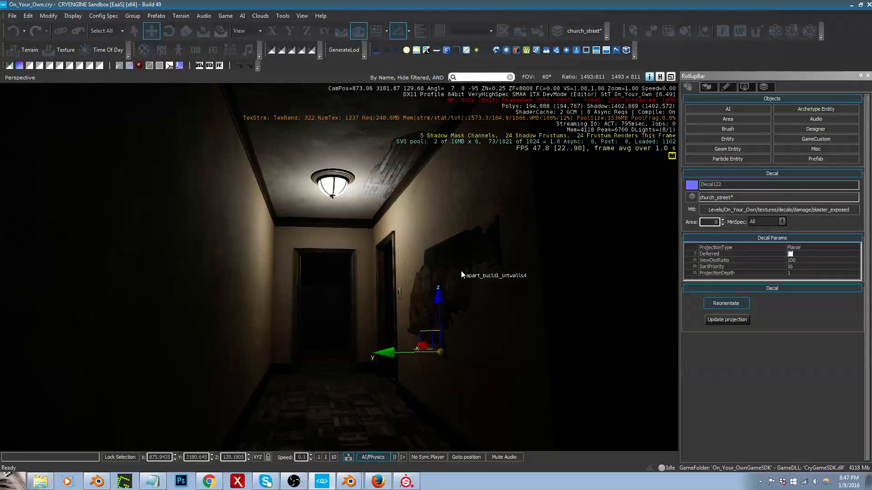
# Step: Shrink and rotate the exposed-plaster decal, move it low on the wall just past the side doorway and deselect it
pyautogui.click(451, 290)
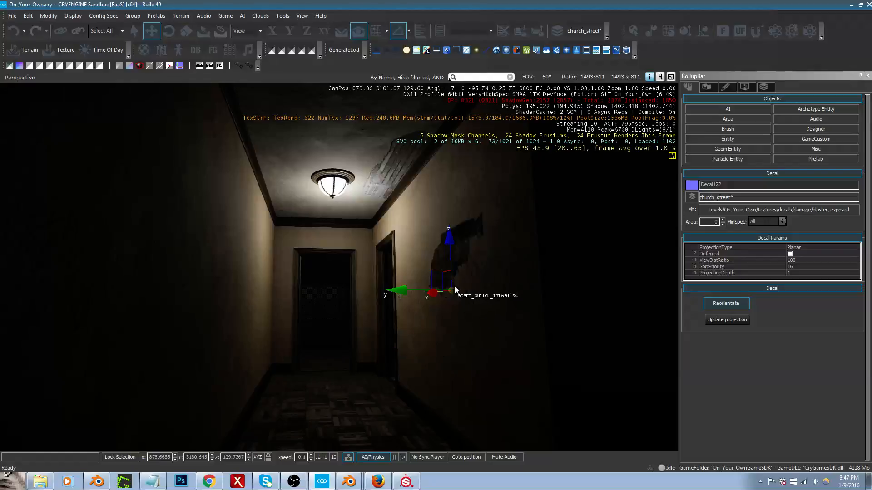
pyautogui.keyDown('ctrl'); pyautogui.moveTo(517, 247); pyautogui.dragTo(538, 240); pyautogui.keyUp('ctrl')
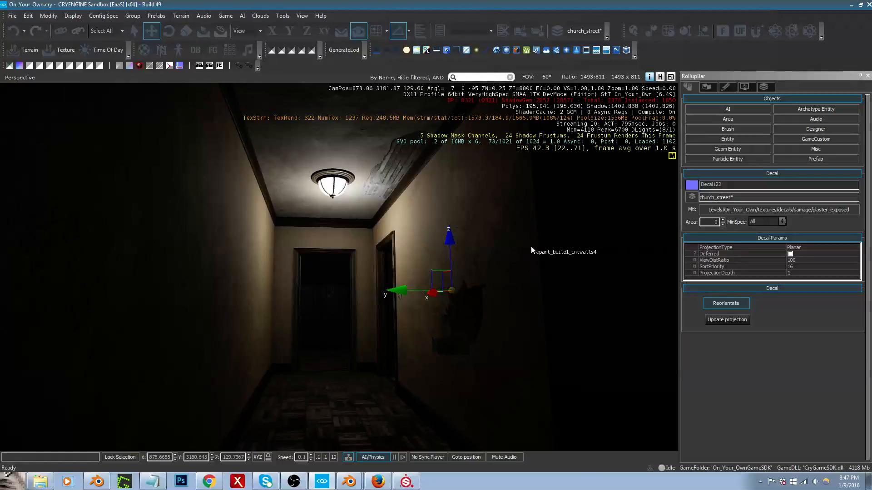
pyautogui.moveTo(535, 244); pyautogui.dragTo(411, 361)
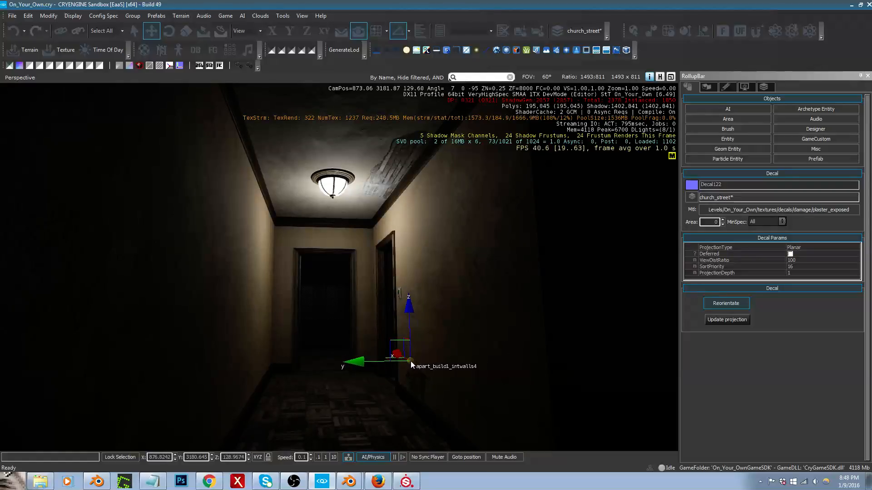
pyautogui.moveTo(454, 373); pyautogui.dragTo(454, 373, button='right')
pyautogui.click(455, 373)
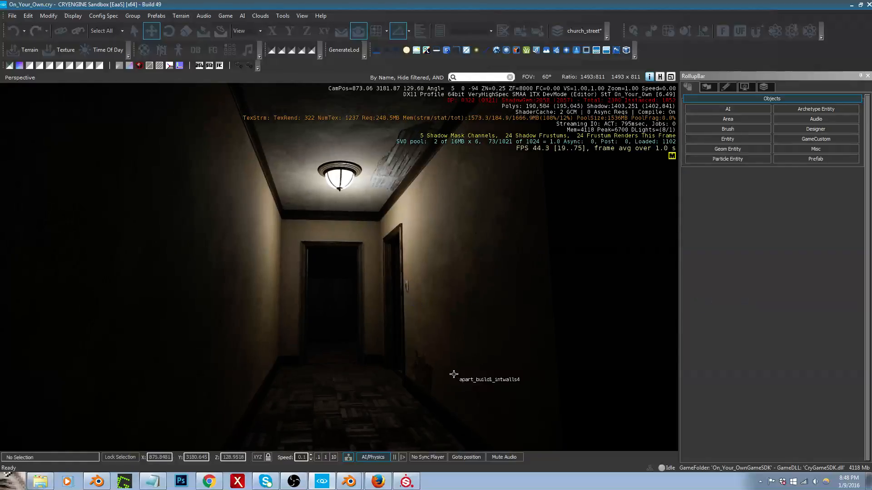
# Step: Add a decal on the hallway floor in front of the end doorway and assign the decals/carpets/carpet4 material
pyautogui.click(710, 129)
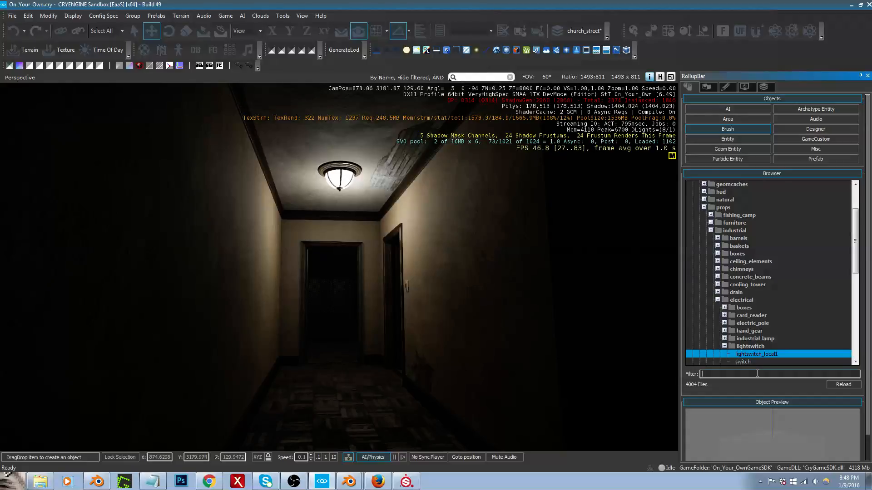
pyautogui.click(814, 150)
pyautogui.click(815, 195)
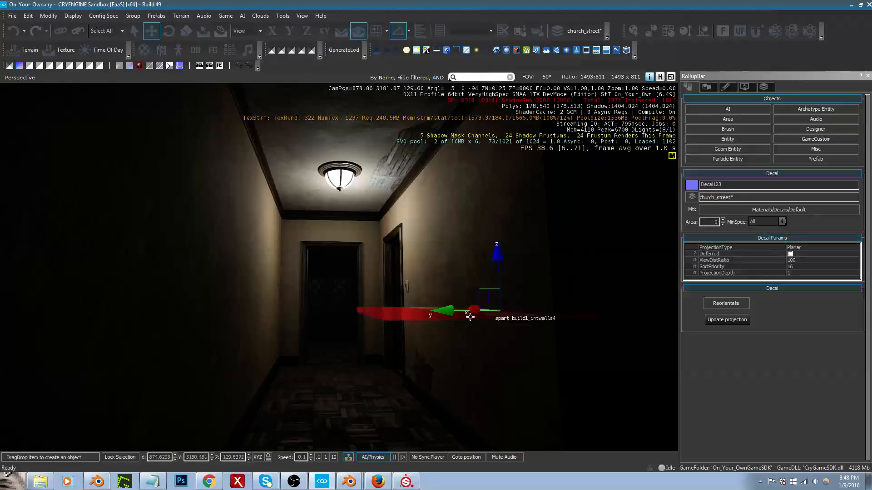
pyautogui.click(356, 399)
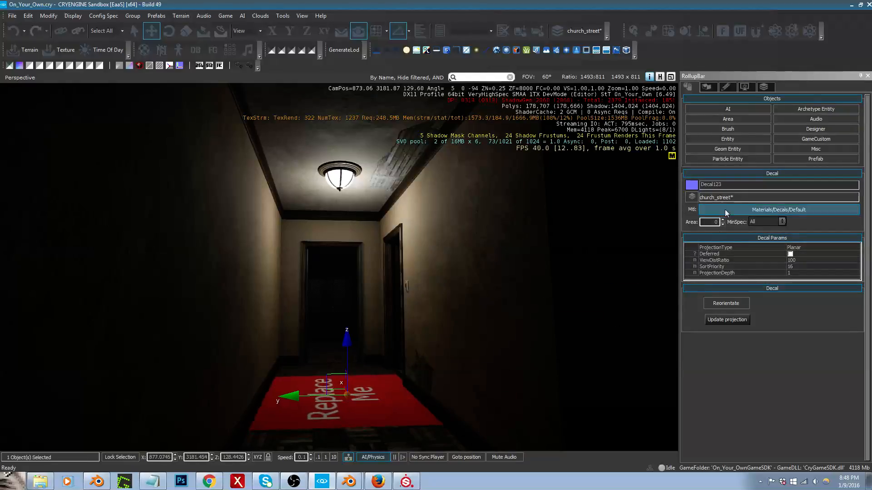
pyautogui.click(771, 209)
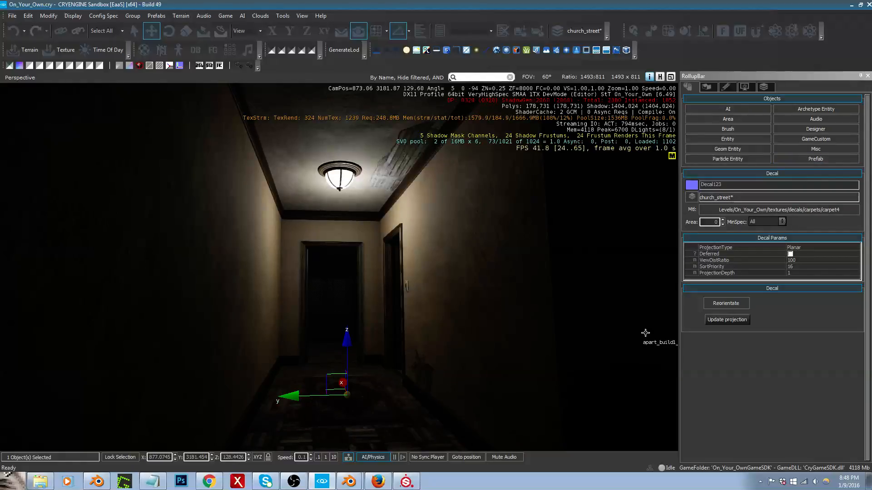
# Step: Reorient the carpet decal at a slight angle, move it further down the hallway floor and deselect it
pyautogui.click(725, 303)
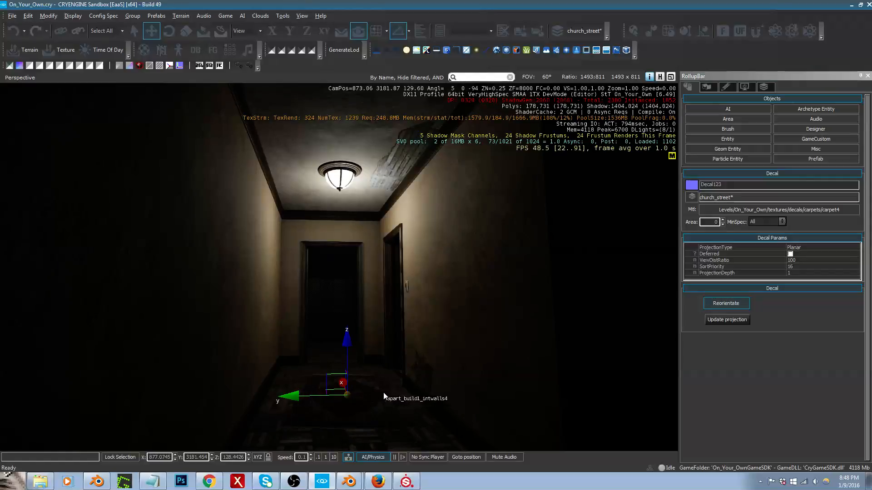
pyautogui.moveTo(347, 395); pyautogui.dragTo(339, 388)
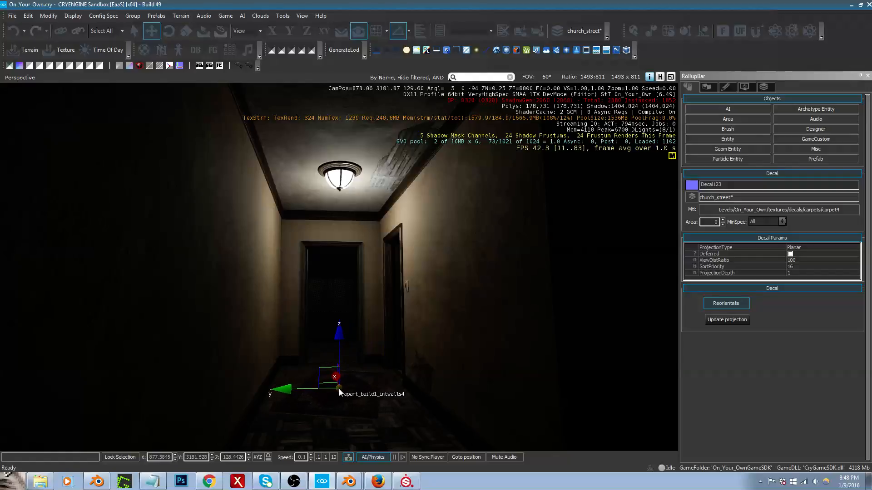
pyautogui.click(383, 377)
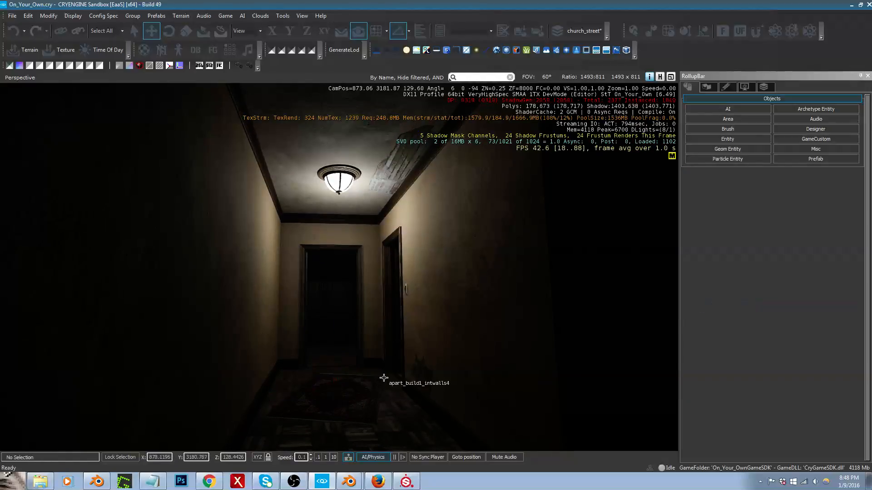
pyautogui.moveTo(383, 378); pyautogui.dragTo(384, 377, button='right')
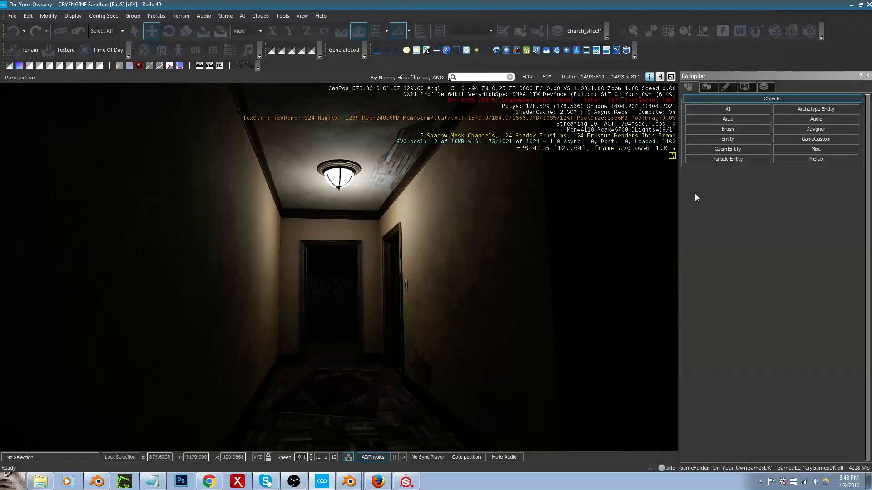
# Step: Filter the brush objects for "outlet" and place an electric_outlet low on the hallway wall opposite the light switch
pyautogui.click(724, 129)
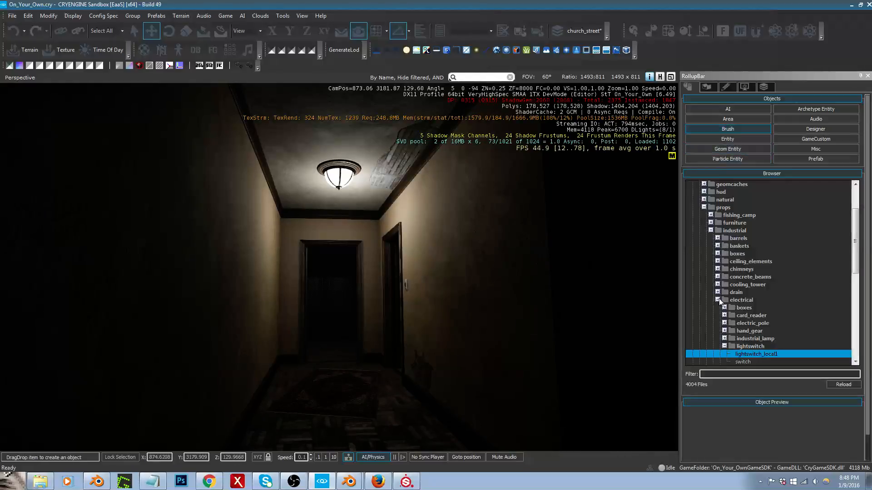
pyautogui.click(735, 373)
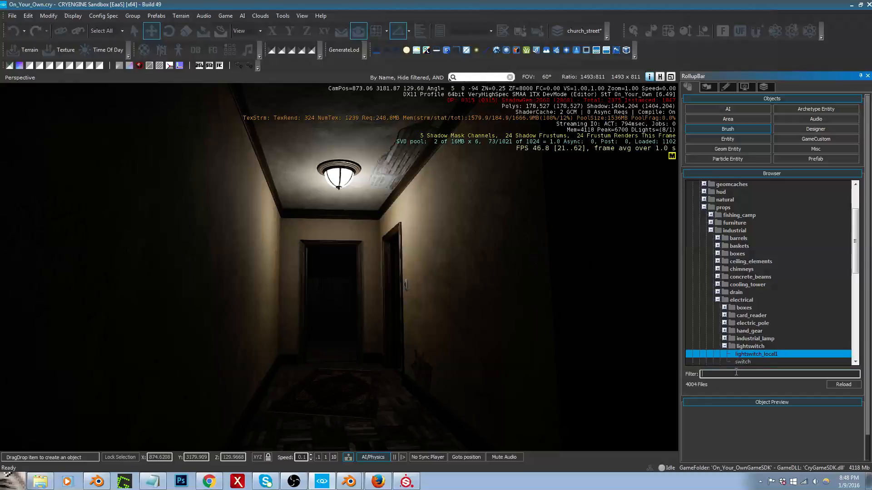
pyautogui.write('out')
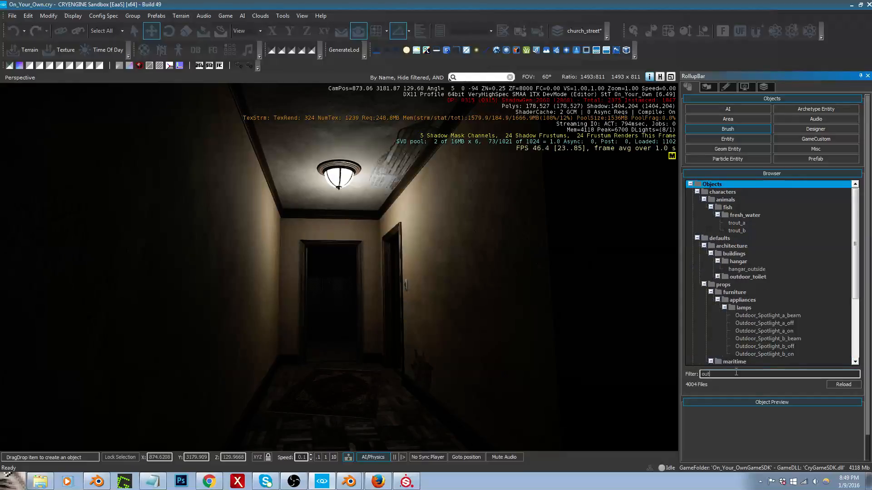
pyautogui.write('tlet')
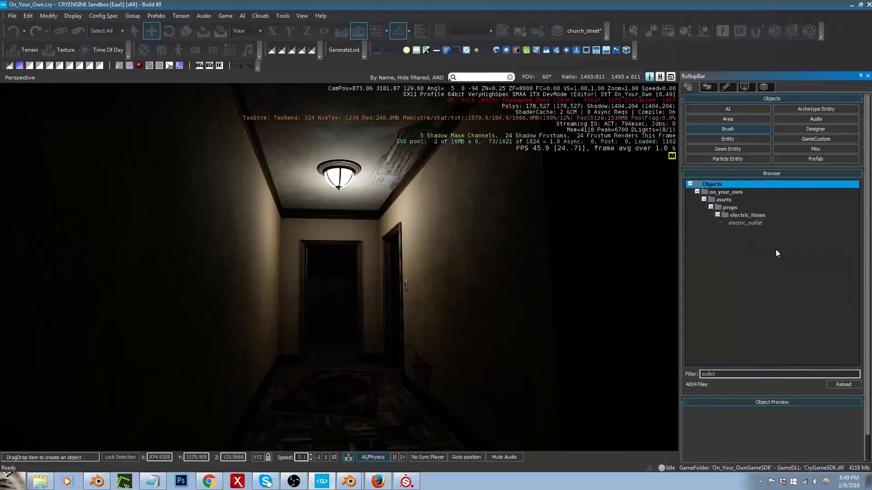
pyautogui.moveTo(756, 225)
pyautogui.mouseDown()
pyautogui.moveTo(522, 324)
pyautogui.moveTo(245, 396)
pyautogui.moveTo(247, 377)
pyautogui.moveTo(246, 396)
pyautogui.mouseUp()
# Step: Push the electric outlet back against the wall surface and raise it slightly above the baseboard
pyautogui.press('w')
pyautogui.moveTo(251, 384); pyautogui.dragTo(222, 416, button='right')
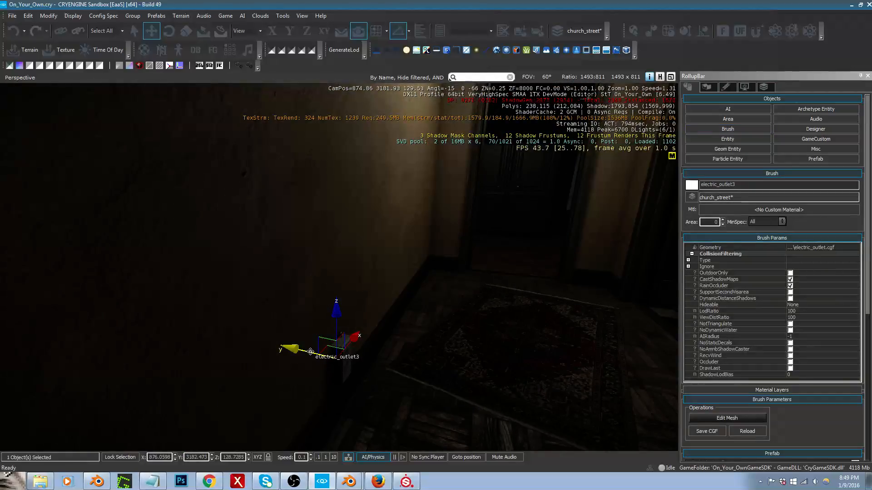
pyautogui.moveTo(310, 350); pyautogui.dragTo(301, 349)
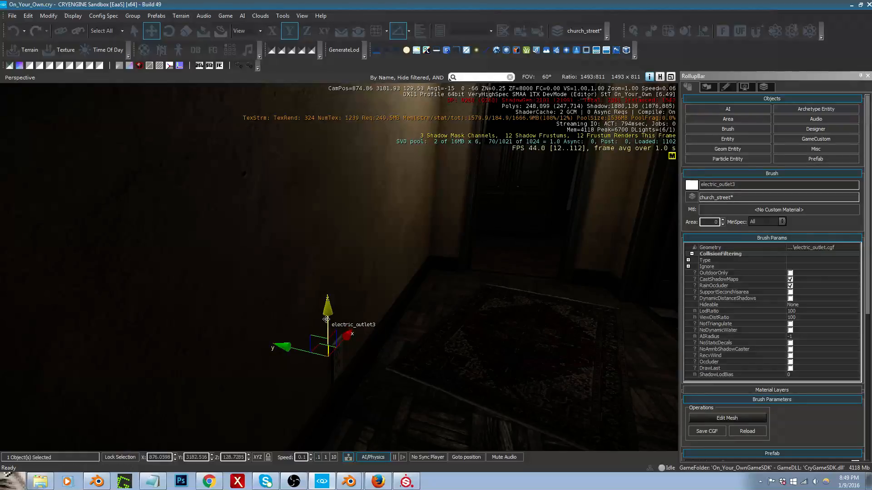
pyautogui.moveTo(326, 317); pyautogui.dragTo(325, 307)
pyautogui.moveTo(325, 307); pyautogui.dragTo(390, 289, button='right')
pyautogui.press('a')
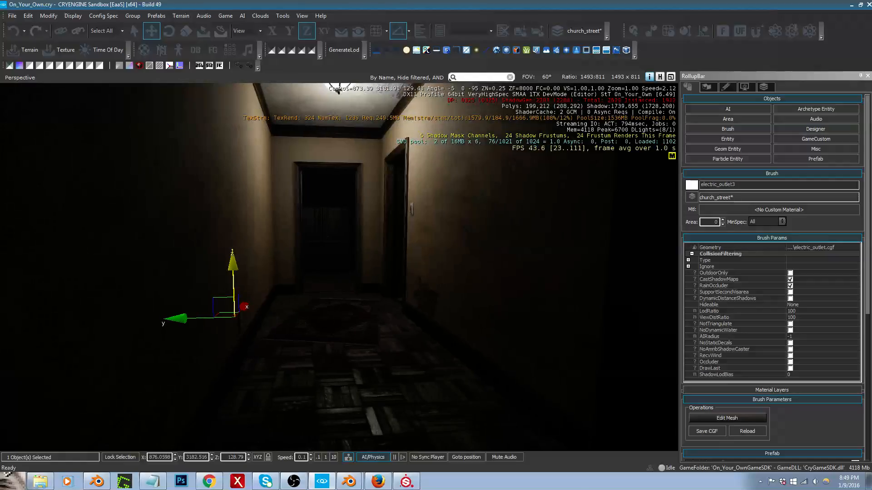
# Step: Clone the electric outlet along the same wall towards the near end of the hallway and deselect the copy
pyautogui.moveTo(245, 309); pyautogui.dragTo(189, 353)
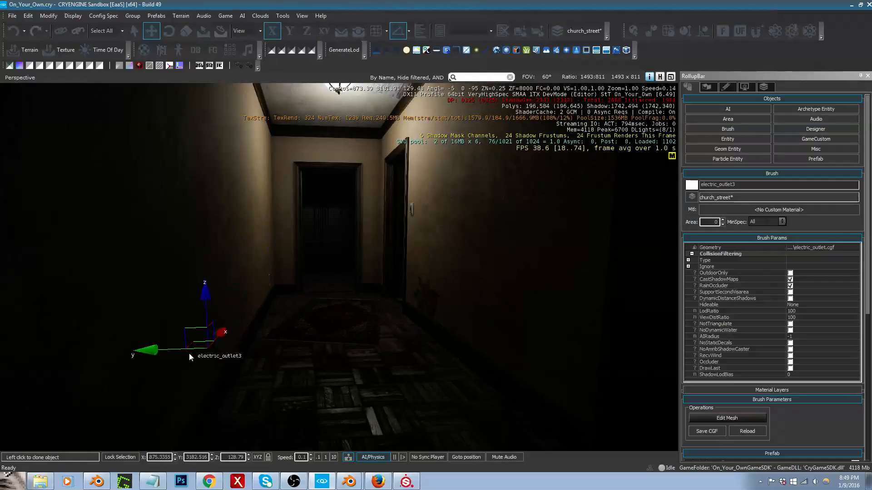
pyautogui.click(152, 389)
pyautogui.moveTo(157, 387); pyautogui.dragTo(173, 380, button='right')
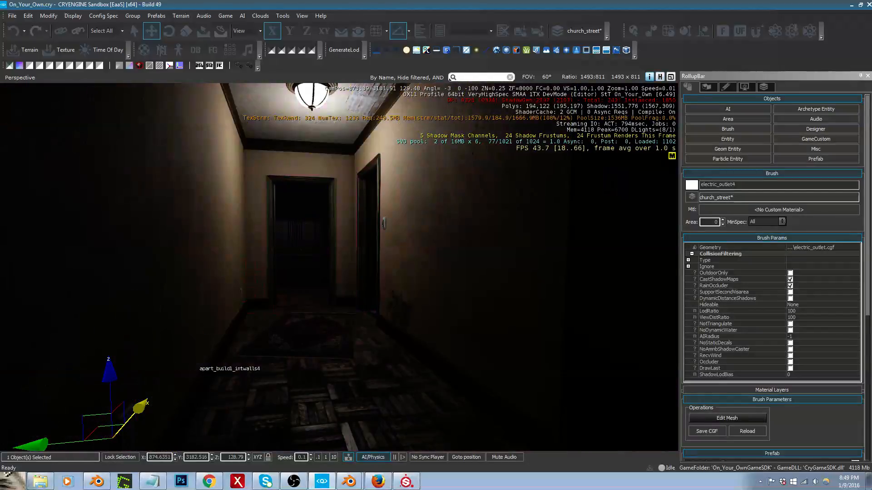
pyautogui.click(194, 363)
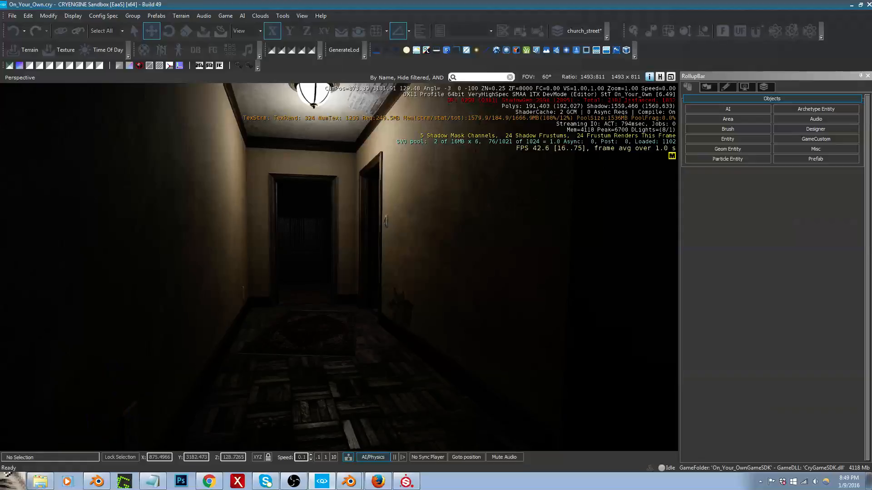
pyautogui.moveTo(194, 364); pyautogui.dragTo(181, 361, button='right')
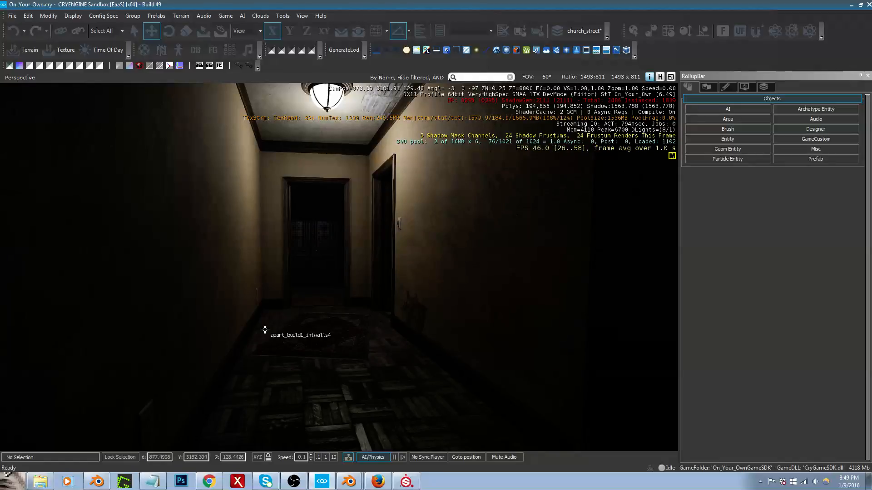
# Step: Show the helpers, select the exposed-wood ceiling decal and darken its material colour to grey 182, 182, 182
pyautogui.moveTo(266, 331); pyautogui.dragTo(280, 323, button='right')
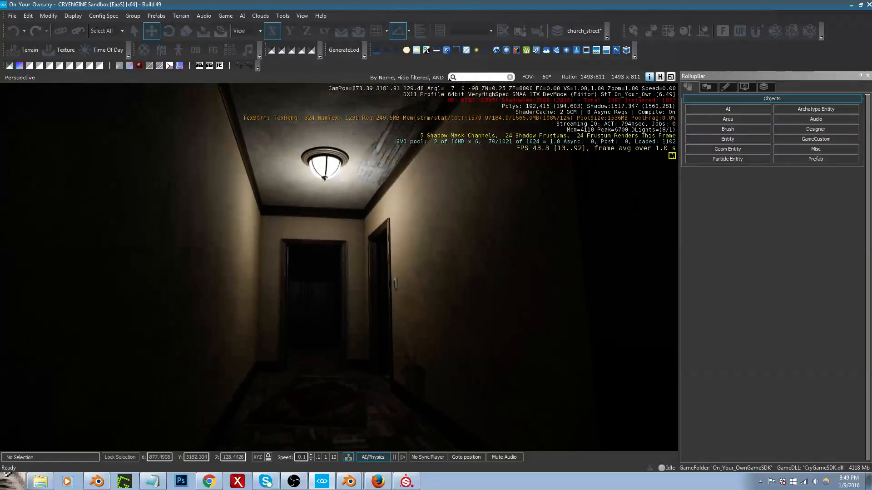
pyautogui.hotkey('shift', 'space')
pyautogui.click(390, 155)
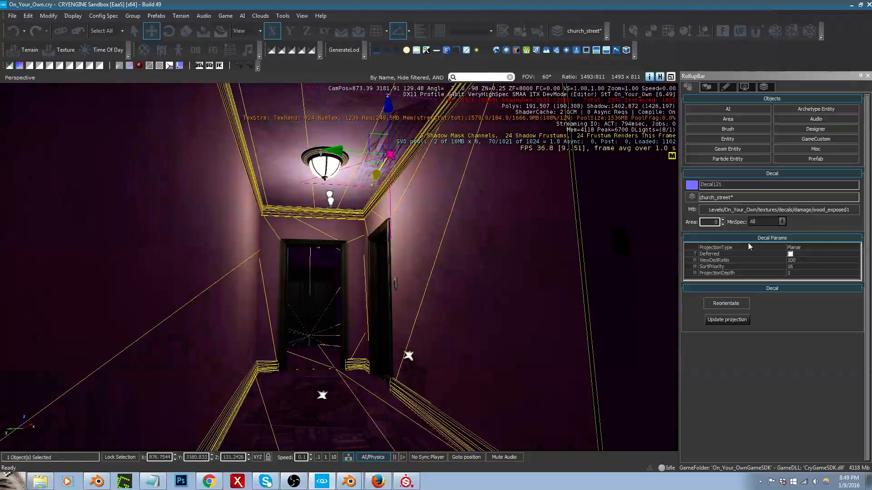
pyautogui.click(813, 209)
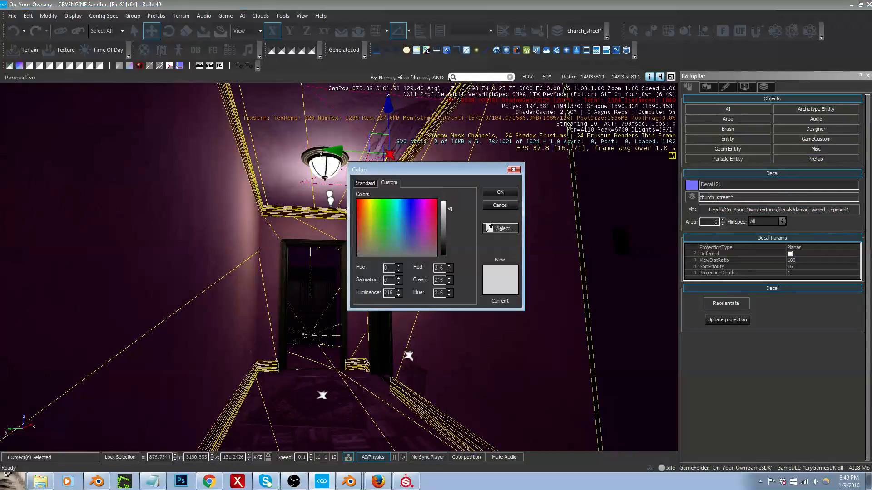
pyautogui.moveTo(441, 170); pyautogui.dragTo(573, 153)
pyautogui.moveTo(574, 190); pyautogui.dragTo(583, 202)
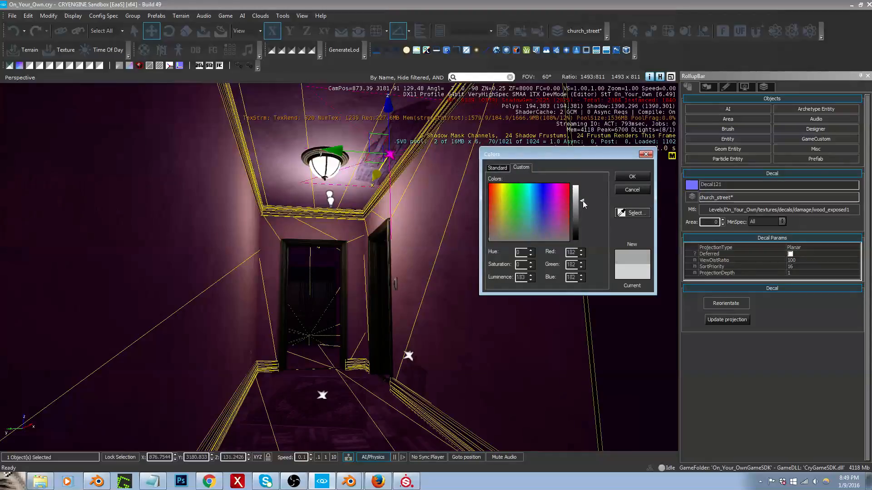
pyautogui.click(636, 178)
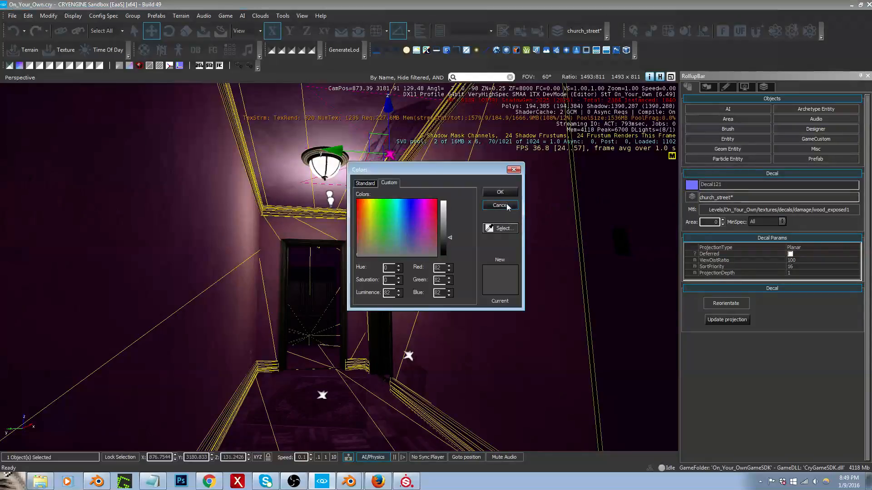
# Step: Darken the exposed-wood material's second colour to grey 36, 36, 36, and deselect the ceiling decal
pyautogui.moveTo(449, 239); pyautogui.dragTo(449, 252)
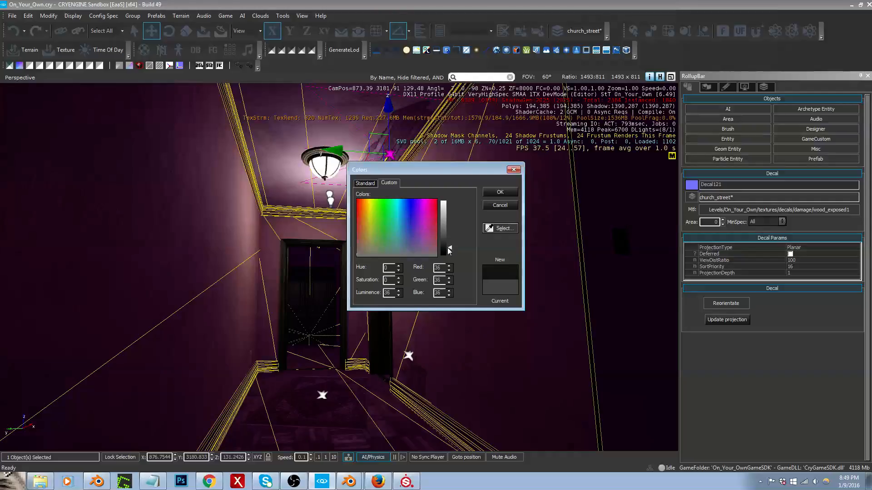
pyautogui.click(499, 192)
pyautogui.moveTo(500, 216); pyautogui.dragTo(485, 204, button='right')
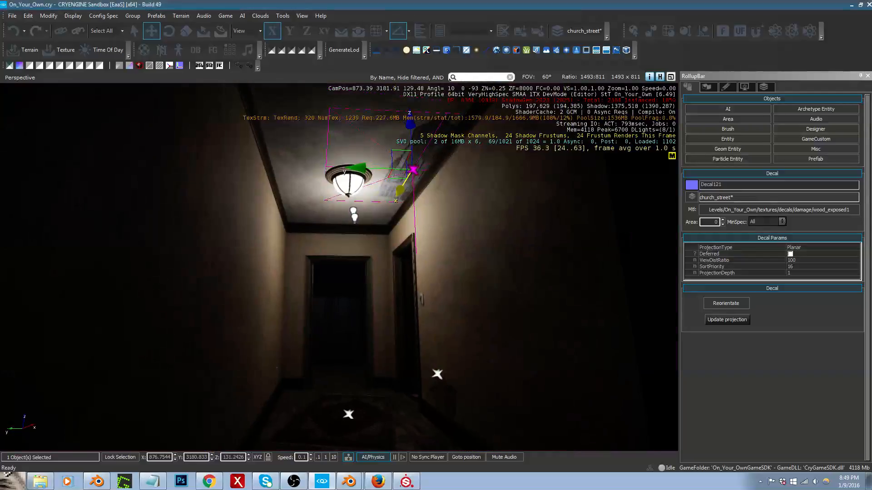
pyautogui.moveTo(483, 249); pyautogui.dragTo(477, 263, button='right')
pyautogui.click(483, 249)
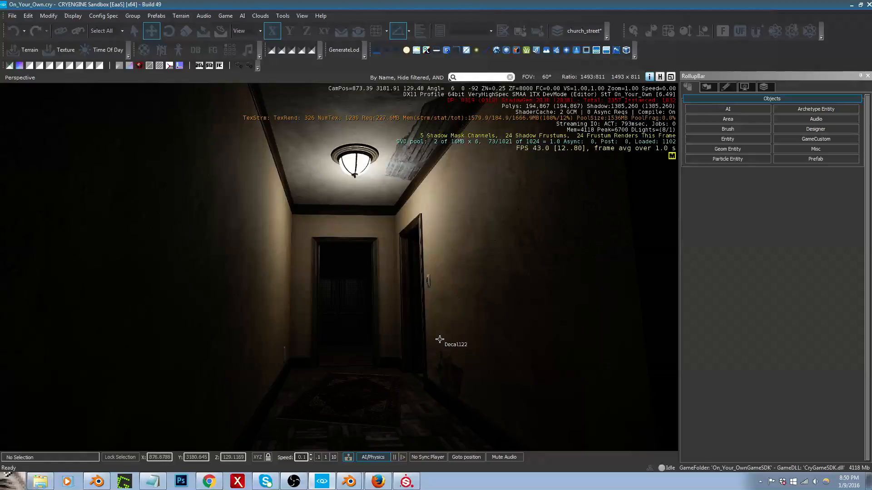
pyautogui.moveTo(440, 340); pyautogui.dragTo(364, 338, button='right')
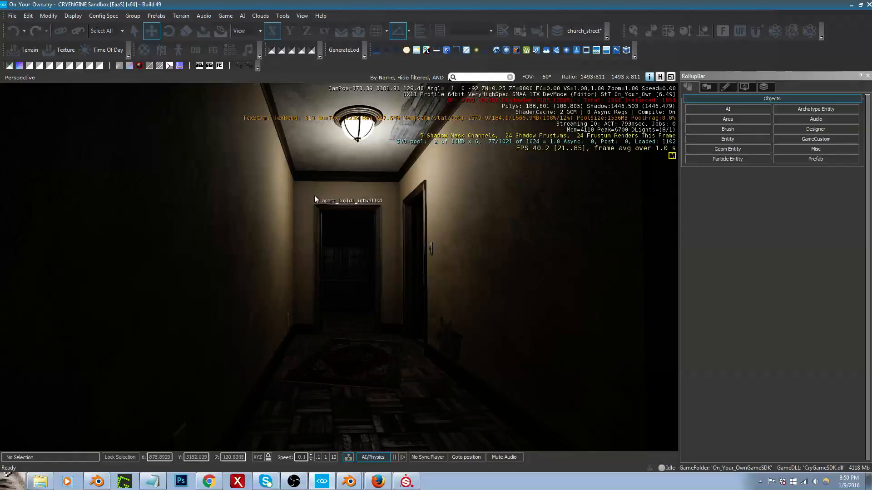
pyautogui.moveTo(418, 223); pyautogui.dragTo(416, 219, button='right')
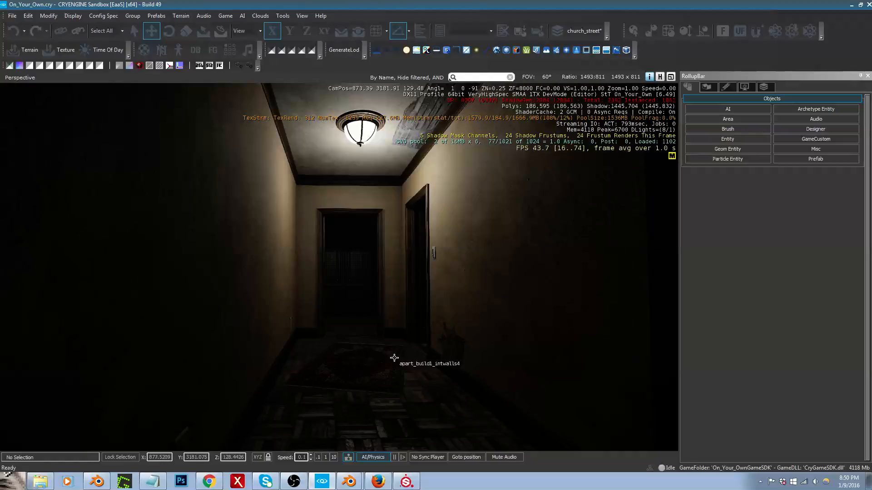
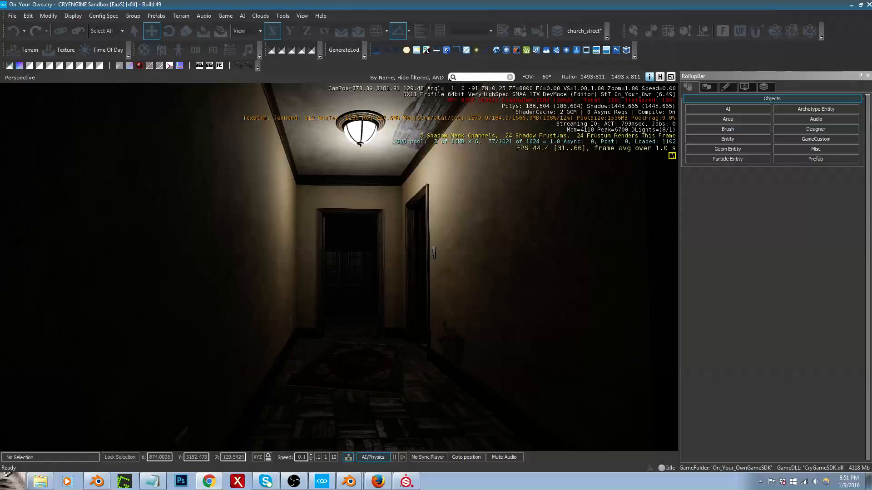
# Step: Select the dirt13 decal on the ceiling and reorientate it onto the hallway ceiling around the light fixture
pyautogui.moveTo(305, 261); pyautogui.dragTo(667, 243, button='right')
pyautogui.press('w')
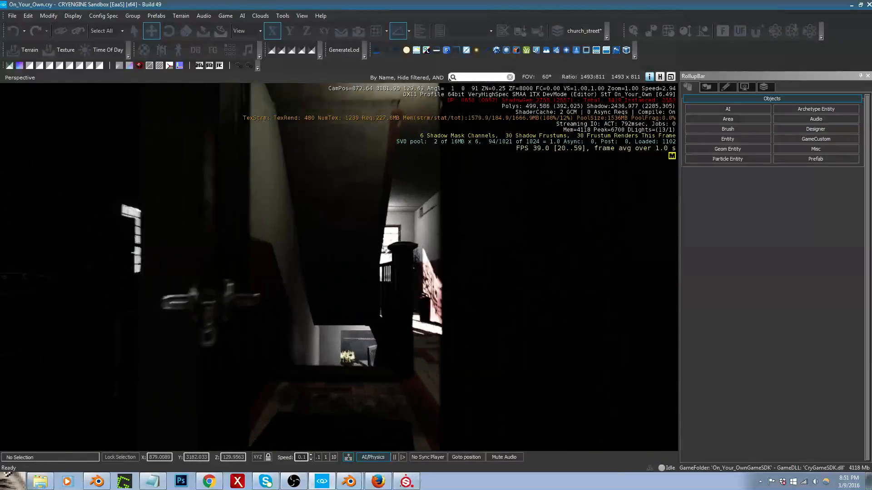
pyautogui.moveTo(255, 300); pyautogui.dragTo(420, 120, button='right')
pyautogui.click(399, 134)
pyautogui.moveTo(391, 170); pyautogui.dragTo(479, 154)
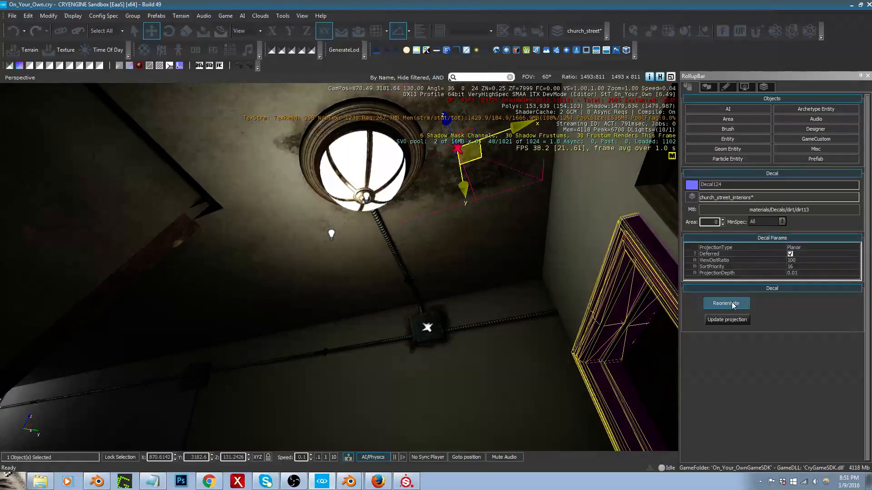
pyautogui.click(732, 306)
pyautogui.moveTo(516, 254); pyautogui.dragTo(456, 239, button='right')
pyautogui.press('w')
pyautogui.moveTo(403, 221); pyautogui.dragTo(393, 224)
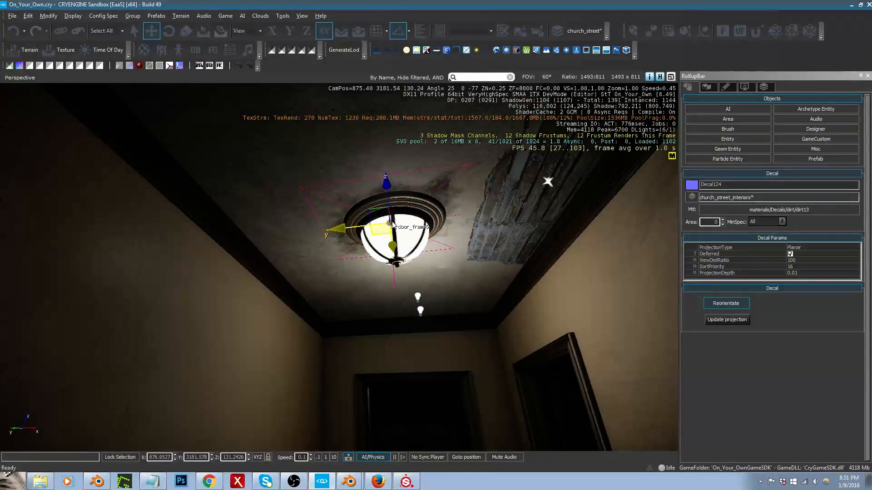
pyautogui.moveTo(428, 220); pyautogui.dragTo(456, 244, button='right')
pyautogui.press('s')
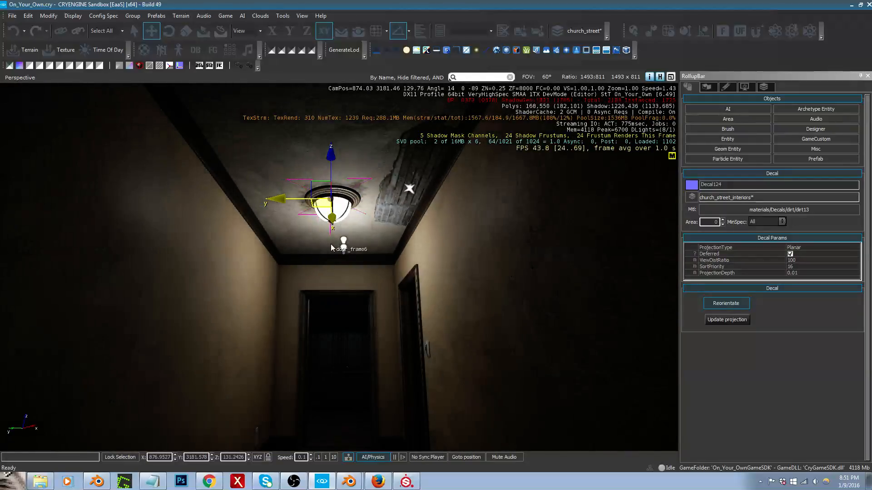
pyautogui.moveTo(331, 259)
pyautogui.mouseDown(button='right')
pyautogui.moveTo(352, 295)
pyautogui.moveTo(330, 254)
pyautogui.mouseUp(button='right')
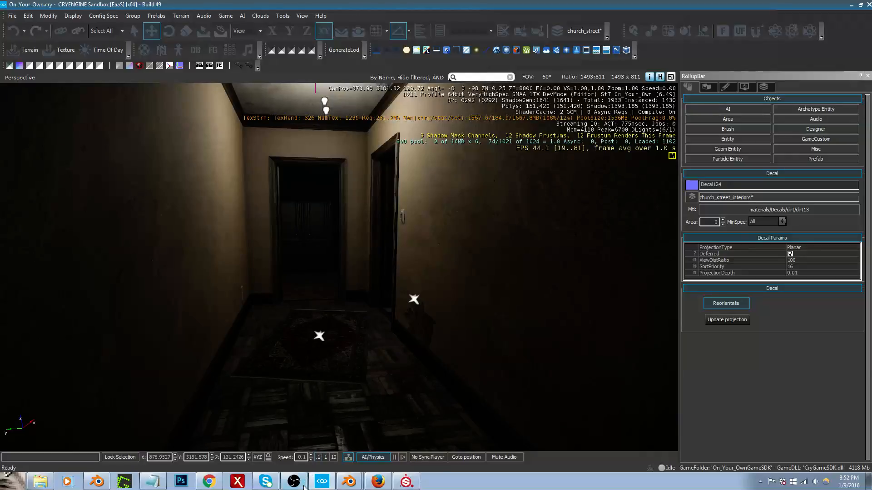
# Step: Set the Diffuse amplifier of Total Illumination v2 to 1 in the terrain environment settings
pyautogui.click(322, 482)
pyautogui.click(322, 484)
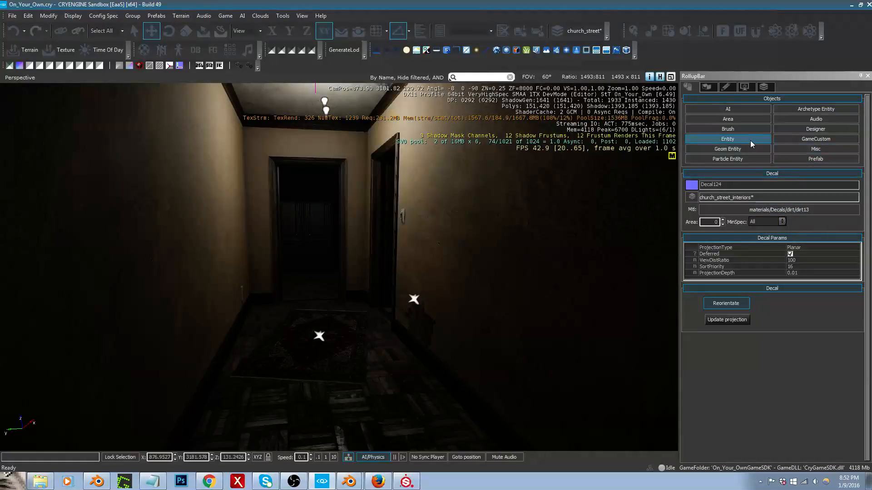
pyautogui.click(713, 90)
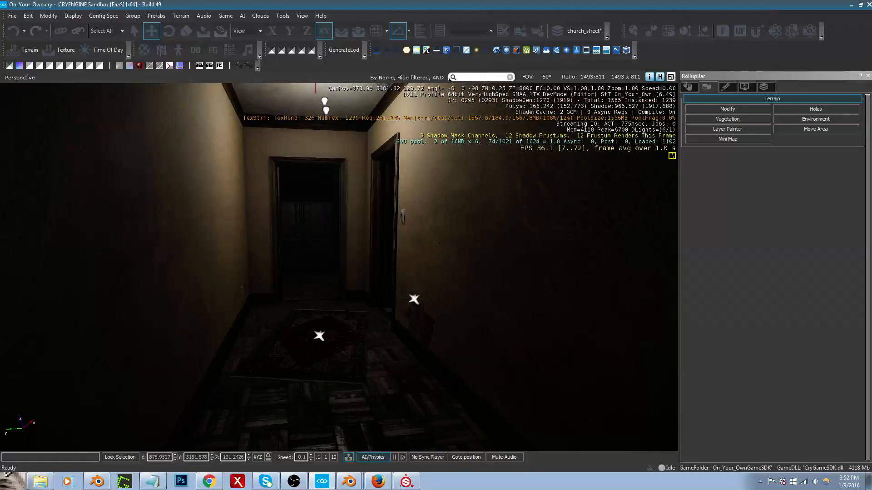
pyautogui.moveTo(304, 308); pyautogui.dragTo(529, 313, button='right')
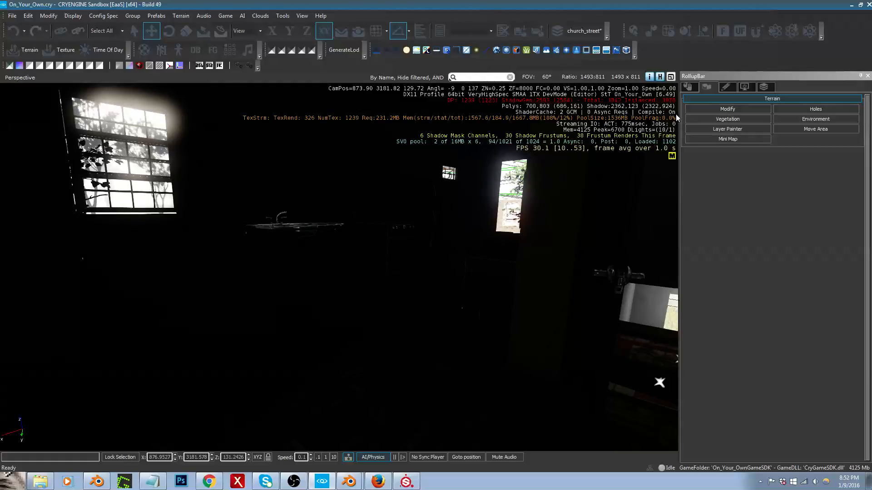
pyautogui.click(816, 119)
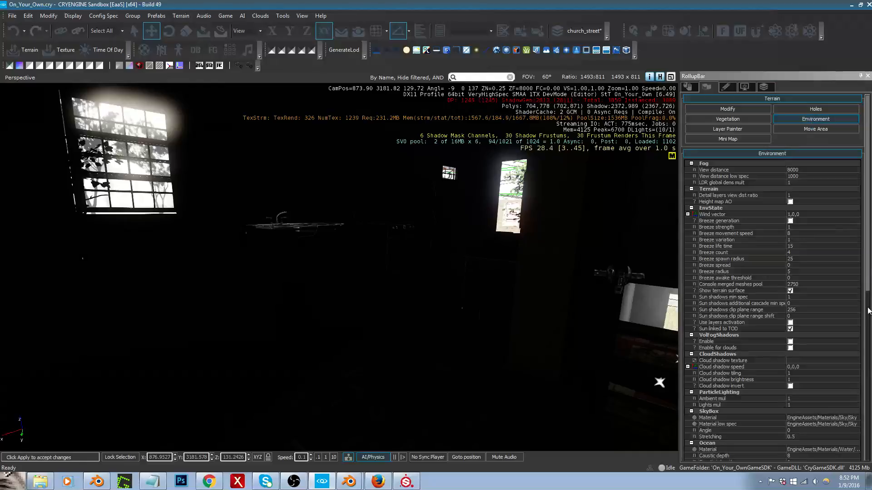
pyautogui.moveTo(868, 311); pyautogui.dragTo(868, 462)
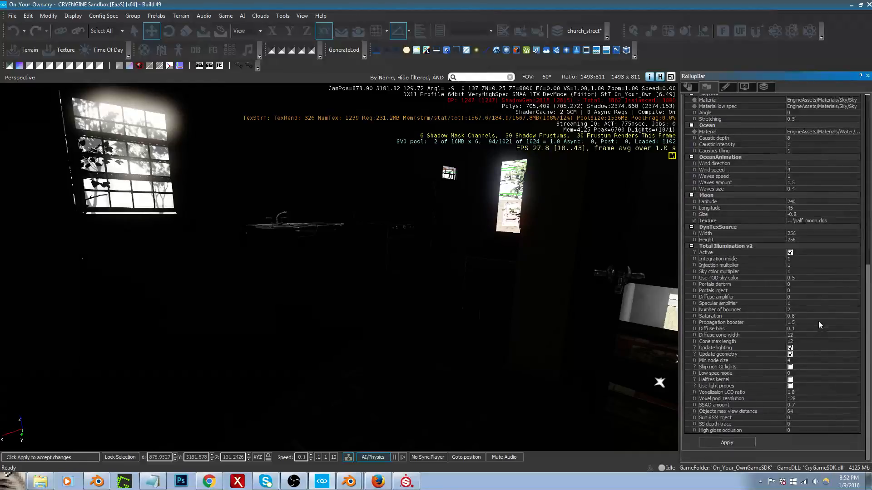
pyautogui.click(802, 297)
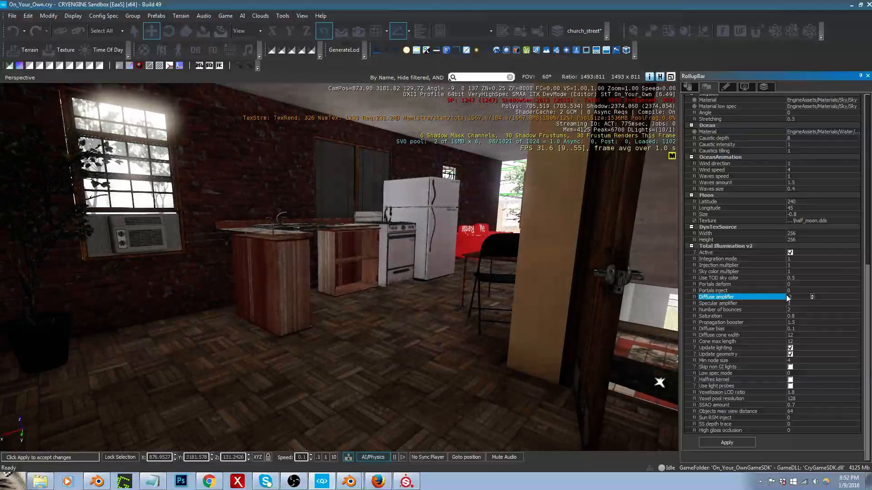
pyautogui.moveTo(797, 296); pyautogui.dragTo(779, 297)
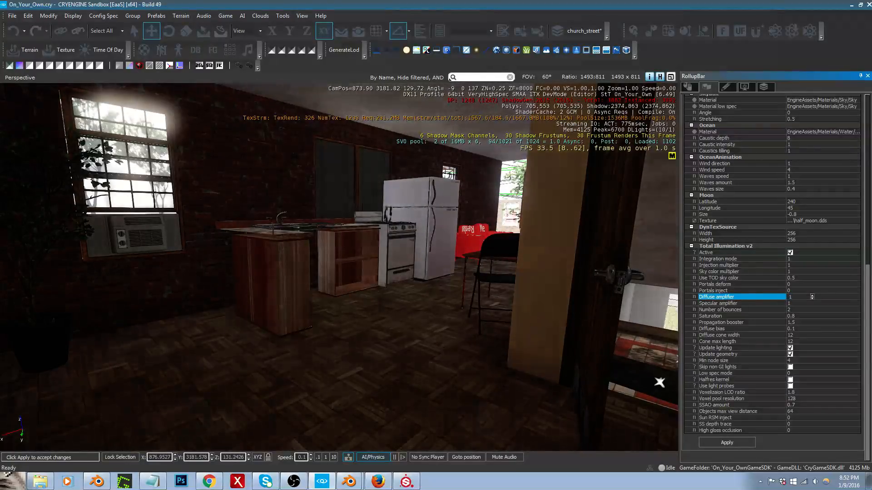
# Step: Select the two light entities beneath the hallway ceiling lamp and show their entity properties
pyautogui.moveTo(477, 292); pyautogui.dragTo(423, 239, button='right')
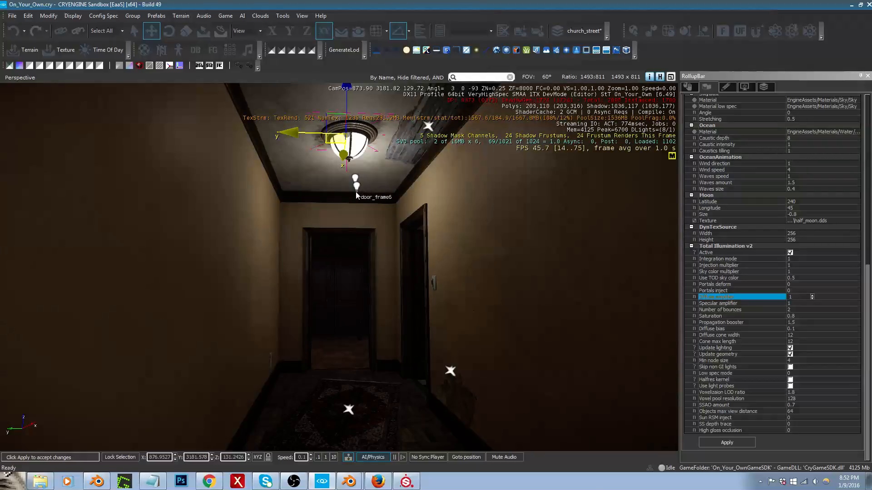
pyautogui.moveTo(355, 187)
pyautogui.mouseDown(button='right')
pyautogui.moveTo(426, 140)
pyautogui.moveTo(355, 193)
pyautogui.mouseUp(button='right')
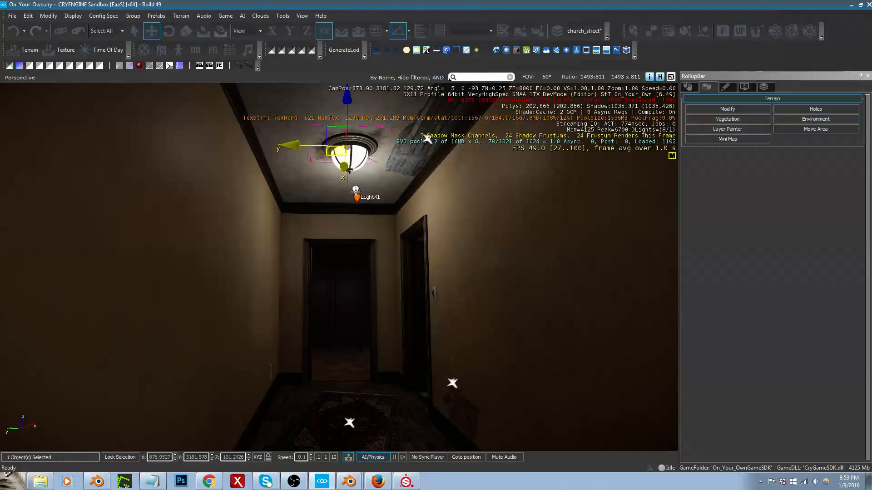
pyautogui.click(357, 196)
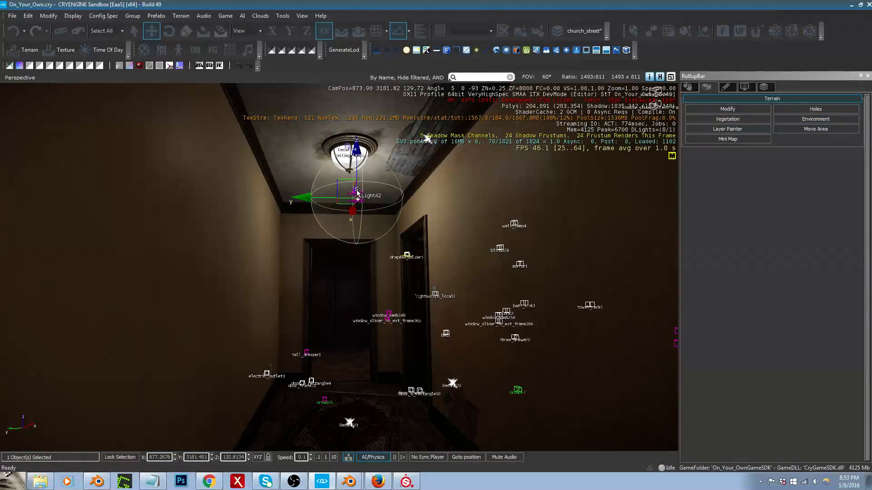
pyautogui.keyDown('ctrl'); pyautogui.click(356, 192); pyautogui.keyUp('ctrl')
pyautogui.click(687, 92)
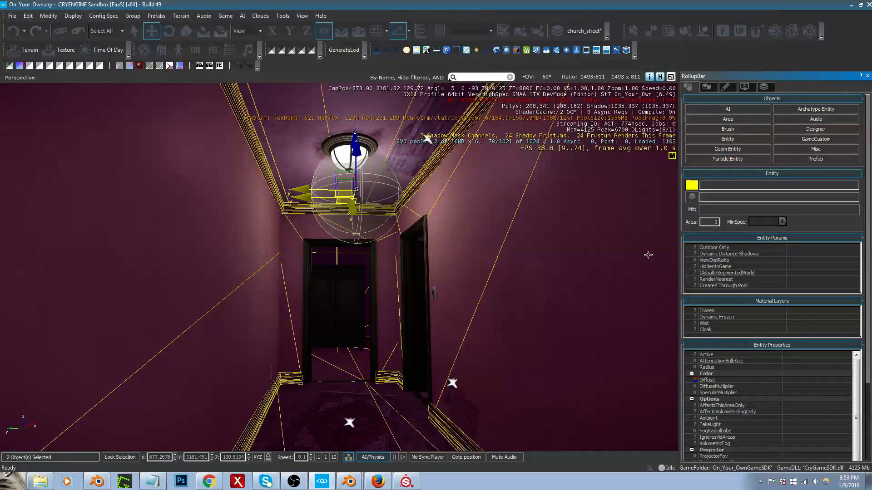
pyautogui.moveTo(344, 253); pyautogui.dragTo(341, 253, button='right')
# Step: Hide the church_street_lights layer to view the hallway without its light entities
pyautogui.click(763, 87)
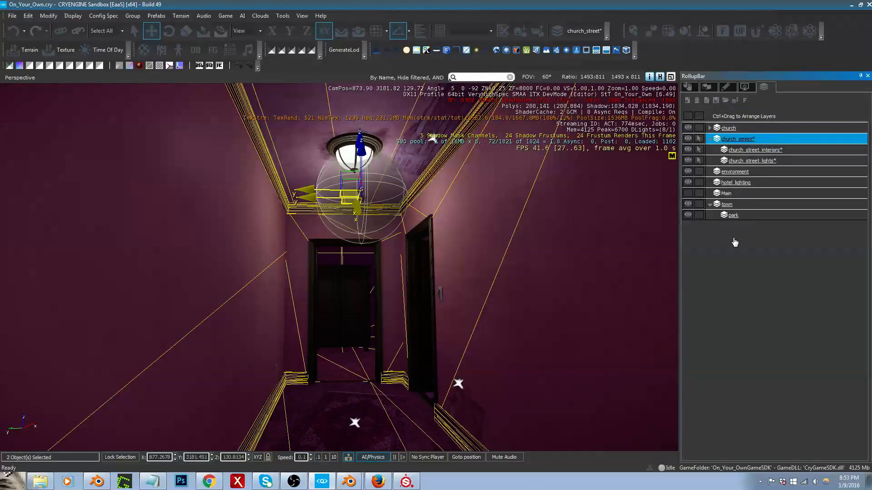
pyautogui.click(688, 160)
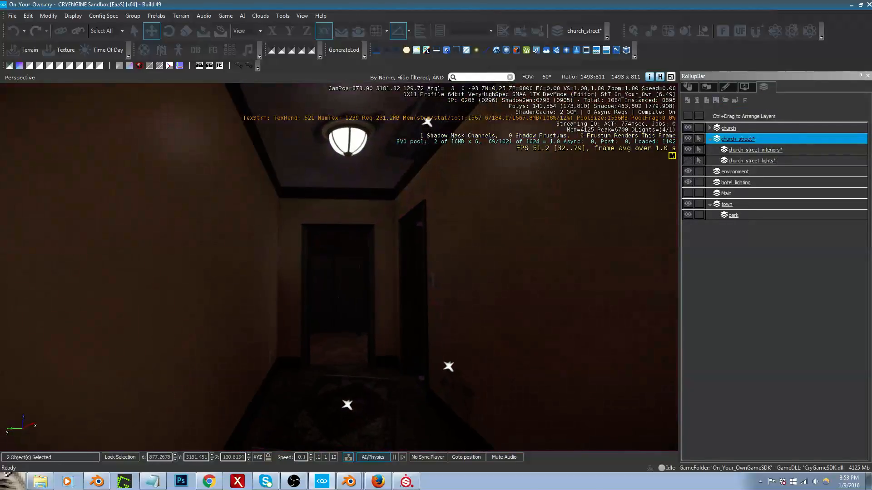
pyautogui.moveTo(520, 232); pyautogui.dragTo(476, 238, button='right')
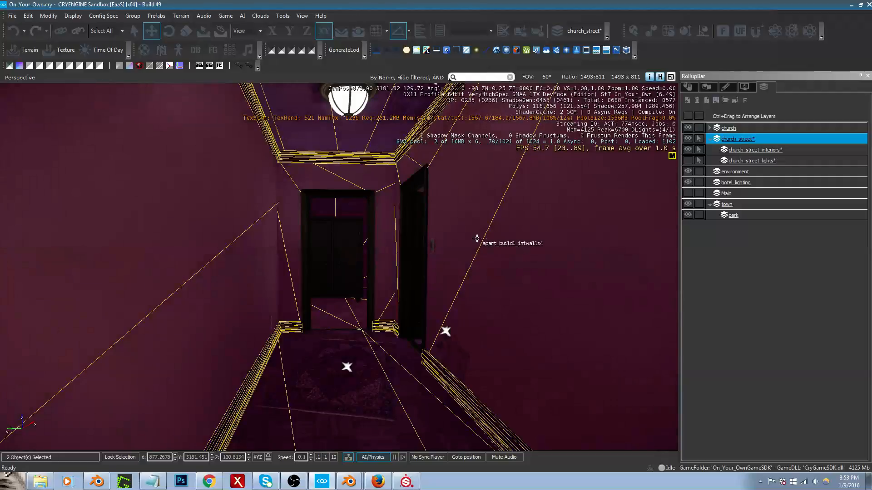
pyautogui.rightClick(471, 253)
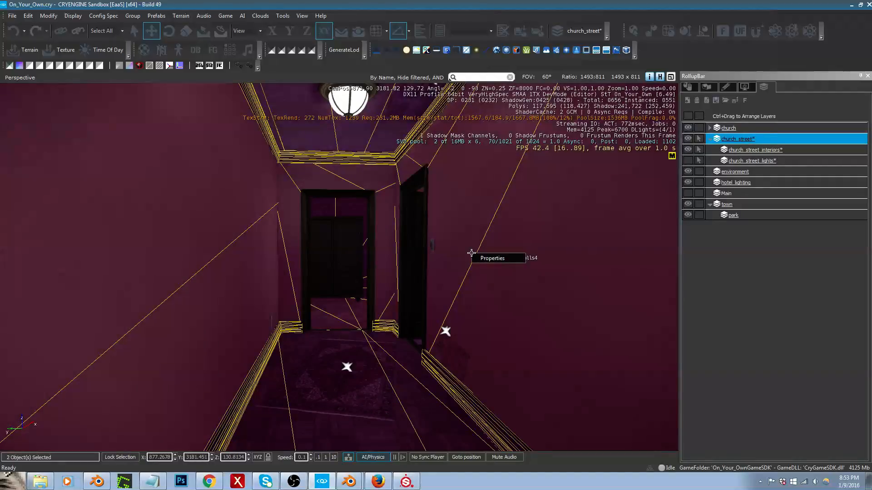
# Step: Check the bedroom's indirect lighting near the window with the lights layer hidden, and save the level
pyautogui.moveTo(463, 245); pyautogui.dragTo(565, 234, button='right')
pyautogui.press('w')
pyautogui.press('w')
pyautogui.press('s')
pyautogui.press('w')
pyautogui.press('w')
pyautogui.press('s')
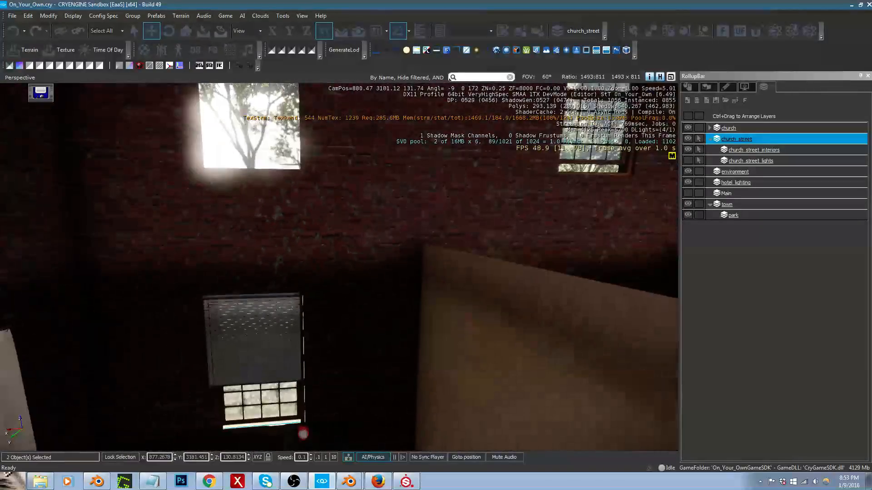
pyautogui.moveTo(463, 226); pyautogui.dragTo(464, 311, button='middle')
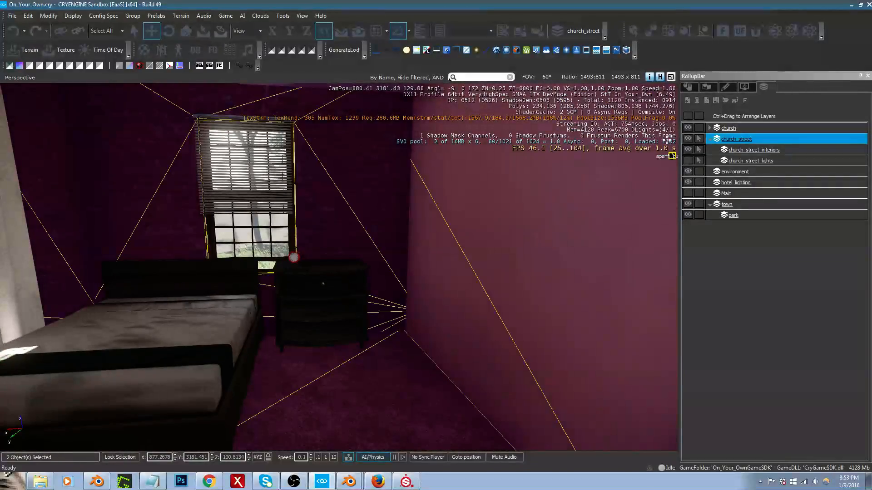
# Step: Toggle Update geometry under Total Illumination v2 in the environment settings to rebuild the voxel geometry
pyautogui.click(707, 87)
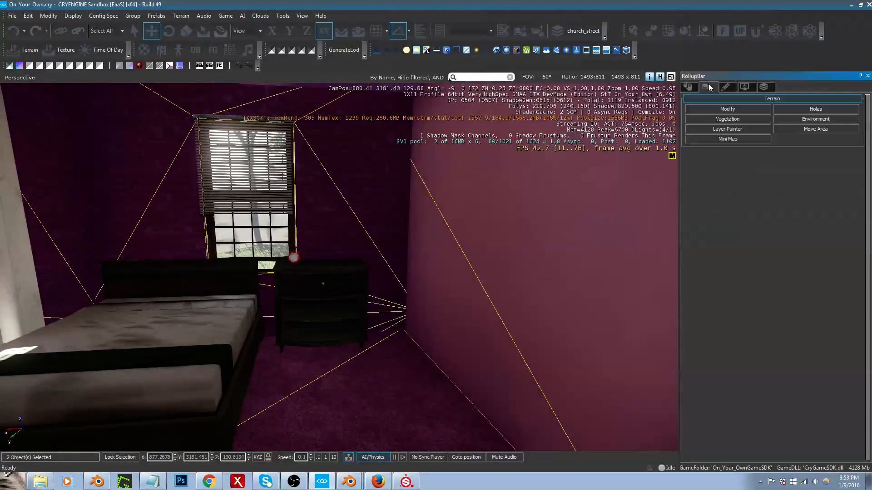
pyautogui.click(840, 121)
pyautogui.scroll(-10, 772, 272)
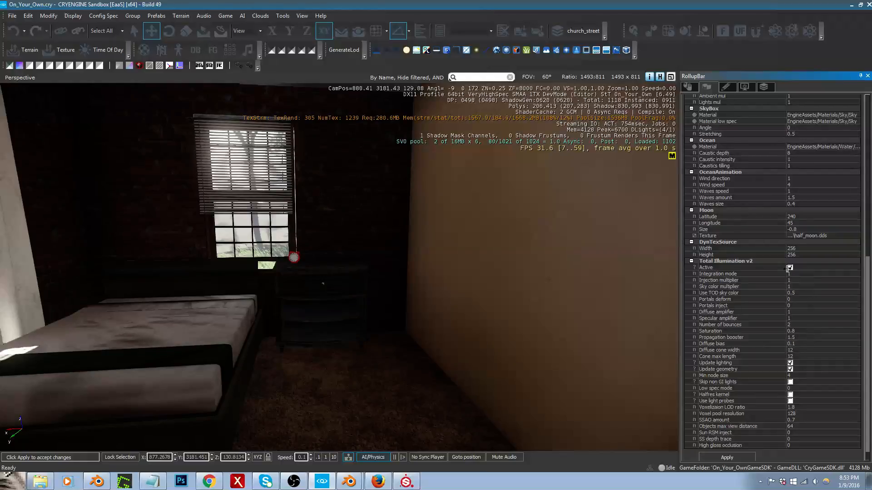
pyautogui.click(790, 370)
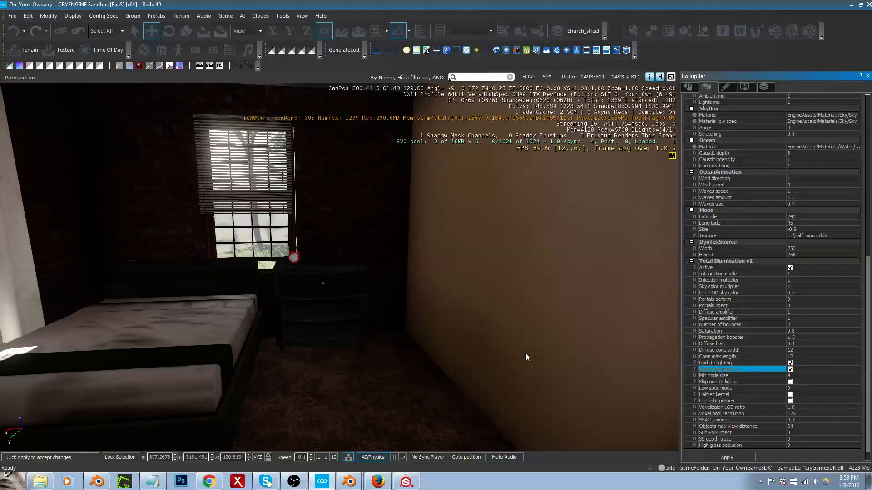
# Step: Examine the global illumination along the hallway and in the bedroom with the wardrobe
pyautogui.moveTo(526, 356)
pyautogui.mouseDown(button='right')
pyautogui.moveTo(577, 353)
pyautogui.moveTo(427, 344)
pyautogui.moveTo(526, 364)
pyautogui.mouseUp(button='right')
pyautogui.press('w')
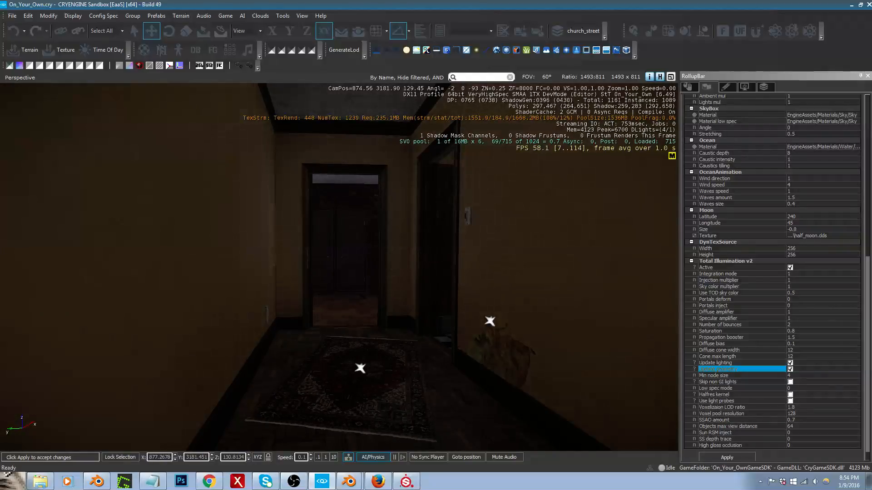
pyautogui.press('w')
pyautogui.moveTo(469, 257); pyautogui.dragTo(505, 268, button='right')
pyautogui.press('w')
pyautogui.press('s')
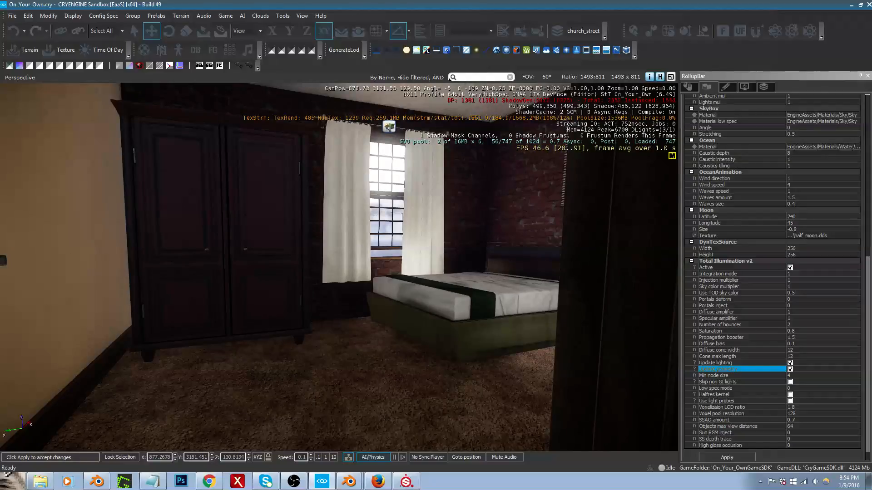
# Step: Open the Lighting Tool, set the sun direction to 180 and check the sunlight in the bedroom and hallway
pyautogui.moveTo(871, 175); pyautogui.dragTo(640, 177)
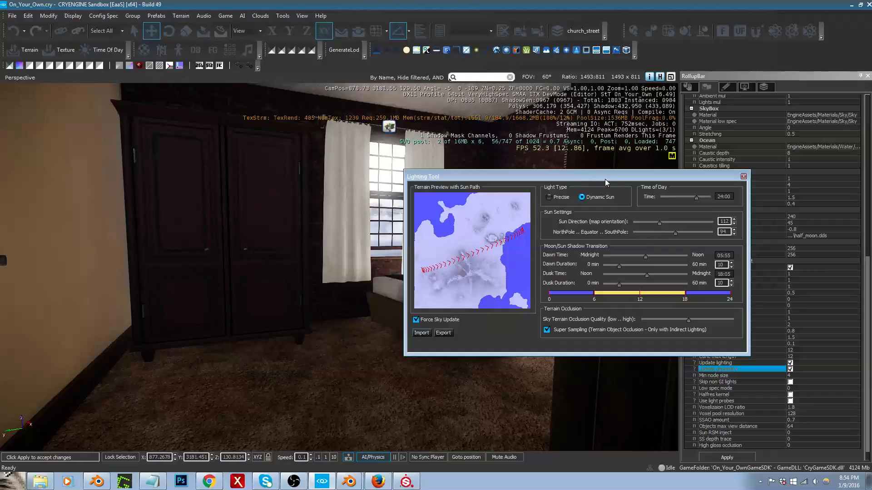
pyautogui.moveTo(605, 178); pyautogui.dragTo(689, 141)
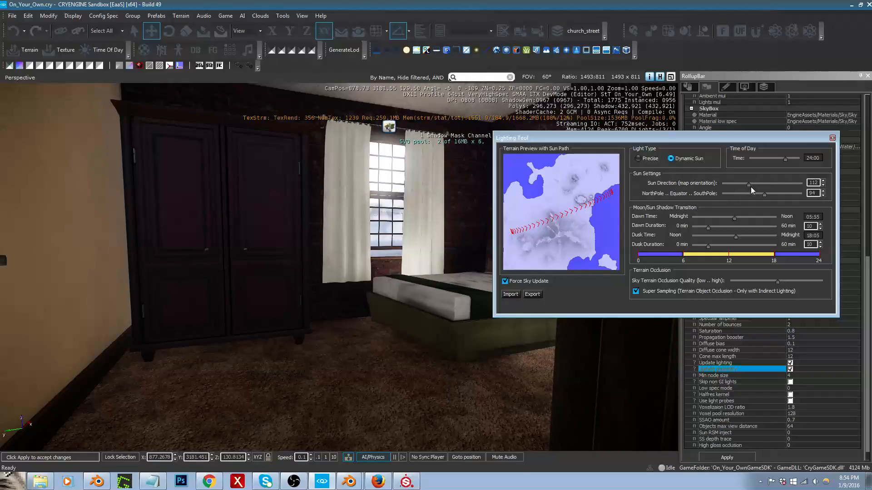
pyautogui.moveTo(749, 184); pyautogui.dragTo(764, 184)
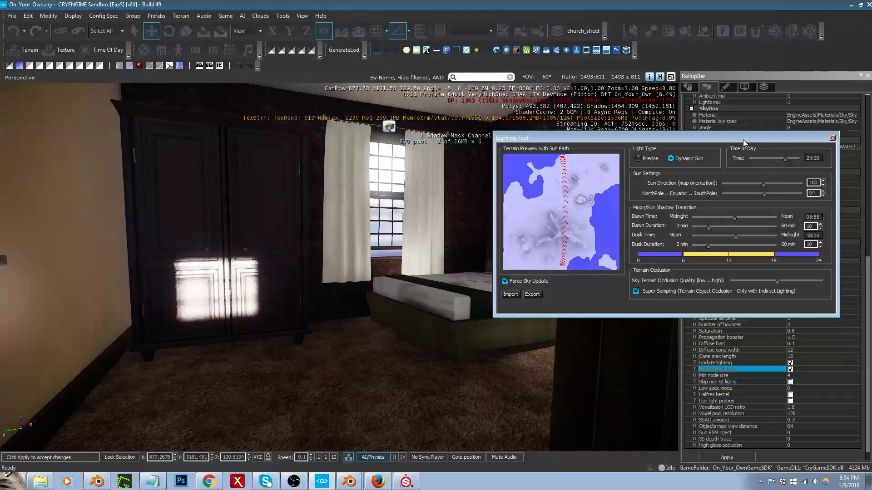
pyautogui.moveTo(431, 318); pyautogui.dragTo(434, 319, button='right')
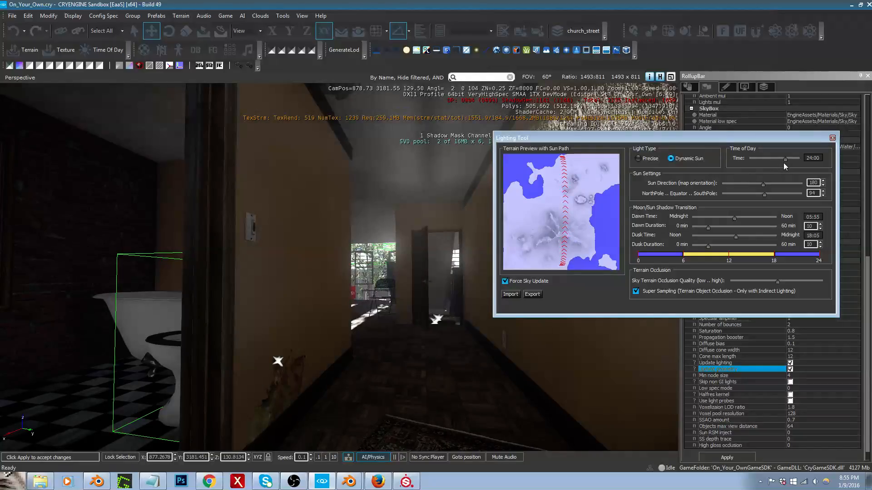
# Step: Fine-tune the time of day, set the sun direction to 174 and close the Lighting Tool
pyautogui.moveTo(786, 160); pyautogui.dragTo(787, 164)
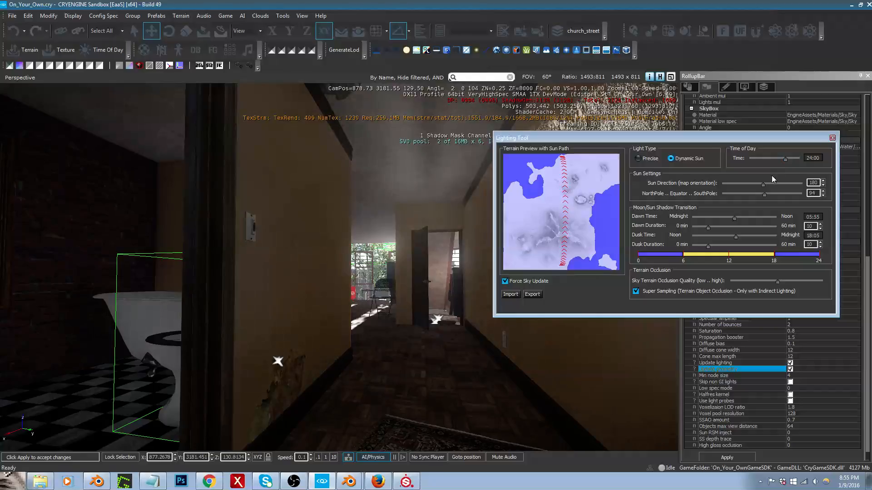
pyautogui.moveTo(763, 185); pyautogui.dragTo(763, 185)
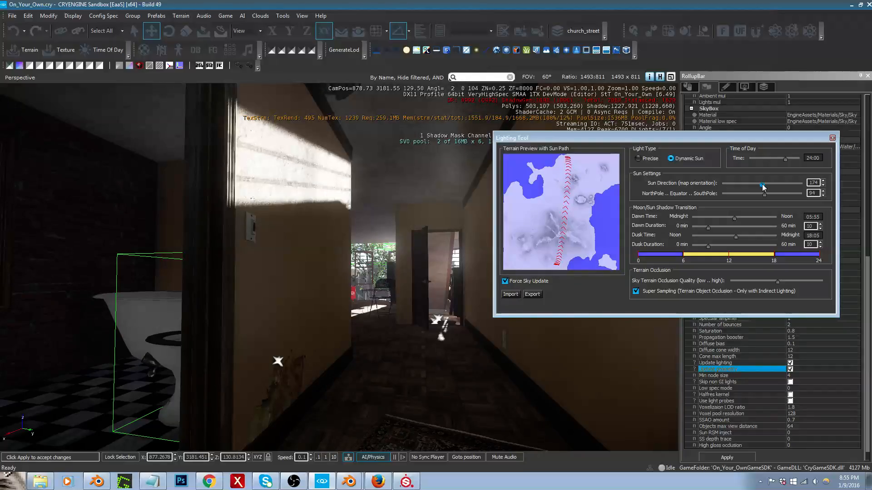
pyautogui.moveTo(786, 162); pyautogui.dragTo(785, 161)
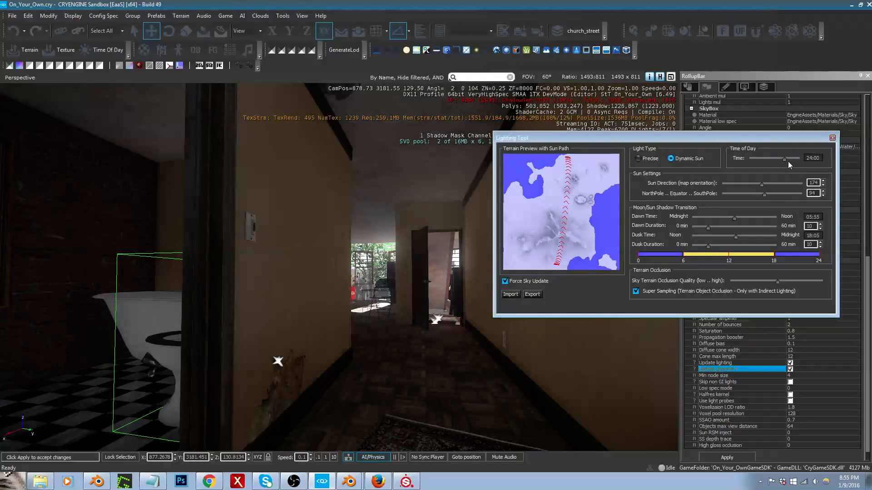
pyautogui.click(832, 138)
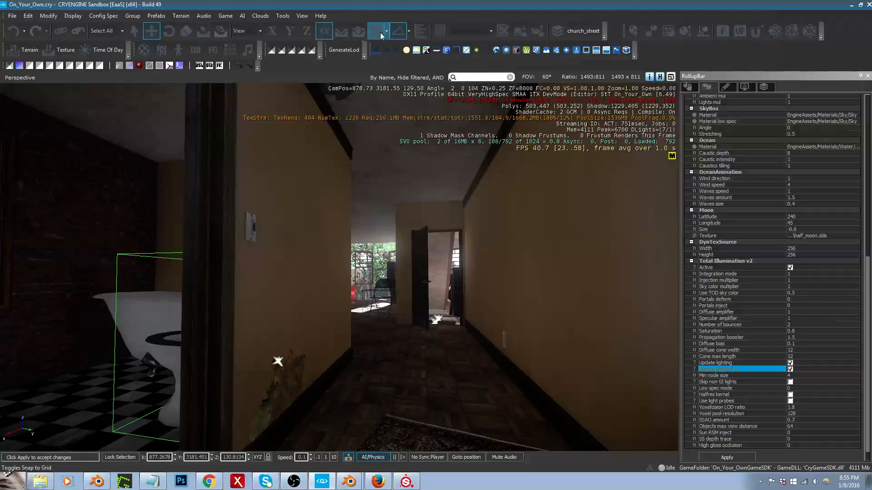
# Step: Open the Lighting Tool, set the time of day to 16:37 and clear the tool off the viewport
pyautogui.click(283, 16)
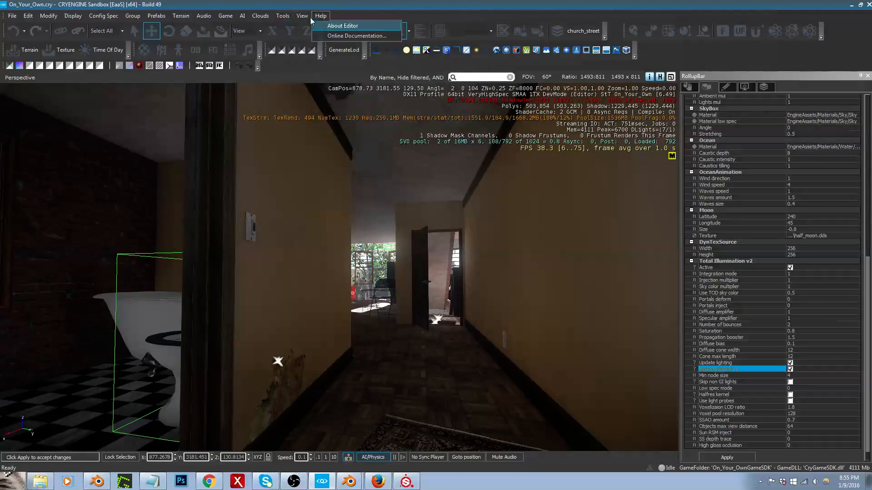
pyautogui.moveTo(302, 16)
pyautogui.moveTo(345, 25)
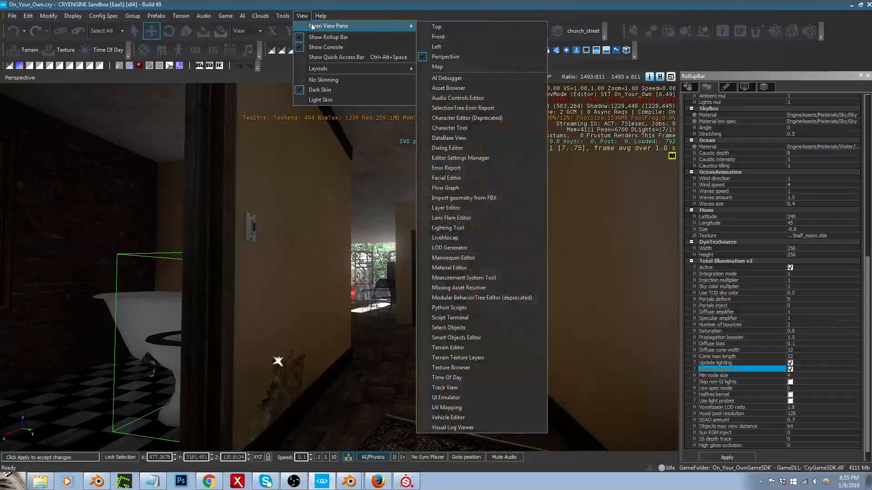
pyautogui.click(459, 227)
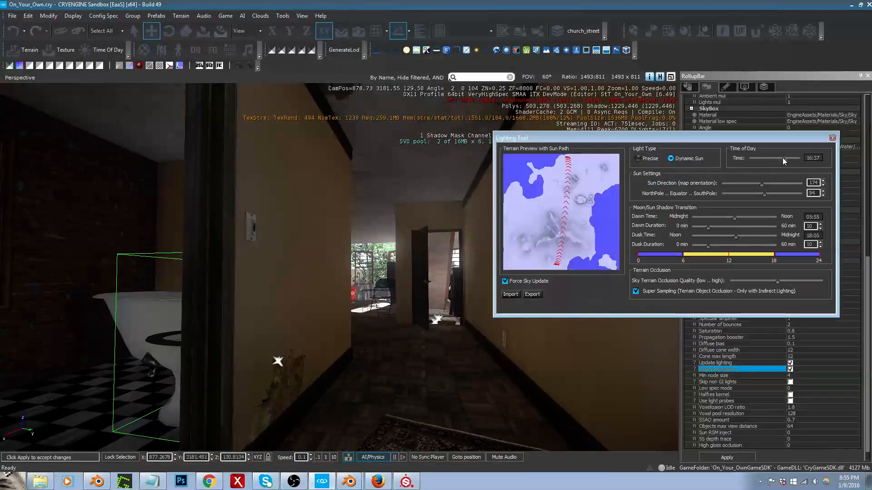
pyautogui.moveTo(783, 158); pyautogui.dragTo(787, 162)
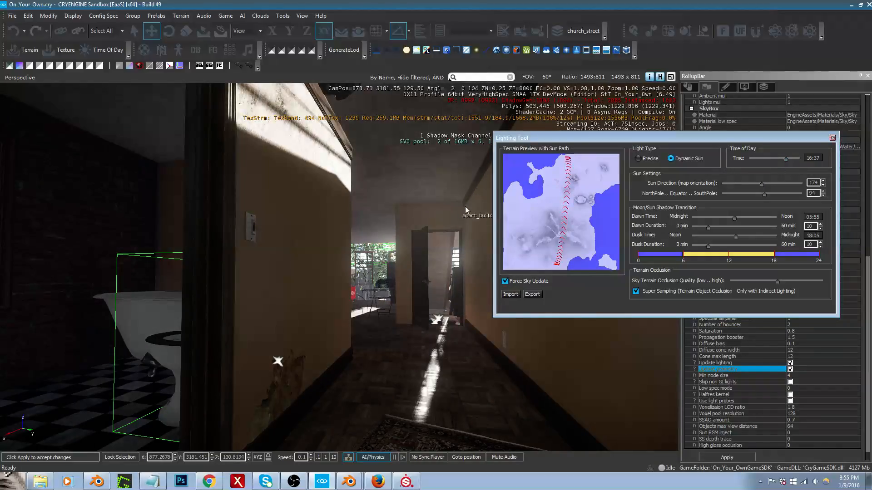
pyautogui.moveTo(554, 141); pyautogui.dragTo(871, 154)
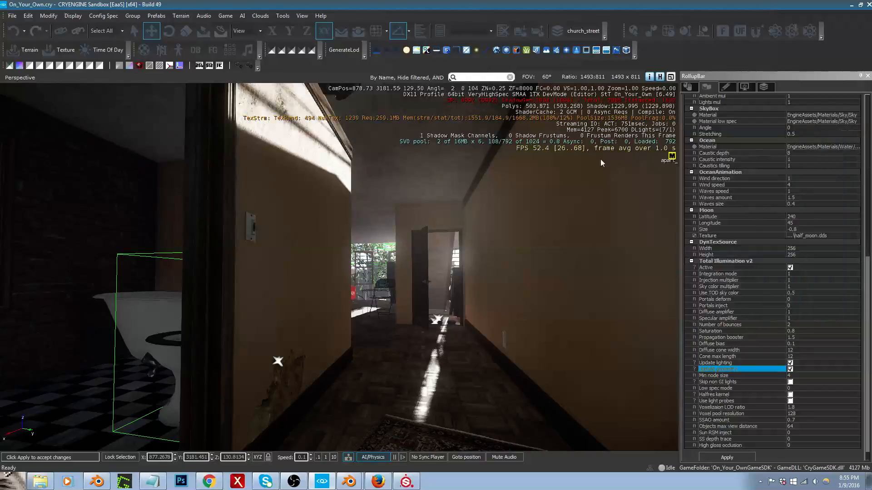
# Step: Examine the sunlight falling into the bedroom with the wardrobe and along the hallway up to its ceiling lamp
pyautogui.moveTo(435, 287); pyautogui.dragTo(347, 288, button='right')
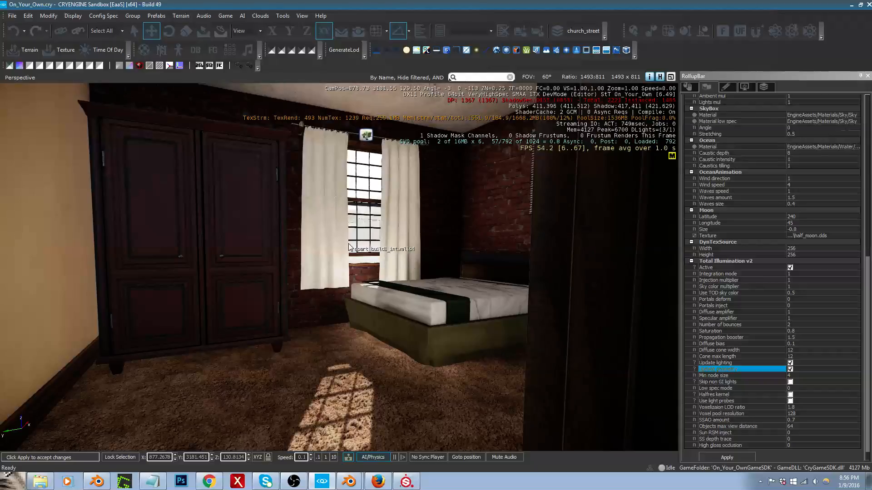
pyautogui.press('s')
pyautogui.moveTo(337, 255)
pyautogui.mouseDown(button='right')
pyautogui.moveTo(305, 253)
pyautogui.moveTo(327, 256)
pyautogui.mouseUp(button='right')
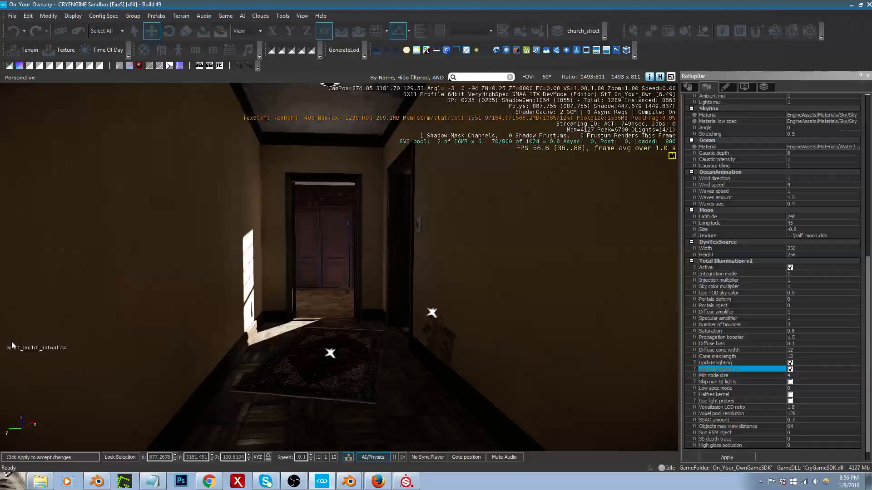
pyautogui.moveTo(362, 309); pyautogui.dragTo(351, 288, button='right')
pyautogui.press('s')
pyautogui.press('w')
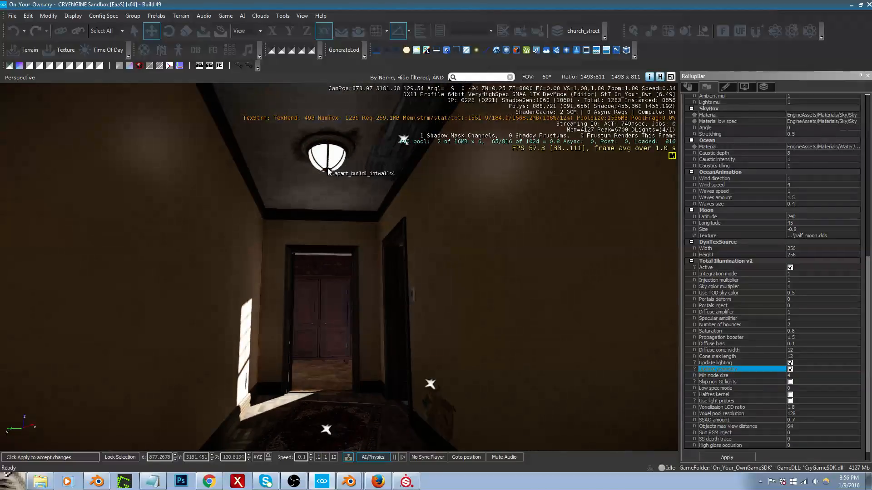
# Step: Select the hallway ceiling lamp, open its assigned material from the brush properties and clear the selection
pyautogui.click(328, 156)
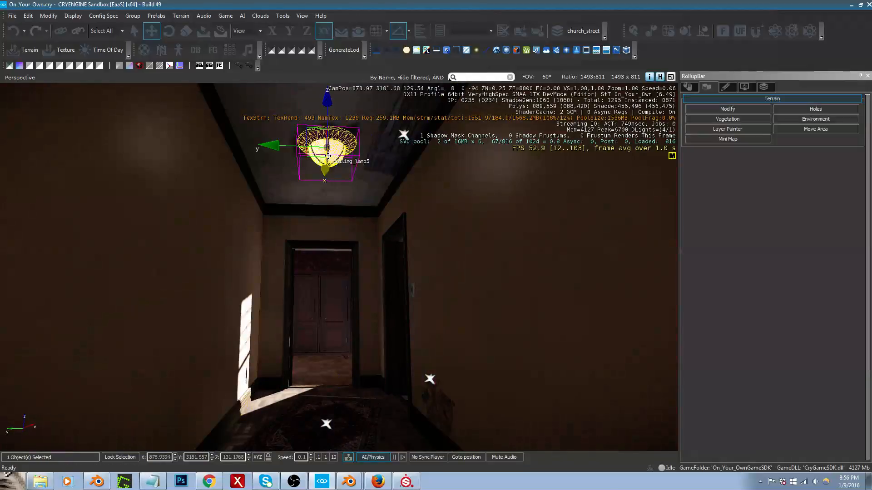
pyautogui.click(688, 86)
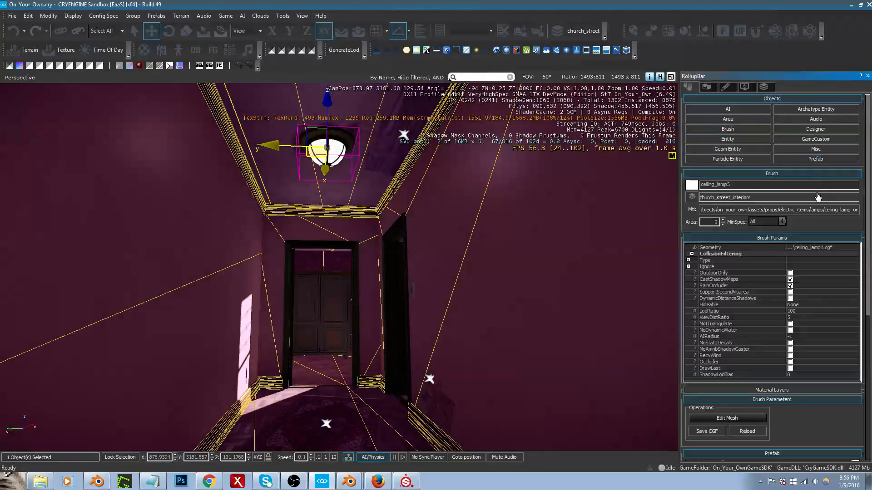
pyautogui.click(816, 210)
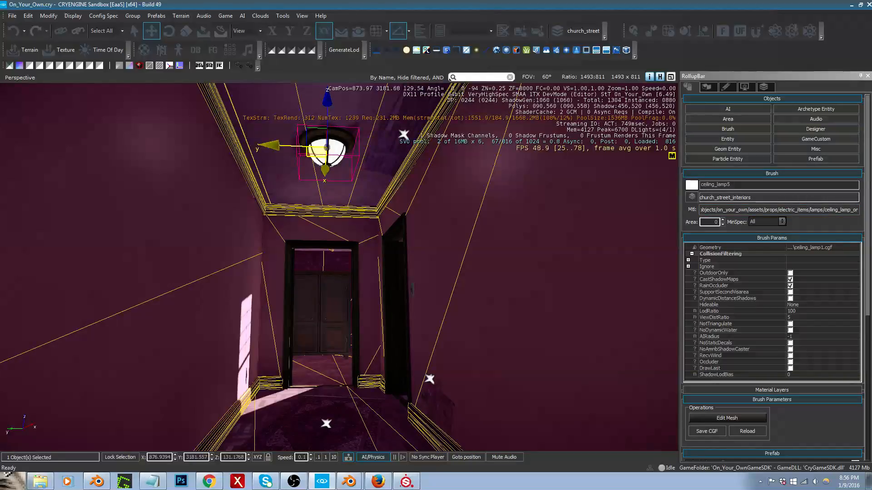
pyautogui.moveTo(352, 271); pyautogui.dragTo(375, 274, button='right')
pyautogui.hotkey('ctrl', 'd')
# Step: Examine the hallway lighting from its far end, looking past the rug toward the bedroom door
pyautogui.press('w')
pyautogui.press('s')
pyautogui.press('s')
pyautogui.moveTo(374, 274); pyautogui.dragTo(376, 267, button='middle')
pyautogui.moveTo(376, 266); pyautogui.dragTo(372, 270, button='right')
pyautogui.press('w')
pyautogui.press('s')
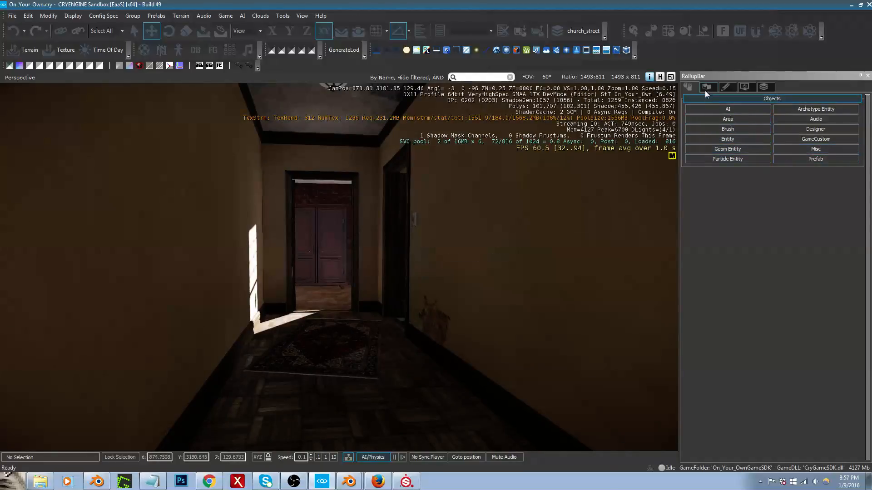
pyautogui.moveTo(455, 228); pyautogui.dragTo(451, 231, button='right')
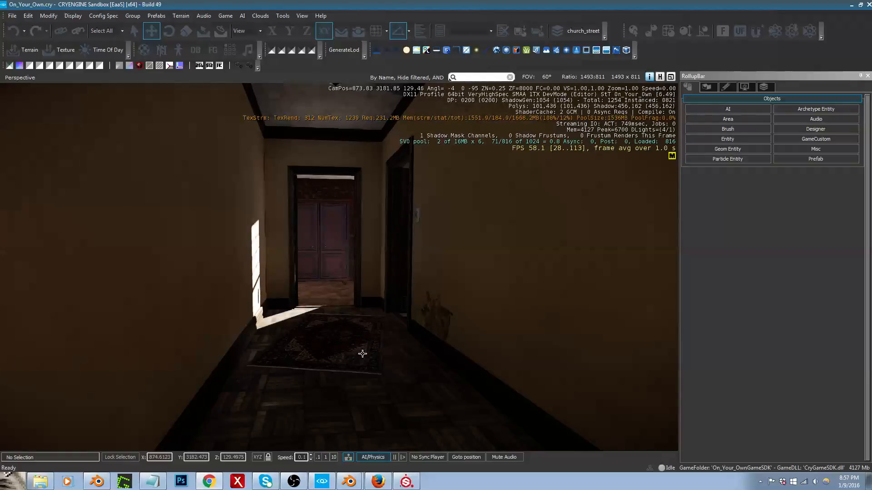
pyautogui.moveTo(363, 354); pyautogui.dragTo(363, 348, button='middle')
# Step: Enter game mode and walk the hallway in third-person view to check how the character is lit
pyautogui.hotkey('ctrl', 'g')
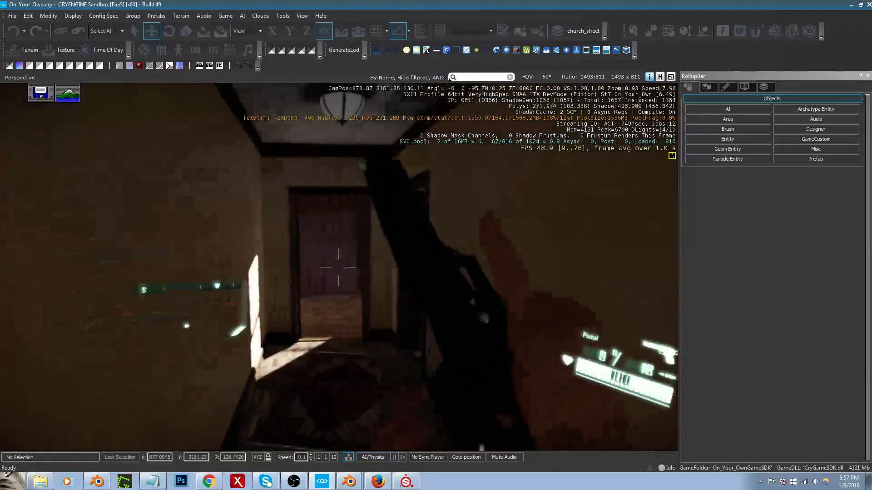
pyautogui.press('F1')
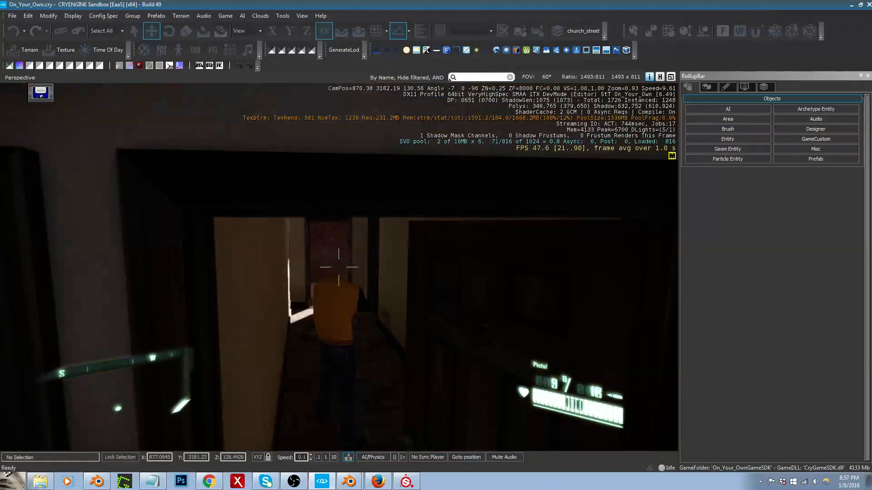
pyautogui.press('w')
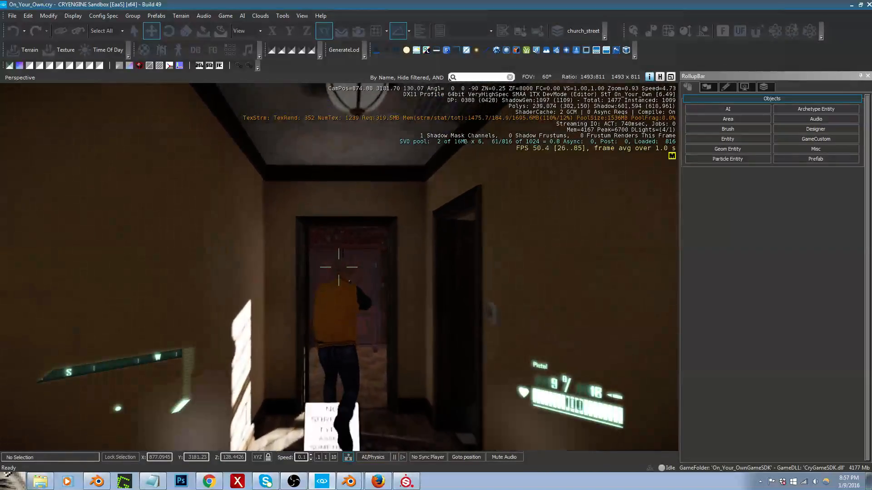
pyautogui.press('c')
pyautogui.press('c')
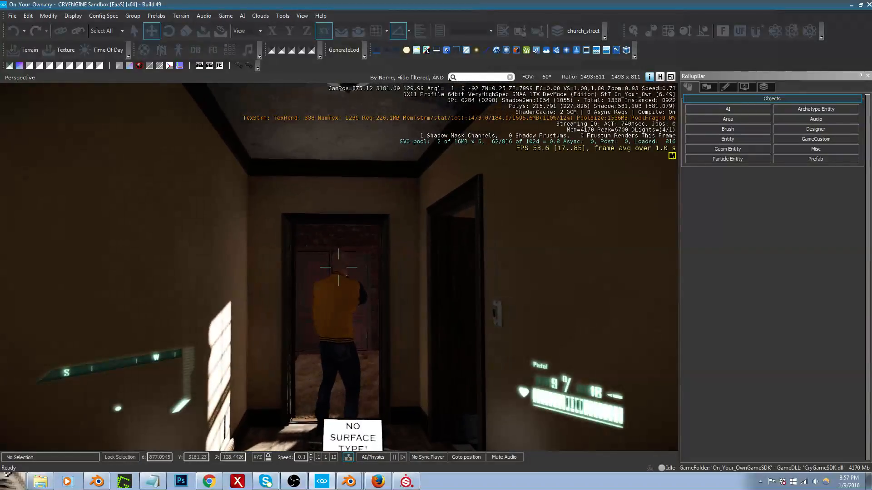
pyautogui.press('s')
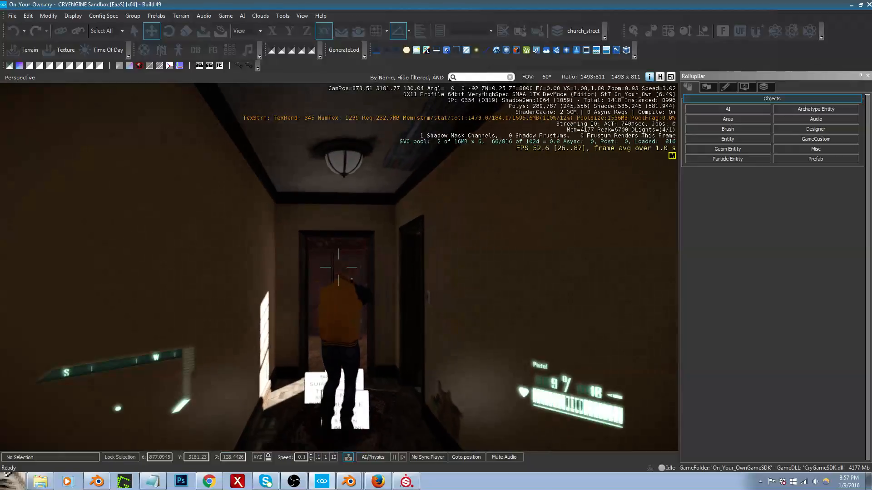
pyautogui.press('s')
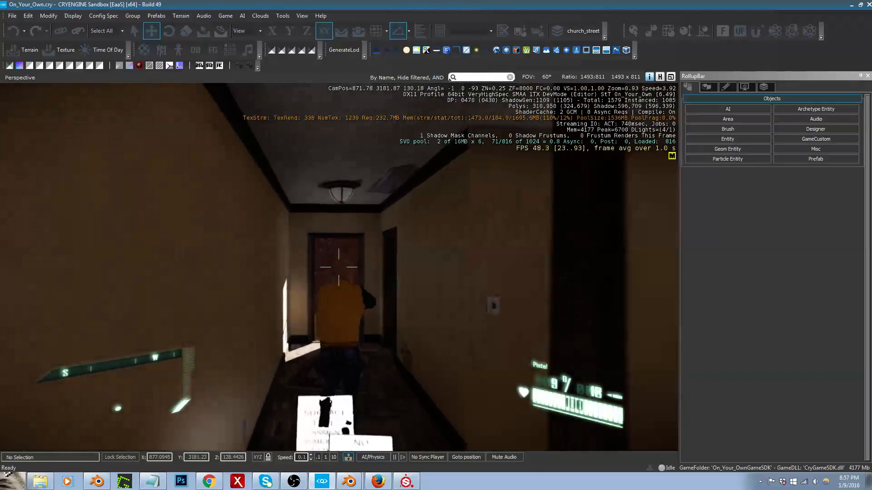
pyautogui.press('w')
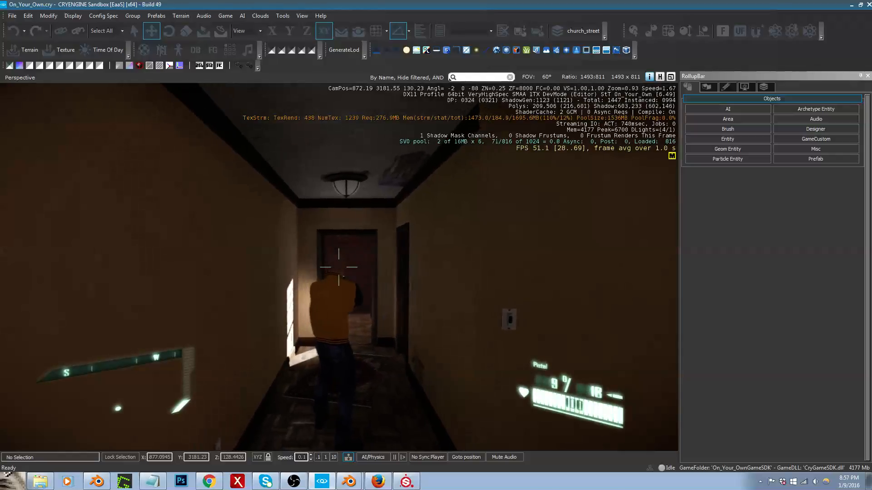
# Step: Switch to first-person view and inspect the lighting at the bathroom doorway and toward the kitchen
pyautogui.press('F1')
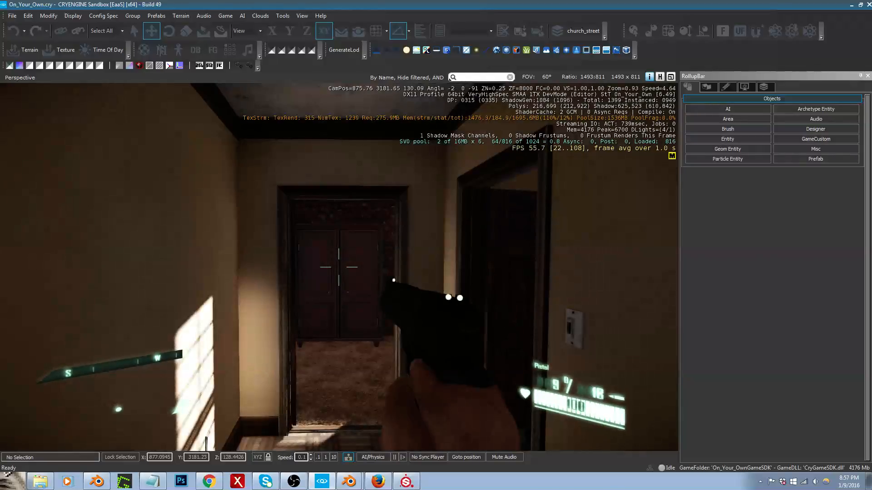
pyautogui.press('w')
pyautogui.press('a')
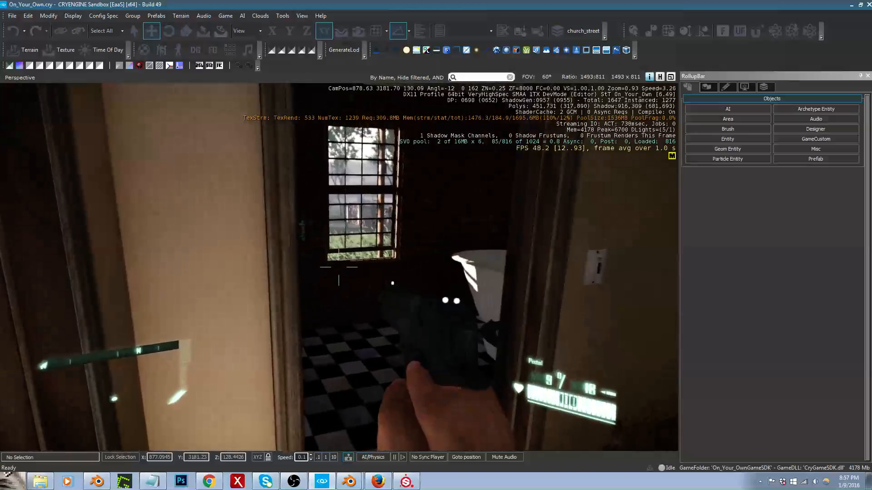
pyautogui.press('d')
pyautogui.press('w')
pyautogui.press('a')
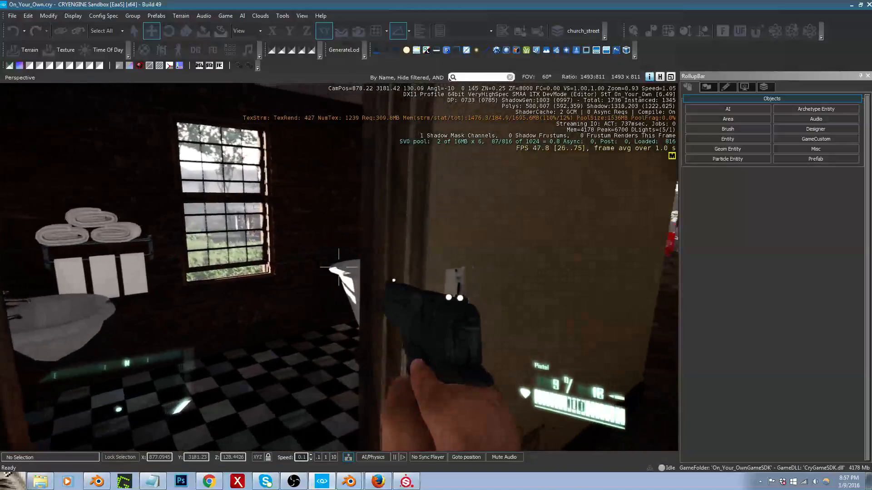
pyautogui.press('d')
pyautogui.press('w')
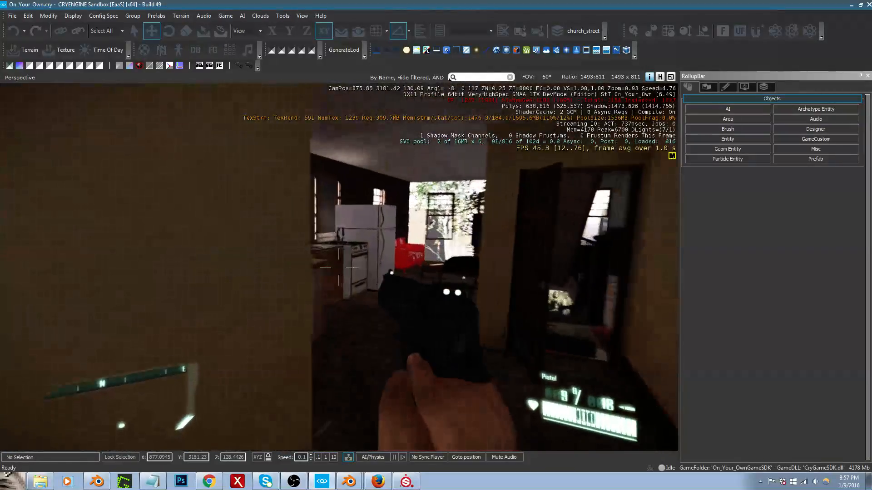
# Step: Walk down the hallway to the bedroom and inspect the light on its wardrobe, curtains, door and carpet
pyautogui.press('w')
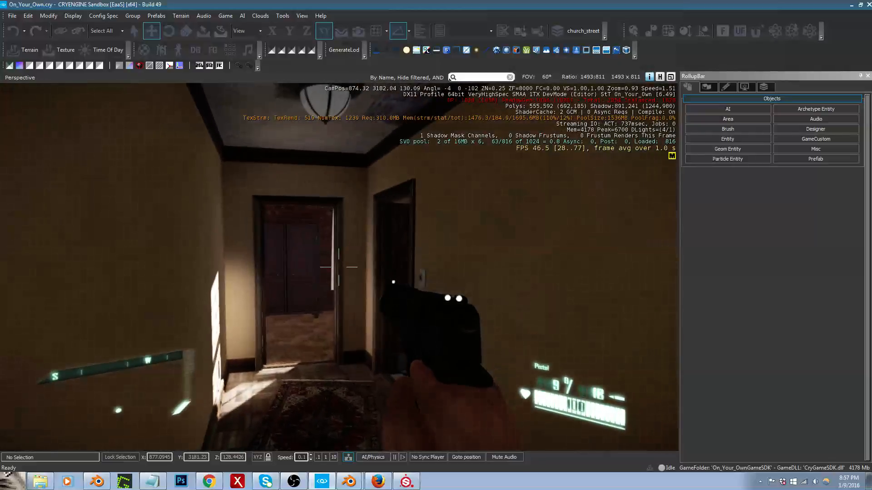
pyautogui.press('w')
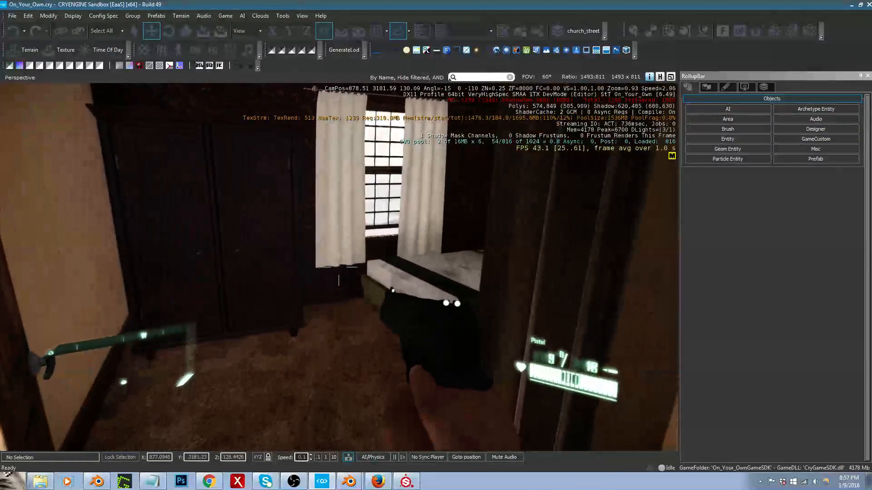
pyautogui.press('s')
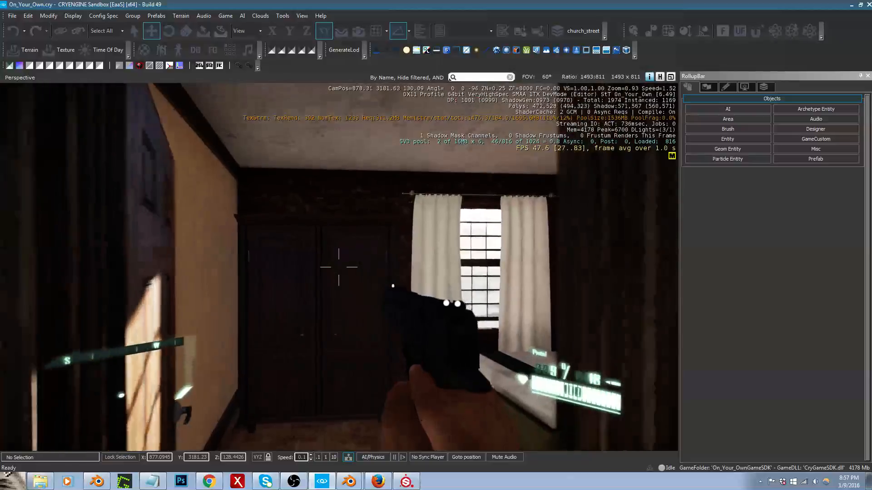
pyautogui.press('s')
pyautogui.press('w')
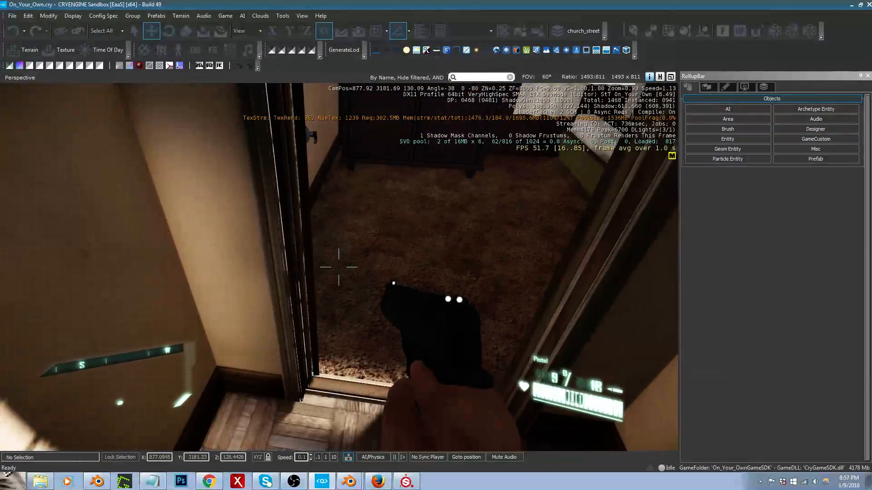
pyautogui.press('d')
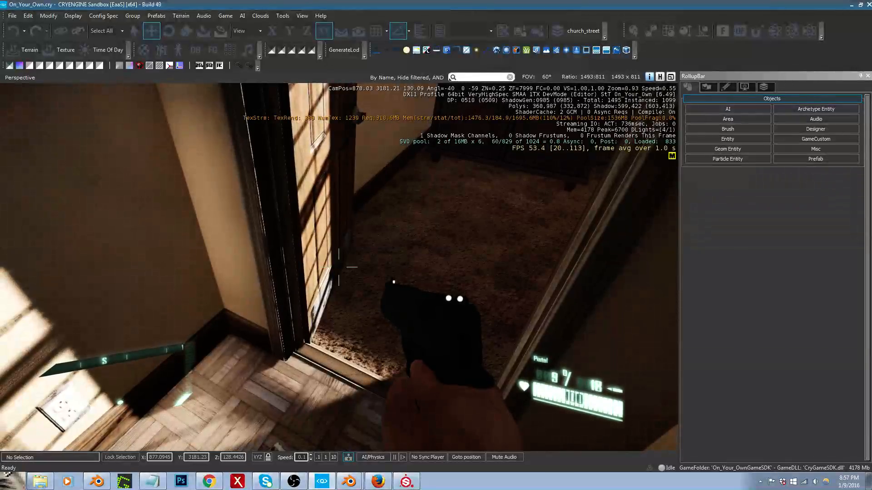
# Step: Back away along the hallway and inspect the window light on its wall, floor and rug
pyautogui.press('s')
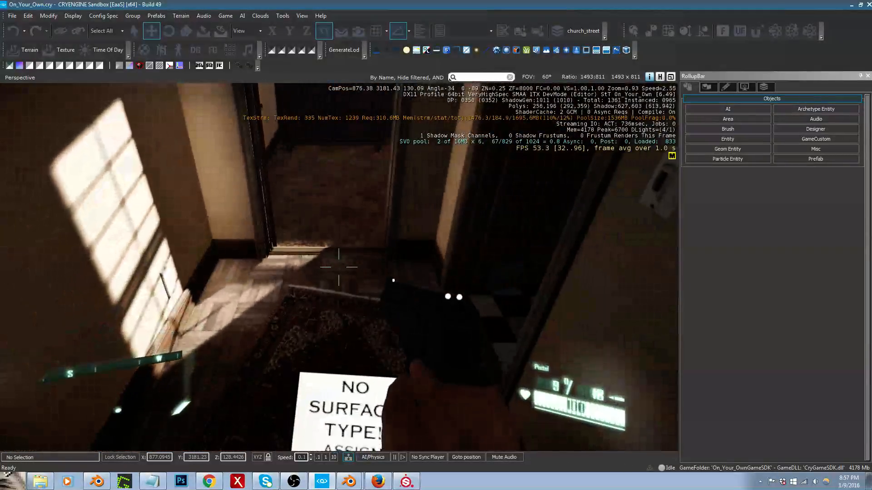
pyautogui.press('s')
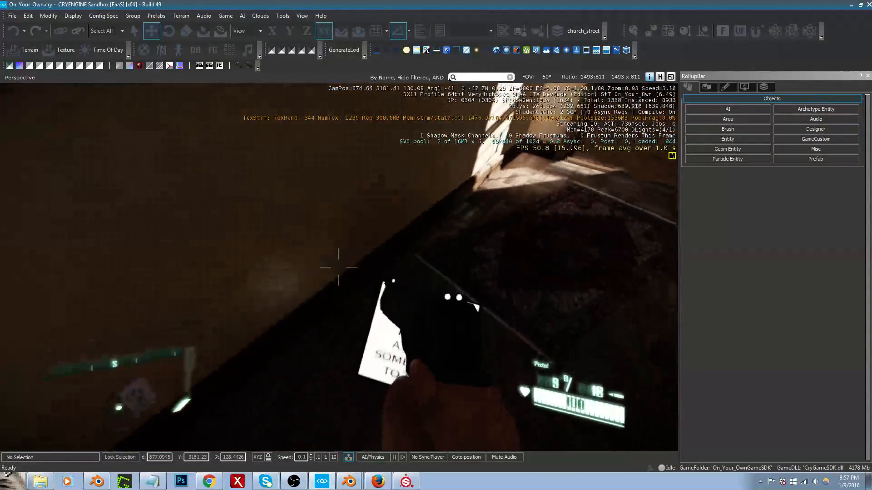
pyautogui.press('s')
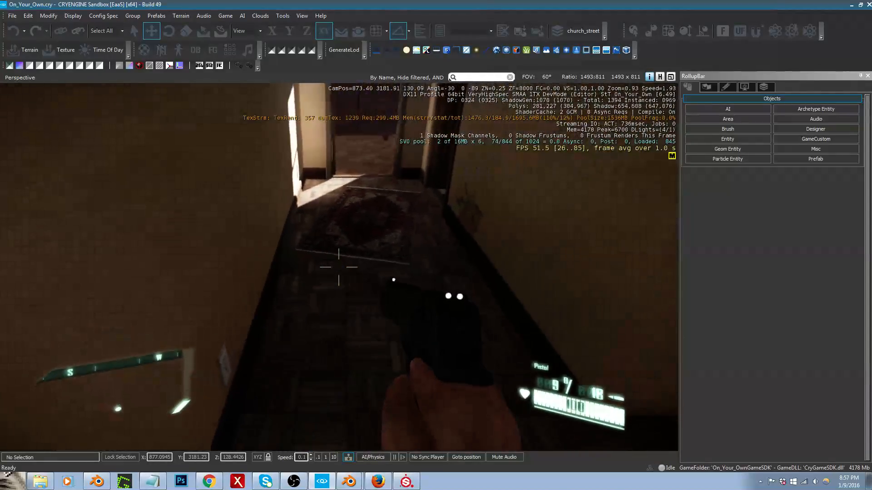
pyautogui.press('d')
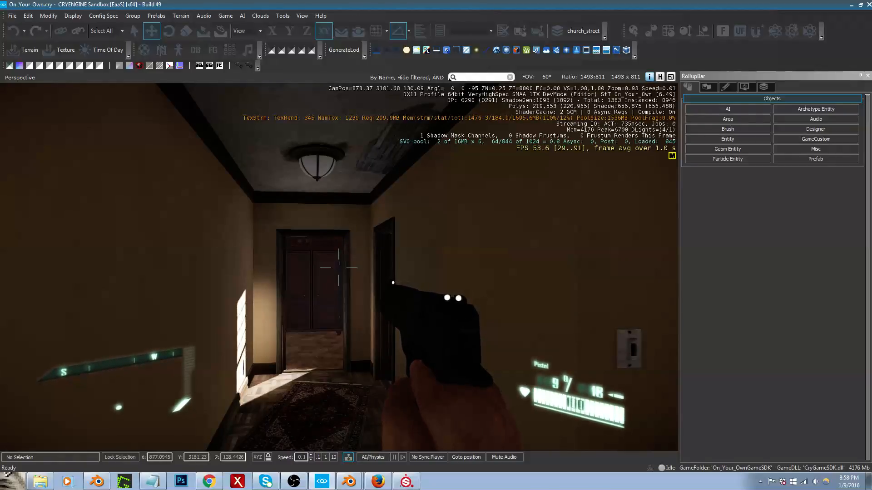
# Step: Walk the hallway and bathroom in third-person view to check the character's lighting, and leave game mode
pyautogui.press('F1')
pyautogui.press('w')
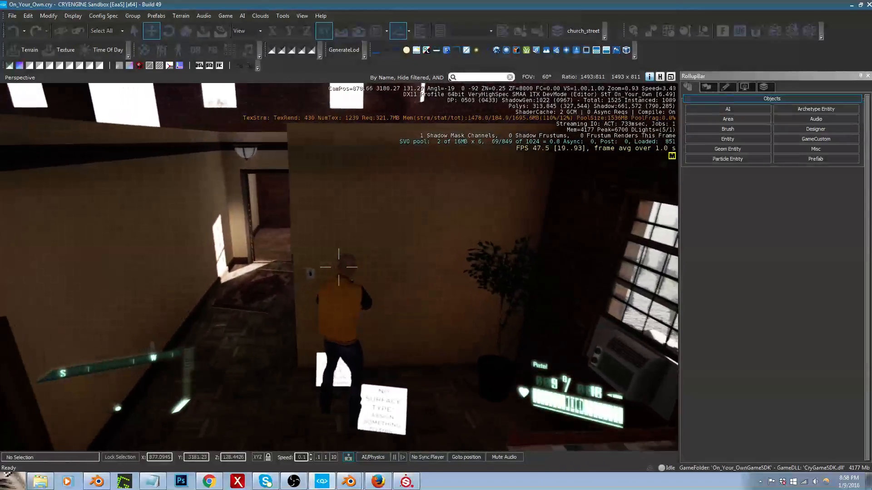
pyautogui.press('w')
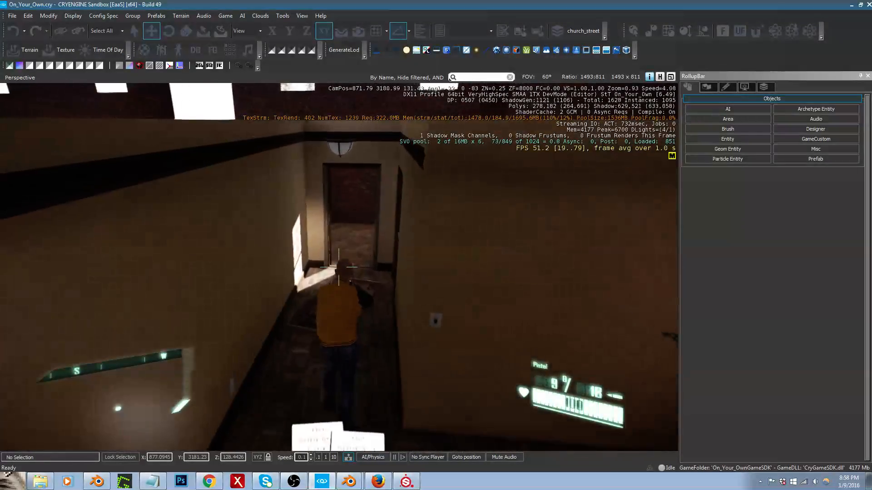
pyautogui.press('w')
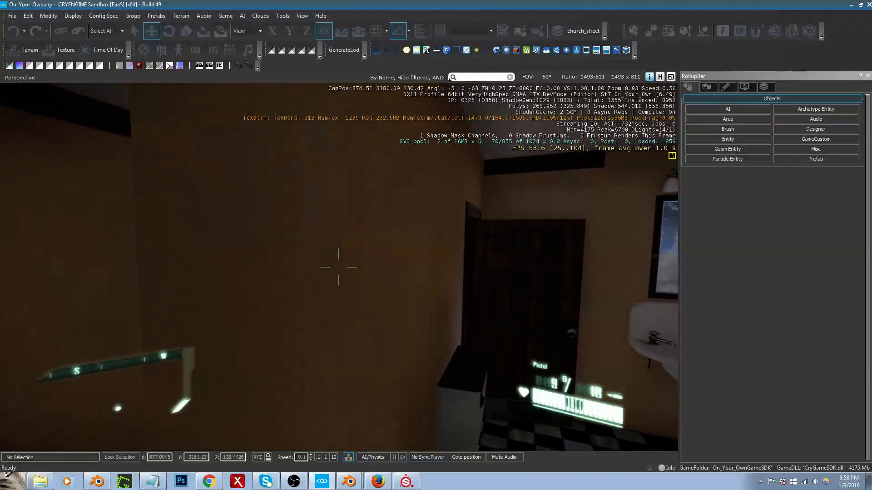
pyautogui.press('Escape')
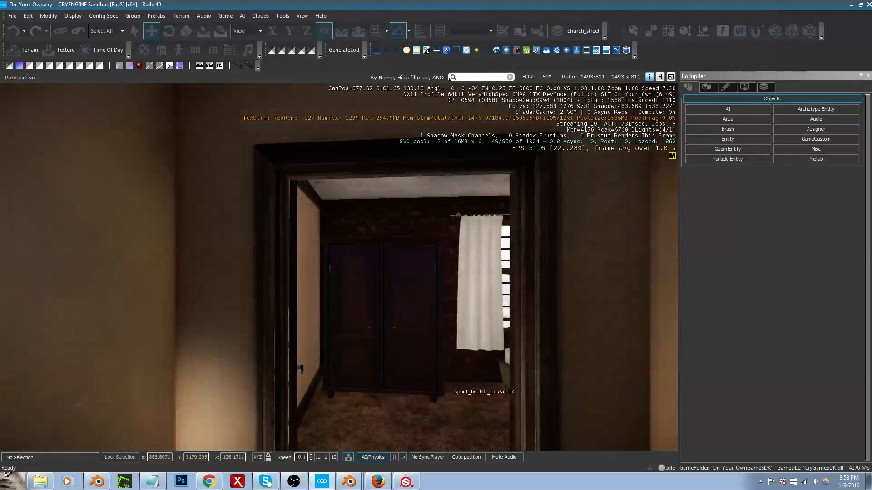
# Step: Turn on AI/Physics simulation and inspect the window light on the bathroom's wall, bathtub and toilet
pyautogui.hotkey('ctrl', 'p')
pyautogui.moveTo(447, 385); pyautogui.dragTo(429, 345, button='right')
pyautogui.press('w')
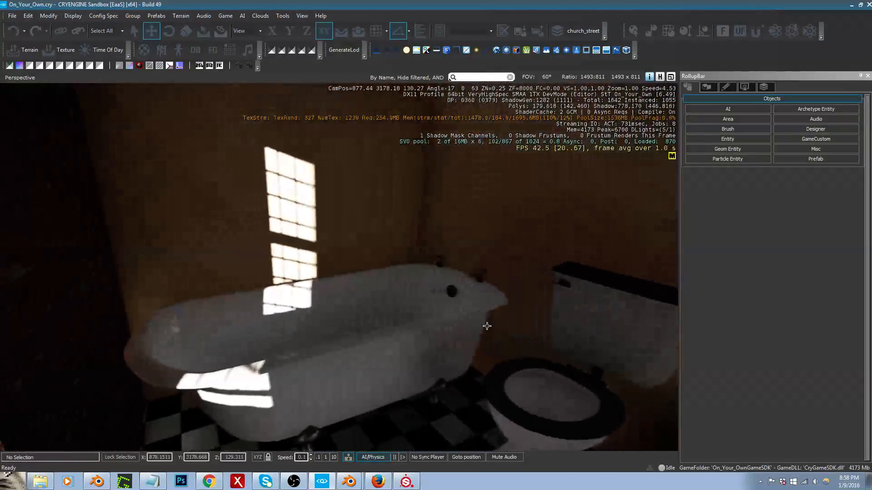
pyautogui.moveTo(543, 376); pyautogui.dragTo(551, 376, button='right')
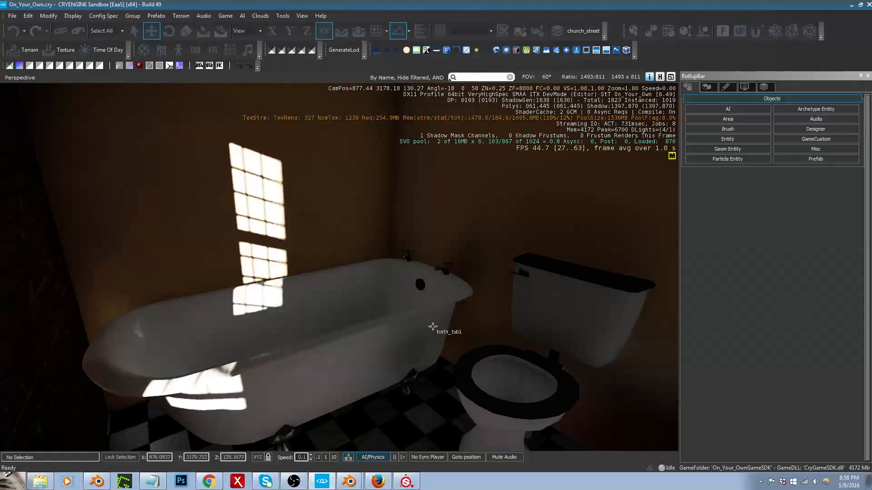
pyautogui.moveTo(415, 331); pyautogui.dragTo(482, 331, button='right')
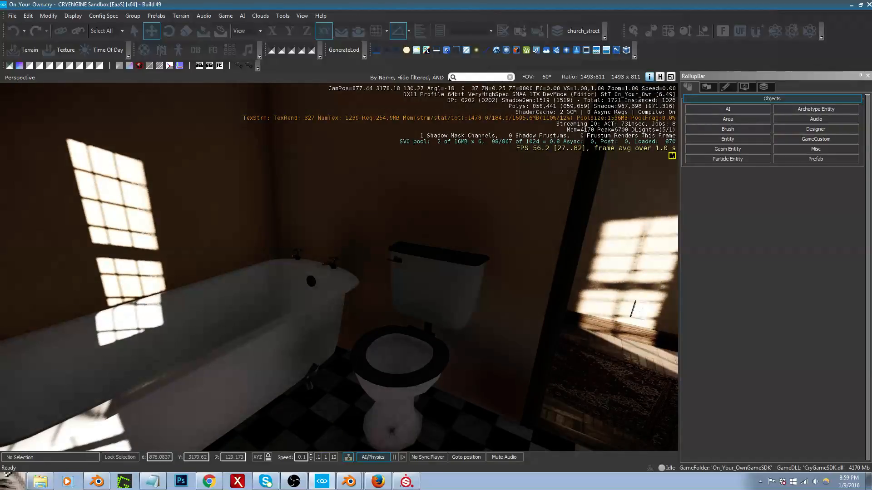
# Step: Leave the bathroom and examine the window light on the hallway's wall, floor and rug from its far end, facing the bedroom door
pyautogui.moveTo(340, 267); pyautogui.dragTo(636, 252, button='right')
pyautogui.press('w')
pyautogui.press('s')
pyautogui.moveTo(416, 332); pyautogui.dragTo(435, 329, button='right')
pyautogui.moveTo(416, 332); pyautogui.dragTo(413, 348, button='middle')
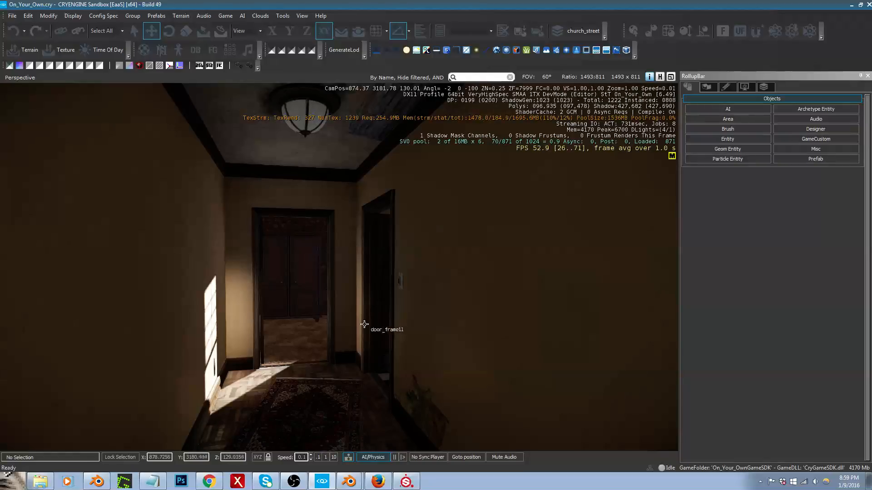
pyautogui.moveTo(297, 333)
pyautogui.mouseDown(button='middle')
pyautogui.moveTo(299, 355)
pyautogui.moveTo(295, 320)
pyautogui.mouseUp(button='middle')
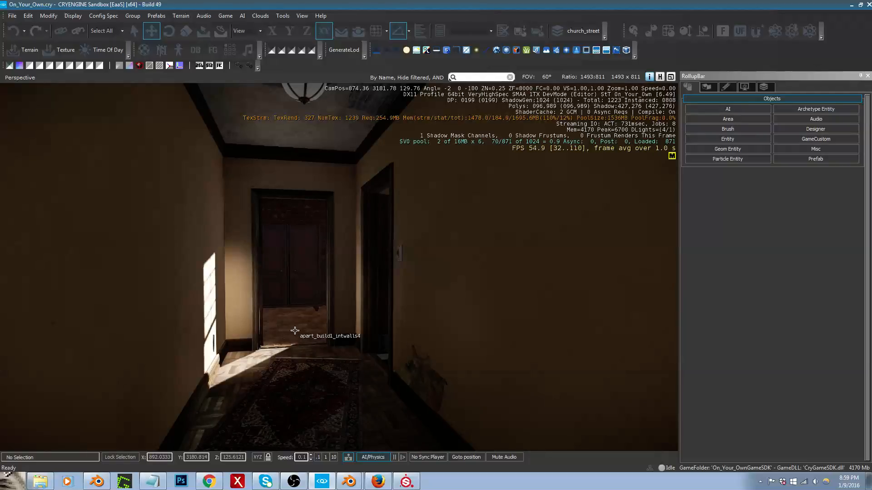
pyautogui.press('s')
pyautogui.moveTo(294, 331)
pyautogui.mouseDown(button='right')
pyautogui.moveTo(294, 323)
pyautogui.moveTo(253, 339)
pyautogui.moveTo(300, 342)
pyautogui.moveTo(291, 329)
pyautogui.mouseUp(button='right')
pyautogui.press('w')
pyautogui.press('w')
pyautogui.press('s')
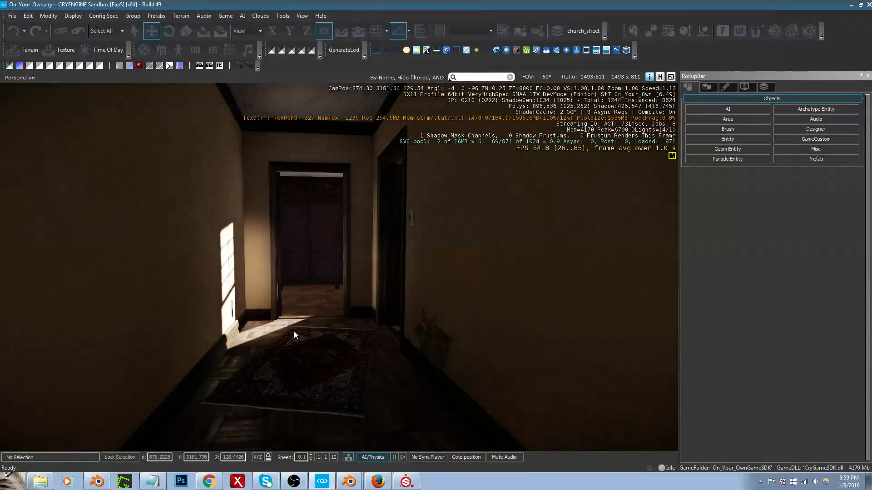